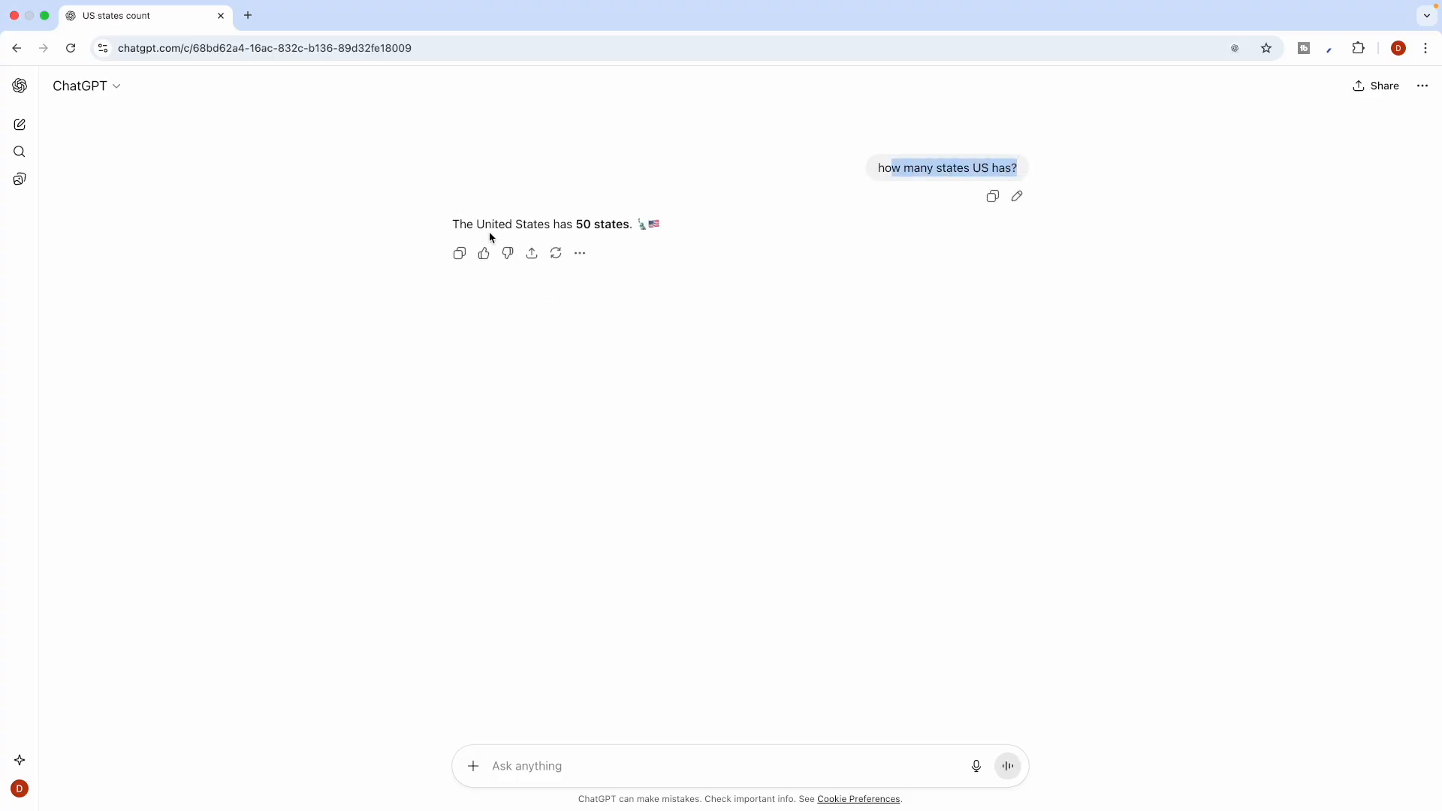
Select ChatGPT's answer stating the United States has 50 states, then open a new tab
{"action": "left_click_drag", "start_coordinate": [451, 223], "coordinate": [660, 226]}
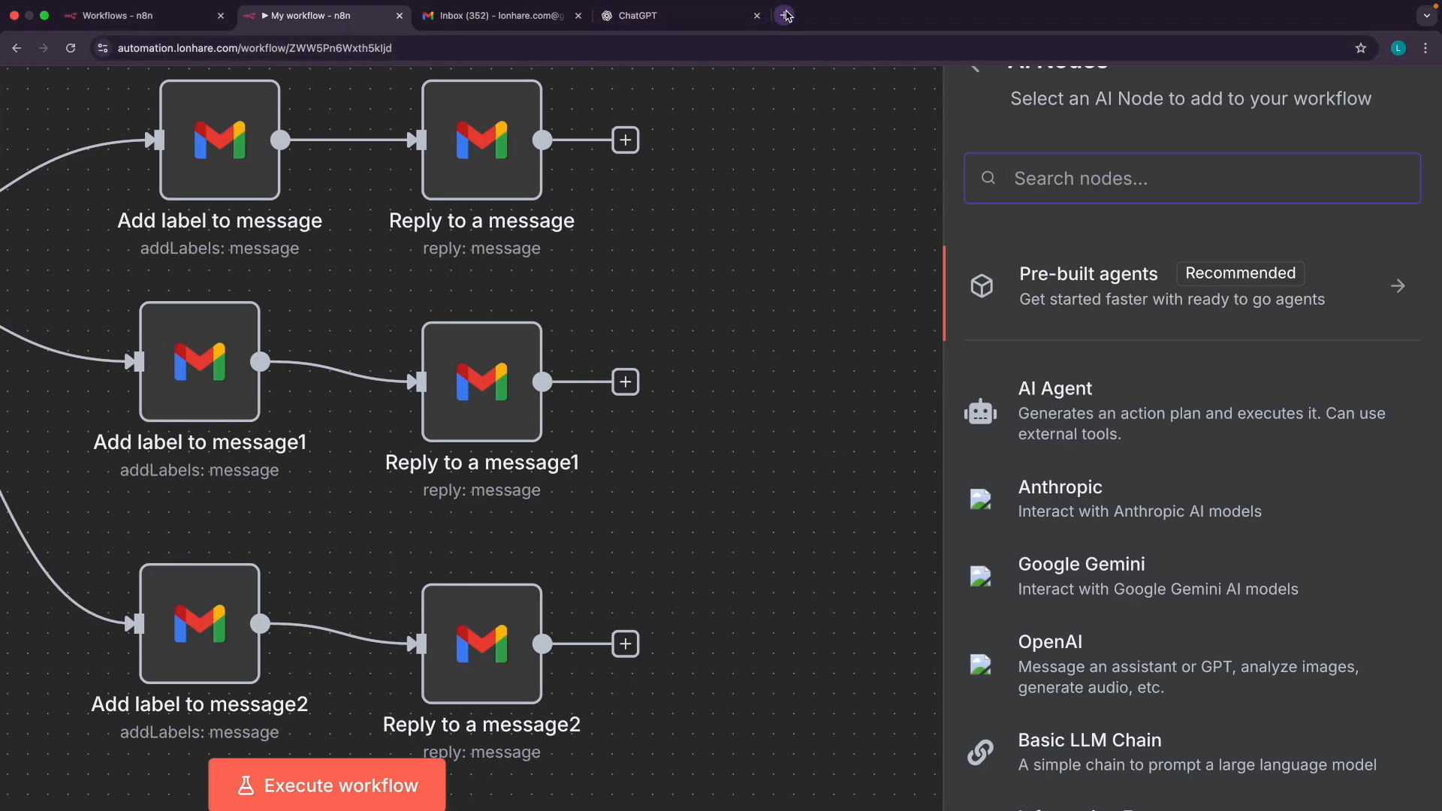
{"action": "left_click", "coordinate": [785, 15]}
Search Google for 'kuku courses' and look over the results
{"action": "type", "text": "kuku courses"}
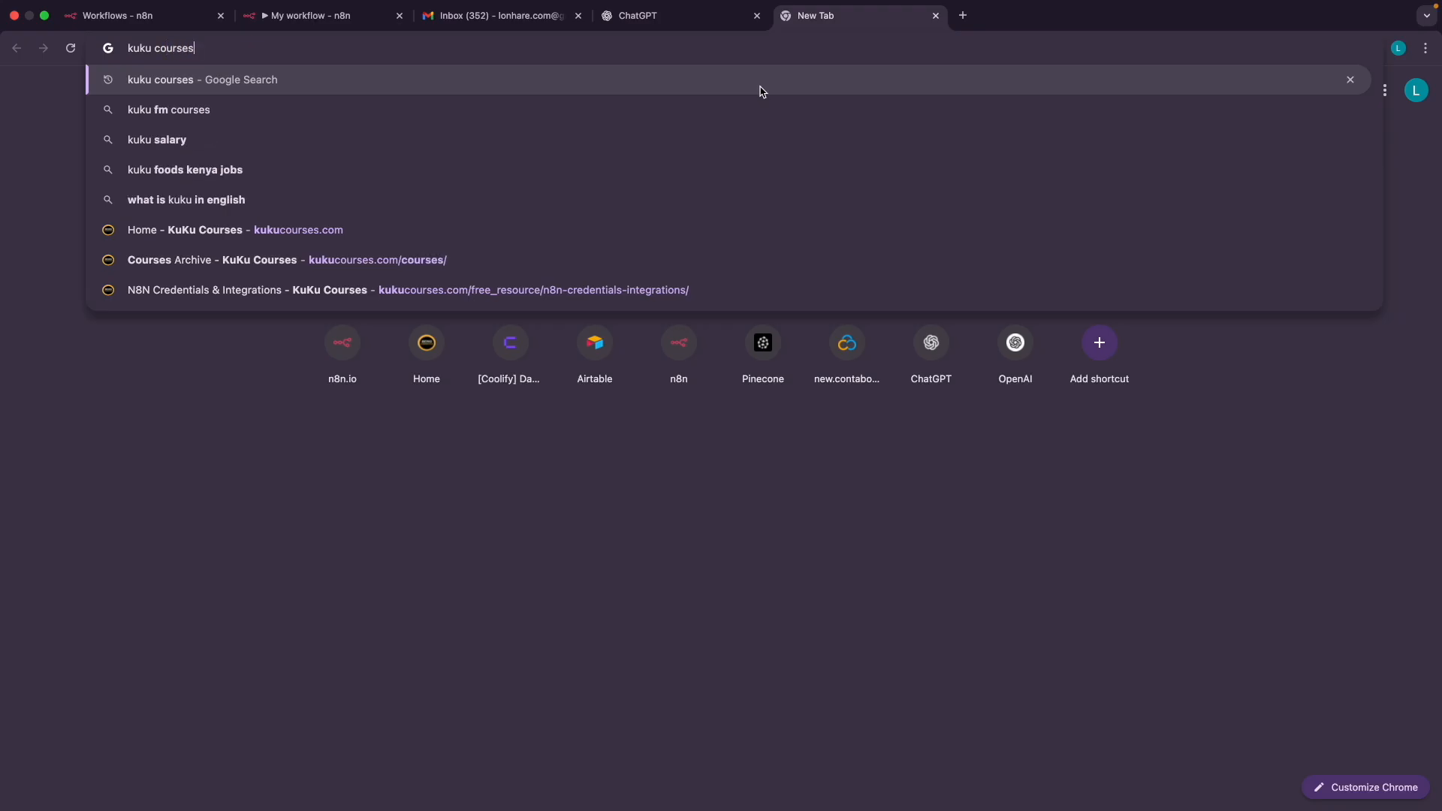
{"action": "key", "text": "Return"}
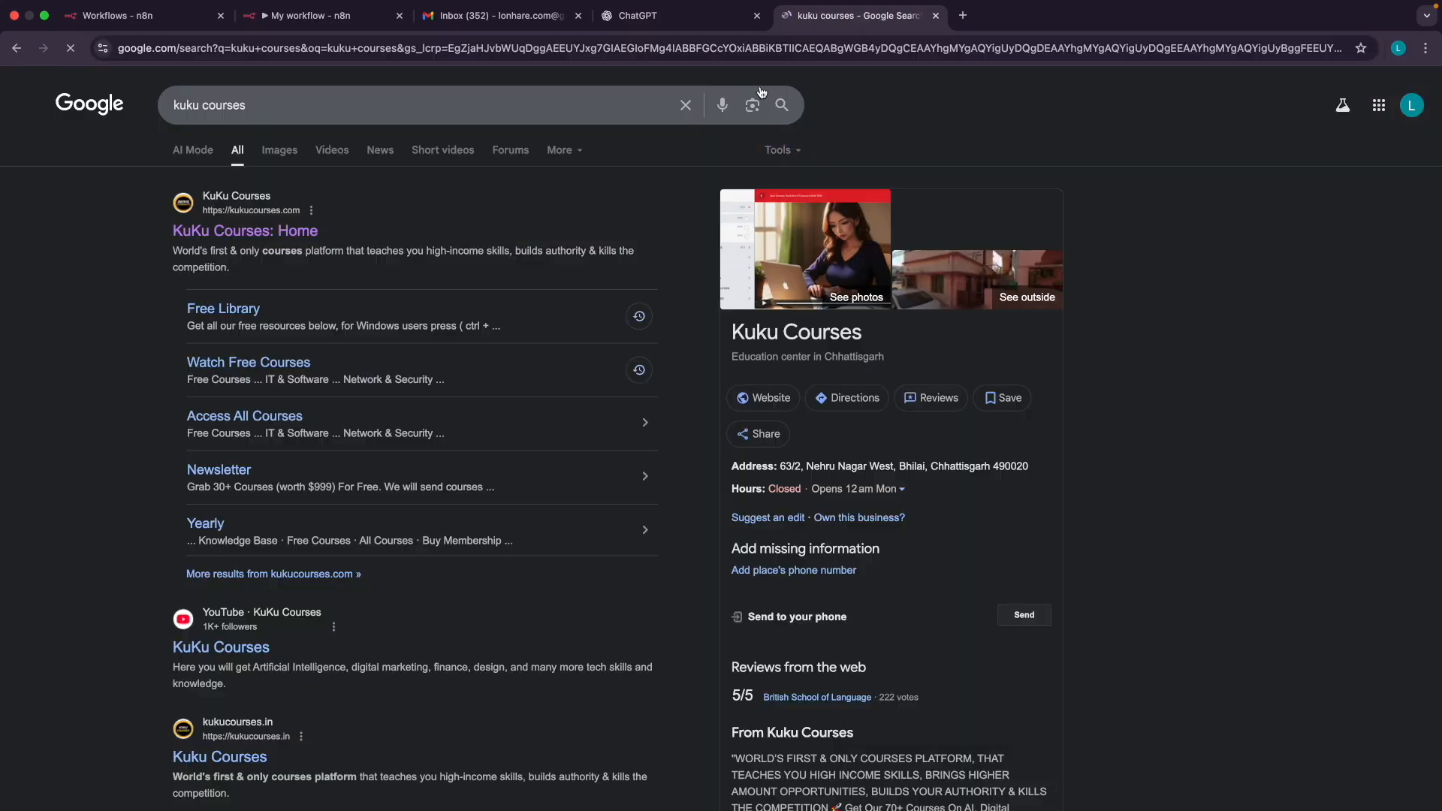
{"action": "scroll", "coordinate": [248, 195], "scroll_direction": "up", "scroll_amount": 5}
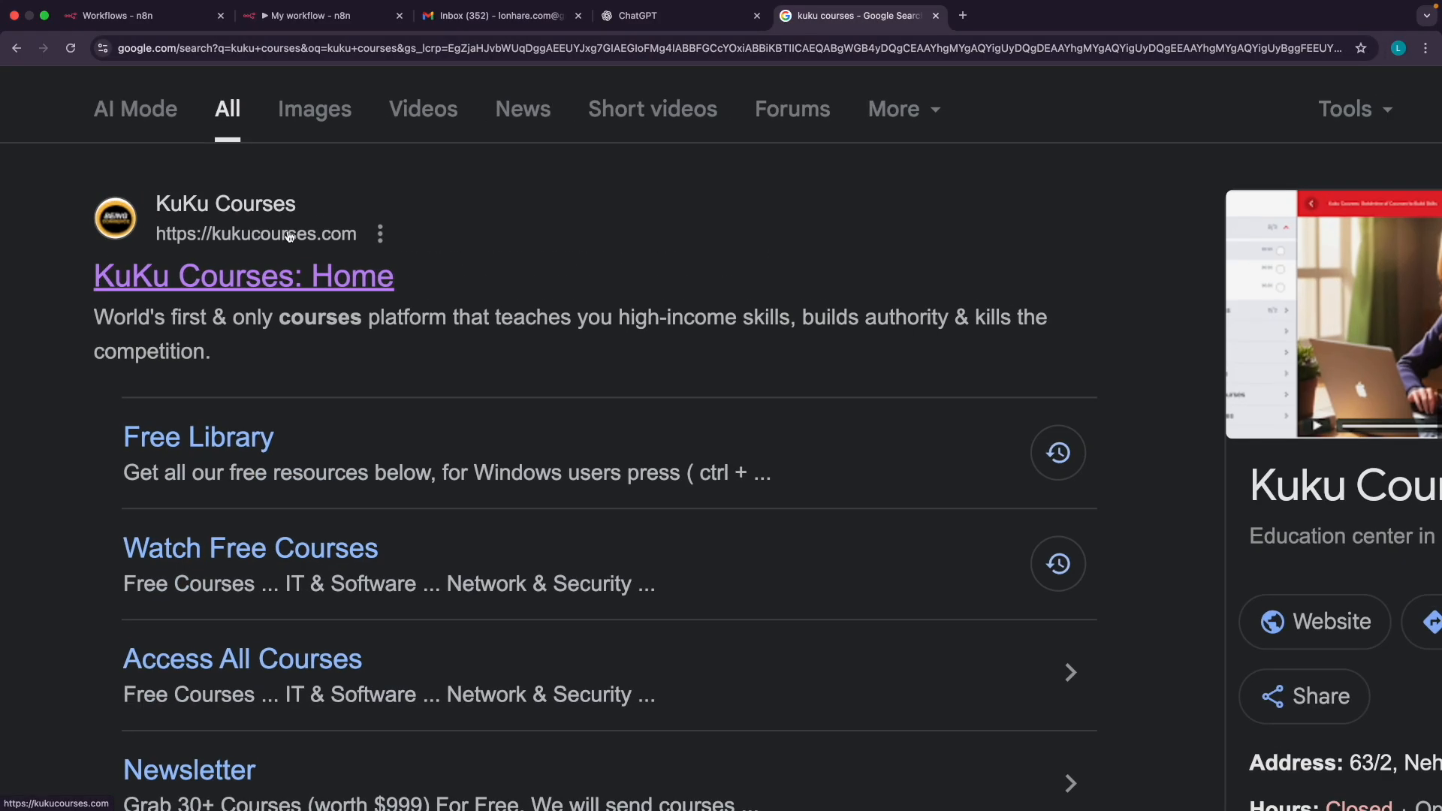
{"action": "scroll", "coordinate": [303, 236], "scroll_direction": "down", "scroll_amount": 5}
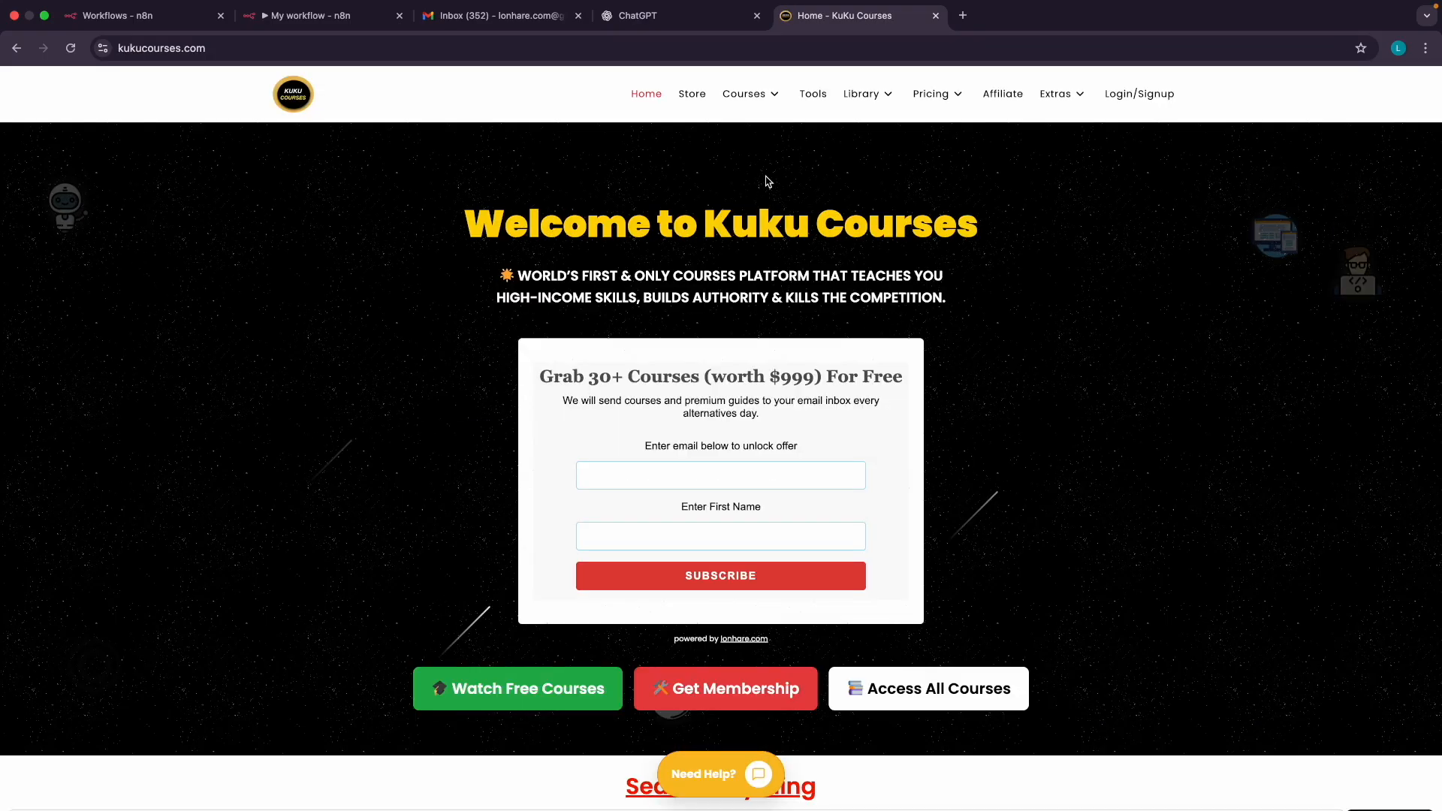
Open the Free Courses category from the Kuku Courses menu
{"action": "mouse_move", "coordinate": [759, 101]}
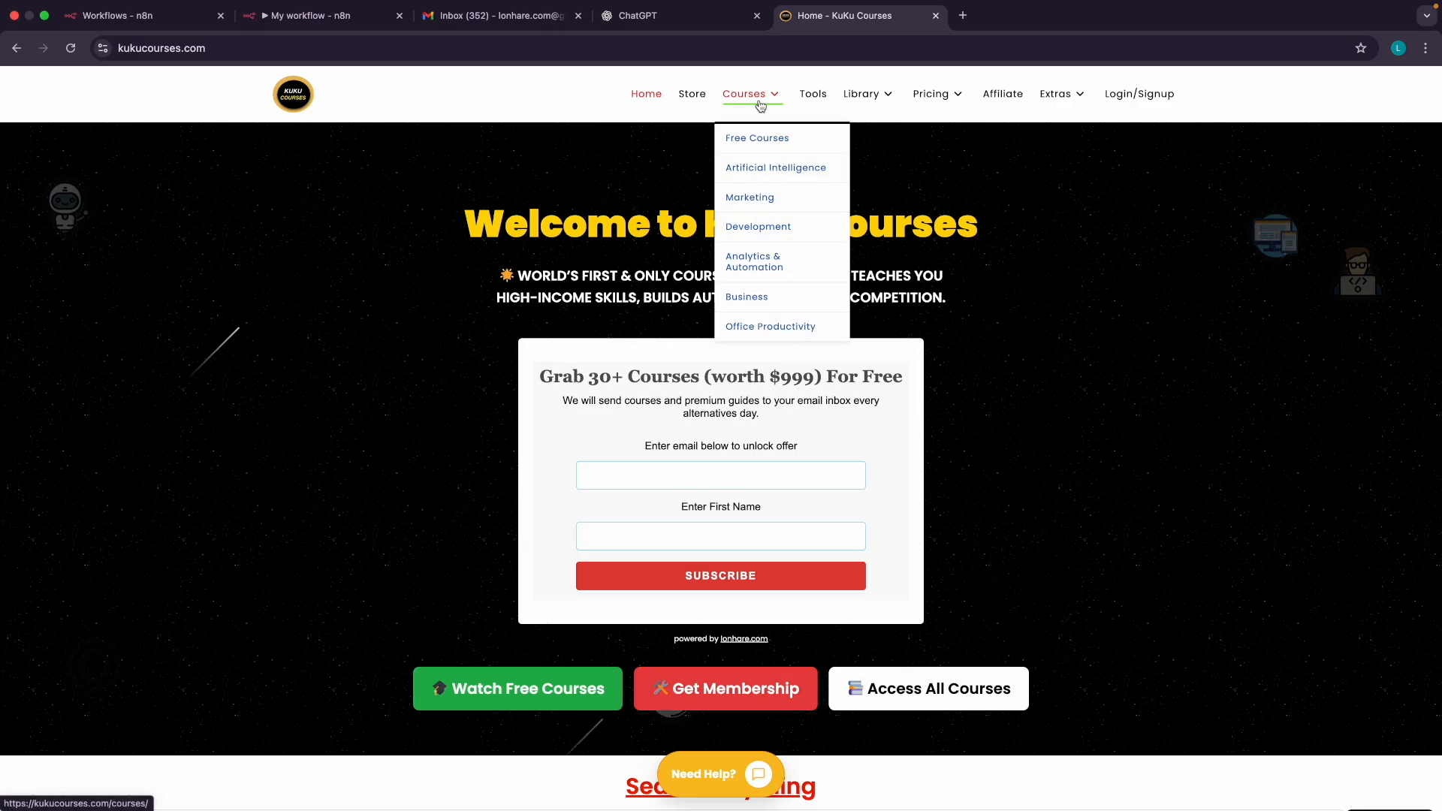
{"action": "scroll", "coordinate": [760, 105], "scroll_direction": "up", "scroll_amount": 5}
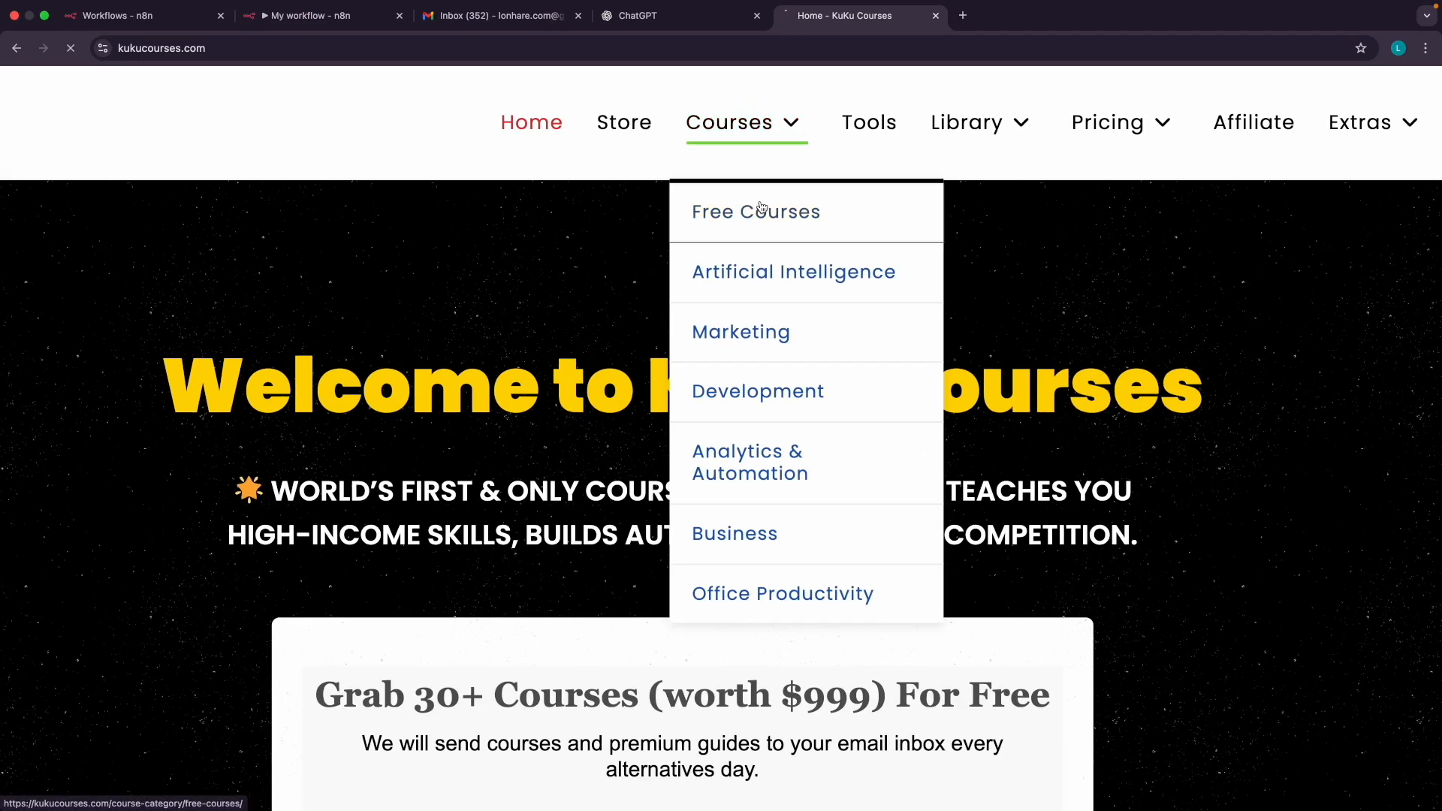
{"action": "left_click", "coordinate": [761, 211]}
{"action": "scroll", "coordinate": [516, 361], "scroll_direction": "down", "scroll_amount": 1}
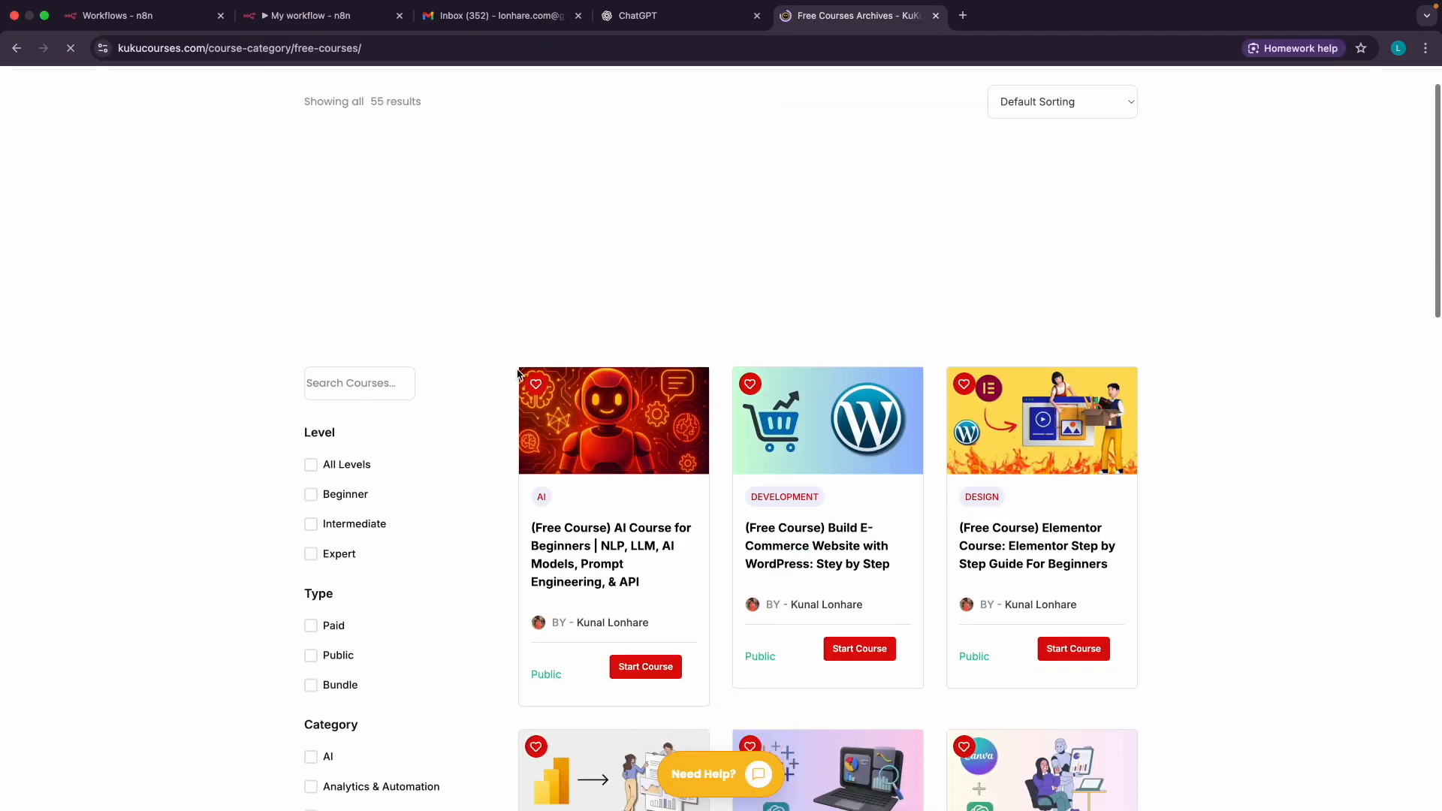
Search the free courses for 'ai', open AI Course for Beginners and dismiss the ad
{"action": "left_click", "coordinate": [350, 344]}
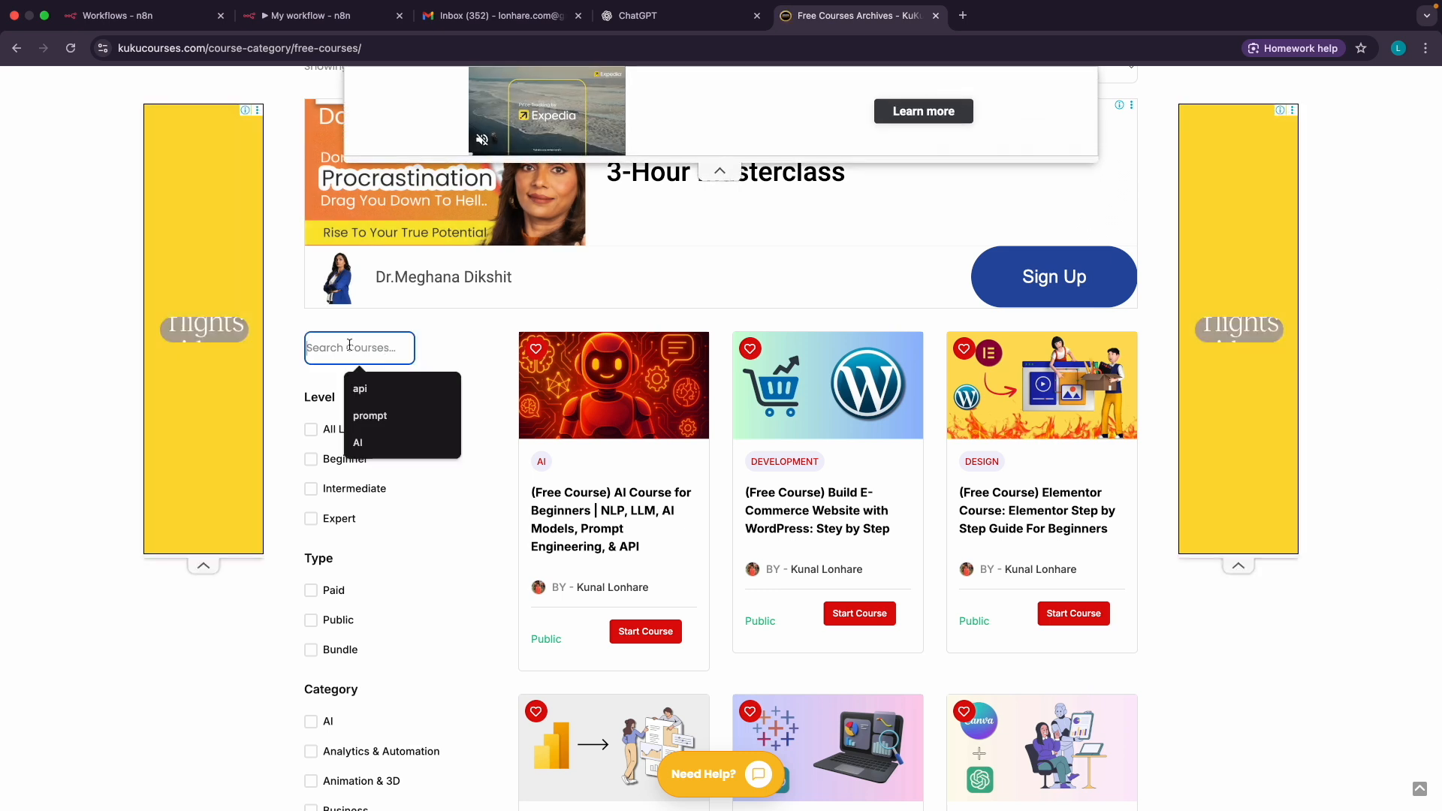
{"action": "scroll", "coordinate": [350, 345], "scroll_direction": "up", "scroll_amount": 5}
{"action": "type", "text": "ai"}
{"action": "key", "text": "Return"}
{"action": "scroll", "coordinate": [350, 344], "scroll_direction": "down", "scroll_amount": 5}
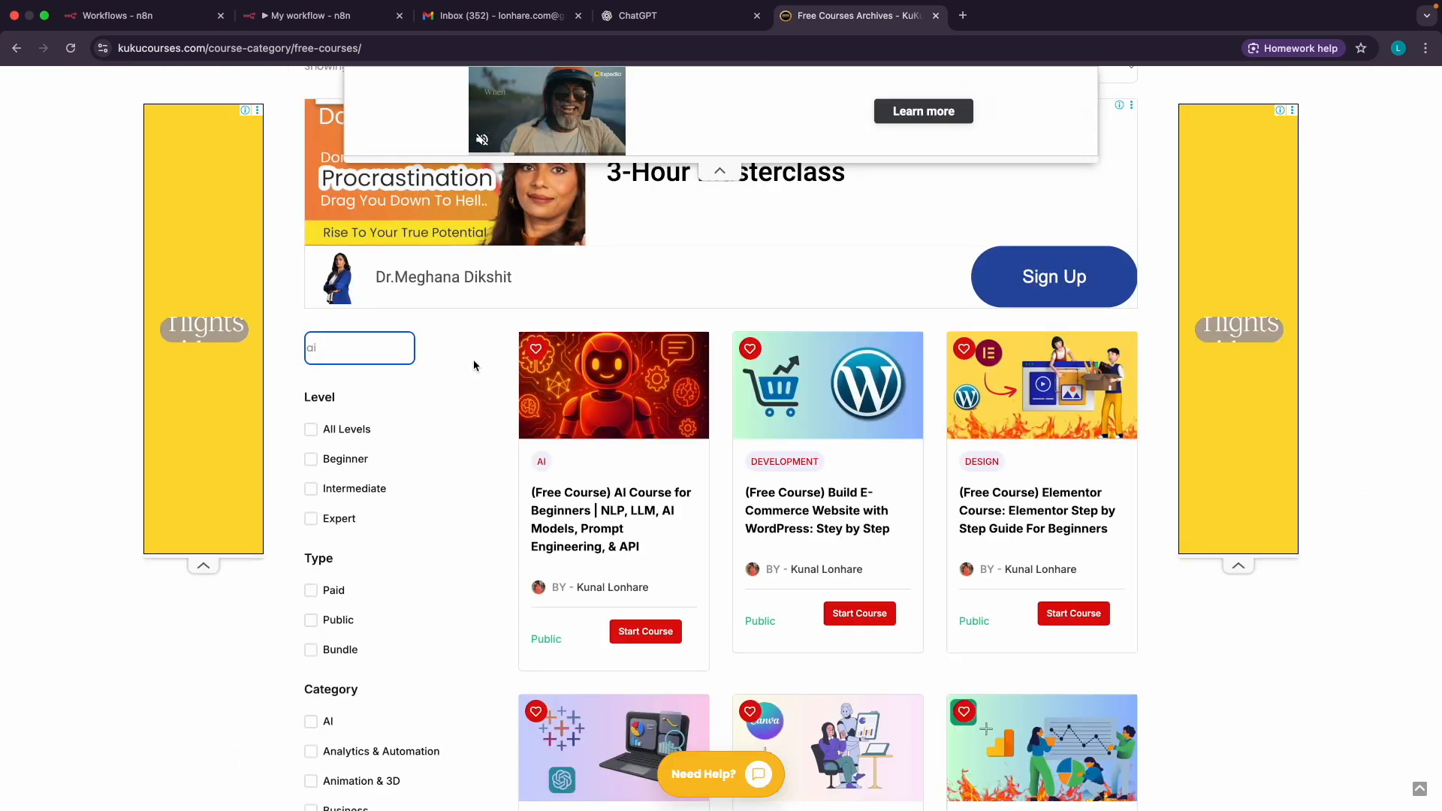
{"action": "scroll", "coordinate": [631, 514], "scroll_direction": "down", "scroll_amount": 1}
{"action": "scroll", "coordinate": [628, 413], "scroll_direction": "up", "scroll_amount": 5}
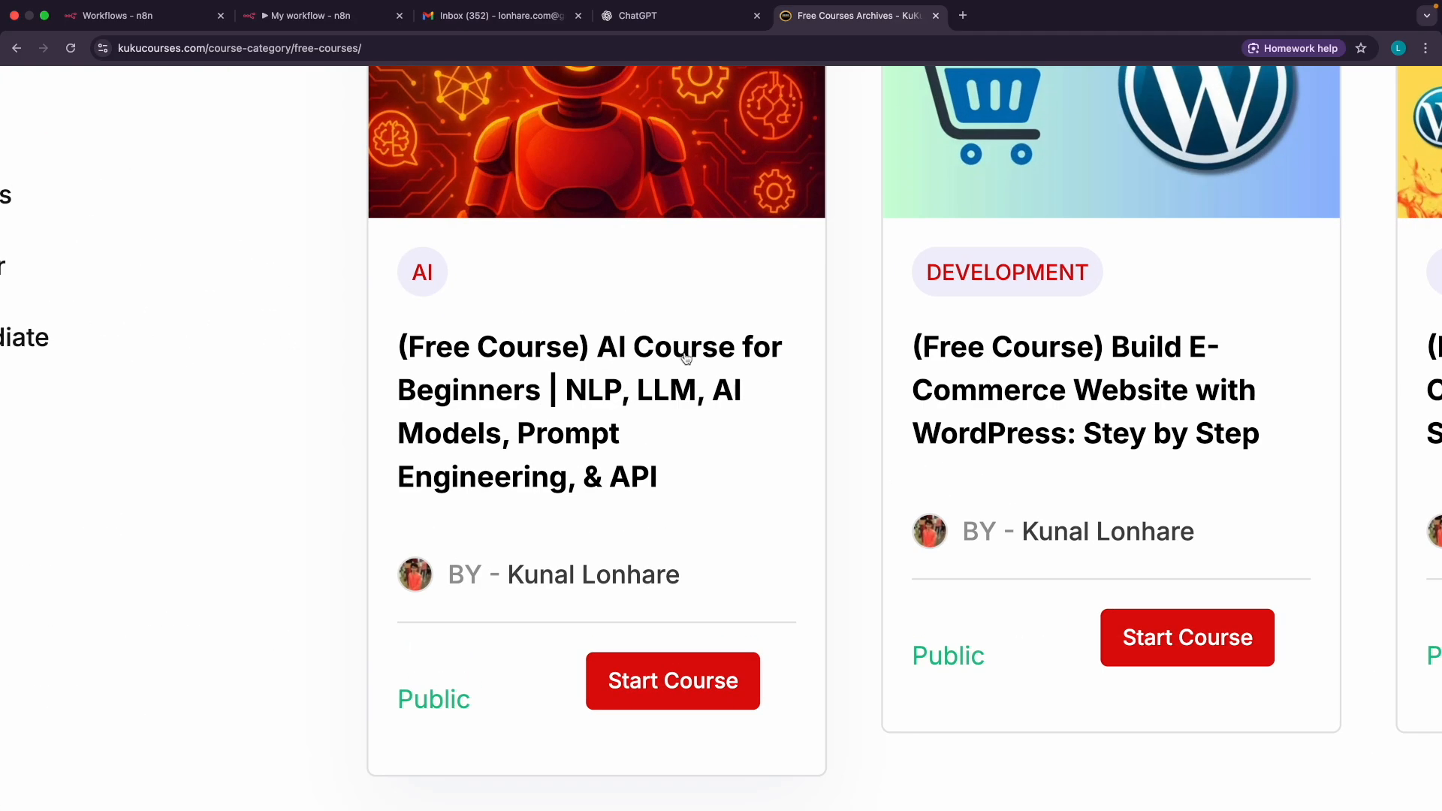
{"action": "scroll", "coordinate": [510, 407], "scroll_direction": "down", "scroll_amount": 5}
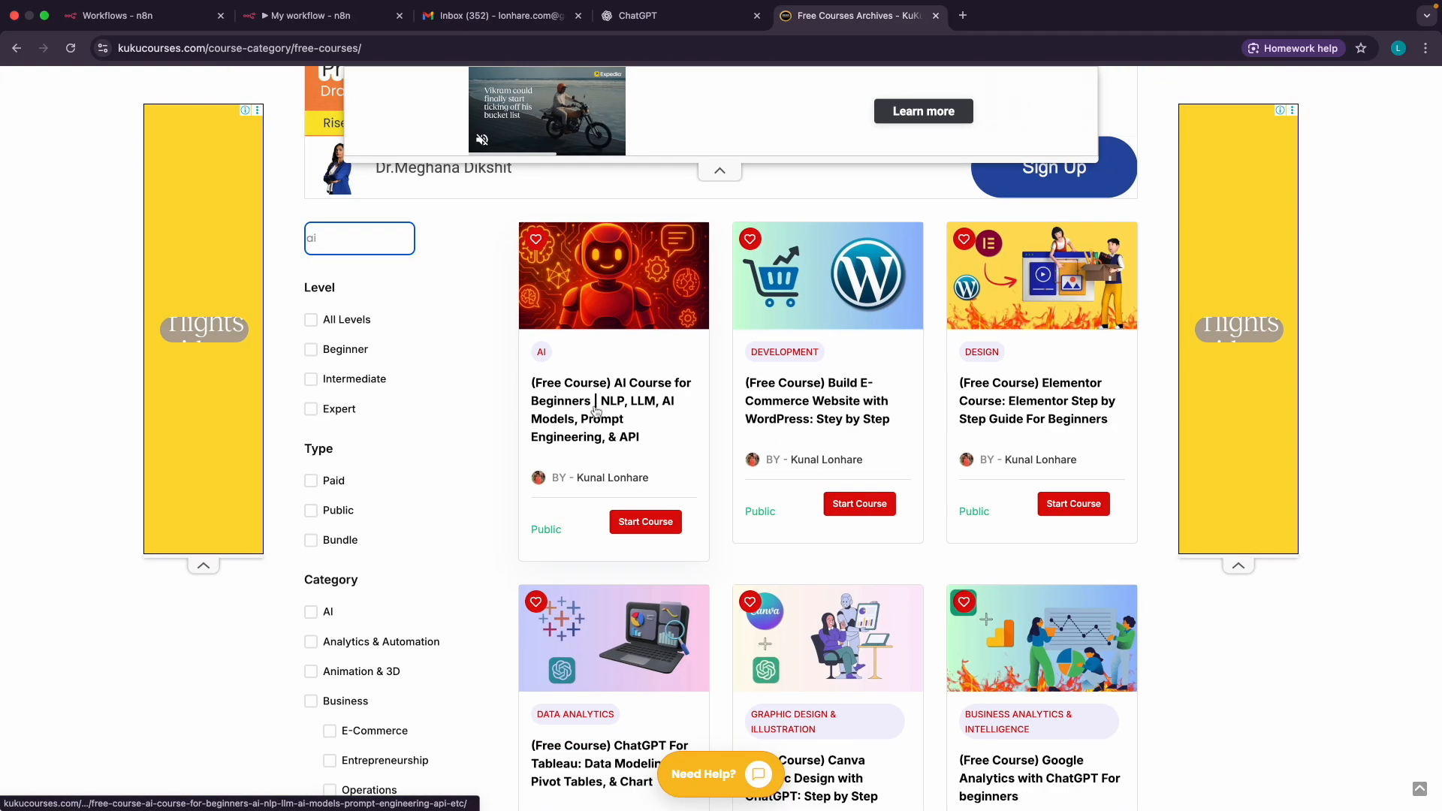
{"action": "left_click", "coordinate": [650, 391]}
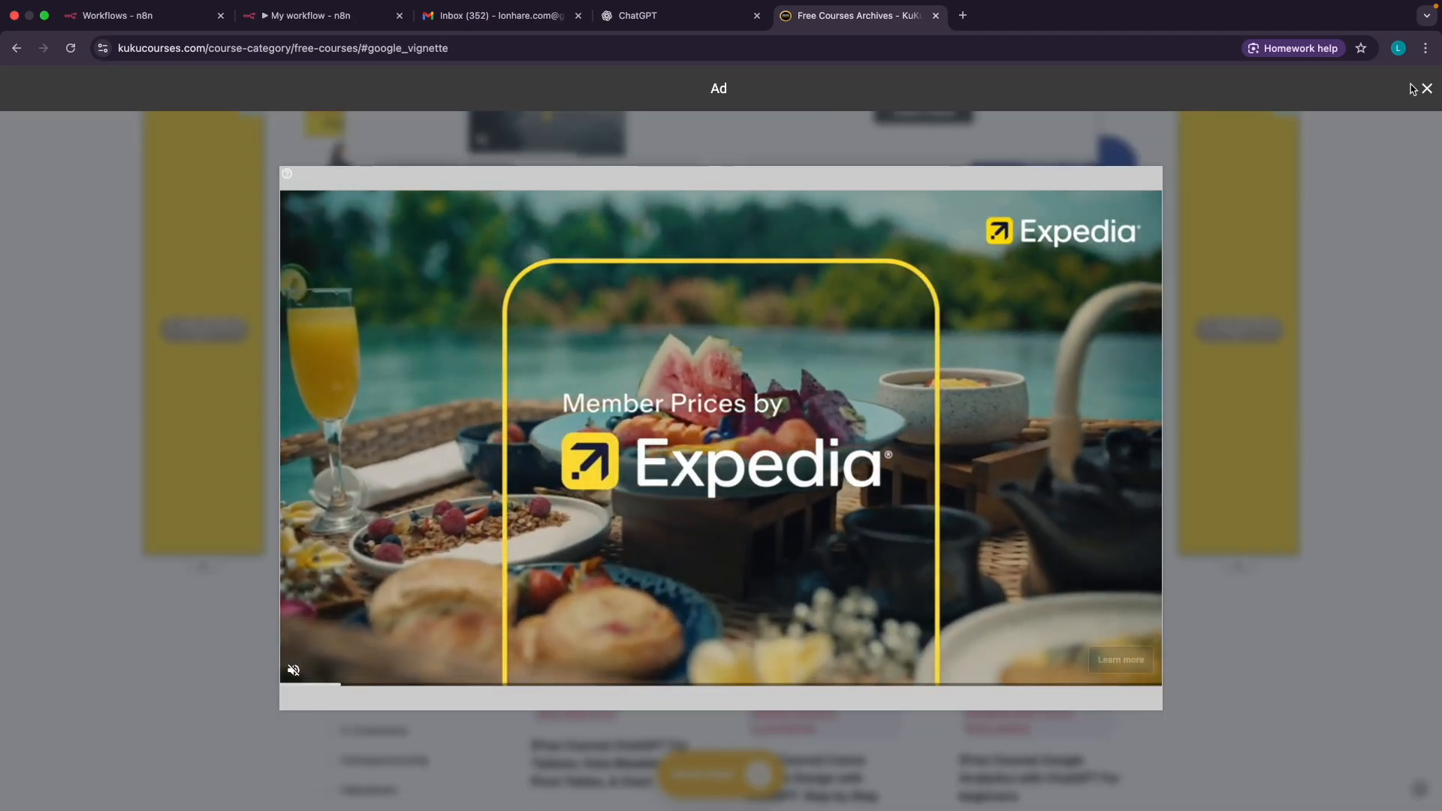
{"action": "left_click", "coordinate": [1430, 90]}
Review the course details and highlight NLP, LLM, AI Models, Prompt and API in the title
{"action": "scroll", "coordinate": [898, 383], "scroll_direction": "down", "scroll_amount": 10}
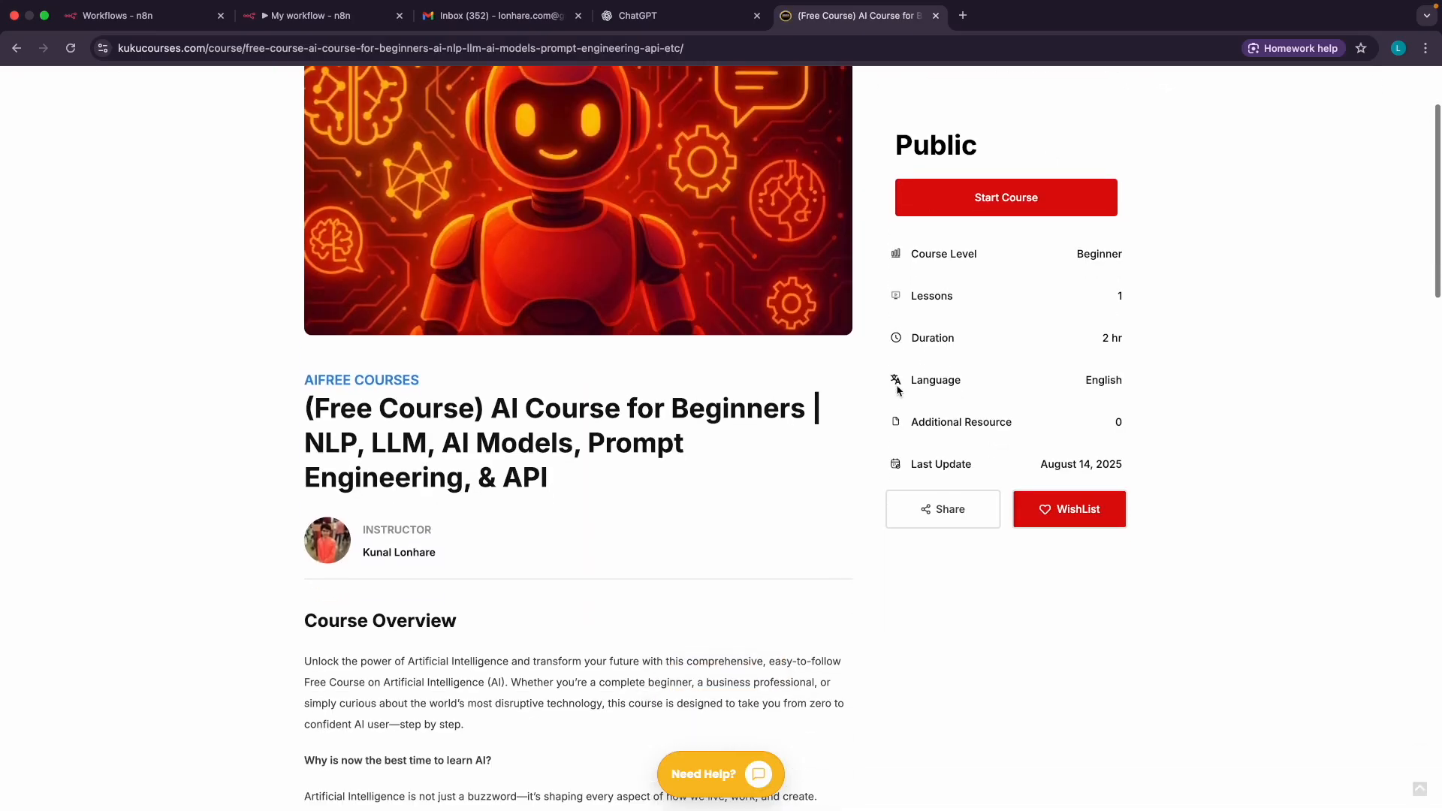
{"action": "scroll", "coordinate": [857, 371], "scroll_direction": "up", "scroll_amount": 10}
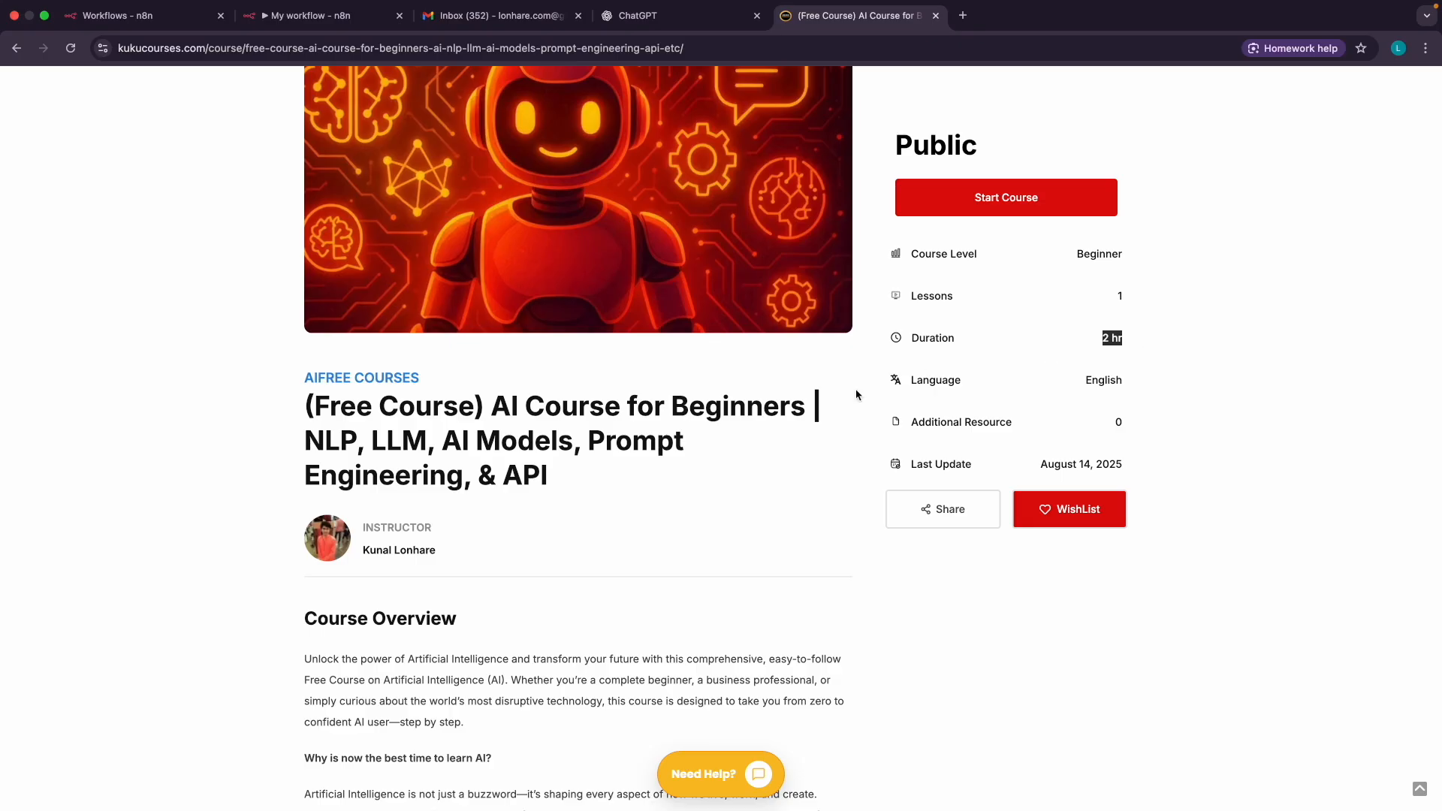
{"action": "scroll", "coordinate": [497, 394], "scroll_direction": "up", "scroll_amount": 1}
{"action": "scroll", "coordinate": [444, 482], "scroll_direction": "up", "scroll_amount": 5}
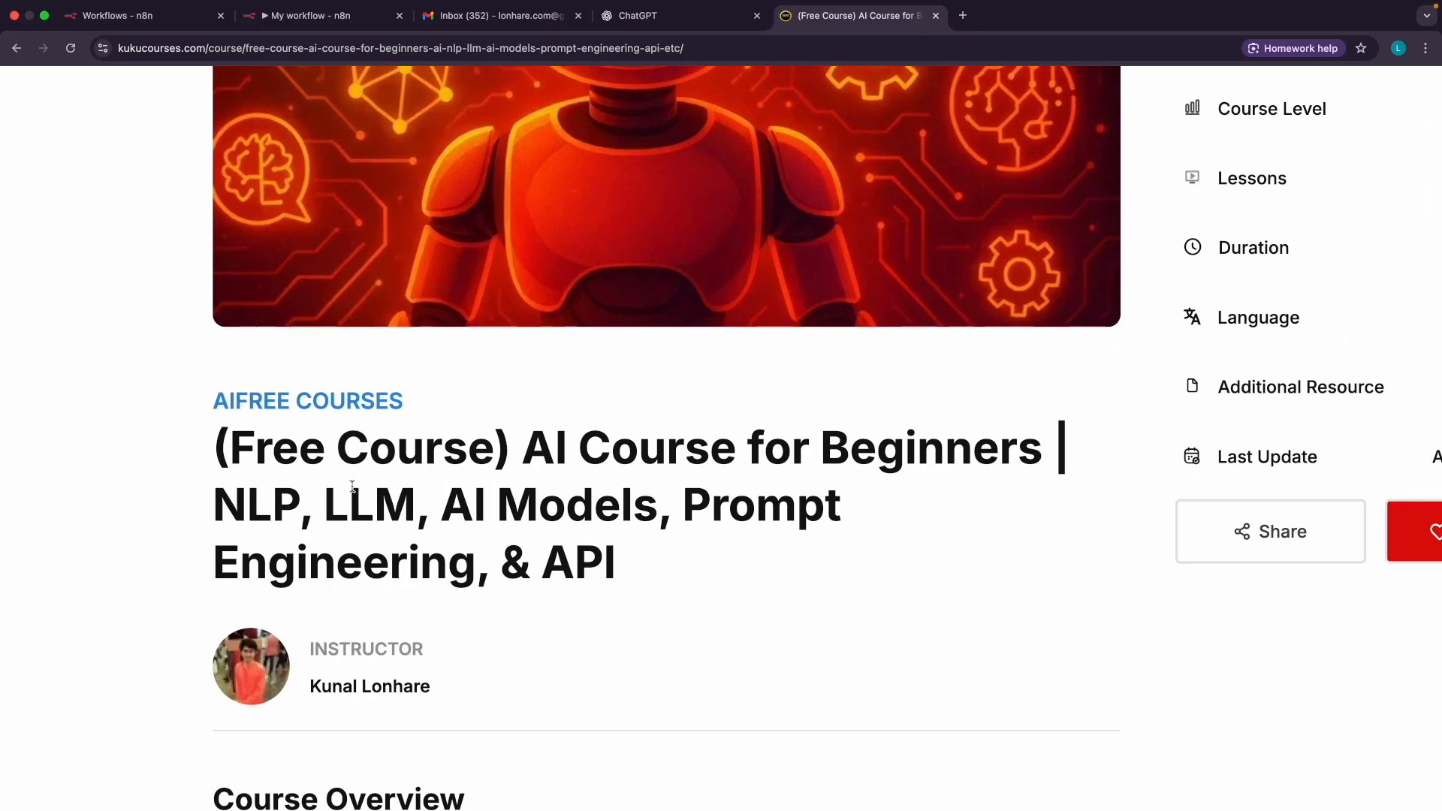
{"action": "double_click", "coordinate": [248, 510]}
{"action": "double_click", "coordinate": [333, 509]}
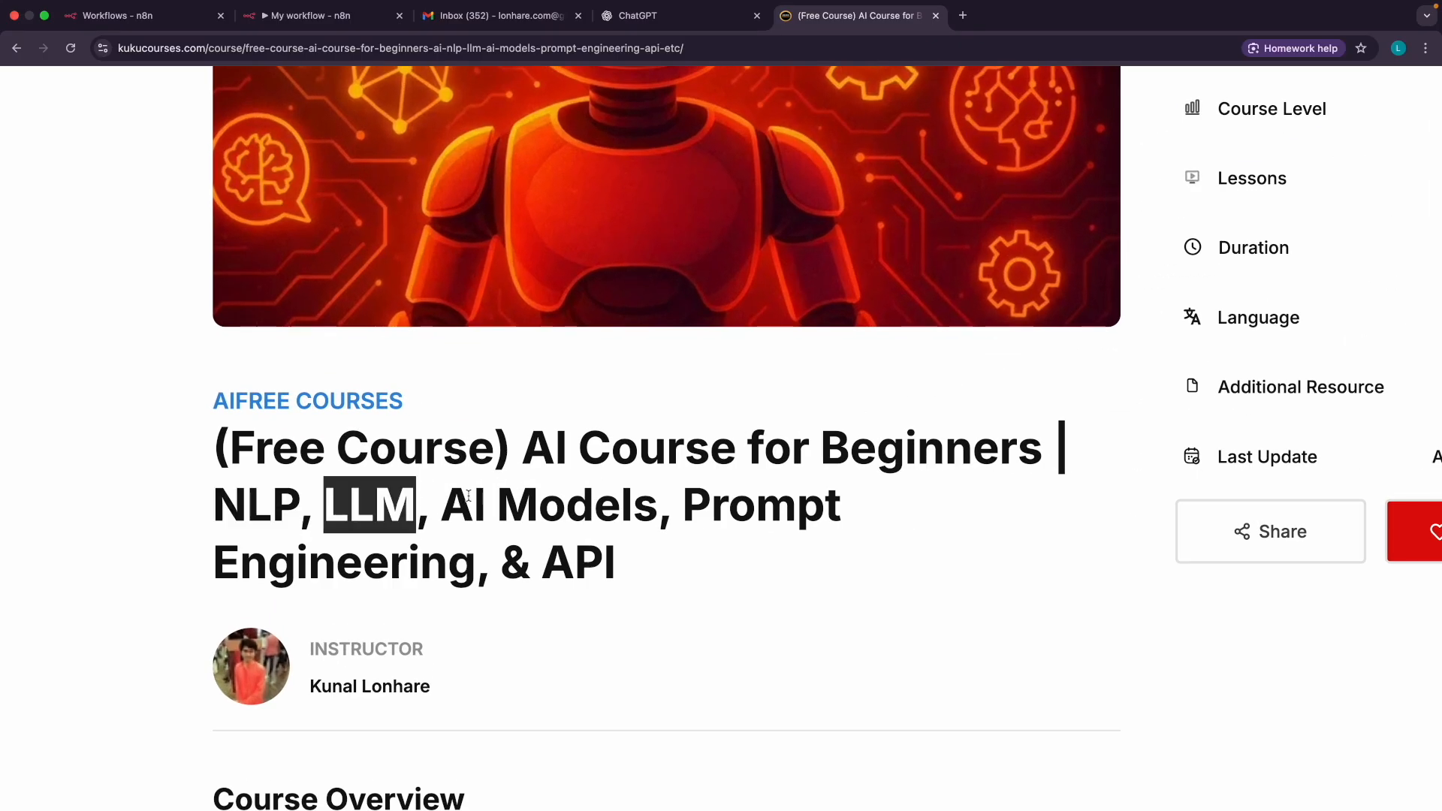
{"action": "left_click_drag", "start_coordinate": [458, 498], "coordinate": [622, 498]}
{"action": "double_click", "coordinate": [715, 508]}
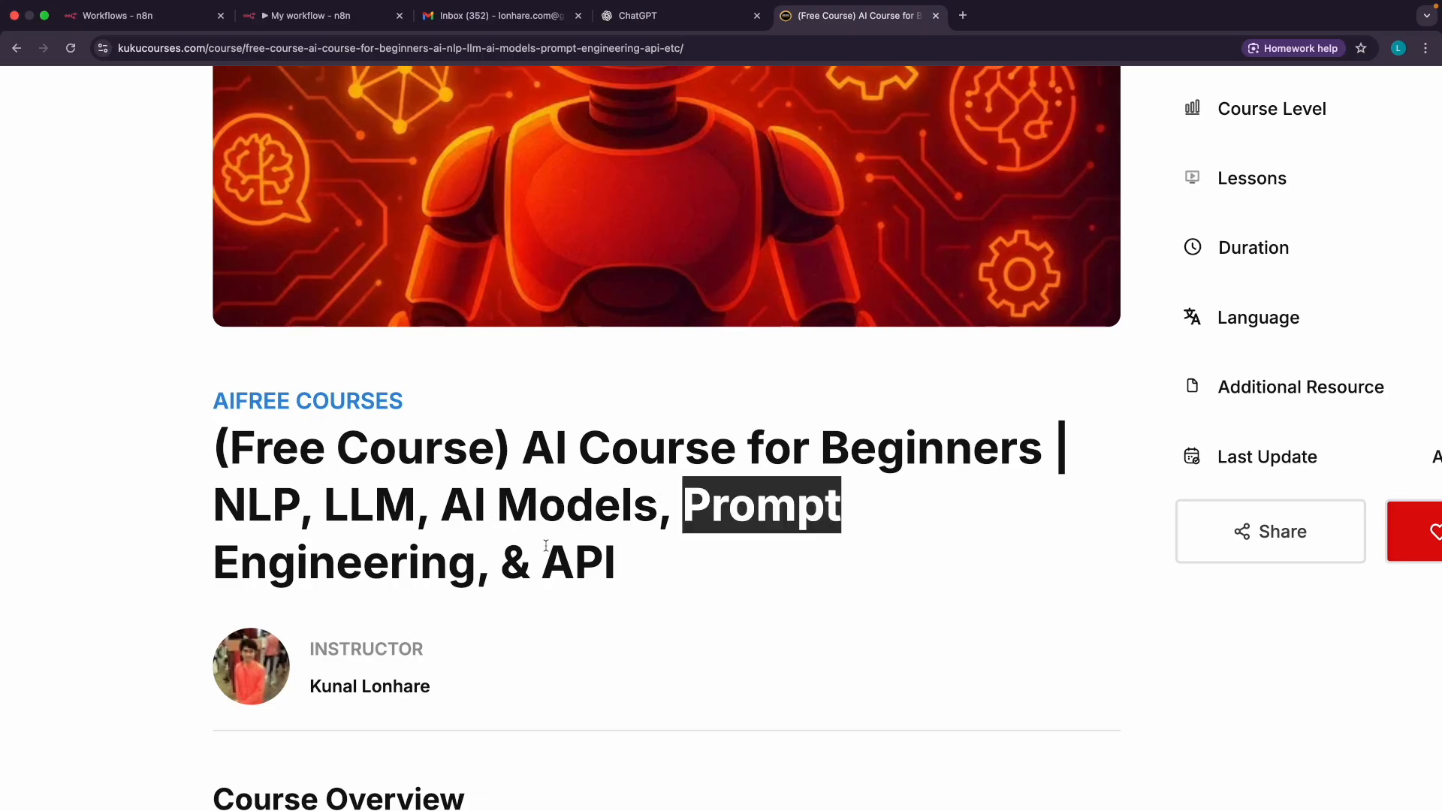
{"action": "double_click", "coordinate": [558, 580]}
Start the AI for Beginners course
{"action": "scroll", "coordinate": [919, 547], "scroll_direction": "down", "scroll_amount": 5}
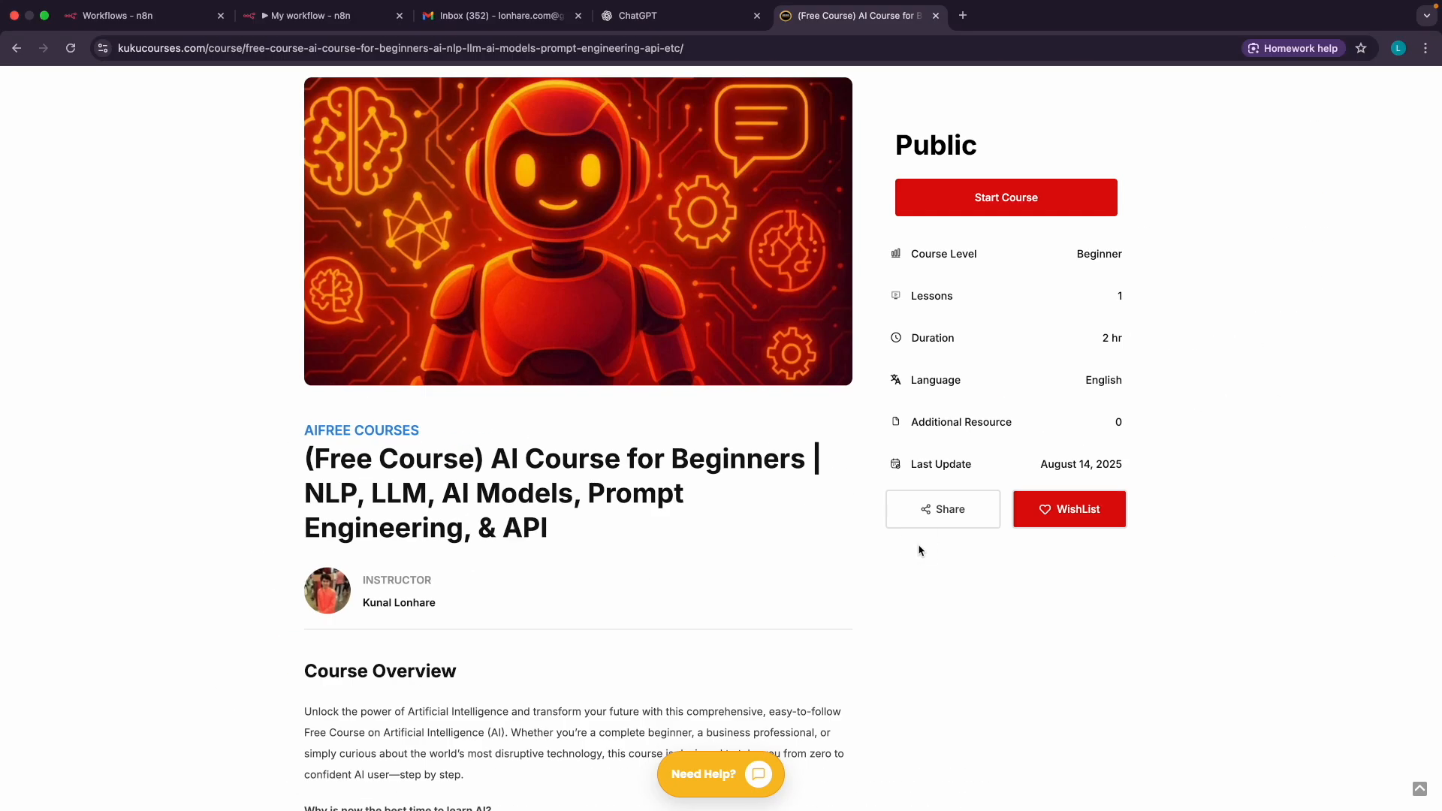
{"action": "scroll", "coordinate": [1016, 205], "scroll_direction": "up", "scroll_amount": 3}
{"action": "scroll", "coordinate": [1014, 202], "scroll_direction": "down", "scroll_amount": 3}
{"action": "left_click", "coordinate": [1013, 202]}
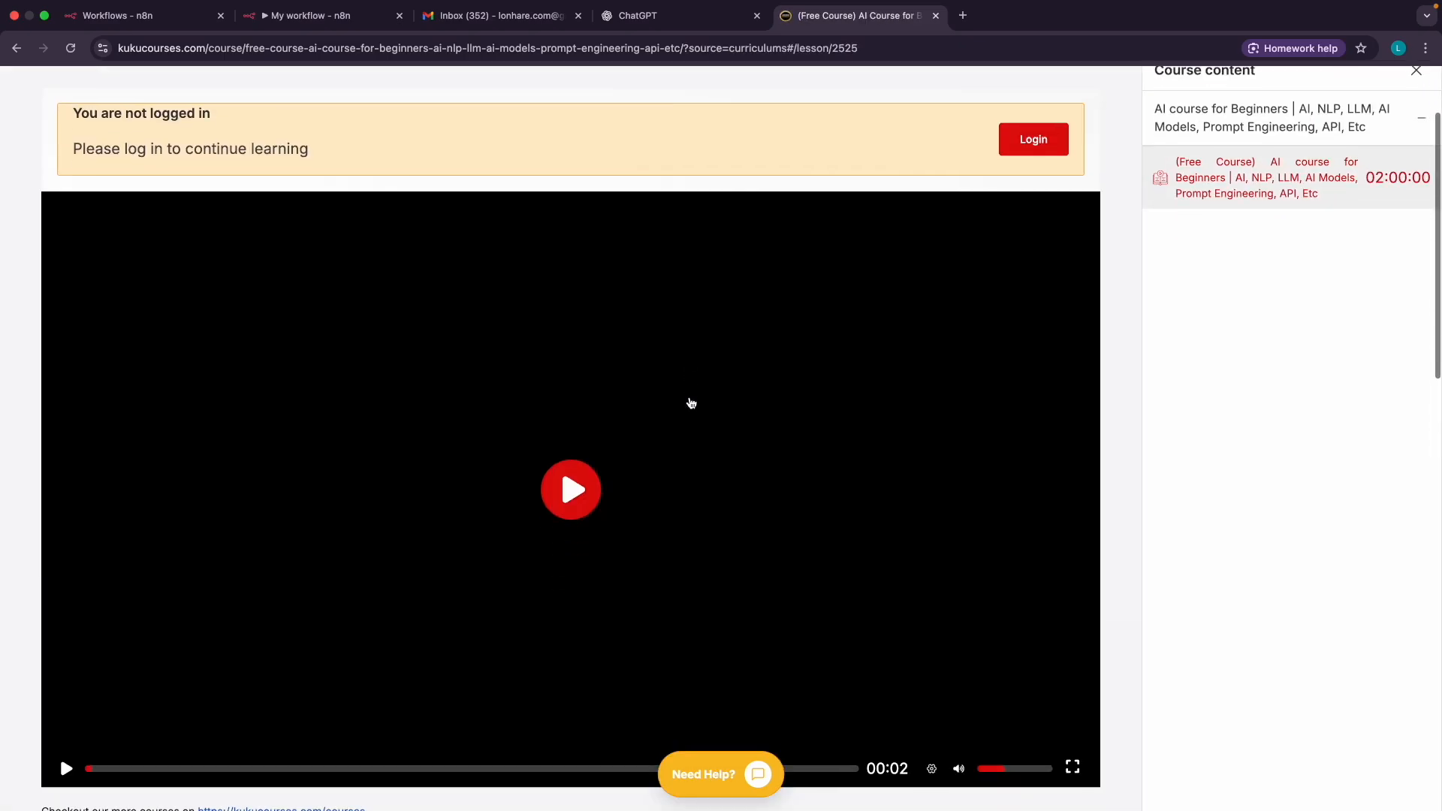
Play and pause the lesson video, then scroll through the lesson page
{"action": "left_click", "coordinate": [563, 473]}
{"action": "left_click", "coordinate": [578, 464]}
{"action": "scroll", "coordinate": [618, 418], "scroll_direction": "up", "scroll_amount": 2}
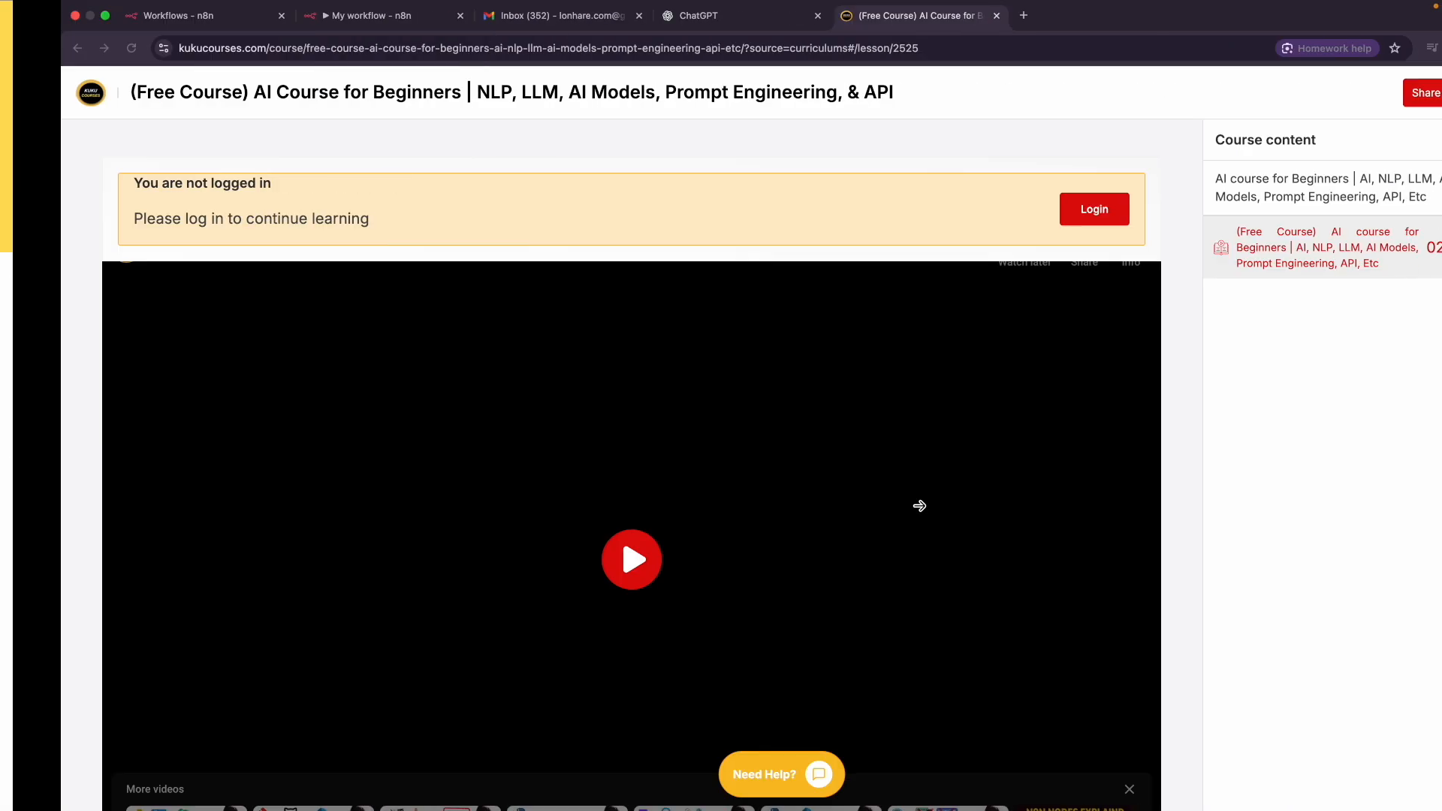
{"action": "scroll", "coordinate": [1262, 330], "scroll_direction": "up", "scroll_amount": 2}
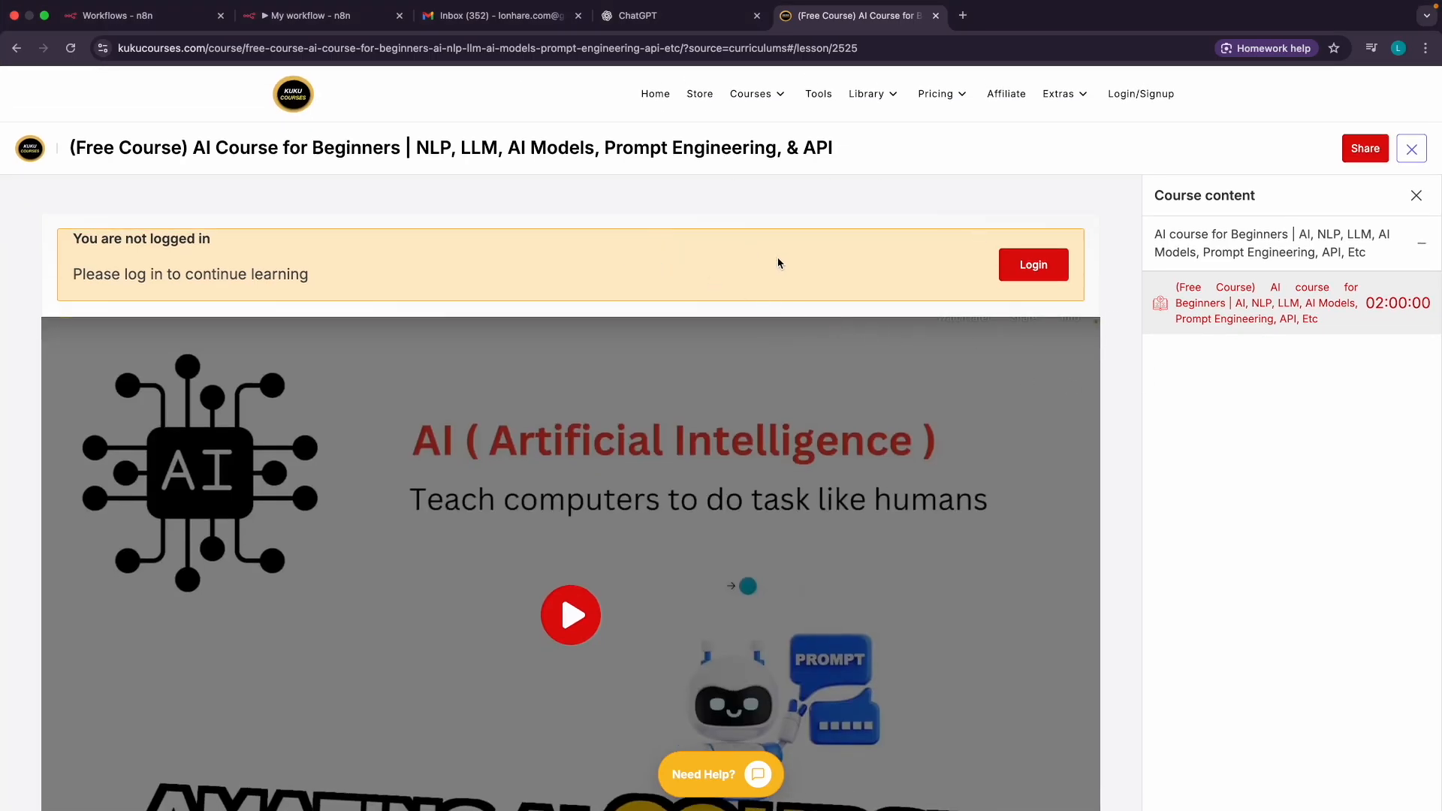
{"action": "scroll", "coordinate": [723, 429], "scroll_direction": "down", "scroll_amount": 20}
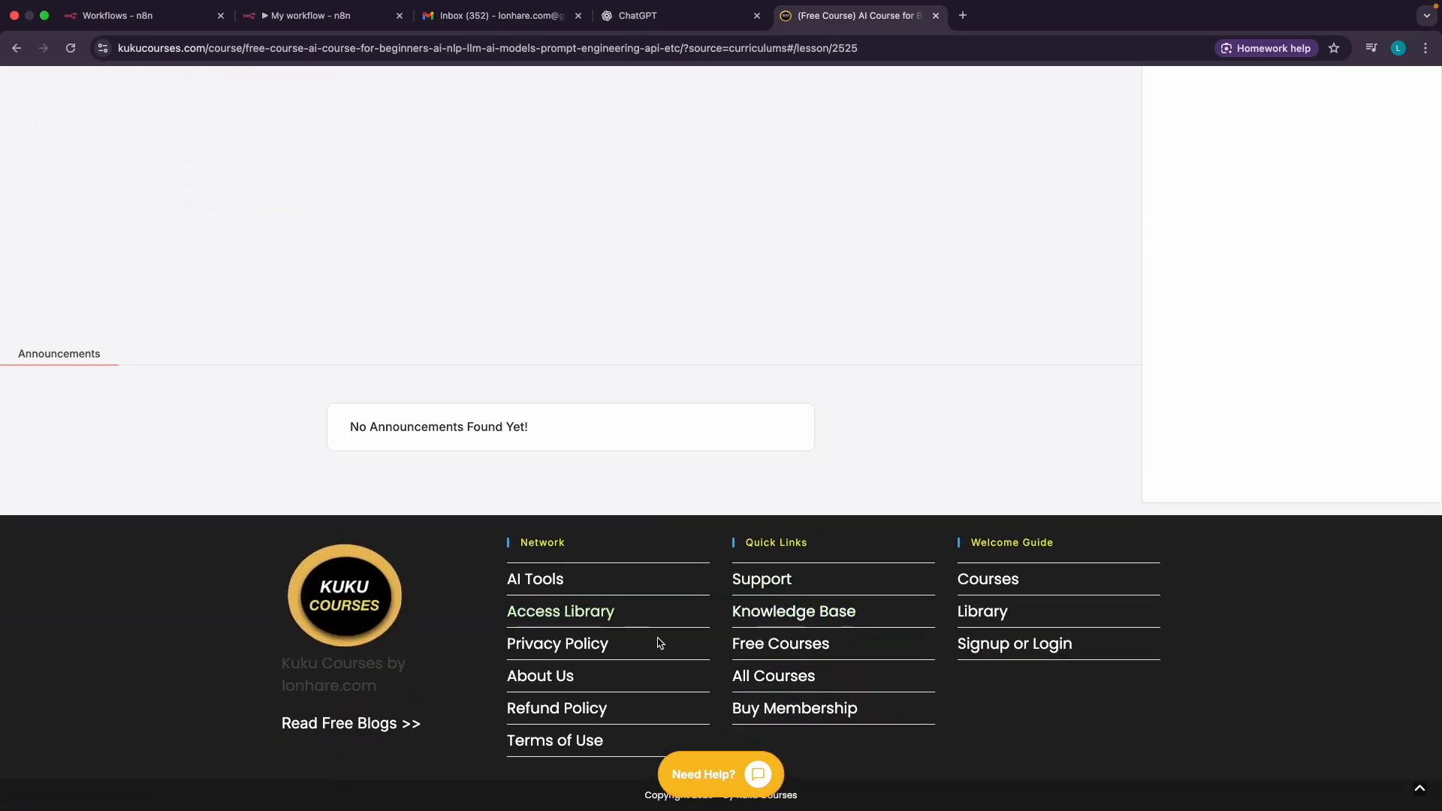
{"action": "scroll", "coordinate": [740, 655], "scroll_direction": "up", "scroll_amount": 5}
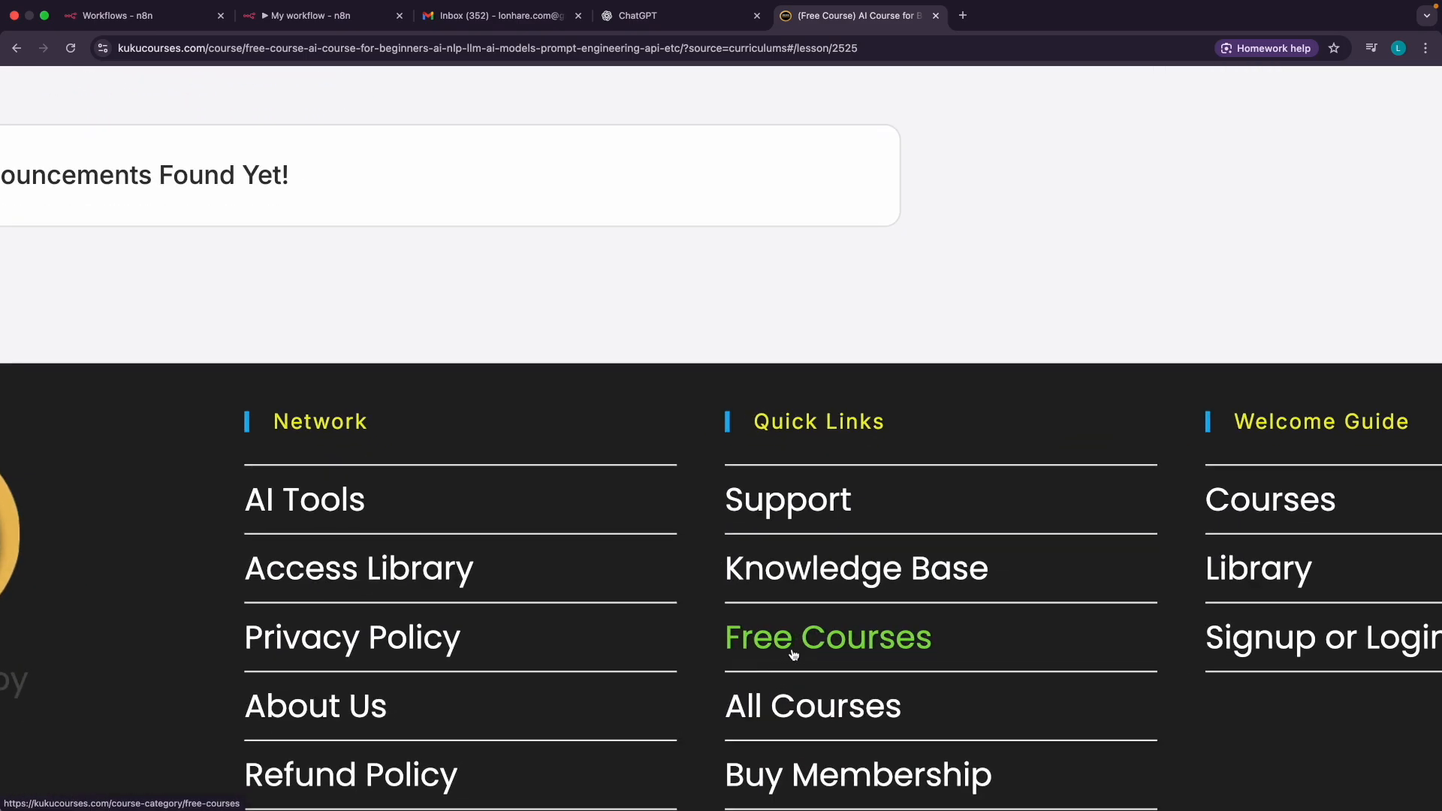
{"action": "scroll", "coordinate": [696, 393], "scroll_direction": "down", "scroll_amount": 3}
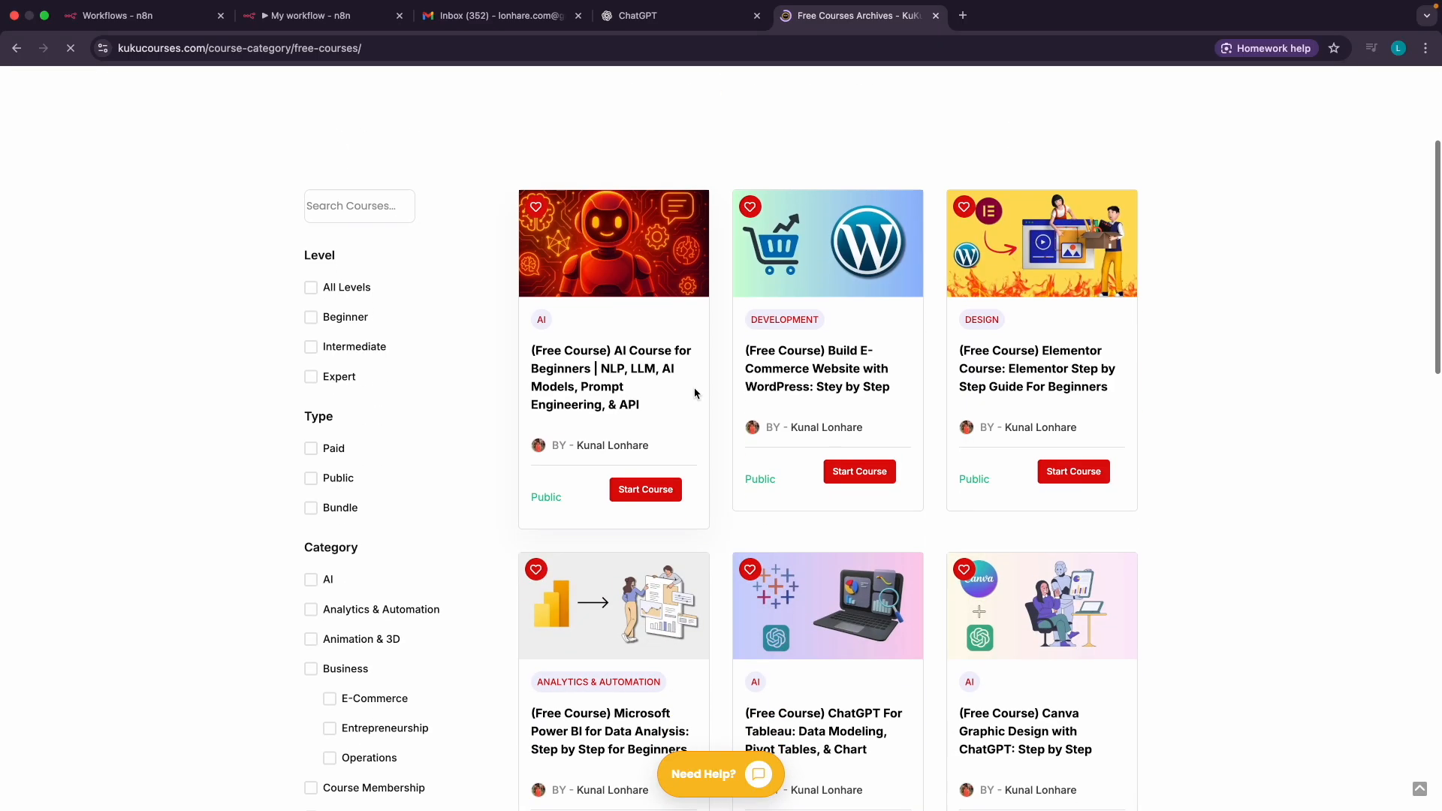
Scroll through the free course grid and go to page 2 of the listings
{"action": "scroll", "coordinate": [856, 385], "scroll_direction": "up", "scroll_amount": 5}
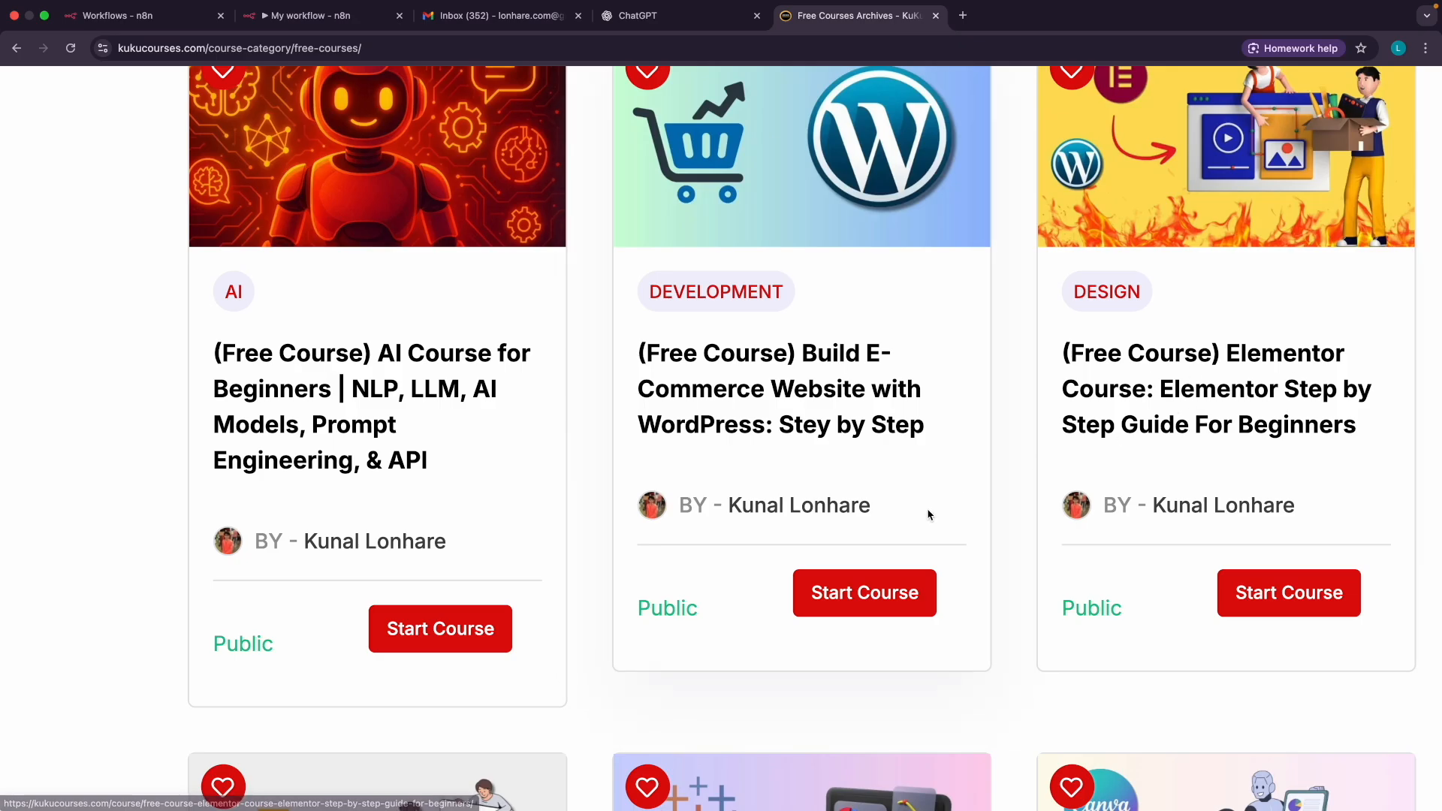
{"action": "scroll", "coordinate": [927, 508], "scroll_direction": "down", "scroll_amount": 8}
{"action": "scroll", "coordinate": [856, 514], "scroll_direction": "down", "scroll_amount": 1}
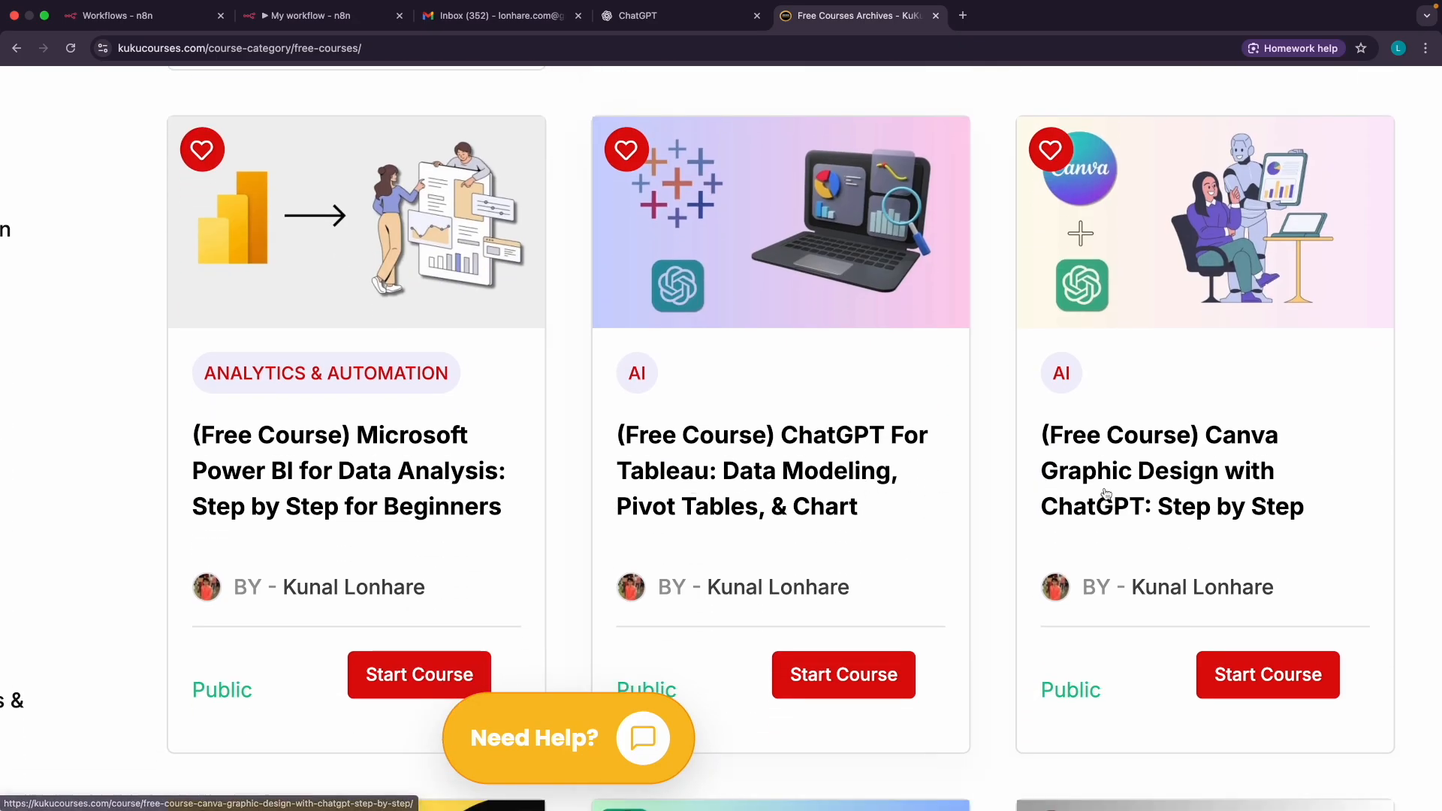
{"action": "scroll", "coordinate": [743, 447], "scroll_direction": "down", "scroll_amount": 10}
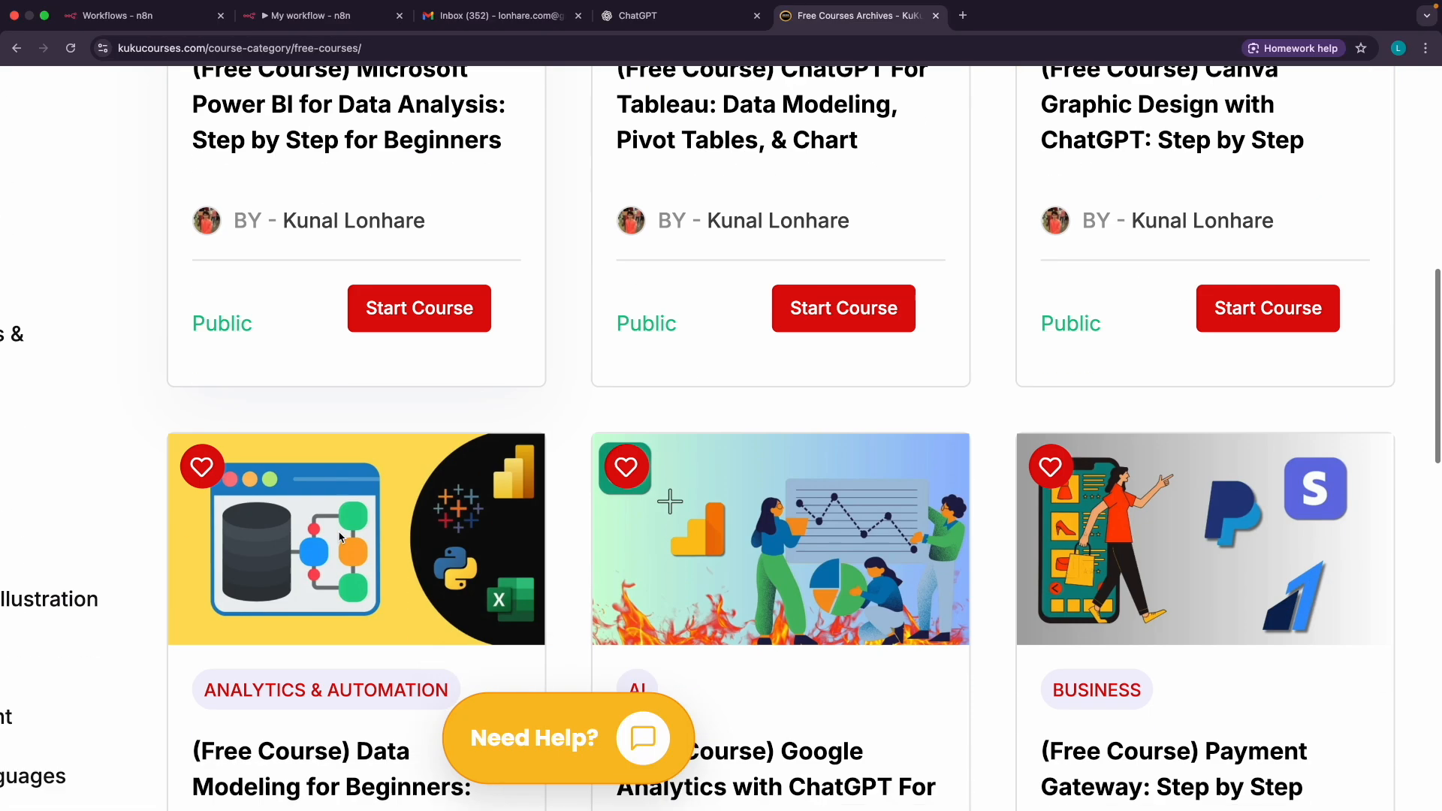
{"action": "scroll", "coordinate": [744, 447], "scroll_direction": "down", "scroll_amount": 5}
{"action": "scroll", "coordinate": [742, 448], "scroll_direction": "down", "scroll_amount": 8}
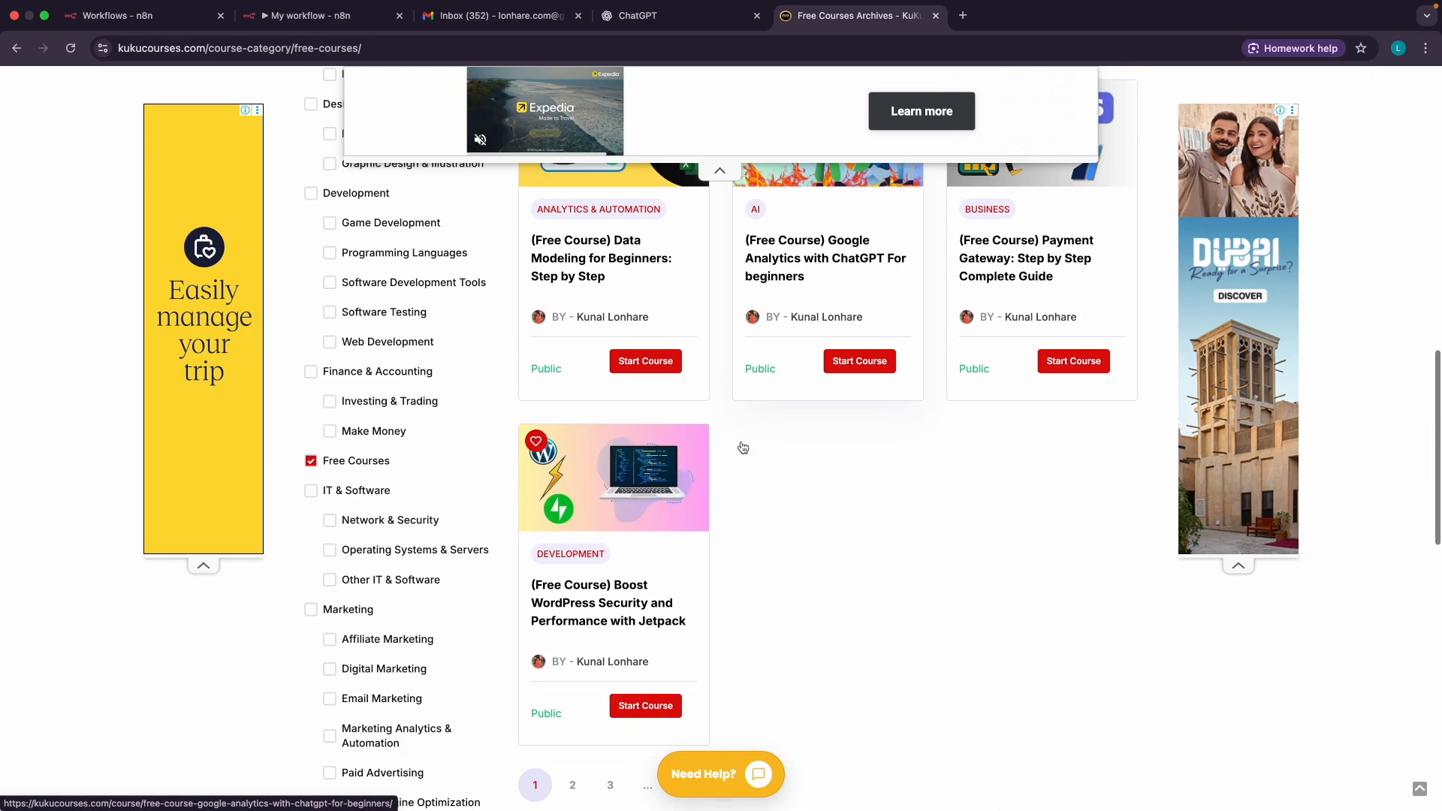
{"action": "left_click", "coordinate": [573, 592]}
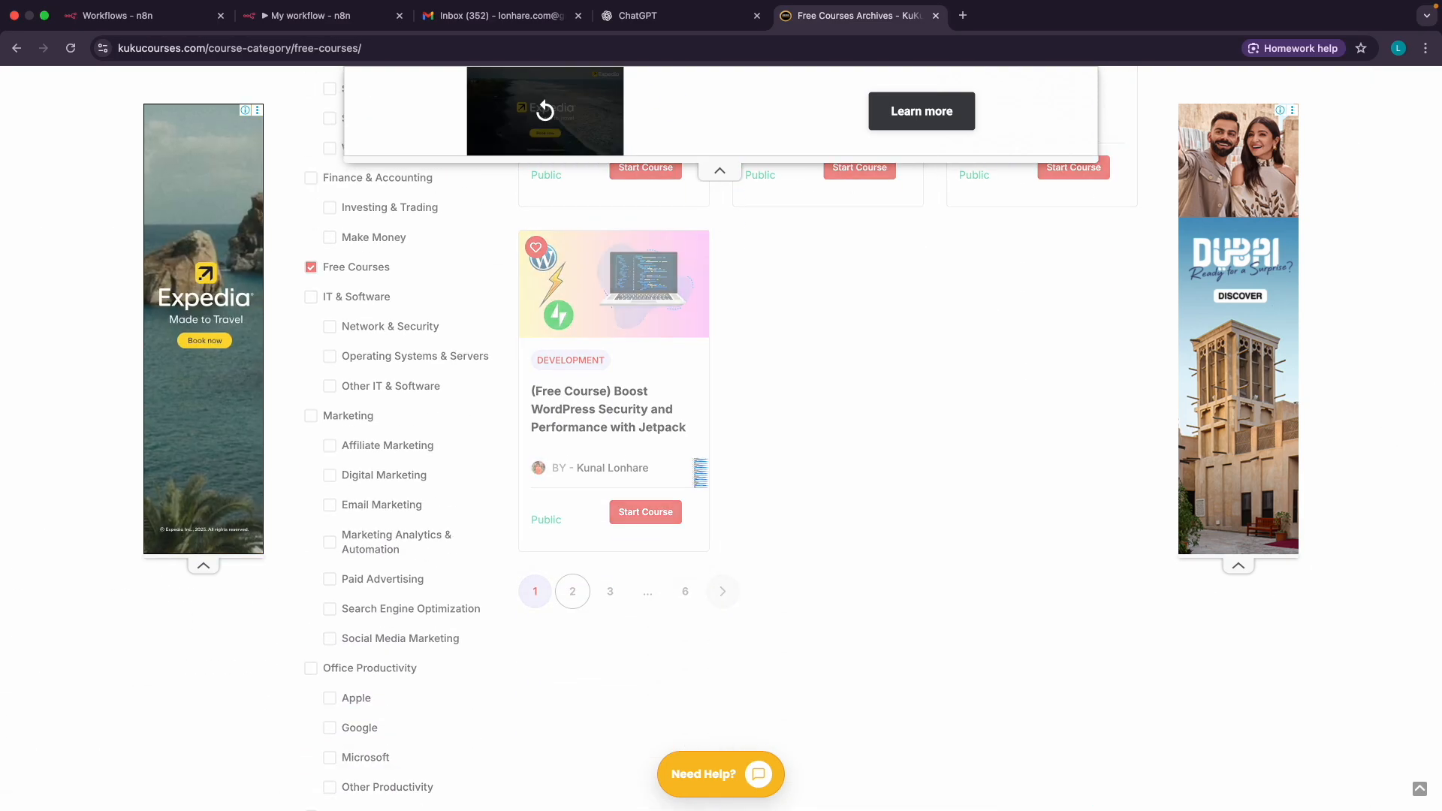
Open the free AI Course for Beginners from the listing
{"action": "scroll", "coordinate": [694, 467], "scroll_direction": "up", "scroll_amount": 4}
{"action": "scroll", "coordinate": [901, 540], "scroll_direction": "down", "scroll_amount": 2}
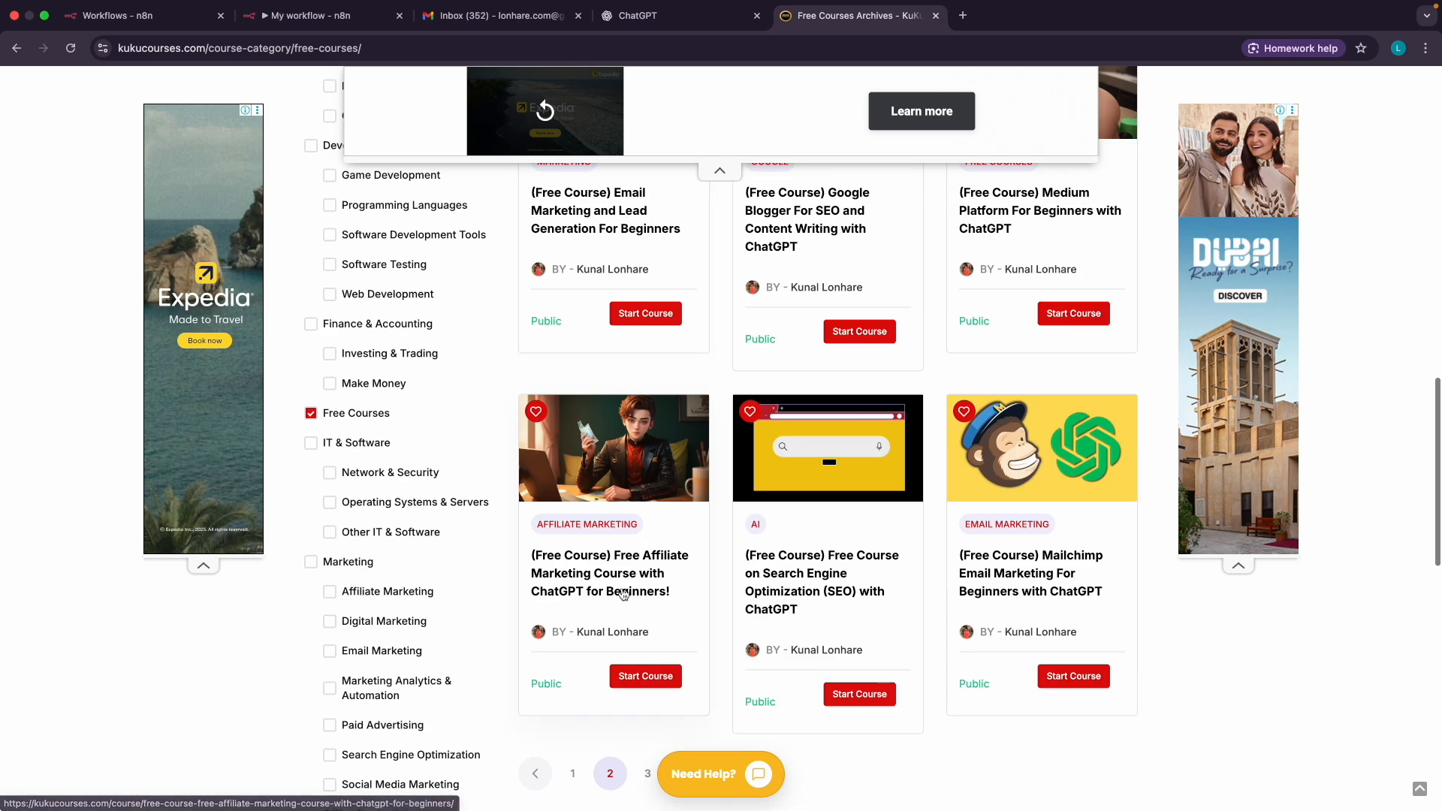
{"action": "scroll", "coordinate": [699, 451], "scroll_direction": "up", "scroll_amount": 15}
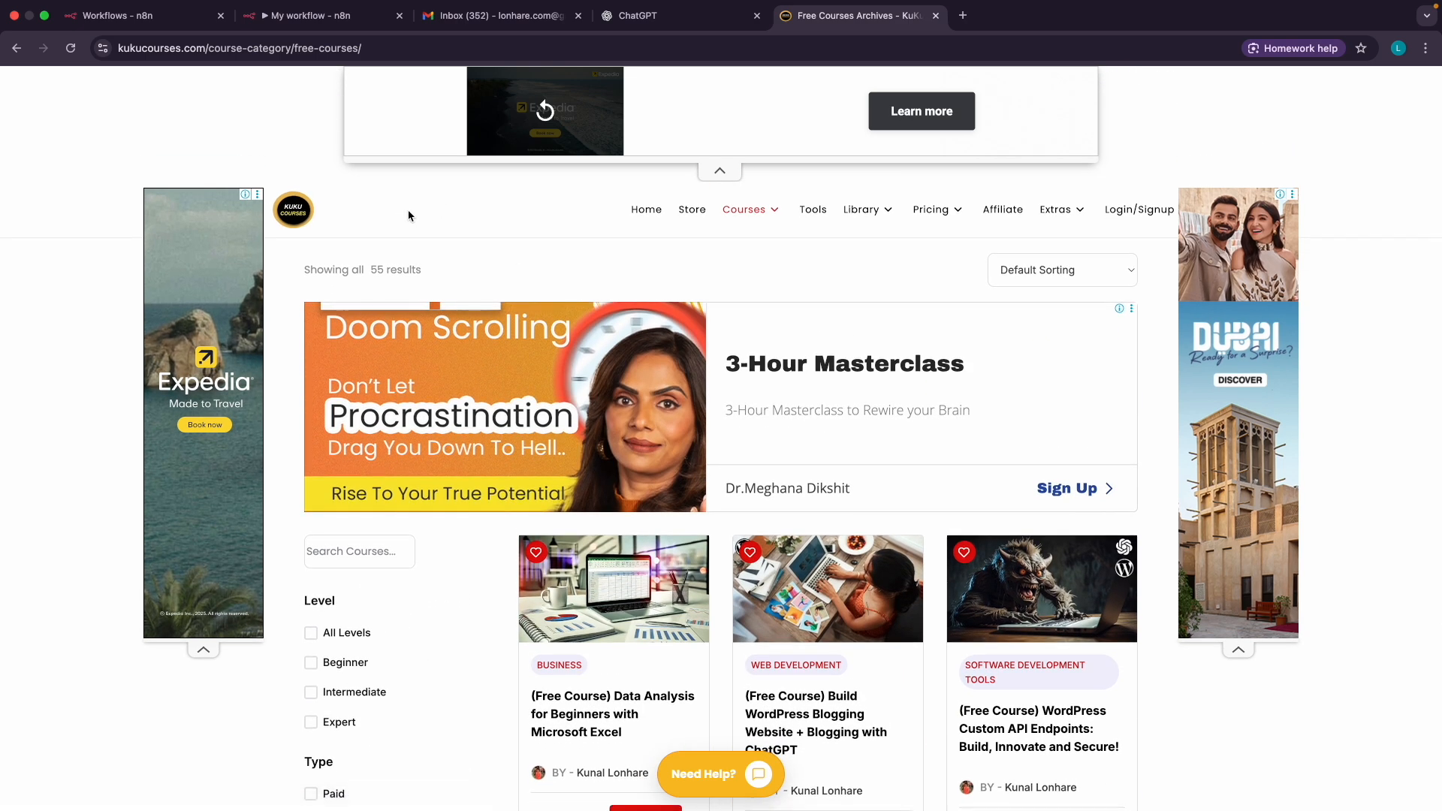
{"action": "mouse_move", "coordinate": [729, 211]}
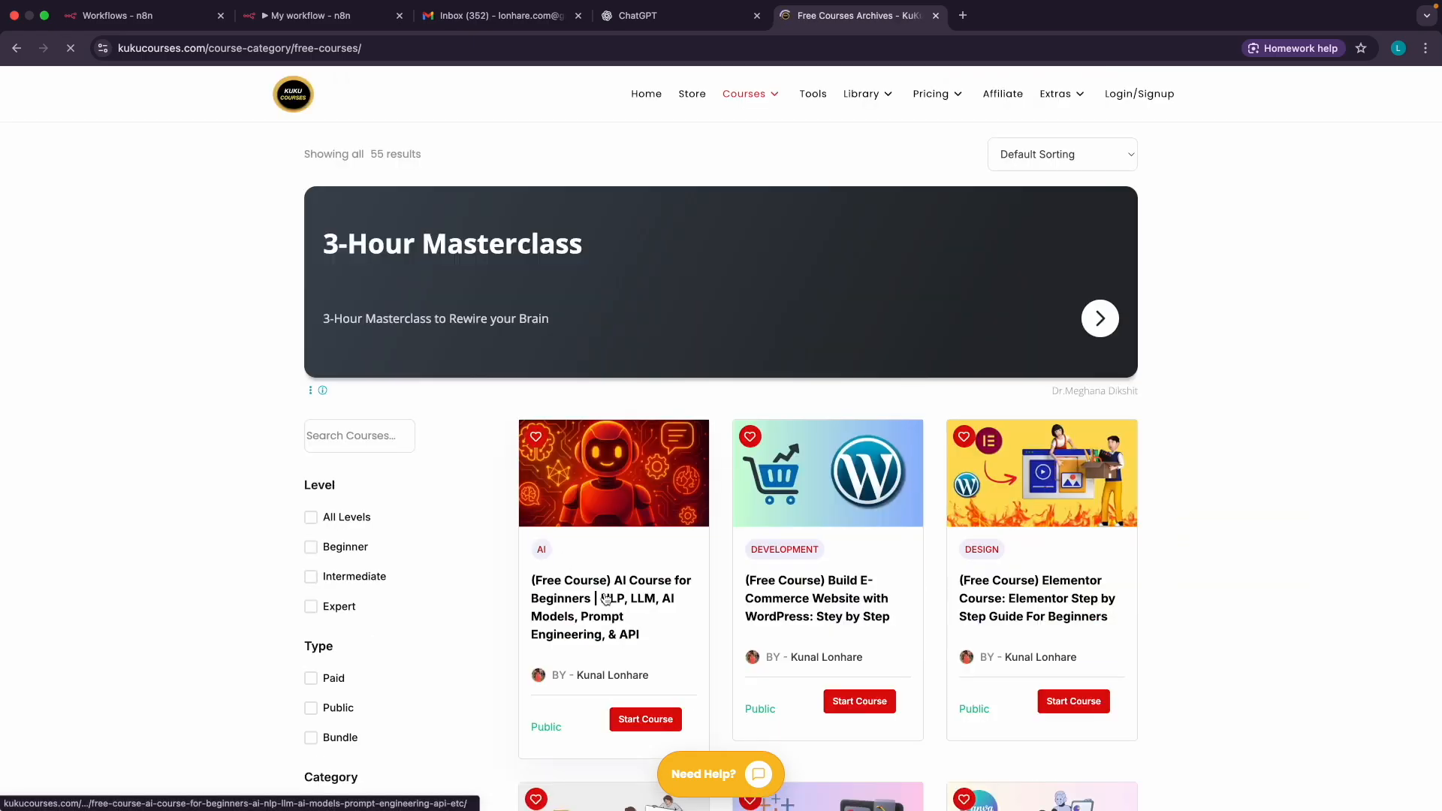
{"action": "left_click", "coordinate": [601, 586]}
Start the free AI course, then play and pause its first lesson video
{"action": "left_click", "coordinate": [1013, 254]}
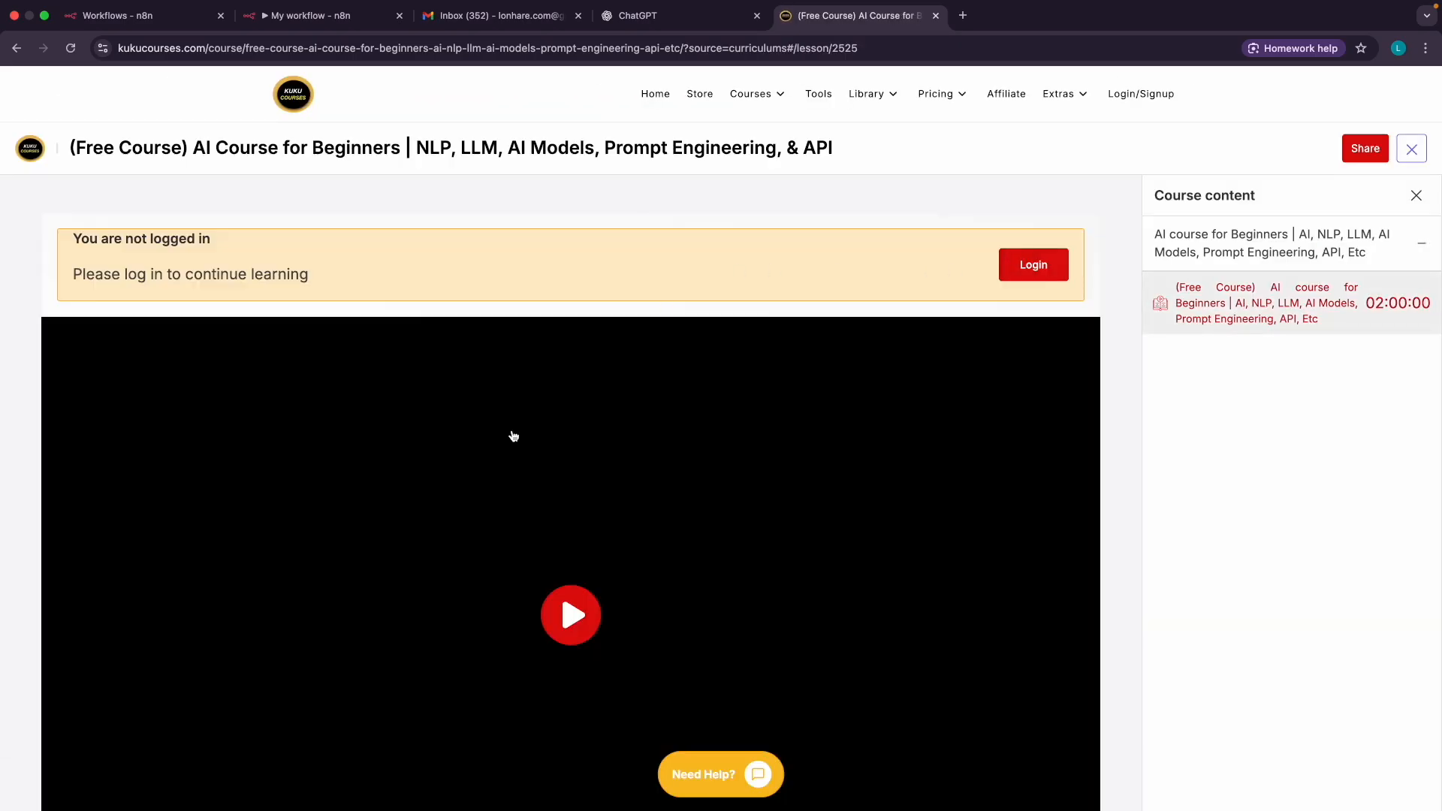
{"action": "scroll", "coordinate": [503, 446], "scroll_direction": "down", "scroll_amount": 2}
{"action": "left_click", "coordinate": [493, 420]}
{"action": "left_click", "coordinate": [494, 421]}
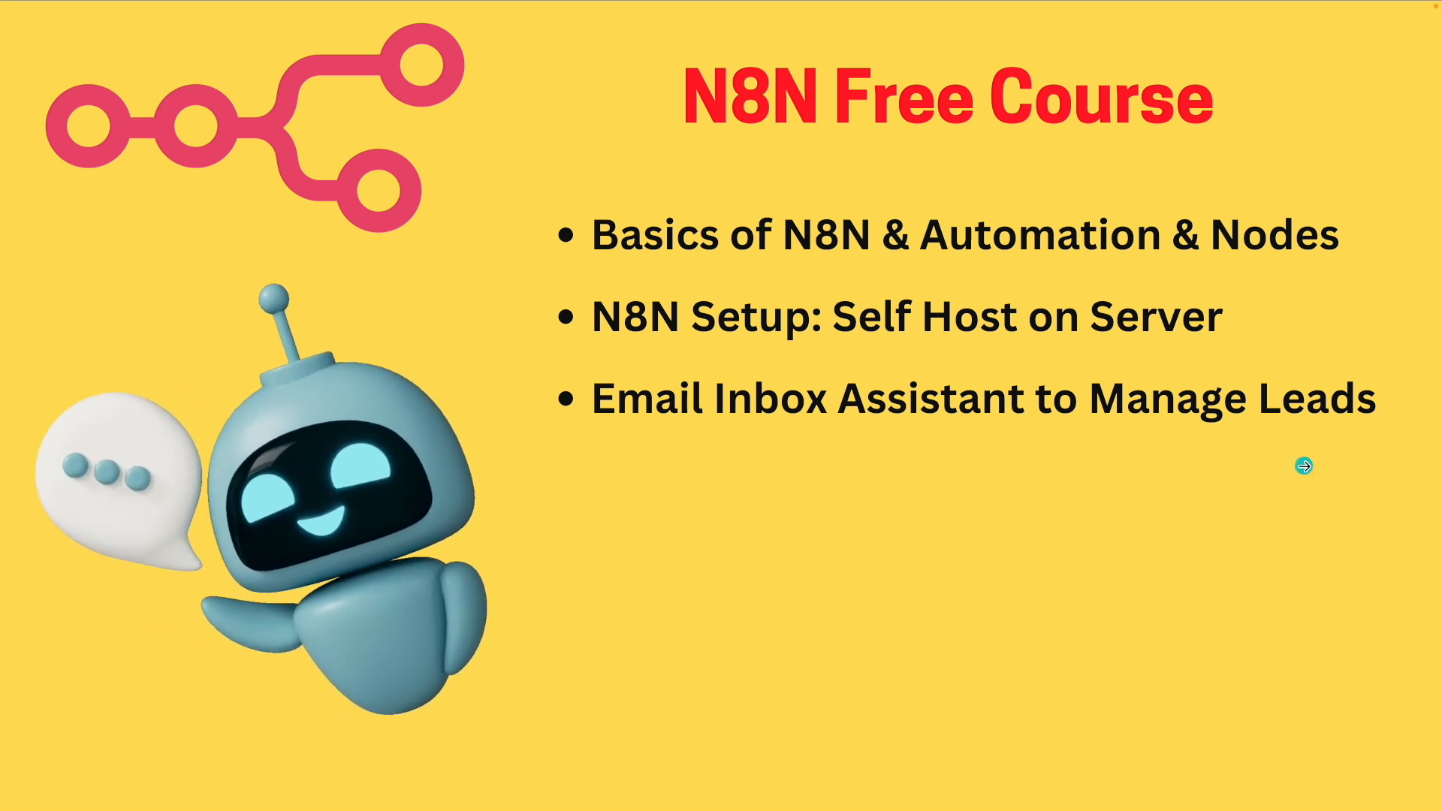
Step through the slides to the n8n hosting process slide, then return to n8n Workflows
{"action": "left_click", "coordinate": [1303, 466]}
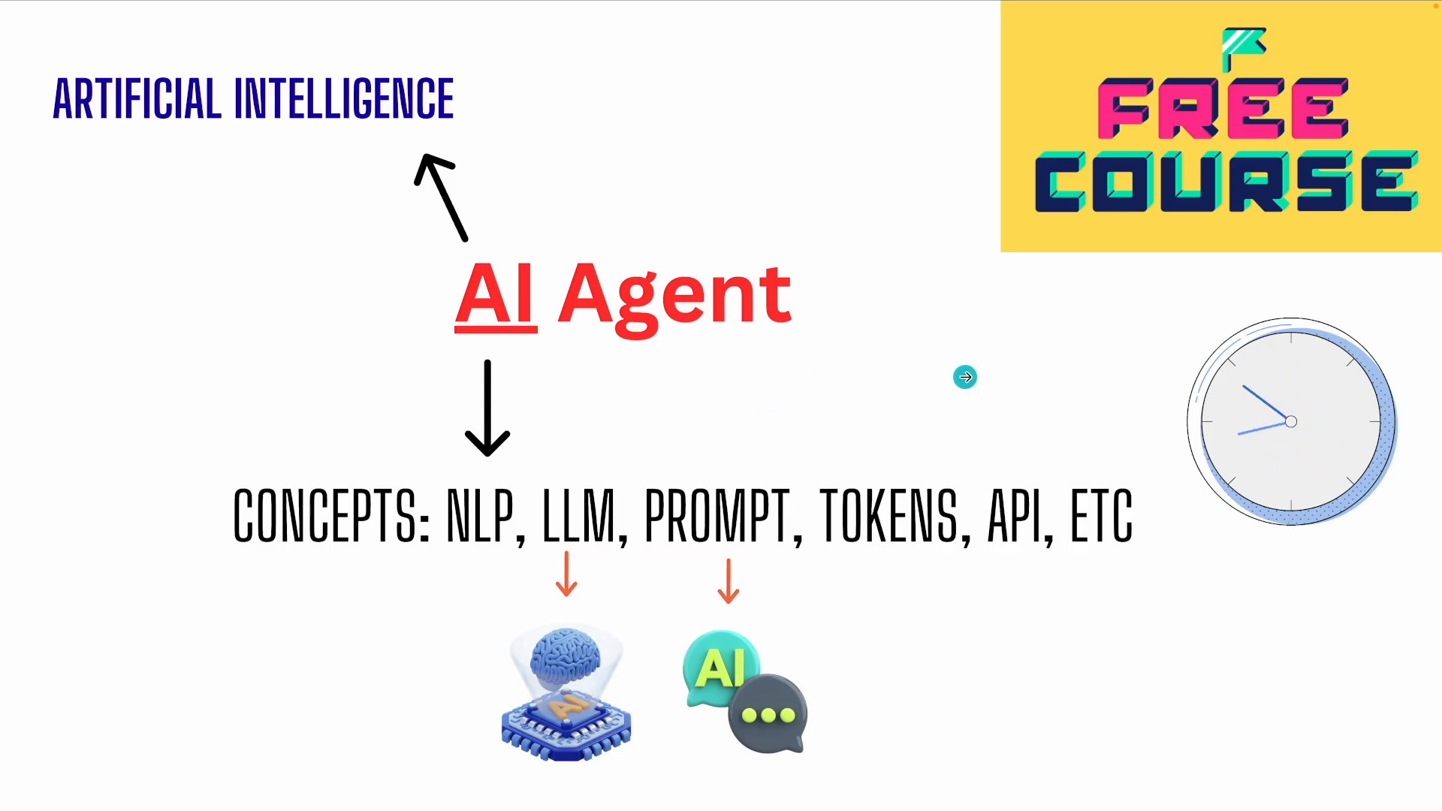
{"action": "left_click", "coordinate": [951, 383]}
{"action": "left_click", "coordinate": [320, 485]}
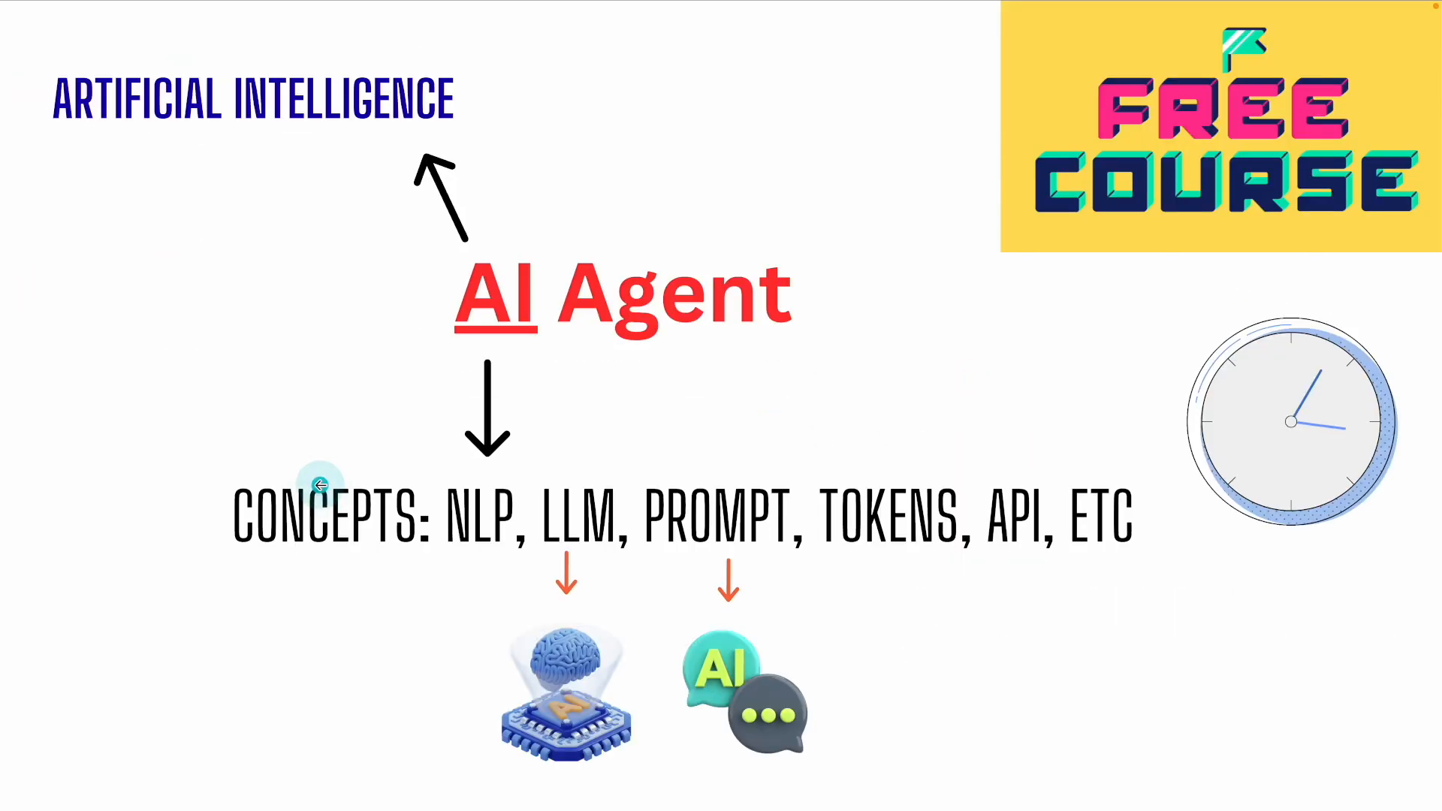
{"action": "left_click", "coordinate": [1182, 467]}
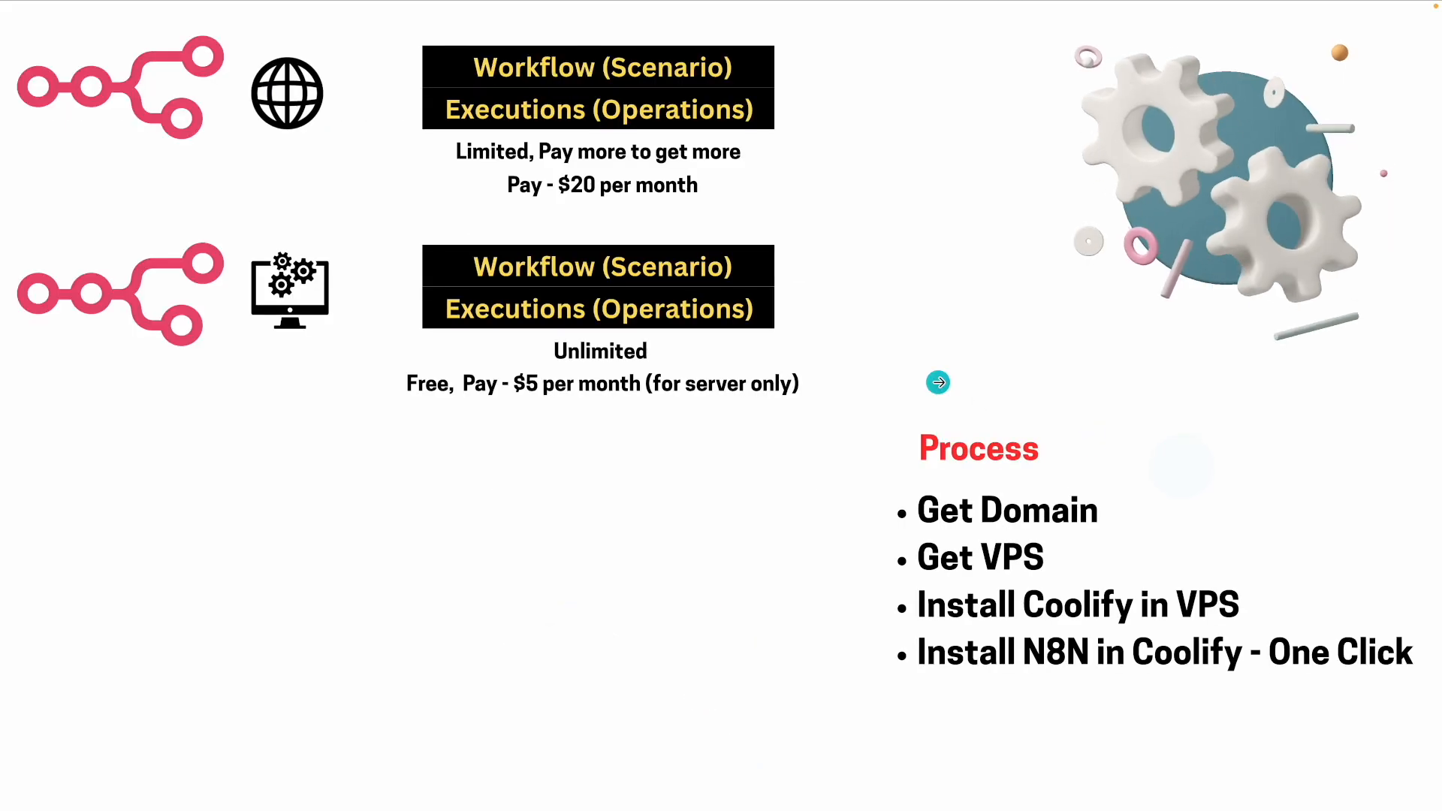
{"action": "key", "text": "ctrl+Right"}
{"action": "left_click", "coordinate": [130, 16]}
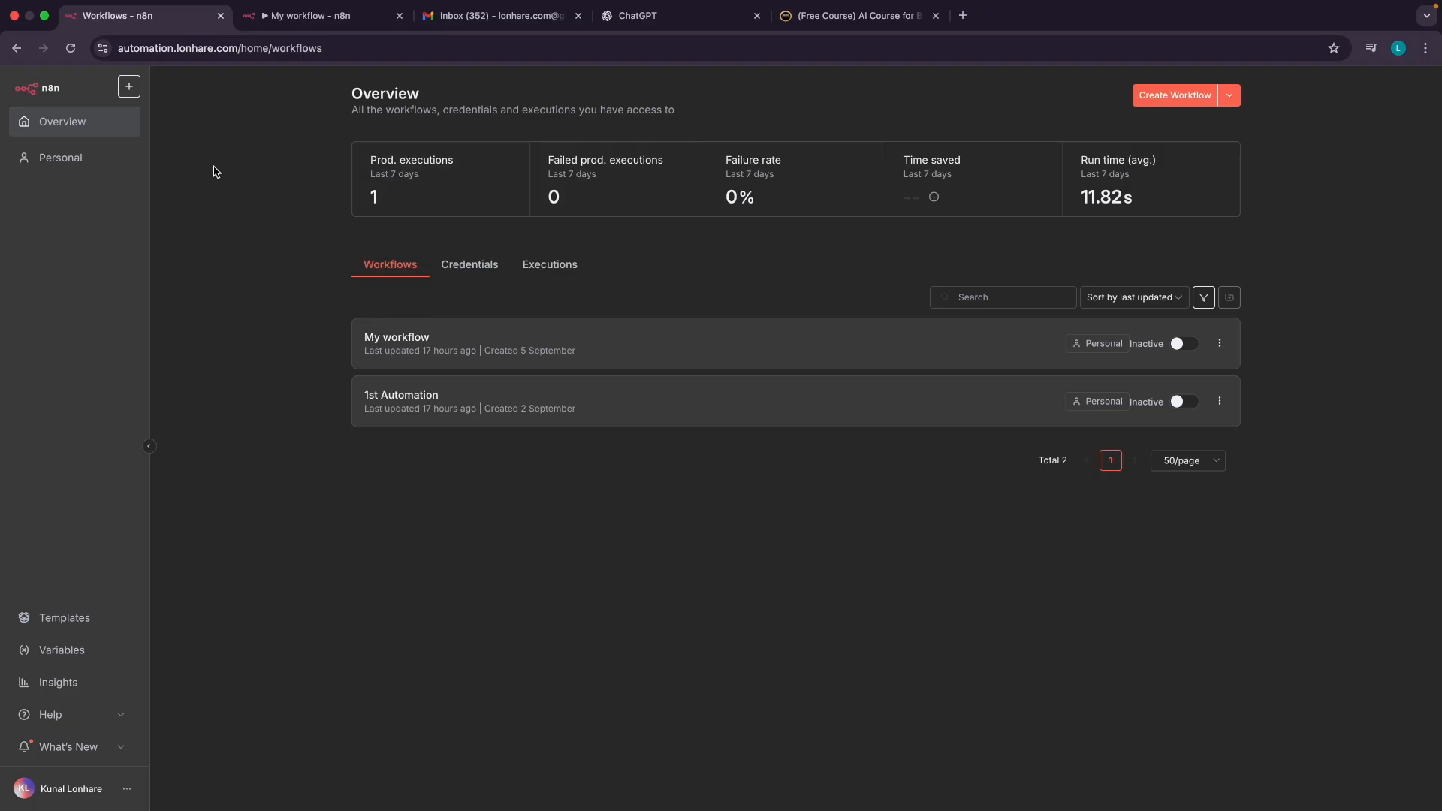
{"action": "left_click", "coordinate": [290, 15]}
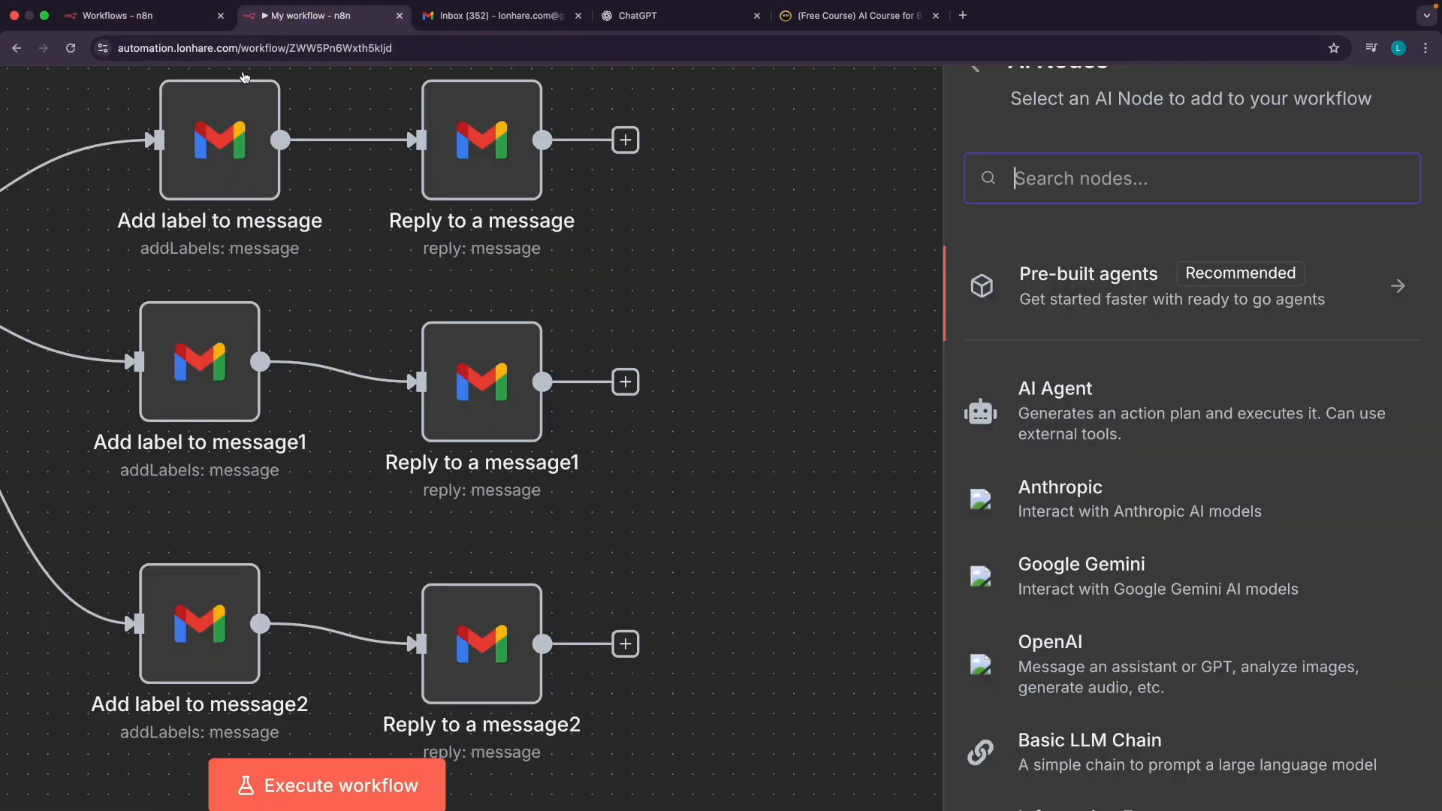
{"action": "left_click", "coordinate": [173, 20]}
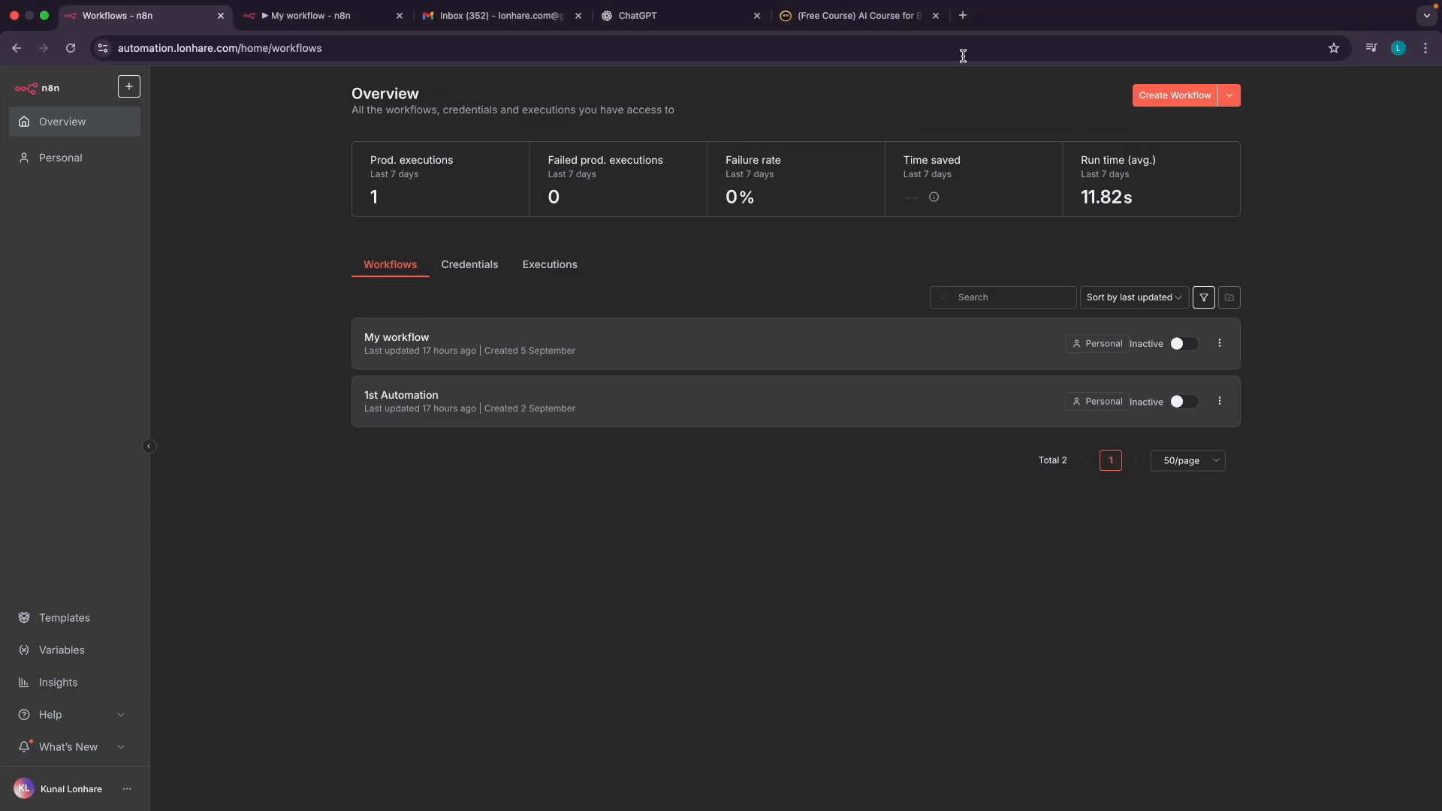
{"action": "left_click", "coordinate": [962, 15]}
Go to n8n.io and open its pricing page
{"action": "type", "text": "n8n."}
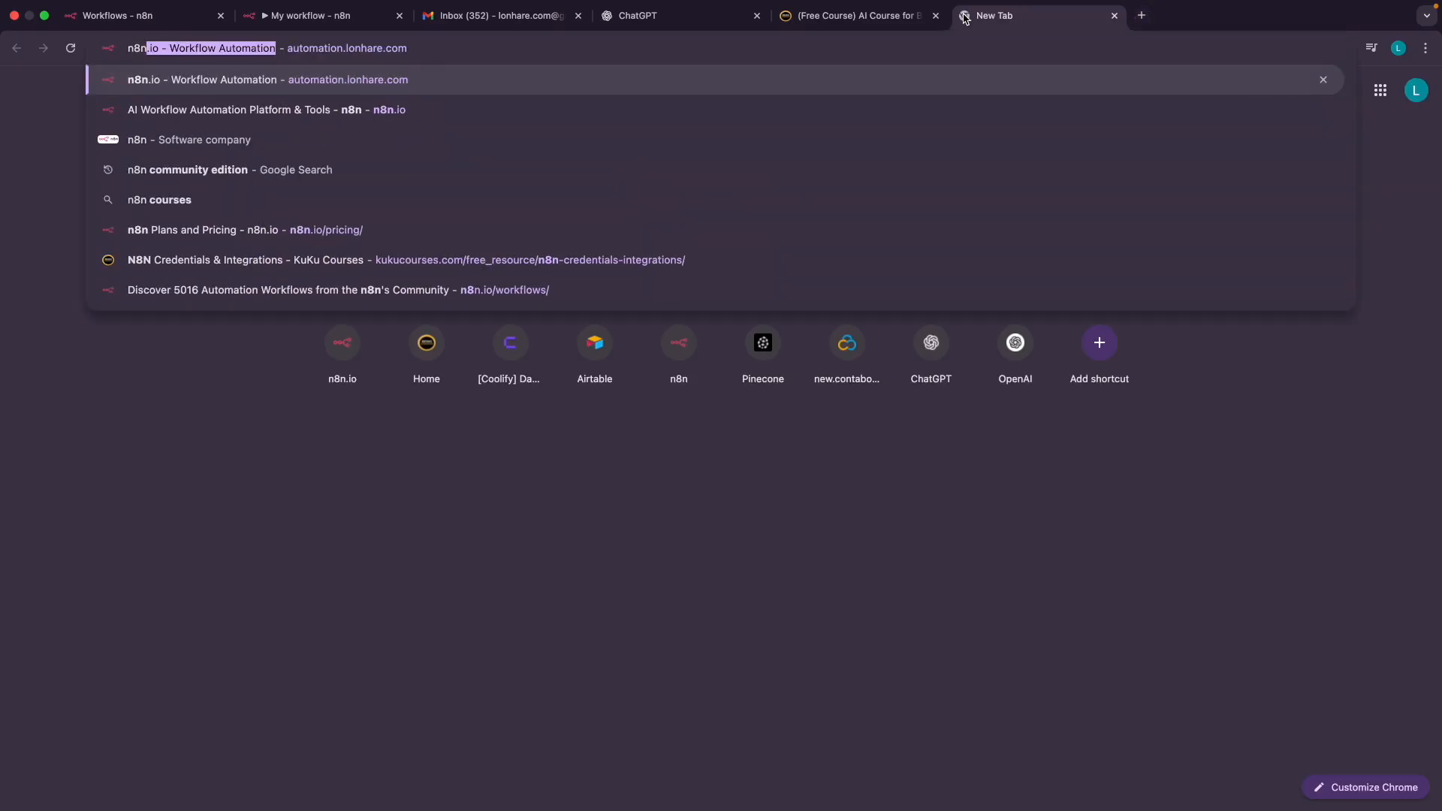
{"action": "type", "text": "io"}
{"action": "key", "text": "Delete"}
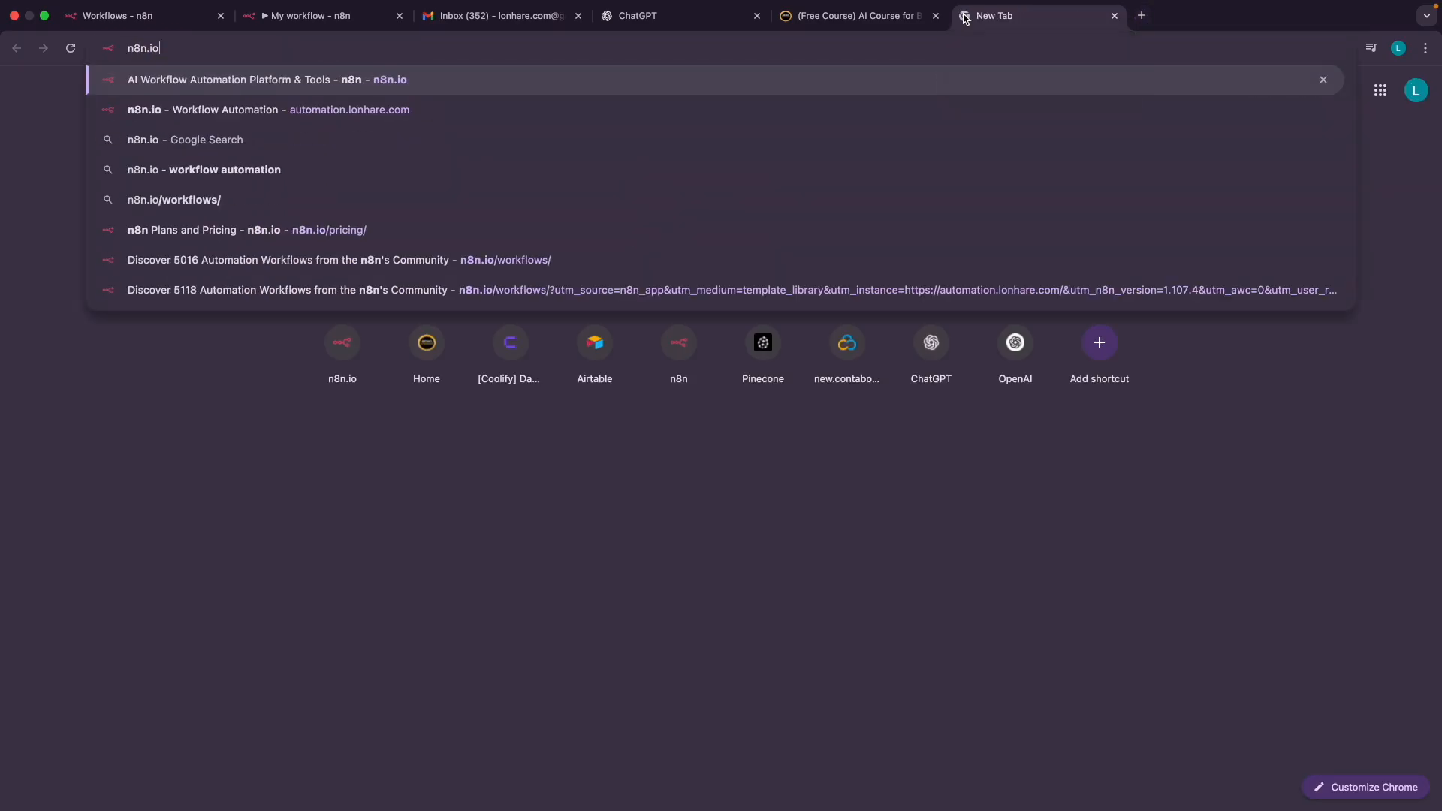
{"action": "key", "text": "Return"}
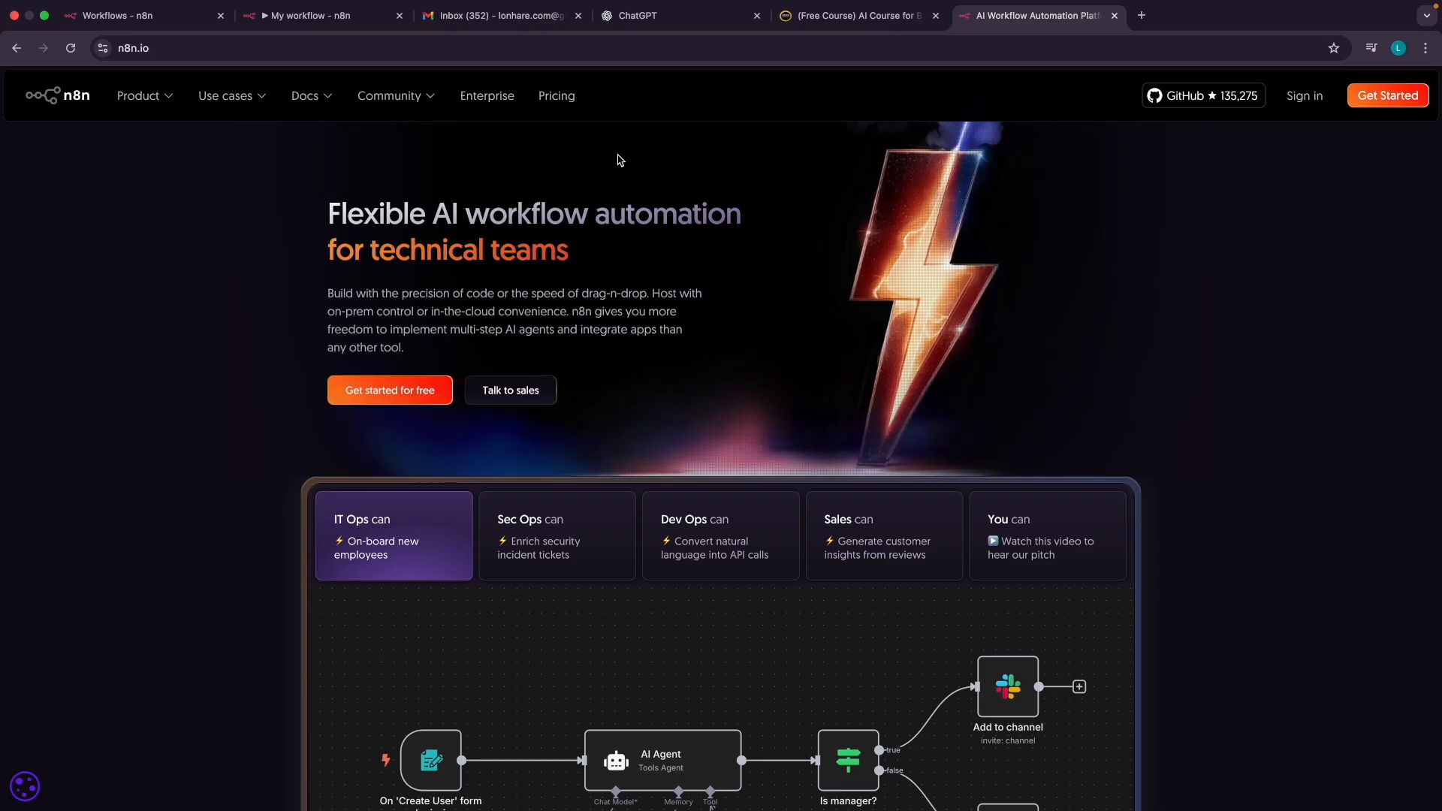
{"action": "left_click", "coordinate": [557, 96]}
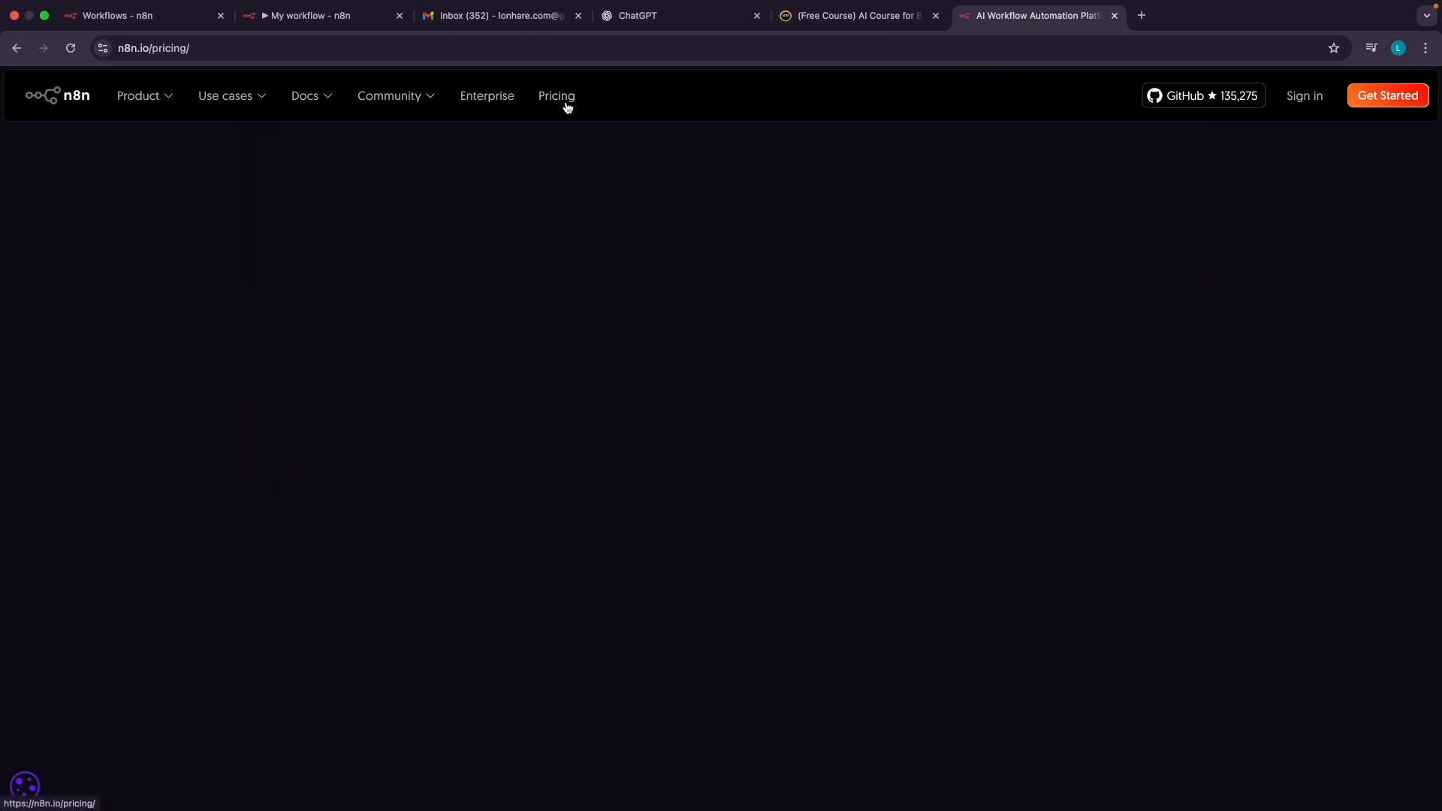
Examine the Starter cloud plan: €20 per month with 2.5K workflow executions
{"action": "scroll", "coordinate": [484, 376], "scroll_direction": "down", "scroll_amount": 2}
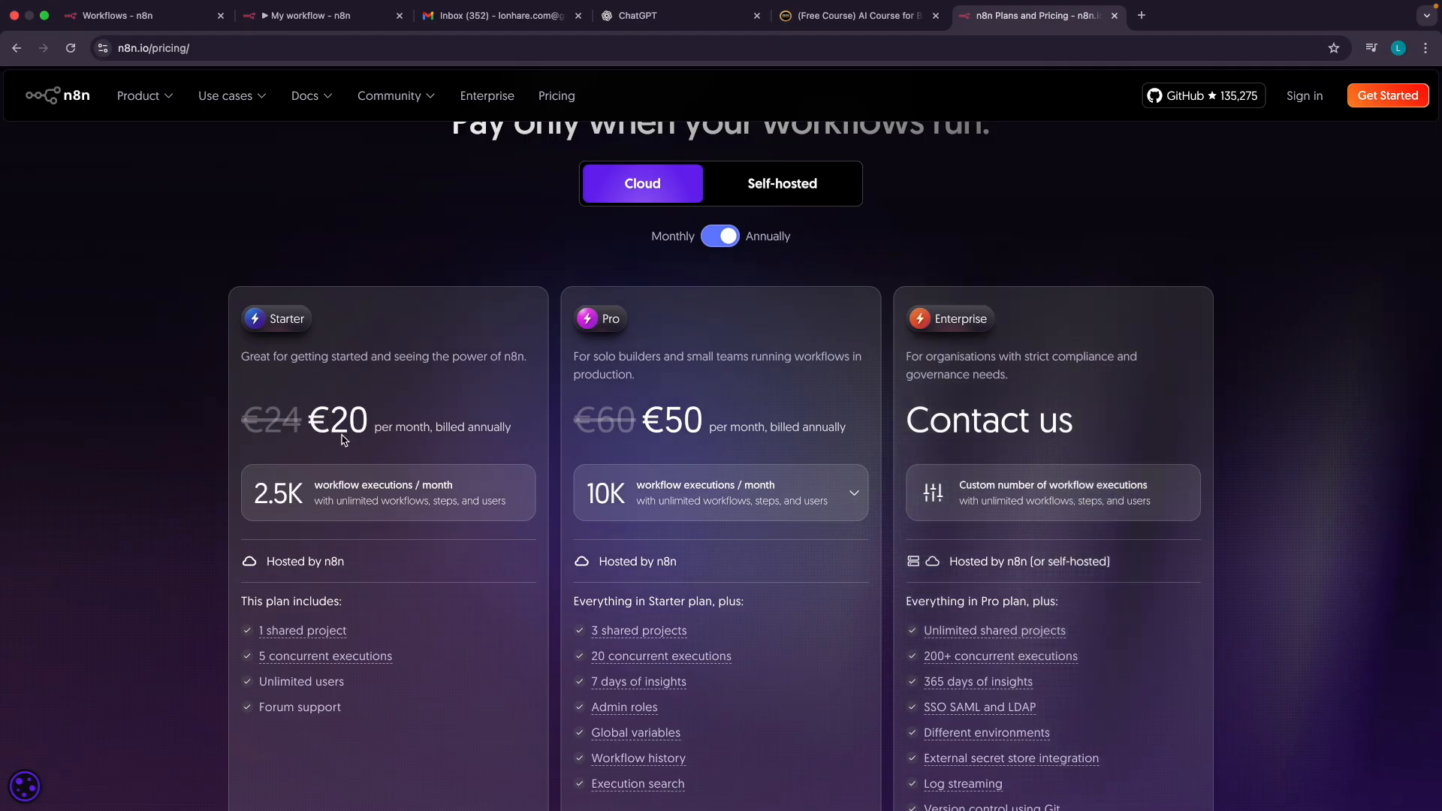
{"action": "scroll", "coordinate": [340, 440], "scroll_direction": "up", "scroll_amount": 5, "text": "ctrl"}
{"action": "scroll", "coordinate": [341, 447], "scroll_direction": "left", "scroll_amount": 1}
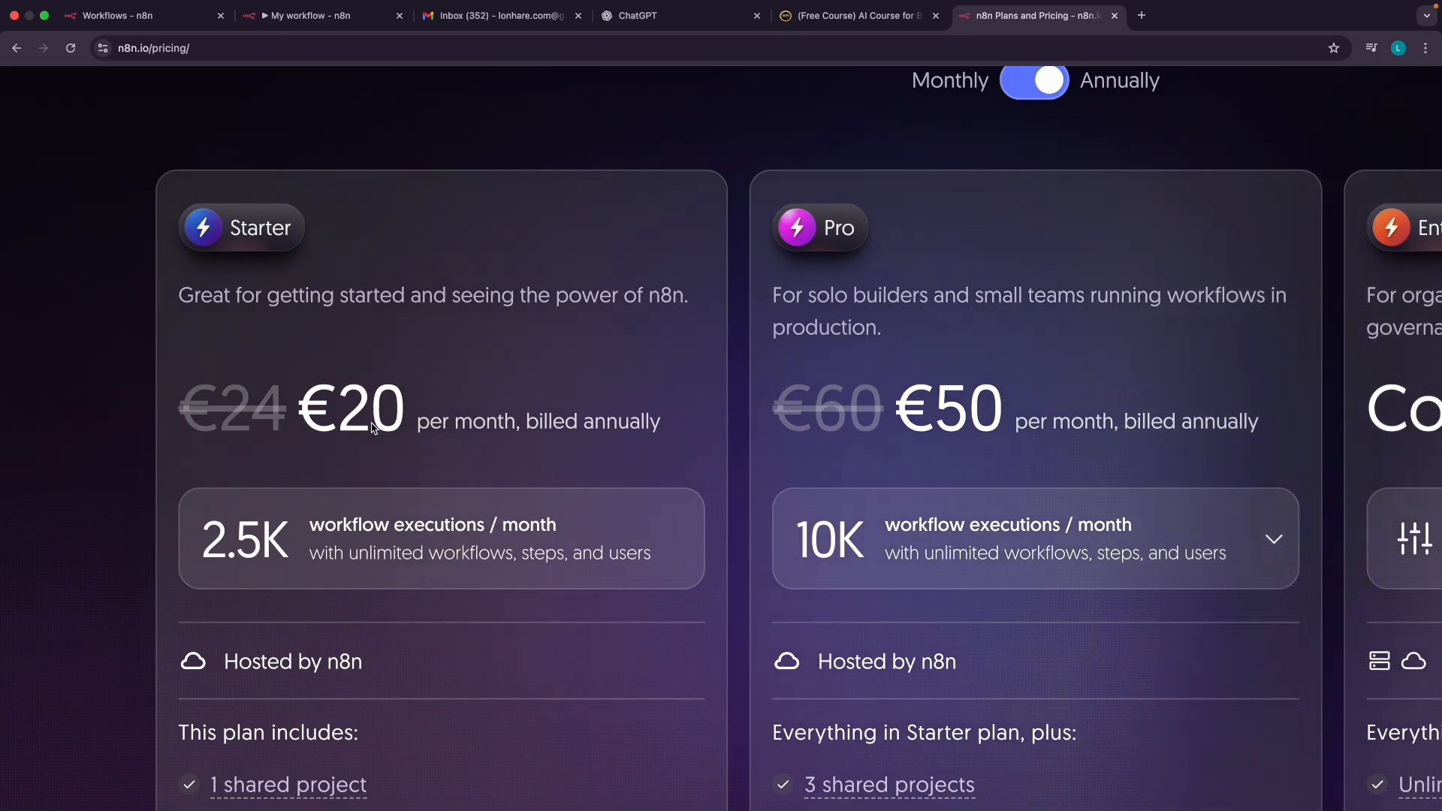
{"action": "scroll", "coordinate": [435, 438], "scroll_direction": "down", "scroll_amount": 3}
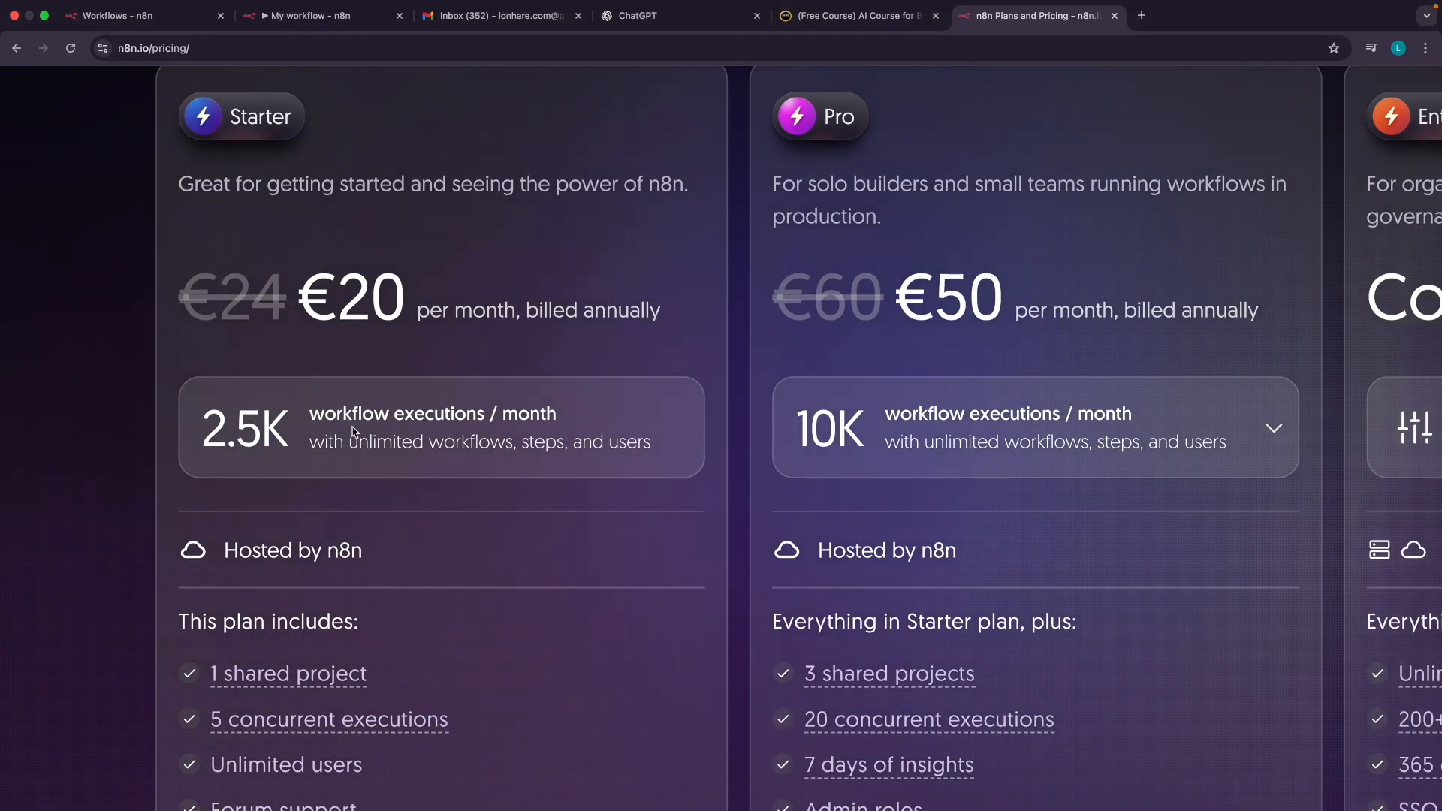
{"action": "scroll", "coordinate": [353, 432], "scroll_direction": "up", "scroll_amount": 5}
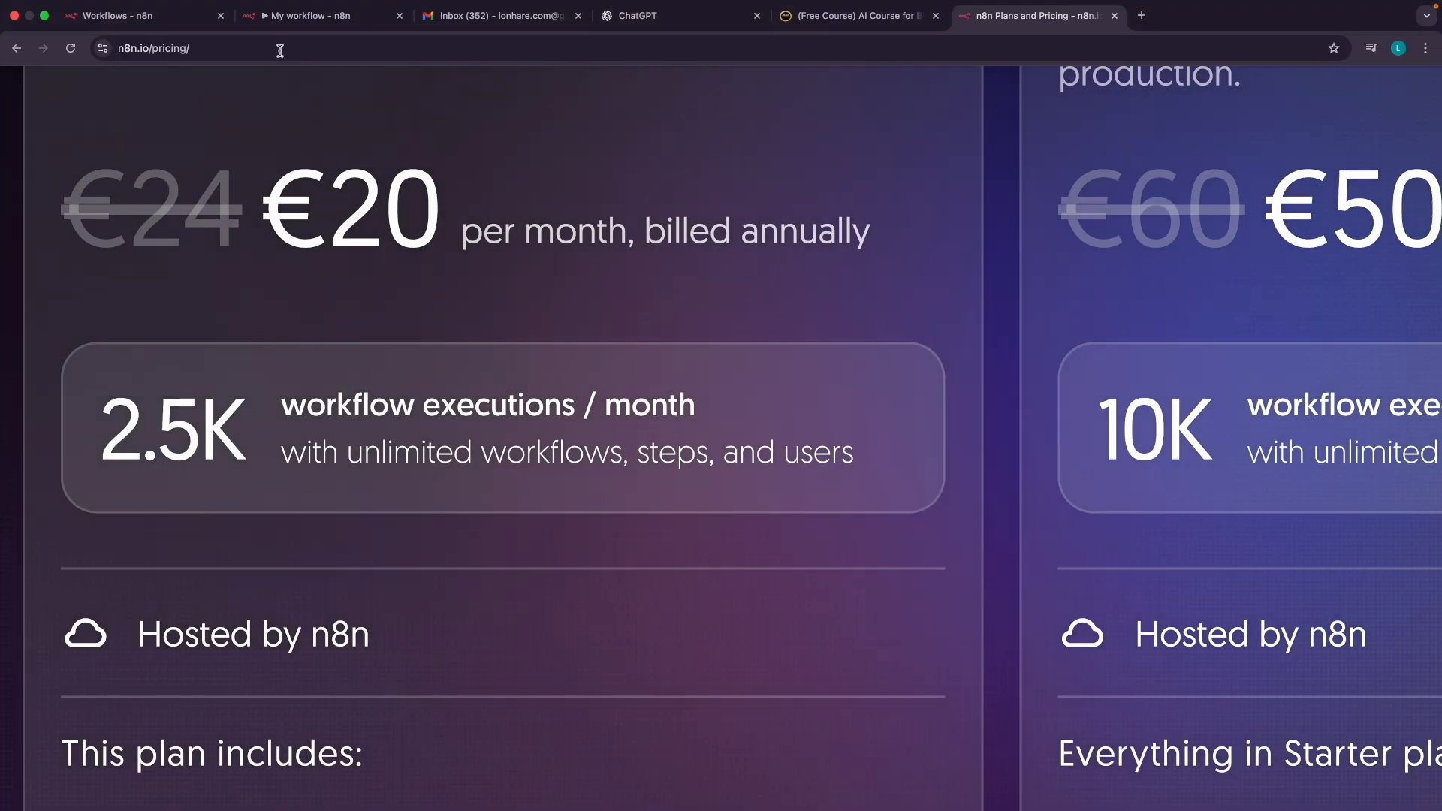
{"action": "left_click", "coordinate": [312, 17]}
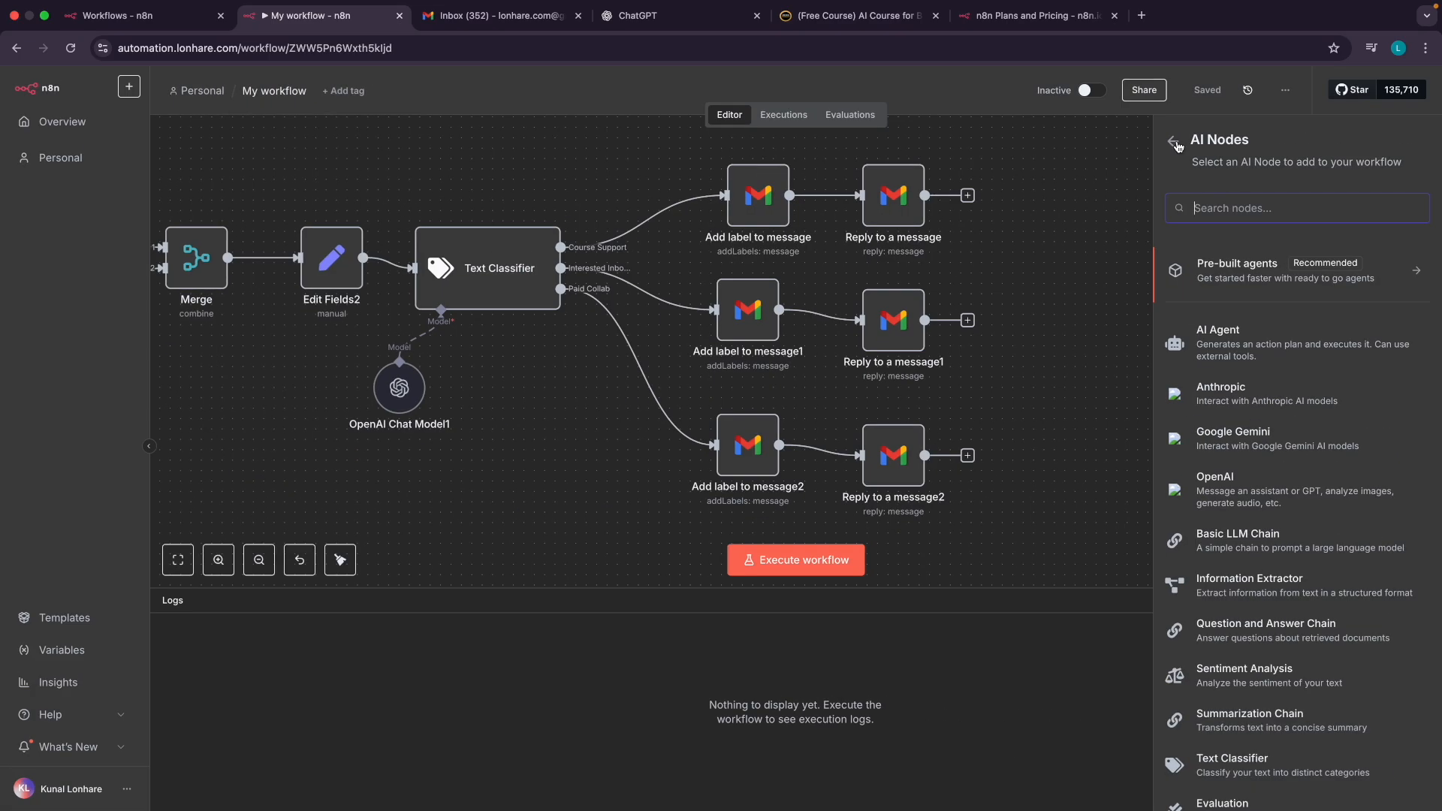
Close the AI nodes panel and pan across the Gmail Trigger, Text Classifier and Gmail reply nodes
{"action": "left_click", "coordinate": [1177, 145]}
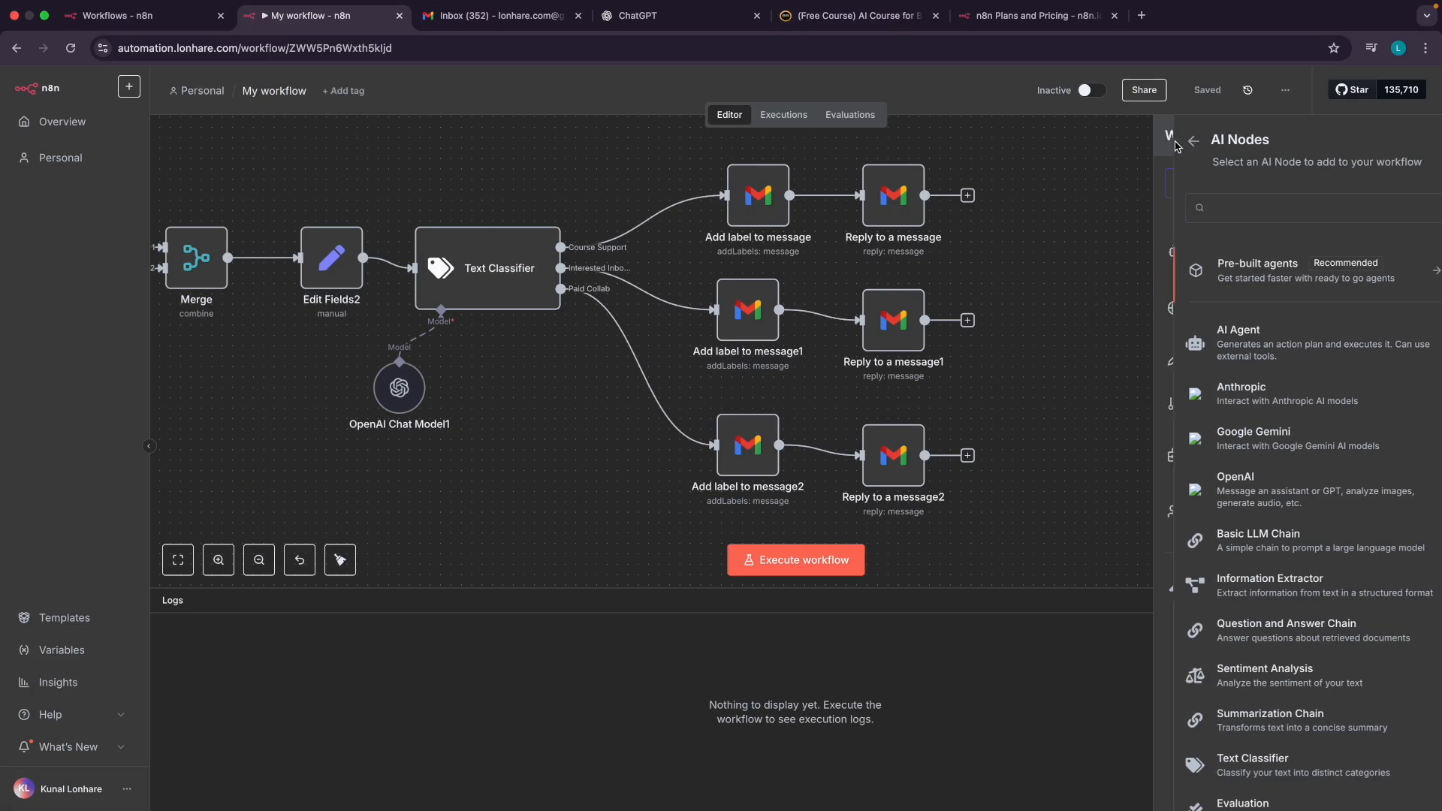
{"action": "left_click", "coordinate": [1071, 253]}
{"action": "scroll", "coordinate": [1017, 310], "scroll_direction": "left", "scroll_amount": 10}
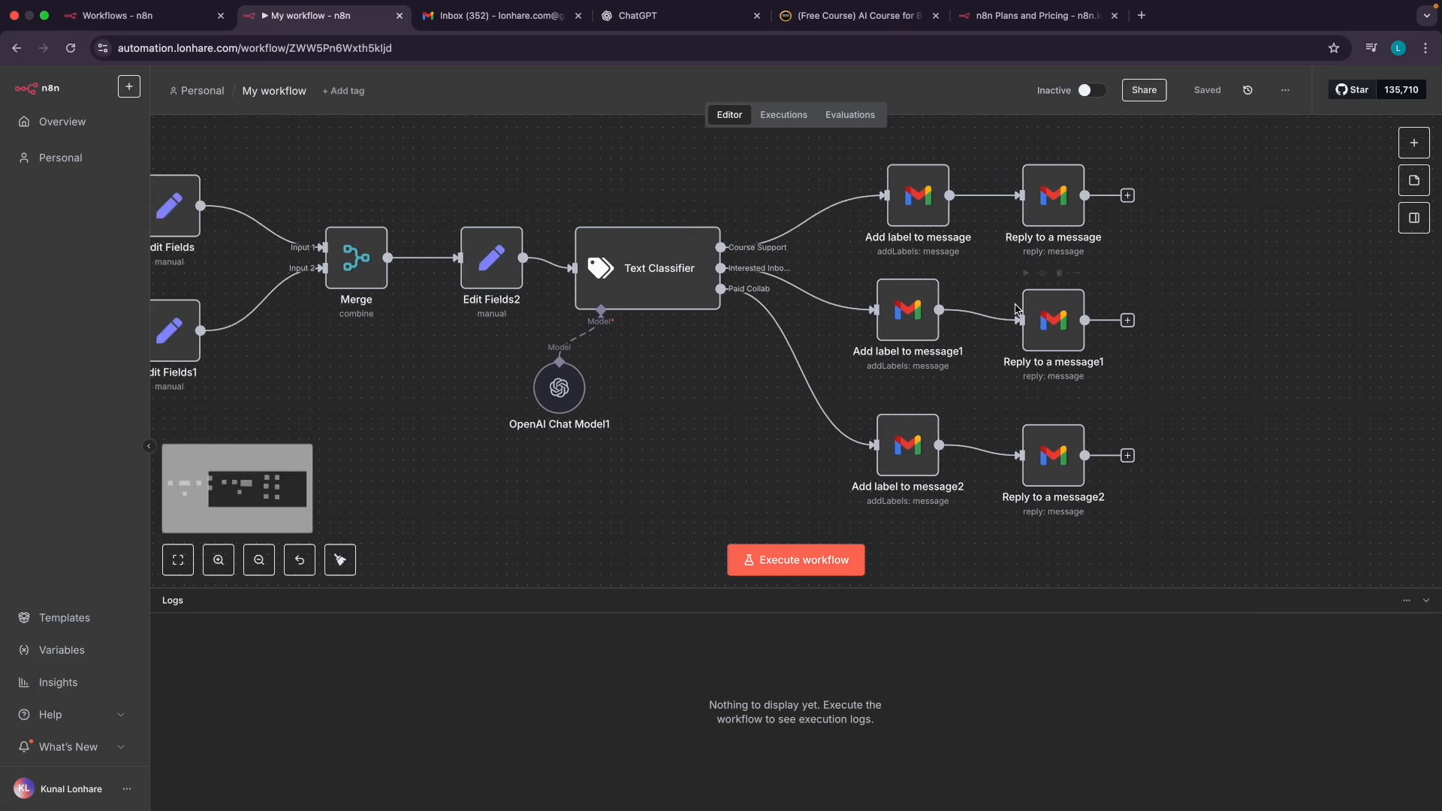
{"action": "scroll", "coordinate": [284, 230], "scroll_direction": "left", "scroll_amount": 3}
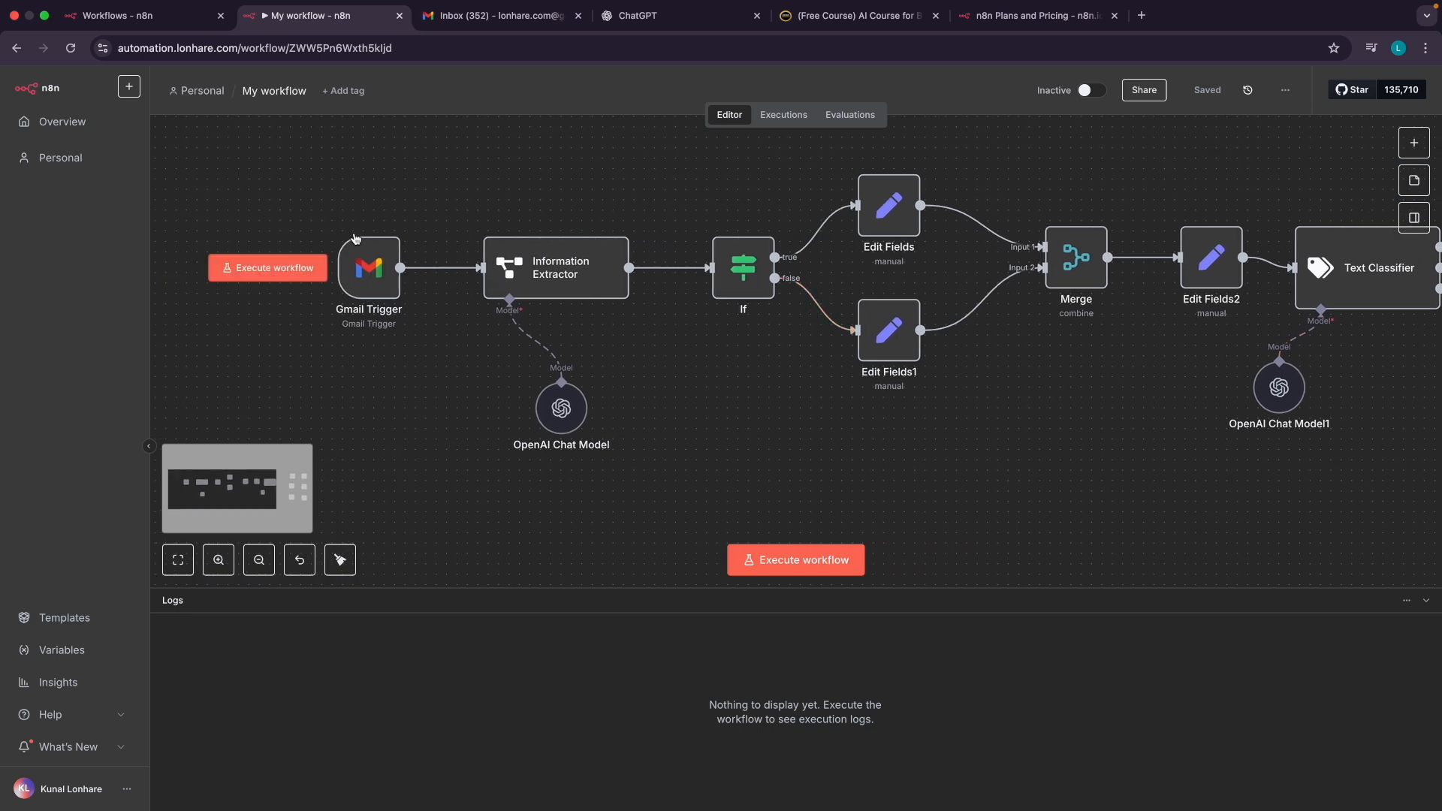
{"action": "scroll", "coordinate": [359, 320], "scroll_direction": "right", "scroll_amount": 10}
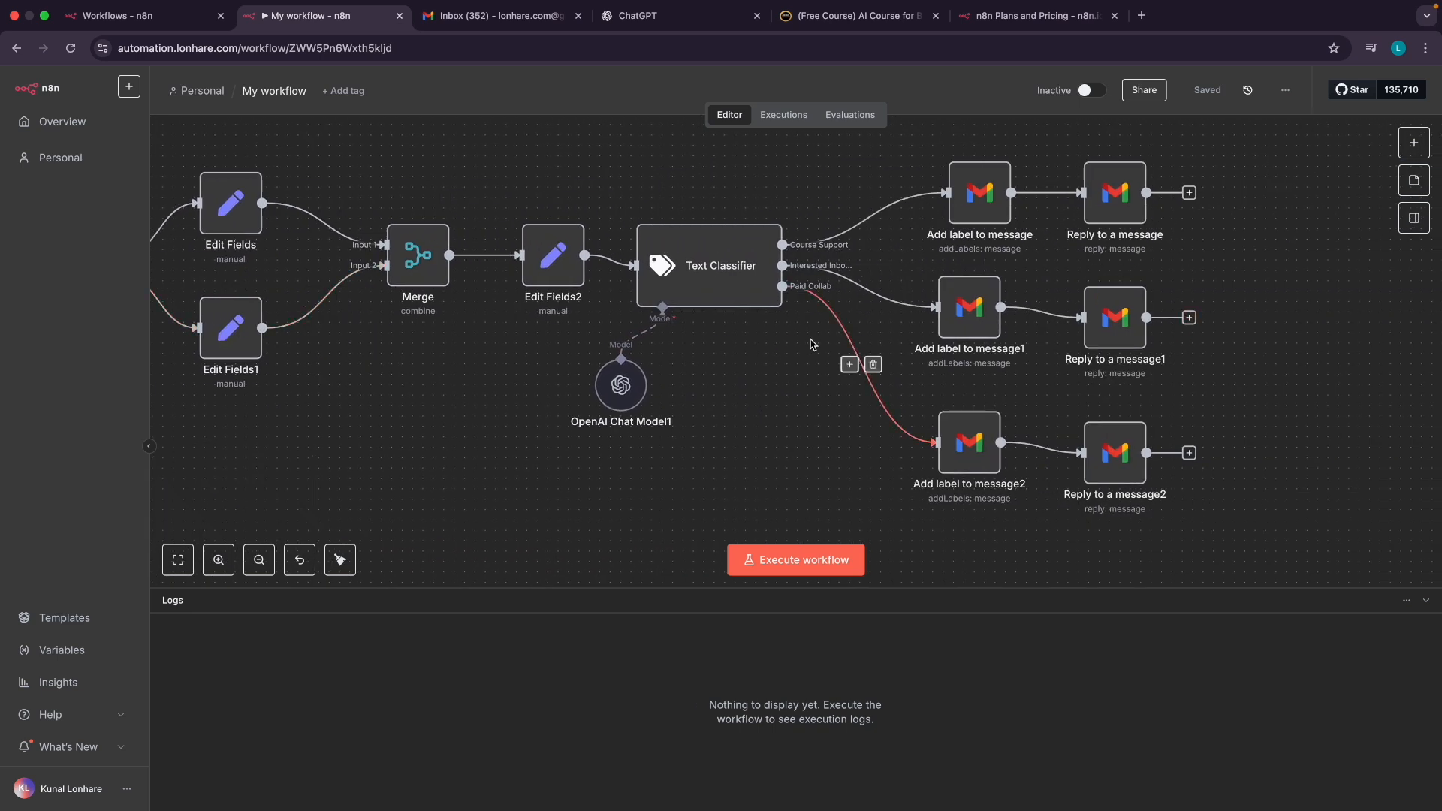
{"action": "scroll", "coordinate": [666, 386], "scroll_direction": "left", "scroll_amount": 10}
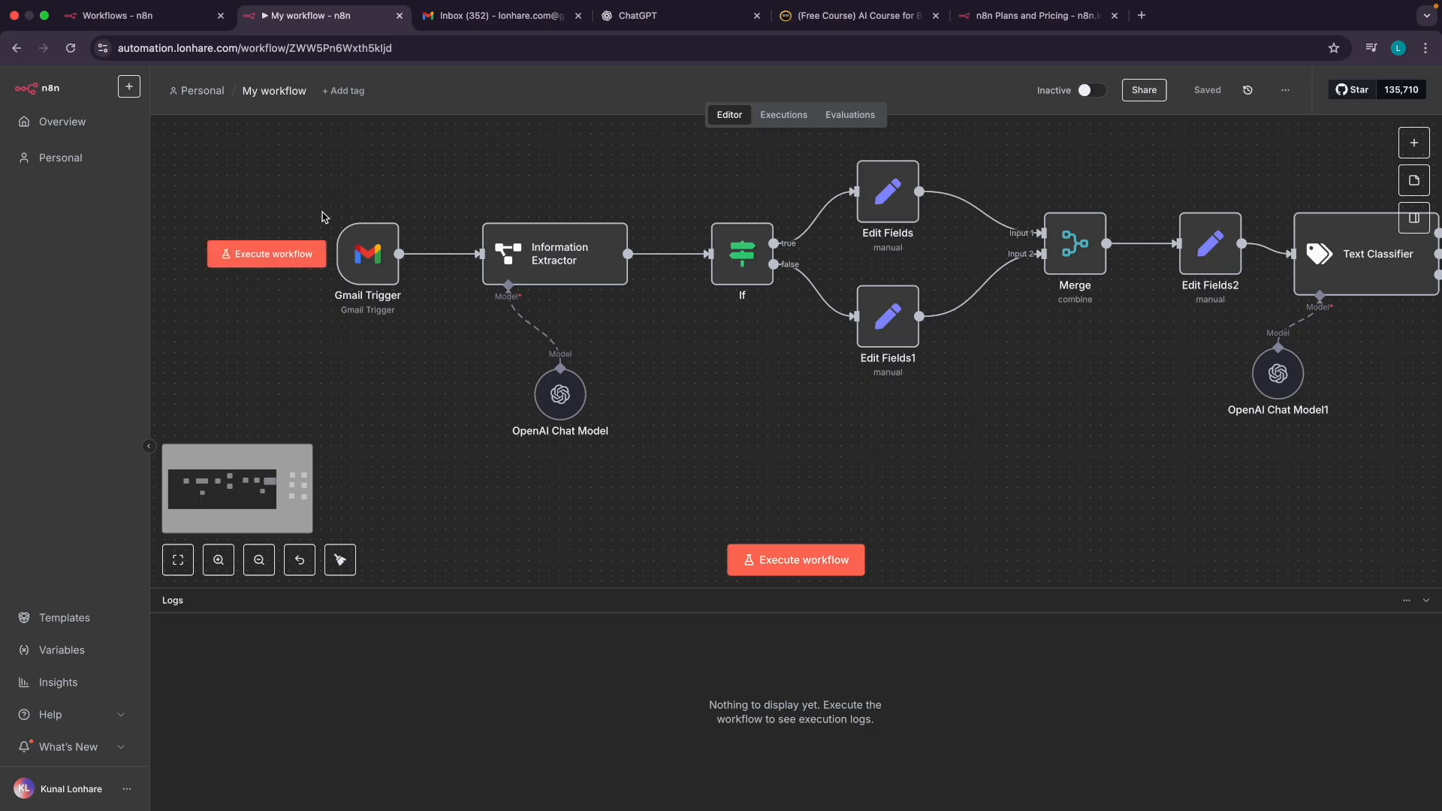
{"action": "scroll", "coordinate": [542, 267], "scroll_direction": "right", "scroll_amount": 6}
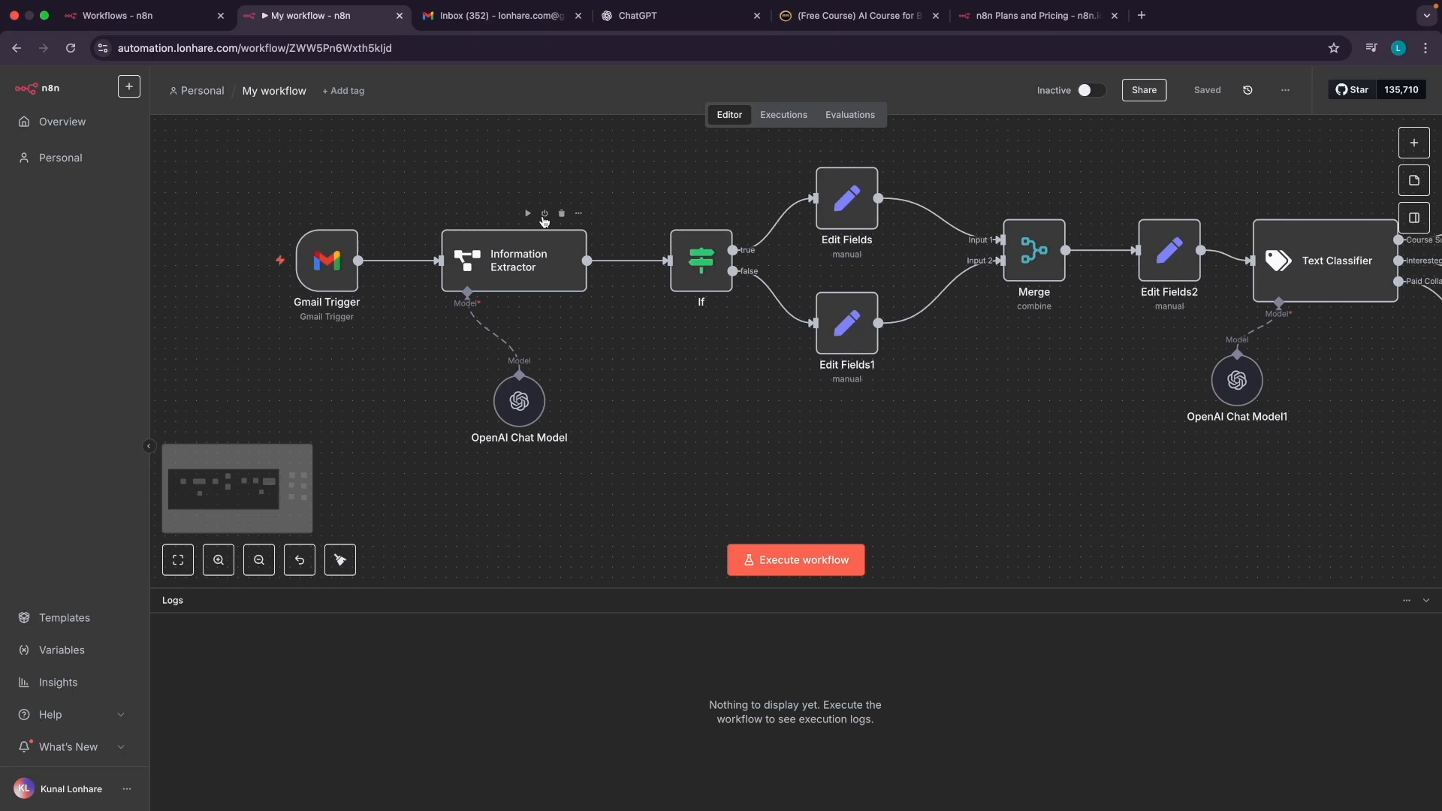
{"action": "scroll", "coordinate": [542, 267], "scroll_direction": "right", "scroll_amount": 7}
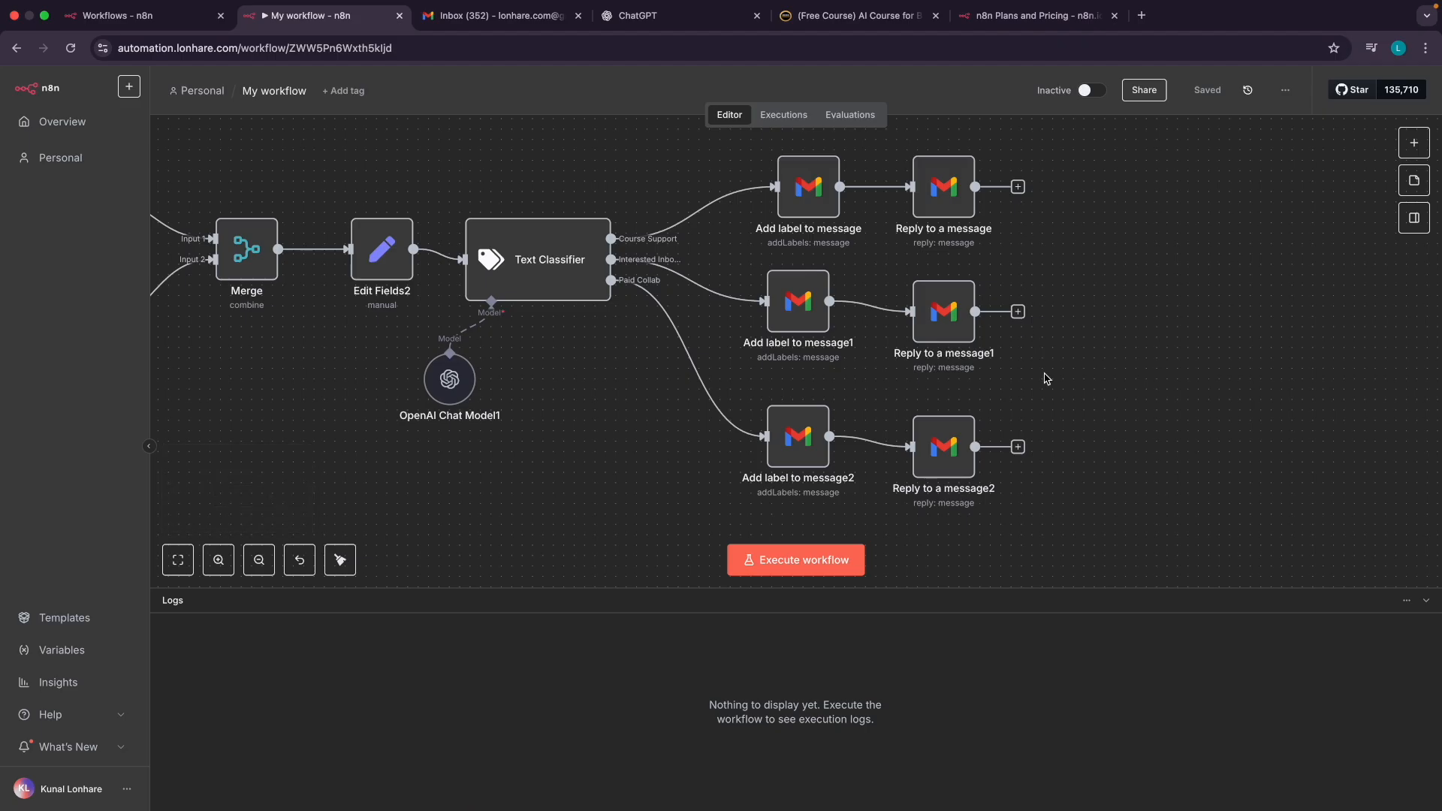
{"action": "scroll", "coordinate": [546, 308], "scroll_direction": "left", "scroll_amount": 5}
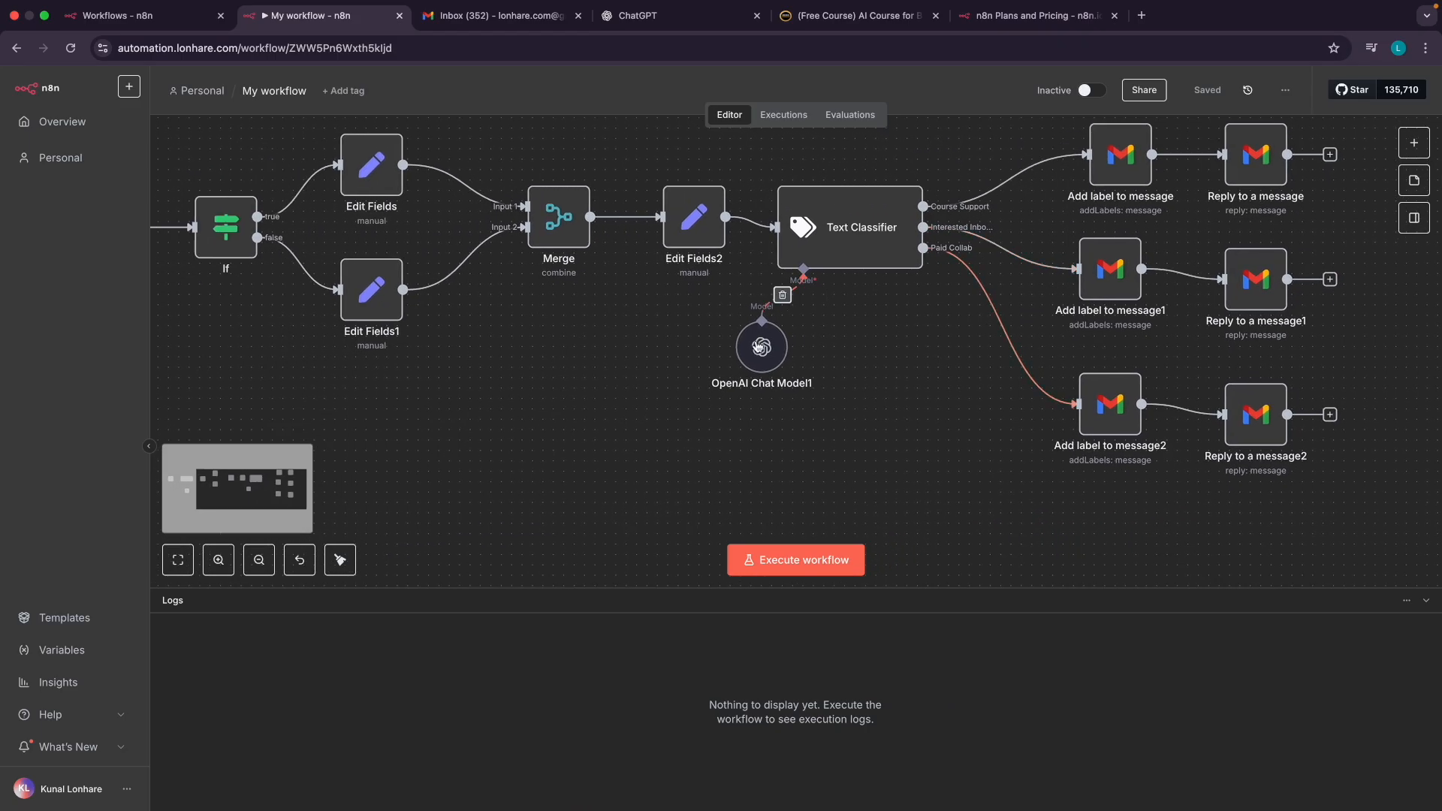
{"action": "scroll", "coordinate": [546, 308], "scroll_direction": "left", "scroll_amount": 4}
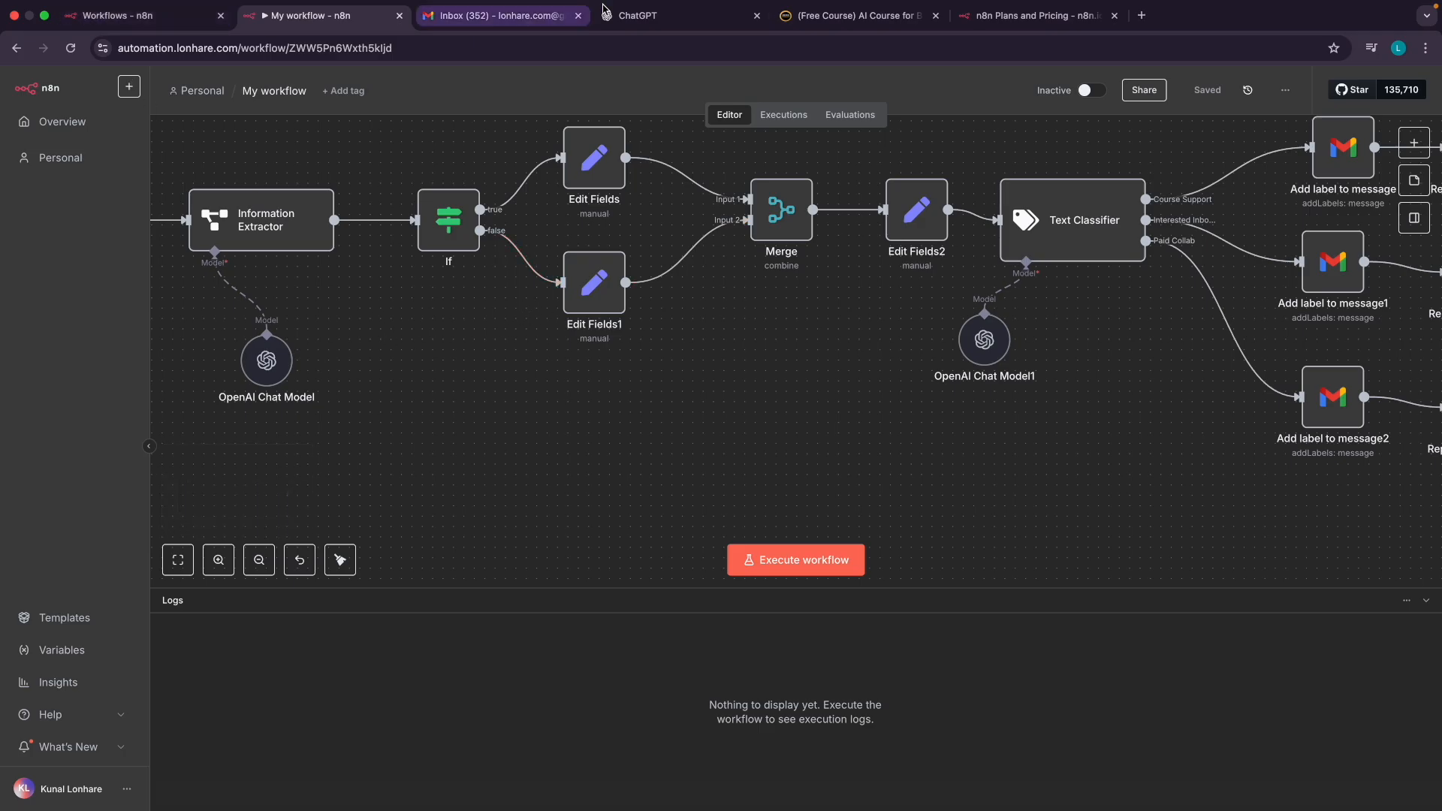
{"action": "left_click", "coordinate": [1040, 19]}
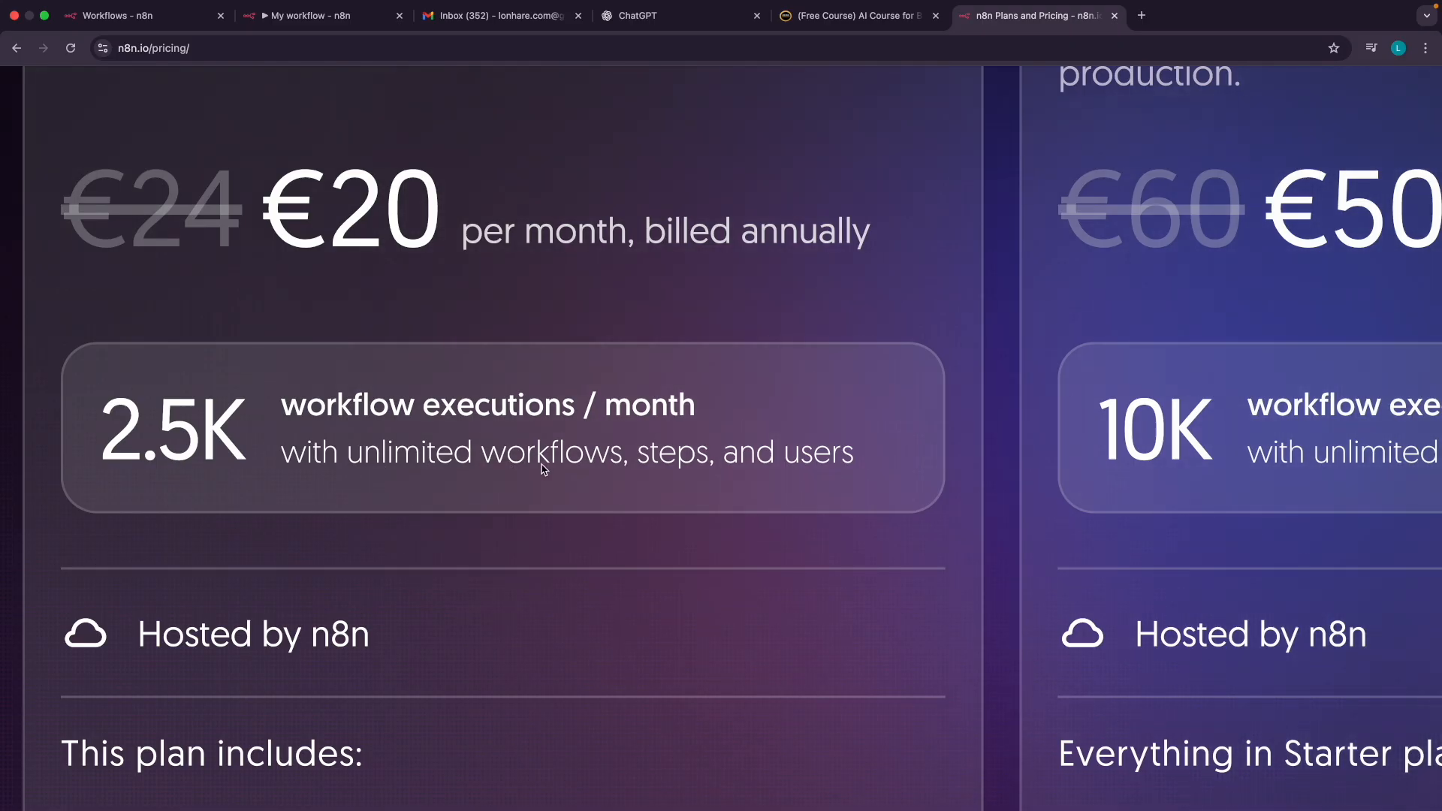
Return to the n8n Workflows overview listing My workflow and 1st Automation
{"action": "left_click", "coordinate": [166, 26]}
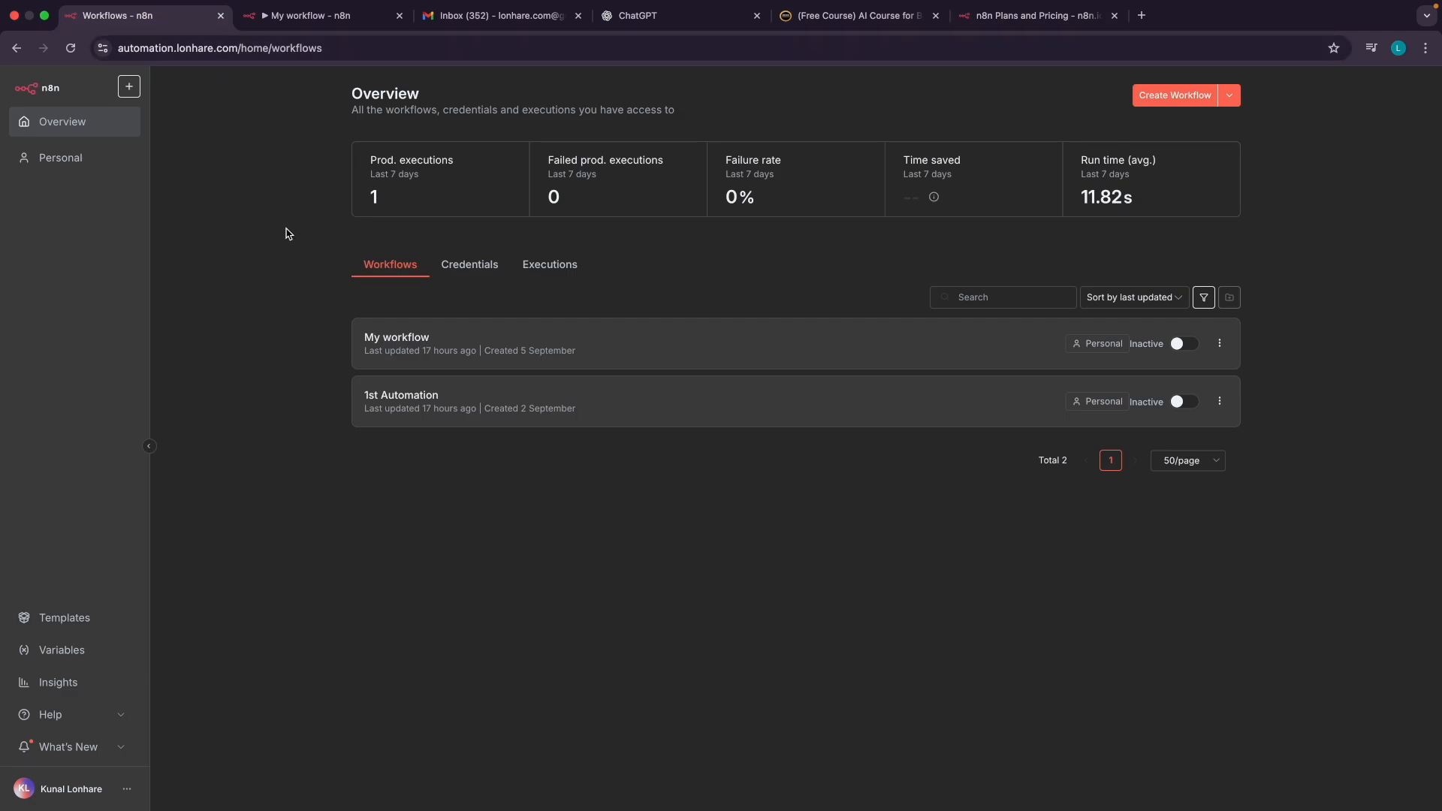
Create the blank workflow 'My workflow 2', then switch back to the n8n.io pricing tab
{"action": "scroll", "coordinate": [464, 411], "scroll_direction": "up", "scroll_amount": 5}
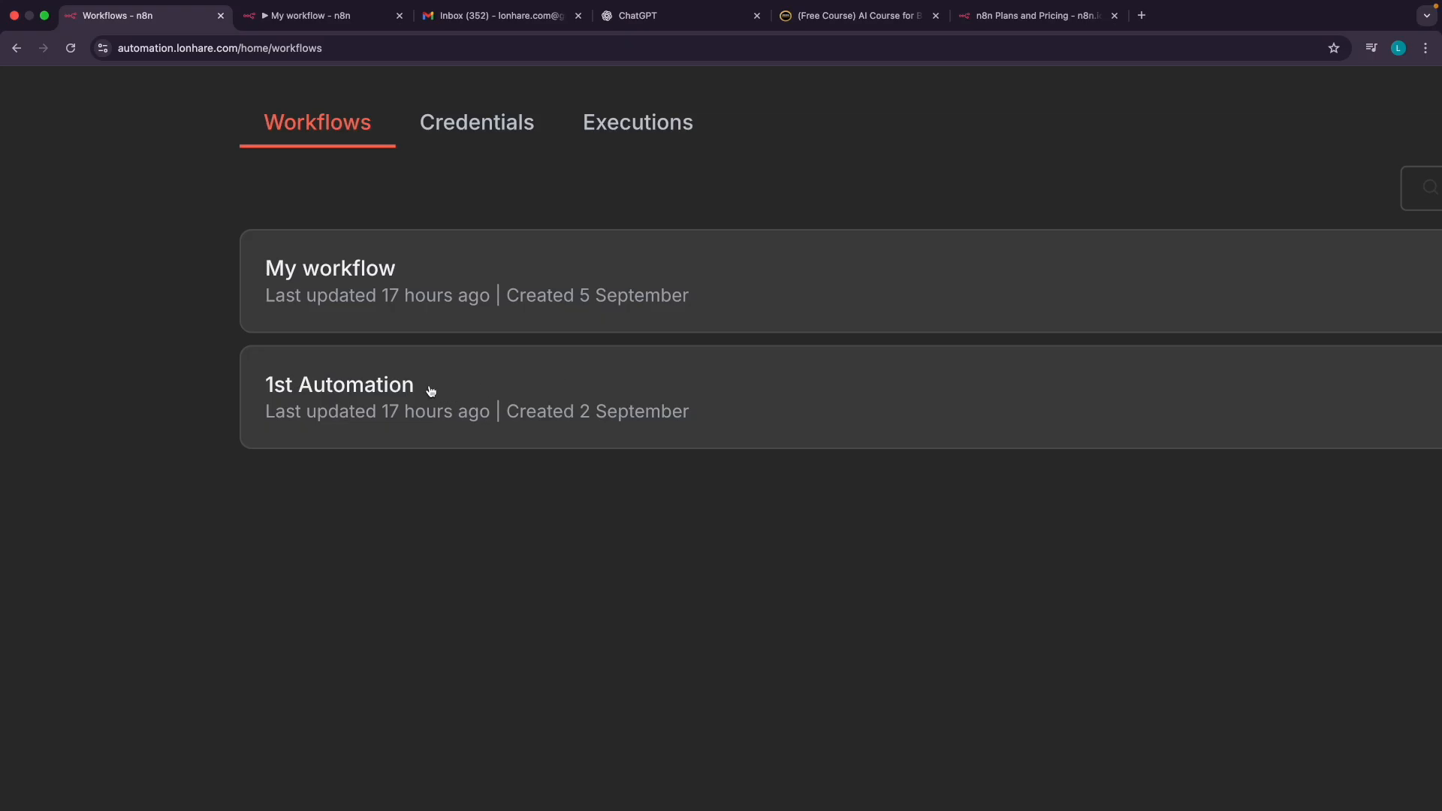
{"action": "scroll", "coordinate": [552, 296], "scroll_direction": "down", "scroll_amount": 5}
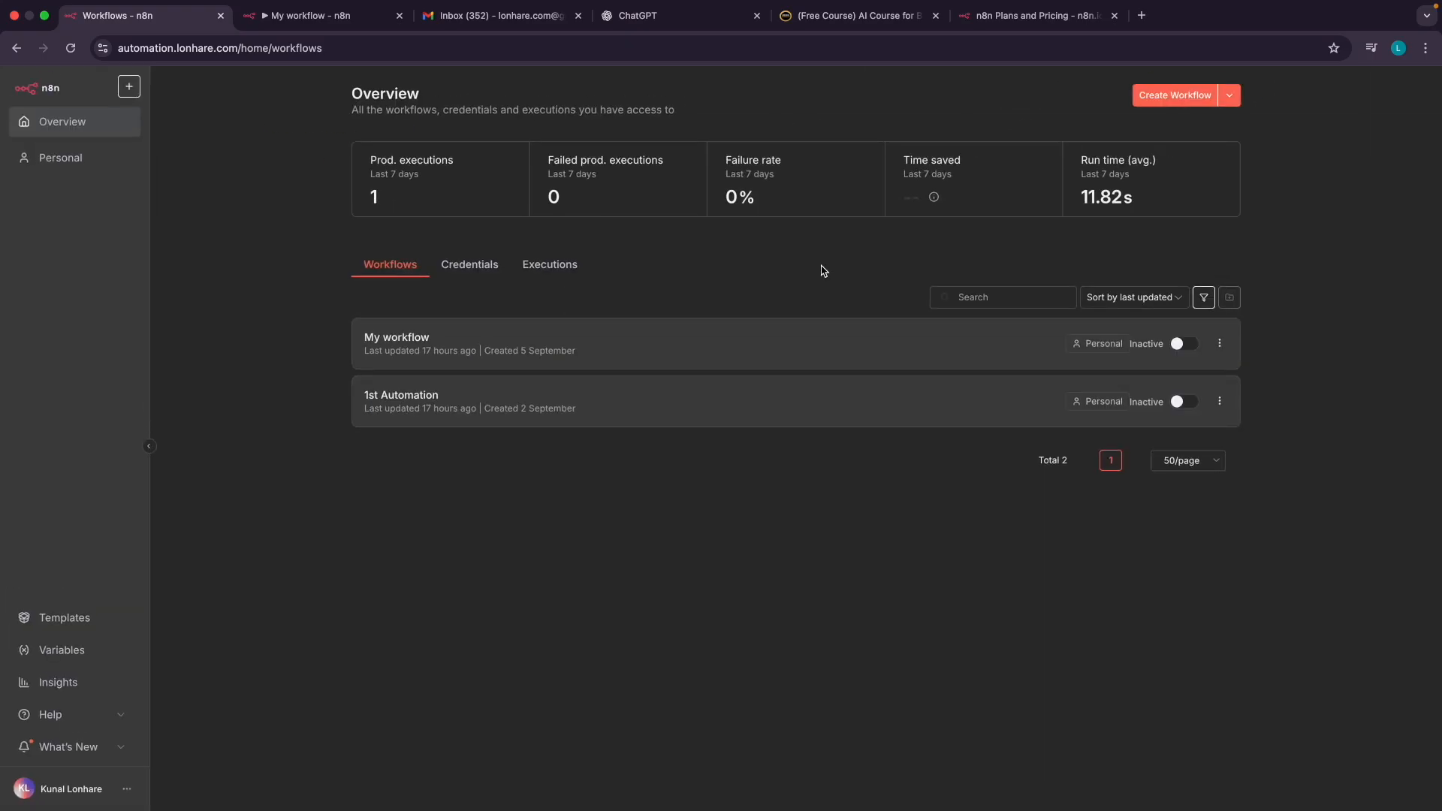
{"action": "left_click", "coordinate": [1173, 100]}
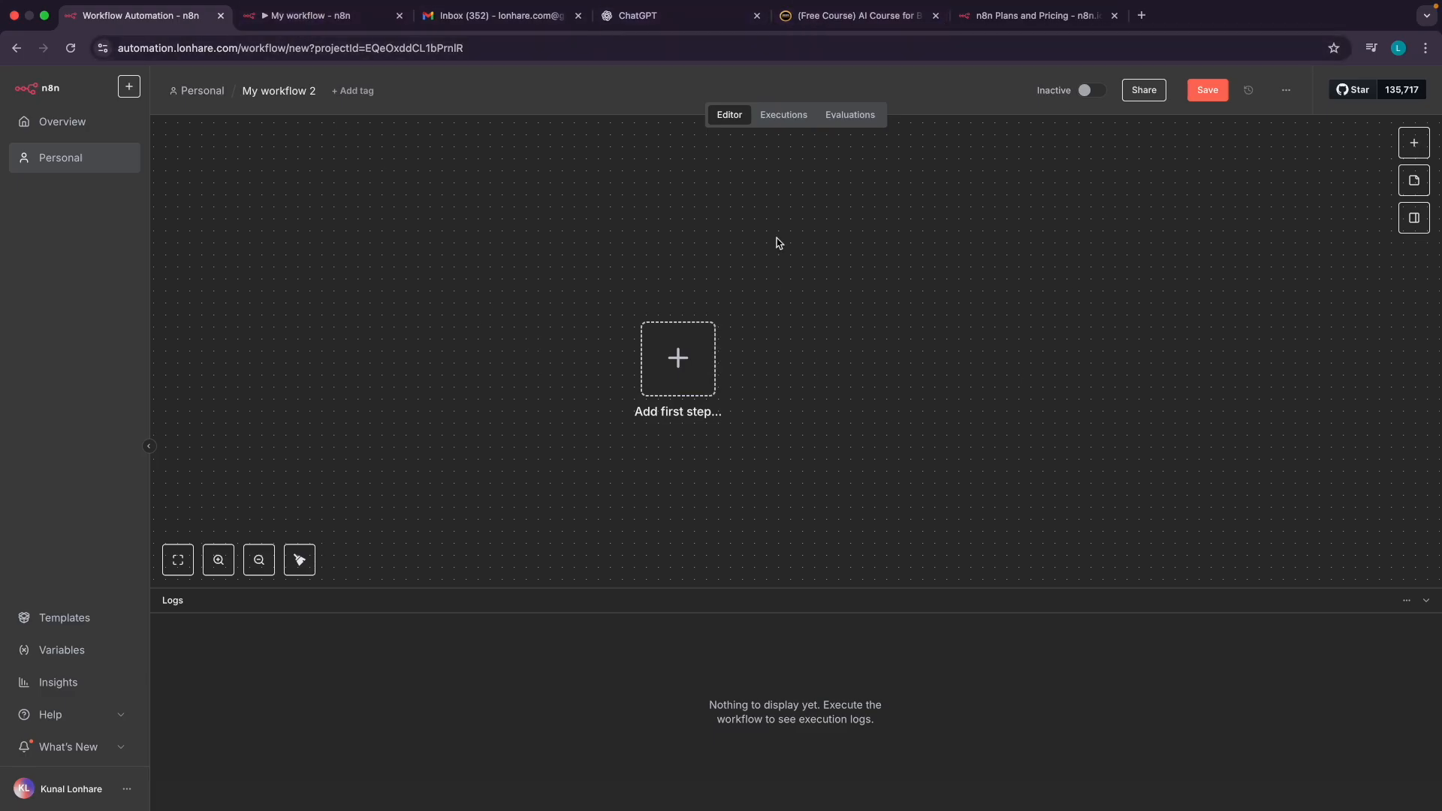
{"action": "left_click", "coordinate": [1000, 18]}
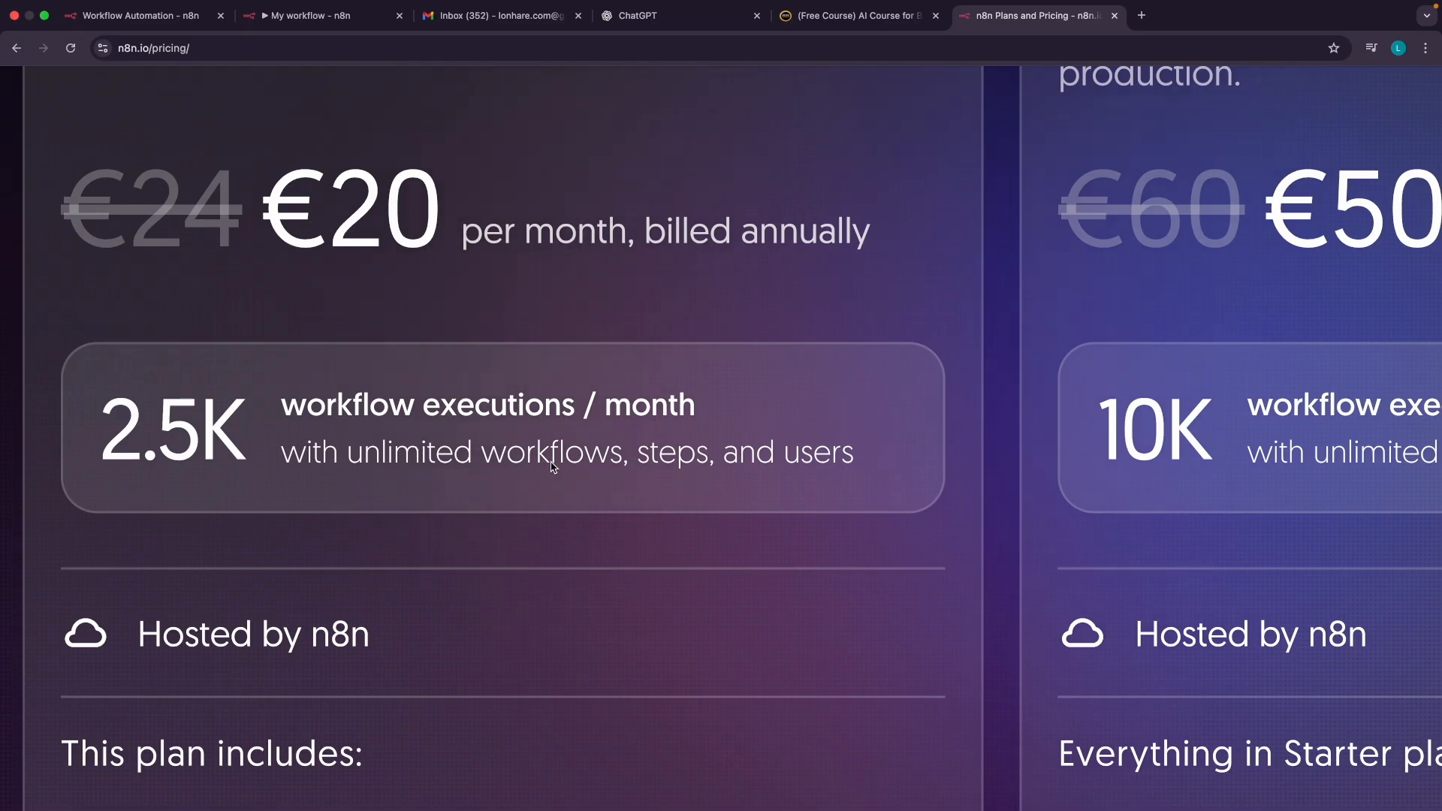
Scroll the pricing page to compare Starter (€20, 2.5K executions) with Pro (€50, 10K executions)
{"action": "scroll", "coordinate": [534, 387], "scroll_direction": "down", "scroll_amount": 4}
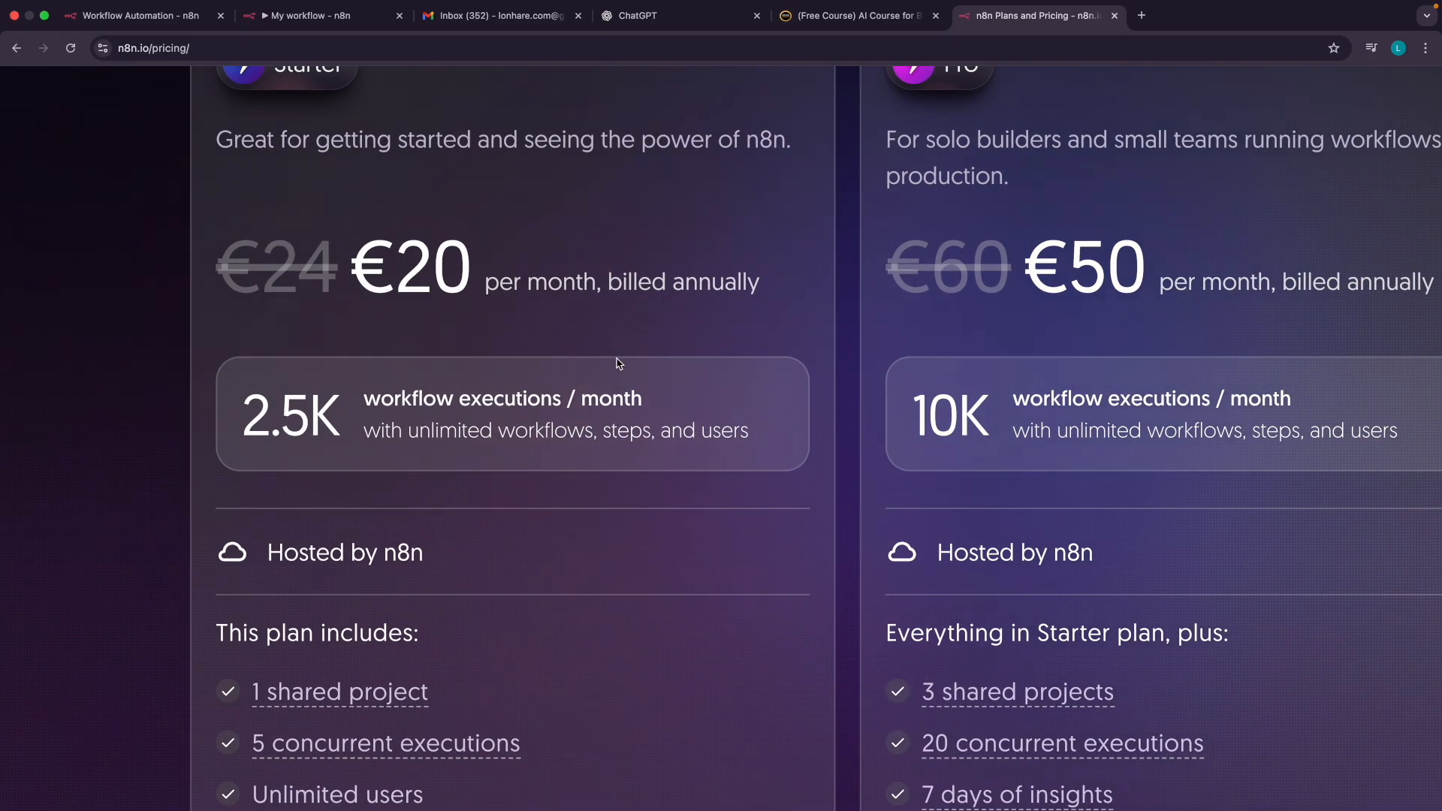
{"action": "scroll", "coordinate": [617, 364], "scroll_direction": "right", "scroll_amount": 1}
{"action": "scroll", "coordinate": [339, 399], "scroll_direction": "up", "scroll_amount": 2}
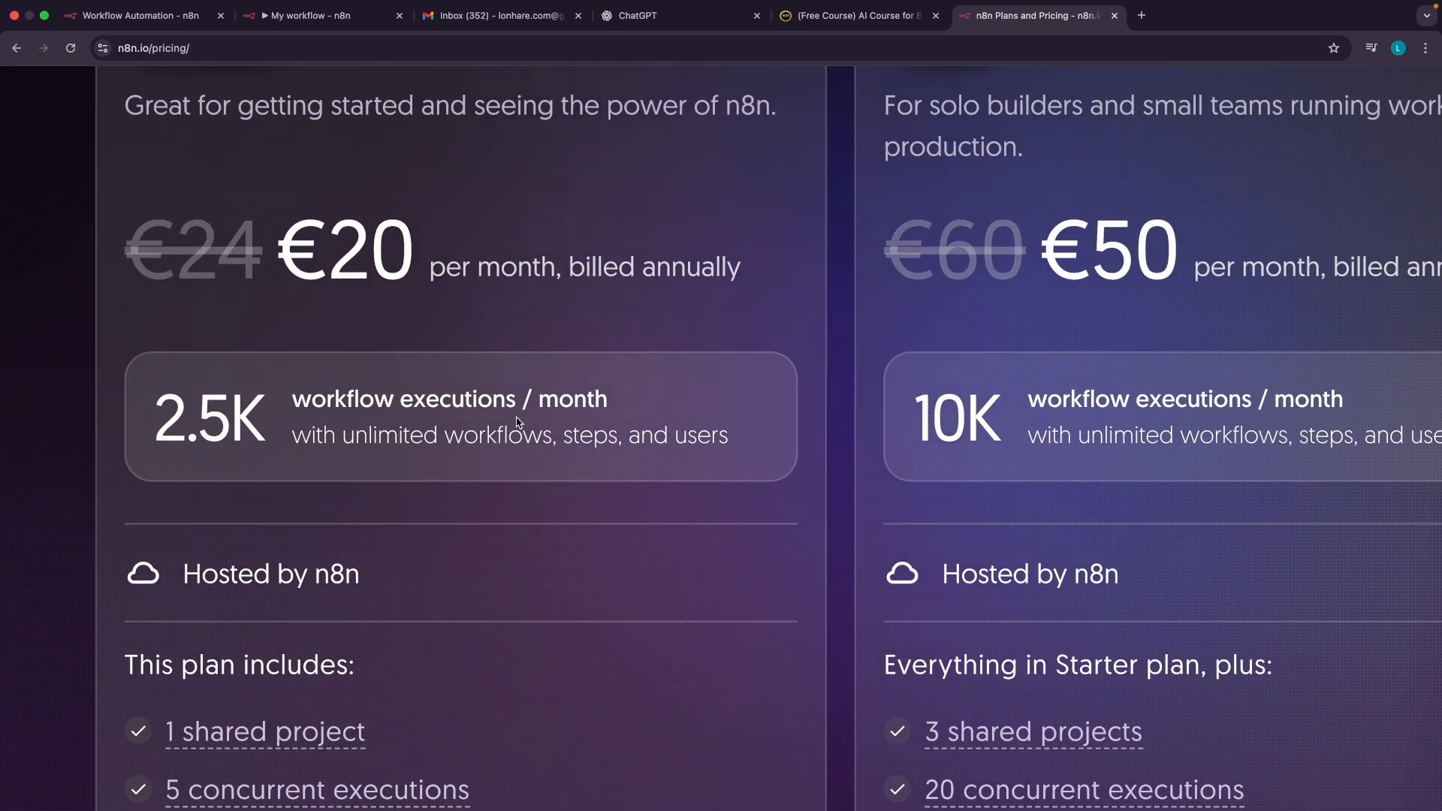
{"action": "scroll", "coordinate": [516, 422], "scroll_direction": "right", "scroll_amount": 5}
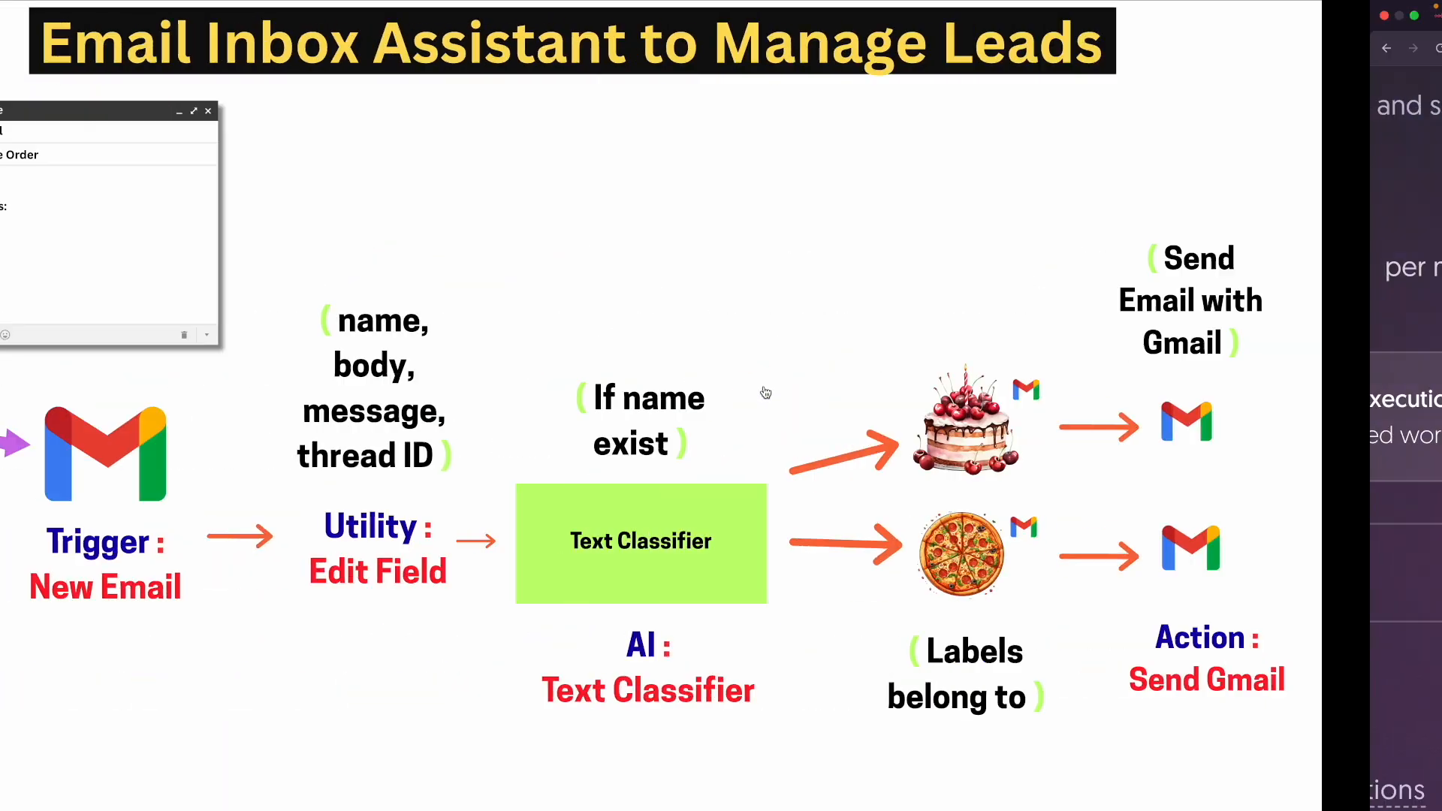
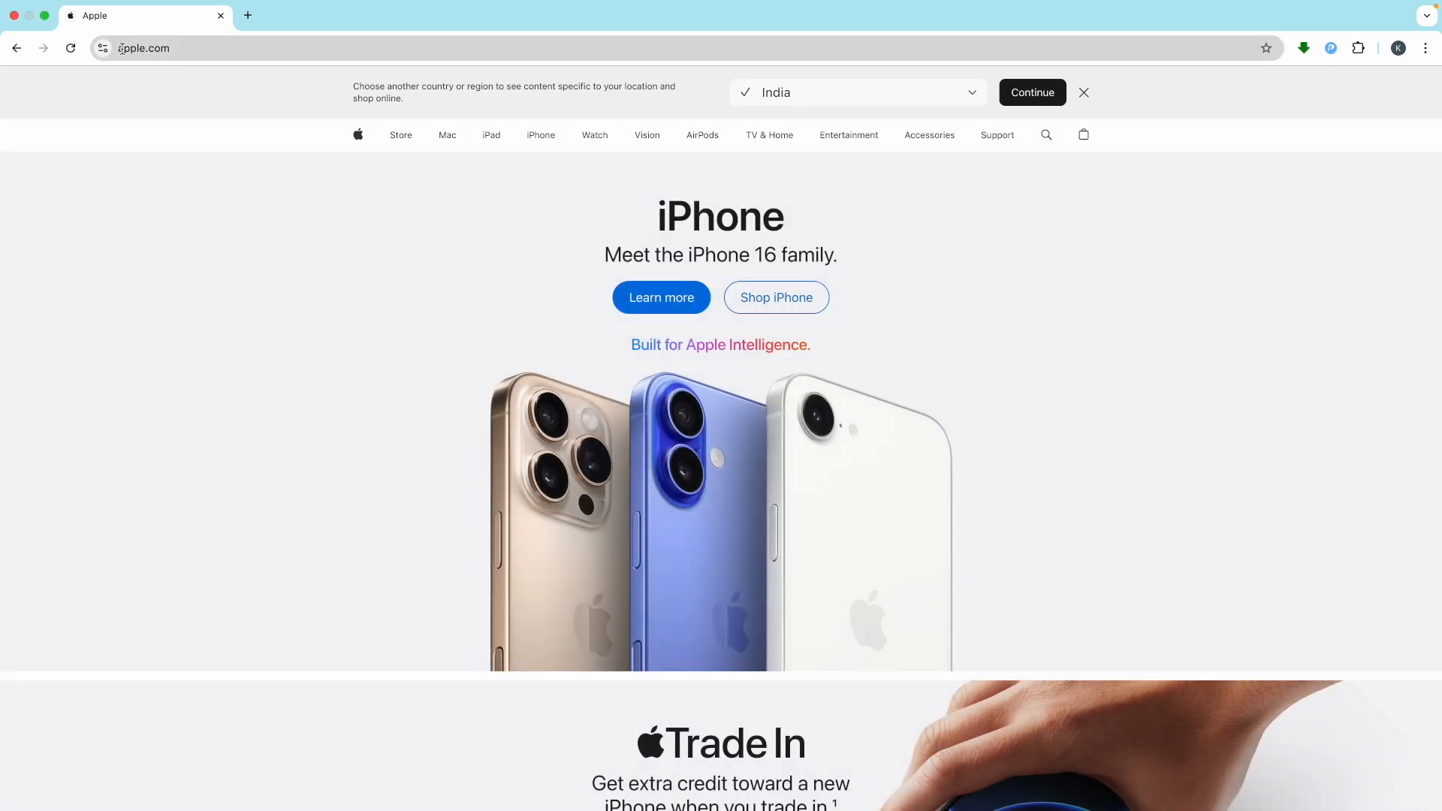
Select the apple.com address in the address bar and open a new blank tab
{"action": "double_click", "coordinate": [121, 50]}
{"action": "left_click_drag", "start_coordinate": [230, 52], "coordinate": [160, 52]}
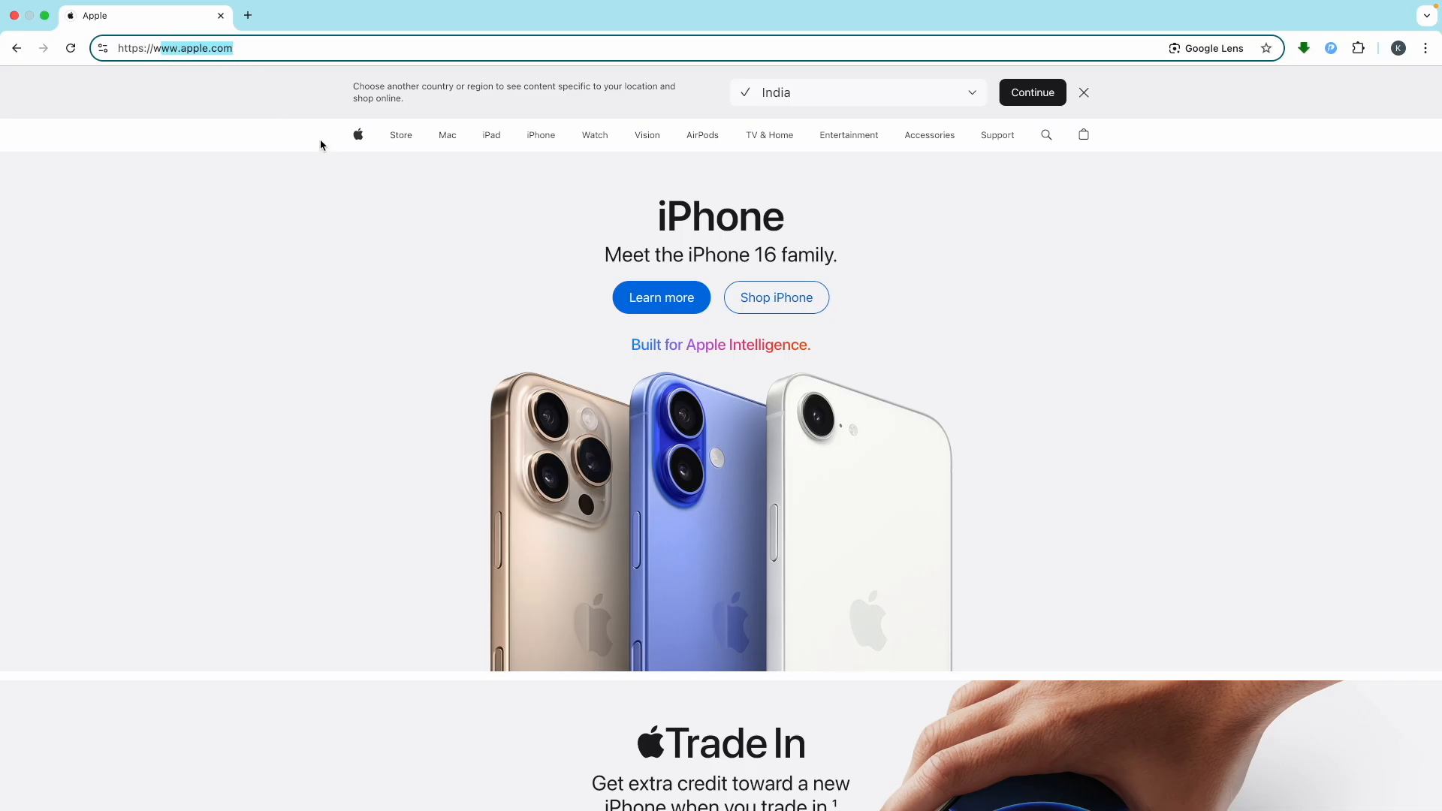
{"action": "left_click", "coordinate": [247, 15]}
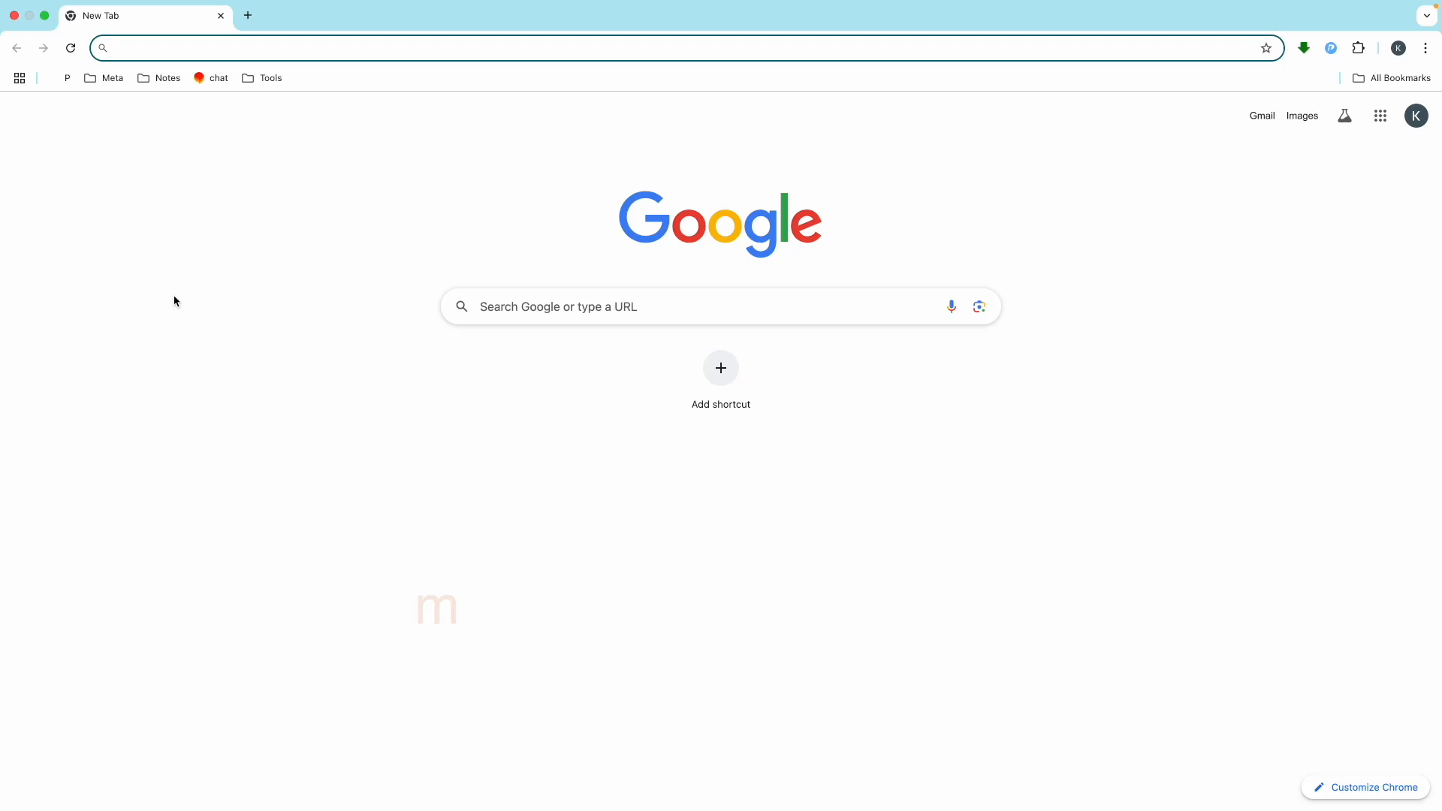
Go to Namecheap through the my-link.in/namecheap address
{"action": "type", "text": "my"}
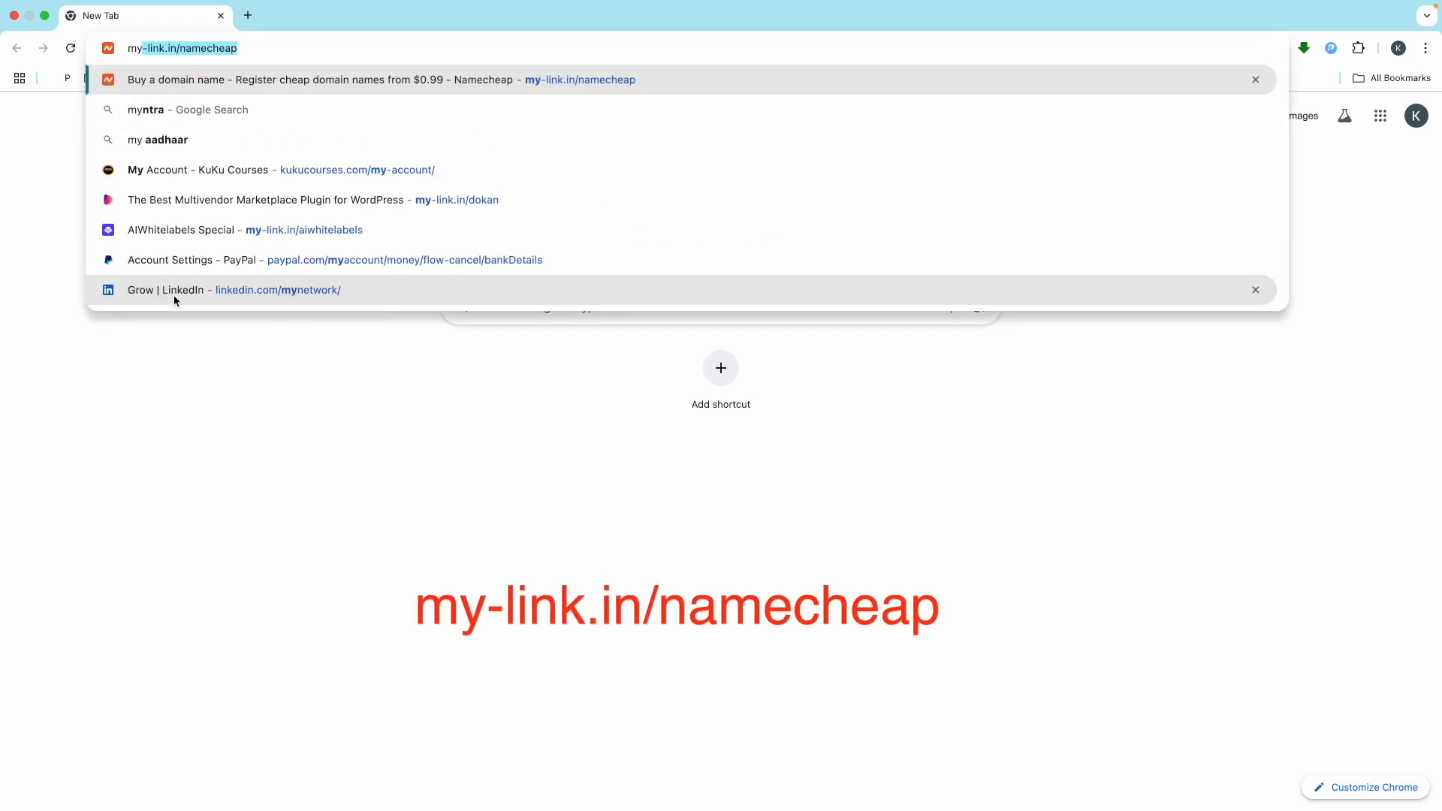
{"action": "key", "text": "Right"}
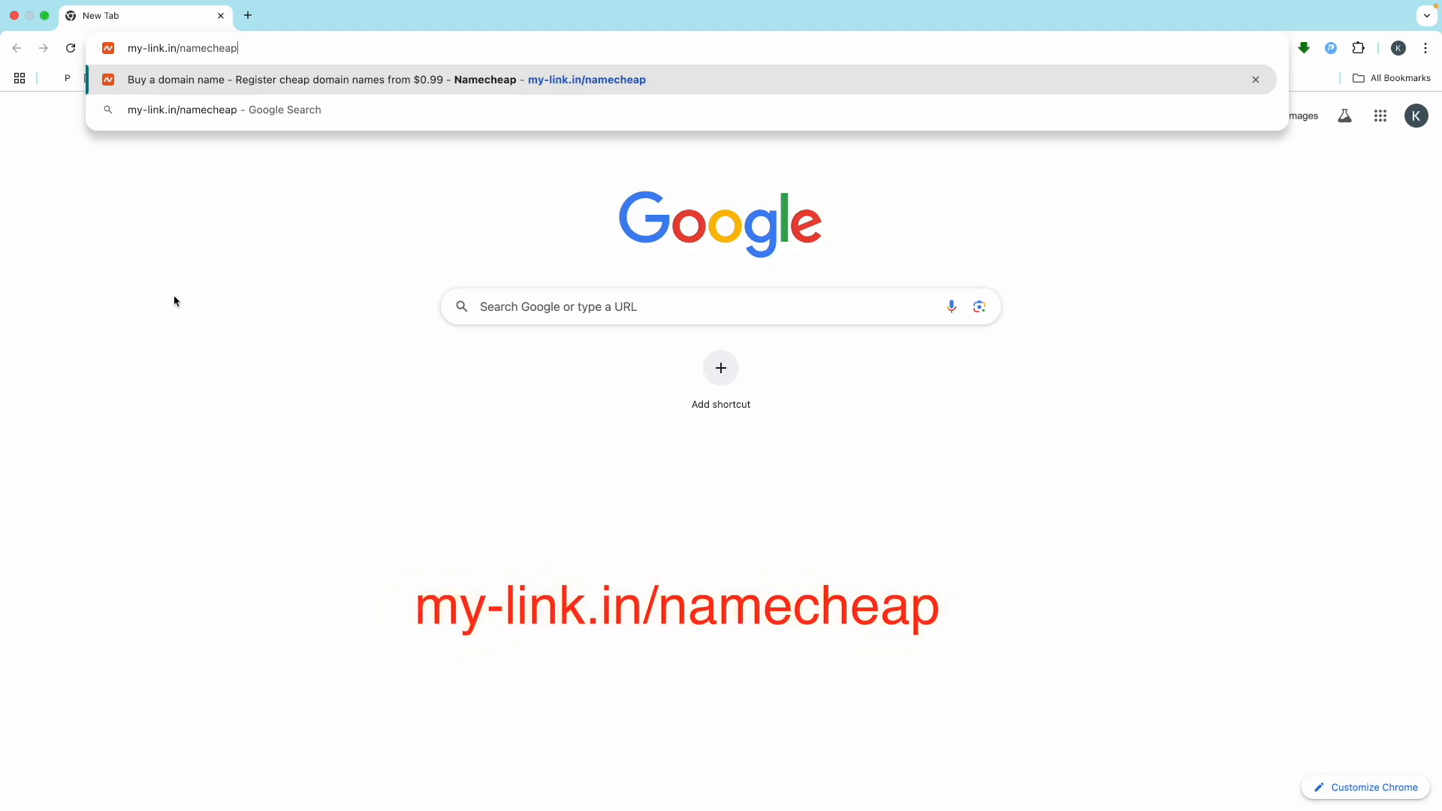
{"action": "key", "text": "Return"}
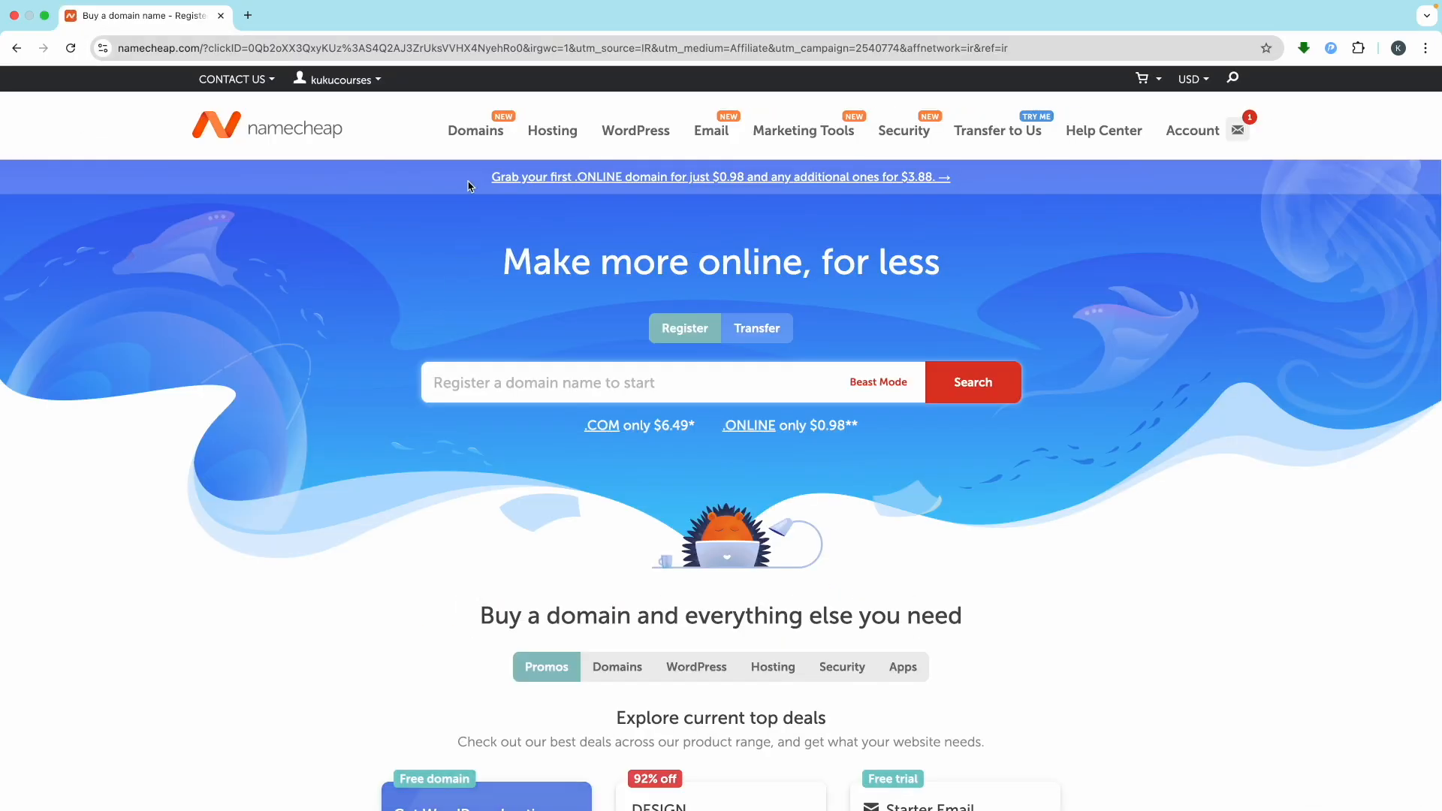
{"action": "mouse_move", "coordinate": [476, 140]}
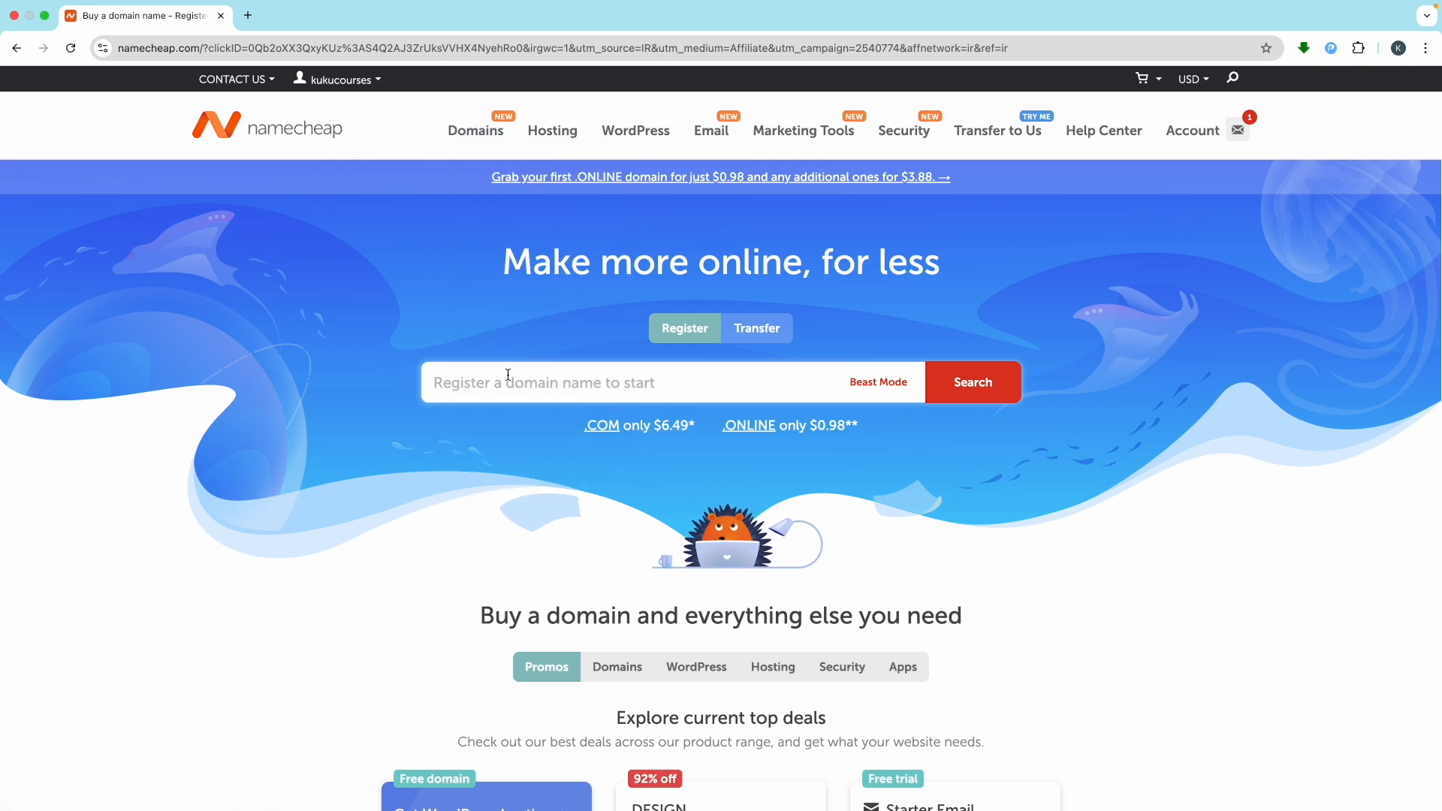
{"action": "scroll", "coordinate": [508, 375], "scroll_direction": "up", "scroll_amount": 5}
{"action": "scroll", "coordinate": [507, 375], "scroll_direction": "right", "scroll_amount": 1}
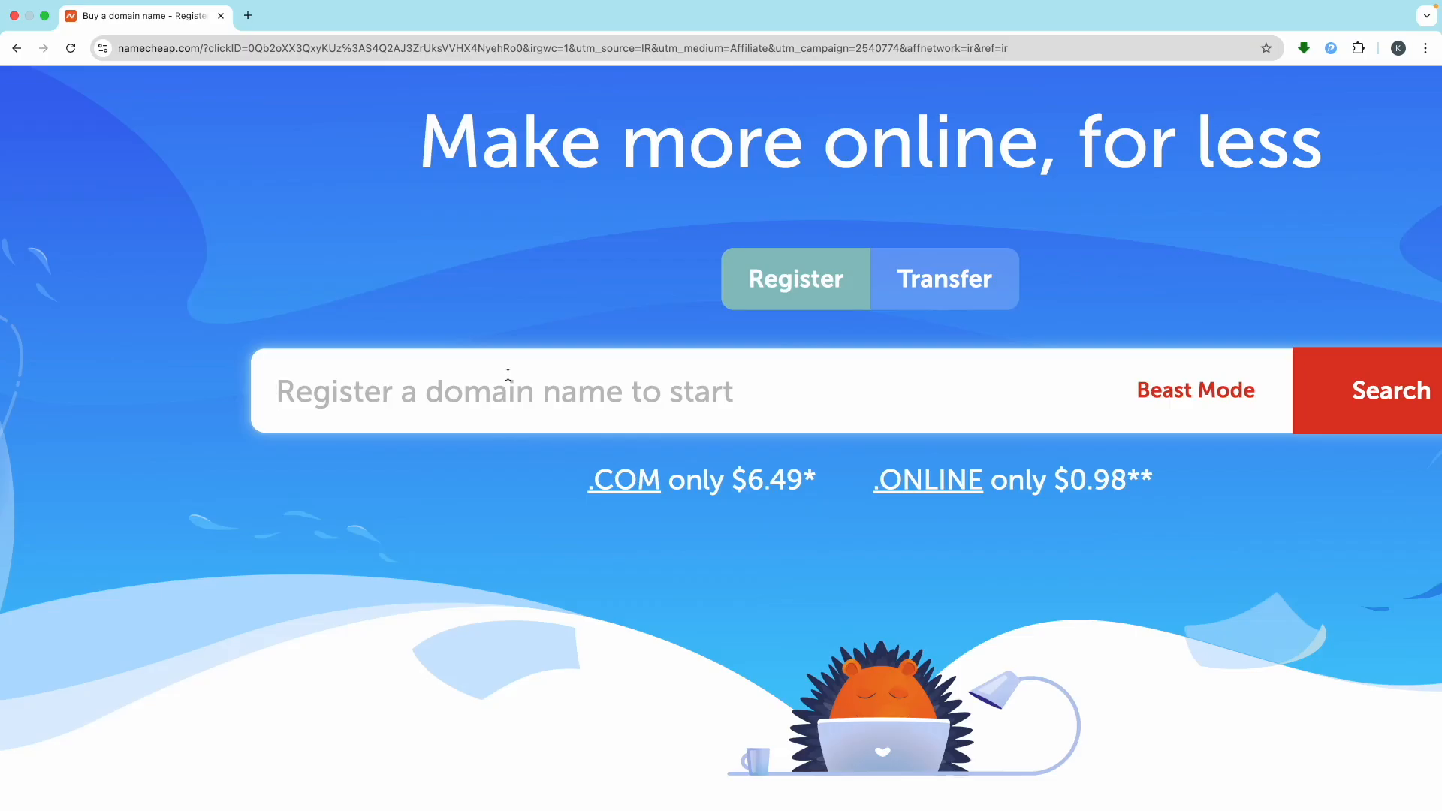
Search Namecheap for lonhare.com, which turns out to be taken
{"action": "left_click", "coordinate": [507, 374]}
{"action": "type", "text": "lonhare.com"}
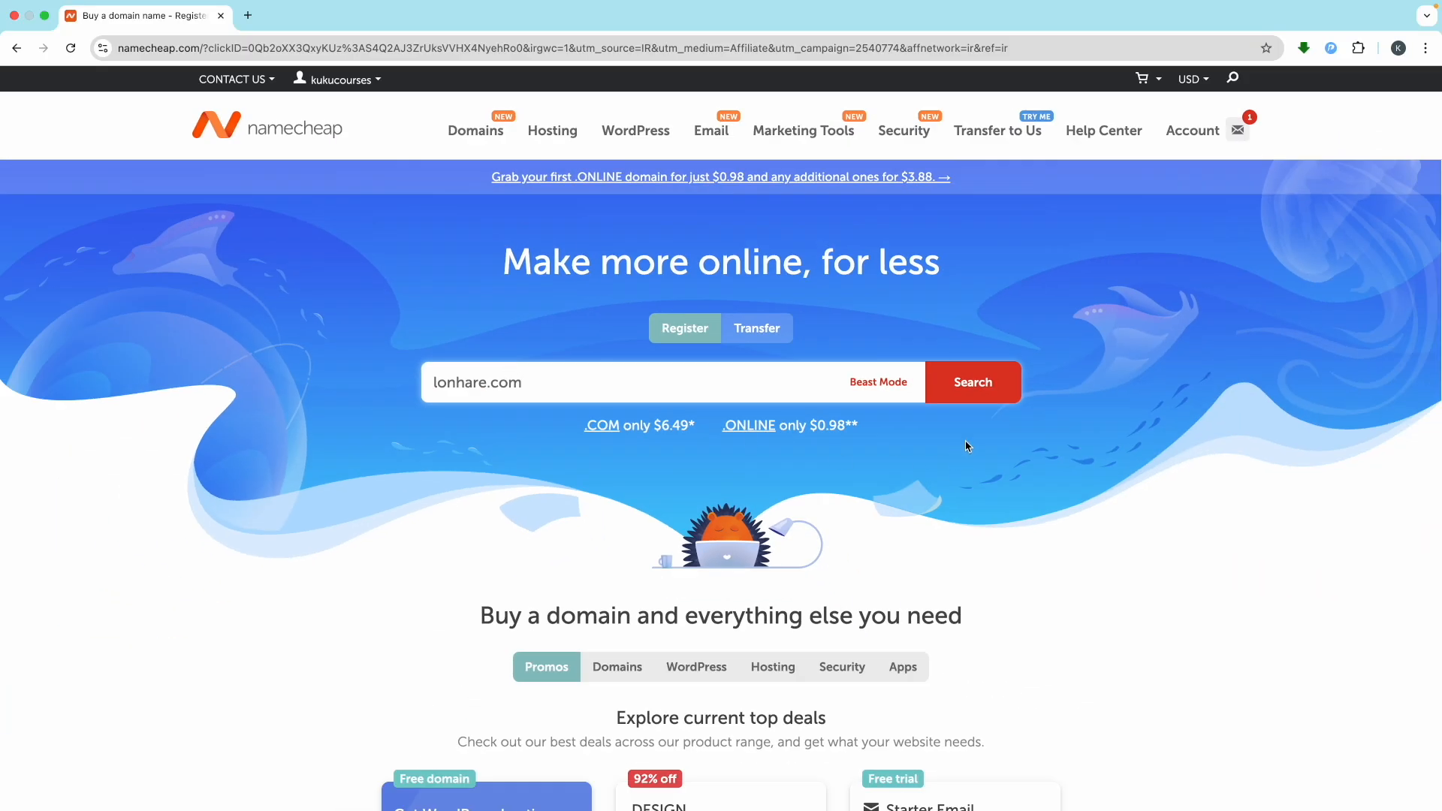
{"action": "left_click", "coordinate": [976, 383]}
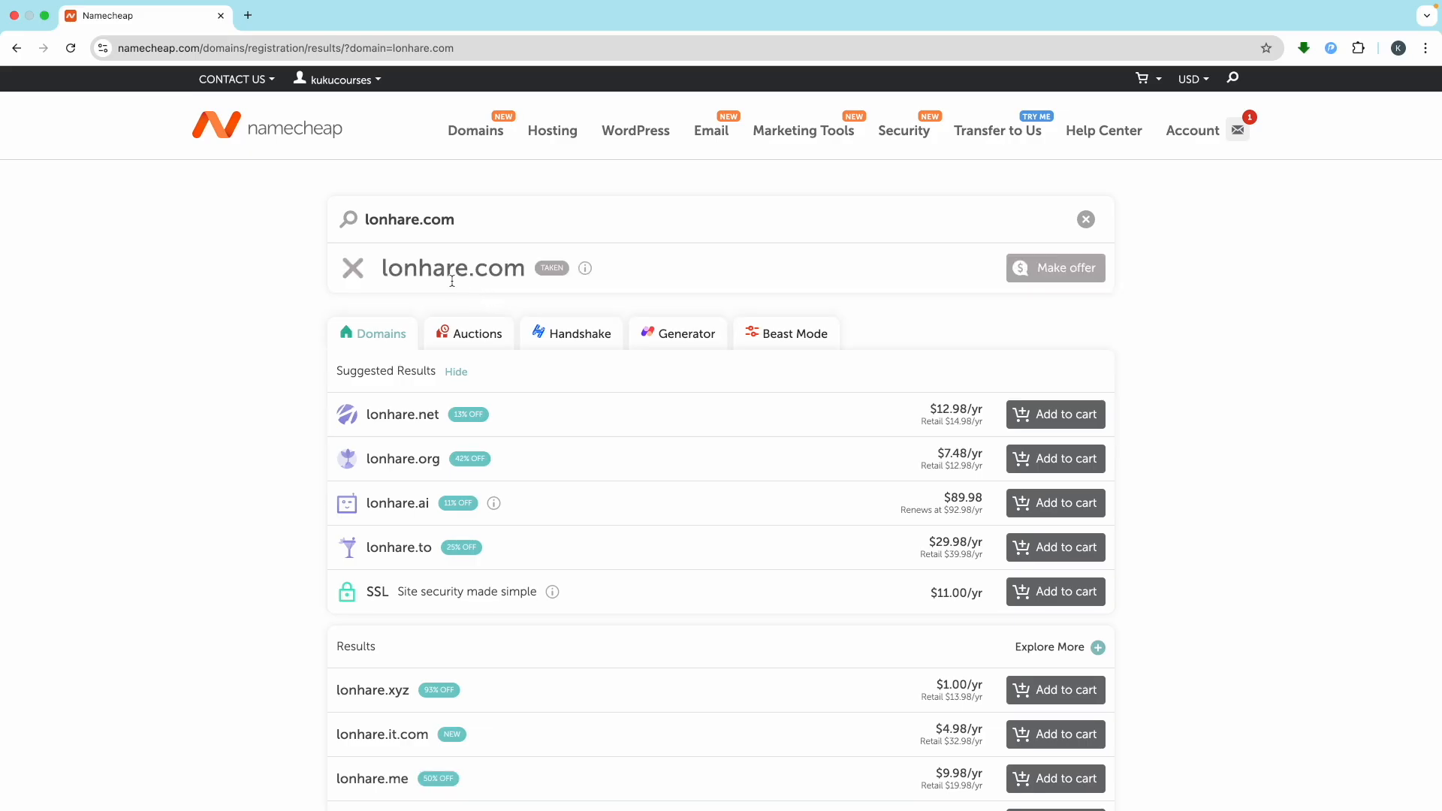
Search kukubackend, add kukubackend.org ($7.48 for 1 year) to the cart and check out
{"action": "mouse_move", "coordinate": [556, 276]}
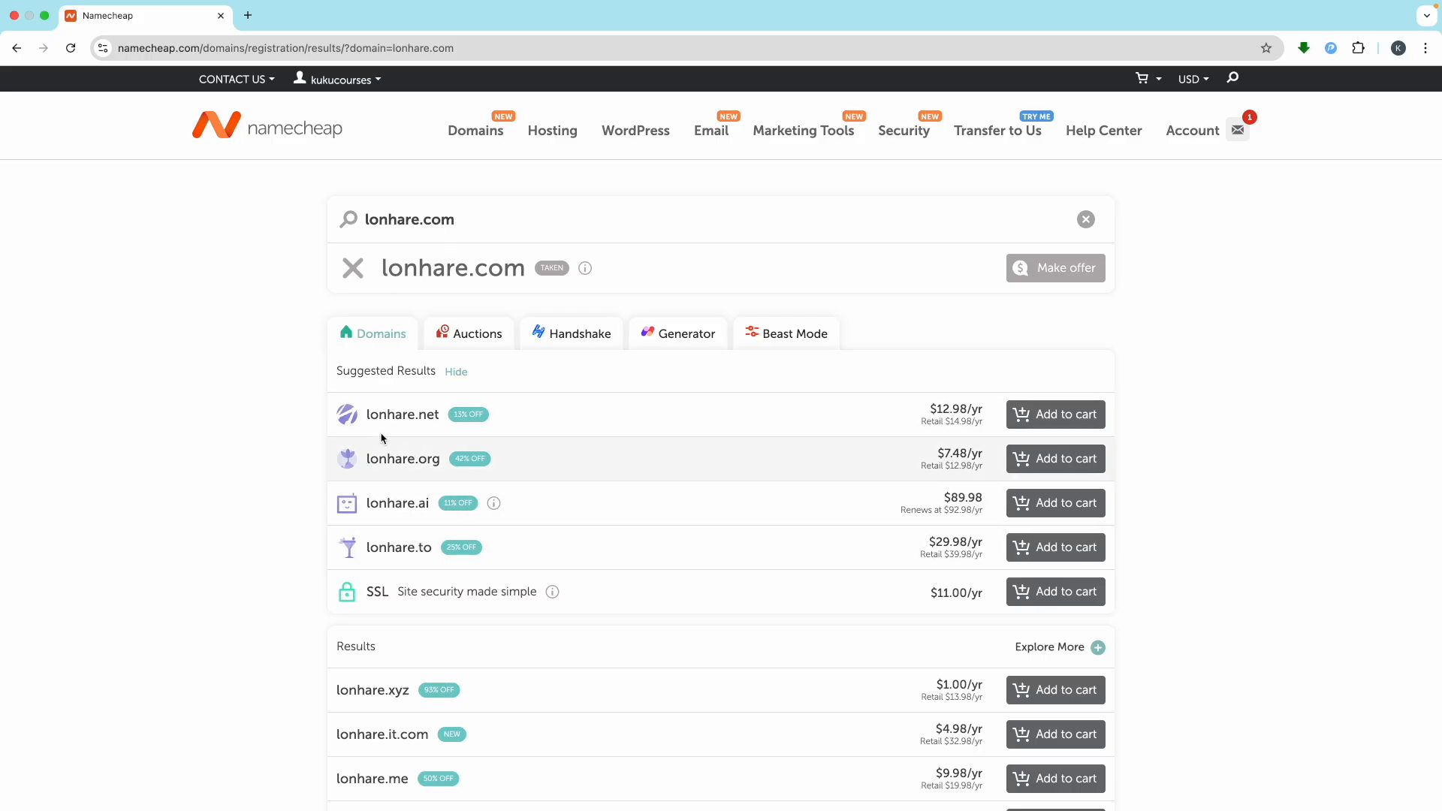
{"action": "left_click", "coordinate": [1086, 219]}
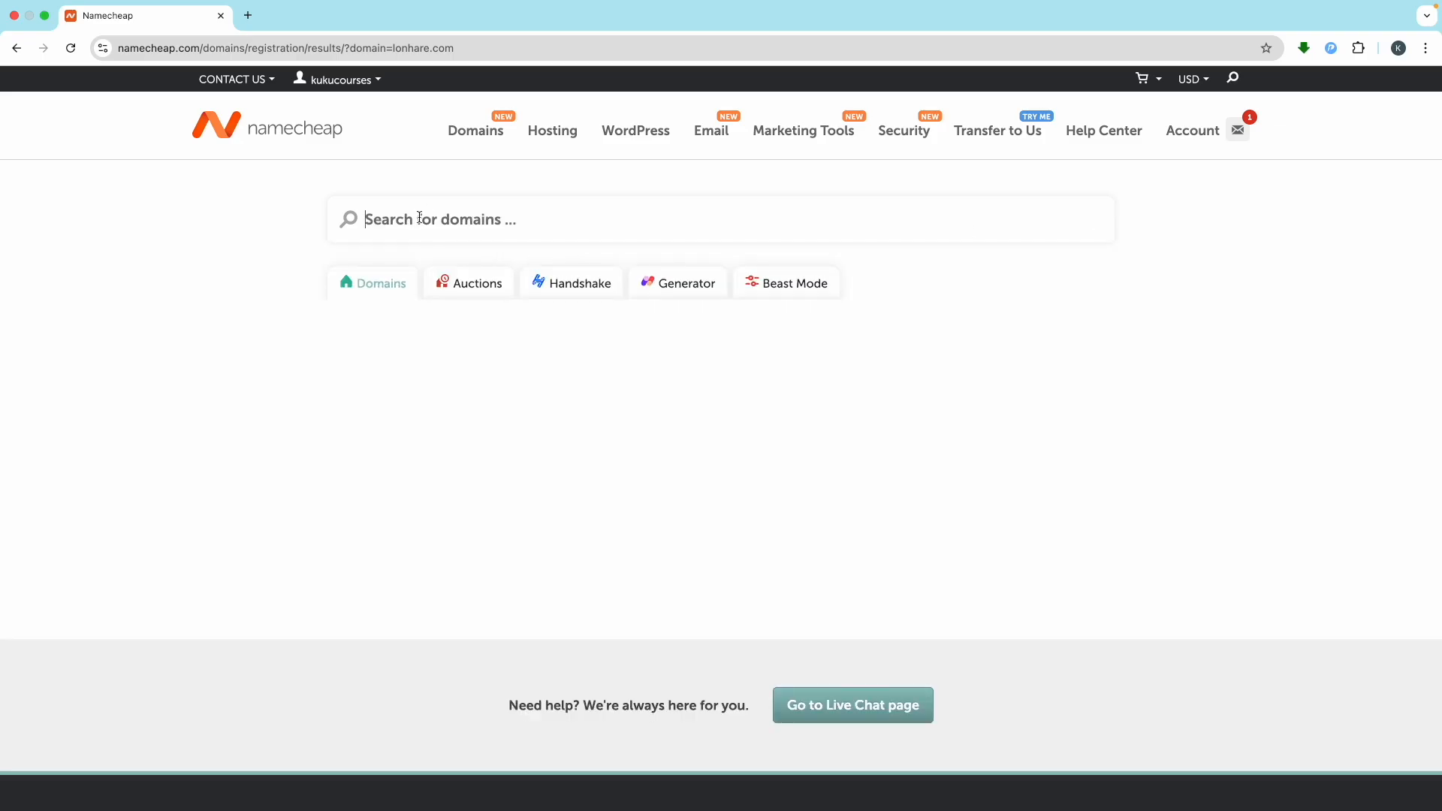
{"action": "scroll", "coordinate": [420, 218], "scroll_direction": "up", "scroll_amount": 5}
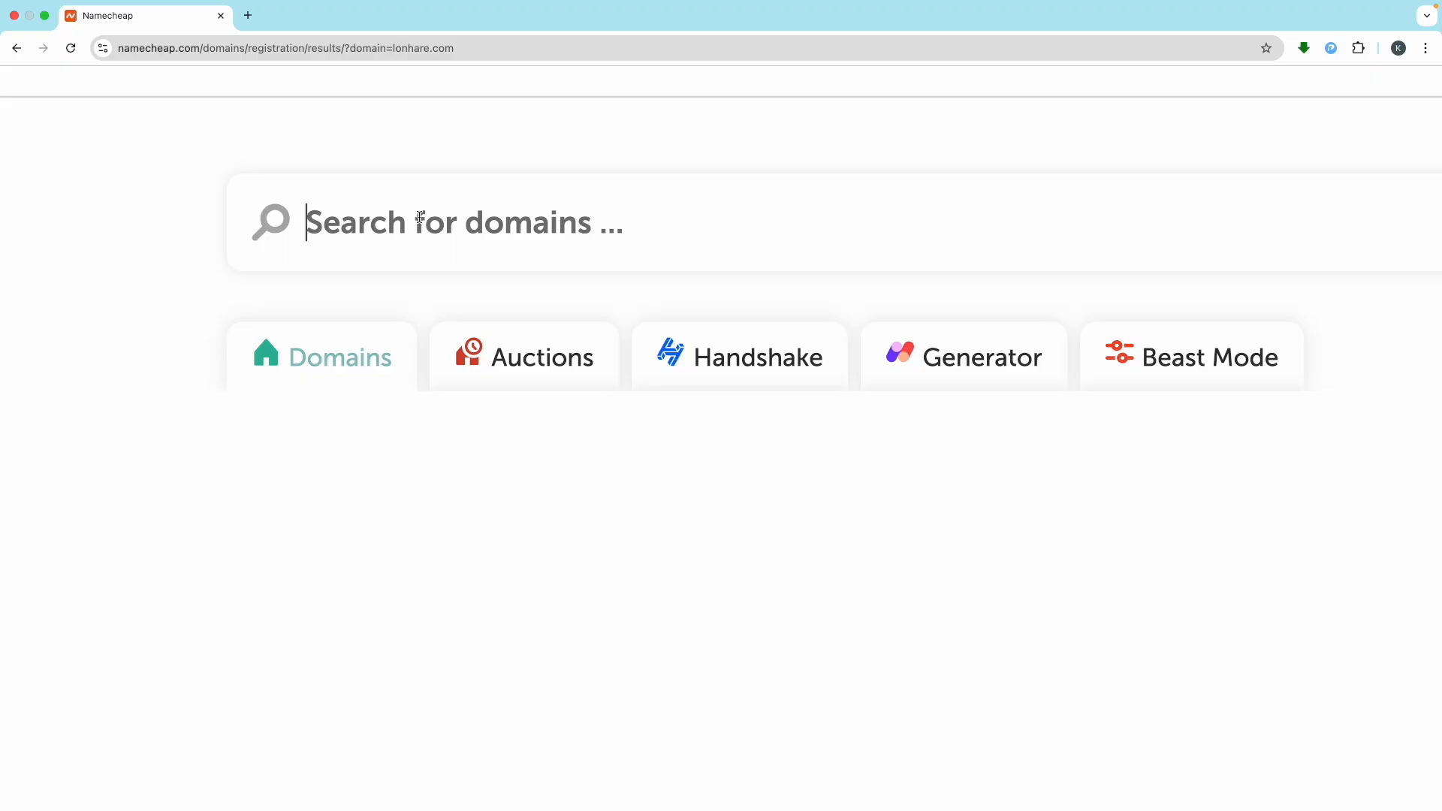
{"action": "type", "text": "kukuba"}
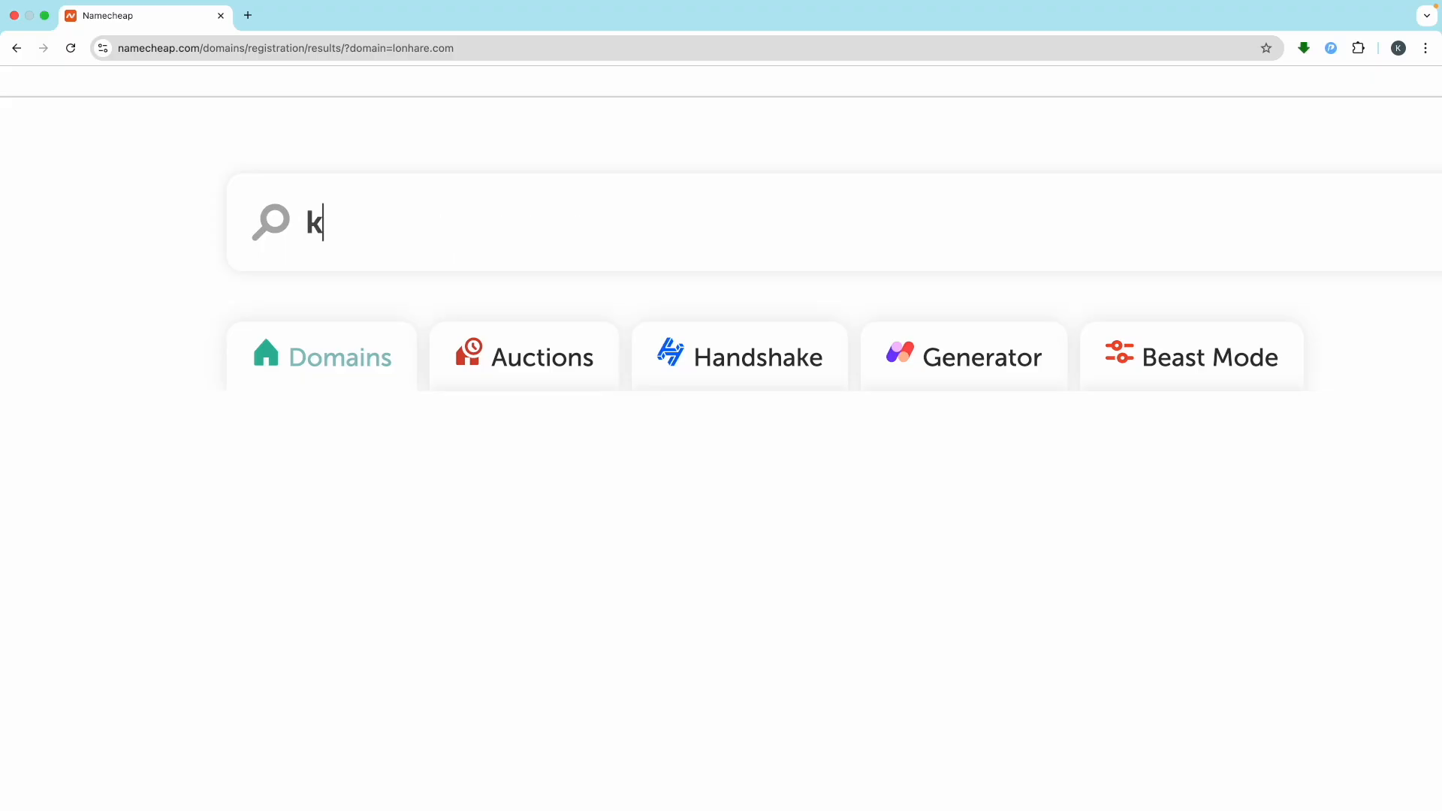
{"action": "type", "text": "ckend"}
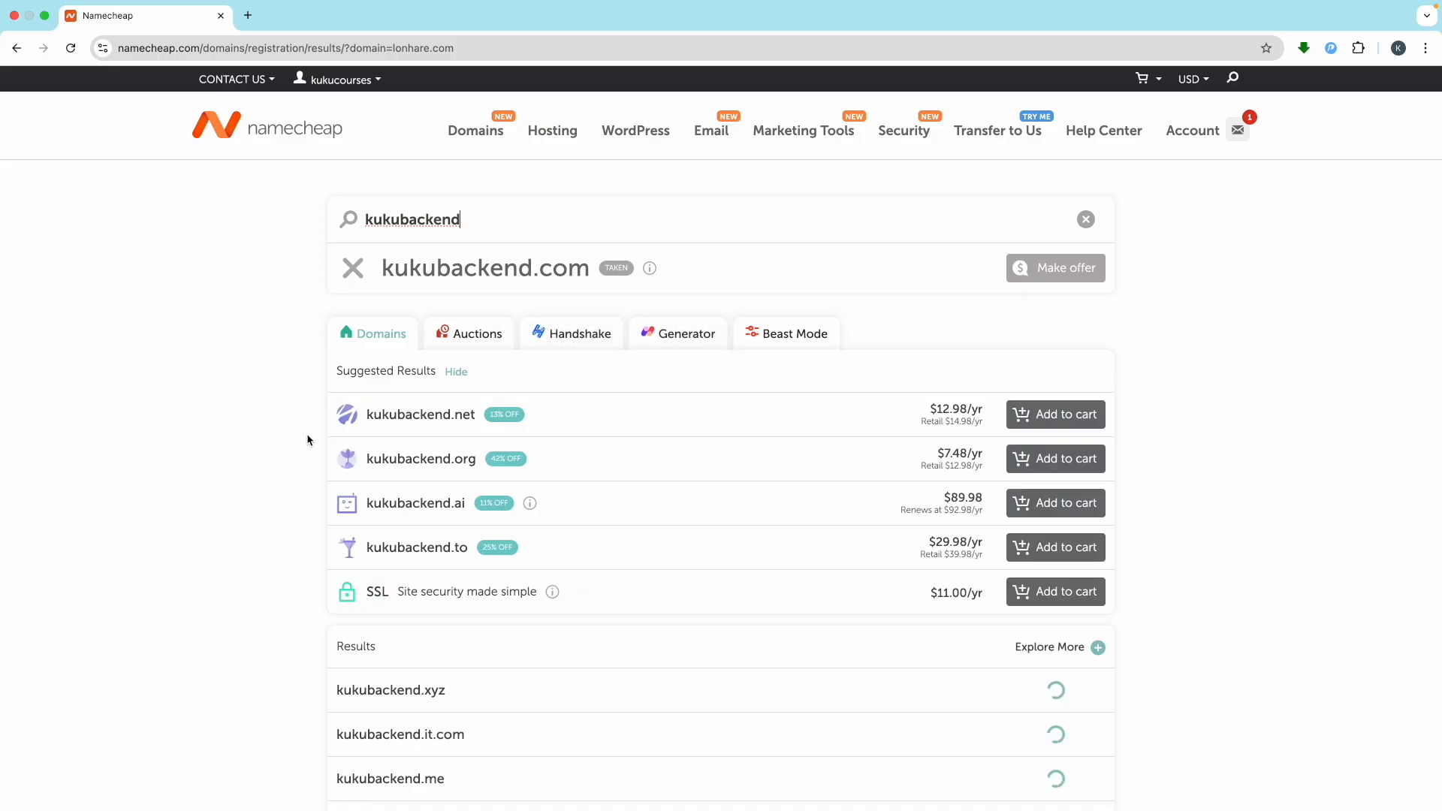
{"action": "scroll", "coordinate": [338, 438], "scroll_direction": "down", "scroll_amount": 1}
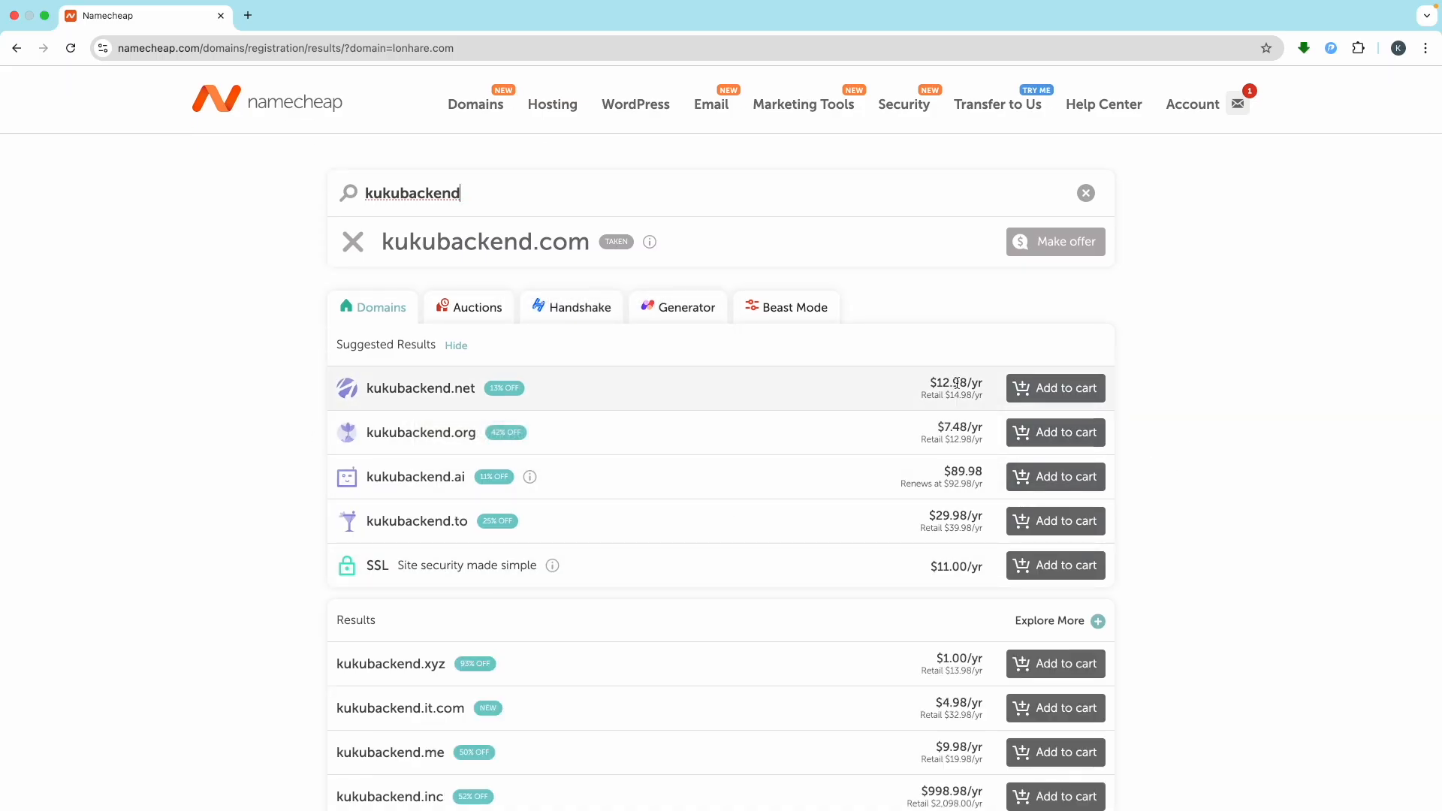
{"action": "left_click", "coordinate": [1046, 439]}
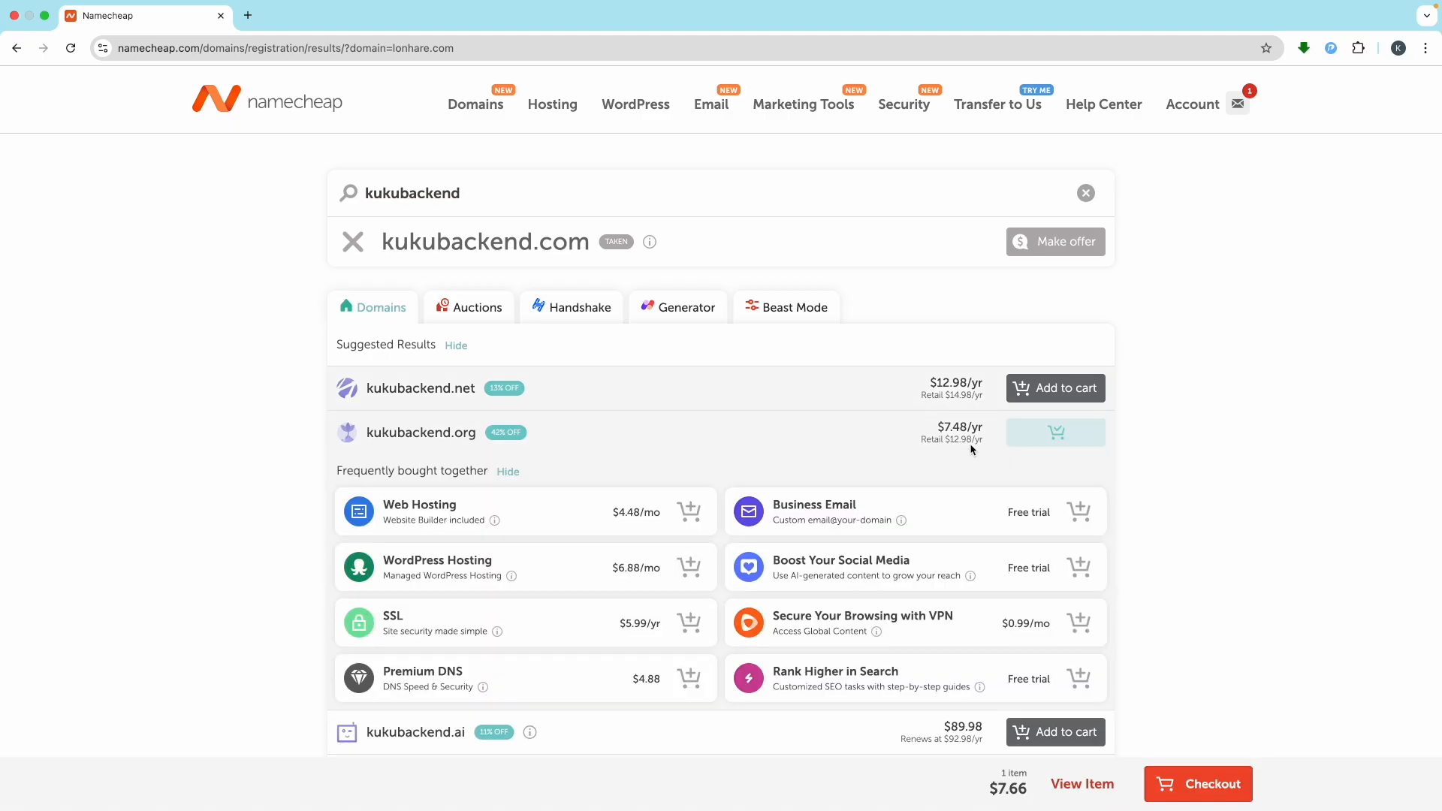
{"action": "left_click", "coordinate": [1205, 784]}
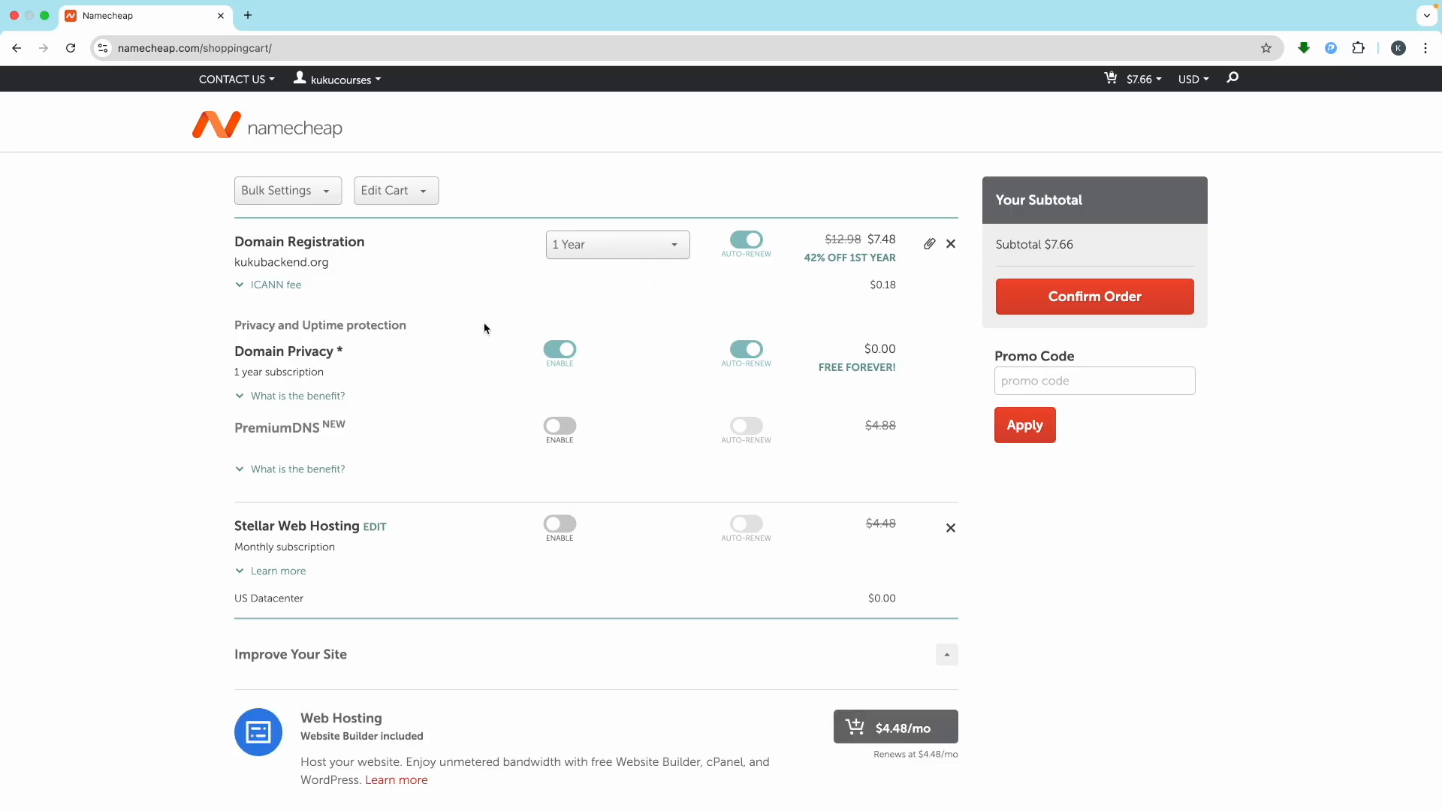
Keep kukubackend.org's registration period at 1 Year
{"action": "left_click", "coordinate": [631, 252]}
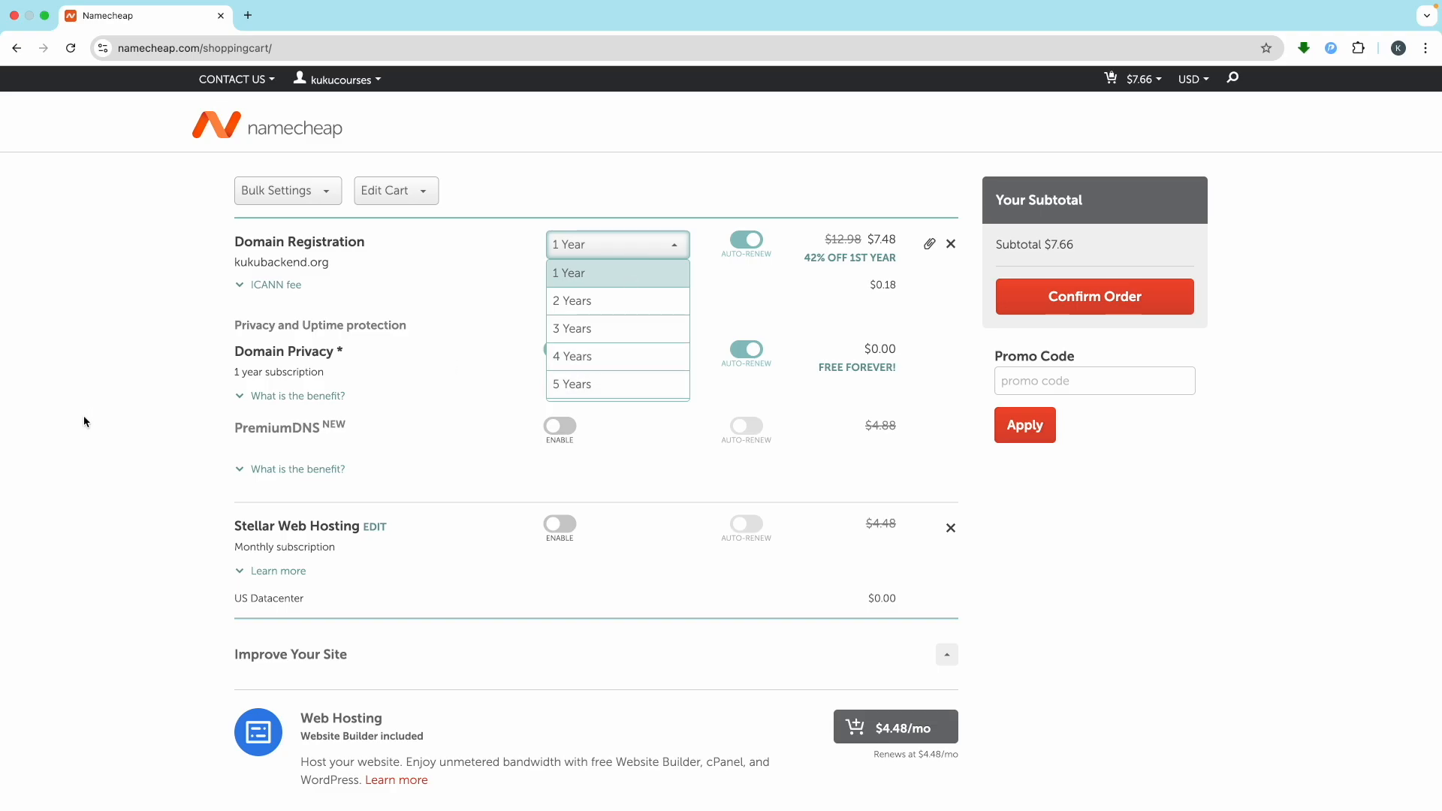
{"action": "left_click", "coordinate": [113, 425]}
{"action": "left_click", "coordinate": [654, 244]}
{"action": "scroll", "coordinate": [644, 374], "scroll_direction": "down", "scroll_amount": 2}
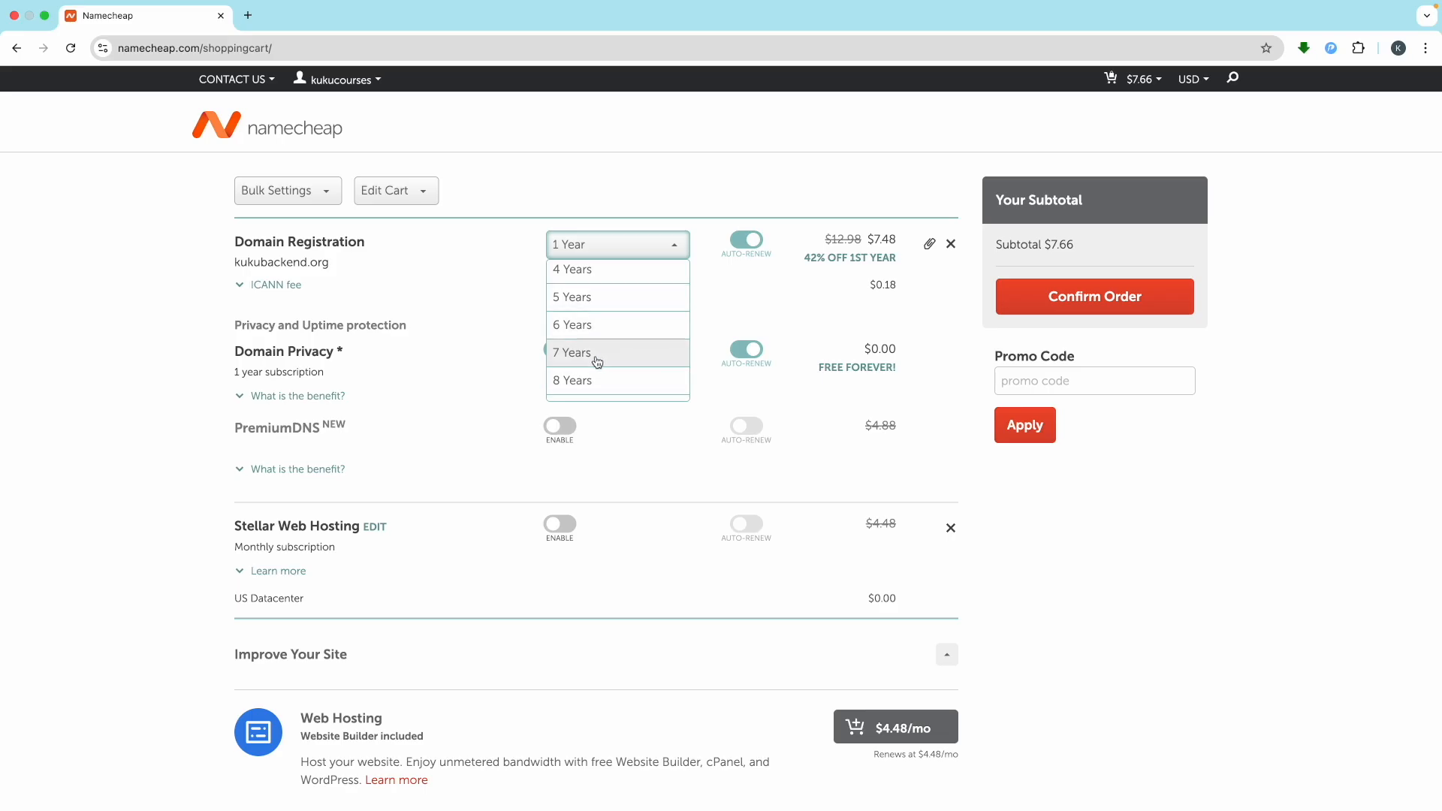
{"action": "left_click", "coordinate": [160, 467]}
Confirm the order to reach the Billing step, then return to the Namecheap home page
{"action": "scroll", "coordinate": [637, 499], "scroll_direction": "down", "scroll_amount": 3}
{"action": "scroll", "coordinate": [634, 498], "scroll_direction": "up", "scroll_amount": 3}
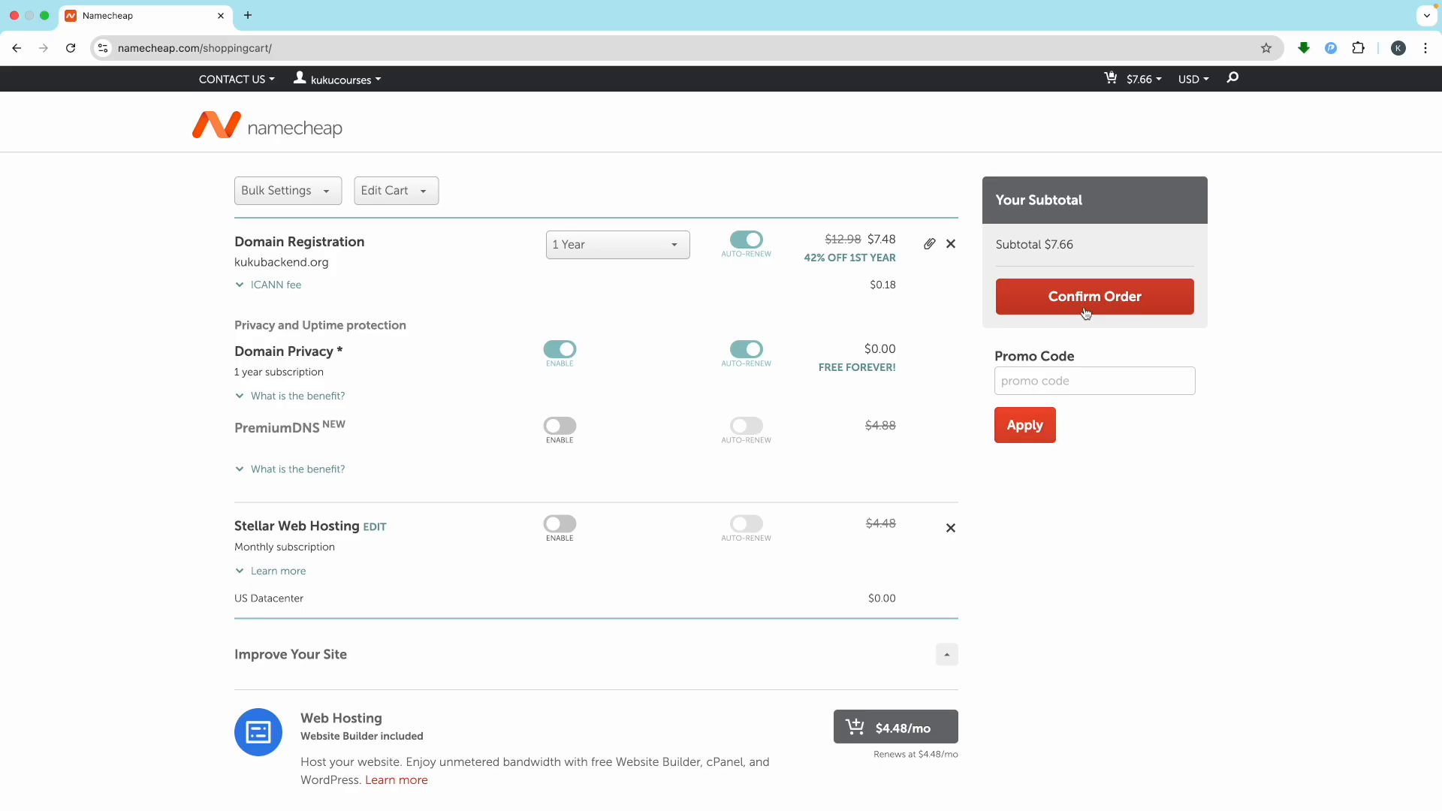
{"action": "left_click", "coordinate": [1077, 305]}
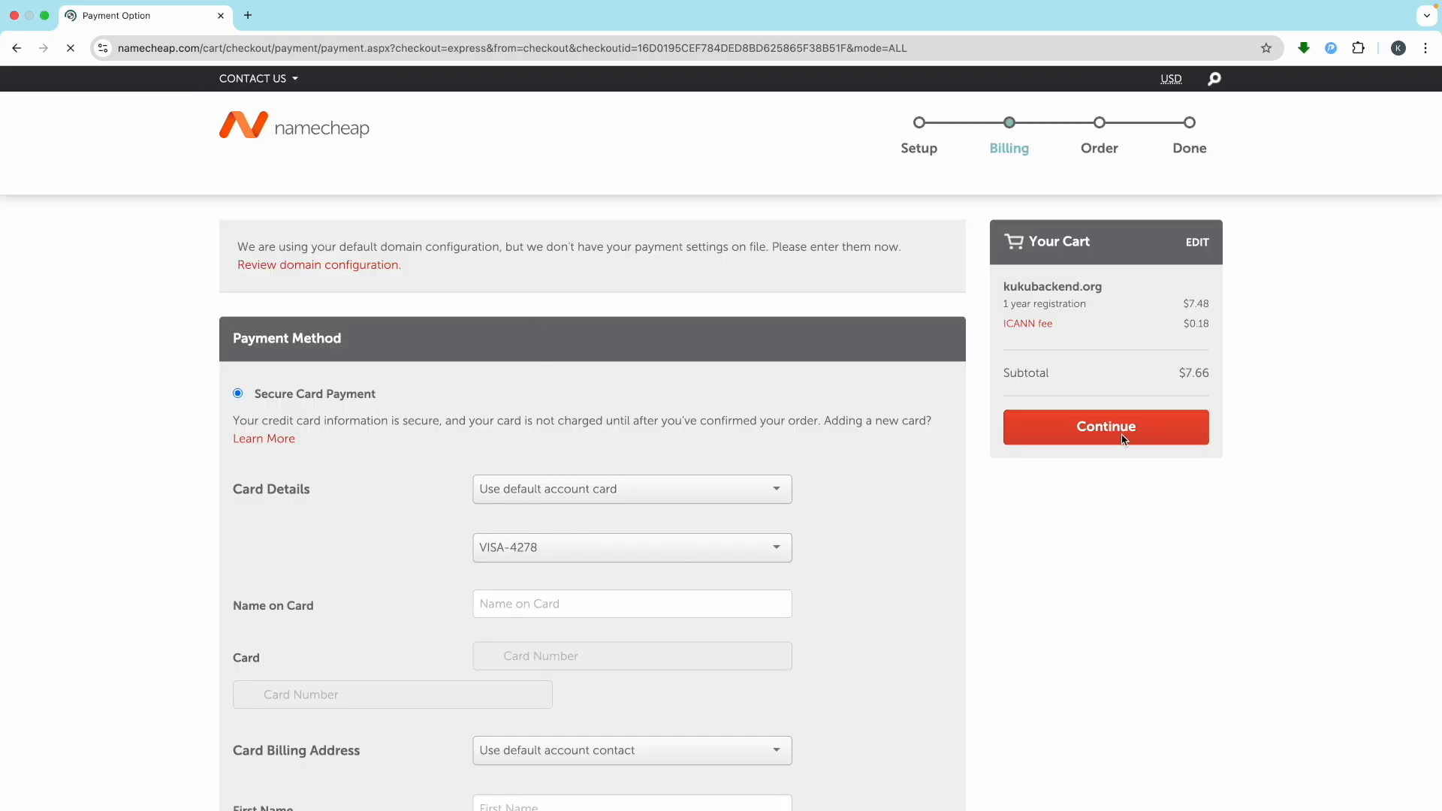
{"action": "left_click", "coordinate": [306, 136]}
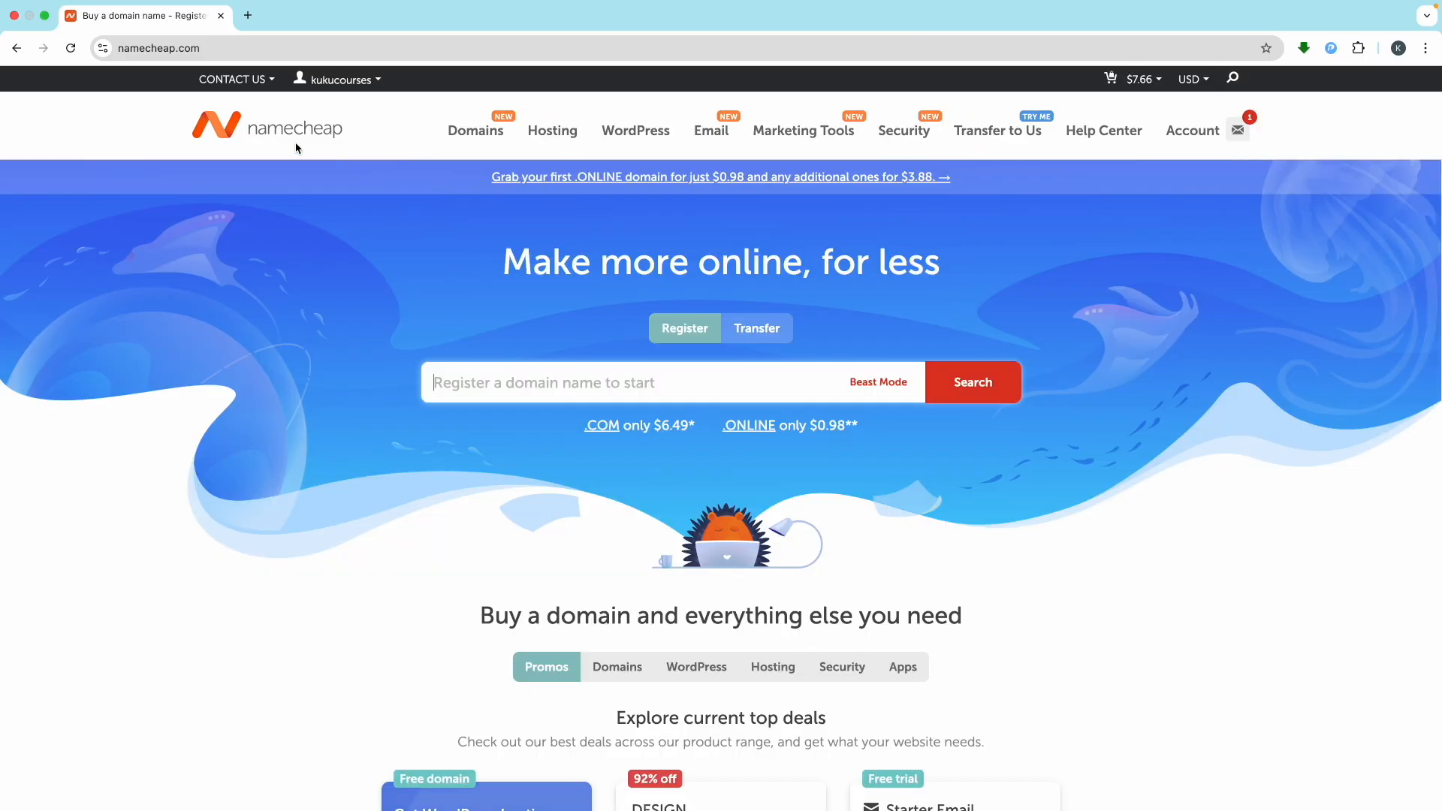
Reopen Namecheap via my-link.in/namecheap in a new tab and close the old tab
{"action": "left_click", "coordinate": [240, 23]}
{"action": "type", "text": "my"}
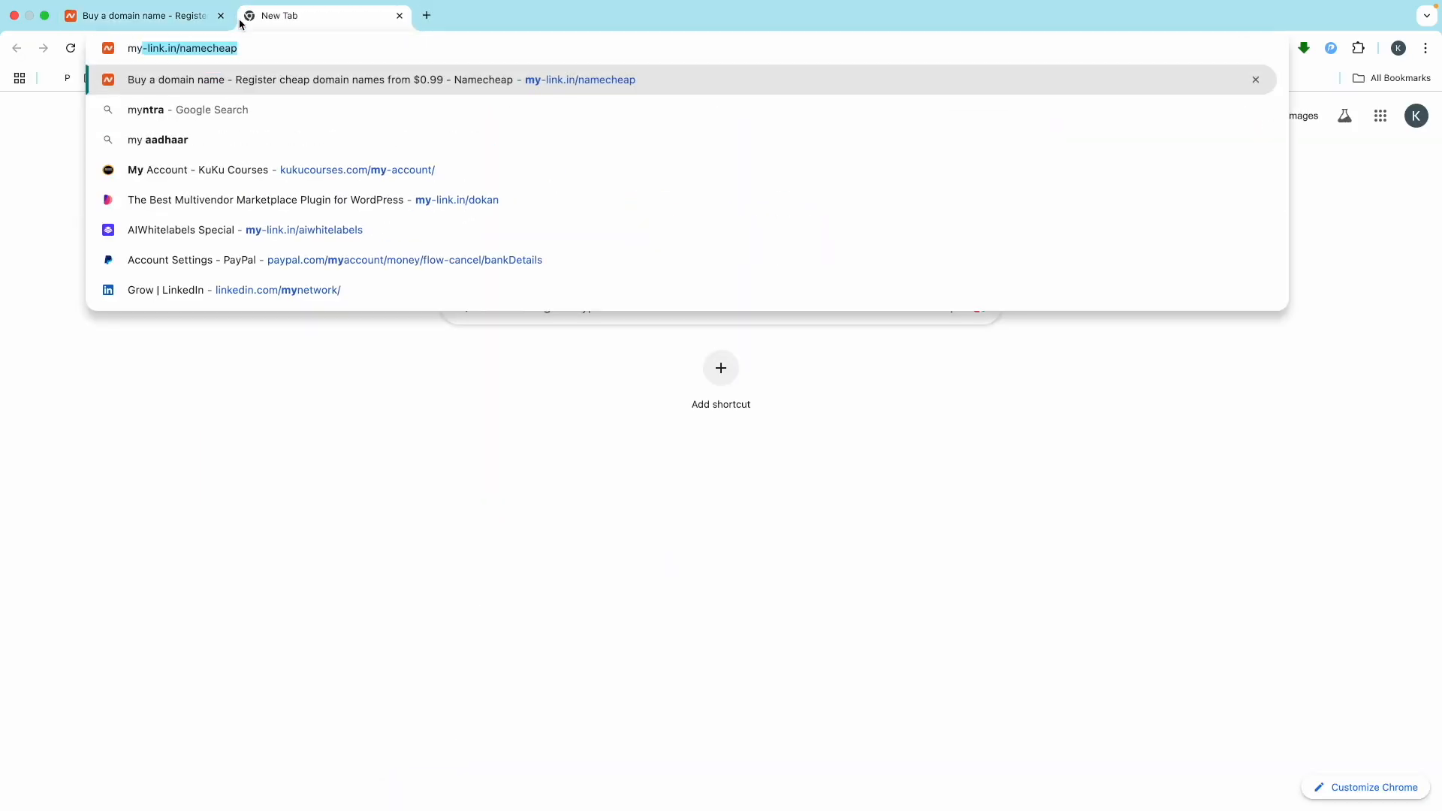
{"action": "key", "text": "Return"}
{"action": "left_click", "coordinate": [221, 16]}
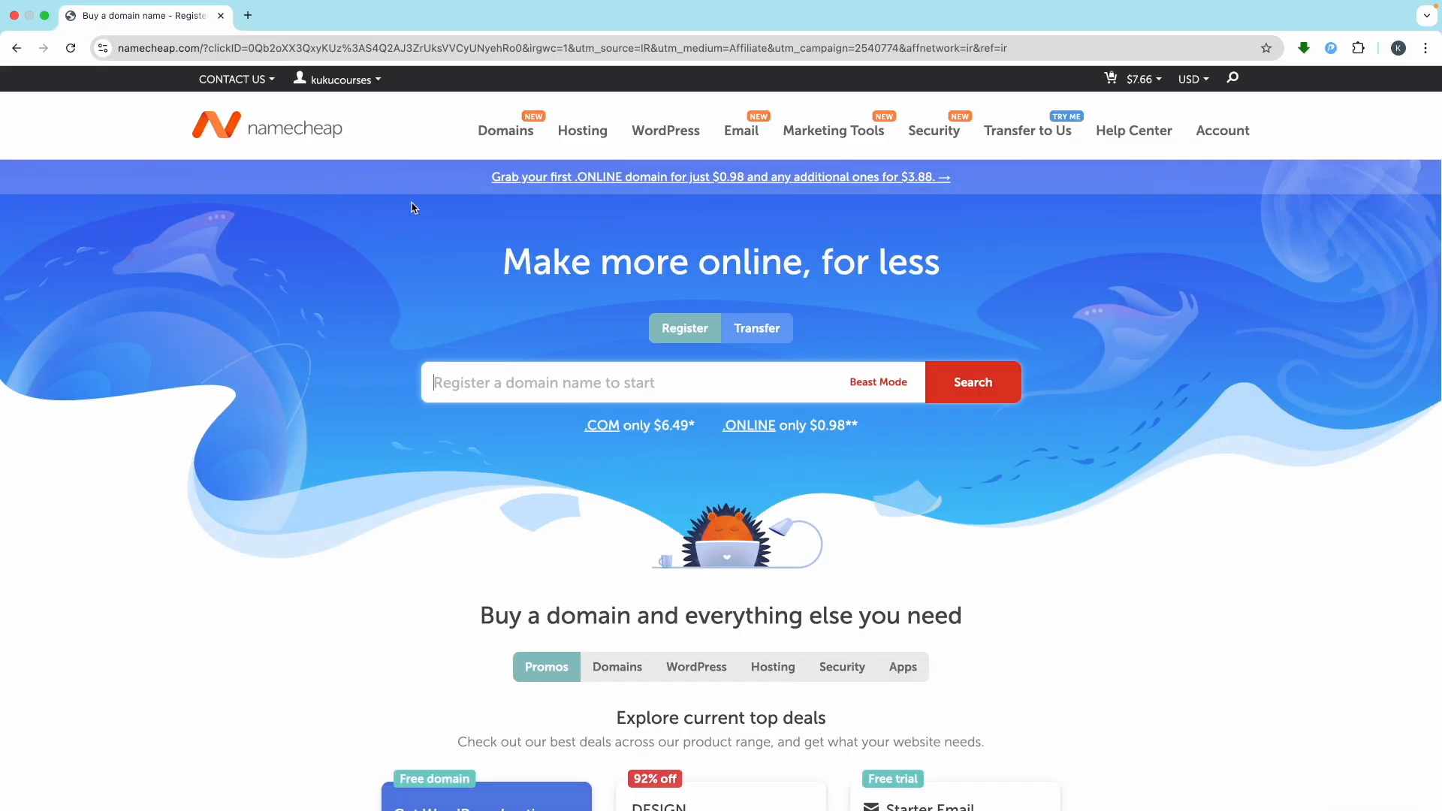
From the Domain List, open kukubackend.com's Advanced DNS and delete its CNAME record
{"action": "mouse_move", "coordinate": [1200, 127]}
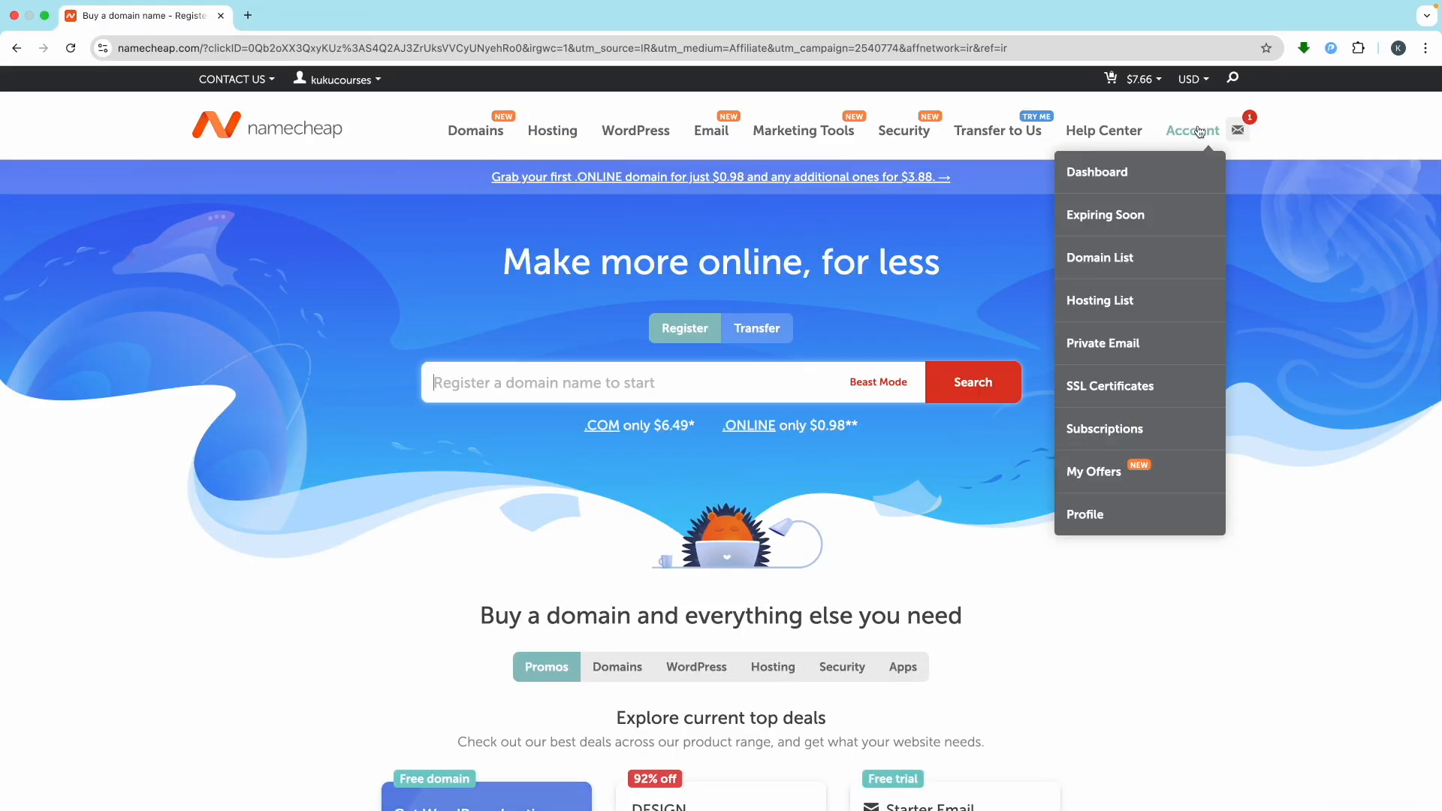
{"action": "left_click", "coordinate": [1124, 254]}
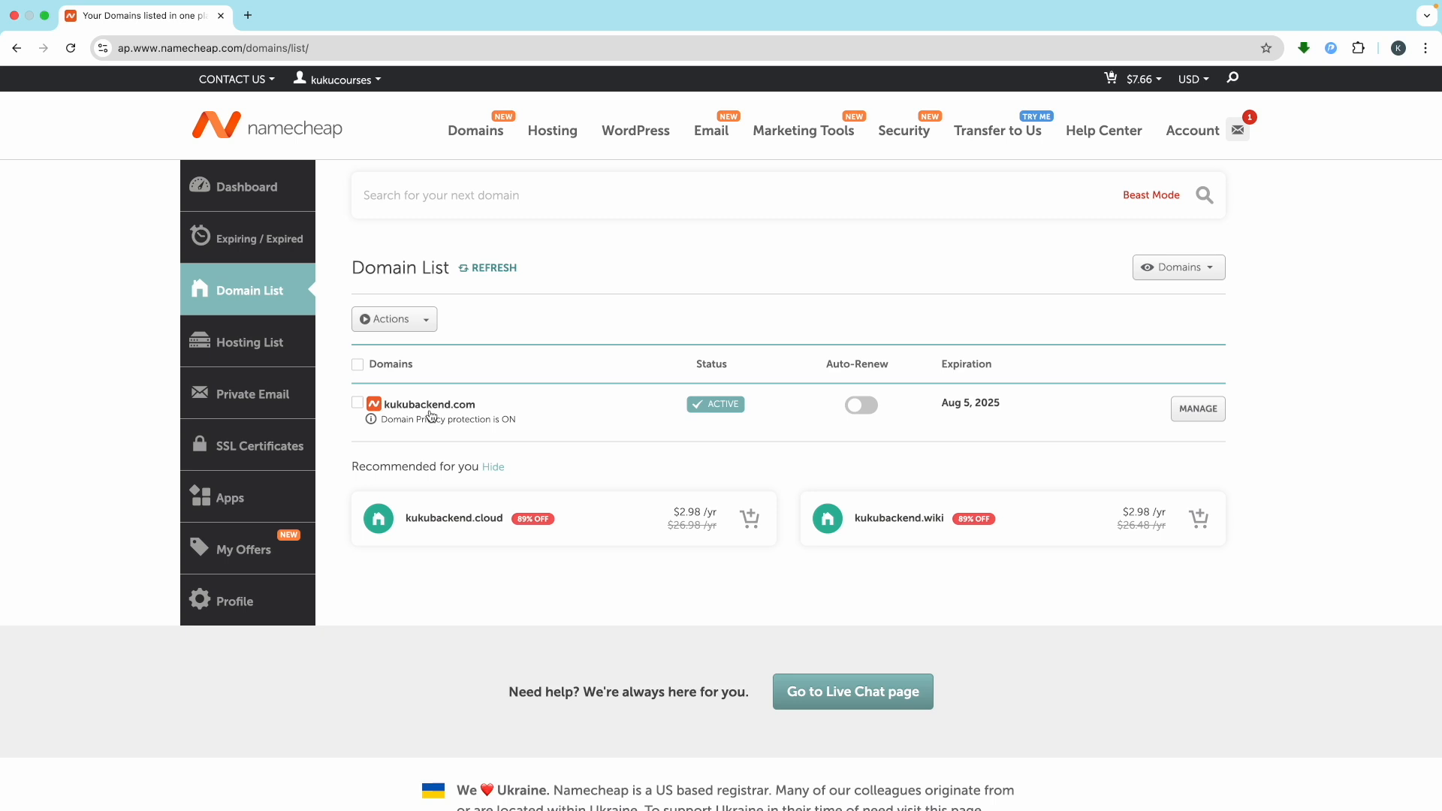
{"action": "scroll", "coordinate": [431, 416], "scroll_direction": "up", "scroll_amount": 5}
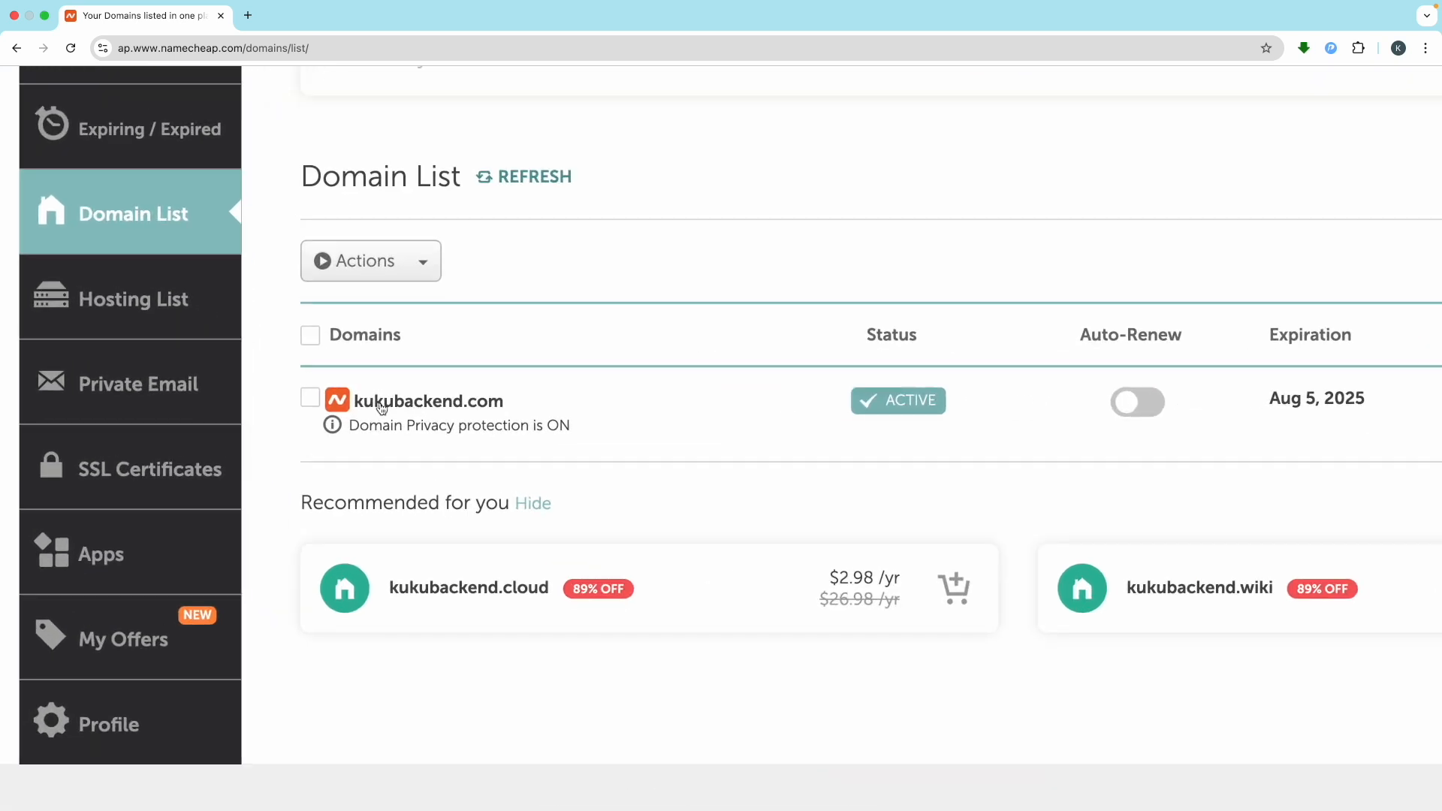
{"action": "scroll", "coordinate": [535, 406], "scroll_direction": "down", "scroll_amount": 5}
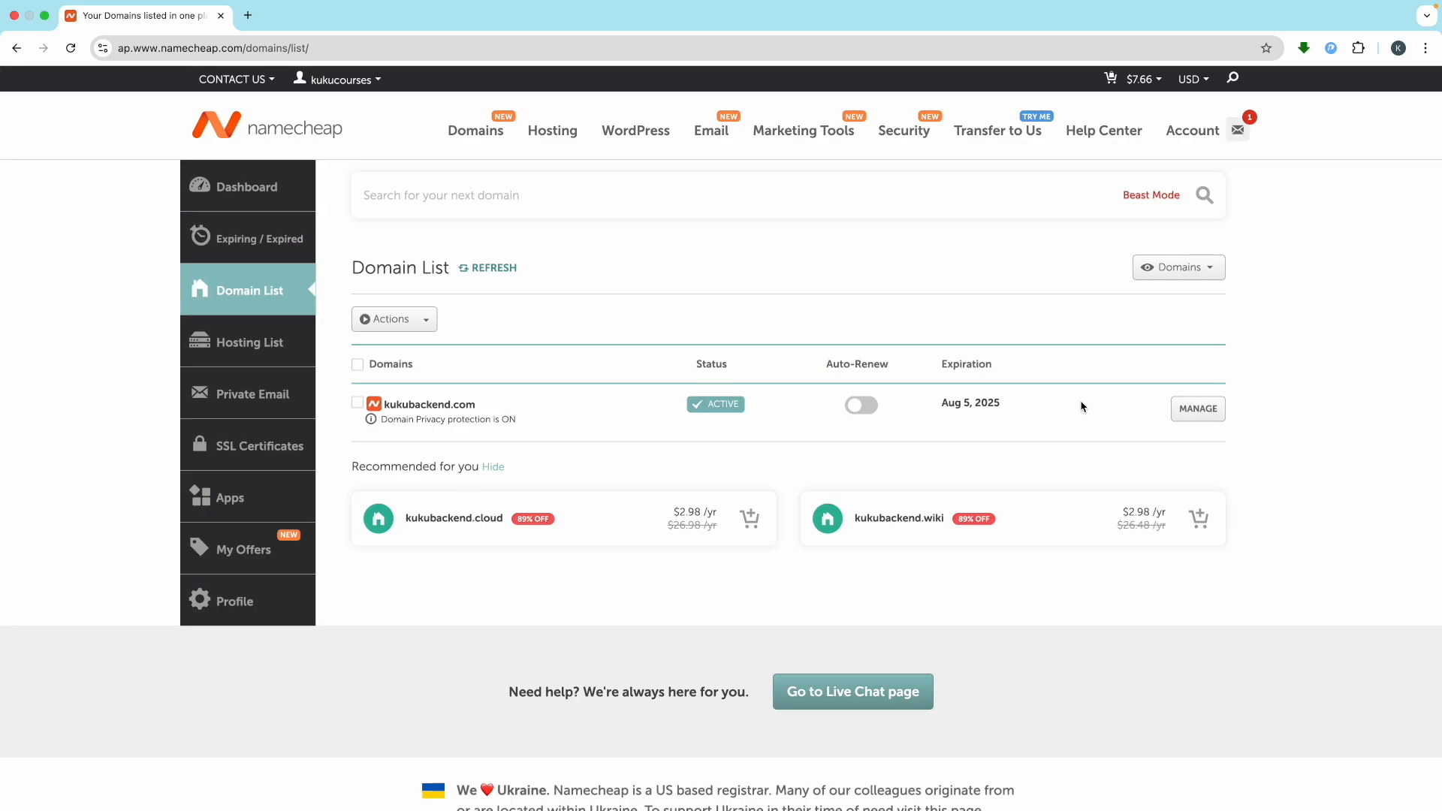
{"action": "left_click", "coordinate": [1198, 409]}
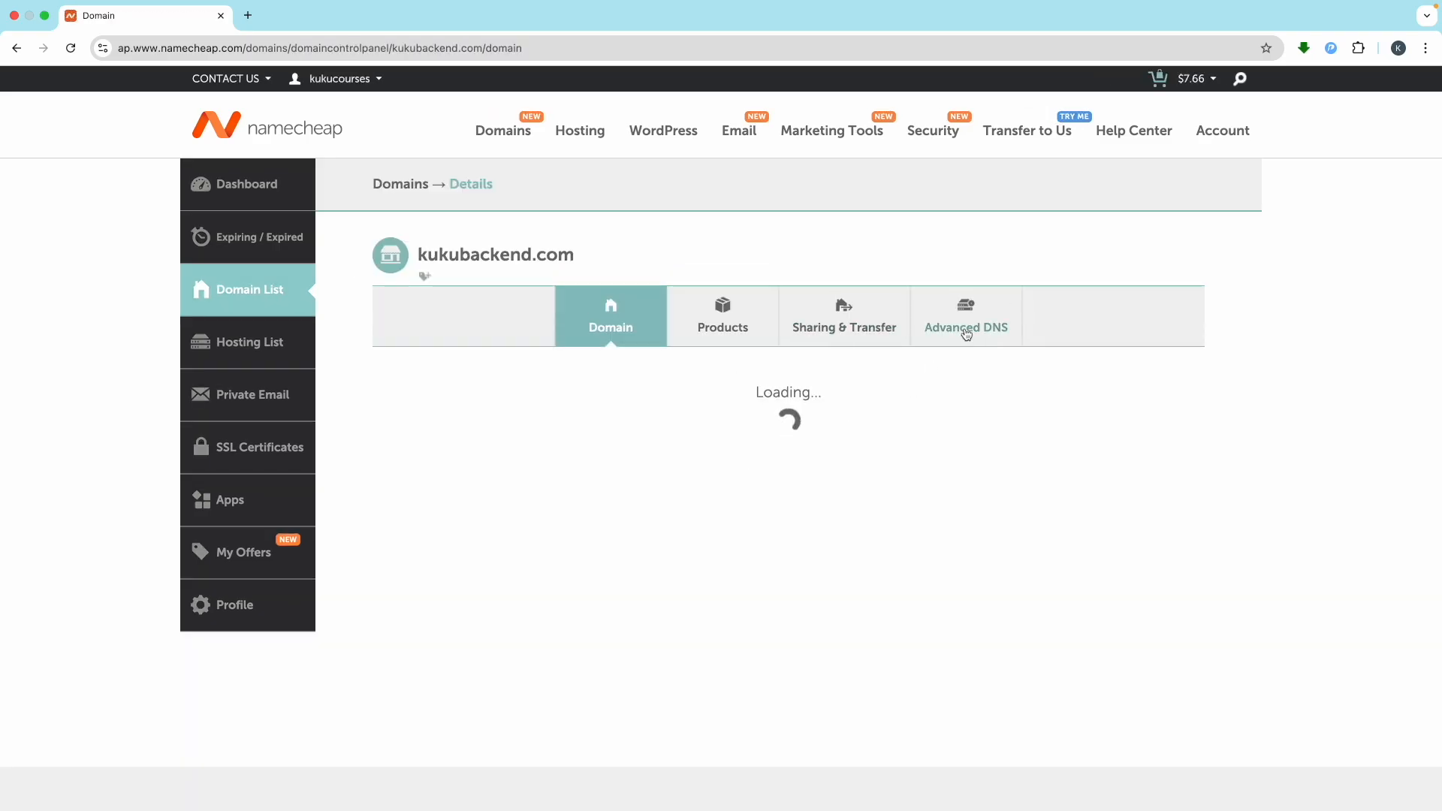
{"action": "left_click", "coordinate": [976, 328]}
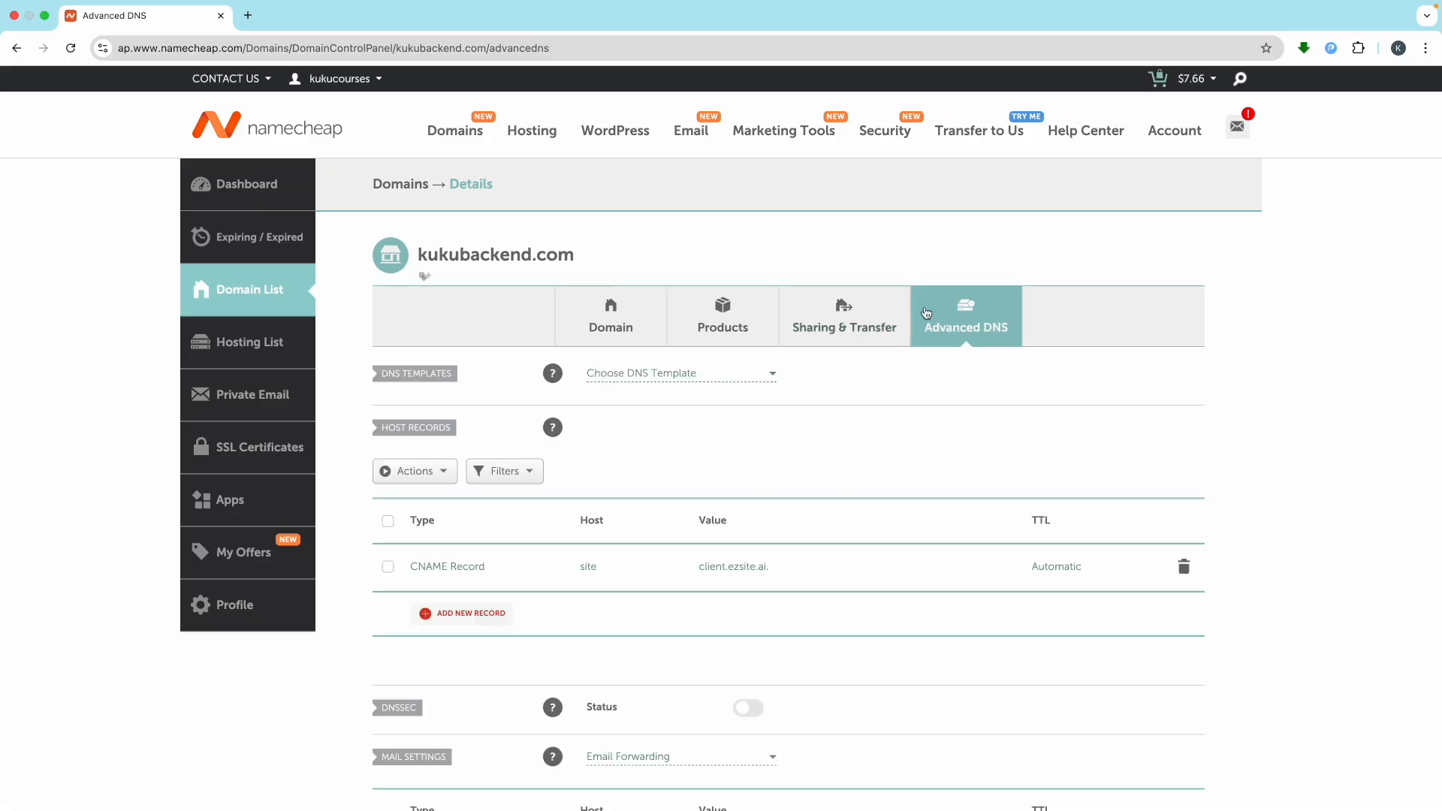
{"action": "left_click", "coordinate": [1185, 572]}
{"action": "left_click", "coordinate": [1125, 638]}
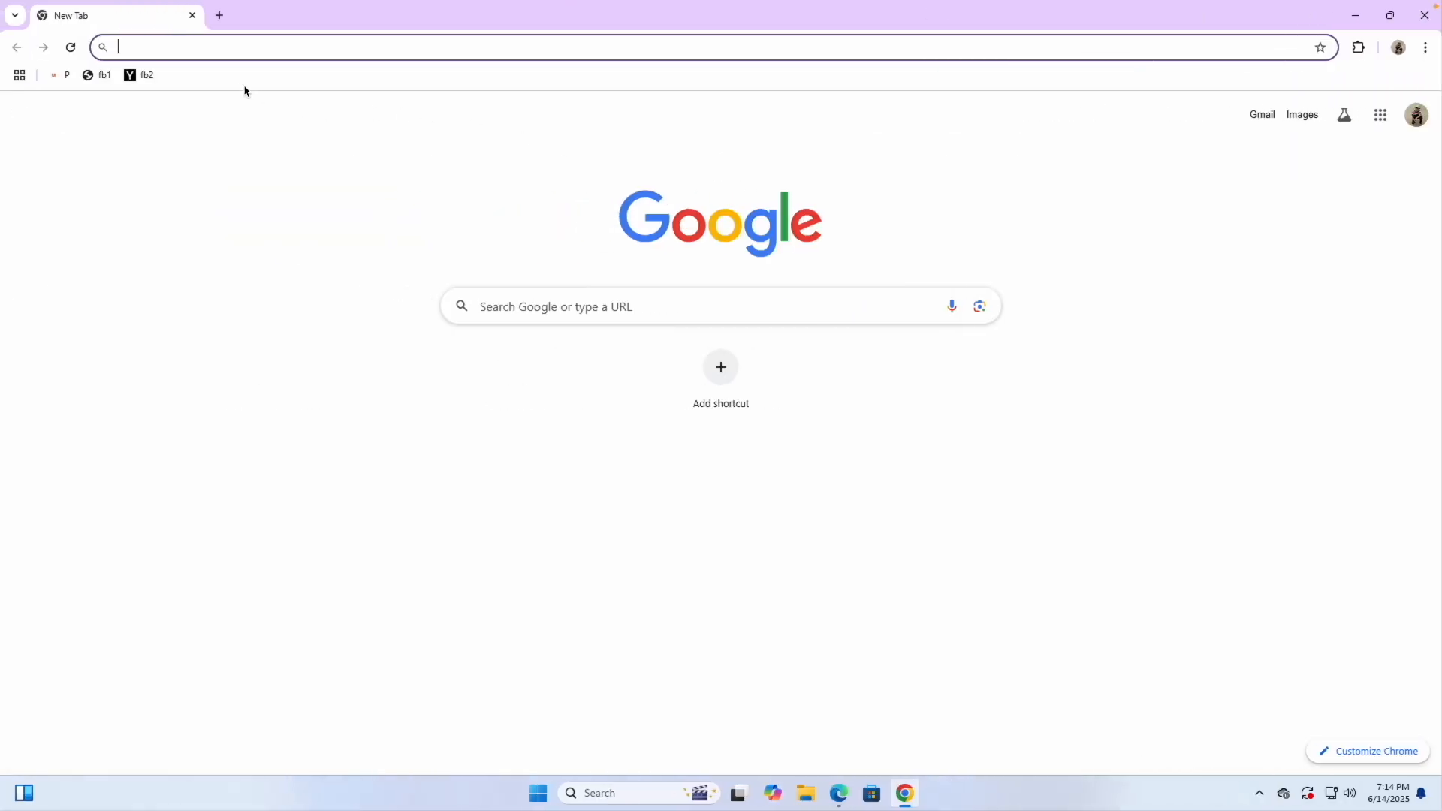
Search 'digital ocean' and open DigitalOcean's Droplet pricing, with Basic plans from $4.00/month
{"action": "type", "text": "di"}
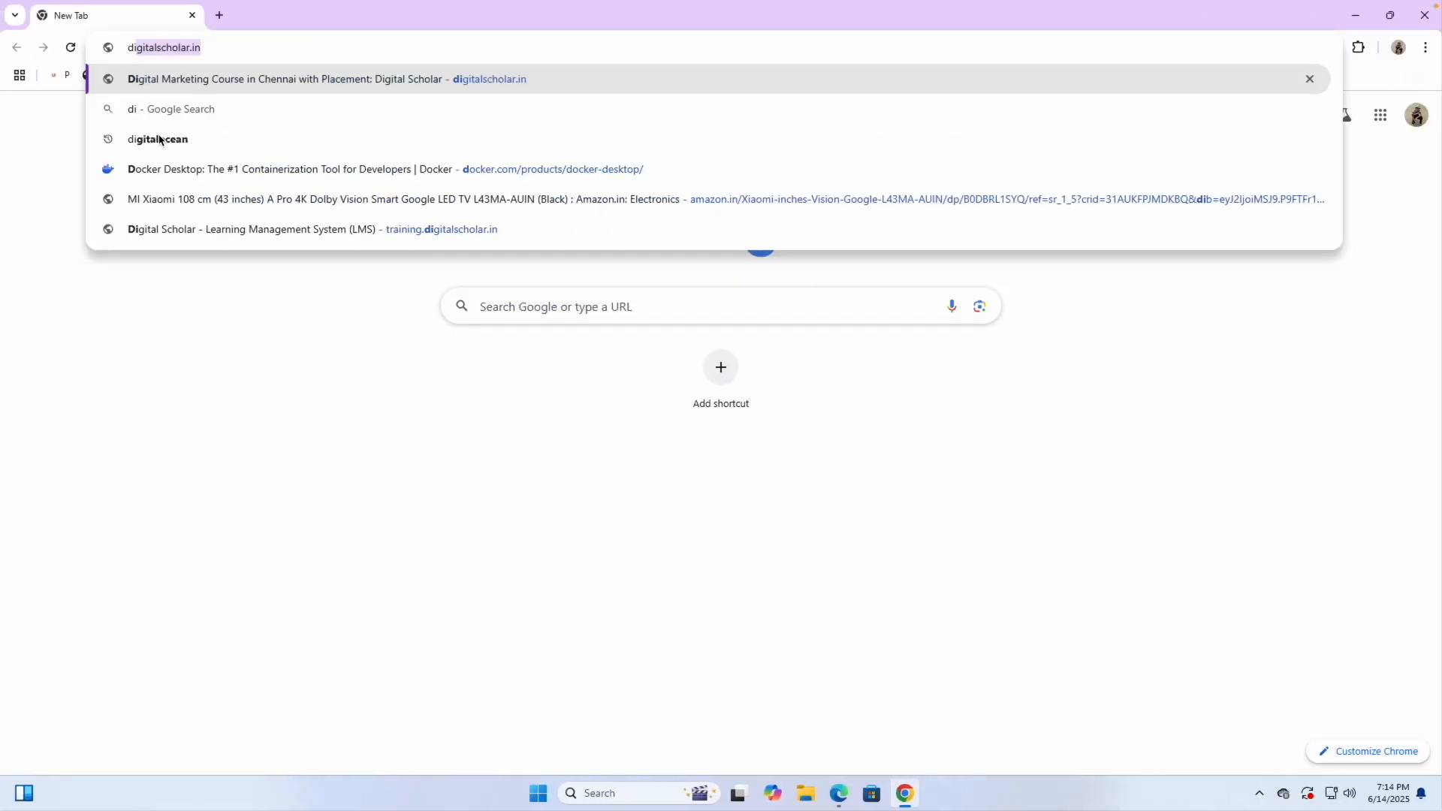
{"action": "type", "text": "gital ocean"}
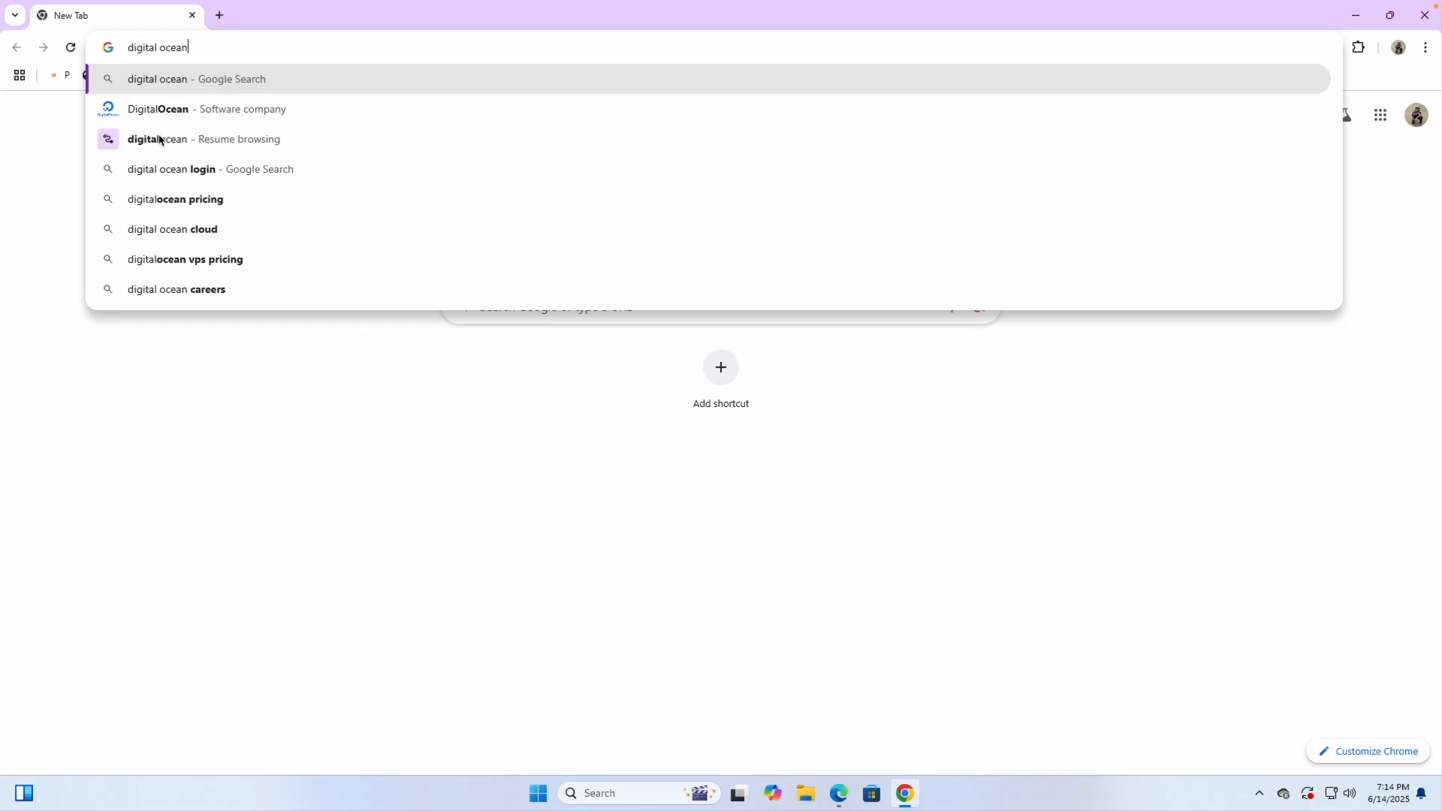
{"action": "key", "text": "Return"}
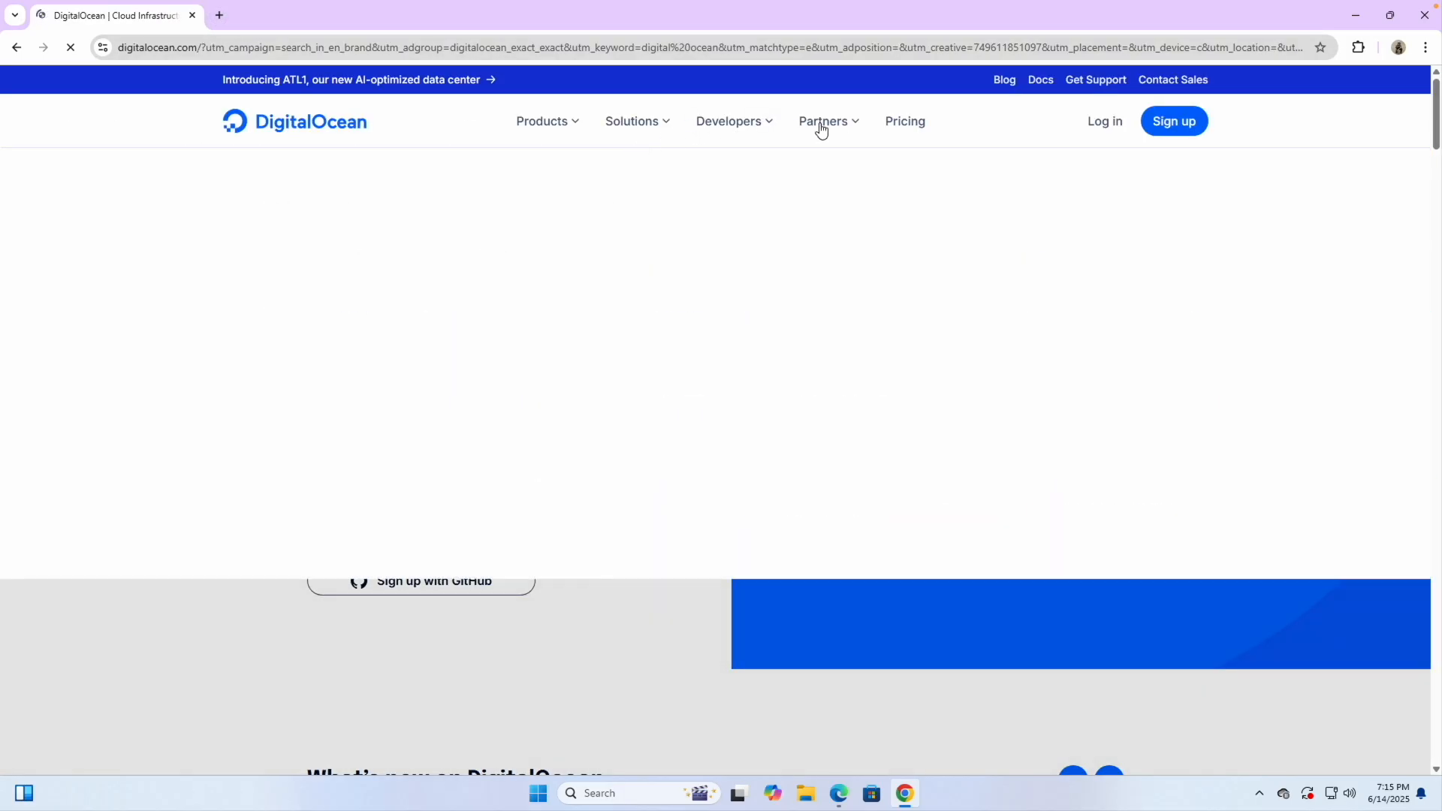
{"action": "left_click", "coordinate": [904, 124]}
{"action": "scroll", "coordinate": [747, 395], "scroll_direction": "down", "scroll_amount": 1}
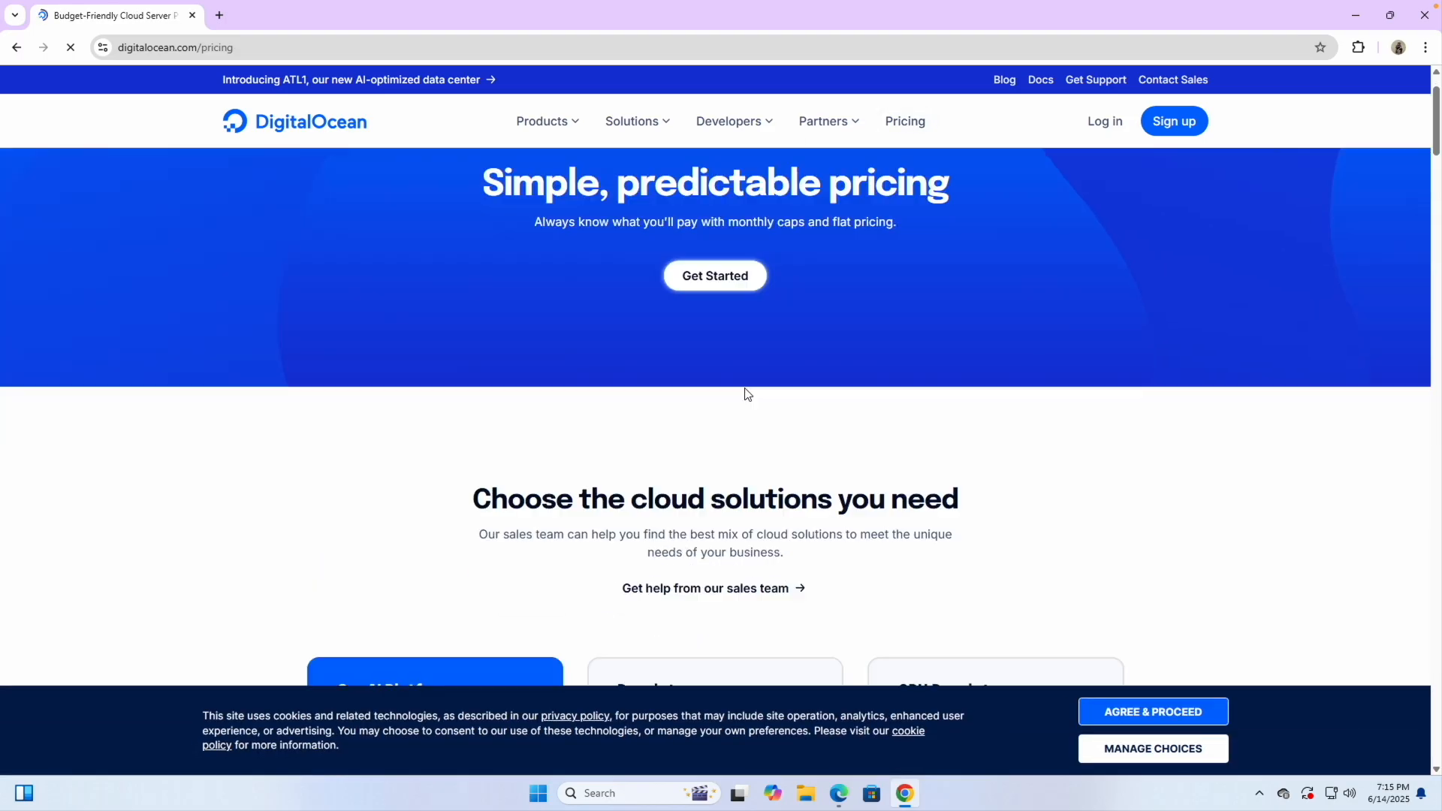
{"action": "scroll", "coordinate": [748, 394], "scroll_direction": "down", "scroll_amount": 4}
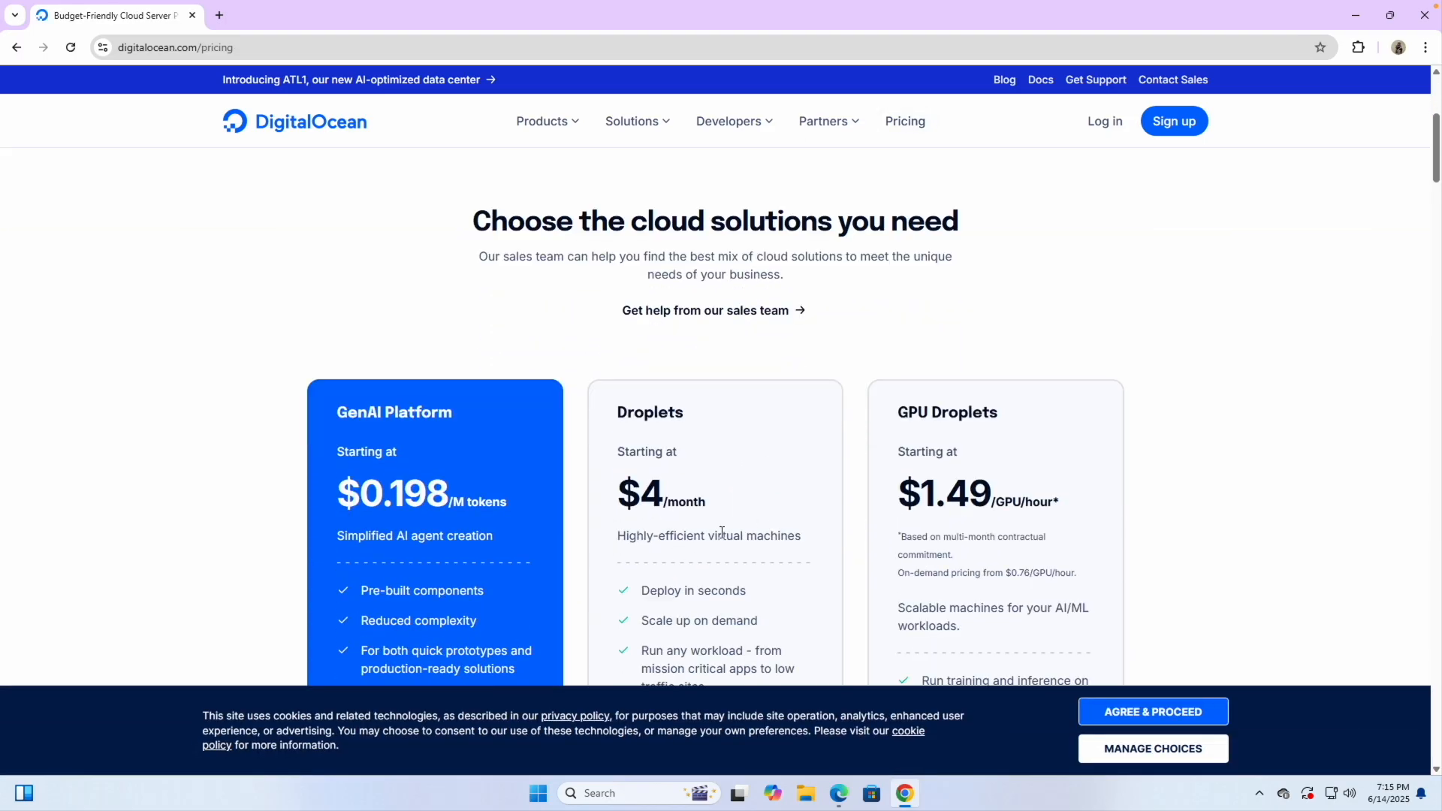
{"action": "scroll", "coordinate": [722, 532], "scroll_direction": "down", "scroll_amount": 5}
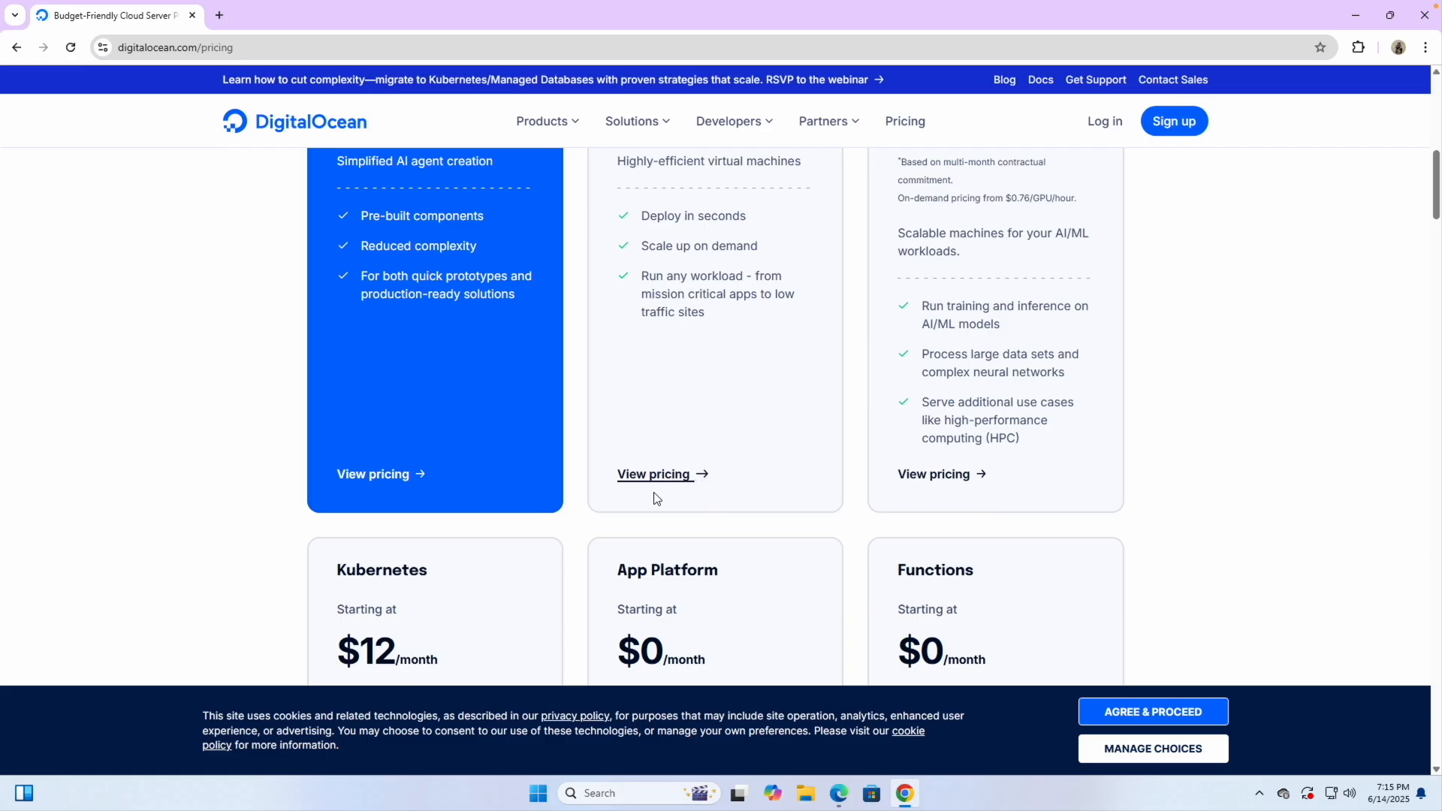
{"action": "left_click", "coordinate": [654, 474]}
{"action": "scroll", "coordinate": [489, 515], "scroll_direction": "down", "scroll_amount": 4}
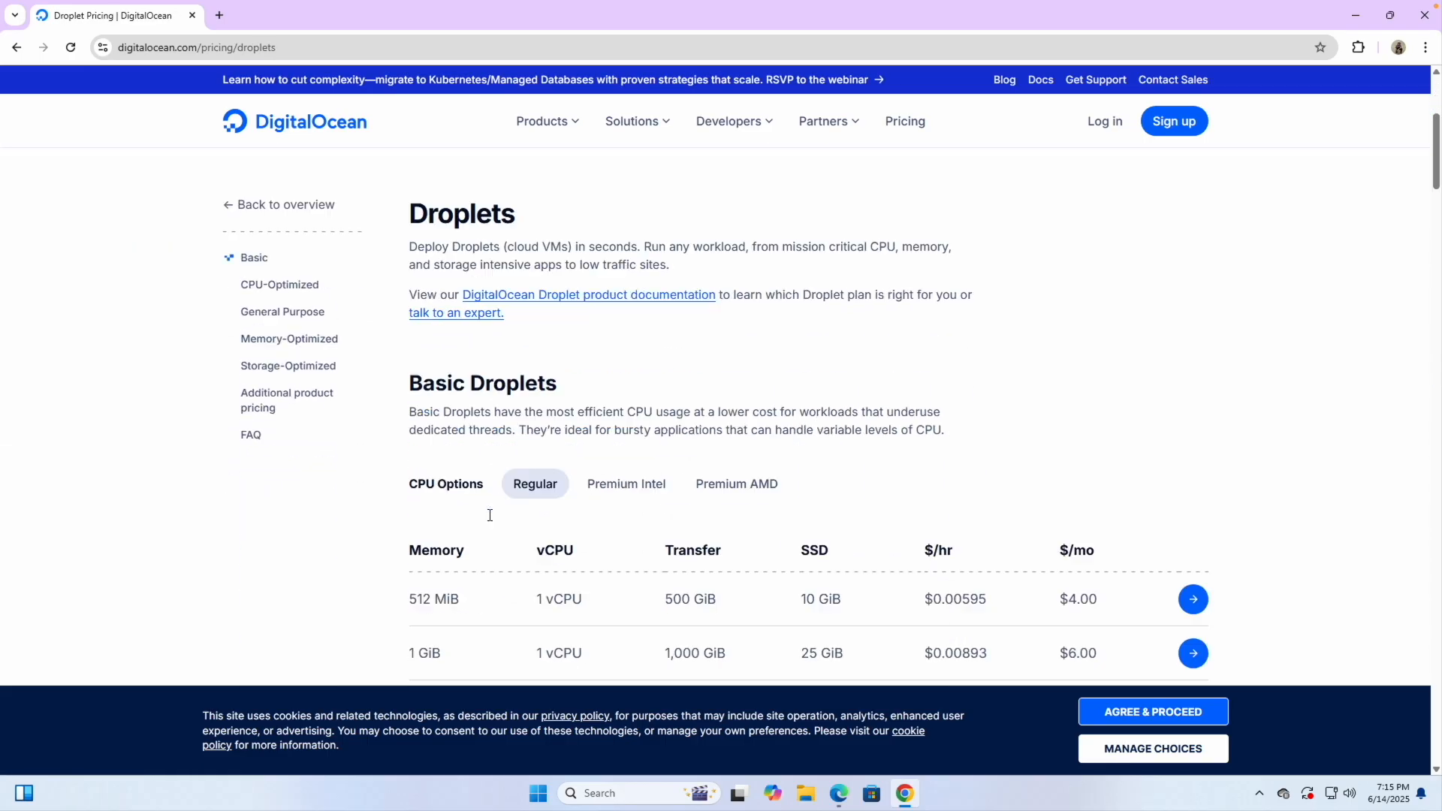
{"action": "scroll", "coordinate": [489, 515], "scroll_direction": "down", "scroll_amount": 2}
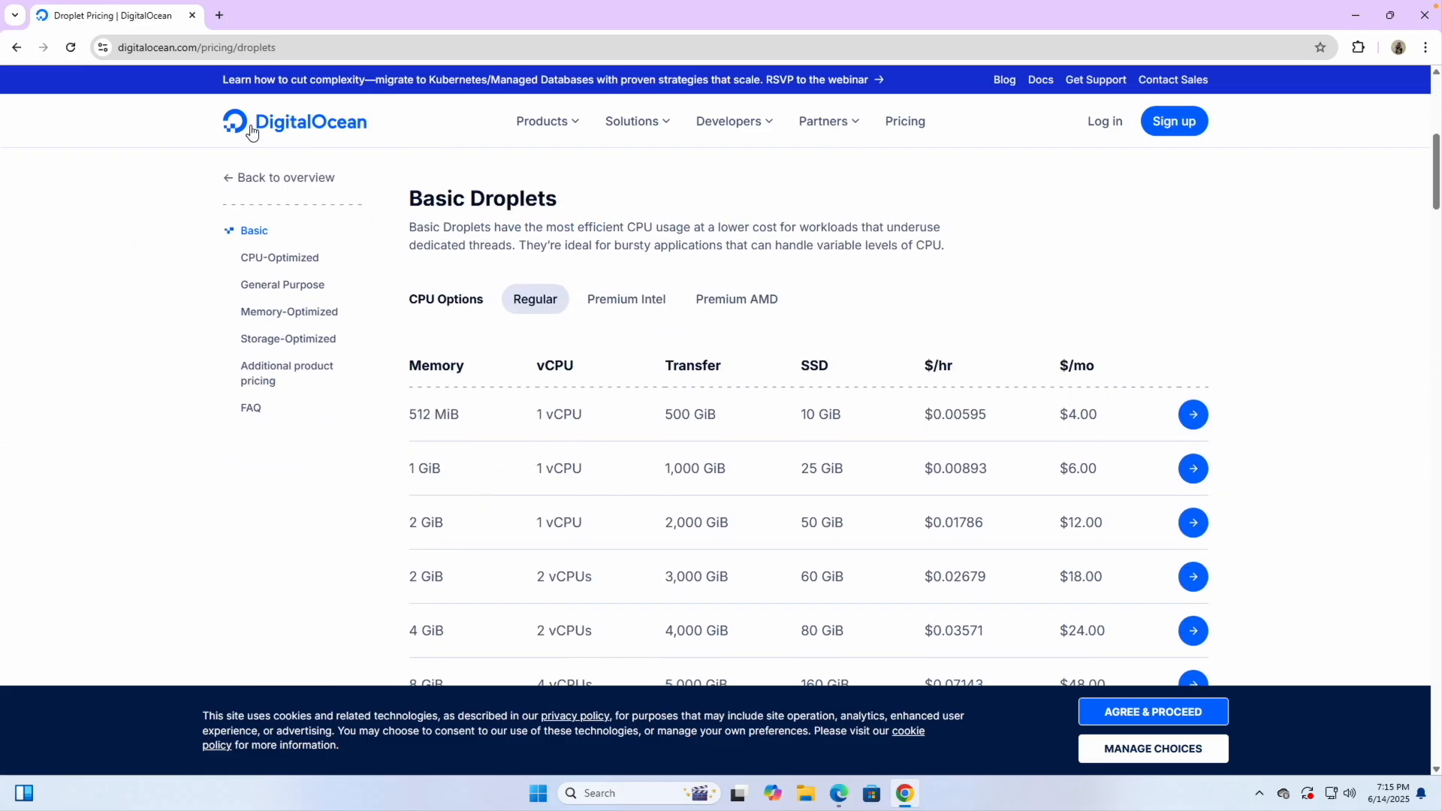
{"action": "left_click", "coordinate": [218, 15]}
Open hostinger.com and go to its VPS hosting page
{"action": "type", "text": "h"}
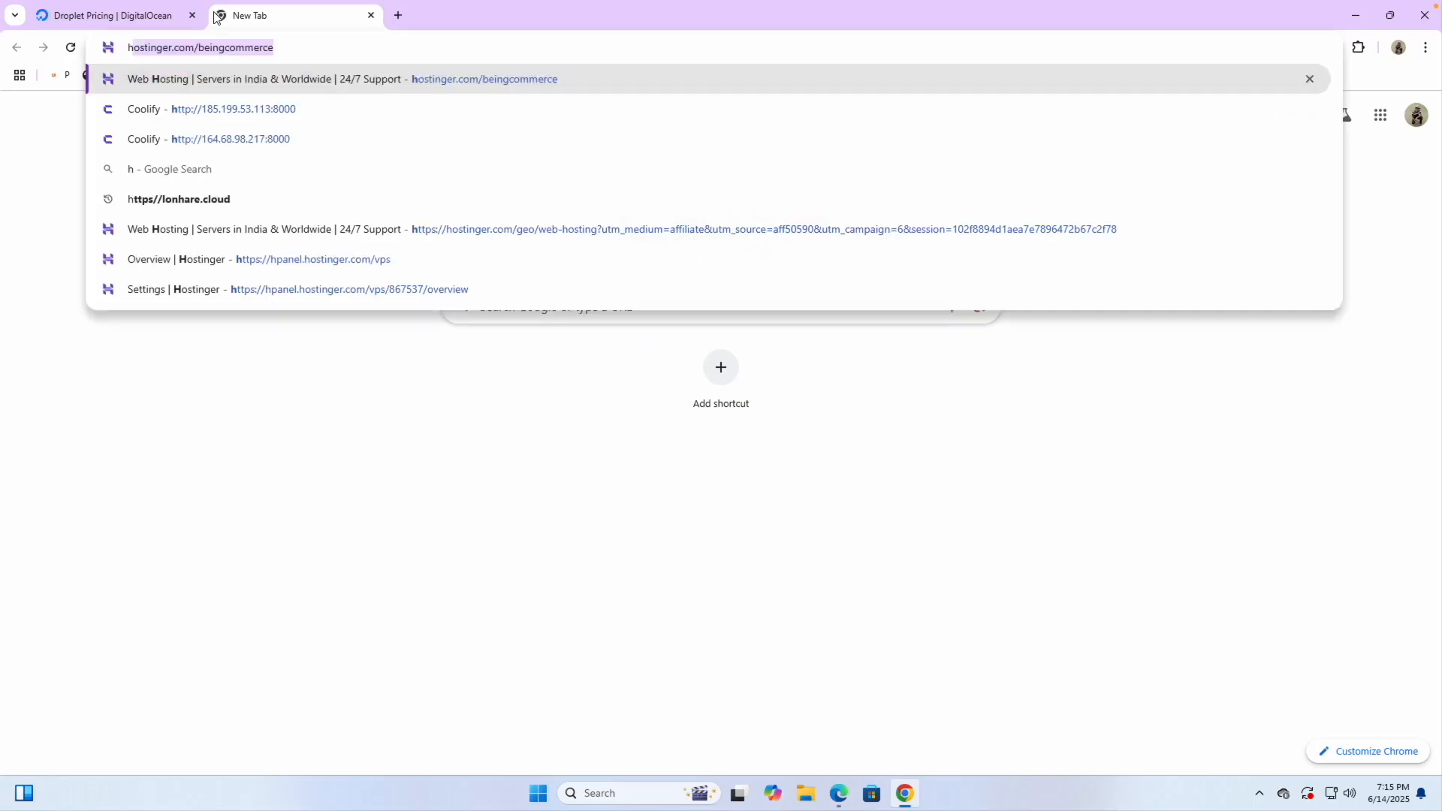
{"action": "key", "text": "Right"}
{"action": "key", "text": "Return"}
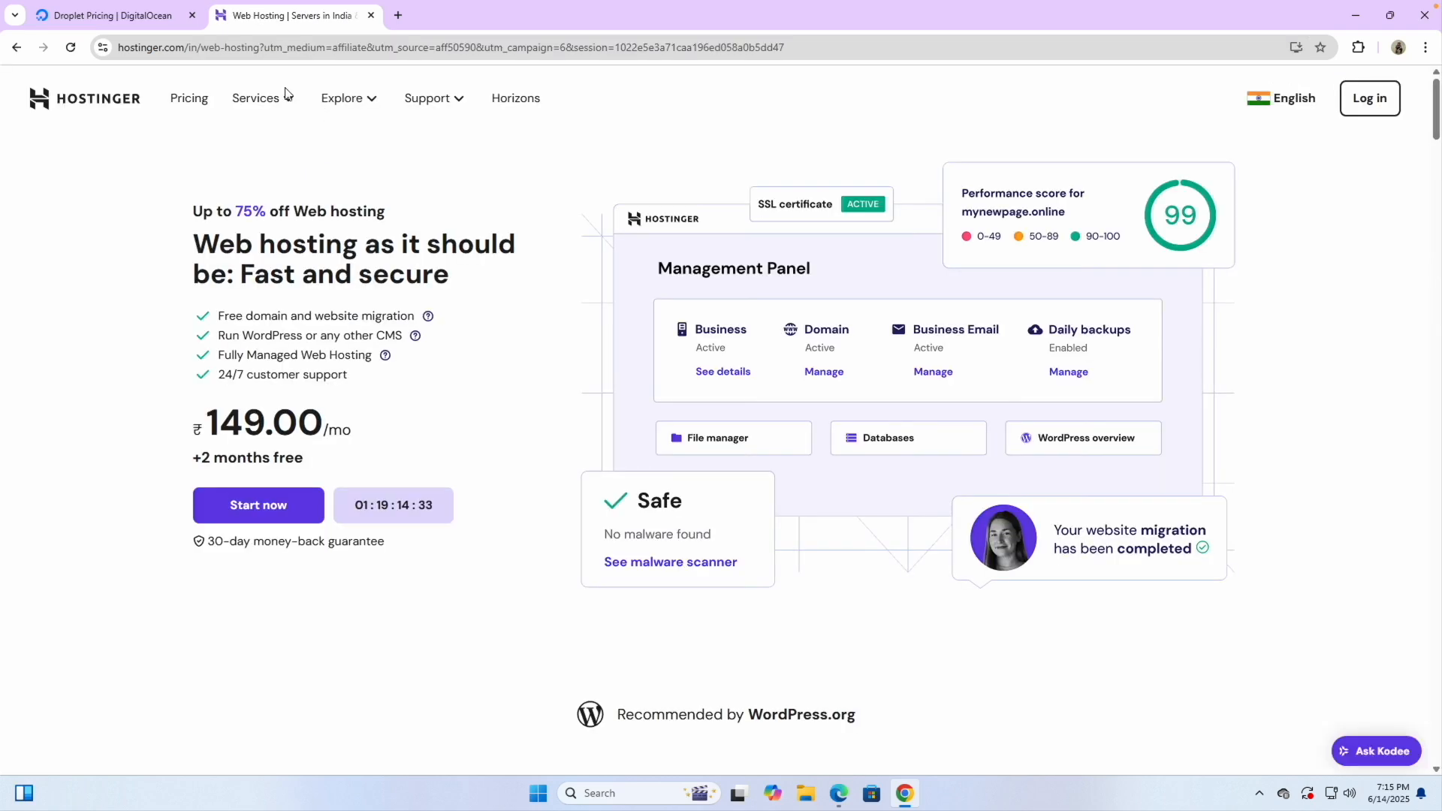
{"action": "left_click", "coordinate": [275, 108]}
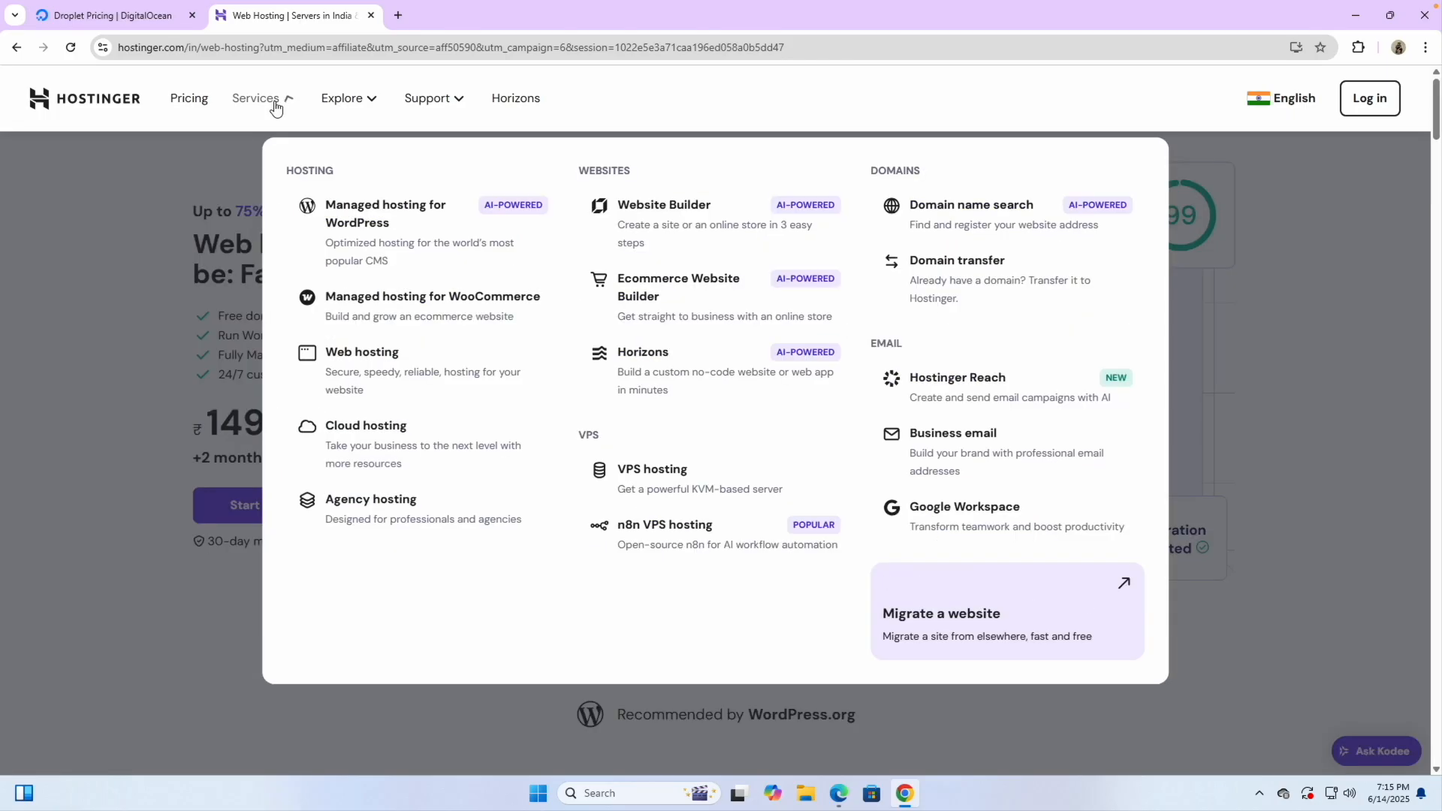
{"action": "left_click", "coordinate": [652, 479]}
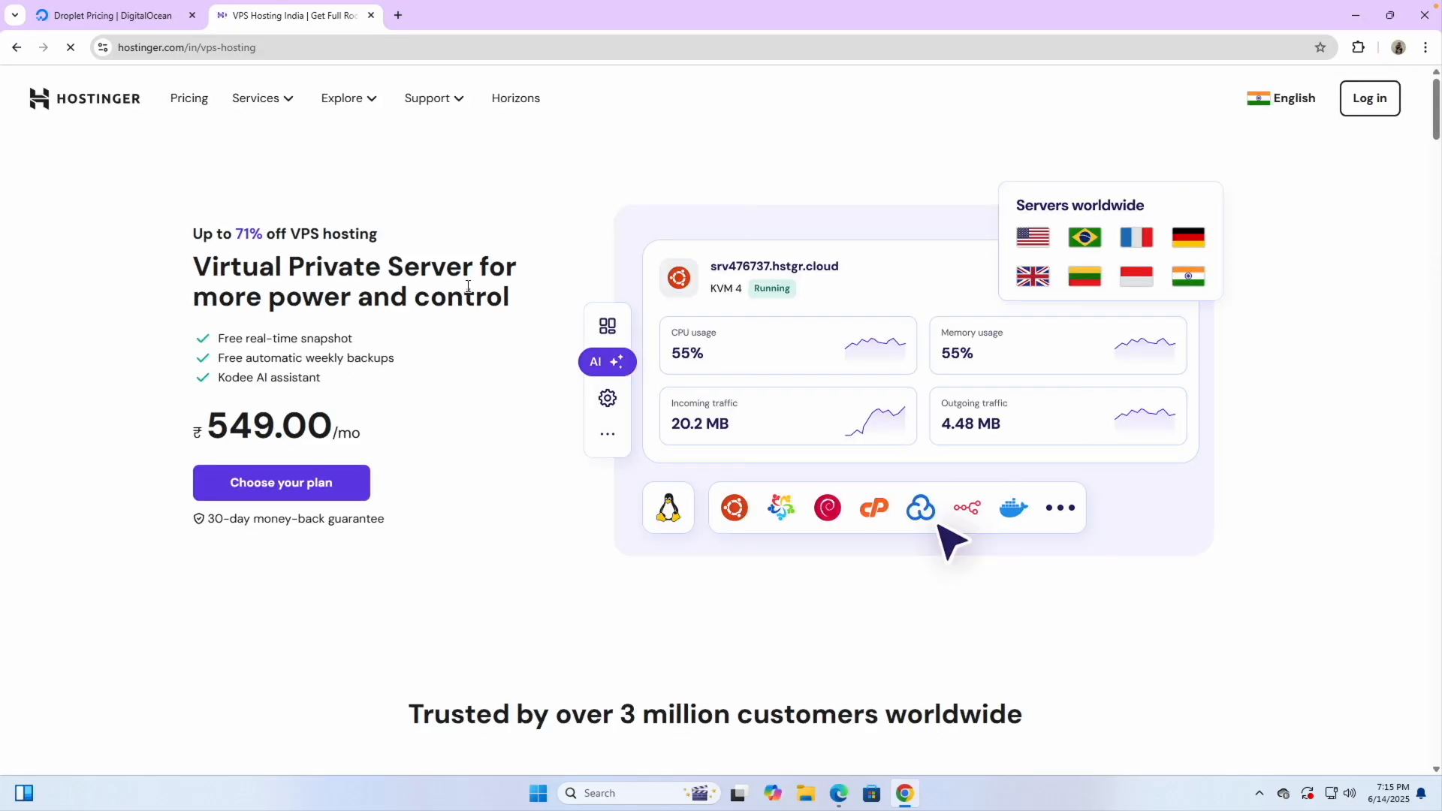
Scroll to the KVM plans and open the country and language selector
{"action": "scroll", "coordinate": [453, 481], "scroll_direction": "down", "scroll_amount": 5}
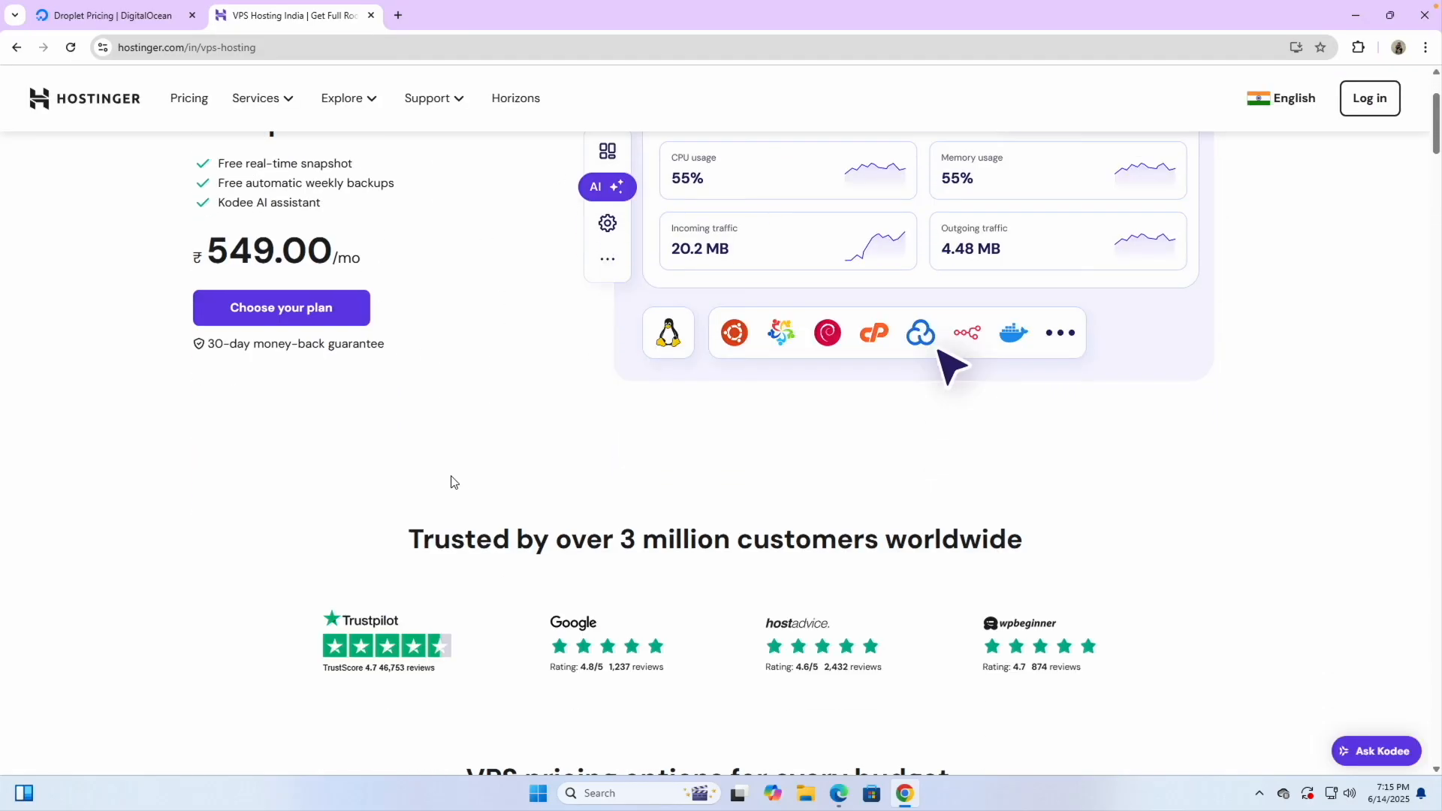
{"action": "scroll", "coordinate": [391, 552], "scroll_direction": "down", "scroll_amount": 3}
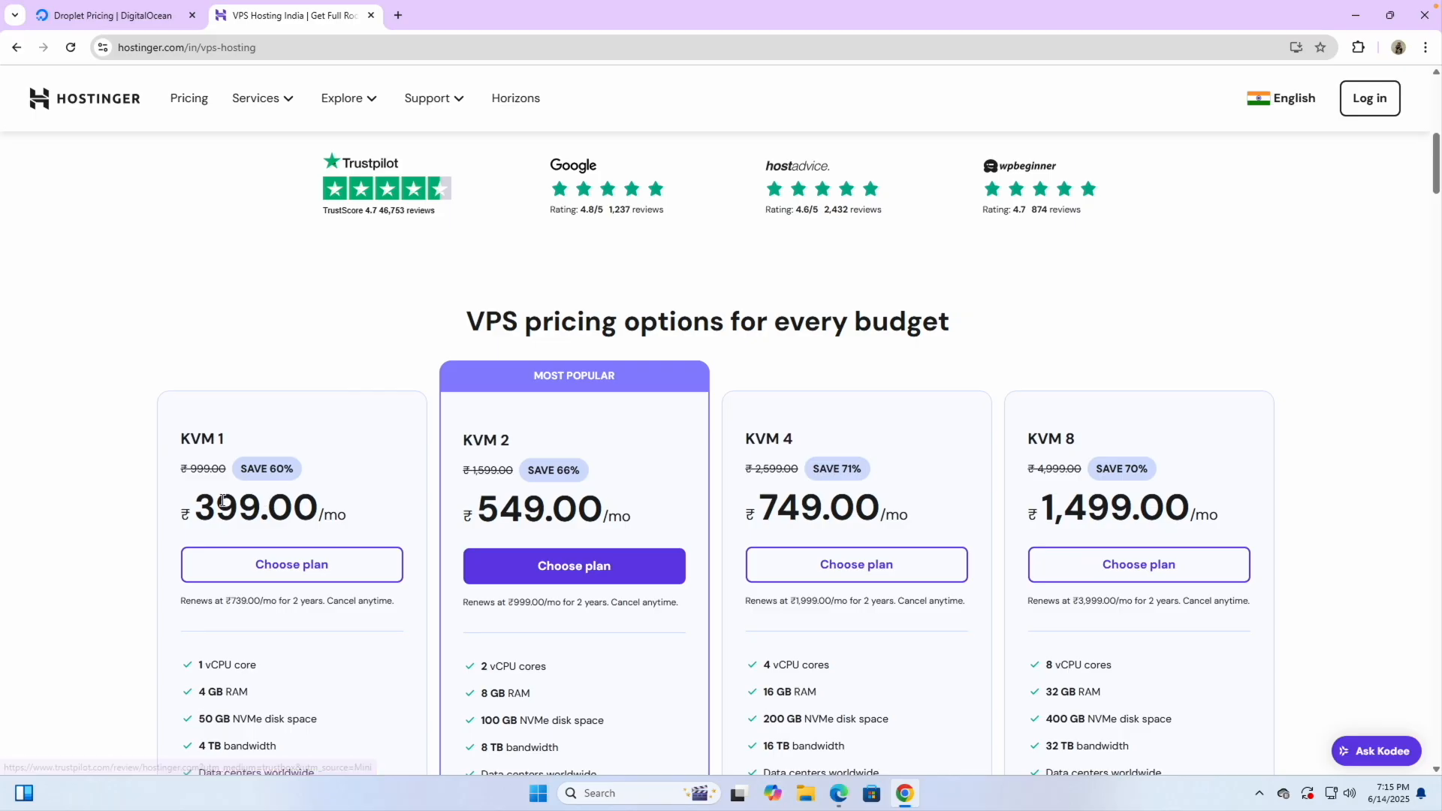
{"action": "left_click_drag", "start_coordinate": [185, 511], "coordinate": [293, 512]}
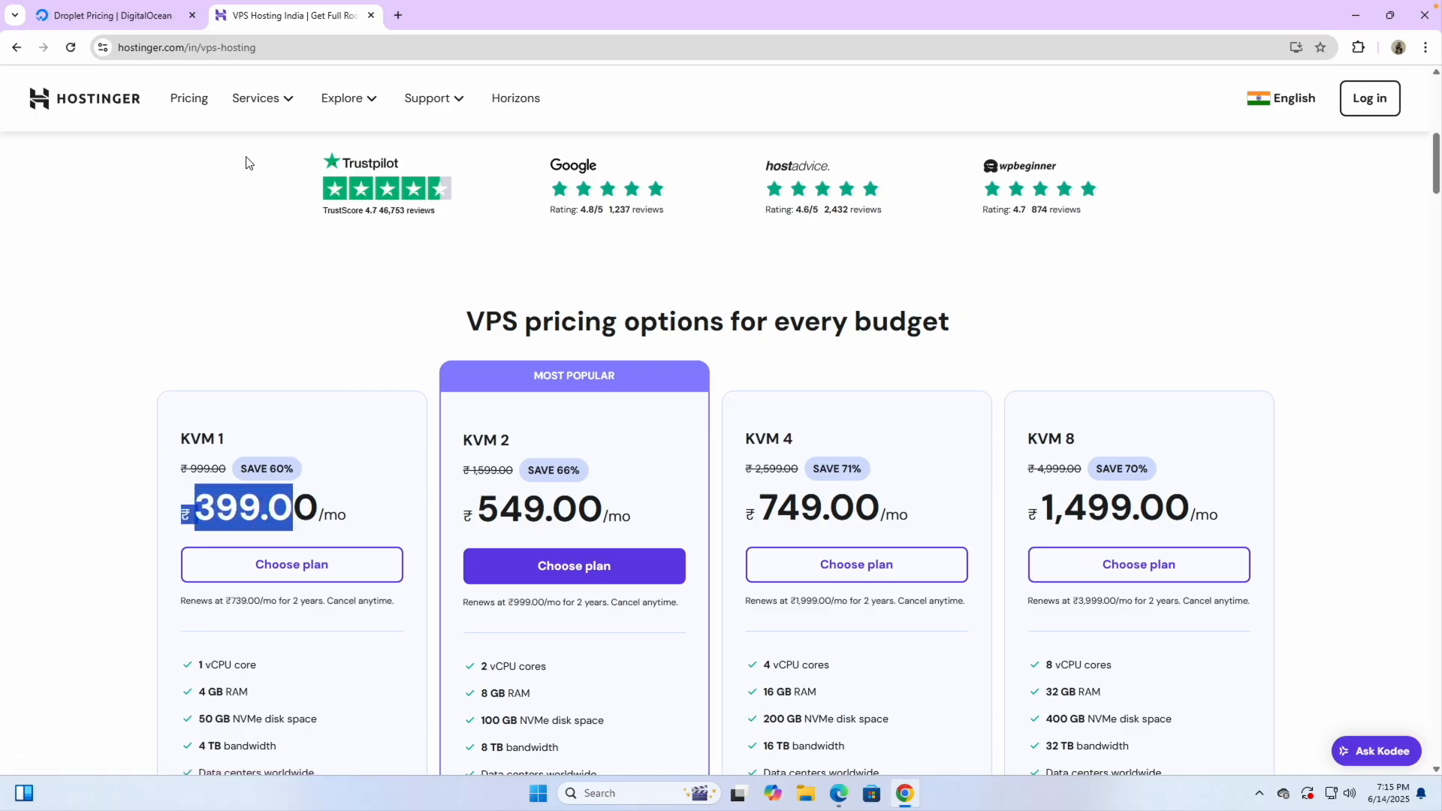
{"action": "left_click", "coordinate": [1254, 109]}
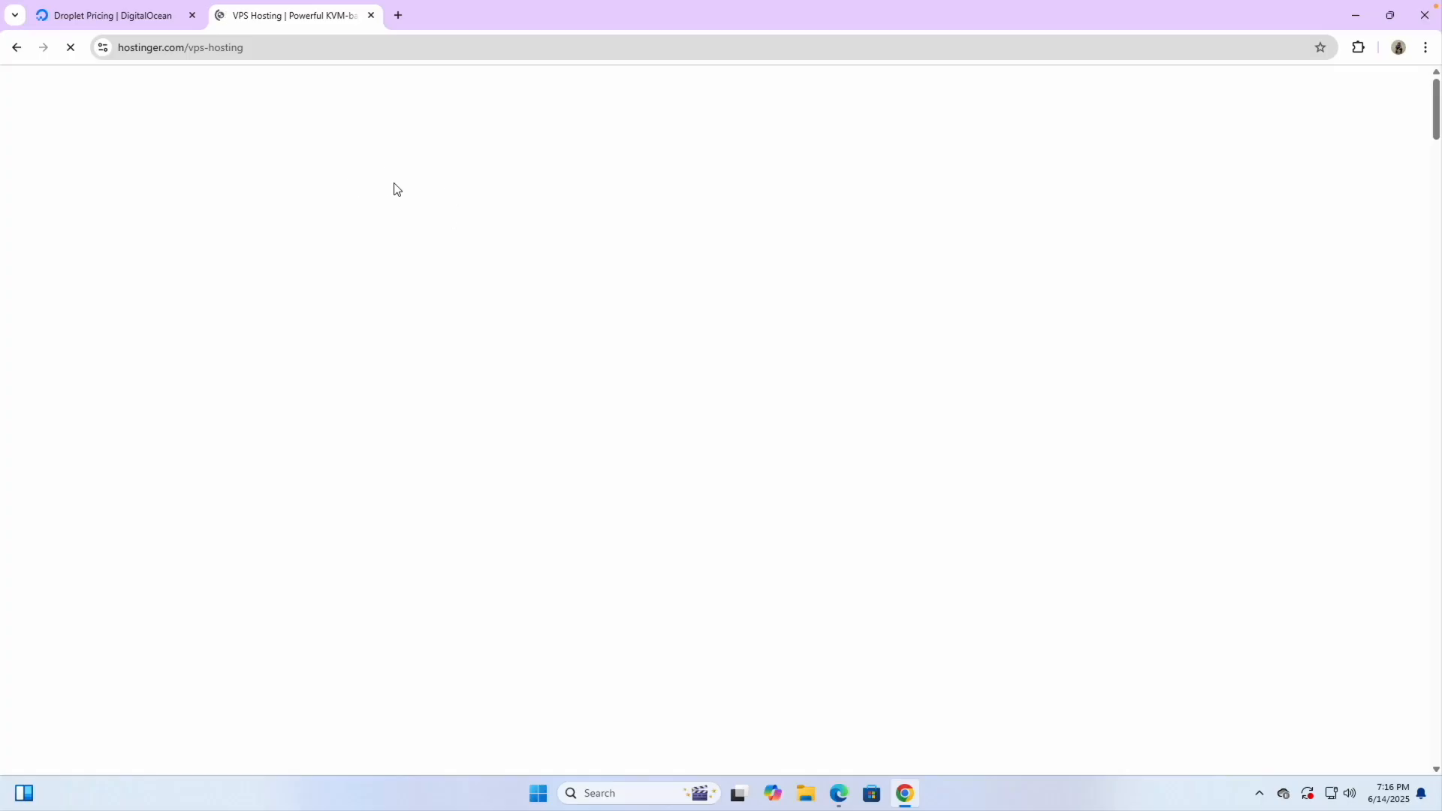
Check the DigitalOcean and Hostinger tabs, then search Google for vultr in a new tab
{"action": "left_click", "coordinate": [169, 21]}
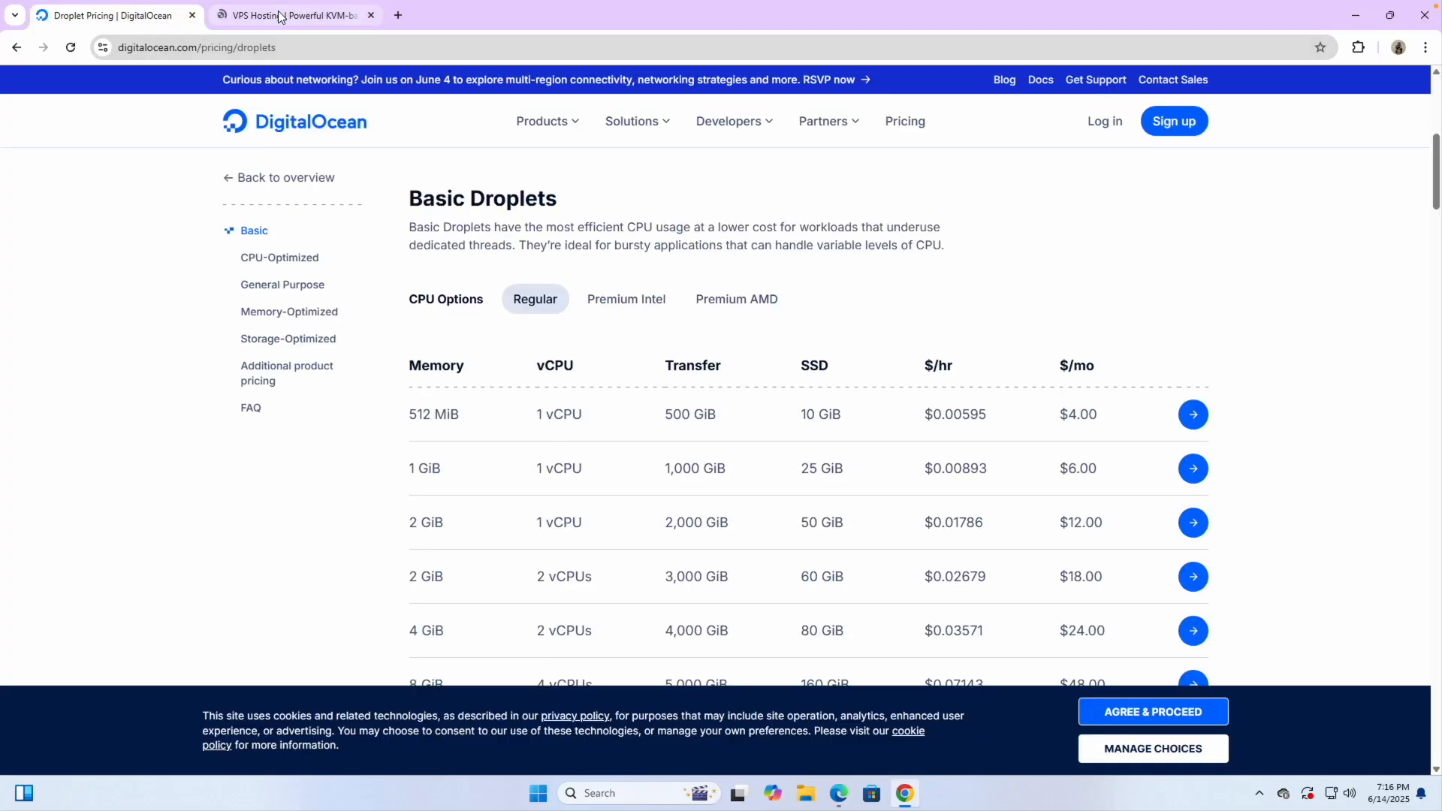
{"action": "left_click", "coordinate": [282, 16]}
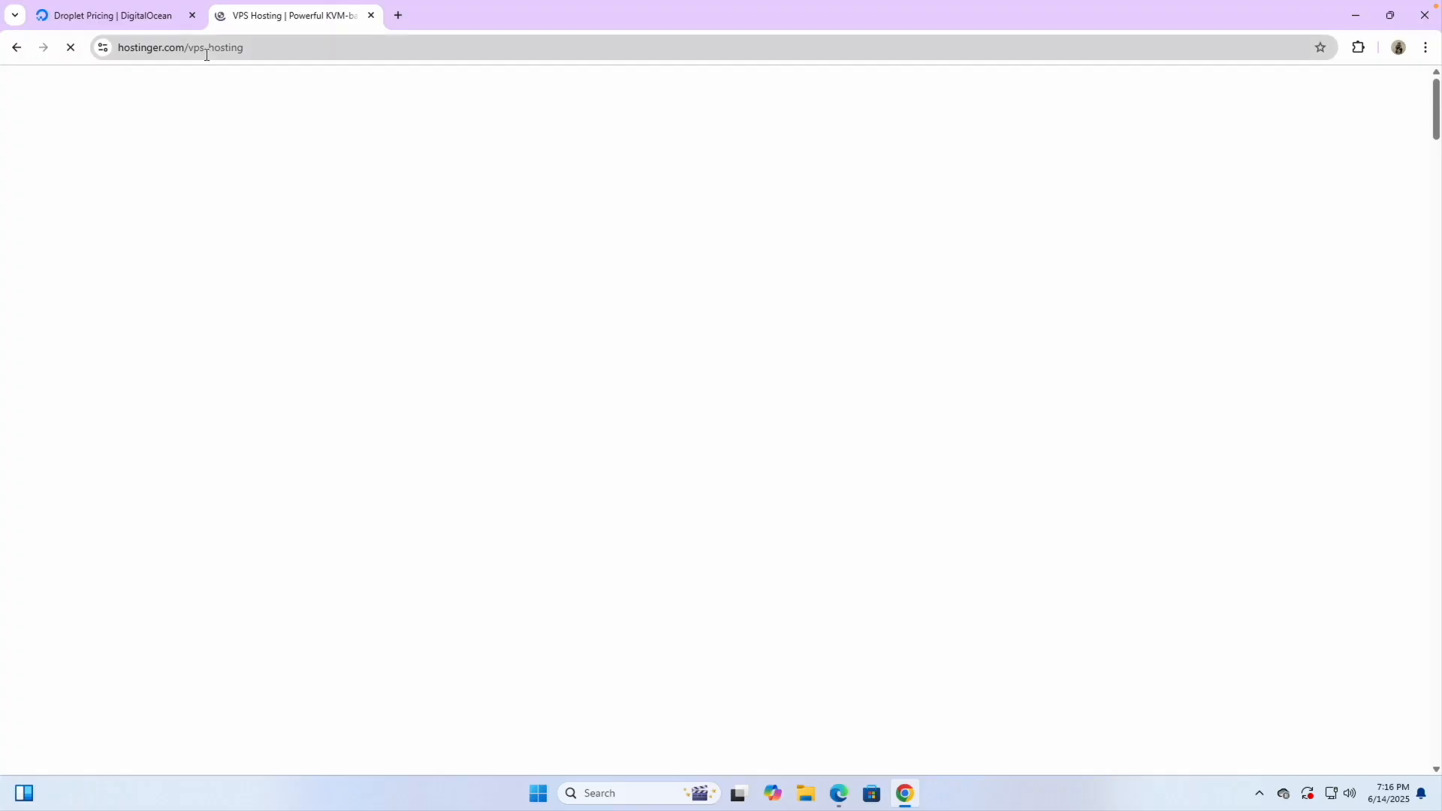
{"action": "left_click", "coordinate": [398, 15]}
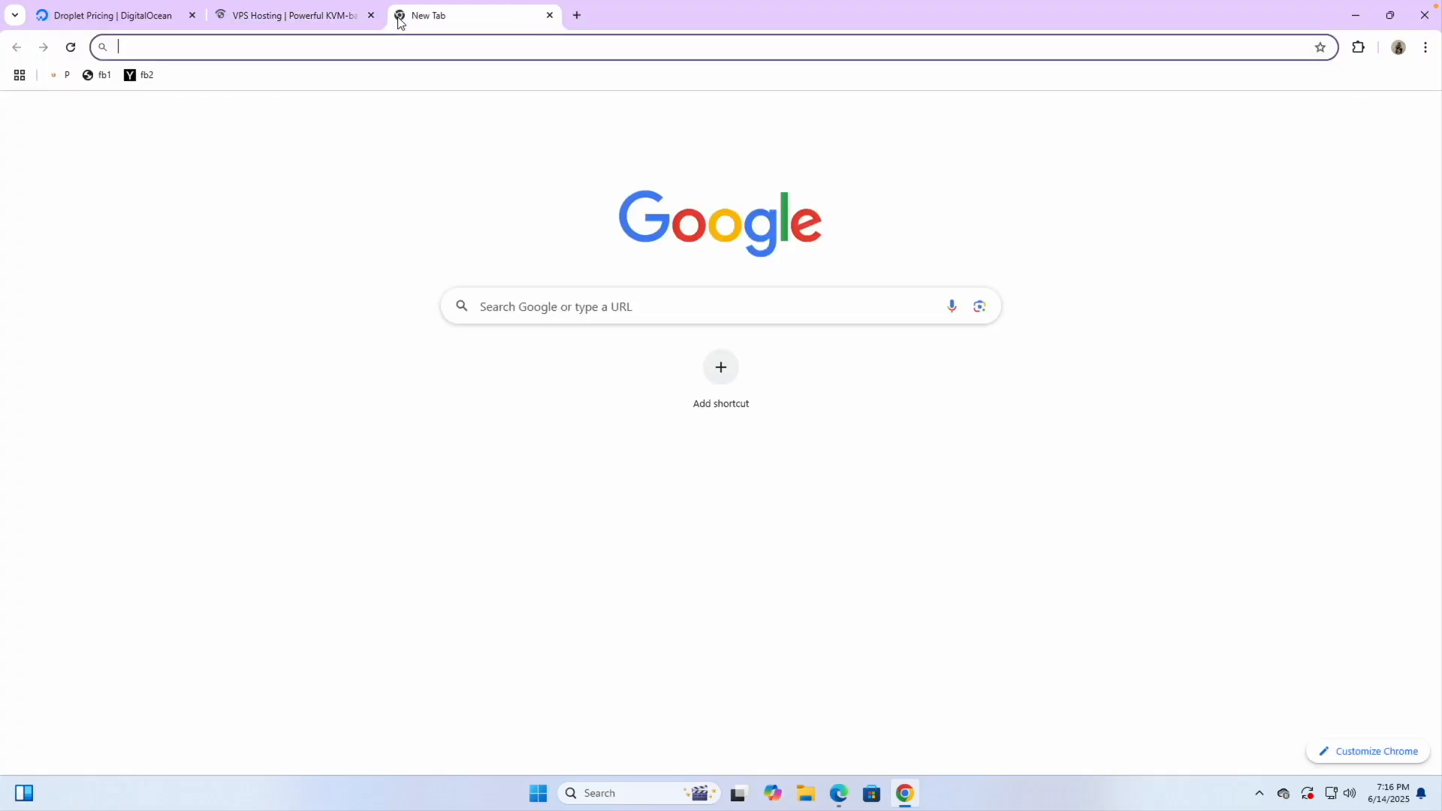
{"action": "type", "text": "vultr"}
{"action": "key", "text": "Return"}
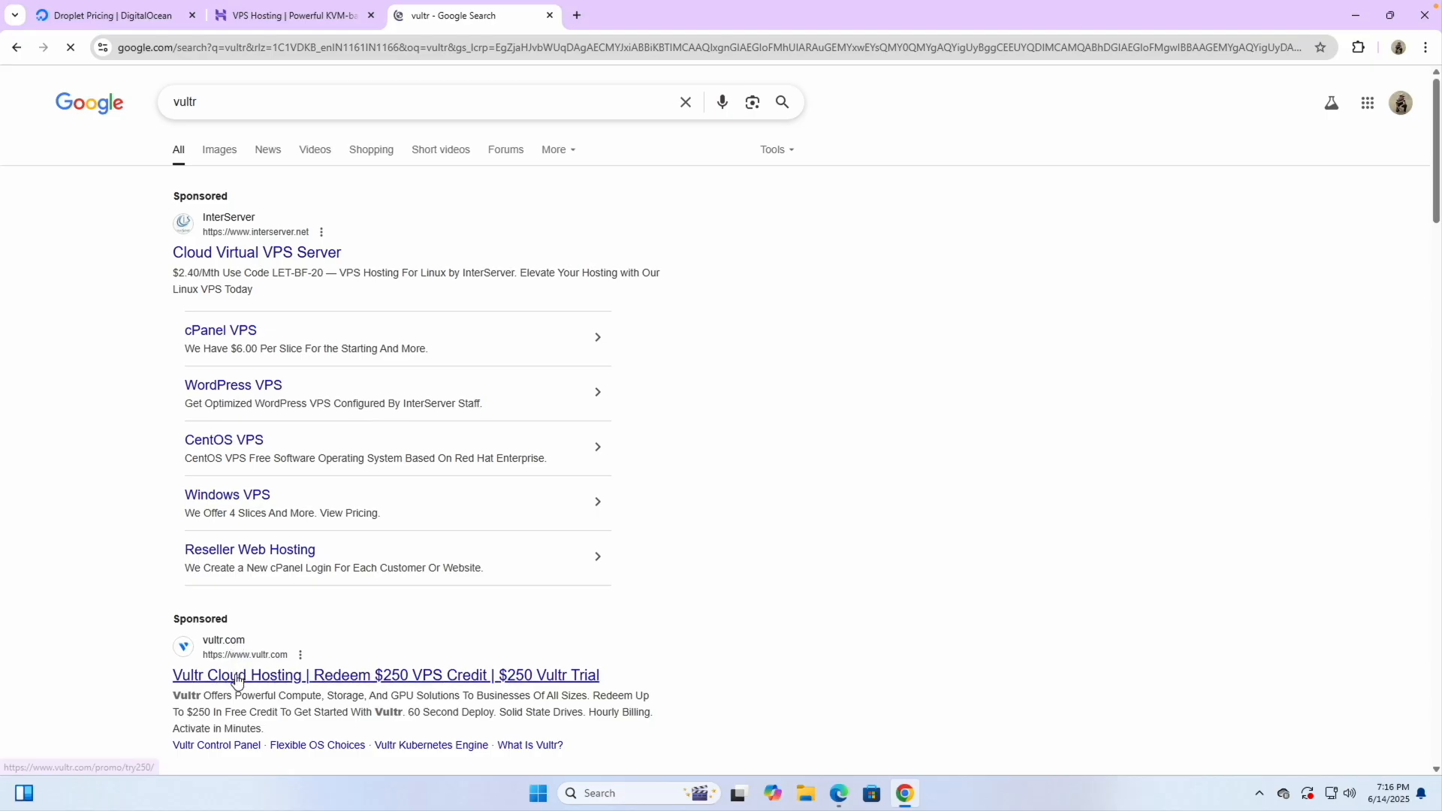
Review Hostinger's KVM plans, highlighting KVM 1's 50 GB NVMe disk space
{"action": "left_click", "coordinate": [309, 28]}
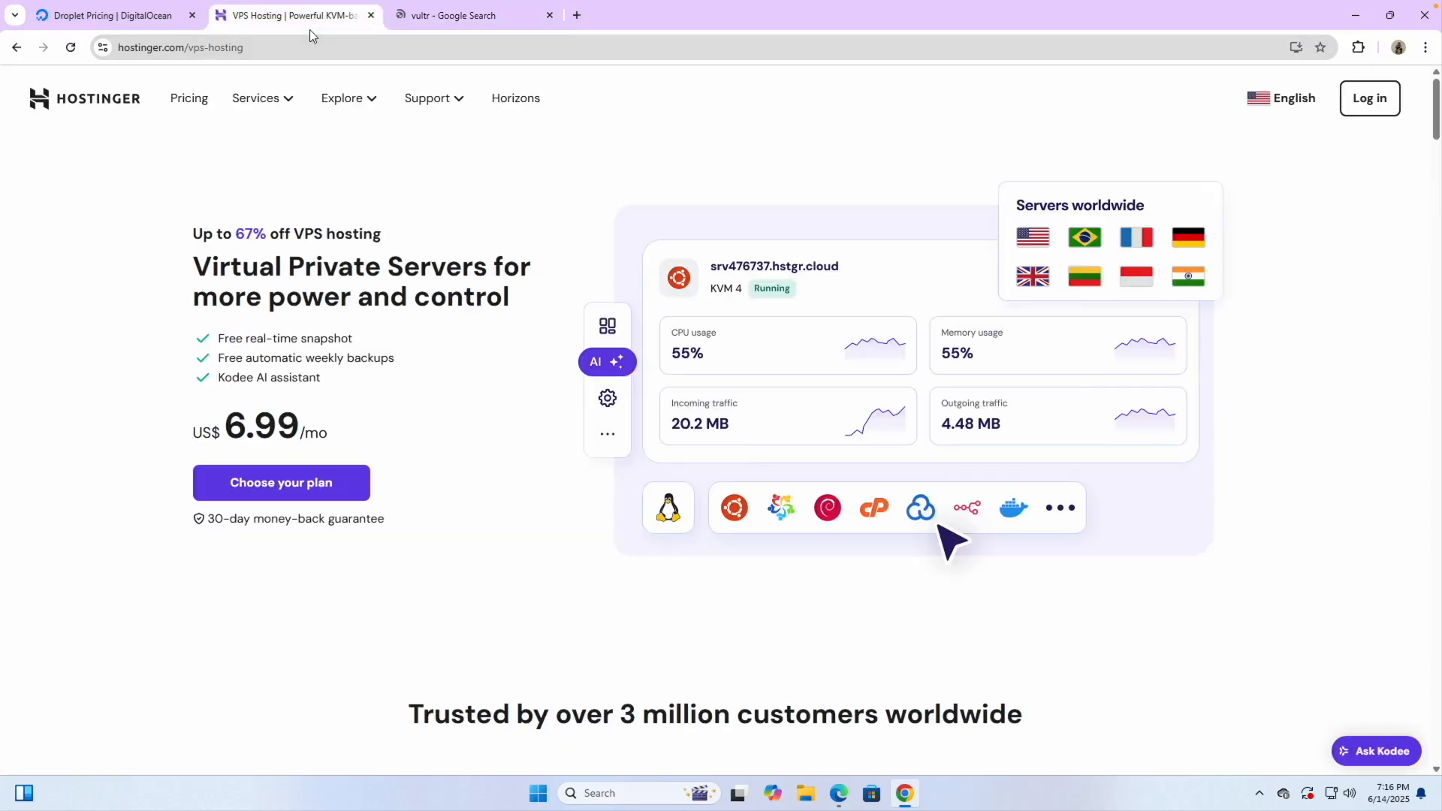
{"action": "scroll", "coordinate": [431, 502], "scroll_direction": "down", "scroll_amount": 8}
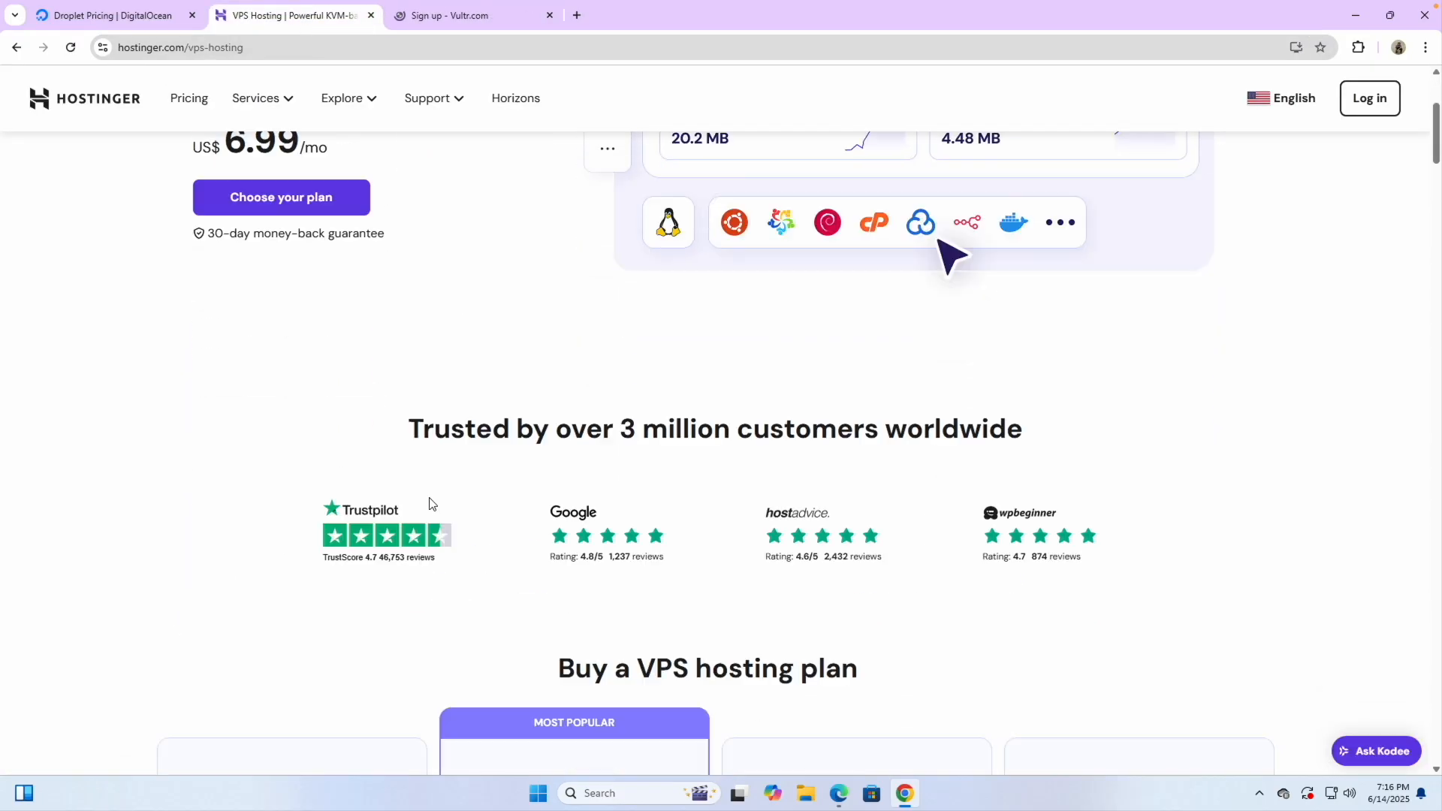
{"action": "scroll", "coordinate": [259, 638], "scroll_direction": "down", "scroll_amount": 3}
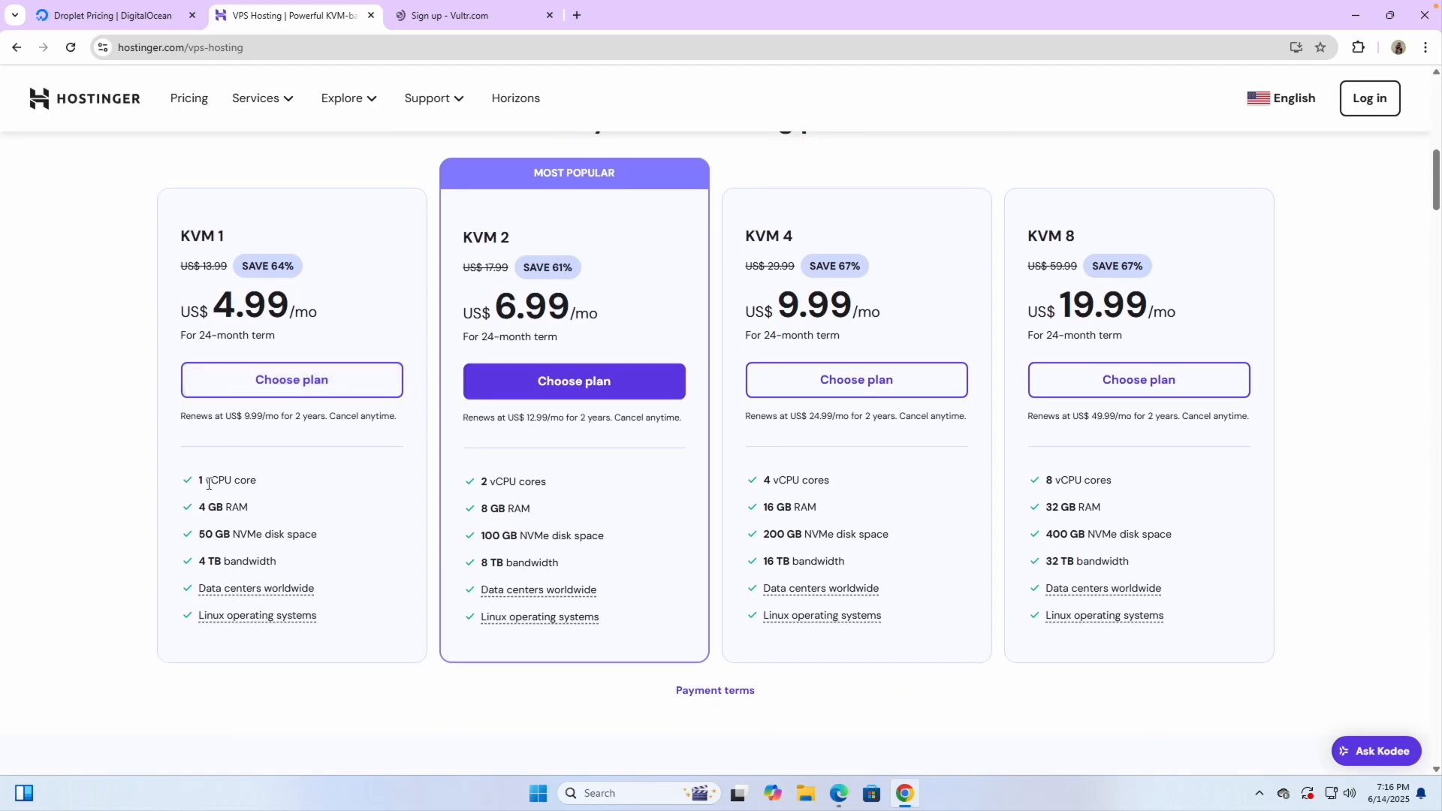
{"action": "scroll", "coordinate": [207, 552], "scroll_direction": "up", "scroll_amount": 5}
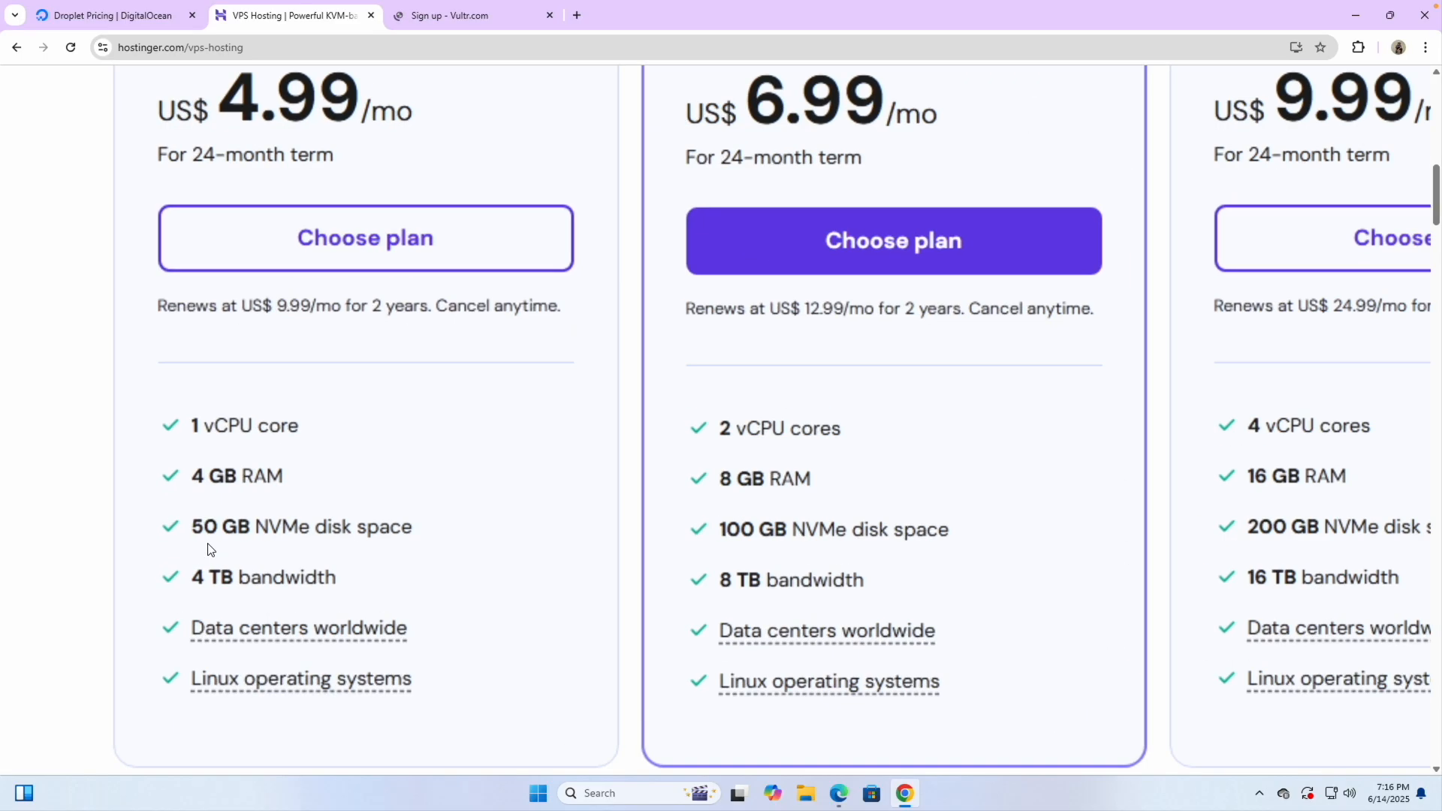
{"action": "left_click_drag", "start_coordinate": [190, 523], "coordinate": [284, 523]}
{"action": "double_click", "coordinate": [304, 523]}
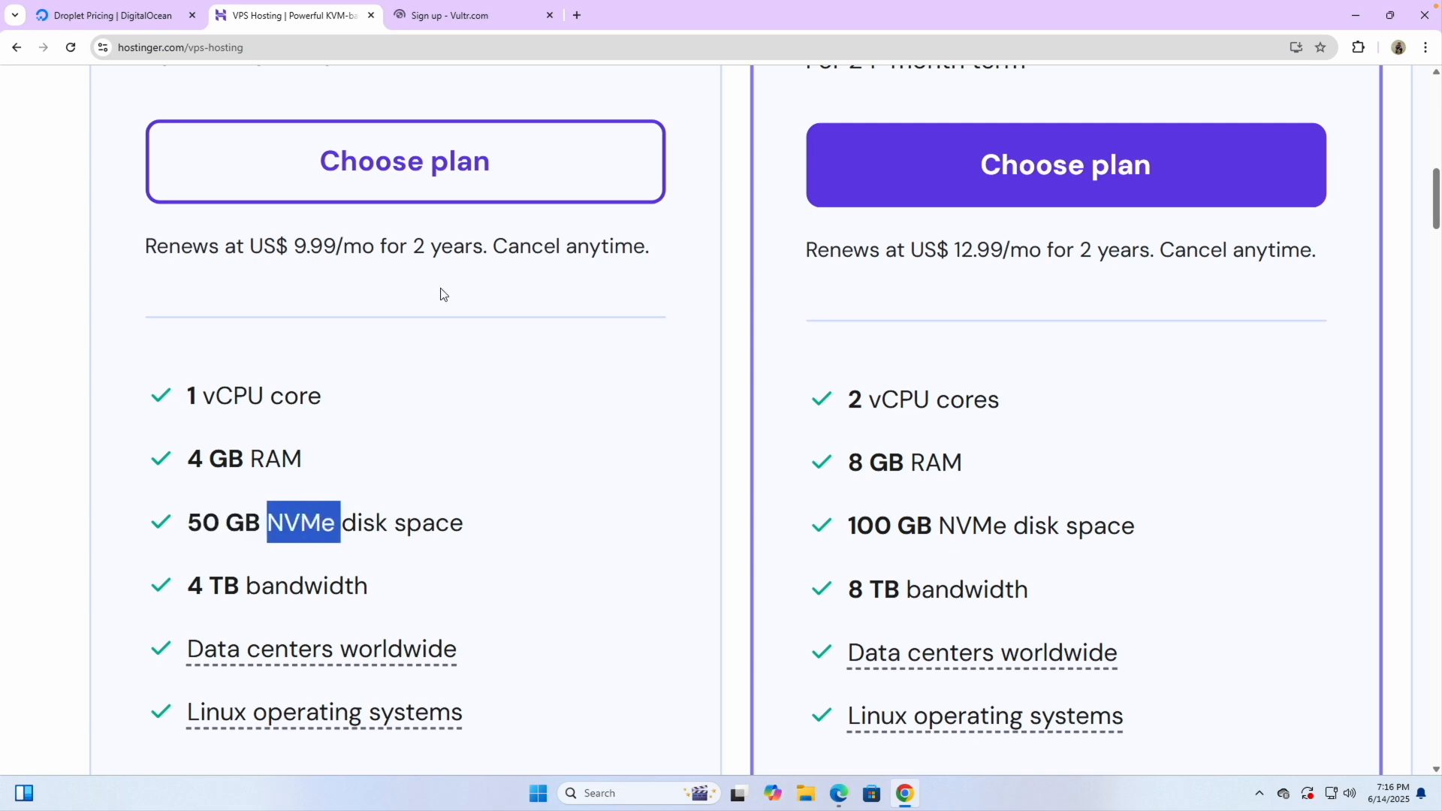
Look at the Vultr sign-up page, open a blank tab and close the Vultr tab
{"action": "left_click", "coordinate": [452, 20]}
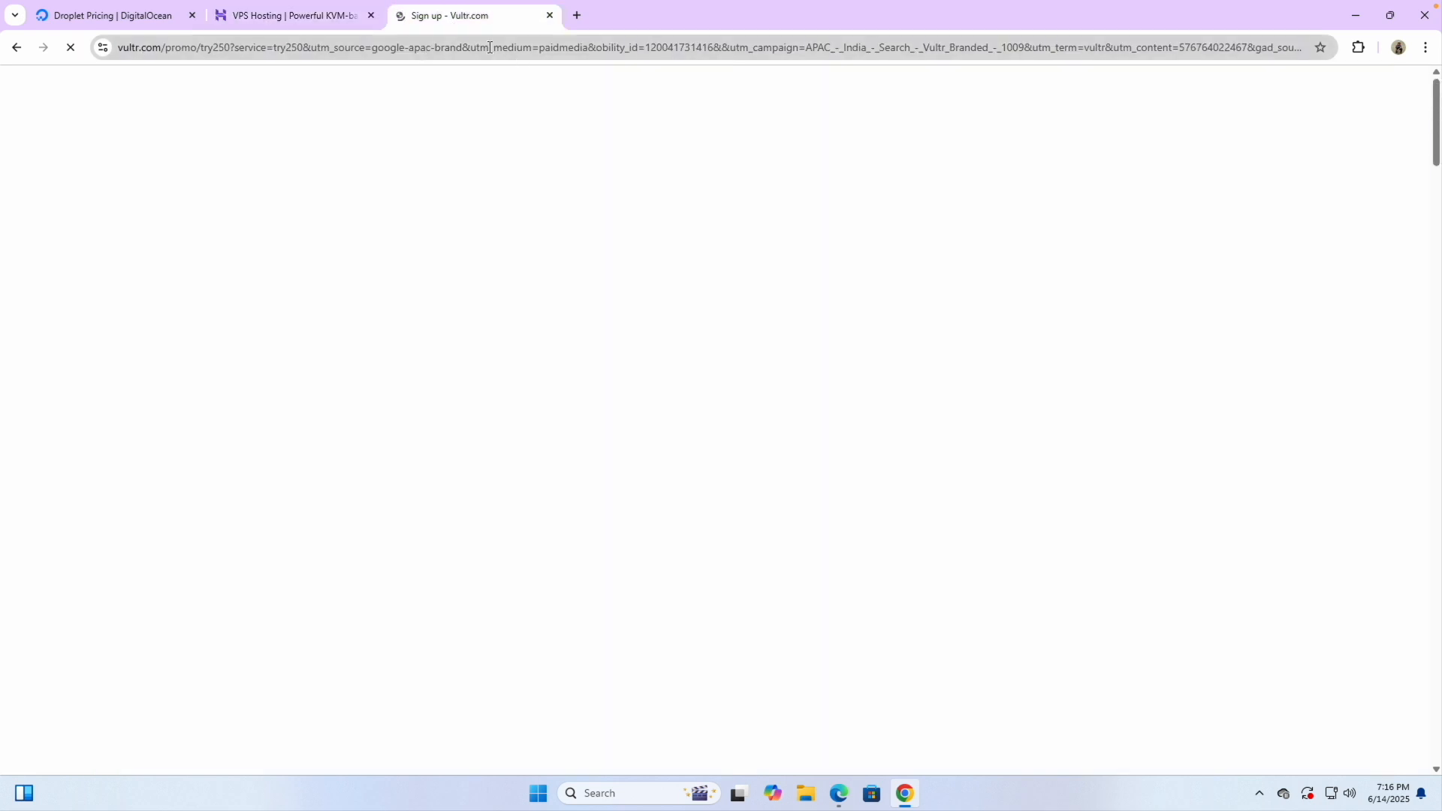
{"action": "left_click", "coordinate": [580, 15]}
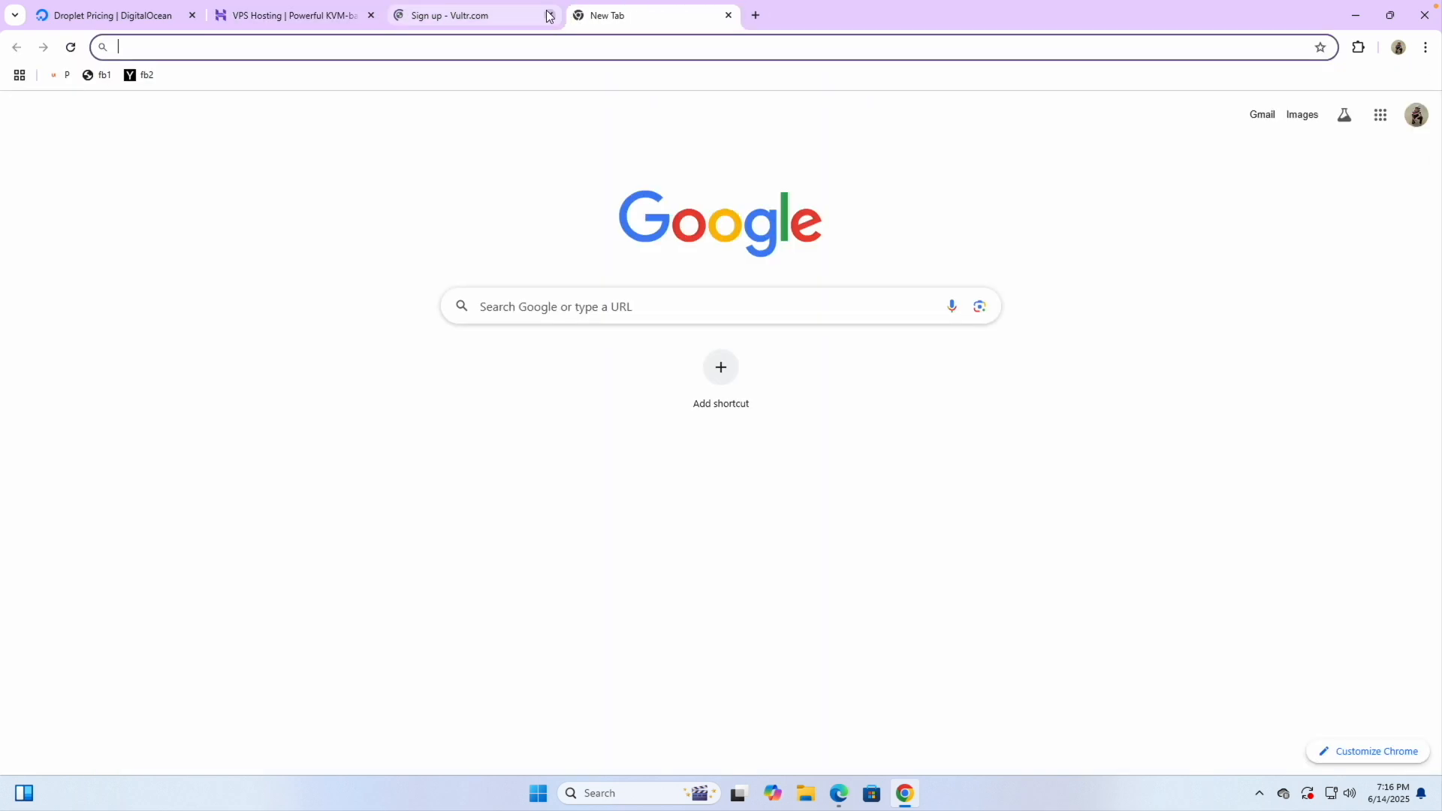
{"action": "left_click", "coordinate": [548, 16]}
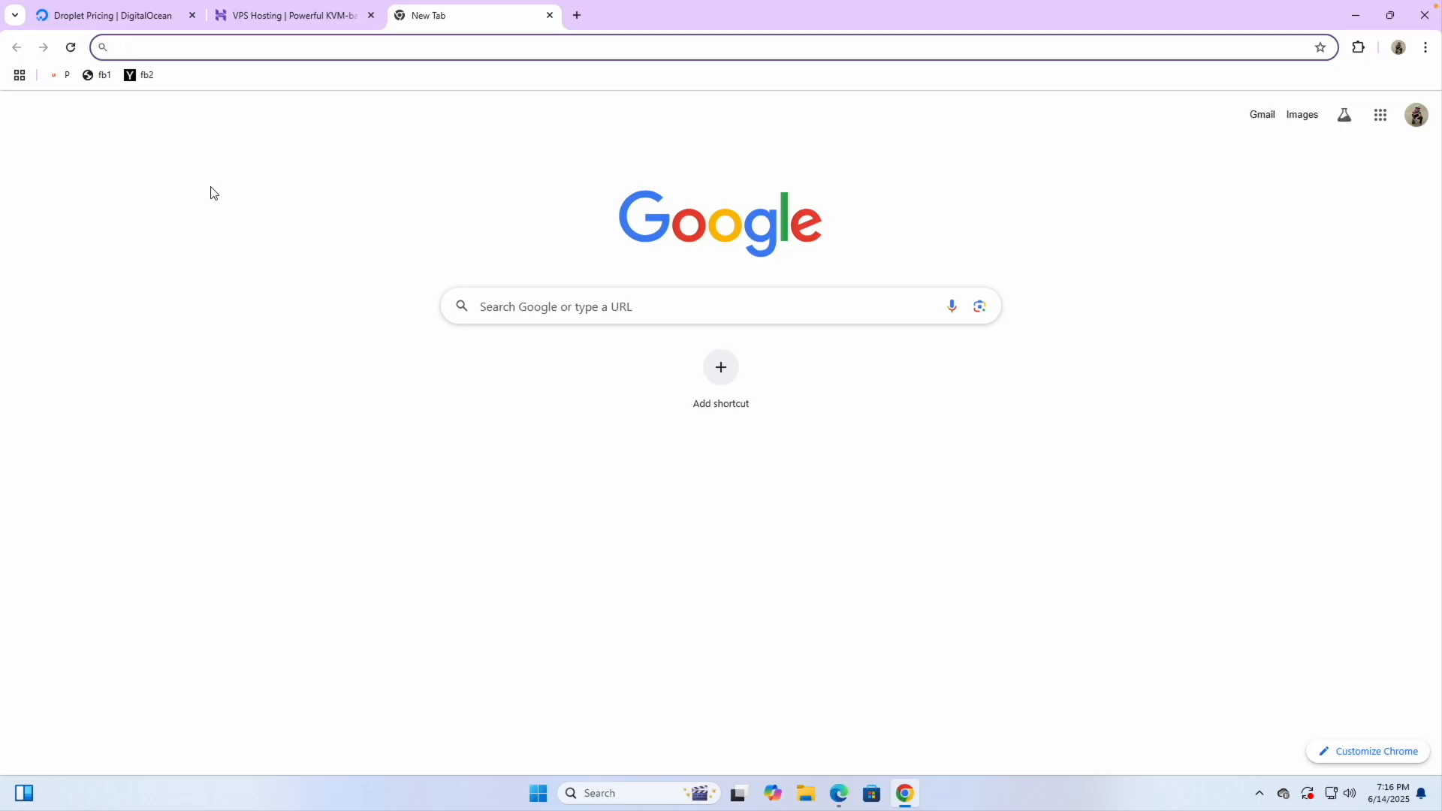
Go to my-link.in/contabo for Contabo's Cloud VPS plans and open the account registration form
{"action": "type", "text": "my-"}
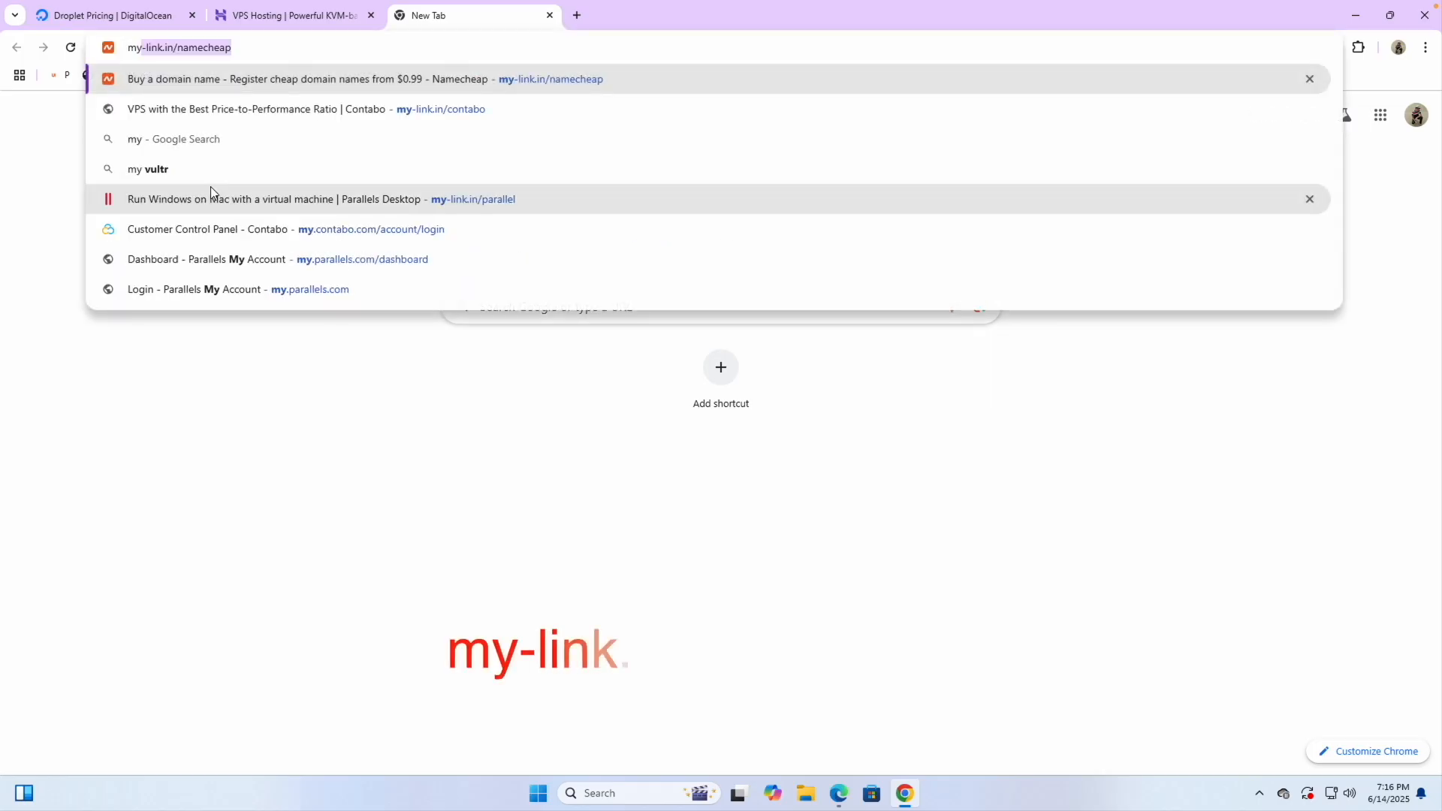
{"action": "type", "text": "link.in"}
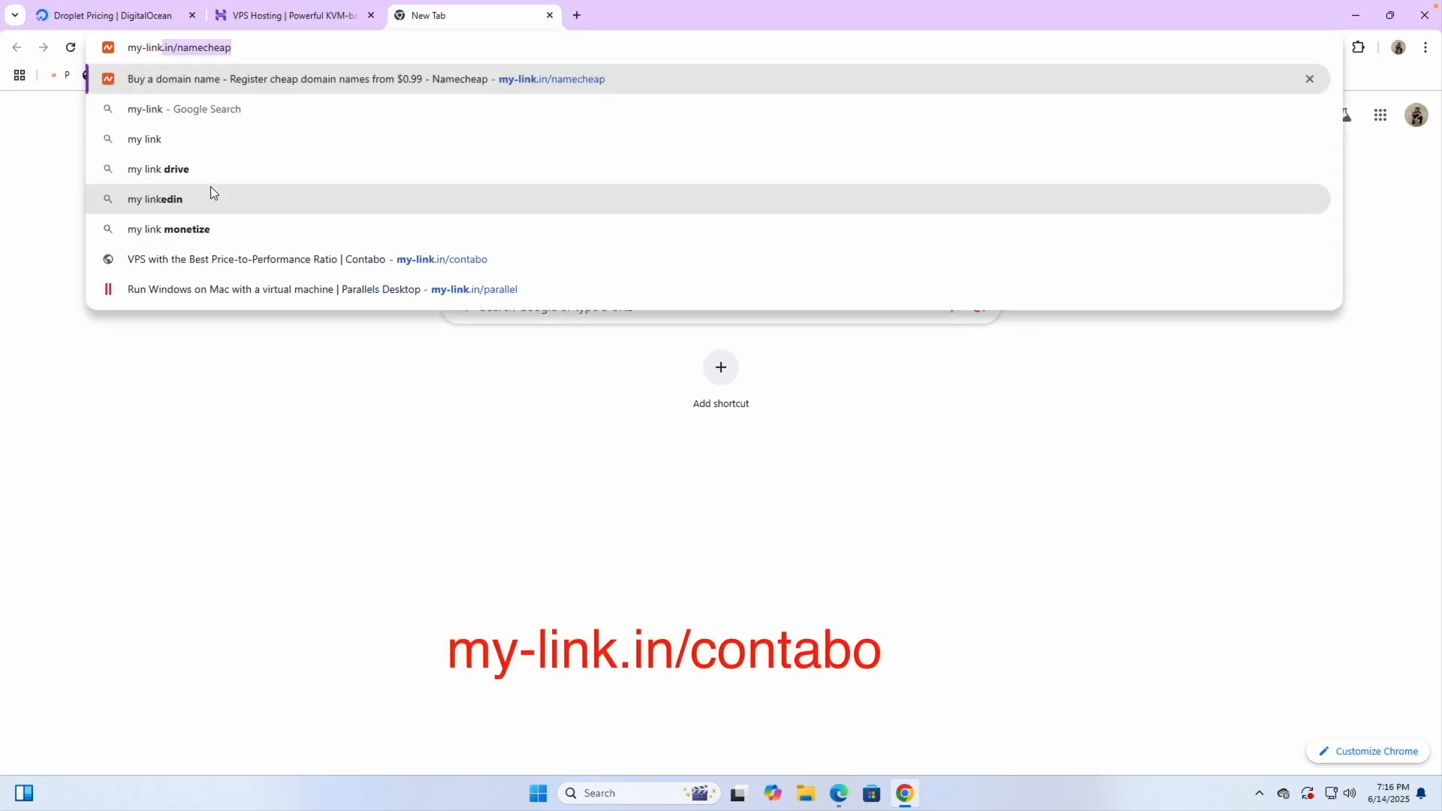
{"action": "type", "text": "/c"}
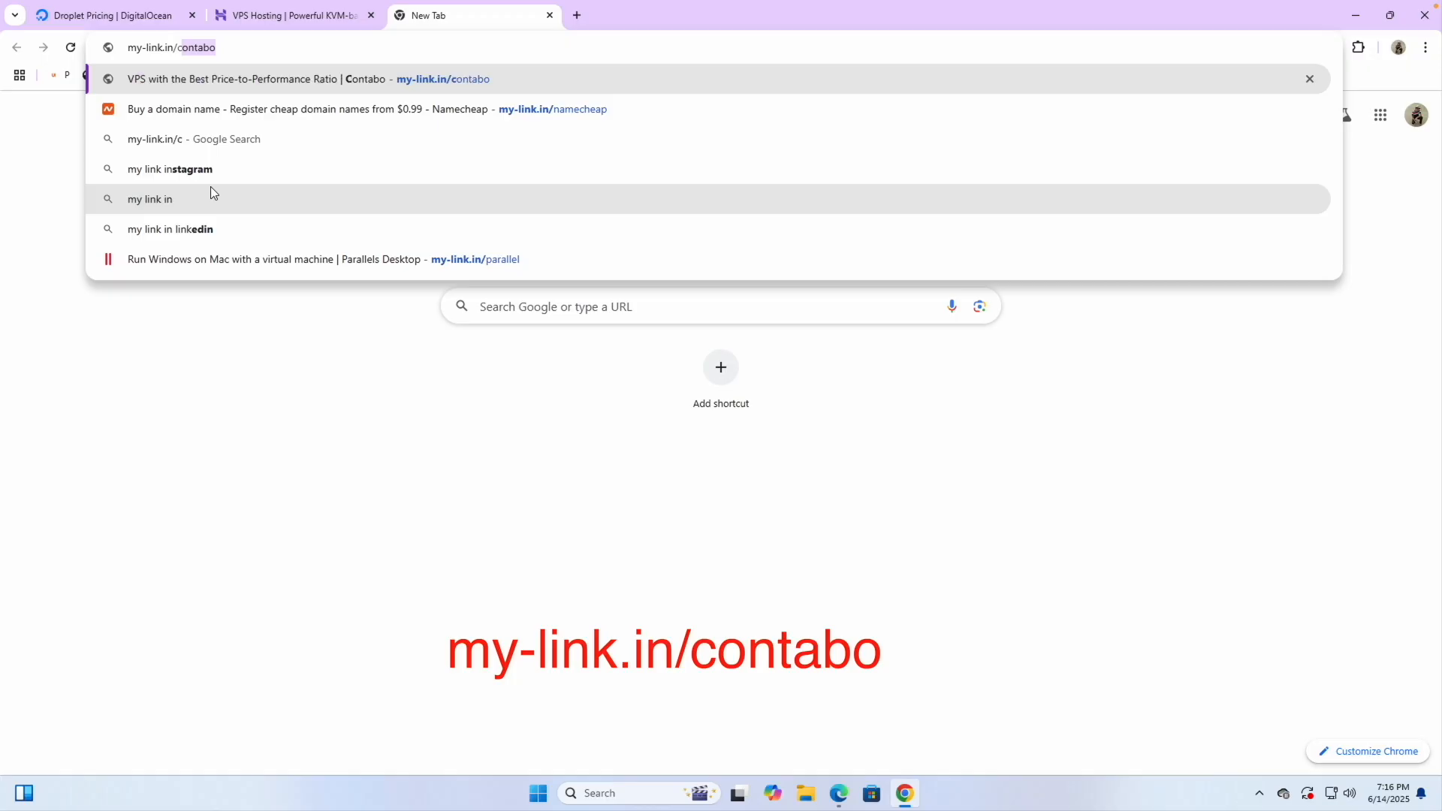
{"action": "type", "text": "ontabo"}
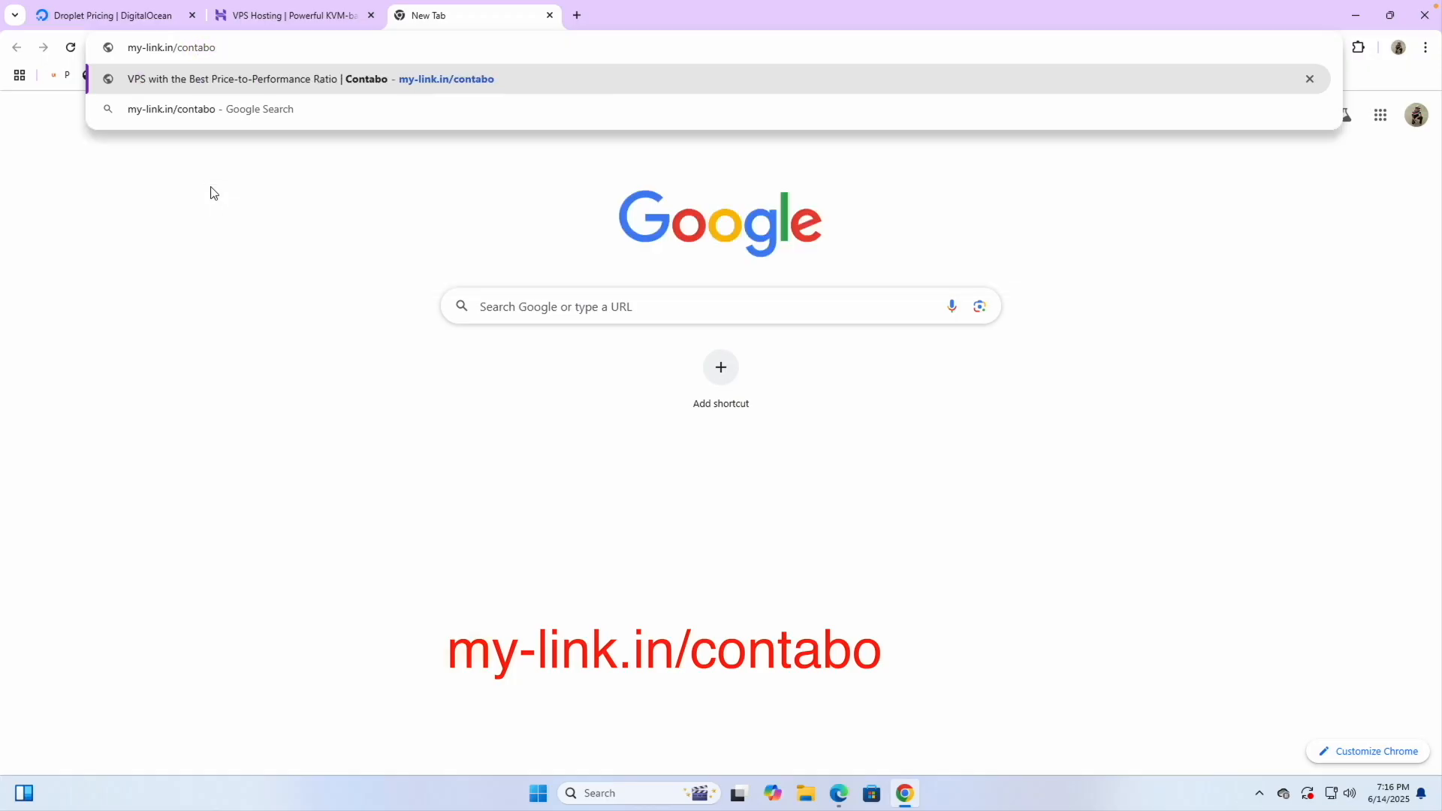
{"action": "key", "text": "Return"}
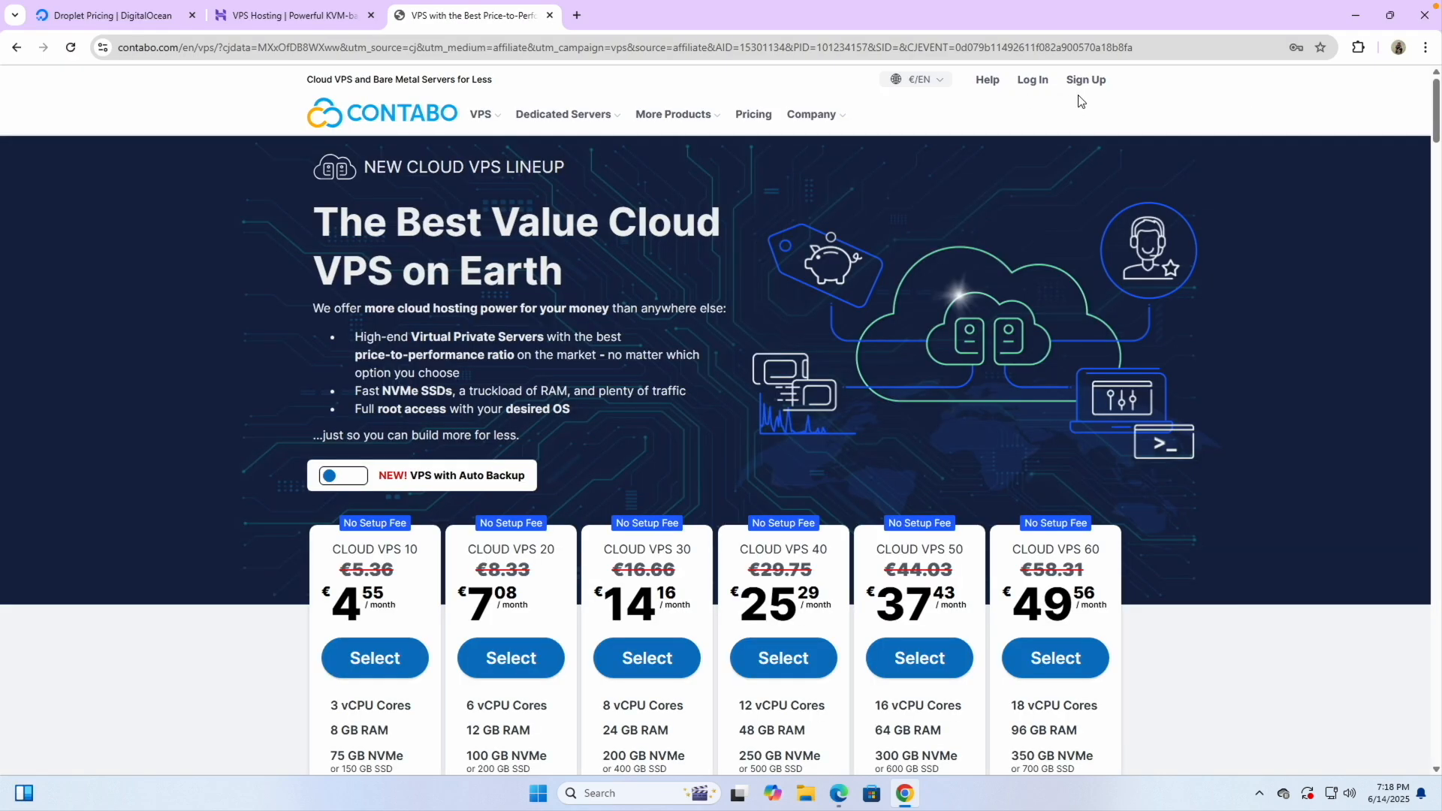
{"action": "left_click", "coordinate": [1080, 99]}
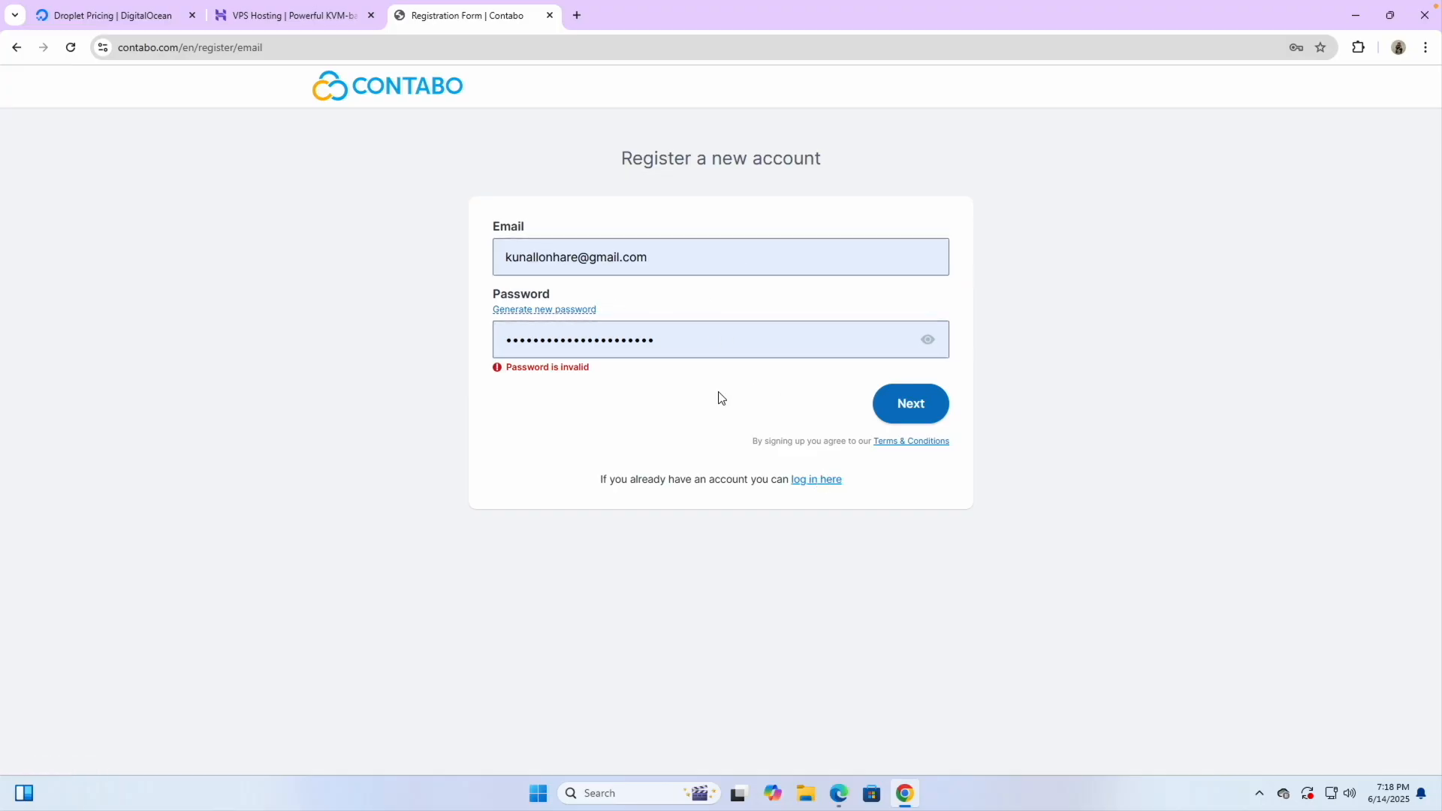
Switch from sign-up to the login page and log in to the Contabo customer panel
{"action": "left_click", "coordinate": [819, 481]}
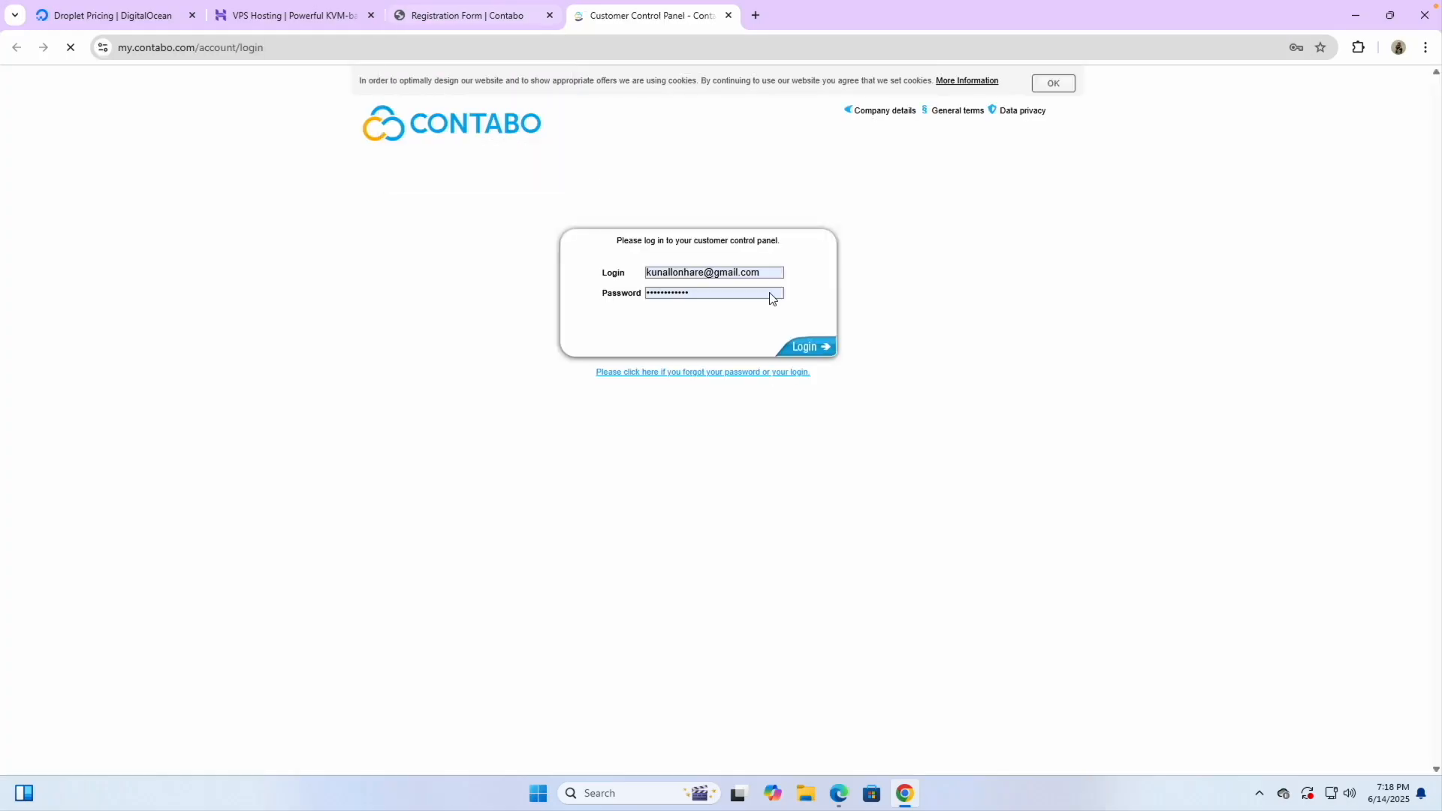
{"action": "left_click", "coordinate": [824, 347]}
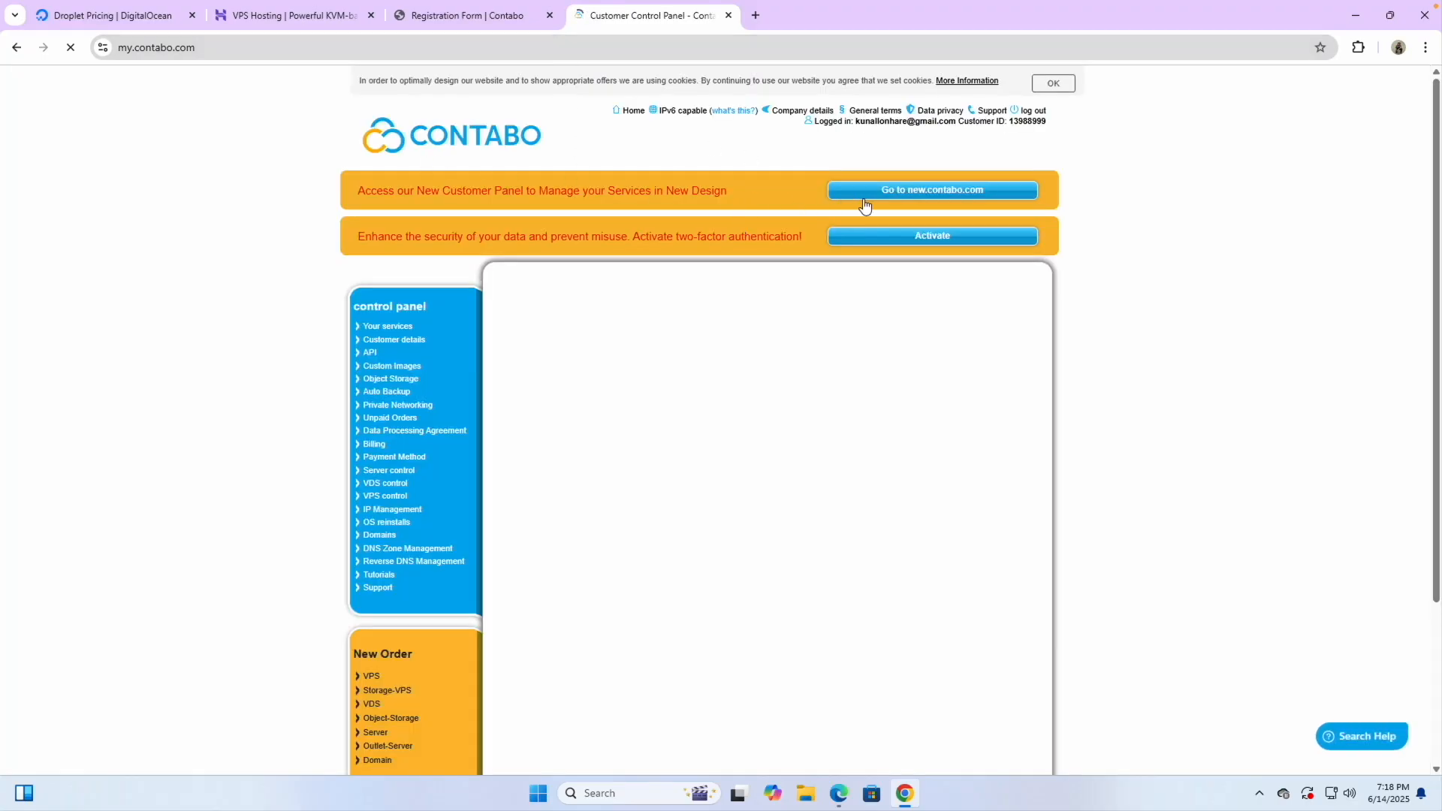
{"action": "scroll", "coordinate": [931, 201], "scroll_direction": "up", "scroll_amount": 5}
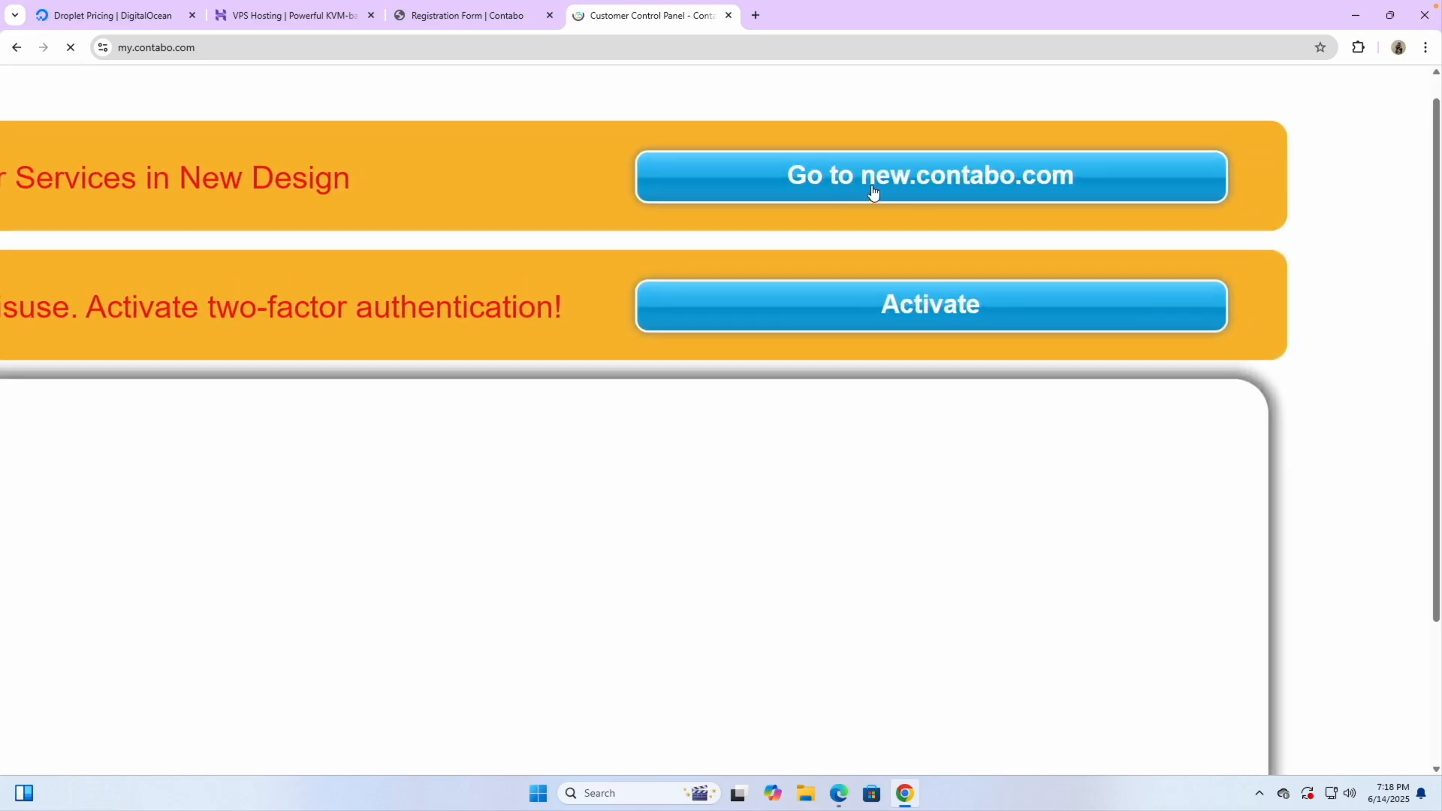
{"action": "scroll", "coordinate": [977, 191], "scroll_direction": "down", "scroll_amount": 3}
Move to the new.contabo.com panel showing the stopped Cloud VPS 10 and open Create
{"action": "scroll", "coordinate": [976, 191], "scroll_direction": "down", "scroll_amount": 2}
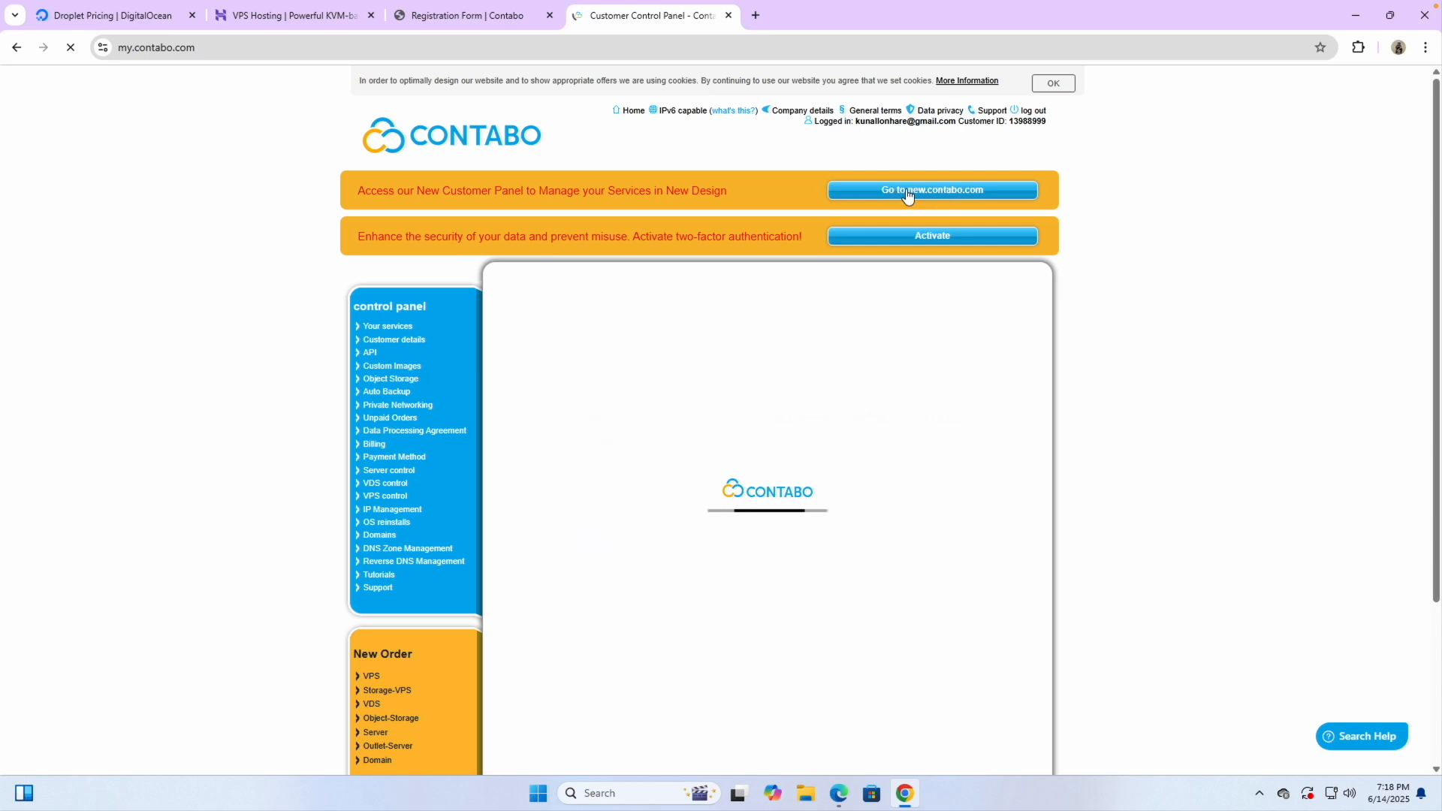
{"action": "scroll", "coordinate": [935, 194], "scroll_direction": "up", "scroll_amount": 4}
{"action": "scroll", "coordinate": [935, 197], "scroll_direction": "down", "scroll_amount": 4}
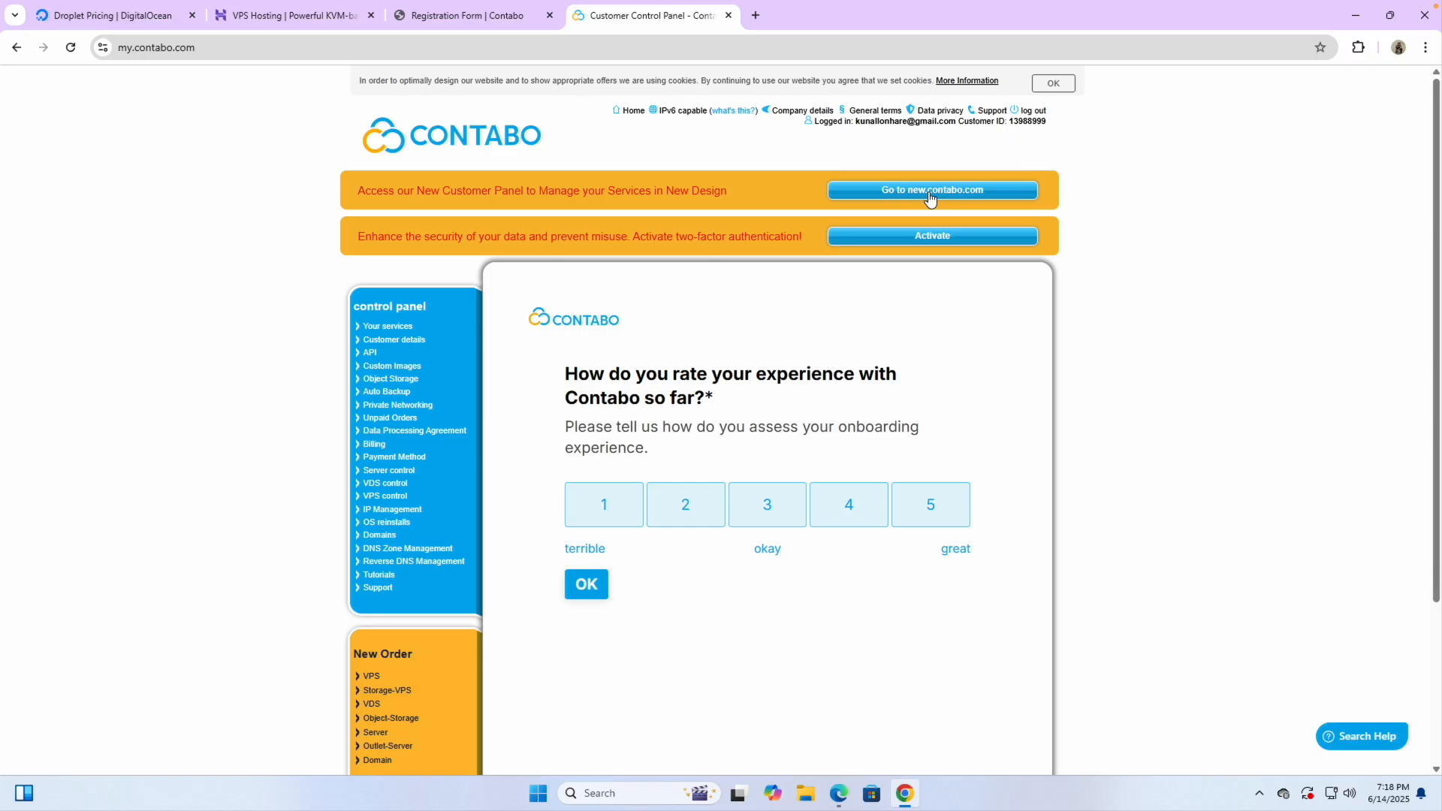
{"action": "left_click", "coordinate": [931, 197]}
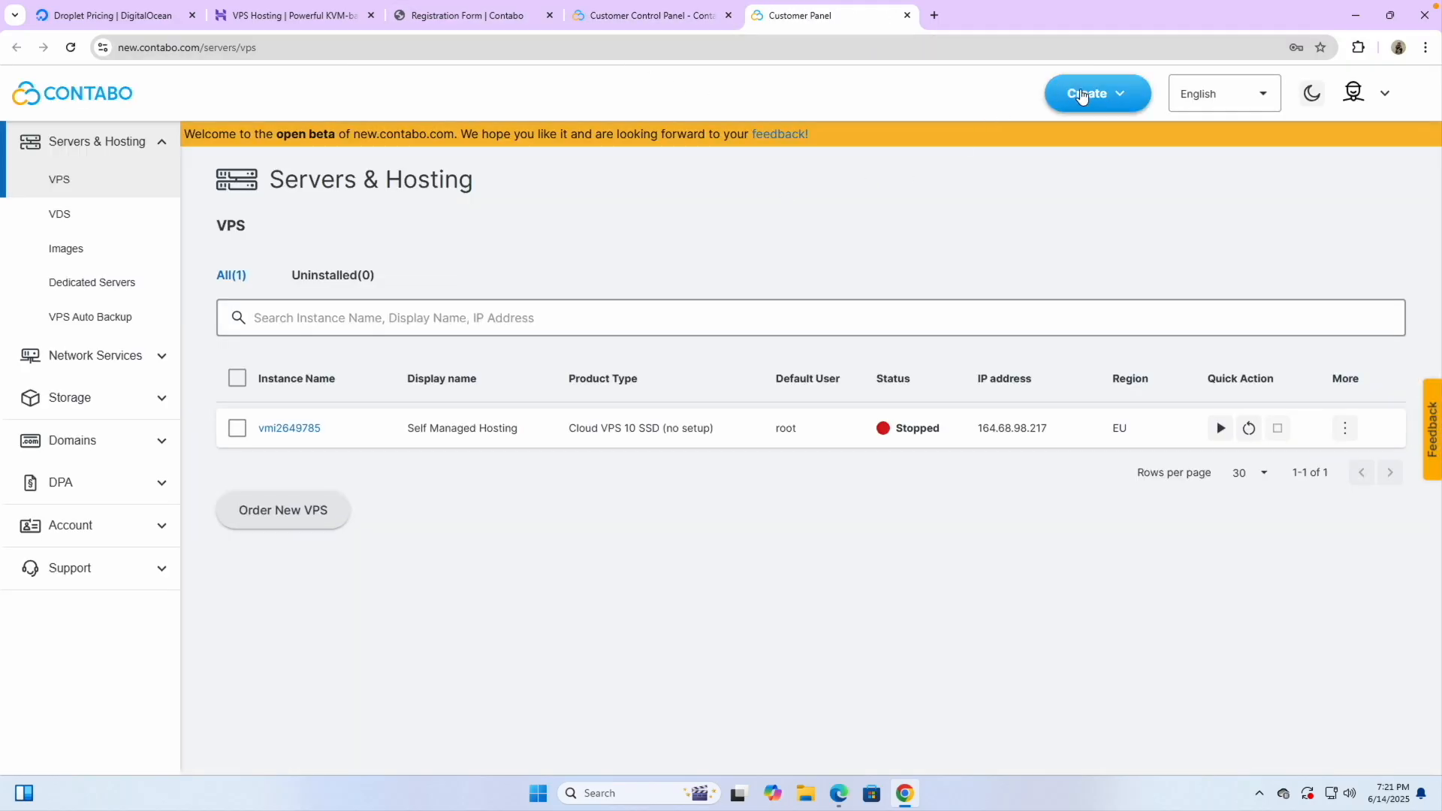
{"action": "left_click", "coordinate": [1087, 95]}
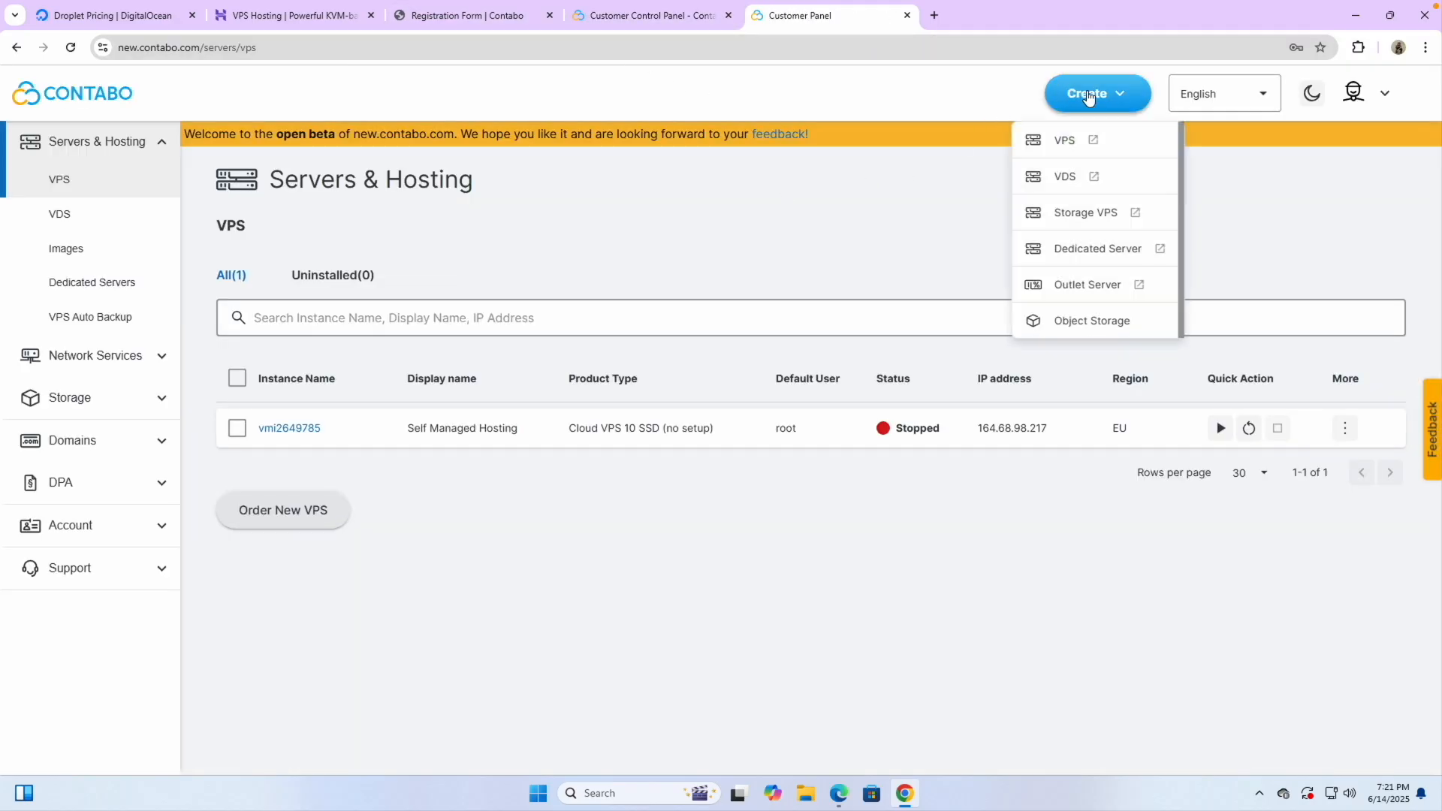
Open Contabo's Cloud VPS 10 plan, then compare its 8 GB RAM spec on the pricing overview
{"action": "left_click", "coordinate": [1072, 143]}
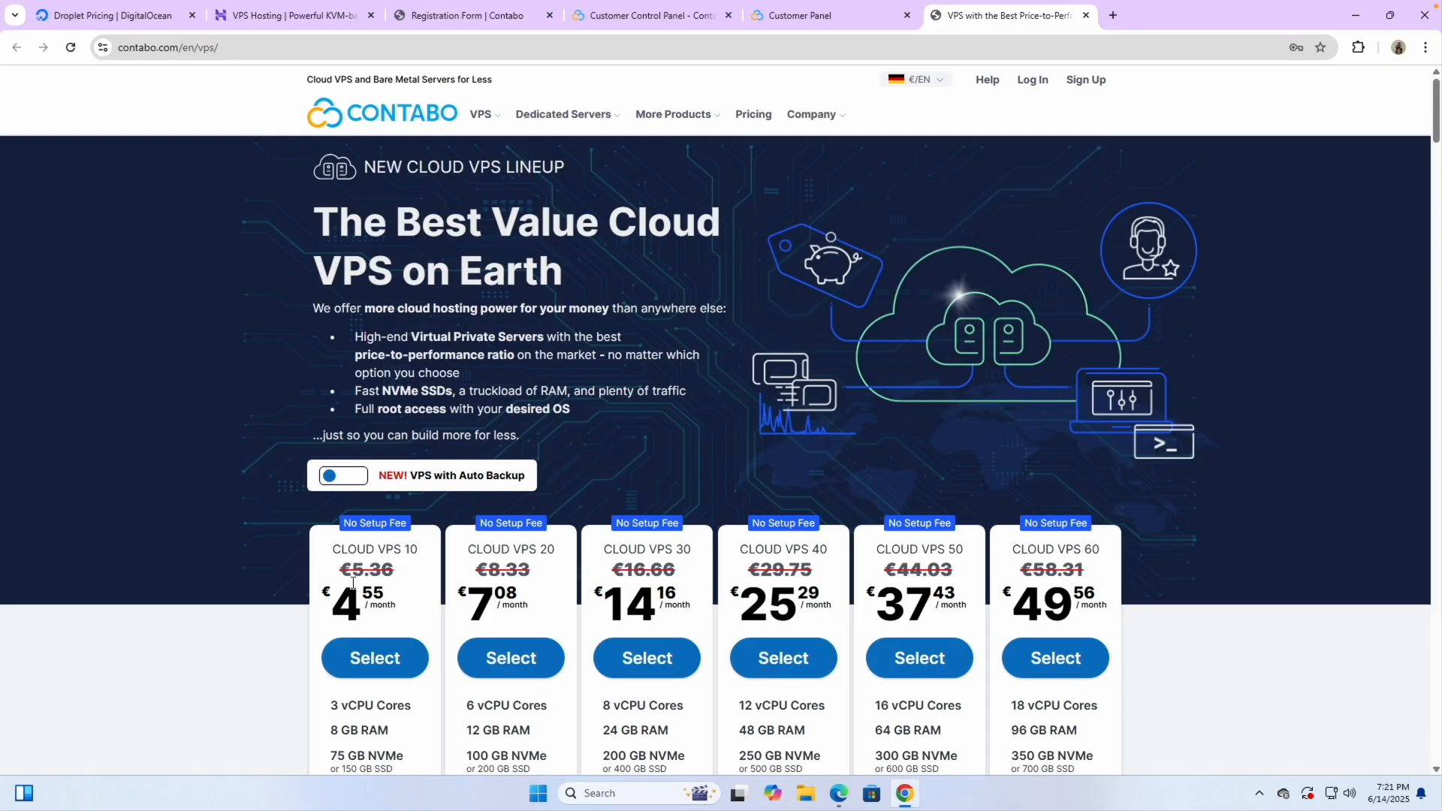
{"action": "left_click", "coordinate": [379, 659]}
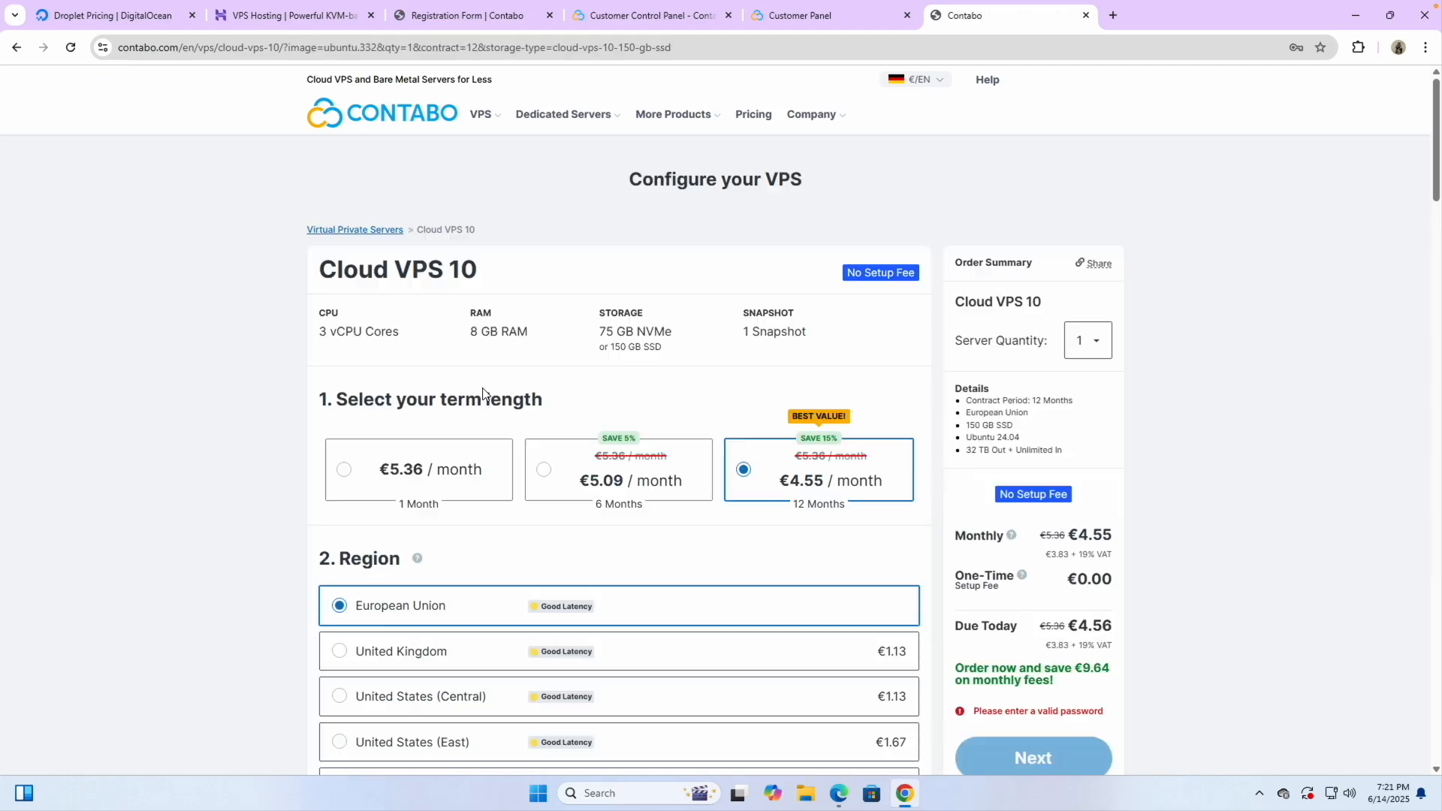
{"action": "mouse_move", "coordinate": [480, 119]}
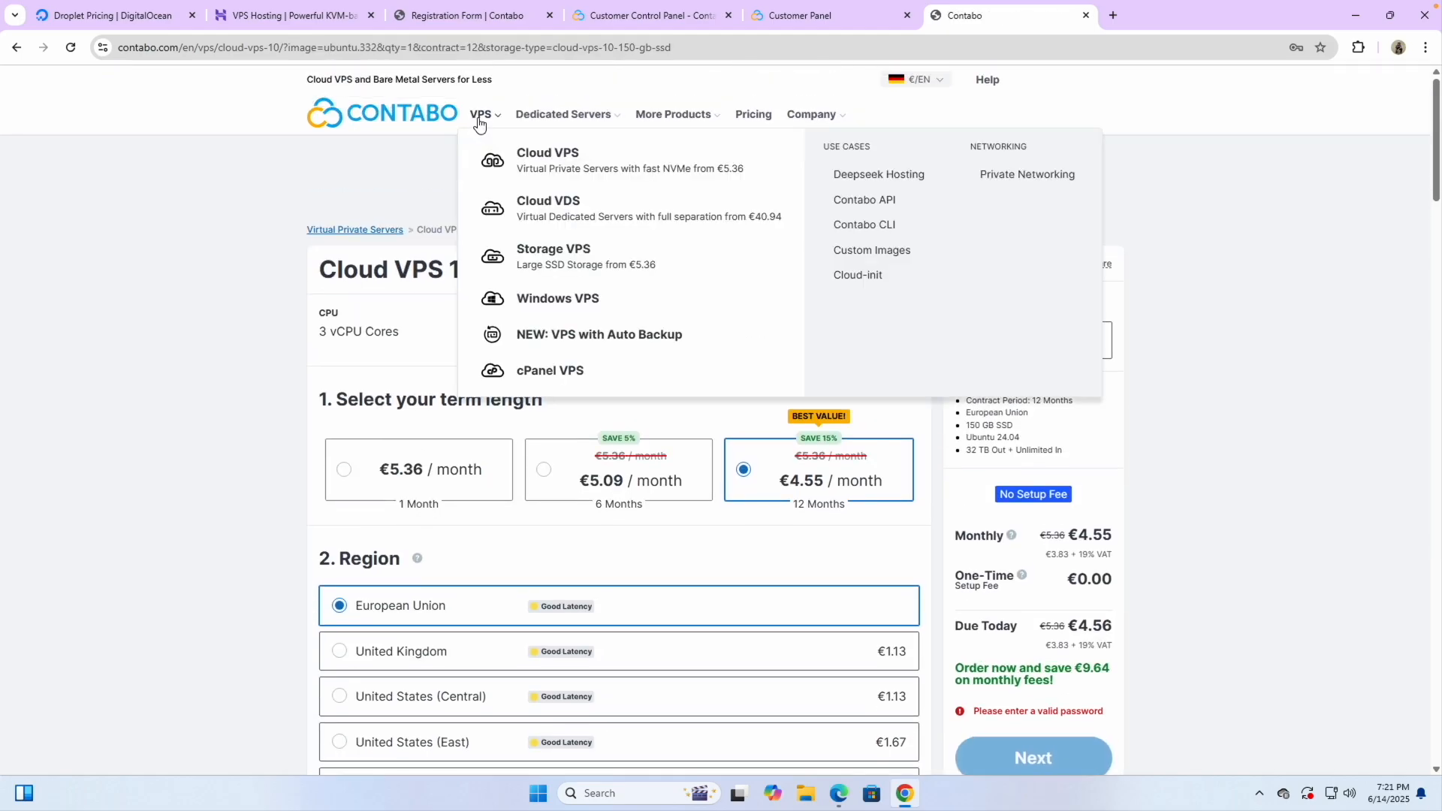
{"action": "left_click", "coordinate": [487, 152]}
{"action": "scroll", "coordinate": [452, 447], "scroll_direction": "down", "scroll_amount": 3}
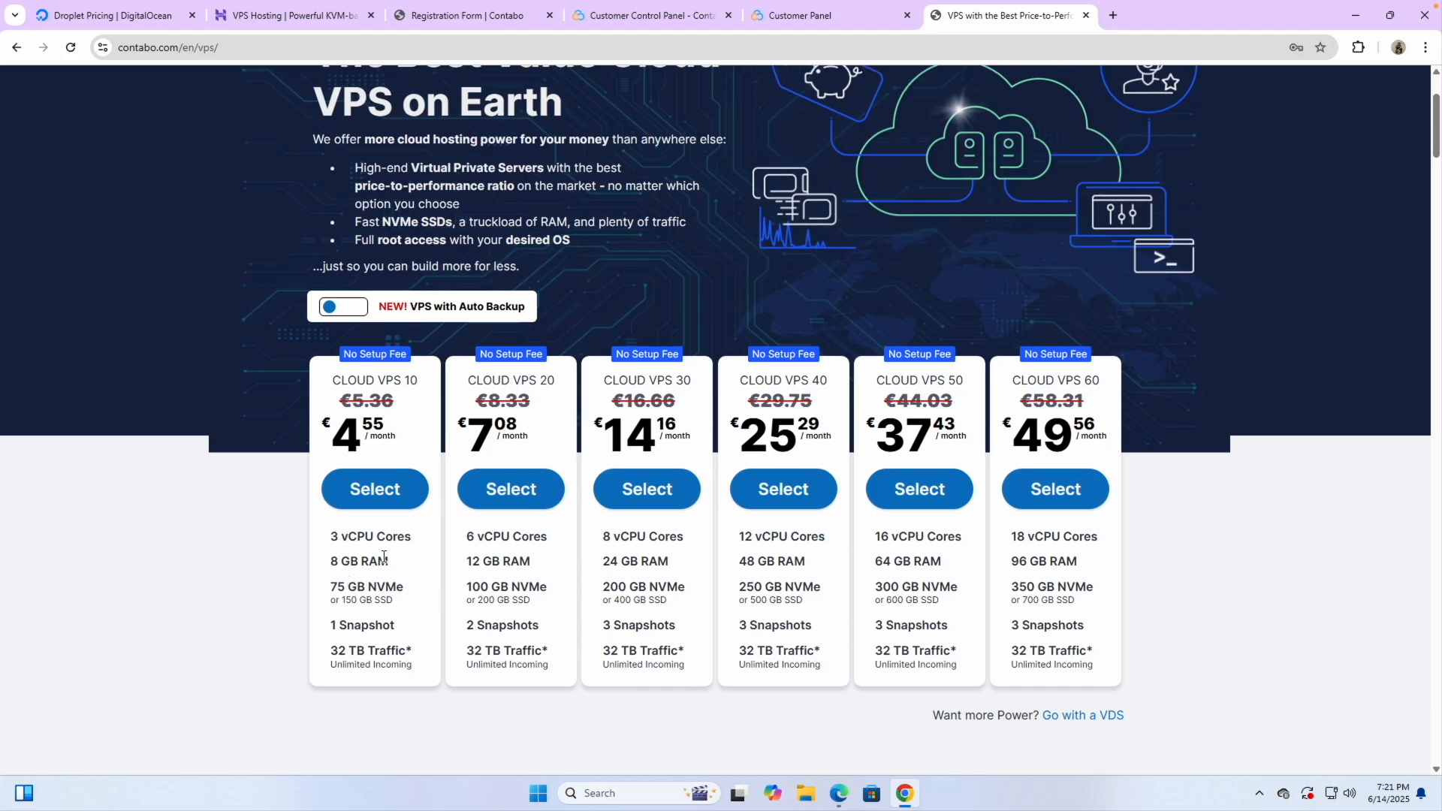
{"action": "scroll", "coordinate": [384, 556], "scroll_direction": "up", "scroll_amount": 5}
{"action": "left_click_drag", "start_coordinate": [241, 578], "coordinate": [377, 574]}
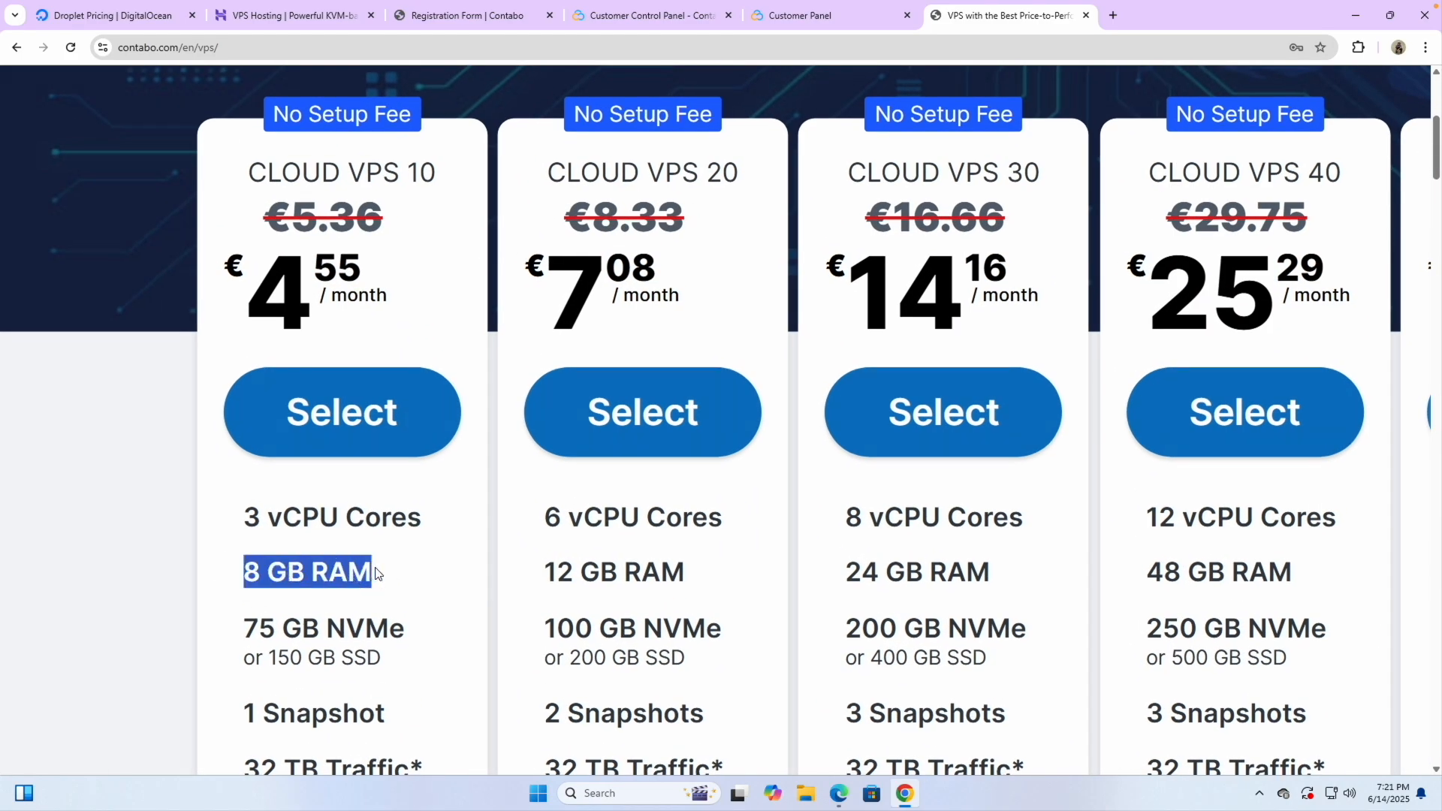
Close the Hostinger, DigitalOcean and registration form tabs, returning to Contabo's VPS pricing
{"action": "left_click", "coordinate": [297, 16]}
{"action": "scroll", "coordinate": [284, 204], "scroll_direction": "up", "scroll_amount": 1}
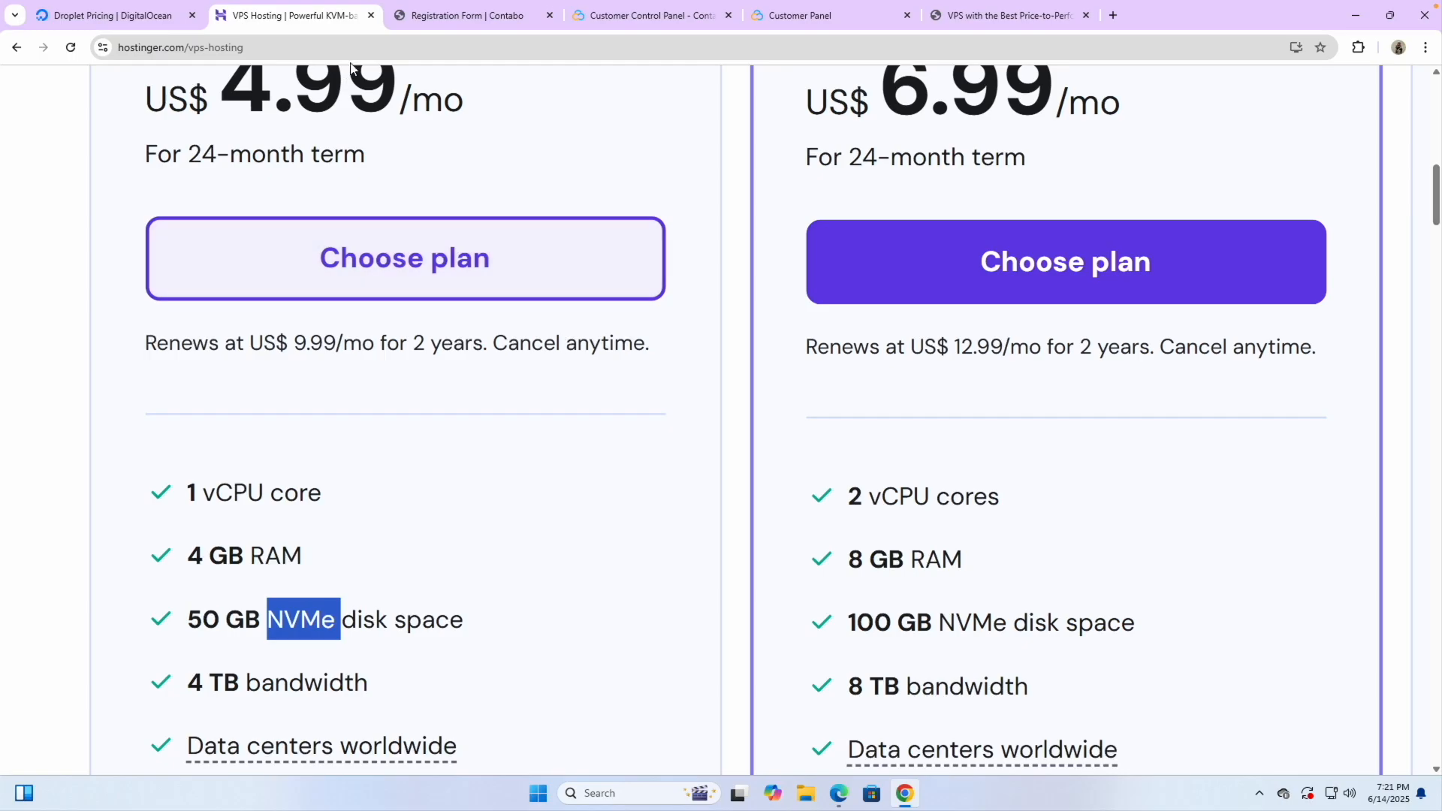
{"action": "left_click", "coordinate": [371, 15]}
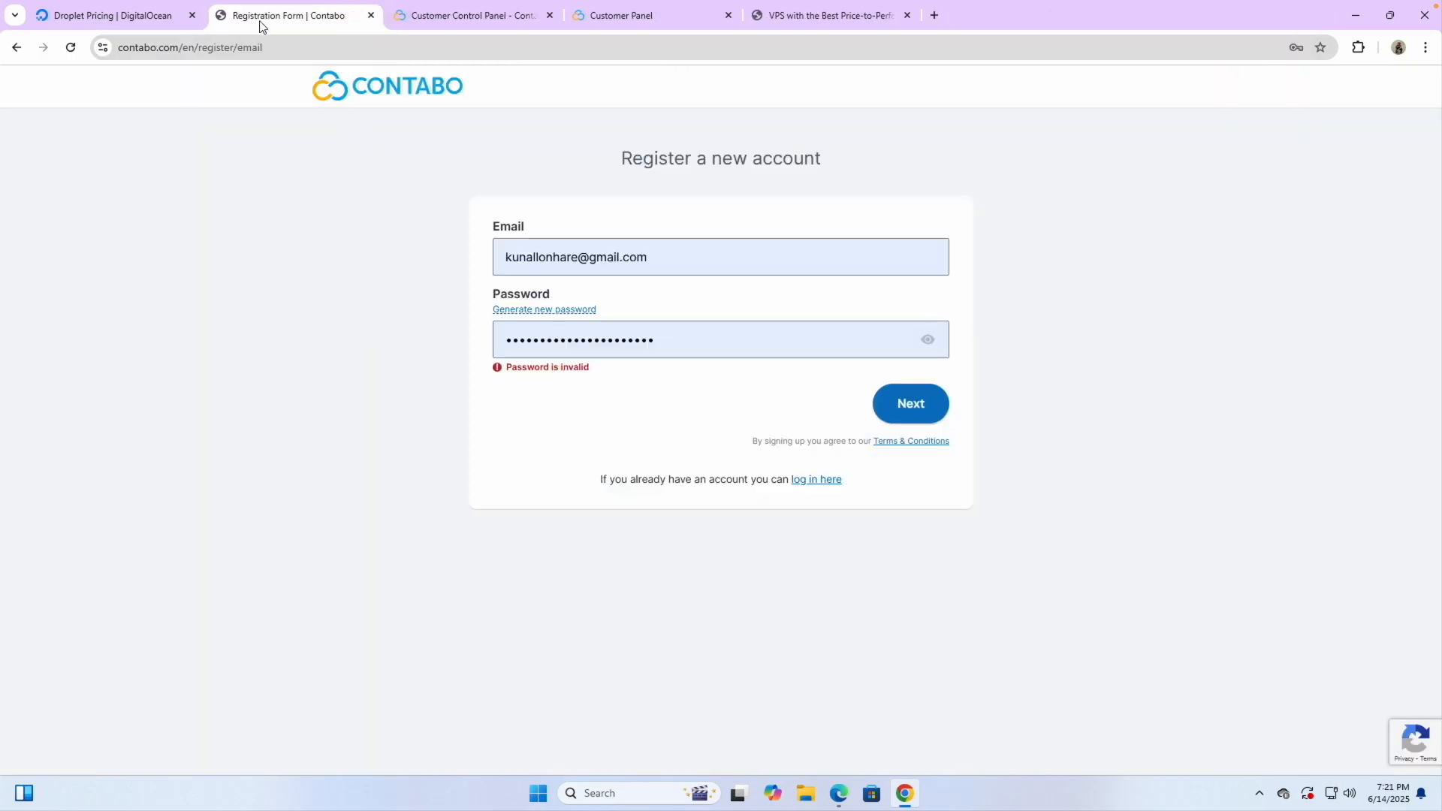
{"action": "left_click", "coordinate": [192, 15]}
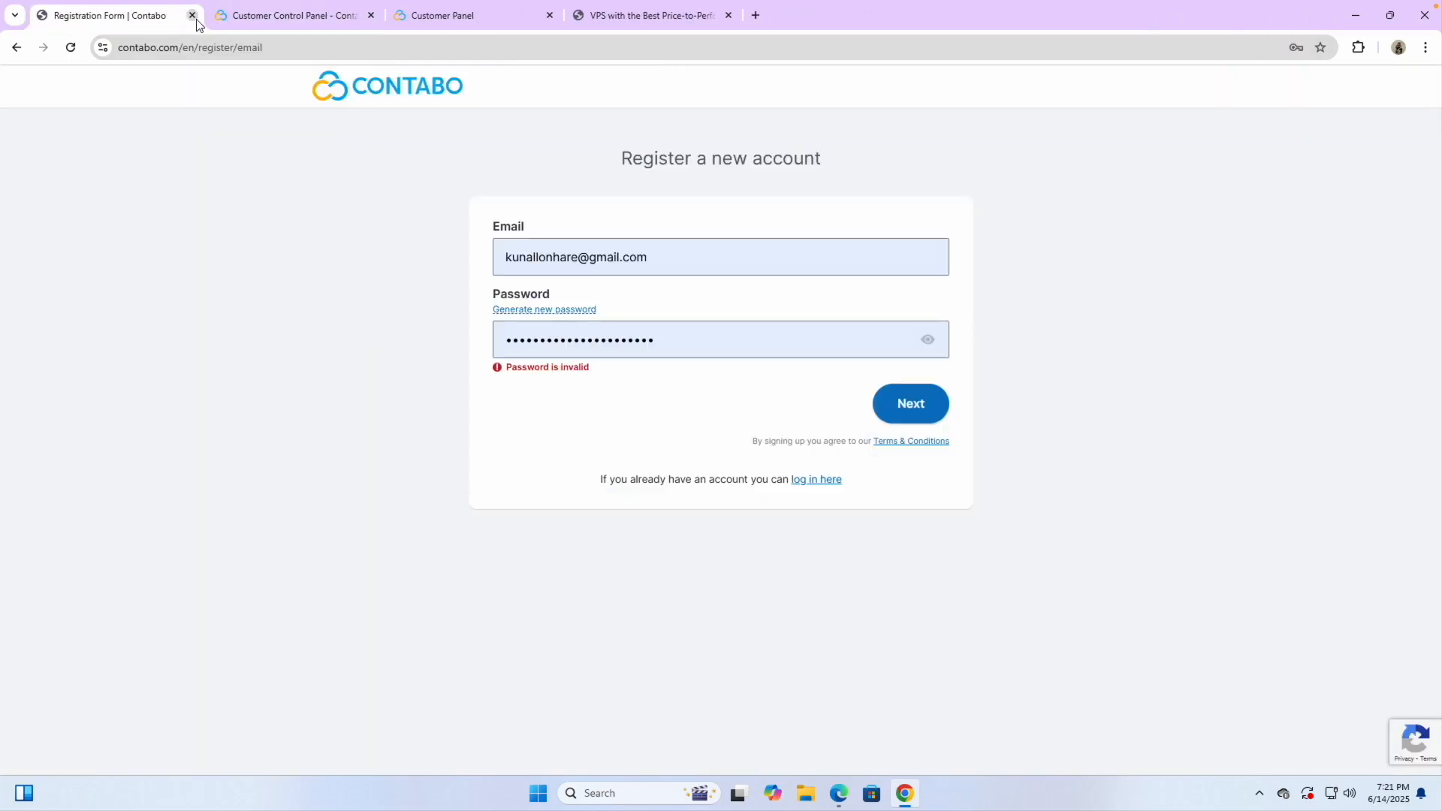
{"action": "left_click", "coordinate": [193, 15]}
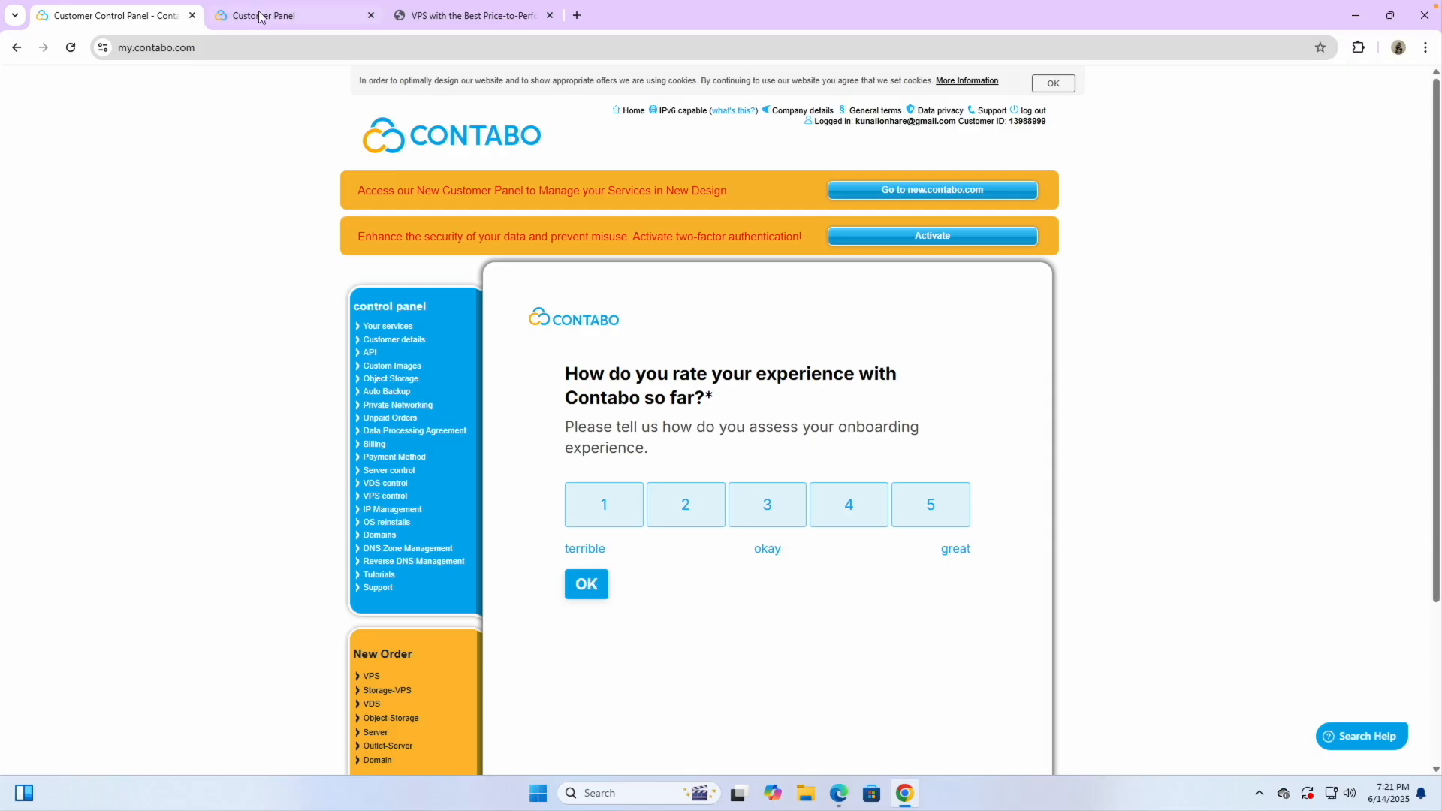
{"action": "left_click", "coordinate": [454, 16]}
Open the Cloud VPS 10 configuration page from the pricing overview
{"action": "left_click", "coordinate": [380, 412]}
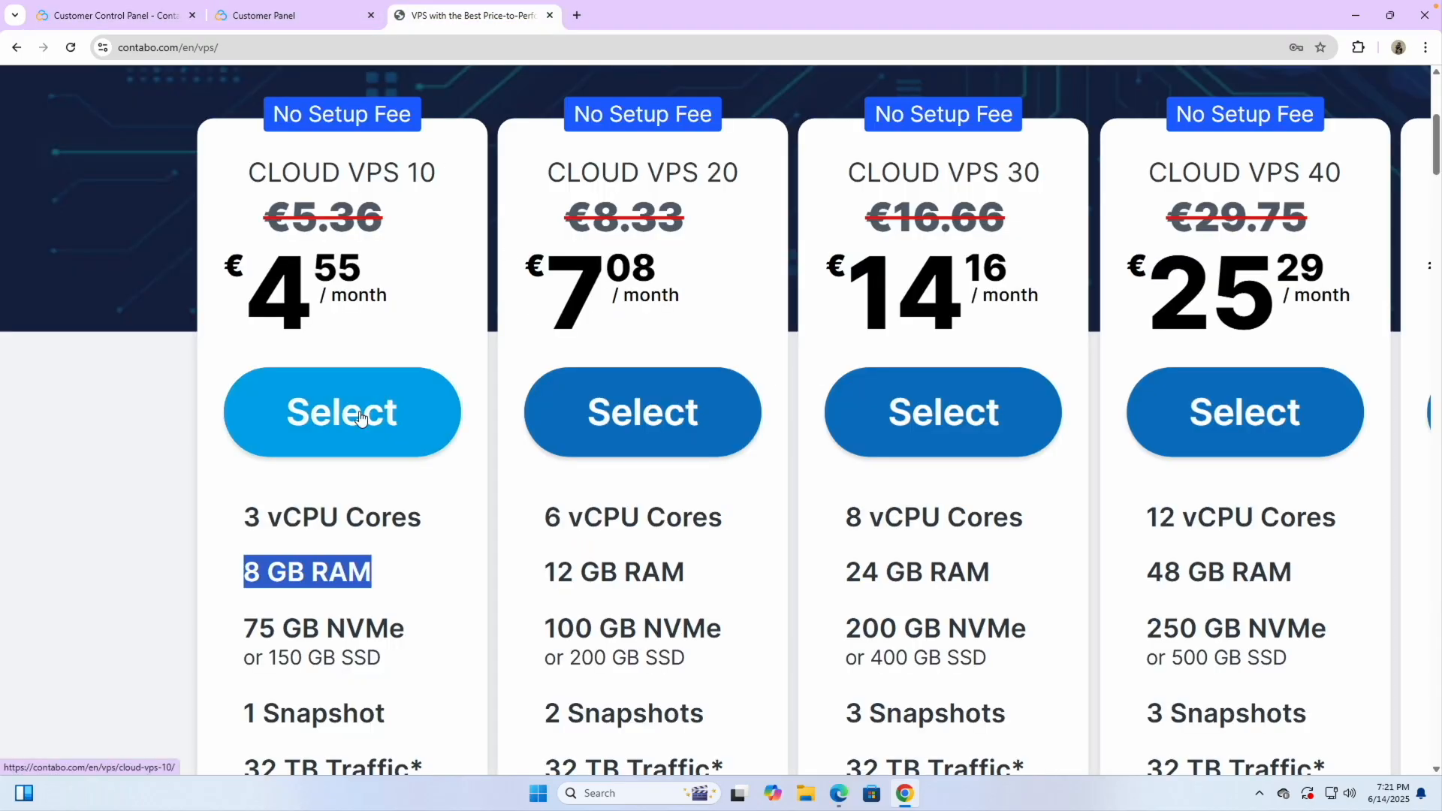
{"action": "scroll", "coordinate": [460, 399], "scroll_direction": "up", "scroll_amount": 2}
{"action": "mouse_move", "coordinate": [481, 118]}
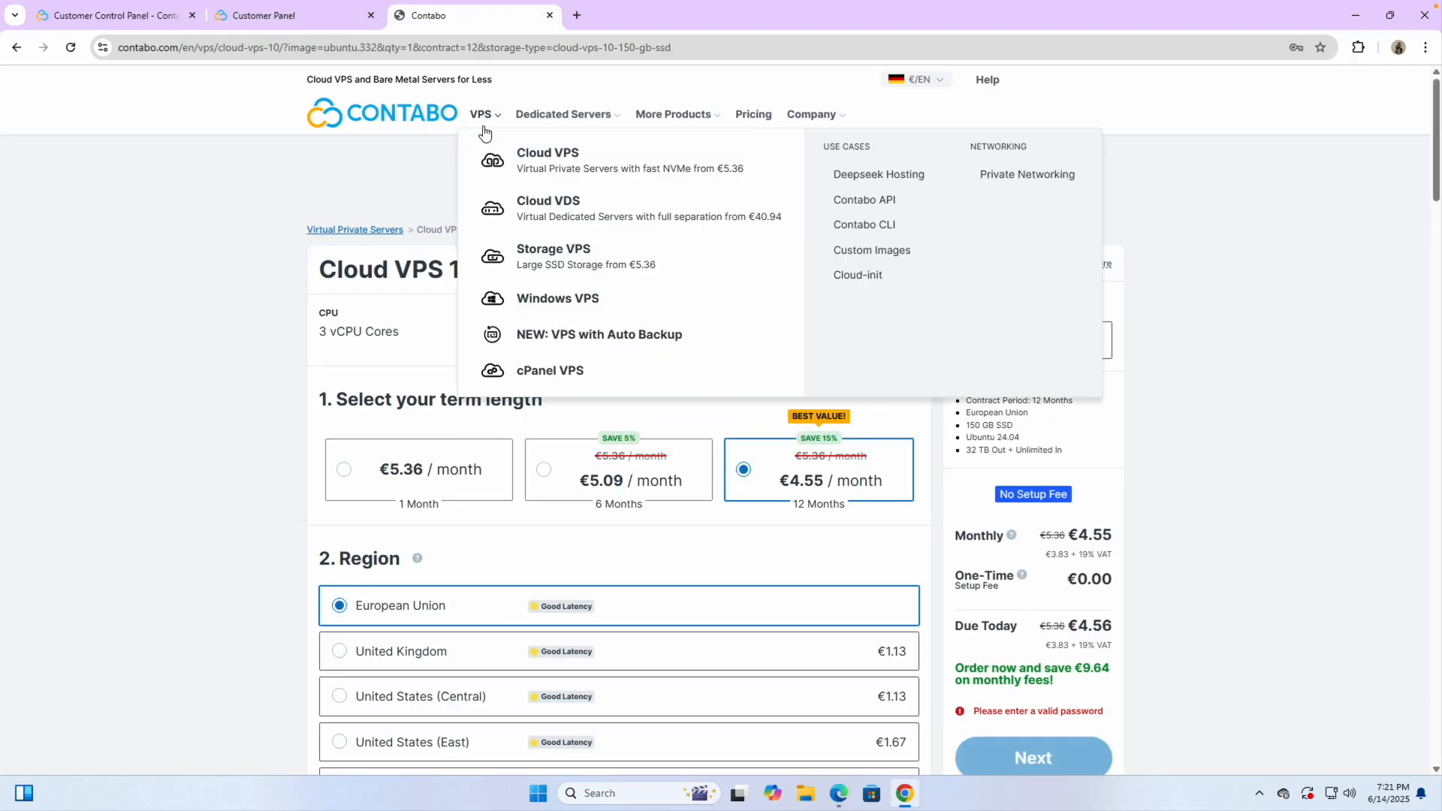
{"action": "left_click", "coordinate": [552, 162]}
{"action": "scroll", "coordinate": [516, 493], "scroll_direction": "down", "scroll_amount": 1}
{"action": "scroll", "coordinate": [535, 571], "scroll_direction": "down", "scroll_amount": 1}
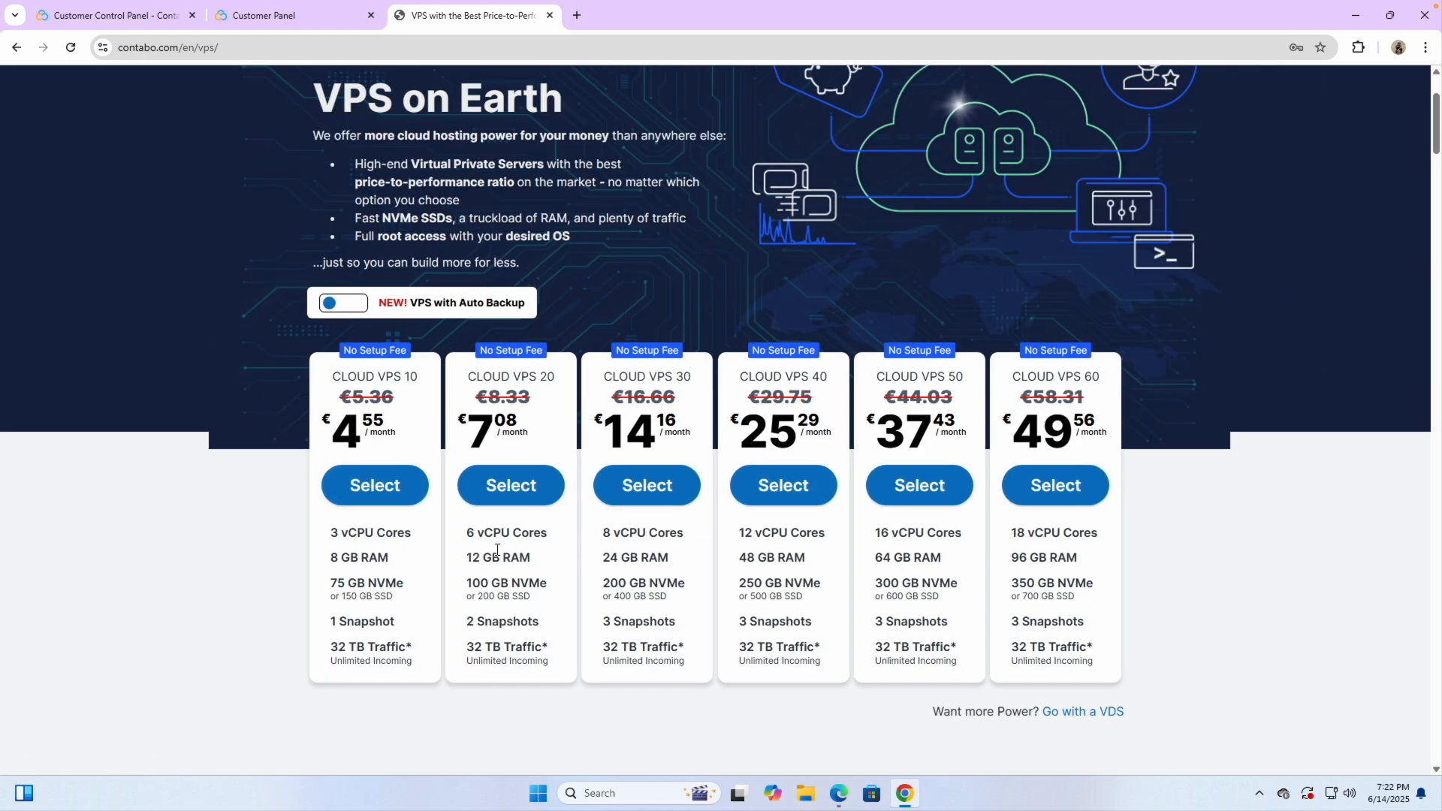
{"action": "left_click", "coordinate": [378, 490]}
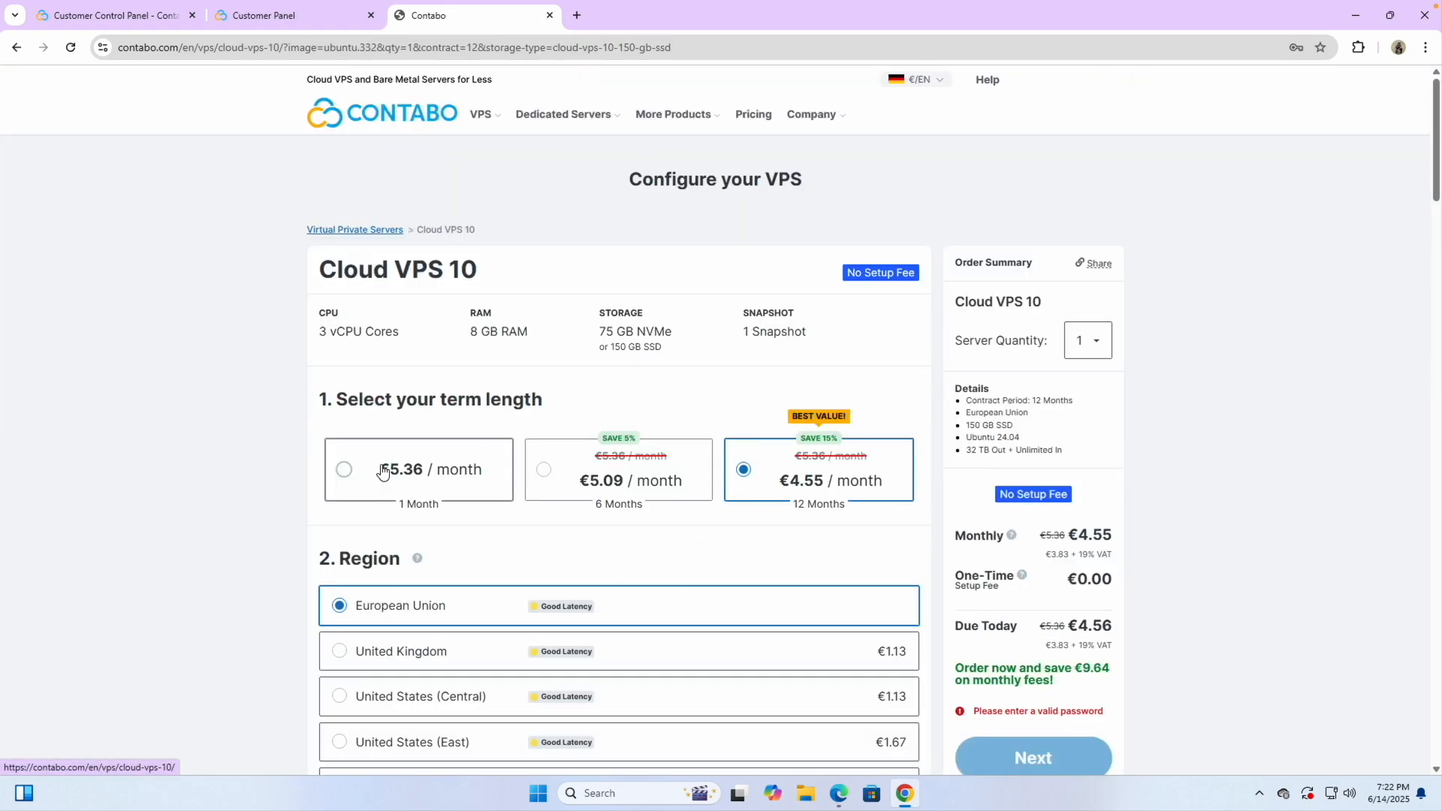
Set the Cloud VPS 10 contract term to 1 Month
{"action": "scroll", "coordinate": [660, 517], "scroll_direction": "down", "scroll_amount": 1}
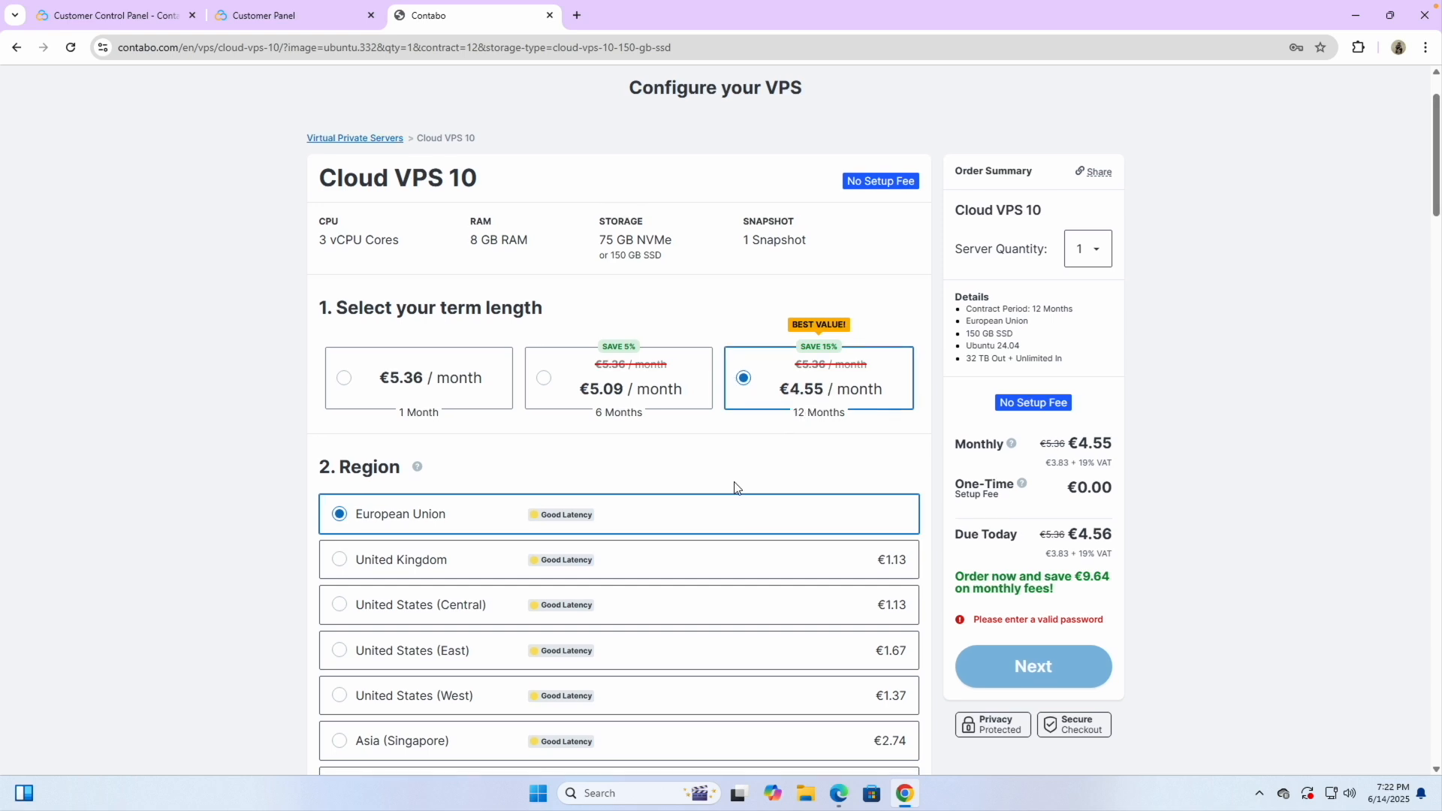
{"action": "scroll", "coordinate": [735, 488], "scroll_direction": "down", "scroll_amount": 3}
{"action": "scroll", "coordinate": [734, 488], "scroll_direction": "up", "scroll_amount": 2}
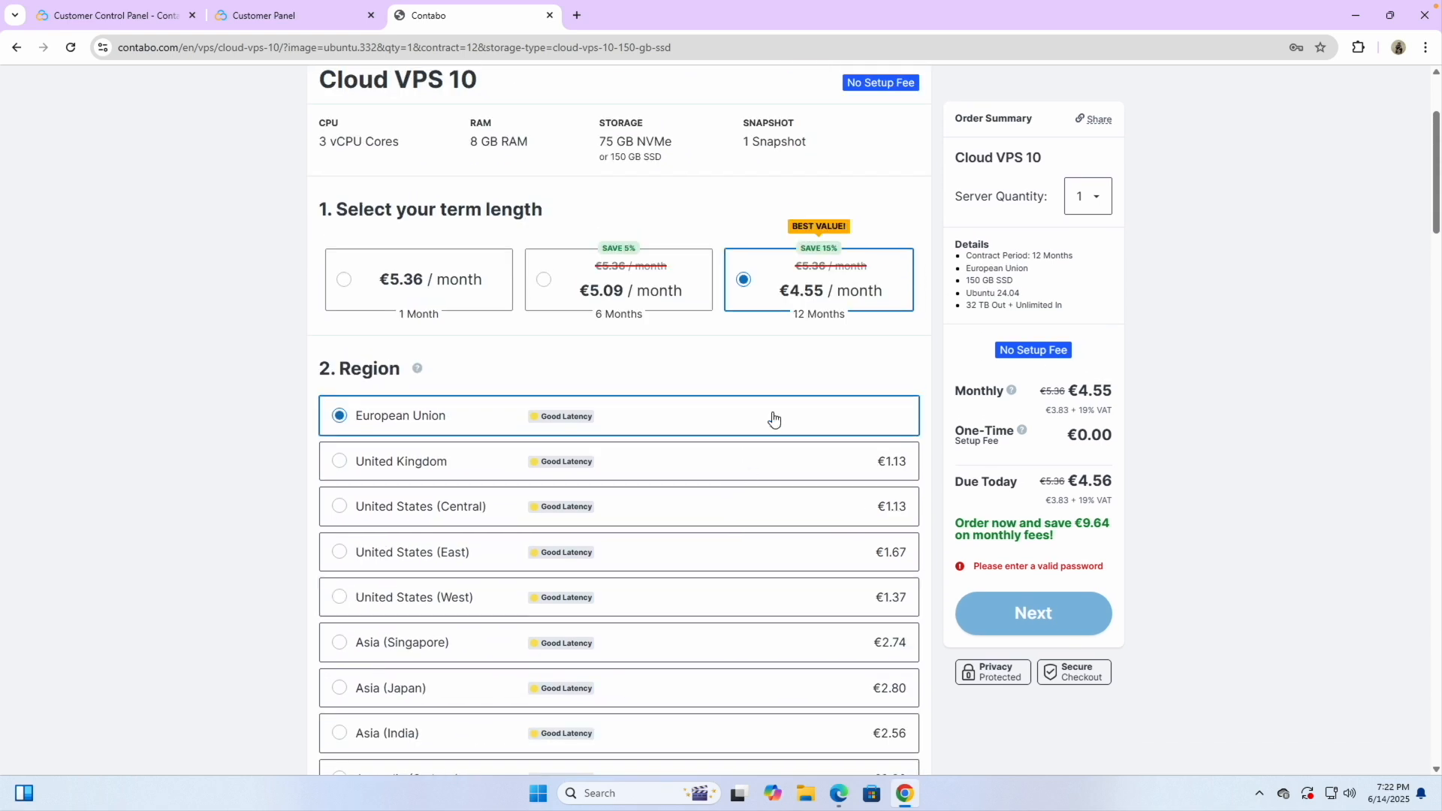
{"action": "scroll", "coordinate": [804, 294], "scroll_direction": "up", "scroll_amount": 5}
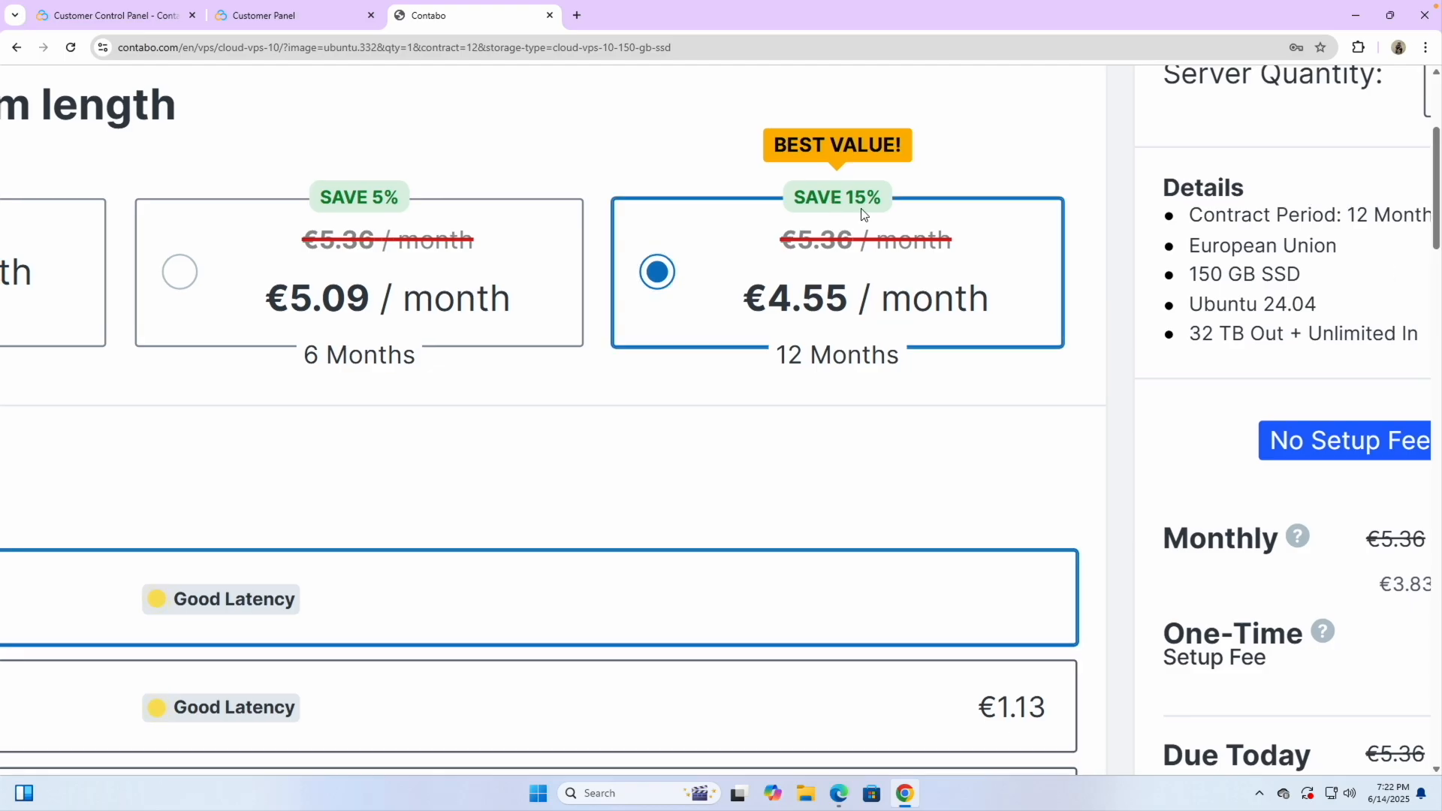
{"action": "scroll", "coordinate": [845, 215], "scroll_direction": "down", "scroll_amount": 5}
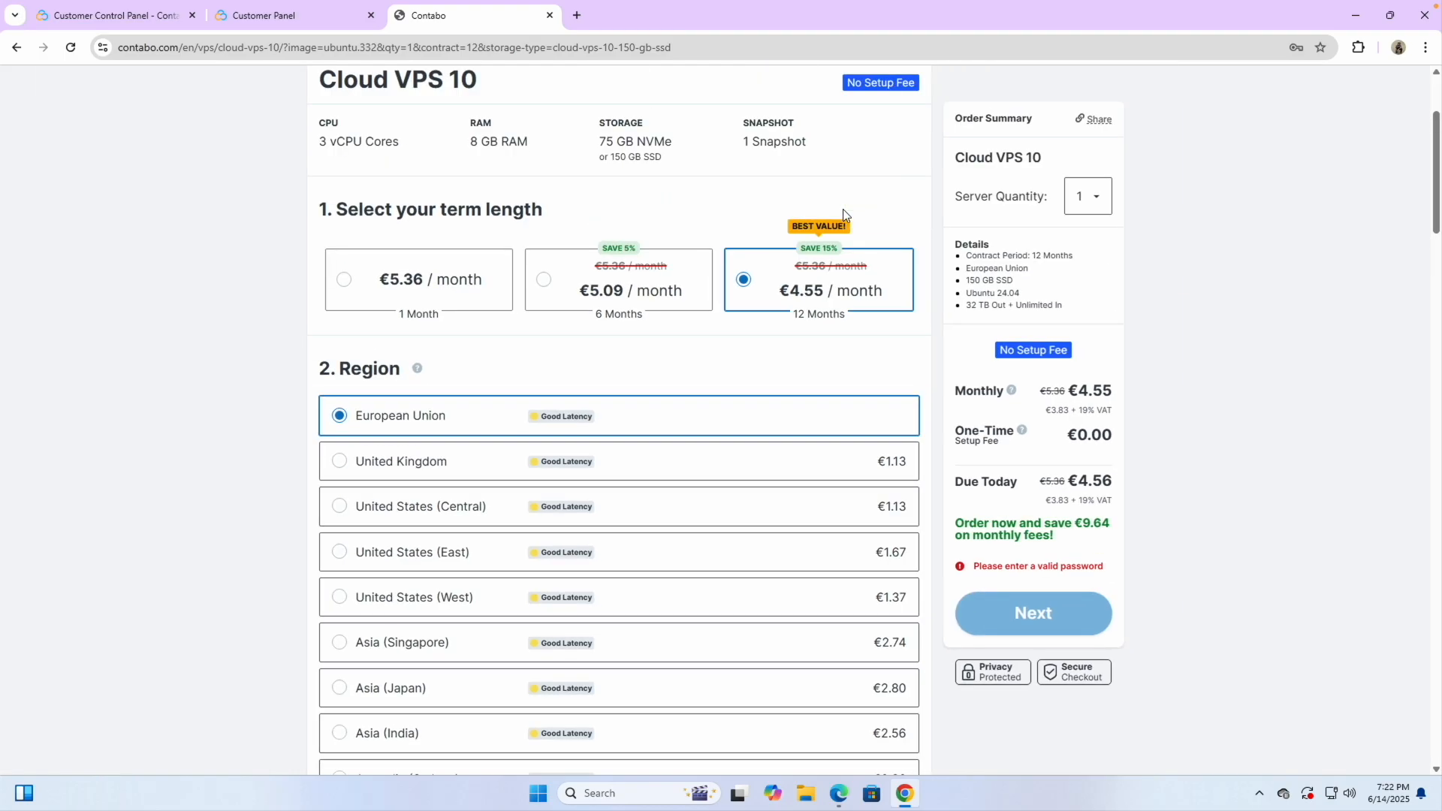
{"action": "left_click", "coordinate": [443, 283]}
Go down to section 8 'Login & password for your server' and select the Password field
{"action": "scroll", "coordinate": [623, 374], "scroll_direction": "down", "scroll_amount": 1}
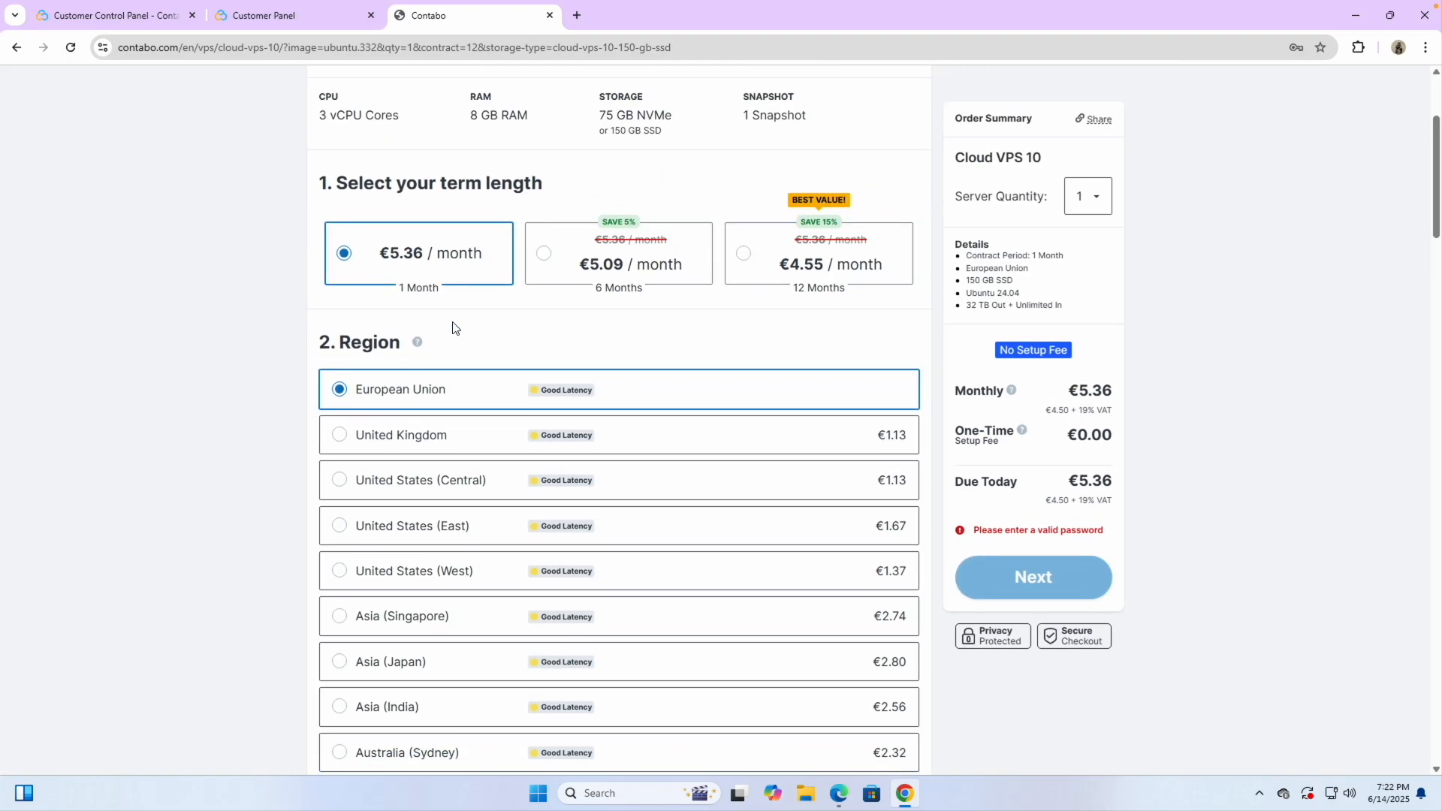
{"action": "scroll", "coordinate": [507, 331], "scroll_direction": "down", "scroll_amount": 1}
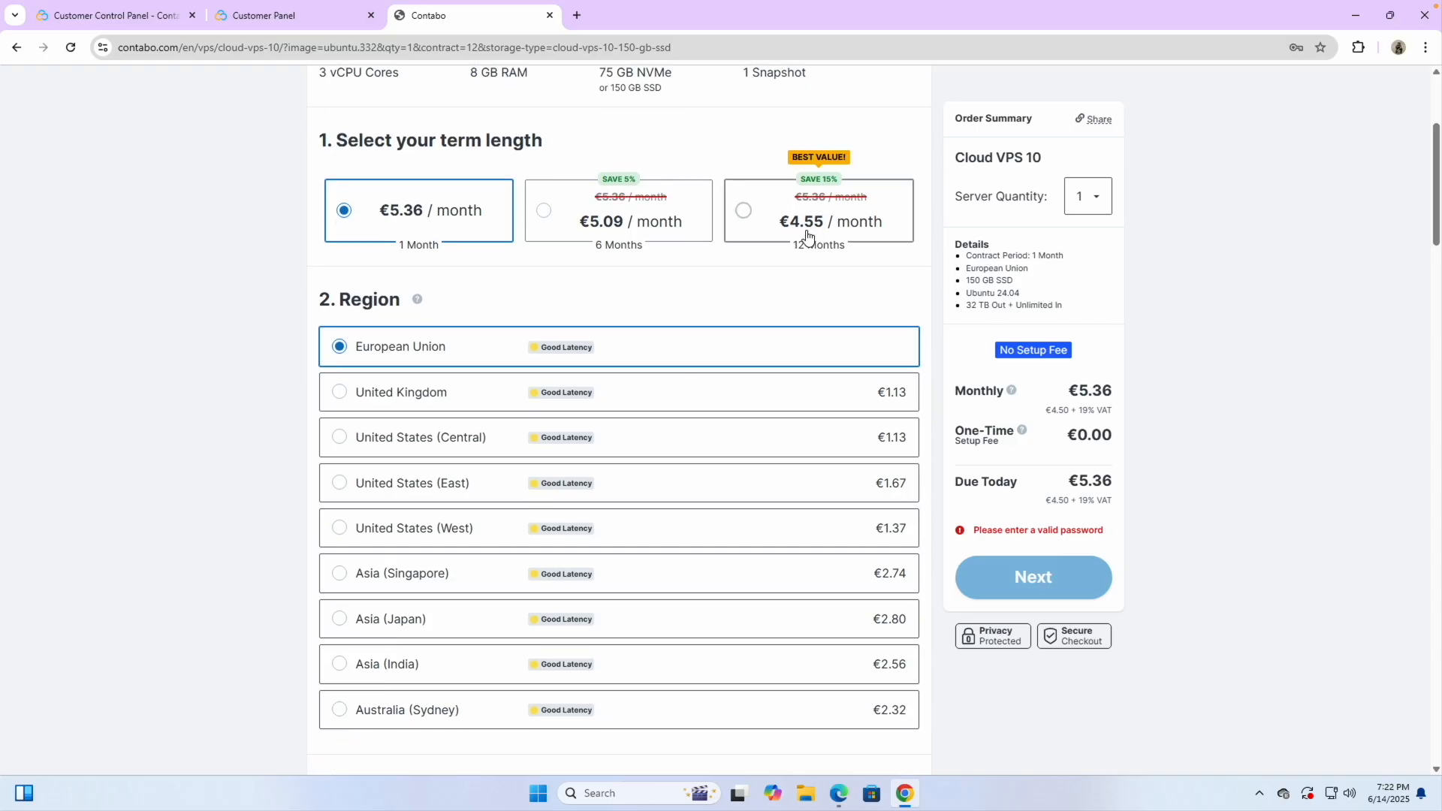
{"action": "scroll", "coordinate": [697, 437], "scroll_direction": "down", "scroll_amount": 7}
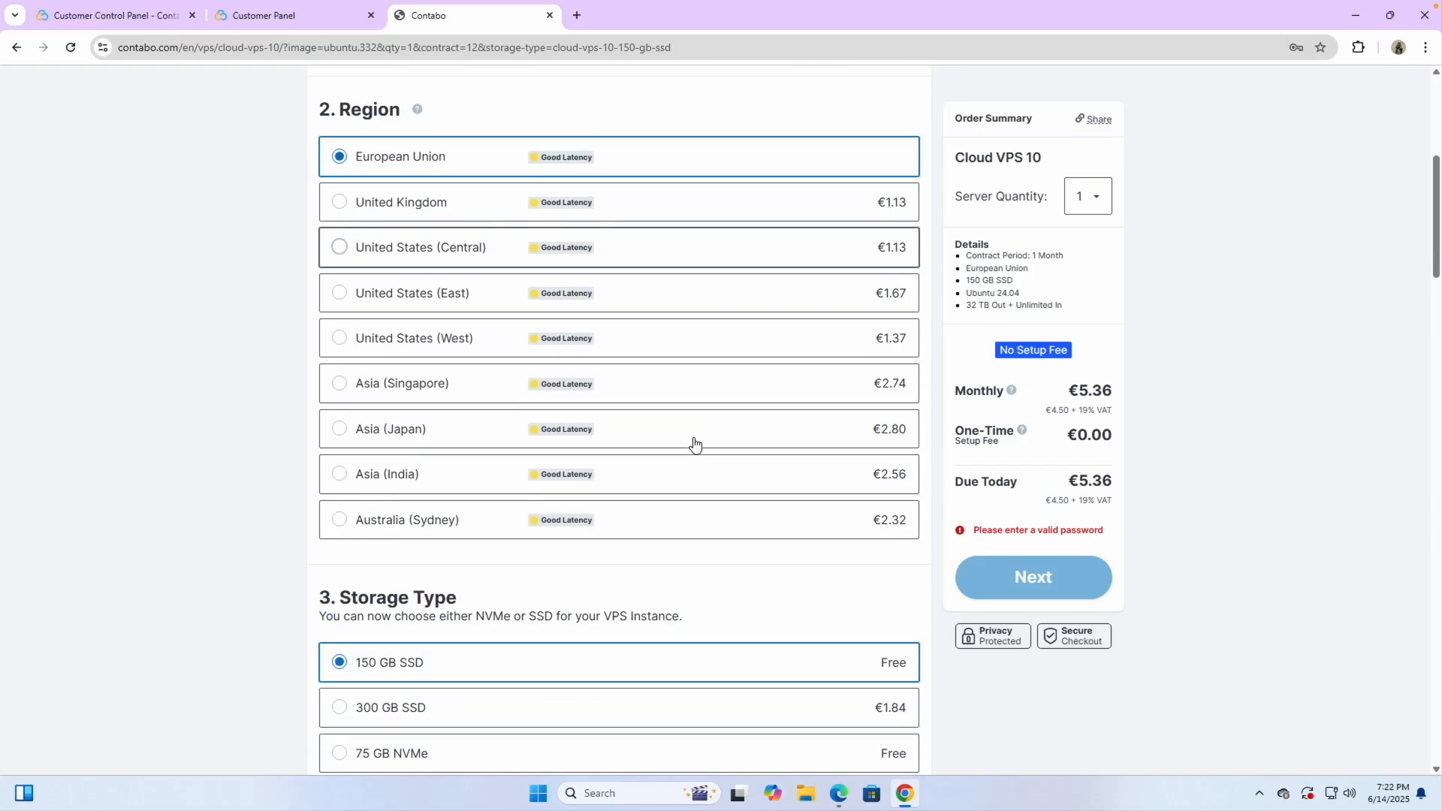
{"action": "scroll", "coordinate": [695, 444], "scroll_direction": "down", "scroll_amount": 3}
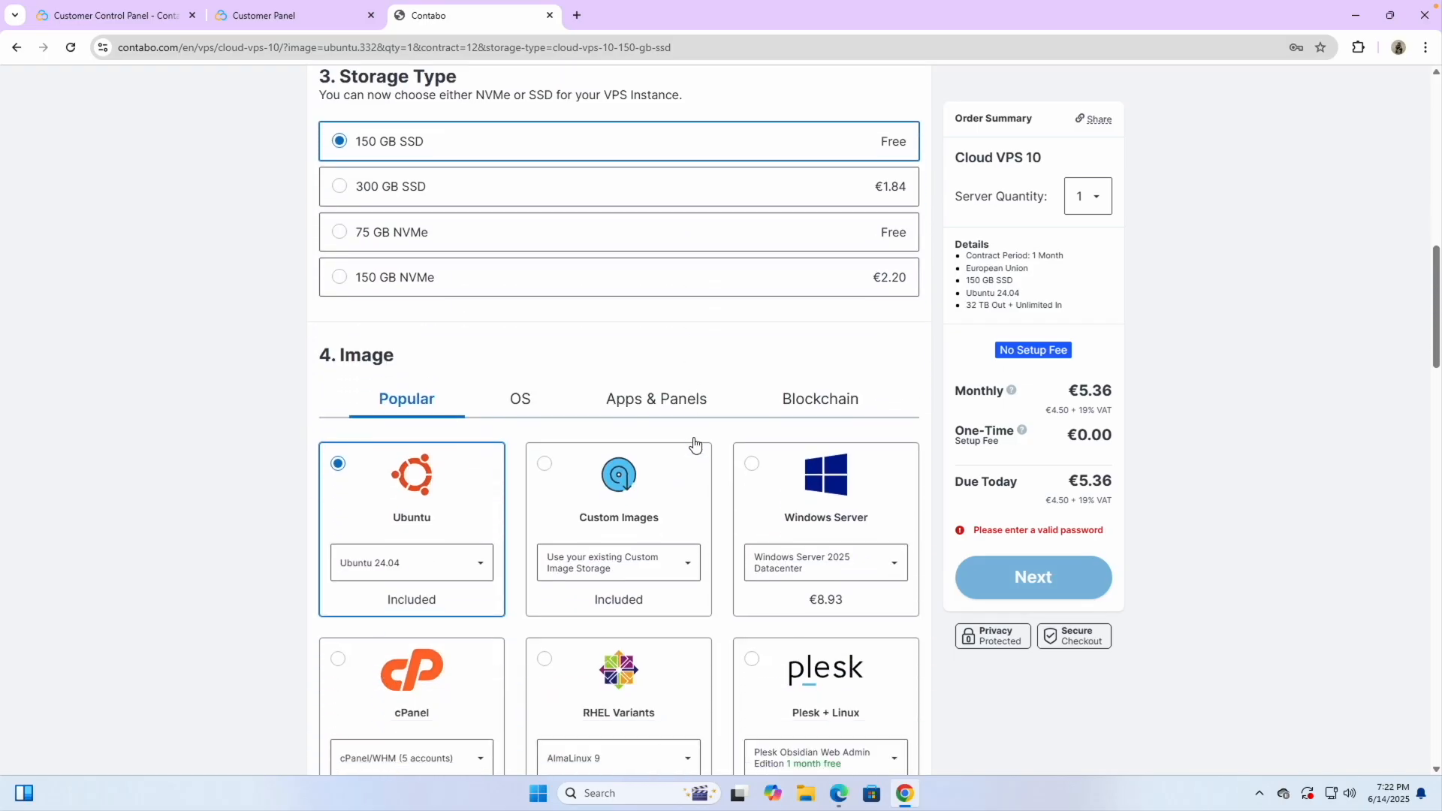
{"action": "scroll", "coordinate": [445, 144], "scroll_direction": "up", "scroll_amount": 4}
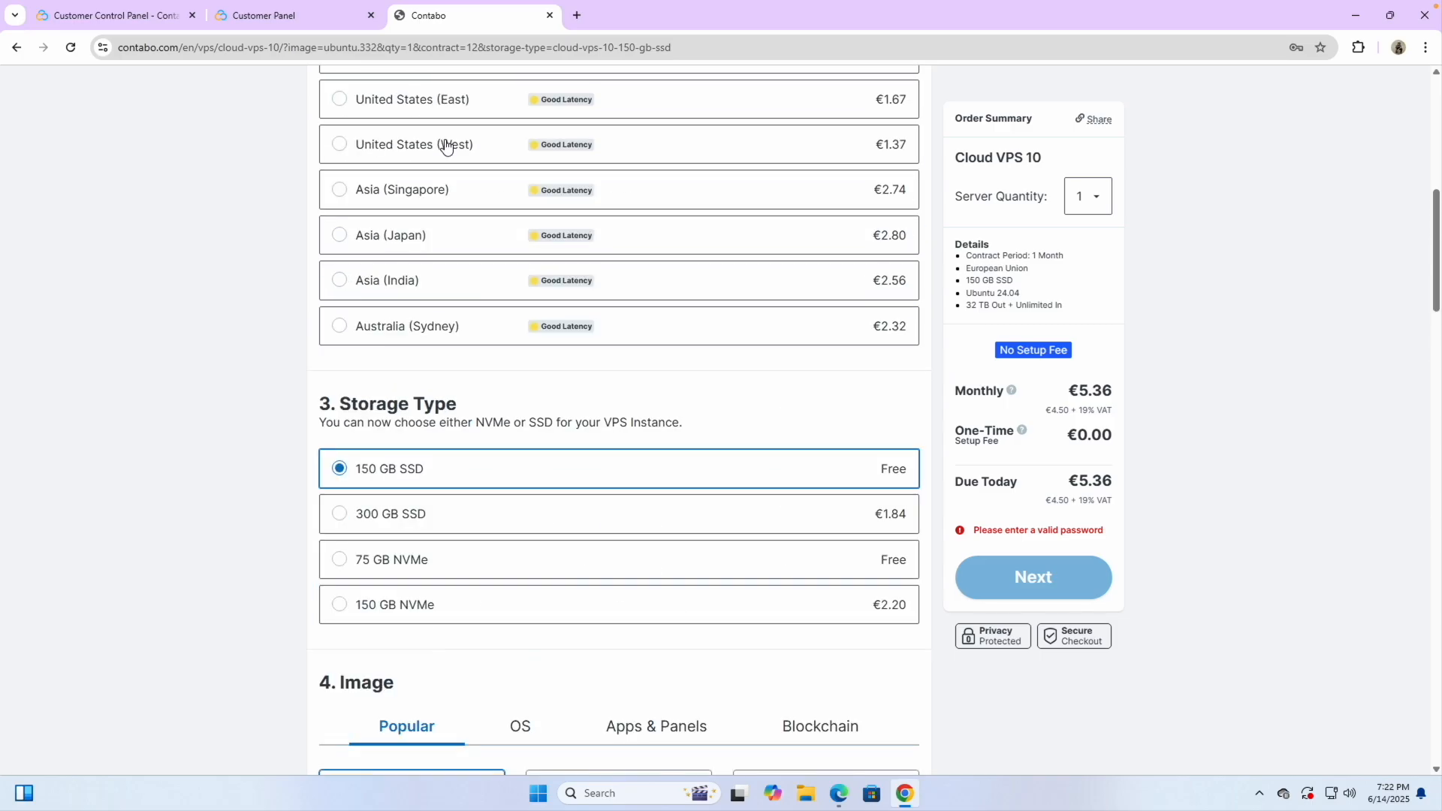
{"action": "scroll", "coordinate": [344, 502], "scroll_direction": "up", "scroll_amount": 2}
{"action": "scroll", "coordinate": [338, 515], "scroll_direction": "down", "scroll_amount": 8}
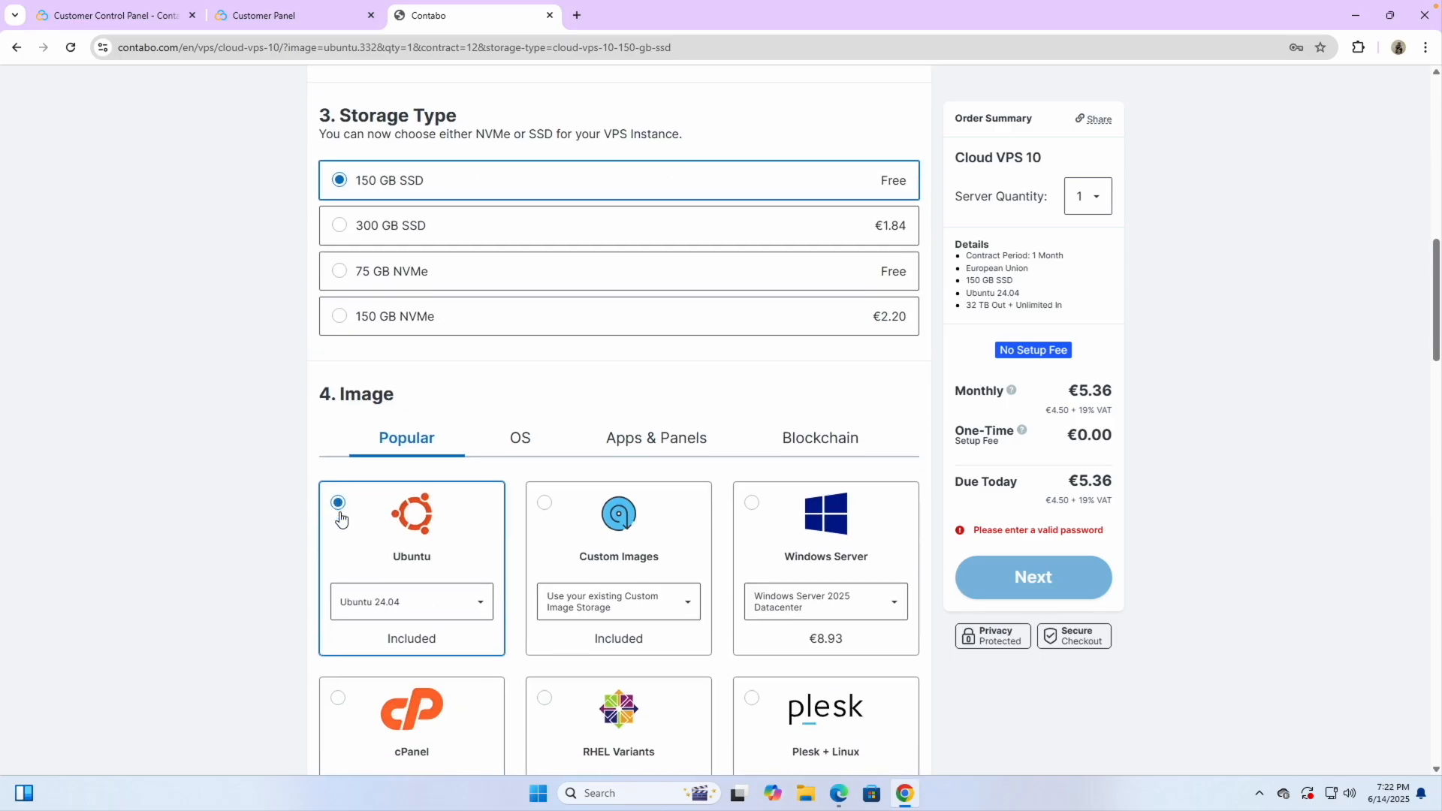
{"action": "scroll", "coordinate": [353, 534], "scroll_direction": "down", "scroll_amount": 8}
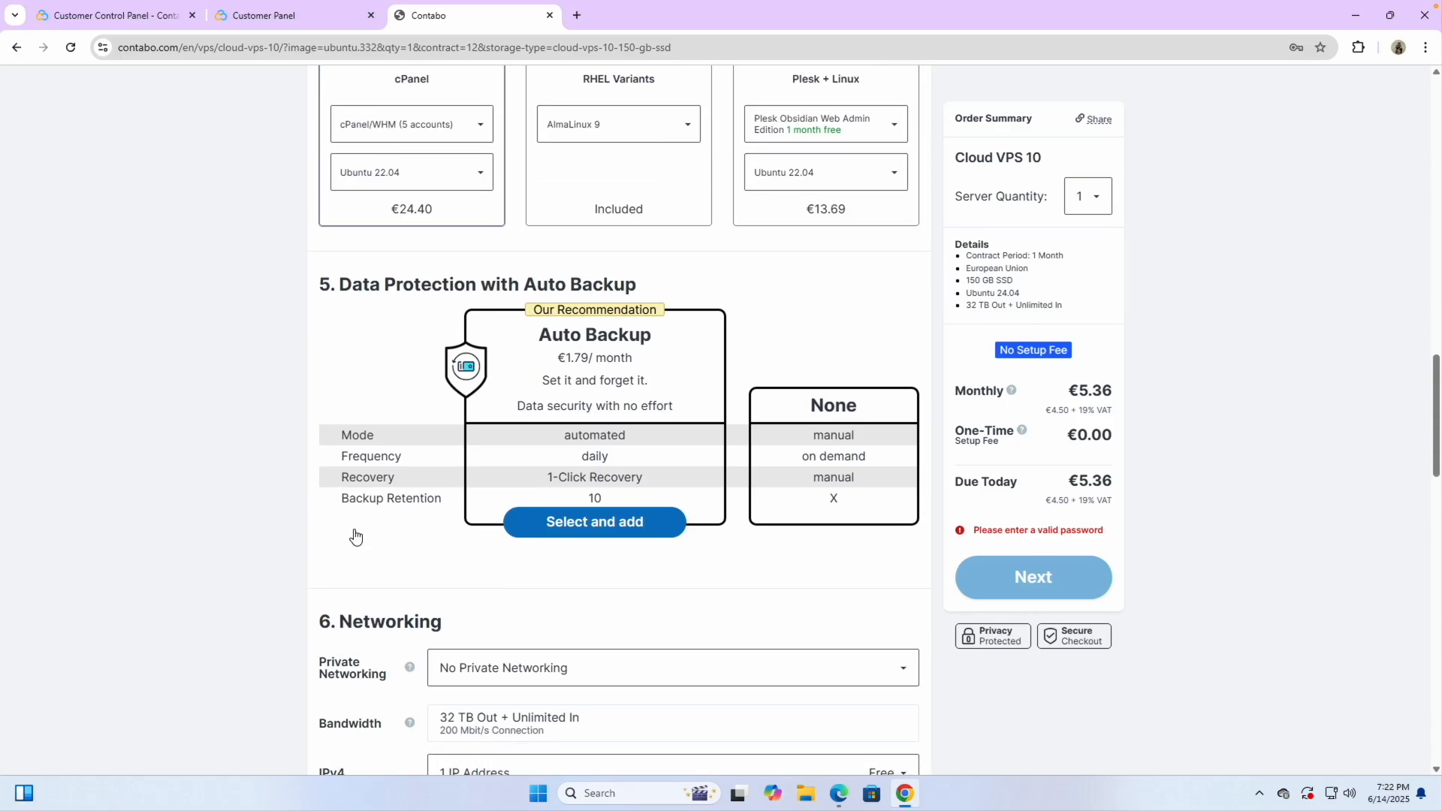
{"action": "scroll", "coordinate": [425, 571], "scroll_direction": "down", "scroll_amount": 10}
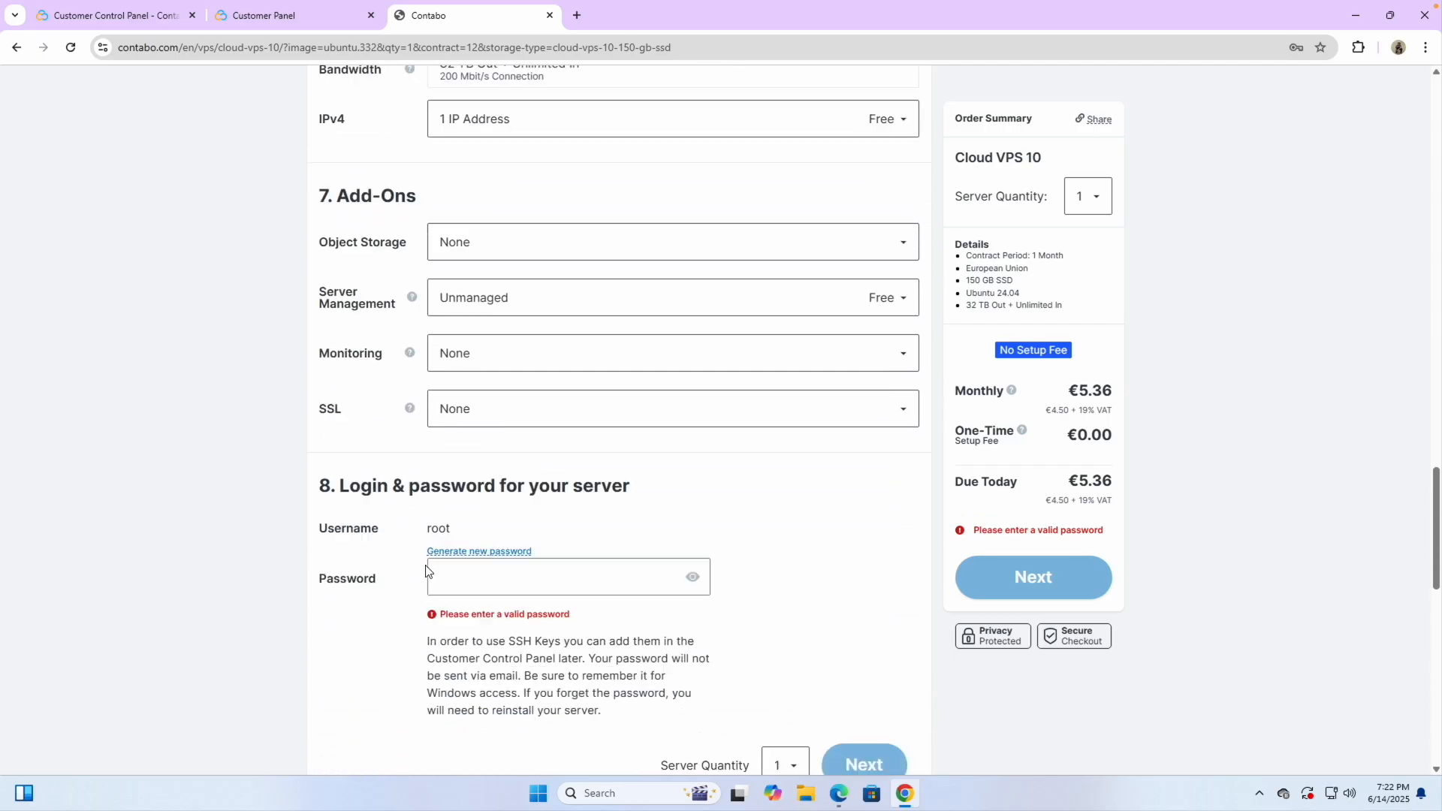
{"action": "left_click", "coordinate": [448, 397]}
{"action": "scroll", "coordinate": [461, 390], "scroll_direction": "up", "scroll_amount": 5}
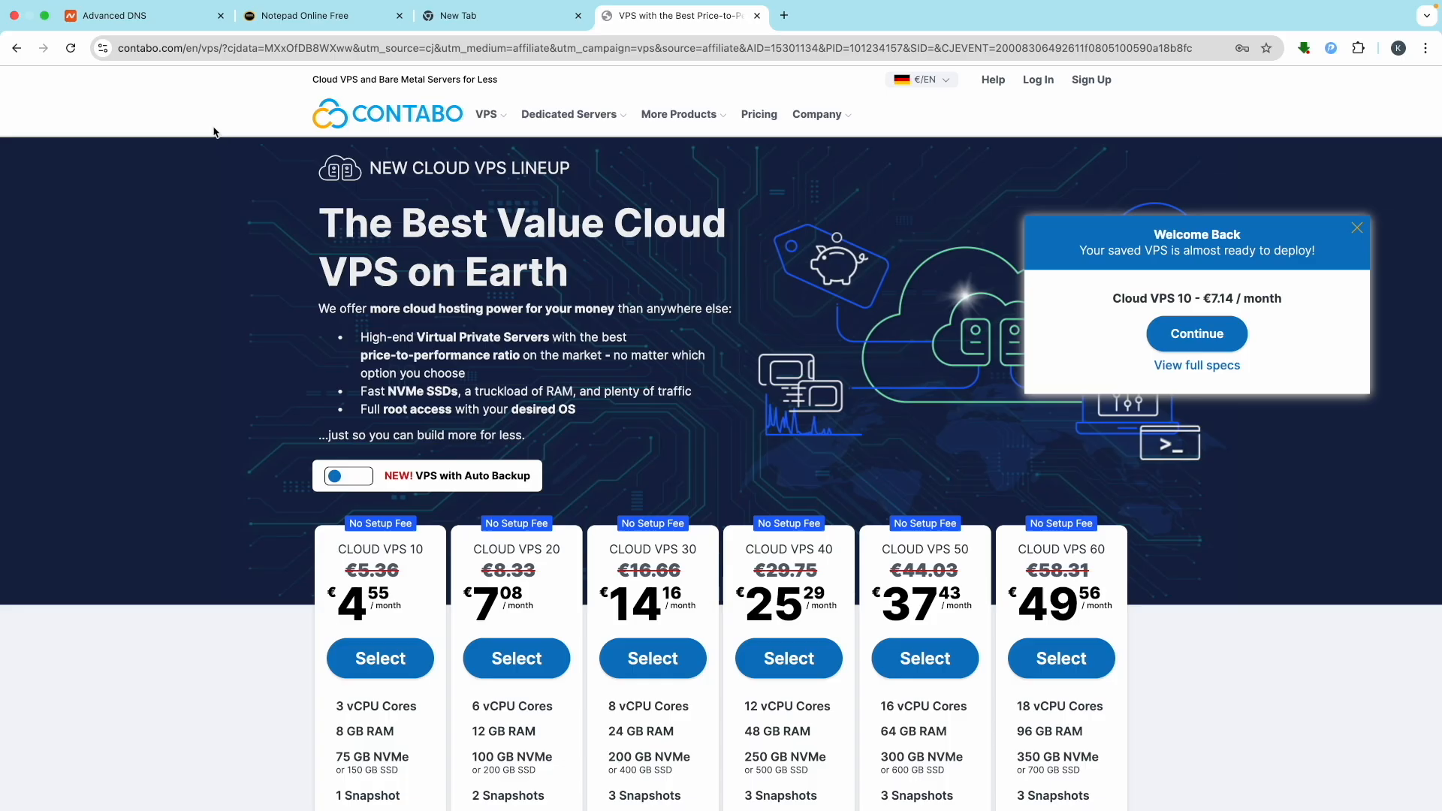
In the online notepad, dismiss the ad and subscribe popup and delete the old server details
{"action": "left_click", "coordinate": [308, 17]}
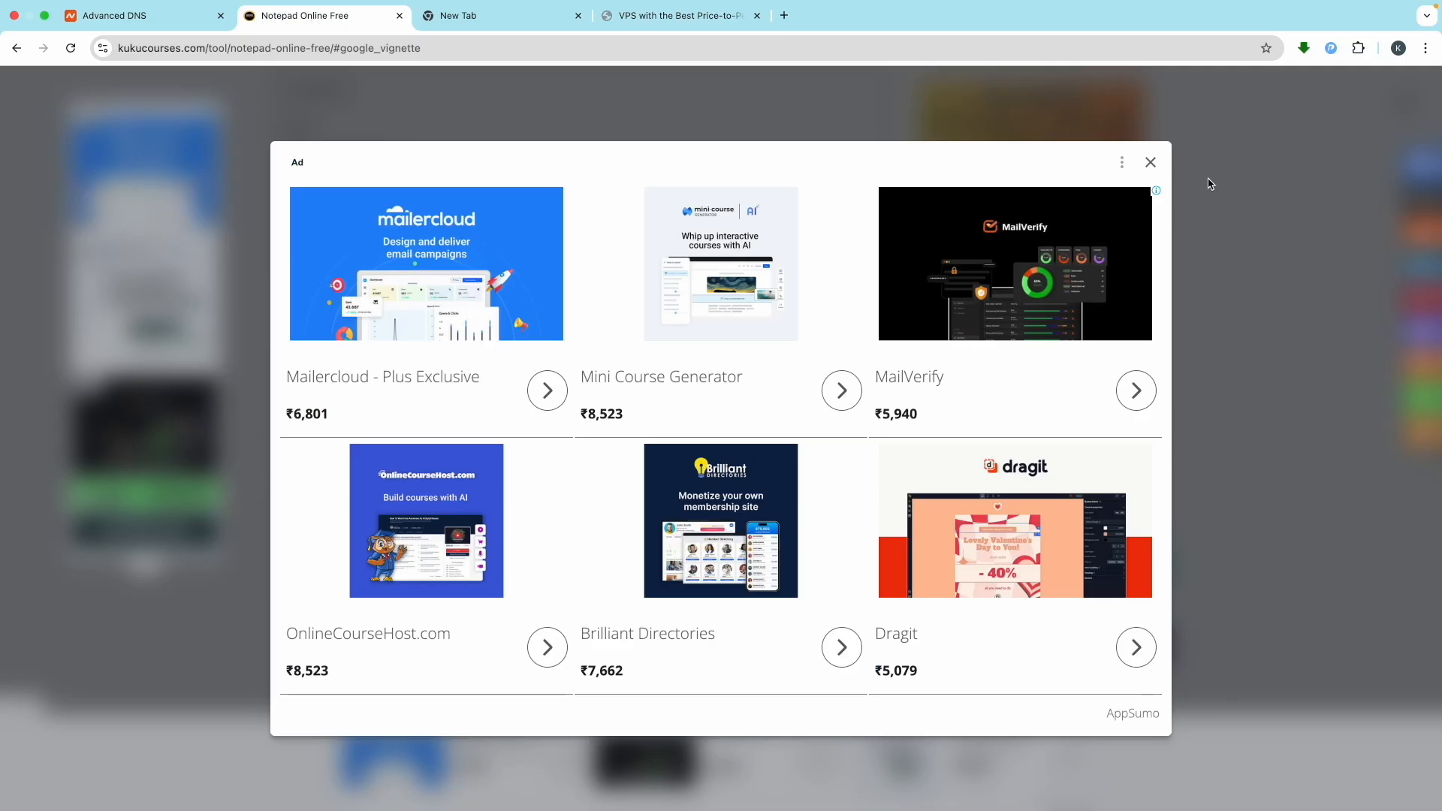
{"action": "left_click", "coordinate": [1149, 165]}
{"action": "left_click", "coordinate": [335, 373]}
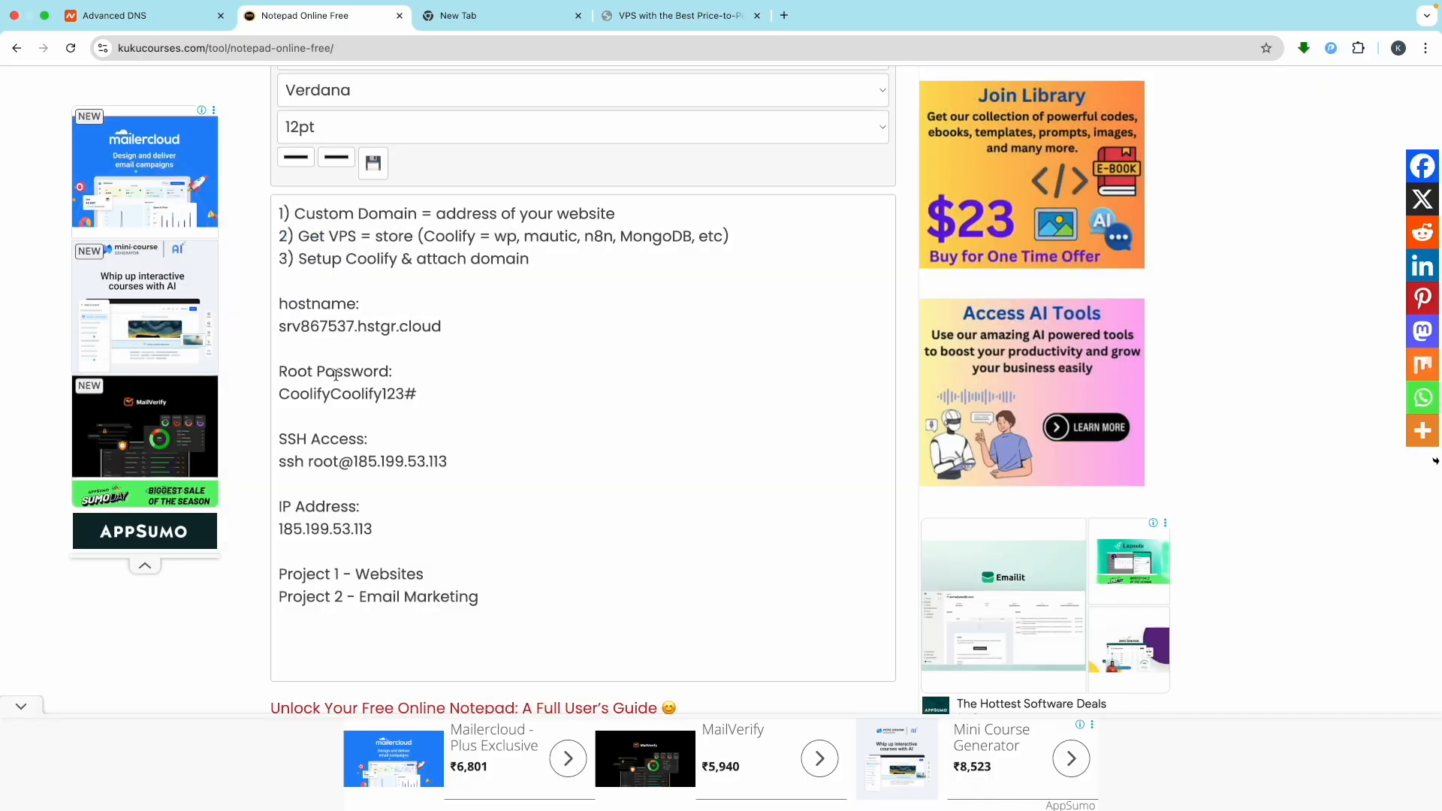
{"action": "left_click_drag", "start_coordinate": [495, 608], "coordinate": [261, 314]}
{"action": "key", "text": "BackSpace"}
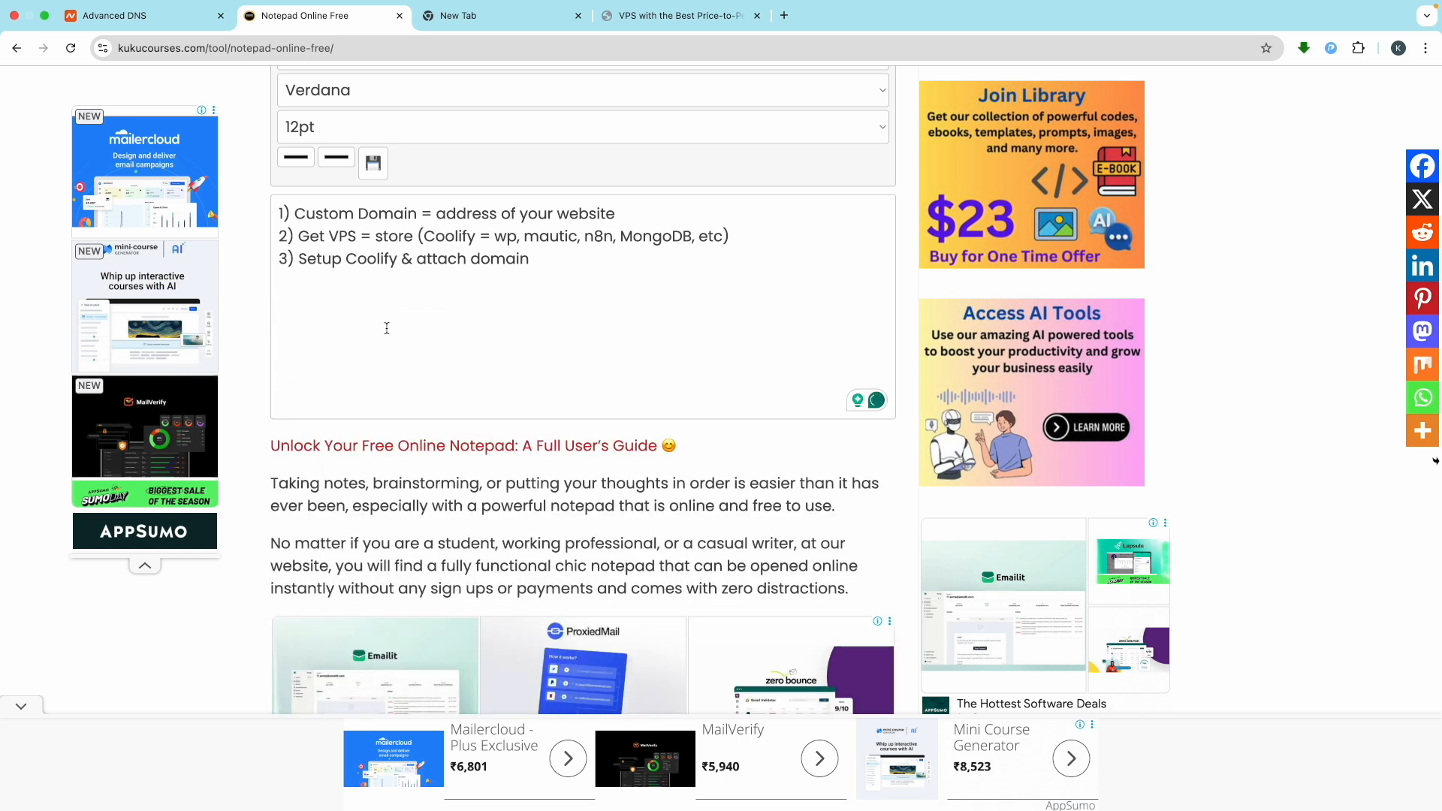
Type a 'Root Password:' heading with the new root password beneath it, and select the password
{"action": "scroll", "coordinate": [386, 328], "scroll_direction": "up", "scroll_amount": 5}
{"action": "type", "text": "Roo"}
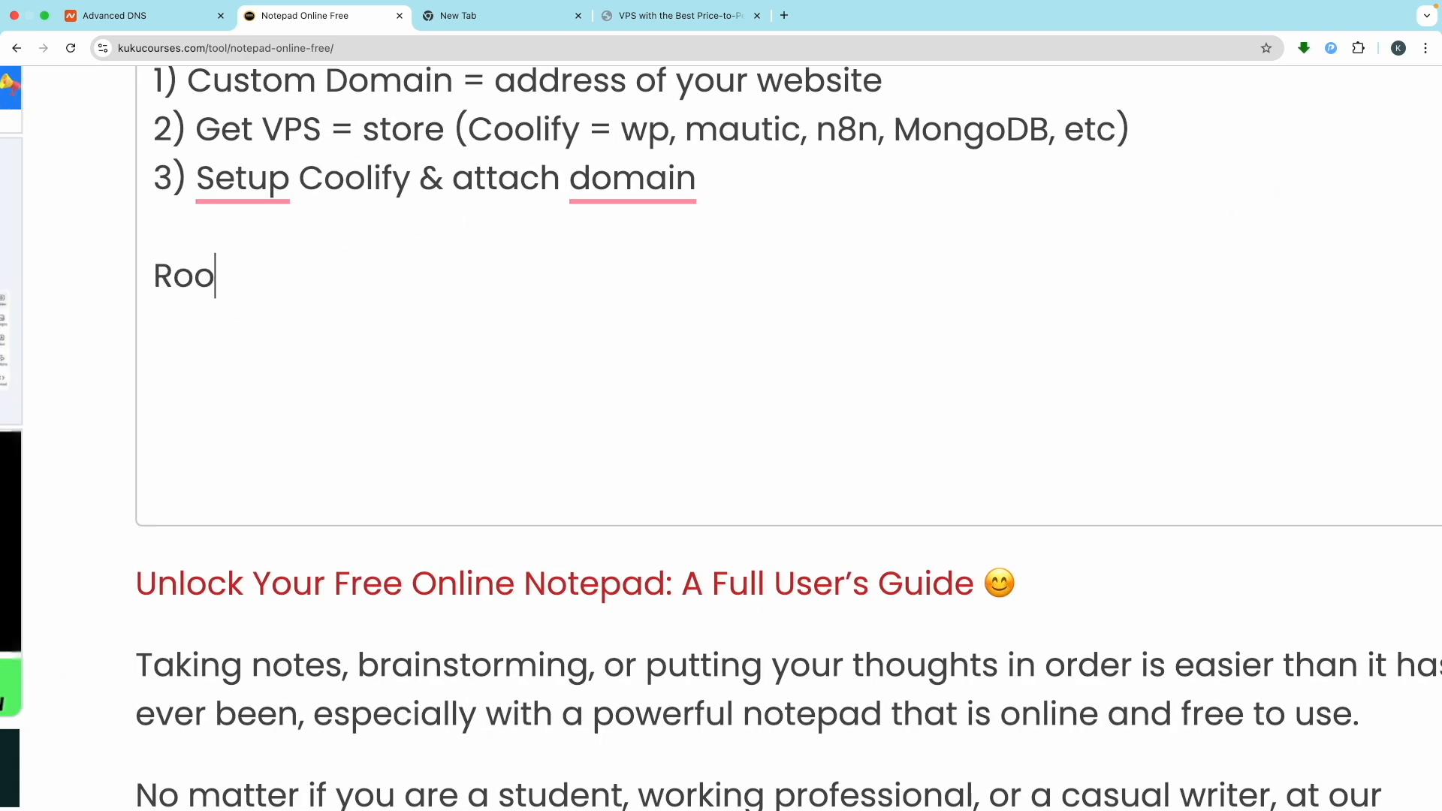
{"action": "type", "text": "t Passwo"}
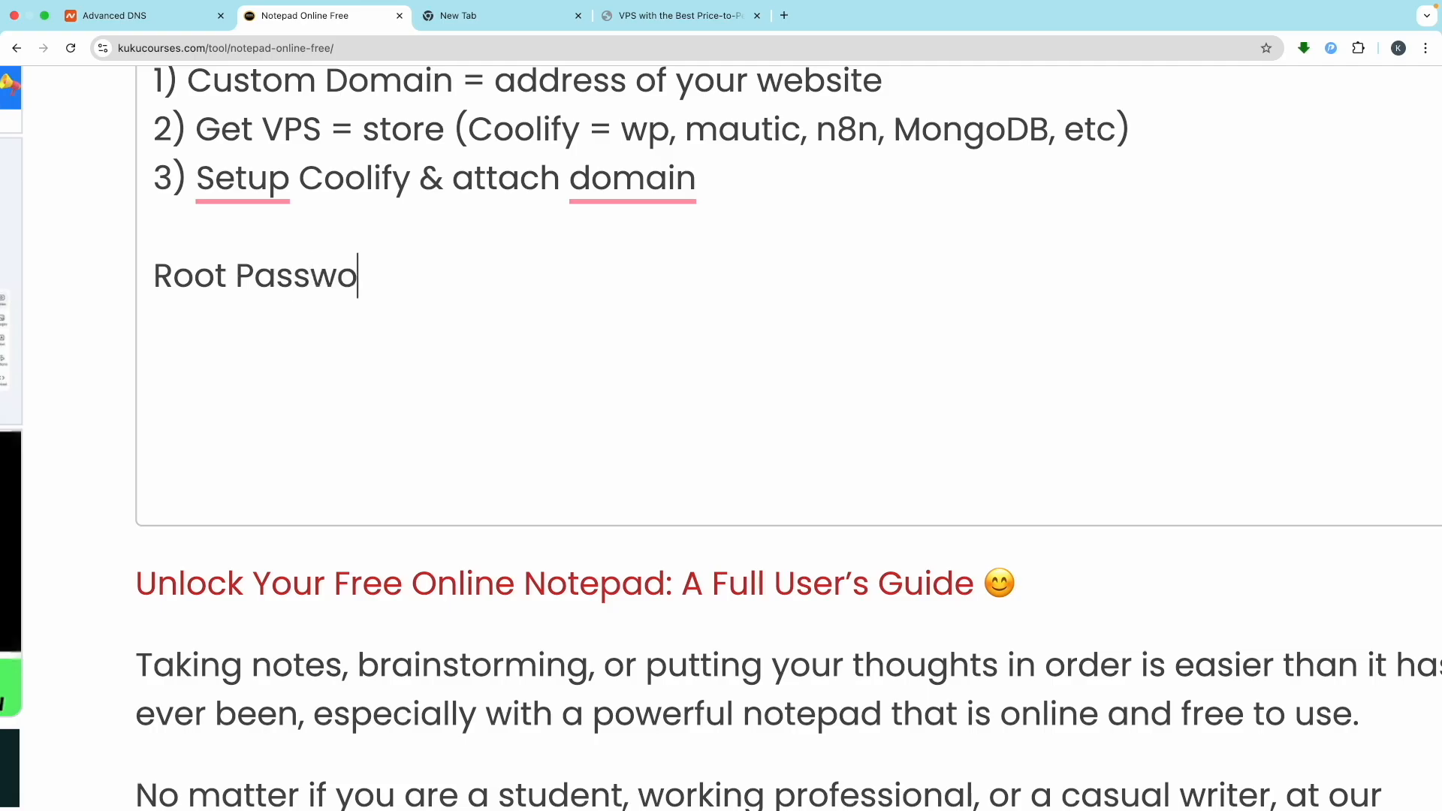
{"action": "type", "text": "rd:"}
{"action": "key", "text": "Return"}
{"action": "type", "text": "Clo"}
{"action": "key", "text": "BackSpace"}
{"action": "key", "text": "BackSpace"}
{"action": "type", "text": "oolify12"}
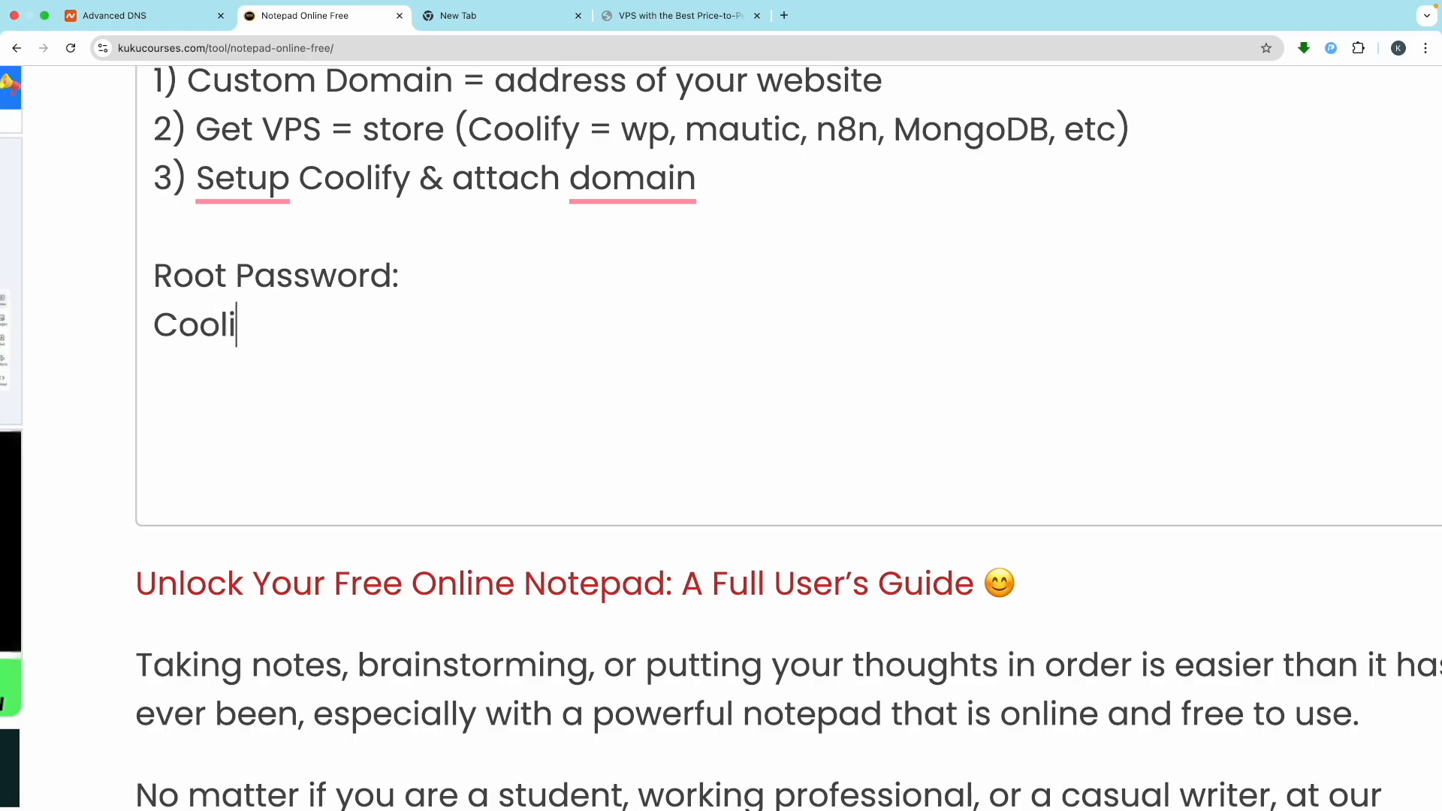
{"action": "type", "text": "3"}
{"action": "left_click_drag", "start_coordinate": [322, 323], "coordinate": [151, 324]}
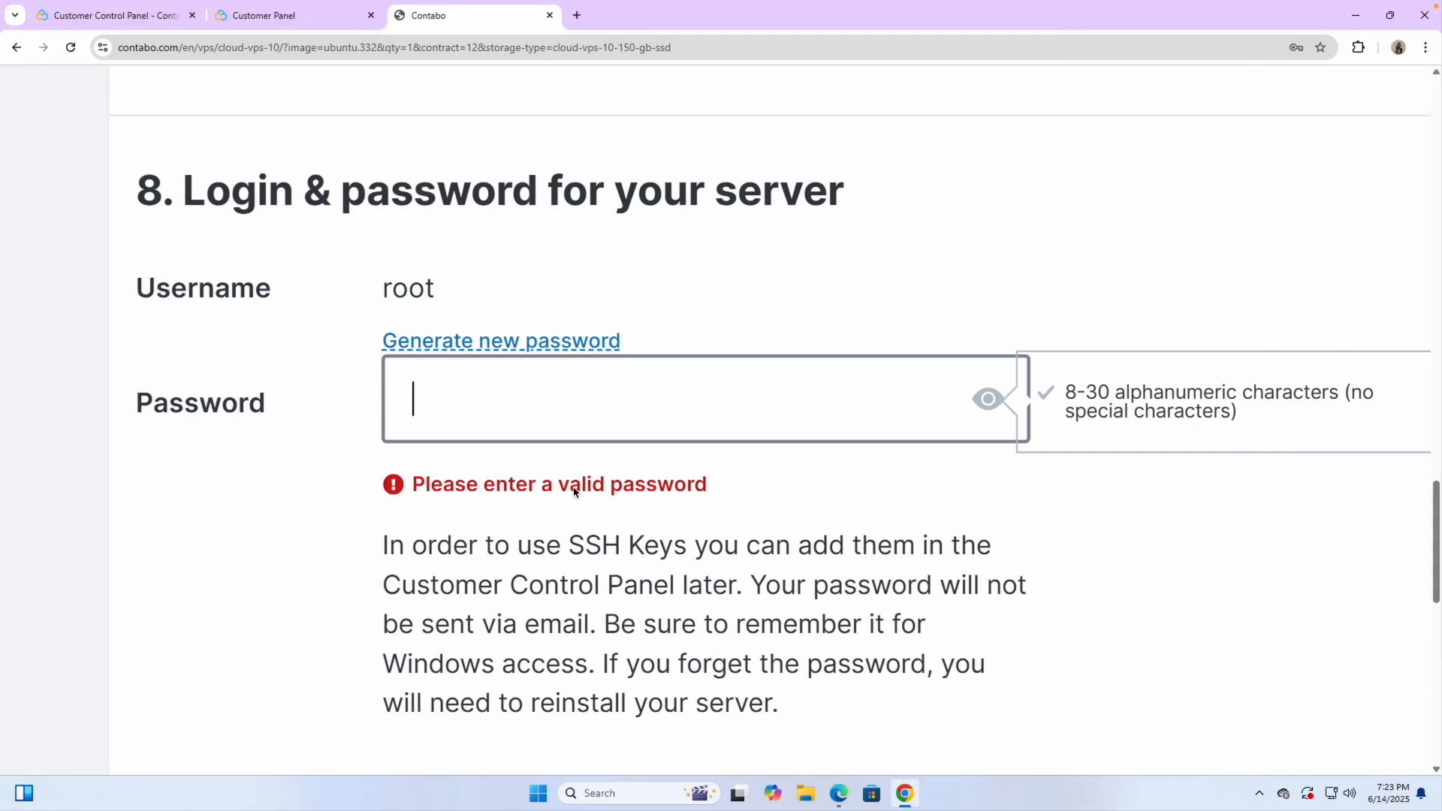
Paste the root password into Contabo's Password field and continue to the customer data step
{"action": "key", "text": "ctrl+v"}
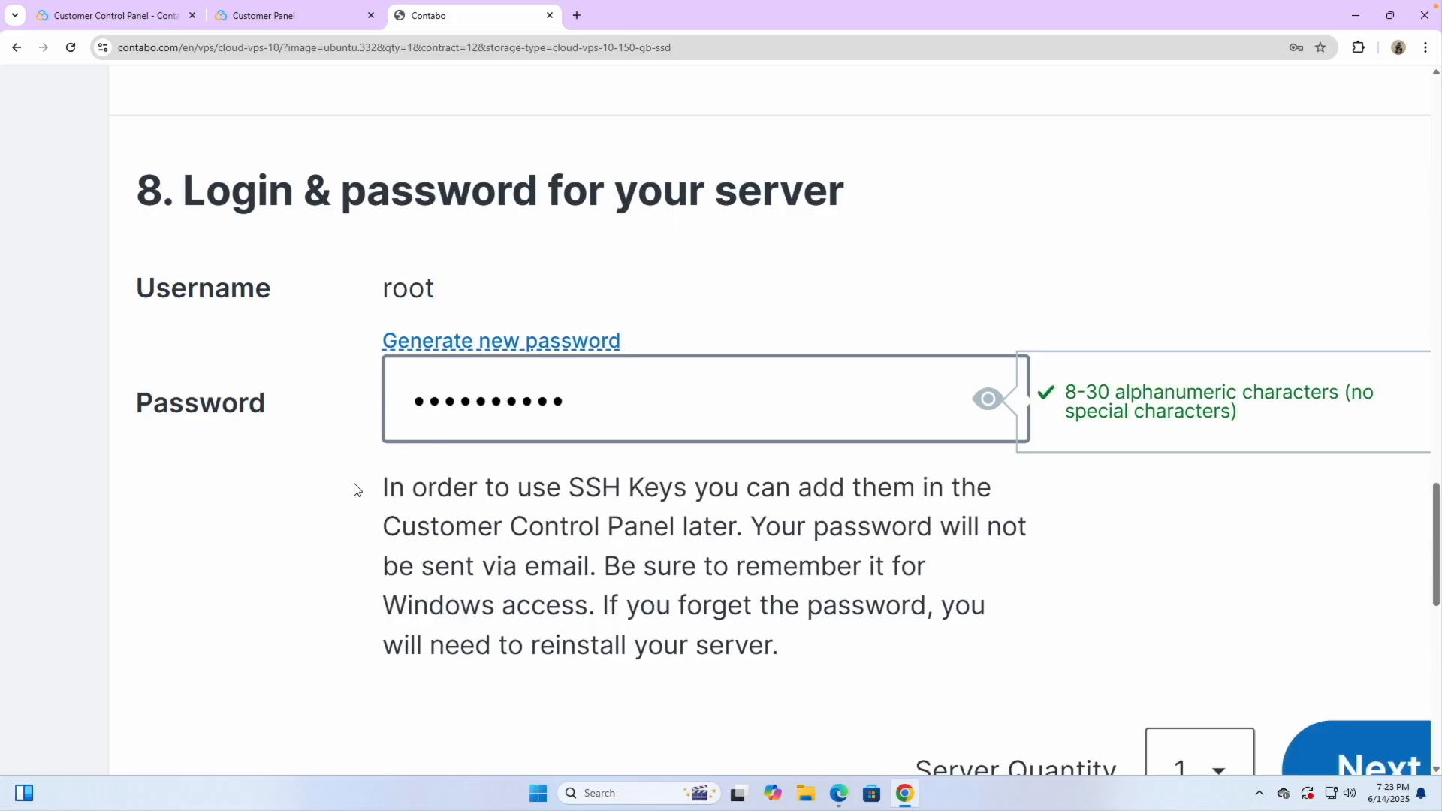
{"action": "scroll", "coordinate": [677, 493], "scroll_direction": "down", "scroll_amount": 5}
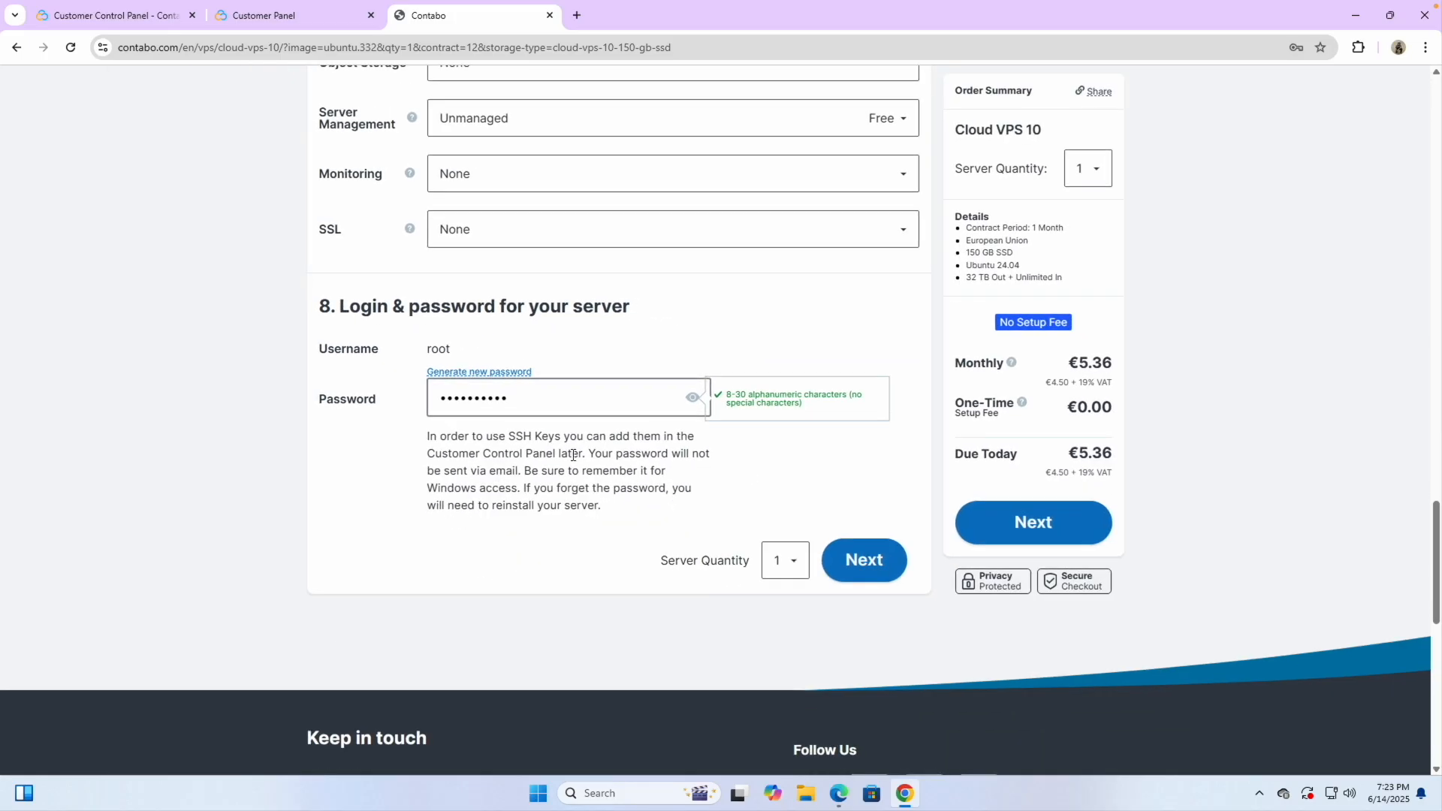
{"action": "scroll", "coordinate": [572, 442], "scroll_direction": "up", "scroll_amount": 1}
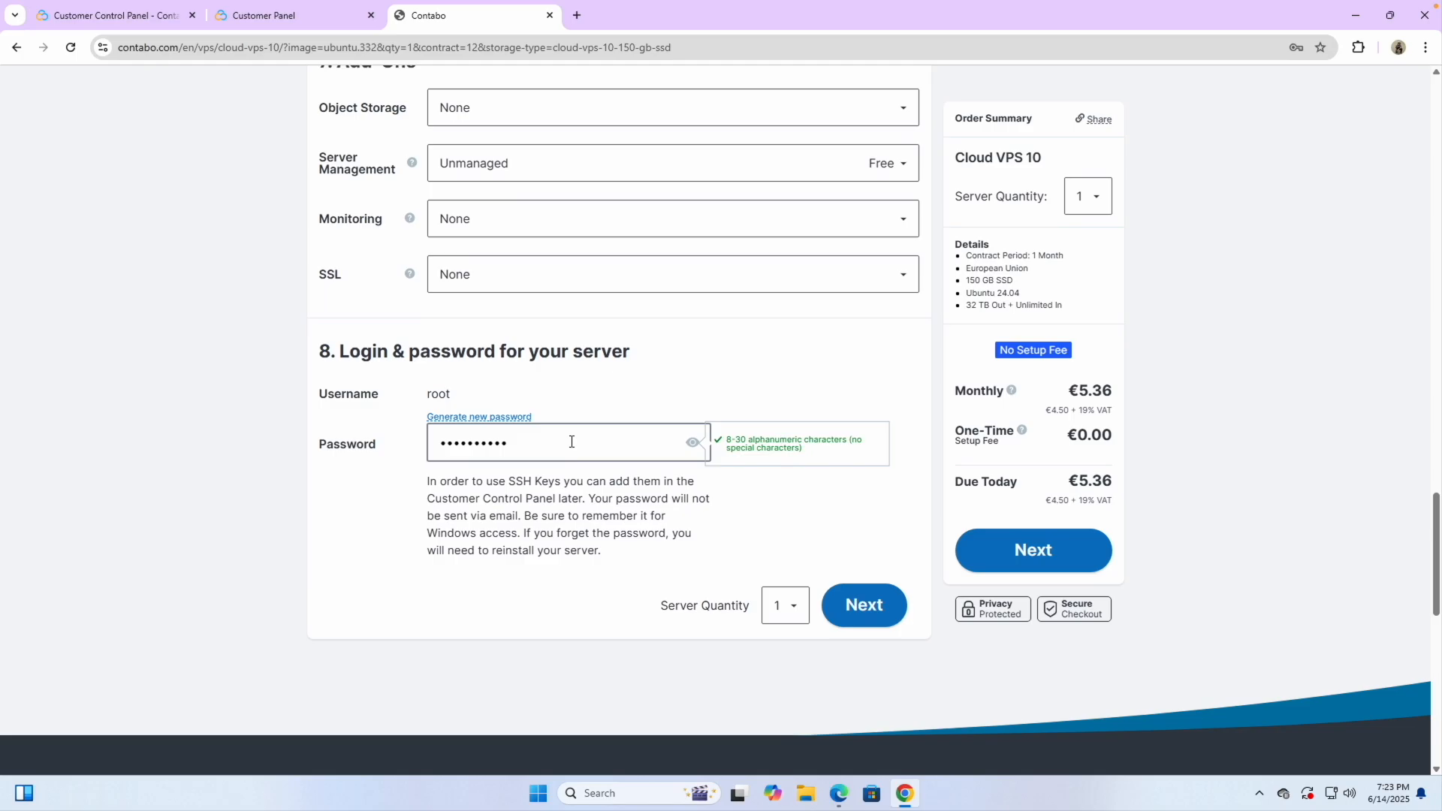
{"action": "left_click", "coordinate": [617, 520]}
{"action": "scroll", "coordinate": [605, 482], "scroll_direction": "up", "scroll_amount": 1}
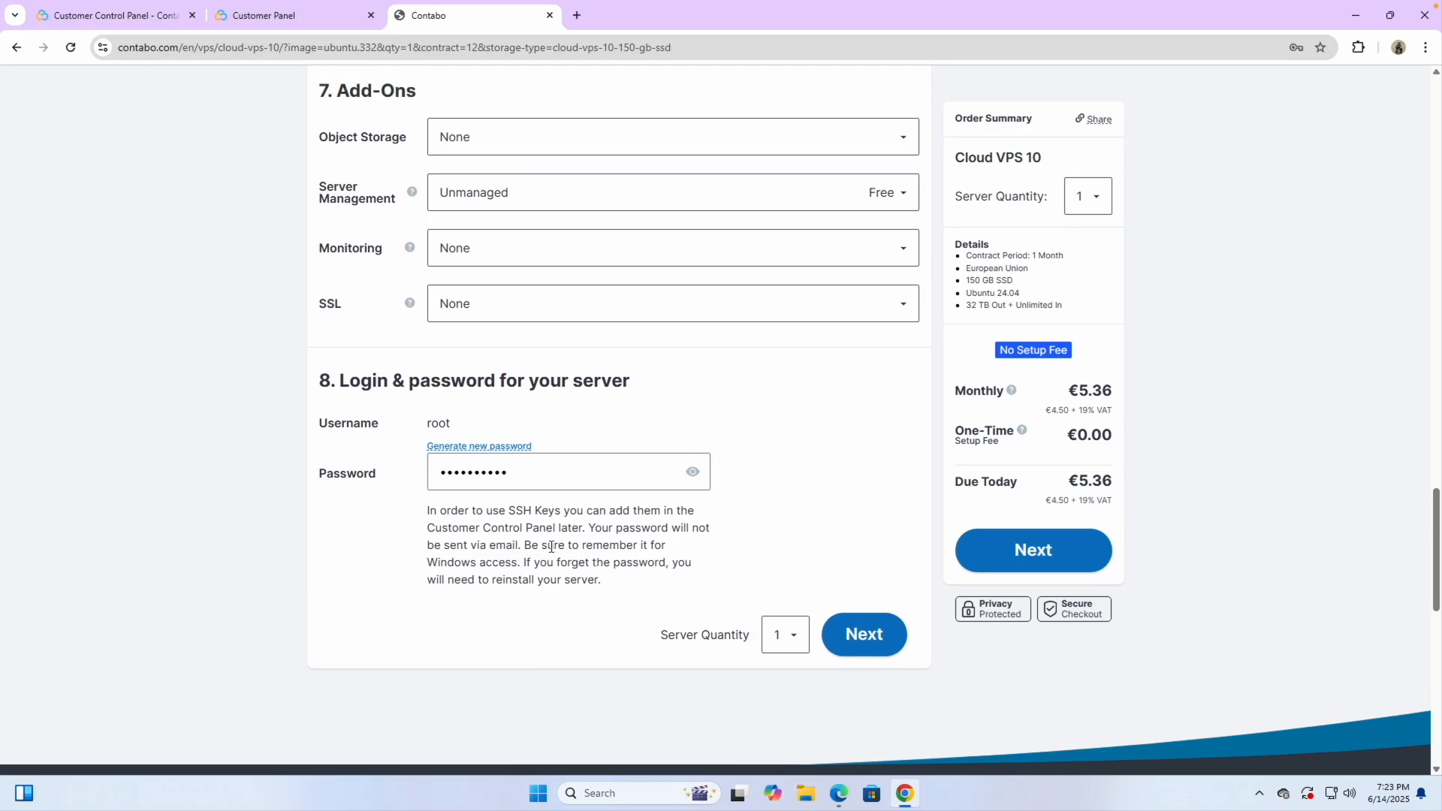
{"action": "left_click", "coordinate": [1016, 548]}
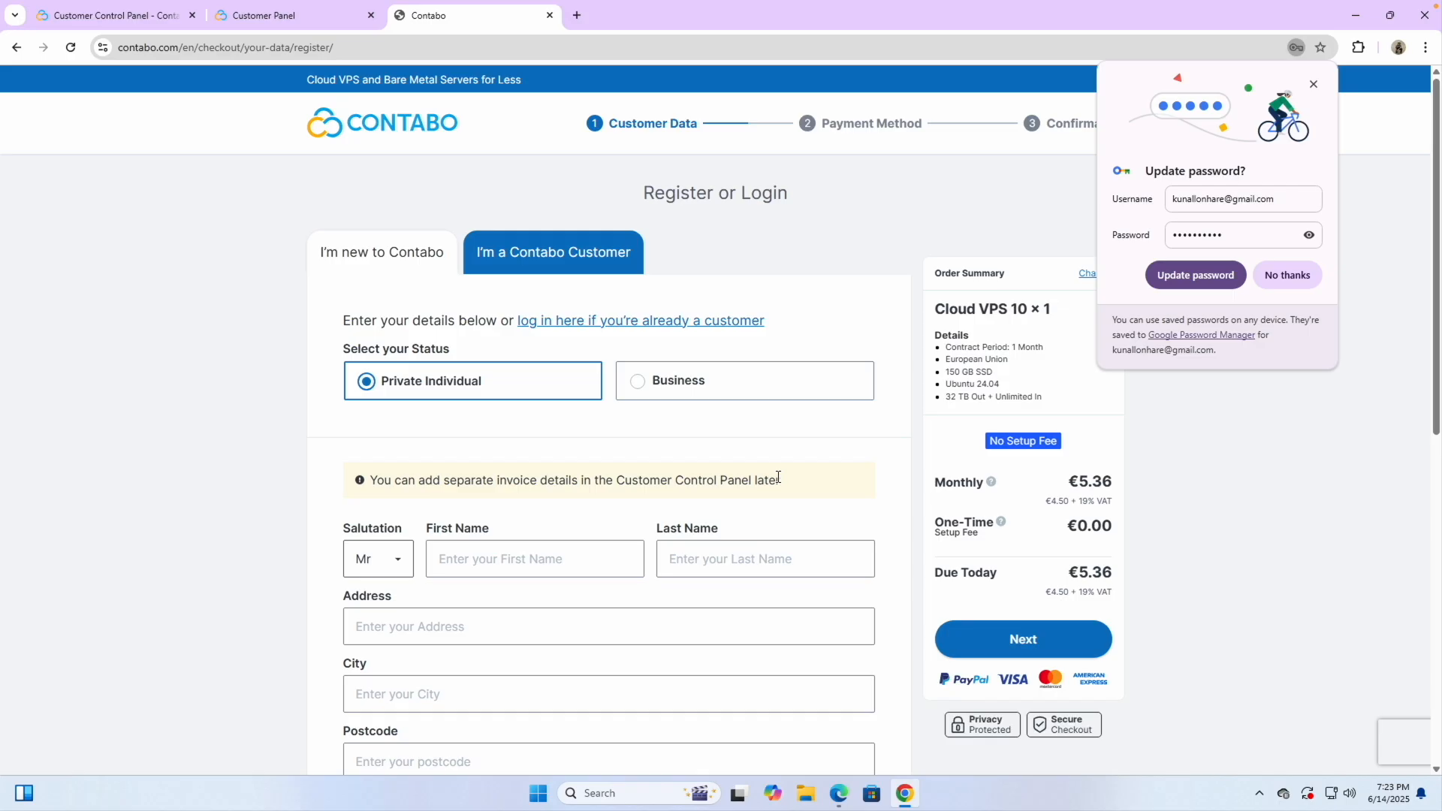
Decline saving the password in Chrome and decline automated backup for the order
{"action": "left_click", "coordinate": [1287, 275]}
{"action": "scroll", "coordinate": [793, 503], "scroll_direction": "down", "scroll_amount": 1}
{"action": "scroll", "coordinate": [547, 569], "scroll_direction": "down", "scroll_amount": 8}
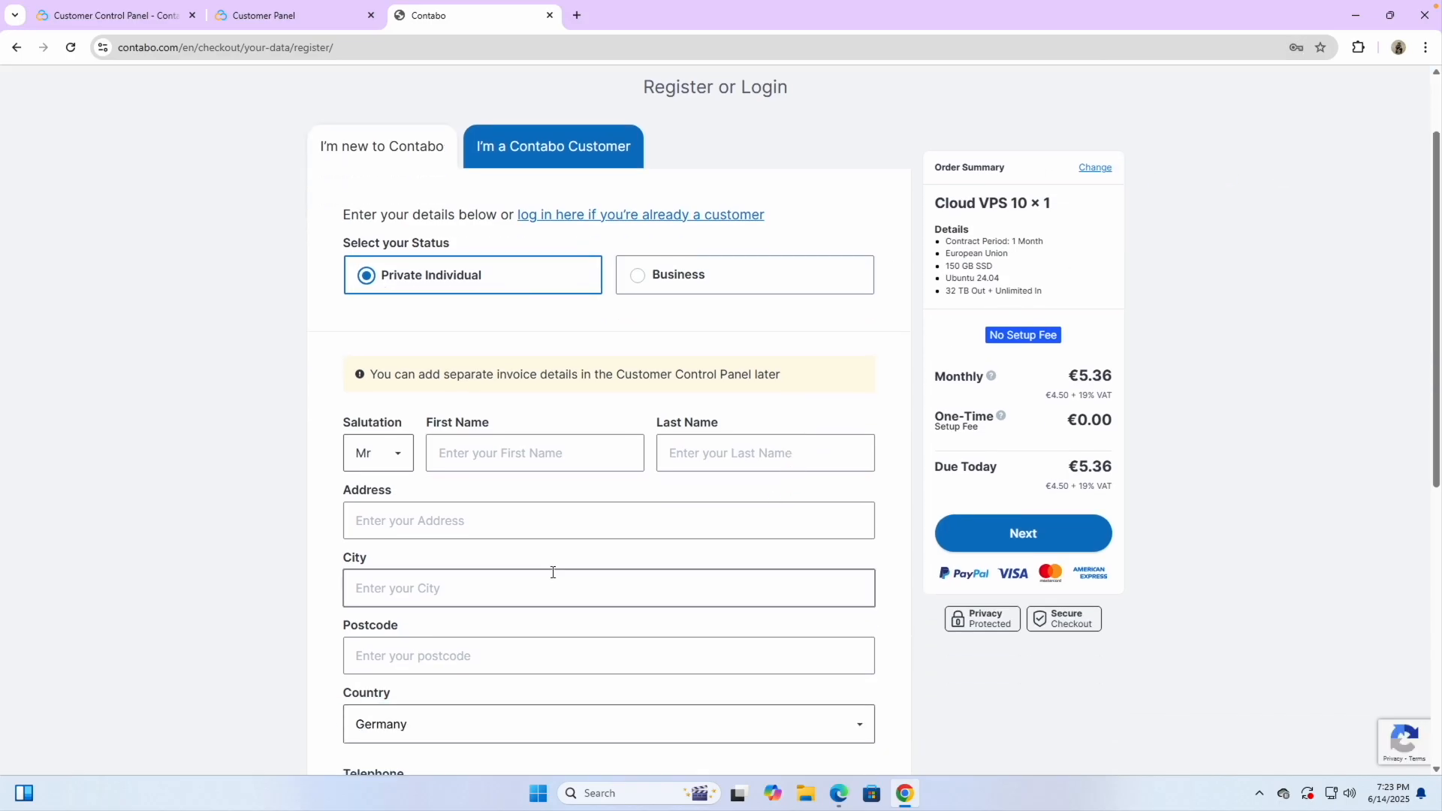
{"action": "scroll", "coordinate": [560, 409], "scroll_direction": "up", "scroll_amount": 5}
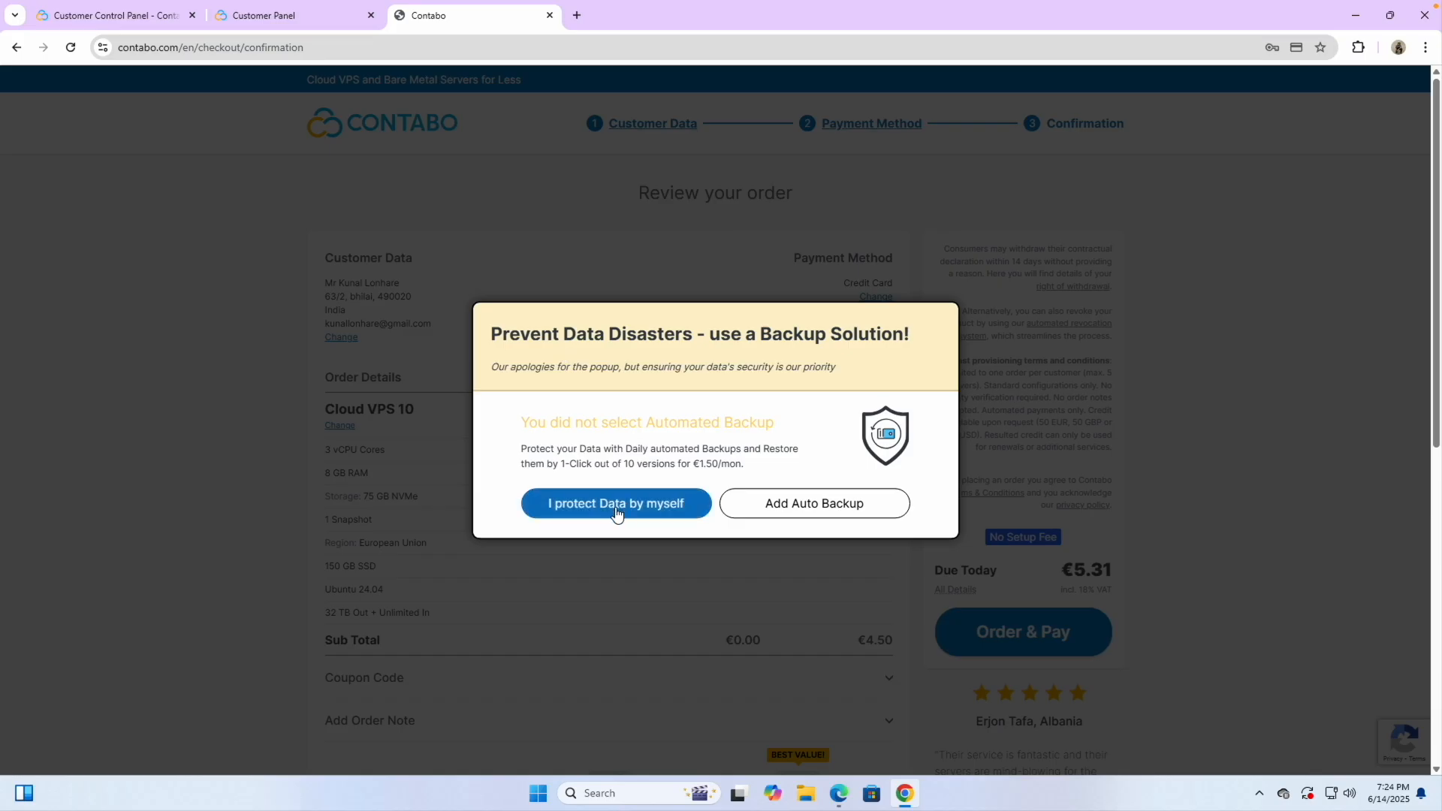
{"action": "left_click", "coordinate": [617, 515]}
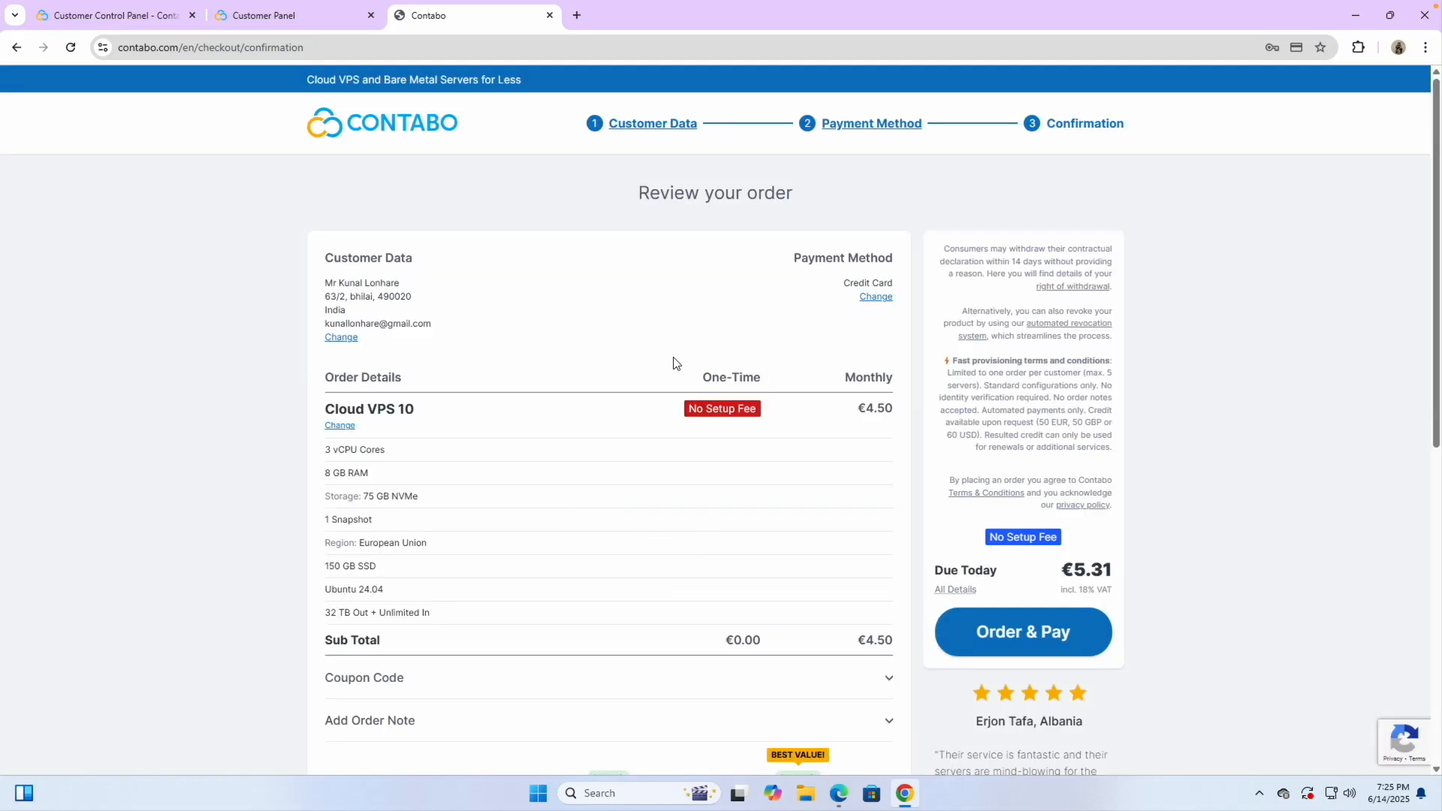
Place and pay the €5.31 Cloud VPS 10 order, then return to the Customer Panel VPS list
{"action": "scroll", "coordinate": [766, 460], "scroll_direction": "down", "scroll_amount": 1}
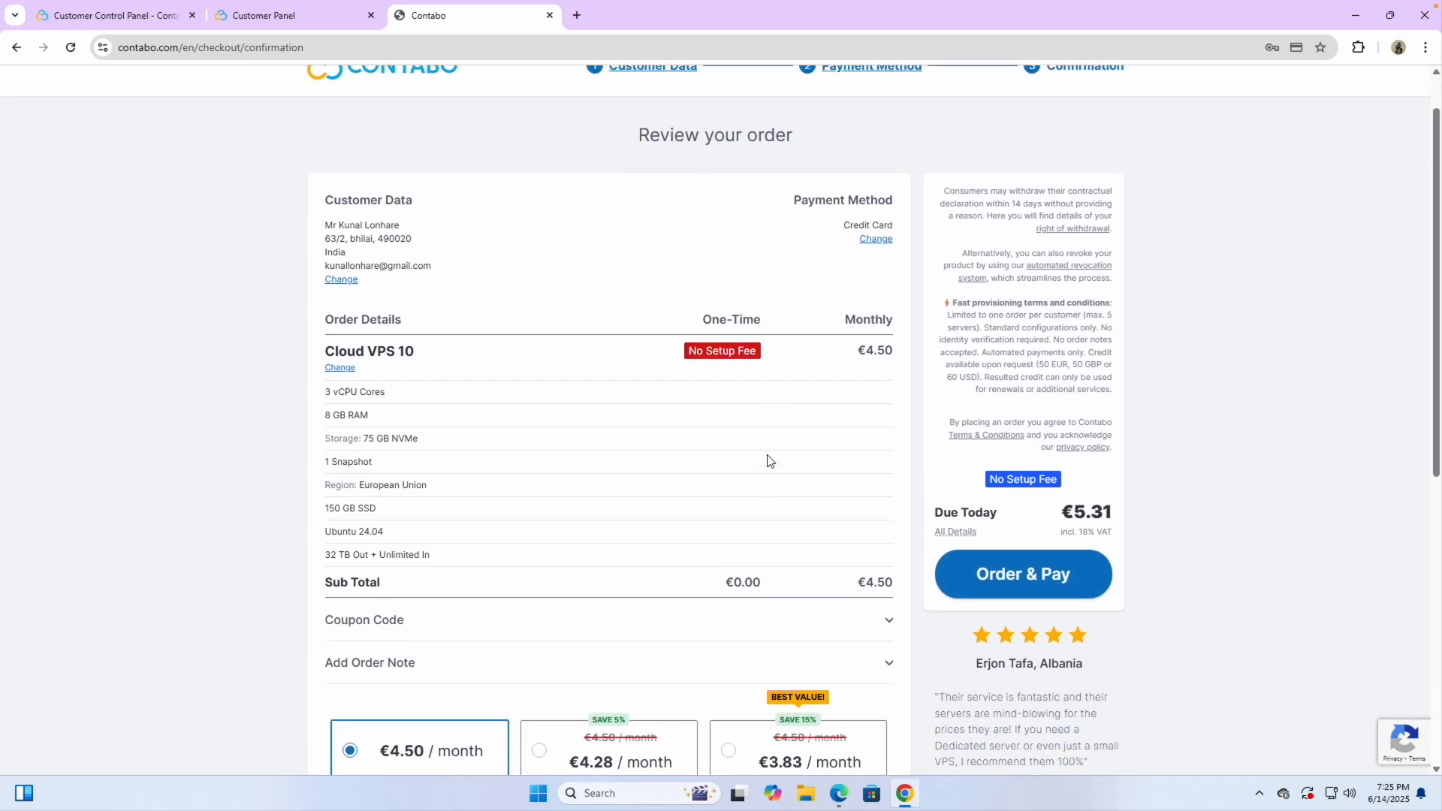
{"action": "scroll", "coordinate": [781, 511], "scroll_direction": "up", "scroll_amount": 1}
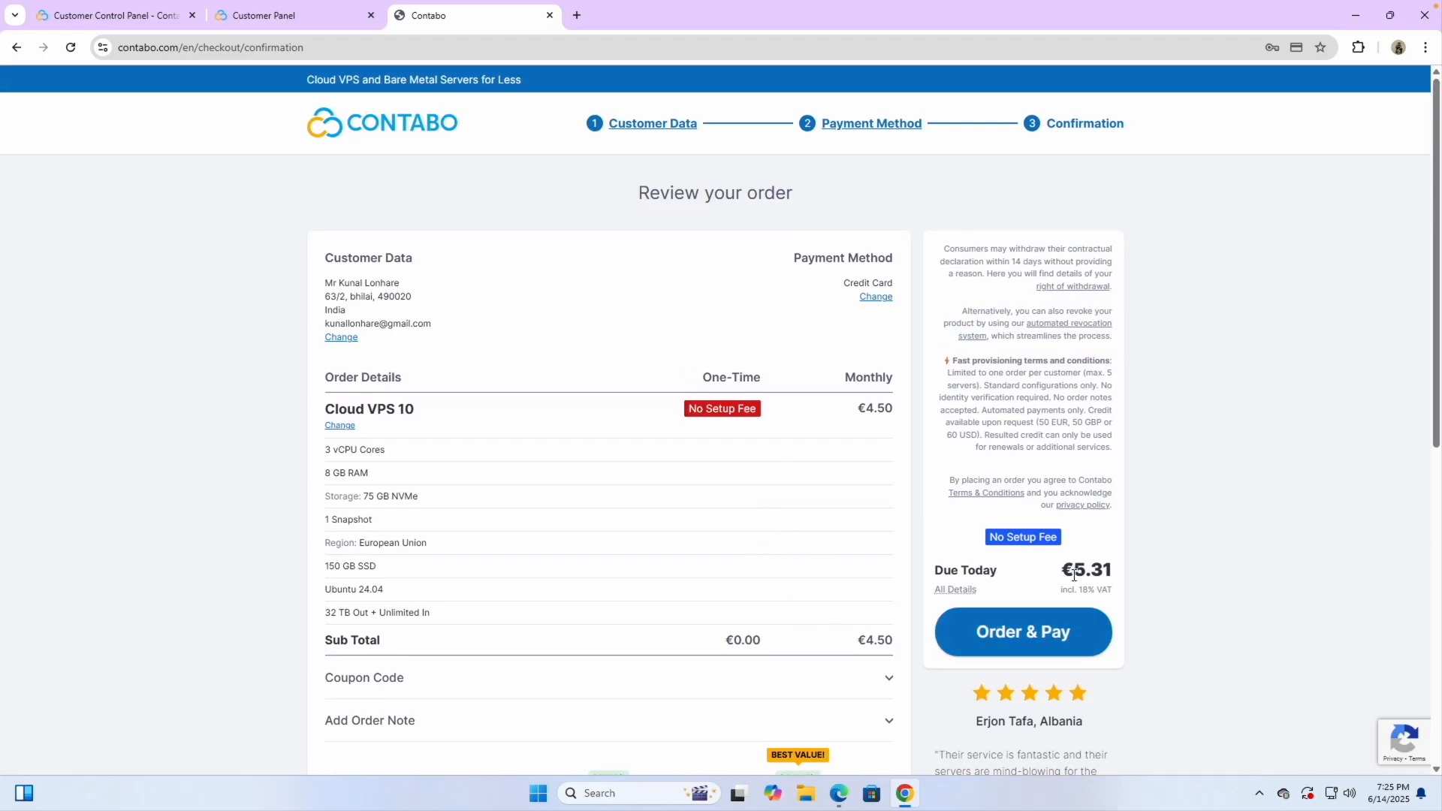
{"action": "left_click", "coordinate": [1010, 635]}
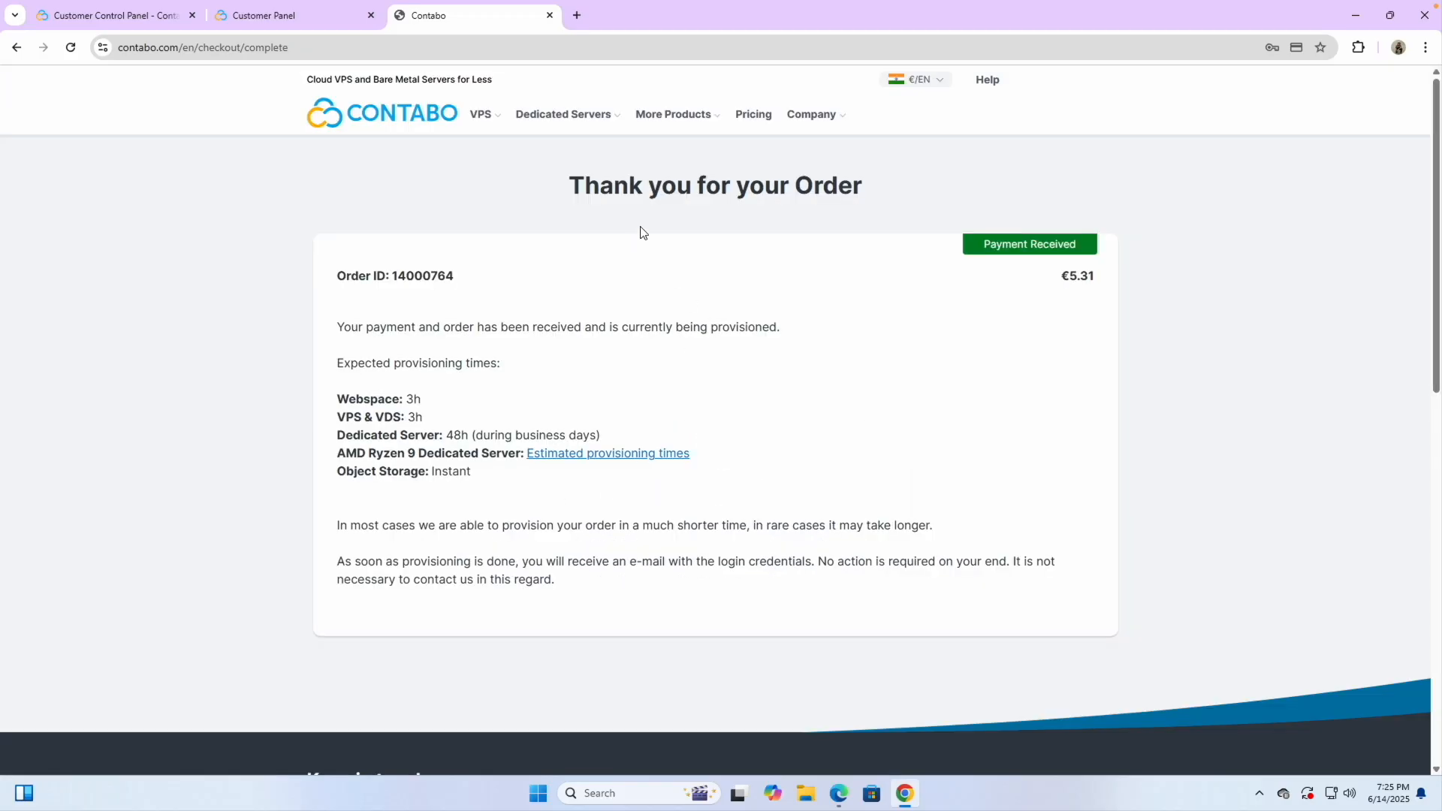
{"action": "double_click", "coordinate": [621, 185]}
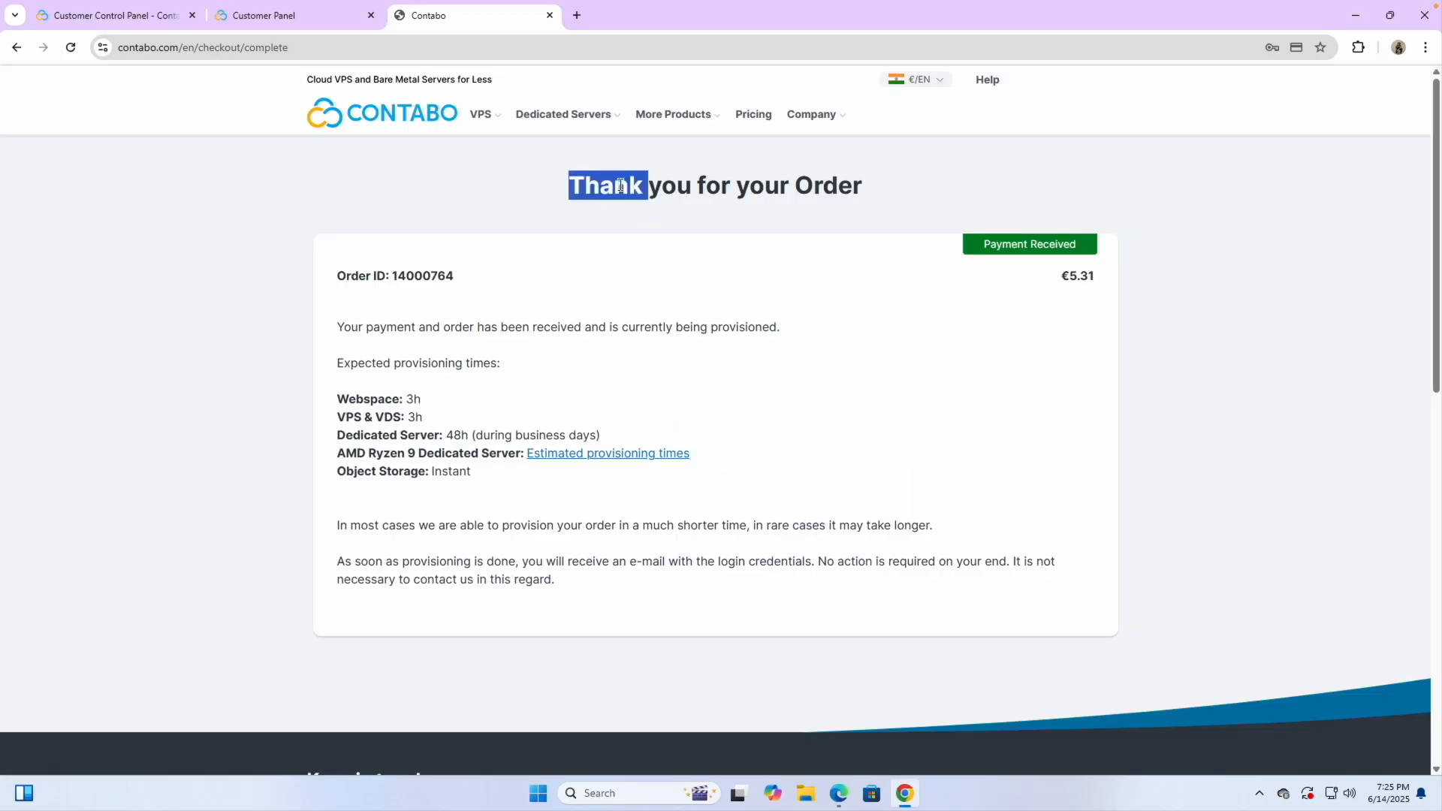
{"action": "left_click", "coordinate": [678, 283]}
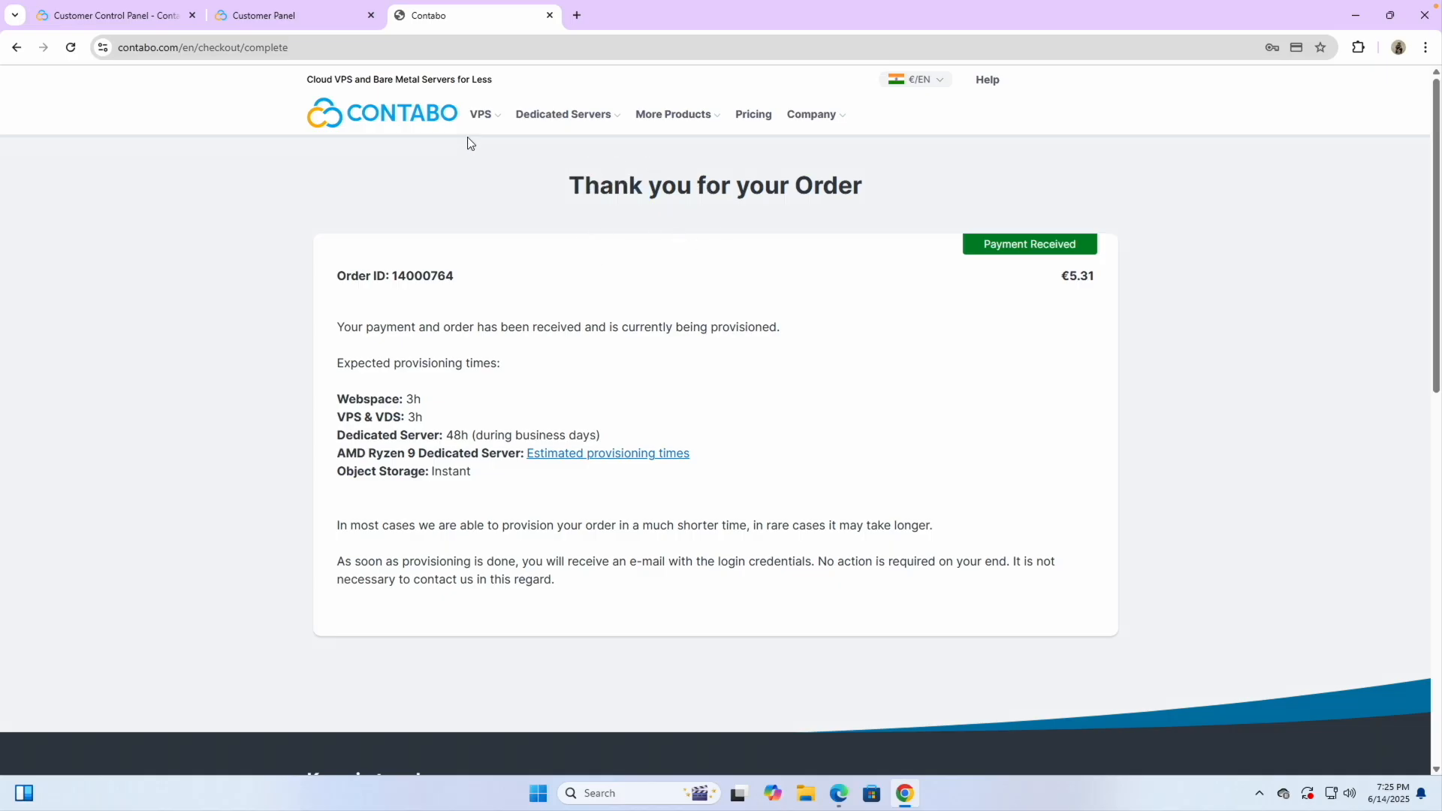
{"action": "left_click", "coordinate": [314, 21]}
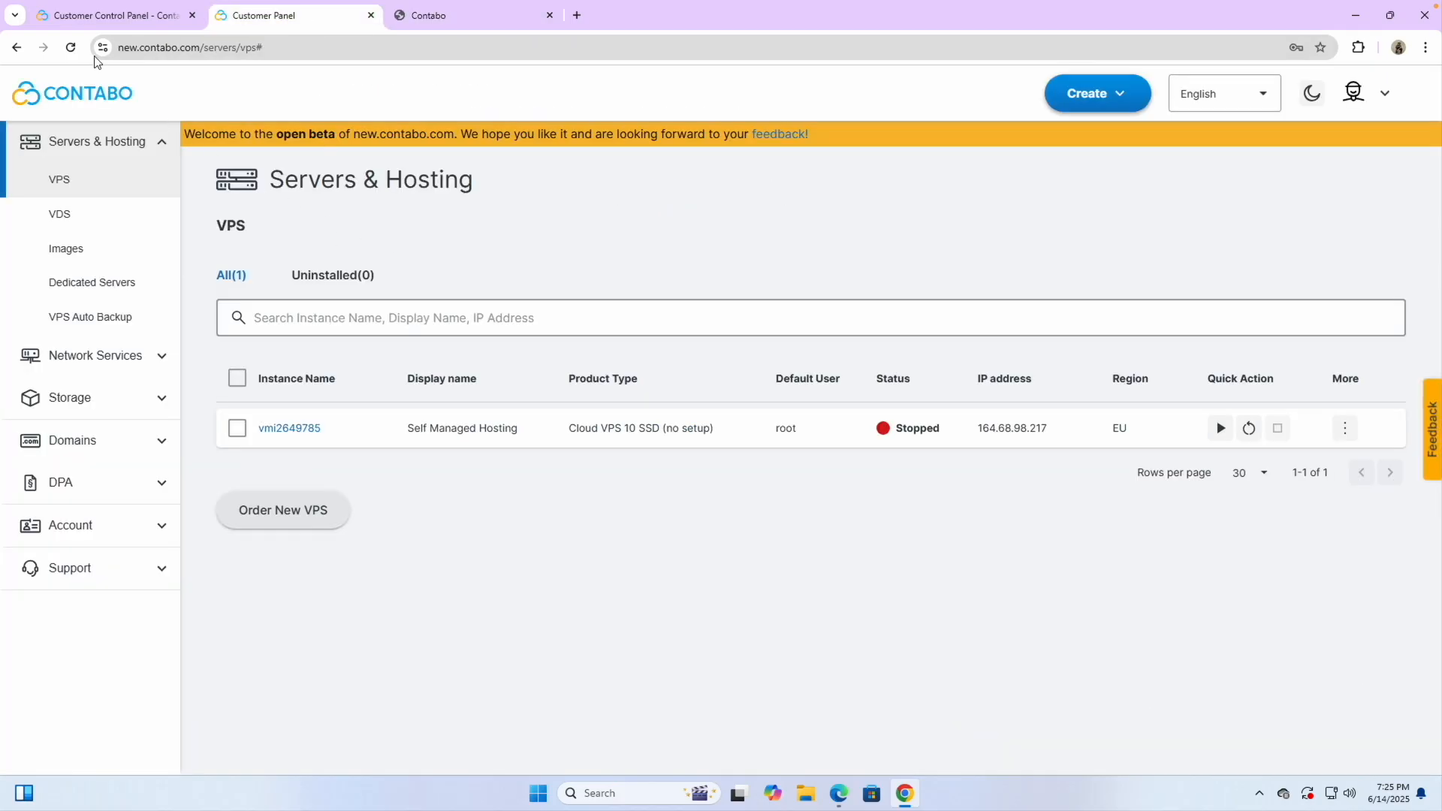
Reload the VPS list, read Contabo's order and login-data emails in Gmail, and reload until Cloud VPS 10 appears
{"action": "left_click", "coordinate": [70, 47]}
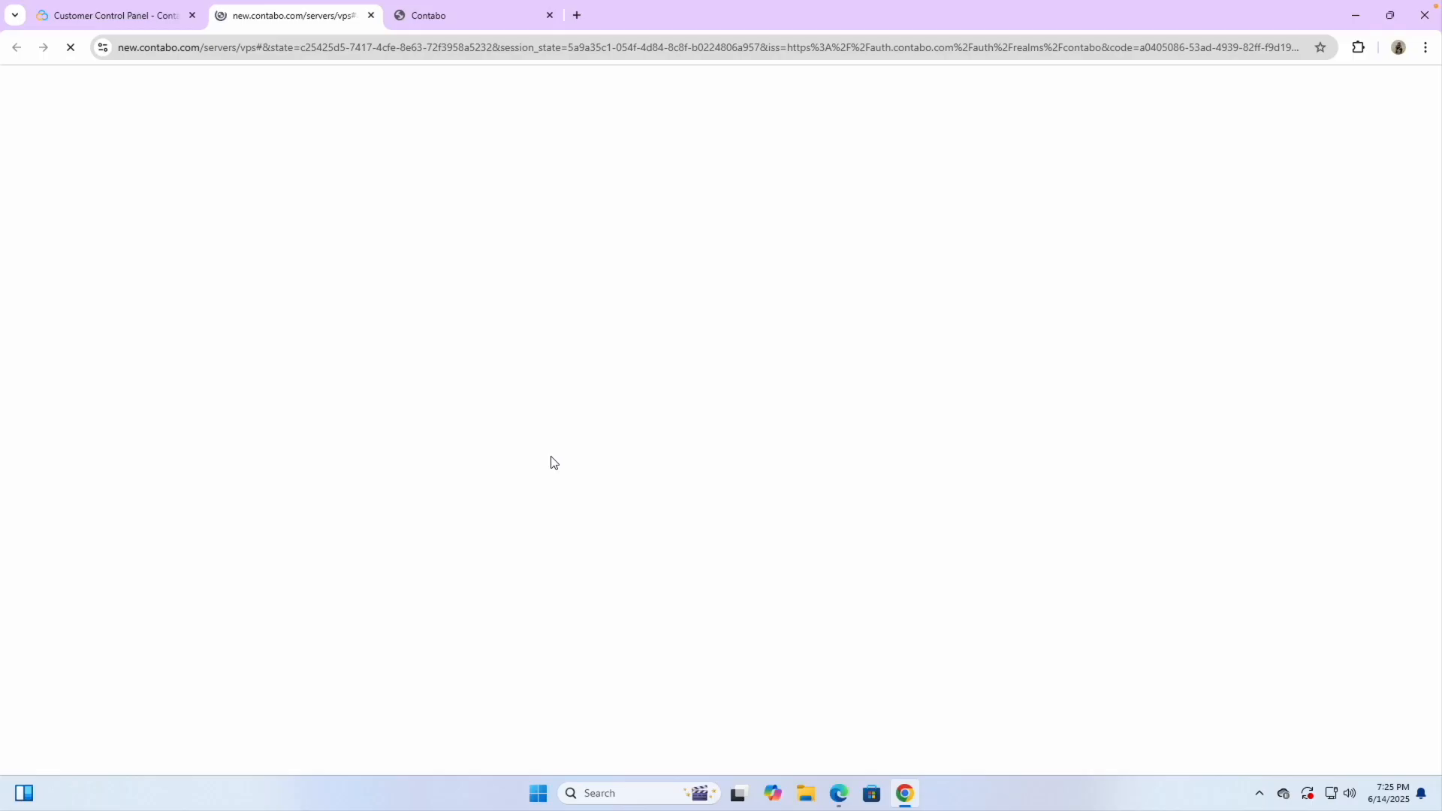
{"action": "left_click", "coordinate": [576, 15]}
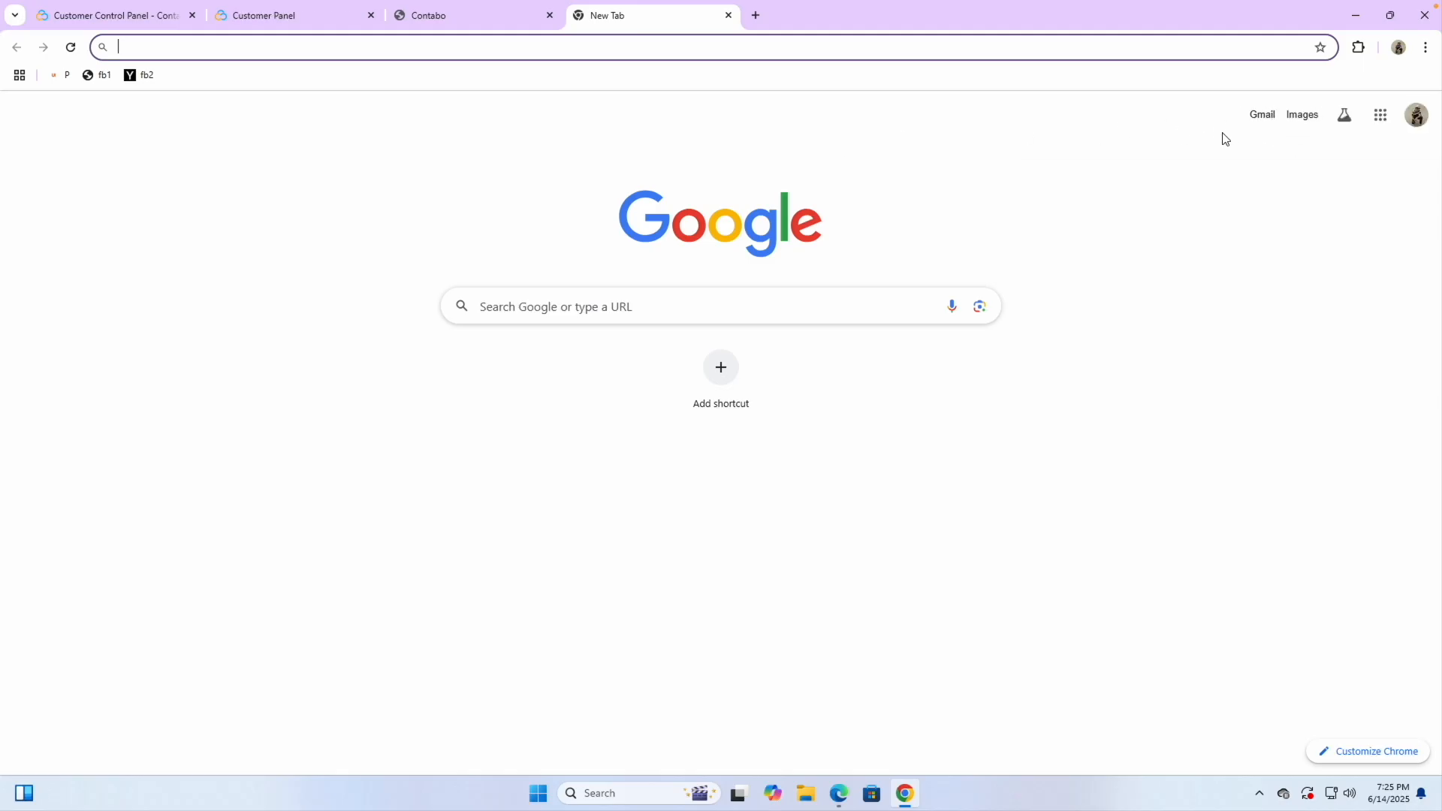
{"action": "left_click", "coordinate": [1262, 115]}
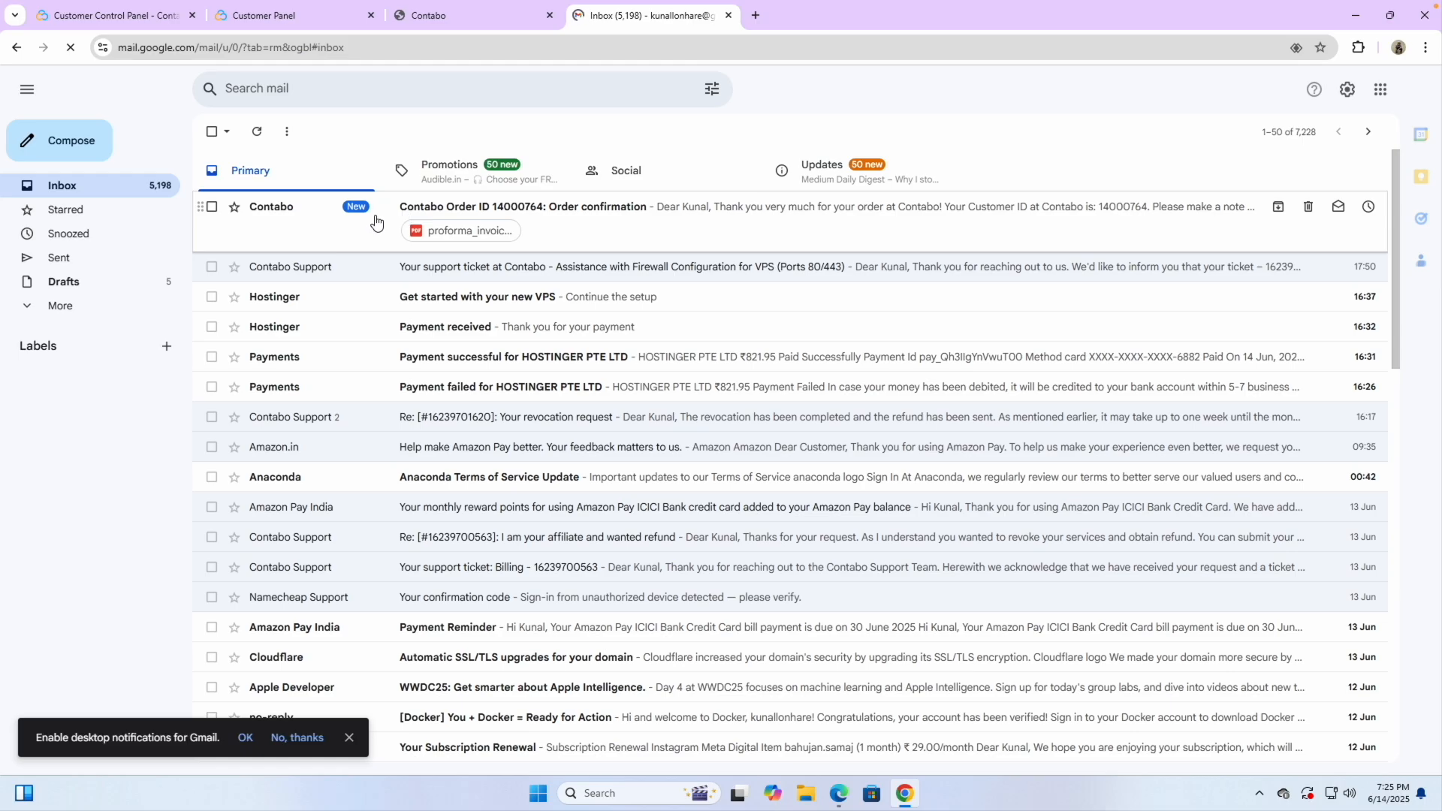
{"action": "left_click", "coordinate": [288, 18]}
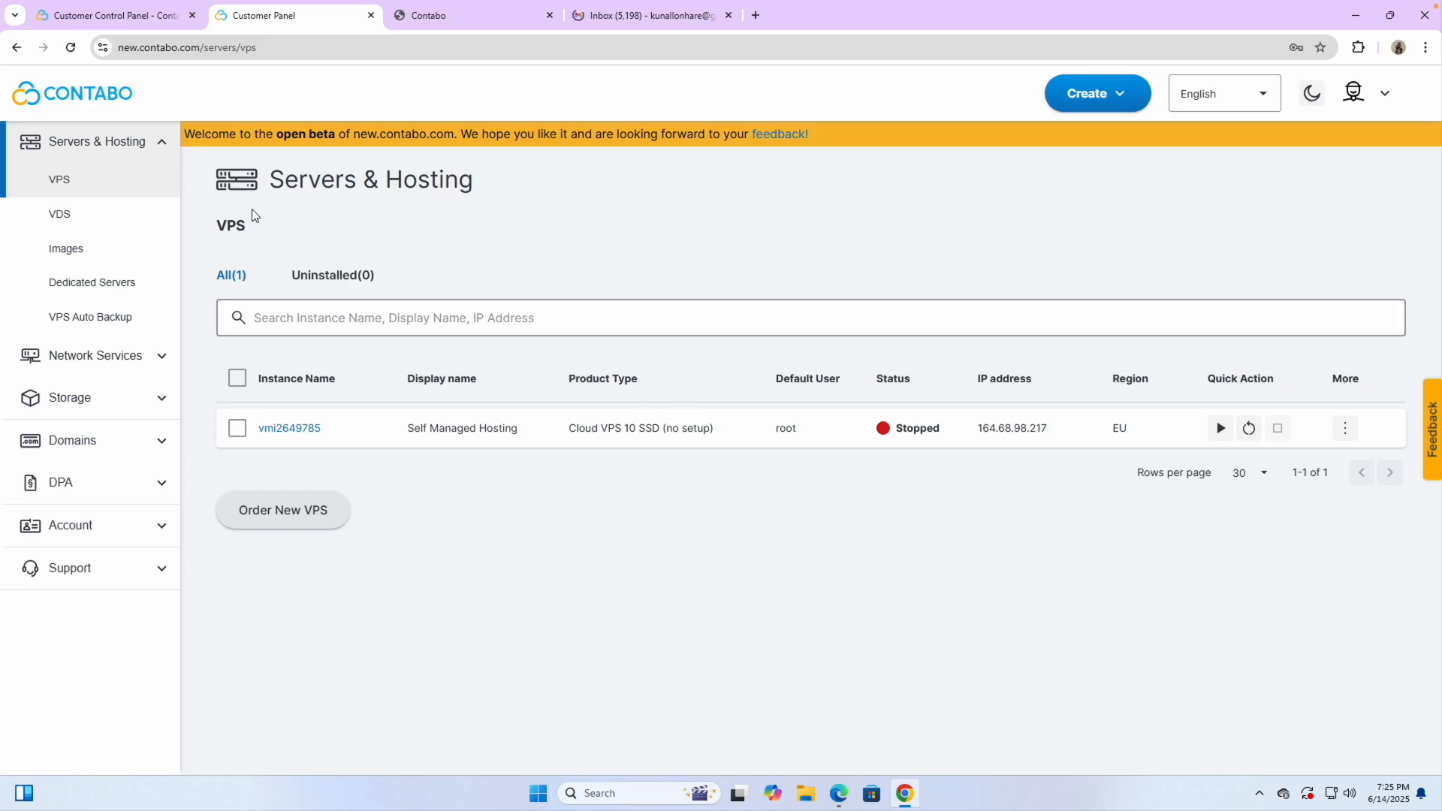
{"action": "left_click", "coordinate": [70, 48]}
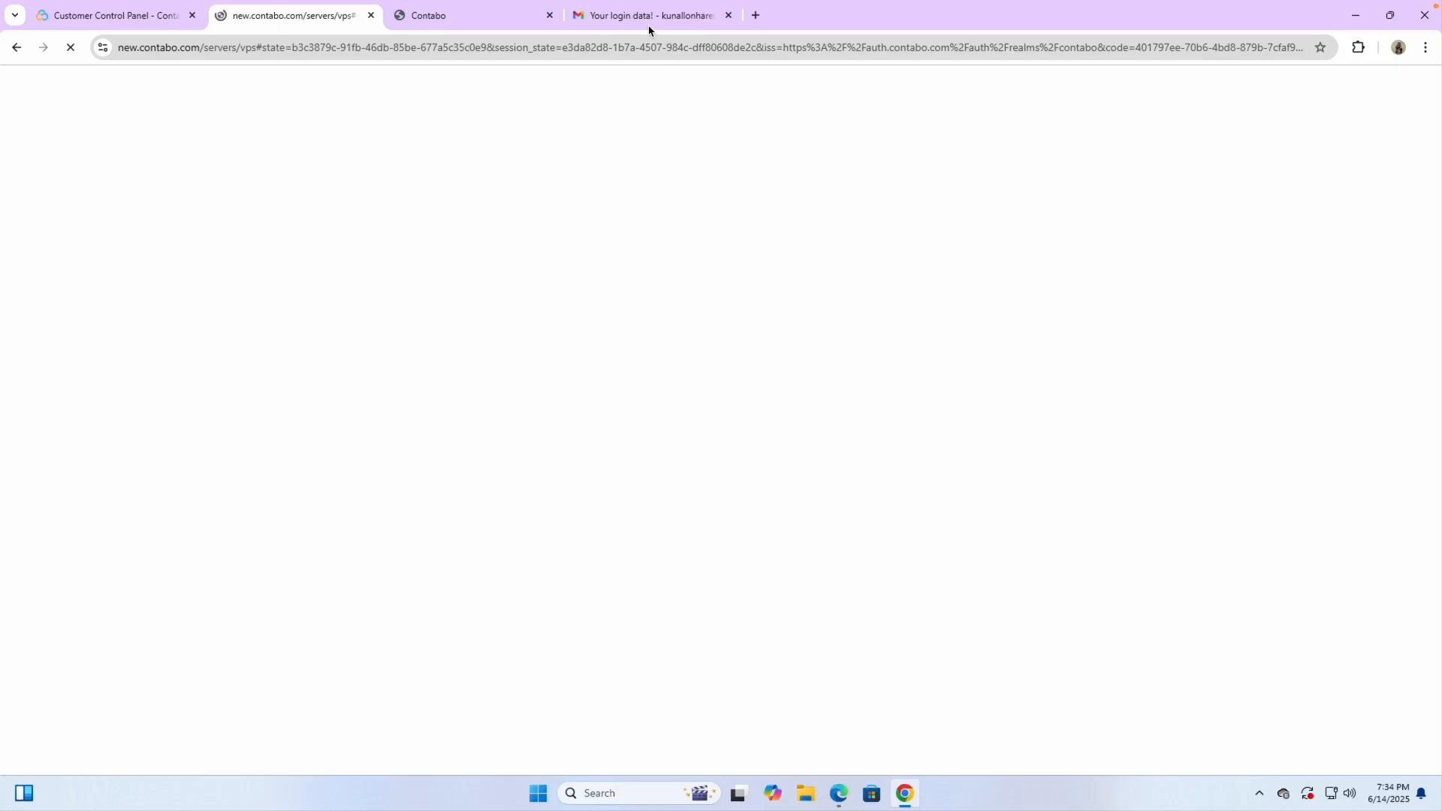
{"action": "left_click", "coordinate": [607, 17]}
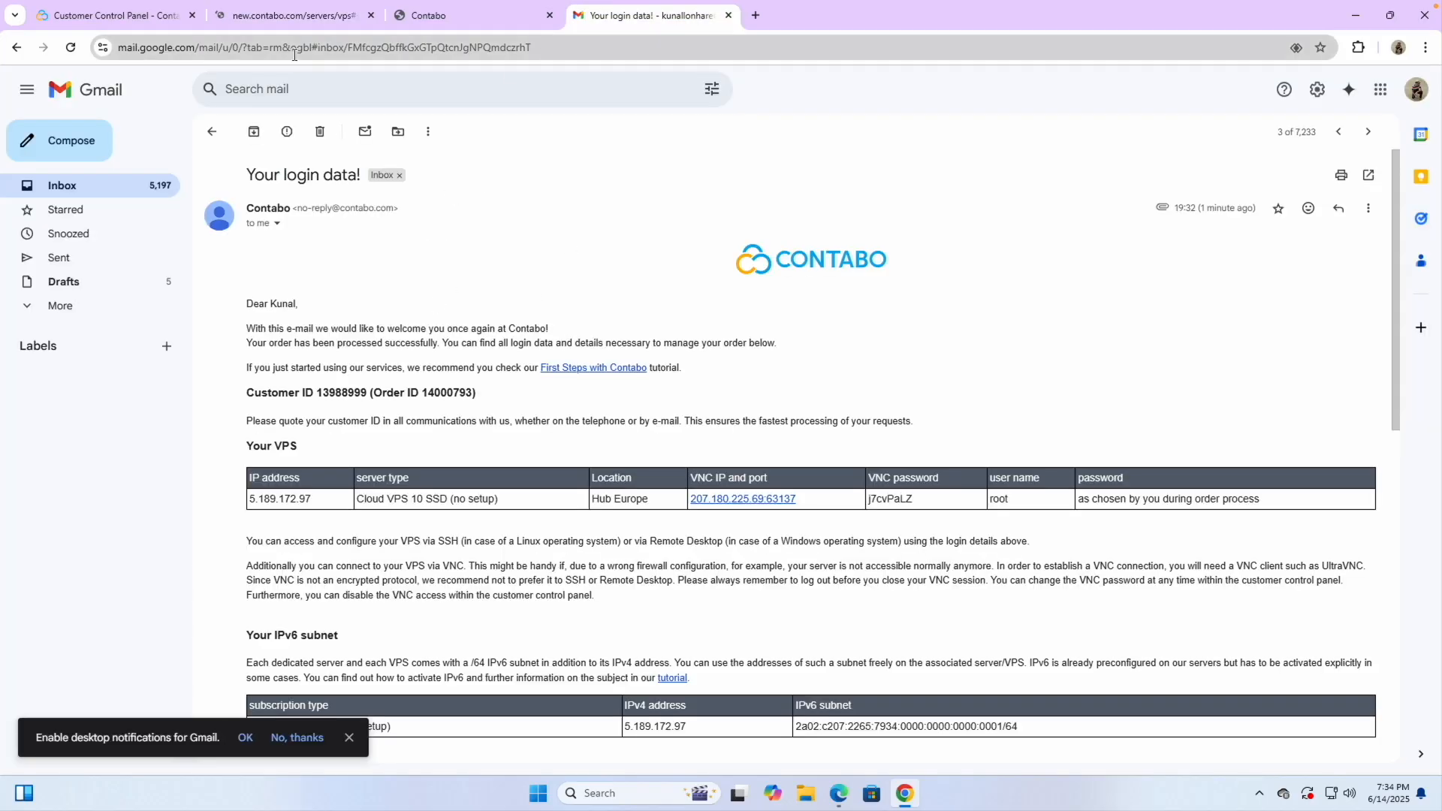
{"action": "left_click", "coordinate": [281, 21]}
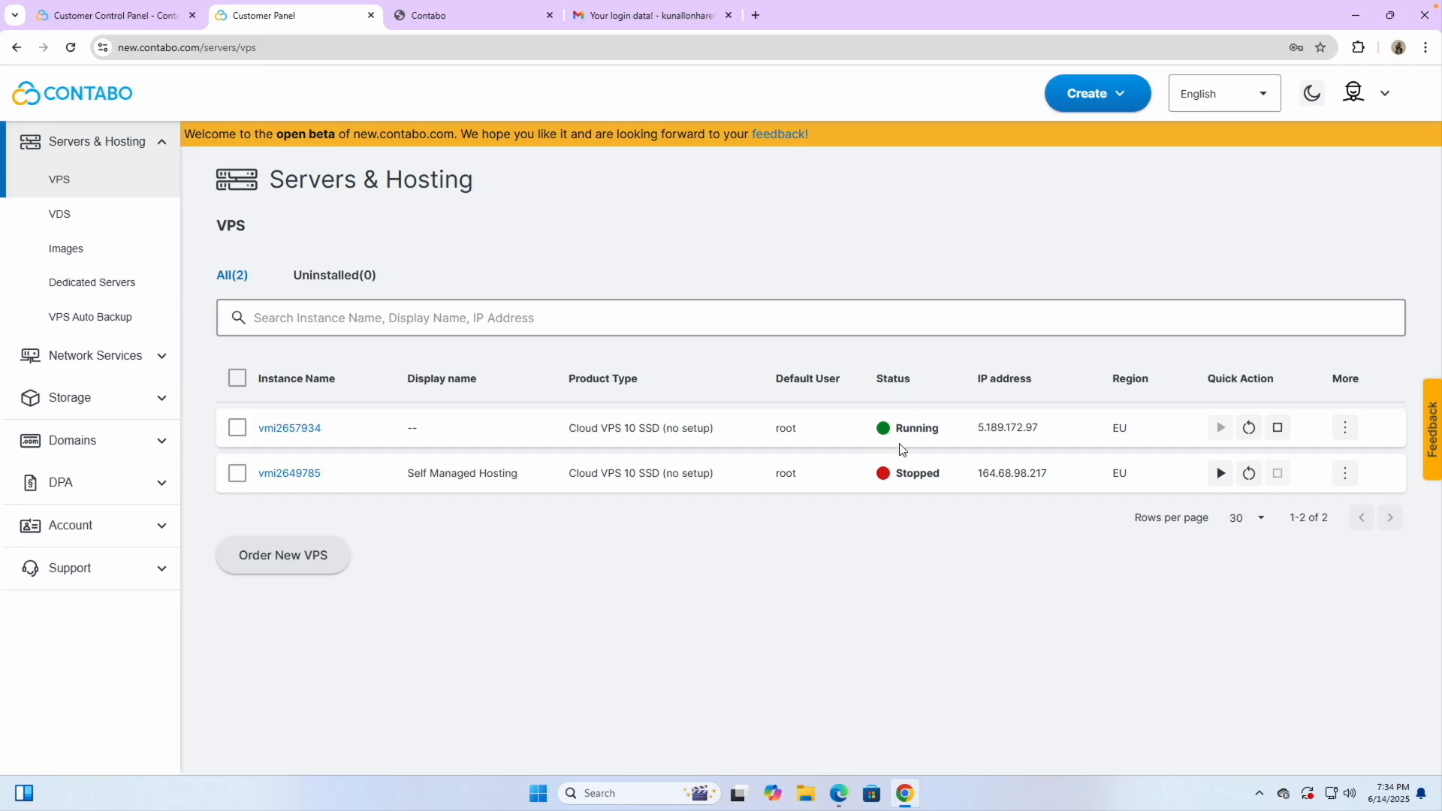
Rename server vmi2657934's display name to 'Coolify VPS Hosting' and return to the VPS list
{"action": "left_click", "coordinate": [301, 433]}
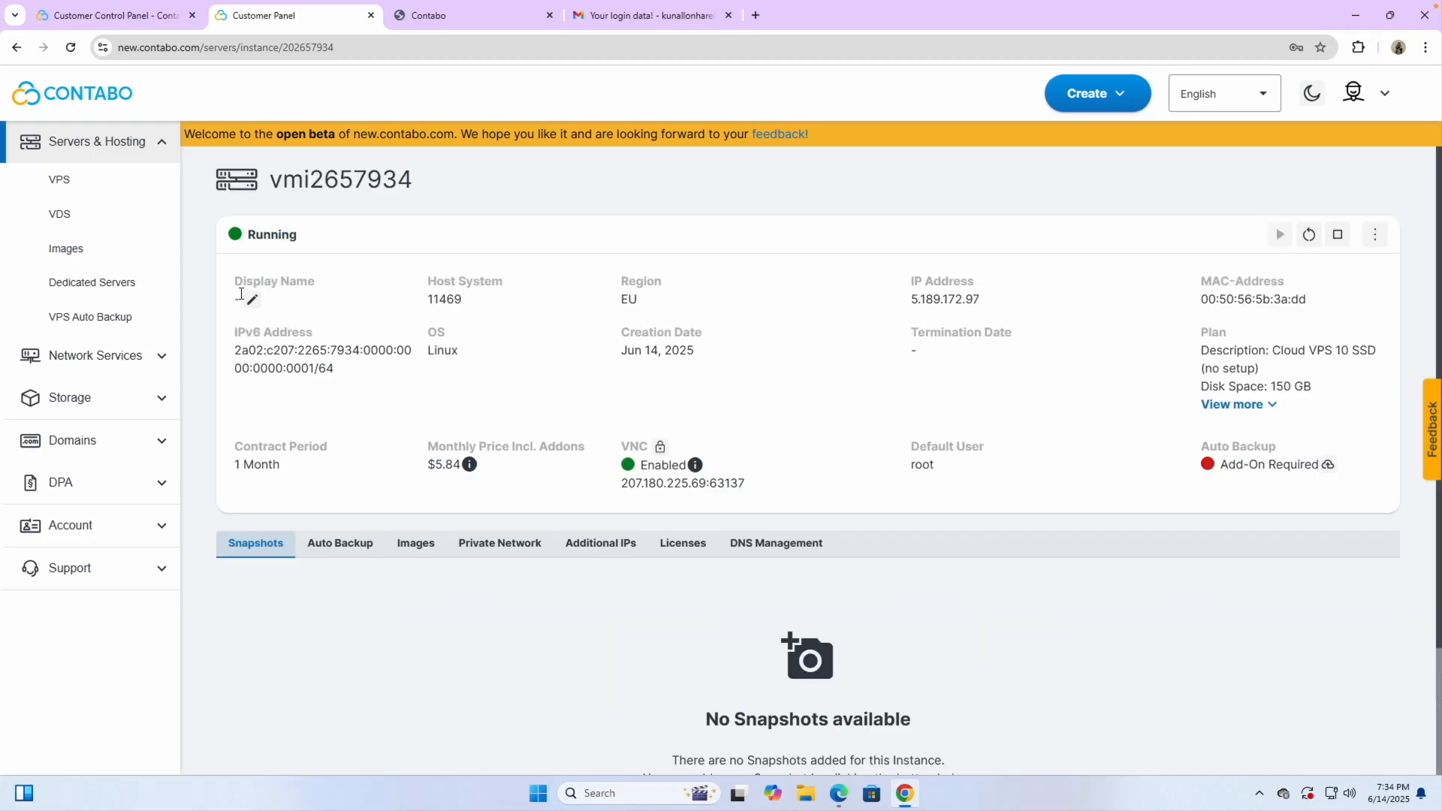
{"action": "left_click", "coordinate": [253, 299]}
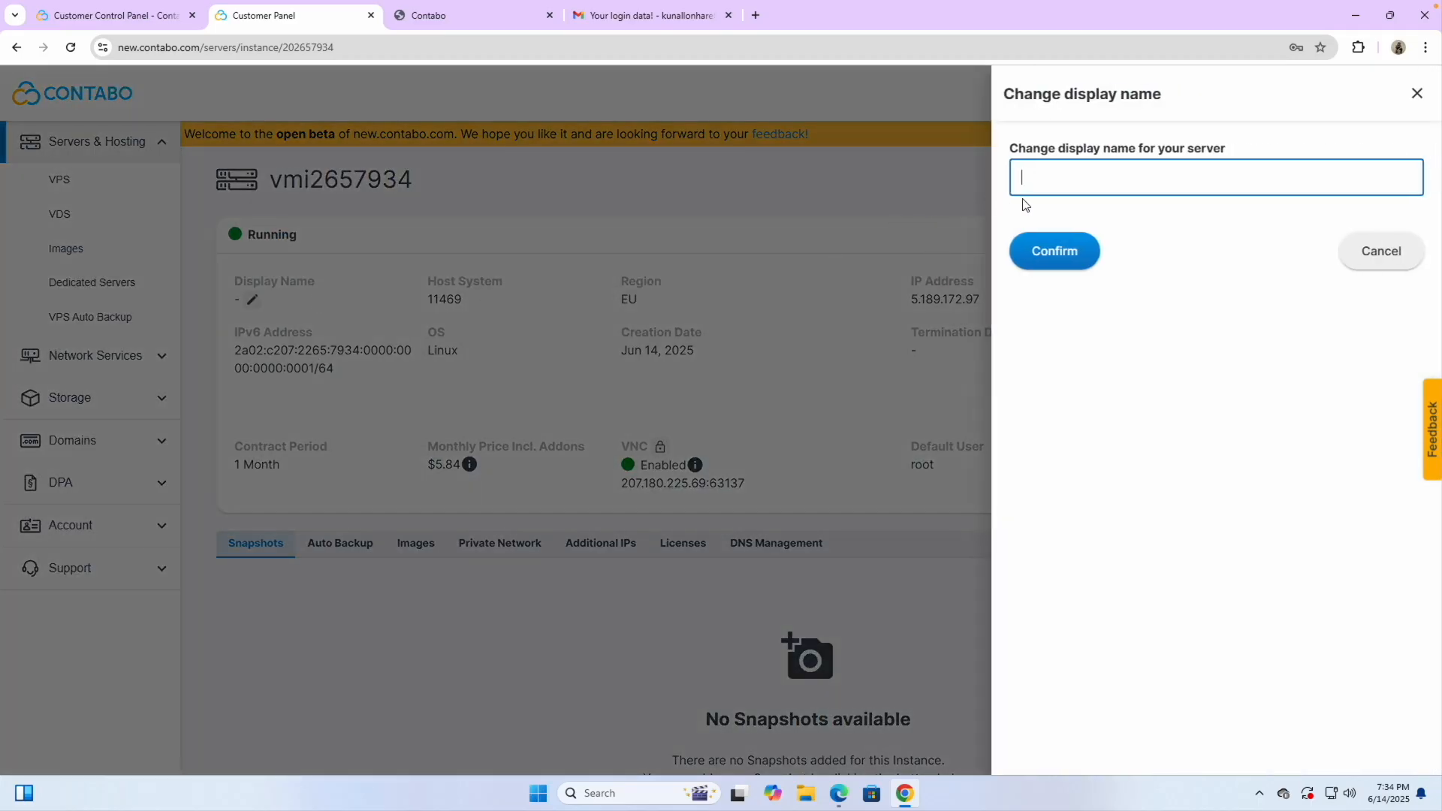
{"action": "type", "text": "Coolify VPS Hosting"}
{"action": "left_click", "coordinate": [1050, 252]}
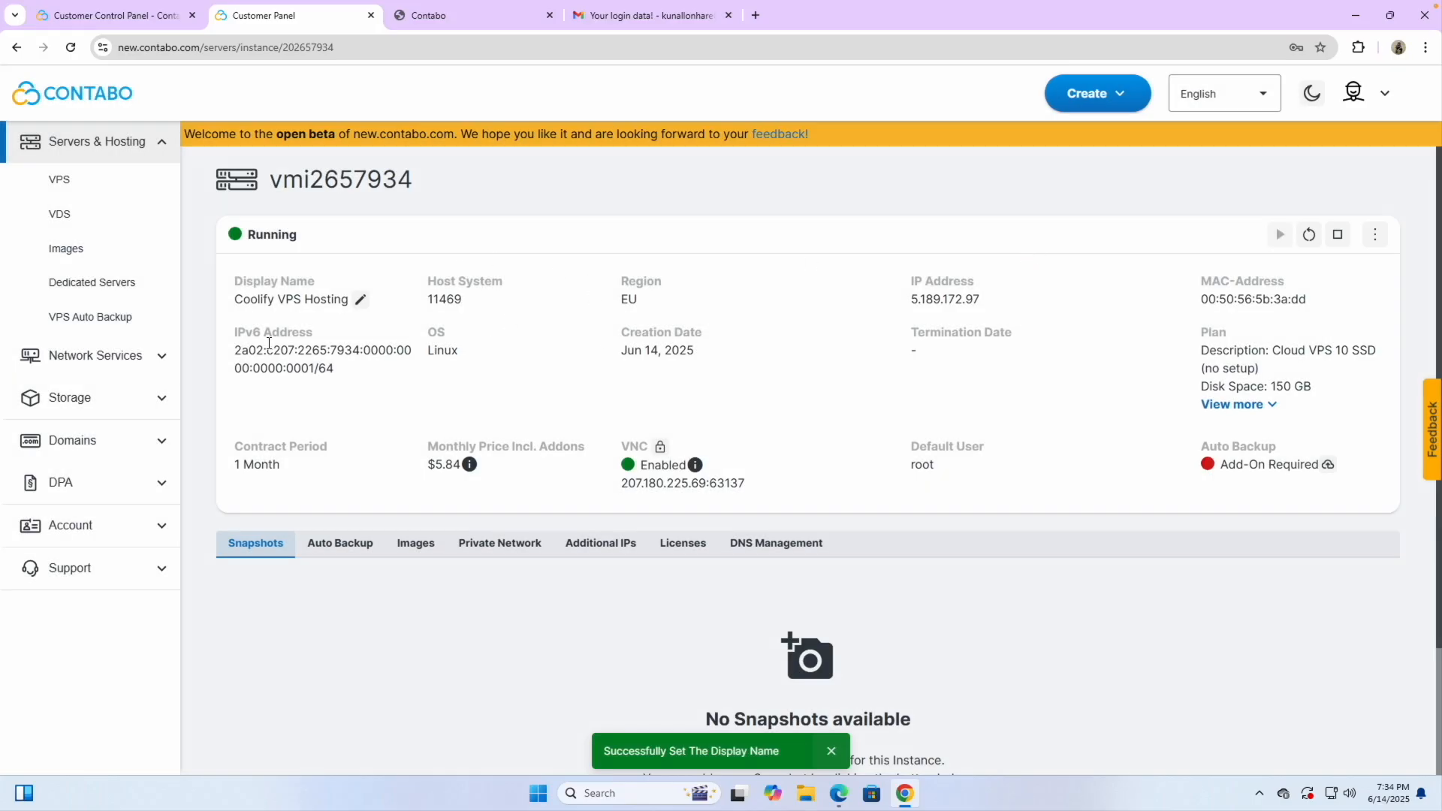
{"action": "left_click", "coordinate": [103, 184]}
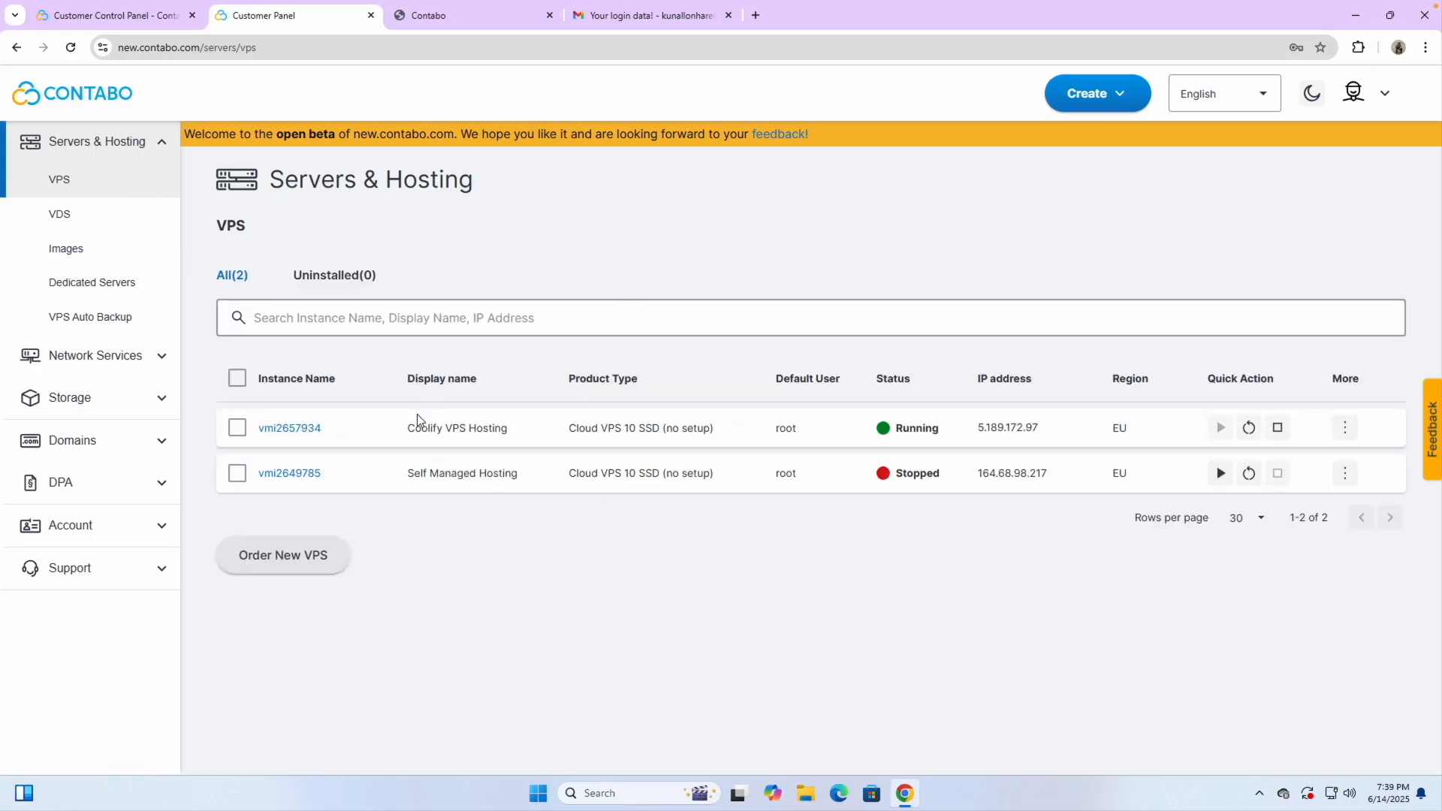
{"action": "mouse_move", "coordinate": [1078, 438]}
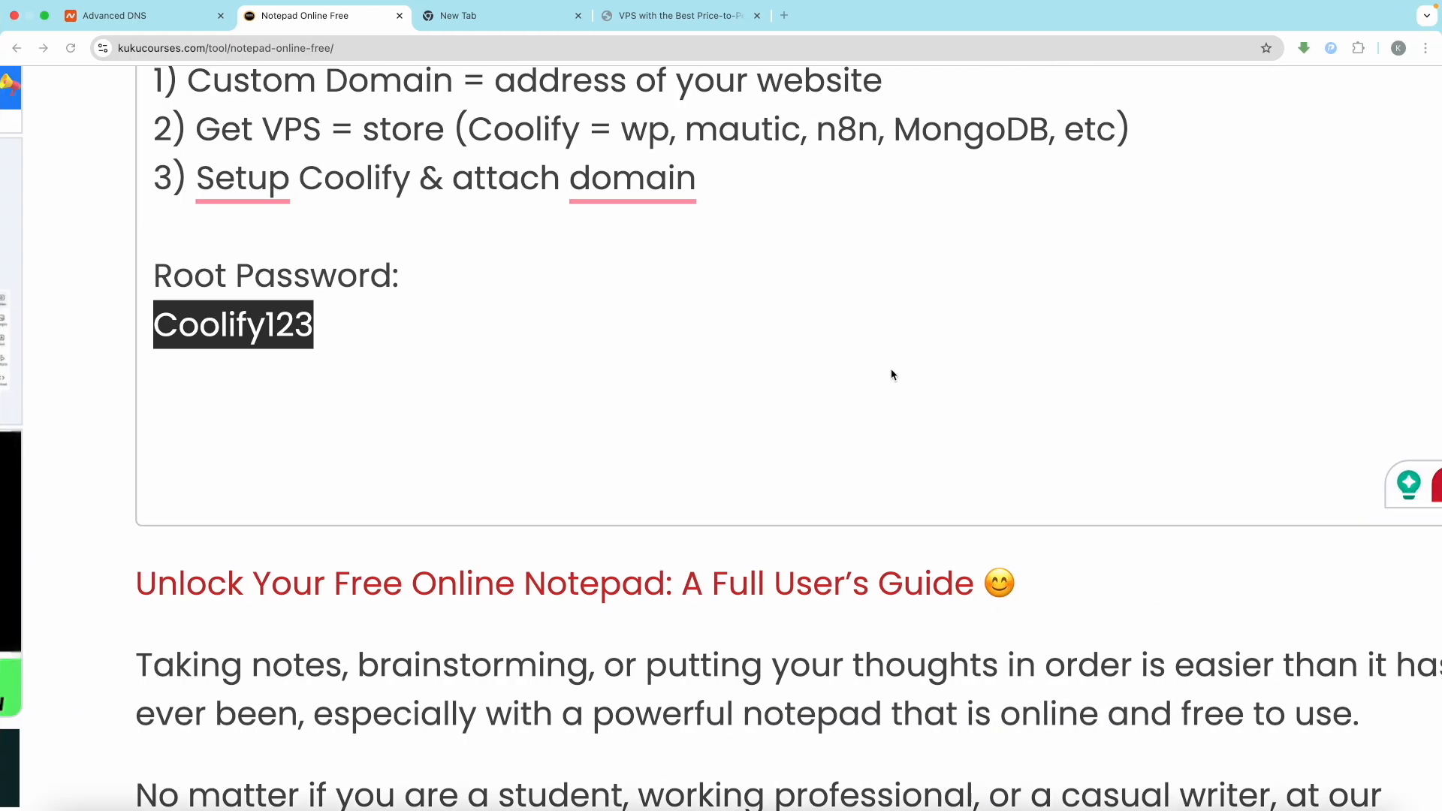
Add an 'Ip Address:' line with 5.189.172.97 below the root password in the notepad
{"action": "left_click", "coordinate": [178, 433]}
{"action": "type", "text": "I"}
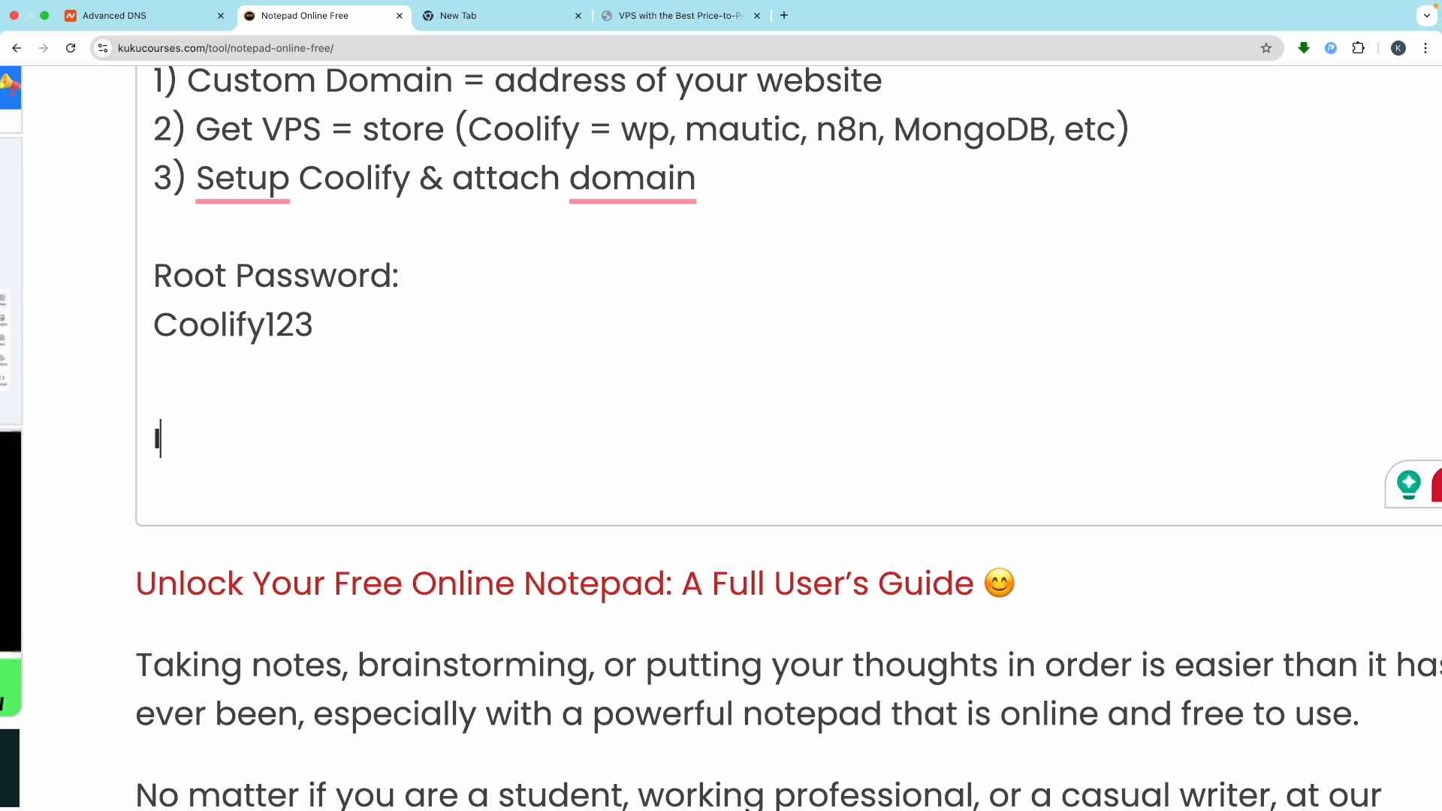
{"action": "type", "text": "p Address"}
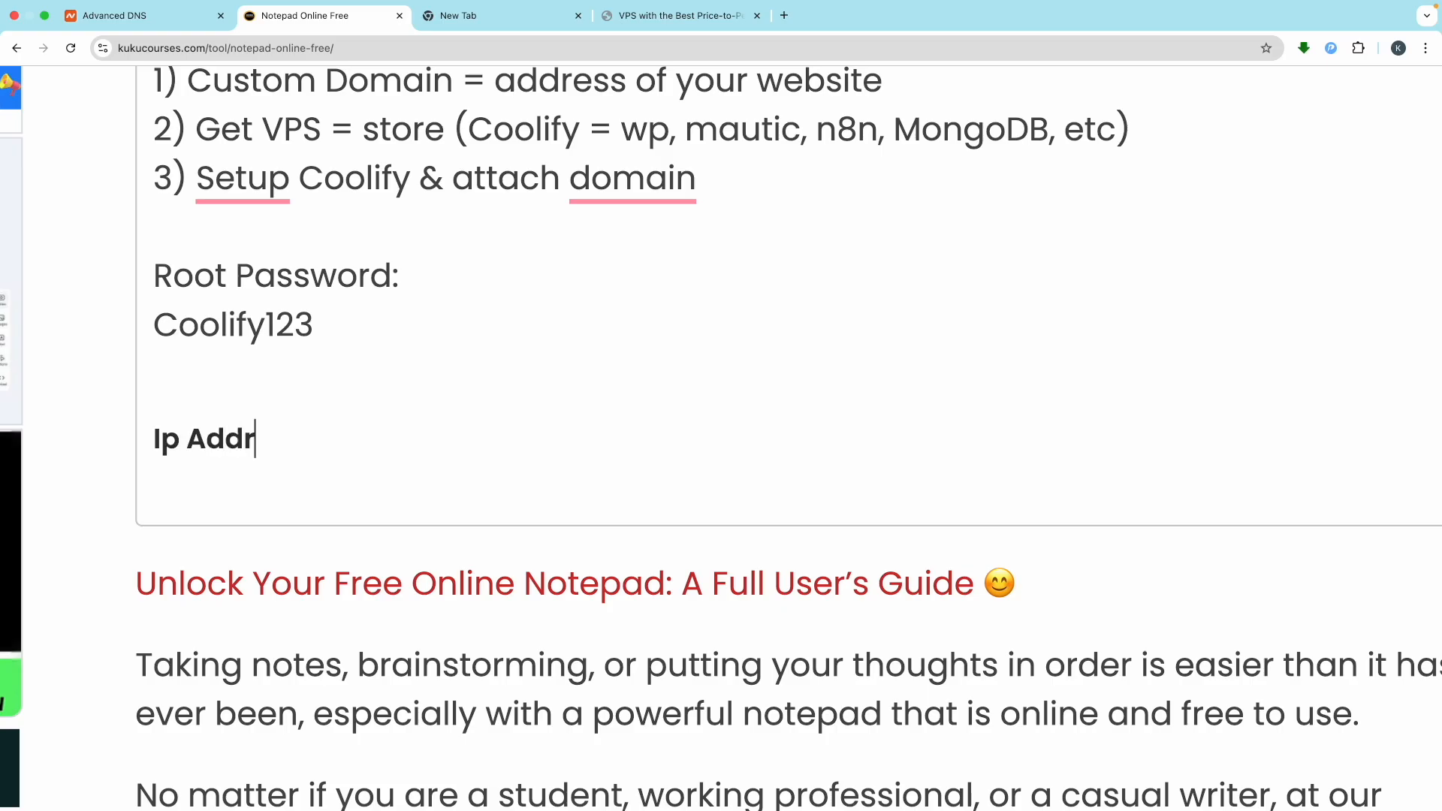
{"action": "type", "text": ":"}
{"action": "key", "text": "Return"}
{"action": "type", "text": "5.189.172.97"}
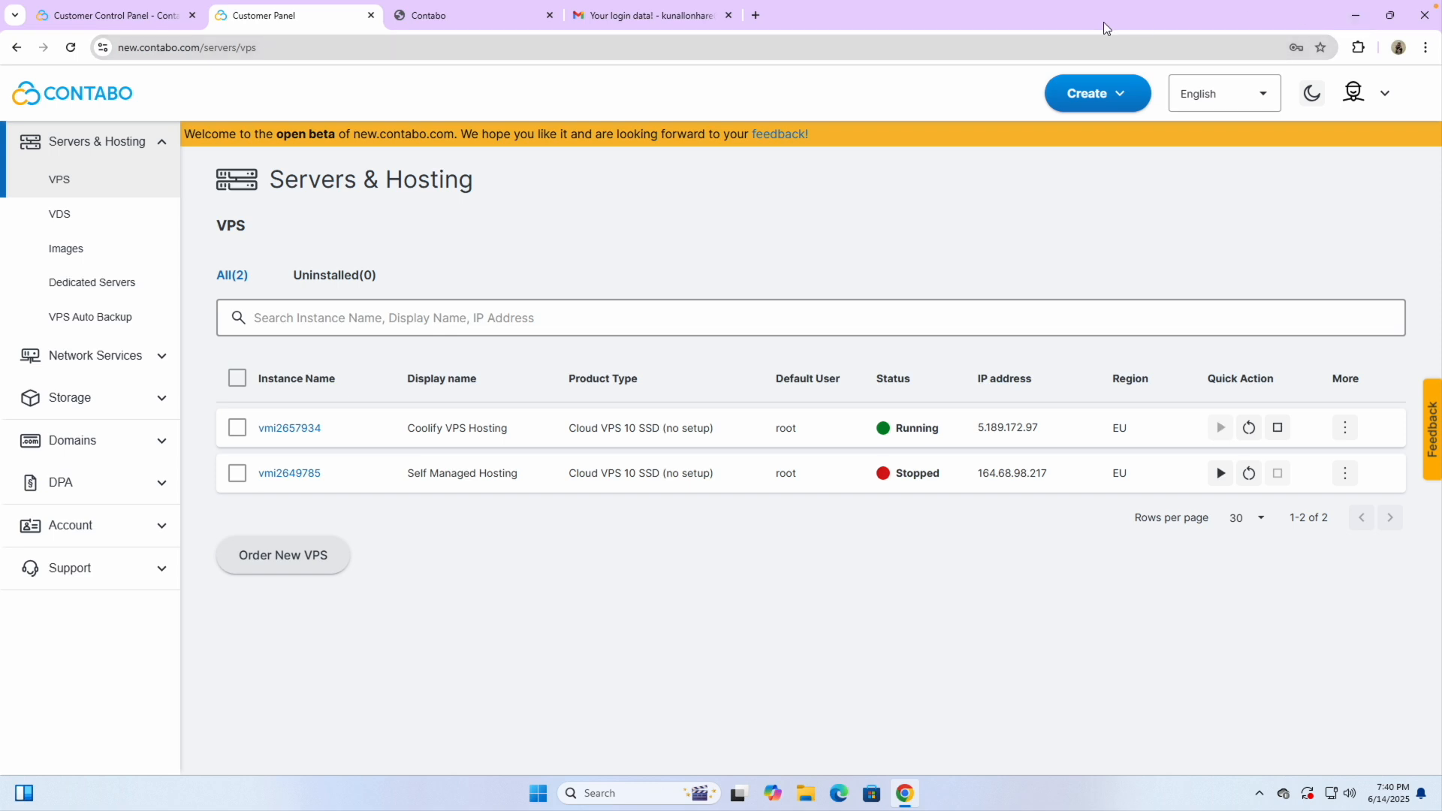
{"action": "left_click", "coordinate": [755, 15]}
{"action": "type", "text": "te"}
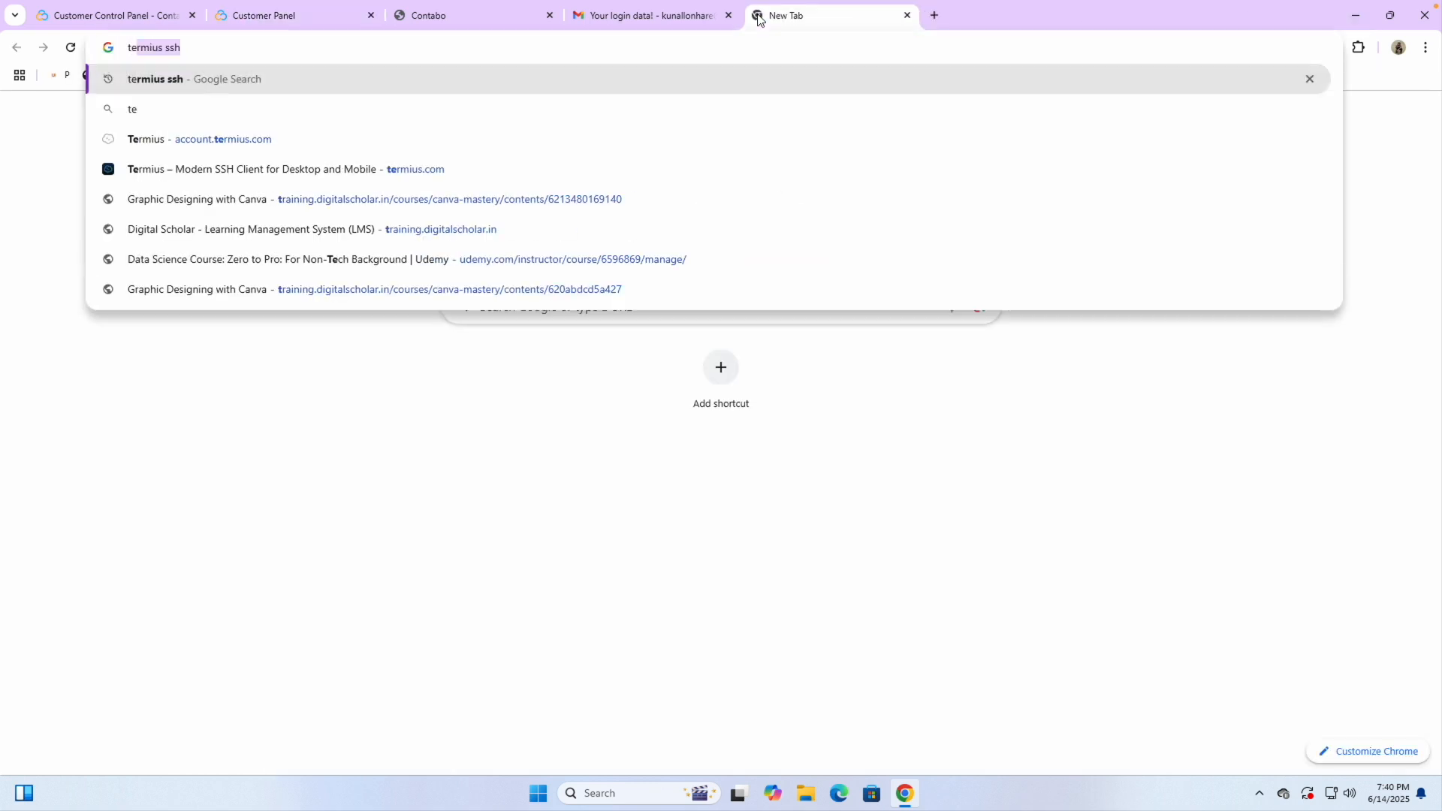
{"action": "type", "text": "rmiu"}
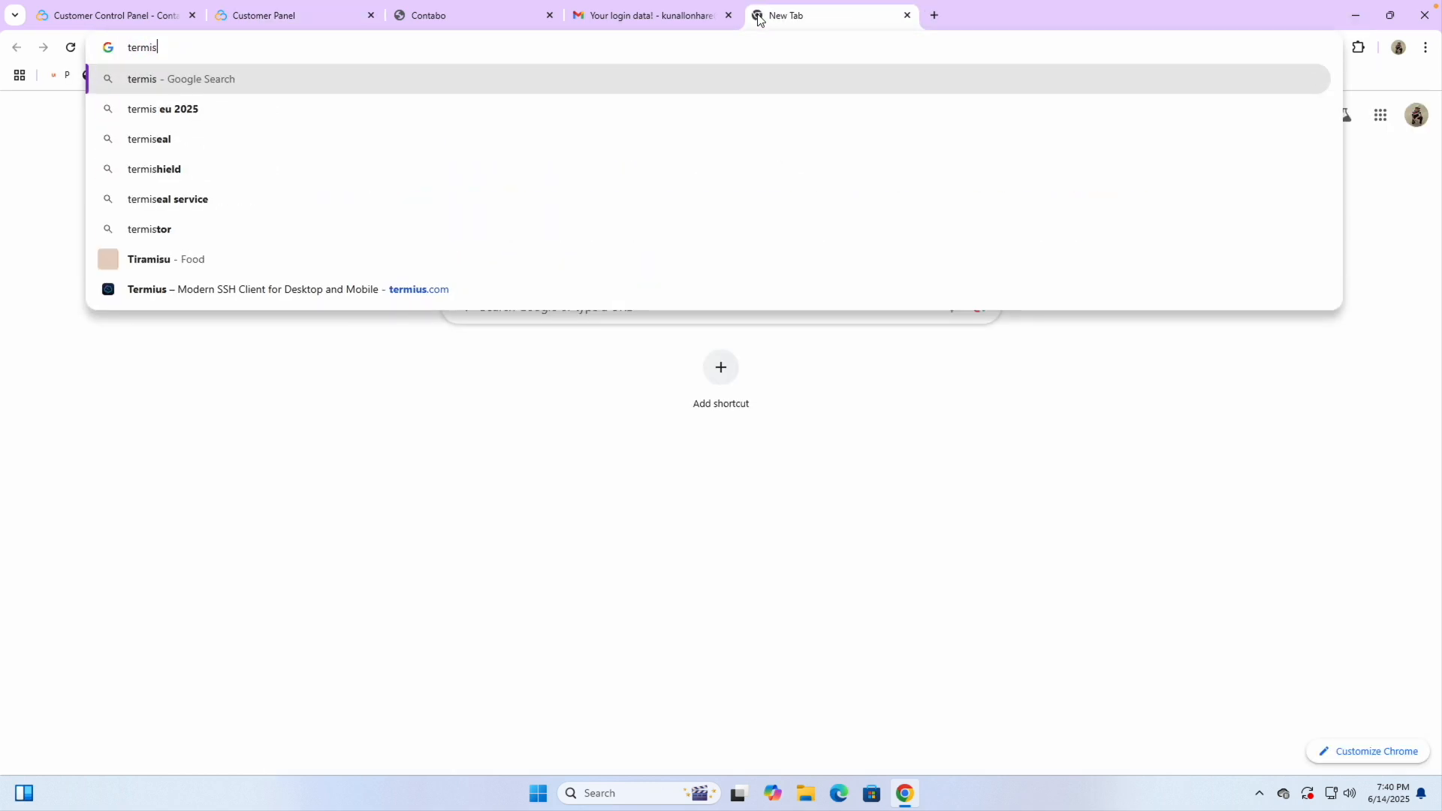
{"action": "type", "text": "s"}
{"action": "key", "text": "Return"}
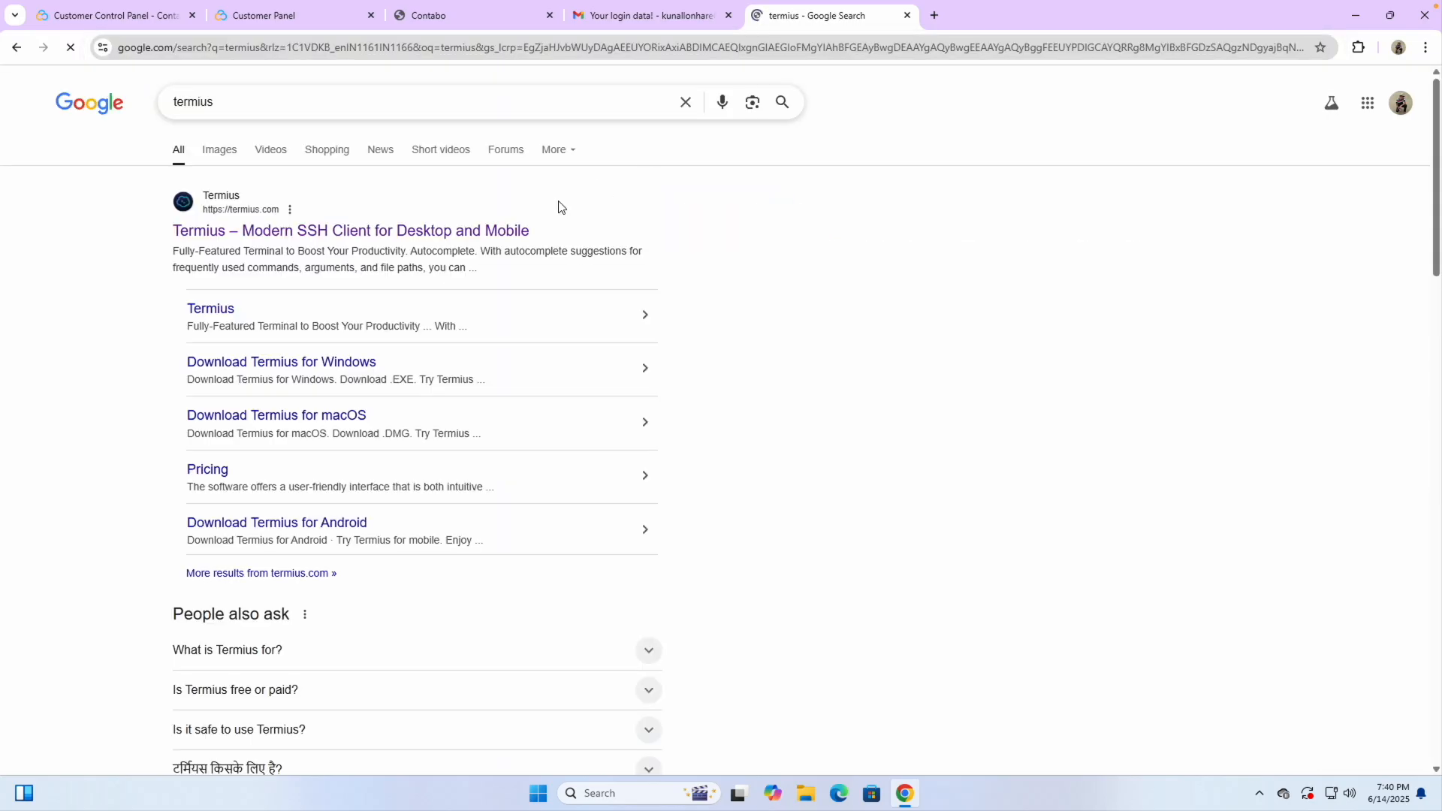
{"action": "scroll", "coordinate": [234, 230], "scroll_direction": "up", "scroll_amount": 5}
{"action": "scroll", "coordinate": [234, 230], "scroll_direction": "down", "scroll_amount": 5}
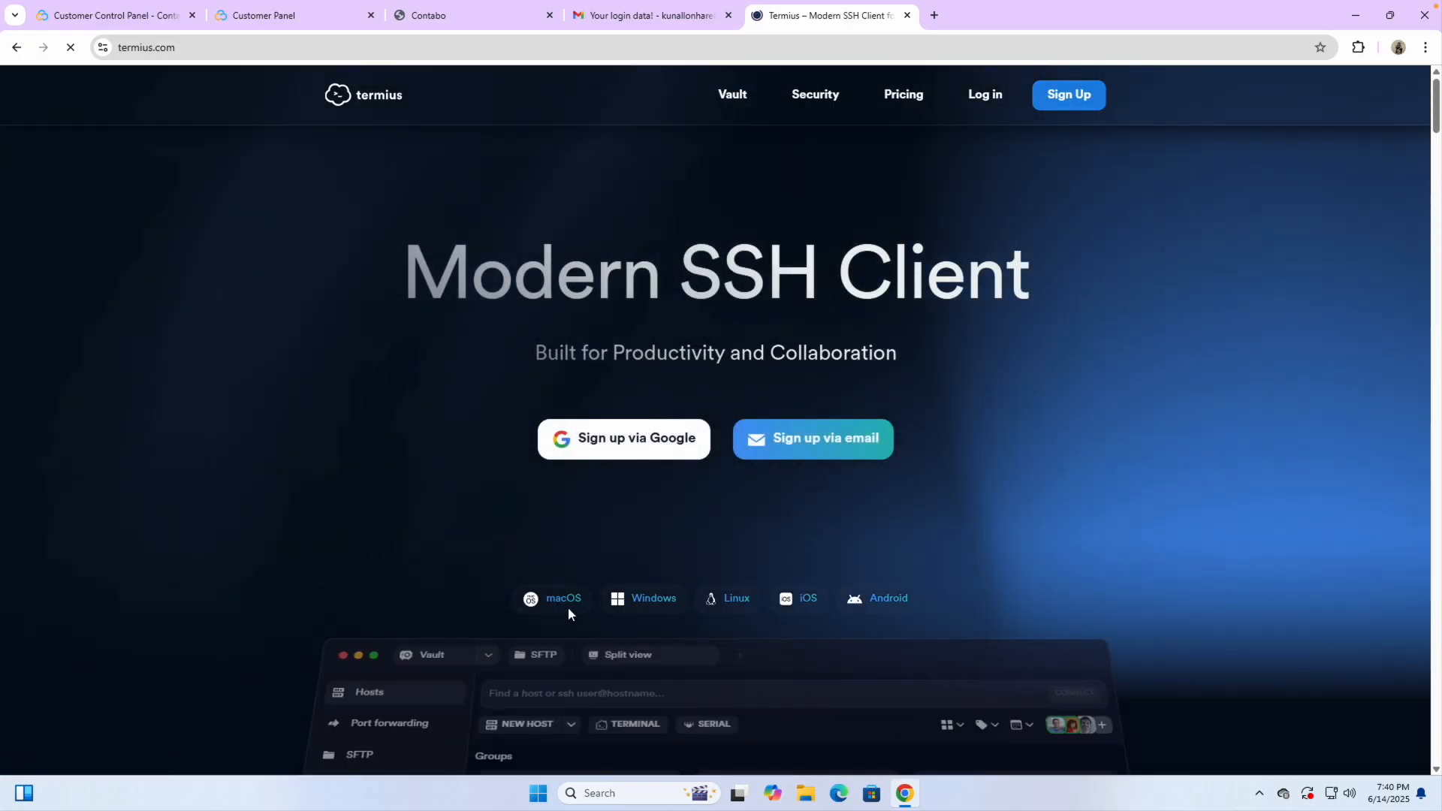
{"action": "scroll", "coordinate": [566, 603], "scroll_direction": "up", "scroll_amount": 5}
{"action": "scroll", "coordinate": [591, 601], "scroll_direction": "right", "scroll_amount": 4}
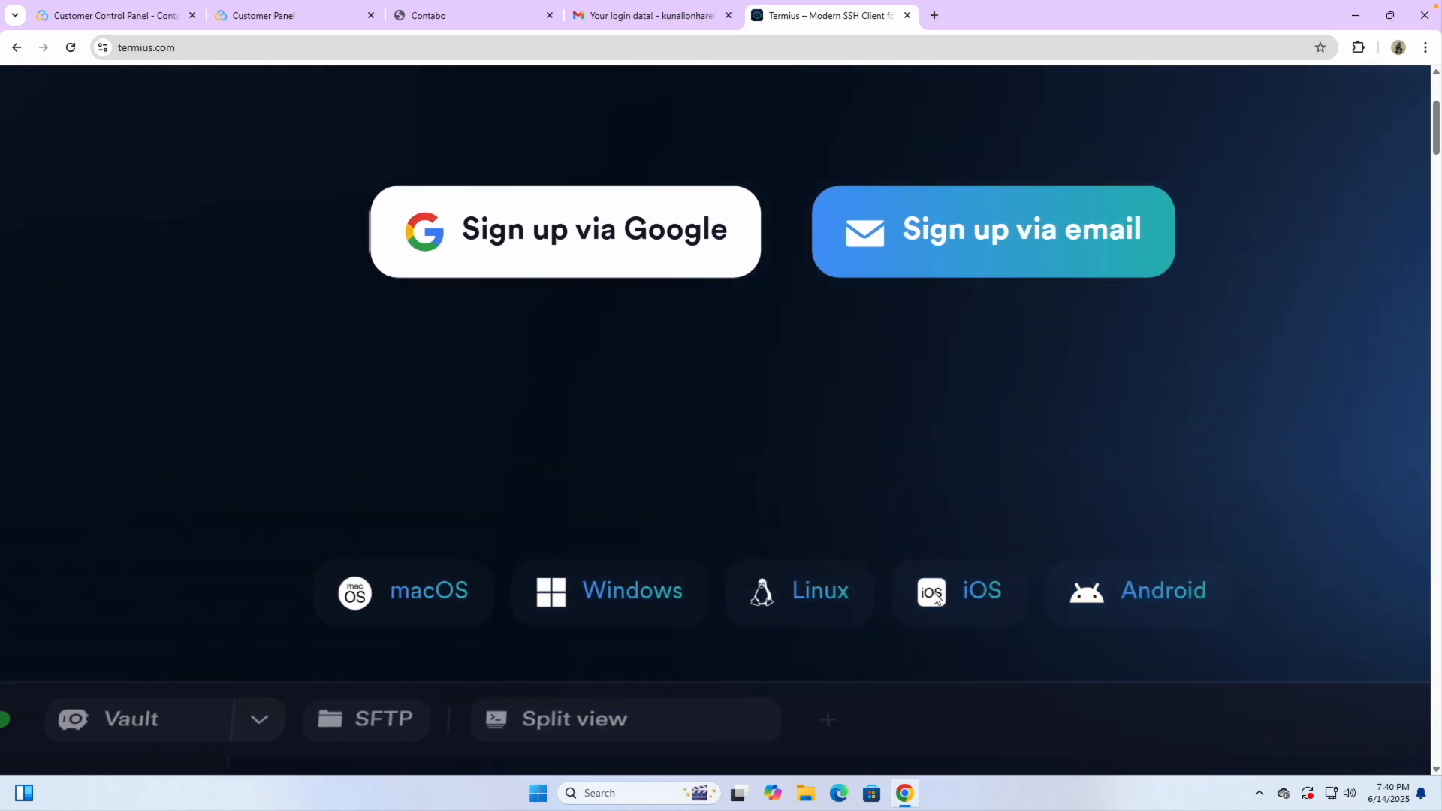
{"action": "scroll", "coordinate": [882, 479], "scroll_direction": "down", "scroll_amount": 5}
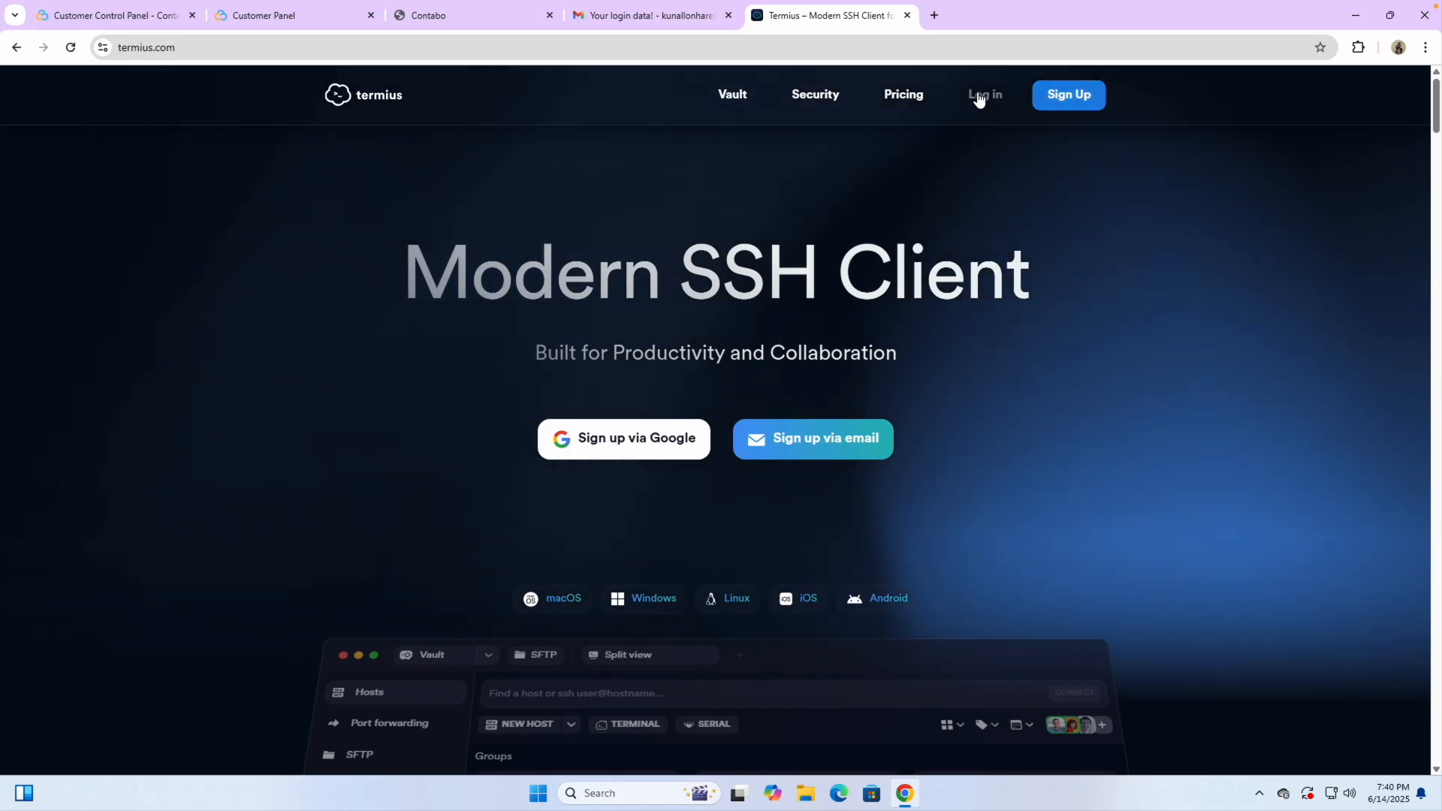
{"action": "left_click", "coordinate": [904, 96]}
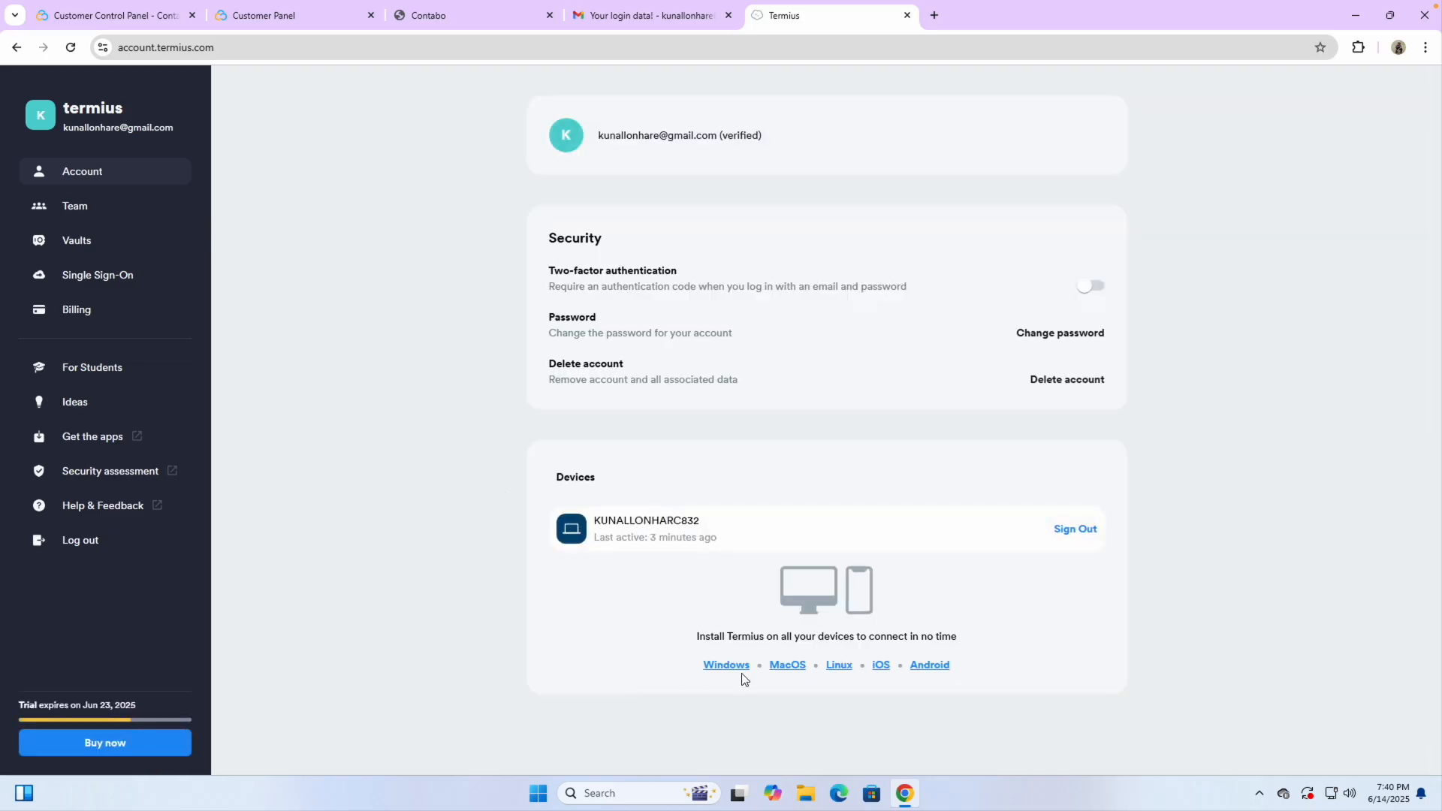
{"action": "scroll", "coordinate": [794, 680], "scroll_direction": "up", "scroll_amount": 5}
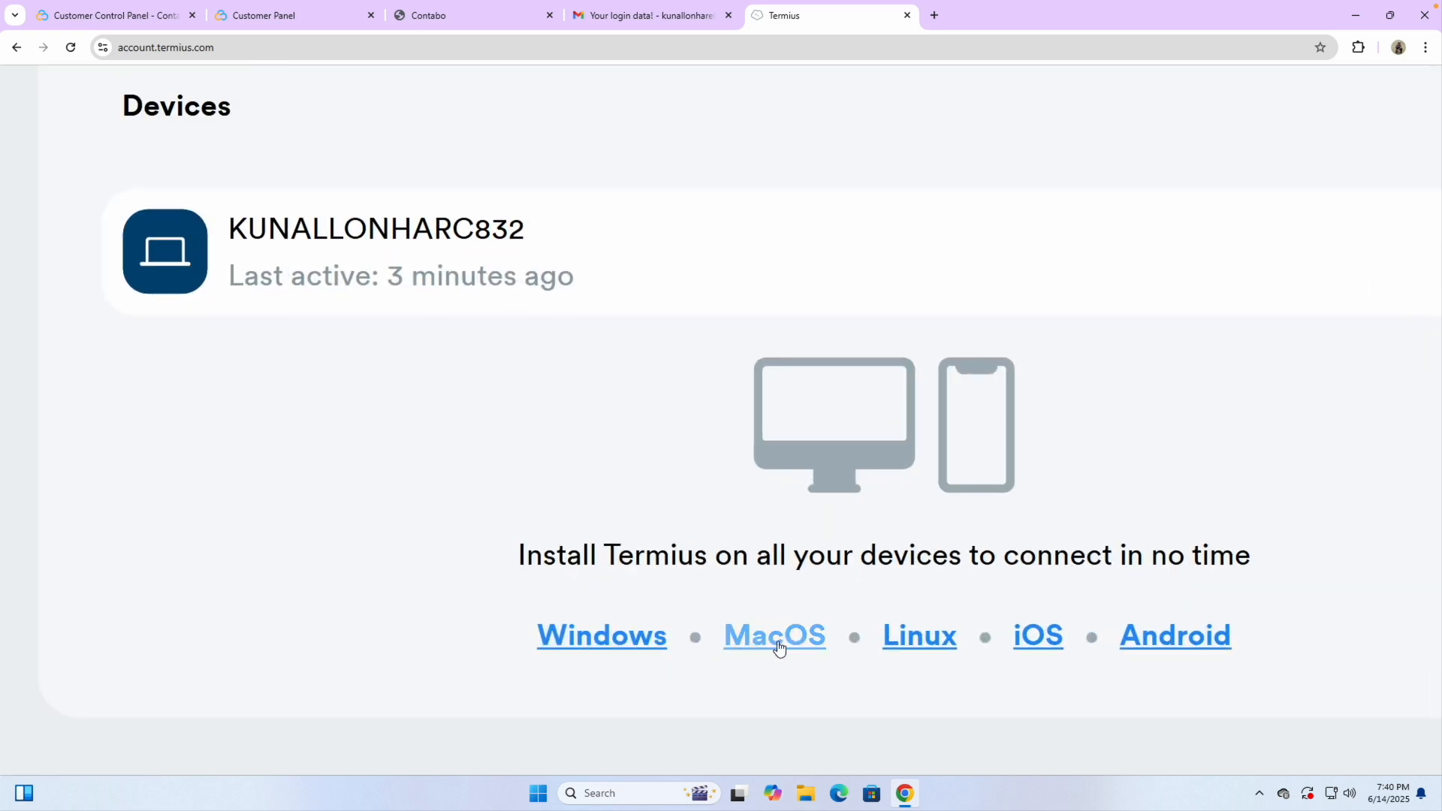
{"action": "scroll", "coordinate": [972, 528], "scroll_direction": "down", "scroll_amount": 5}
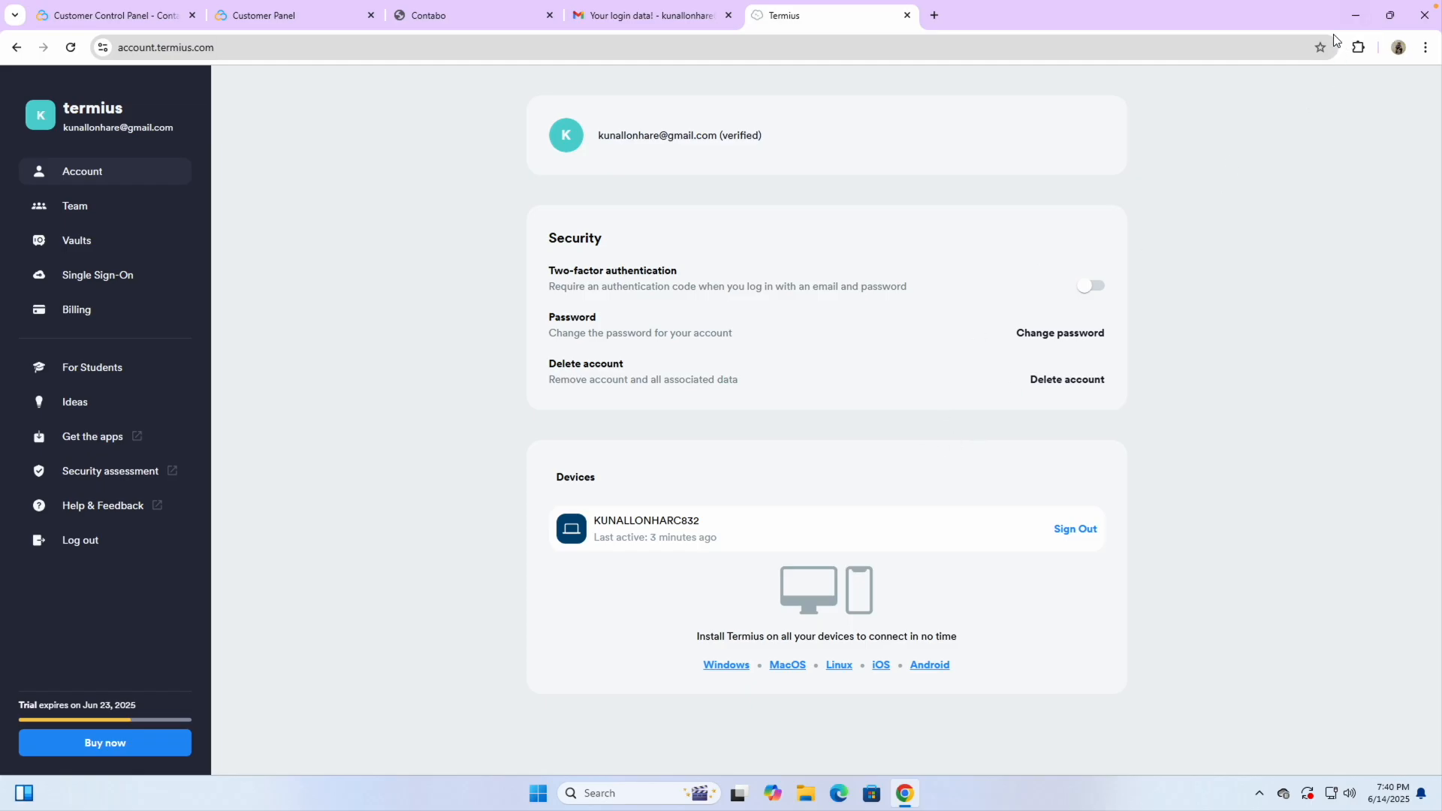
{"action": "left_click", "coordinate": [908, 15]}
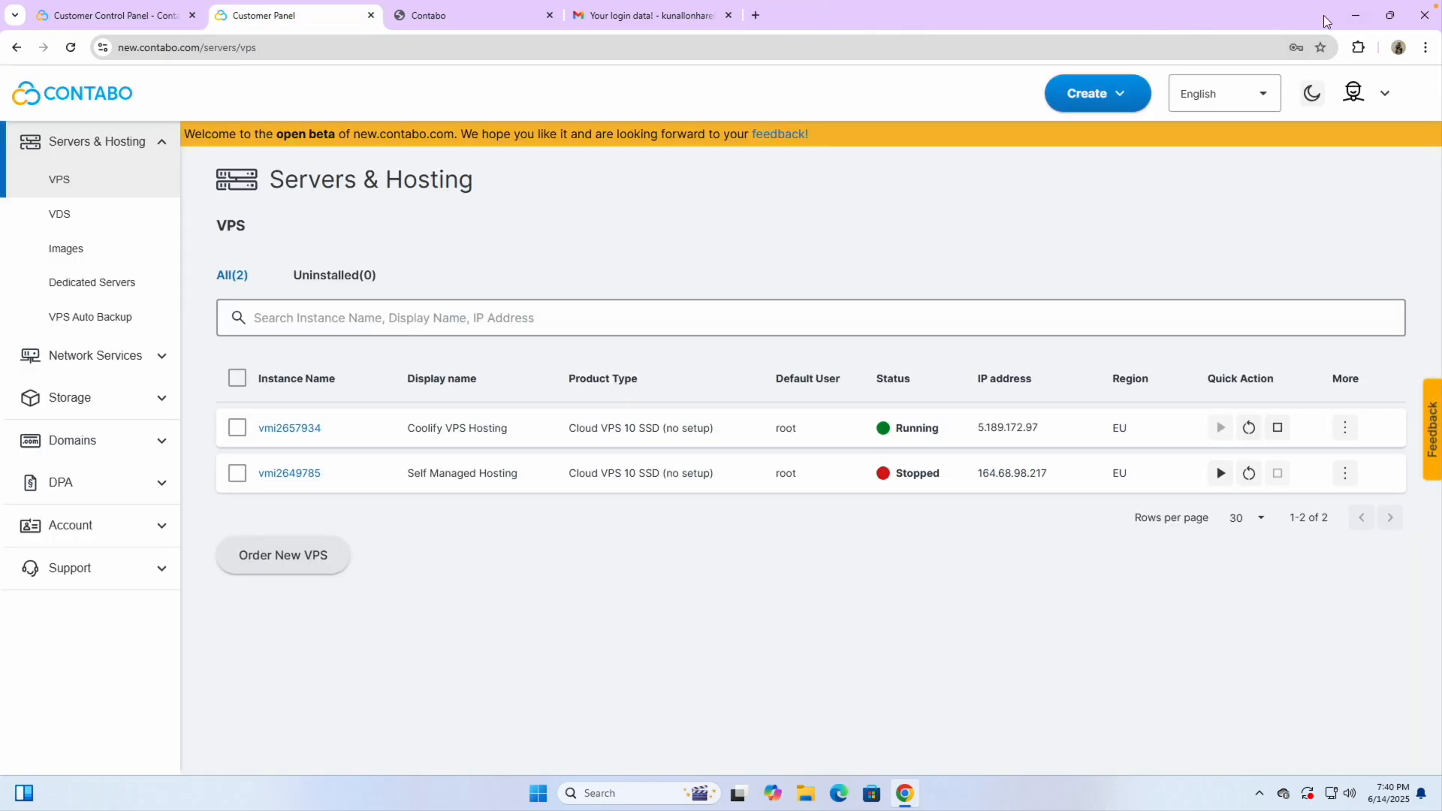
Launch Termius from the Windows app search
{"action": "left_click", "coordinate": [1354, 16]}
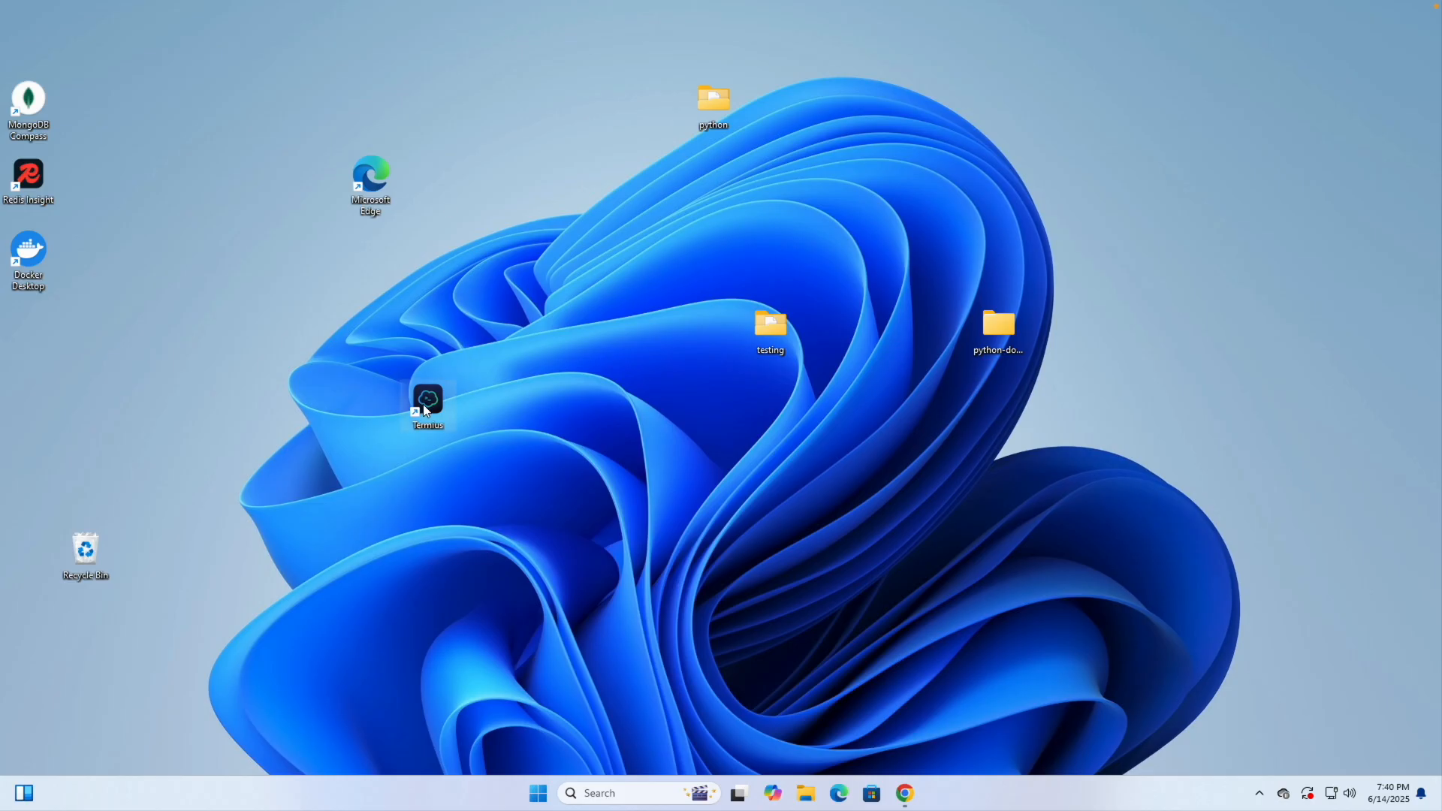
{"action": "key", "text": "ctrl+Left"}
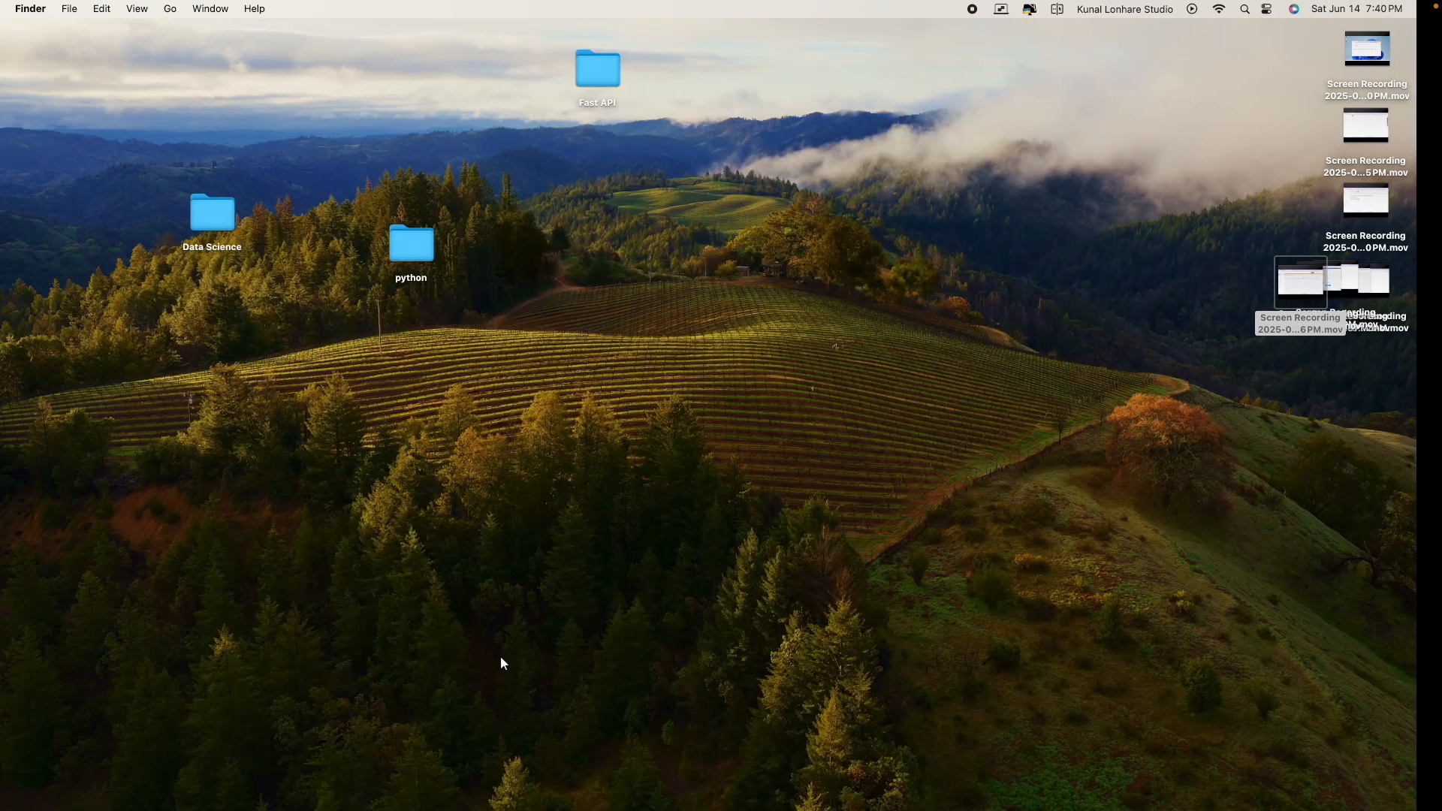
{"action": "left_click", "coordinate": [1270, 9]}
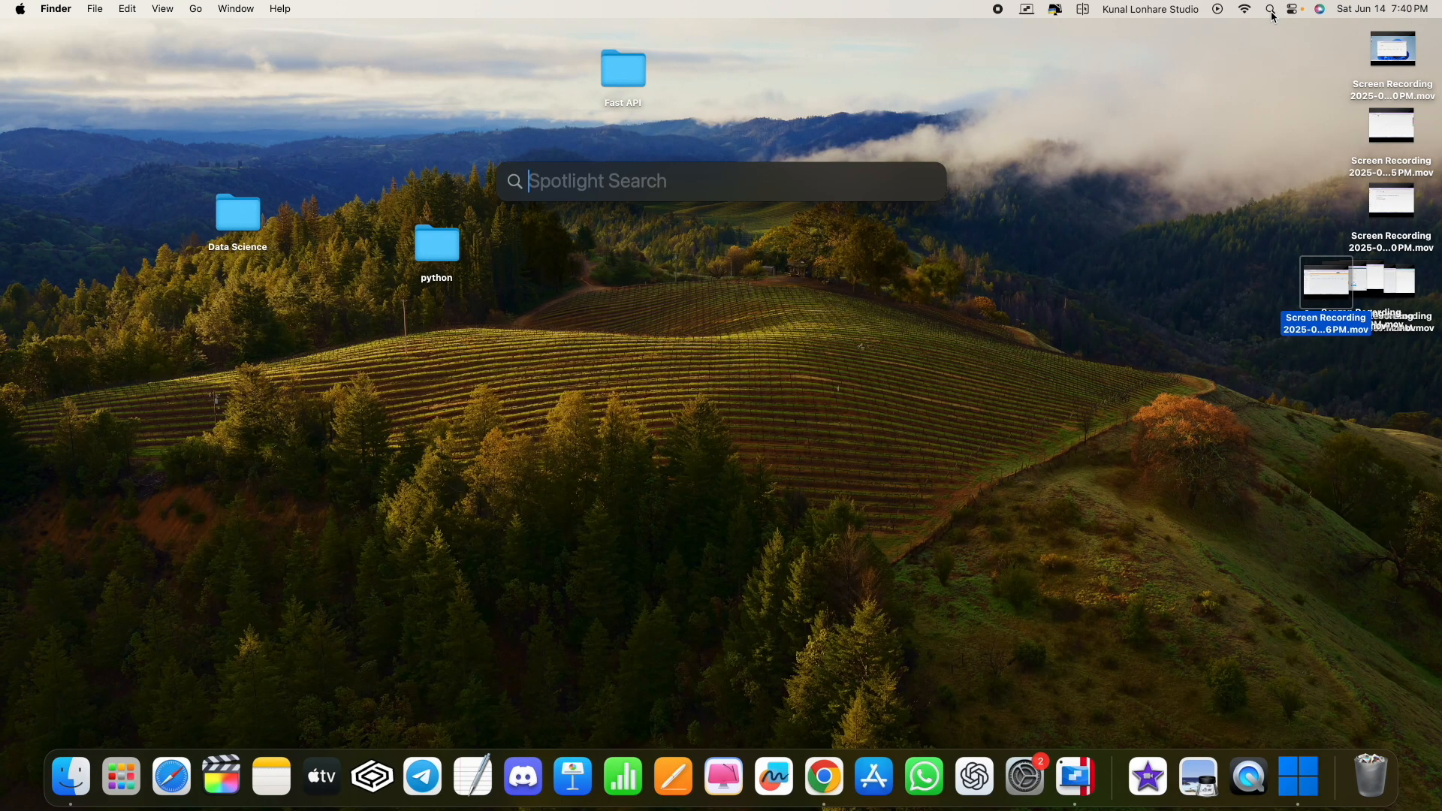
{"action": "key", "text": "ctrl+Right"}
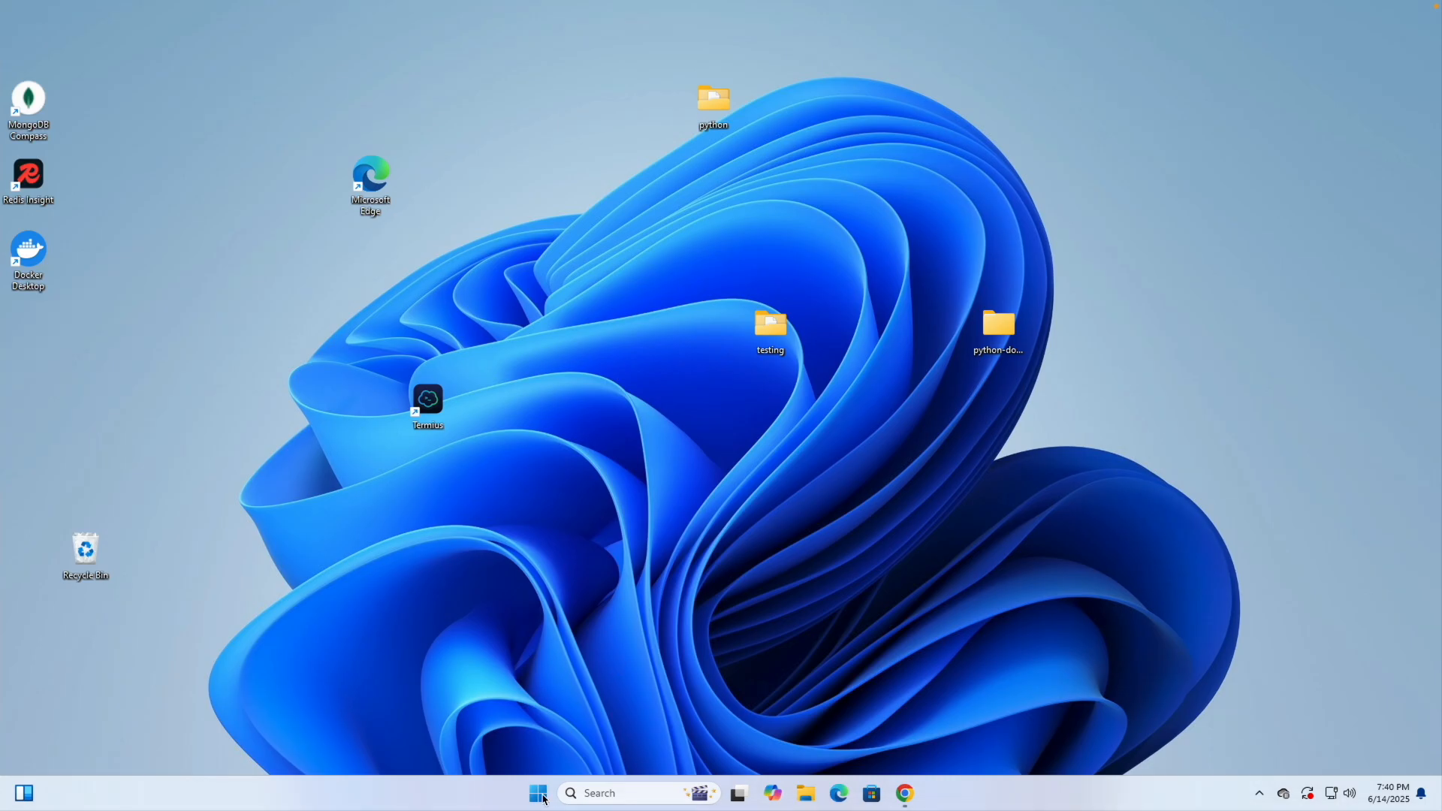
{"action": "left_click", "coordinate": [538, 794]}
{"action": "type", "text": "te"}
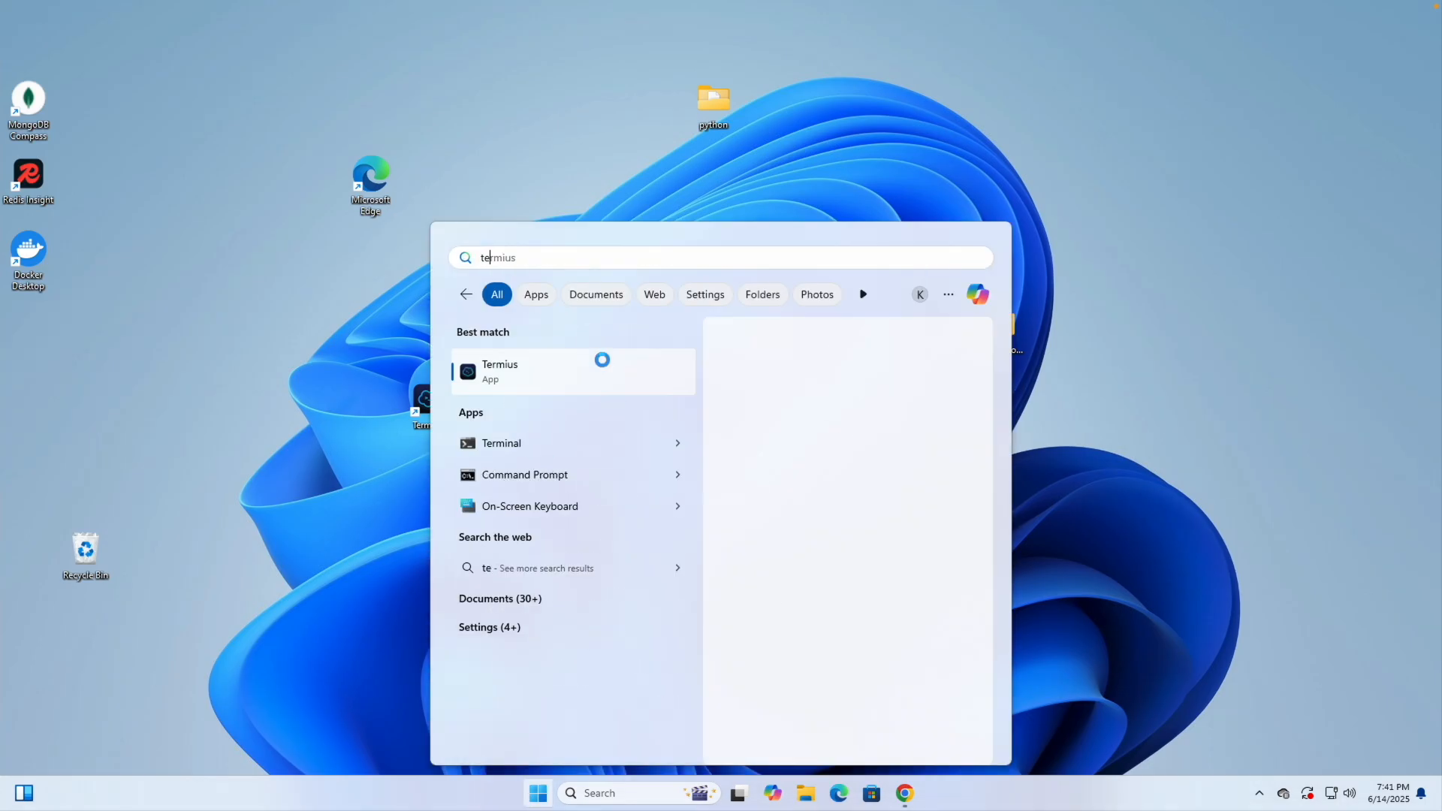
{"action": "left_click", "coordinate": [524, 381]}
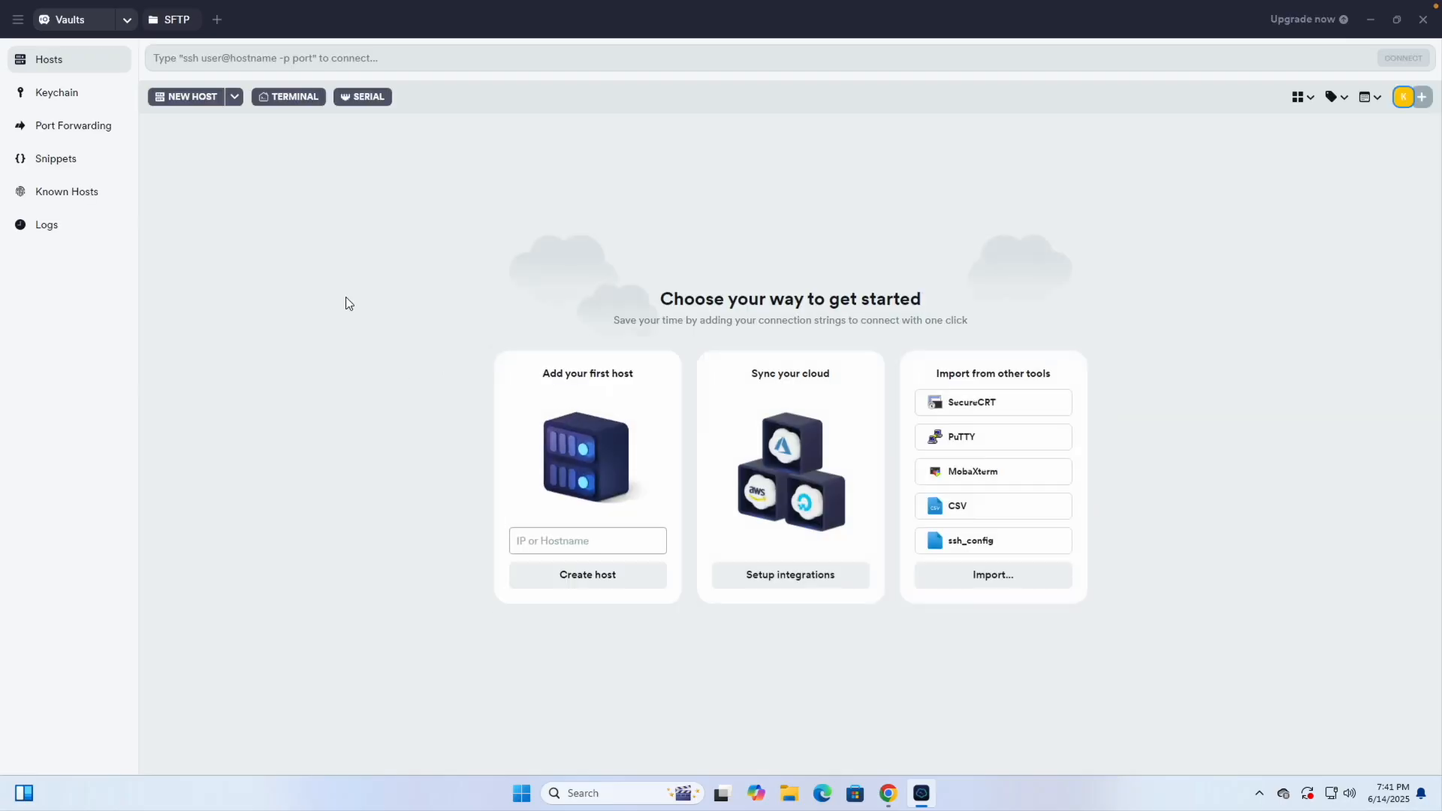
Add a new Termius host at 5.189.172.97 labelled 'Coolify Server'
{"action": "left_click", "coordinate": [177, 95]}
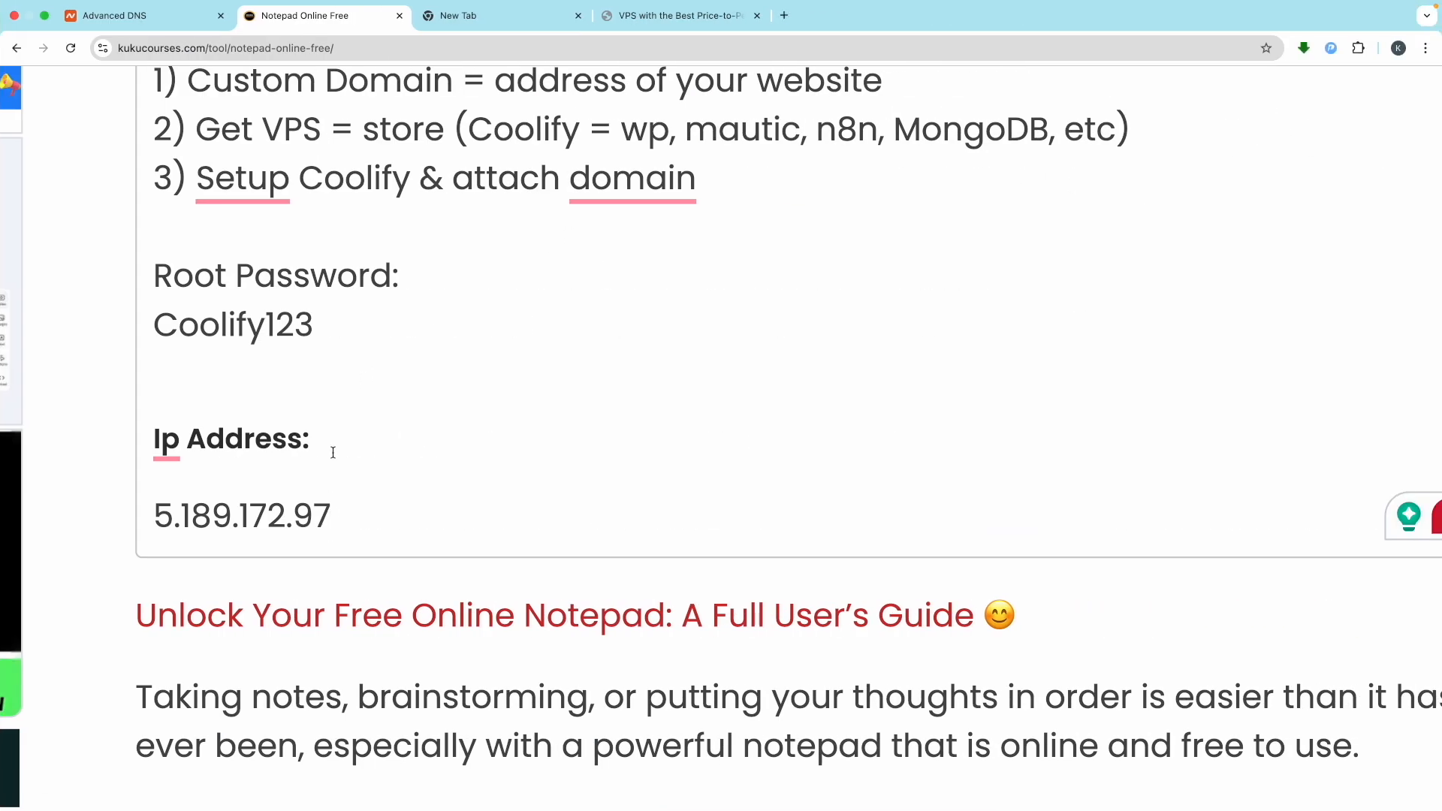
{"action": "left_click_drag", "start_coordinate": [336, 517], "coordinate": [170, 518]}
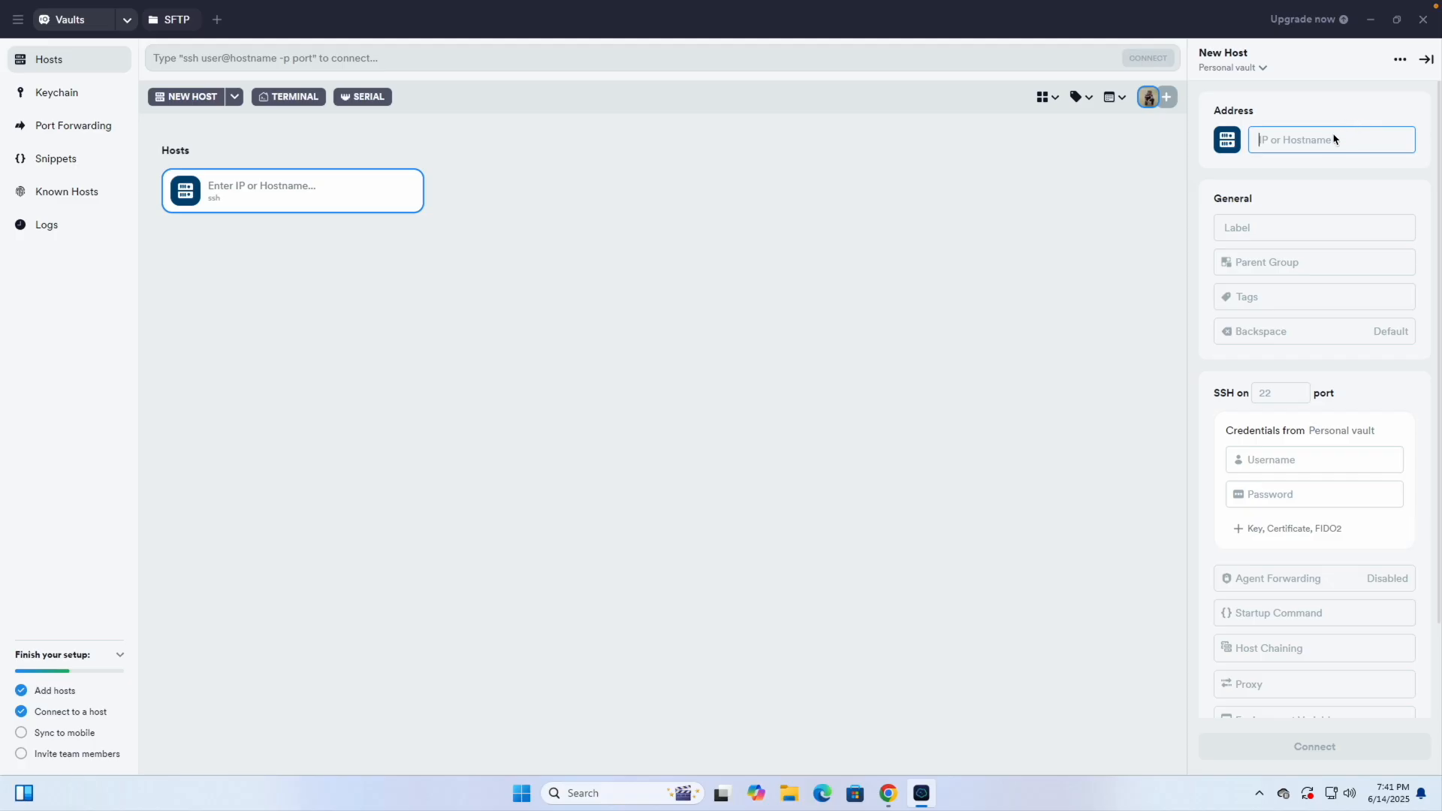
{"action": "type", "text": "5.189.172.97"}
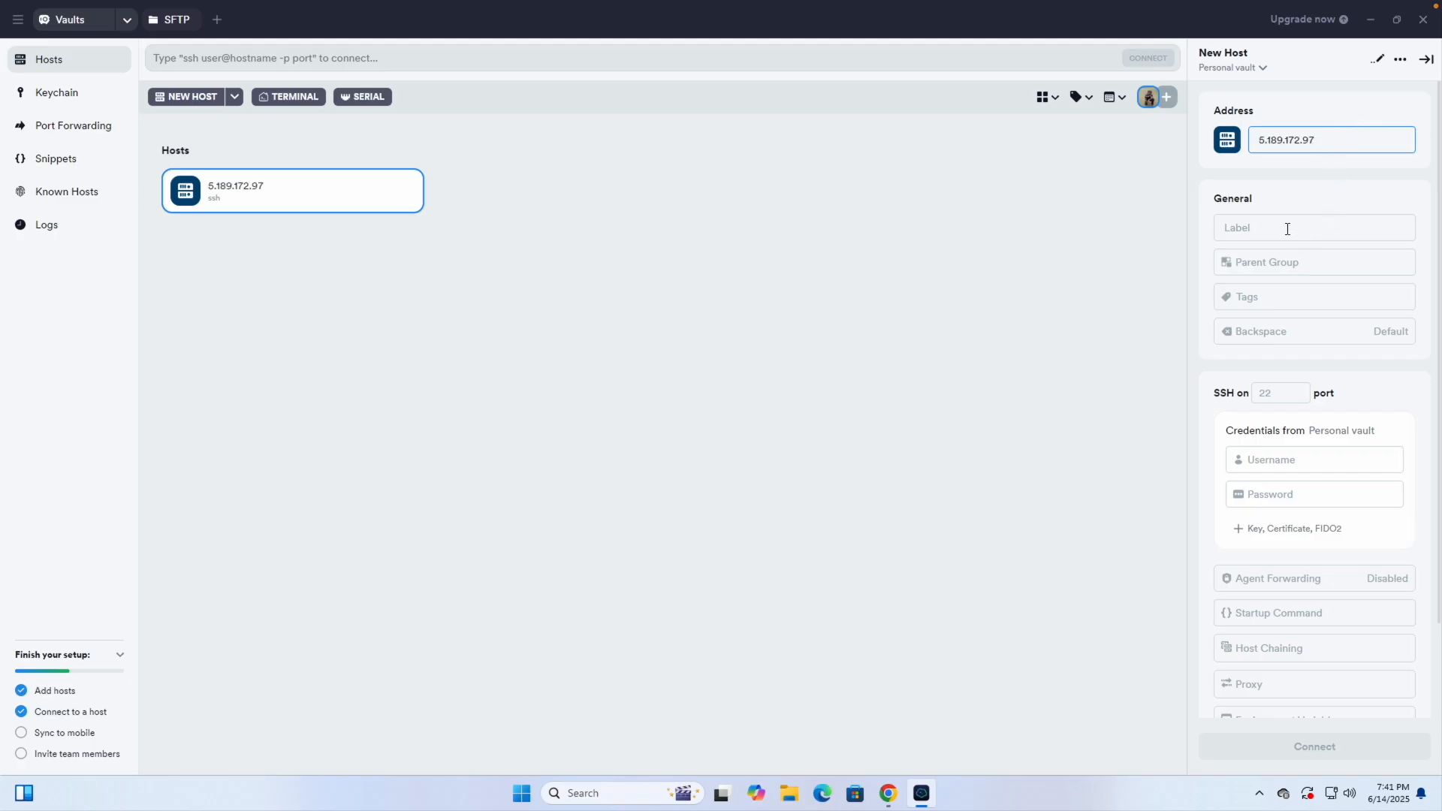
{"action": "left_click", "coordinate": [1280, 227]}
{"action": "type", "text": "C"}
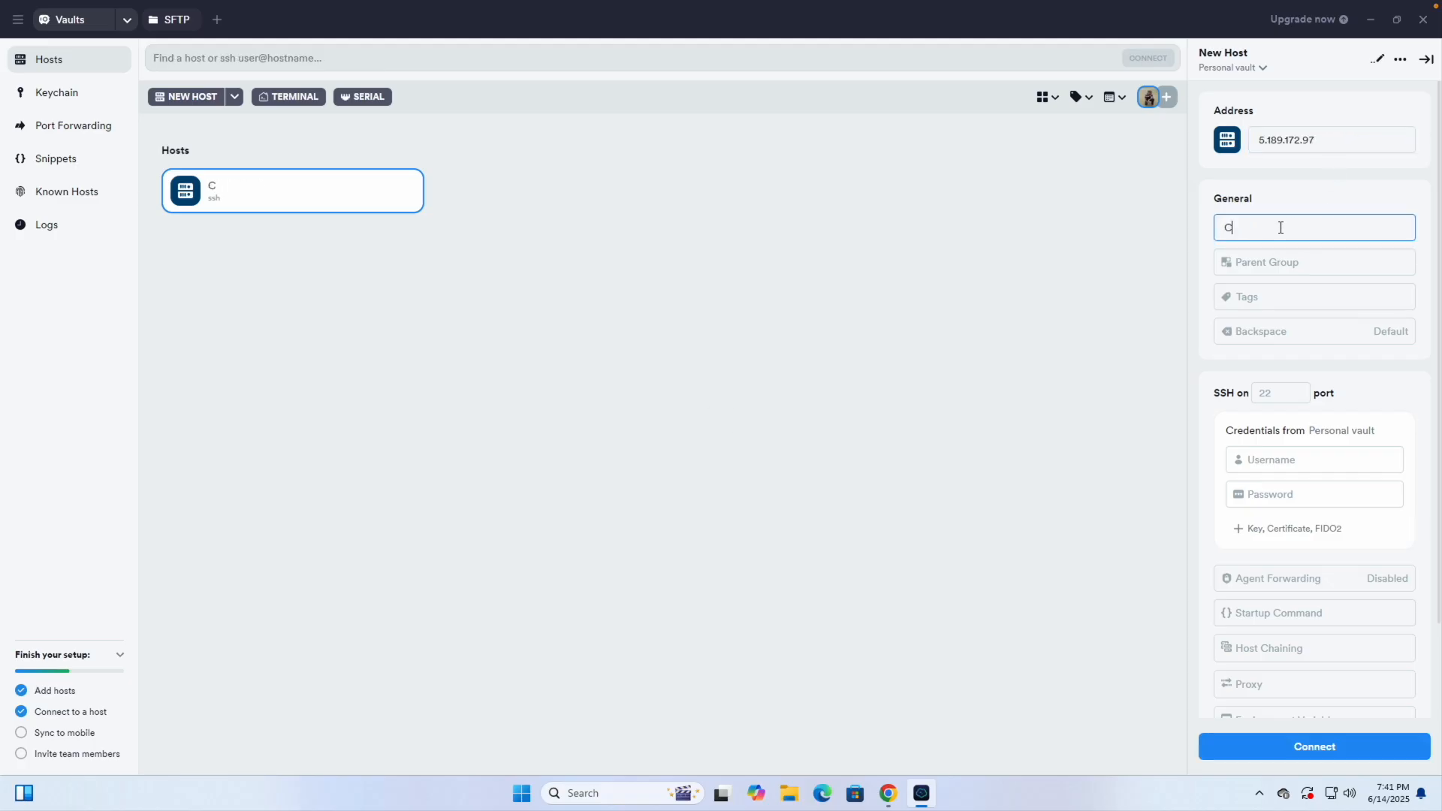
{"action": "type", "text": "oolify Server"}
{"action": "left_click", "coordinate": [1289, 205]}
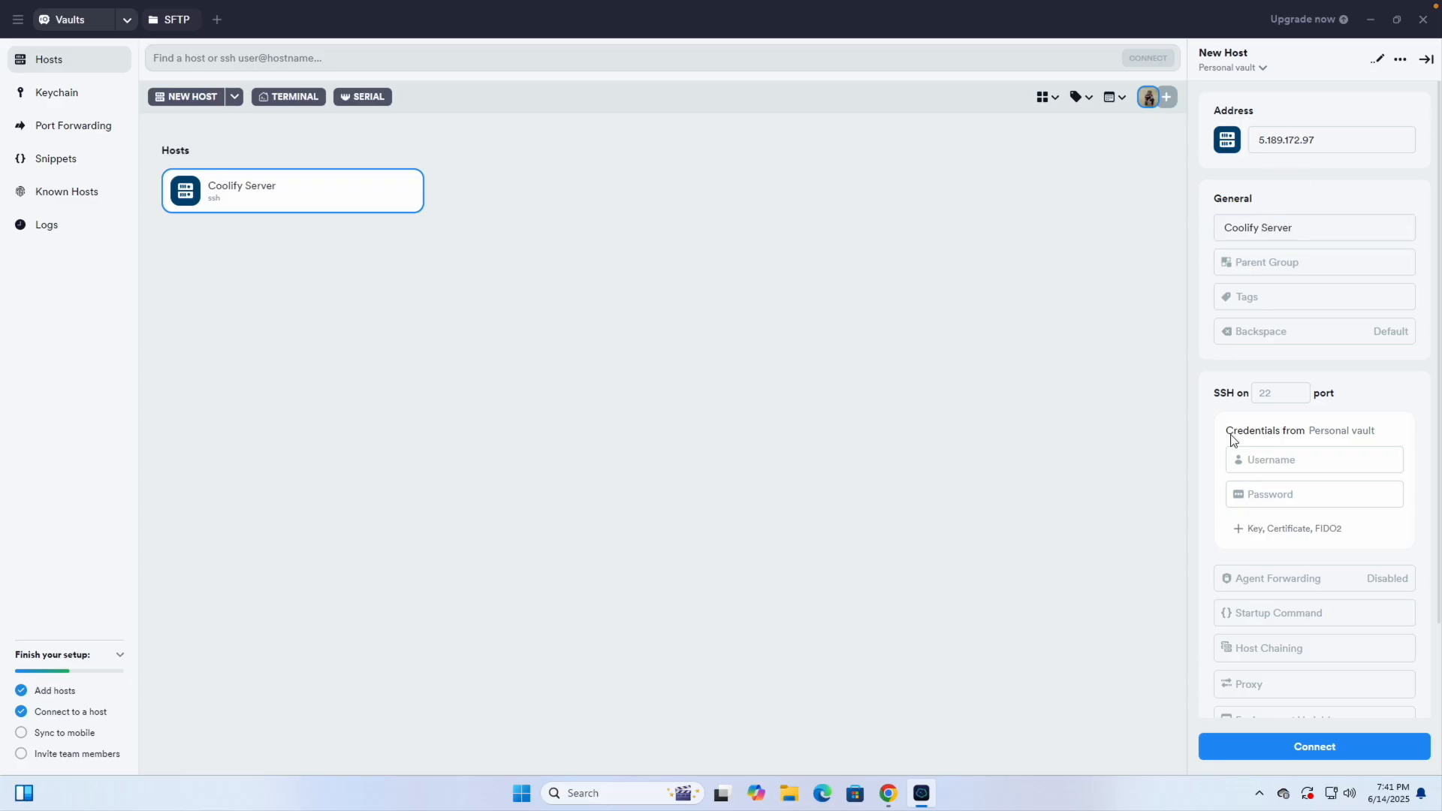
Connect to Coolify Server as root, trusting the fingerprint and supplying the root password from the notes
{"action": "left_click", "coordinate": [1304, 742]}
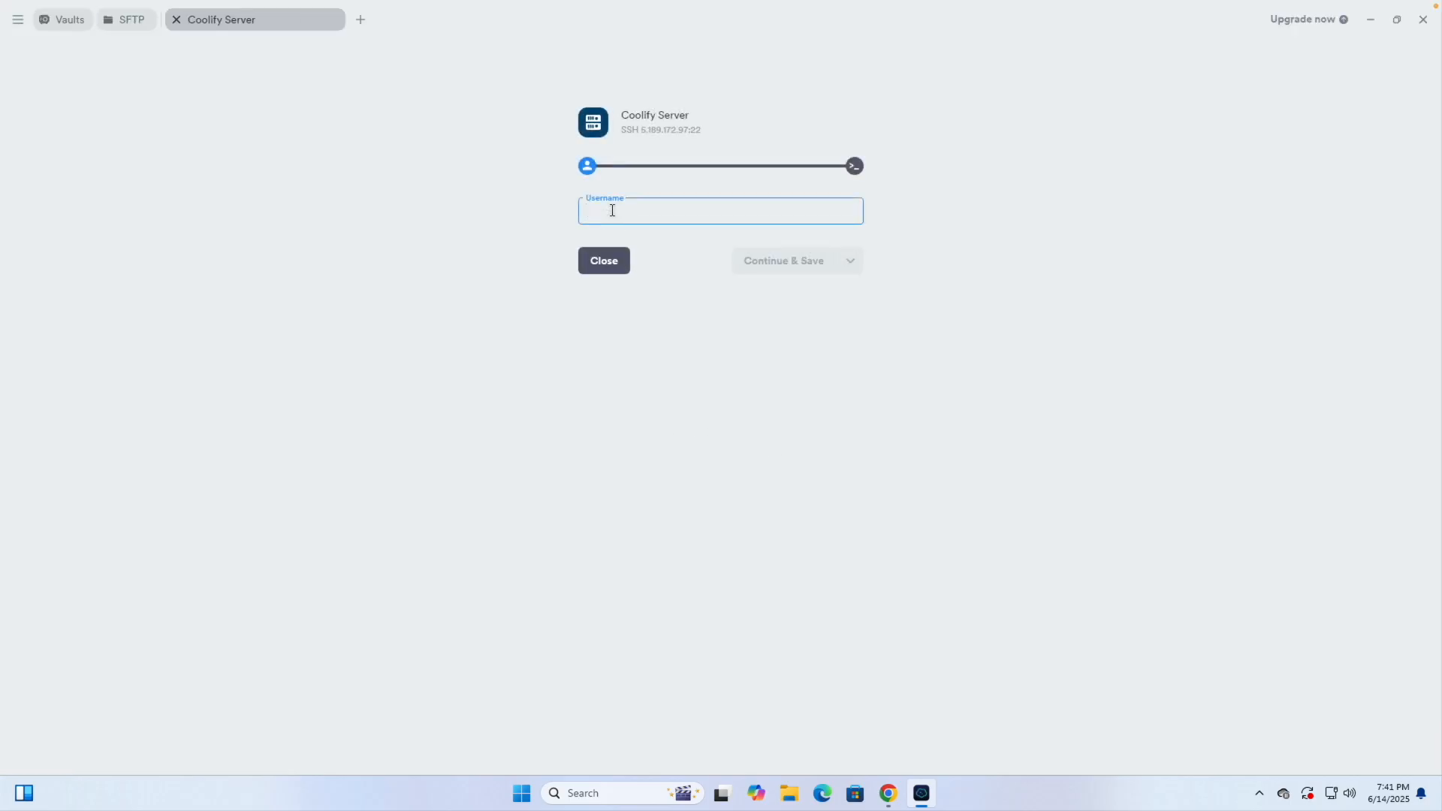
{"action": "type", "text": "root"}
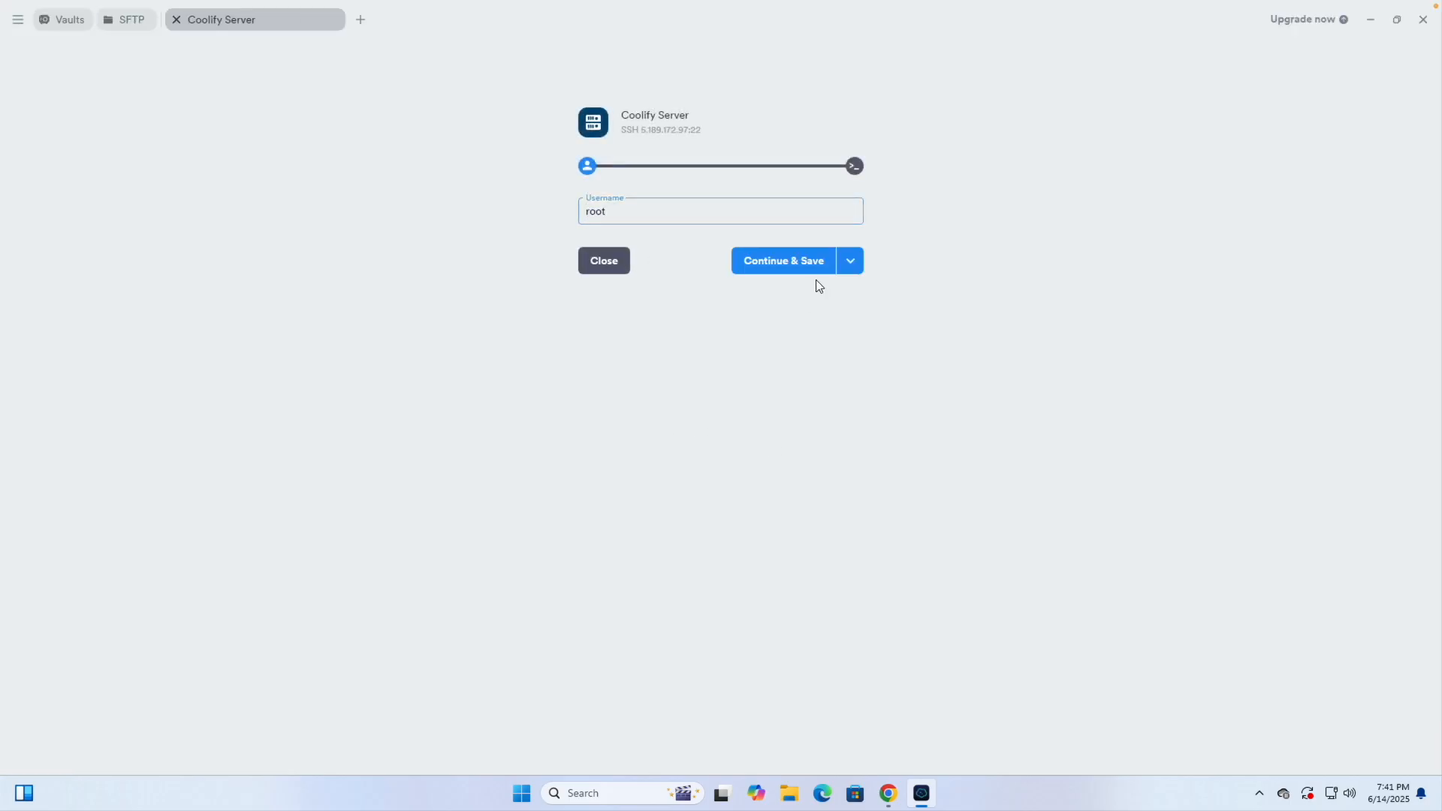
{"action": "left_click", "coordinate": [802, 263]}
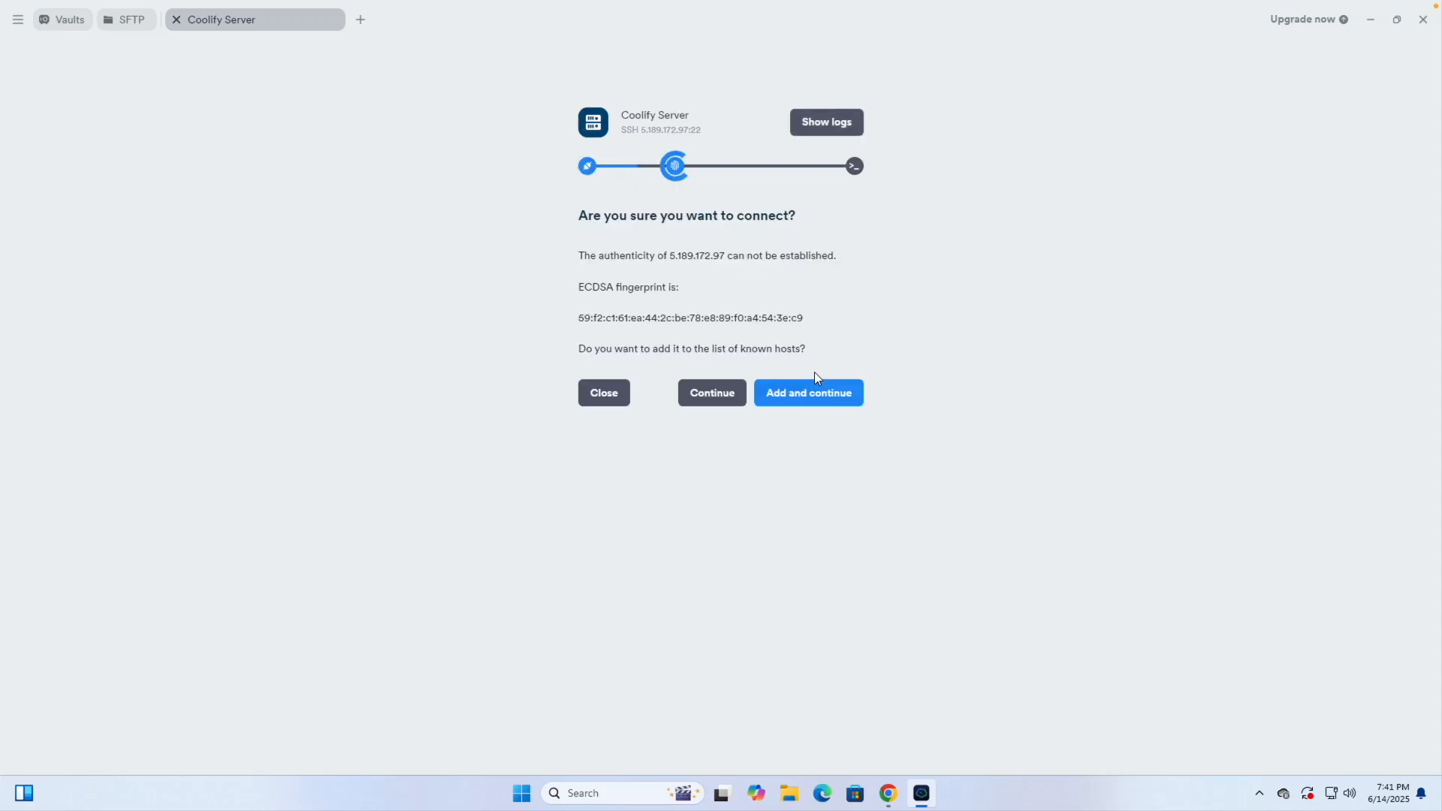
{"action": "left_click", "coordinate": [805, 395]}
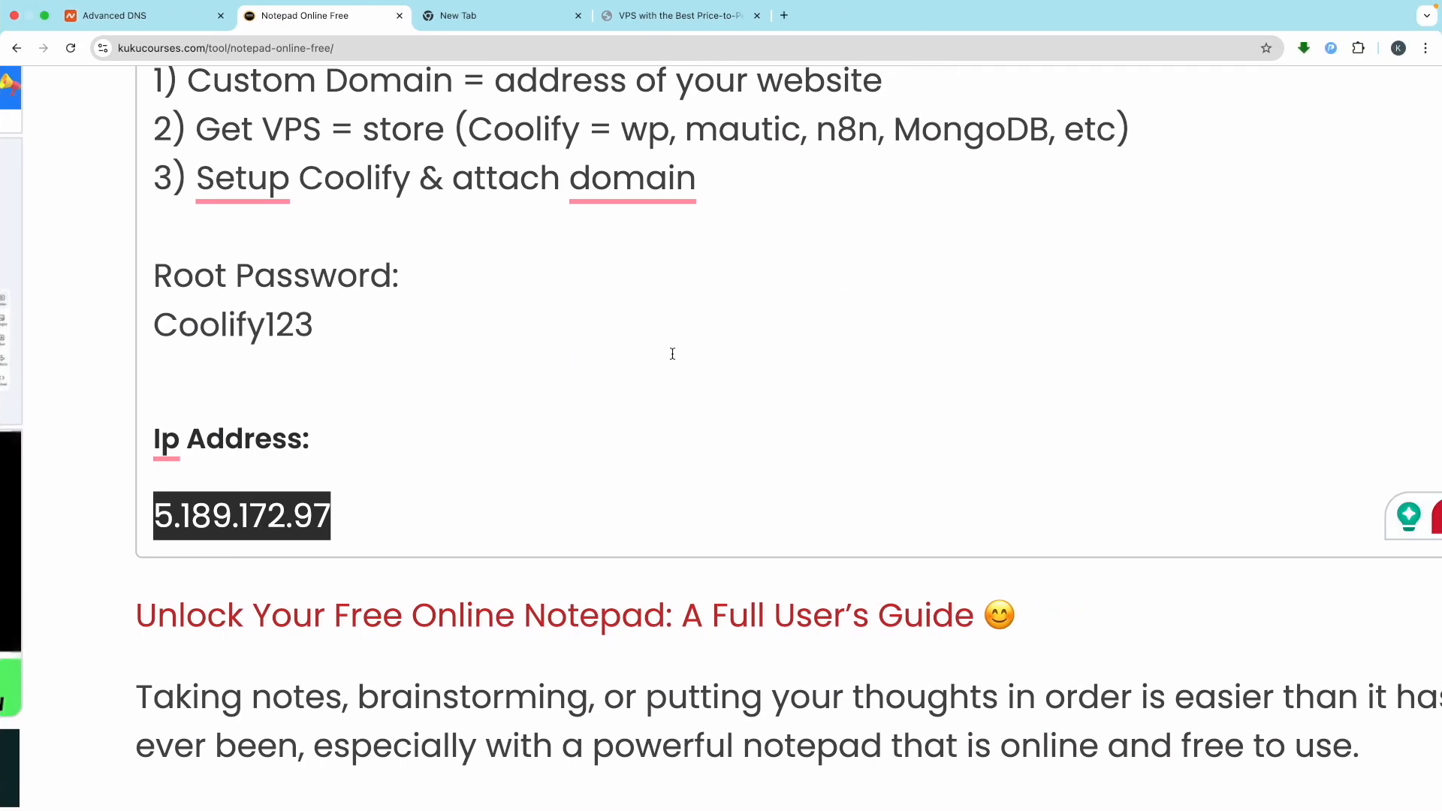
{"action": "left_click_drag", "start_coordinate": [318, 325], "coordinate": [145, 319]}
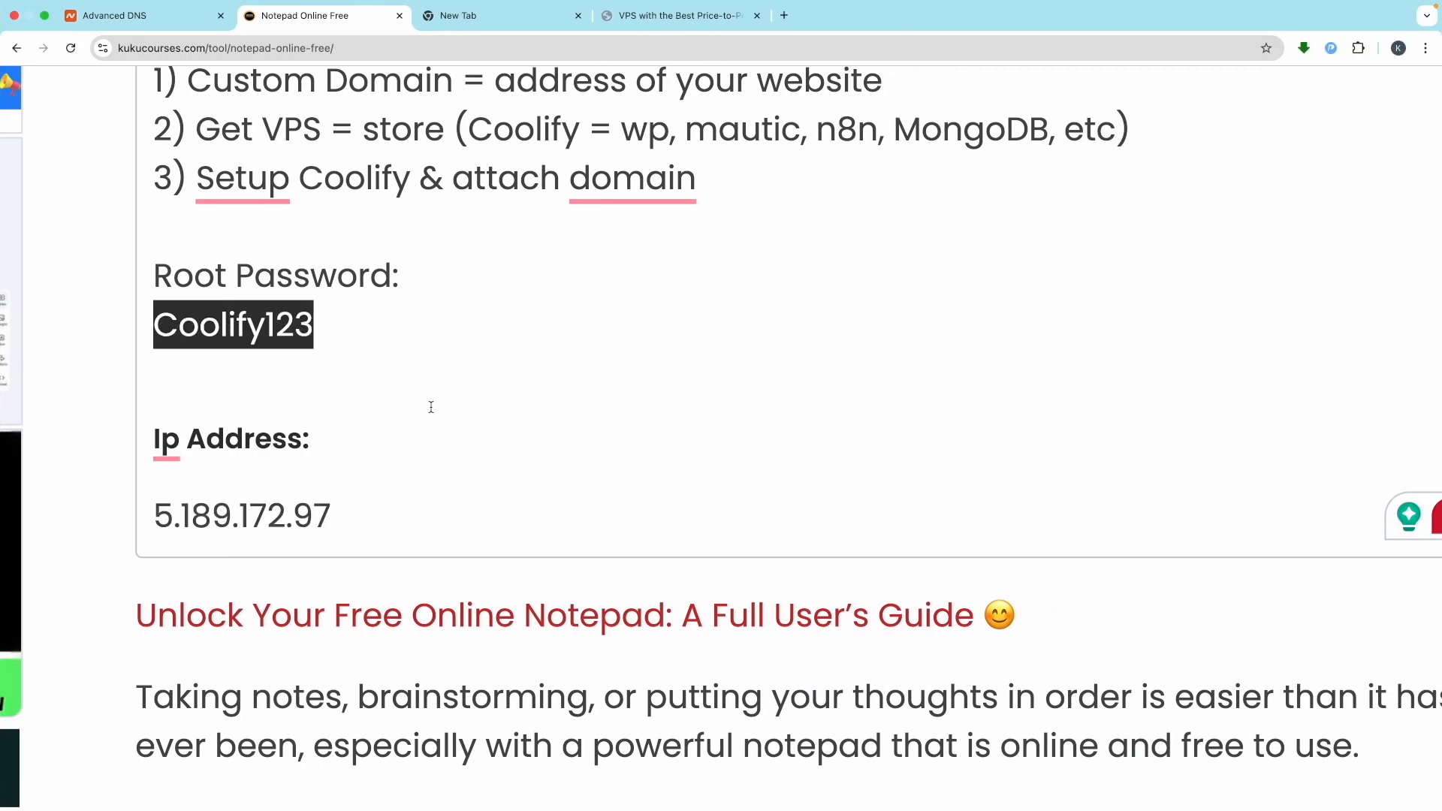
{"action": "key", "text": "ctrl+v"}
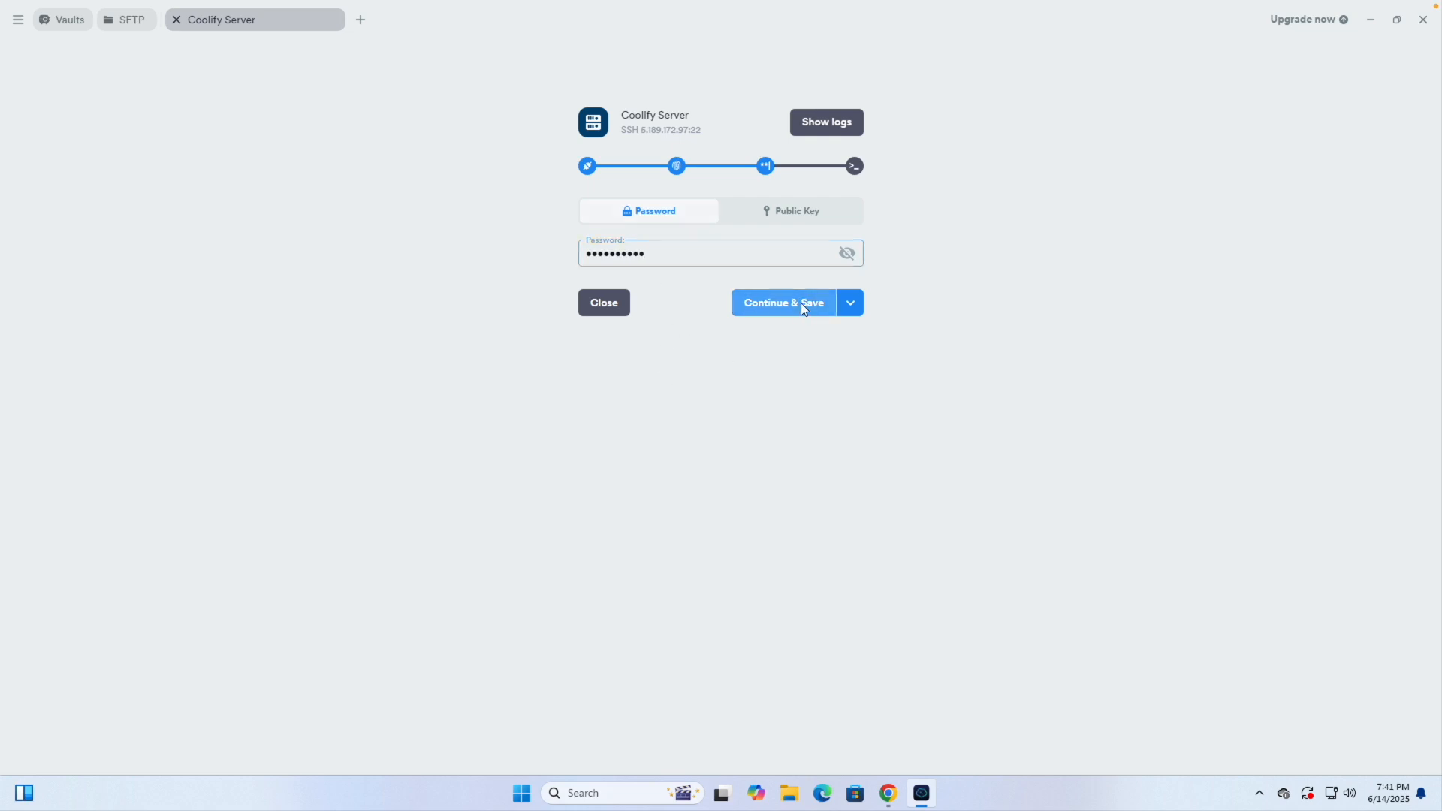
{"action": "left_click", "coordinate": [804, 306]}
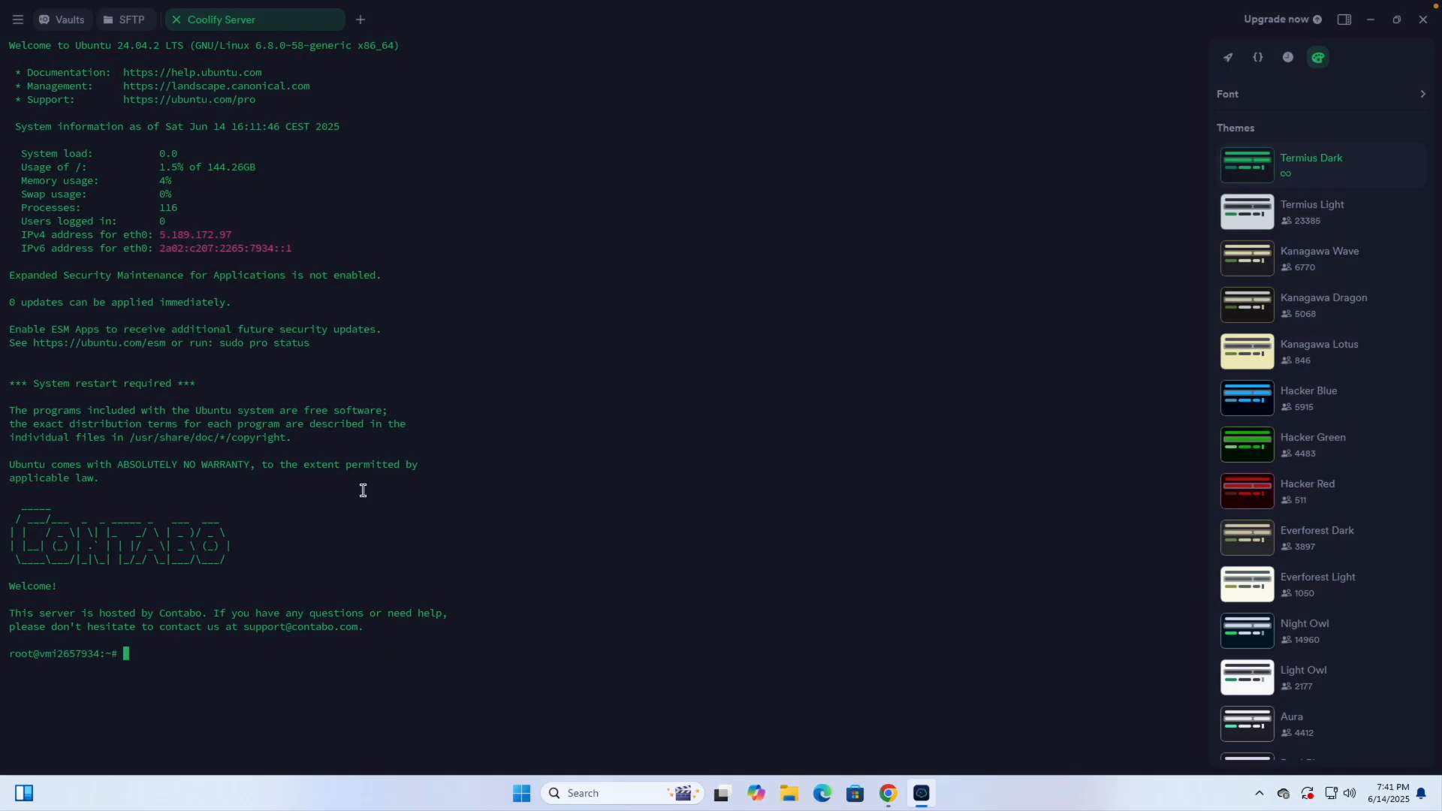
Search Google for 'coolify' in a new tab and open the official Coolify website
{"action": "key", "text": "ctrl+Right"}
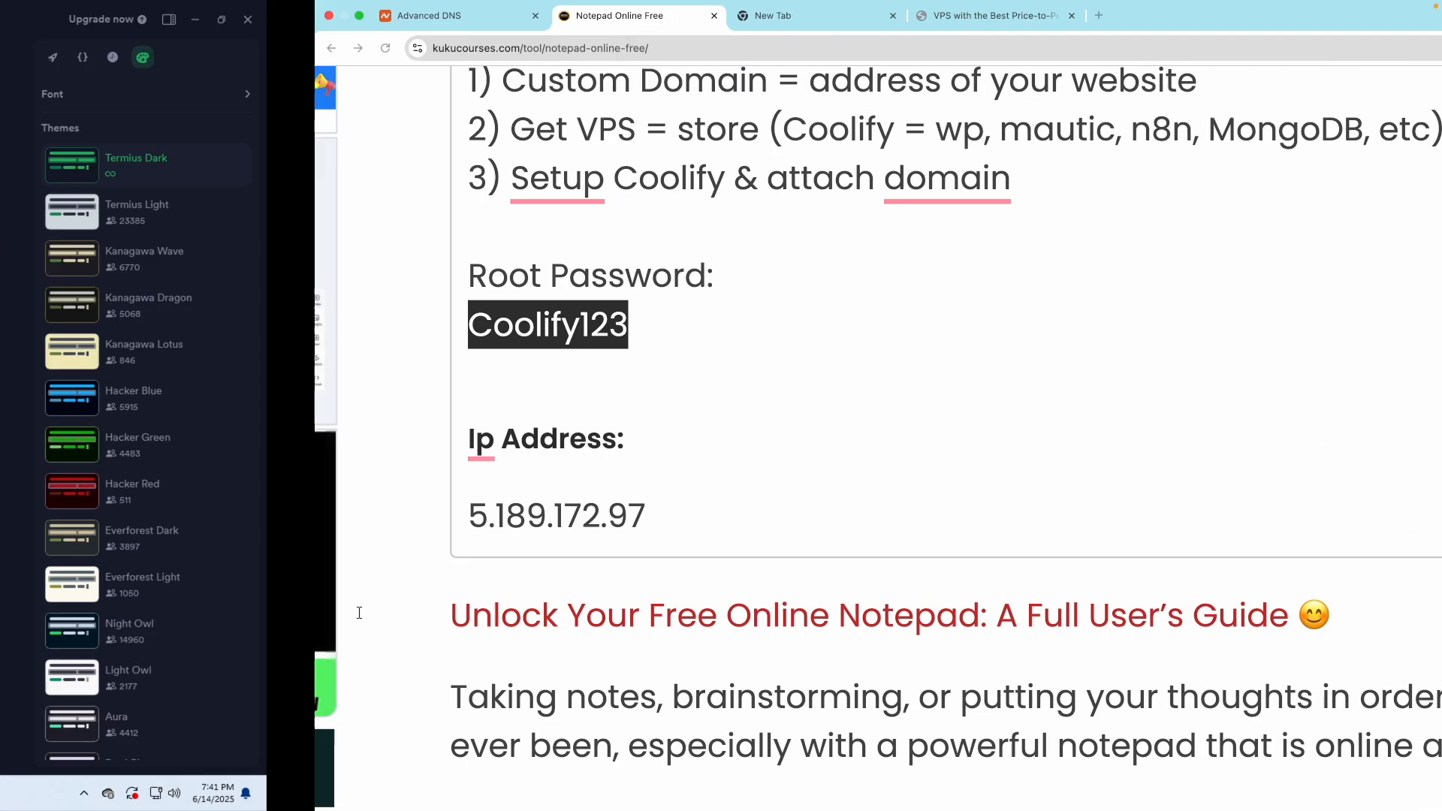
{"action": "left_click", "coordinate": [696, 232]}
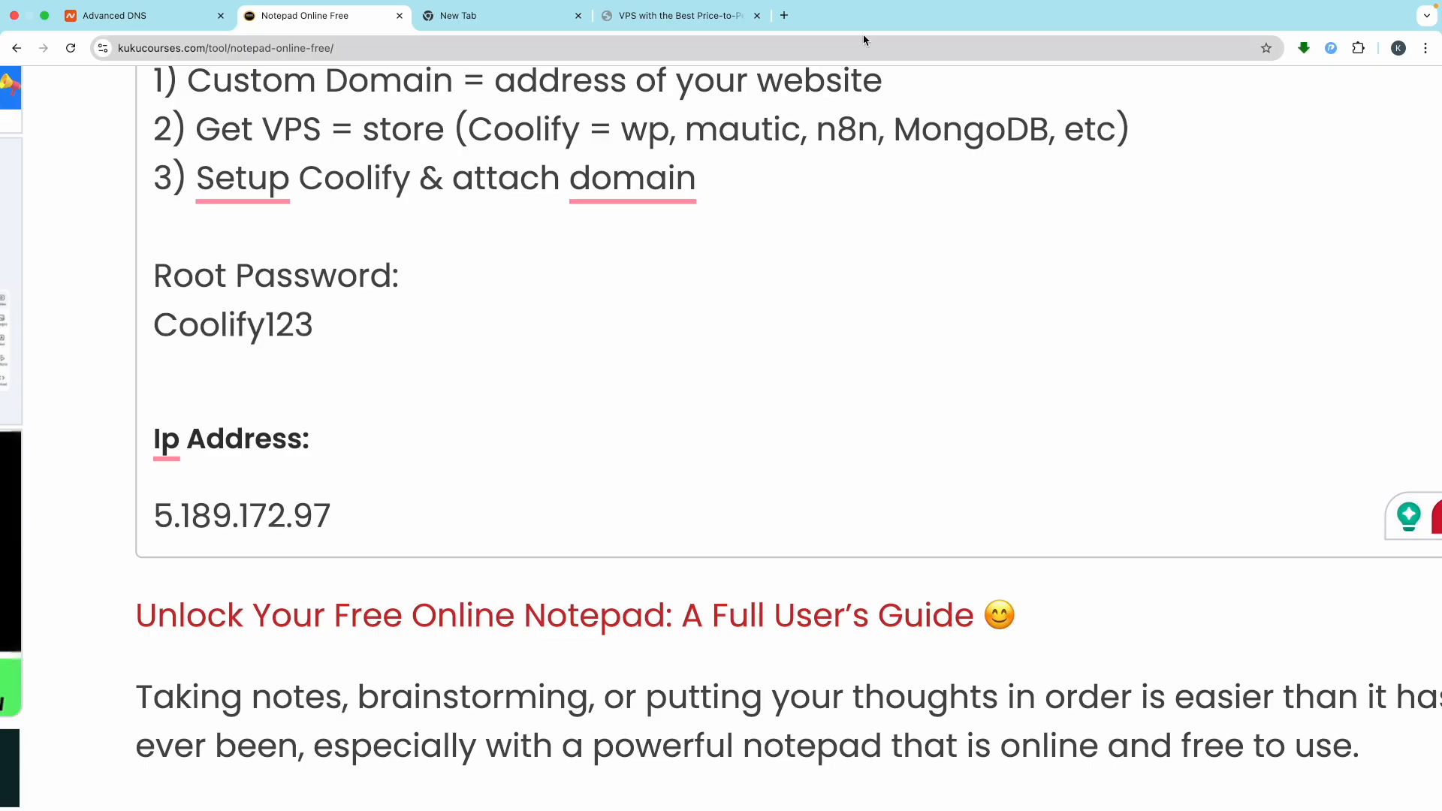
{"action": "left_click", "coordinate": [784, 15]}
{"action": "type", "text": "coolify"}
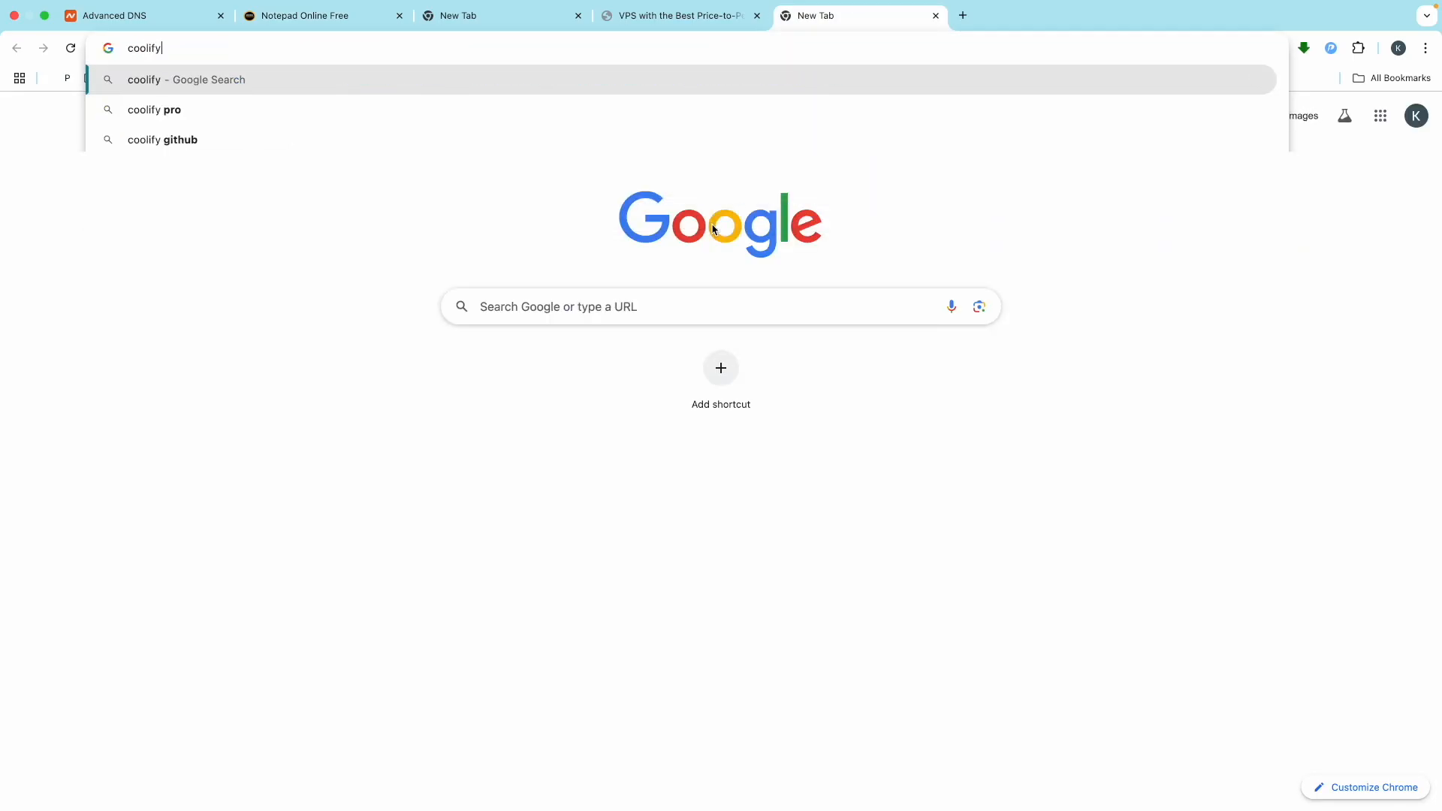
{"action": "key", "text": "Return"}
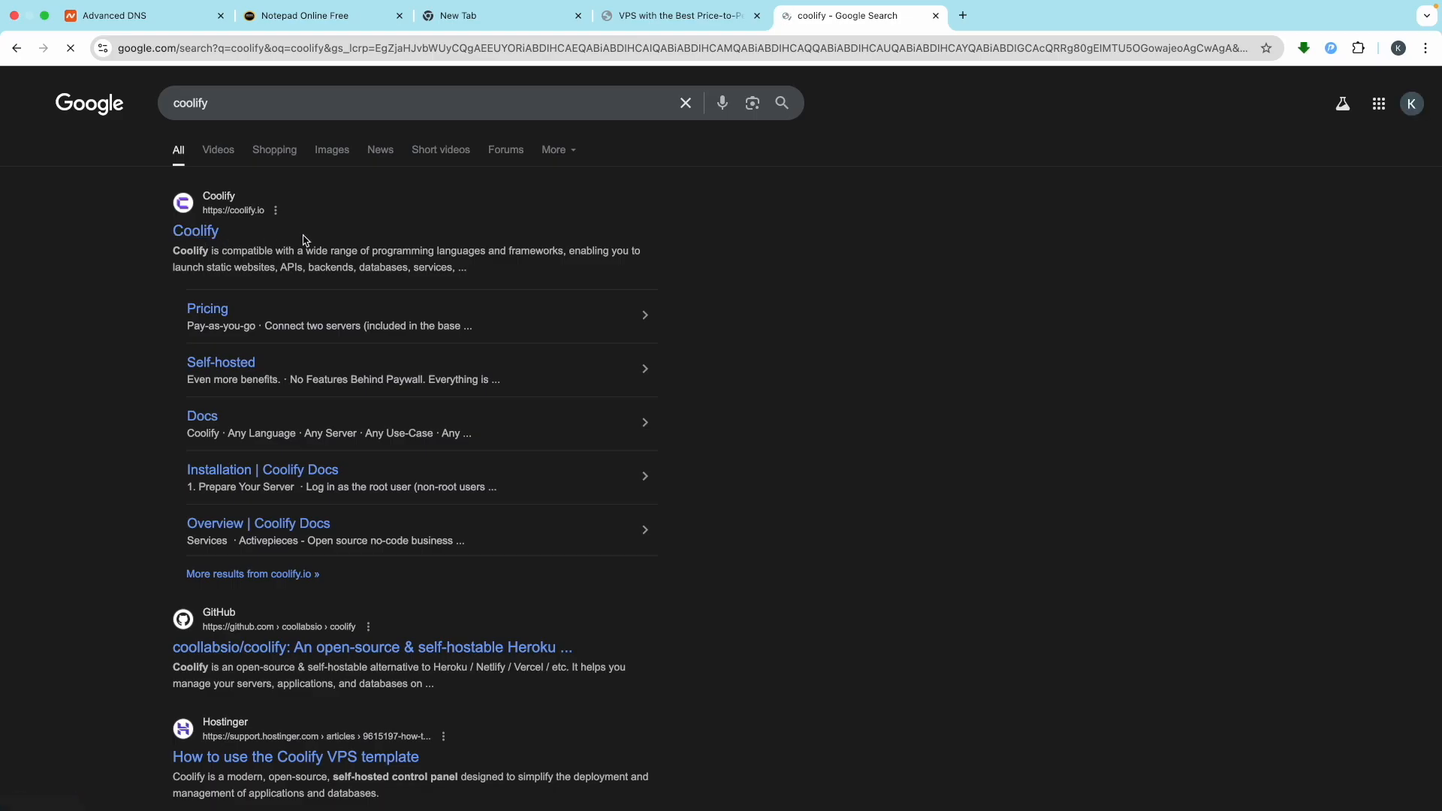
{"action": "left_click", "coordinate": [195, 232]}
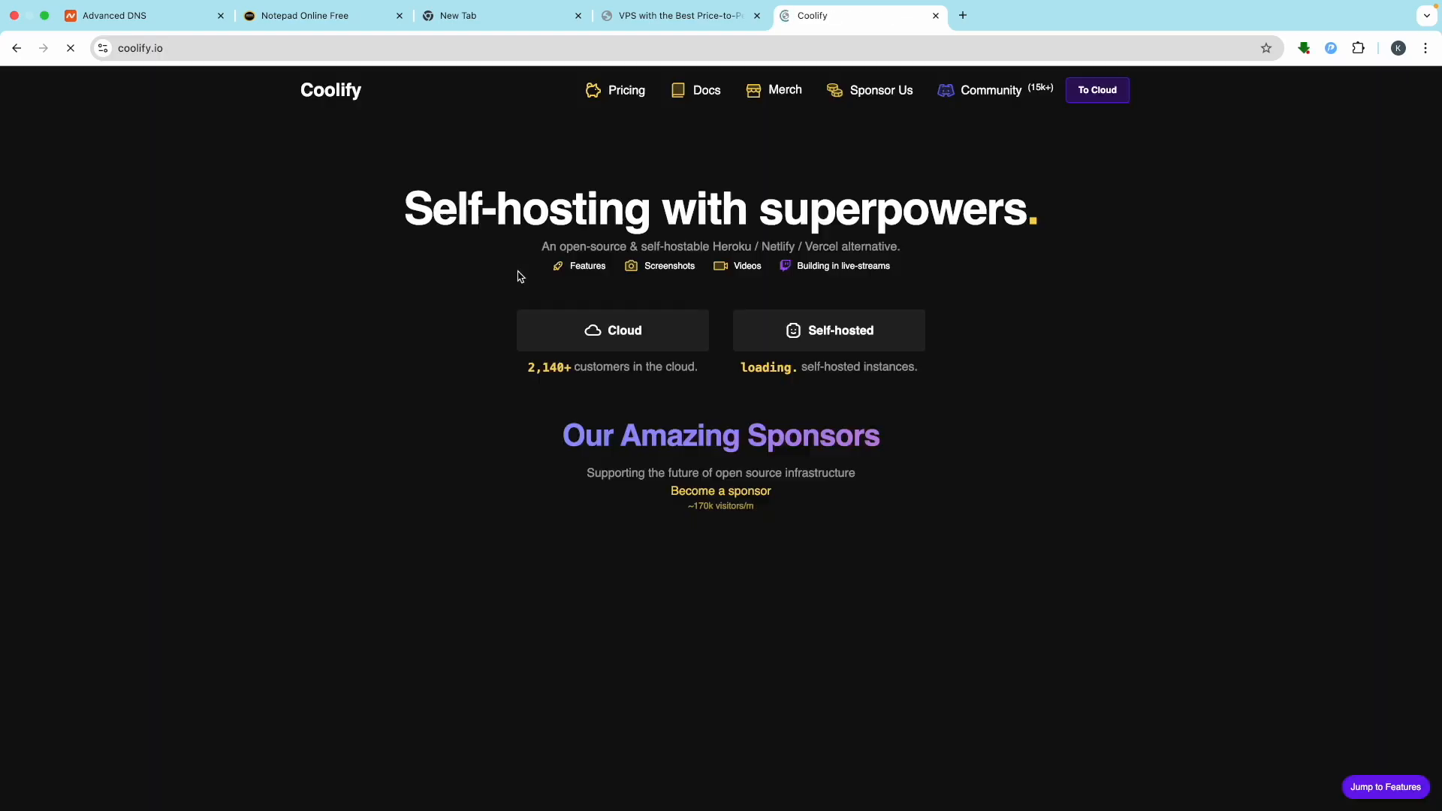
Copy the quick installation command from Coolify Docs' Get Started > Installation guide
{"action": "left_click", "coordinate": [692, 98]}
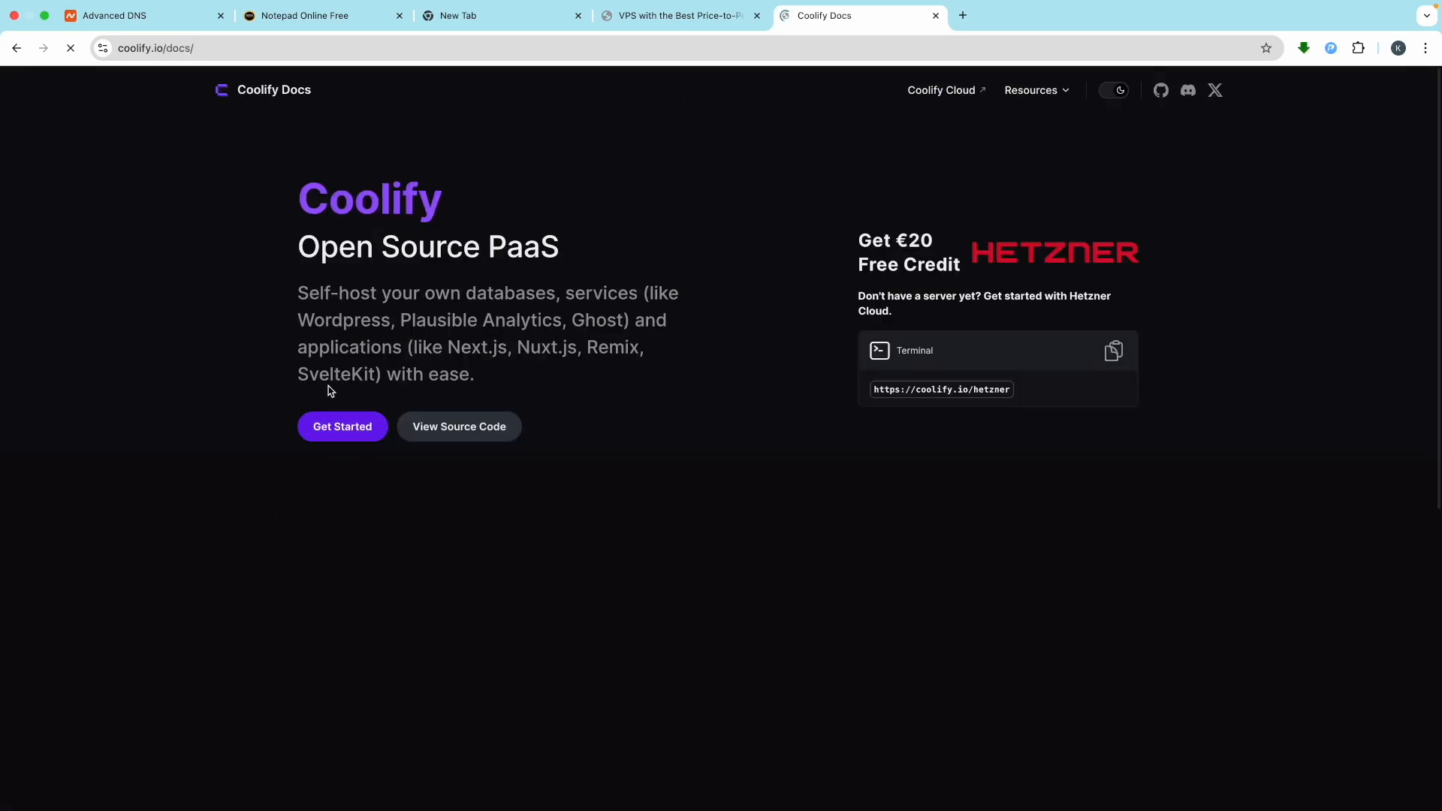
{"action": "left_click", "coordinate": [370, 427]}
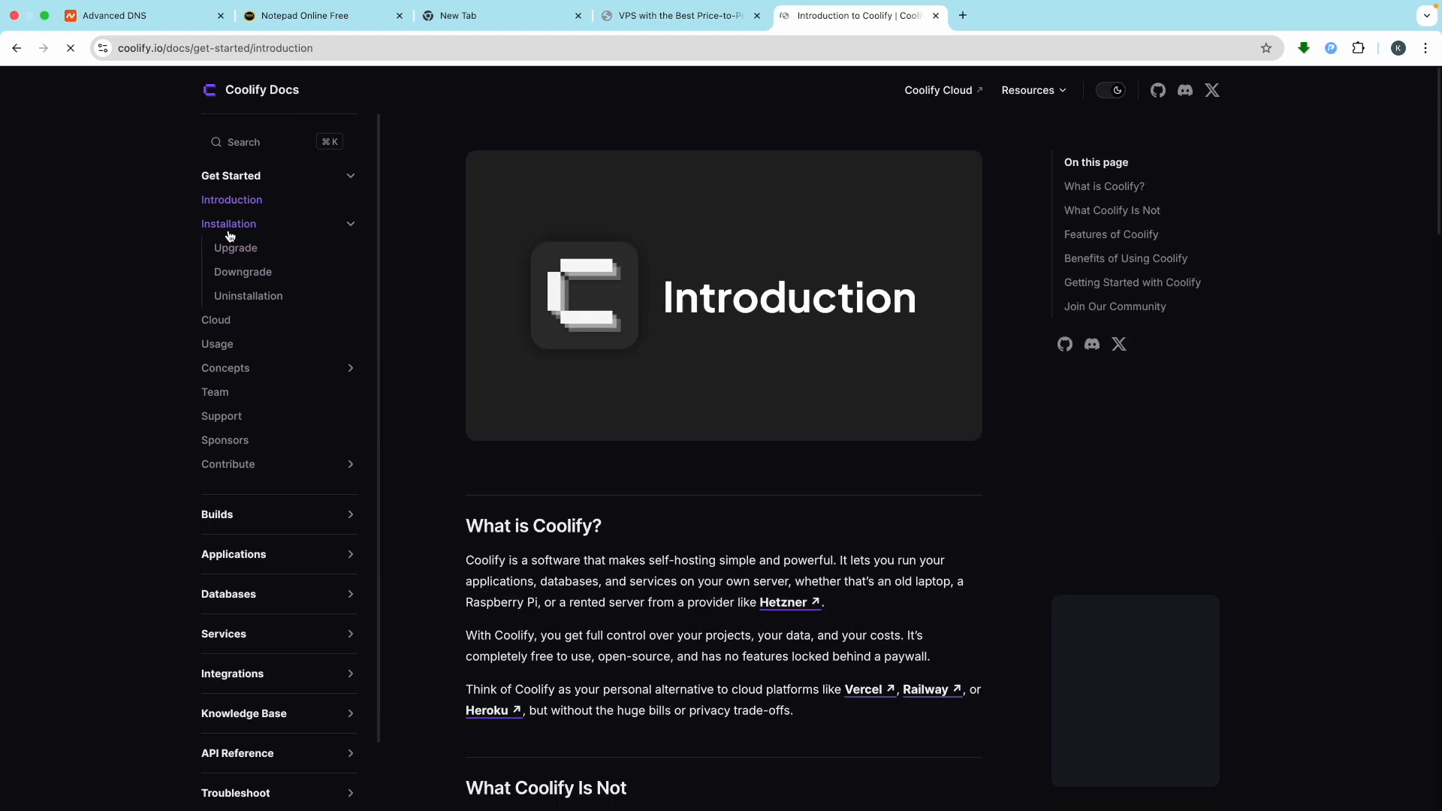
{"action": "left_click", "coordinate": [230, 235]}
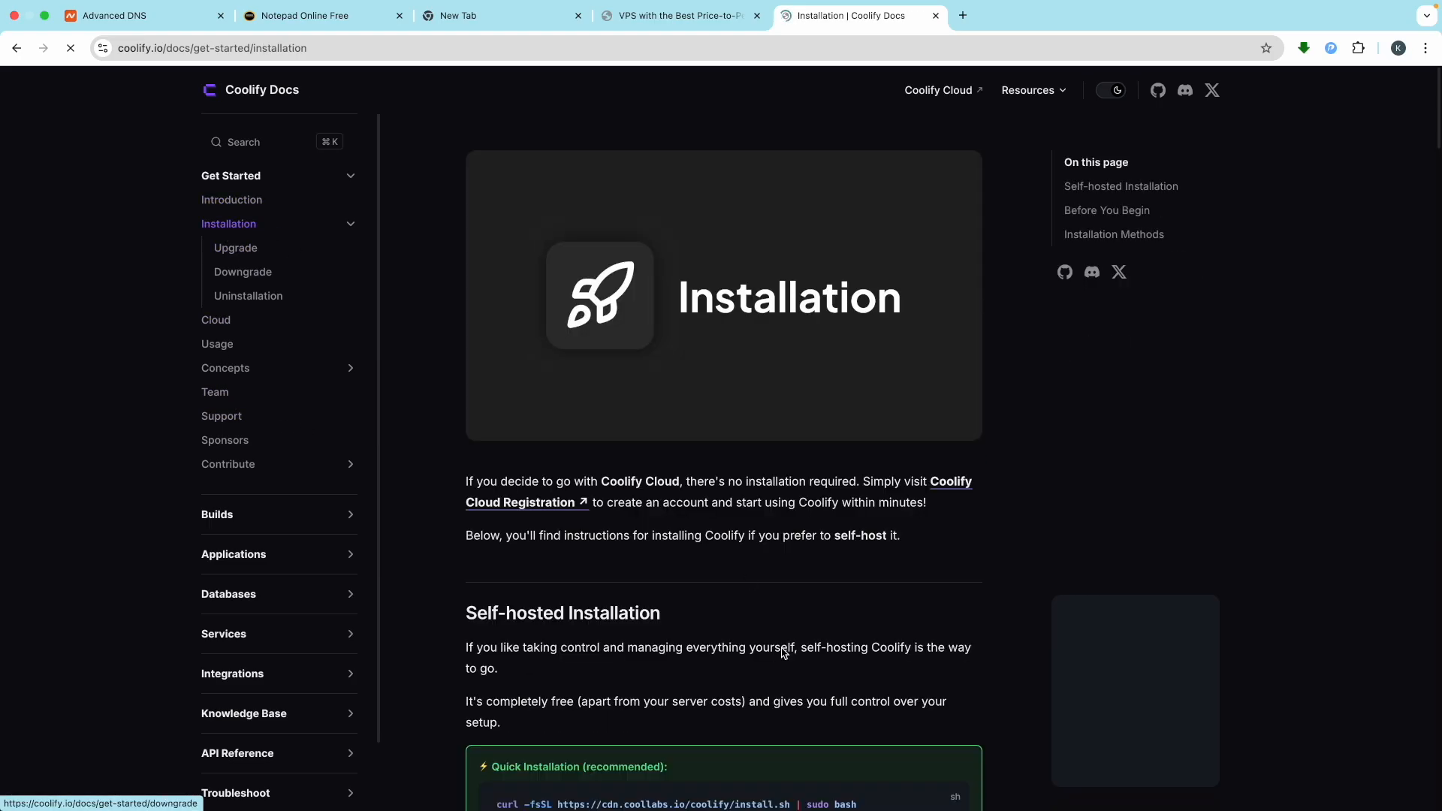
{"action": "scroll", "coordinate": [704, 406], "scroll_direction": "down", "scroll_amount": 5}
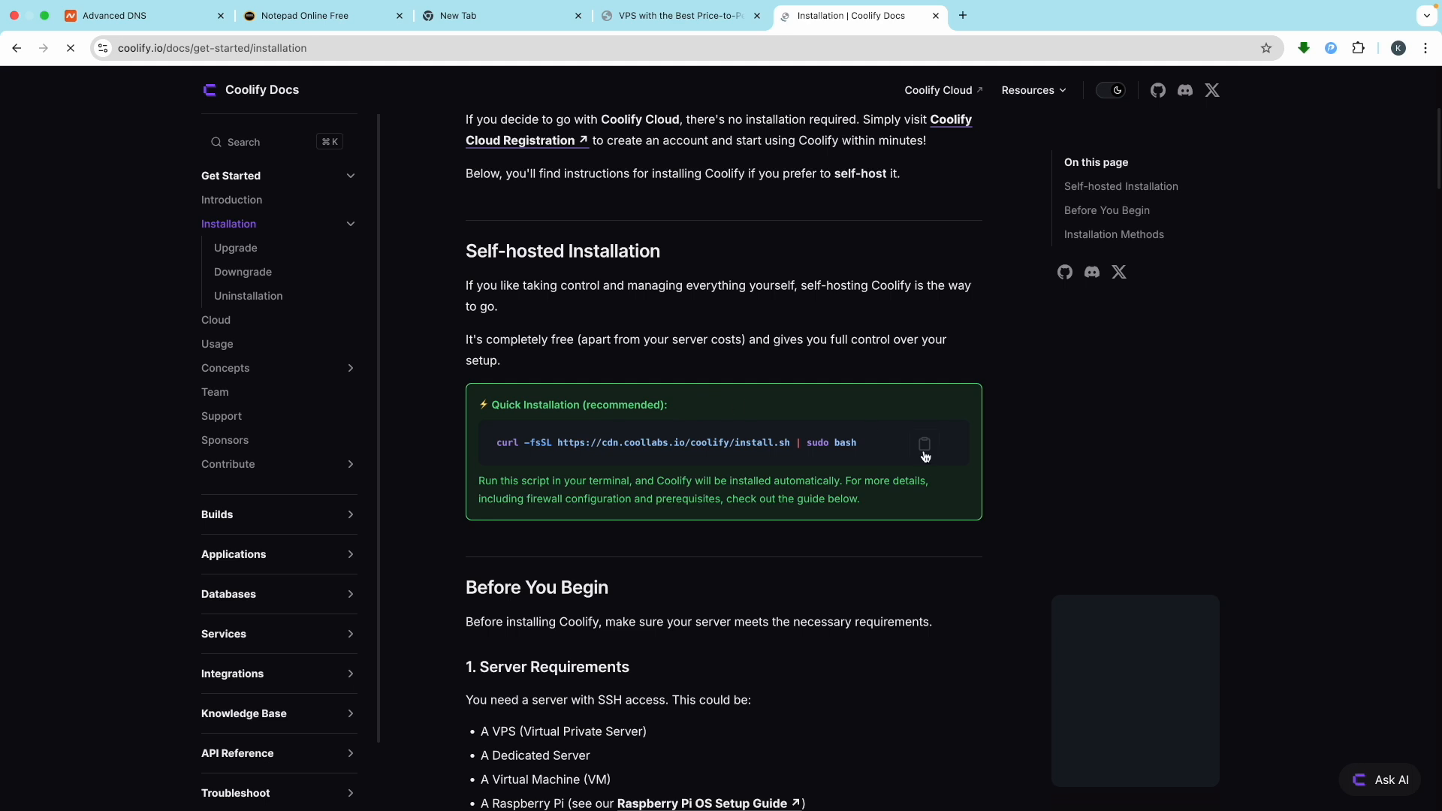
{"action": "left_click", "coordinate": [926, 446]}
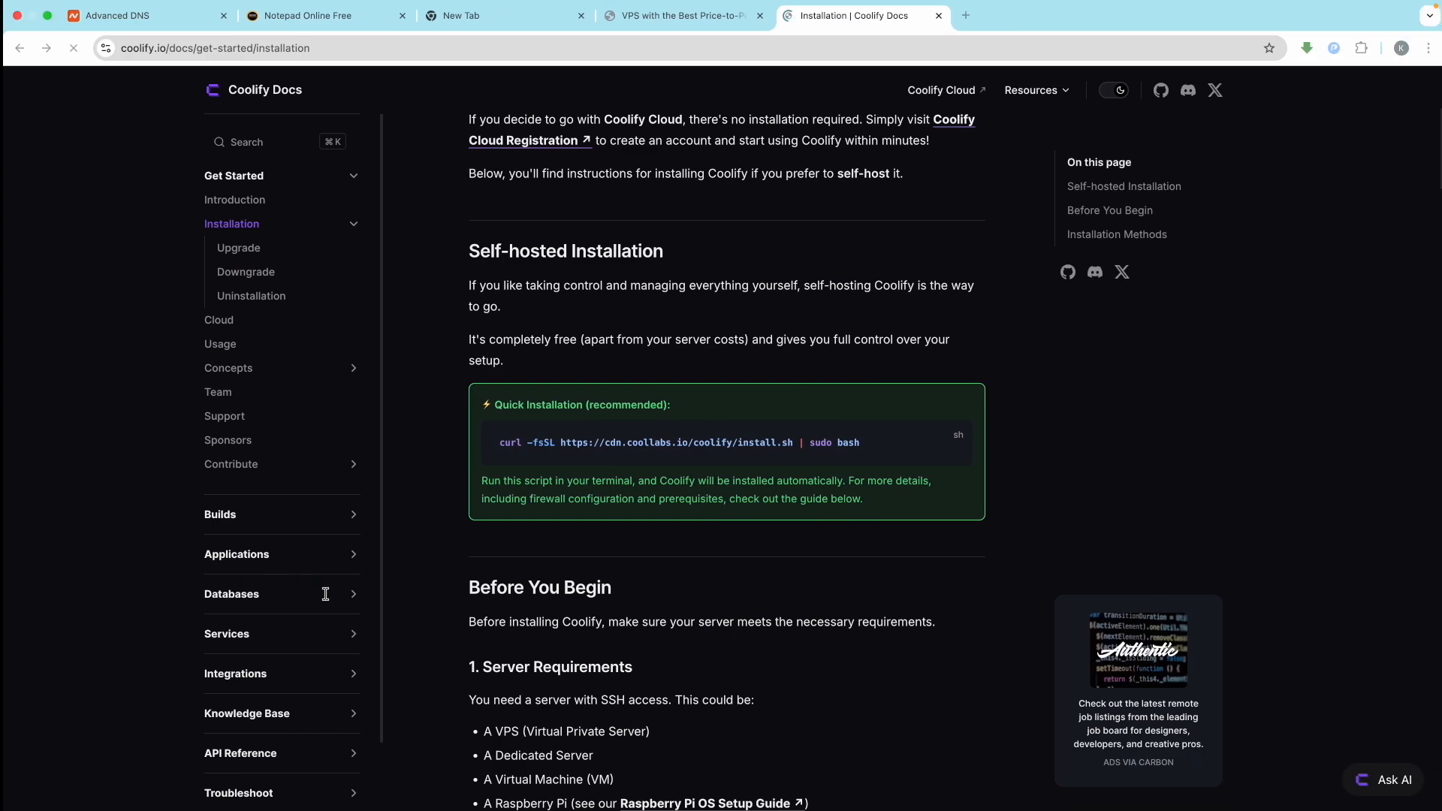
Note 'ctrl + shift + v' below the IP address in the notepad
{"action": "left_click", "coordinate": [333, 15]}
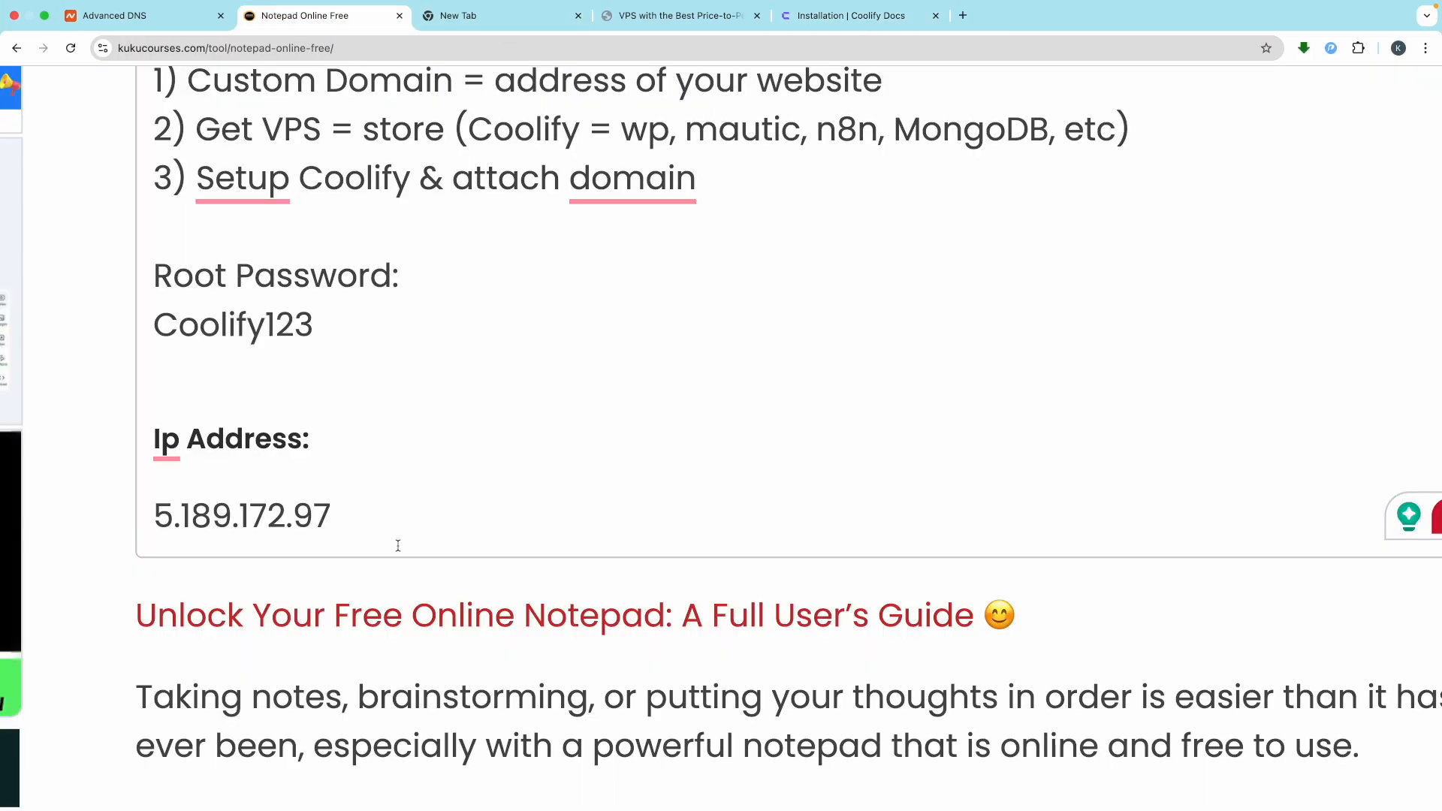
{"action": "left_click", "coordinate": [363, 510]}
{"action": "key", "text": "Return"}
{"action": "key", "text": "Return"}
{"action": "type", "text": "ct"}
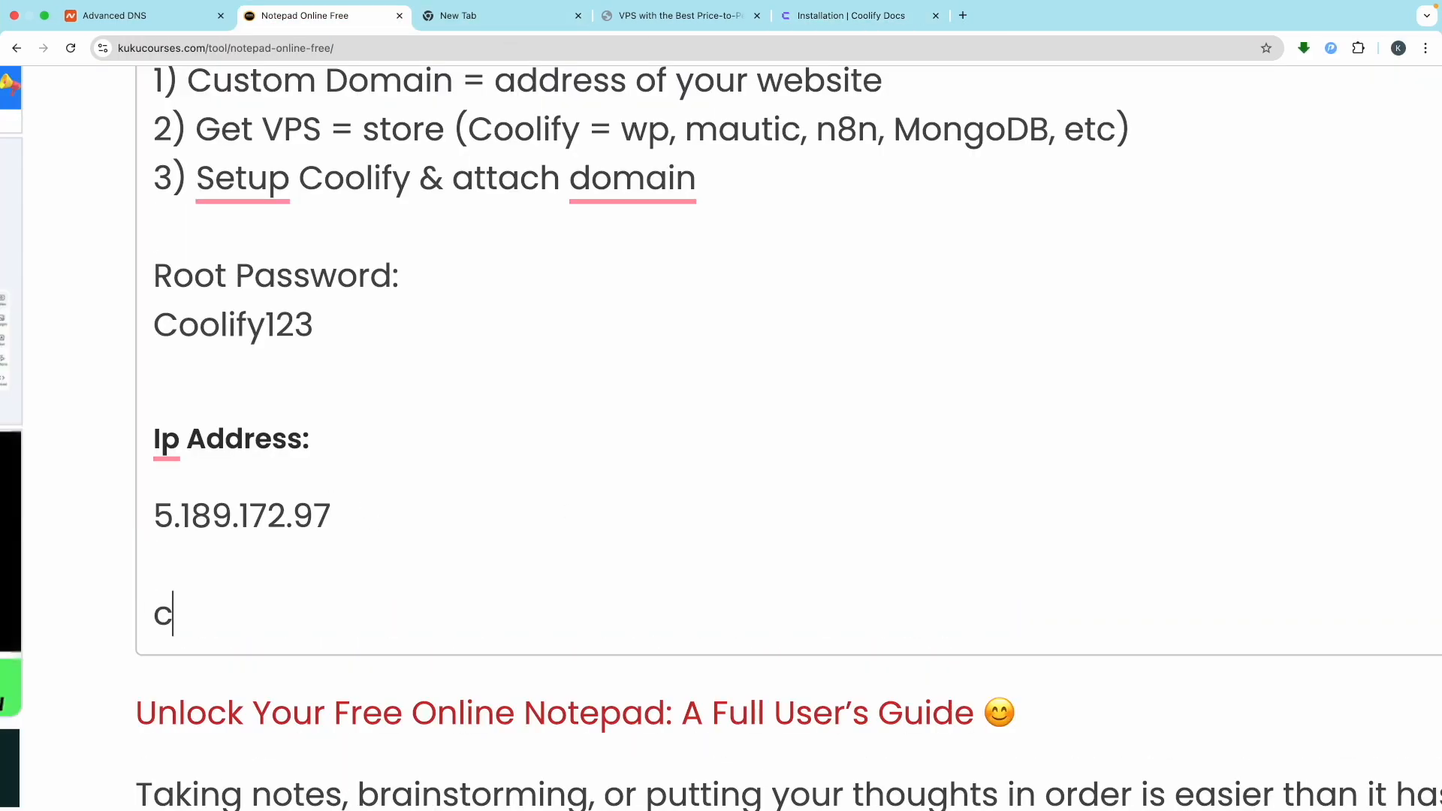
{"action": "type", "text": "rl"}
{"action": "type", "text": "+ shift + v"}
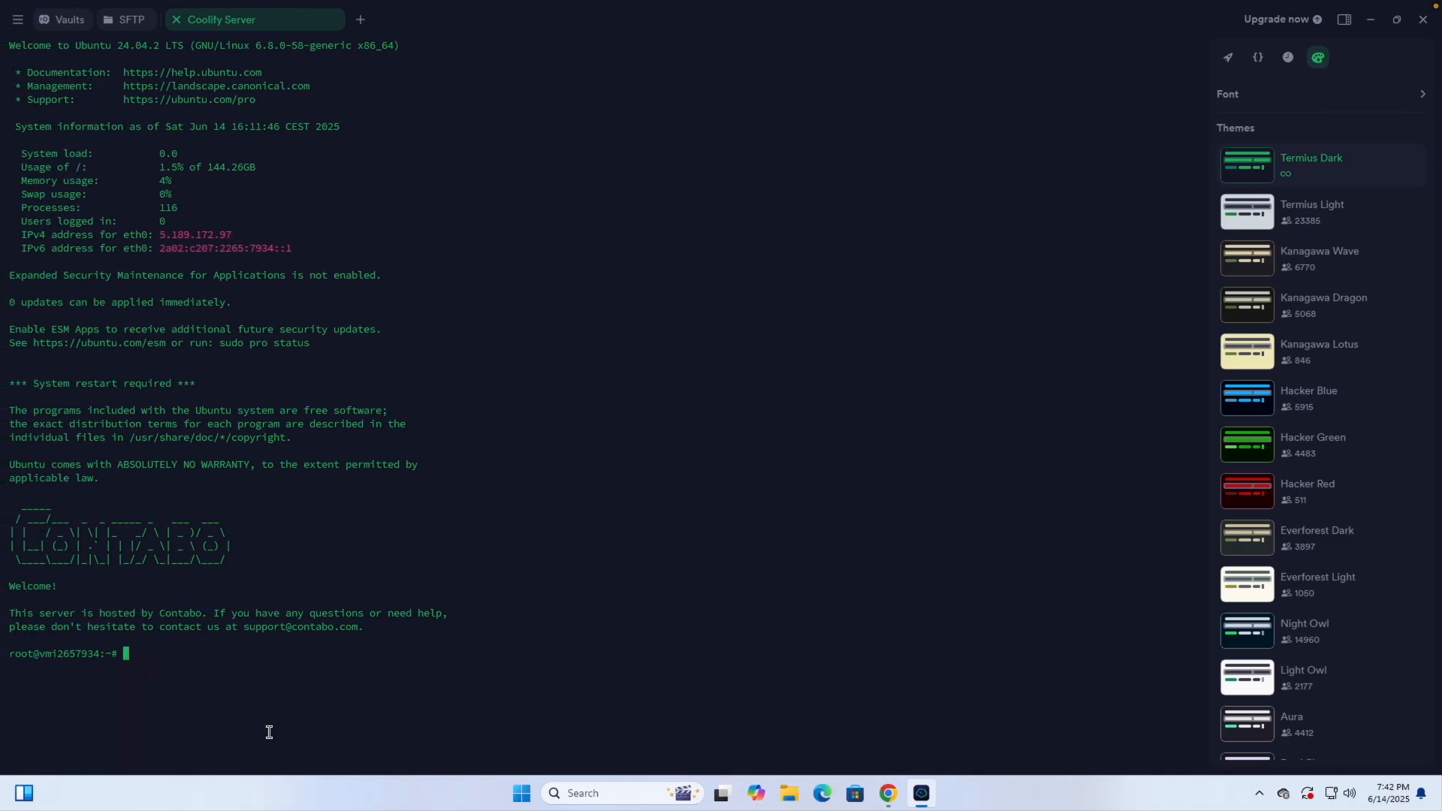
{"action": "key", "text": "ctrl+shift+v"}
{"action": "key", "text": "Return"}
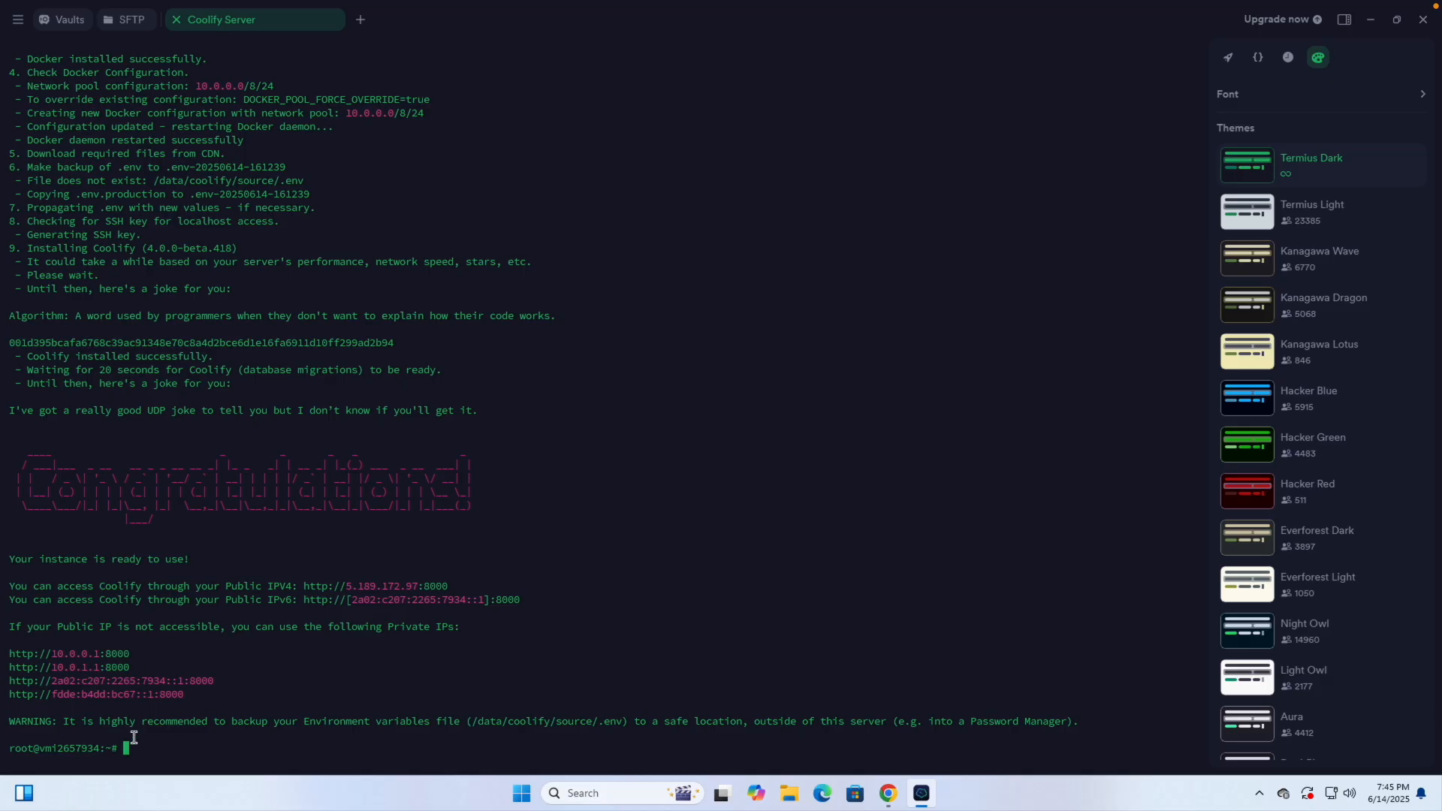
{"action": "double_click", "coordinate": [140, 497]}
{"action": "left_click", "coordinate": [129, 745]}
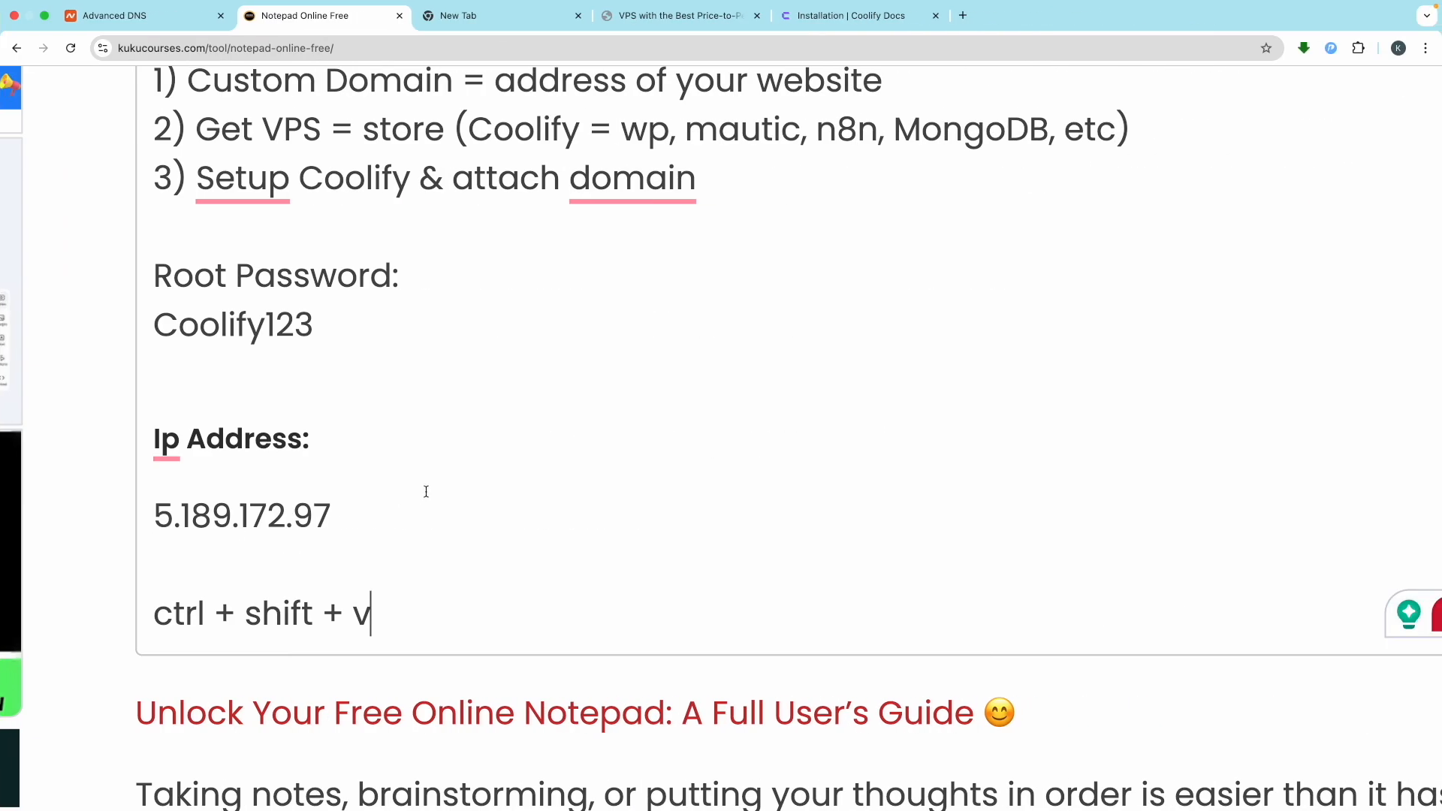
{"action": "scroll", "coordinate": [429, 474], "scroll_direction": "up", "scroll_amount": 5}
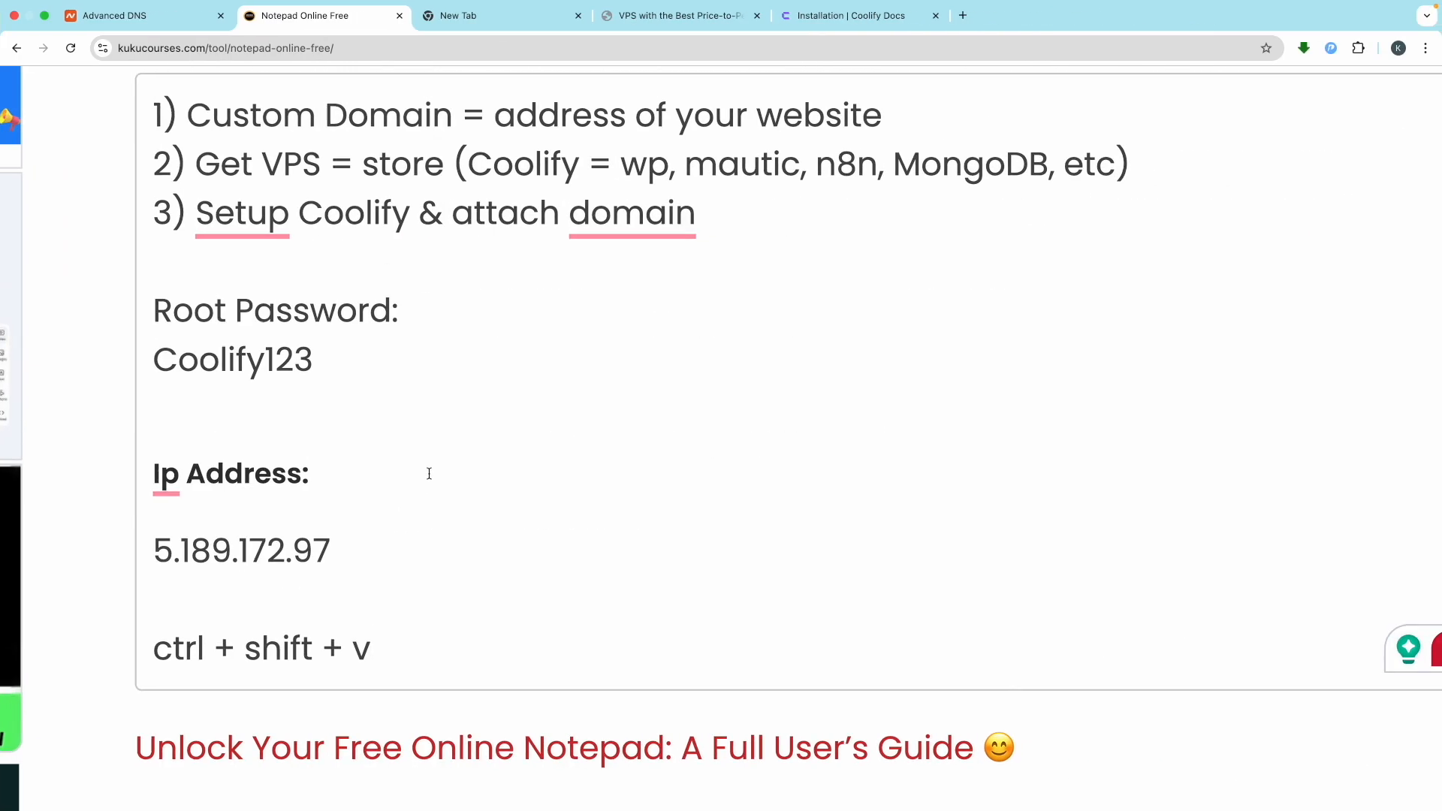
{"action": "double_click", "coordinate": [365, 612]}
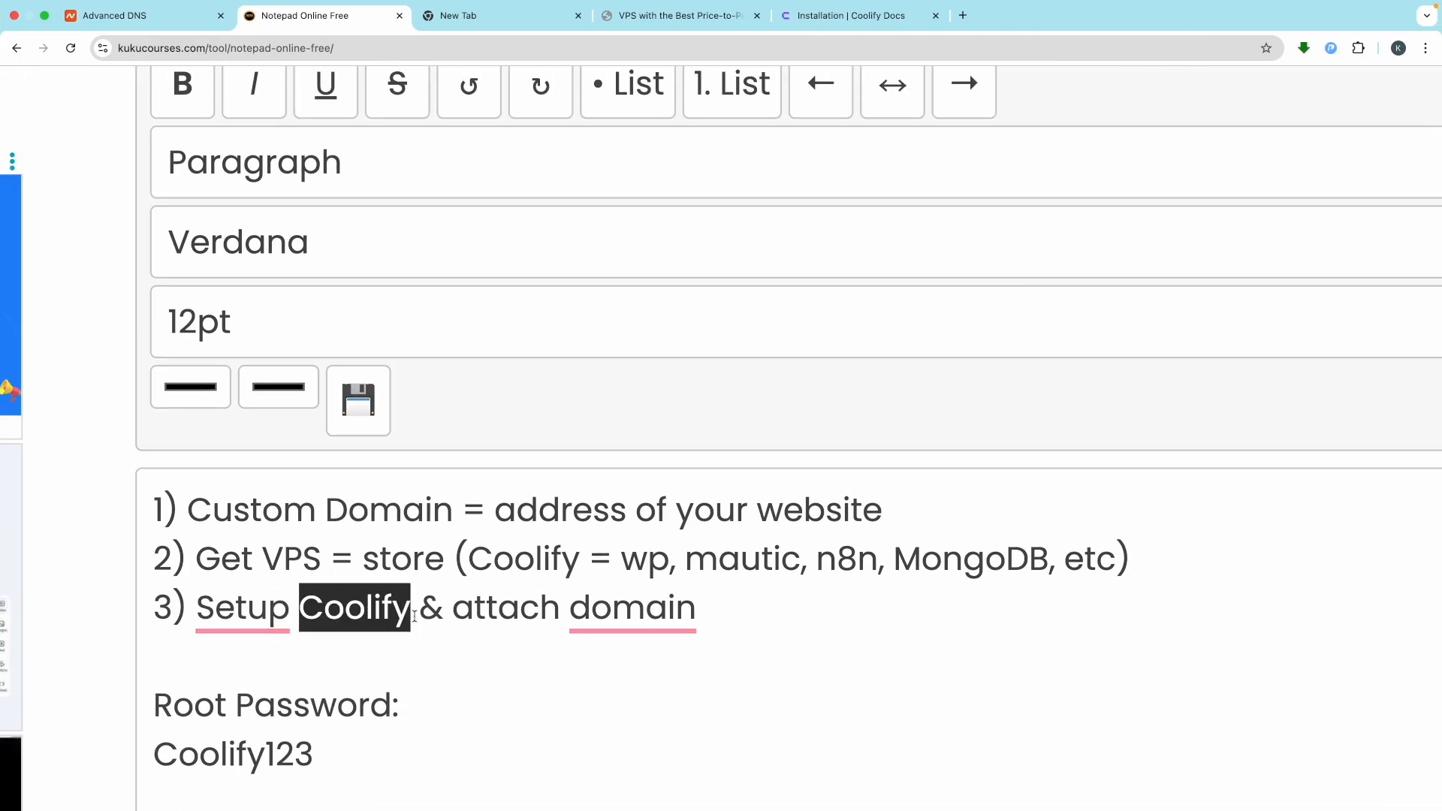
{"action": "left_click", "coordinate": [401, 617]}
{"action": "left_click_drag", "start_coordinate": [391, 609], "coordinate": [306, 610]}
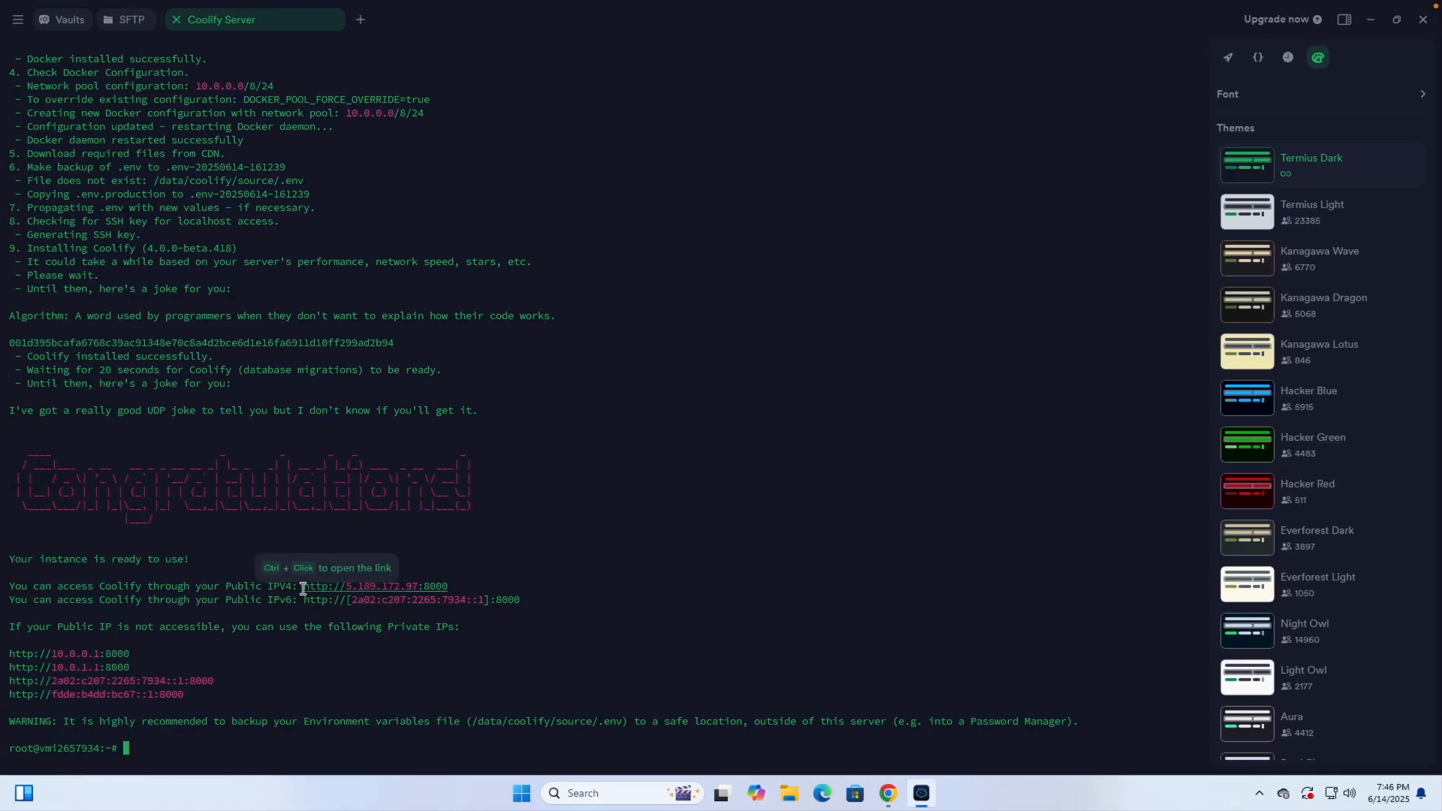
{"action": "left_click_drag", "start_coordinate": [304, 588], "coordinate": [455, 589]}
{"action": "key", "text": "ctrl+c"}
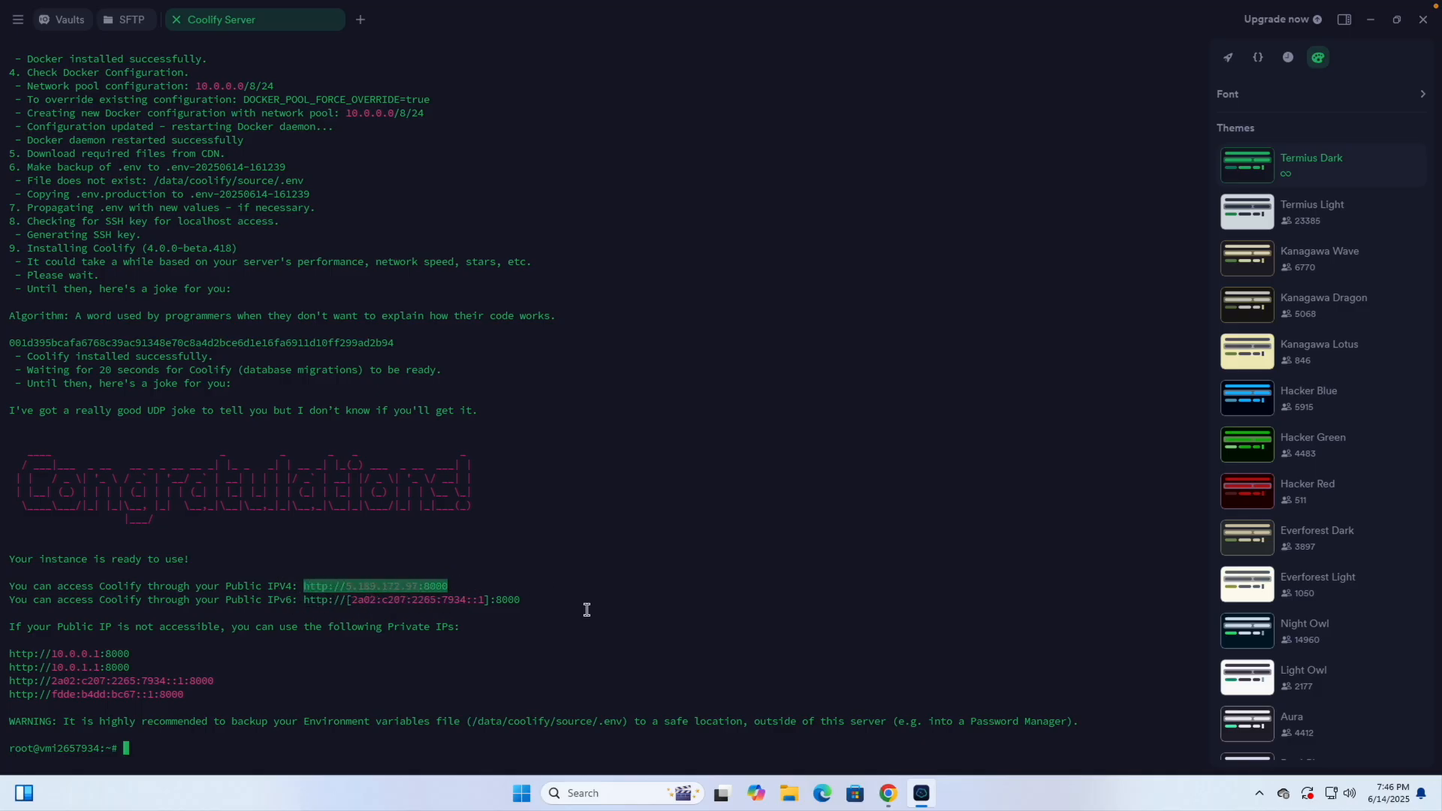
Load the copied Coolify URL in a new Chrome tab and close the four other tabs
{"action": "left_click", "coordinate": [888, 793]}
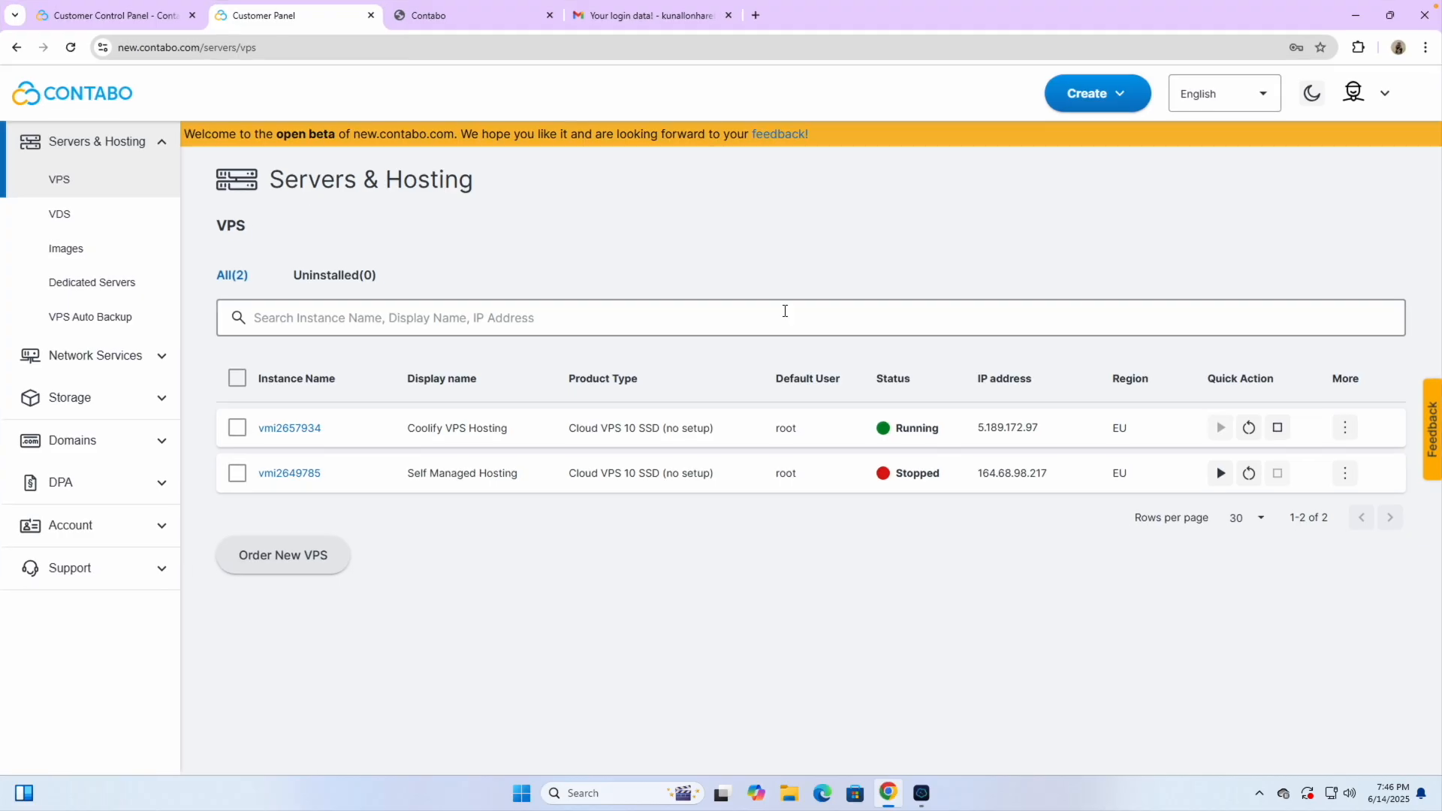
{"action": "left_click", "coordinate": [754, 20]}
{"action": "key", "text": "ctrl+v"}
{"action": "key", "text": "Return"}
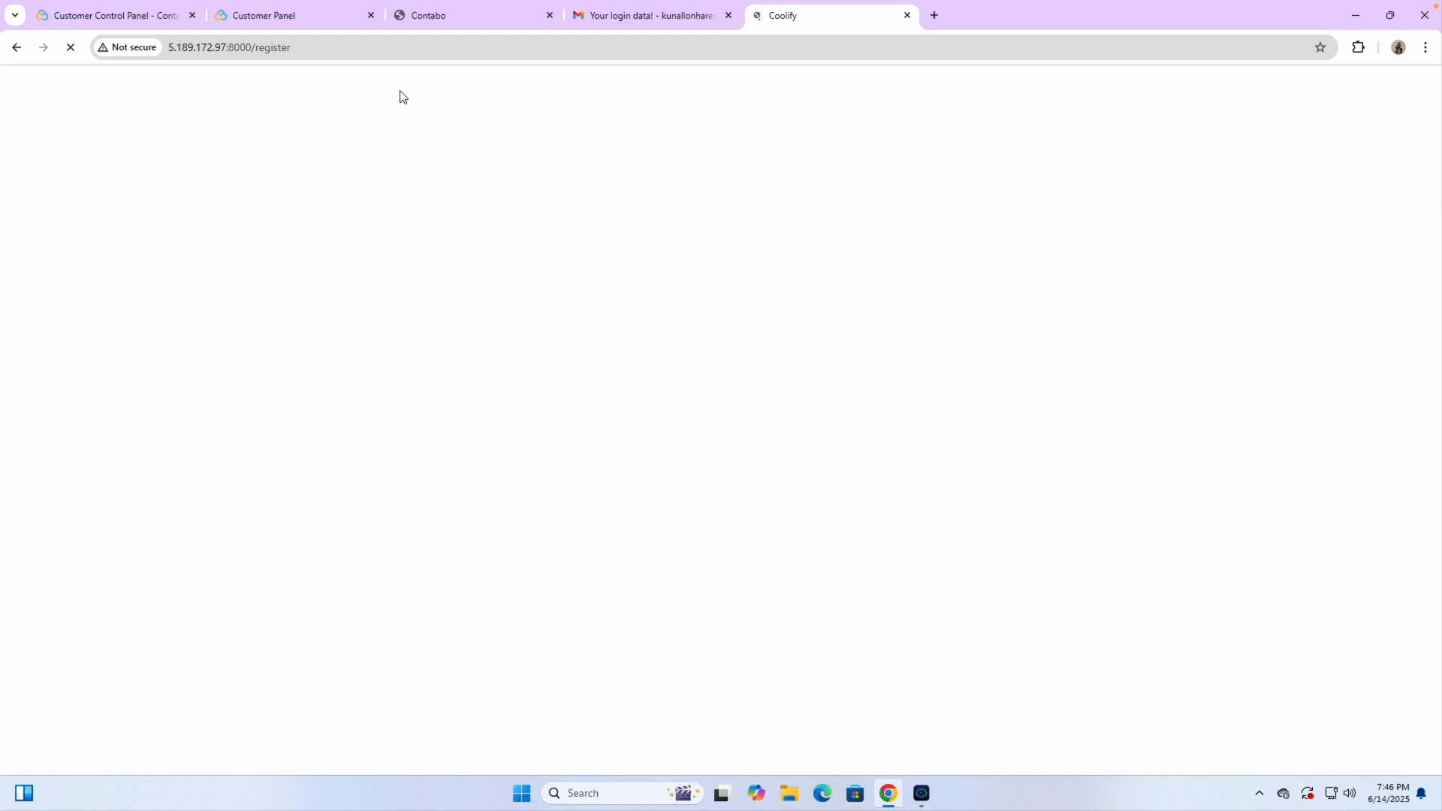
{"action": "left_click", "coordinate": [371, 15]}
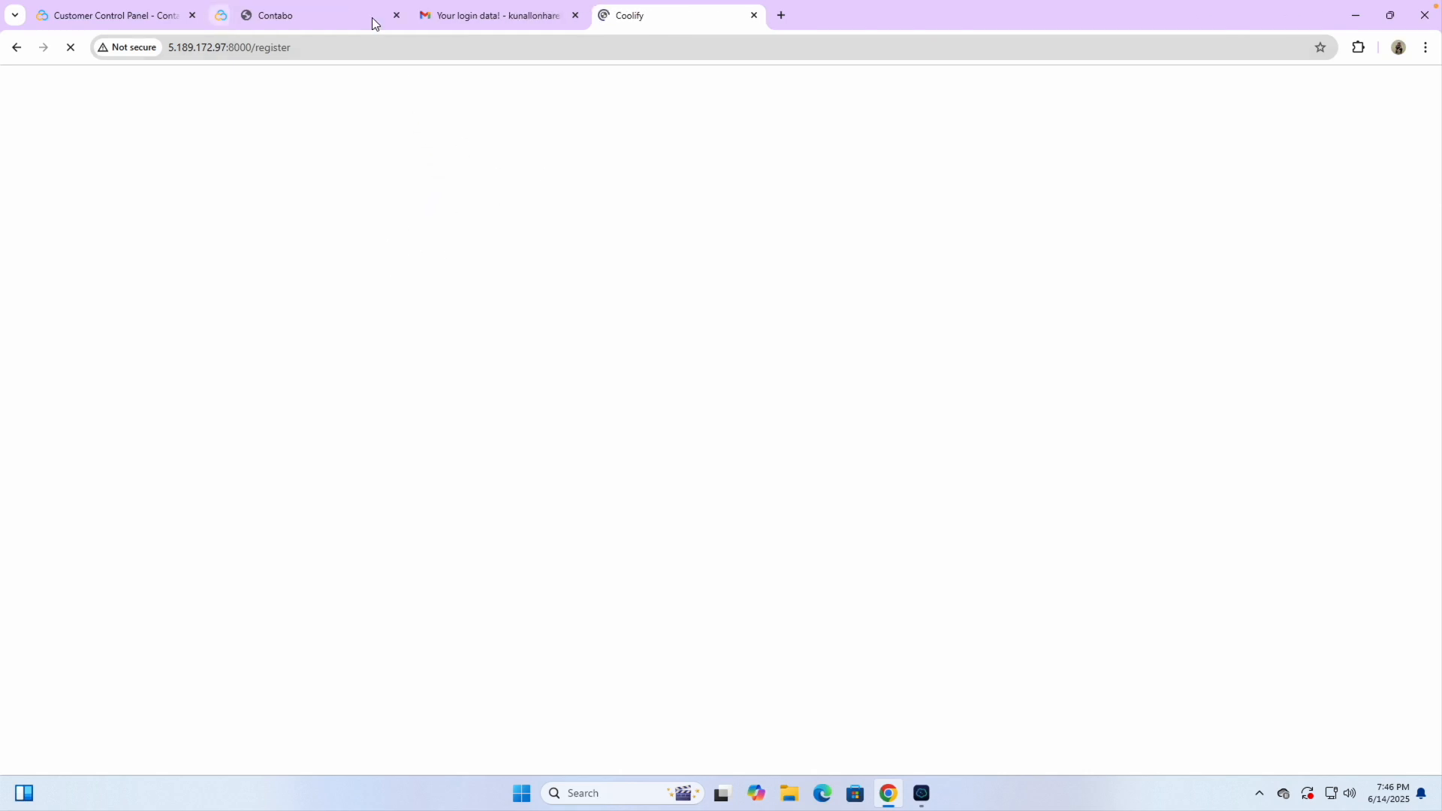
{"action": "left_click", "coordinate": [371, 15]}
{"action": "left_click", "coordinate": [371, 15]}
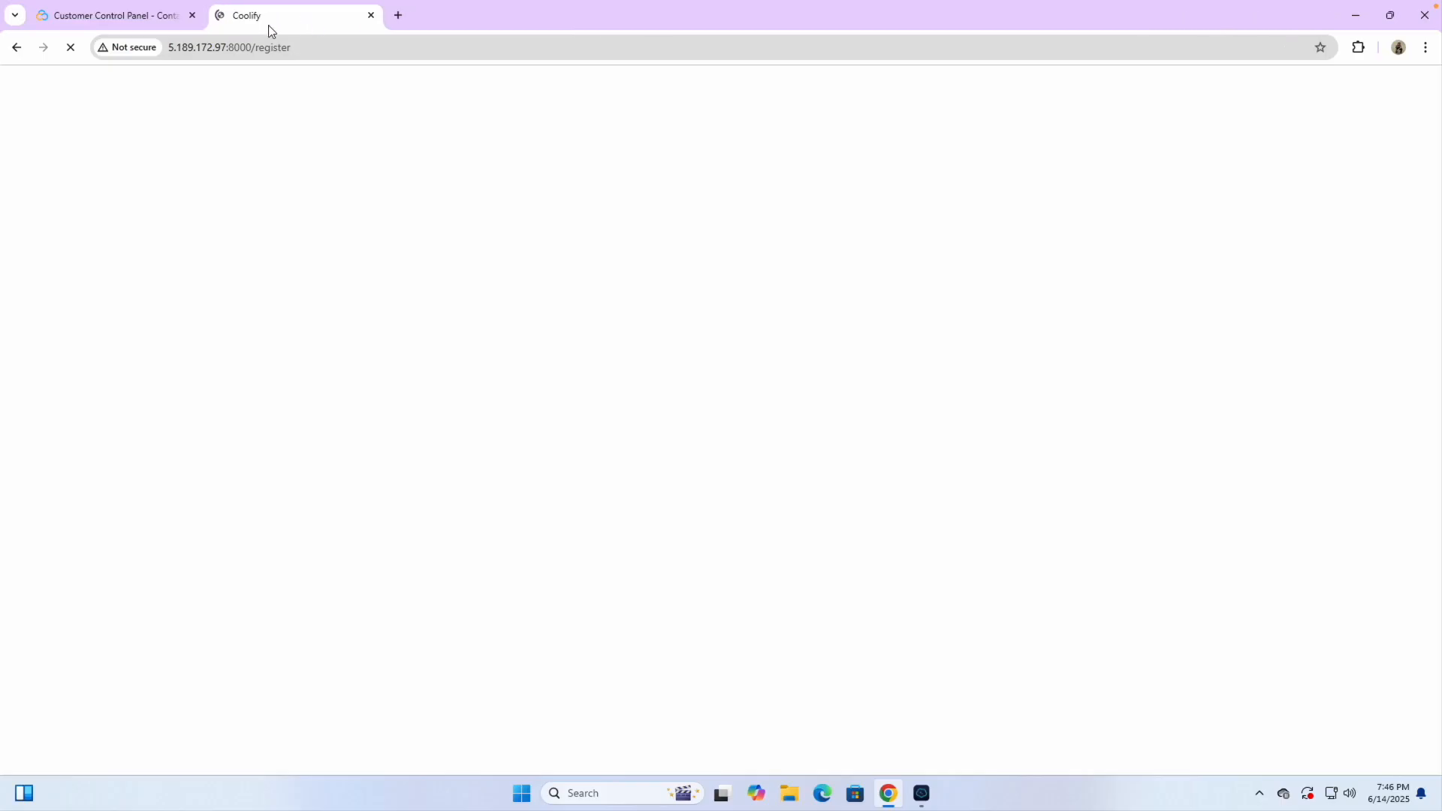
{"action": "left_click", "coordinate": [191, 15]}
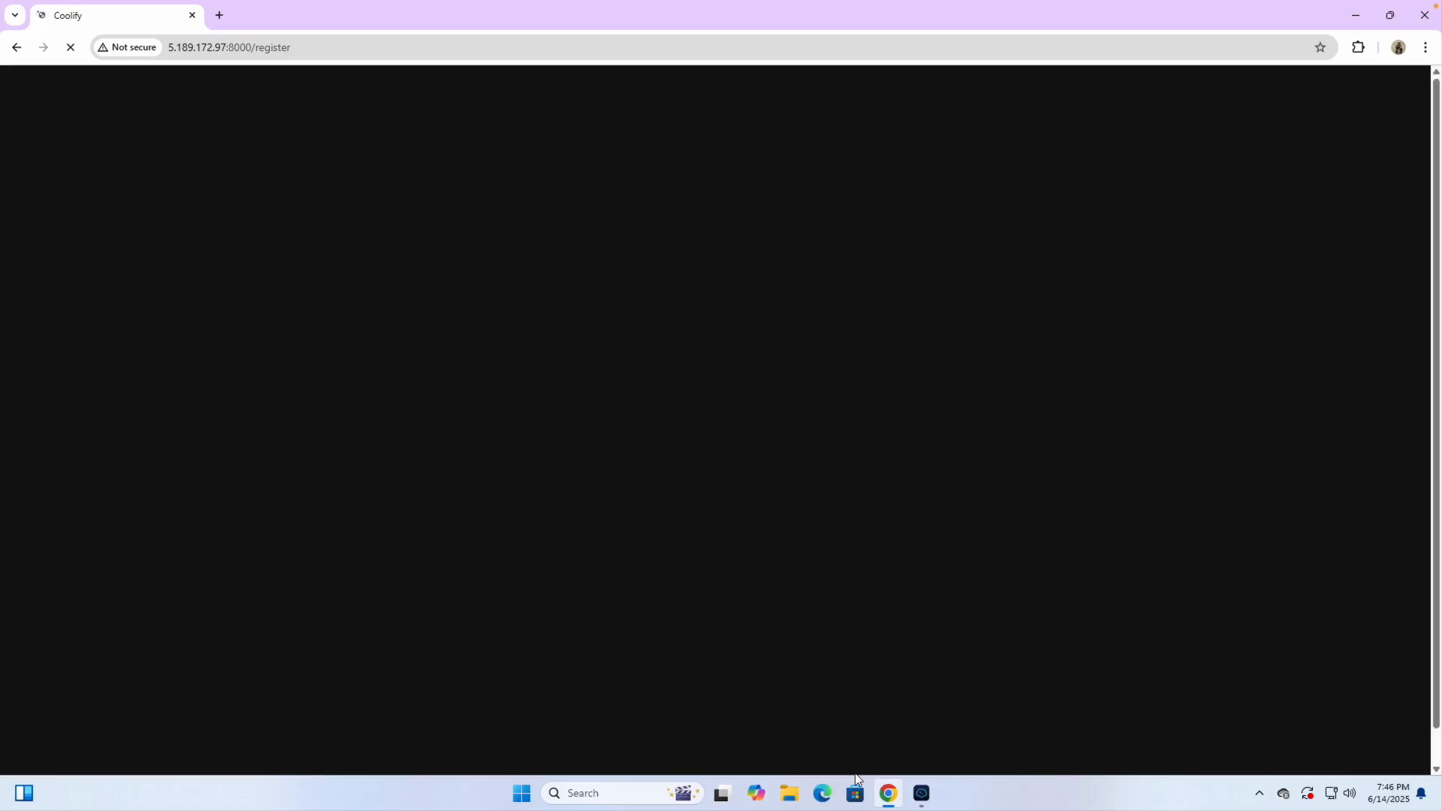
In the notepad, duplicate the paste-shortcut note as a new ctrl + shift + c line
{"action": "left_click", "coordinate": [921, 793]}
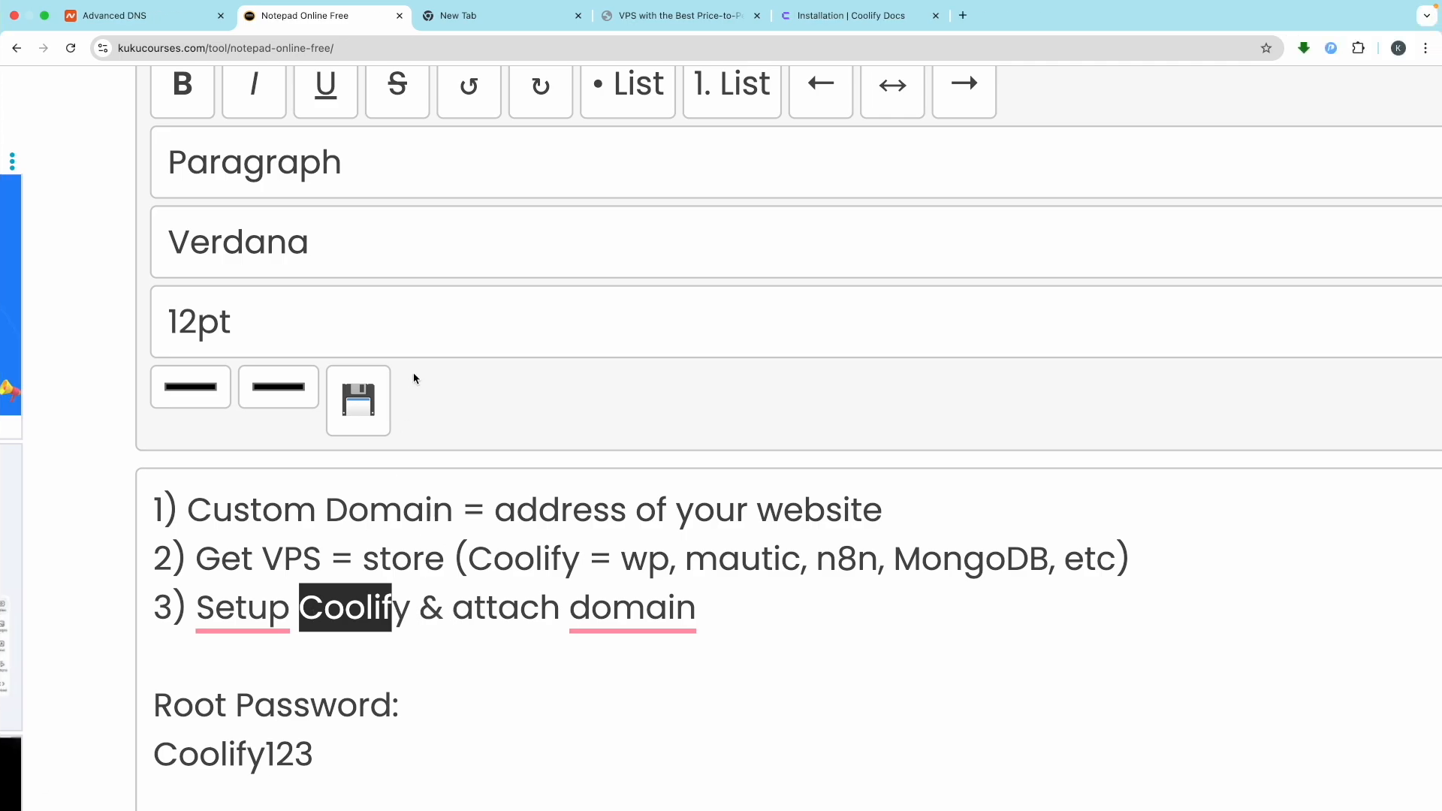
{"action": "scroll", "coordinate": [442, 646], "scroll_direction": "down", "scroll_amount": 10}
{"action": "scroll", "coordinate": [442, 646], "scroll_direction": "up", "scroll_amount": 10}
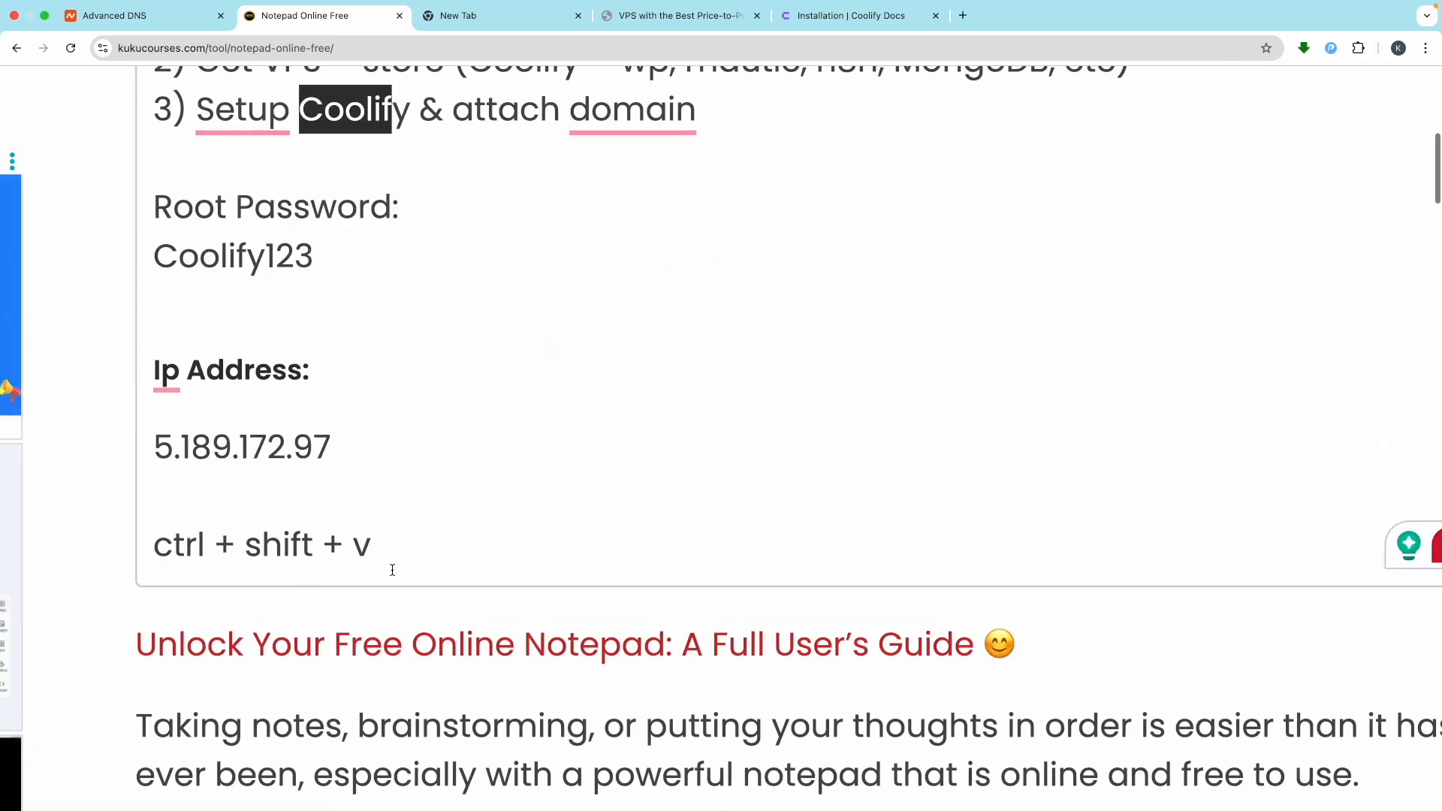
{"action": "left_click", "coordinate": [391, 549]}
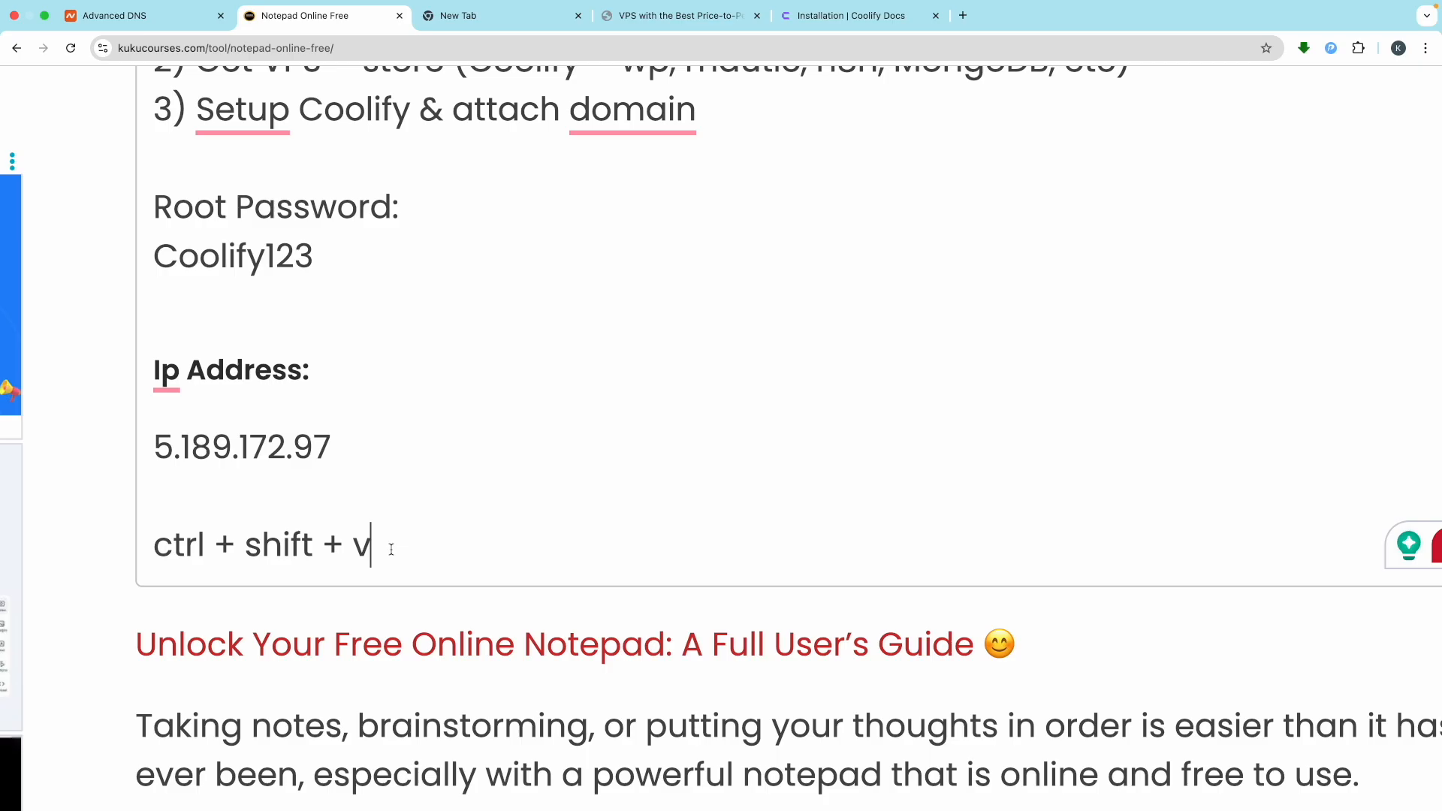
{"action": "triple_click", "coordinate": [391, 549]}
{"action": "key", "text": "super+c"}
{"action": "key", "text": "Right"}
{"action": "key", "text": "Return"}
{"action": "key", "text": "super+v"}
{"action": "key", "text": "BackSpace"}
{"action": "type", "text": "c"}
{"action": "left_click_drag", "start_coordinate": [371, 593], "coordinate": [212, 594]}
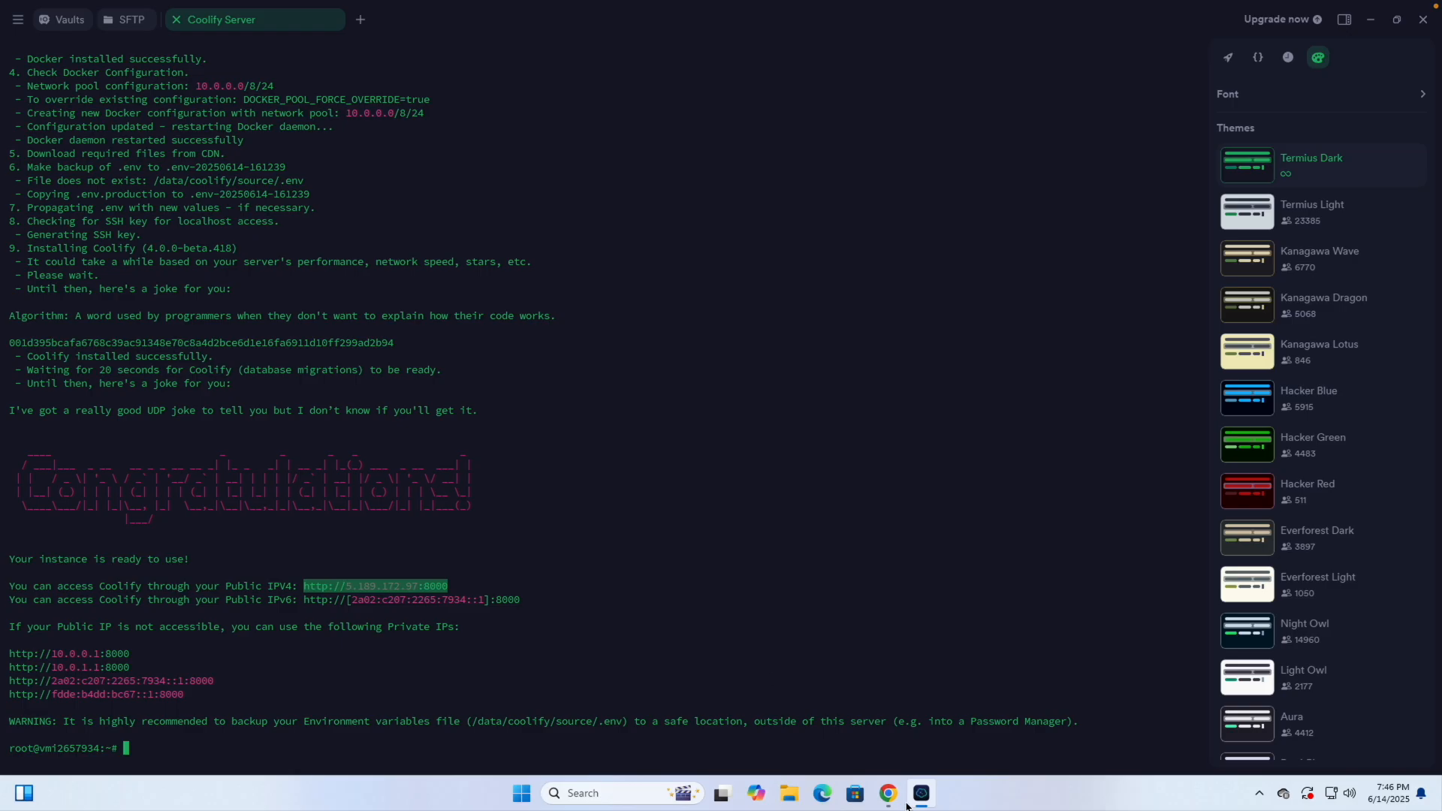
{"action": "left_click", "coordinate": [890, 796]}
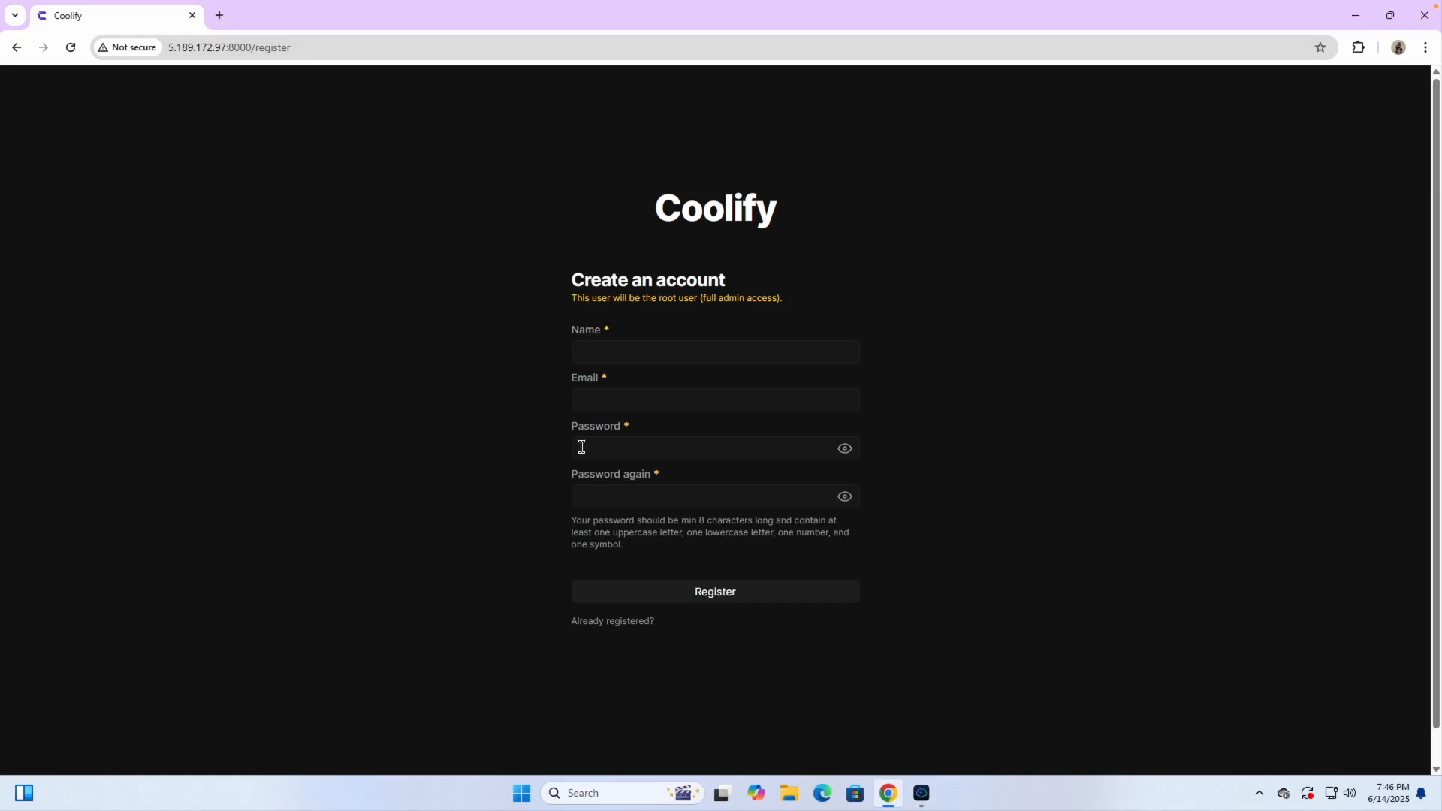
Enter the admin's name and autofill the account e-mail on the Create an account form
{"action": "left_click", "coordinate": [636, 359]}
{"action": "type", "text": "Kunal"}
{"action": "key", "text": "ctrl+a"}
{"action": "type", "text": "C"}
{"action": "left_click", "coordinate": [629, 403]}
{"action": "left_click", "coordinate": [663, 440]}
{"action": "left_click", "coordinate": [612, 451]}
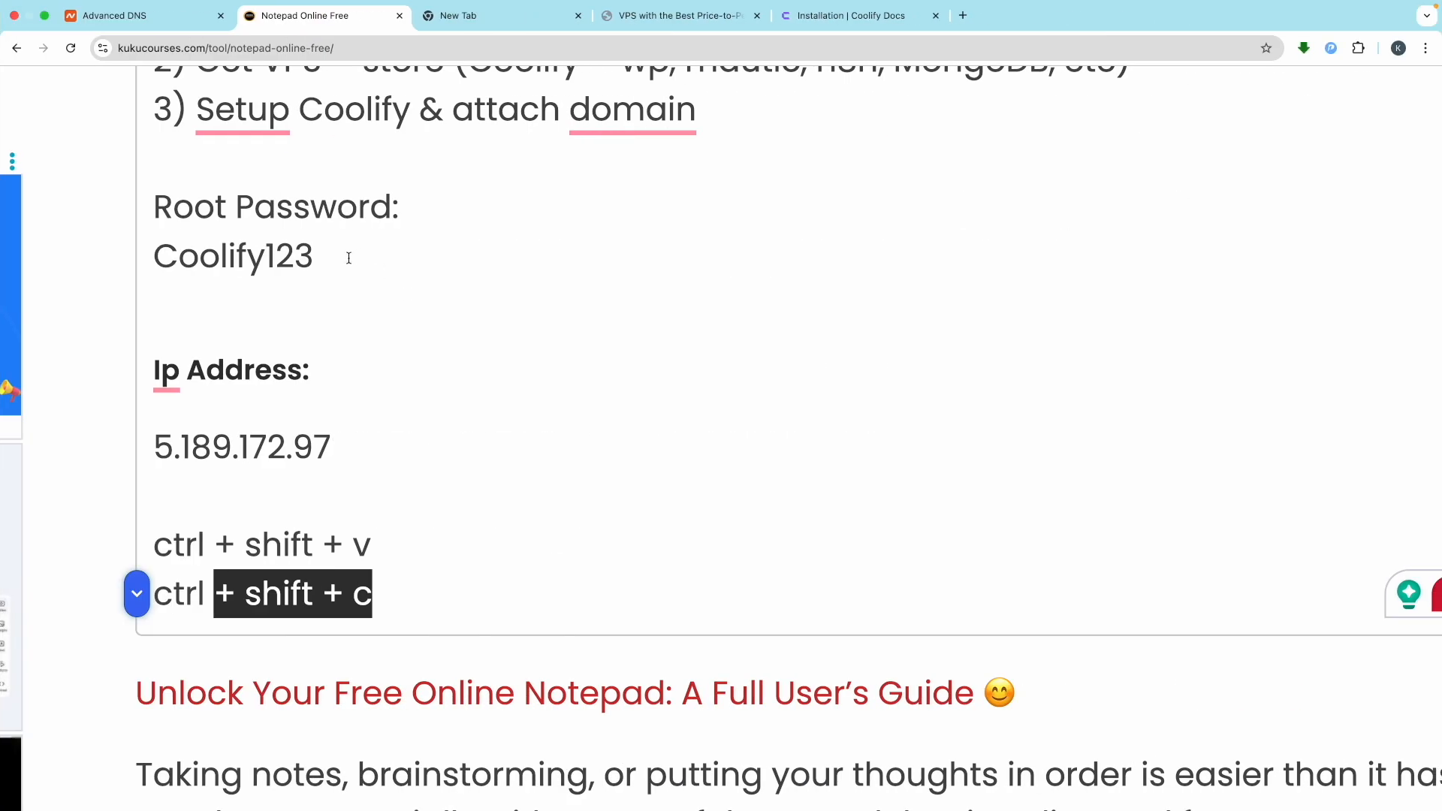
Paste the saved root password into both password fields and submit the registration
{"action": "left_click_drag", "start_coordinate": [348, 257], "coordinate": [151, 290]}
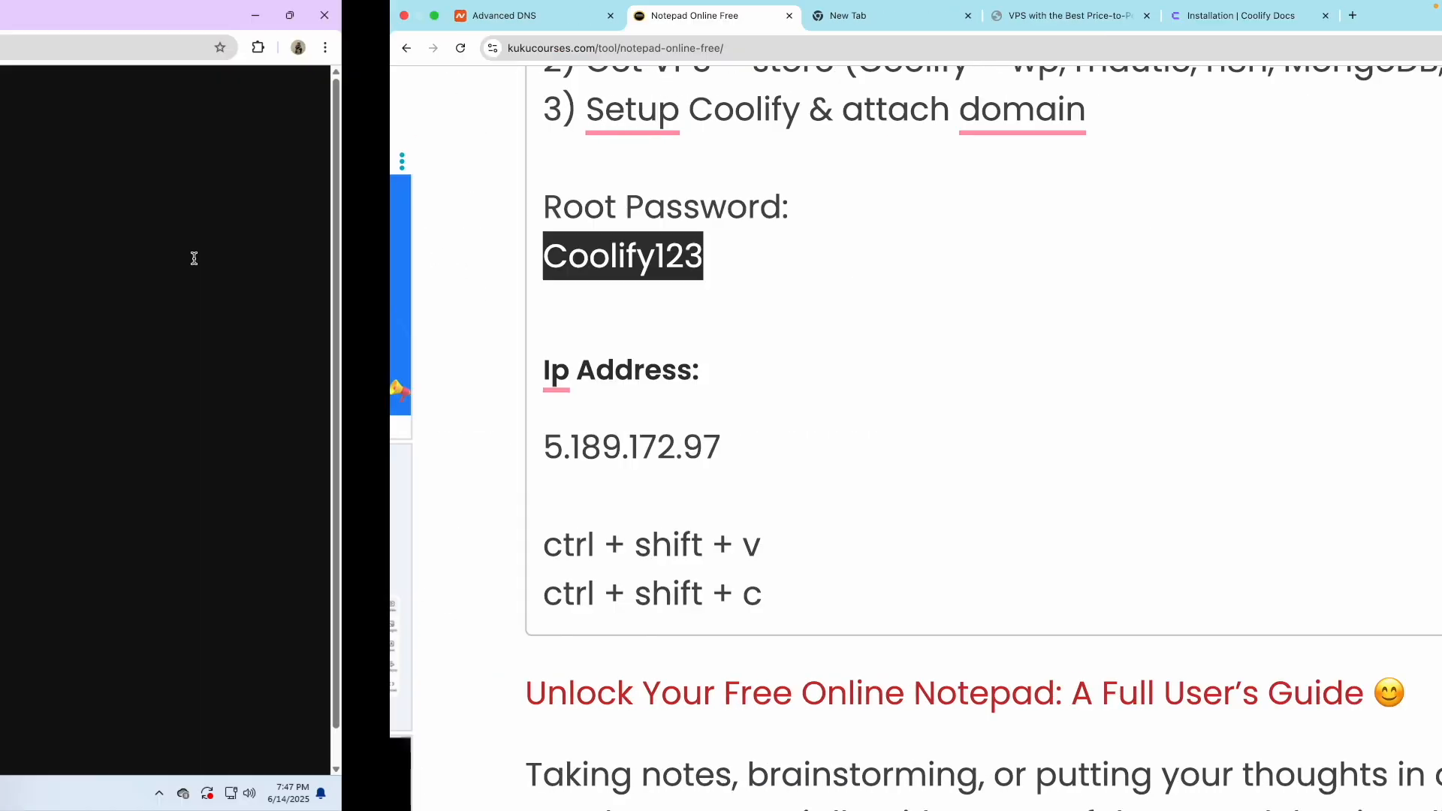
{"action": "key", "text": "super+v"}
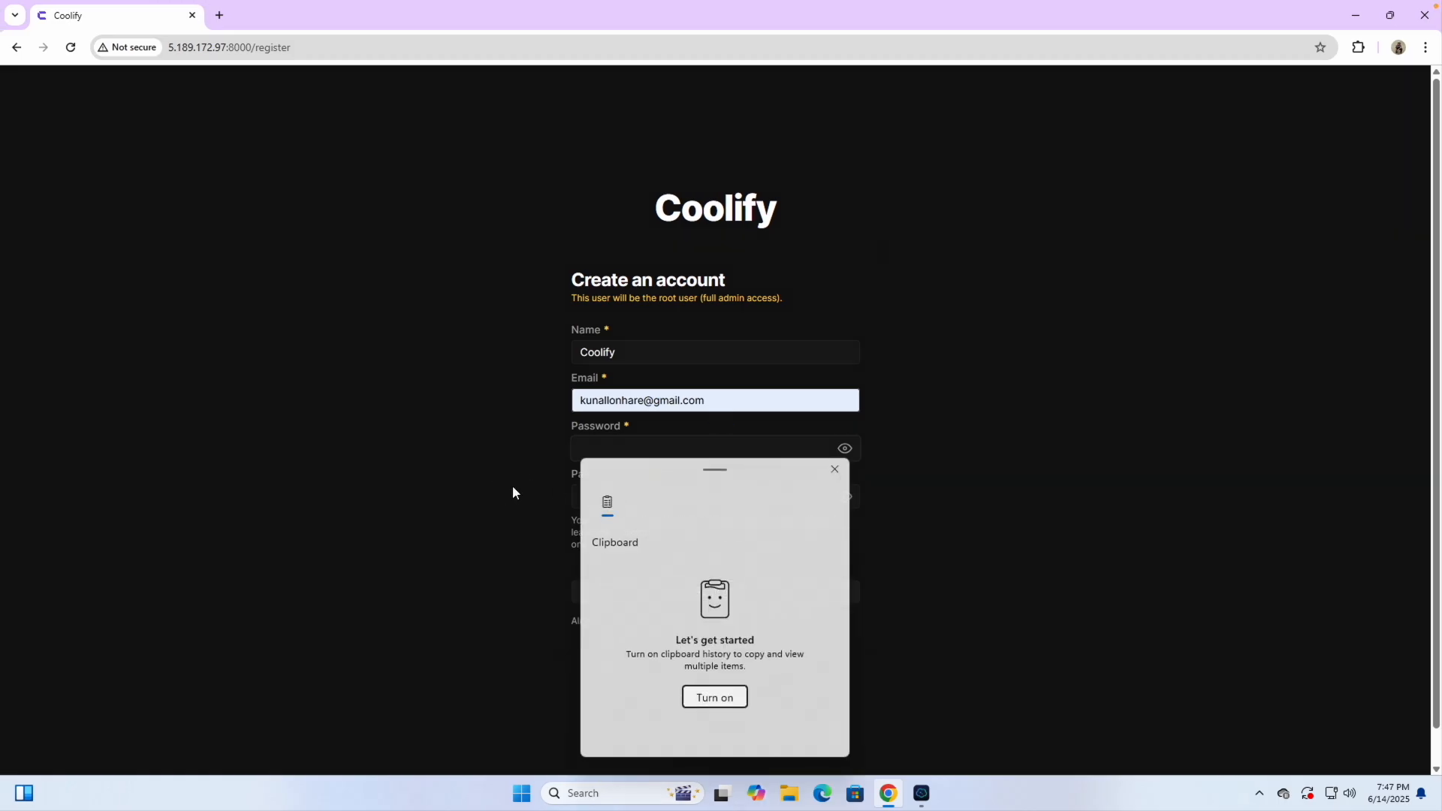
{"action": "left_click", "coordinate": [596, 437]}
{"action": "key", "text": "ctrl+v"}
{"action": "left_click", "coordinate": [611, 496]}
{"action": "key", "text": "ctrl+v"}
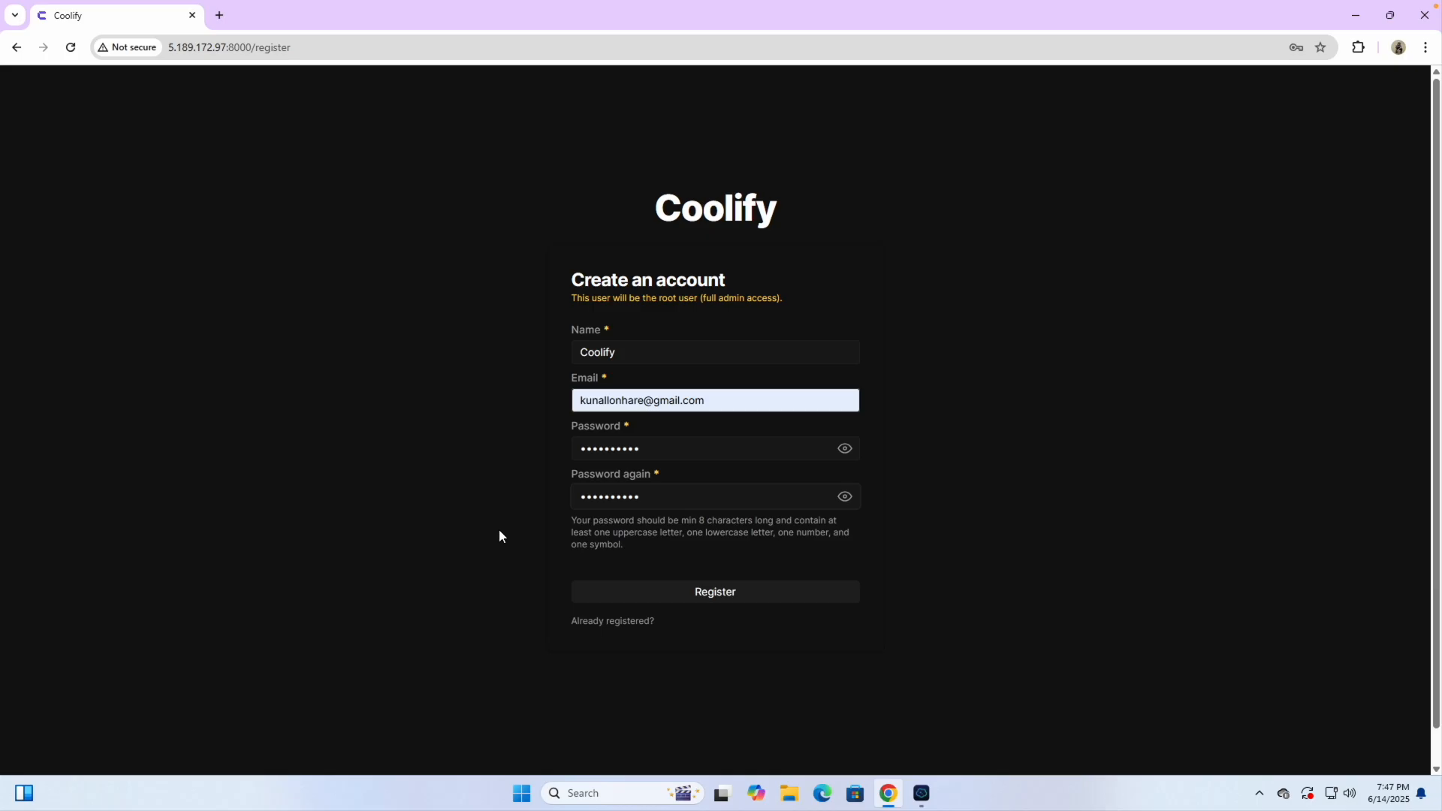
{"action": "left_click", "coordinate": [692, 597]}
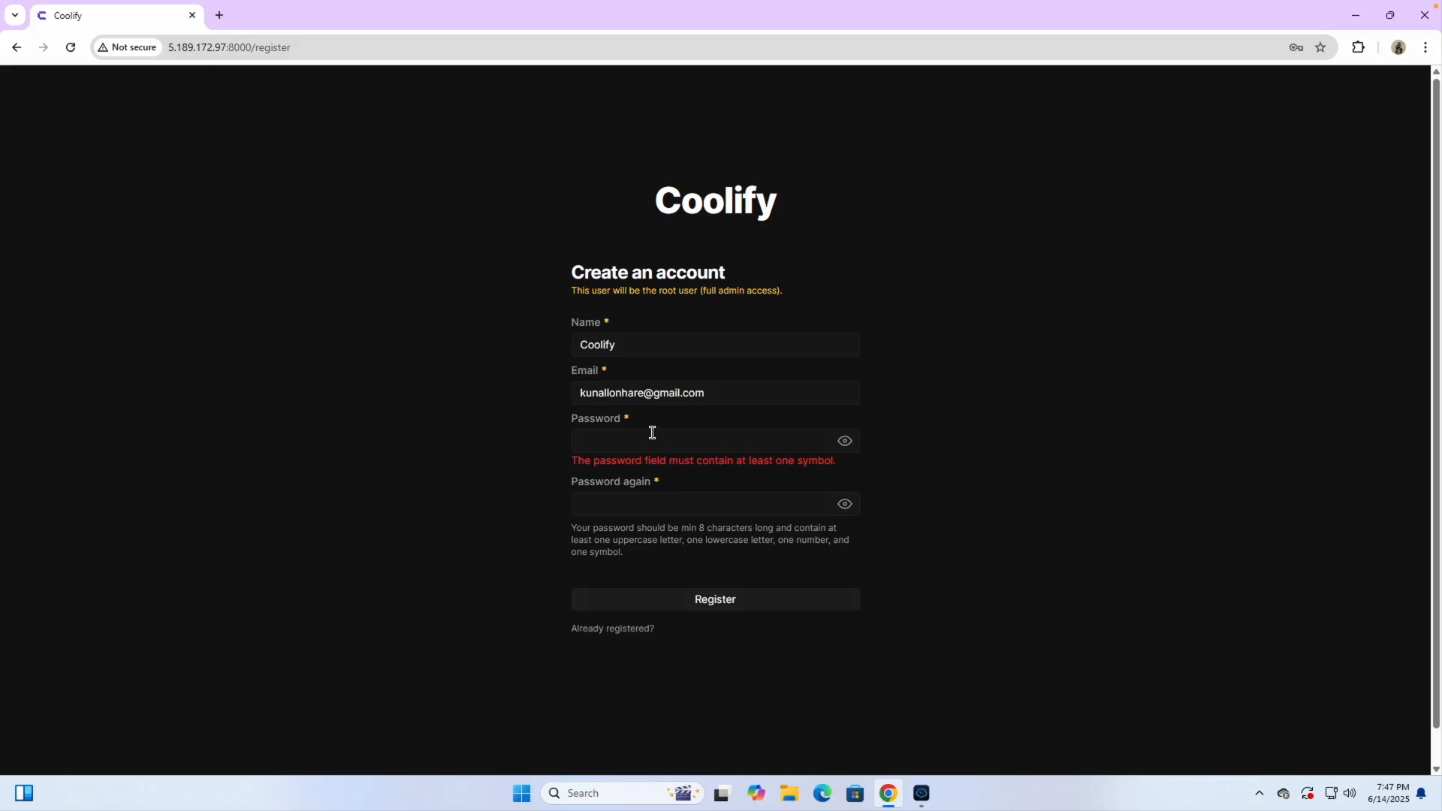
In the notes, add a 'Coolify Password:' line holding the root password with an @ appended
{"action": "key", "text": "ctrl+Right"}
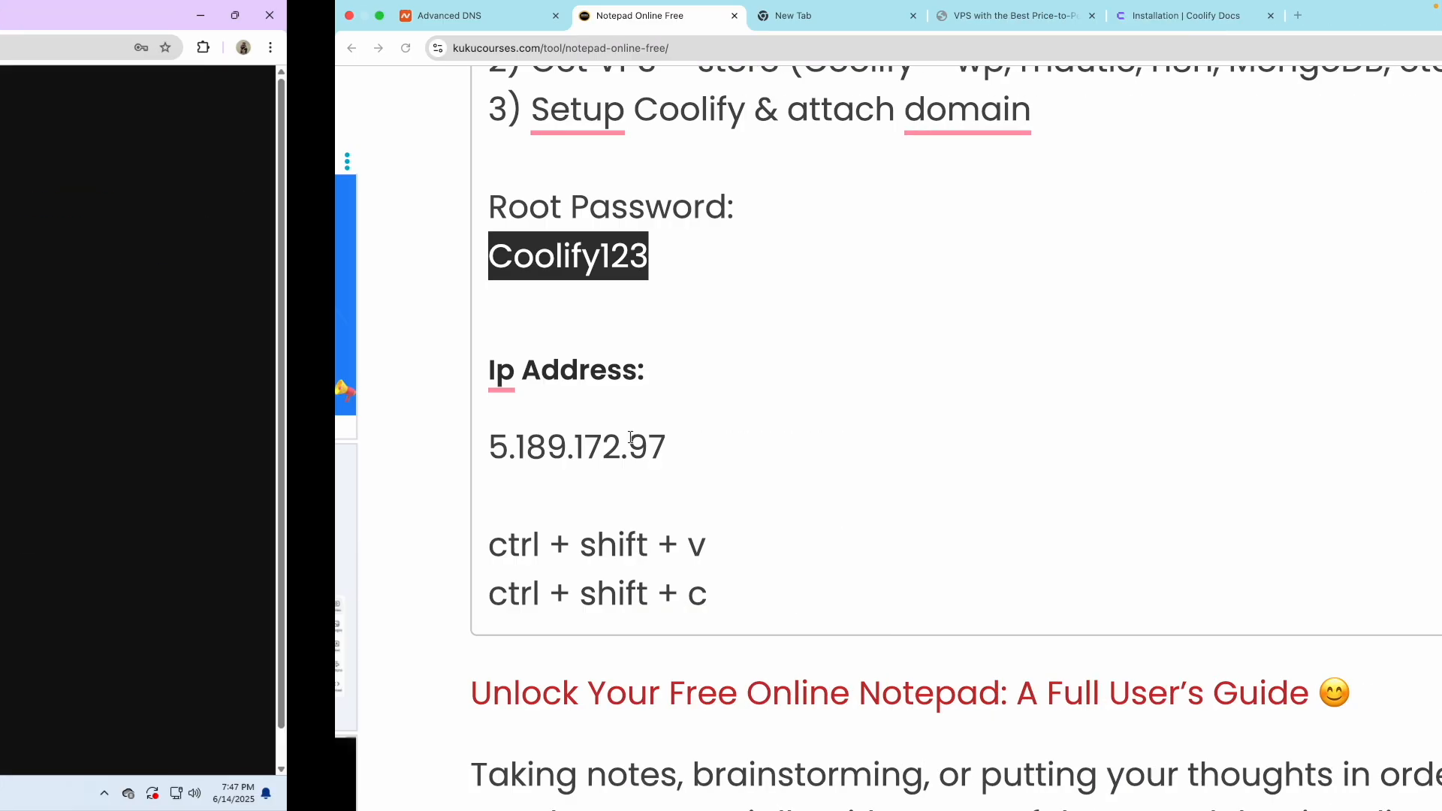
{"action": "left_click", "coordinate": [322, 257]}
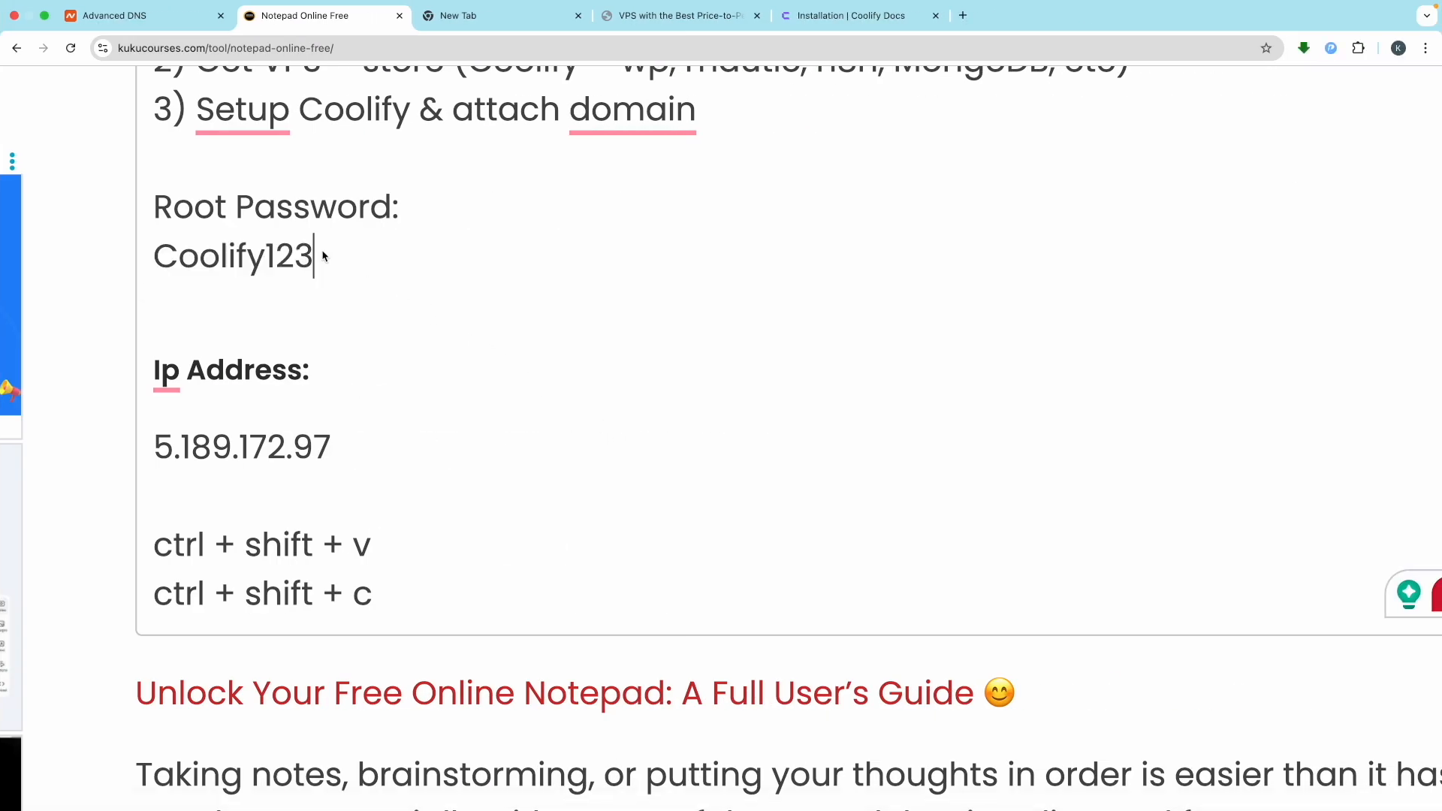
{"action": "key", "text": "Return"}
{"action": "type", "text": "Coolify123"}
{"action": "type", "text": "@"}
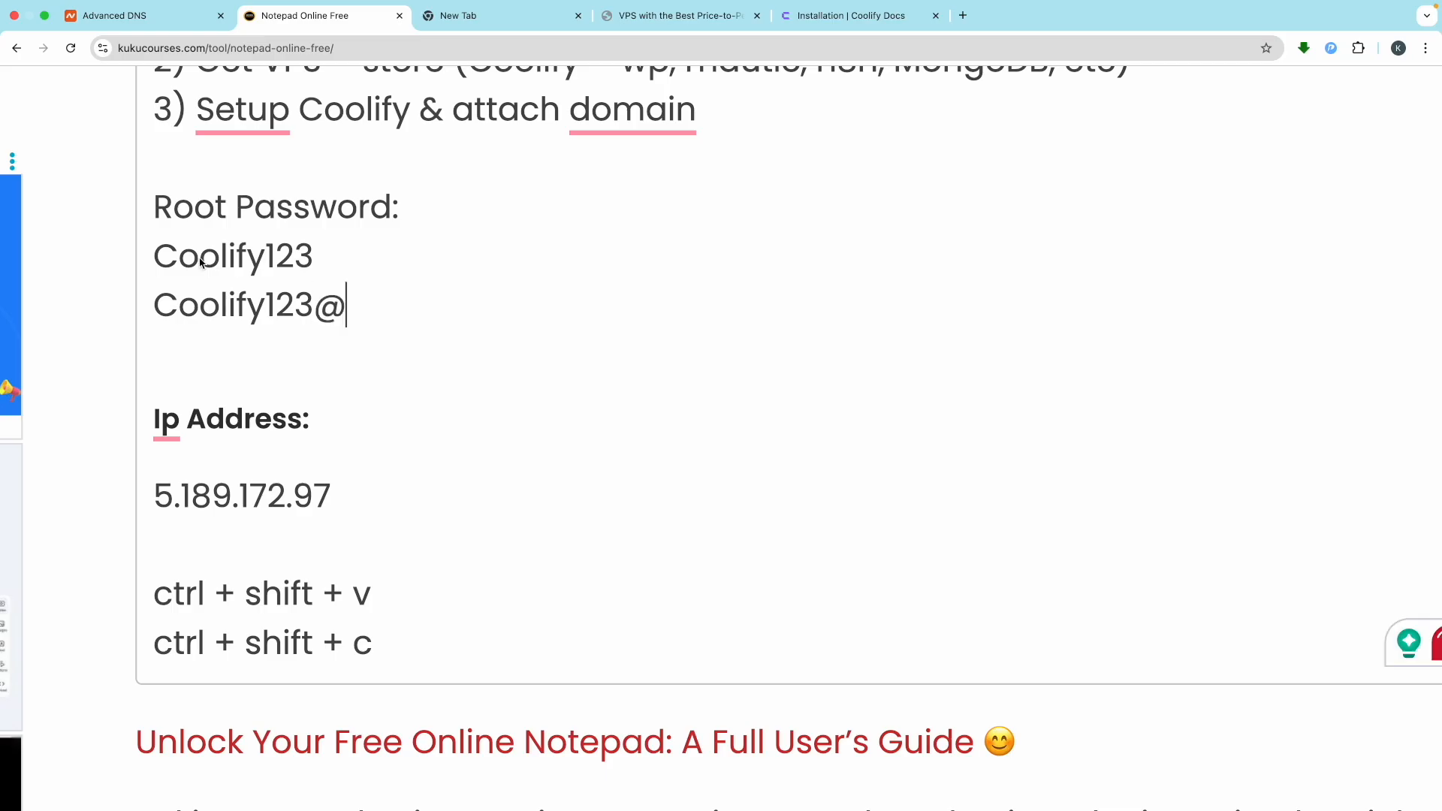
{"action": "triple_click", "coordinate": [402, 209]}
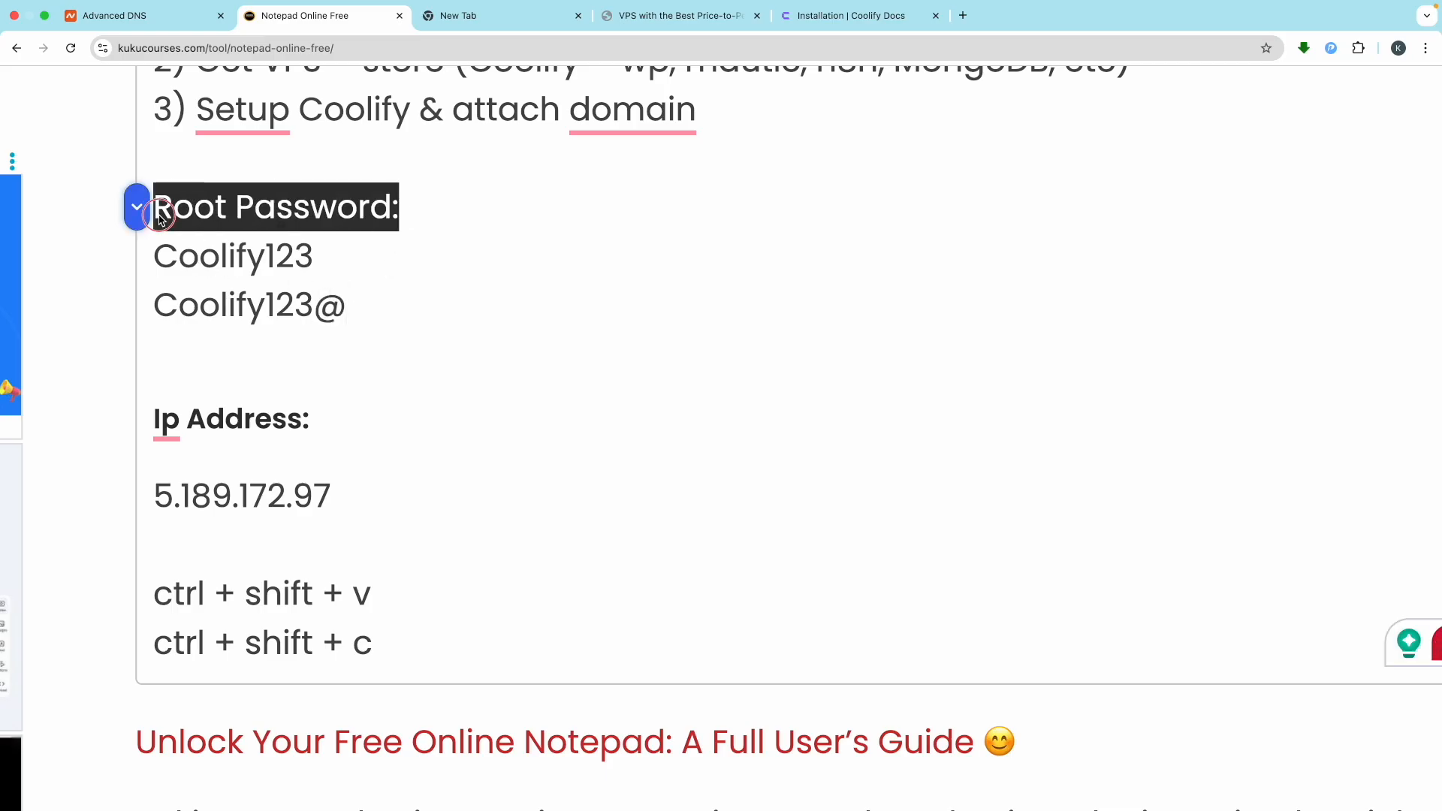
{"action": "key", "text": "super+c"}
{"action": "left_click", "coordinate": [326, 256]}
{"action": "key", "text": "Return"}
{"action": "key", "text": "super+v"}
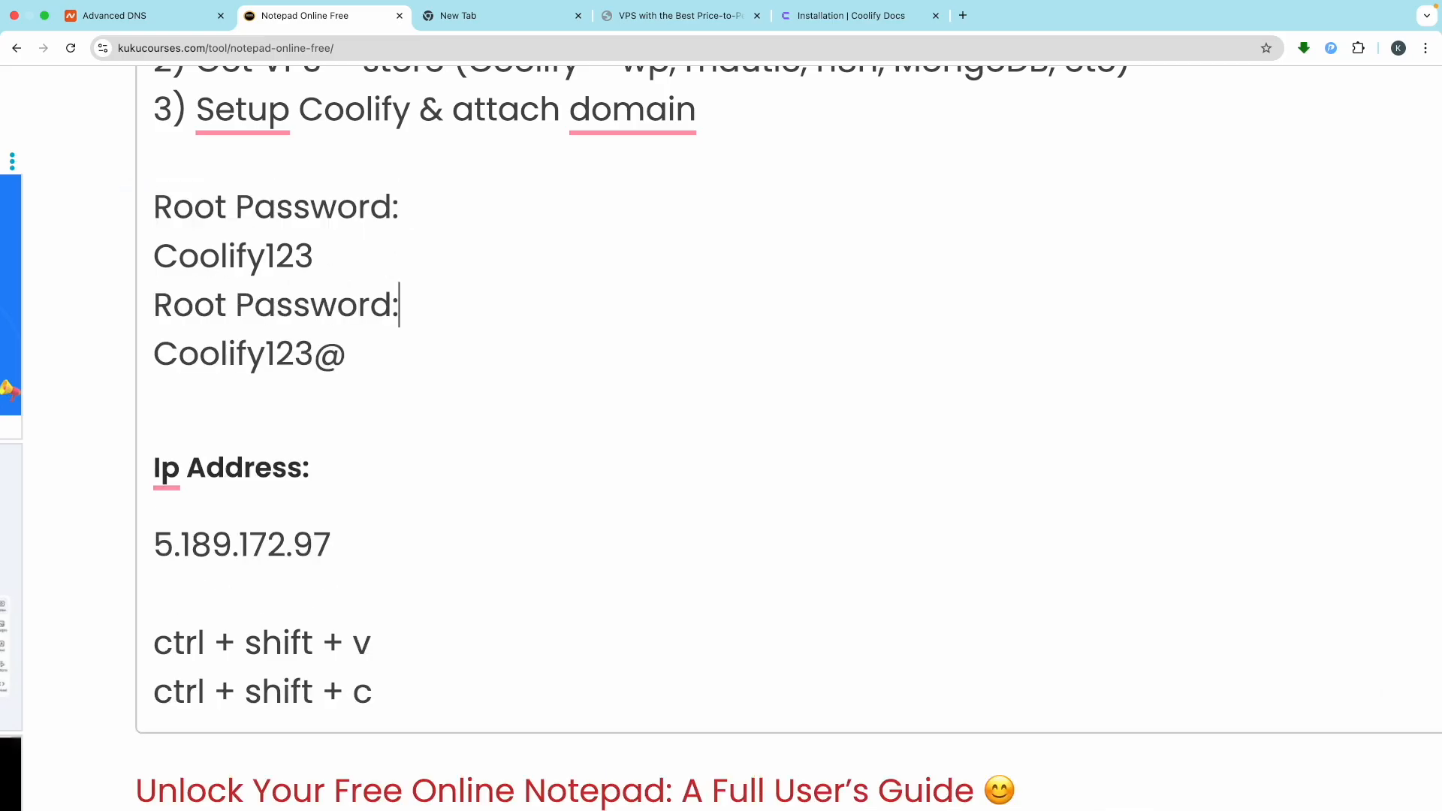
{"action": "left_click", "coordinate": [178, 300]}
{"action": "double_click", "coordinate": [178, 299]}
{"action": "type", "text": "Coolify"}
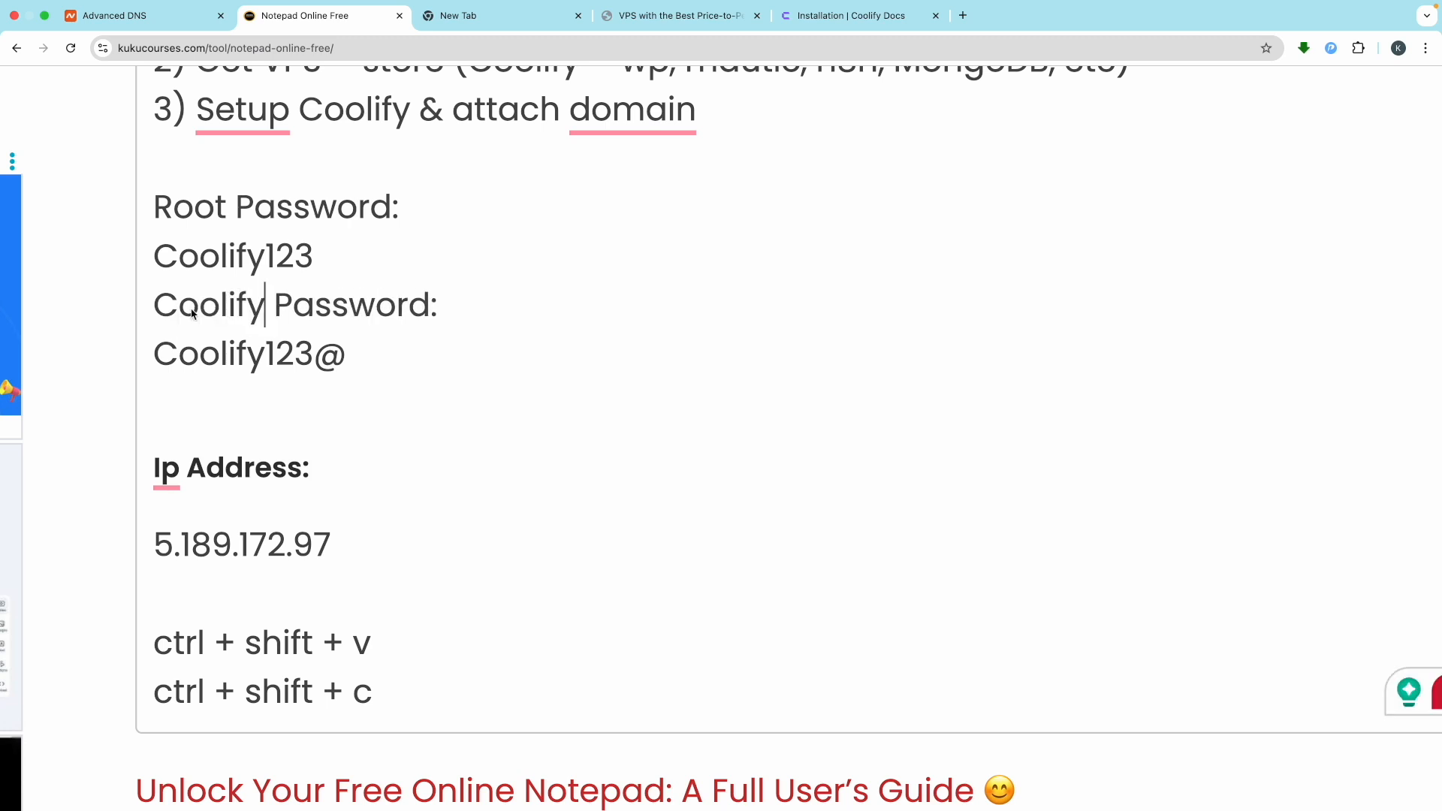
Paste the new @ password into both password fields and register the root admin
{"action": "triple_click", "coordinate": [203, 344]}
{"action": "key", "text": "ctrl+Left"}
{"action": "key", "text": "ctrl+v"}
{"action": "left_click", "coordinate": [625, 506]}
{"action": "key", "text": "ctrl+v"}
{"action": "left_click", "coordinate": [725, 601]}
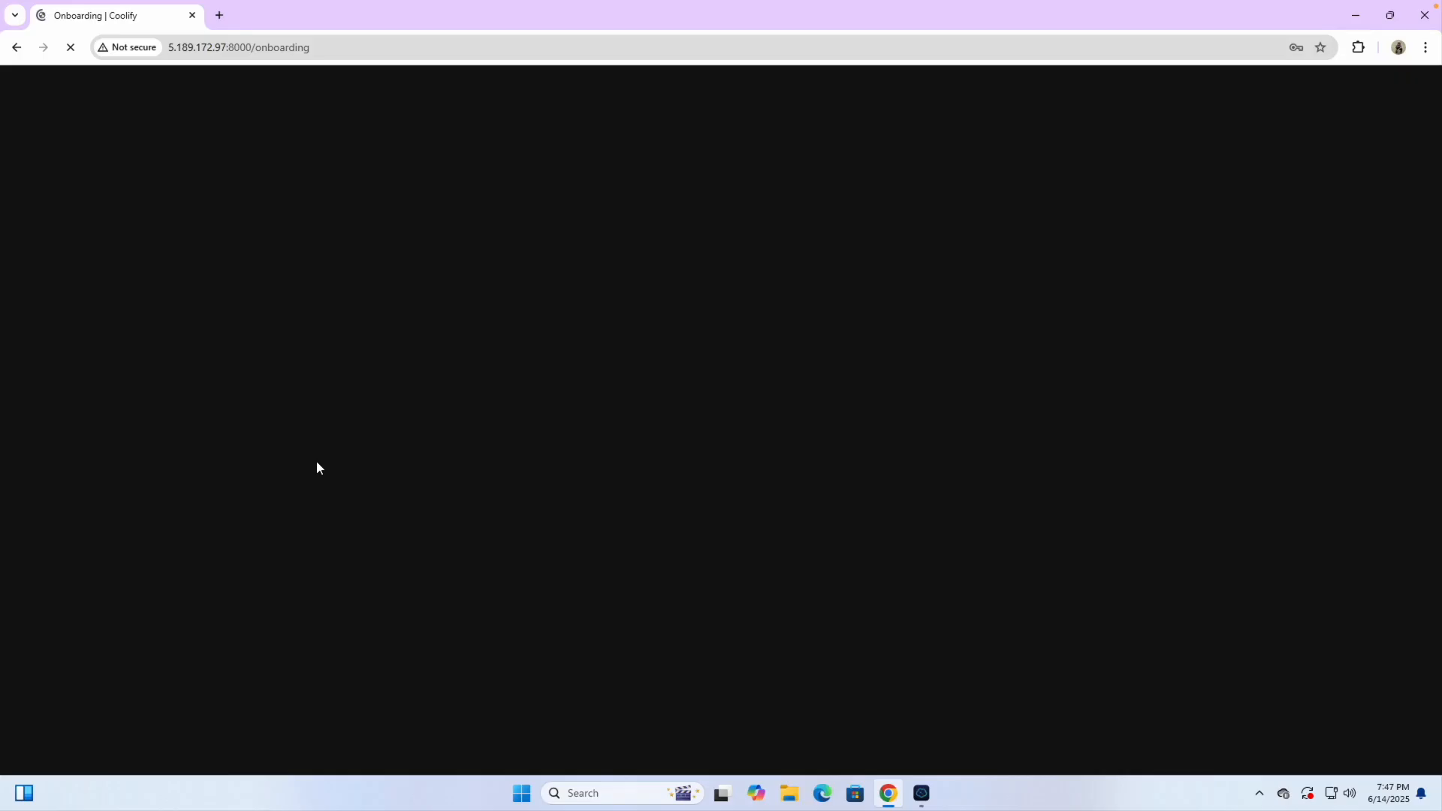
Decline saving the password, run onboarding via Localhost with a new project, then view Projects
{"action": "key", "text": "ctrl+Left"}
{"action": "key", "text": "ctrl+Right"}
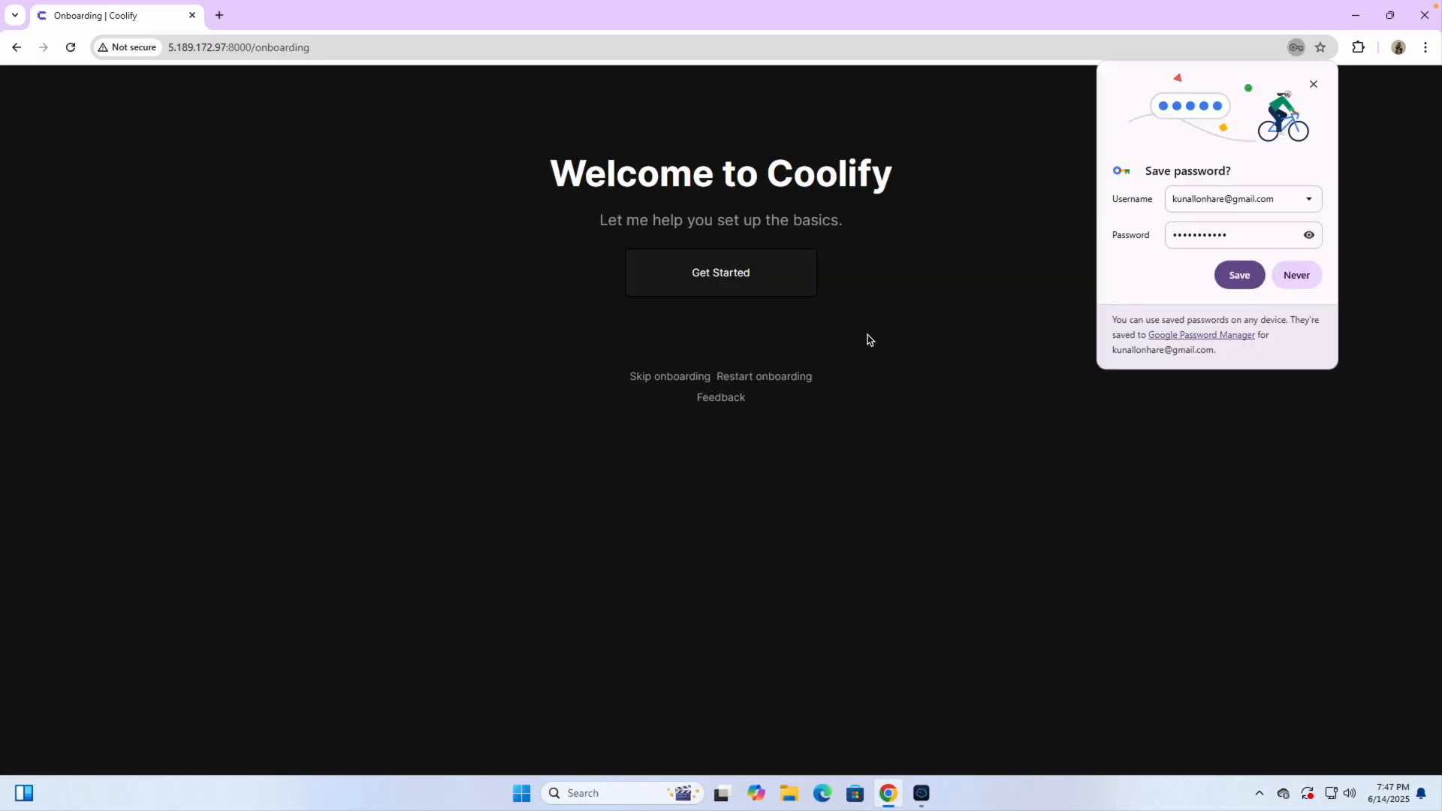
{"action": "left_click", "coordinate": [1287, 276]}
{"action": "left_click", "coordinate": [681, 283]}
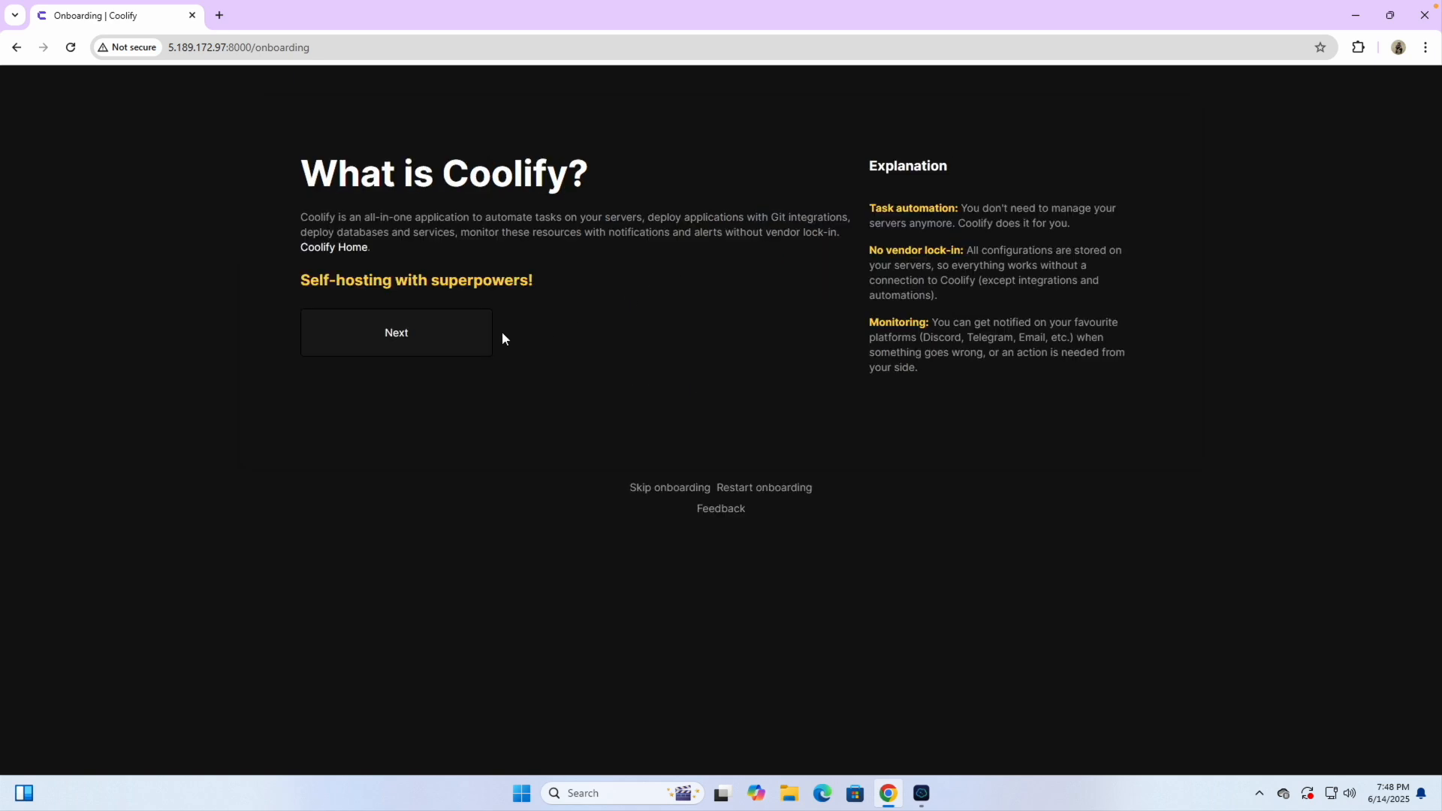
{"action": "left_click", "coordinate": [386, 333]}
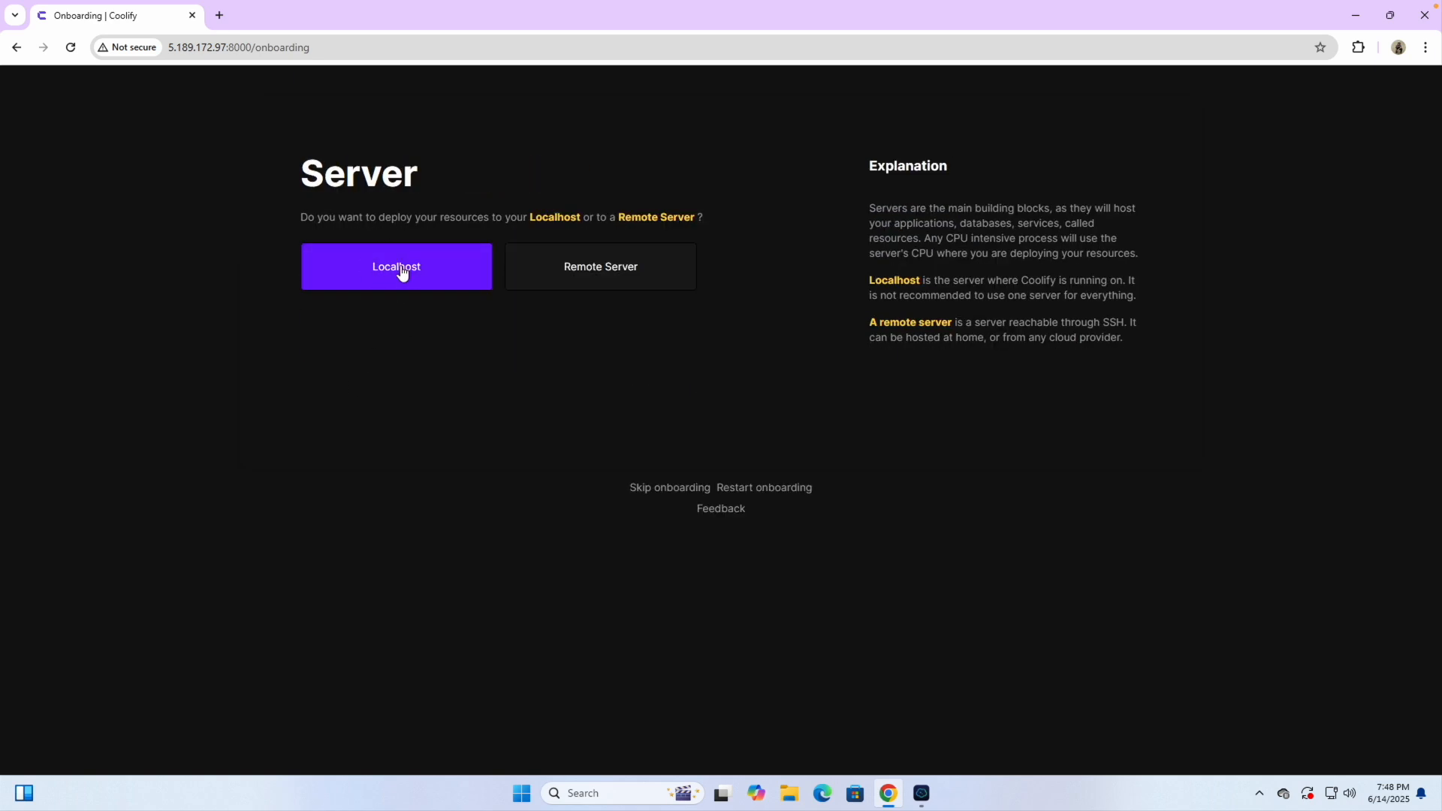
{"action": "left_click", "coordinate": [485, 282]}
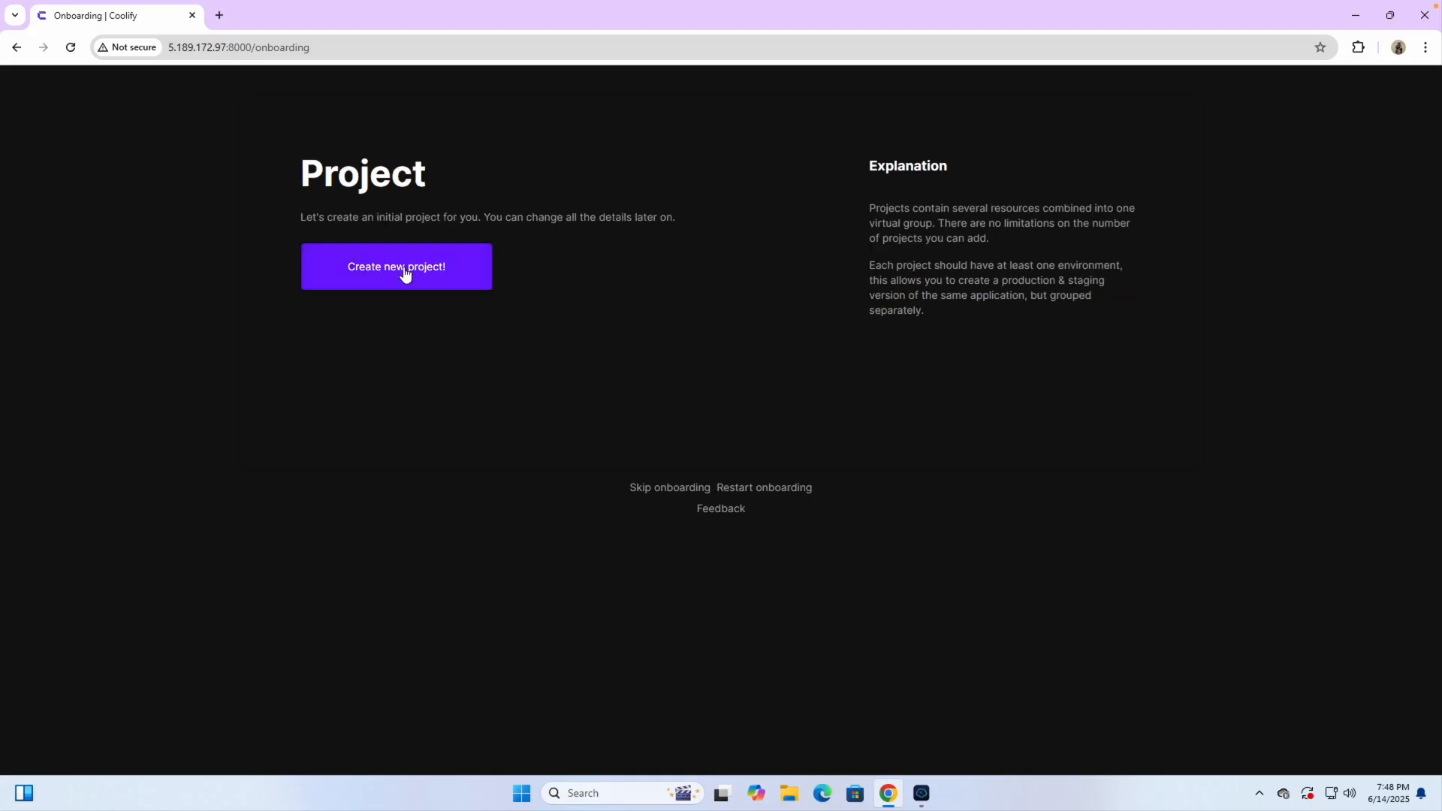
{"action": "left_click", "coordinate": [402, 273]}
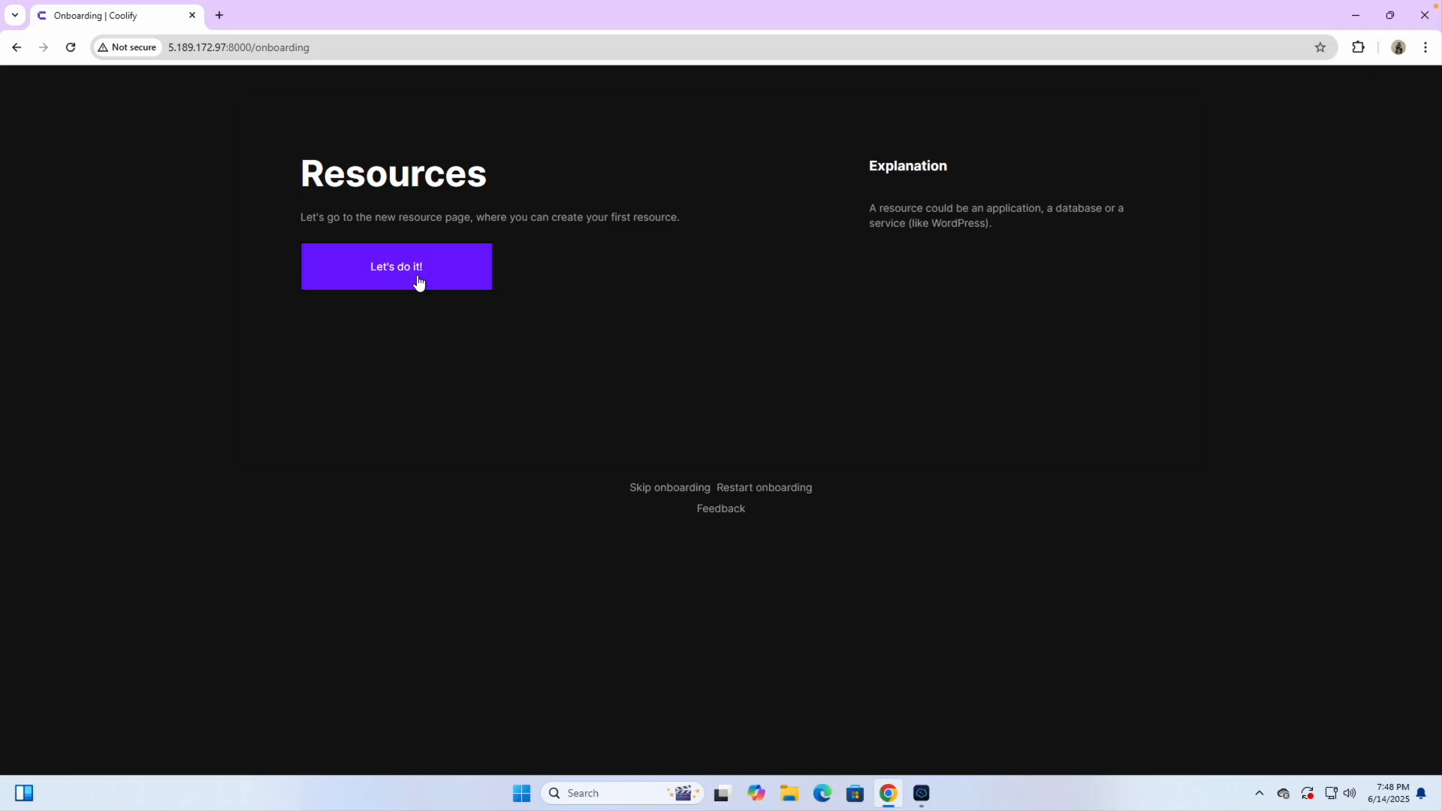
{"action": "left_click", "coordinate": [395, 270]}
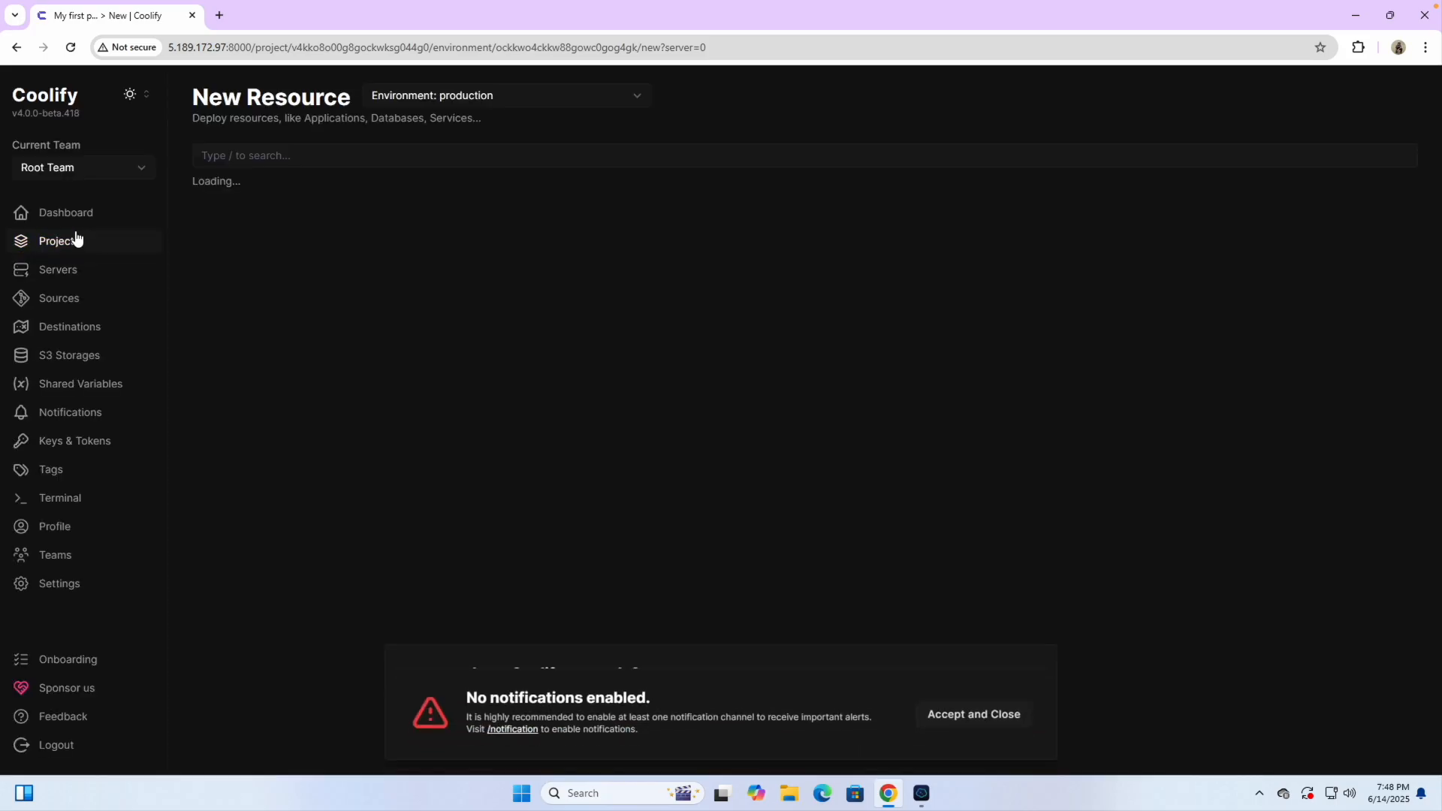
{"action": "left_click", "coordinate": [70, 241]}
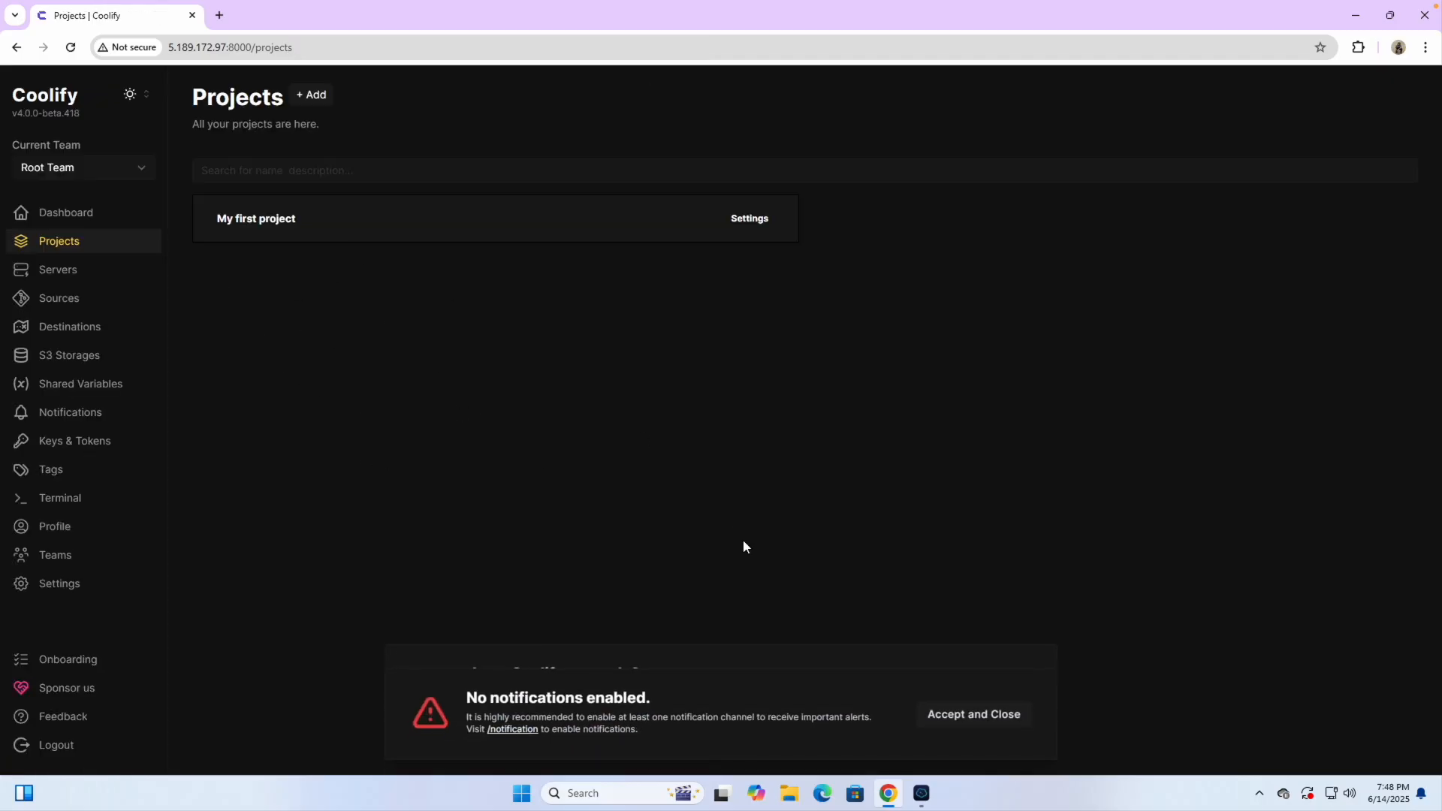
Dismiss the notifications warning and donation pop-up, then highlight the Setup Coolify step in the notes
{"action": "left_click", "coordinate": [1006, 722]}
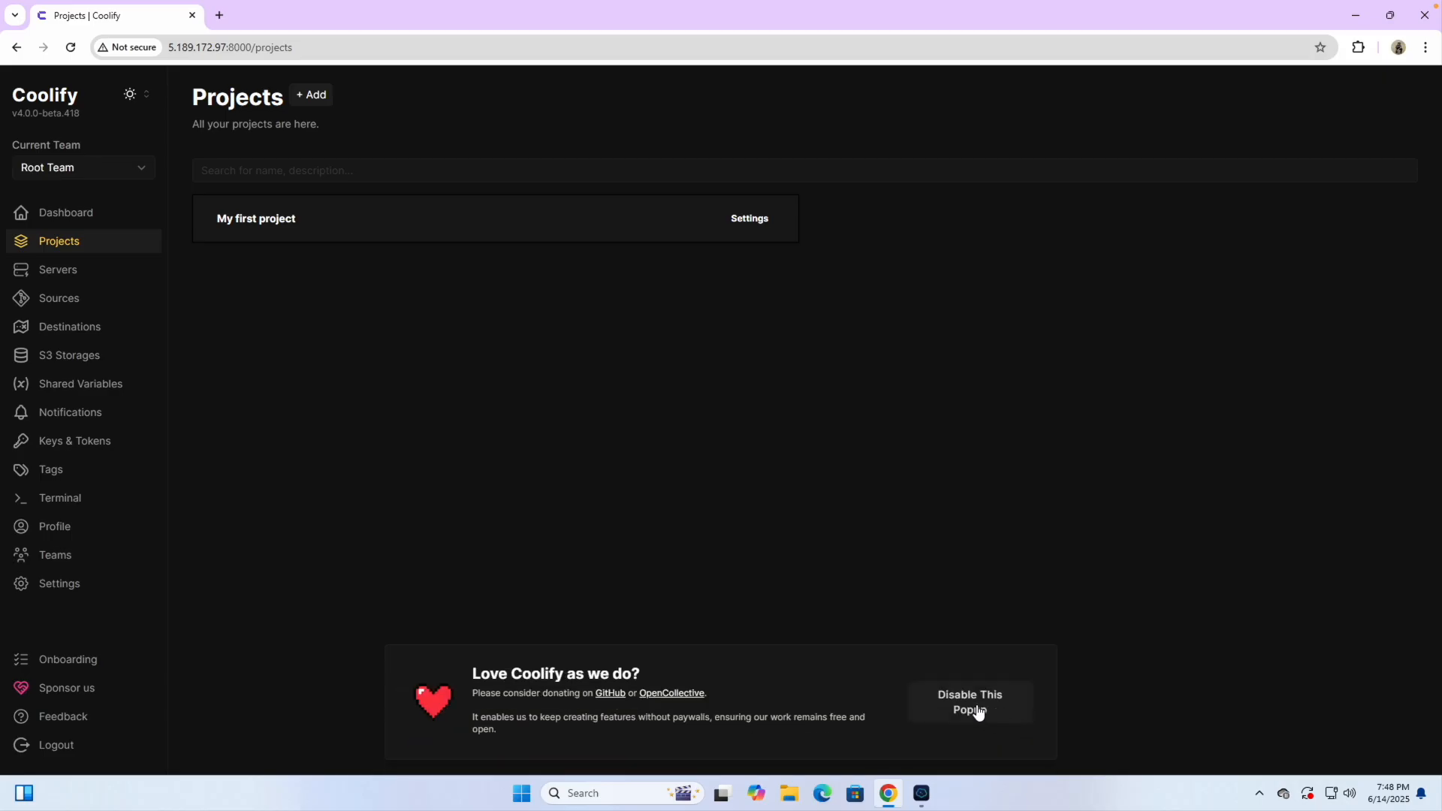
{"action": "left_click", "coordinate": [978, 706]}
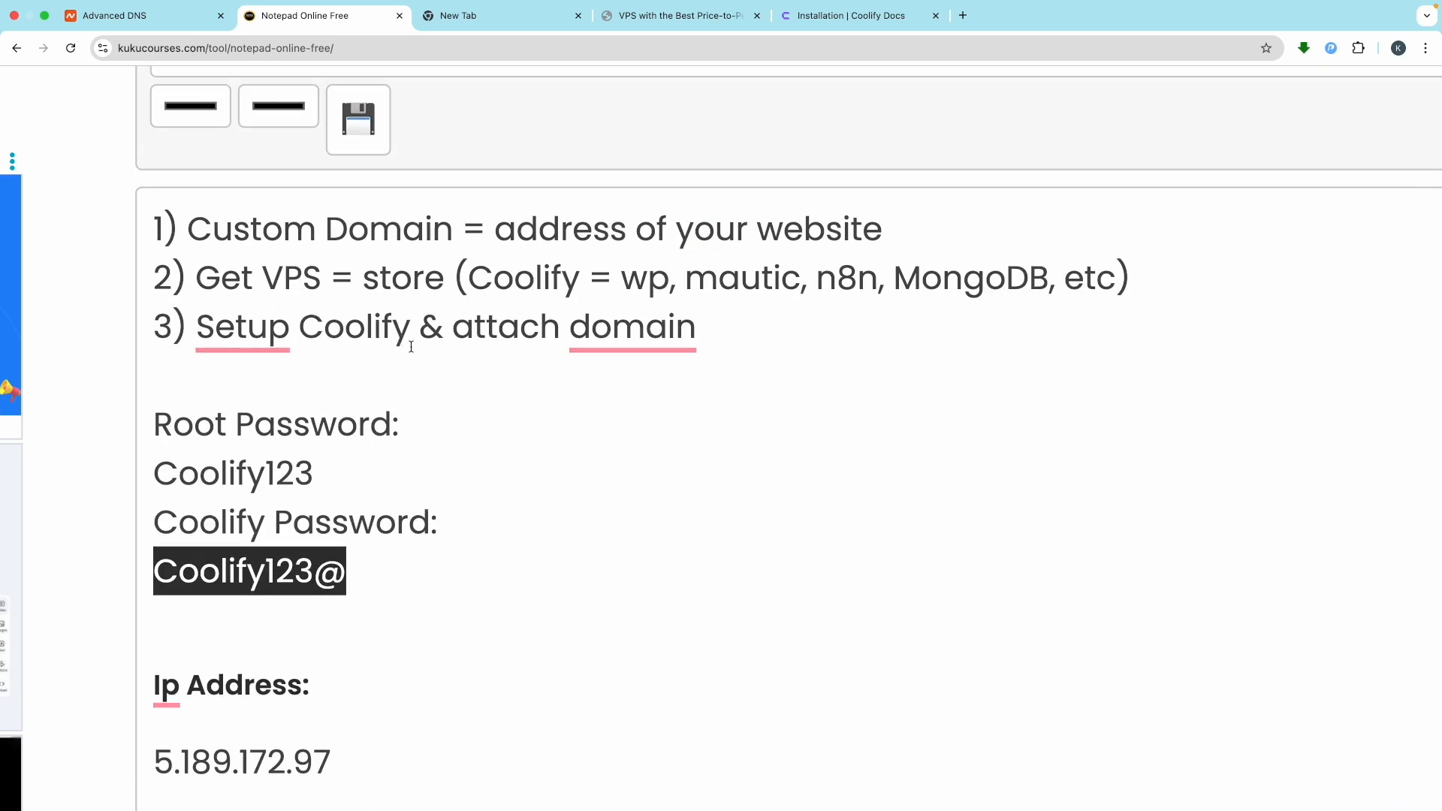
{"action": "left_click_drag", "start_coordinate": [411, 344], "coordinate": [220, 337]}
{"action": "left_click", "coordinate": [459, 328]}
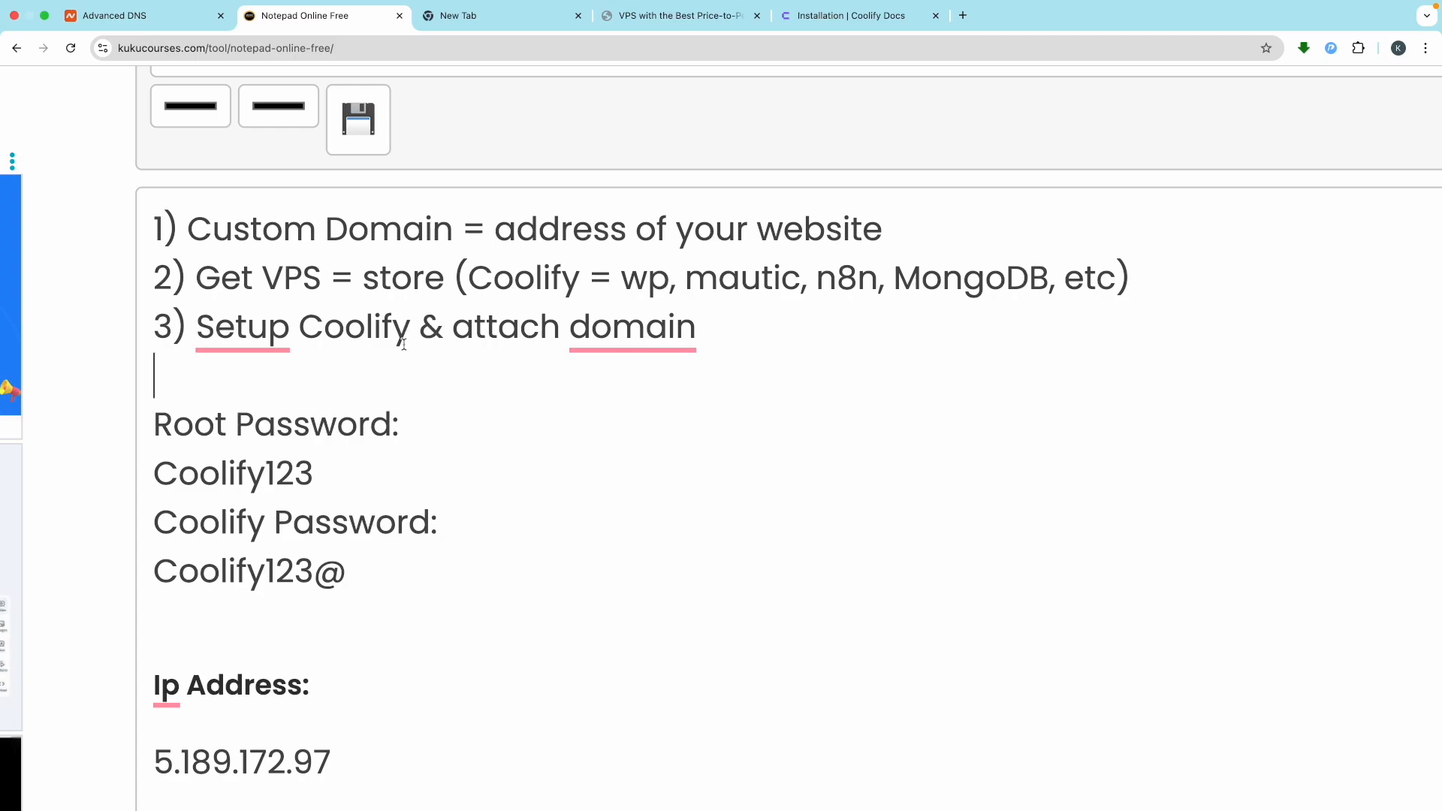
Highlight 'Coolify' and 'attach domain' in the third plan step
{"action": "left_click_drag", "start_coordinate": [410, 331], "coordinate": [247, 330]}
{"action": "left_click_drag", "start_coordinate": [714, 345], "coordinate": [483, 338]}
{"action": "left_click", "coordinate": [484, 344]}
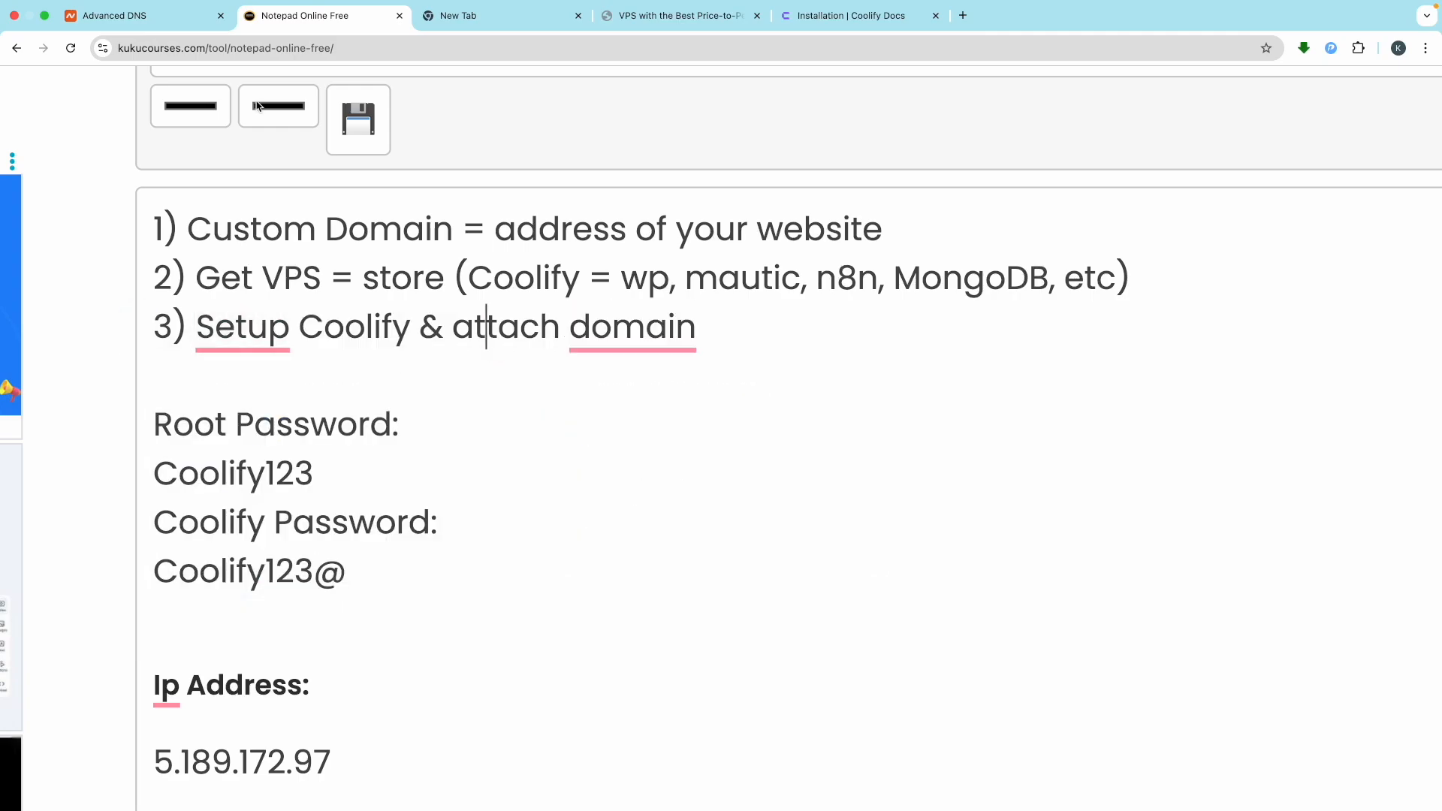
{"action": "left_click", "coordinate": [113, 15]}
Open the Advanced DNS records for kukubackend.com from Namecheap's Domain List
{"action": "scroll", "coordinate": [621, 335], "scroll_direction": "up", "scroll_amount": 2}
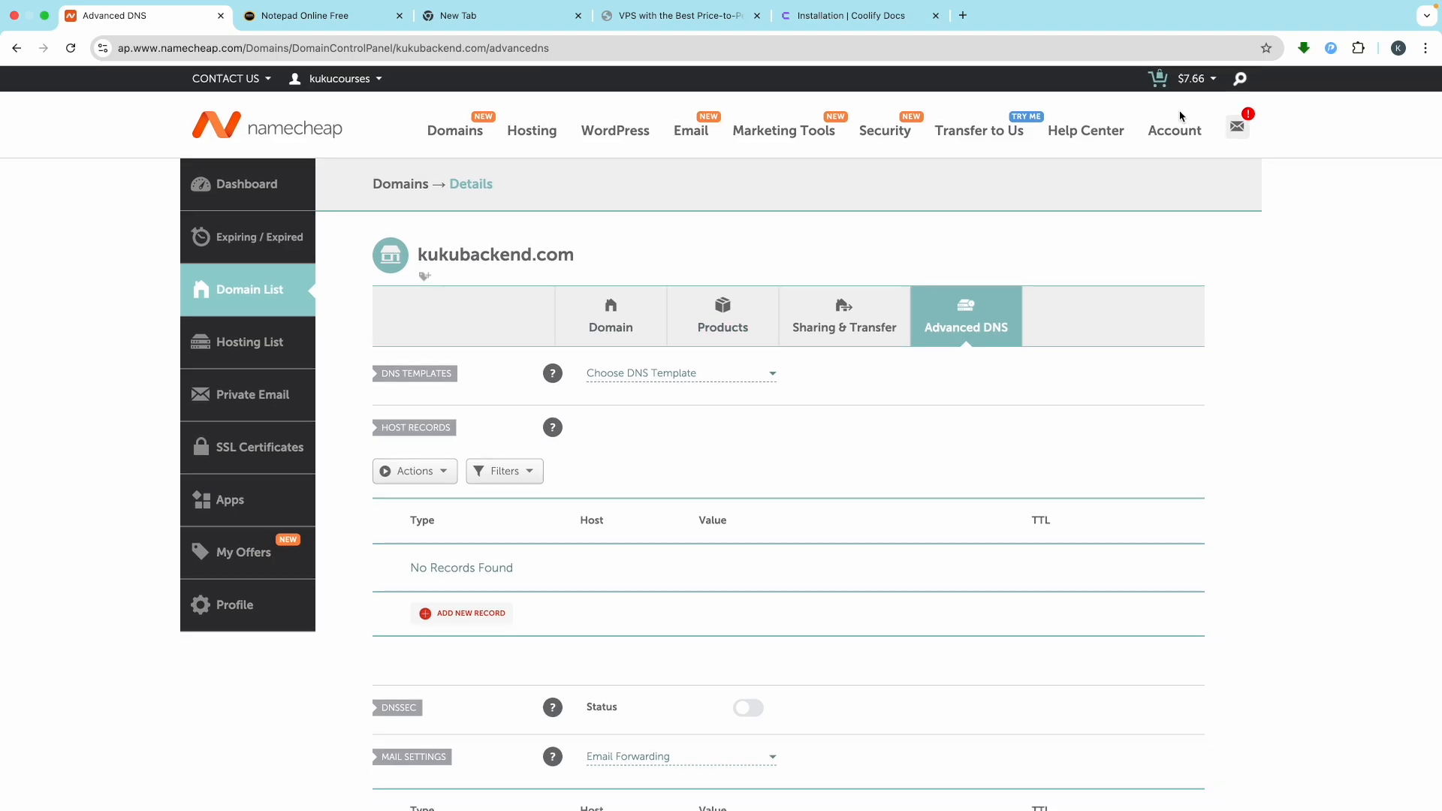
{"action": "mouse_move", "coordinate": [1176, 129]}
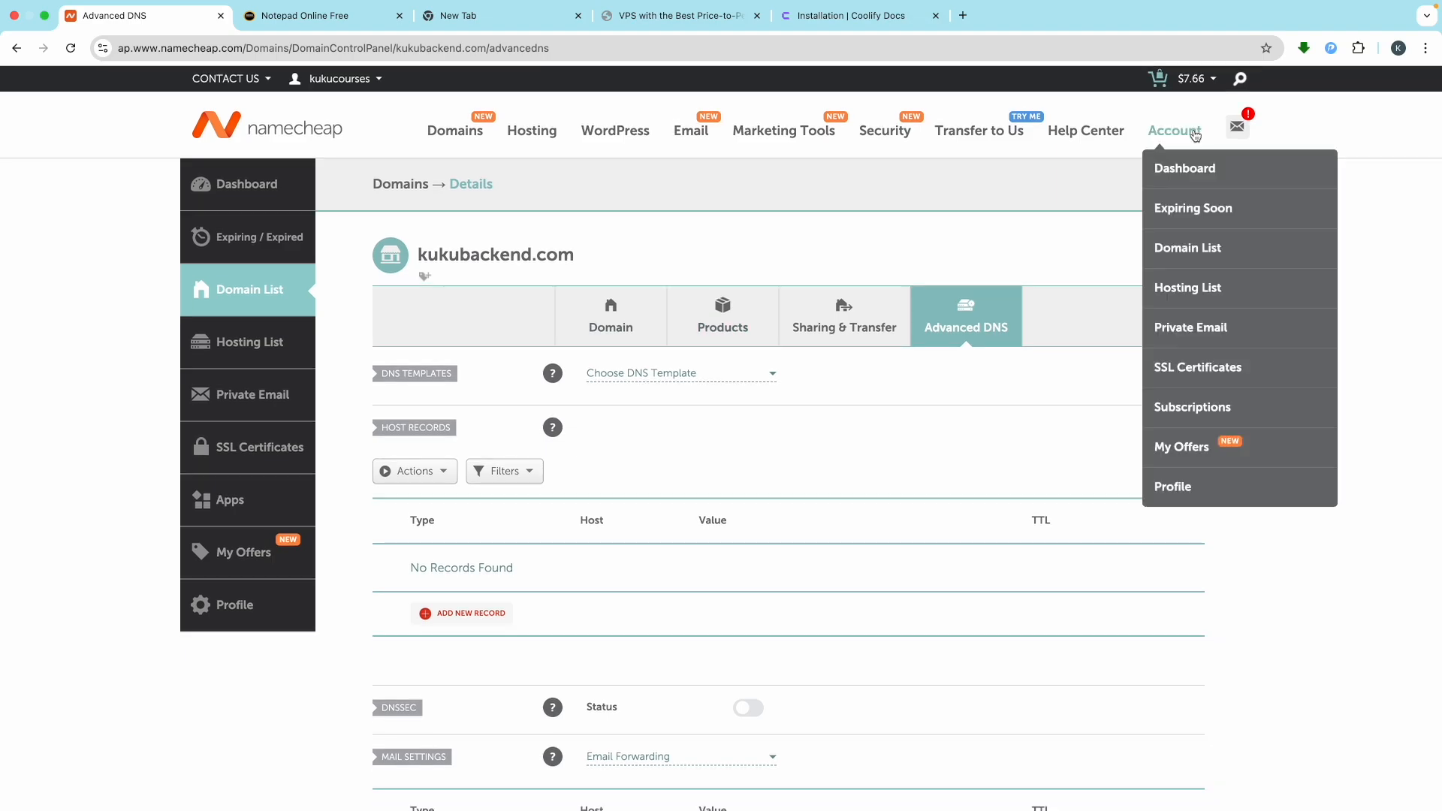
{"action": "left_click", "coordinate": [1190, 248]}
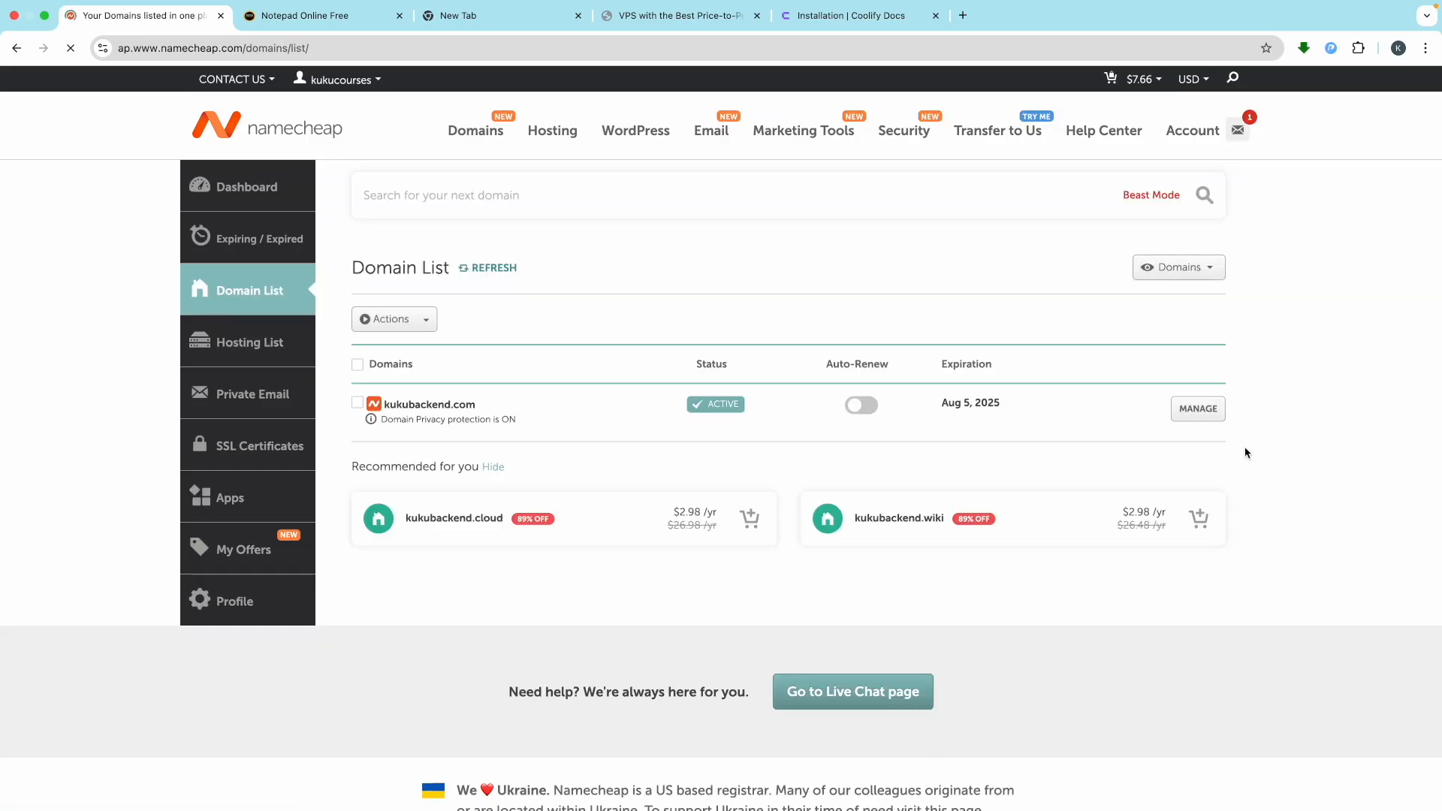
{"action": "left_click", "coordinate": [1197, 414]}
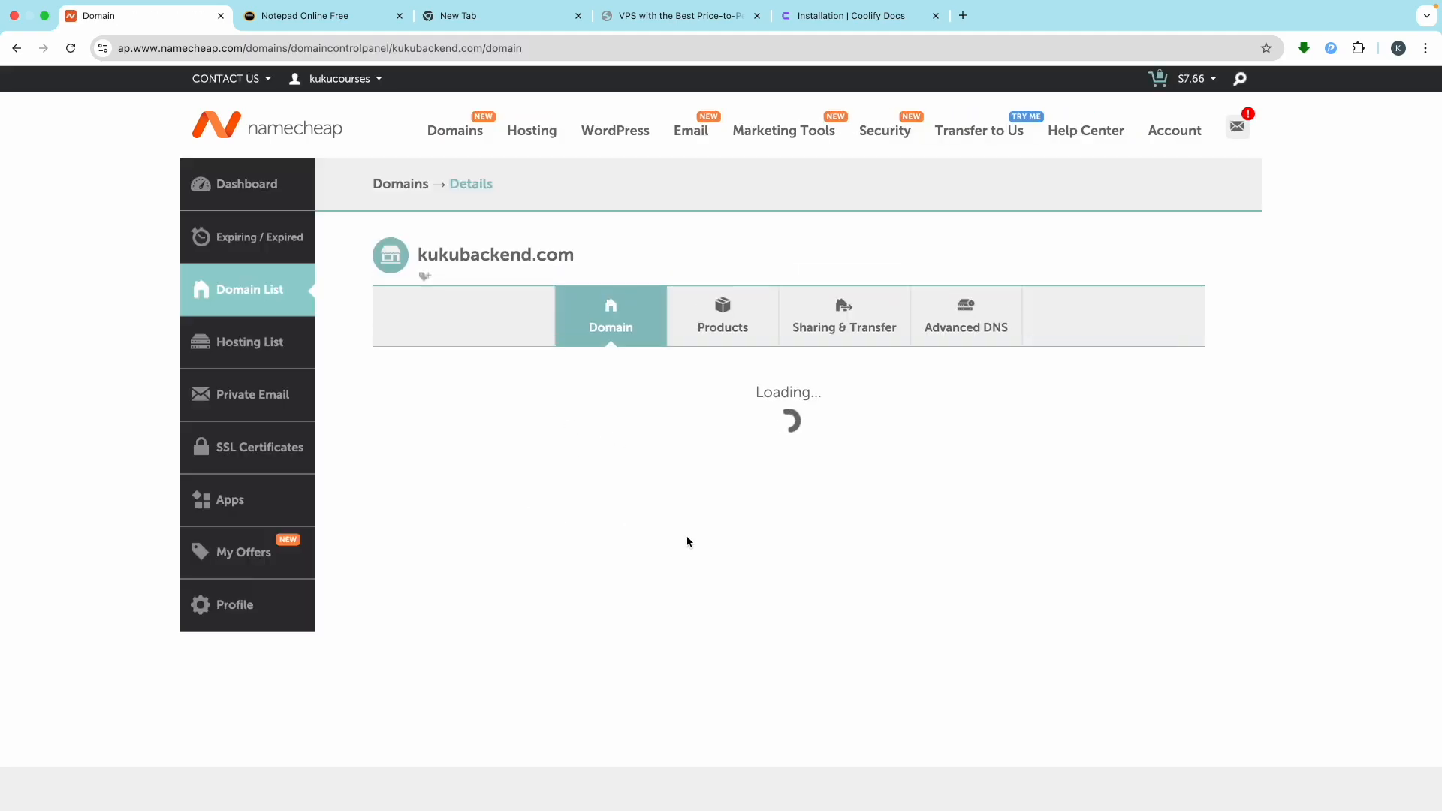
{"action": "scroll", "coordinate": [687, 539], "scroll_direction": "down", "scroll_amount": 1}
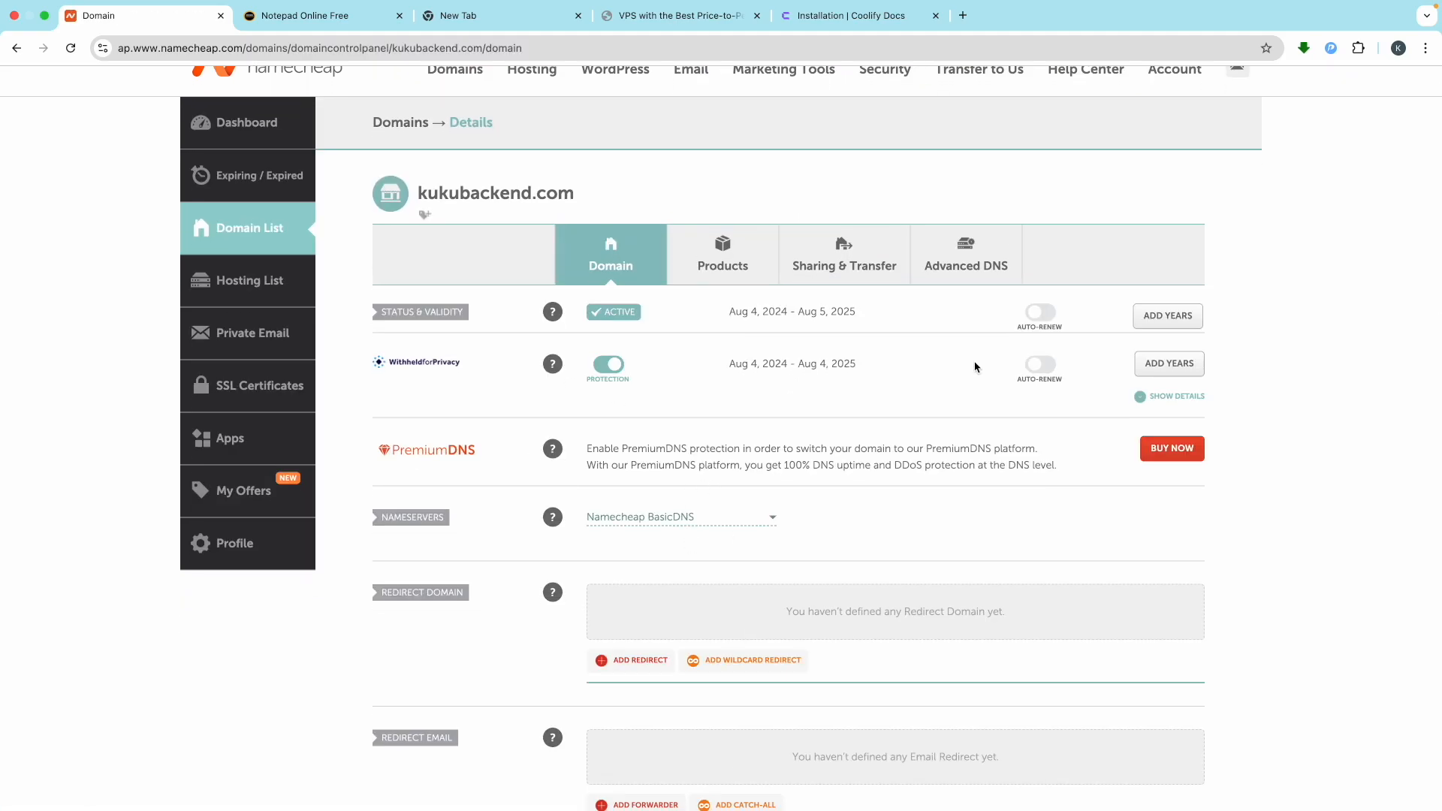
{"action": "left_click", "coordinate": [966, 259]}
Check the empty DNS record list, then open Coolify's Settings
{"action": "scroll", "coordinate": [594, 504], "scroll_direction": "down", "scroll_amount": 1}
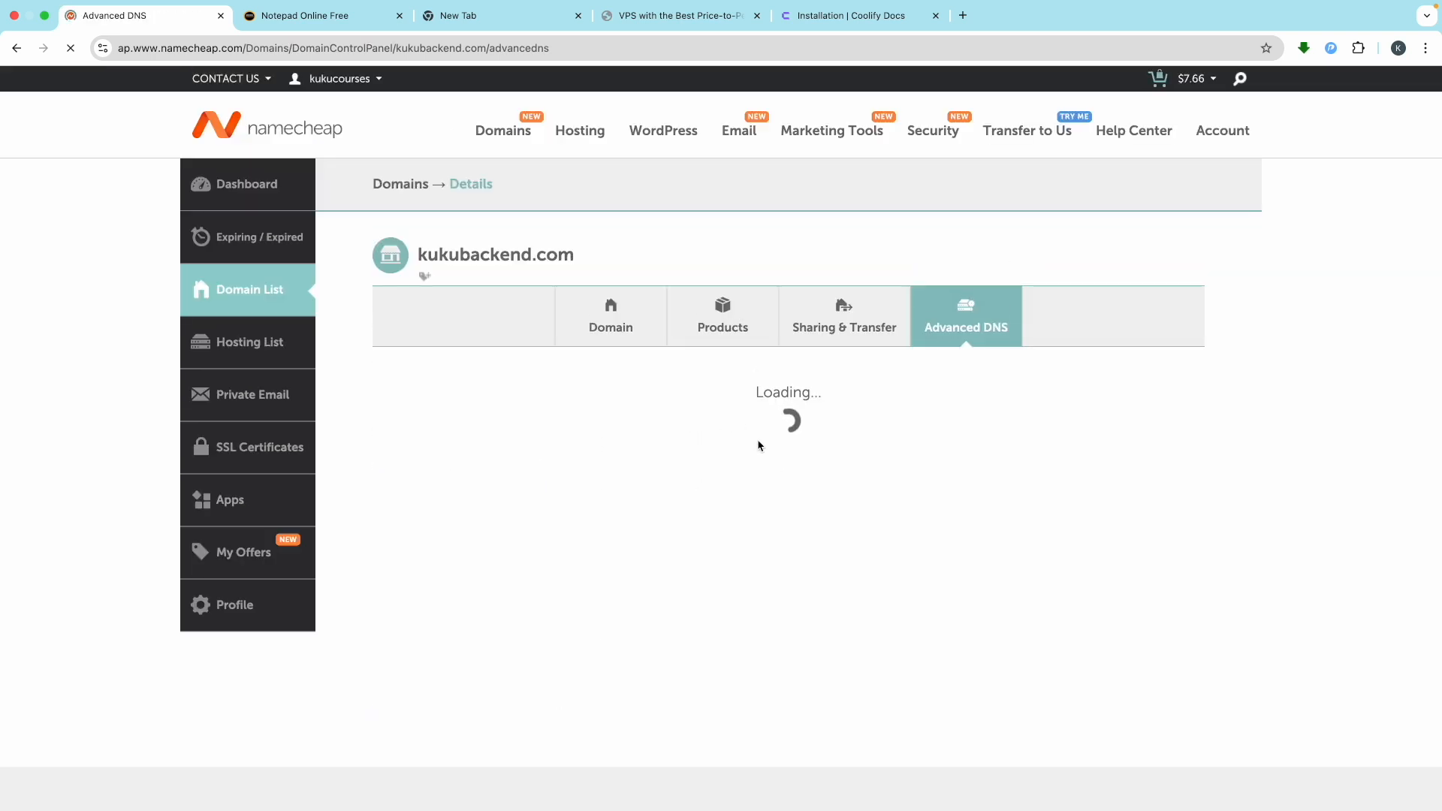
{"action": "scroll", "coordinate": [781, 489], "scroll_direction": "down", "scroll_amount": 1}
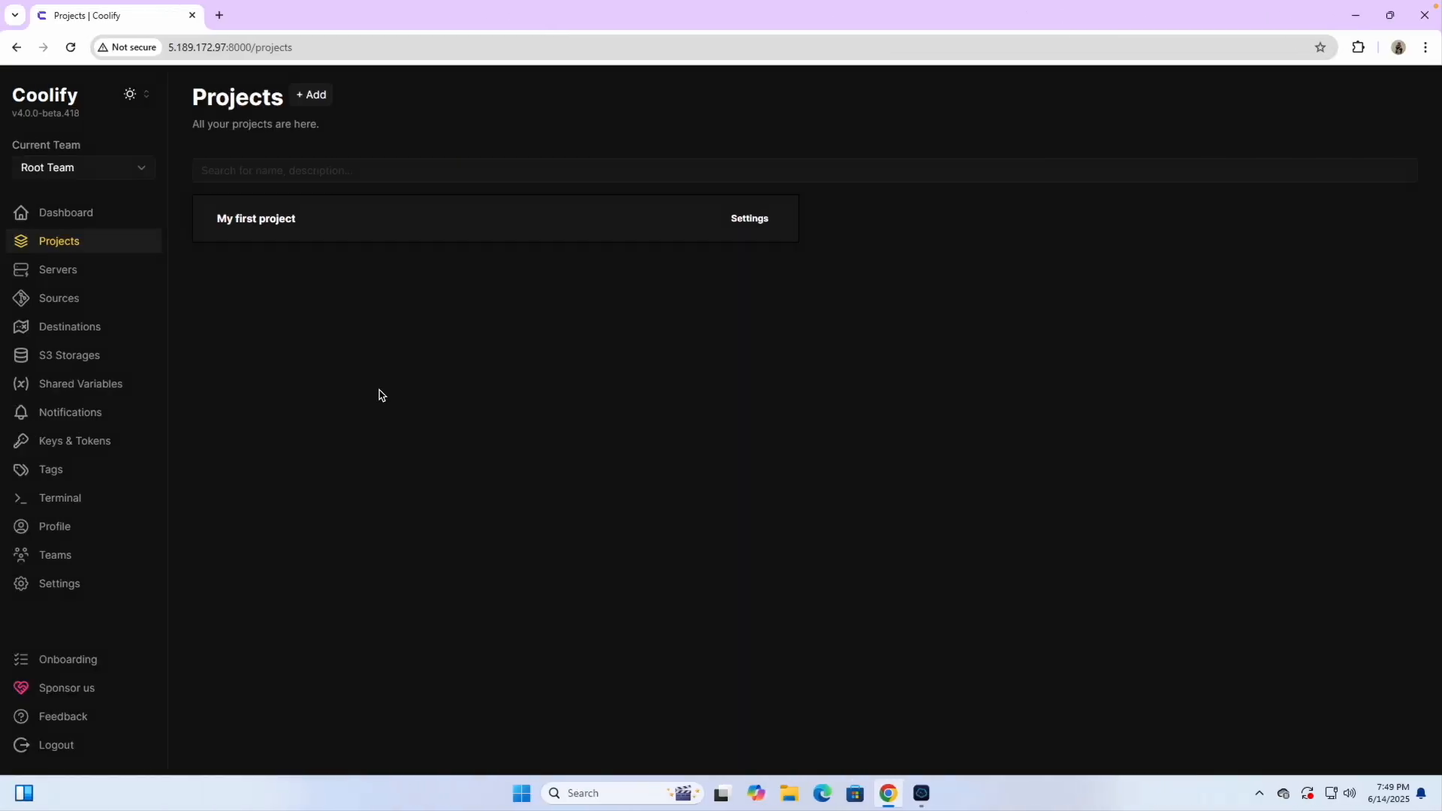
{"action": "left_click", "coordinate": [56, 583]}
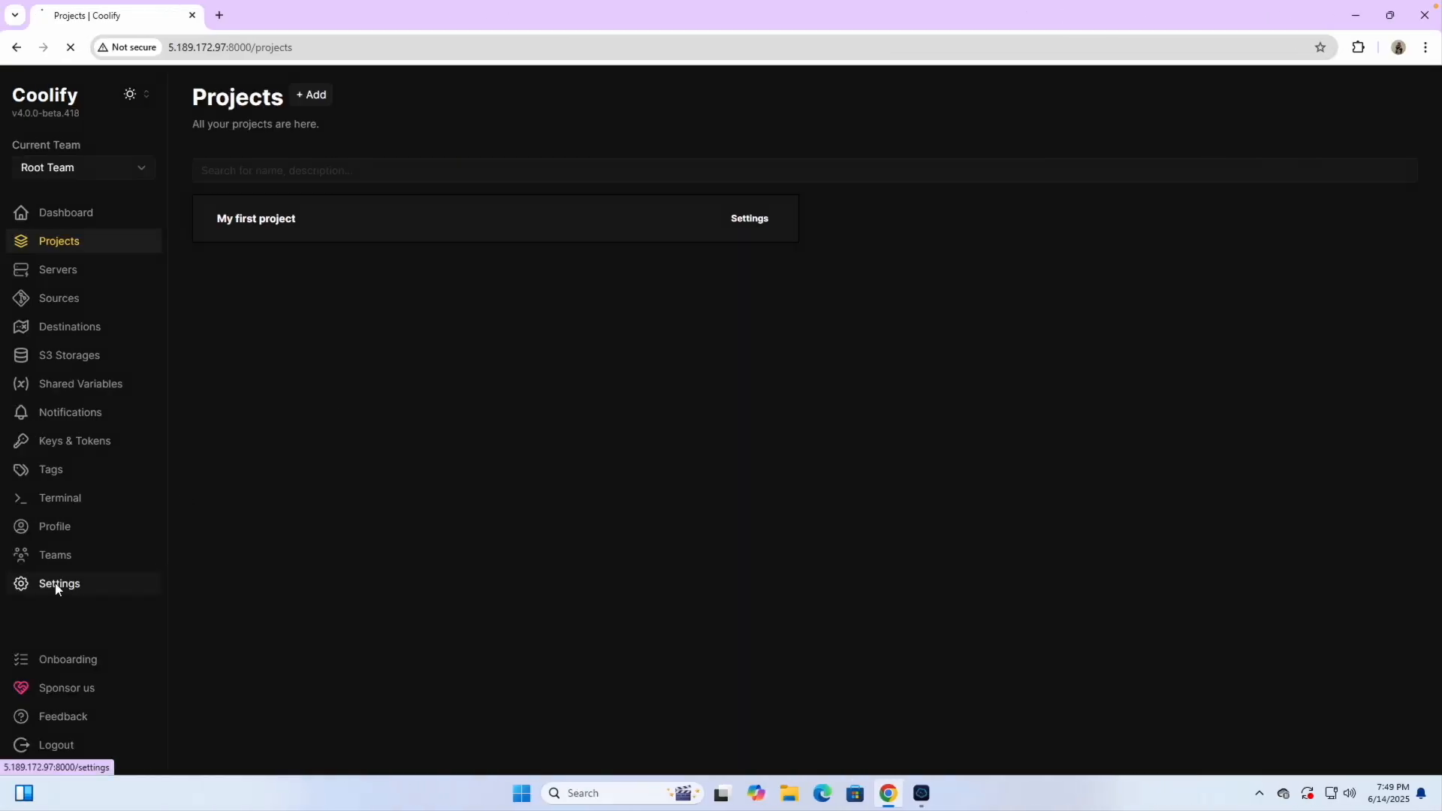
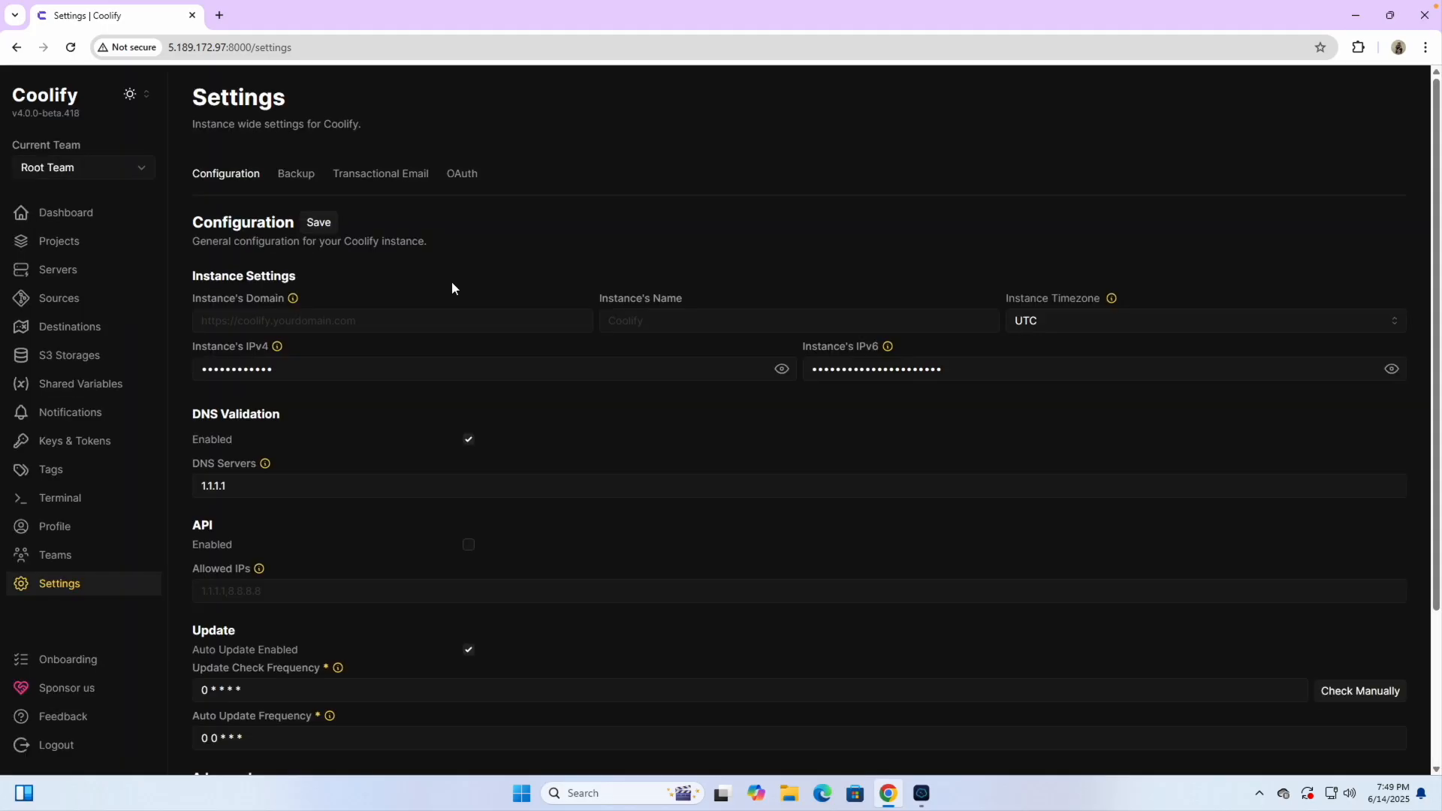
{"action": "left_click", "coordinate": [250, 321]}
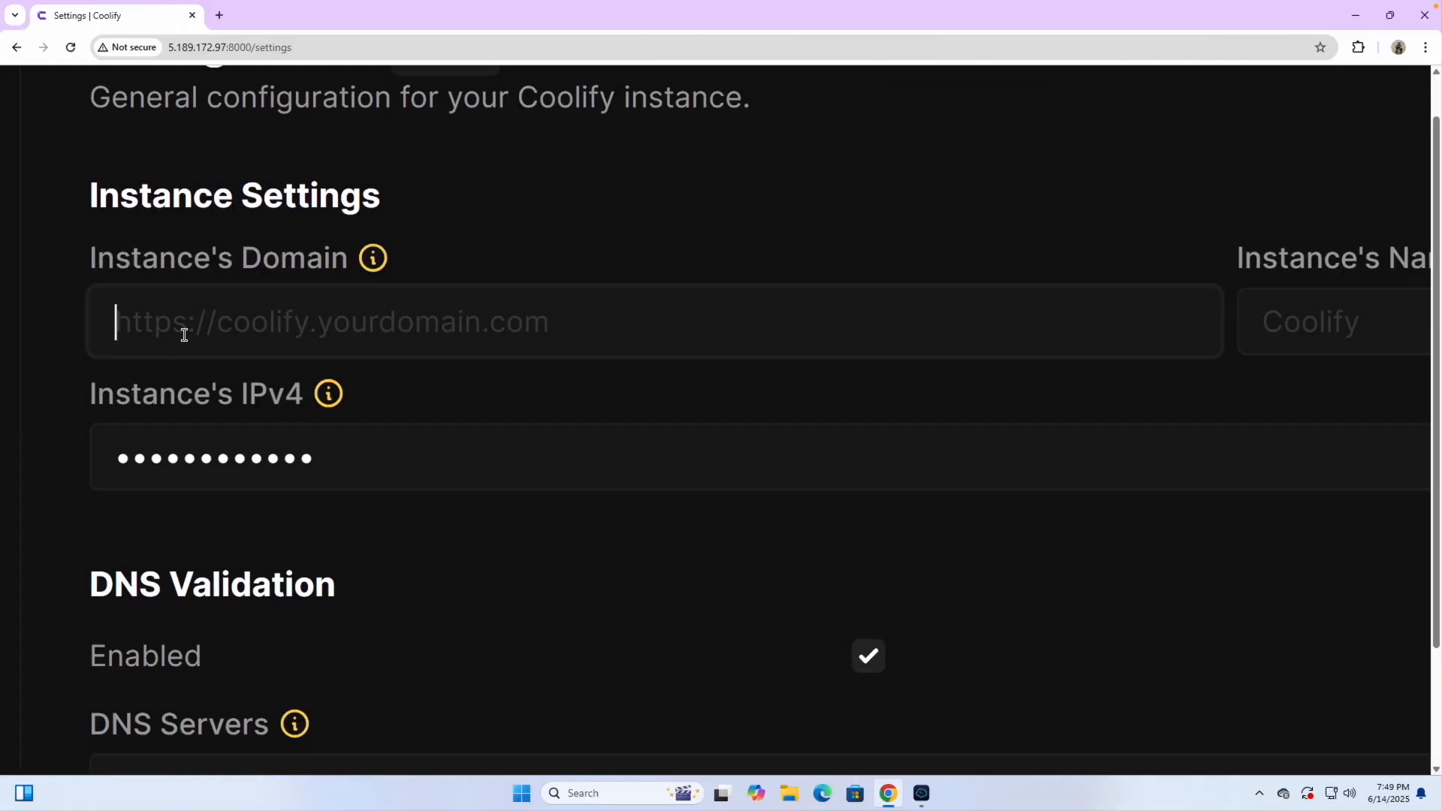
{"action": "type", "text": "https"}
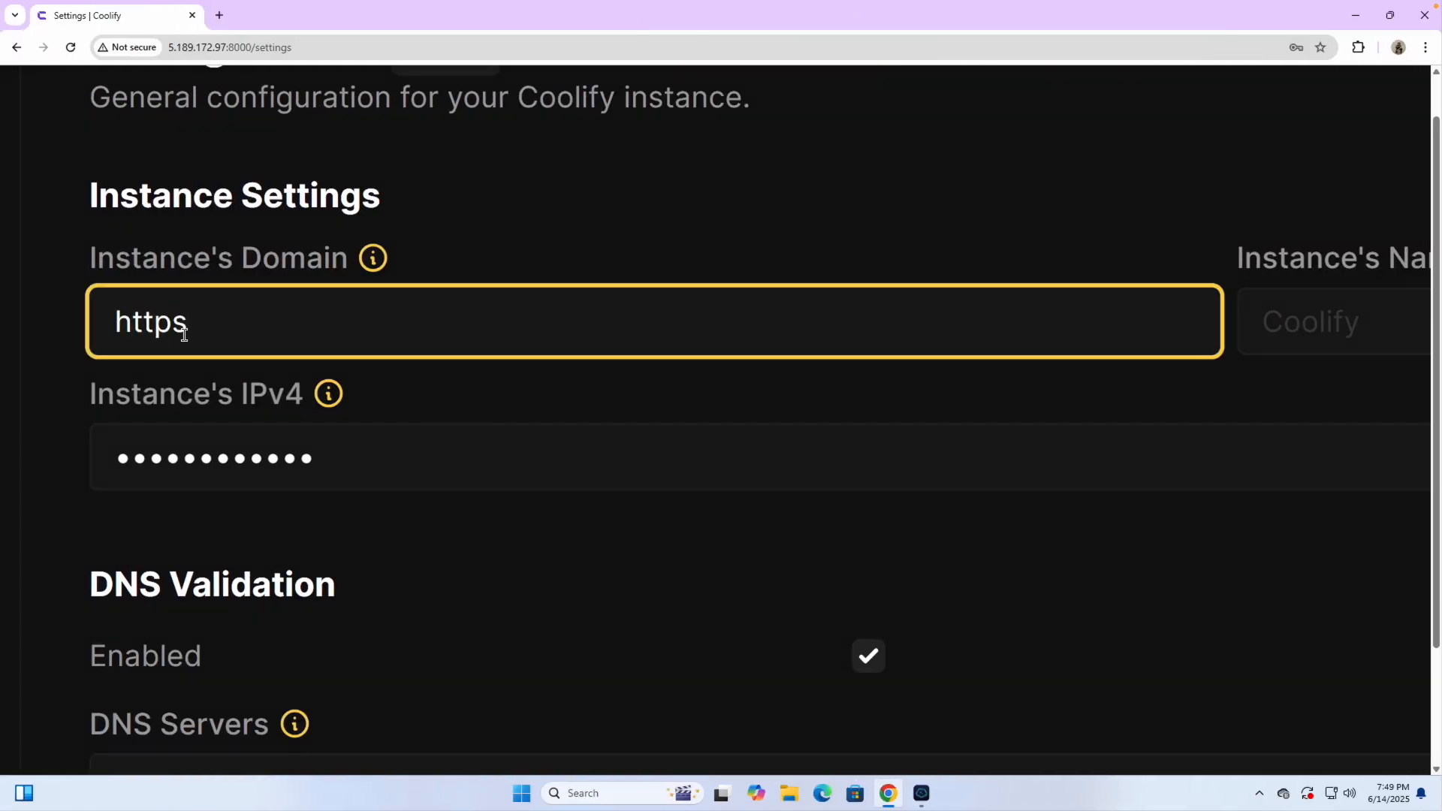
{"action": "type", "text": "://"}
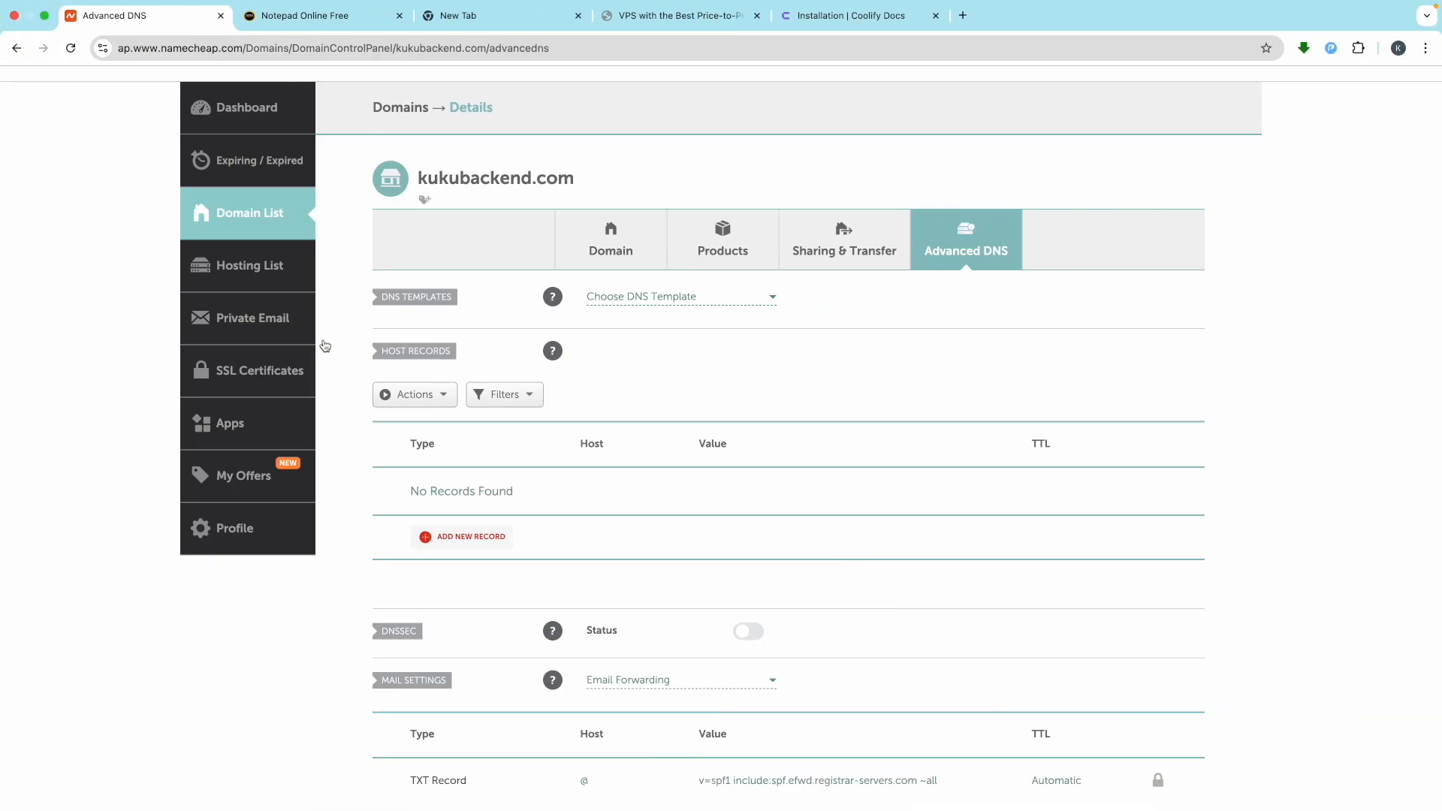
{"action": "double_click", "coordinate": [455, 181]}
{"action": "triple_click", "coordinate": [455, 181]}
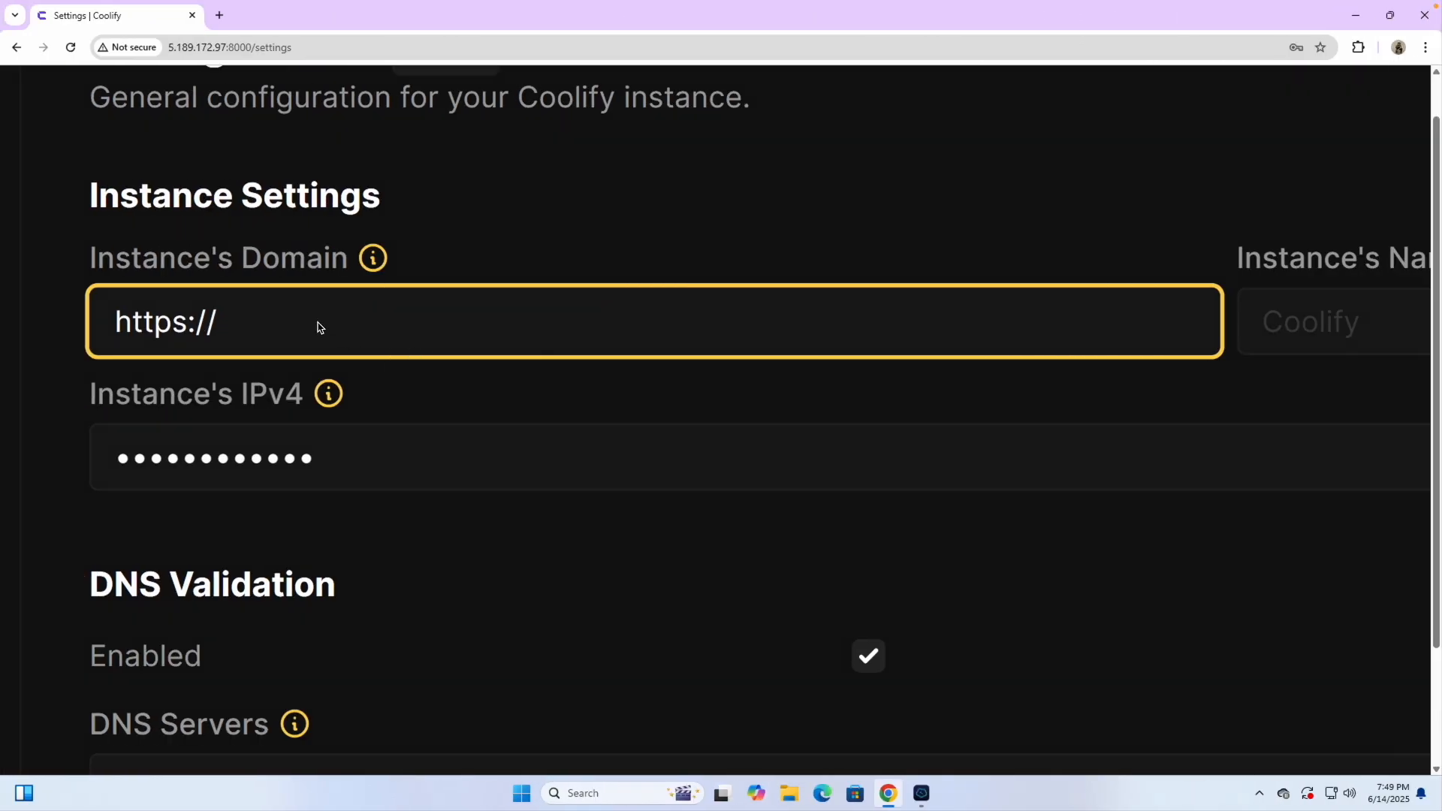
{"action": "type", "text": "kukubackend.com"}
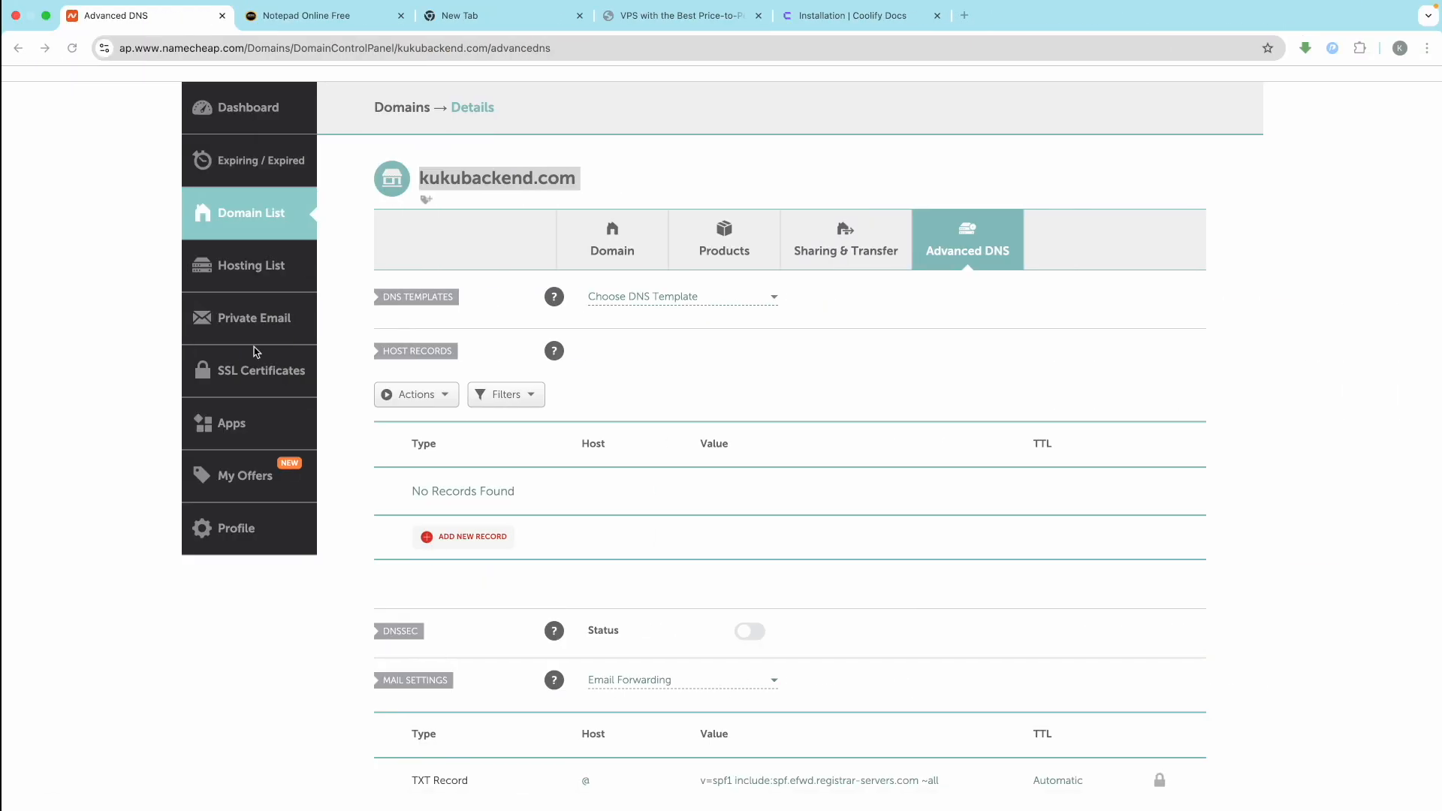
{"action": "left_click", "coordinate": [437, 543]}
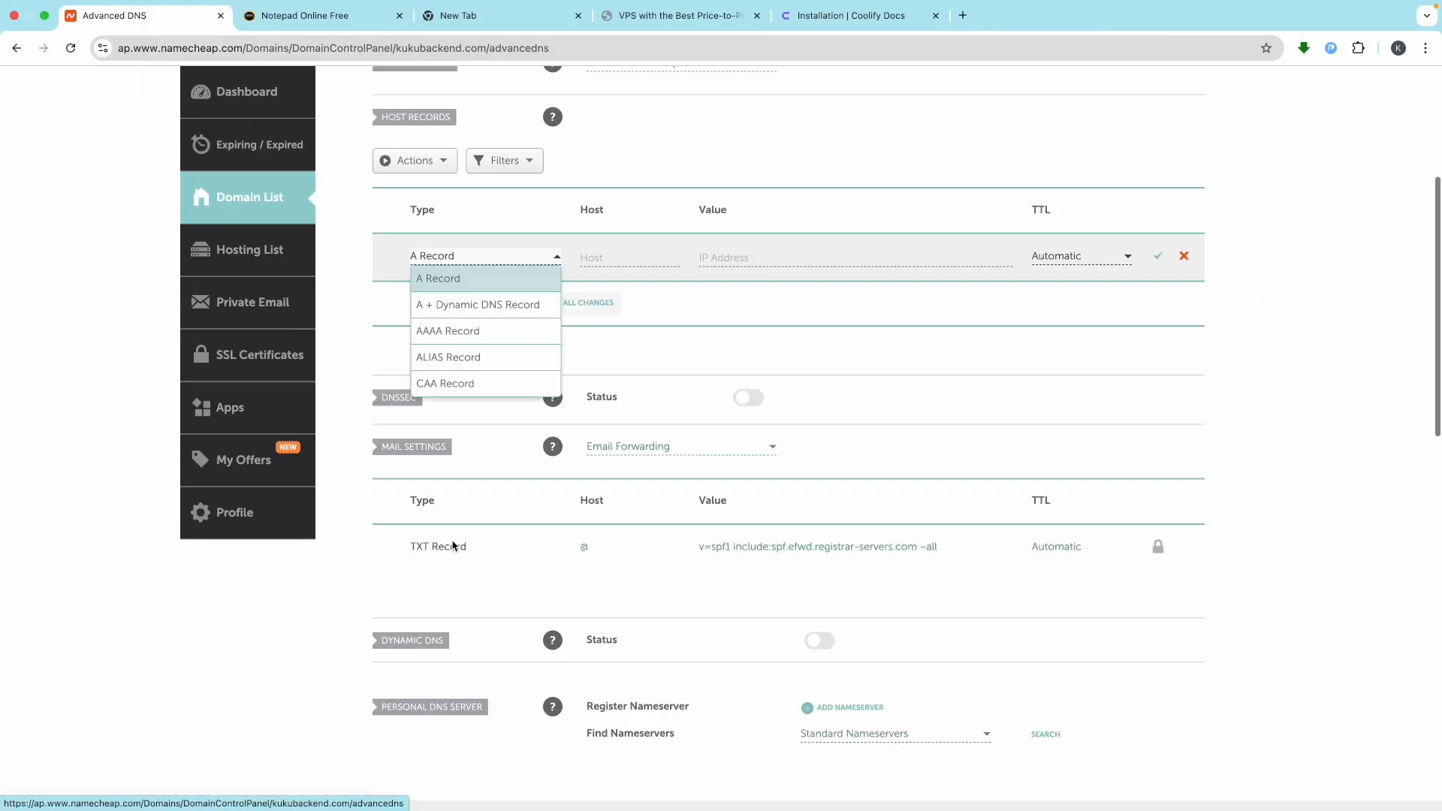
Start a new Namecheap A Record with host coolify
{"action": "left_click", "coordinate": [453, 278]}
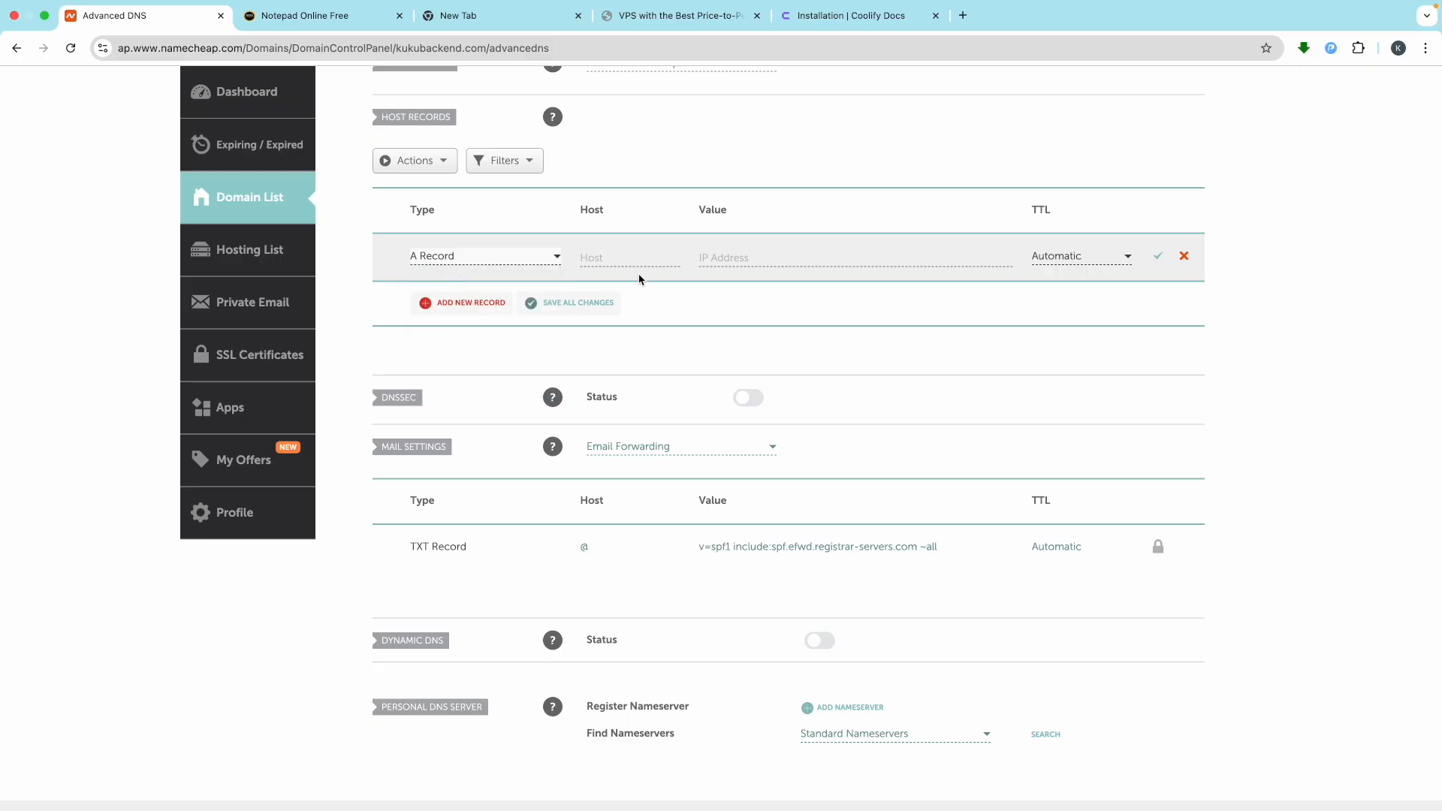
{"action": "left_click", "coordinate": [626, 257]}
{"action": "type", "text": "coolify"}
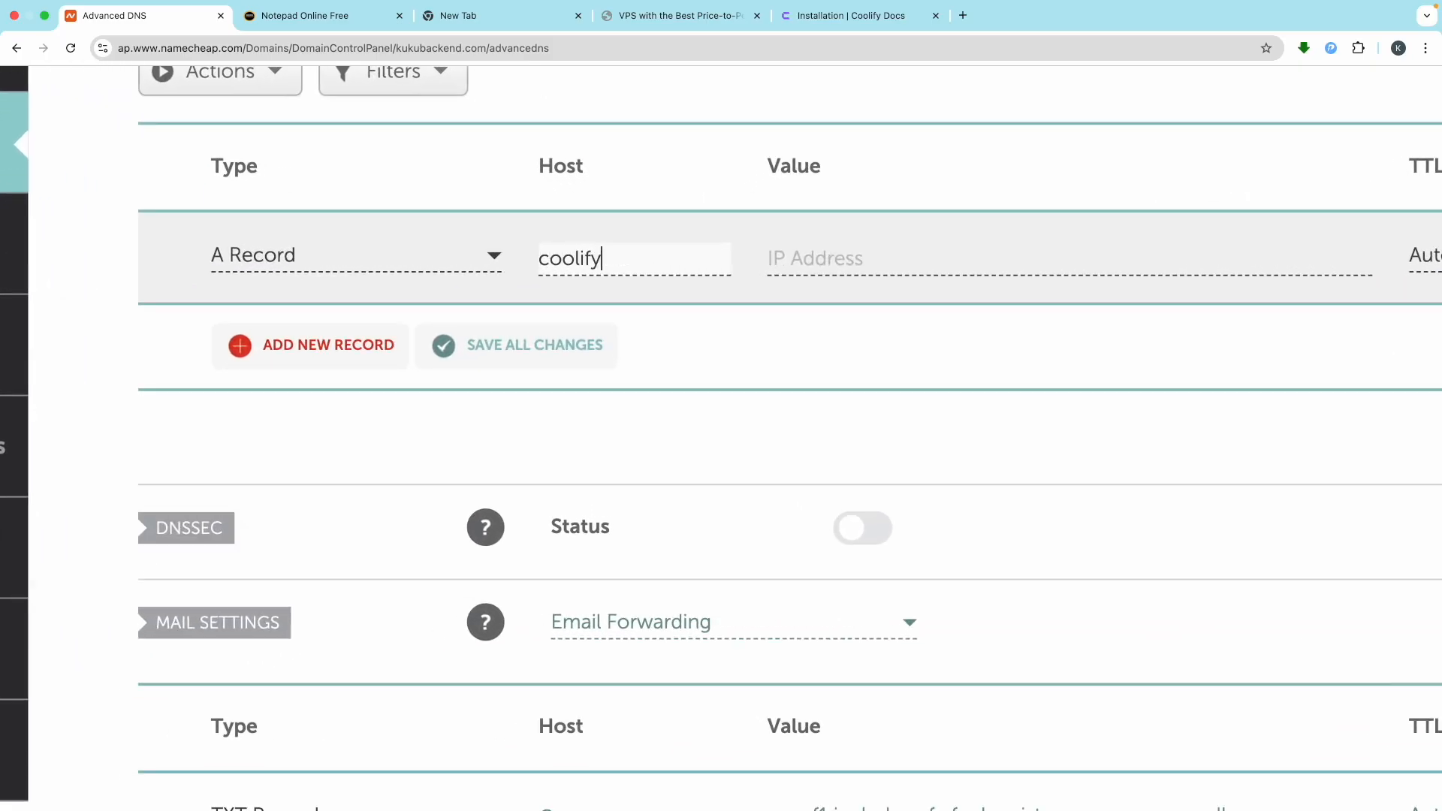
{"action": "left_click", "coordinate": [873, 253]}
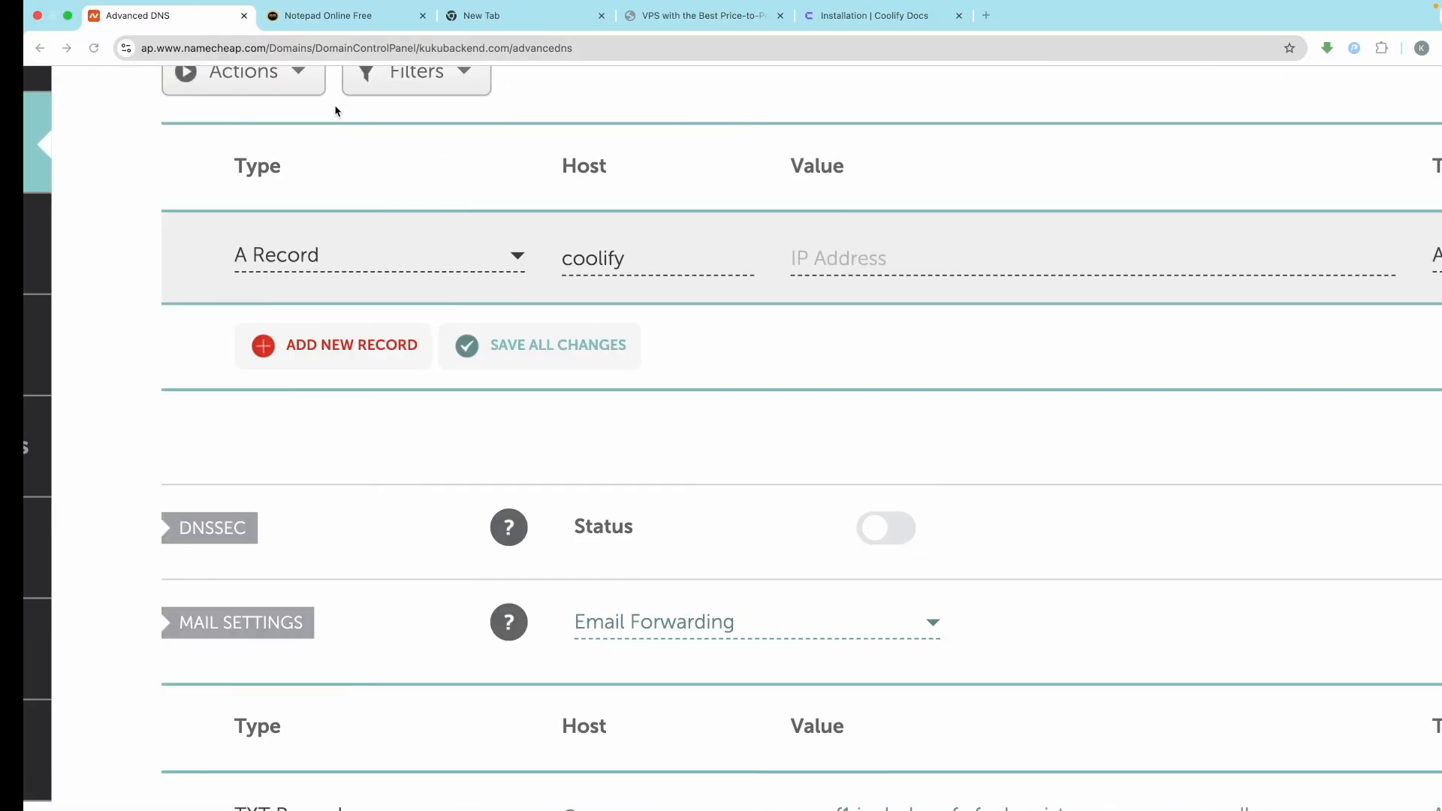
Copy the server IP 5.189.172.97 from the notes as the record value and save it
{"action": "left_click", "coordinate": [323, 15]}
{"action": "scroll", "coordinate": [316, 588], "scroll_direction": "down", "scroll_amount": 5}
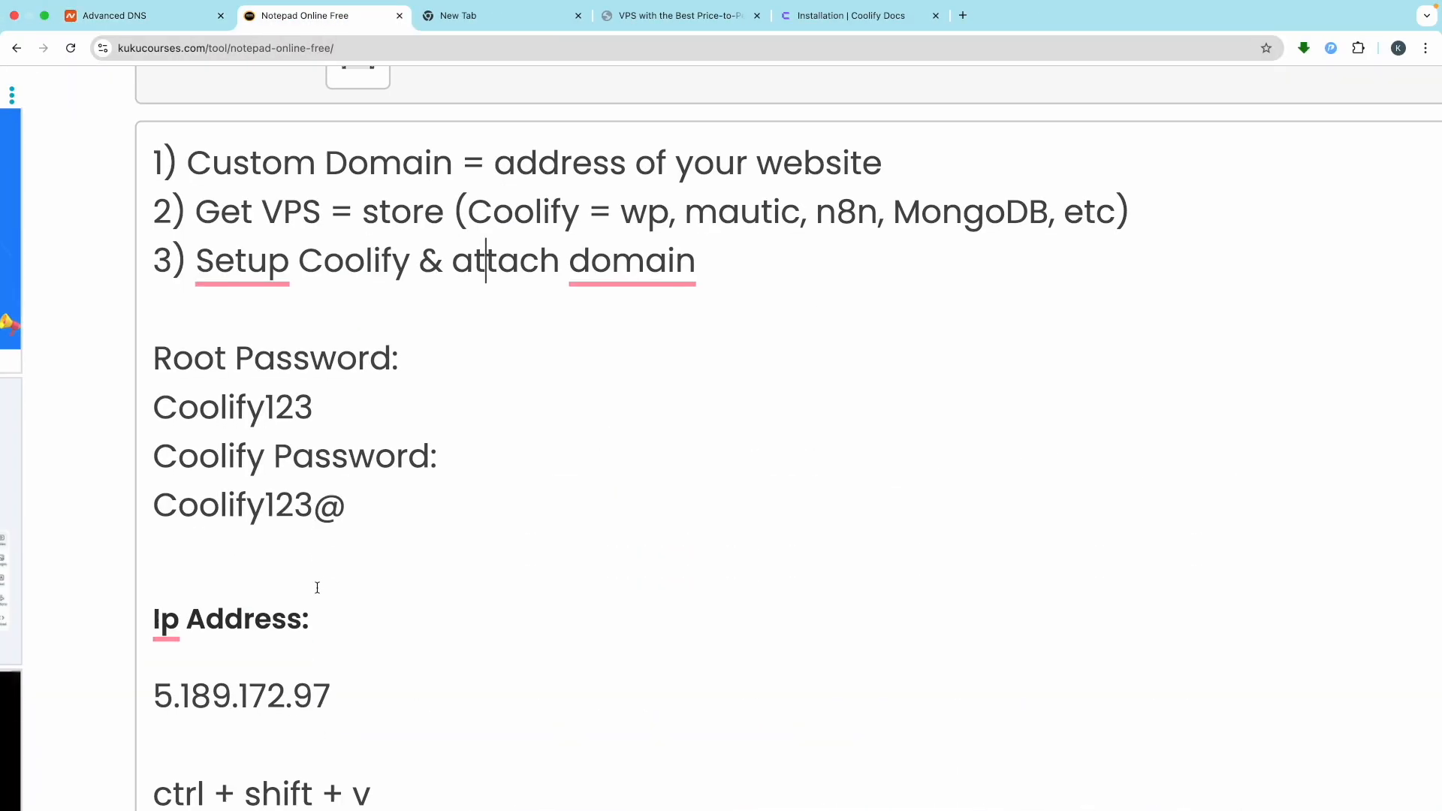
{"action": "left_click_drag", "start_coordinate": [333, 559], "coordinate": [147, 559]}
{"action": "key", "text": "super+c"}
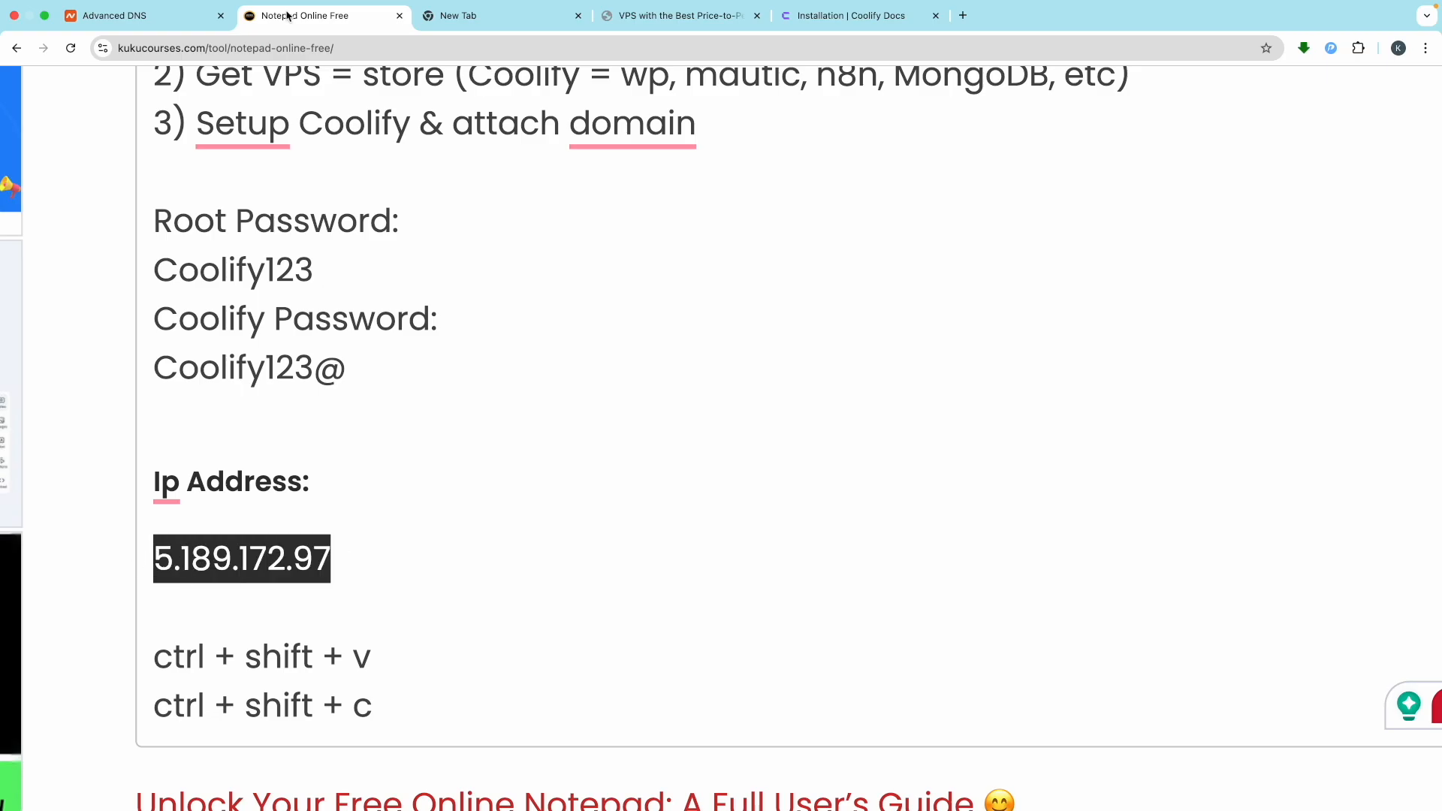
{"action": "left_click", "coordinate": [113, 15]}
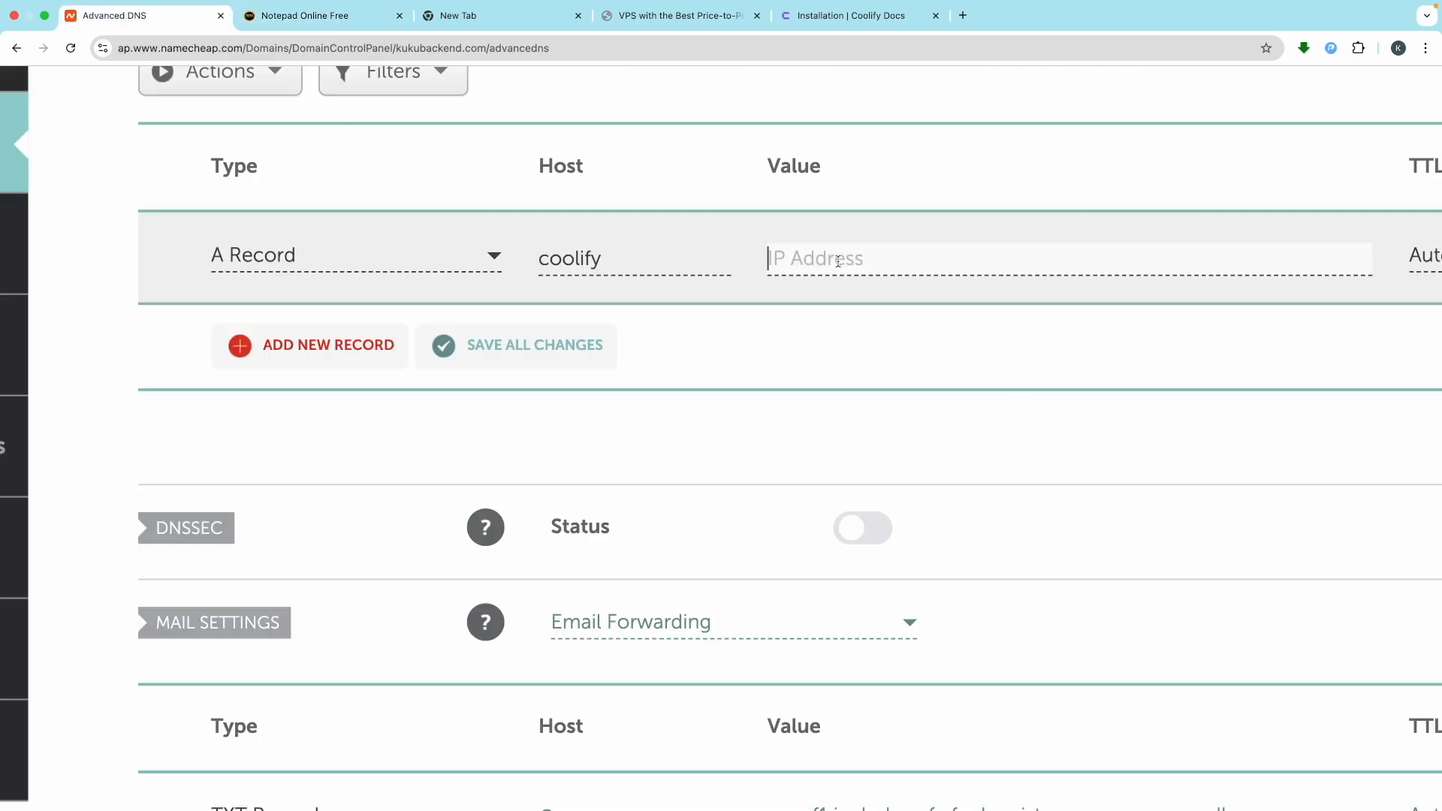
{"action": "key", "text": "super+v"}
{"action": "scroll", "coordinate": [892, 312], "scroll_direction": "right", "scroll_amount": 5}
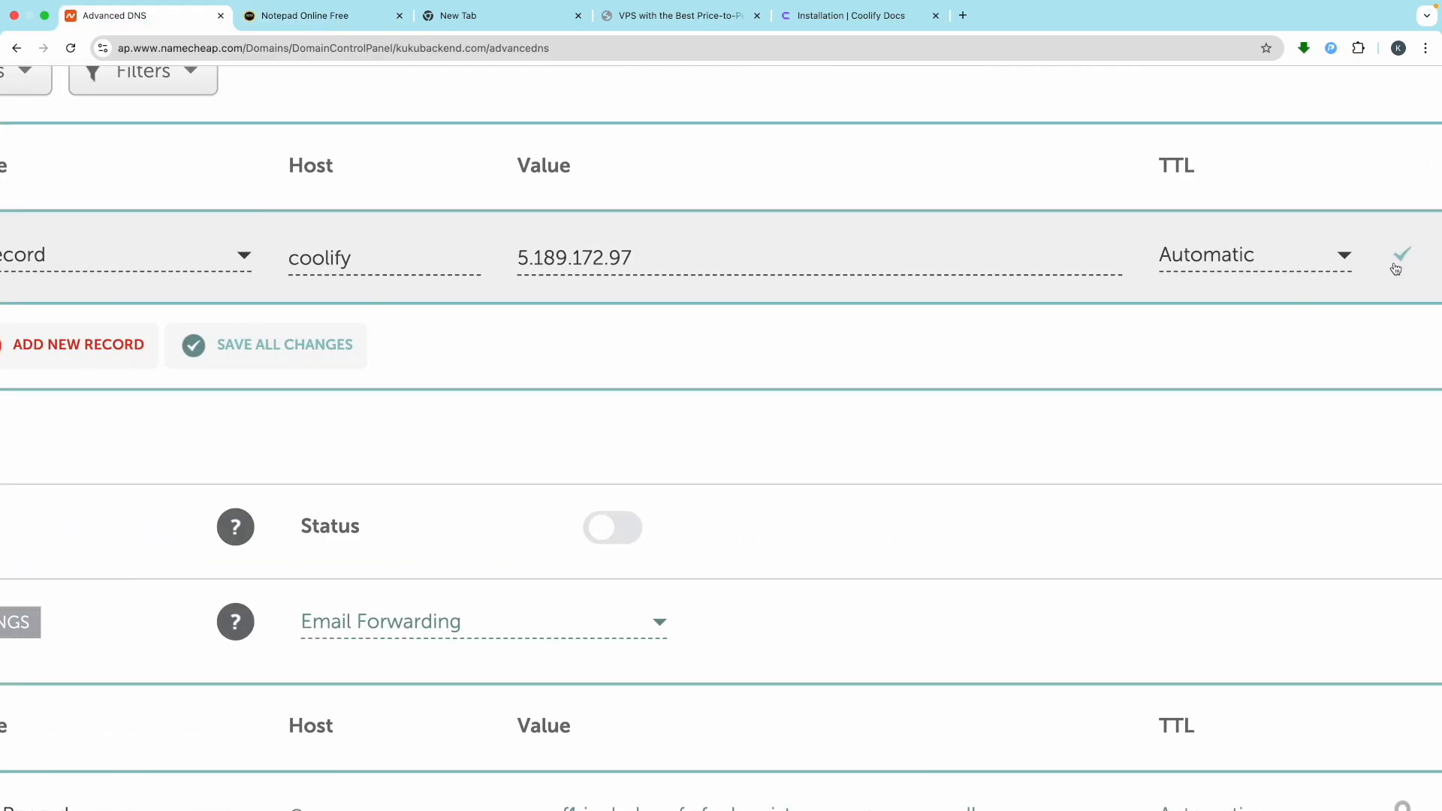
{"action": "scroll", "coordinate": [1397, 267], "scroll_direction": "right", "scroll_amount": 5}
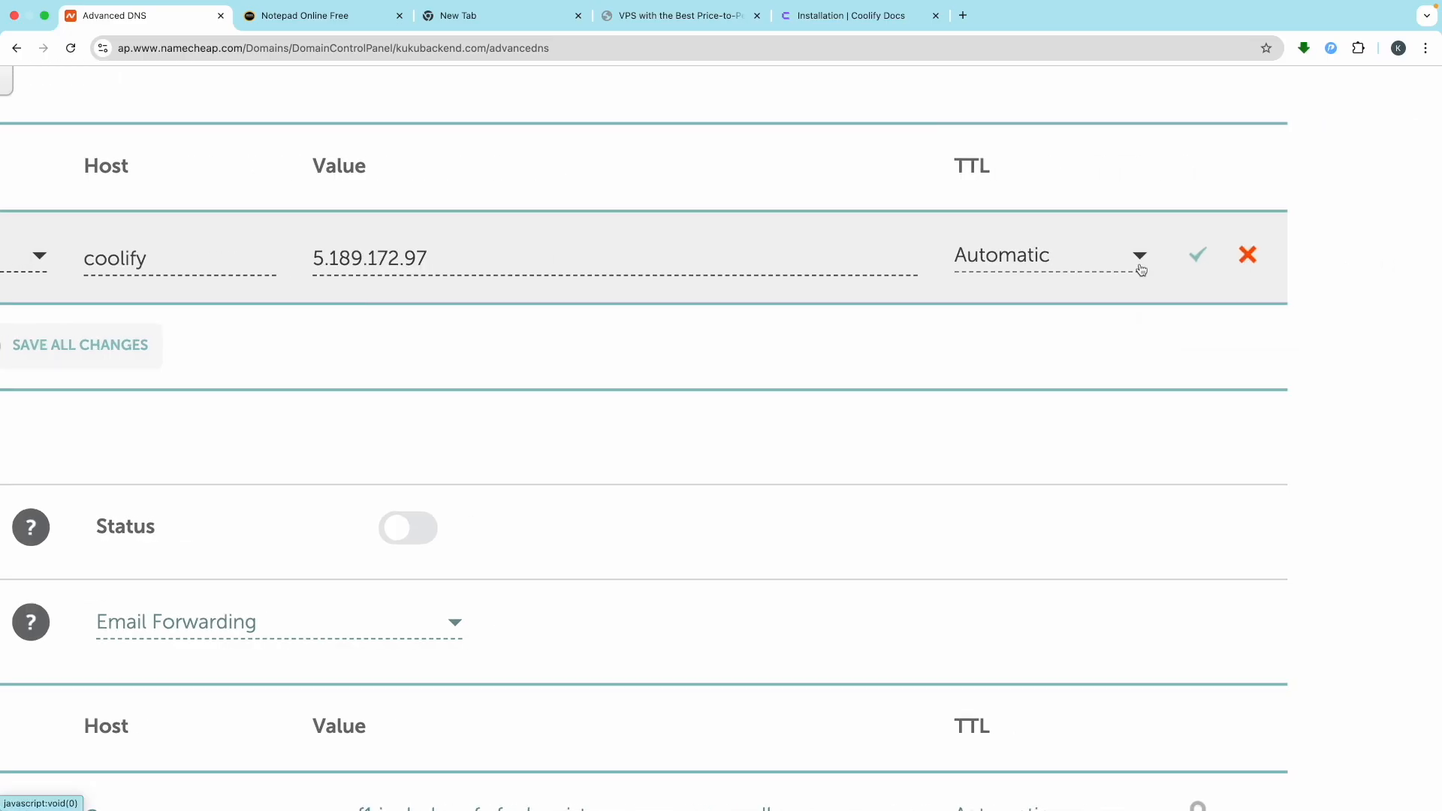
{"action": "left_click", "coordinate": [1198, 256]}
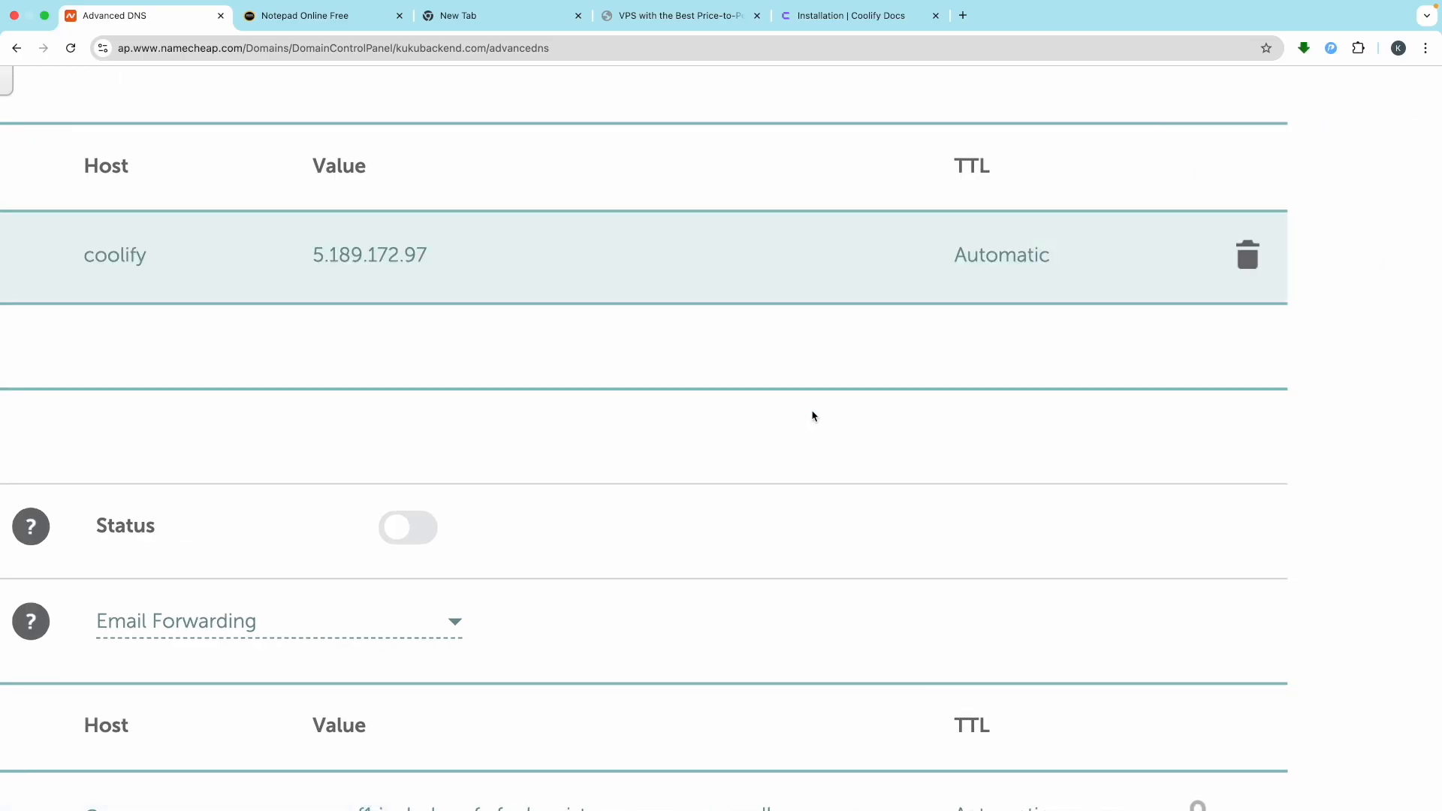
{"action": "scroll", "coordinate": [798, 418], "scroll_direction": "down", "scroll_amount": 5}
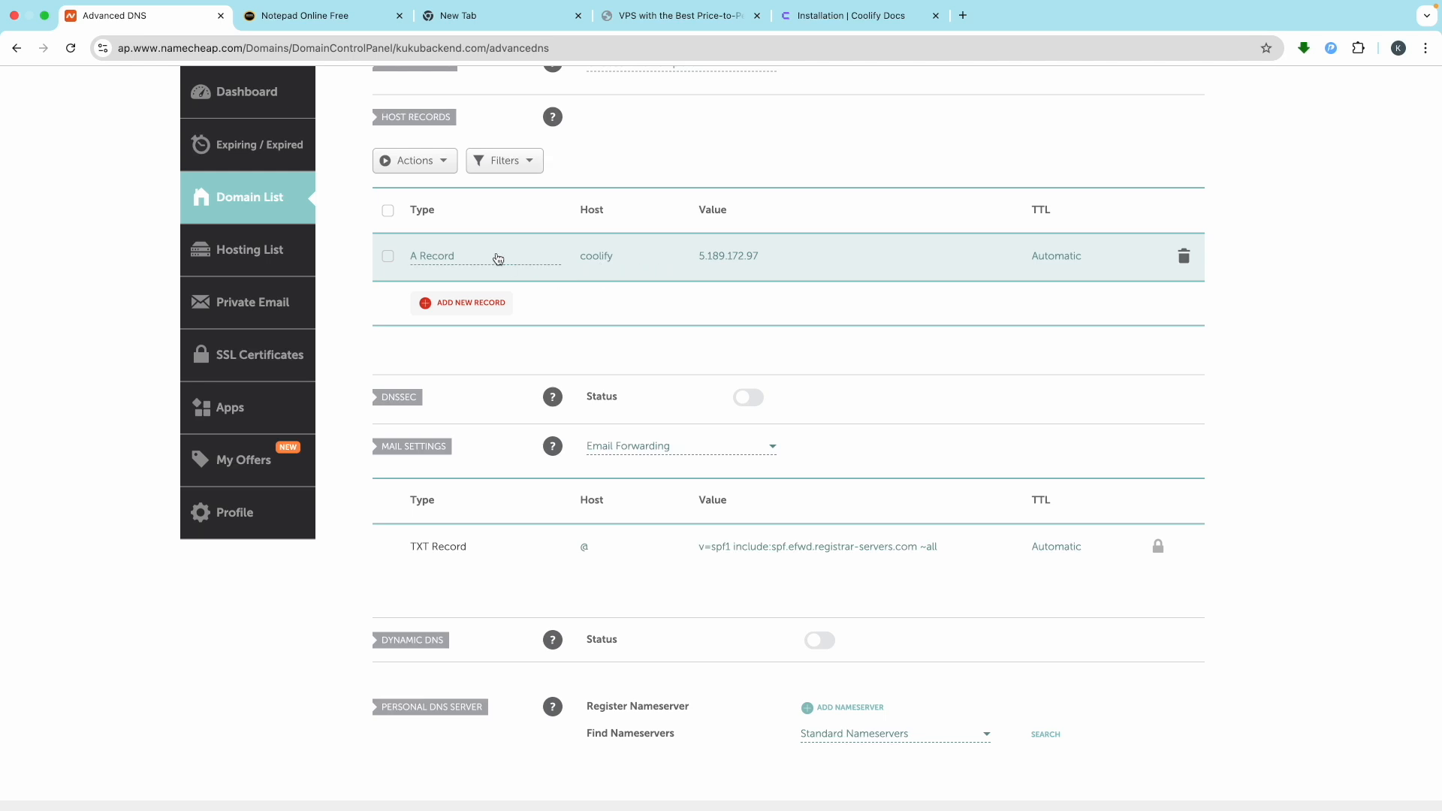
{"action": "scroll", "coordinate": [500, 258], "scroll_direction": "up", "scroll_amount": 5}
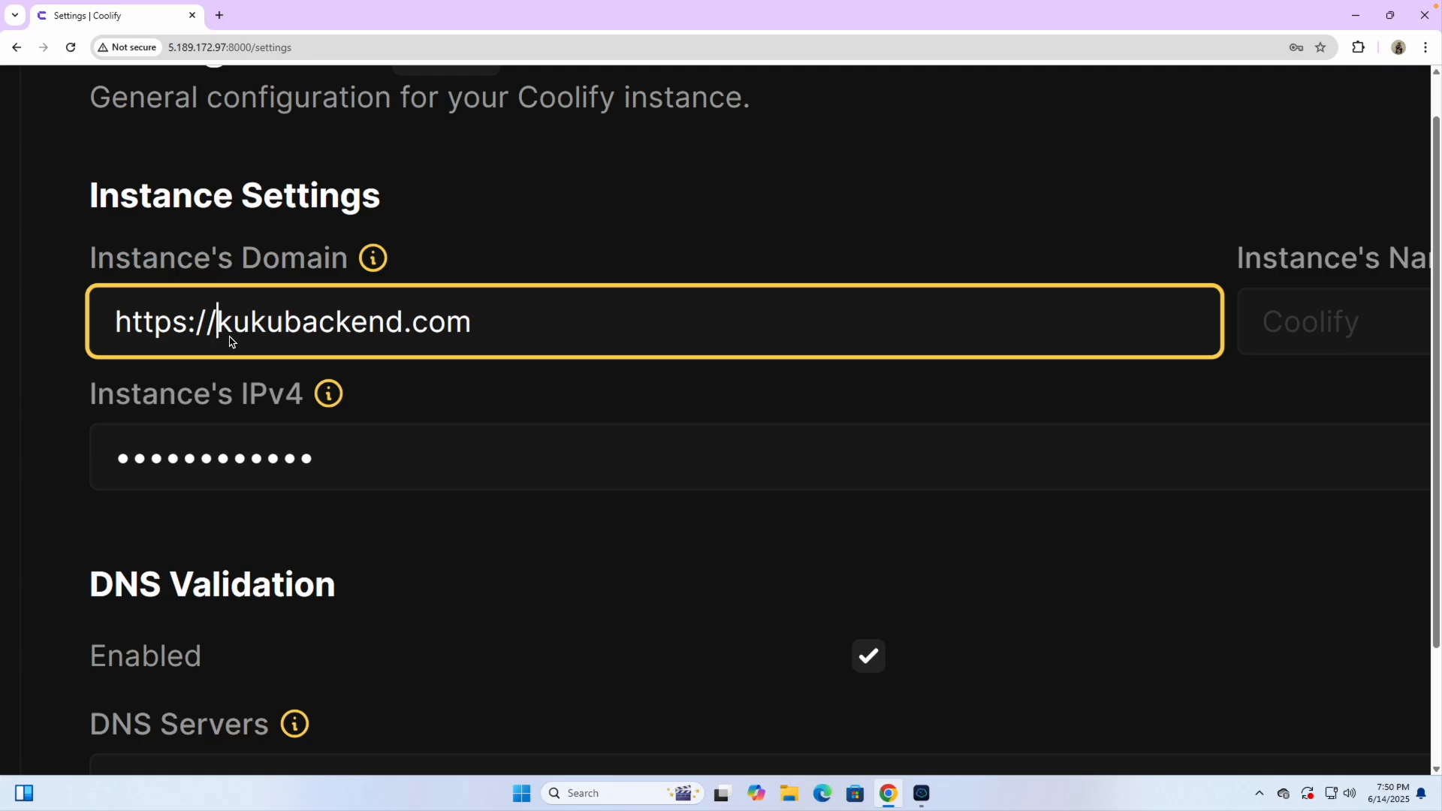
{"action": "type", "text": "cooli"}
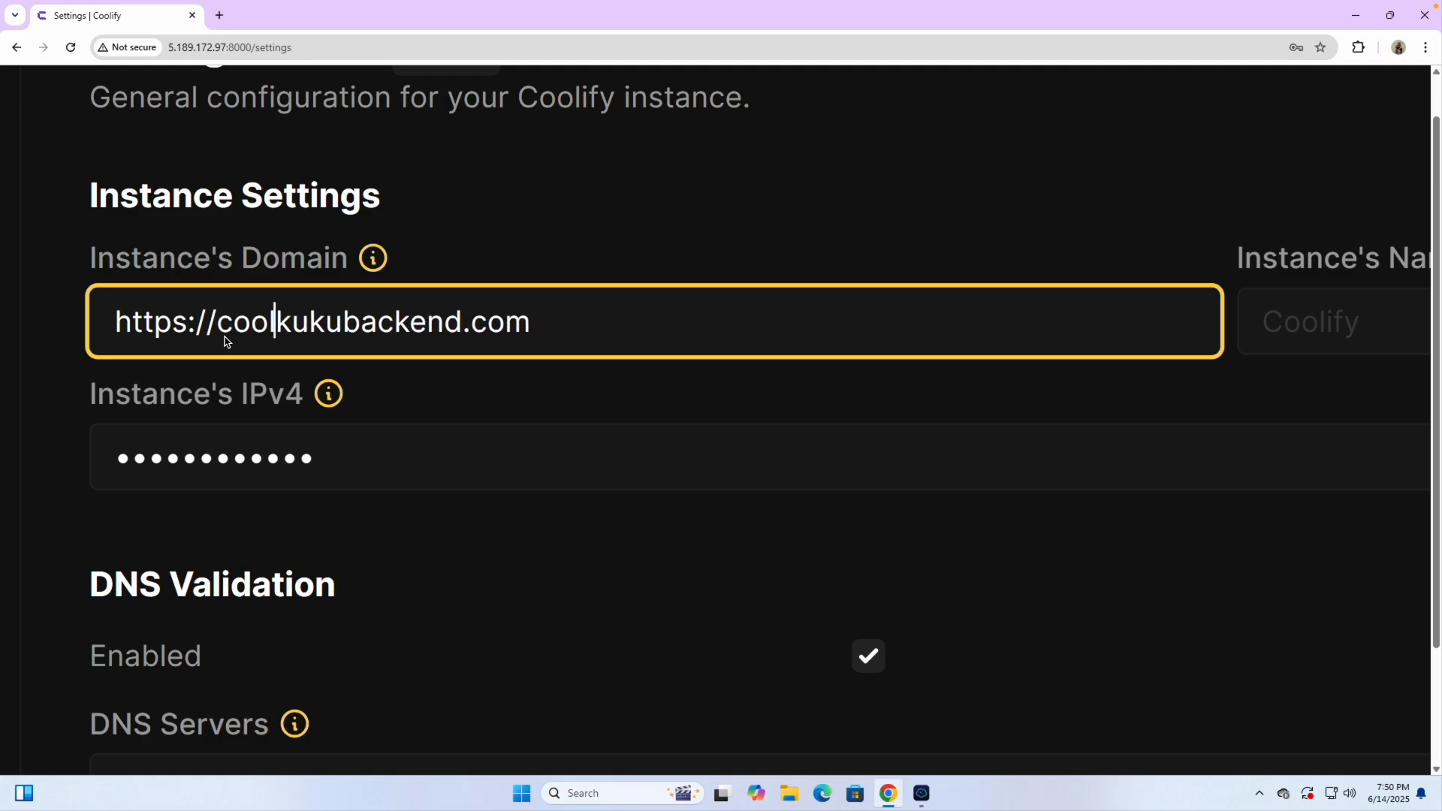
{"action": "type", "text": "fy."}
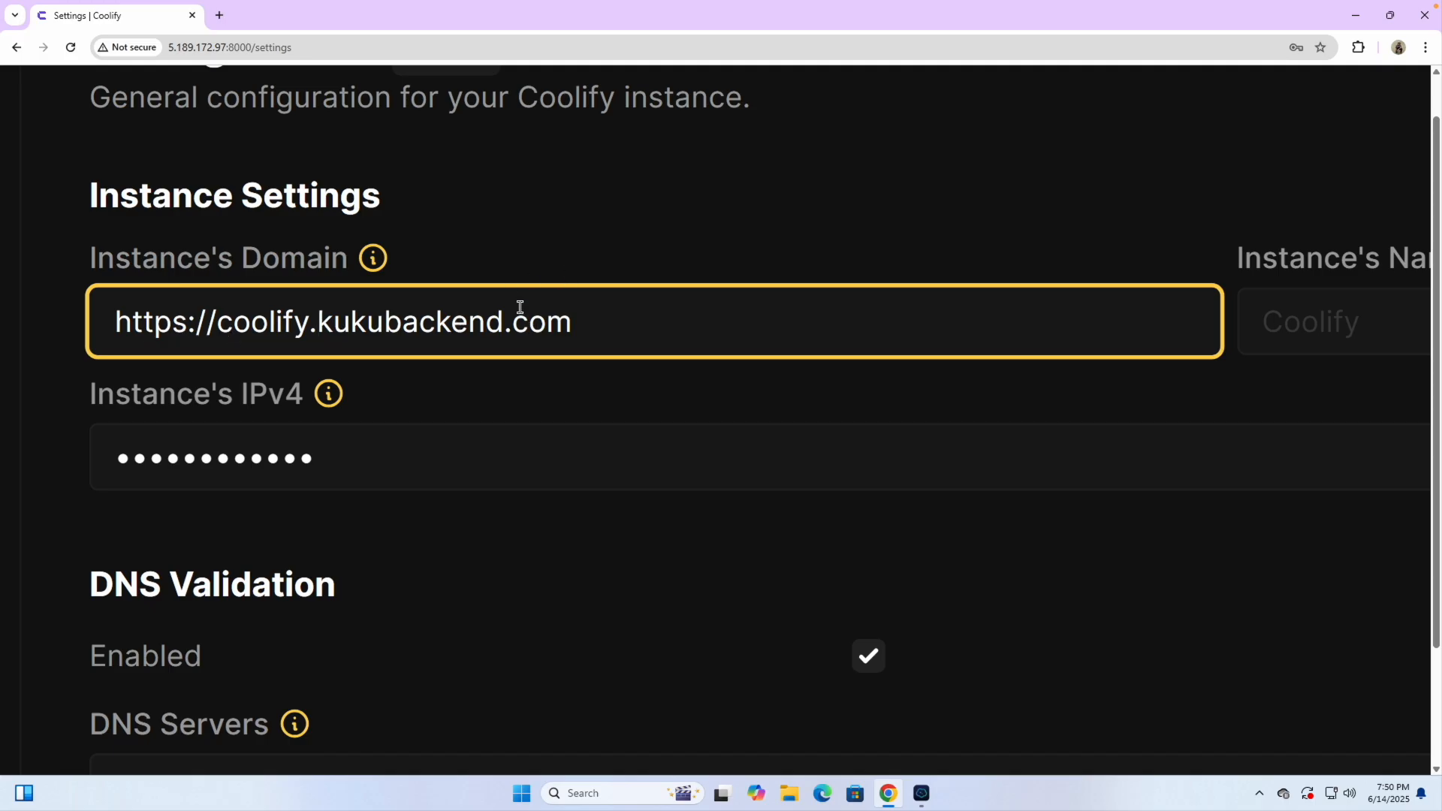
{"action": "key", "text": "ctrl+0"}
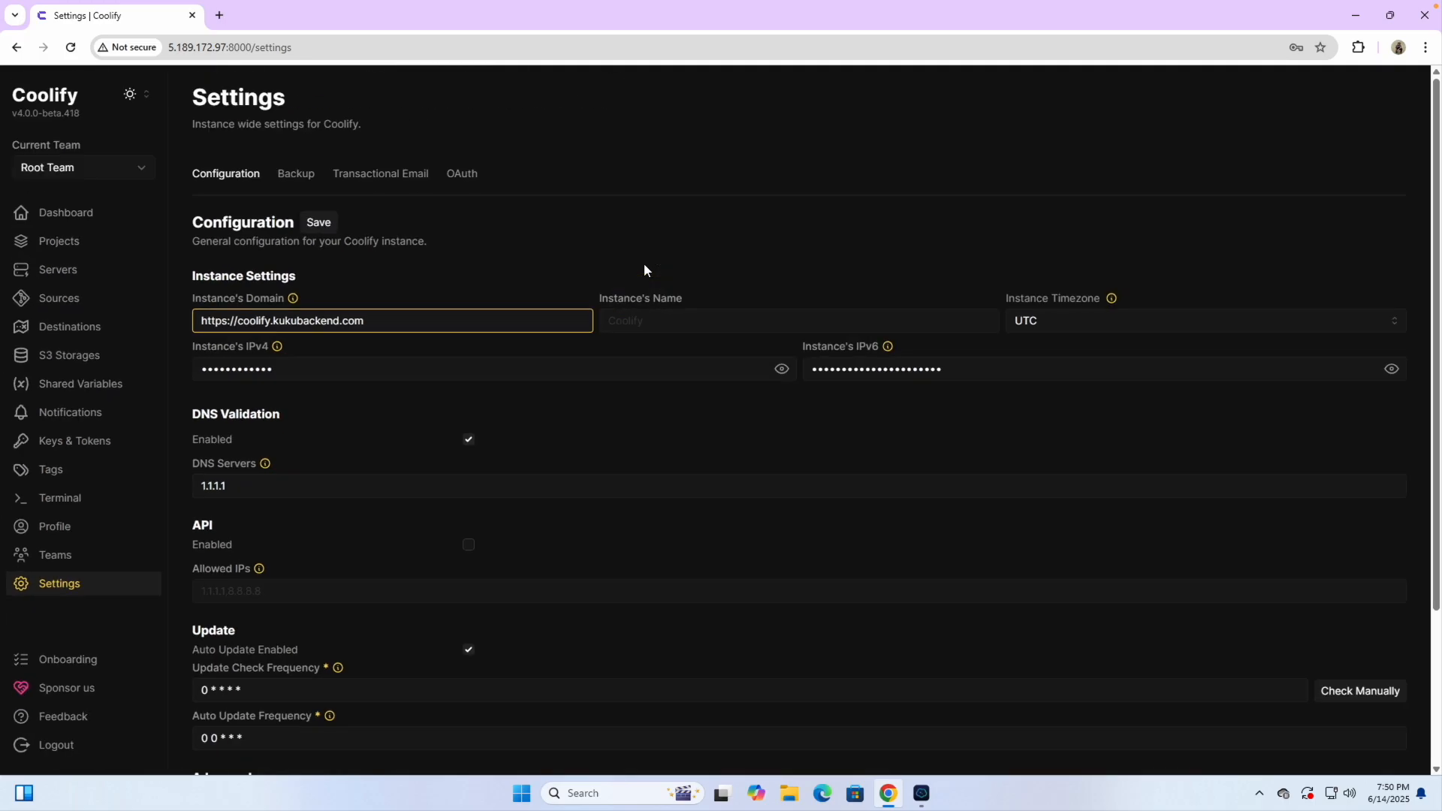
{"action": "left_click", "coordinate": [643, 316]}
{"action": "type", "text": "Coolify"}
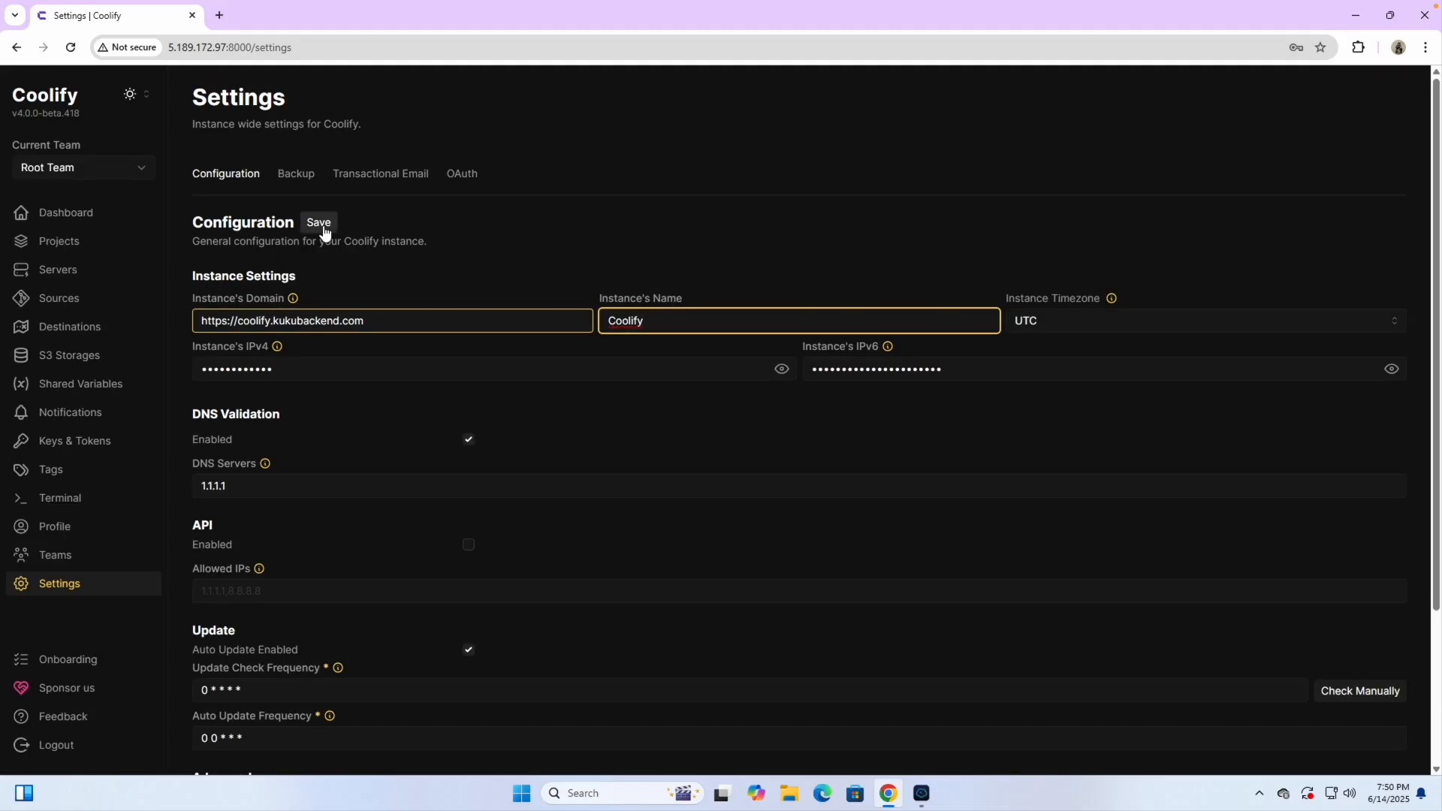
{"action": "left_click", "coordinate": [321, 223]}
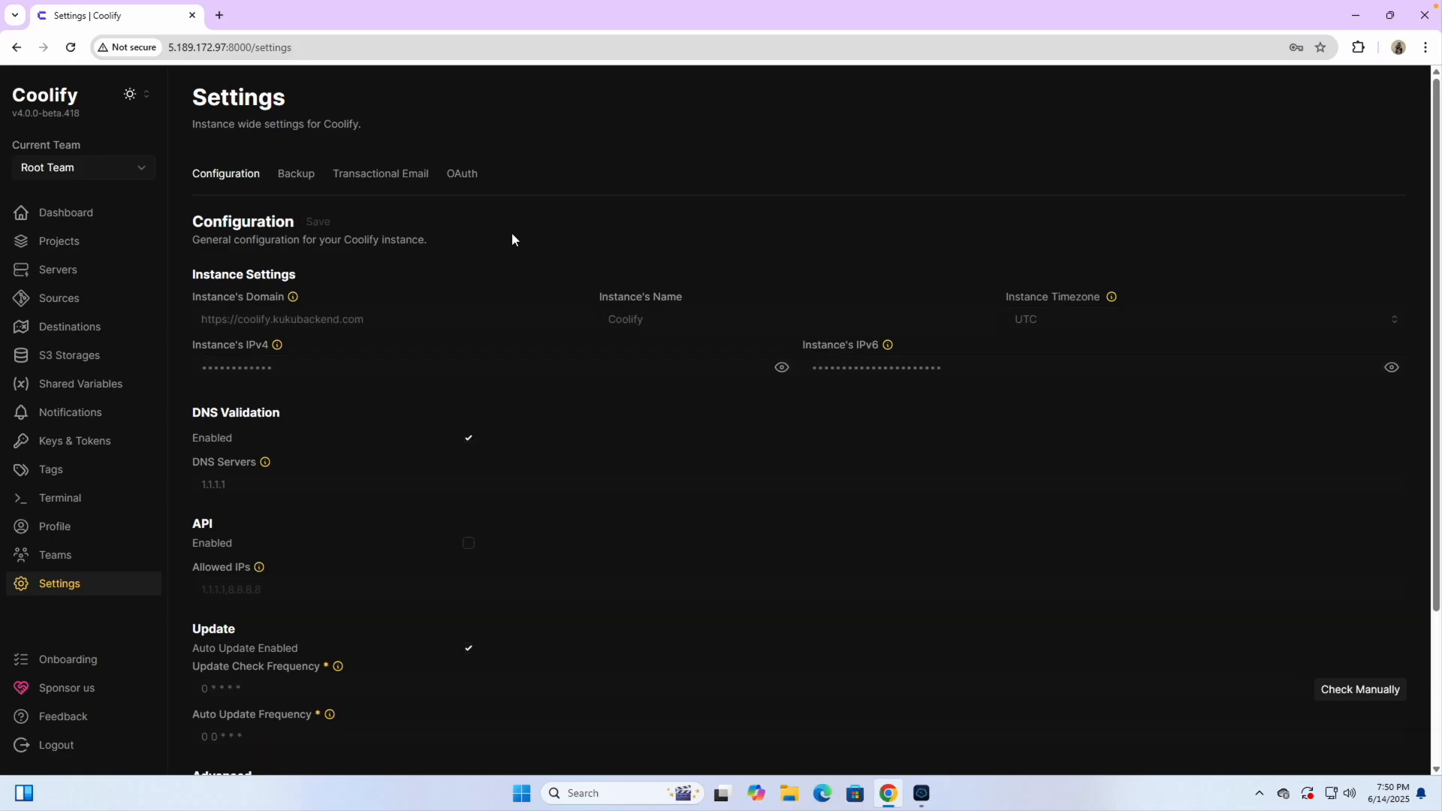
Keep UTC as the instance timezone and copy the instance domain URL
{"action": "left_click", "coordinate": [1052, 320]}
{"action": "left_click", "coordinate": [929, 281]}
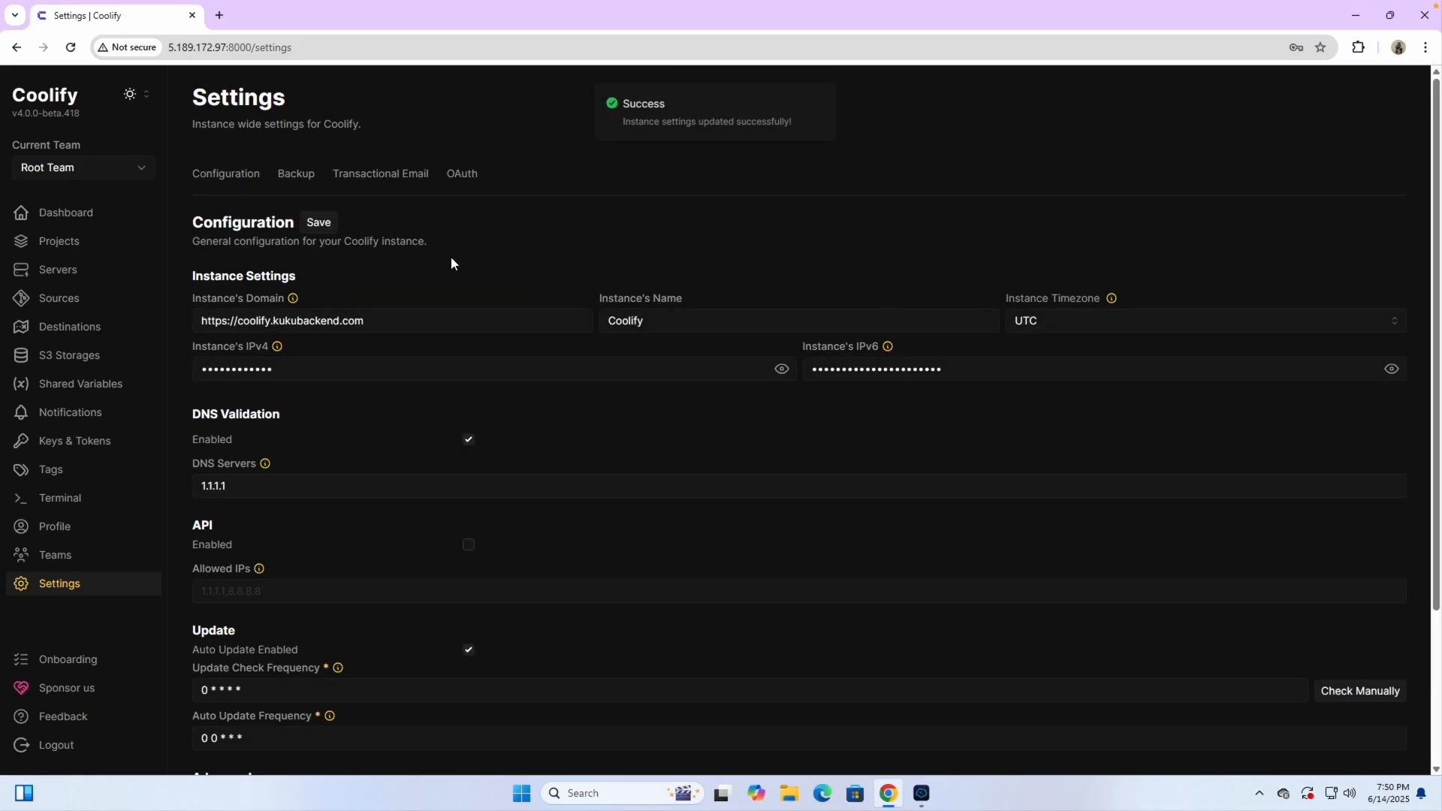
{"action": "key", "text": "ctrl+a"}
{"action": "key", "text": "ctrl+c"}
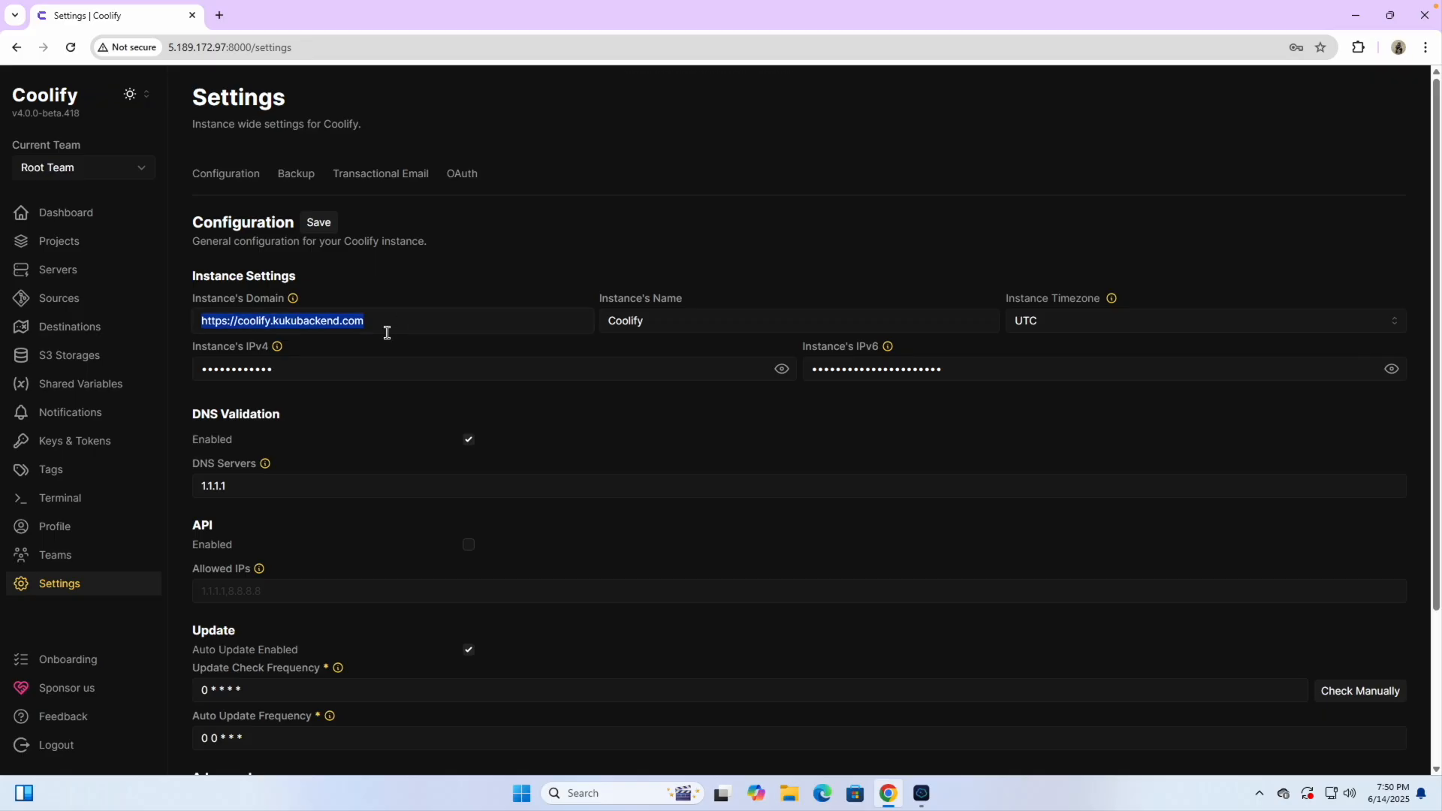
{"action": "left_click", "coordinate": [220, 15]}
Try loading coolify.kukubackend.com in a new tab, see it fail, and close it
{"action": "key", "text": "ctrl+v"}
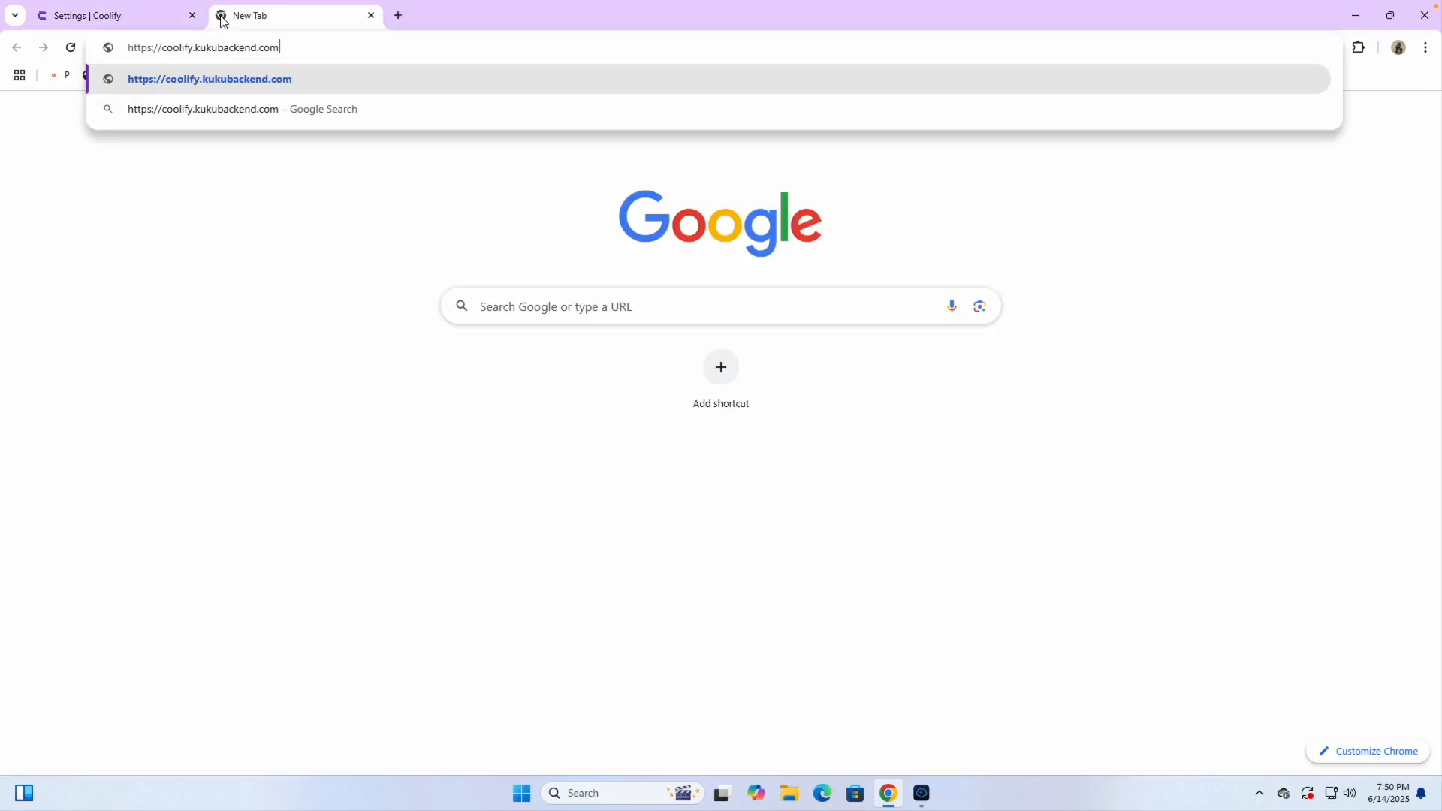
{"action": "key", "text": "Return"}
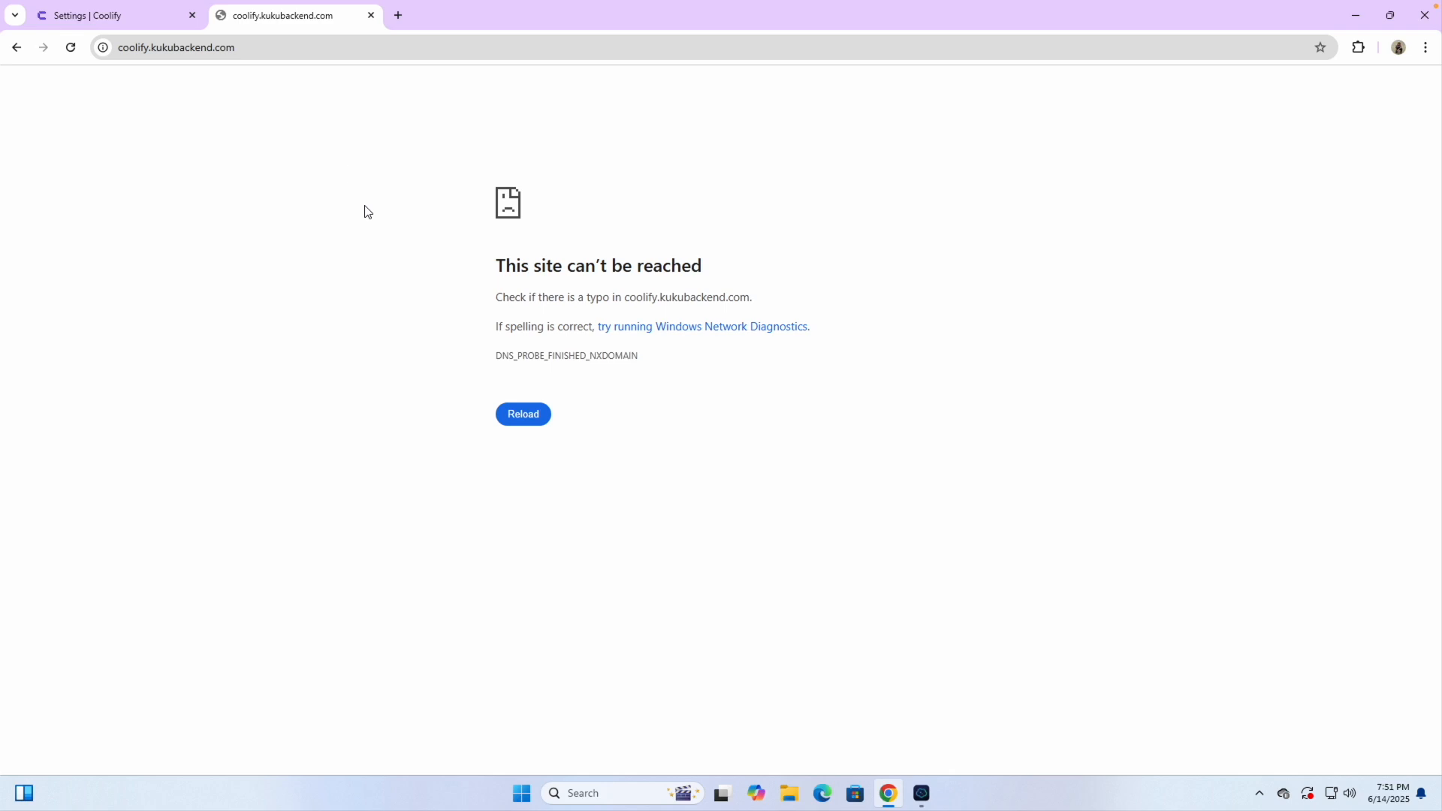
{"action": "left_click", "coordinate": [537, 422]}
{"action": "left_click", "coordinate": [139, 17]}
{"action": "left_click", "coordinate": [371, 15]}
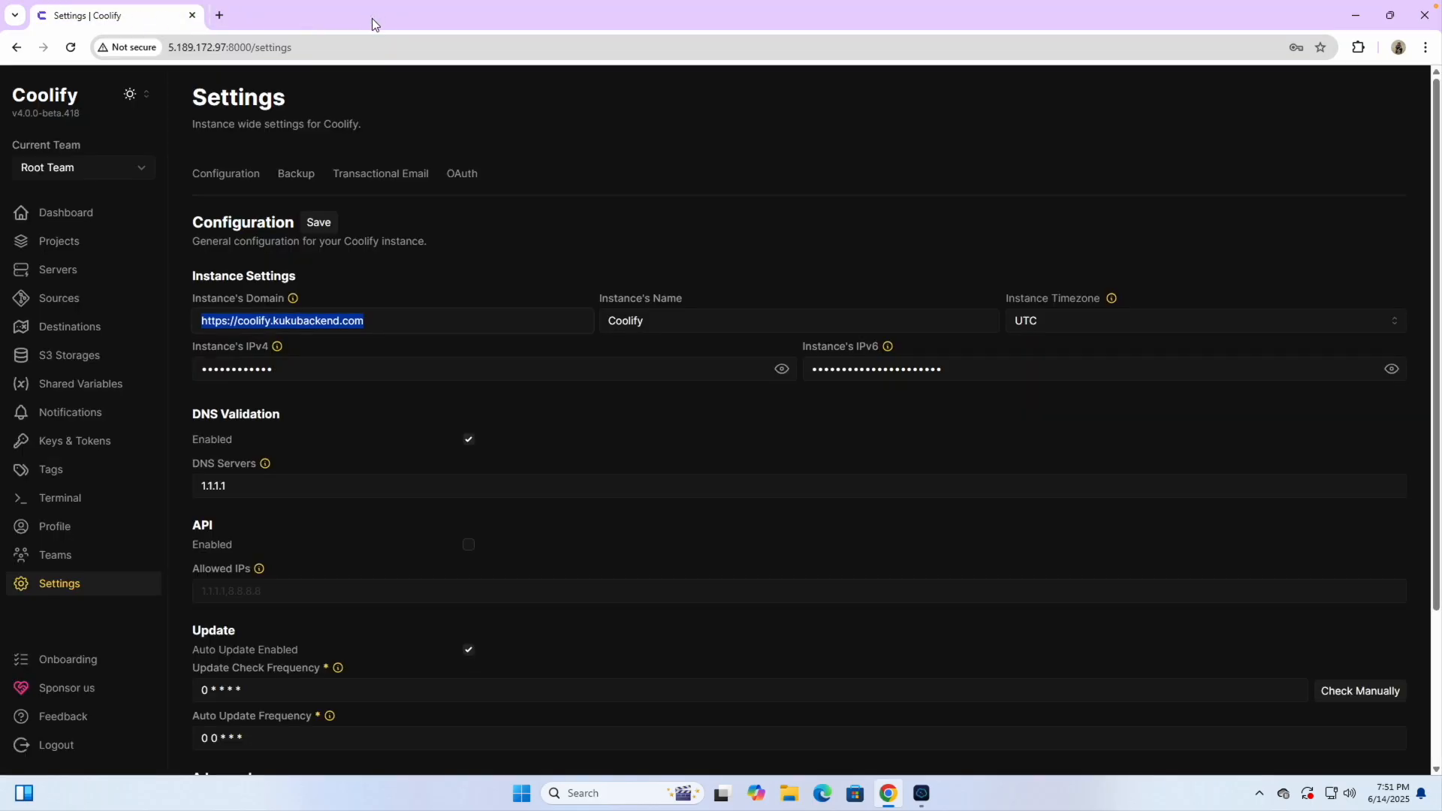
{"action": "left_click", "coordinate": [514, 237]}
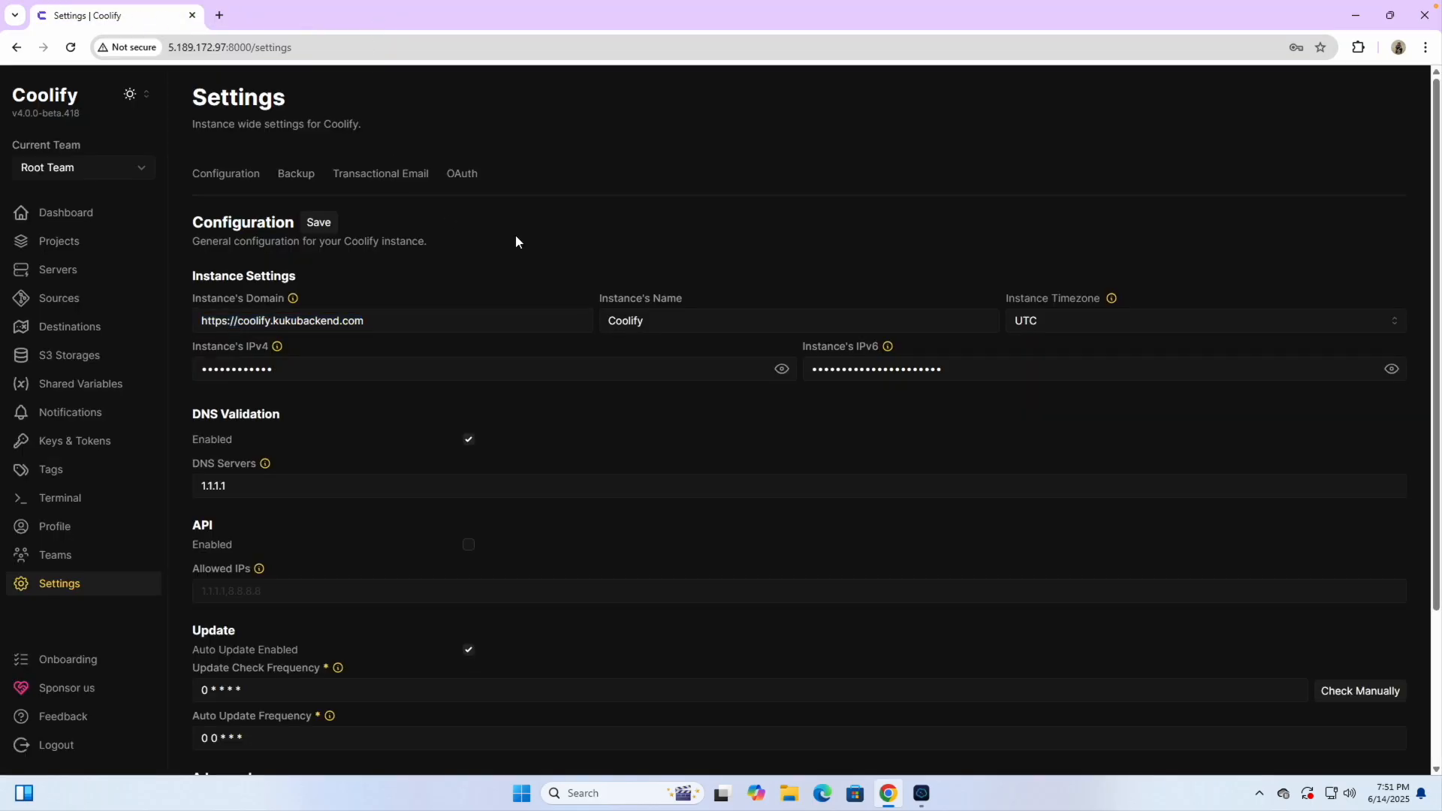
Look through the Backup, Transactional Email and OAuth settings, then return to Configuration
{"action": "left_click", "coordinate": [301, 177]}
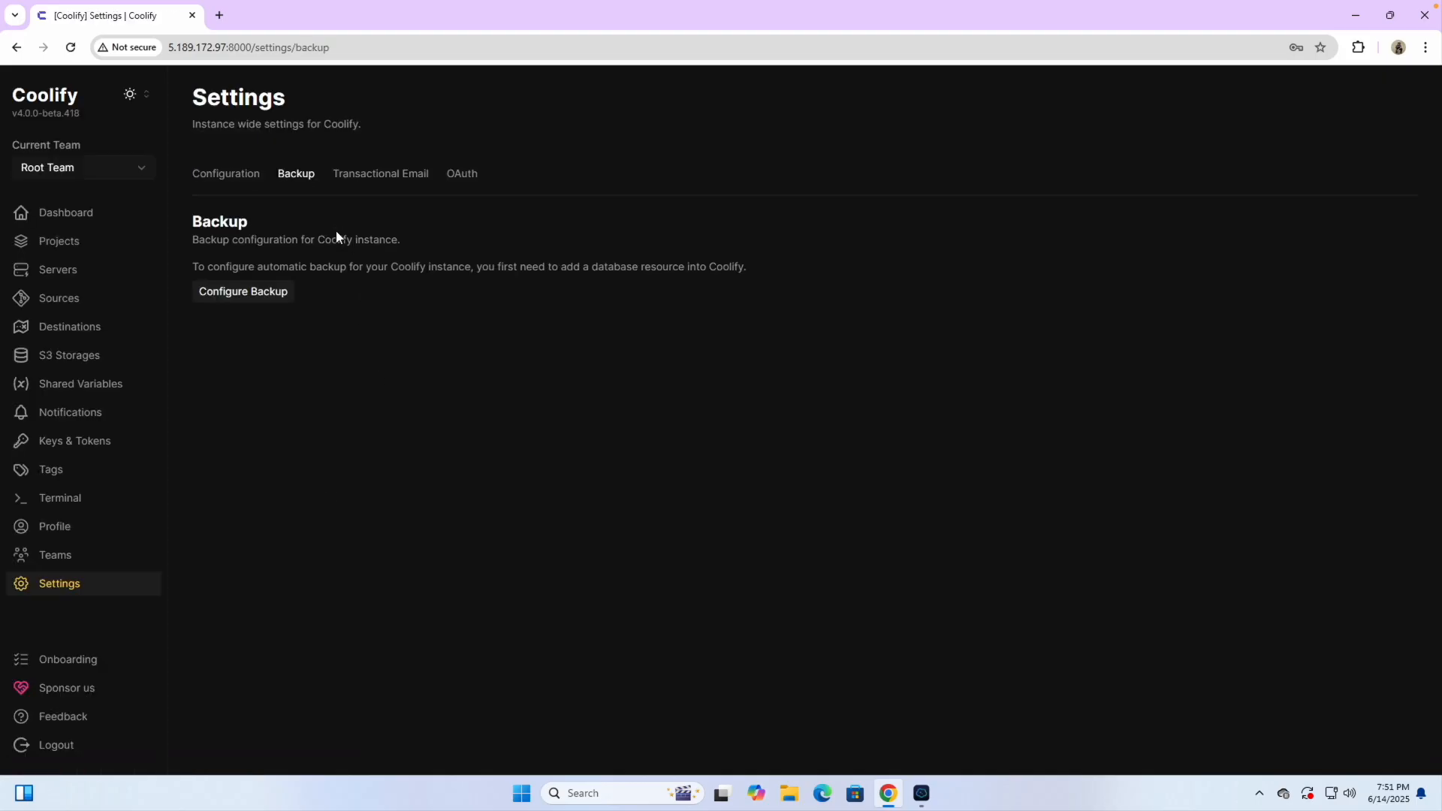
{"action": "left_click", "coordinate": [380, 175]}
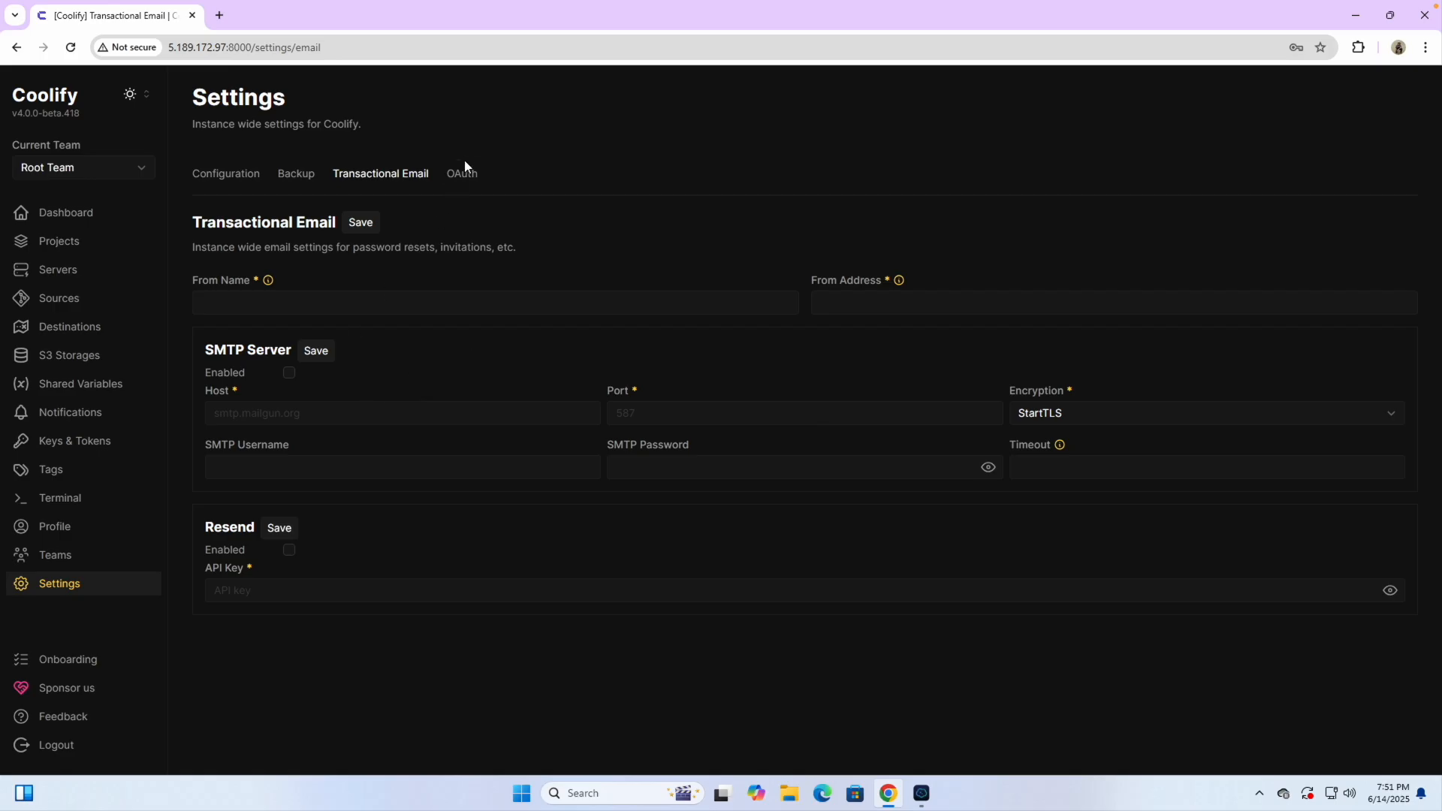
{"action": "left_click", "coordinate": [462, 175]}
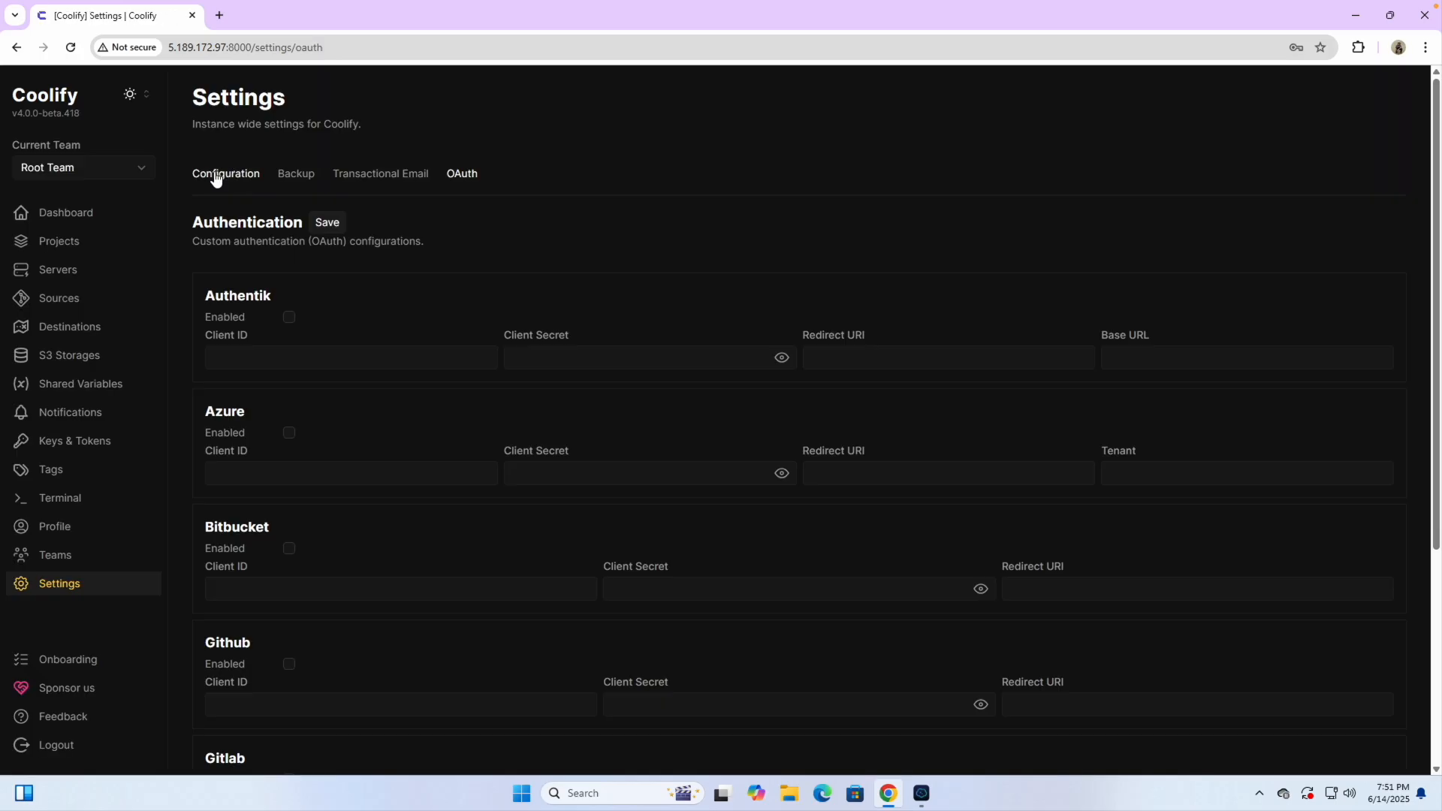
{"action": "left_click", "coordinate": [224, 180]}
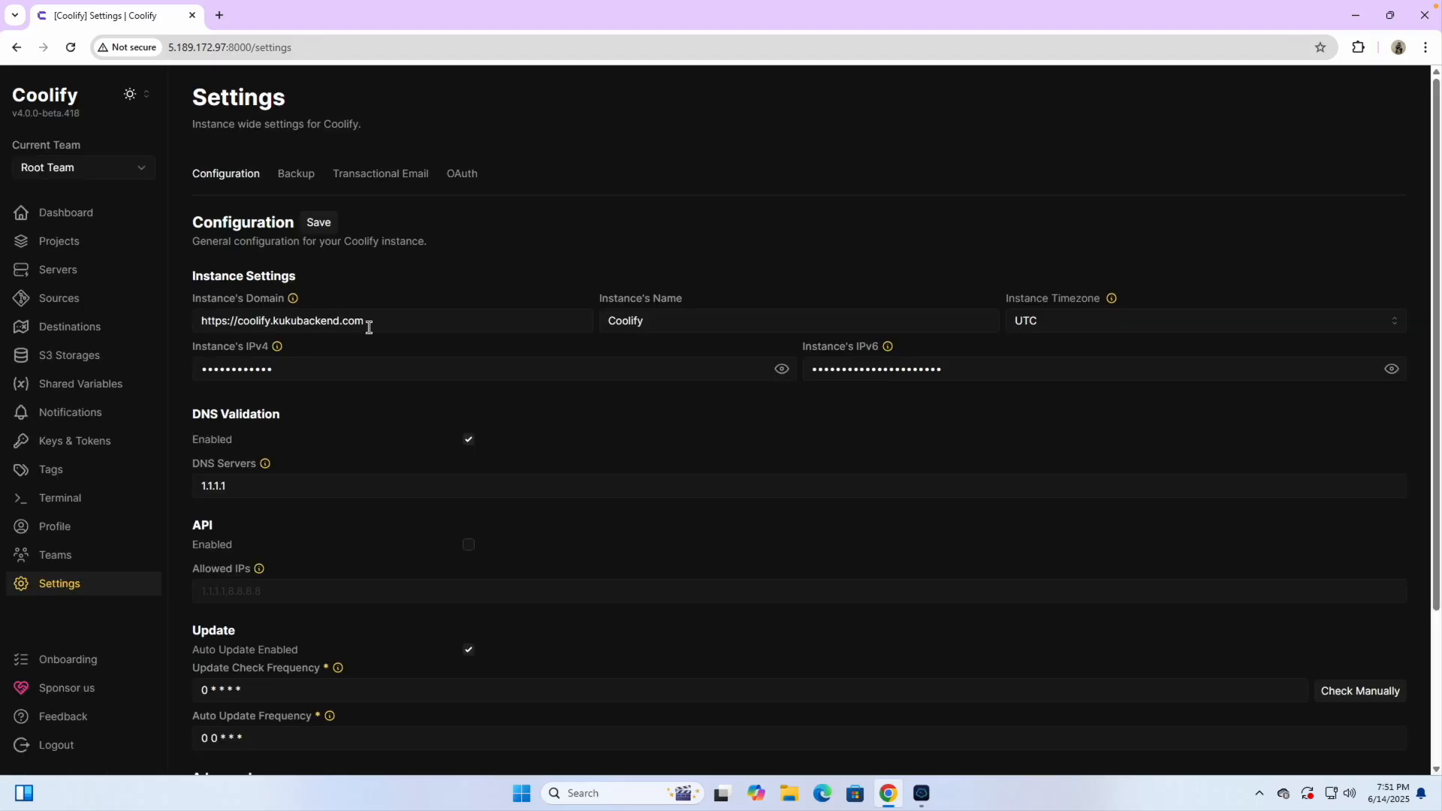
Retest the copied instance domain in a new tab and close the DNS error tab
{"action": "triple_click", "coordinate": [385, 326]}
{"action": "key", "text": "ctrl+c"}
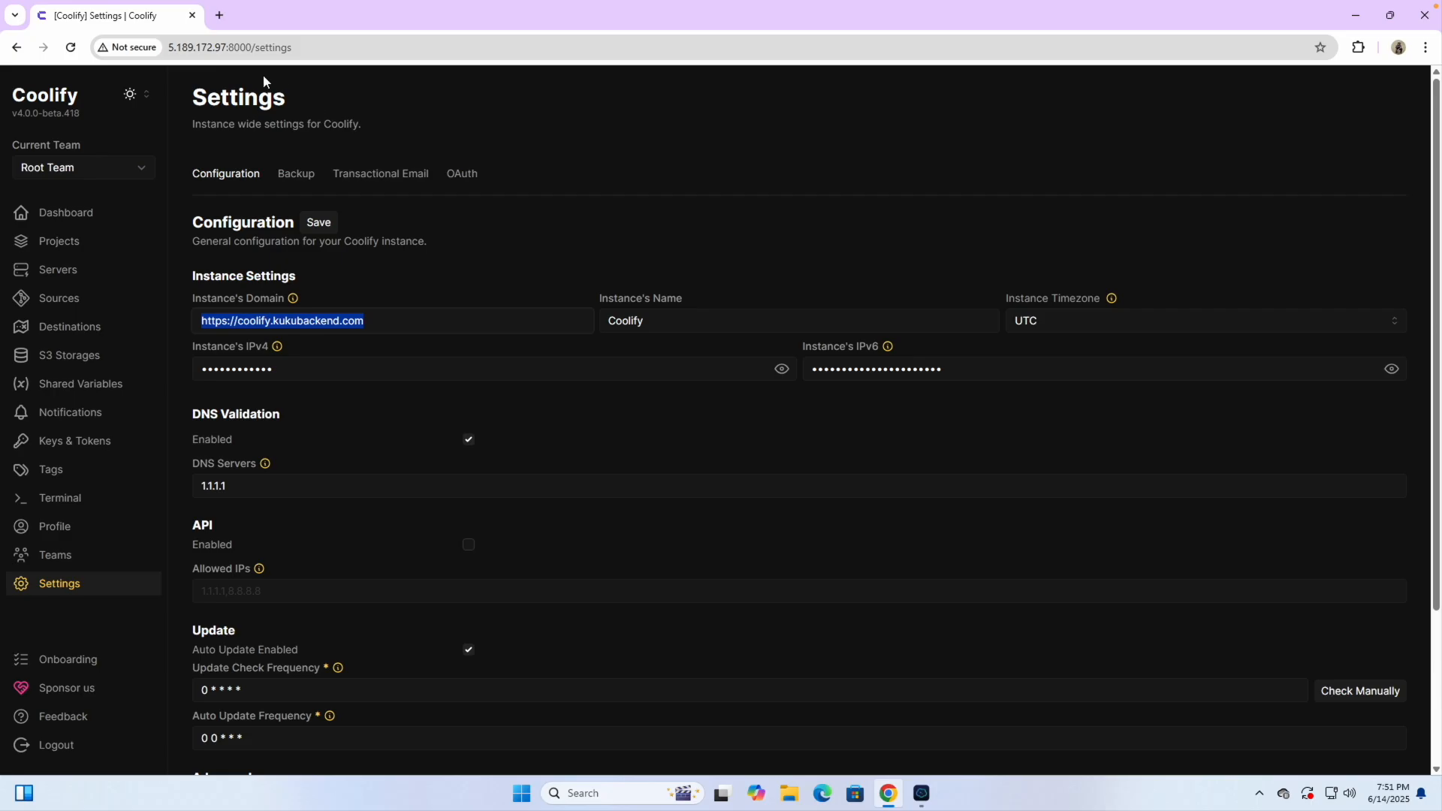
{"action": "left_click", "coordinate": [218, 19]}
{"action": "key", "text": "ctrl+v"}
{"action": "key", "text": "Return"}
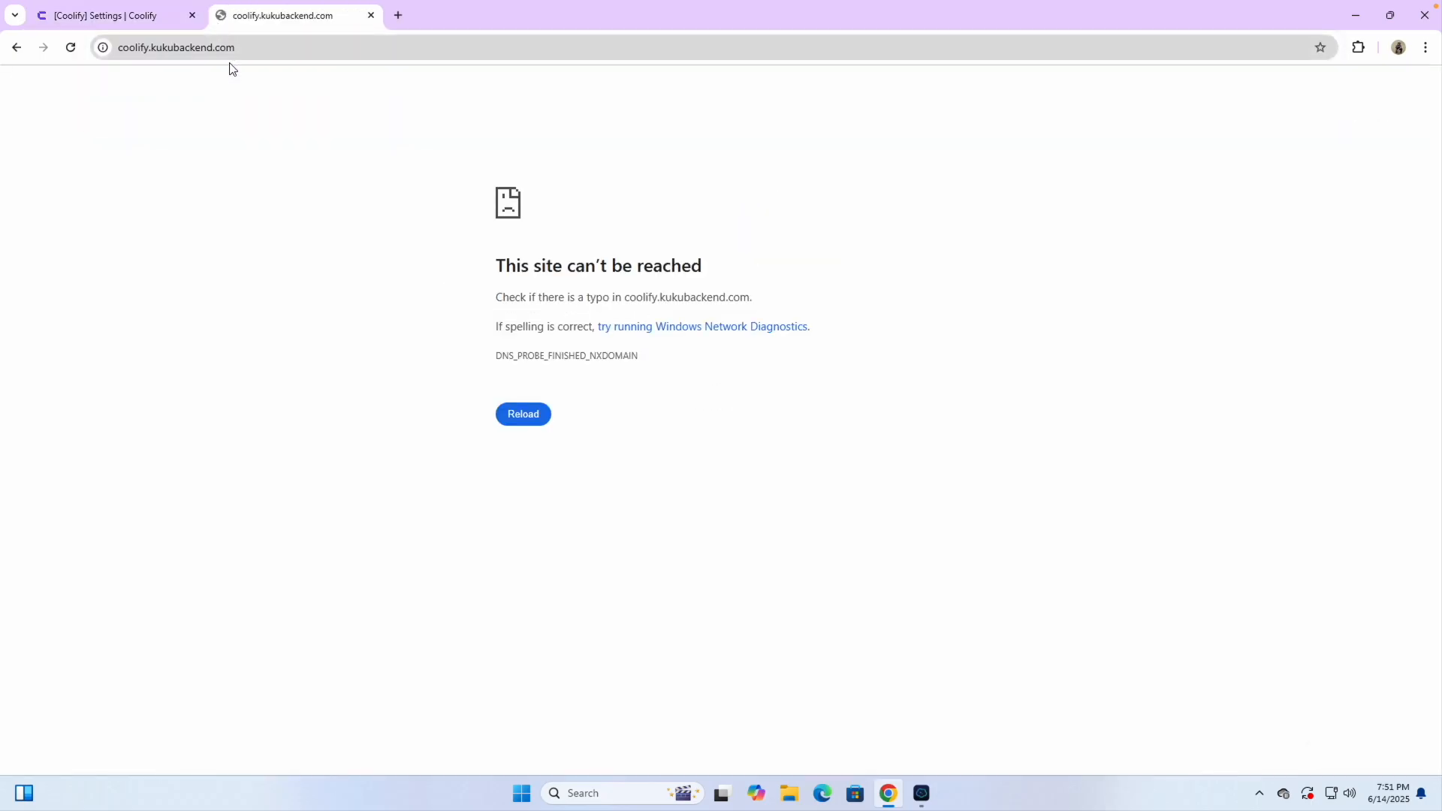
{"action": "left_click", "coordinate": [524, 422]}
{"action": "left_click", "coordinate": [371, 15]}
{"action": "left_click", "coordinate": [361, 283]}
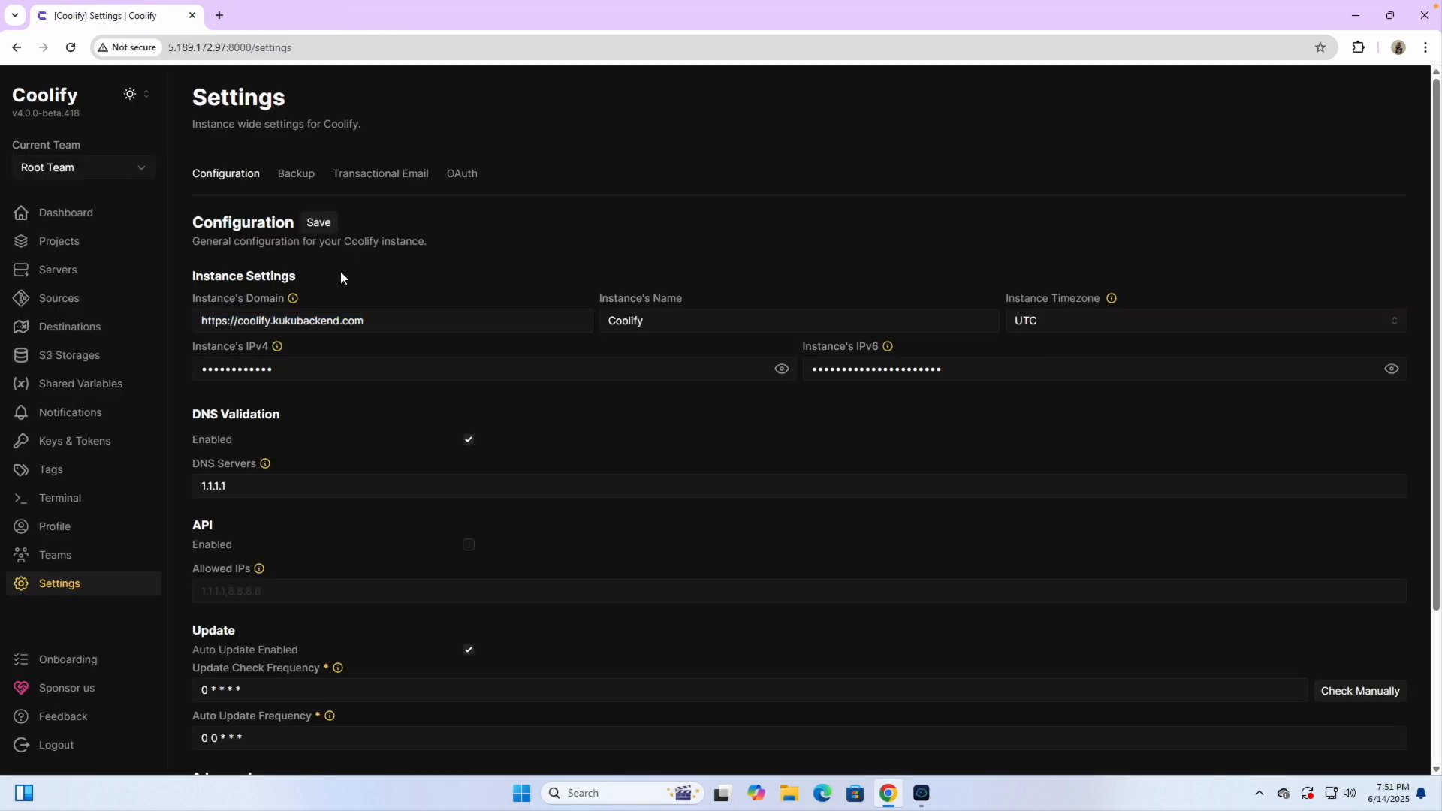
Add a Namecheap A Record for host @ pointing to 5.189.172.97 and save it
{"action": "left_click", "coordinate": [73, 219]}
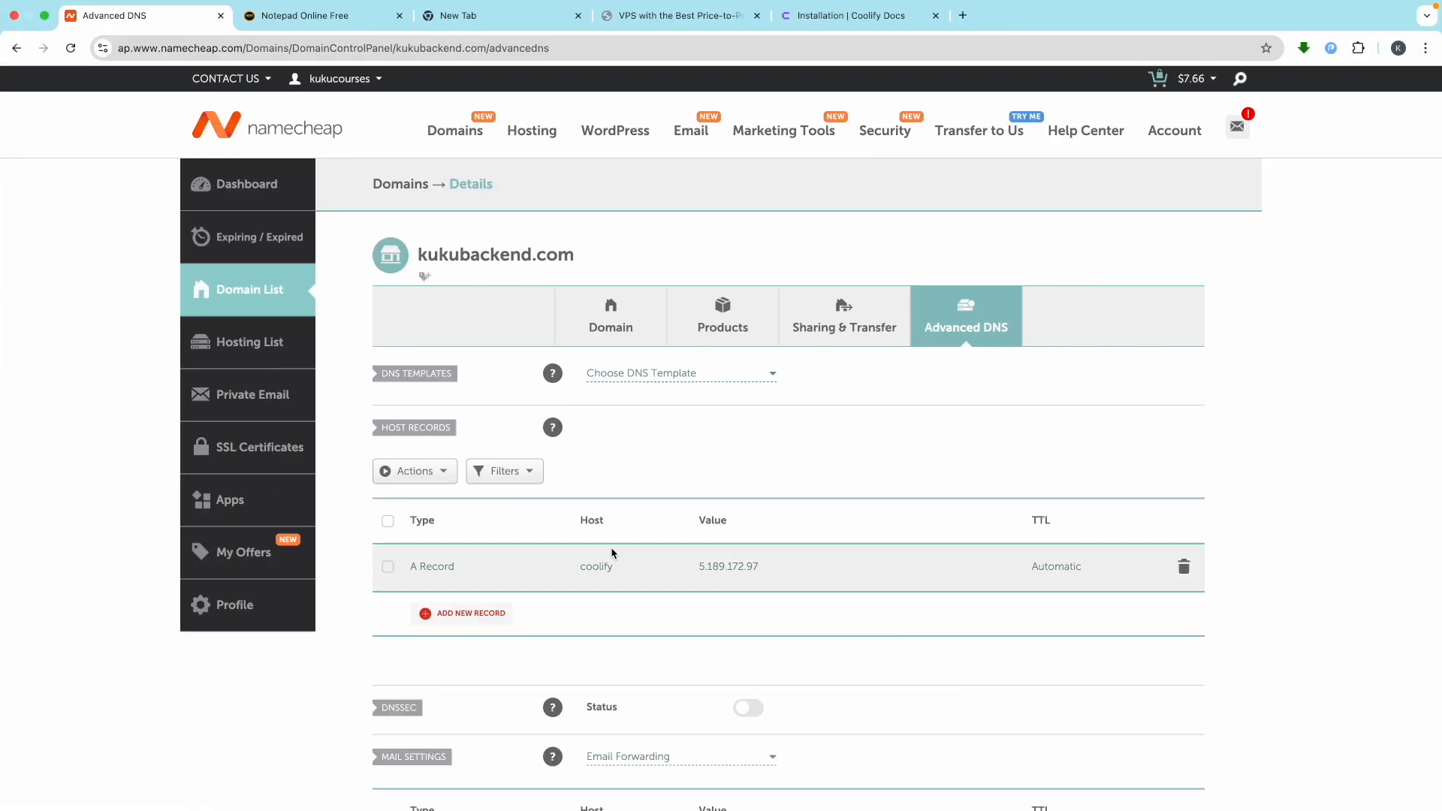
{"action": "left_click", "coordinate": [454, 613]}
{"action": "scroll", "coordinate": [489, 609], "scroll_direction": "down", "scroll_amount": 4}
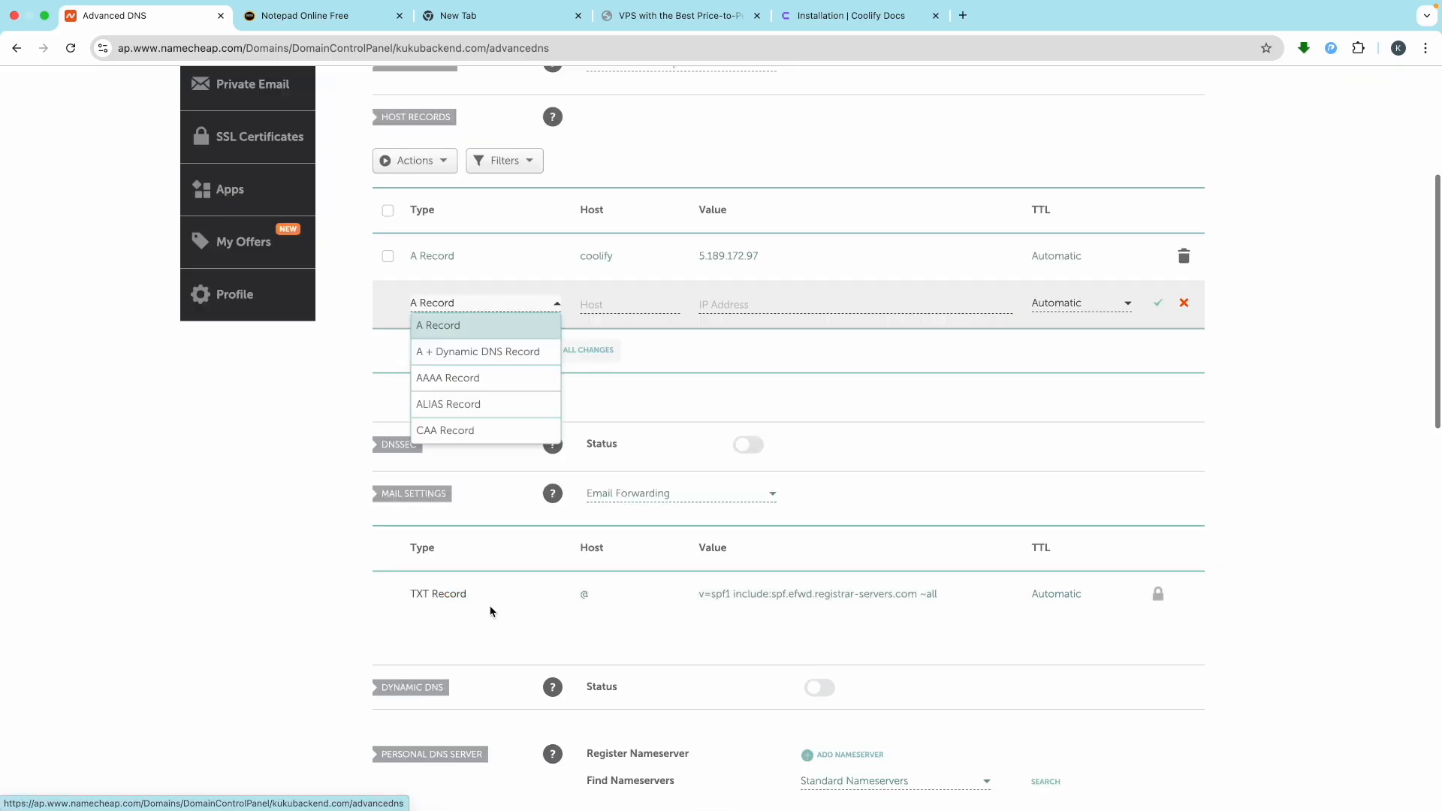
{"action": "left_click", "coordinate": [450, 326]}
{"action": "left_click", "coordinate": [613, 309]}
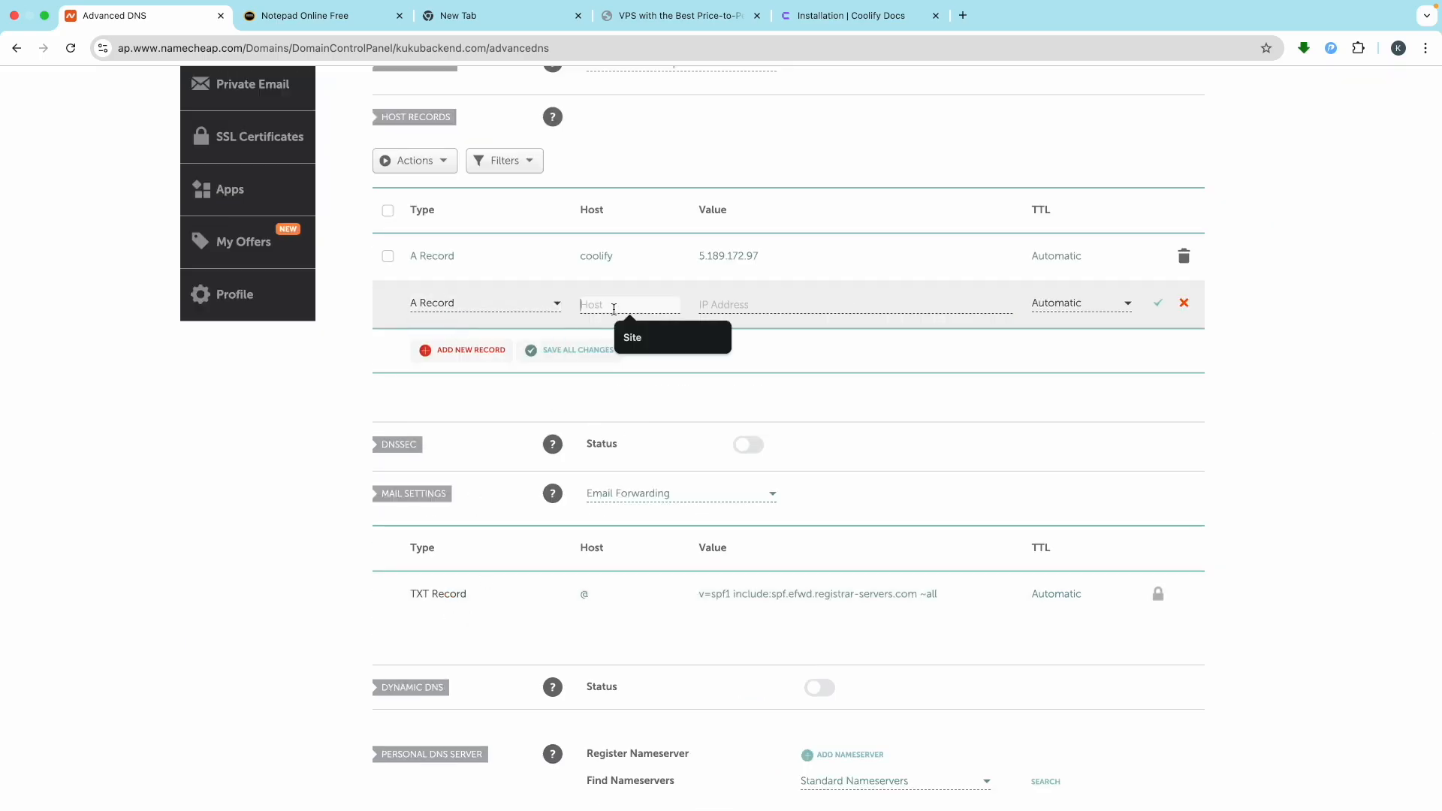
{"action": "scroll", "coordinate": [613, 309], "scroll_direction": "up", "scroll_amount": 5}
{"action": "type", "text": "@"}
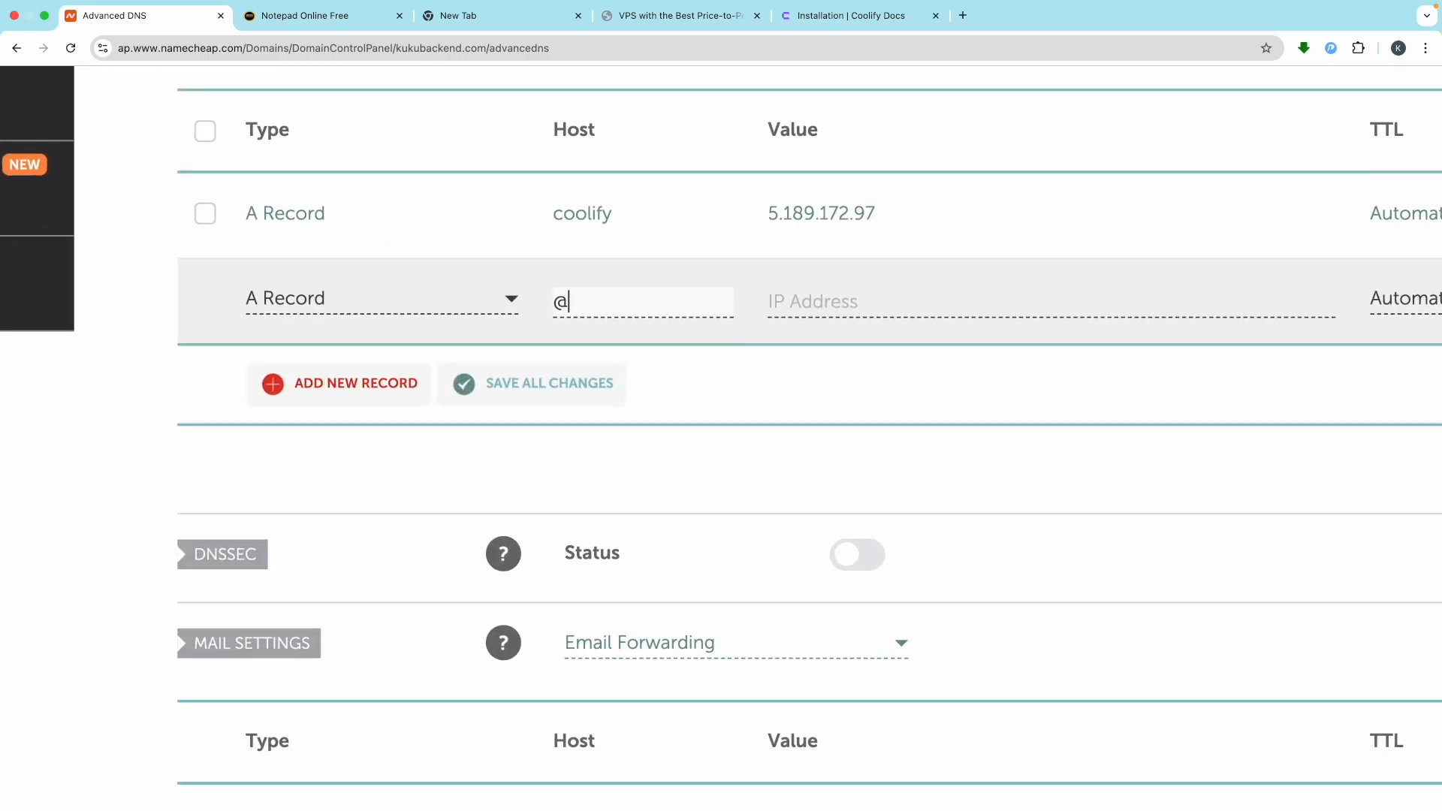
{"action": "left_click", "coordinate": [841, 314]}
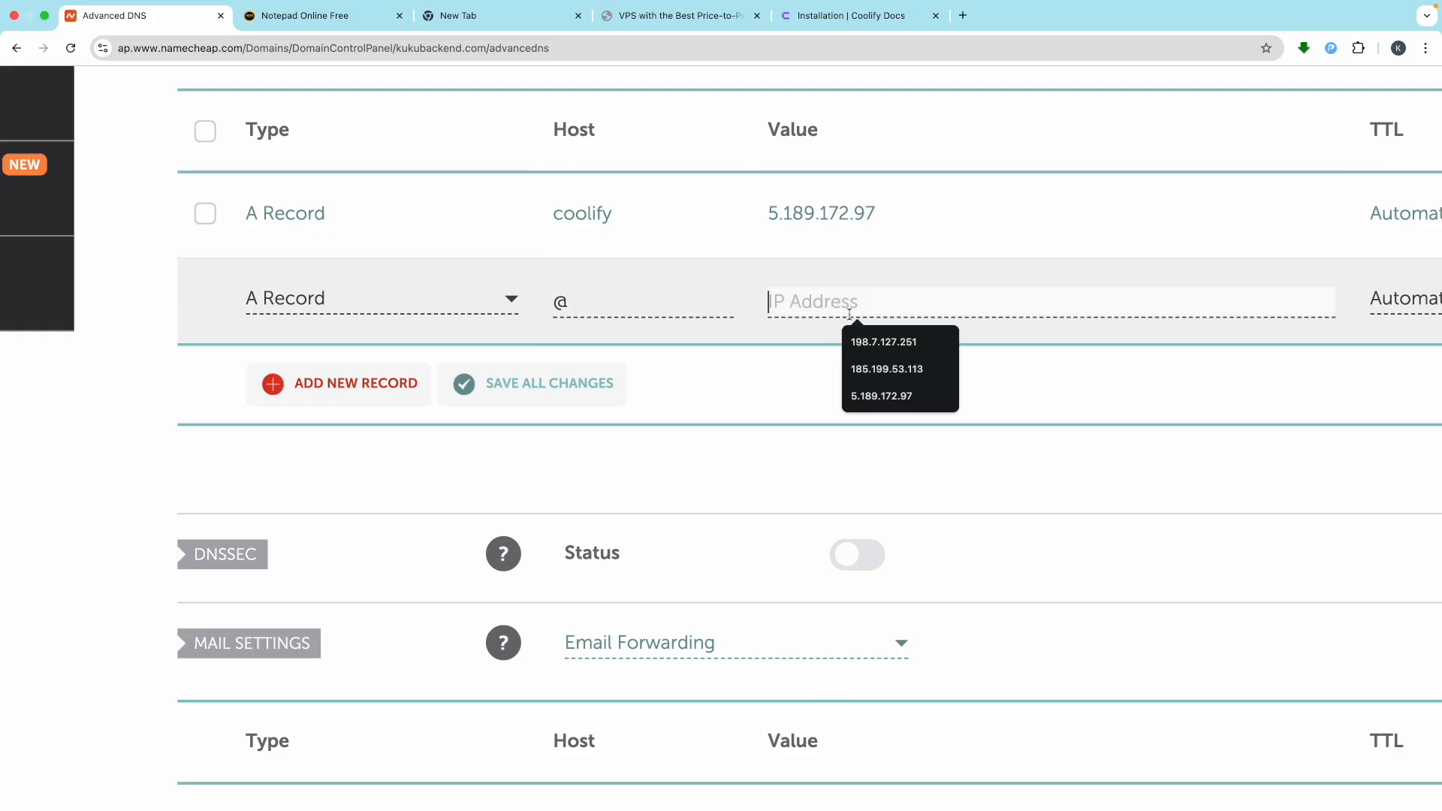
{"action": "left_click", "coordinate": [881, 394]}
{"action": "scroll", "coordinate": [844, 375], "scroll_direction": "down", "scroll_amount": 5}
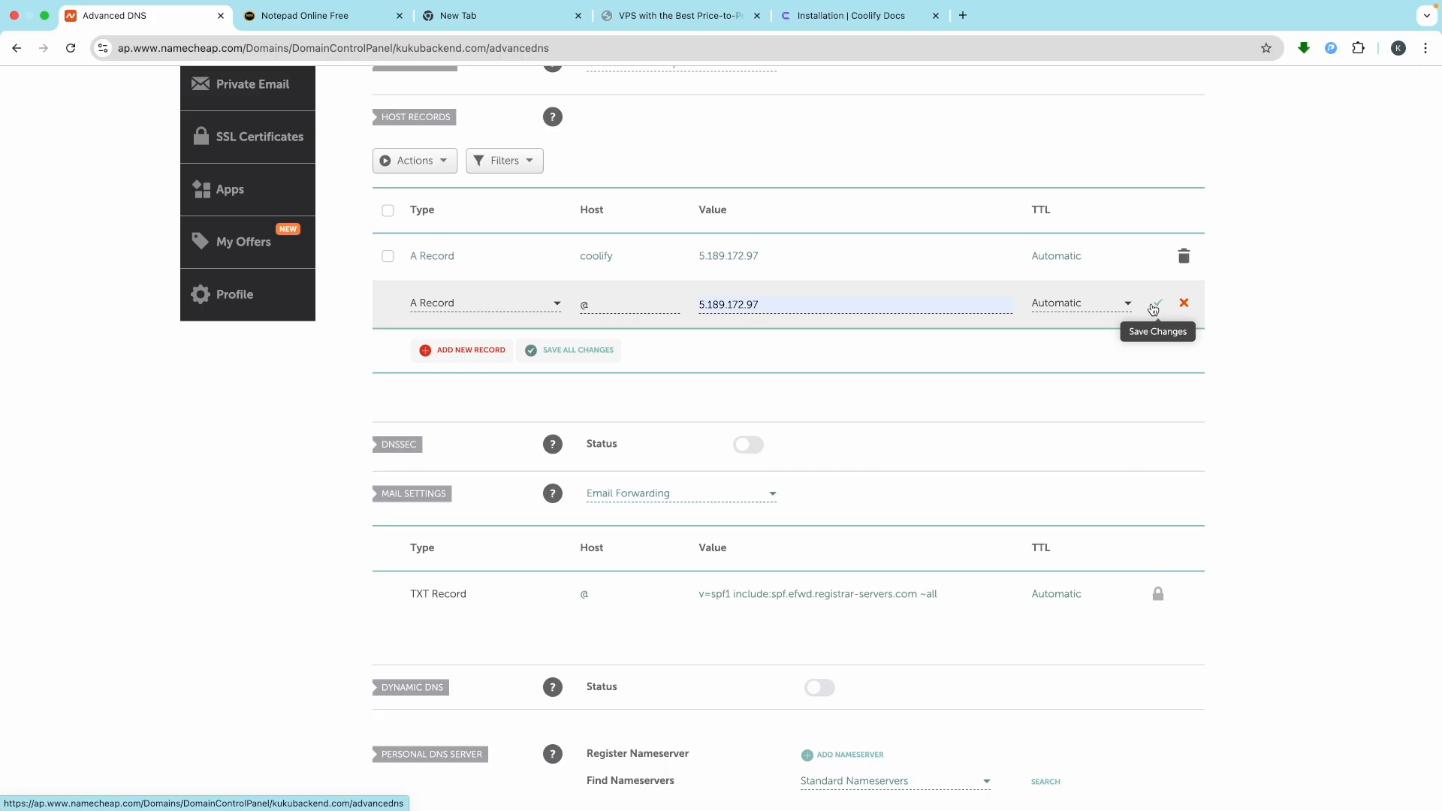
{"action": "left_click", "coordinate": [1153, 308]}
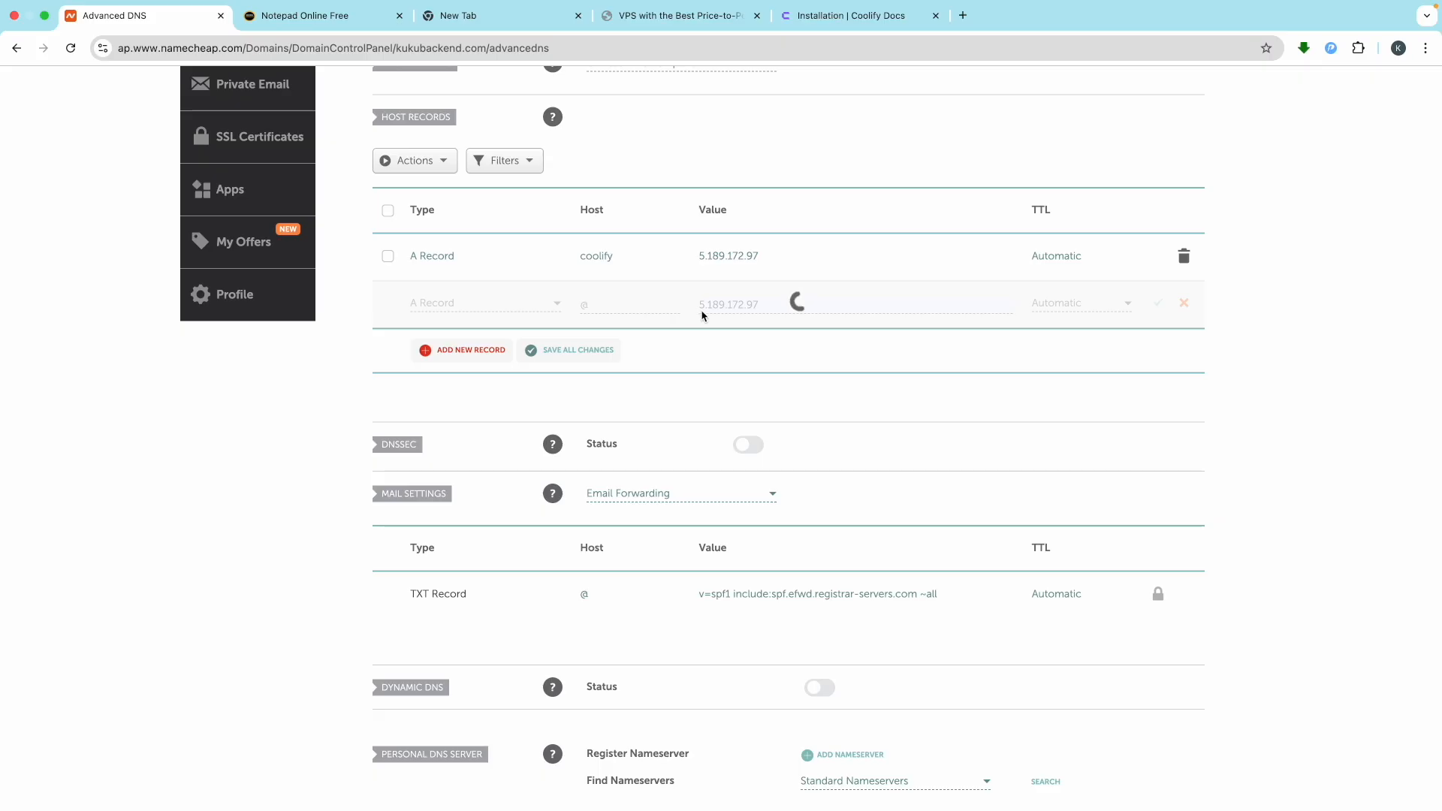
{"action": "scroll", "coordinate": [735, 318], "scroll_direction": "up", "scroll_amount": 3}
{"action": "scroll", "coordinate": [736, 318], "scroll_direction": "down", "scroll_amount": 4}
{"action": "key", "text": "ctrl+Left"}
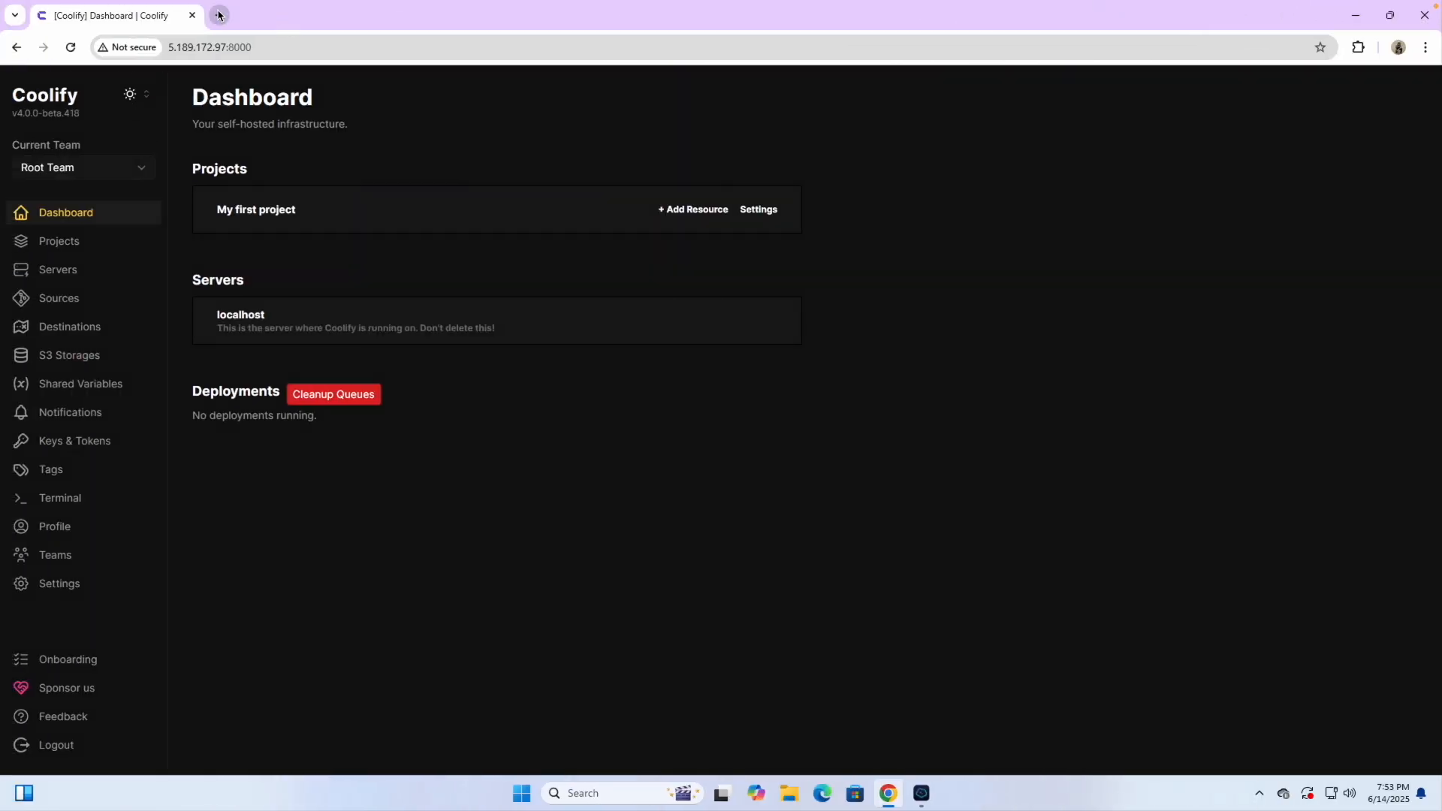
{"action": "left_click", "coordinate": [219, 15]}
{"action": "type", "text": "https://coolify.kukubackend.com"}
{"action": "key", "text": "Return"}
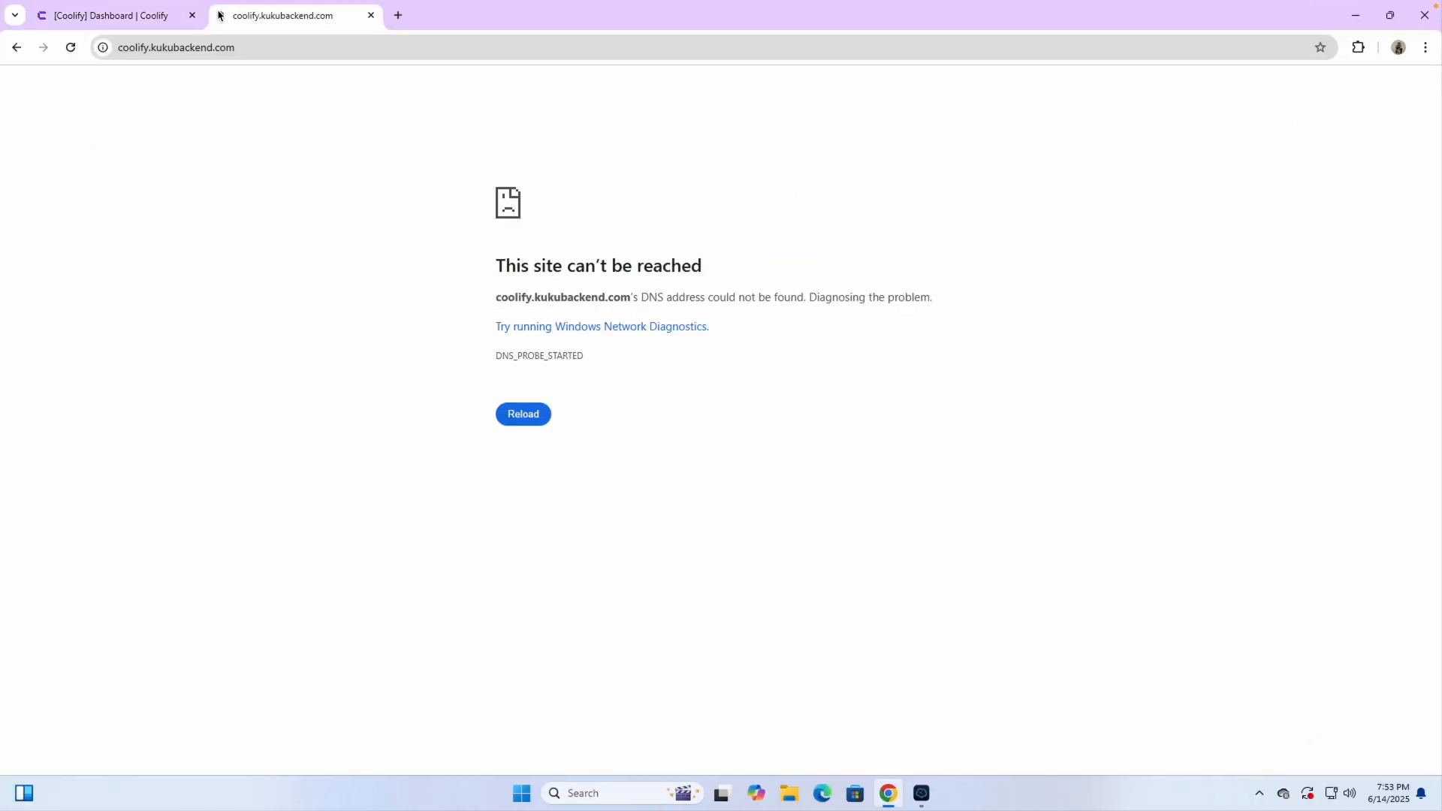
{"action": "left_click", "coordinate": [523, 417]}
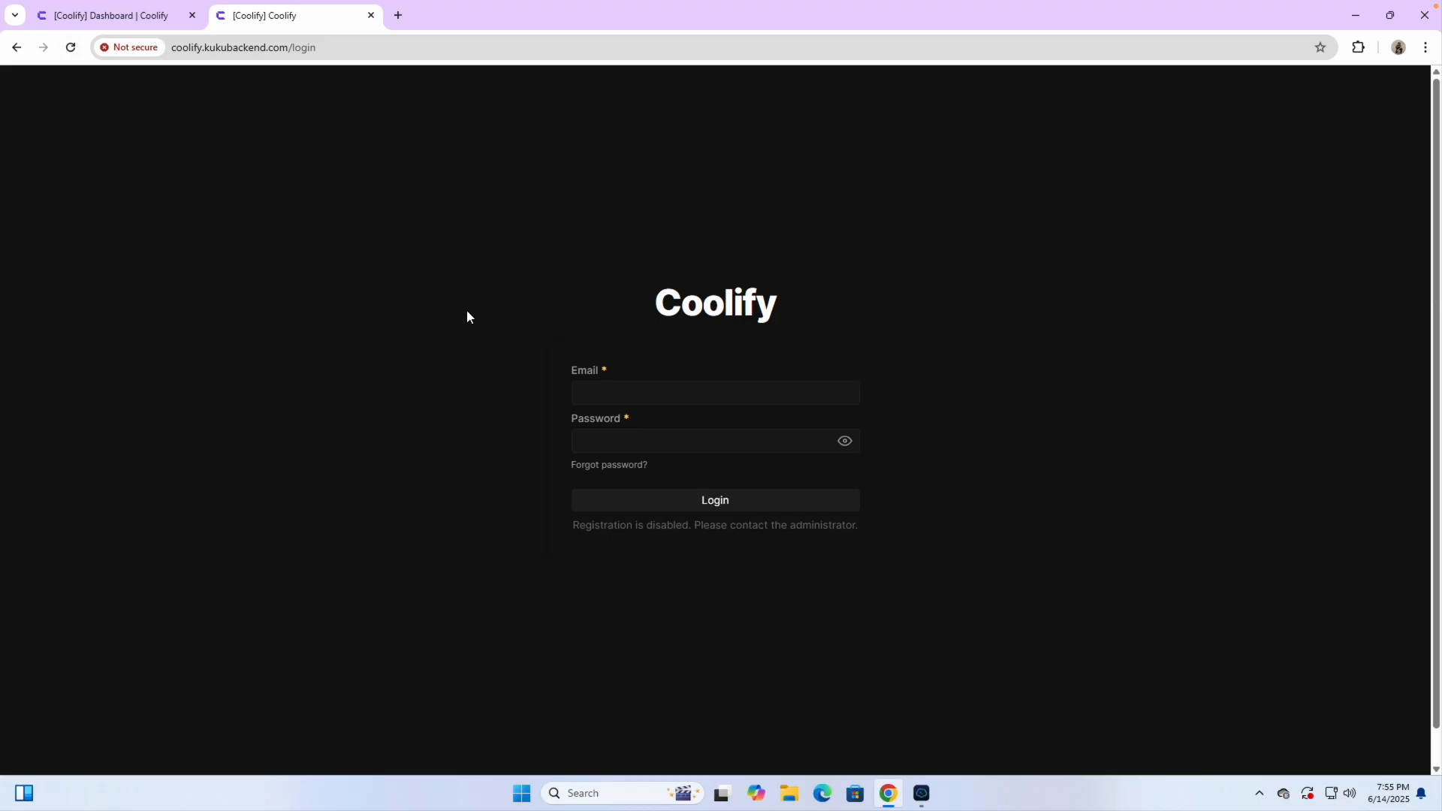
{"action": "left_click", "coordinate": [593, 389]}
{"action": "left_click", "coordinate": [697, 426]}
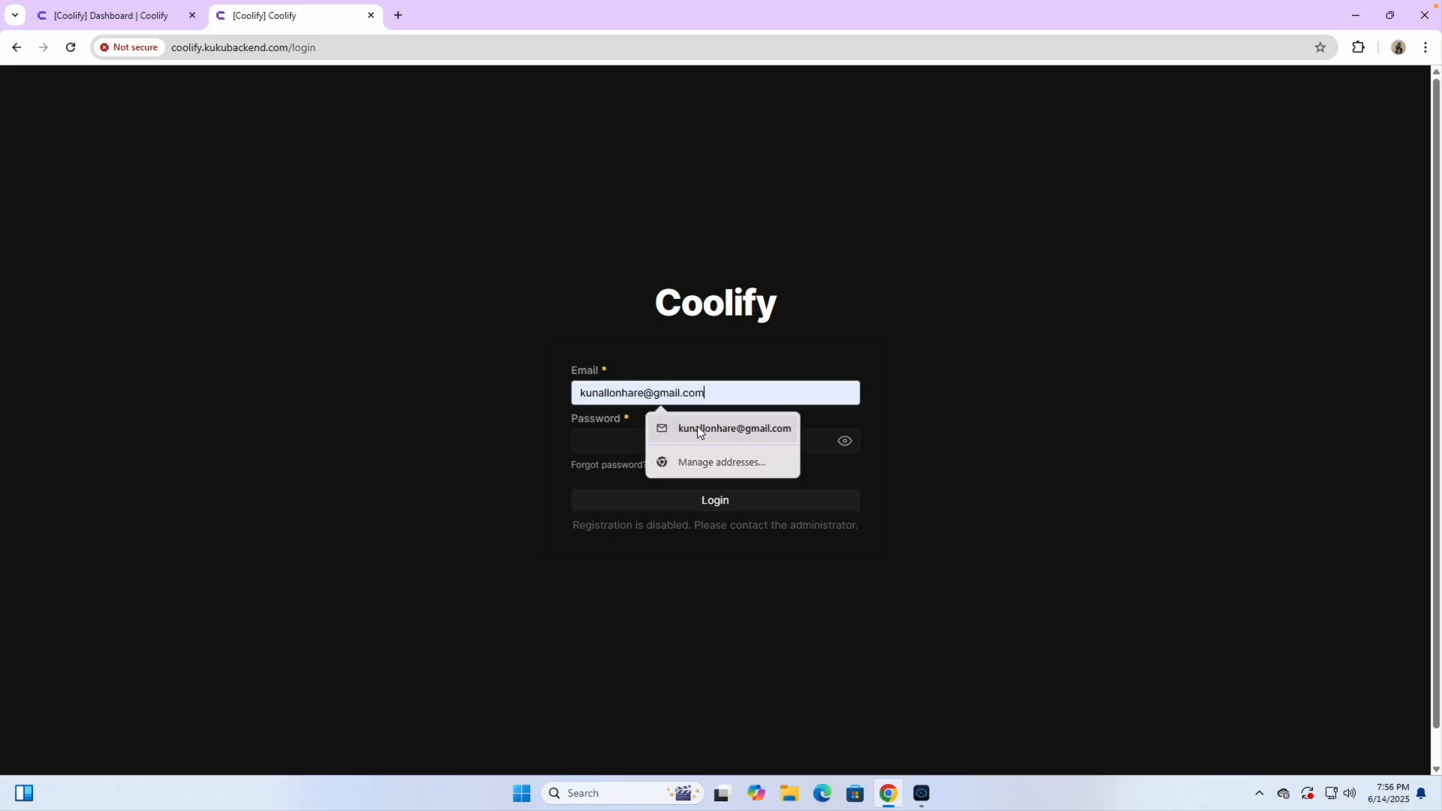
{"action": "left_click", "coordinate": [659, 450]}
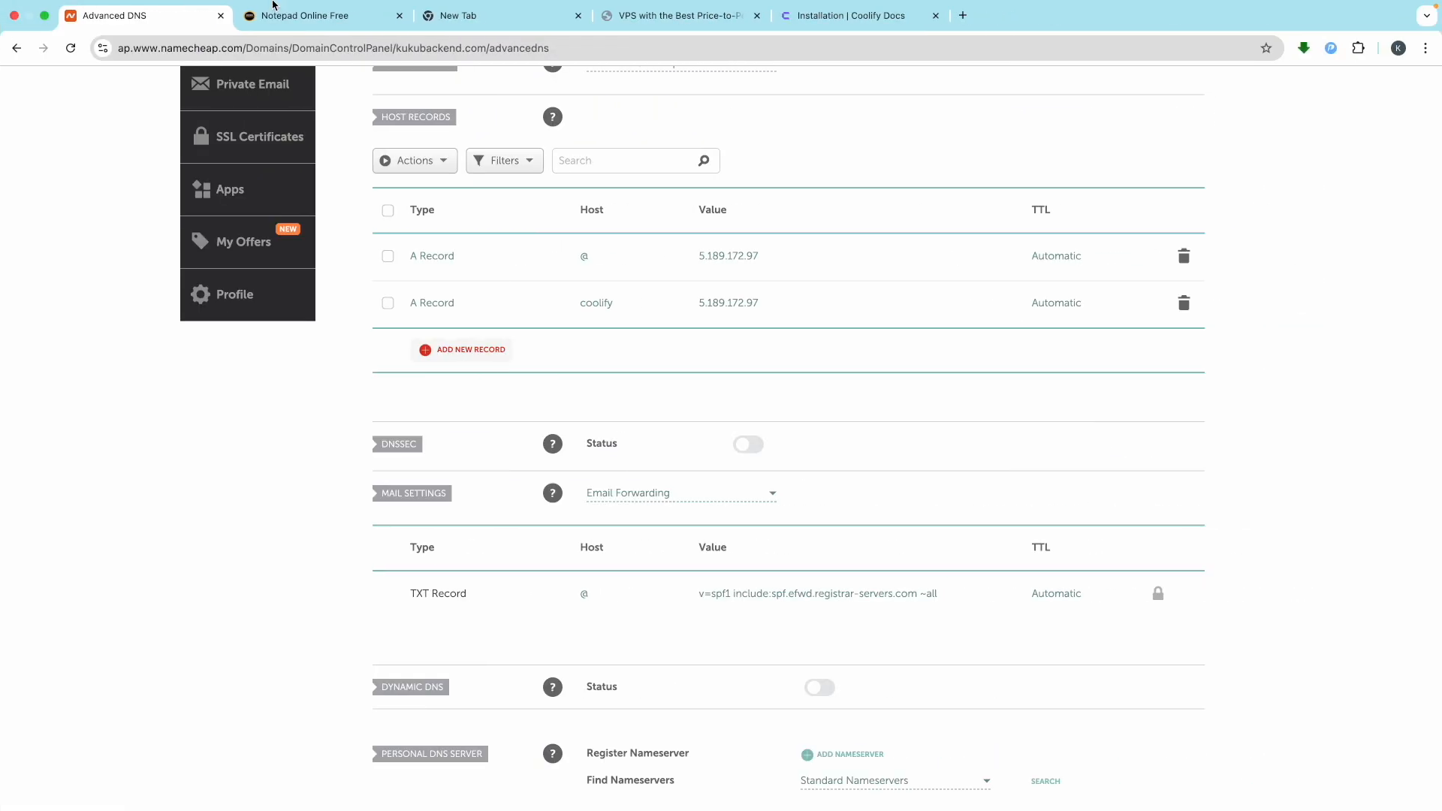
Copy the Coolify password from the notes, paste it, and log in
{"action": "left_click", "coordinate": [292, 22]}
{"action": "left_click_drag", "start_coordinate": [359, 378], "coordinate": [151, 369]}
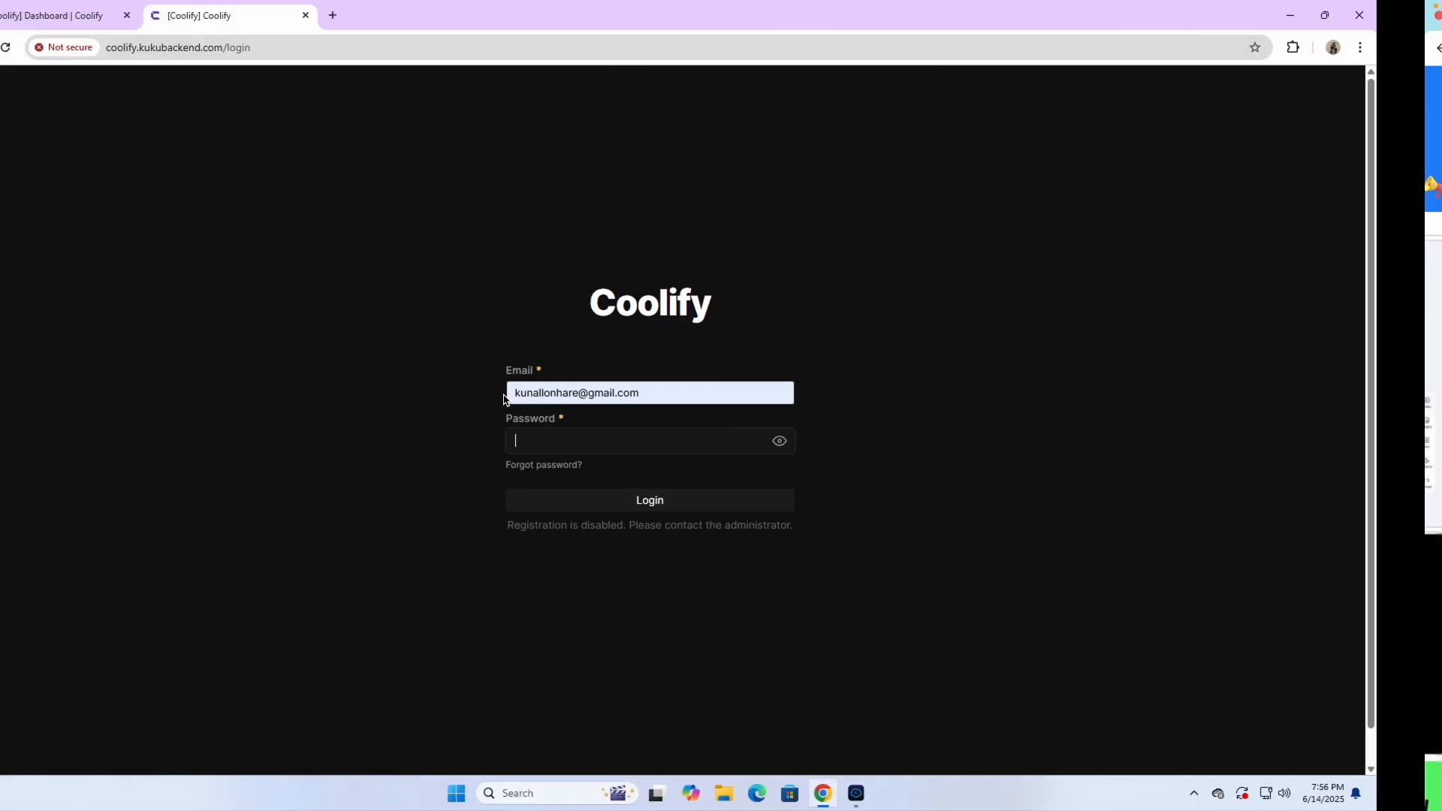
{"action": "left_click", "coordinate": [638, 452]}
{"action": "key", "text": "ctrl+v"}
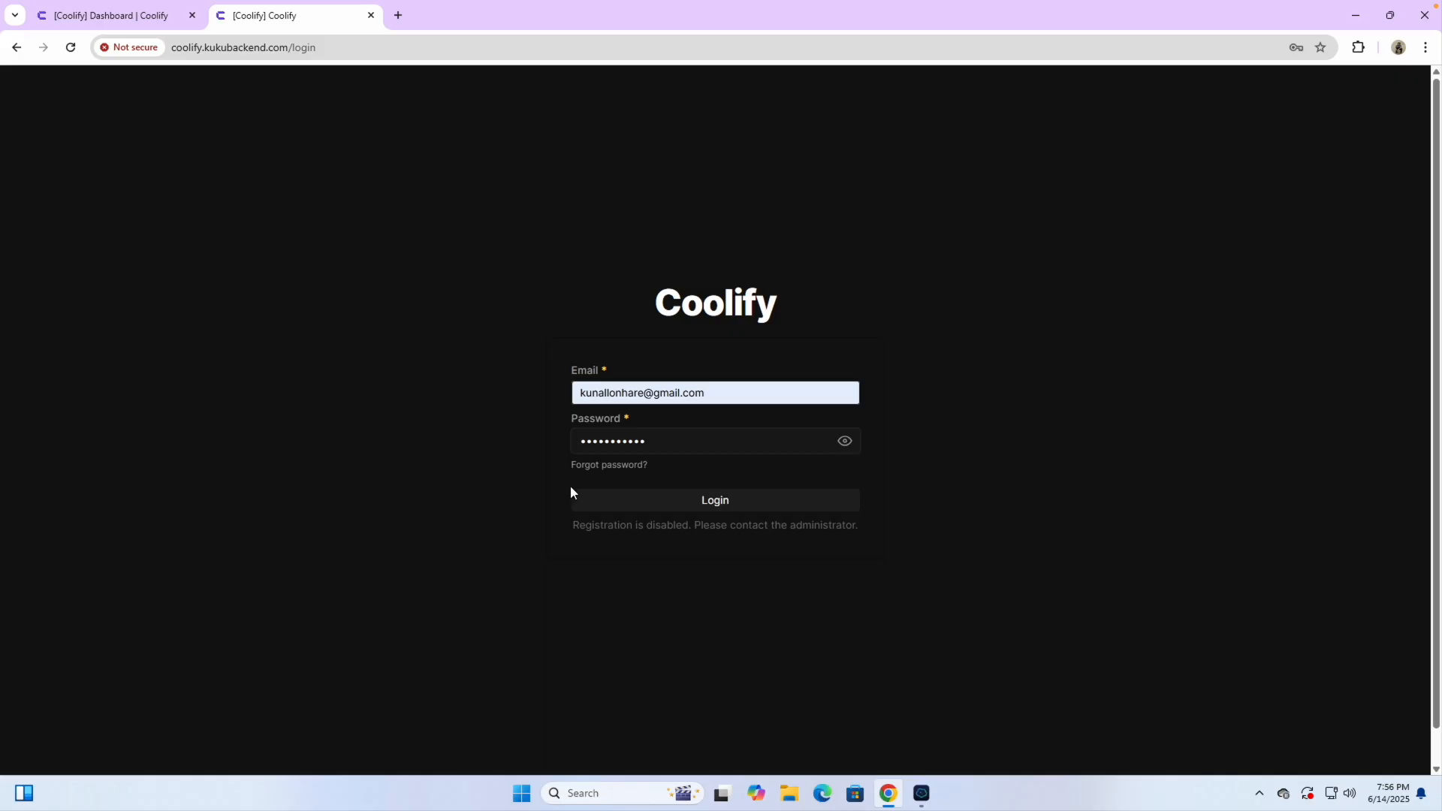
{"action": "left_click", "coordinate": [681, 501]}
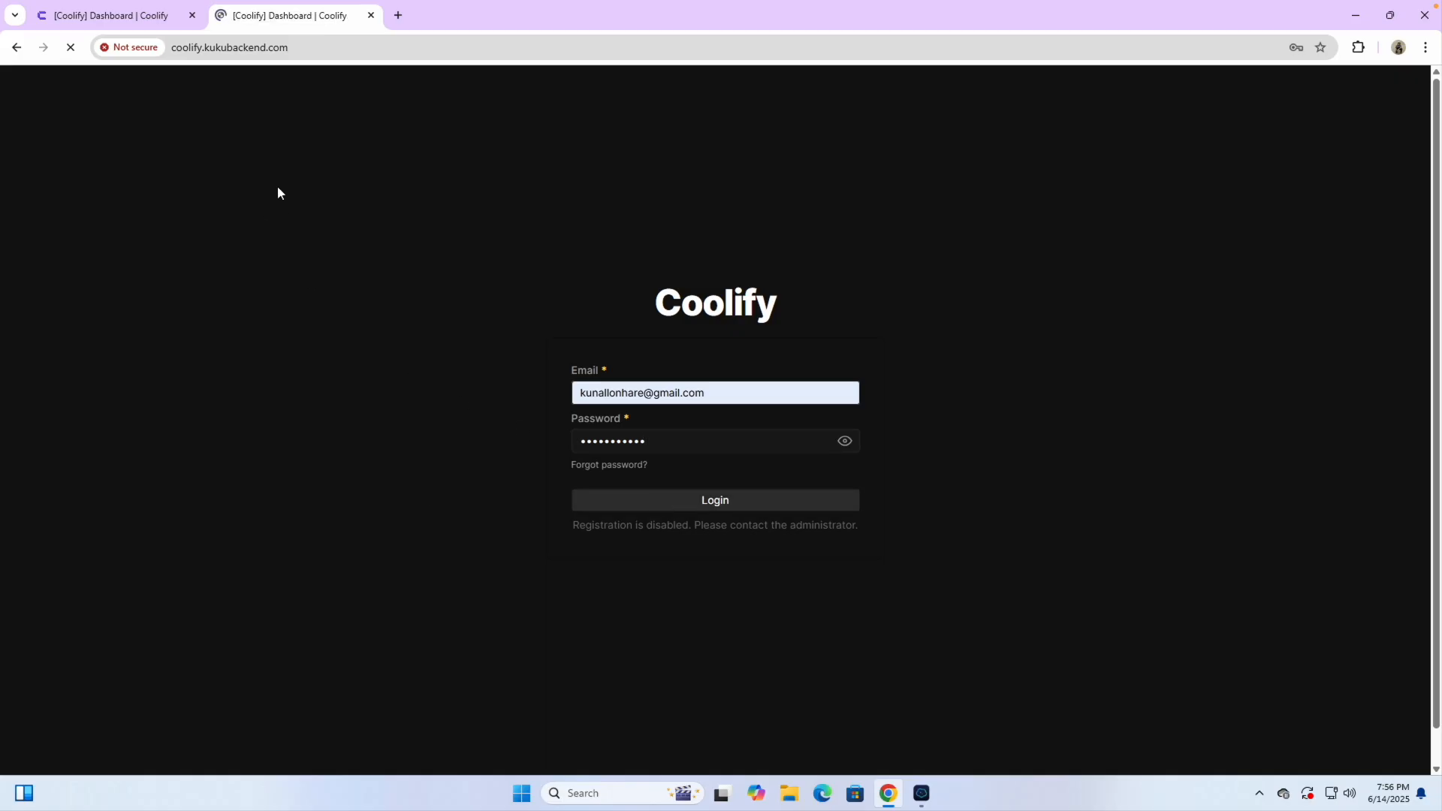
Decline saving the password, close the old IP tab, dismiss the popups, and open Projects
{"action": "left_click", "coordinate": [265, 54]}
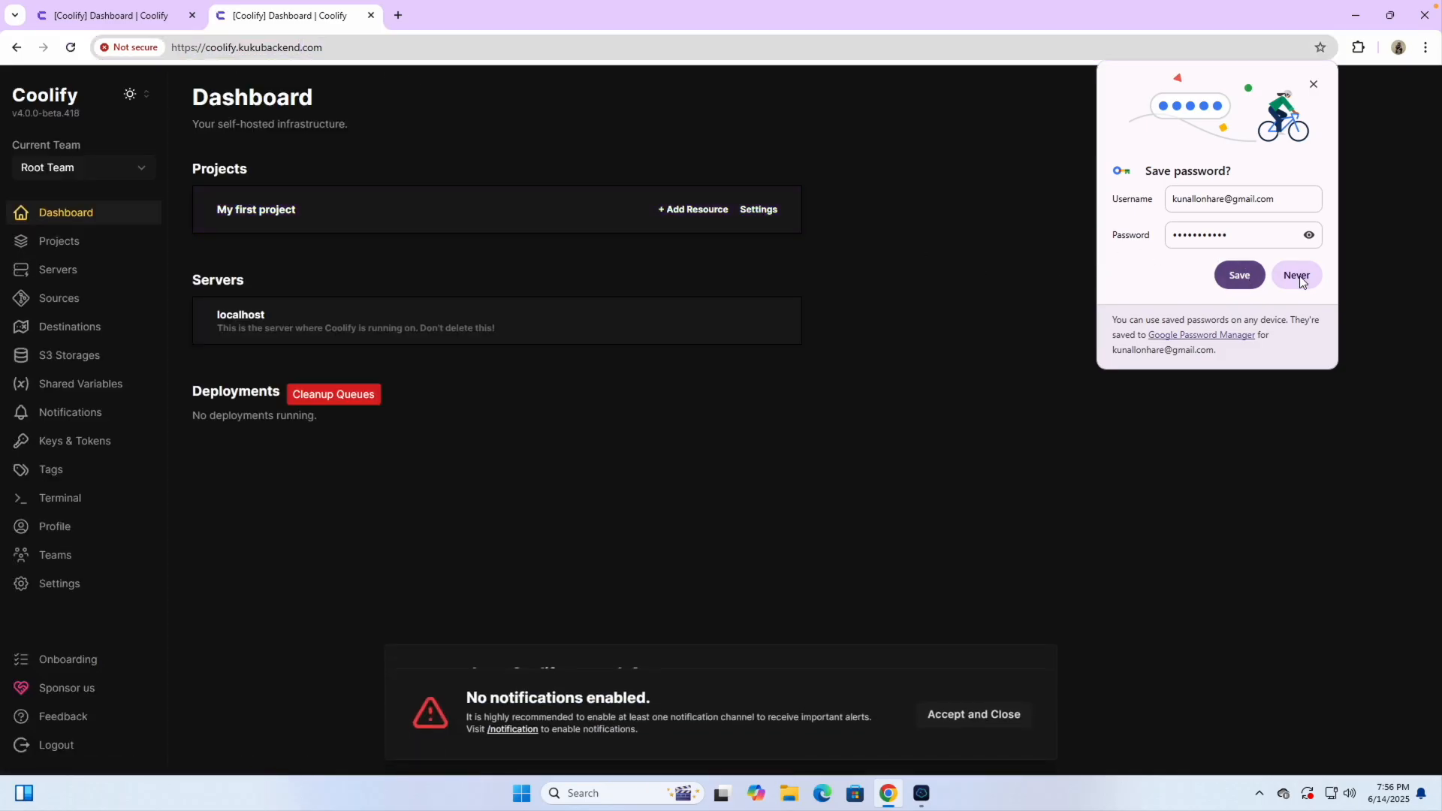
{"action": "left_click", "coordinate": [1260, 276]}
{"action": "left_click", "coordinate": [270, 128]}
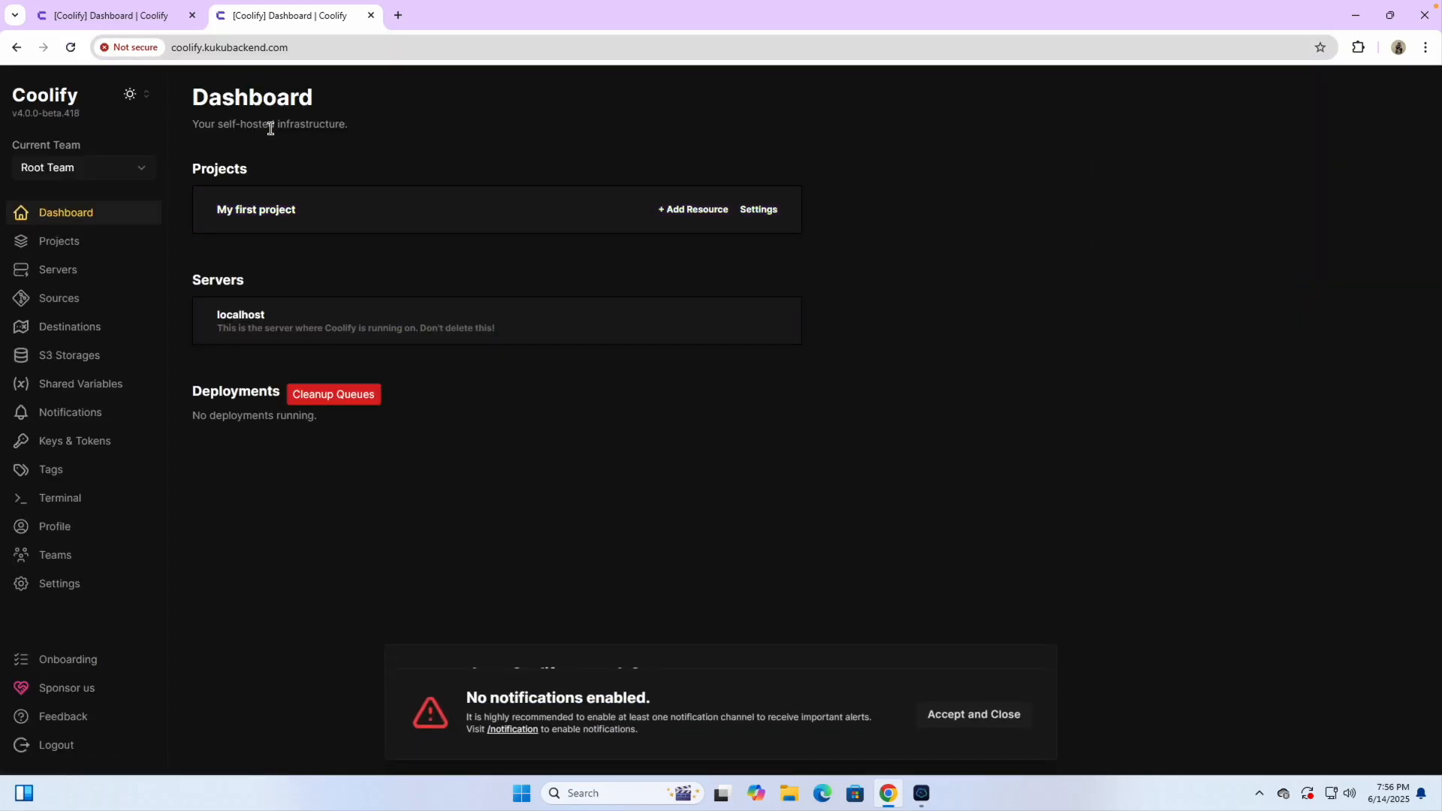
{"action": "left_click", "coordinate": [192, 15]}
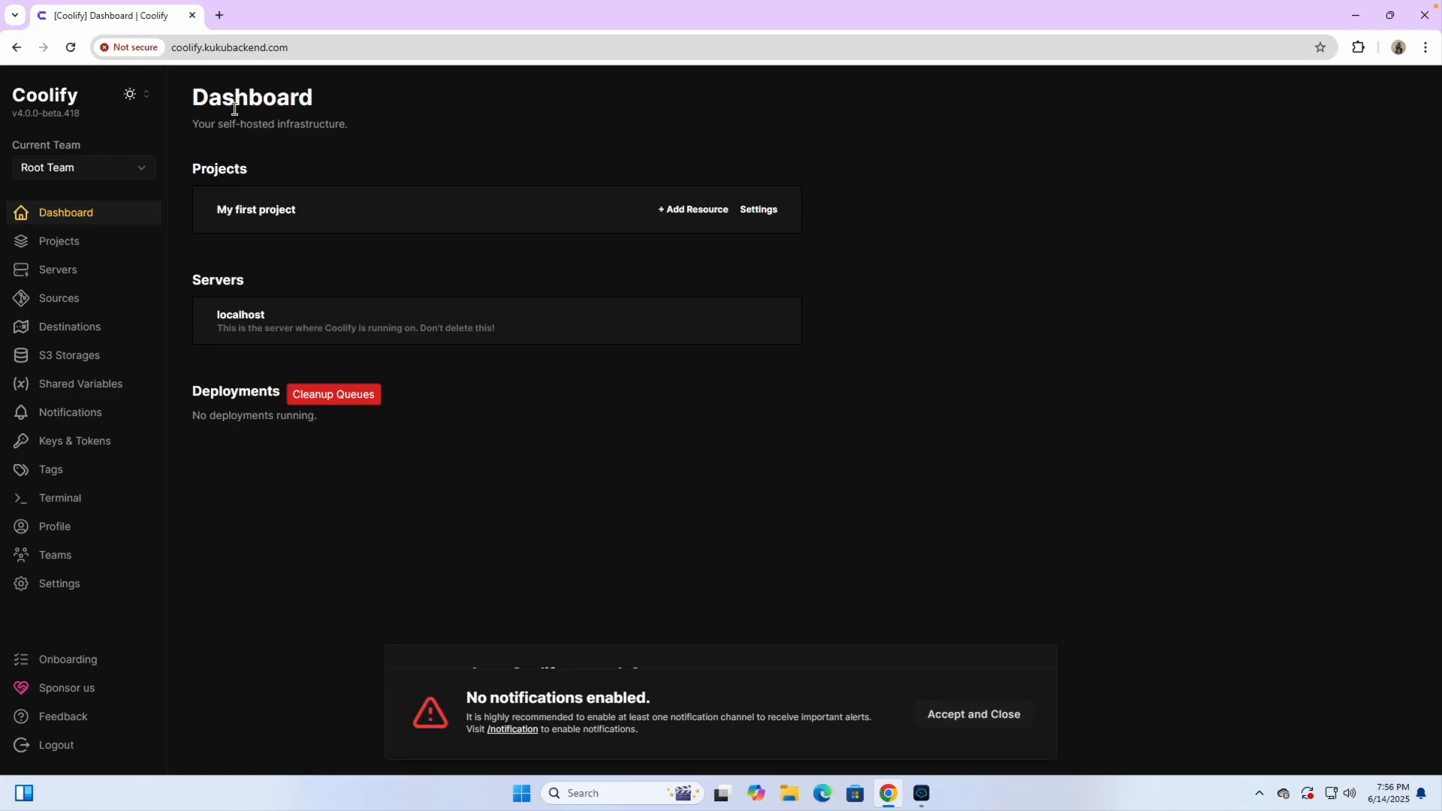
{"action": "left_click", "coordinate": [968, 716]}
{"action": "left_click", "coordinate": [990, 697]}
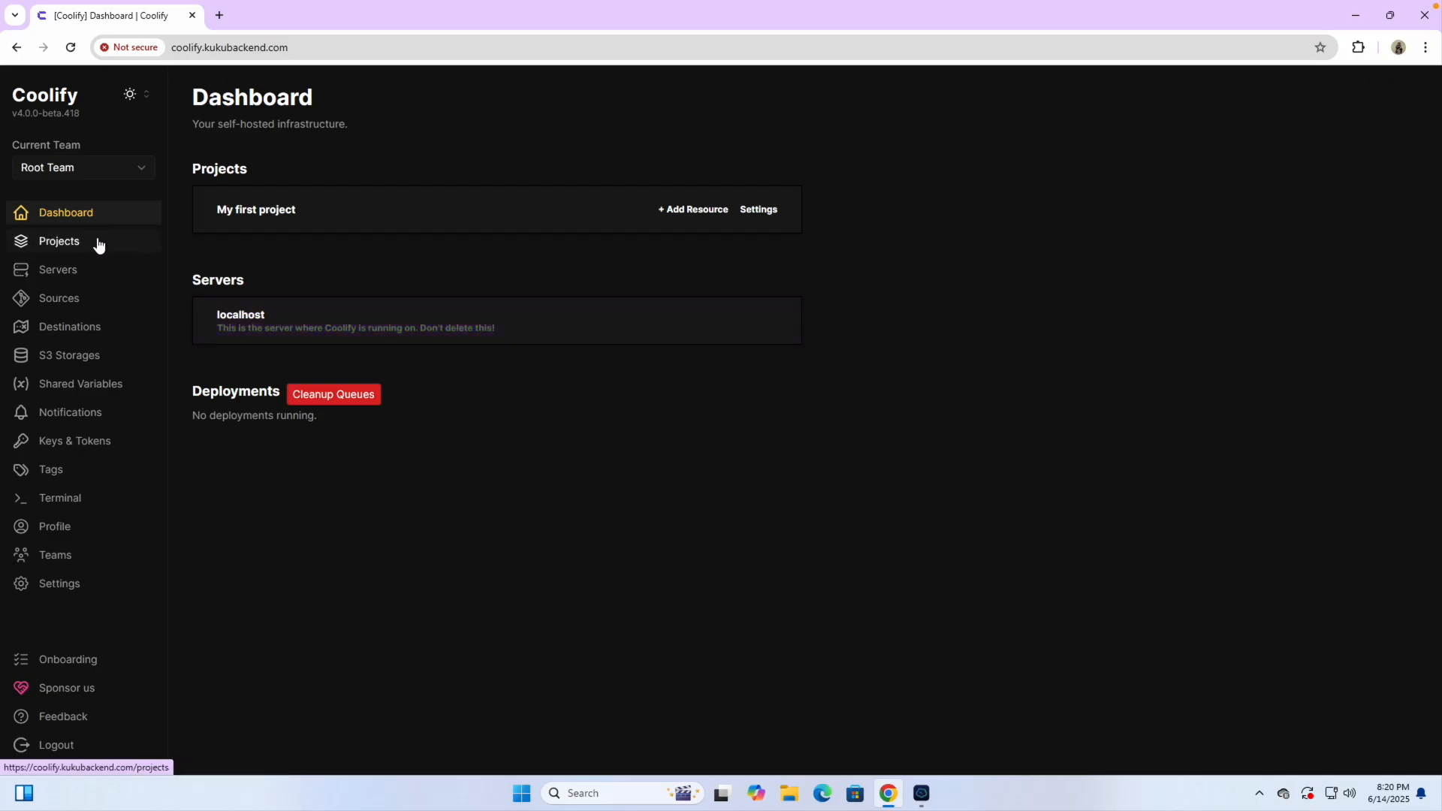
{"action": "left_click", "coordinate": [97, 239]}
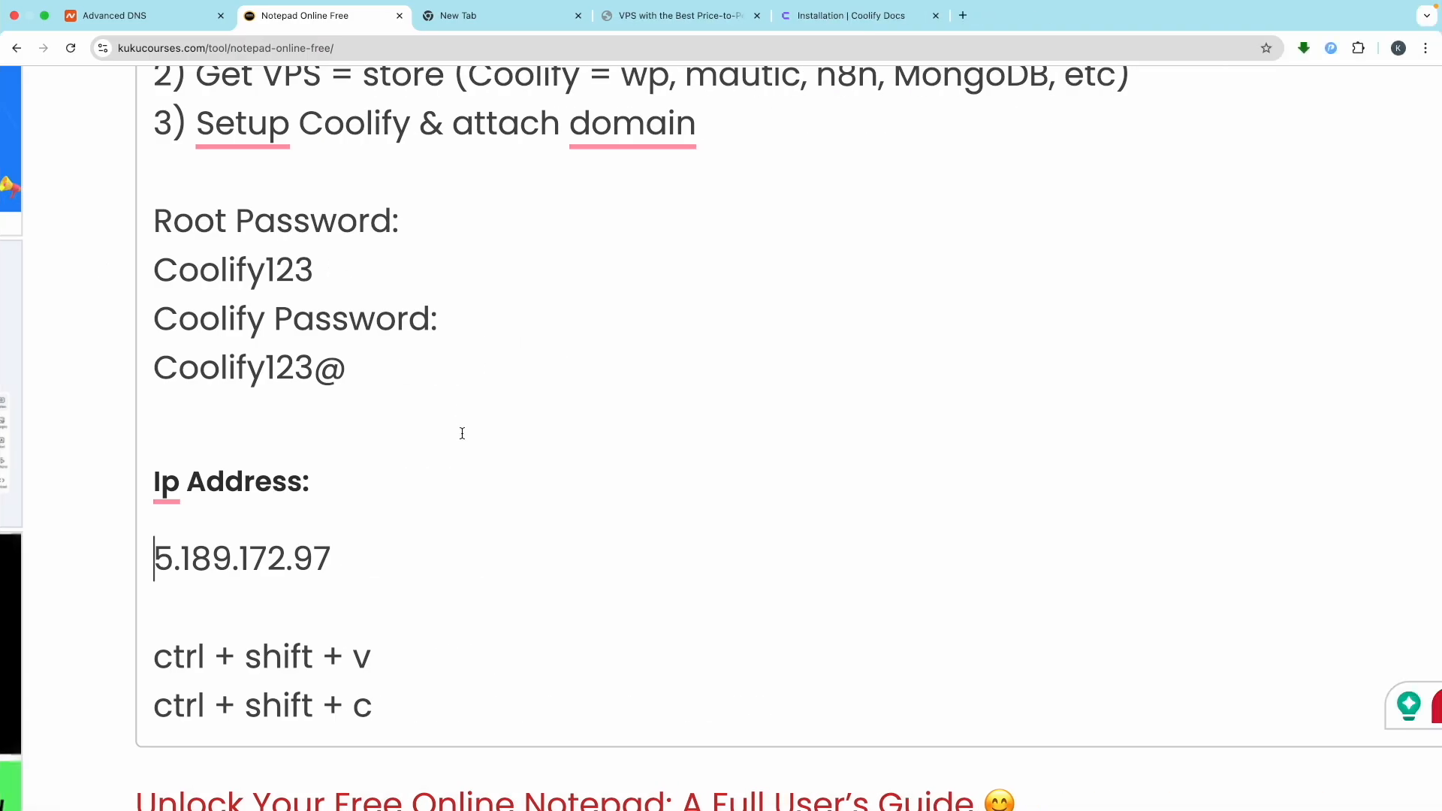
{"action": "scroll", "coordinate": [453, 428], "scroll_direction": "down", "scroll_amount": 4}
Write the note line 'projects - websites(e-commerce, blog, etc)'
{"action": "left_click", "coordinate": [412, 409]}
{"action": "key", "text": "Return"}
{"action": "key", "text": "Return"}
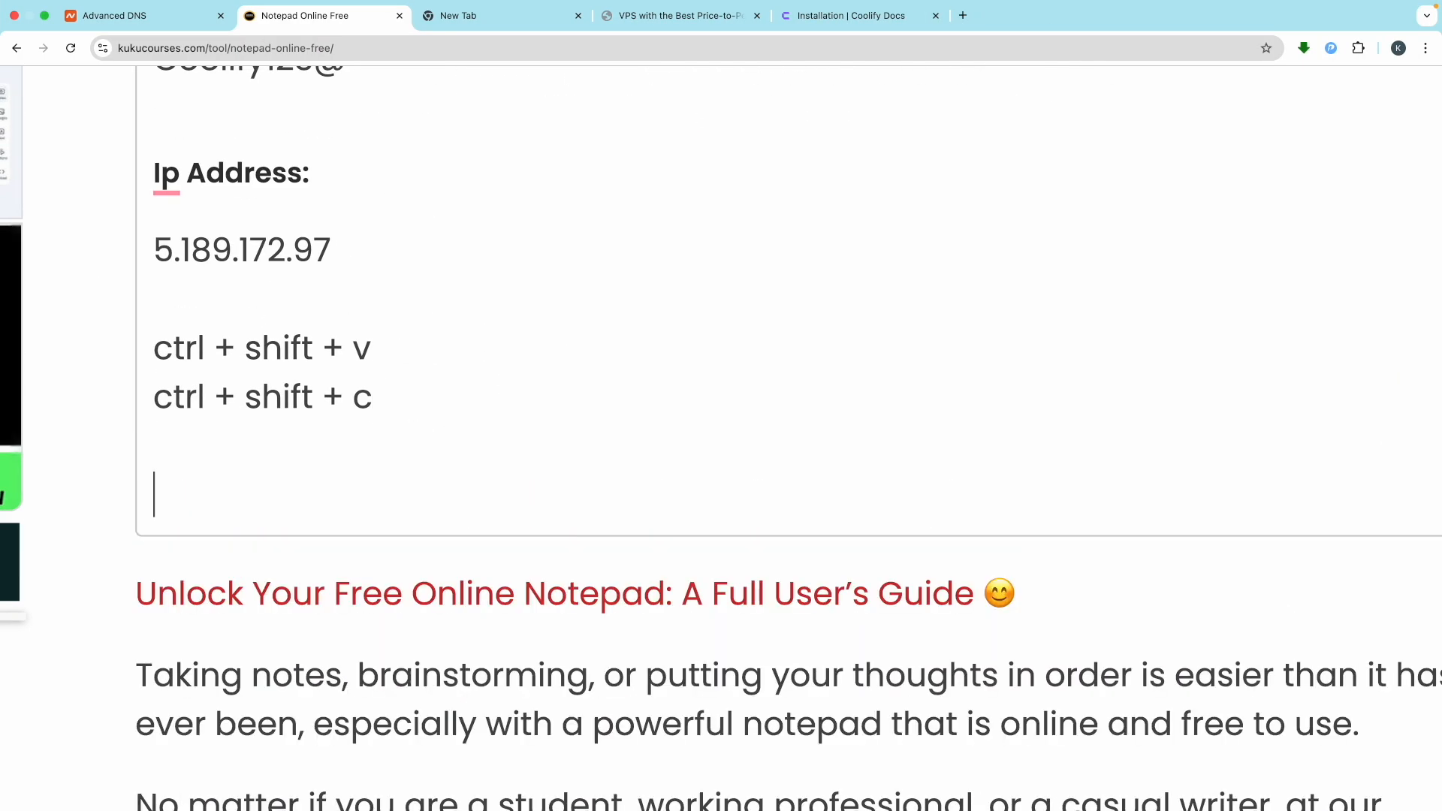
{"action": "type", "text": "projects"}
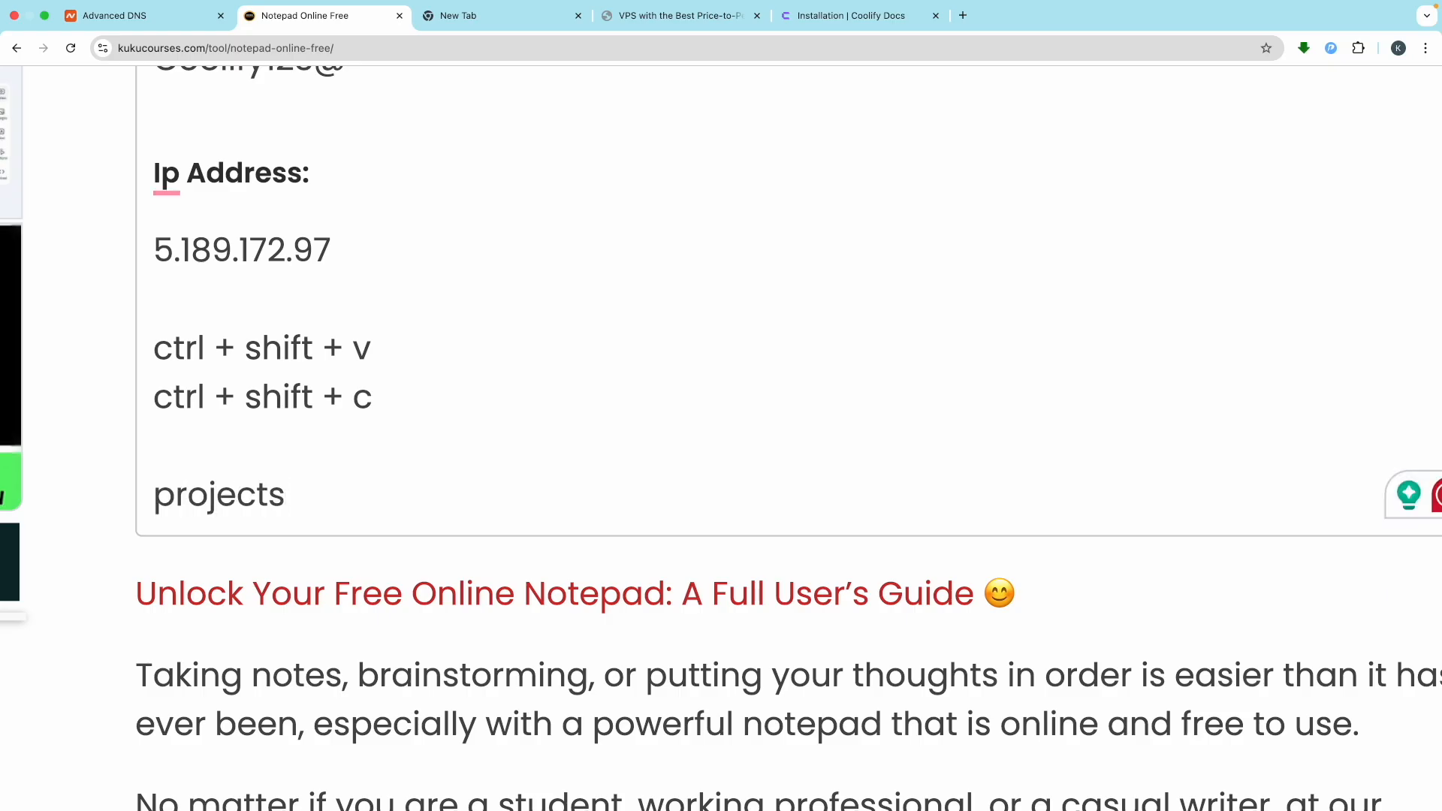
{"action": "type", "text": " ()"}
{"action": "key", "text": "Left"}
{"action": "key", "text": "Left"}
{"action": "type", "text": "(websites("}
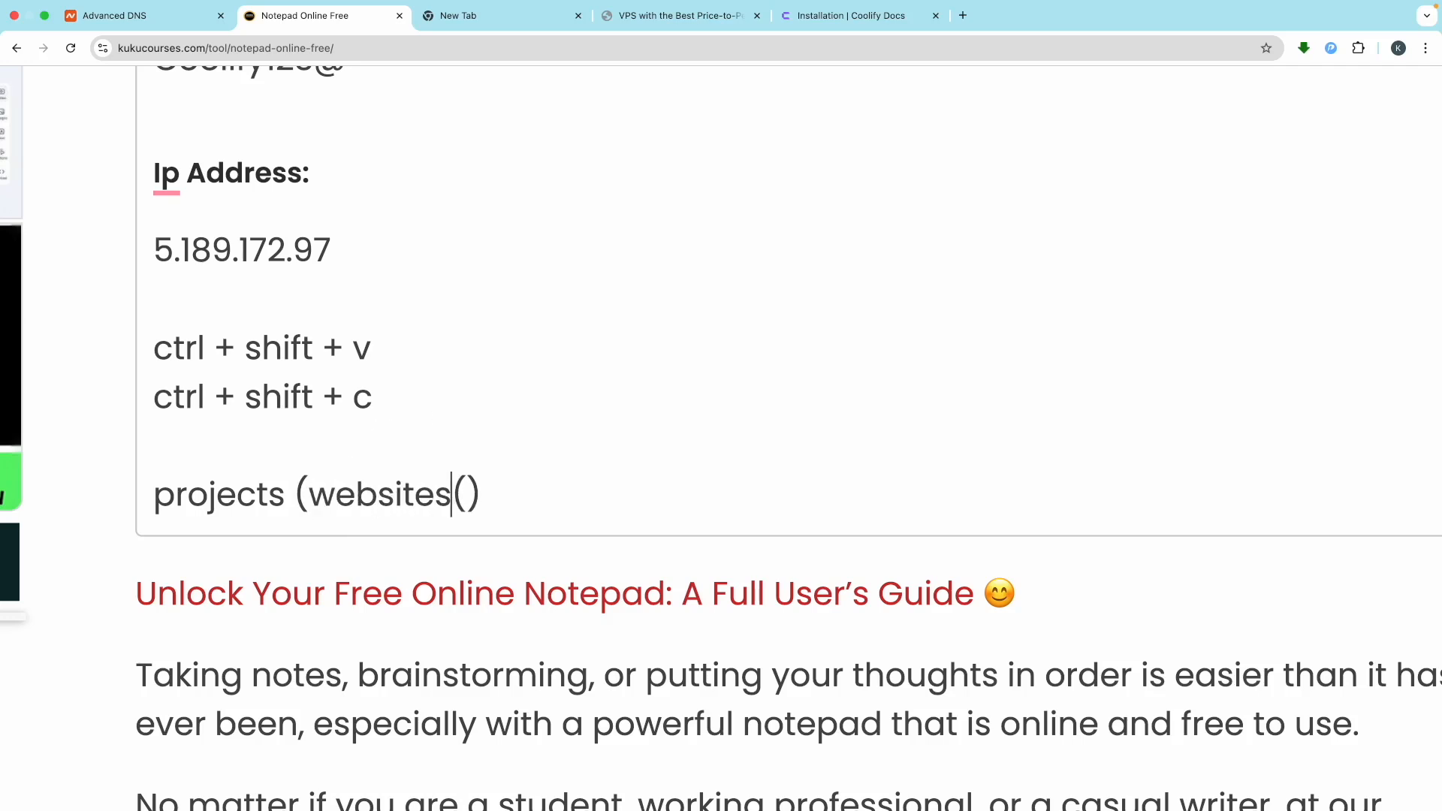
{"action": "type", "text": ")"}
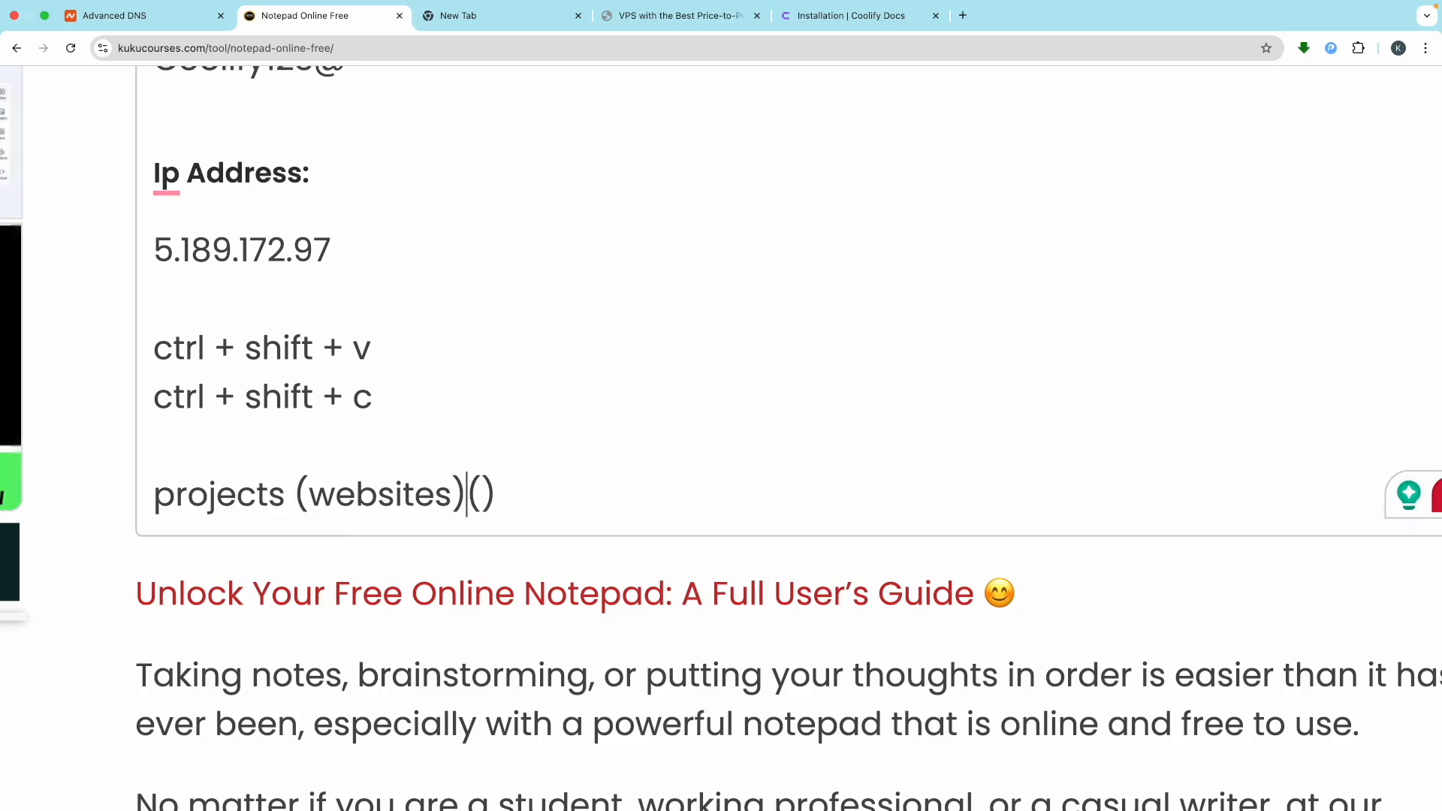
{"action": "key", "text": "BackSpace"}
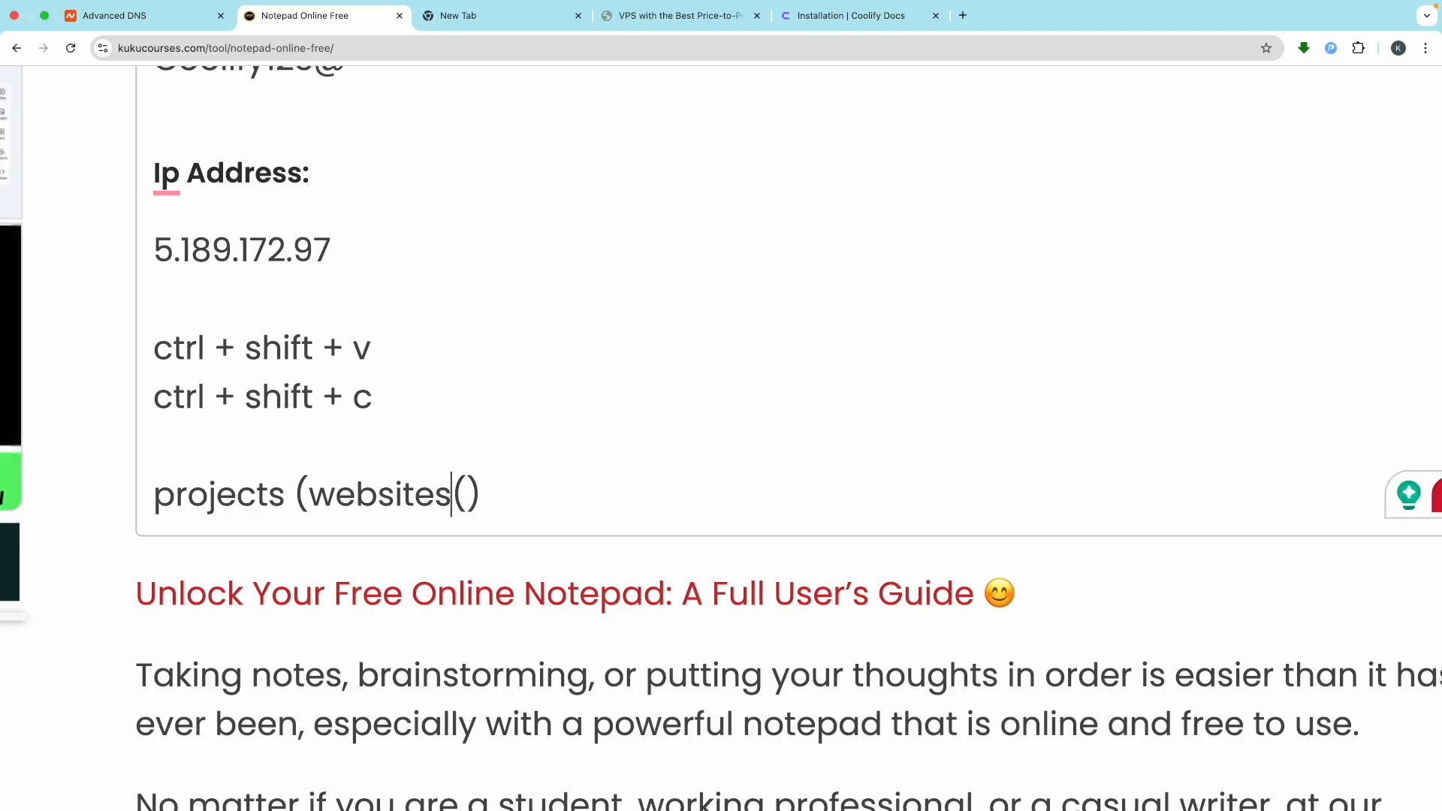
{"action": "key", "text": "Left"}
{"action": "key", "text": "Left"}
{"action": "key", "text": "Left"}
{"action": "key", "text": "Left"}
{"action": "key", "text": "Left"}
{"action": "key", "text": "Left"}
{"action": "key", "text": "Left"}
{"action": "key", "text": "Left"}
{"action": "key", "text": "Left"}
{"action": "key", "text": "Left"}
{"action": "key", "text": "Delete"}
{"action": "type", "text": "-"}
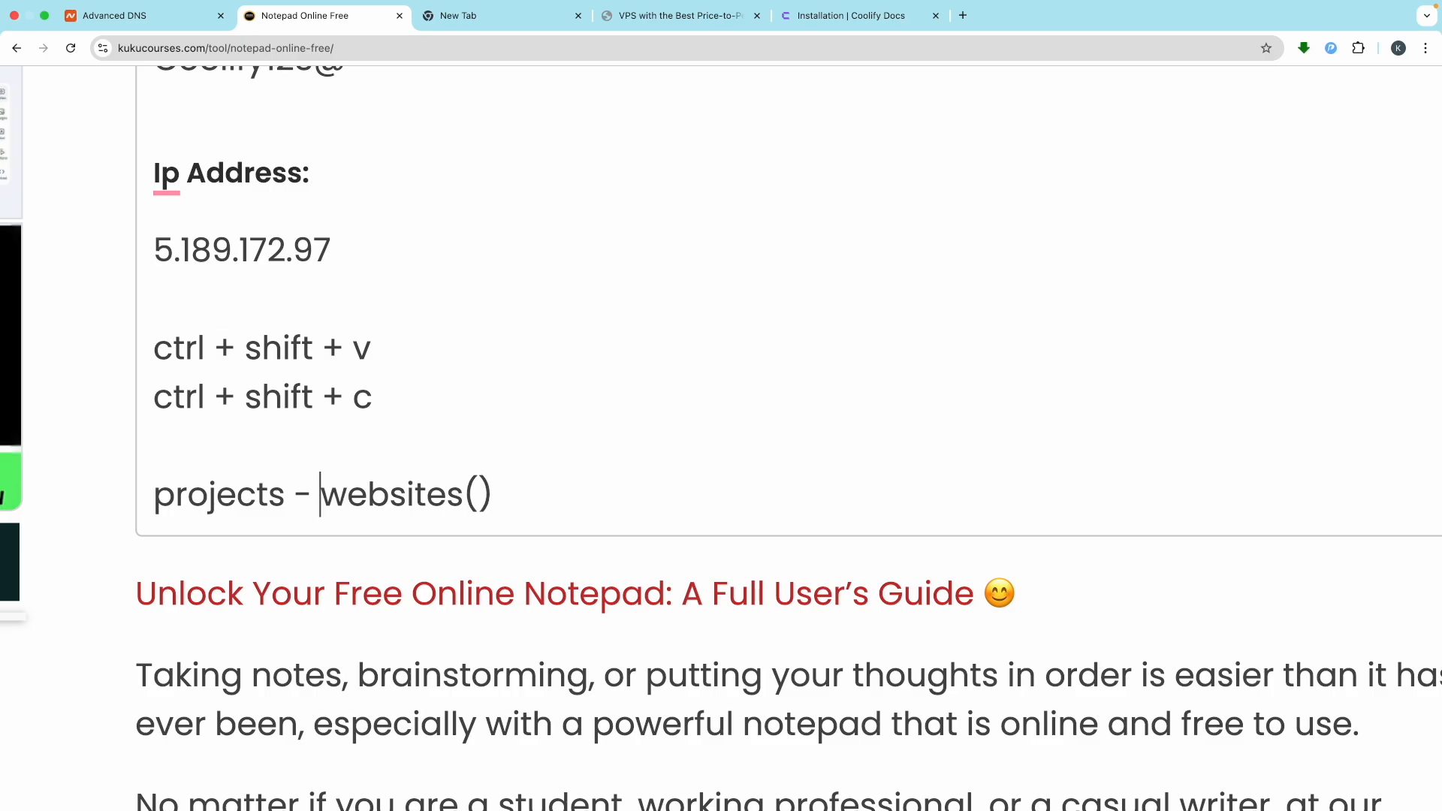
{"action": "left_click", "coordinate": [479, 496]}
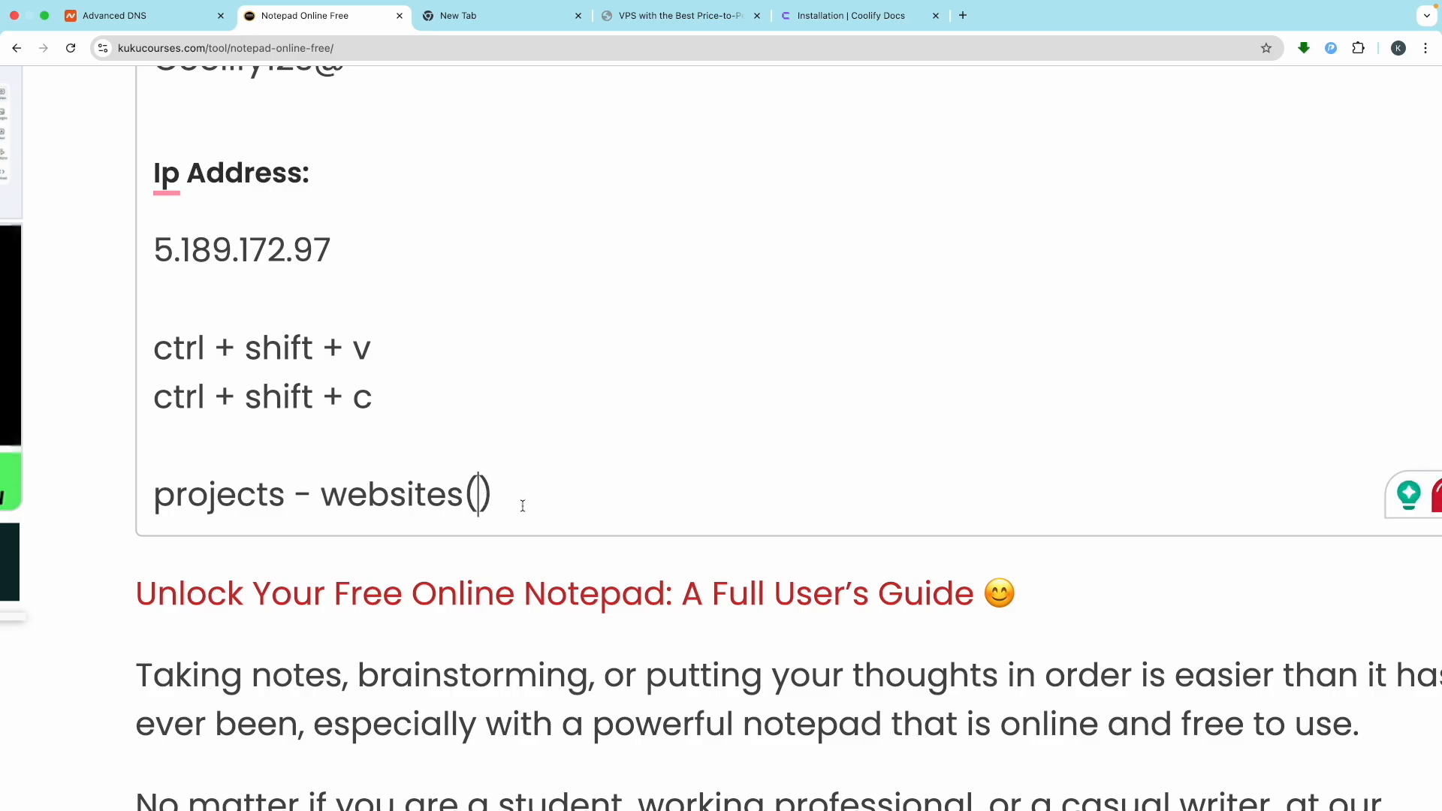
{"action": "type", "text": "wp"}
{"action": "key", "text": "BackSpace"}
{"action": "key", "text": "BackSpace"}
{"action": "type", "text": "e-commerce"}
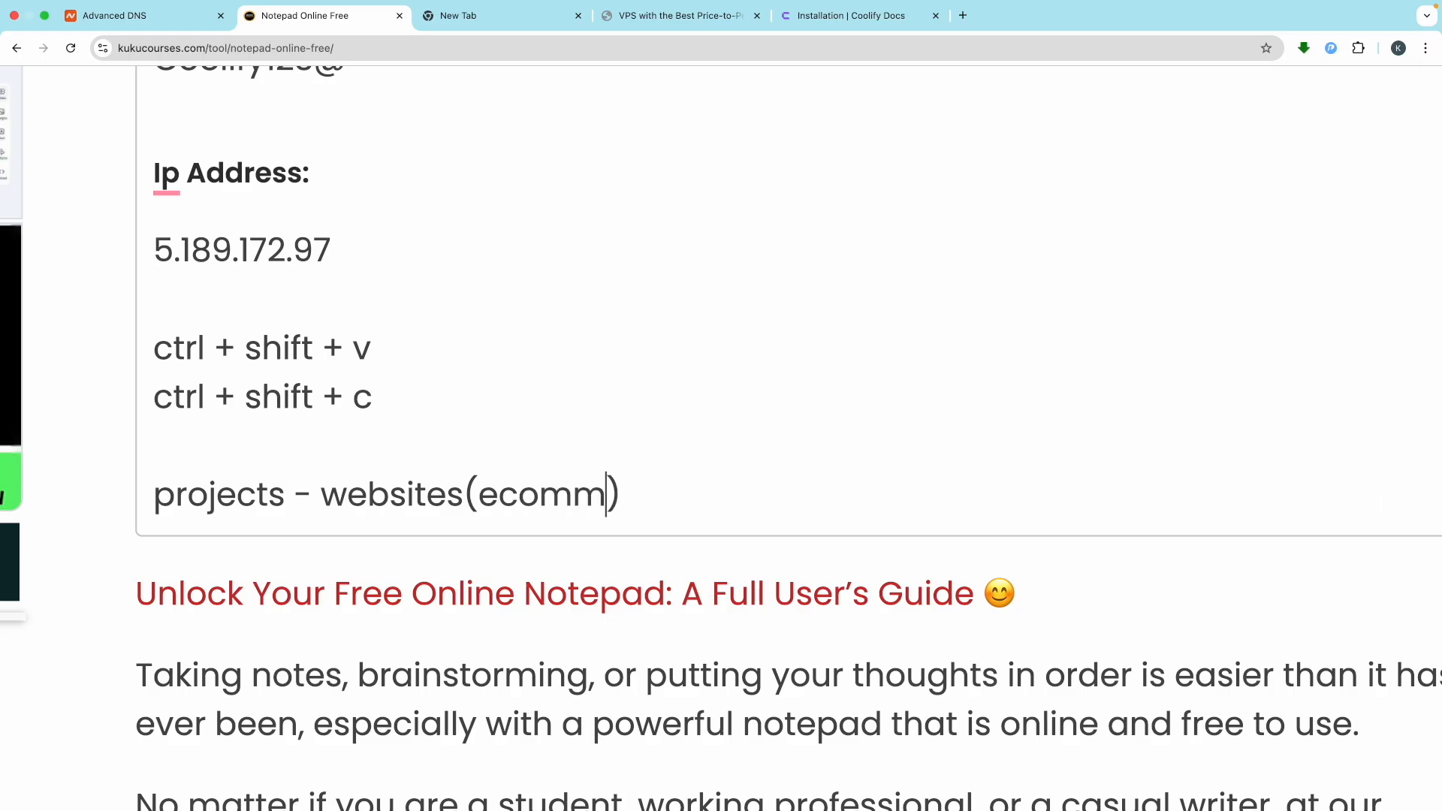
{"action": "type", "text": ", blog"}
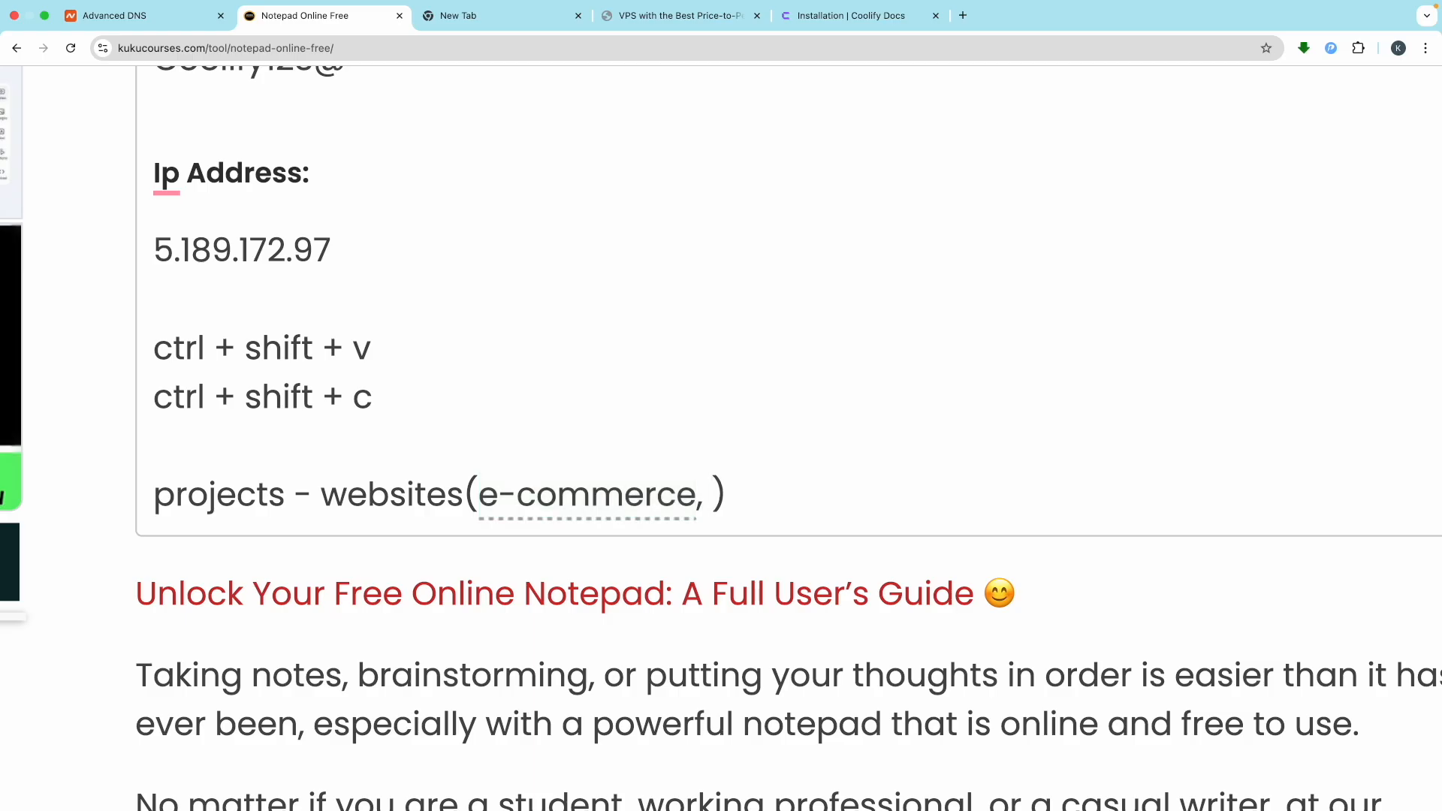
{"action": "type", "text": ", etc"}
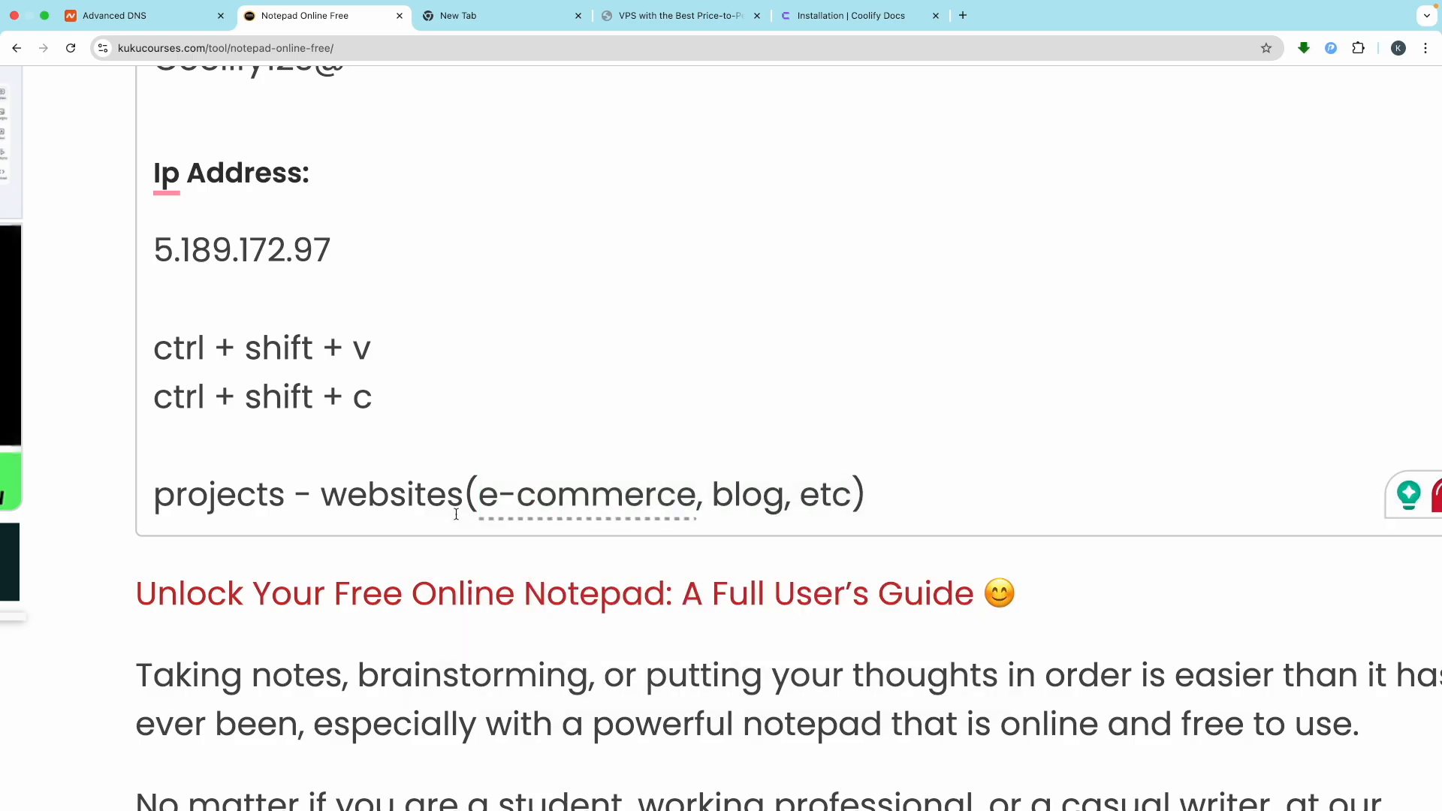
Add the note line 'project - email marketing (mautic, etc)'
{"action": "key", "text": "Return"}
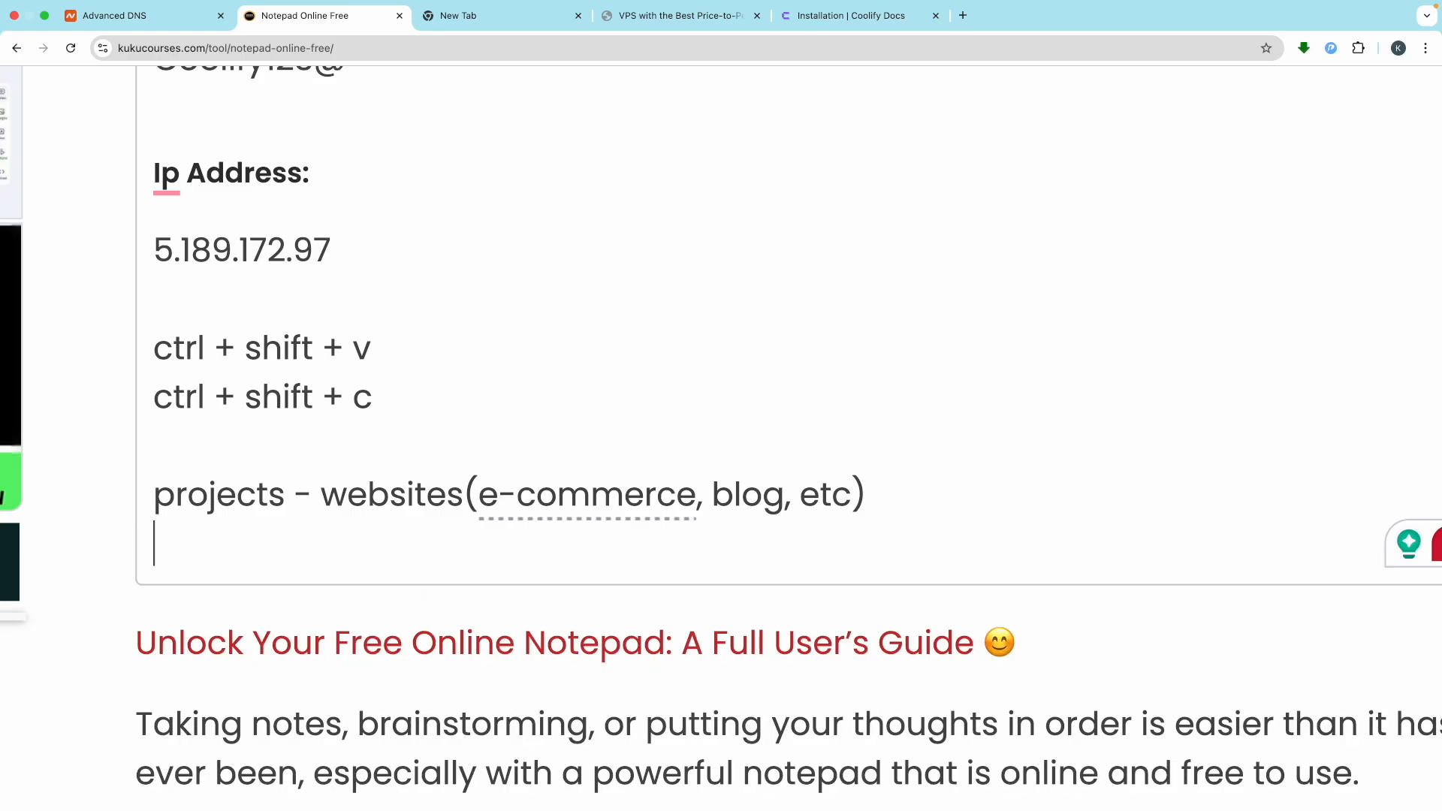
{"action": "type", "text": "project "}
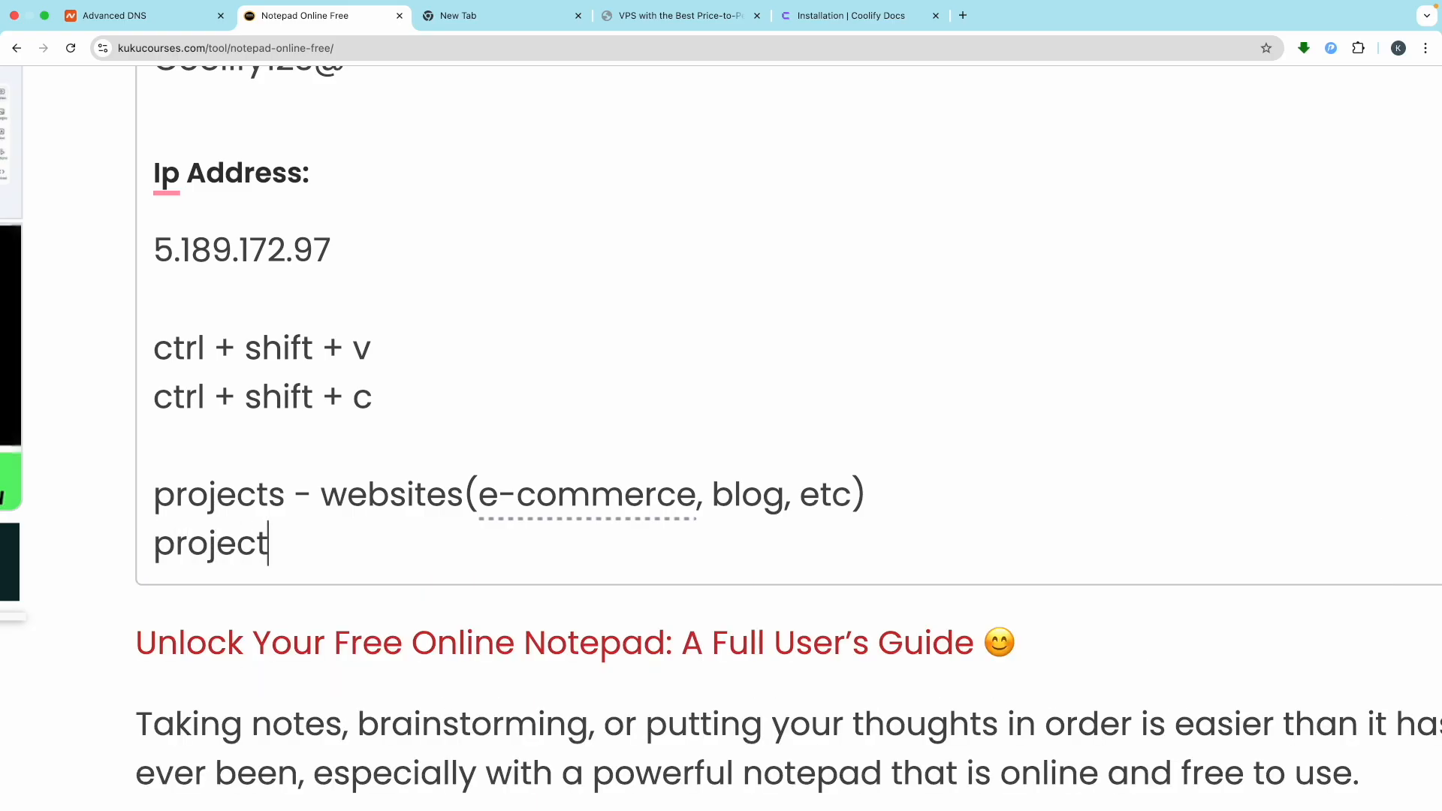
{"action": "type", "text": "- emai"}
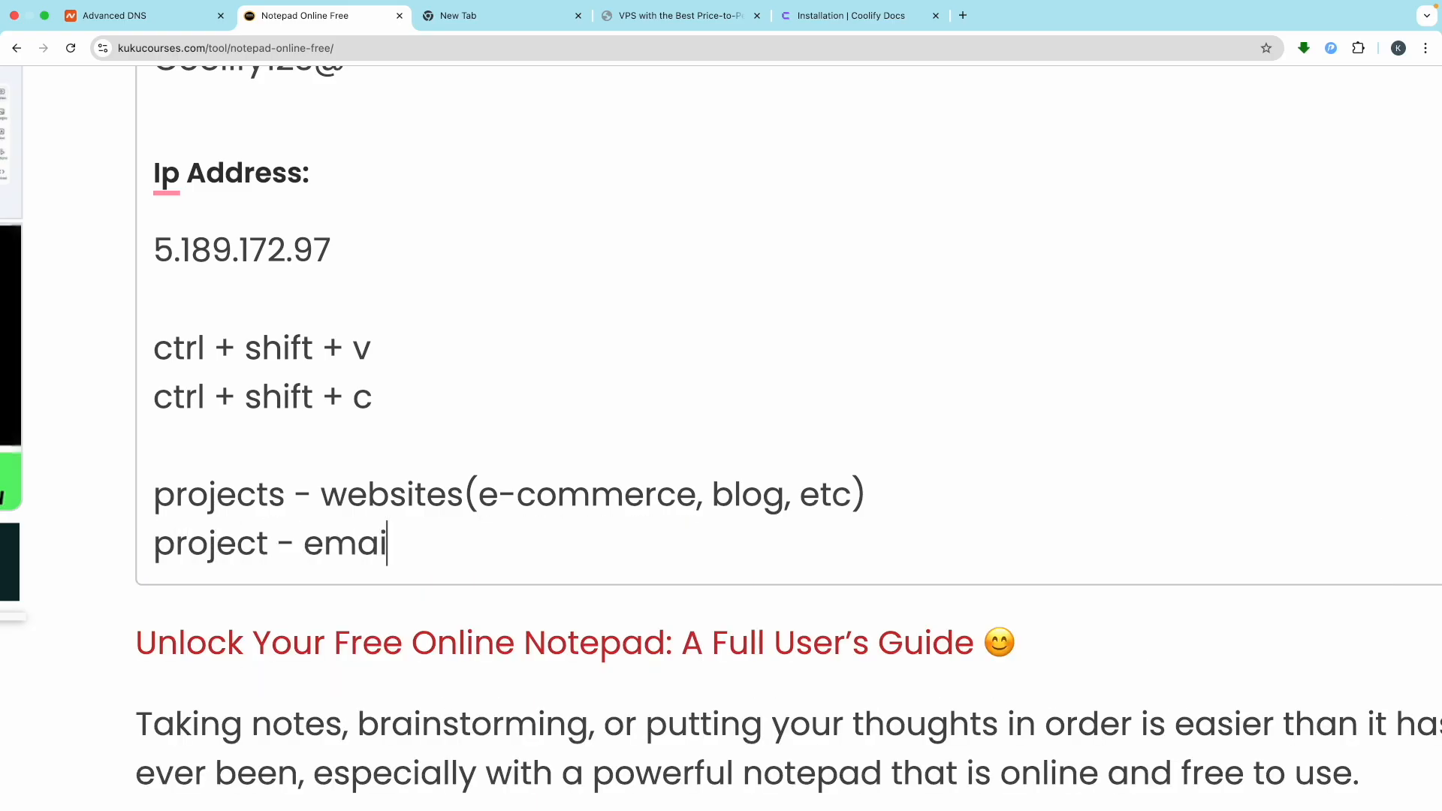
{"action": "type", "text": "l marketi"}
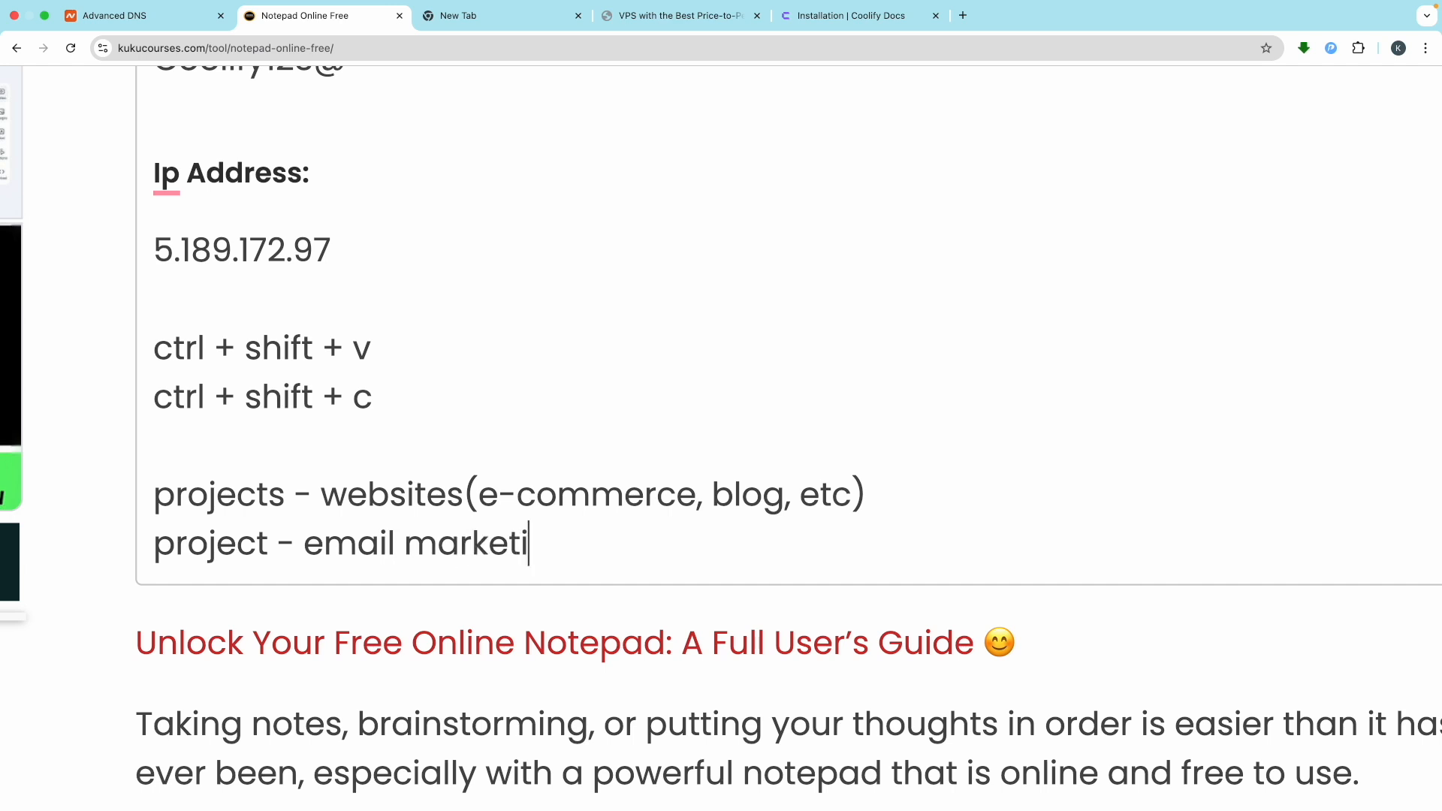
{"action": "type", "text": "ng (ma"}
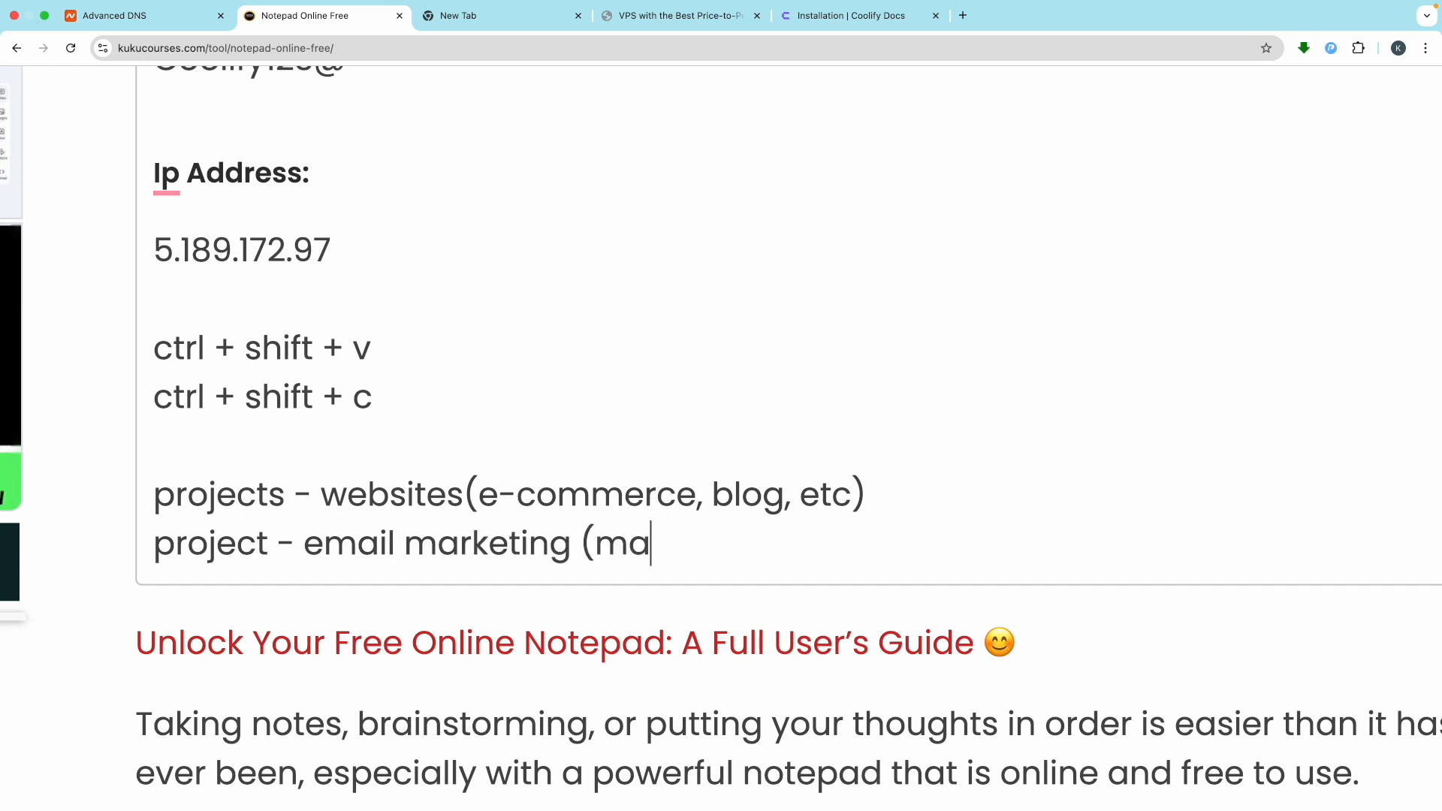
{"action": "type", "text": "utic, etc)"}
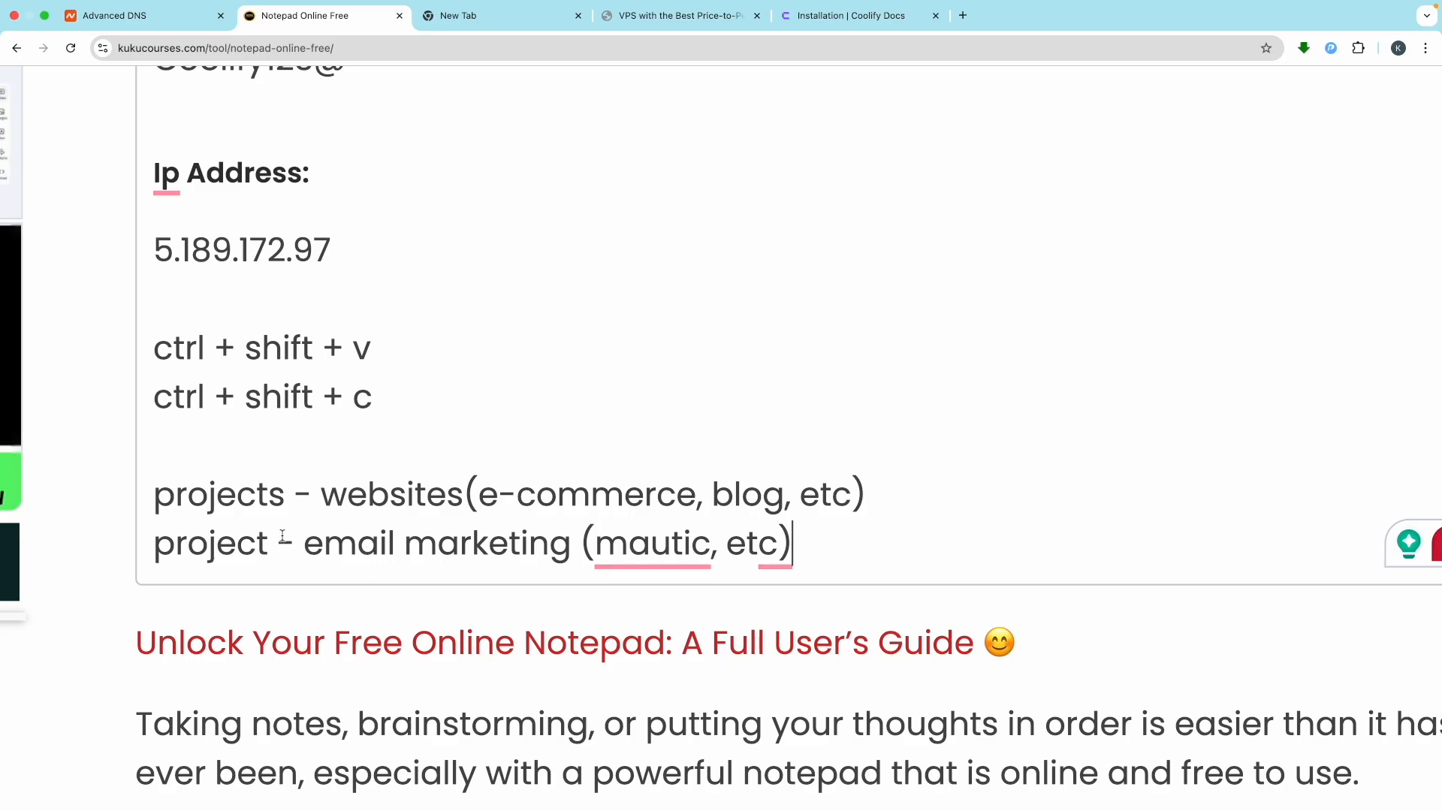
Make 'projects' singular on the websites line and check the e-commerce wording
{"action": "left_click", "coordinate": [268, 494]}
{"action": "key", "text": "Right"}
{"action": "key", "text": "BackSpace"}
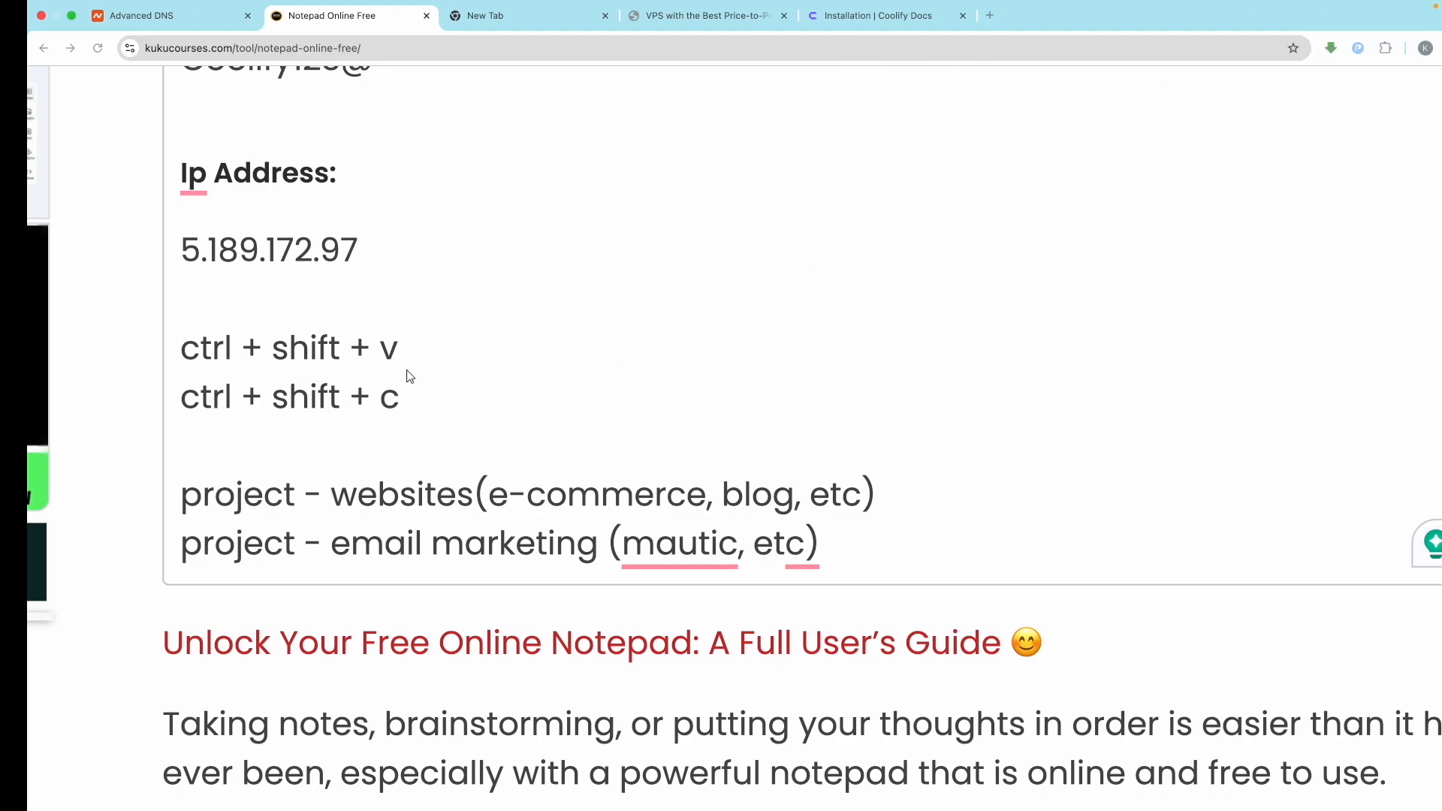
{"action": "double_click", "coordinate": [224, 510]}
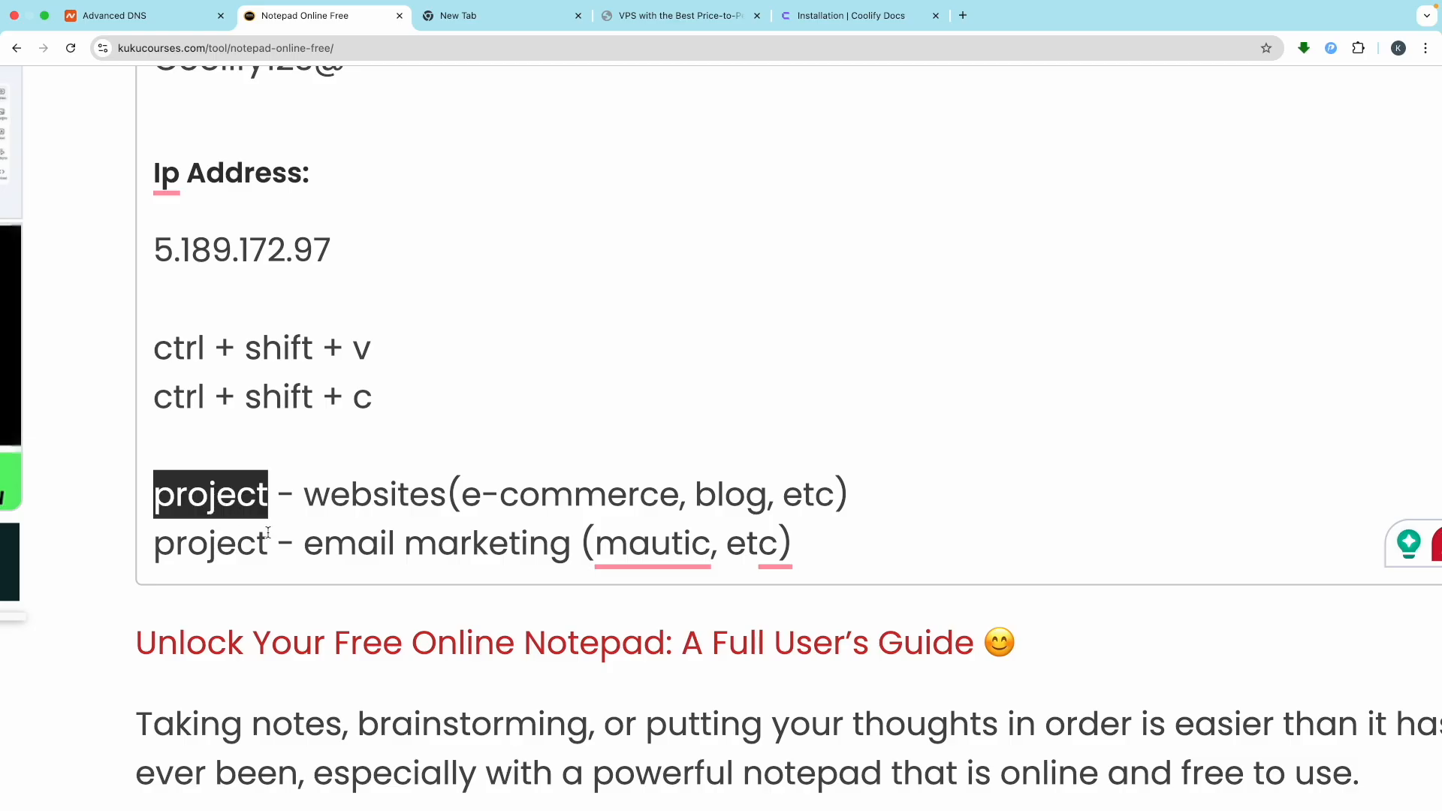
{"action": "left_click", "coordinate": [516, 485]}
{"action": "left_click", "coordinate": [590, 487]}
{"action": "left_click", "coordinate": [652, 480]}
{"action": "left_click", "coordinate": [672, 485]}
{"action": "left_click_drag", "start_coordinate": [671, 485], "coordinate": [572, 486]}
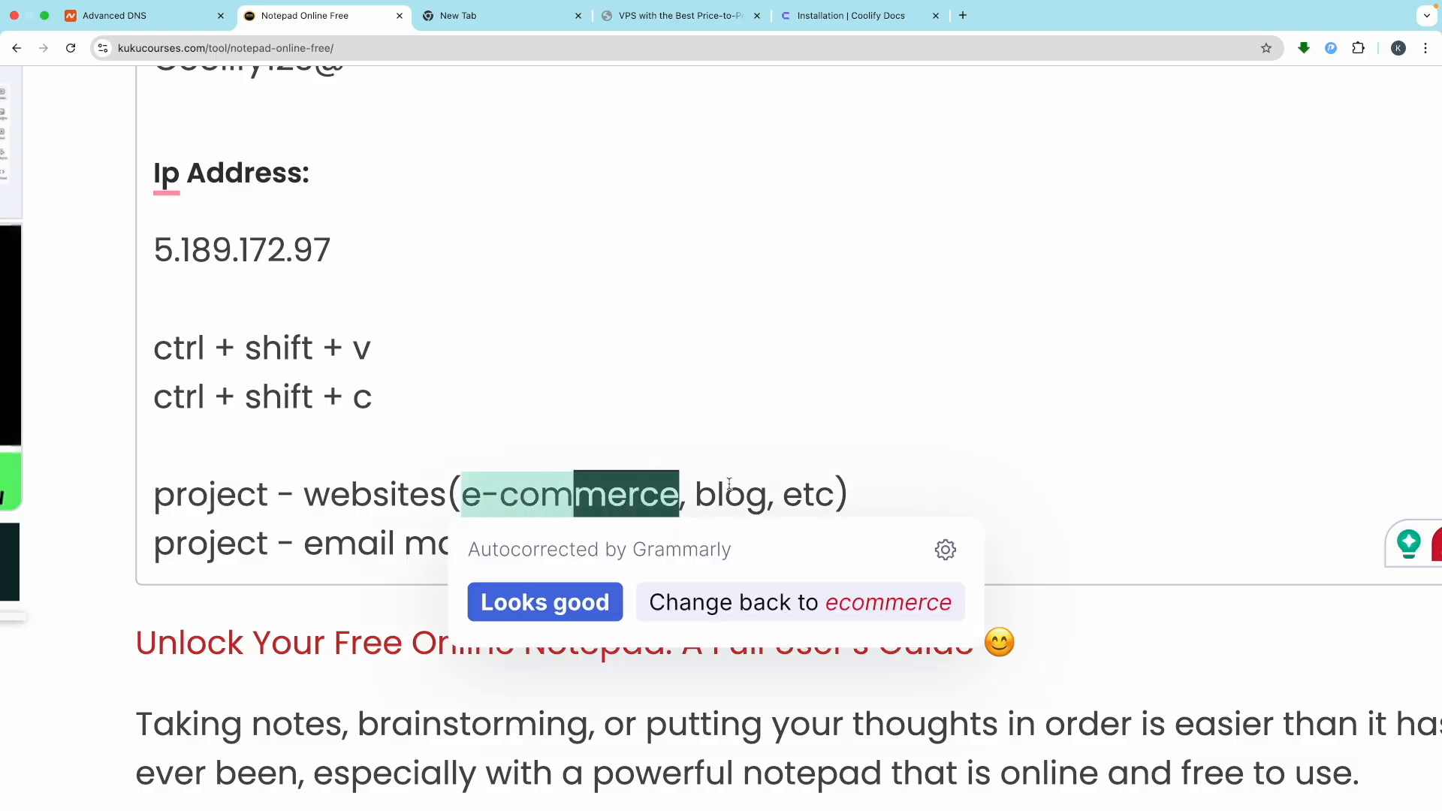
{"action": "left_click", "coordinate": [758, 488]}
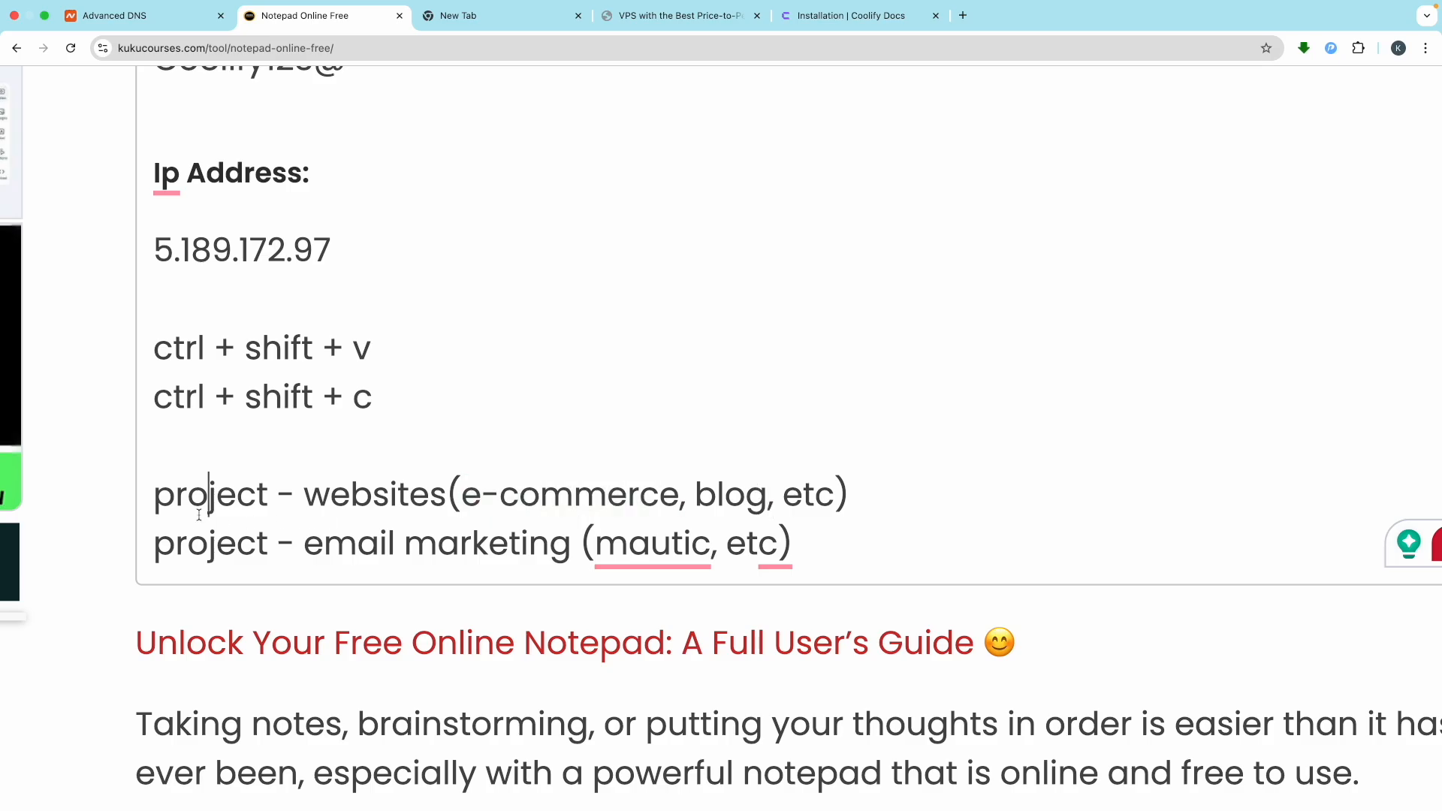
{"action": "double_click", "coordinate": [202, 502]}
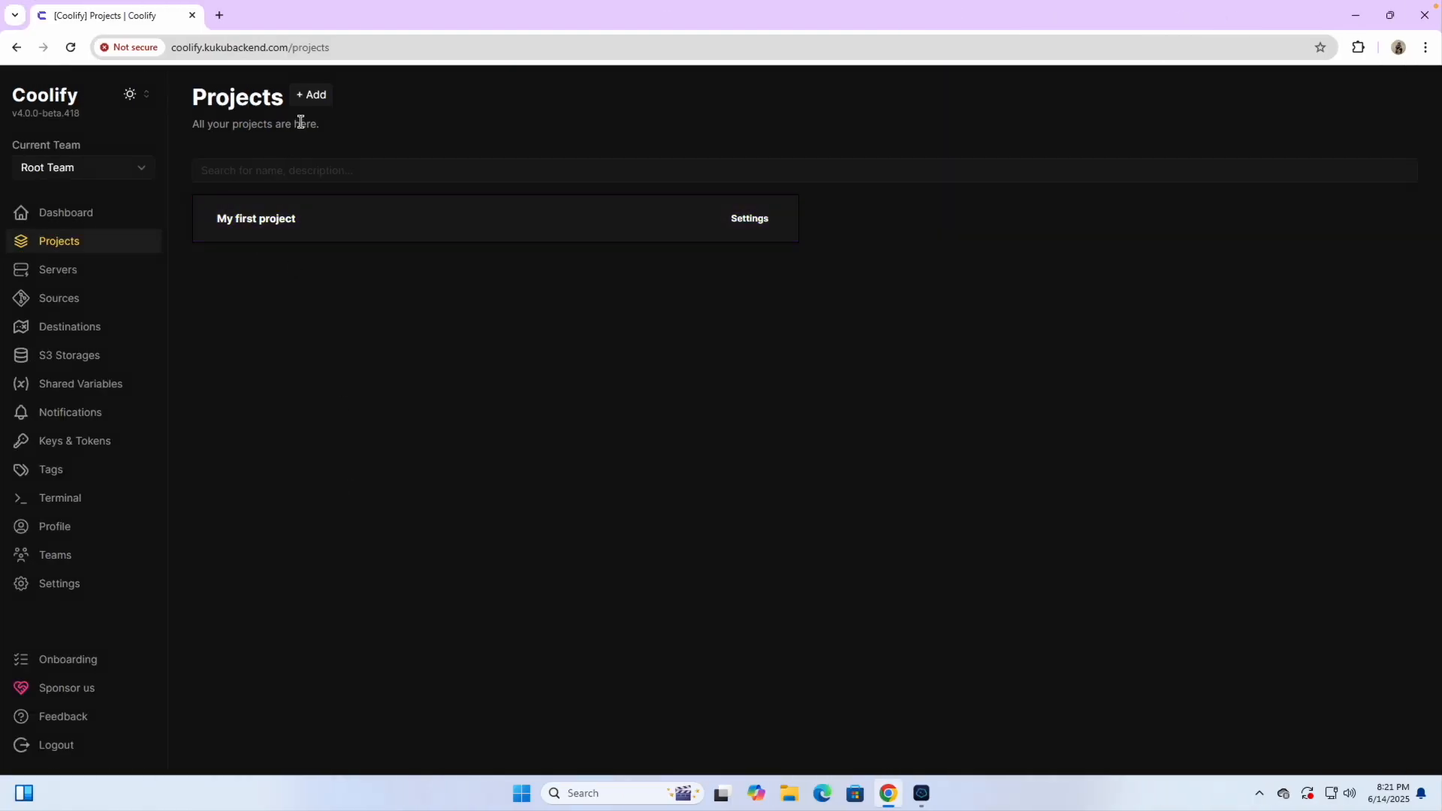
Create the Websites and Automations projects
{"action": "left_click", "coordinate": [311, 95]}
{"action": "left_click", "coordinate": [545, 373]}
{"action": "type", "text": "Websites"}
{"action": "left_click", "coordinate": [706, 524]}
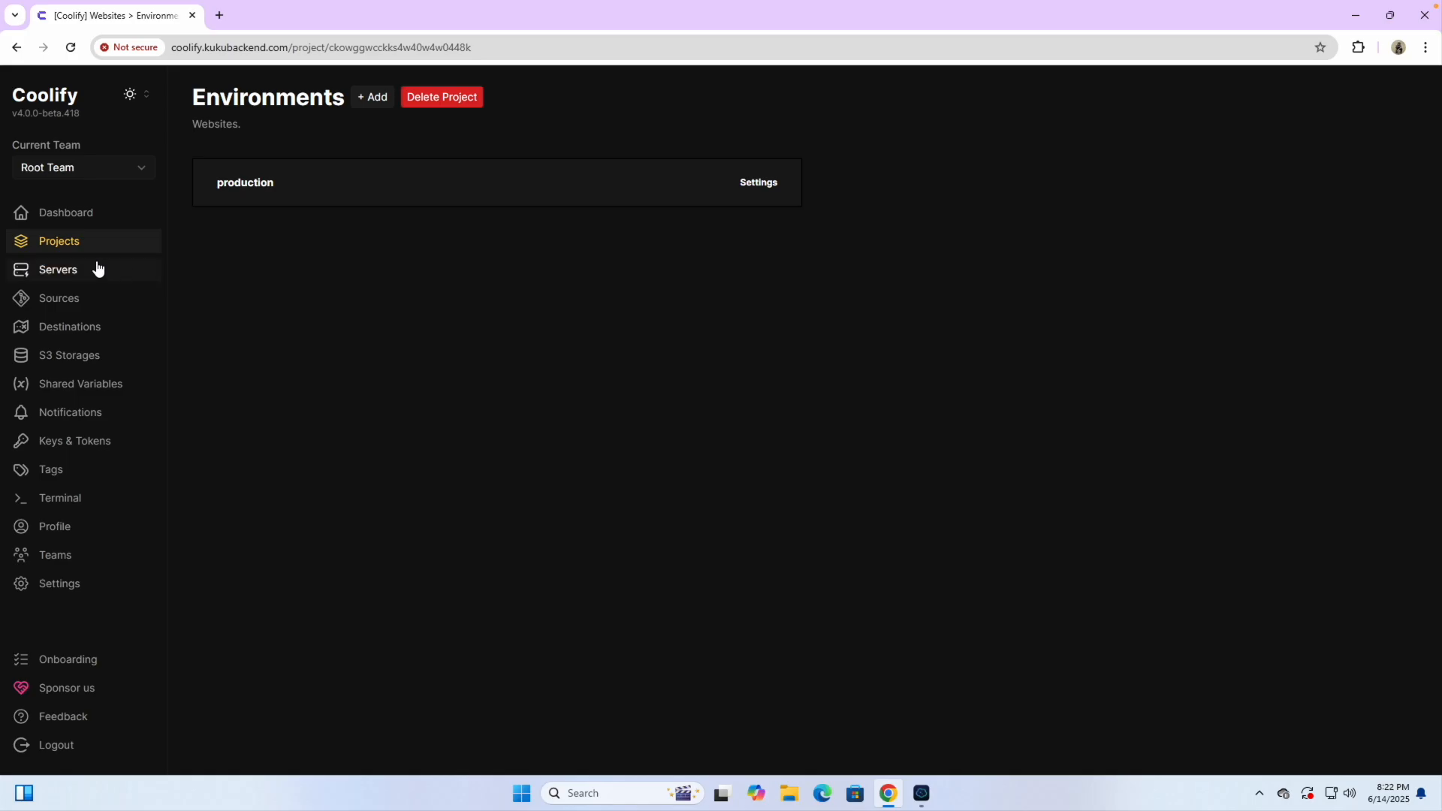
{"action": "left_click", "coordinate": [69, 241]}
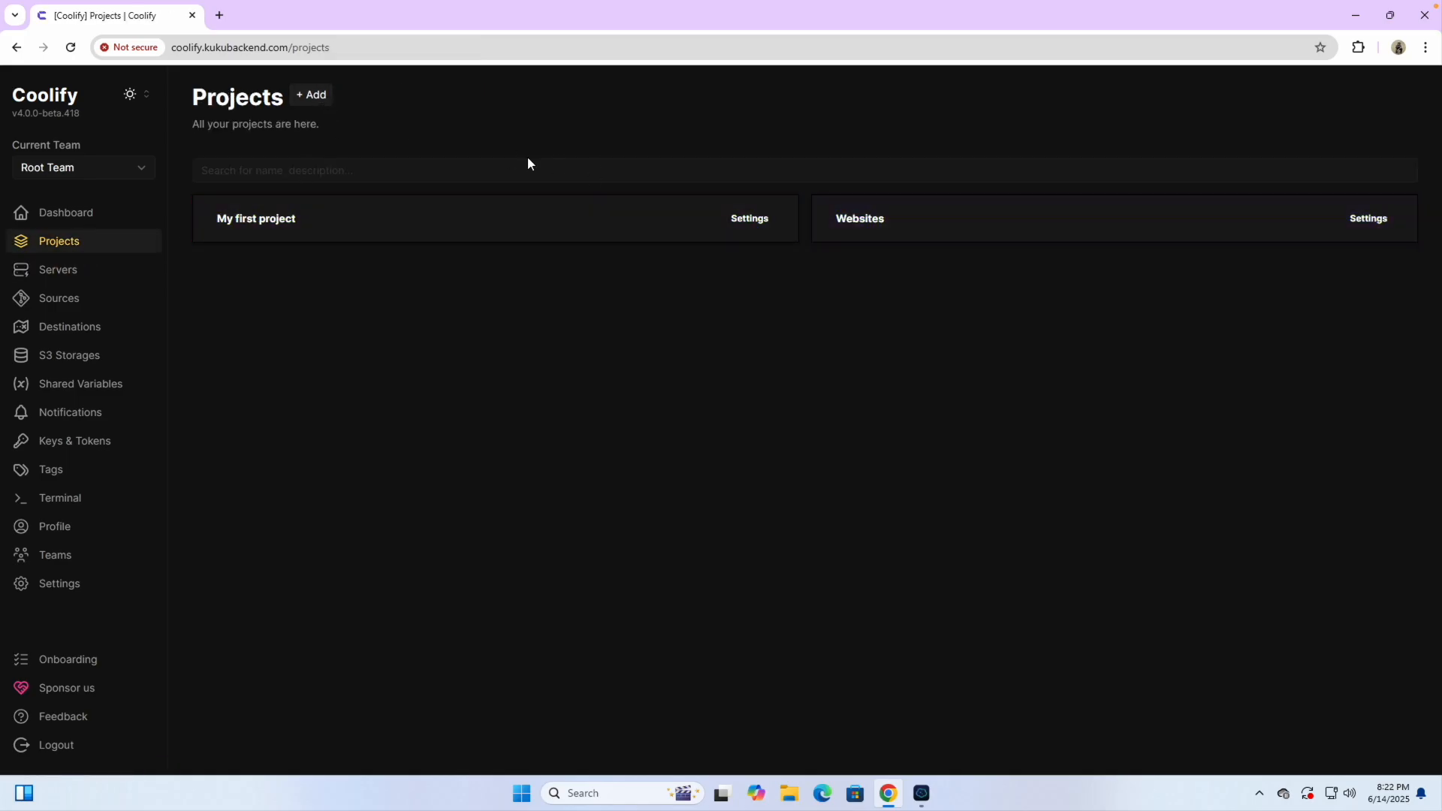
{"action": "left_click", "coordinate": [307, 96]}
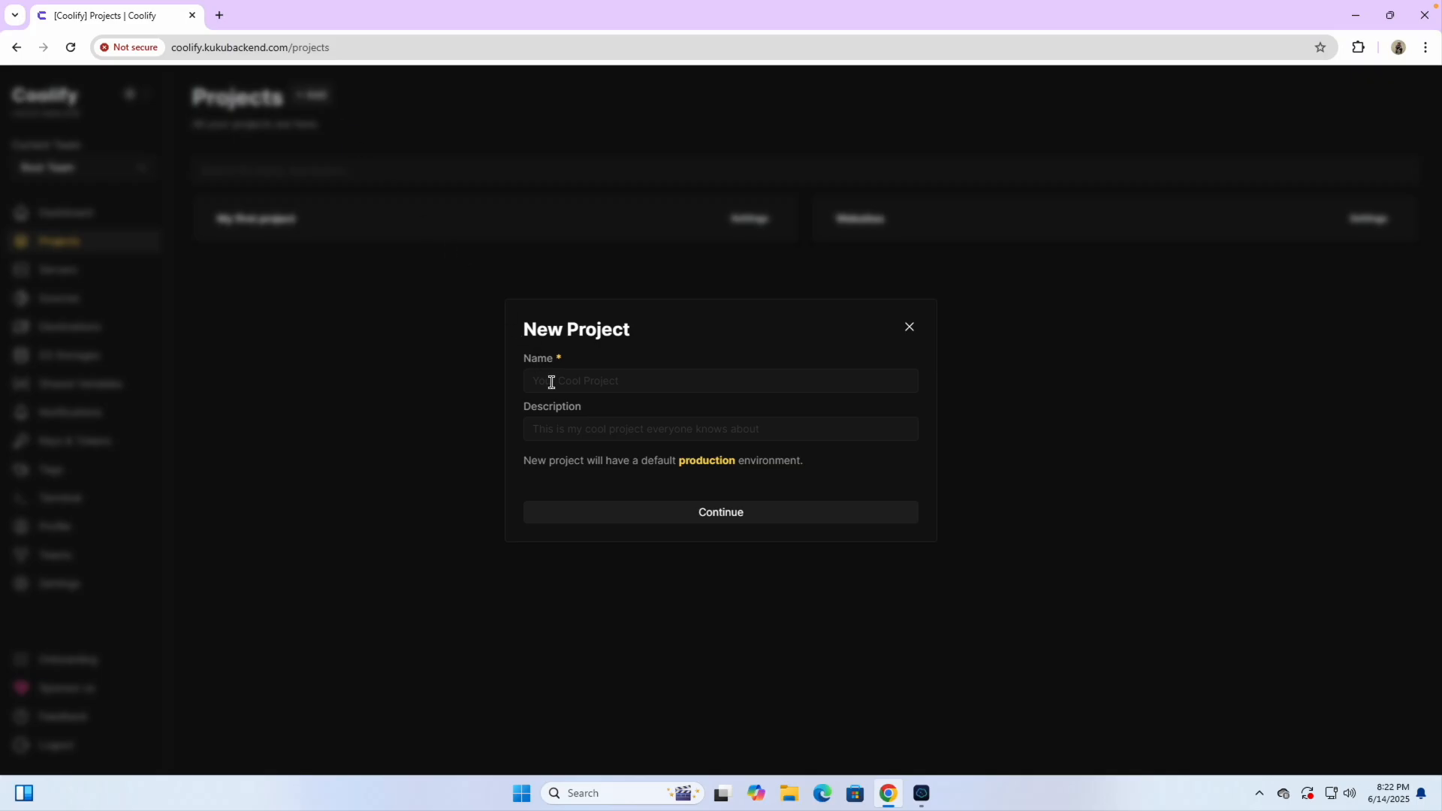
{"action": "type", "text": "Automations"}
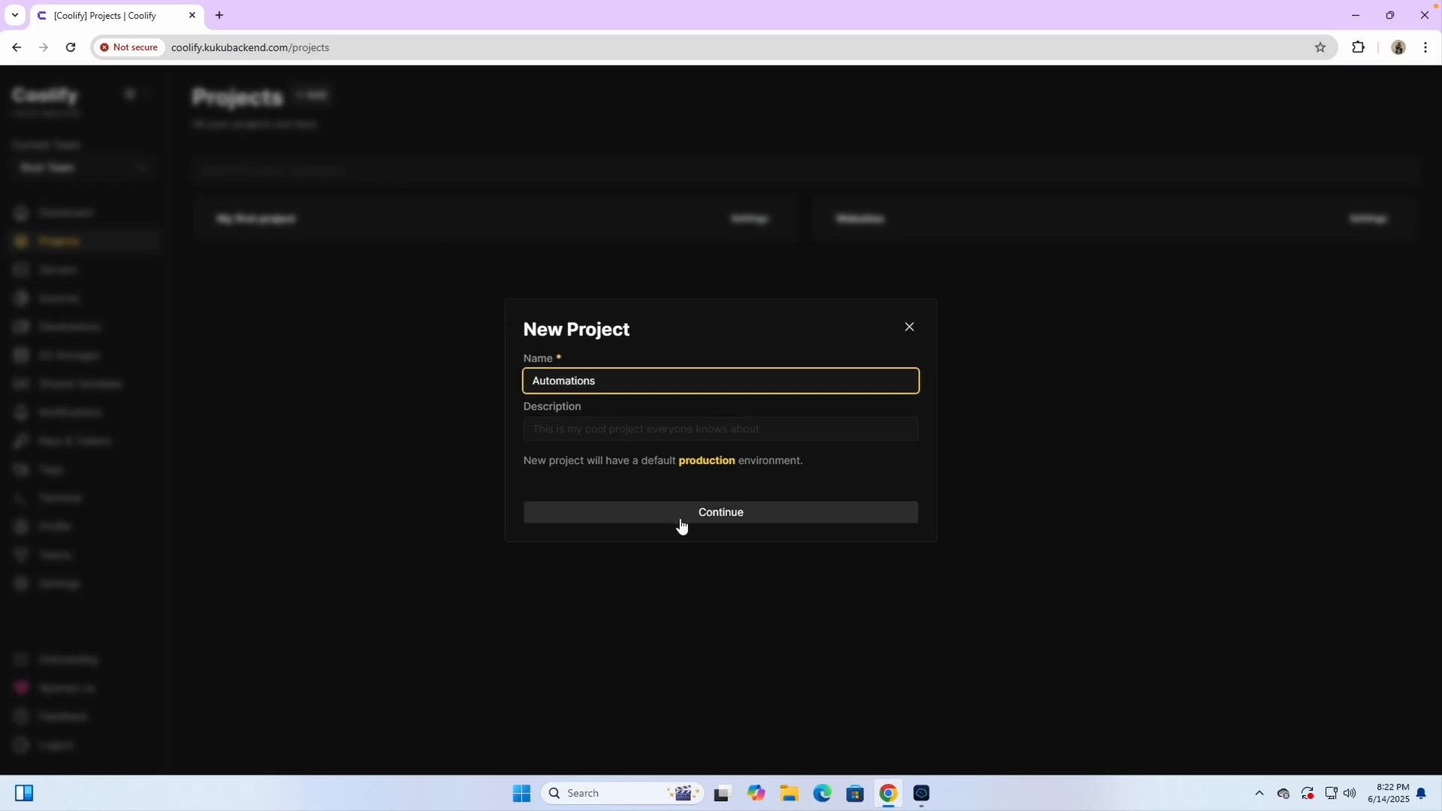
{"action": "left_click", "coordinate": [704, 518]}
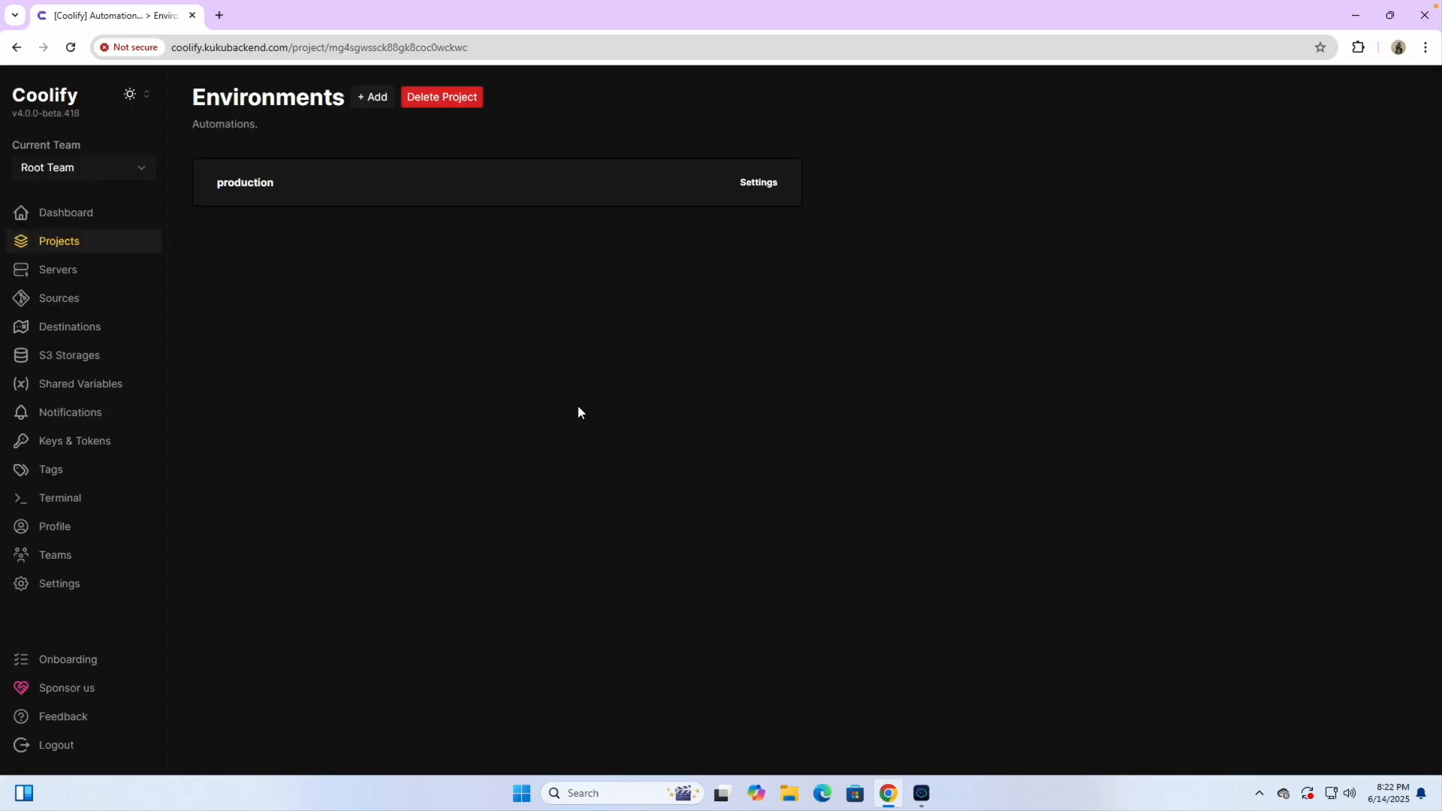
{"action": "left_click", "coordinate": [102, 248]}
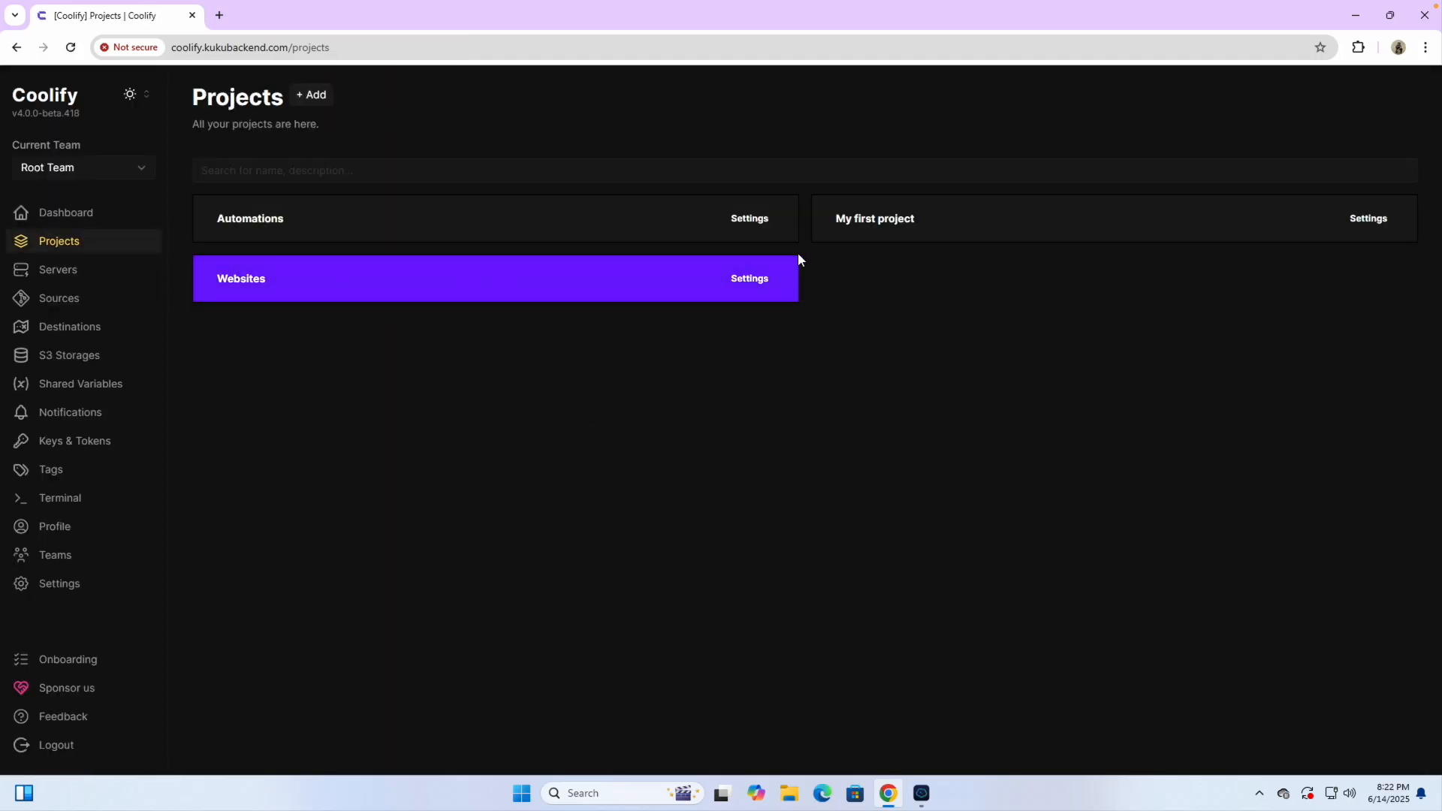
Create the Database and Email Marketing projects
{"action": "left_click", "coordinate": [318, 100]}
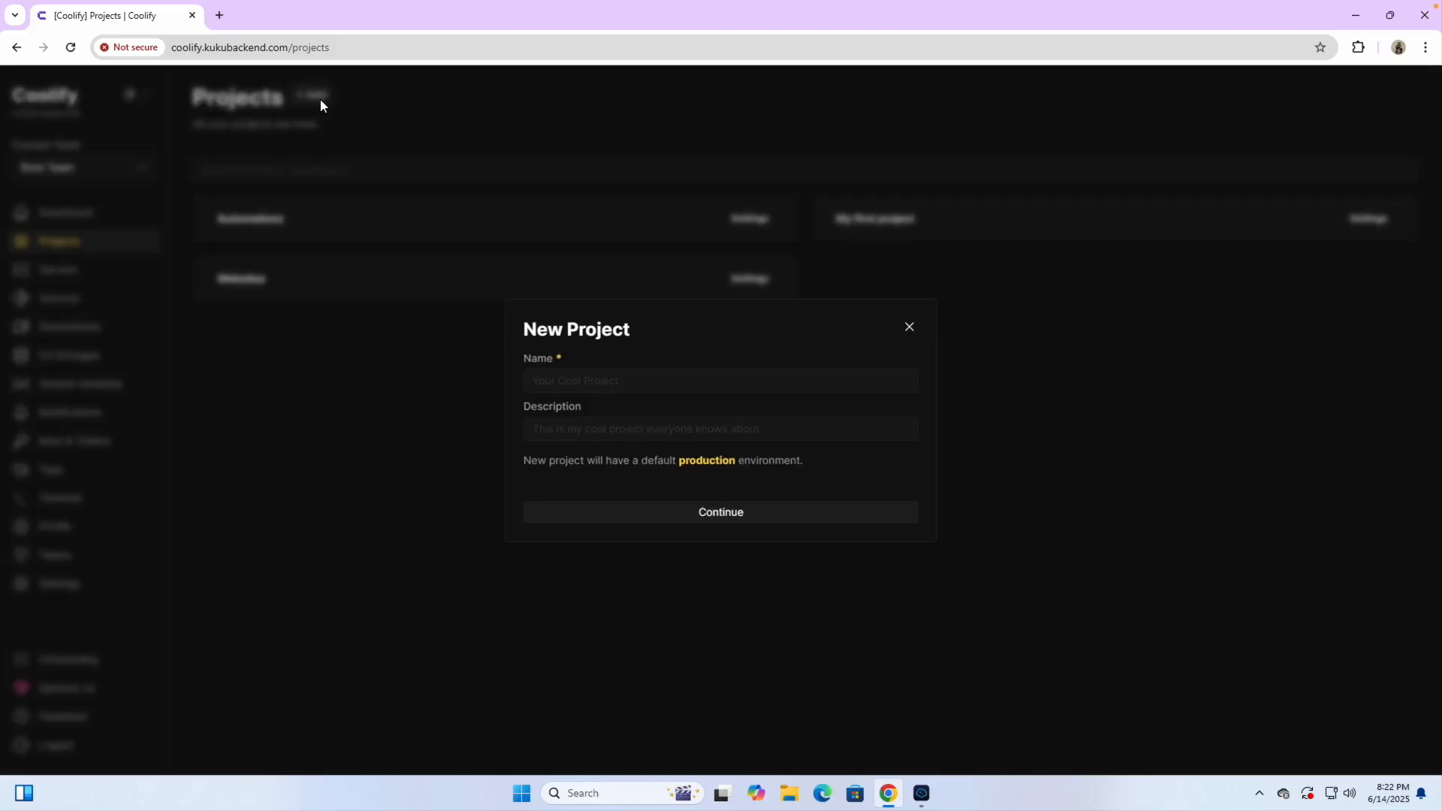
{"action": "left_click", "coordinate": [558, 385]}
{"action": "type", "text": "Database"}
{"action": "left_click", "coordinate": [721, 511]}
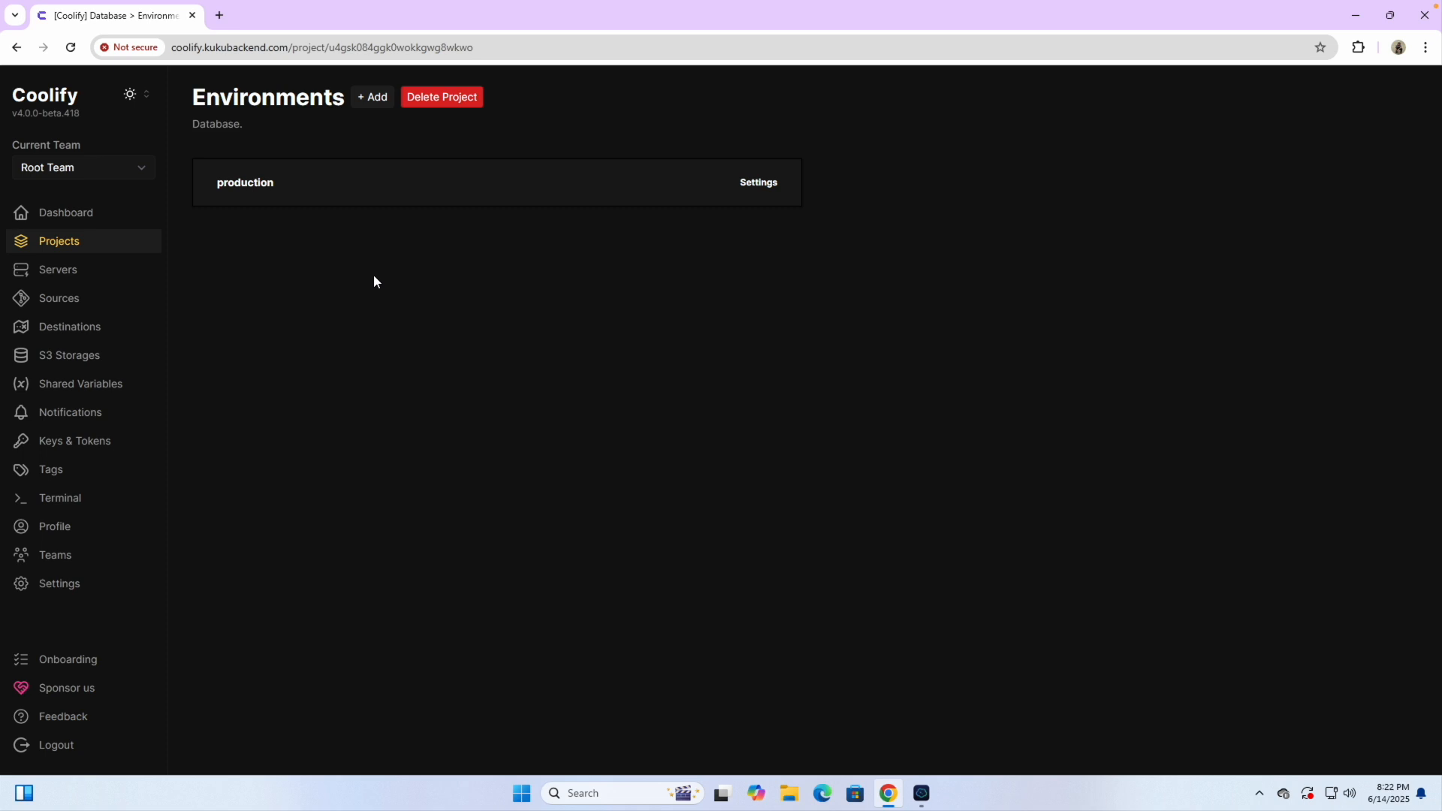
{"action": "left_click", "coordinate": [102, 241]}
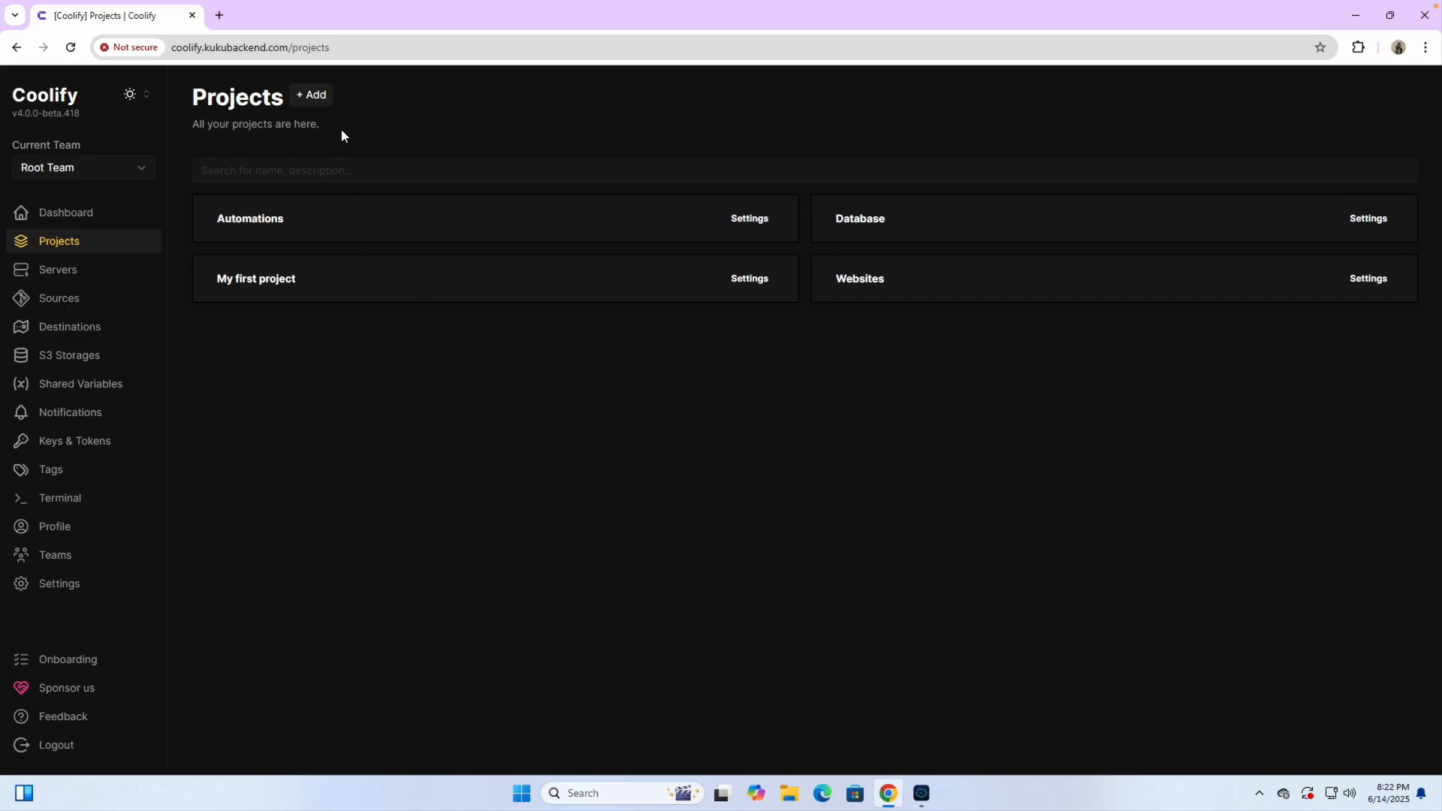
{"action": "left_click", "coordinate": [315, 100]}
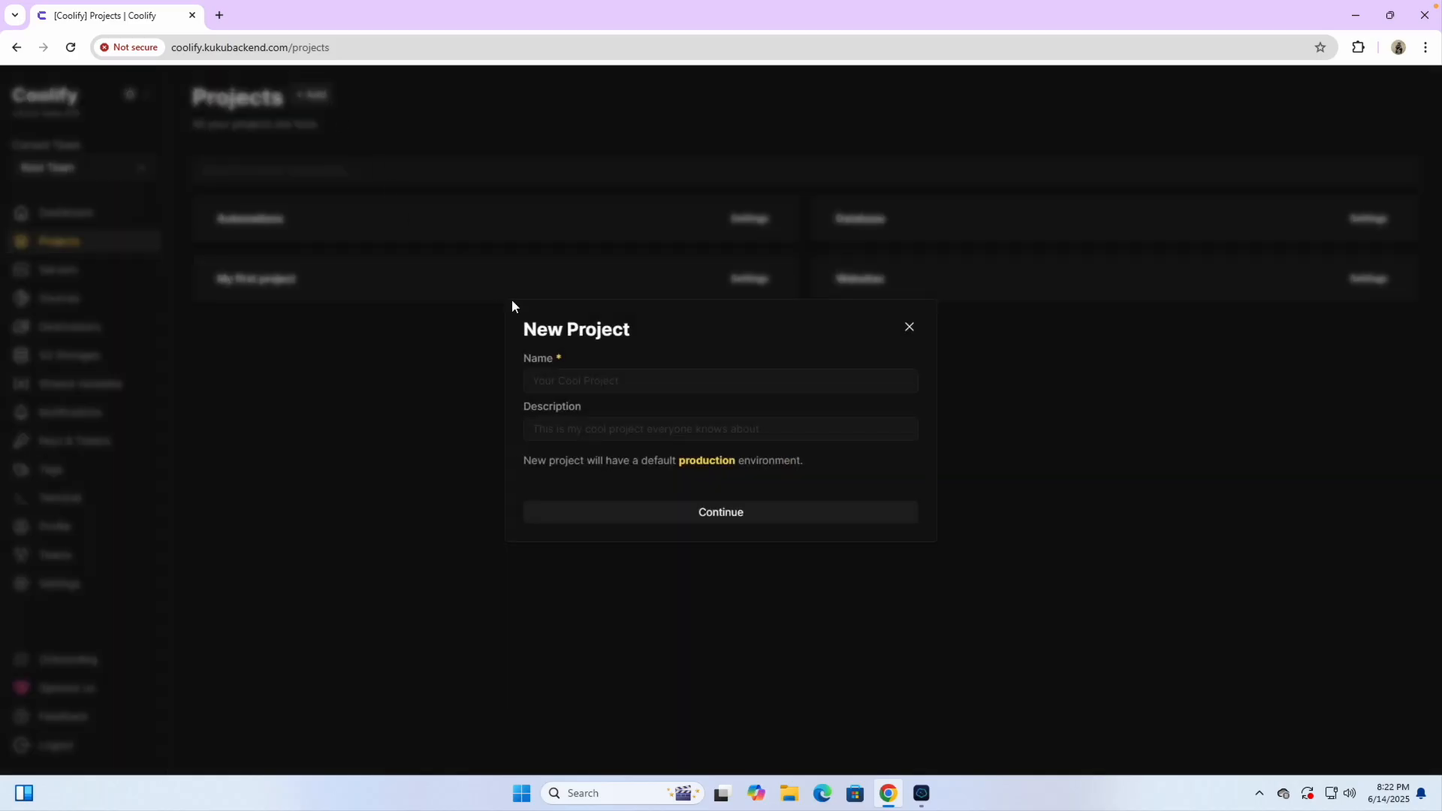
{"action": "left_click", "coordinate": [540, 385]}
{"action": "type", "text": "Email Marketing"}
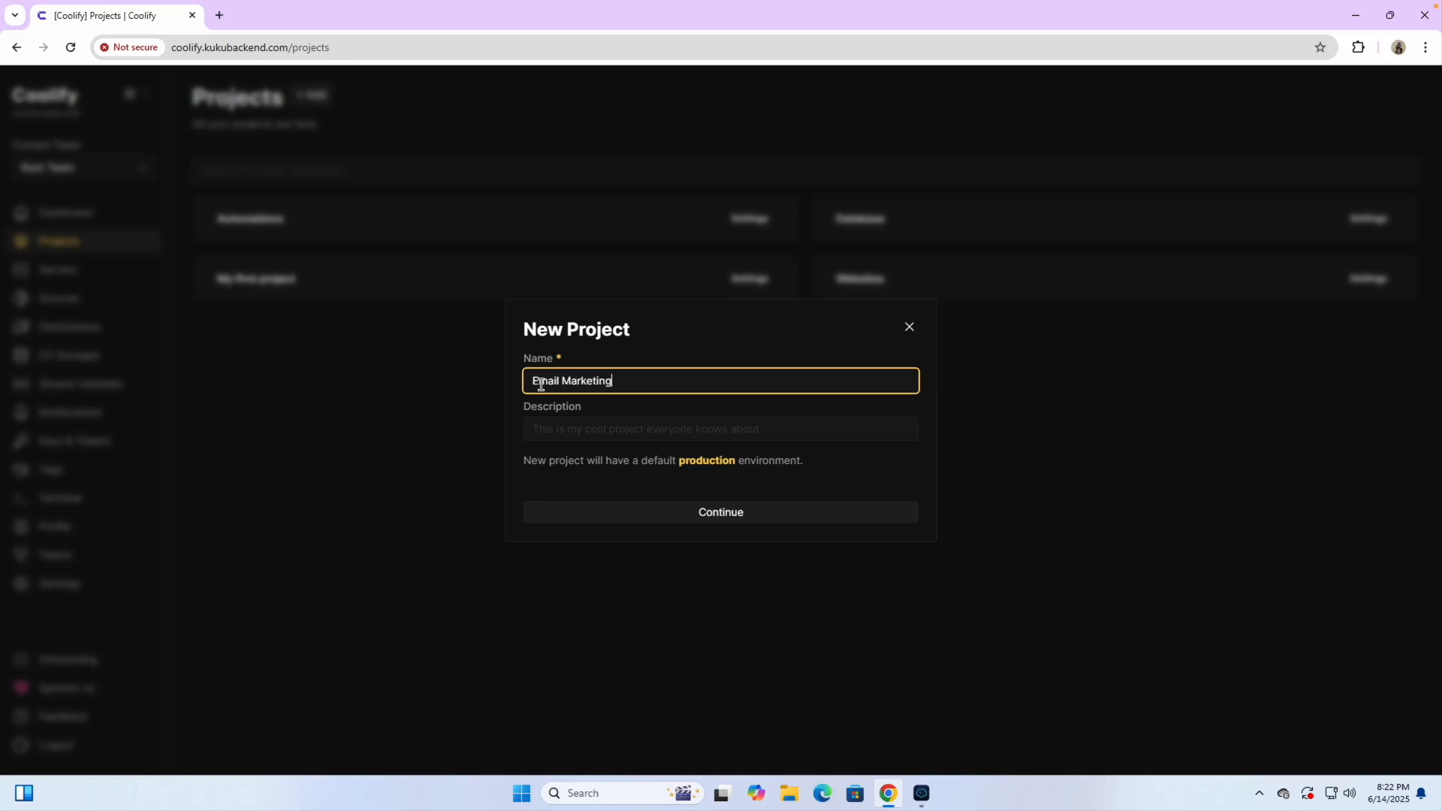
{"action": "left_click", "coordinate": [704, 511]}
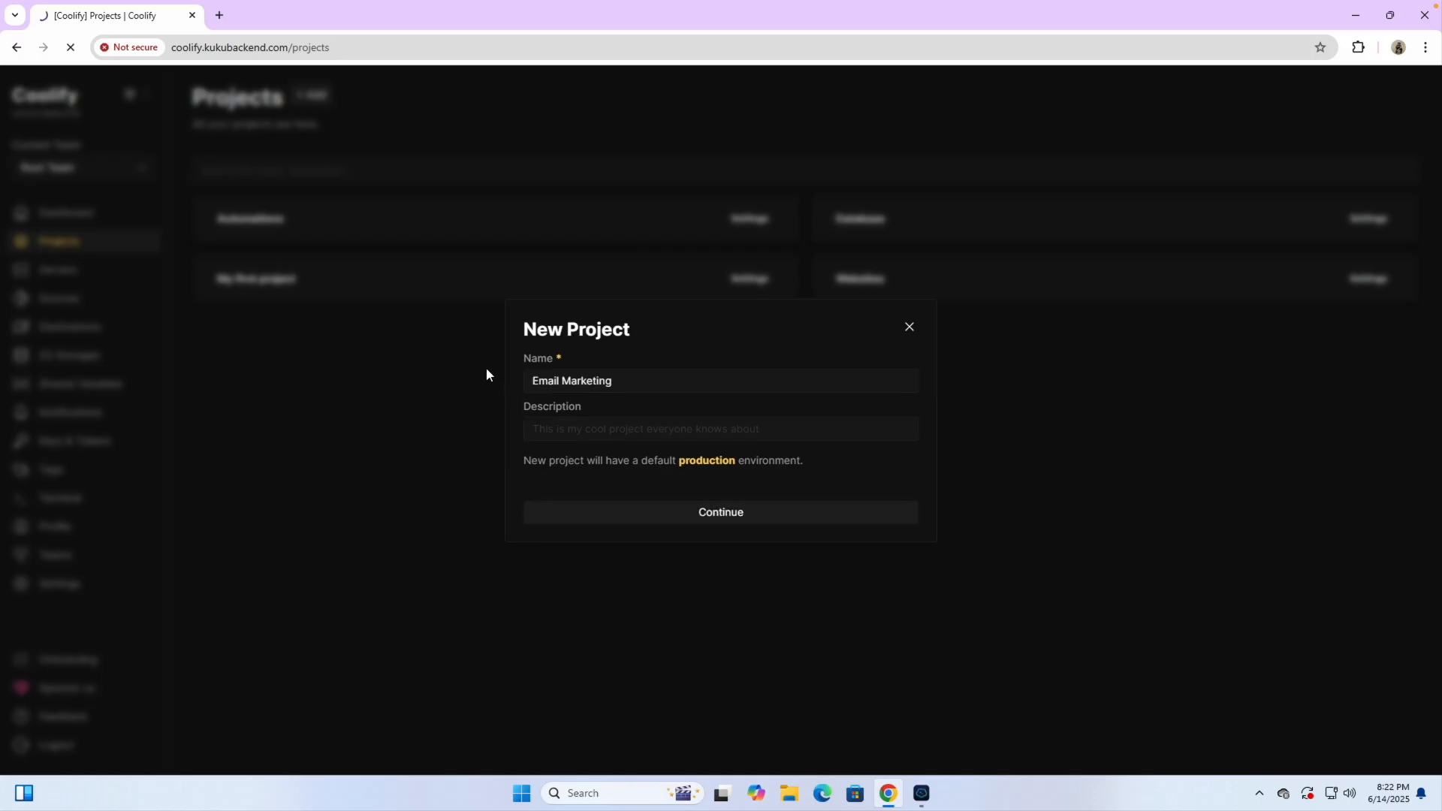
{"action": "left_click", "coordinate": [105, 242]}
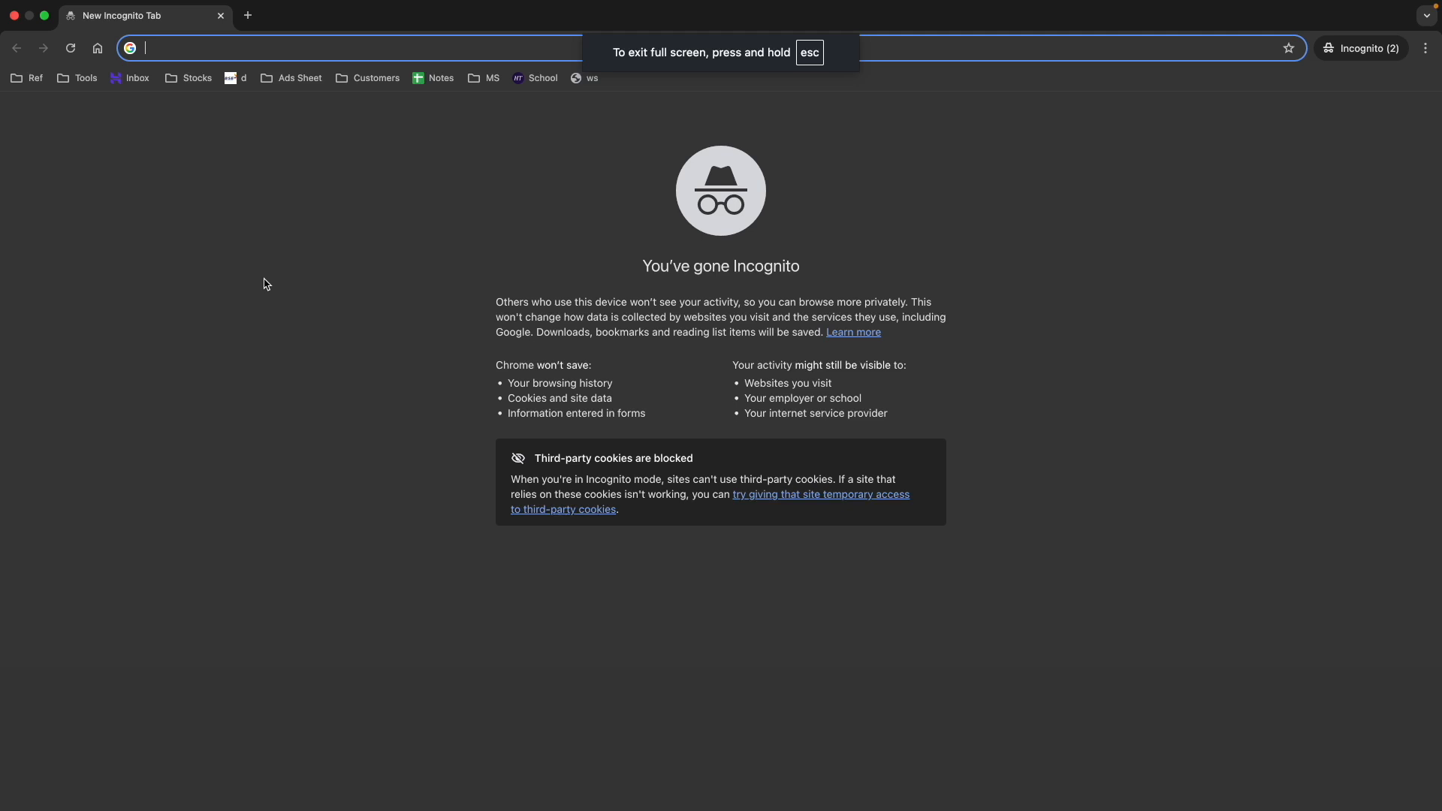
Search Google for 'kuku courses' and open the kukucourses.com homepage
{"action": "type", "text": "kuku courses"}
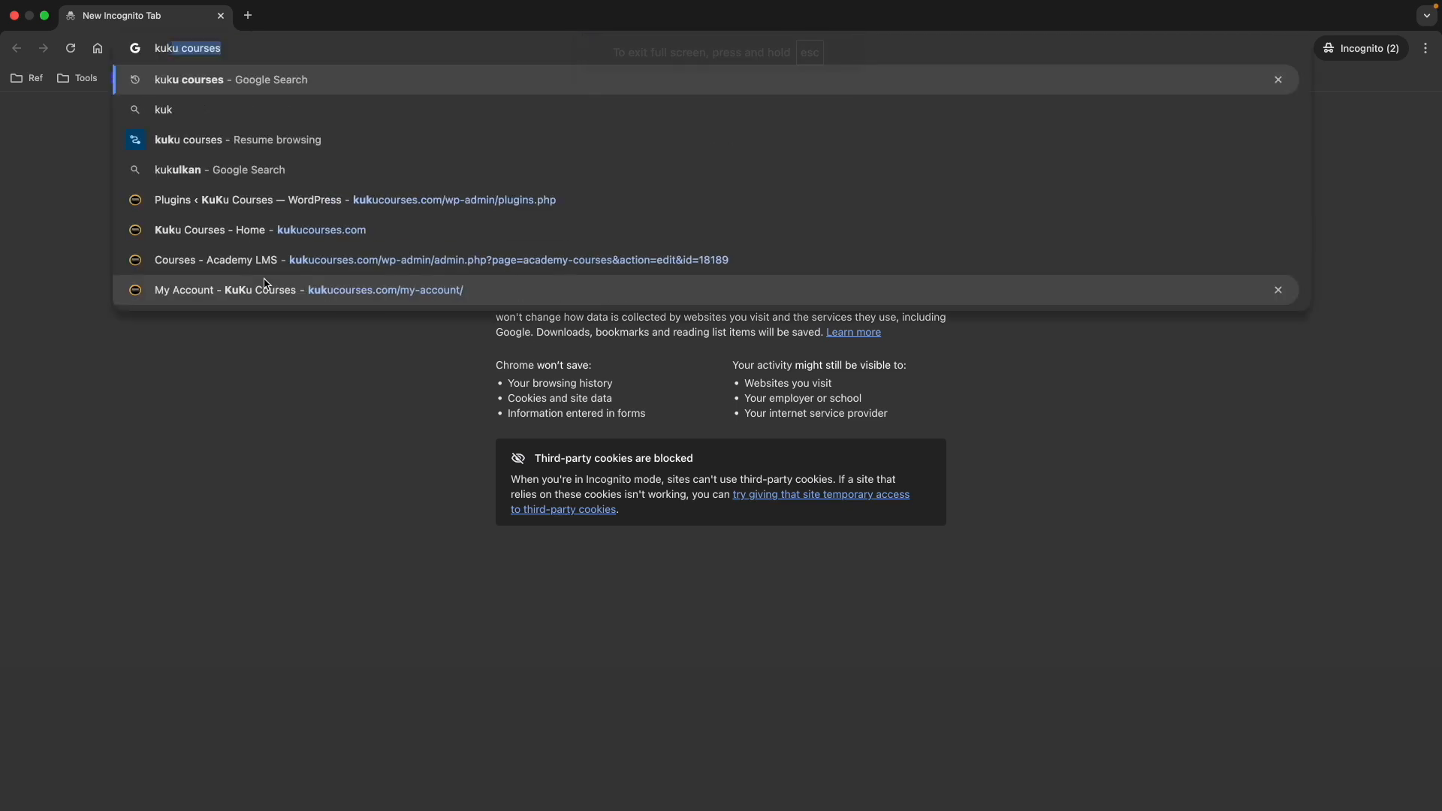
{"action": "key", "text": "Right"}
{"action": "key", "text": "Return"}
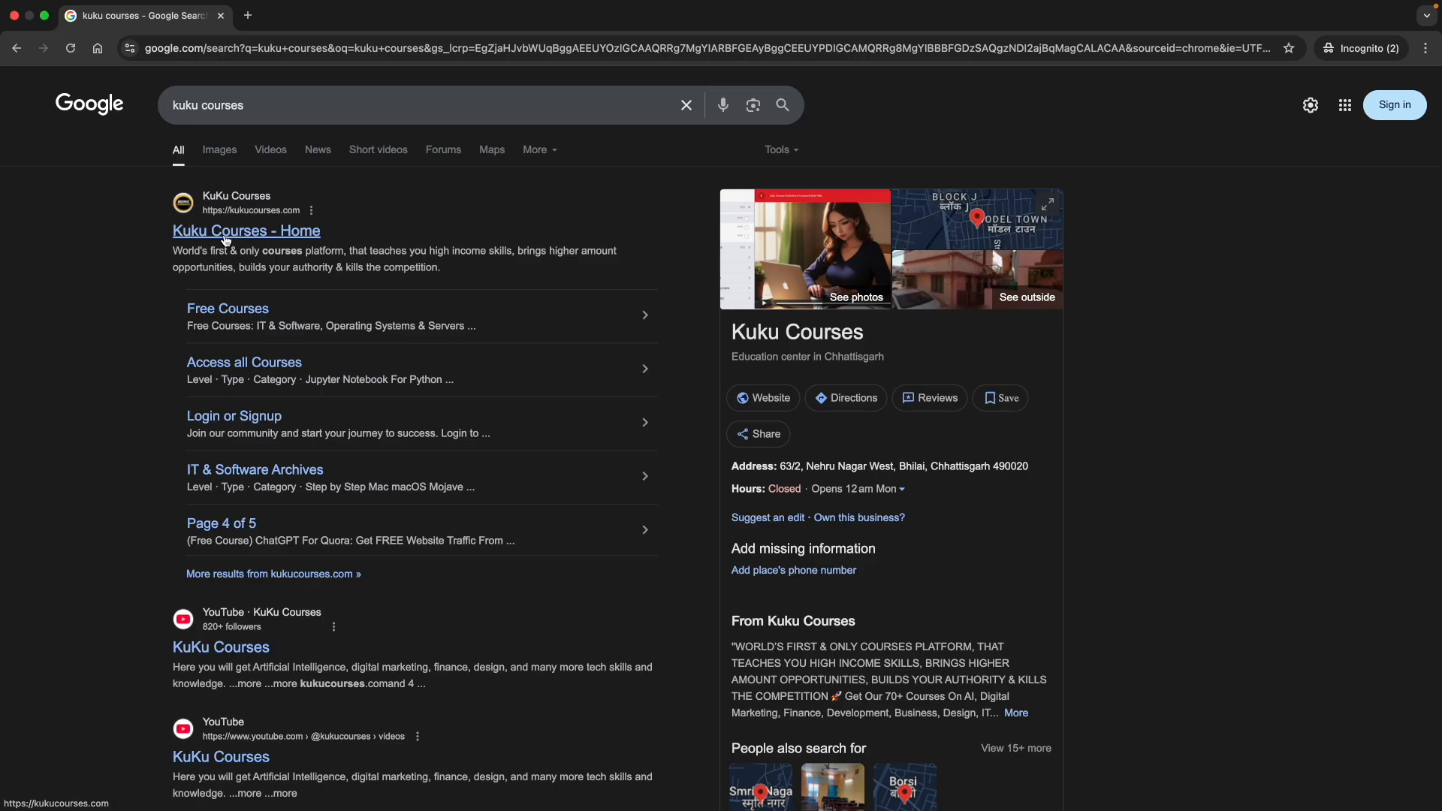
{"action": "scroll", "coordinate": [187, 205], "scroll_direction": "up", "scroll_amount": 5}
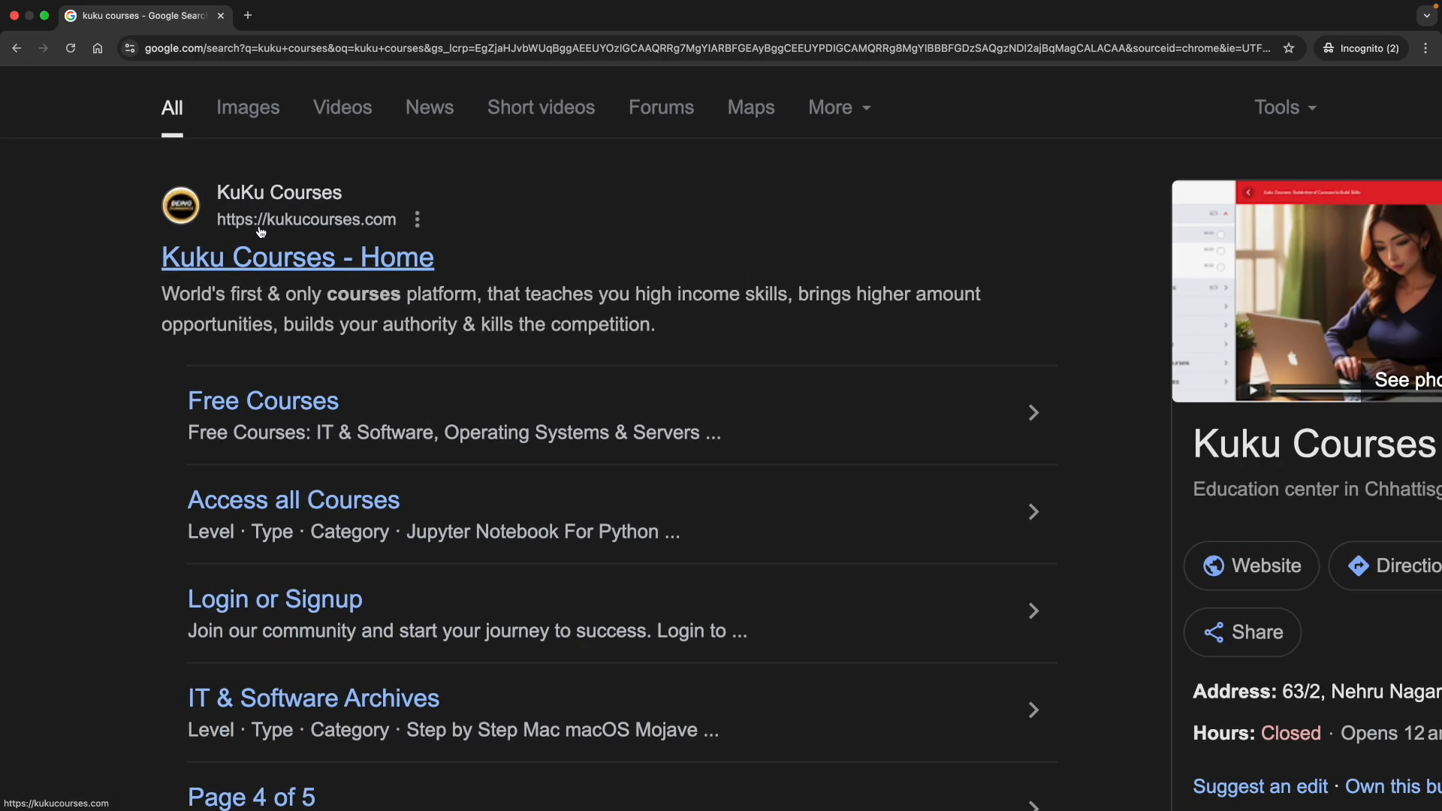
{"action": "left_click", "coordinate": [281, 260]}
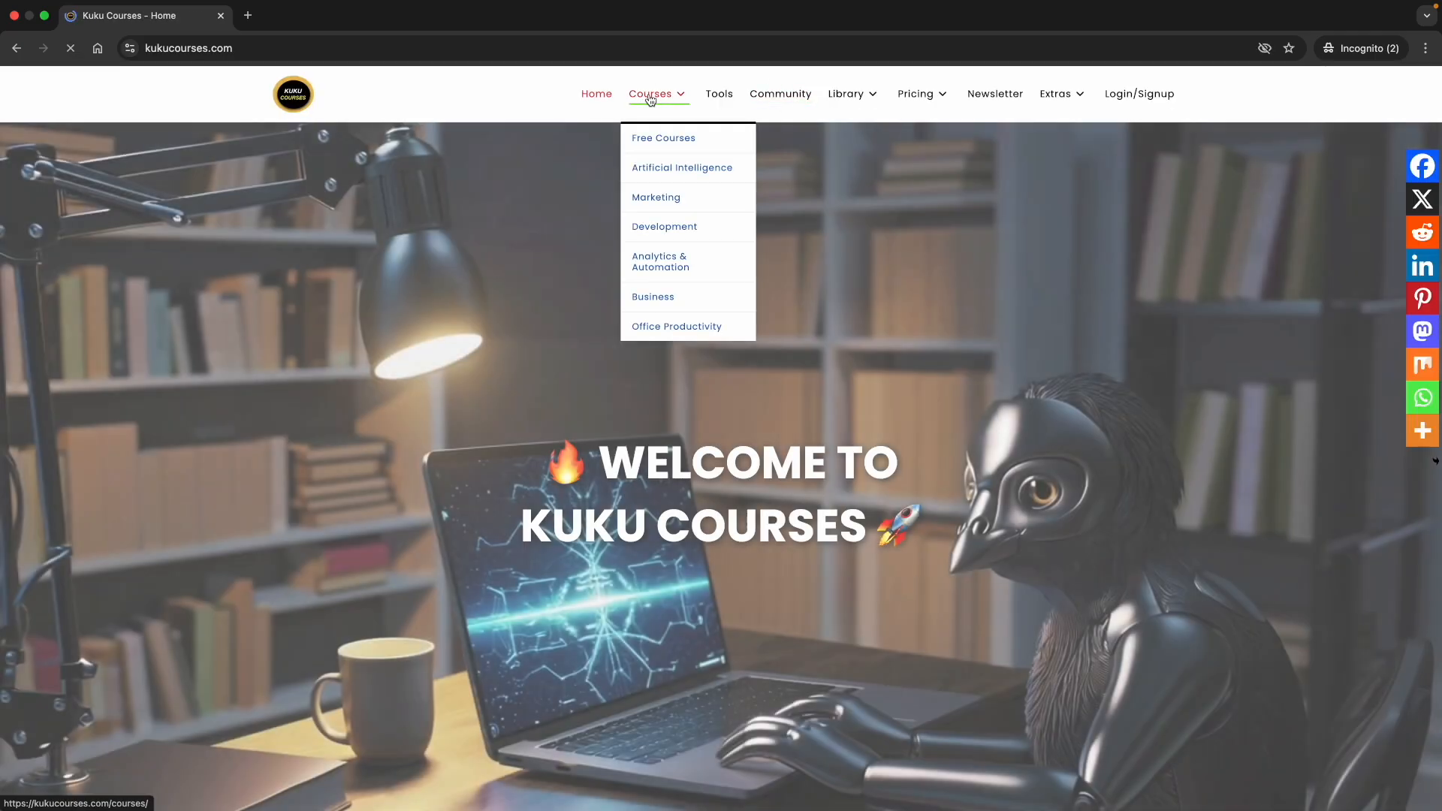
Filter the course catalogue by 'coolify', dismiss the promo popup, and open the Coolify Self Managed Web Hosting course
{"action": "left_click", "coordinate": [648, 93]}
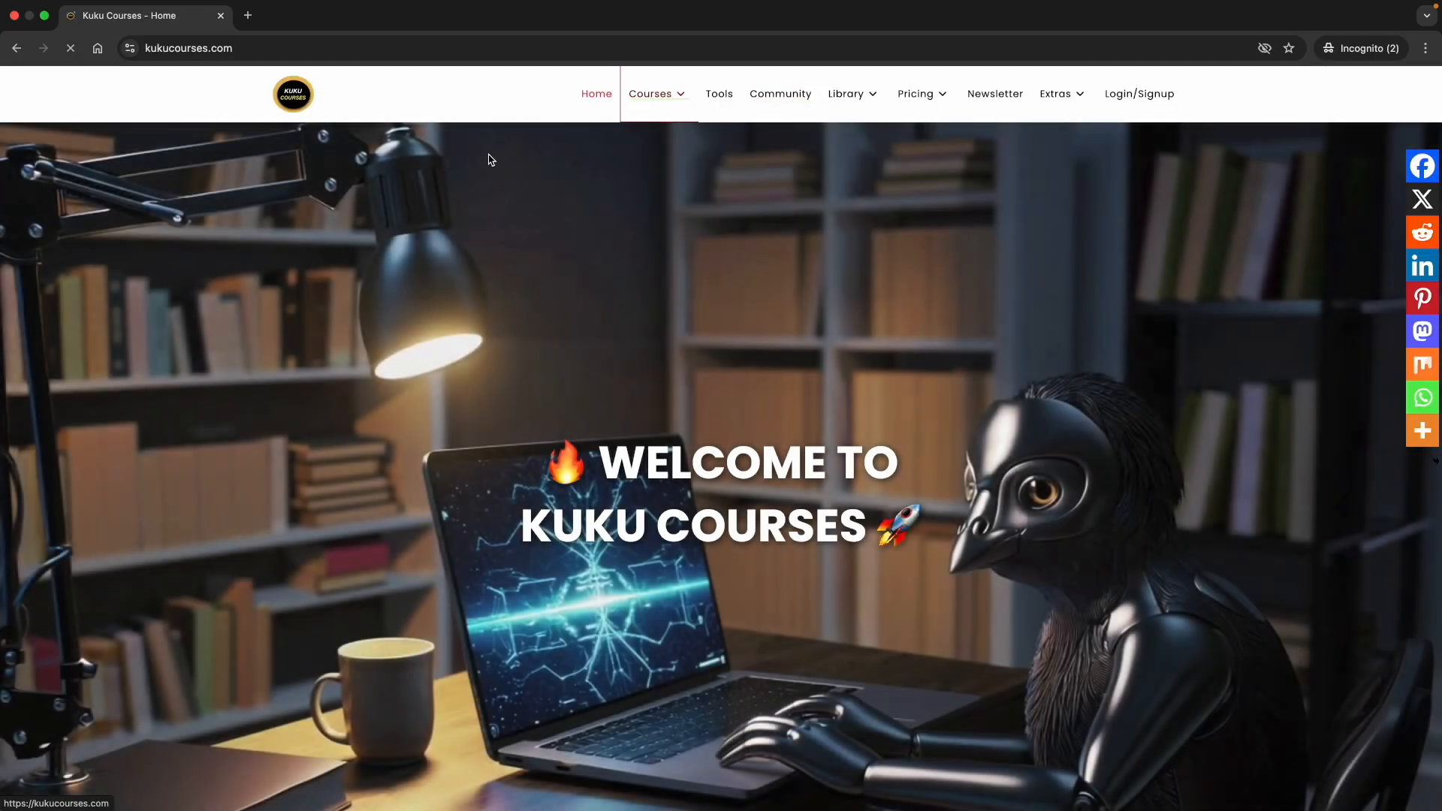
{"action": "left_click", "coordinate": [335, 214]}
{"action": "scroll", "coordinate": [336, 215], "scroll_direction": "up", "scroll_amount": 5}
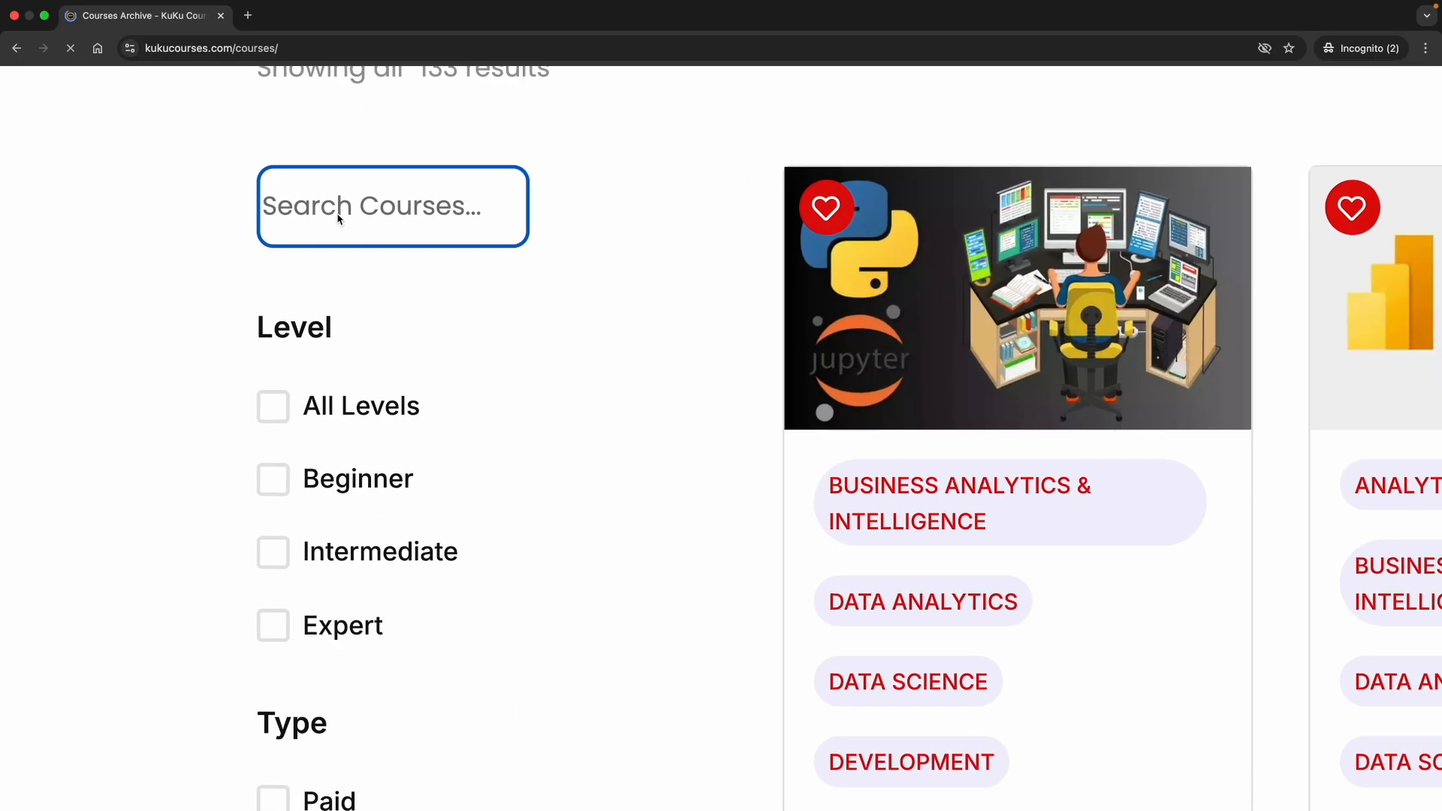
{"action": "type", "text": "coolify"}
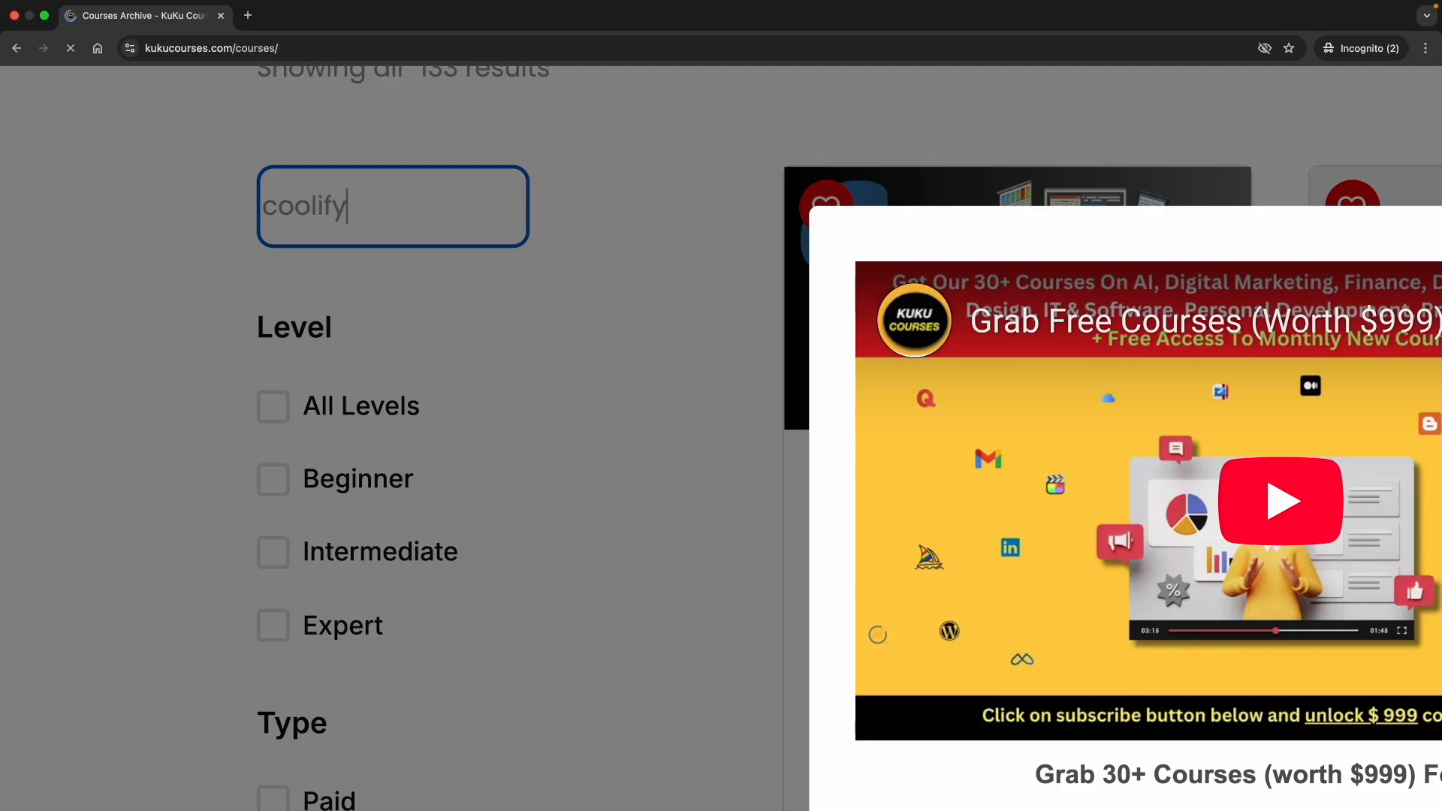
{"action": "left_click", "coordinate": [338, 223]}
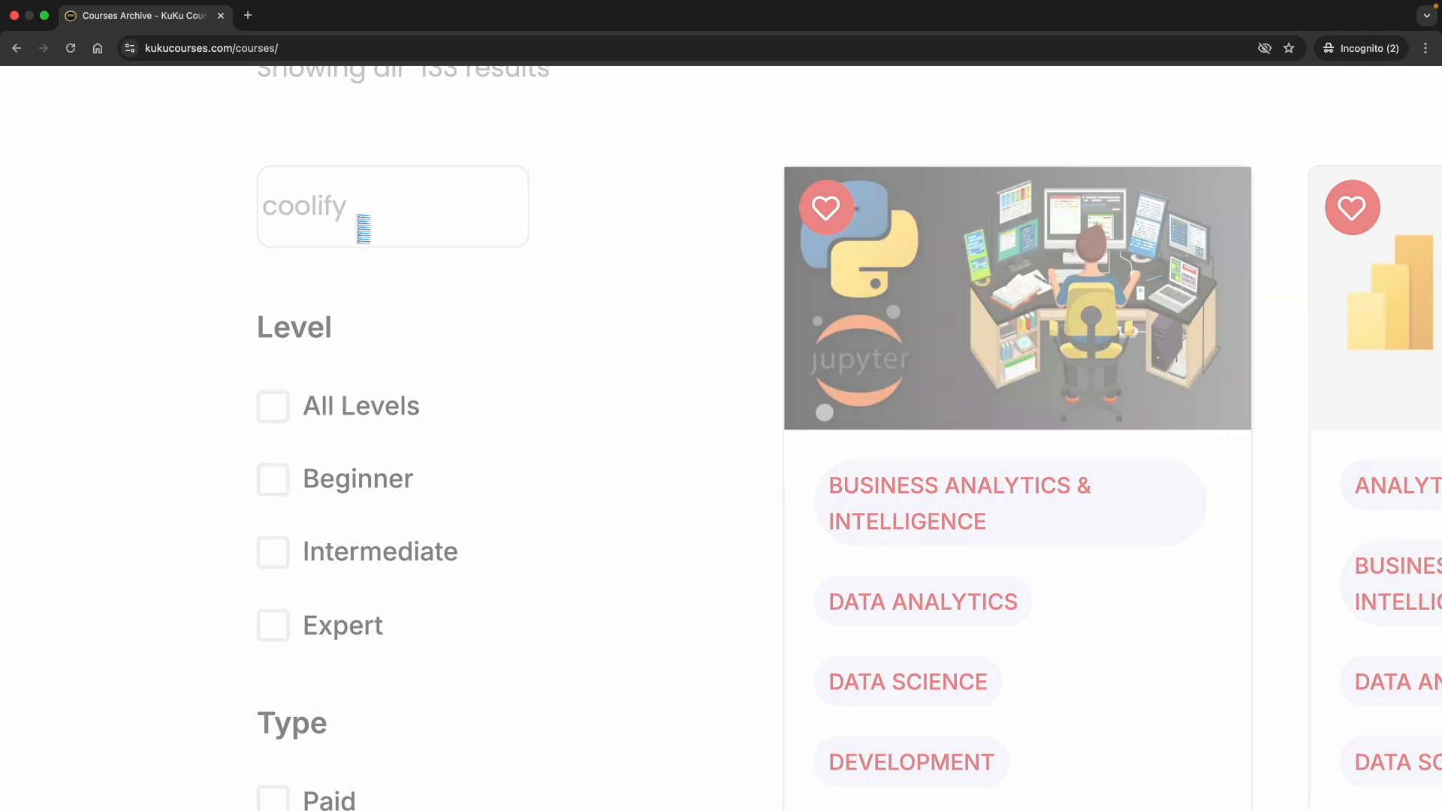
{"action": "scroll", "coordinate": [534, 241], "scroll_direction": "down", "scroll_amount": 5}
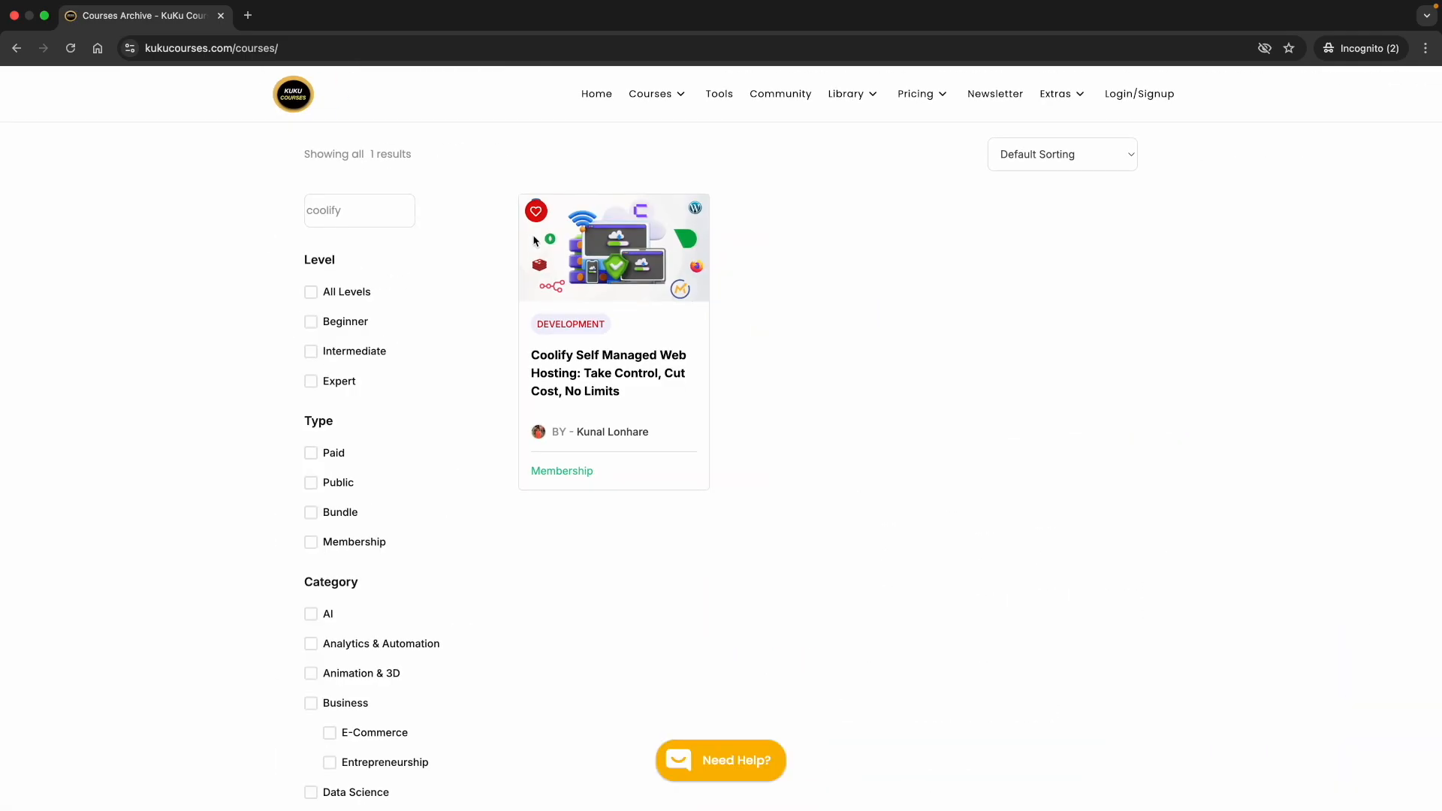
{"action": "scroll", "coordinate": [614, 365], "scroll_direction": "up", "scroll_amount": 5}
{"action": "scroll", "coordinate": [585, 344], "scroll_direction": "up", "scroll_amount": 1}
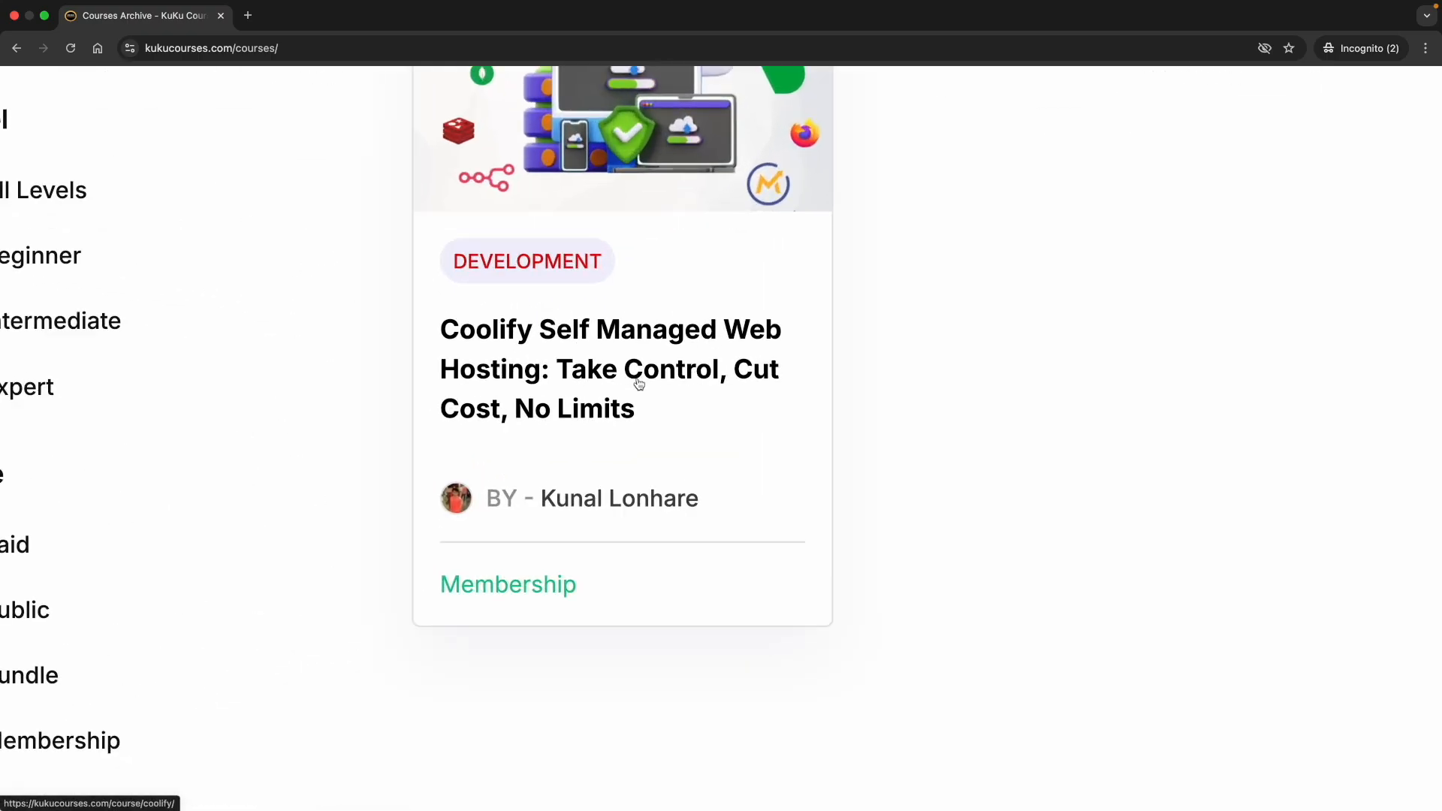
{"action": "scroll", "coordinate": [623, 377], "scroll_direction": "down", "scroll_amount": 5}
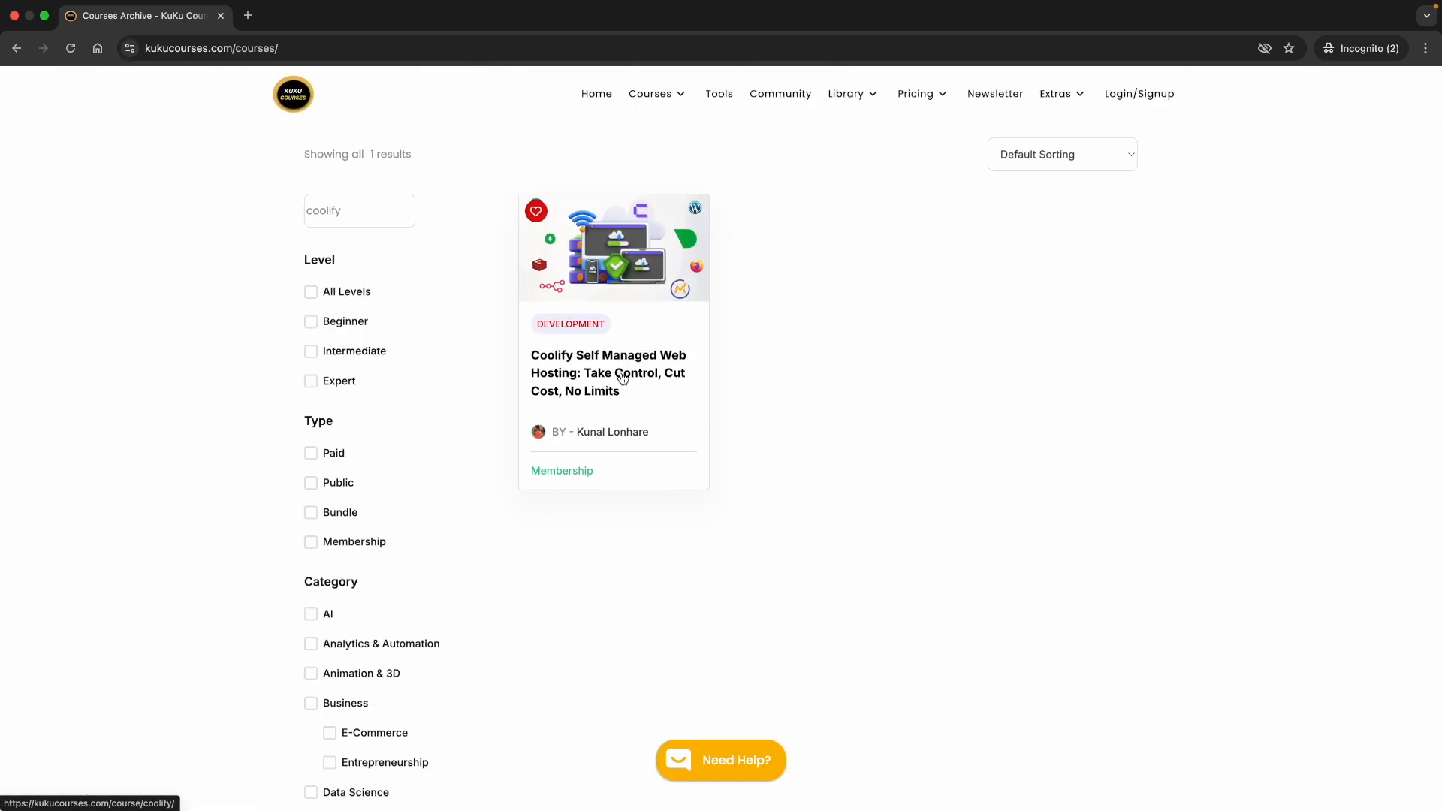
{"action": "left_click", "coordinate": [574, 375]}
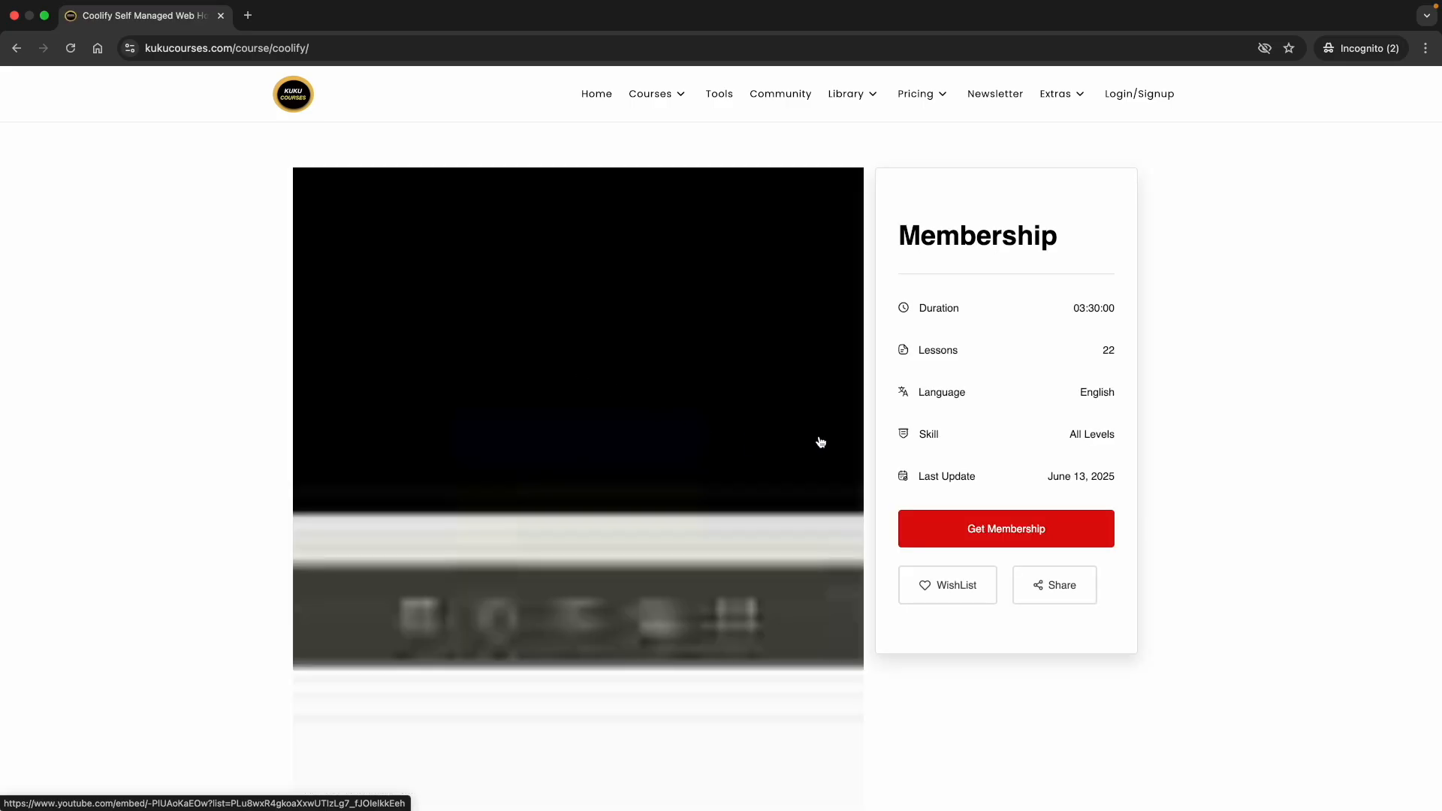
Close the subscribe popup and look over the course's Membership panel and description
{"action": "left_click_drag", "start_coordinate": [1075, 308], "coordinate": [1126, 313]}
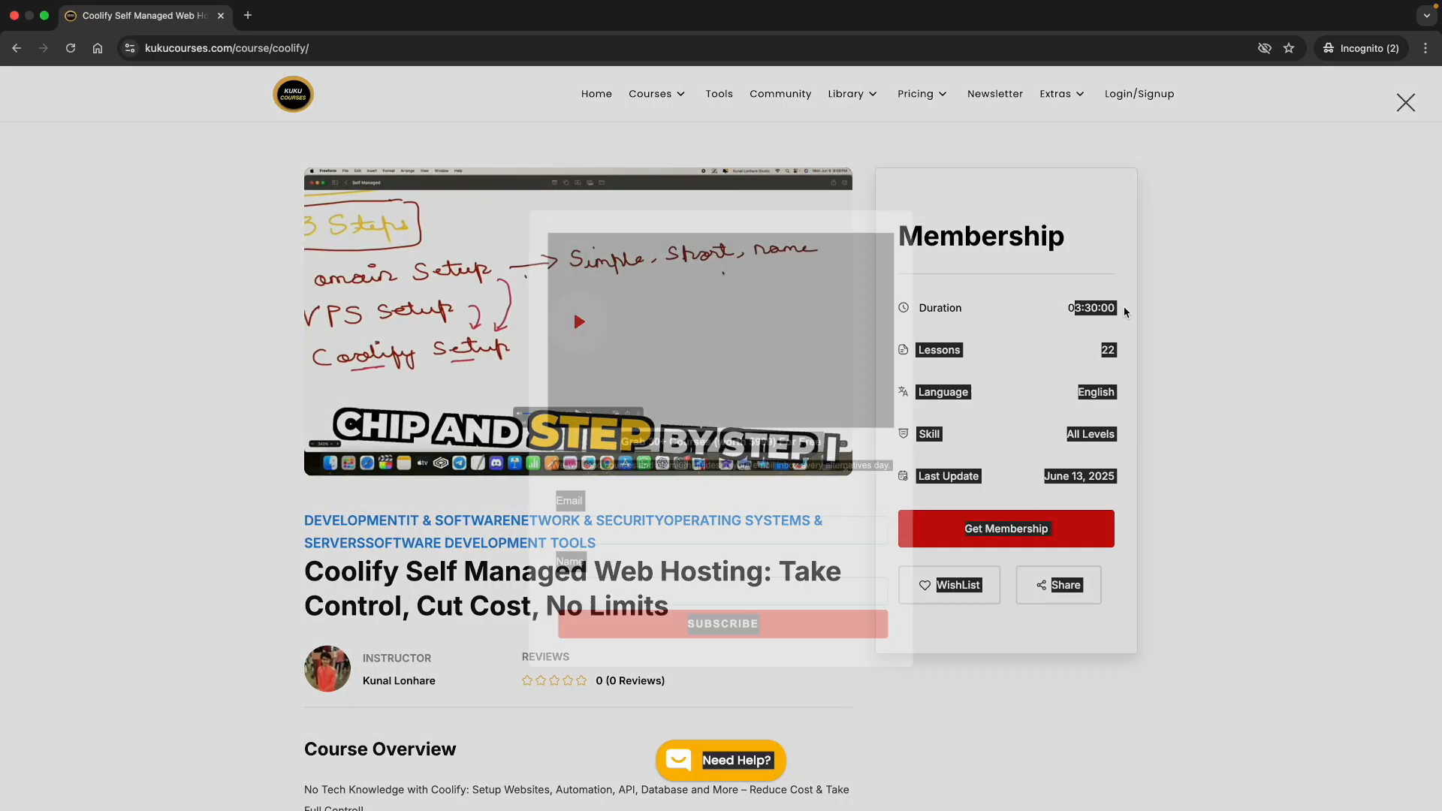
{"action": "left_click", "coordinate": [982, 363]}
{"action": "scroll", "coordinate": [536, 644], "scroll_direction": "down", "scroll_amount": 3}
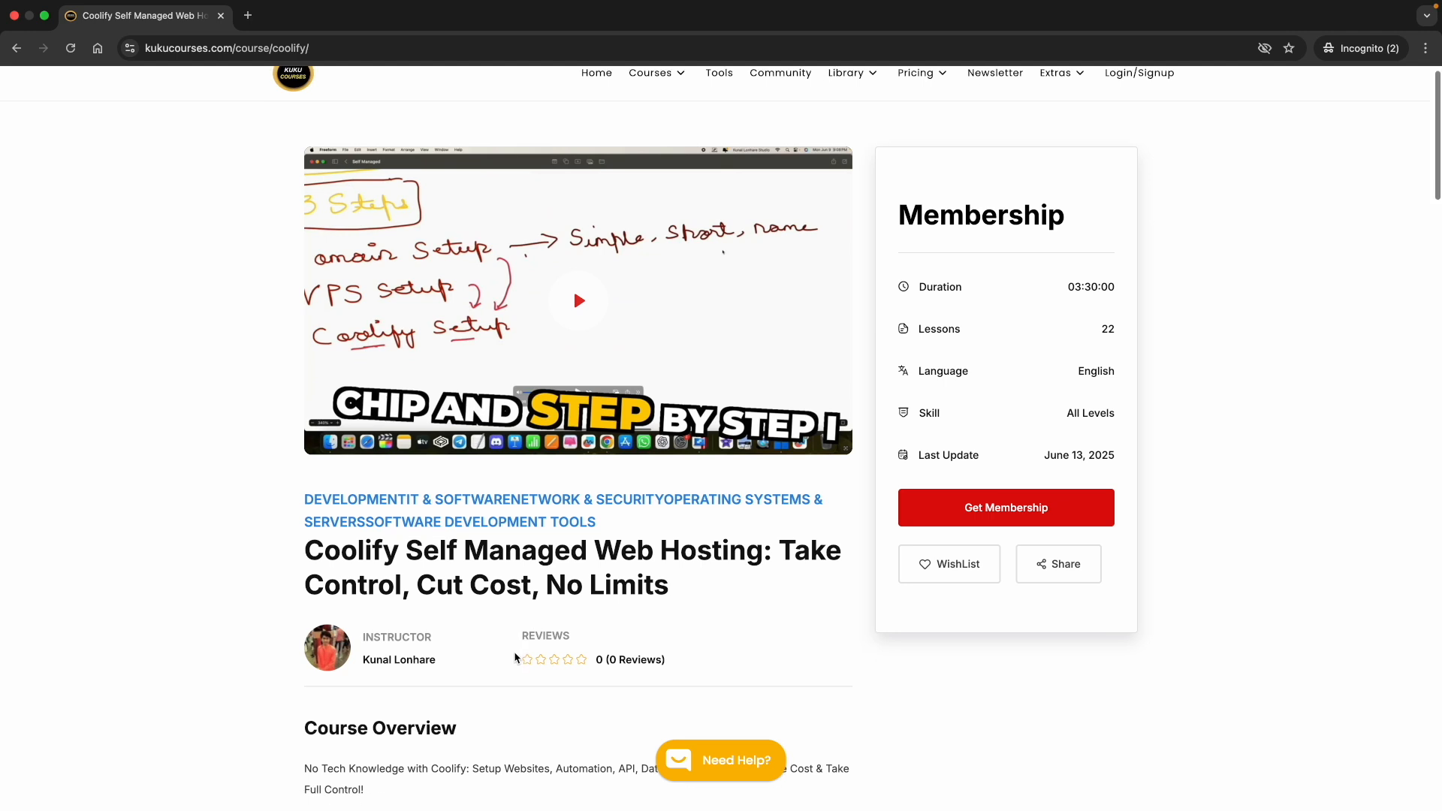
{"action": "scroll", "coordinate": [514, 651], "scroll_direction": "down", "scroll_amount": 12}
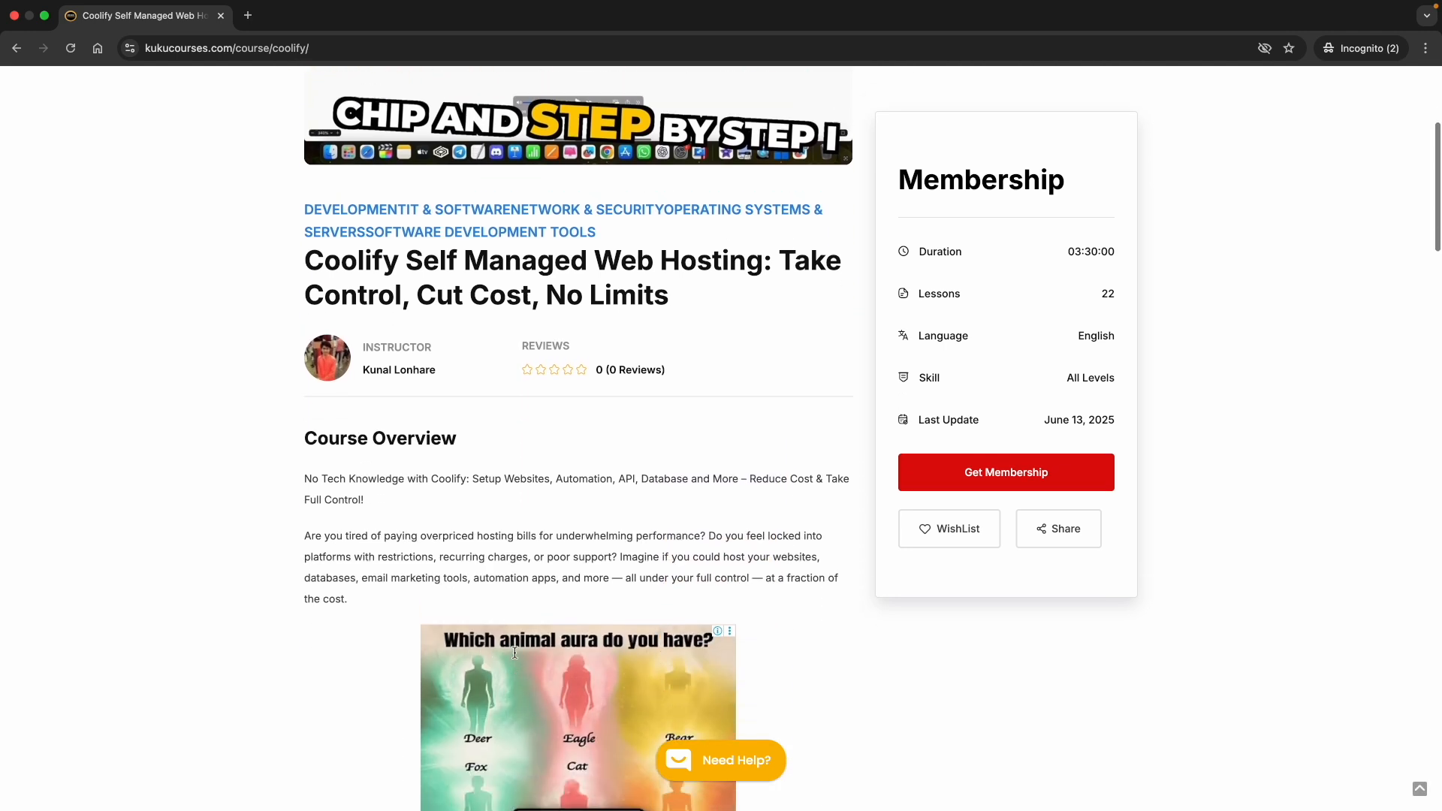
{"action": "scroll", "coordinate": [514, 652], "scroll_direction": "down", "scroll_amount": 11}
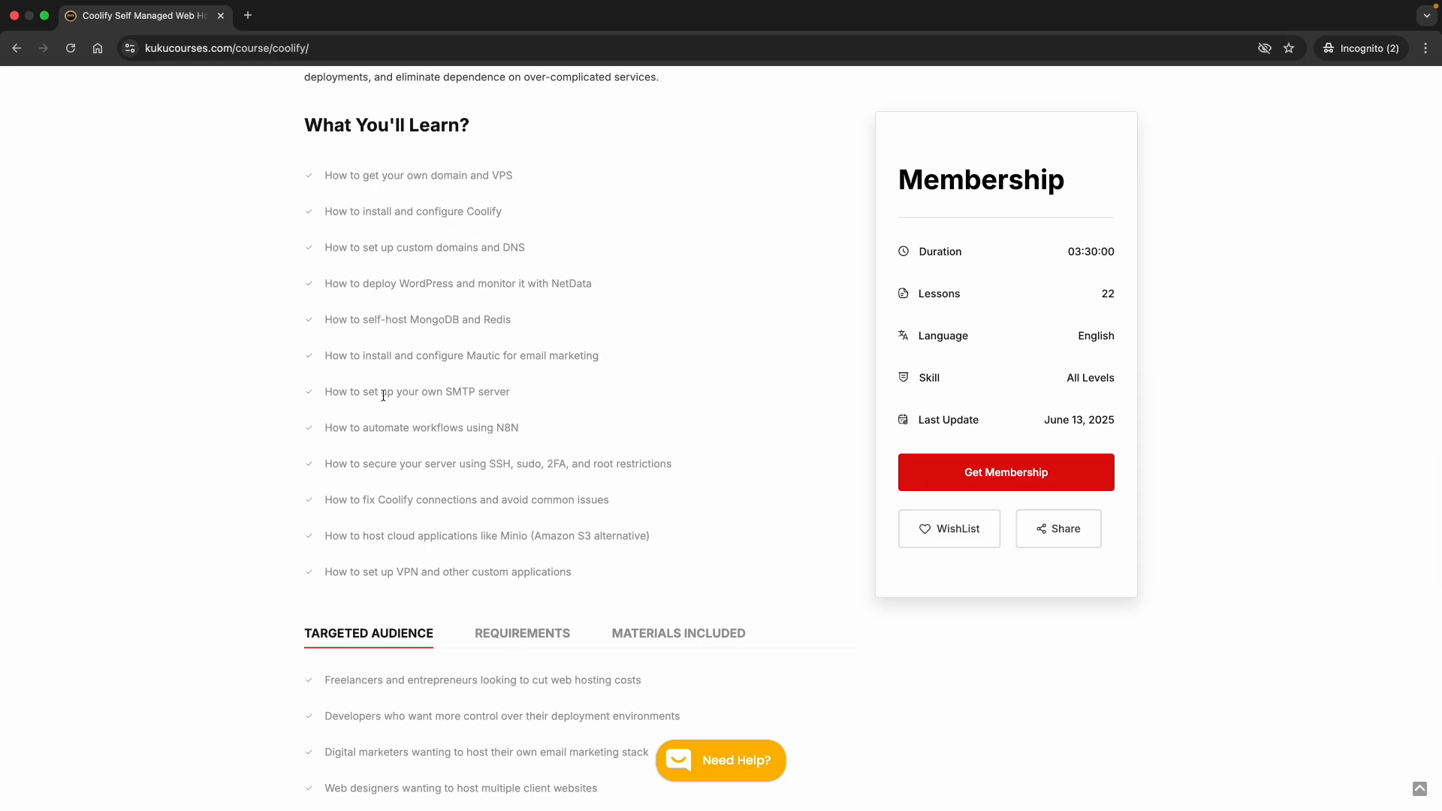
{"action": "scroll", "coordinate": [405, 344], "scroll_direction": "up", "scroll_amount": 2}
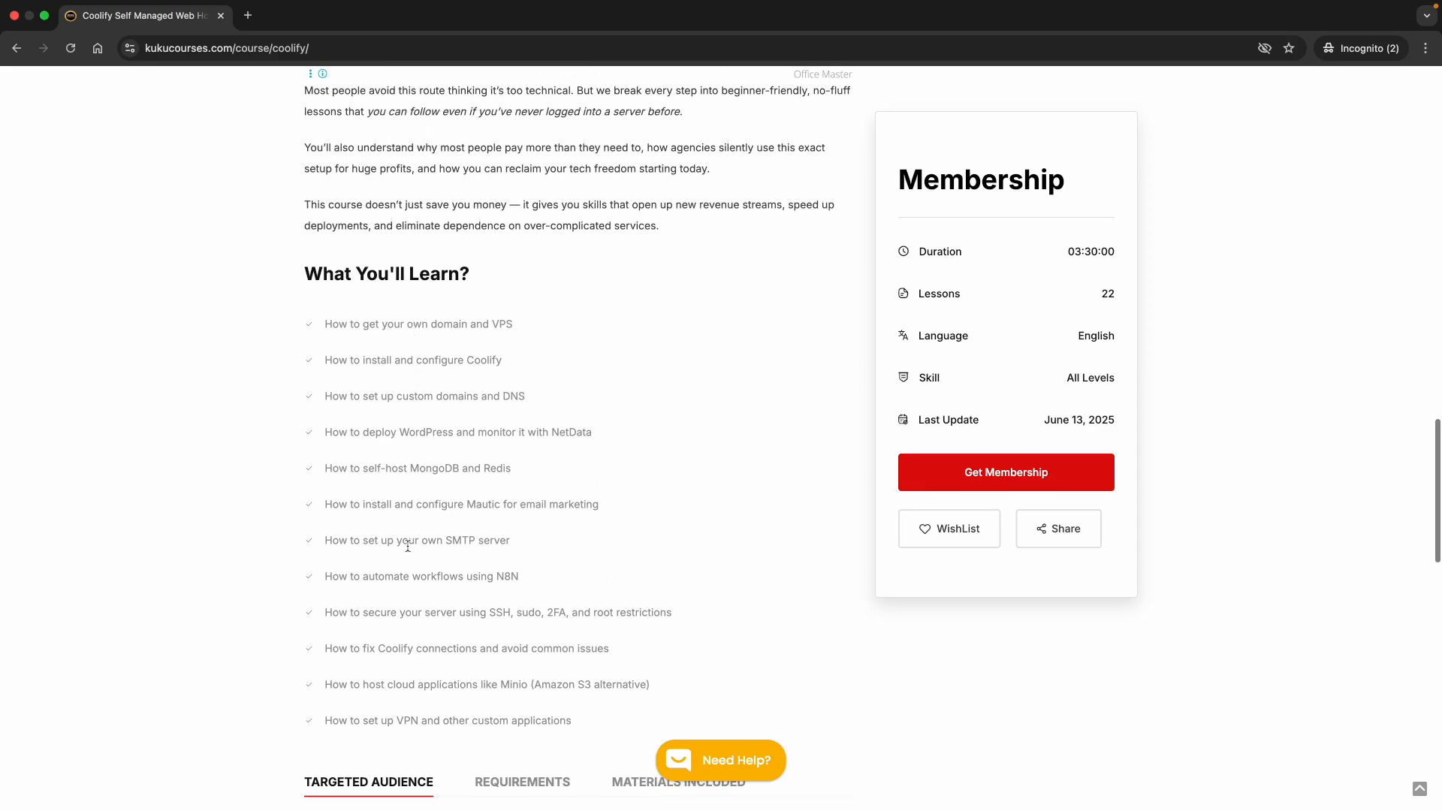
{"action": "scroll", "coordinate": [408, 546], "scroll_direction": "down", "scroll_amount": 5}
{"action": "scroll", "coordinate": [481, 511], "scroll_direction": "up", "scroll_amount": 2}
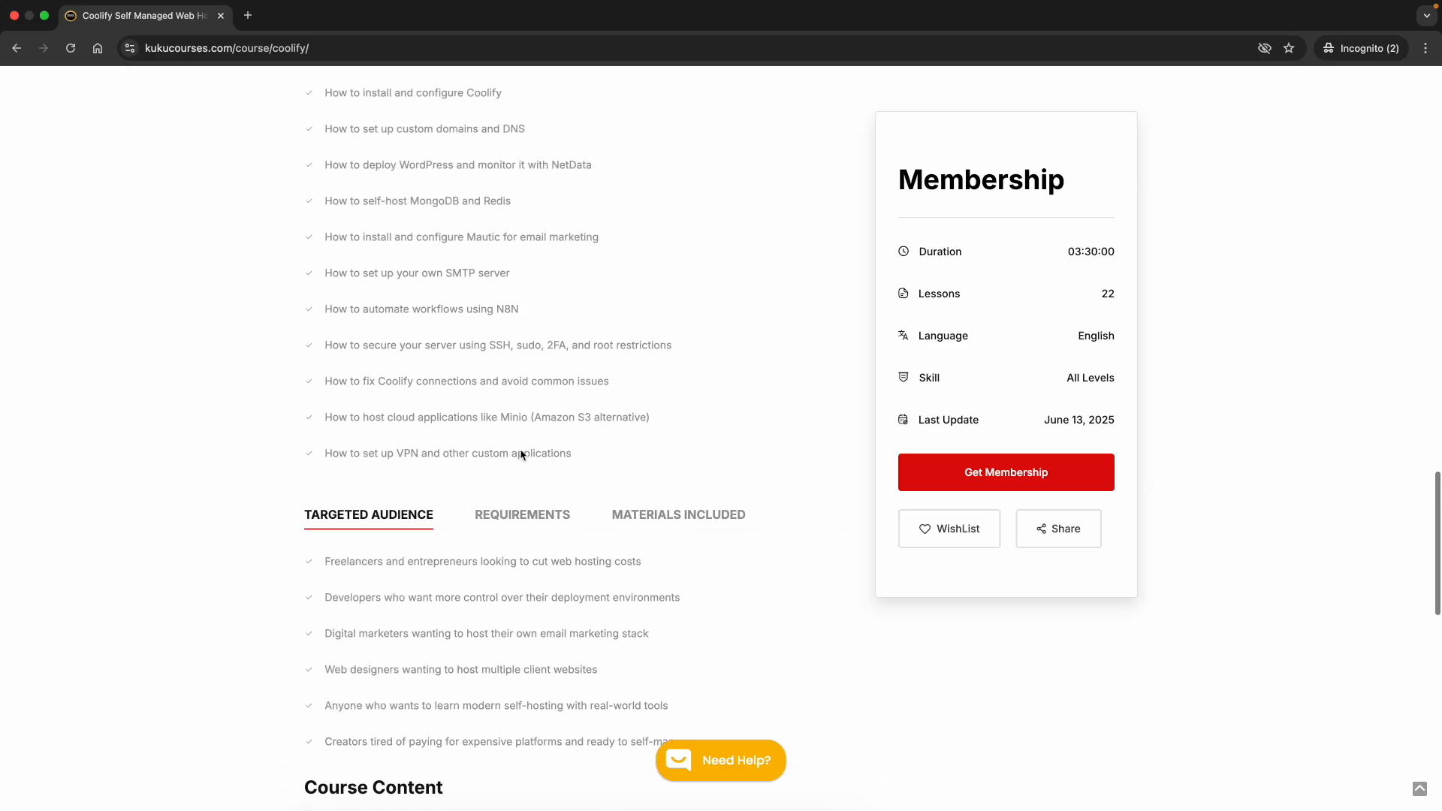
{"action": "scroll", "coordinate": [518, 415], "scroll_direction": "up", "scroll_amount": 5}
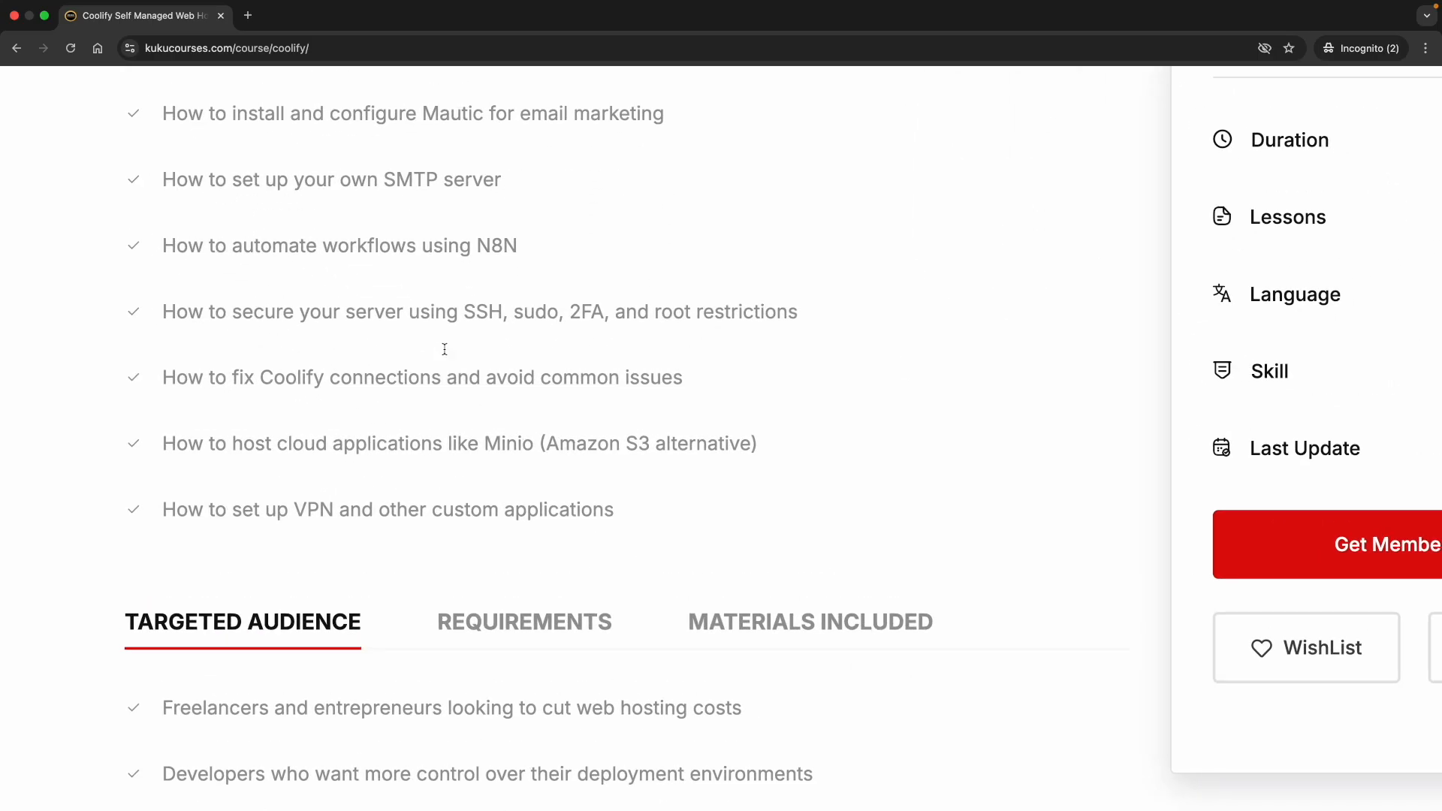
{"action": "scroll", "coordinate": [445, 349], "scroll_direction": "up", "scroll_amount": 1}
Highlight SSH in the what-you'll-learn list and scroll down to the course outline
{"action": "double_click", "coordinate": [486, 390]}
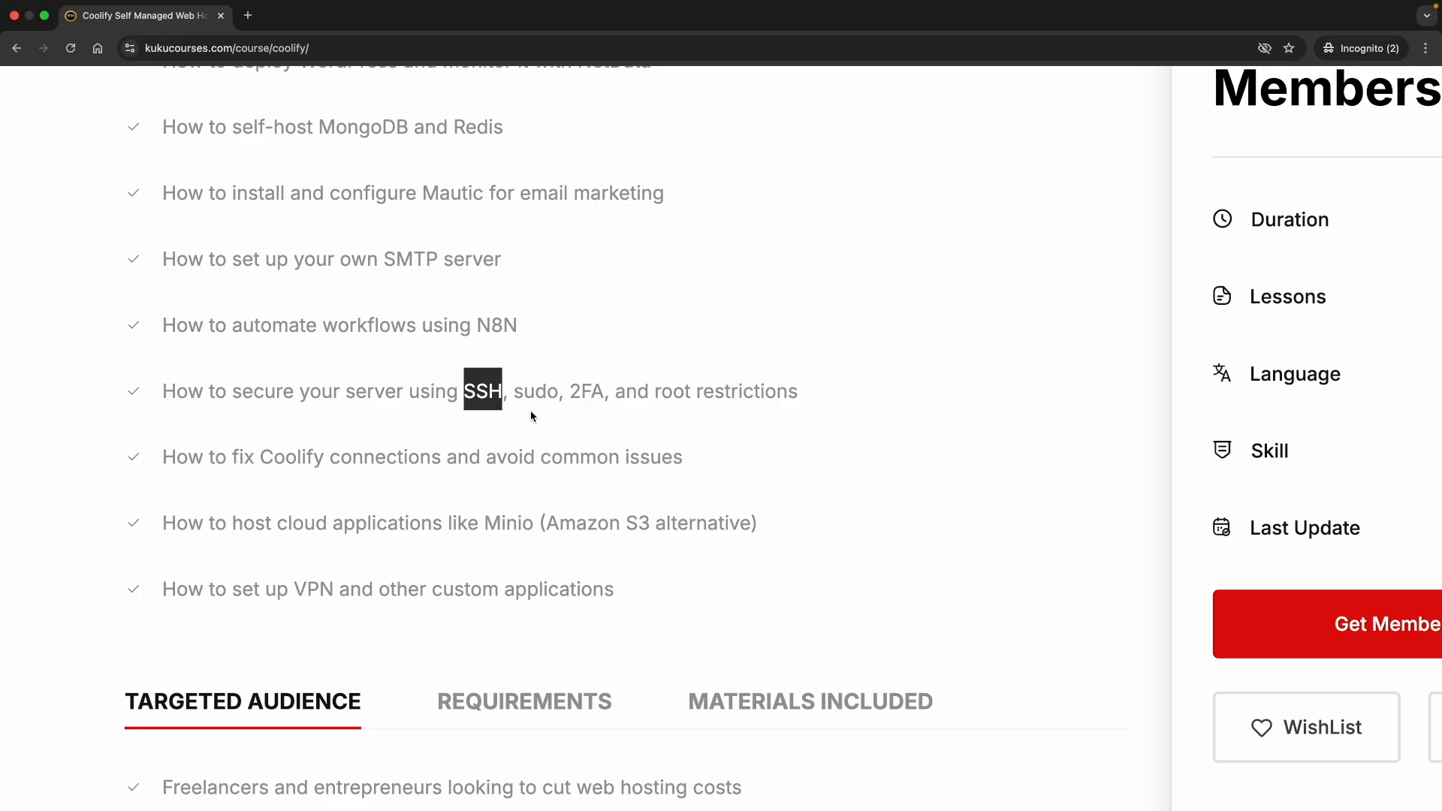
{"action": "scroll", "coordinate": [531, 416], "scroll_direction": "down", "scroll_amount": 5}
{"action": "scroll", "coordinate": [445, 346], "scroll_direction": "up", "scroll_amount": 2}
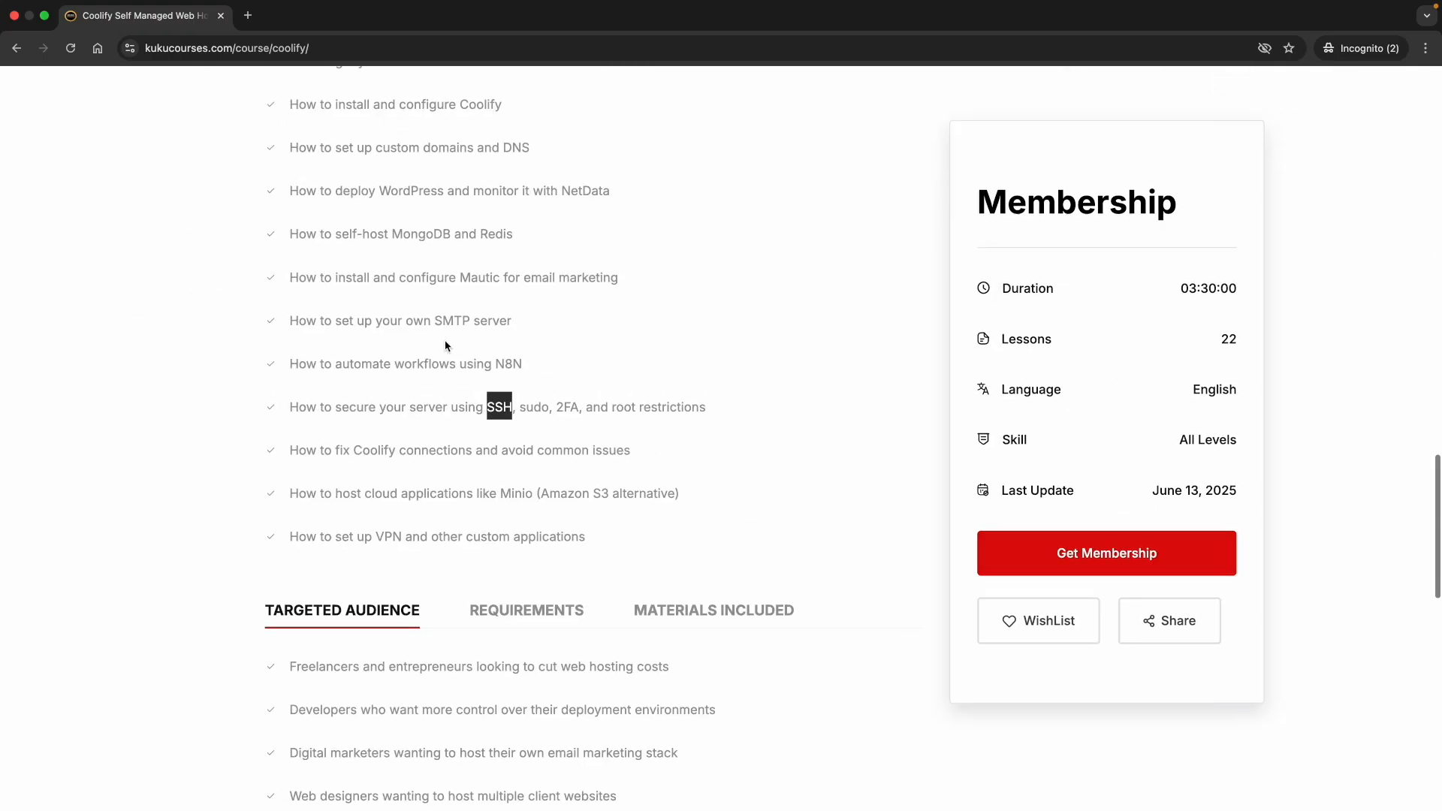
{"action": "scroll", "coordinate": [454, 417], "scroll_direction": "down", "scroll_amount": 2}
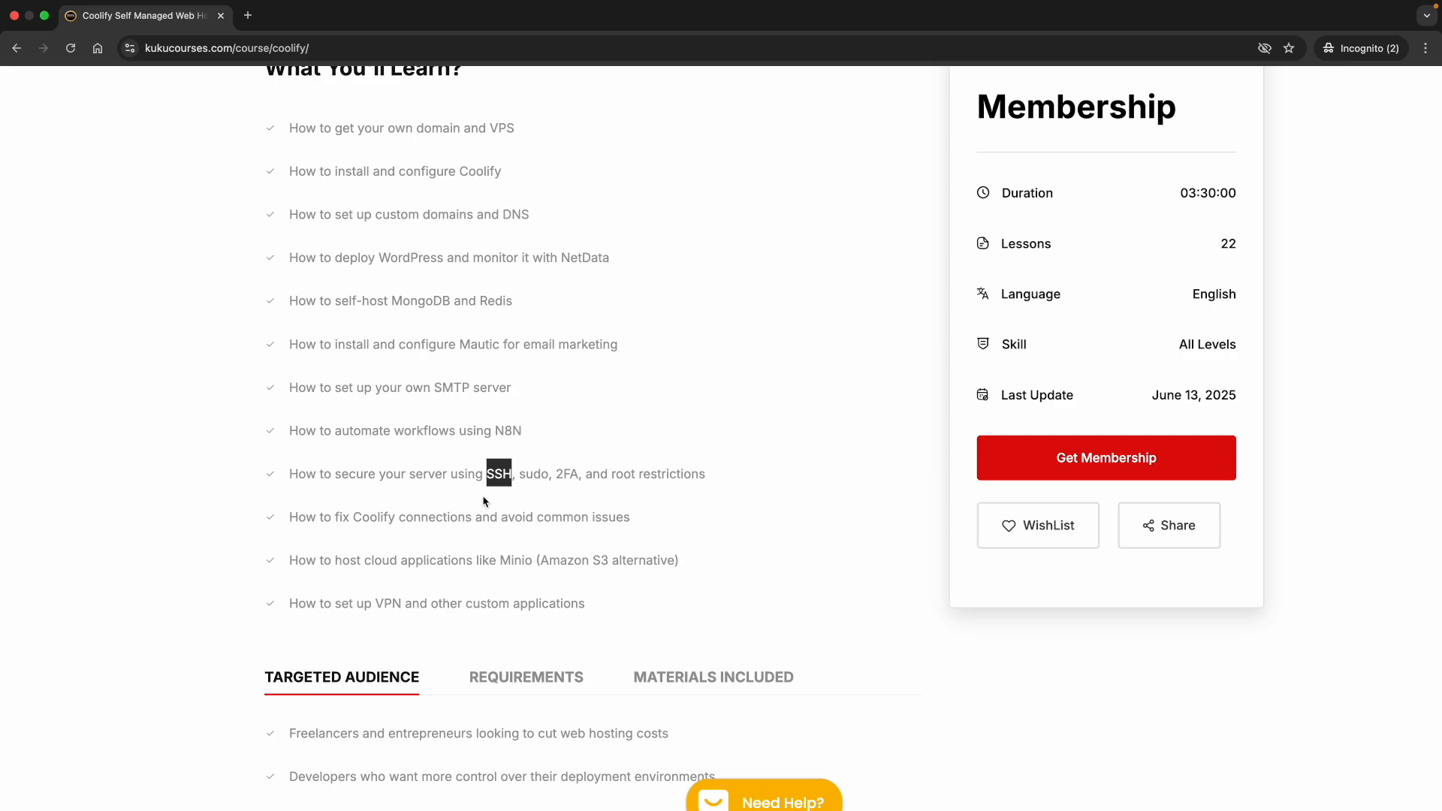
{"action": "scroll", "coordinate": [477, 508], "scroll_direction": "down", "scroll_amount": 2}
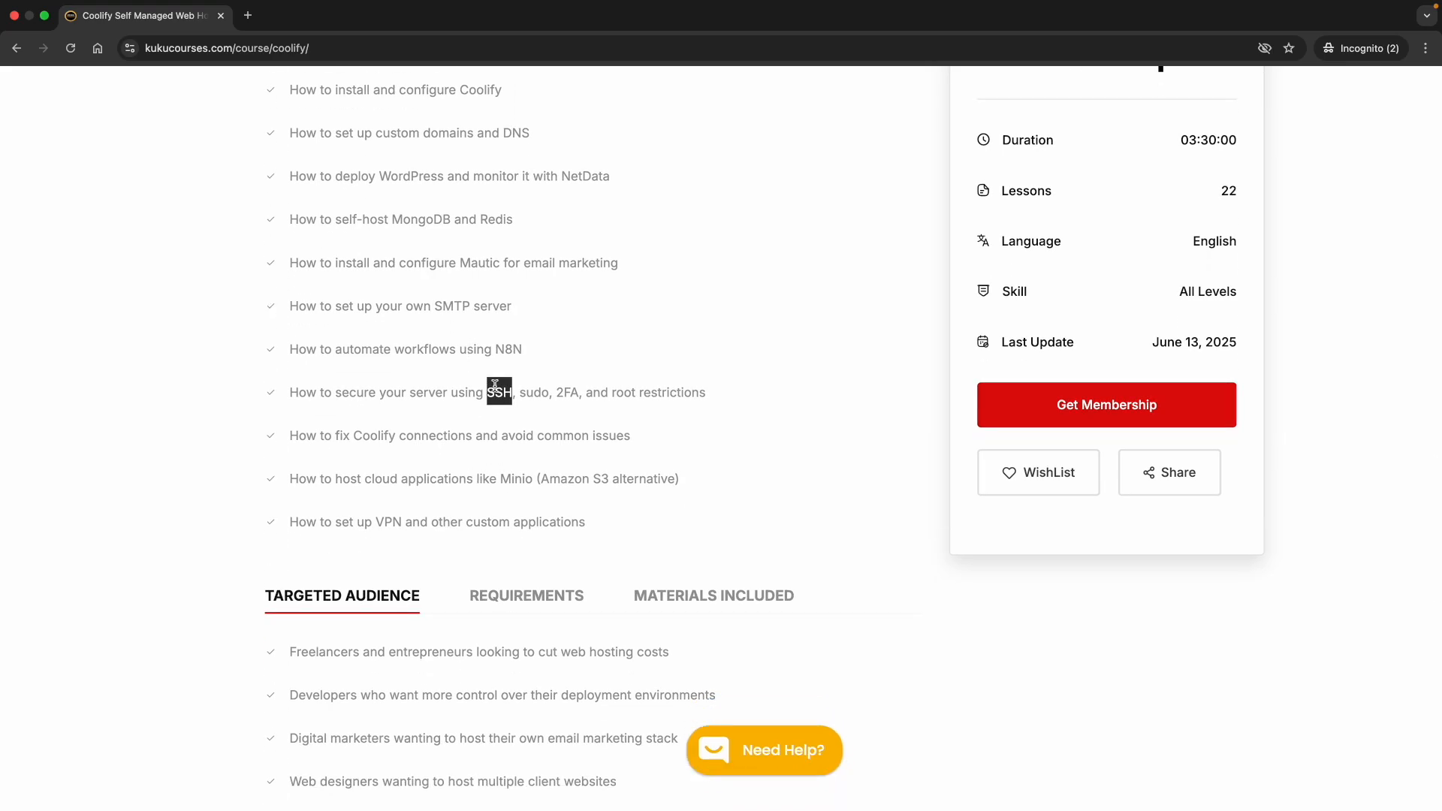
{"action": "scroll", "coordinate": [495, 385], "scroll_direction": "down", "scroll_amount": 1}
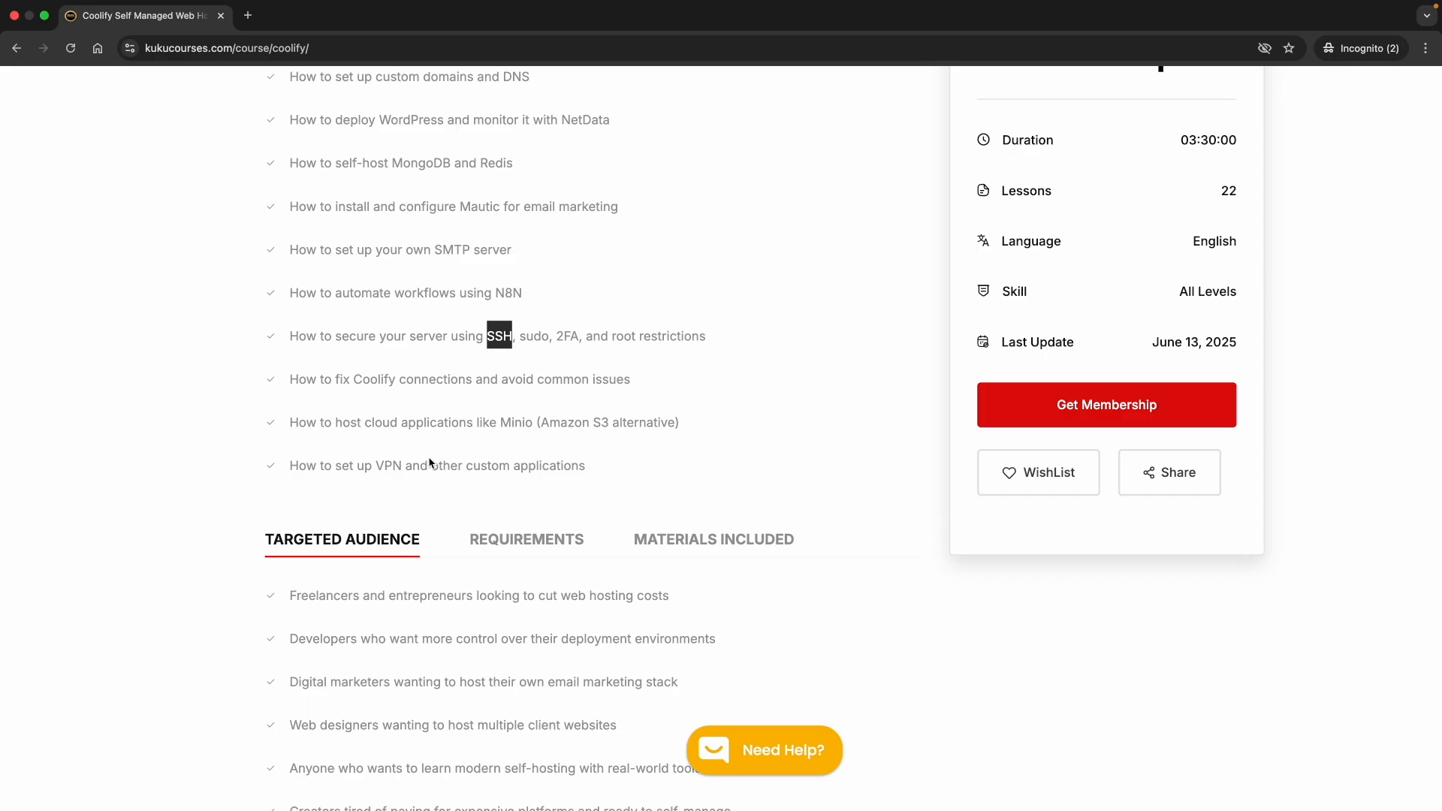
{"action": "scroll", "coordinate": [435, 566], "scroll_direction": "down", "scroll_amount": 10}
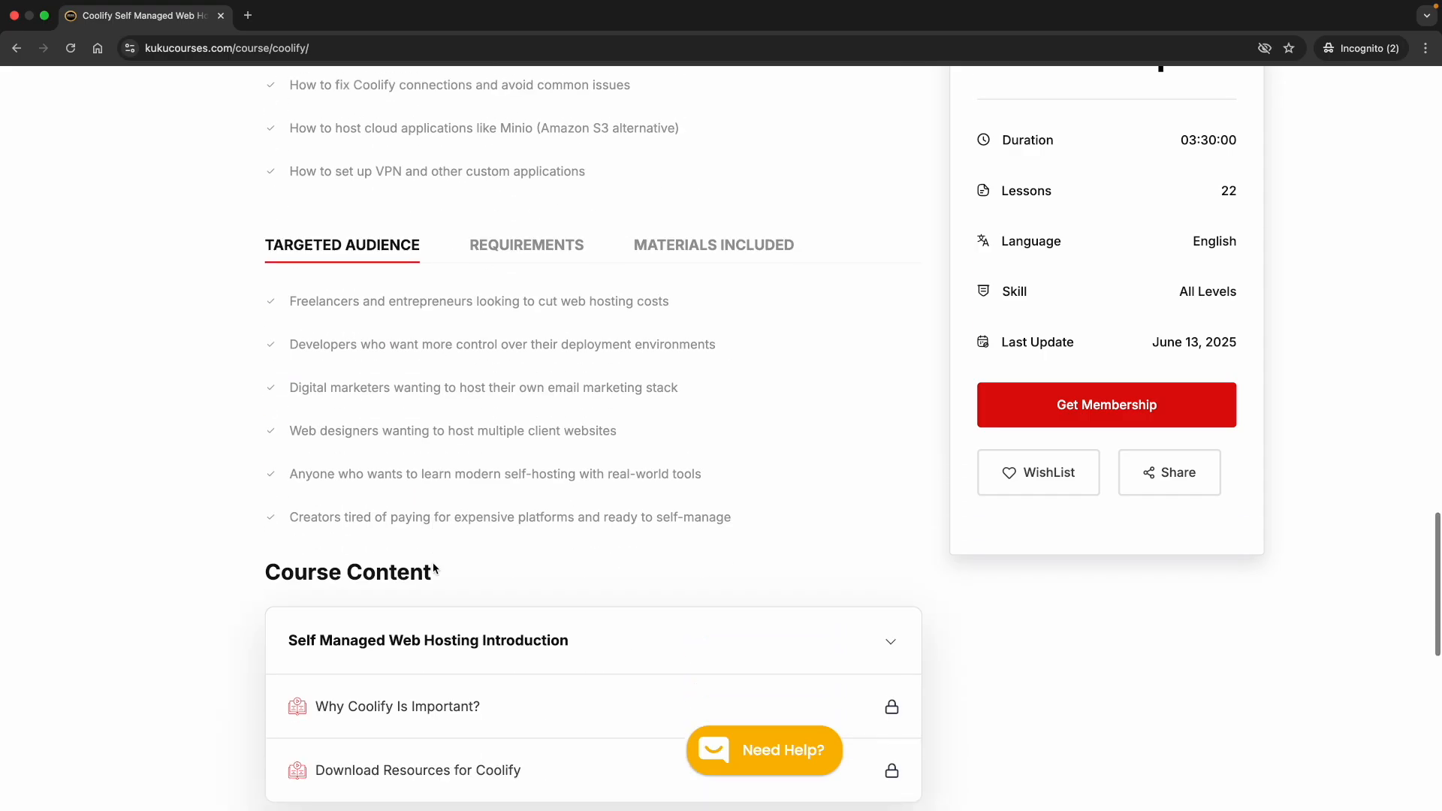
{"action": "scroll", "coordinate": [435, 569], "scroll_direction": "down", "scroll_amount": 3}
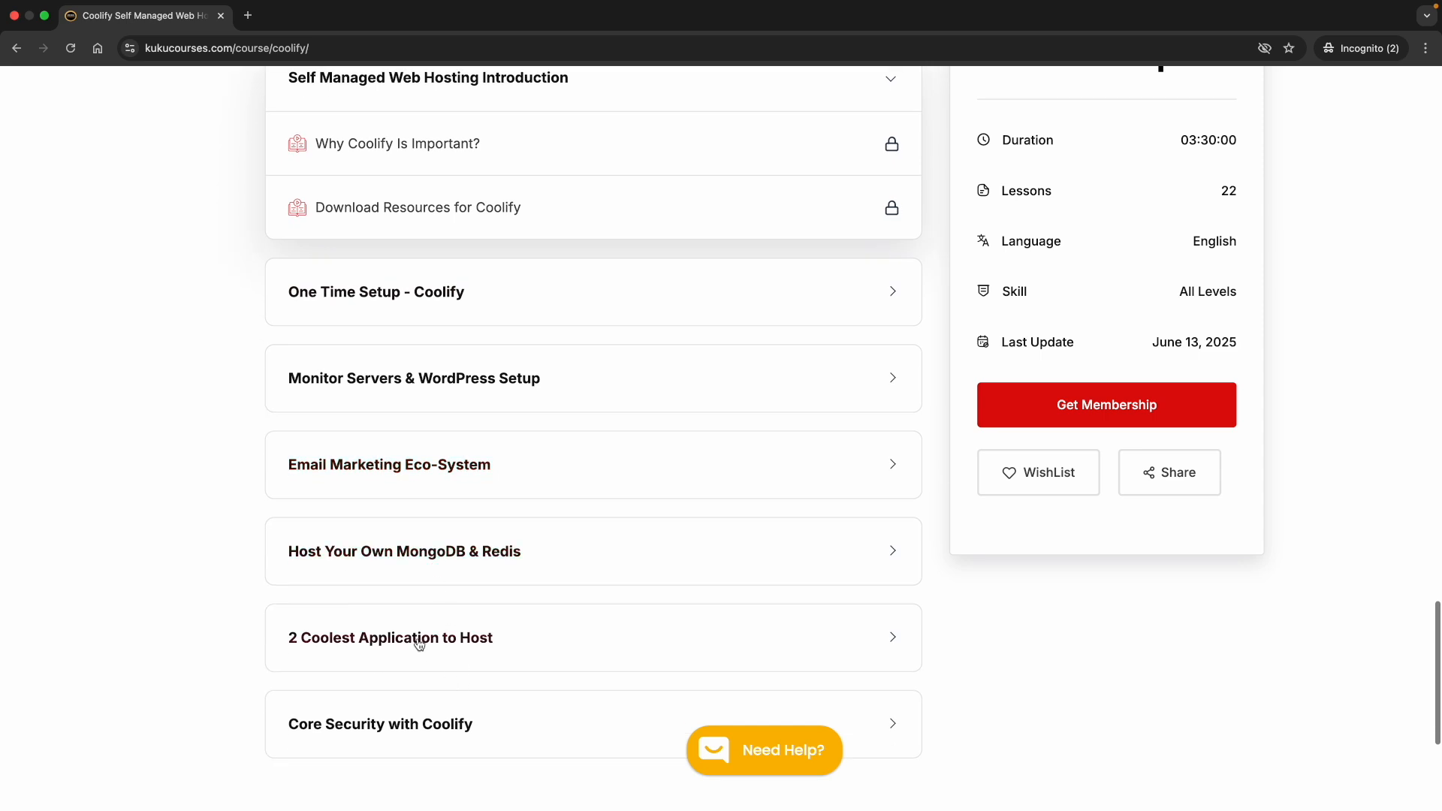
Expand the Core Security with Coolify lessons, review them, and collapse the section
{"action": "left_click", "coordinate": [440, 719]}
{"action": "scroll", "coordinate": [444, 707], "scroll_direction": "down", "scroll_amount": 4}
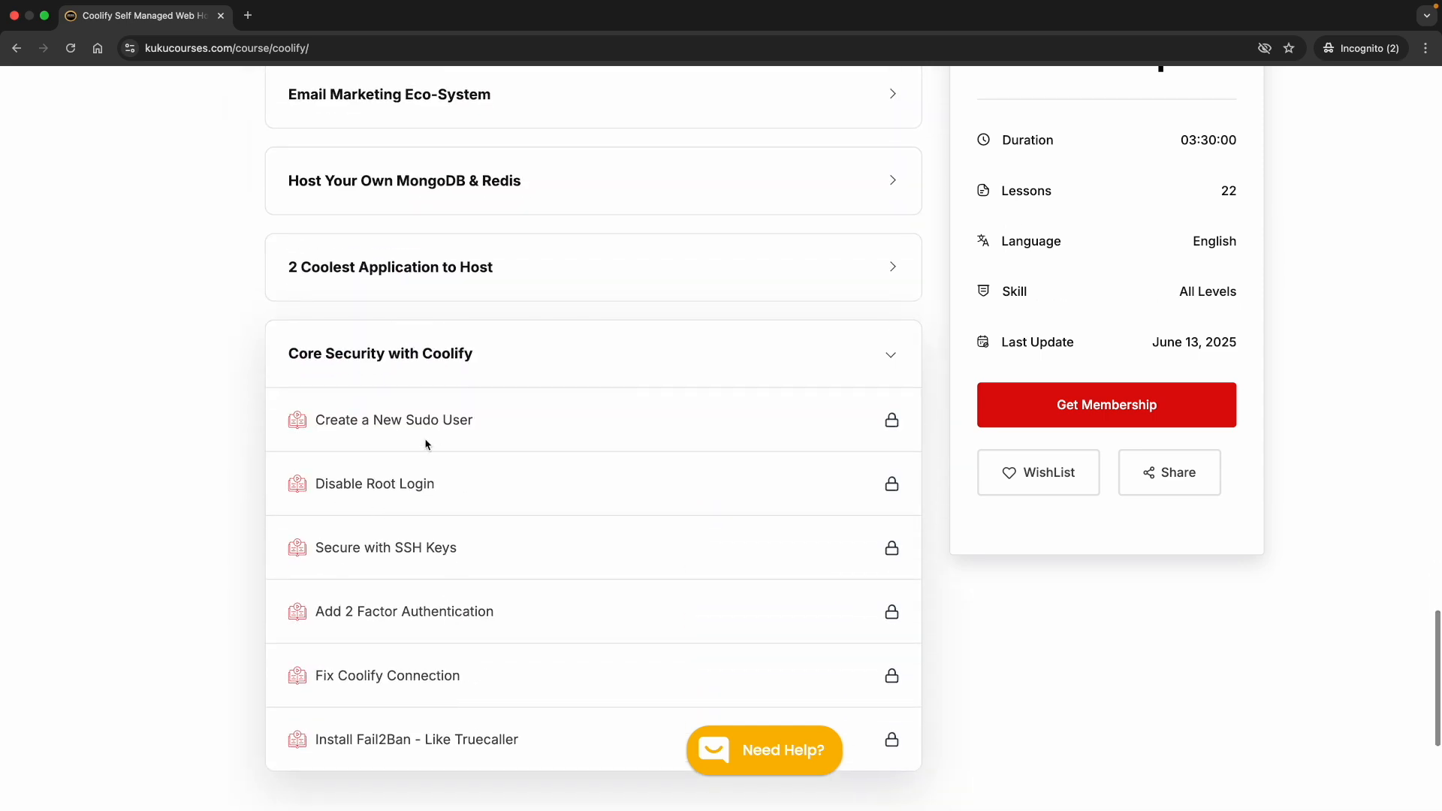
{"action": "scroll", "coordinate": [470, 651], "scroll_direction": "down", "scroll_amount": 1}
{"action": "scroll", "coordinate": [469, 650], "scroll_direction": "down", "scroll_amount": 1}
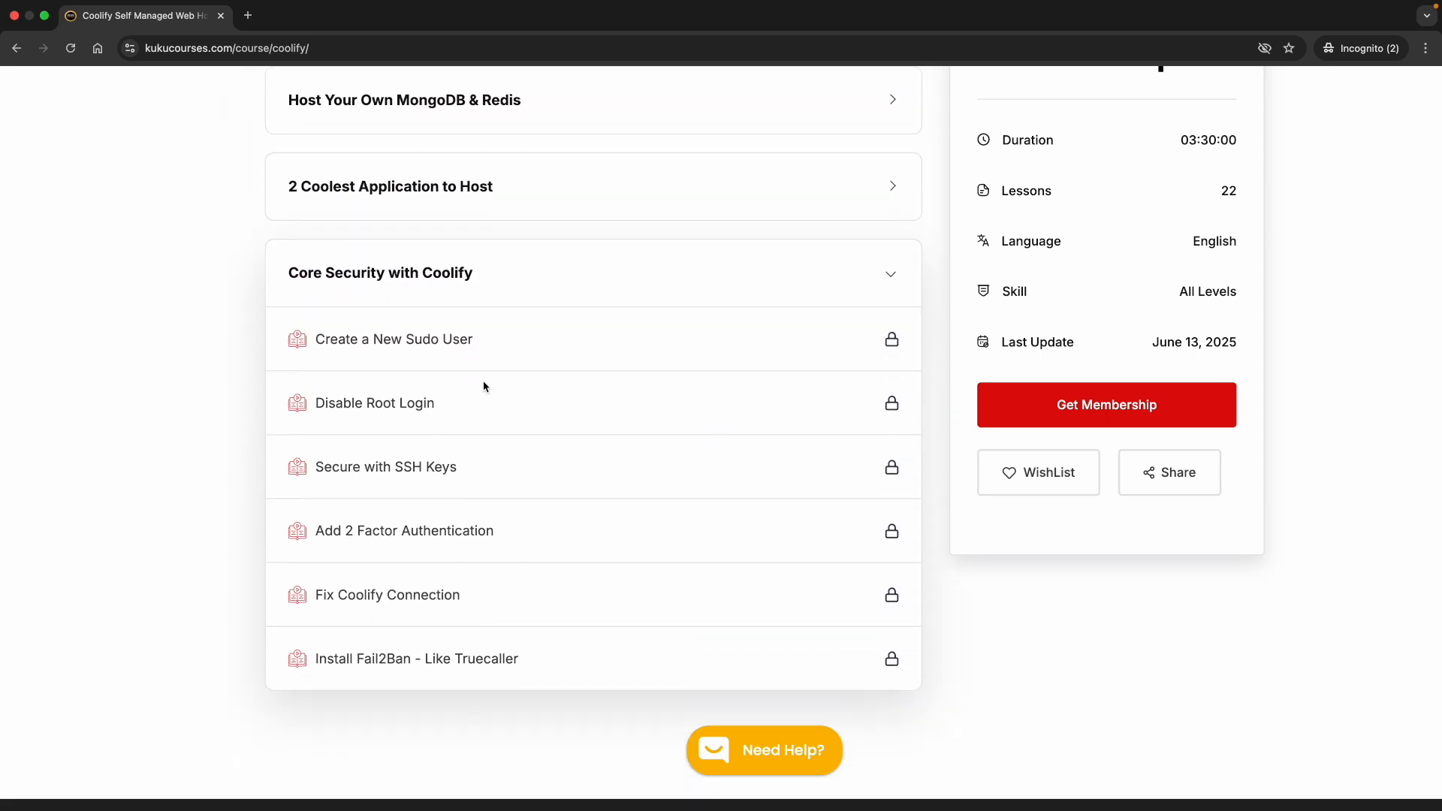
{"action": "scroll", "coordinate": [439, 648], "scroll_direction": "down", "scroll_amount": 3}
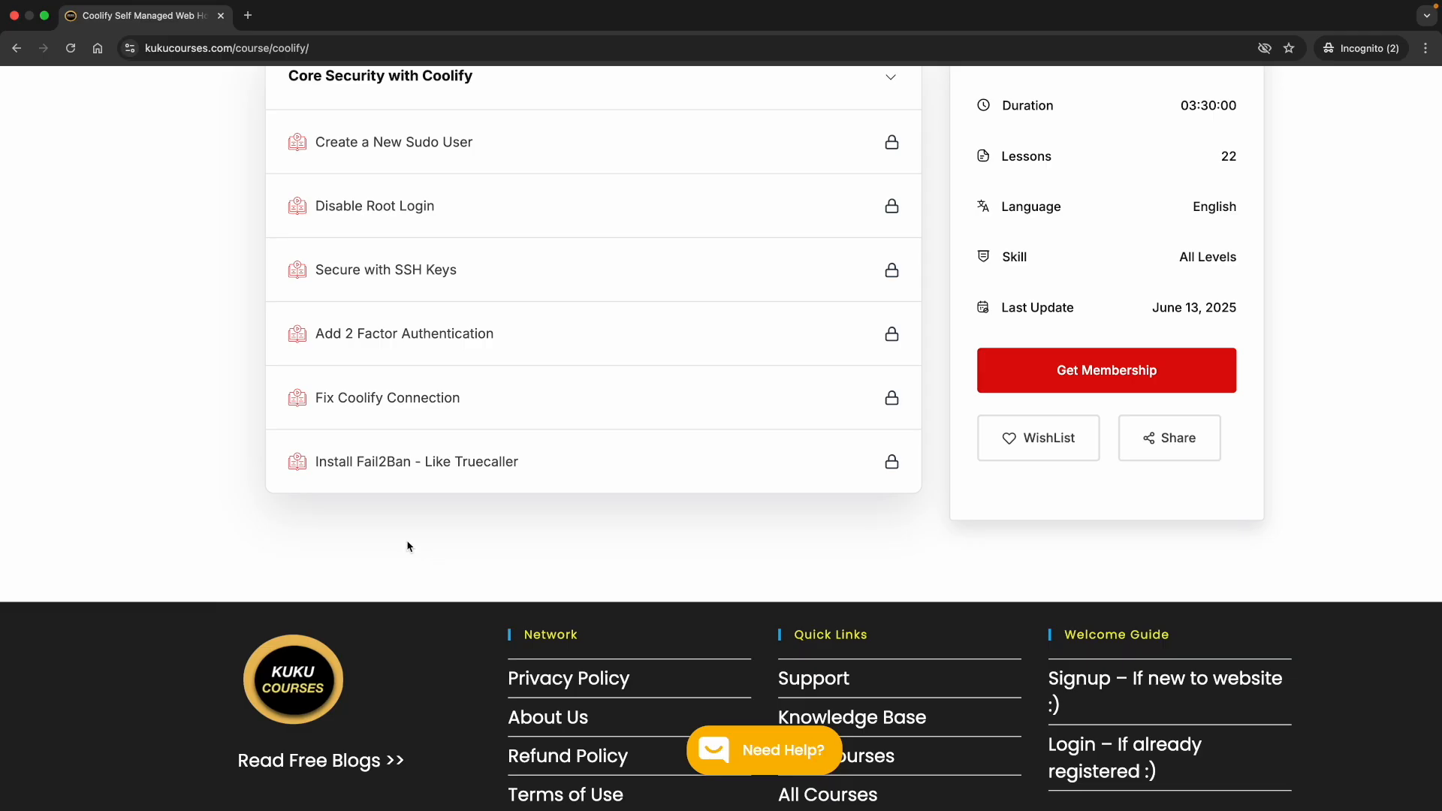
{"action": "scroll", "coordinate": [407, 546], "scroll_direction": "up", "scroll_amount": 2}
{"action": "left_click", "coordinate": [493, 235]}
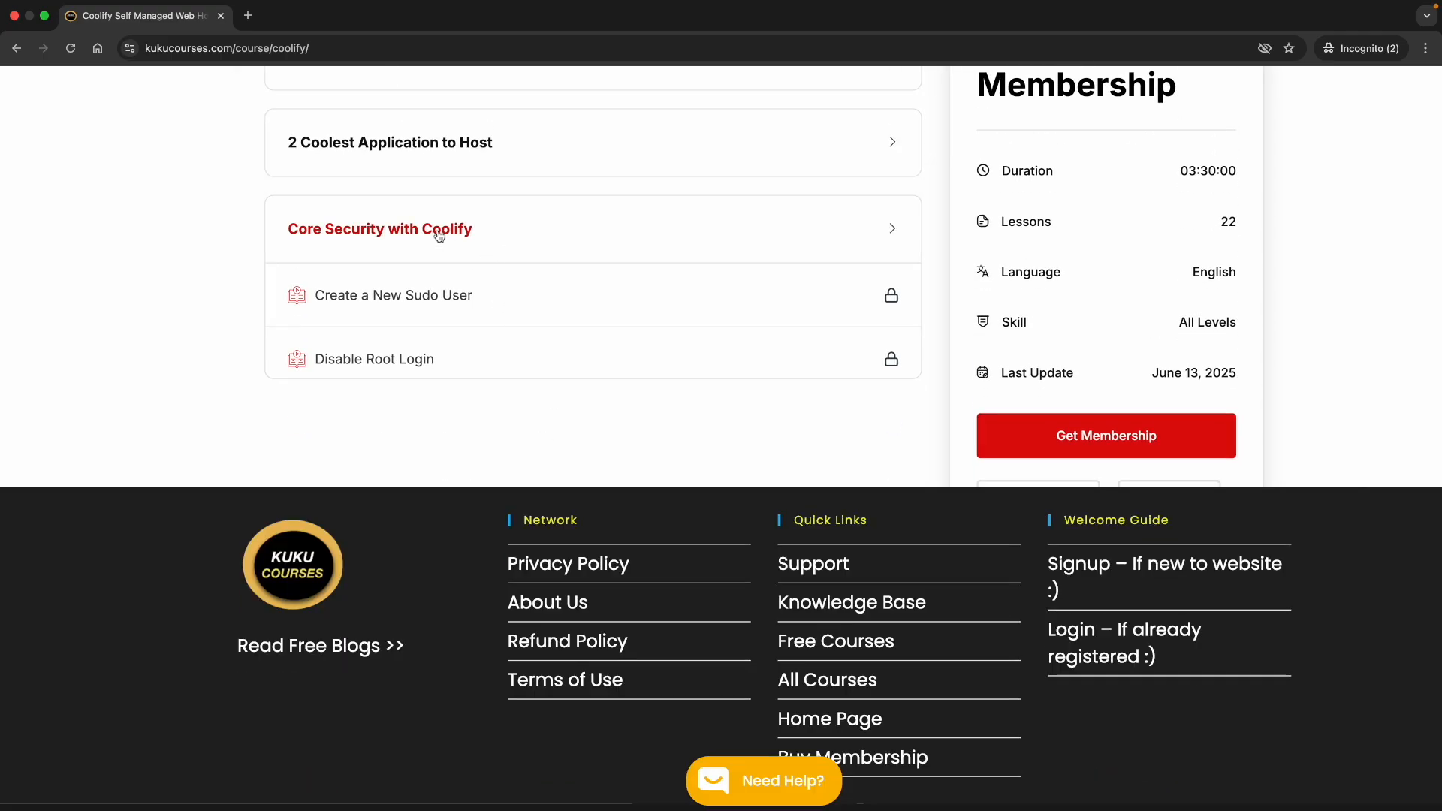
Toggle the Email Marketing Eco-System section, return to the top, and choose Get Membership under Pricing
{"action": "scroll", "coordinate": [461, 287], "scroll_direction": "up", "scroll_amount": 3}
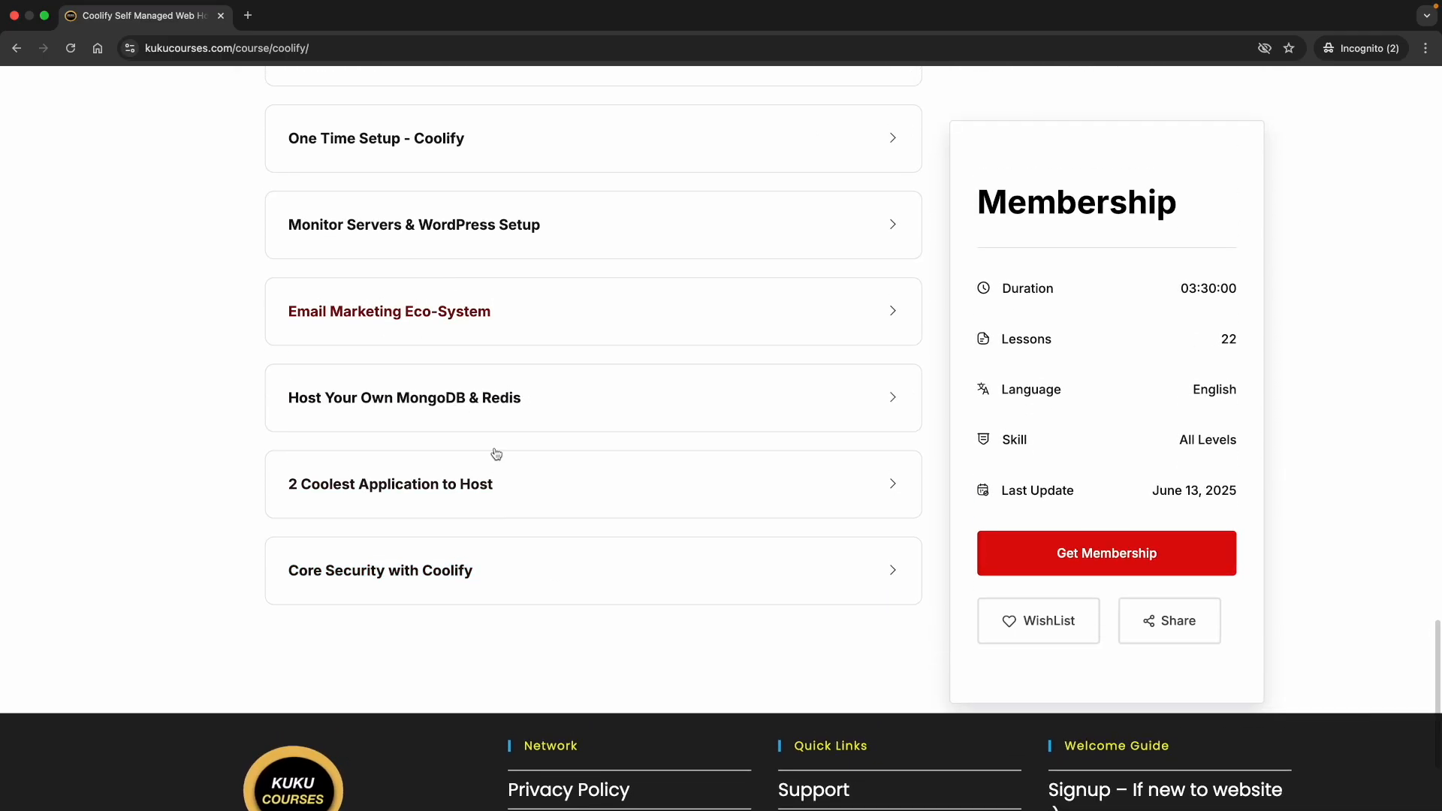
{"action": "scroll", "coordinate": [455, 416], "scroll_direction": "up", "scroll_amount": 2}
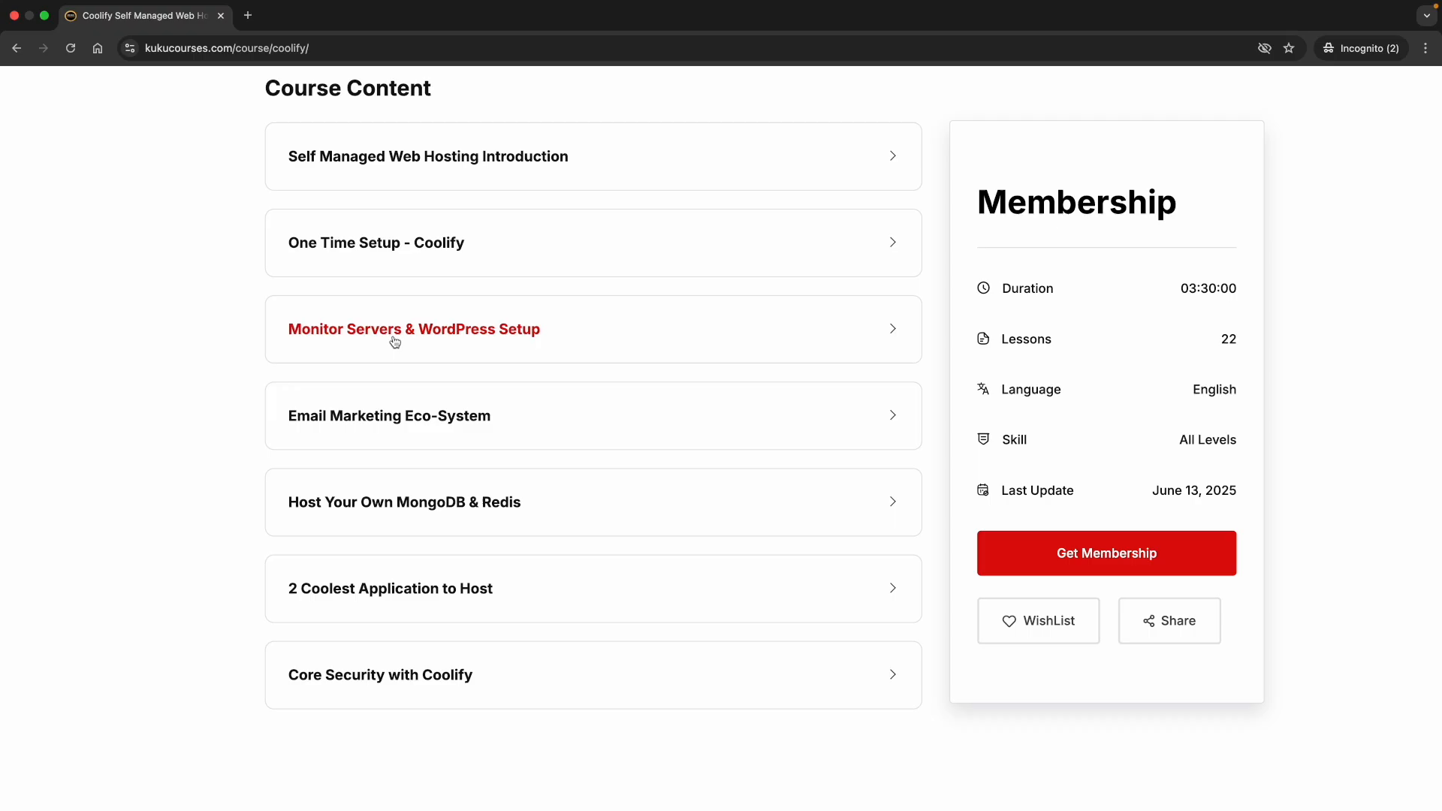
{"action": "left_click", "coordinate": [458, 436]}
{"action": "left_click", "coordinate": [433, 434]}
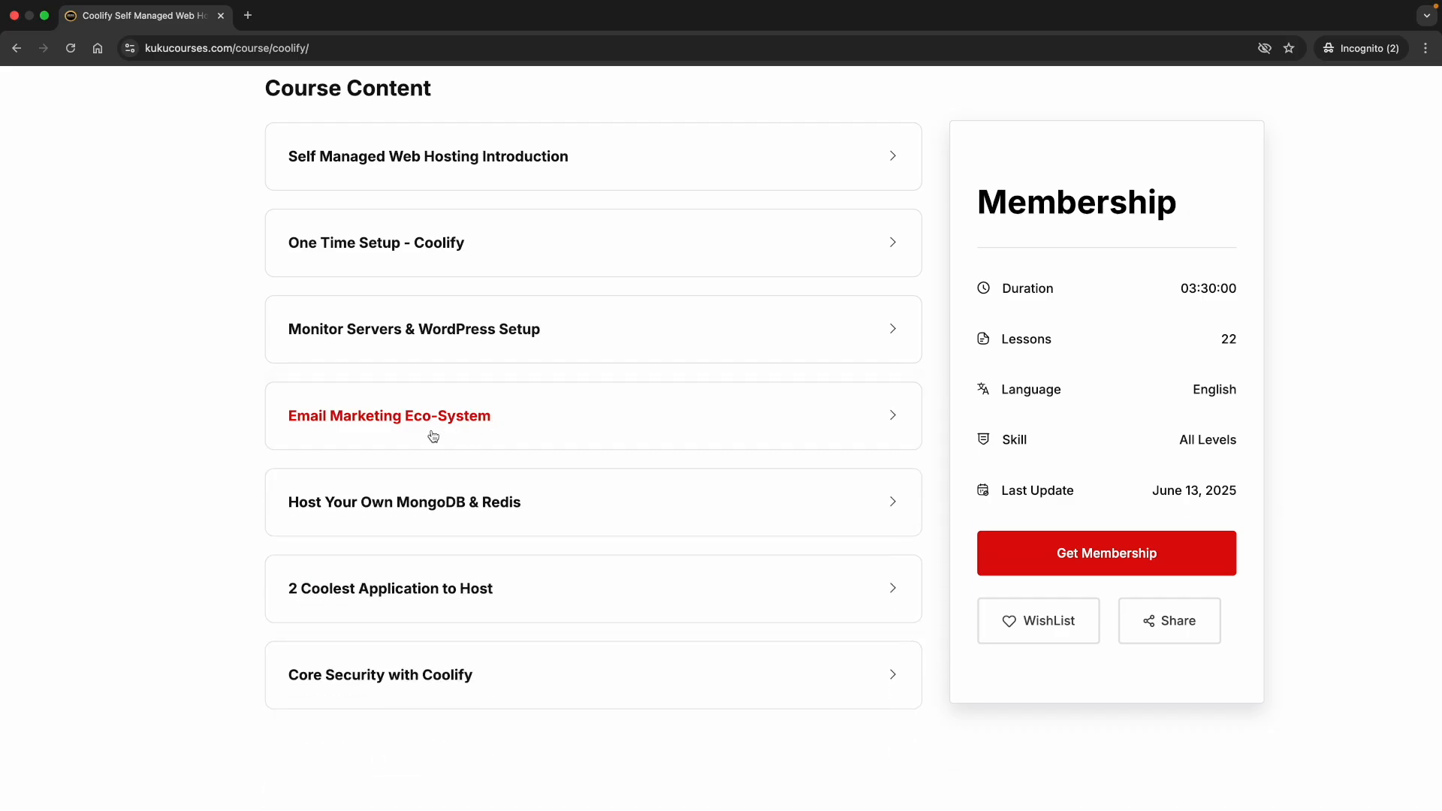
{"action": "scroll", "coordinate": [460, 432], "scroll_direction": "up", "scroll_amount": 15}
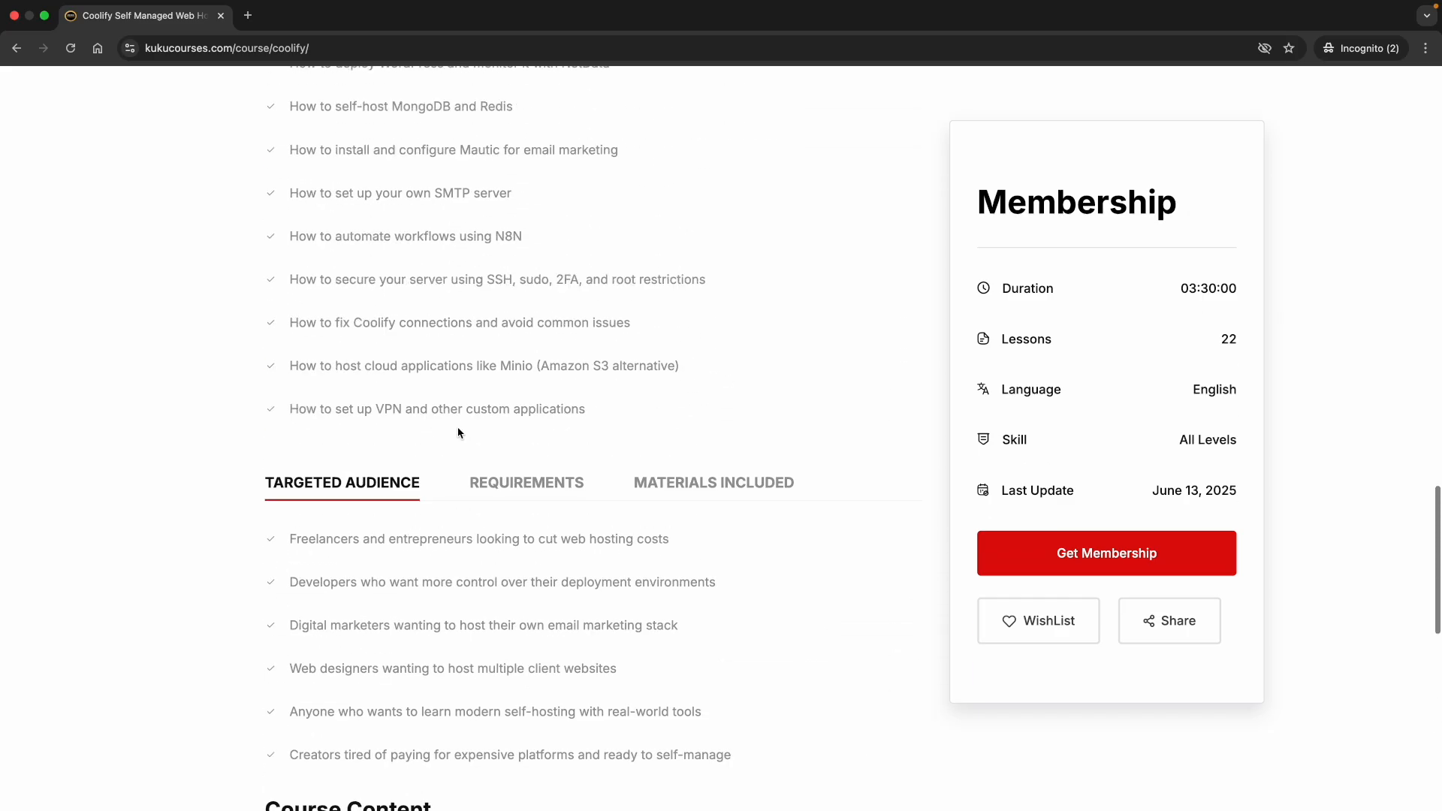
{"action": "scroll", "coordinate": [460, 432], "scroll_direction": "up", "scroll_amount": 15}
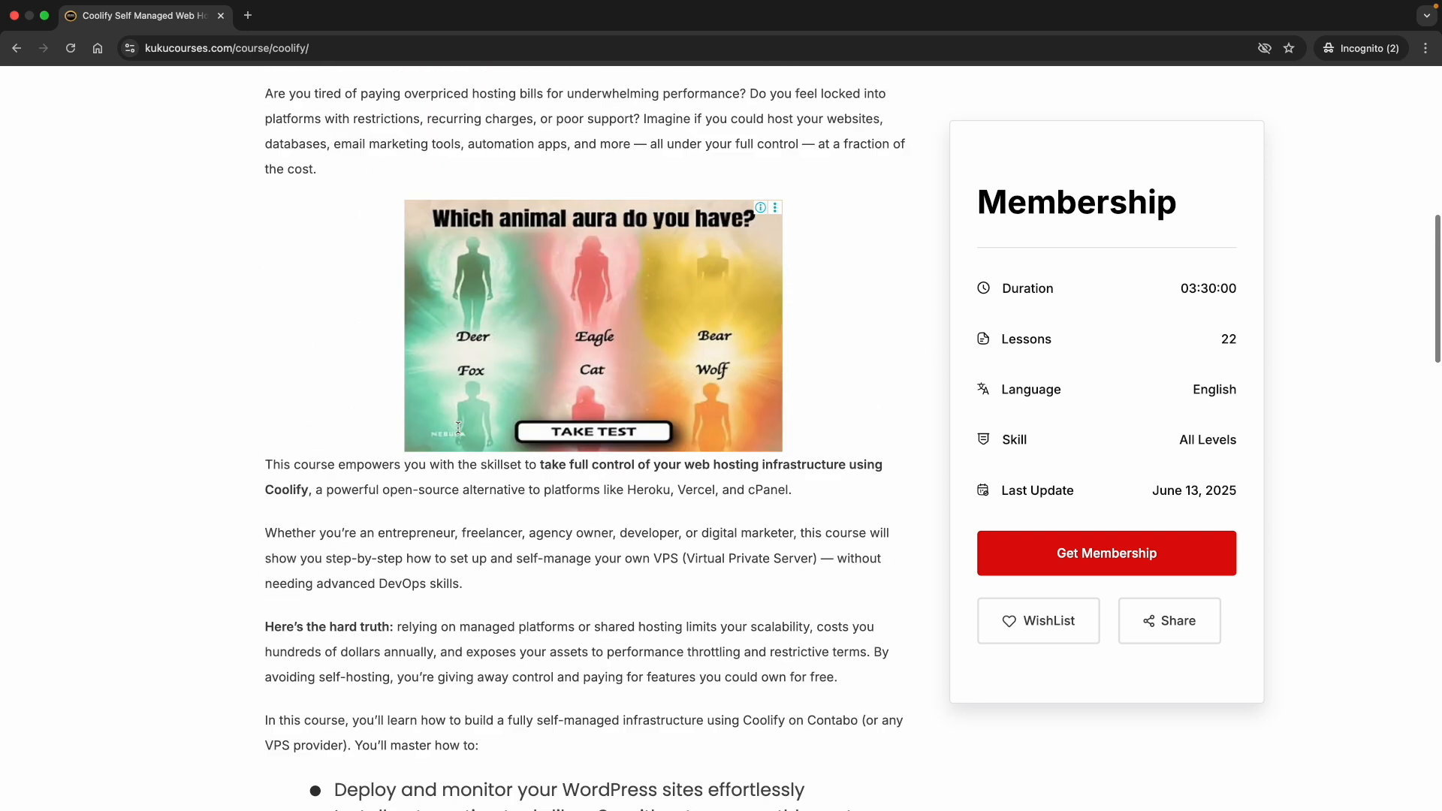
{"action": "scroll", "coordinate": [459, 431], "scroll_direction": "up", "scroll_amount": 5}
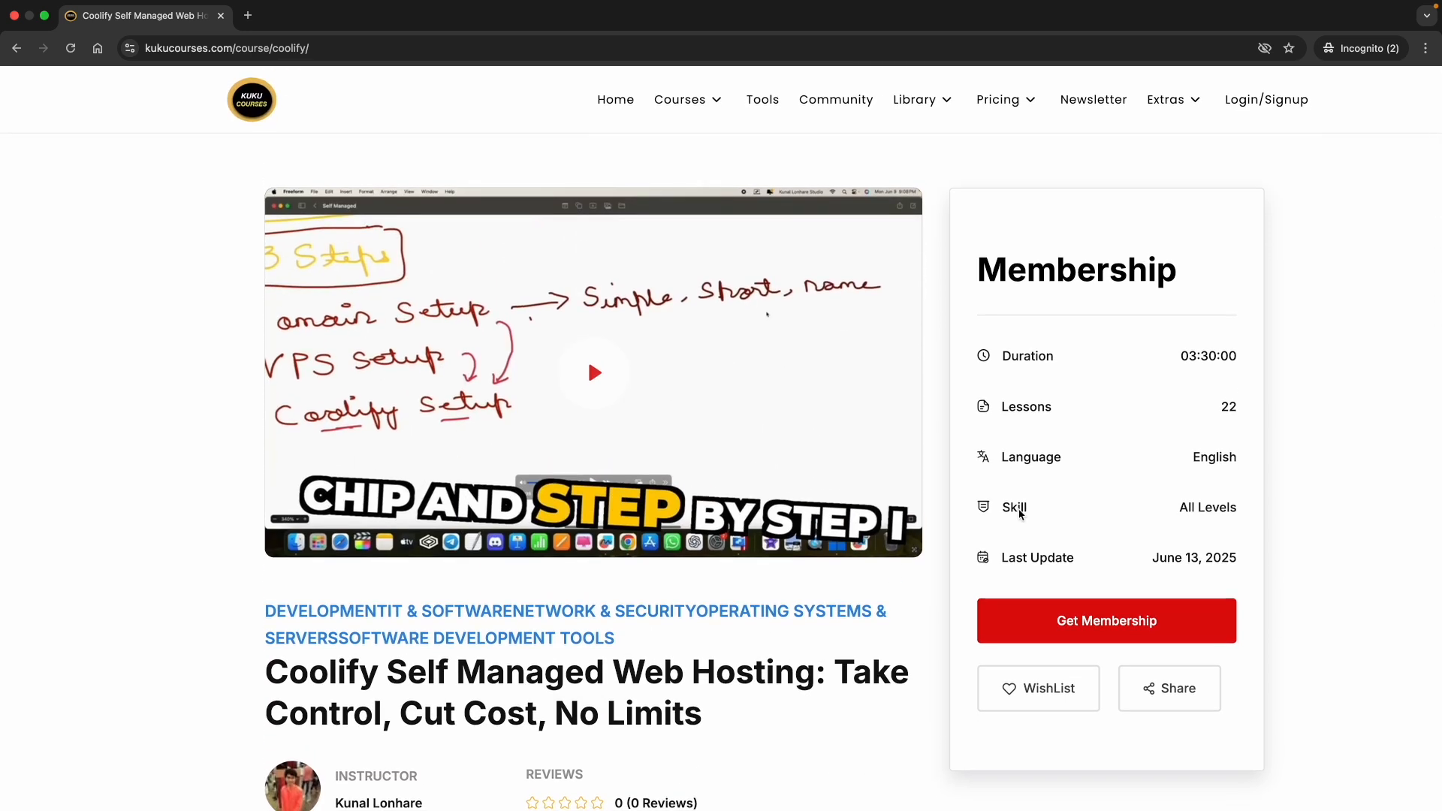
{"action": "mouse_move", "coordinate": [1007, 114]}
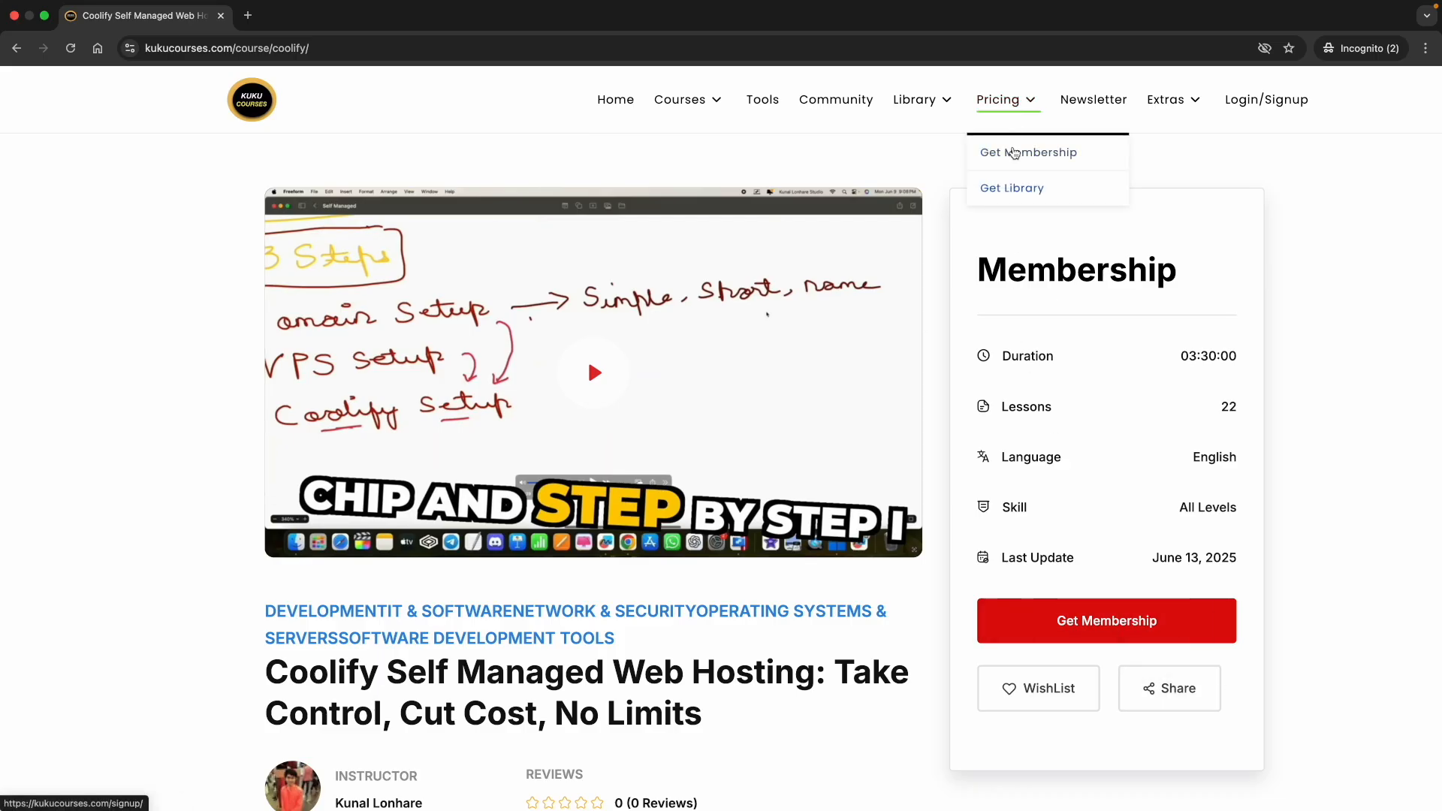
{"action": "left_click", "coordinate": [1014, 152]}
Dismiss the full-page ad on the membership signup page, then go to the Courses catalogue
{"action": "left_click", "coordinate": [1280, 182]}
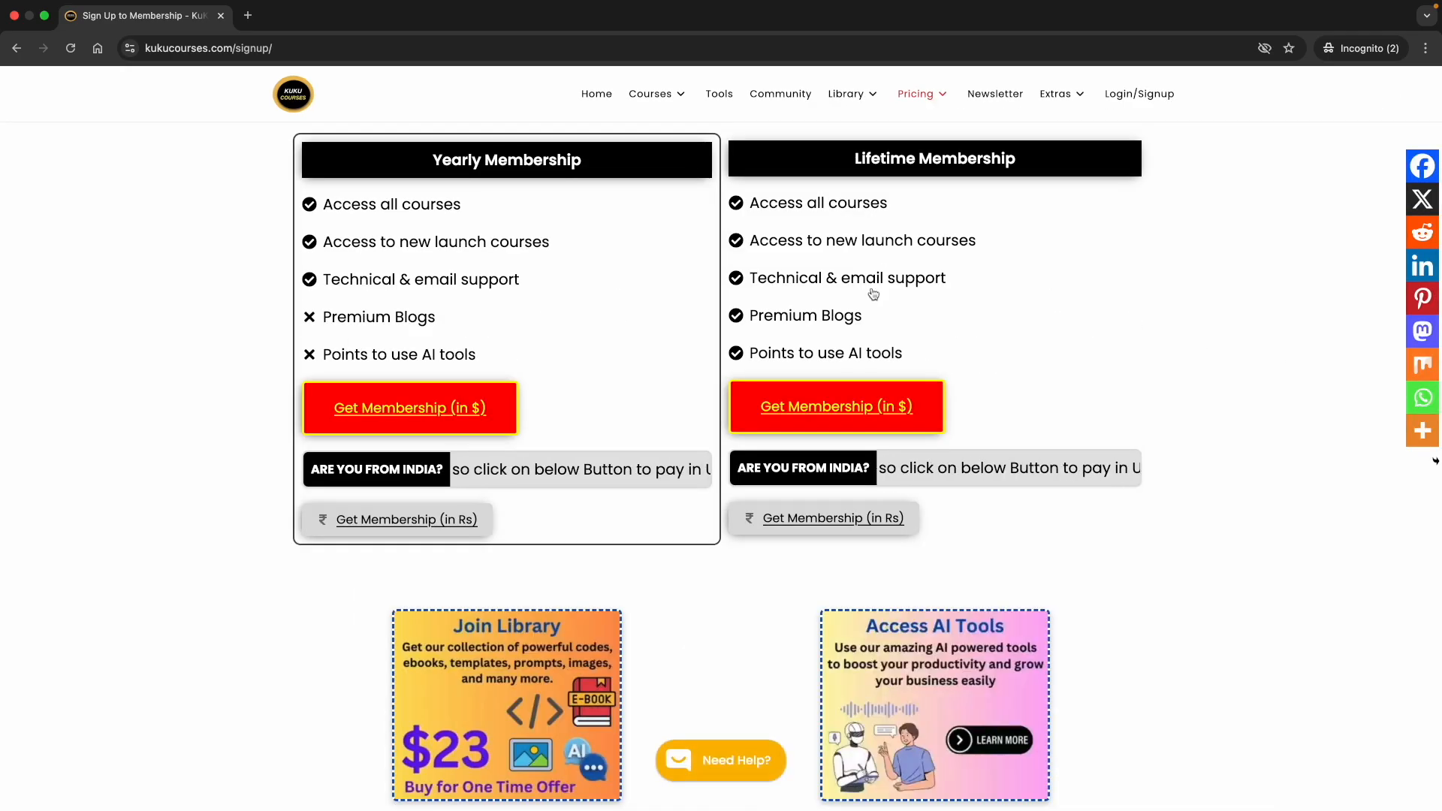
{"action": "mouse_move", "coordinate": [642, 96]}
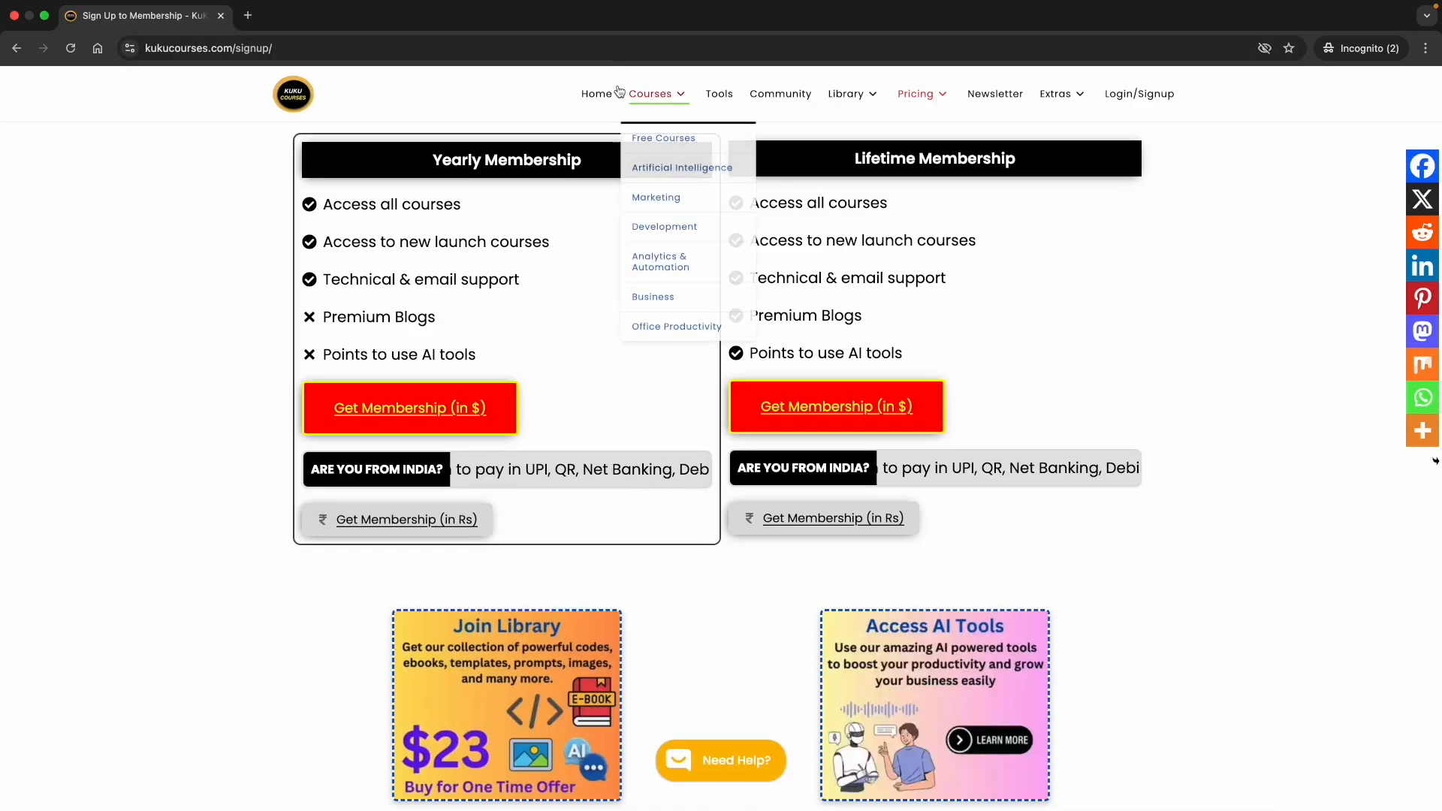
{"action": "left_click", "coordinate": [642, 97]}
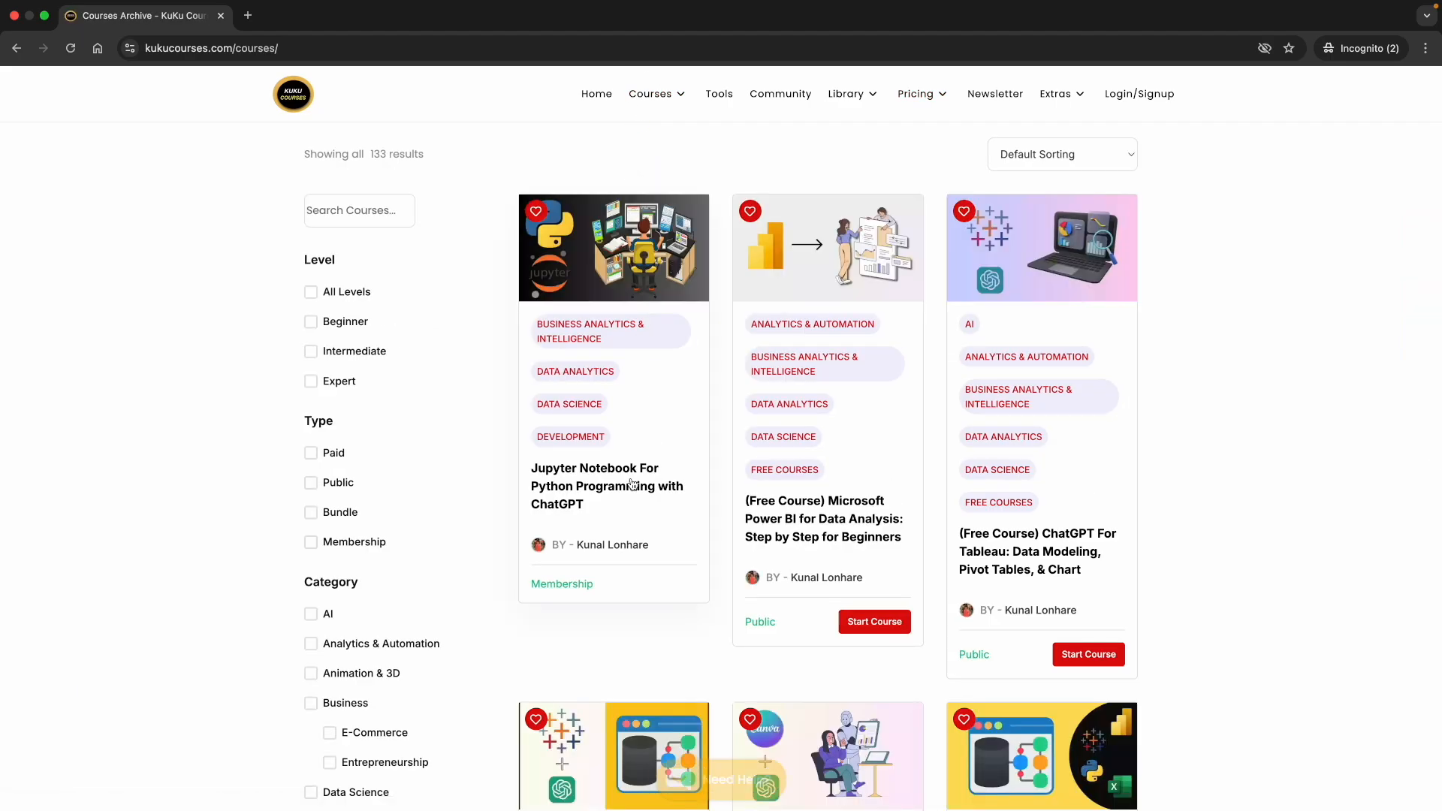
Scroll through the 133 course cards, then return to the Kuku Courses home page
{"action": "scroll", "coordinate": [757, 535], "scroll_direction": "down", "scroll_amount": 15}
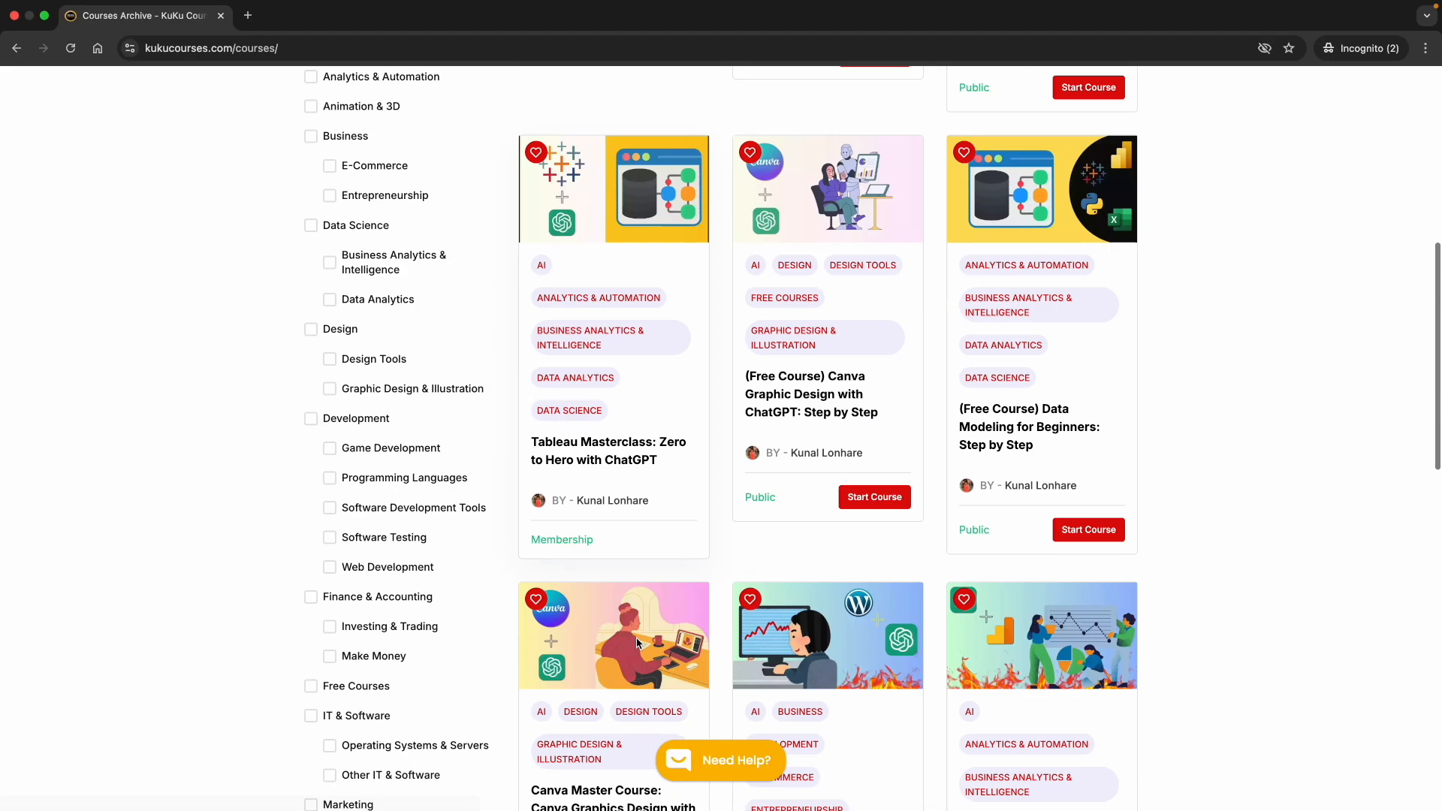
{"action": "scroll", "coordinate": [824, 570], "scroll_direction": "down", "scroll_amount": 4}
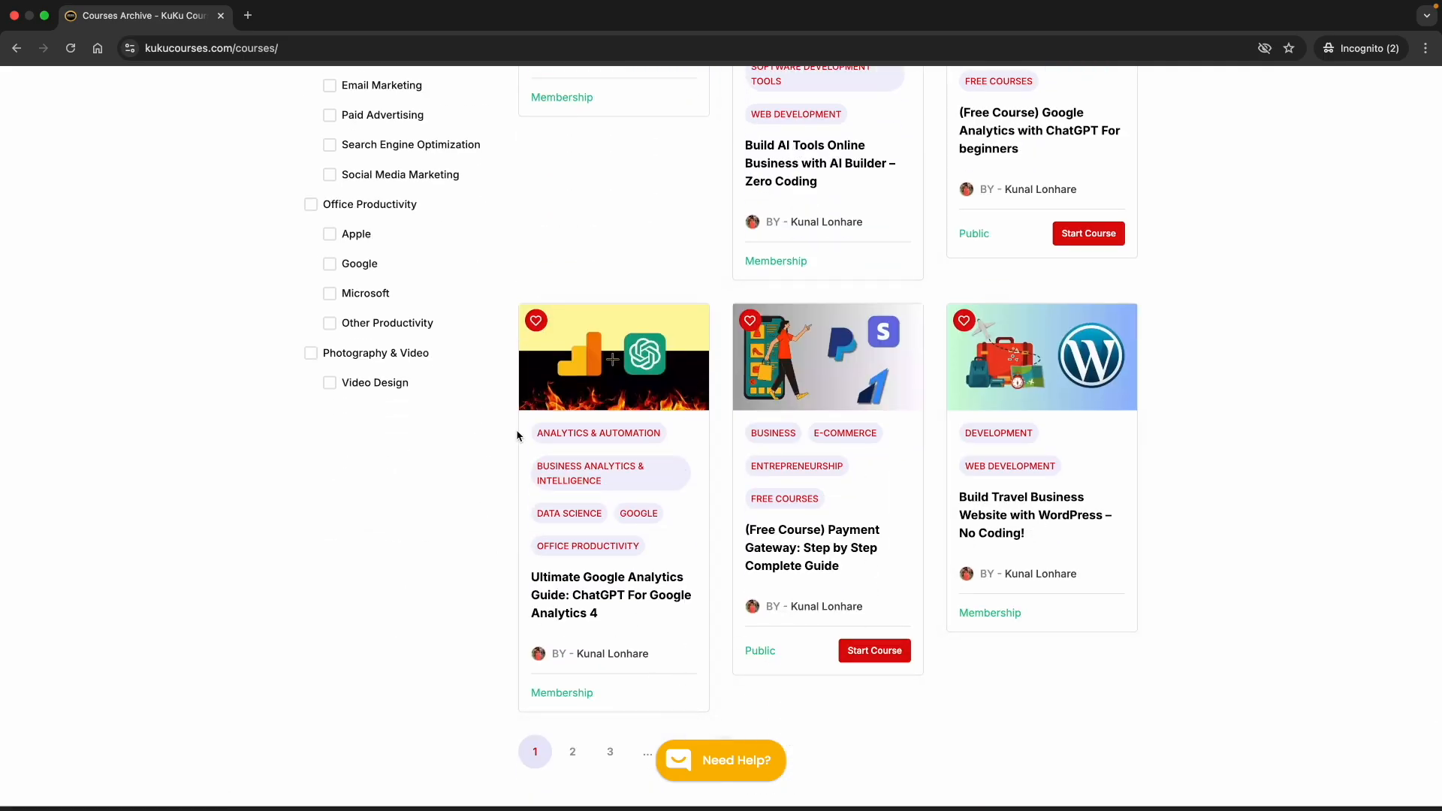
{"action": "scroll", "coordinate": [517, 436], "scroll_direction": "up", "scroll_amount": 20}
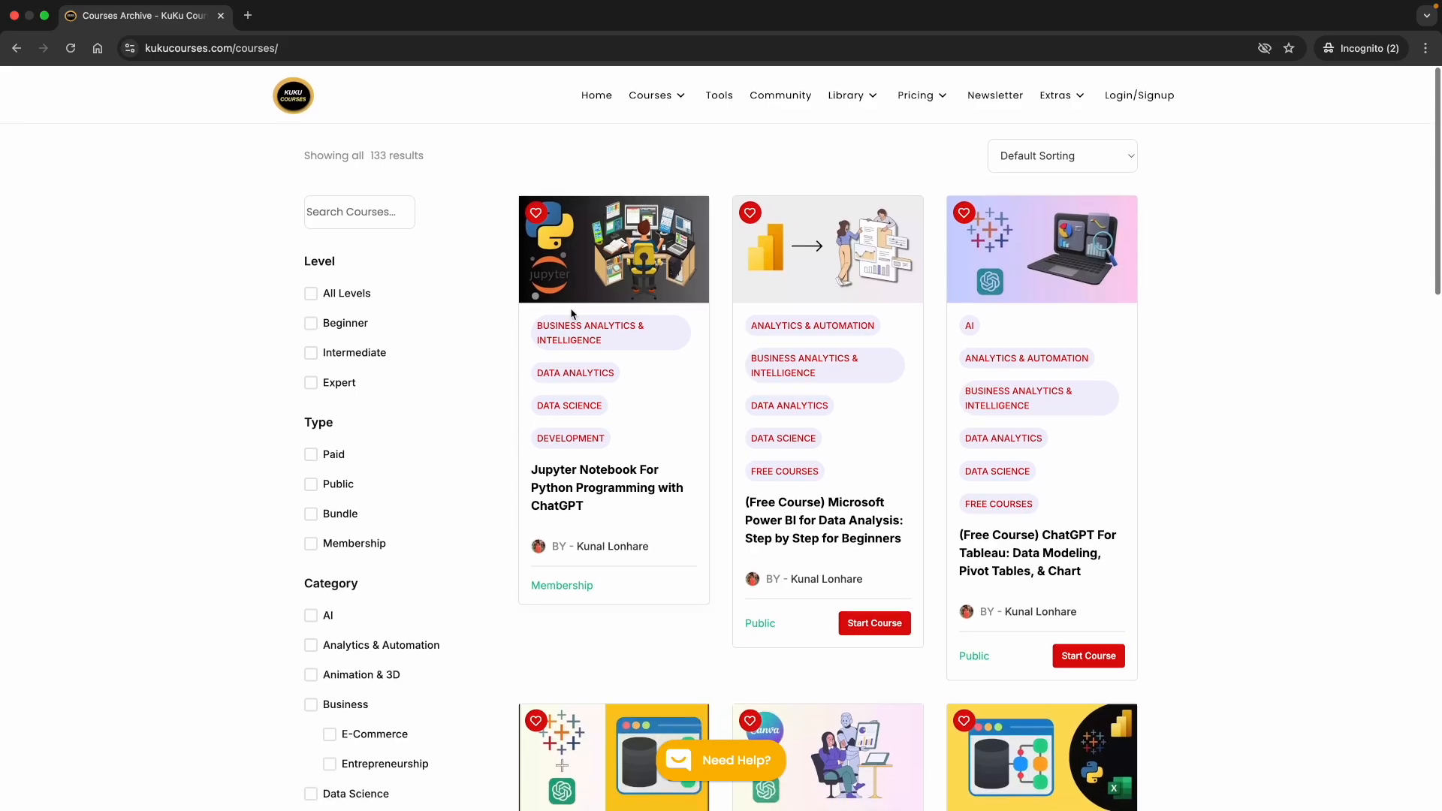
{"action": "left_click", "coordinate": [589, 103]}
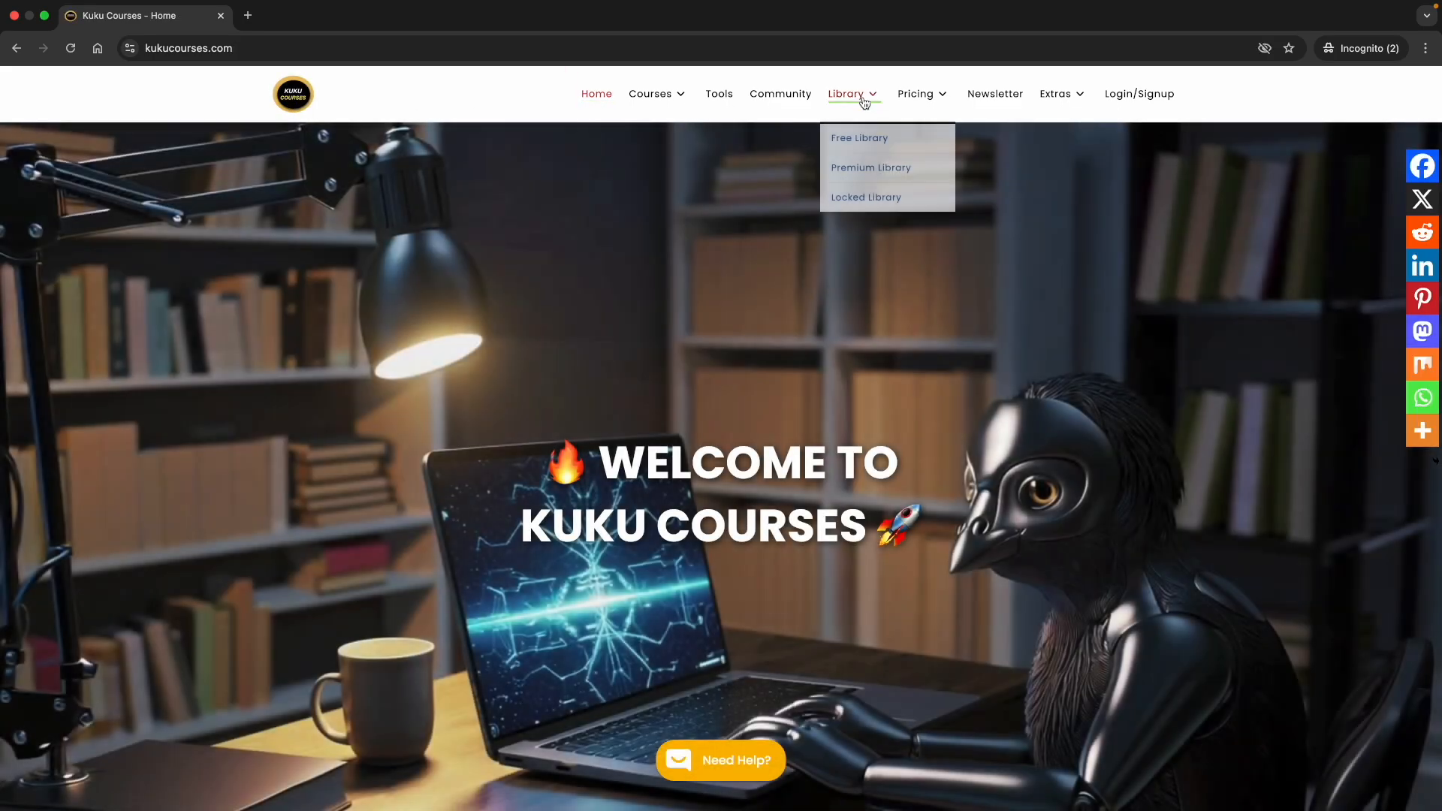
In the Library, select the Python interview questions PDF and Python projects zip entries, then go Home
{"action": "left_click", "coordinate": [860, 100]}
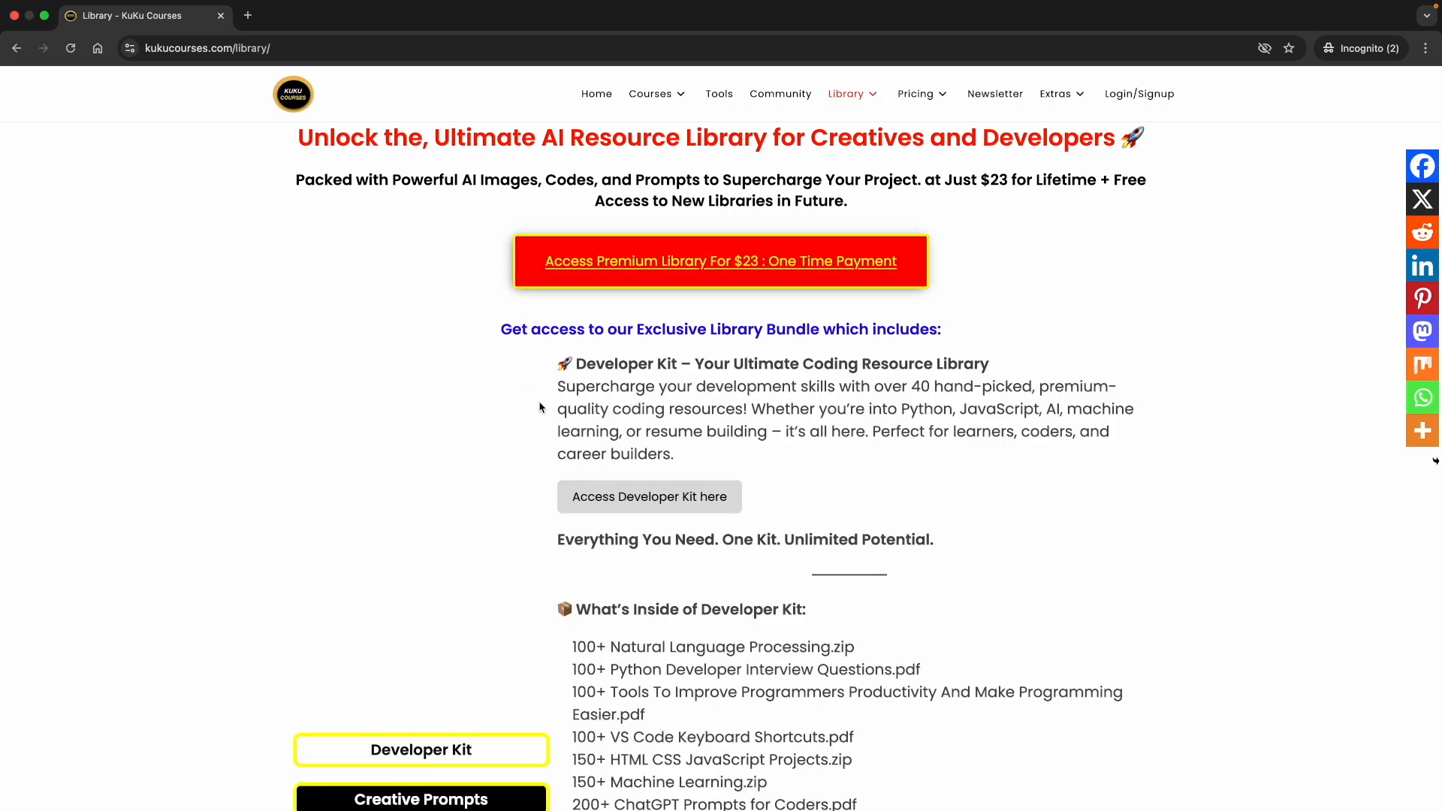
{"action": "scroll", "coordinate": [595, 500], "scroll_direction": "down", "scroll_amount": 5}
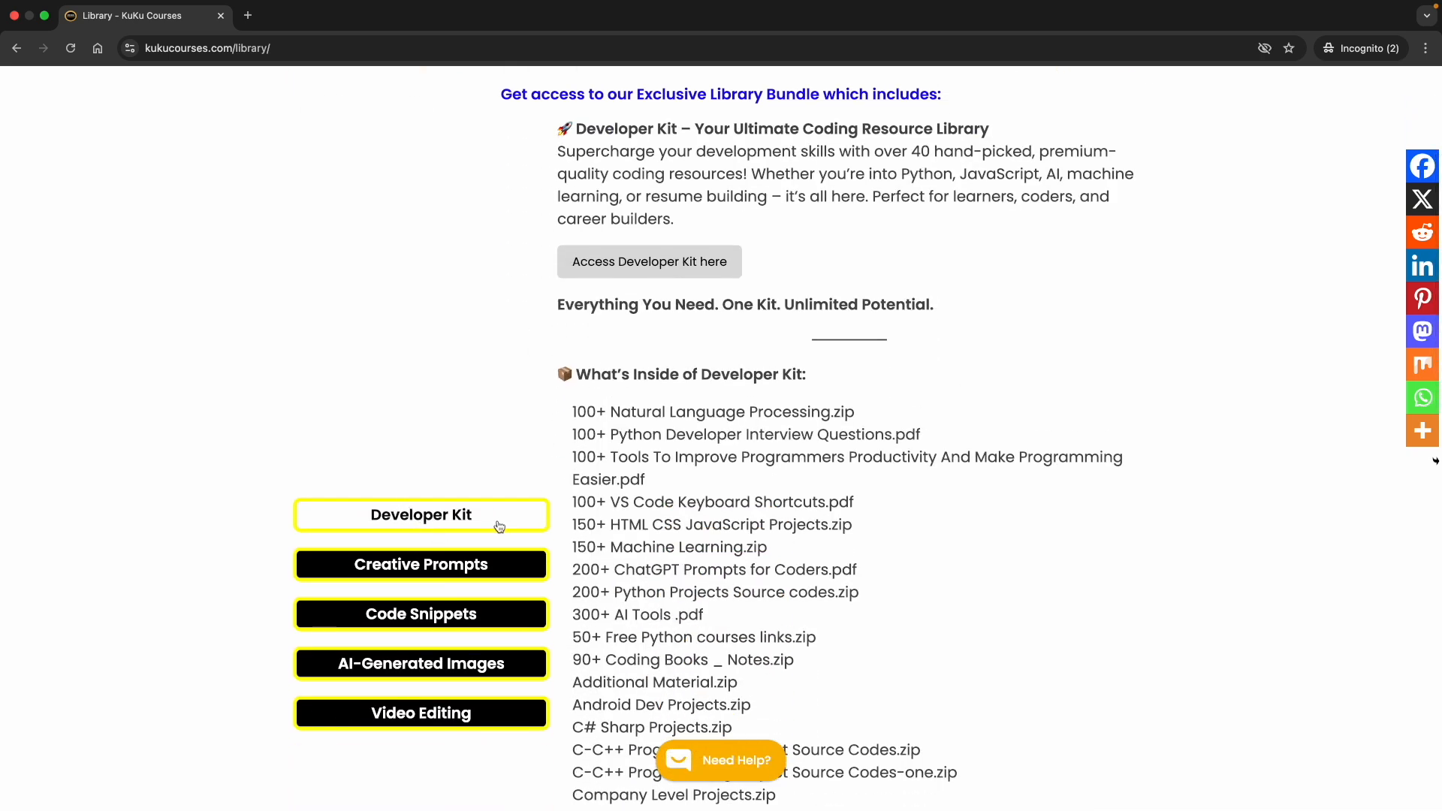
{"action": "scroll", "coordinate": [642, 449], "scroll_direction": "down", "scroll_amount": 2}
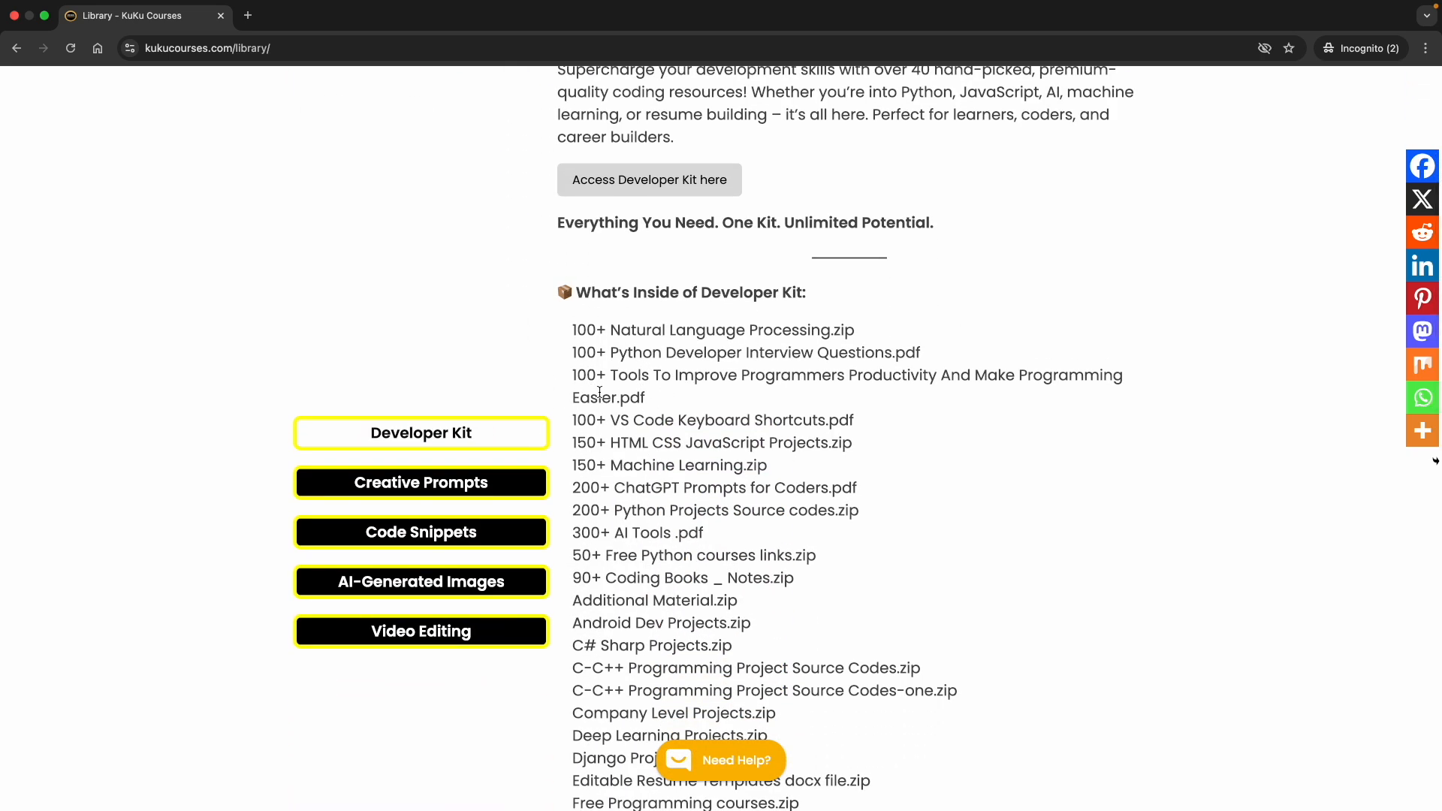
{"action": "triple_click", "coordinate": [600, 361]}
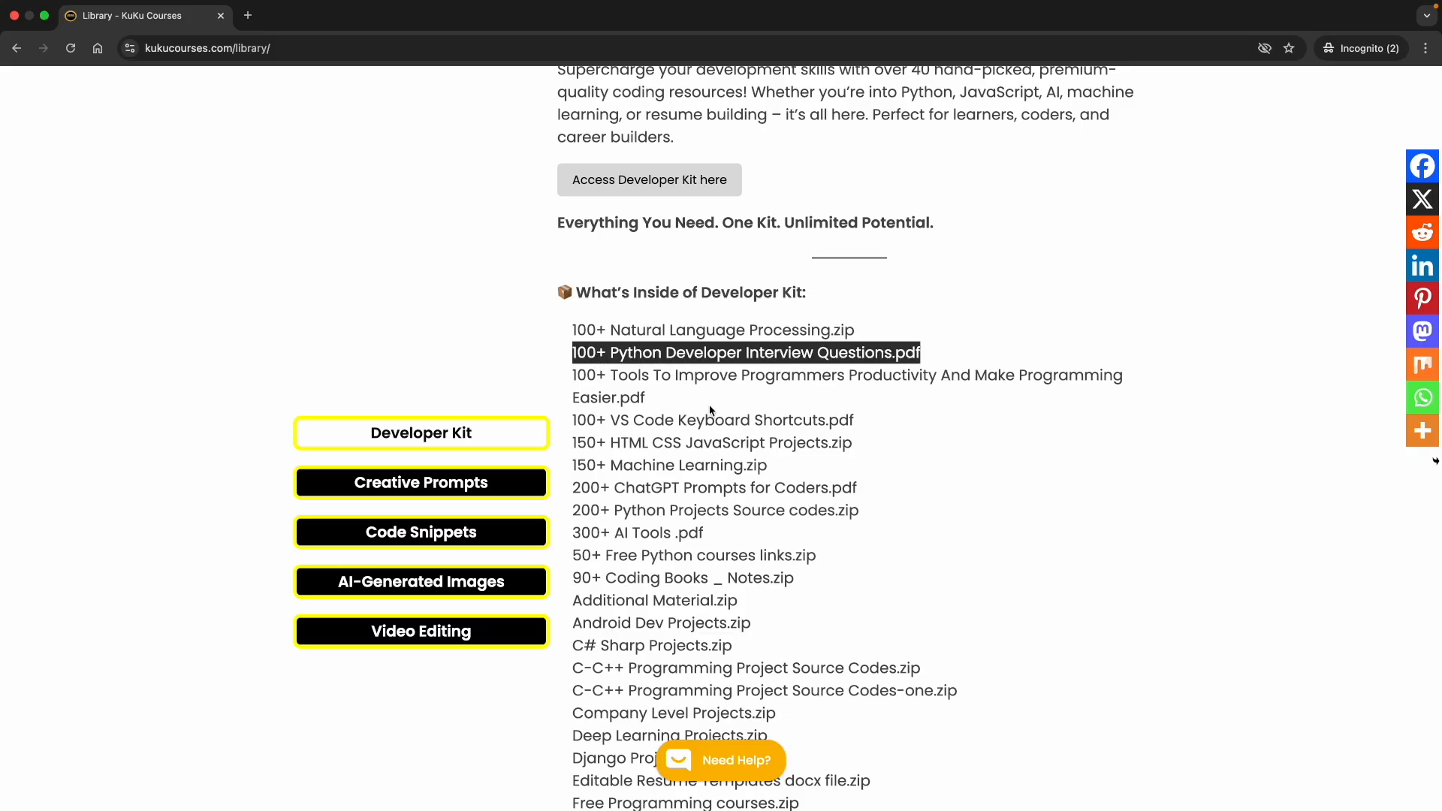
{"action": "left_click", "coordinate": [658, 443]}
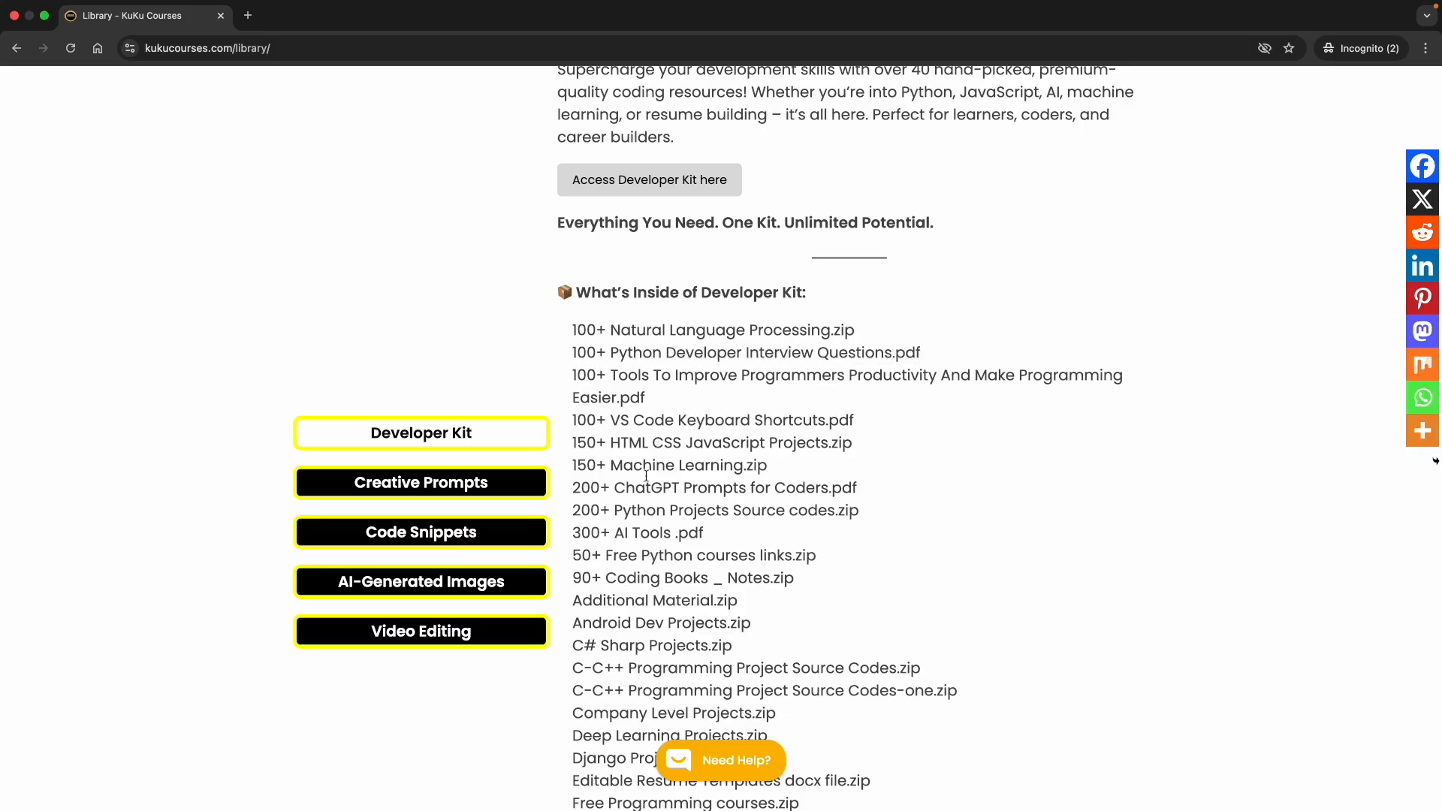
{"action": "triple_click", "coordinate": [625, 513]}
{"action": "left_click", "coordinate": [691, 540]}
{"action": "scroll", "coordinate": [635, 286], "scroll_direction": "up", "scroll_amount": 3}
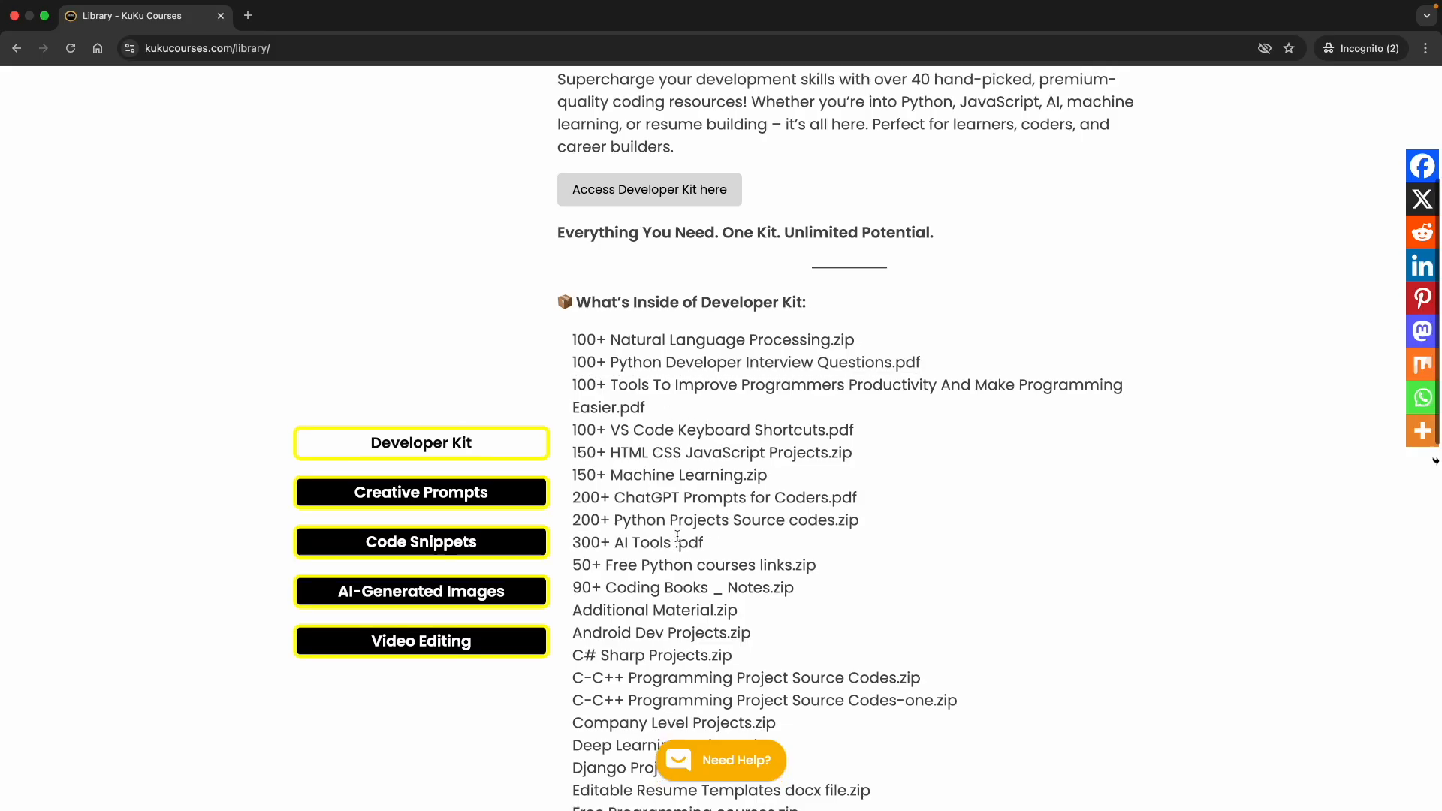
{"action": "scroll", "coordinate": [634, 286], "scroll_direction": "up", "scroll_amount": 2}
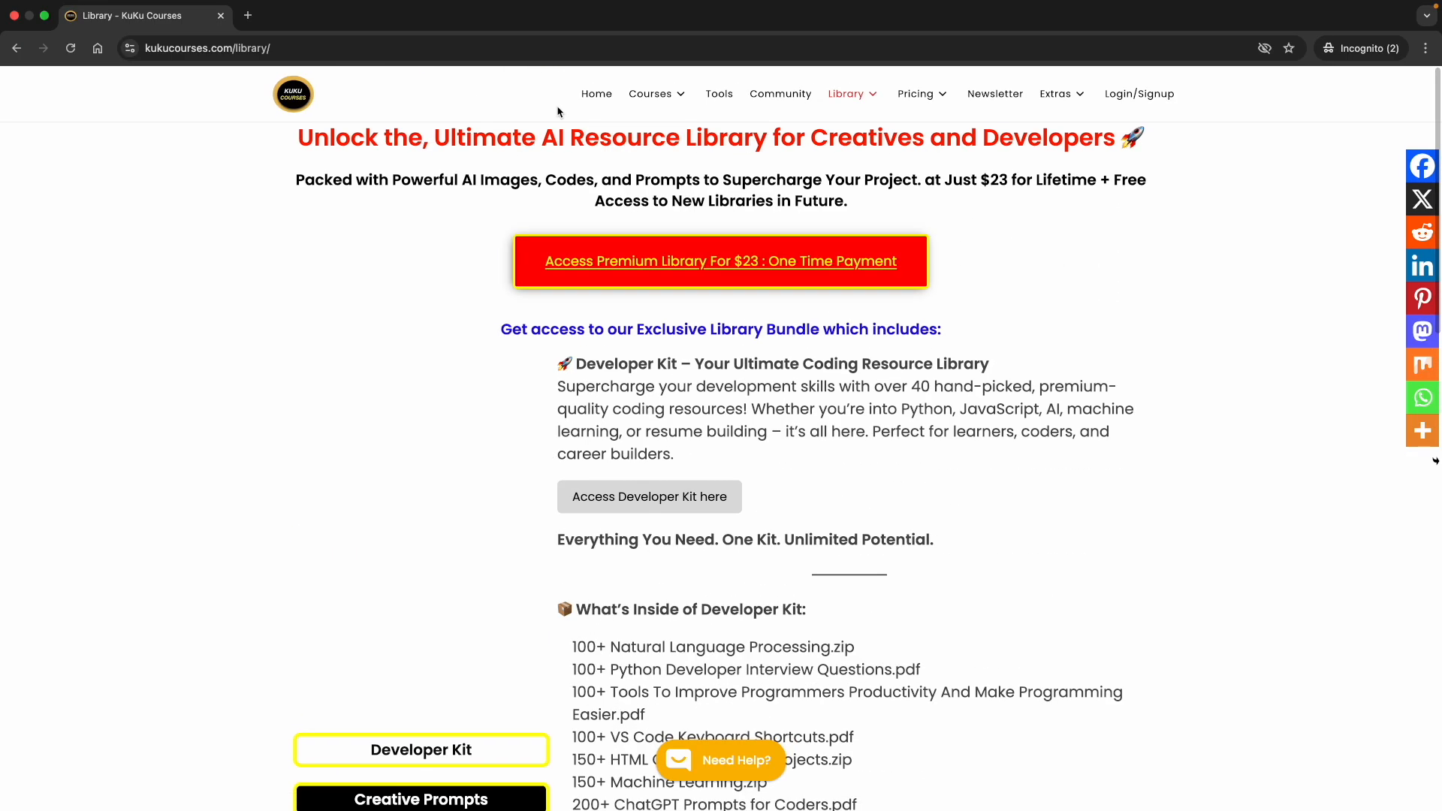
{"action": "left_click", "coordinate": [596, 93]}
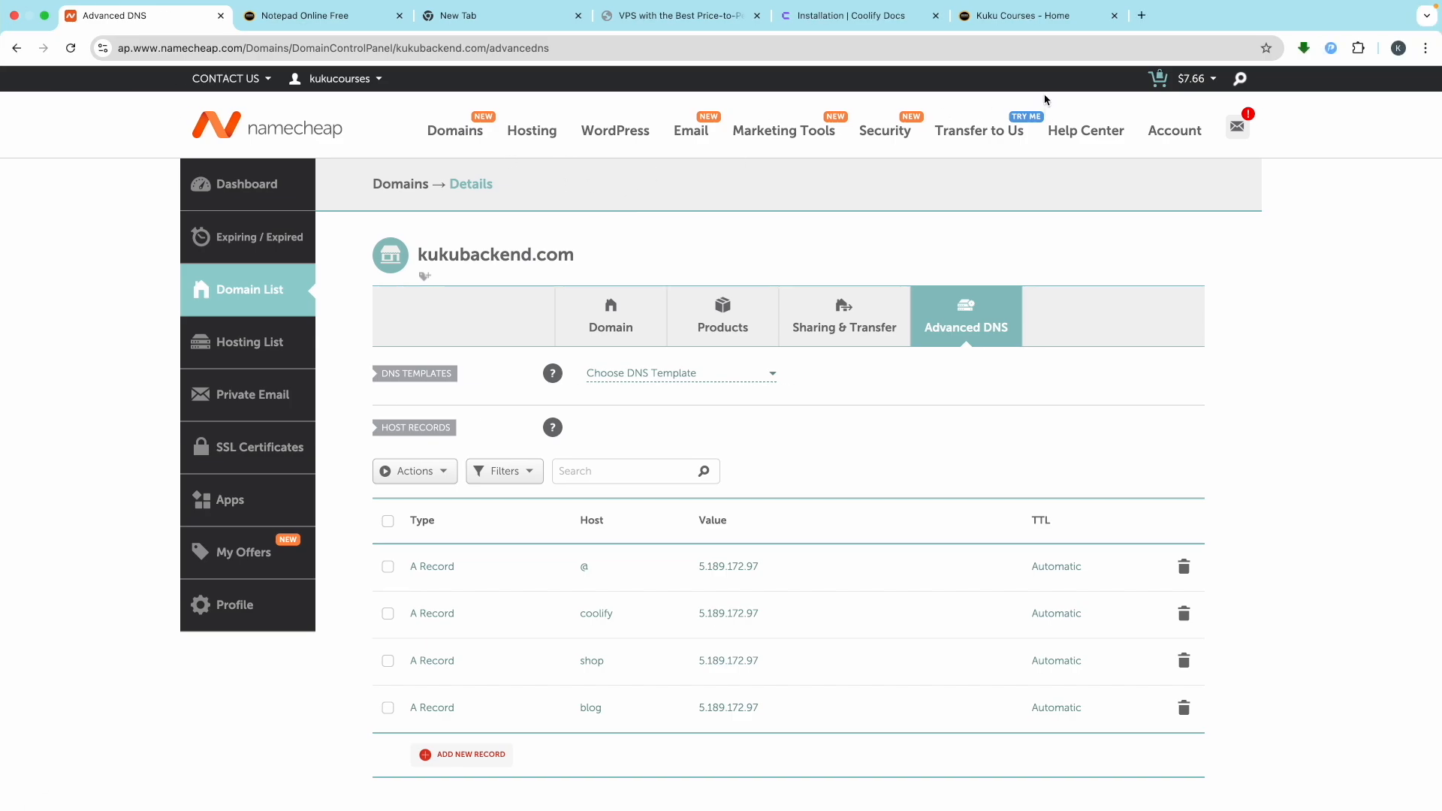
In a new tab, search Google for n8n and open the official n8n.io site
{"action": "left_click", "coordinate": [1144, 18]}
{"action": "type", "text": "n8n"}
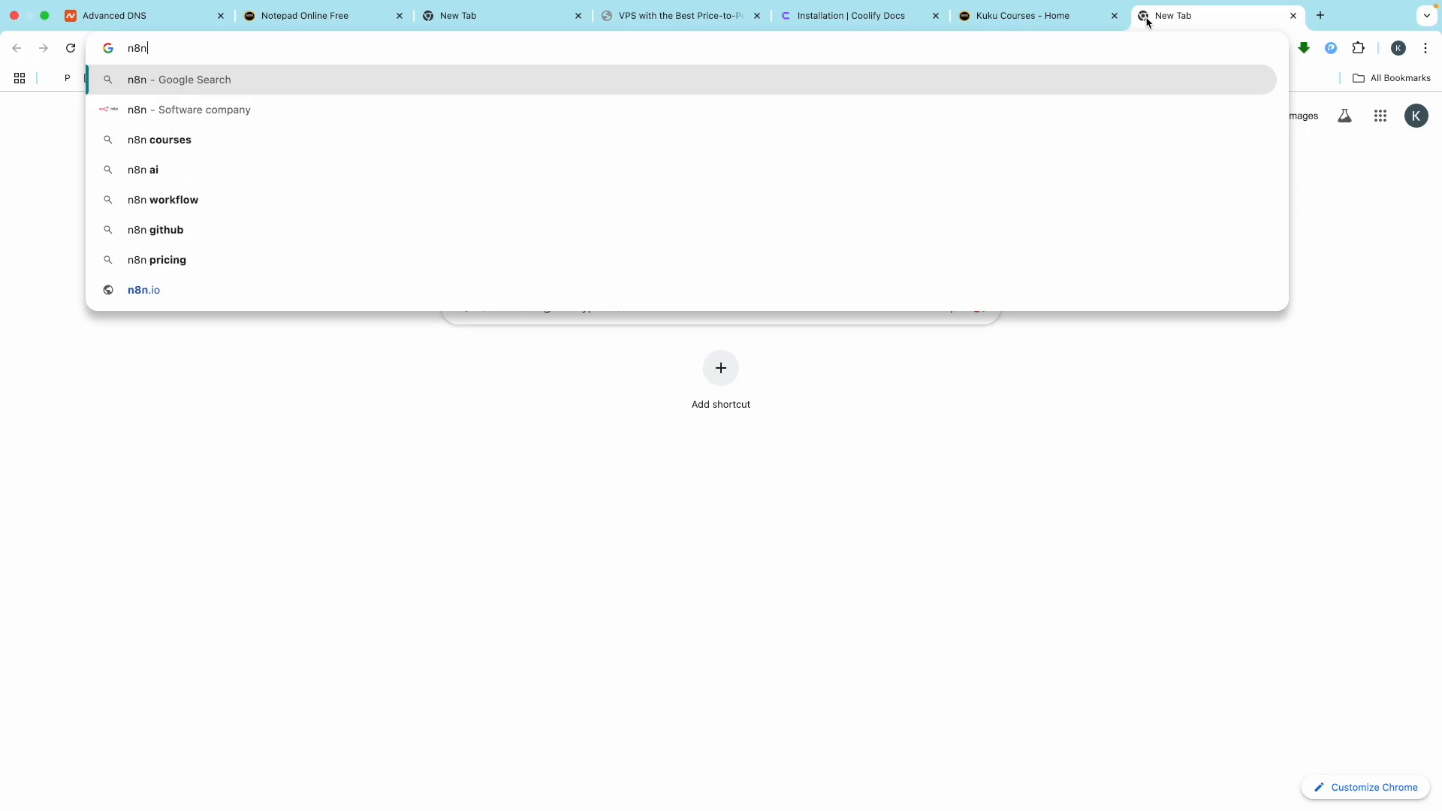
{"action": "key", "text": "Return"}
{"action": "scroll", "coordinate": [337, 520], "scroll_direction": "down", "scroll_amount": 3}
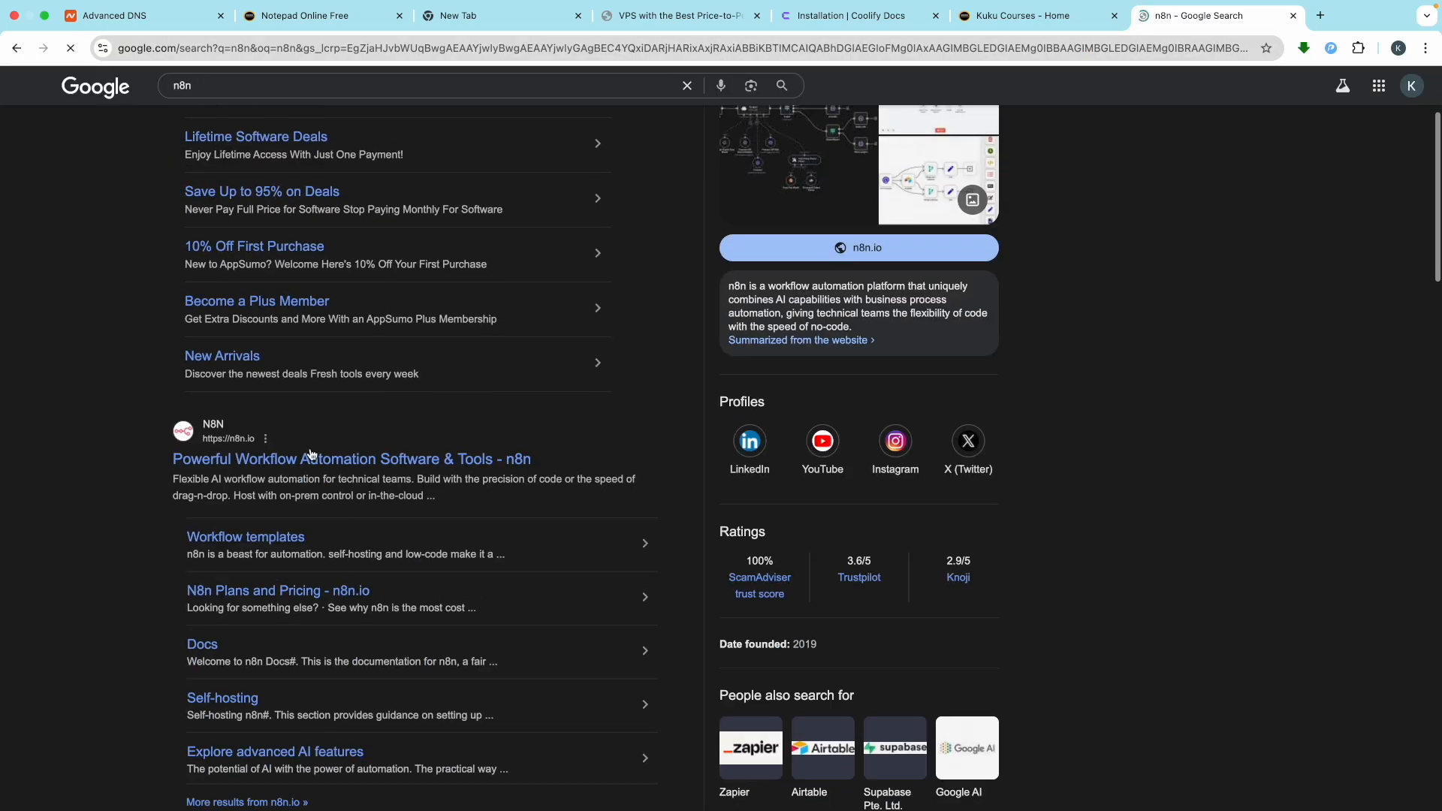
{"action": "left_click", "coordinate": [285, 459]}
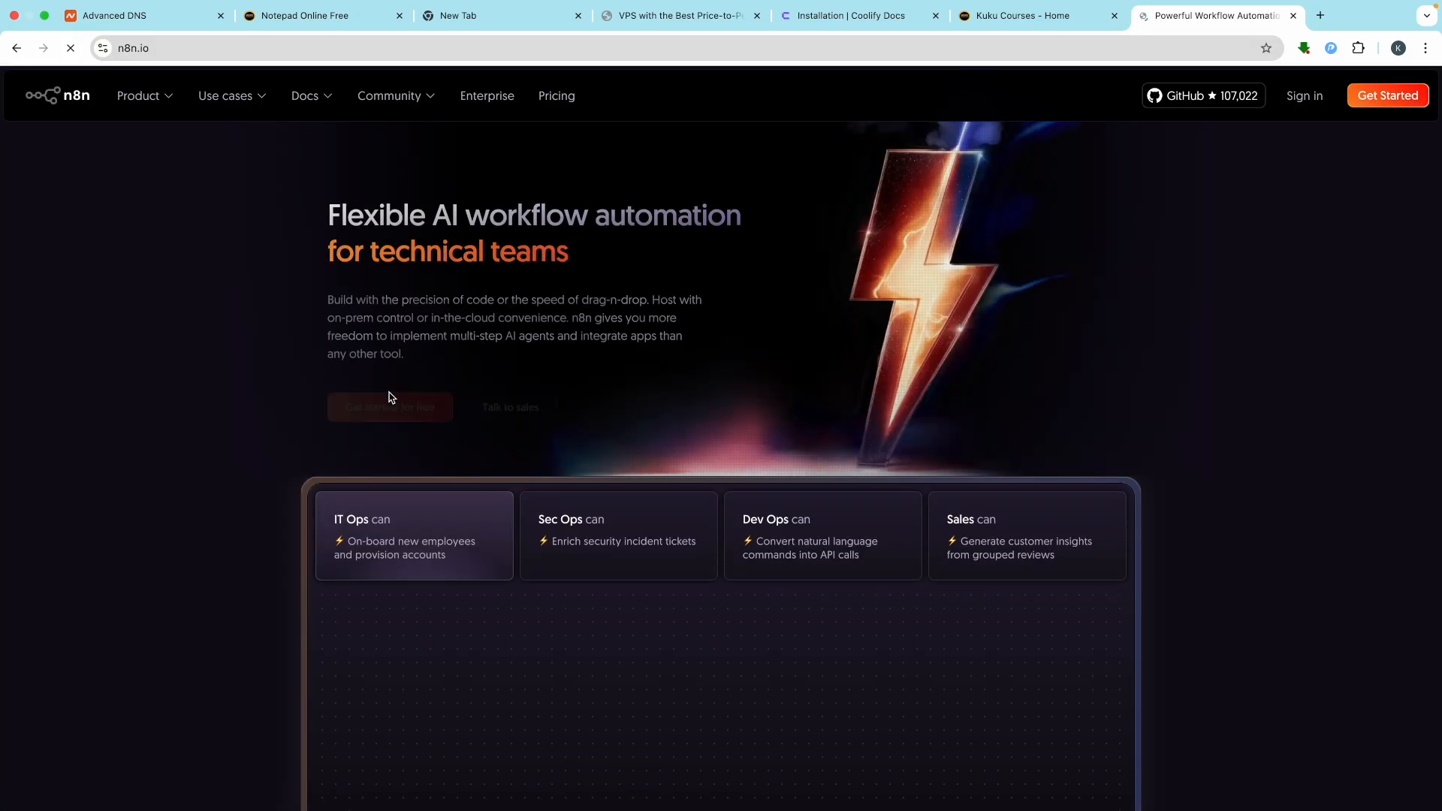
{"action": "scroll", "coordinate": [391, 397], "scroll_direction": "down", "scroll_amount": 7}
{"action": "scroll", "coordinate": [390, 397], "scroll_direction": "up", "scroll_amount": 5}
{"action": "scroll", "coordinate": [390, 397], "scroll_direction": "up", "scroll_amount": 2}
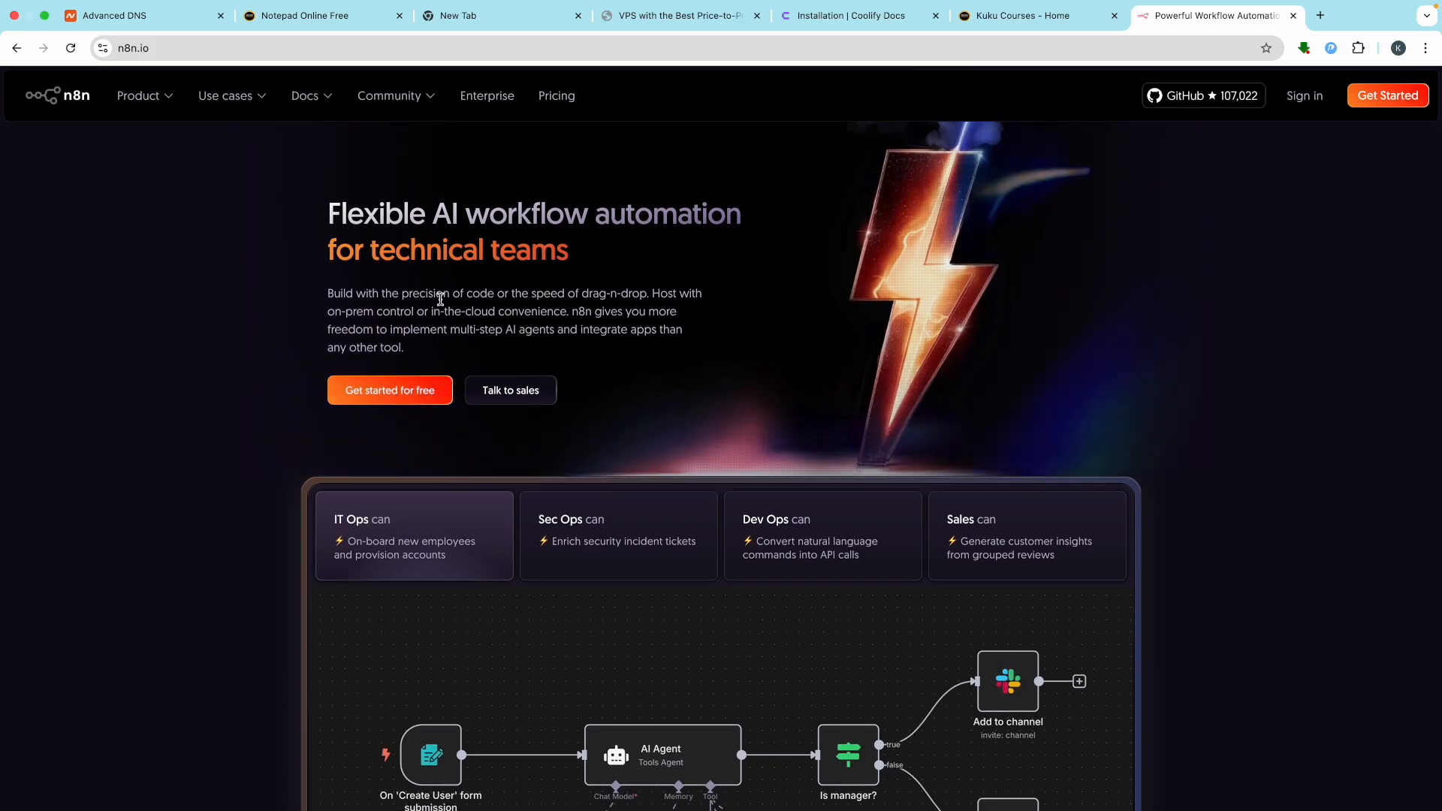
Review n8n's pricing plans, then return to the n8n home page
{"action": "left_click", "coordinate": [556, 96]}
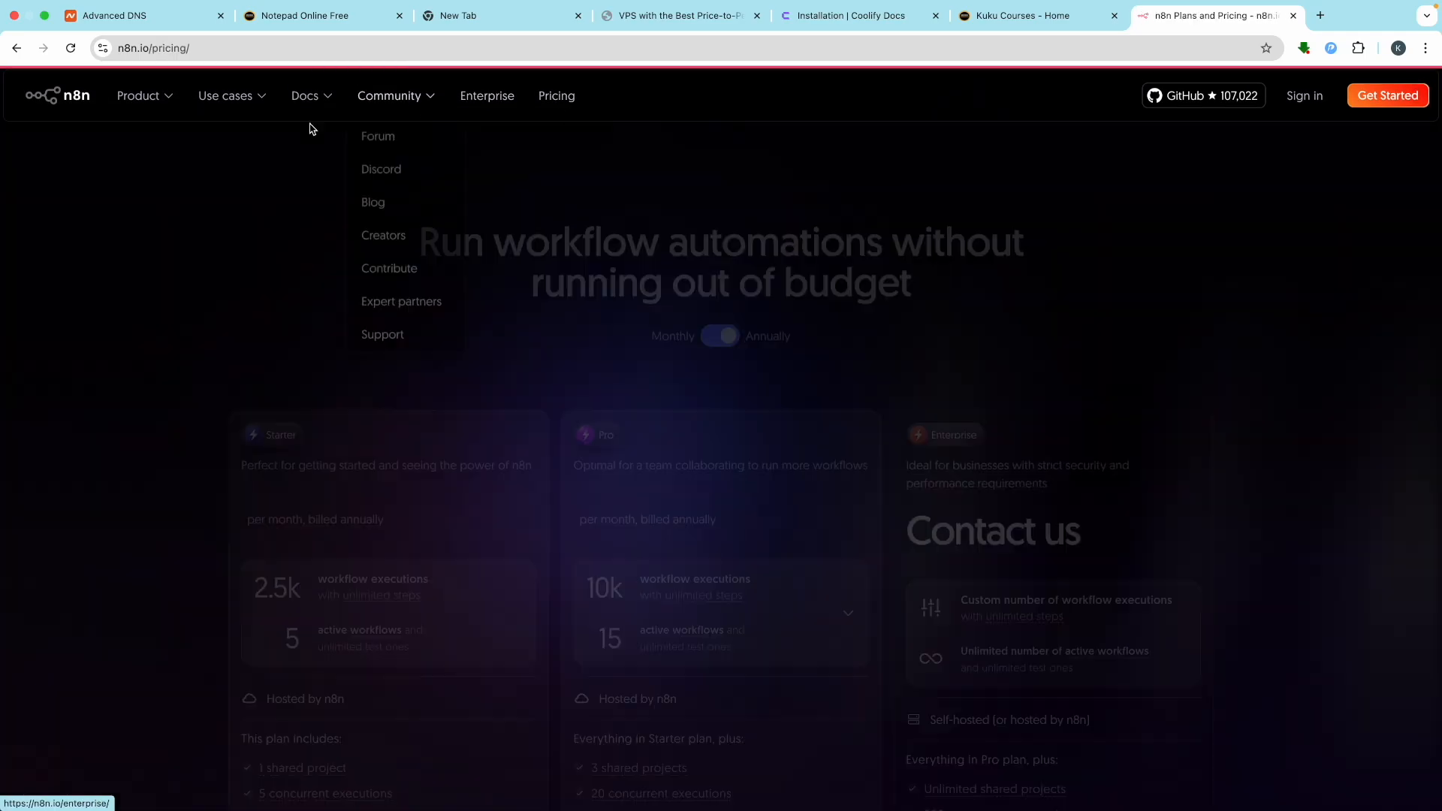
{"action": "scroll", "coordinate": [406, 353], "scroll_direction": "down", "scroll_amount": 3}
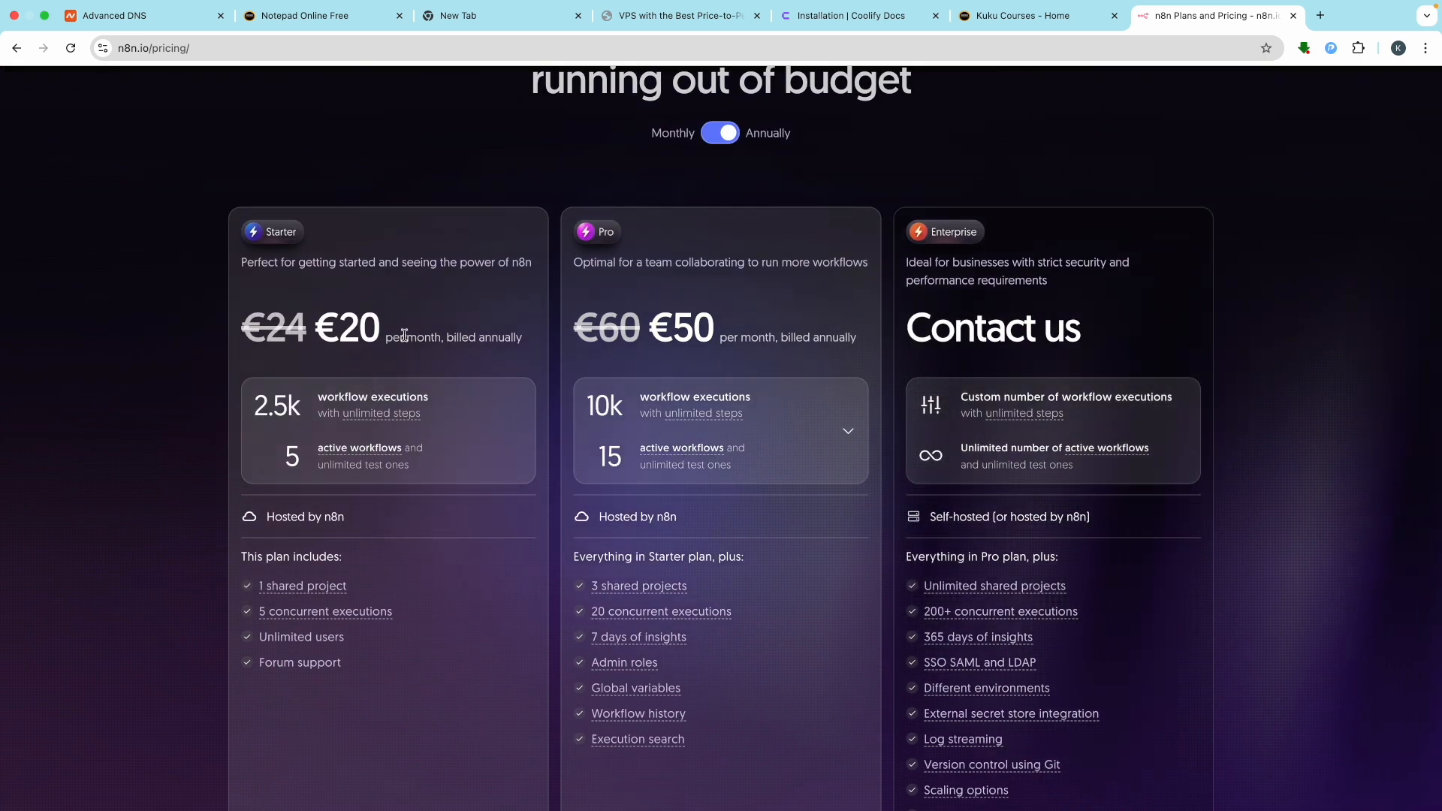
{"action": "scroll", "coordinate": [403, 333], "scroll_direction": "up", "scroll_amount": 2}
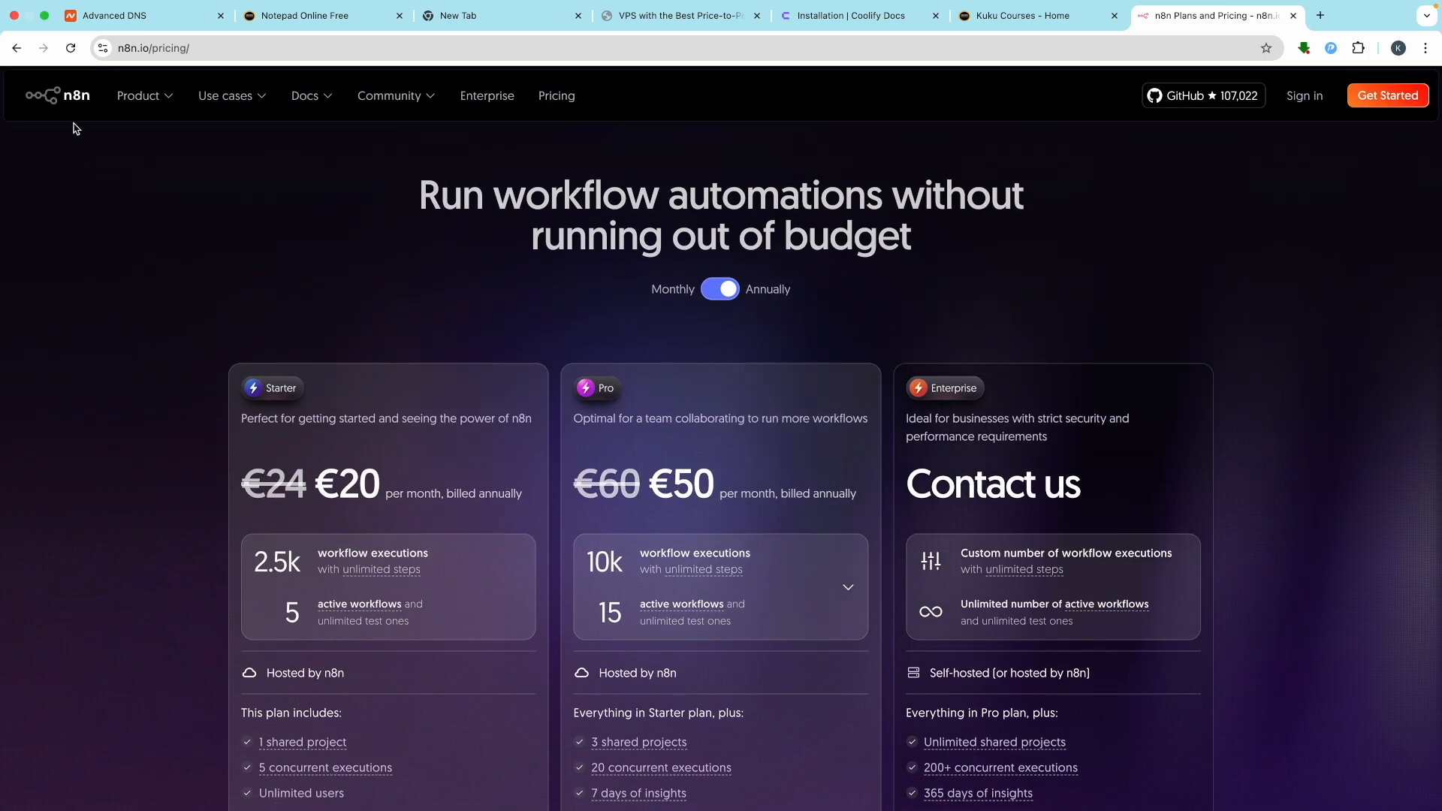
{"action": "left_click", "coordinate": [76, 97]}
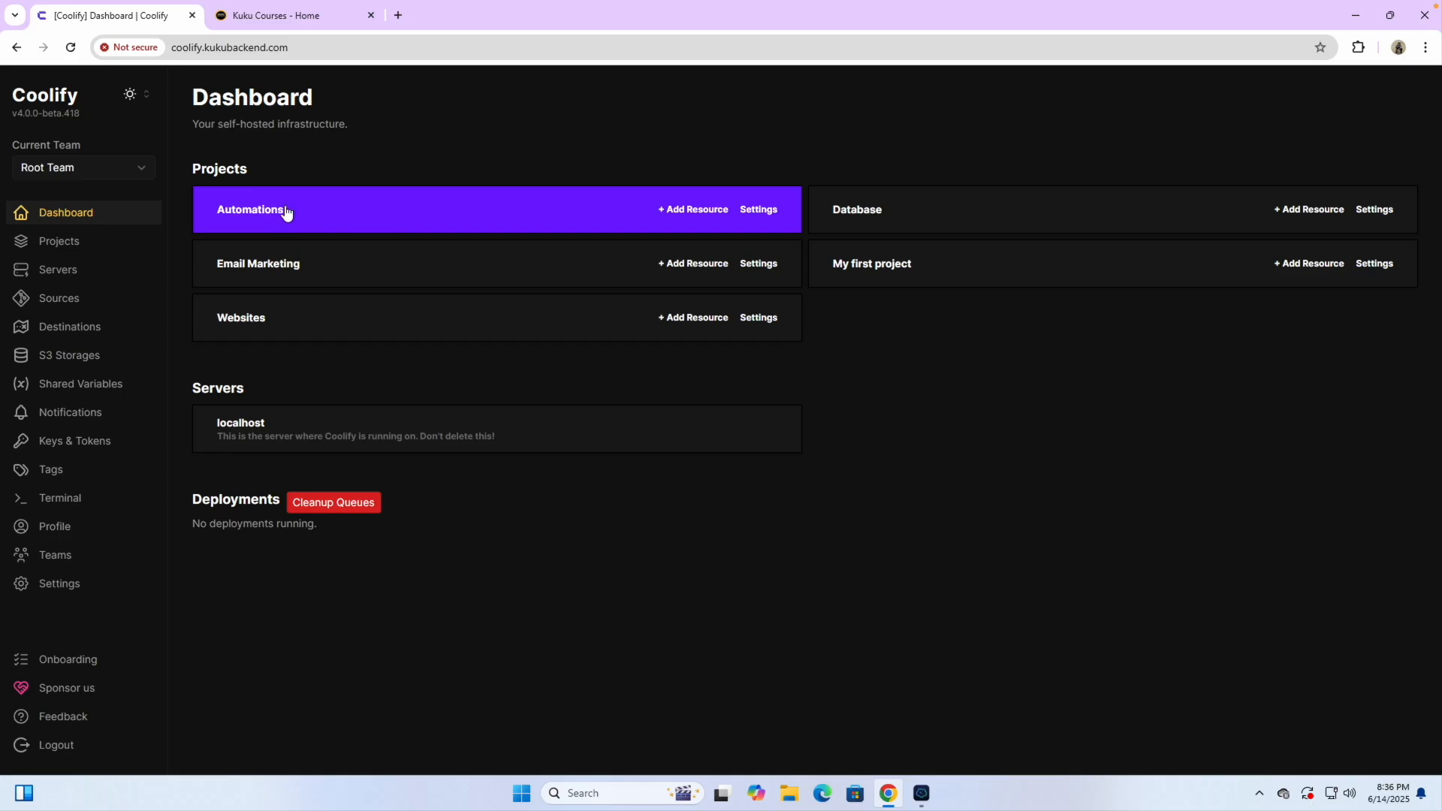
Add a new resource to the production environment, search 'n8n', and pick the plain N8N service
{"action": "left_click", "coordinate": [66, 243]}
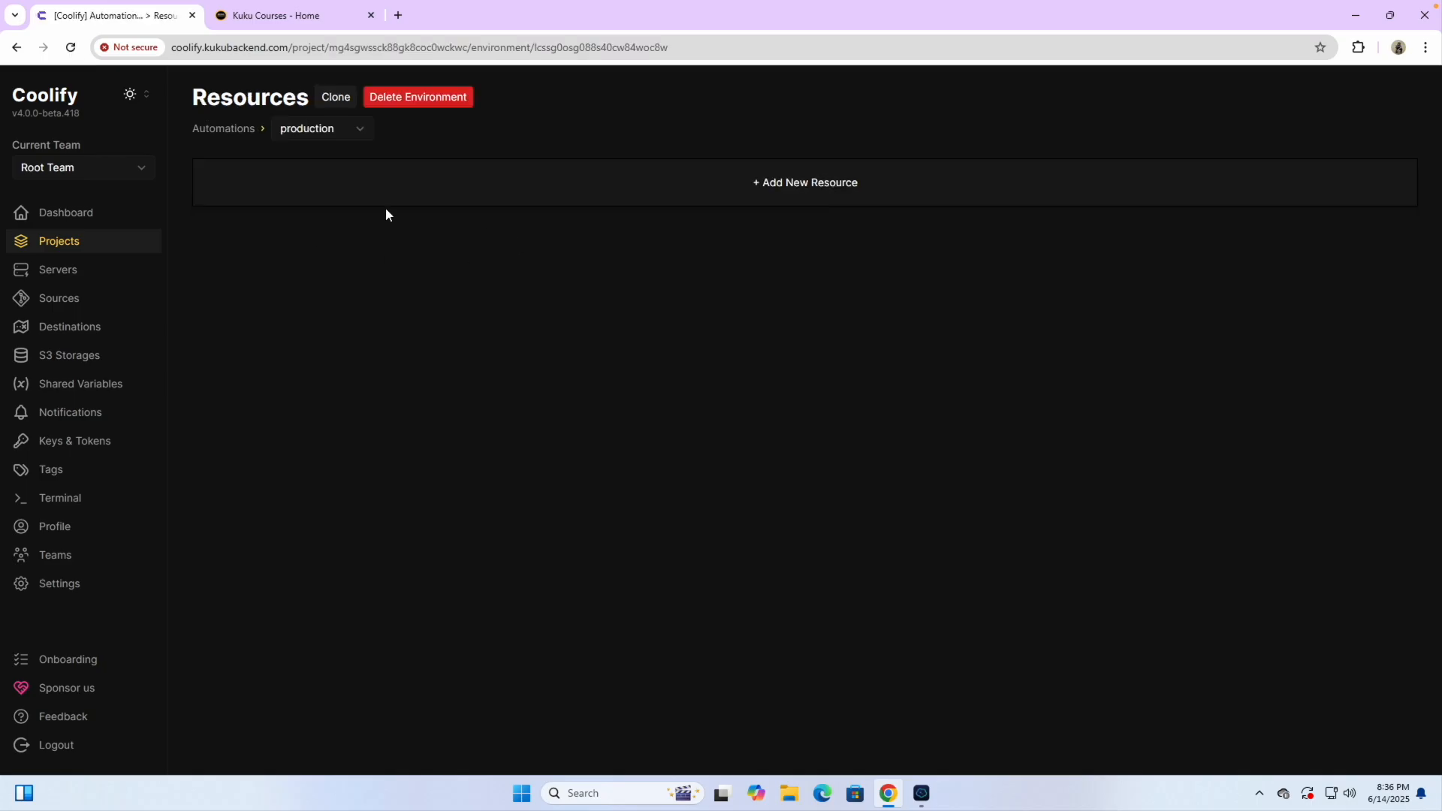
{"action": "left_click", "coordinate": [302, 131]}
{"action": "left_click", "coordinate": [305, 150]}
{"action": "left_click", "coordinate": [747, 192]}
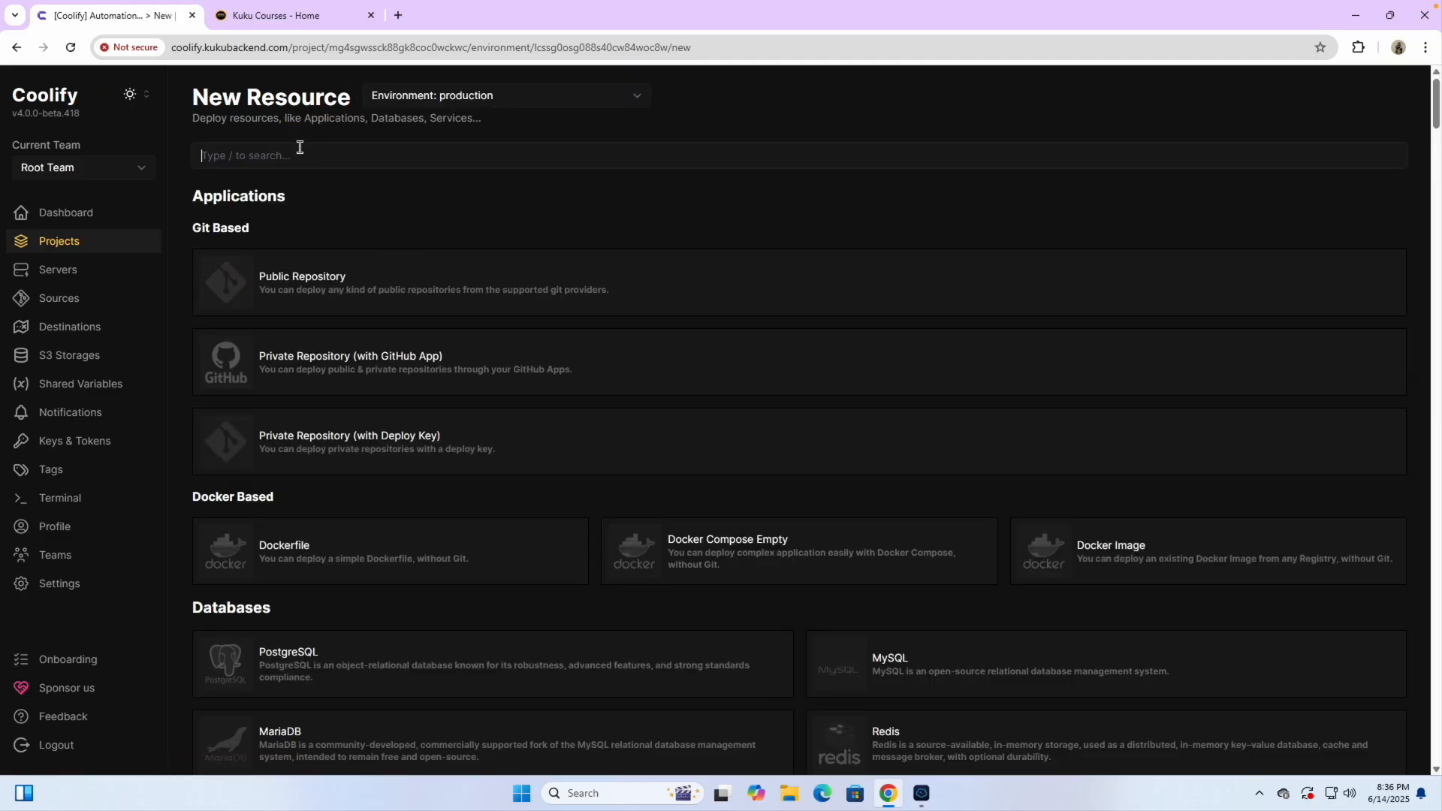
{"action": "type", "text": "n8n"}
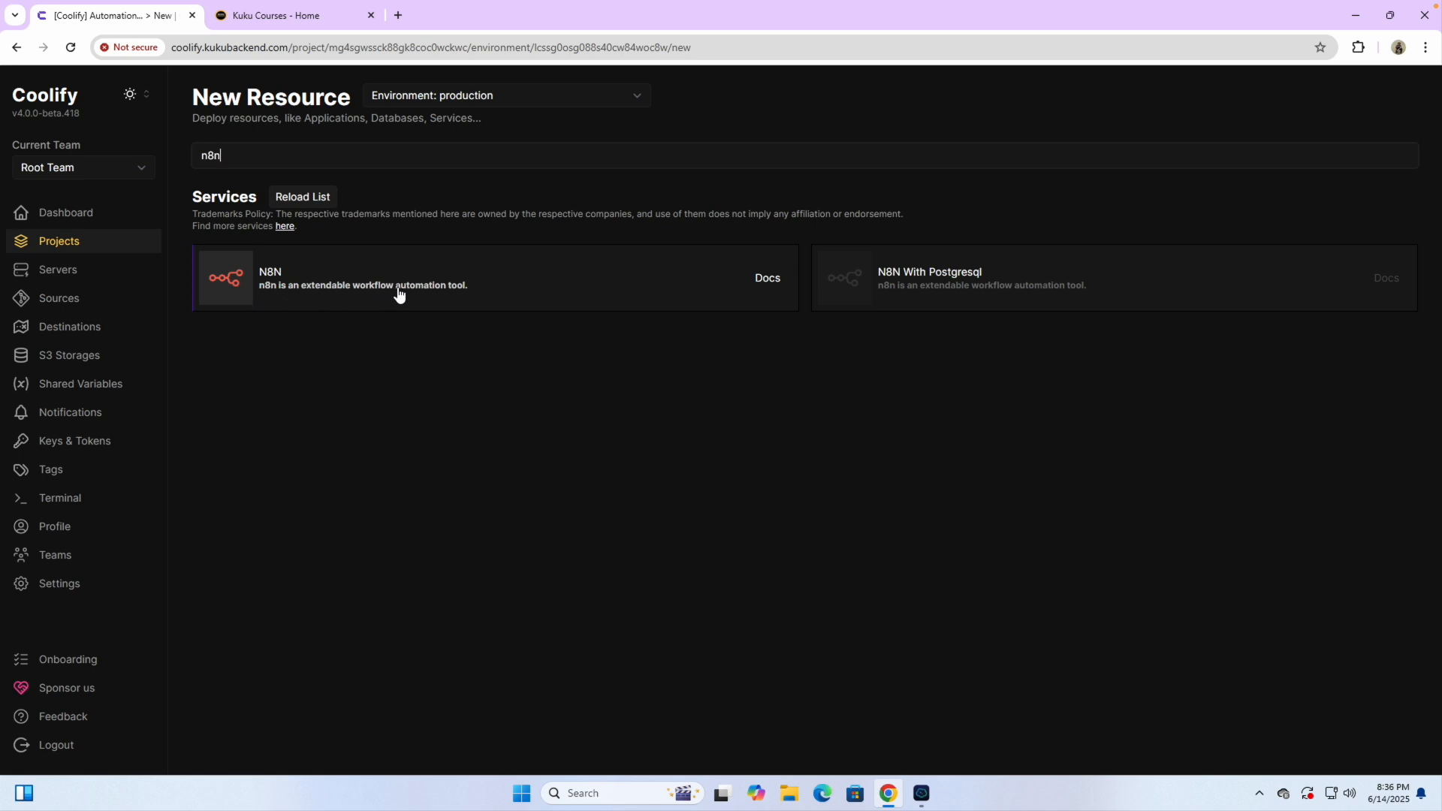
{"action": "left_click", "coordinate": [275, 278]}
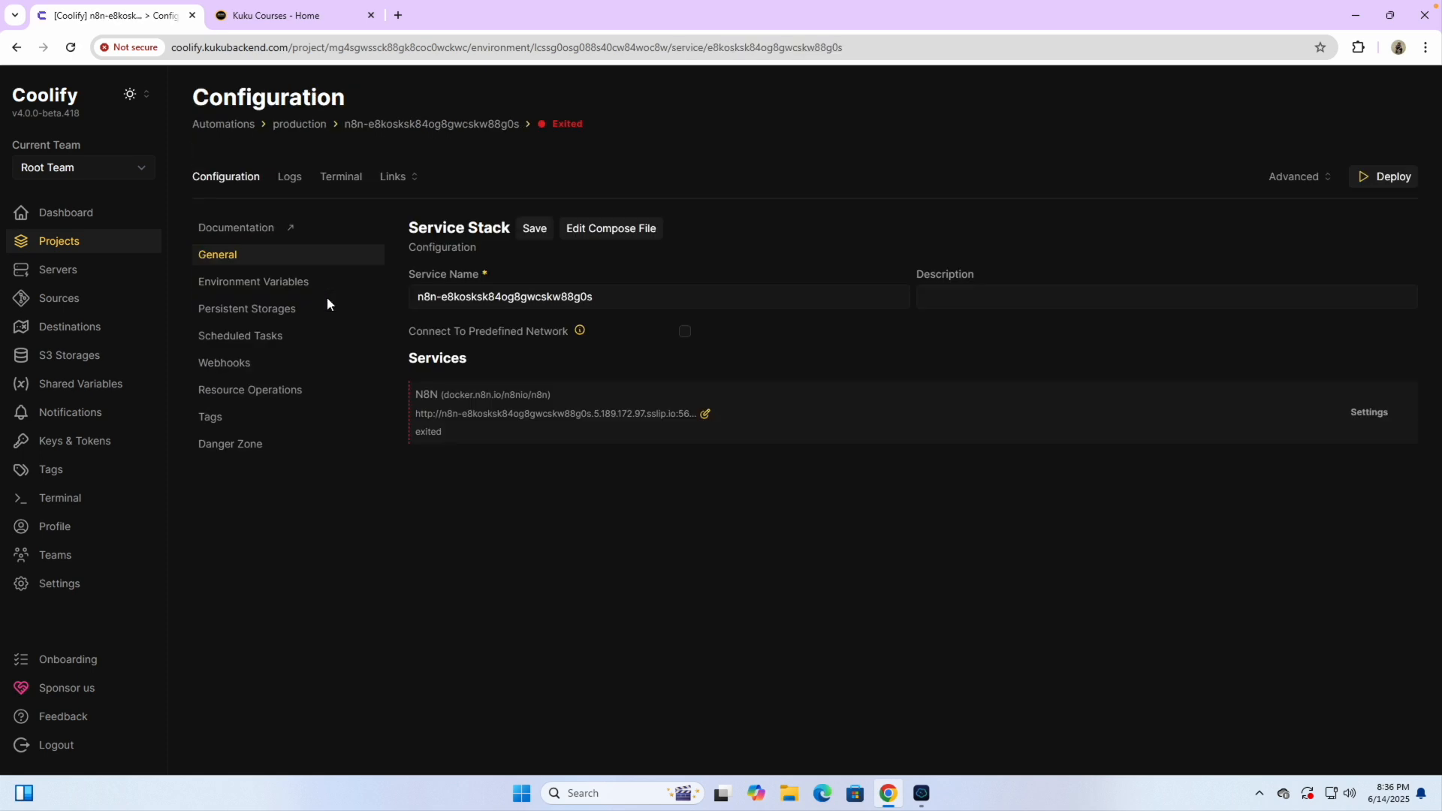
Rename the generated service stack to n8n, save, and open the N8N service's settings
{"action": "triple_click", "coordinate": [445, 296]}
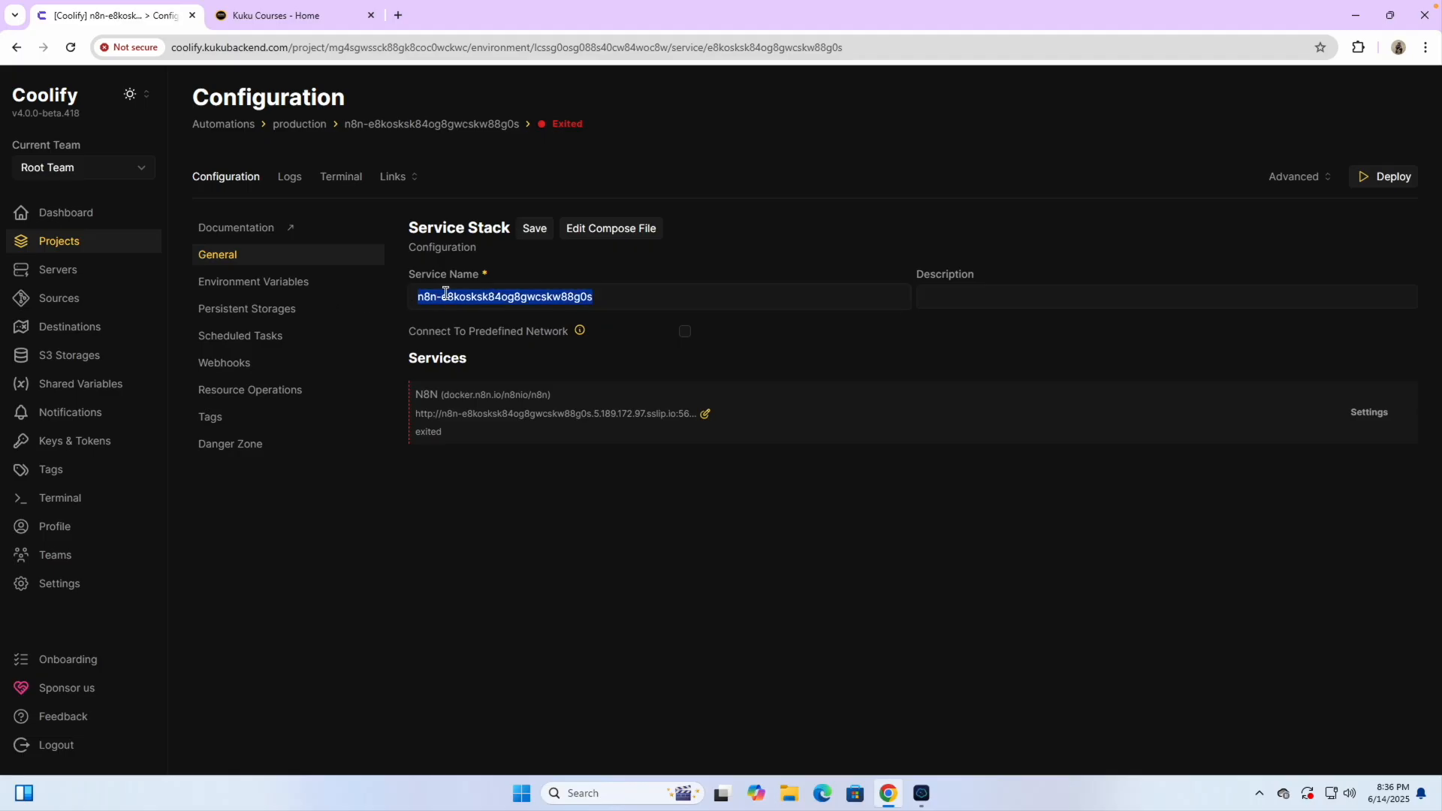
{"action": "type", "text": "n8n"}
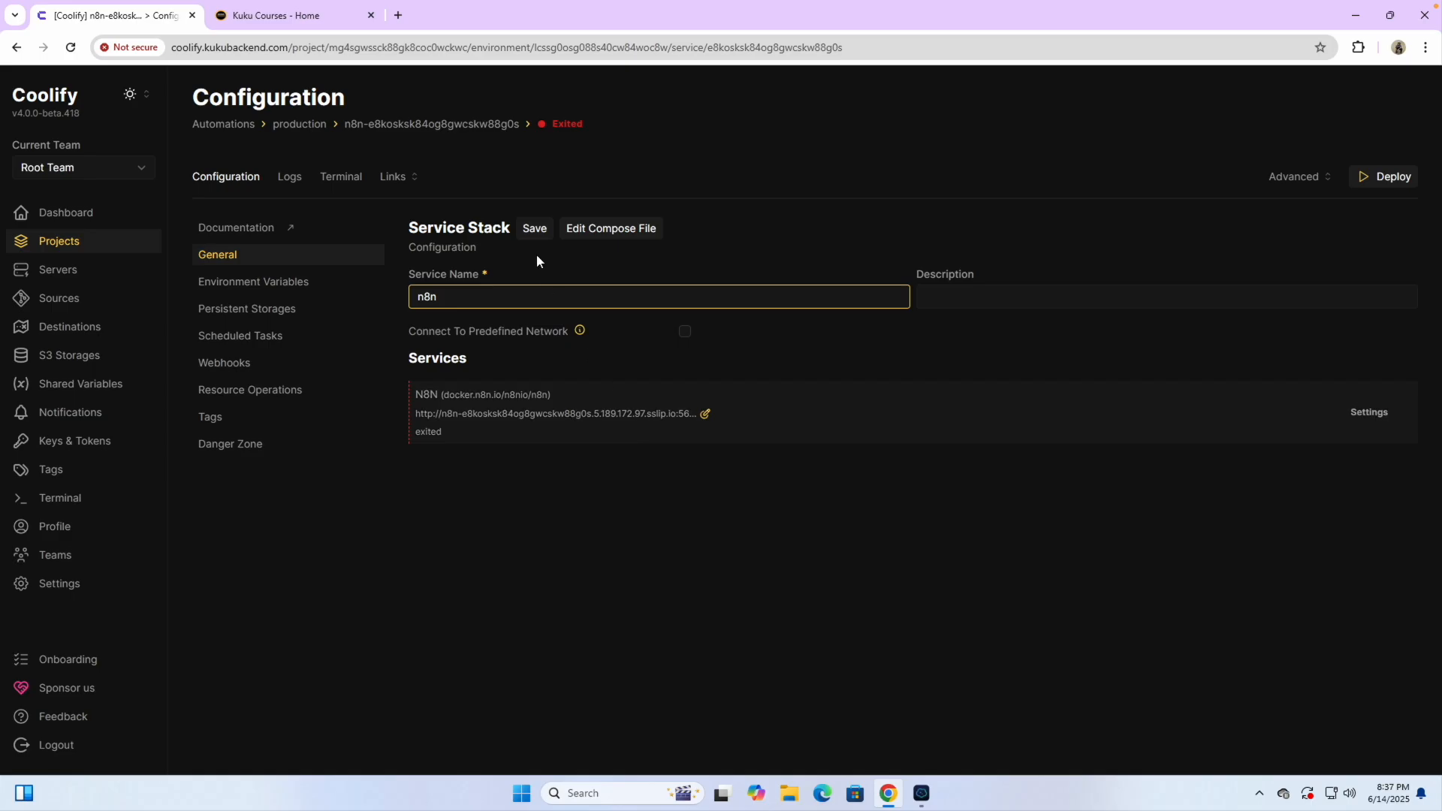
{"action": "left_click", "coordinate": [534, 228]}
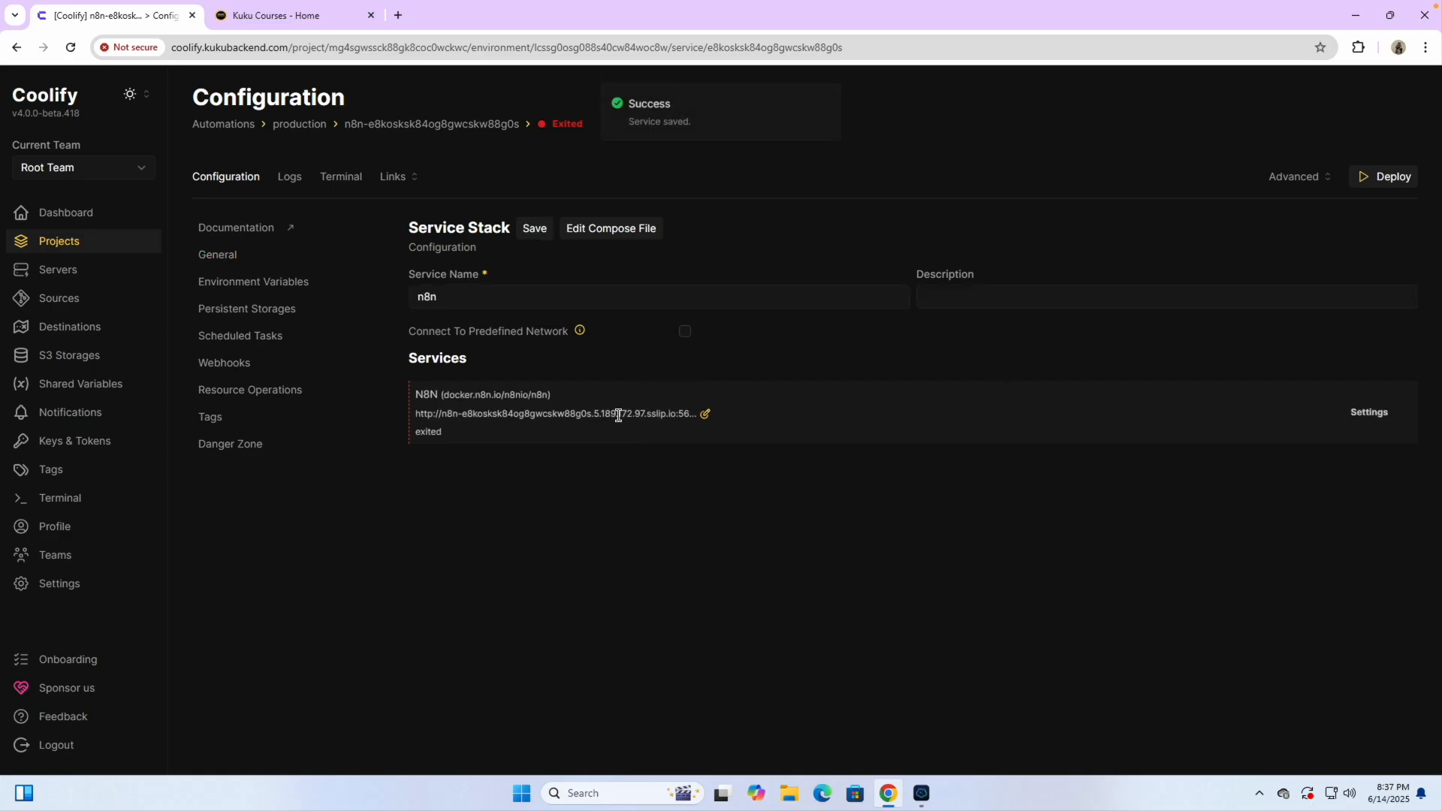
{"action": "left_click", "coordinate": [1365, 413]}
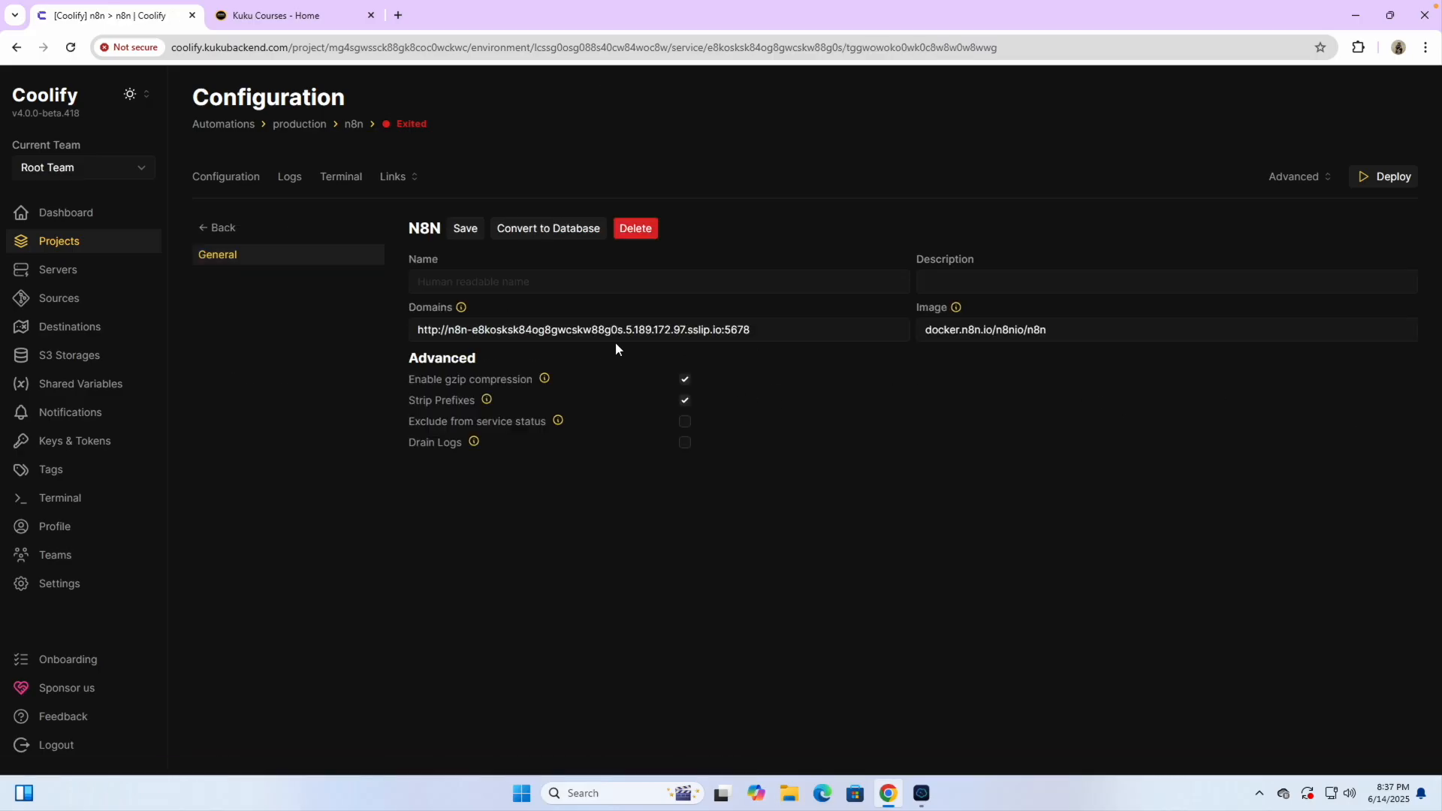
{"action": "scroll", "coordinate": [608, 329], "scroll_direction": "up", "scroll_amount": 5}
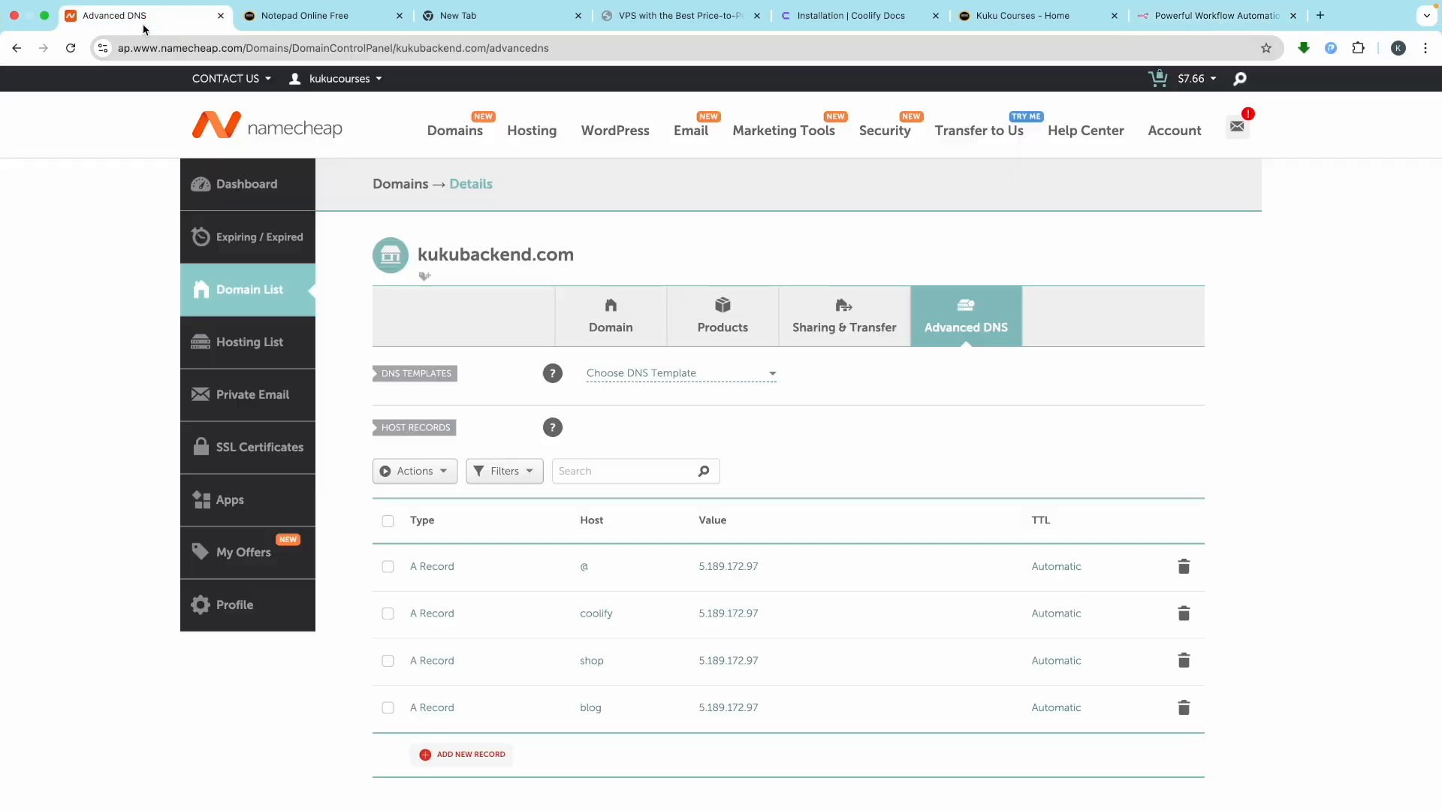
In kukubackend.com's Advanced DNS, add a new A Record row with host 'automation'
{"action": "left_click", "coordinate": [139, 17]}
{"action": "scroll", "coordinate": [521, 689], "scroll_direction": "down", "scroll_amount": 4}
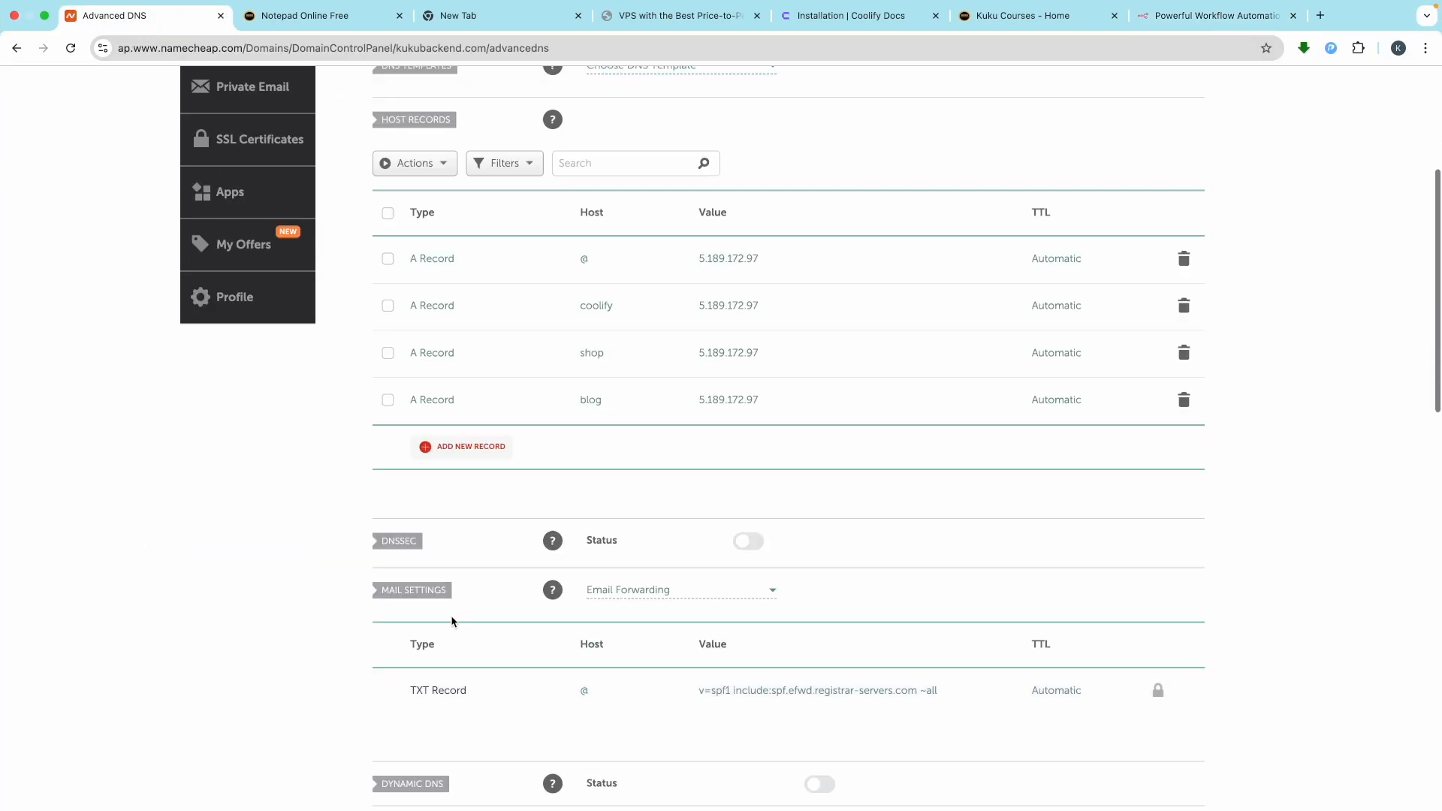
{"action": "left_click", "coordinate": [464, 454]}
{"action": "left_click", "coordinate": [449, 303]}
{"action": "scroll", "coordinate": [601, 324], "scroll_direction": "up", "scroll_amount": 1}
{"action": "left_click", "coordinate": [609, 340]}
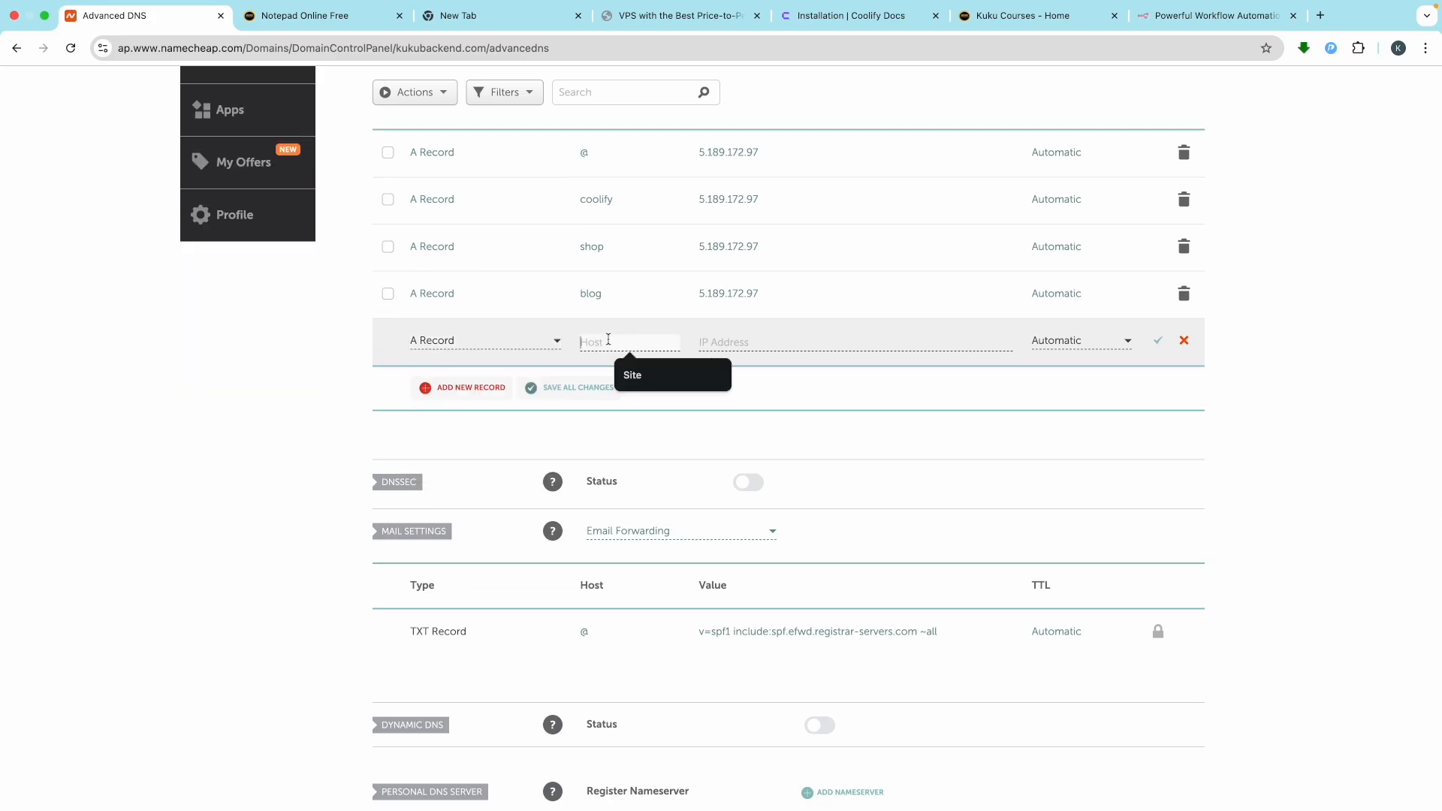
{"action": "scroll", "coordinate": [608, 340], "scroll_direction": "up", "scroll_amount": 5}
{"action": "type", "text": "au"}
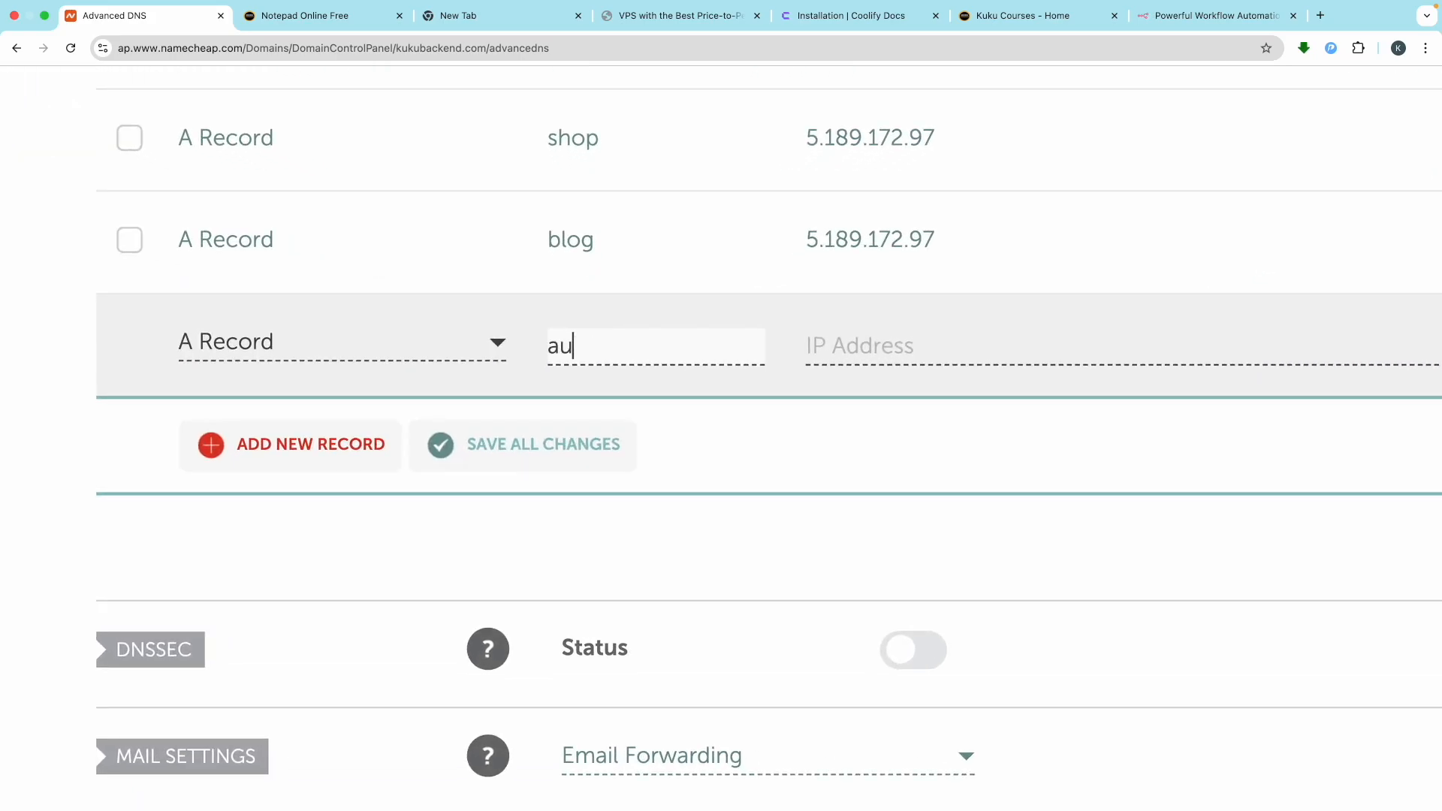
{"action": "type", "text": "tomation"}
Paste the server IP 5.189.172.97 into the record's value and save the automation record
{"action": "left_click", "coordinate": [910, 351]}
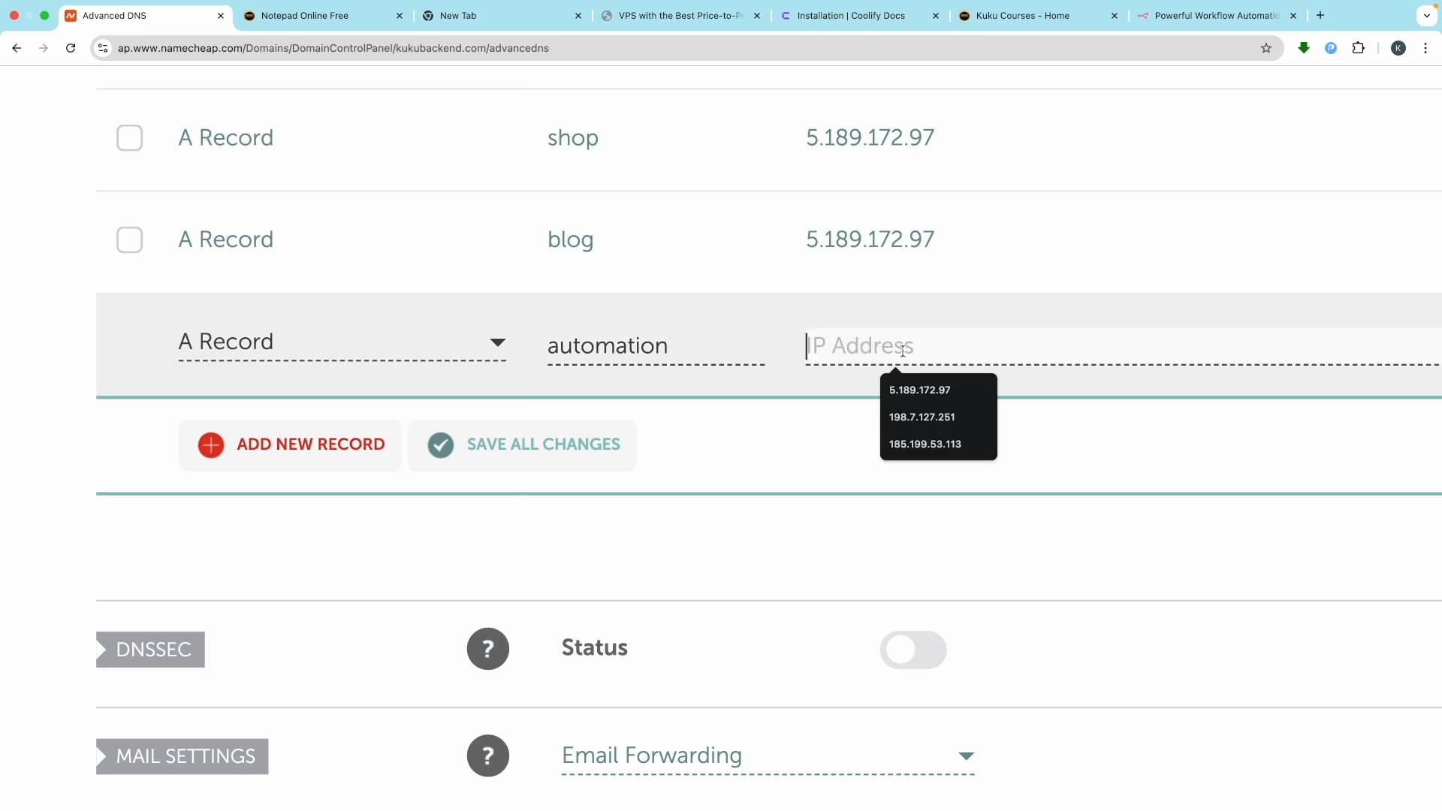
{"action": "left_click", "coordinate": [324, 9]}
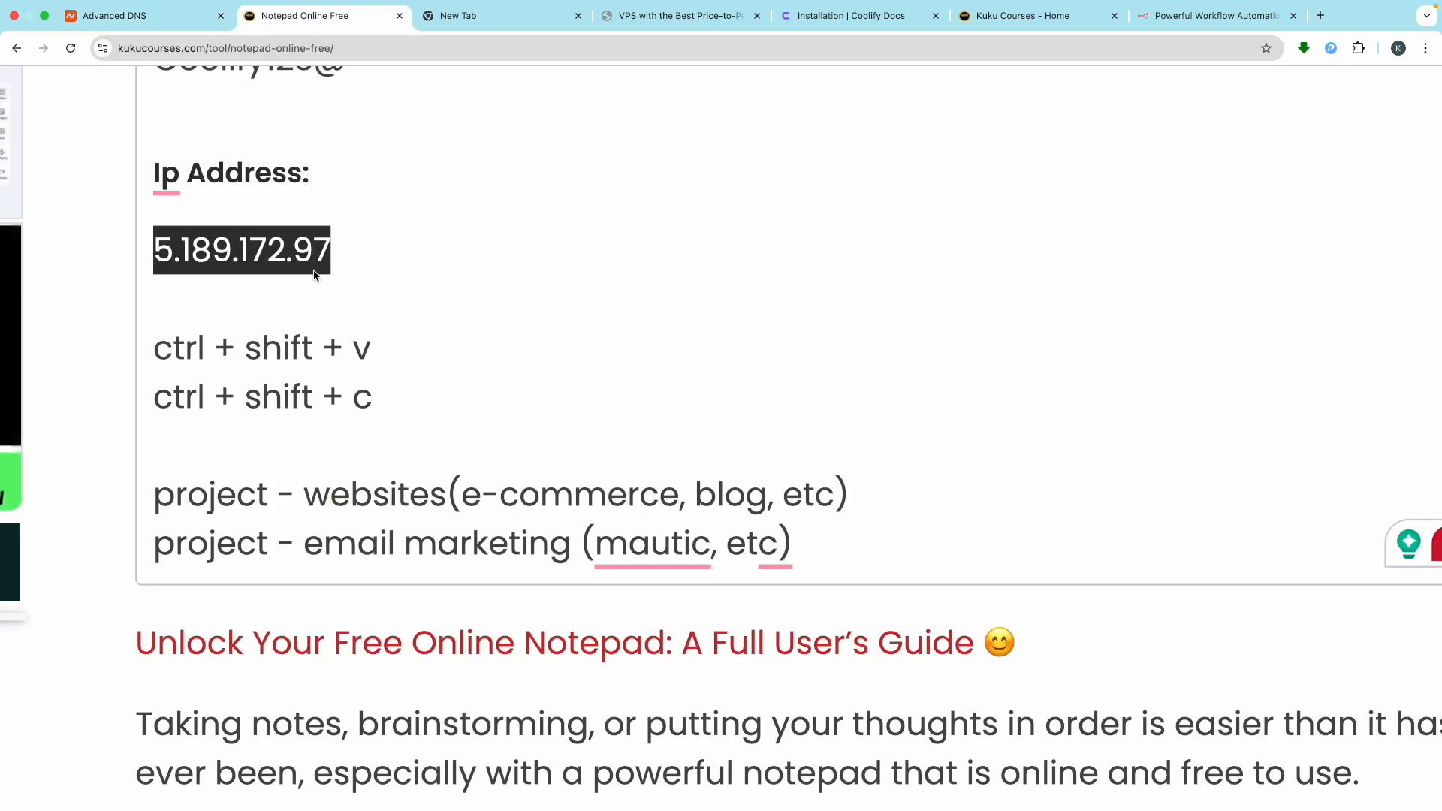
{"action": "left_click", "coordinate": [139, 16]}
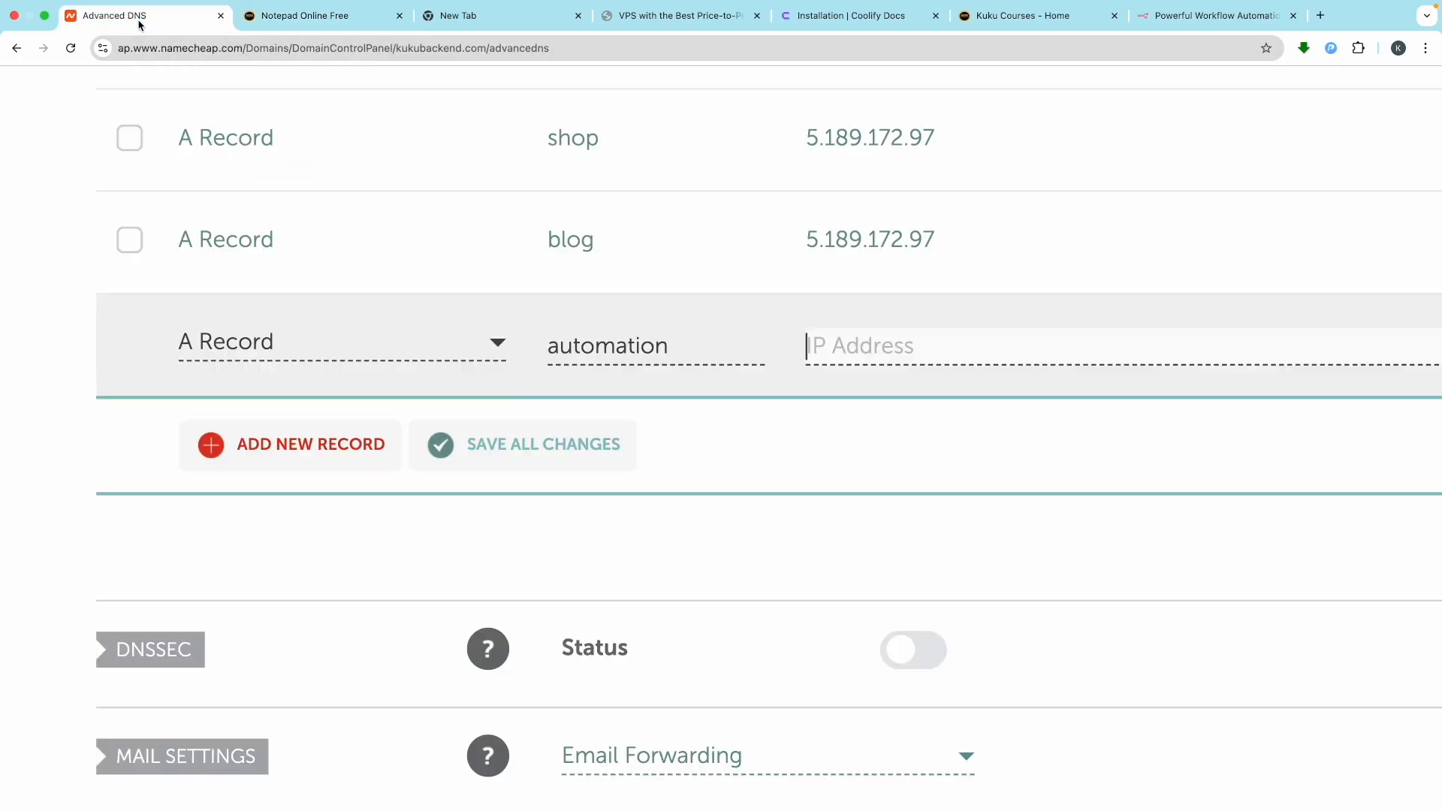
{"action": "type", "text": "5.189.172.97"}
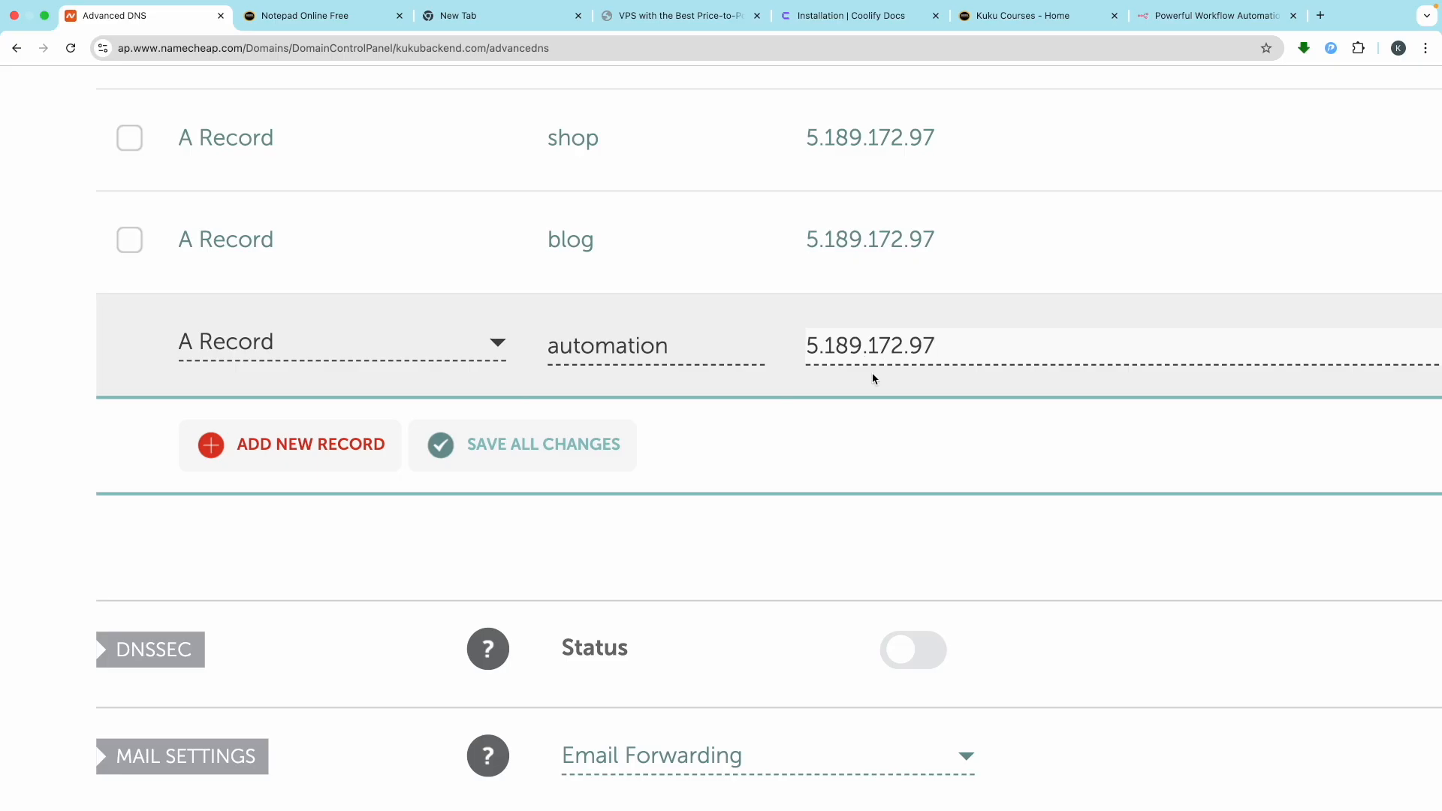
{"action": "left_click", "coordinate": [905, 437]}
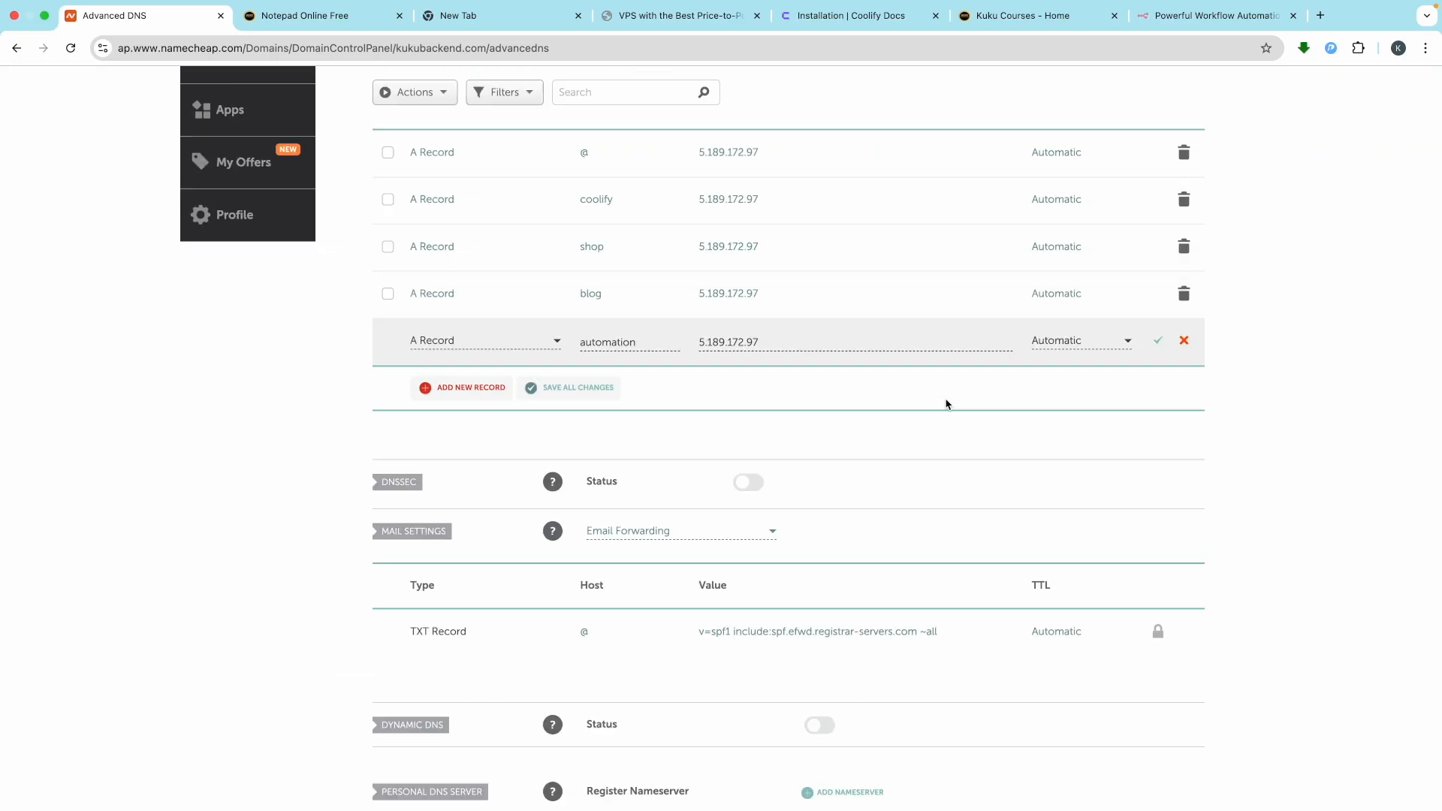
{"action": "left_click", "coordinate": [1160, 343]}
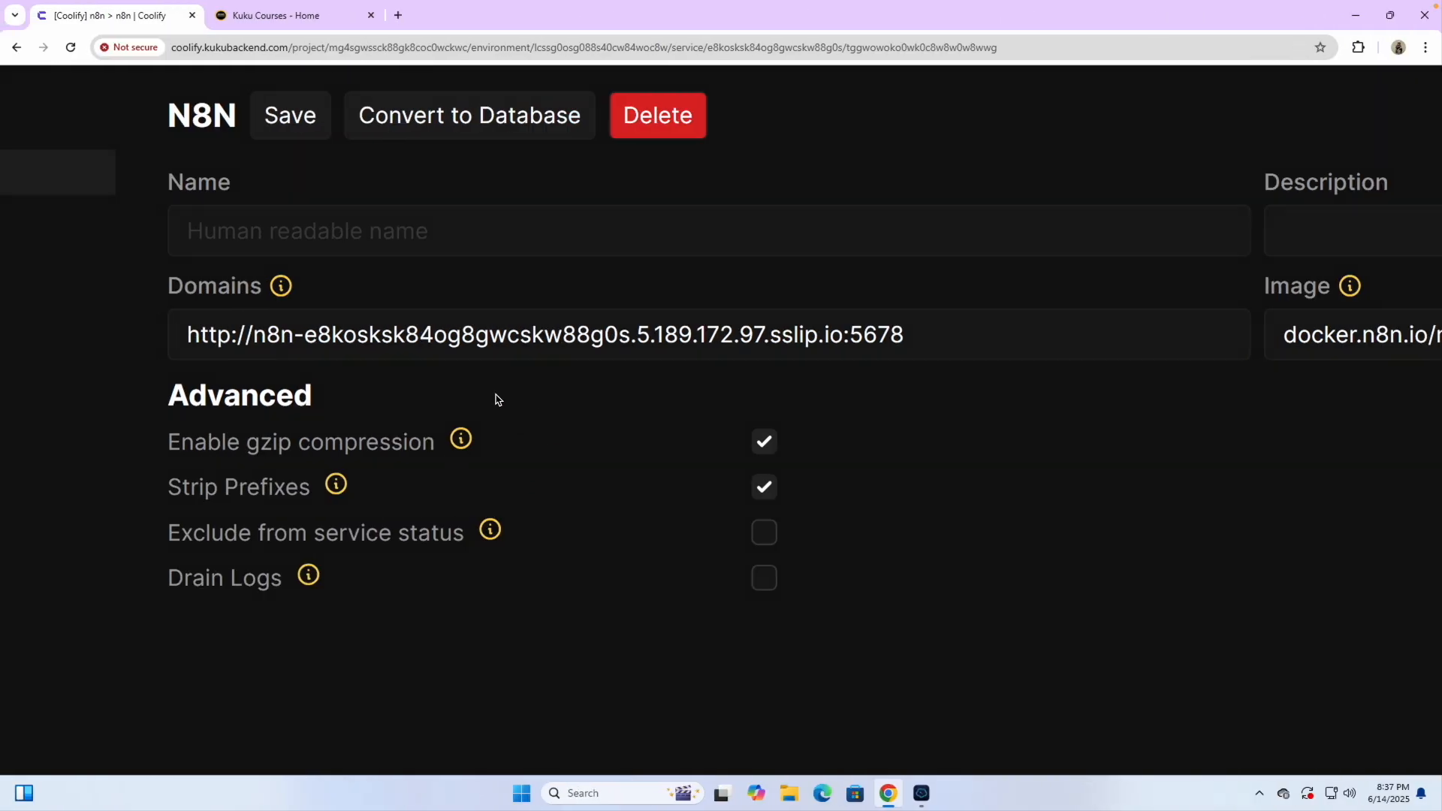
Clear the generated N8N domain and change the scheme from http to https
{"action": "left_click_drag", "start_coordinate": [920, 336], "coordinate": [252, 348]}
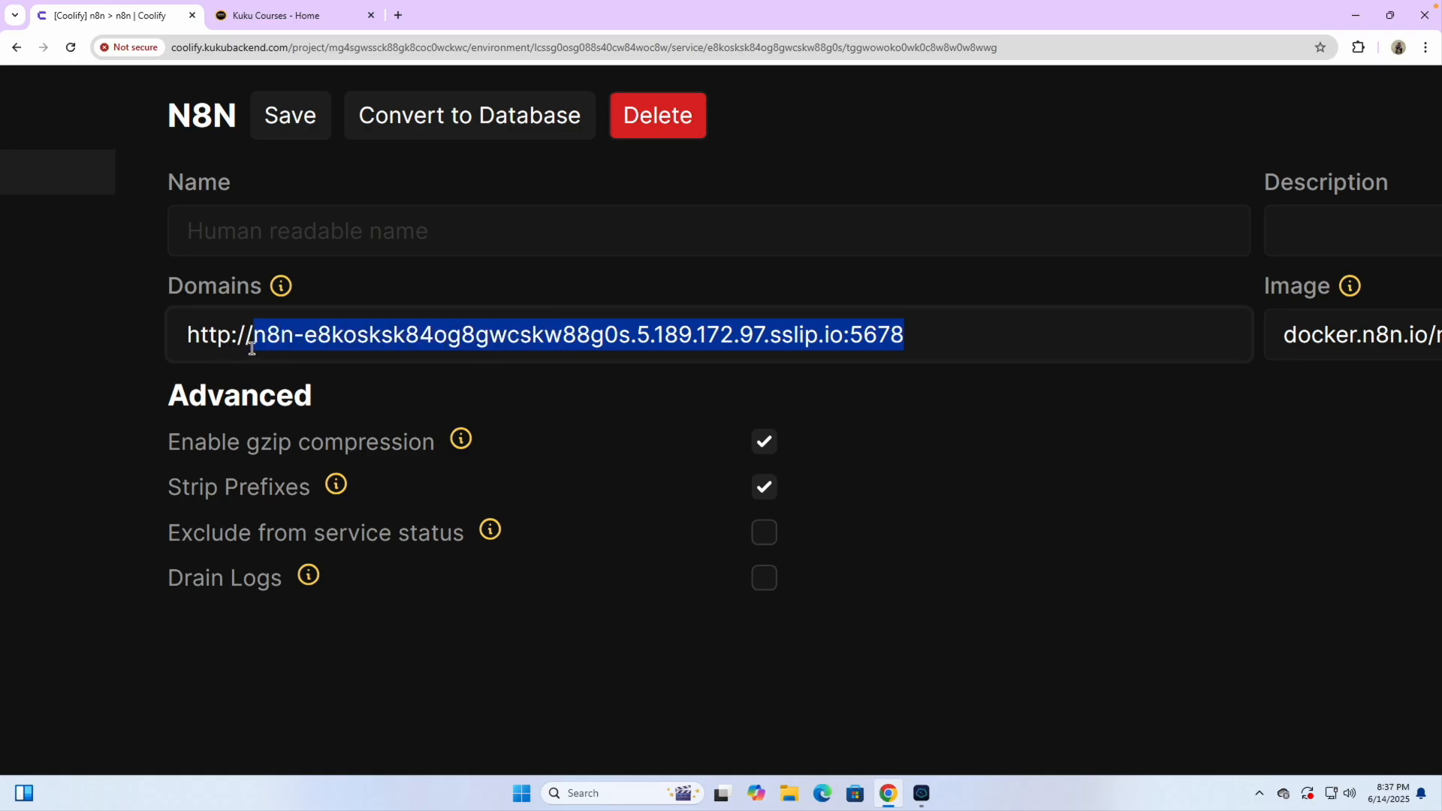
{"action": "key", "text": "BackSpace"}
{"action": "left_click", "coordinate": [206, 333]}
{"action": "type", "text": "s"}
{"action": "left_click", "coordinate": [322, 338]}
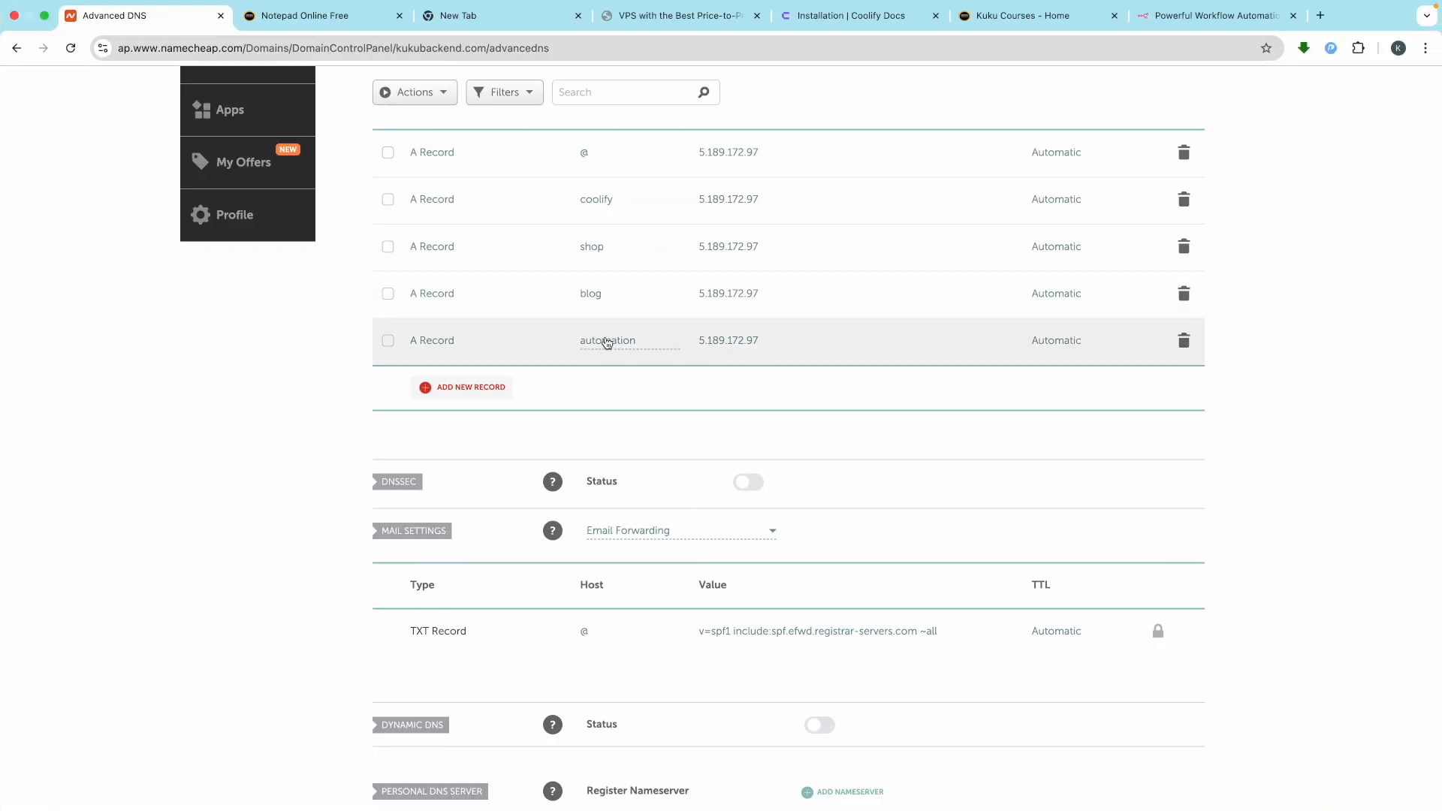
{"action": "scroll", "coordinate": [690, 368], "scroll_direction": "up", "scroll_amount": 5}
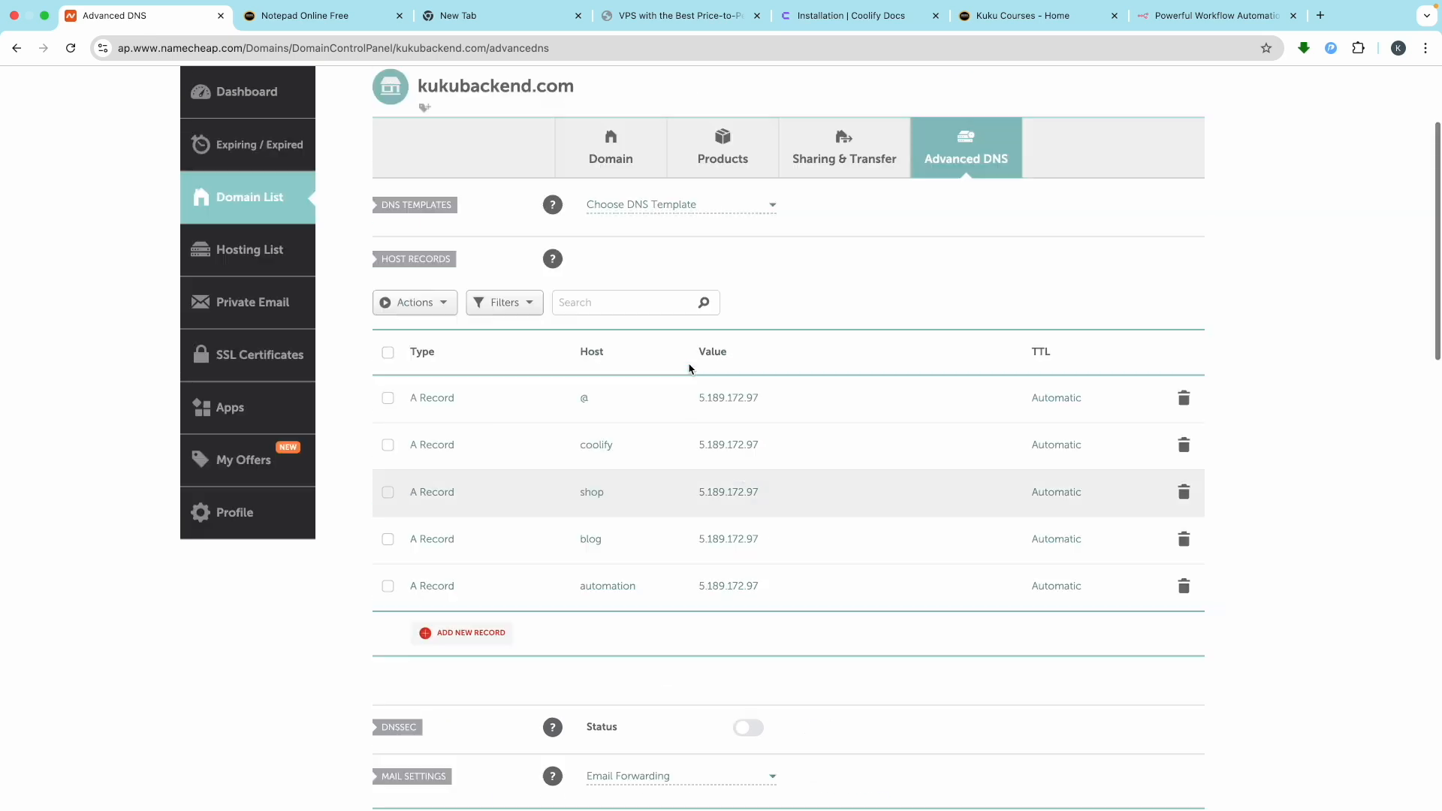
{"action": "double_click", "coordinate": [455, 254]}
{"action": "key", "text": "ctrl+c"}
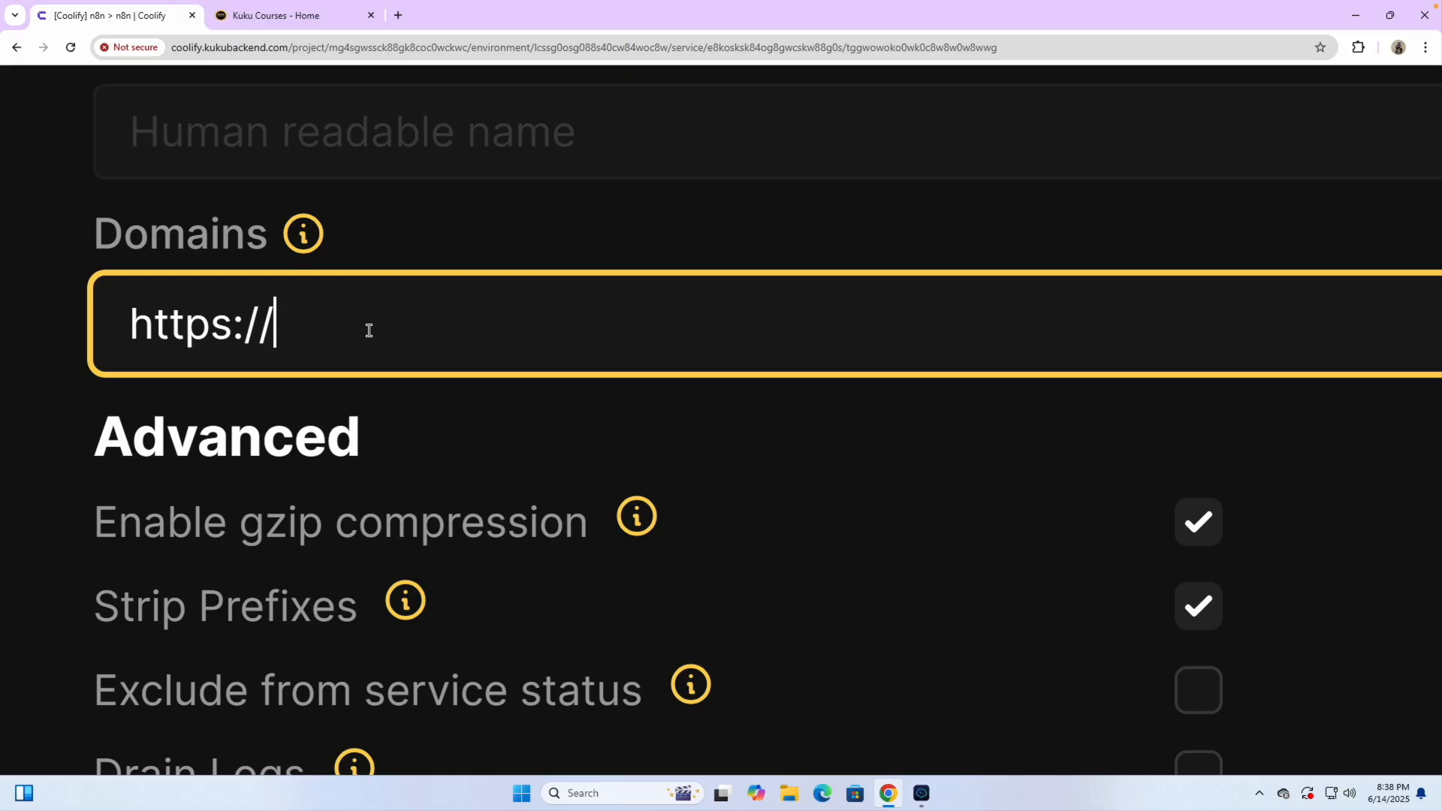
{"action": "key", "text": "super"}
{"action": "type", "text": "aut"}
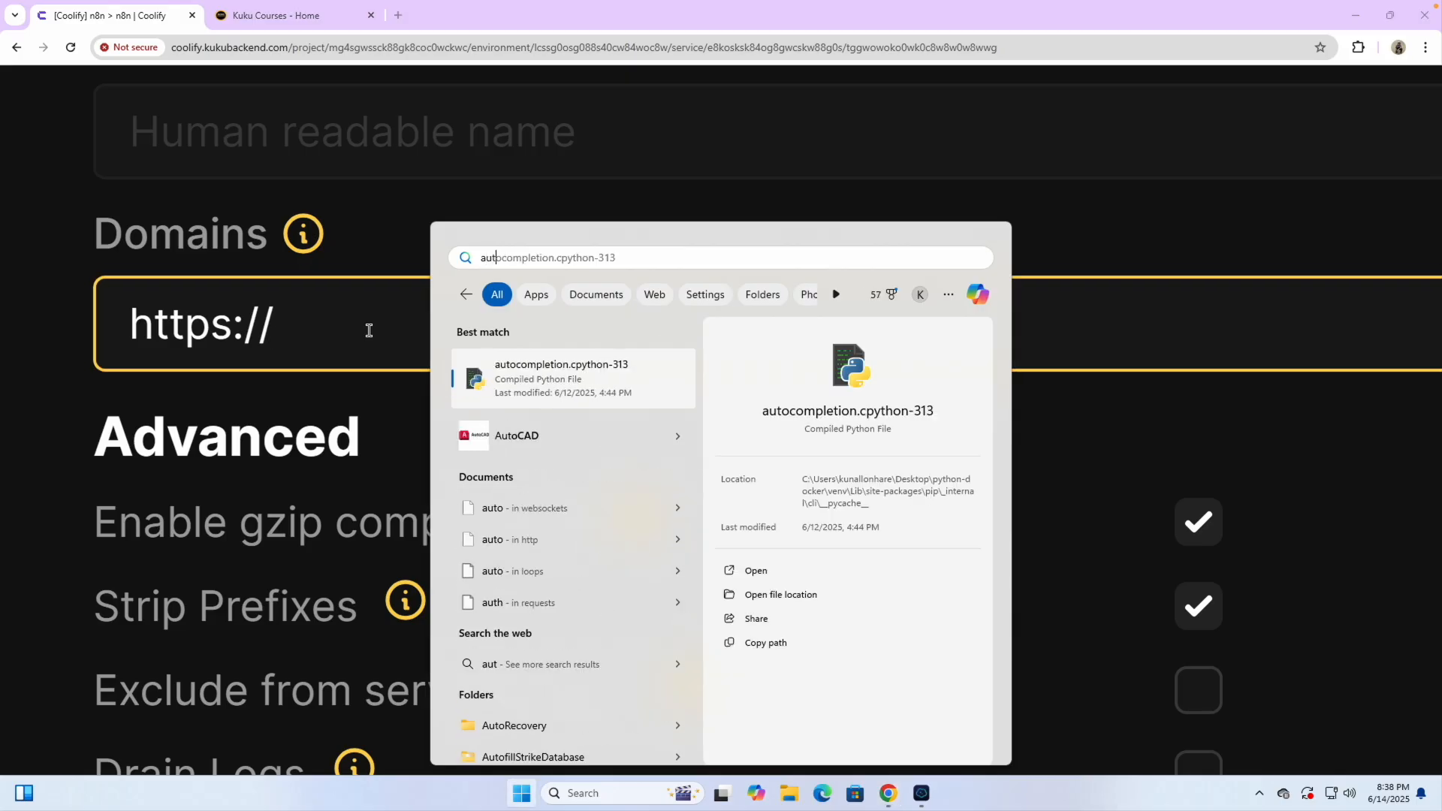
{"action": "left_click", "coordinate": [314, 315]}
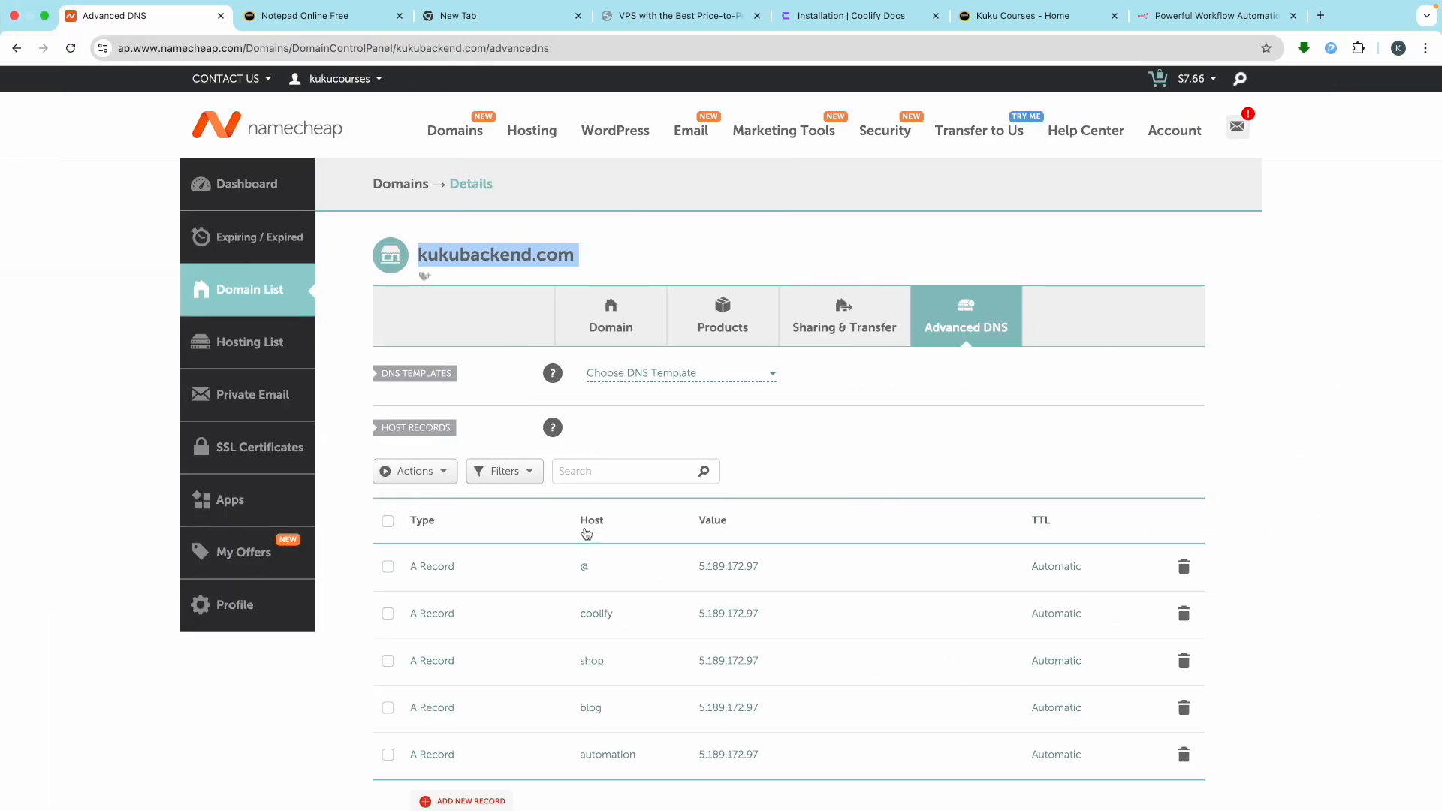
{"action": "scroll", "coordinate": [567, 525], "scroll_direction": "down", "scroll_amount": 2}
{"action": "scroll", "coordinate": [709, 600], "scroll_direction": "up", "scroll_amount": 5}
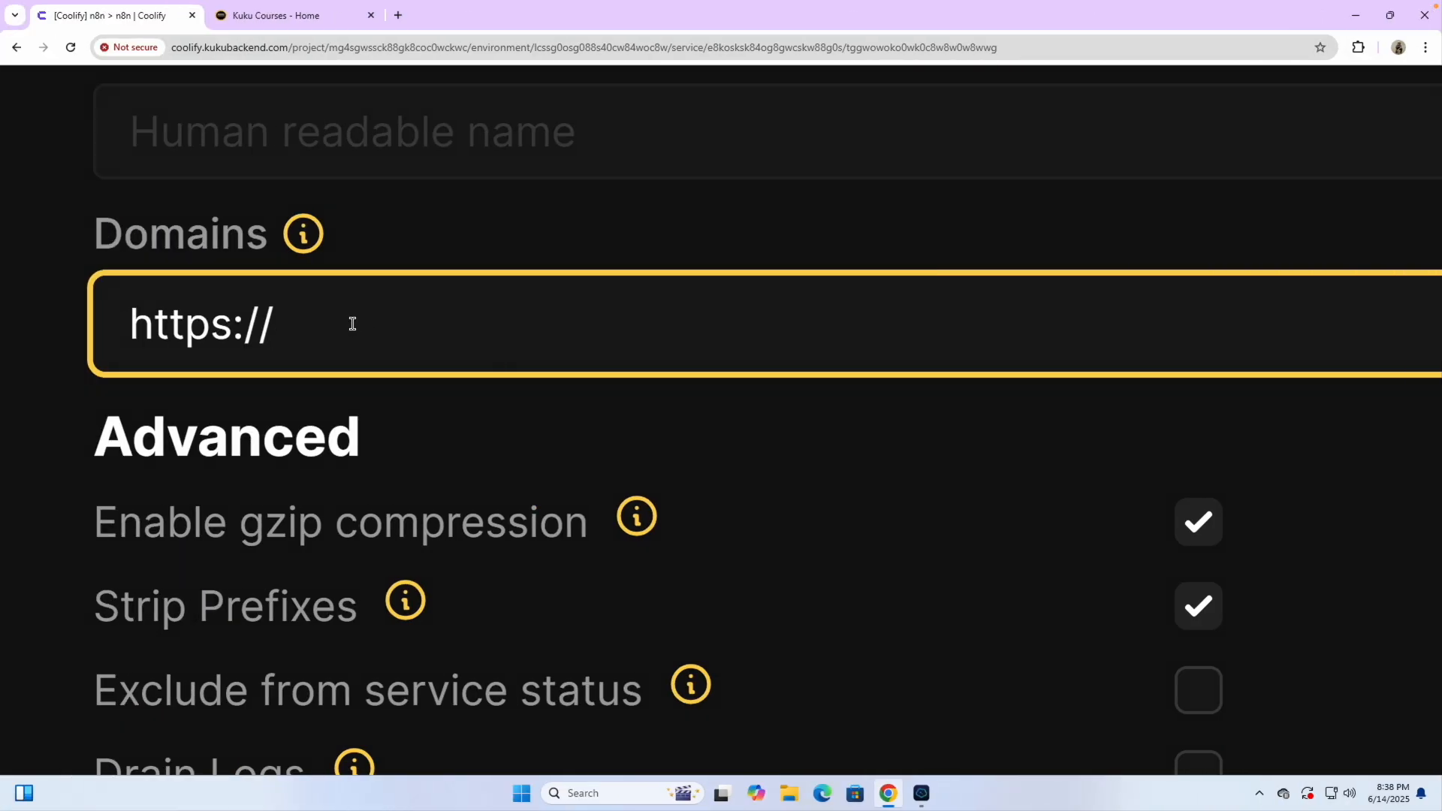
{"action": "type", "text": "automation"}
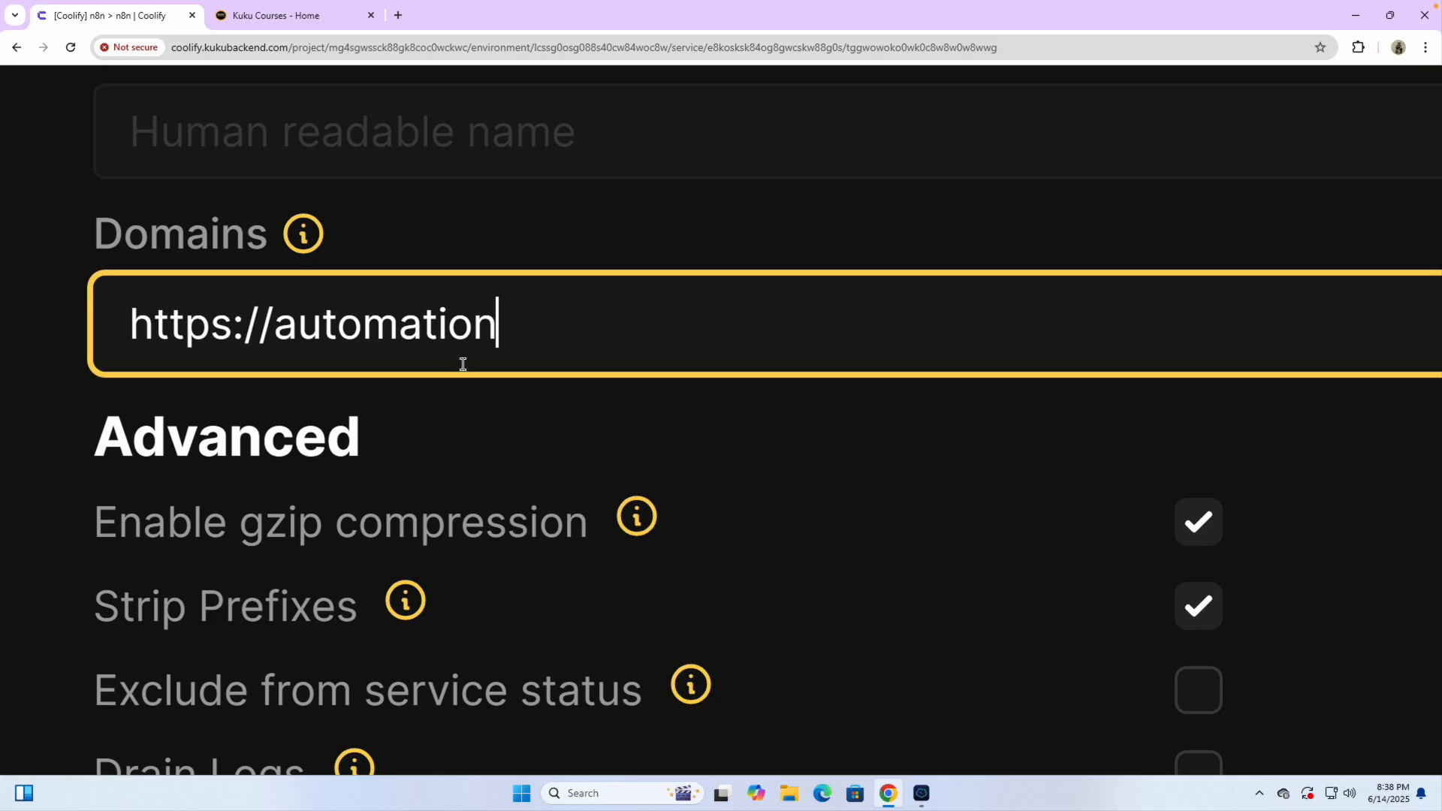
{"action": "type", "text": "."}
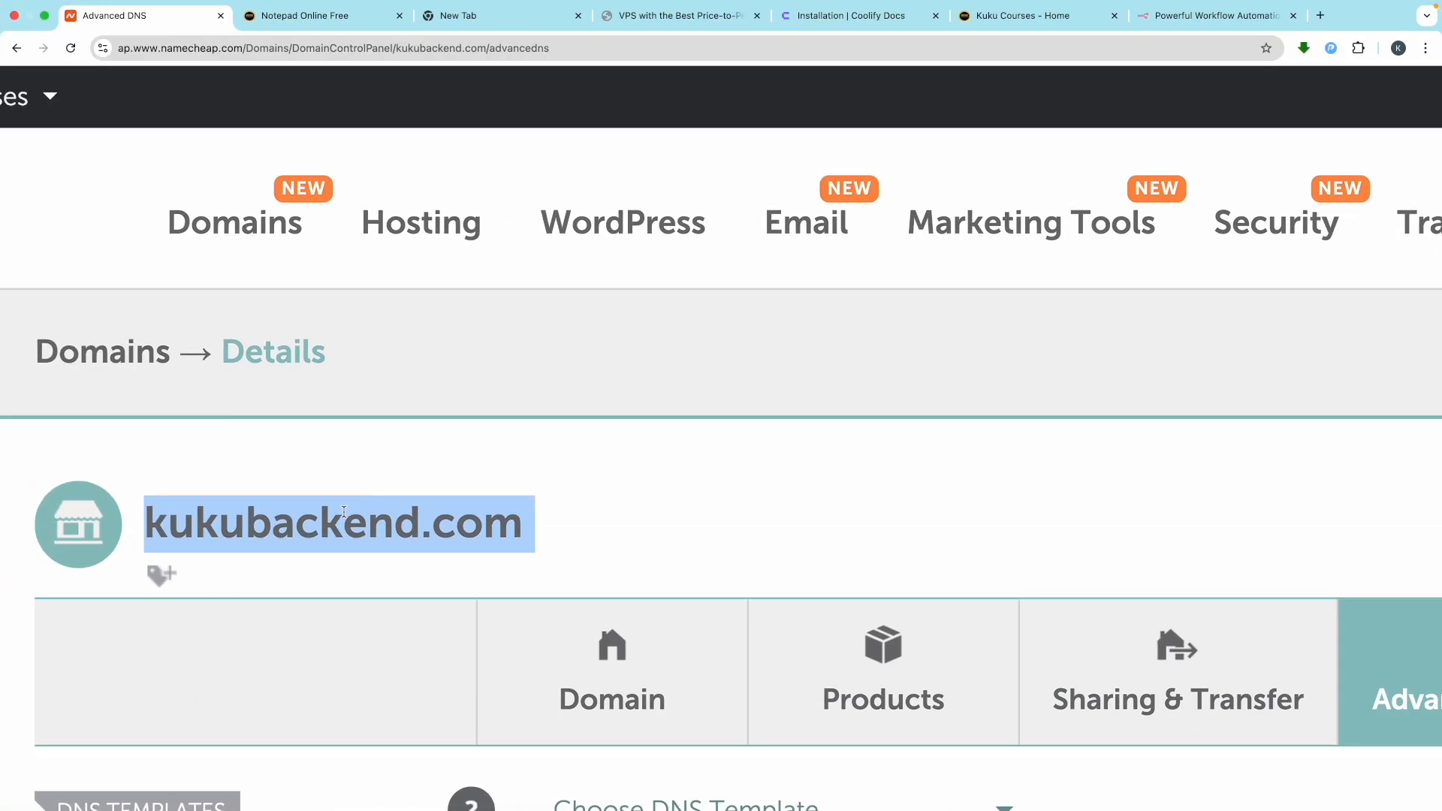
{"action": "left_click", "coordinate": [343, 512]}
{"action": "triple_click", "coordinate": [343, 511]}
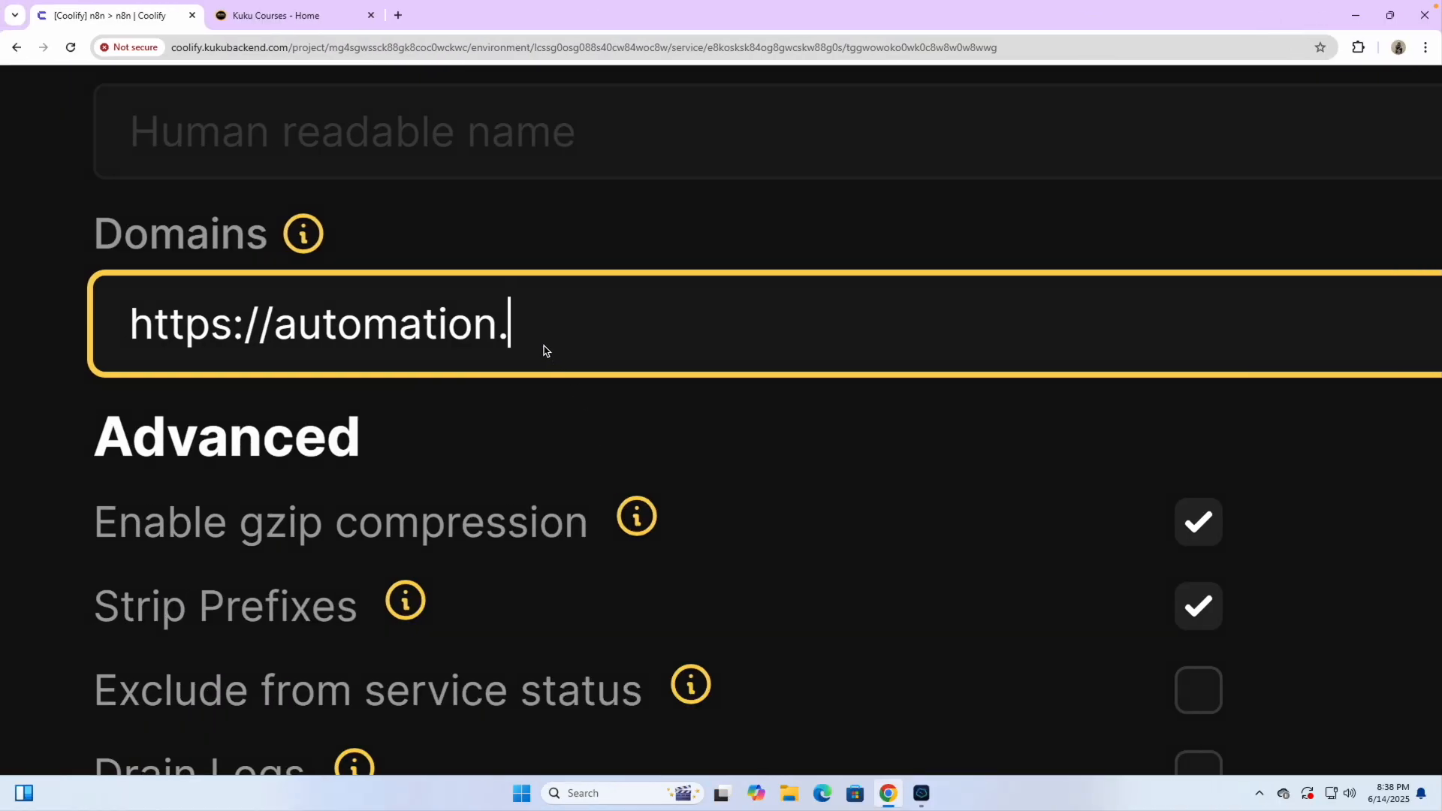
{"action": "key", "text": "ctrl+v"}
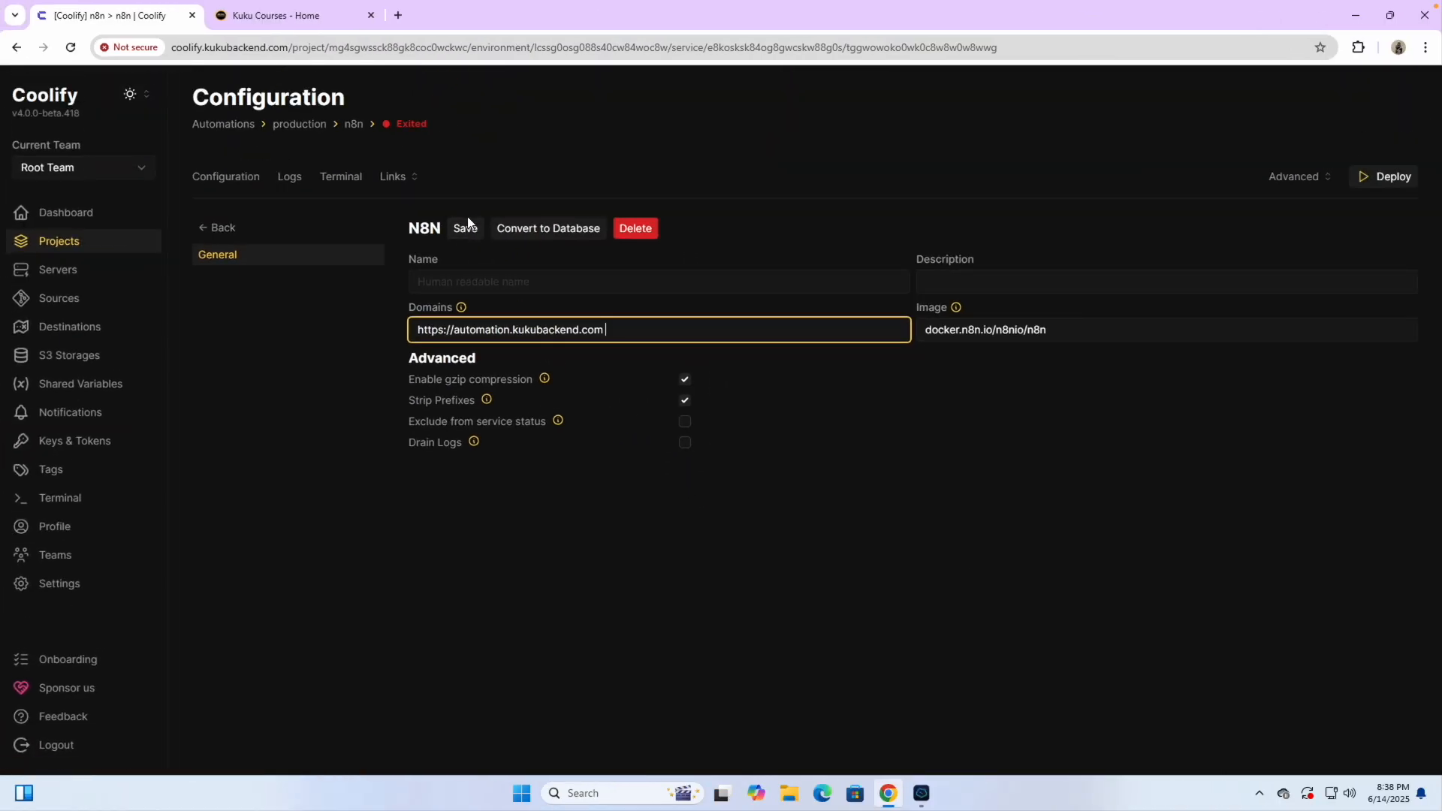
Save the new domain and confirm automation.kukubackend.com appears on the n8n stack's Configuration page
{"action": "left_click", "coordinate": [465, 228]}
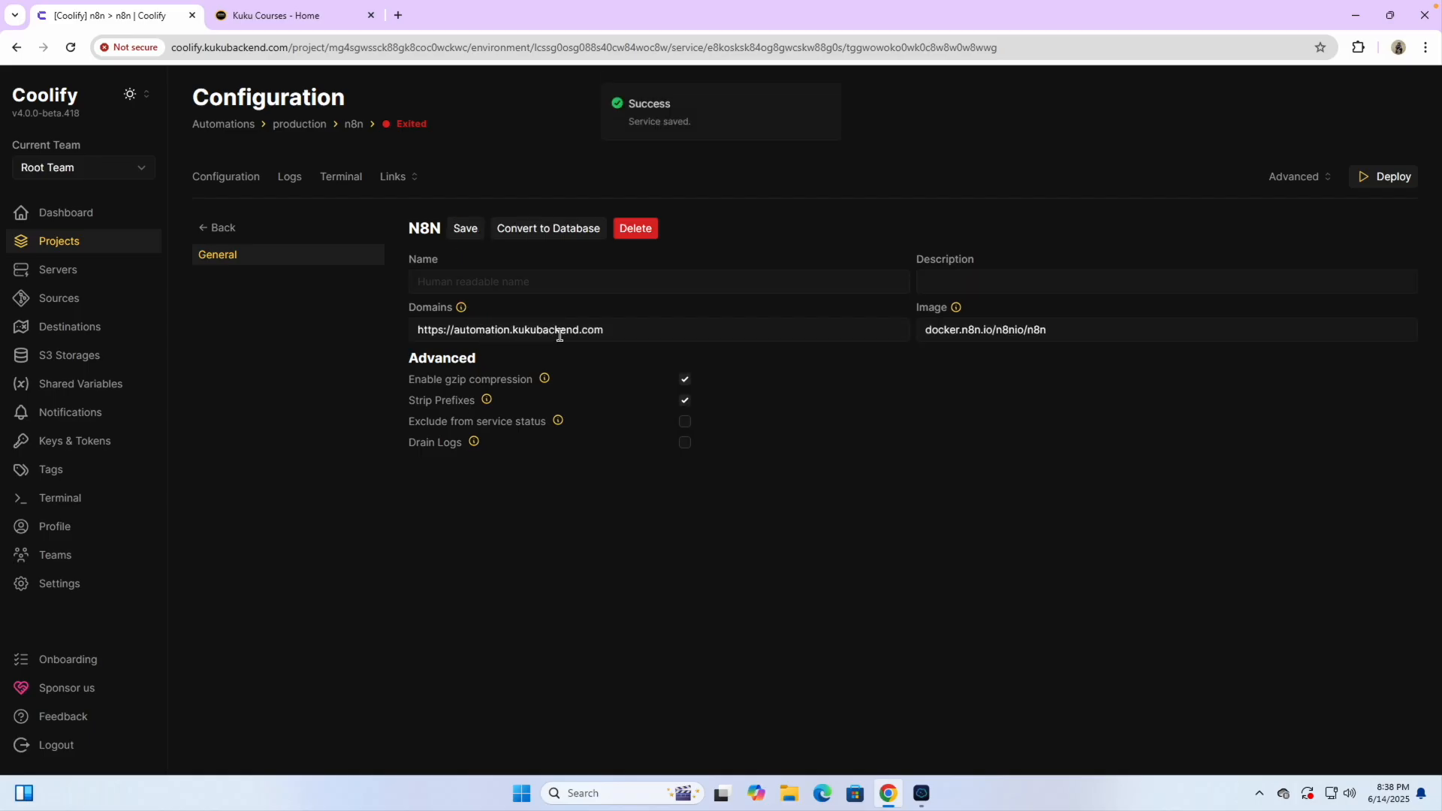
{"action": "left_click", "coordinate": [235, 183]}
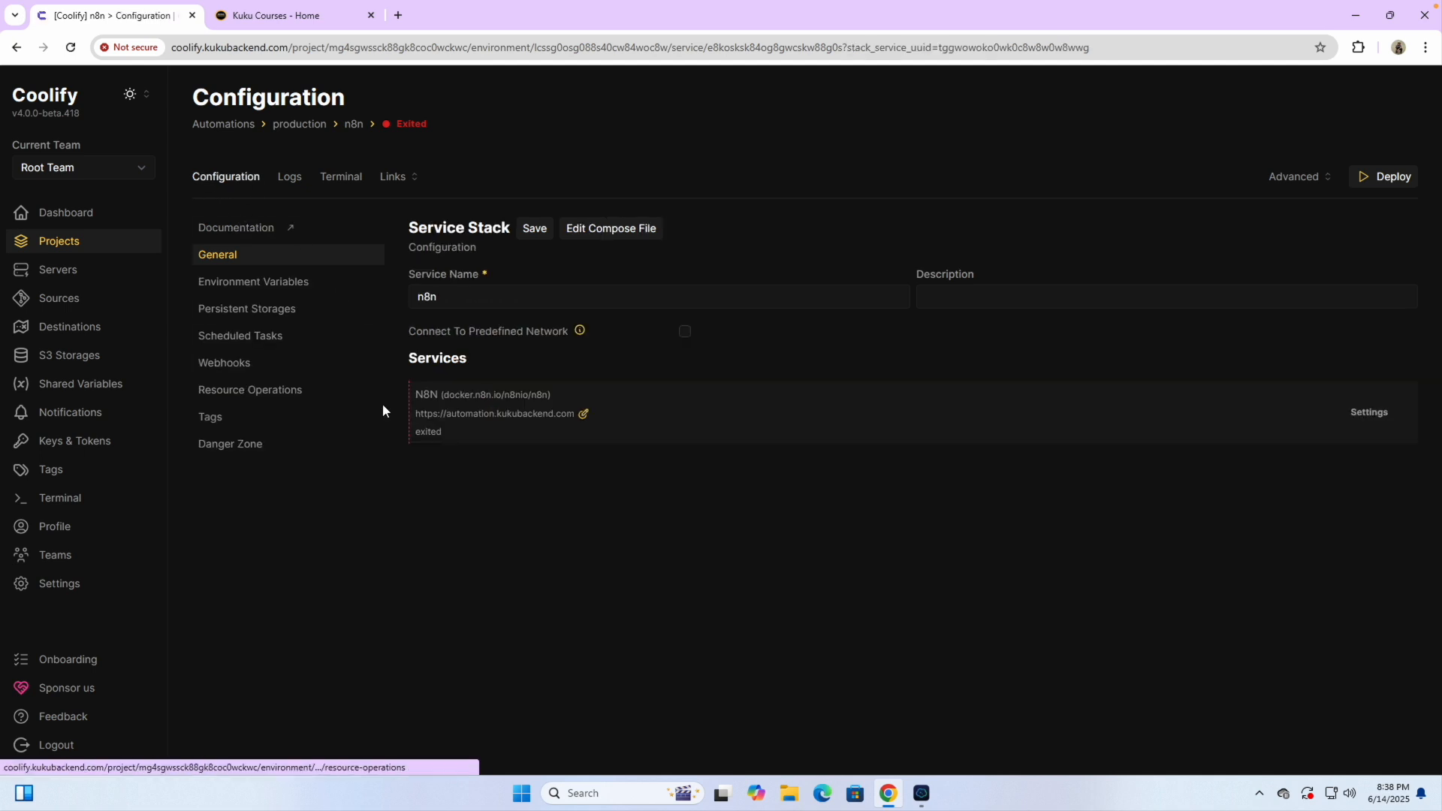
{"action": "scroll", "coordinate": [501, 433], "scroll_direction": "up", "scroll_amount": 5}
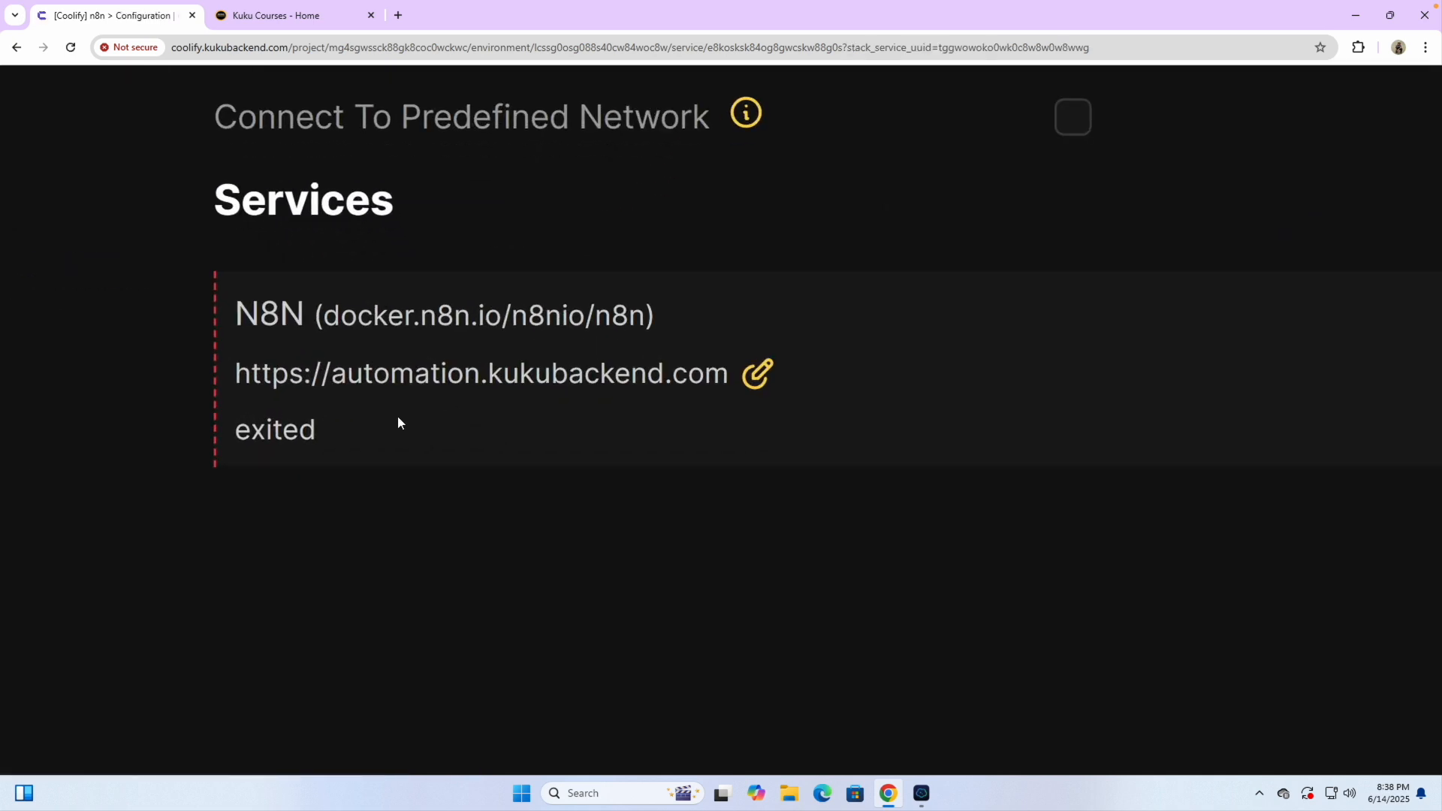
{"action": "left_click_drag", "start_coordinate": [348, 374], "coordinate": [725, 394]}
{"action": "left_click", "coordinate": [606, 475]}
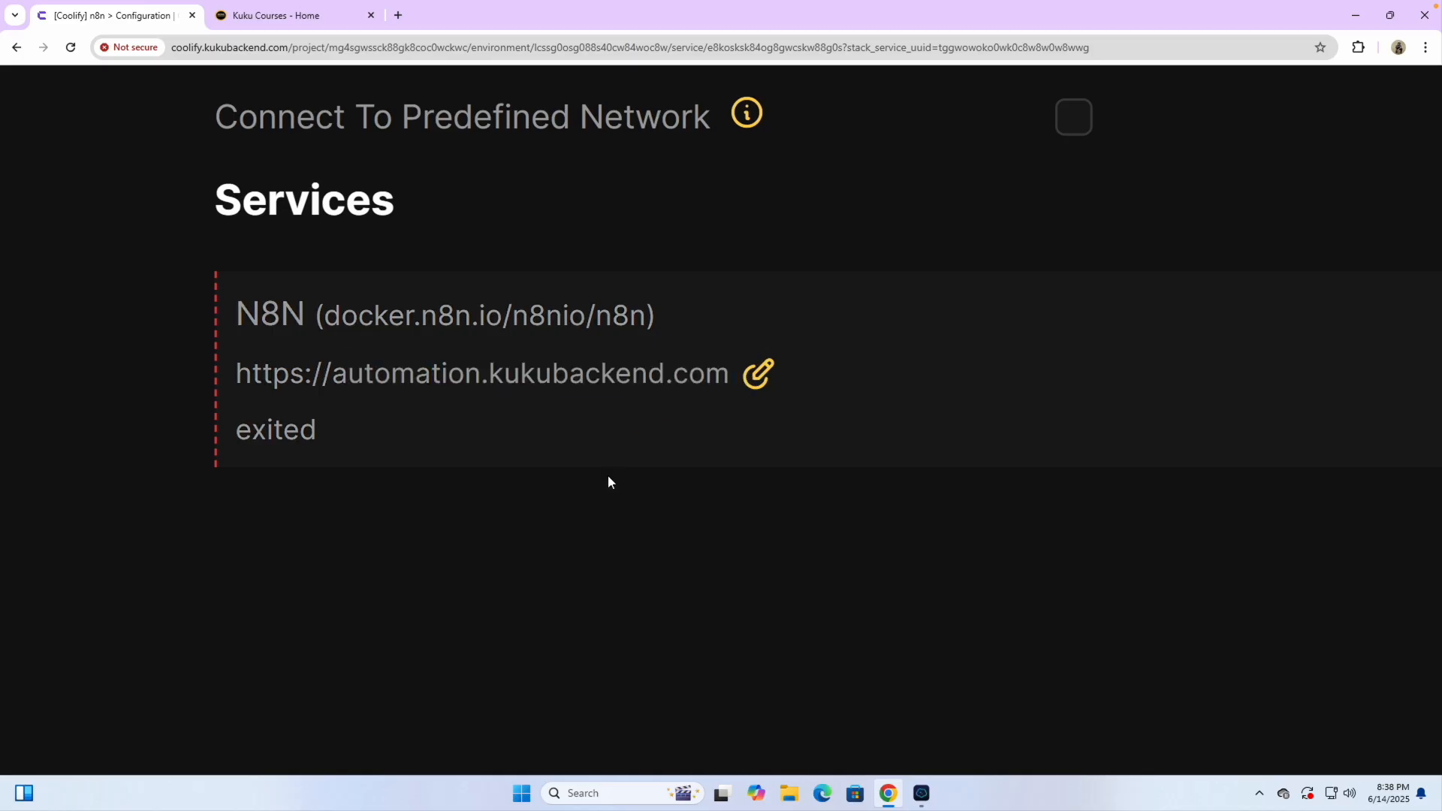
{"action": "scroll", "coordinate": [607, 474], "scroll_direction": "down", "scroll_amount": 5}
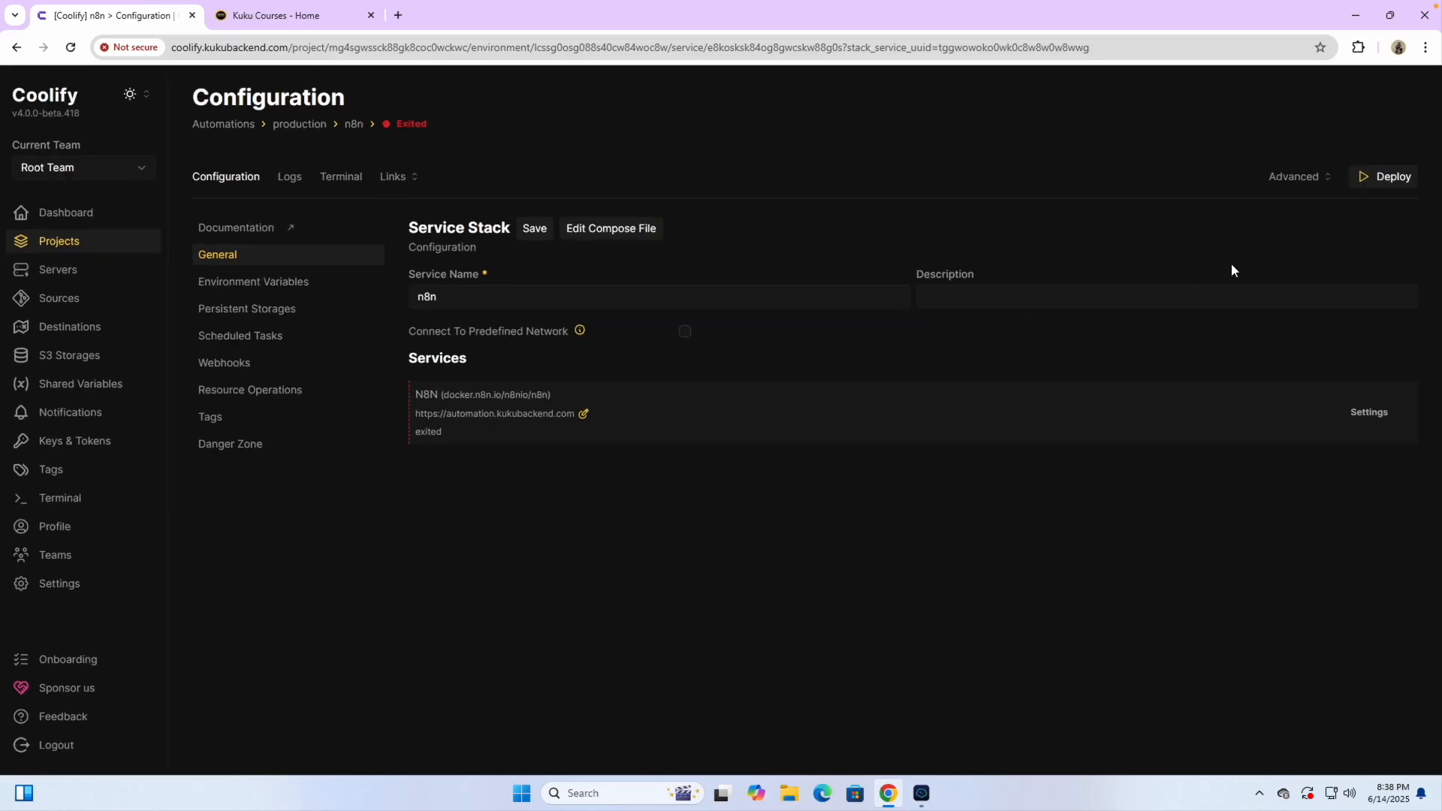
Deploy the n8n service and follow the startup log until the container reports Started
{"action": "left_click", "coordinate": [1396, 177]}
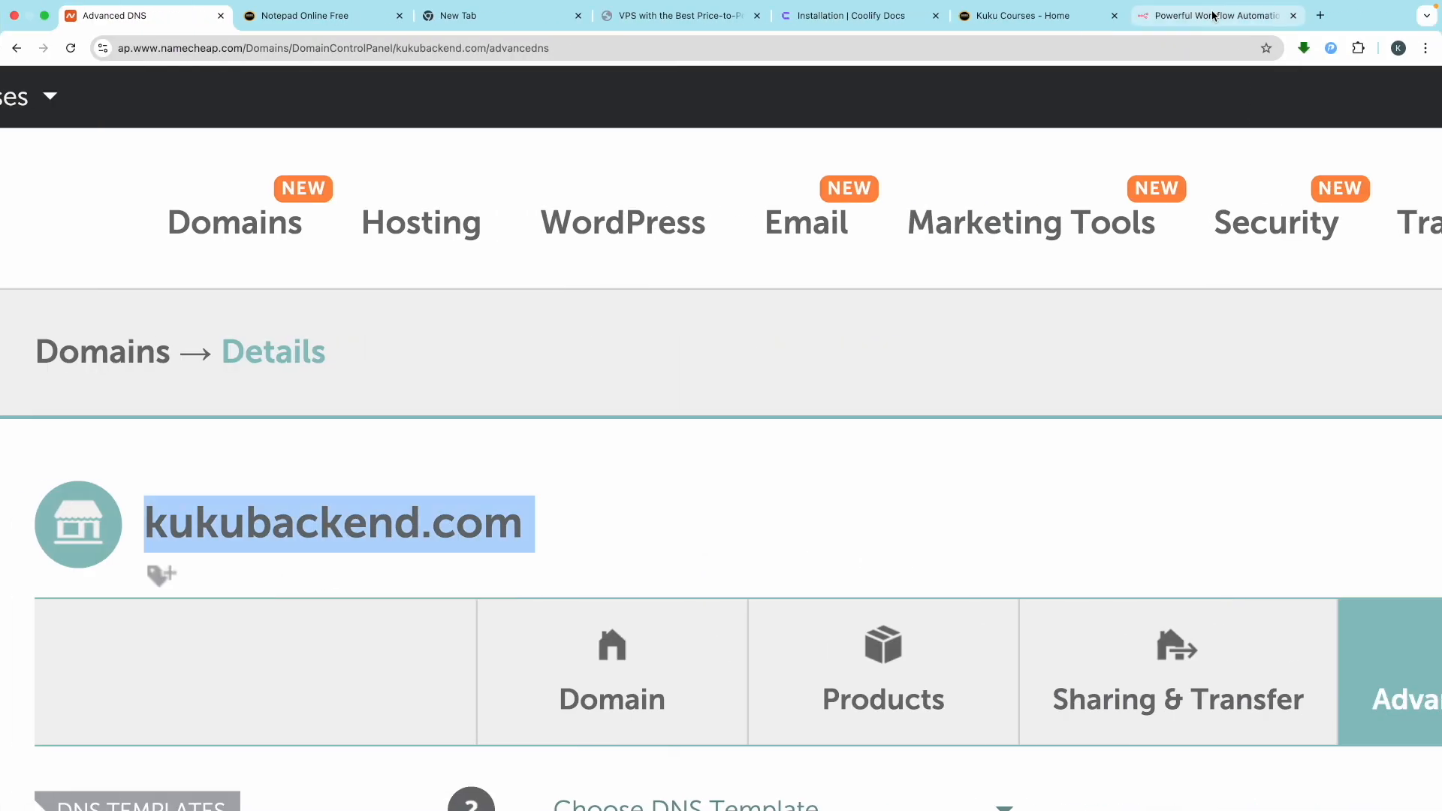
{"action": "left_click", "coordinate": [1213, 15]}
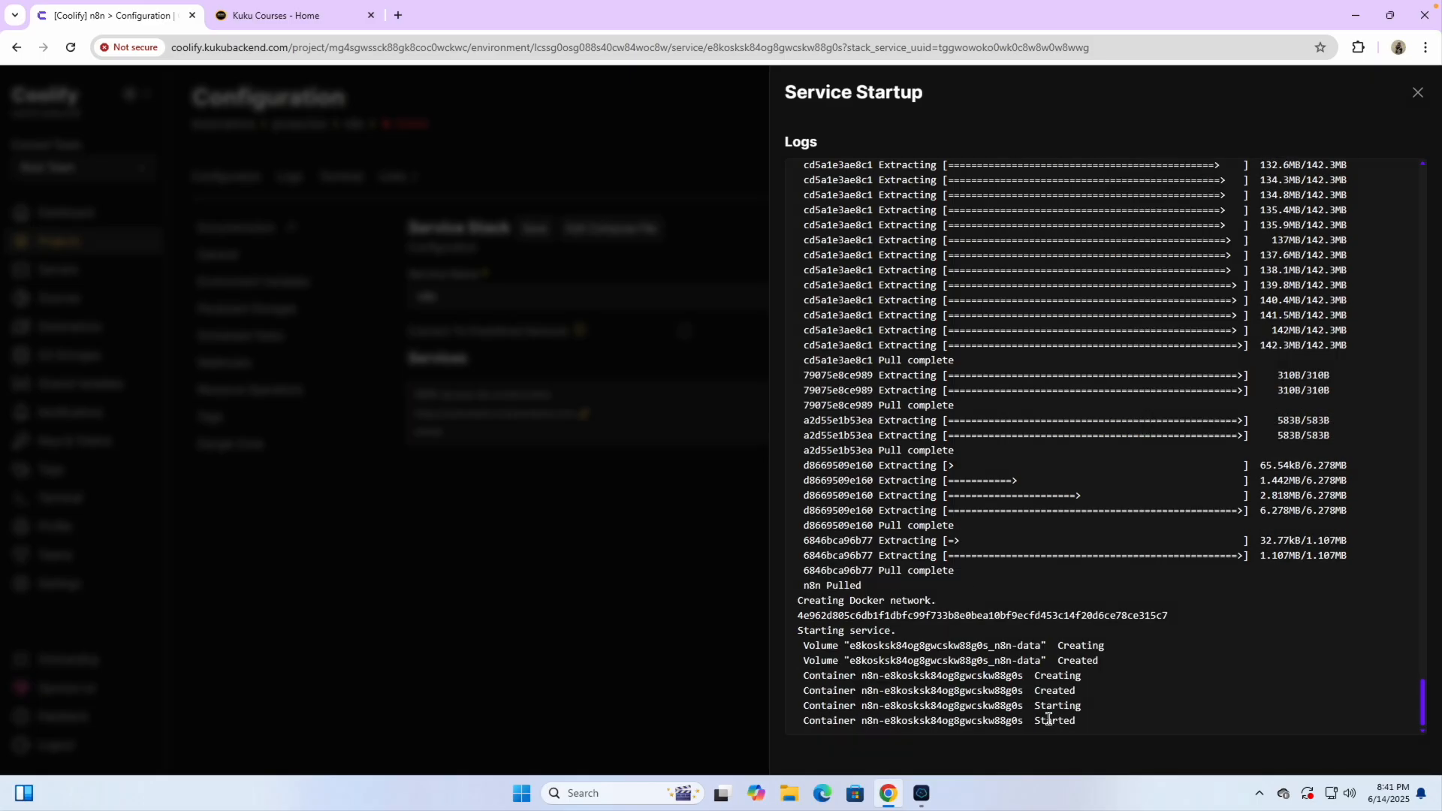
{"action": "left_click_drag", "start_coordinate": [1028, 725], "coordinate": [1086, 730]}
{"action": "left_click", "coordinate": [1037, 719]}
{"action": "left_click", "coordinate": [1417, 91]}
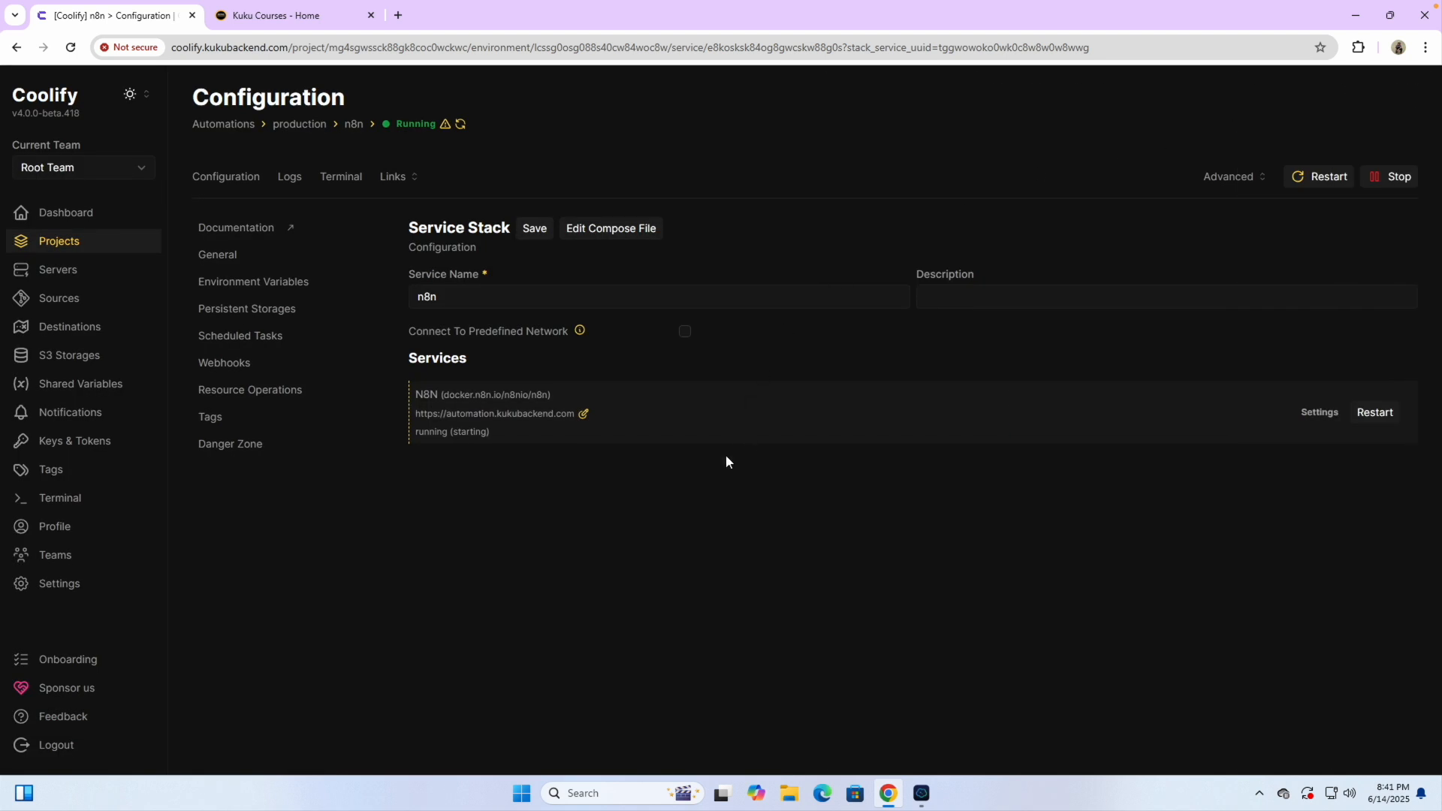
Refresh the service status until it moves past starting, then list its public links
{"action": "scroll", "coordinate": [497, 463], "scroll_direction": "up", "scroll_amount": 5}
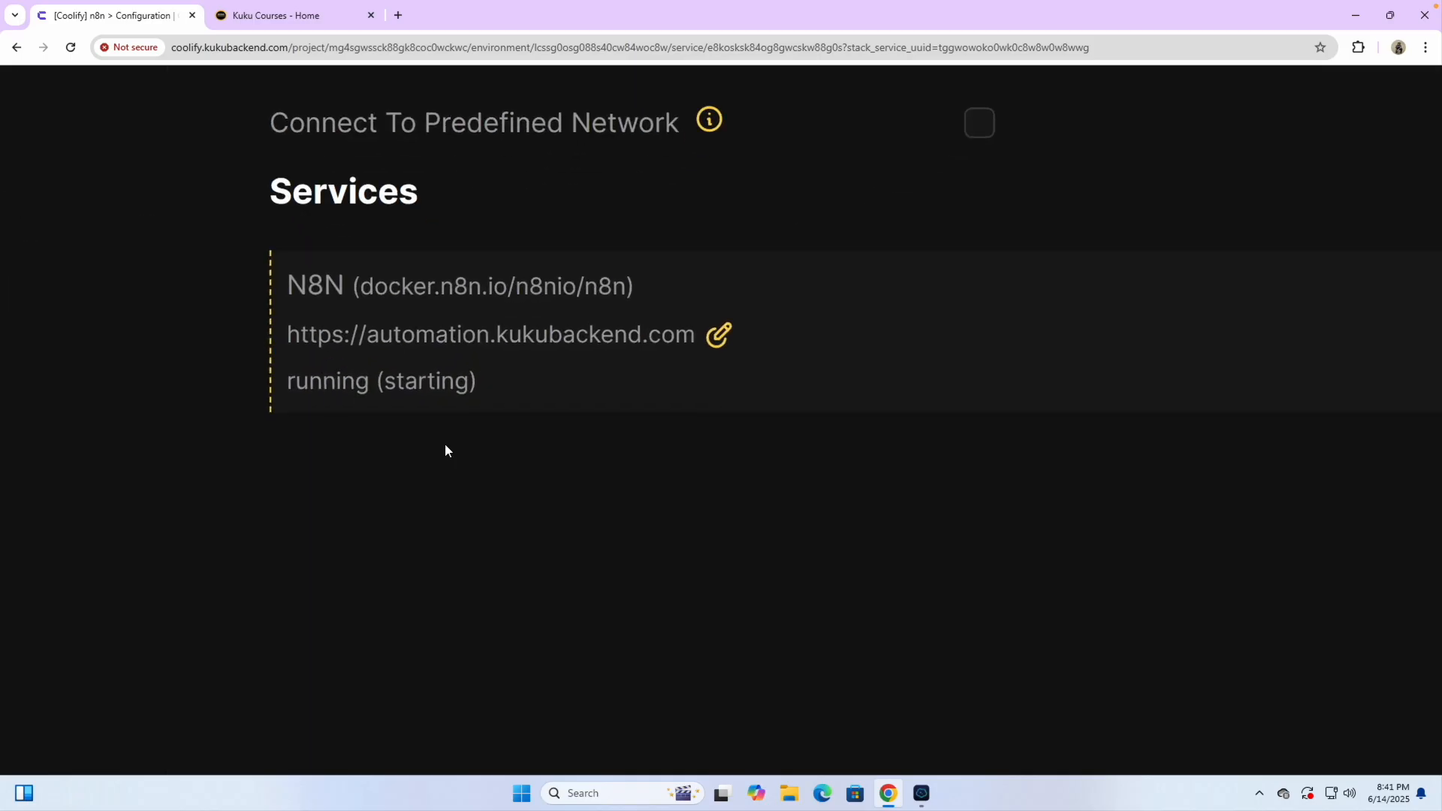
{"action": "scroll", "coordinate": [465, 454], "scroll_direction": "down", "scroll_amount": 5}
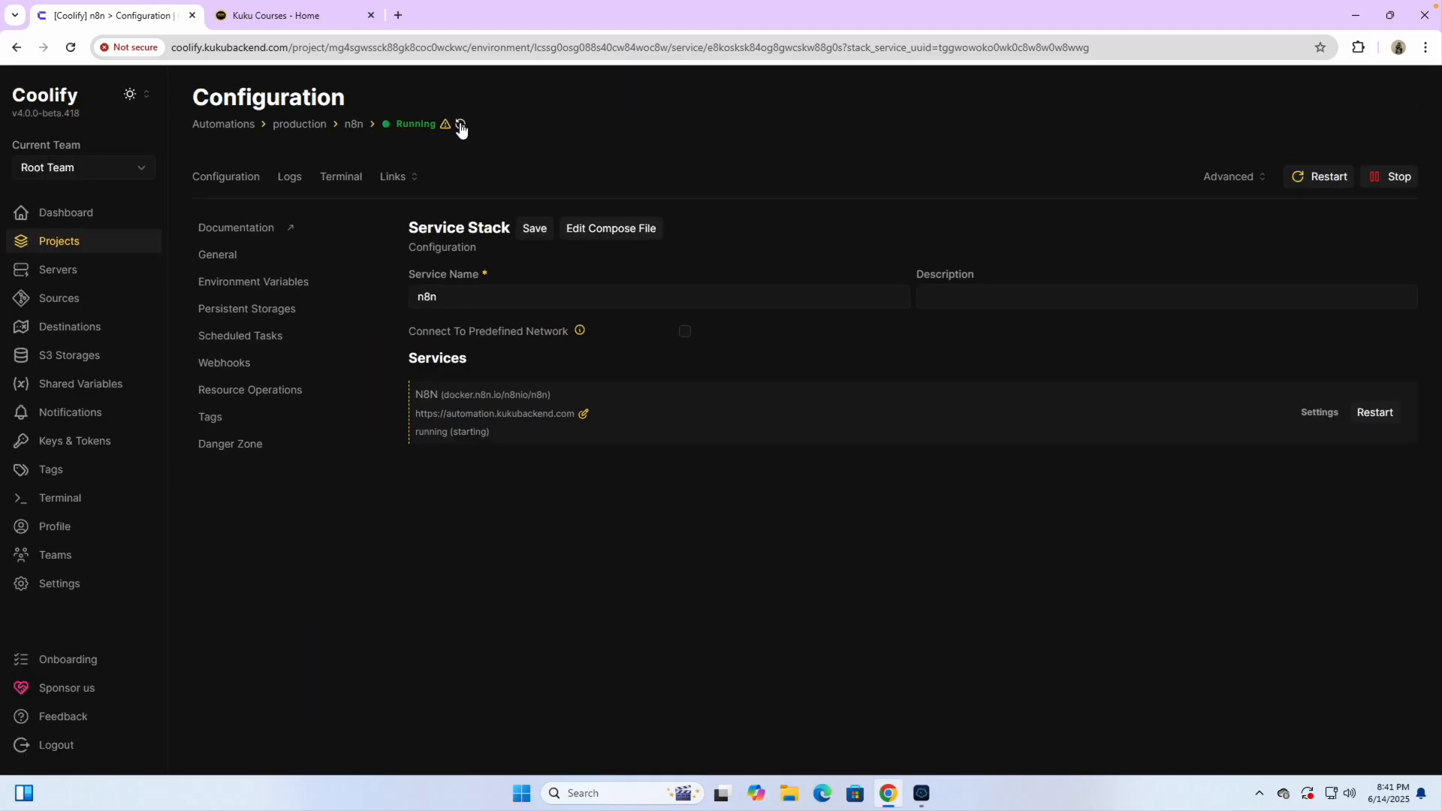
{"action": "left_click", "coordinate": [461, 132]}
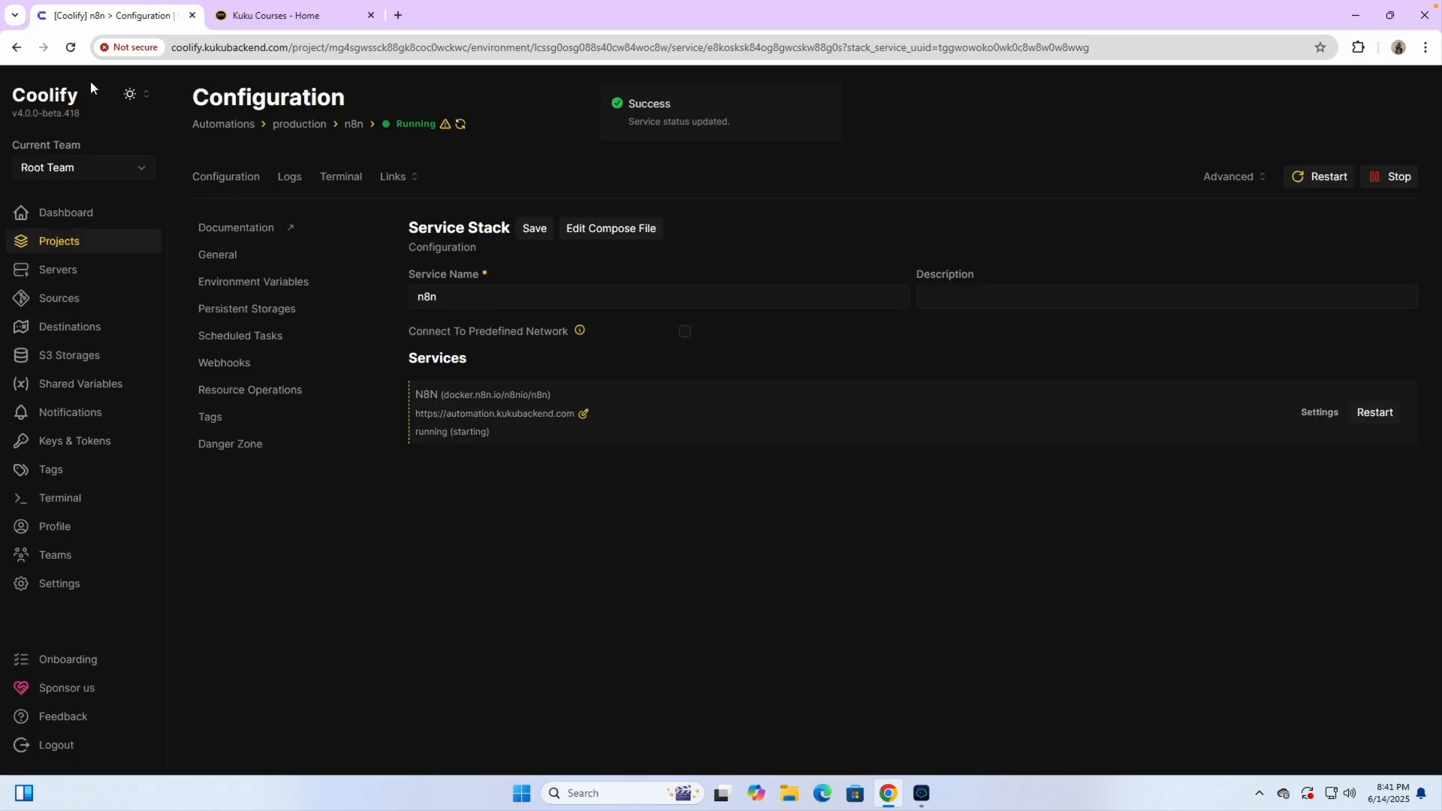
{"action": "left_click", "coordinate": [71, 48]}
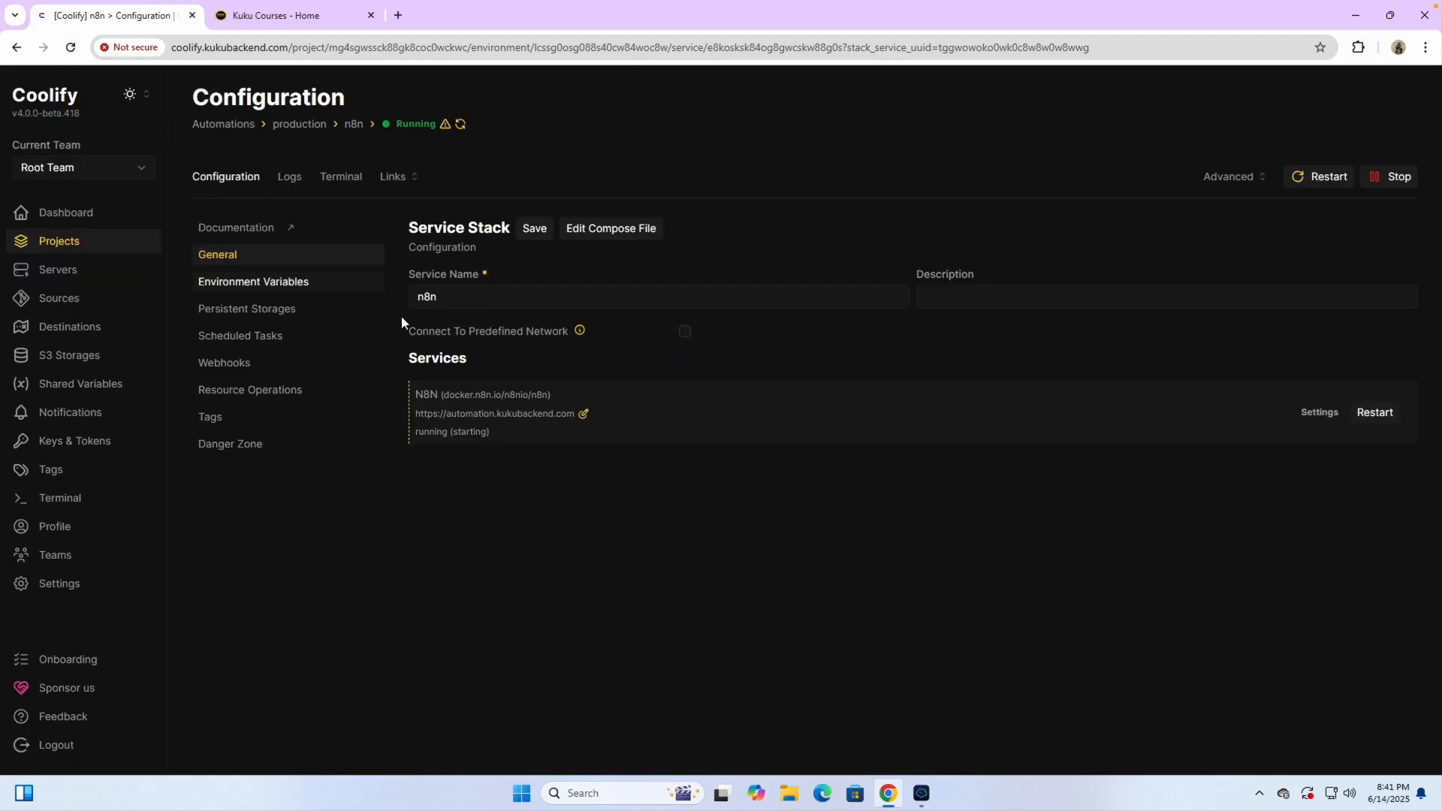
{"action": "scroll", "coordinate": [484, 456], "scroll_direction": "up", "scroll_amount": 5}
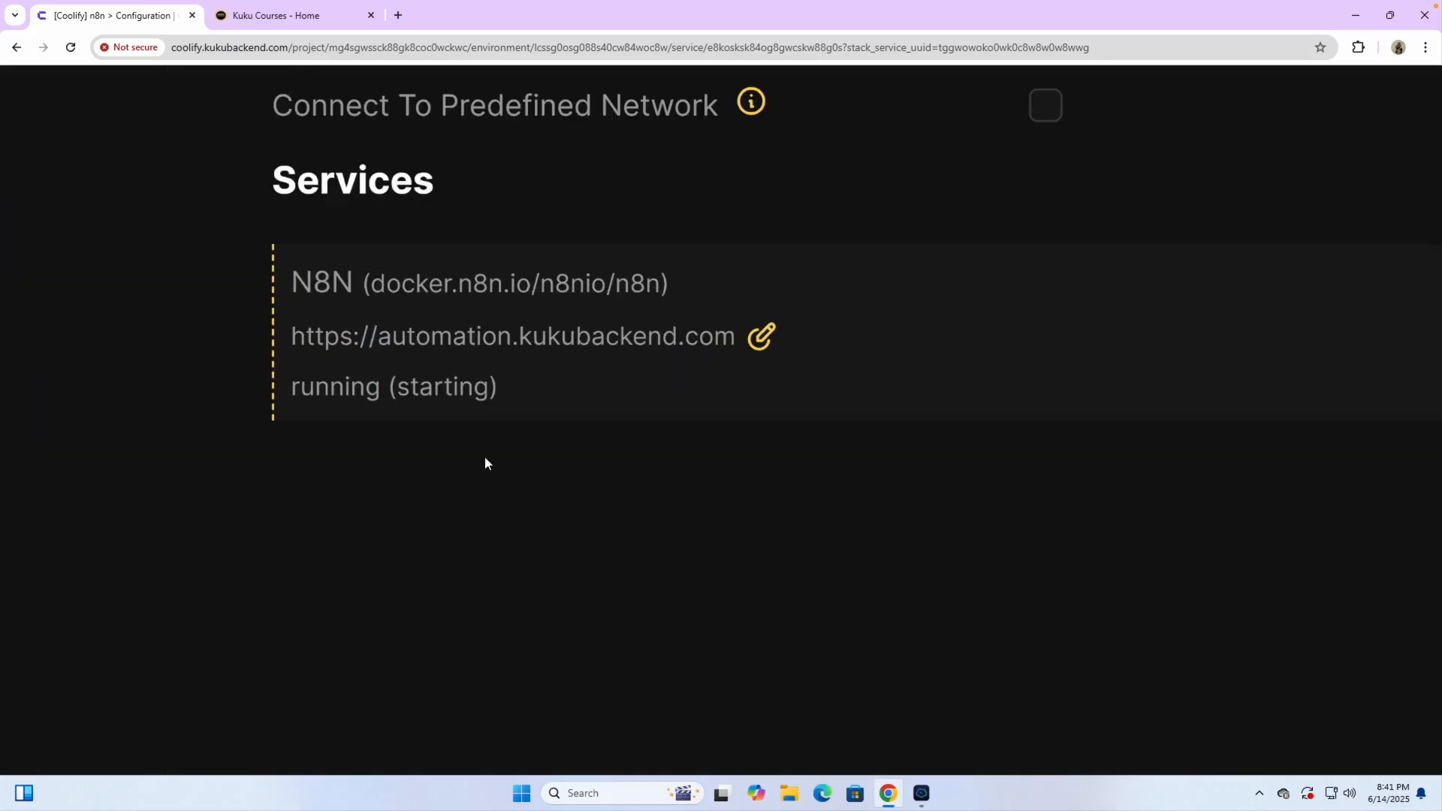
{"action": "triple_click", "coordinate": [356, 384]}
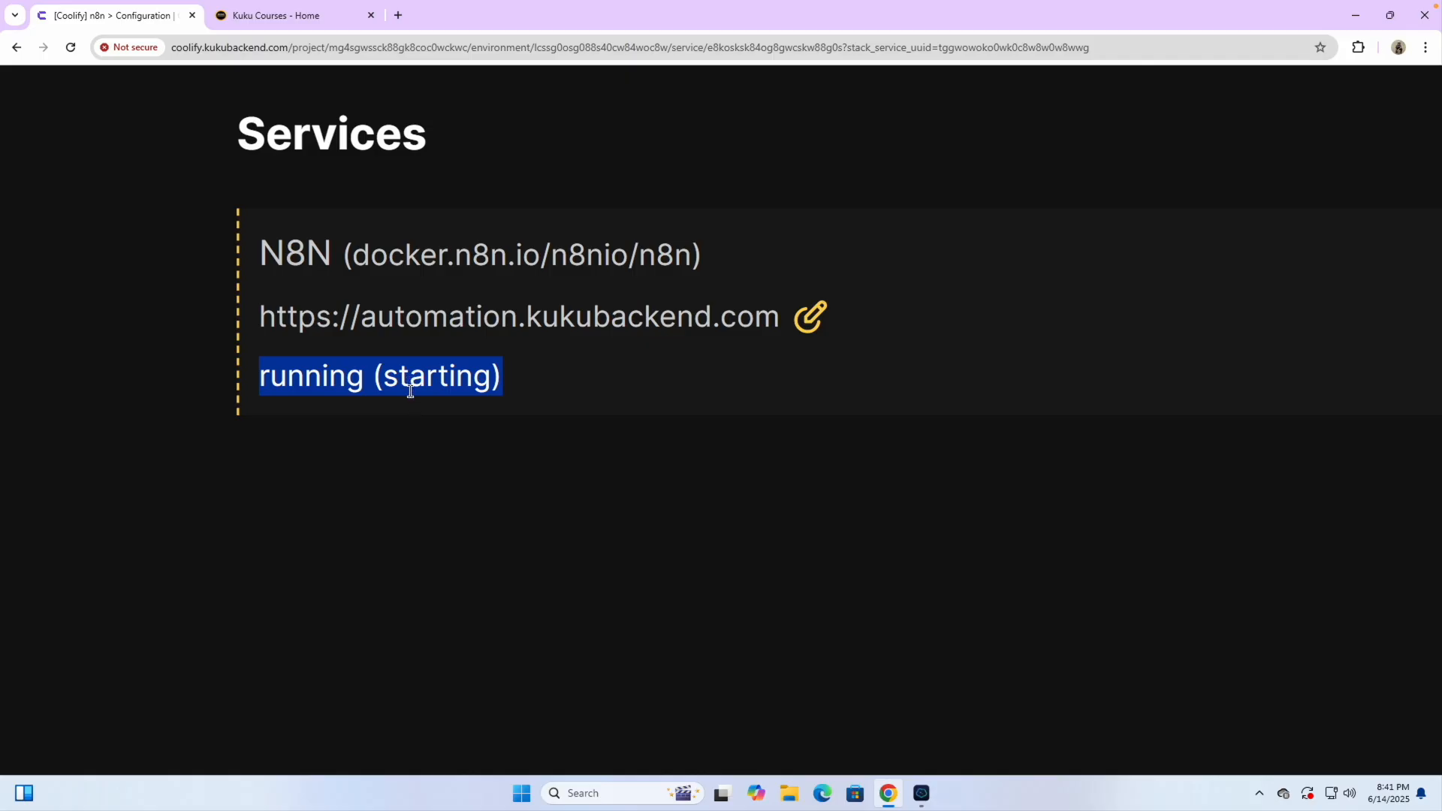
{"action": "double_click", "coordinate": [400, 386]}
{"action": "left_click", "coordinate": [422, 520]}
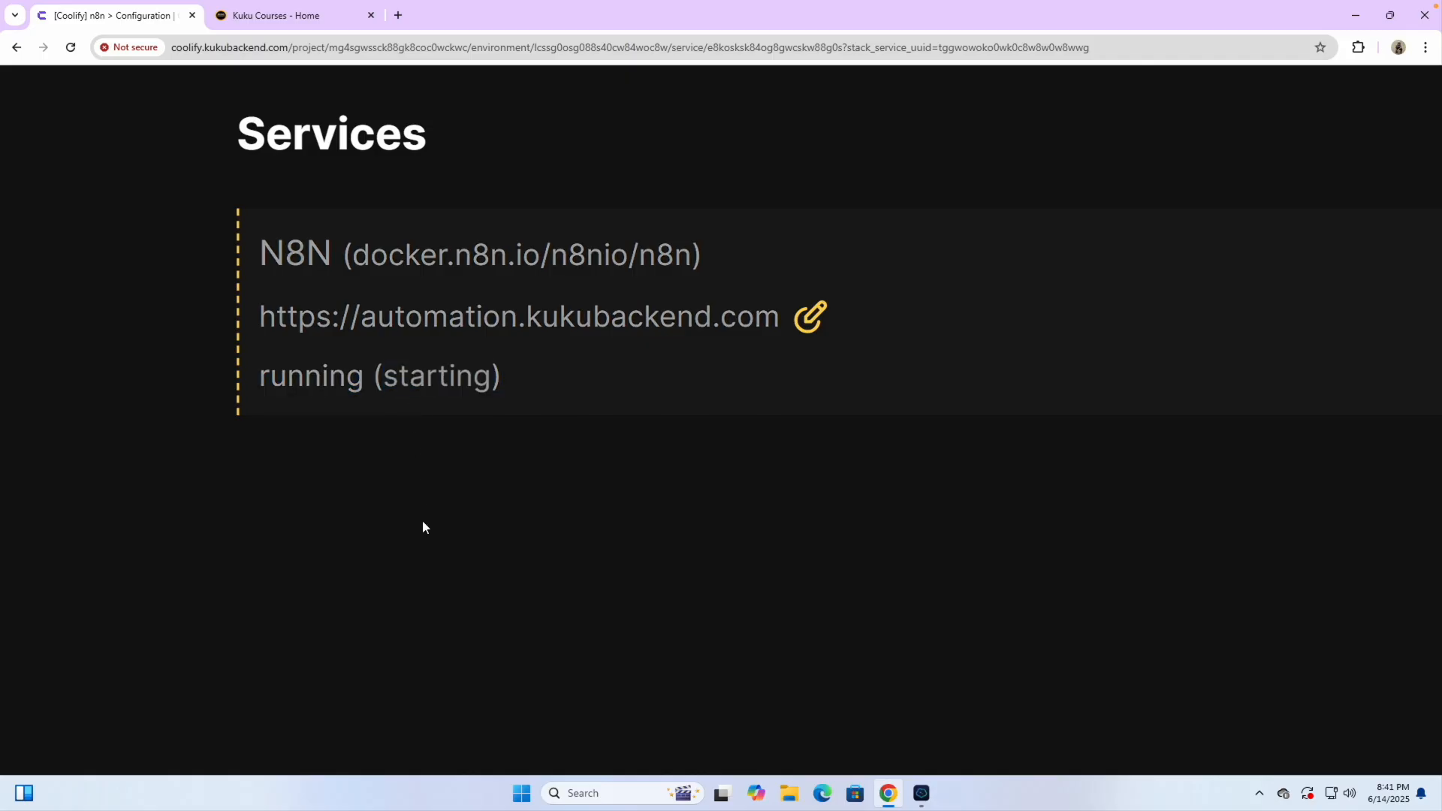
{"action": "scroll", "coordinate": [510, 506], "scroll_direction": "down", "scroll_amount": 10}
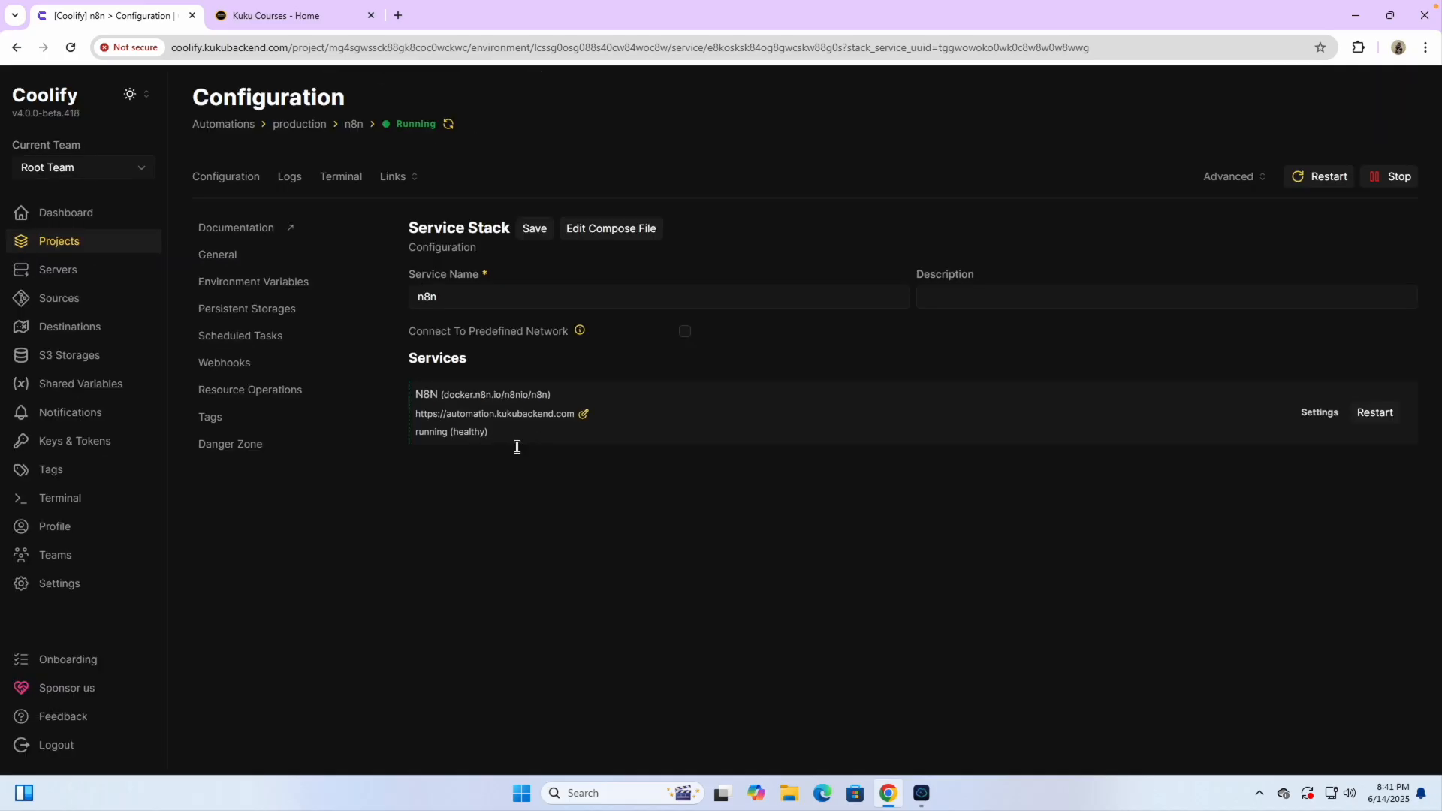
{"action": "left_click", "coordinate": [396, 178]}
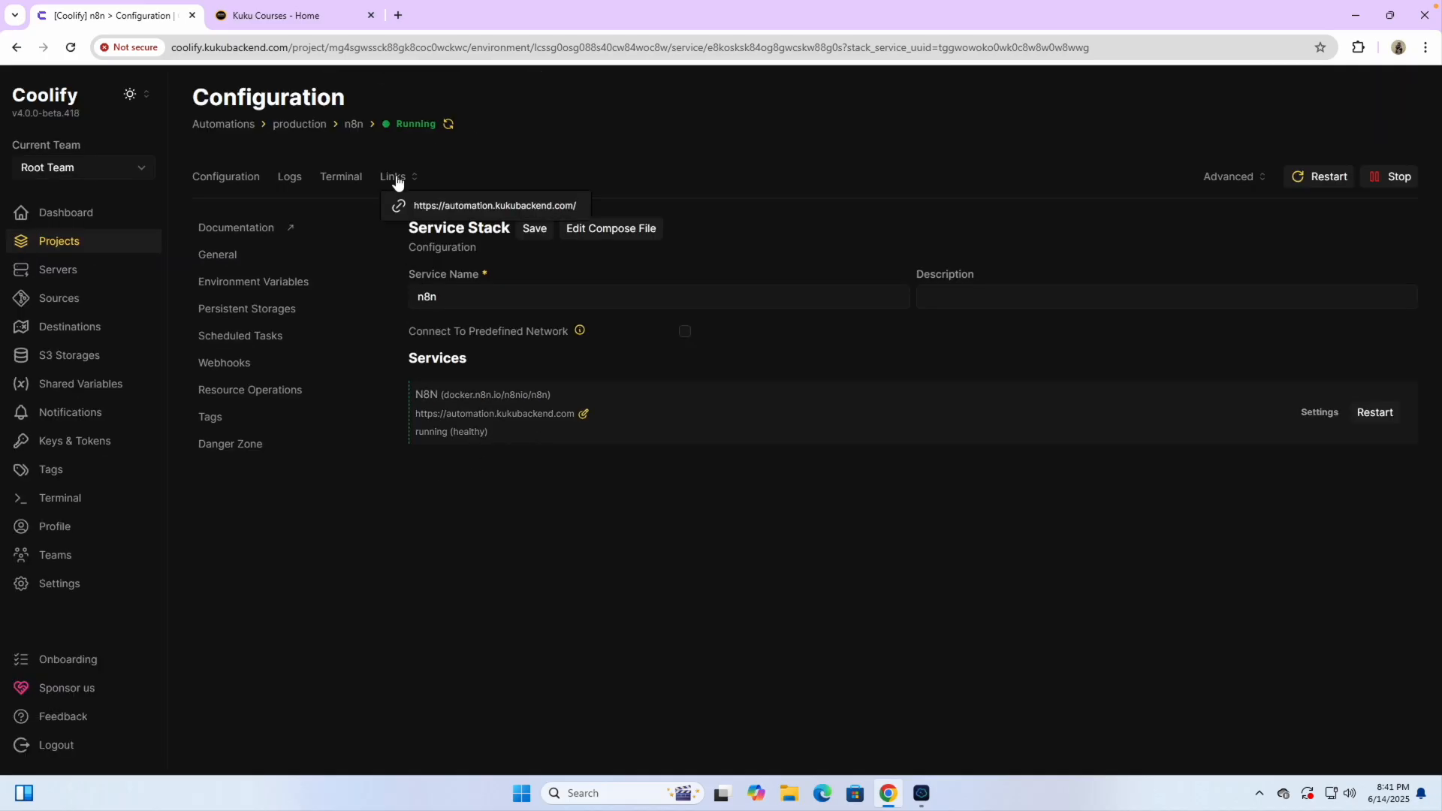
Open the n8n site at automation.kukubackend.com from the service links
{"action": "left_click", "coordinate": [452, 208]}
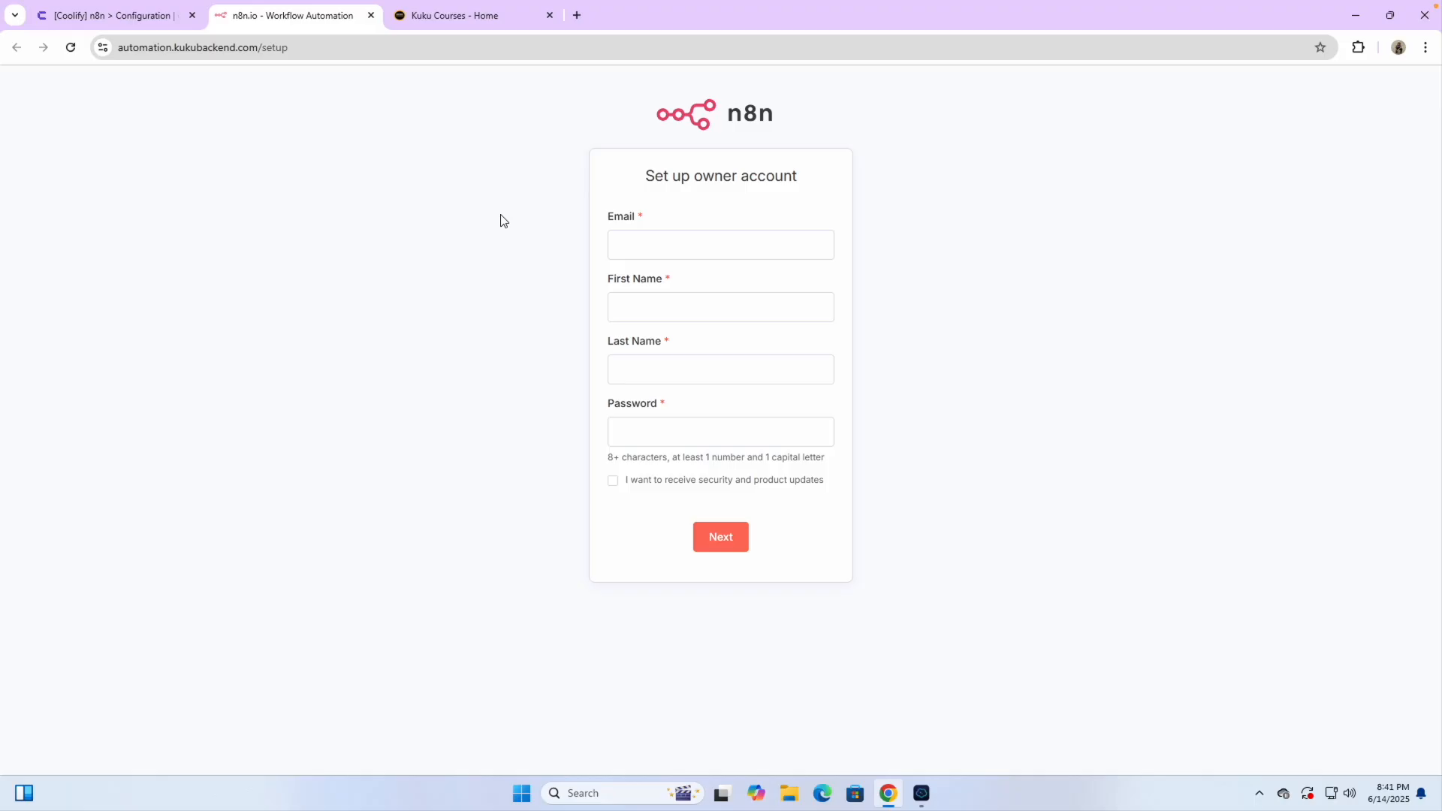
{"action": "left_click", "coordinate": [171, 49]}
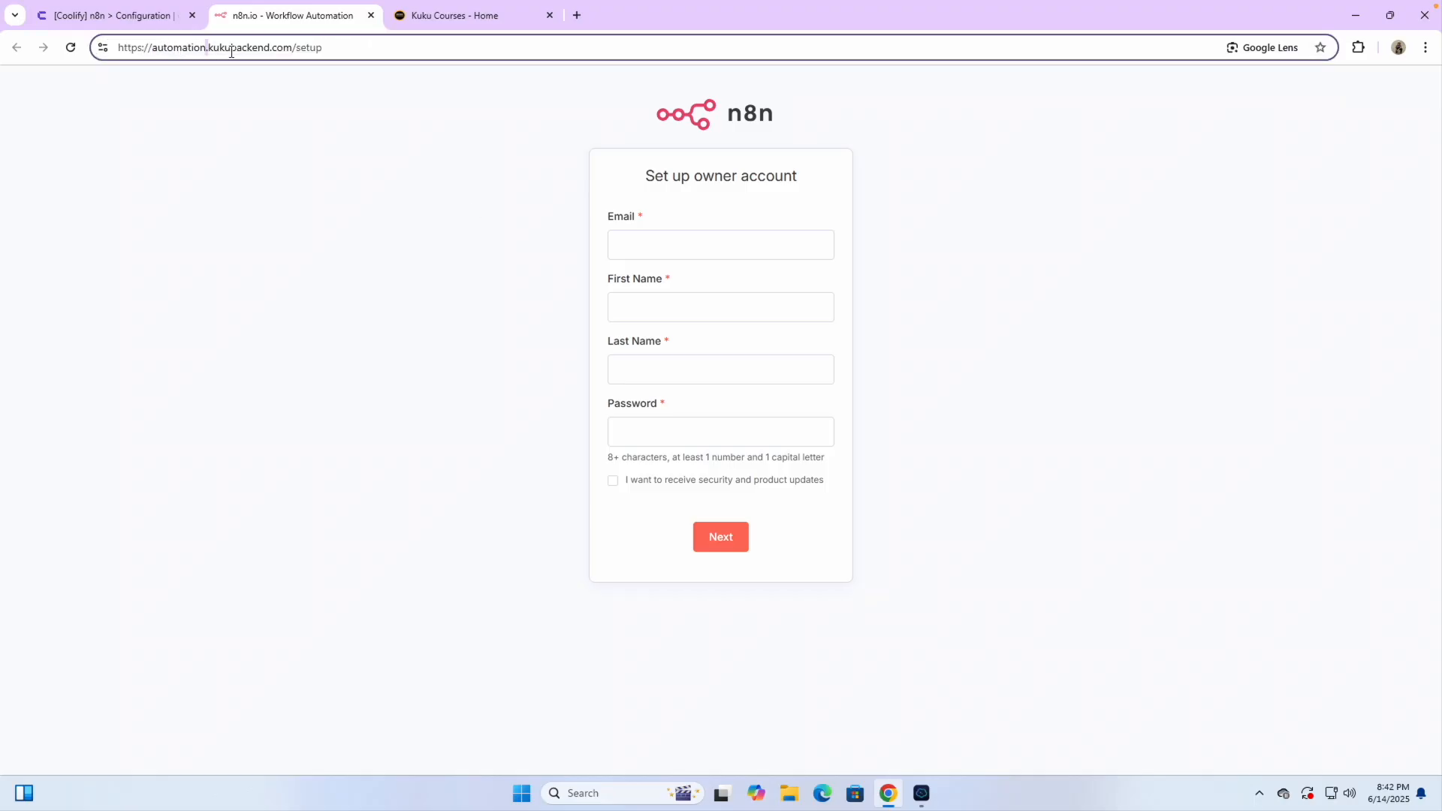
{"action": "left_click", "coordinate": [369, 247]}
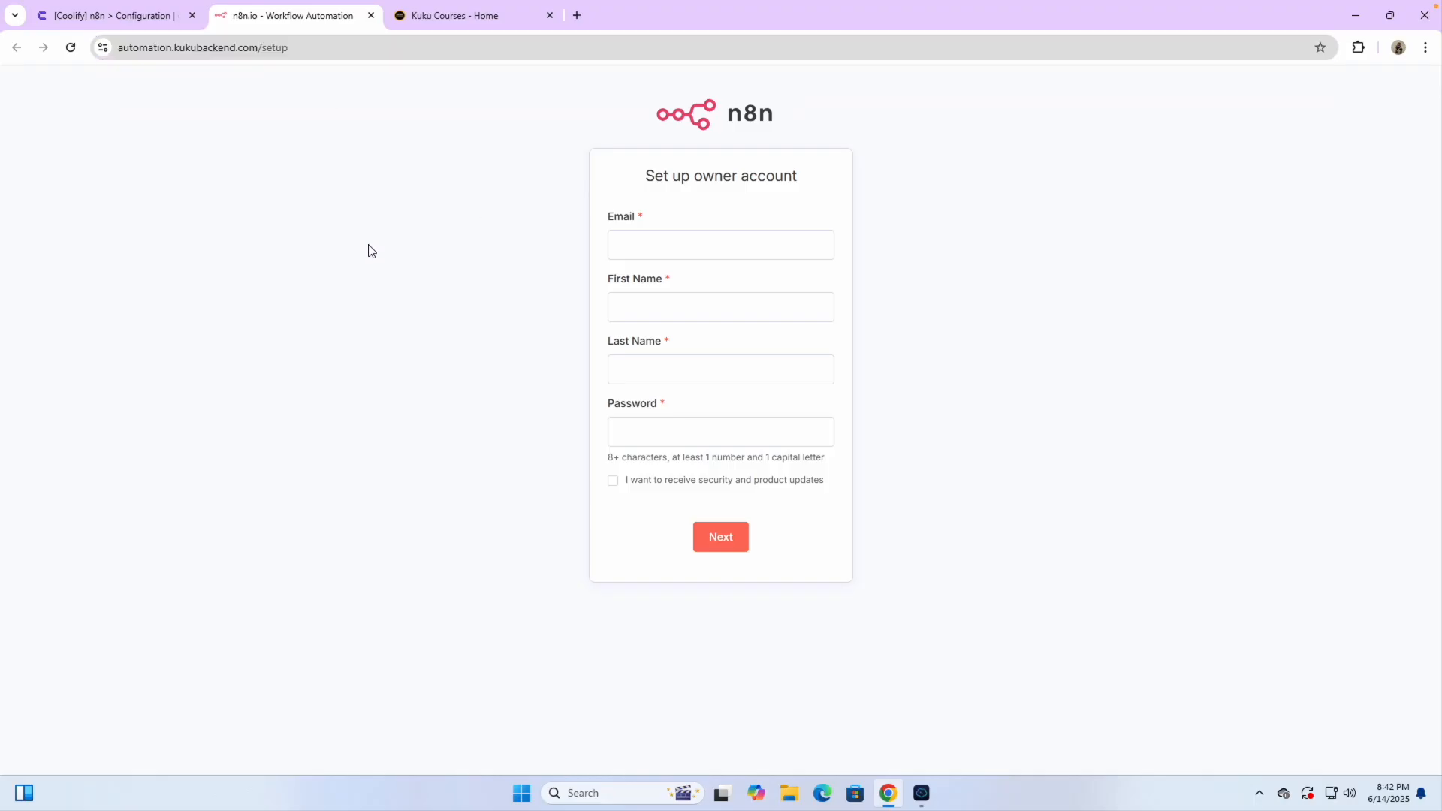
Create the owner account with autofilled email and name and a pasted saved password
{"action": "left_click", "coordinate": [641, 250]}
{"action": "left_click", "coordinate": [741, 296]}
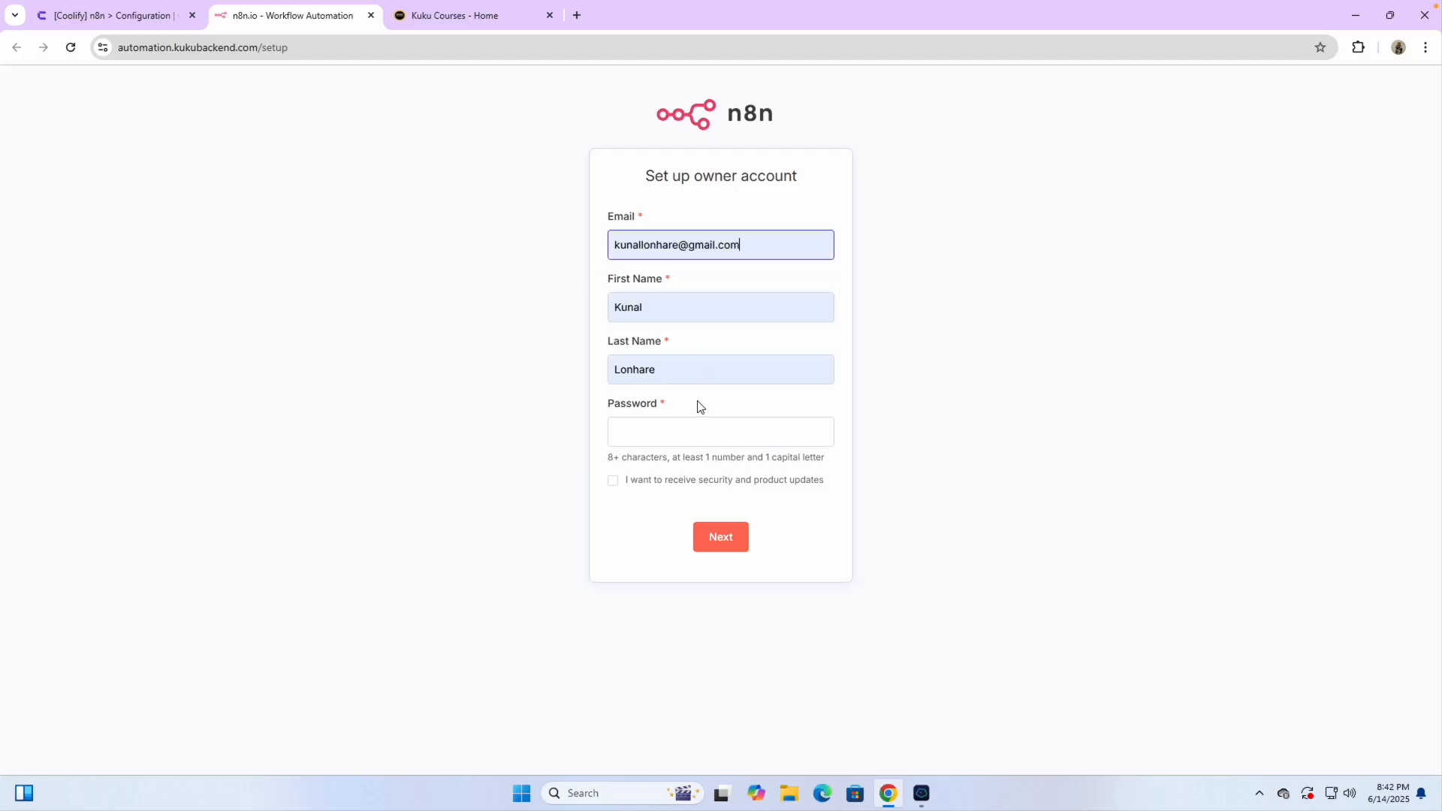
{"action": "left_click", "coordinate": [645, 425]}
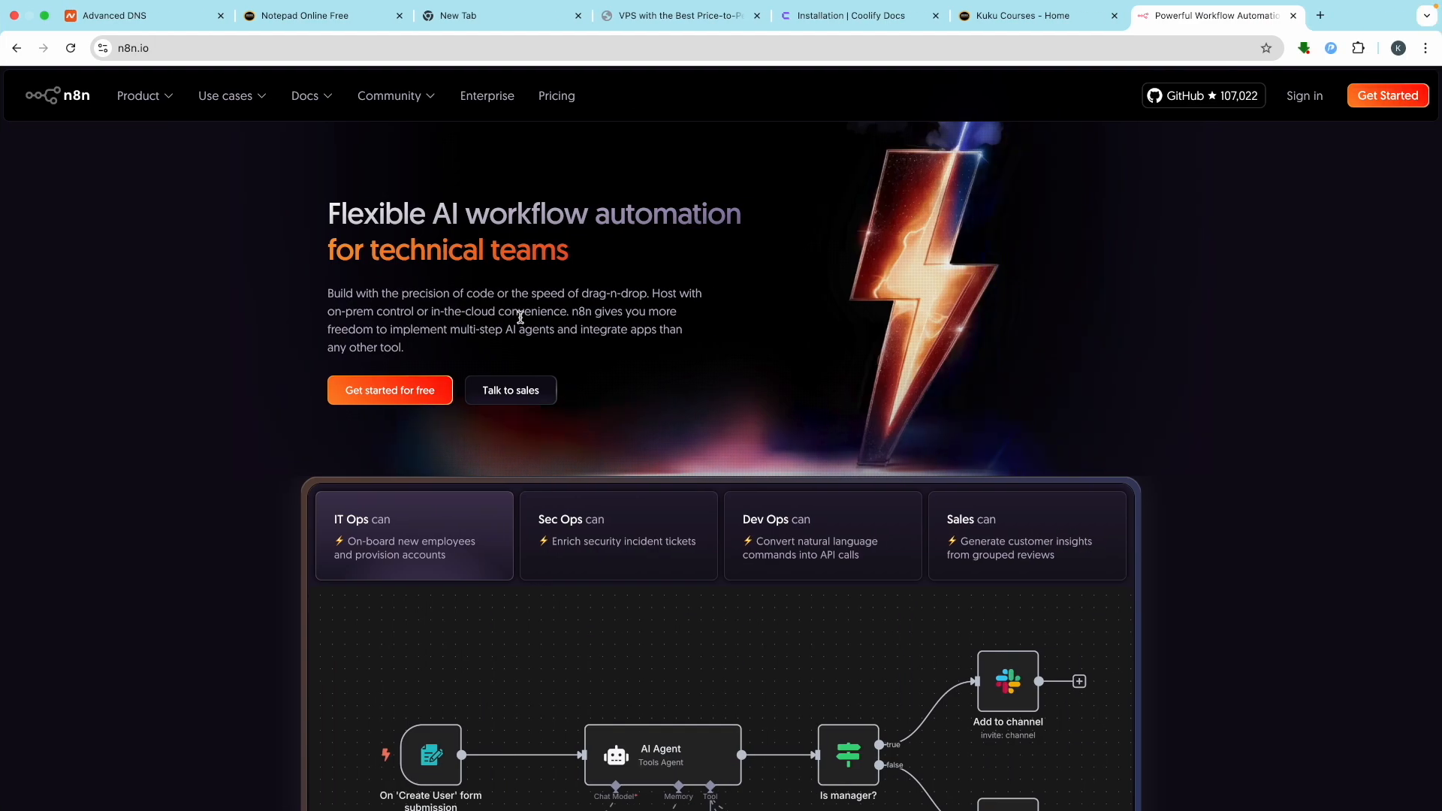
{"action": "left_click", "coordinate": [294, 15]}
{"action": "scroll", "coordinate": [316, 380], "scroll_direction": "up", "scroll_amount": 5}
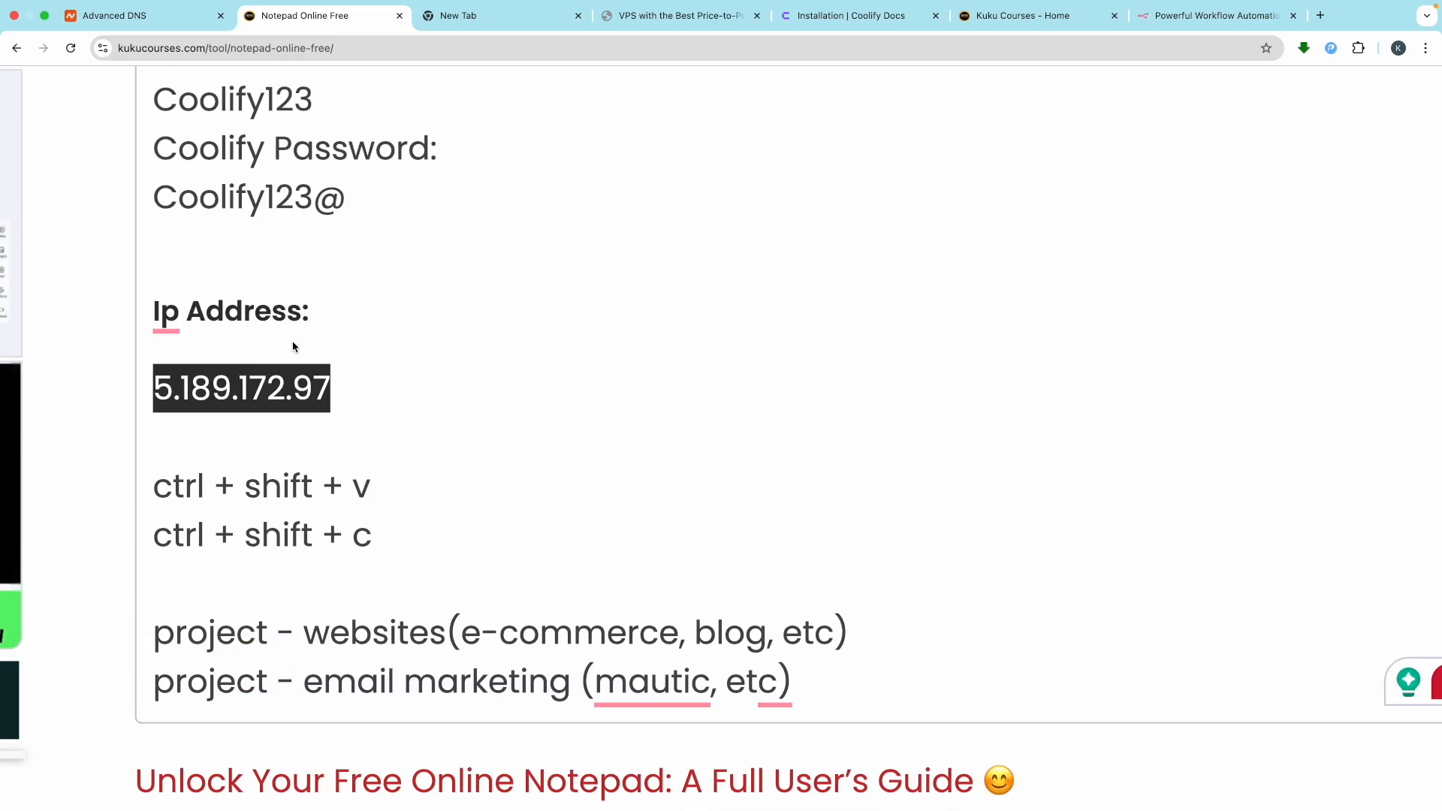
{"action": "left_click_drag", "start_coordinate": [351, 430], "coordinate": [145, 423]}
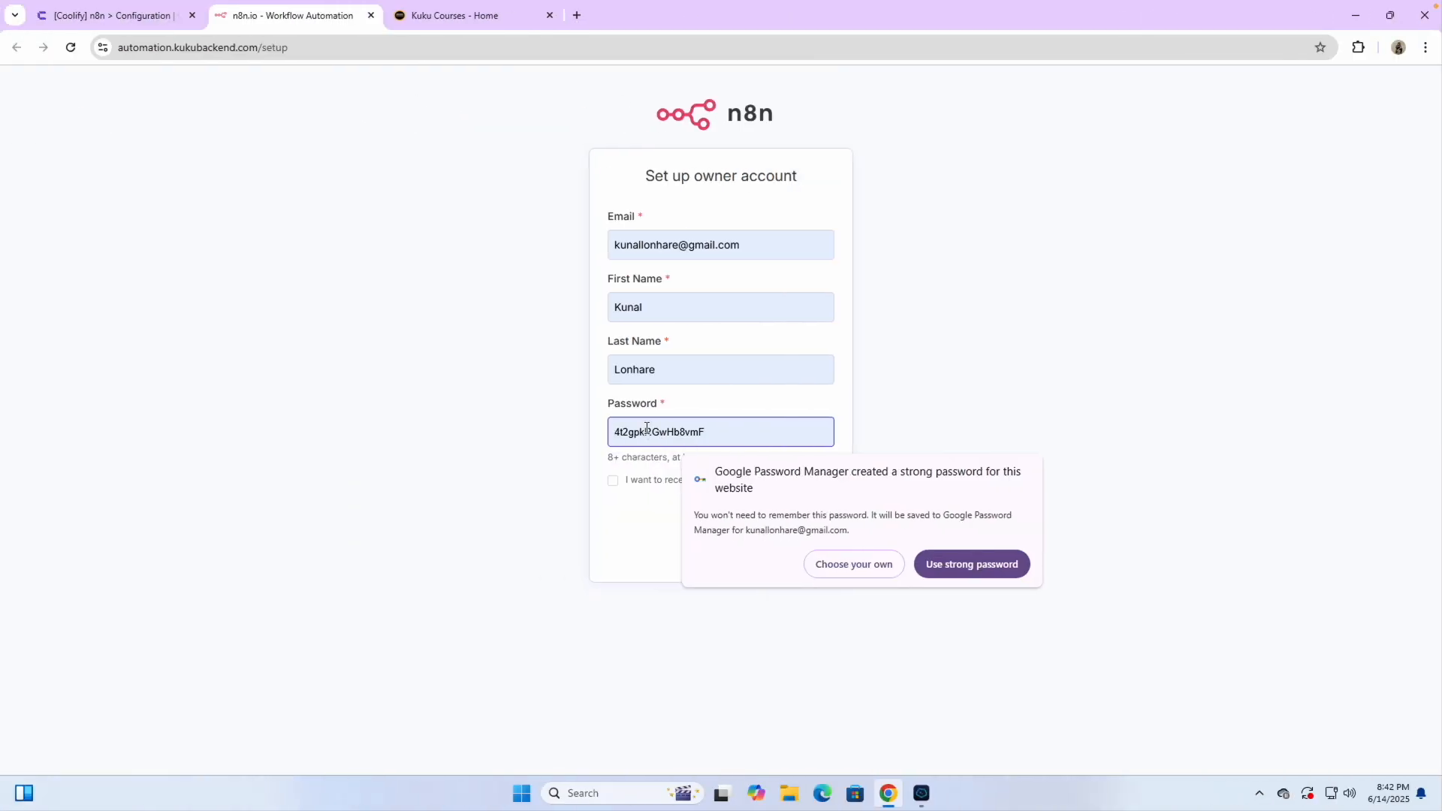
{"action": "key", "text": "ctrl+v"}
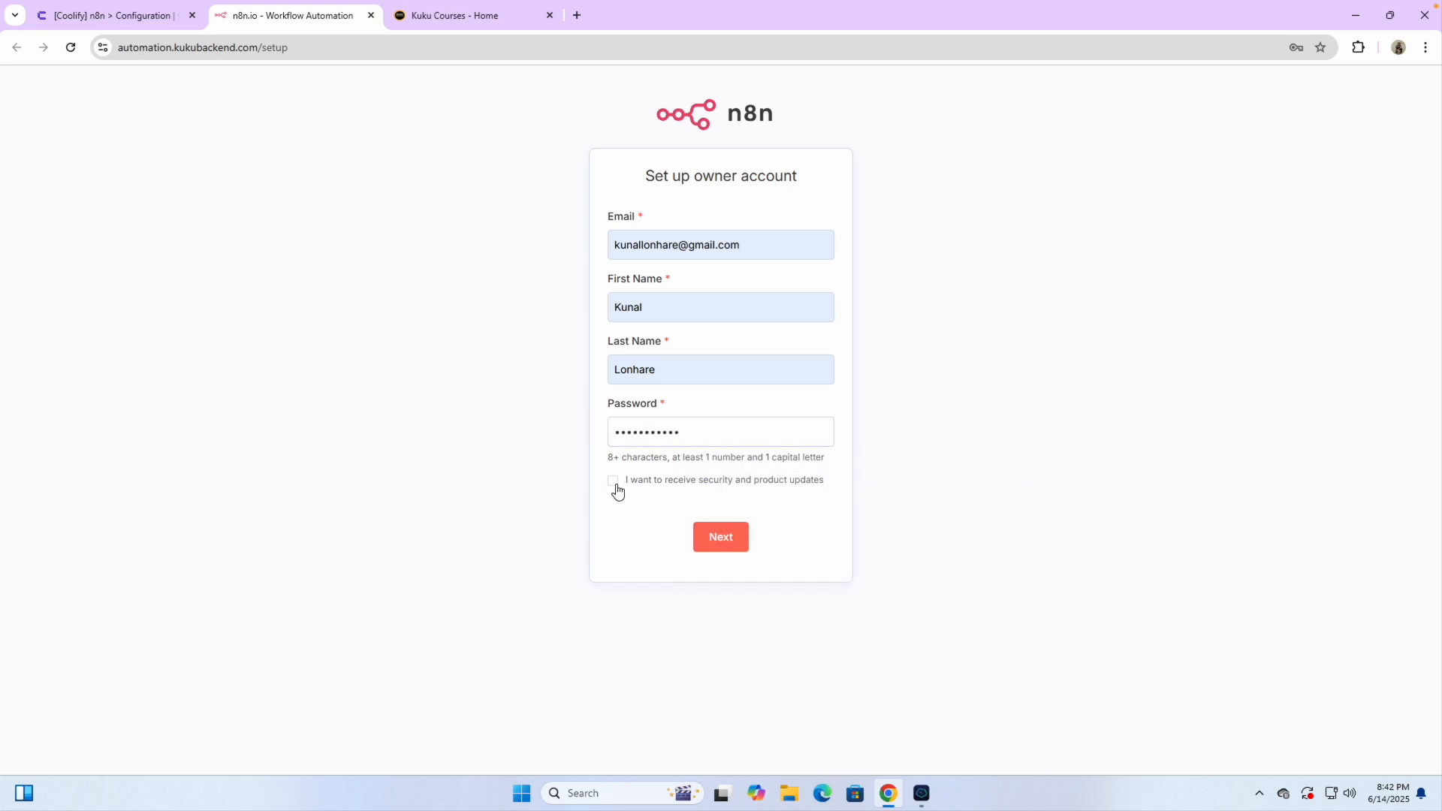
{"action": "left_click", "coordinate": [719, 549]}
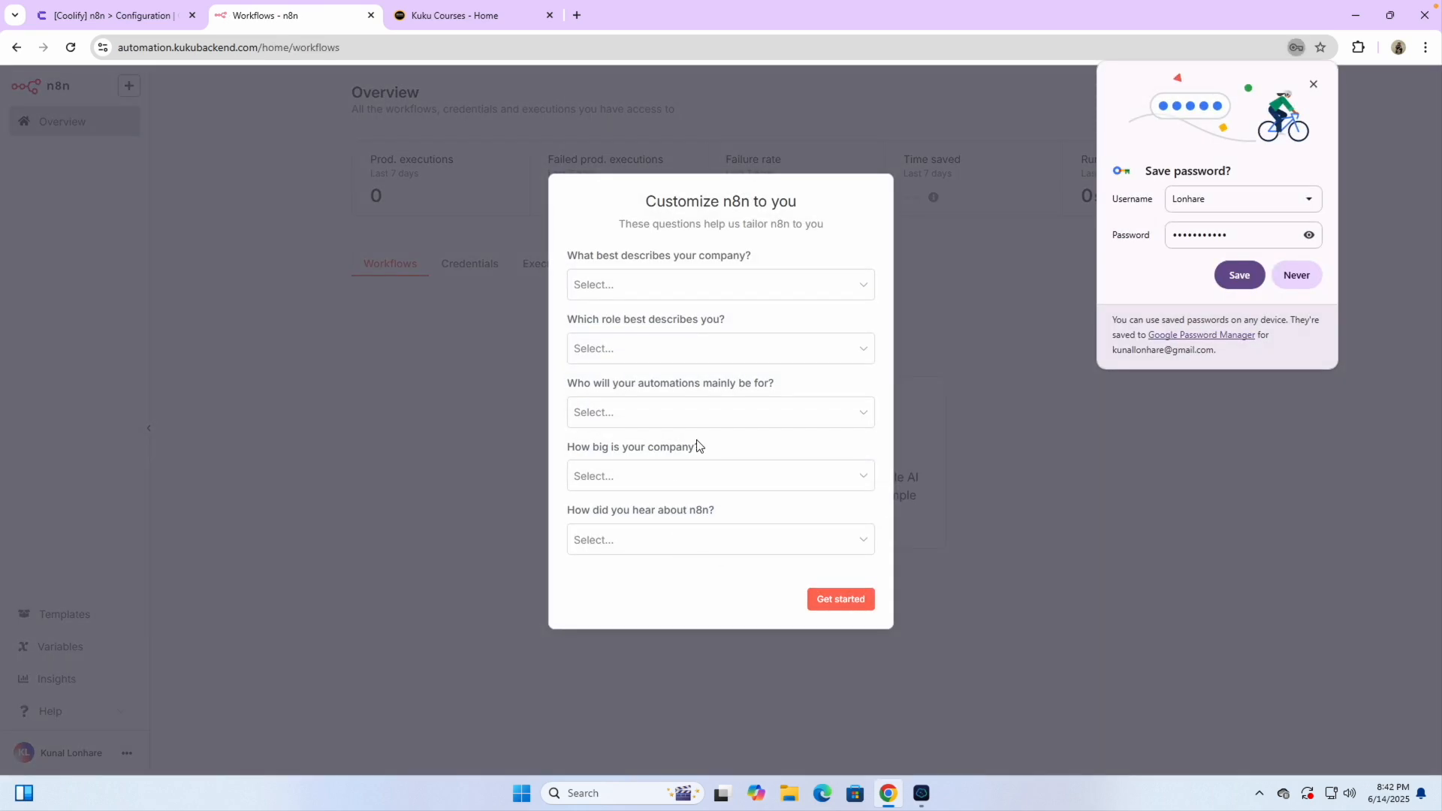
Answer the questionnaire with Ecommerce, Business Owner, Myself and less than 20 people
{"action": "left_click", "coordinate": [664, 286]}
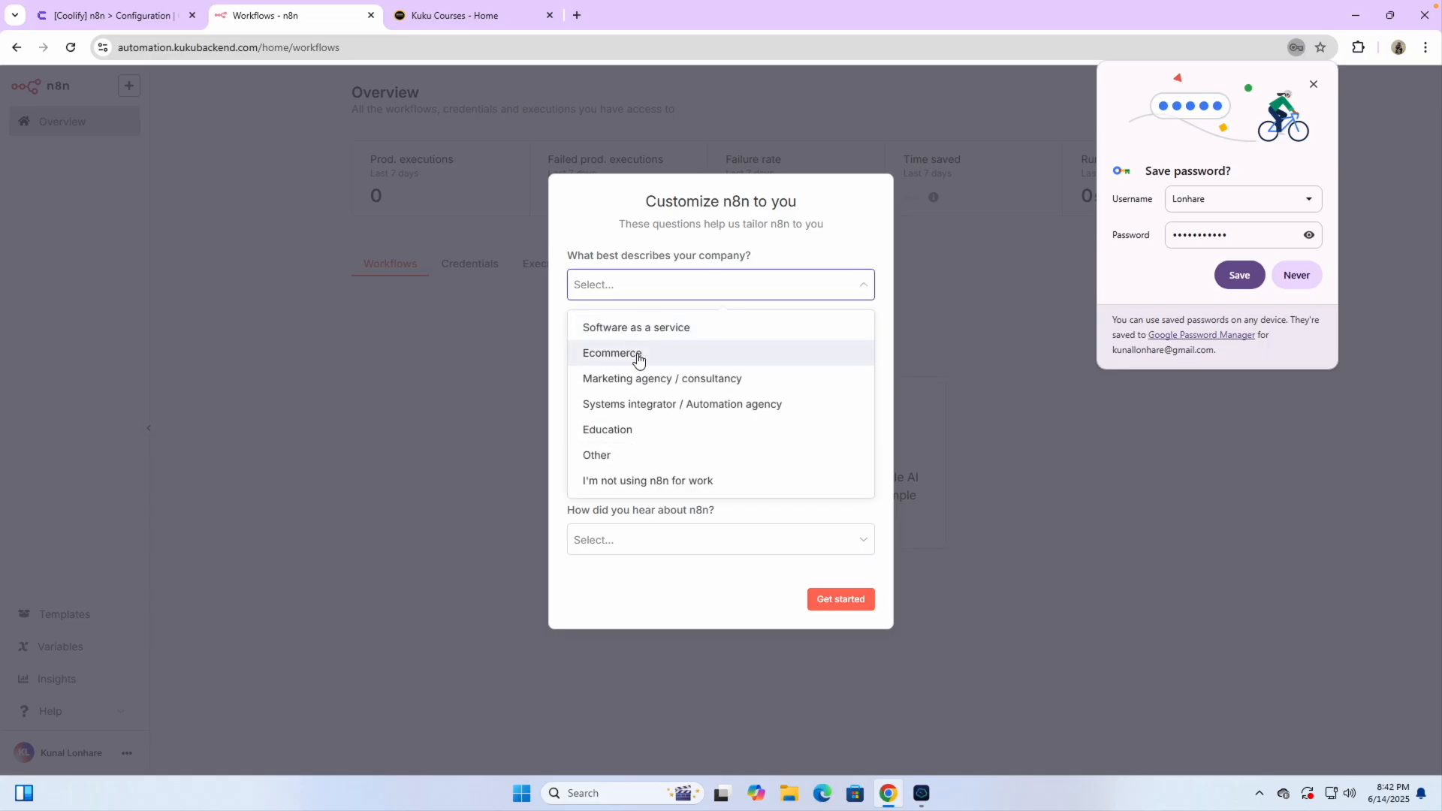
{"action": "left_click", "coordinate": [1297, 275]}
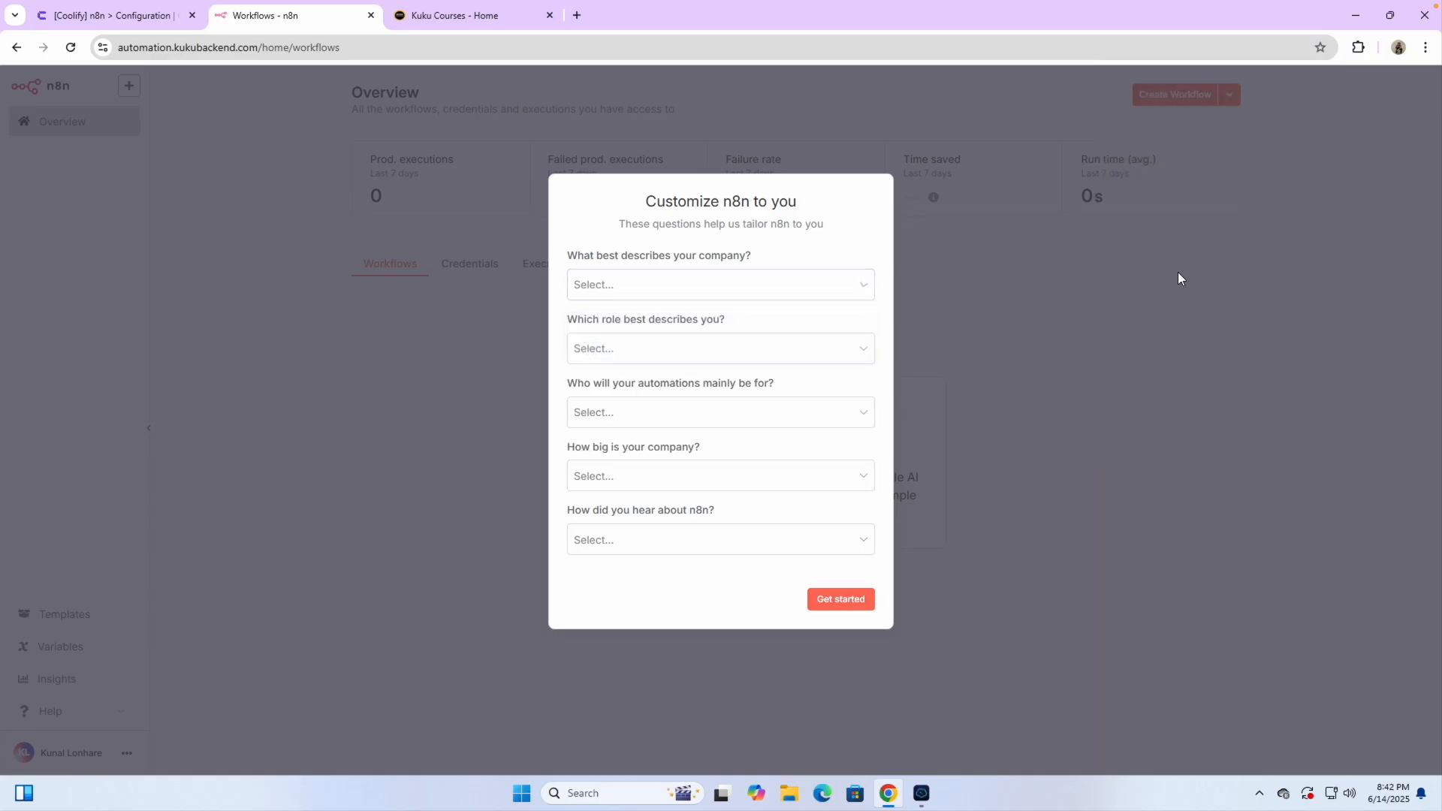
{"action": "left_click", "coordinate": [671, 296]}
{"action": "left_click", "coordinate": [619, 353]}
{"action": "left_click", "coordinate": [645, 350]}
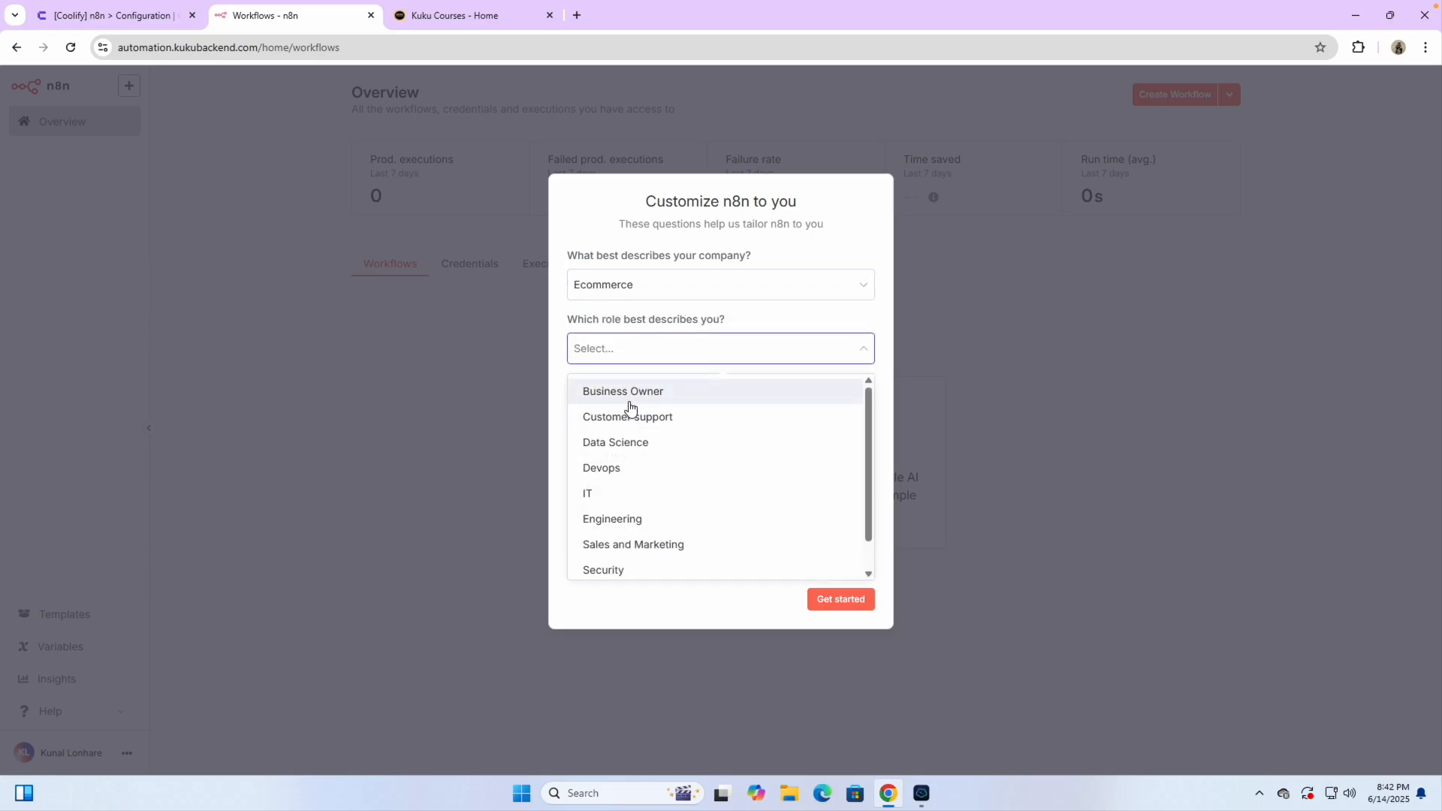
{"action": "left_click", "coordinate": [629, 393]}
{"action": "left_click", "coordinate": [612, 419]}
{"action": "left_click", "coordinate": [623, 458]}
{"action": "left_click", "coordinate": [598, 477]}
{"action": "left_click", "coordinate": [621, 529]}
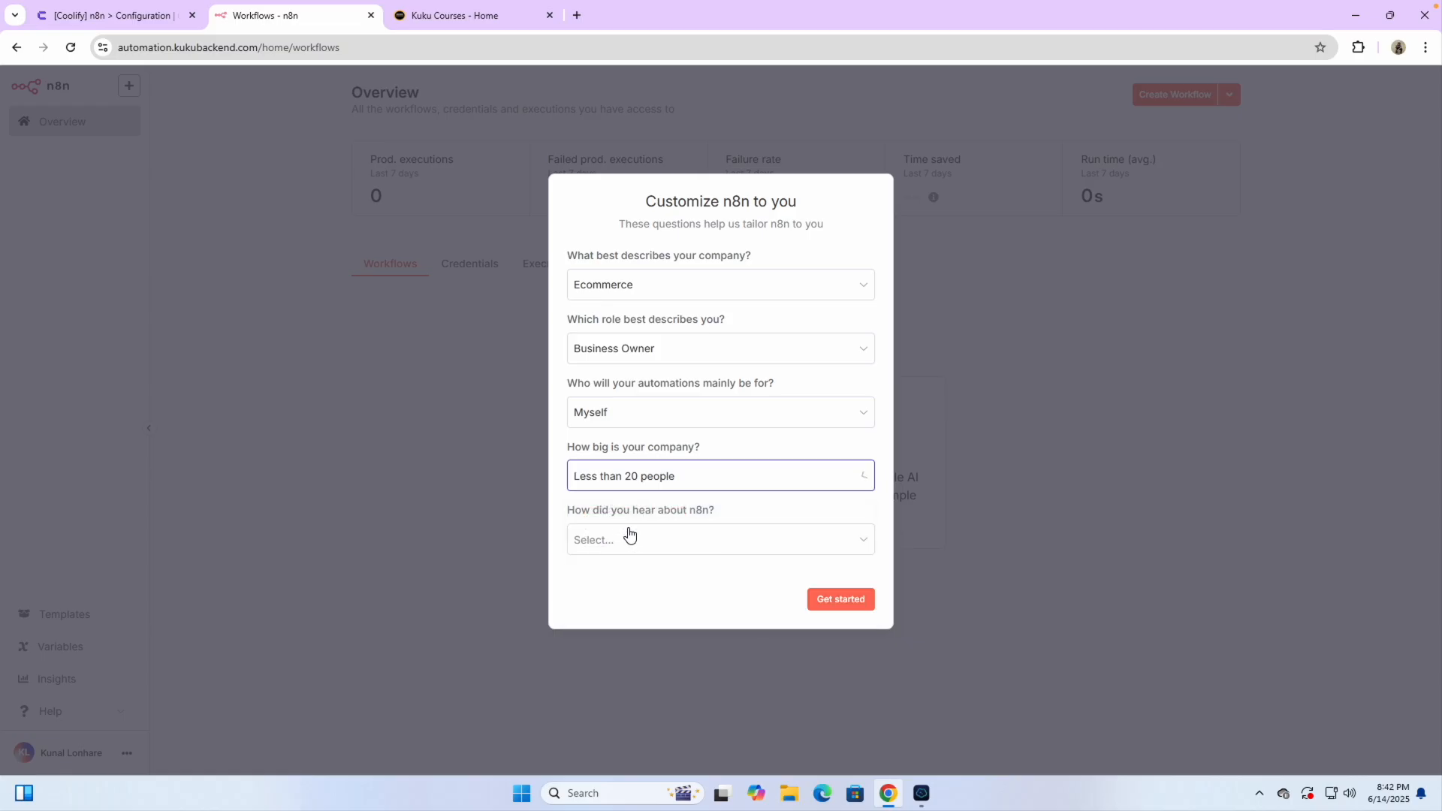
Give YouTube as the referral source, submit the answers and skip the free licence offer
{"action": "left_click", "coordinate": [634, 550]}
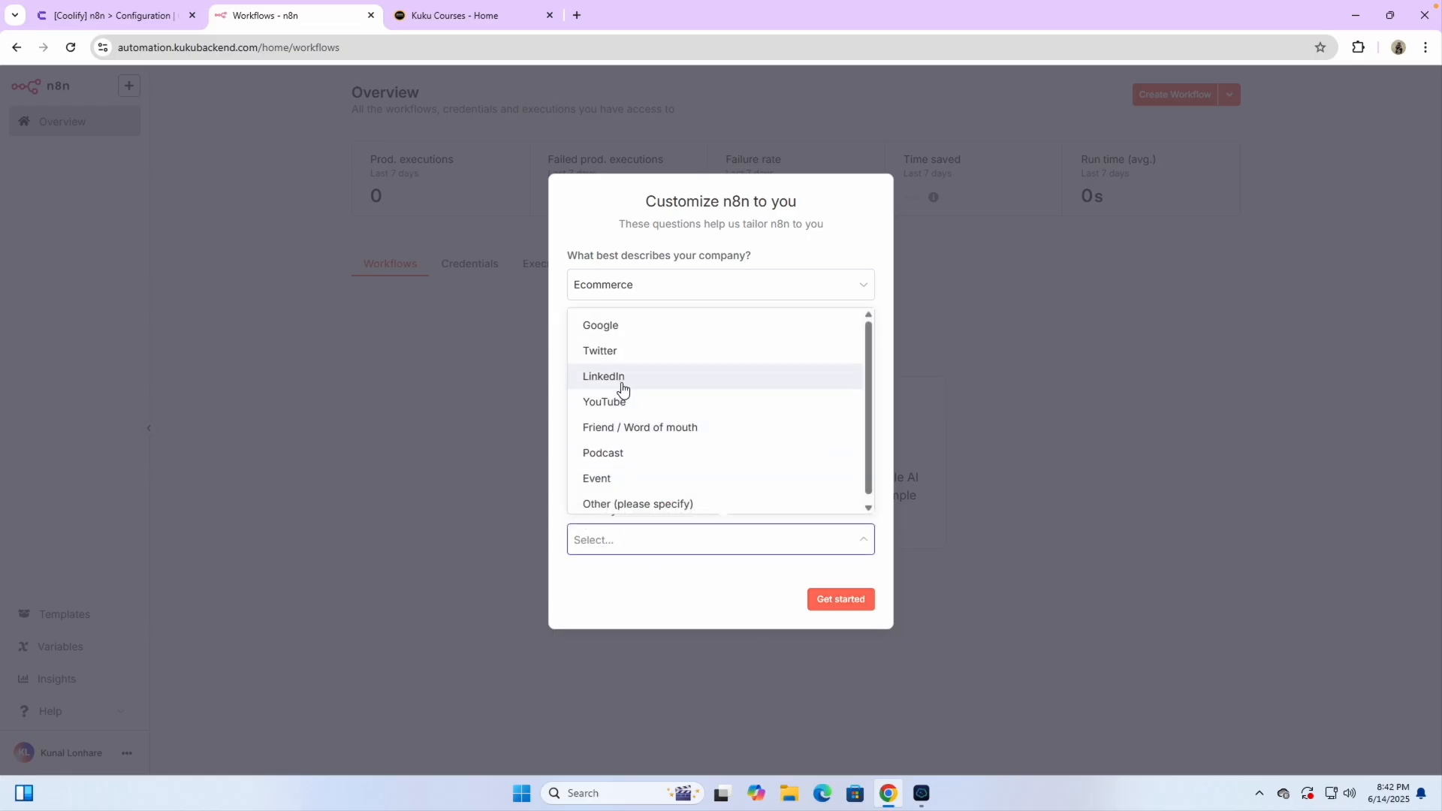
{"action": "left_click", "coordinate": [607, 405]}
{"action": "left_click", "coordinate": [841, 601]}
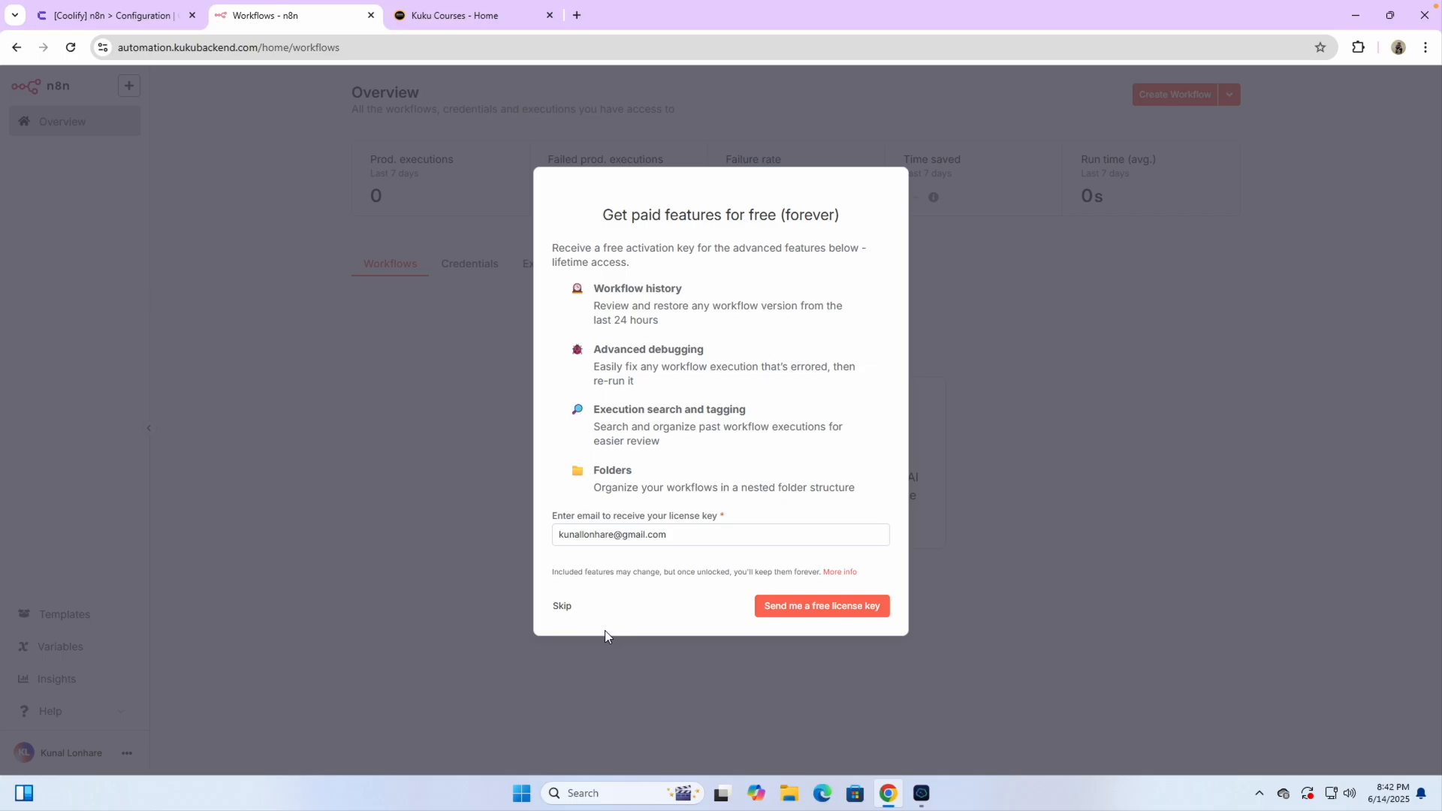
{"action": "left_click", "coordinate": [563, 607]}
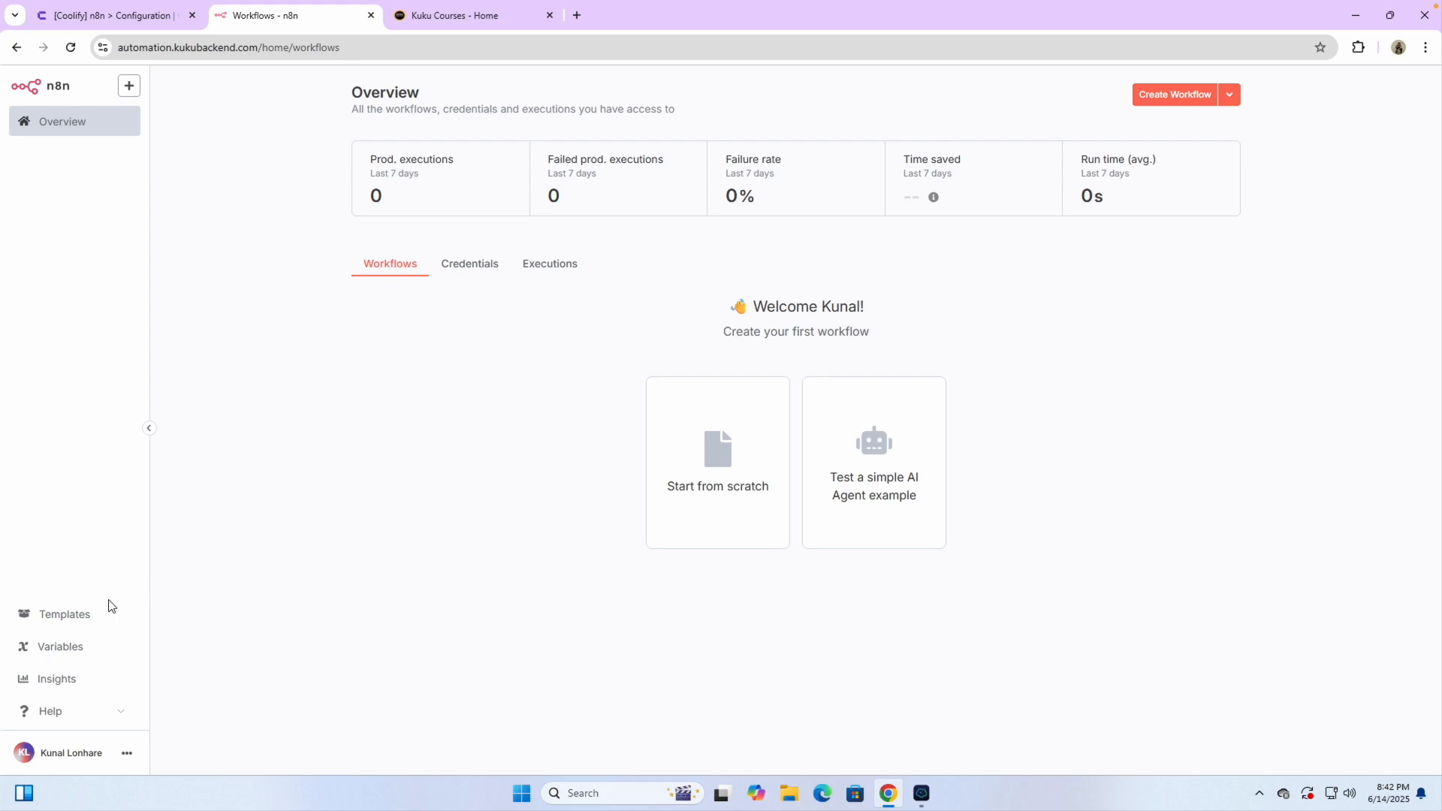
Browse the n8n workflow templates library on n8n.io
{"action": "left_click", "coordinate": [65, 617]}
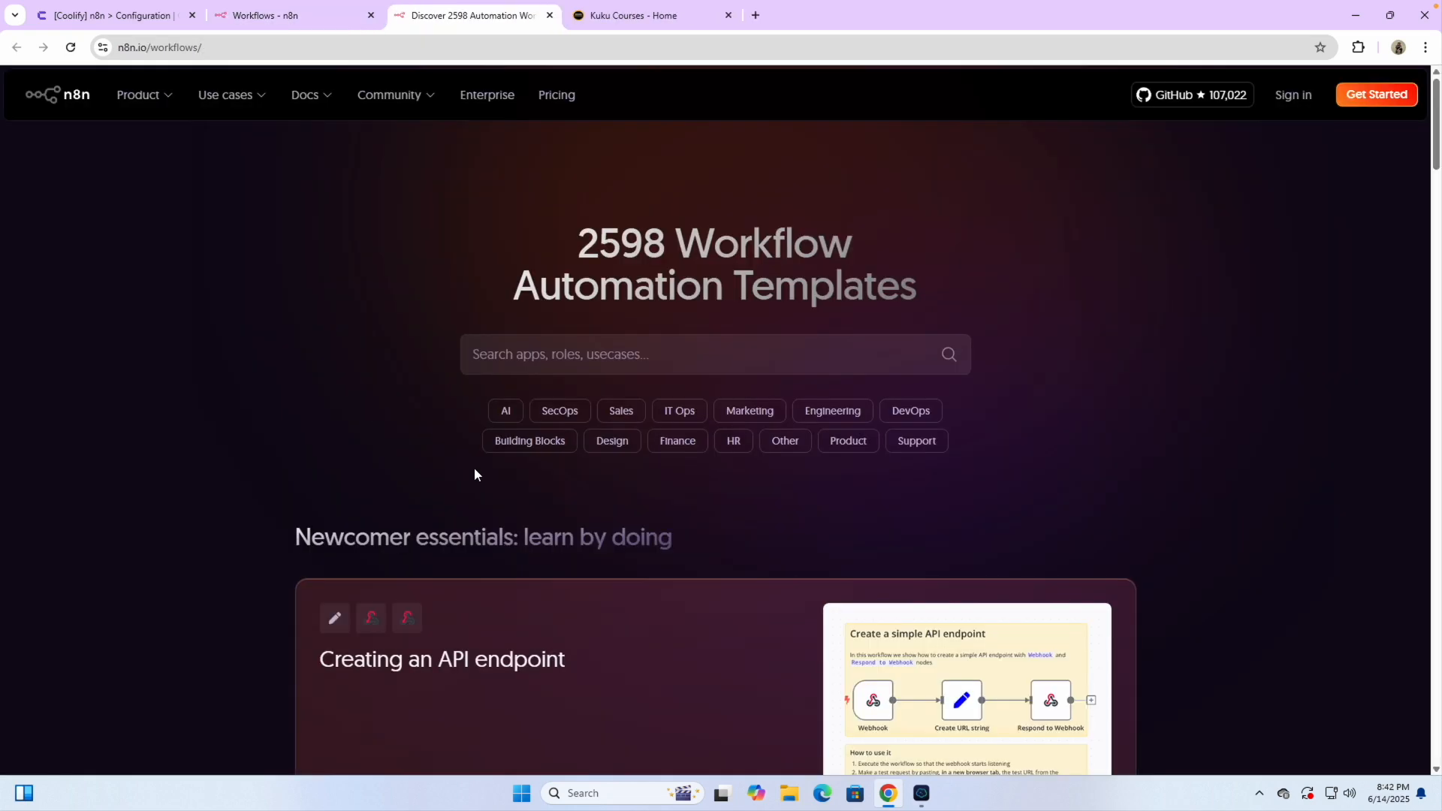
{"action": "scroll", "coordinate": [475, 470], "scroll_direction": "down", "scroll_amount": 8}
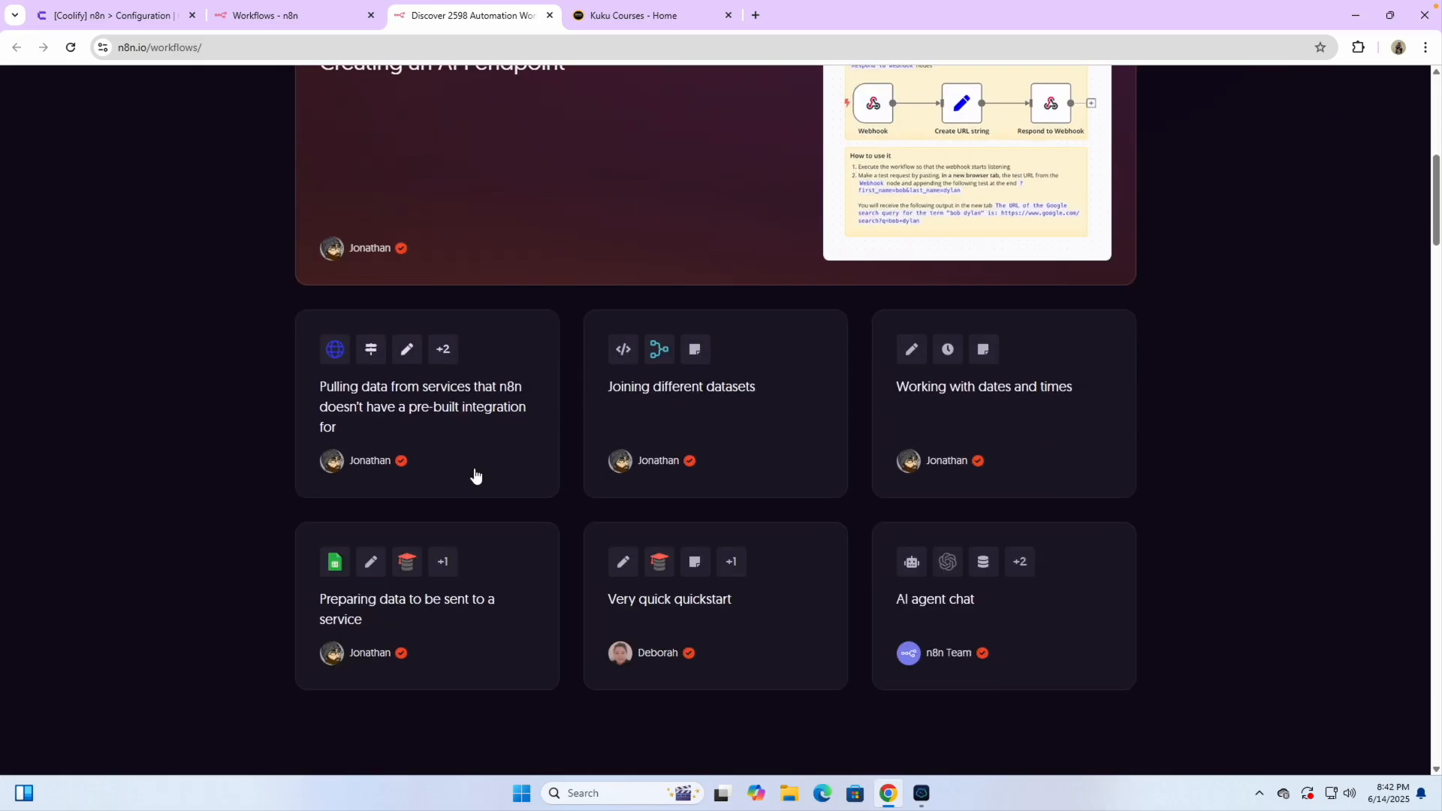
{"action": "scroll", "coordinate": [475, 470], "scroll_direction": "down", "scroll_amount": 1}
Close the templates and workflows tabs and return to the Coolify n8n configuration tab
{"action": "left_click", "coordinate": [314, 17]}
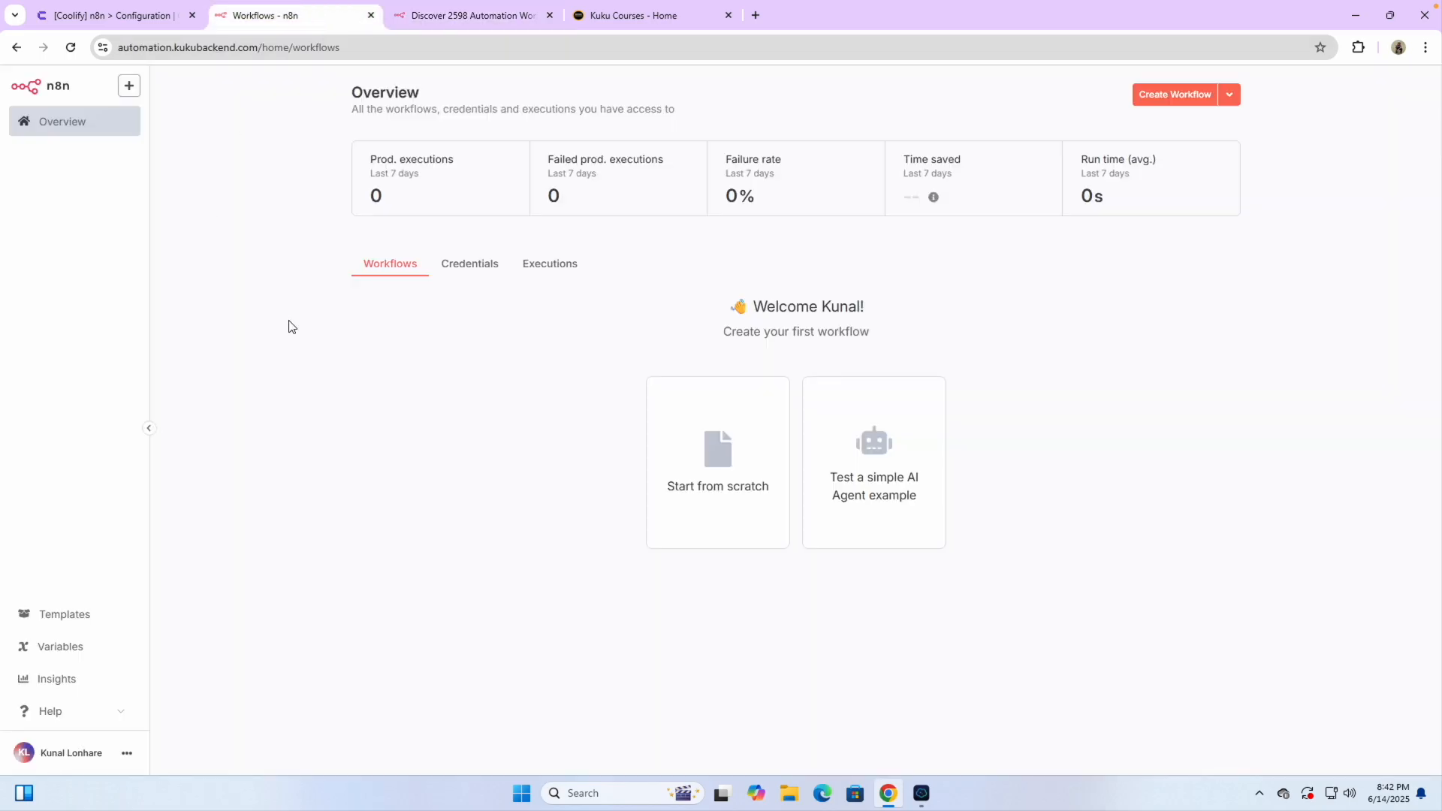
{"action": "left_click", "coordinate": [293, 249]}
{"action": "key", "text": "ctrl+Tab"}
{"action": "left_click", "coordinate": [369, 15]}
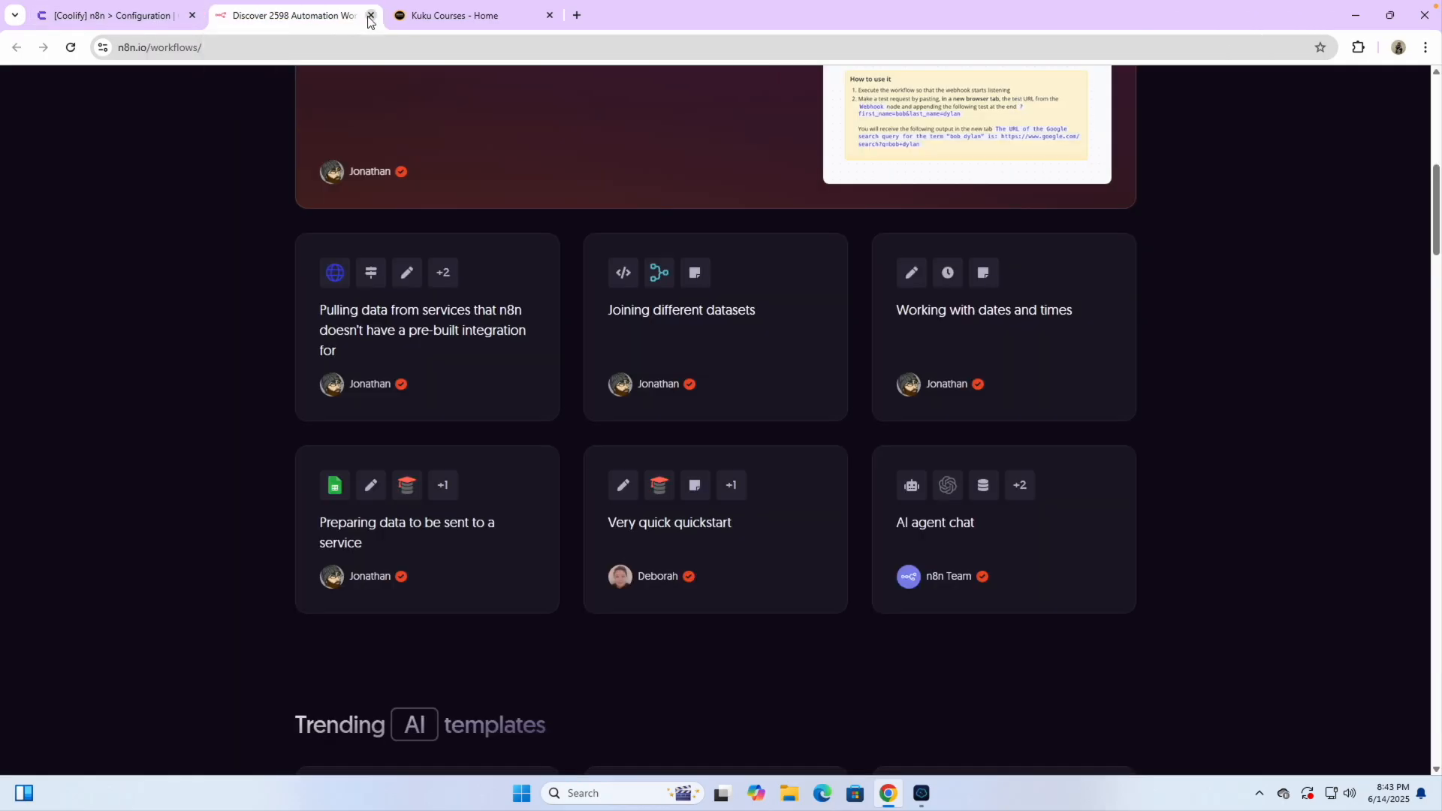
{"action": "left_click", "coordinate": [369, 15]}
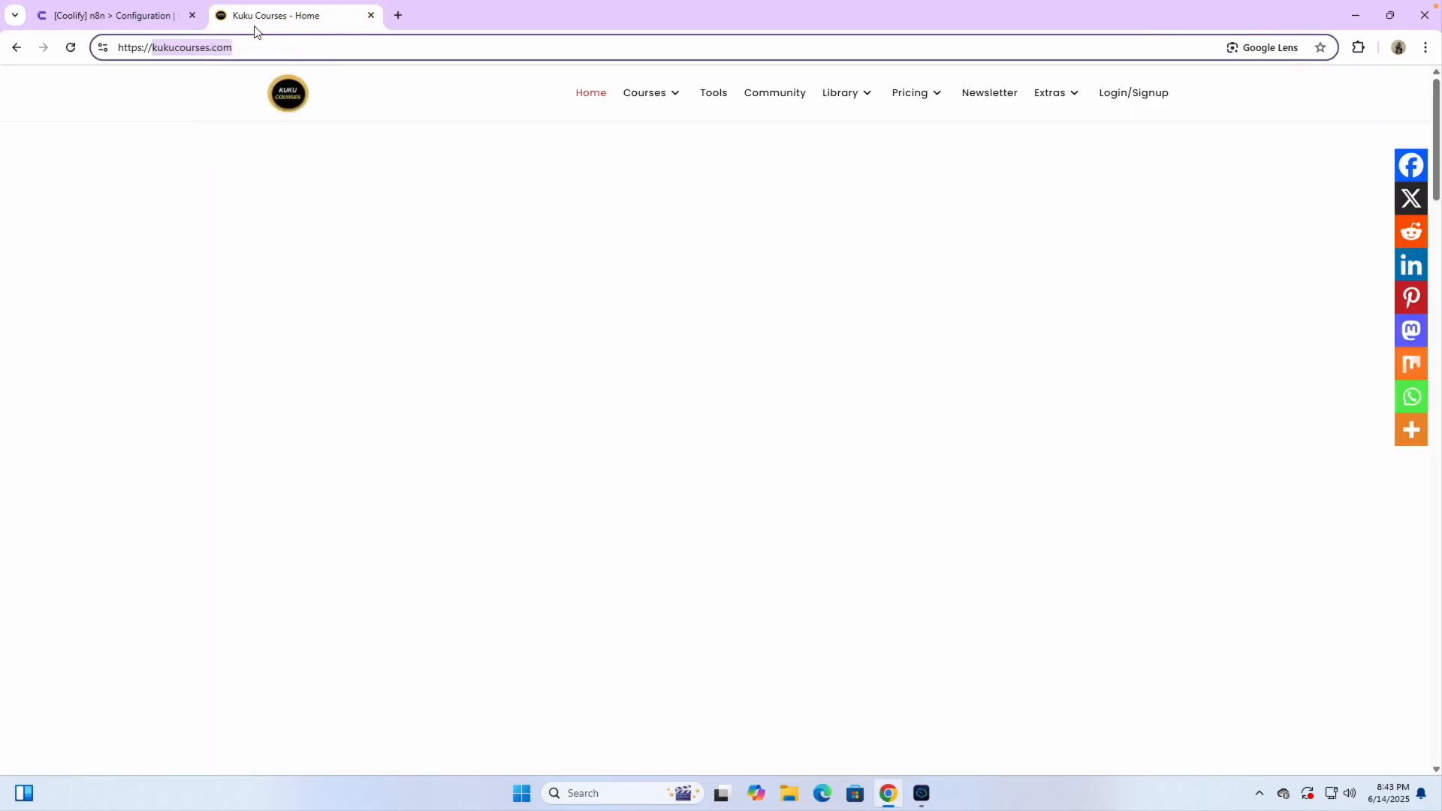
{"action": "left_click", "coordinate": [143, 18]}
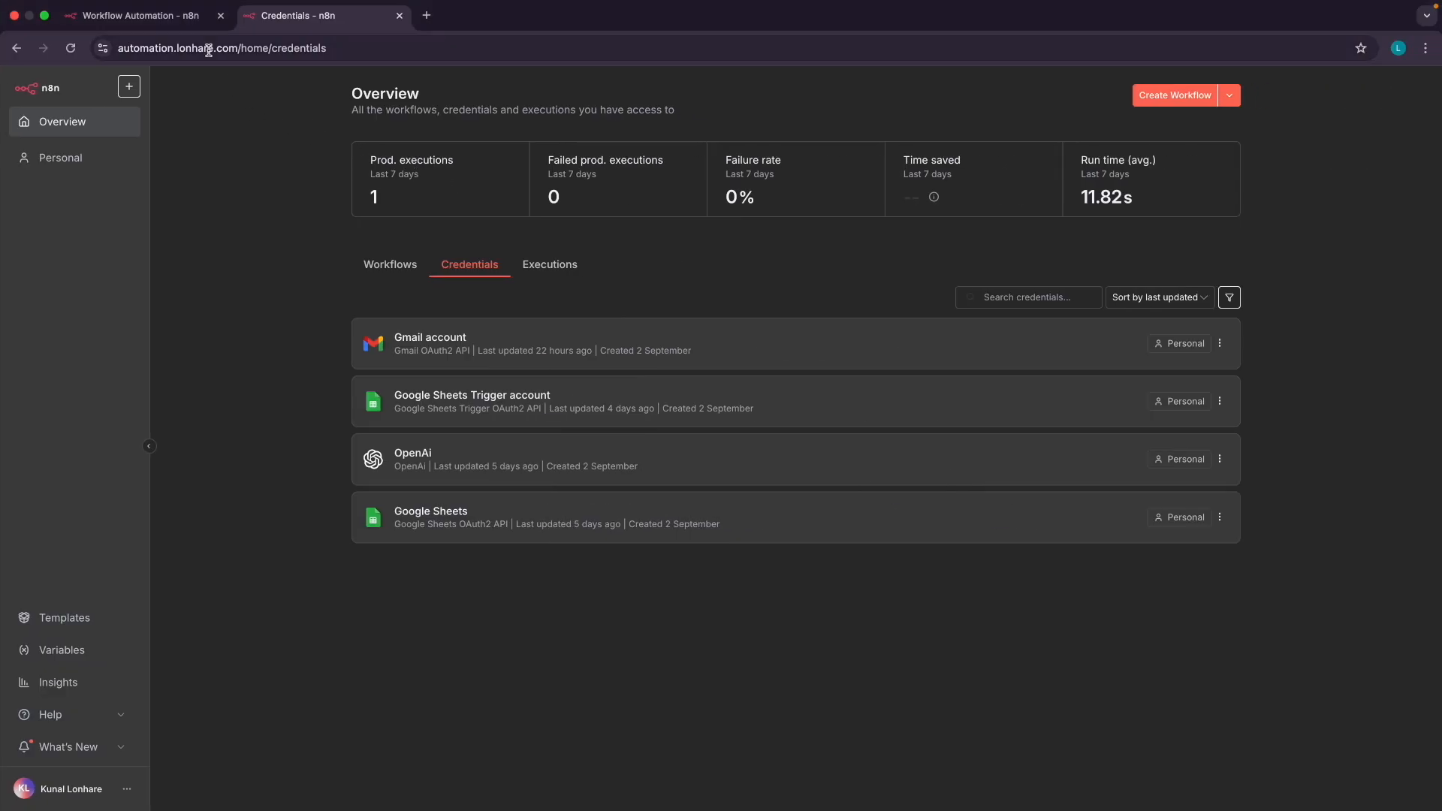
Add a first step to the empty workflow and browse the On app event triggers
{"action": "left_click", "coordinate": [172, 18]}
{"action": "scroll", "coordinate": [421, 218], "scroll_direction": "up", "scroll_amount": 1}
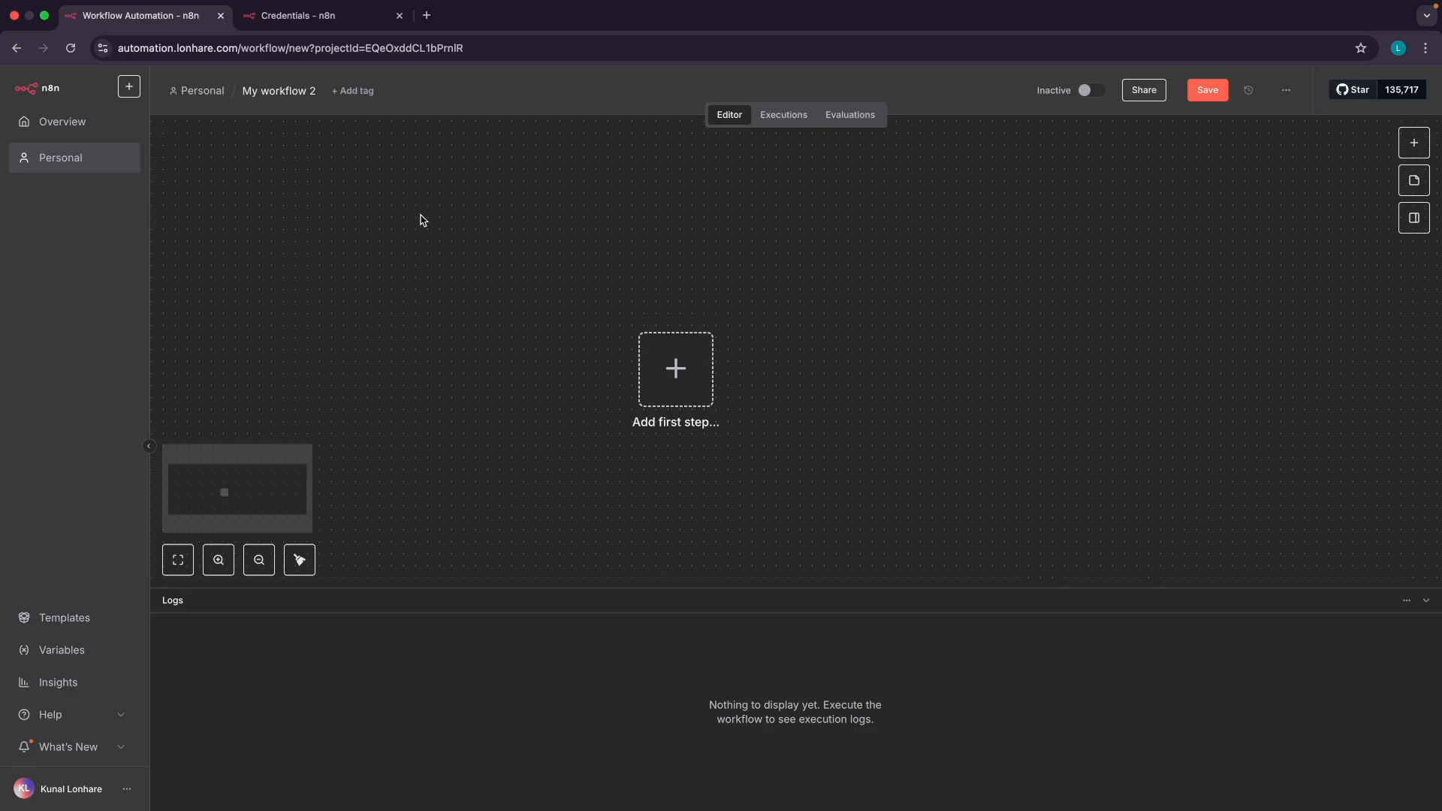
{"action": "scroll", "coordinate": [421, 218], "scroll_direction": "down", "scroll_amount": 1}
{"action": "scroll", "coordinate": [421, 218], "scroll_direction": "right", "scroll_amount": 1}
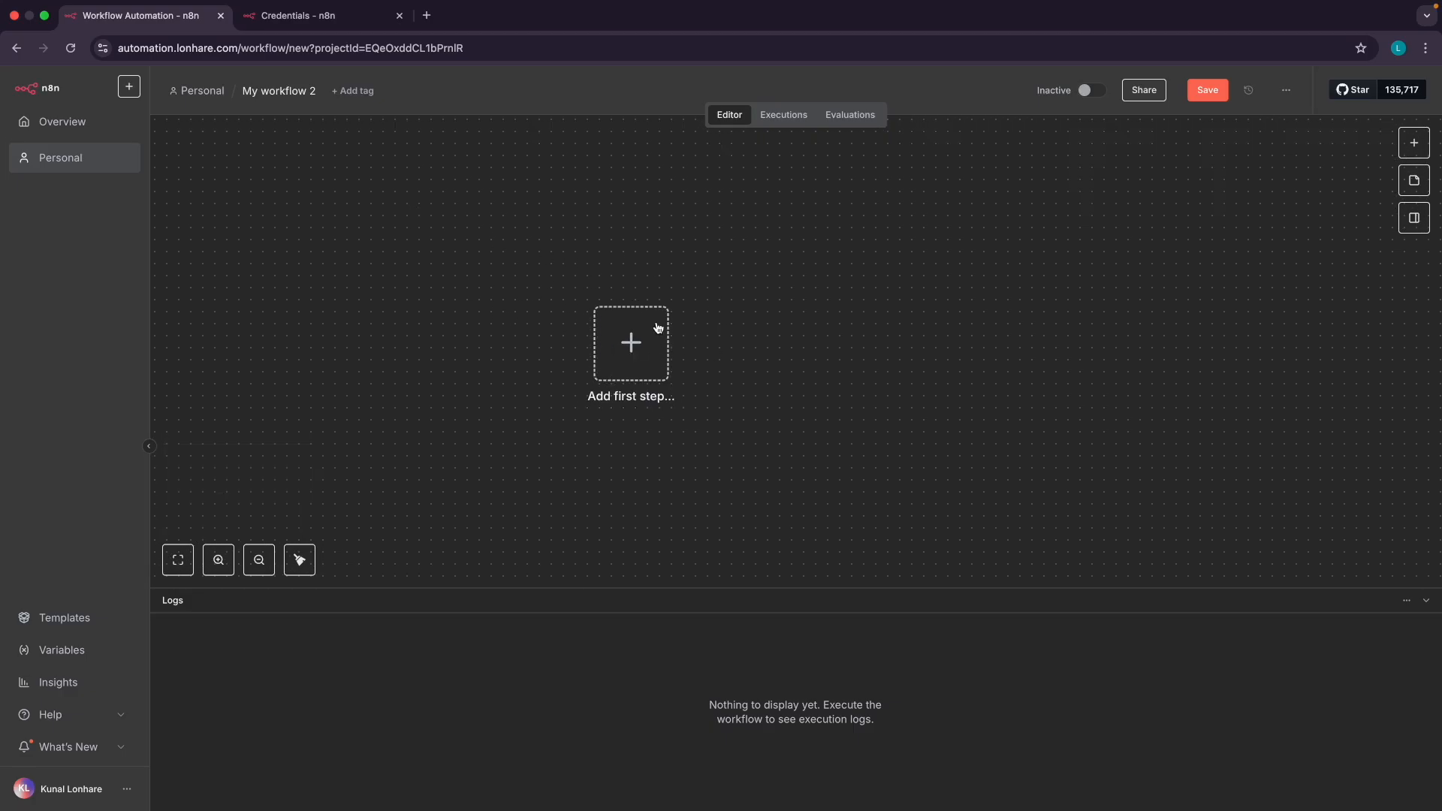
{"action": "left_click", "coordinate": [621, 358]}
{"action": "left_click", "coordinate": [1258, 321]}
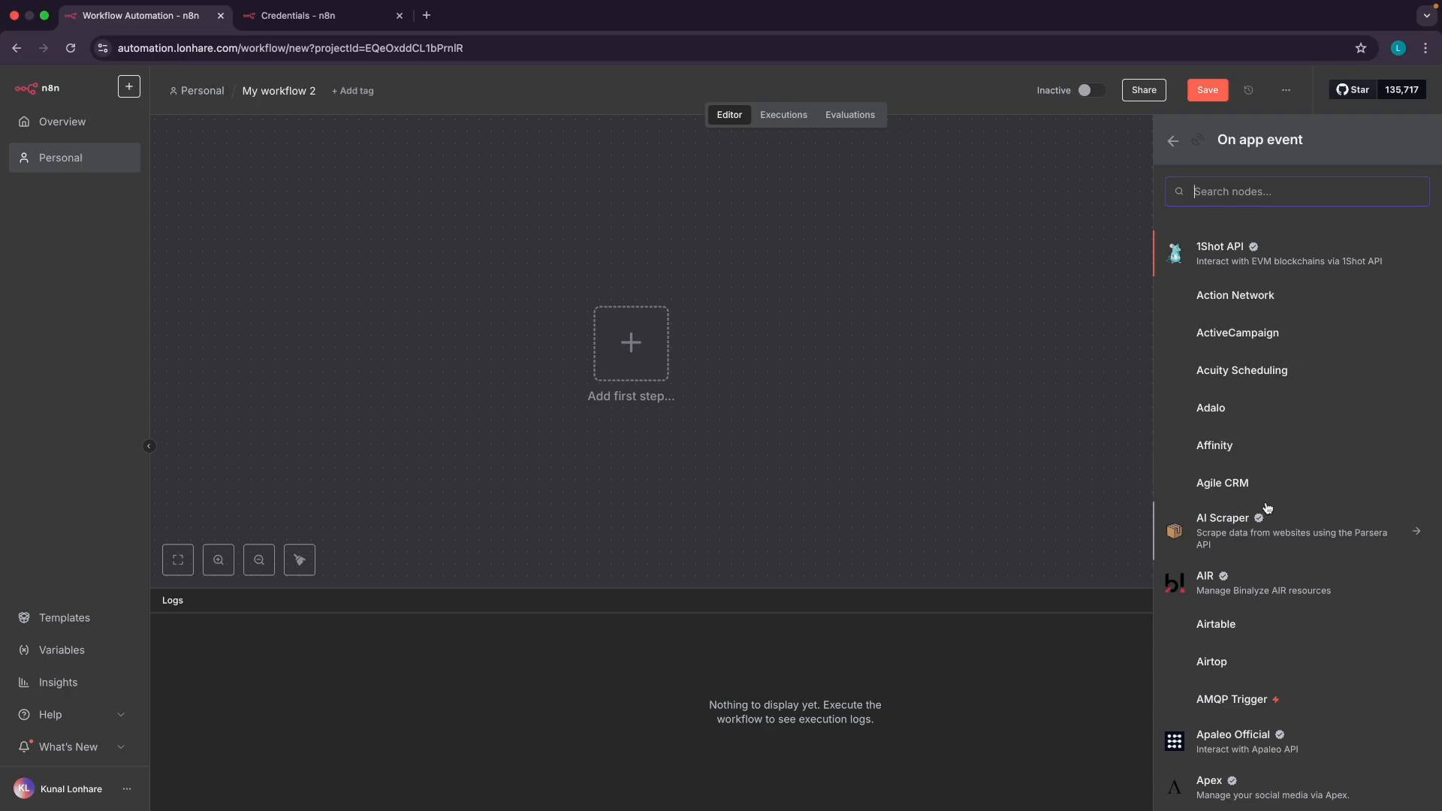
{"action": "scroll", "coordinate": [1231, 460], "scroll_direction": "down", "scroll_amount": 5}
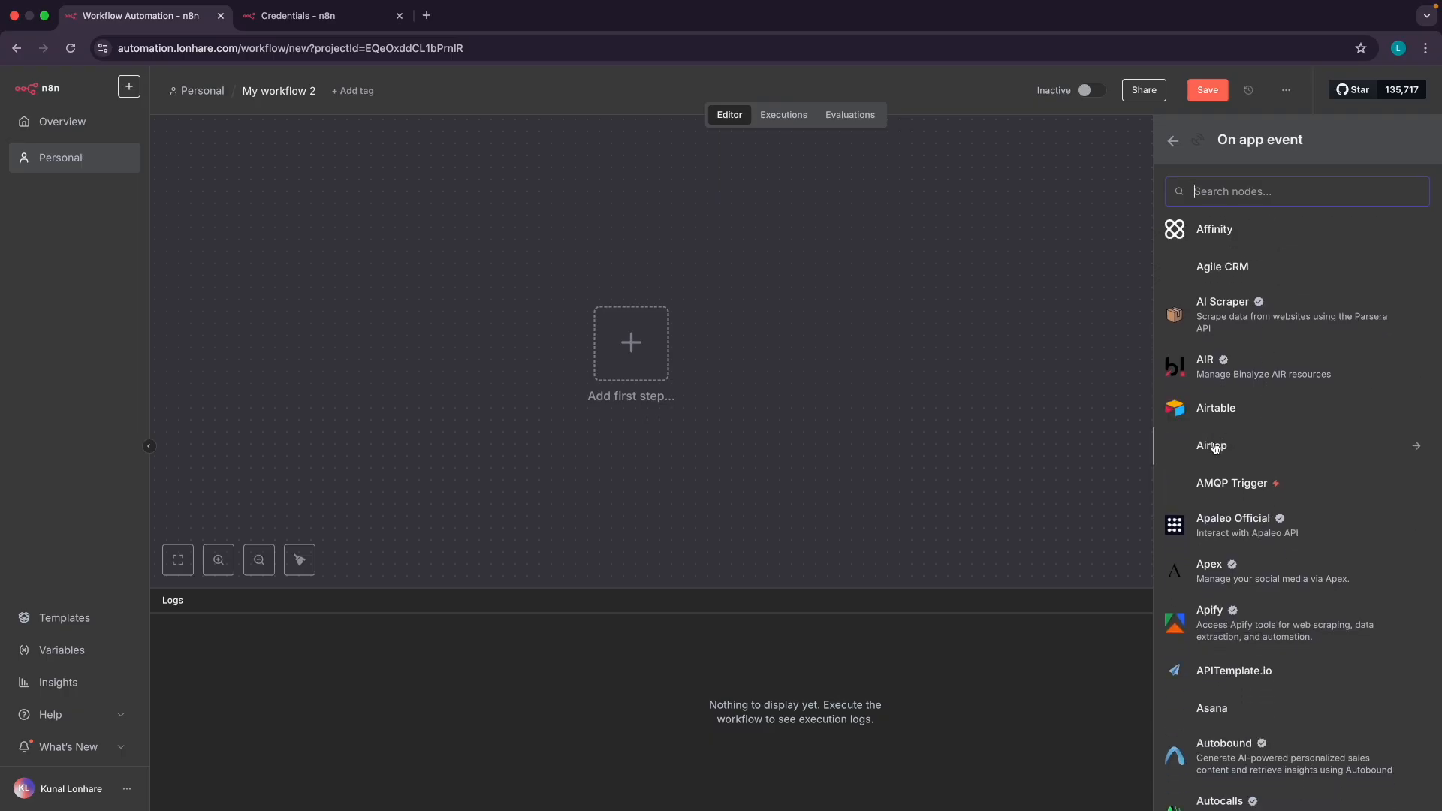
{"action": "scroll", "coordinate": [1231, 541], "scroll_direction": "down", "scroll_amount": 7}
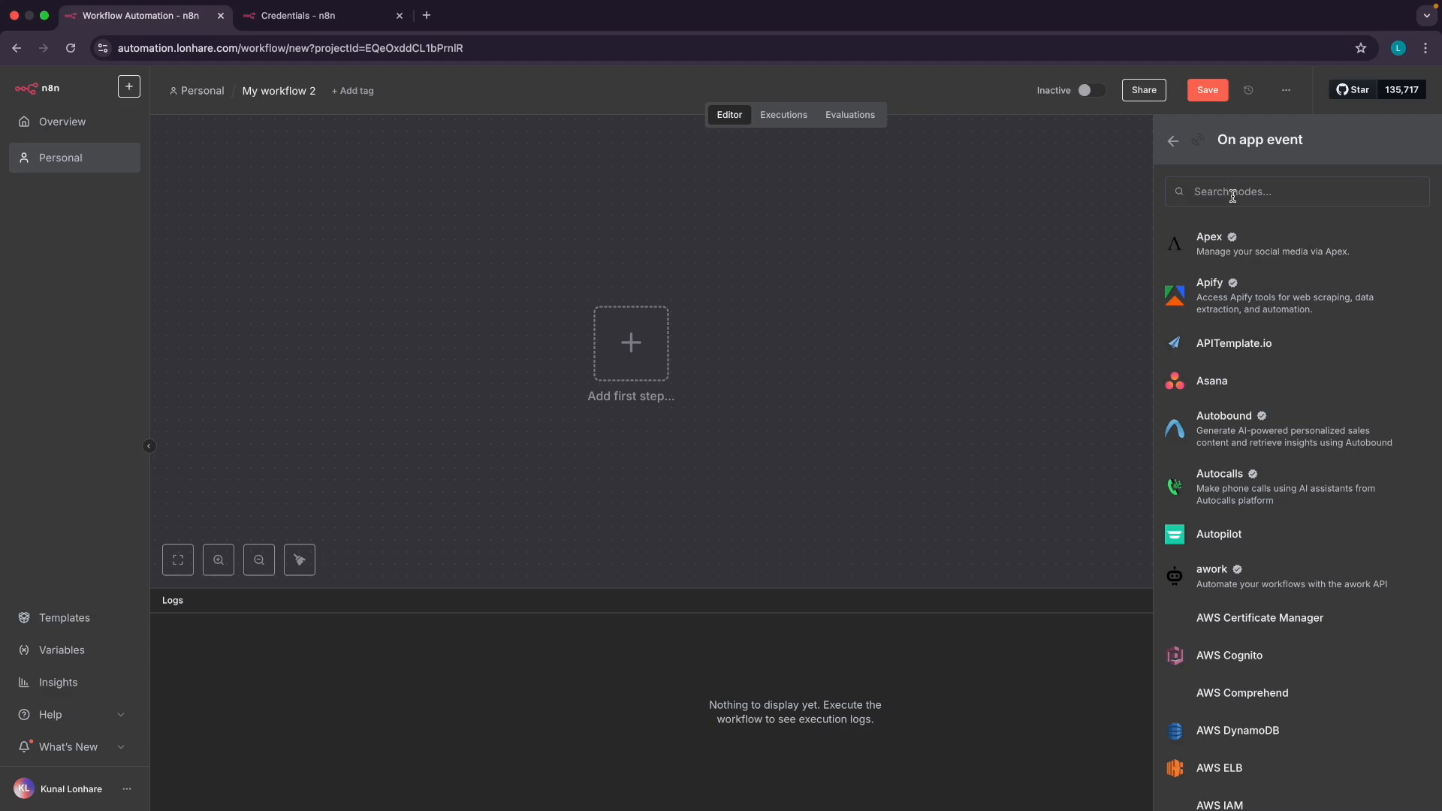
{"action": "scroll", "coordinate": [1232, 196], "scroll_direction": "up", "scroll_amount": 5}
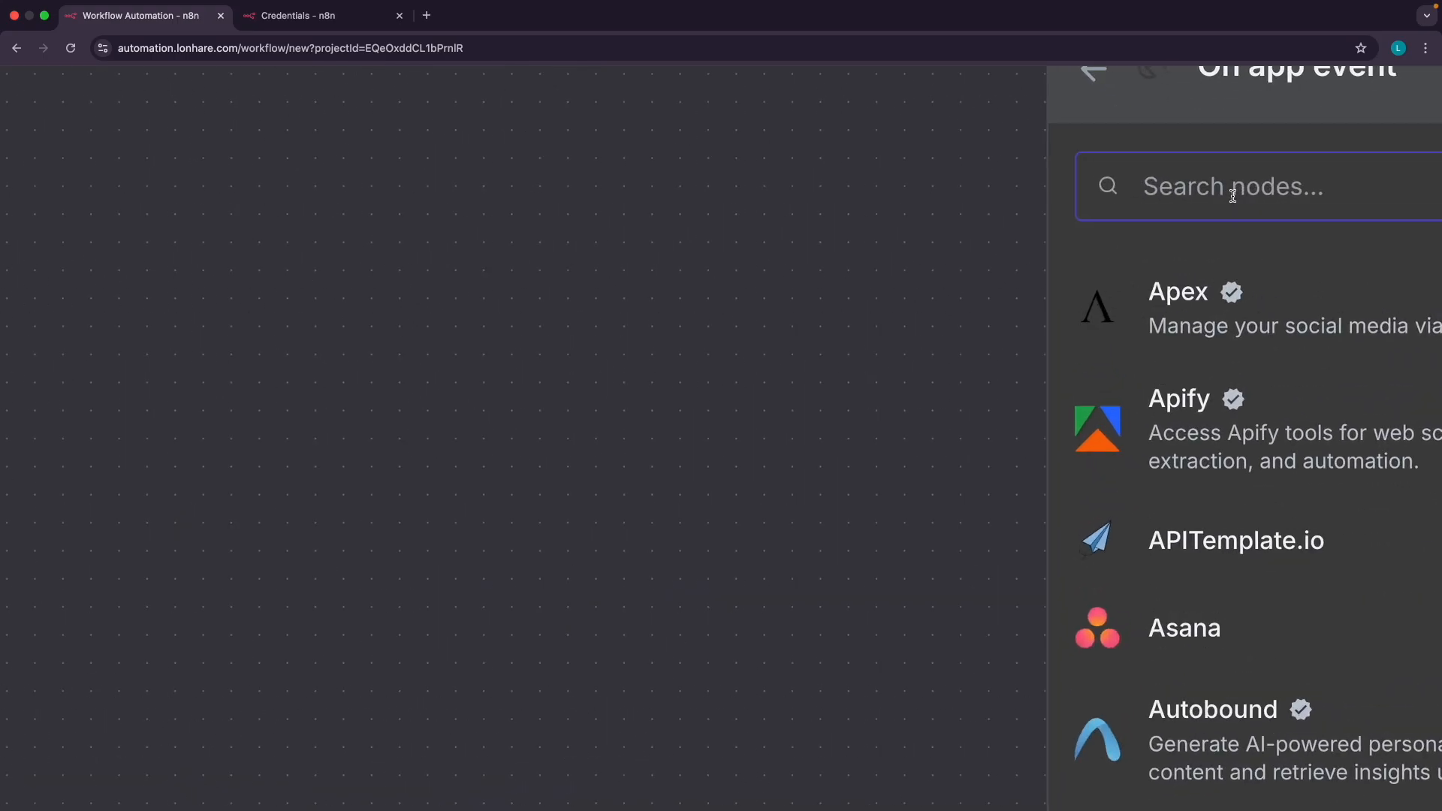
{"action": "scroll", "coordinate": [1233, 196], "scroll_direction": "down", "scroll_amount": 5}
Search the nodes for 'teleg', 'whats', 'gmail' and 'outlo', then clear the search
{"action": "type", "text": "t"}
{"action": "scroll", "coordinate": [1233, 196], "scroll_direction": "up", "scroll_amount": 3}
{"action": "type", "text": "eleg"}
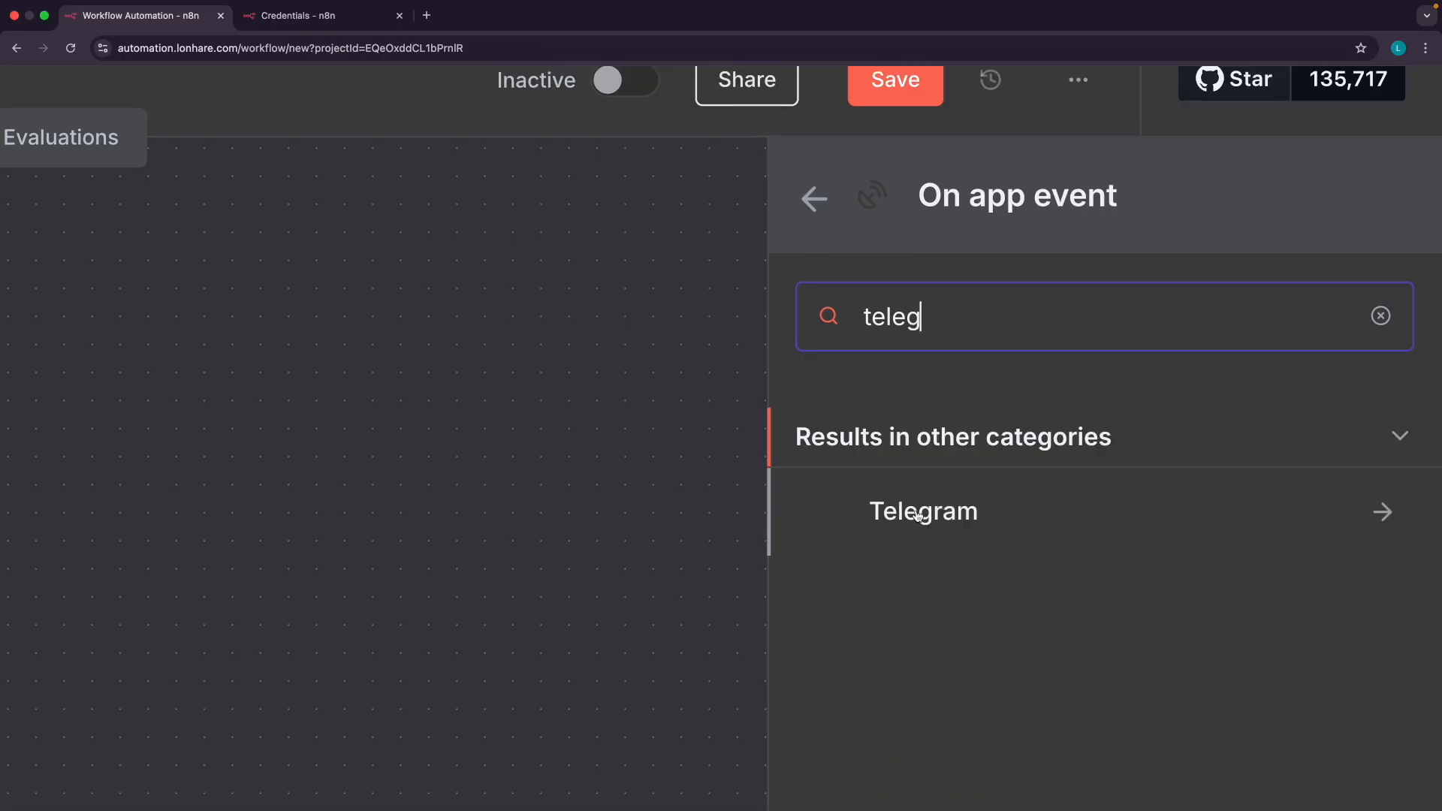
{"action": "double_click", "coordinate": [887, 310]}
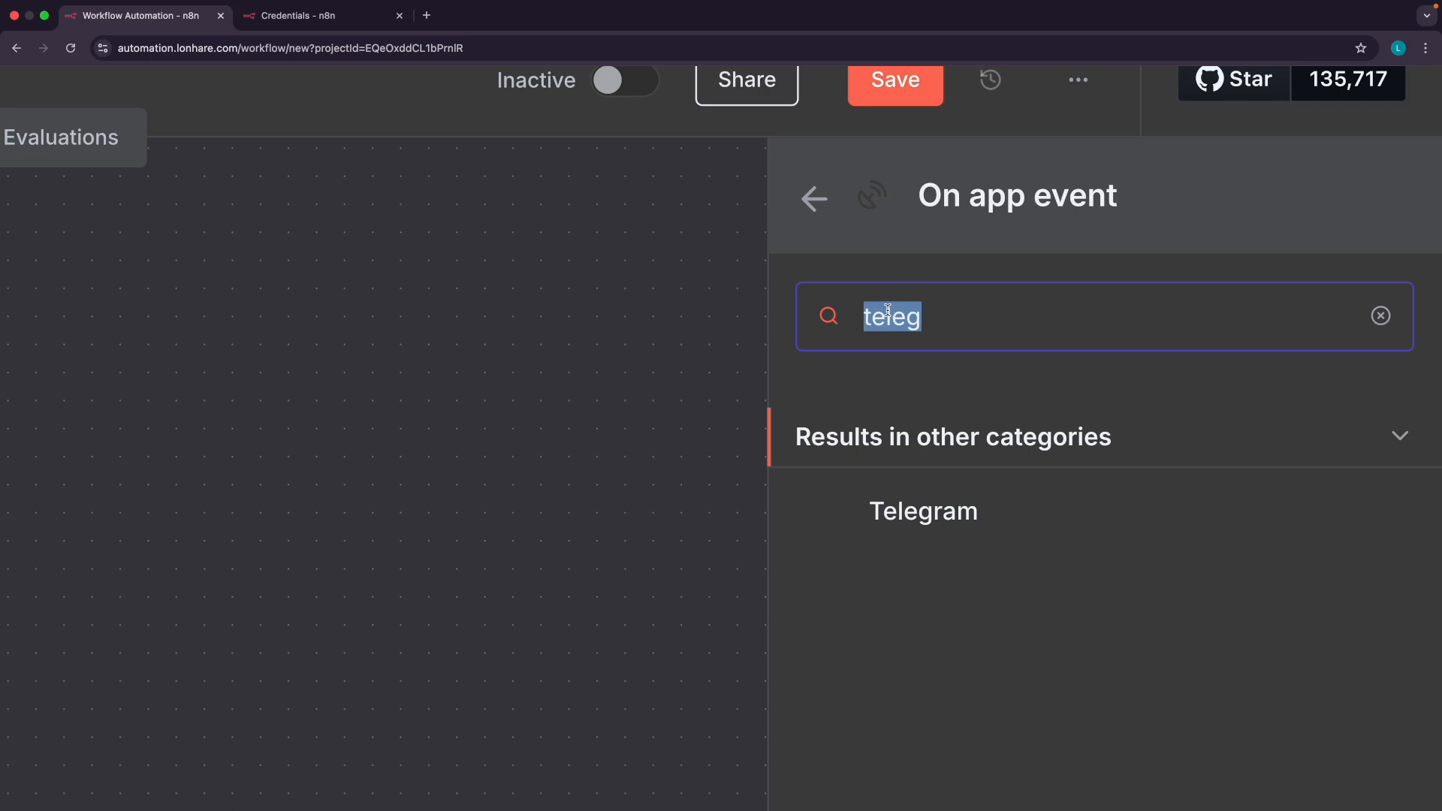
{"action": "type", "text": "what"}
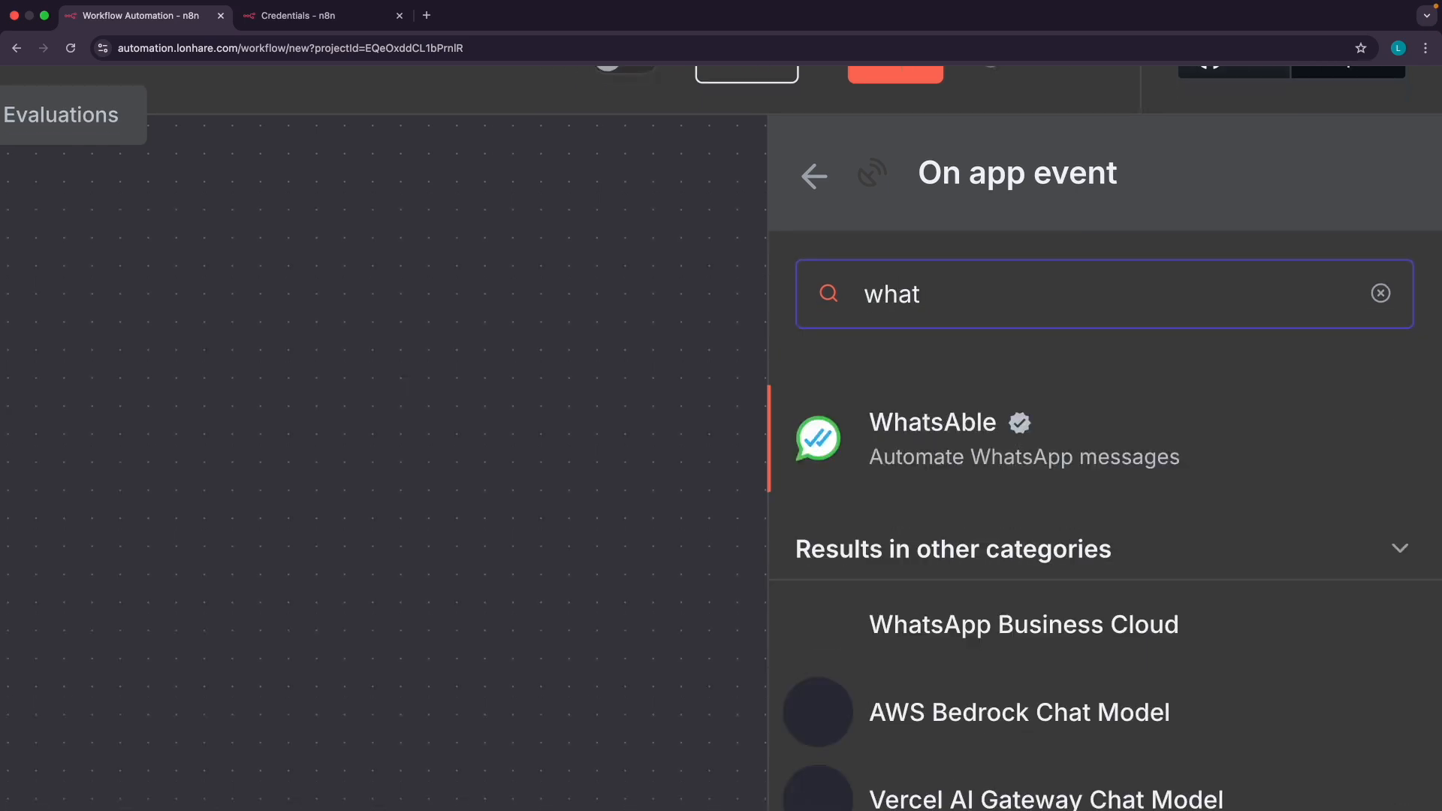
{"action": "type", "text": "a"}
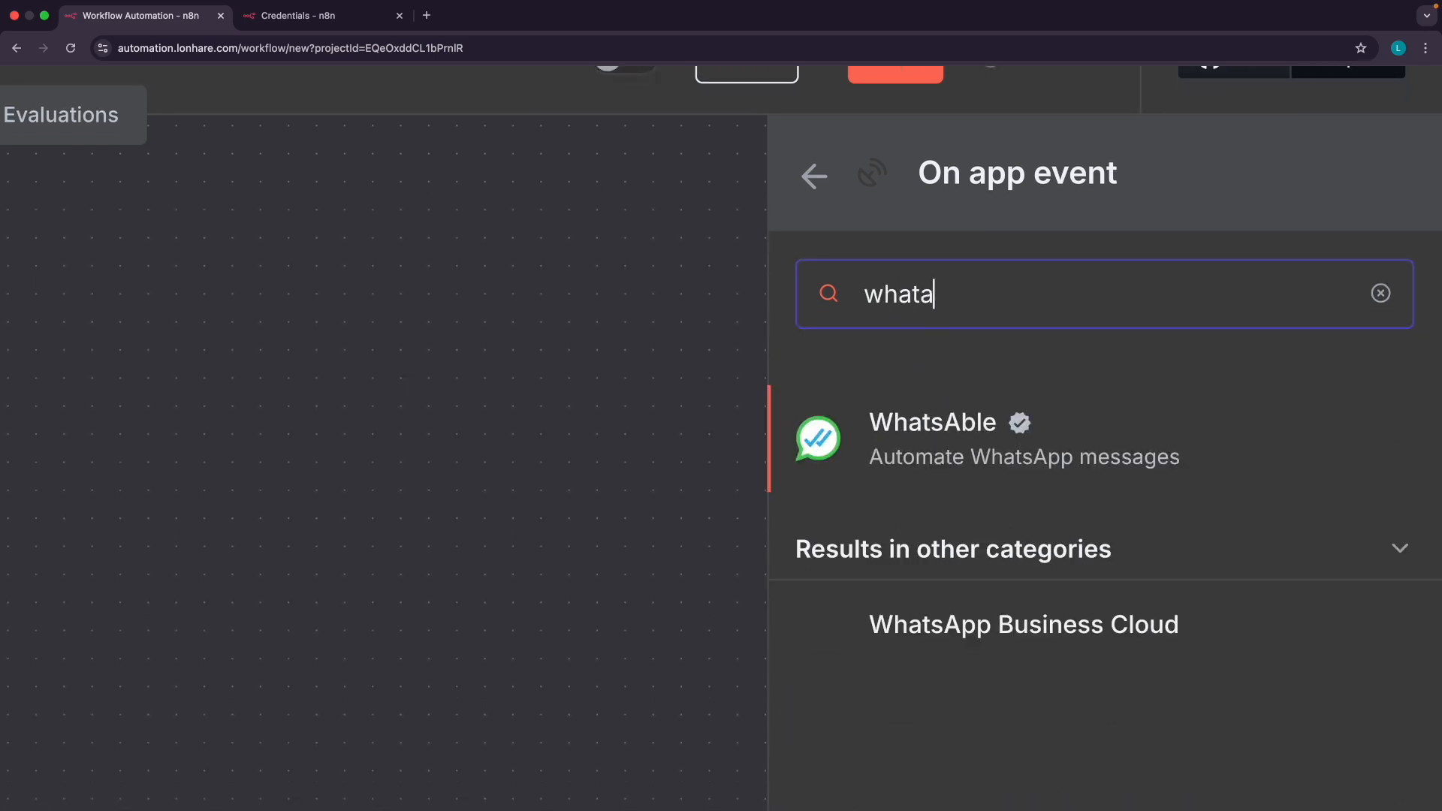
{"action": "key", "text": "BackSpace"}
{"action": "type", "text": "s"}
{"action": "double_click", "coordinate": [880, 298]}
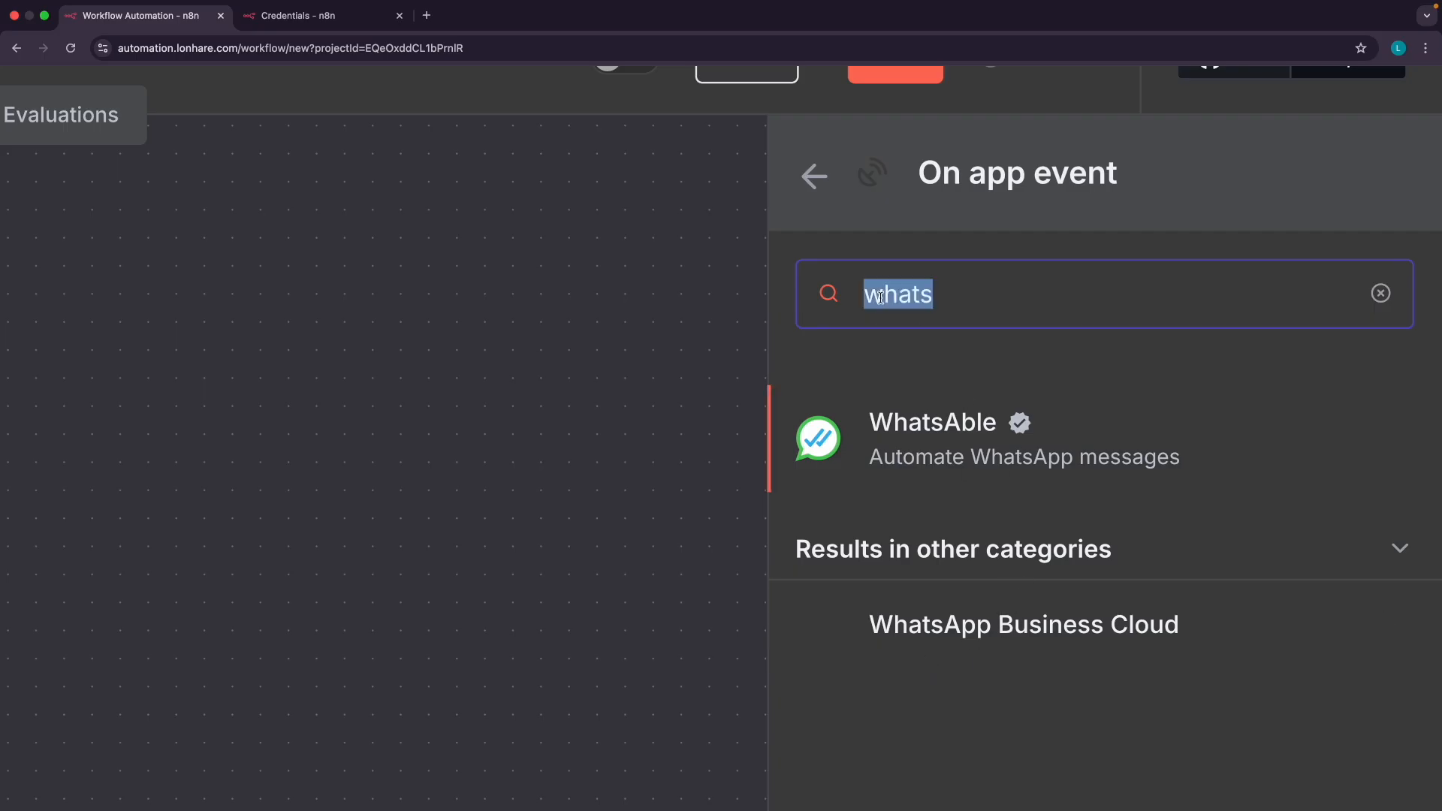
{"action": "type", "text": "gmail"}
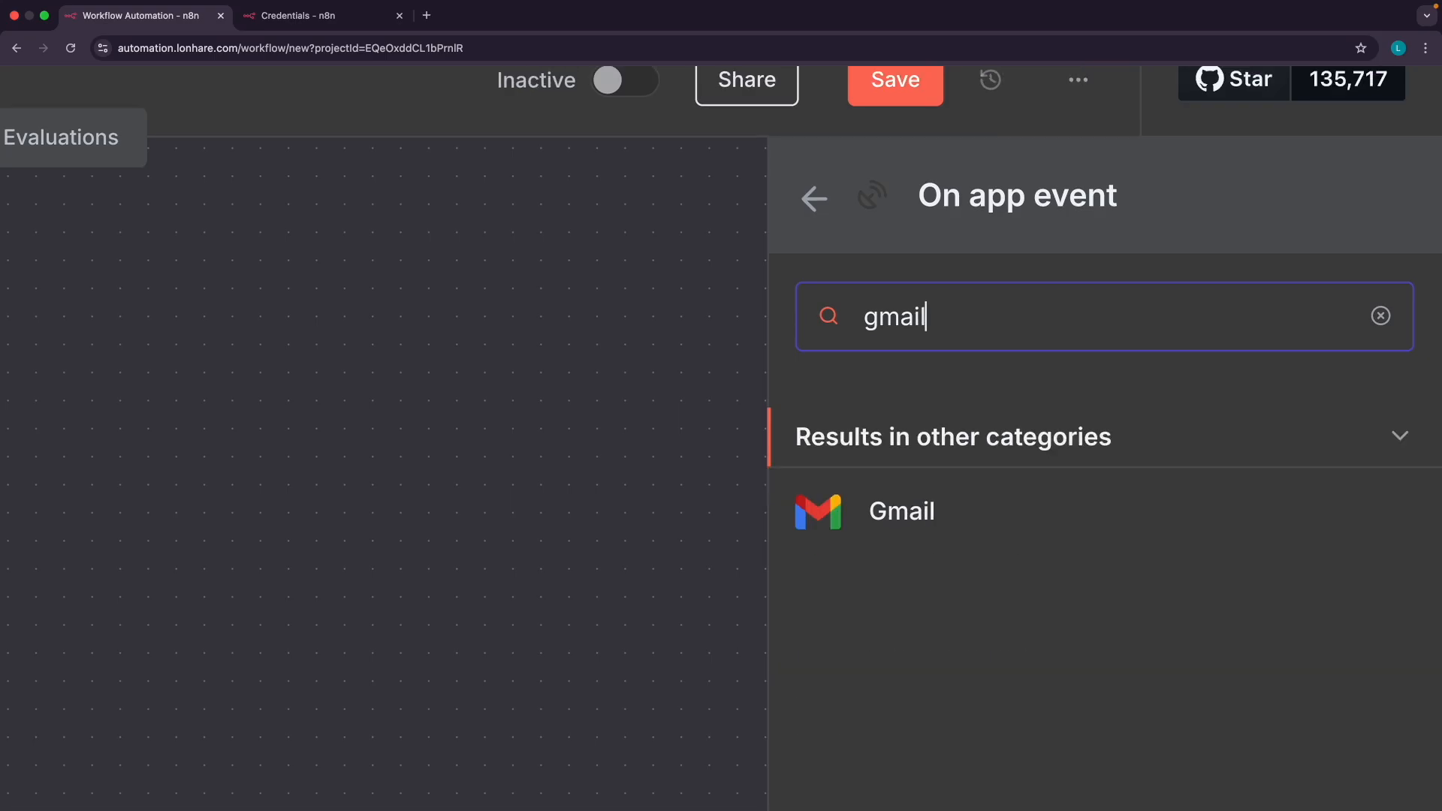
{"action": "double_click", "coordinate": [897, 319]}
{"action": "type", "text": "outlo"}
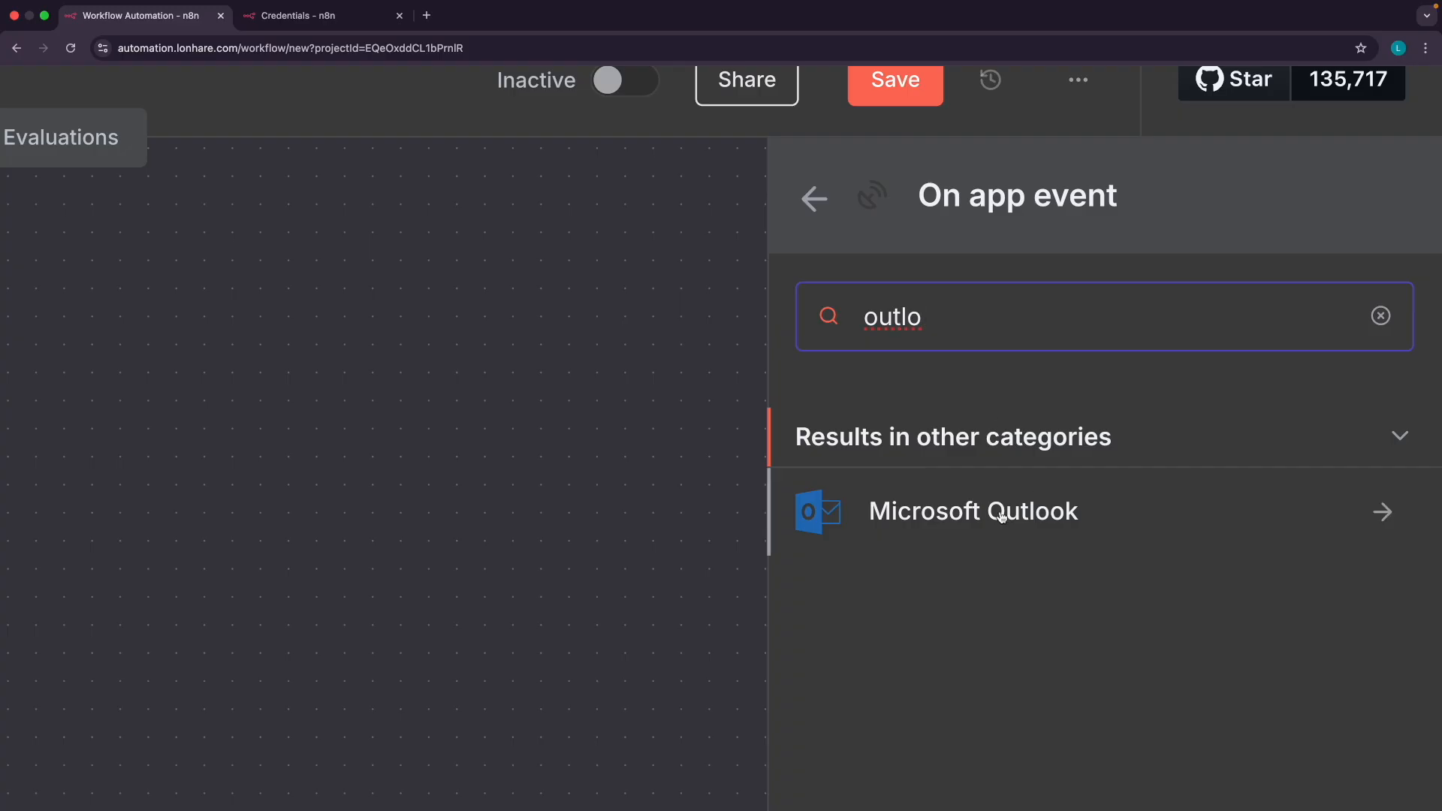
{"action": "double_click", "coordinate": [889, 310]}
{"action": "key", "text": "BackSpace"}
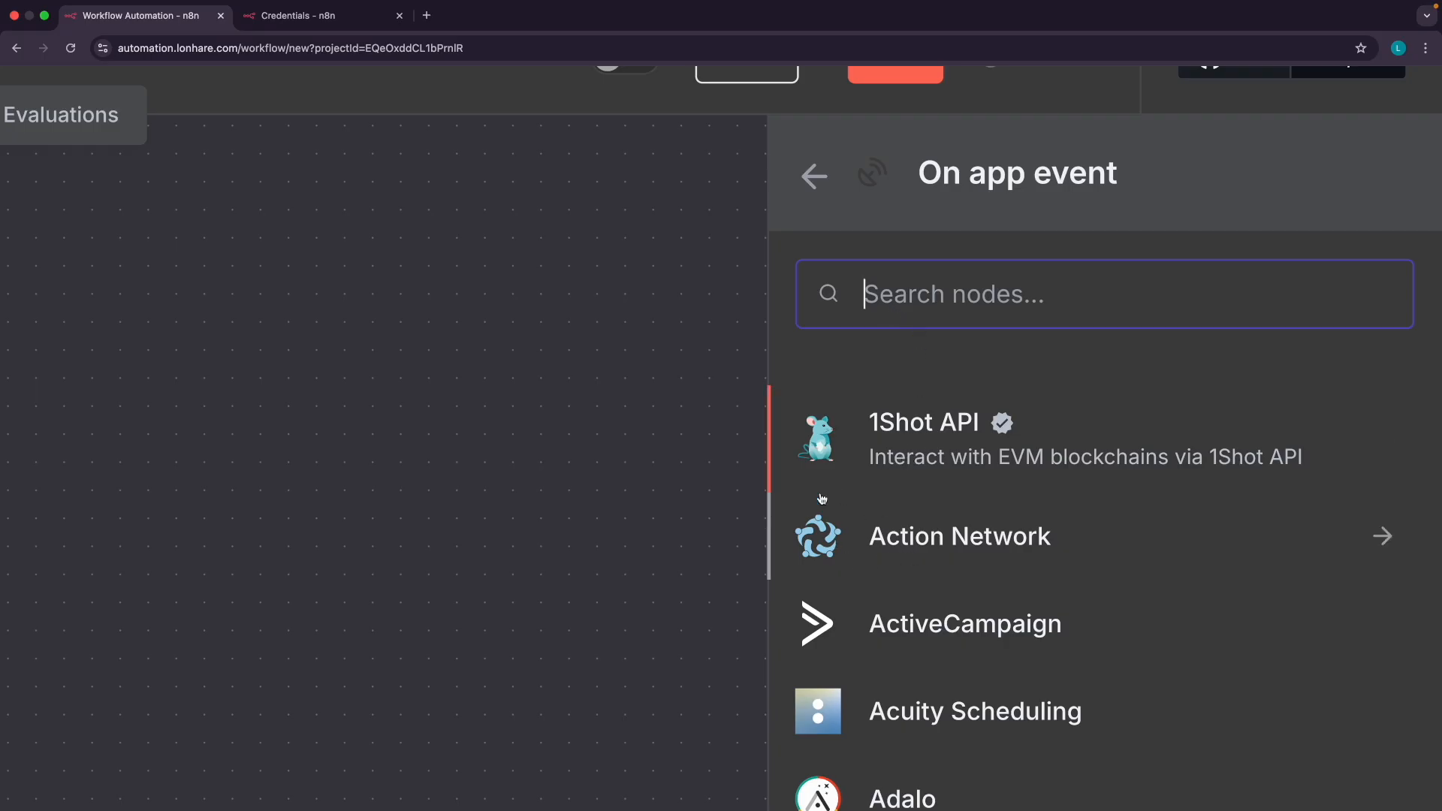
Load openai.com in a new browser tab
{"action": "scroll", "coordinate": [903, 511], "scroll_direction": "down", "scroll_amount": 1}
{"action": "scroll", "coordinate": [903, 511], "scroll_direction": "down", "scroll_amount": 8}
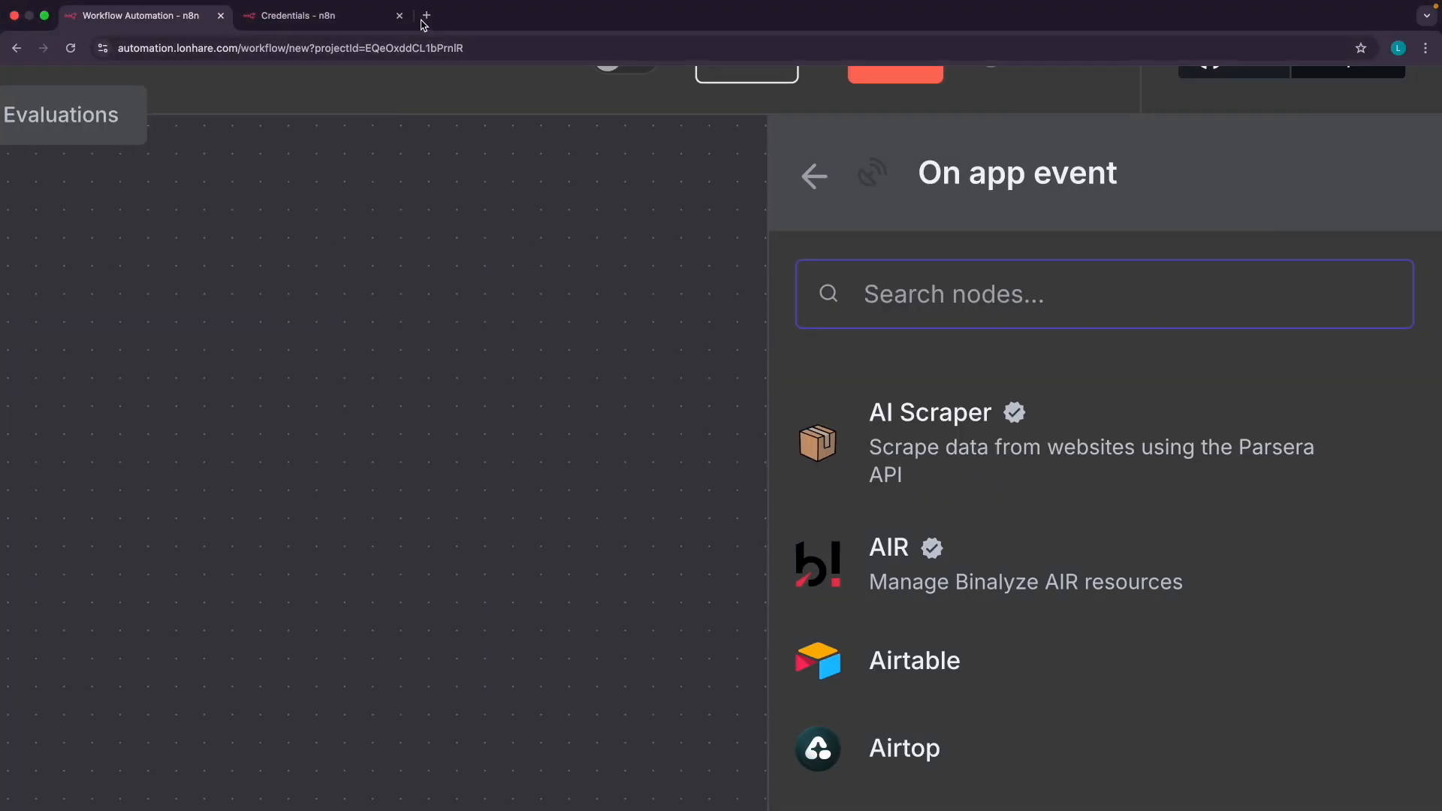
{"action": "left_click", "coordinate": [430, 17]}
{"action": "type", "text": "op"}
{"action": "key", "text": "Return"}
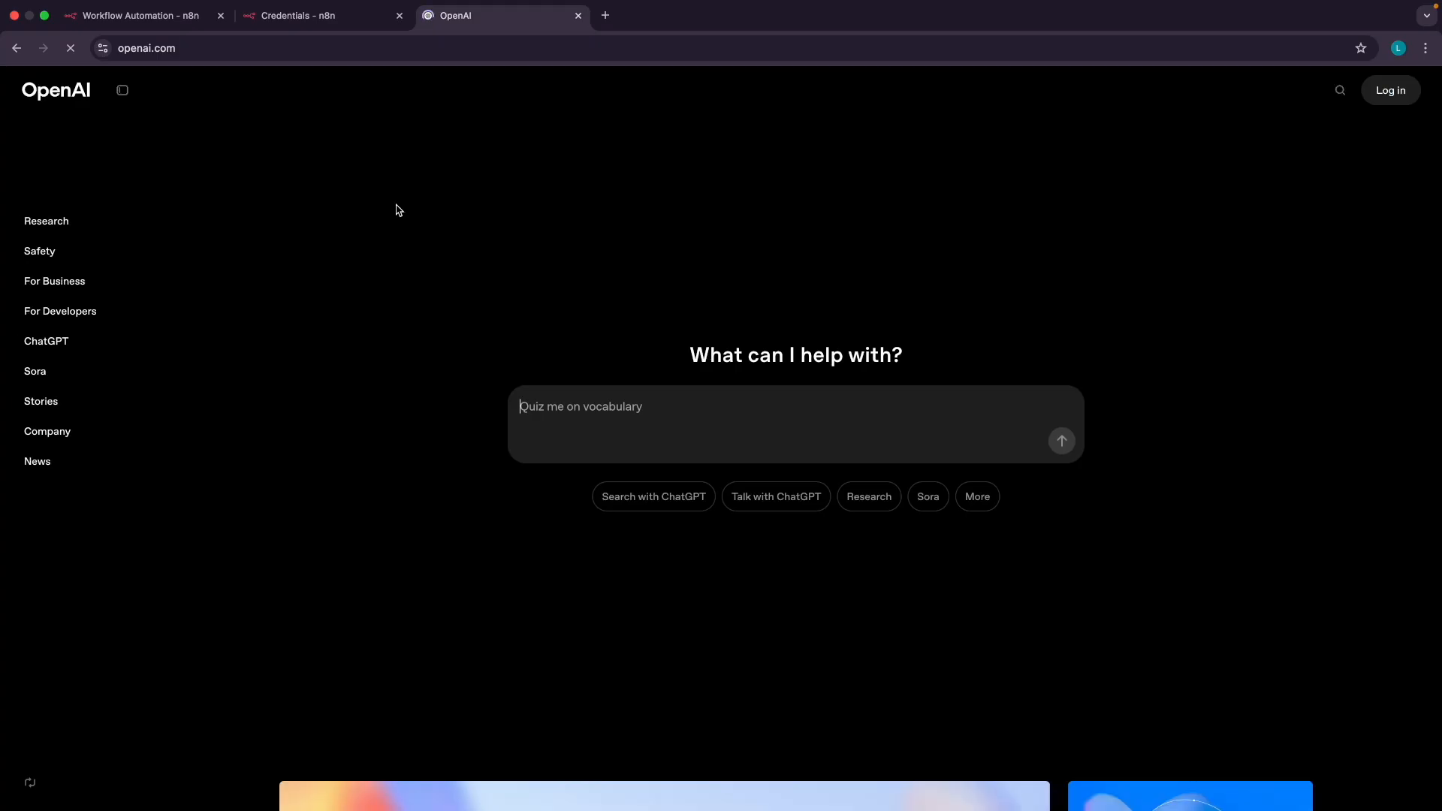
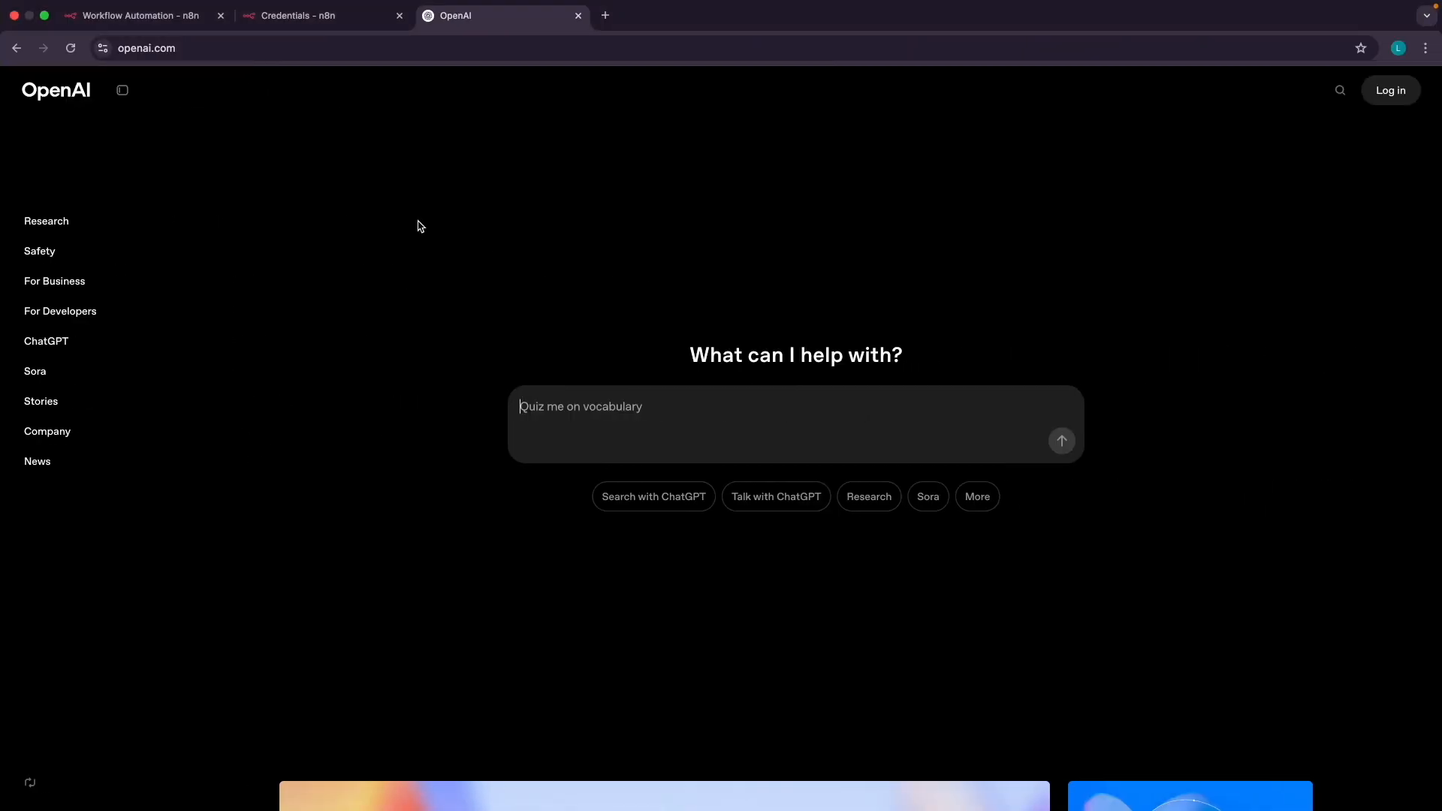
Return to n8n's Credentials tab, which lists Gmail, Google Sheets Trigger, OpenAi and Google Sheets
{"action": "left_click", "coordinate": [158, 17]}
{"action": "left_click", "coordinate": [314, 17]}
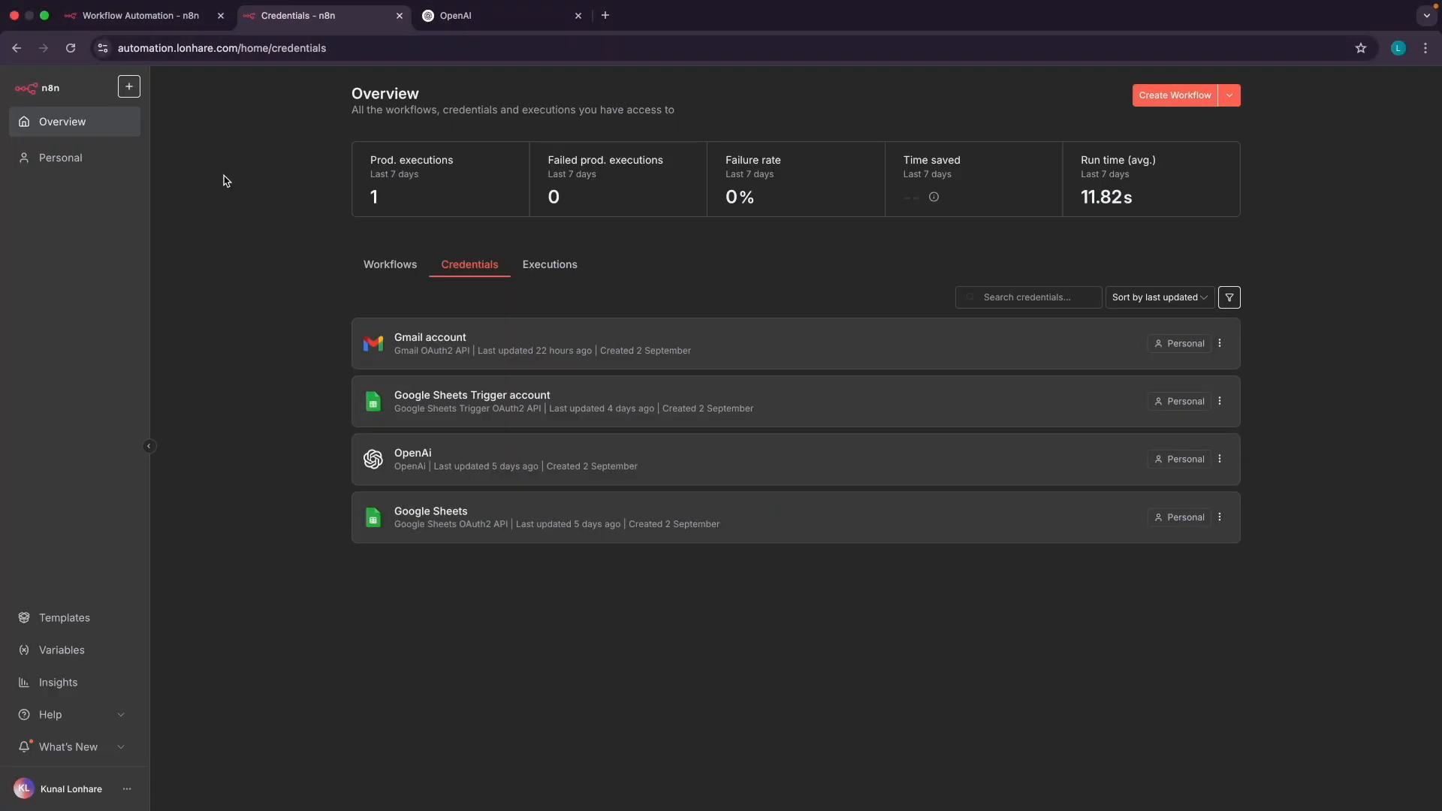
Glance at the Workflows list, then go back to the Credentials list
{"action": "left_click", "coordinate": [397, 267]}
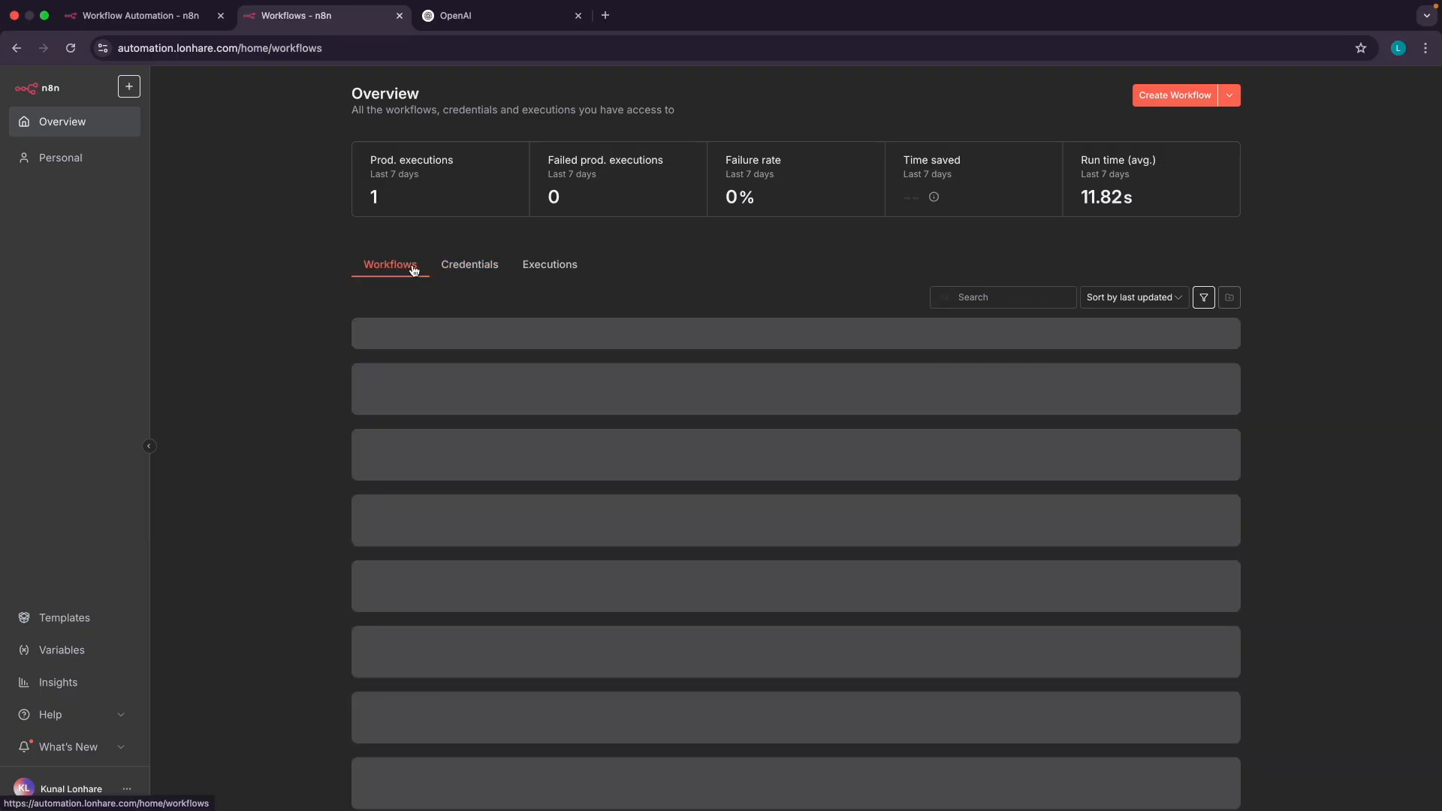
{"action": "left_click", "coordinate": [469, 267]}
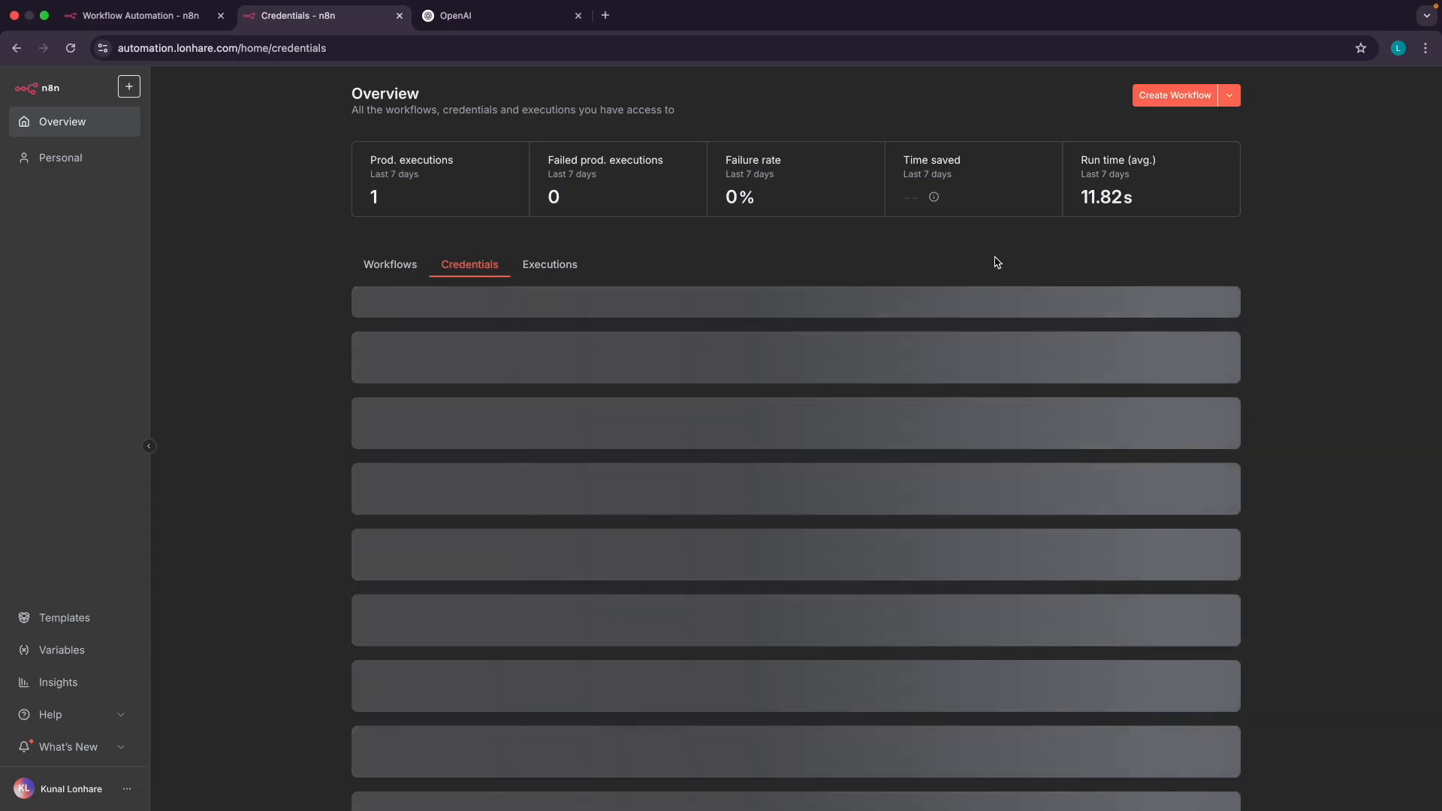
{"action": "scroll", "coordinate": [1263, 117], "scroll_direction": "up", "scroll_amount": 5}
{"action": "scroll", "coordinate": [1265, 120], "scroll_direction": "up", "scroll_amount": 1}
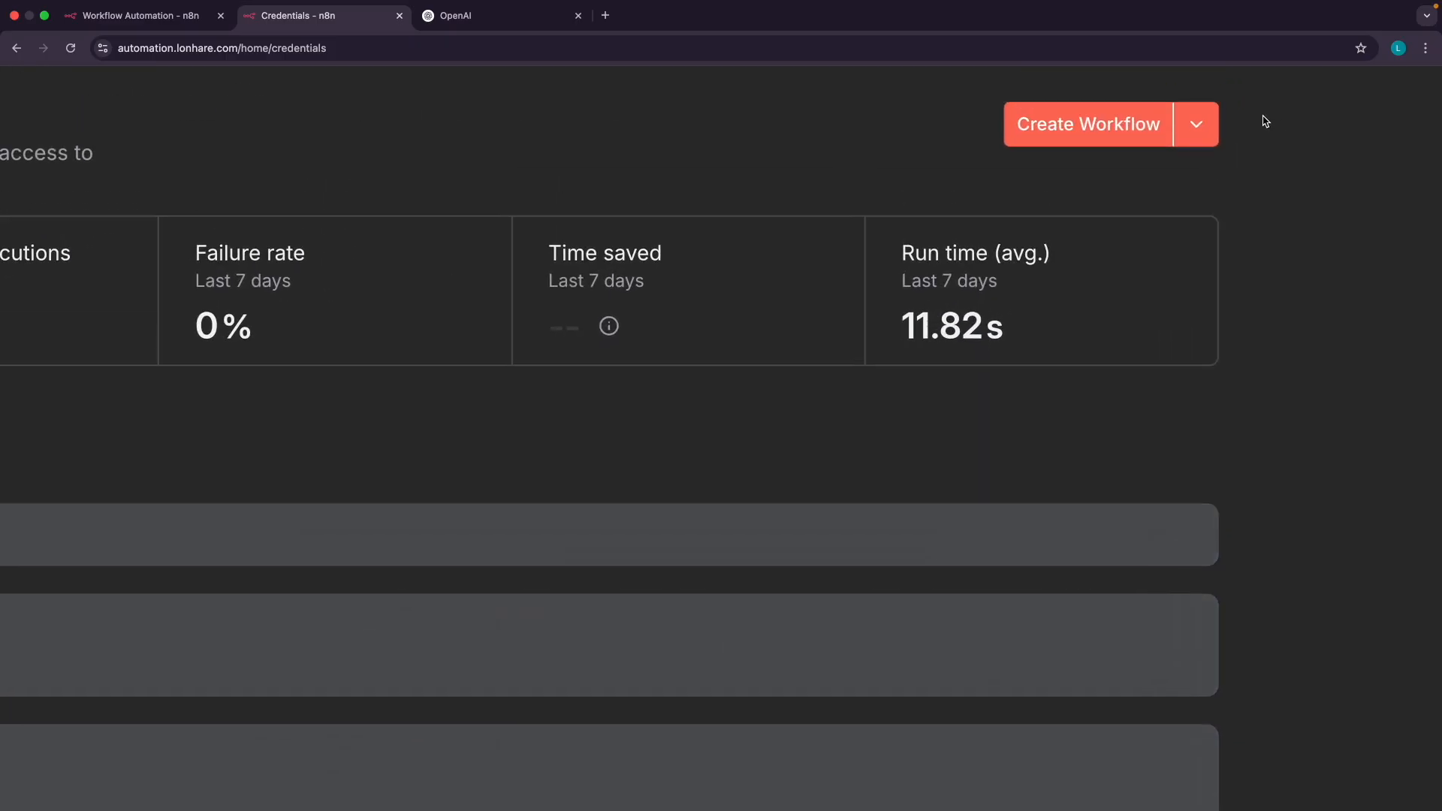
Preview a new Telegram API credential form, then close it without saving
{"action": "left_click", "coordinate": [1199, 127]}
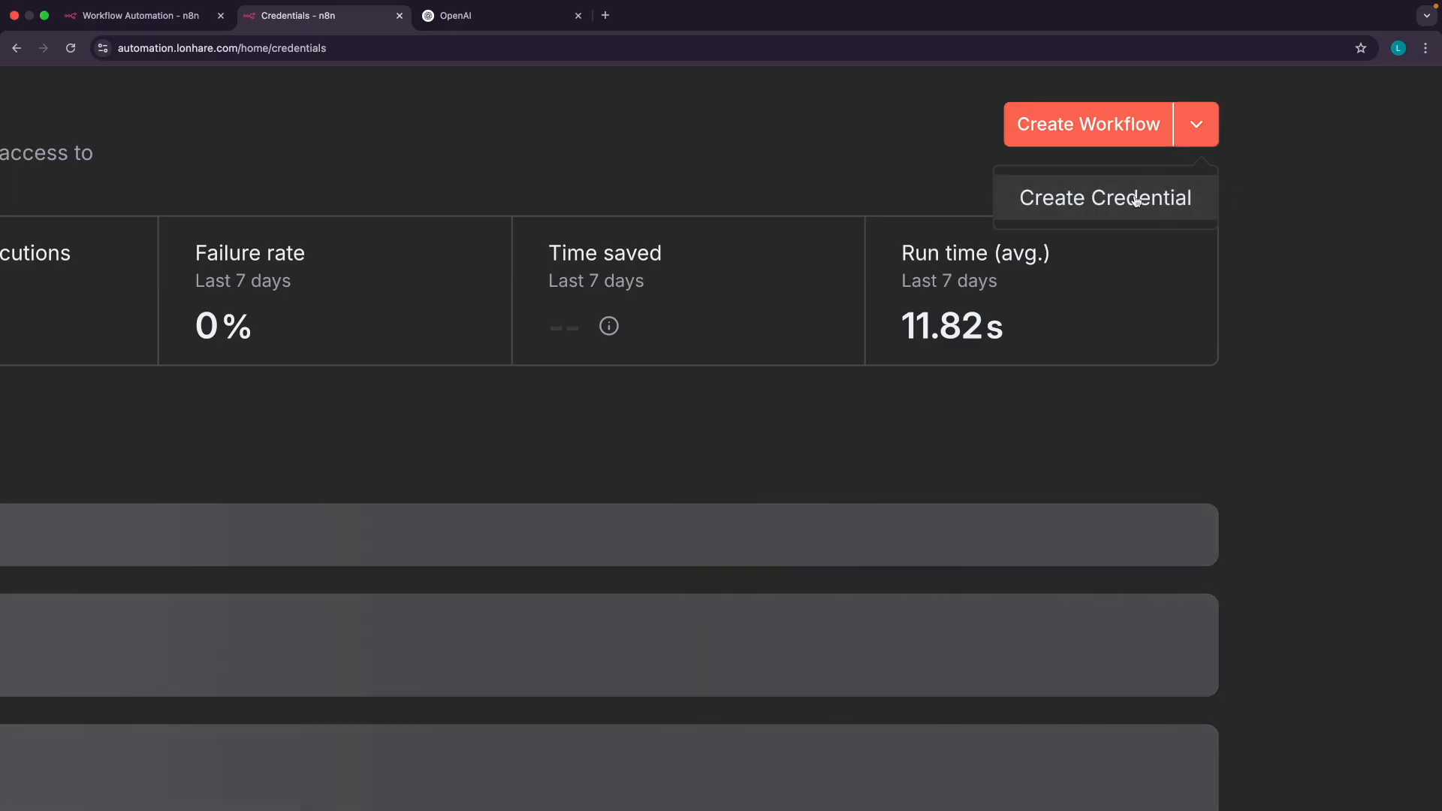
{"action": "left_click", "coordinate": [1137, 201]}
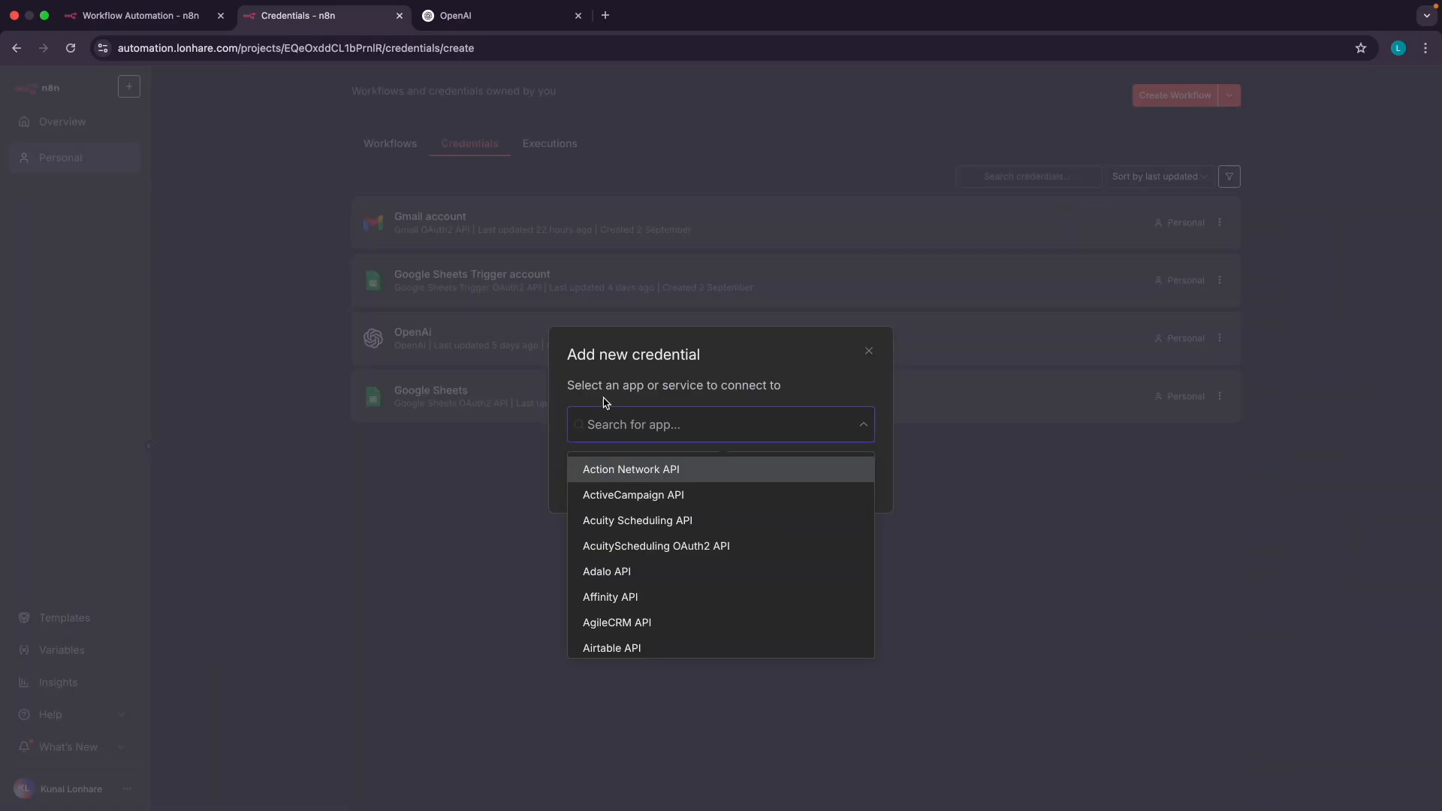
{"action": "scroll", "coordinate": [629, 504], "scroll_direction": "down", "scroll_amount": 2}
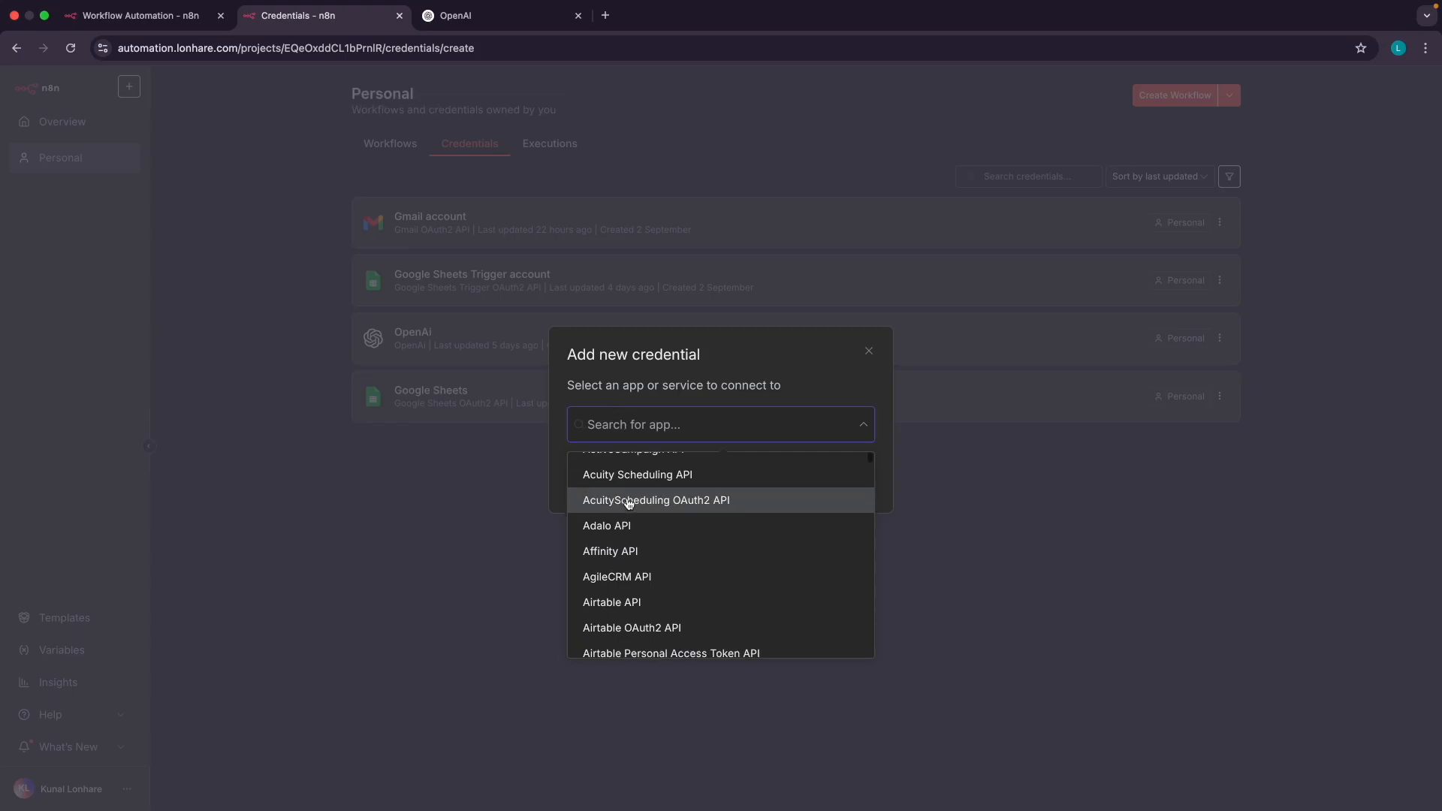
{"action": "type", "text": "tele"}
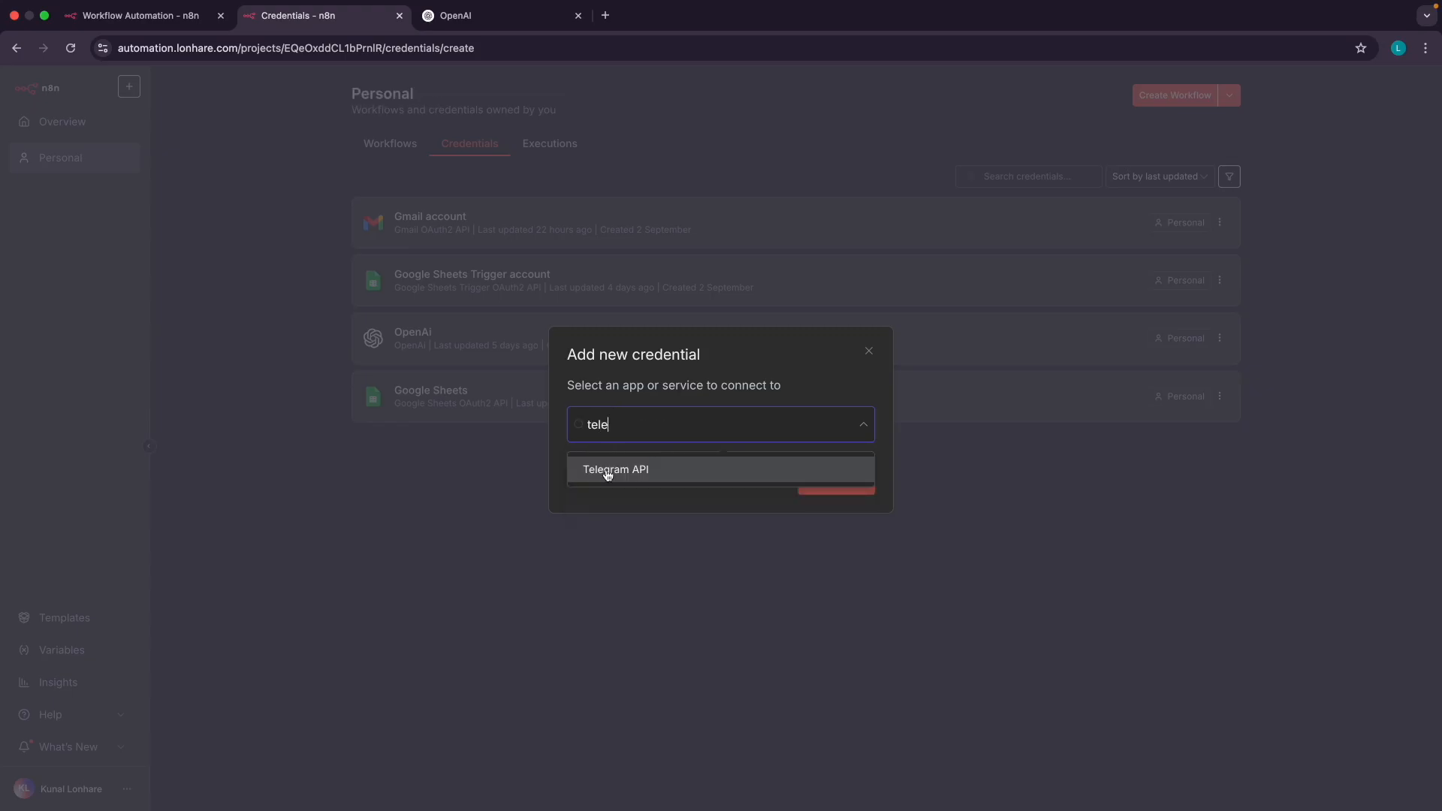
{"action": "left_click", "coordinate": [608, 471]}
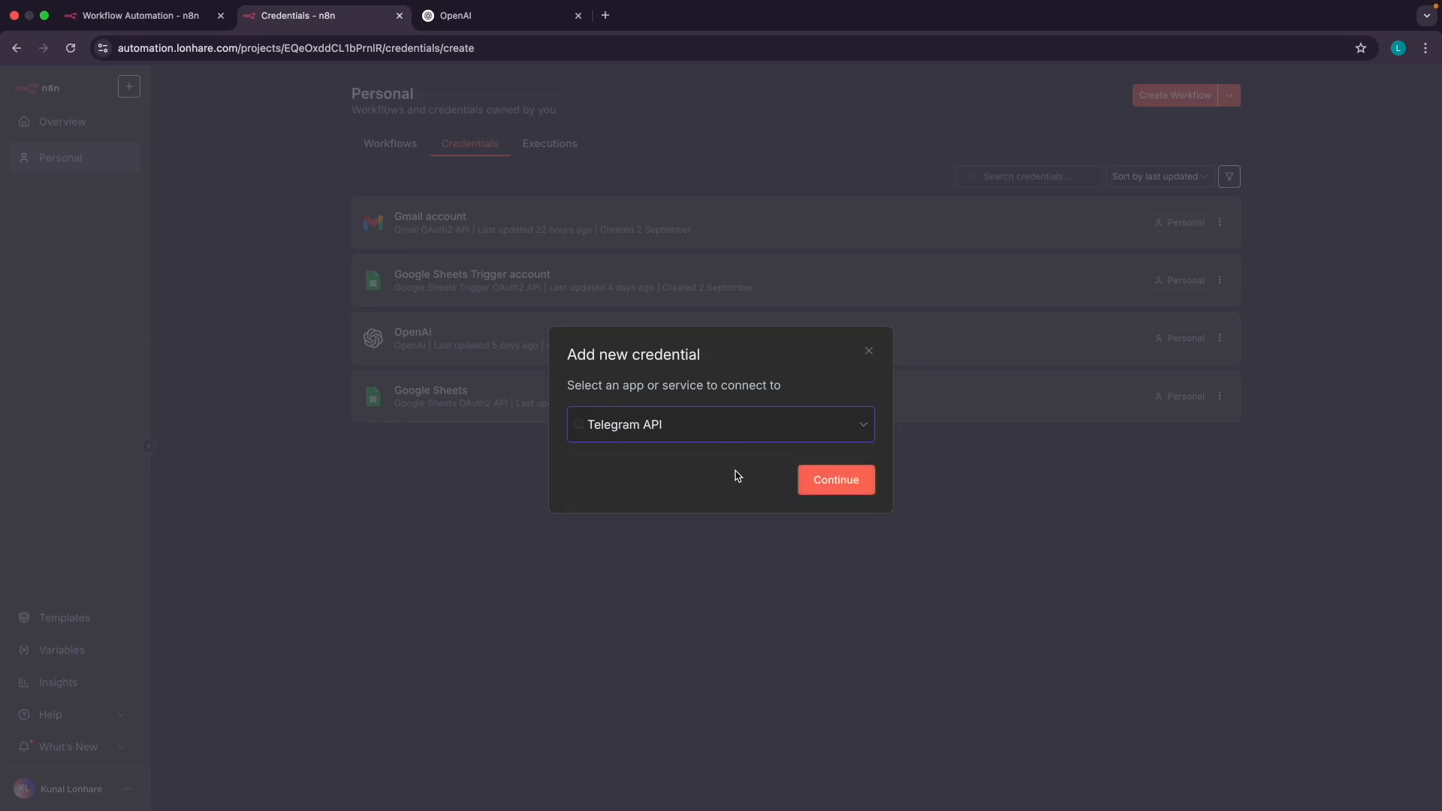
{"action": "left_click", "coordinate": [831, 479]}
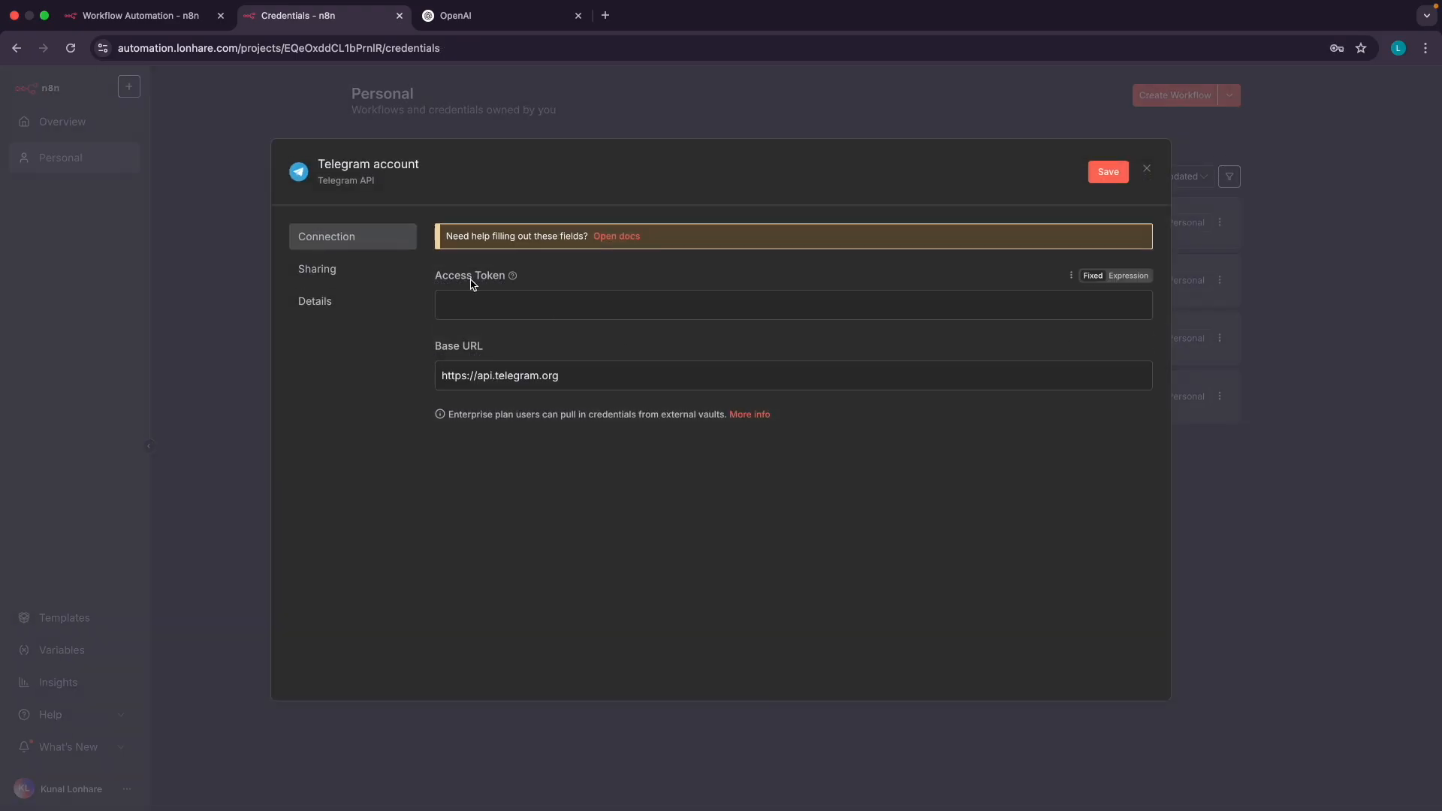
{"action": "left_click", "coordinate": [1145, 171]}
{"action": "left_click", "coordinate": [1234, 99]}
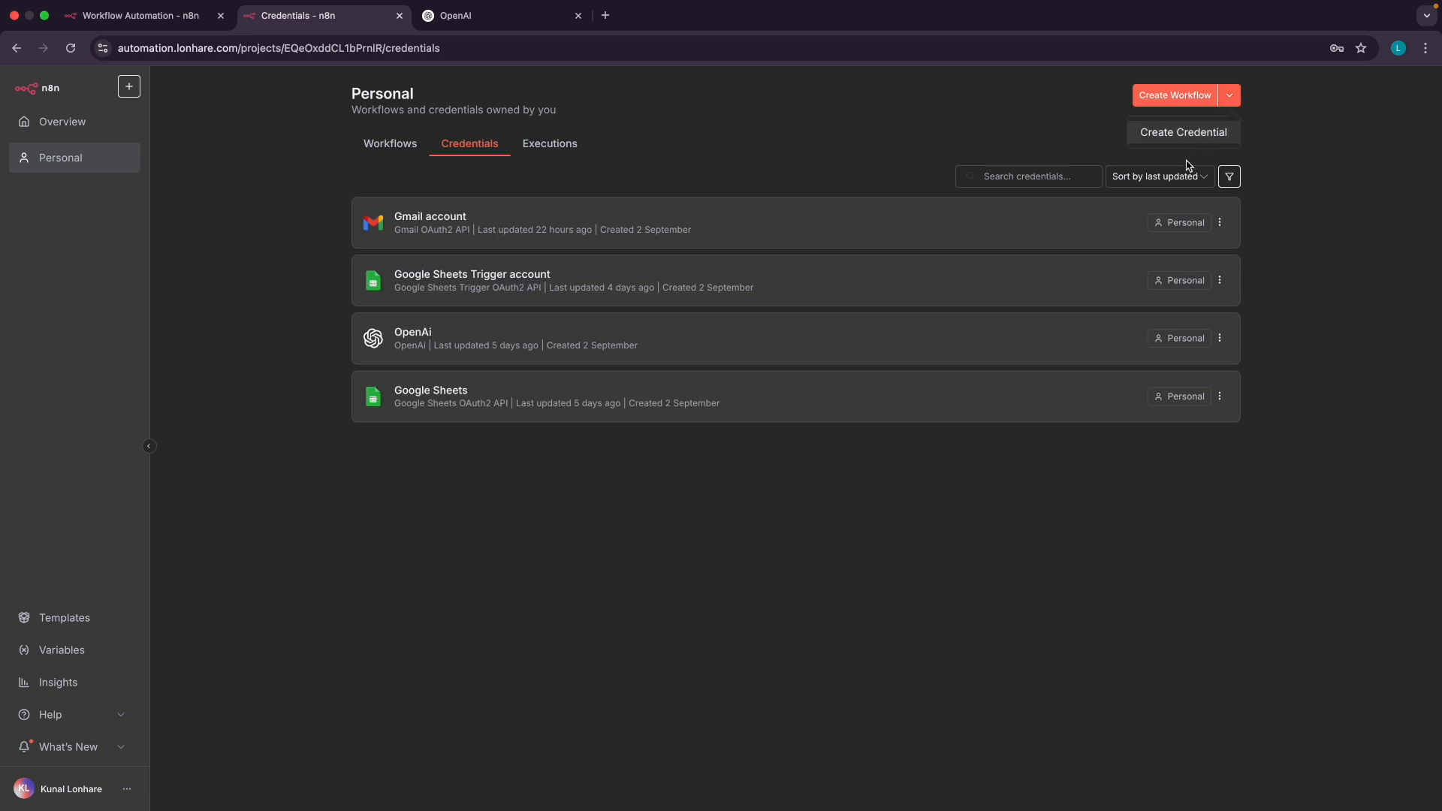
{"action": "left_click", "coordinate": [1181, 135]}
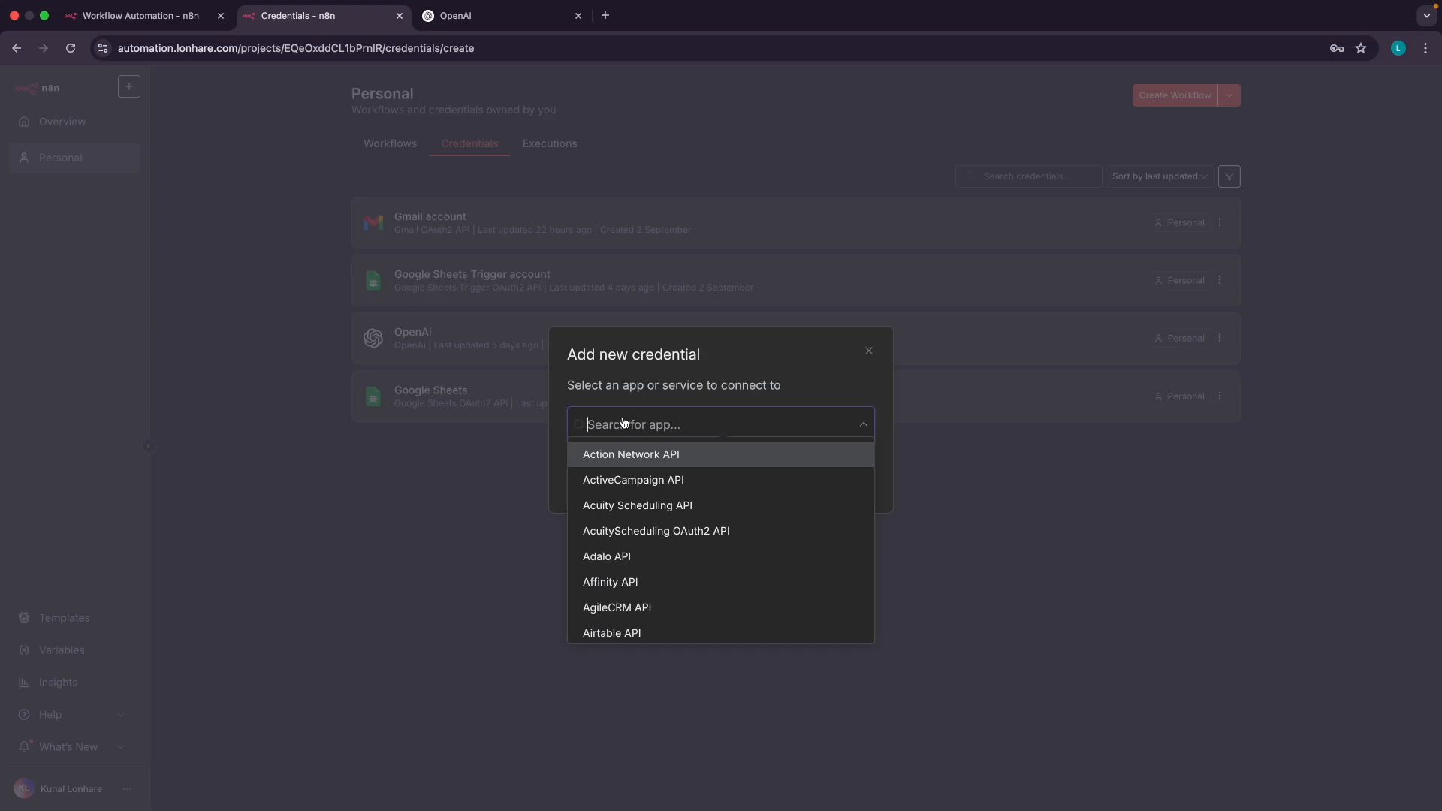
{"action": "type", "text": "docs"}
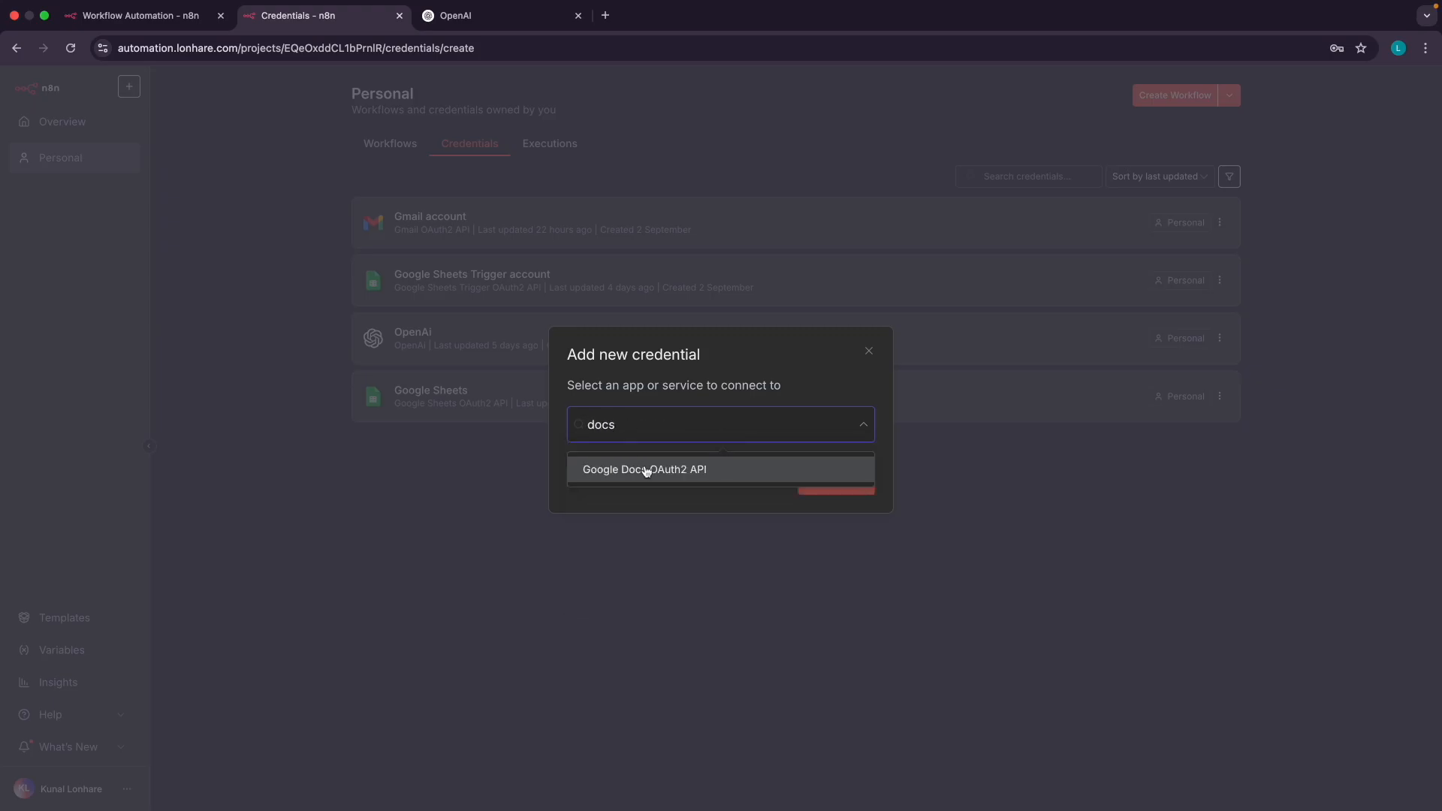
{"action": "left_click", "coordinate": [646, 471]}
{"action": "left_click", "coordinate": [818, 478]}
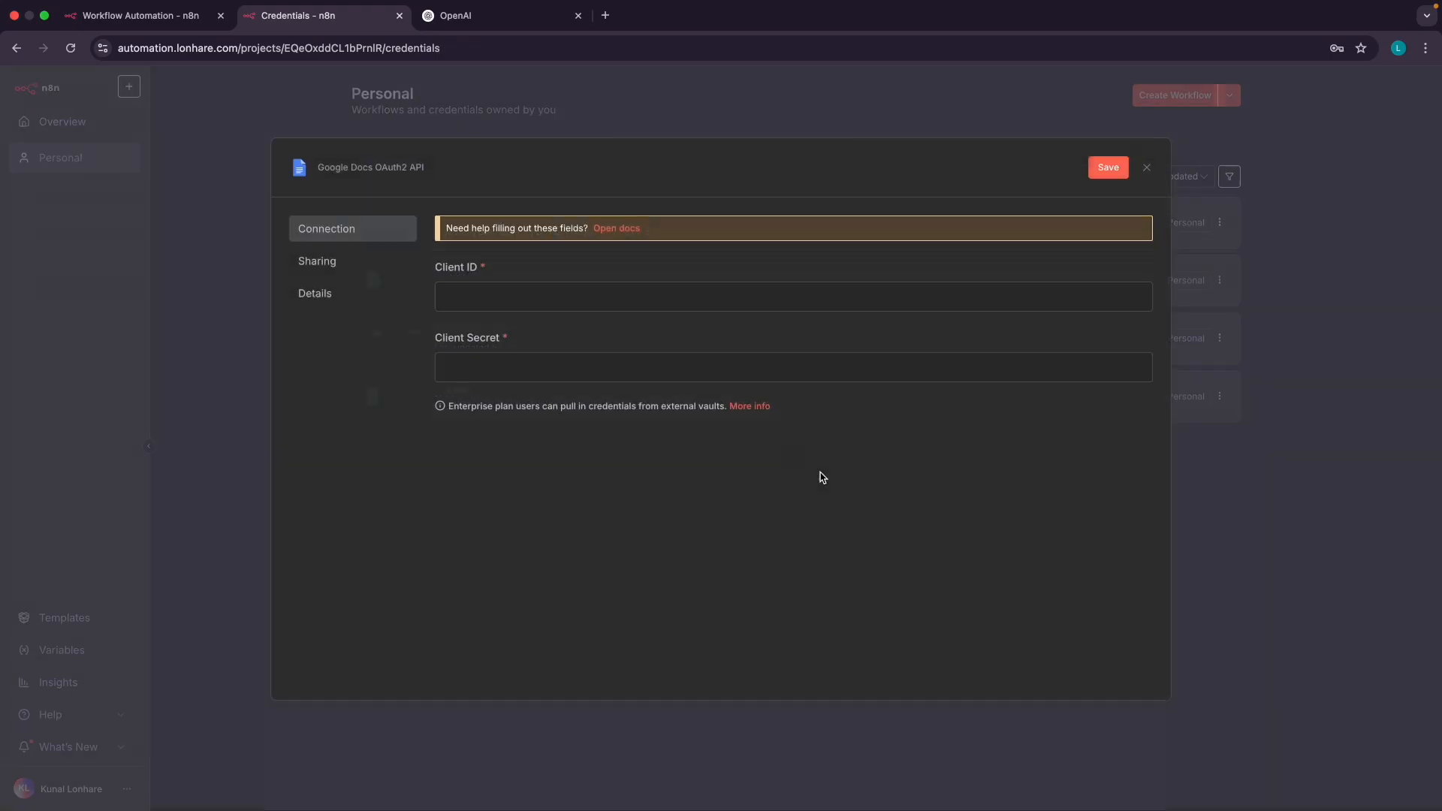
{"action": "left_click_drag", "start_coordinate": [446, 271], "coordinate": [483, 271]}
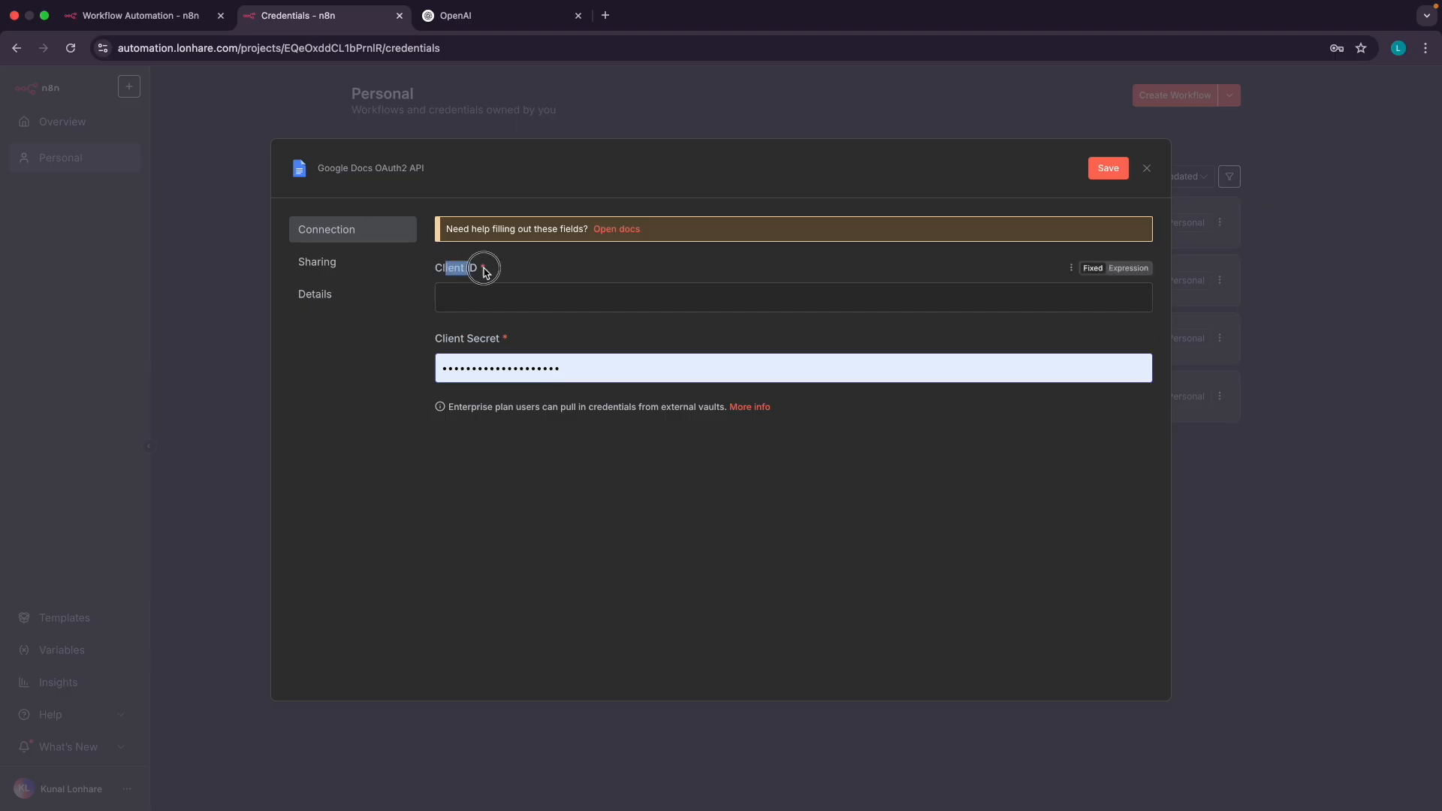
{"action": "left_click_drag", "start_coordinate": [461, 359], "coordinate": [536, 366]}
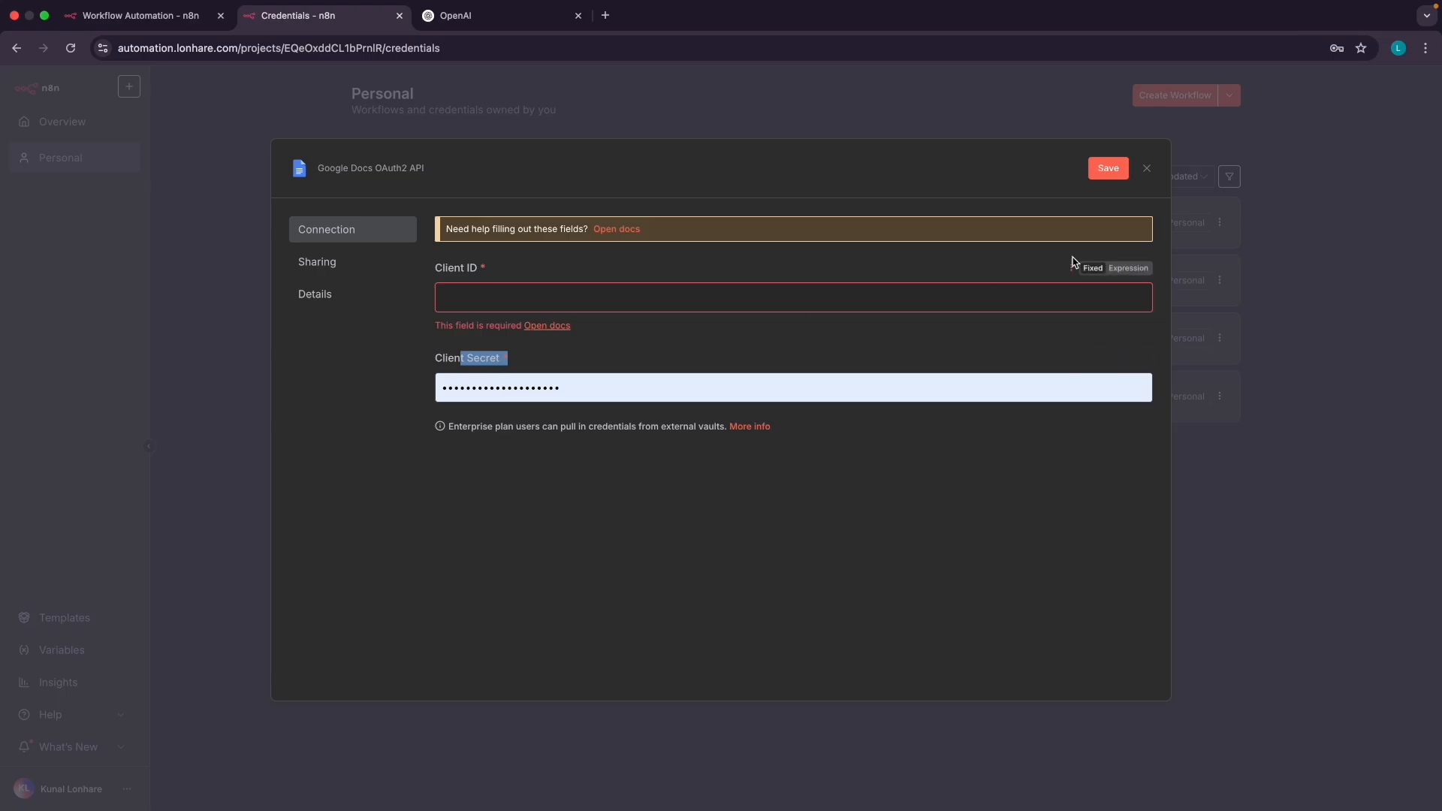
{"action": "left_click", "coordinate": [1147, 169]}
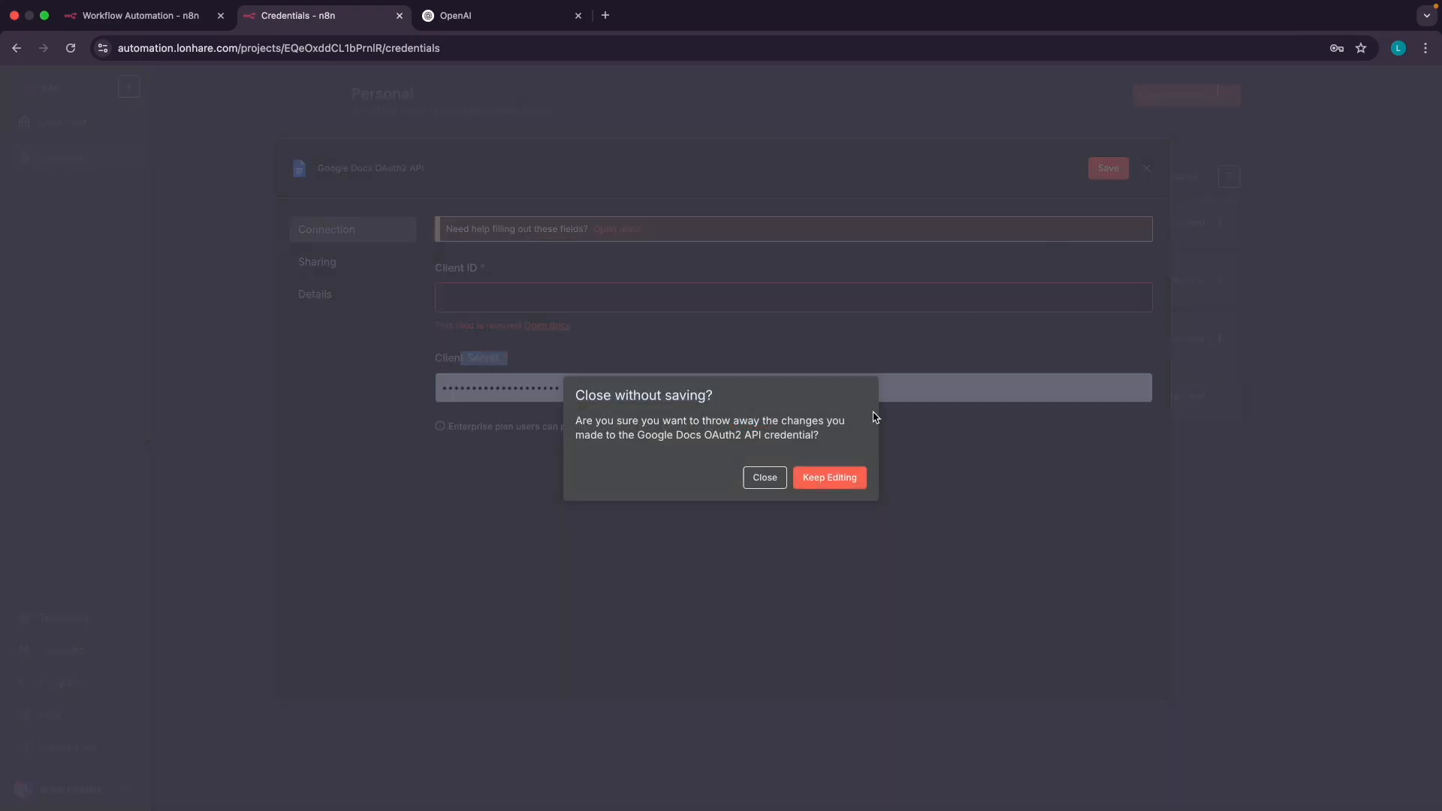
{"action": "left_click", "coordinate": [775, 484]}
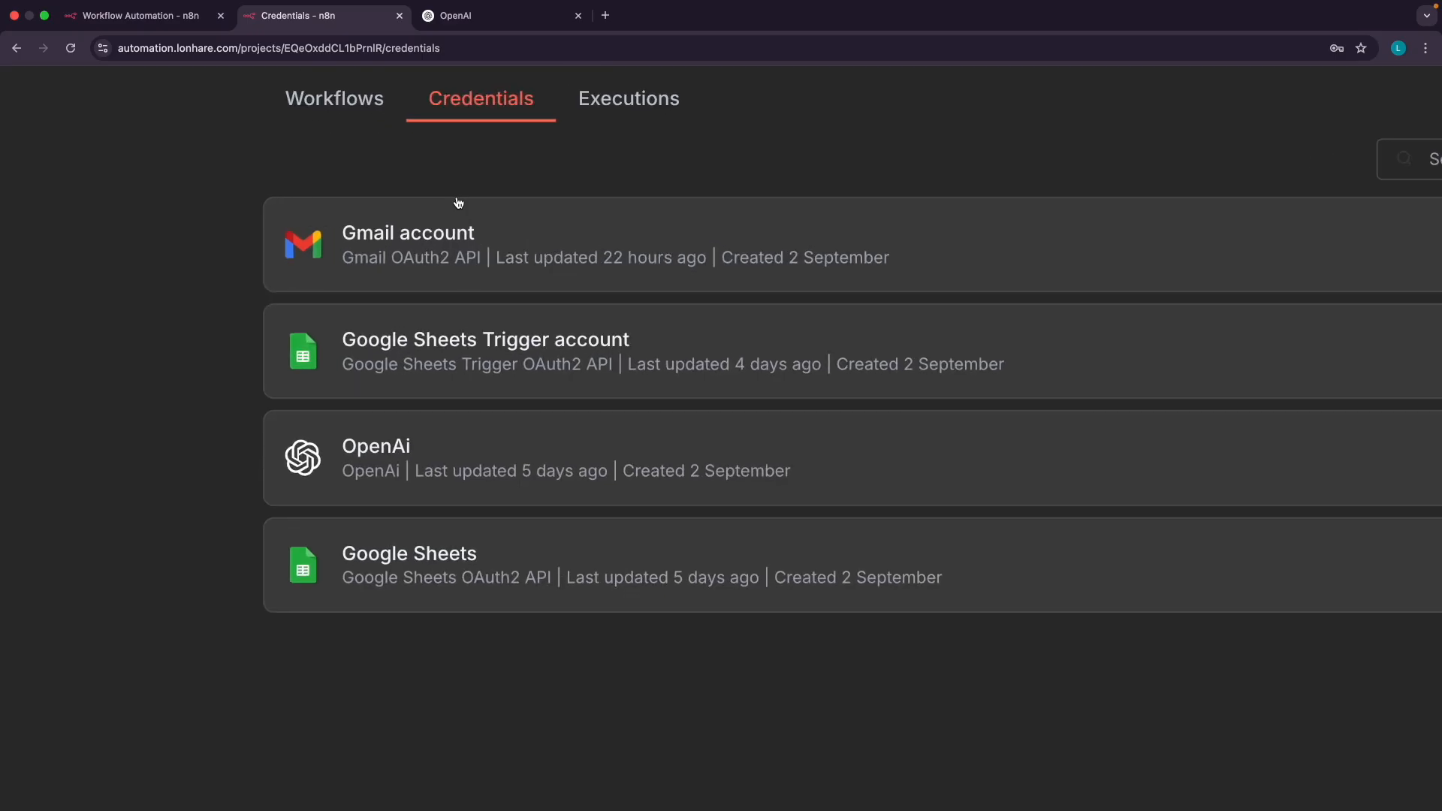
Open an extra browser tab on the Google start page next to the n8n tabs
{"action": "scroll", "coordinate": [434, 241], "scroll_direction": "right", "scroll_amount": 3}
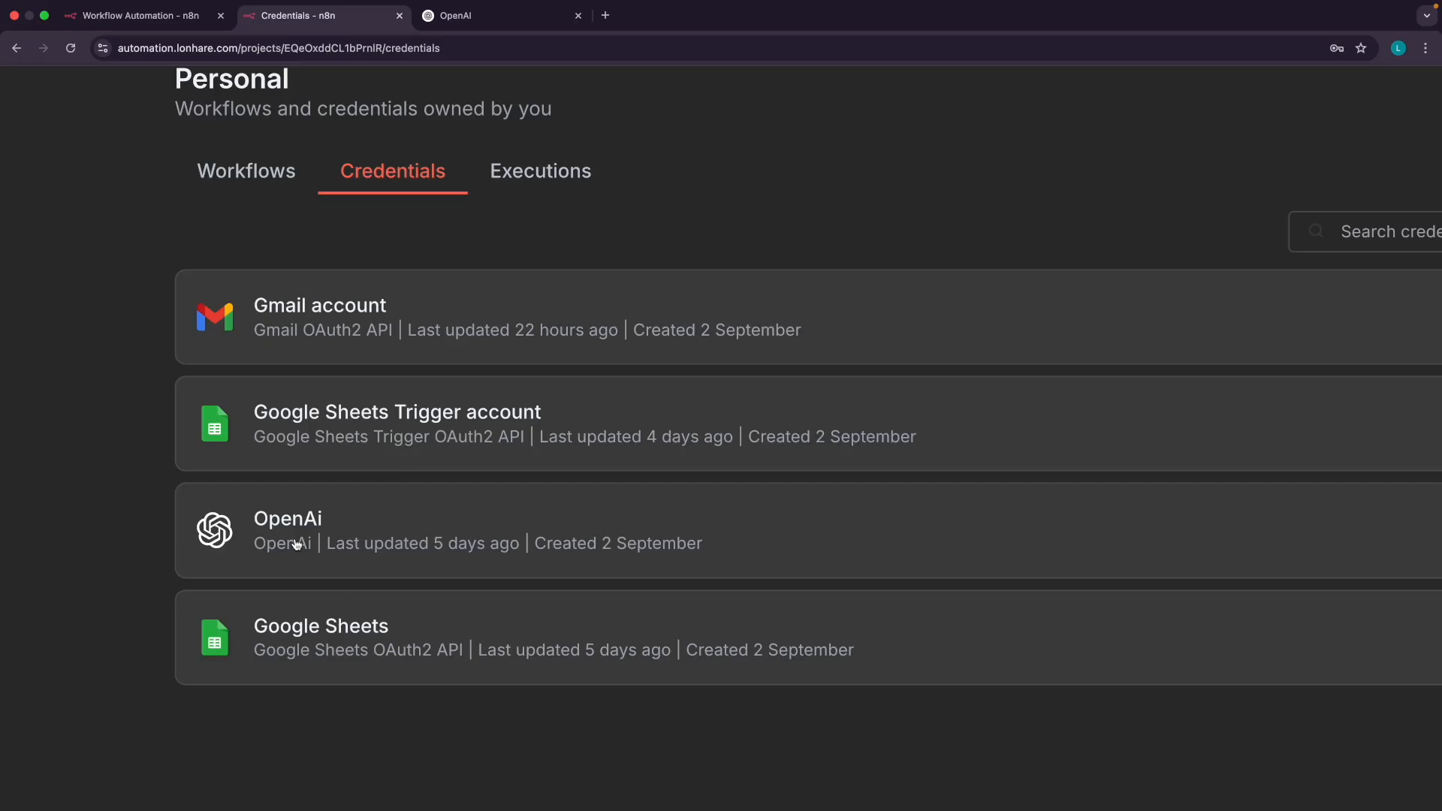
{"action": "left_click", "coordinate": [605, 16]}
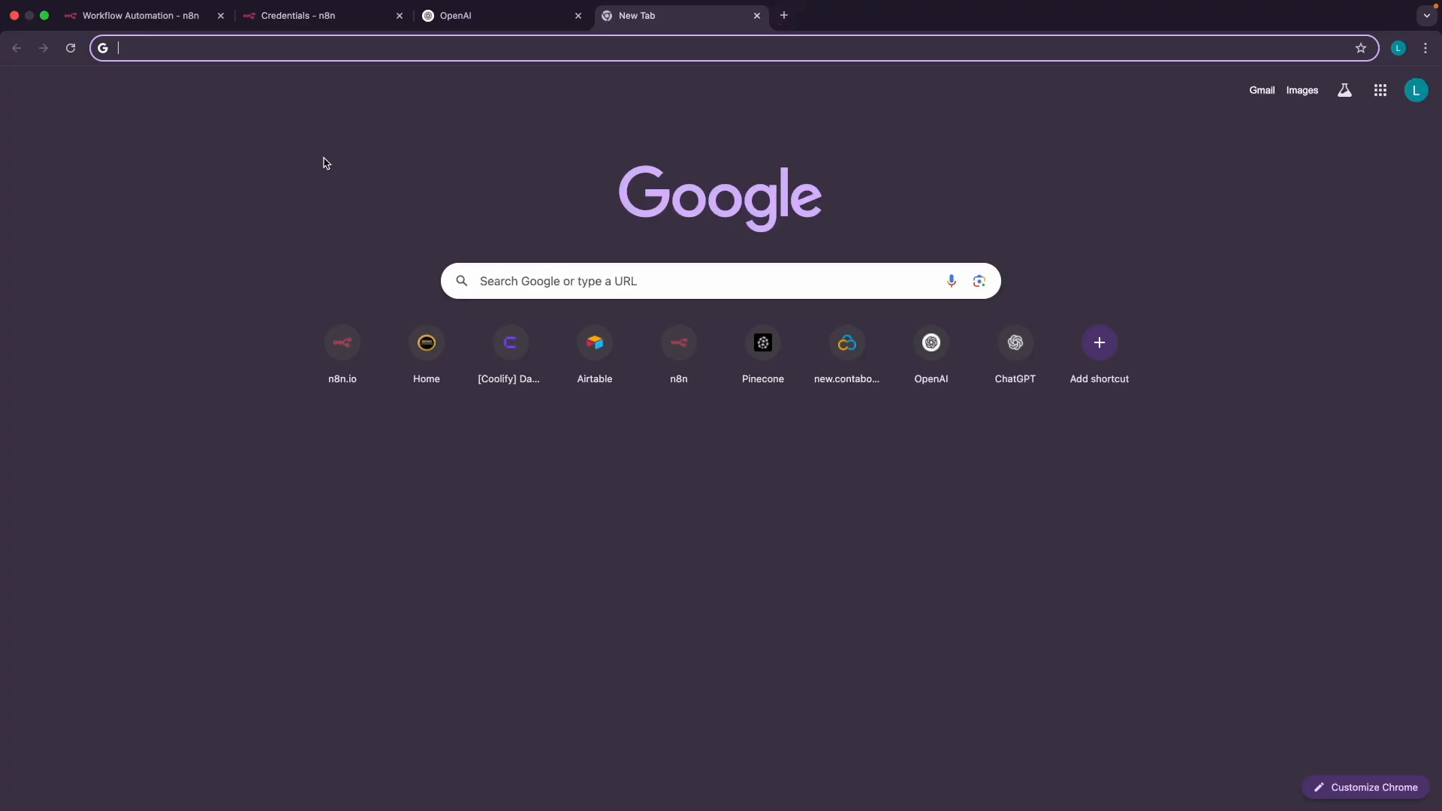
Search 'kuku courses' and go to the kukucourses.com Free Library of guides and prompts
{"action": "type", "text": "kuku co"}
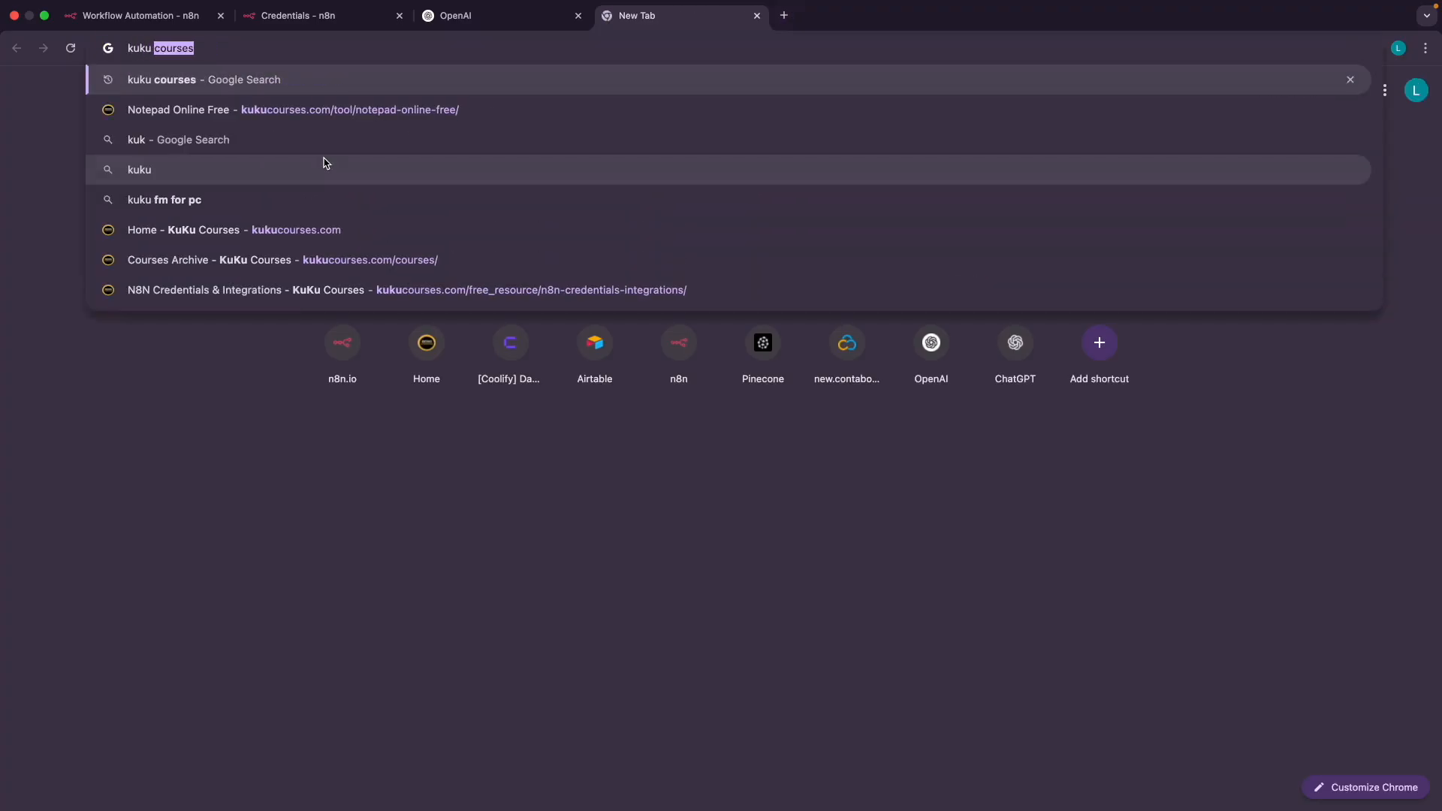
{"action": "type", "text": "urses"}
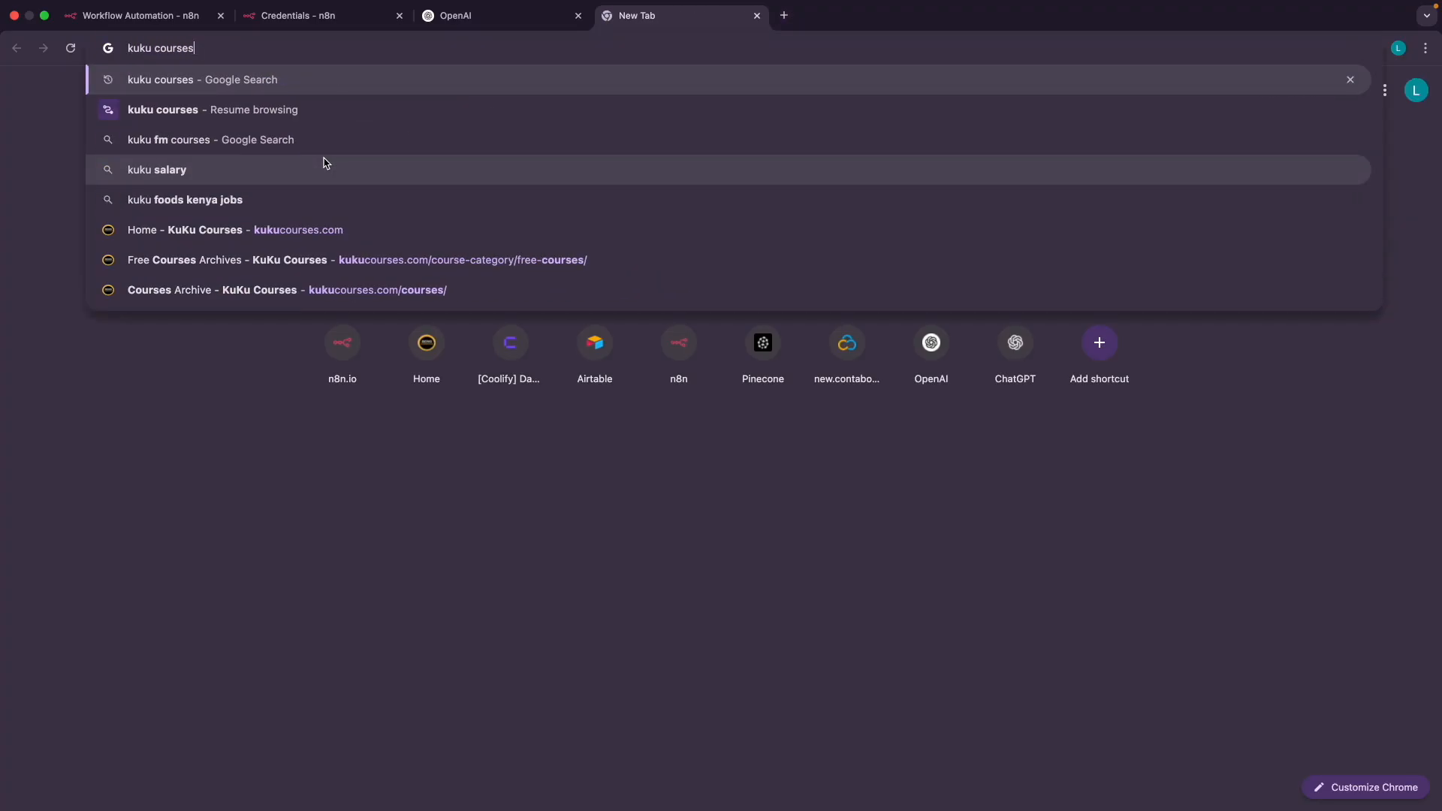
{"action": "key", "text": "Return"}
{"action": "scroll", "coordinate": [221, 248], "scroll_direction": "up", "scroll_amount": 5}
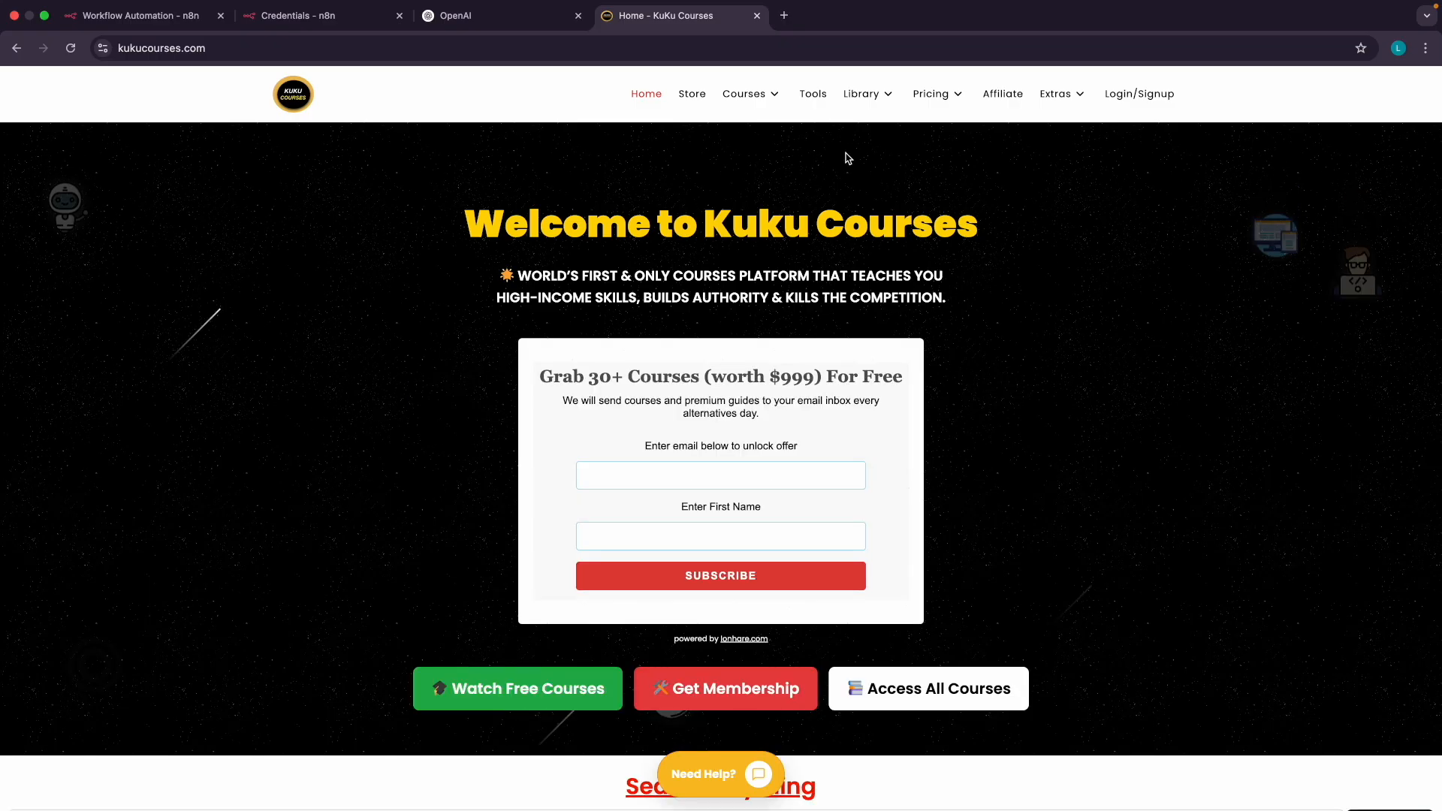
{"action": "mouse_move", "coordinate": [880, 98]}
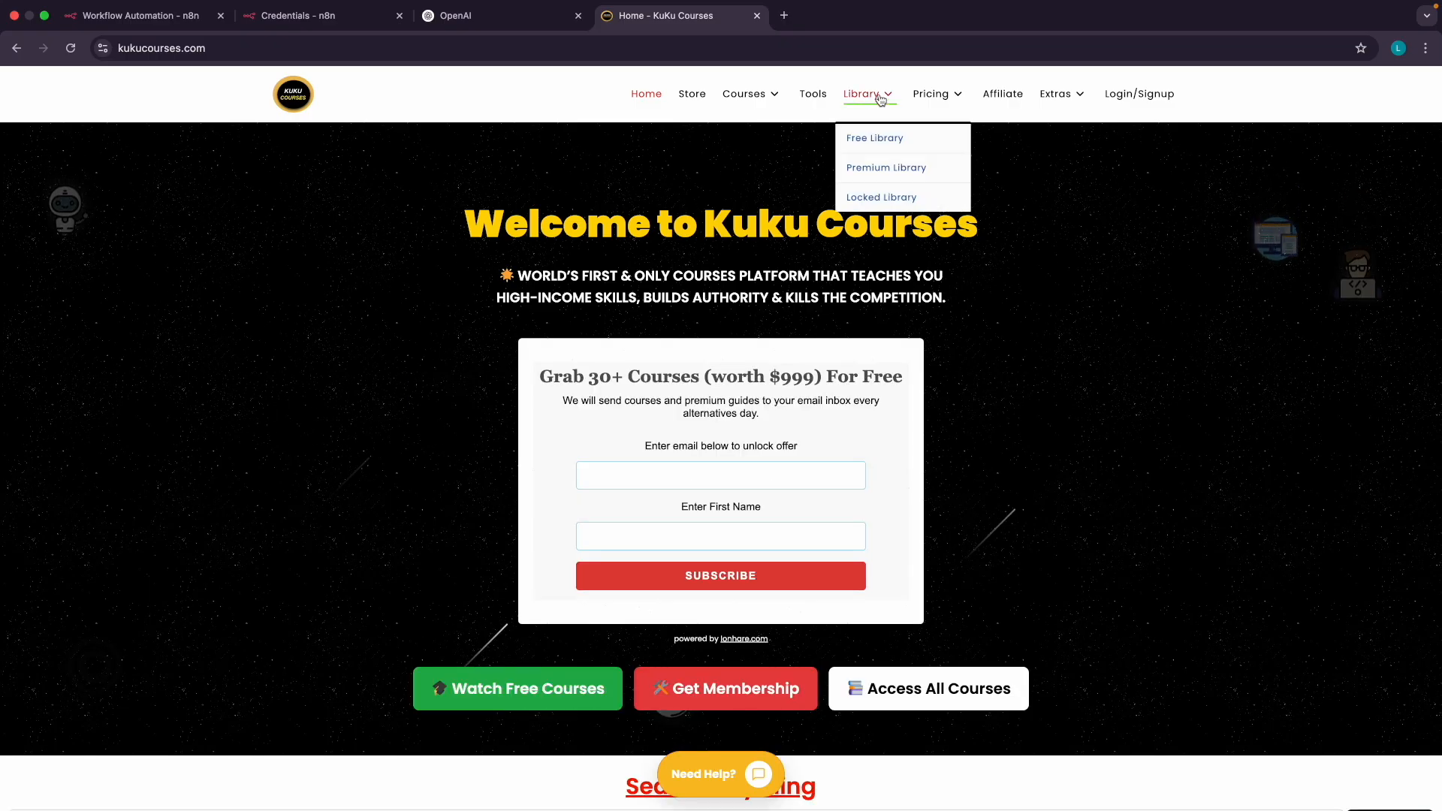
{"action": "scroll", "coordinate": [880, 98], "scroll_direction": "up", "scroll_amount": 5}
{"action": "left_click", "coordinate": [869, 217]}
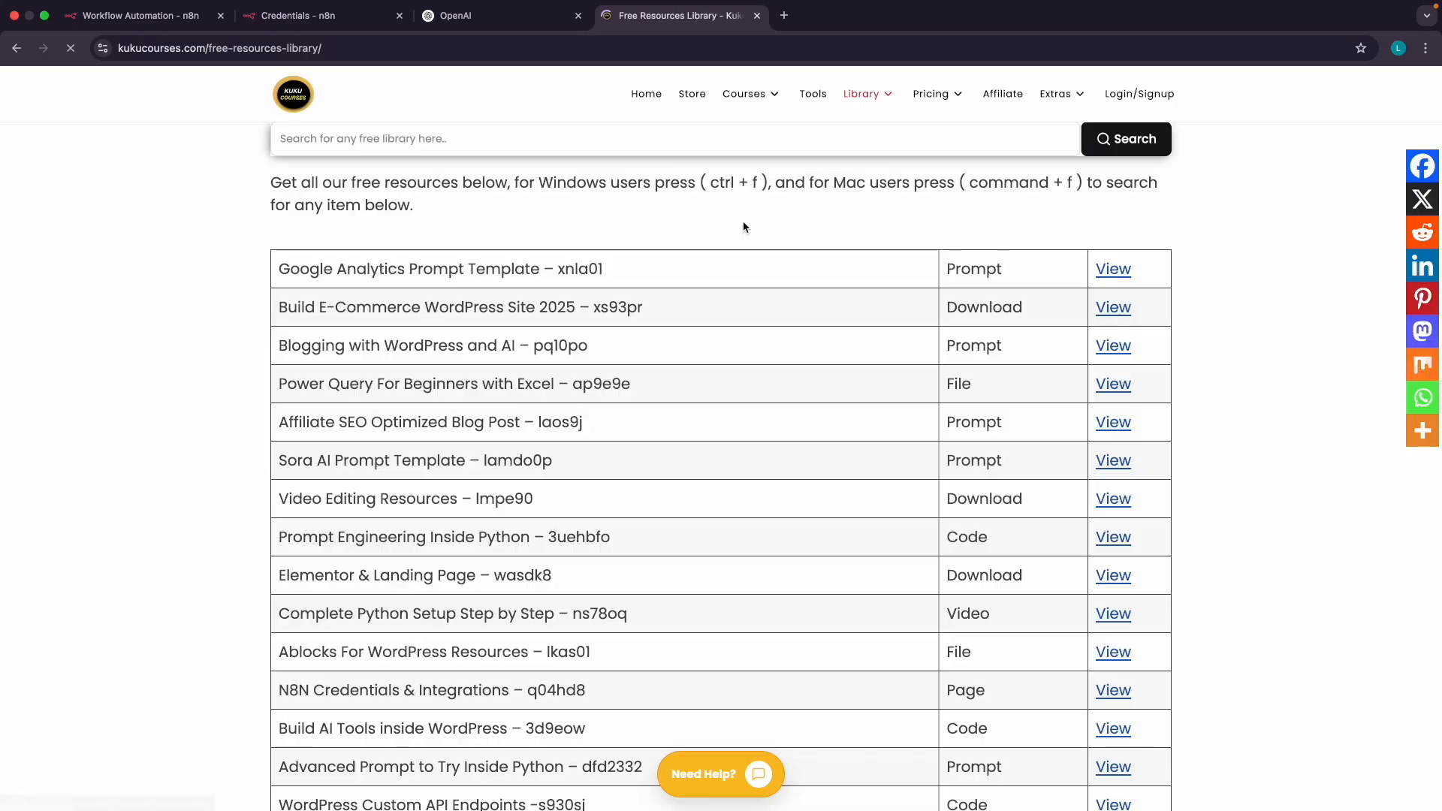
Find the N8N Credentials & Integrations entry in the library and open its guide
{"action": "scroll", "coordinate": [612, 410], "scroll_direction": "down", "scroll_amount": 3}
{"action": "scroll", "coordinate": [614, 412], "scroll_direction": "down", "scroll_amount": 1}
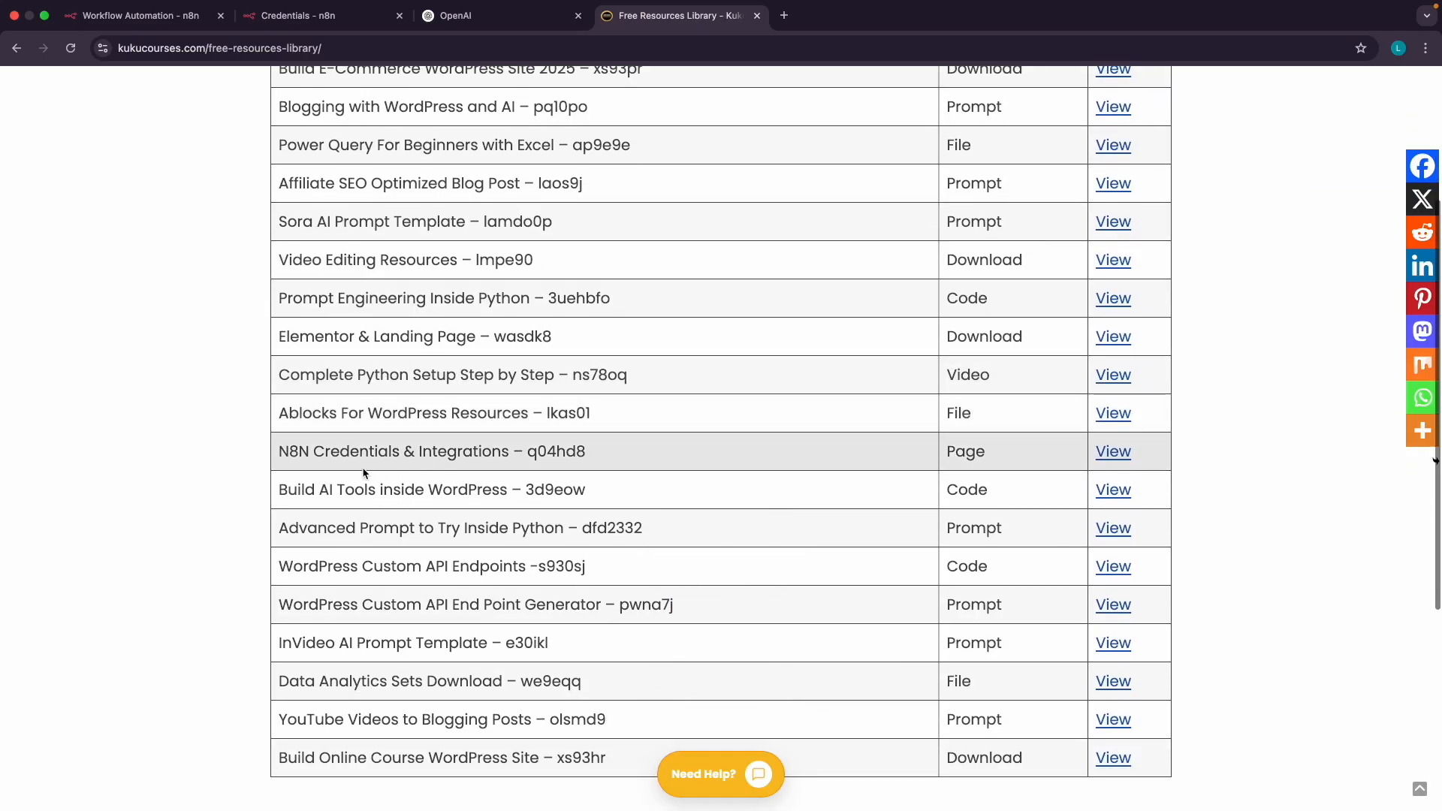
{"action": "left_click_drag", "start_coordinate": [280, 452], "coordinate": [547, 452]}
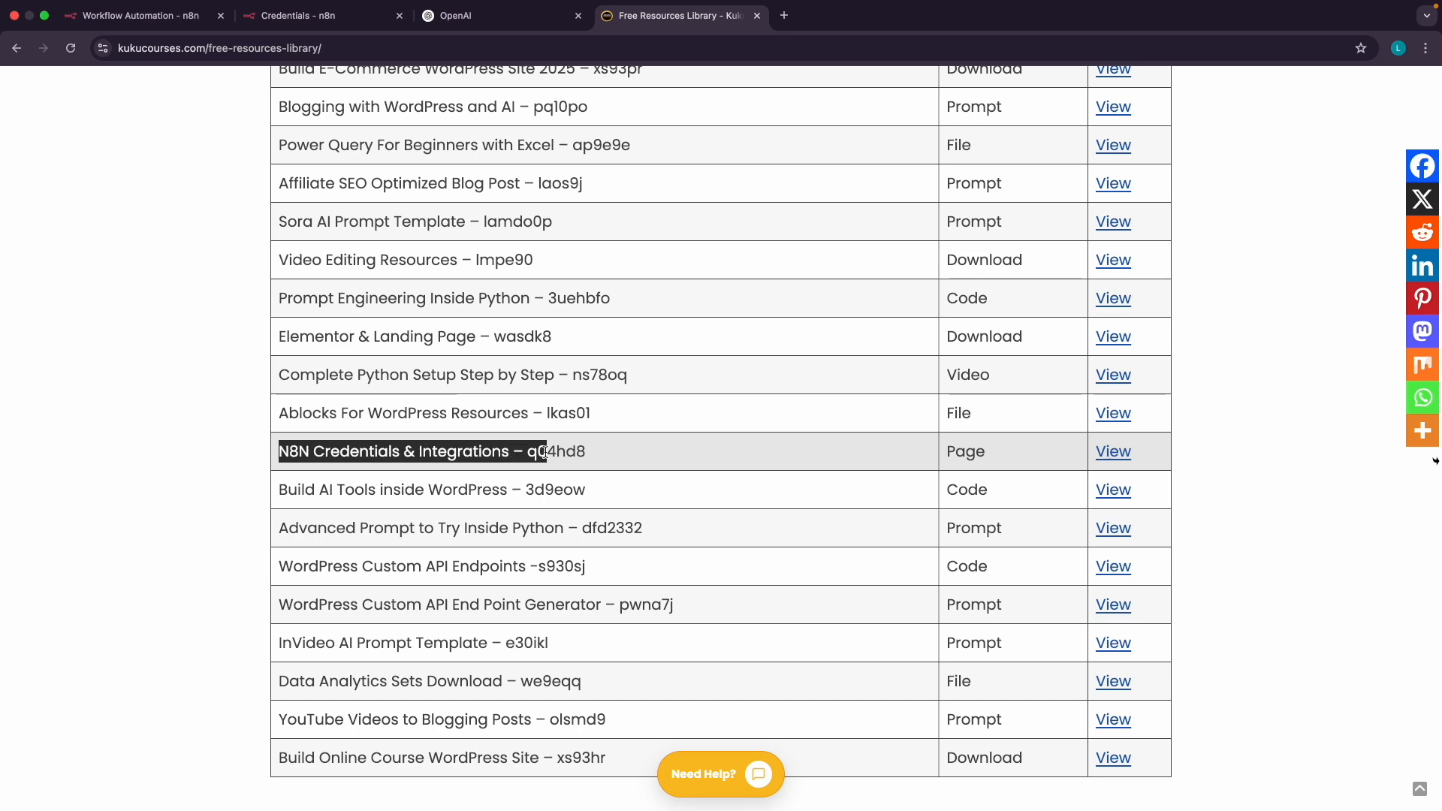
{"action": "scroll", "coordinate": [547, 452], "scroll_direction": "up", "scroll_amount": 3}
{"action": "scroll", "coordinate": [546, 452], "scroll_direction": "up", "scroll_amount": 3}
{"action": "scroll", "coordinate": [546, 452], "scroll_direction": "down", "scroll_amount": 5}
{"action": "left_click", "coordinate": [546, 452]}
{"action": "scroll", "coordinate": [613, 467], "scroll_direction": "right", "scroll_amount": 1}
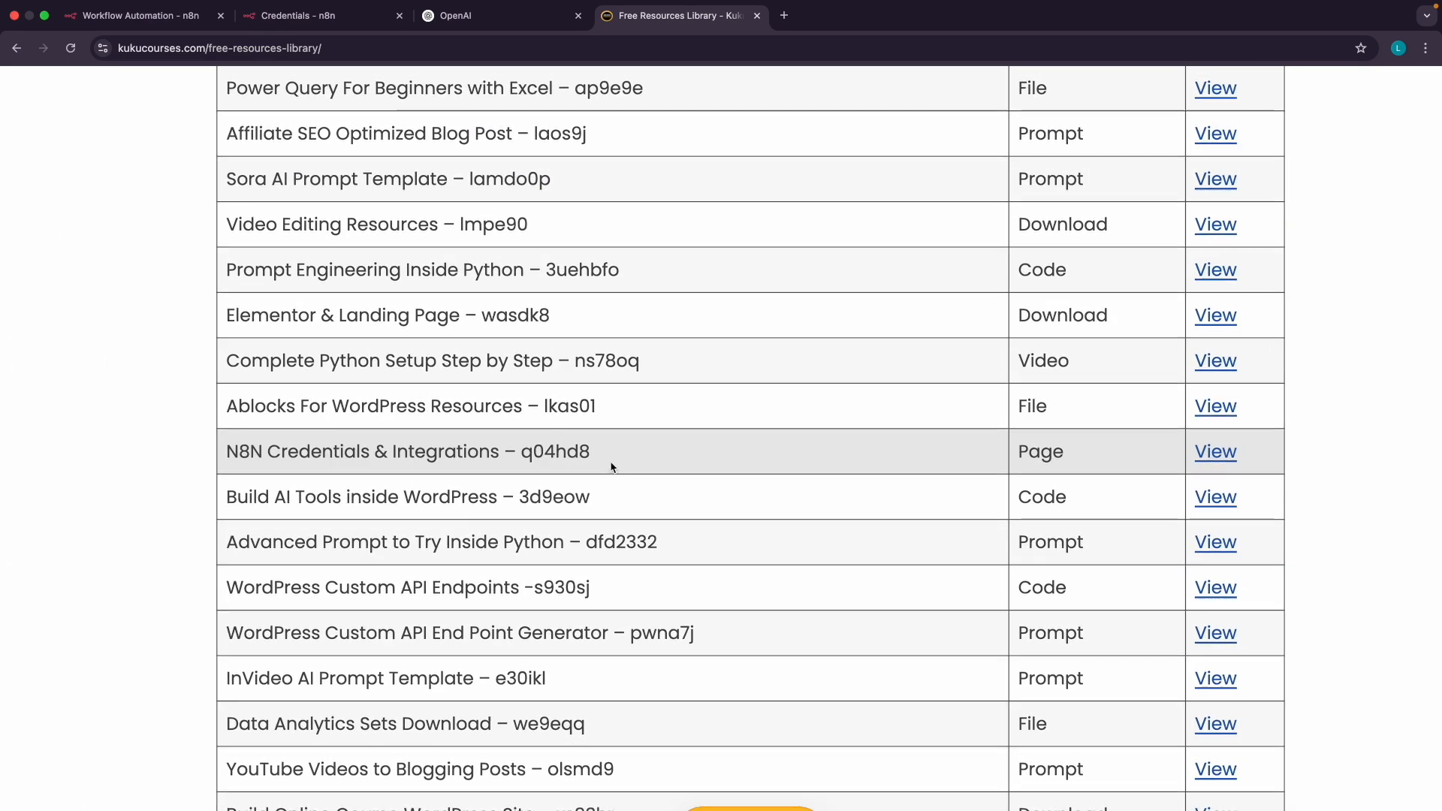
{"action": "left_click", "coordinate": [1214, 452]}
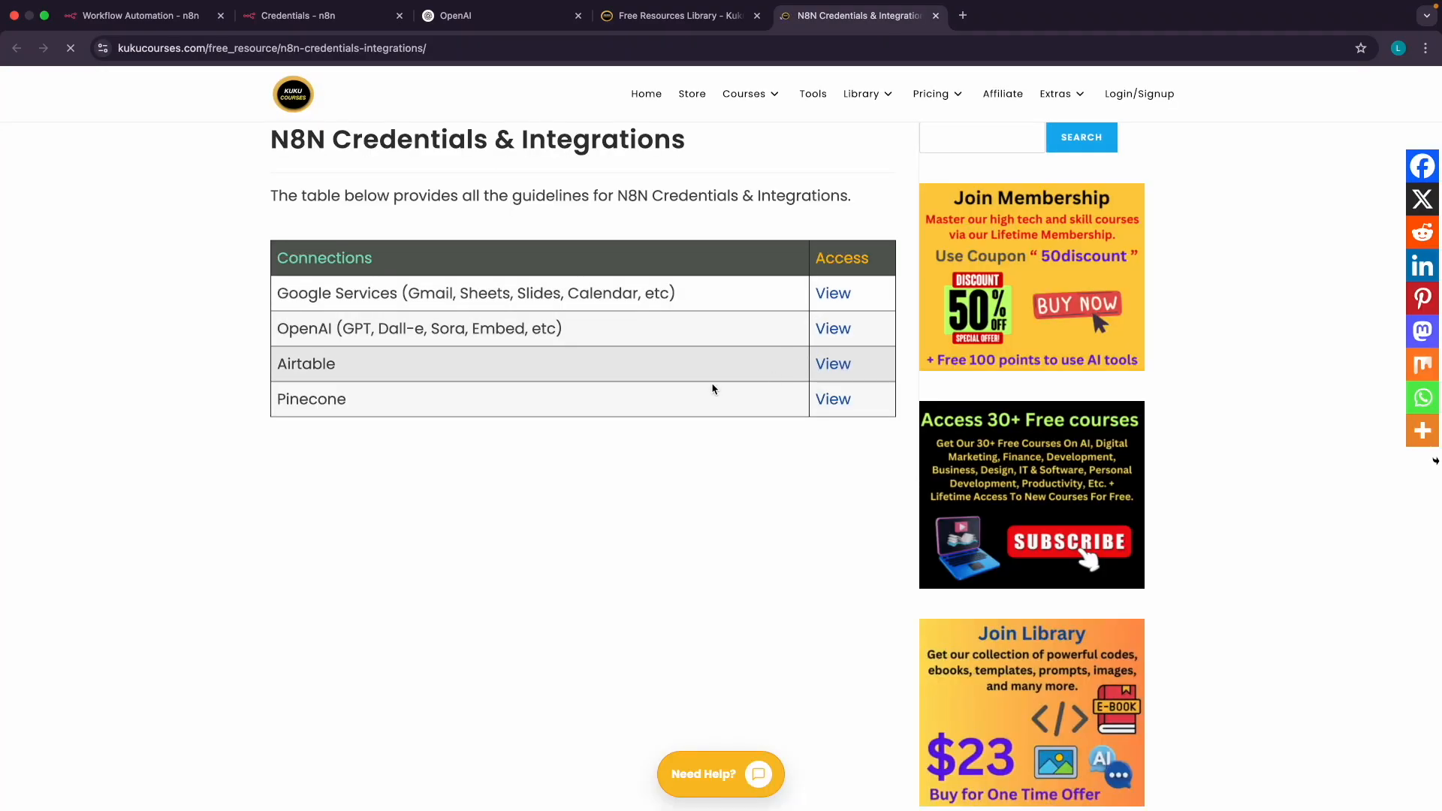
Review the guide's title and its OpenAI and Google Services rows, then return to n8n Credentials
{"action": "scroll", "coordinate": [301, 148], "scroll_direction": "up", "scroll_amount": 2}
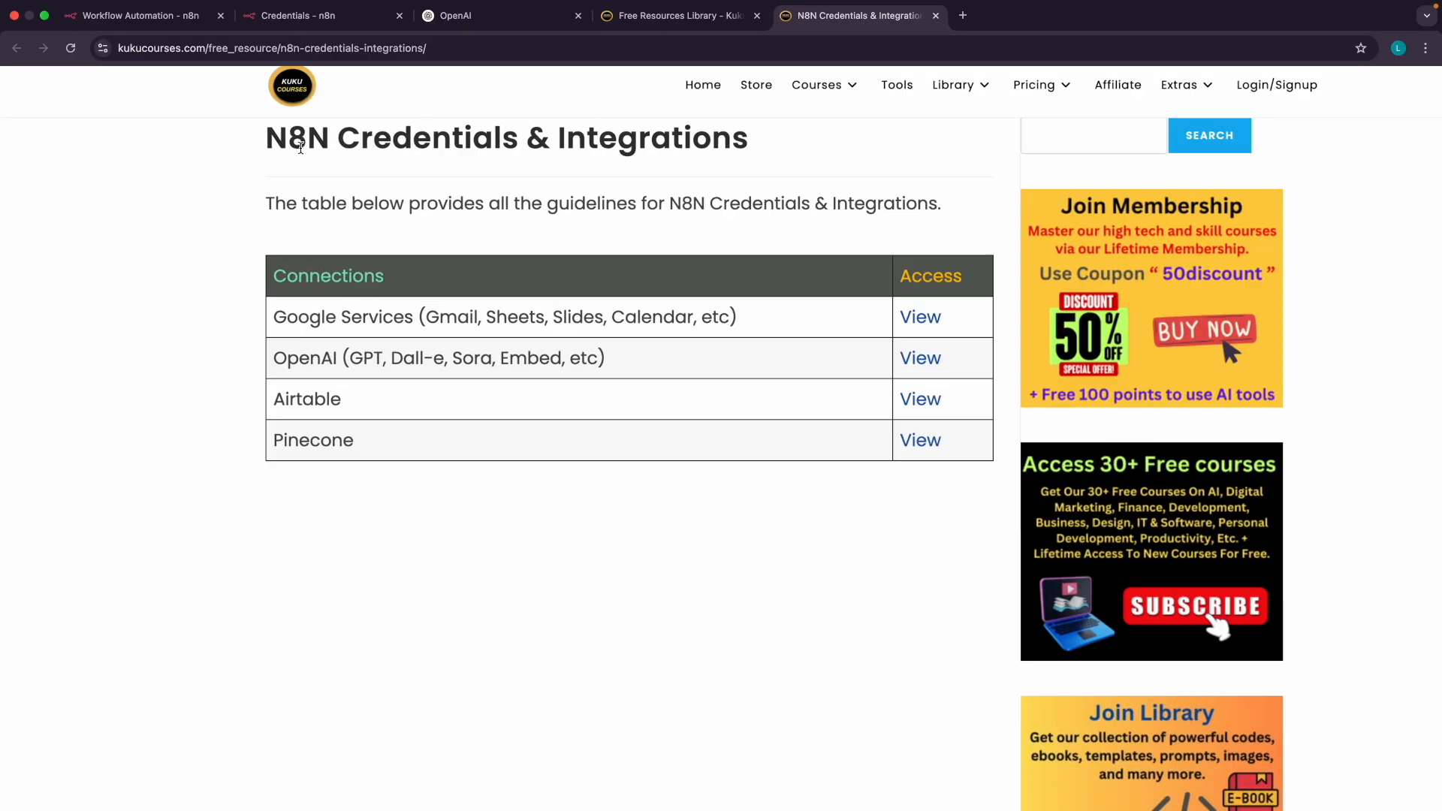
{"action": "scroll", "coordinate": [300, 148], "scroll_direction": "up", "scroll_amount": 3}
{"action": "left_click_drag", "start_coordinate": [262, 169], "coordinate": [572, 177]}
{"action": "double_click", "coordinate": [295, 443]}
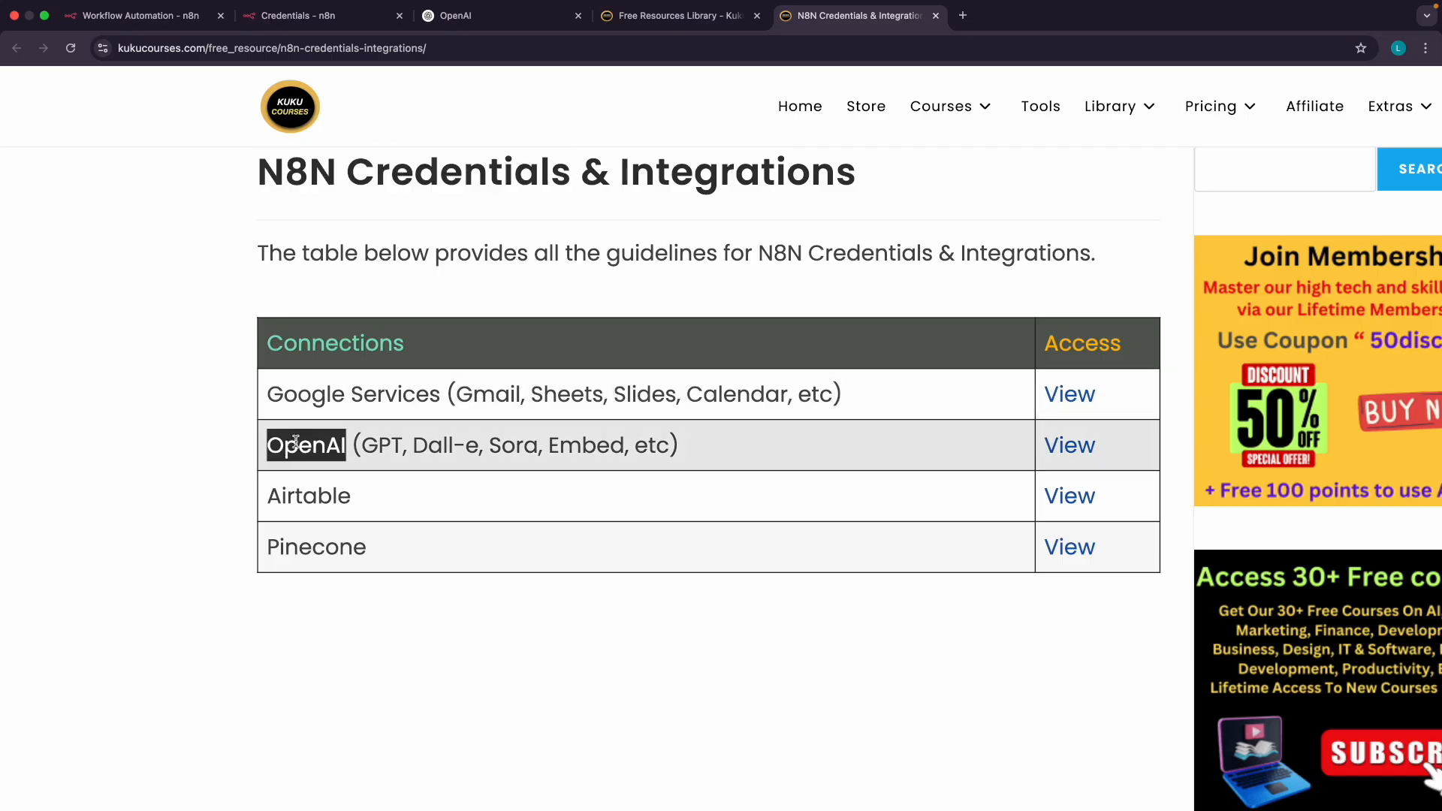
{"action": "left_click_drag", "start_coordinate": [282, 415], "coordinate": [290, 409]}
{"action": "left_click", "coordinate": [289, 406]}
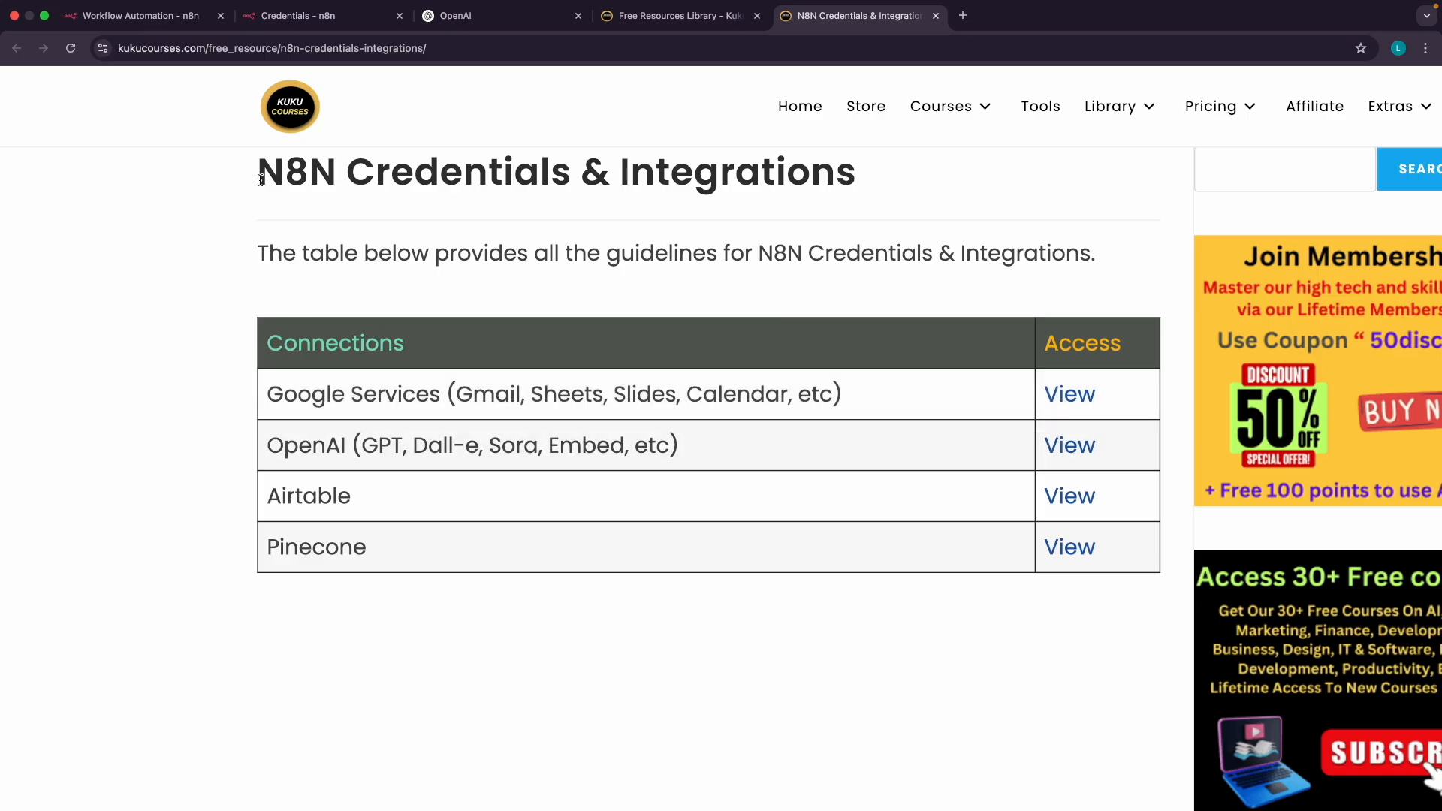
{"action": "left_click_drag", "start_coordinate": [261, 176], "coordinate": [325, 174]}
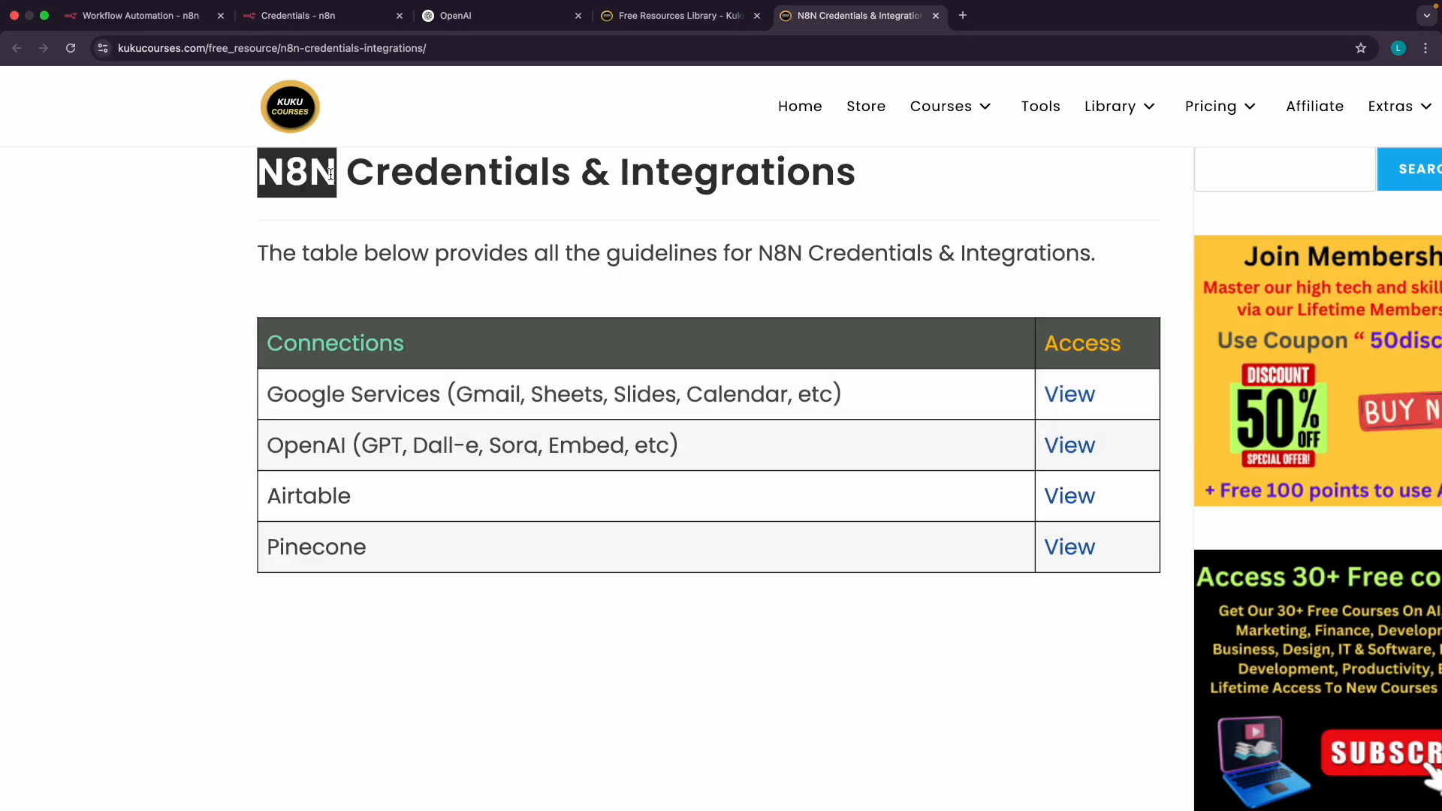
{"action": "left_click", "coordinate": [330, 174]}
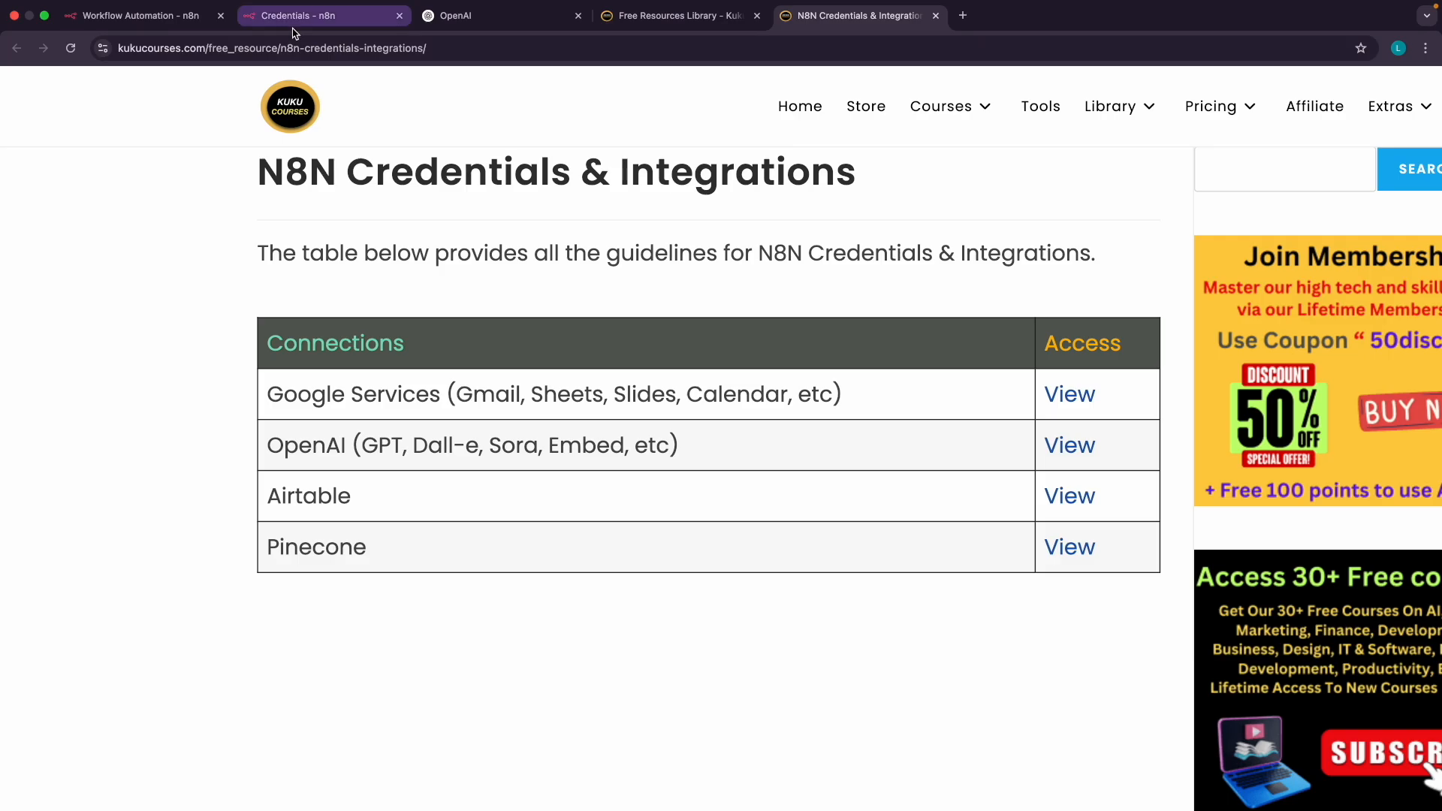
{"action": "left_click", "coordinate": [316, 15]}
{"action": "scroll", "coordinate": [602, 232], "scroll_direction": "down", "scroll_amount": 3}
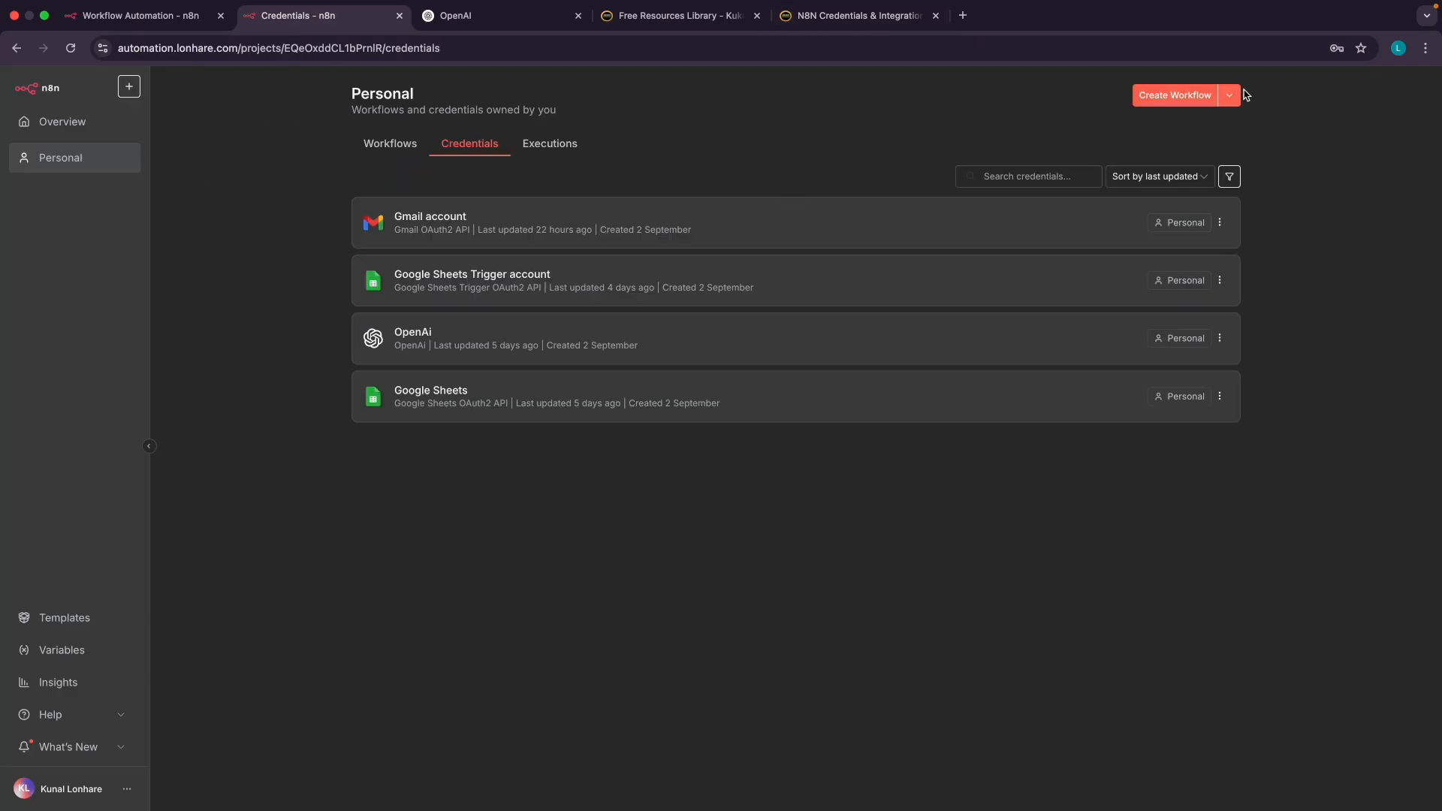
Create a Gmail OAuth2 API credential draft, 'Gmail account 2', with empty Client ID and Secret
{"action": "left_click", "coordinate": [1232, 95]}
{"action": "left_click", "coordinate": [1179, 132]}
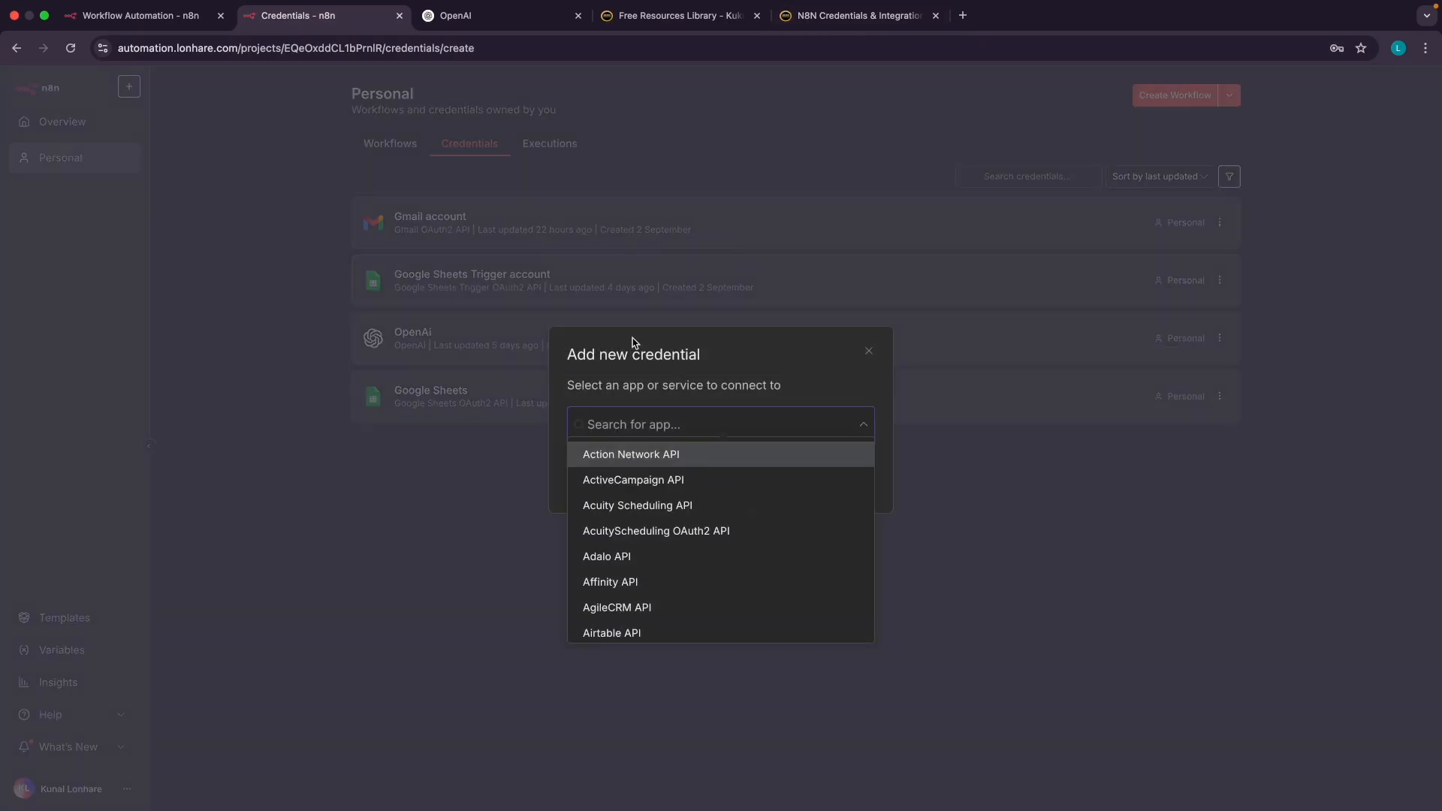
{"action": "type", "text": "gmail"}
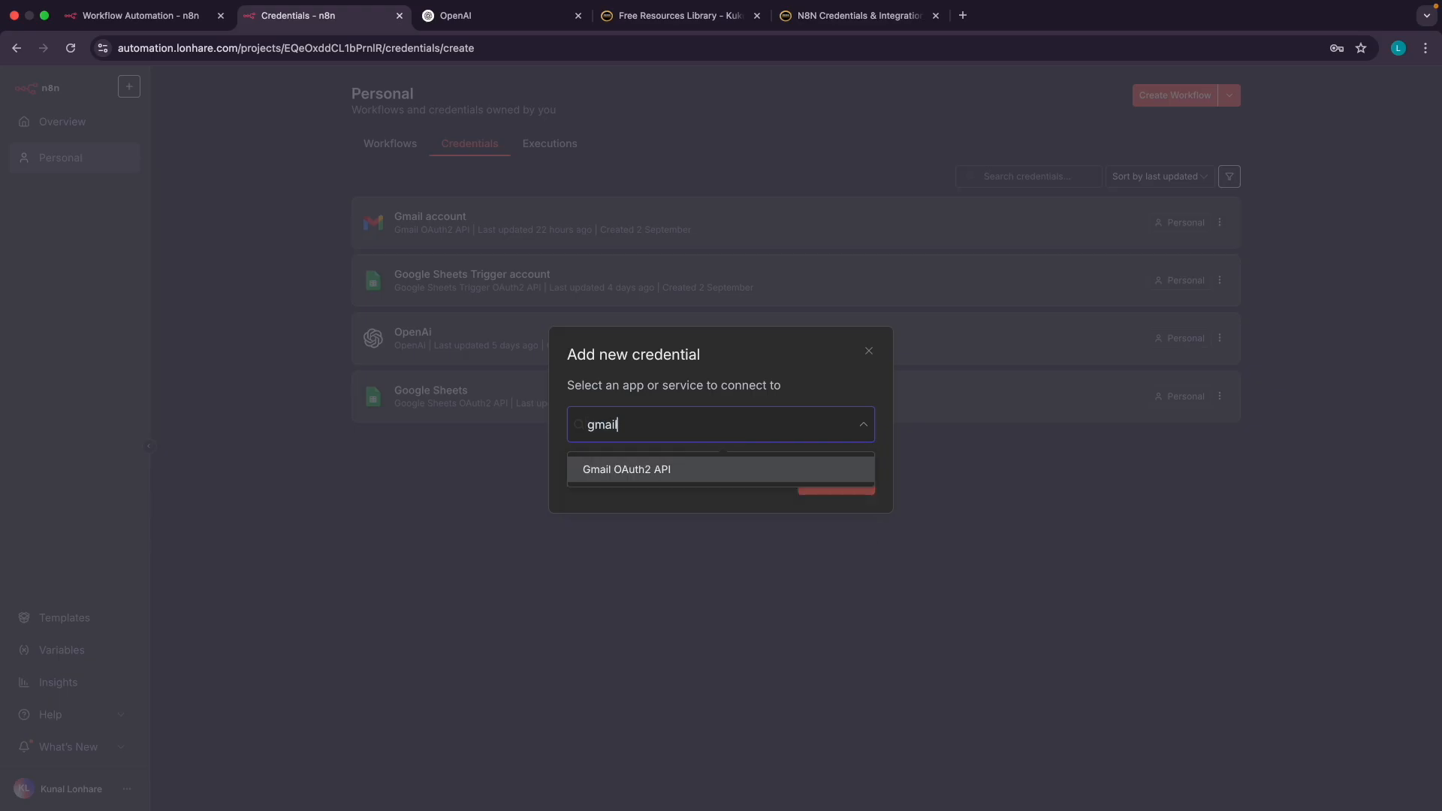
{"action": "left_click", "coordinate": [639, 471]}
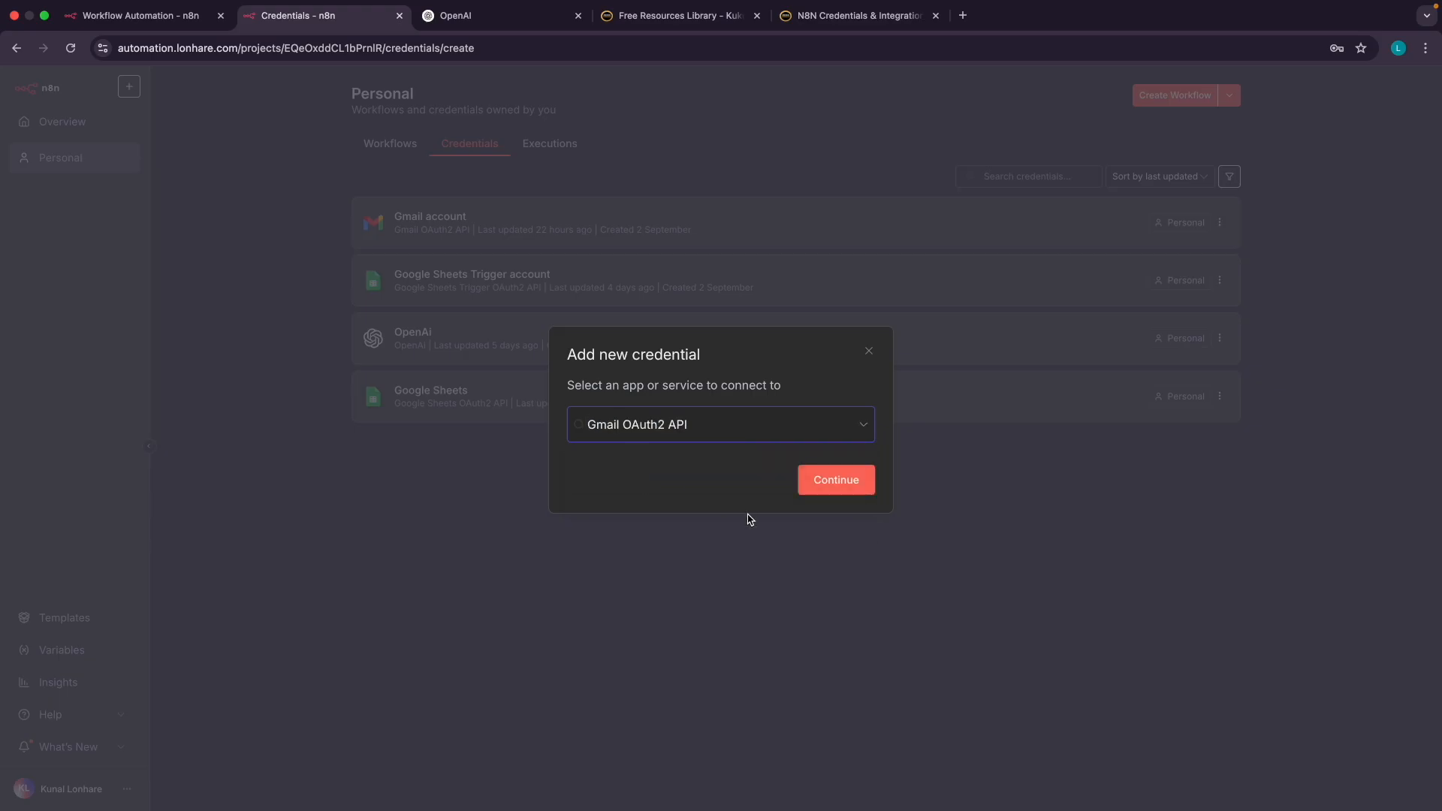
{"action": "left_click", "coordinate": [833, 481]}
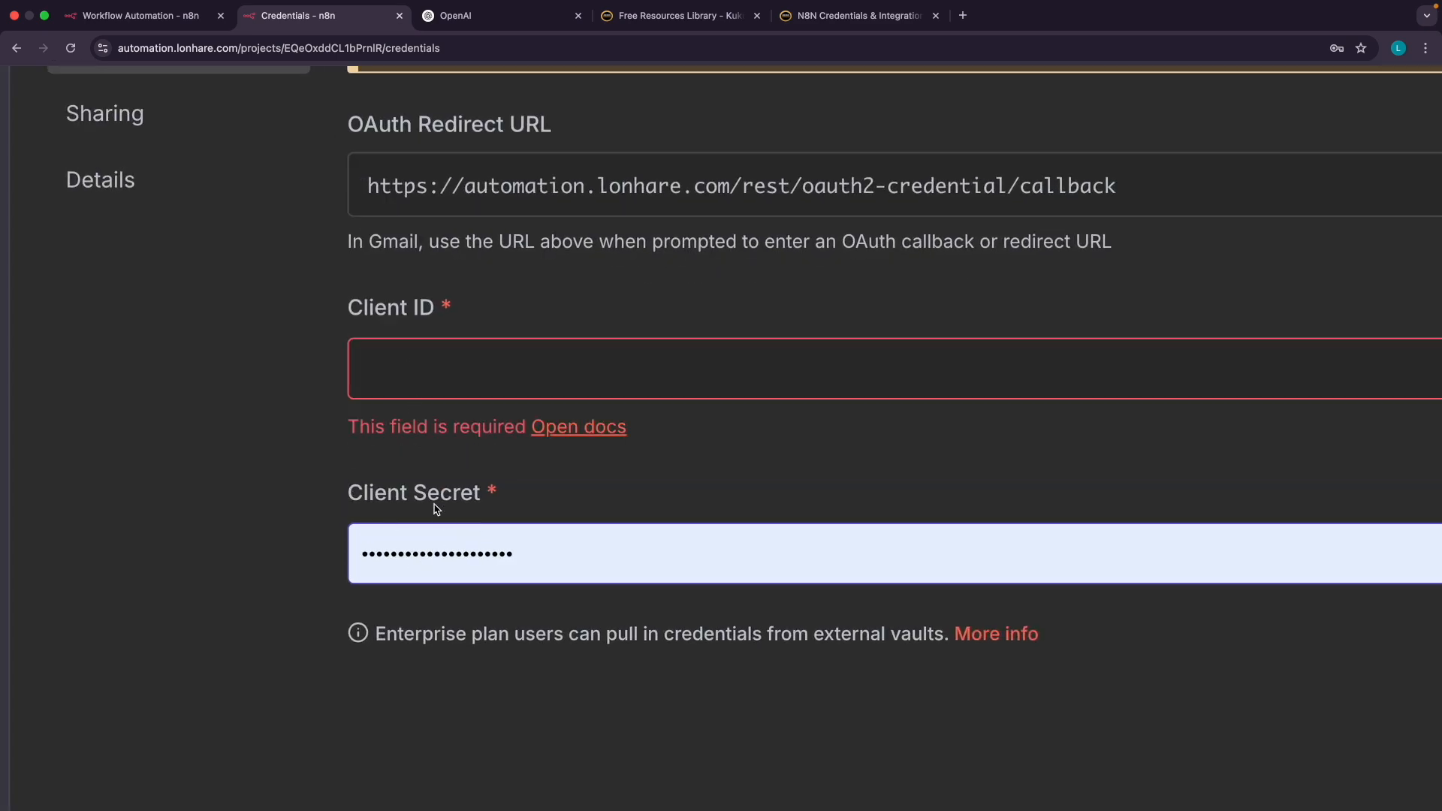
{"action": "left_click", "coordinate": [861, 15]}
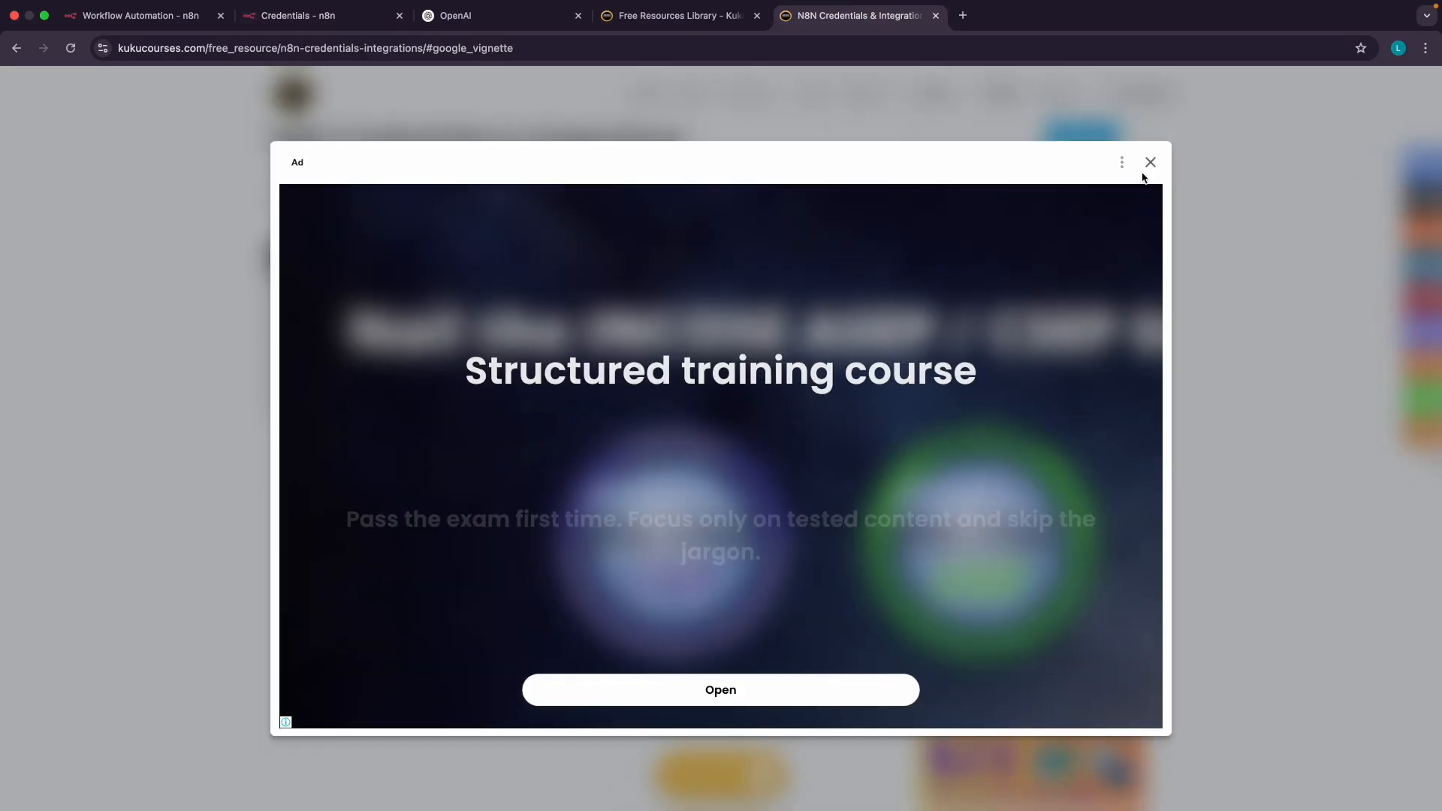
Dismiss the ad and open the Google Services guide's N8N Integration with Google section and video
{"action": "left_click", "coordinate": [1150, 163]}
{"action": "scroll", "coordinate": [342, 259], "scroll_direction": "up", "scroll_amount": 5}
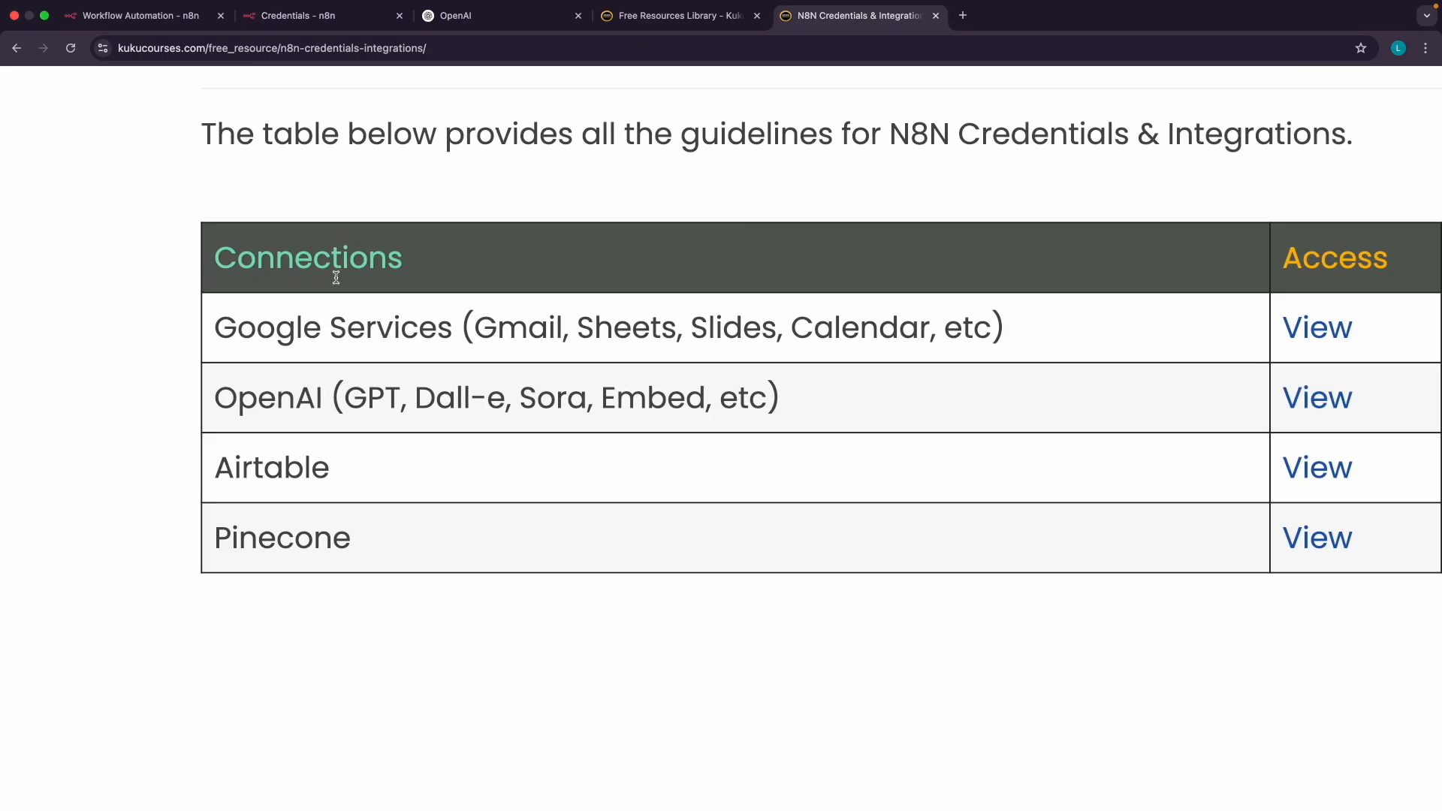
{"action": "left_click_drag", "start_coordinate": [280, 323], "coordinate": [440, 325]}
{"action": "scroll", "coordinate": [442, 325], "scroll_direction": "right", "scroll_amount": 3}
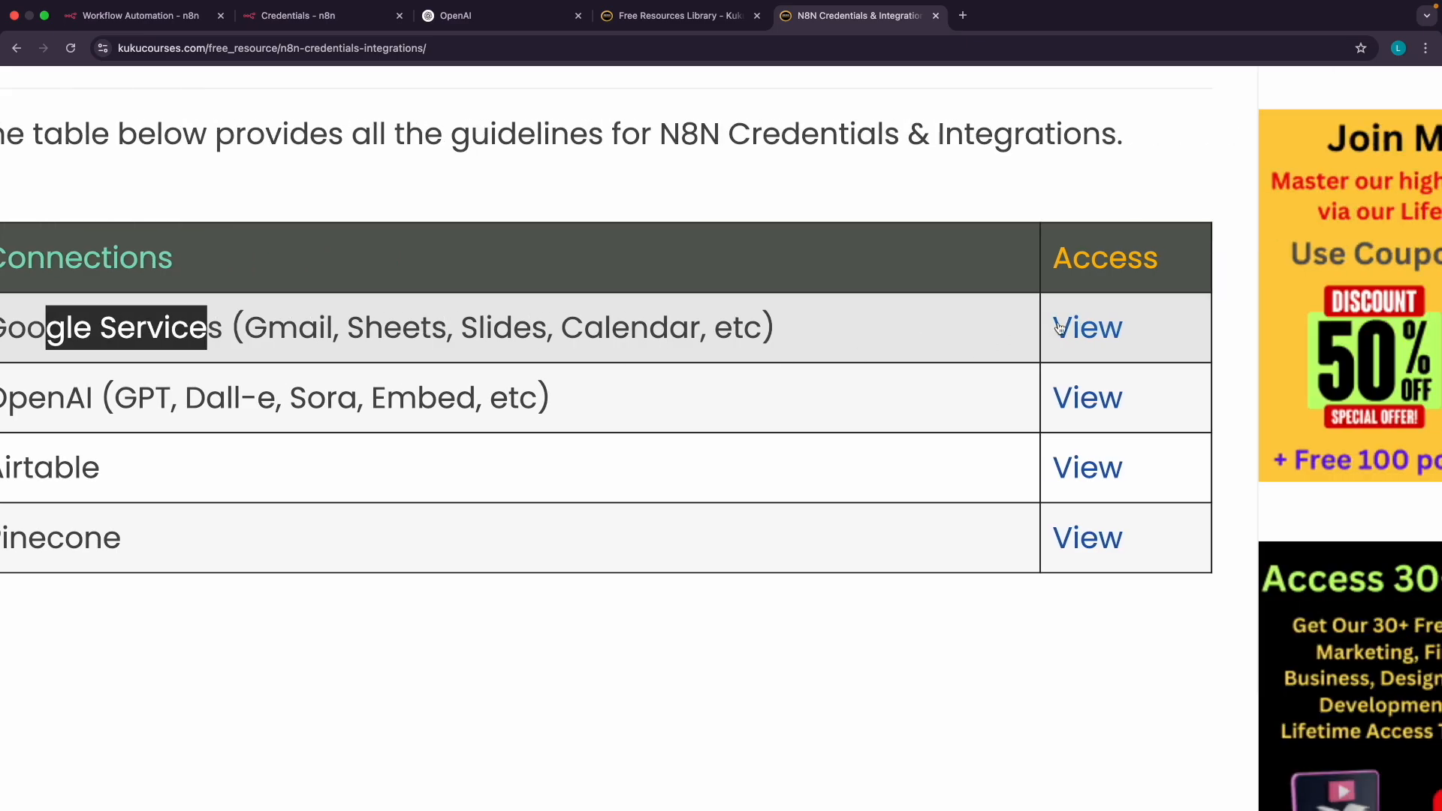
{"action": "left_click", "coordinate": [1059, 328]}
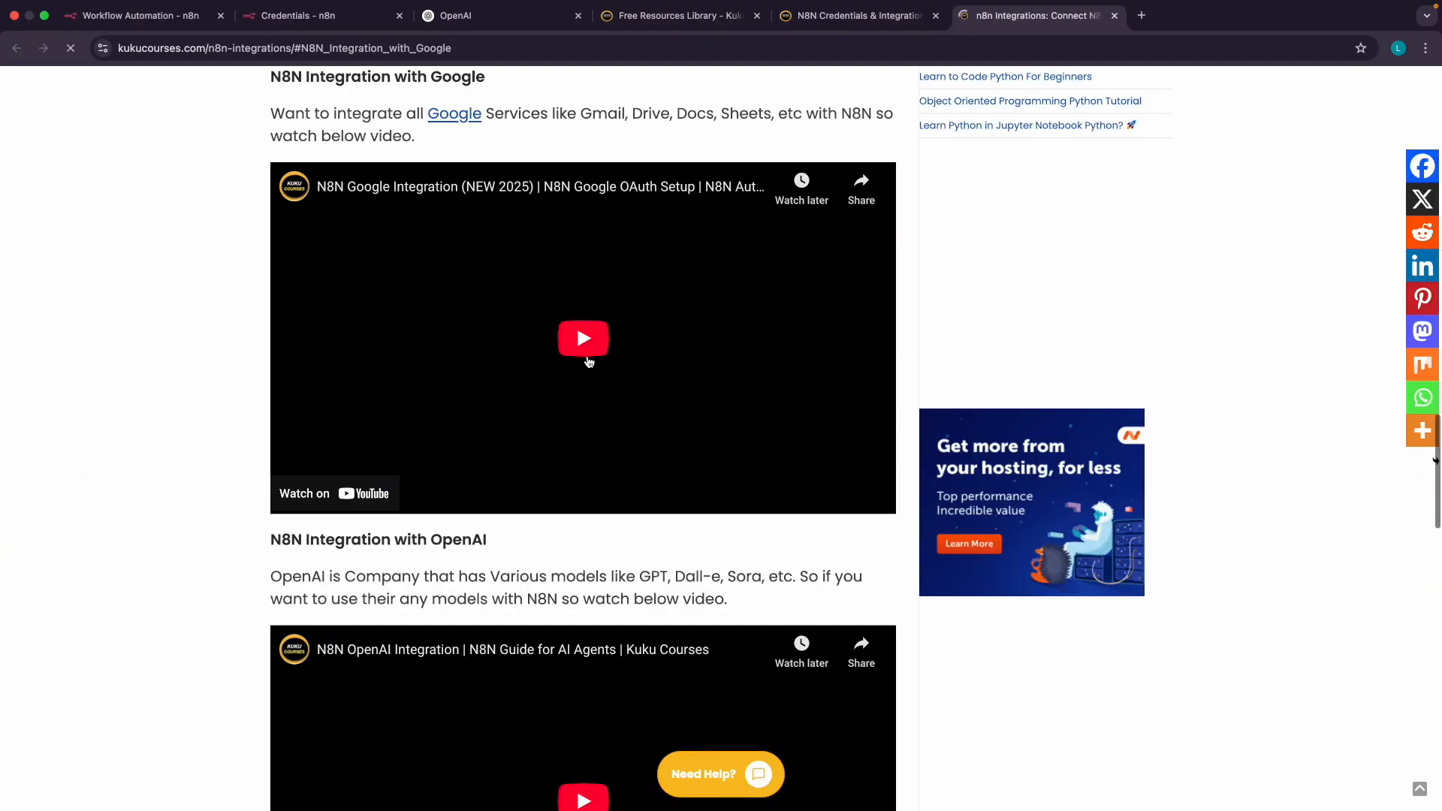
{"action": "scroll", "coordinate": [539, 278], "scroll_direction": "up", "scroll_amount": 3}
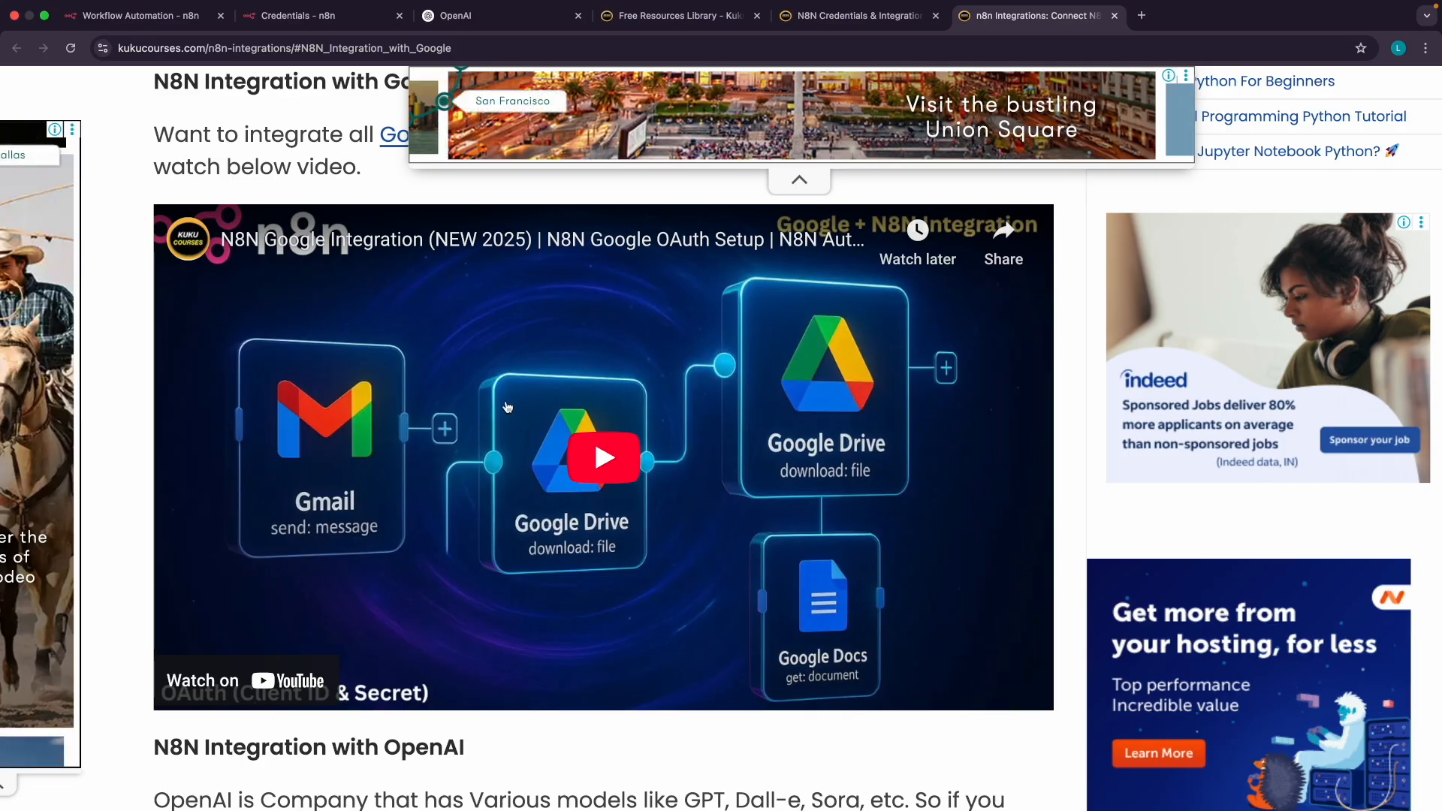
{"action": "left_click", "coordinate": [267, 18]}
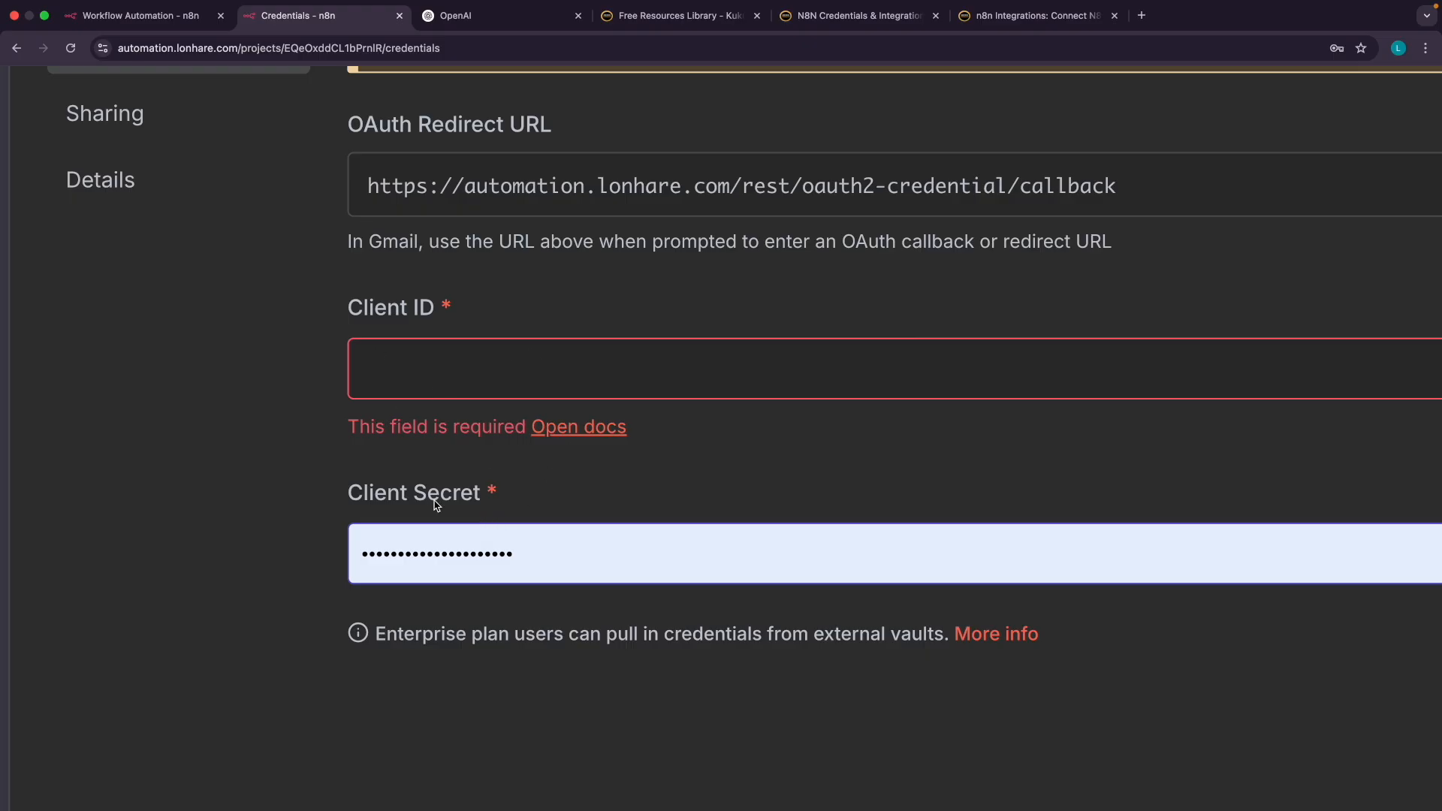
{"action": "left_click", "coordinate": [1081, 13]}
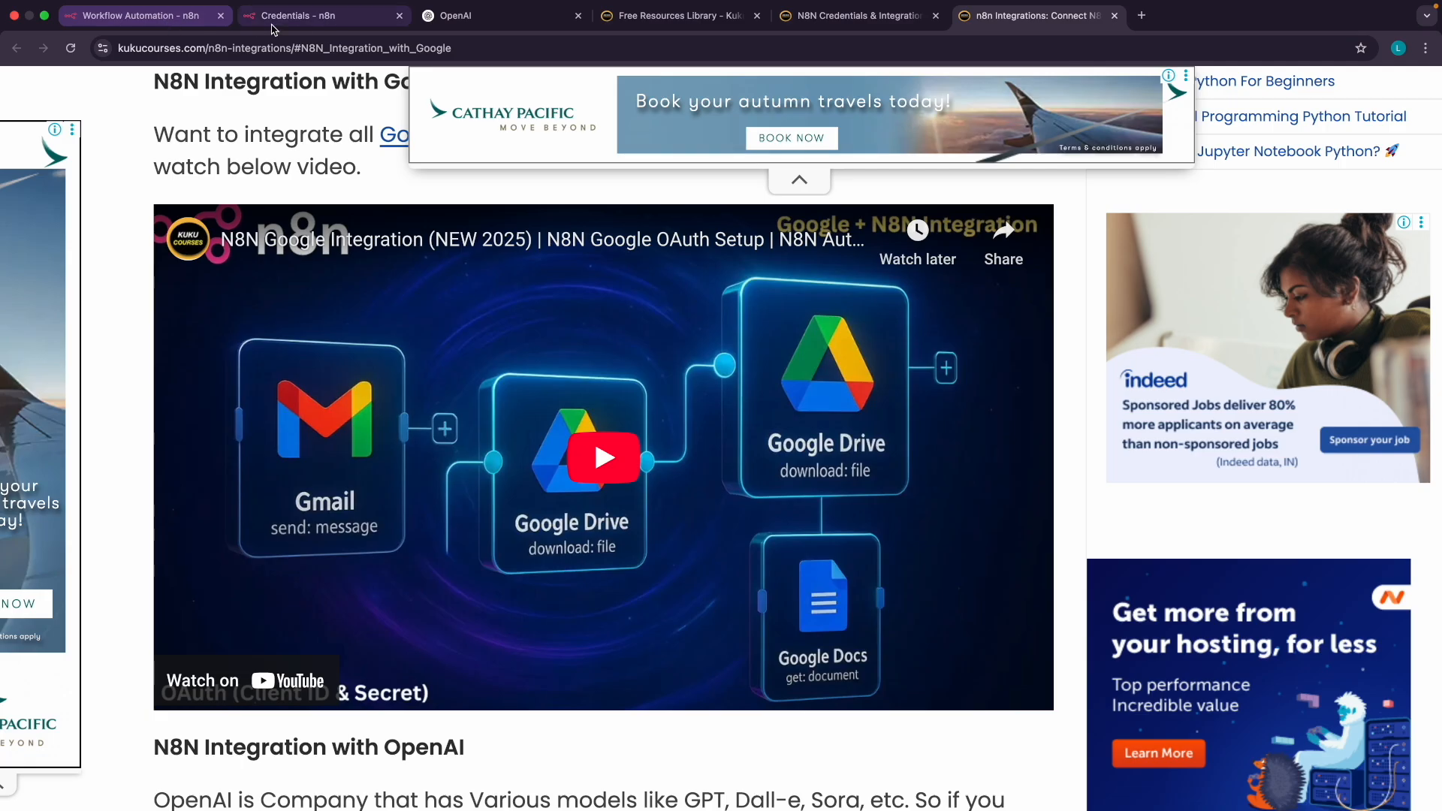
{"action": "left_click", "coordinate": [279, 28]}
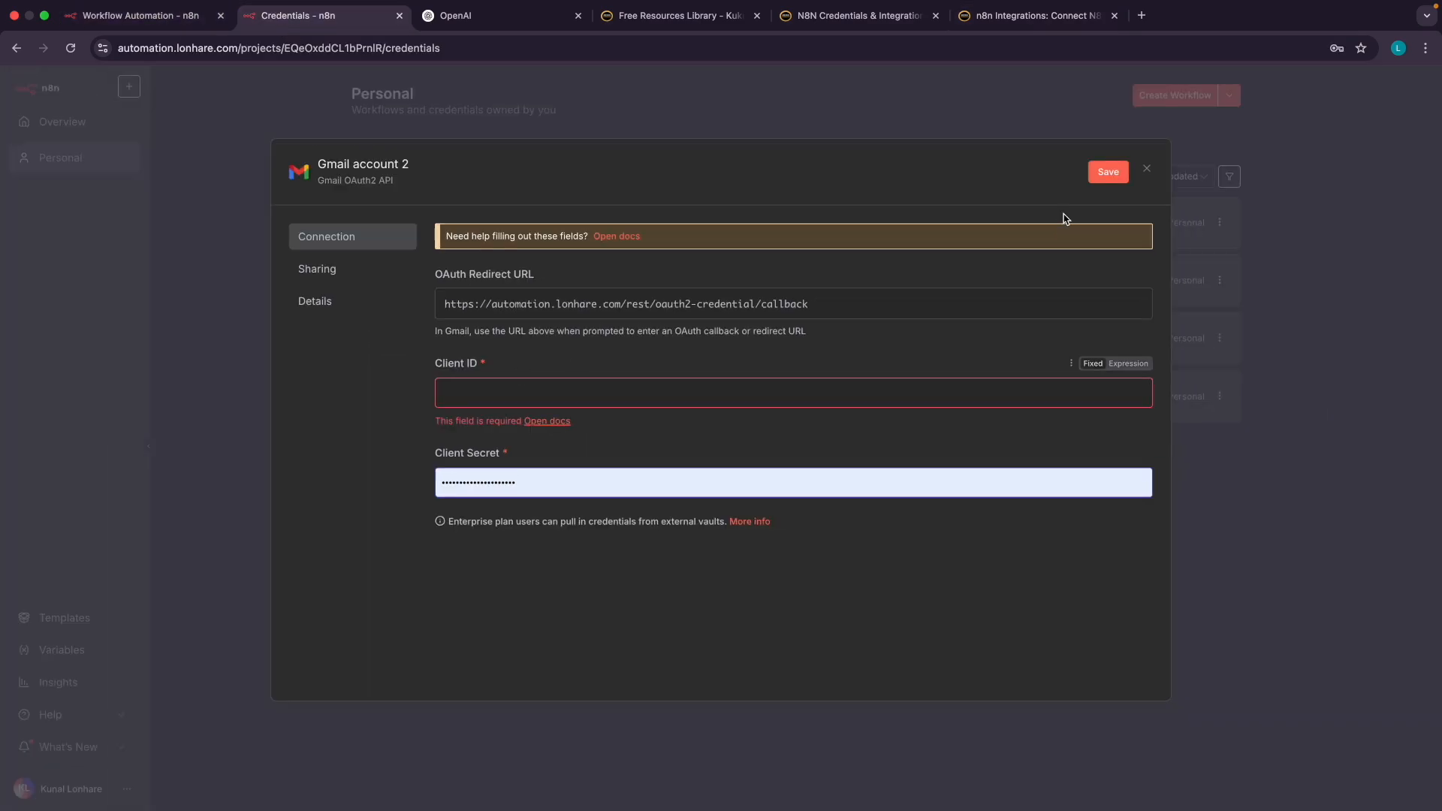
Discard the unsaved Gmail account 2 draft through the 'Close without saving?' prompt
{"action": "left_click", "coordinate": [1147, 167]}
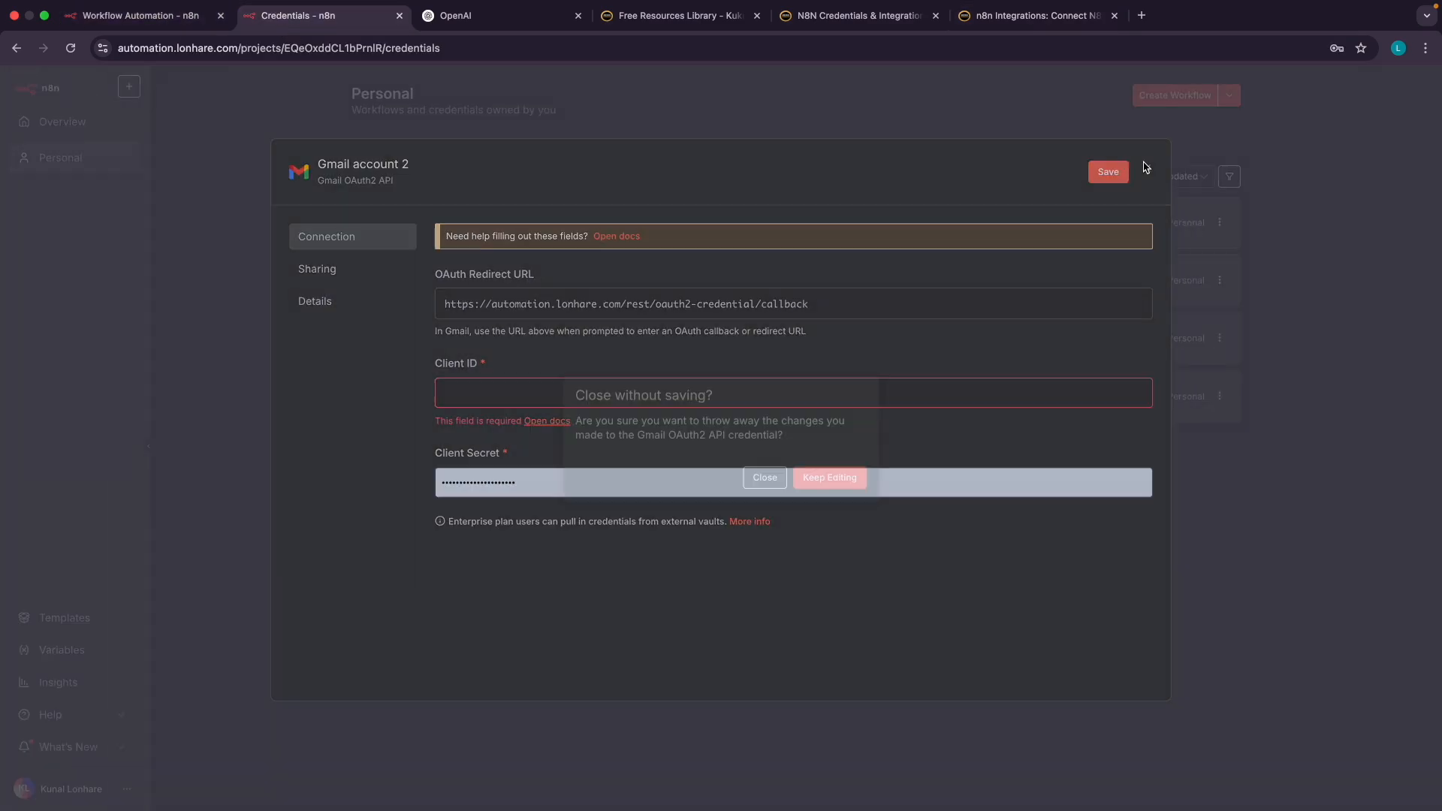
{"action": "left_click", "coordinate": [778, 482]}
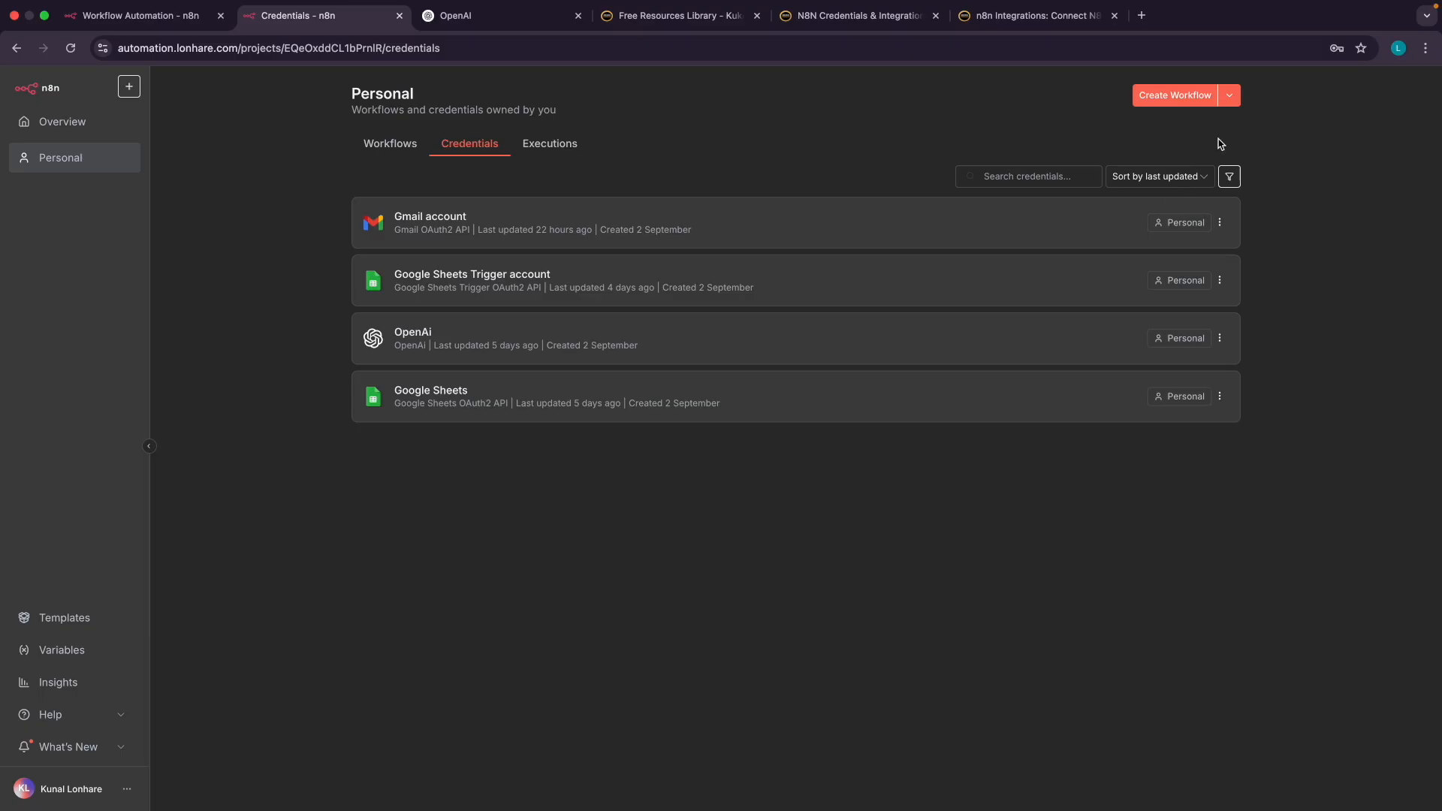
{"action": "left_click", "coordinate": [1229, 95]}
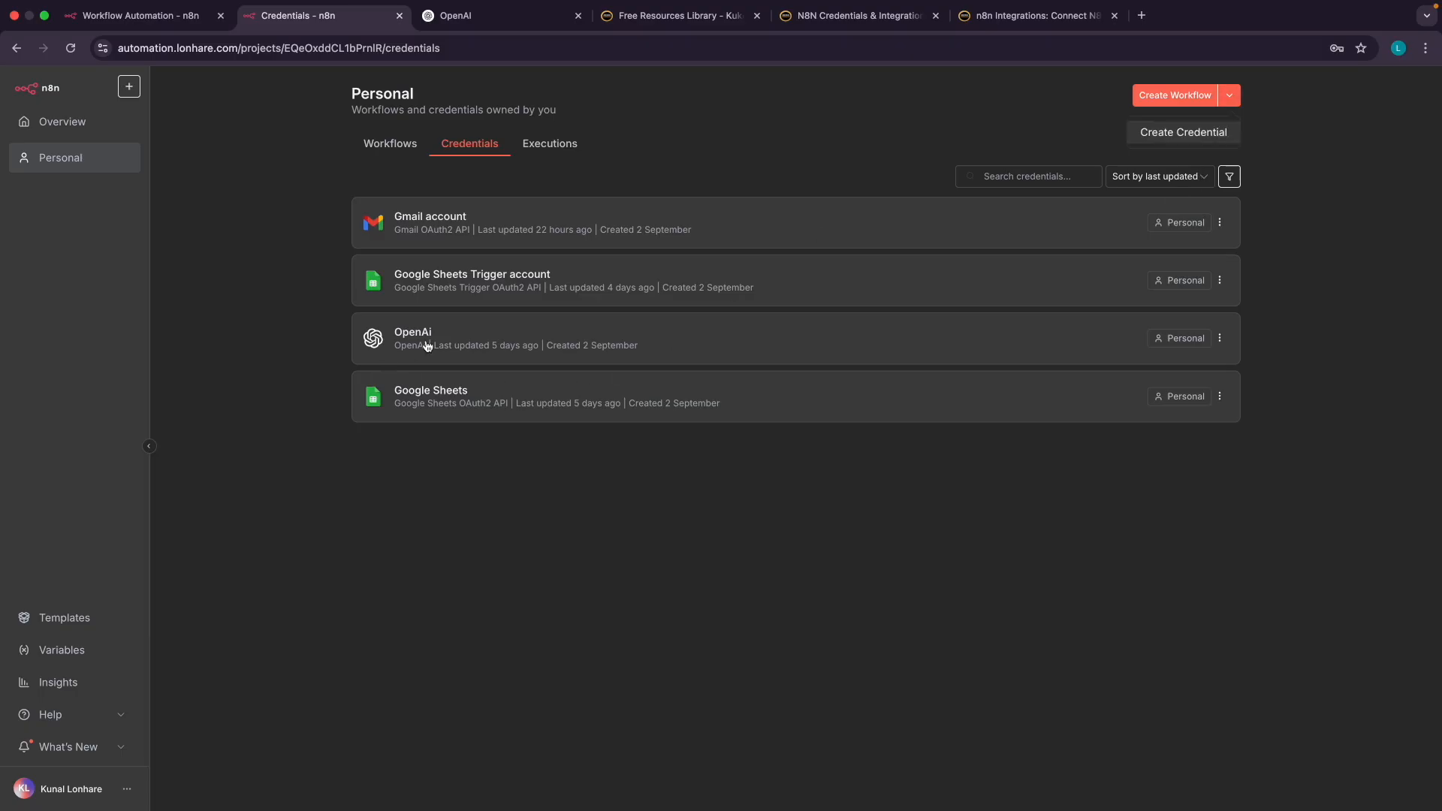
{"action": "scroll", "coordinate": [427, 347], "scroll_direction": "up", "scroll_amount": 5}
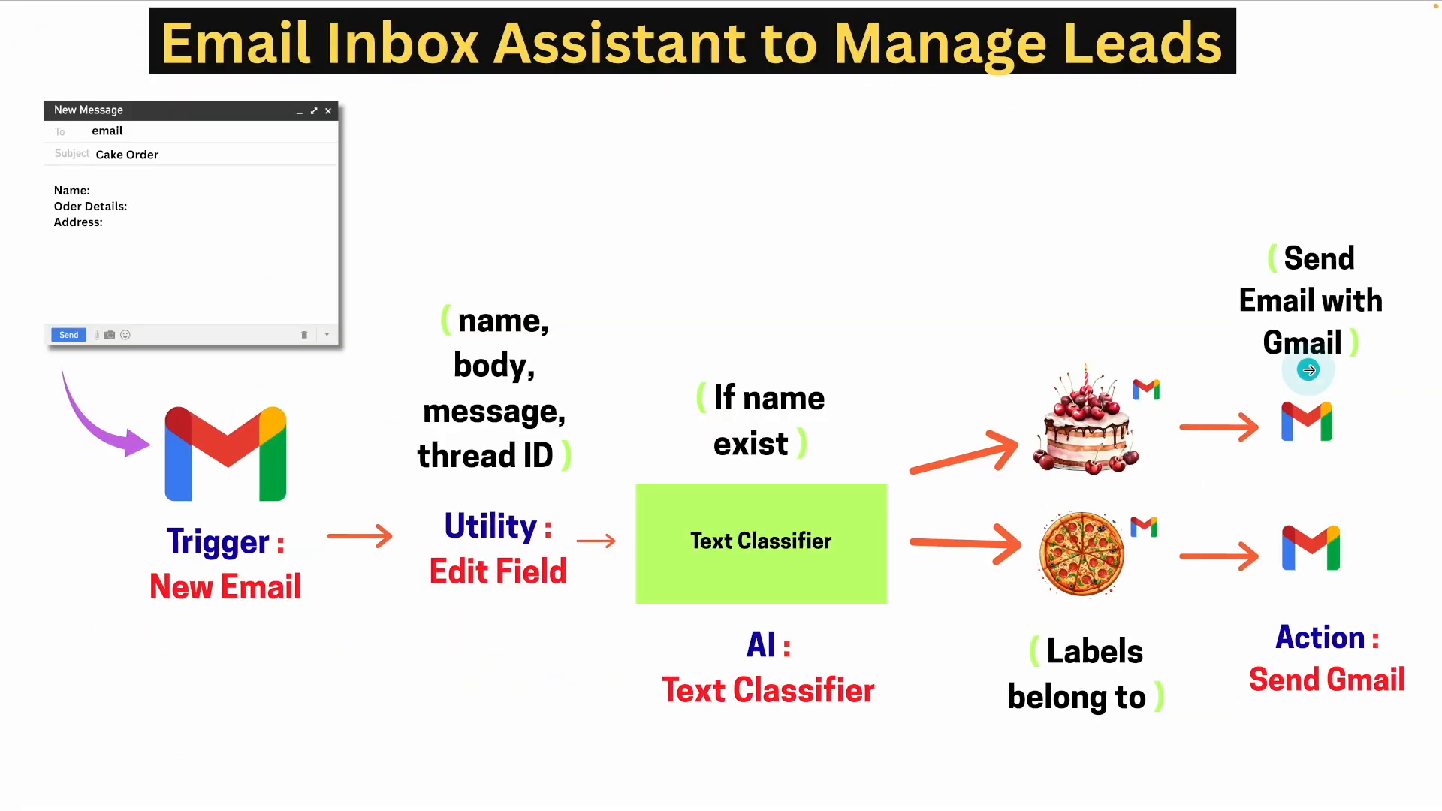
Go back two slides to the Credentials slide, then forward to the Nodes slide
{"action": "left_click", "coordinate": [245, 353]}
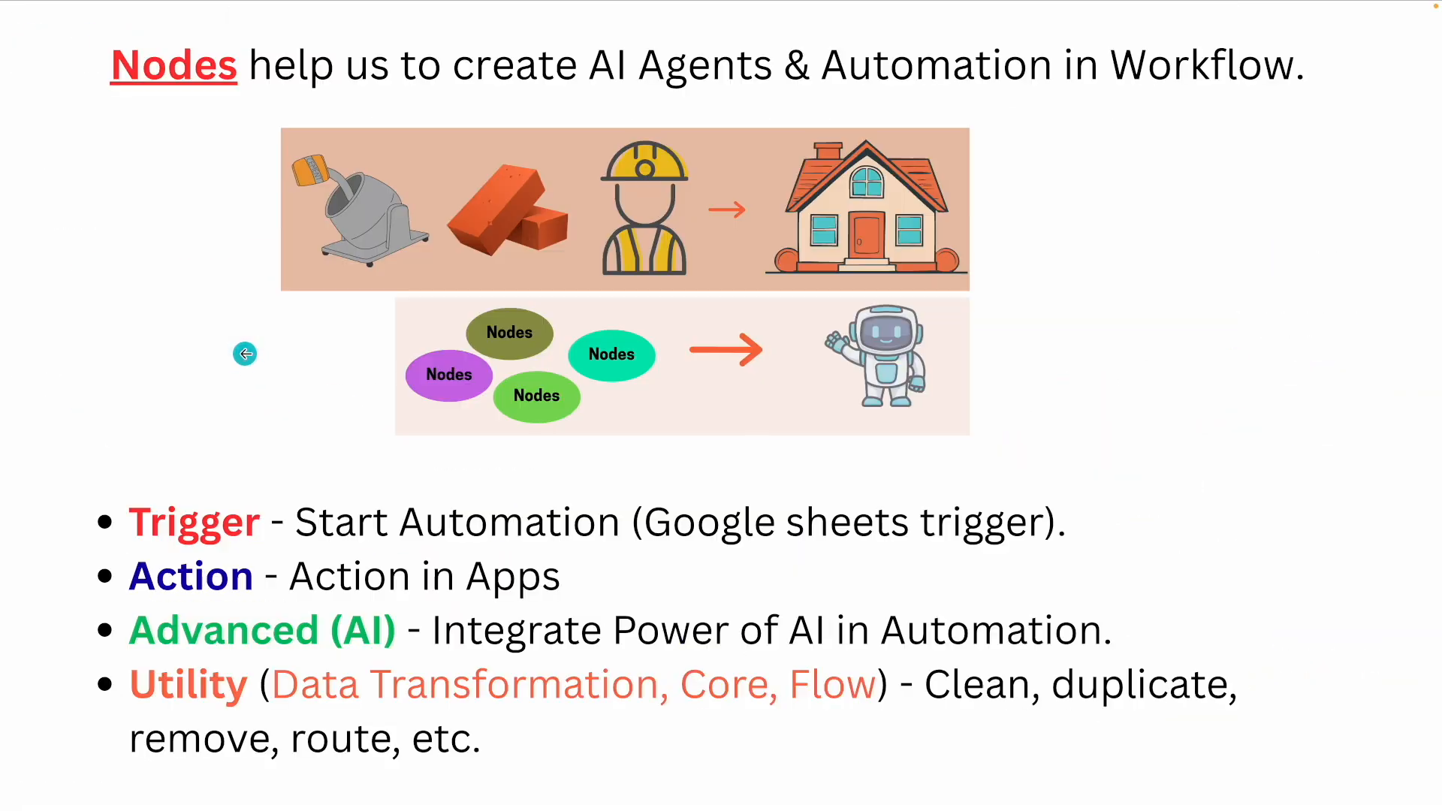
{"action": "left_click", "coordinate": [245, 354]}
{"action": "left_click", "coordinate": [1070, 384]}
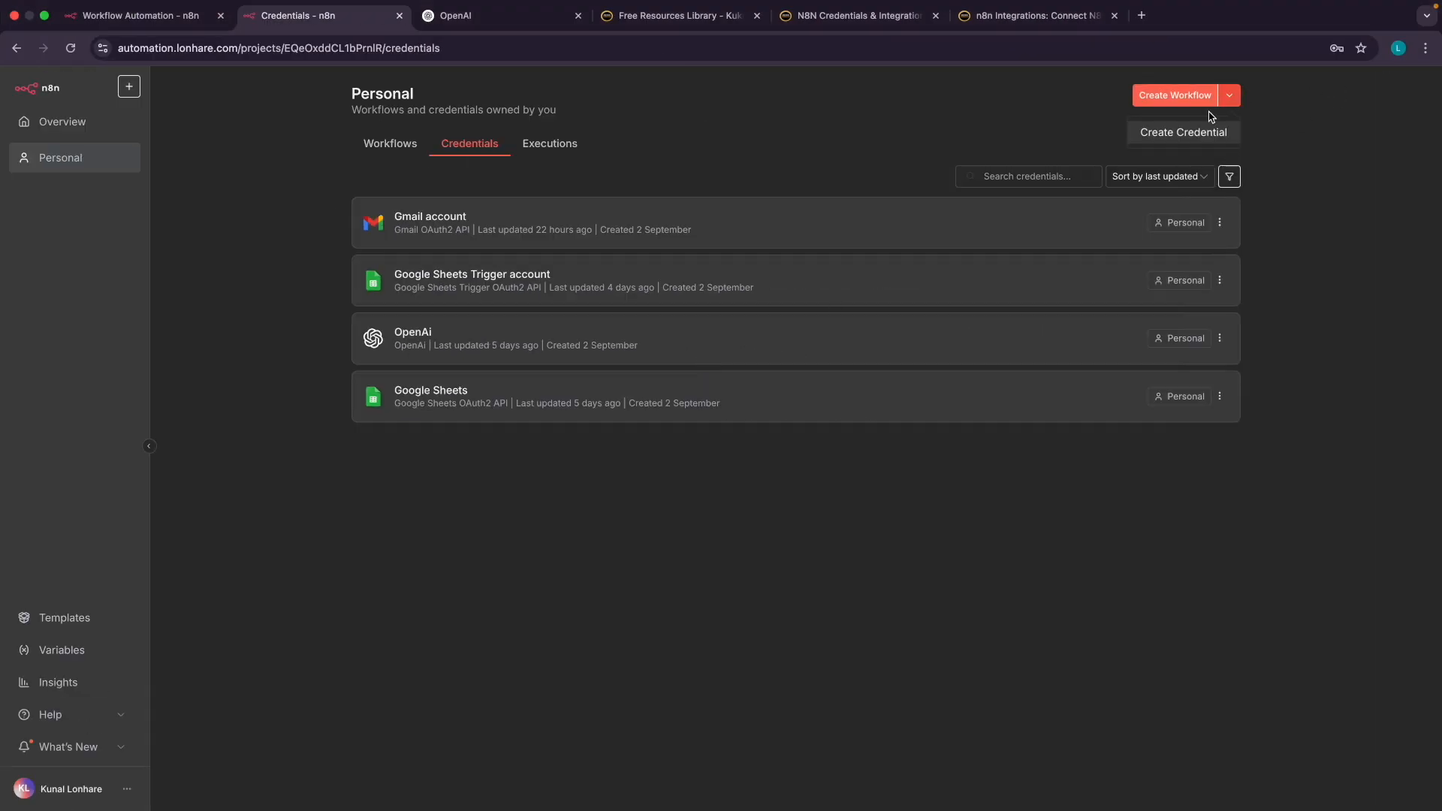
Open an OpenAi credential form (API Key, Organization ID, Base URL), then view the KuKu guide table
{"action": "left_click", "coordinate": [1197, 132]}
{"action": "type", "text": "openai"}
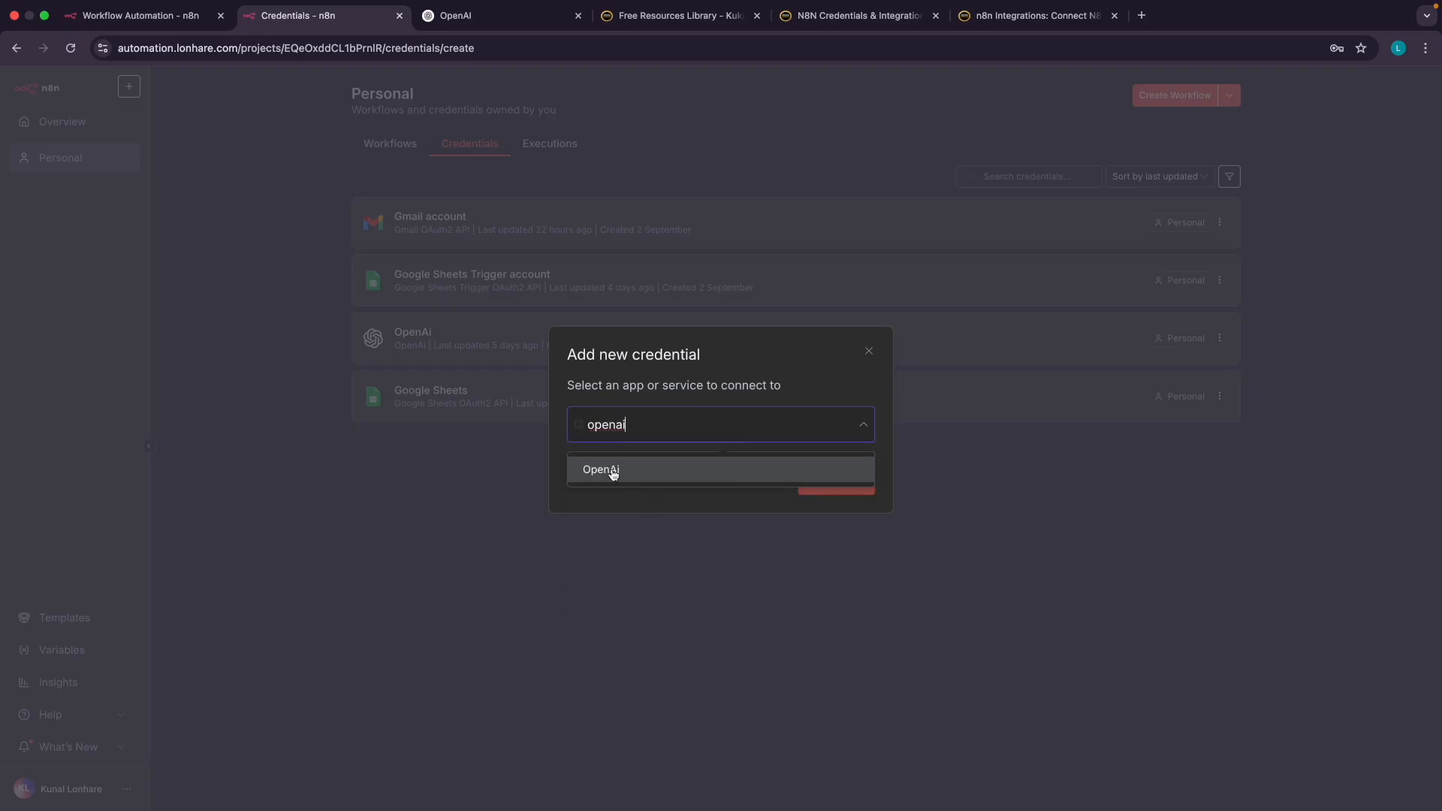
{"action": "left_click", "coordinate": [612, 470]}
{"action": "left_click", "coordinate": [821, 483]}
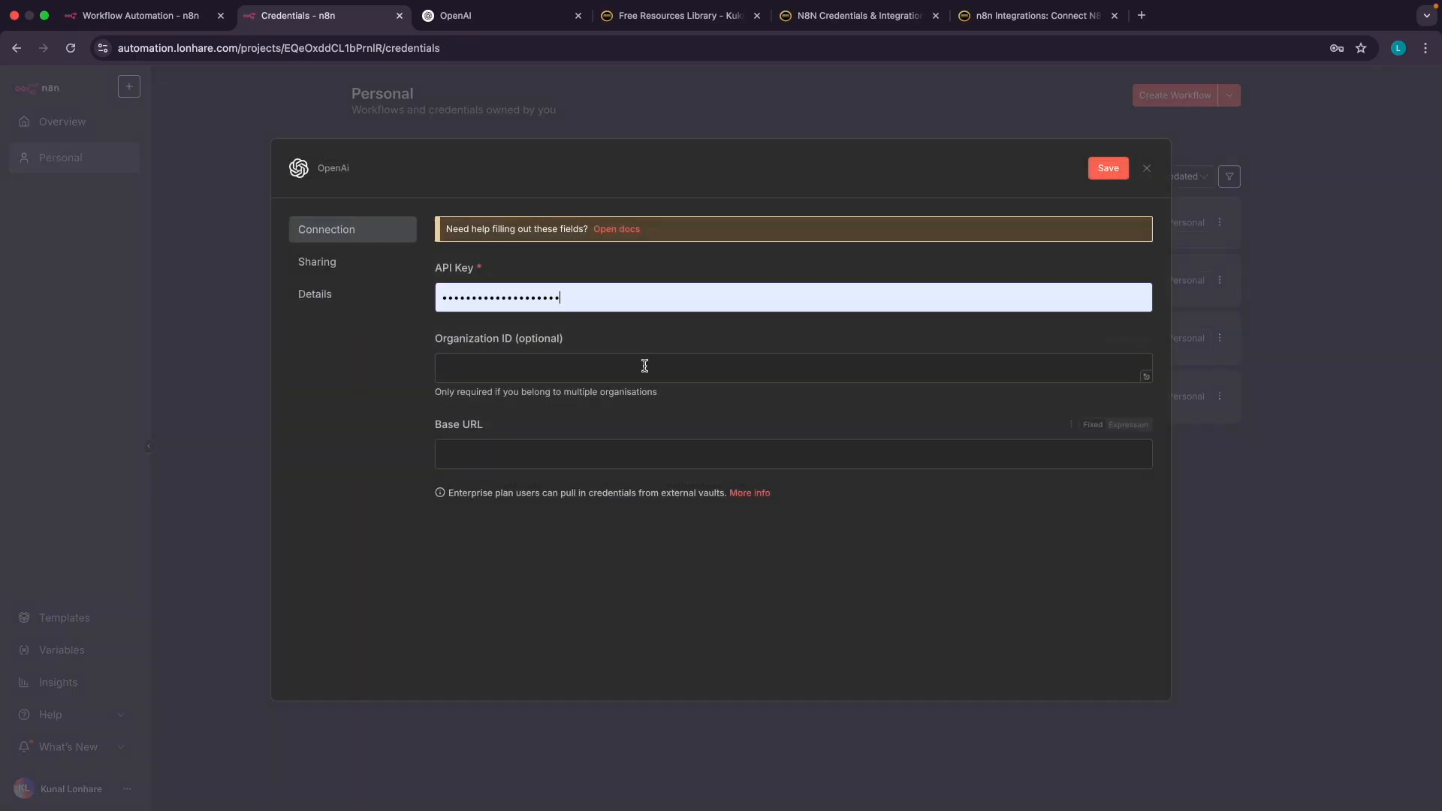
{"action": "scroll", "coordinate": [461, 290], "scroll_direction": "up", "scroll_amount": 5}
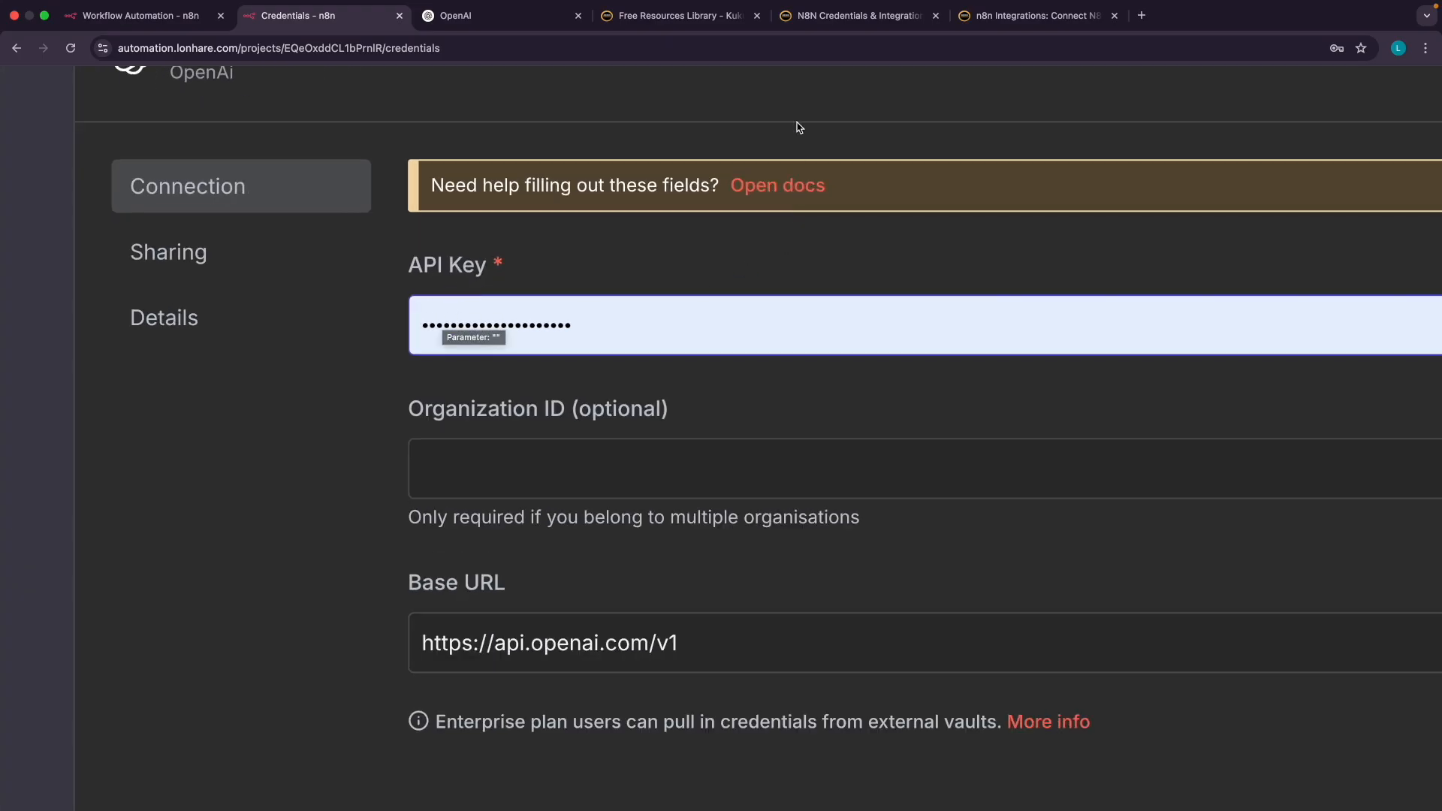
{"action": "left_click", "coordinate": [826, 18]}
{"action": "scroll", "coordinate": [214, 406], "scroll_direction": "left", "scroll_amount": 2}
Open the OpenAI row's guide from the KuKu table in a new tab, then return to n8n's OpenAi credential
{"action": "scroll", "coordinate": [216, 409], "scroll_direction": "left", "scroll_amount": 3}
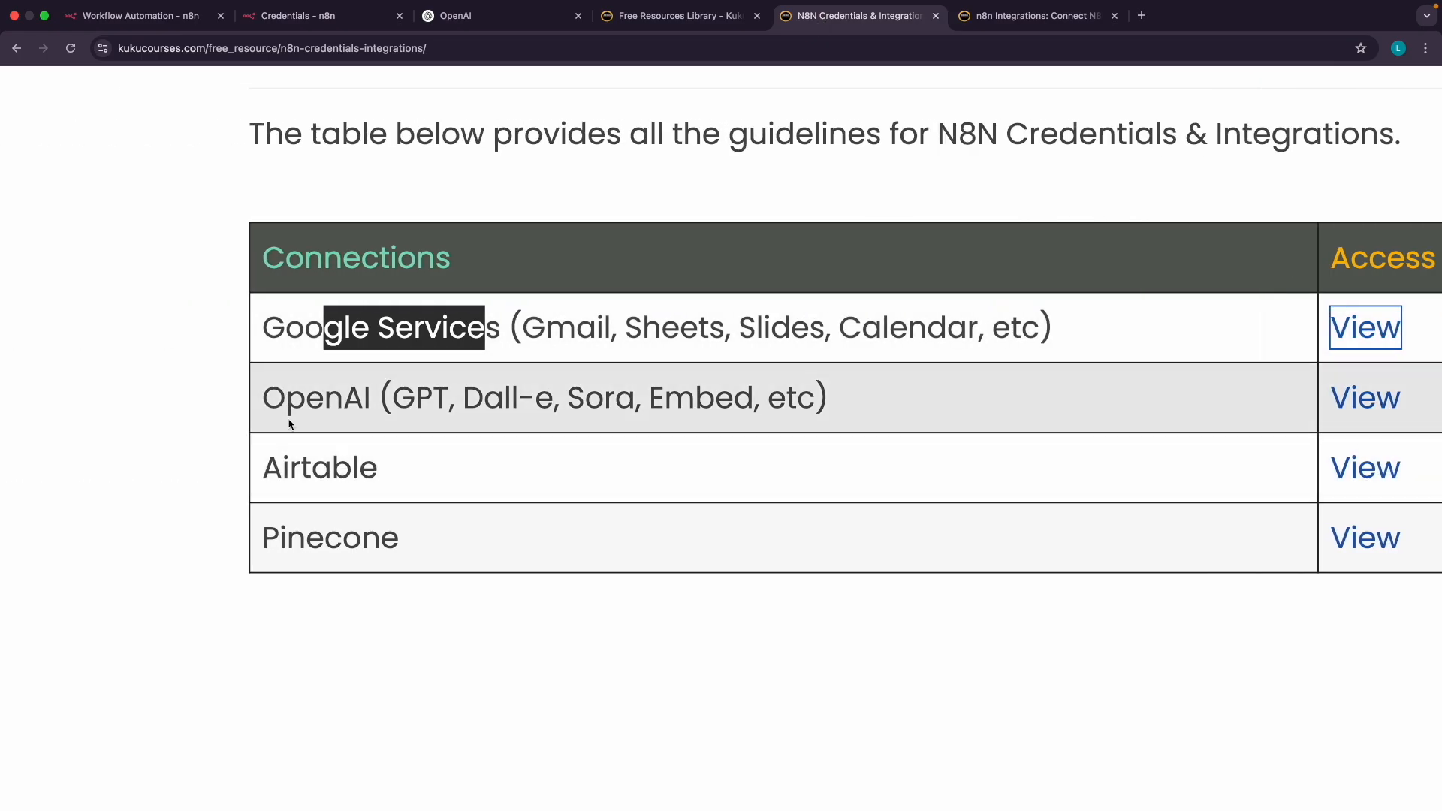
{"action": "triple_click", "coordinate": [299, 399]}
{"action": "scroll", "coordinate": [335, 394], "scroll_direction": "right", "scroll_amount": 5}
{"action": "left_click", "coordinate": [538, 399]}
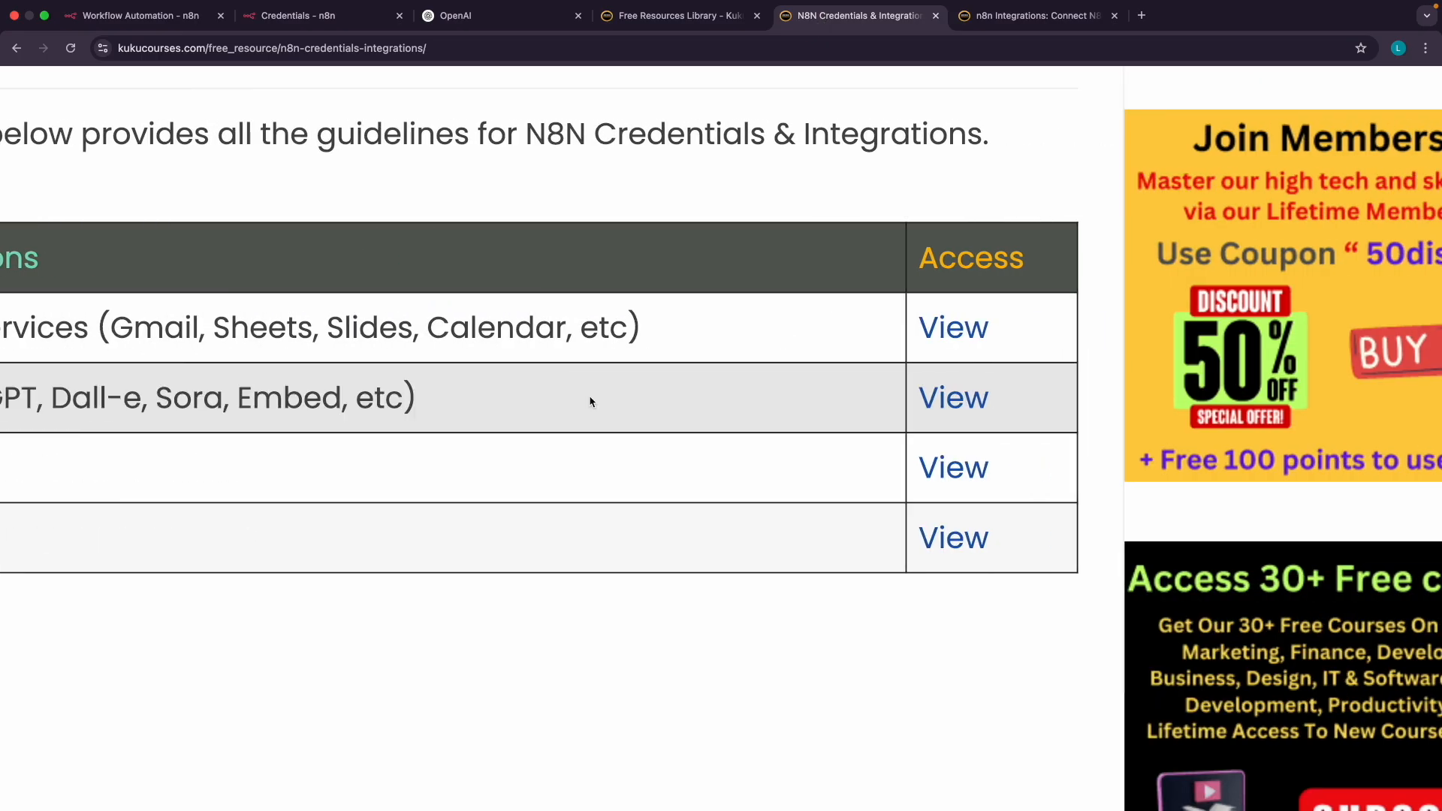
{"action": "left_click", "coordinate": [948, 399]}
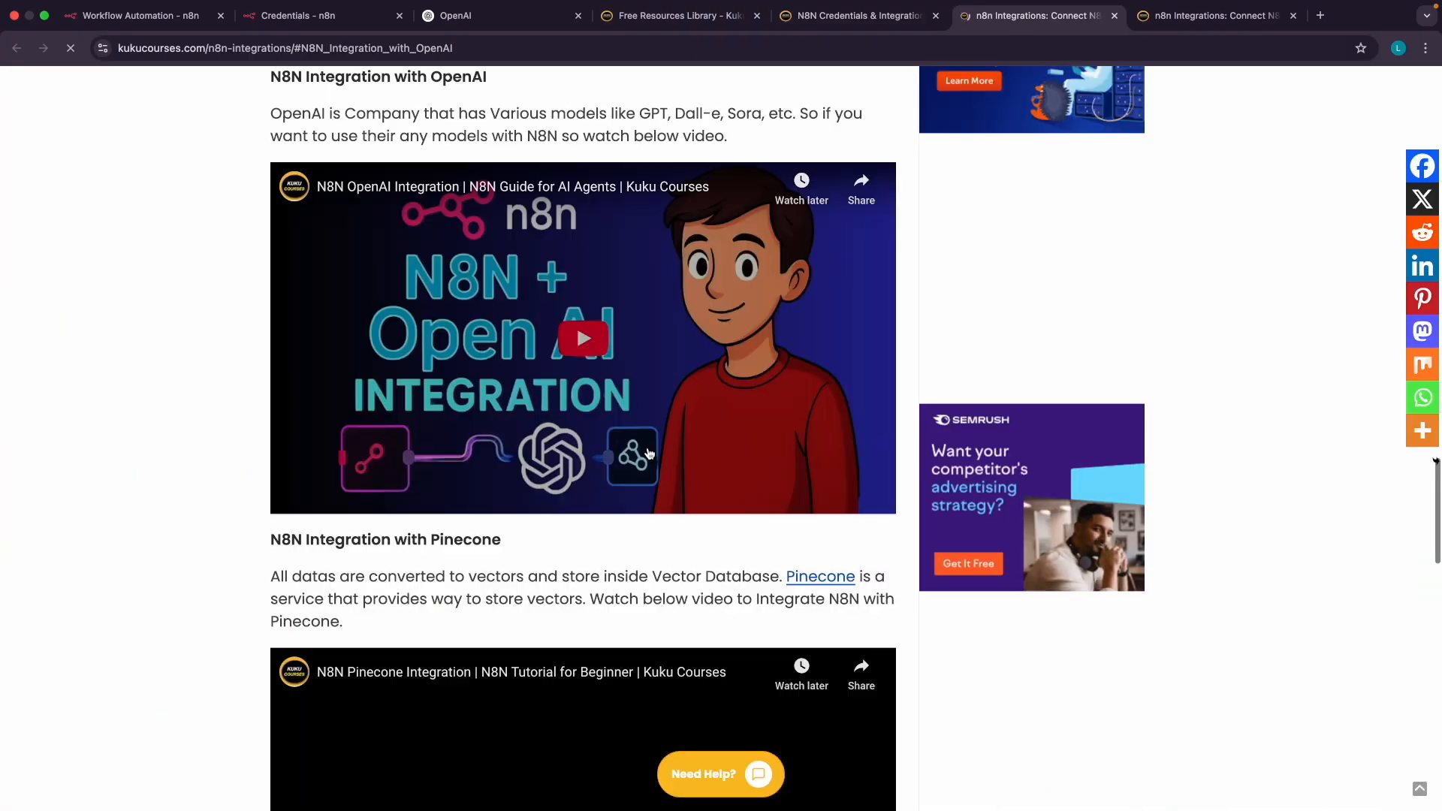
{"action": "scroll", "coordinate": [539, 325], "scroll_direction": "up", "scroll_amount": 5}
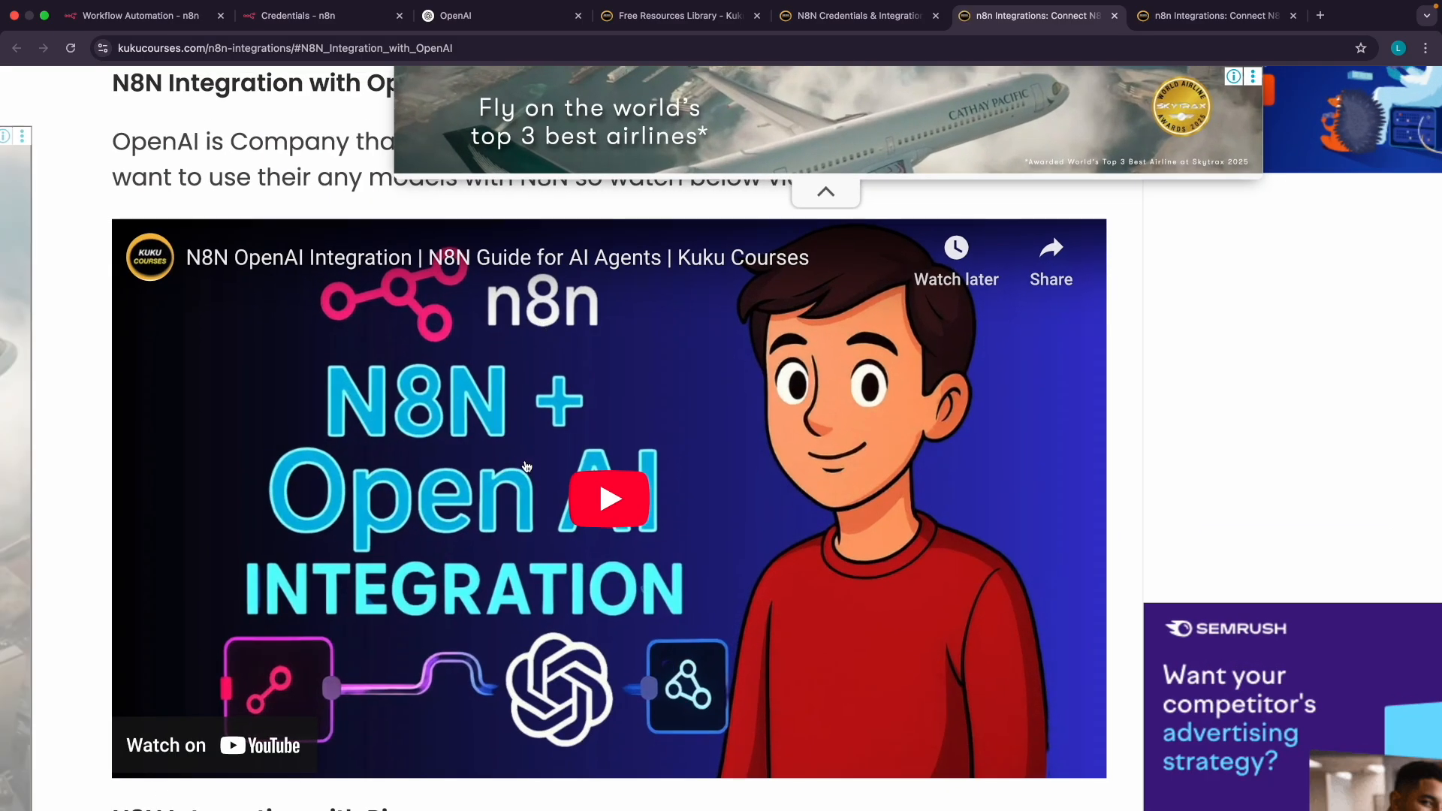
{"action": "scroll", "coordinate": [549, 495], "scroll_direction": "down", "scroll_amount": 2}
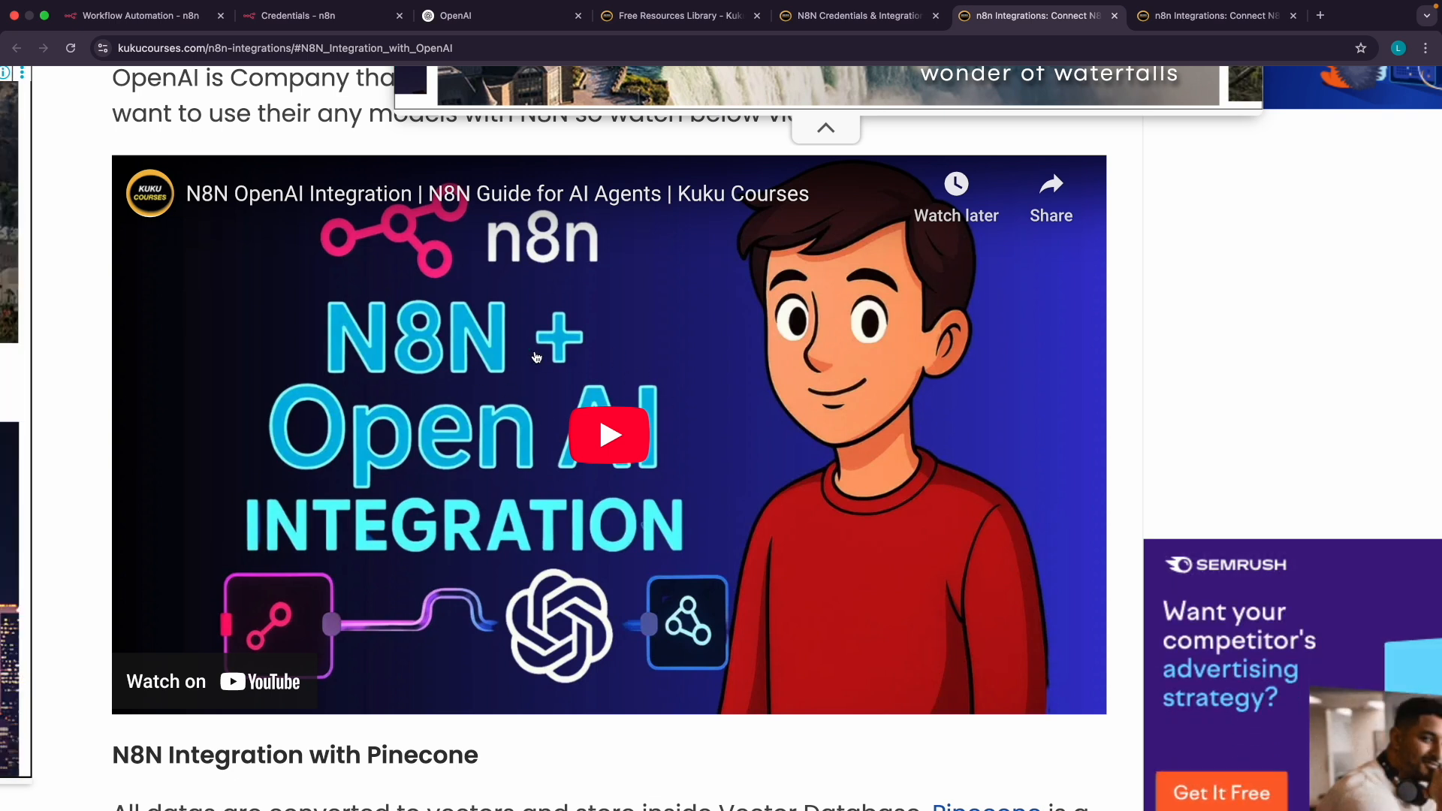
{"action": "left_click", "coordinate": [285, 16]}
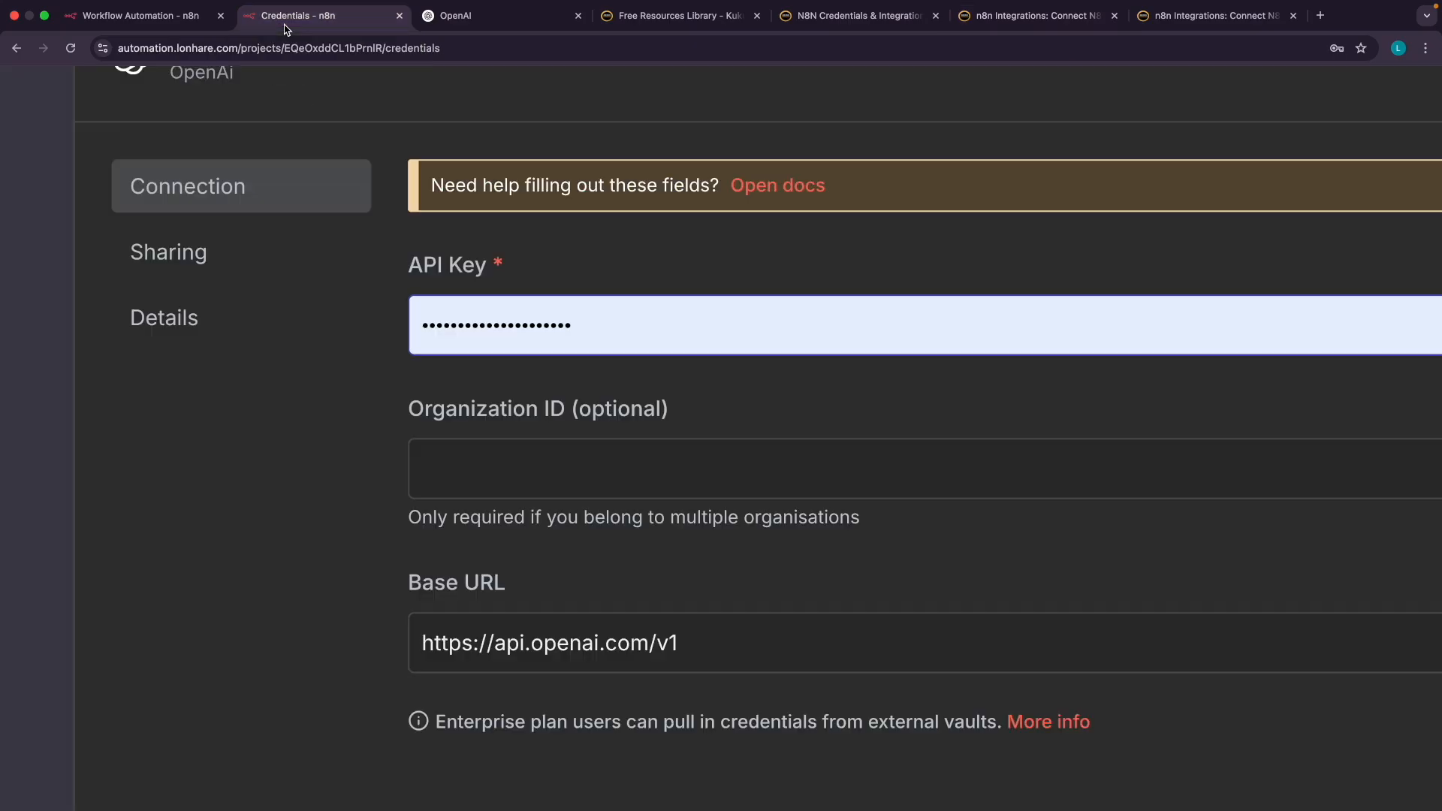
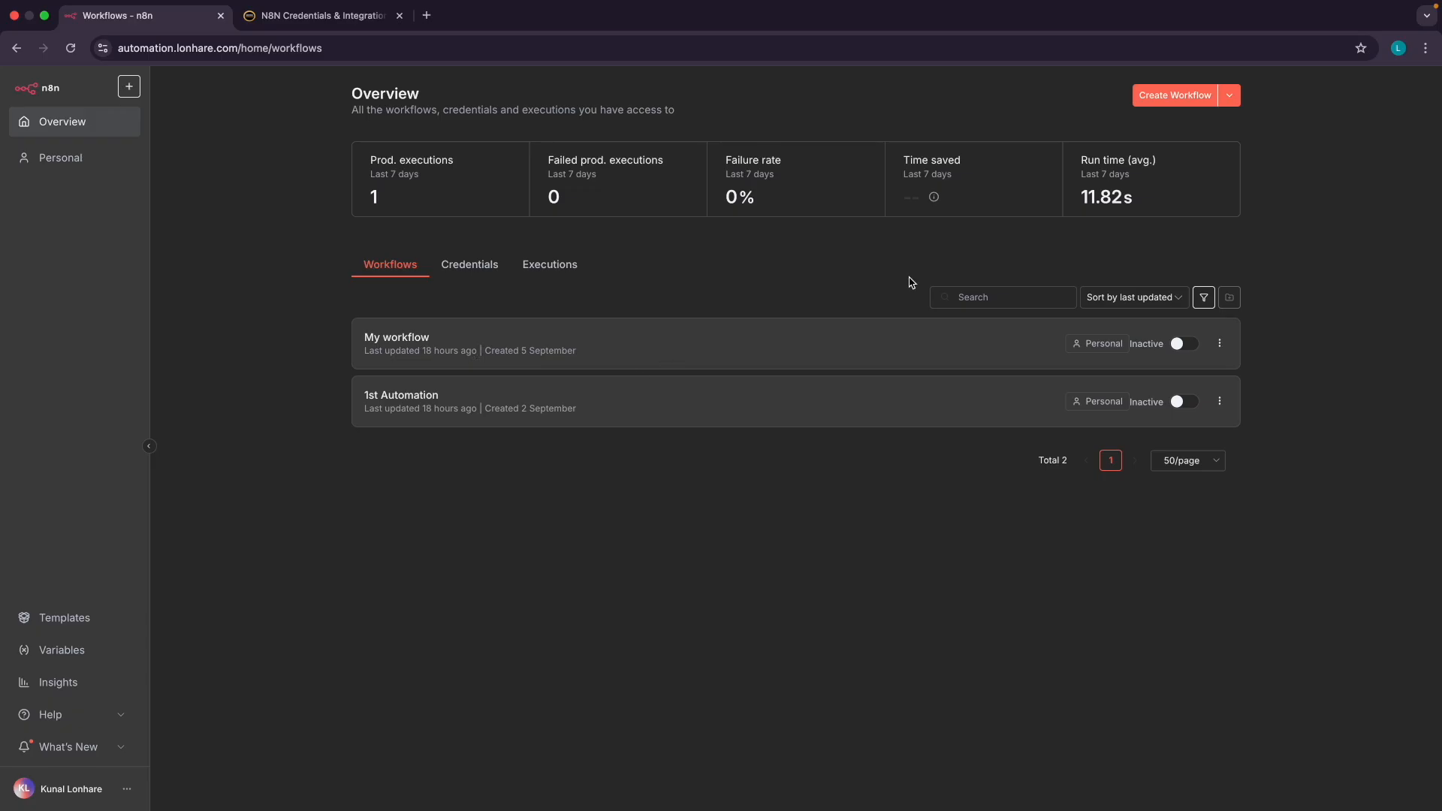
{"action": "scroll", "coordinate": [1182, 109], "scroll_direction": "up", "scroll_amount": 5}
{"action": "scroll", "coordinate": [1182, 109], "scroll_direction": "down", "scroll_amount": 5}
{"action": "scroll", "coordinate": [1059, 108], "scroll_direction": "up", "scroll_amount": 5}
{"action": "scroll", "coordinate": [1058, 108], "scroll_direction": "right", "scroll_amount": 3}
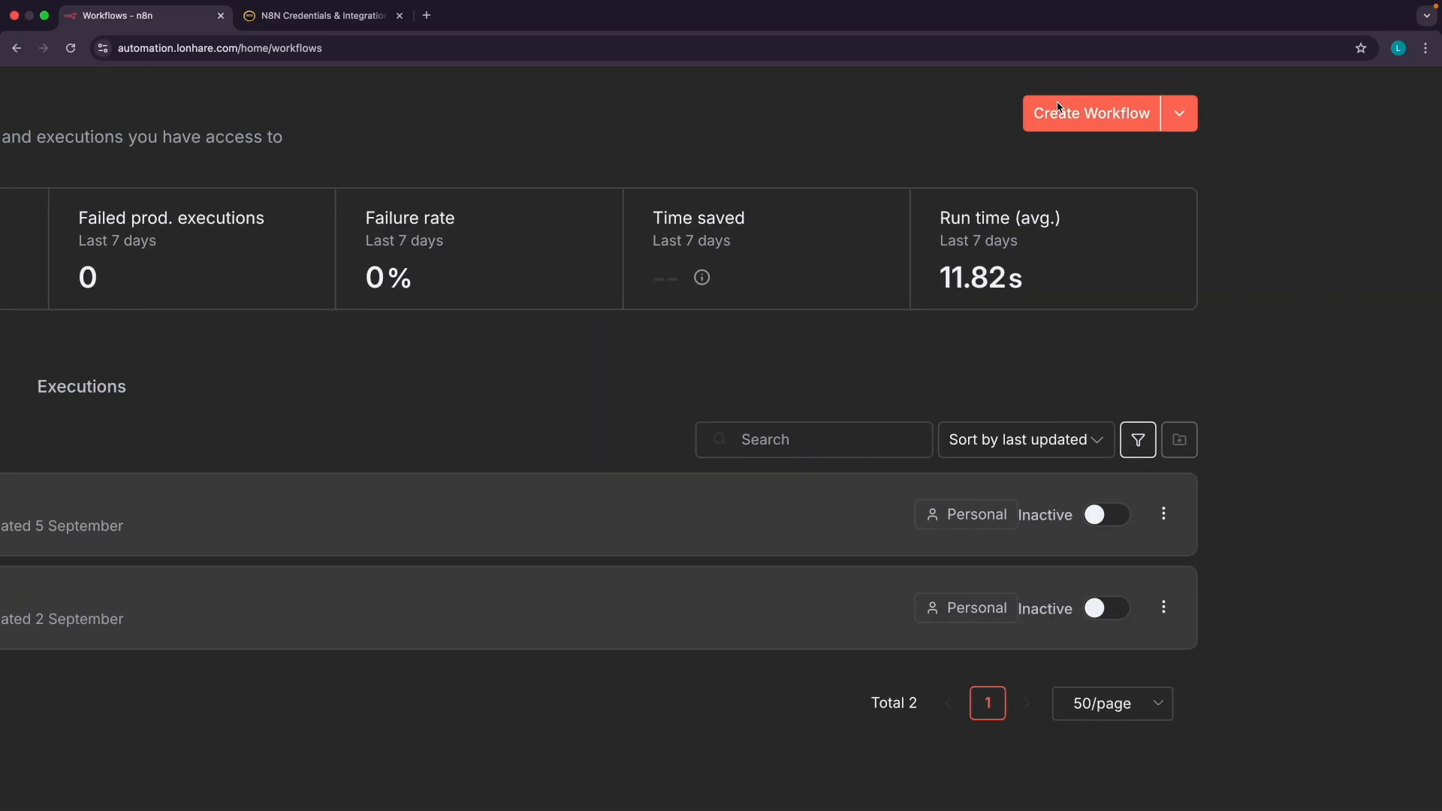
{"action": "scroll", "coordinate": [1014, 119], "scroll_direction": "up", "scroll_amount": 4}
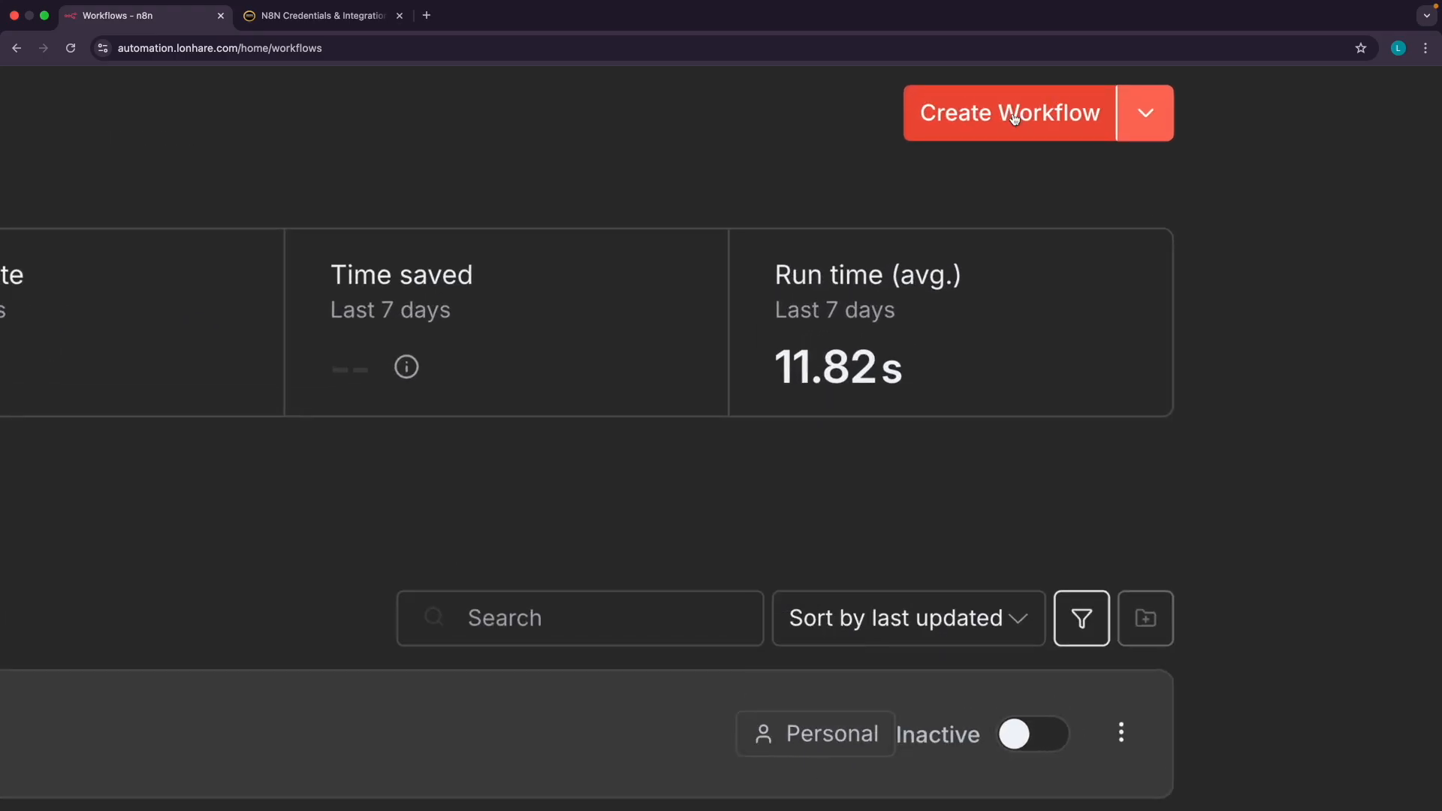
{"action": "scroll", "coordinate": [1014, 120], "scroll_direction": "down", "scroll_amount": 8}
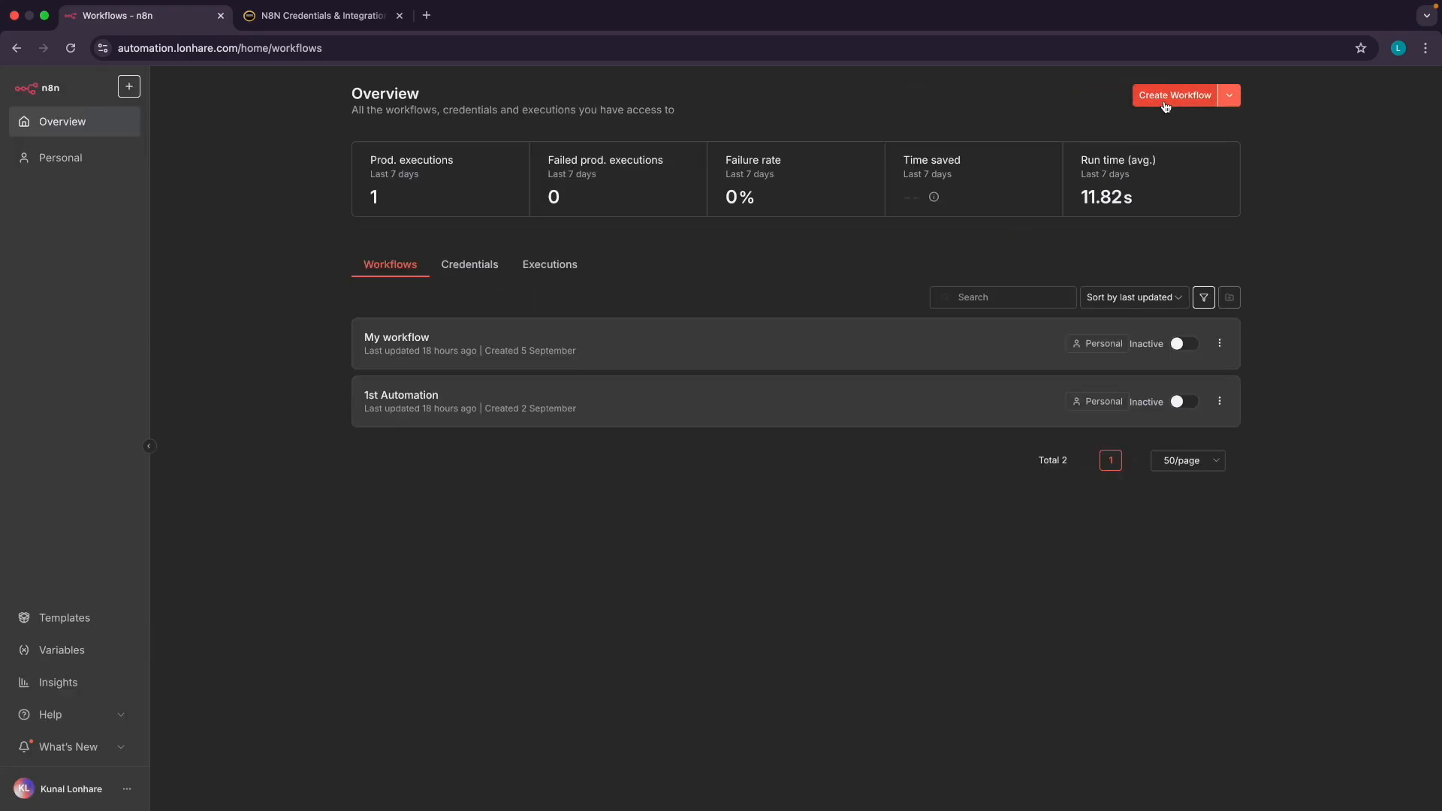
{"action": "left_click", "coordinate": [461, 266]}
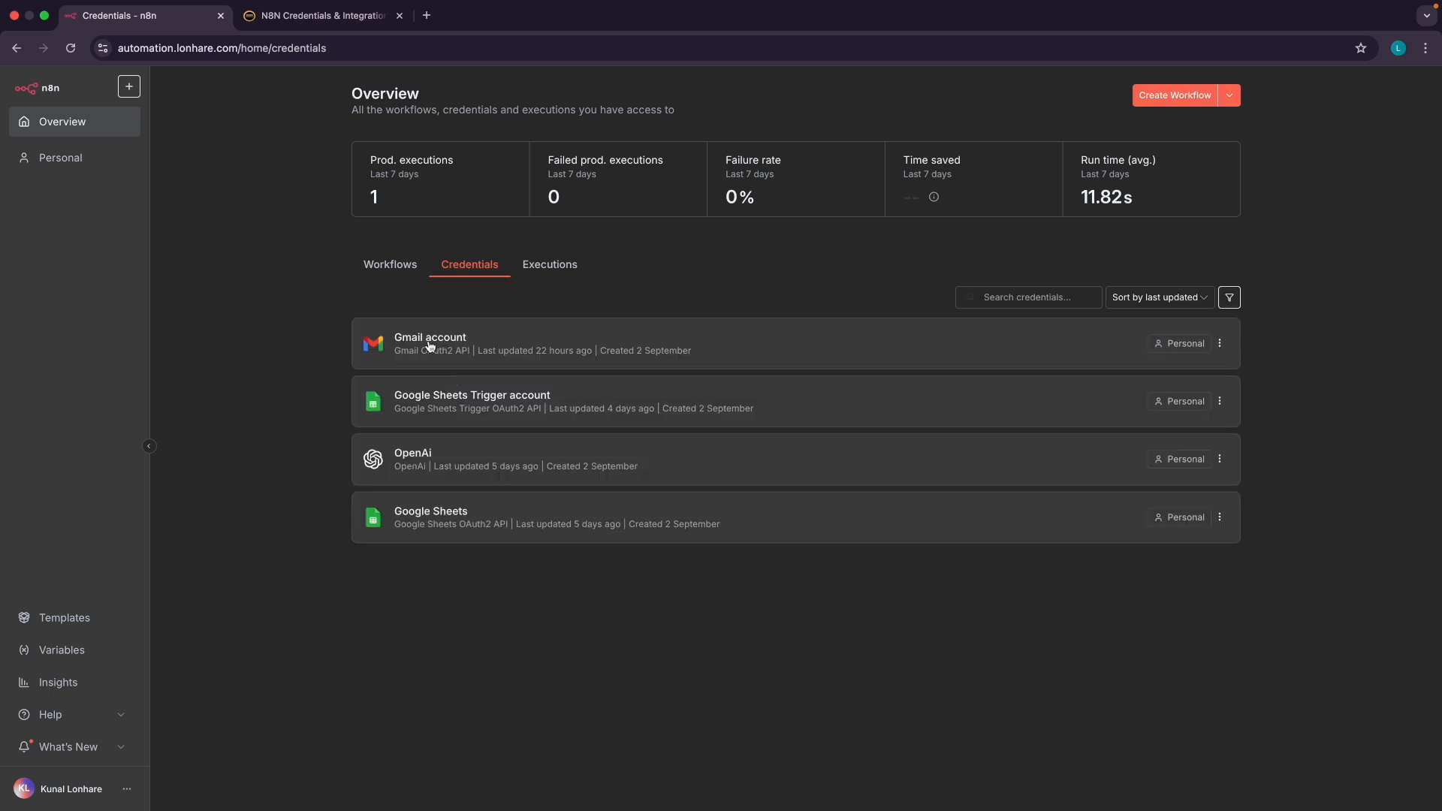
{"action": "left_click", "coordinate": [417, 271]}
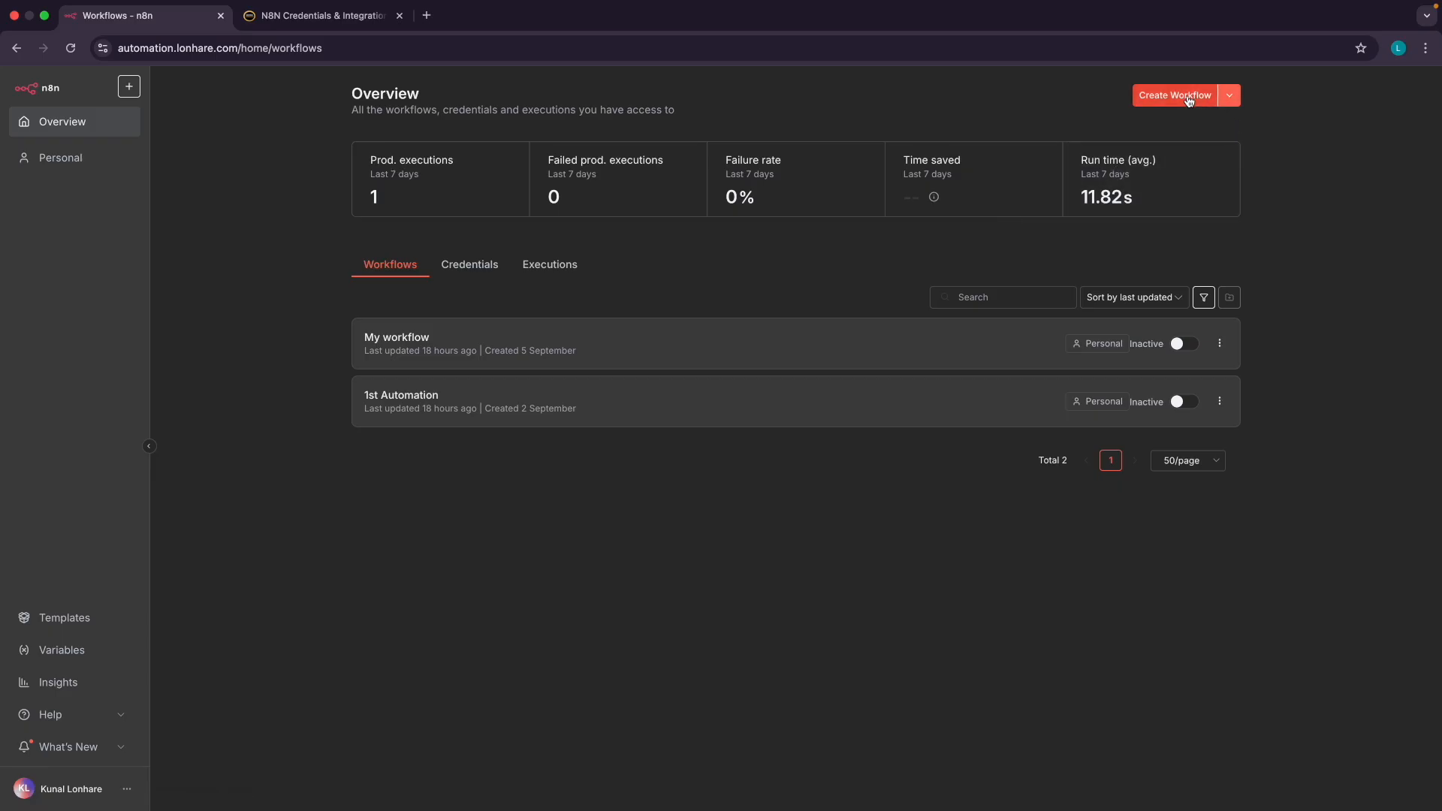
{"action": "scroll", "coordinate": [1189, 101], "scroll_direction": "up", "scroll_amount": 5}
{"action": "scroll", "coordinate": [1189, 100], "scroll_direction": "down", "scroll_amount": 5}
Create a blank workflow and rename 'My workflow 2' to 'Automation Email'
{"action": "left_click", "coordinate": [1168, 94]}
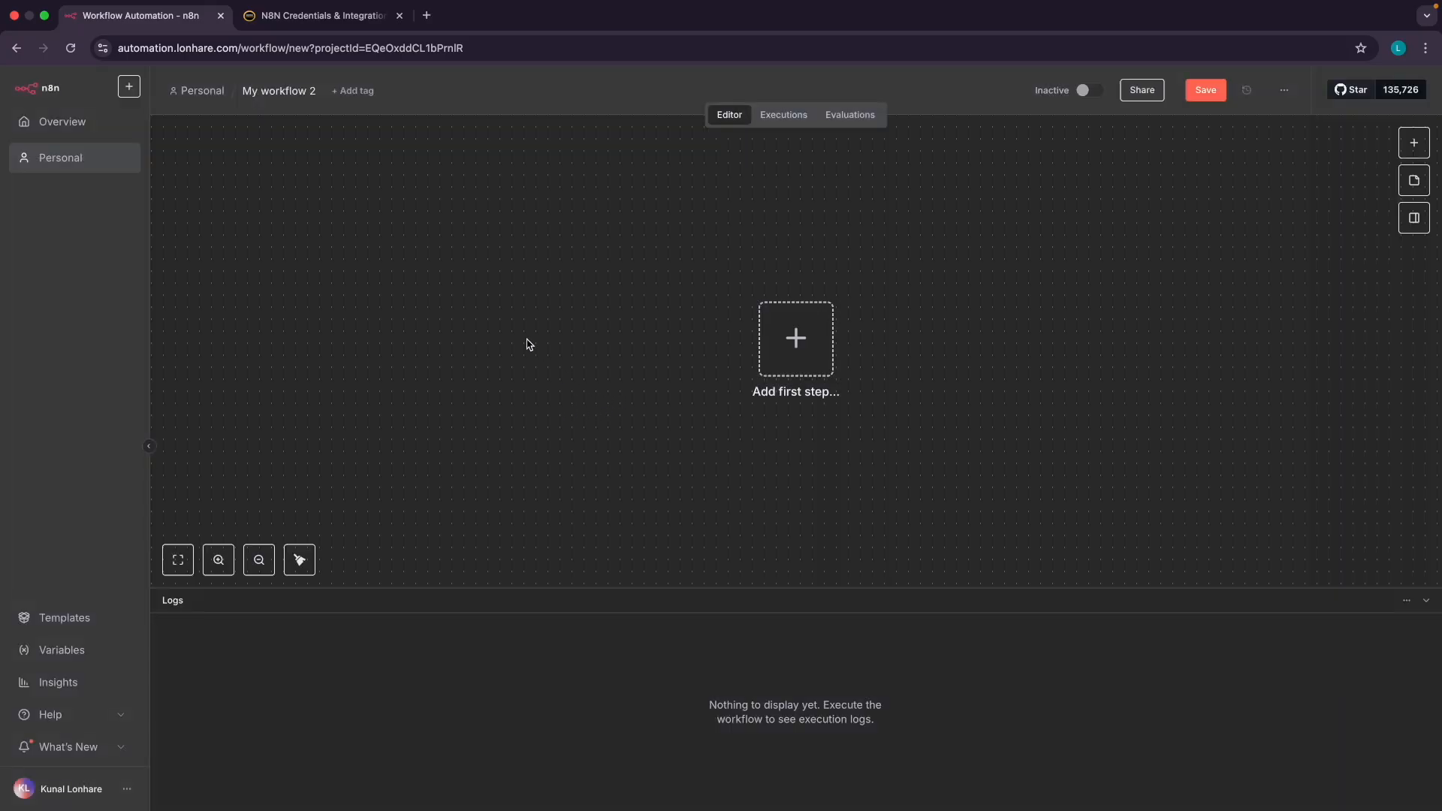
{"action": "left_click", "coordinate": [253, 109]}
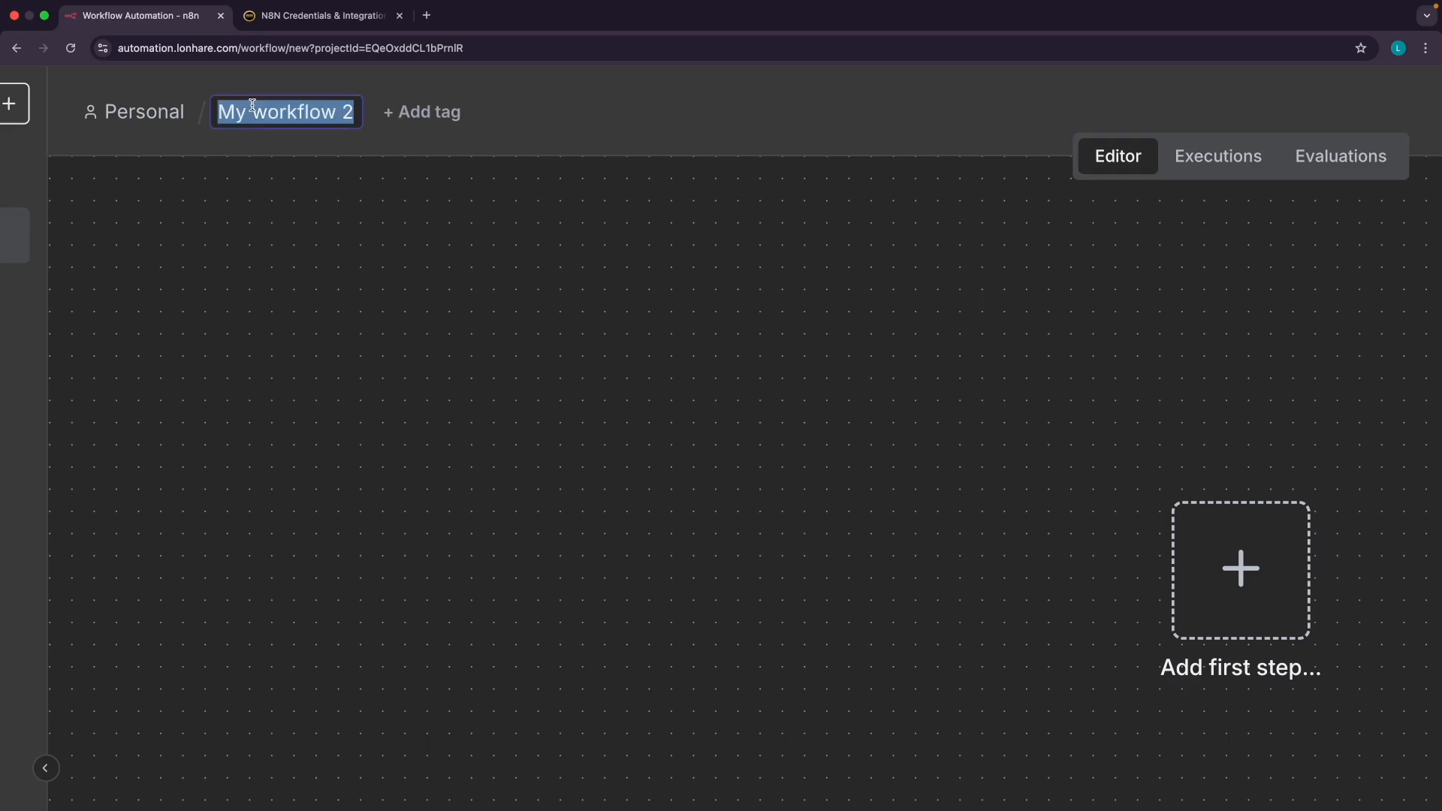
{"action": "type", "text": "Automatio"}
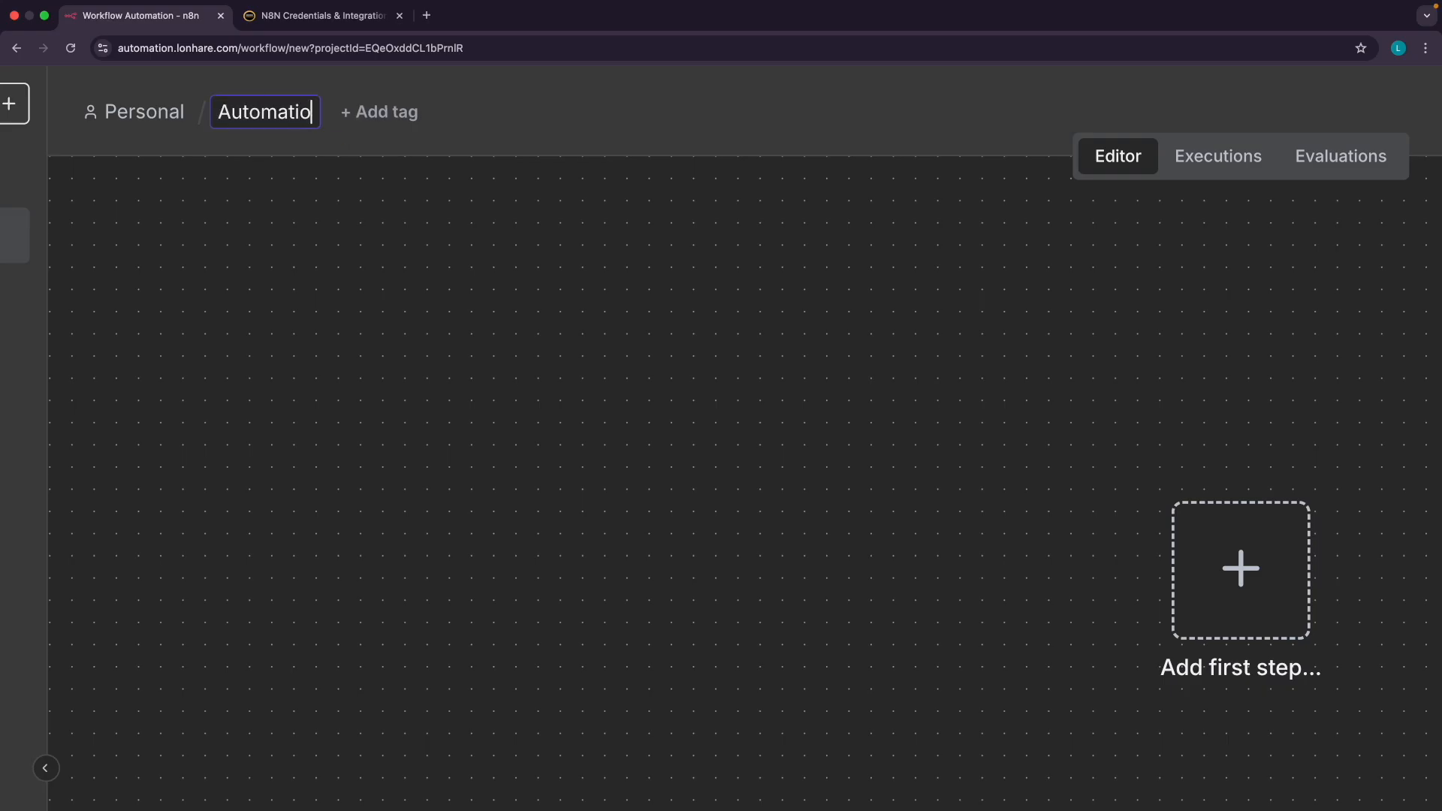
{"action": "type", "text": "n Email"}
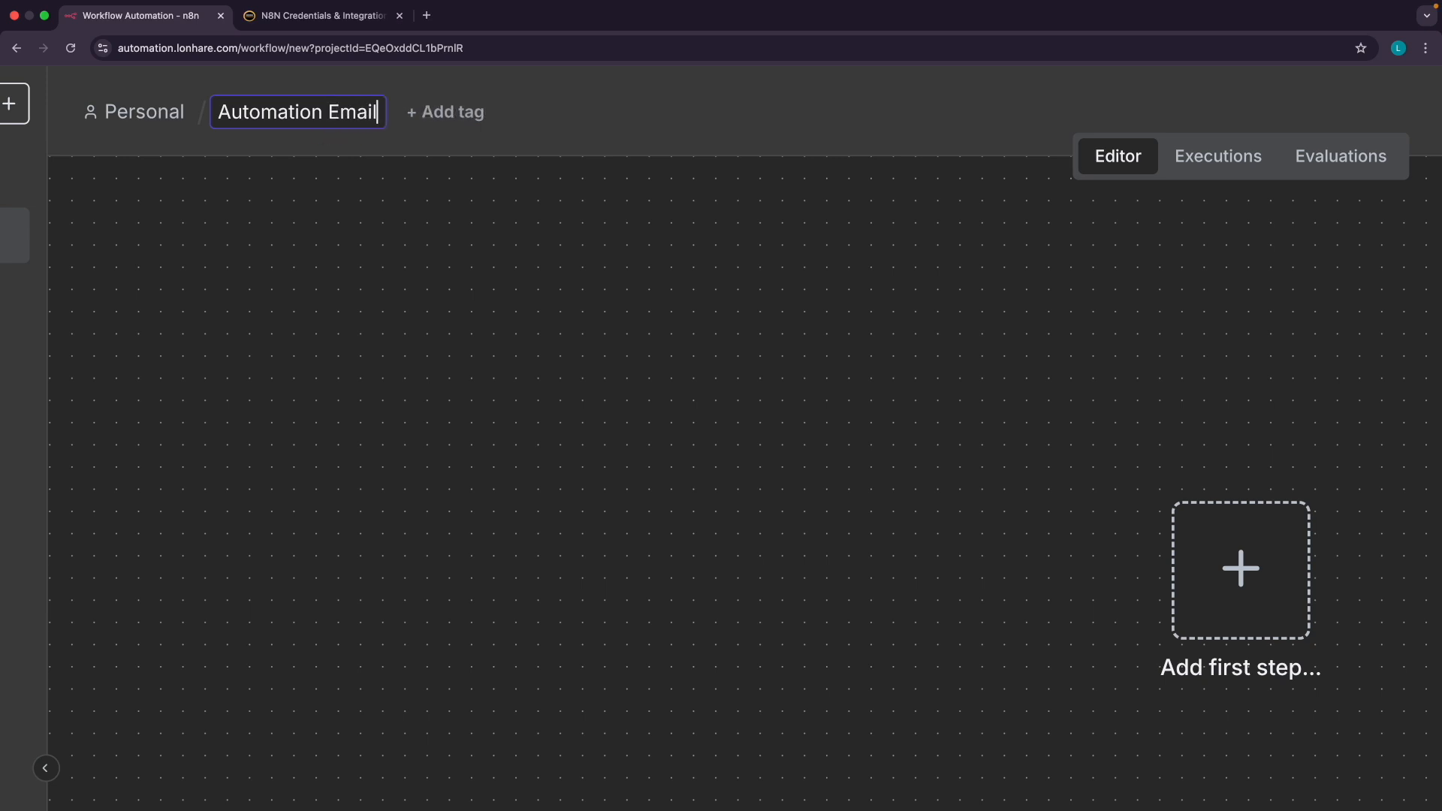
{"action": "key", "text": "Return"}
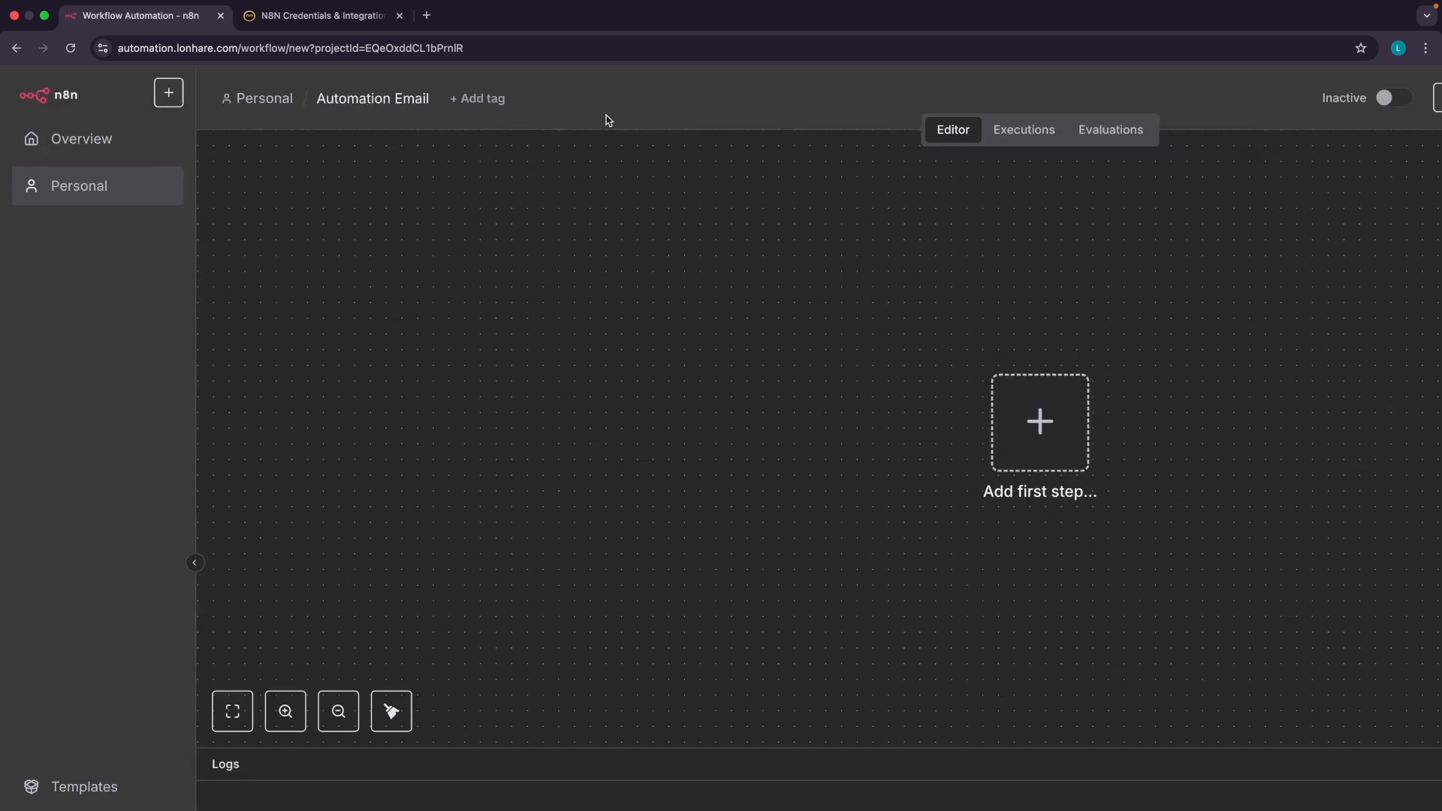
{"action": "scroll", "coordinate": [781, 283], "scroll_direction": "right", "scroll_amount": 3}
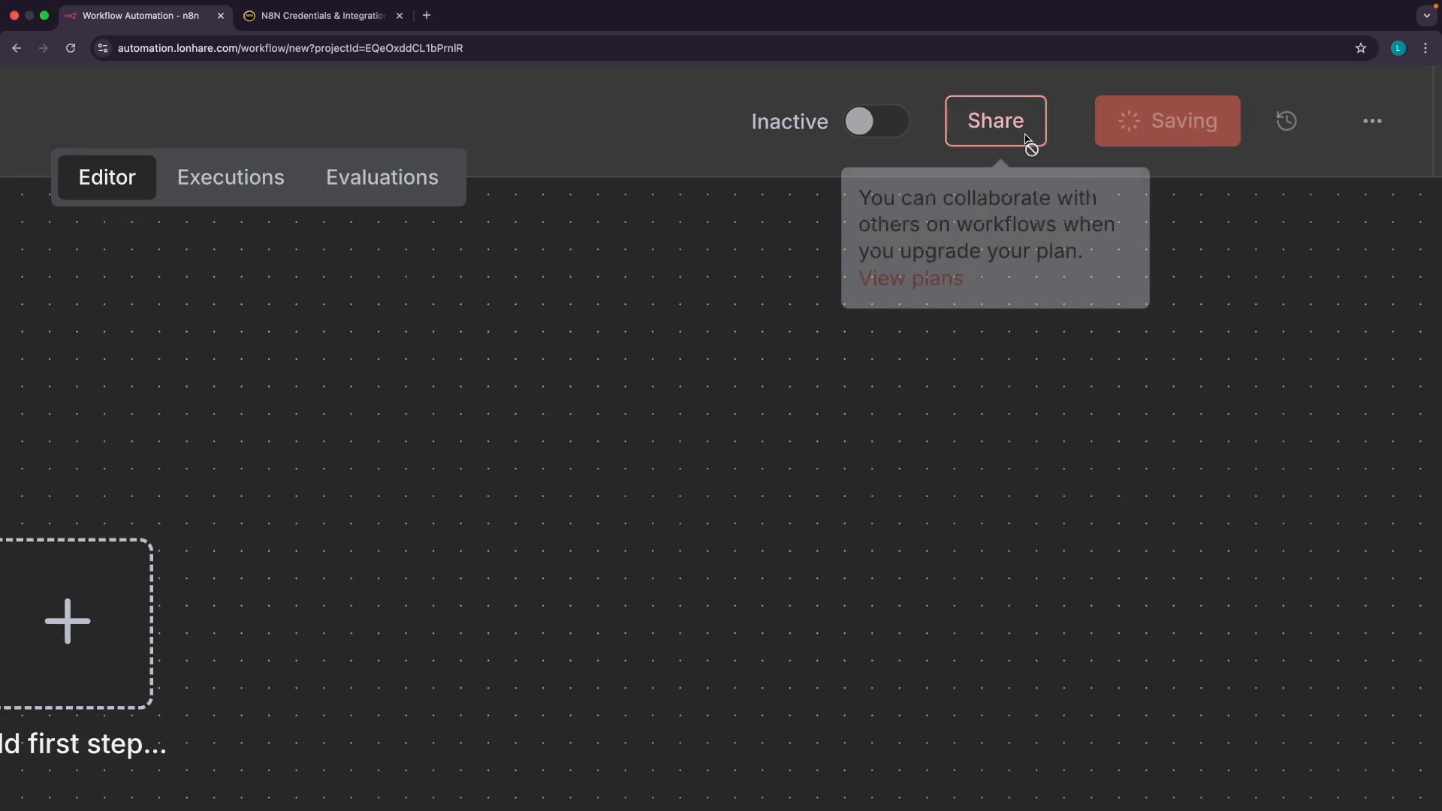
Review the Trigger, Action, Advanced and Utility node types slide, then return to n8n
{"action": "mouse_move", "coordinate": [886, 133]}
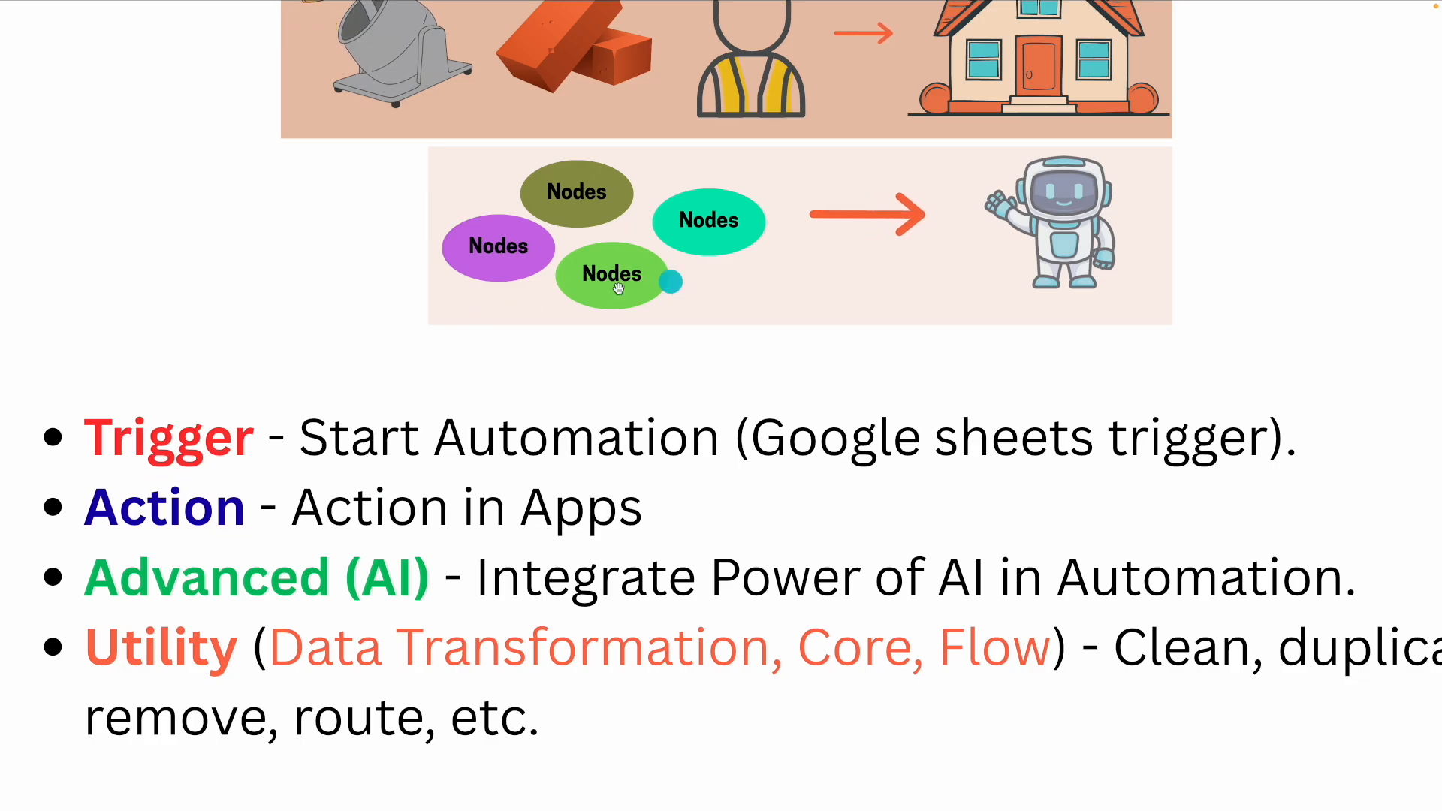
{"action": "scroll", "coordinate": [1069, 219], "scroll_direction": "up", "scroll_amount": 1}
{"action": "scroll", "coordinate": [1069, 219], "scroll_direction": "up", "scroll_amount": 3}
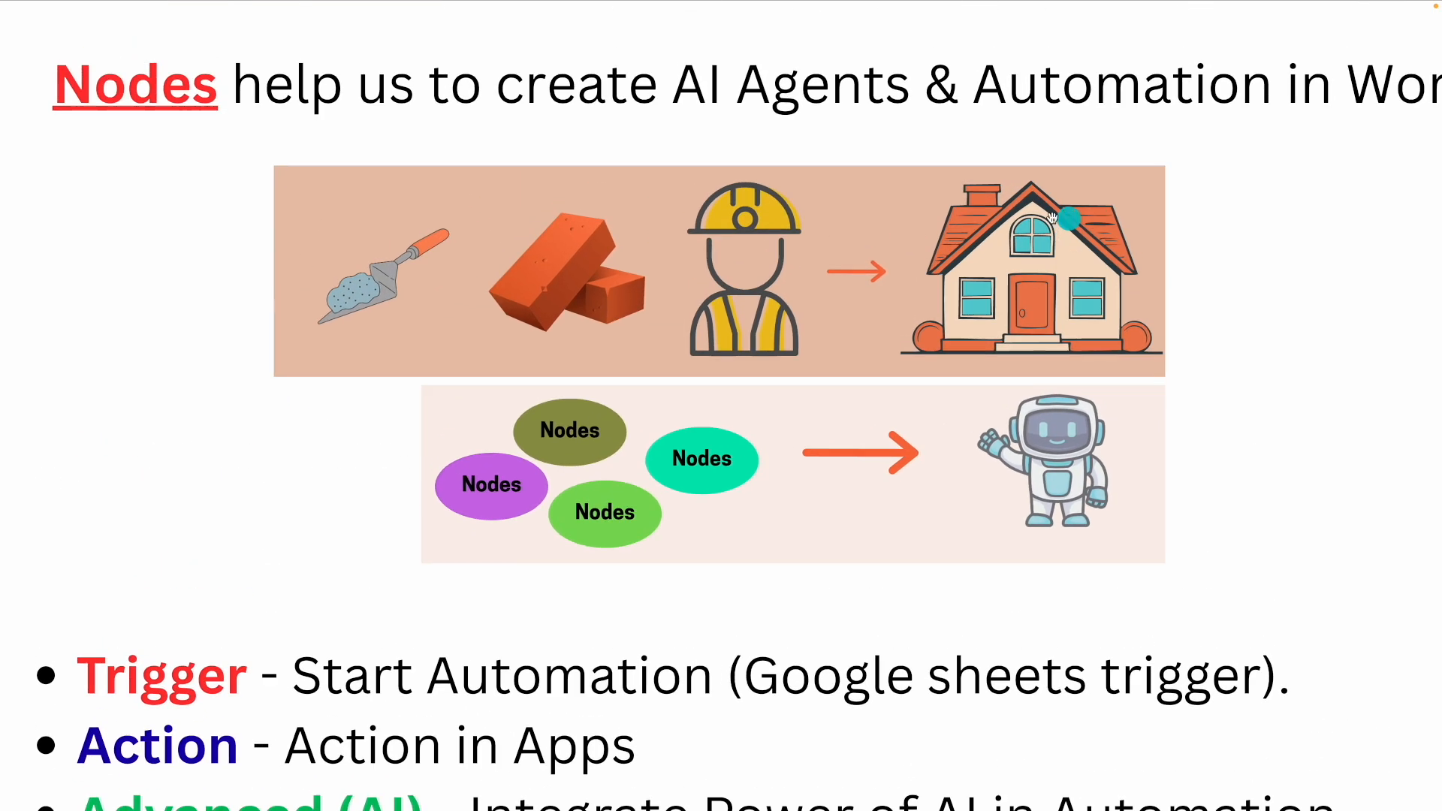
{"action": "scroll", "coordinate": [699, 353], "scroll_direction": "down", "scroll_amount": 1}
{"action": "scroll", "coordinate": [699, 352], "scroll_direction": "down", "scroll_amount": 1}
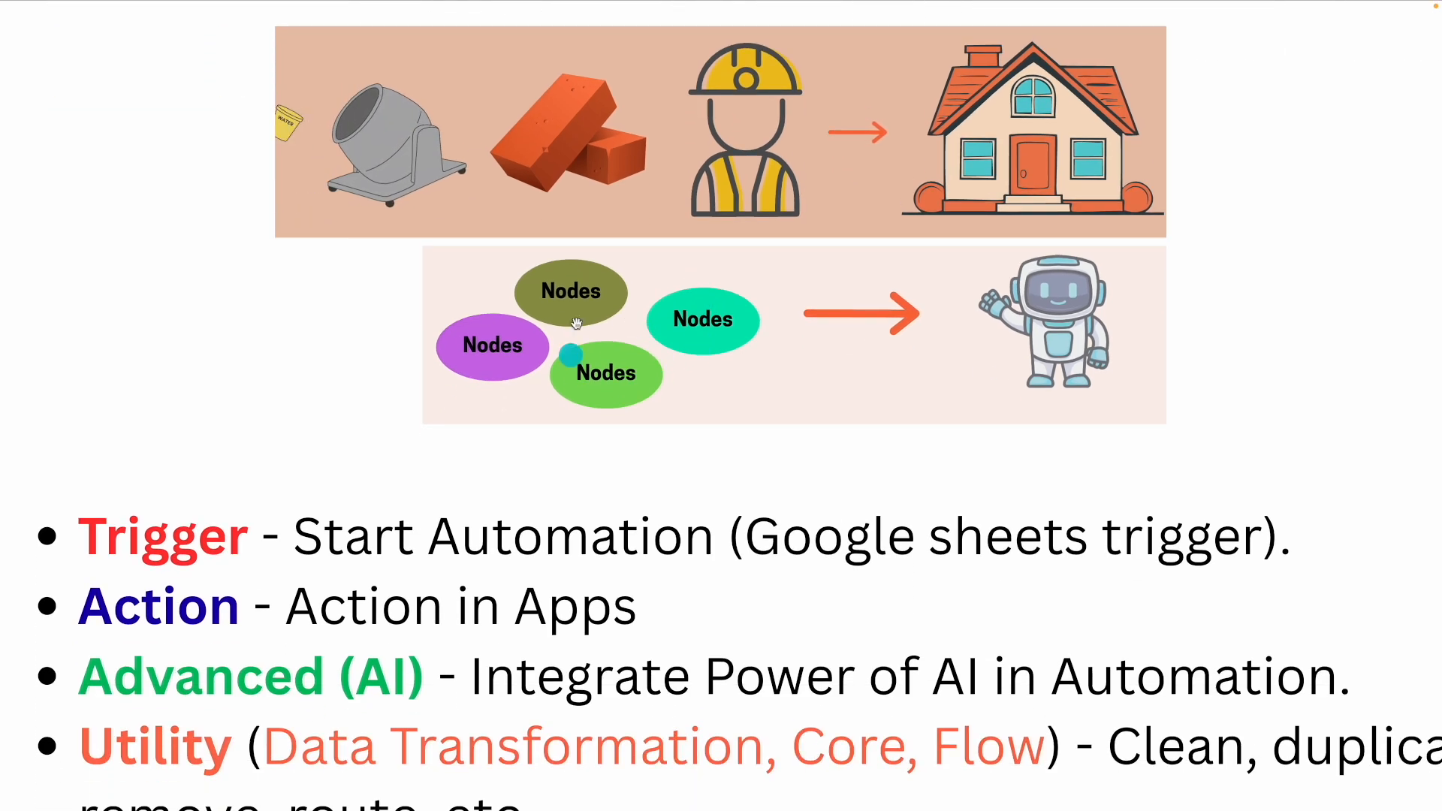
{"action": "scroll", "coordinate": [476, 348], "scroll_direction": "down", "scroll_amount": 2}
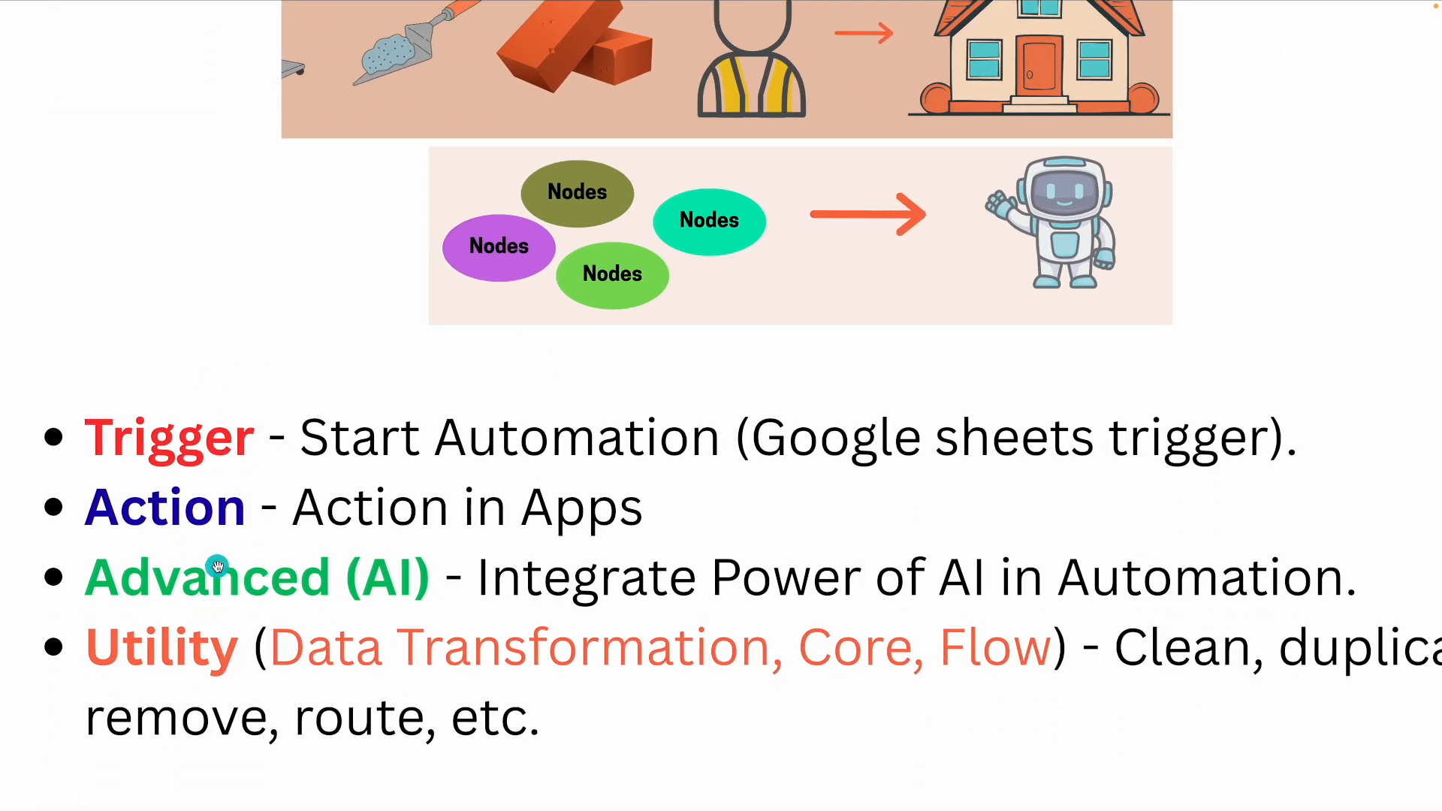
{"action": "key", "text": "ctrl+Right"}
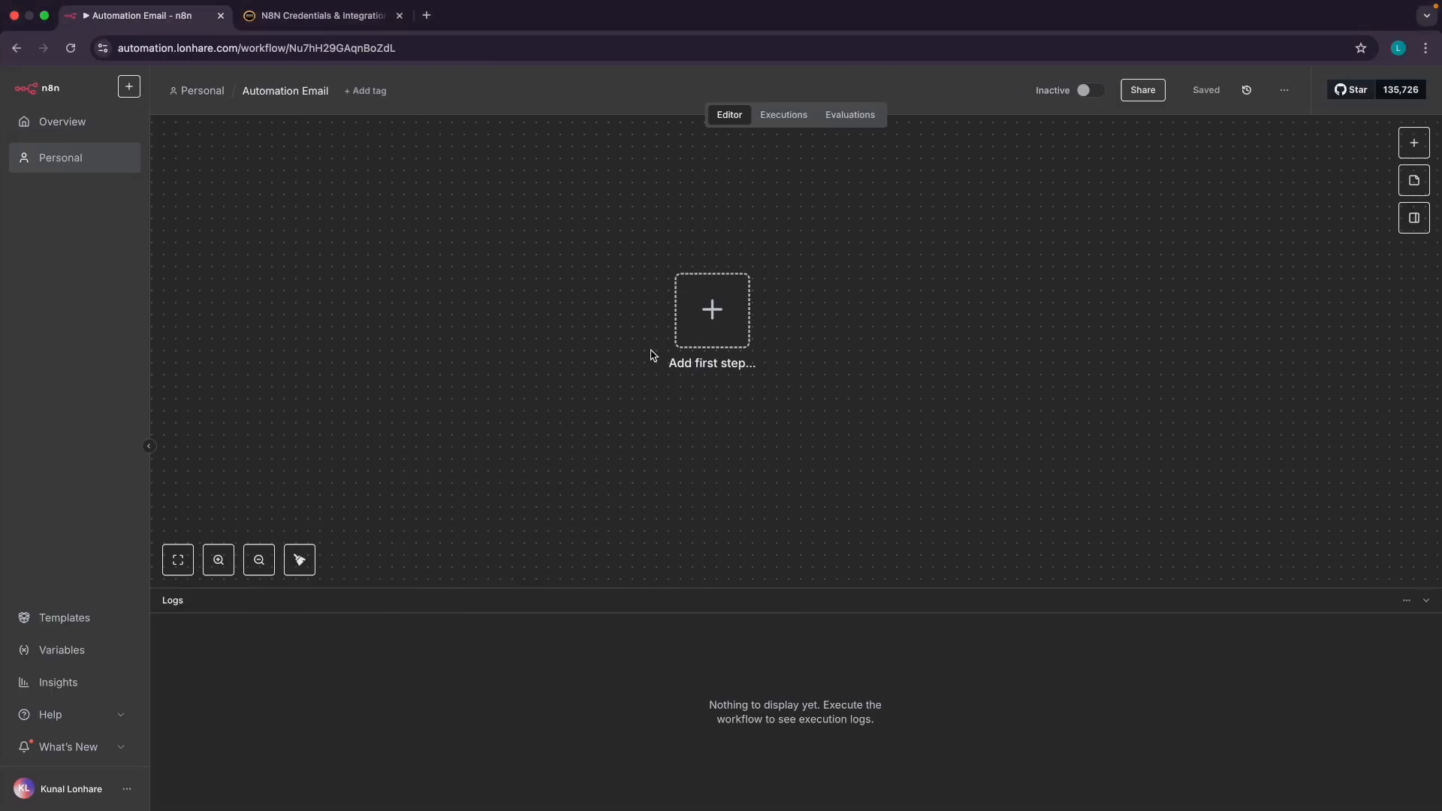
Open the trigger choices panel, highlight 'triggers' for emphasis, and add 'Trigger manually' as the first step
{"action": "left_click", "coordinate": [720, 326]}
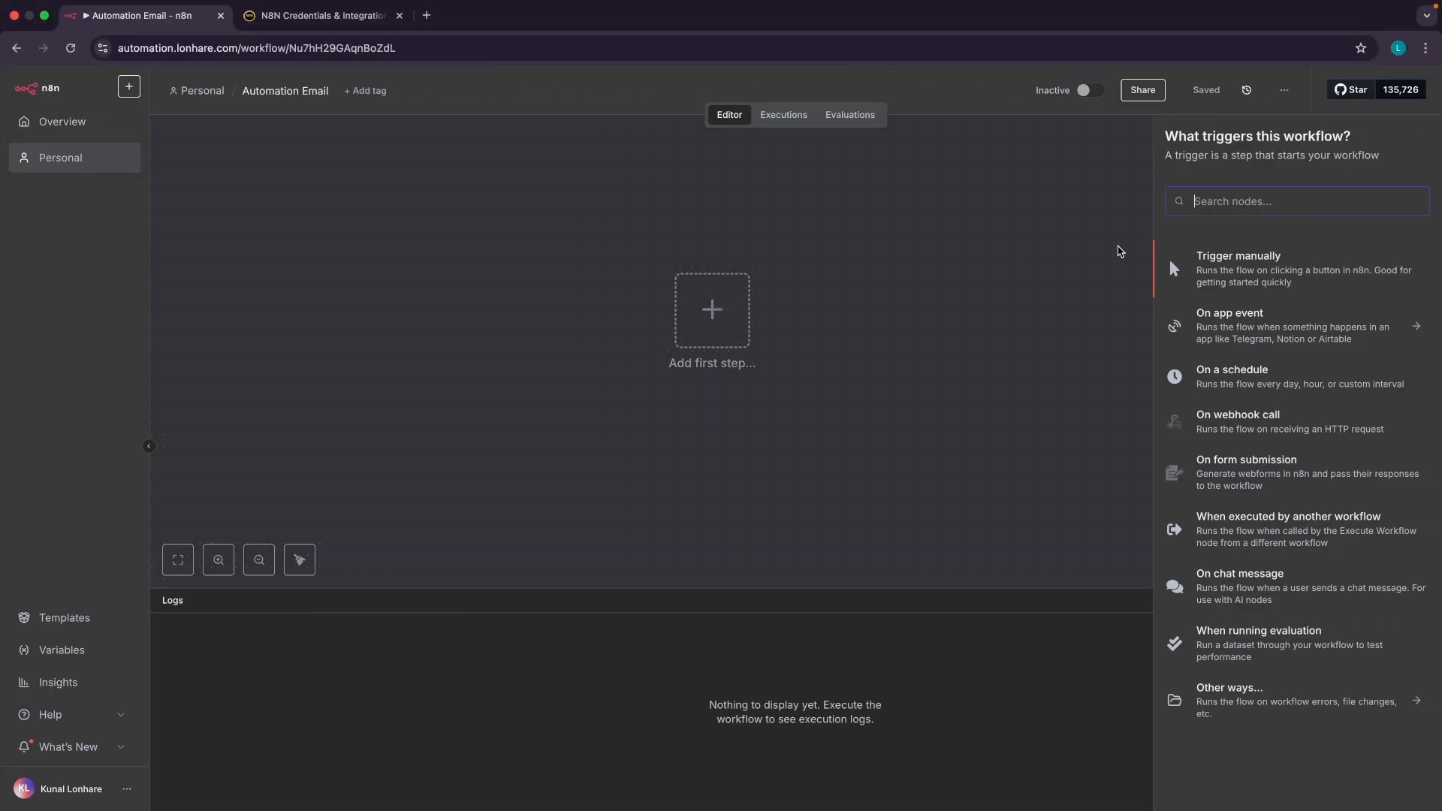
{"action": "scroll", "coordinate": [918, 264], "scroll_direction": "up", "scroll_amount": 5}
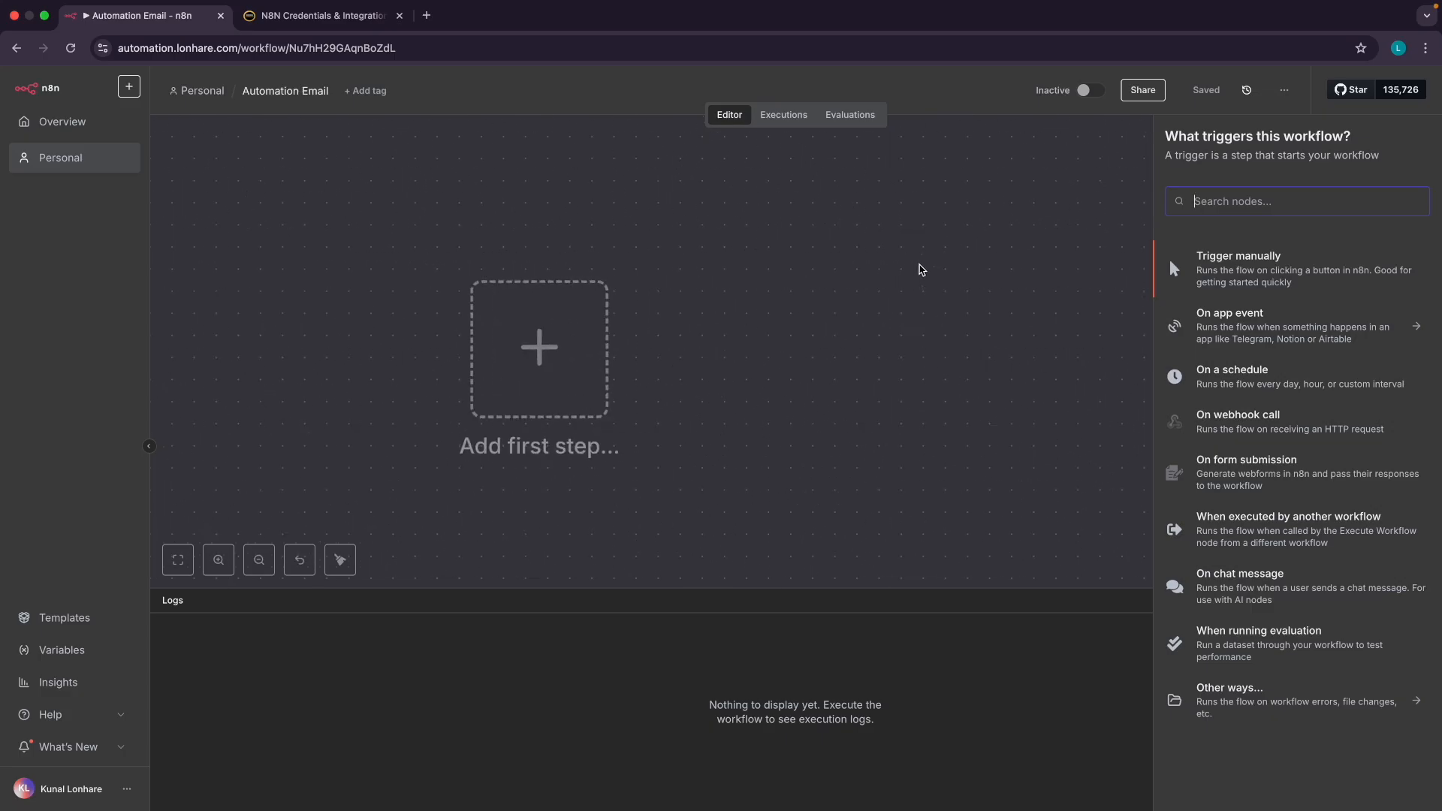
{"action": "scroll", "coordinate": [1303, 146], "scroll_direction": "up", "scroll_amount": 3}
{"action": "scroll", "coordinate": [1303, 148], "scroll_direction": "up", "scroll_amount": 3}
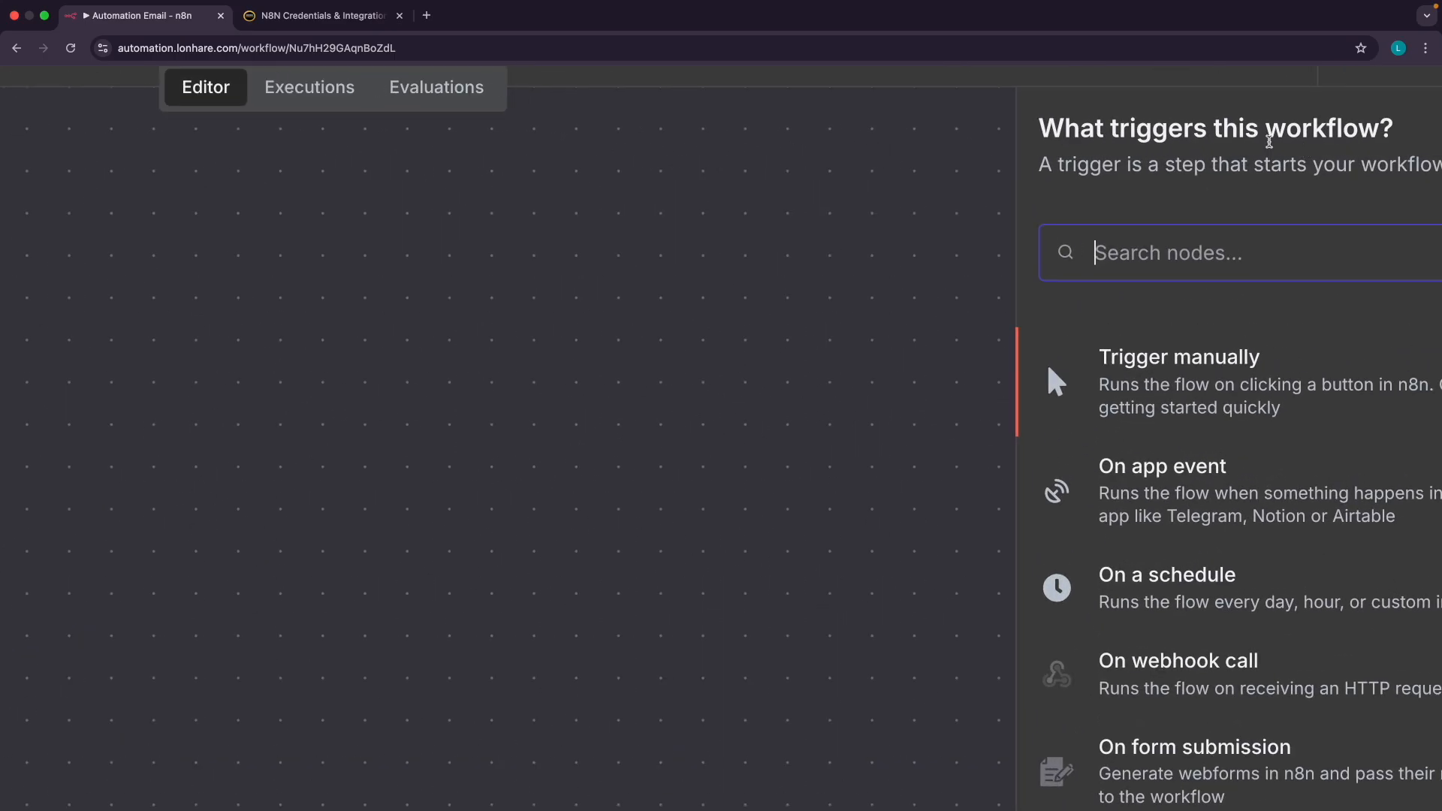
{"action": "left_click_drag", "start_coordinate": [1120, 129], "coordinate": [1197, 129]}
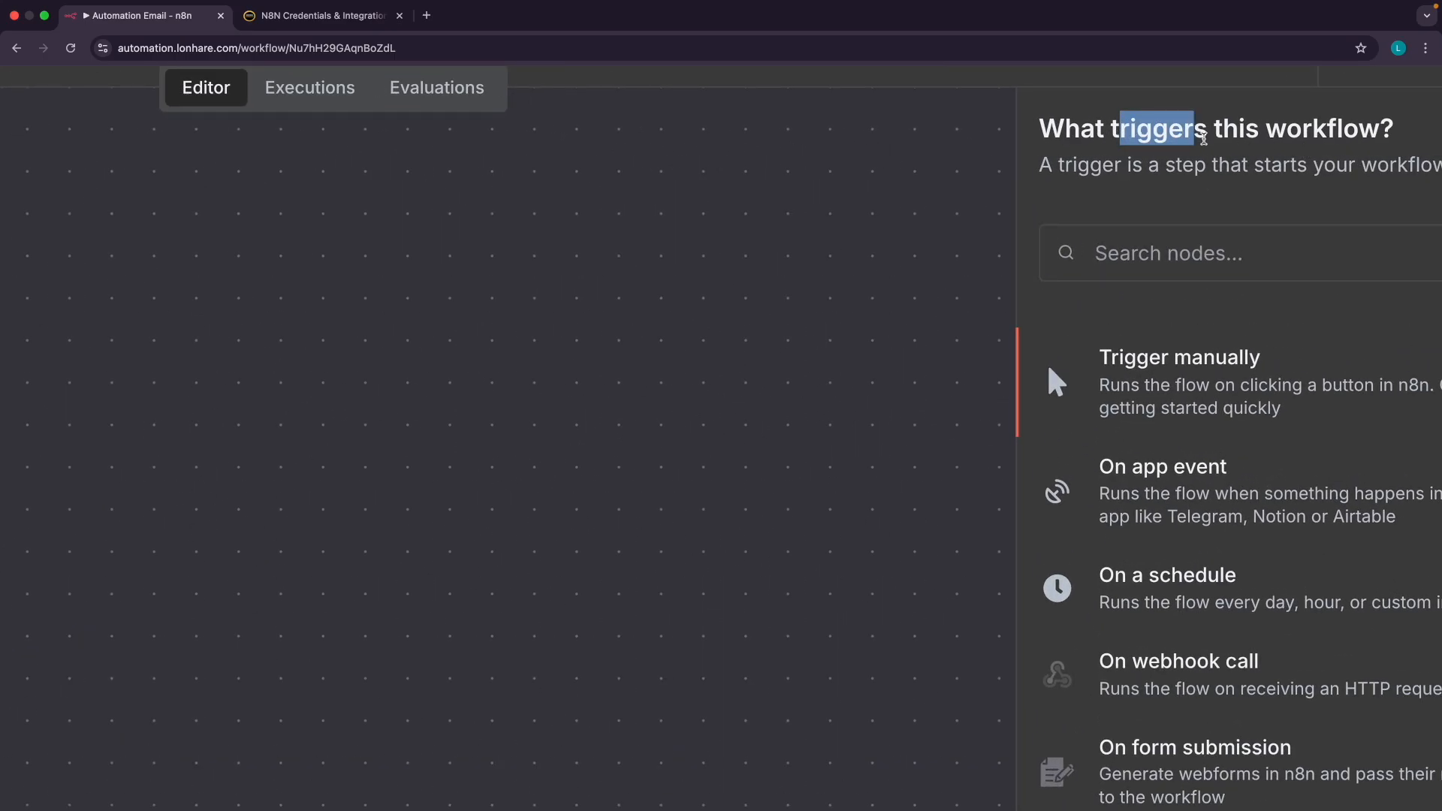
{"action": "left_click", "coordinate": [1203, 137]}
{"action": "scroll", "coordinate": [1203, 137], "scroll_direction": "down", "scroll_amount": 6}
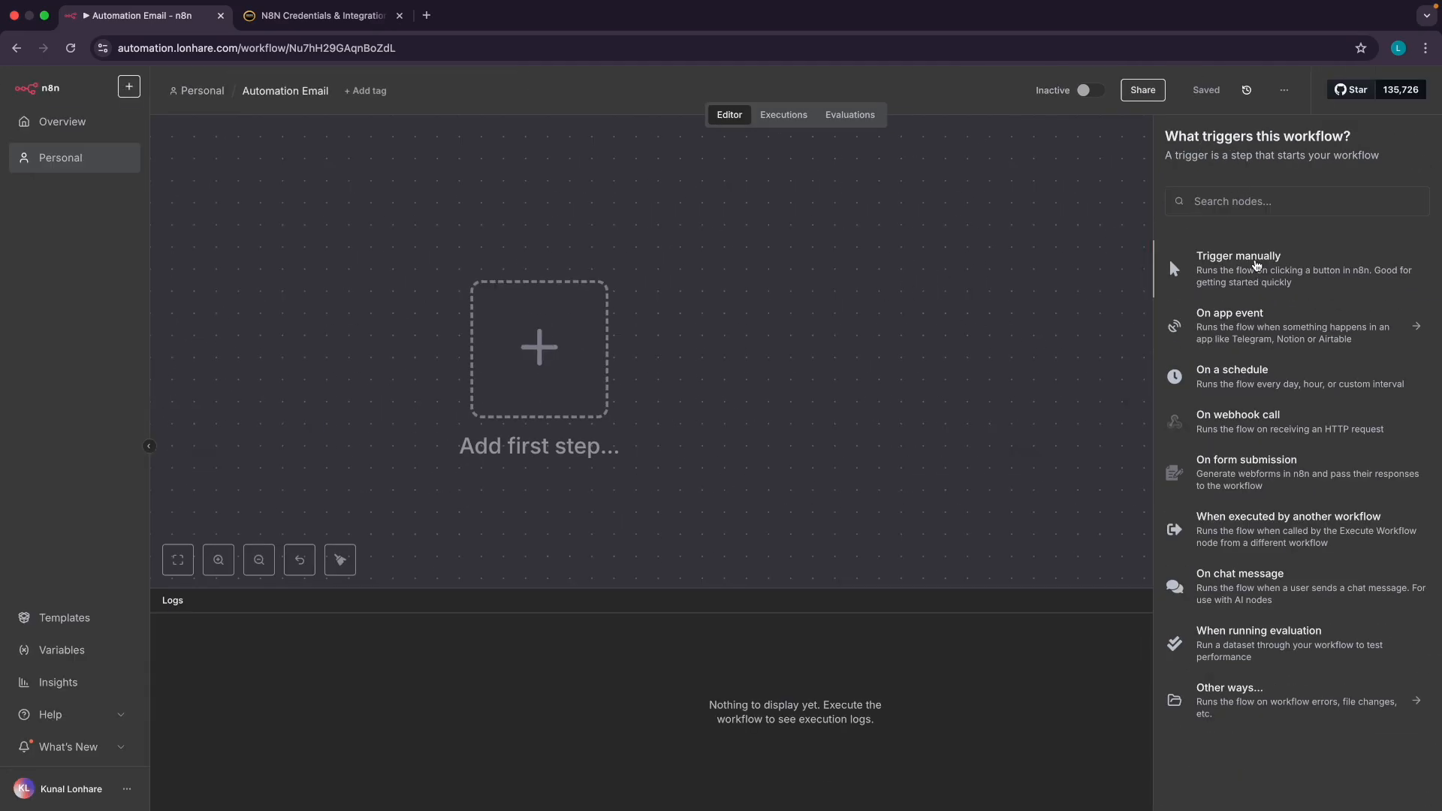
{"action": "scroll", "coordinate": [1255, 264], "scroll_direction": "up", "scroll_amount": 5}
{"action": "scroll", "coordinate": [1253, 264], "scroll_direction": "right", "scroll_amount": 2}
{"action": "scroll", "coordinate": [1250, 255], "scroll_direction": "down", "scroll_amount": 3}
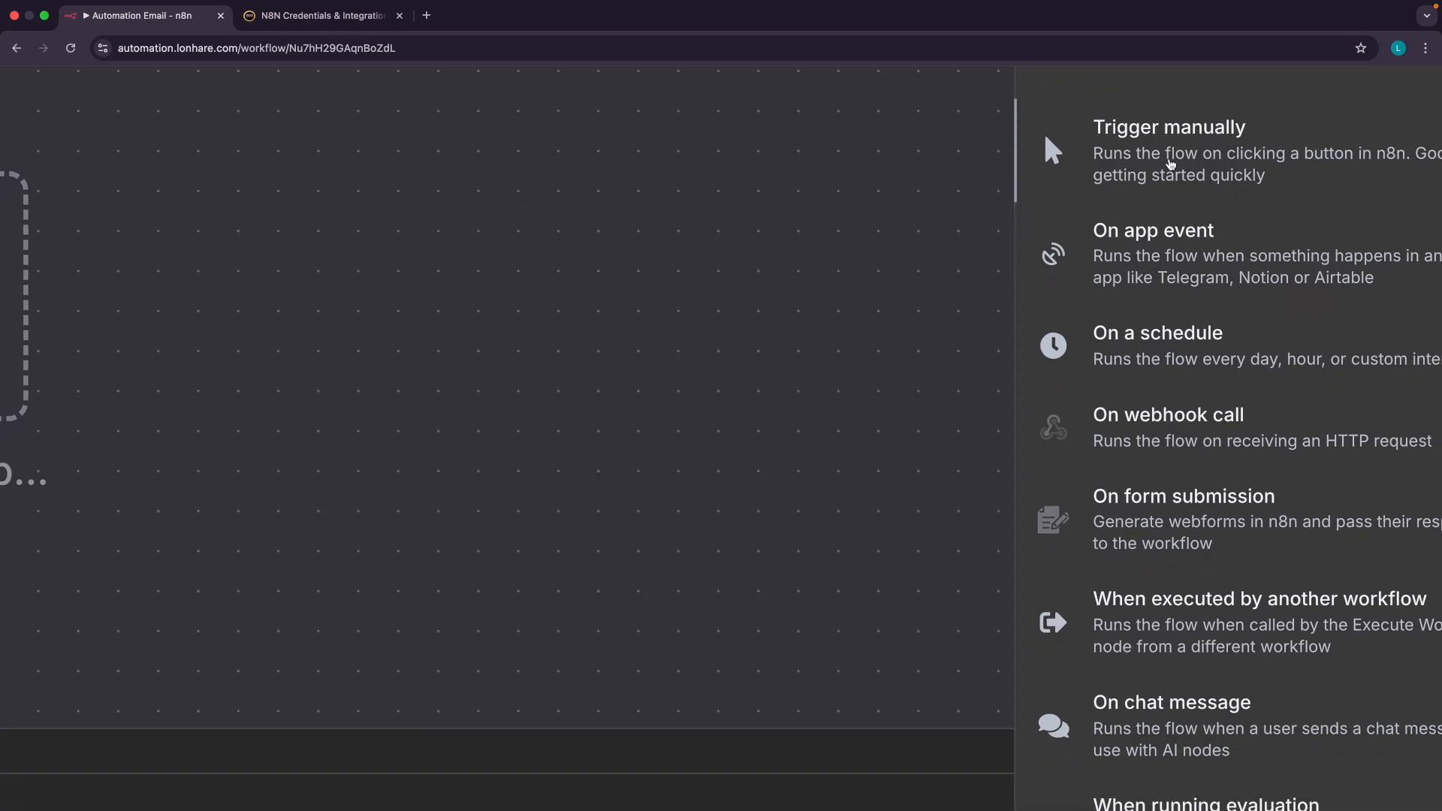
{"action": "scroll", "coordinate": [1170, 164], "scroll_direction": "down", "scroll_amount": 5}
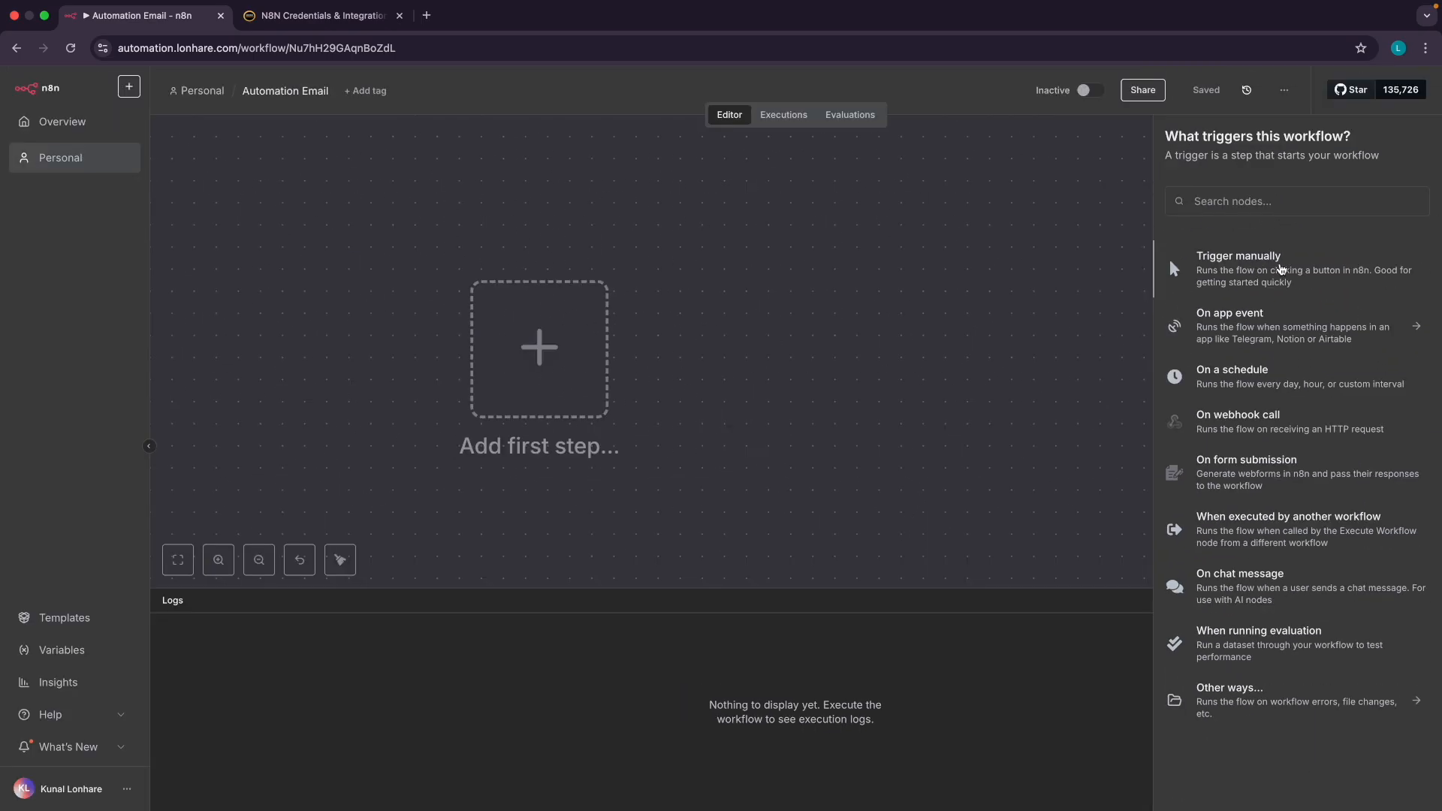
{"action": "left_click", "coordinate": [1279, 268]}
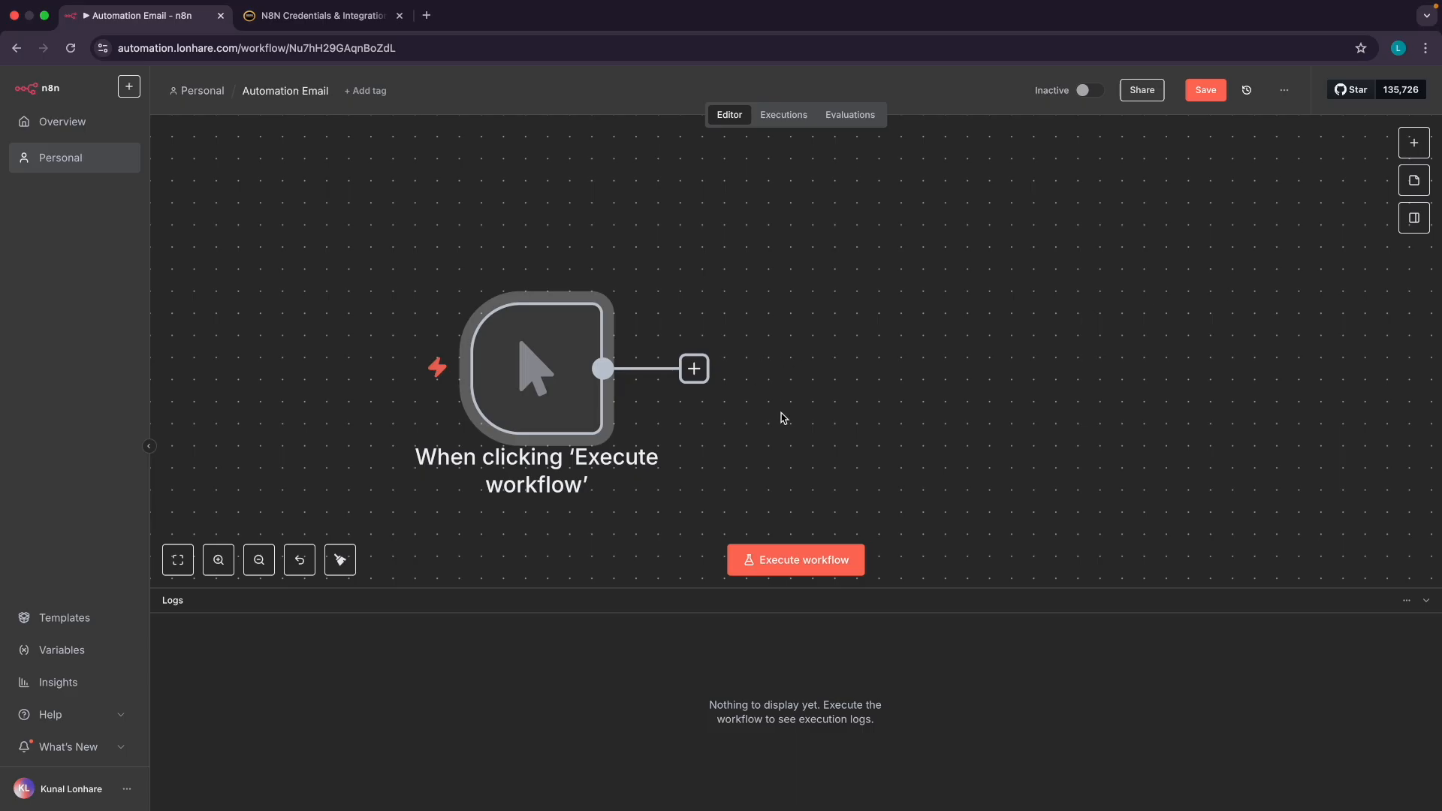
Execute the workflow once and inspect the manual trigger's single empty output item
{"action": "mouse_move", "coordinate": [531, 375]}
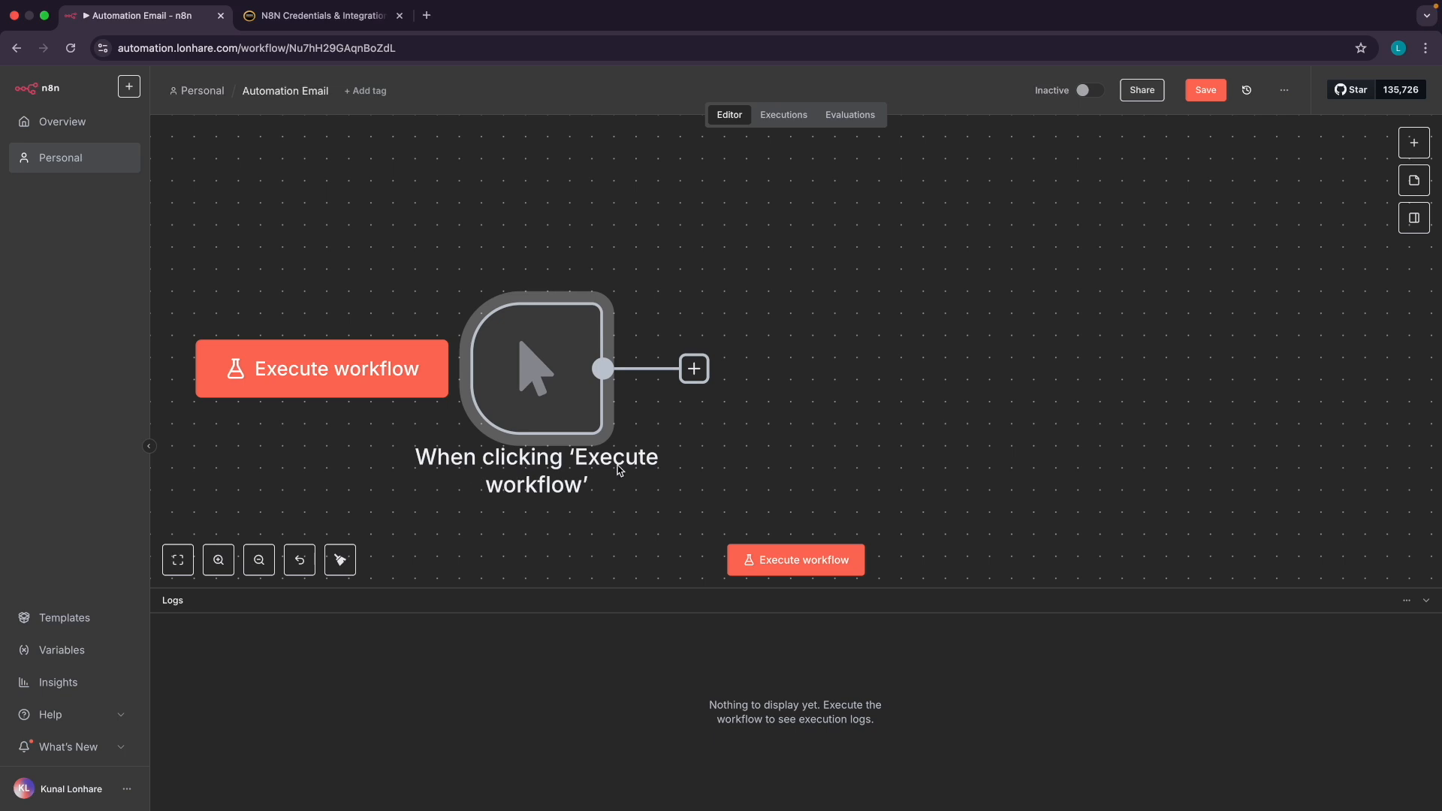
{"action": "left_click", "coordinate": [809, 570]}
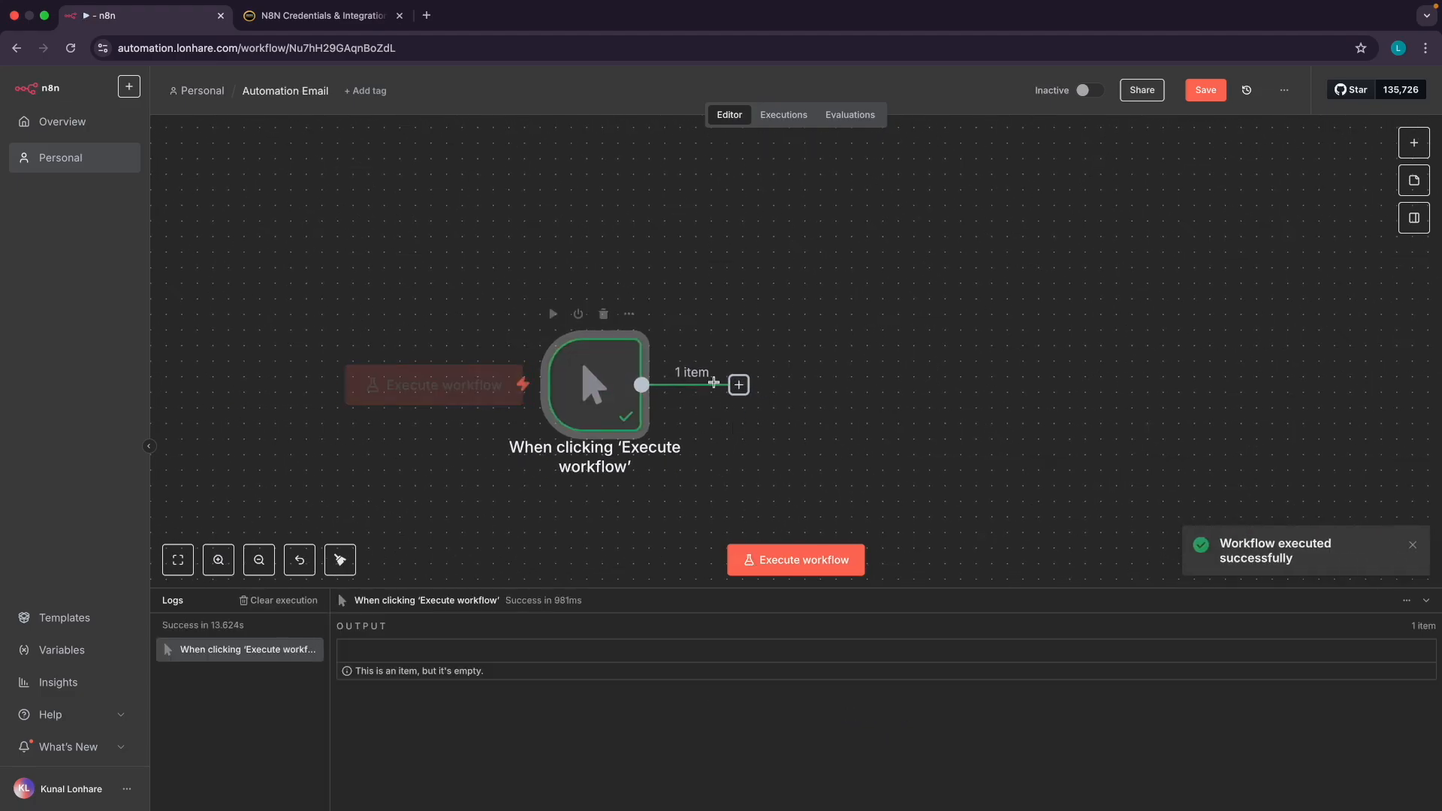
{"action": "mouse_move", "coordinate": [608, 409]}
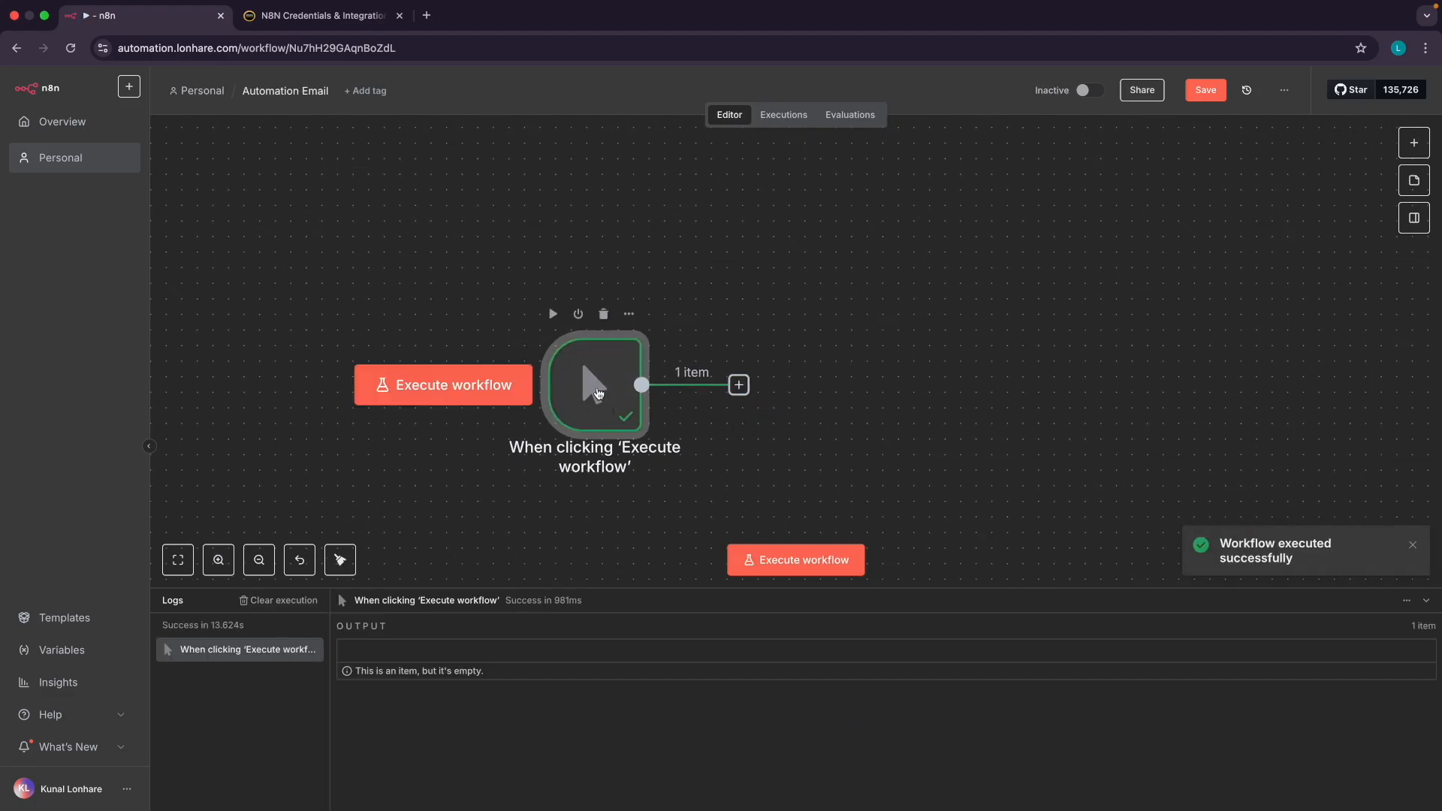
{"action": "double_click", "coordinate": [598, 392]}
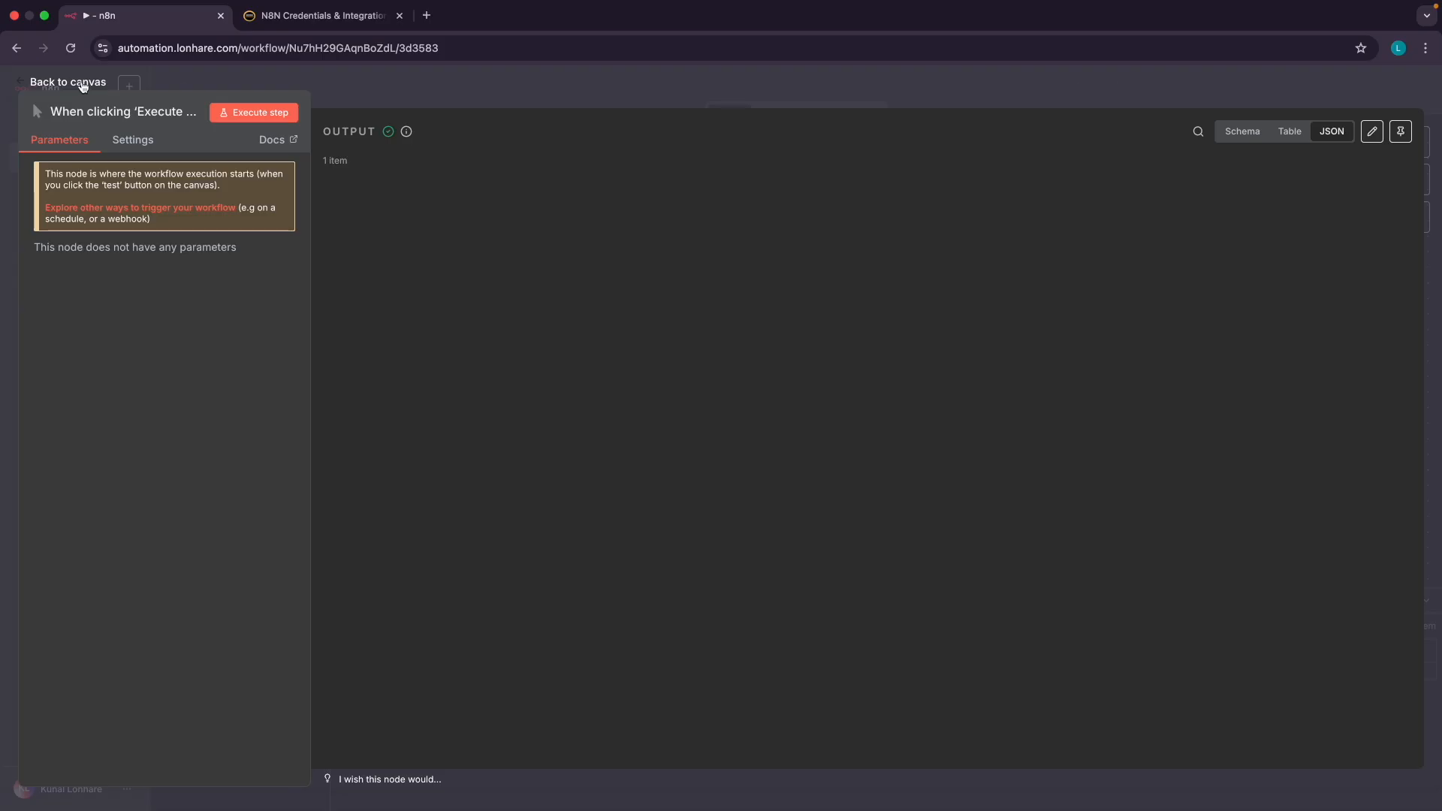
{"action": "left_click", "coordinate": [83, 84]}
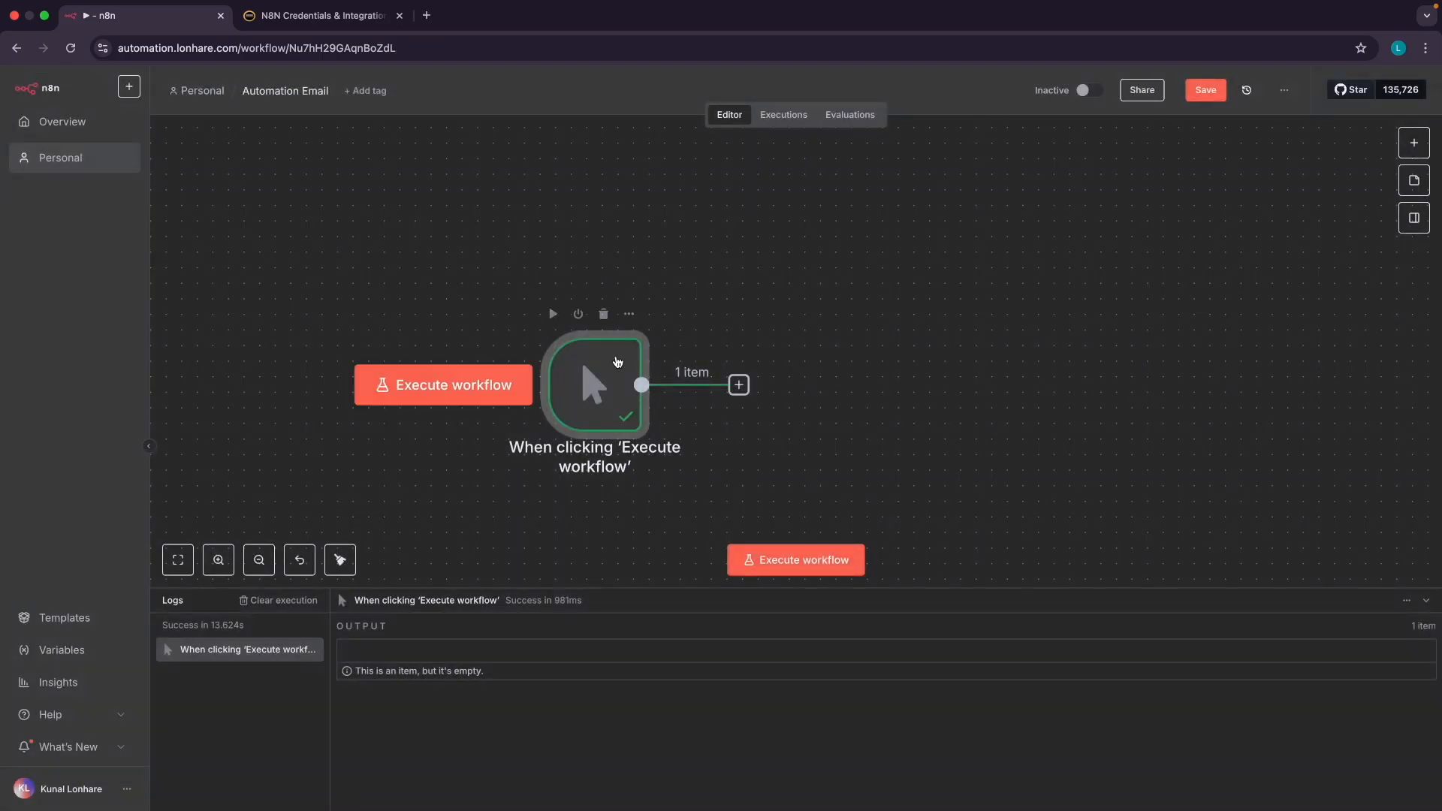
Delete the manual trigger and show the app list for 'On app event' triggers
{"action": "left_click", "coordinate": [603, 314]}
{"action": "left_click", "coordinate": [792, 346]}
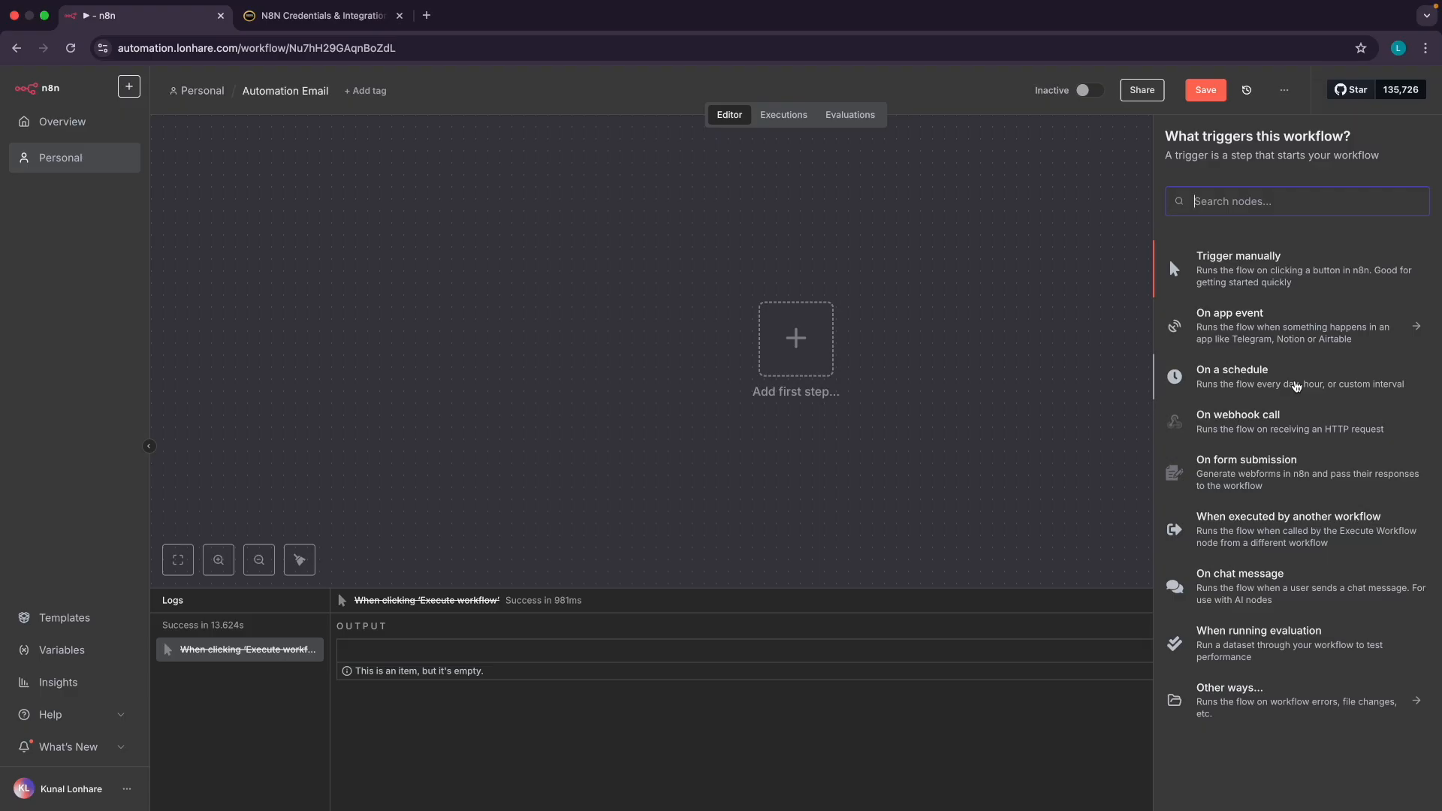
{"action": "left_click", "coordinate": [1269, 333]}
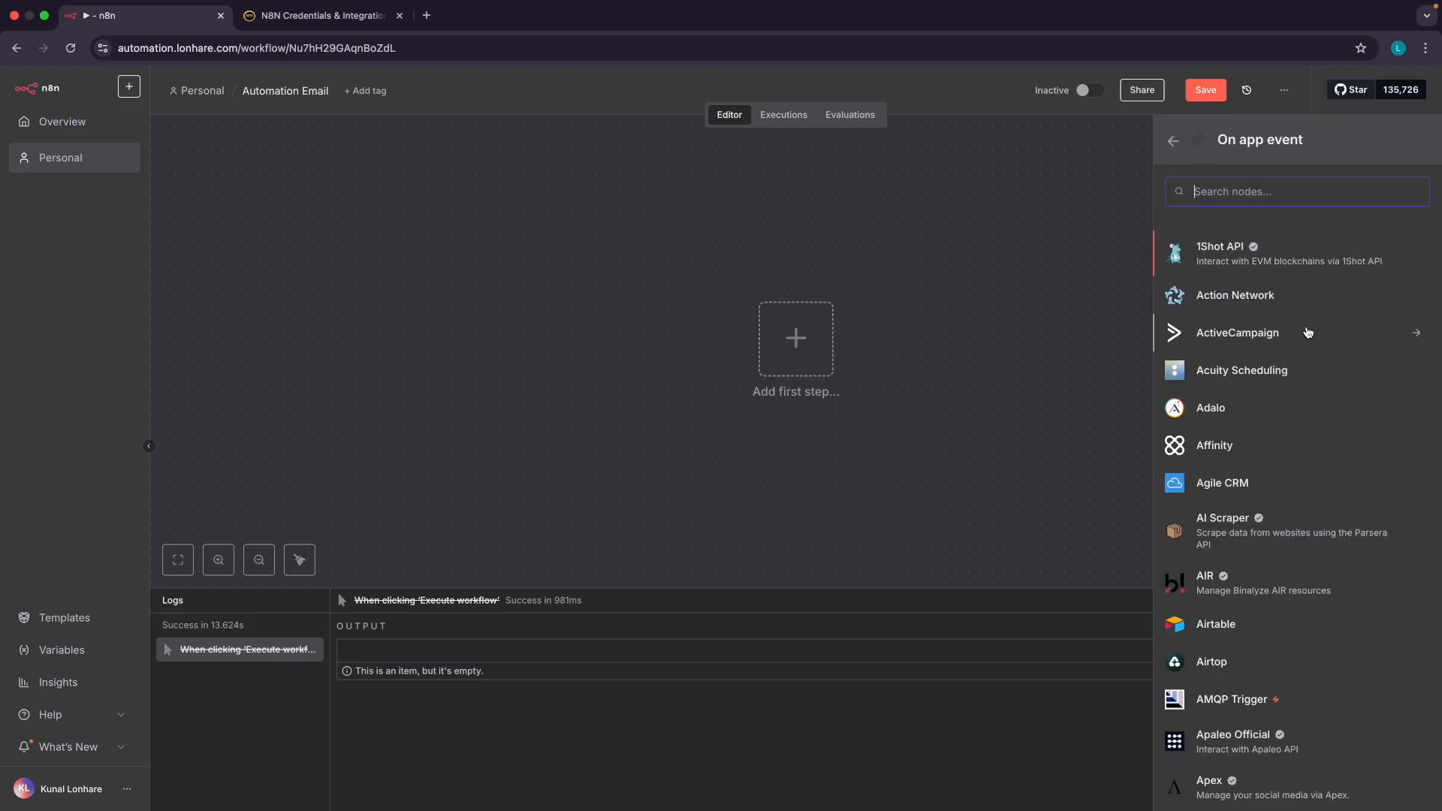
{"action": "scroll", "coordinate": [1238, 416], "scroll_direction": "down", "scroll_amount": 3}
{"action": "scroll", "coordinate": [1239, 416], "scroll_direction": "up", "scroll_amount": 3}
Add an 'On a schedule' trigger, keeping the Days interval (daily at midnight)
{"action": "left_click", "coordinate": [1174, 142]}
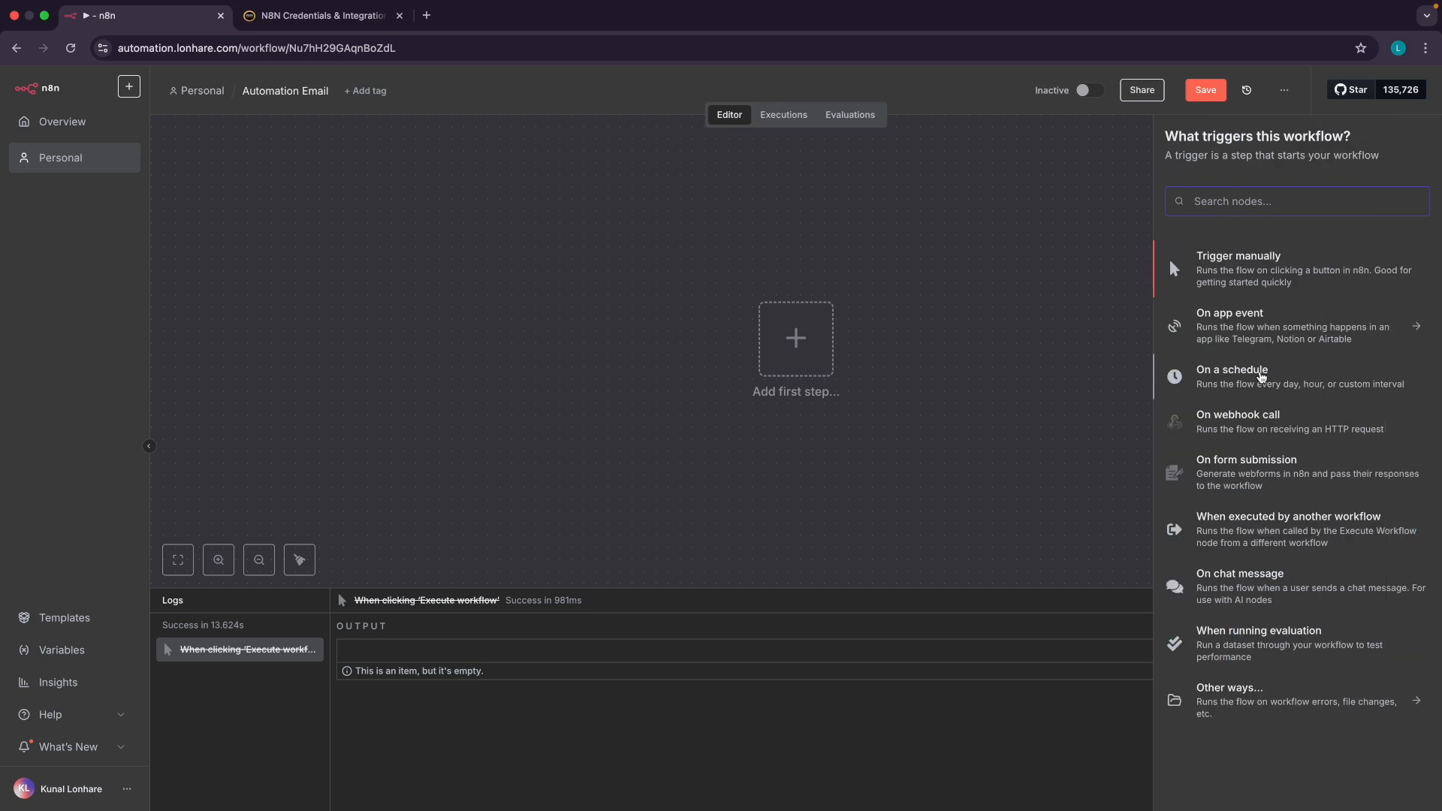
{"action": "left_click", "coordinate": [1176, 373]}
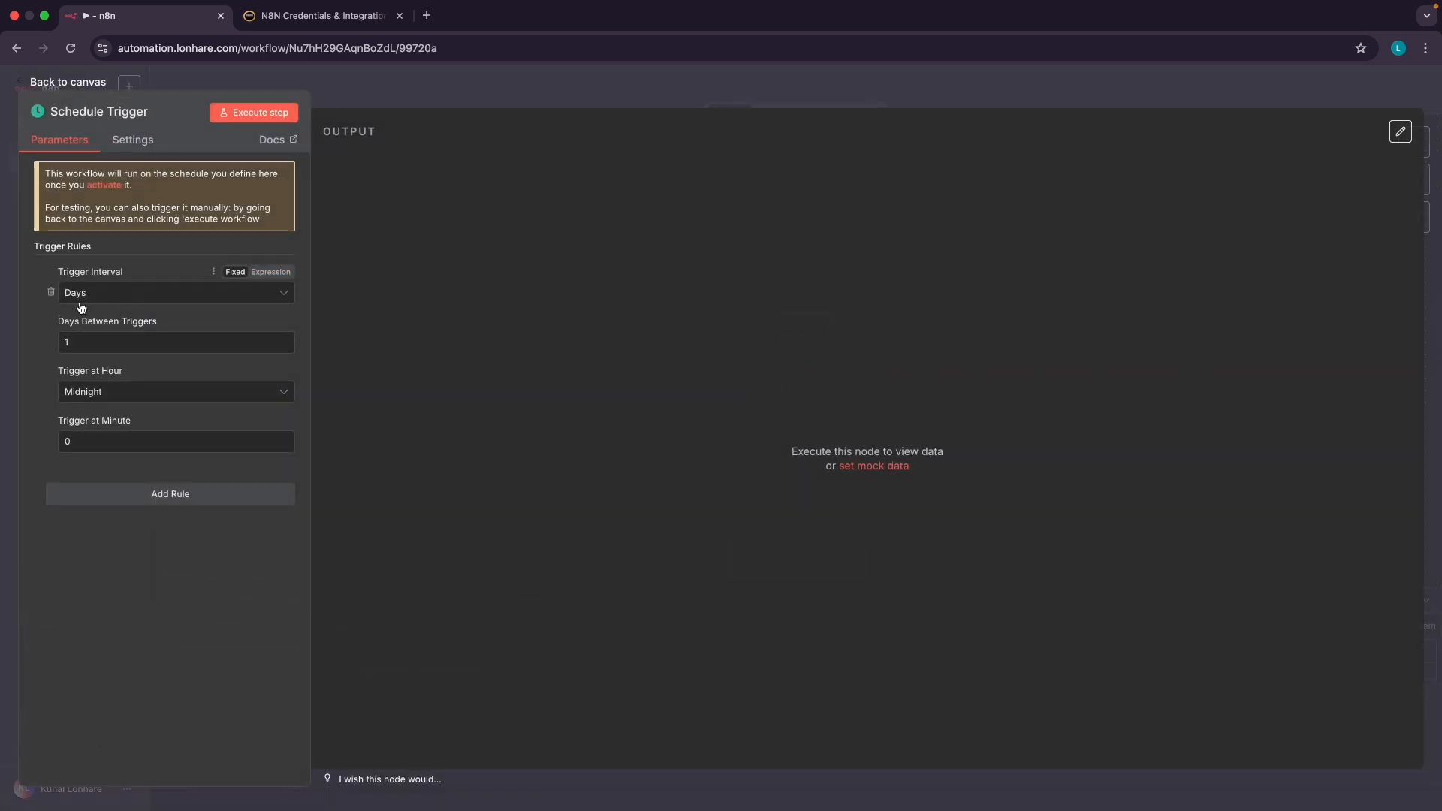
{"action": "left_click", "coordinate": [85, 301]}
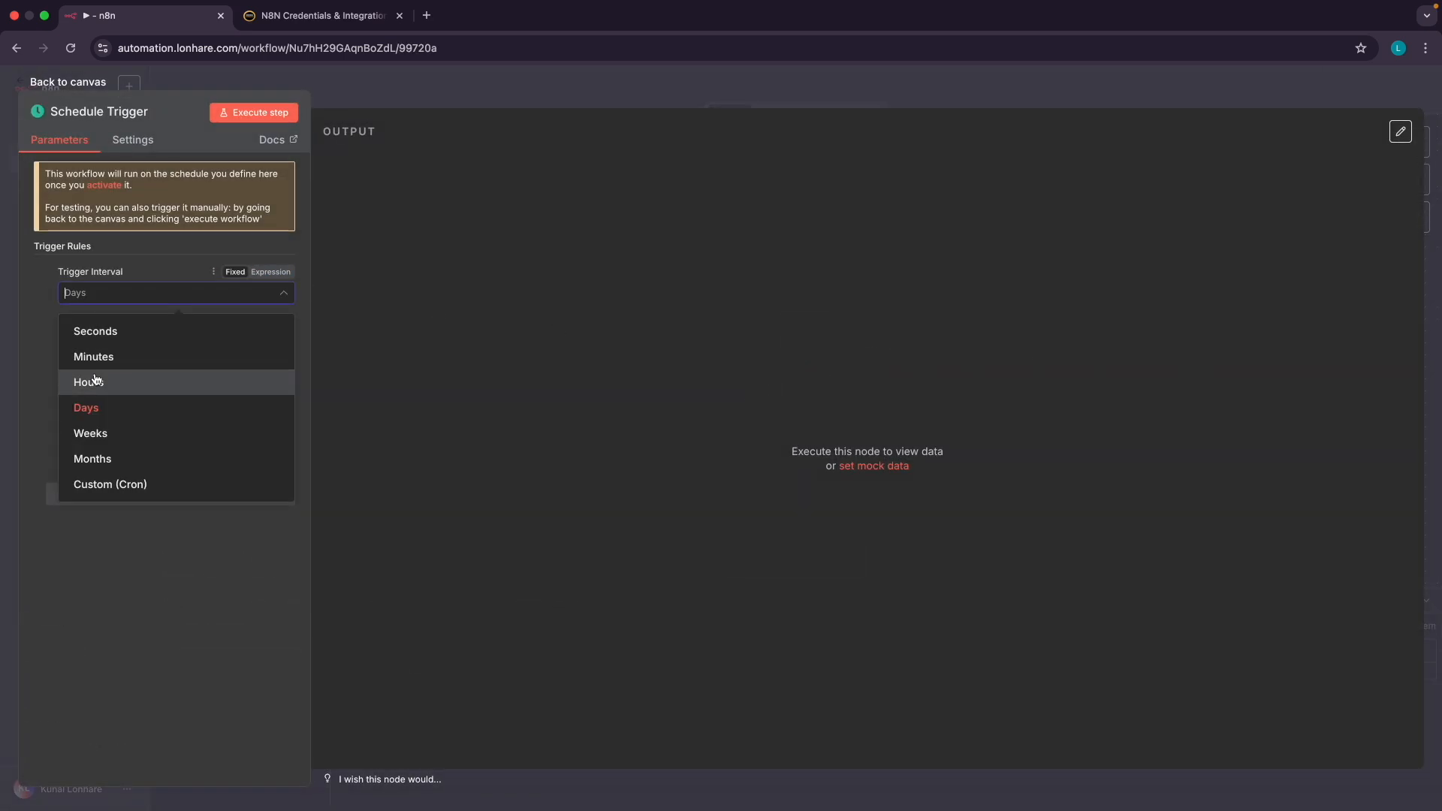
{"action": "left_click", "coordinate": [96, 579]}
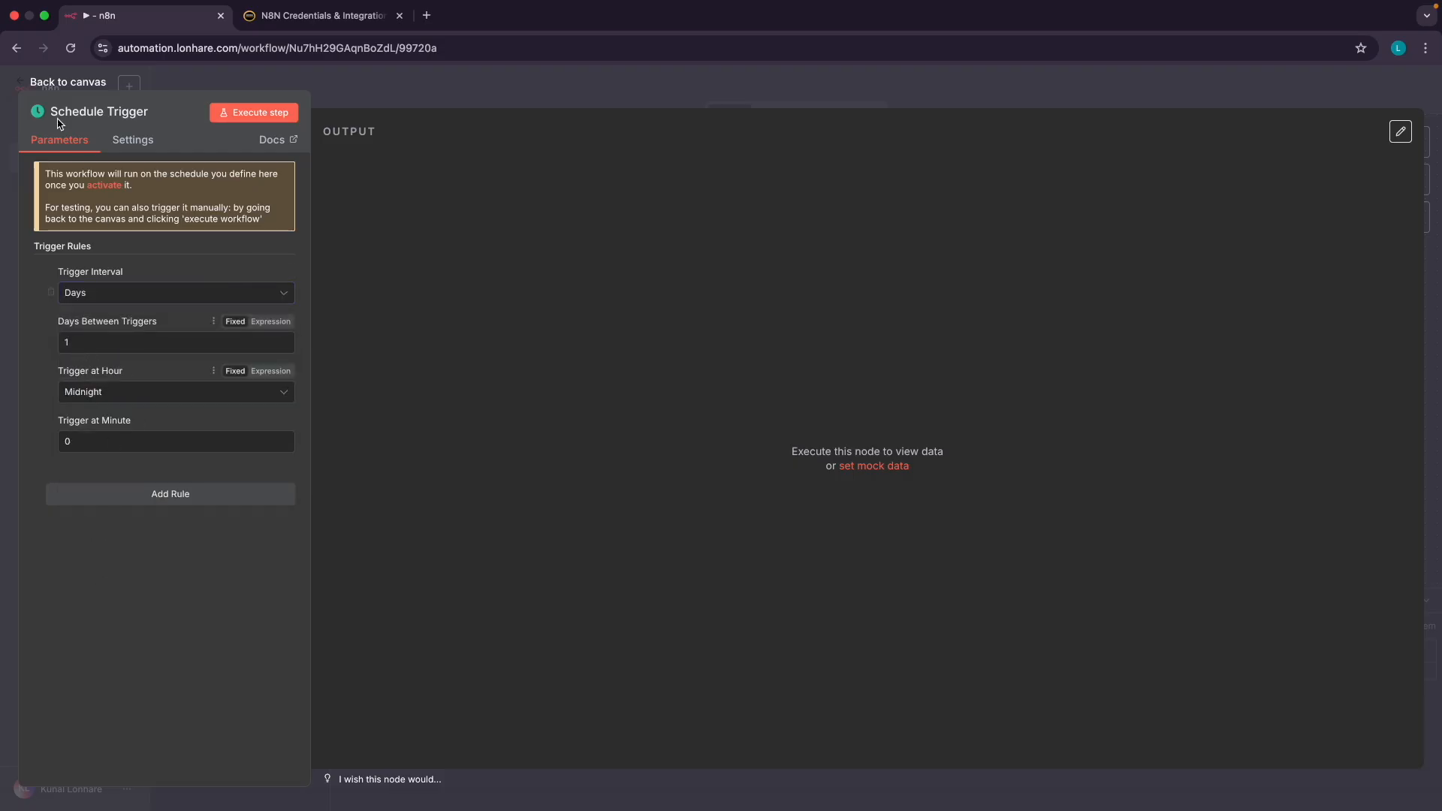
Delete the Schedule Trigger node and reopen the trigger choices for the empty workflow
{"action": "left_click", "coordinate": [44, 83]}
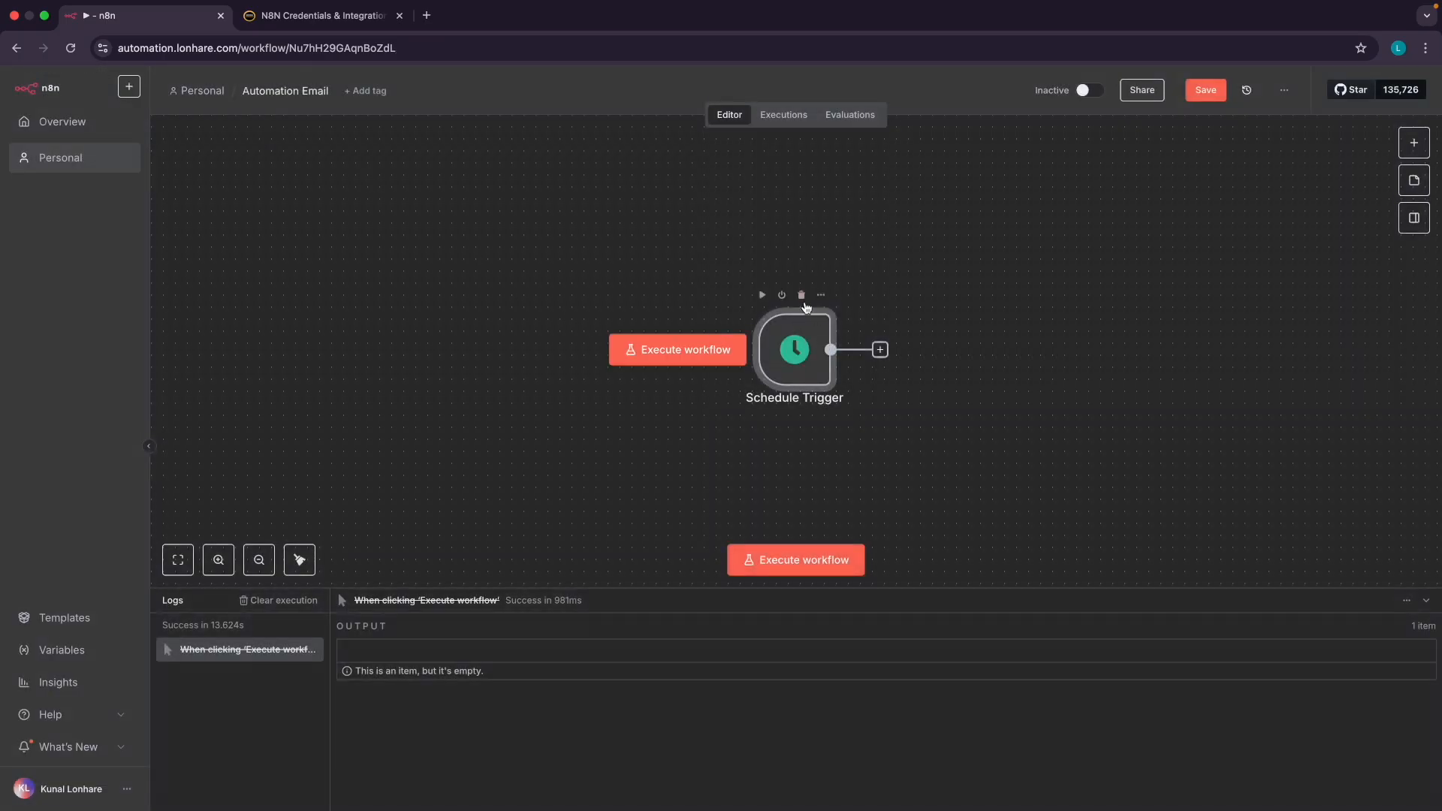
{"action": "left_click", "coordinate": [802, 296]}
{"action": "left_click", "coordinate": [807, 353]}
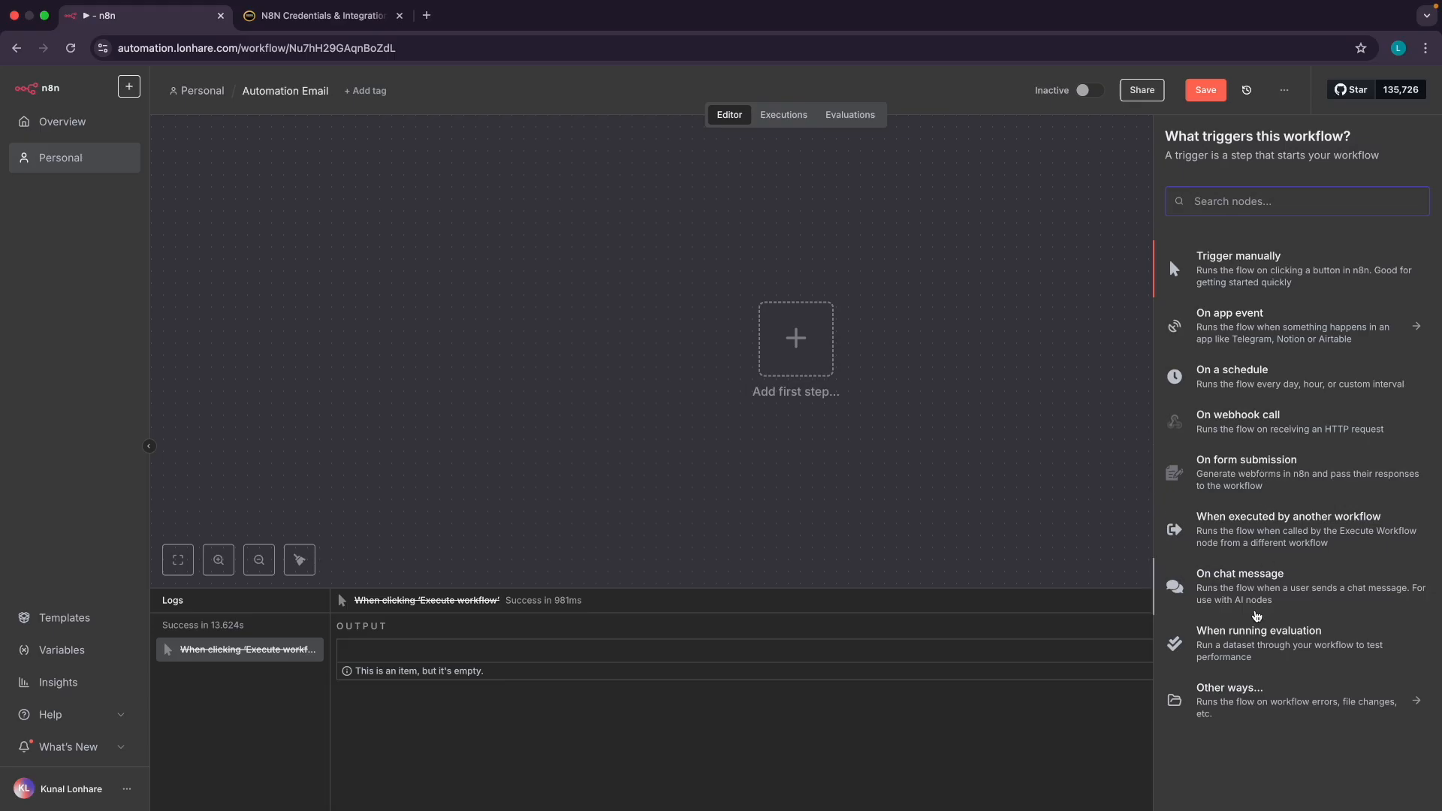
Add an 'On chat message' trigger and send the test message 'hi'
{"action": "left_click", "coordinate": [1239, 600]}
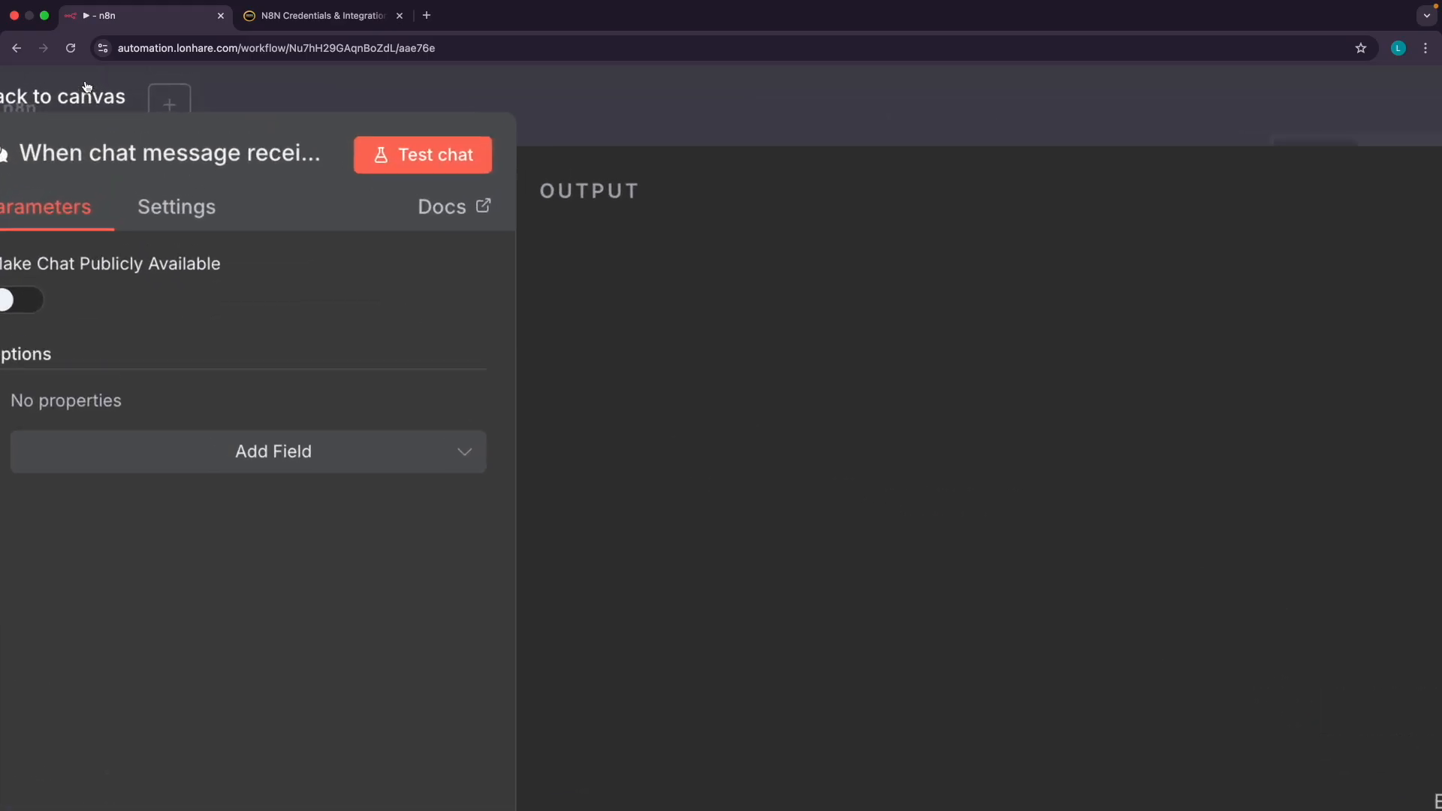
{"action": "left_click", "coordinate": [87, 84]}
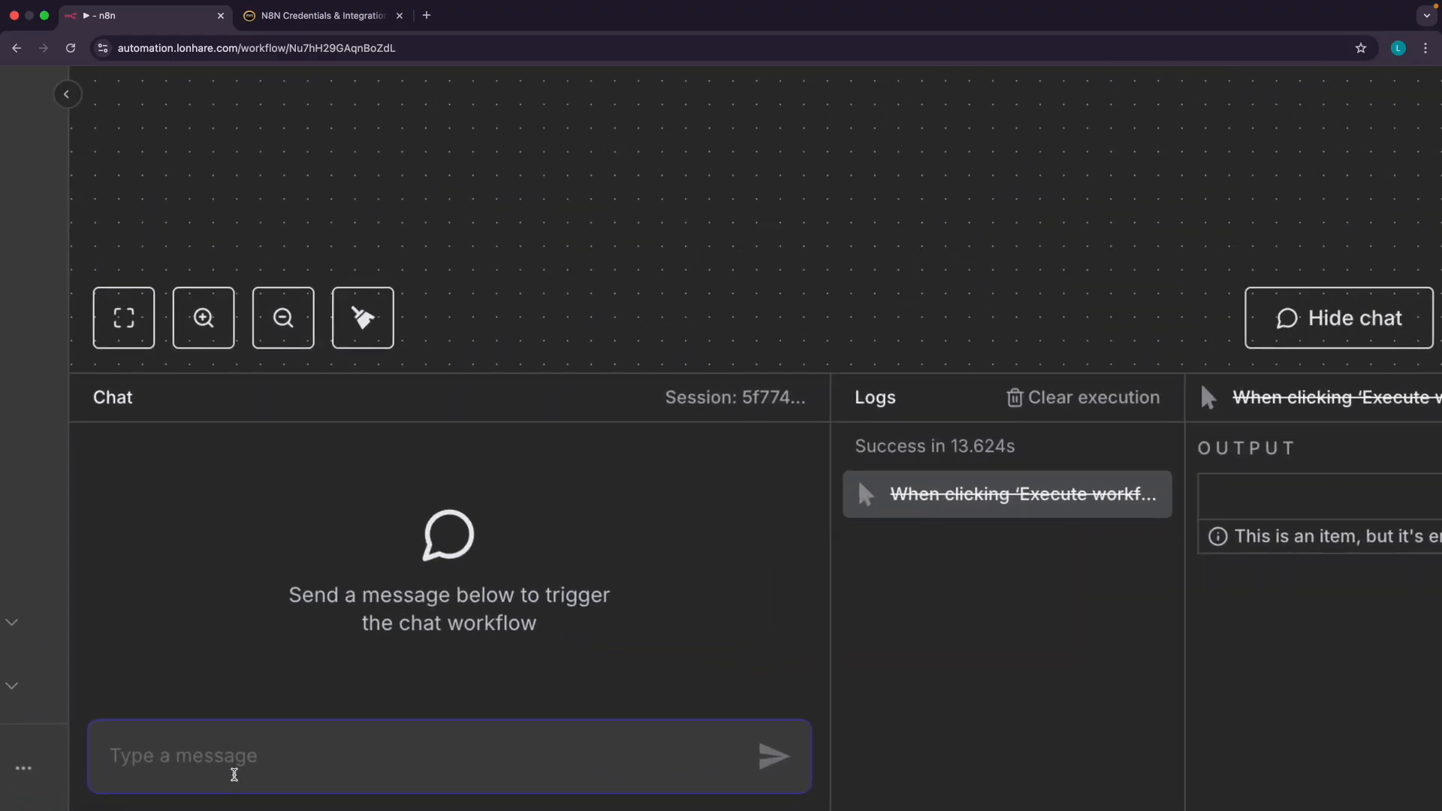
{"action": "type", "text": "hi"}
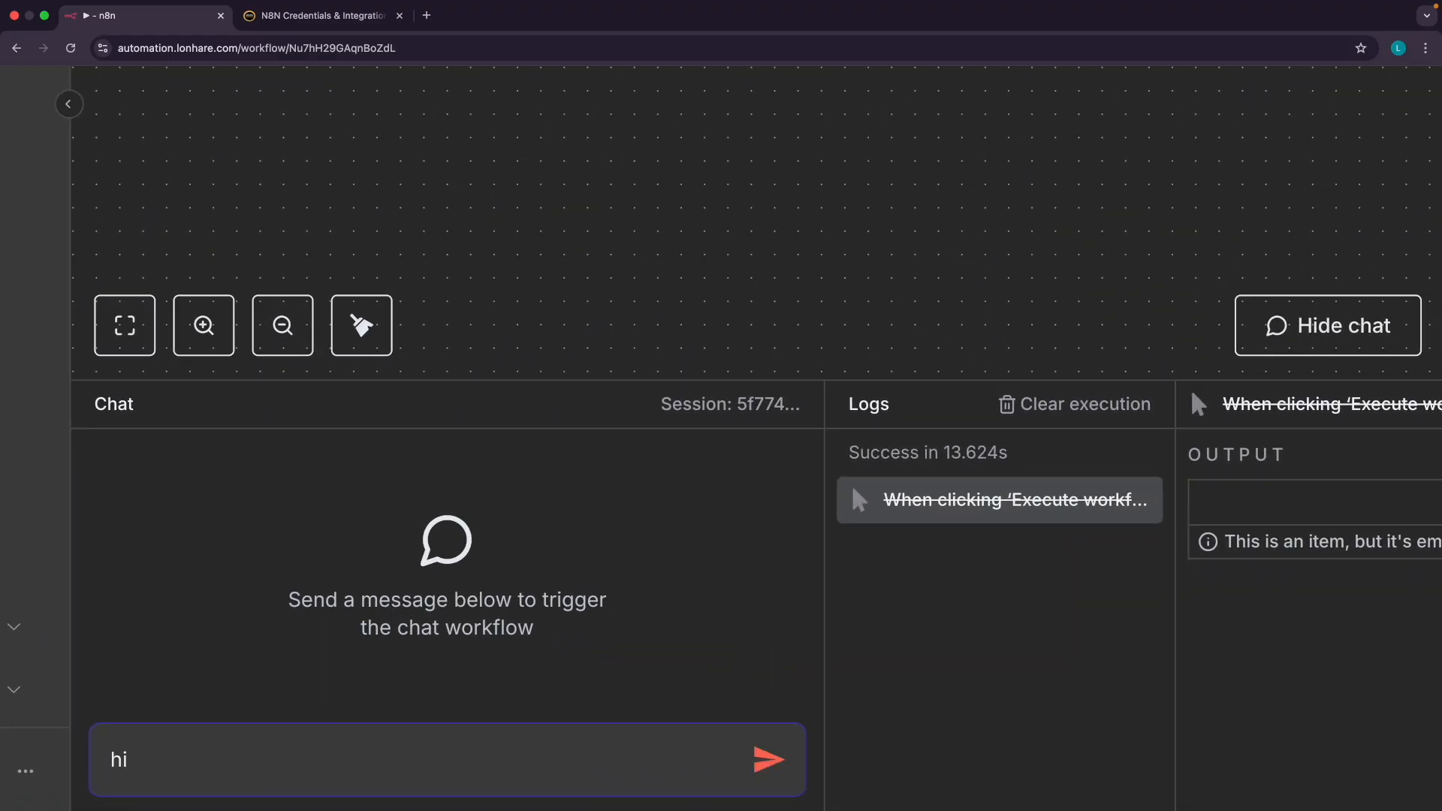
{"action": "key", "text": "Return"}
{"action": "scroll", "coordinate": [824, 308], "scroll_direction": "down", "scroll_amount": 8}
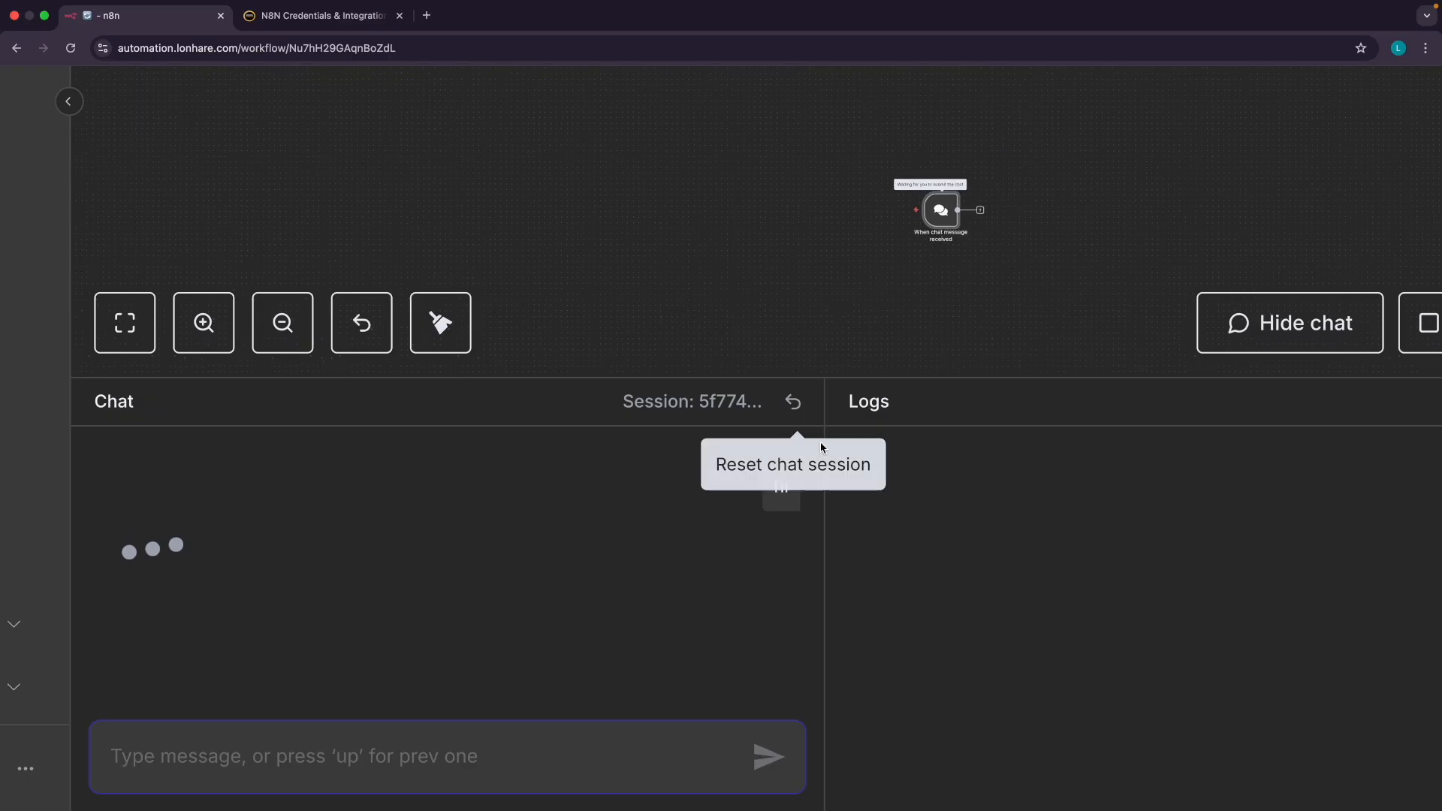
{"action": "scroll", "coordinate": [823, 446], "scroll_direction": "down", "scroll_amount": 5}
{"action": "scroll", "coordinate": [630, 534], "scroll_direction": "up", "scroll_amount": 10}
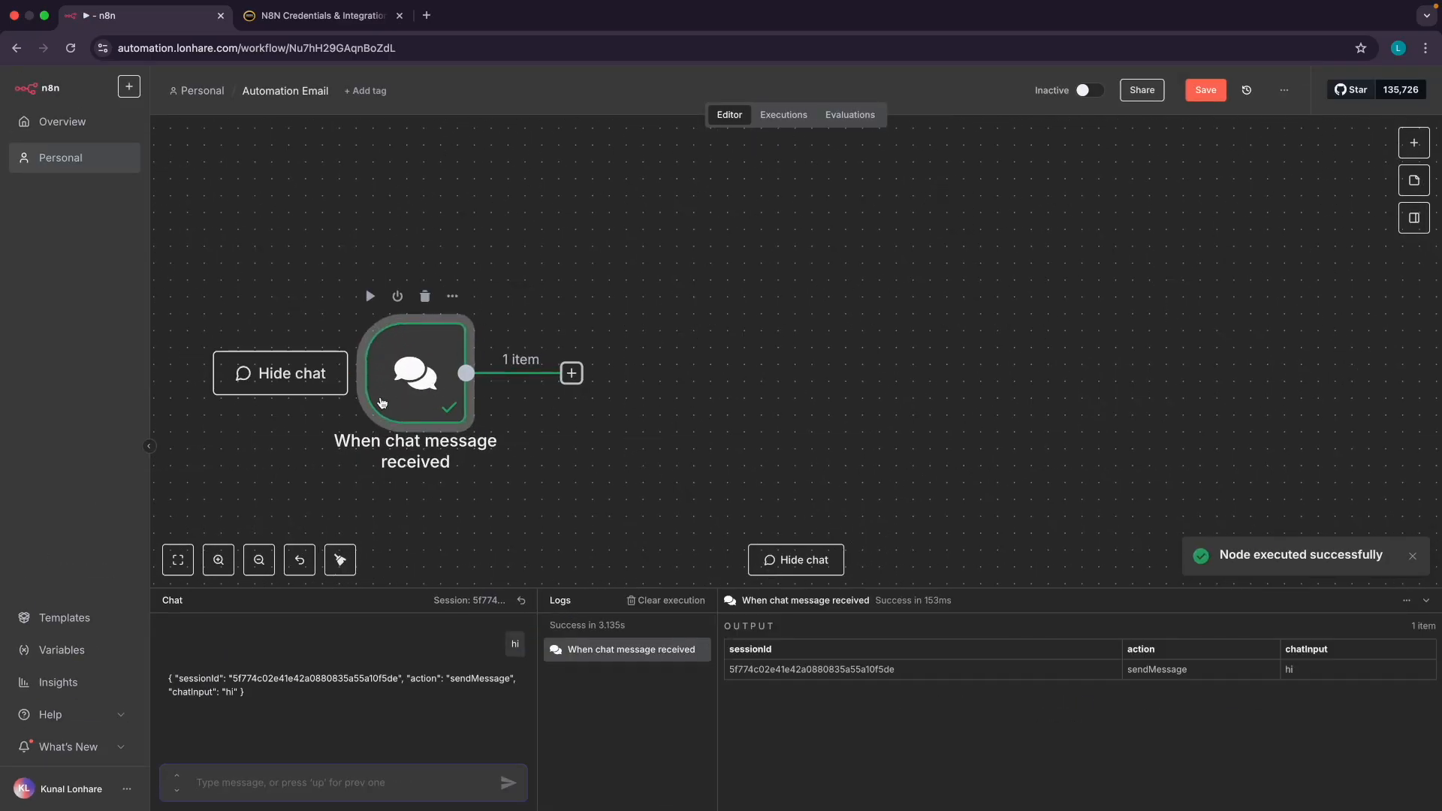
{"action": "scroll", "coordinate": [383, 402], "scroll_direction": "left", "scroll_amount": 3}
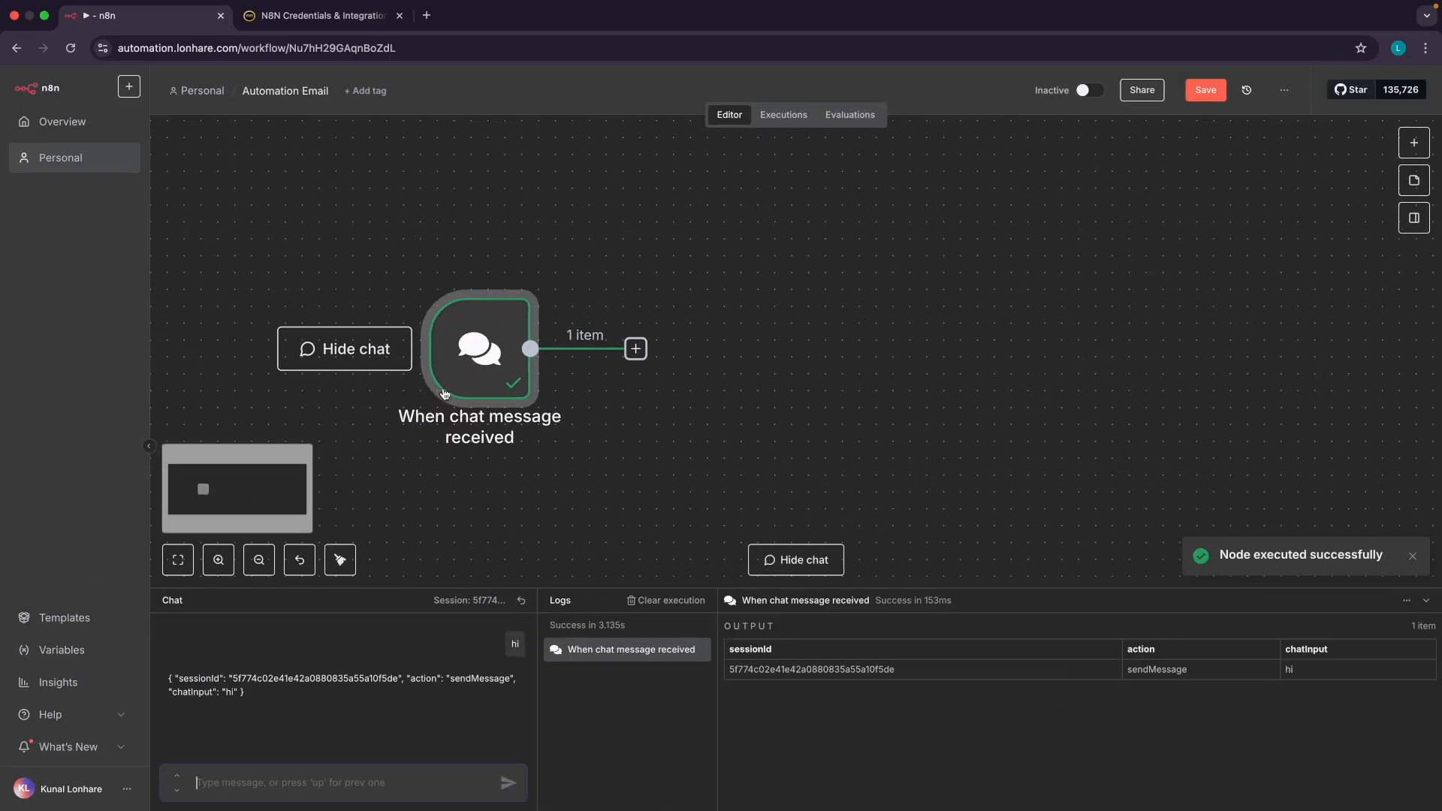
Inspect the chat trigger's output, showing one item with chatInput 'hi'
{"action": "double_click", "coordinate": [485, 363]}
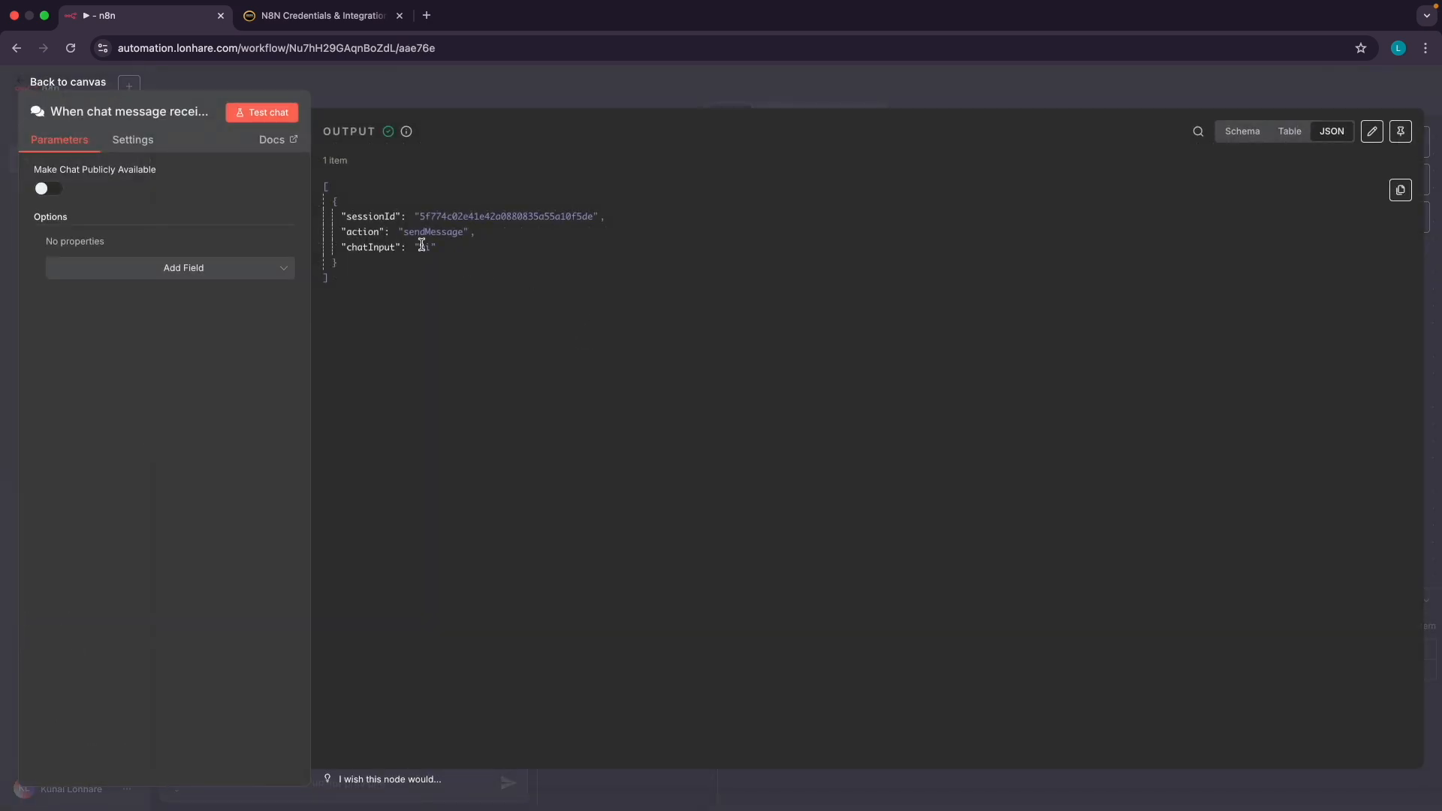
{"action": "scroll", "coordinate": [422, 246], "scroll_direction": "up", "scroll_amount": 5}
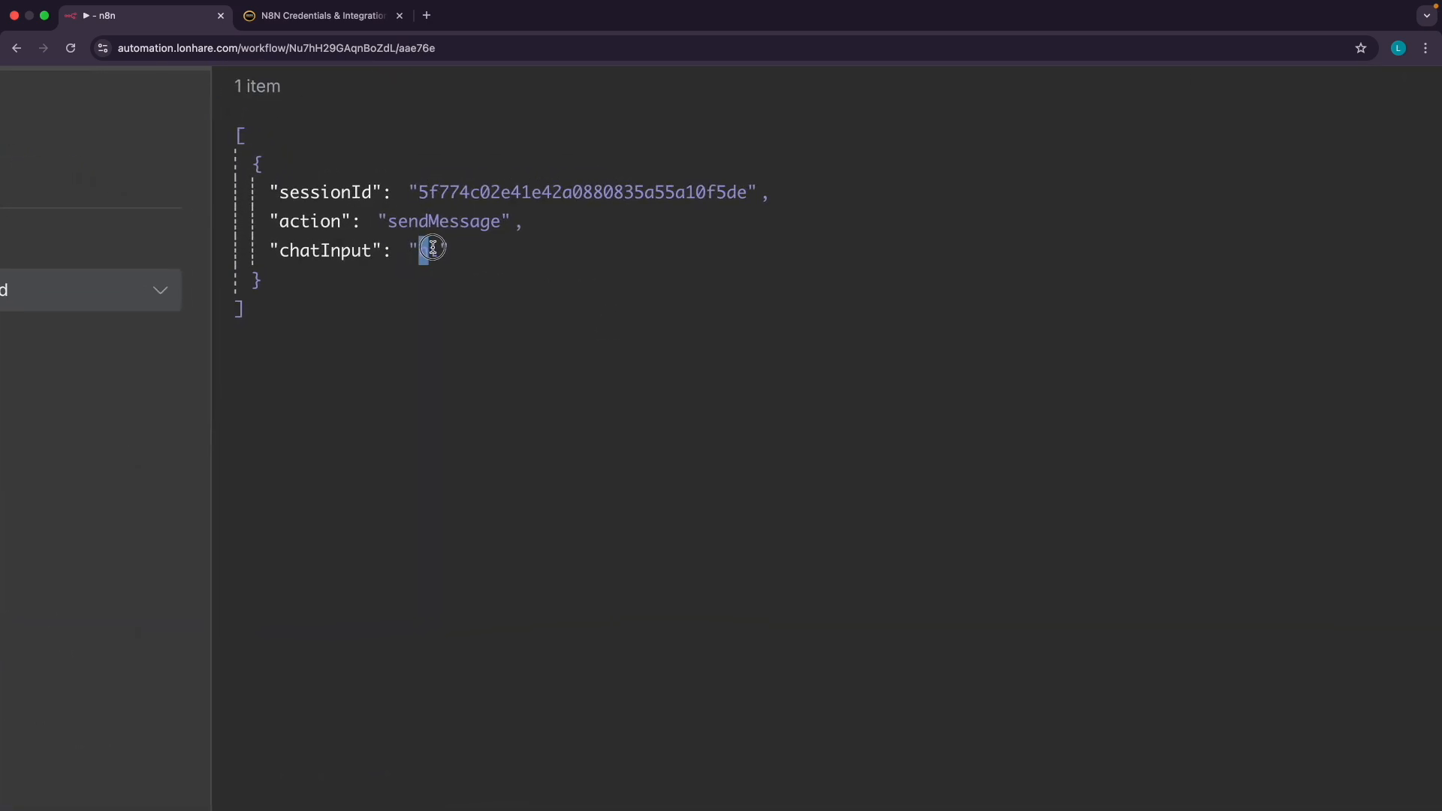
{"action": "scroll", "coordinate": [443, 269], "scroll_direction": "down", "scroll_amount": 5}
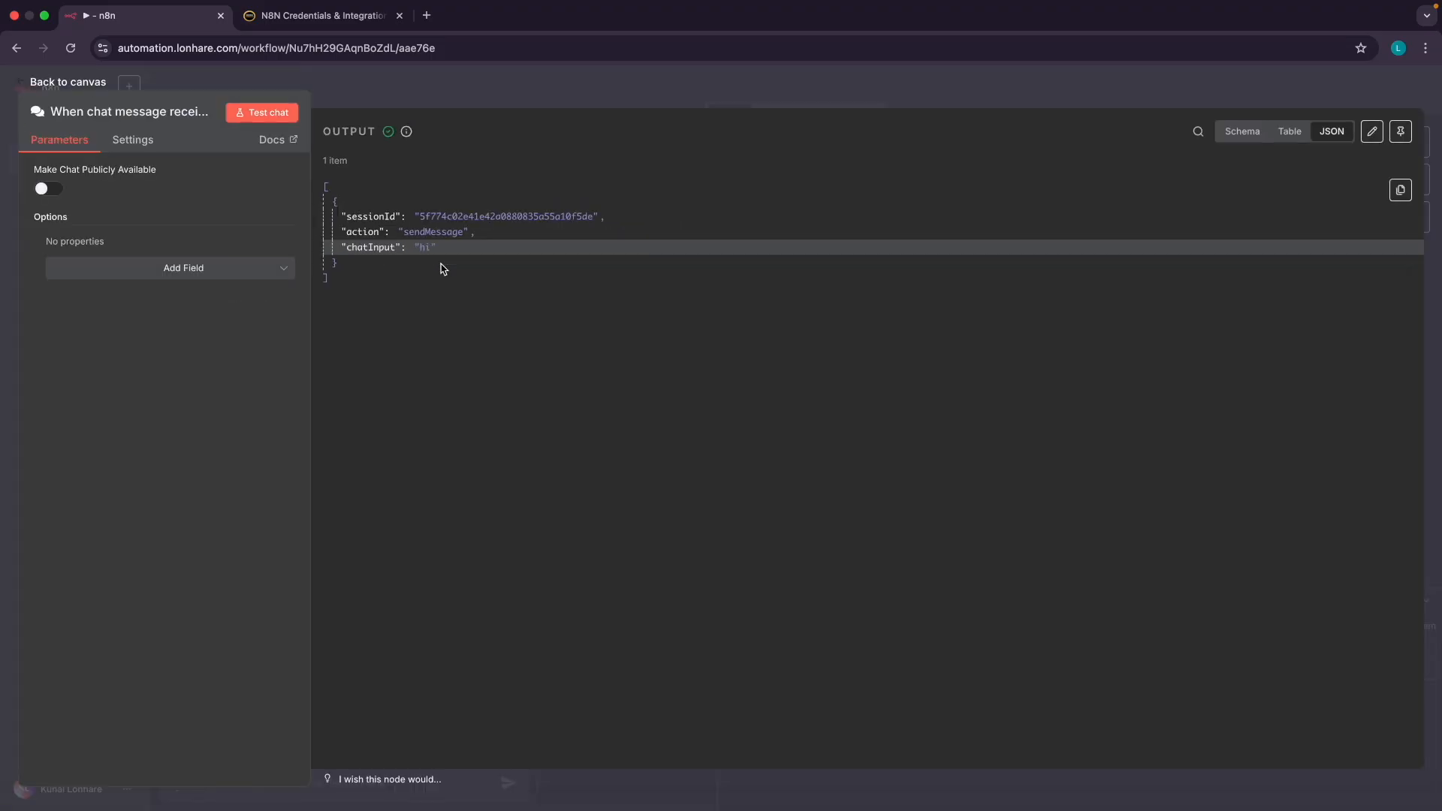
{"action": "left_click", "coordinate": [61, 83]}
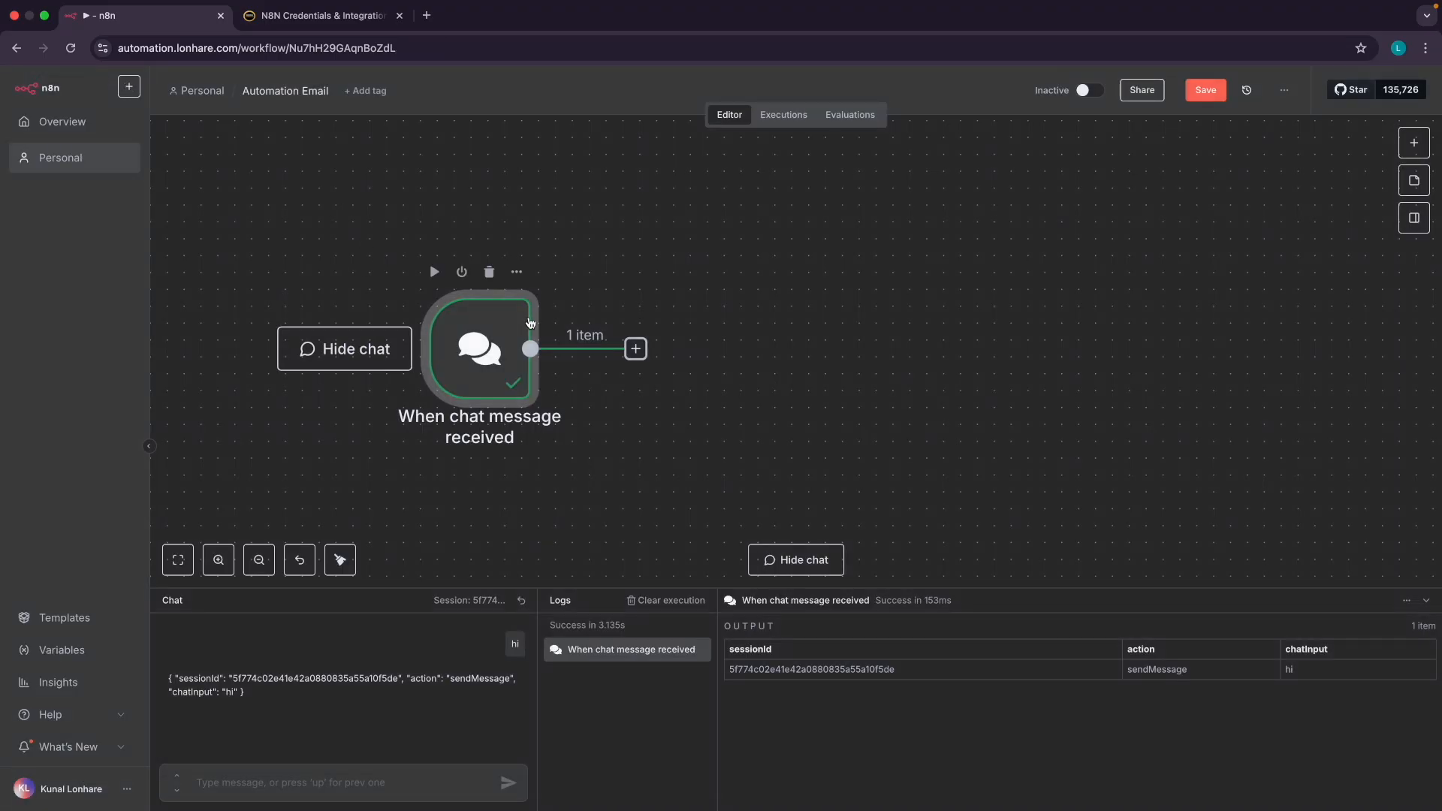
{"action": "scroll", "coordinate": [560, 309], "scroll_direction": "left", "scroll_amount": 1}
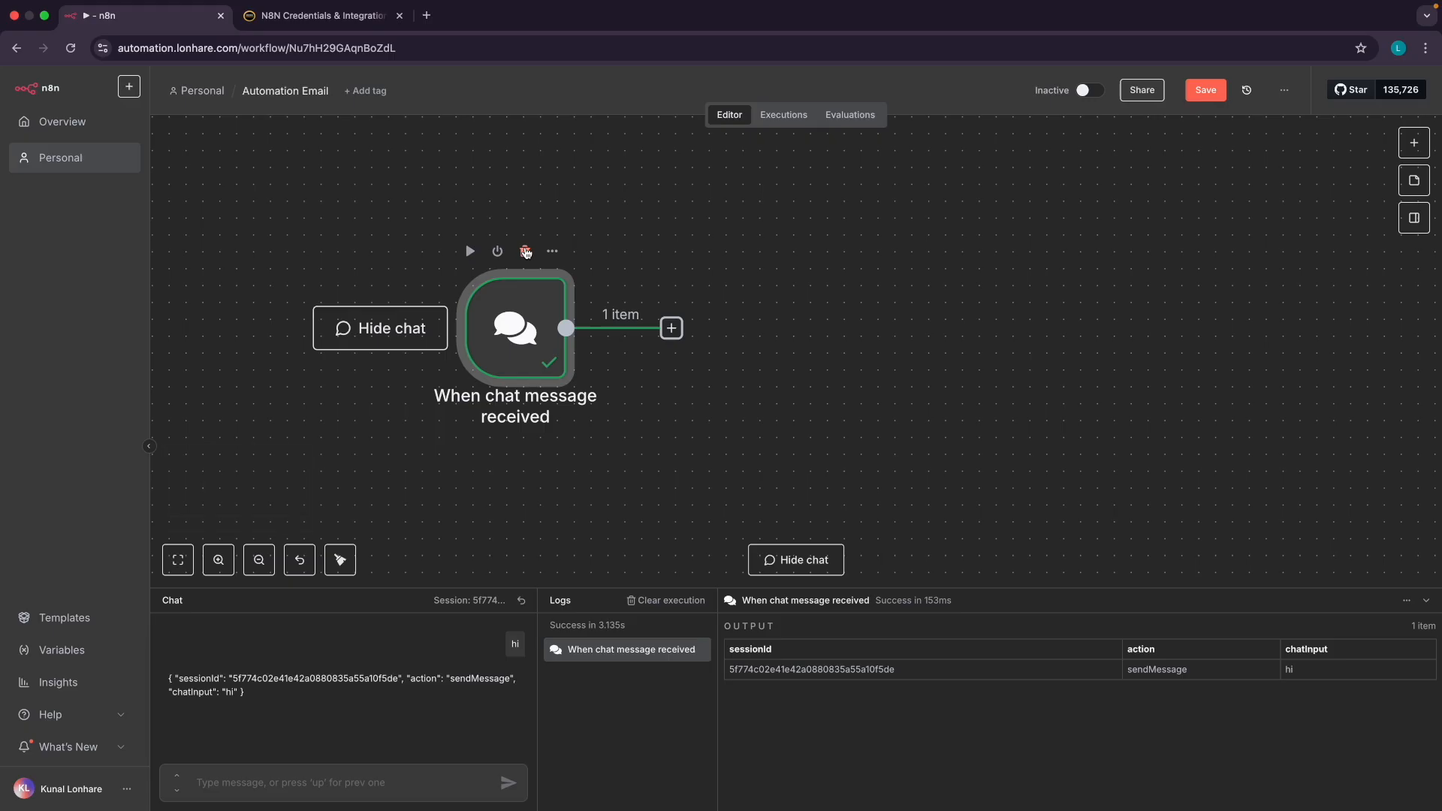
Delete the chat trigger, then step to the Credentials slide and back to the Nodes slide
{"action": "left_click", "coordinate": [526, 252]}
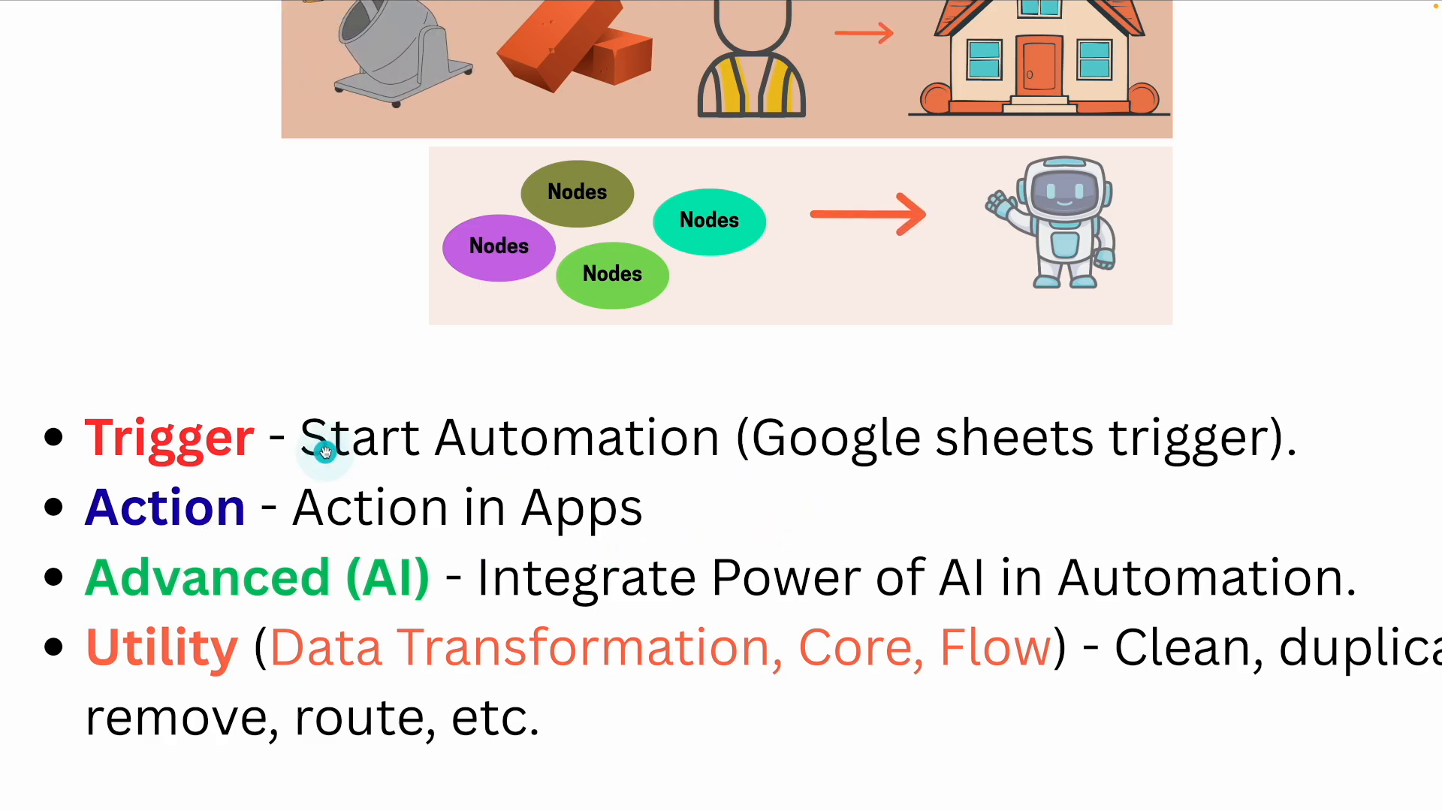
{"action": "scroll", "coordinate": [149, 421], "scroll_direction": "down", "scroll_amount": 5}
{"action": "key", "text": "Right"}
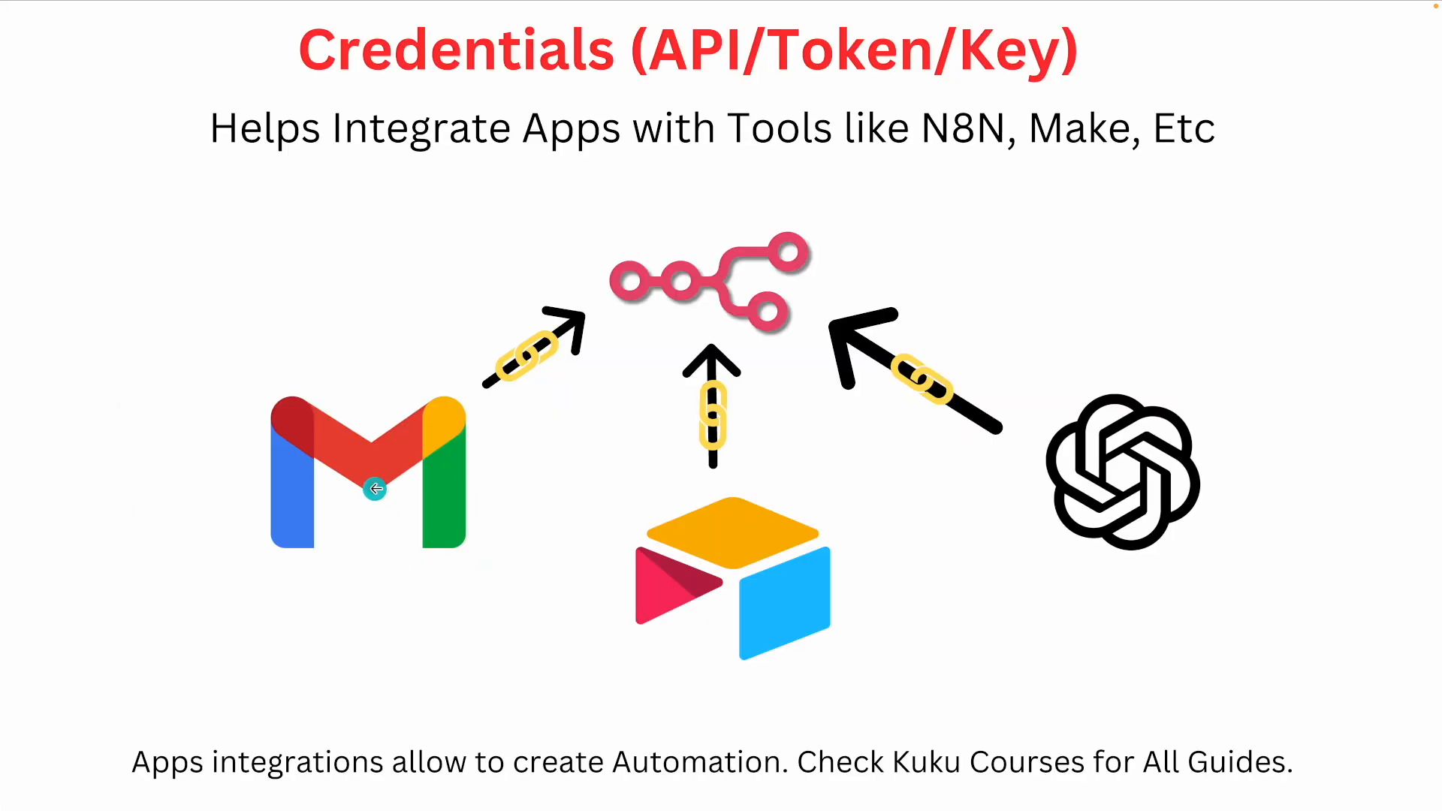
{"action": "key", "text": "Left"}
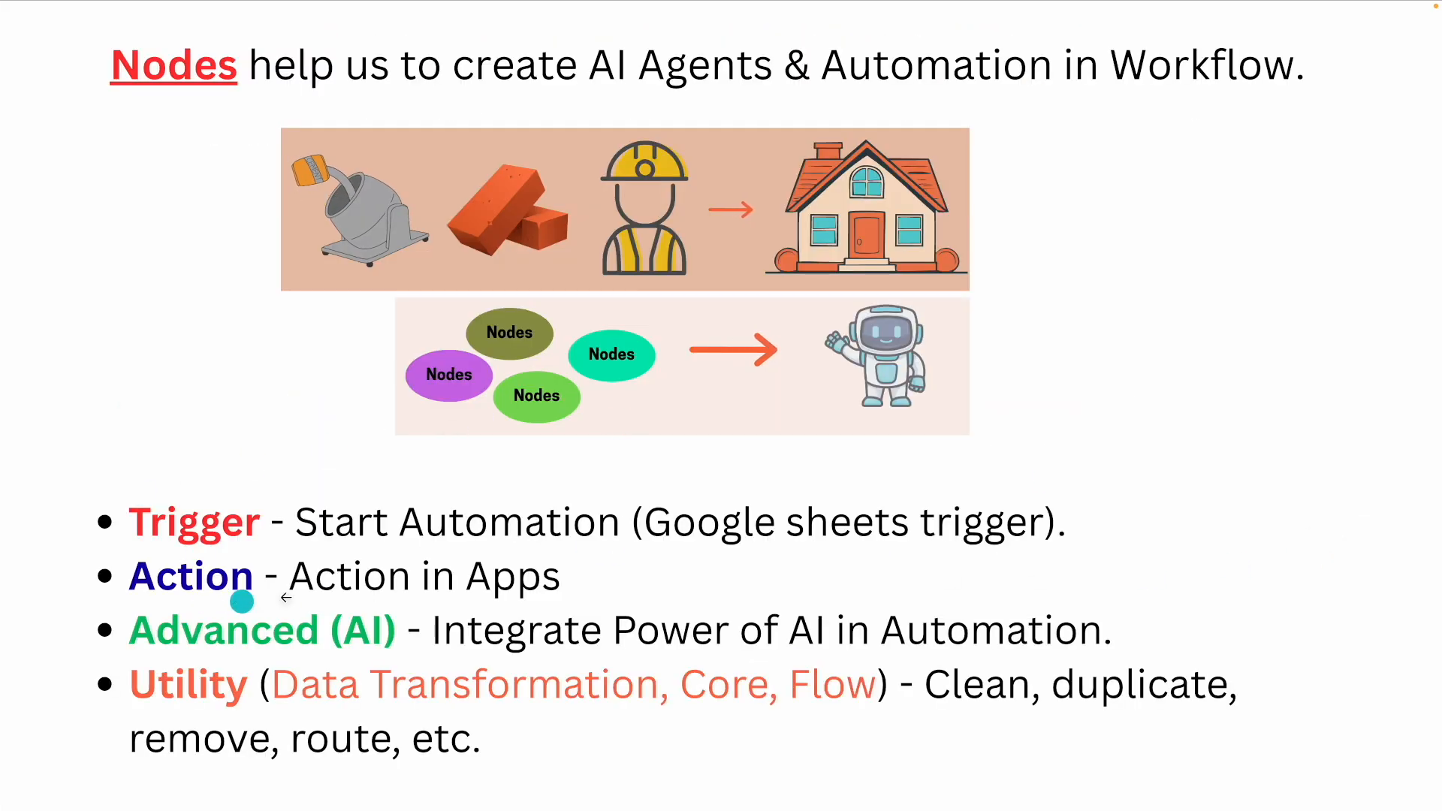
{"action": "scroll", "coordinate": [361, 644], "scroll_direction": "up", "scroll_amount": 3}
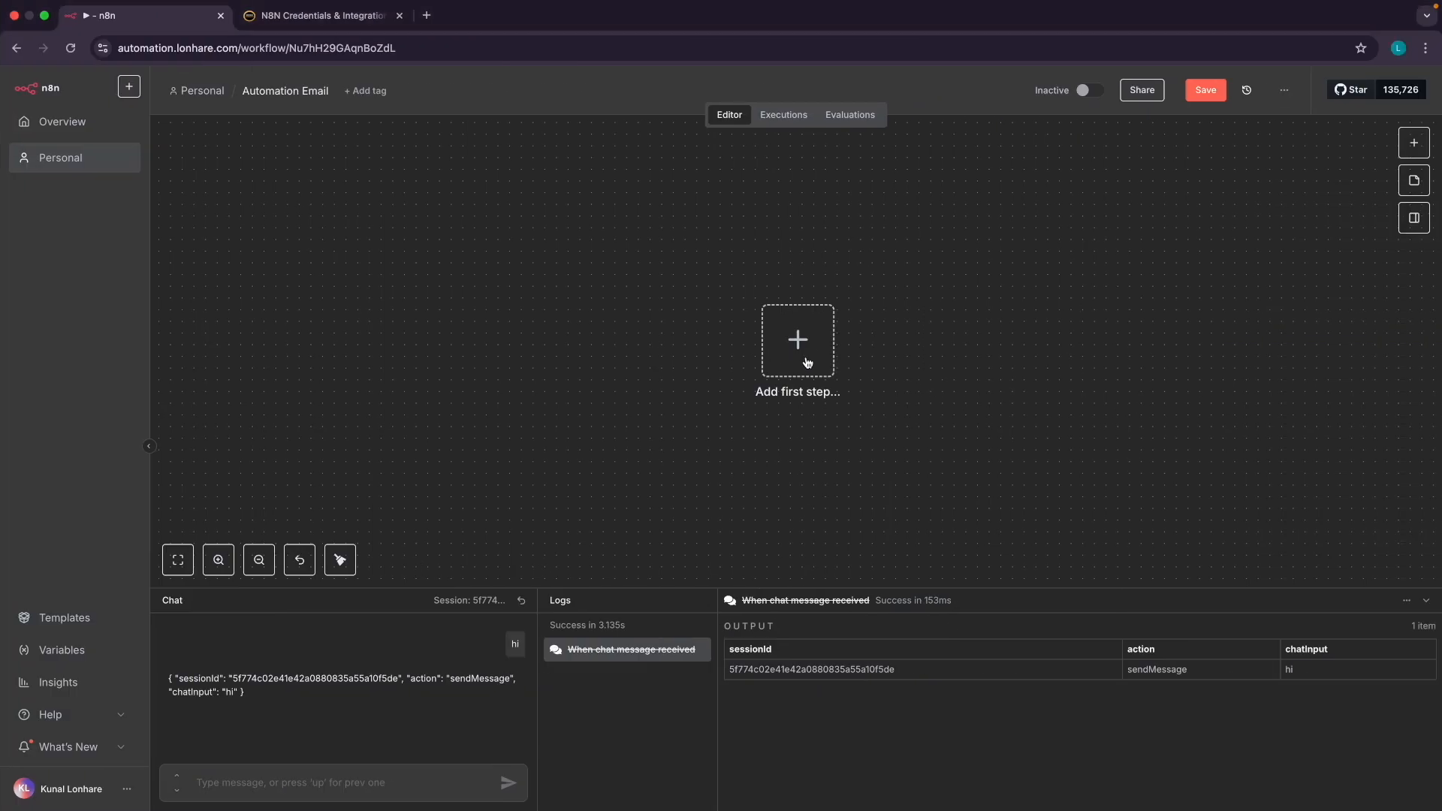
Add a 'Trigger manually' node as the workflow's first step
{"action": "left_click", "coordinate": [804, 350]}
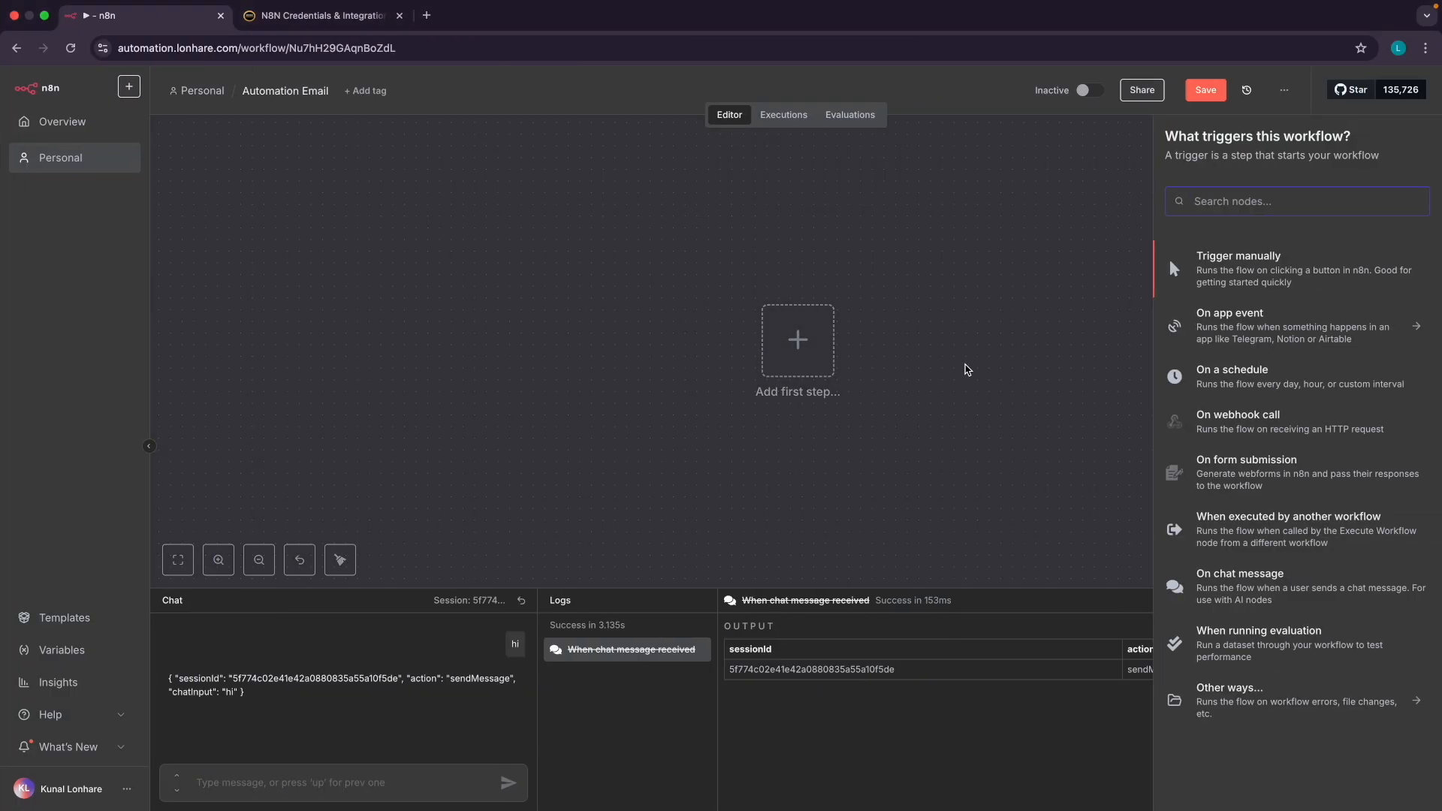
{"action": "left_click", "coordinate": [1169, 271]}
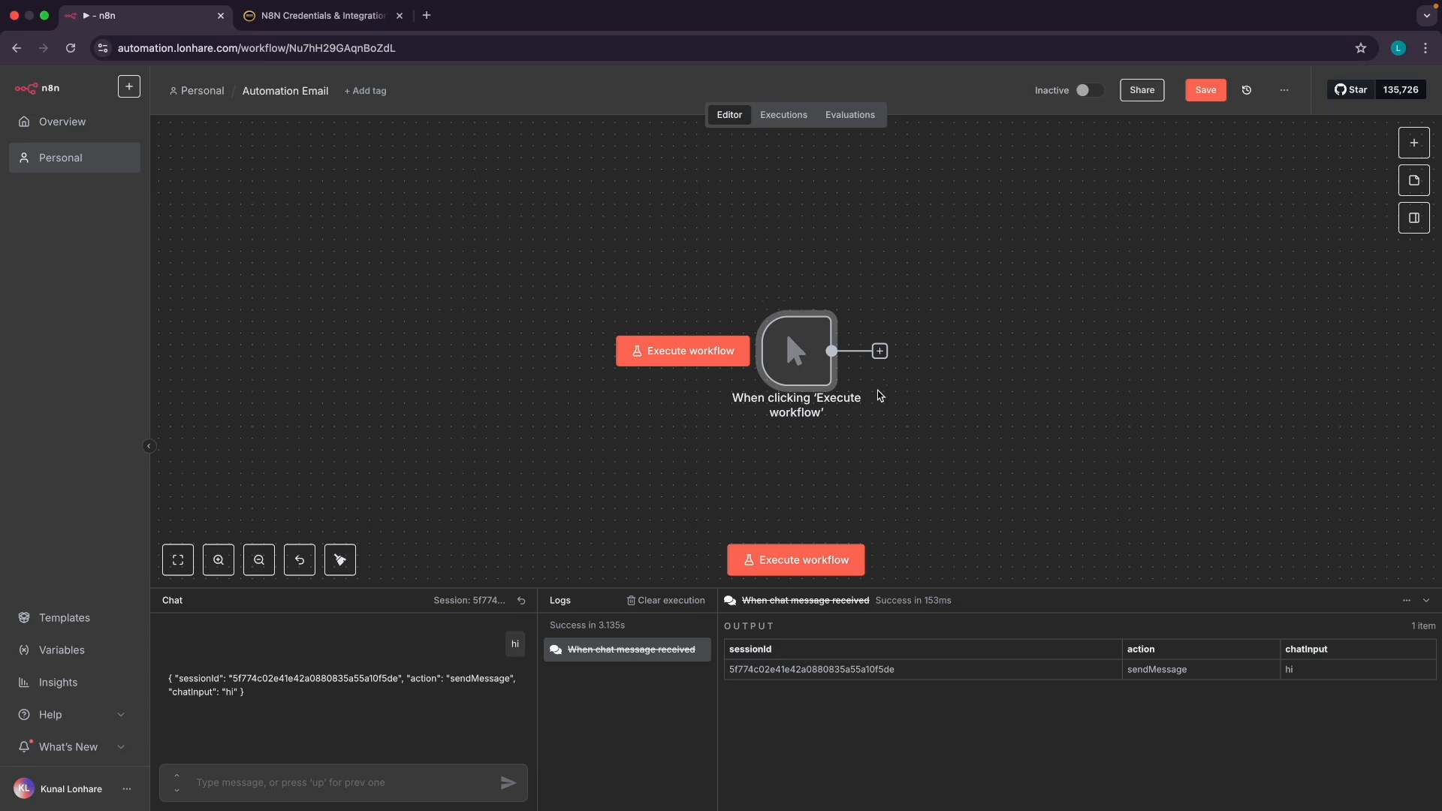
{"action": "scroll", "coordinate": [915, 374], "scroll_direction": "up", "scroll_amount": 5}
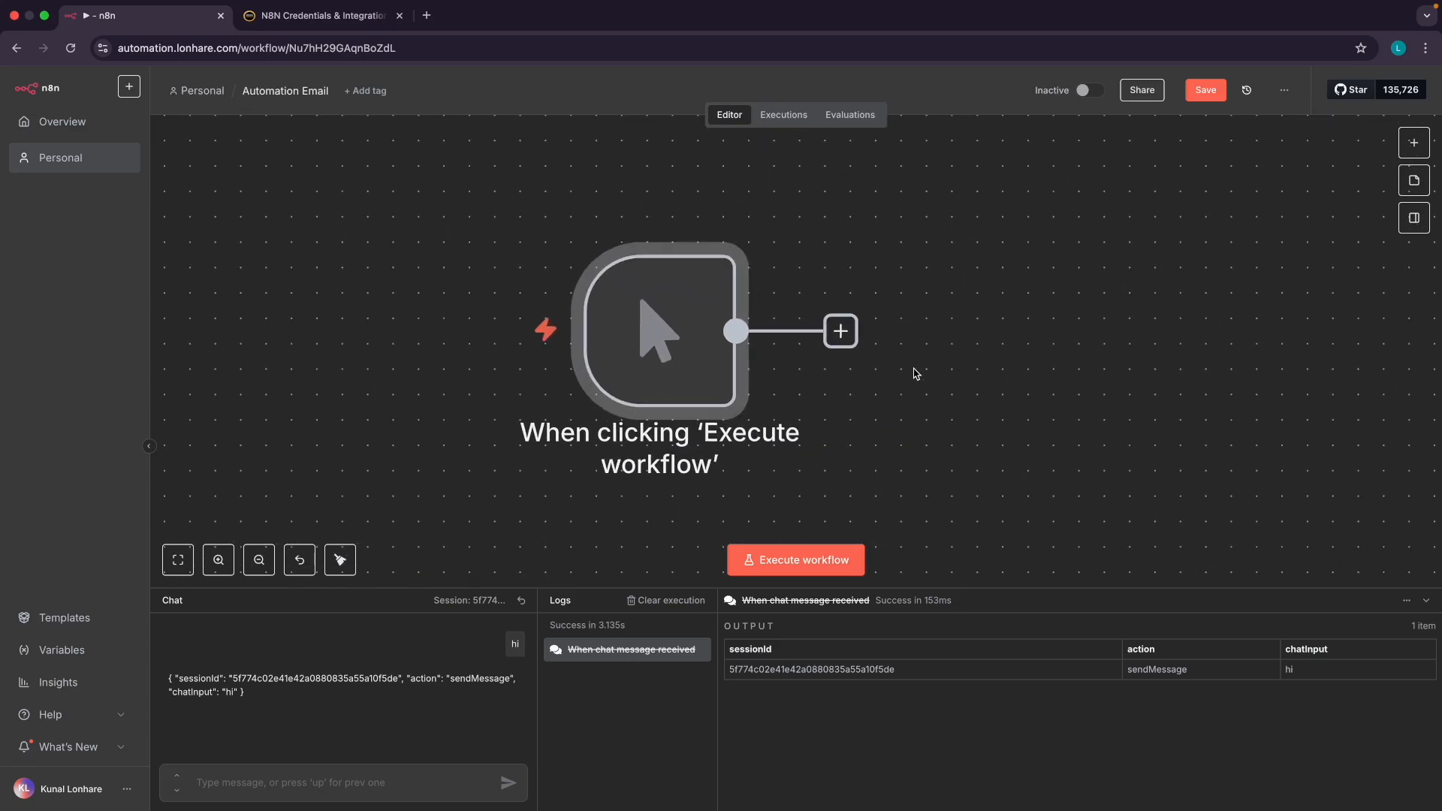
Browse the next-node categories, including the AI nodes, then return to the slides
{"action": "left_click", "coordinate": [841, 331]}
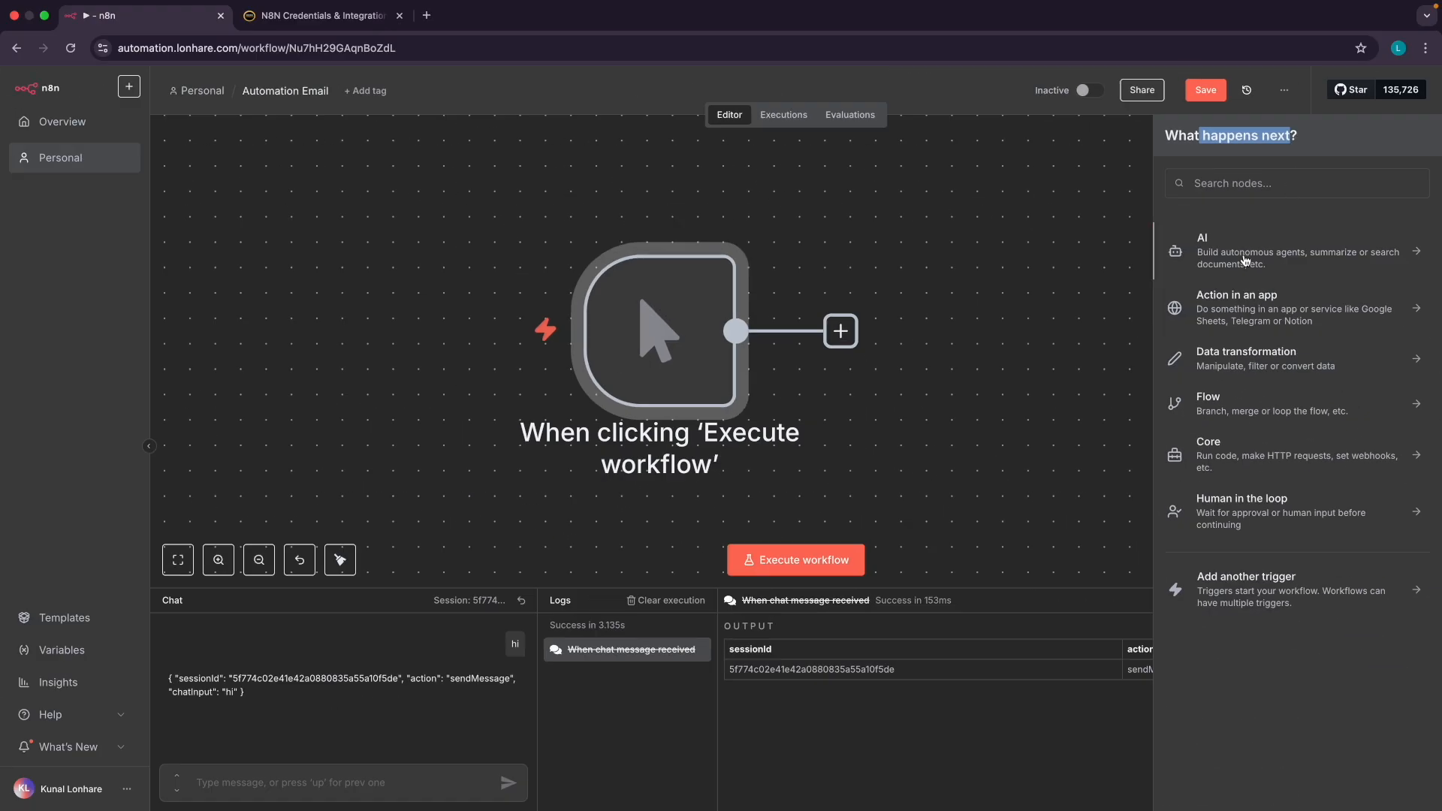
{"action": "left_click", "coordinate": [1245, 260]}
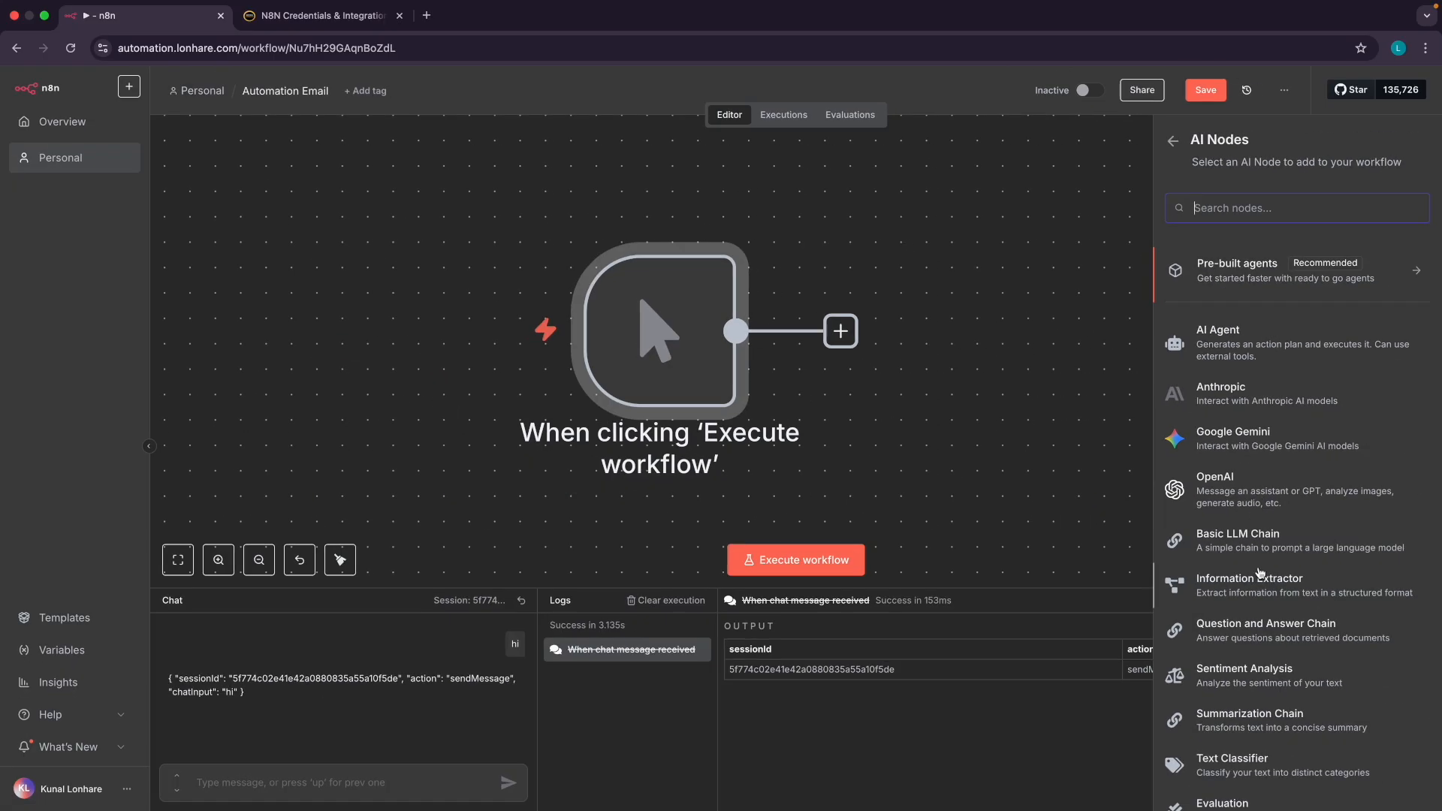
{"action": "scroll", "coordinate": [1260, 572], "scroll_direction": "down", "scroll_amount": 3}
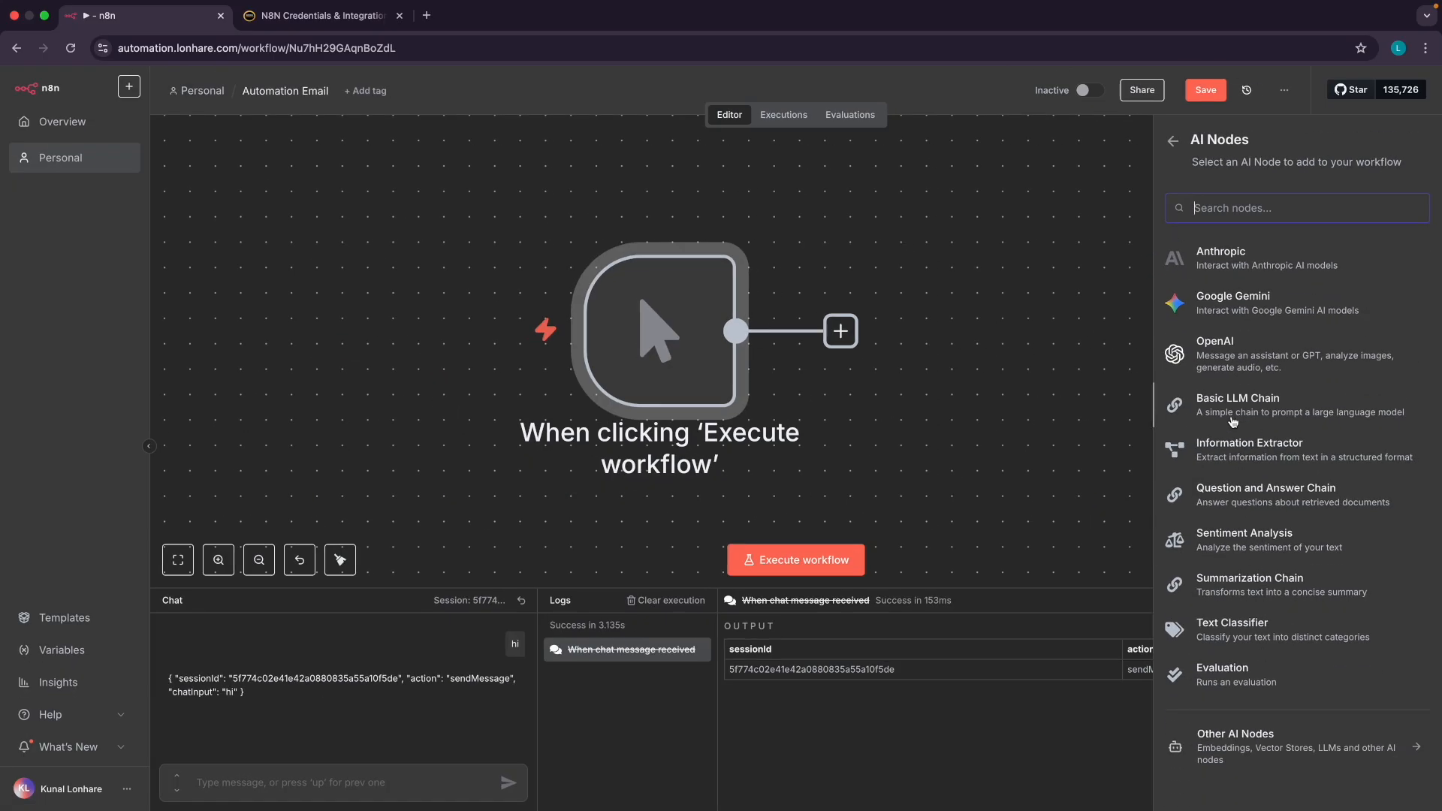
{"action": "scroll", "coordinate": [1238, 435], "scroll_direction": "up", "scroll_amount": 3}
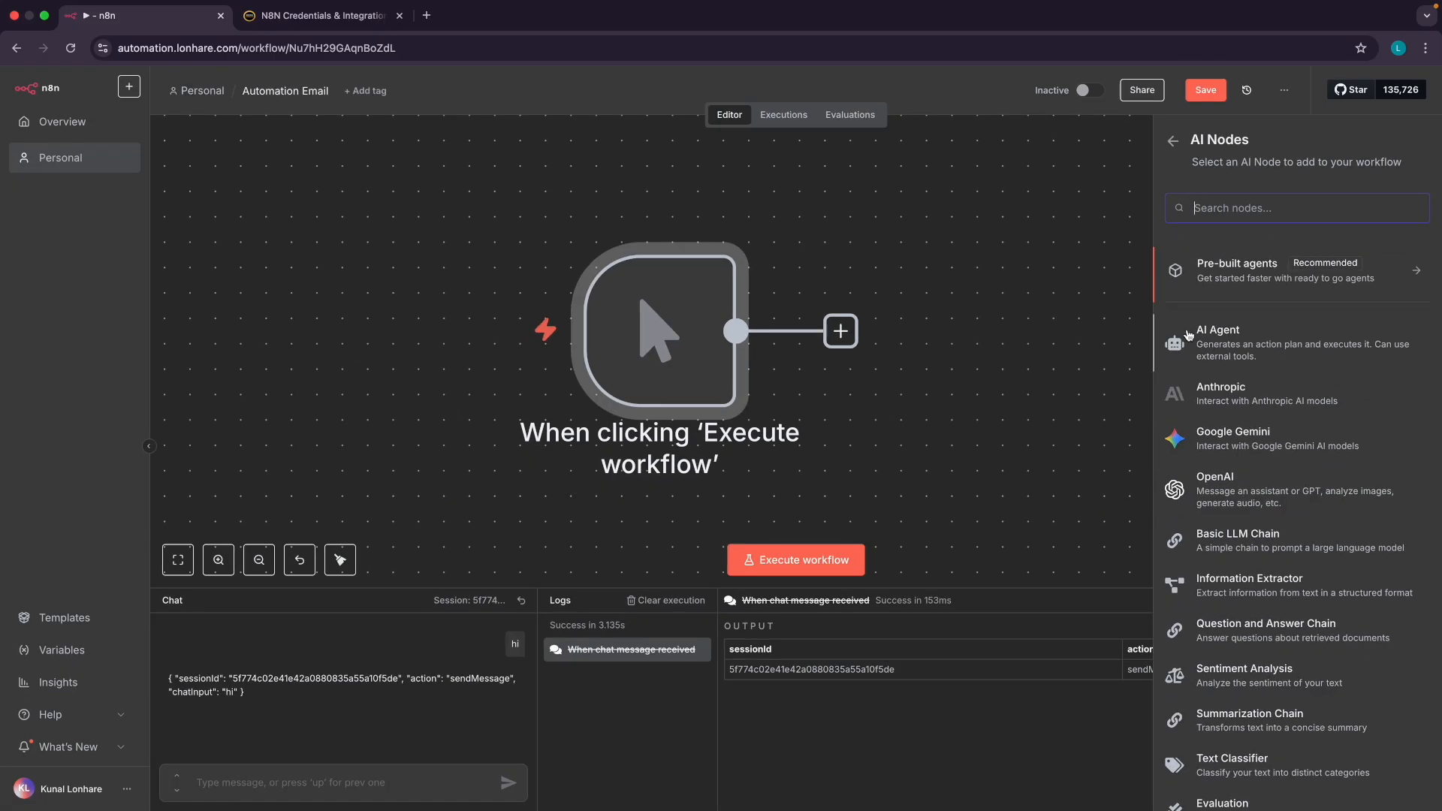
{"action": "left_click", "coordinate": [1176, 142]}
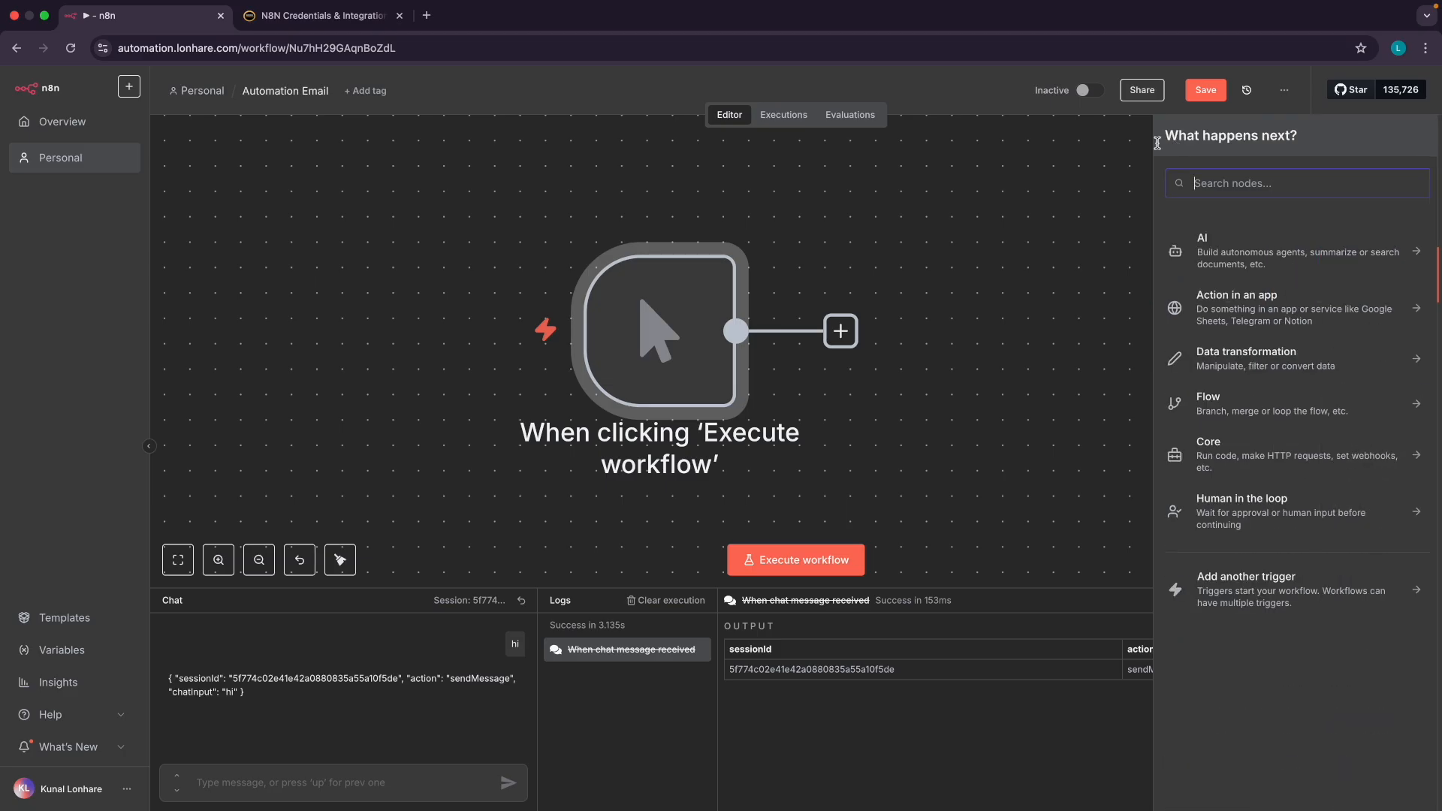
{"action": "key", "text": "ctrl+Left"}
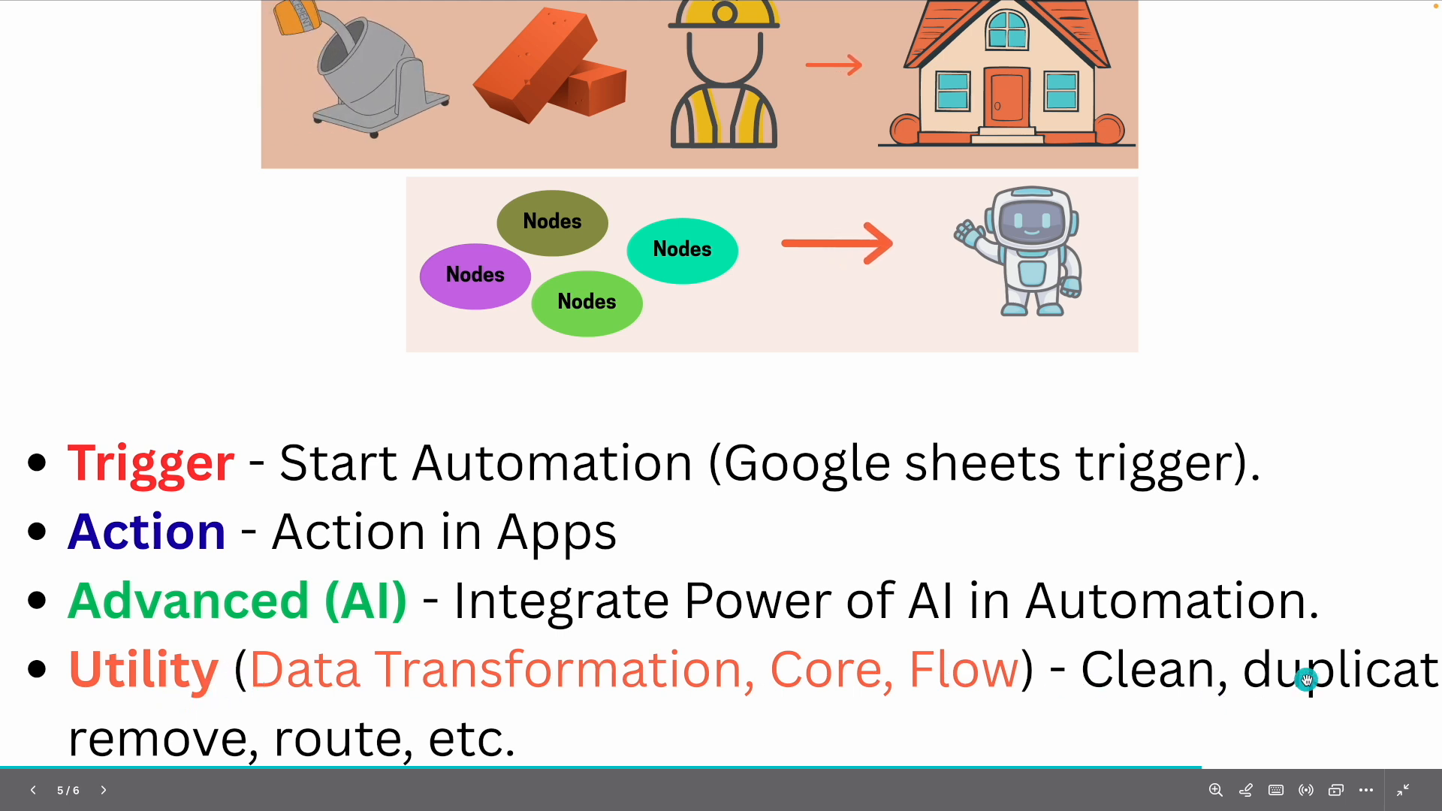
{"action": "scroll", "coordinate": [1306, 679], "scroll_direction": "down", "scroll_amount": 3}
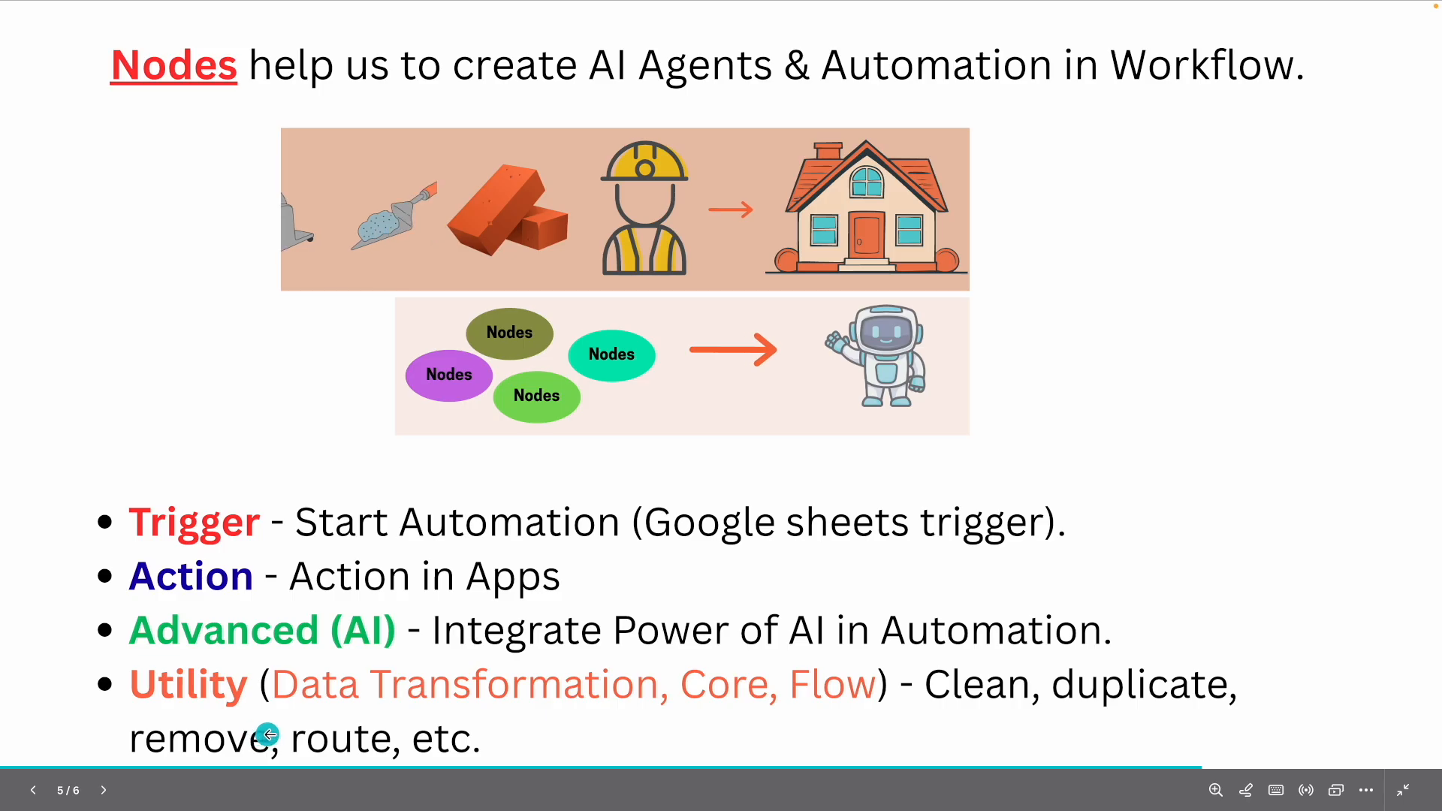
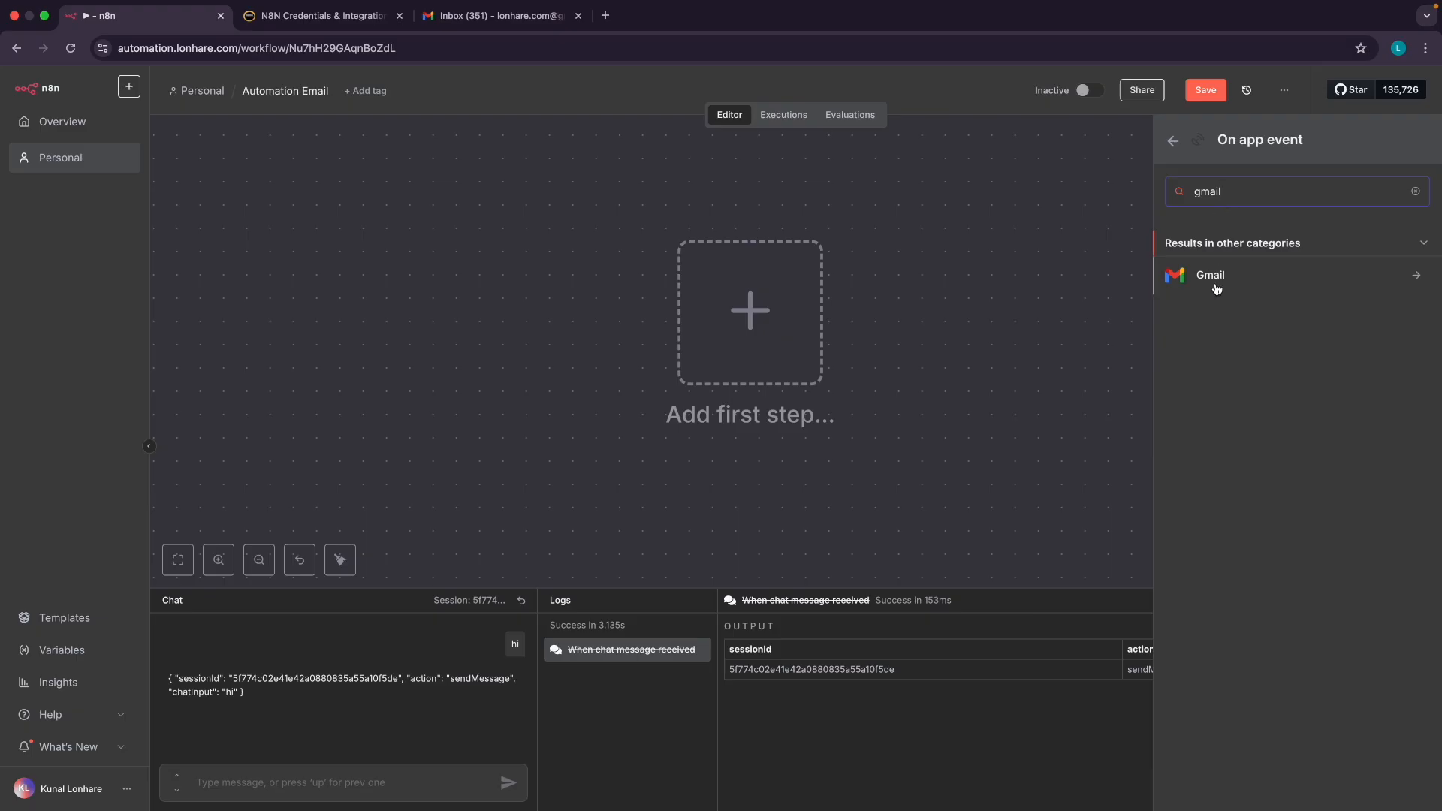
Choose Gmail and add its 'On message received' trigger, glancing at the inbox first
{"action": "left_click", "coordinate": [1227, 282]}
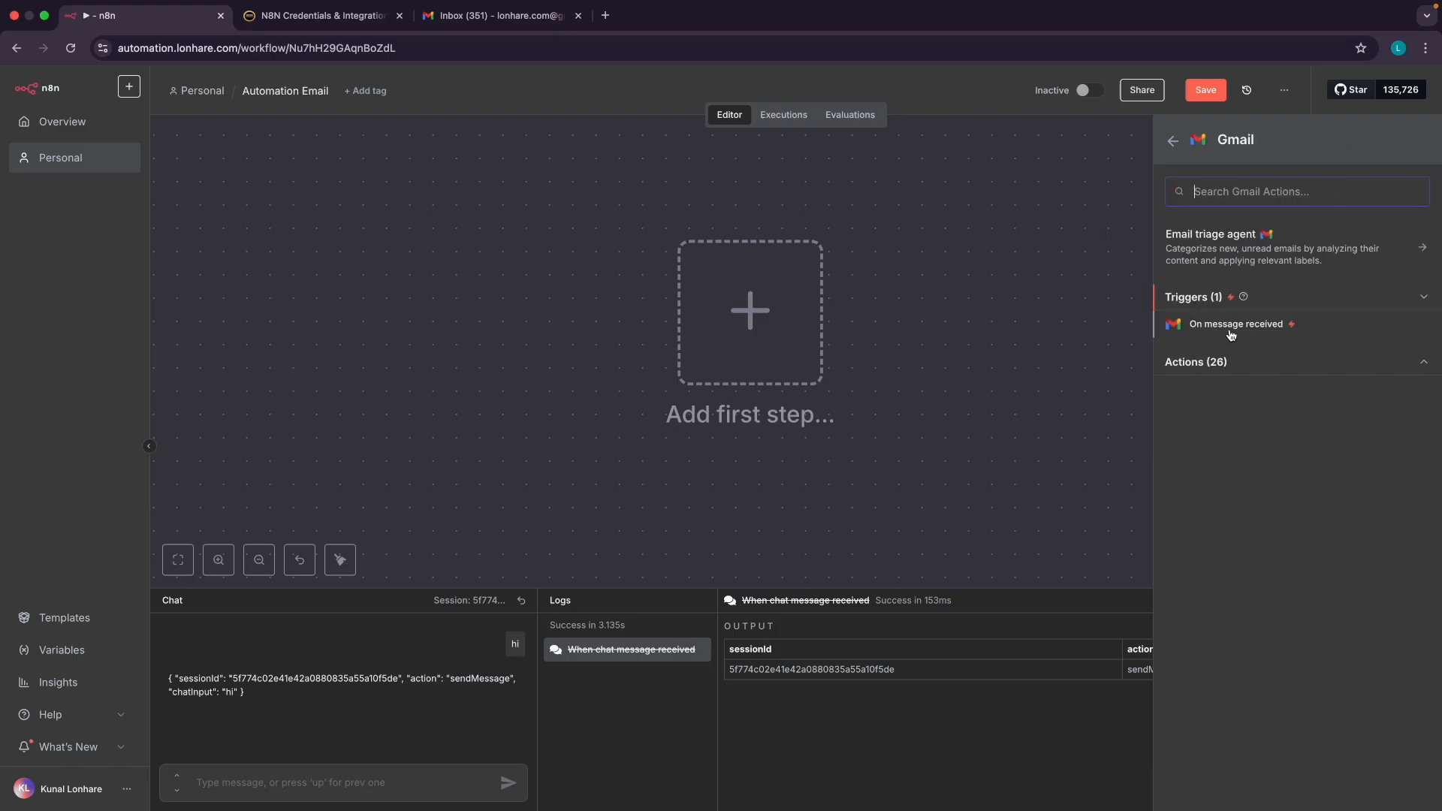
{"action": "scroll", "coordinate": [1233, 332], "scroll_direction": "up", "scroll_amount": 5}
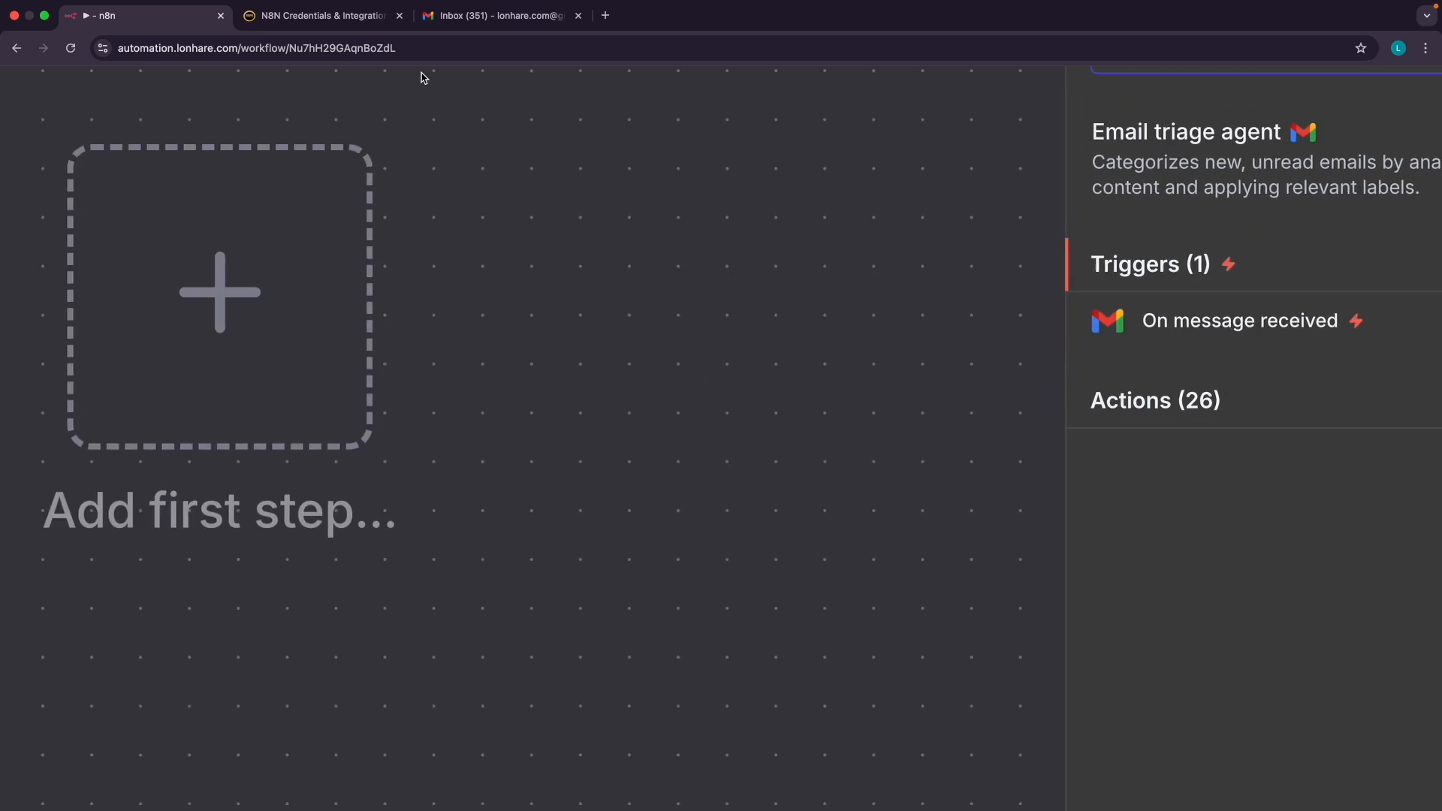
{"action": "left_click", "coordinate": [444, 15]}
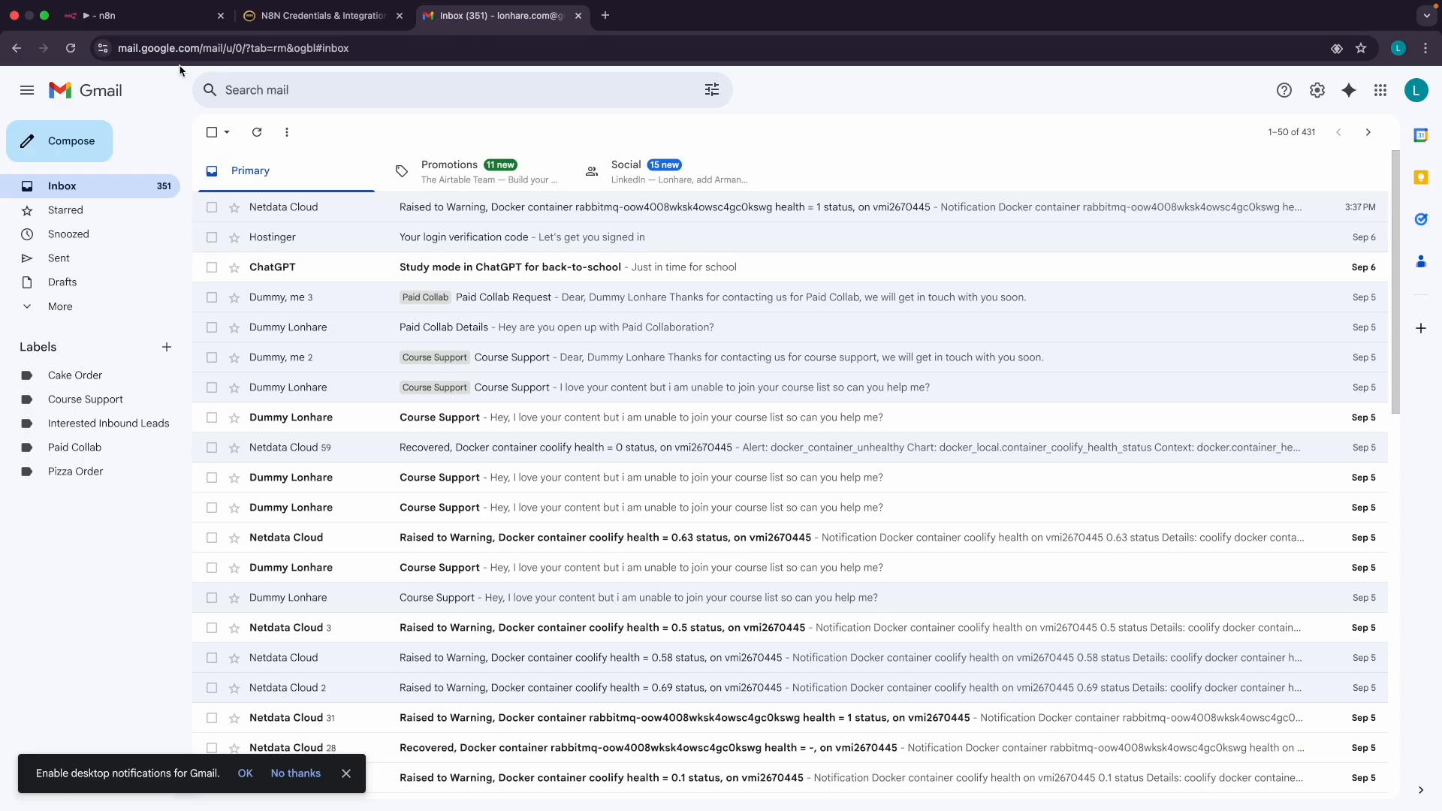
{"action": "left_click", "coordinate": [150, 16]}
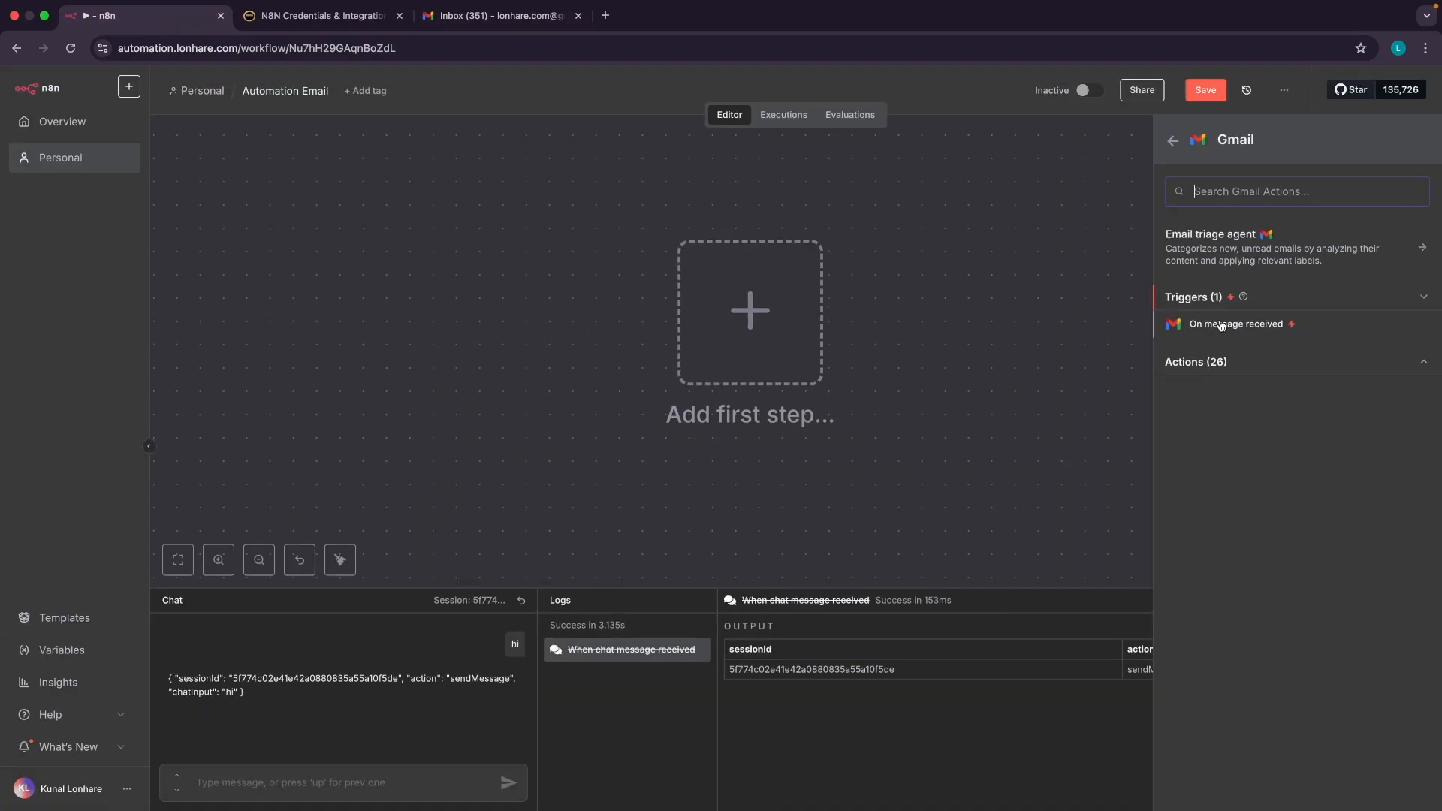
{"action": "left_click", "coordinate": [1221, 326]}
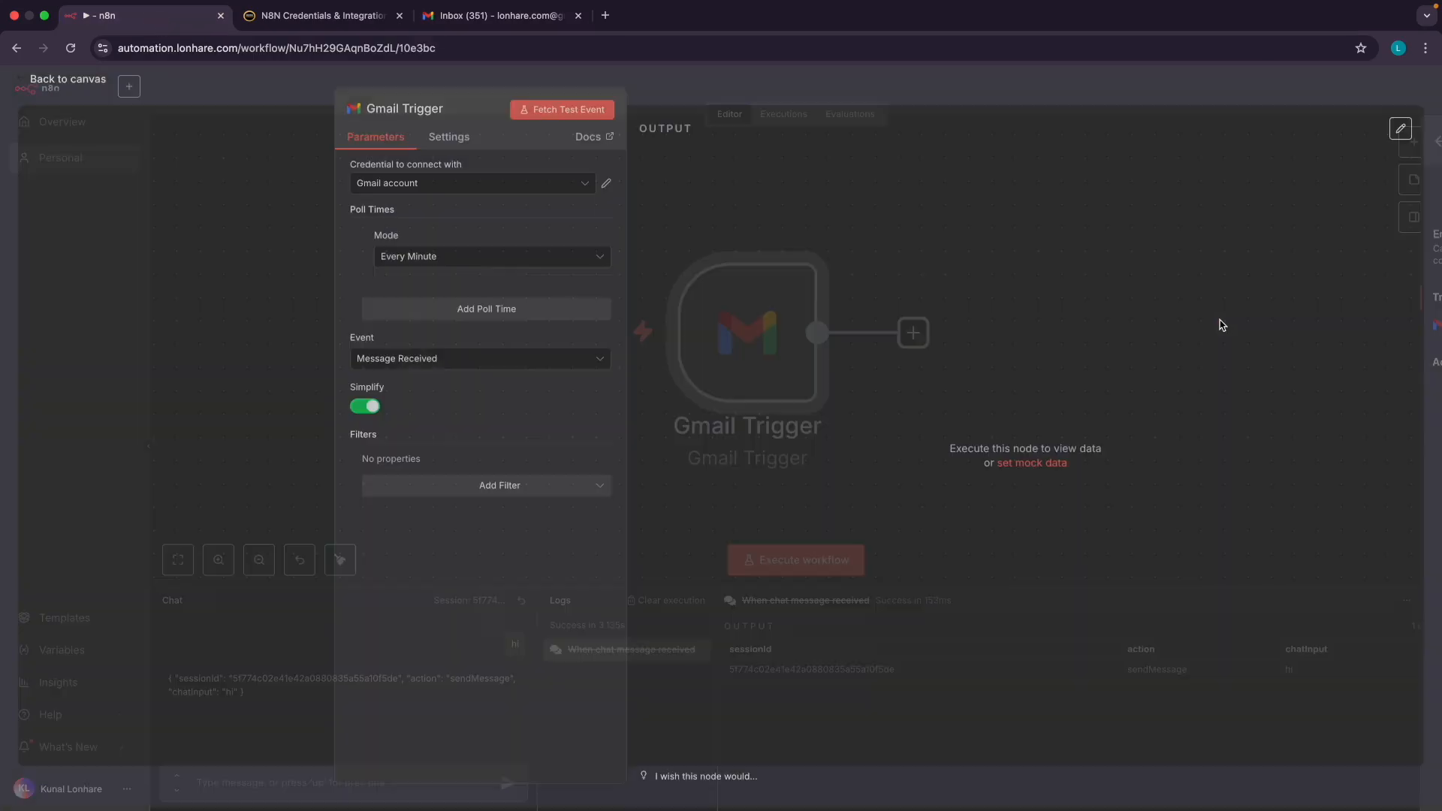
{"action": "left_click", "coordinate": [446, 195]}
{"action": "left_click", "coordinate": [426, 221]}
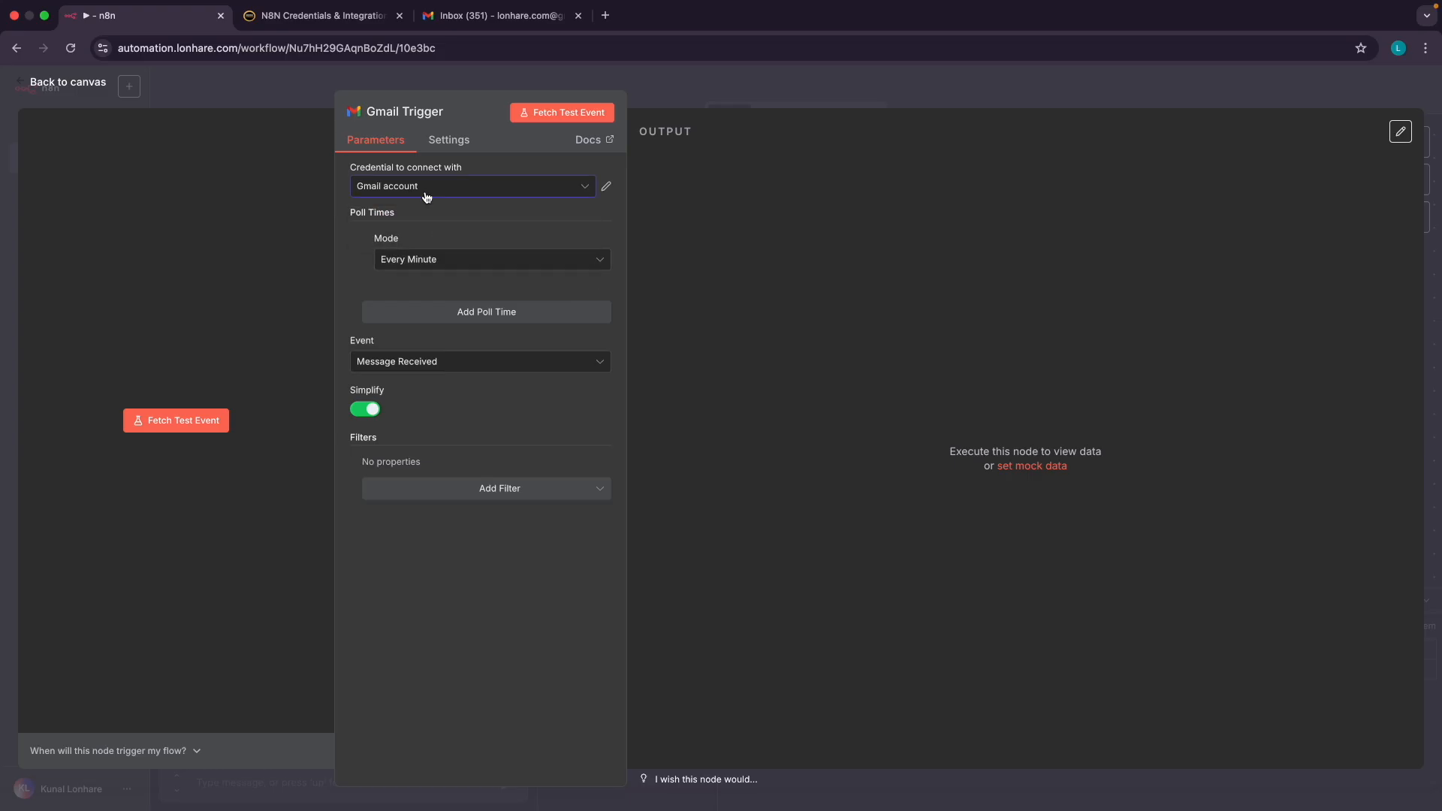
{"action": "left_click", "coordinate": [315, 18]}
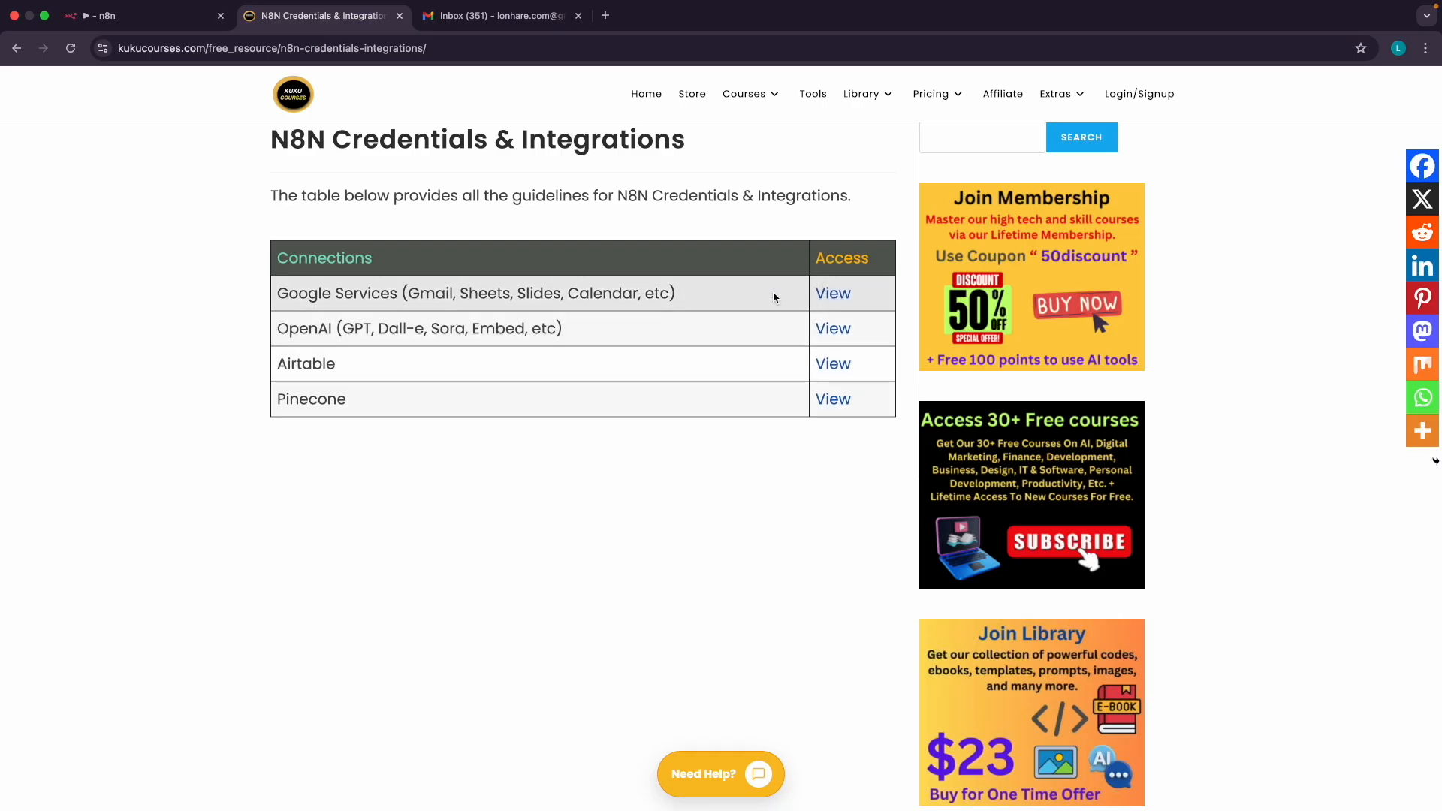
{"action": "left_click", "coordinate": [120, 16]}
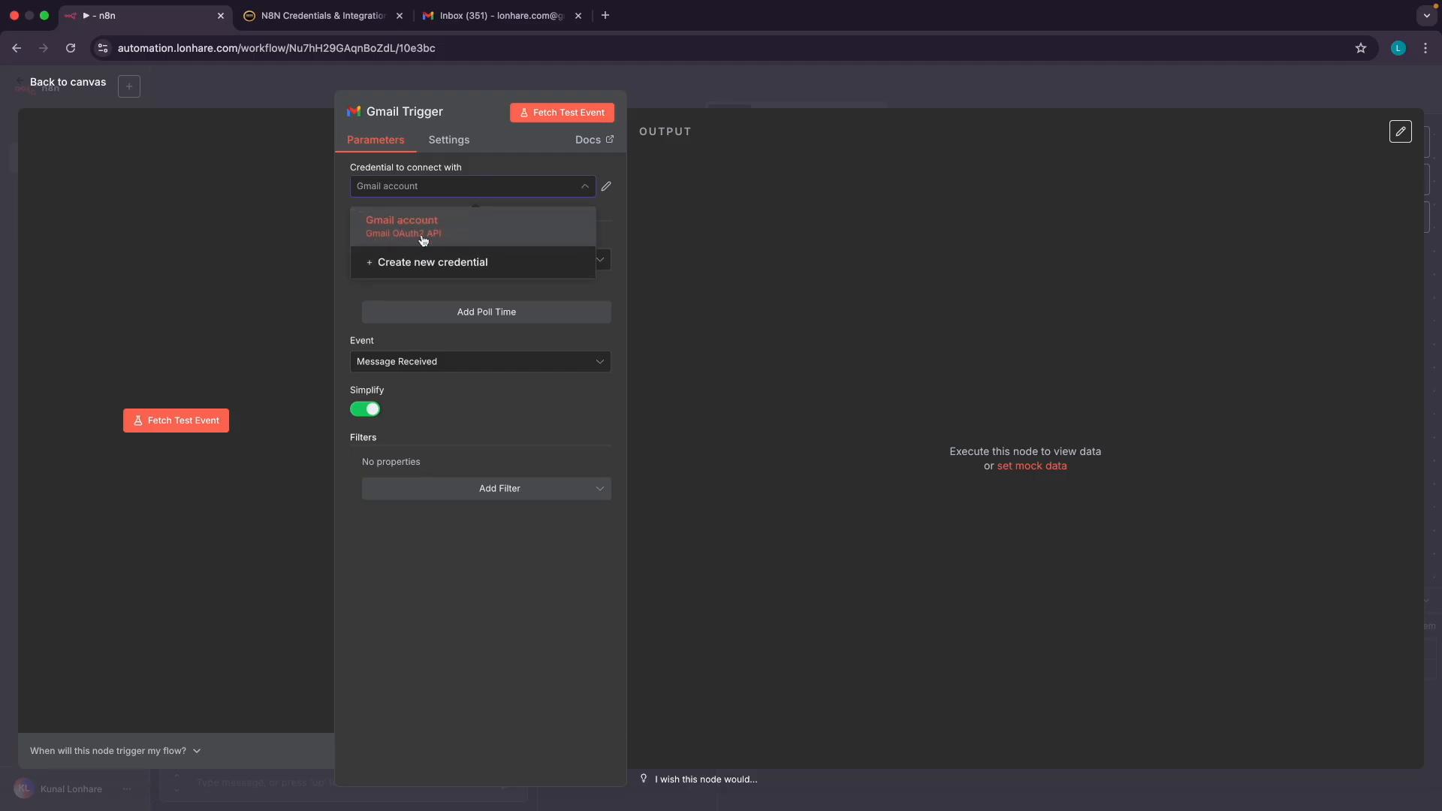
{"action": "left_click", "coordinate": [384, 236]}
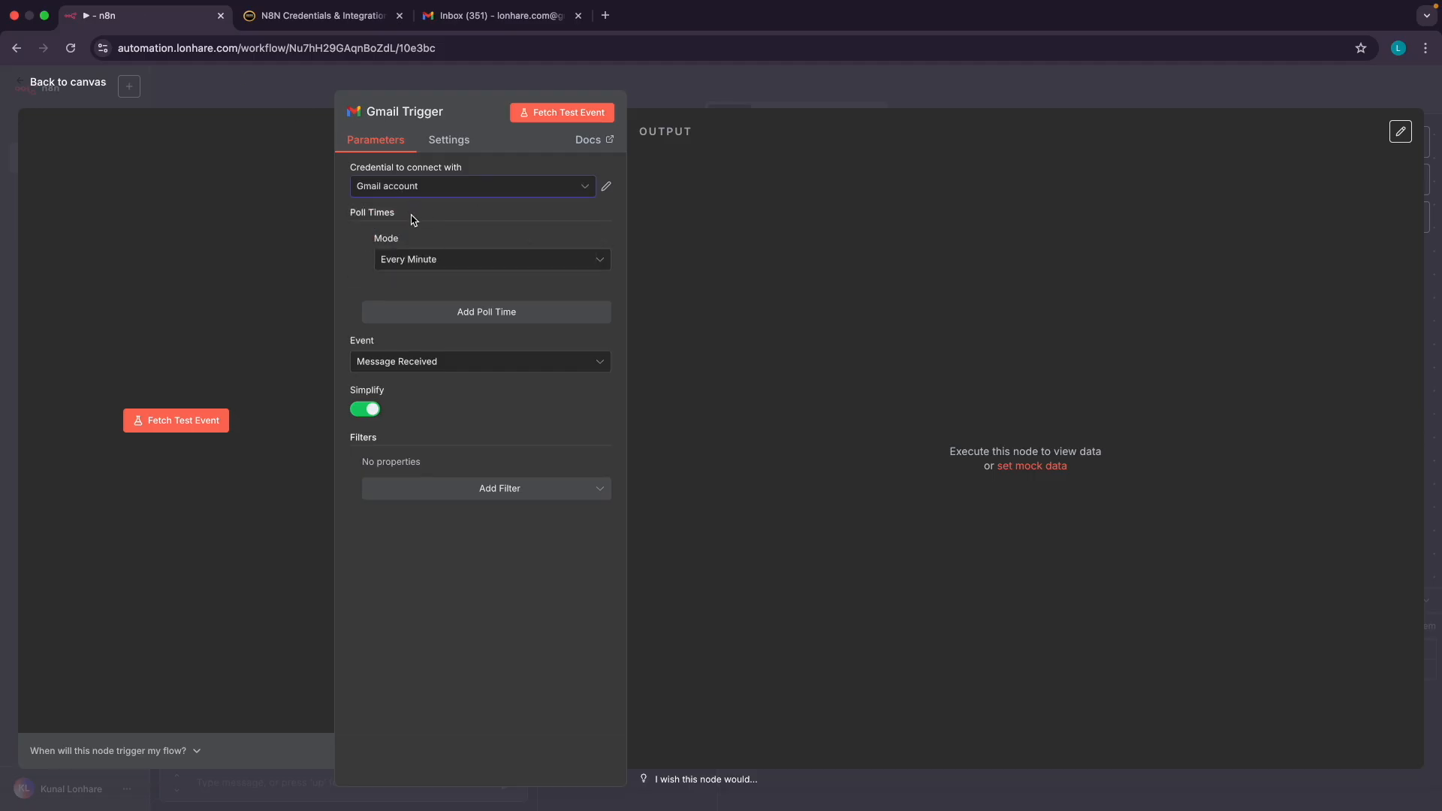
{"action": "scroll", "coordinate": [410, 261], "scroll_direction": "up", "scroll_amount": 5}
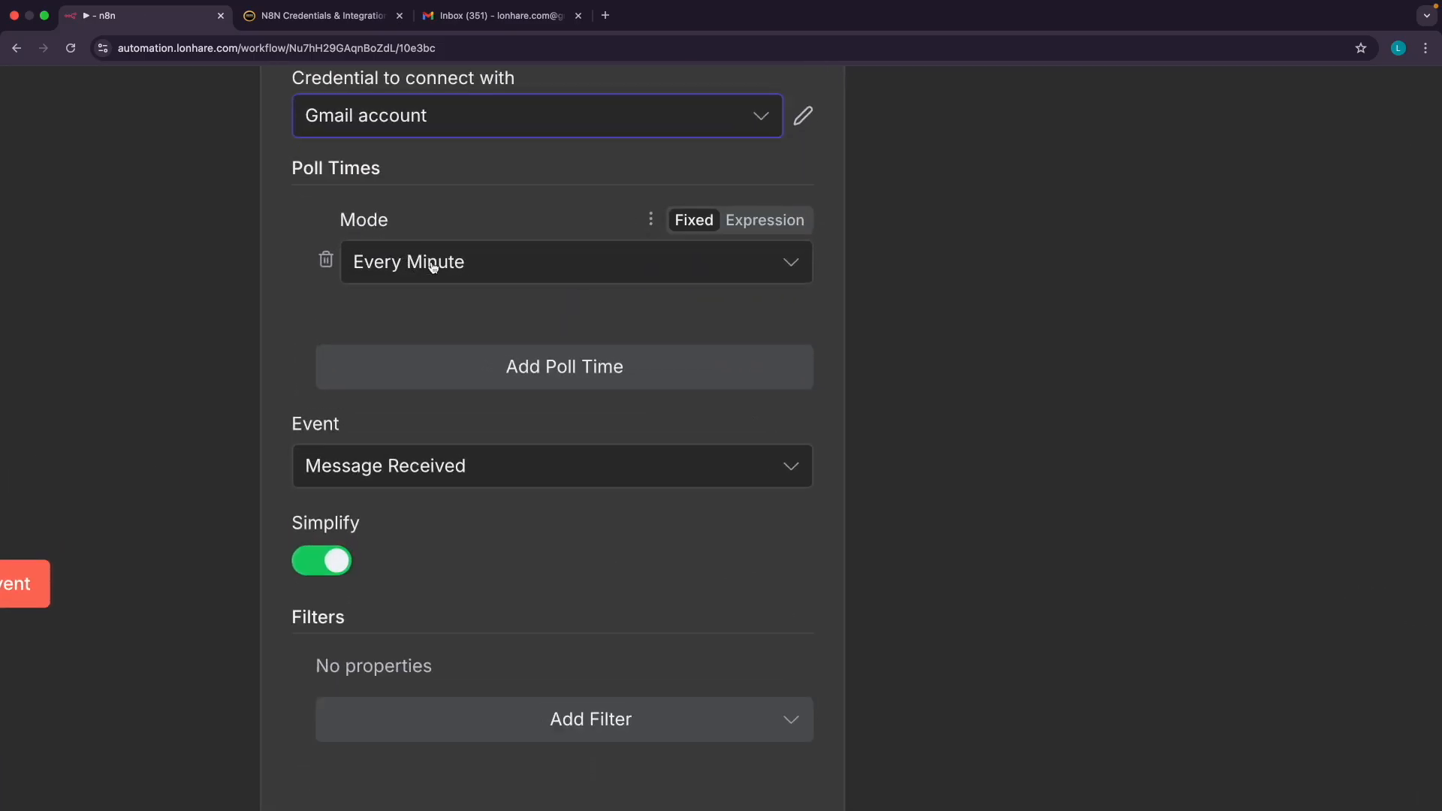
{"action": "left_click", "coordinate": [412, 261]}
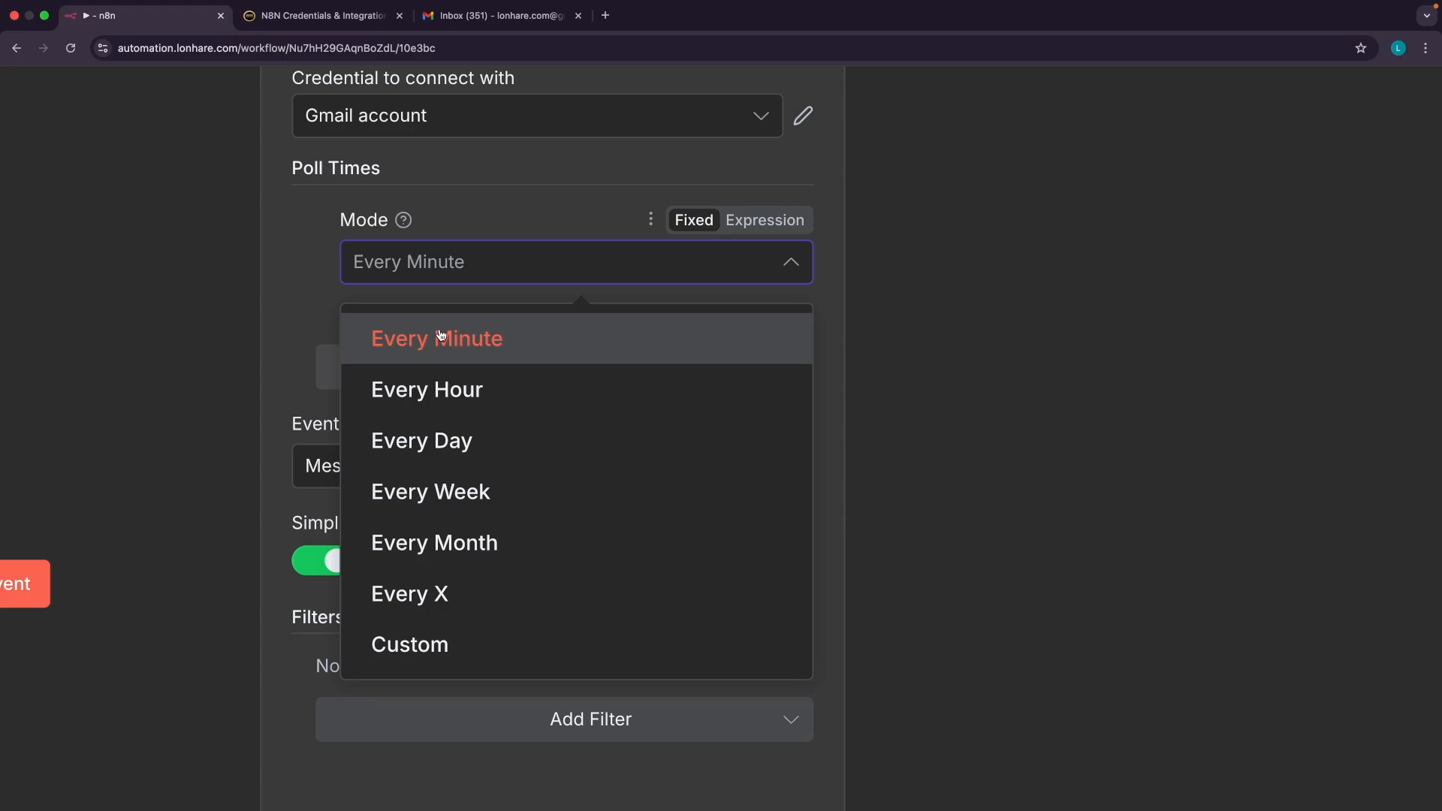
{"action": "left_click", "coordinate": [300, 314]}
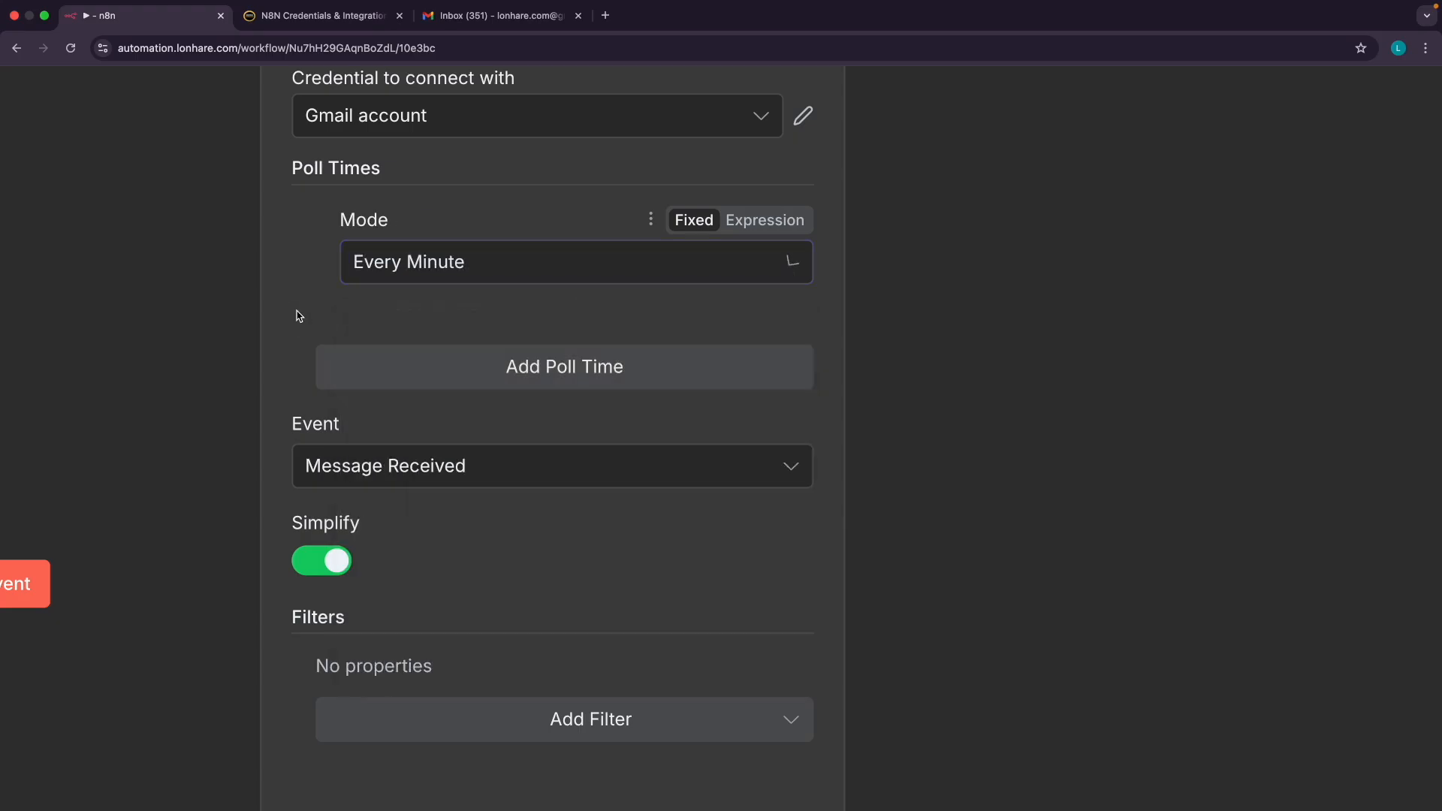
{"action": "left_click", "coordinate": [442, 276]}
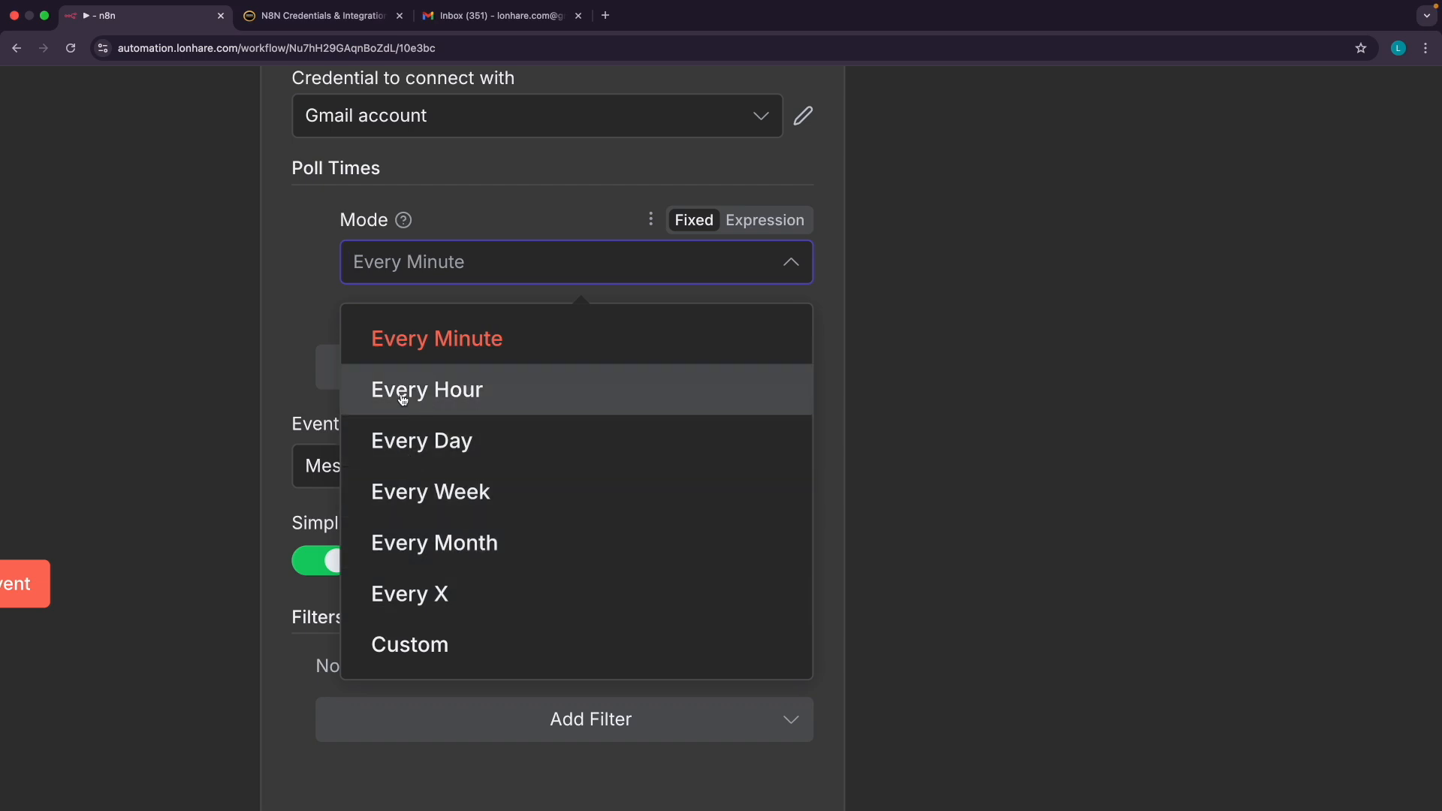
{"action": "left_click", "coordinate": [311, 364]}
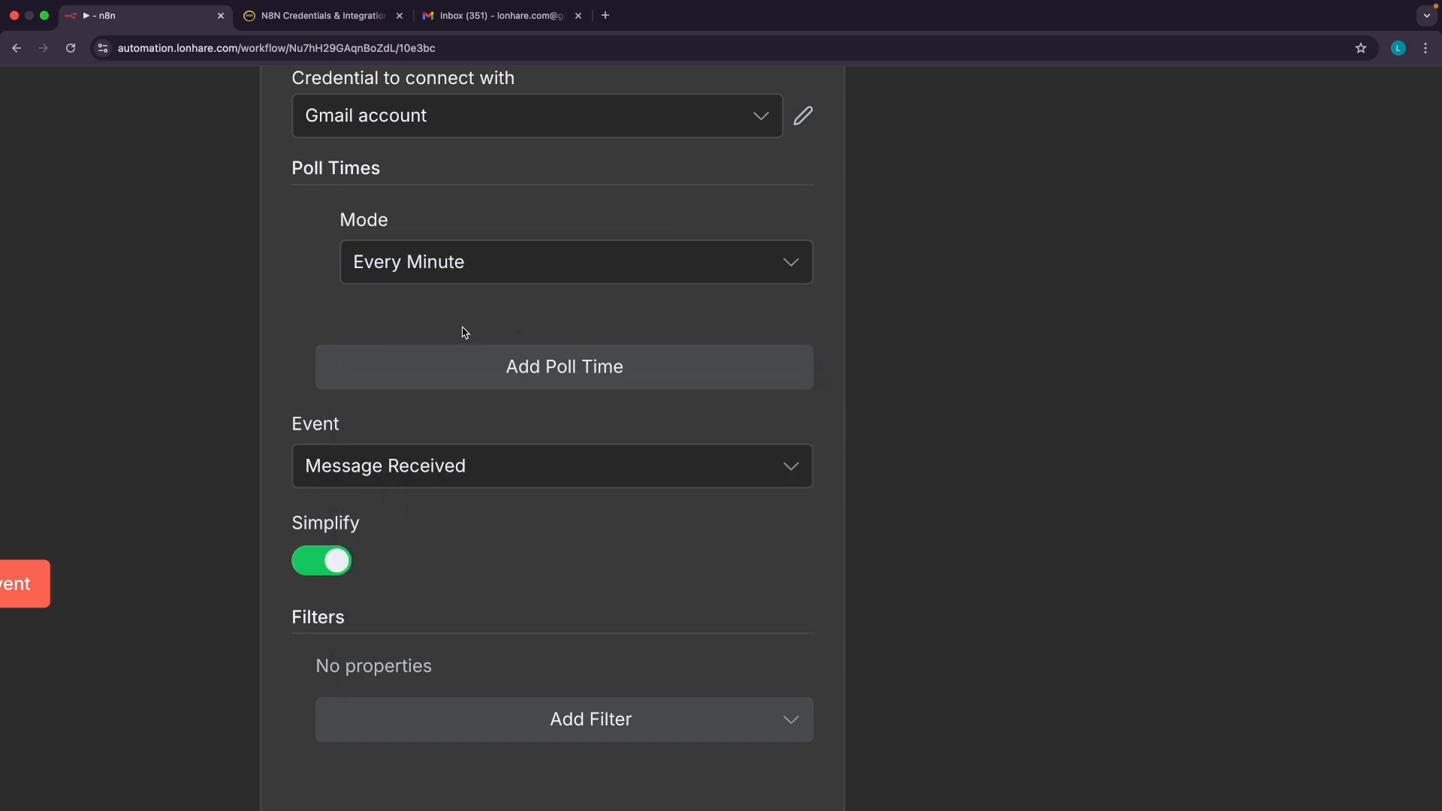
{"action": "scroll", "coordinate": [466, 333], "scroll_direction": "down", "scroll_amount": 5}
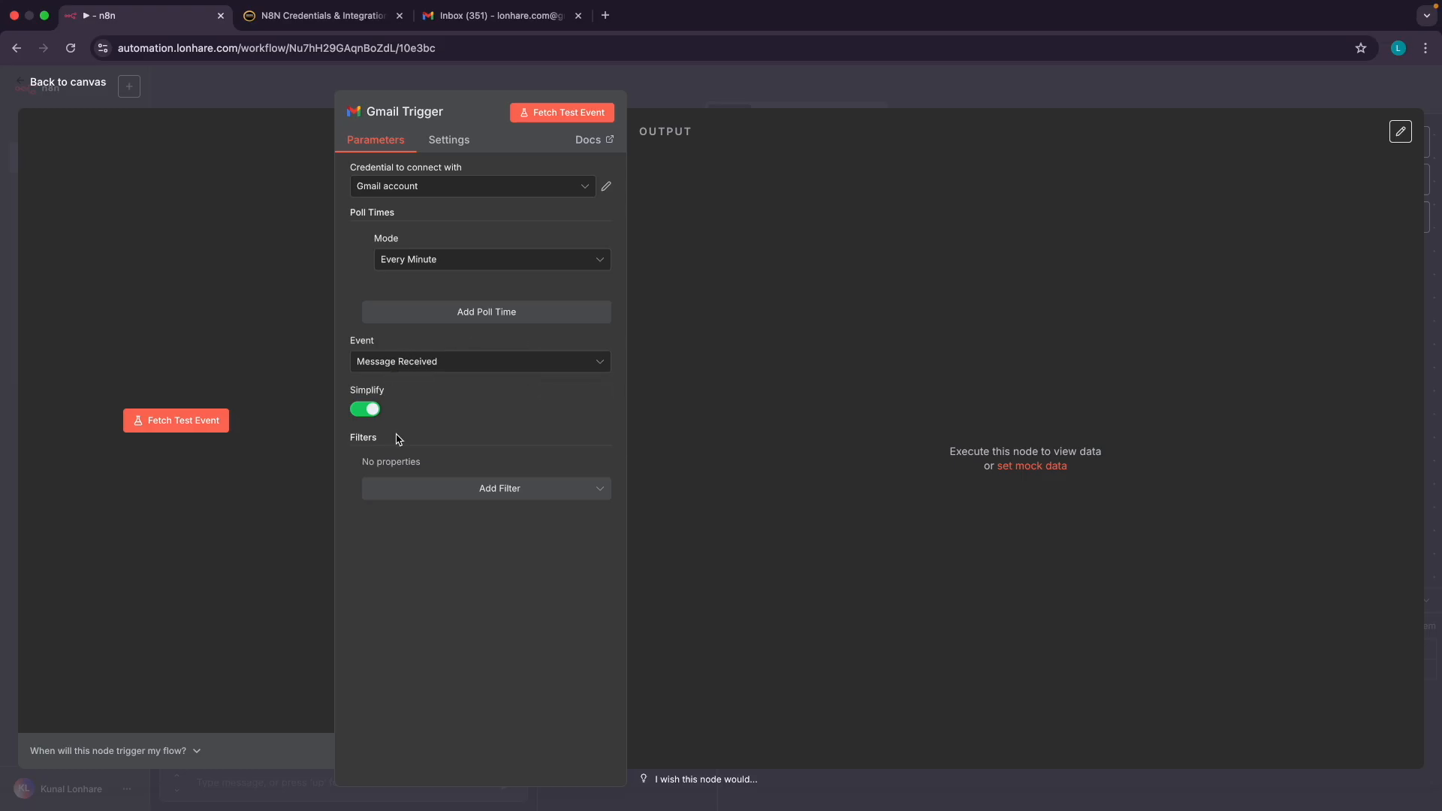
Turn off Simplify and add a Read Status filter for unread emails only
{"action": "left_click", "coordinate": [368, 410]}
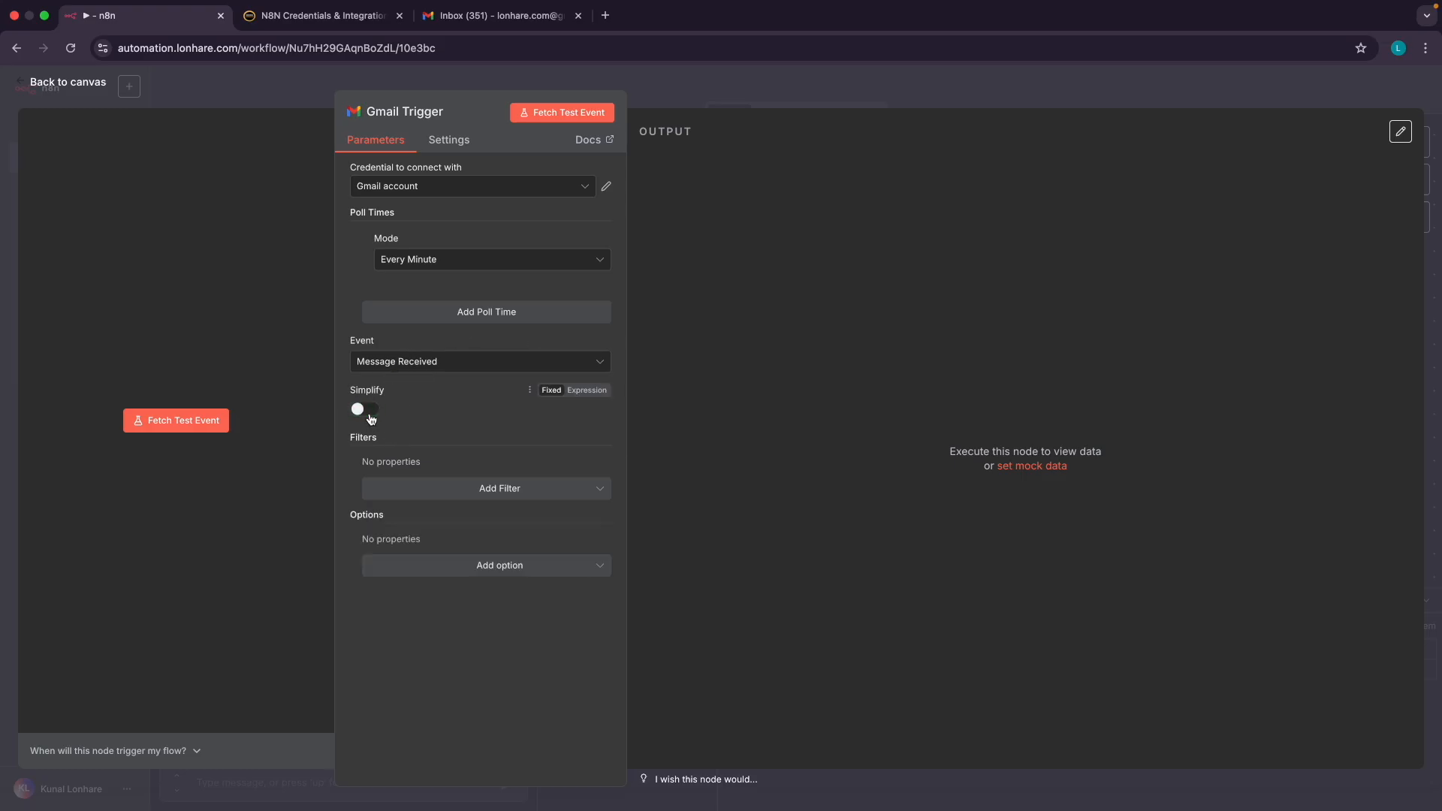
{"action": "left_click", "coordinate": [492, 489]}
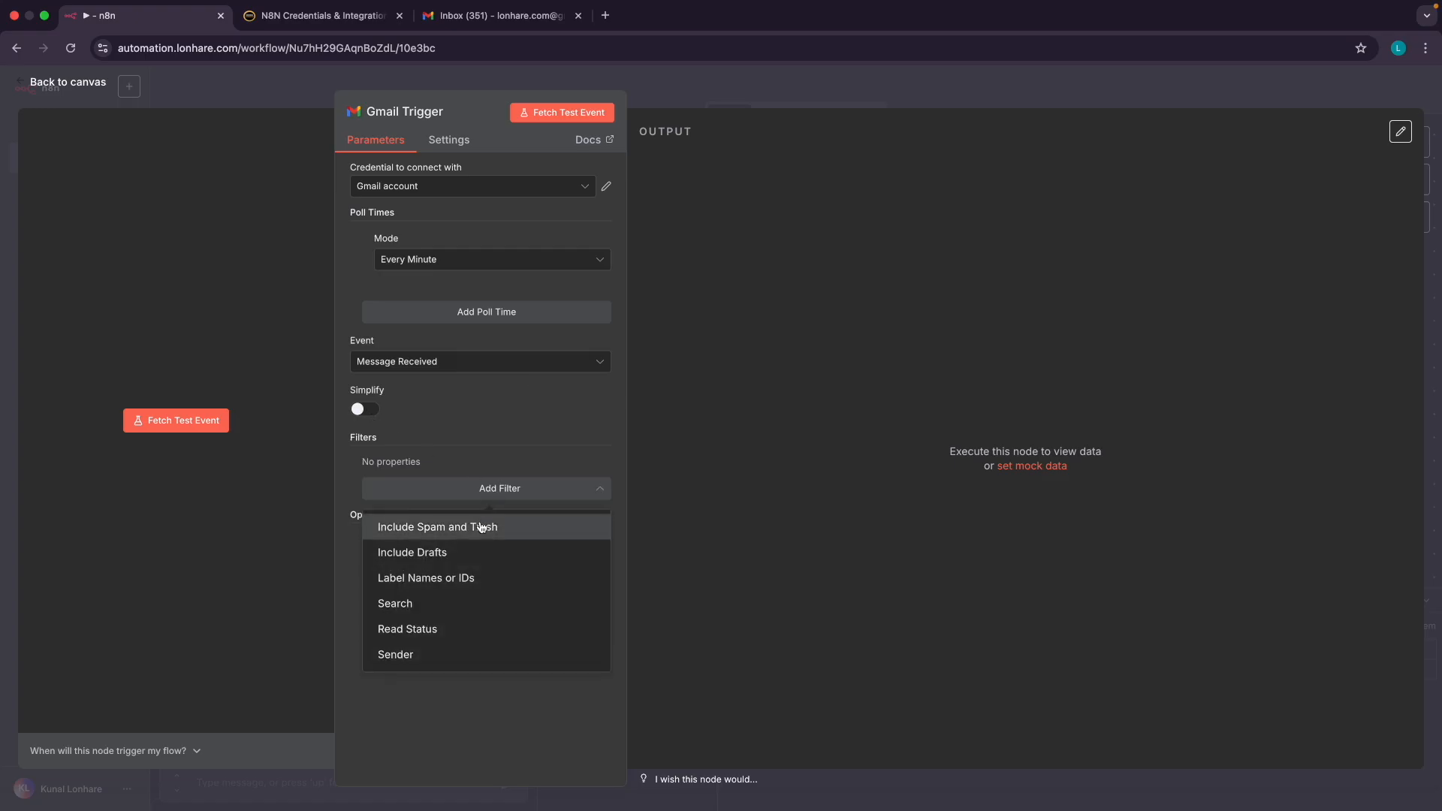
{"action": "left_click", "coordinate": [422, 630]}
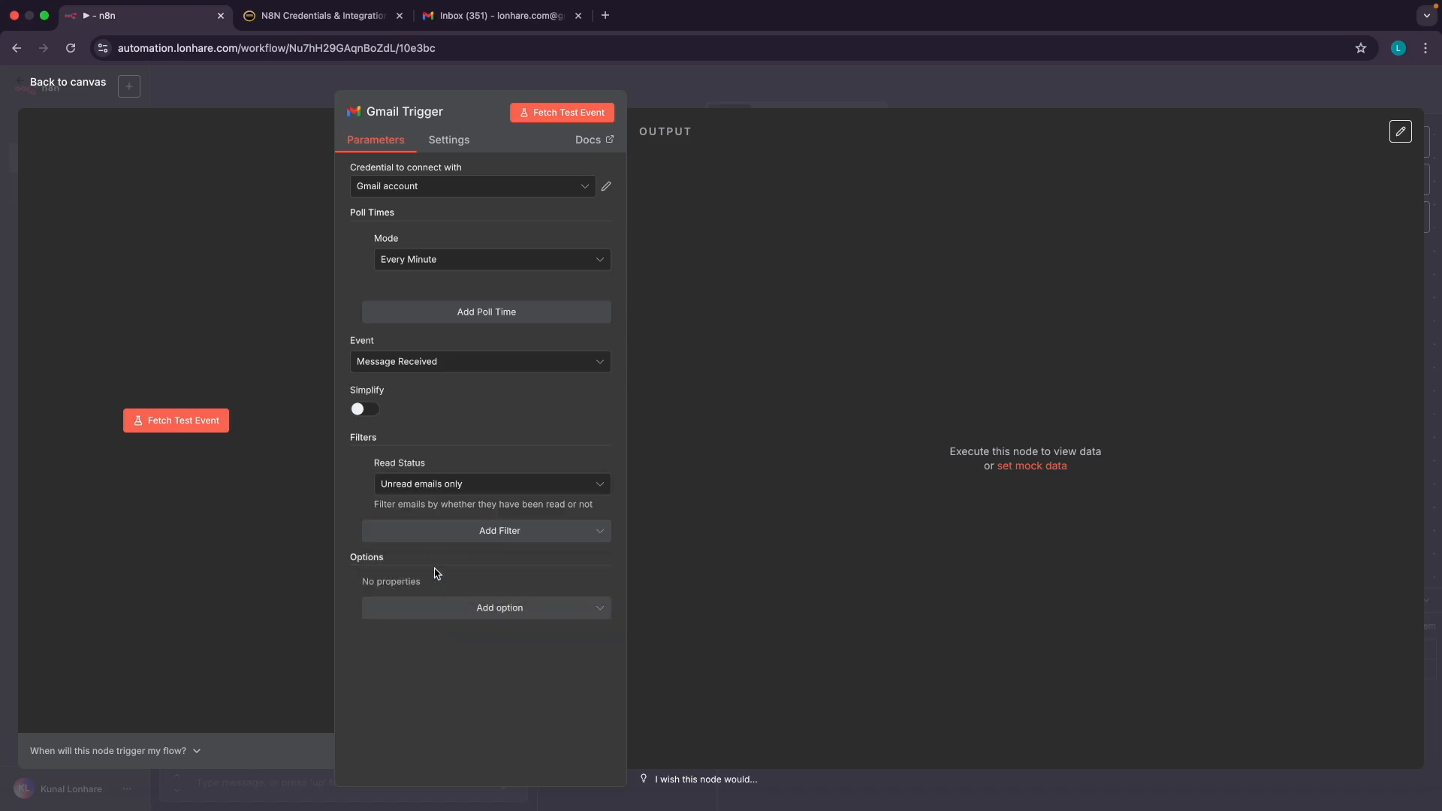
{"action": "scroll", "coordinate": [418, 501], "scroll_direction": "up", "scroll_amount": 5, "text": "ctrl"}
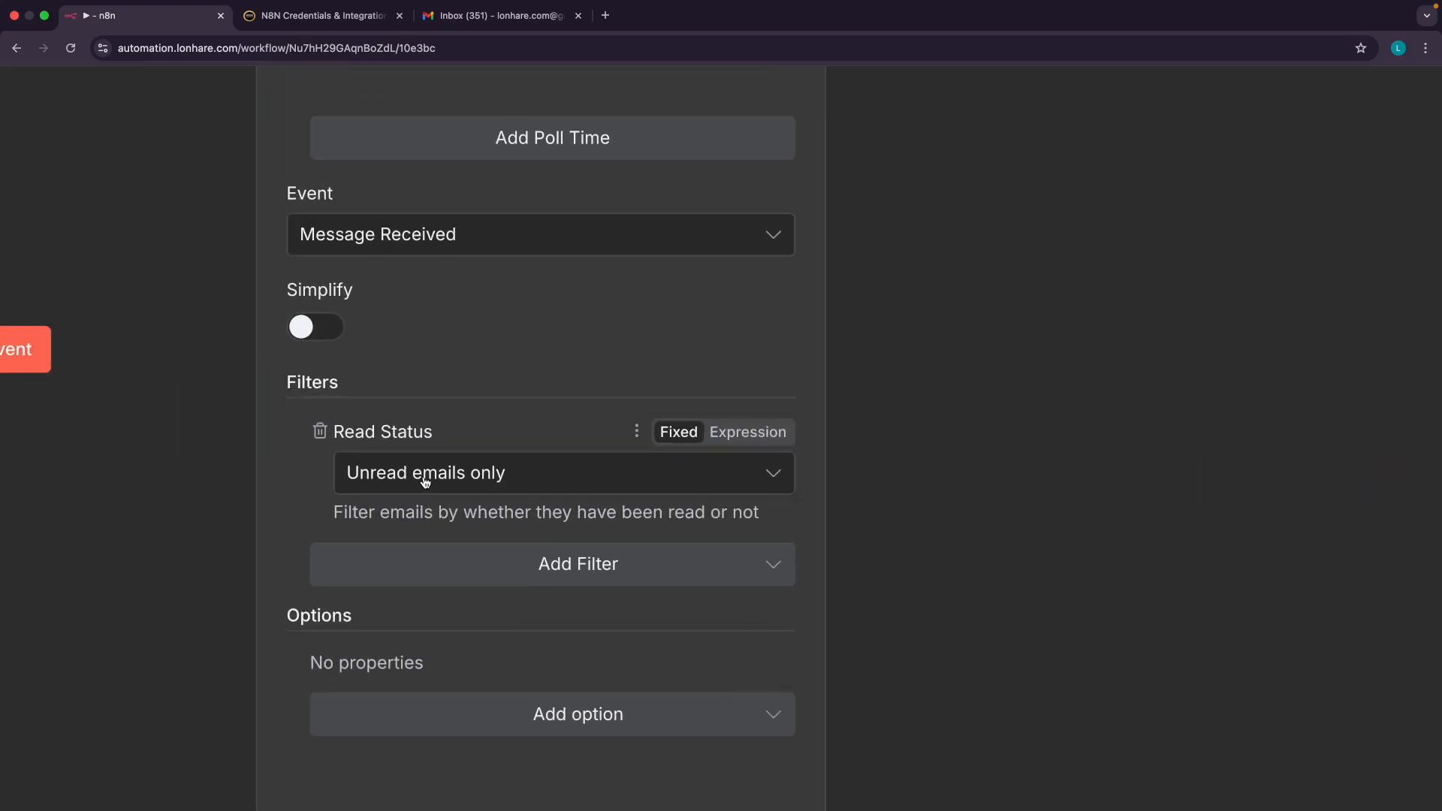
Check the Gmail inbox, then review the filter list and close it without adding more
{"action": "left_click", "coordinate": [484, 16]}
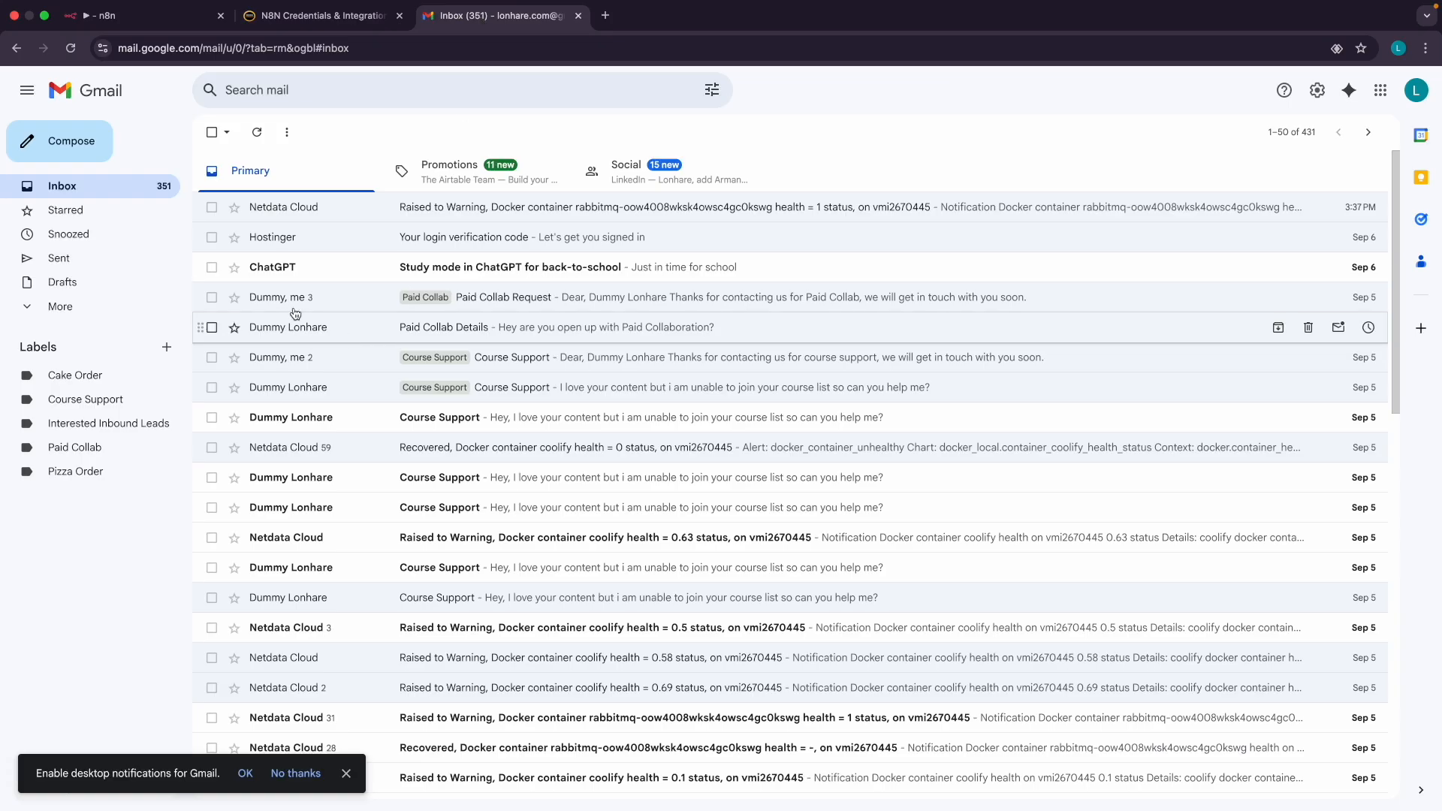
{"action": "scroll", "coordinate": [317, 308], "scroll_direction": "up", "scroll_amount": 5, "text": "ctrl"}
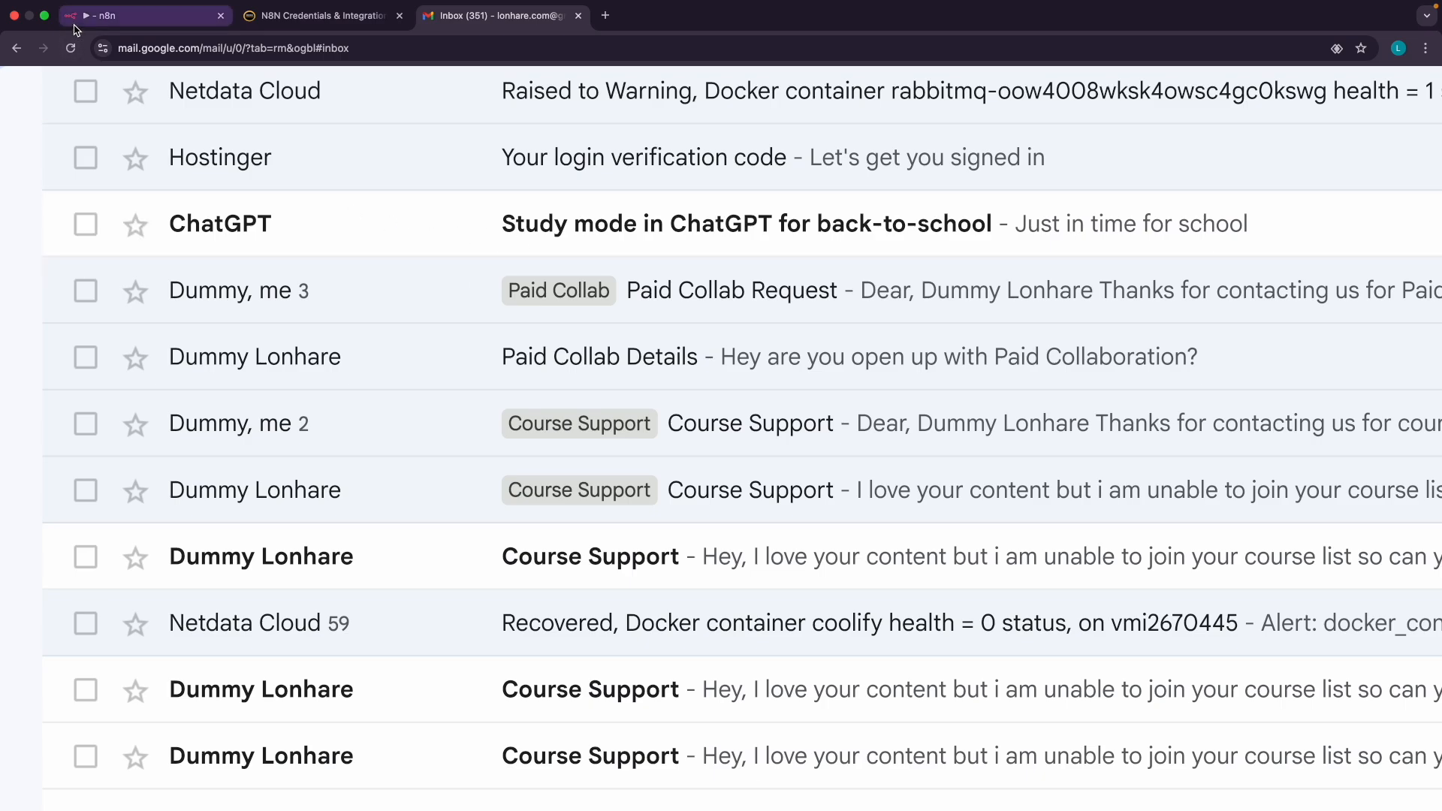
{"action": "left_click", "coordinate": [112, 22]}
{"action": "left_click", "coordinate": [582, 563]}
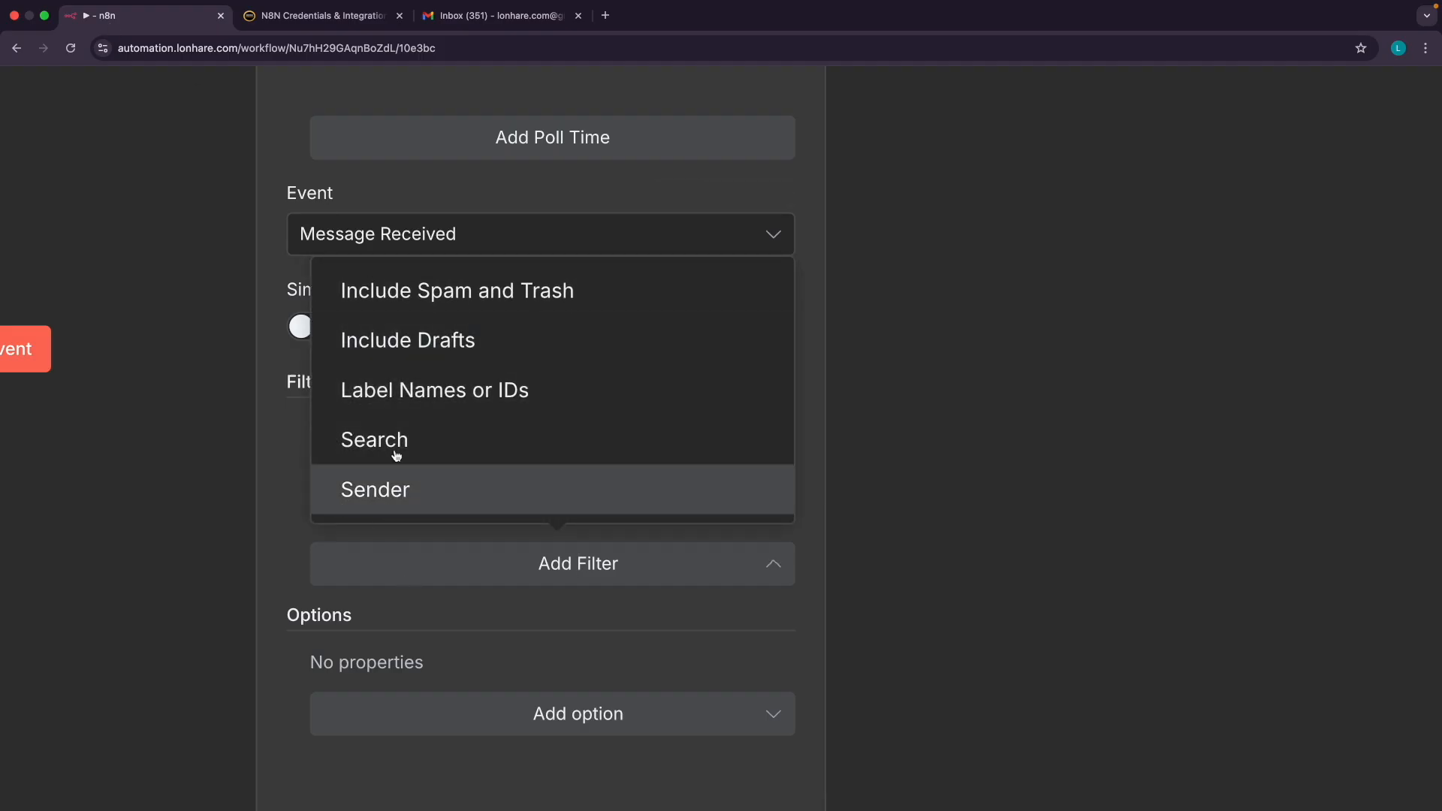
{"action": "scroll", "coordinate": [396, 438], "scroll_direction": "down", "scroll_amount": 3}
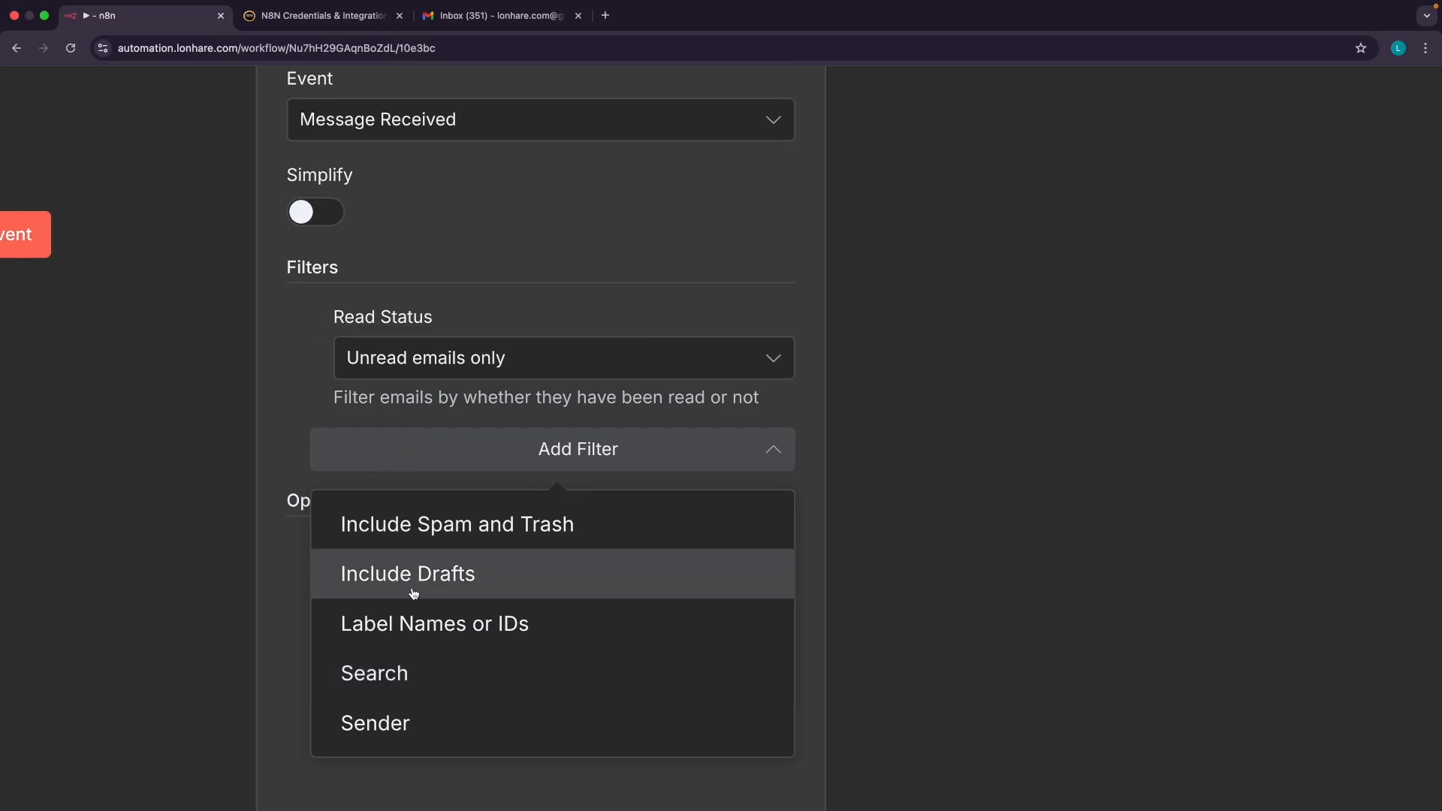
{"action": "left_click", "coordinate": [270, 423]}
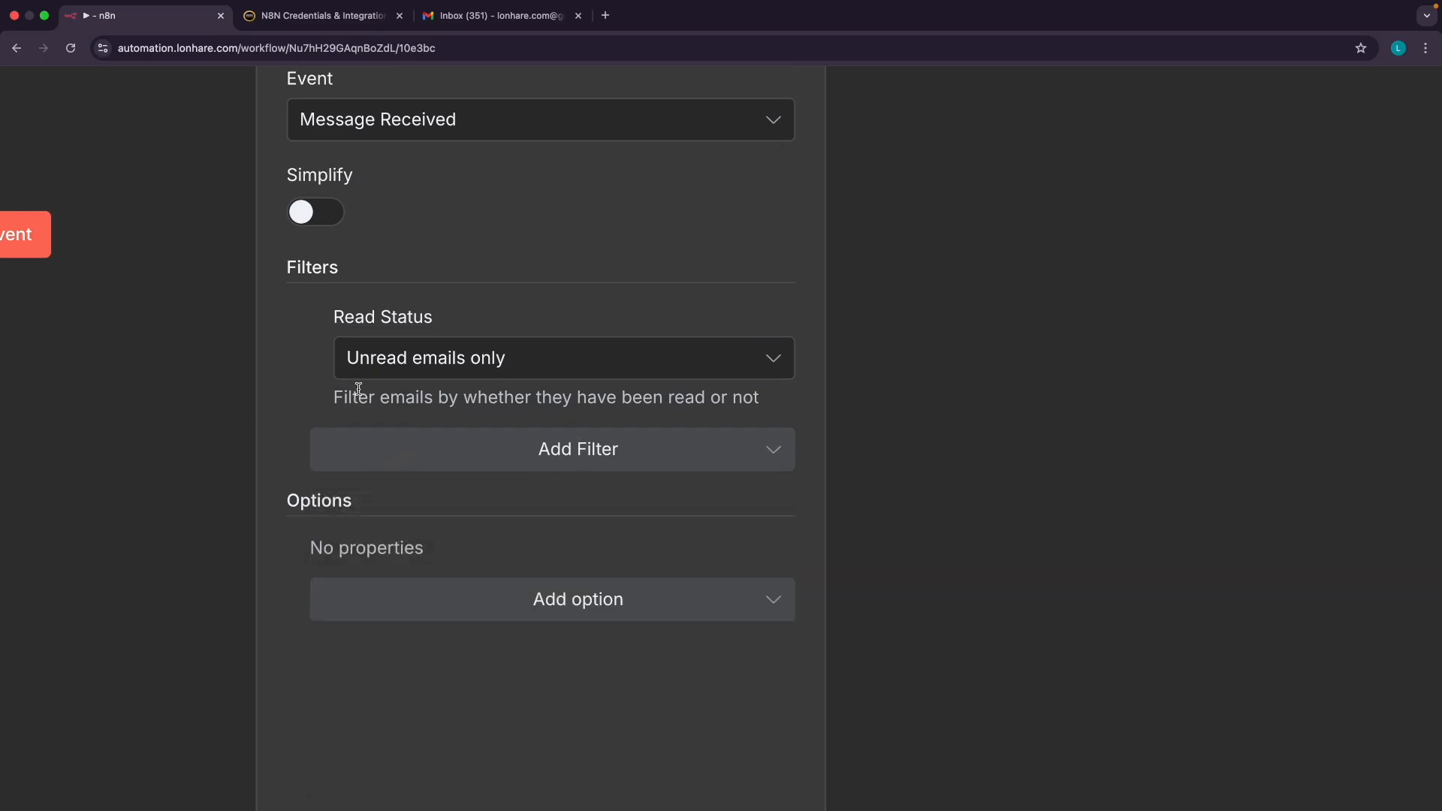
{"action": "key", "text": "super+0"}
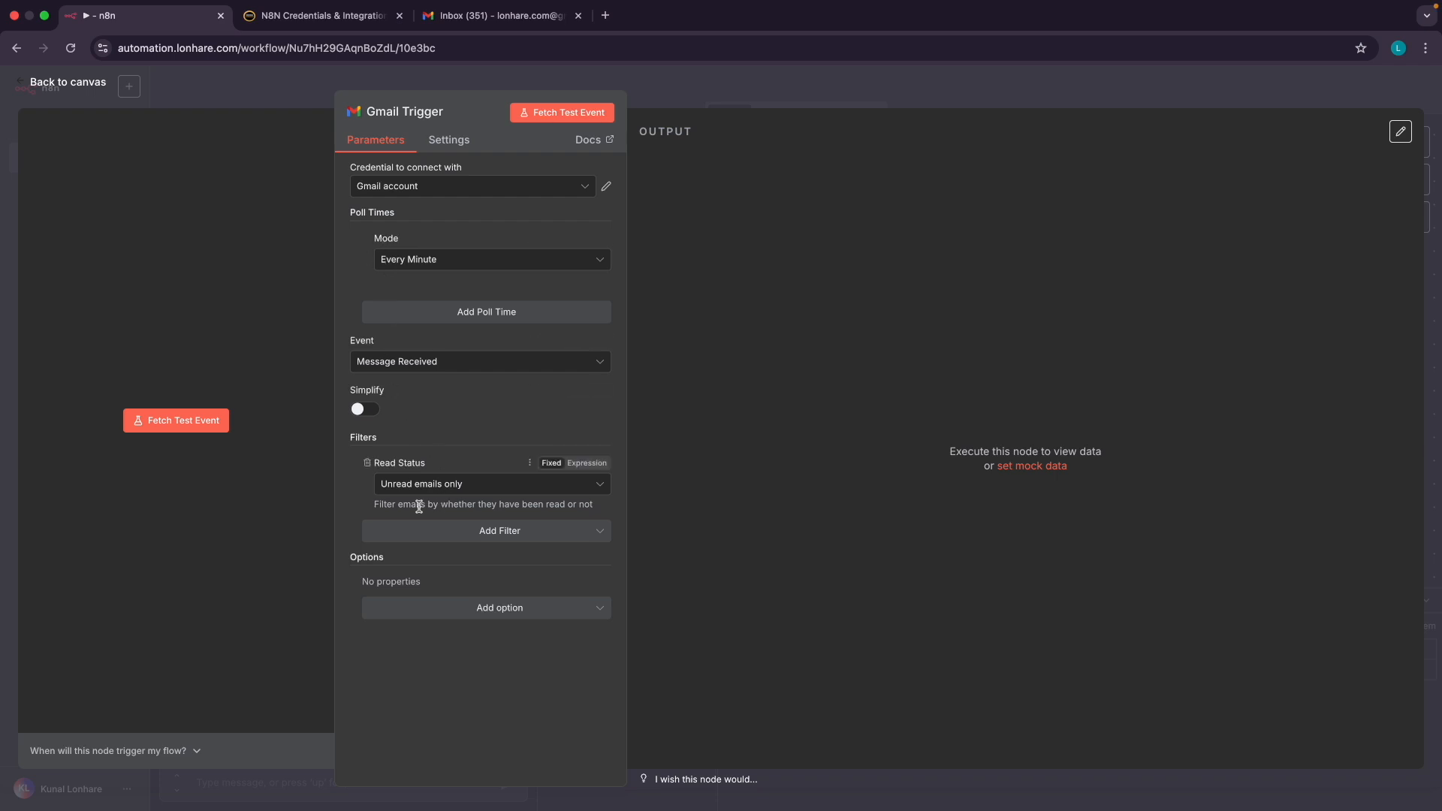
Return to the canvas, execute the workflow so the trigger waits for mail, and view Gmail
{"action": "left_click", "coordinate": [76, 88]}
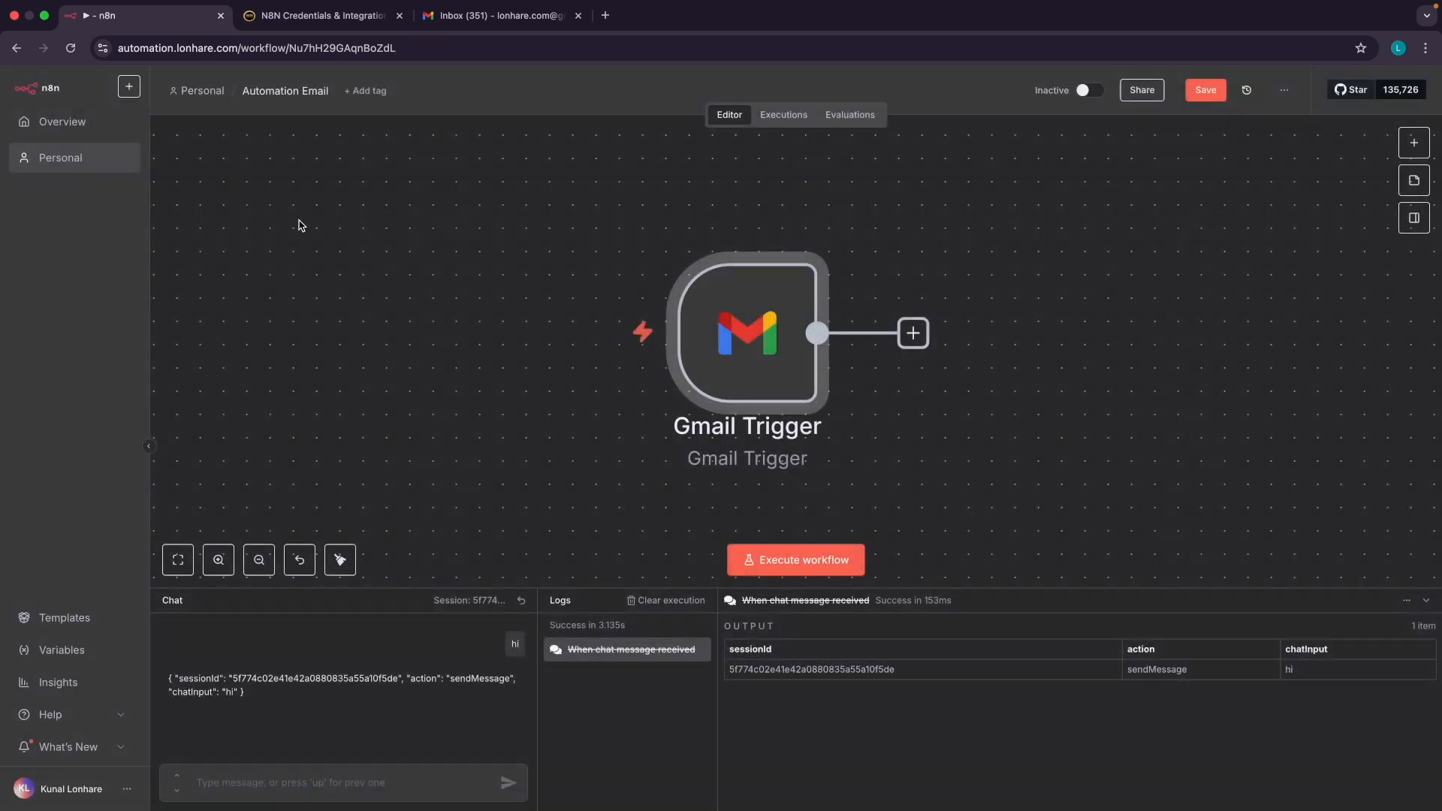
{"action": "scroll", "coordinate": [615, 424], "scroll_direction": "up", "scroll_amount": 3}
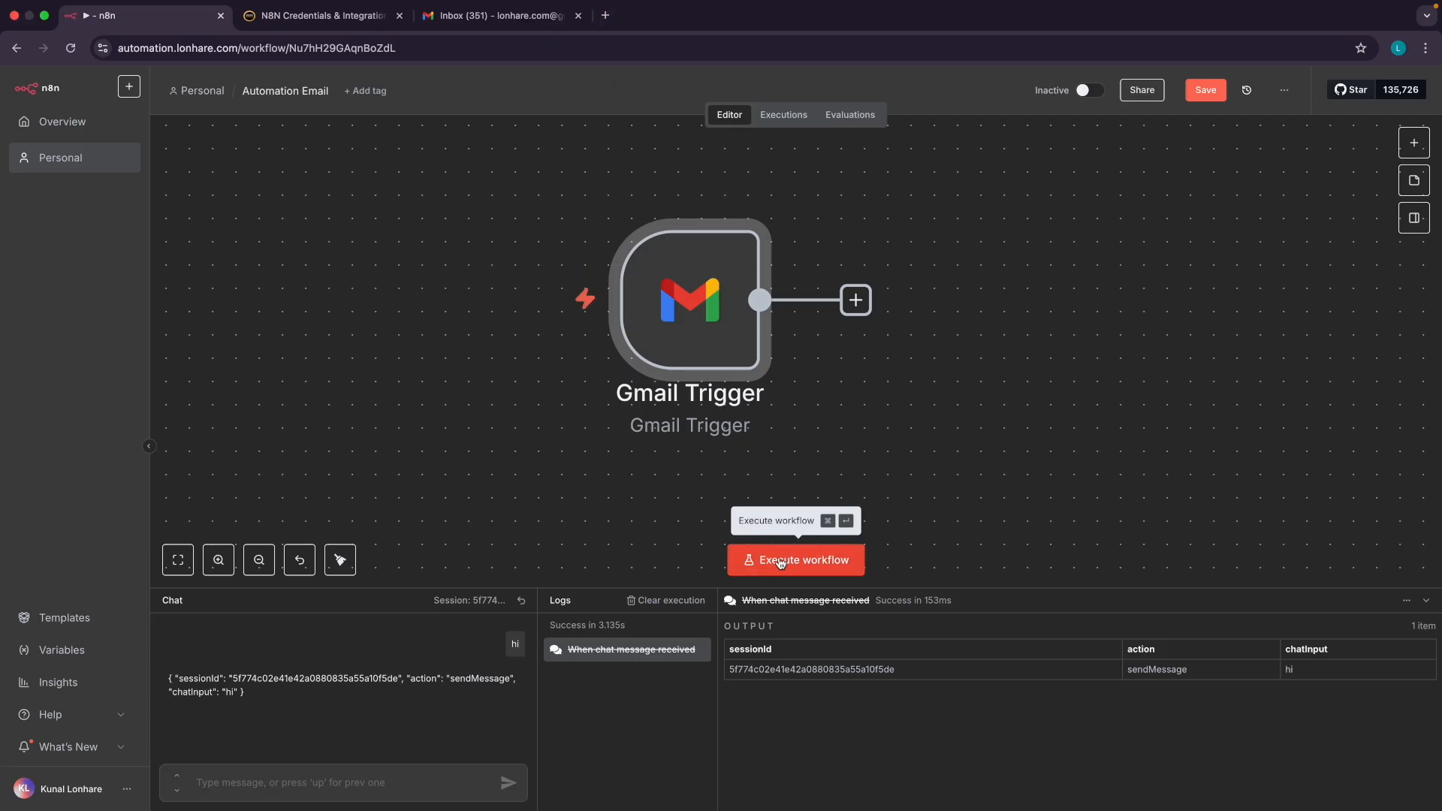
{"action": "left_click", "coordinate": [781, 562]}
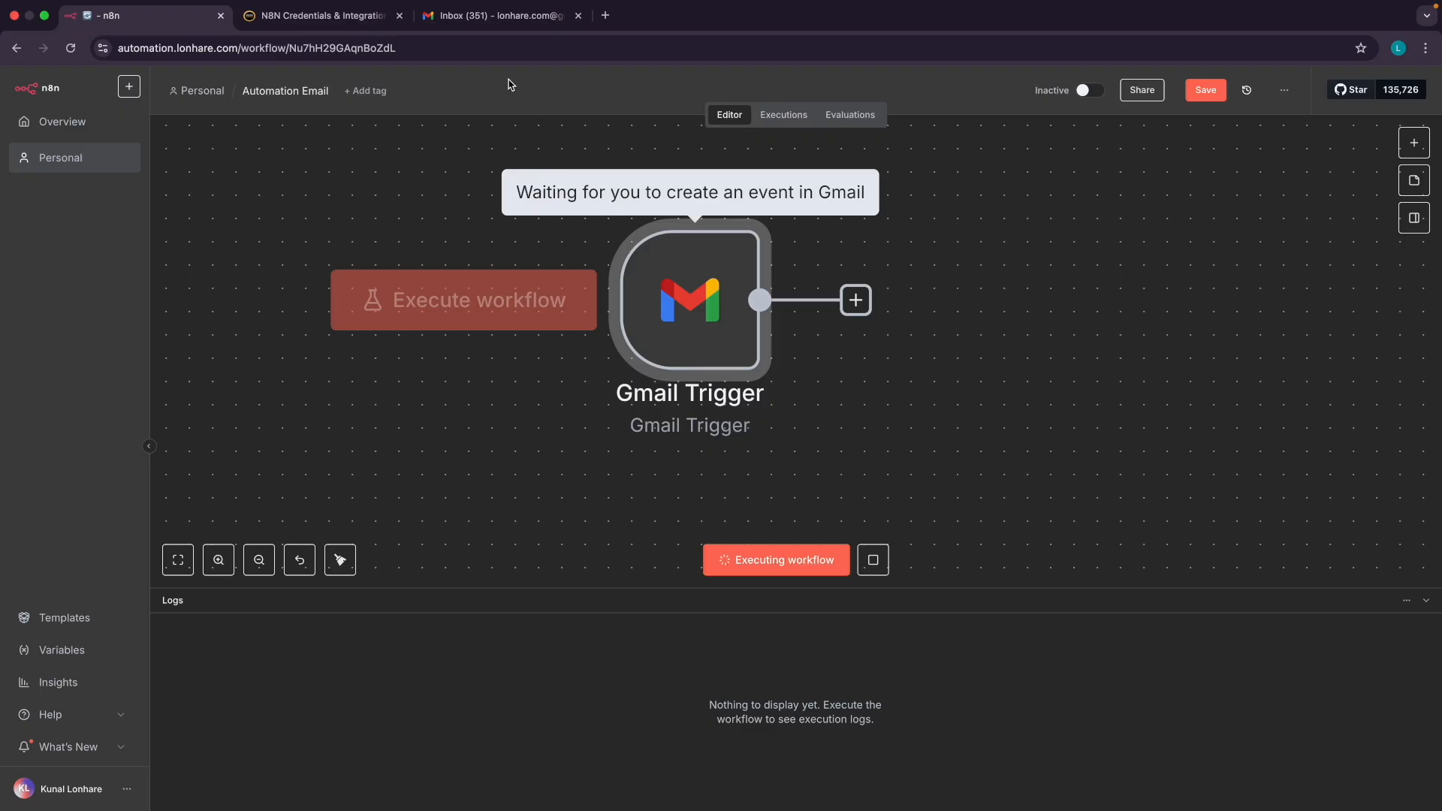
{"action": "left_click", "coordinate": [499, 21]}
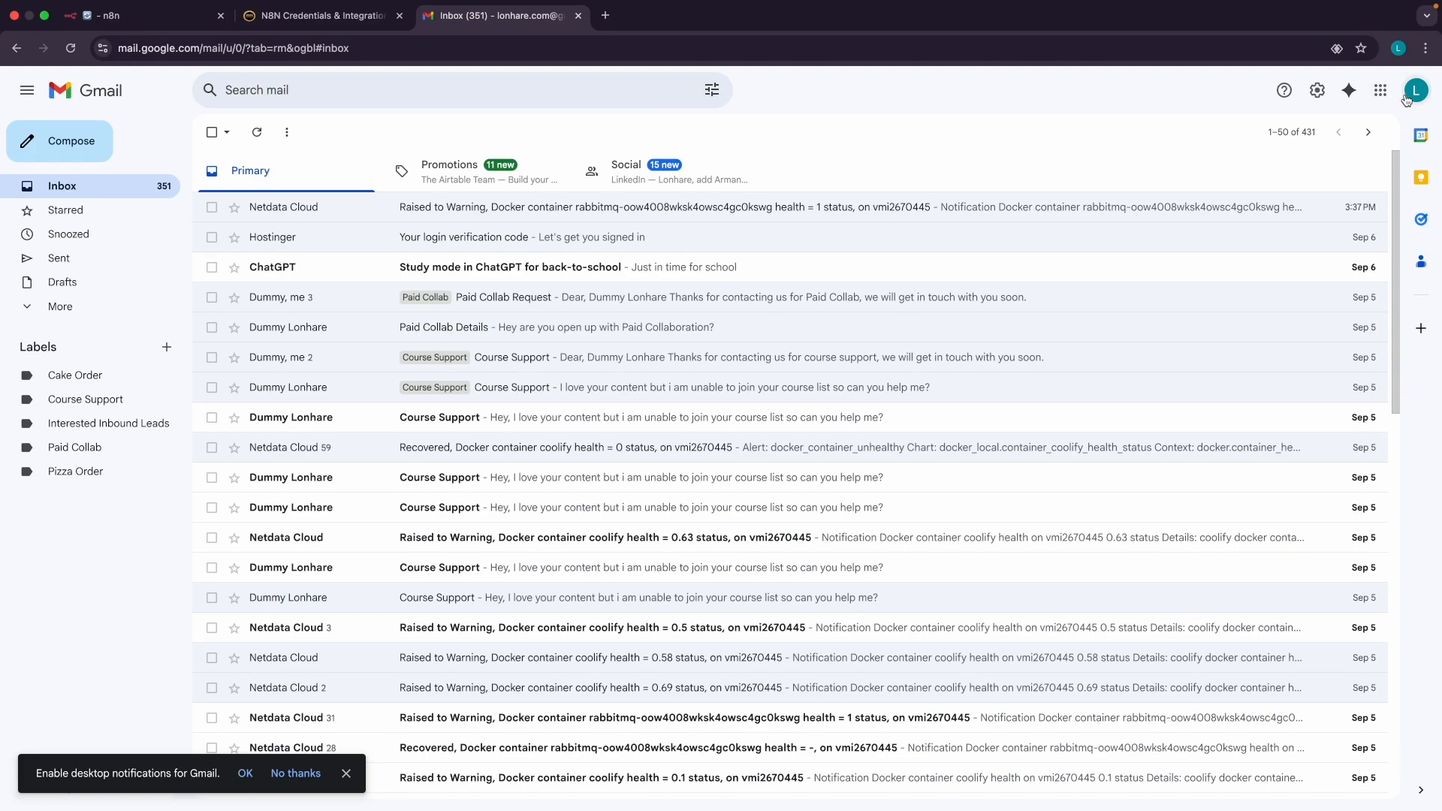
Copy the watched inbox's e-mail address and move to the sending Gmail account
{"action": "left_click", "coordinate": [1416, 90]}
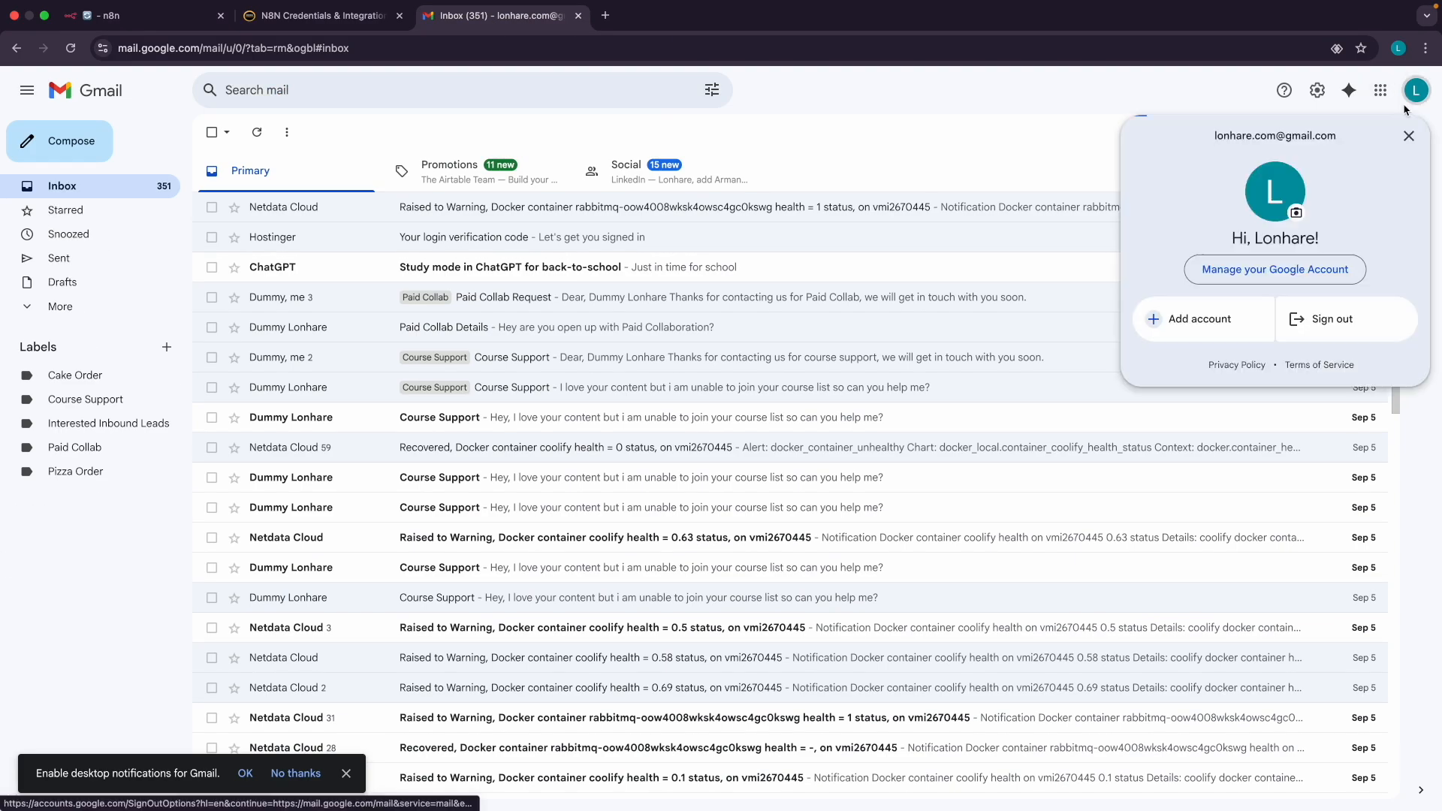
{"action": "triple_click", "coordinate": [1288, 137]}
{"action": "key", "text": "ctrl+c"}
{"action": "left_click", "coordinate": [1002, 120]}
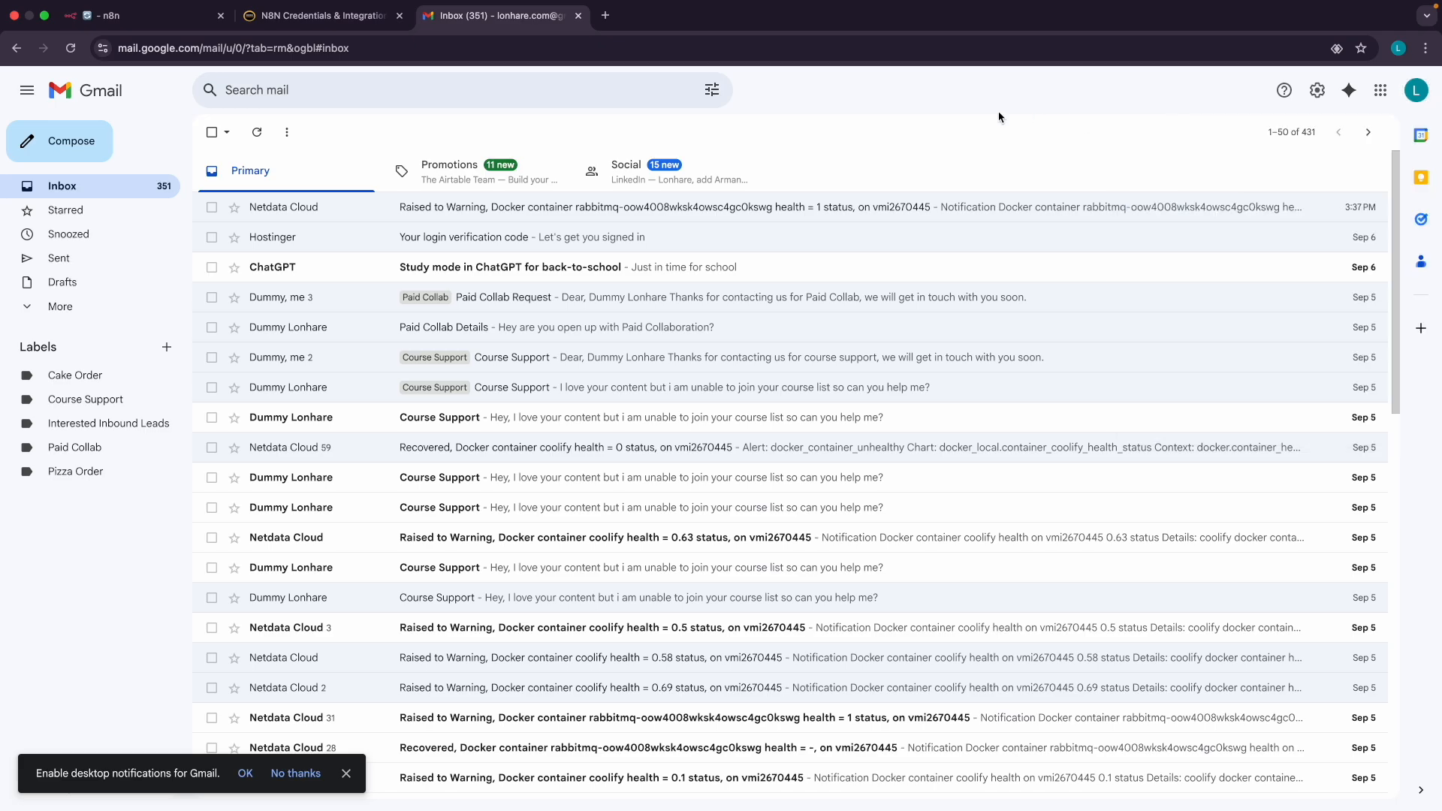
{"action": "left_click", "coordinate": [195, 23]}
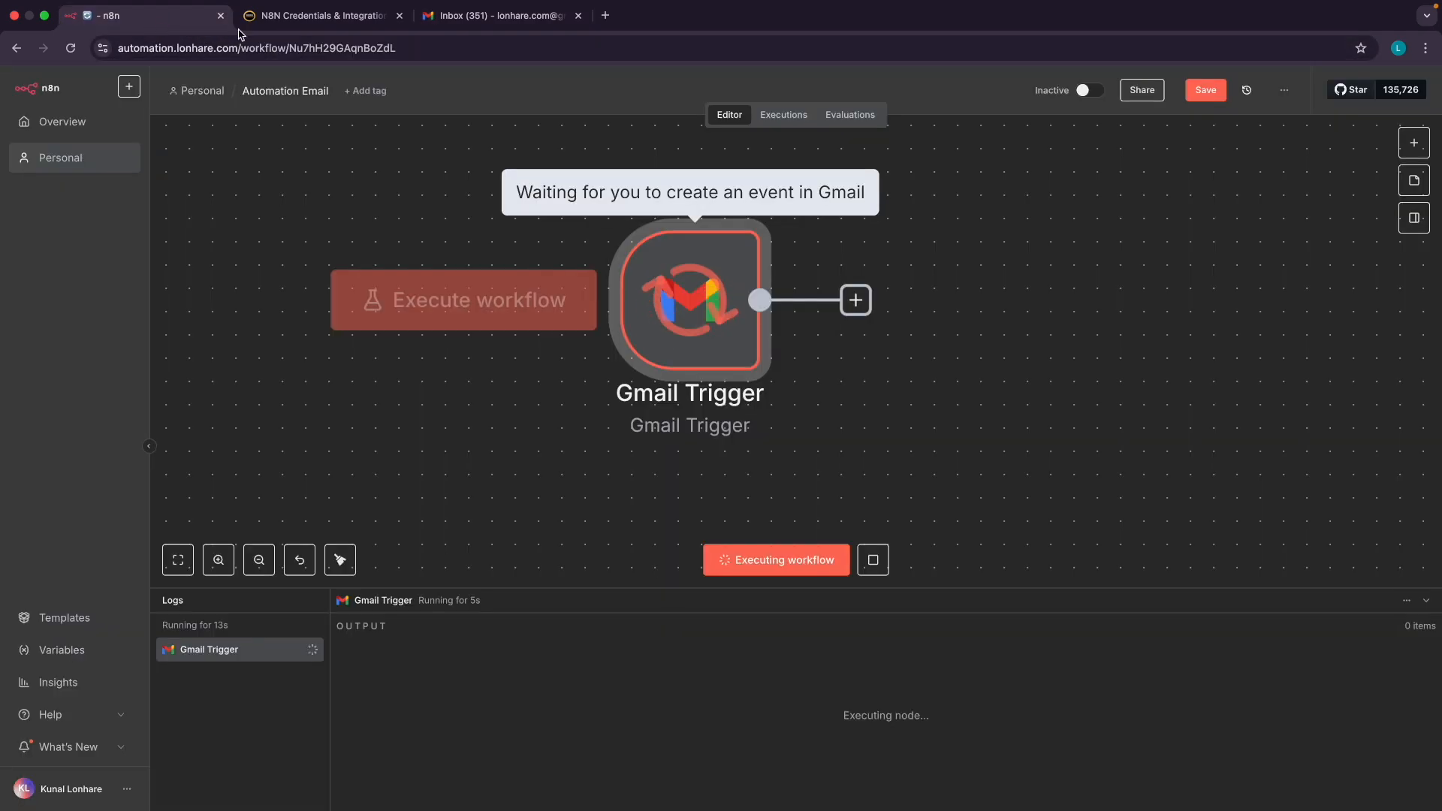
{"action": "left_click", "coordinate": [486, 21]}
{"action": "key", "text": "ctrl+Right"}
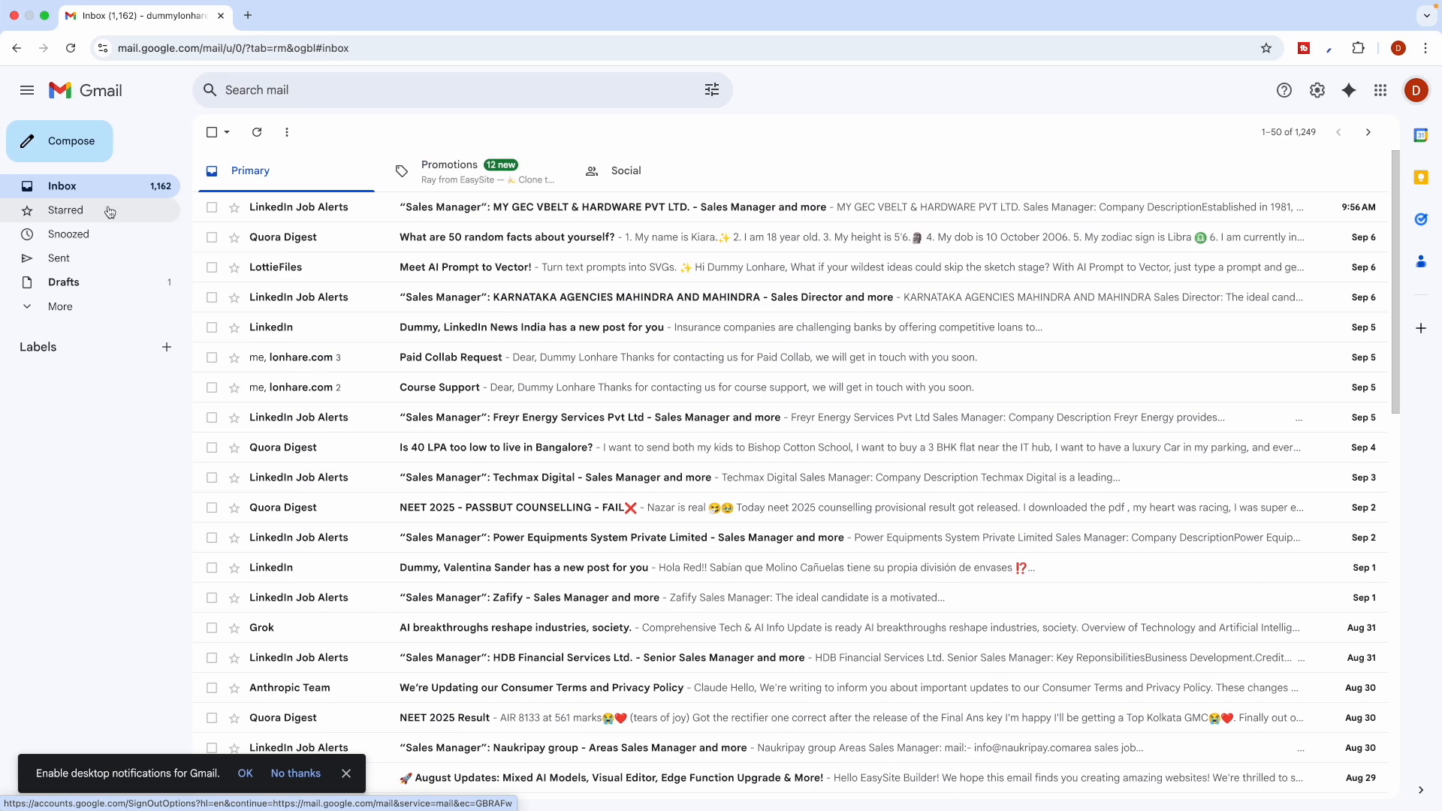
Send a 'Pizza Order Request' email asking for extra-cheese pizza to the watched address
{"action": "left_click", "coordinate": [60, 141]}
{"action": "key", "text": "ctrl+v"}
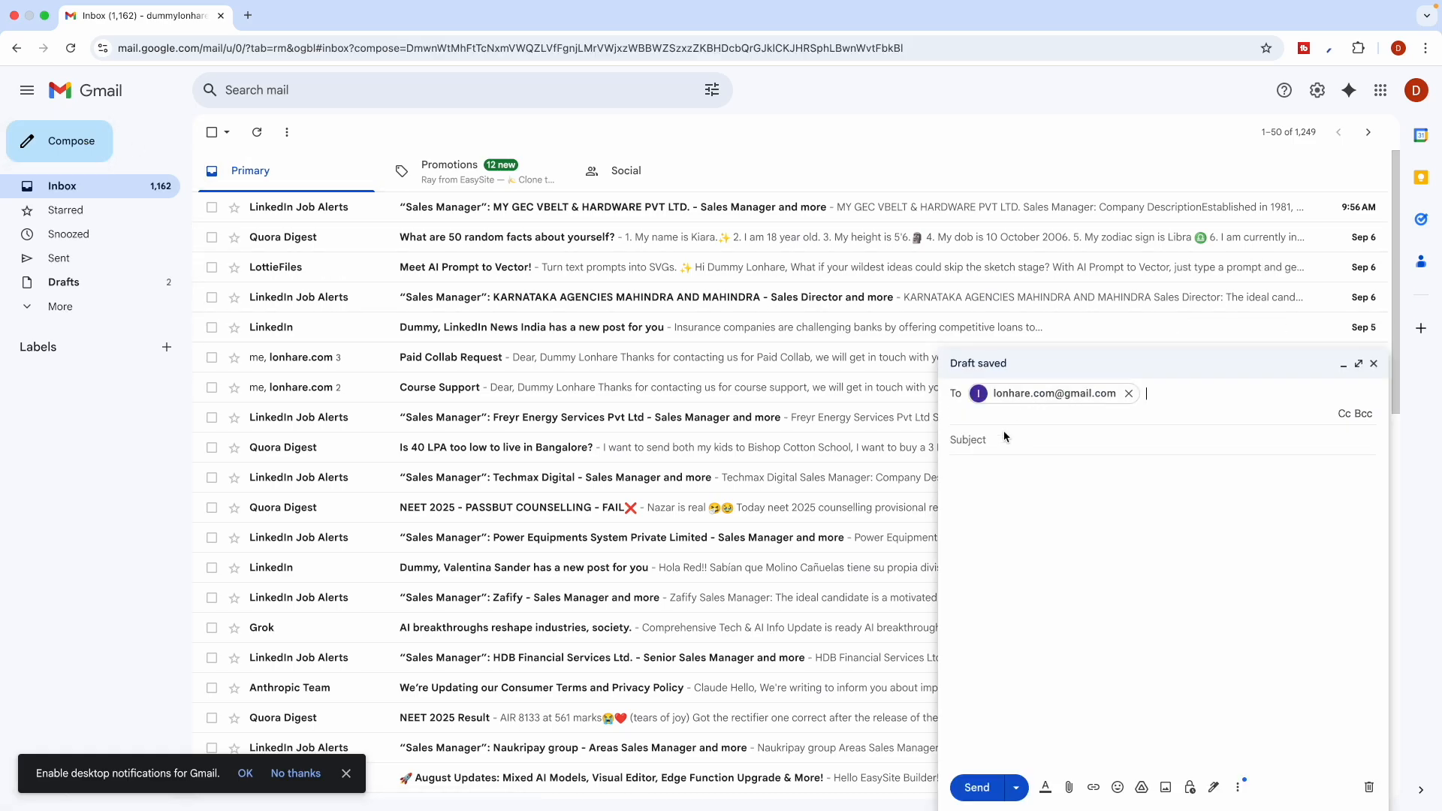
{"action": "scroll", "coordinate": [969, 428], "scroll_direction": "up", "scroll_amount": 5}
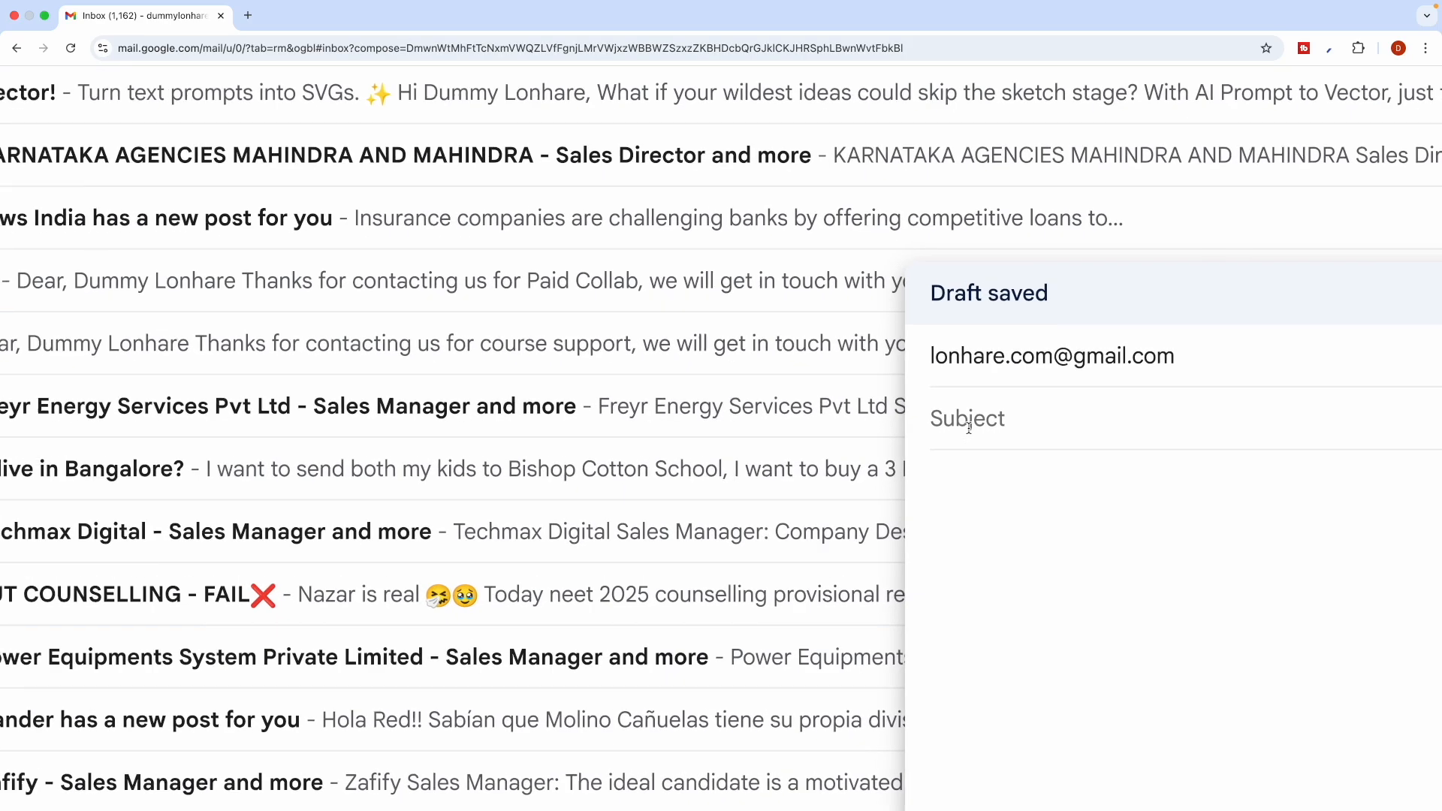
{"action": "type", "text": "Piz"}
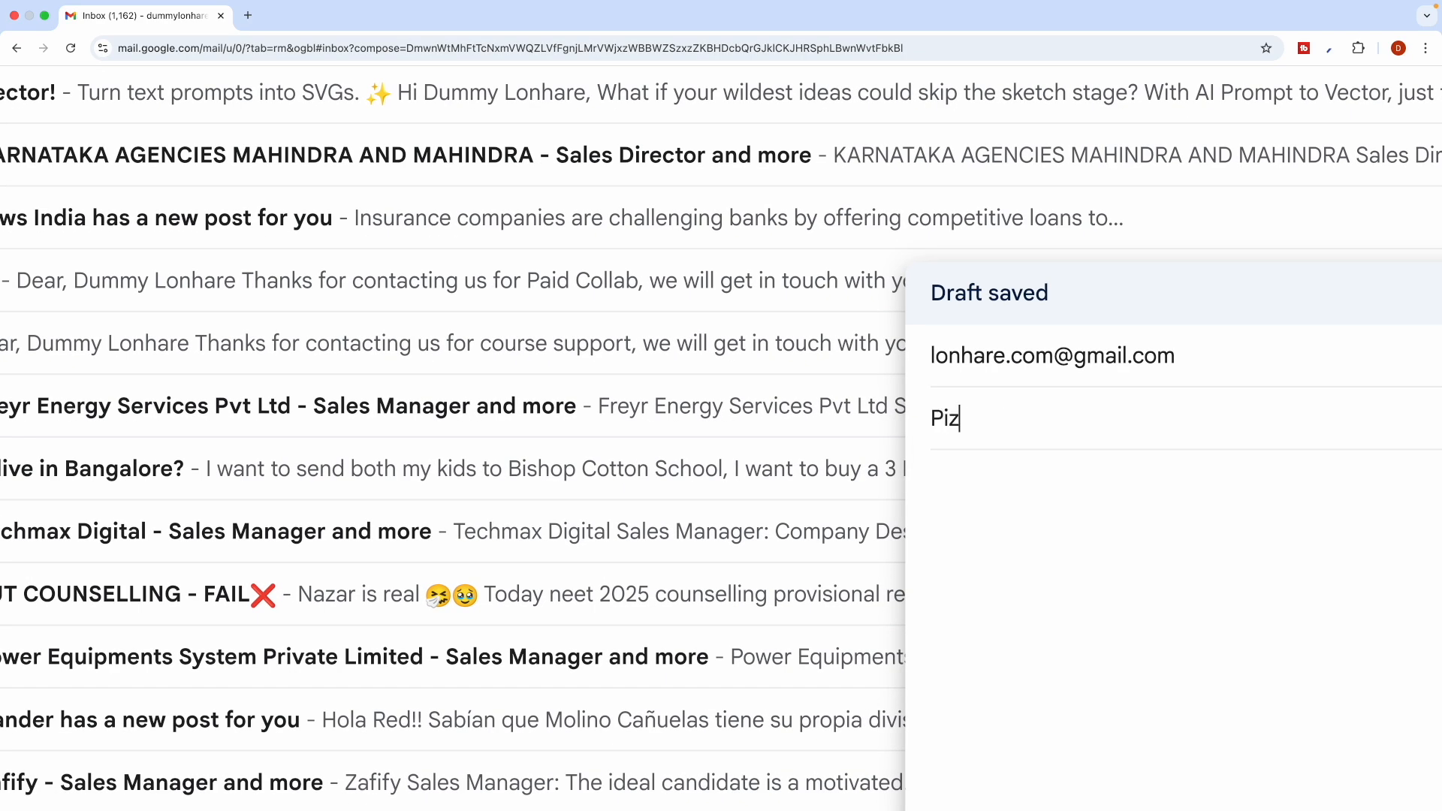
{"action": "type", "text": "za Order"}
{"action": "key", "text": "Caps_Lock"}
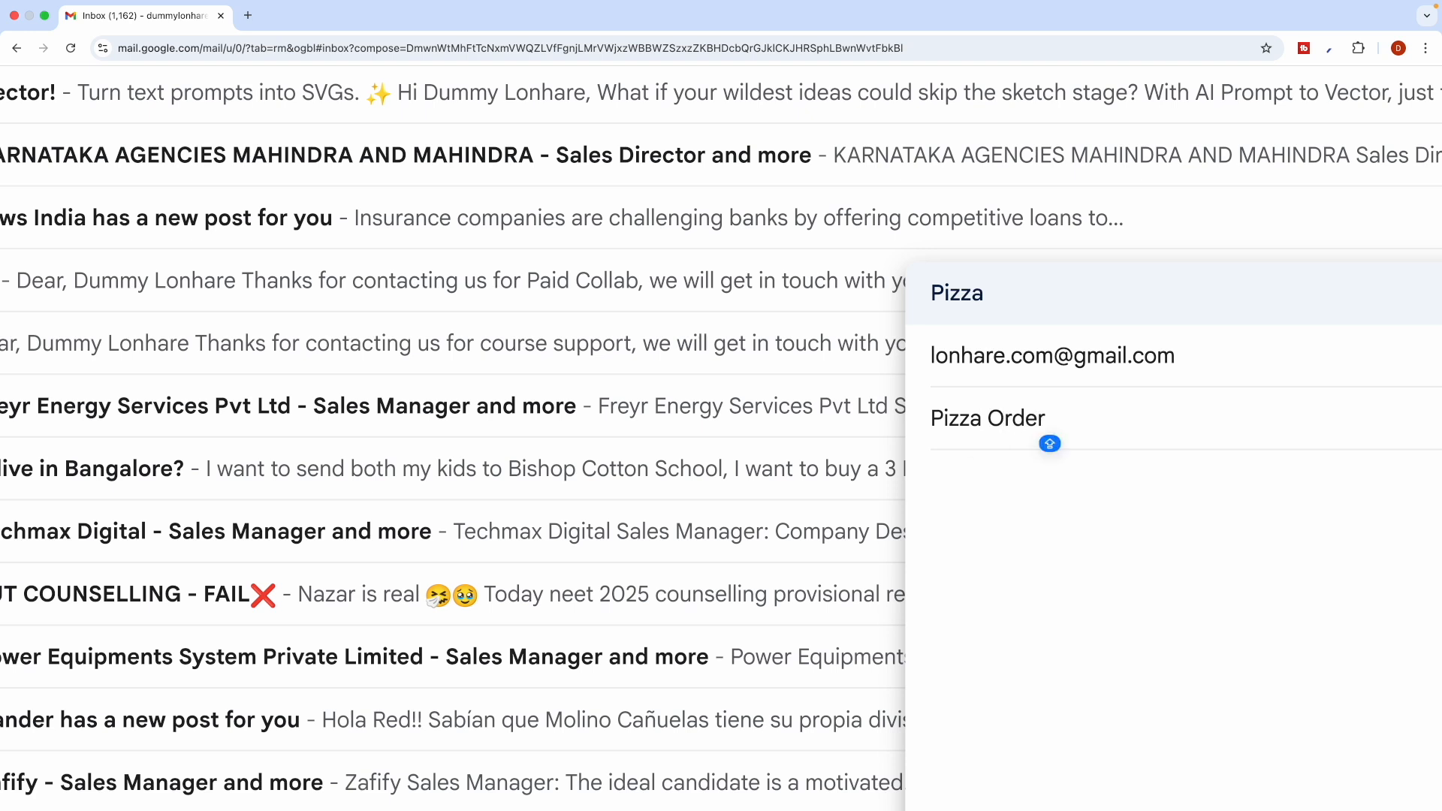
{"action": "type", "text": "Request"}
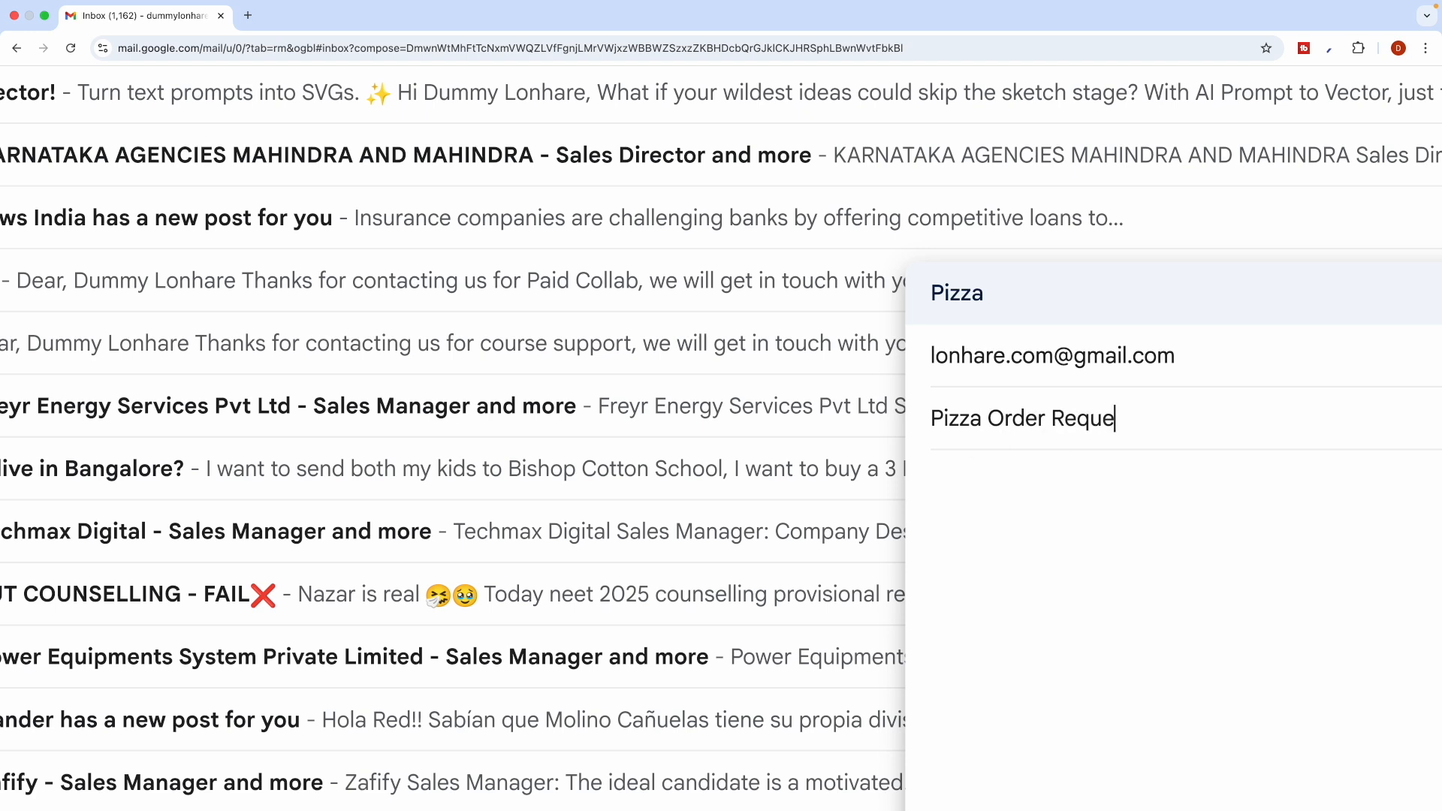
{"action": "left_click", "coordinate": [939, 481]}
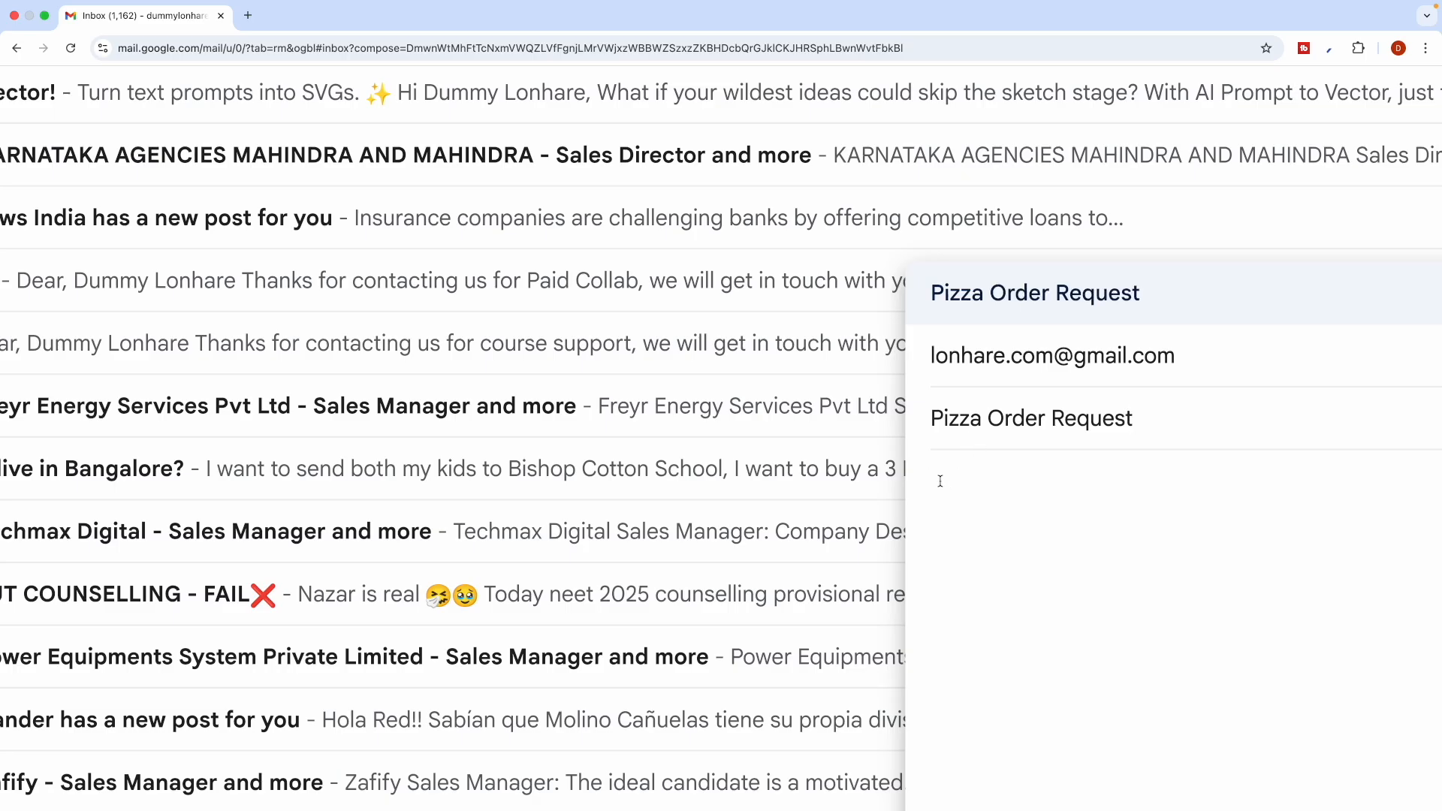
{"action": "type", "text": "hey my name is Jay, i want"}
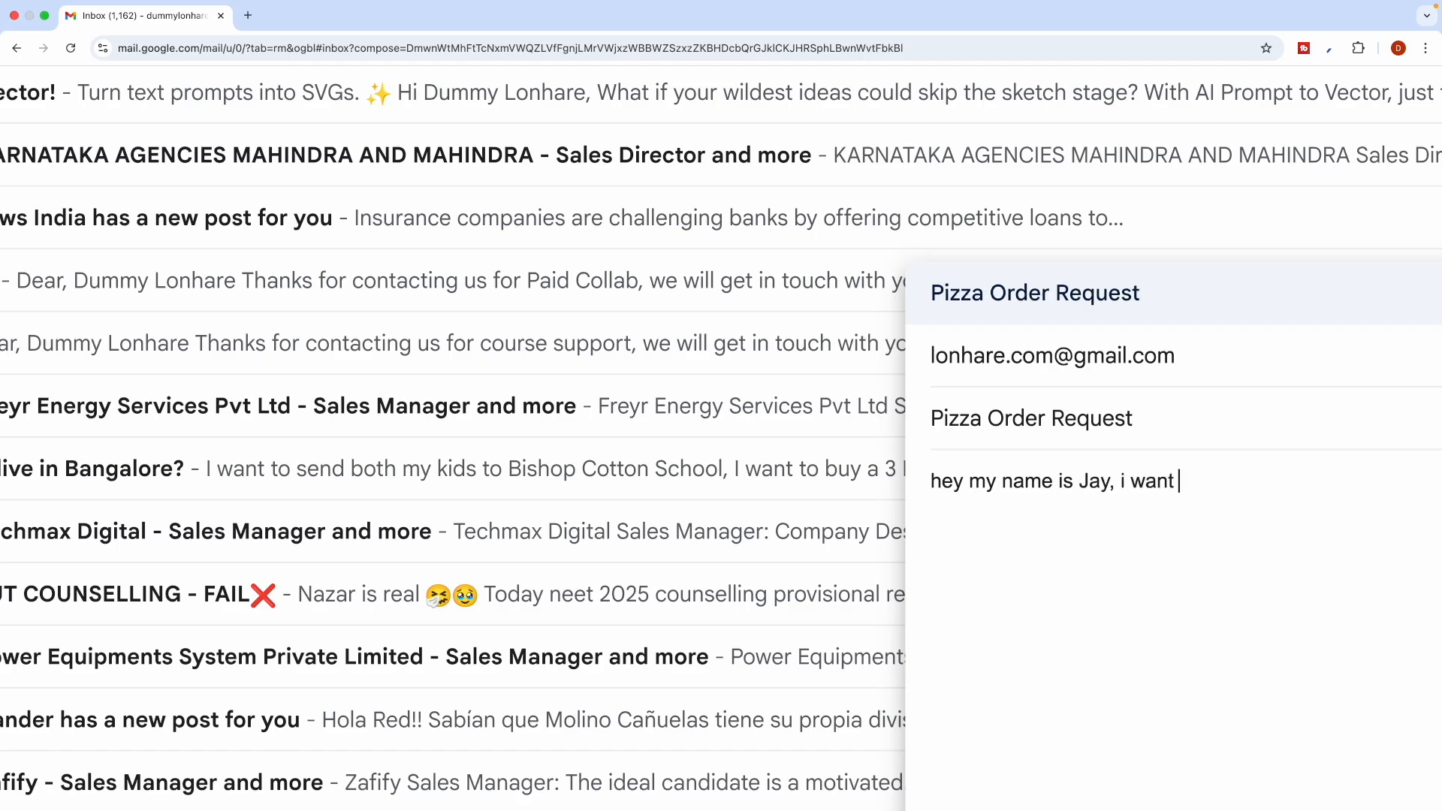
{"action": "type", "text": " pizza with extra "}
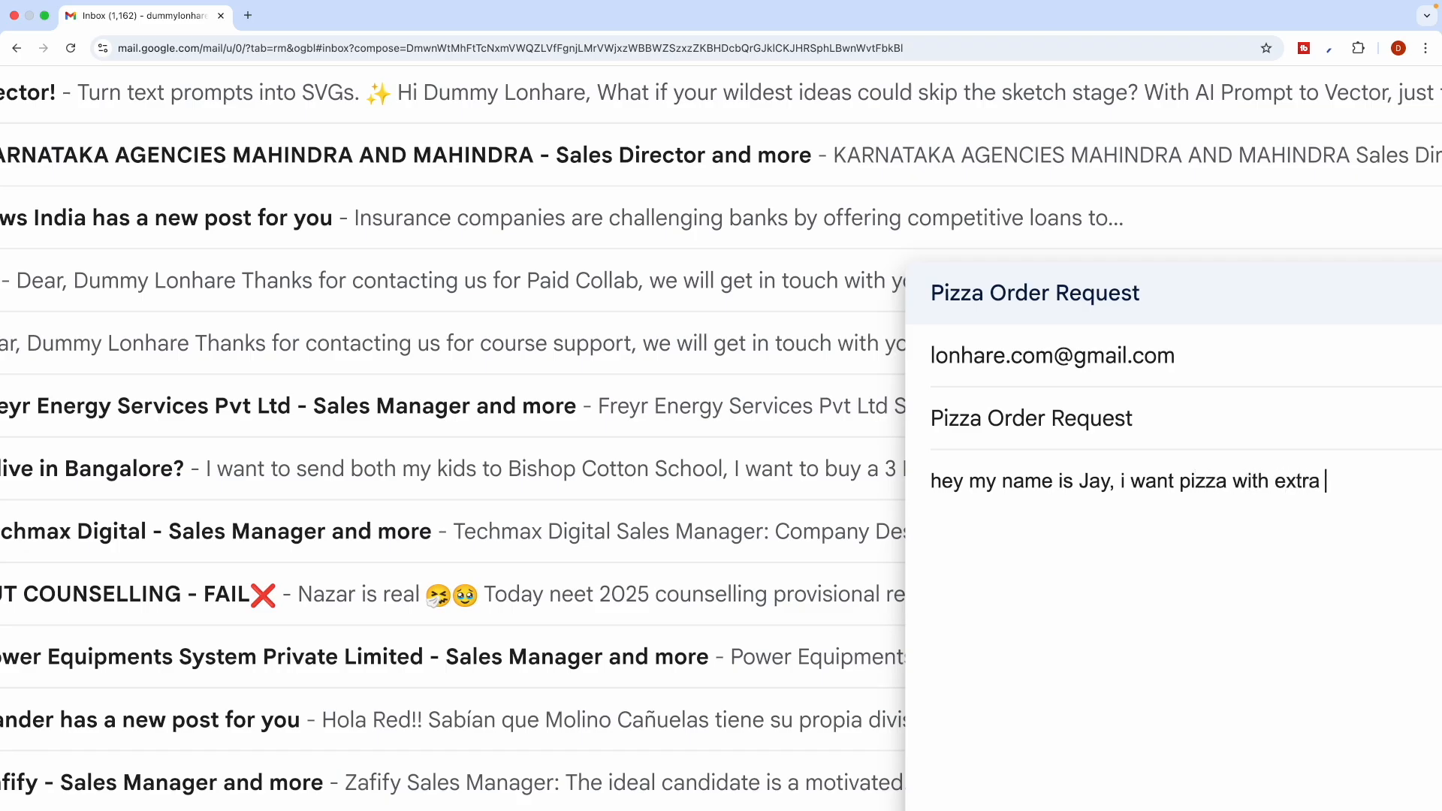
{"action": "type", "text": "coeese, my adr"}
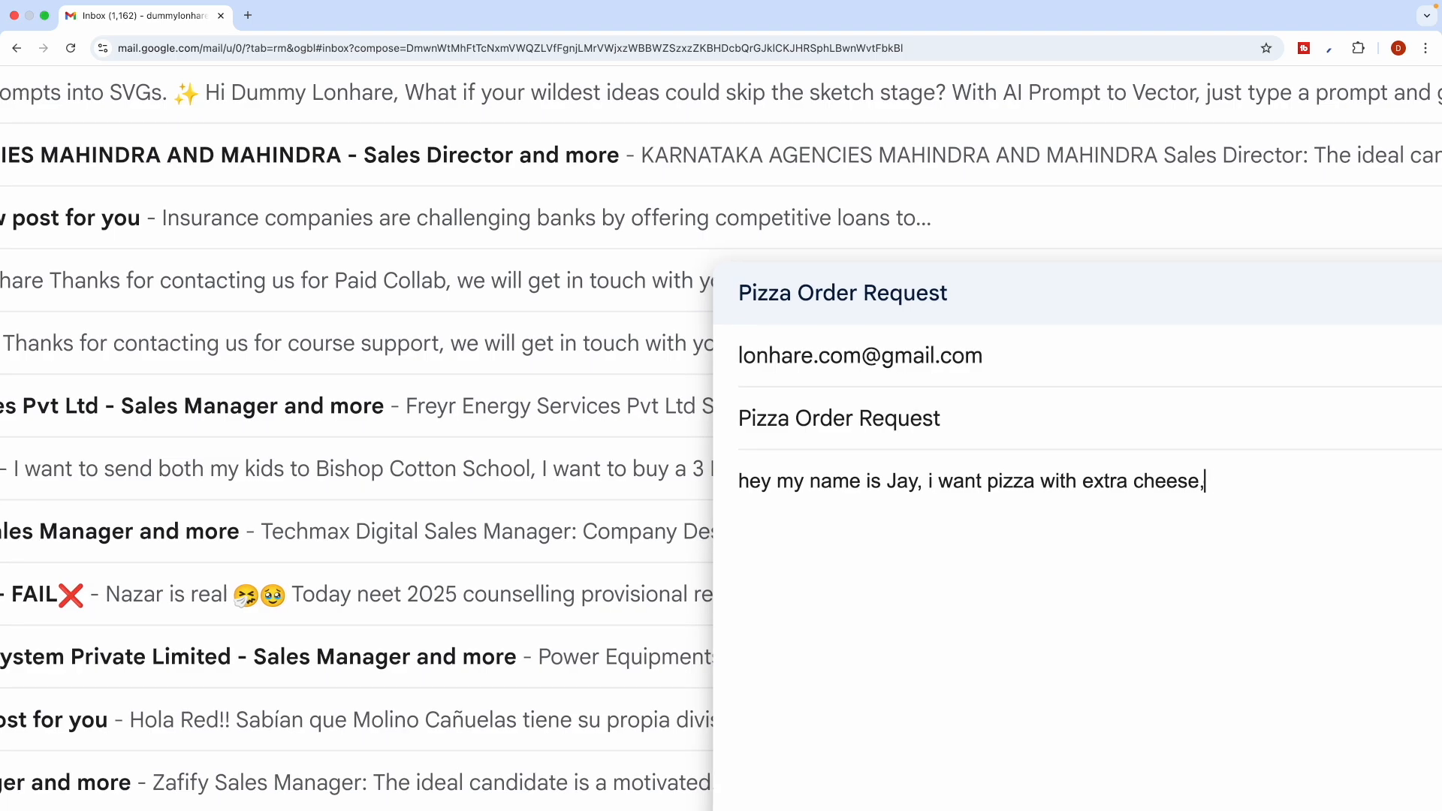
{"action": "type", "text": "ess:"}
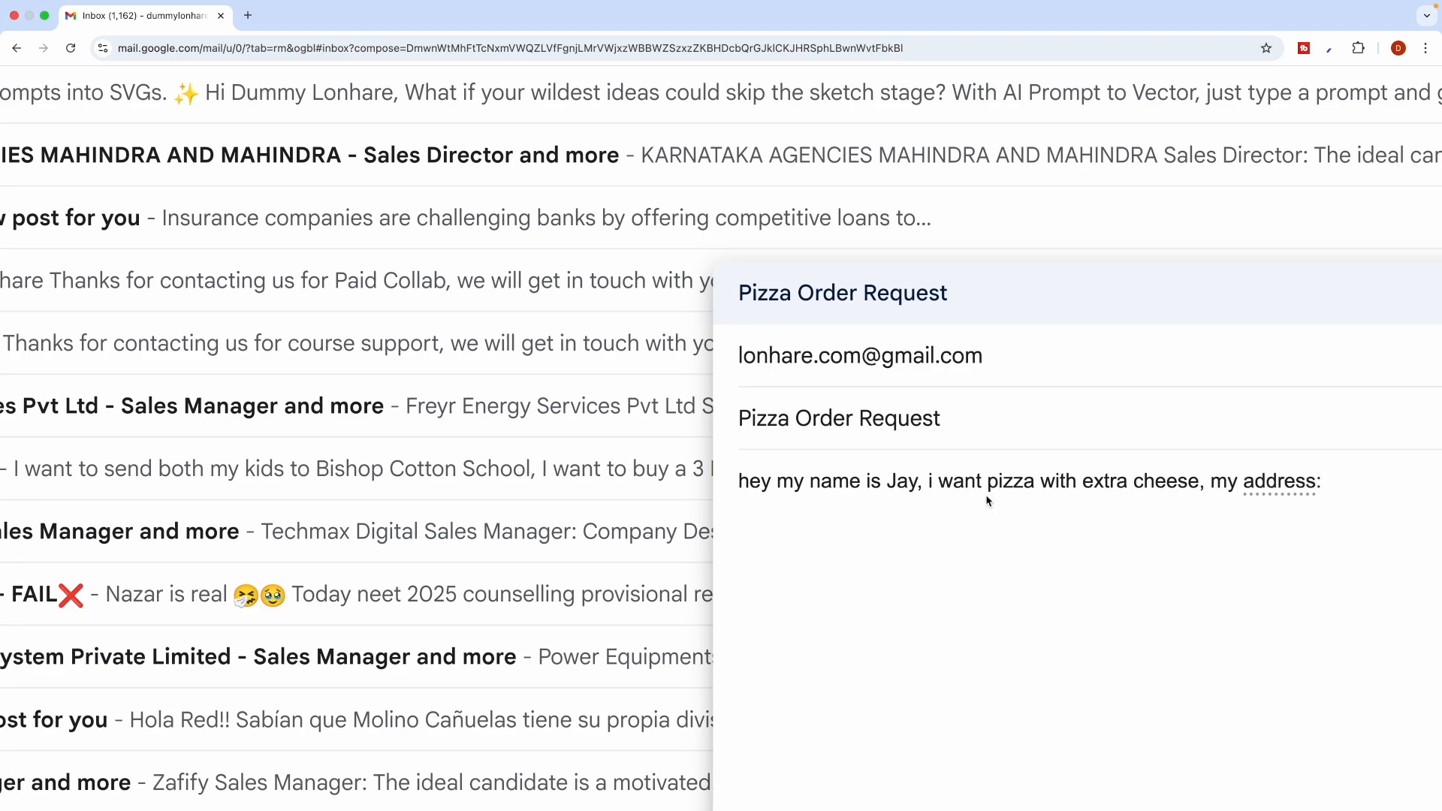
{"action": "left_click", "coordinate": [976, 786]}
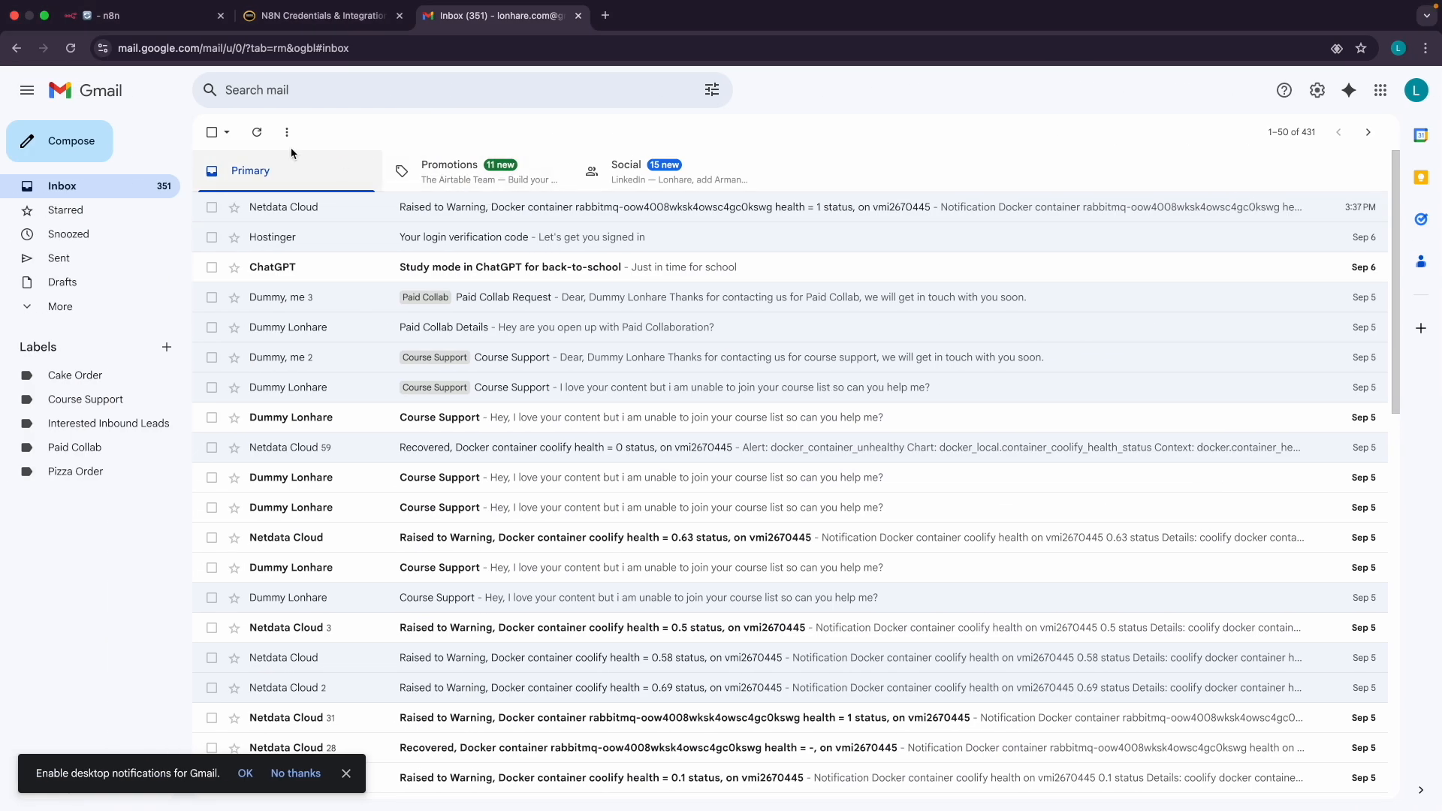
Refresh the watched inbox until 'Pizza Order Request' appears, then return to n8n
{"action": "left_click", "coordinate": [260, 133]}
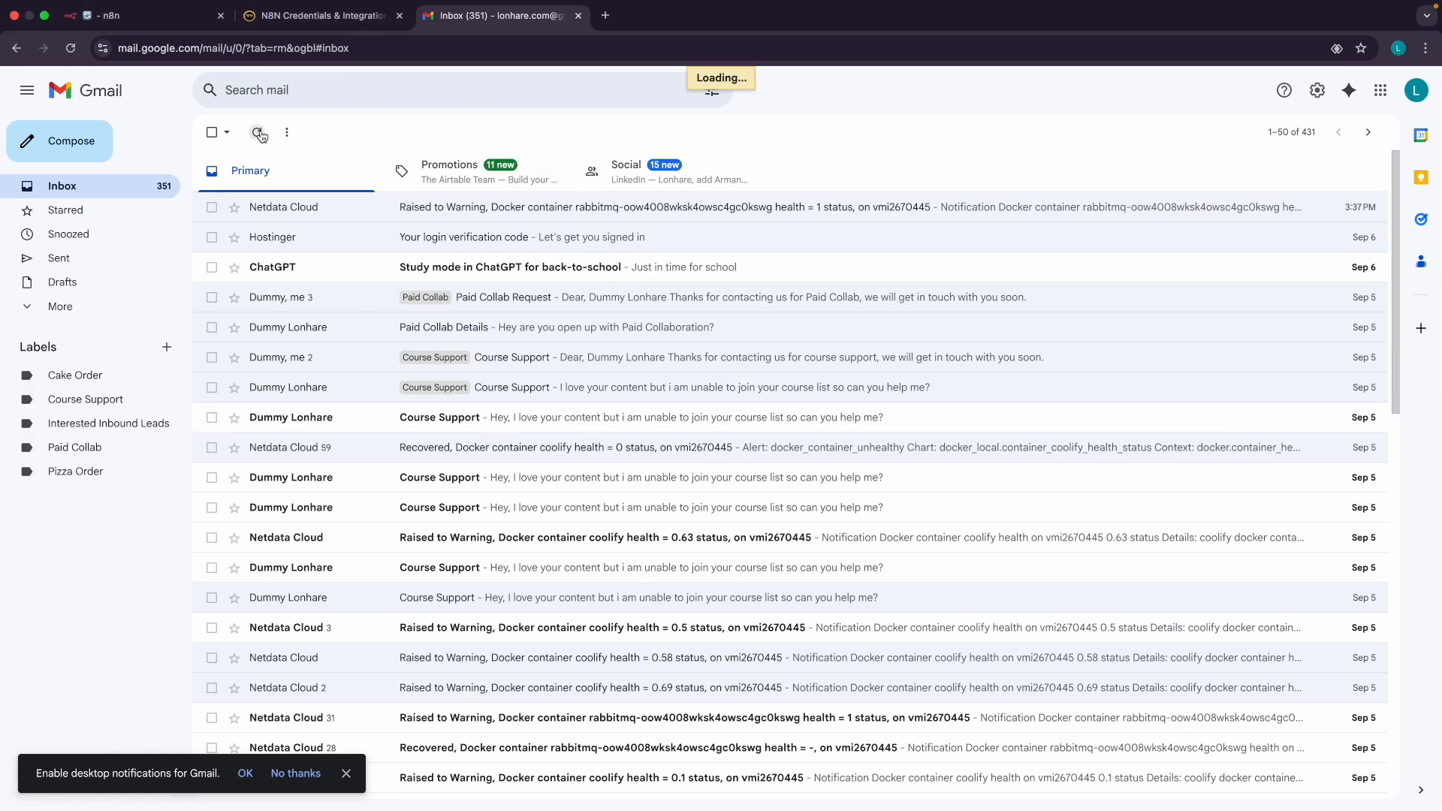
{"action": "left_click", "coordinate": [259, 133]}
{"action": "left_click", "coordinate": [261, 135]}
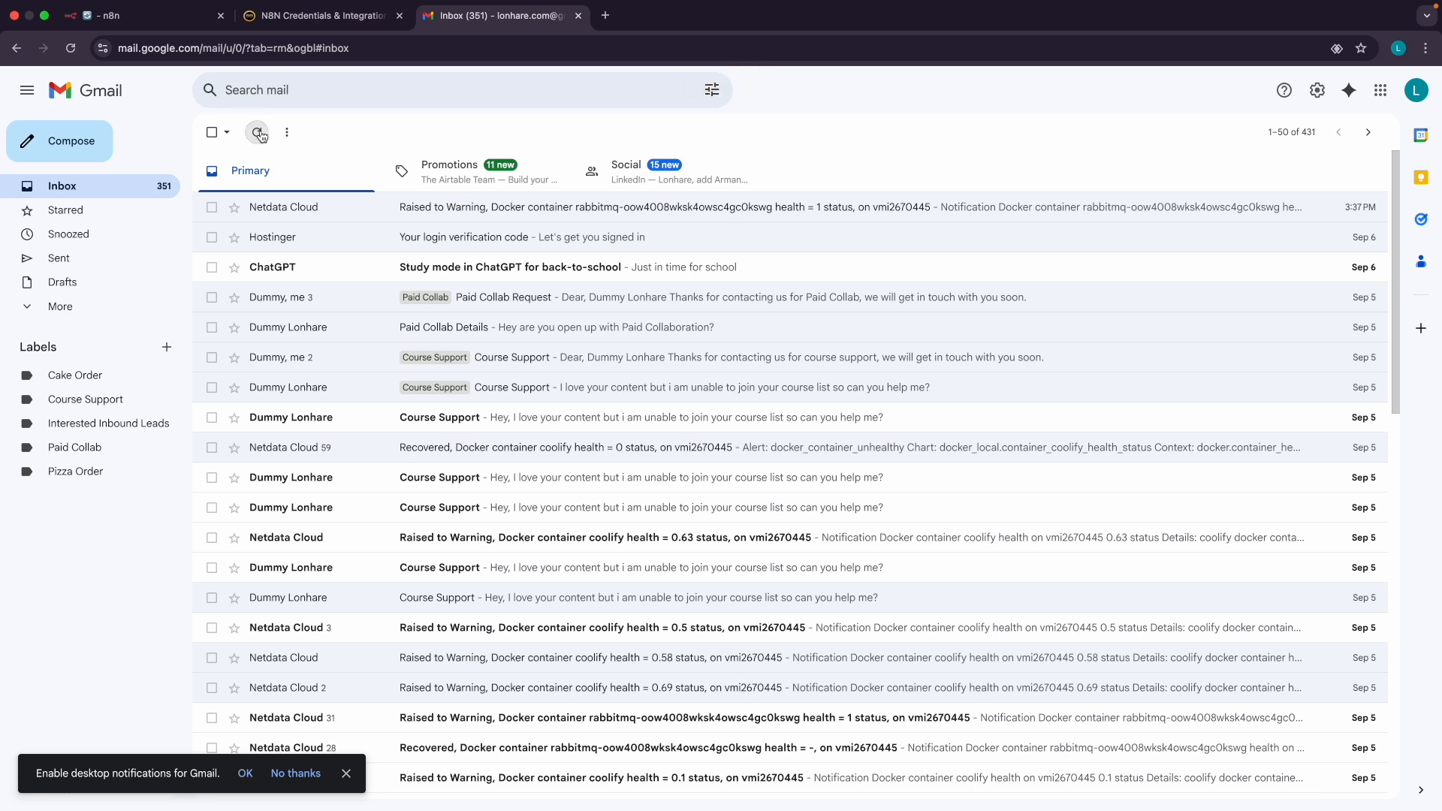
{"action": "left_click", "coordinate": [261, 135]}
{"action": "left_click", "coordinate": [260, 135]}
{"action": "left_click", "coordinate": [261, 135]}
{"action": "left_click", "coordinate": [260, 135]}
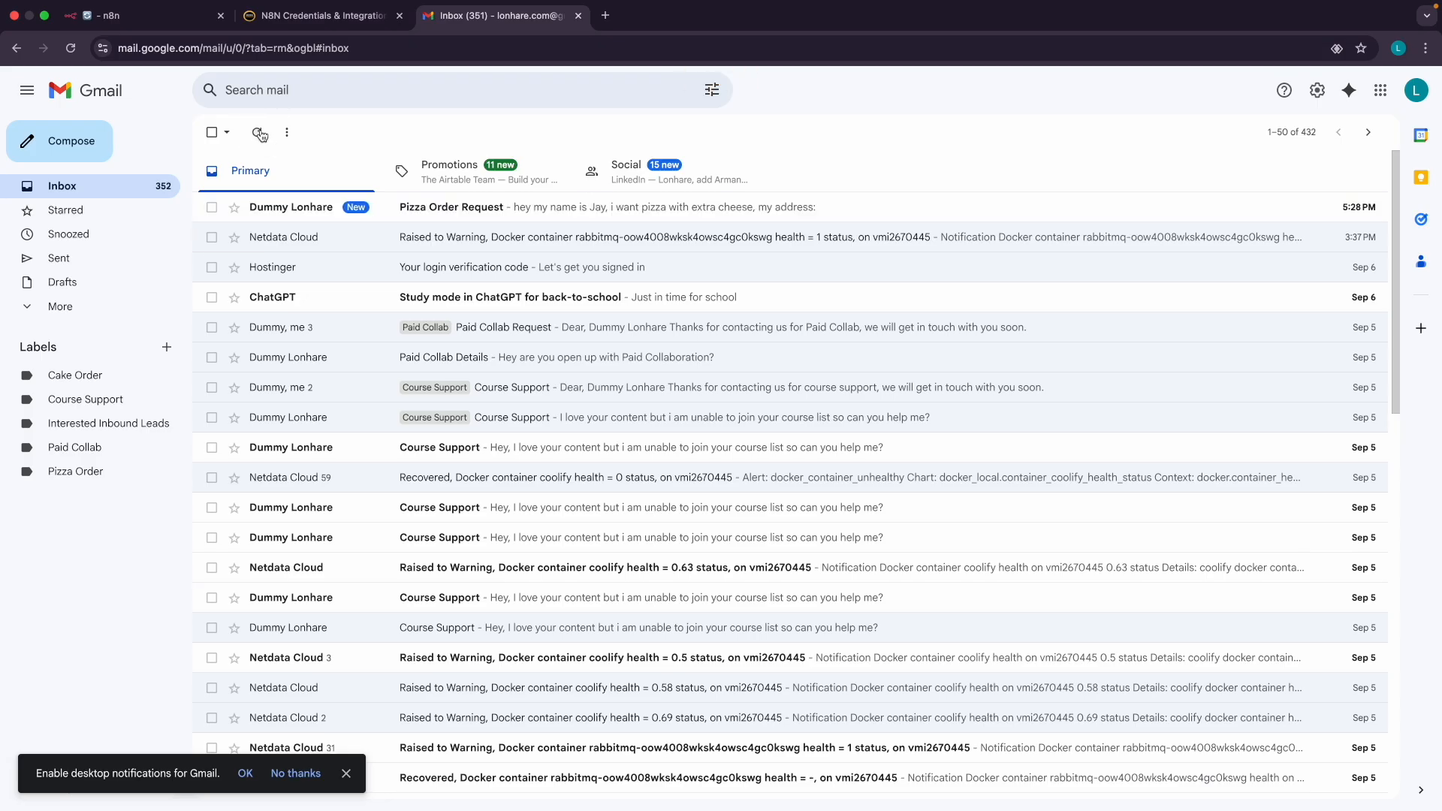
{"action": "left_click", "coordinate": [139, 15]}
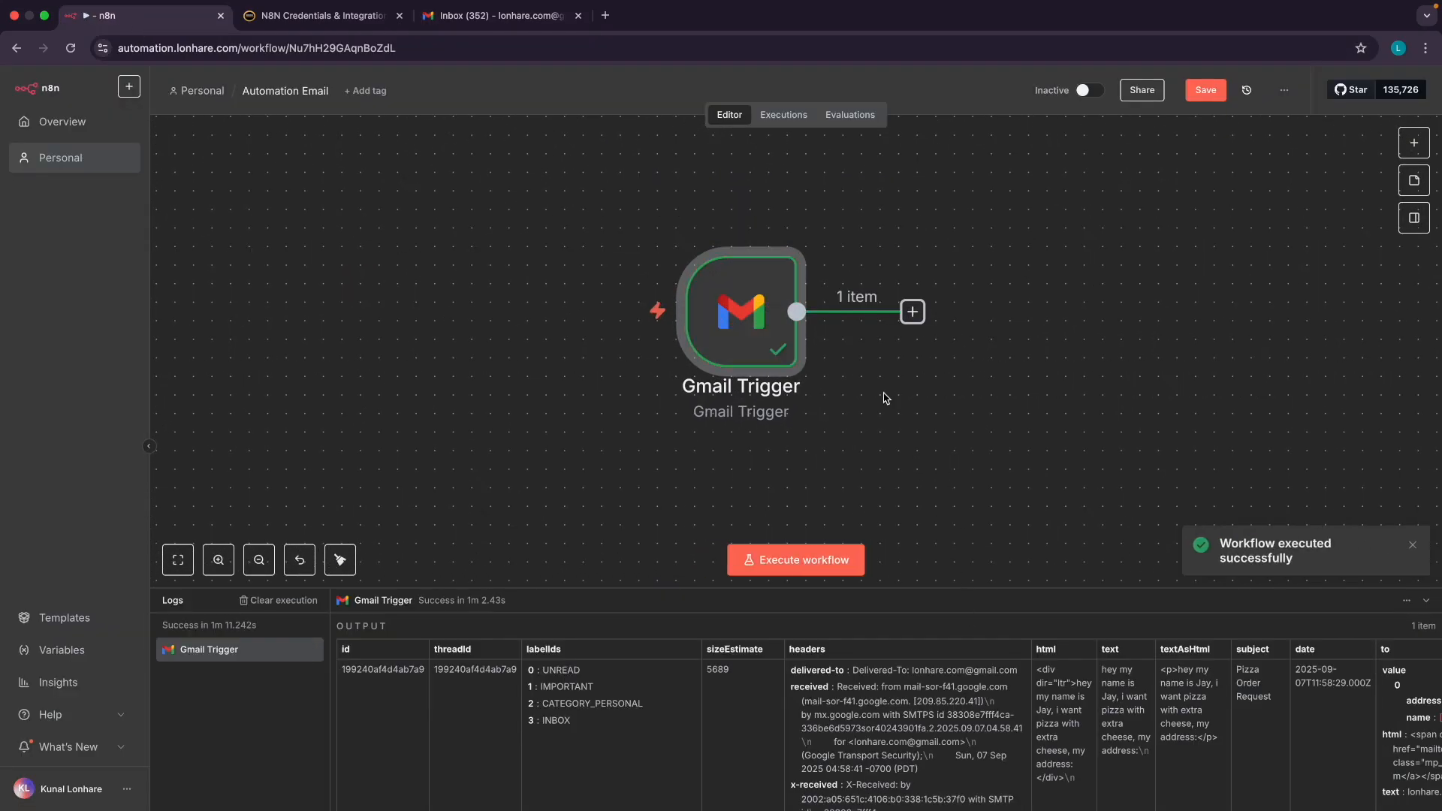
Open the executed Gmail Trigger node and scroll through the captured email's output
{"action": "mouse_move", "coordinate": [733, 331]}
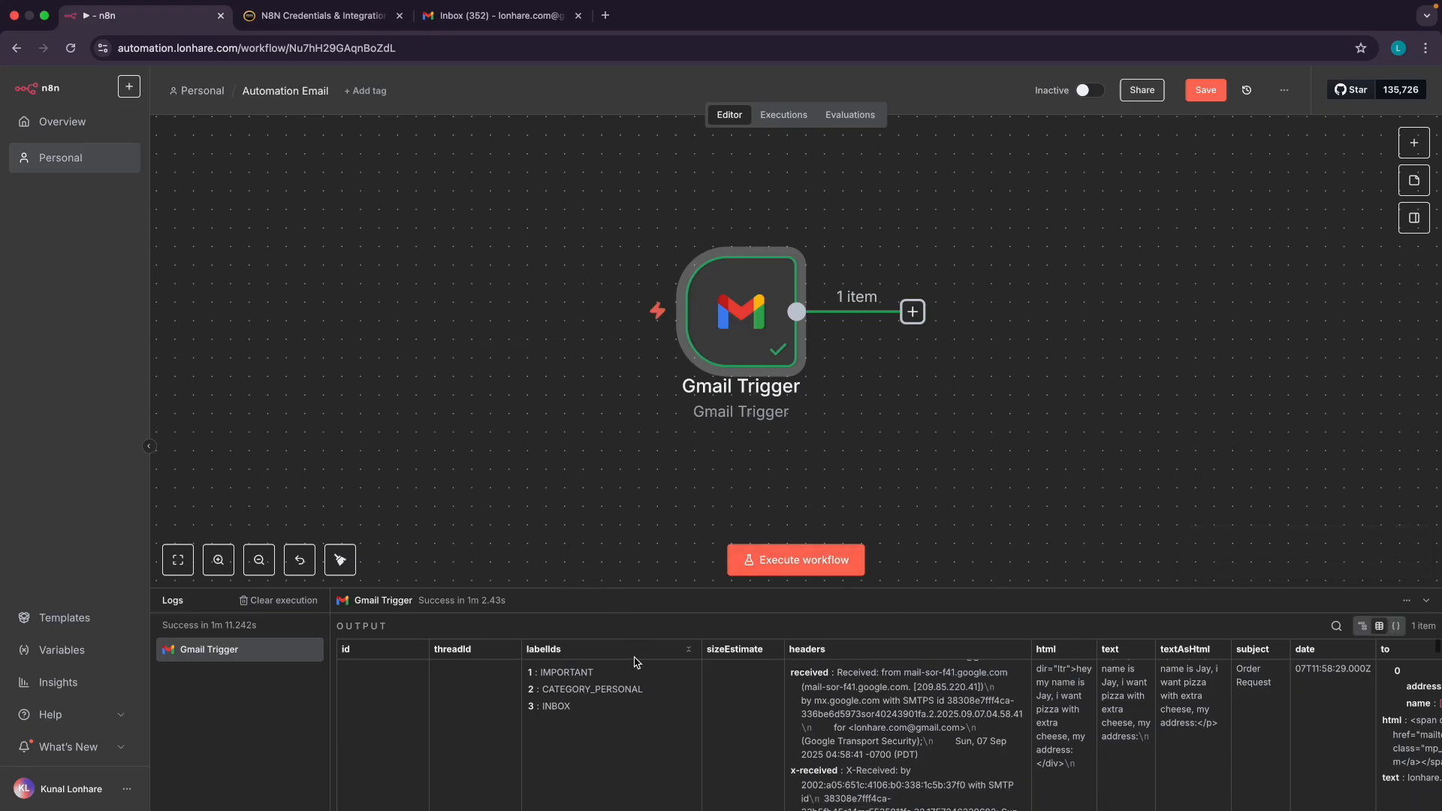
{"action": "scroll", "coordinate": [554, 702], "scroll_direction": "right", "scroll_amount": 5}
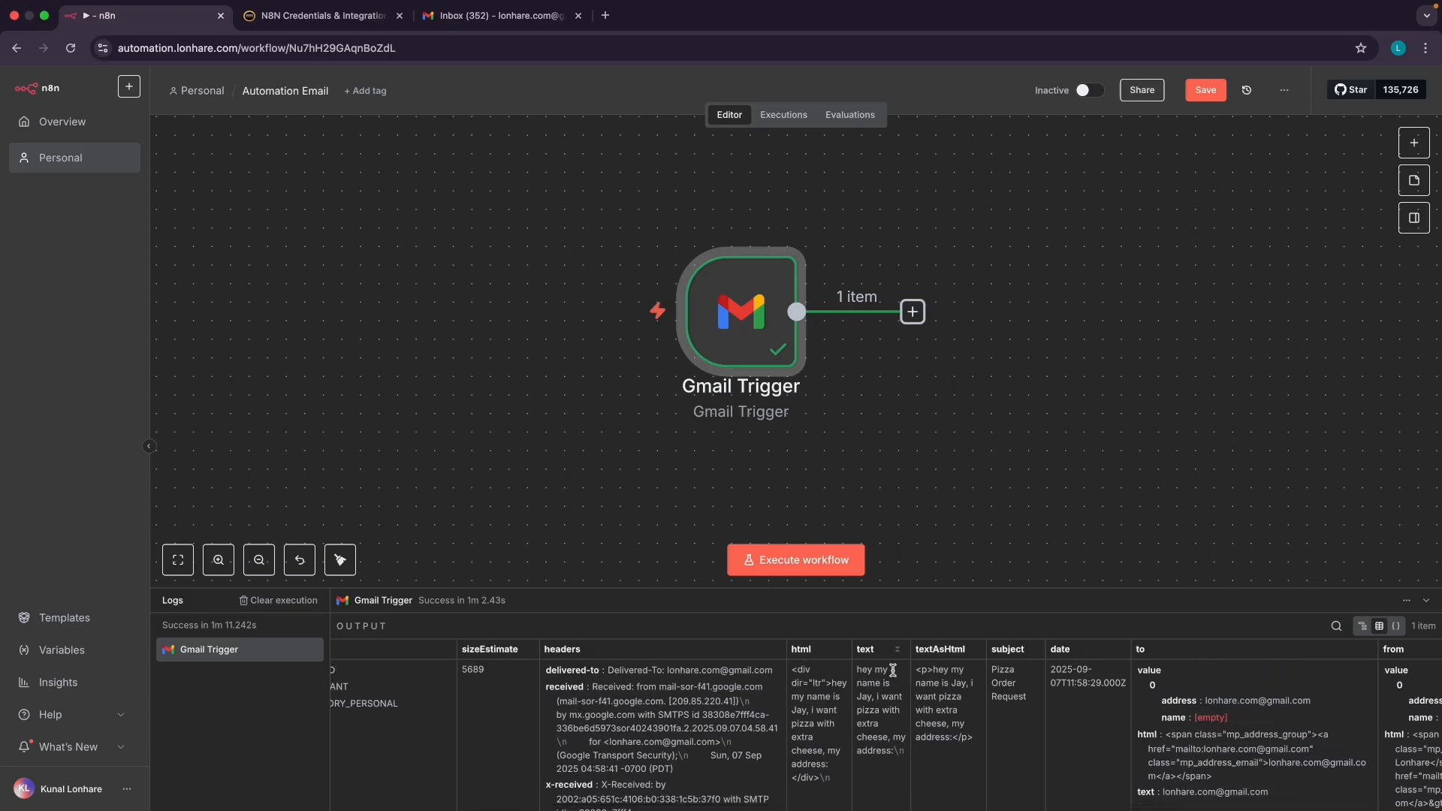
{"action": "scroll", "coordinate": [892, 670], "scroll_direction": "right", "scroll_amount": 8}
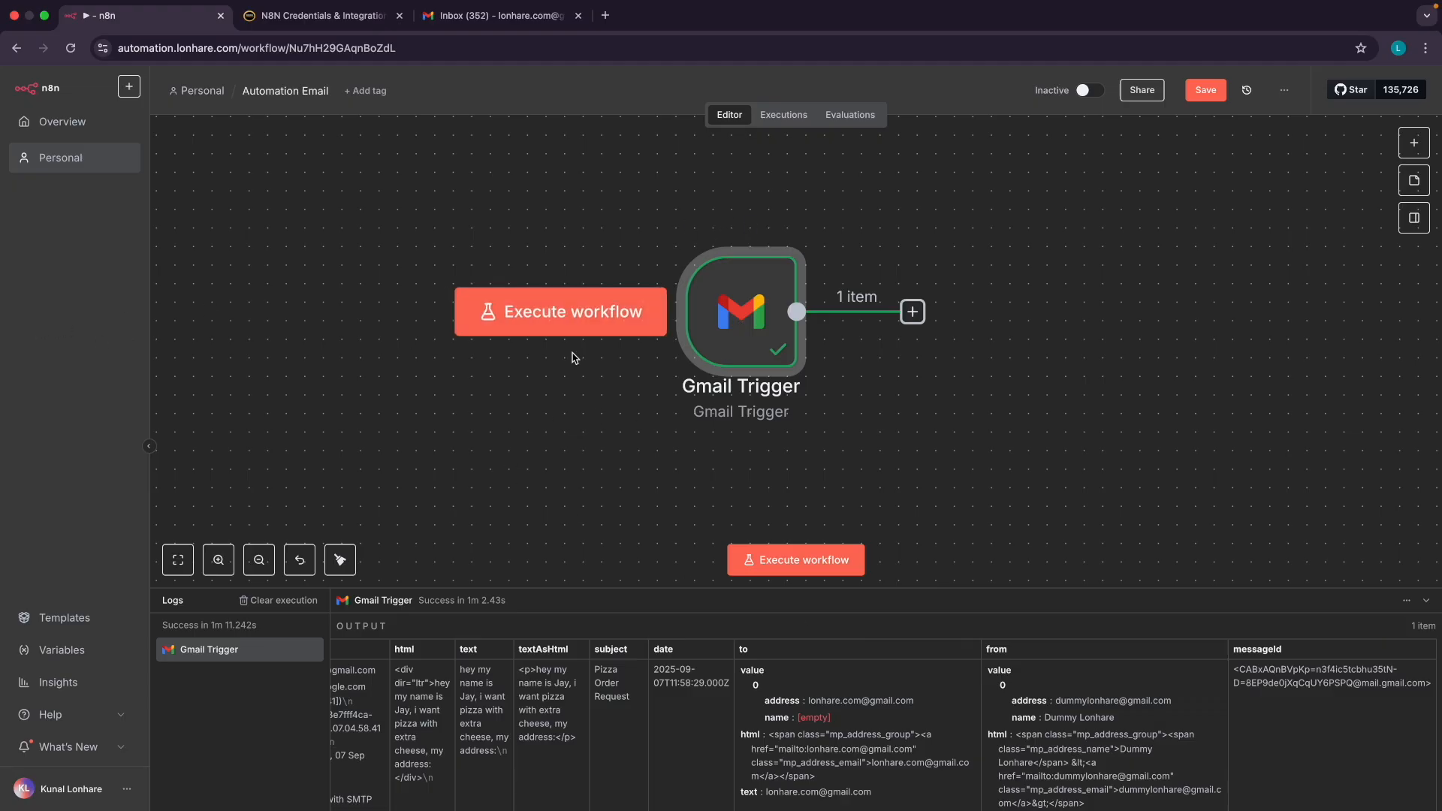
{"action": "scroll", "coordinate": [572, 358], "scroll_direction": "down", "scroll_amount": 3}
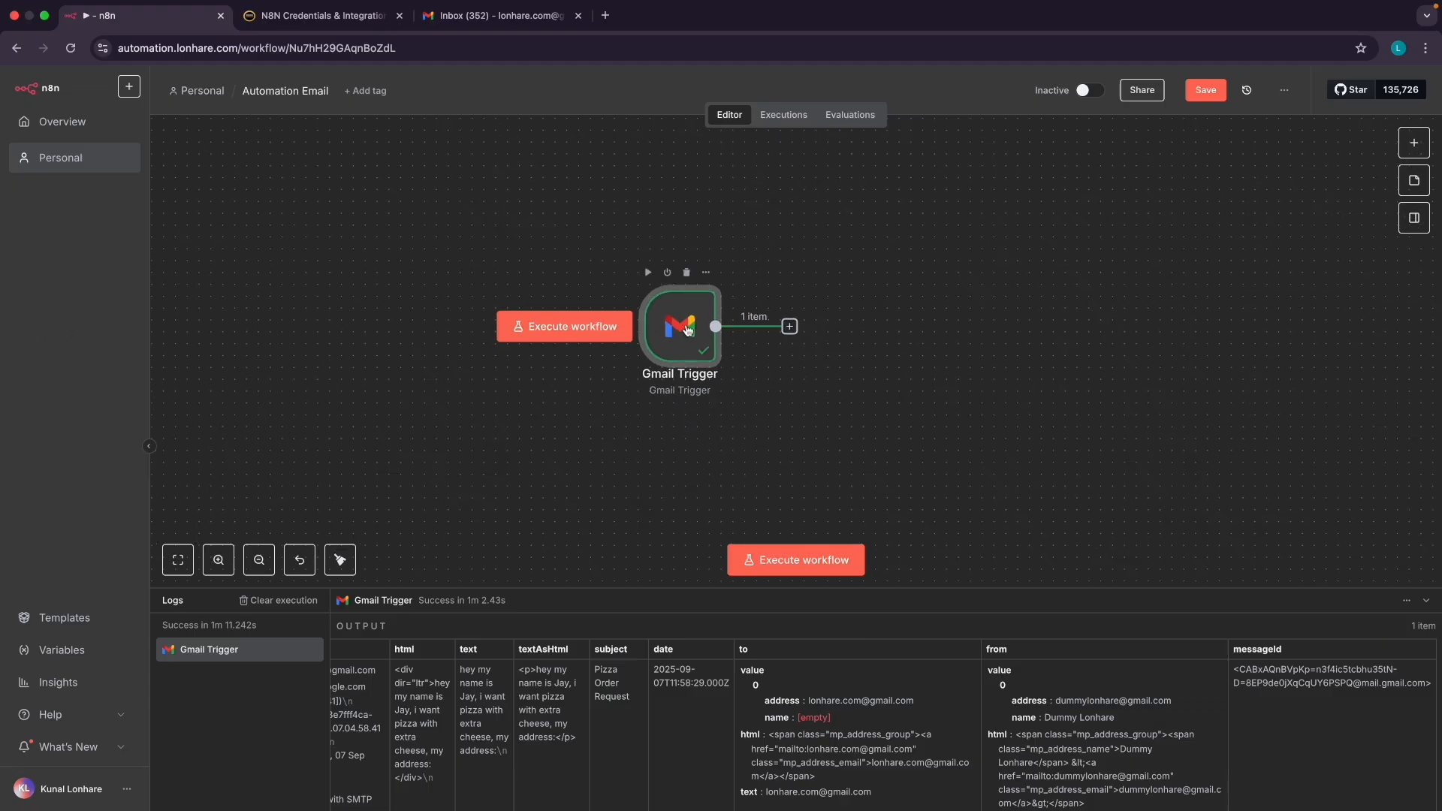
{"action": "double_click", "coordinate": [686, 329]}
{"action": "scroll", "coordinate": [786, 389], "scroll_direction": "down", "scroll_amount": 2}
{"action": "scroll", "coordinate": [786, 389], "scroll_direction": "down", "scroll_amount": 10}
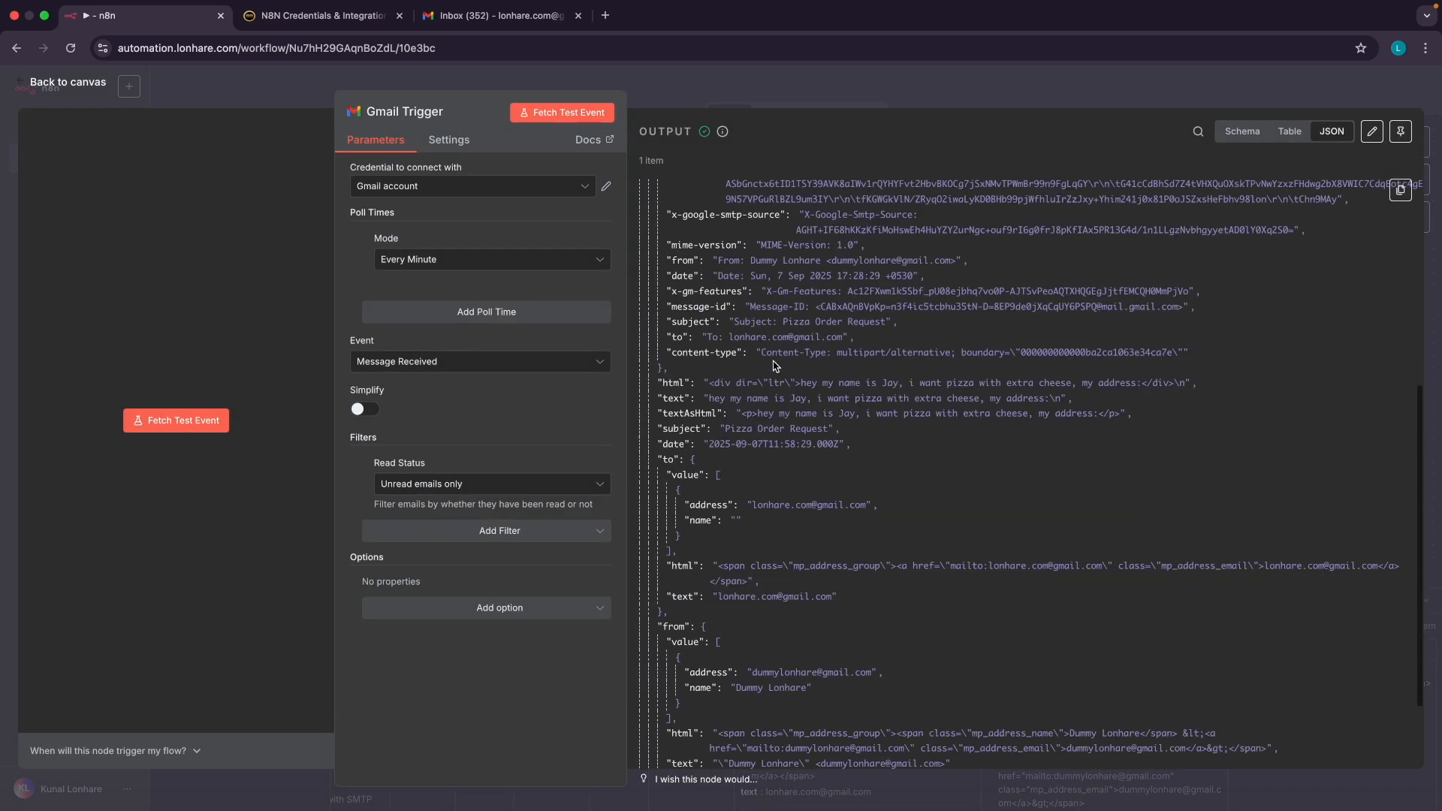
Compare the trigger's subject 'Pizza Order Request' with the subject and body of the sent email
{"action": "left_click_drag", "start_coordinate": [724, 428], "coordinate": [829, 429]}
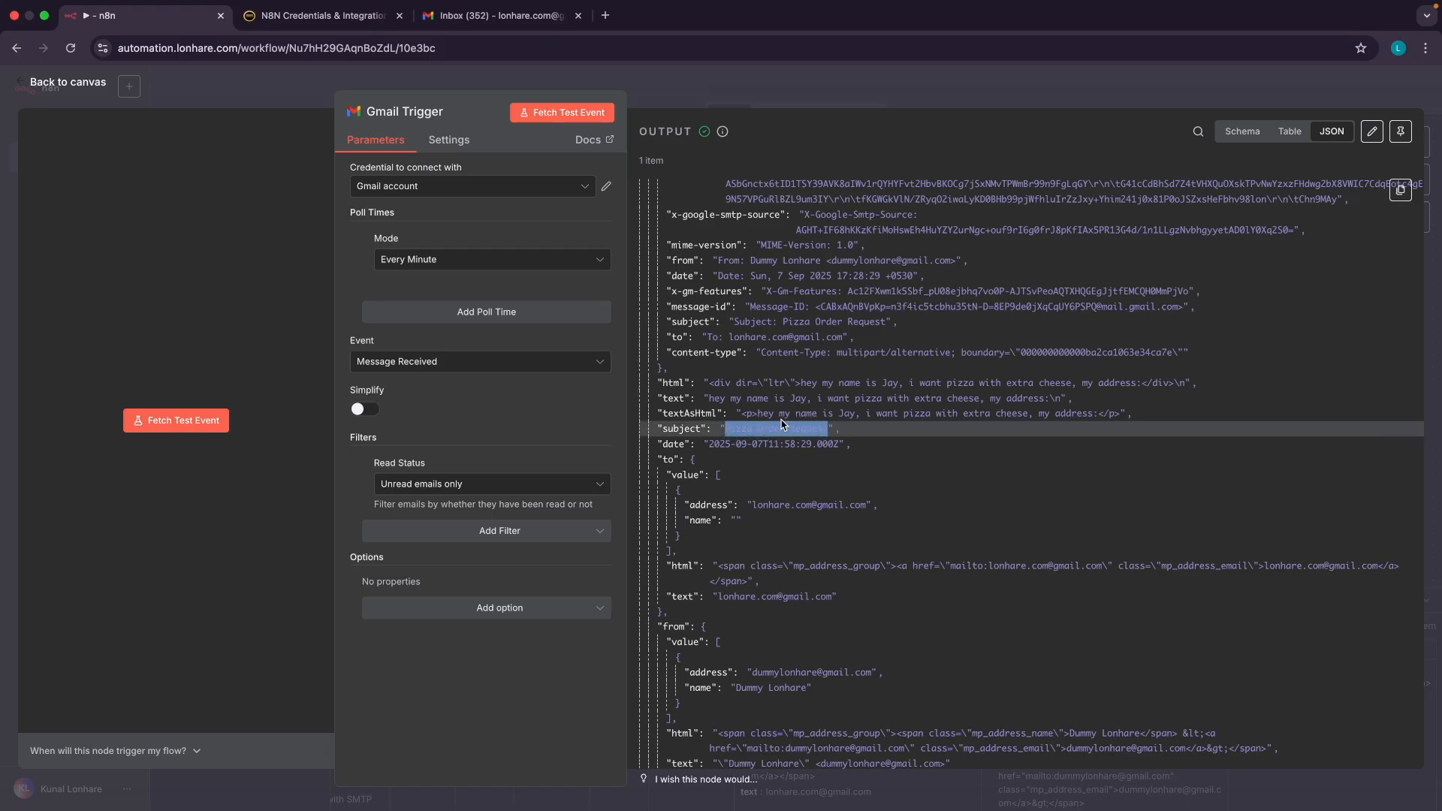
{"action": "key", "text": "ctrl+Right"}
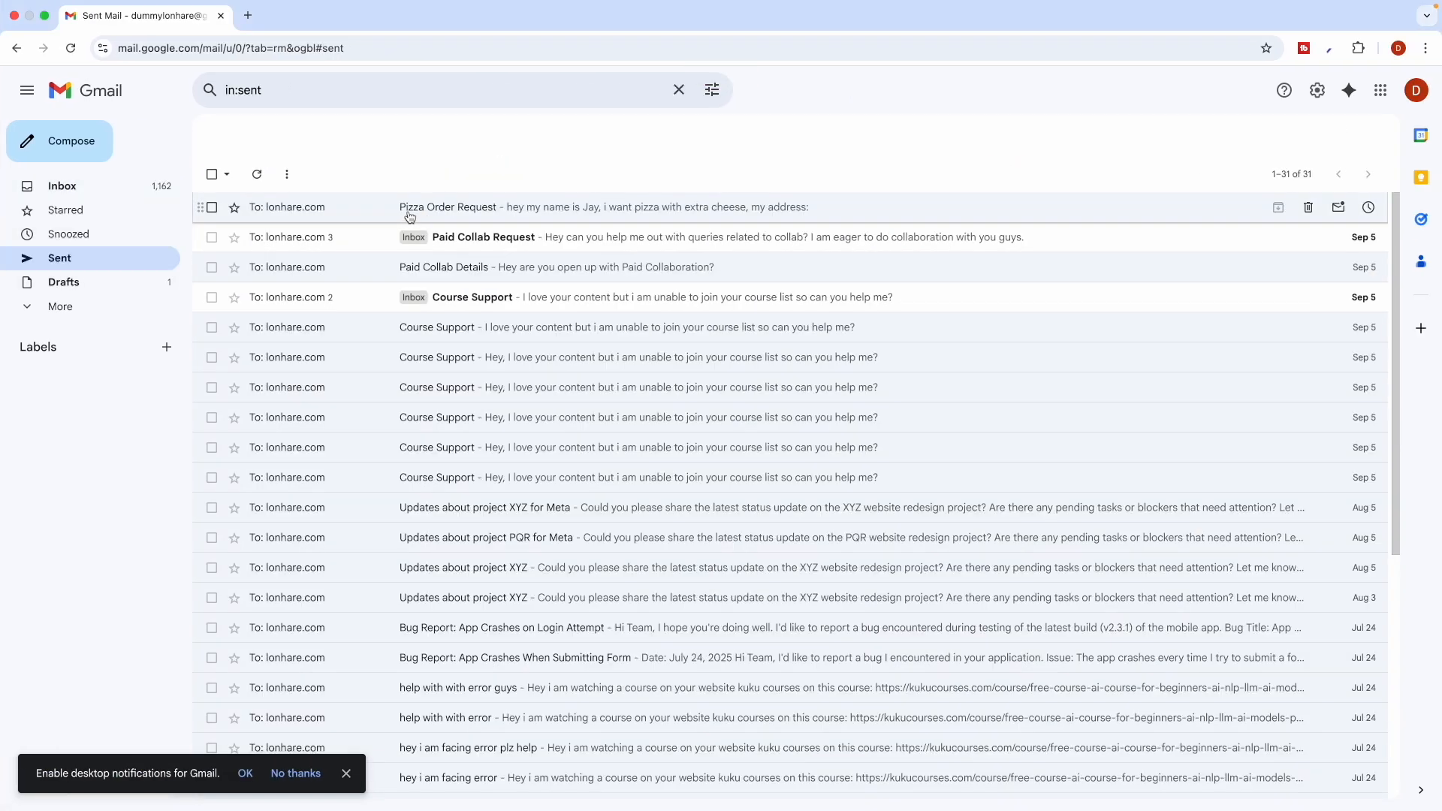
{"action": "left_click", "coordinate": [412, 210]}
{"action": "left_click_drag", "start_coordinate": [259, 177], "coordinate": [383, 181]}
{"action": "left_click_drag", "start_coordinate": [253, 243], "coordinate": [522, 244]}
{"action": "key", "text": "ctrl+Left"}
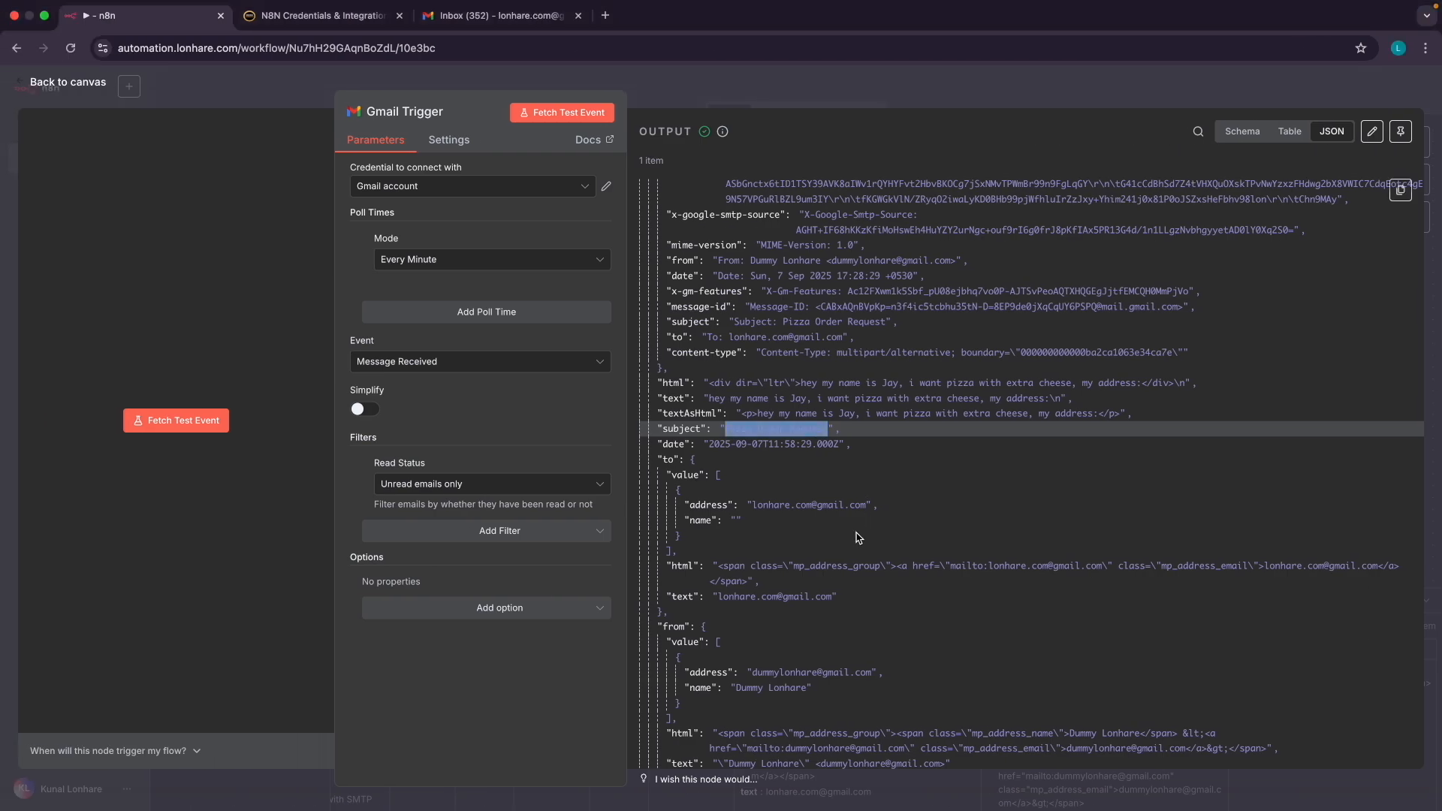
Confirm the trigger's text field matches the email body, then go back to the canvas
{"action": "scroll", "coordinate": [834, 489], "scroll_direction": "down", "scroll_amount": 3}
{"action": "scroll", "coordinate": [858, 537], "scroll_direction": "up", "scroll_amount": 6}
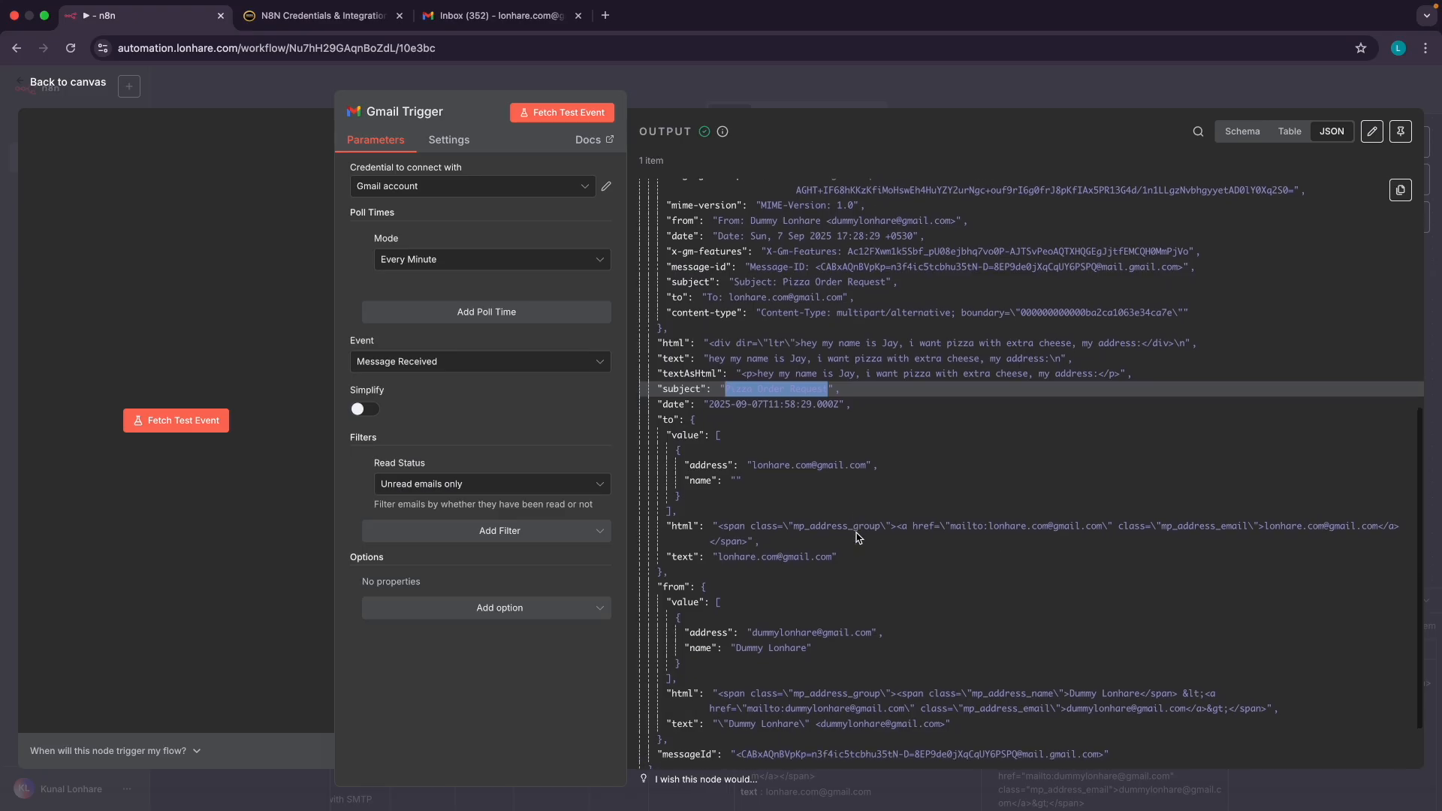
{"action": "scroll", "coordinate": [829, 569], "scroll_direction": "up", "scroll_amount": 5, "text": "ctrl"}
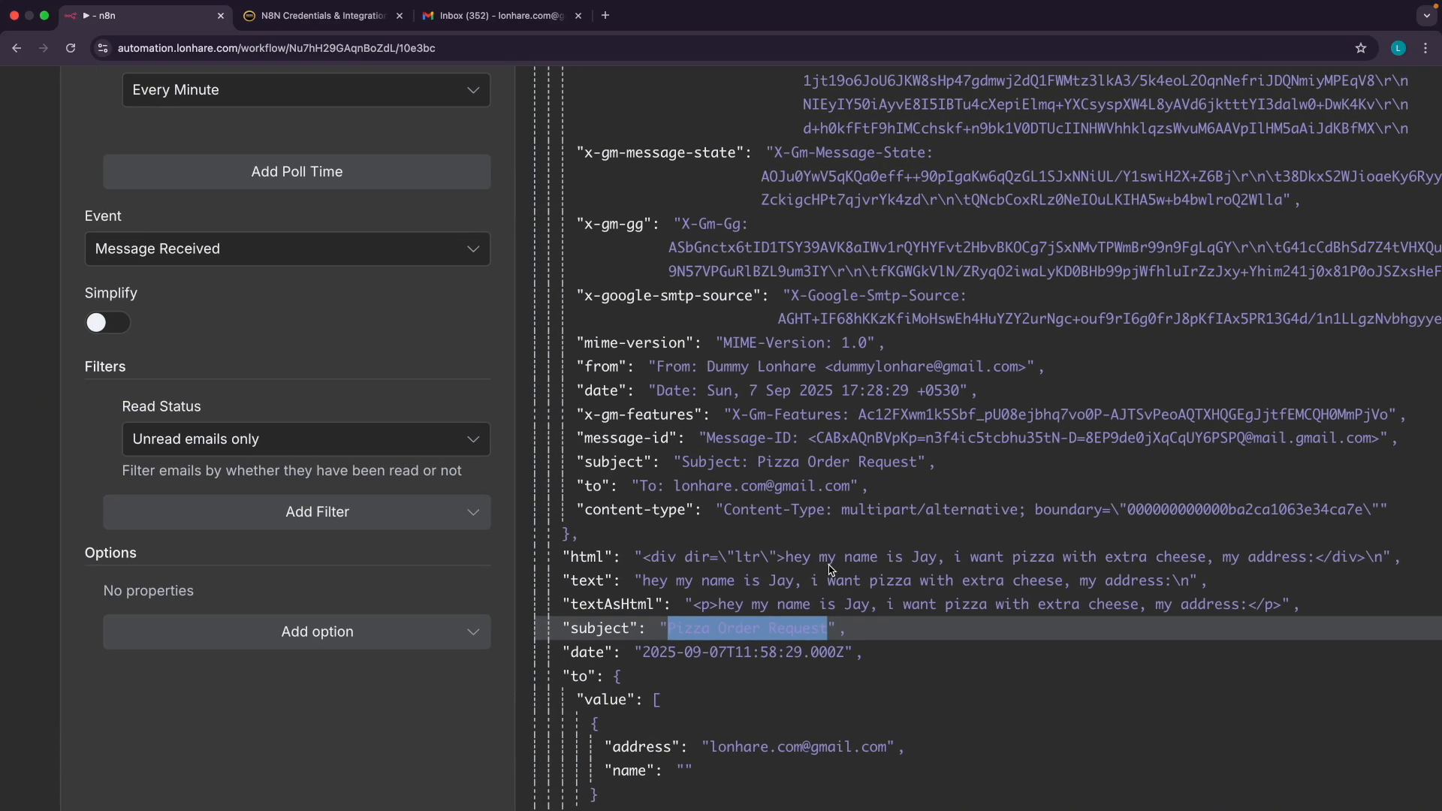
{"action": "left_click_drag", "start_coordinate": [652, 581], "coordinate": [1095, 580]}
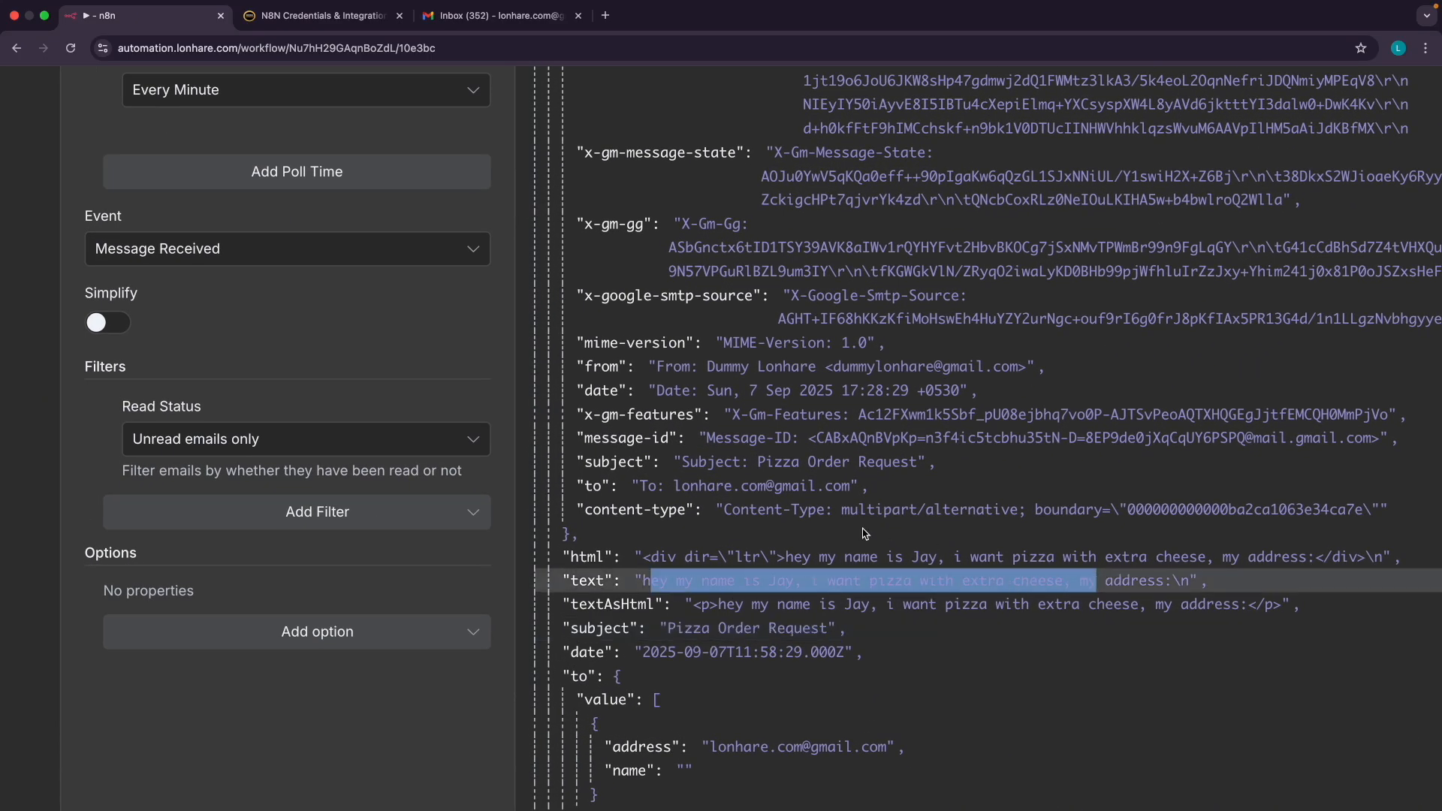
{"action": "left_click", "coordinate": [862, 529]}
{"action": "scroll", "coordinate": [840, 534], "scroll_direction": "down", "scroll_amount": 5, "text": "ctrl"}
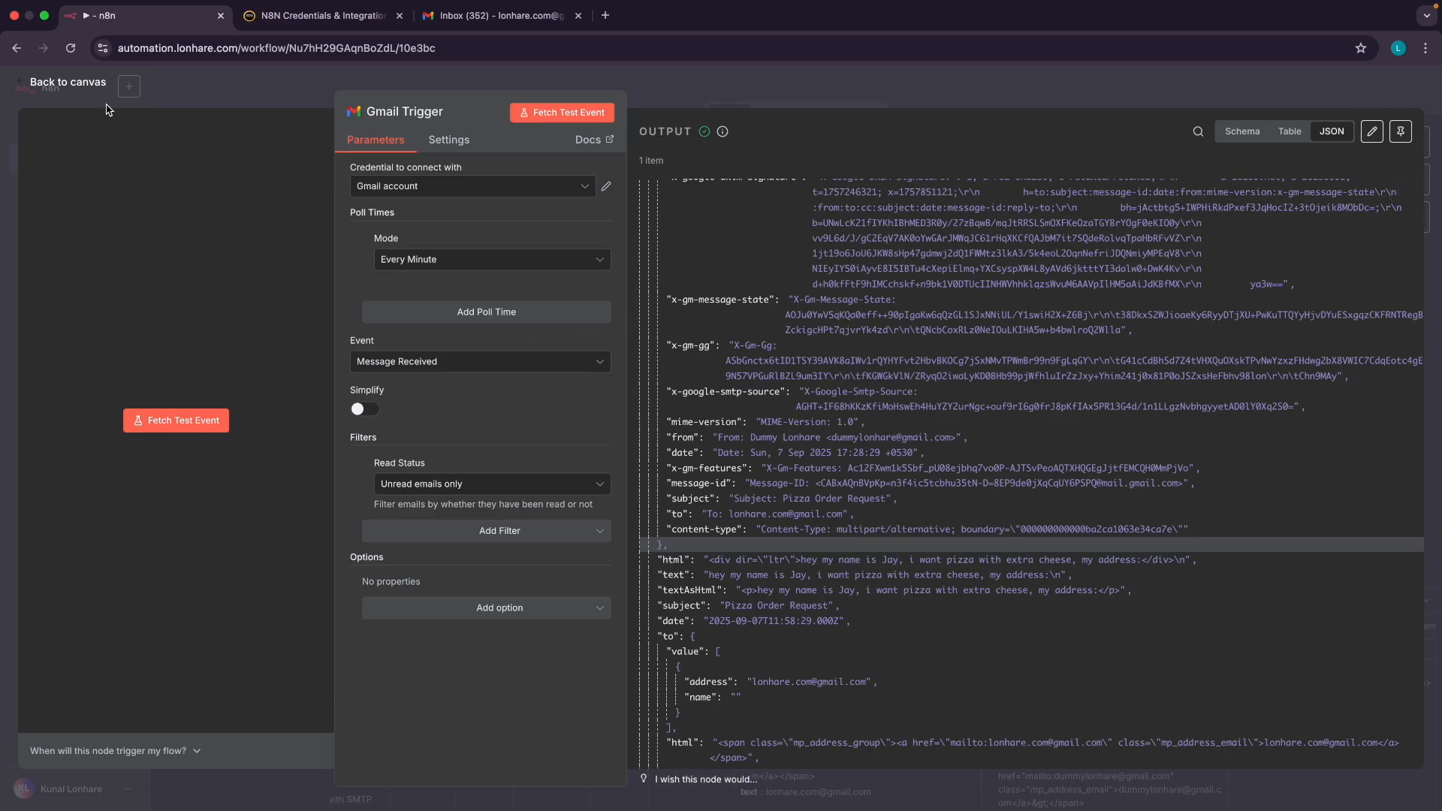
{"action": "left_click", "coordinate": [68, 82]}
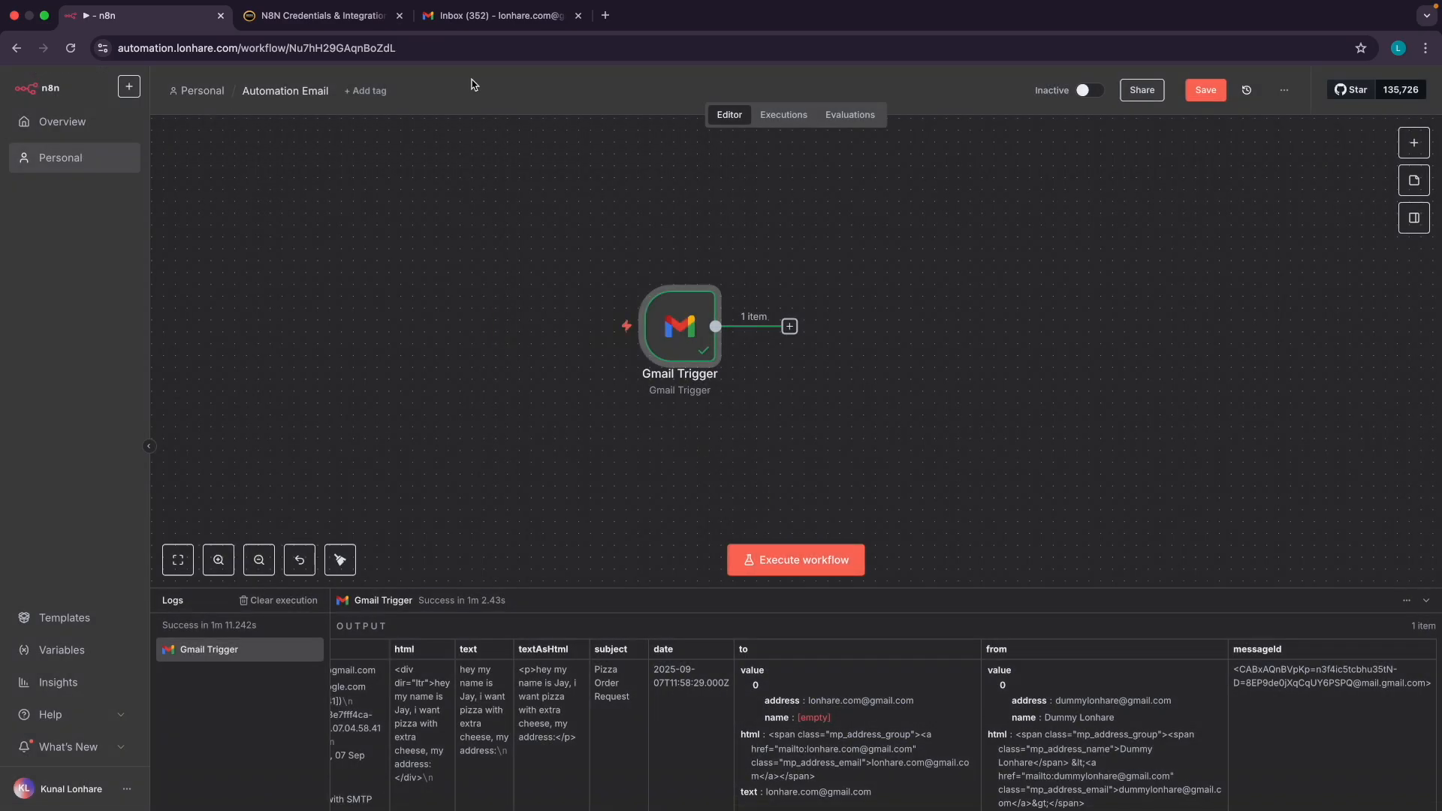
Switch between the Gmail inbox showing 'Pizza Order Request' and the Automation Email workflow
{"action": "left_click", "coordinate": [439, 15]}
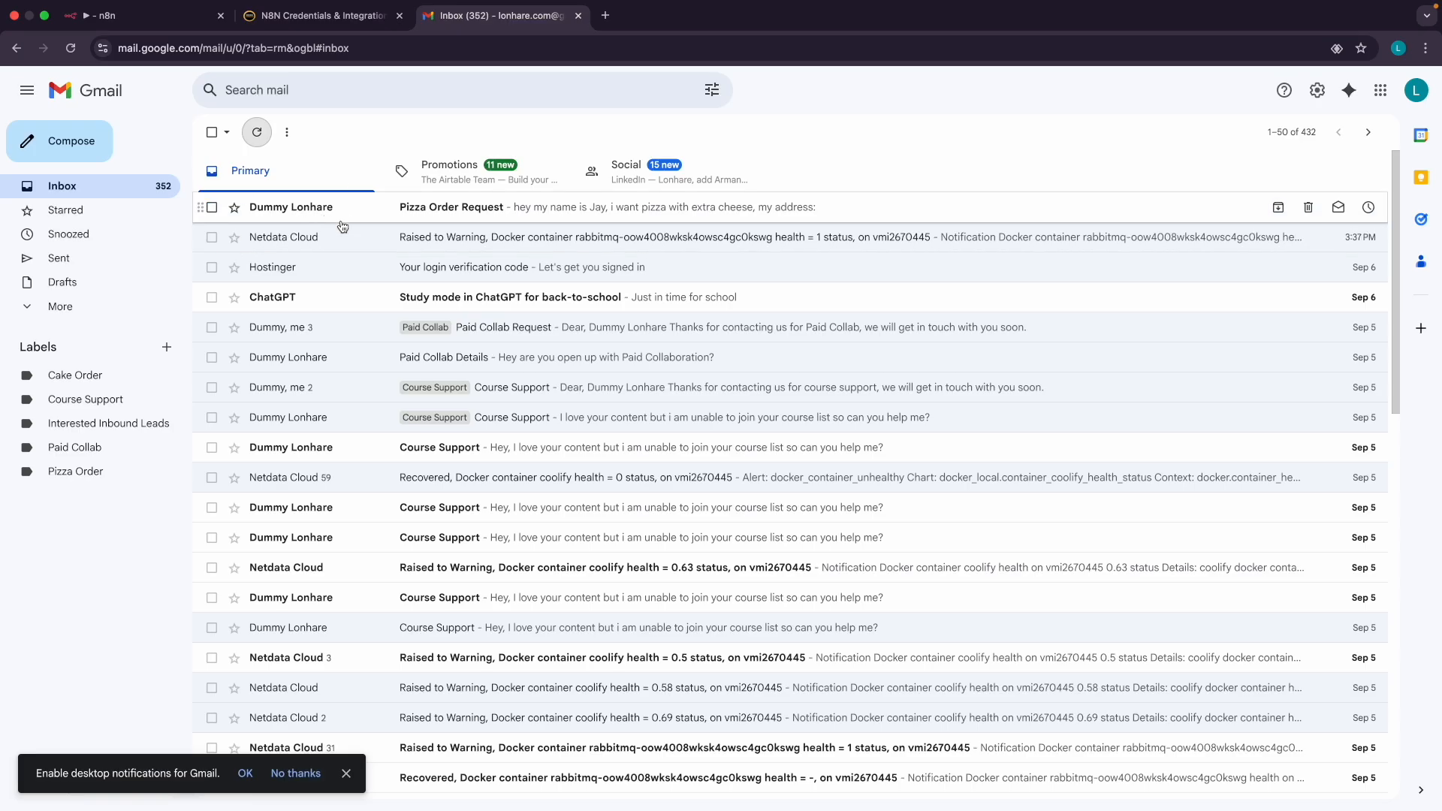
{"action": "left_click", "coordinate": [155, 24]}
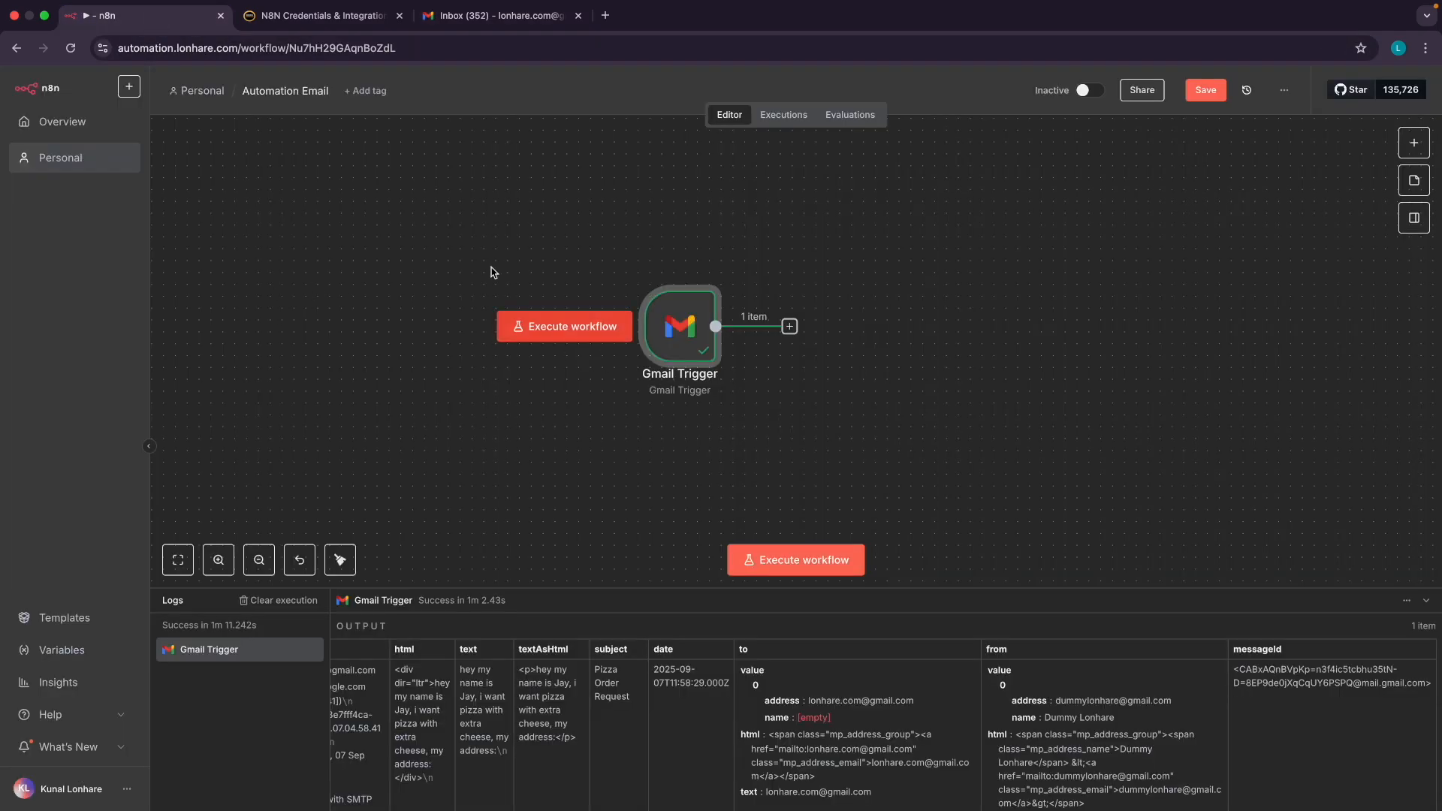
{"action": "left_click", "coordinate": [451, 16]}
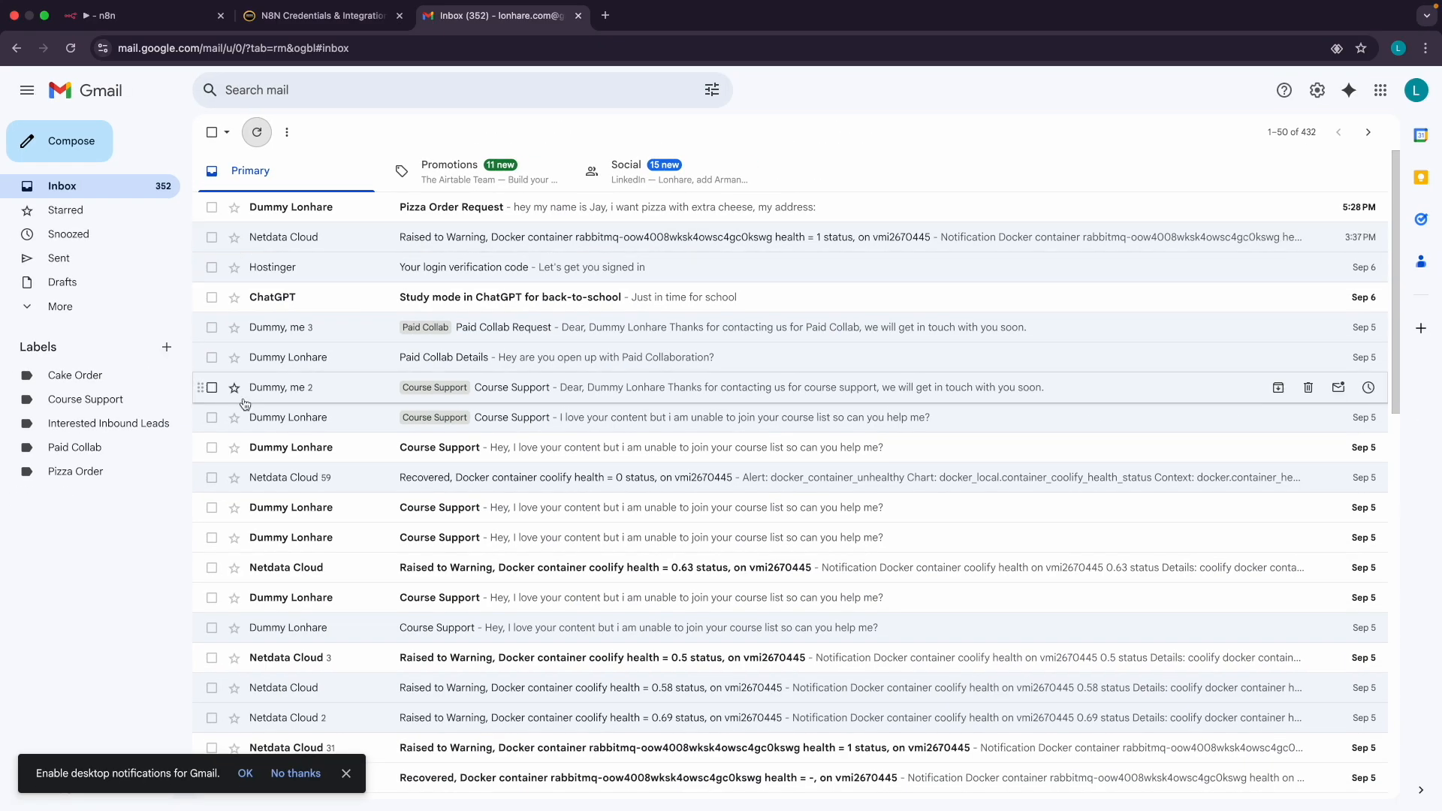
{"action": "left_click", "coordinate": [143, 15]}
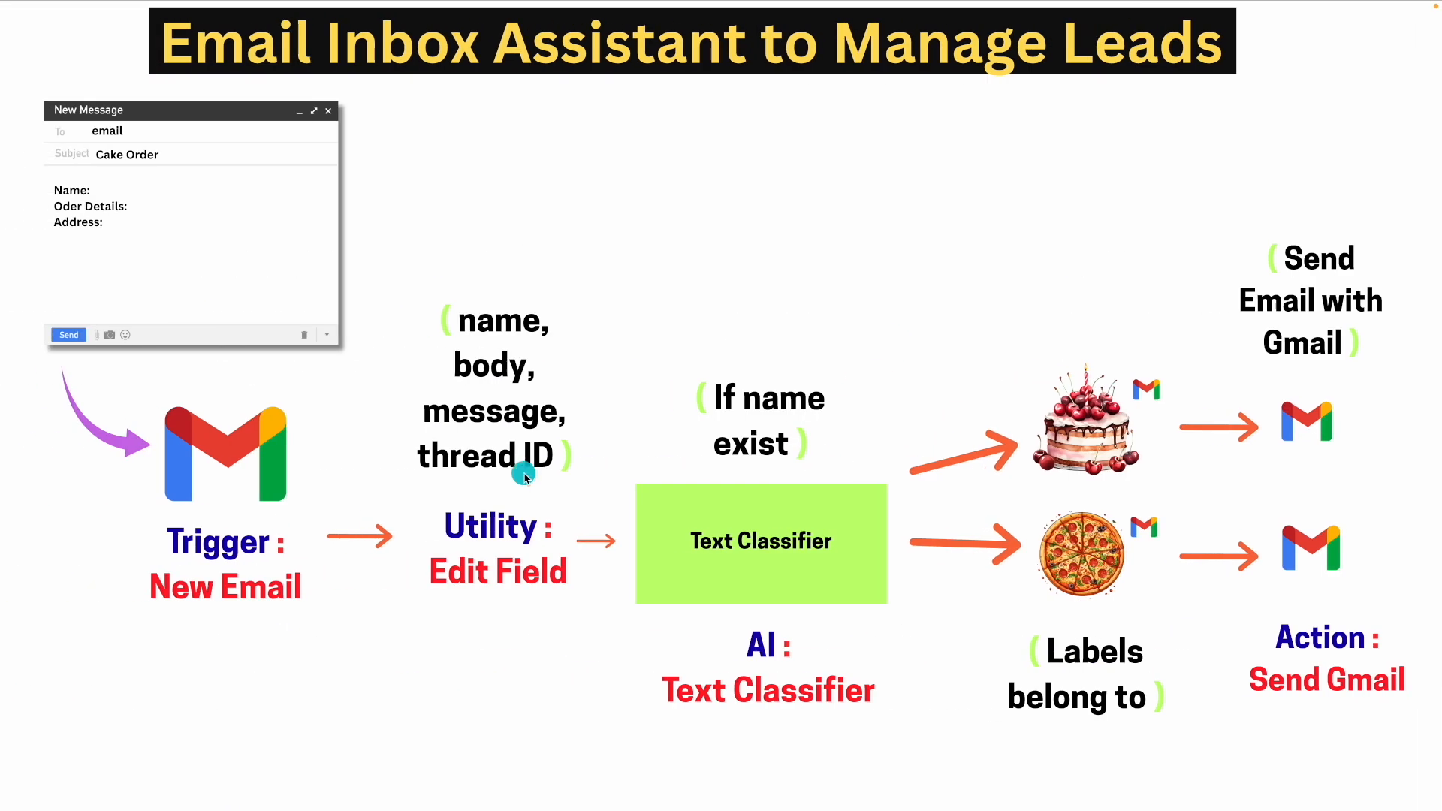
Flip between the Nodes and Email Inbox Assistant slides to review the plan
{"action": "left_click", "coordinate": [124, 531]}
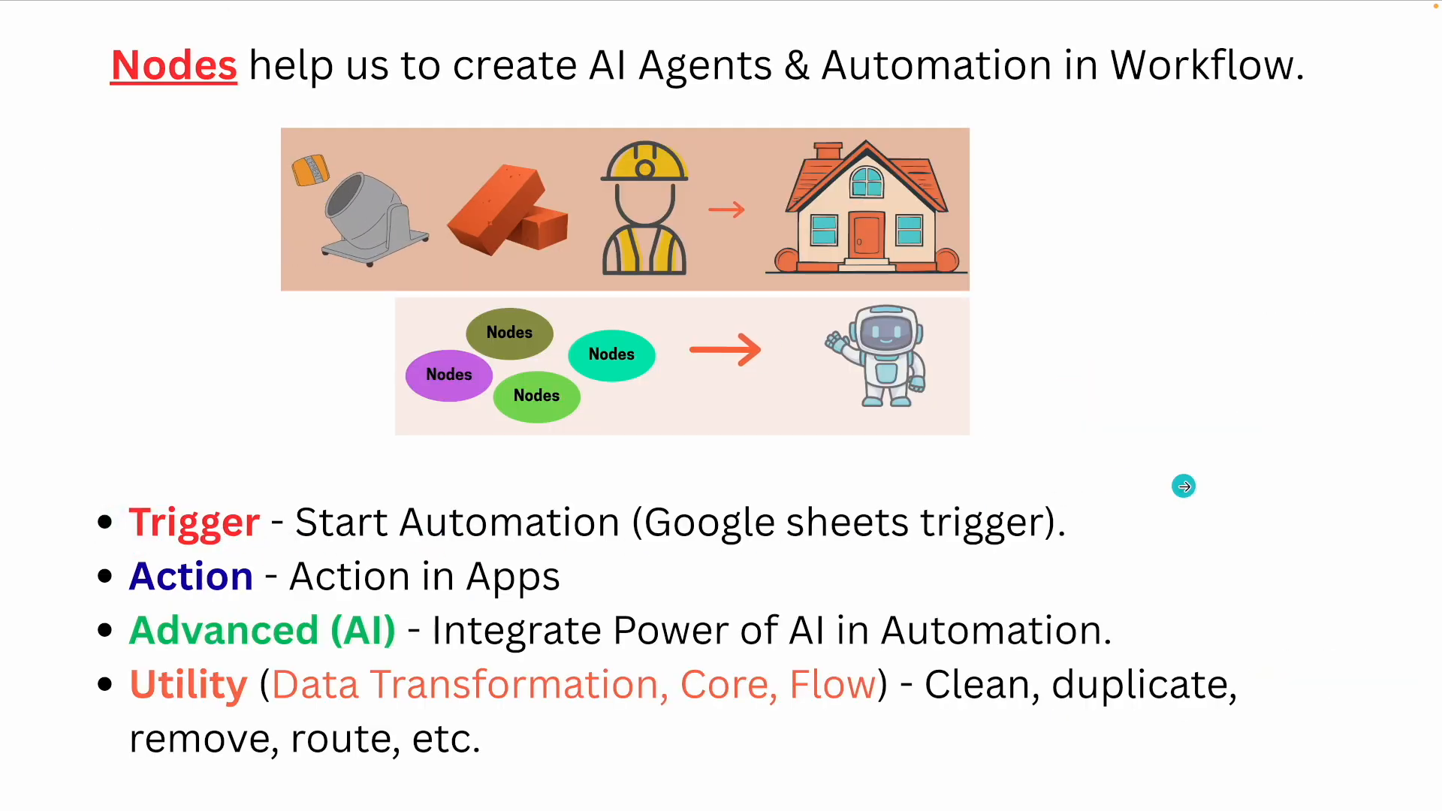
{"action": "left_click", "coordinate": [1183, 486]}
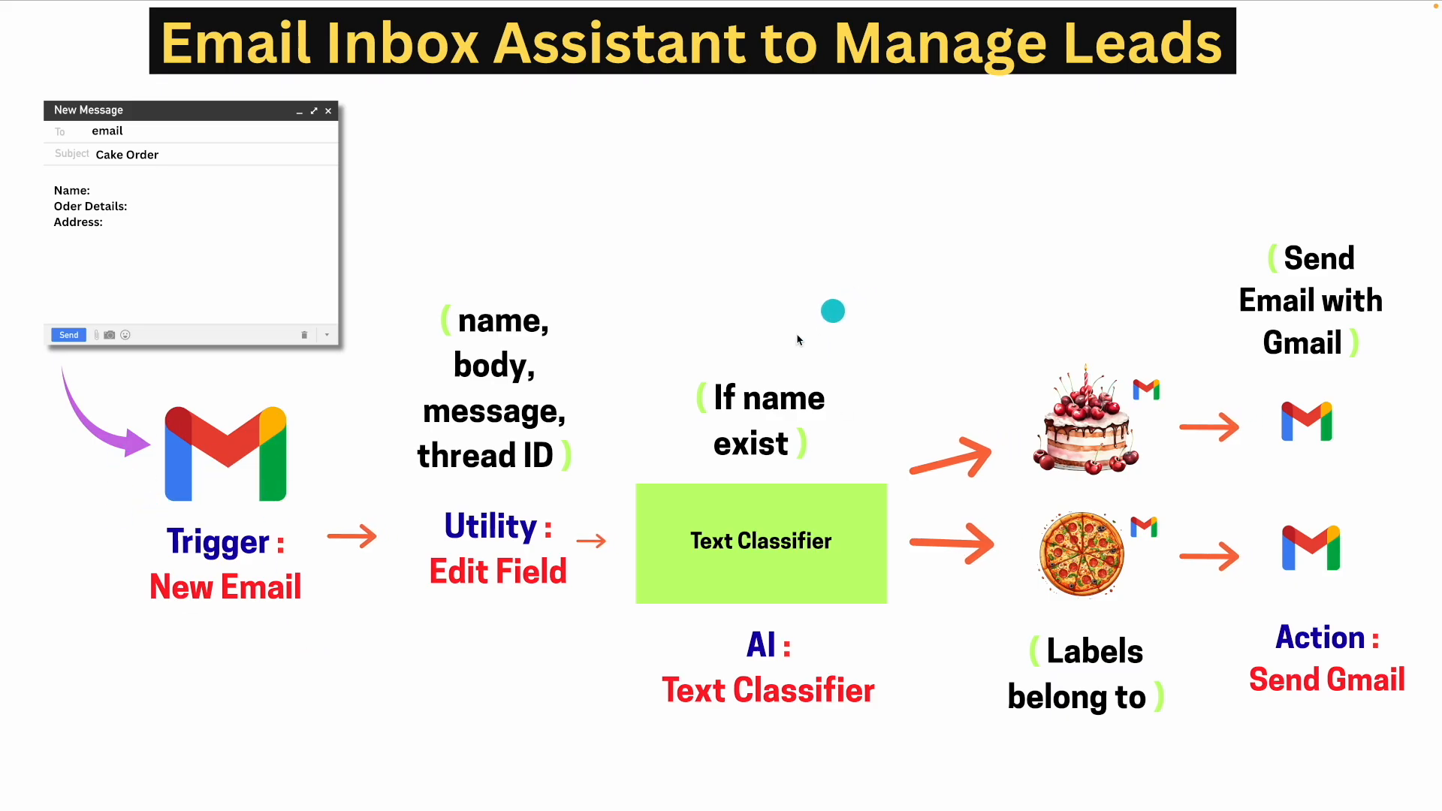
{"action": "left_click", "coordinate": [204, 546]}
{"action": "left_click", "coordinate": [1157, 428]}
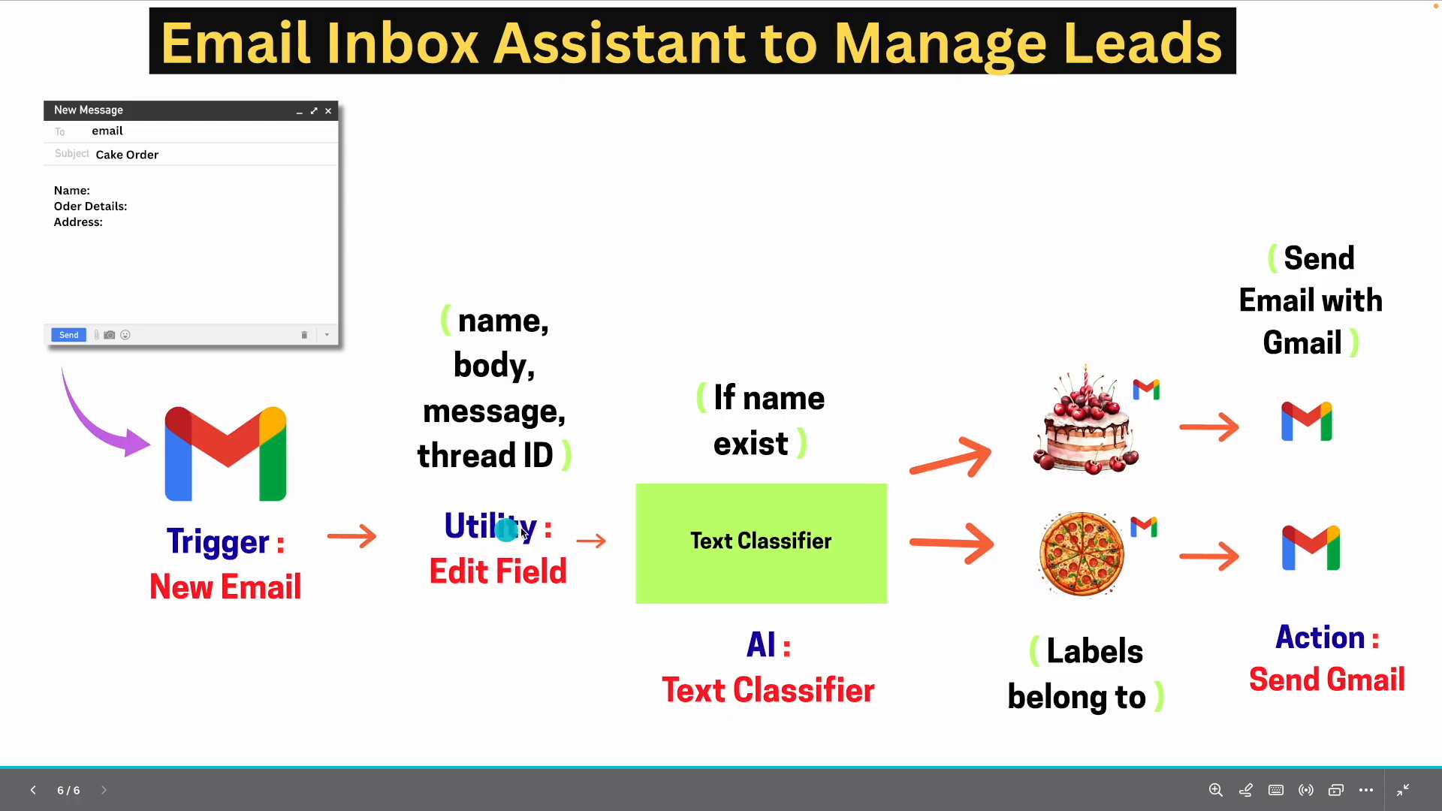
Open the next-node choices after the Gmail Trigger, then revisit both slides
{"action": "key", "text": "ctrl+Right"}
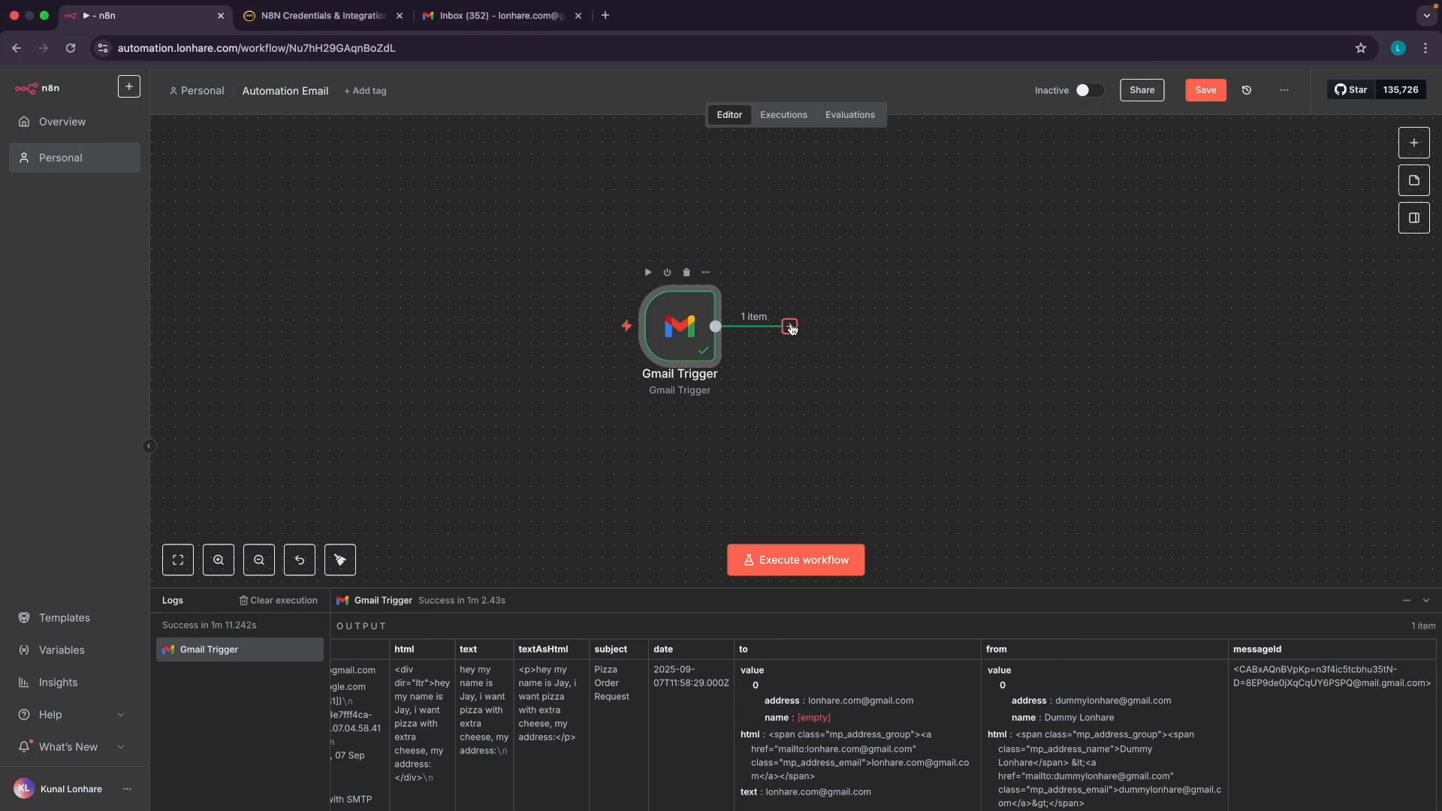
{"action": "left_click", "coordinate": [790, 327]}
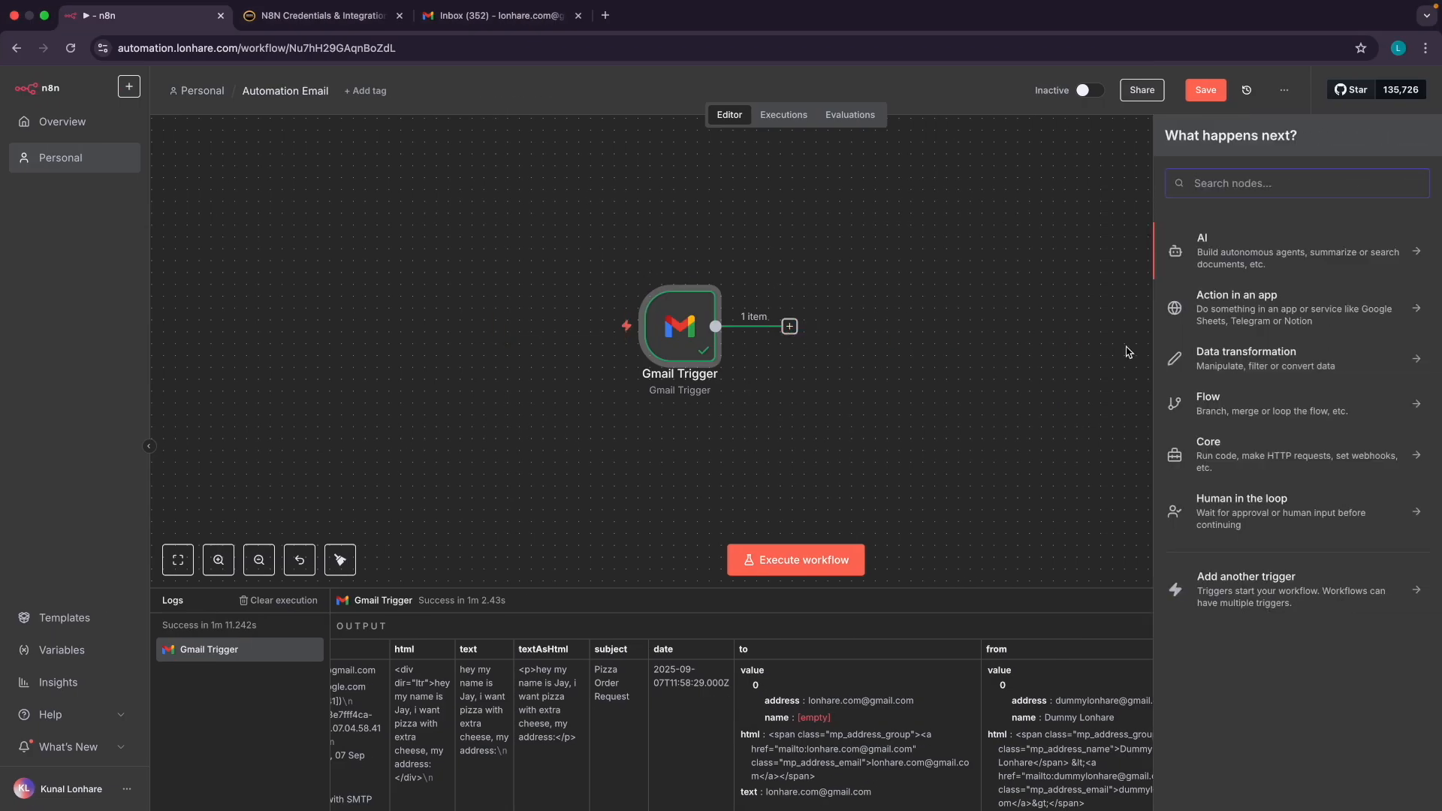
{"action": "scroll", "coordinate": [1302, 390], "scroll_direction": "up", "scroll_amount": 5}
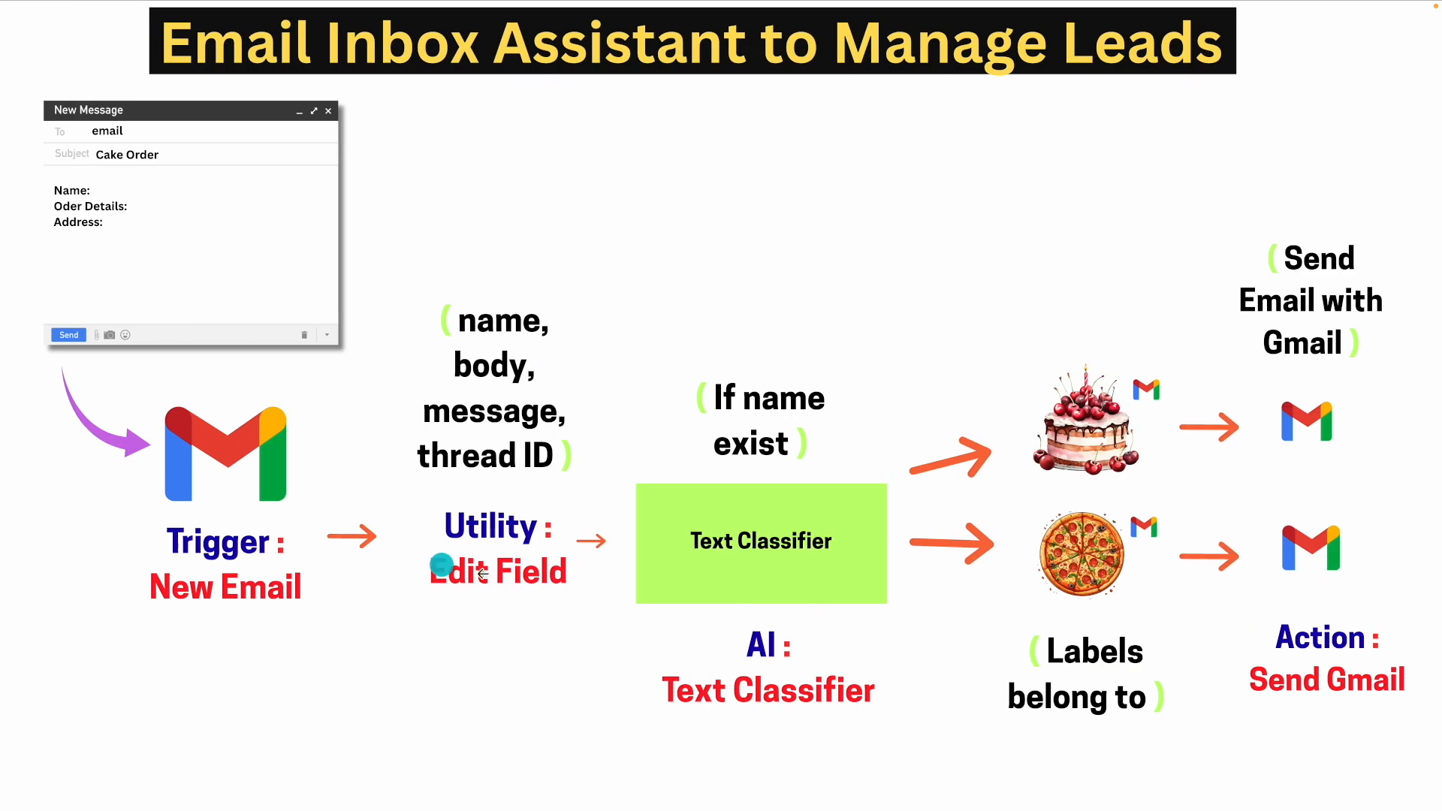
{"action": "left_click", "coordinate": [338, 557]}
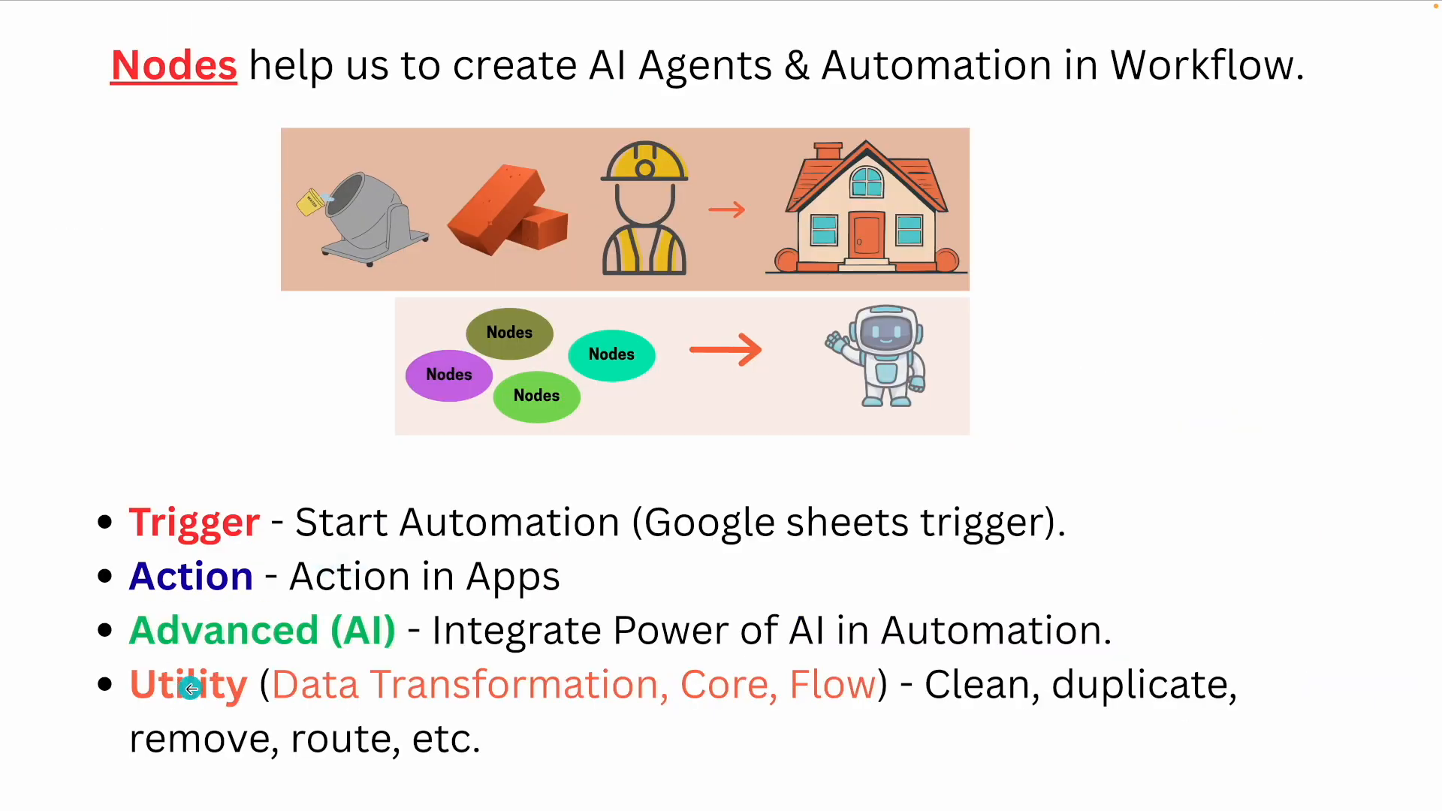
{"action": "left_click", "coordinate": [1143, 532]}
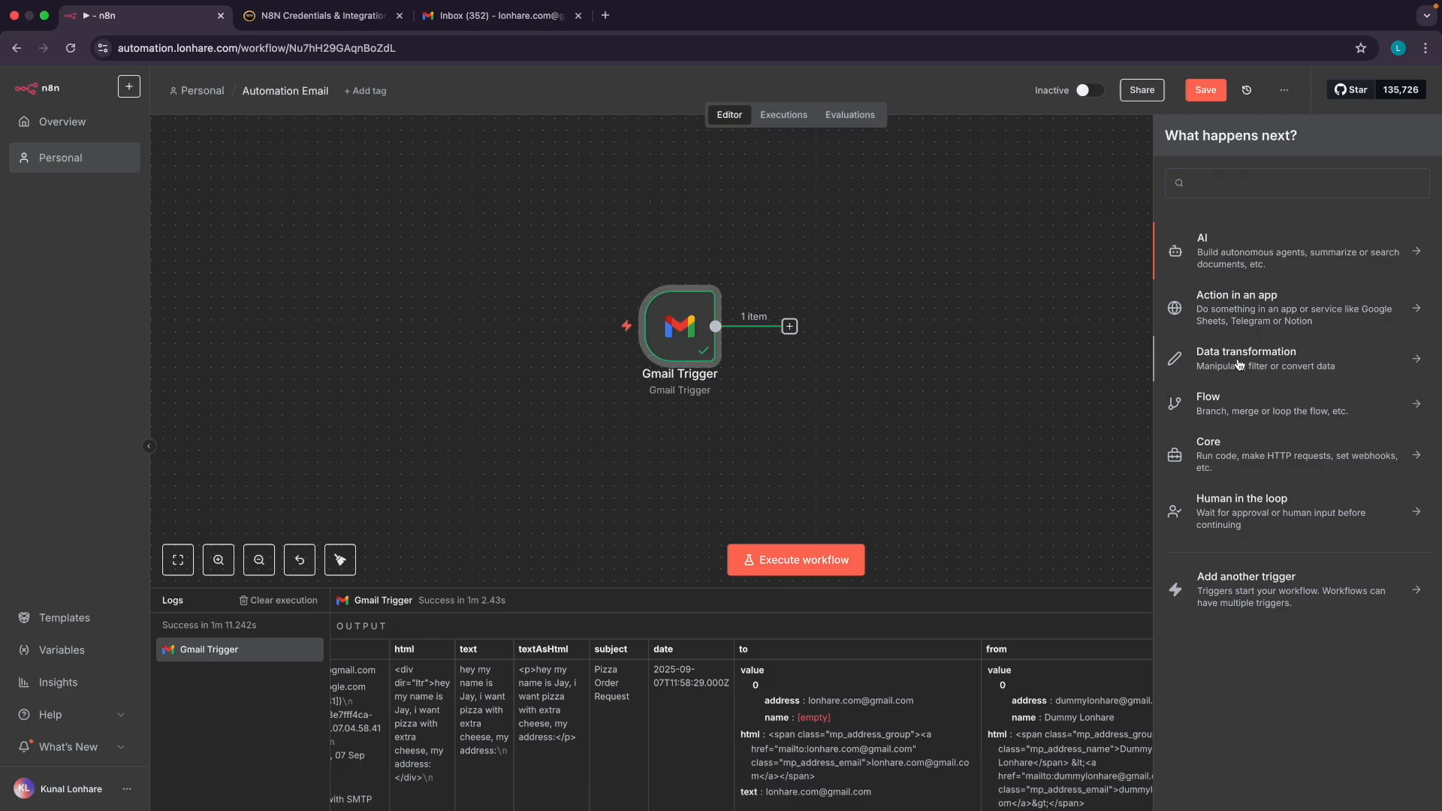
Browse the Data transformation and Flow categories, settling on Data transformation with Code and Edit Fields (Set)
{"action": "left_click", "coordinate": [1239, 366]}
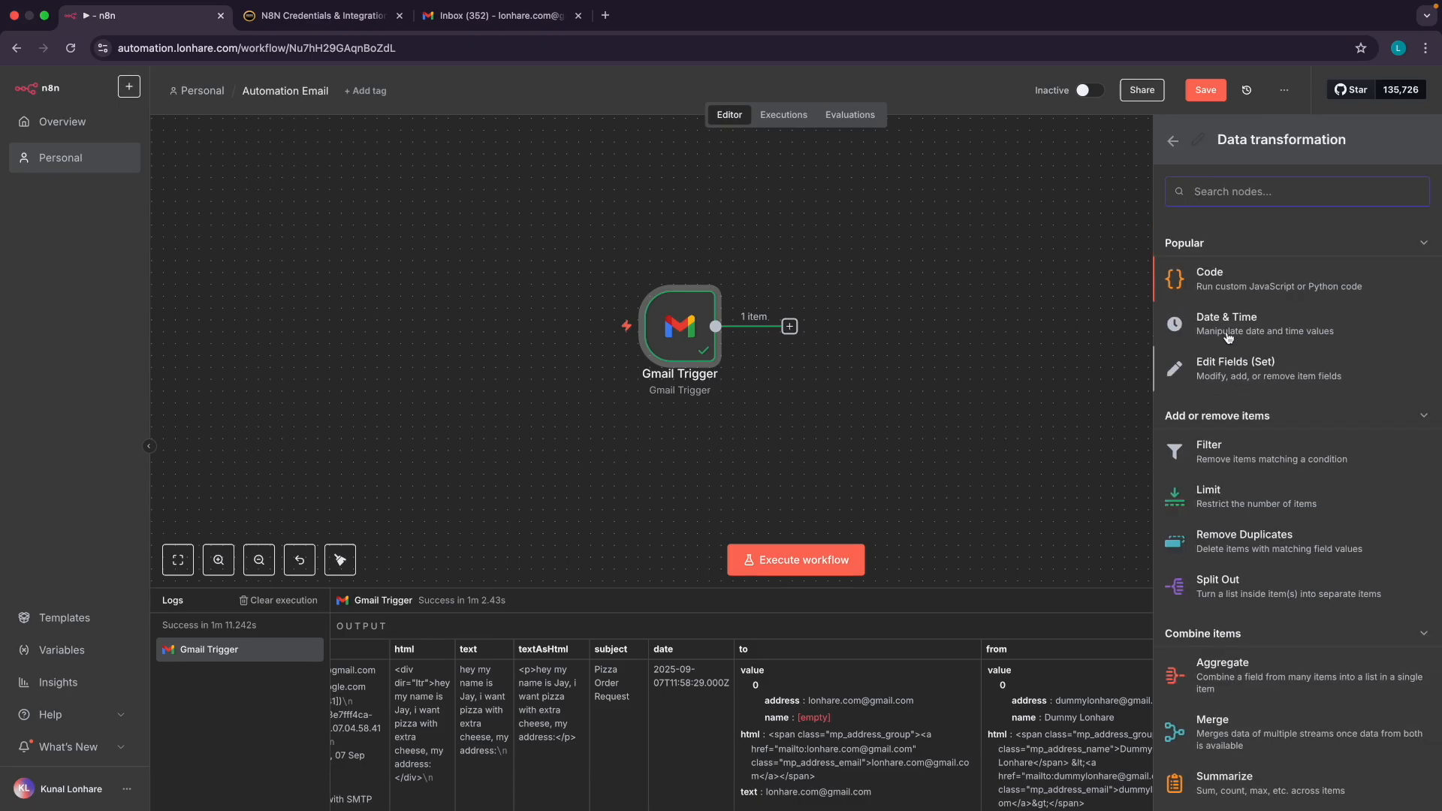
{"action": "scroll", "coordinate": [1252, 479], "scroll_direction": "down", "scroll_amount": 1}
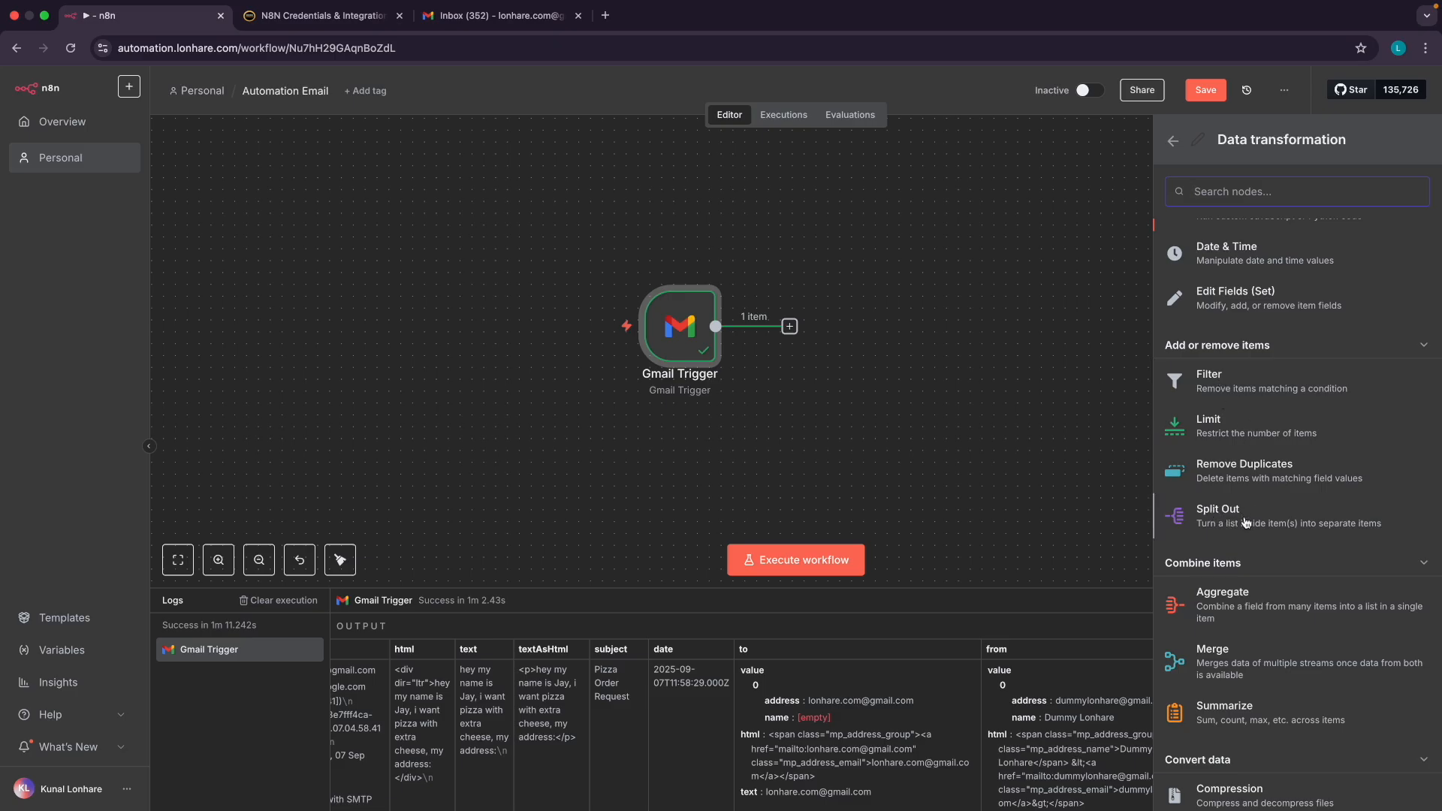
{"action": "scroll", "coordinate": [1223, 600], "scroll_direction": "down", "scroll_amount": 3}
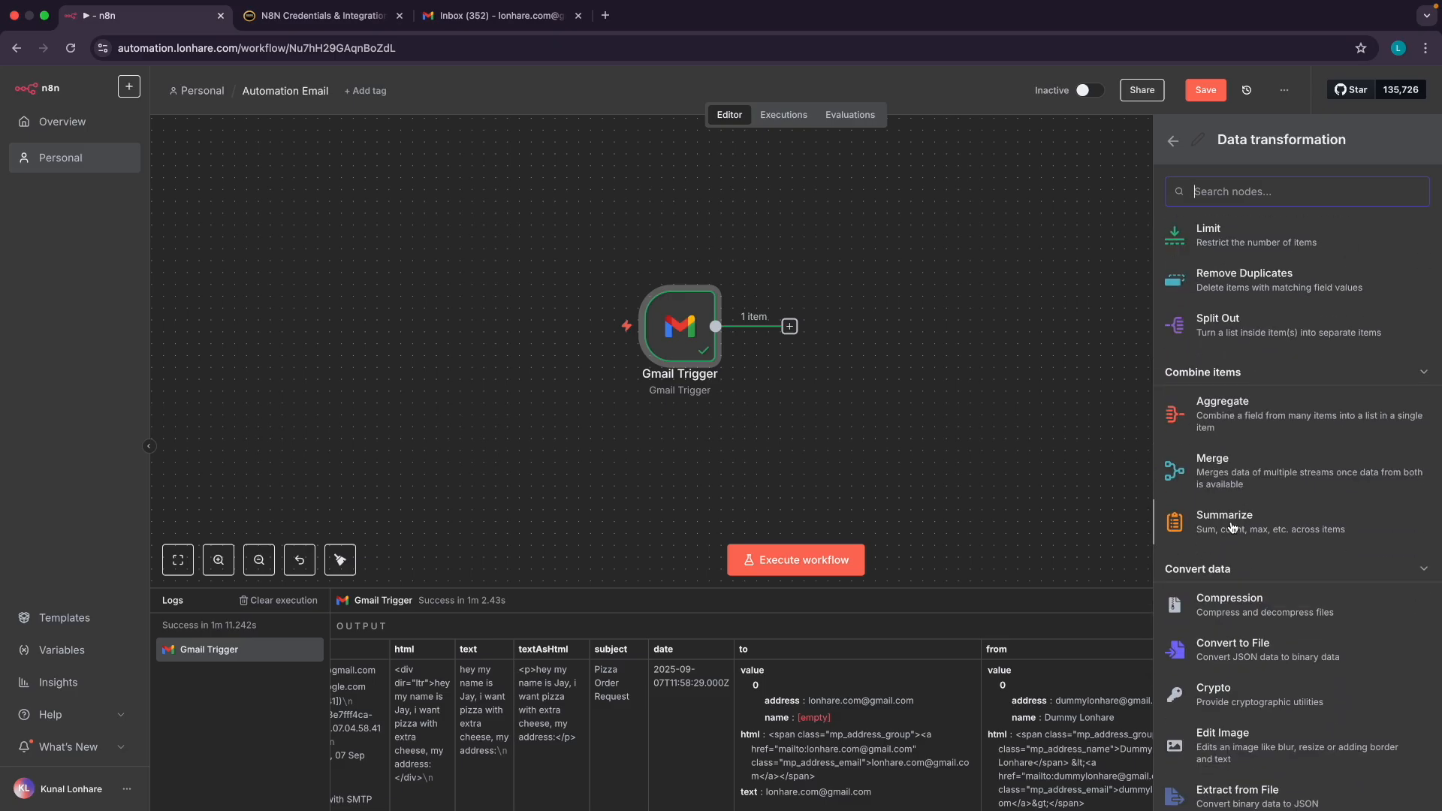
{"action": "scroll", "coordinate": [1278, 357], "scroll_direction": "up", "scroll_amount": 4}
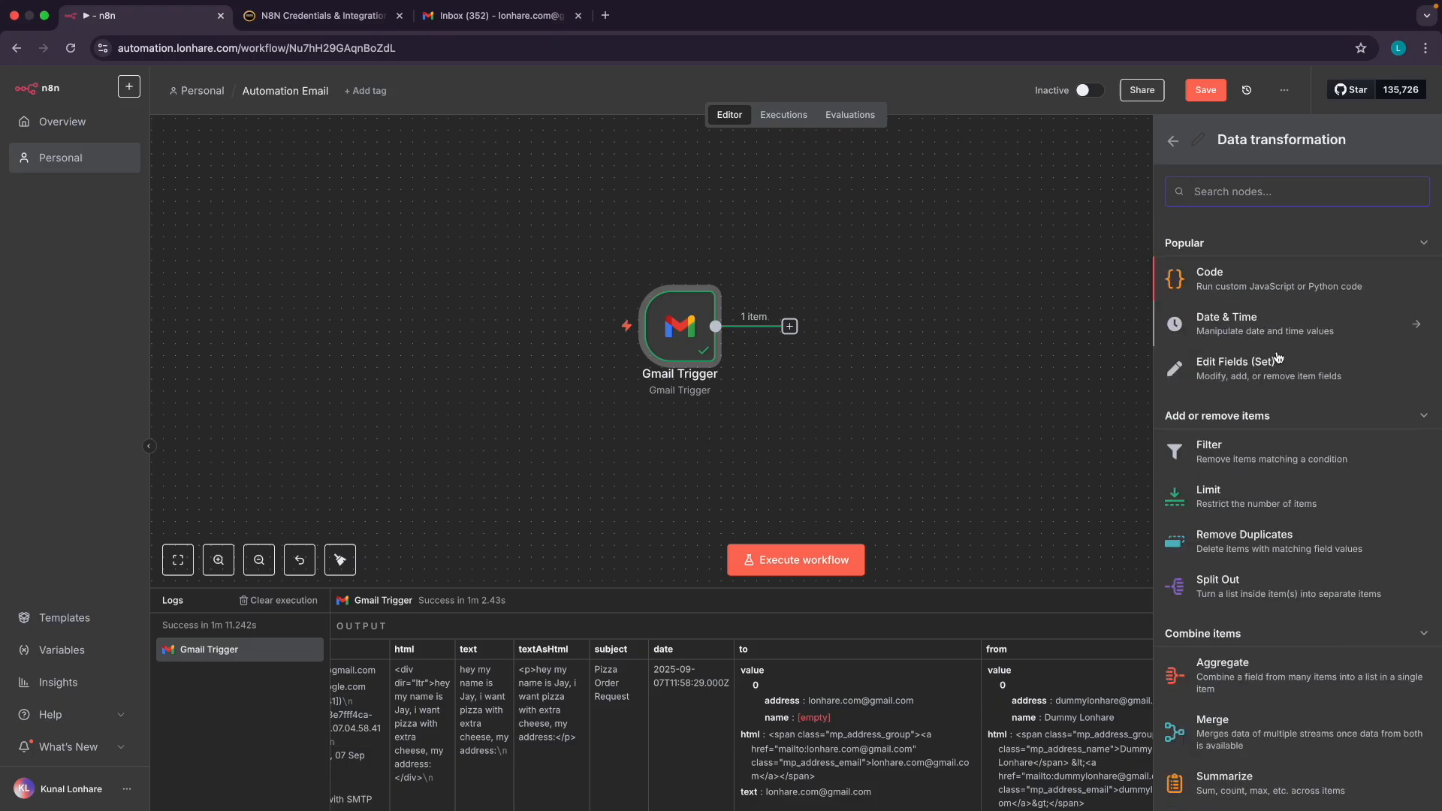
{"action": "left_click", "coordinate": [1174, 144]}
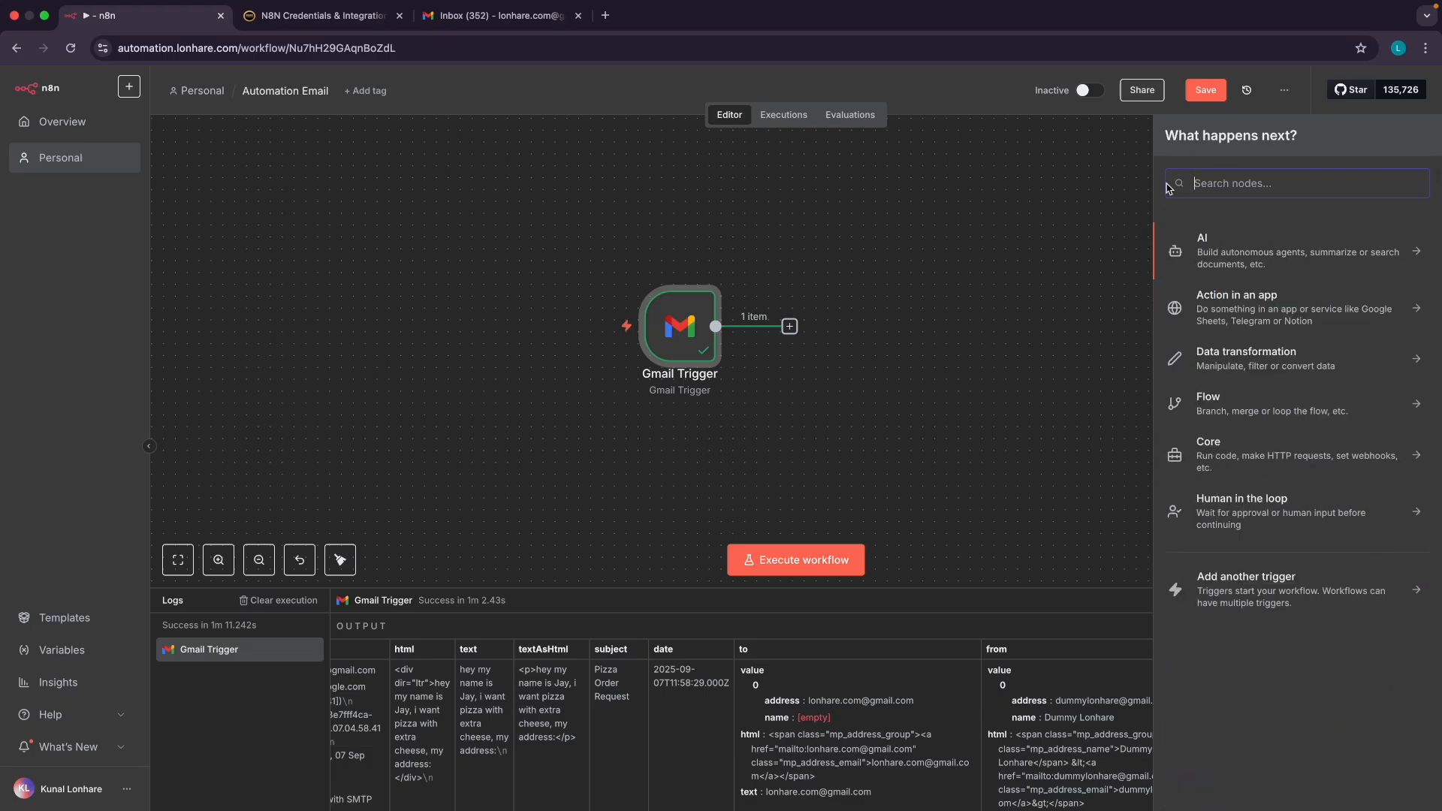
{"action": "left_click", "coordinate": [1228, 409]}
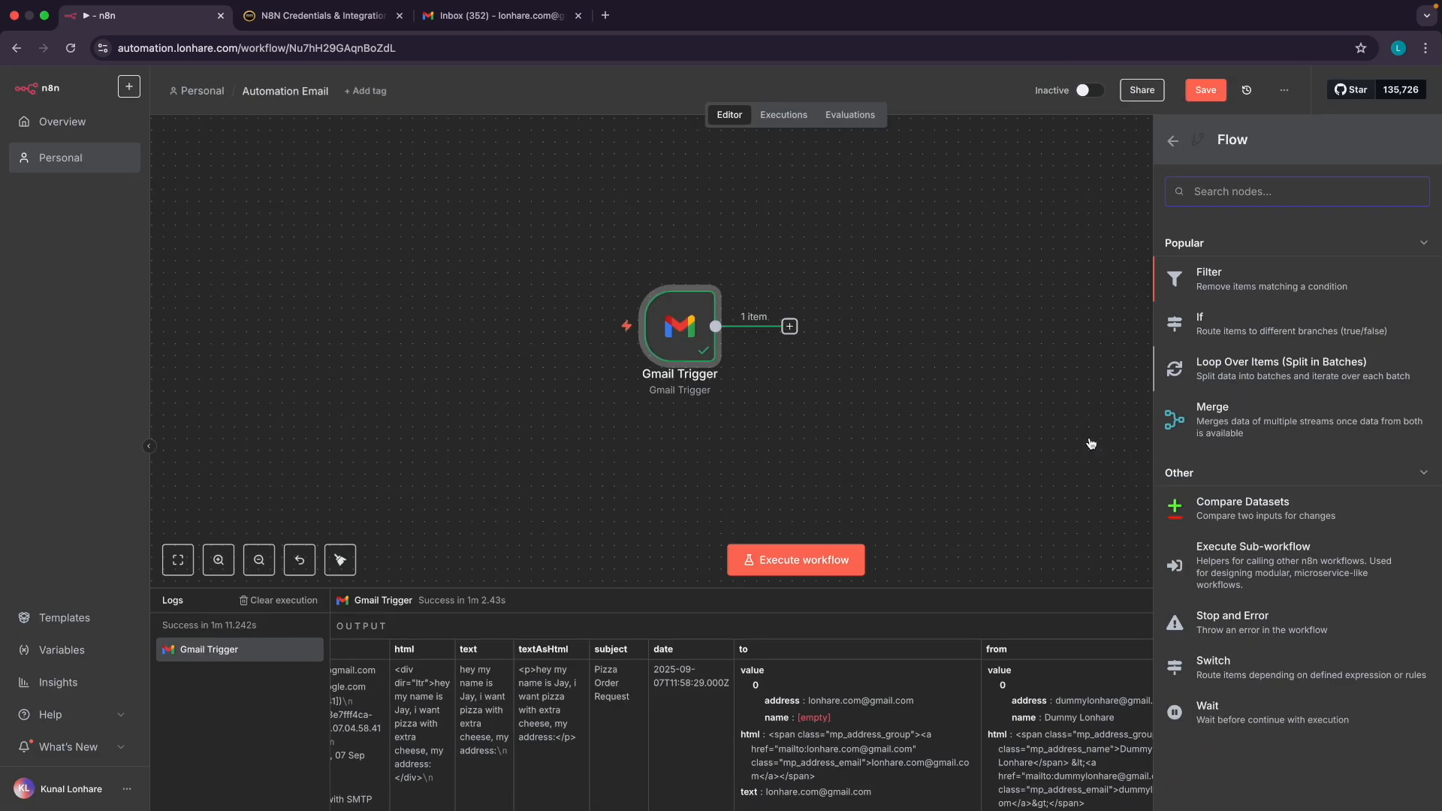
{"action": "left_click", "coordinate": [1175, 146]}
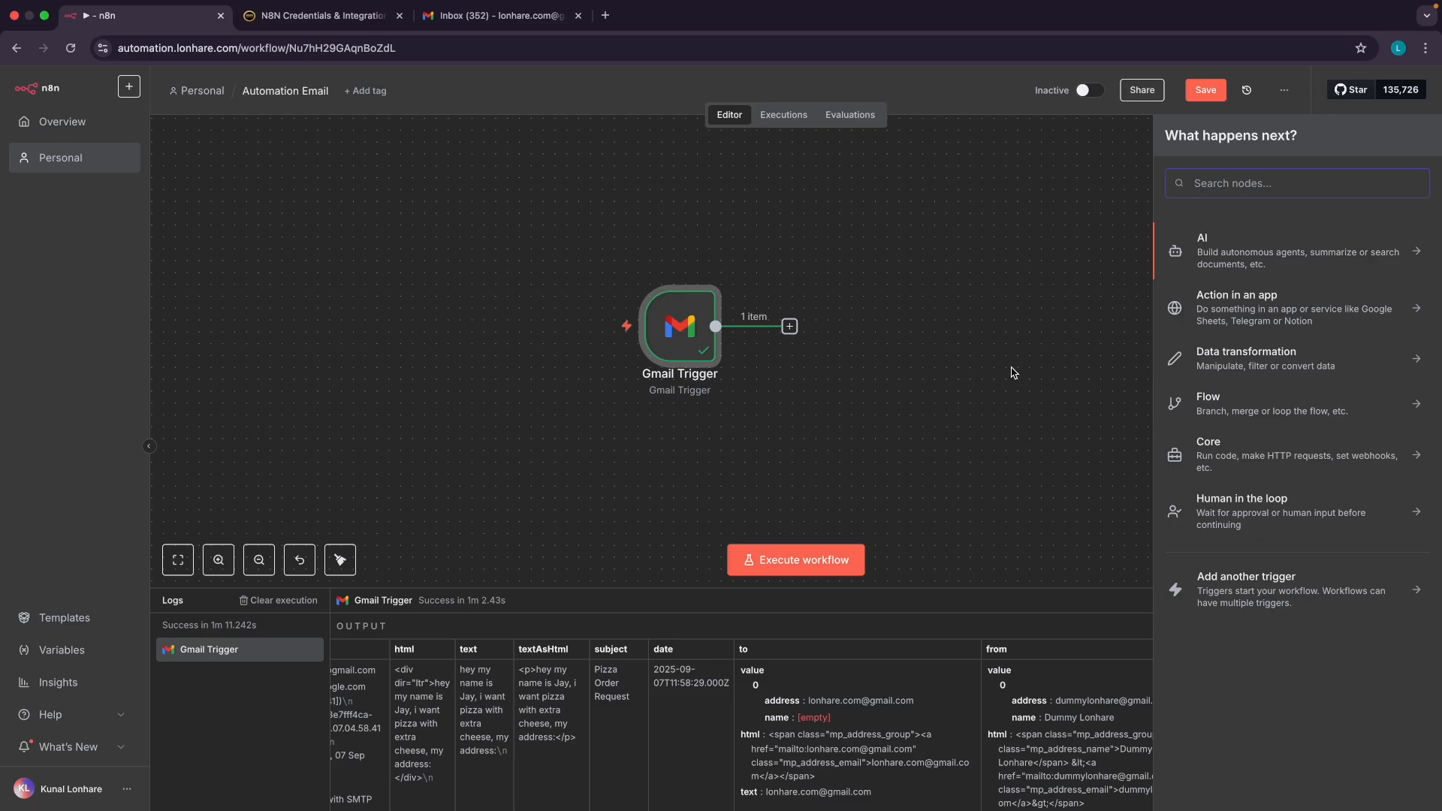
{"action": "scroll", "coordinate": [1017, 373], "scroll_direction": "right", "scroll_amount": 2}
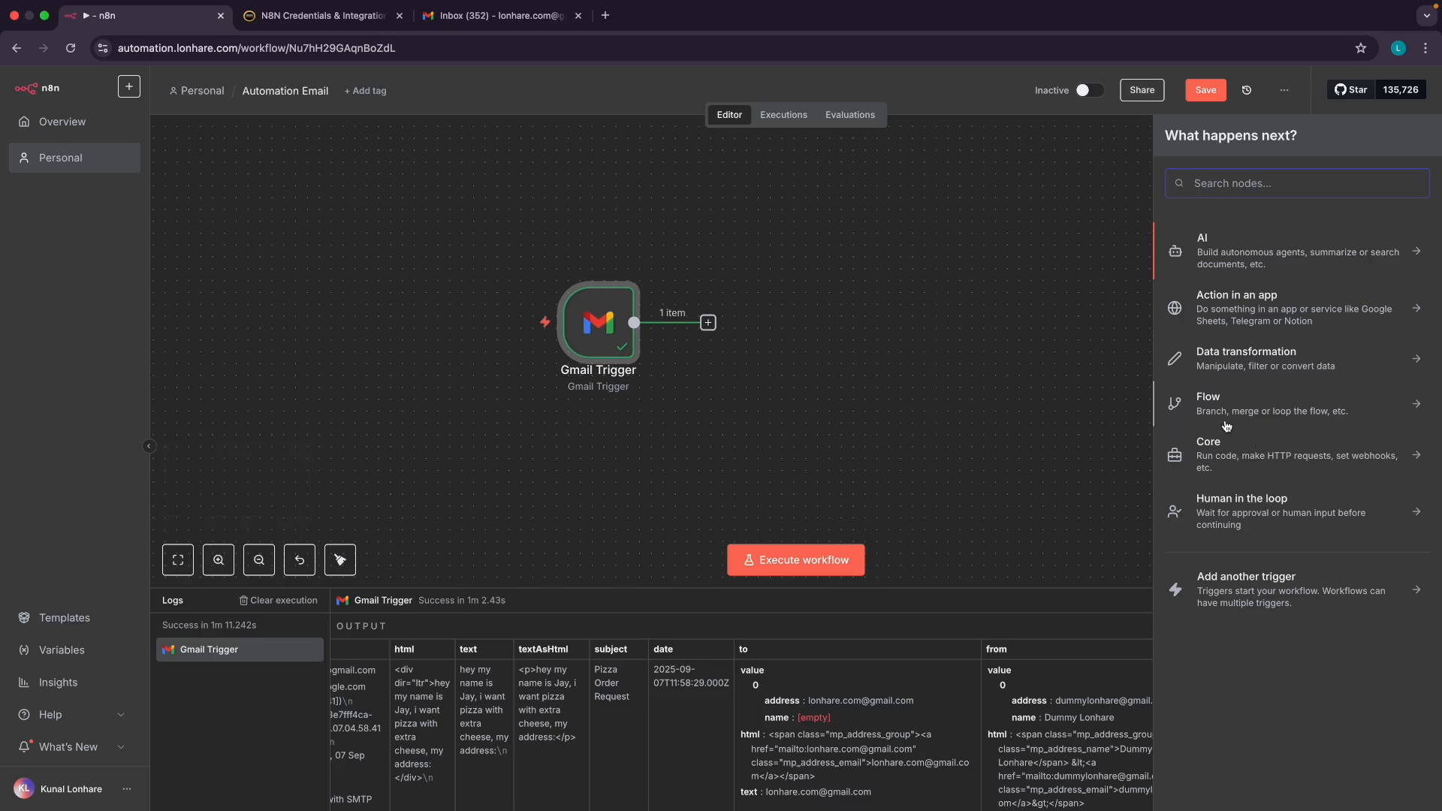
{"action": "left_click", "coordinate": [1240, 362]}
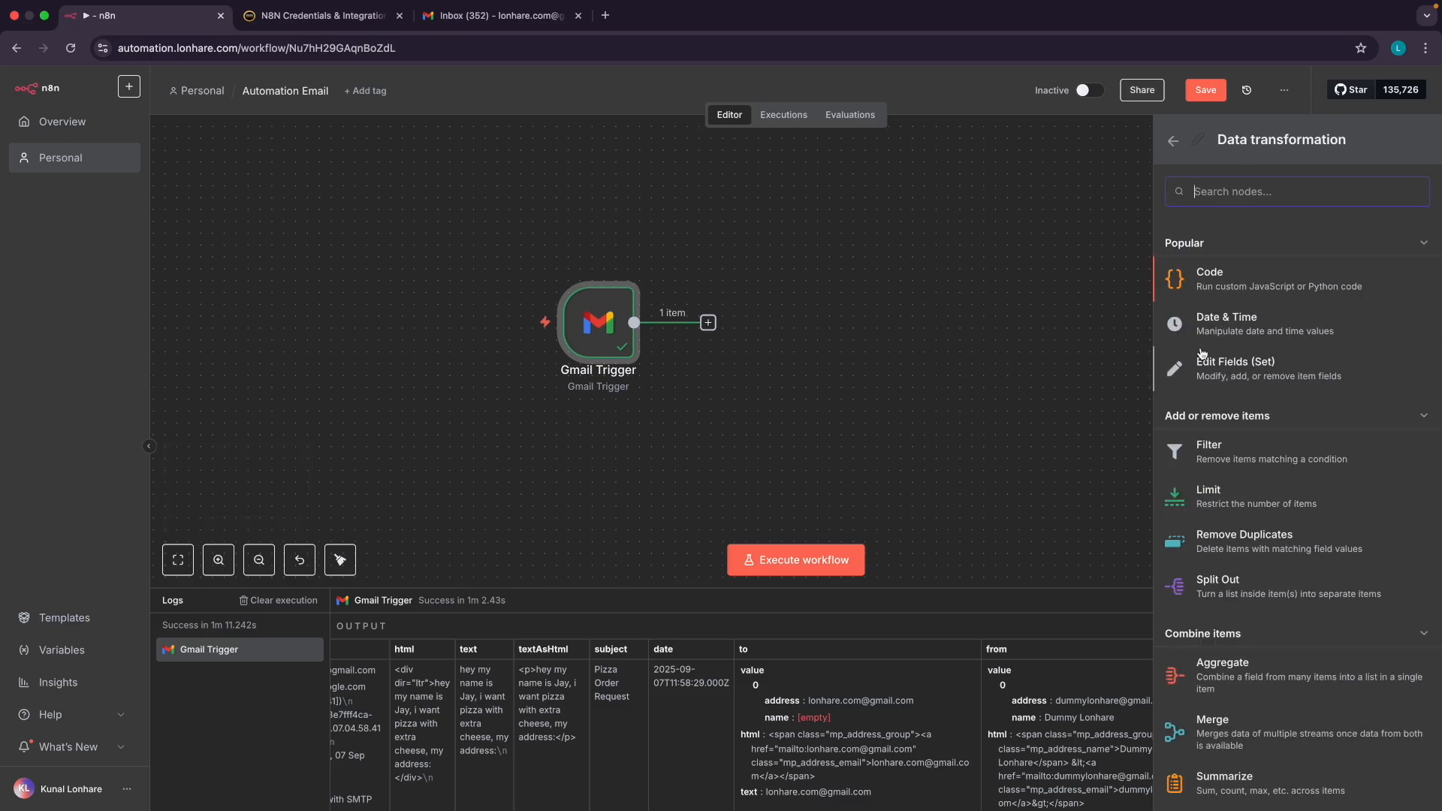
{"action": "scroll", "coordinate": [1247, 374], "scroll_direction": "up", "scroll_amount": 5}
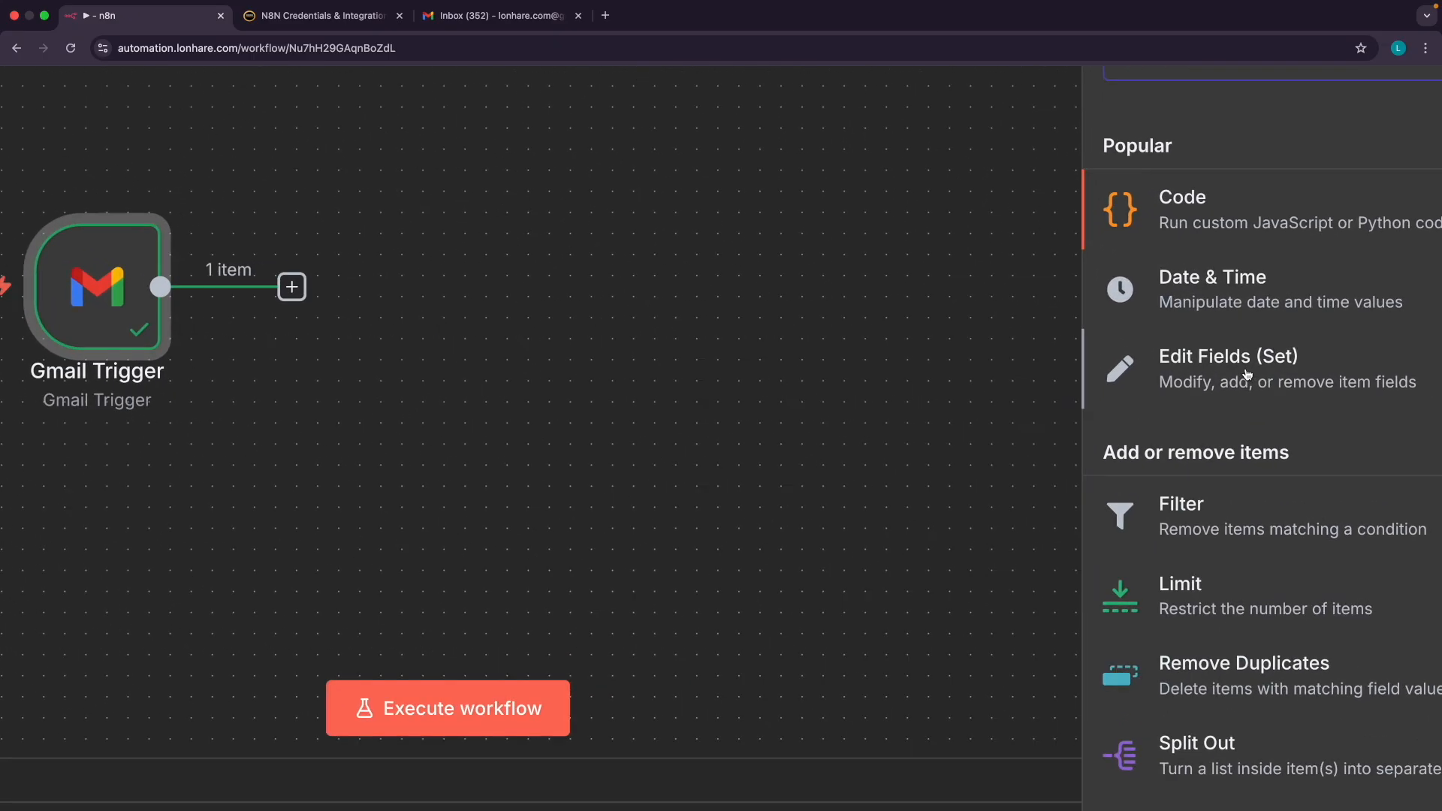
Add an Edit Fields (Set) node after the Gmail Trigger and return to the canvas
{"action": "scroll", "coordinate": [1240, 374], "scroll_direction": "down", "scroll_amount": 5}
{"action": "left_click", "coordinate": [1240, 375]}
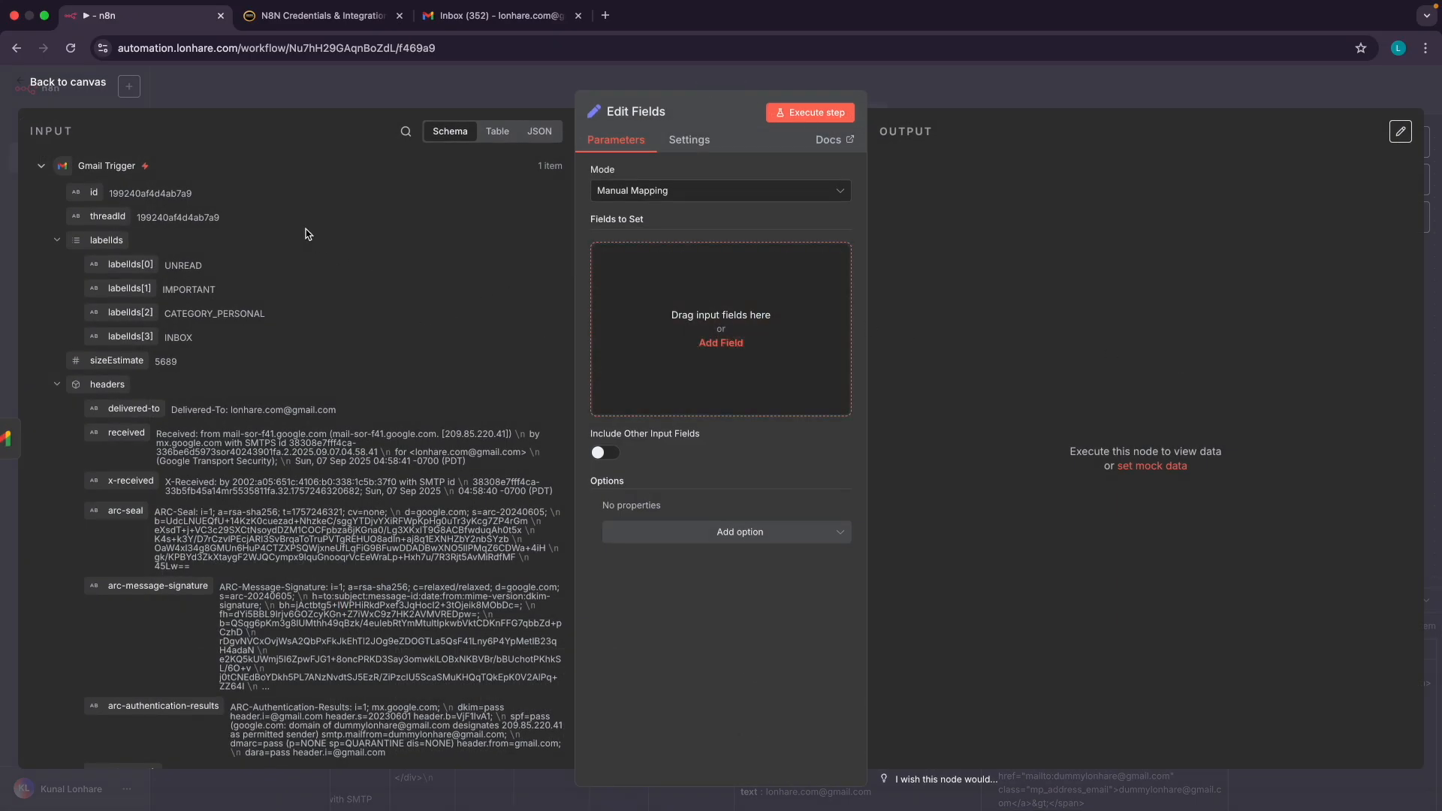
{"action": "left_click", "coordinate": [78, 89]}
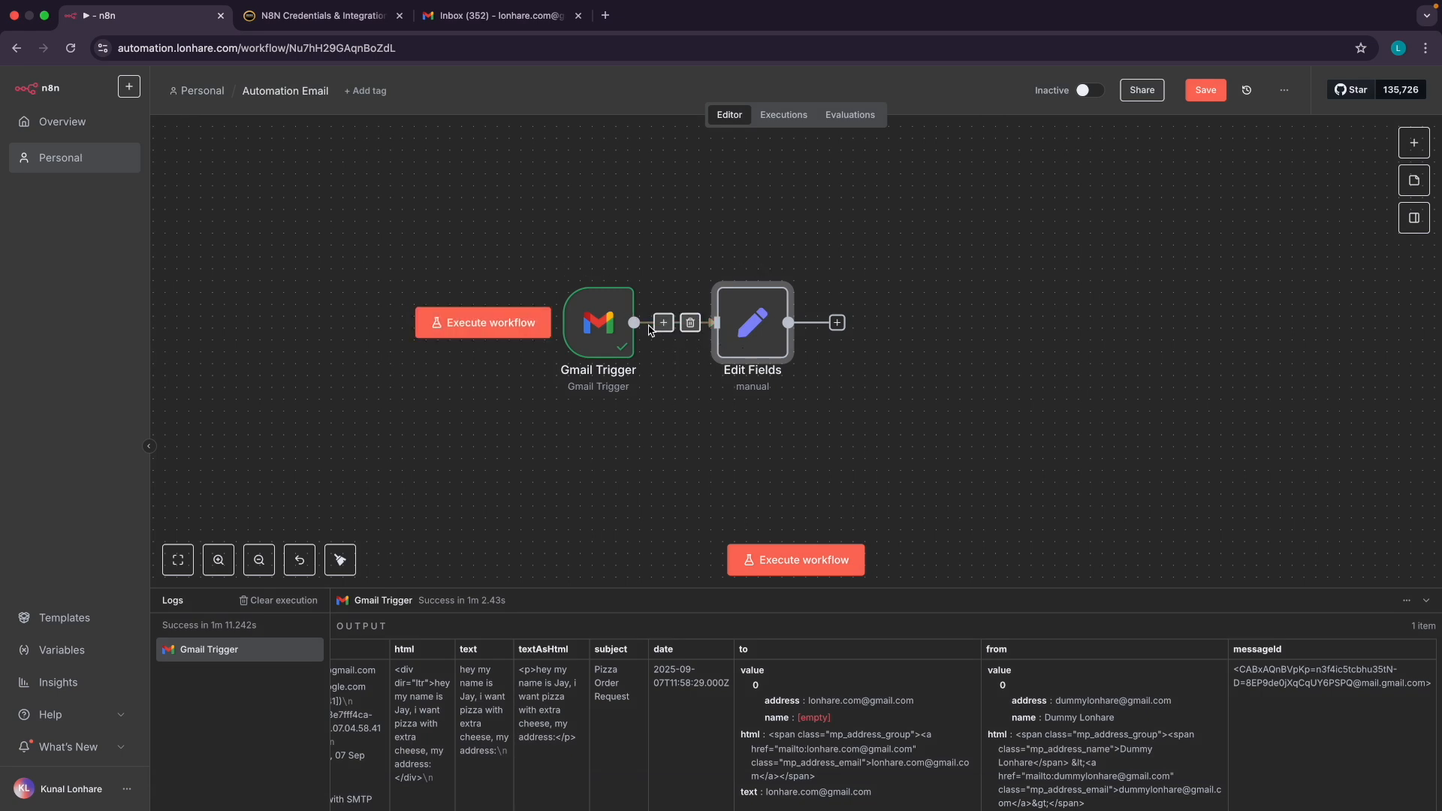
Inspect the Gmail Trigger's test pizza-order email output
{"action": "scroll", "coordinate": [613, 345], "scroll_direction": "up", "scroll_amount": 2}
{"action": "scroll", "coordinate": [613, 345], "scroll_direction": "up", "scroll_amount": 3}
{"action": "scroll", "coordinate": [613, 345], "scroll_direction": "down", "scroll_amount": 1}
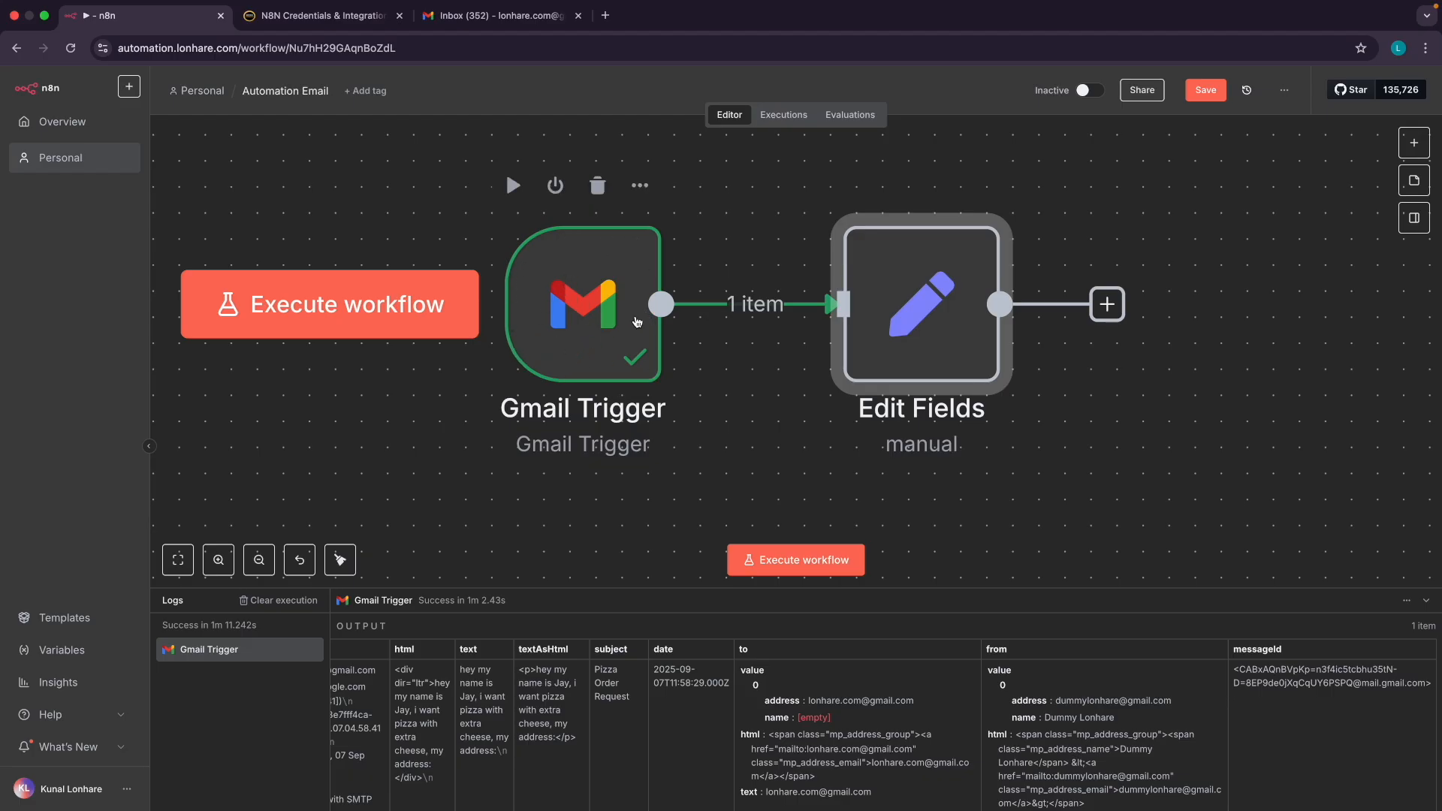
{"action": "double_click", "coordinate": [592, 306]}
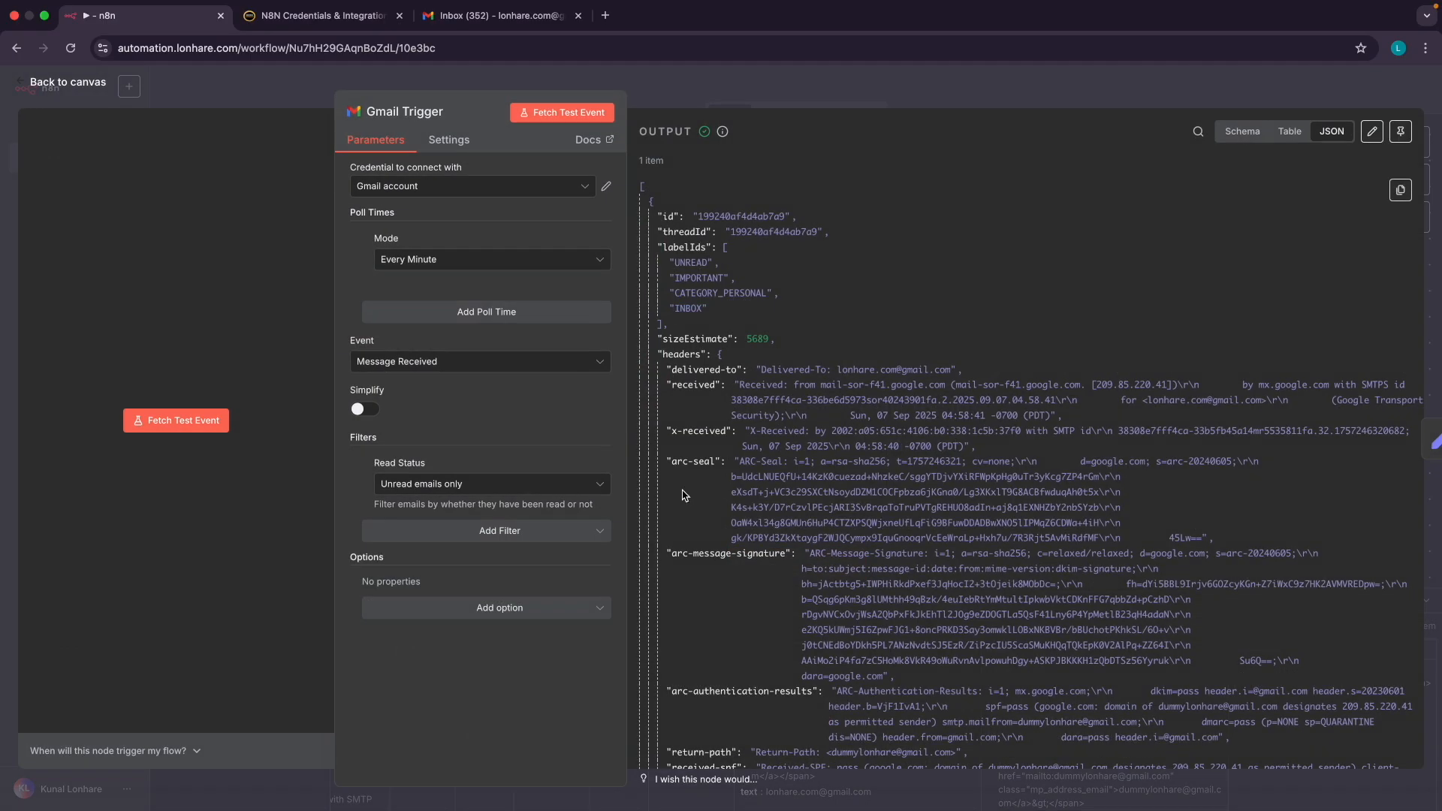
{"action": "scroll", "coordinate": [692, 347], "scroll_direction": "down", "scroll_amount": 15}
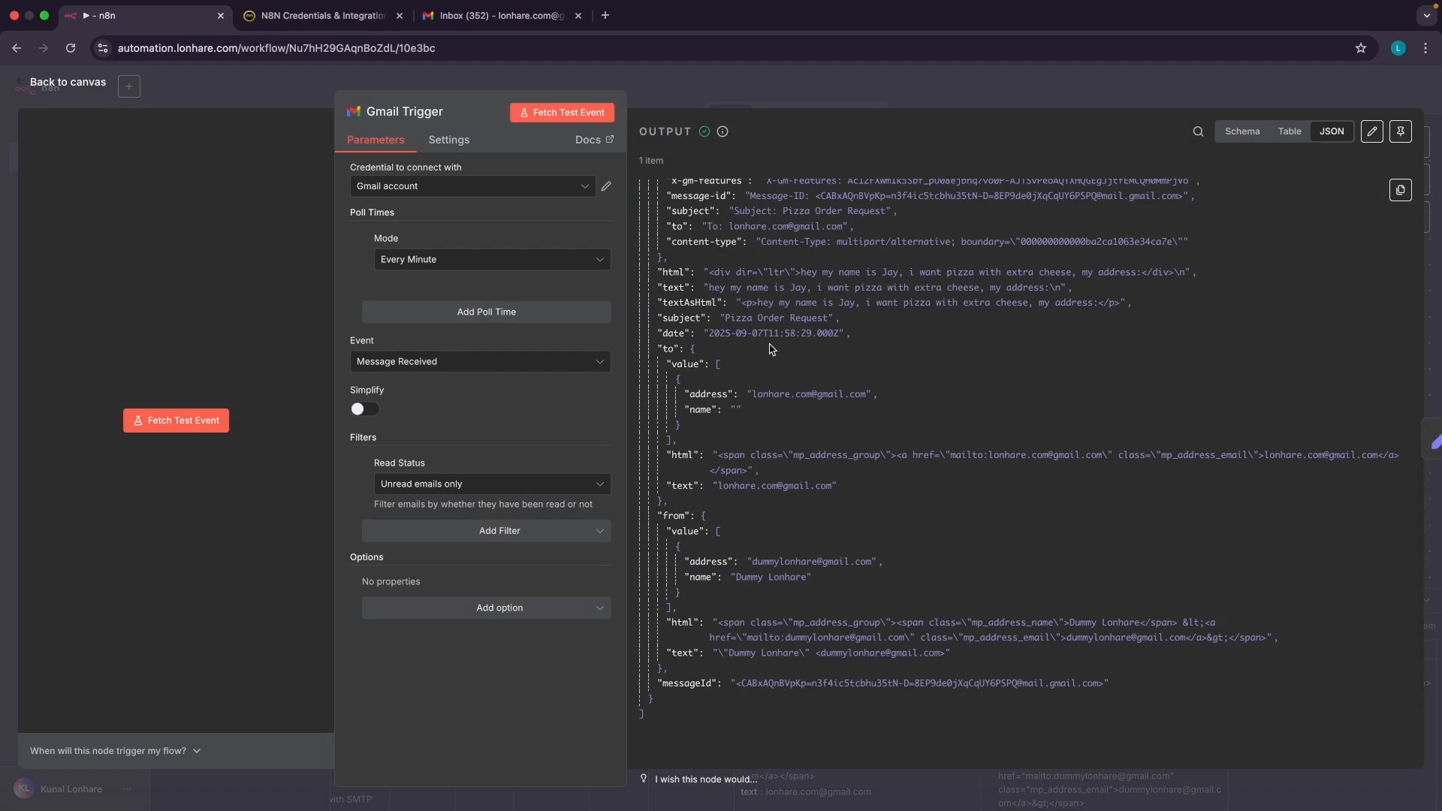
{"action": "left_click", "coordinate": [92, 91]}
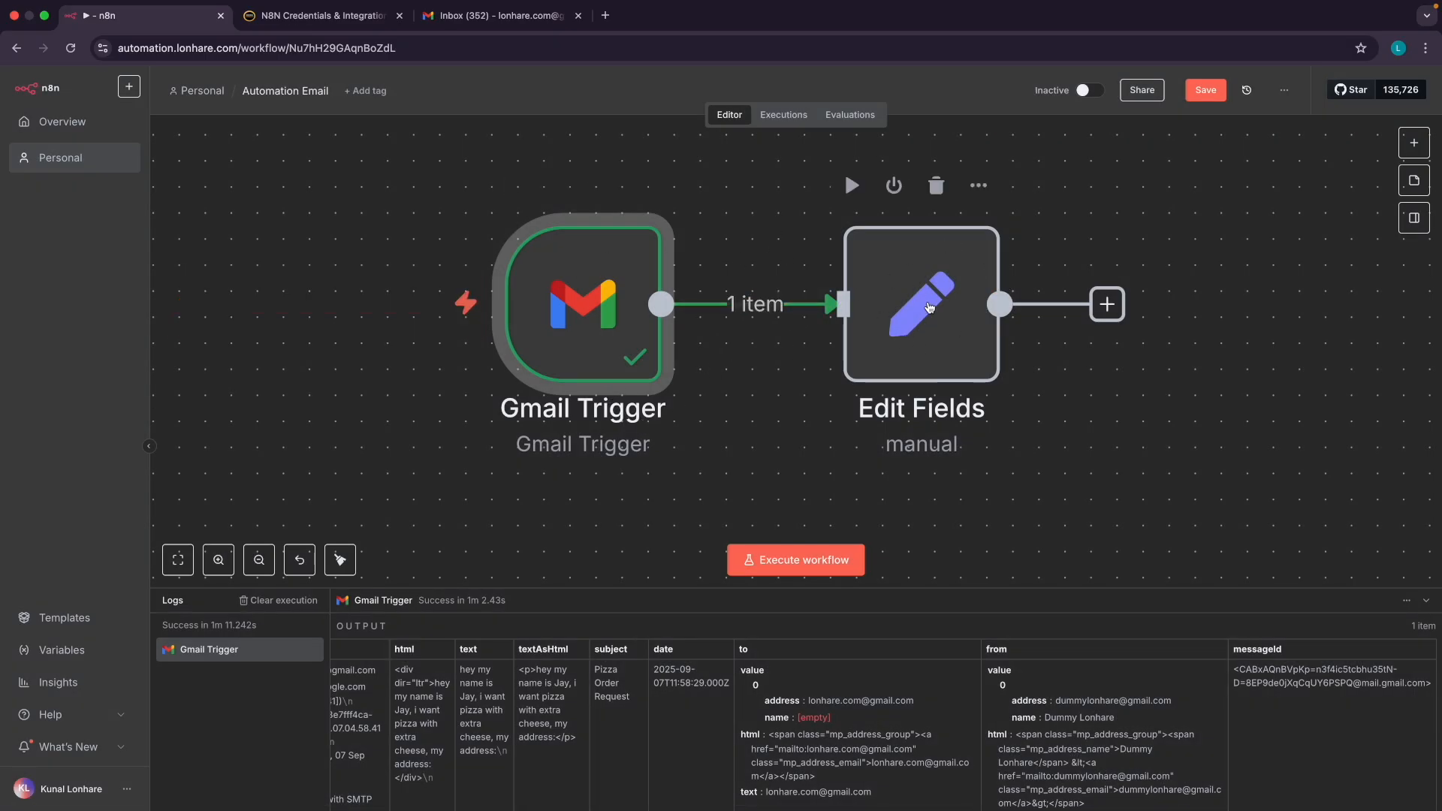
Review the Edit Fields node settings, in manual mapping with no fields set yet
{"action": "double_click", "coordinate": [929, 308]}
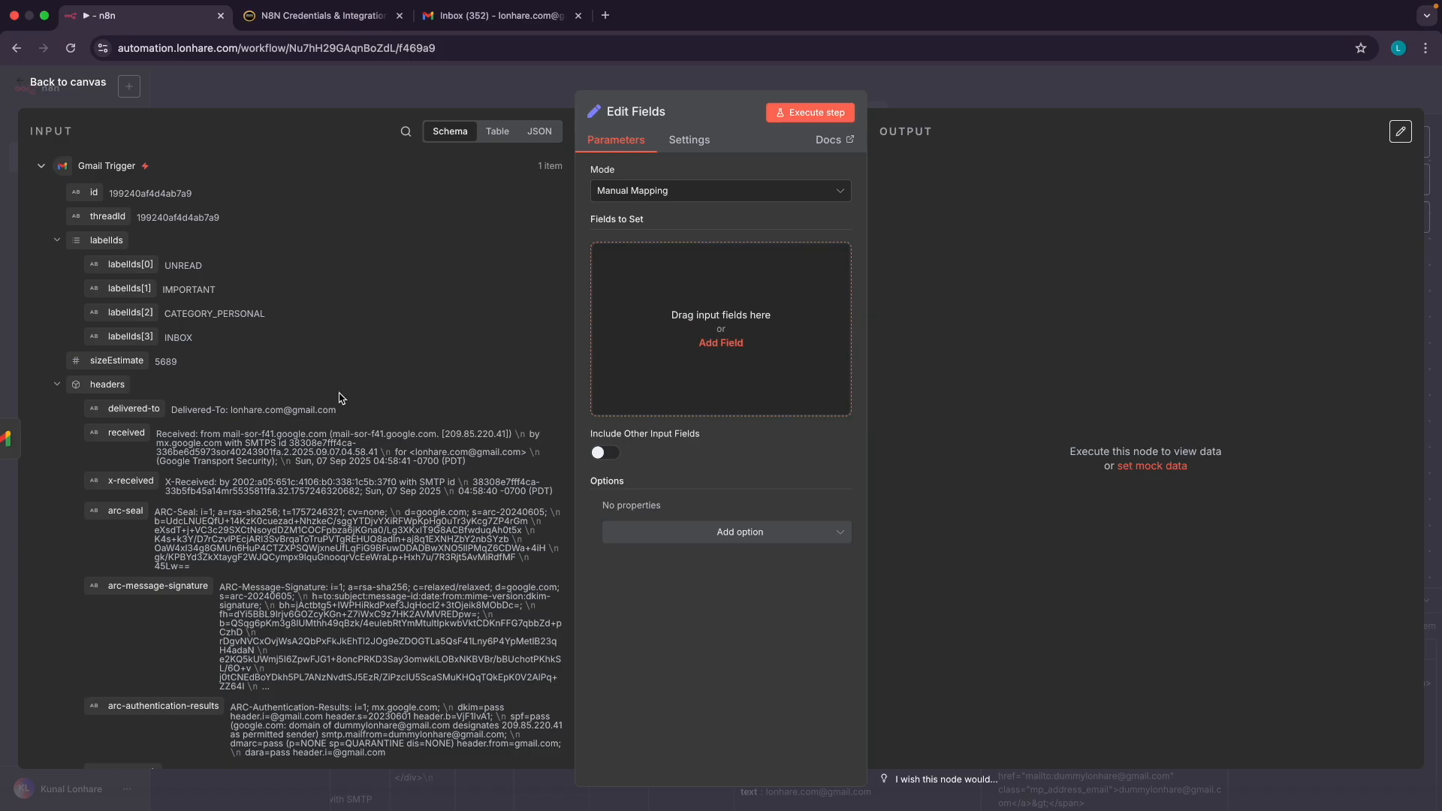
{"action": "scroll", "coordinate": [213, 394], "scroll_direction": "down", "scroll_amount": 12}
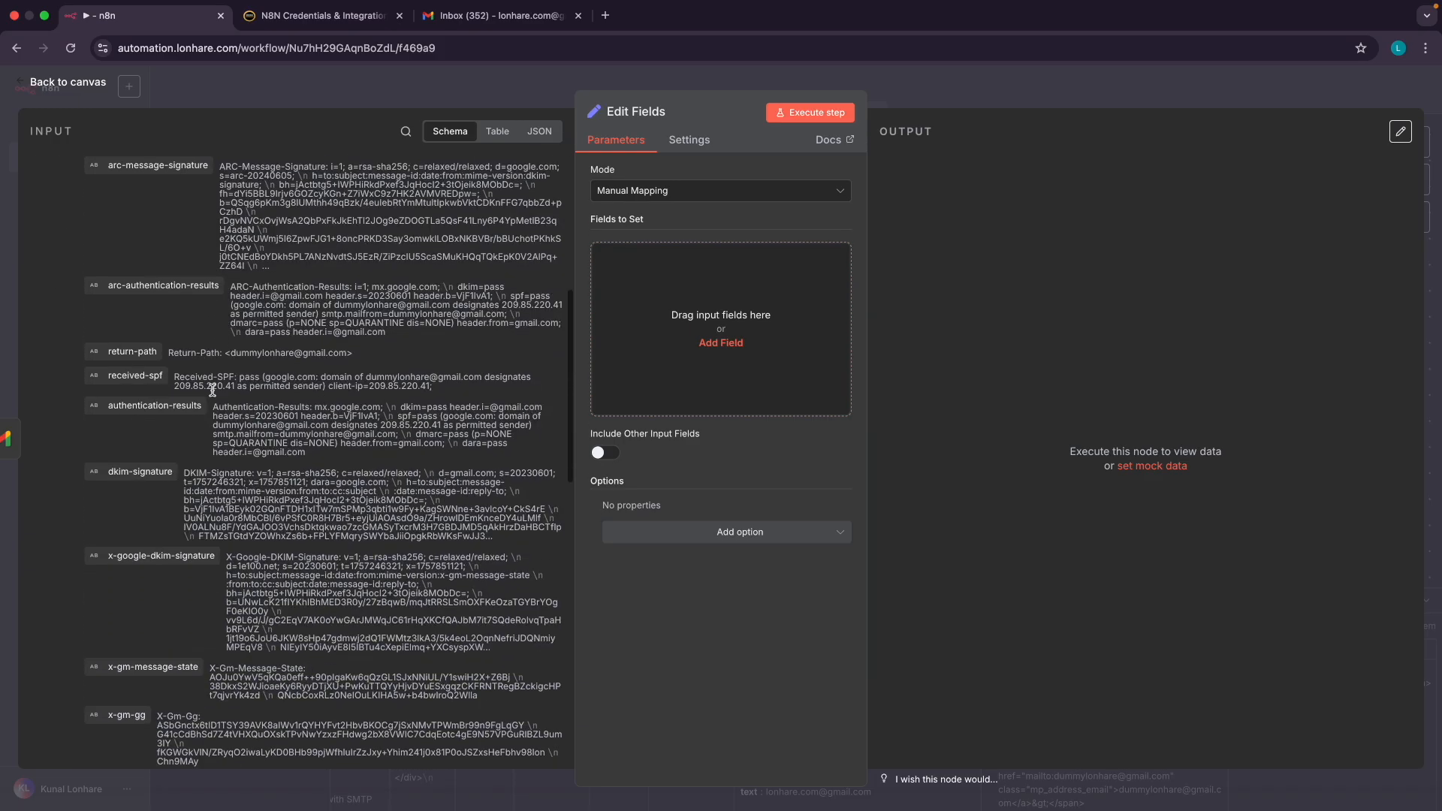
{"action": "scroll", "coordinate": [213, 394], "scroll_direction": "down", "scroll_amount": 5}
{"action": "left_click", "coordinate": [66, 82]}
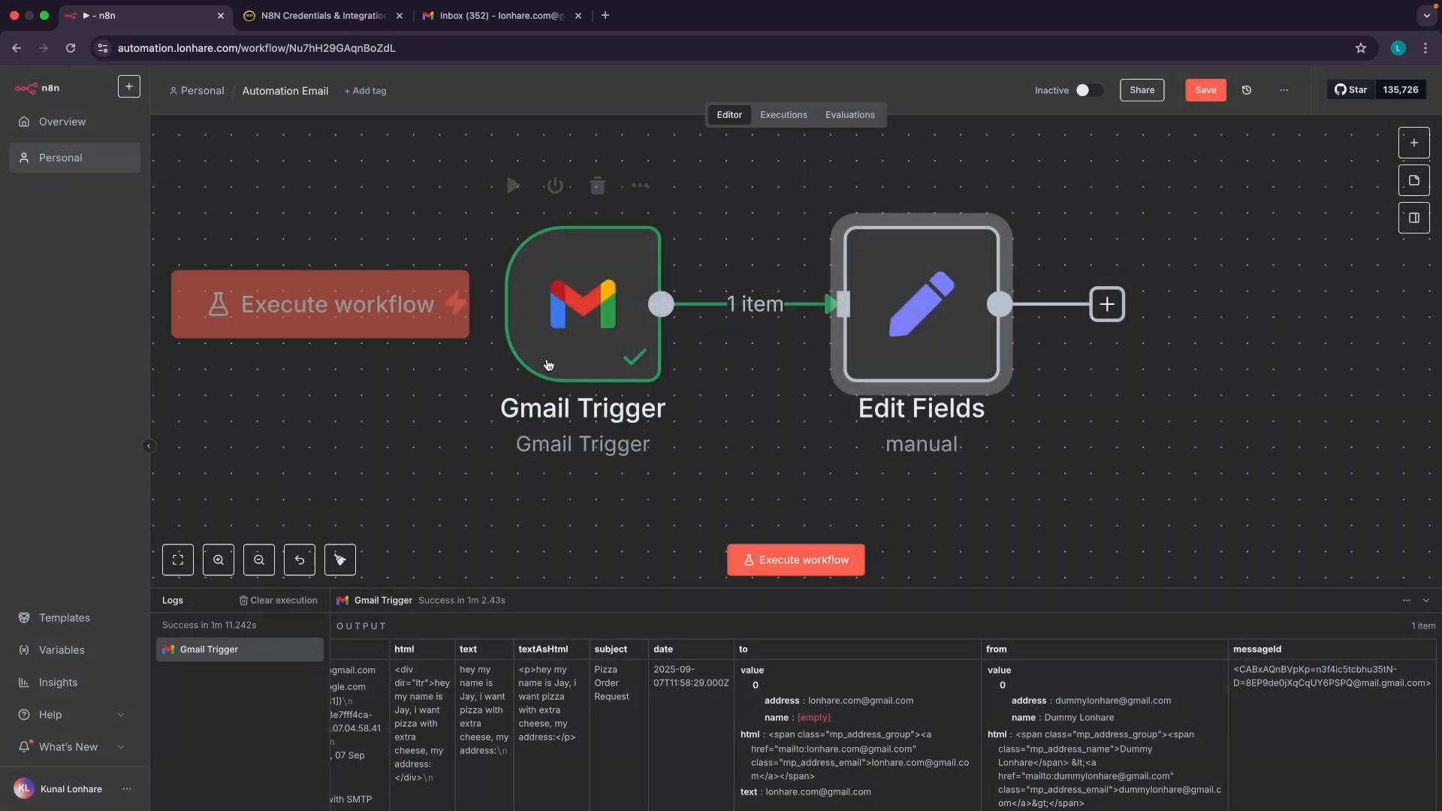
{"action": "double_click", "coordinate": [568, 323]}
{"action": "scroll", "coordinate": [929, 498], "scroll_direction": "down", "scroll_amount": 5}
{"action": "scroll", "coordinate": [929, 499], "scroll_direction": "down", "scroll_amount": 5}
{"action": "scroll", "coordinate": [929, 499], "scroll_direction": "up", "scroll_amount": 15}
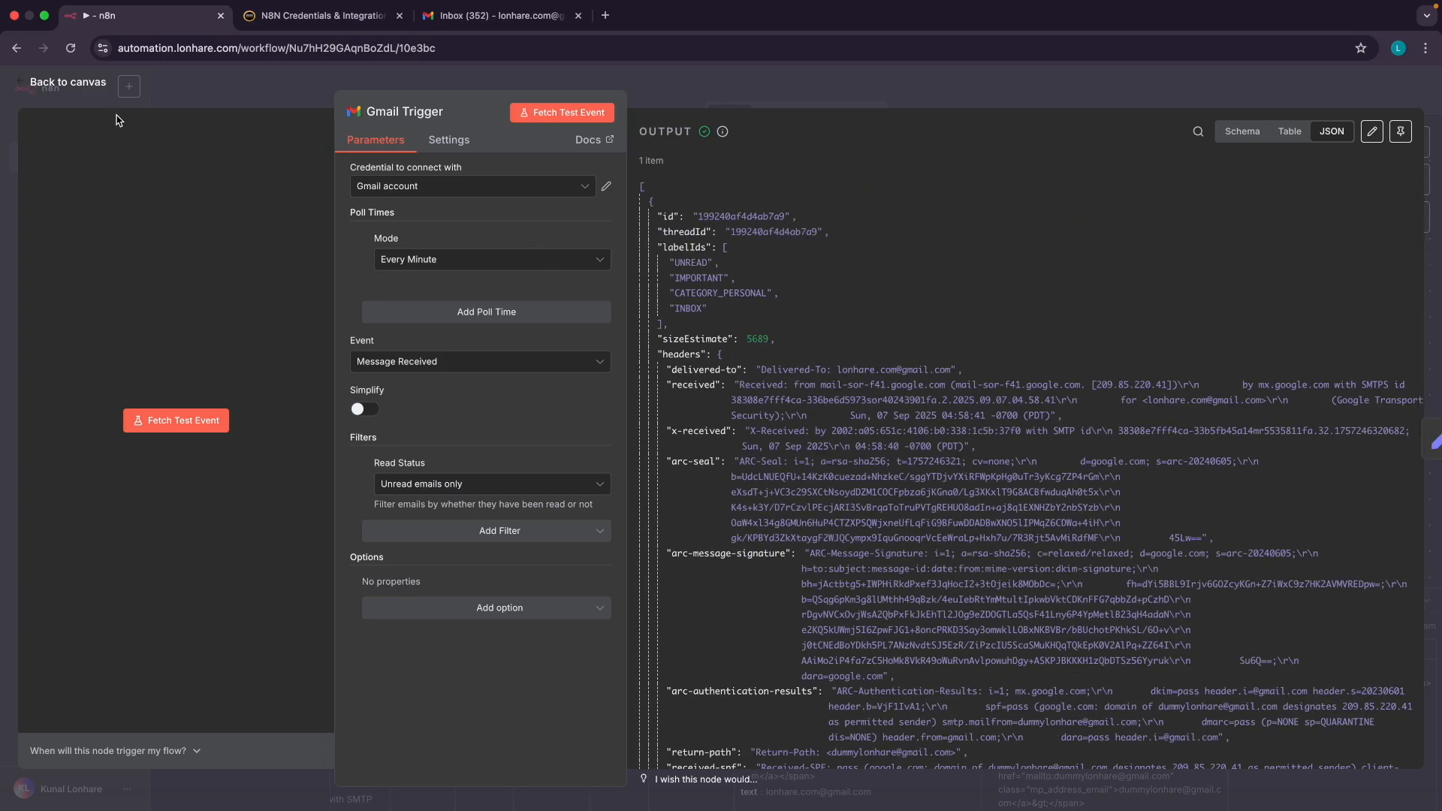
{"action": "left_click", "coordinate": [80, 90]}
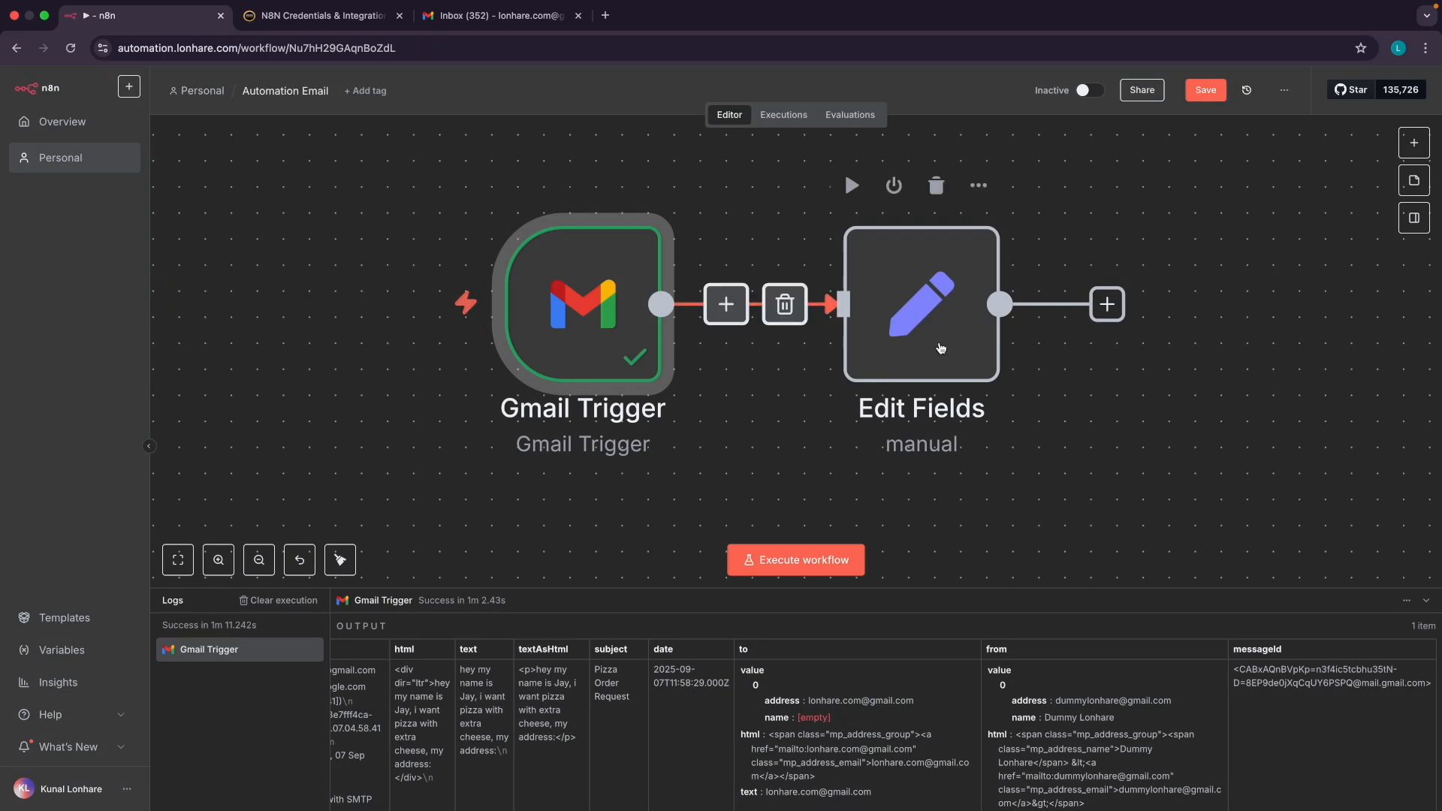
{"action": "double_click", "coordinate": [874, 313]}
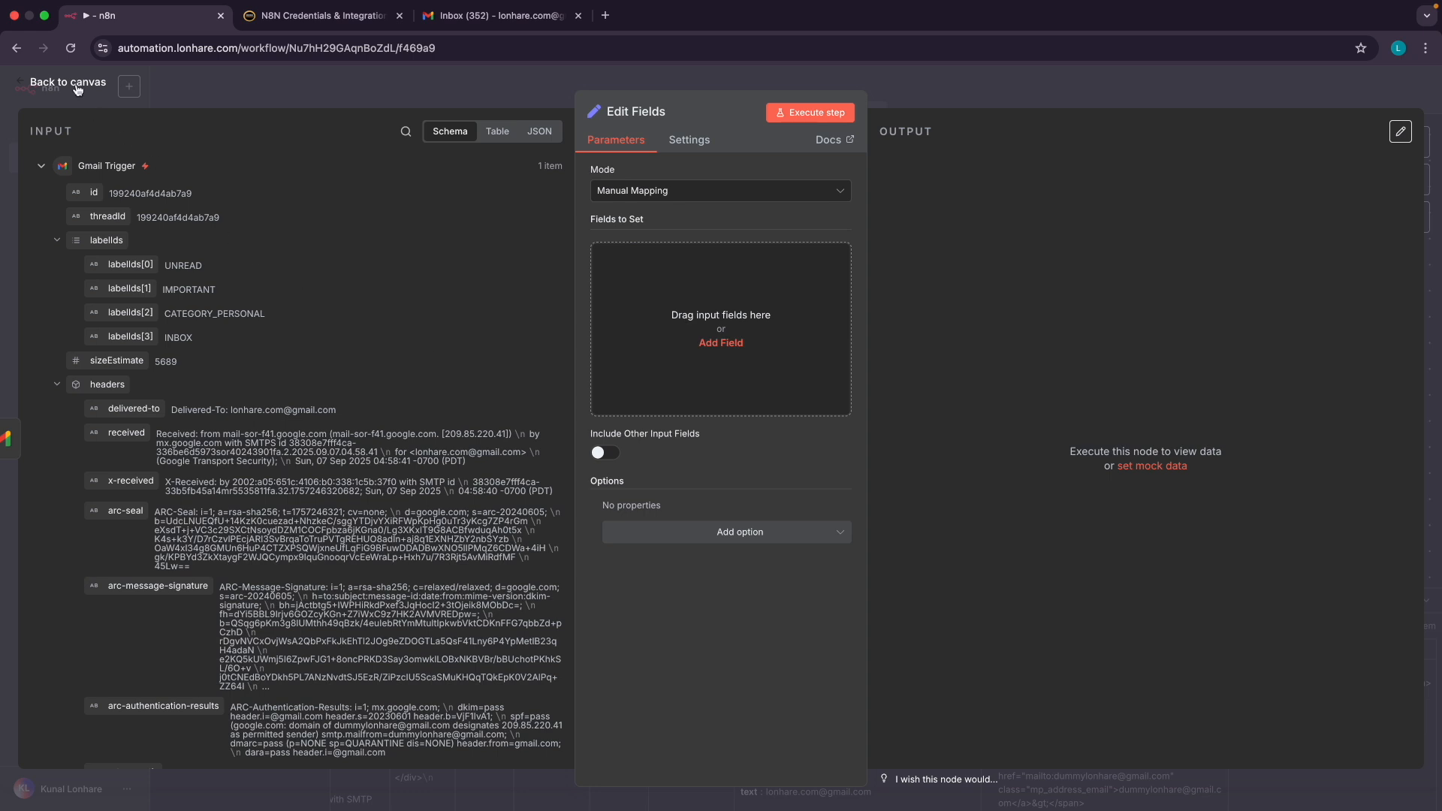
{"action": "left_click", "coordinate": [77, 88]}
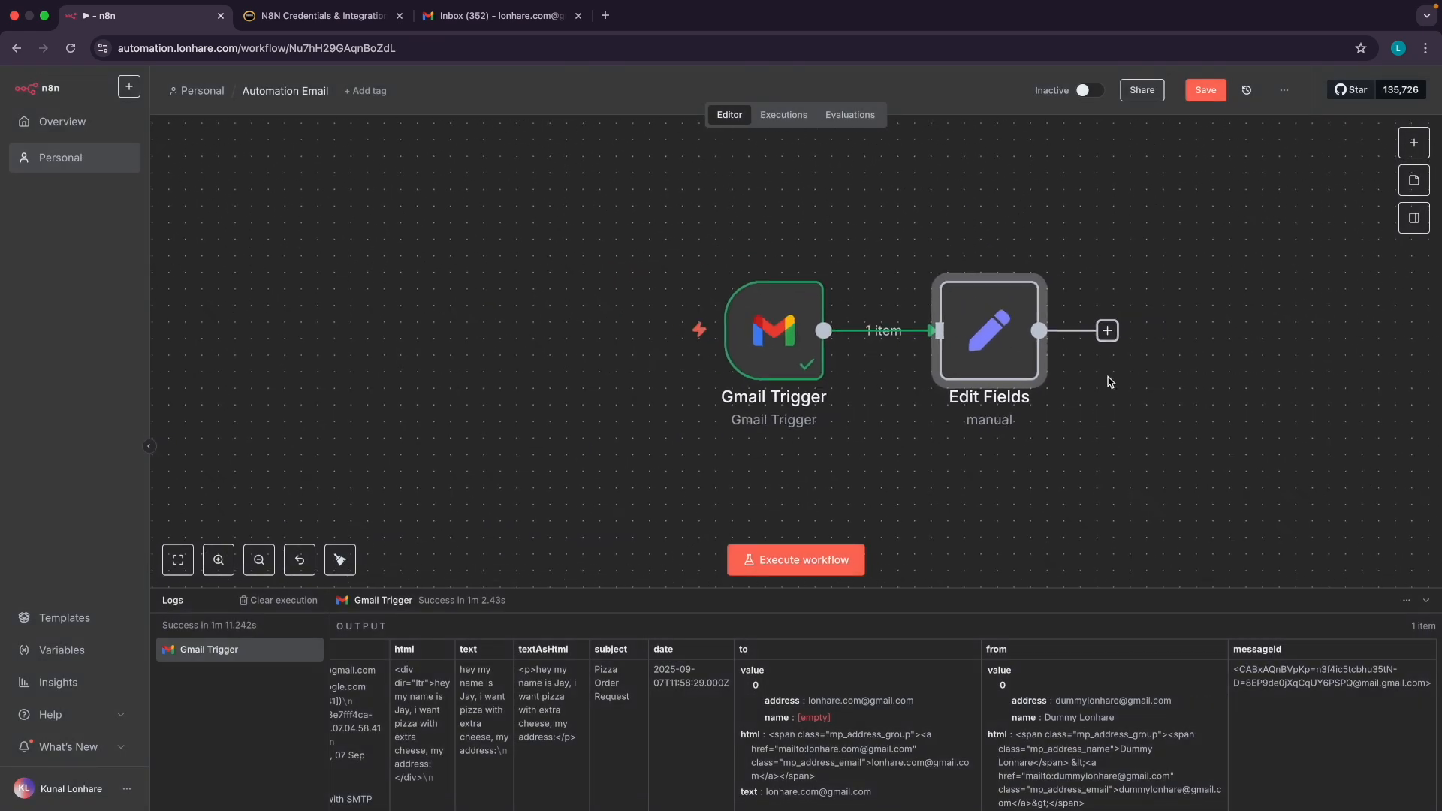
{"action": "scroll", "coordinate": [901, 360], "scroll_direction": "right", "scroll_amount": 3}
{"action": "mouse_move", "coordinate": [661, 338]}
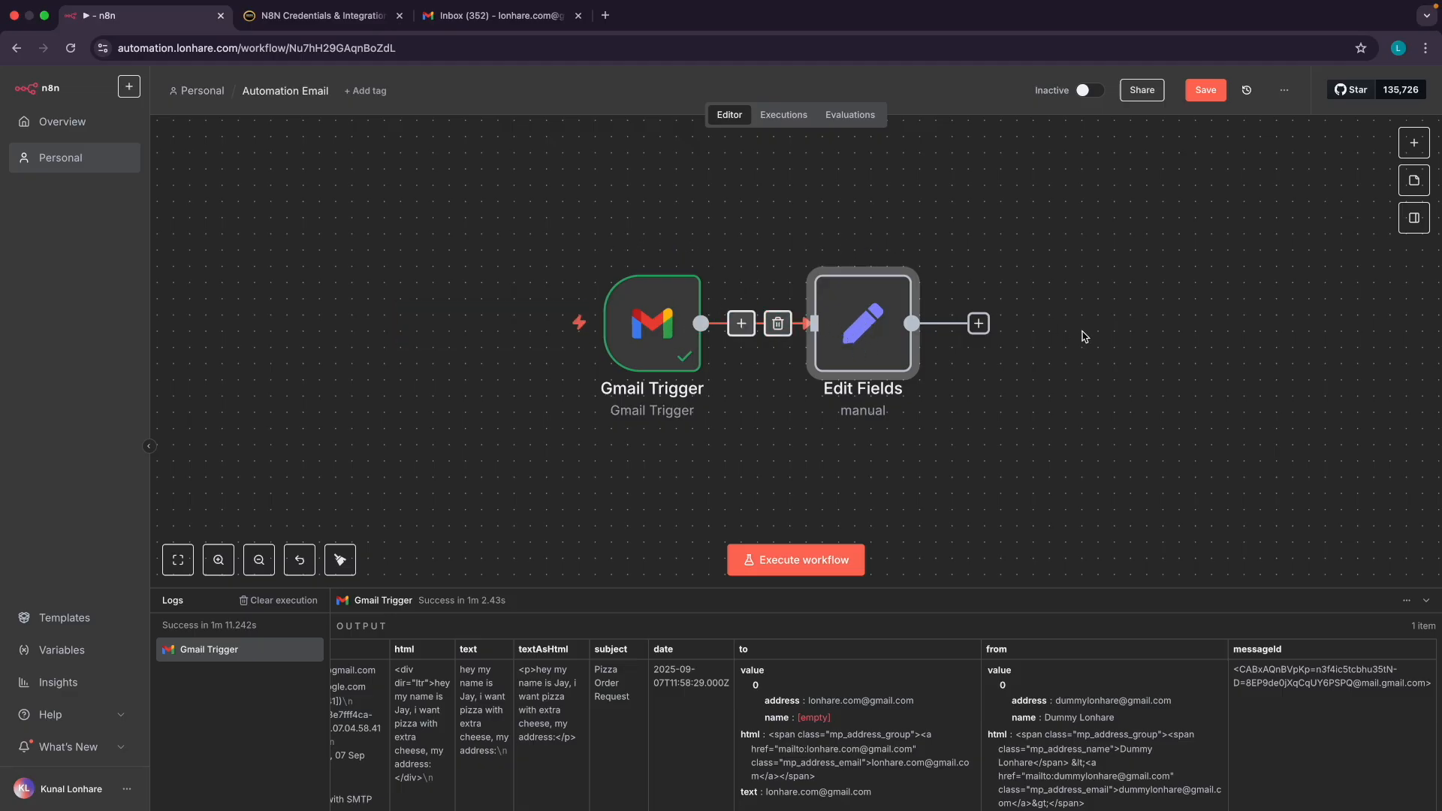
{"action": "scroll", "coordinate": [921, 328], "scroll_direction": "right", "scroll_amount": 3}
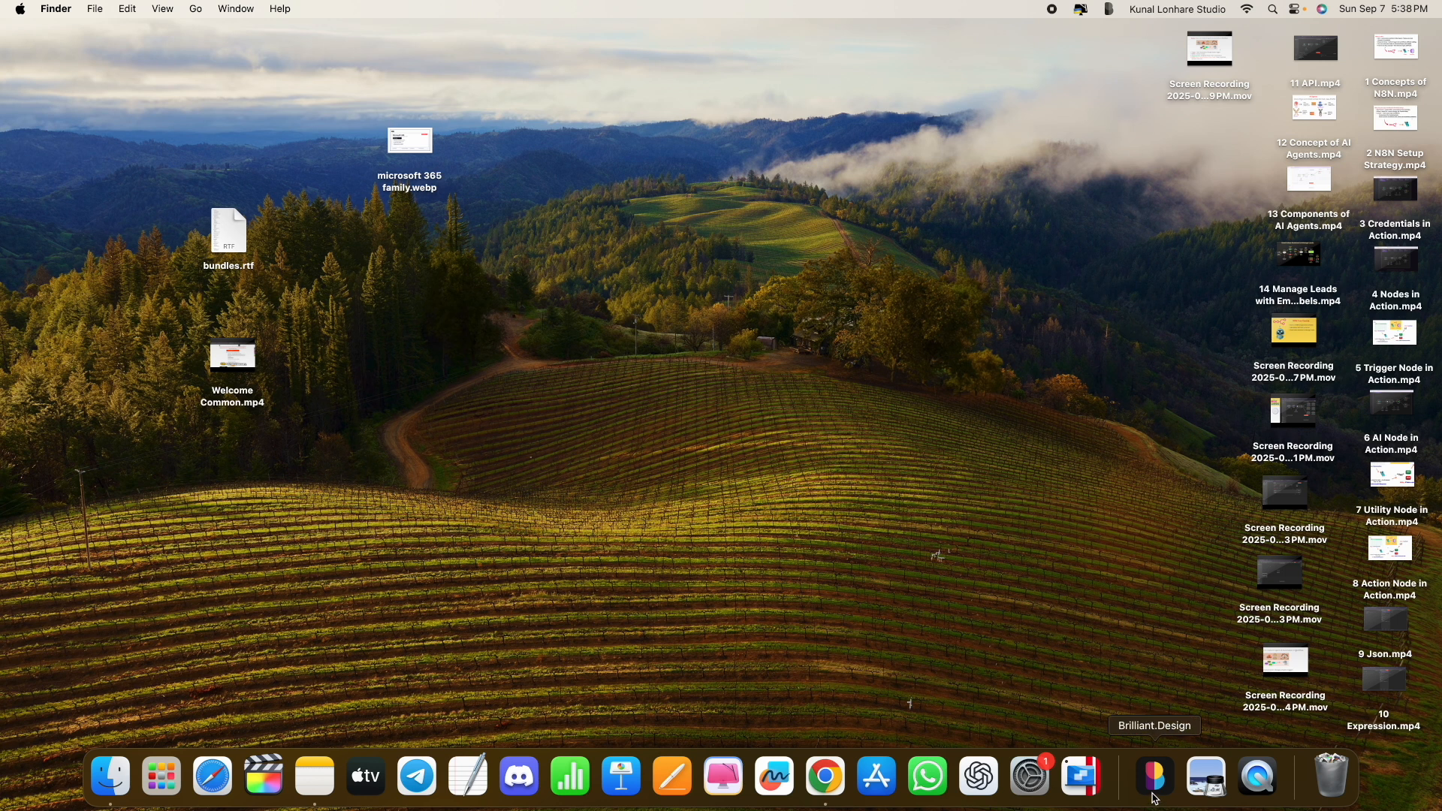
Launch Brilliant.Design, activate drawing with Ctrl+D, and collapse the boards list
{"action": "left_click", "coordinate": [1113, 7]}
{"action": "left_click", "coordinate": [908, 242]}
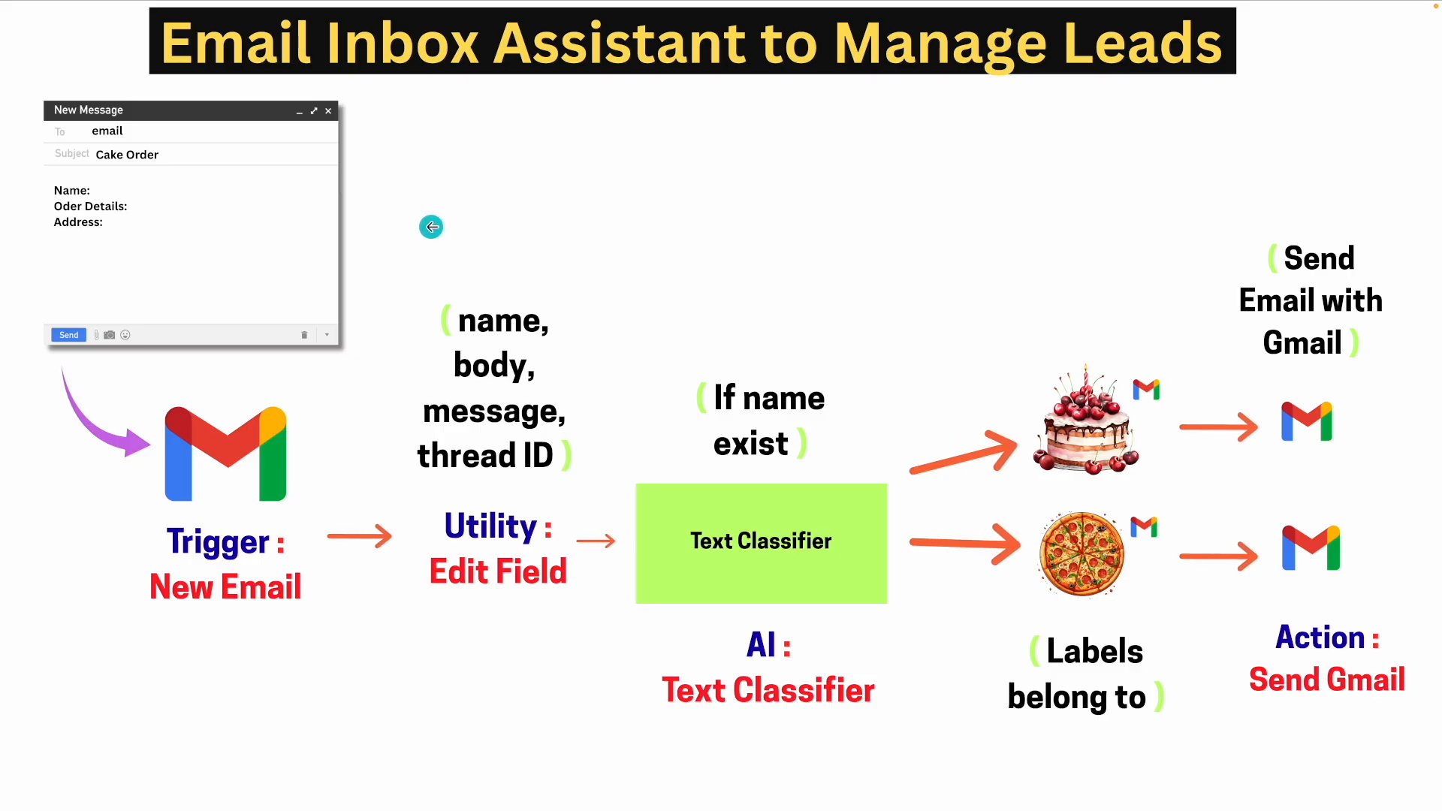
{"action": "key", "text": "ctrl+d"}
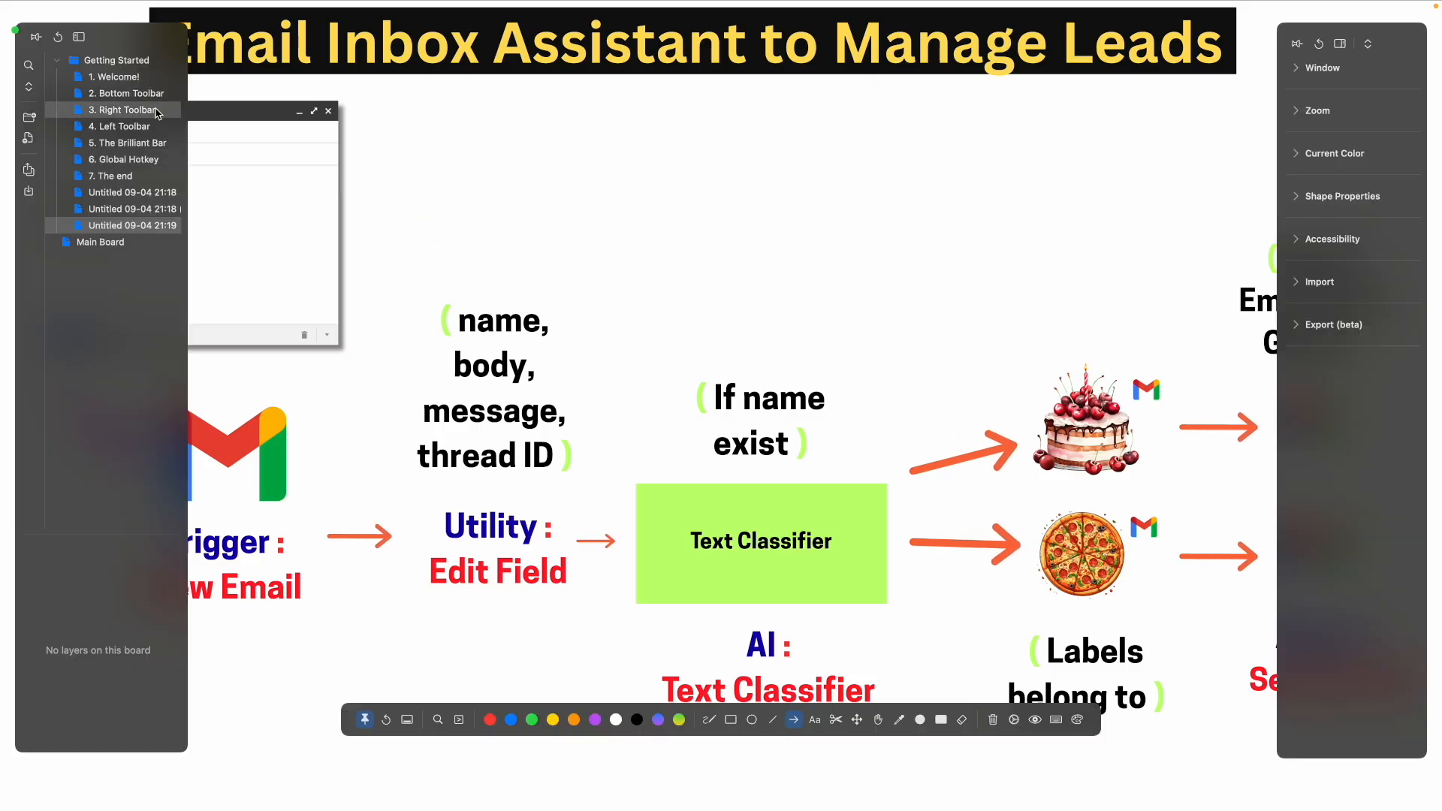
{"action": "left_click", "coordinate": [79, 37]}
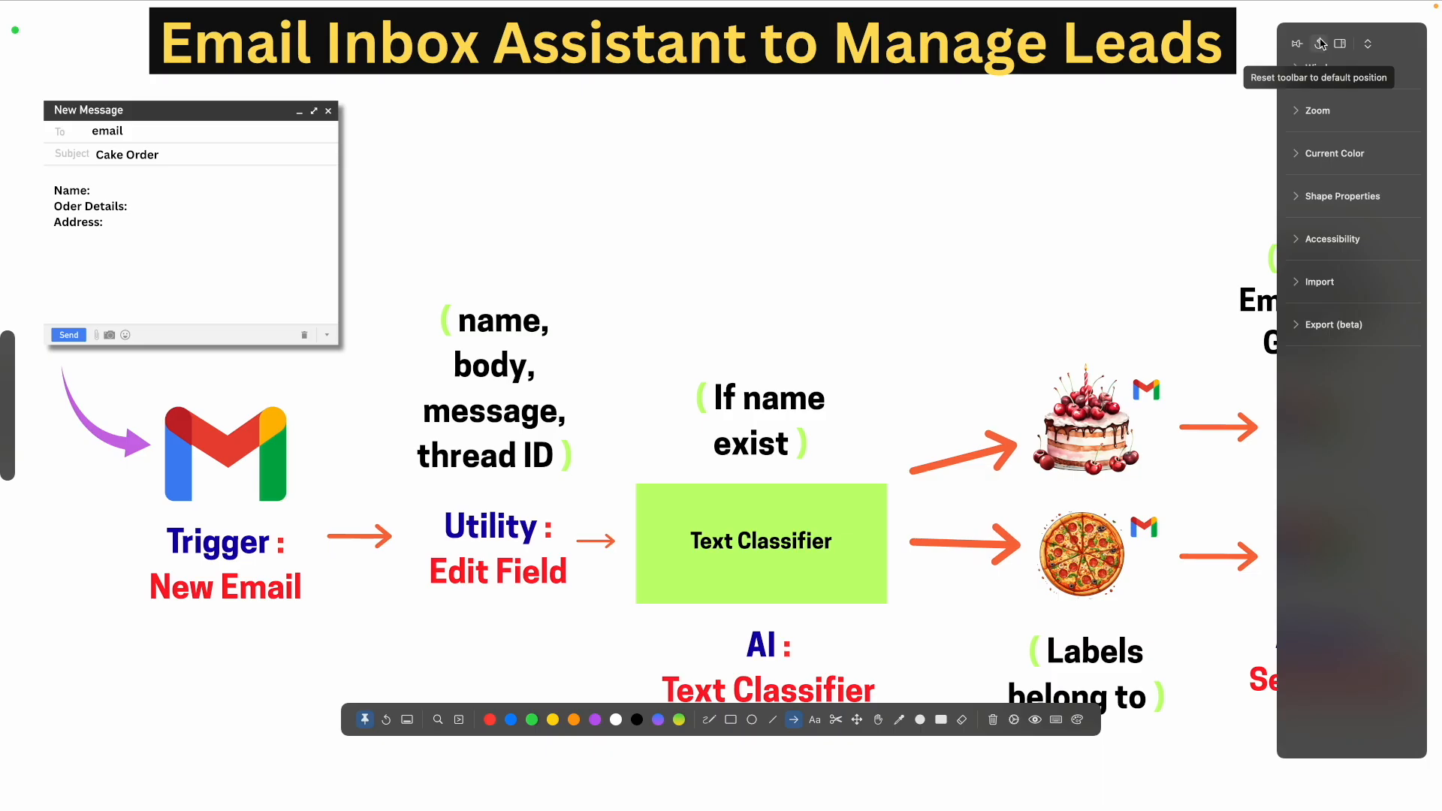
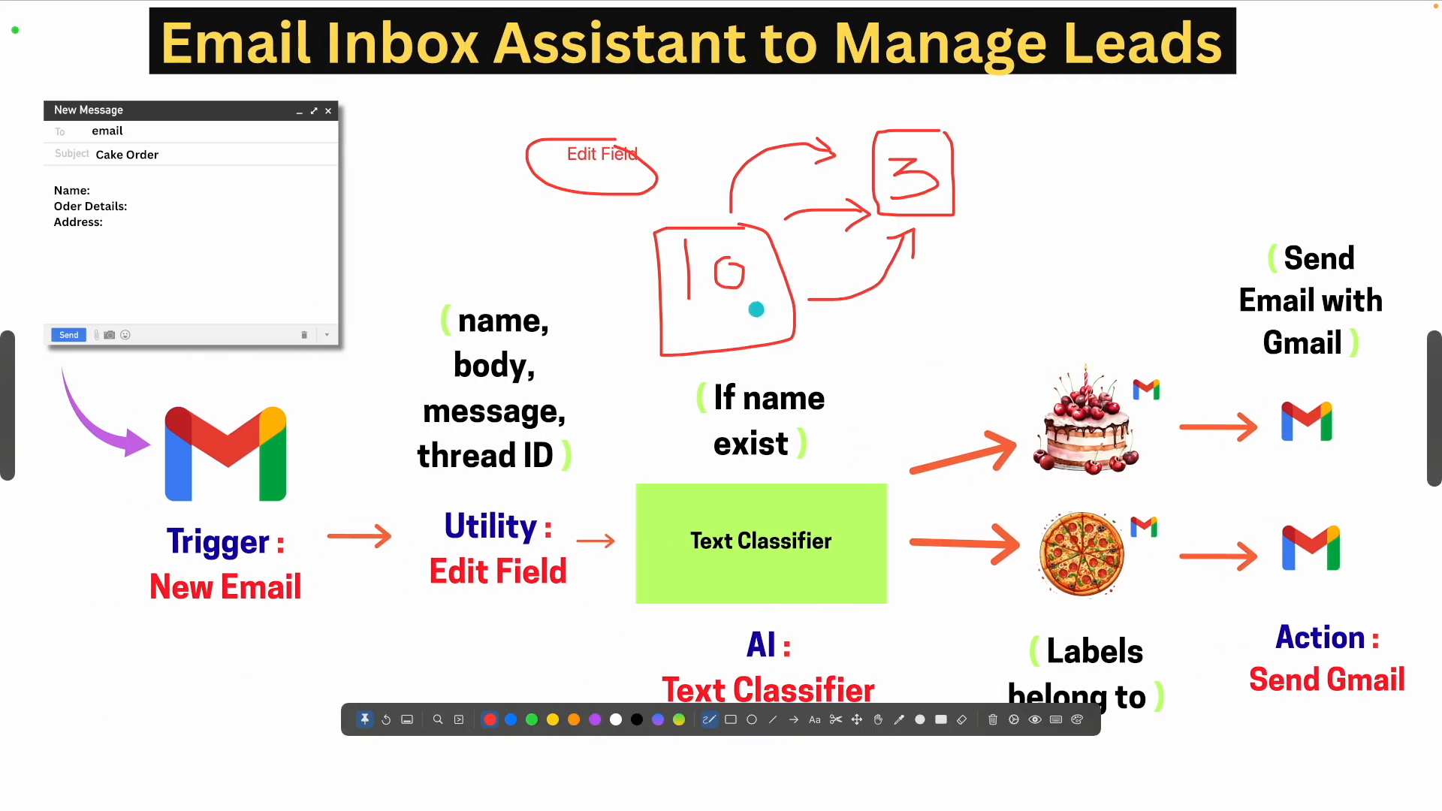
Fire a confetti effect over the slide, stop drawing, and glance at the n8n workflow window
{"action": "key", "text": "c"}
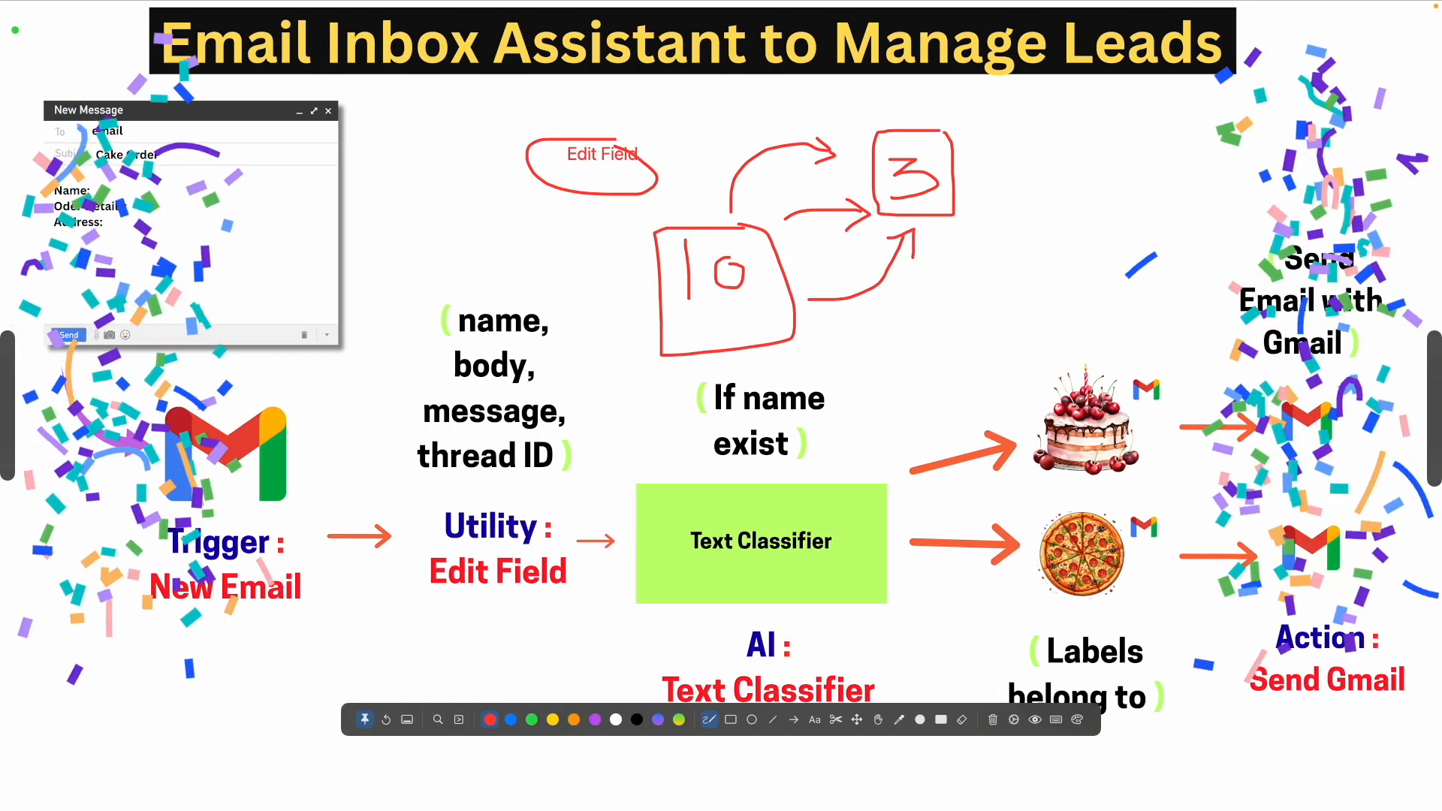
{"action": "left_click", "coordinate": [685, 289]}
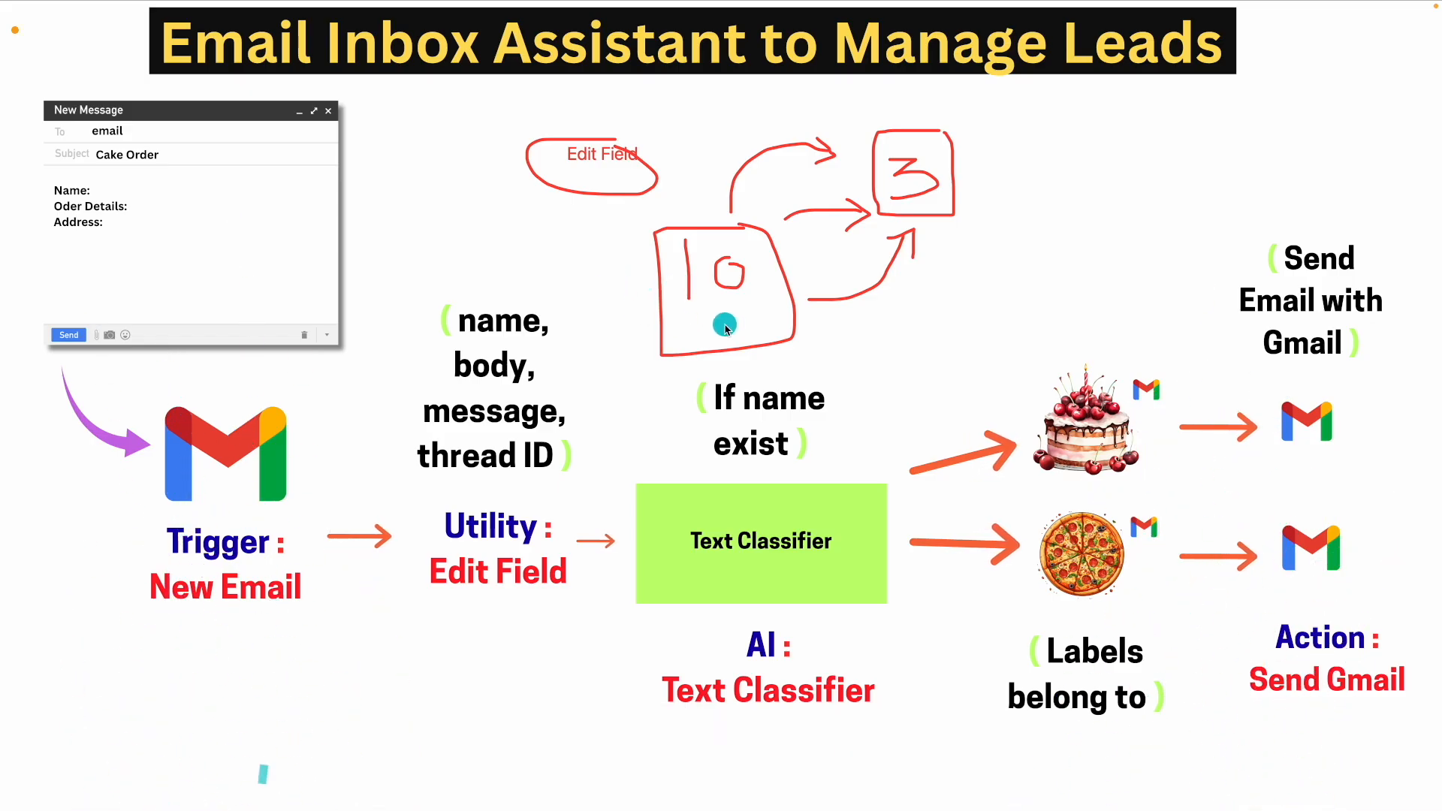
{"action": "key", "text": "ctrl+Right"}
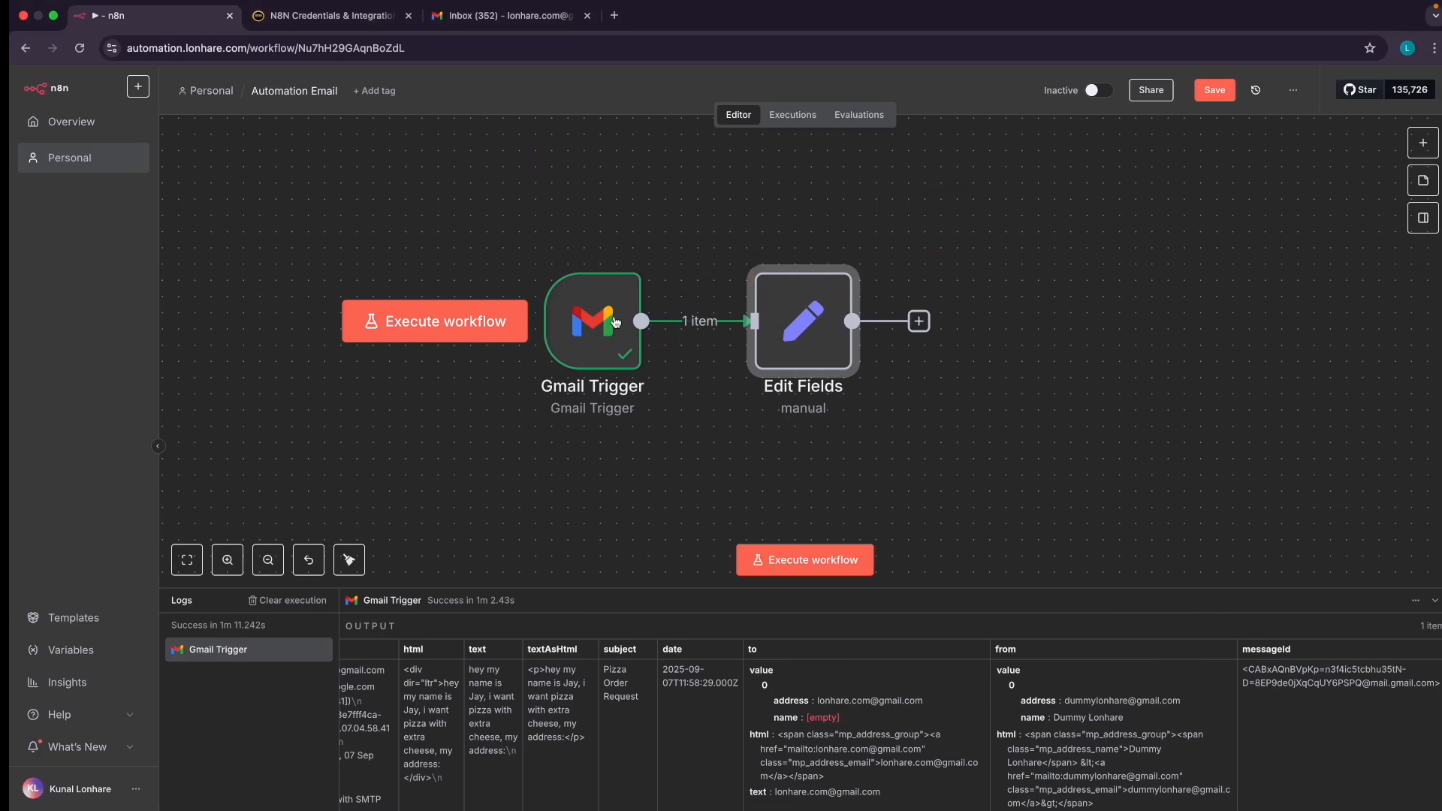
{"action": "key", "text": "ctrl+Left"}
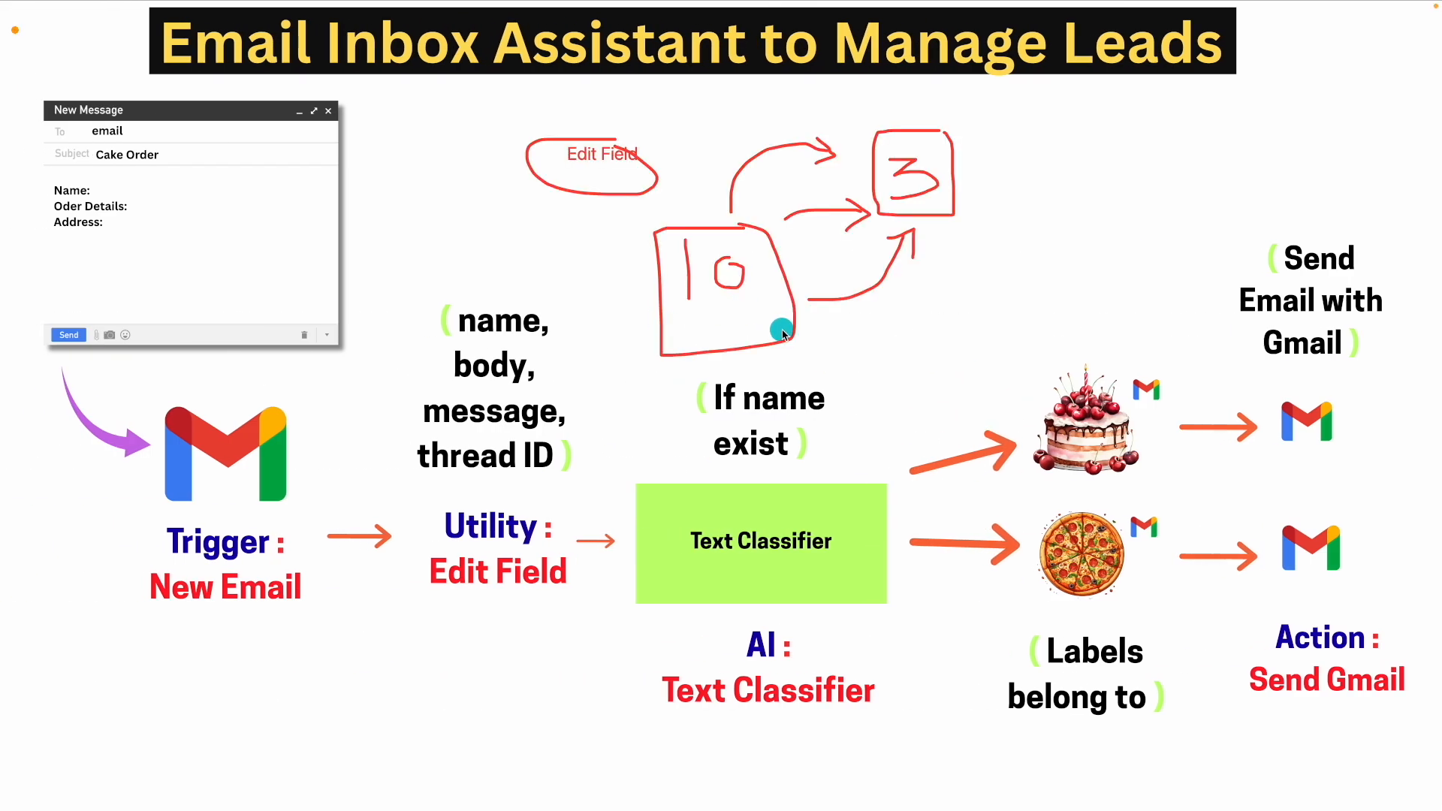
Clear the red sketches from the workflow overview slide and return to the n8n Automation Email workflow
{"action": "key", "text": "ctrl+Tab"}
{"action": "key", "text": "BackSpace"}
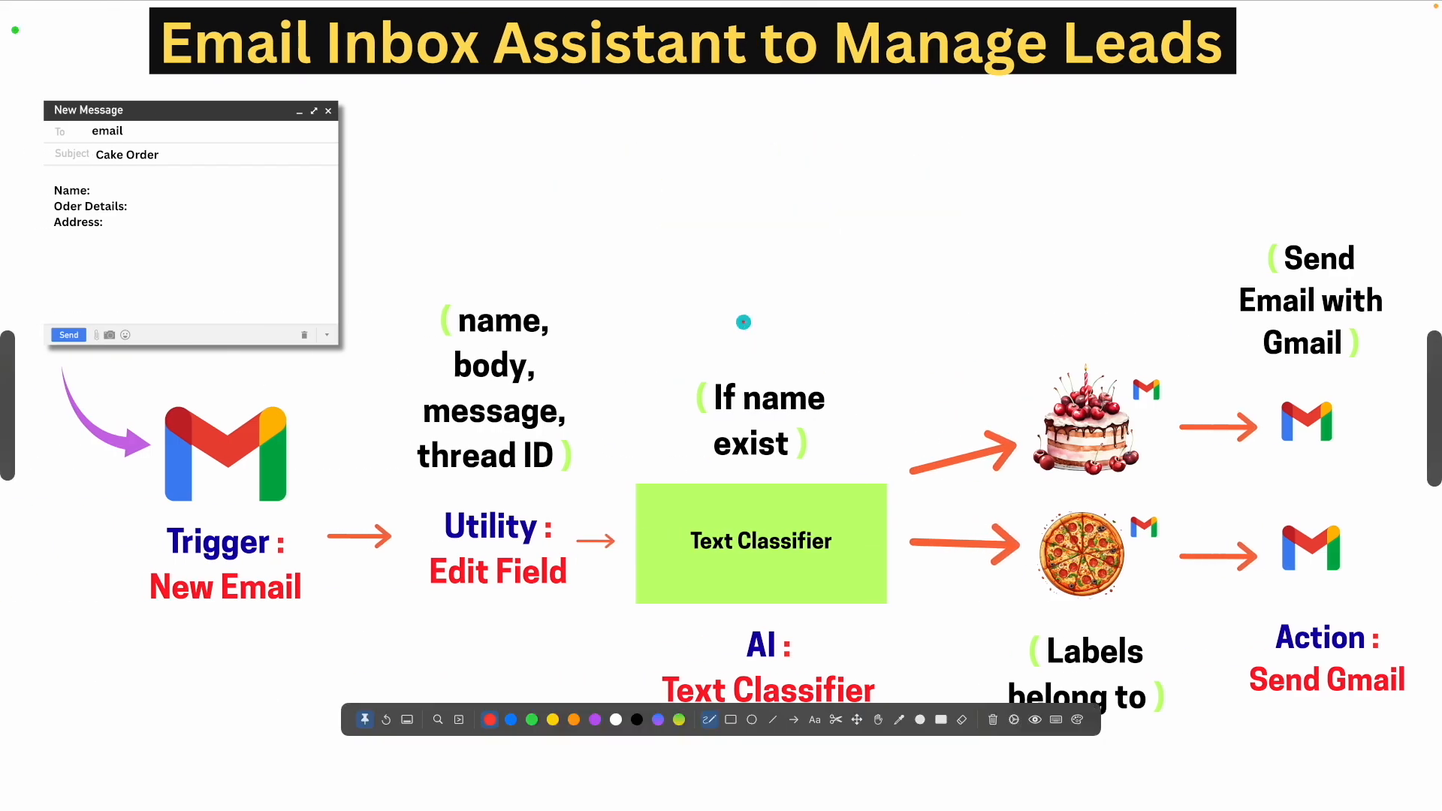
{"action": "key", "text": "Escape"}
{"action": "key", "text": "ctrl+Right"}
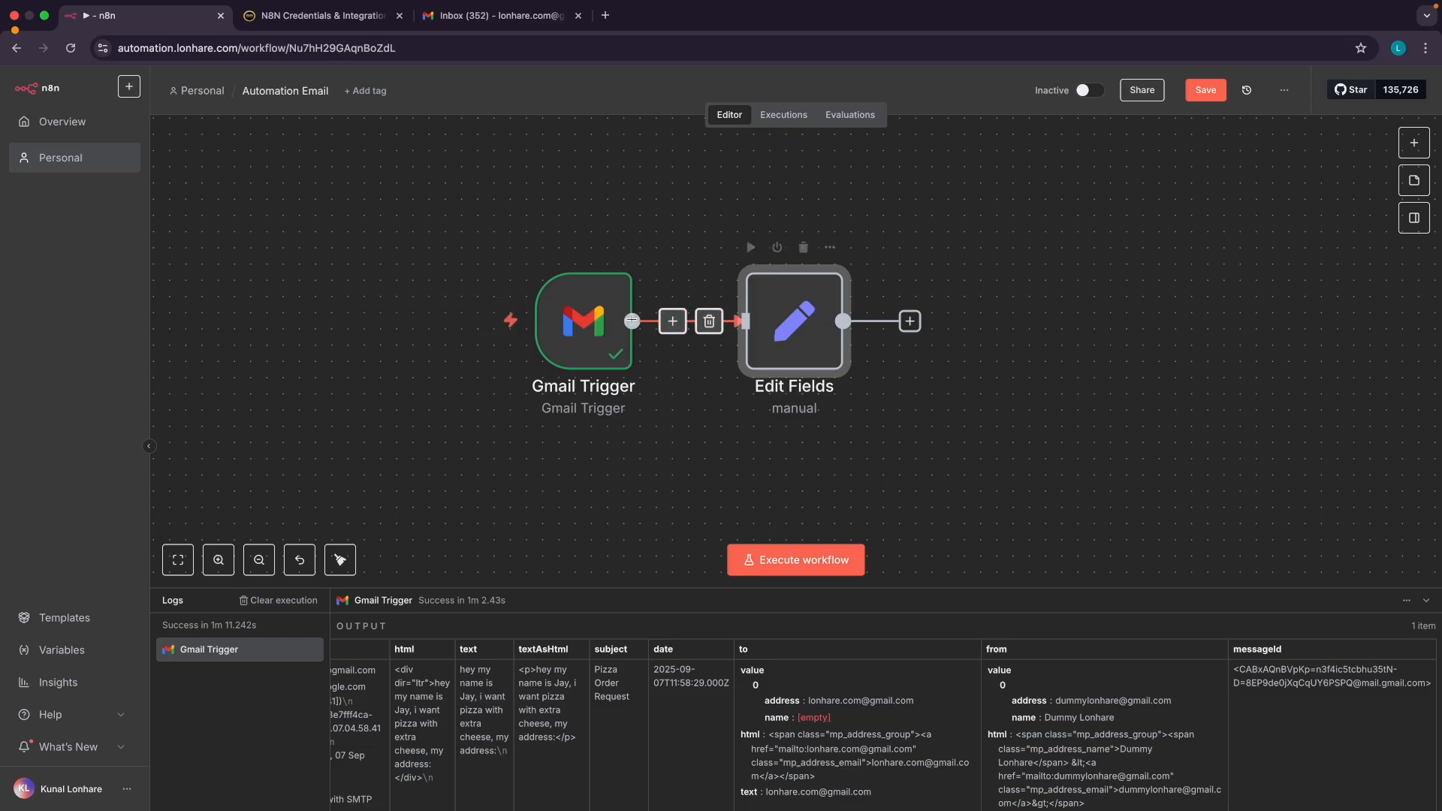
Review the Gmail Trigger's Pizza Order Request email output, then open the Edit Fields node settings
{"action": "double_click", "coordinate": [590, 326]}
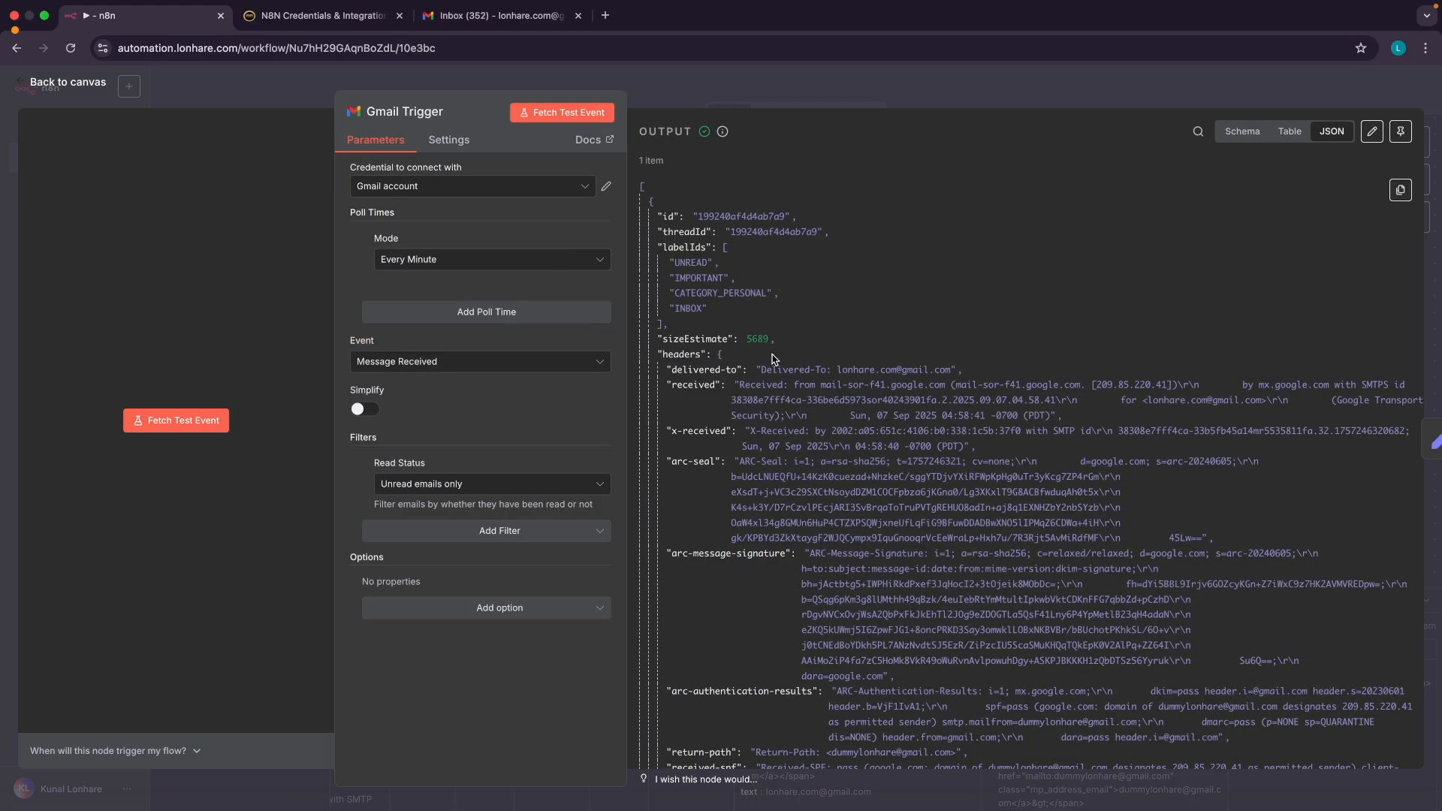
{"action": "scroll", "coordinate": [774, 364], "scroll_direction": "down", "scroll_amount": 15}
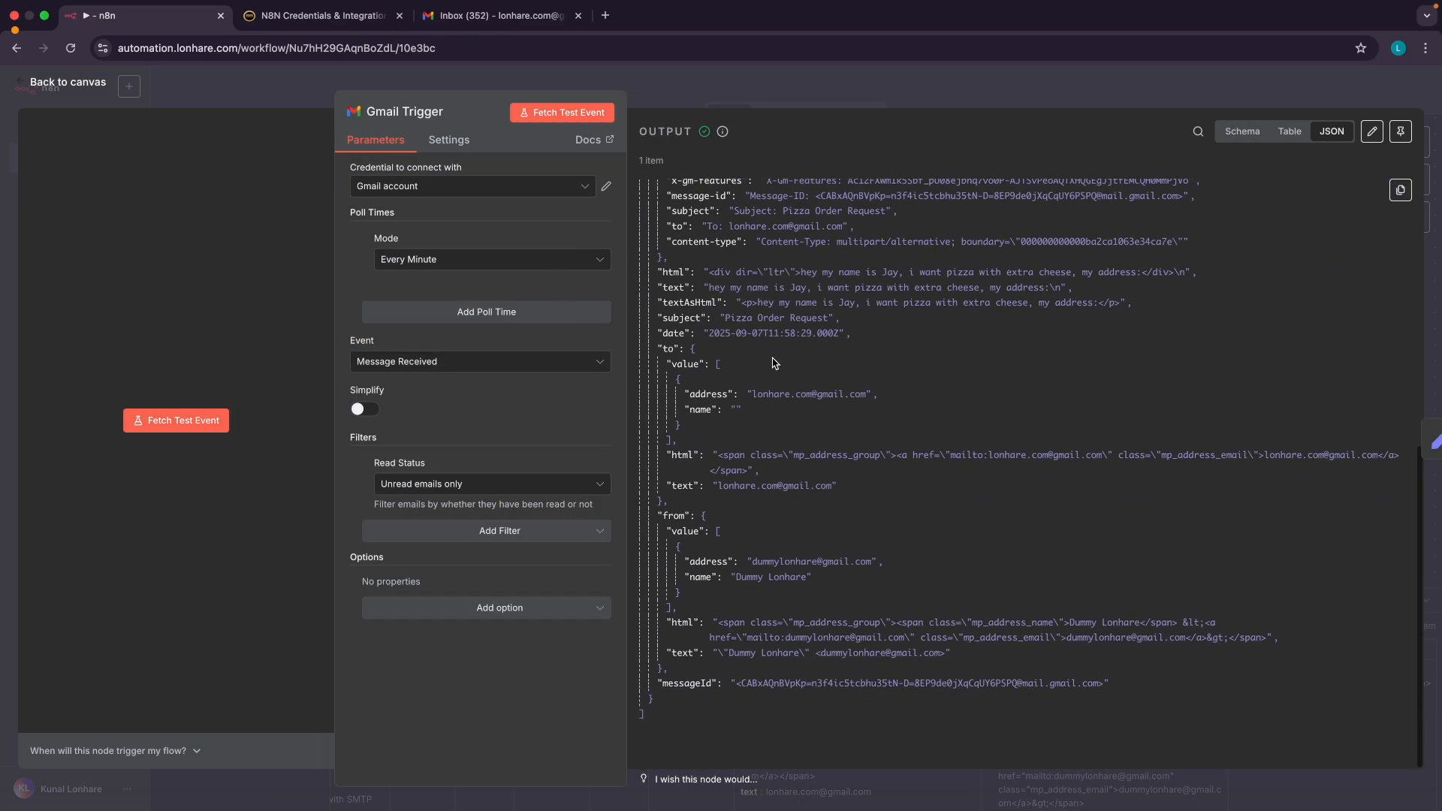
{"action": "scroll", "coordinate": [717, 248], "scroll_direction": "up", "scroll_amount": 15}
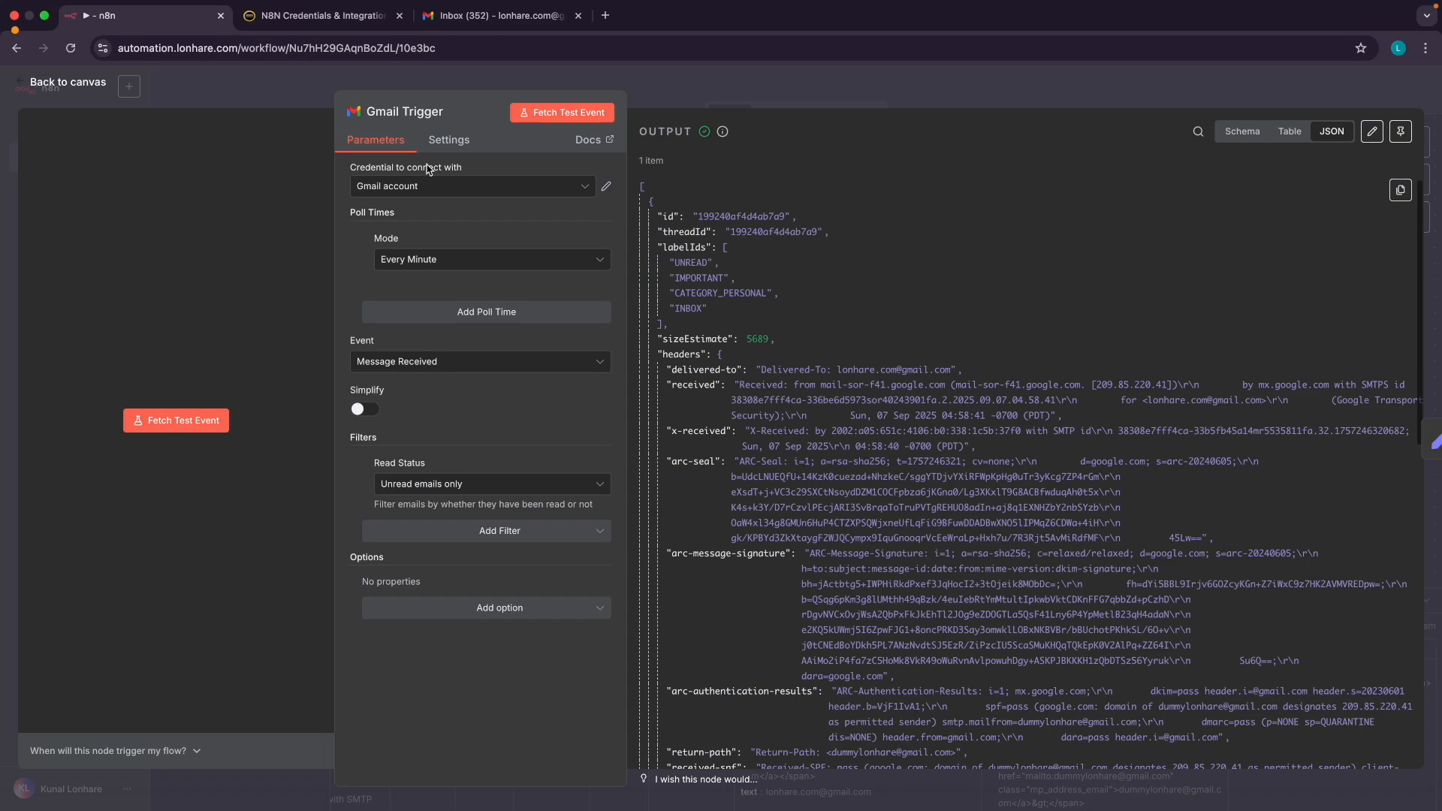
{"action": "left_click", "coordinate": [74, 84]}
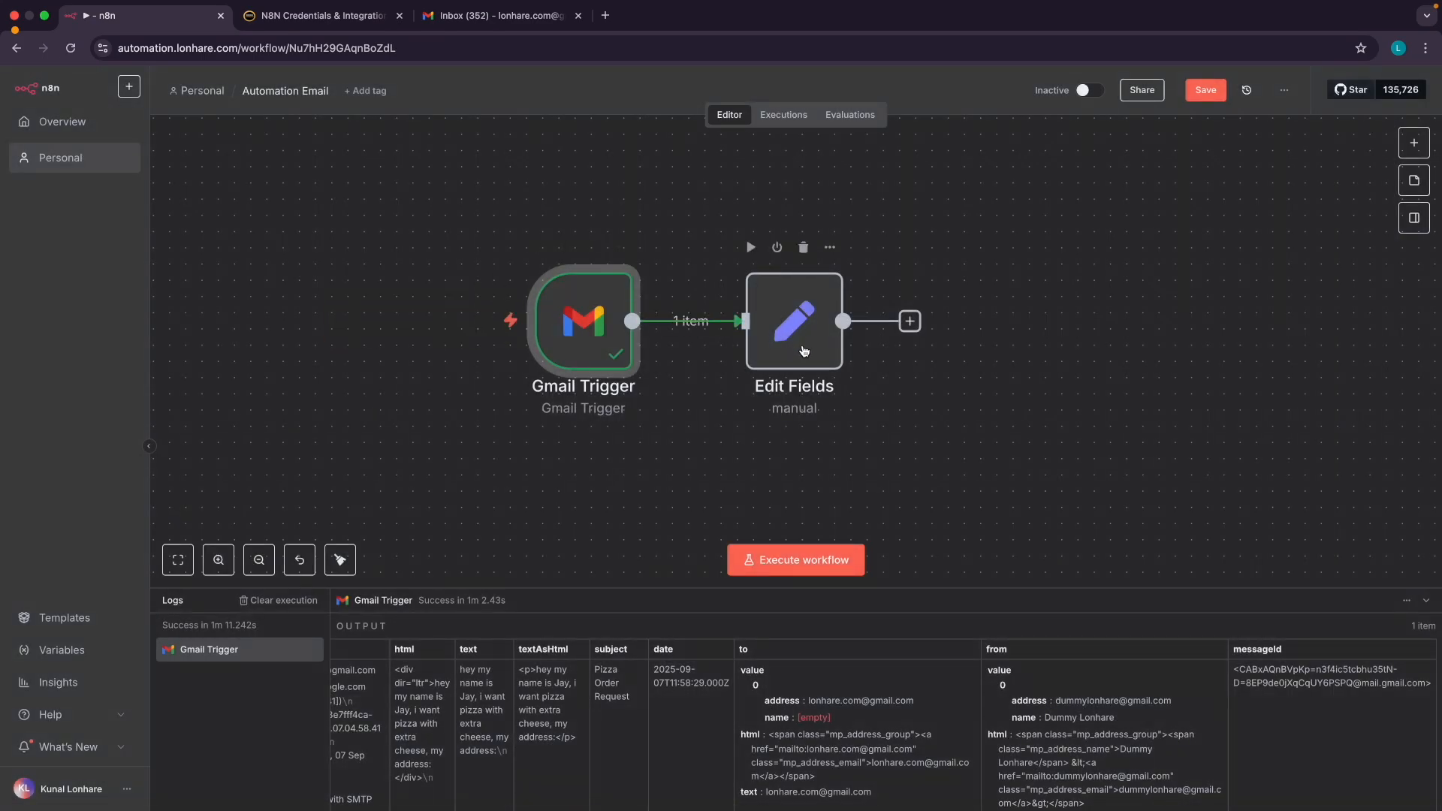
{"action": "double_click", "coordinate": [791, 331]}
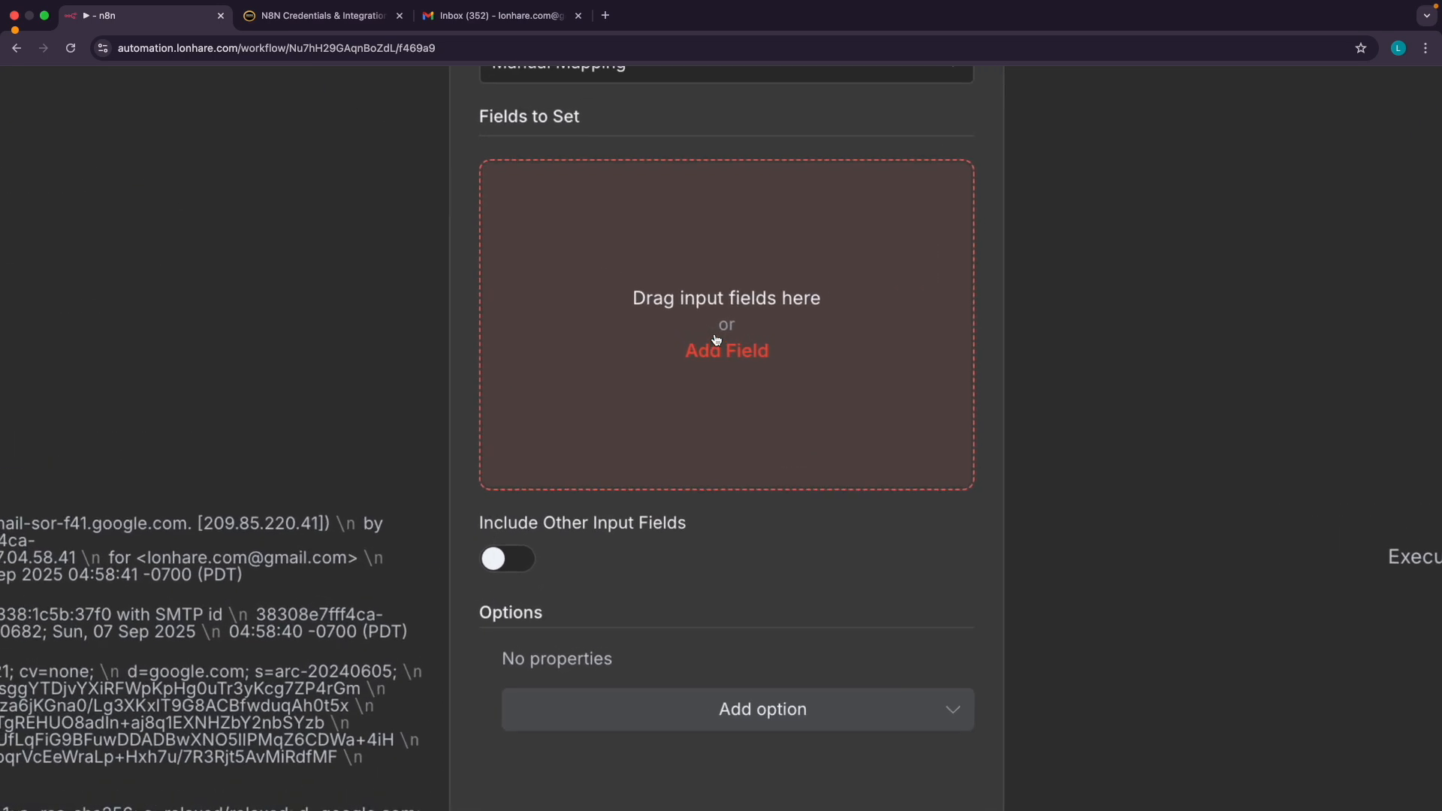
Add a String field 'name' mapped to the sender's name, {{ $json.from.value[0].name }}
{"action": "left_click", "coordinate": [717, 340]}
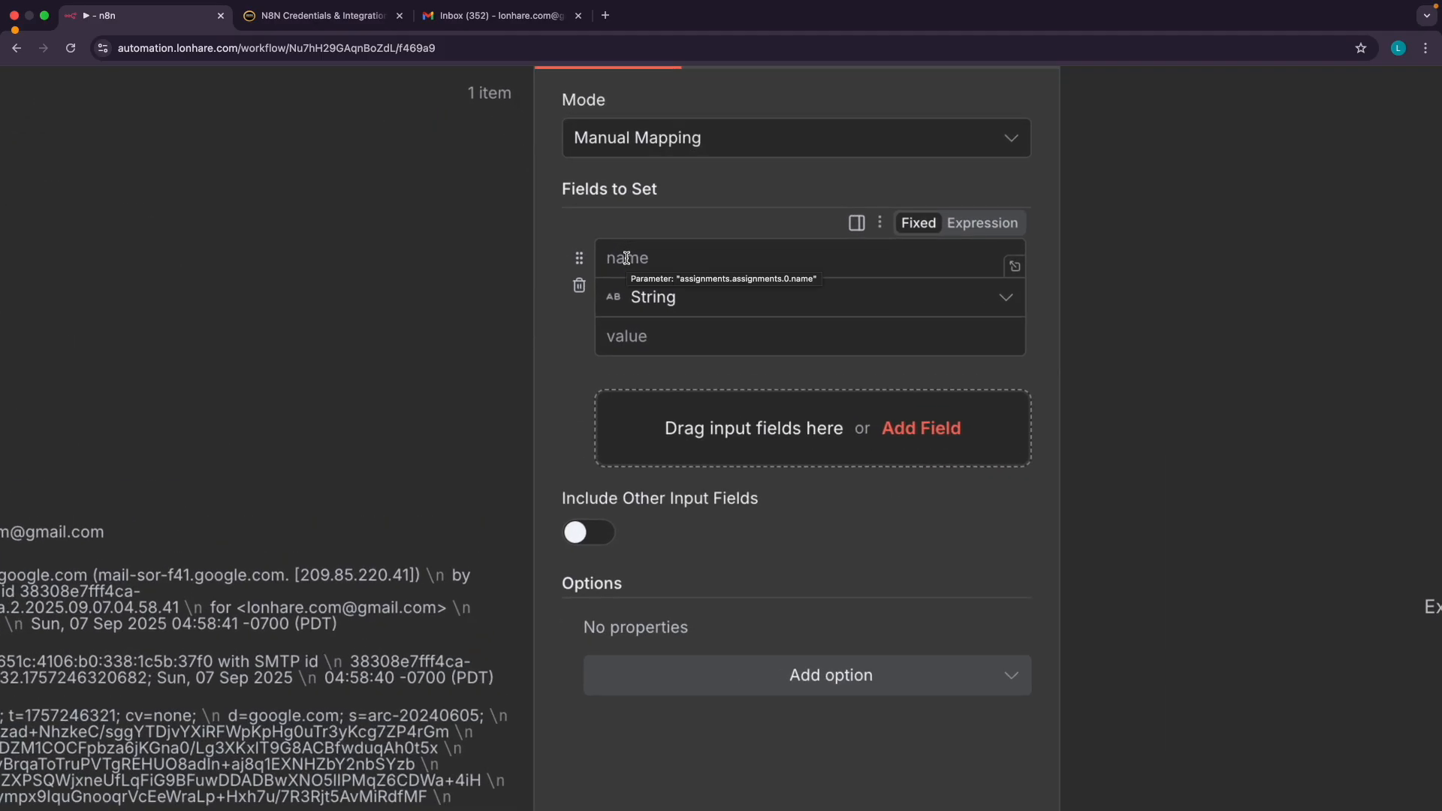
{"action": "left_click", "coordinate": [626, 258]}
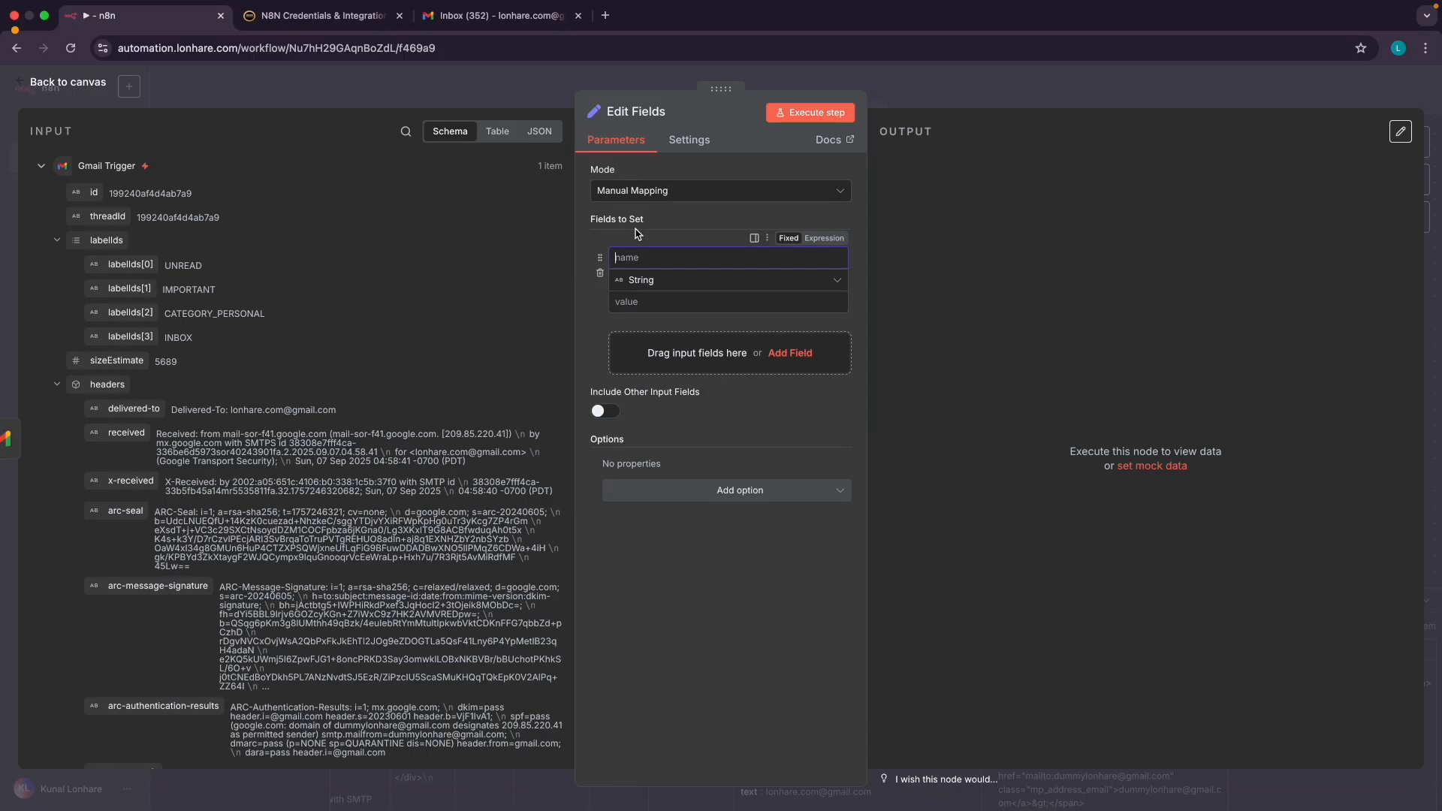
{"action": "scroll", "coordinate": [184, 479], "scroll_direction": "down", "scroll_amount": 10}
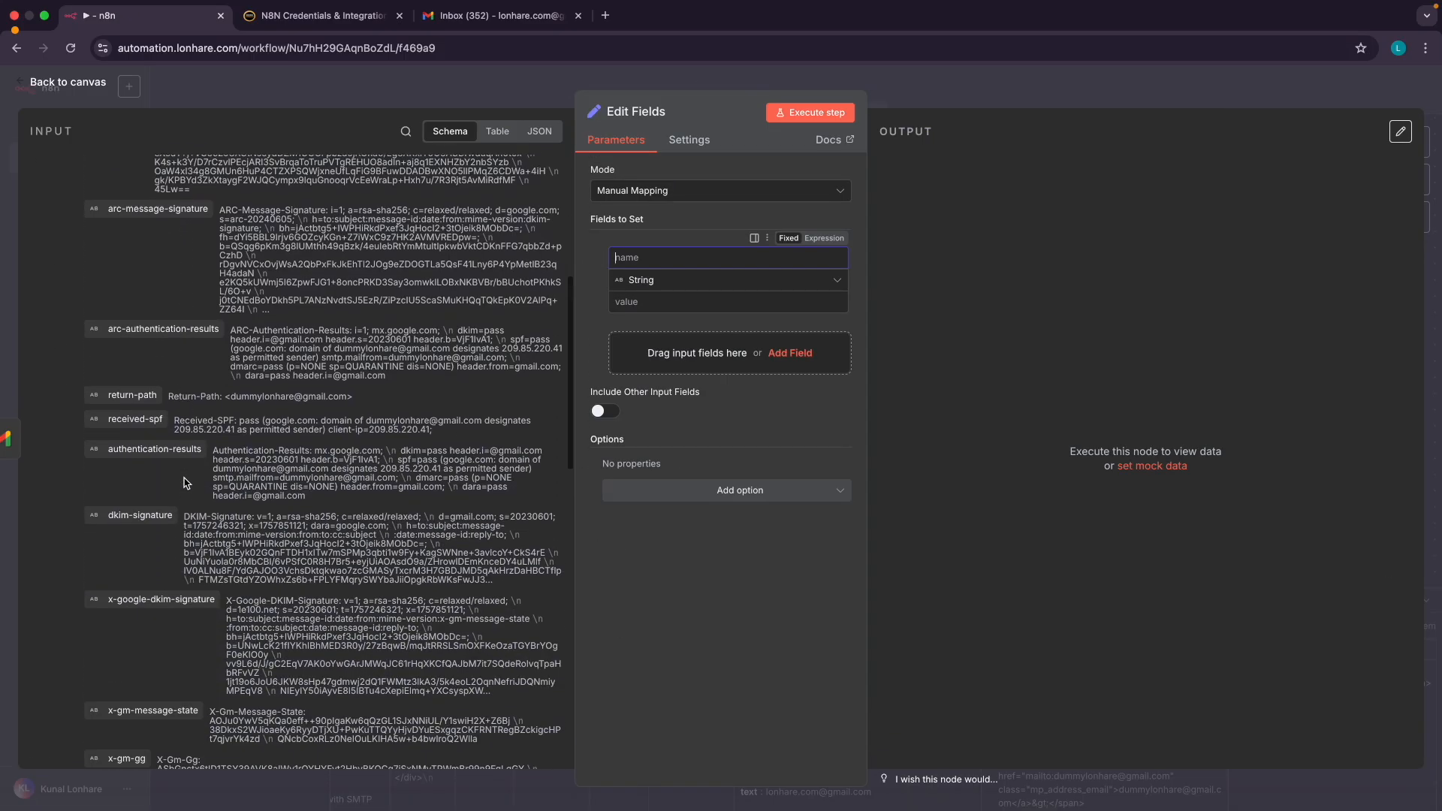
{"action": "scroll", "coordinate": [184, 478], "scroll_direction": "down", "scroll_amount": 5}
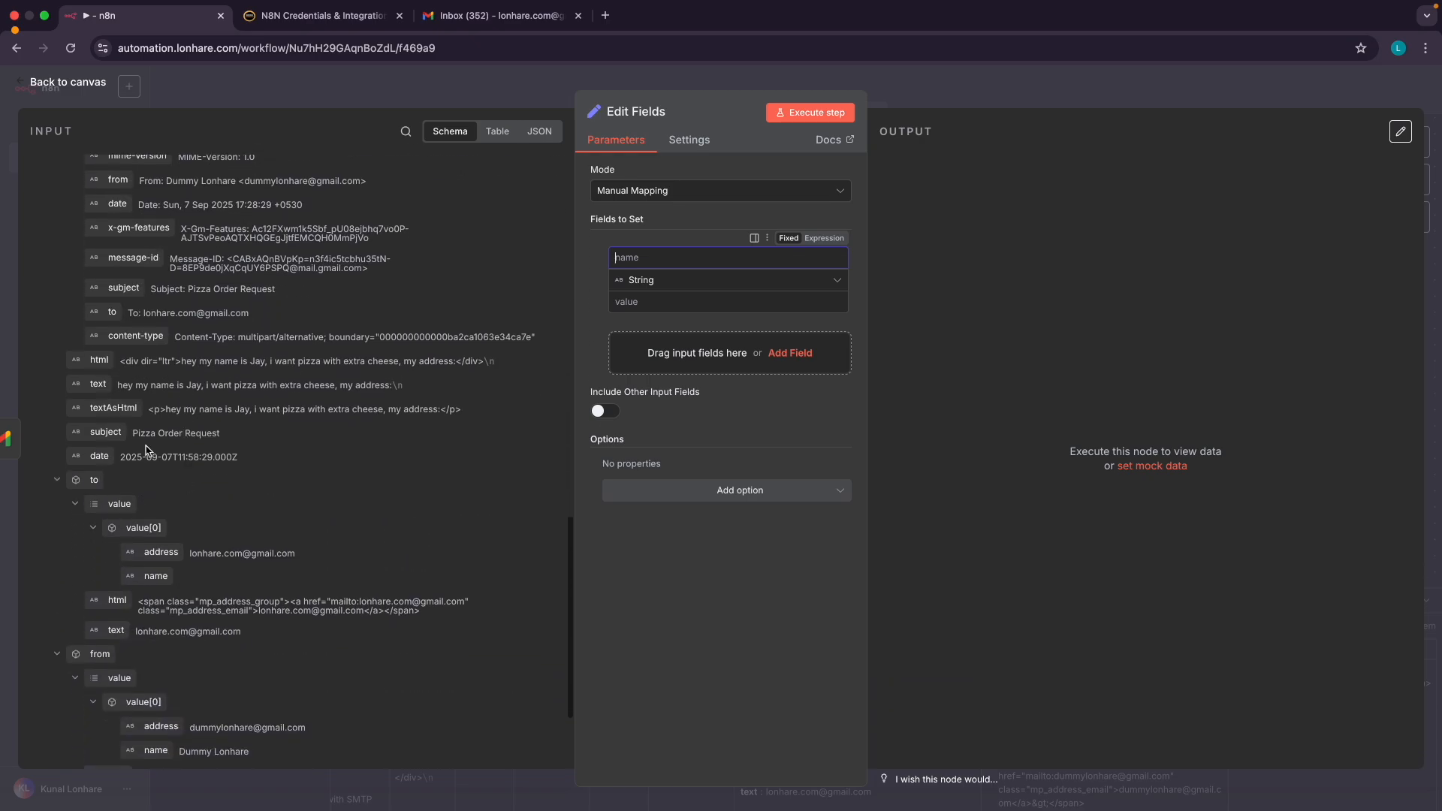
{"action": "scroll", "coordinate": [158, 484], "scroll_direction": "down", "scroll_amount": 3}
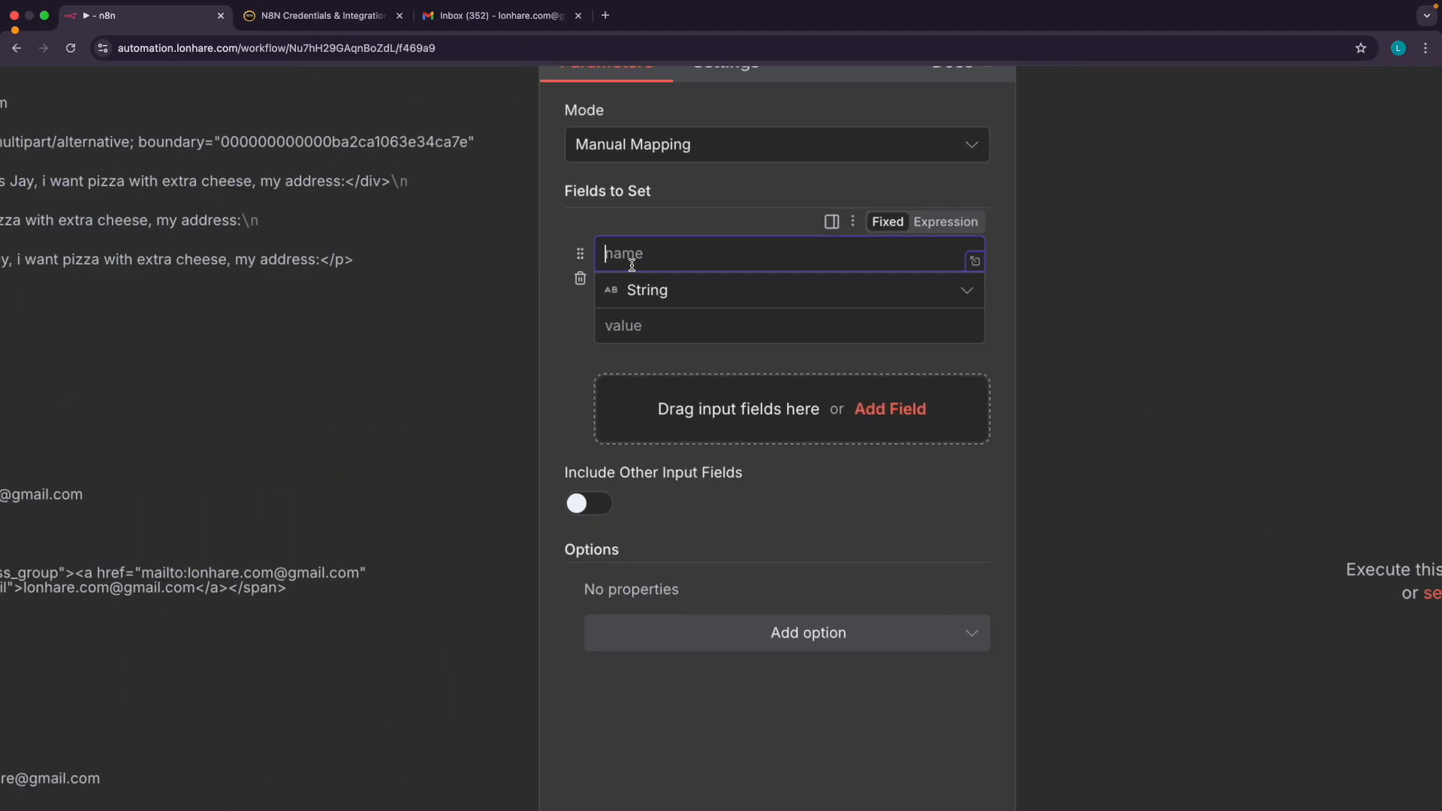
{"action": "type", "text": "name"}
{"action": "left_click", "coordinate": [611, 222]}
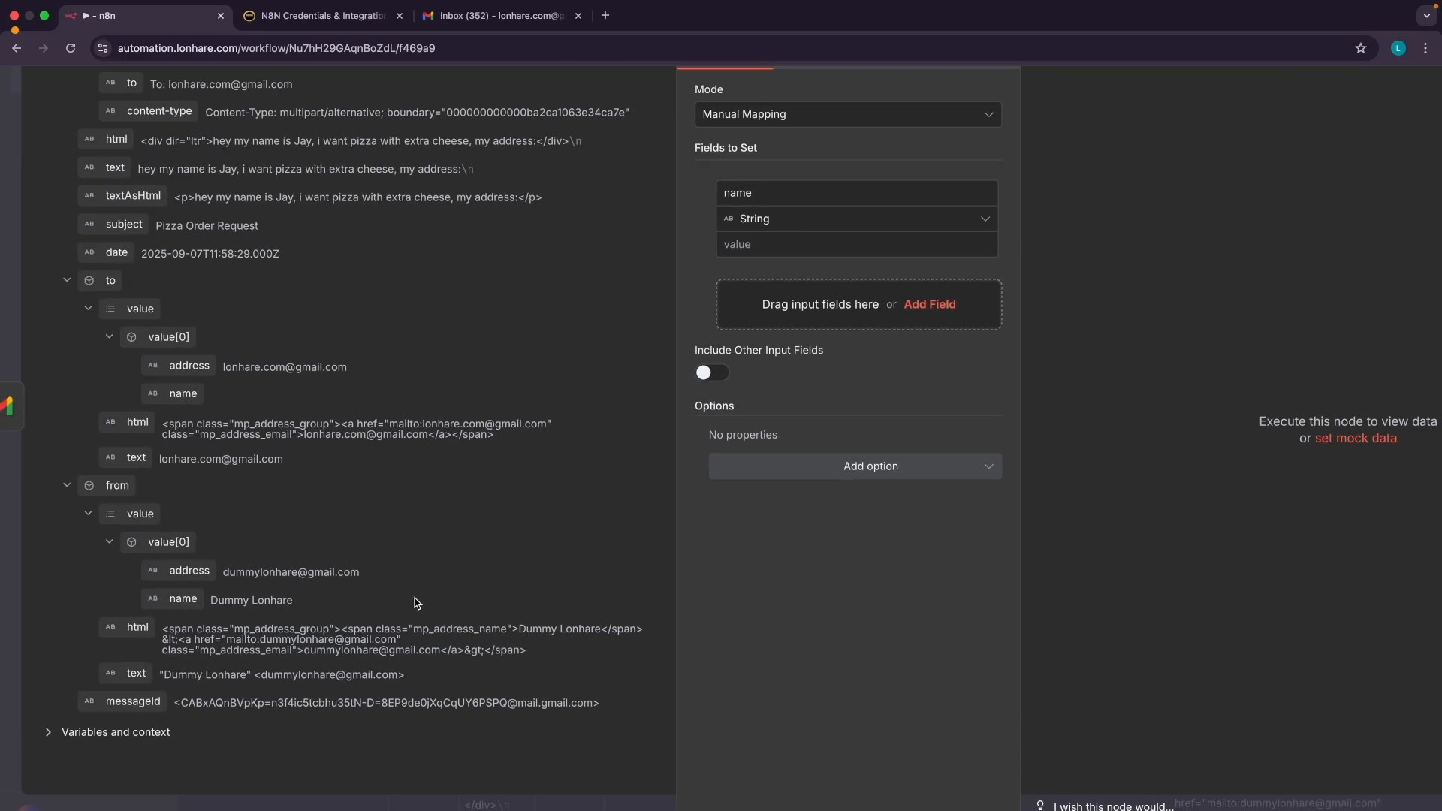
{"action": "left_click_drag", "start_coordinate": [174, 599], "coordinate": [702, 259]}
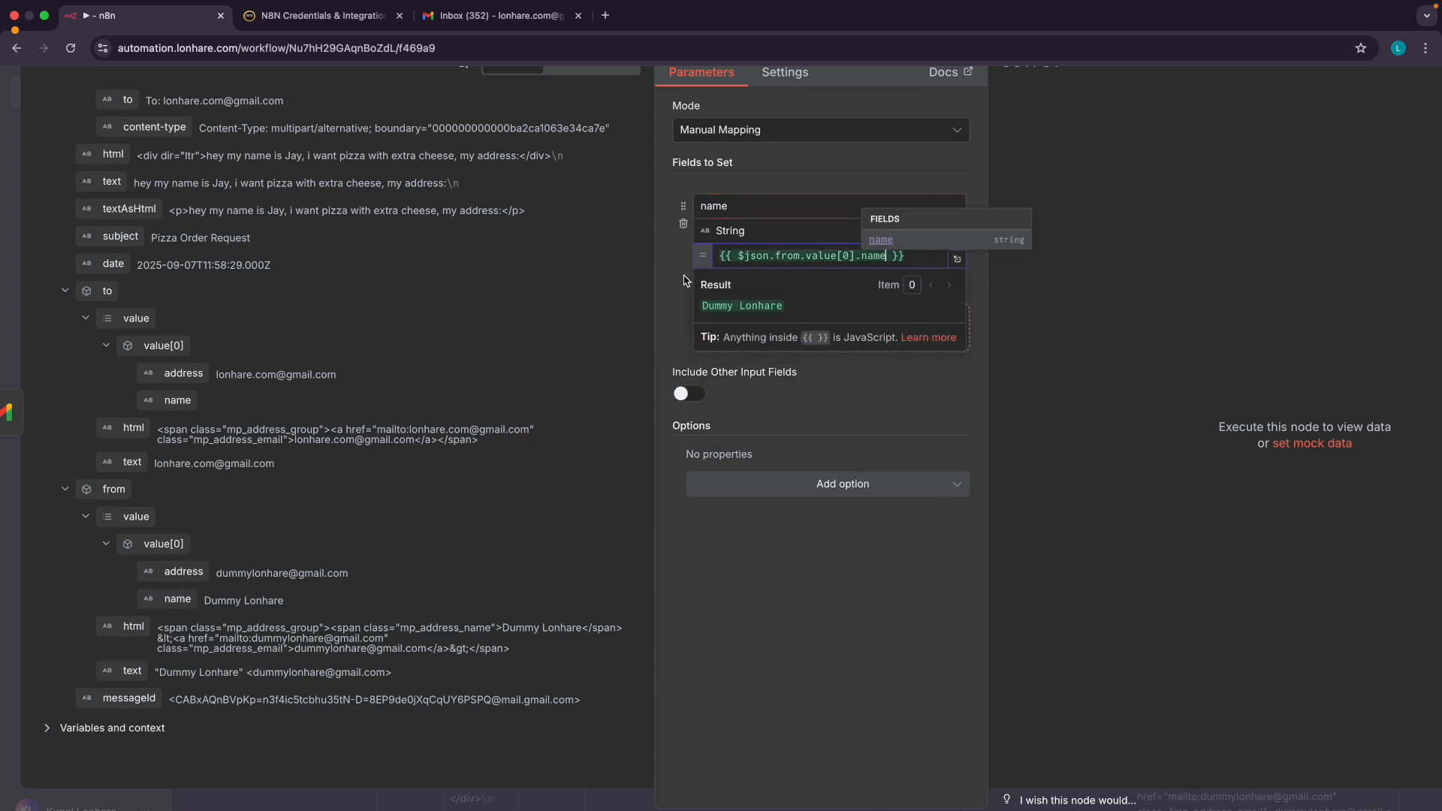
{"action": "left_click", "coordinate": [685, 281]}
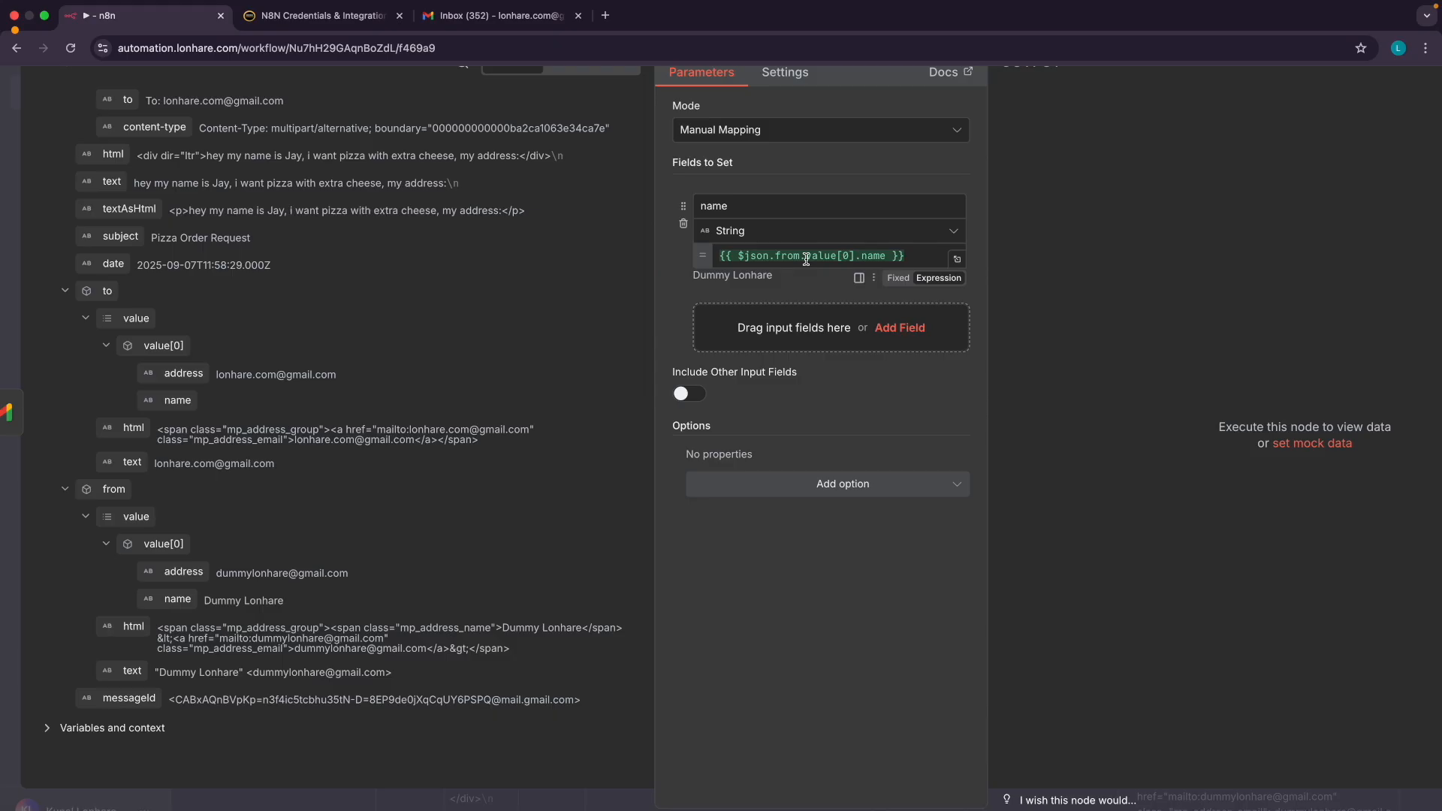
{"action": "left_click_drag", "start_coordinate": [207, 598], "coordinate": [262, 597]}
{"action": "key", "text": "ctrl+Right"}
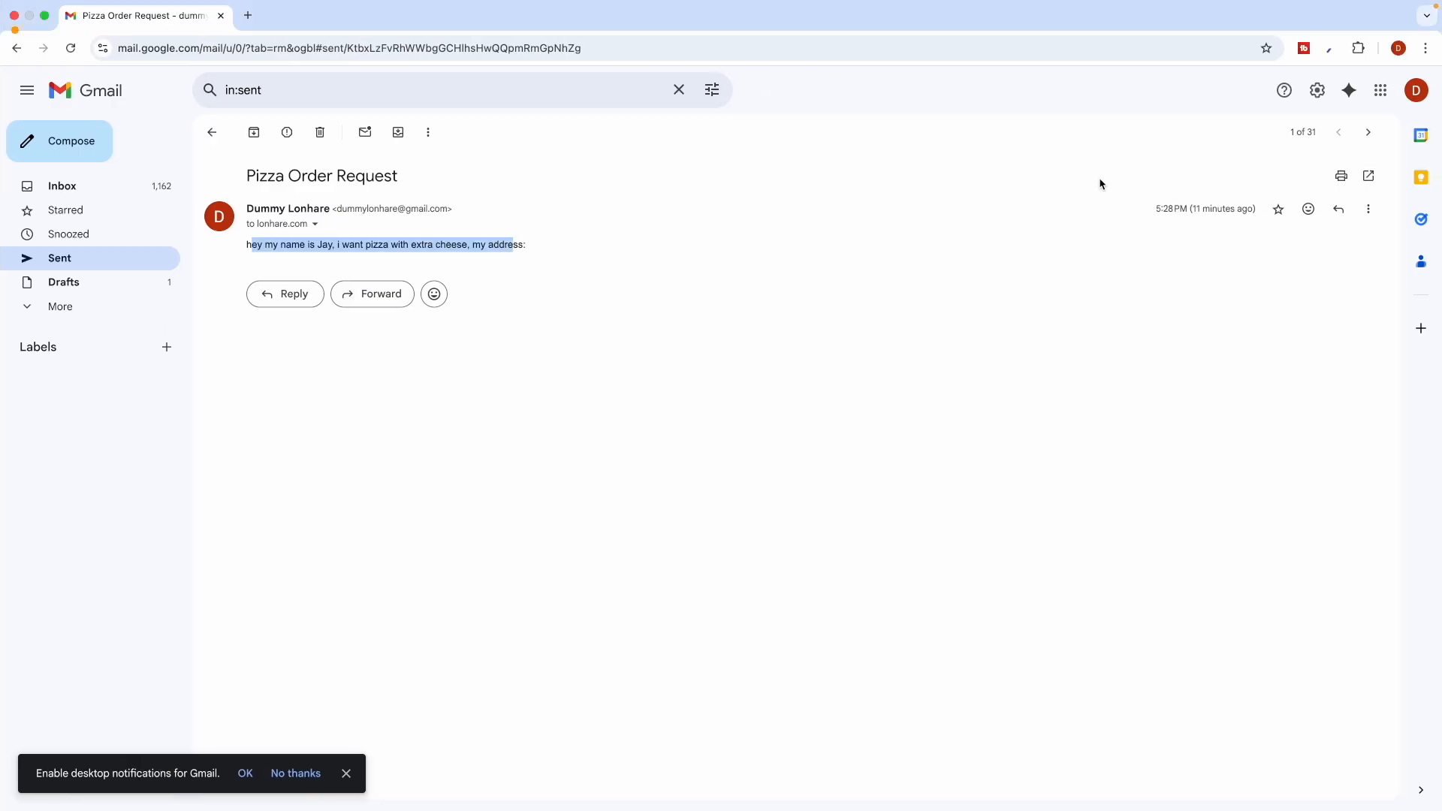
{"action": "left_click", "coordinate": [1426, 96]}
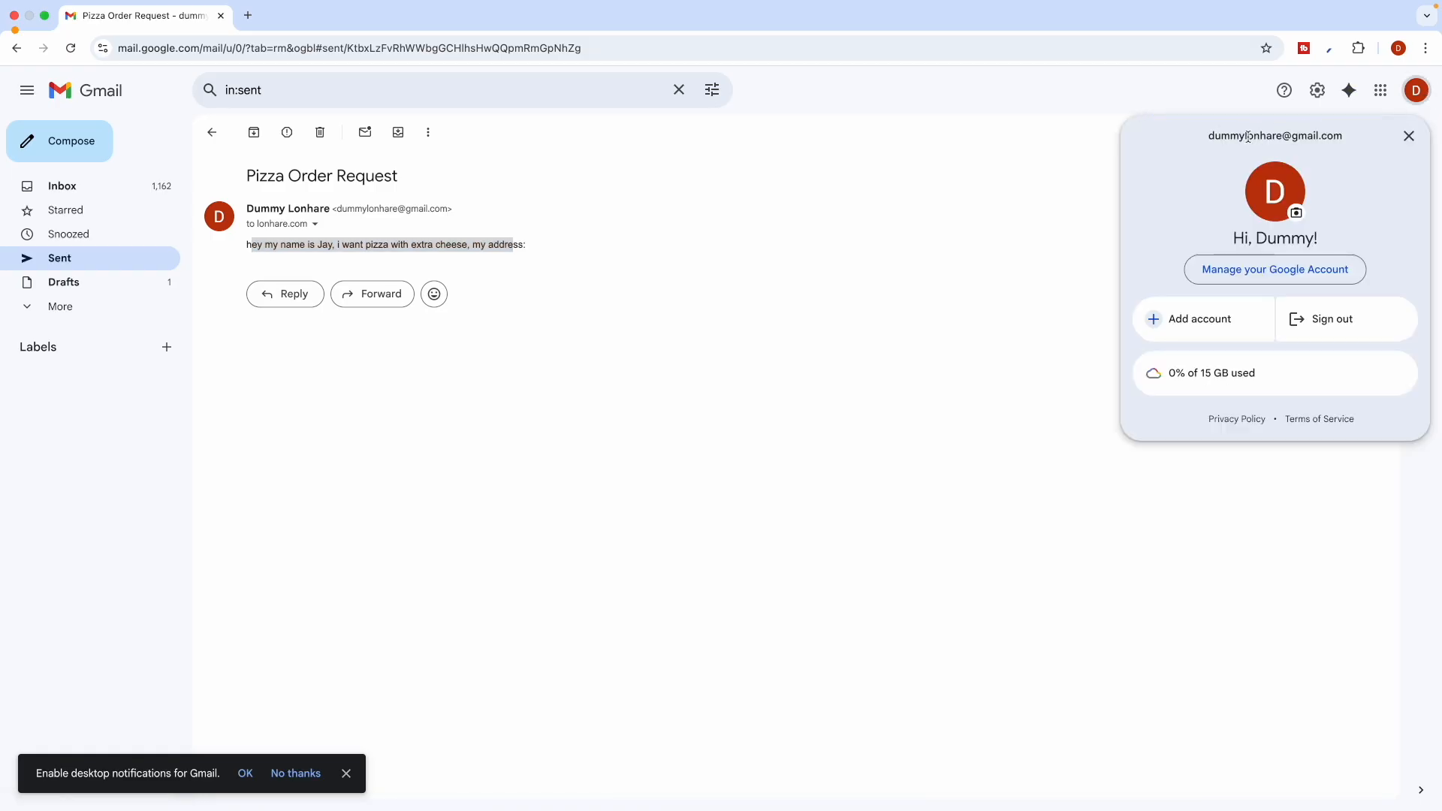
{"action": "left_click_drag", "start_coordinate": [1246, 135], "coordinate": [1308, 136]}
{"action": "left_click", "coordinate": [793, 274]}
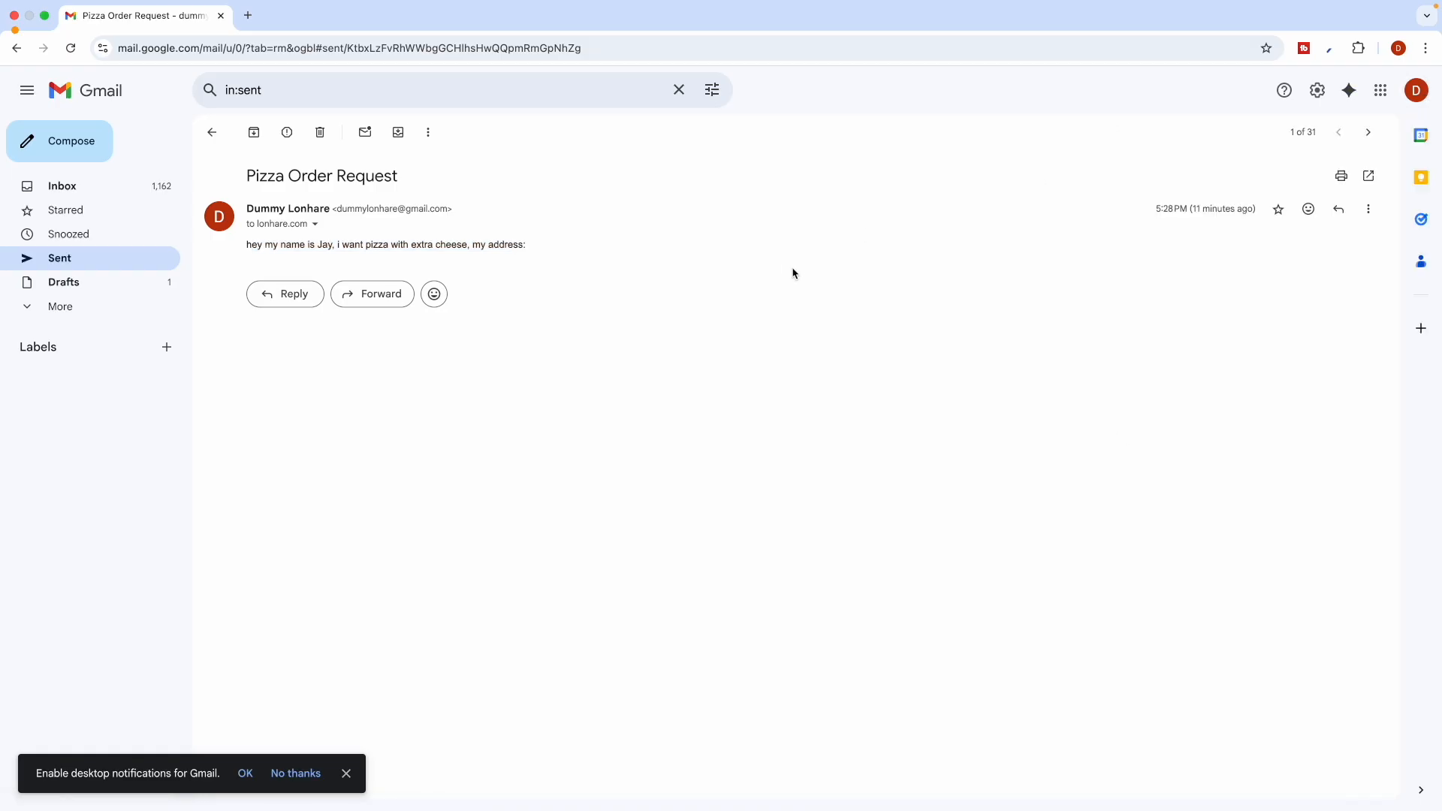
{"action": "key", "text": "ctrl+Left"}
{"action": "left_click_drag", "start_coordinate": [214, 600], "coordinate": [216, 600]}
Add a second String field named 'body', leaving its value empty for now
{"action": "left_click", "coordinate": [215, 600]}
{"action": "scroll", "coordinate": [216, 601], "scroll_direction": "up", "scroll_amount": 2}
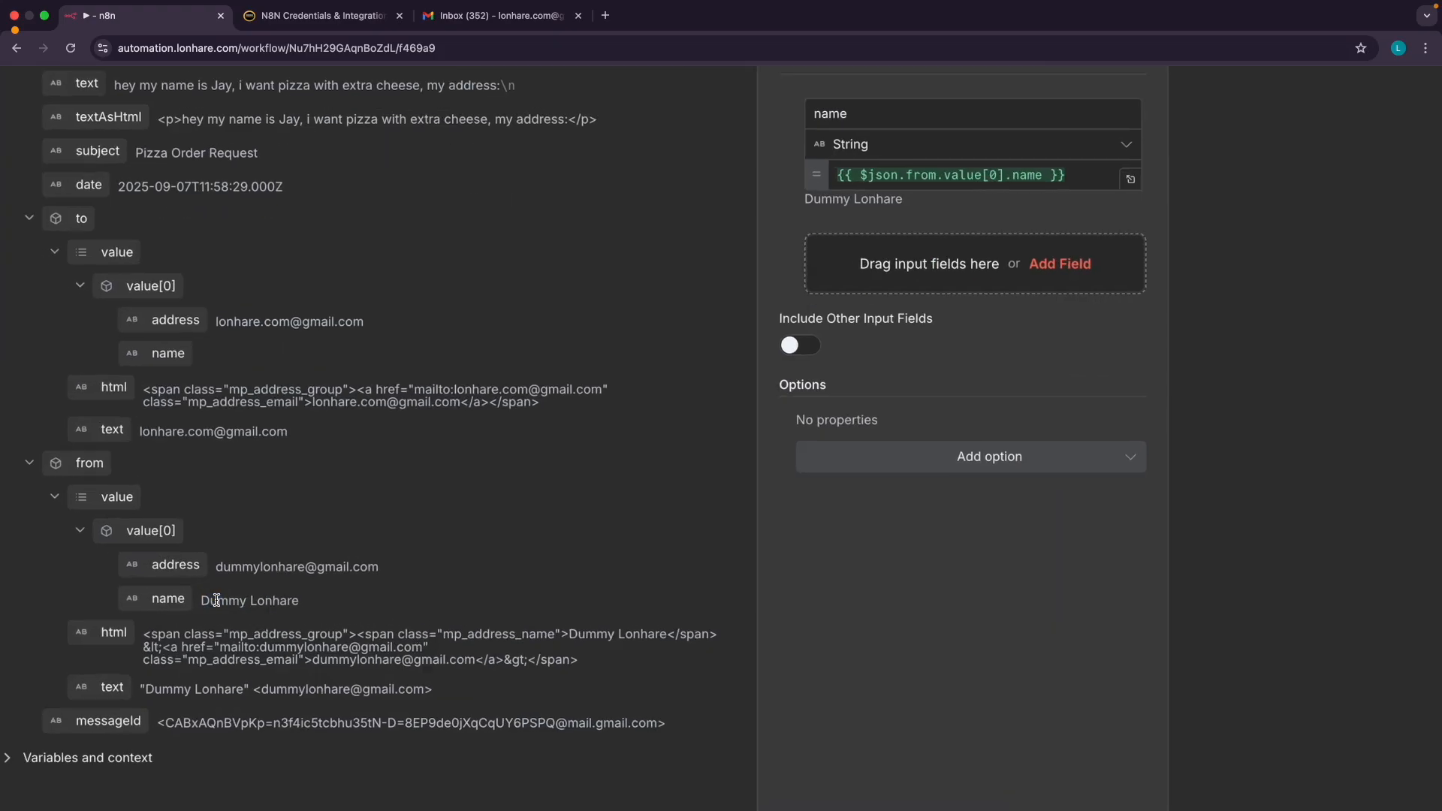
{"action": "scroll", "coordinate": [216, 600], "scroll_direction": "up", "scroll_amount": 2}
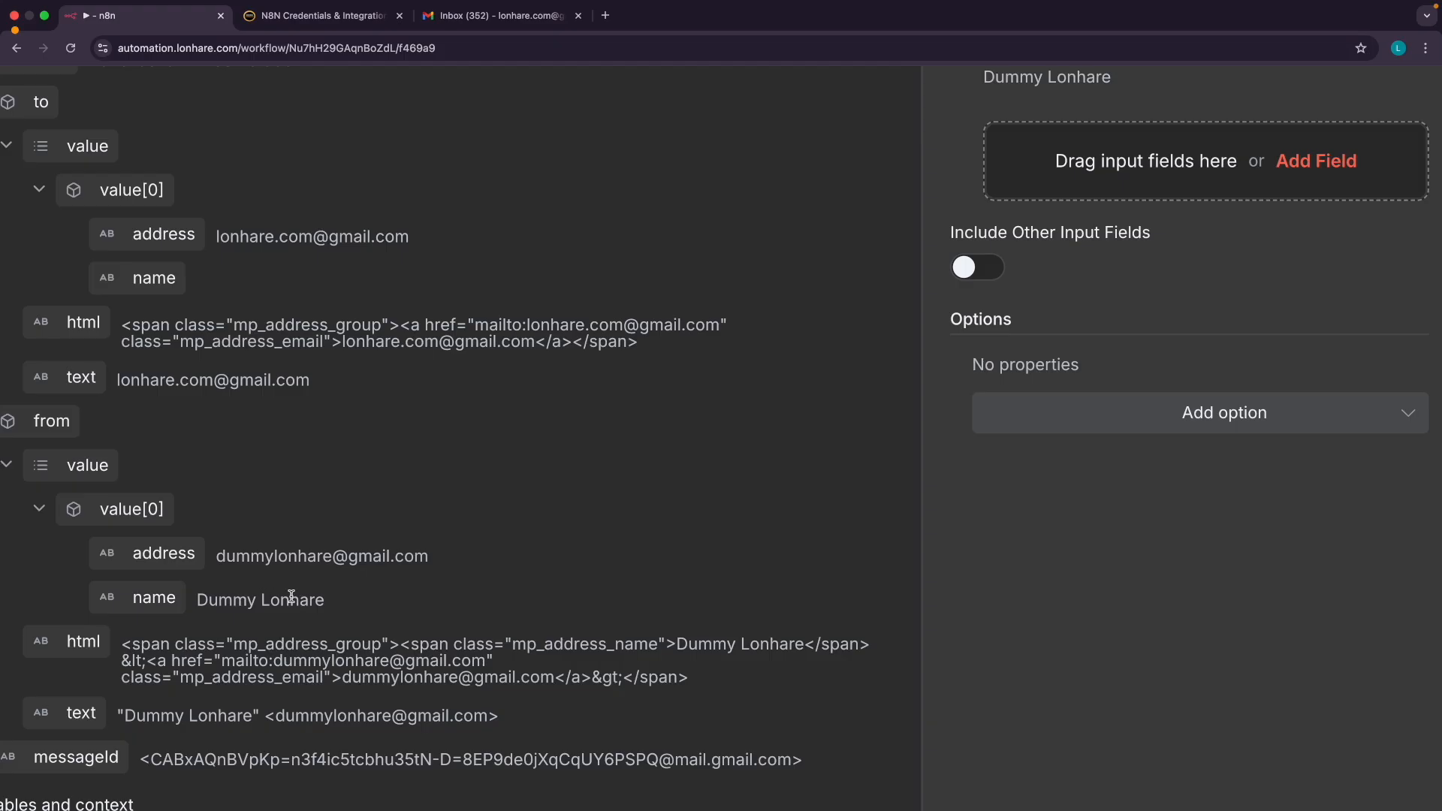
{"action": "scroll", "coordinate": [282, 603], "scroll_direction": "down", "scroll_amount": 5}
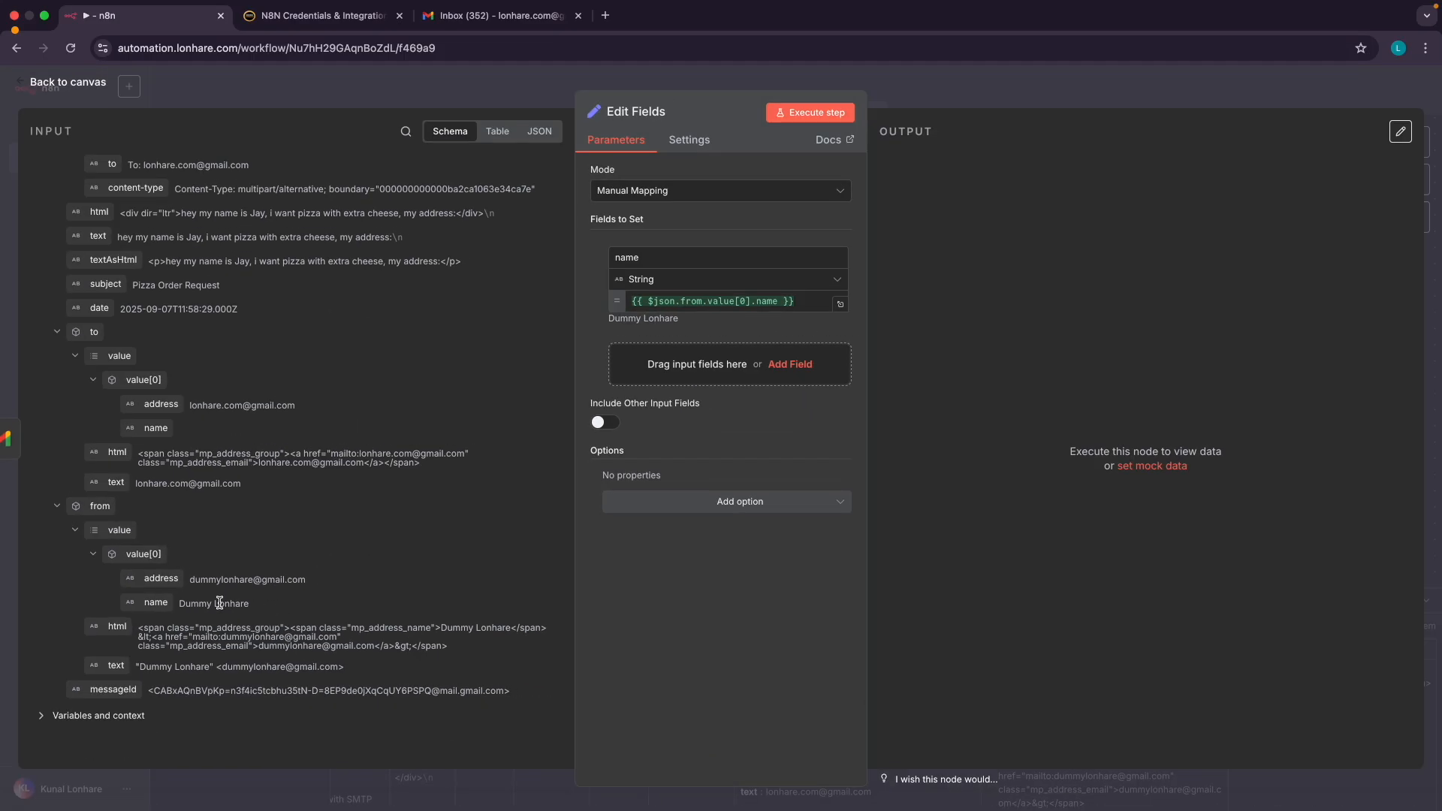
{"action": "scroll", "coordinate": [220, 603], "scroll_direction": "up", "scroll_amount": 5}
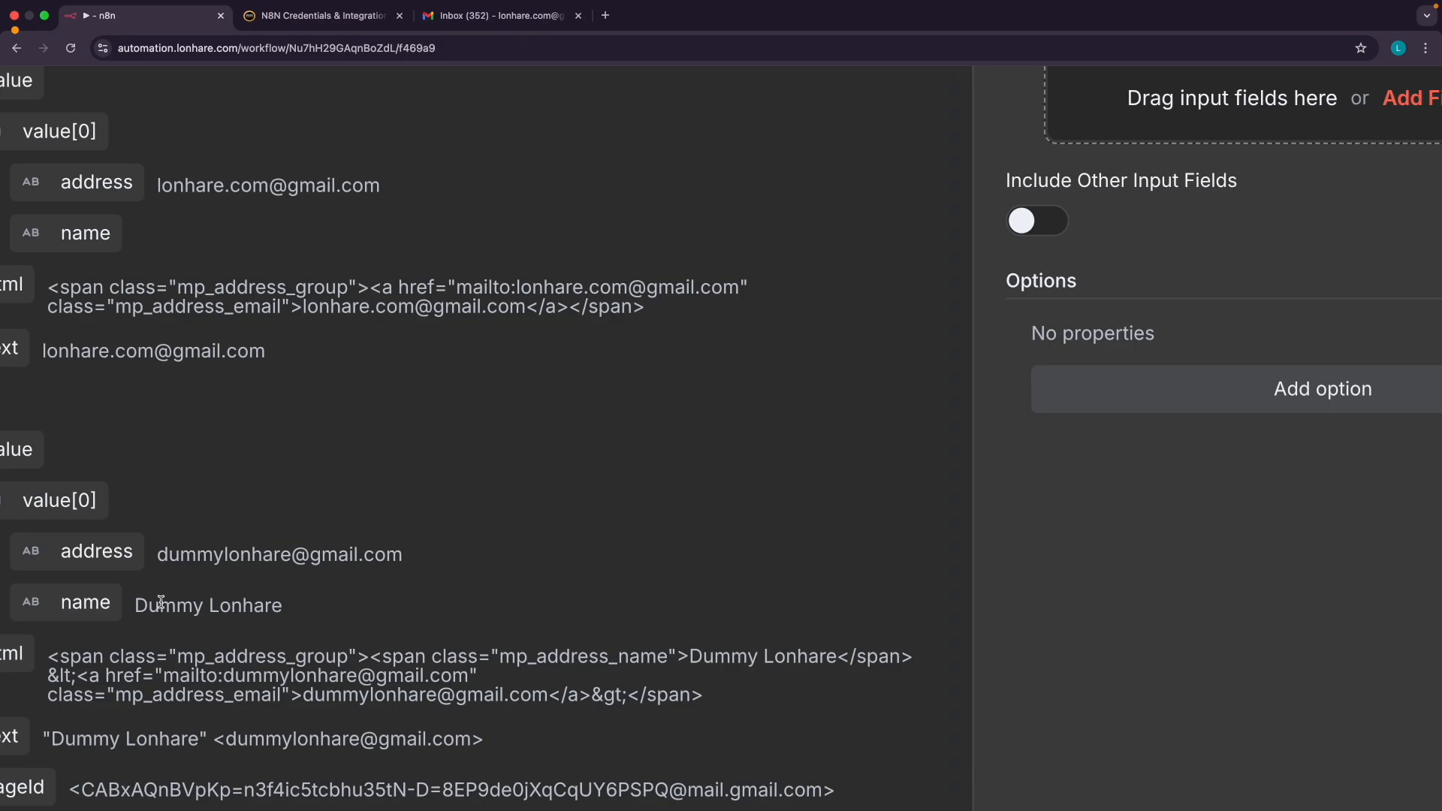
{"action": "scroll", "coordinate": [172, 603], "scroll_direction": "down", "scroll_amount": 5}
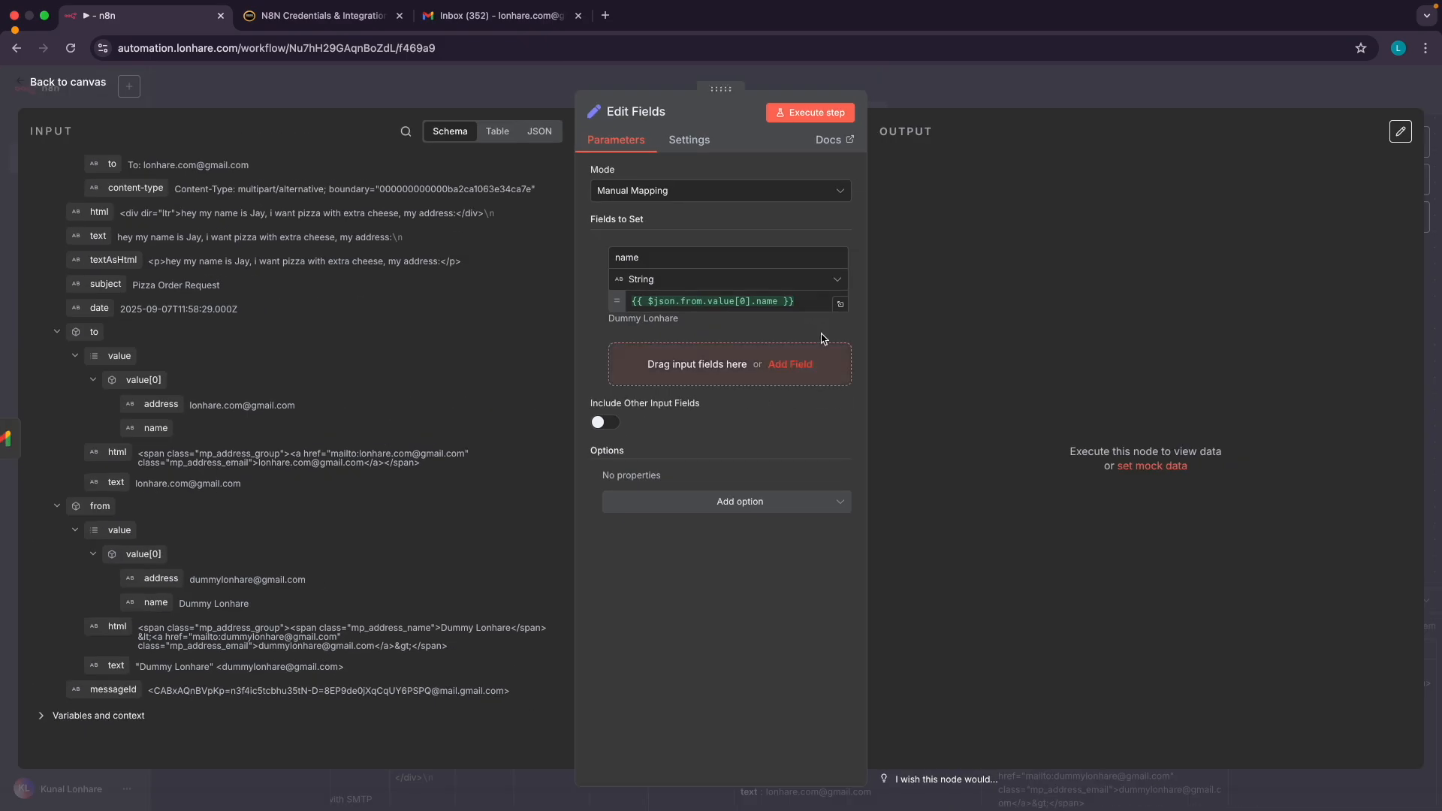
{"action": "scroll", "coordinate": [676, 300], "scroll_direction": "up", "scroll_amount": 5}
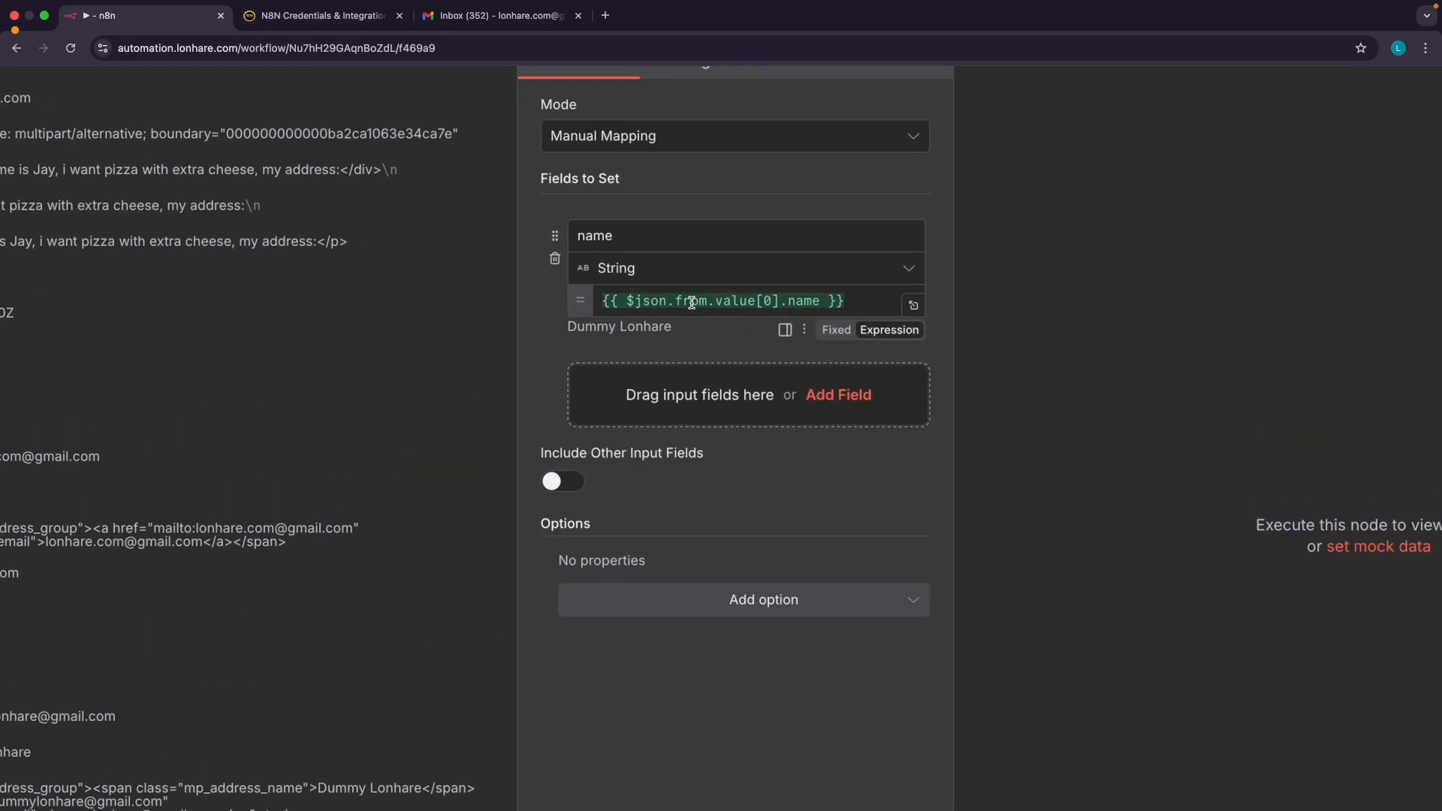
{"action": "scroll", "coordinate": [687, 302], "scroll_direction": "down", "scroll_amount": 5}
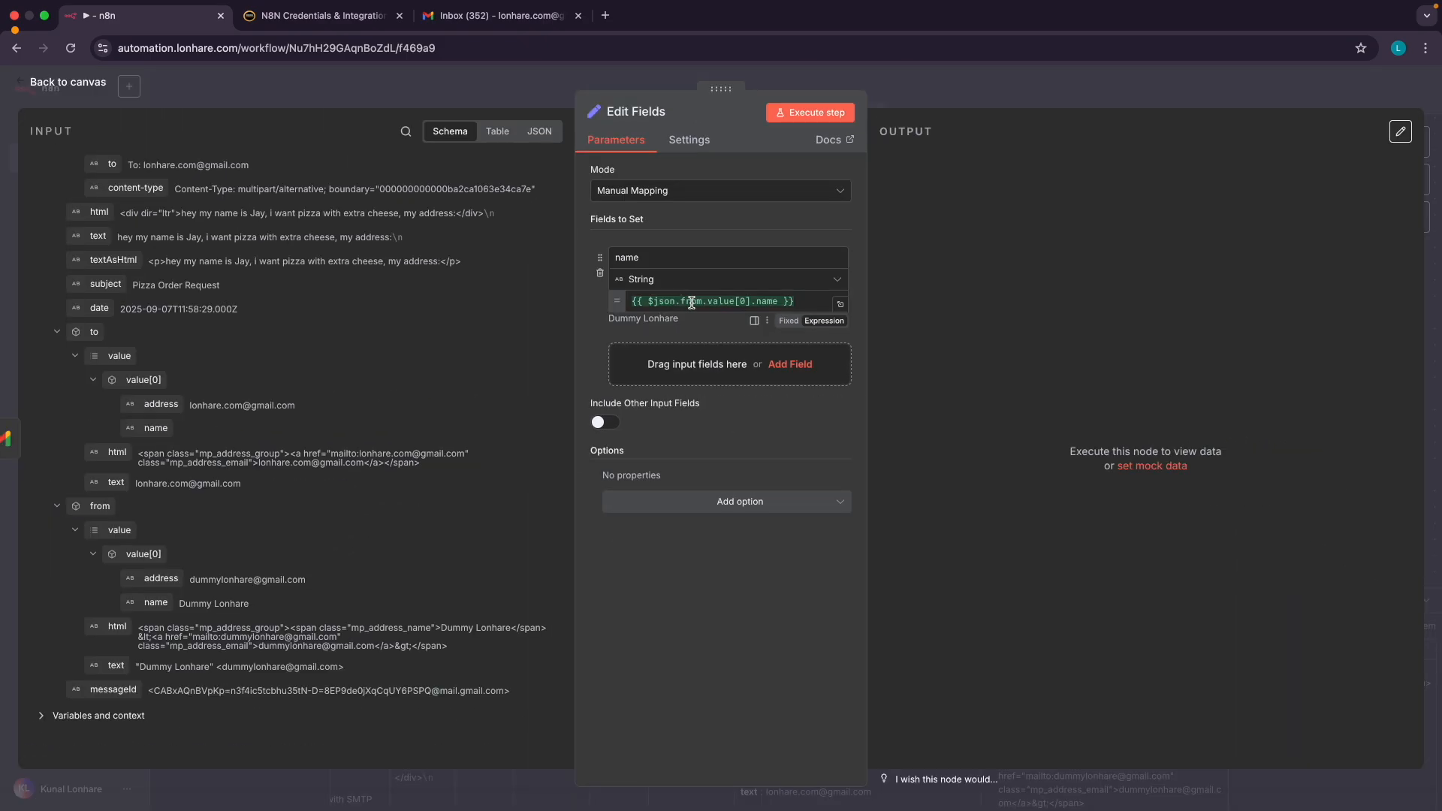
{"action": "left_click", "coordinate": [722, 369]}
{"action": "left_click", "coordinate": [640, 358]}
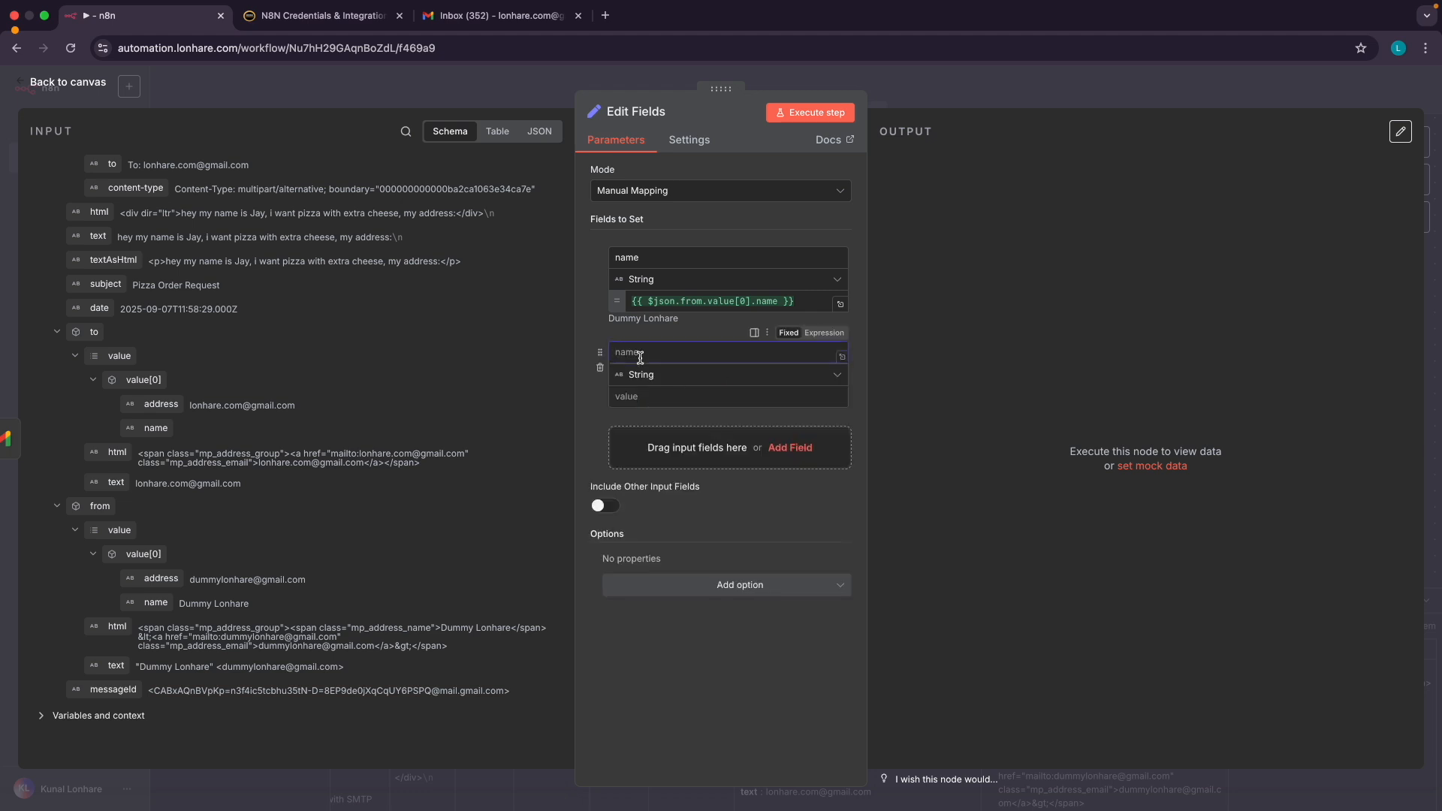
{"action": "type", "text": "body"}
{"action": "left_click", "coordinate": [588, 418]}
{"action": "key", "text": "ctrl+Right"}
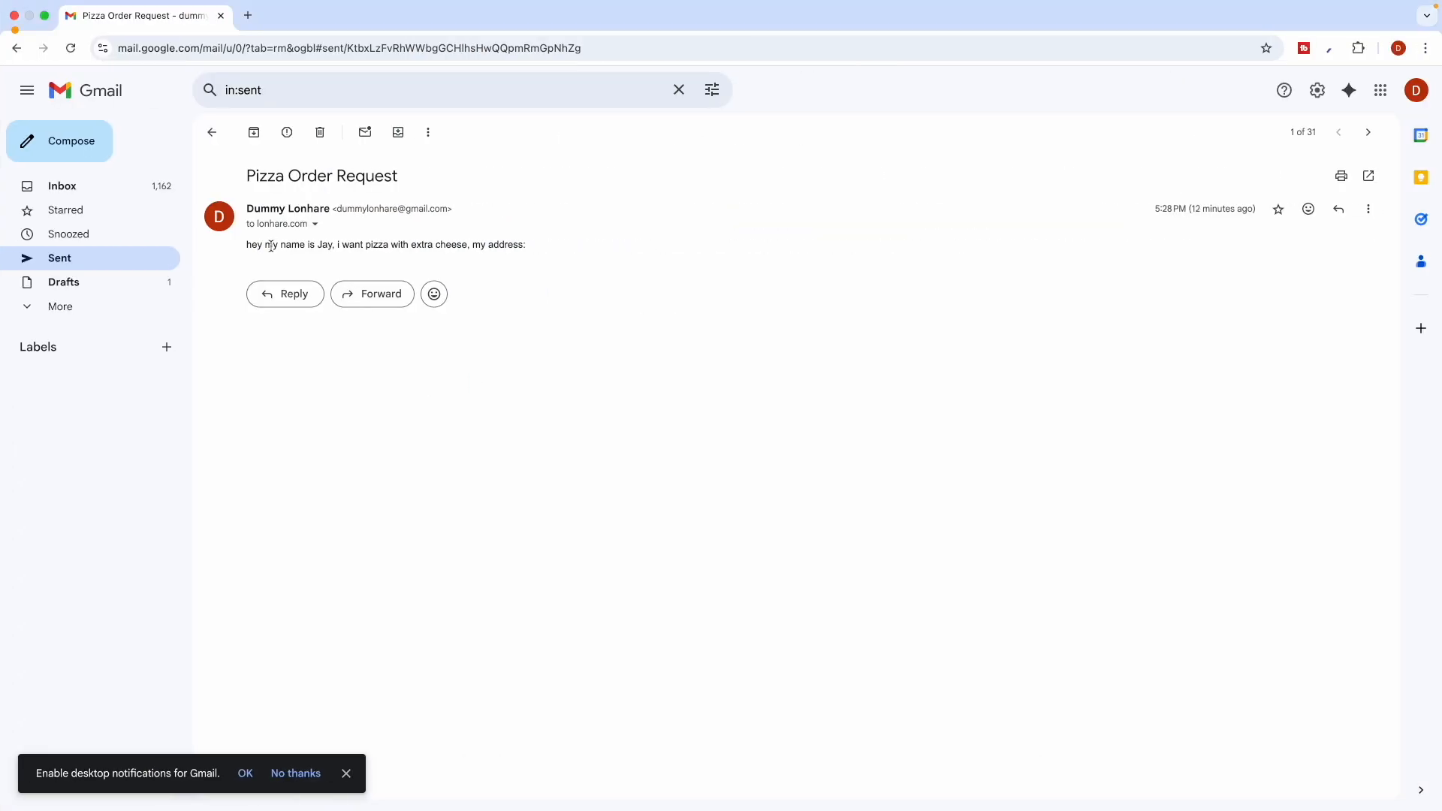
{"action": "left_click_drag", "start_coordinate": [250, 244], "coordinate": [518, 238]}
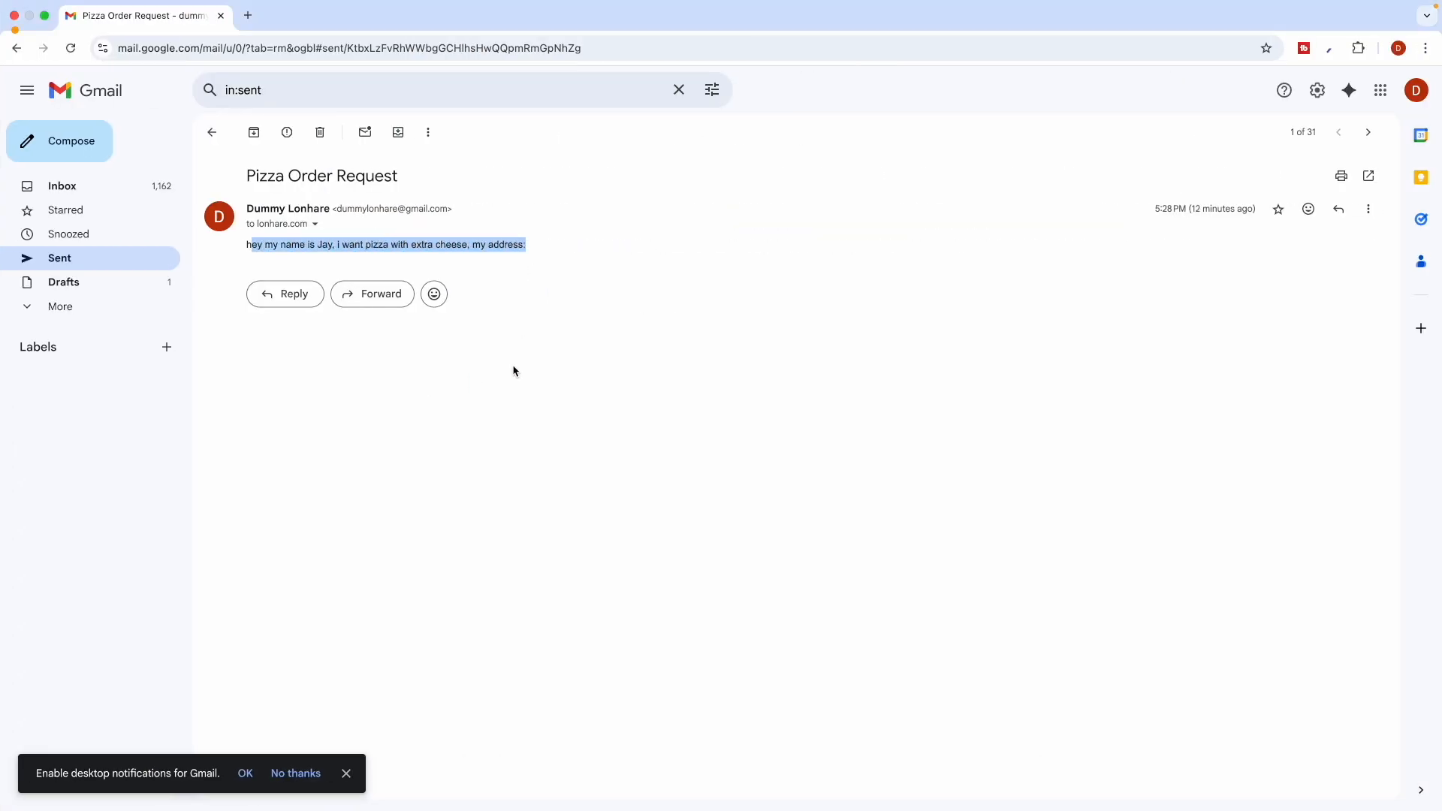
{"action": "key", "text": "ctrl+Left"}
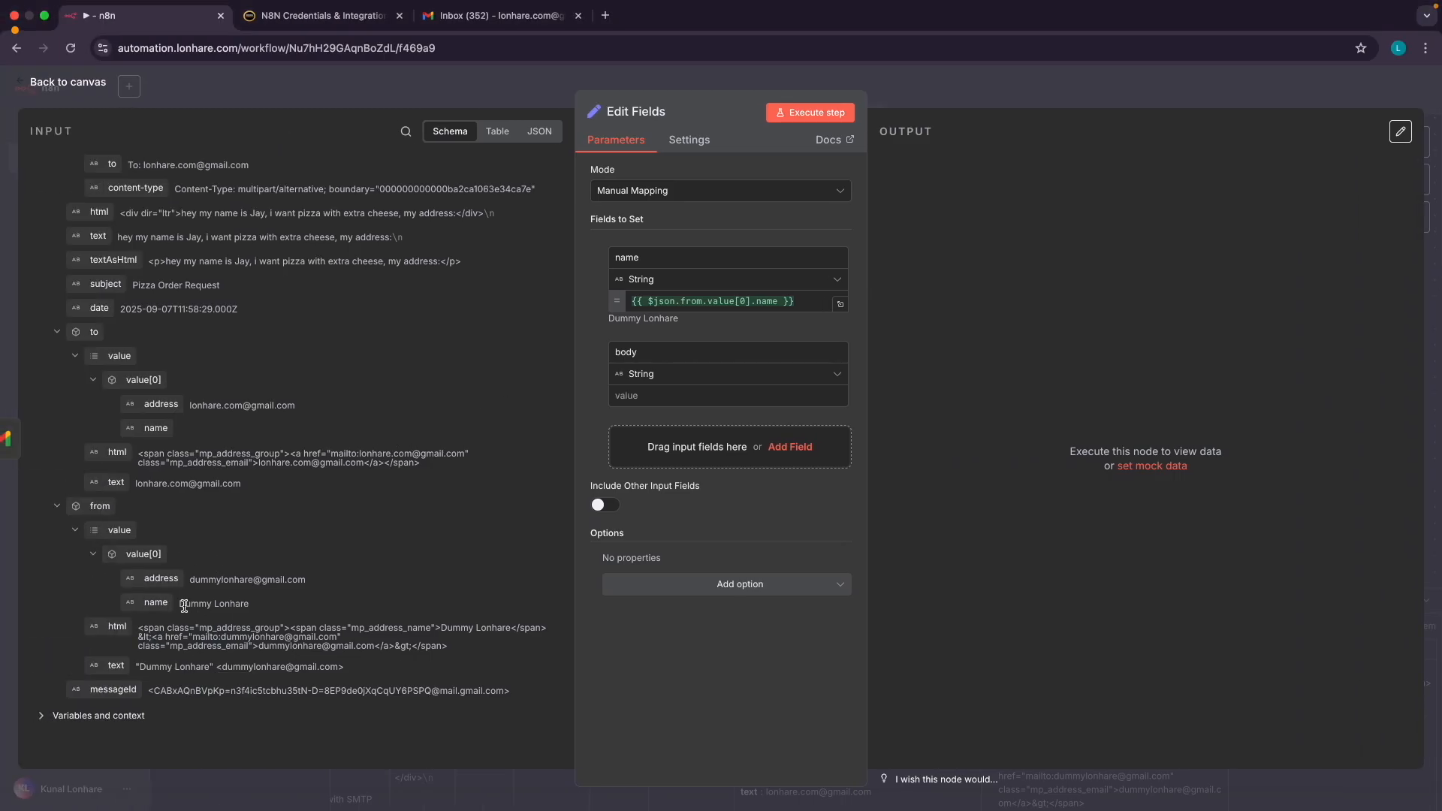
Map the email text {{ $json.text }} into the body value and add a third, unnamed field
{"action": "scroll", "coordinate": [180, 571], "scroll_direction": "up", "scroll_amount": 3}
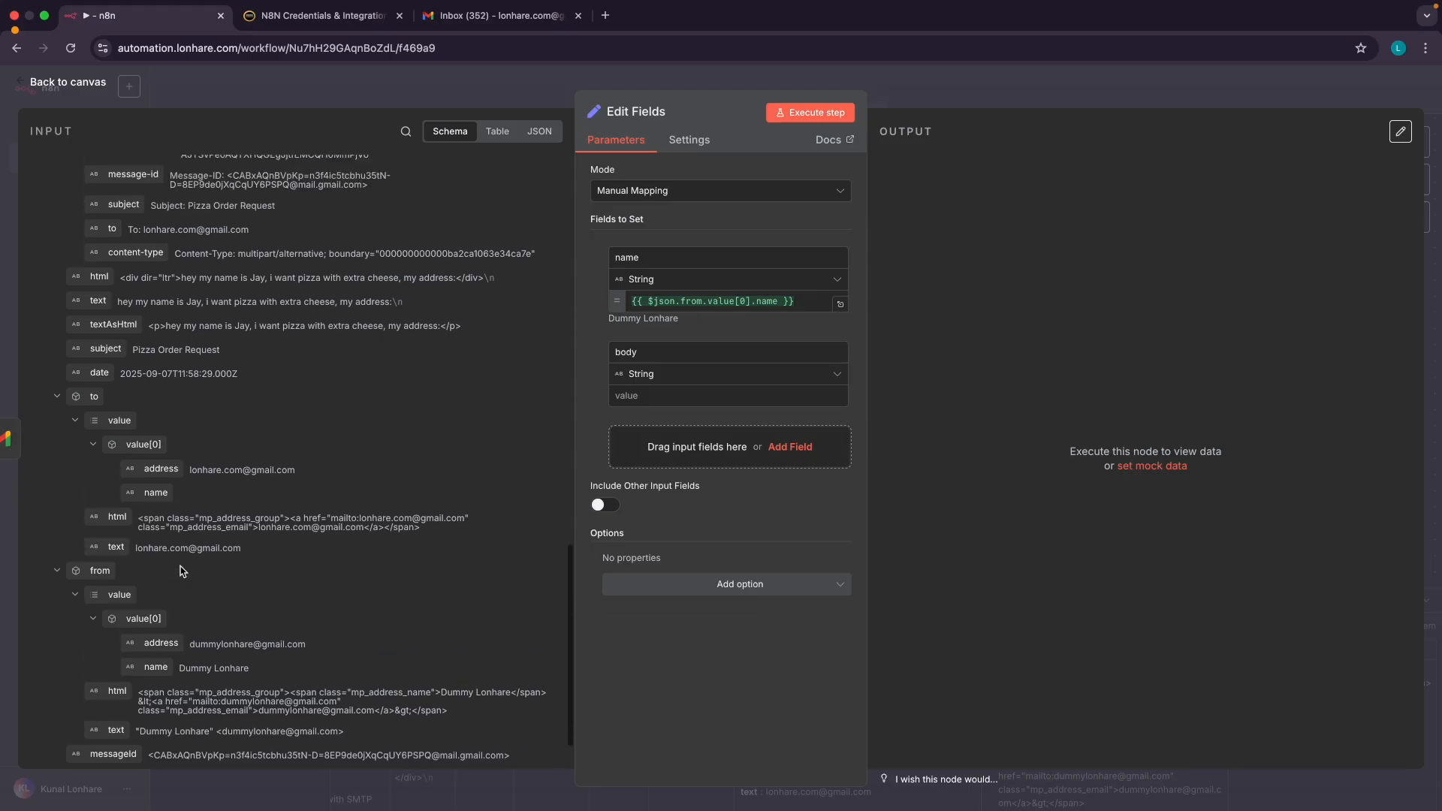
{"action": "scroll", "coordinate": [181, 564], "scroll_direction": "up", "scroll_amount": 4}
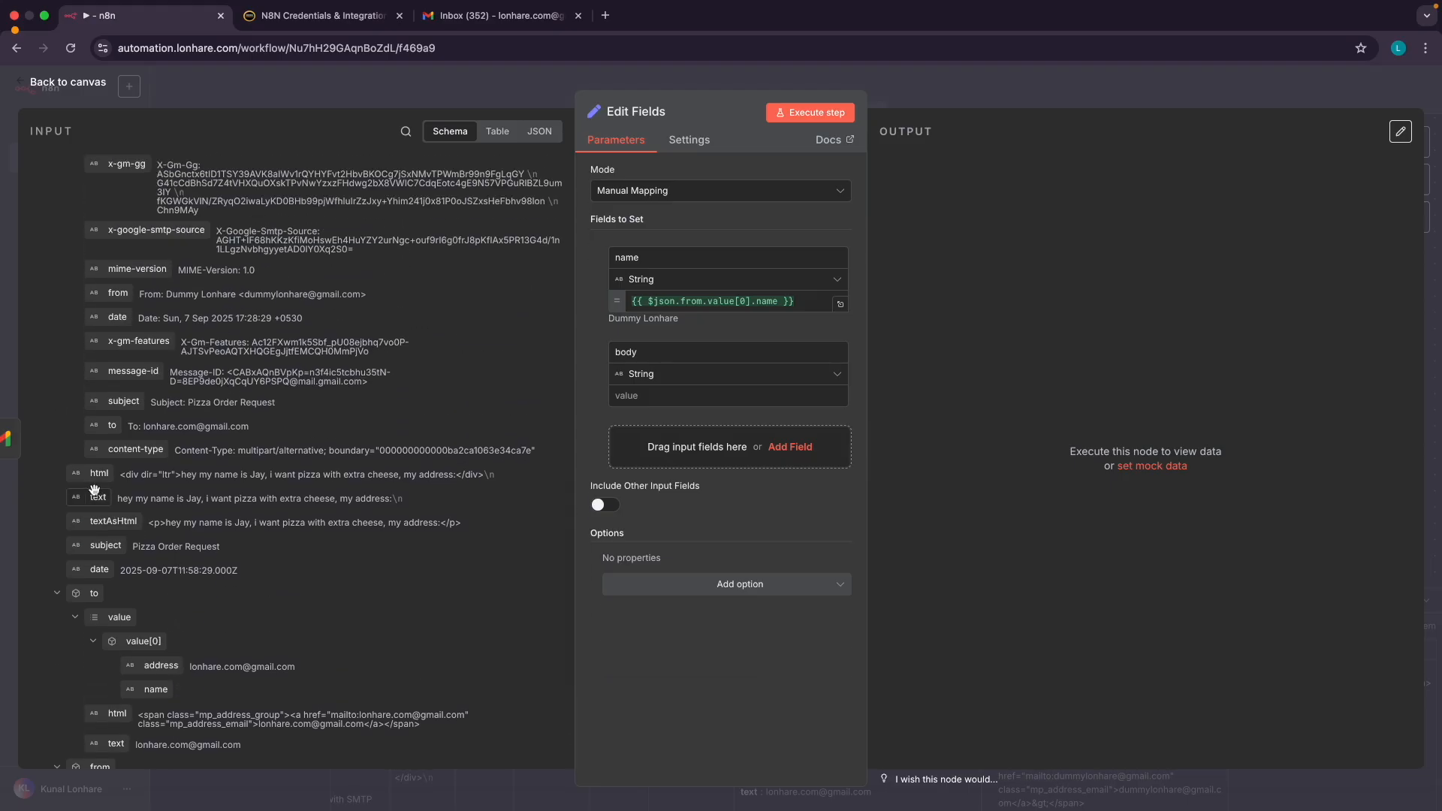
{"action": "scroll", "coordinate": [96, 493], "scroll_direction": "up", "scroll_amount": 3}
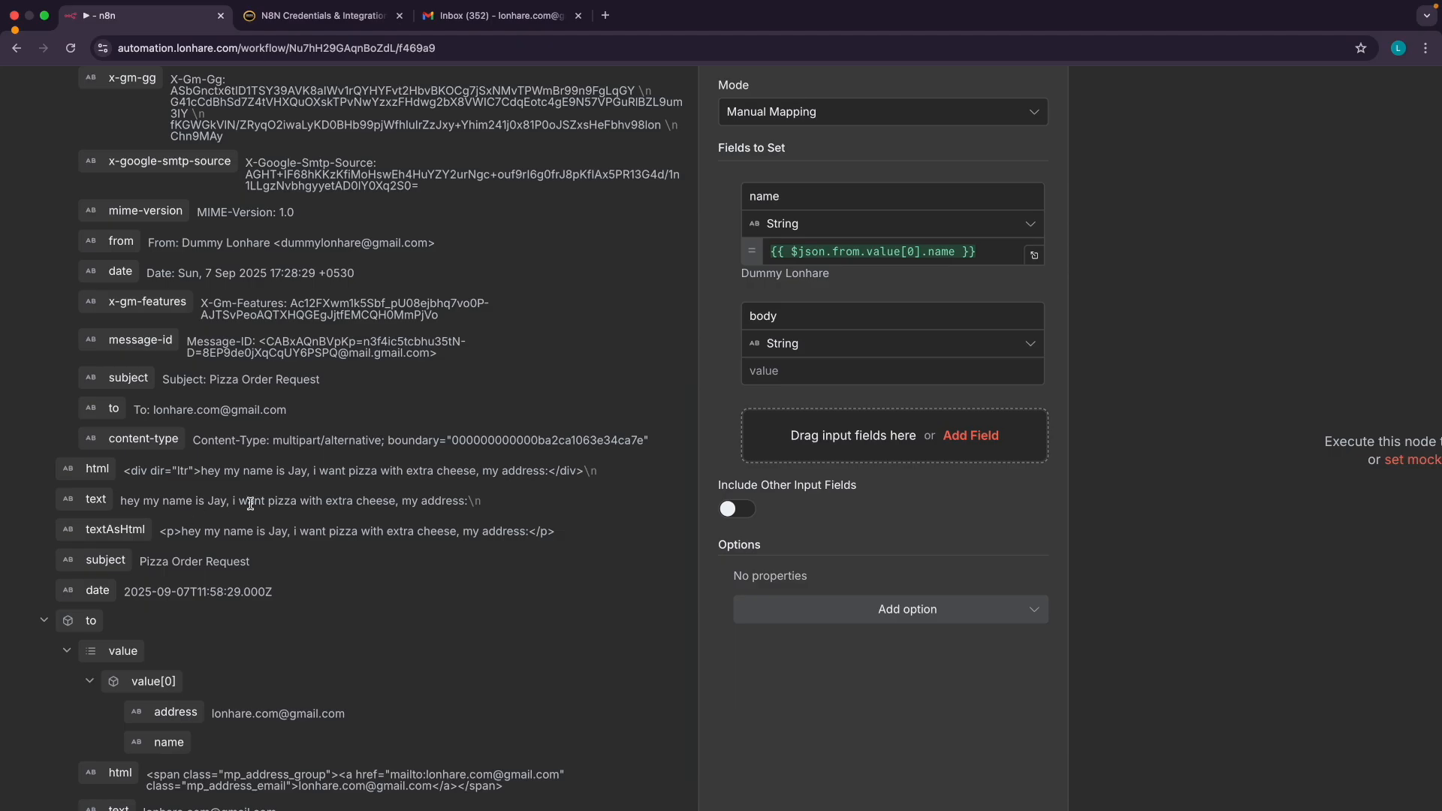
{"action": "scroll", "coordinate": [196, 504], "scroll_direction": "down", "scroll_amount": 3}
{"action": "left_click_drag", "start_coordinate": [112, 499], "coordinate": [629, 407]}
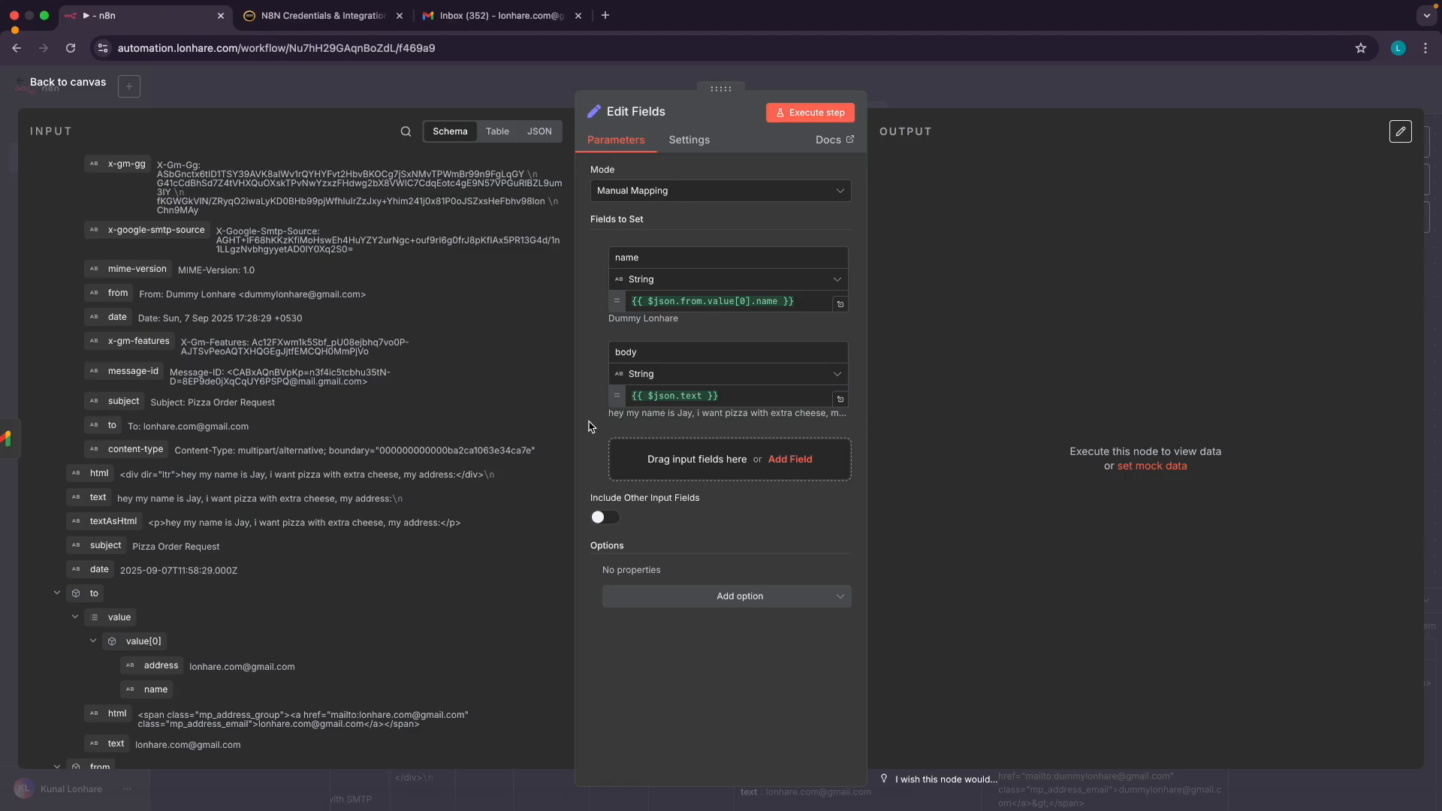
{"action": "left_click", "coordinate": [685, 456]}
{"action": "left_click", "coordinate": [648, 450]}
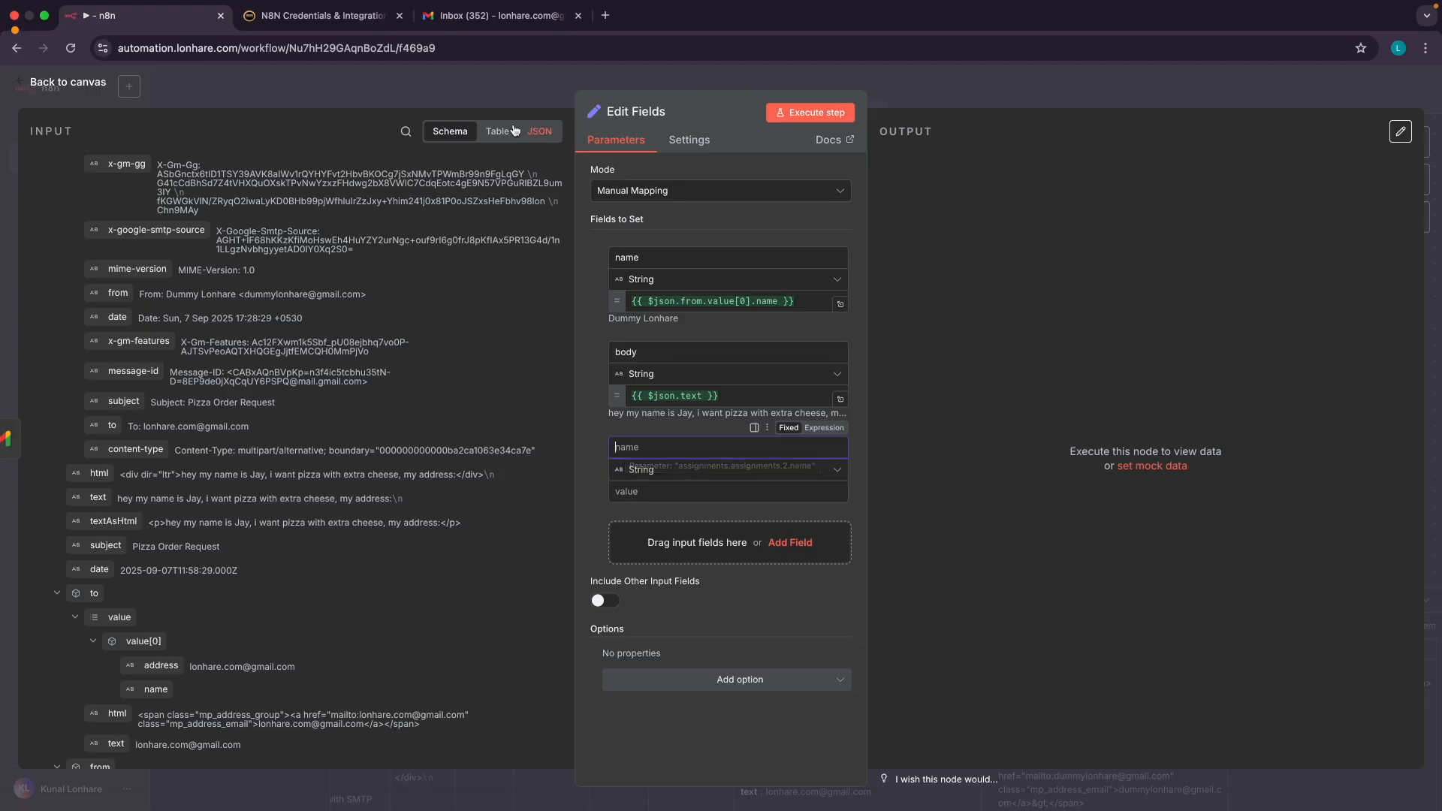
Name the third field 'messageid', set it to the email's {{ $json.id }}, and add a fourth field
{"action": "left_click", "coordinate": [491, 16]}
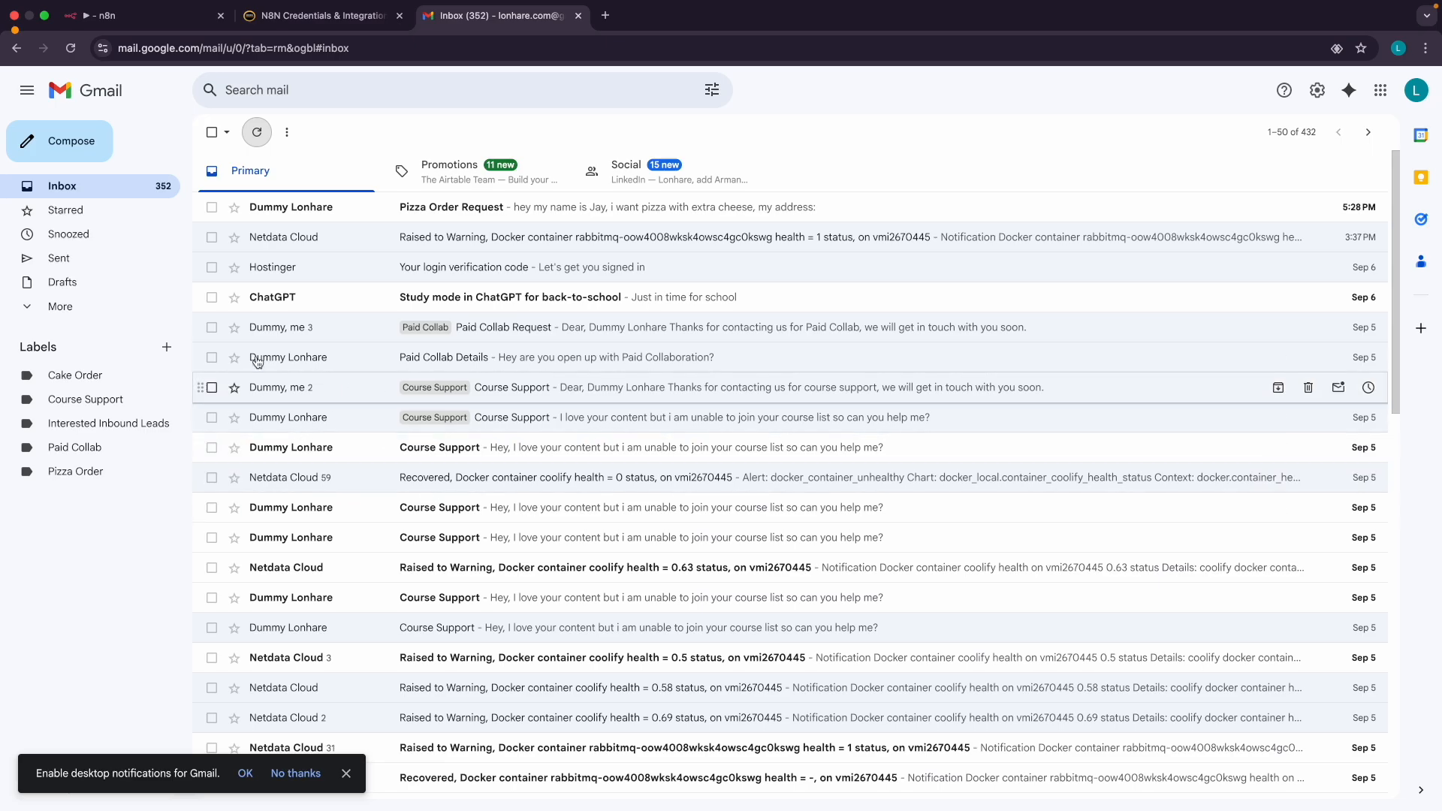
{"action": "left_click", "coordinate": [104, 18]}
{"action": "type", "text": "messageid"}
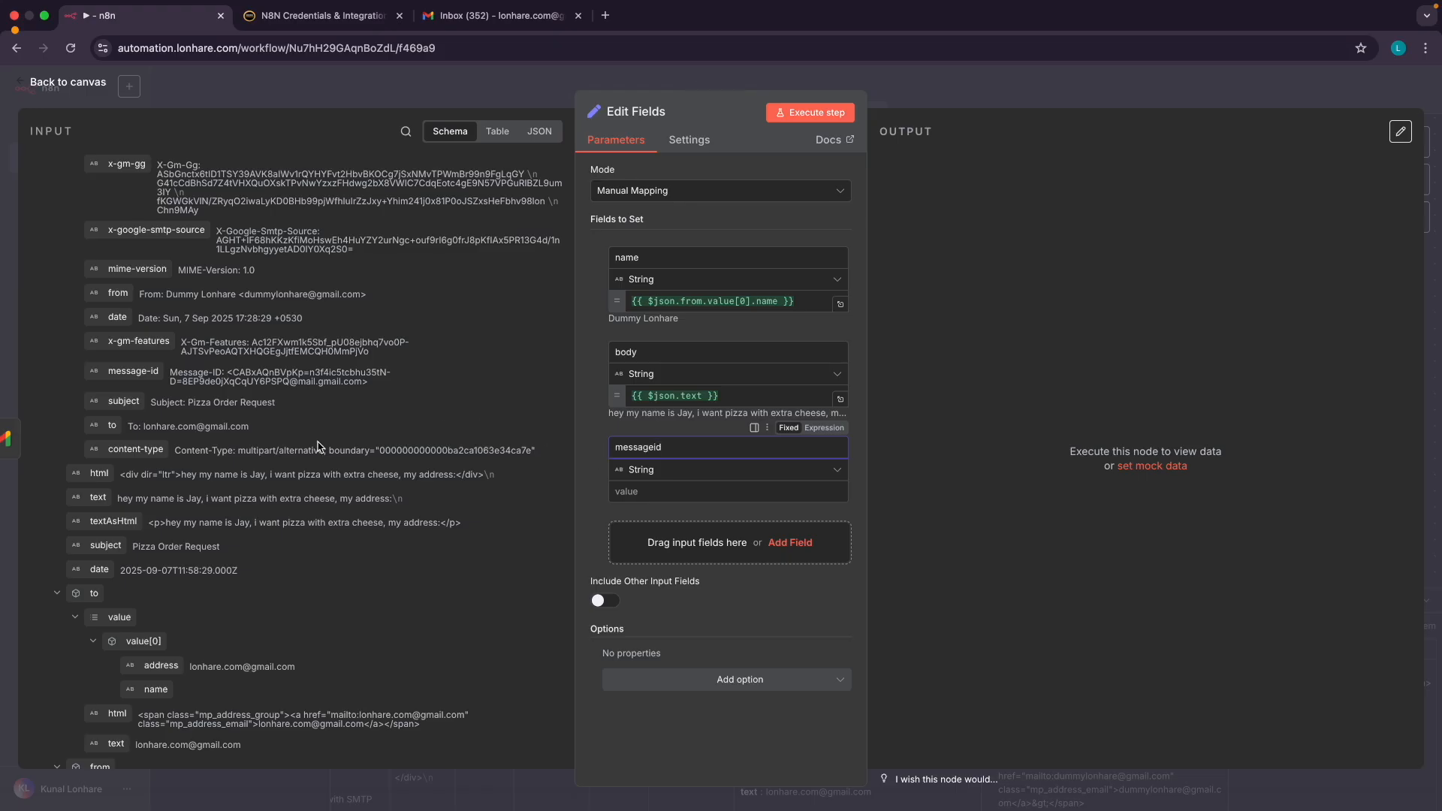
{"action": "scroll", "coordinate": [314, 444], "scroll_direction": "up", "scroll_amount": 10}
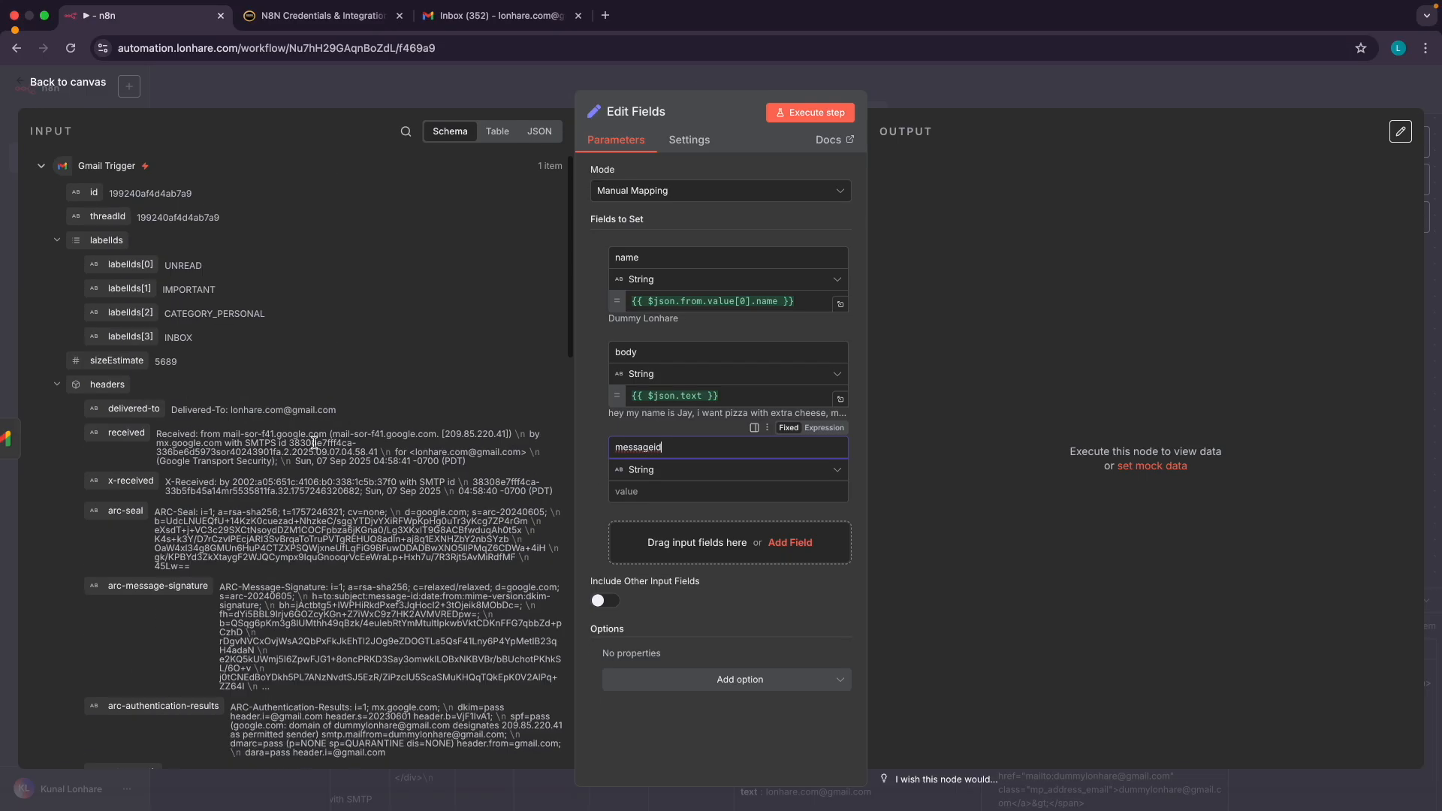
{"action": "left_click", "coordinate": [86, 193]}
{"action": "left_click_drag", "start_coordinate": [86, 193], "coordinate": [611, 492]}
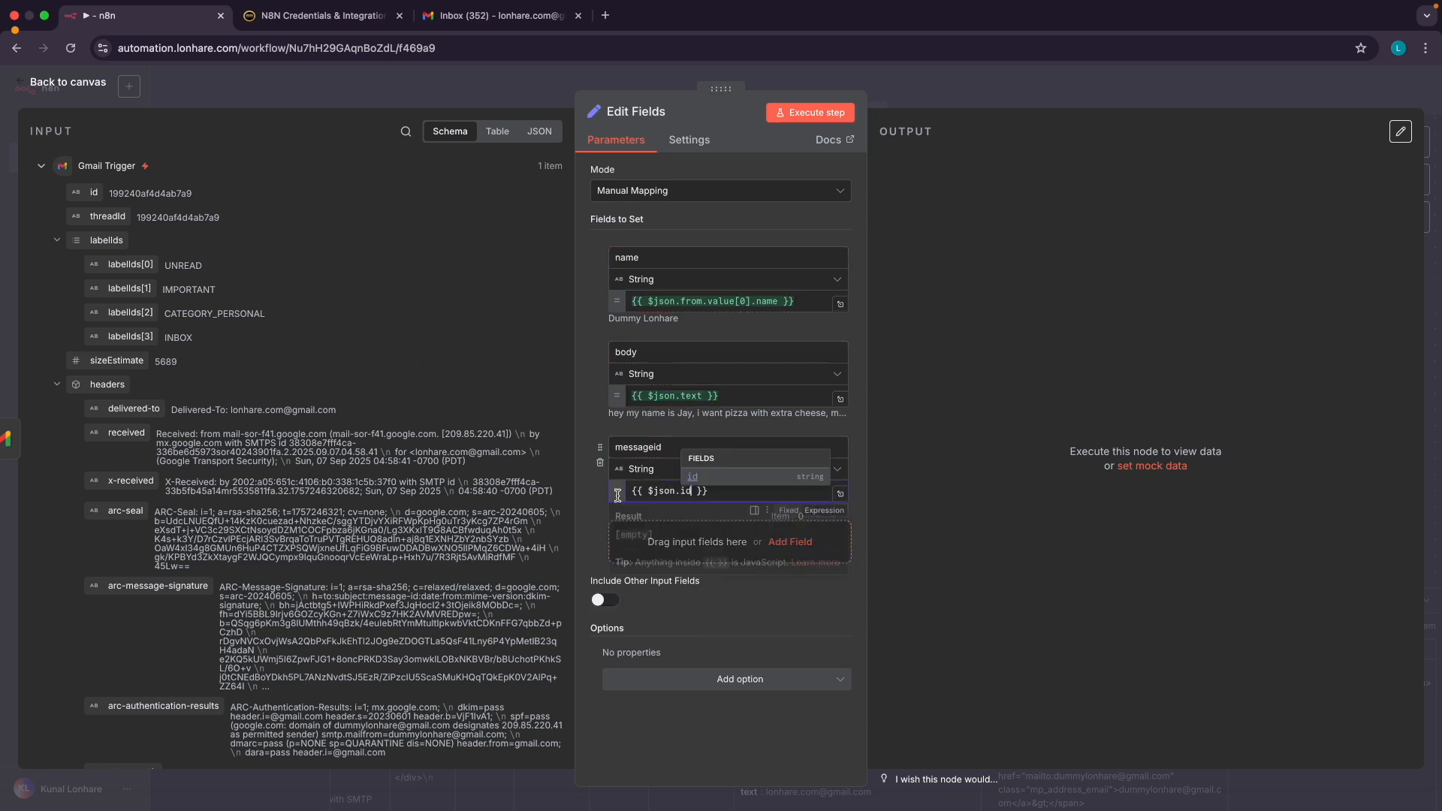
{"action": "left_click", "coordinate": [598, 508]}
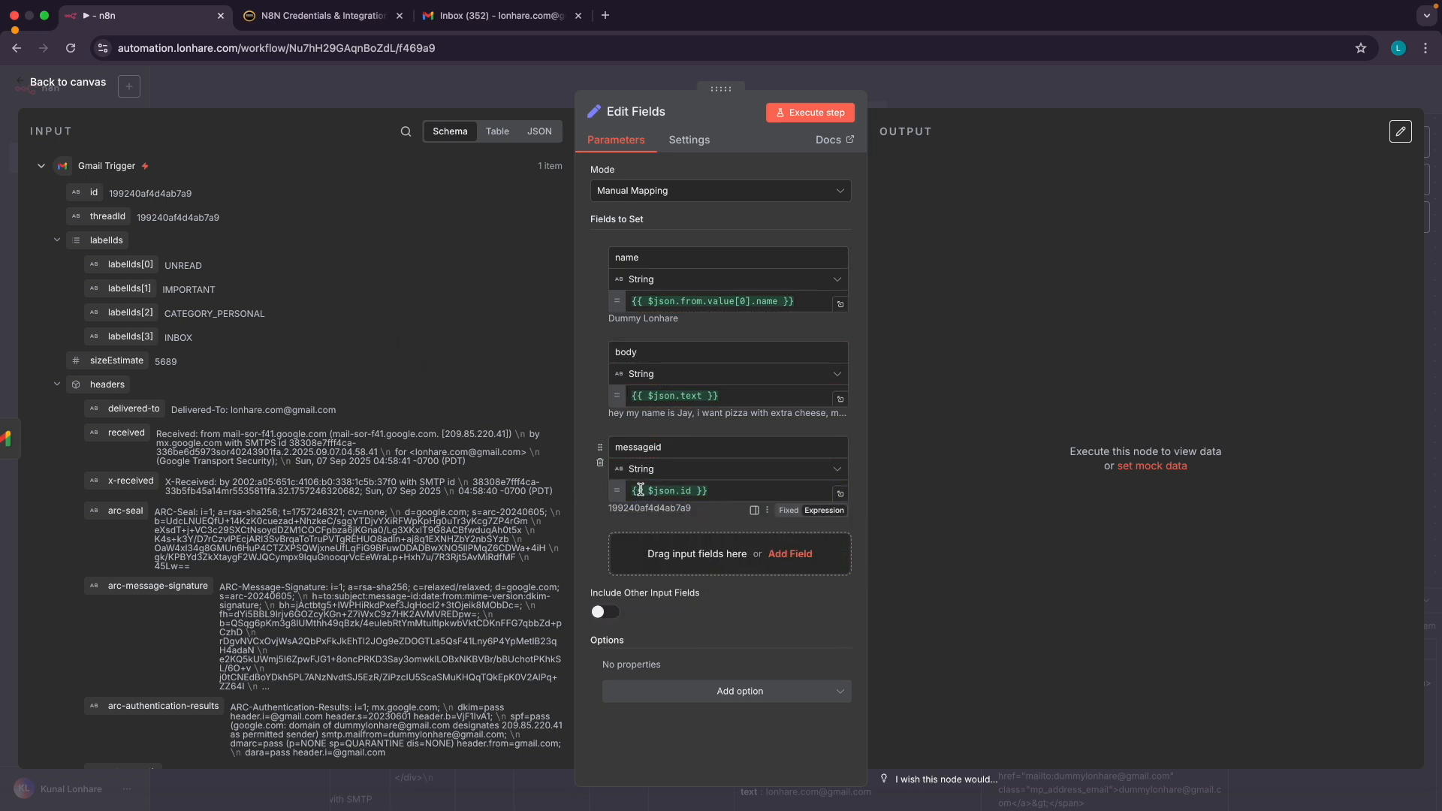
{"action": "left_click", "coordinate": [685, 548]}
Name the fourth field 'threadid', map it to {{ $json.threadId }}, and return to the canvas
{"action": "left_click", "coordinate": [650, 543]}
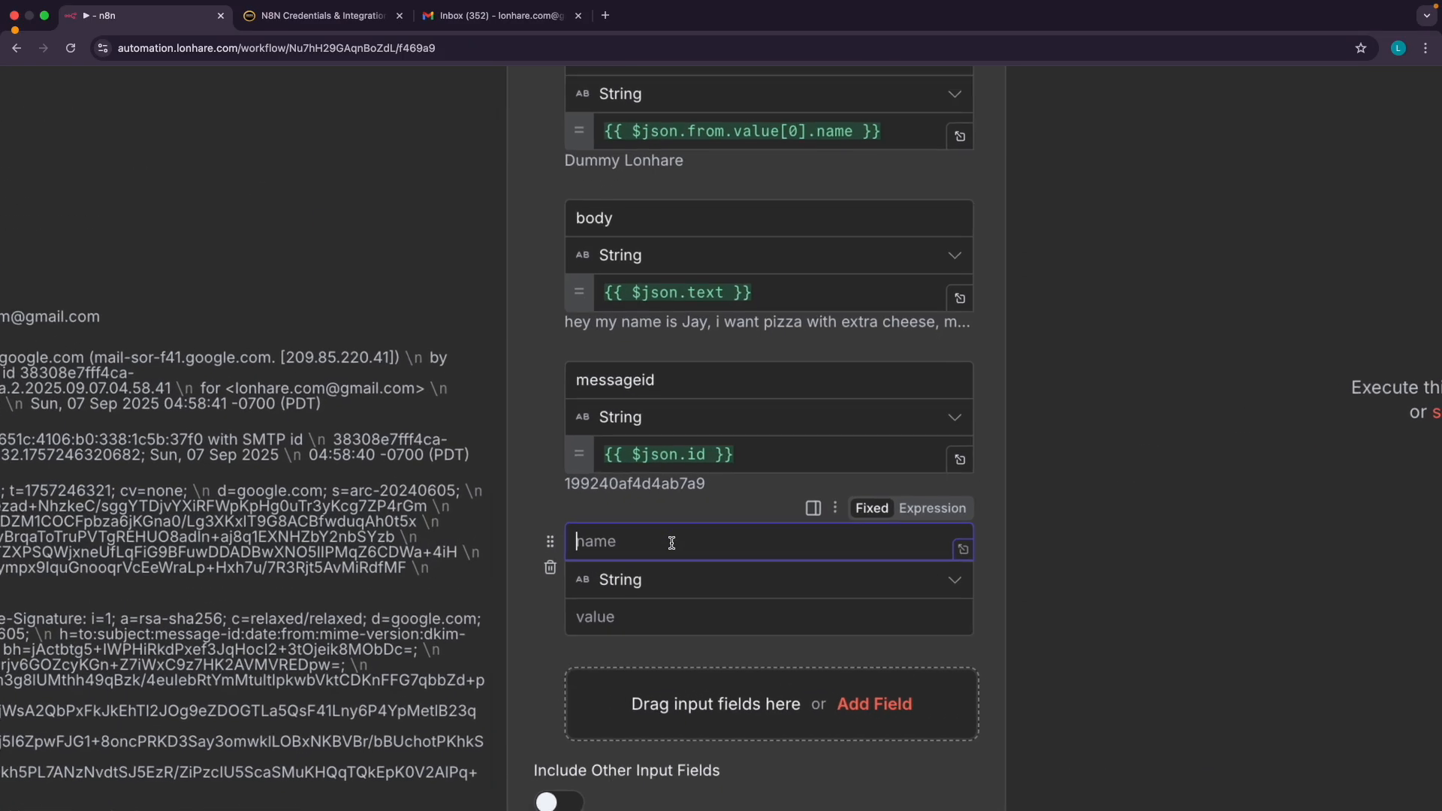
{"action": "type", "text": "thre"}
{"action": "type", "text": "adif"}
{"action": "left_click", "coordinate": [656, 516]}
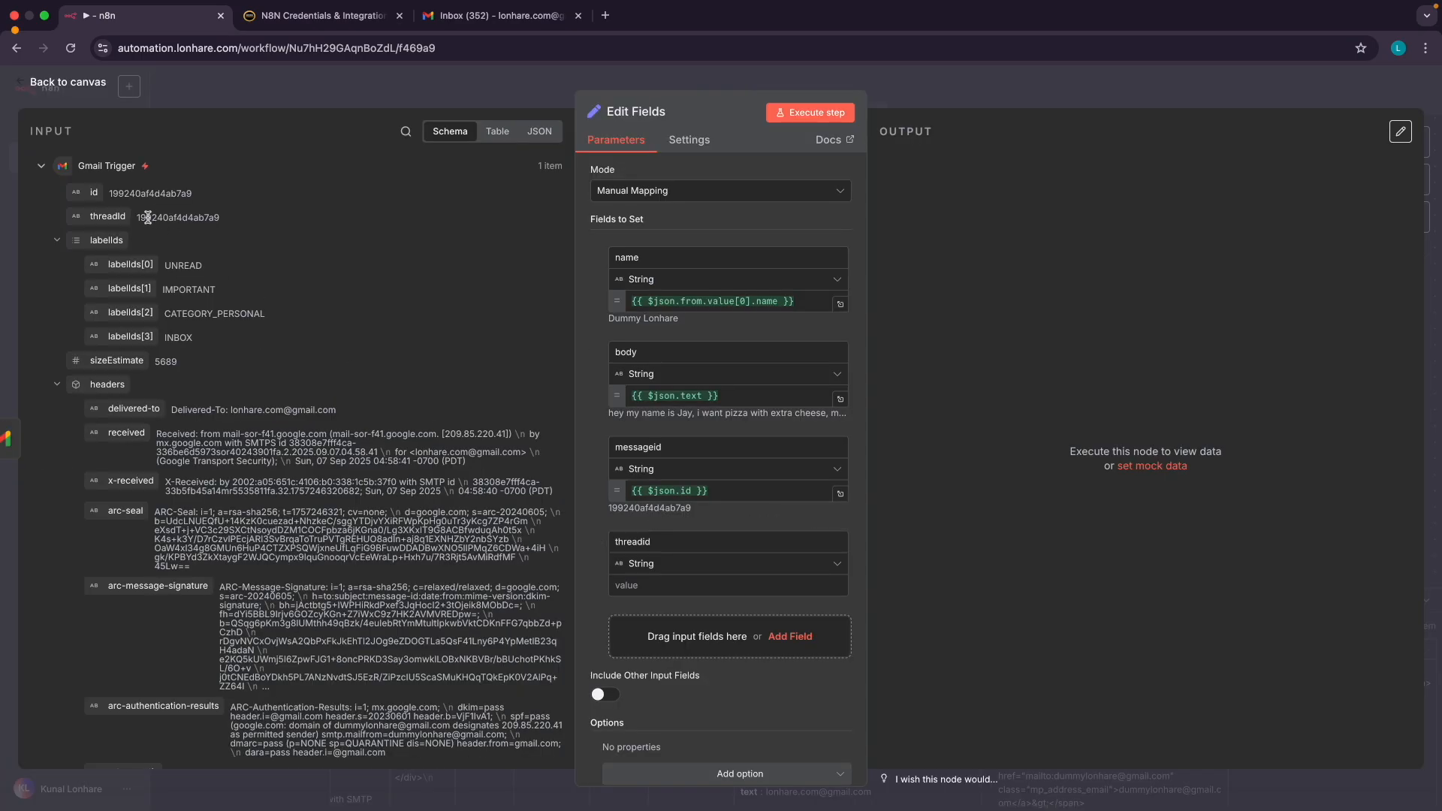
{"action": "left_click_drag", "start_coordinate": [108, 217], "coordinate": [631, 587]}
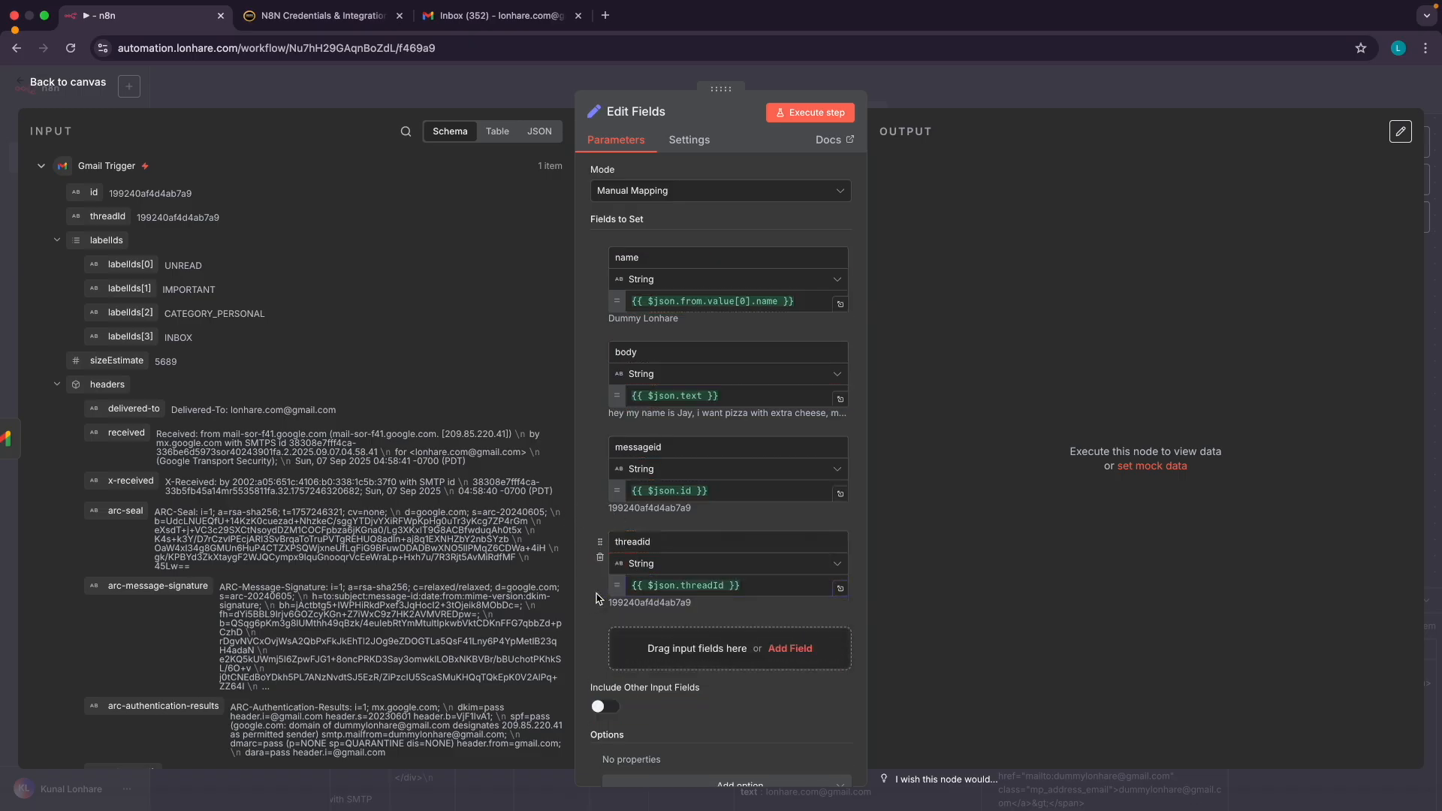
{"action": "left_click", "coordinate": [83, 91]}
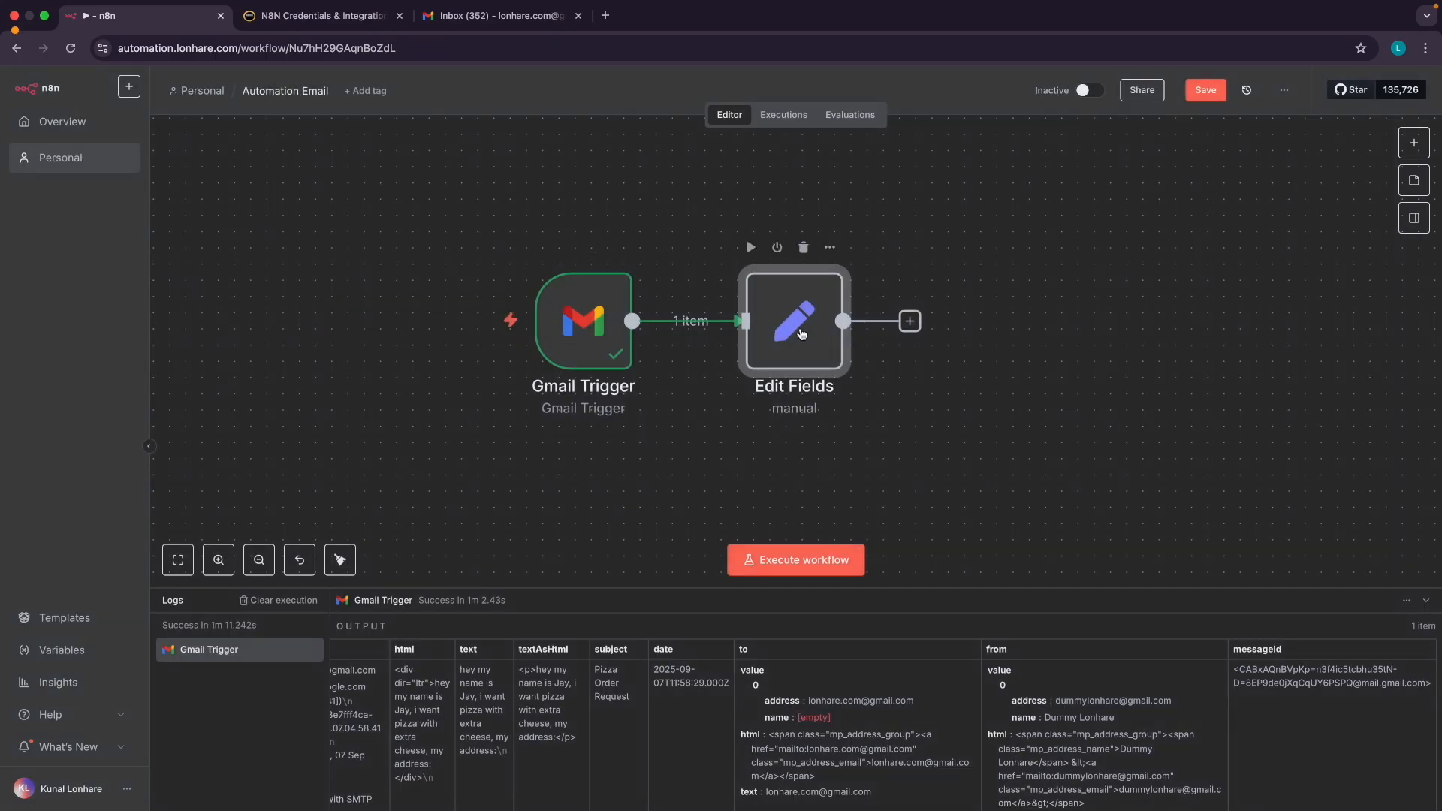
Execute the Edit Fields step to output name, body, messageid and threadid for the pizza-order email
{"action": "double_click", "coordinate": [802, 333]}
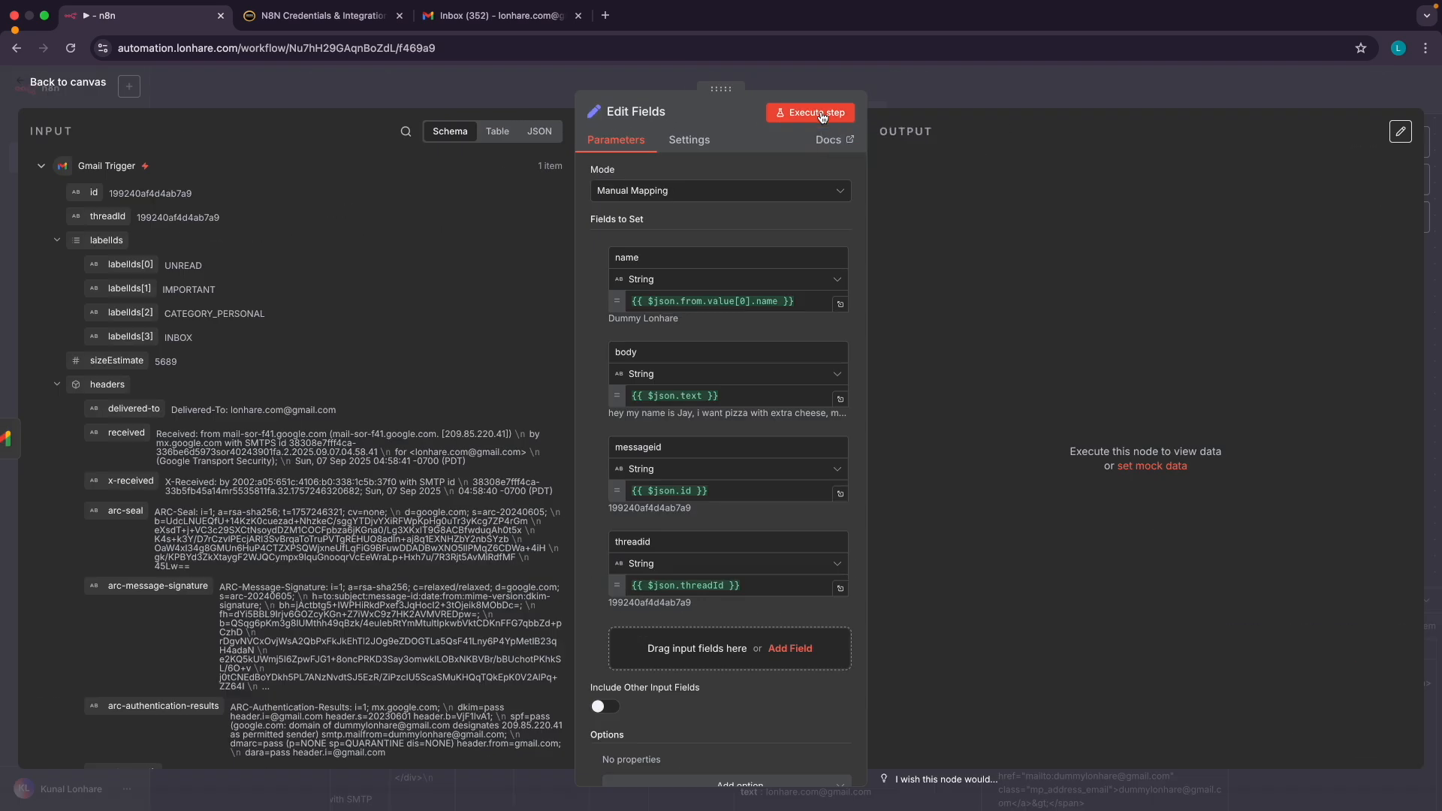
{"action": "left_click", "coordinate": [777, 114]}
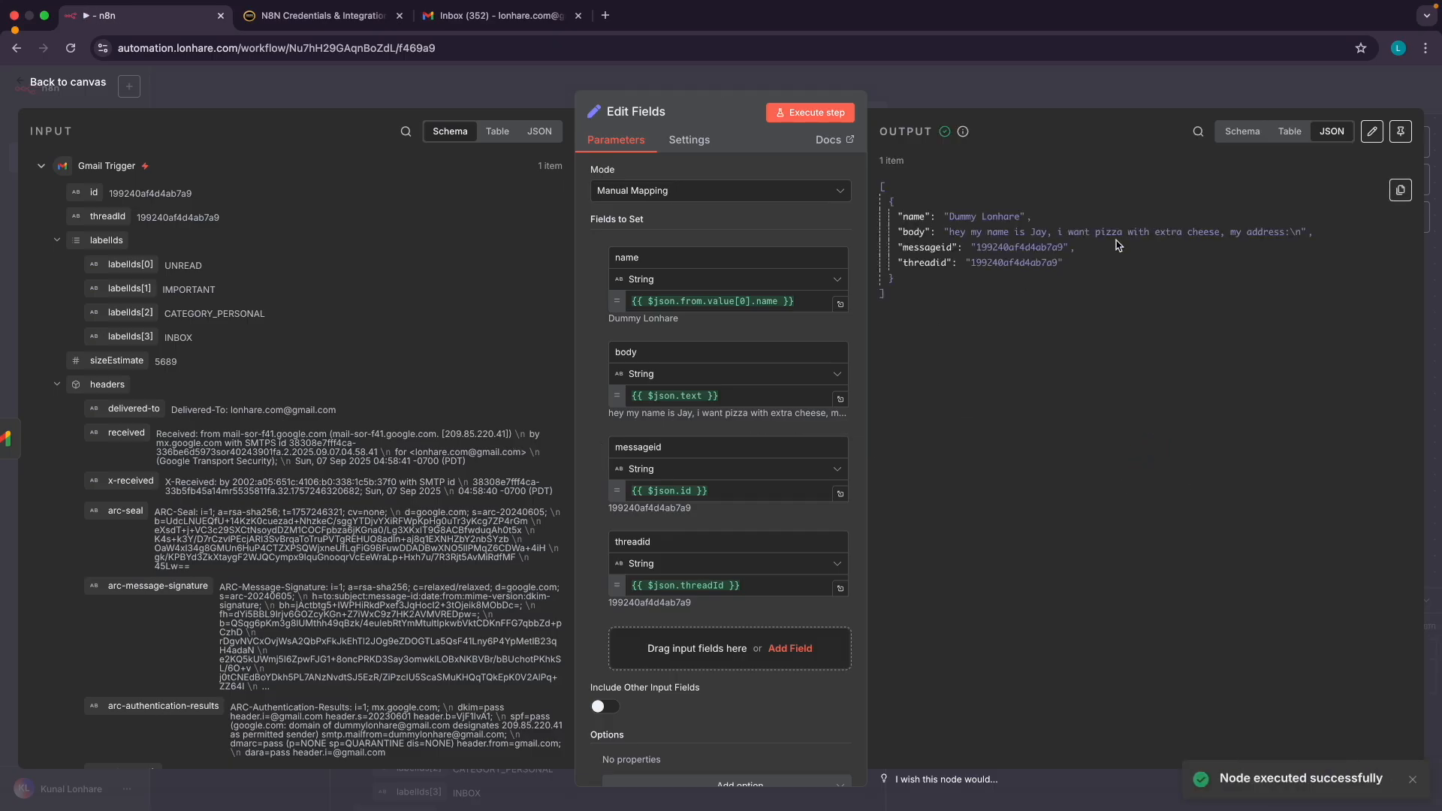
Review the output's name, body, messageid and threadid values, then return to the workflow canvas
{"action": "scroll", "coordinate": [316, 526], "scroll_direction": "down", "scroll_amount": 2}
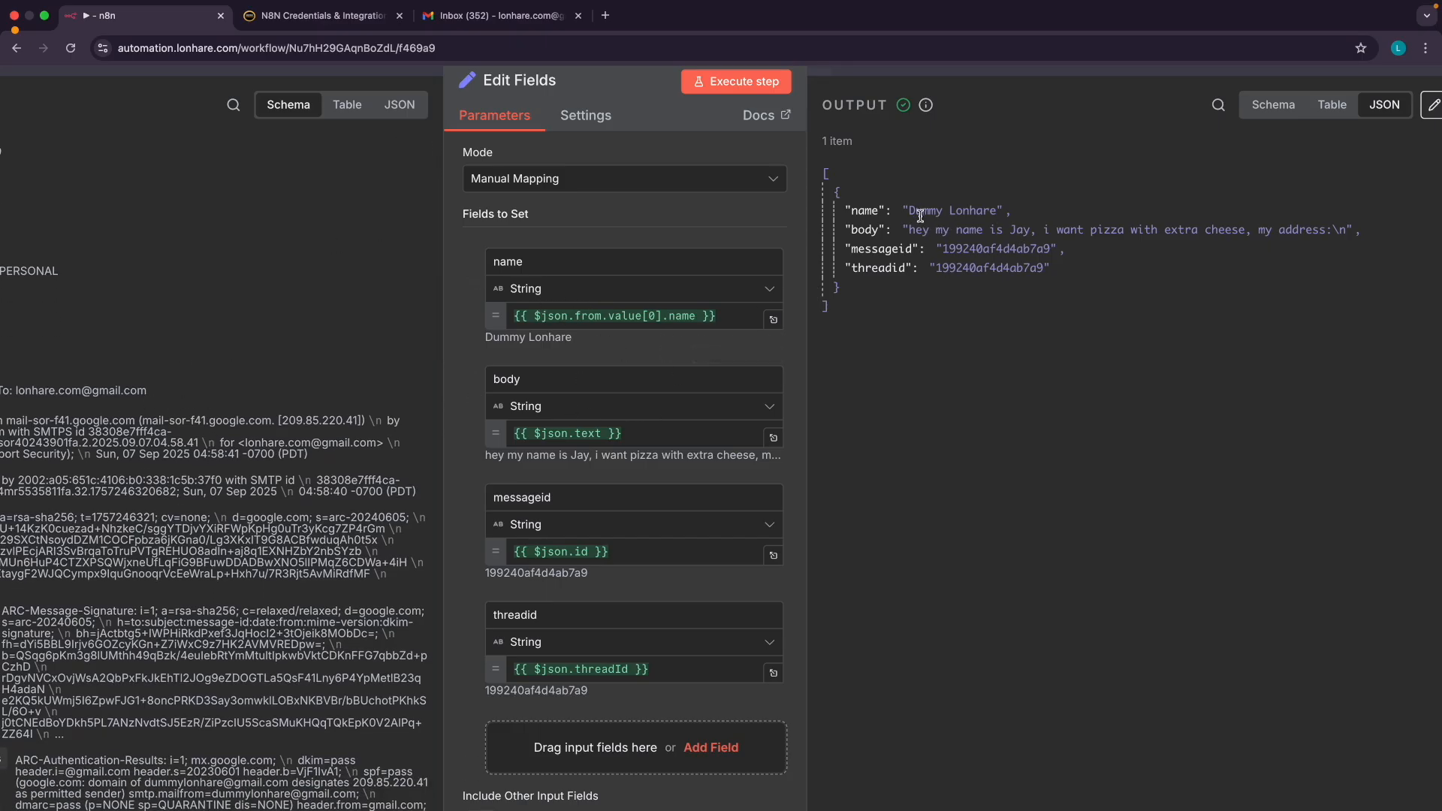
{"action": "left_click_drag", "start_coordinate": [911, 211], "coordinate": [996, 211]}
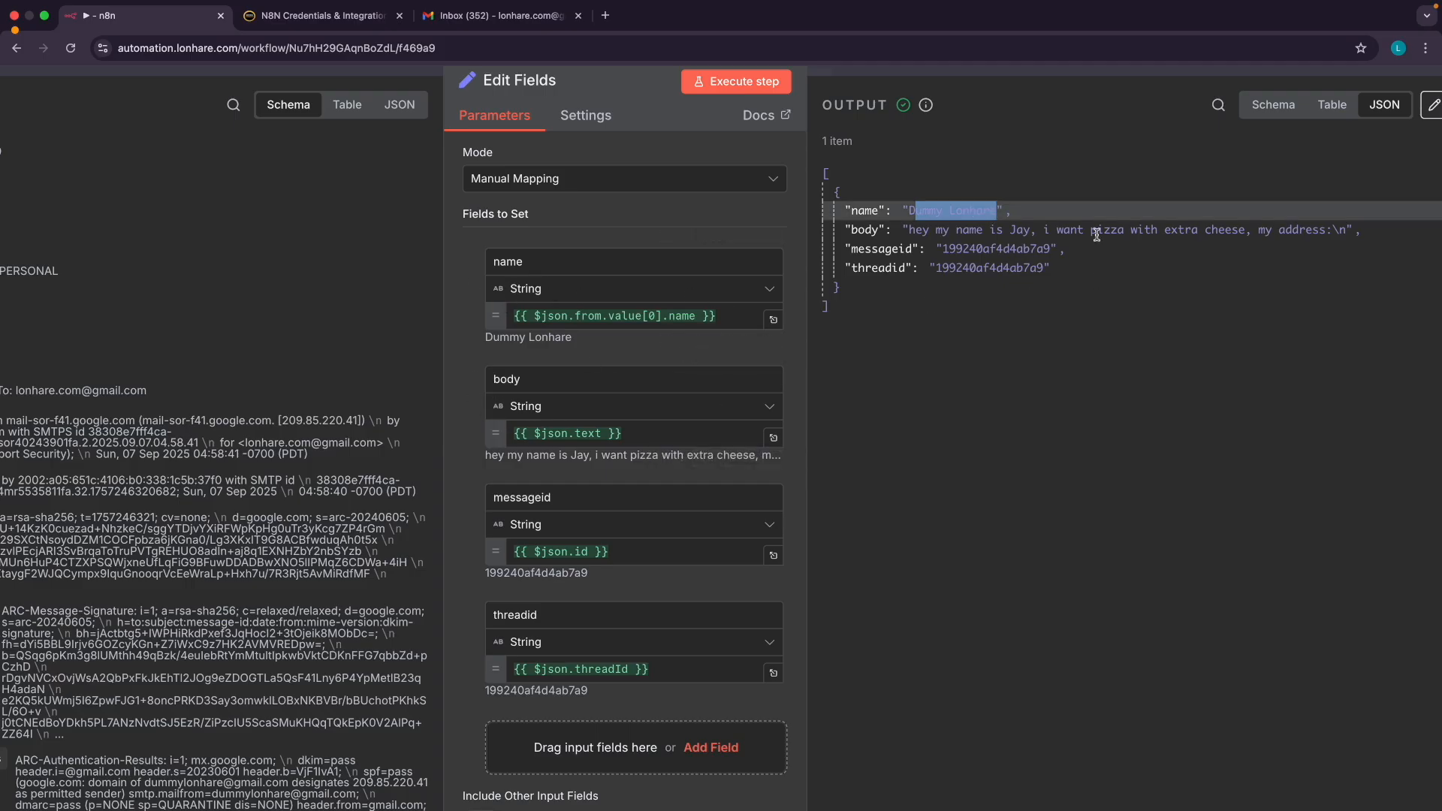
{"action": "left_click_drag", "start_coordinate": [911, 229], "coordinate": [1322, 229]}
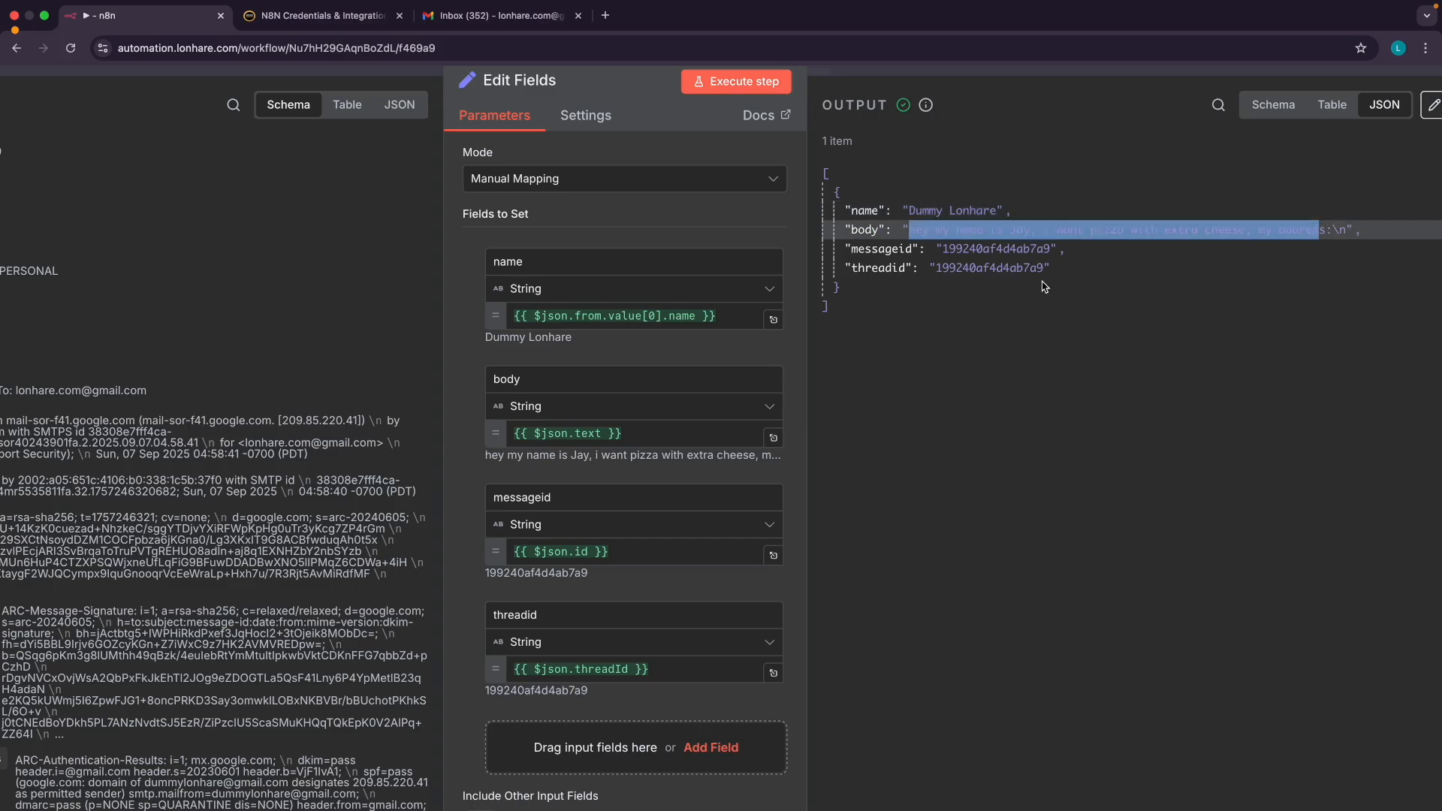
{"action": "double_click", "coordinate": [959, 249]}
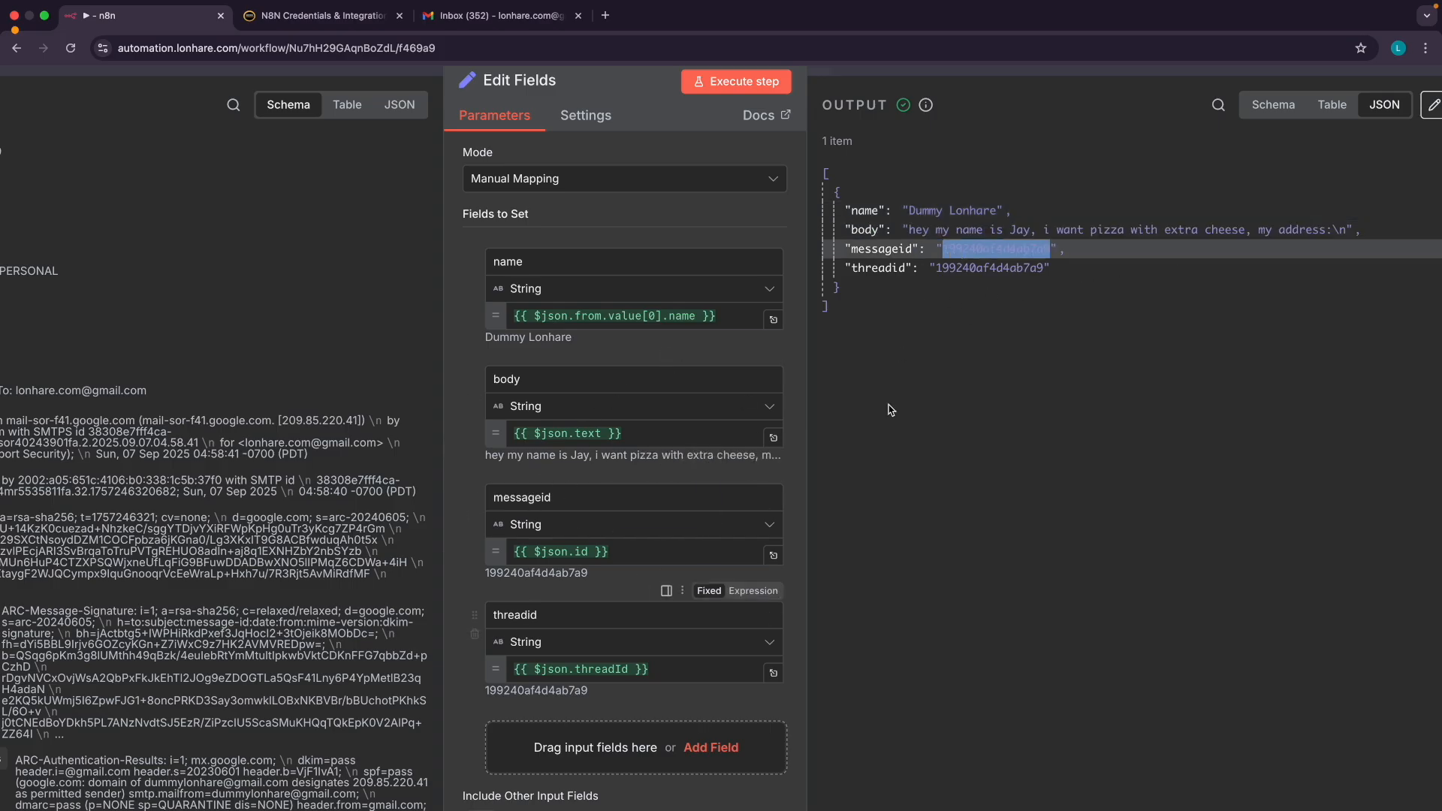
{"action": "double_click", "coordinate": [982, 268]}
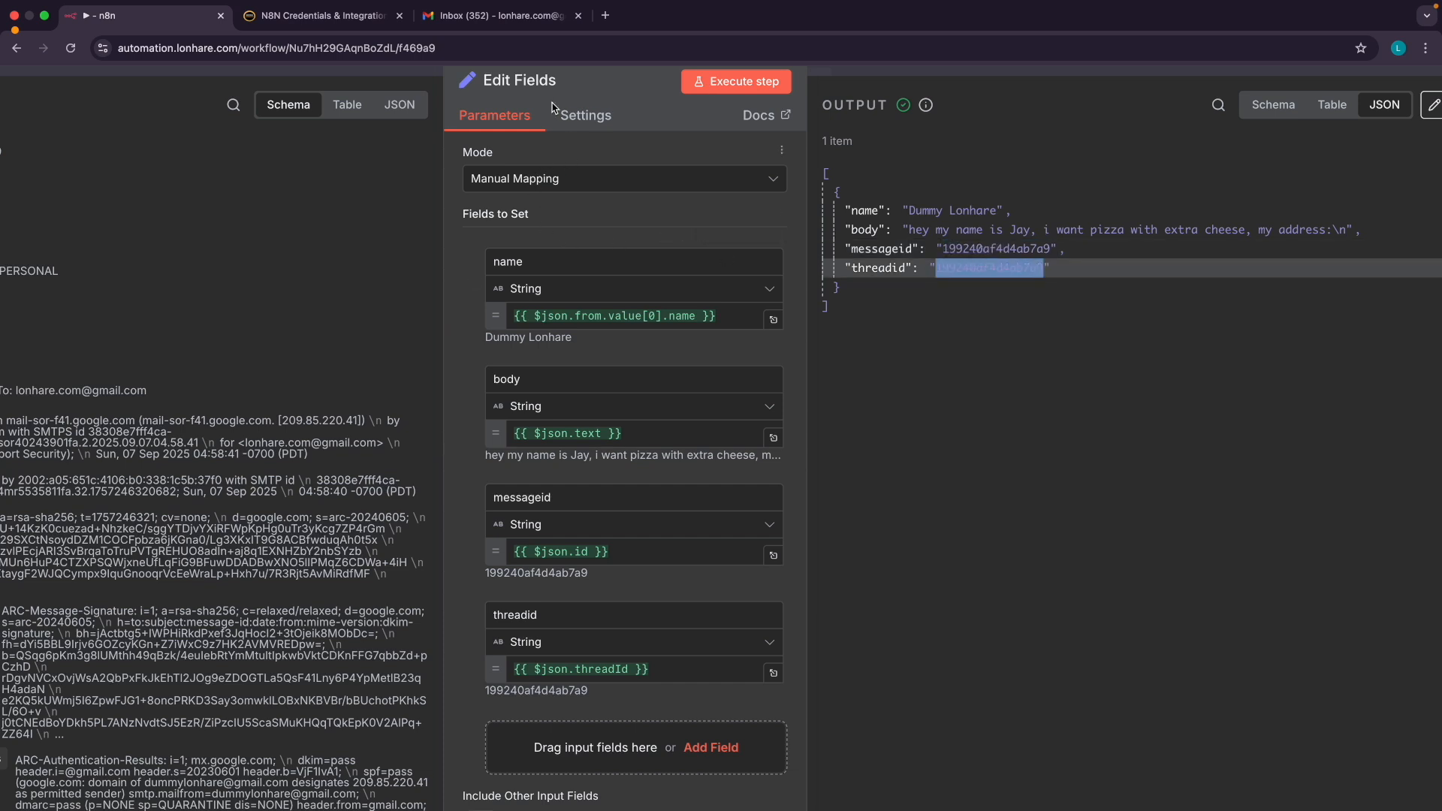
{"action": "scroll", "coordinate": [450, 313], "scroll_direction": "down", "scroll_amount": 3}
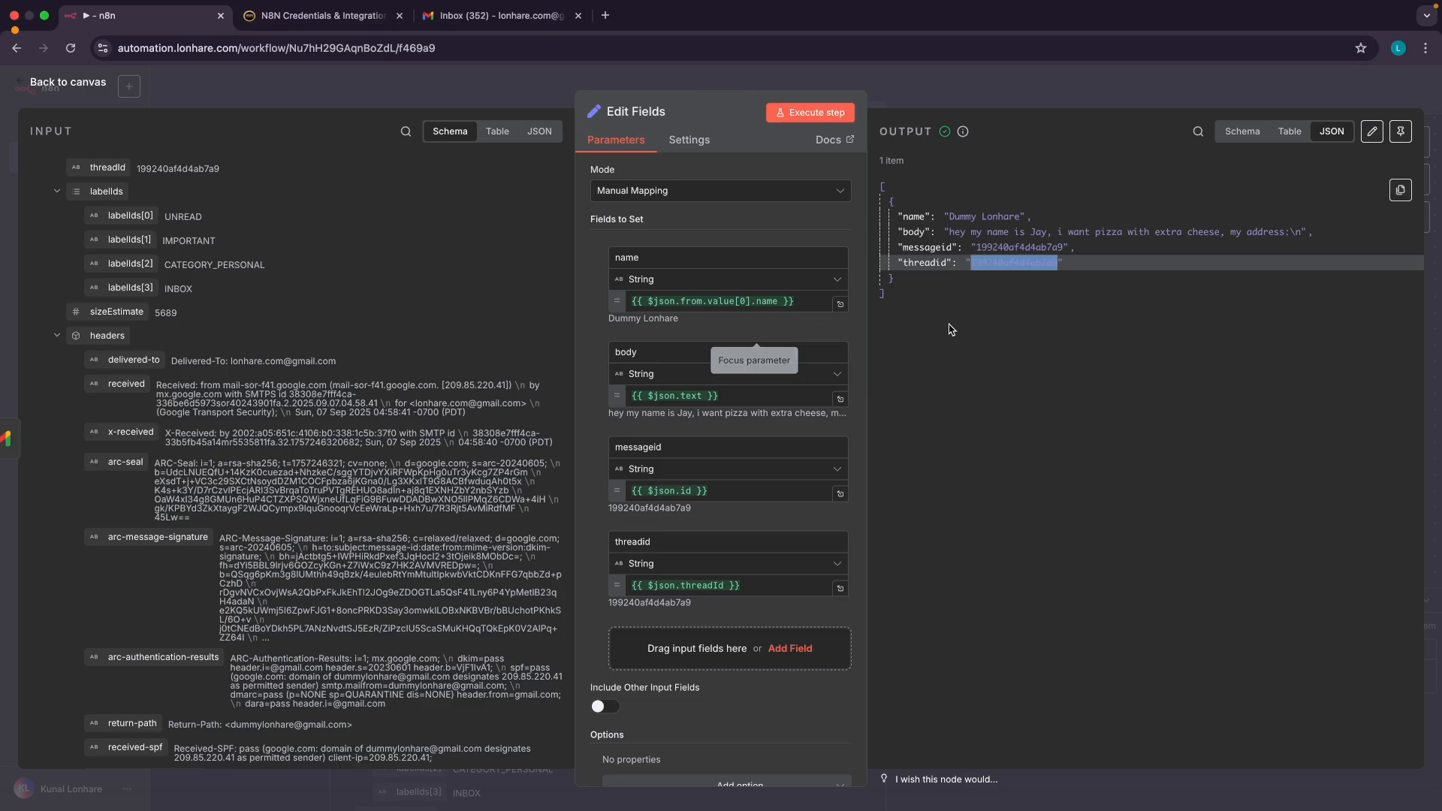
{"action": "scroll", "coordinate": [467, 502], "scroll_direction": "down", "scroll_amount": 5}
{"action": "scroll", "coordinate": [467, 502], "scroll_direction": "down", "scroll_amount": 3}
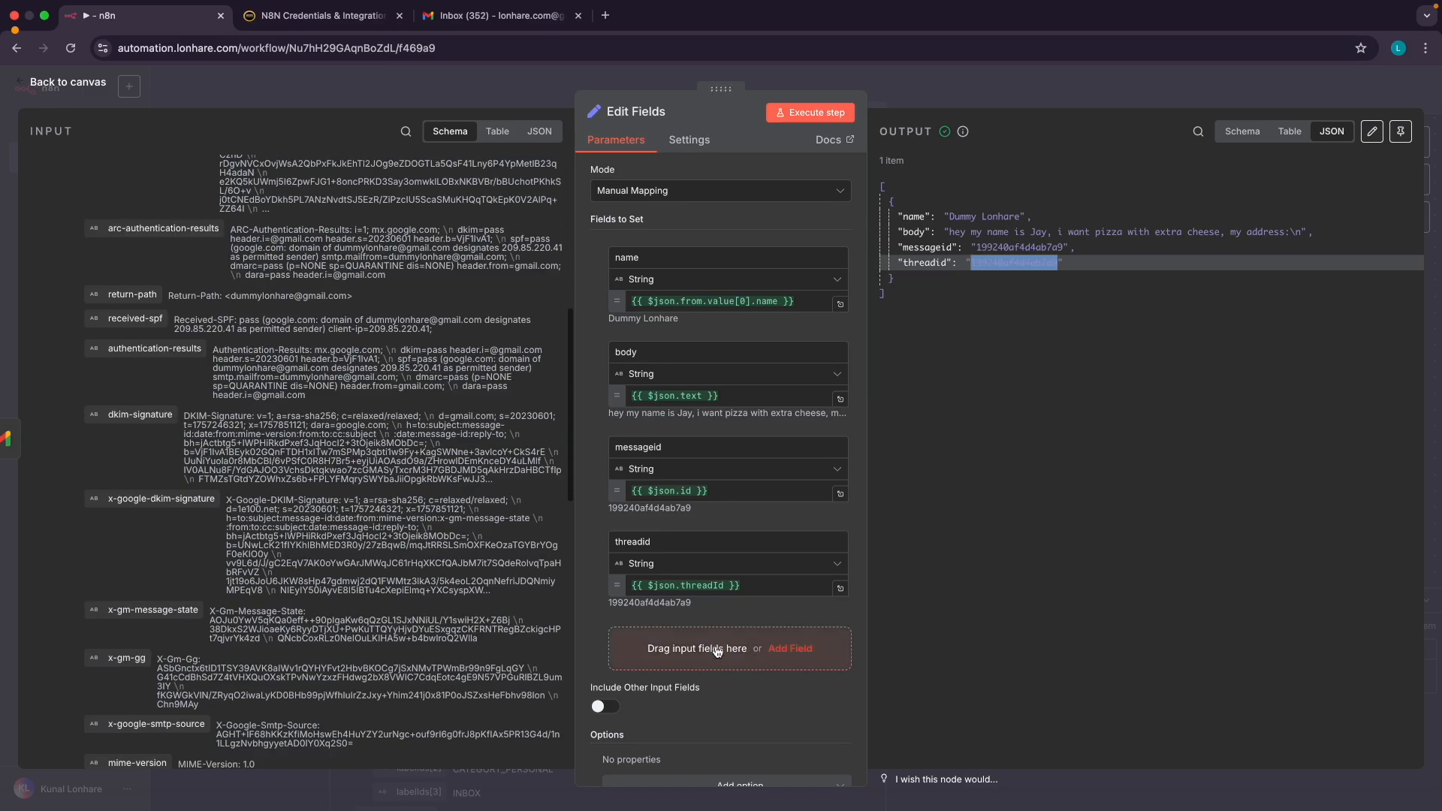
{"action": "scroll", "coordinate": [467, 501], "scroll_direction": "down", "scroll_amount": 4}
{"action": "left_click", "coordinate": [969, 356]}
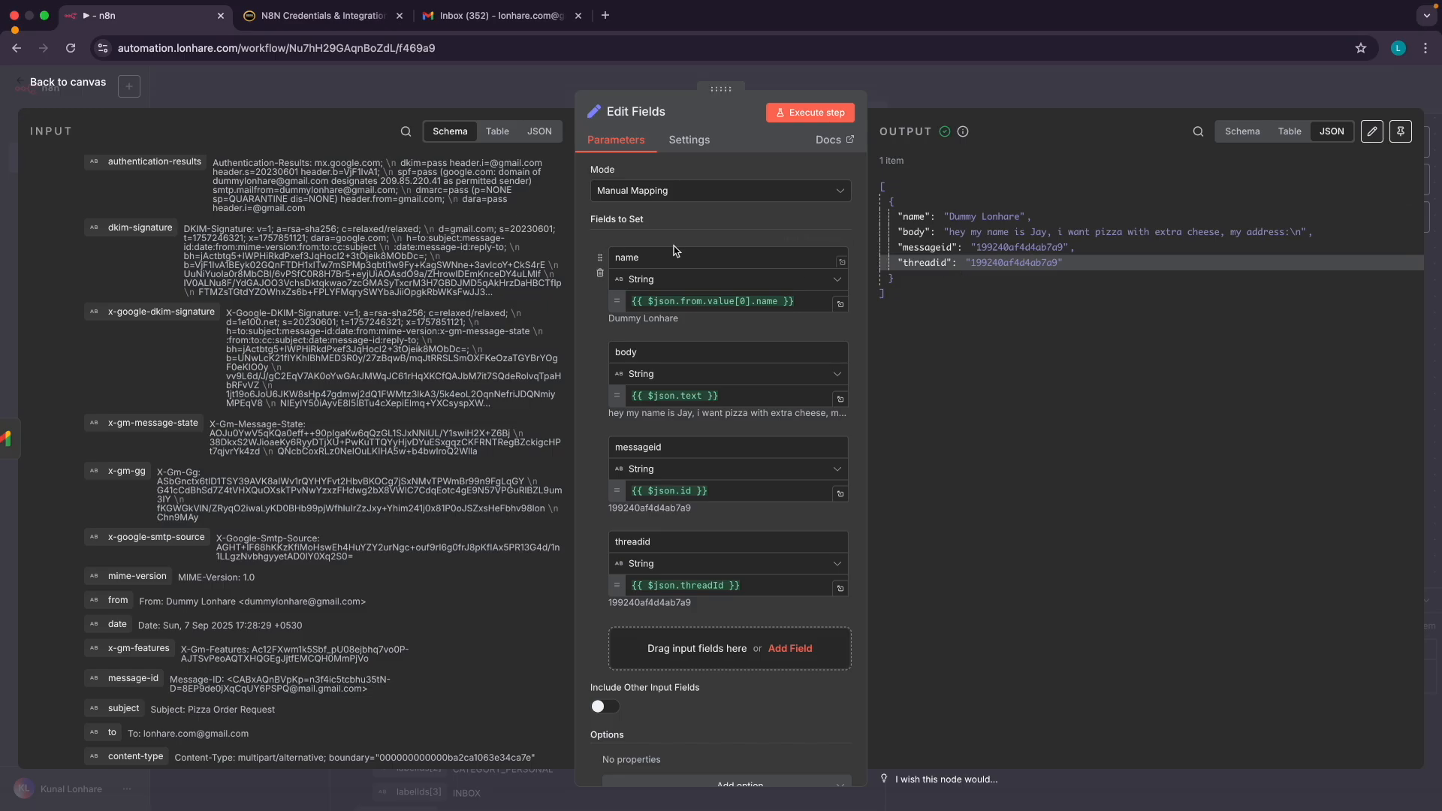
{"action": "left_click", "coordinate": [69, 81]}
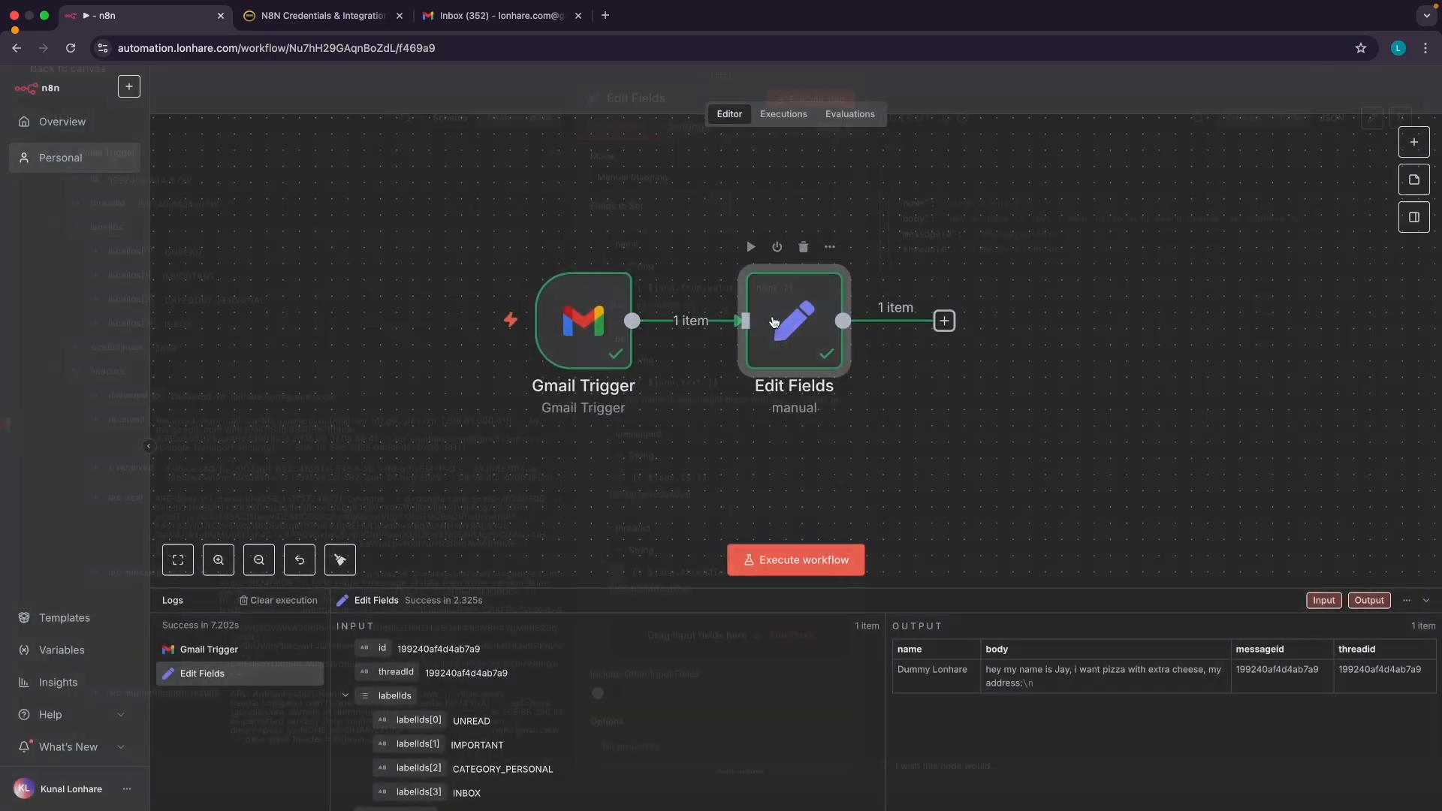
Reopen Edit Fields and inspect its JSON output fields name, body, messageid and threadid
{"action": "double_click", "coordinate": [783, 321]}
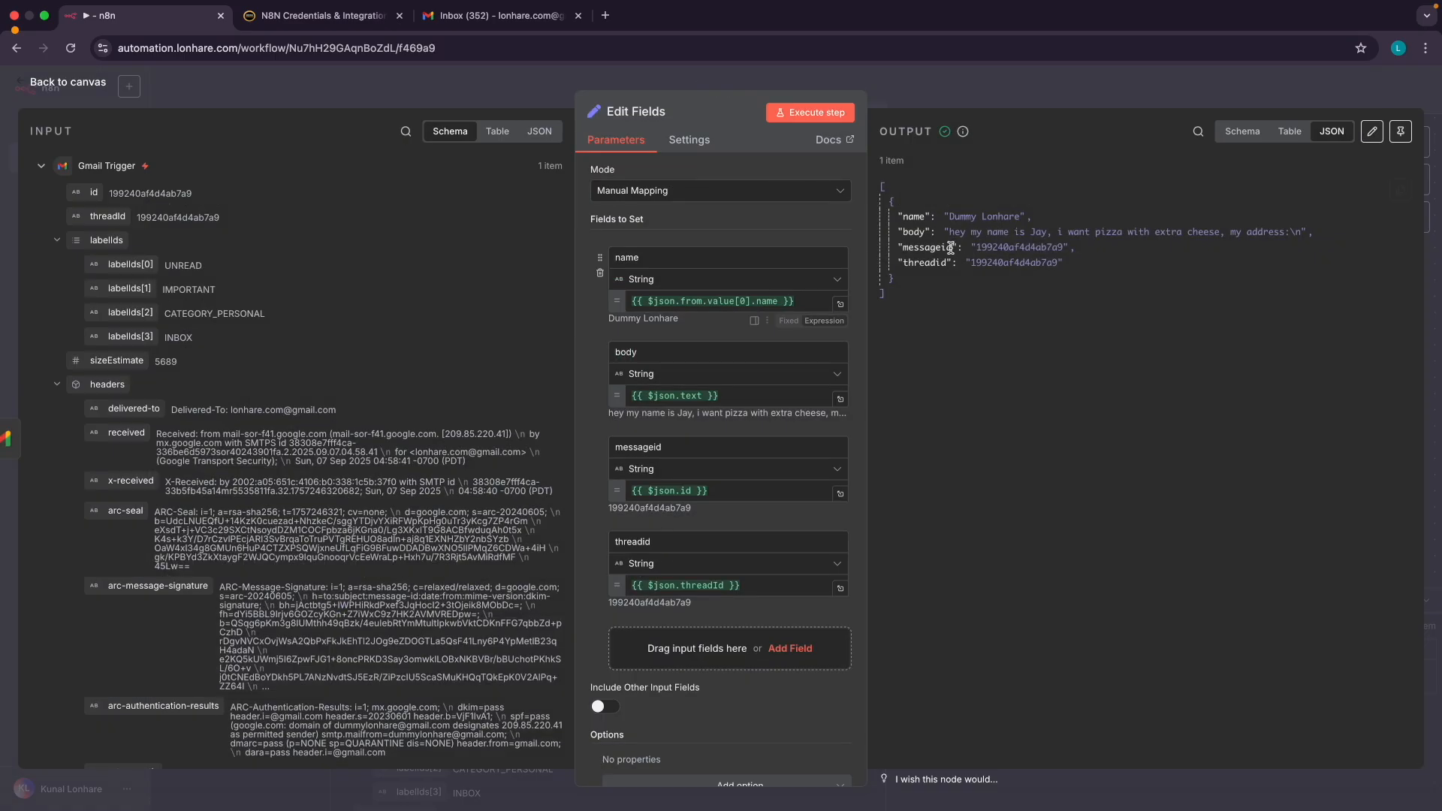
{"action": "left_click", "coordinate": [75, 86]}
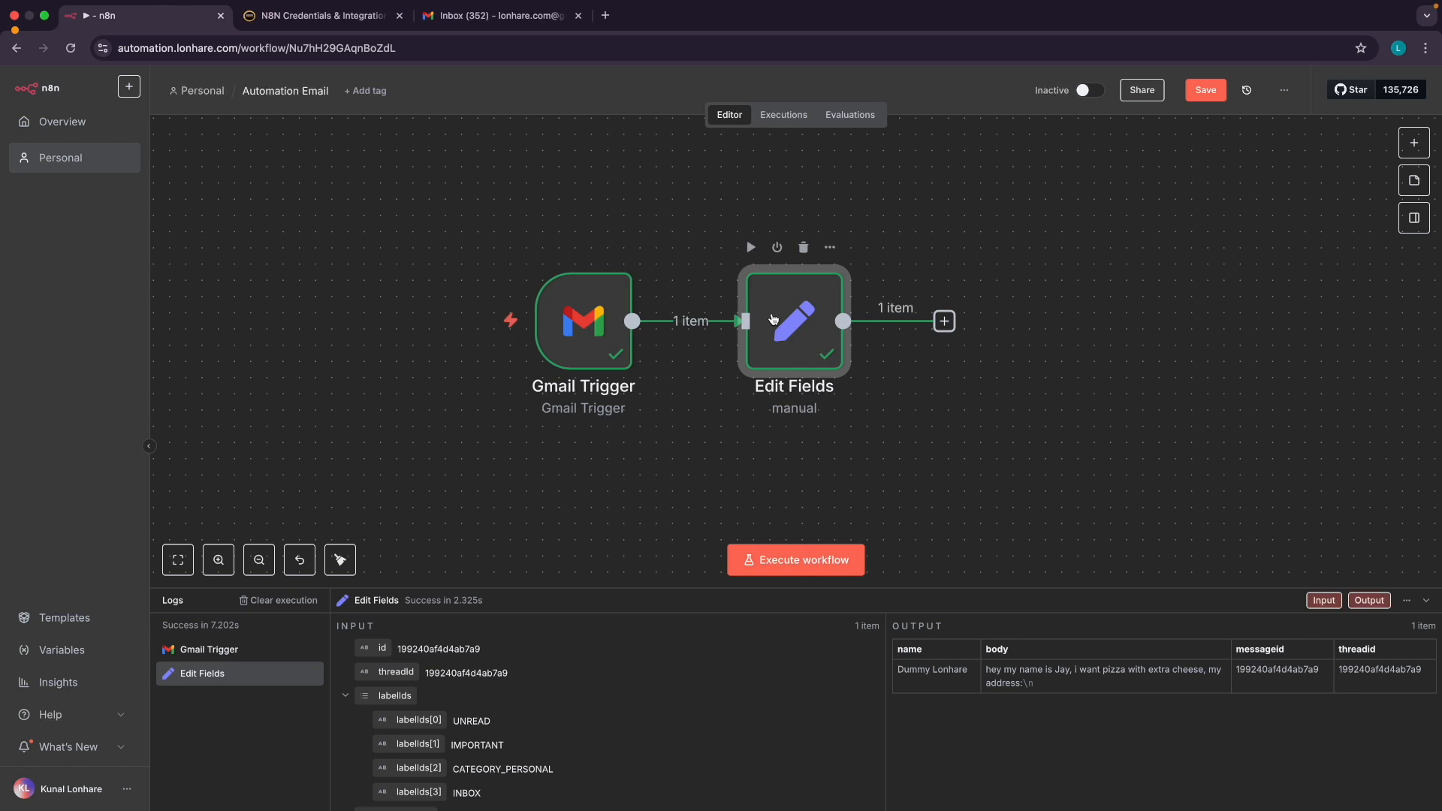
{"action": "double_click", "coordinate": [773, 318]}
{"action": "scroll", "coordinate": [1010, 242], "scroll_direction": "up", "scroll_amount": 5}
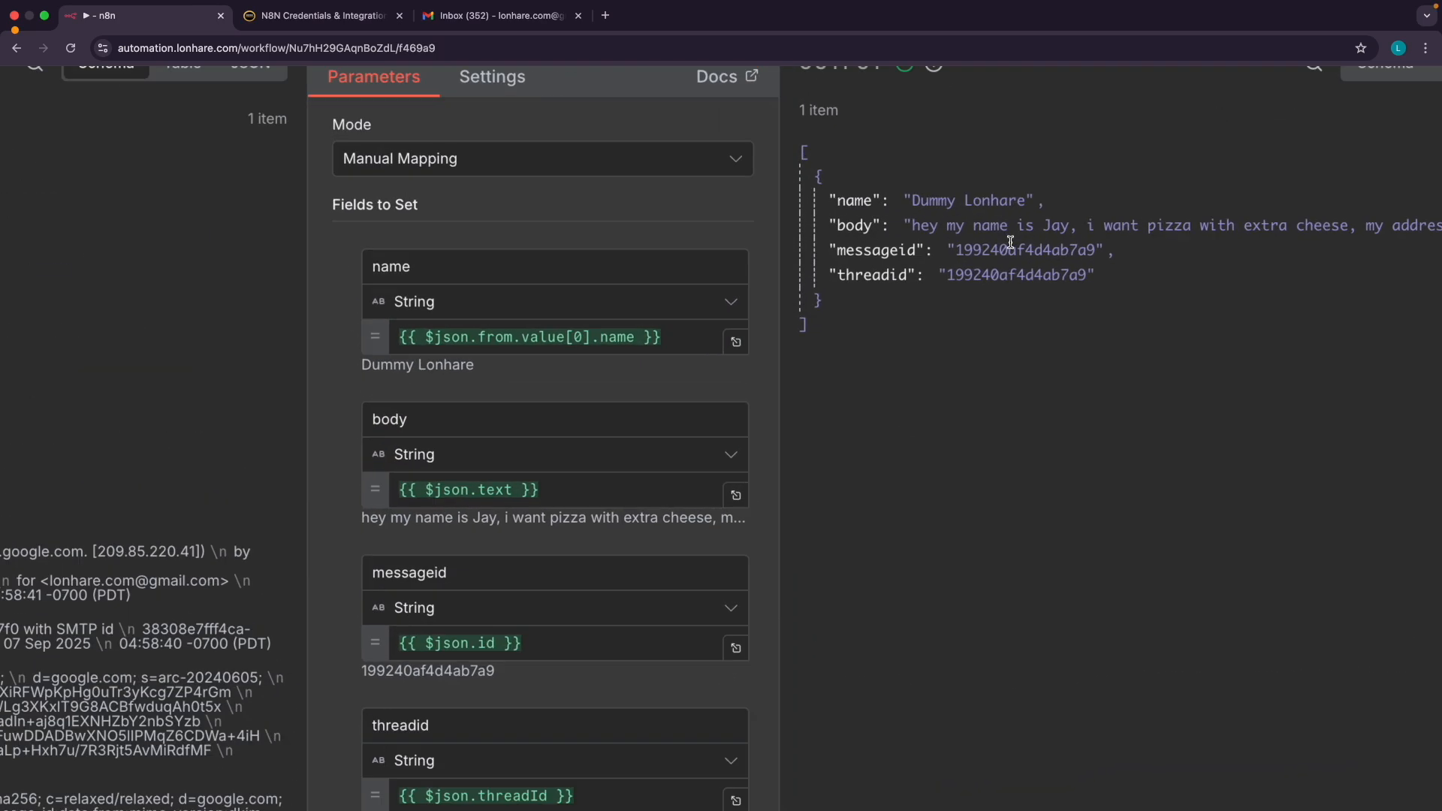
{"action": "scroll", "coordinate": [1010, 241], "scroll_direction": "right", "scroll_amount": 3}
{"action": "left_click_drag", "start_coordinate": [706, 224], "coordinate": [1267, 248]}
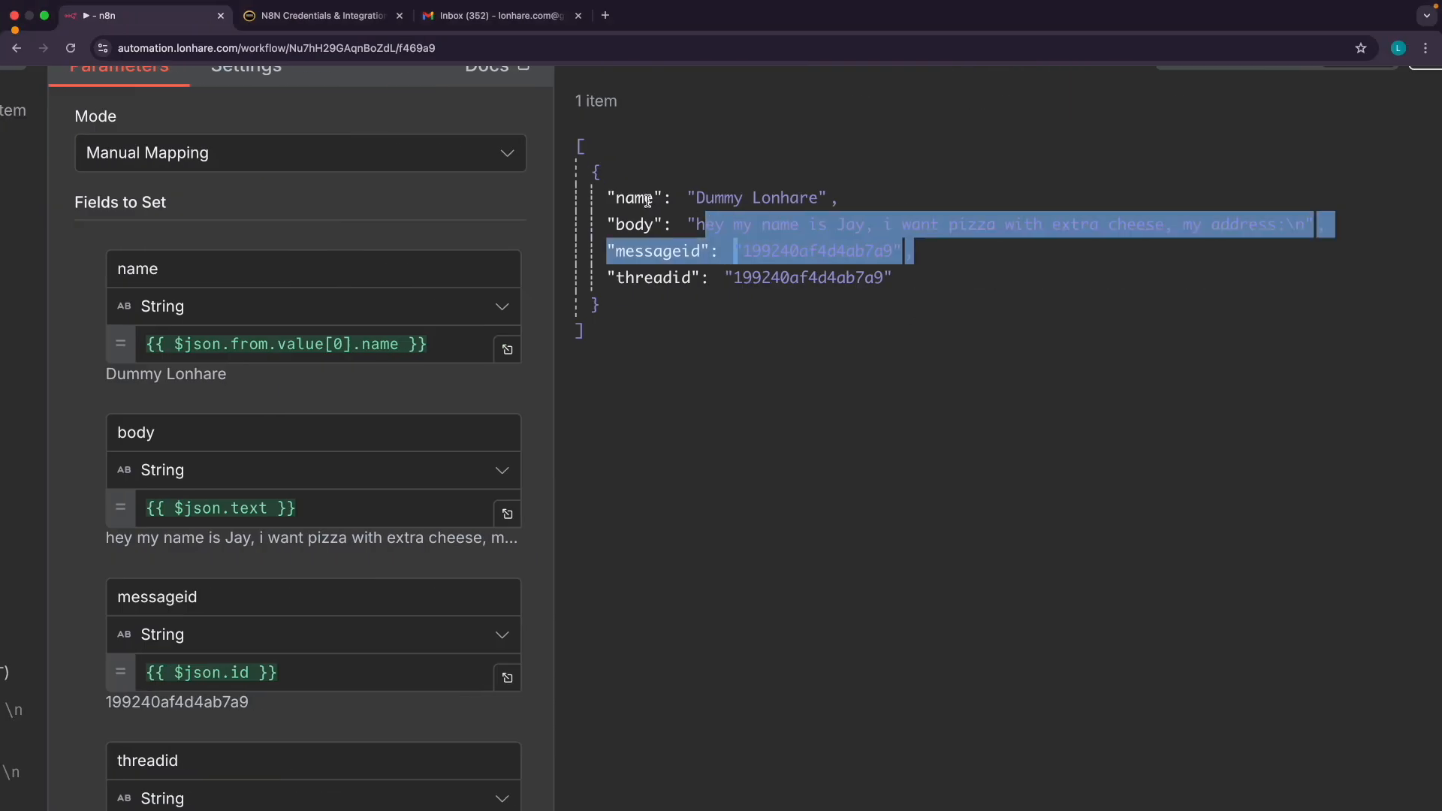
{"action": "double_click", "coordinate": [635, 199]}
{"action": "double_click", "coordinate": [643, 222]}
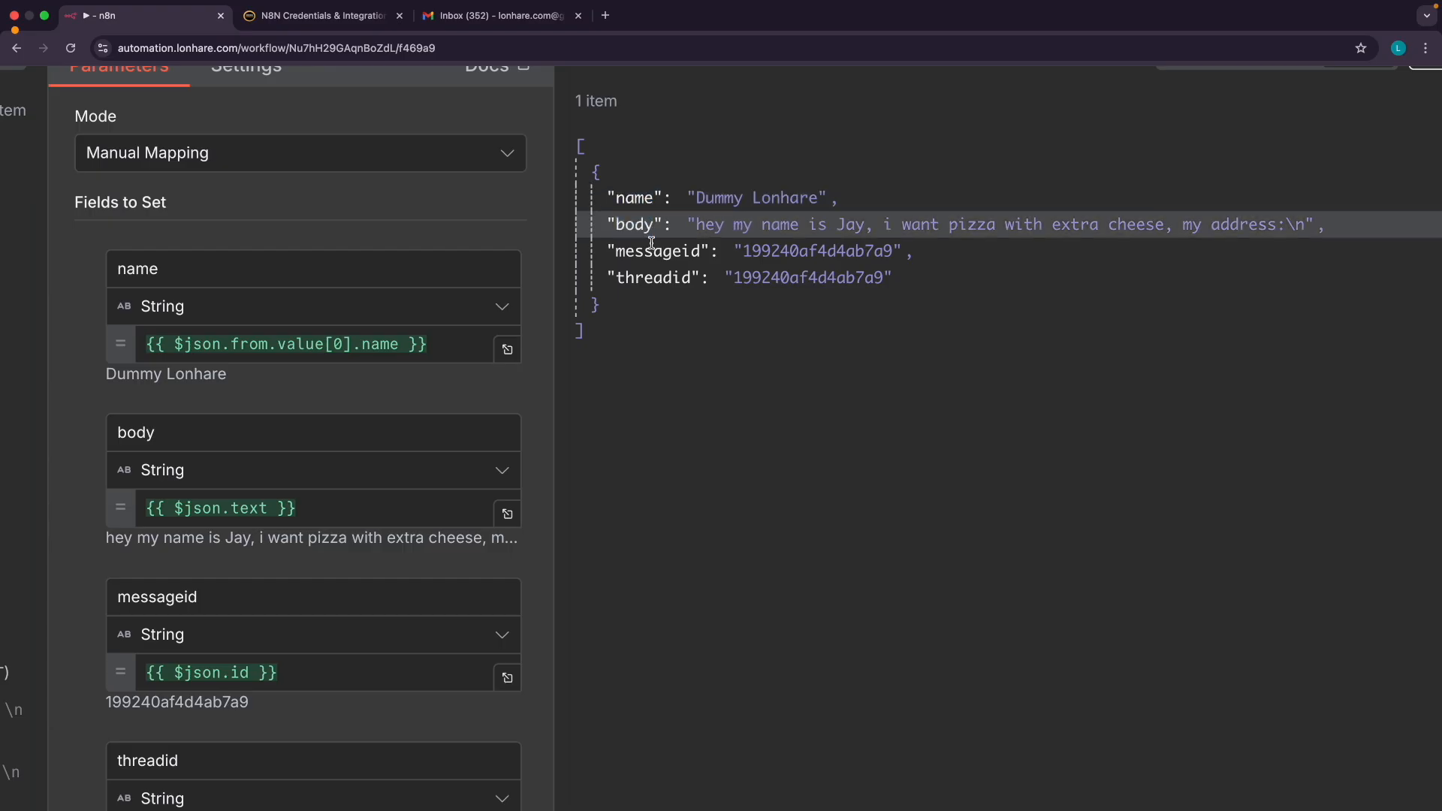
{"action": "double_click", "coordinate": [652, 245]}
{"action": "double_click", "coordinate": [651, 272]}
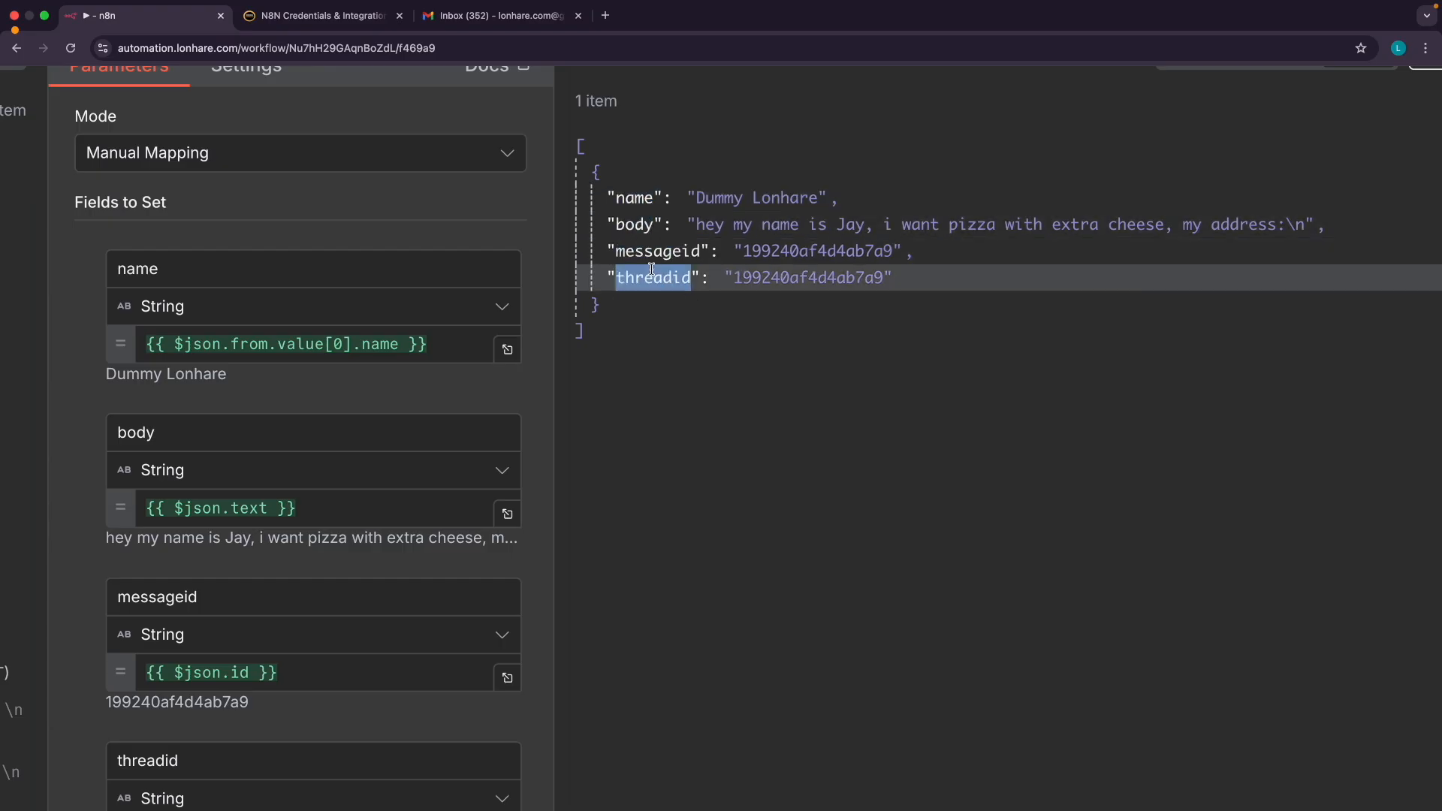
{"action": "left_click", "coordinate": [653, 331]}
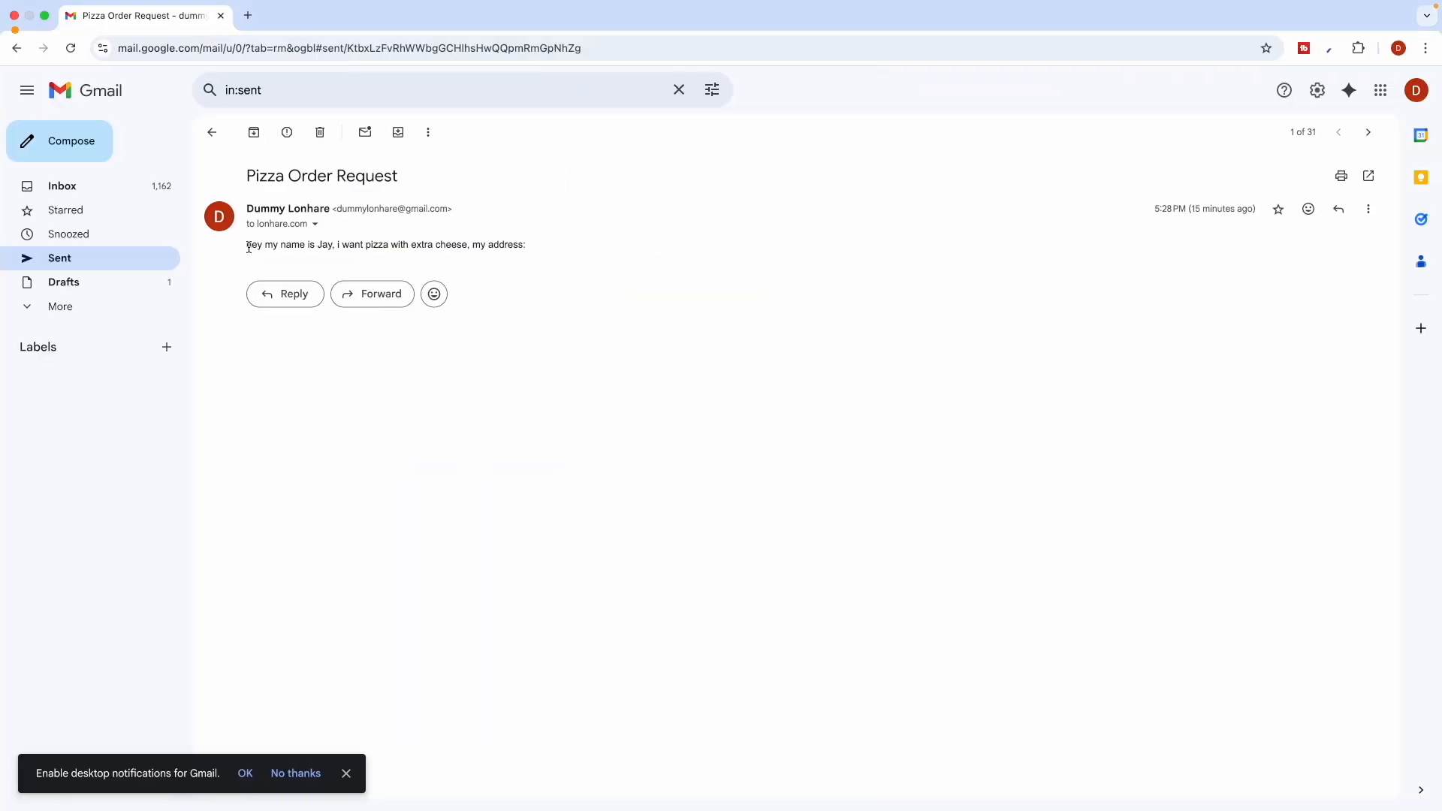
Review the Pizza Order Request email's subject and pizza request in Gmail, then return to n8n
{"action": "left_click_drag", "start_coordinate": [248, 247], "coordinate": [548, 244]}
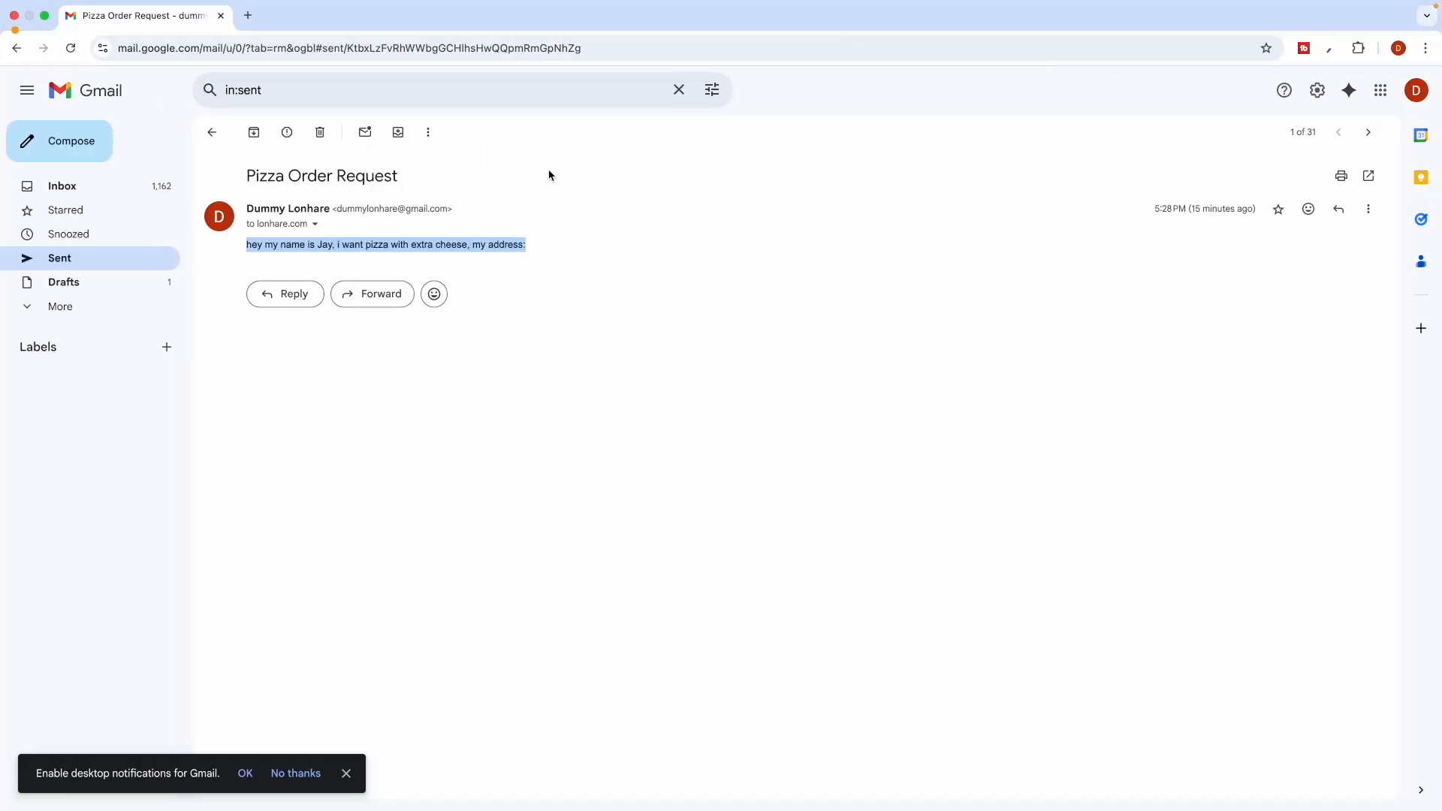
{"action": "scroll", "coordinate": [312, 239], "scroll_direction": "up", "scroll_amount": 5}
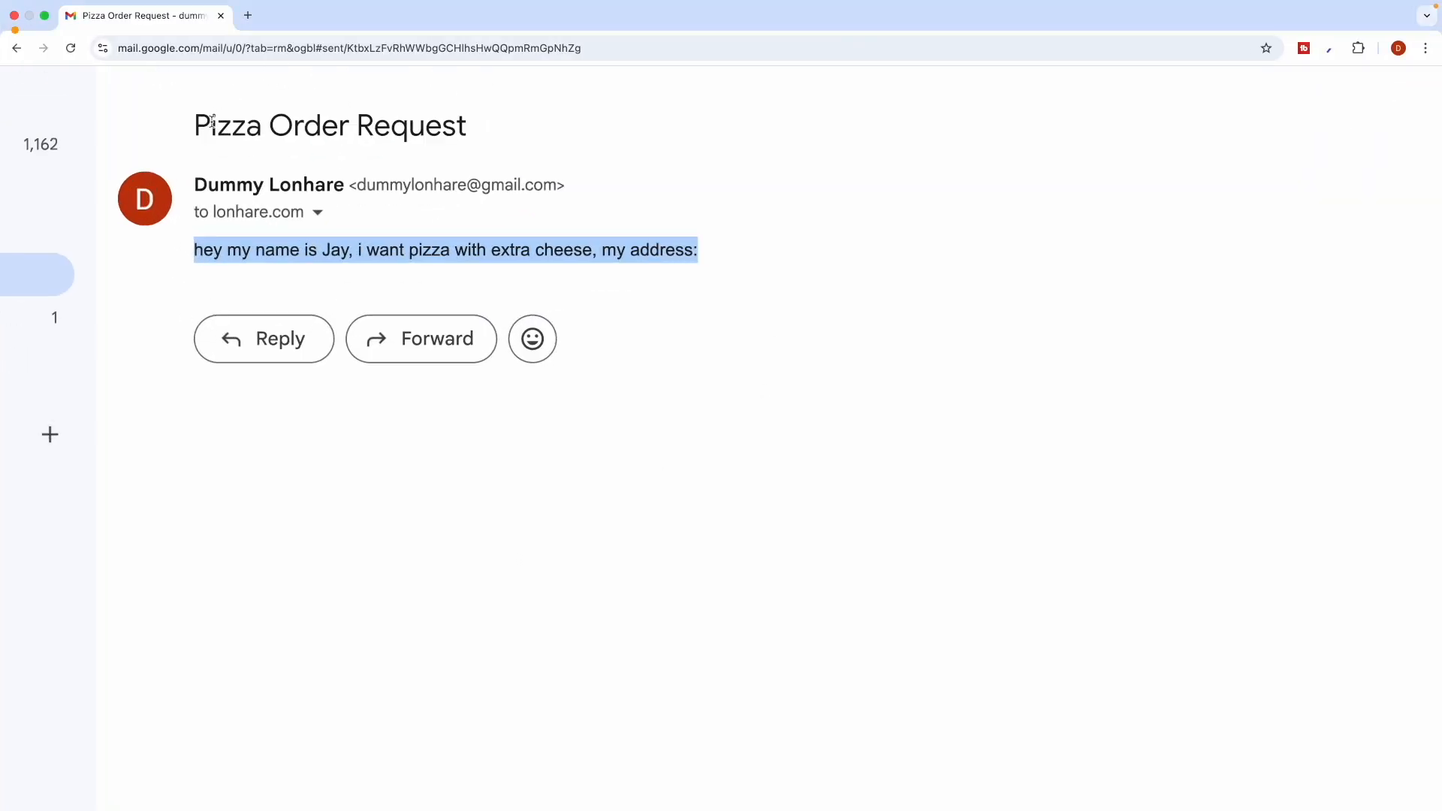
{"action": "left_click_drag", "start_coordinate": [212, 122], "coordinate": [353, 126]}
{"action": "left_click_drag", "start_coordinate": [233, 259], "coordinate": [489, 259]}
{"action": "left_click", "coordinate": [489, 259]}
{"action": "scroll", "coordinate": [489, 259], "scroll_direction": "down", "scroll_amount": 5}
{"action": "key", "text": "ctrl+Left"}
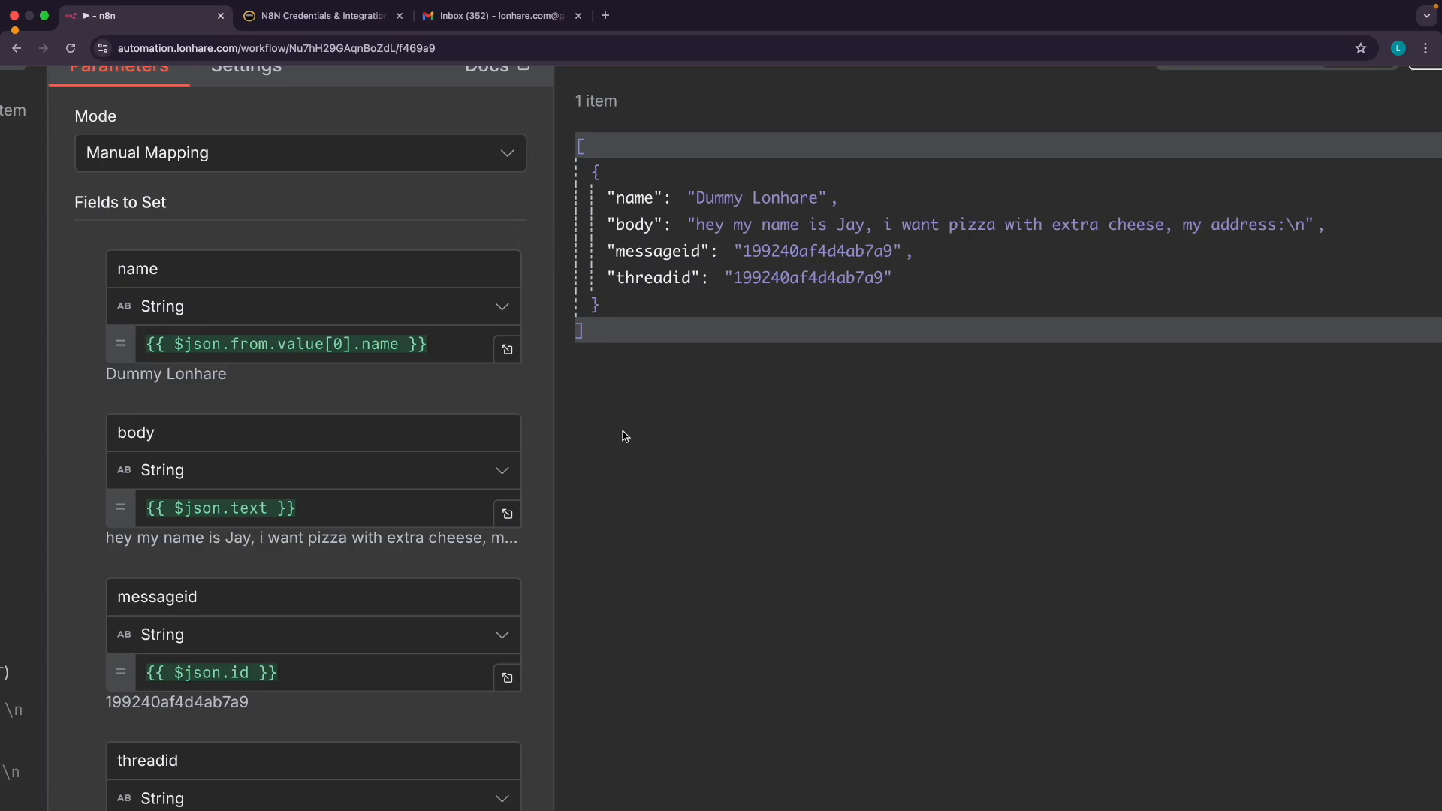
Close Edit Fields, briefly reopen it, and return to the Gmail Trigger → Edit Fields canvas
{"action": "scroll", "coordinate": [623, 435], "scroll_direction": "down", "scroll_amount": 5}
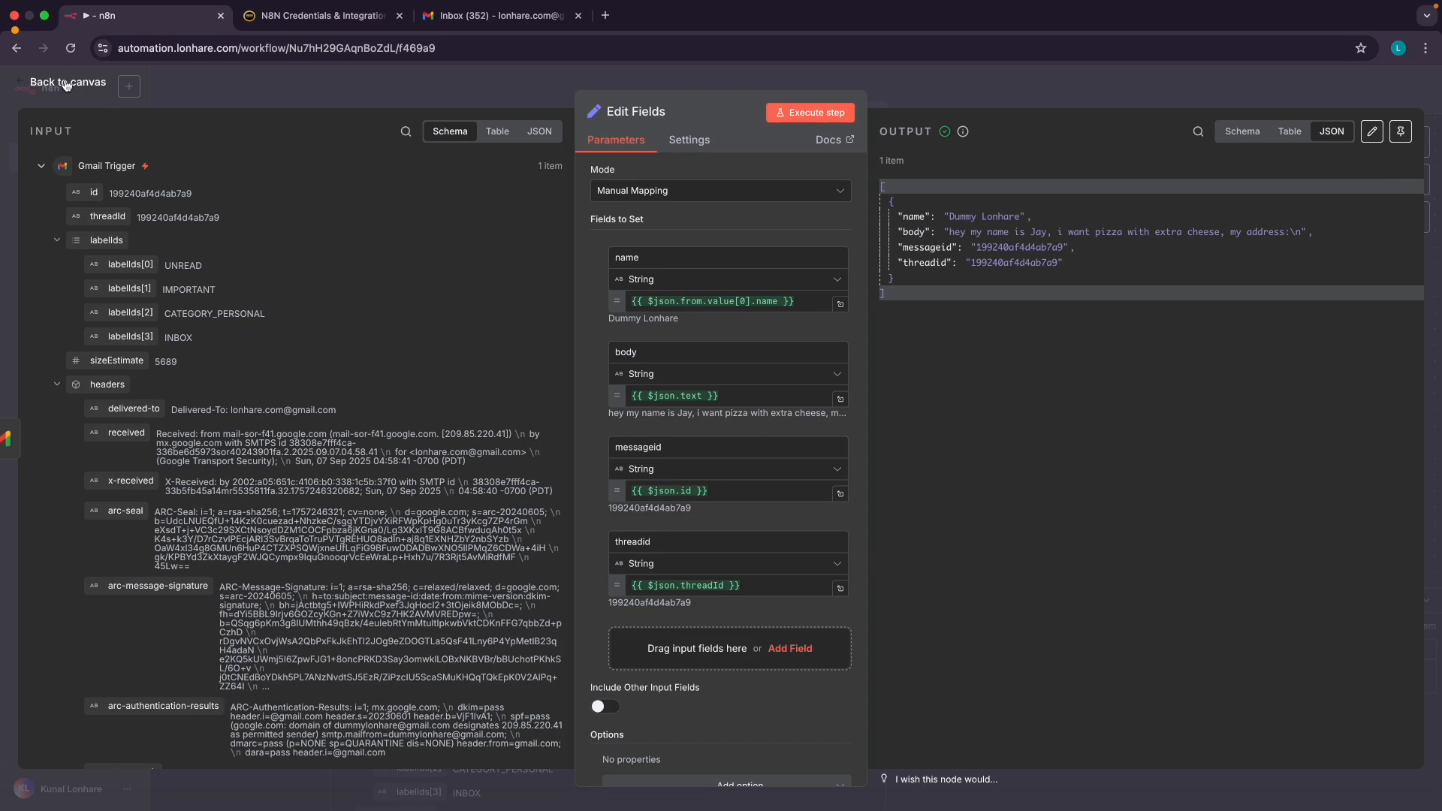
{"action": "left_click", "coordinate": [66, 84]}
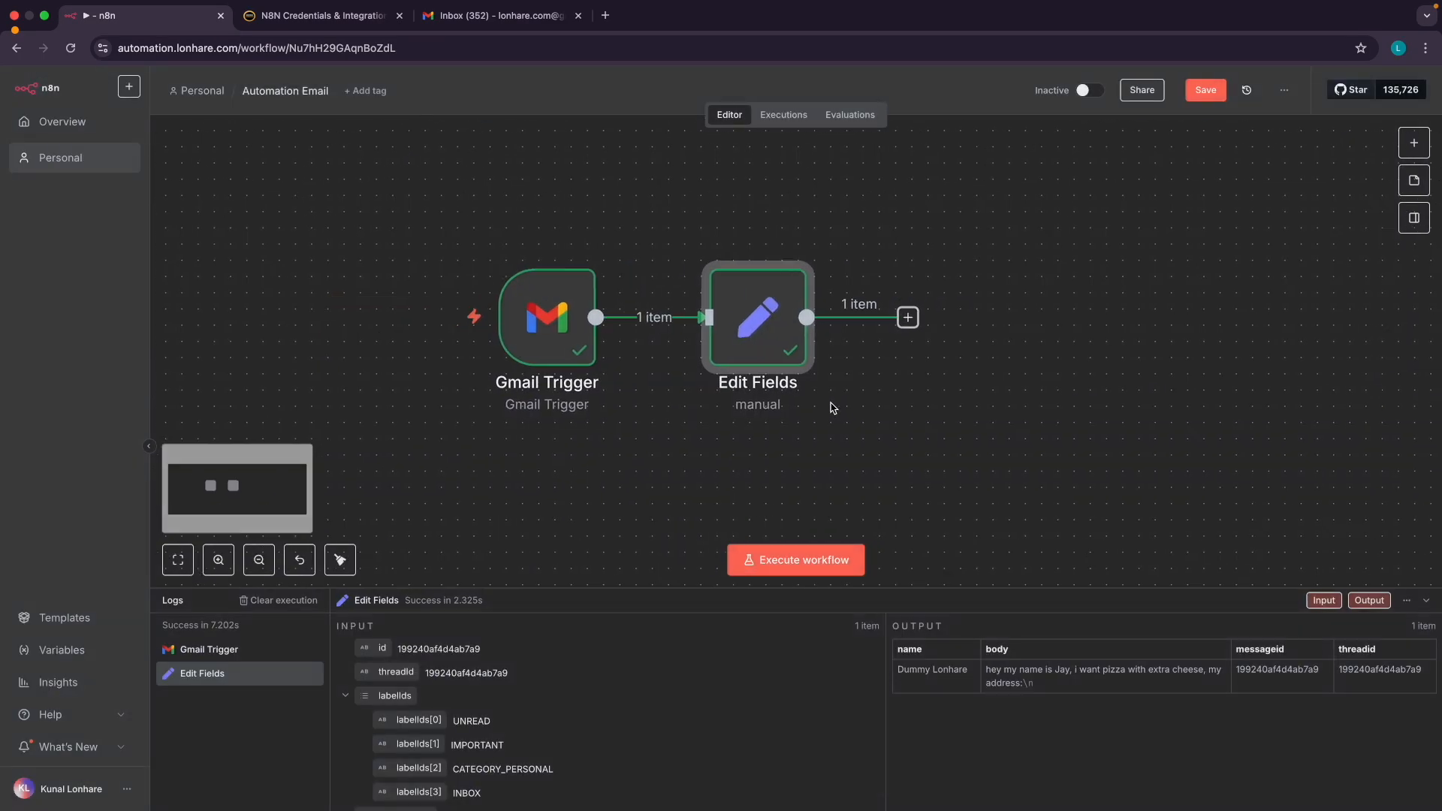
{"action": "scroll", "coordinate": [834, 407], "scroll_direction": "right", "scroll_amount": 1}
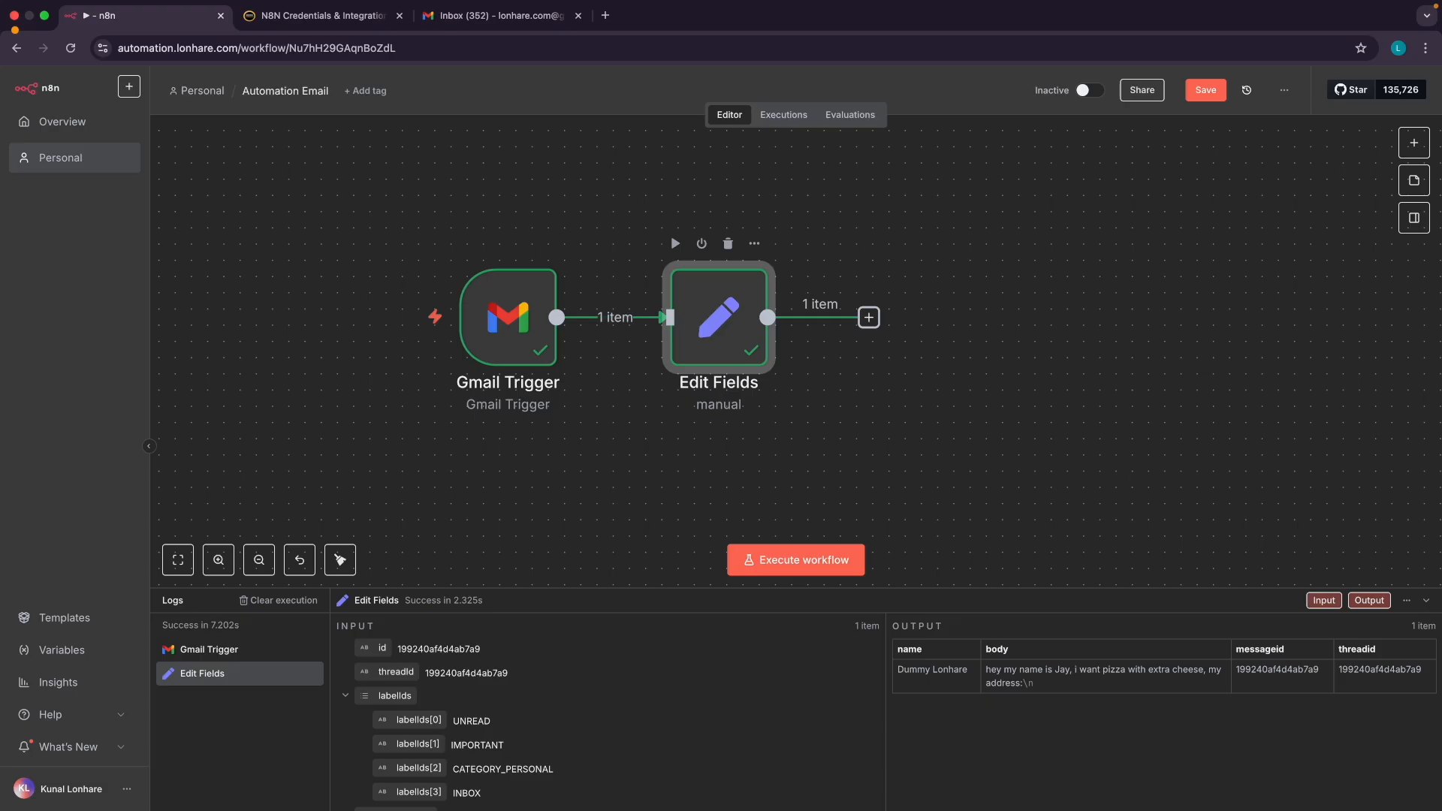
{"action": "double_click", "coordinate": [719, 319]}
{"action": "scroll", "coordinate": [644, 376], "scroll_direction": "down", "scroll_amount": 1}
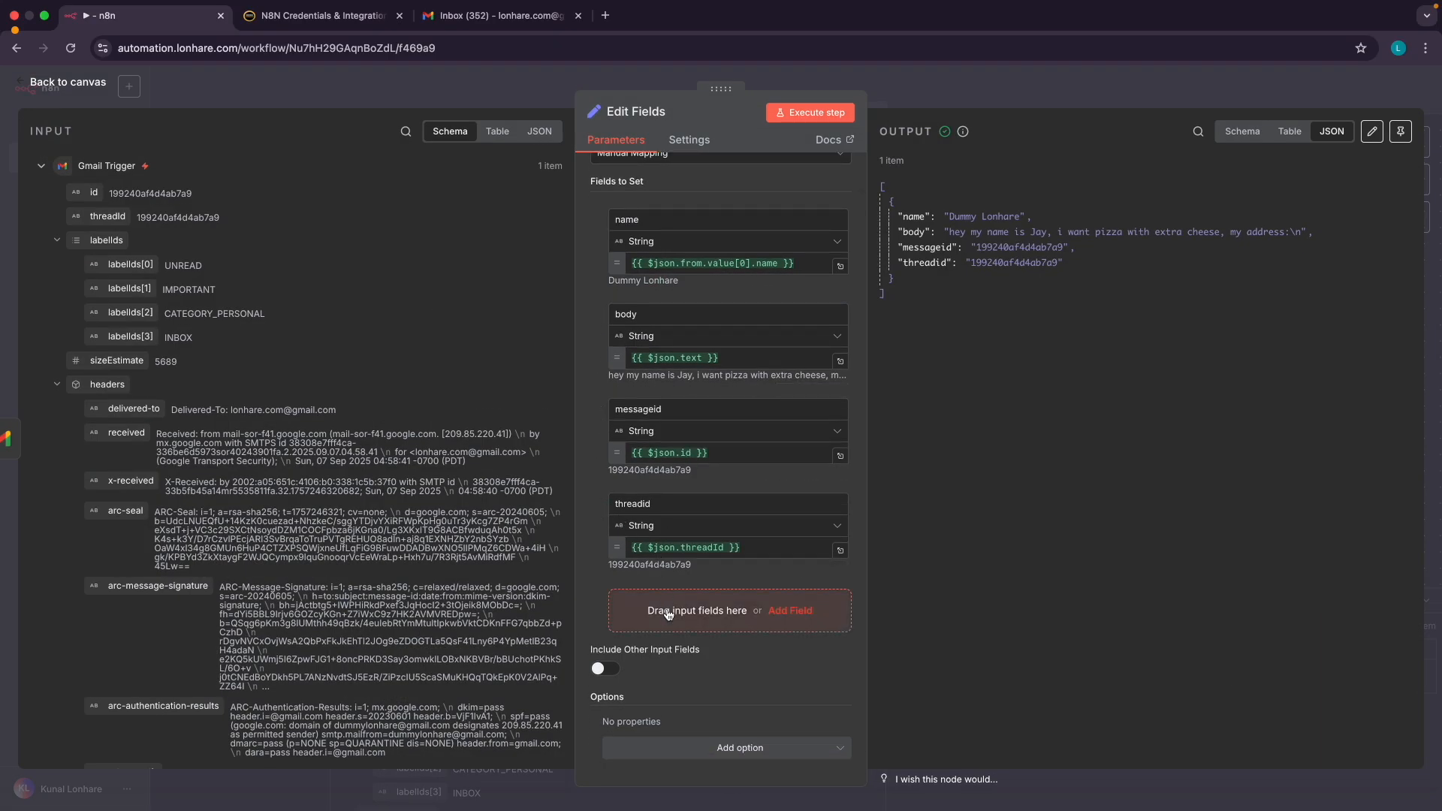
{"action": "left_click", "coordinate": [67, 82]}
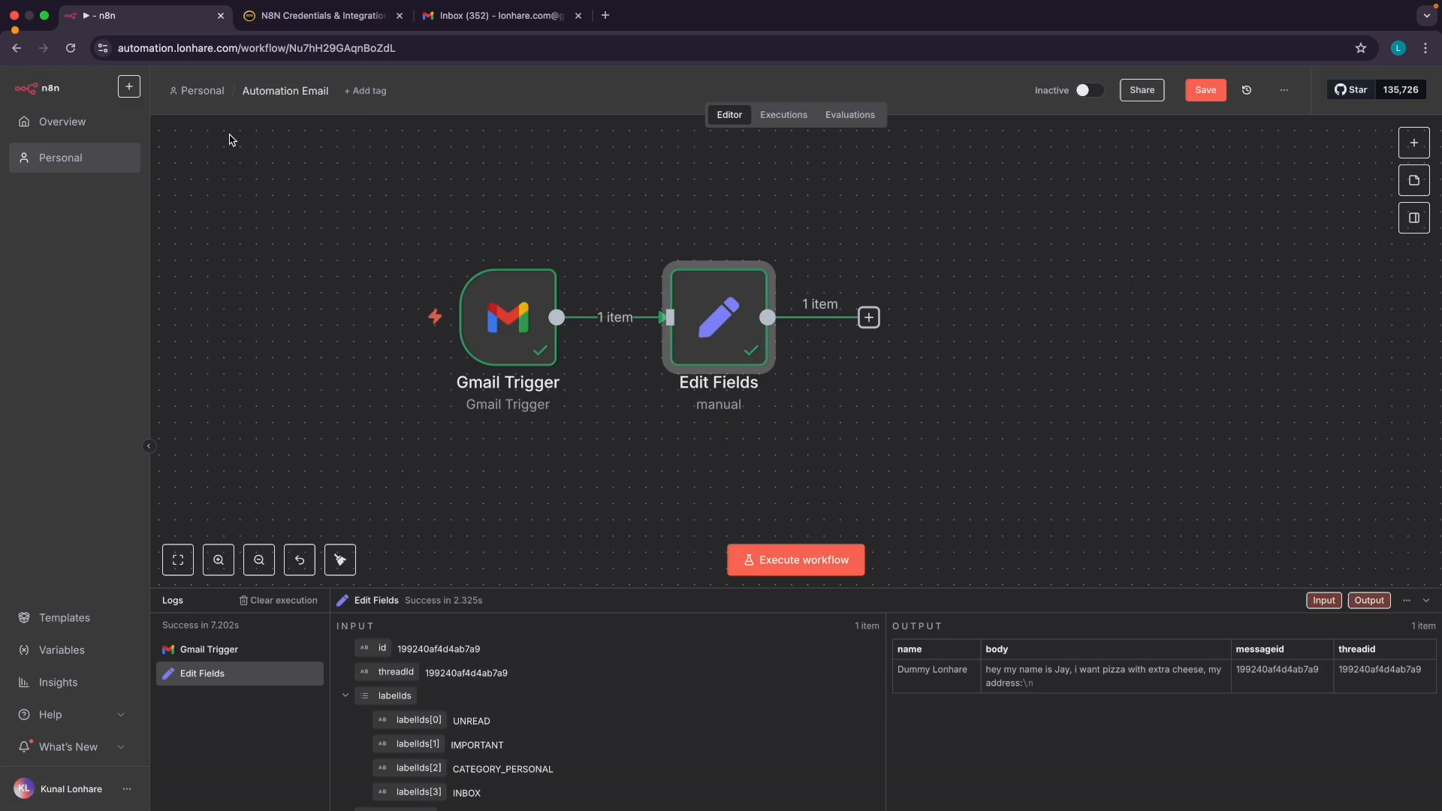
{"action": "scroll", "coordinate": [946, 448], "scroll_direction": "right", "scroll_amount": 2}
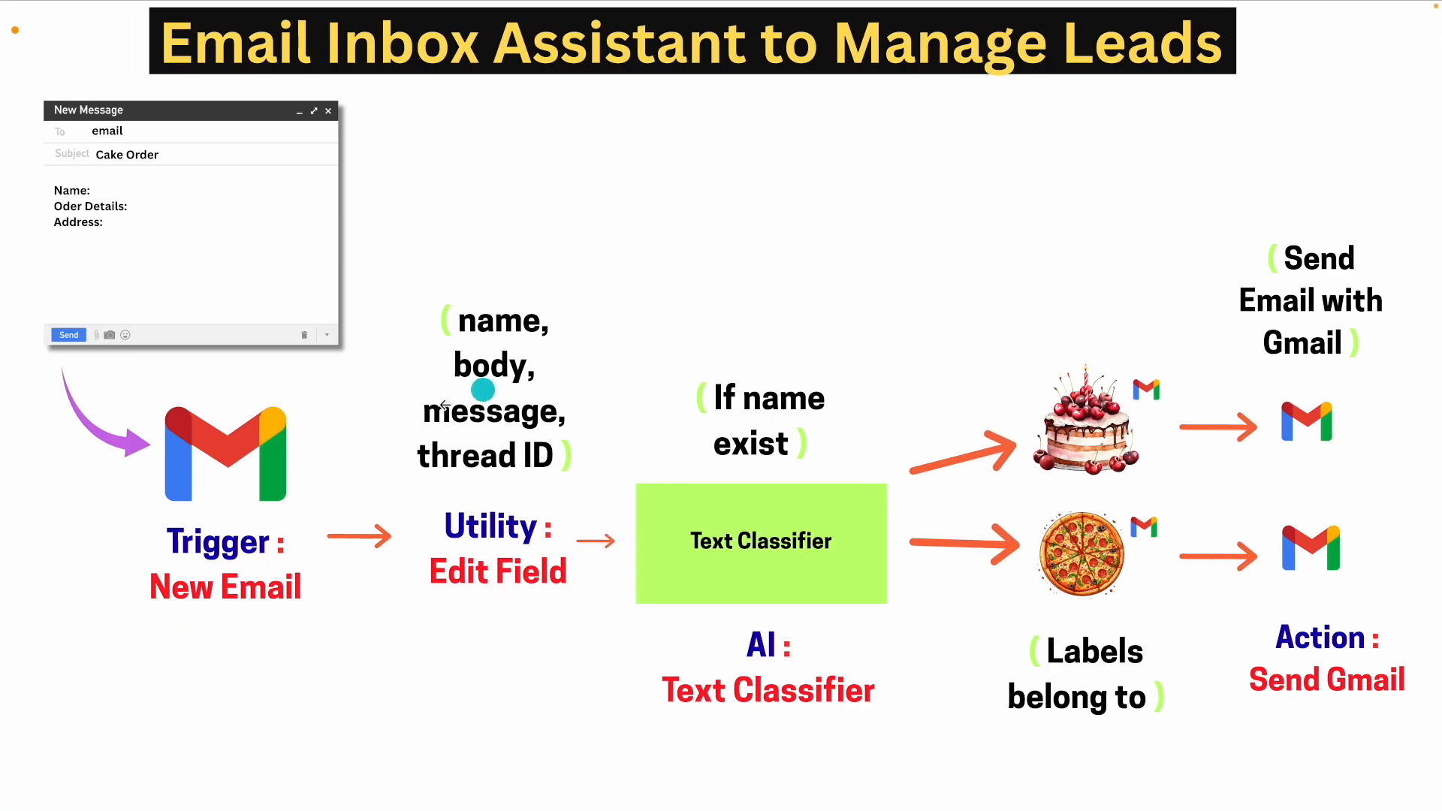
Show the slide on Trigger, Action, Advanced (AI) and Utility nodes, then return to n8n
{"action": "left_click", "coordinate": [65, 534]}
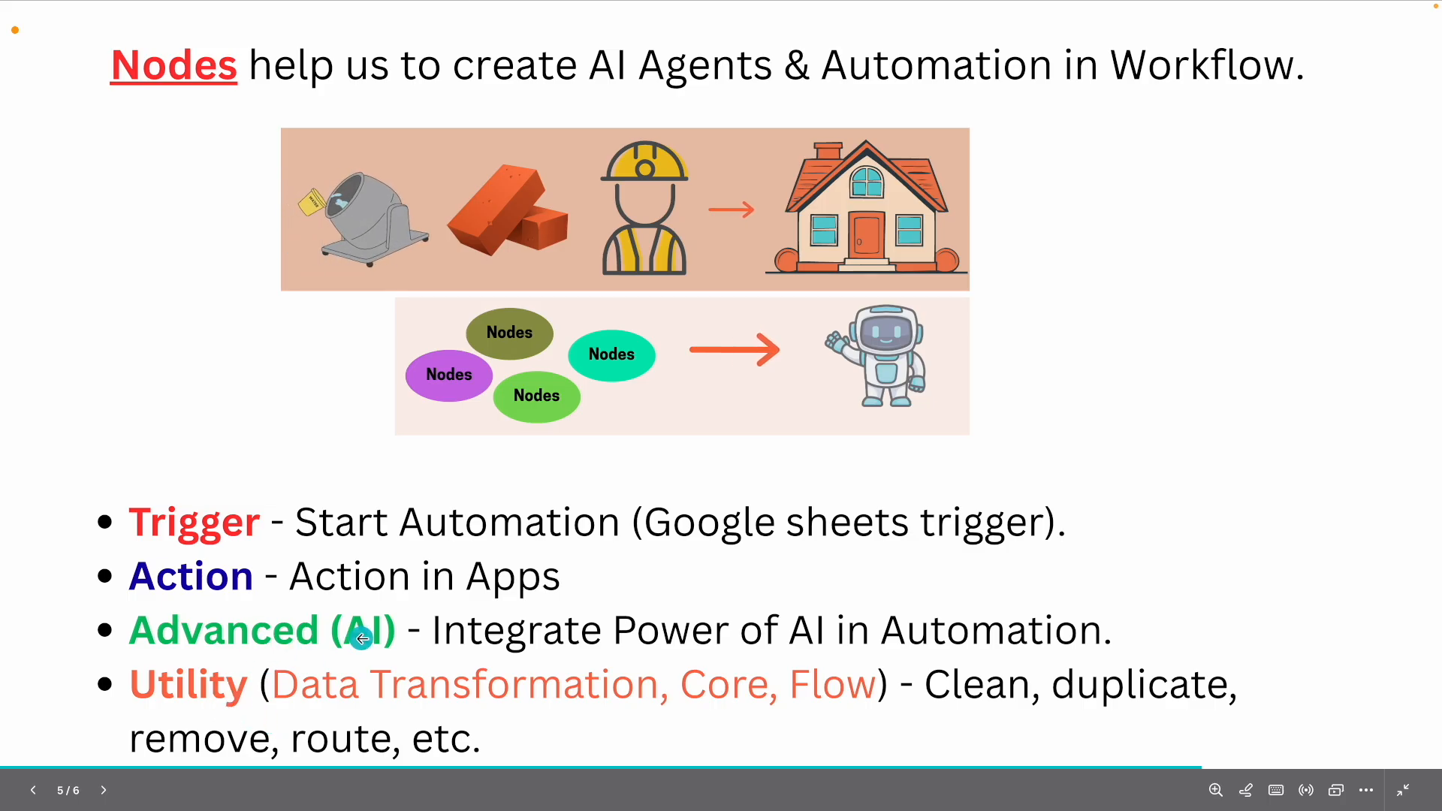
{"action": "key", "text": "ctrl+Right"}
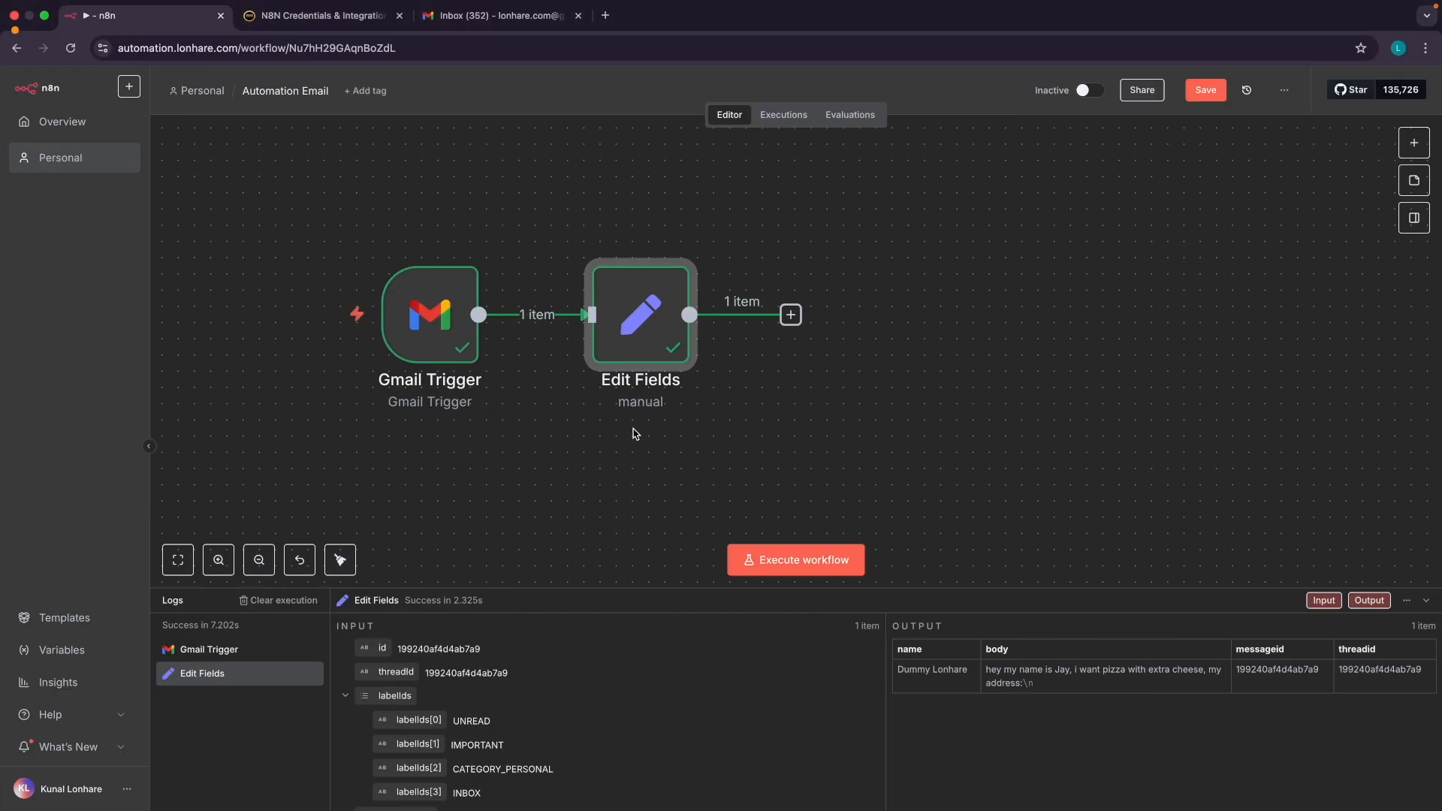
Glance at the Email Inbox Assistant diagram slide and come back to n8n
{"action": "key", "text": "ctrl+Left"}
{"action": "key", "text": "Right"}
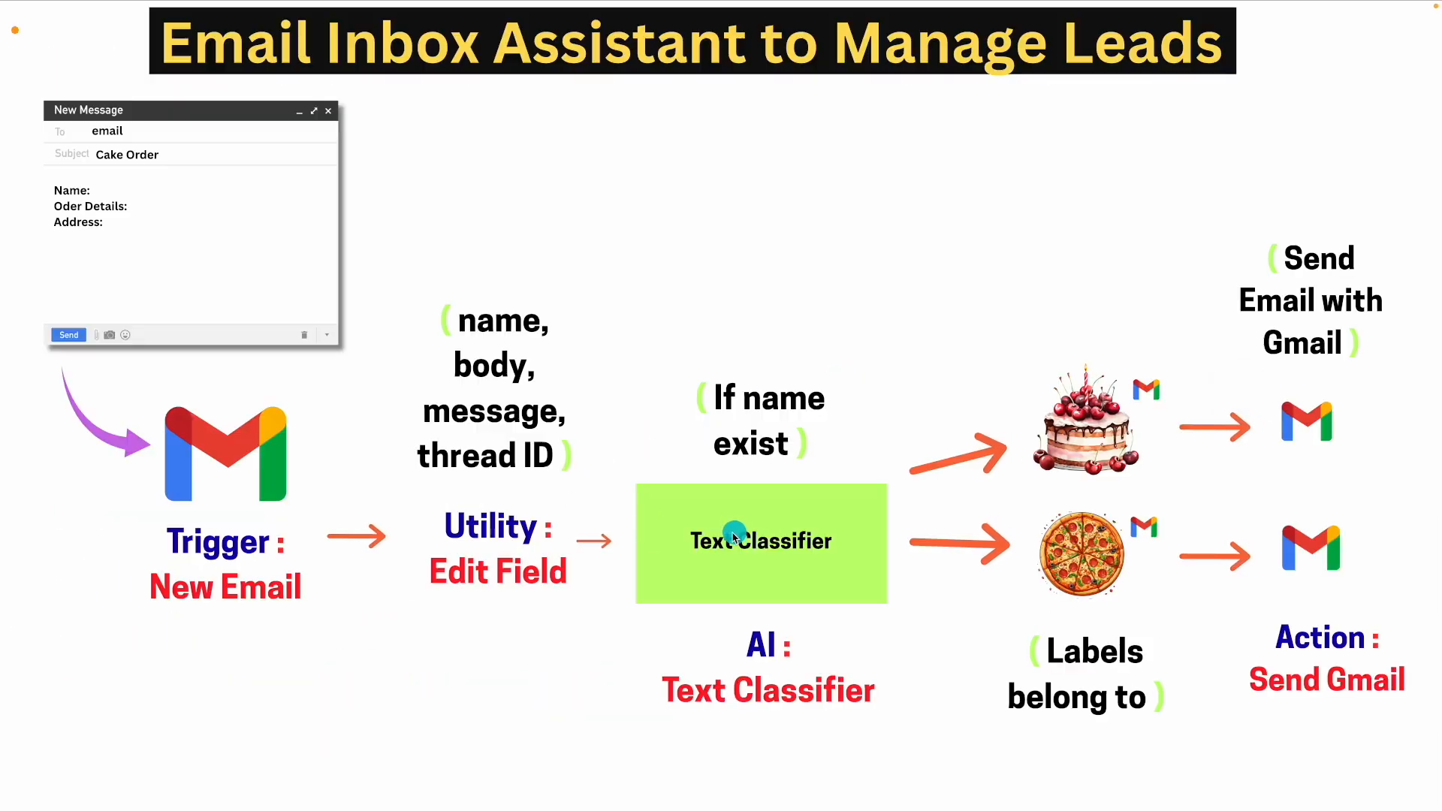
{"action": "key", "text": "ctrl+Right"}
Add a Text Classifier node after Edit Fields from the AI nodes list
{"action": "left_click", "coordinate": [790, 315]}
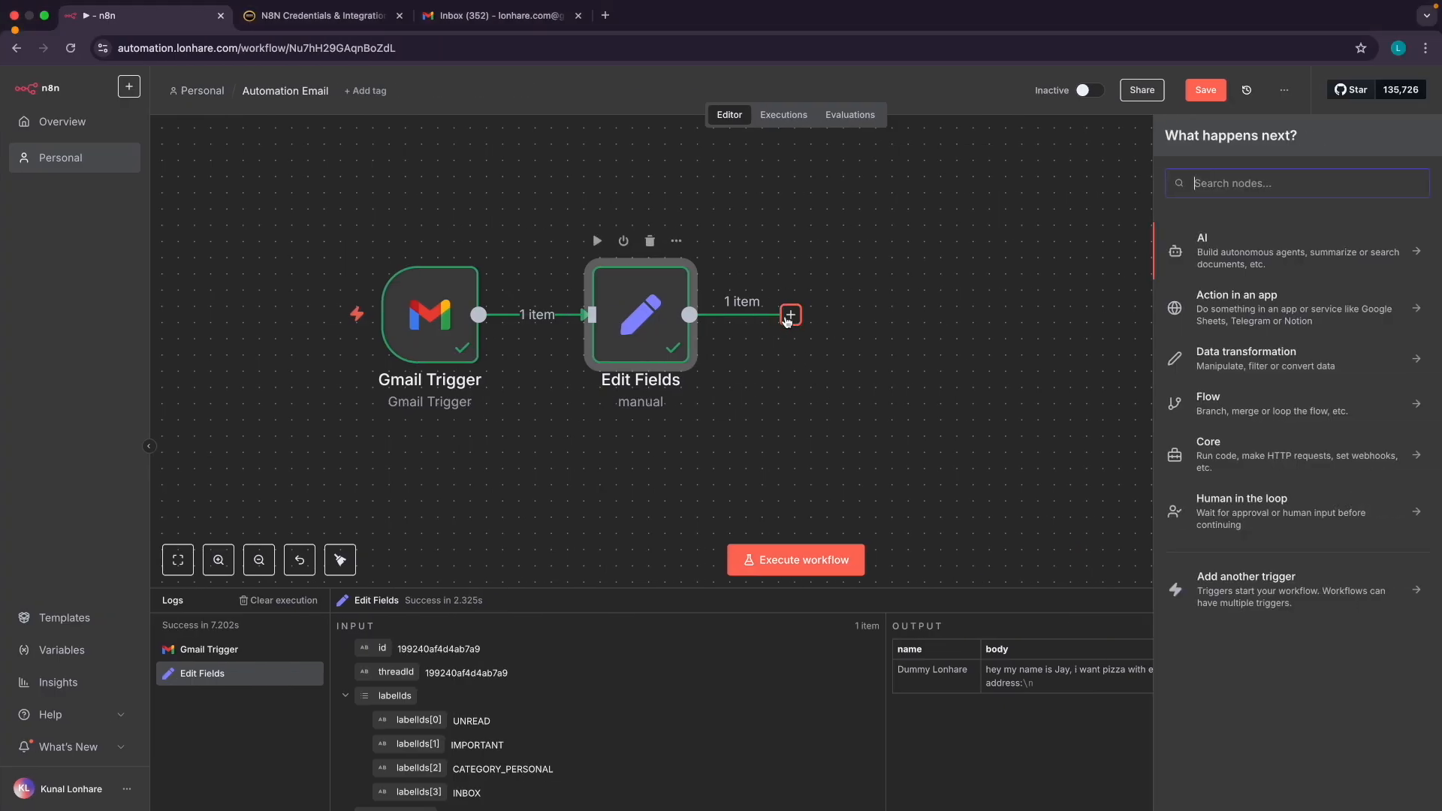
{"action": "scroll", "coordinate": [1298, 254], "scroll_direction": "up", "scroll_amount": 5}
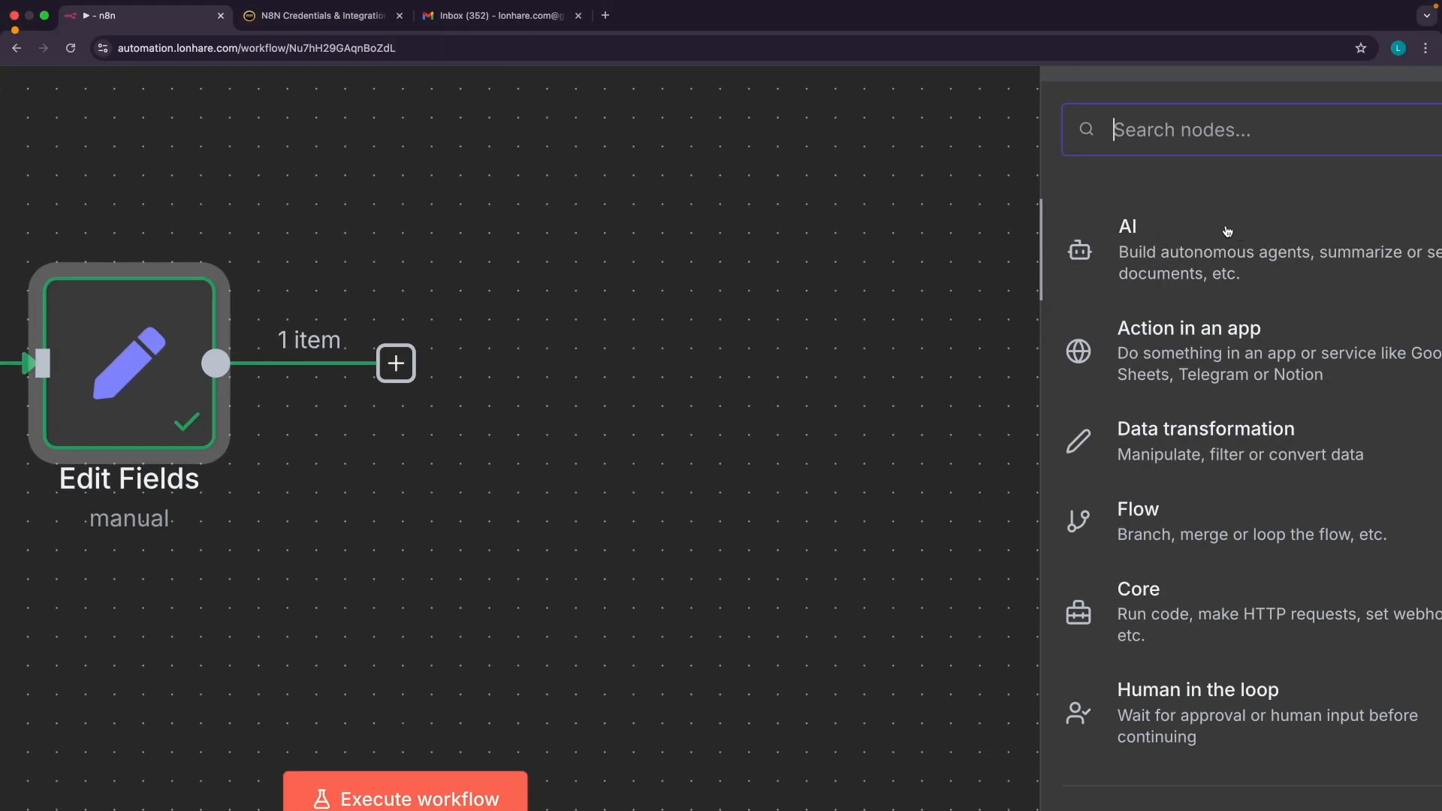
{"action": "scroll", "coordinate": [1207, 256], "scroll_direction": "down", "scroll_amount": 5}
{"action": "left_click", "coordinate": [1276, 264]}
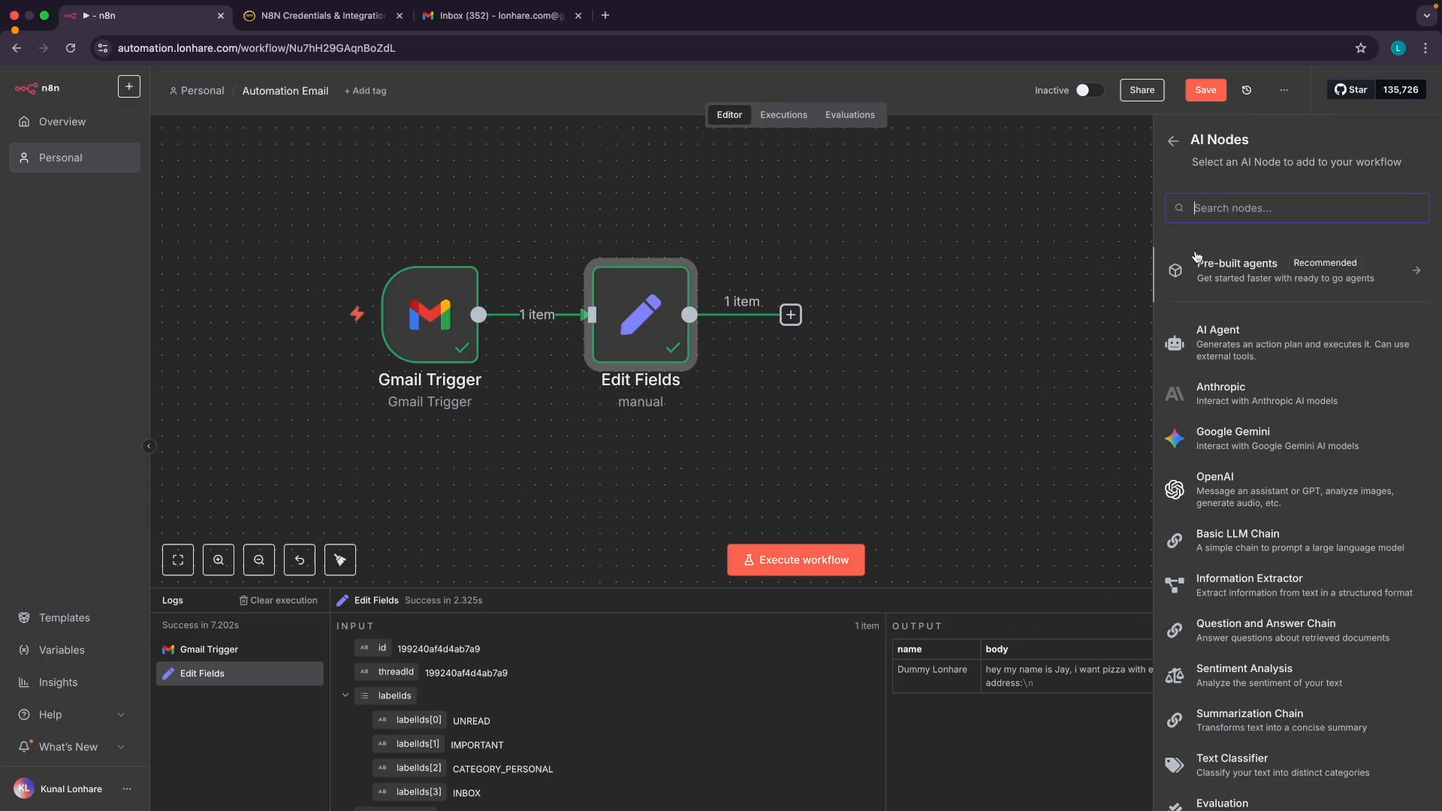
{"action": "scroll", "coordinate": [1228, 360], "scroll_direction": "down", "scroll_amount": 2}
{"action": "scroll", "coordinate": [1234, 427], "scroll_direction": "down", "scroll_amount": 1}
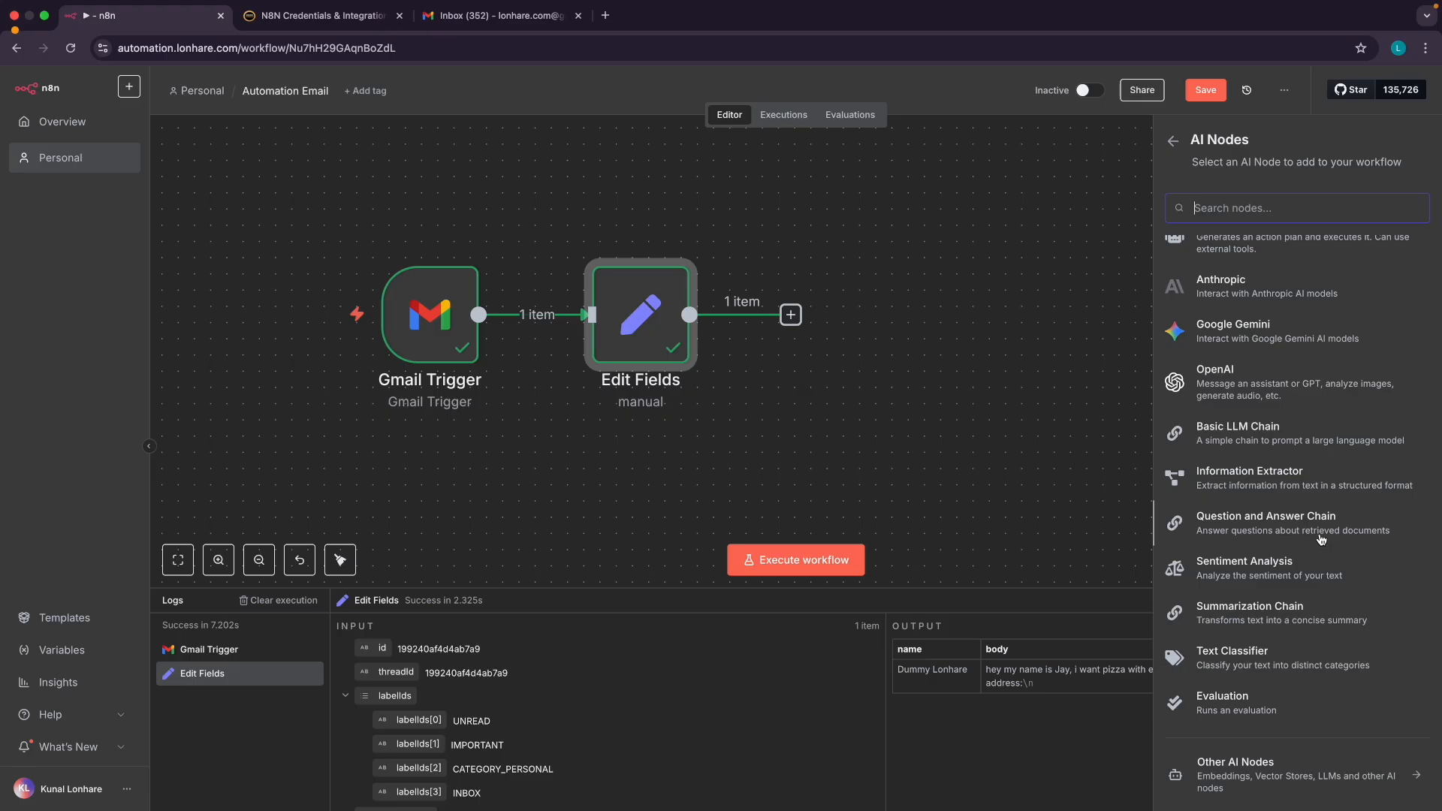
{"action": "scroll", "coordinate": [1321, 539], "scroll_direction": "up", "scroll_amount": 3}
{"action": "scroll", "coordinate": [1321, 539], "scroll_direction": "down", "scroll_amount": 1}
{"action": "scroll", "coordinate": [1321, 539], "scroll_direction": "up", "scroll_amount": 1}
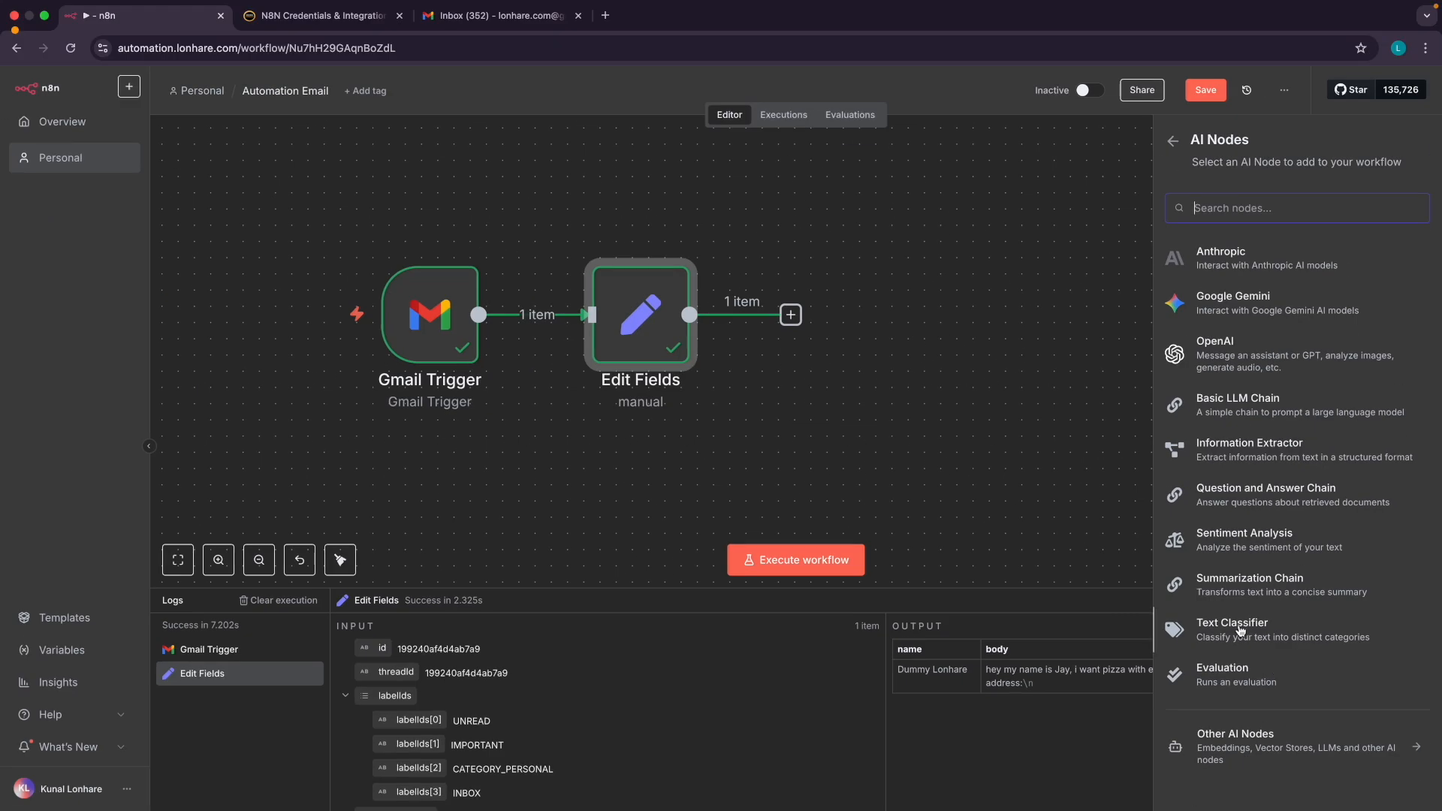
{"action": "left_click", "coordinate": [1240, 631]}
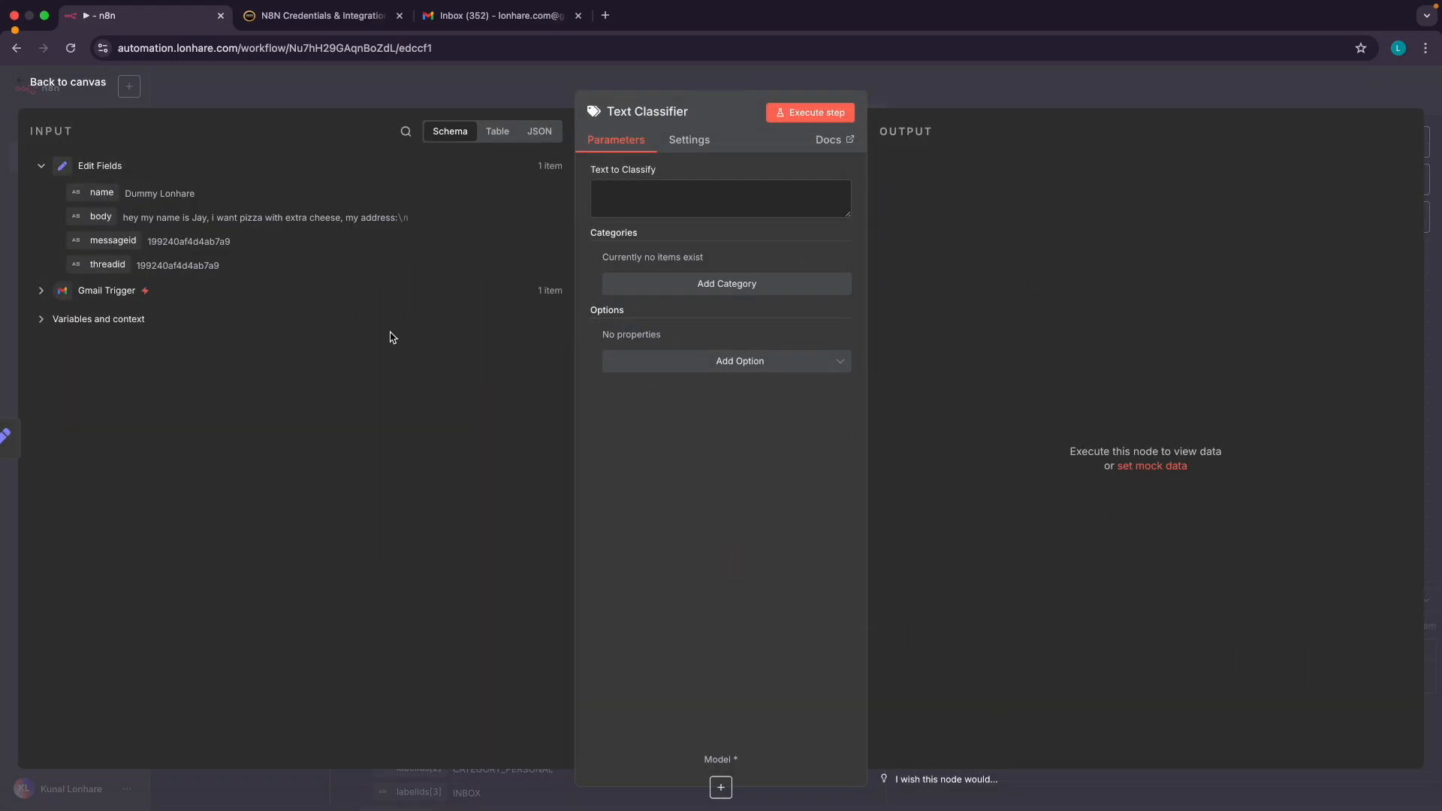
Map the email body field into Text to Classify as {{ $json.body }}
{"action": "left_click", "coordinate": [660, 199]}
{"action": "left_click_drag", "start_coordinate": [95, 217], "coordinate": [604, 214]}
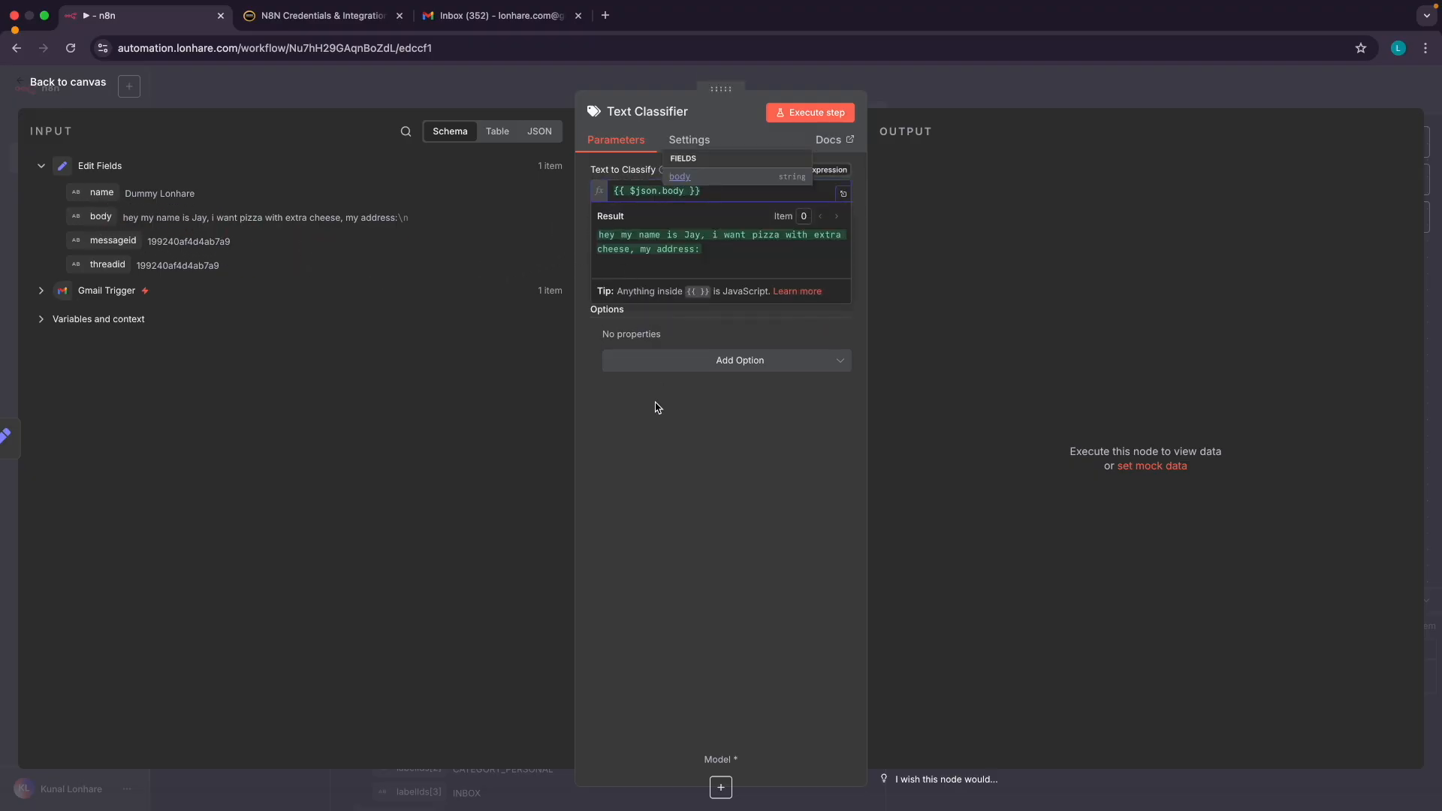
{"action": "left_click", "coordinate": [695, 308]}
Check the pizza email text in the preview and add an empty category row
{"action": "scroll", "coordinate": [685, 250], "scroll_direction": "up", "scroll_amount": 2}
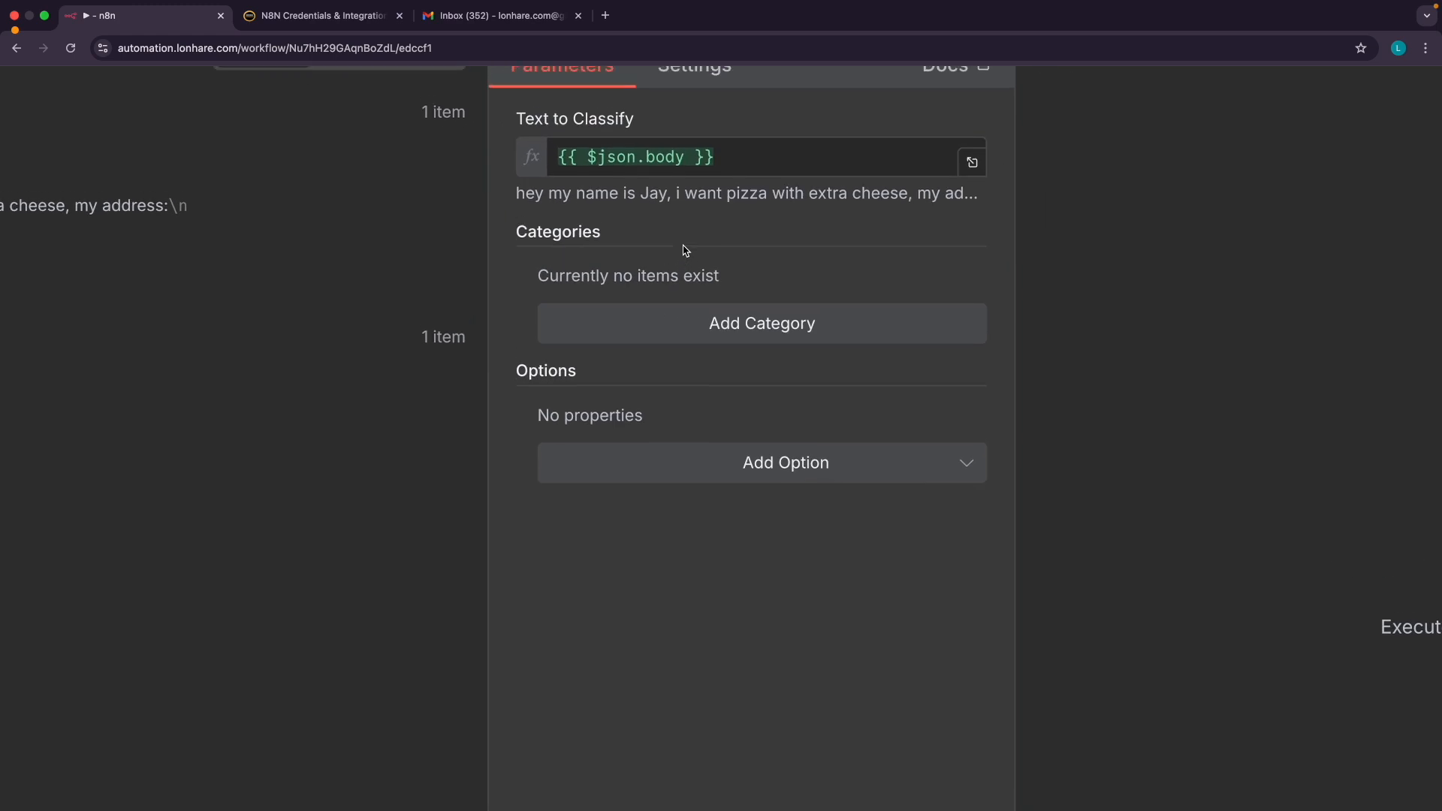
{"action": "left_click", "coordinate": [528, 246]}
{"action": "left_click_drag", "start_coordinate": [528, 245], "coordinate": [932, 242]}
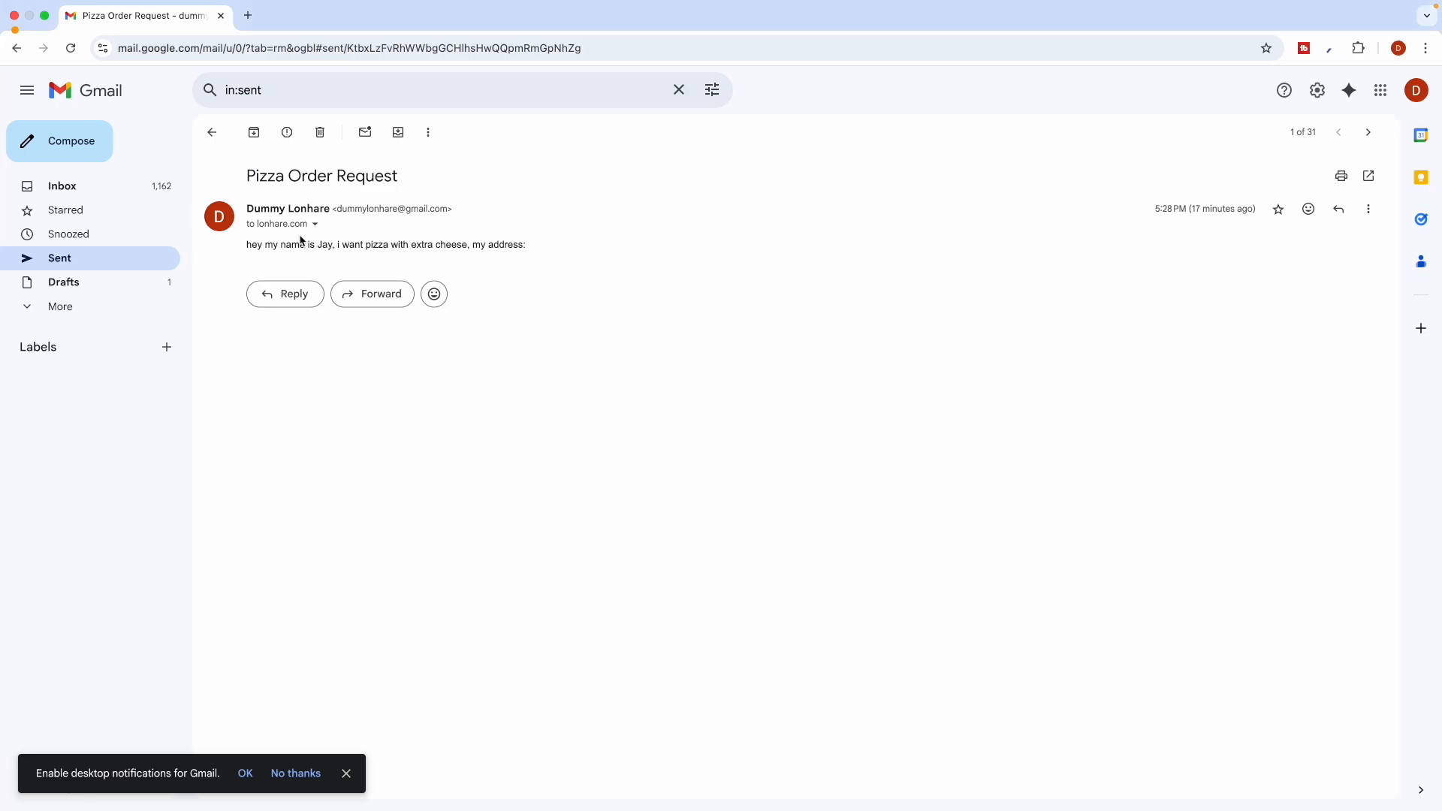
{"action": "left_click_drag", "start_coordinate": [291, 243], "coordinate": [412, 243]}
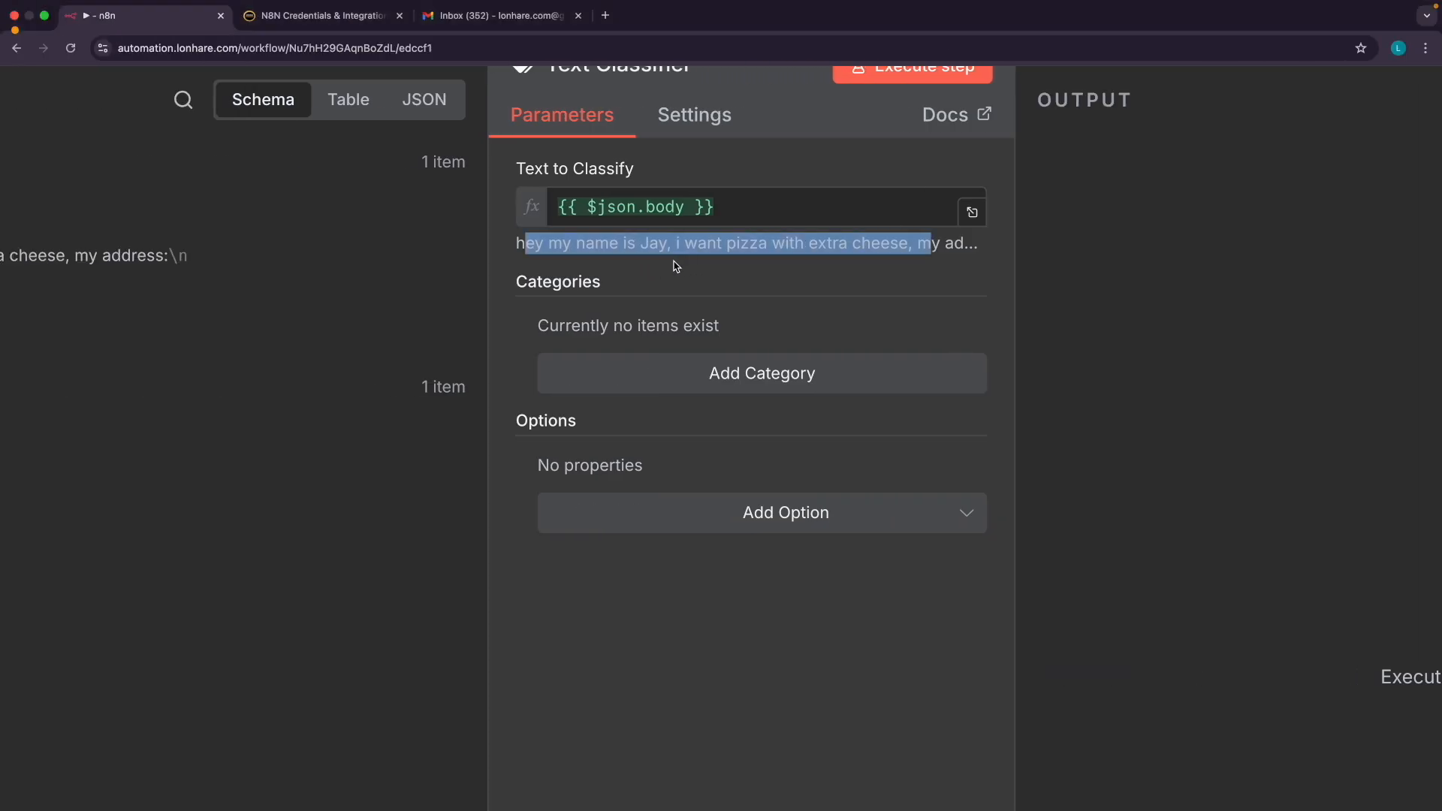
{"action": "left_click", "coordinate": [680, 243]}
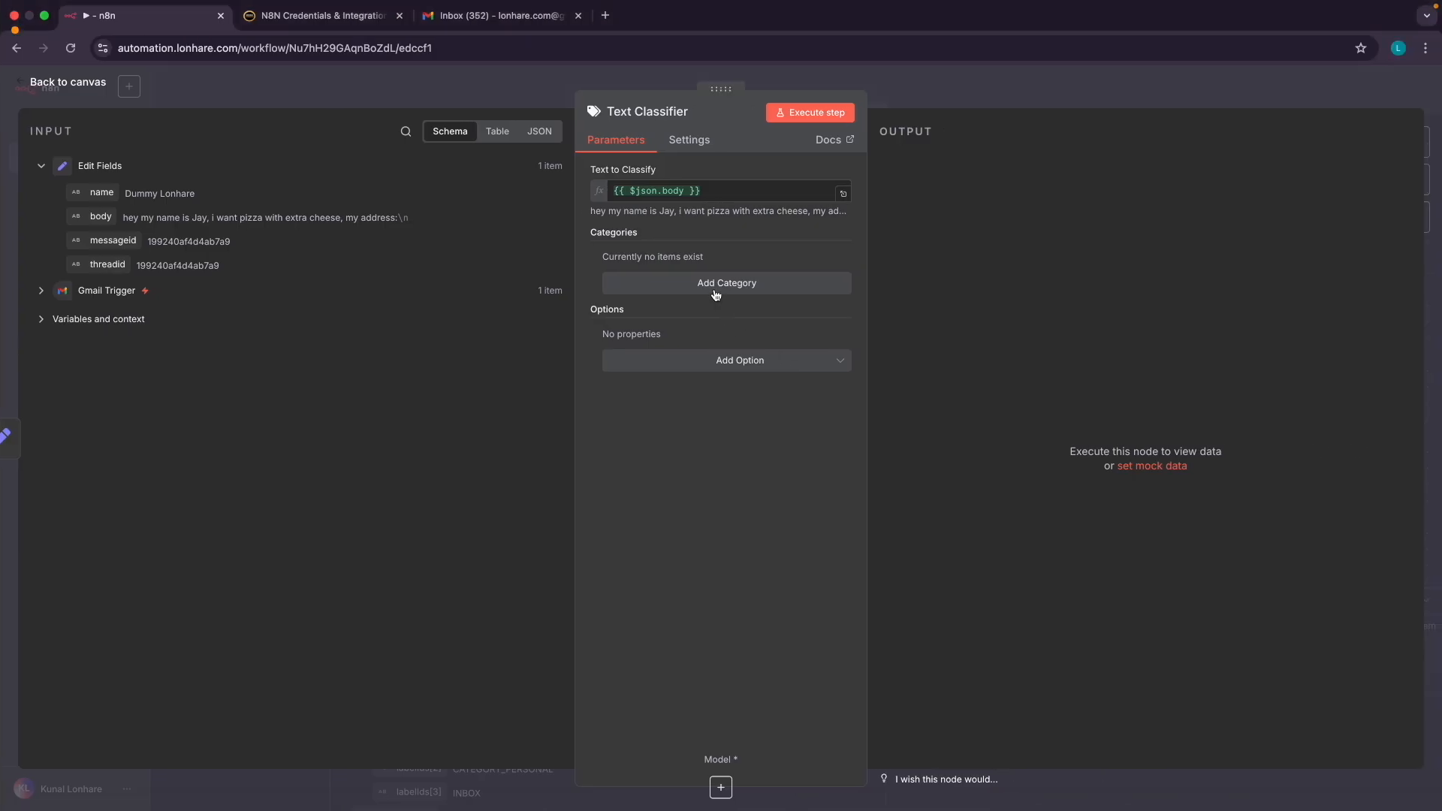
{"action": "left_click", "coordinate": [715, 292]}
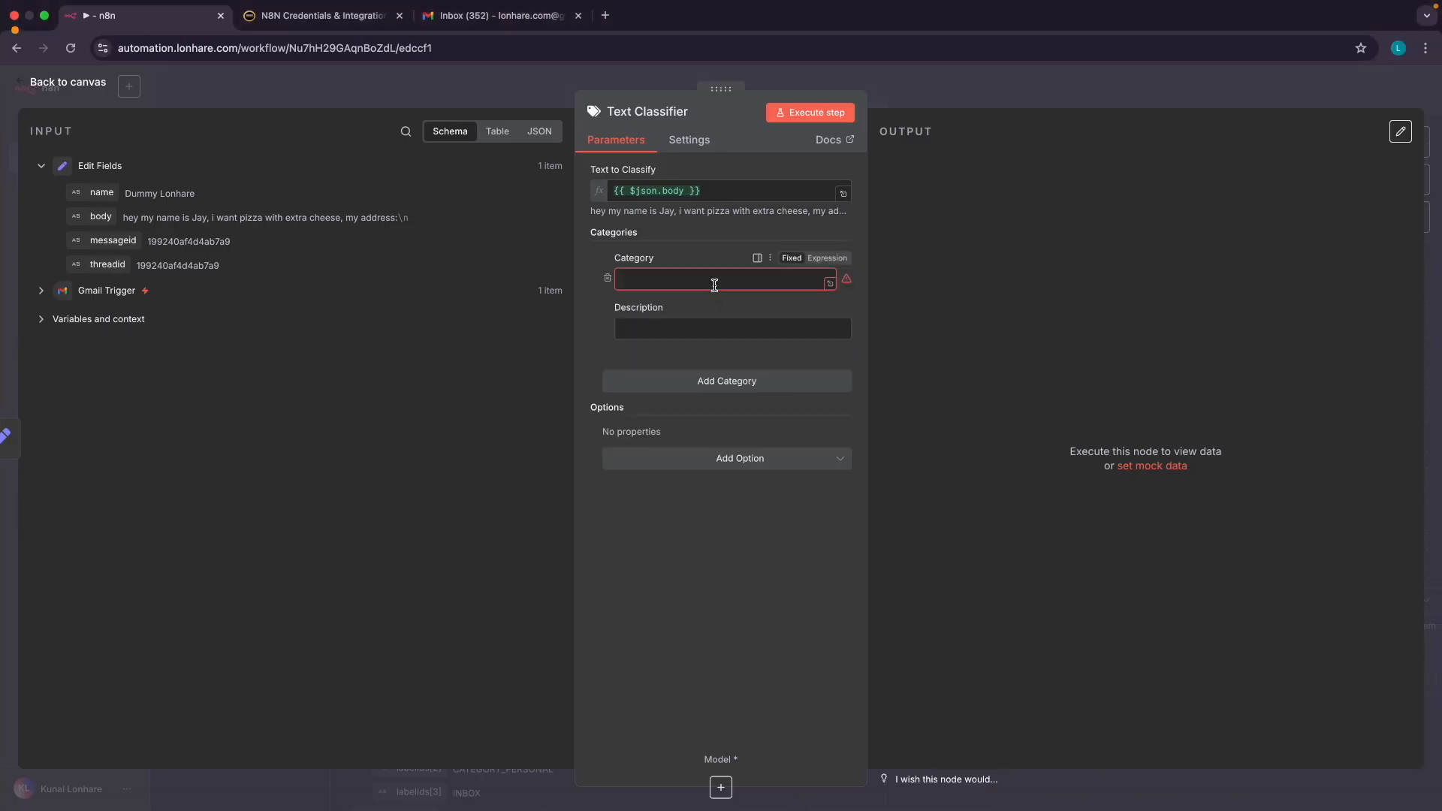
Name the first category Pizza, described as queries and orders related to Pizza
{"action": "left_click", "coordinate": [640, 277]}
{"action": "type", "text": "p"}
{"action": "key", "text": "BackSpace"}
{"action": "key", "text": "BackSpace"}
{"action": "type", "text": "Pizz"}
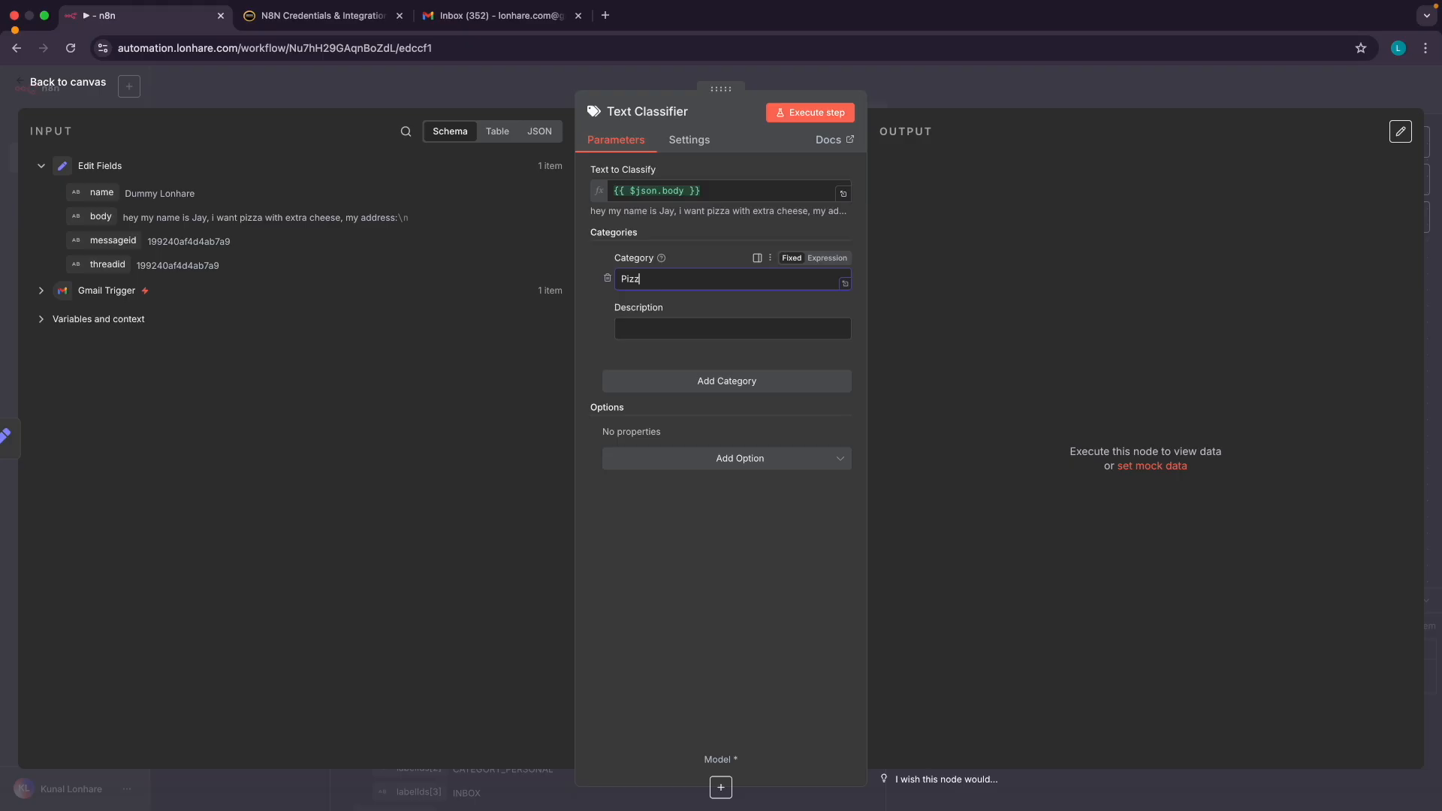
{"action": "left_click", "coordinate": [653, 328]}
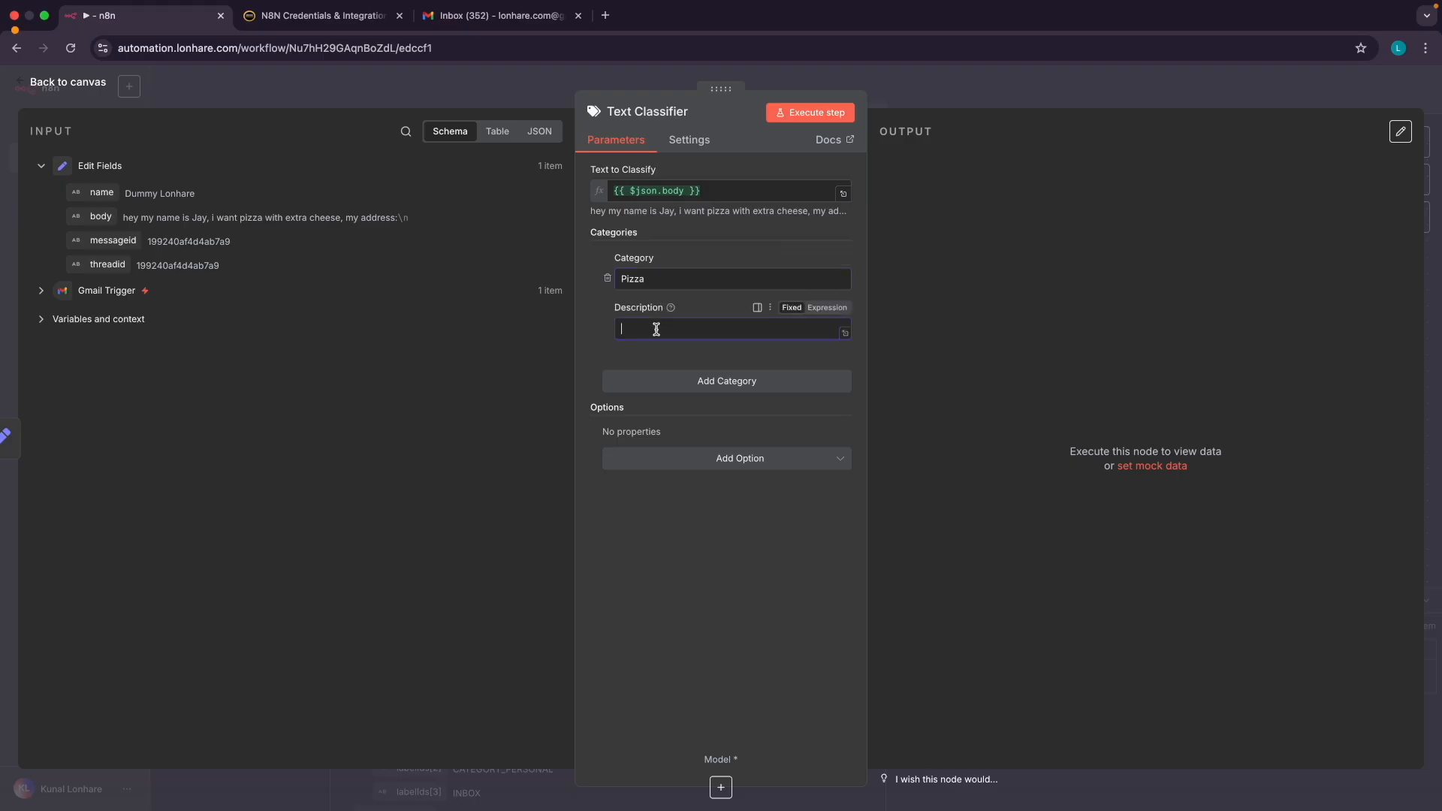
{"action": "scroll", "coordinate": [655, 329], "scroll_direction": "up", "scroll_amount": 5}
{"action": "scroll", "coordinate": [655, 328], "scroll_direction": "up", "scroll_amount": 2}
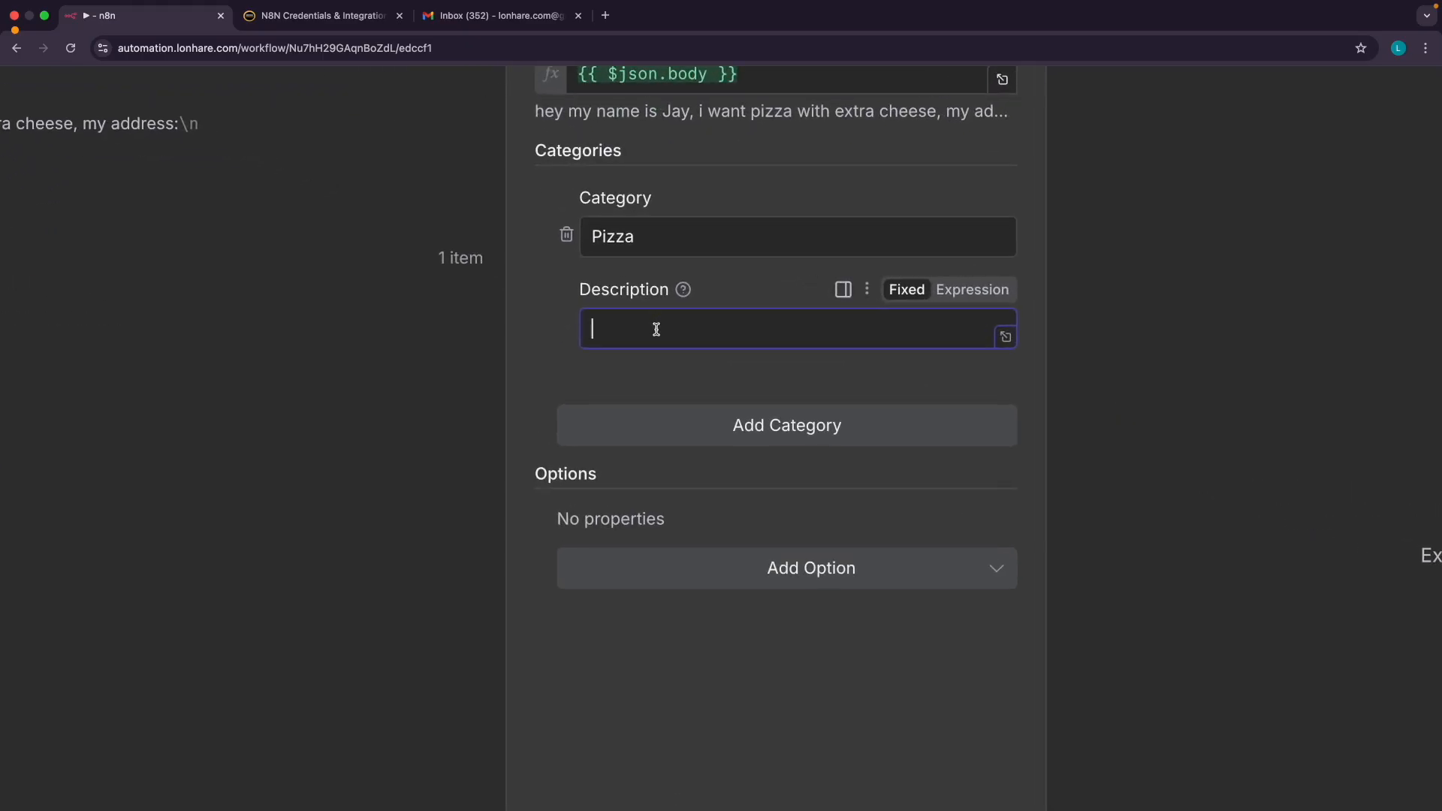
{"action": "type", "text": "This includes queries and order re"}
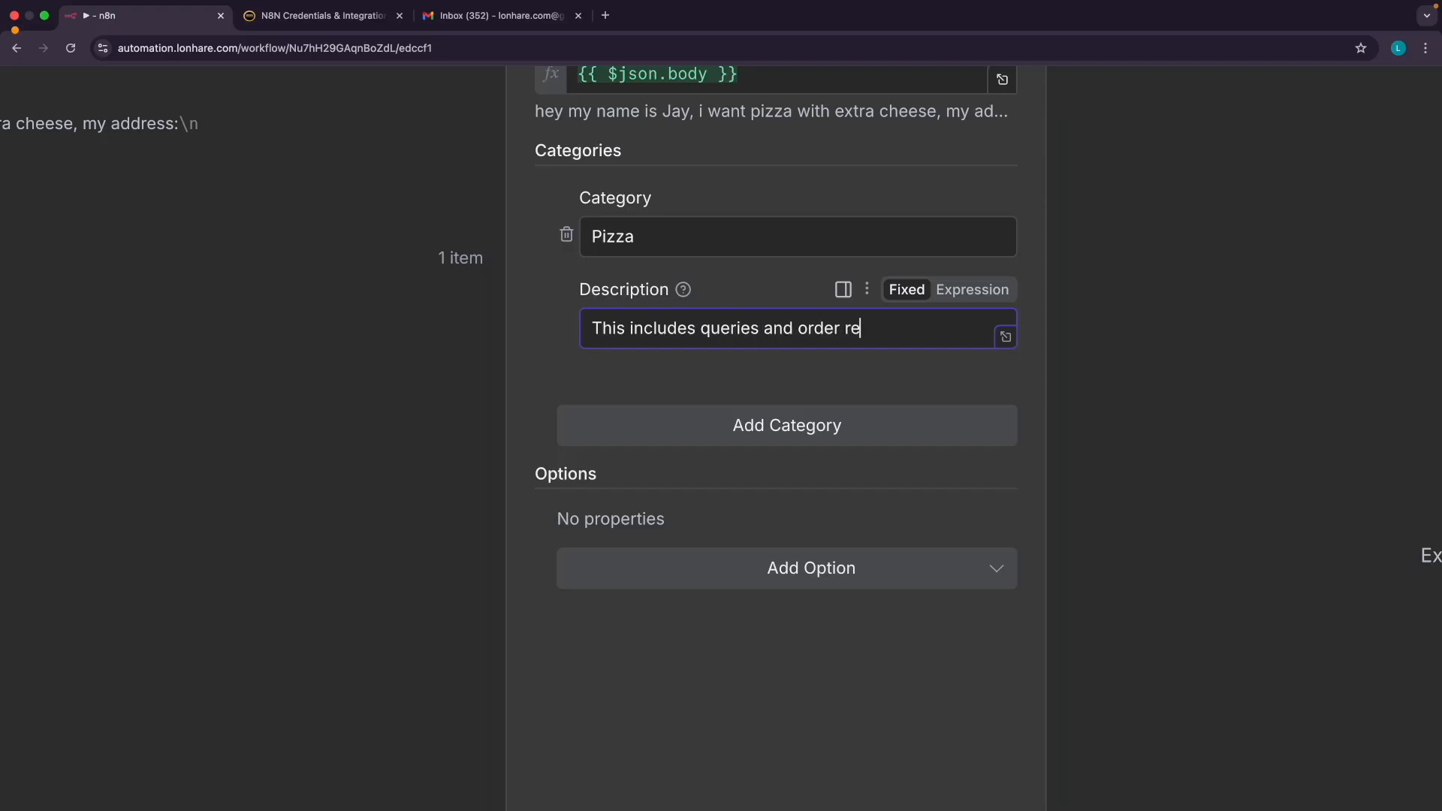
{"action": "type", "text": "leate"}
{"action": "key", "text": "BackSpace"}
{"action": "key", "text": "BackSpace"}
{"action": "type", "text": "lated to P"}
{"action": "key", "text": "super+a"}
{"action": "key", "text": "super+c"}
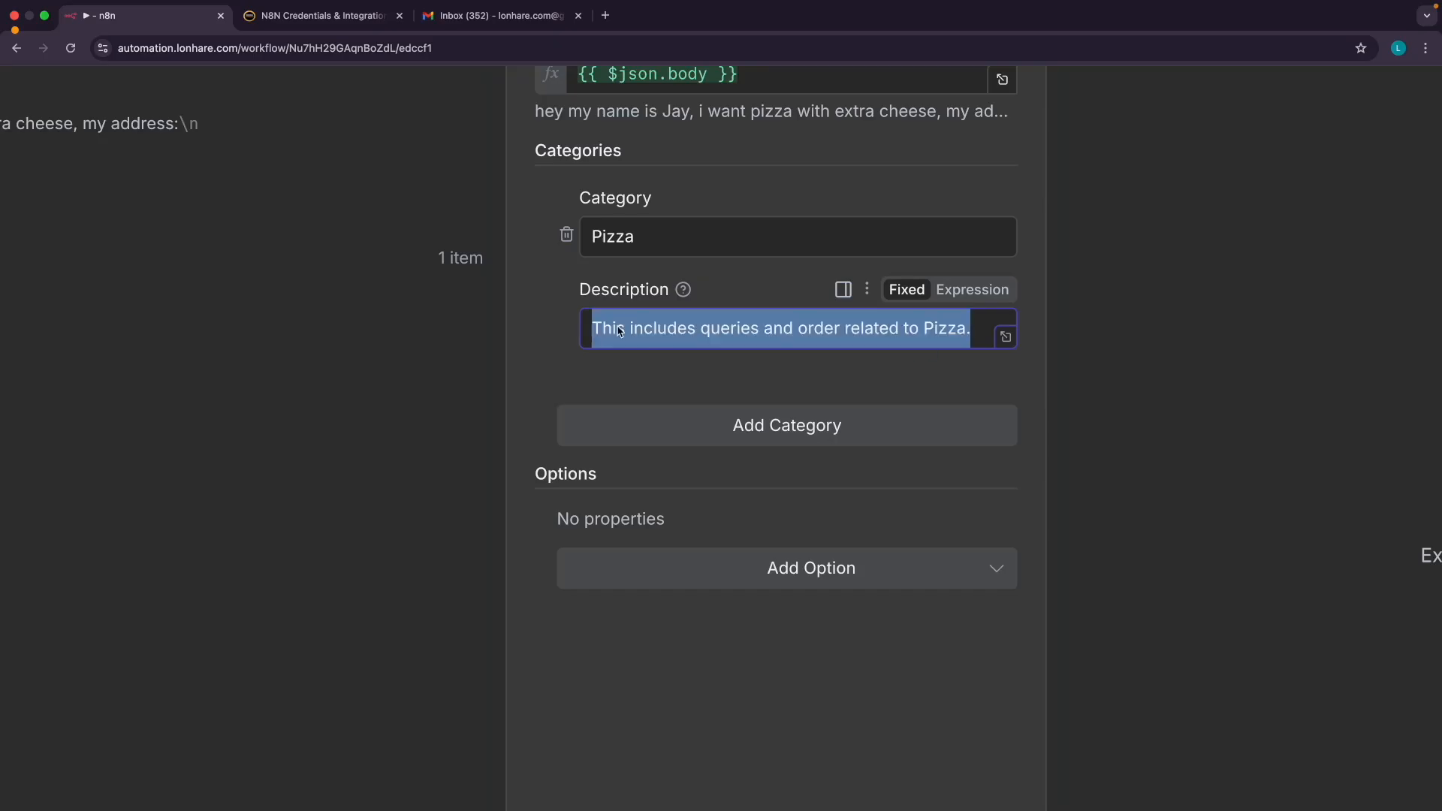
{"action": "left_click", "coordinate": [525, 346]}
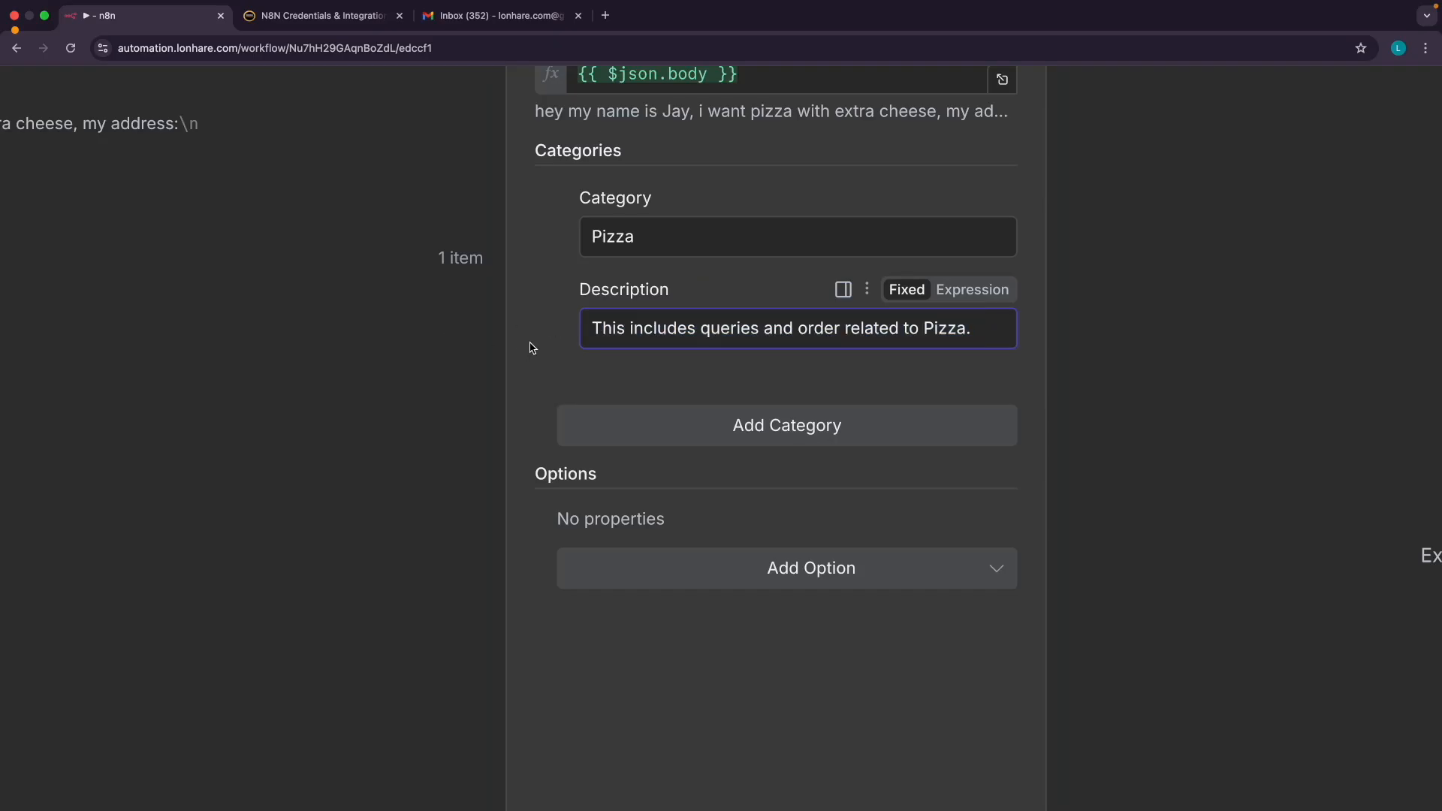
Add a Cake category with the same description, replacing Pizza with Cake
{"action": "left_click", "coordinate": [702, 427]}
{"action": "left_click", "coordinate": [635, 474]}
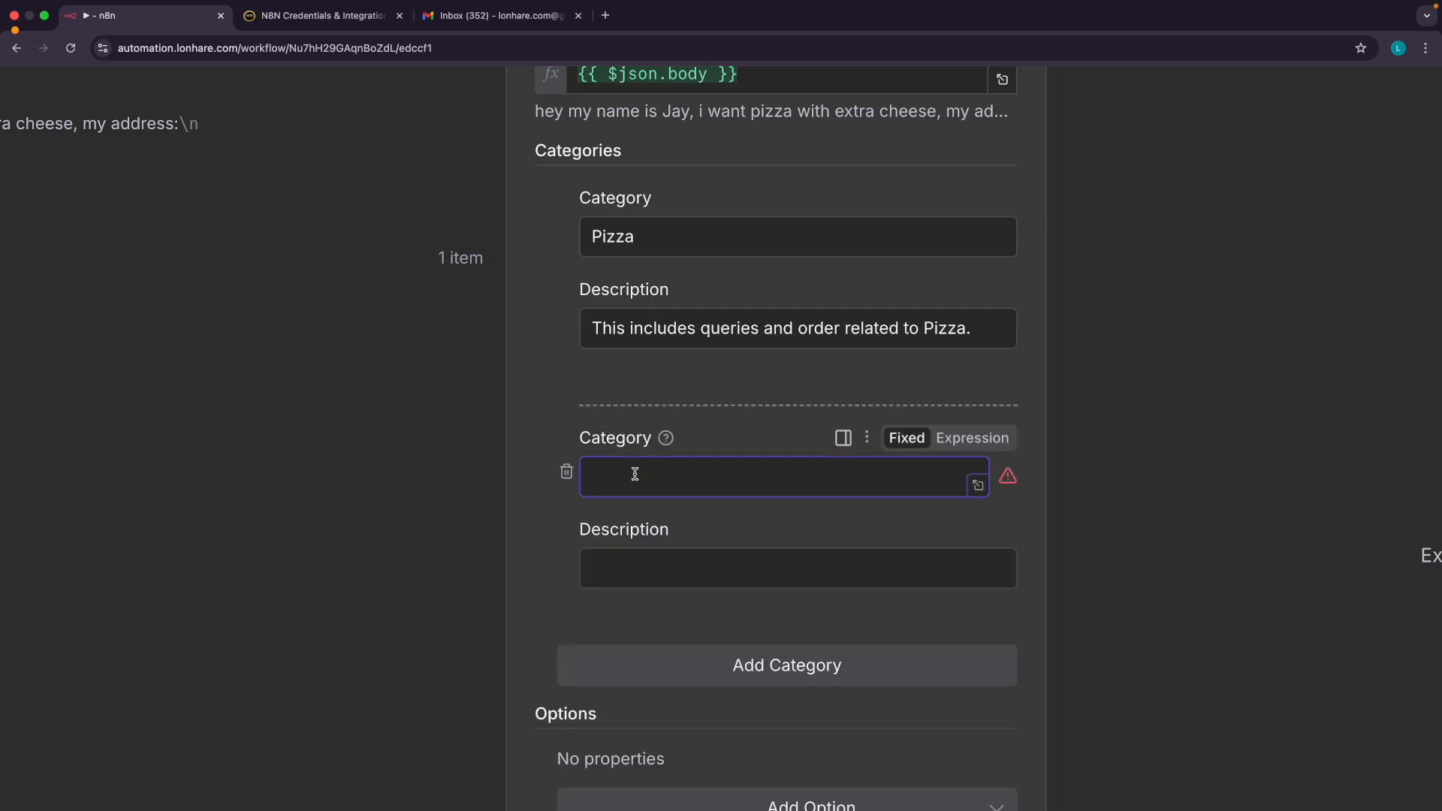
{"action": "type", "text": "Cakr"}
{"action": "key", "text": "BackSpace"}
{"action": "type", "text": "e"}
{"action": "left_click", "coordinate": [631, 569]}
{"action": "key", "text": "super+v"}
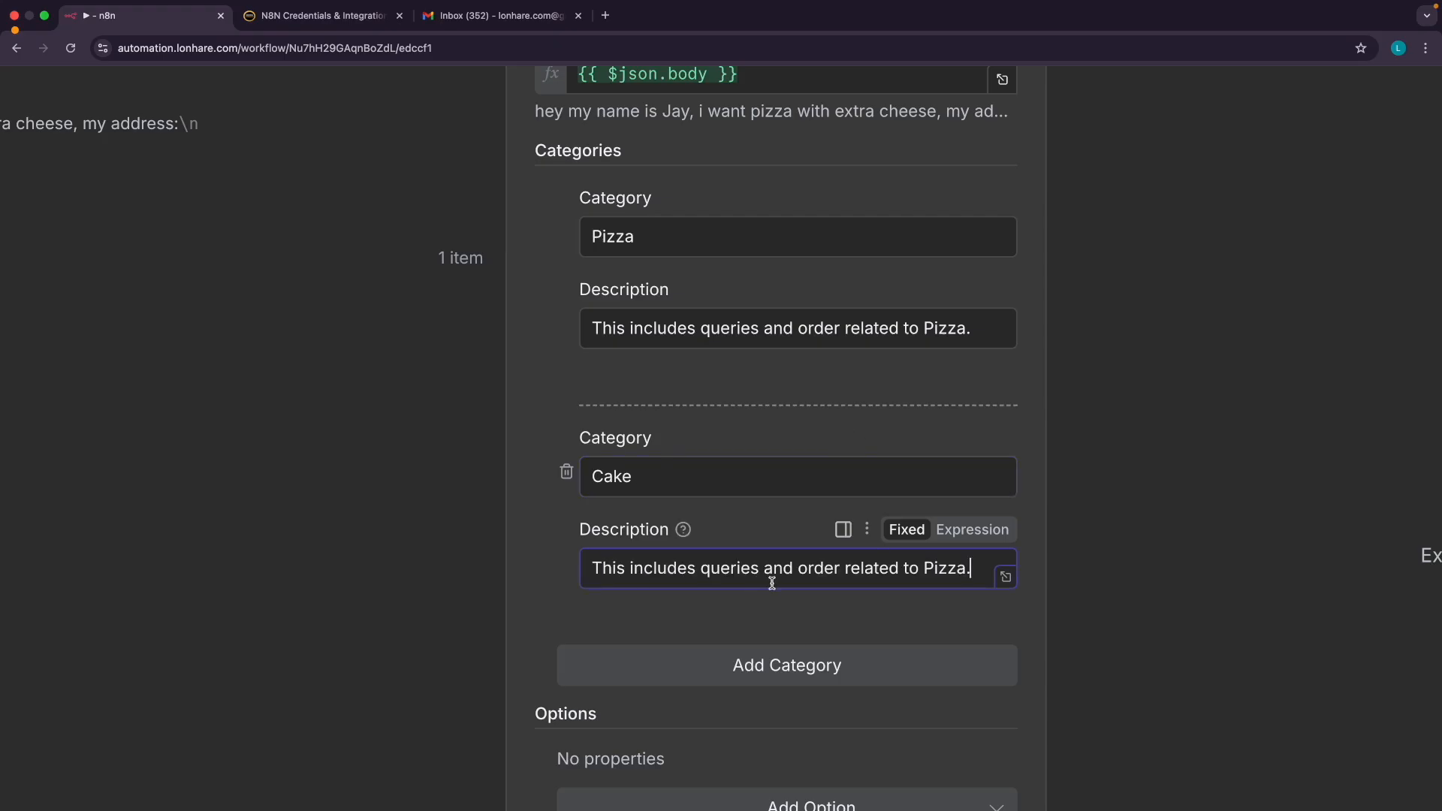
{"action": "double_click", "coordinate": [931, 568]}
{"action": "type", "text": "Cake"}
{"action": "left_click", "coordinate": [534, 524]}
{"action": "scroll", "coordinate": [534, 524], "scroll_direction": "down", "scroll_amount": 5}
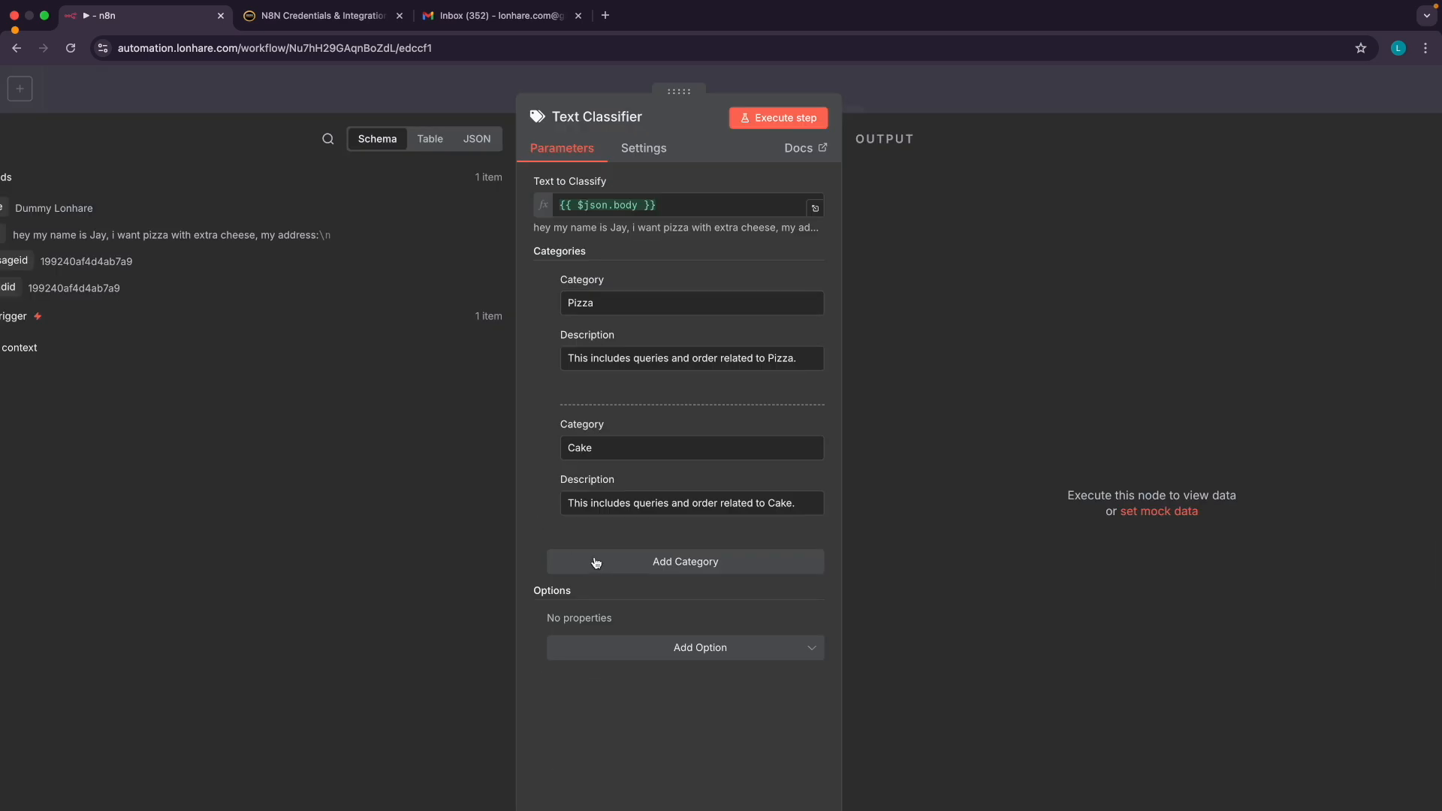
{"action": "scroll", "coordinate": [598, 564], "scroll_direction": "down", "scroll_amount": 1}
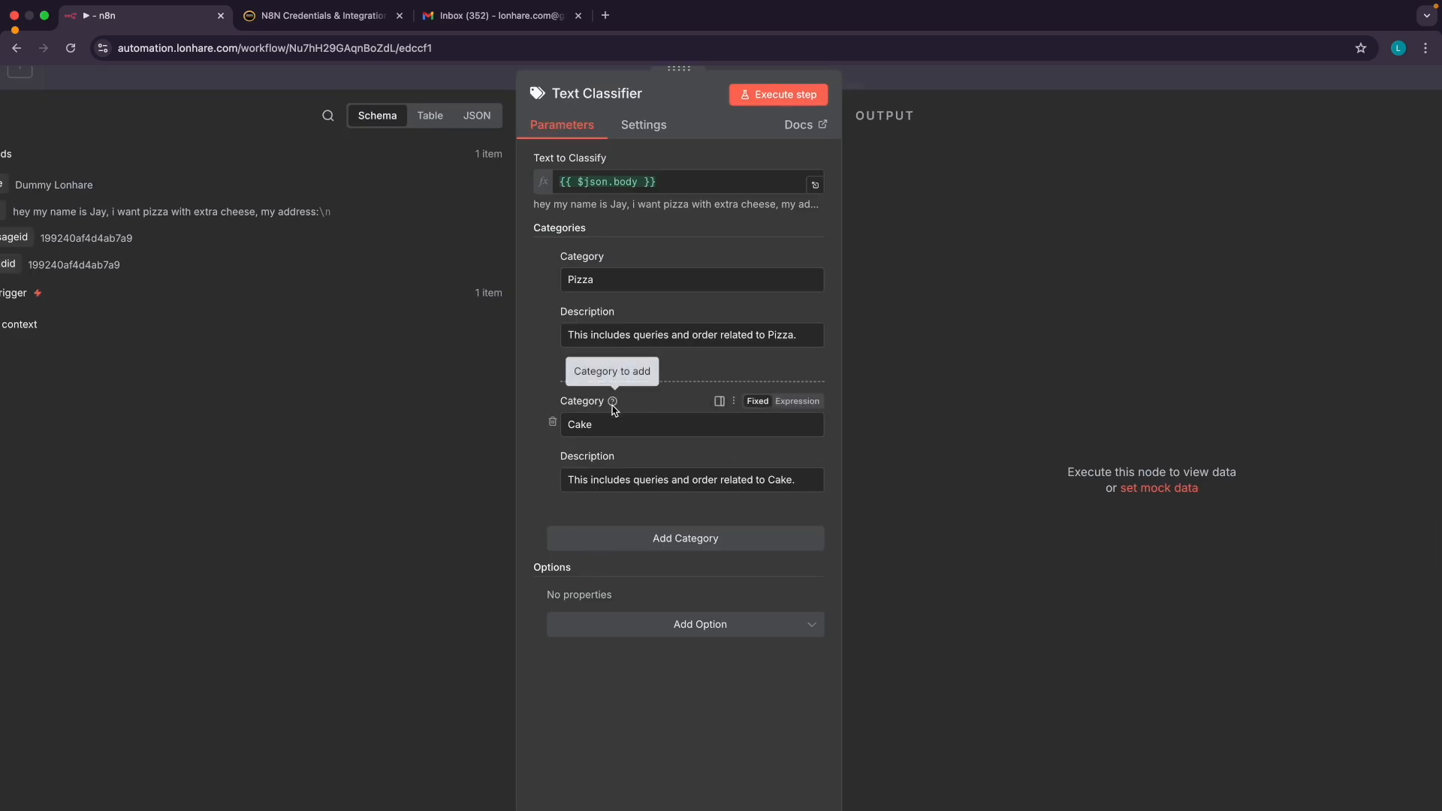
{"action": "scroll", "coordinate": [613, 411], "scroll_direction": "down", "scroll_amount": 2}
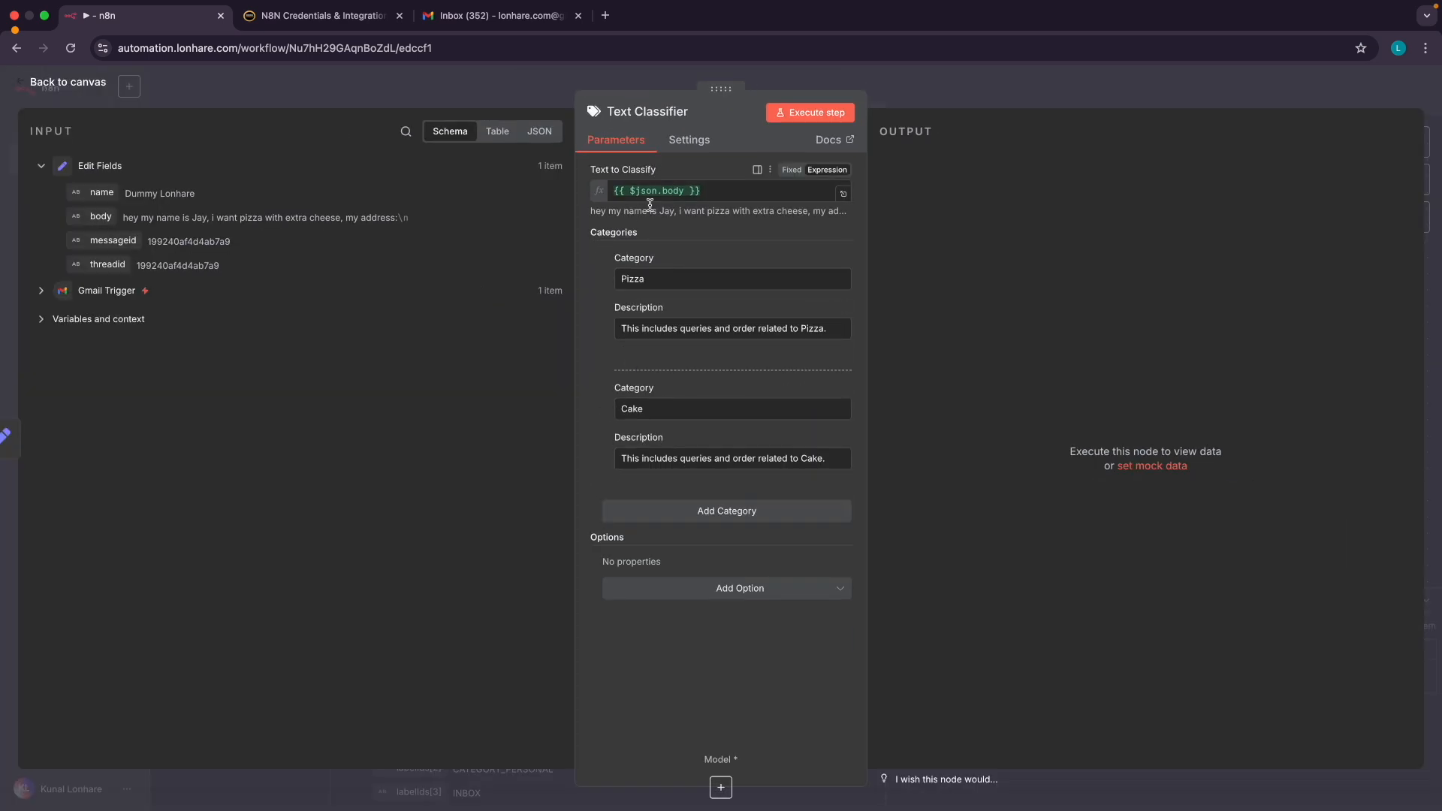
Add the System Prompt Template option with its default classify-into-categories prompt
{"action": "scroll", "coordinate": [616, 173], "scroll_direction": "up", "scroll_amount": 3}
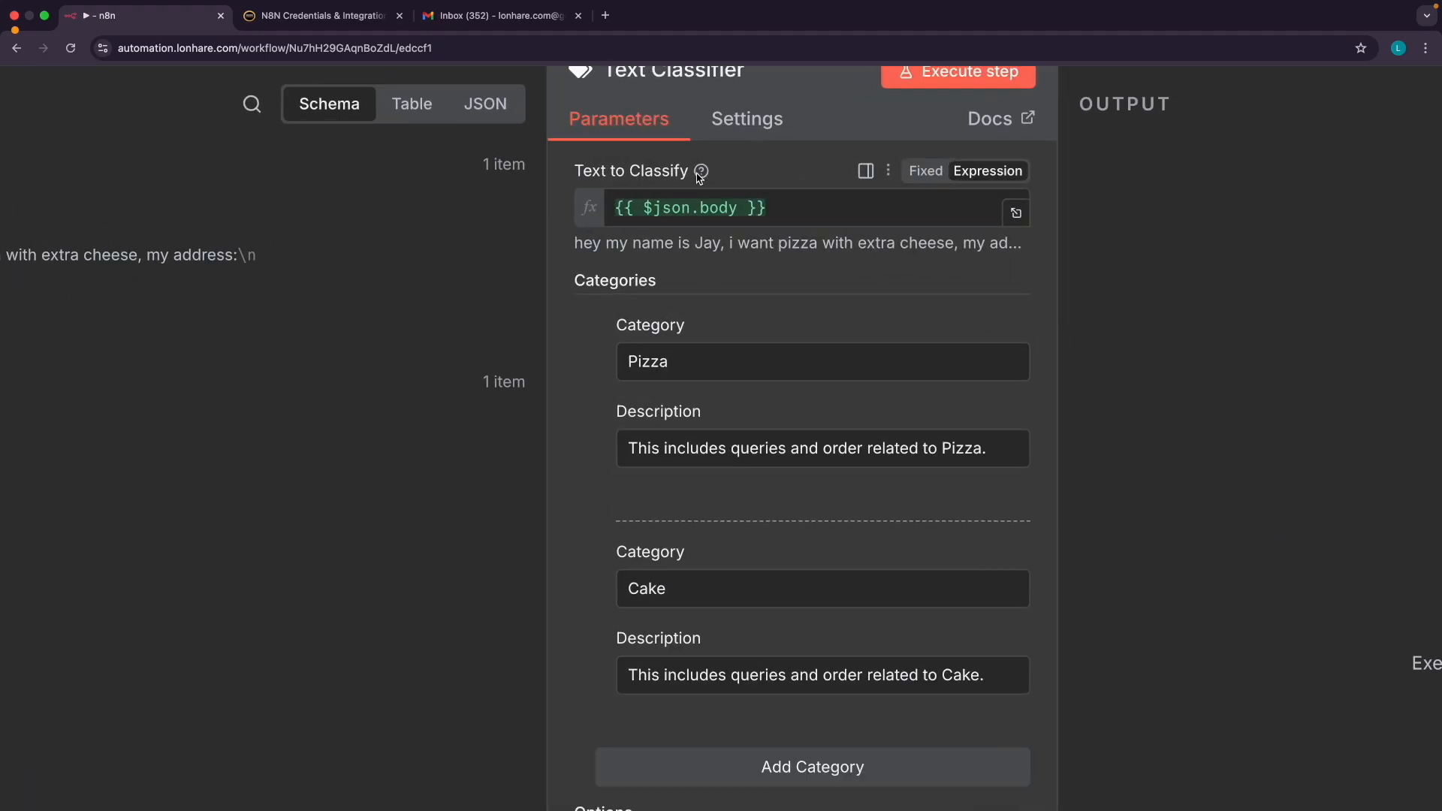
{"action": "mouse_move", "coordinate": [701, 175]}
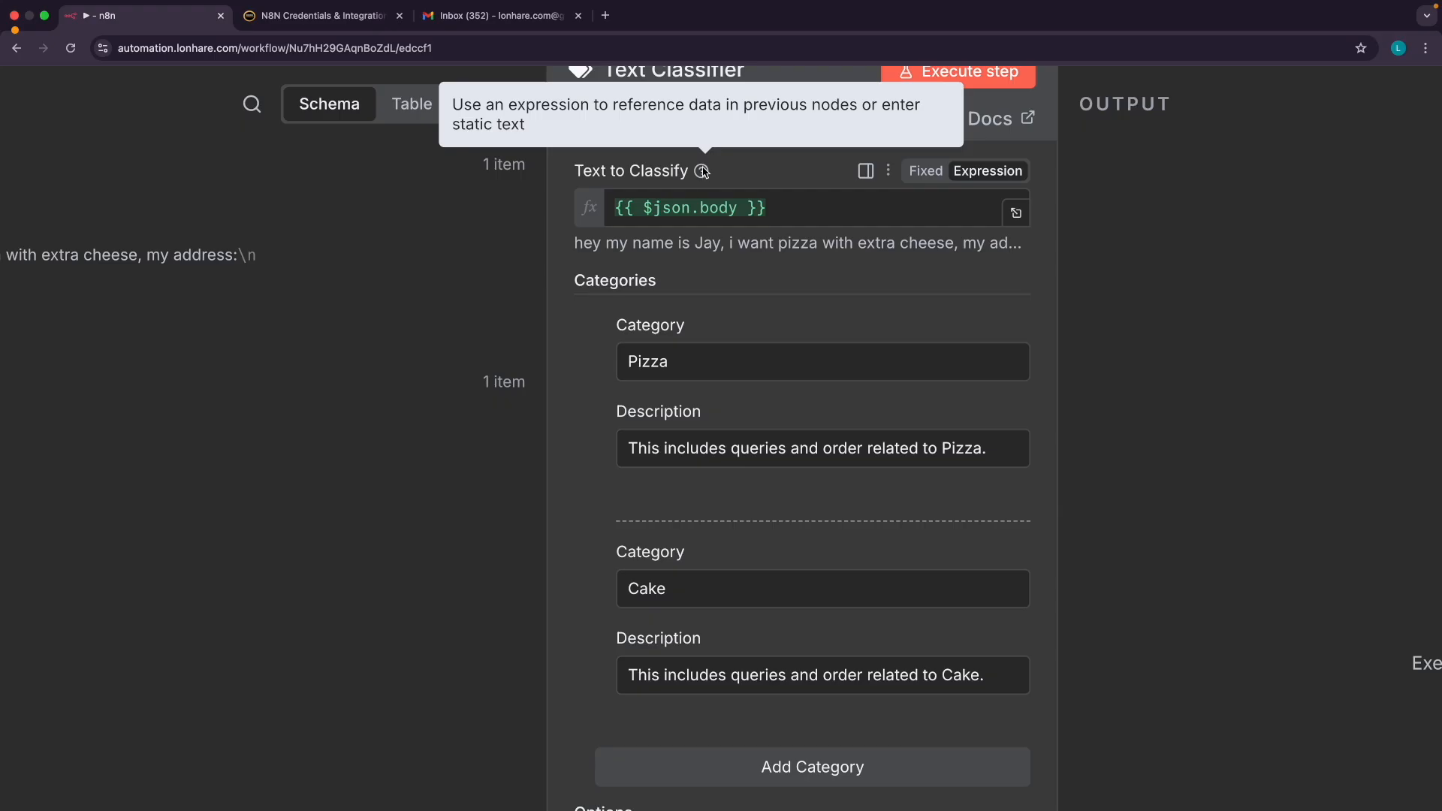
{"action": "triple_click", "coordinate": [673, 105]}
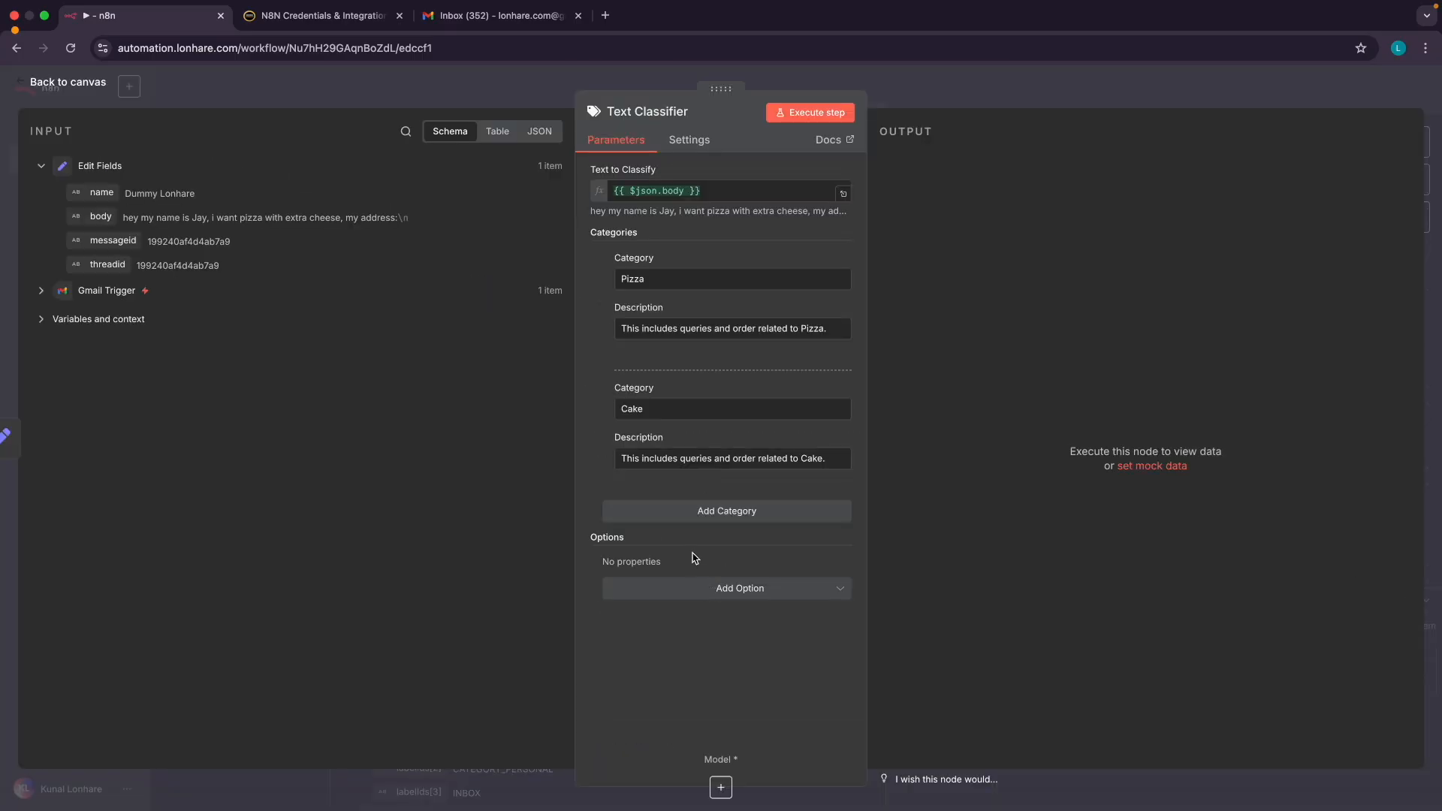
{"action": "left_click", "coordinate": [695, 599]}
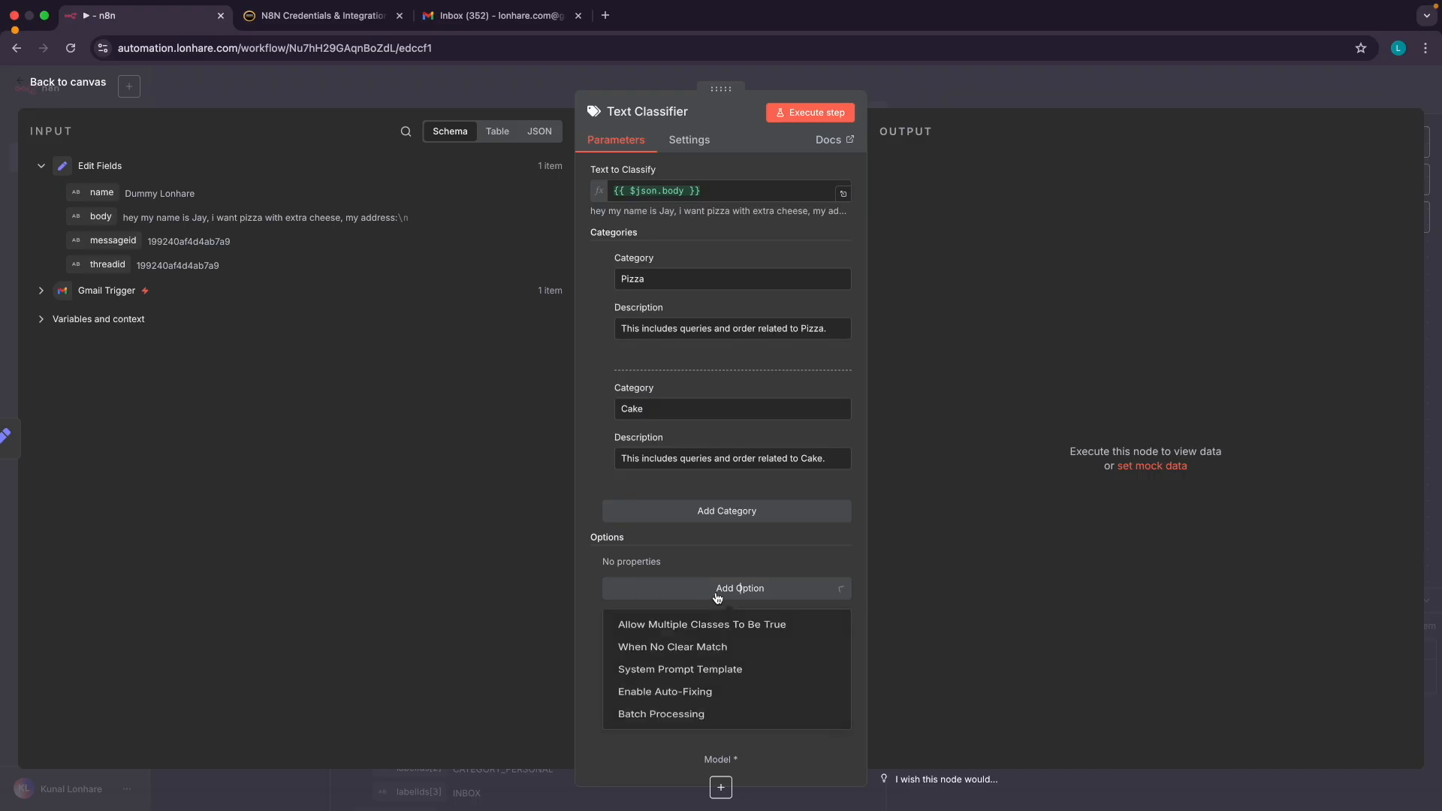
{"action": "left_click", "coordinate": [675, 679]}
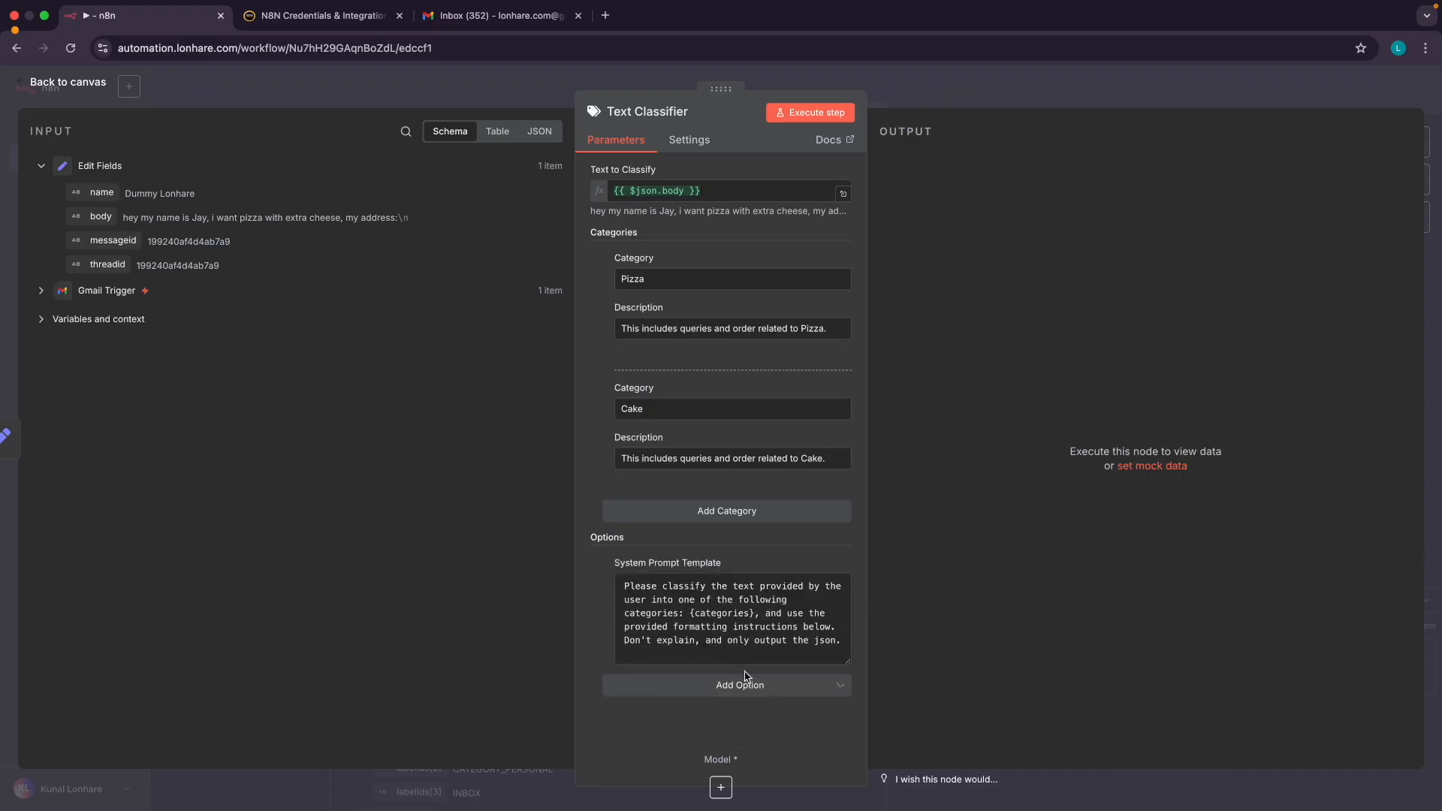
{"action": "double_click", "coordinate": [688, 625]}
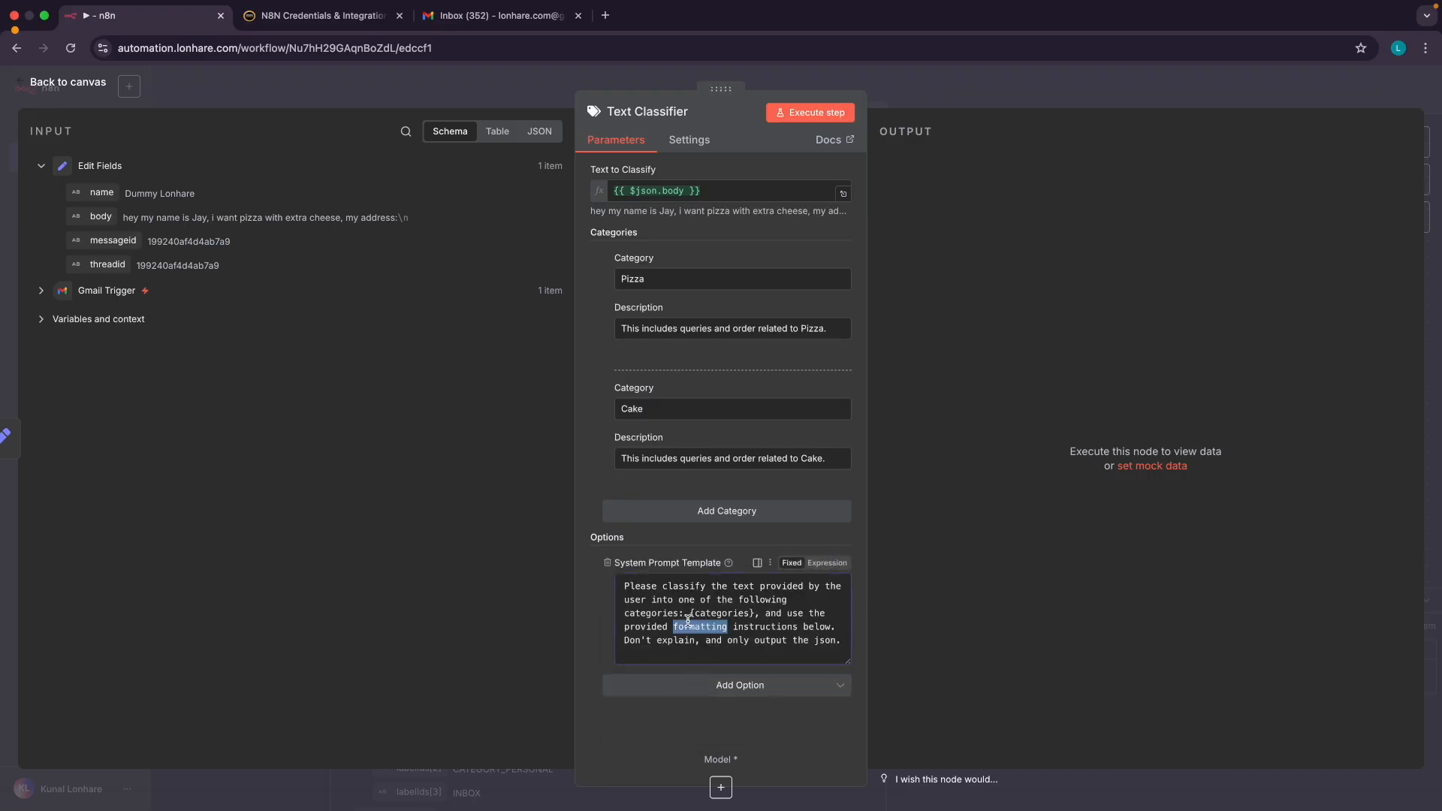
{"action": "left_click", "coordinate": [790, 710]}
{"action": "scroll", "coordinate": [726, 610], "scroll_direction": "up", "scroll_amount": 5}
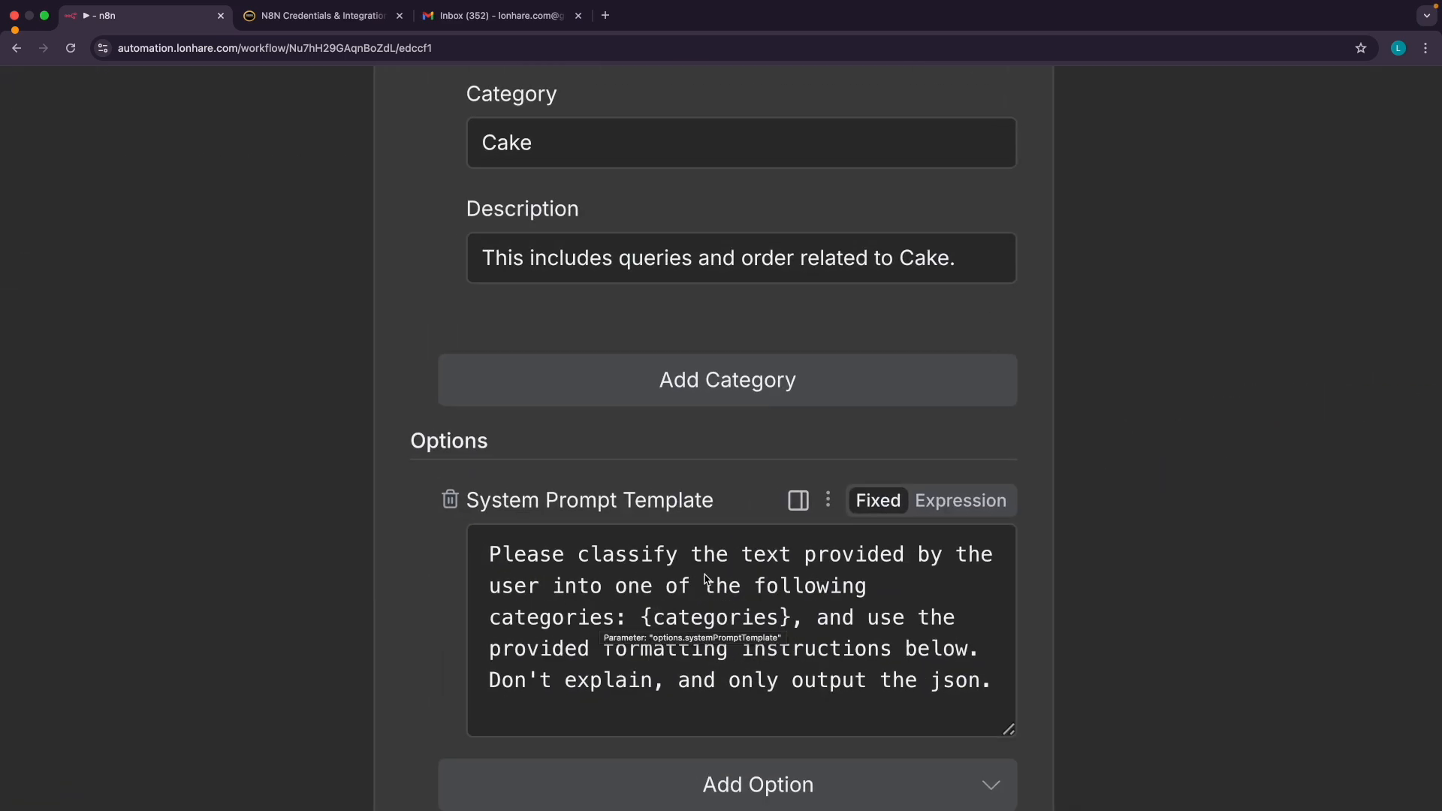
{"action": "scroll", "coordinate": [668, 459], "scroll_direction": "down", "scroll_amount": 5}
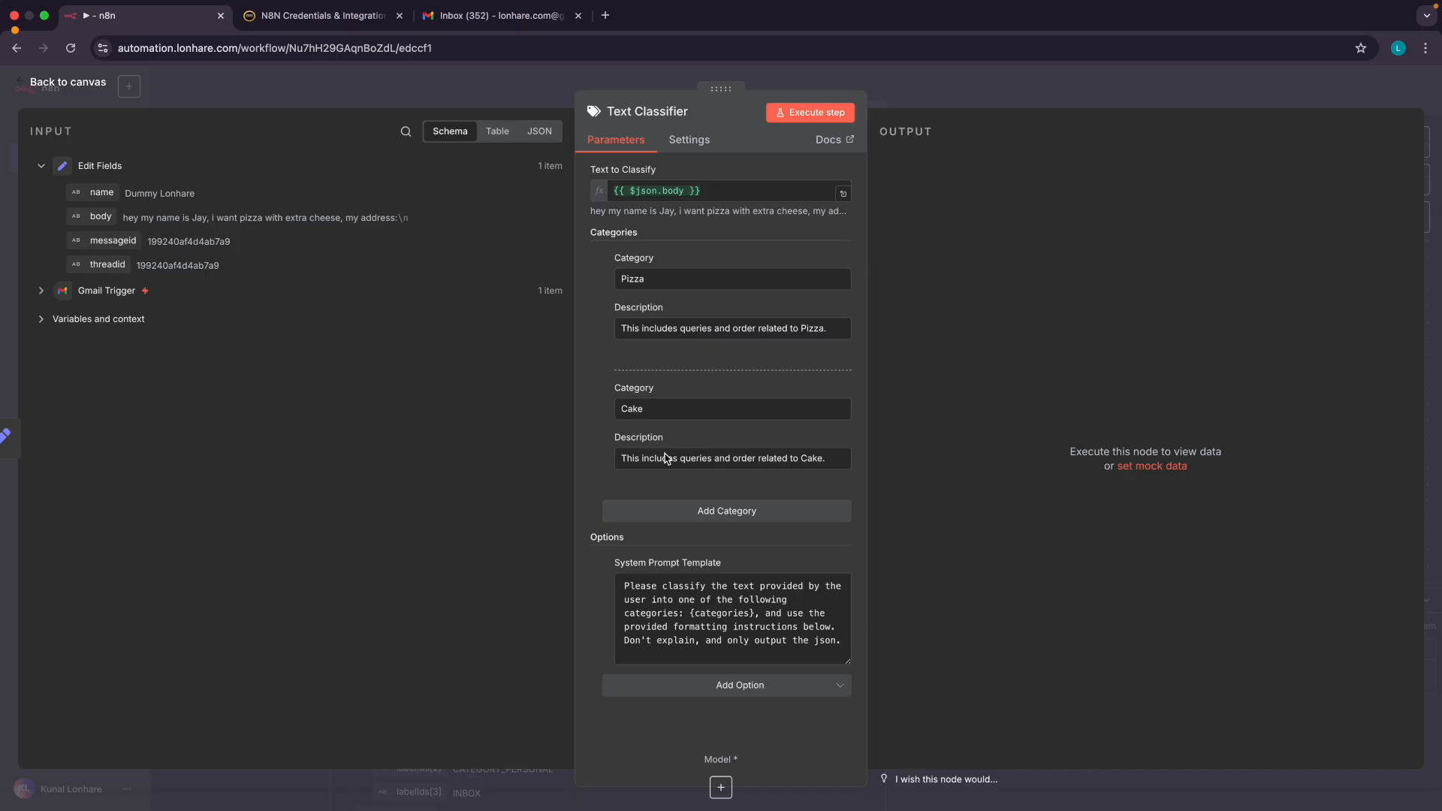
Execute the workflow and review the Text Classifier's missing Model sub-node error
{"action": "left_click", "coordinate": [798, 118]}
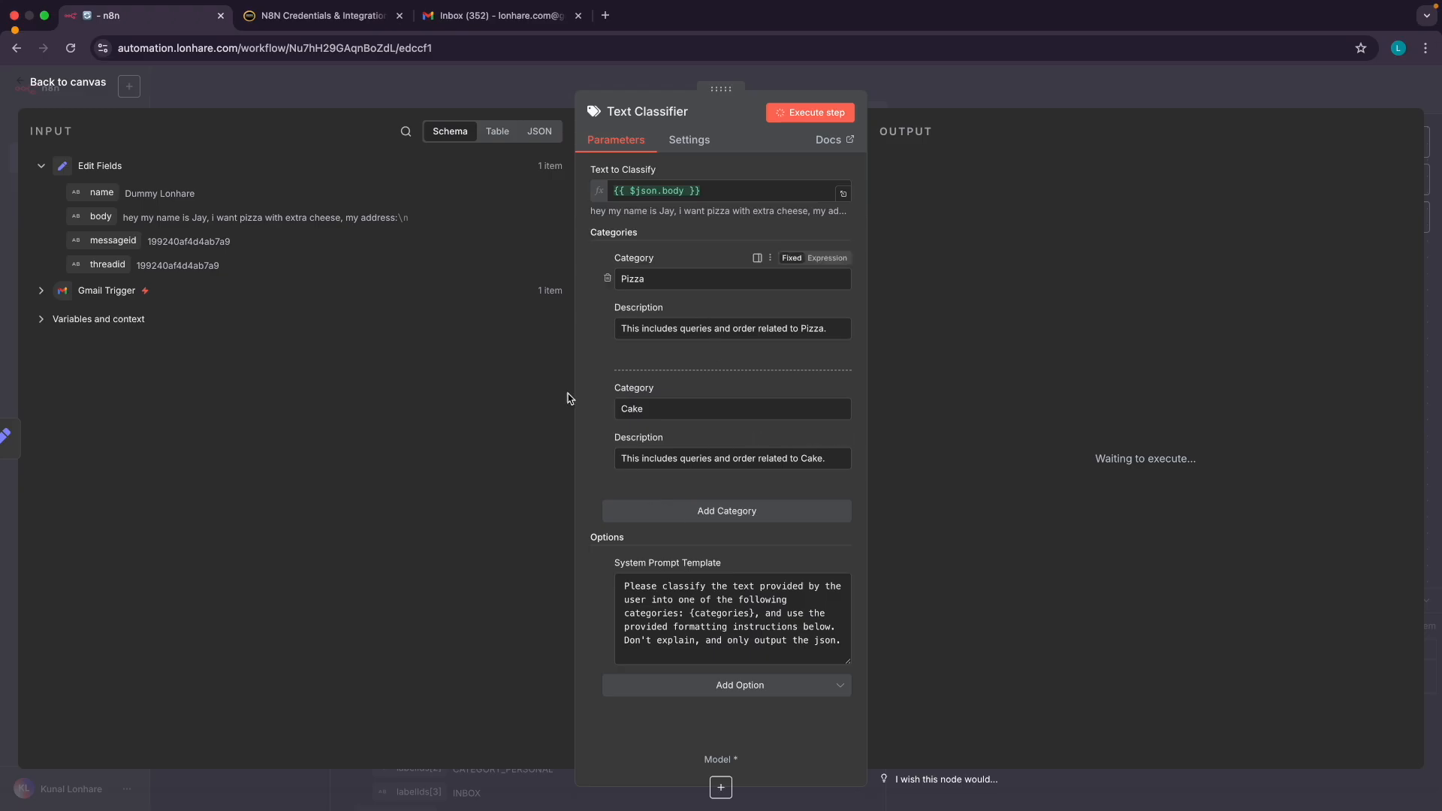
{"action": "triple_click", "coordinate": [702, 214]}
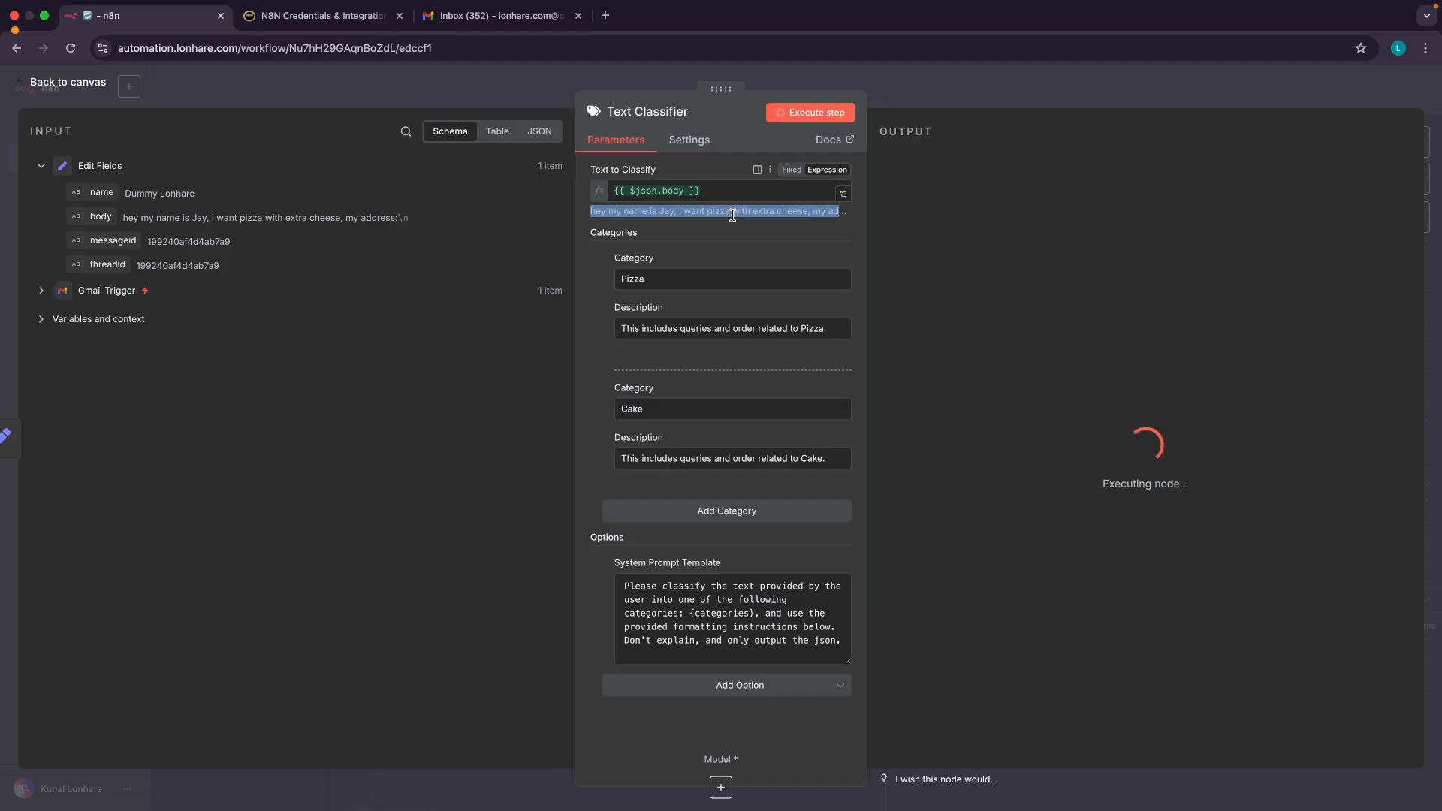
{"action": "left_click", "coordinate": [733, 215]}
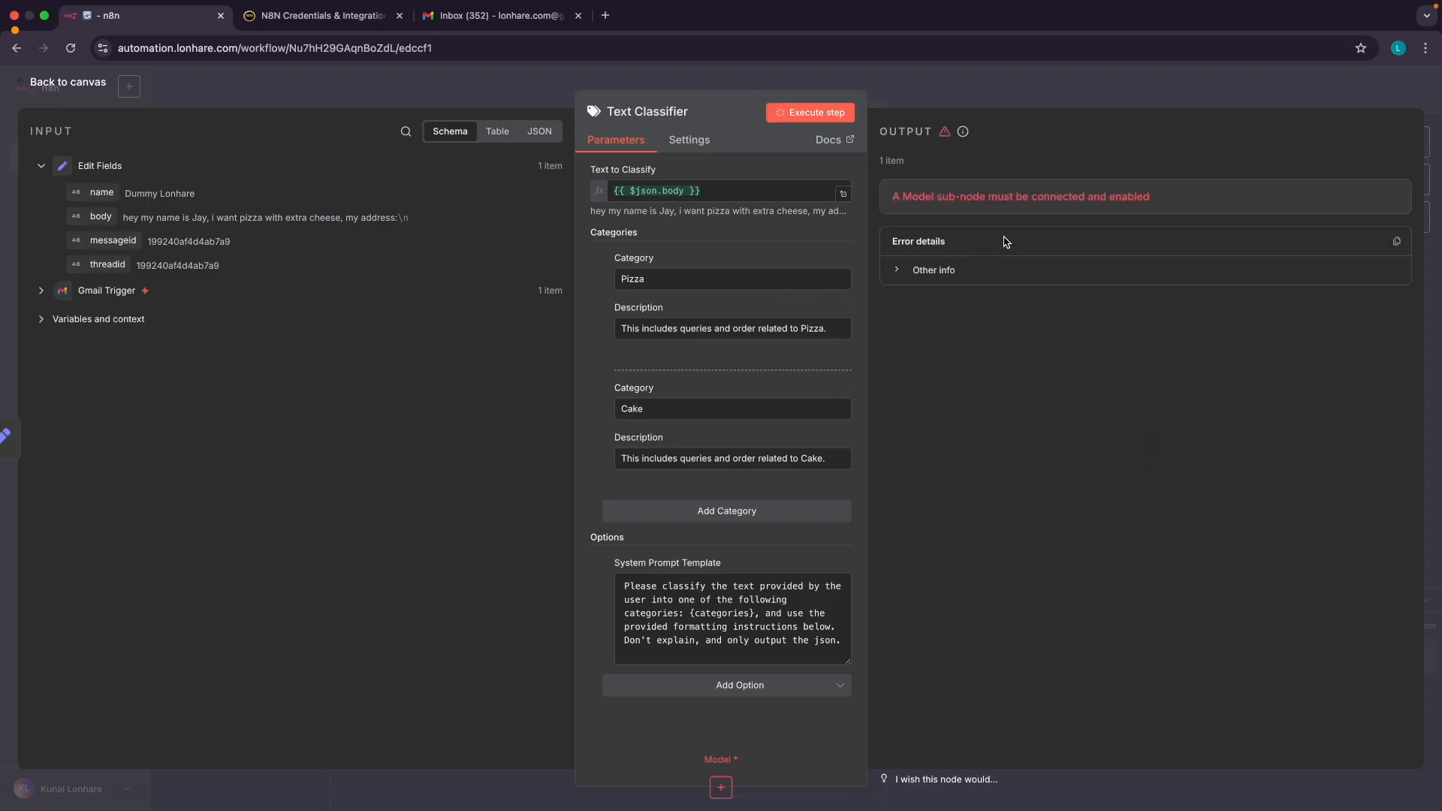
{"action": "triple_click", "coordinate": [1044, 197]}
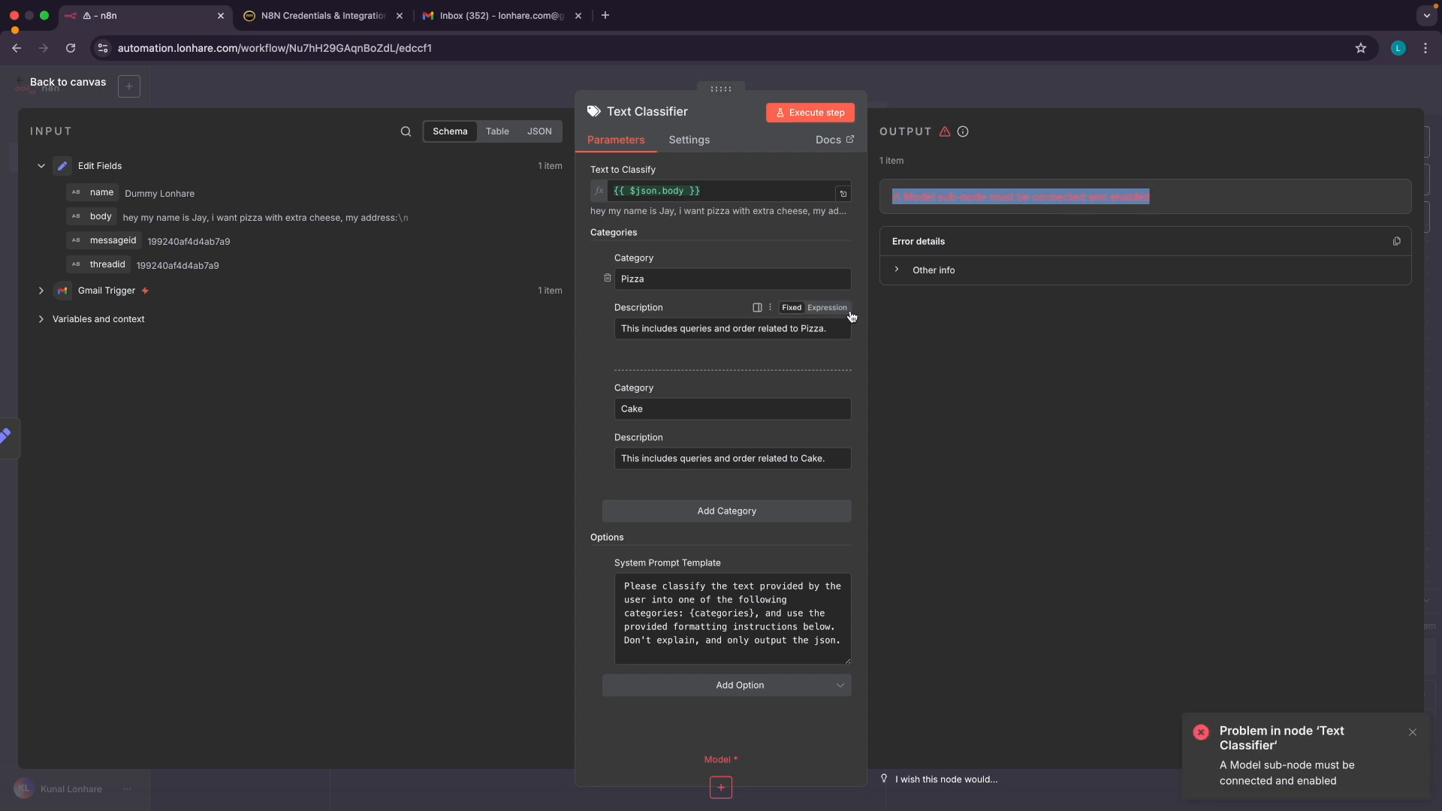
{"action": "left_click", "coordinate": [448, 426]}
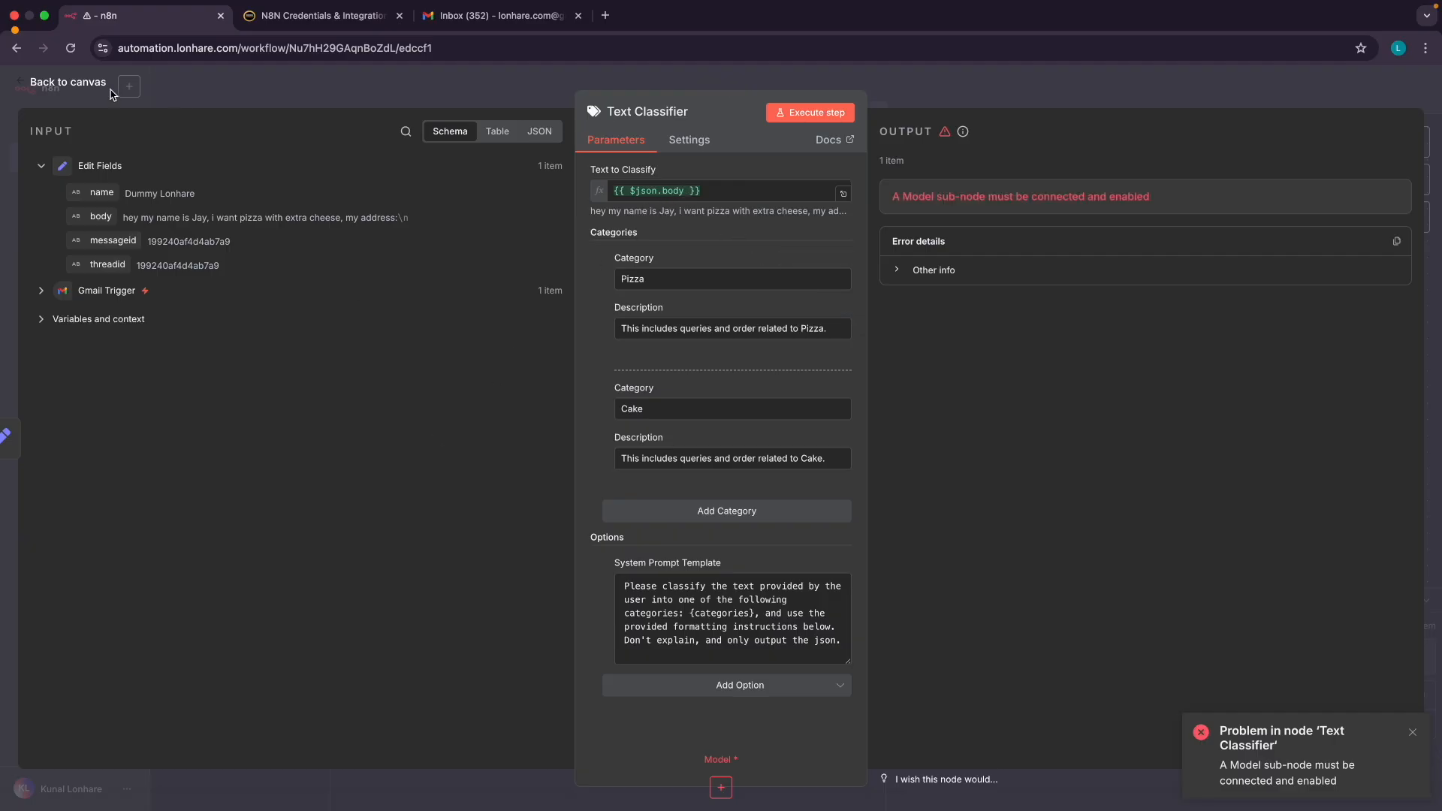
Return to the canvas, recheck the Text Classifier, then go back to the AI Agent concepts slide
{"action": "left_click", "coordinate": [67, 82]}
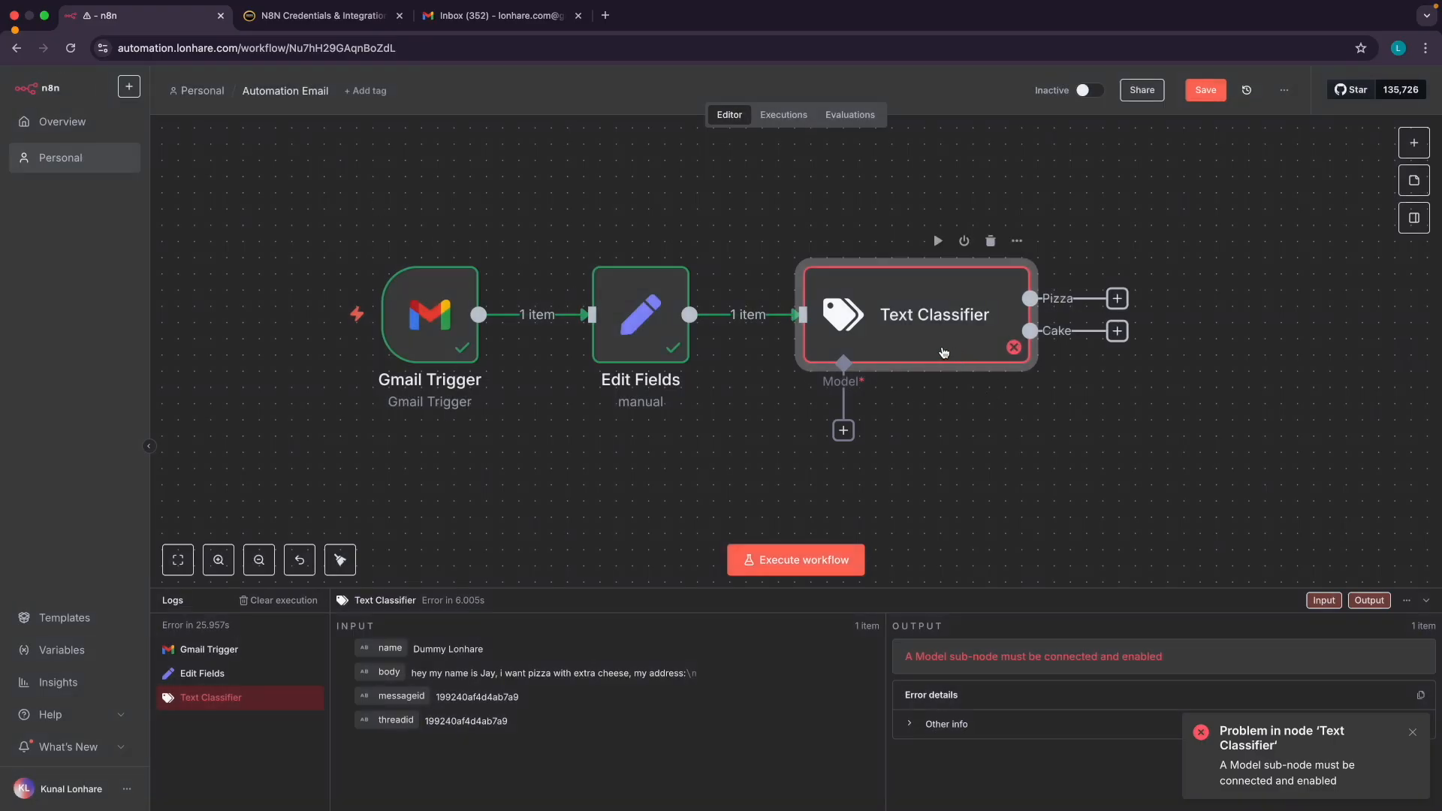
{"action": "scroll", "coordinate": [900, 413], "scroll_direction": "down", "scroll_amount": 2}
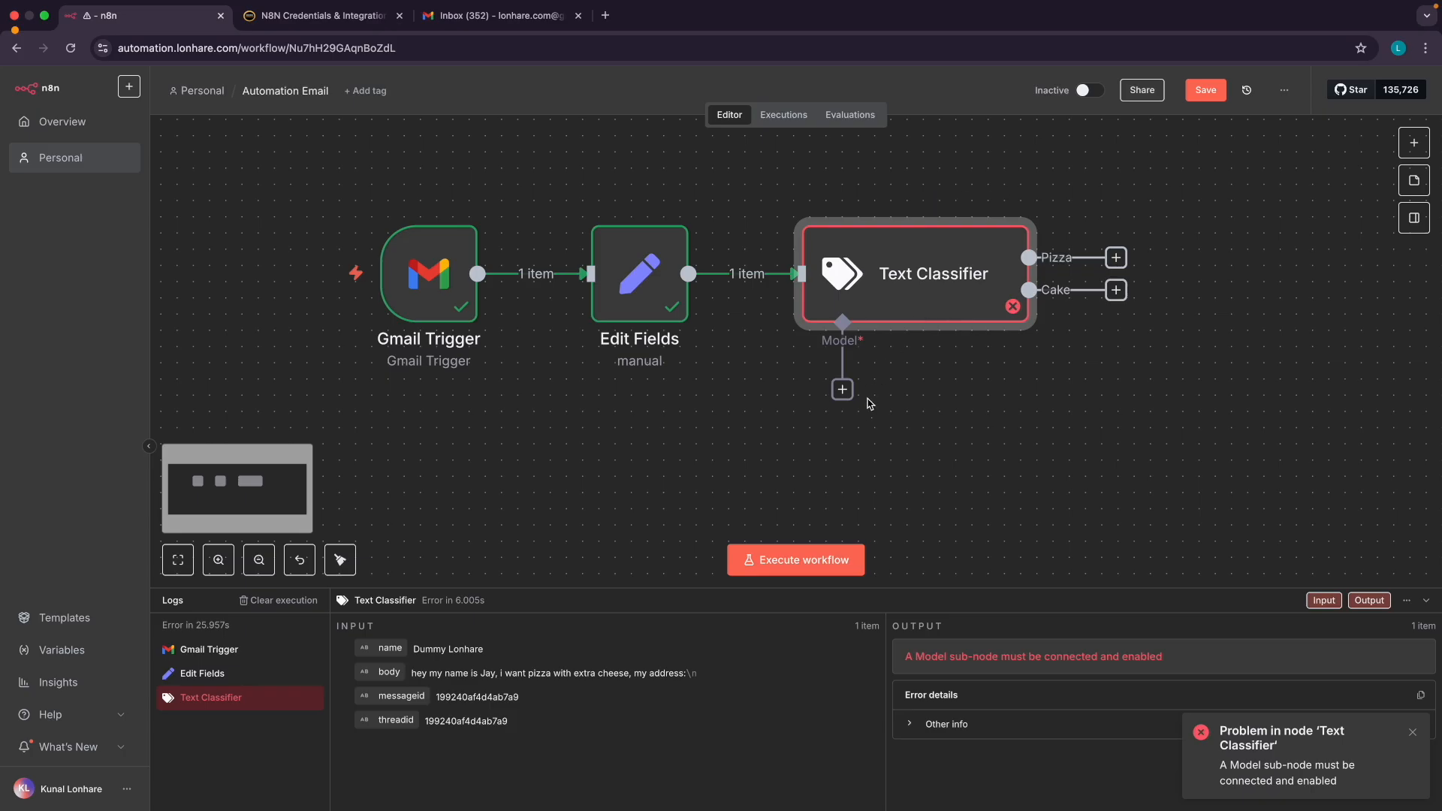
{"action": "scroll", "coordinate": [860, 353], "scroll_direction": "up", "scroll_amount": 3}
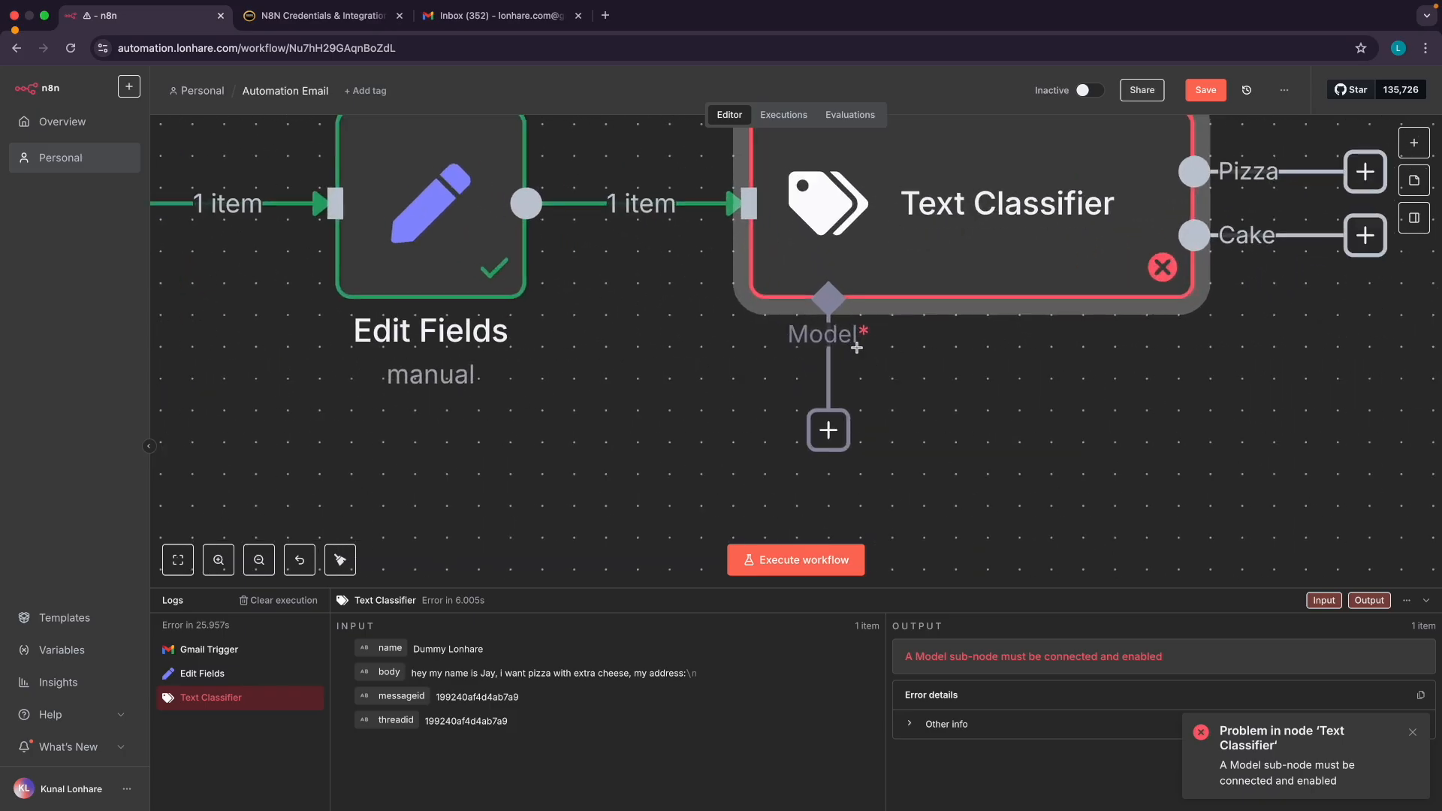
{"action": "scroll", "coordinate": [859, 350], "scroll_direction": "down", "scroll_amount": 2}
{"action": "scroll", "coordinate": [857, 348], "scroll_direction": "up", "scroll_amount": 1}
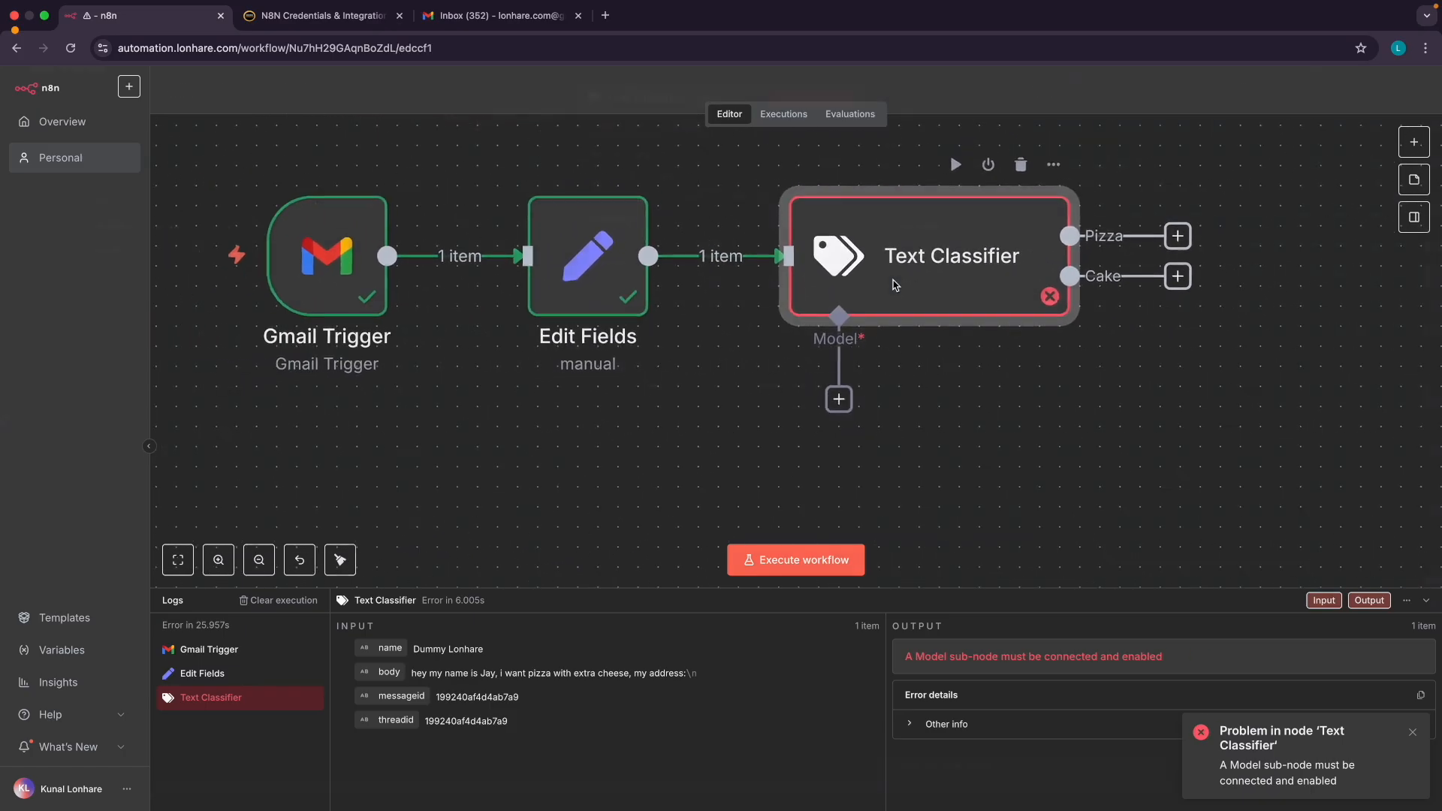
{"action": "double_click", "coordinate": [894, 285]}
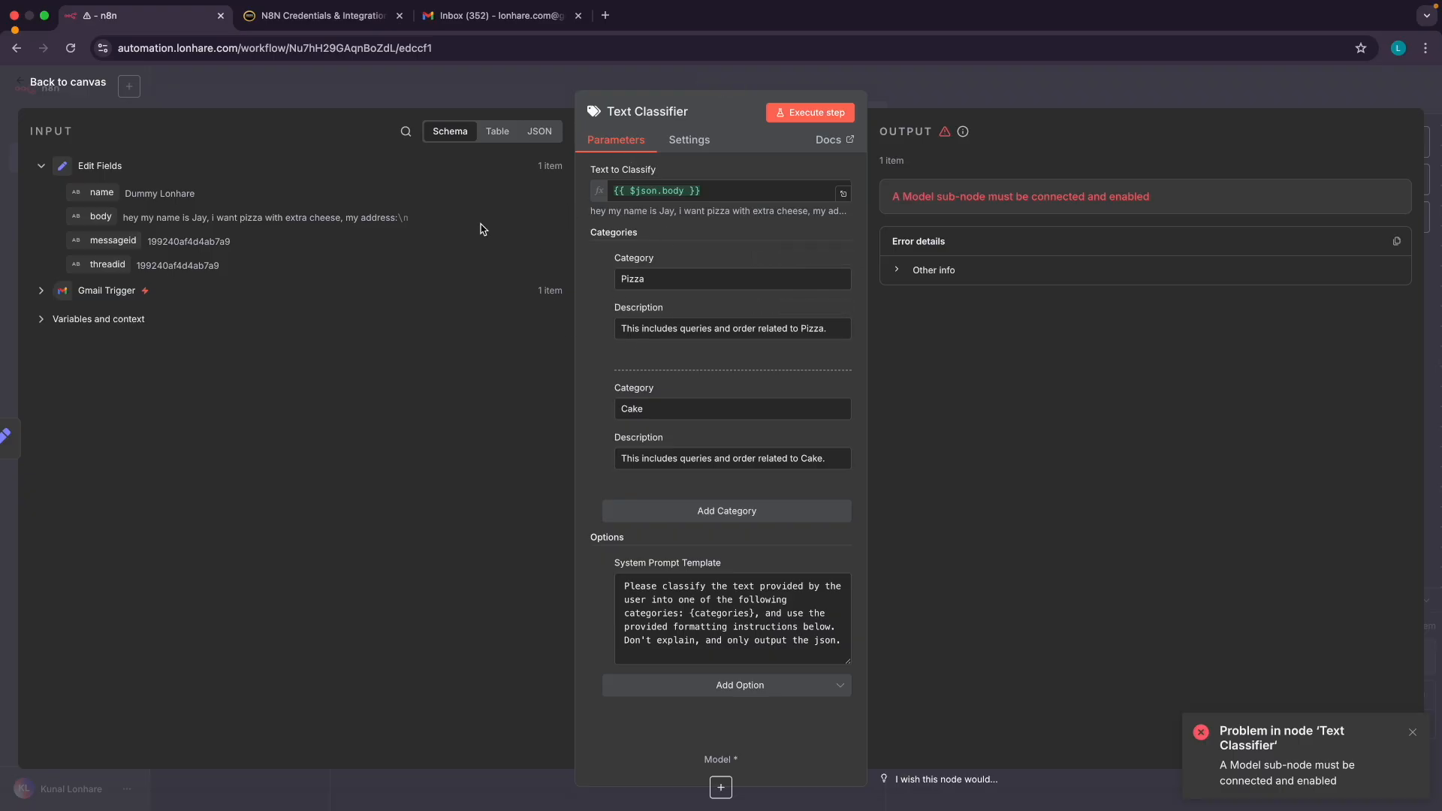
{"action": "left_click", "coordinate": [78, 84]}
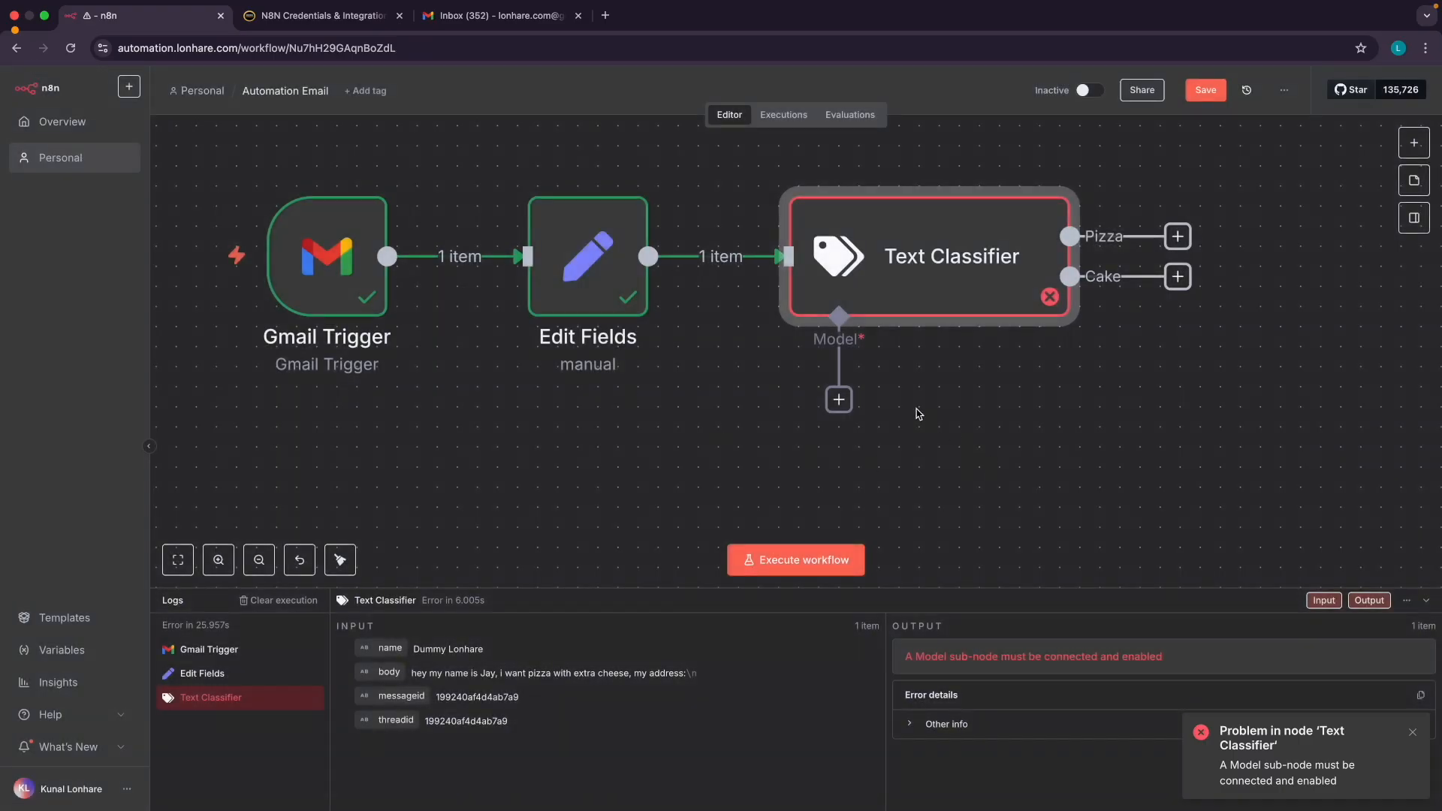
{"action": "scroll", "coordinate": [858, 338], "scroll_direction": "up", "scroll_amount": 3}
{"action": "scroll", "coordinate": [861, 338], "scroll_direction": "up", "scroll_amount": 3}
{"action": "scroll", "coordinate": [882, 363], "scroll_direction": "down", "scroll_amount": 5}
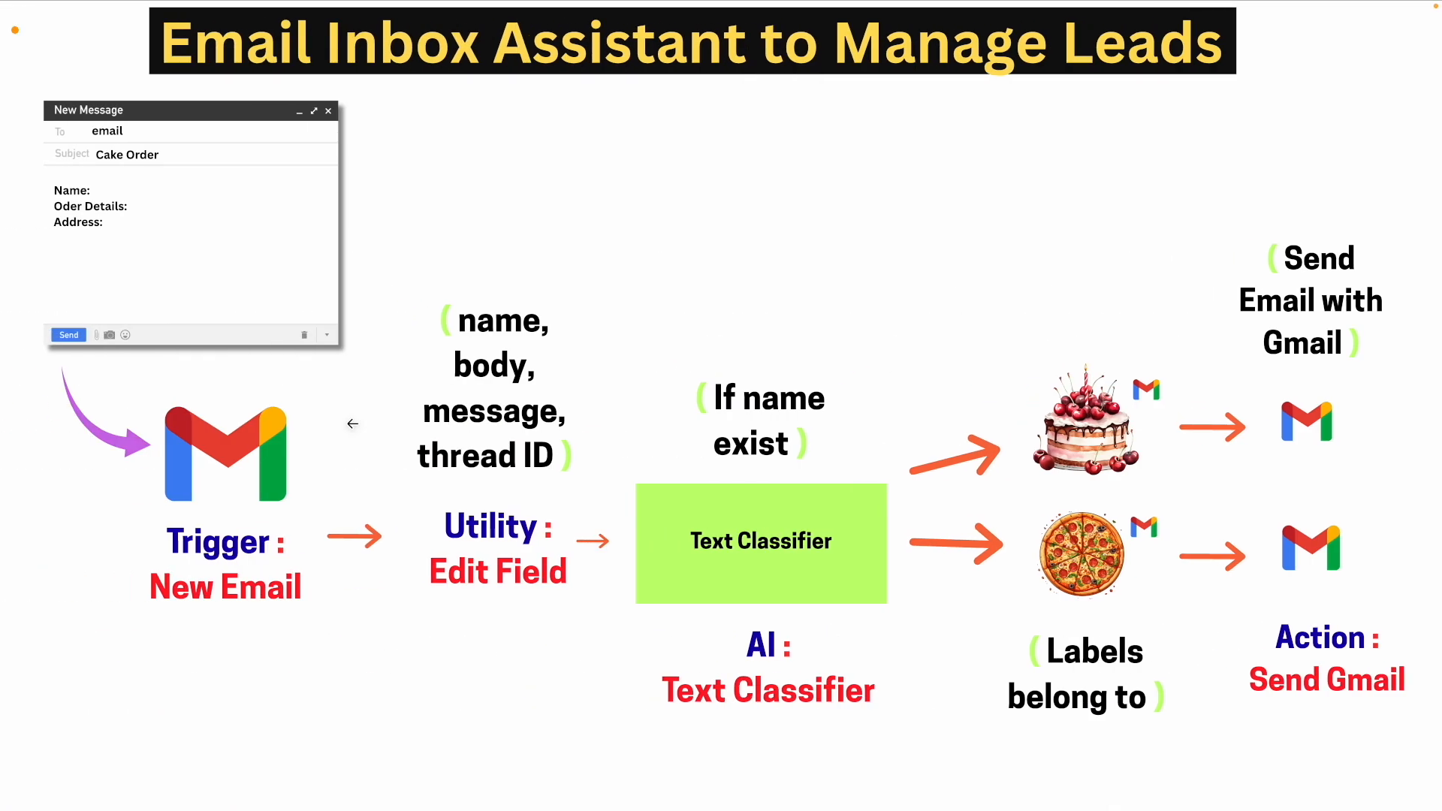
{"action": "left_click", "coordinate": [280, 444]}
Step back through the presentation to the AI Agent concepts slide
{"action": "left_click", "coordinate": [280, 445]}
{"action": "left_click", "coordinate": [281, 447]}
{"action": "left_click", "coordinate": [304, 448]}
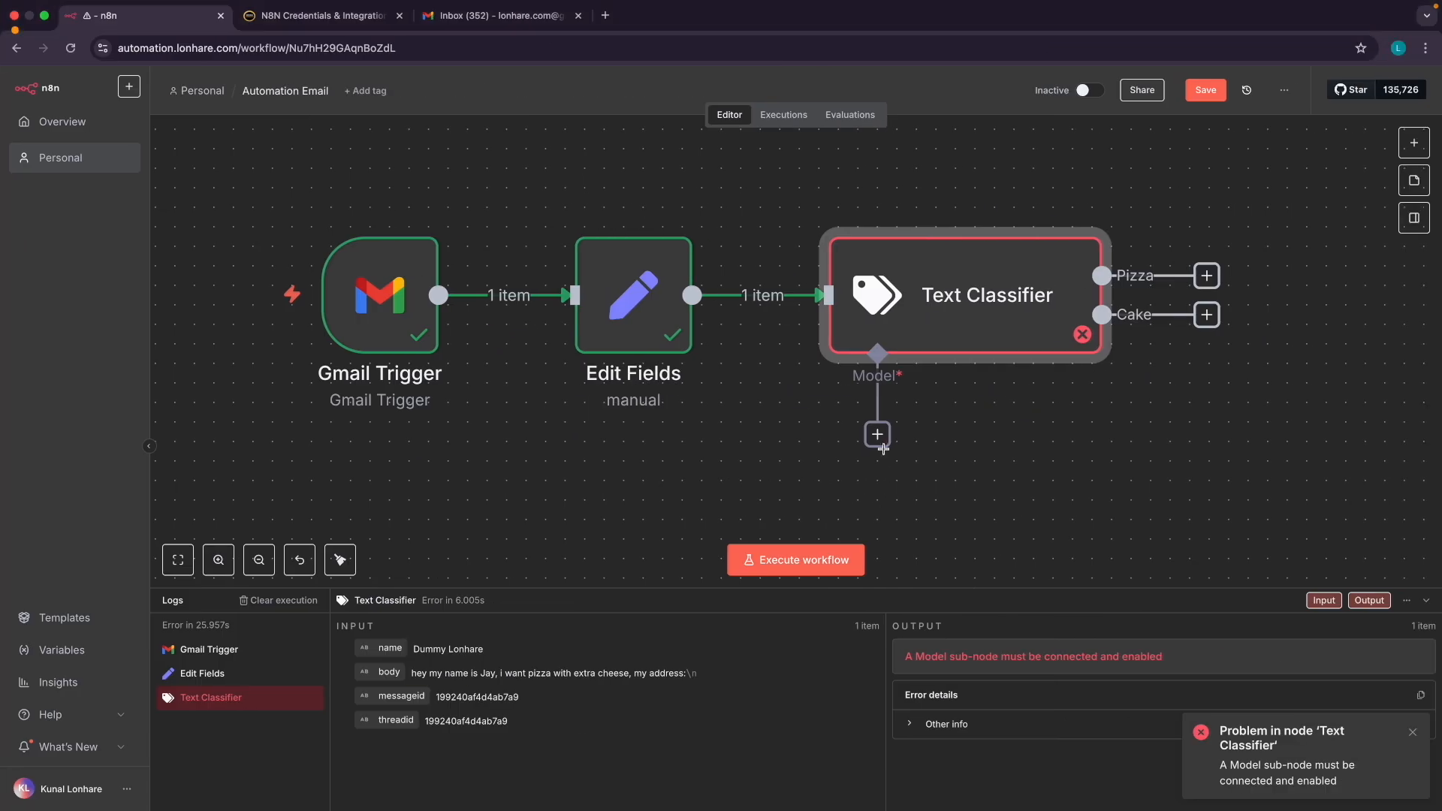
Attach an OpenAI Chat Model (OpenAi credential, gpt-4.1-mini) to the Text Classifier's Model input
{"action": "left_click", "coordinate": [877, 434]}
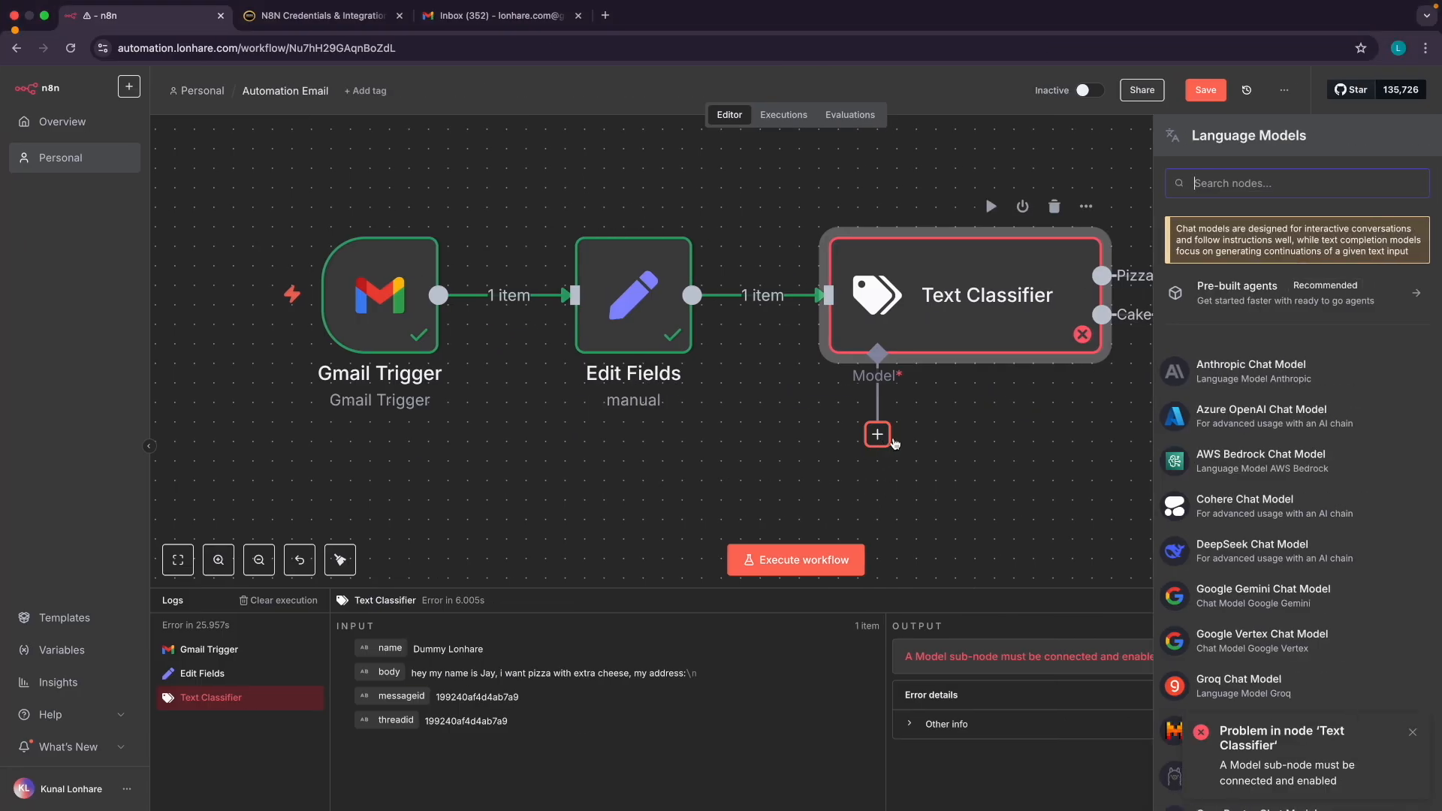
{"action": "scroll", "coordinate": [1289, 490], "scroll_direction": "down", "scroll_amount": 5}
{"action": "scroll", "coordinate": [1289, 489], "scroll_direction": "down", "scroll_amount": 1}
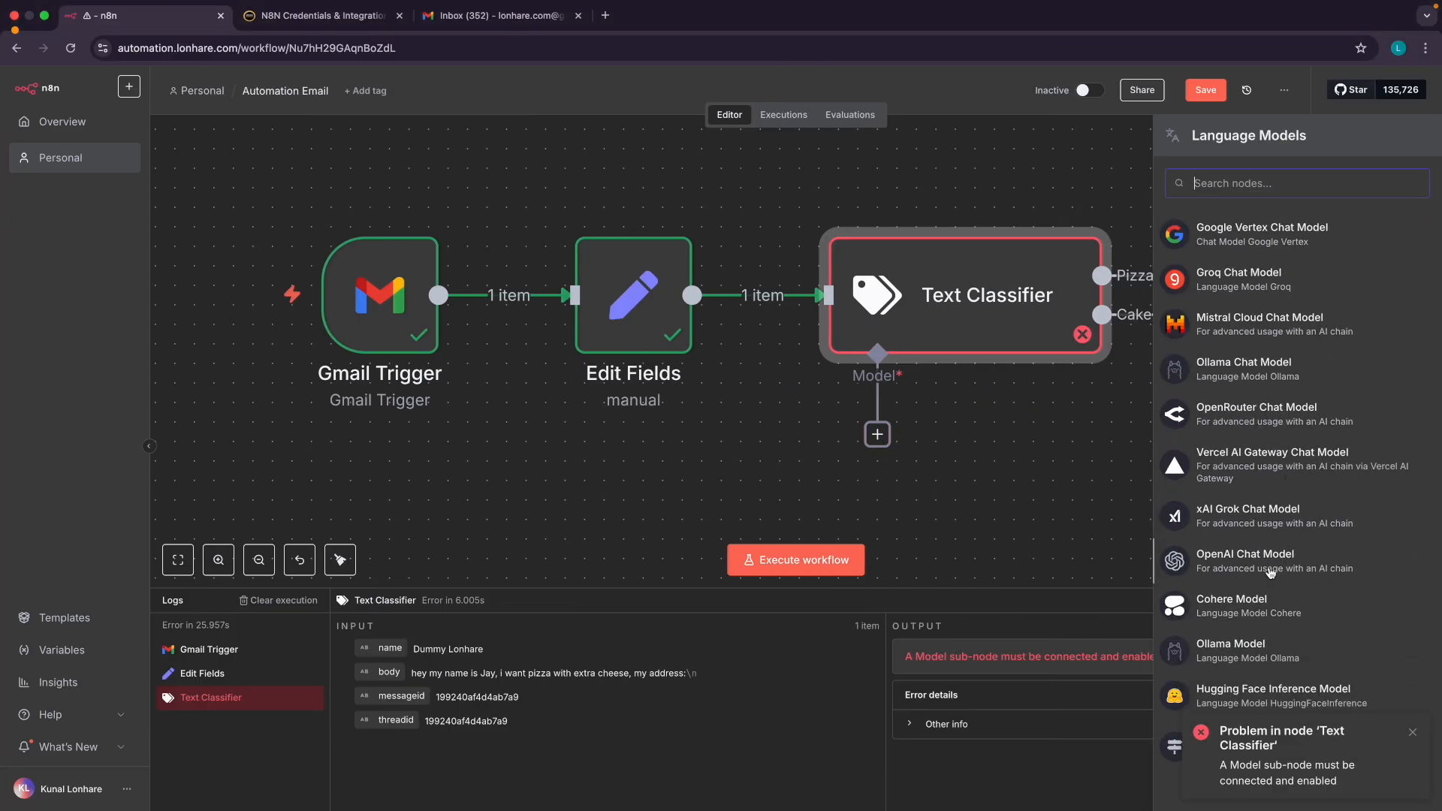
{"action": "left_click", "coordinate": [1204, 730]}
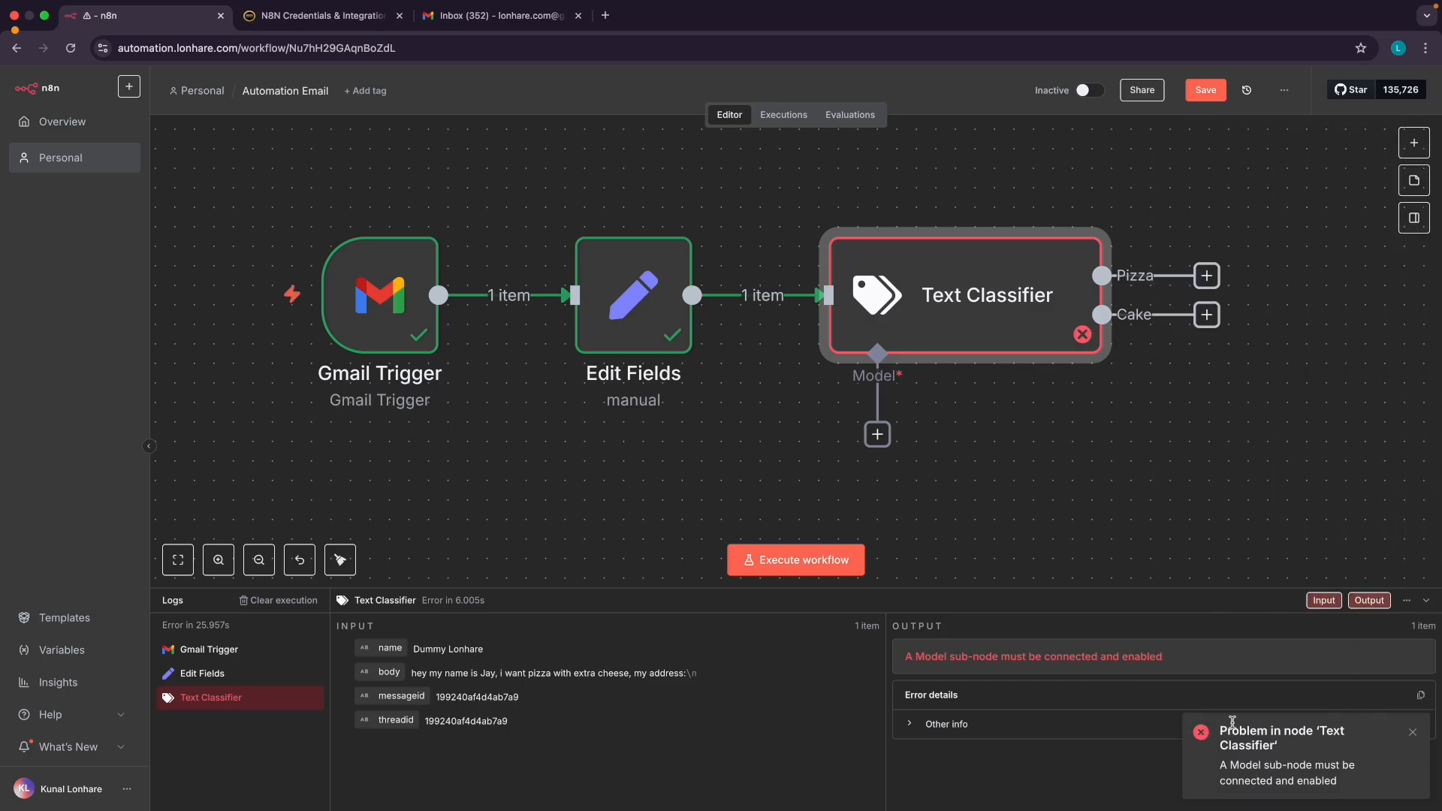
{"action": "left_click", "coordinate": [877, 435]}
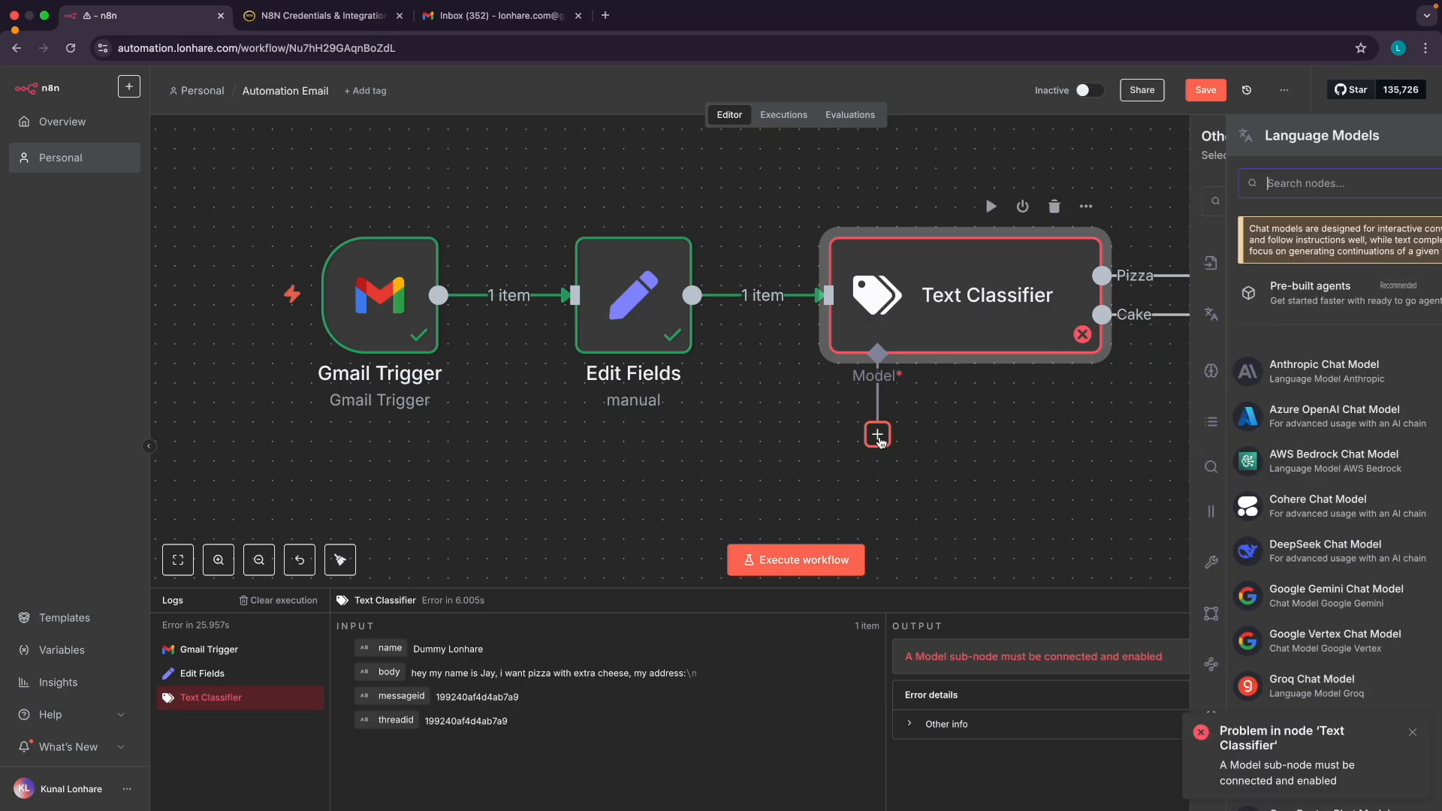
{"action": "scroll", "coordinate": [1199, 481], "scroll_direction": "down", "scroll_amount": 5}
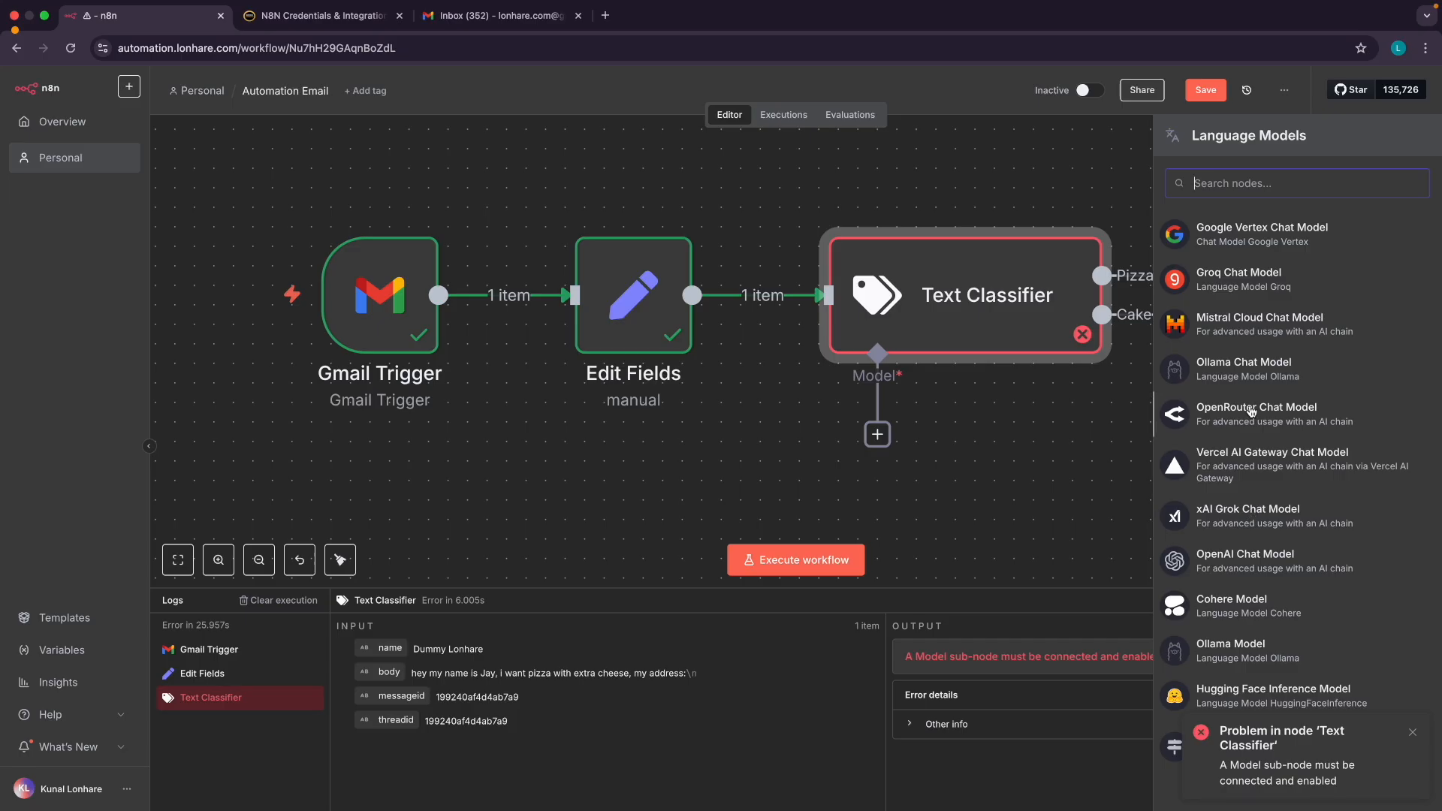
{"action": "scroll", "coordinate": [1171, 409], "scroll_direction": "up", "scroll_amount": 1}
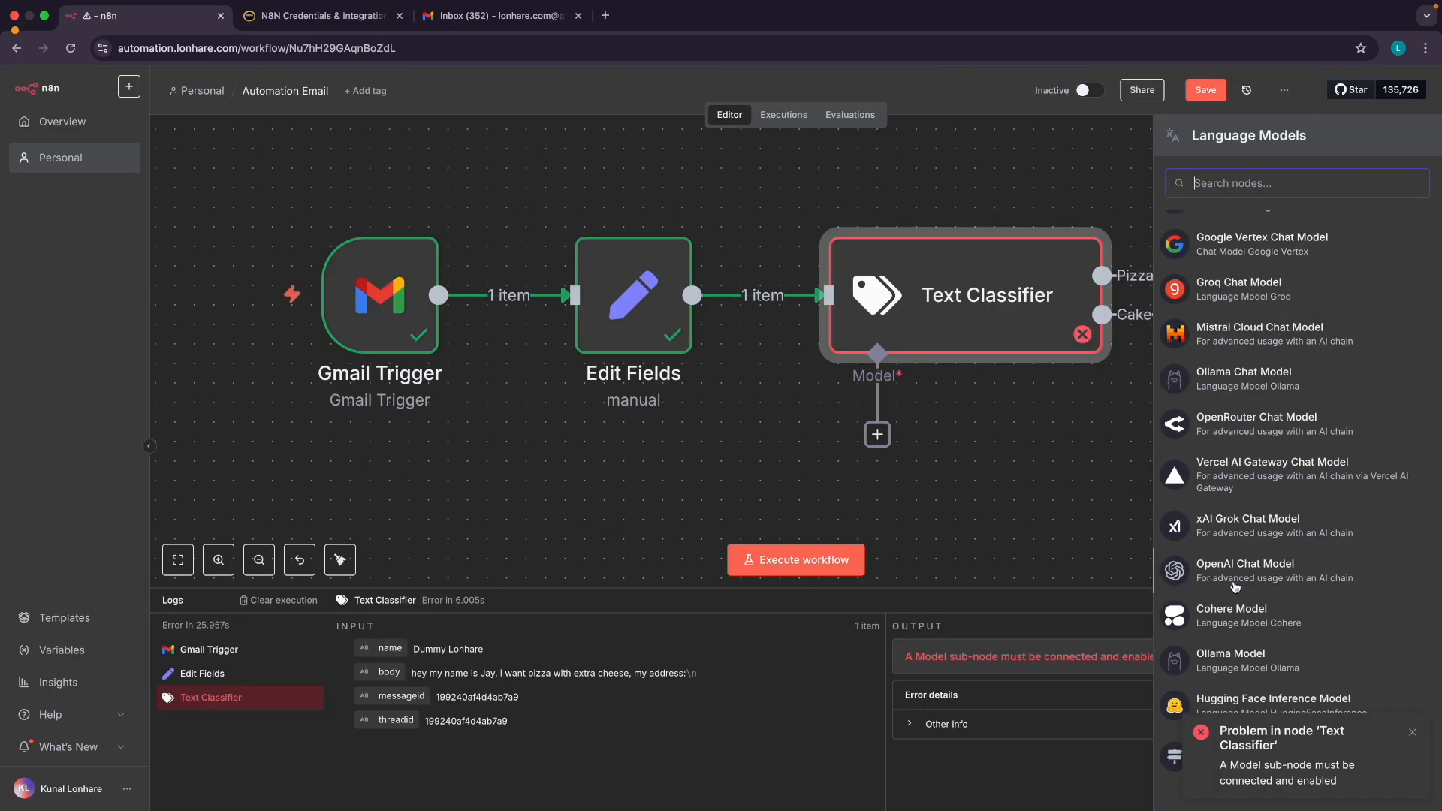
{"action": "scroll", "coordinate": [1210, 409], "scroll_direction": "up", "scroll_amount": 3}
{"action": "scroll", "coordinate": [1209, 410], "scroll_direction": "down", "scroll_amount": 3}
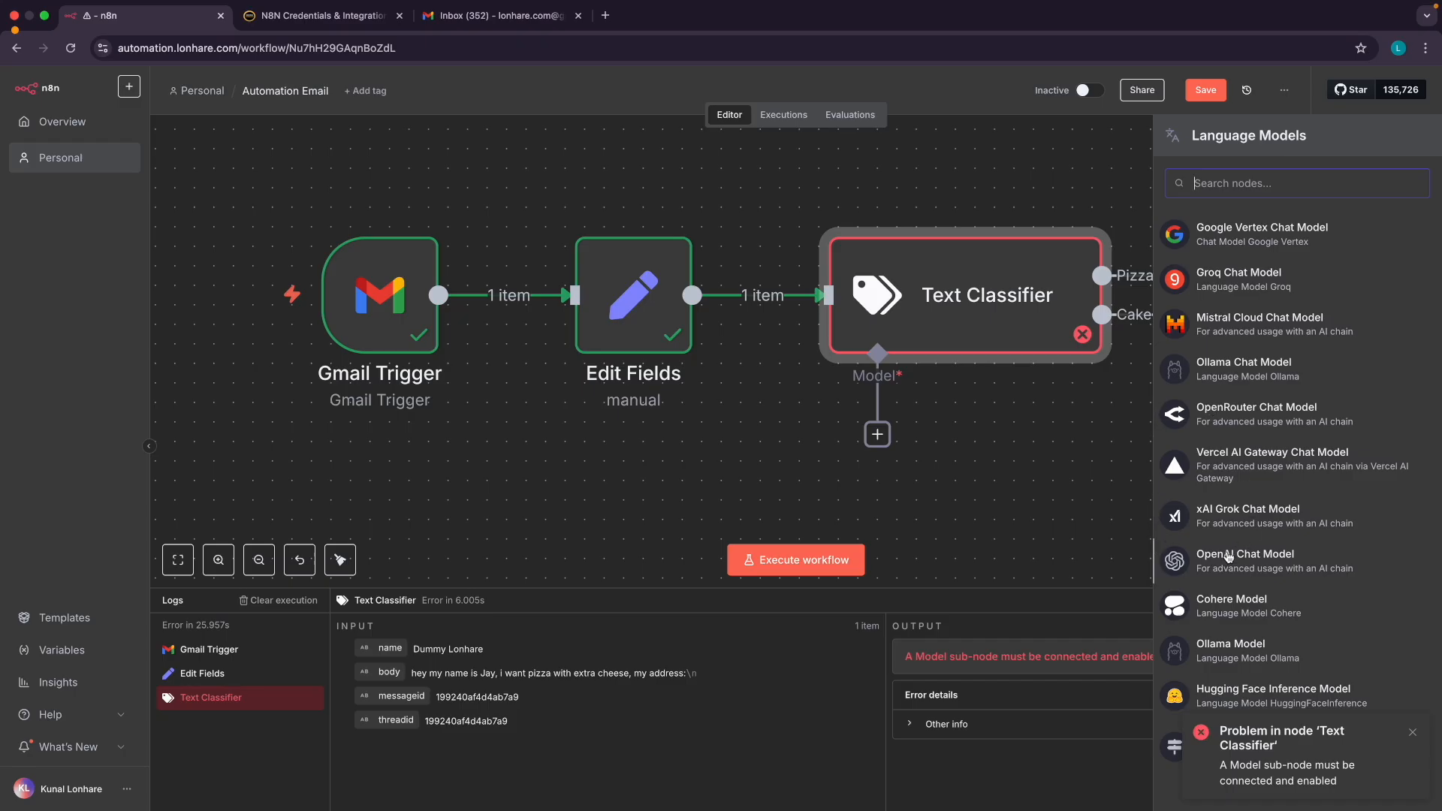
{"action": "left_click", "coordinate": [1230, 555]}
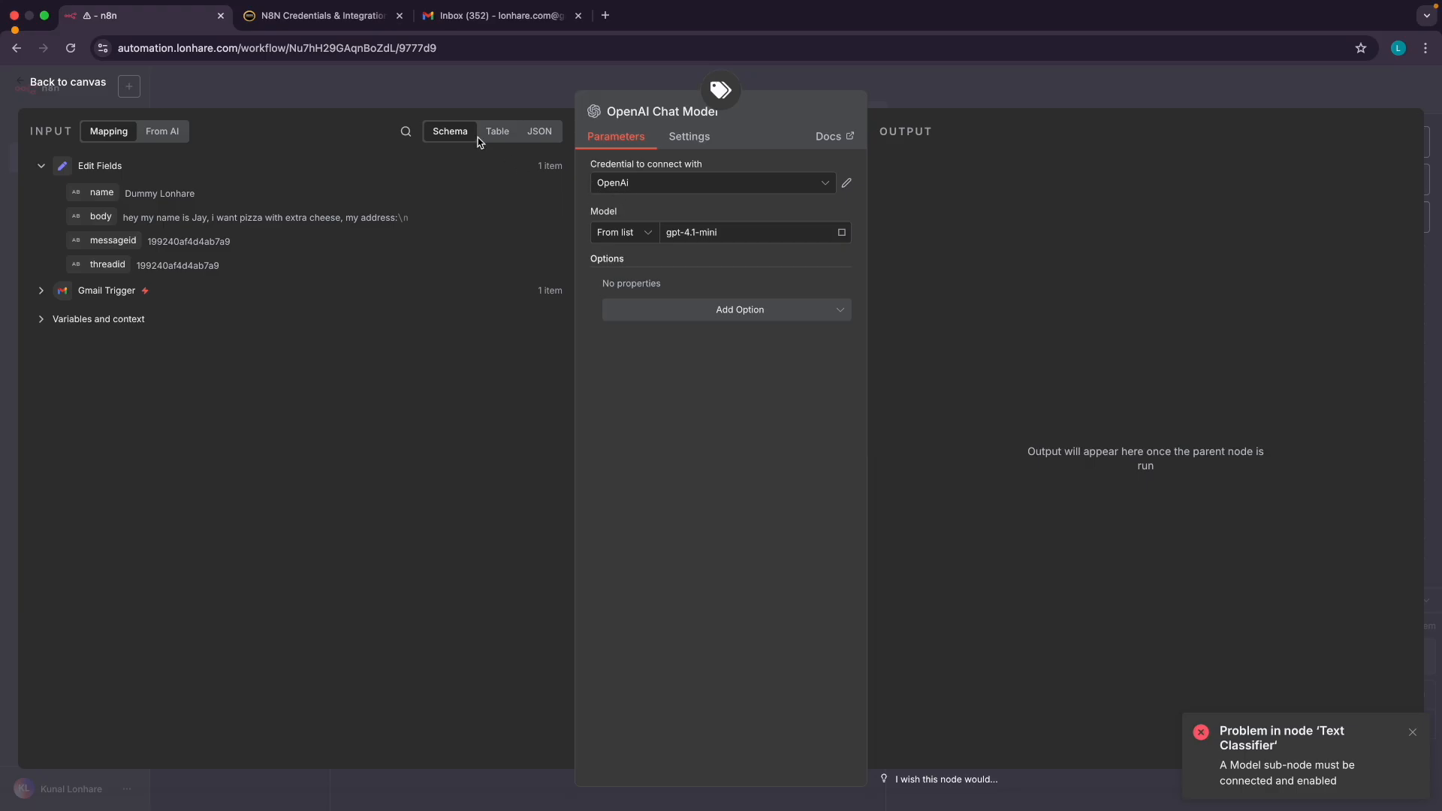
Glance at the credentials guide page, then close the OpenAI model settings to the canvas
{"action": "left_click", "coordinate": [355, 16]}
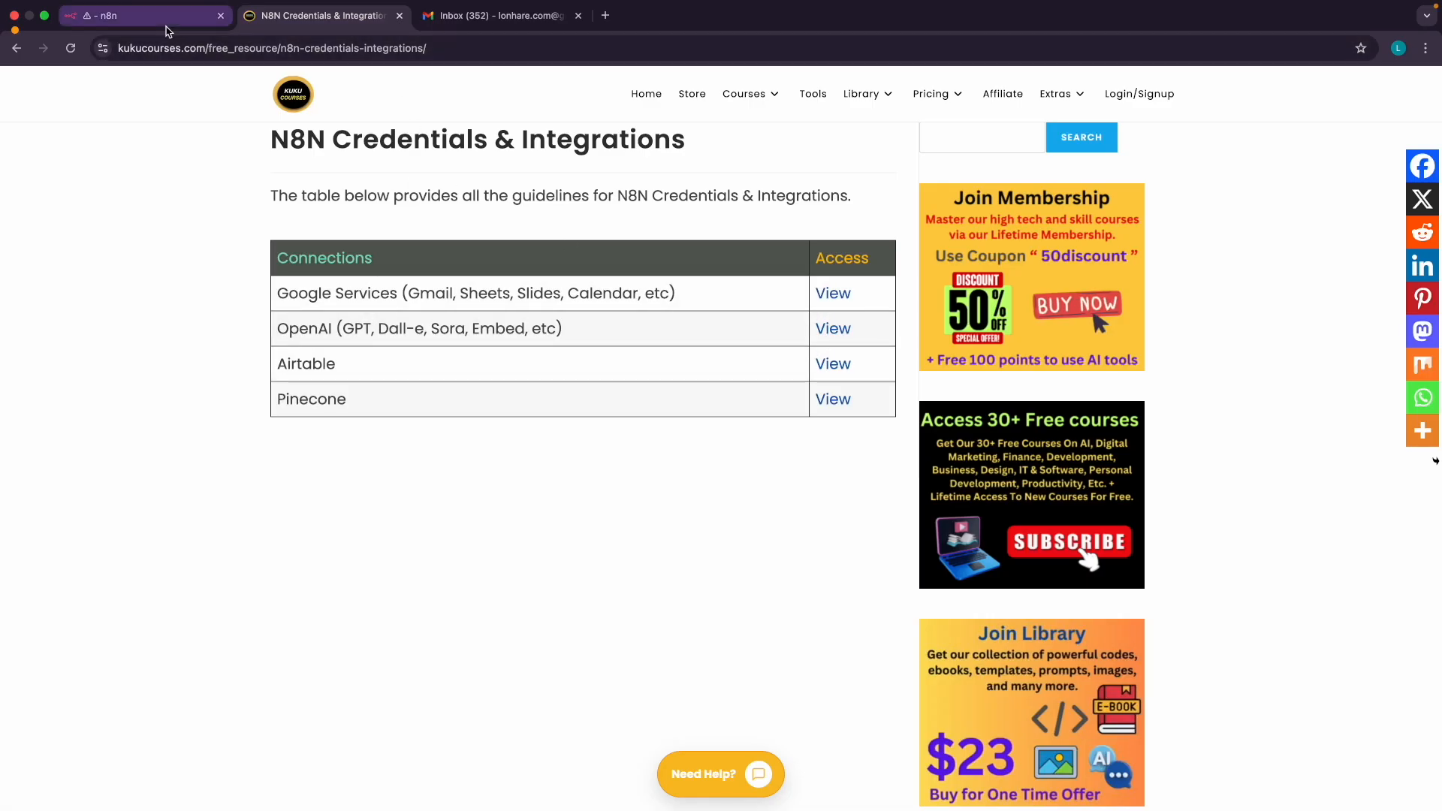
{"action": "left_click", "coordinate": [166, 25]}
{"action": "scroll", "coordinate": [637, 192], "scroll_direction": "up", "scroll_amount": 5}
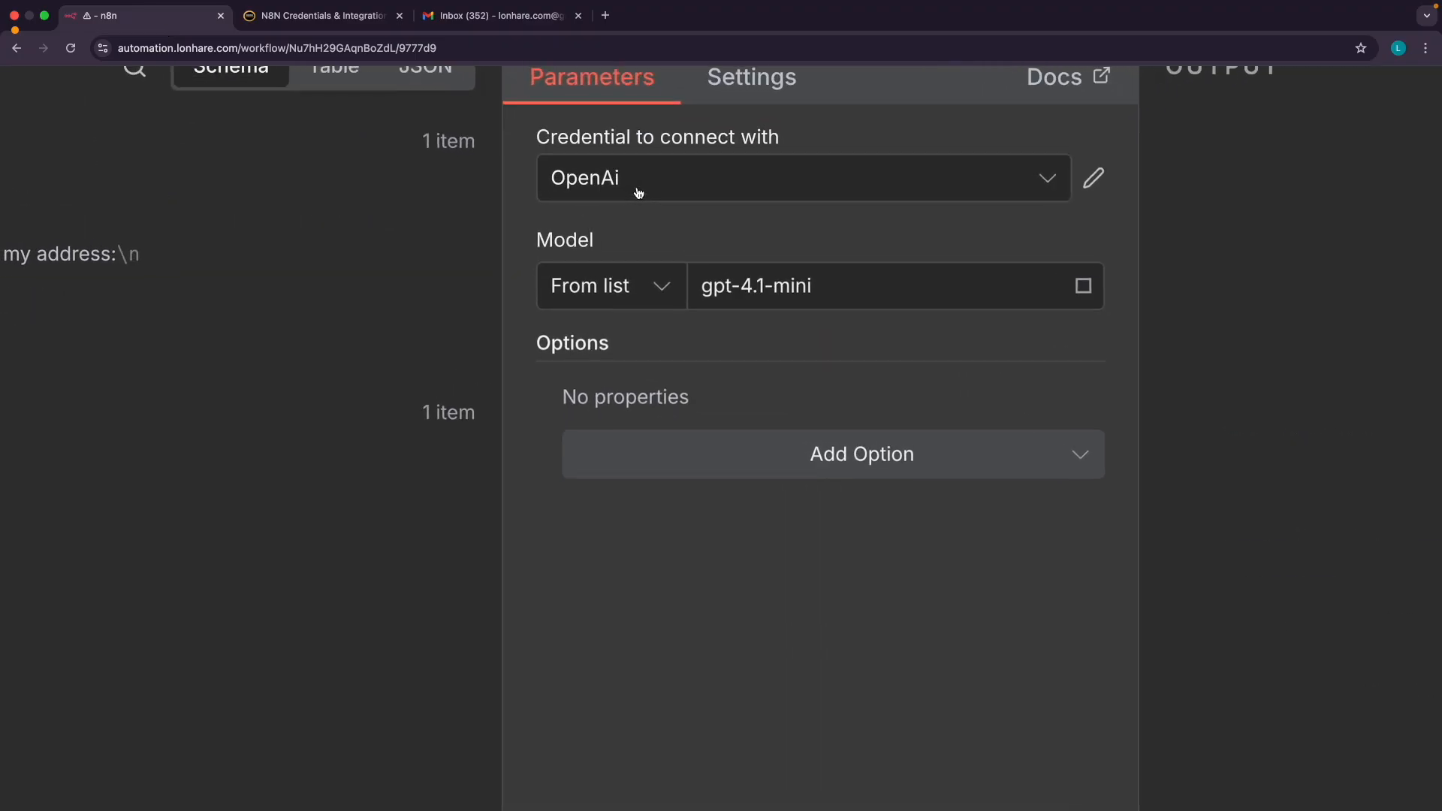
{"action": "scroll", "coordinate": [638, 193], "scroll_direction": "down", "scroll_amount": 5}
{"action": "left_click", "coordinate": [45, 83]}
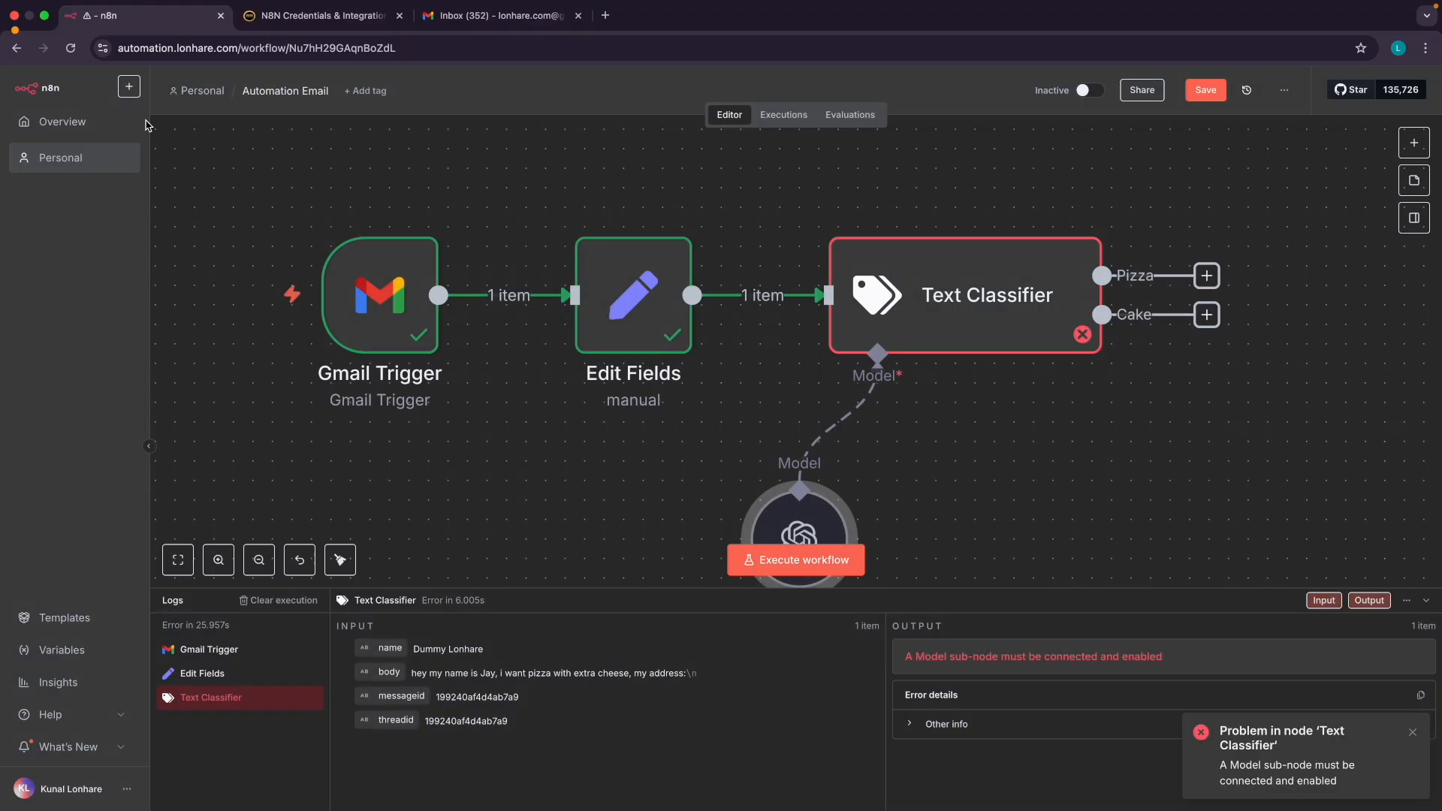
Execute the Text Classifier step, routing the pizza email to the Pizza Branch
{"action": "double_click", "coordinate": [925, 311]}
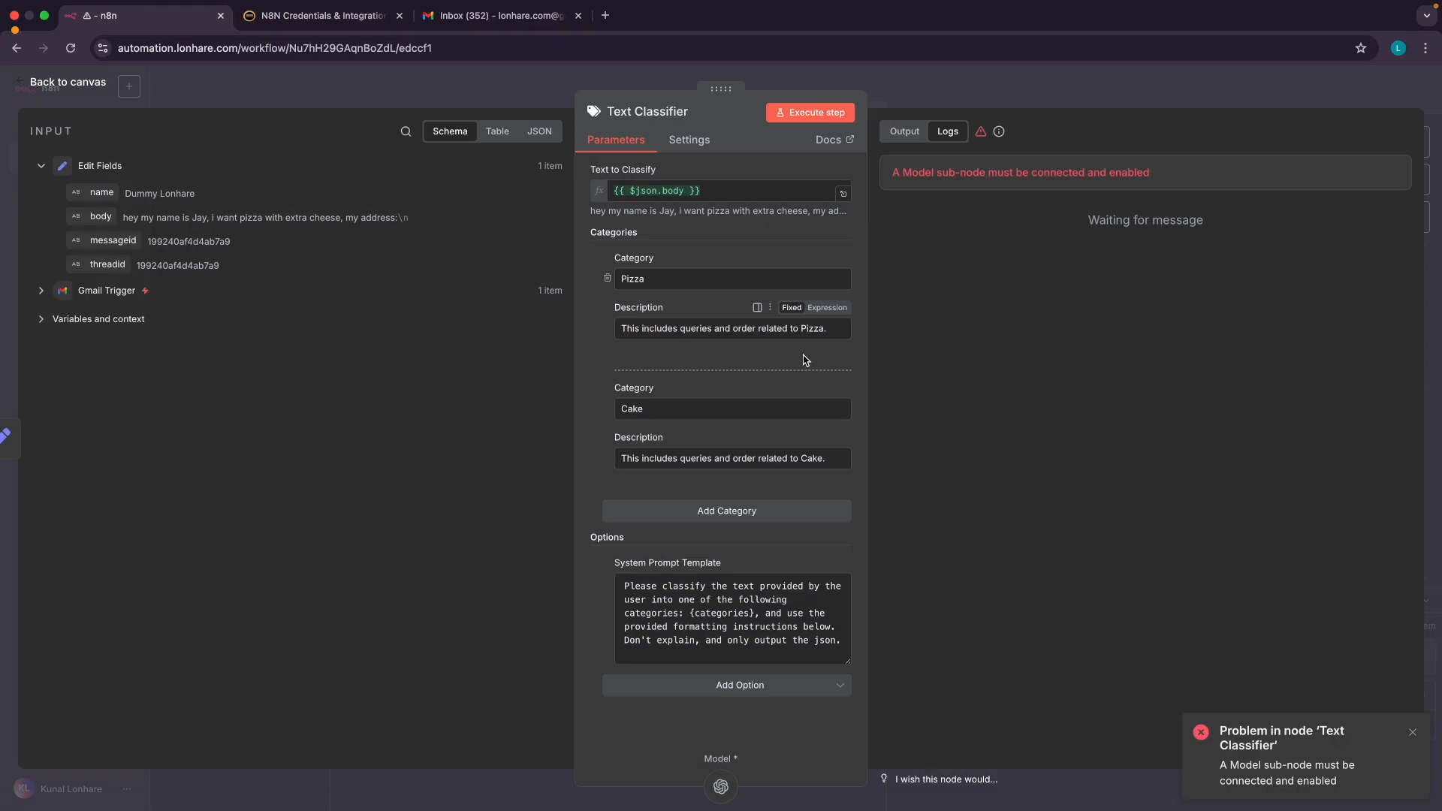
{"action": "left_click", "coordinate": [802, 113]}
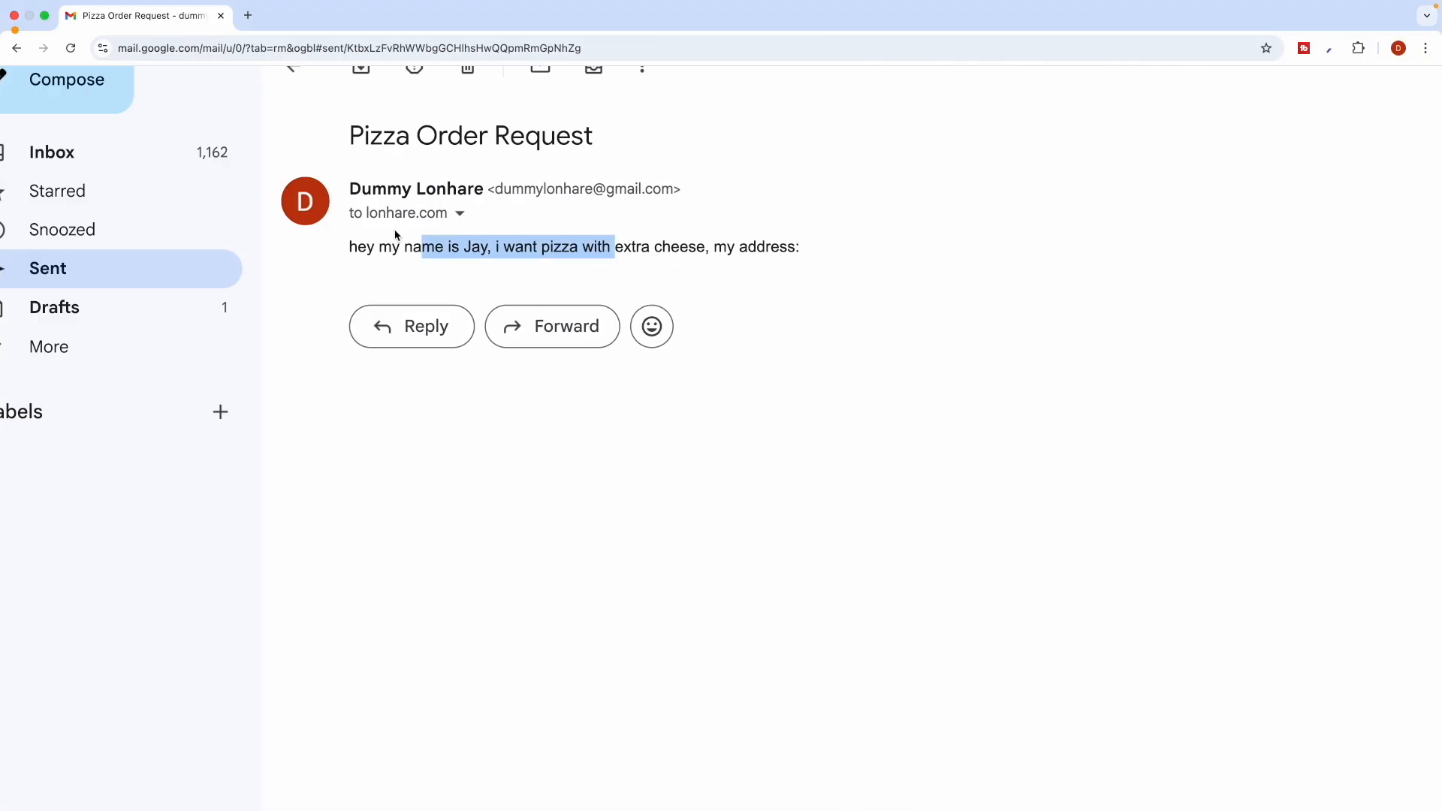
{"action": "double_click", "coordinate": [392, 235]}
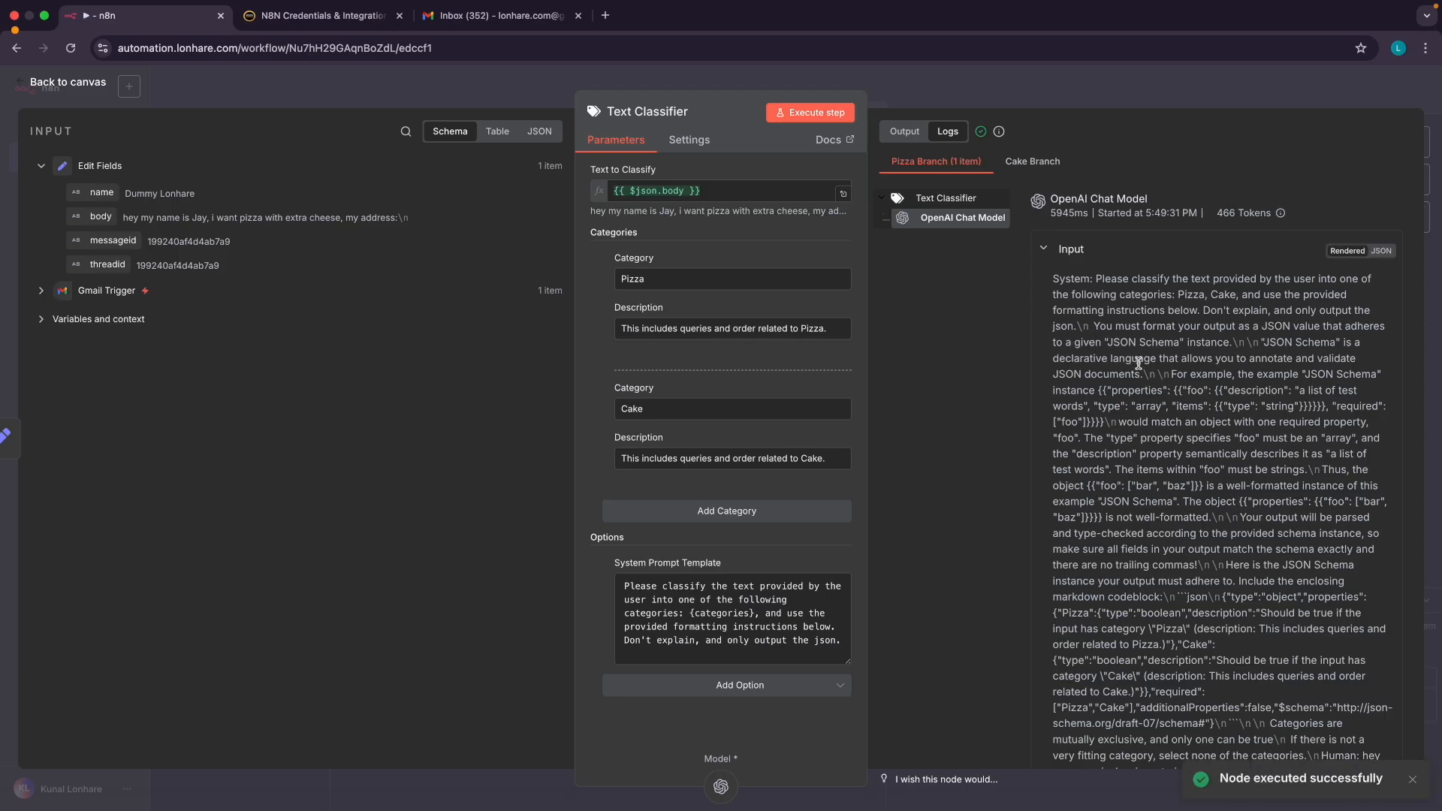
Shorten the Text Classifier system prompt to end with categories: "Pizza" or "Cake"
{"action": "scroll", "coordinate": [1131, 373], "scroll_direction": "down", "scroll_amount": 1}
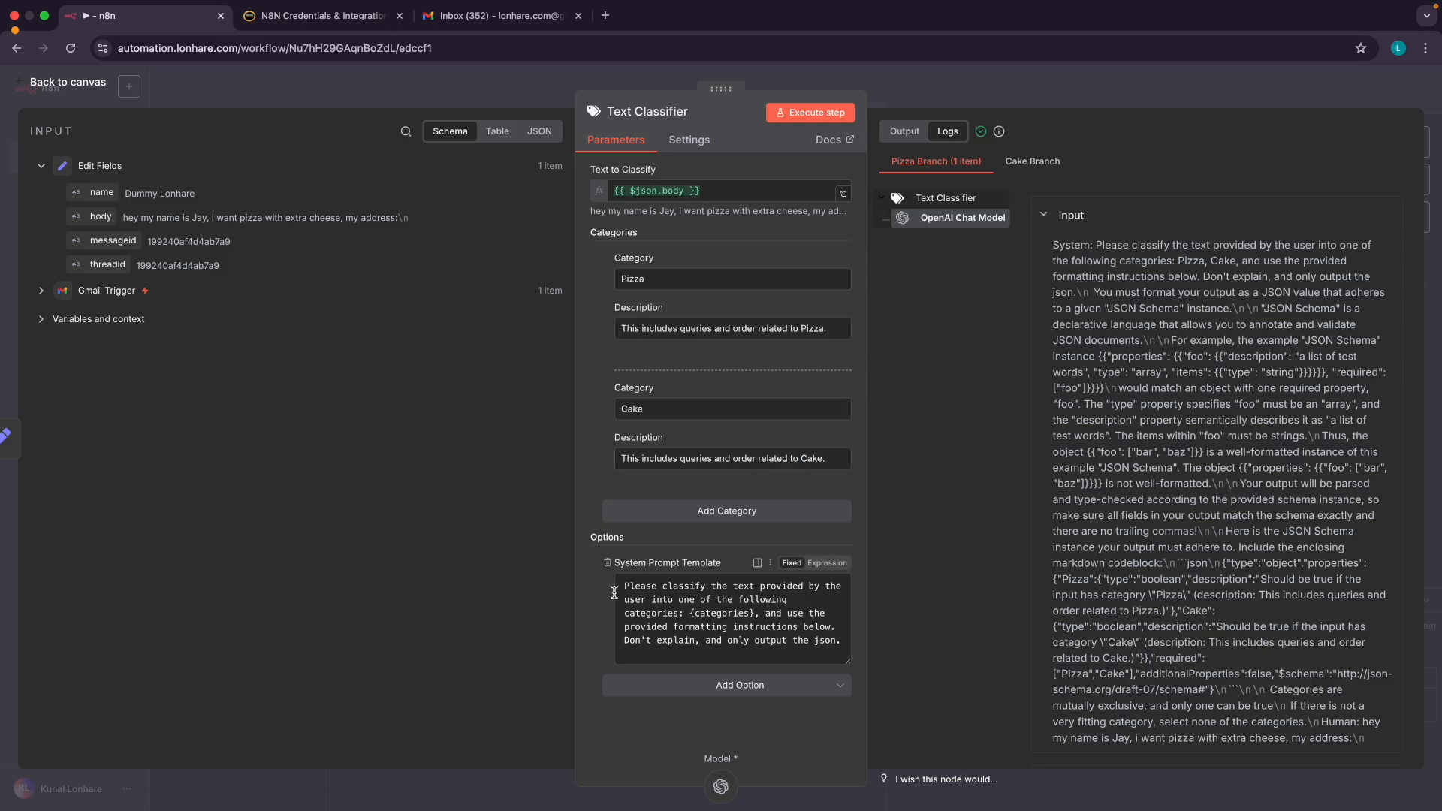
{"action": "scroll", "coordinate": [688, 616], "scroll_direction": "up", "scroll_amount": 5}
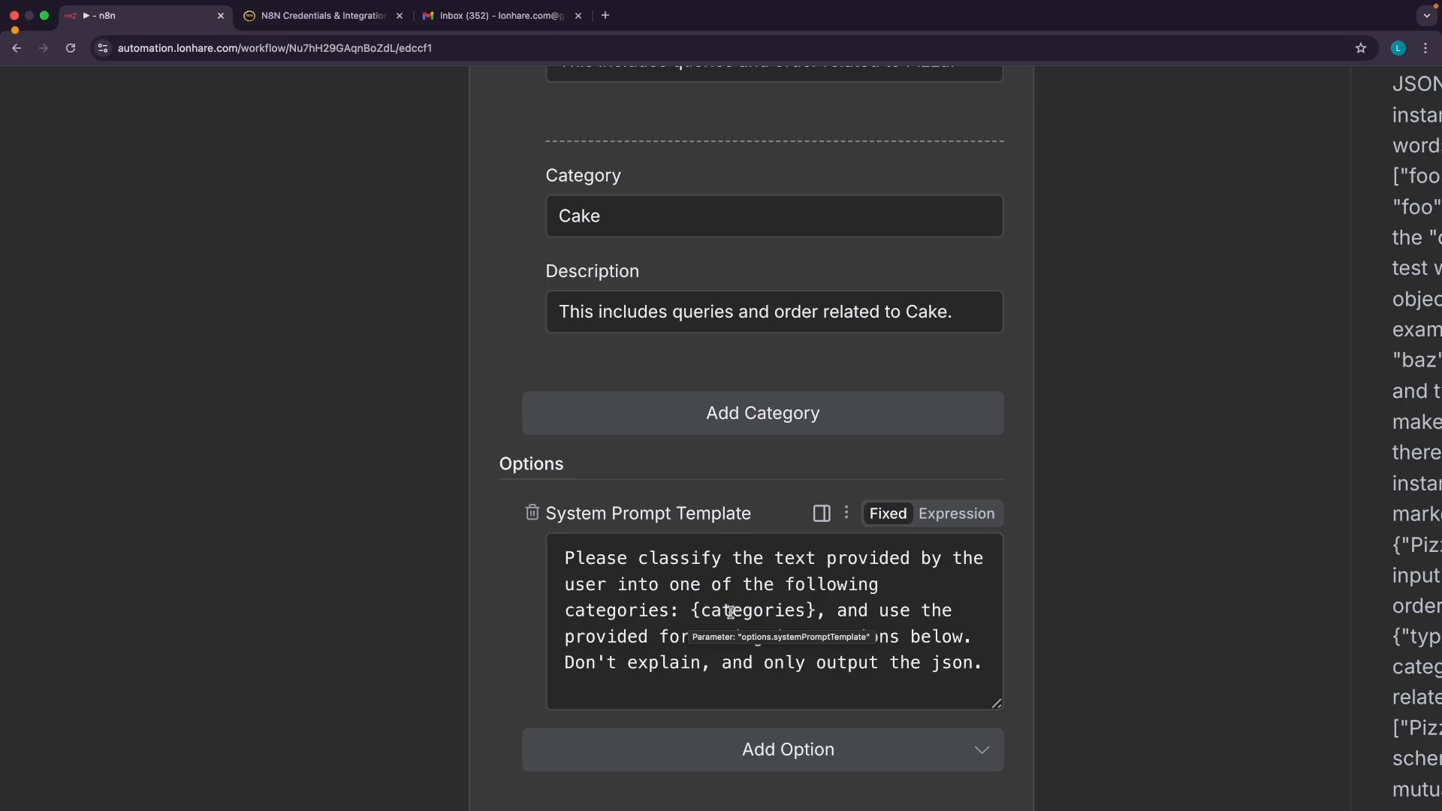
{"action": "left_click_drag", "start_coordinate": [982, 668], "coordinate": [690, 610]}
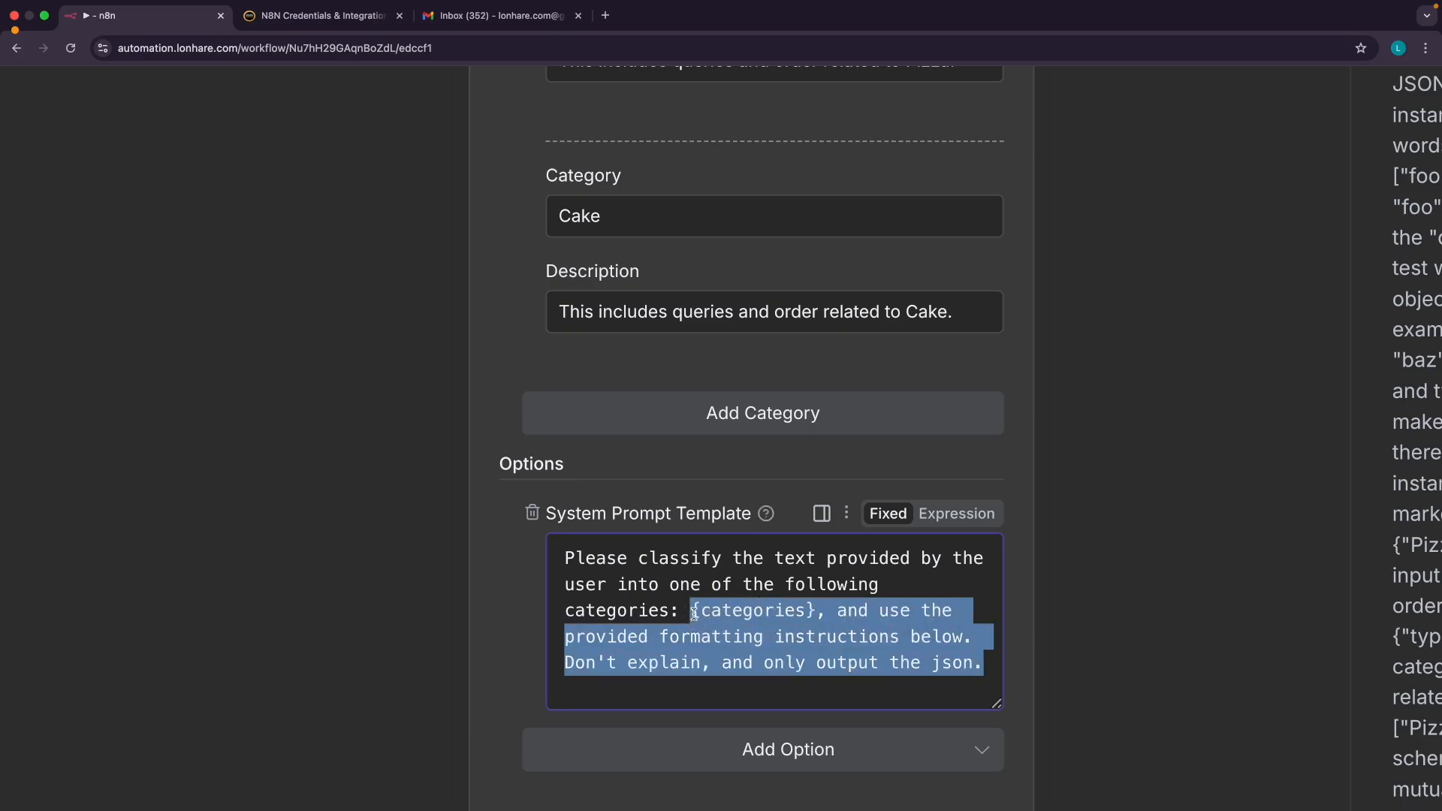
{"action": "key", "text": "BackSpace"}
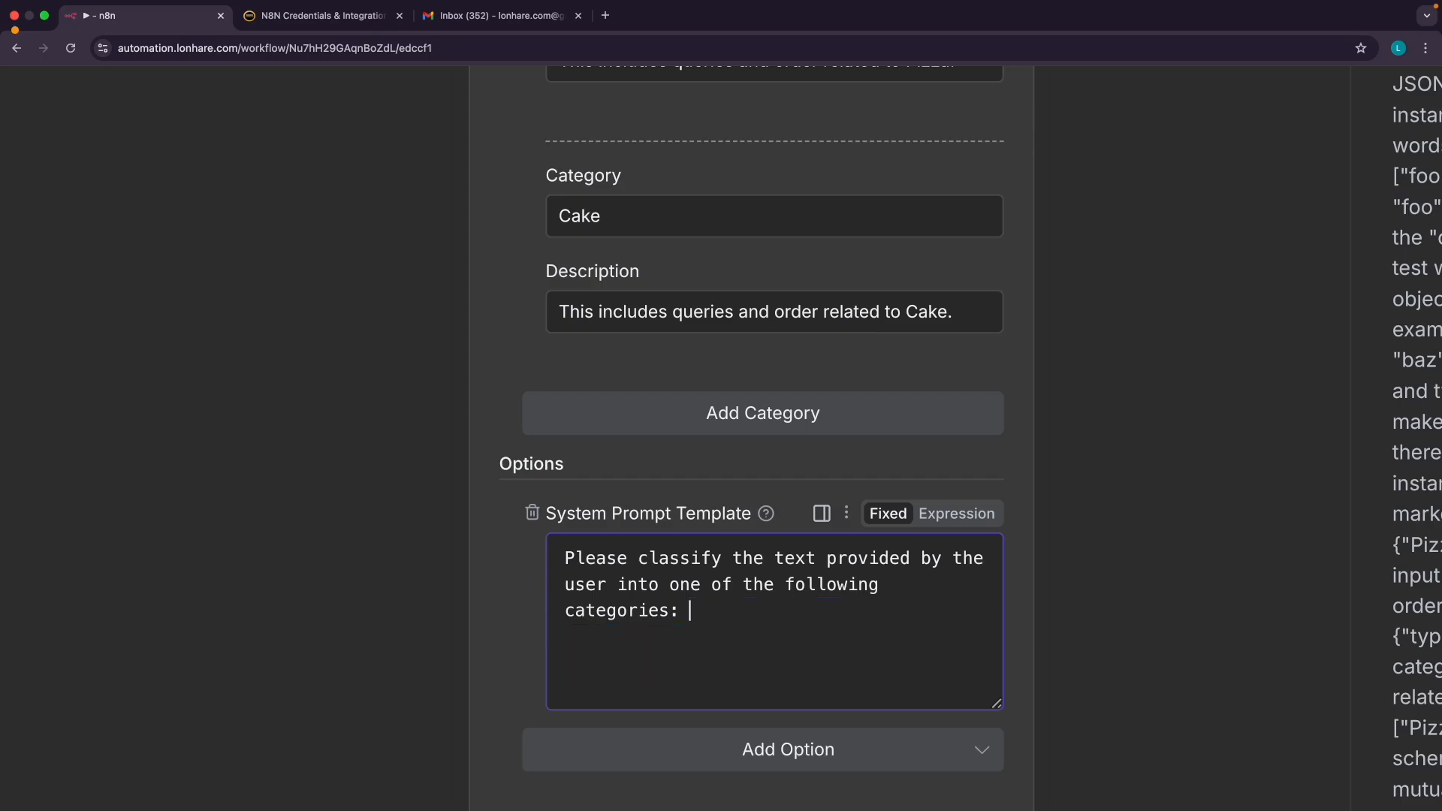
{"action": "type", "text": "\"Pizza\" or \"Cake\"."}
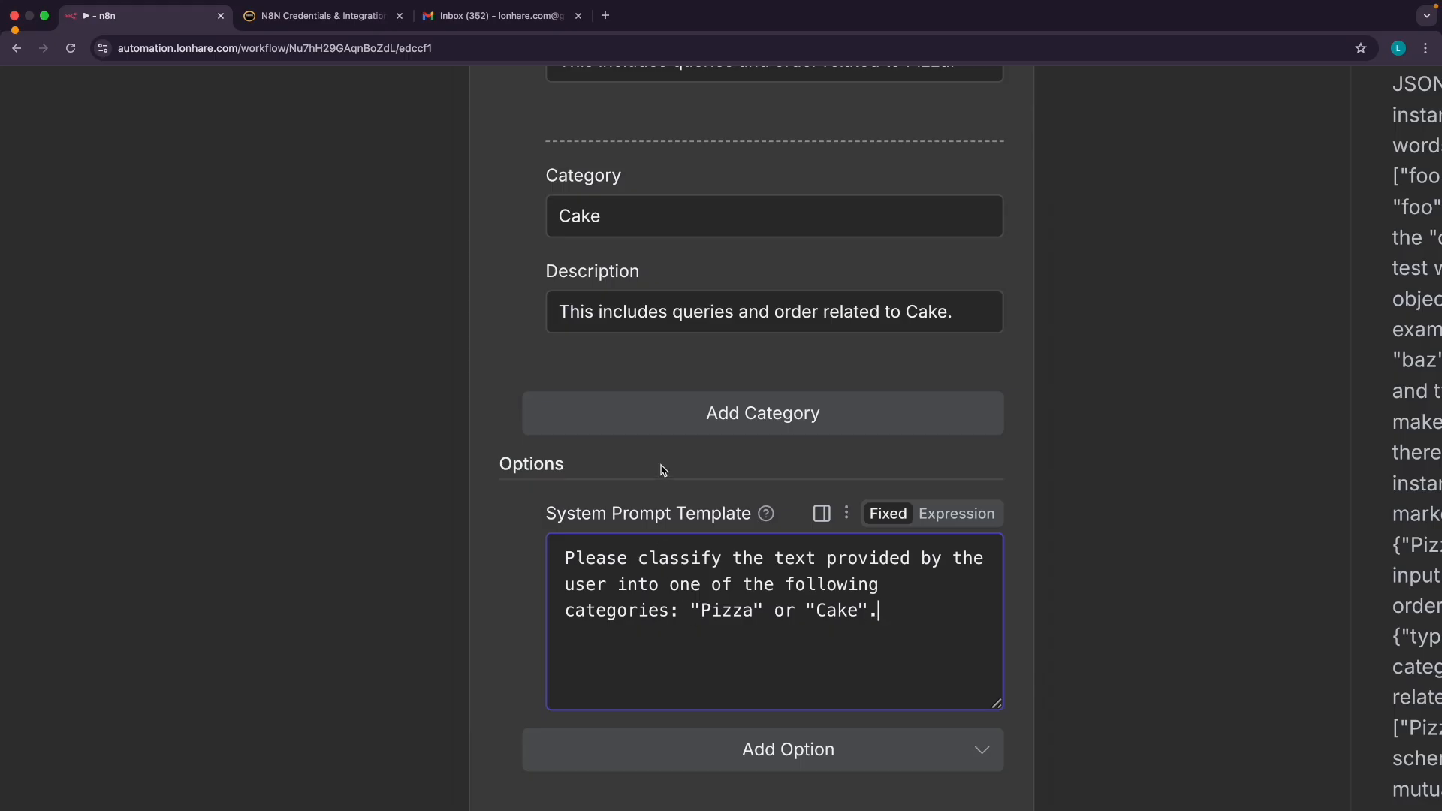
{"action": "key", "text": "super+0"}
Rerun the Text Classifier step, check its output, and return to the workflow canvas
{"action": "left_click", "coordinate": [811, 115]}
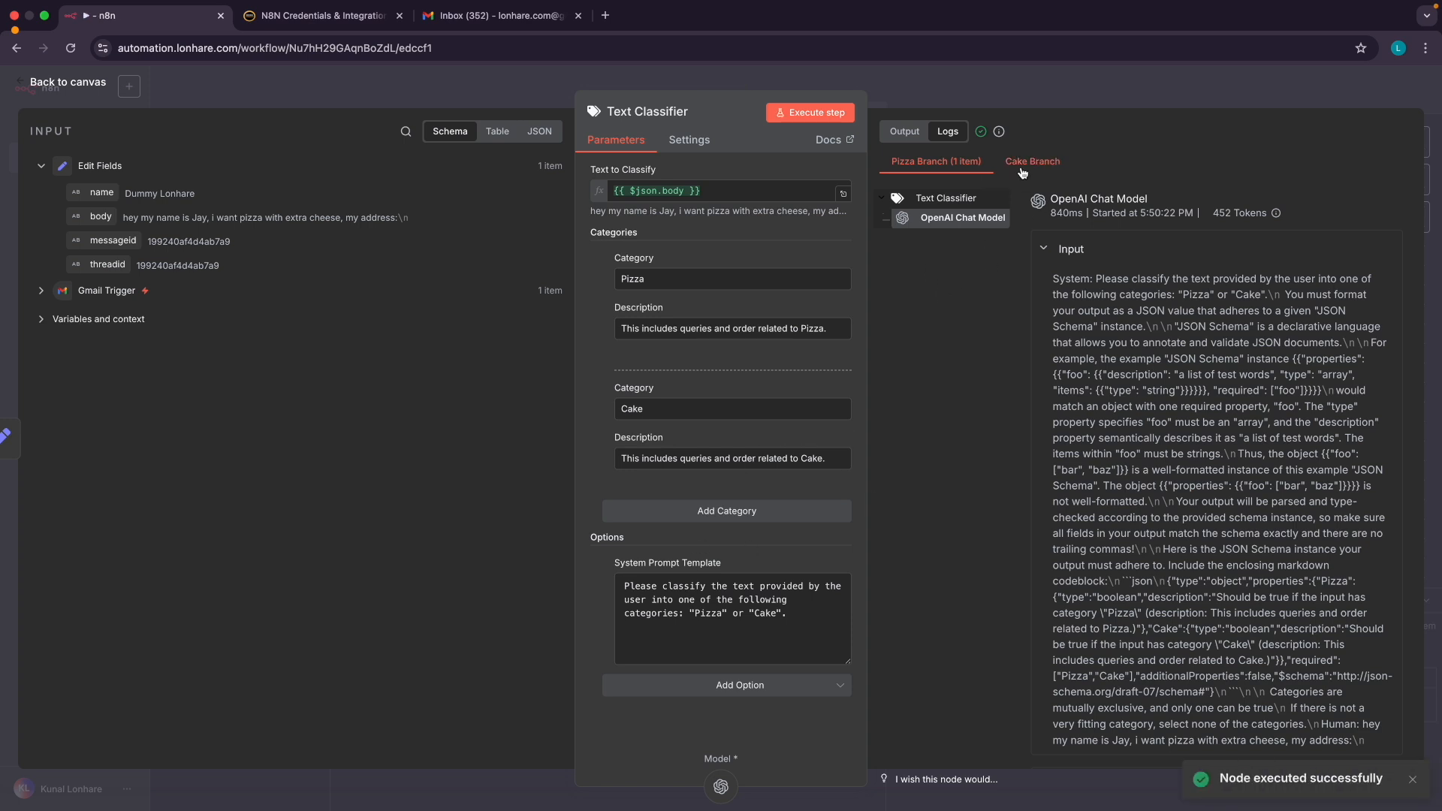
{"action": "scroll", "coordinate": [1022, 170], "scroll_direction": "up", "scroll_amount": 5}
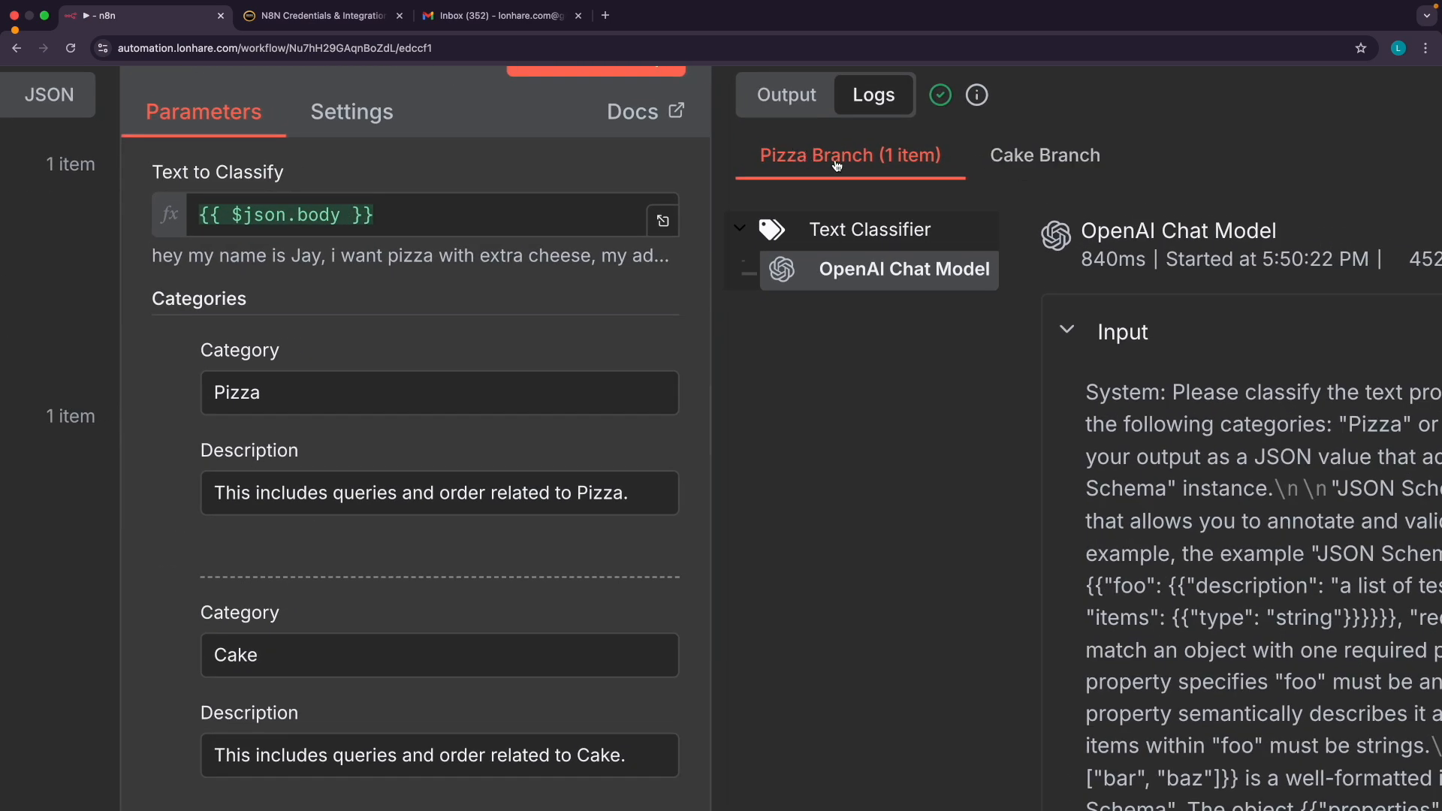
{"action": "scroll", "coordinate": [884, 172], "scroll_direction": "down", "scroll_amount": 5}
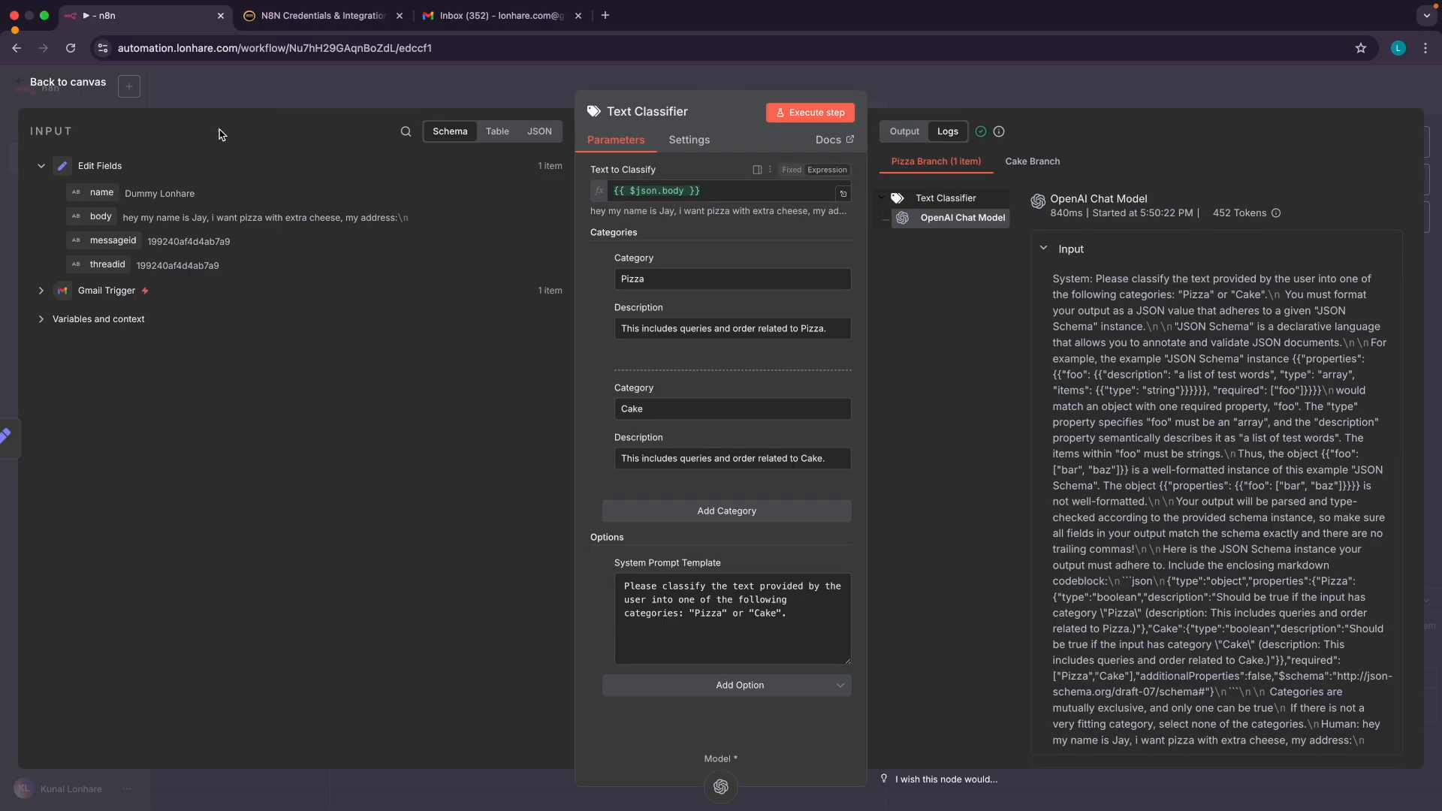
{"action": "left_click", "coordinate": [84, 89]}
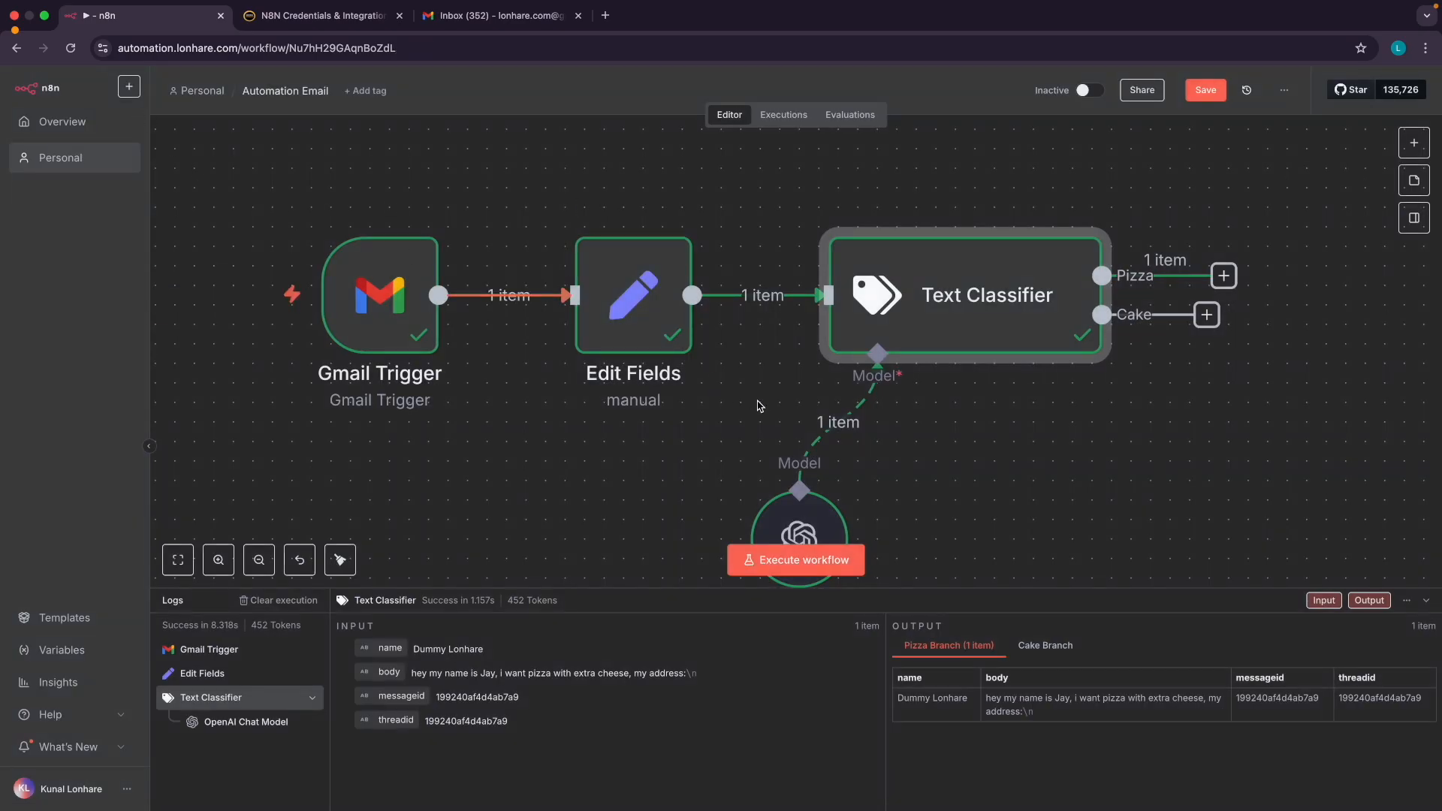
{"action": "scroll", "coordinate": [759, 406], "scroll_direction": "right", "scroll_amount": 2}
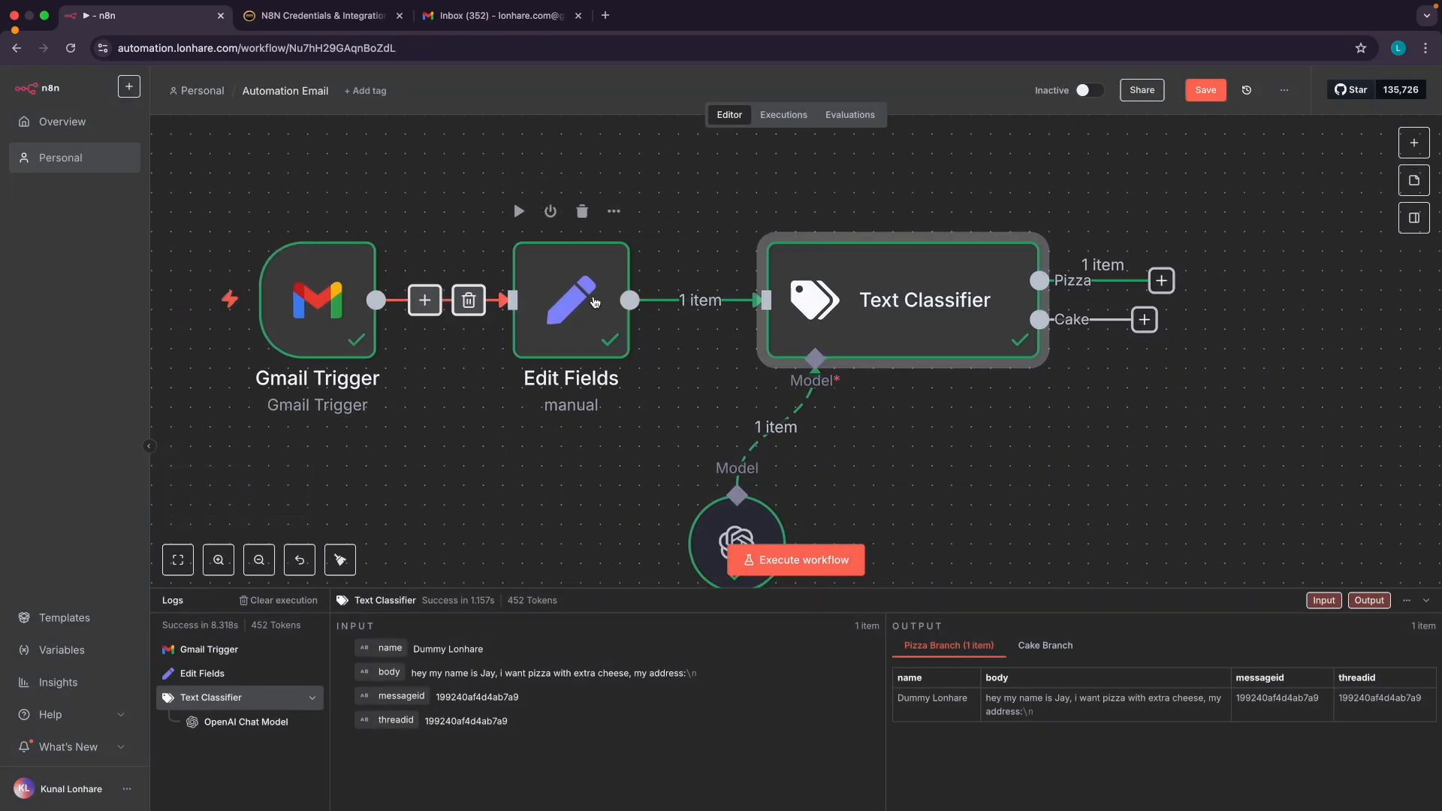
{"action": "scroll", "coordinate": [843, 322], "scroll_direction": "right", "scroll_amount": 1}
{"action": "scroll", "coordinate": [843, 322], "scroll_direction": "right", "scroll_amount": 3}
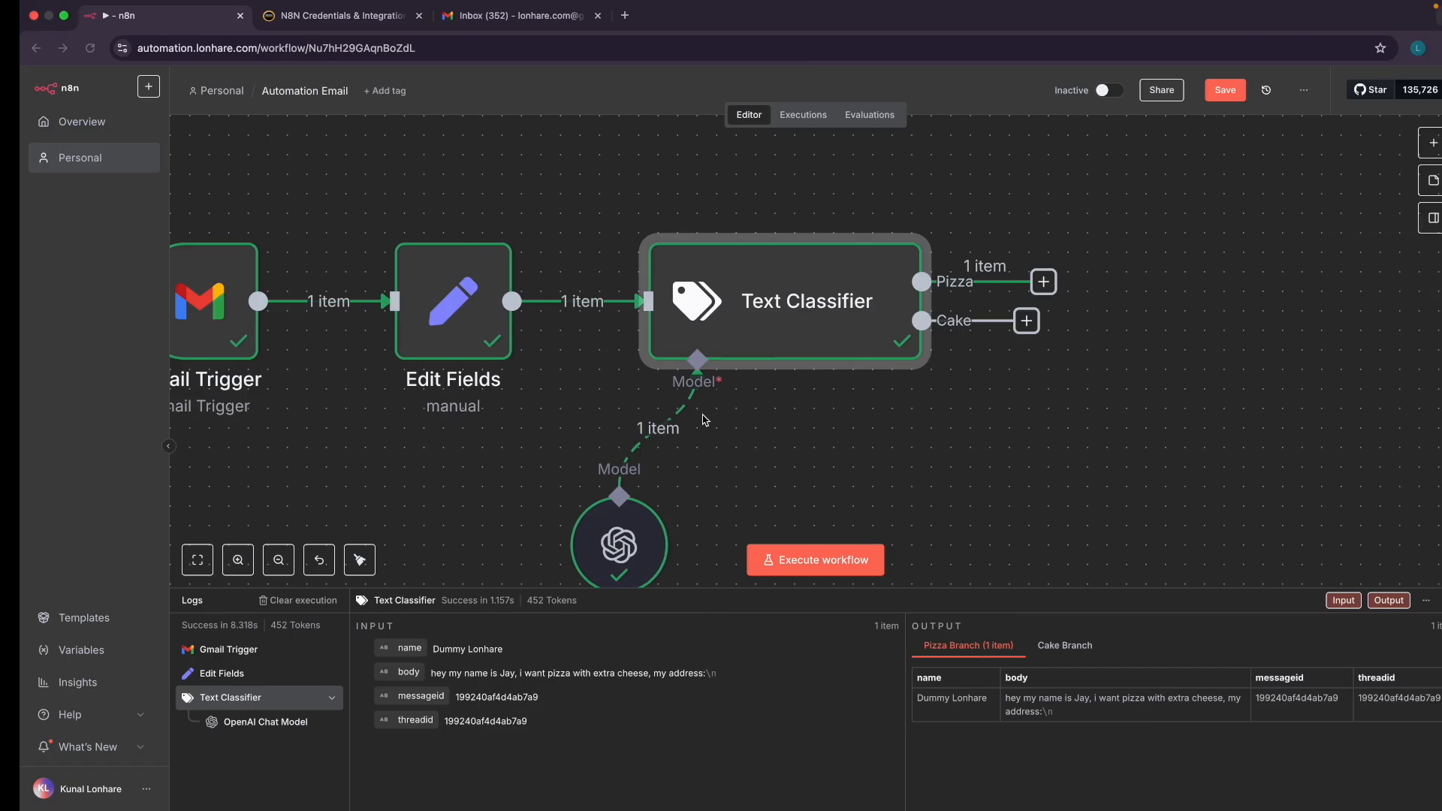
Switch from the slides to the Gmail inbox showing the Pizza Order Request email
{"action": "mouse_move", "coordinate": [777, 346]}
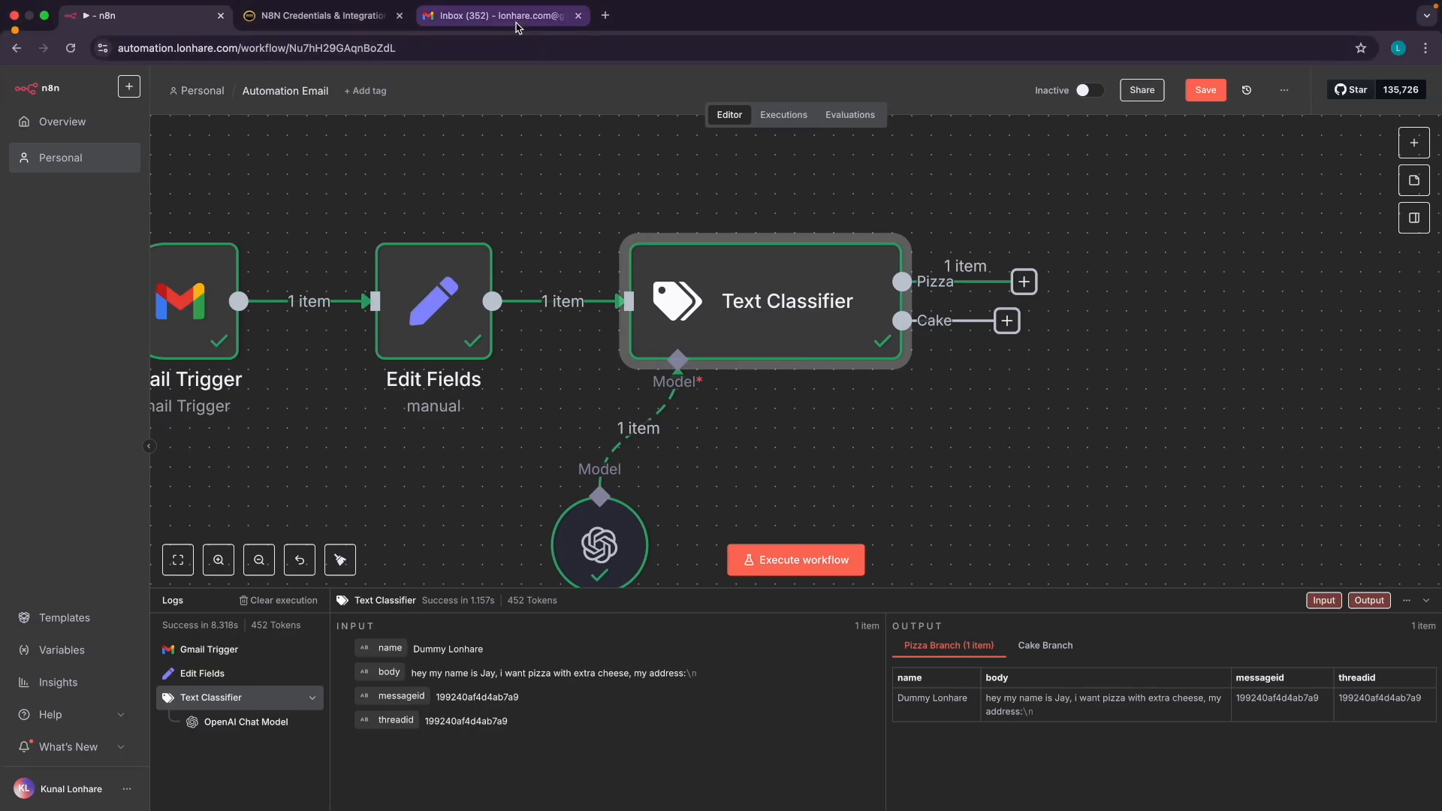
{"action": "left_click", "coordinate": [499, 15]}
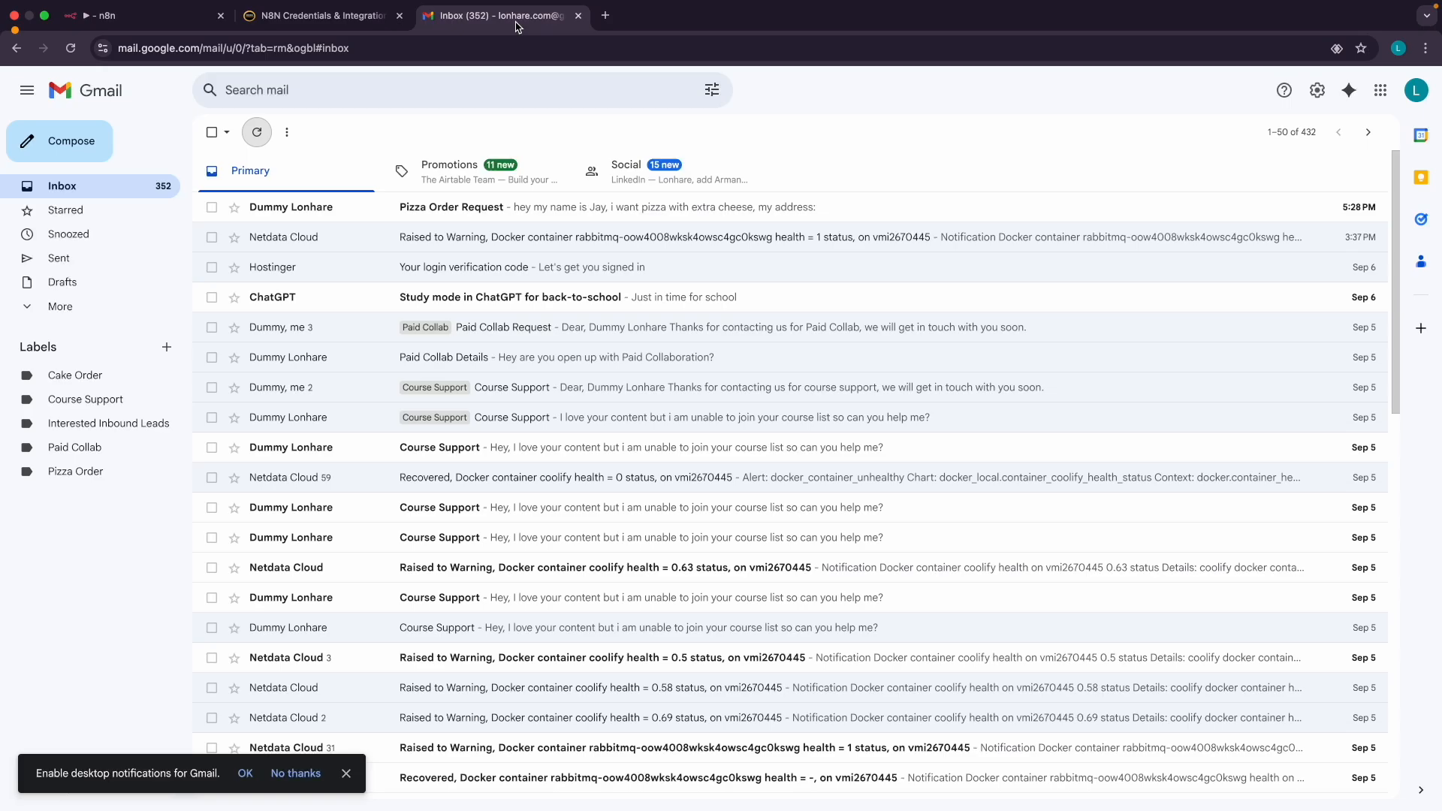
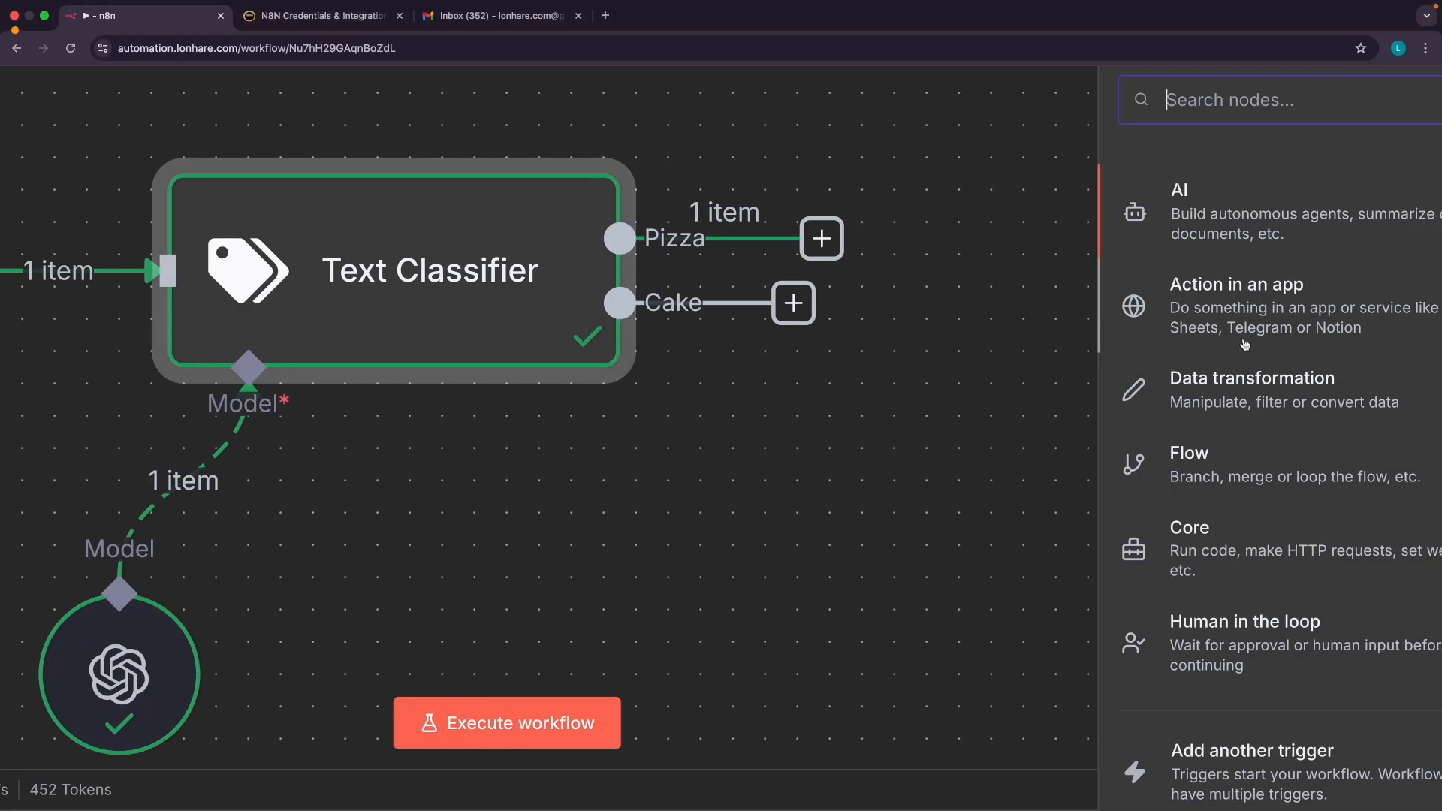
Search 'gma' among app actions and choose Gmail for the step after the Pizza output
{"action": "left_click", "coordinate": [1430, 304]}
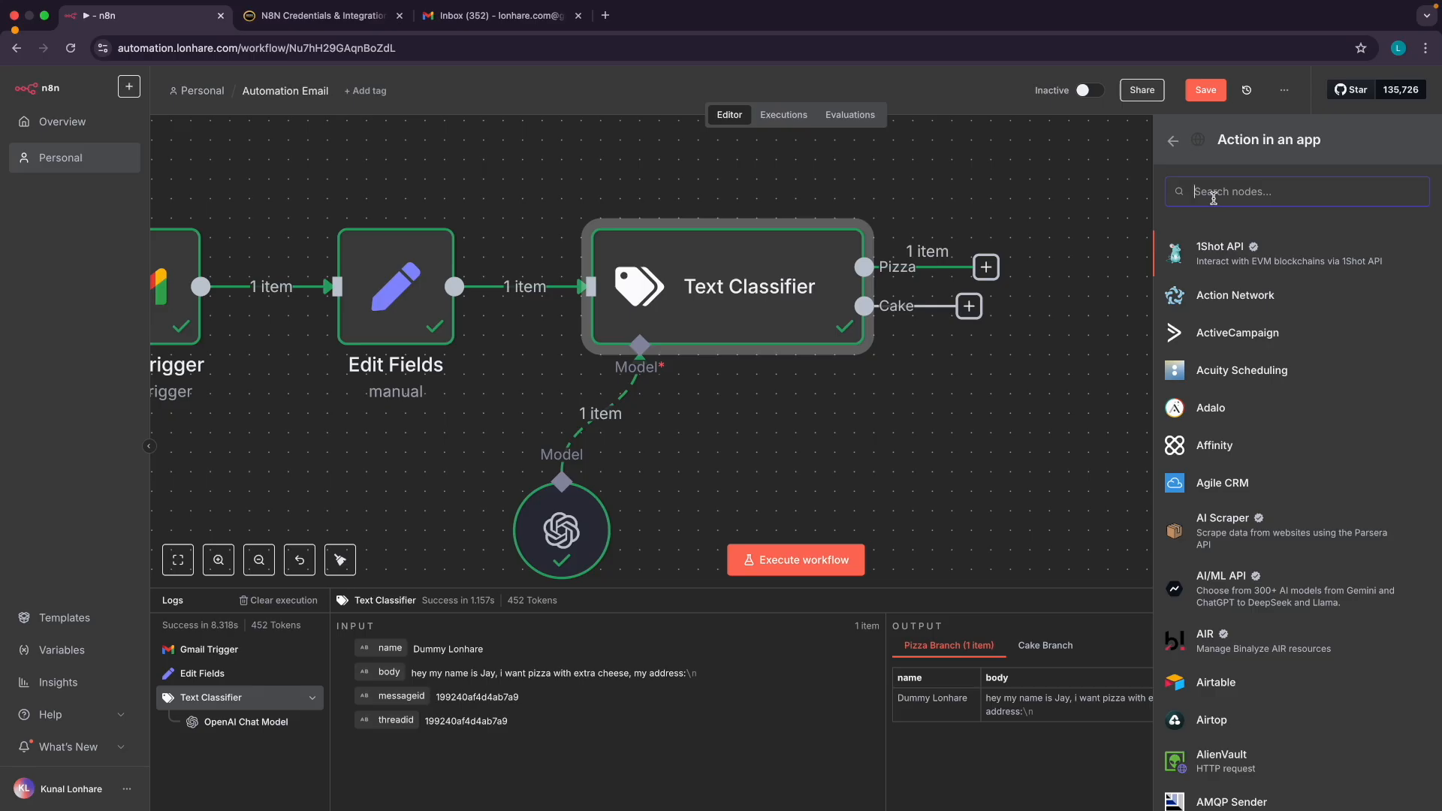
{"action": "type", "text": "gma"}
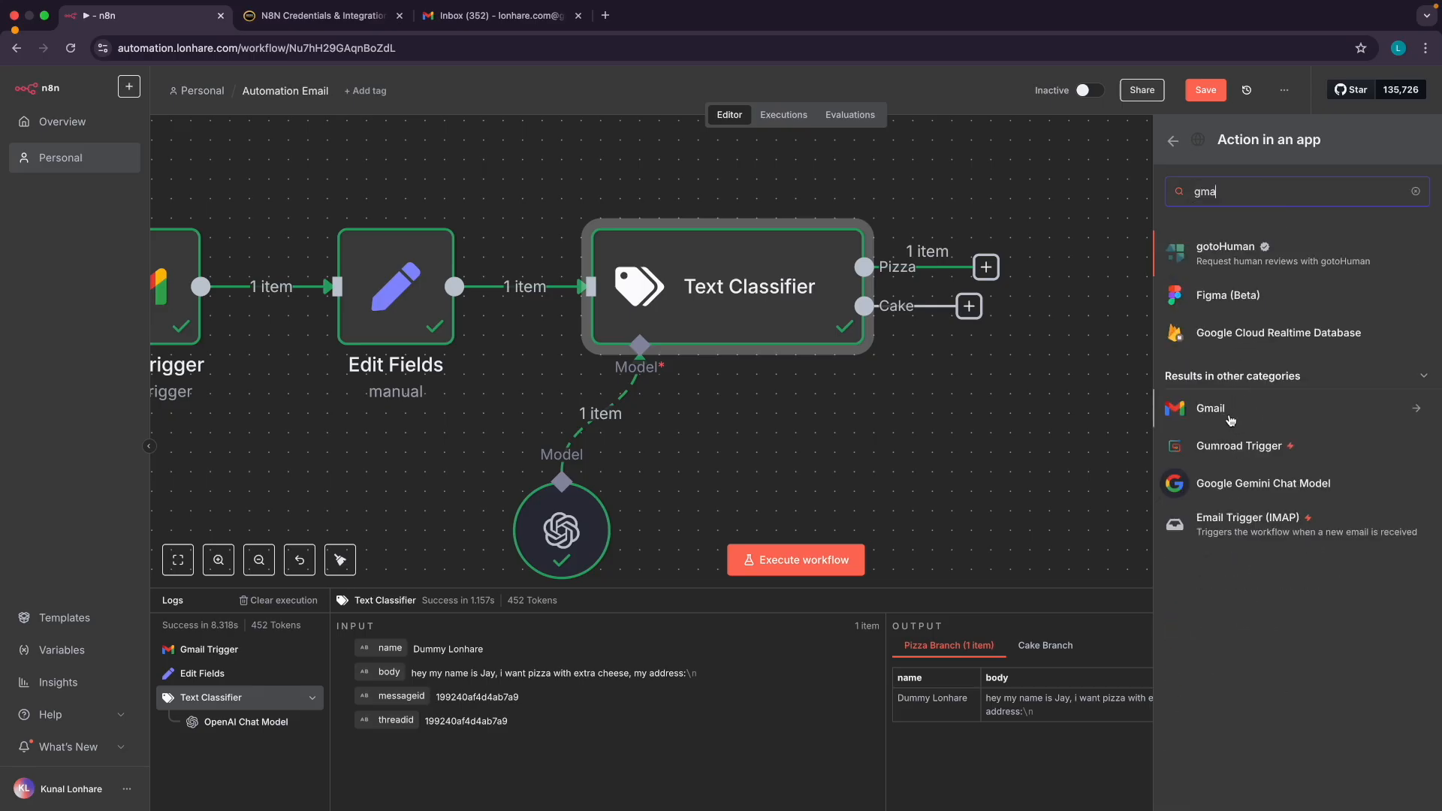
{"action": "left_click", "coordinate": [1226, 415]}
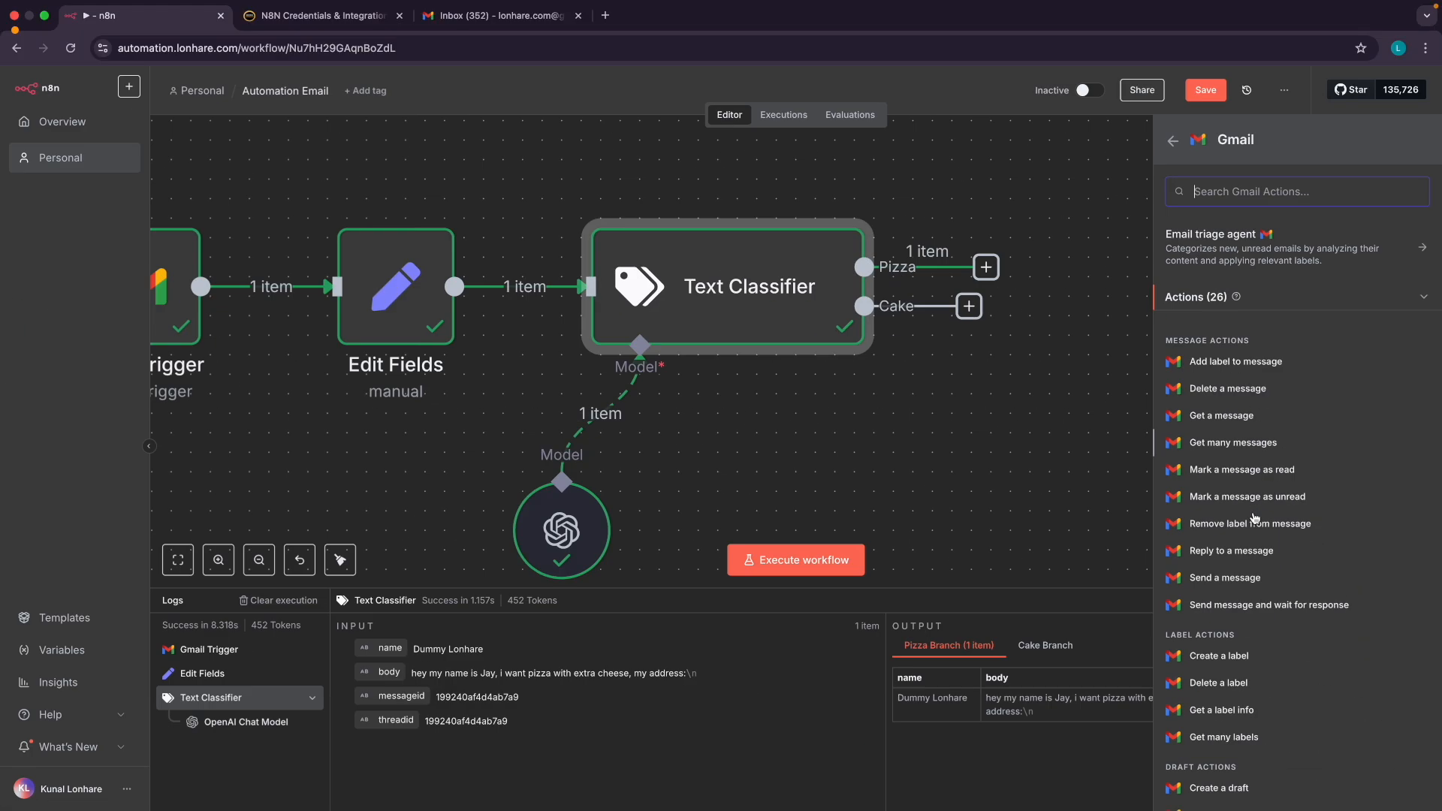
{"action": "scroll", "coordinate": [1252, 653], "scroll_direction": "down", "scroll_amount": 5}
{"action": "scroll", "coordinate": [1253, 530], "scroll_direction": "down", "scroll_amount": 3}
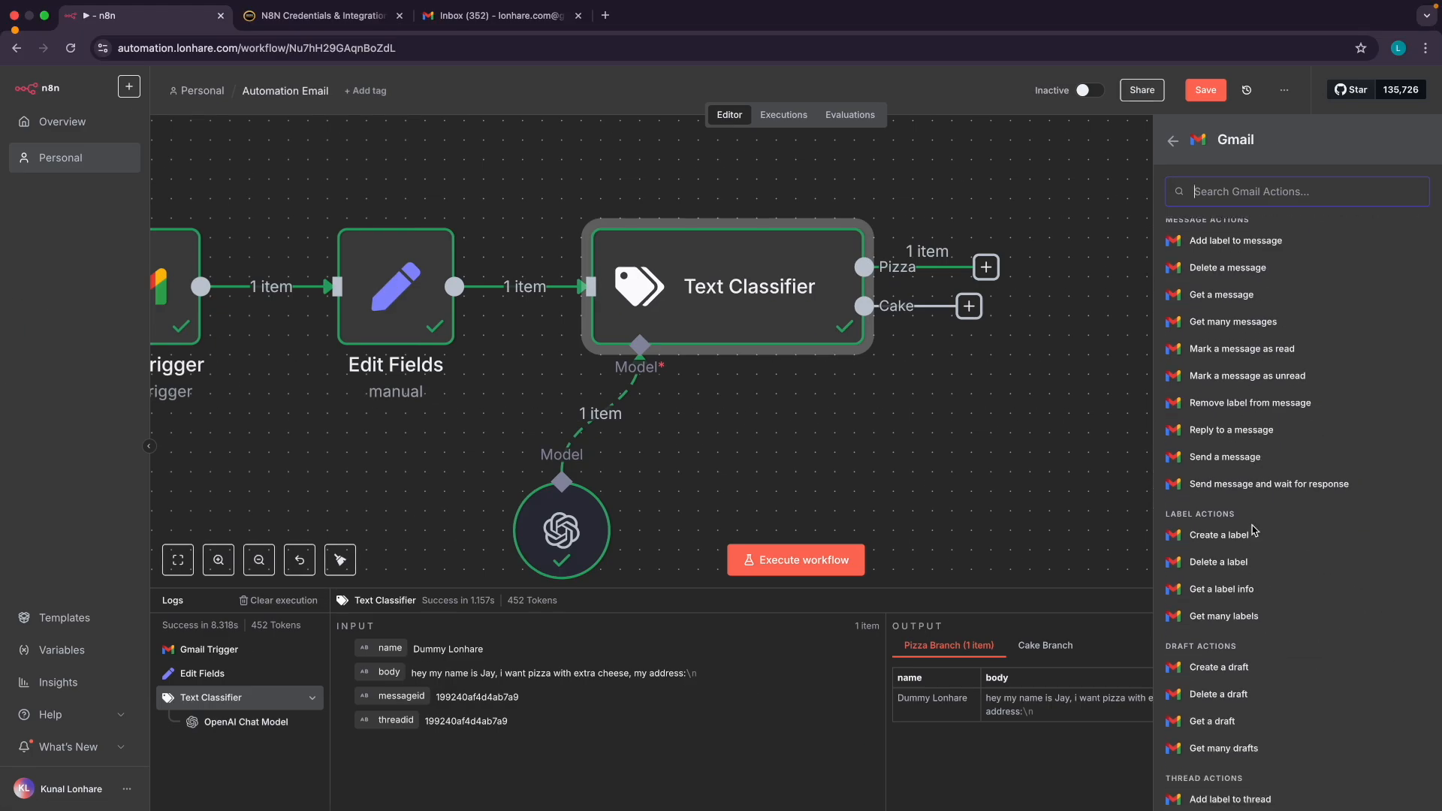
{"action": "scroll", "coordinate": [1254, 529], "scroll_direction": "down", "scroll_amount": 4}
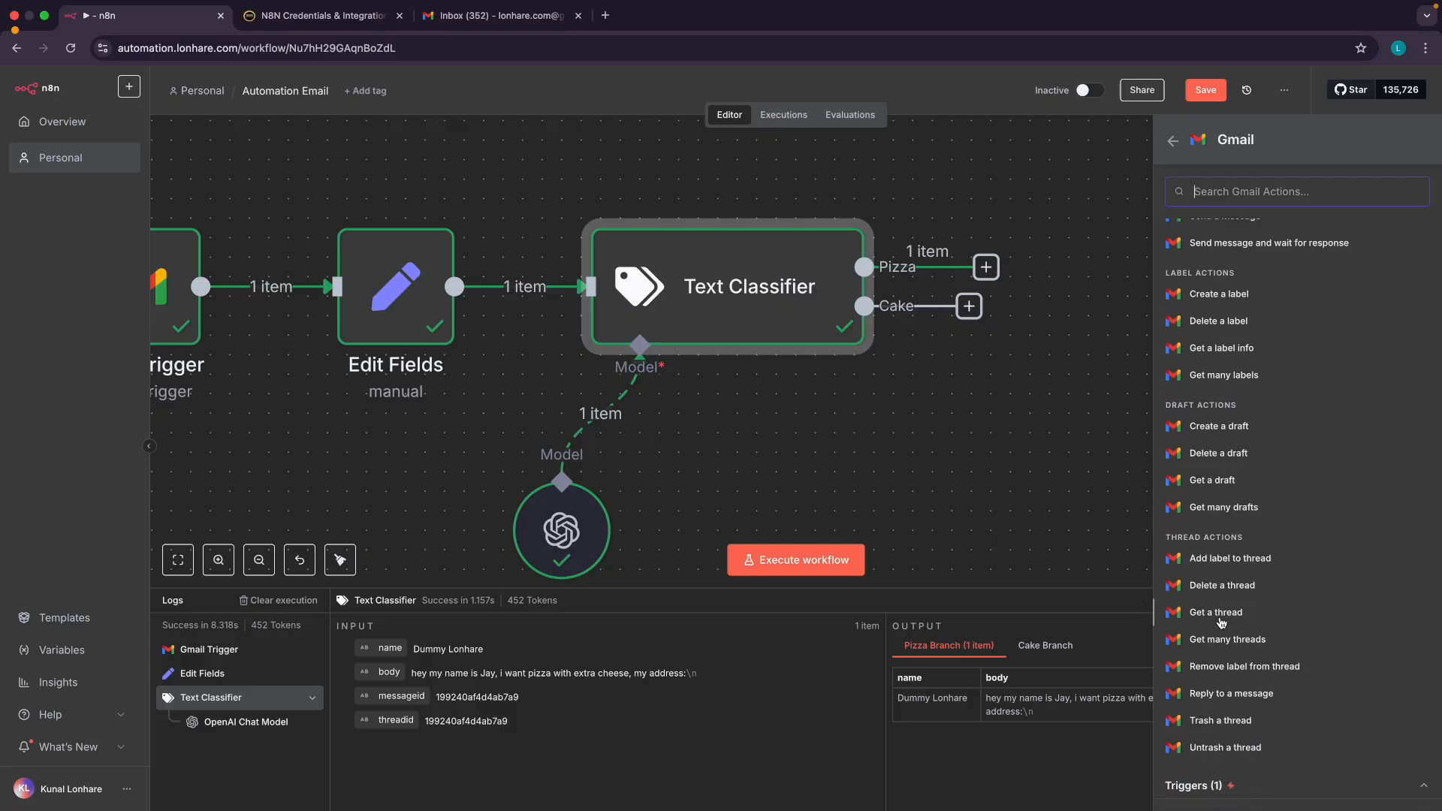
{"action": "scroll", "coordinate": [1227, 541], "scroll_direction": "up", "scroll_amount": 1}
{"action": "scroll", "coordinate": [1224, 526], "scroll_direction": "up", "scroll_amount": 8}
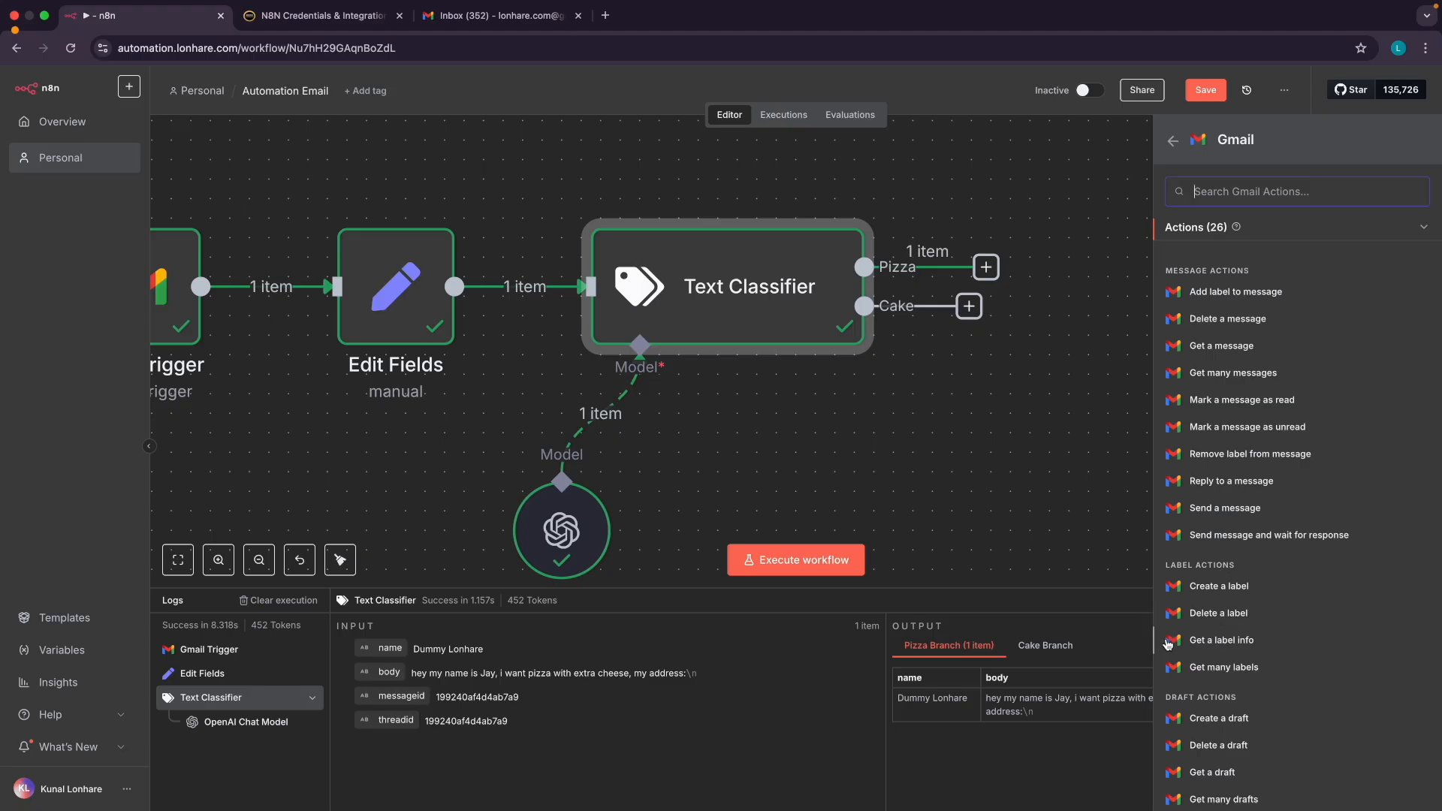
{"action": "scroll", "coordinate": [1201, 526], "scroll_direction": "up", "scroll_amount": 1}
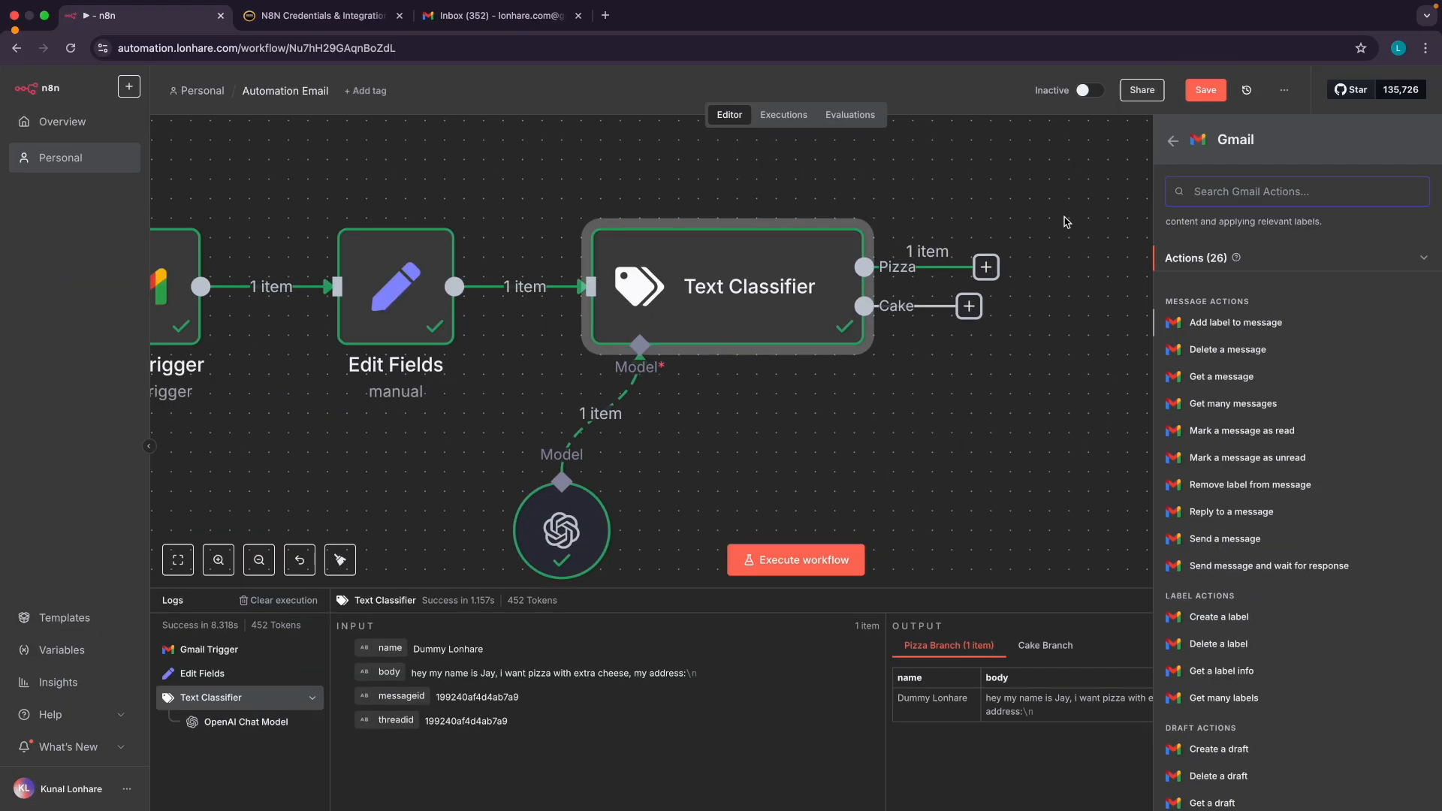
Check the inbox labels in Gmail, then add the Gmail 'Add label to message' action
{"action": "left_click", "coordinate": [495, 32]}
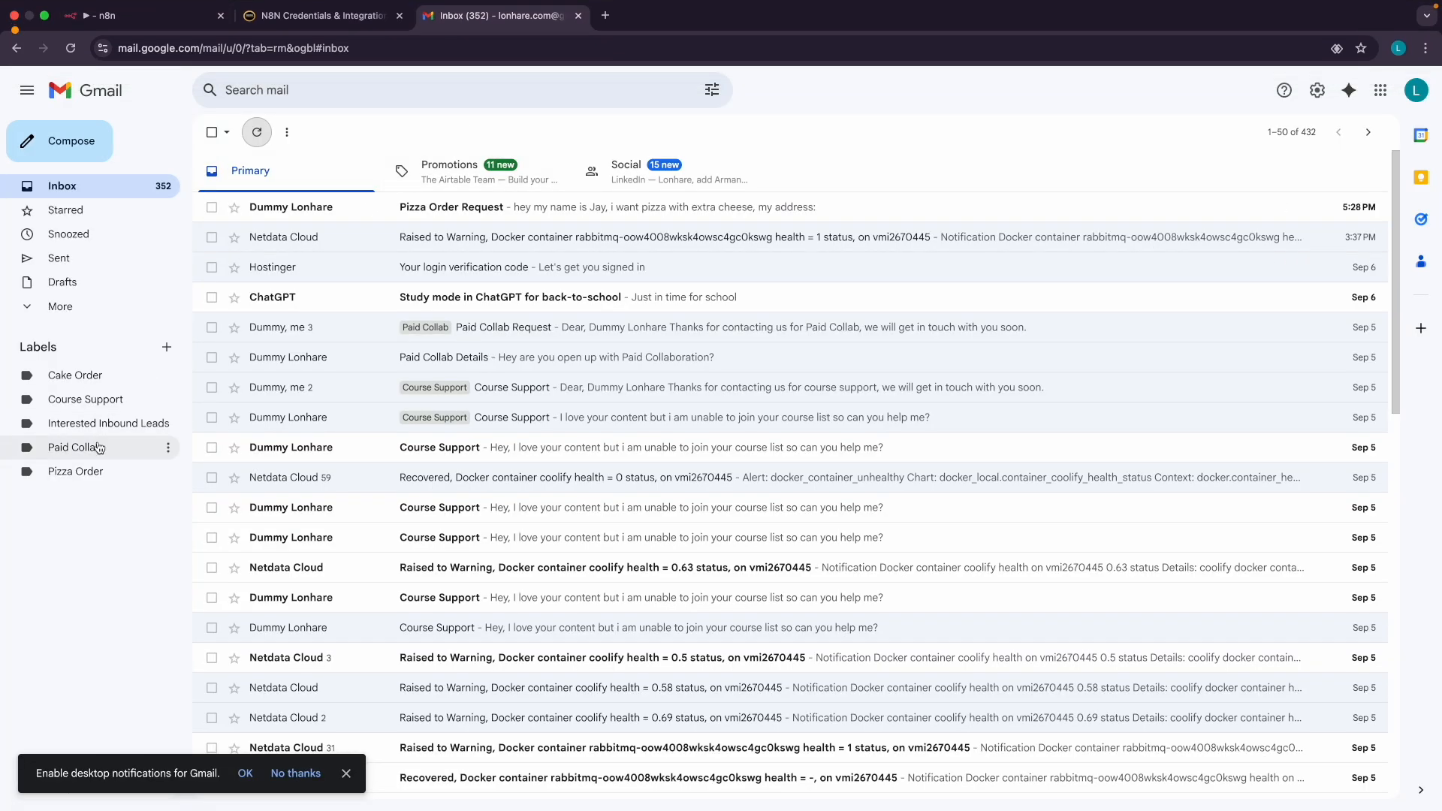
{"action": "left_click", "coordinate": [120, 18]}
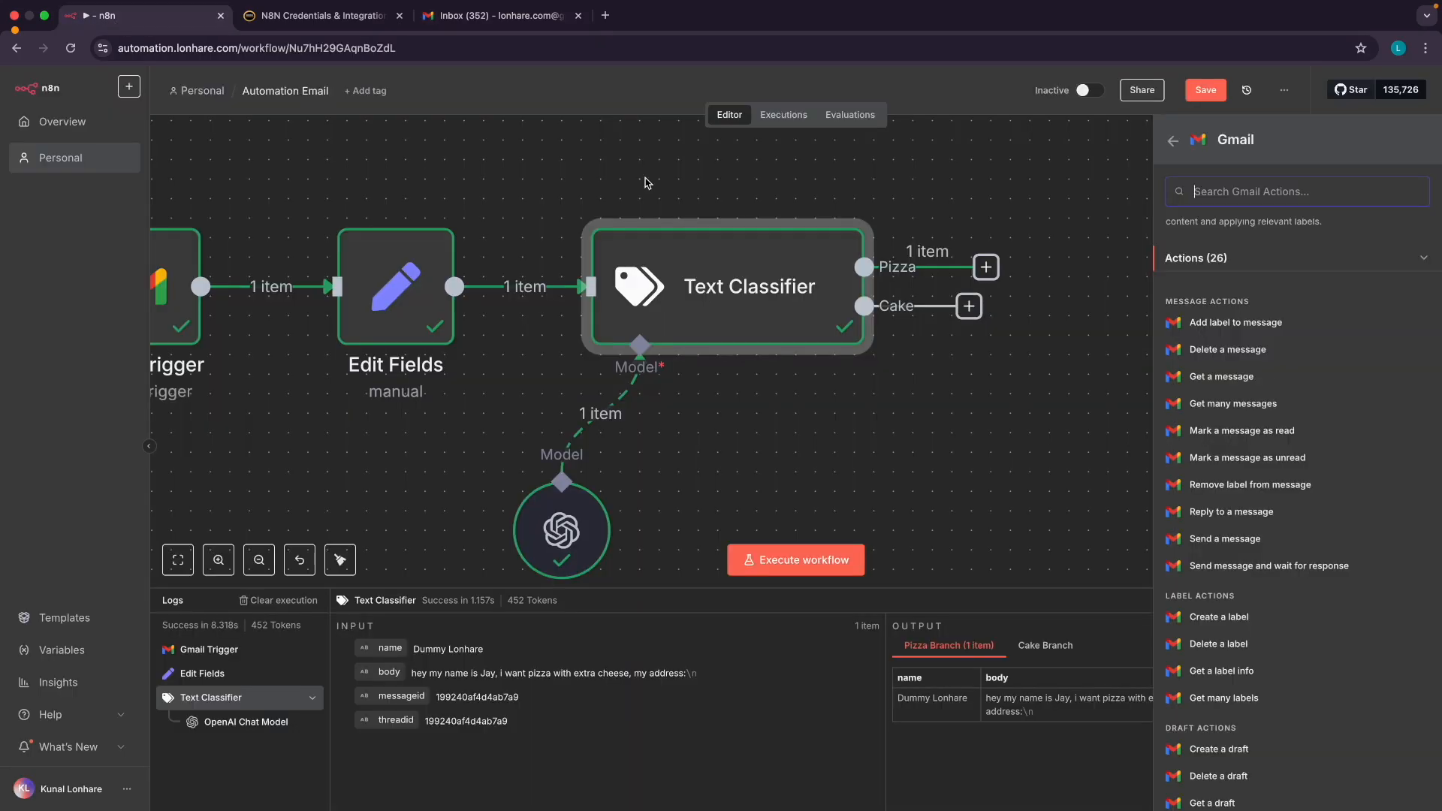
{"action": "left_click", "coordinate": [1232, 325]}
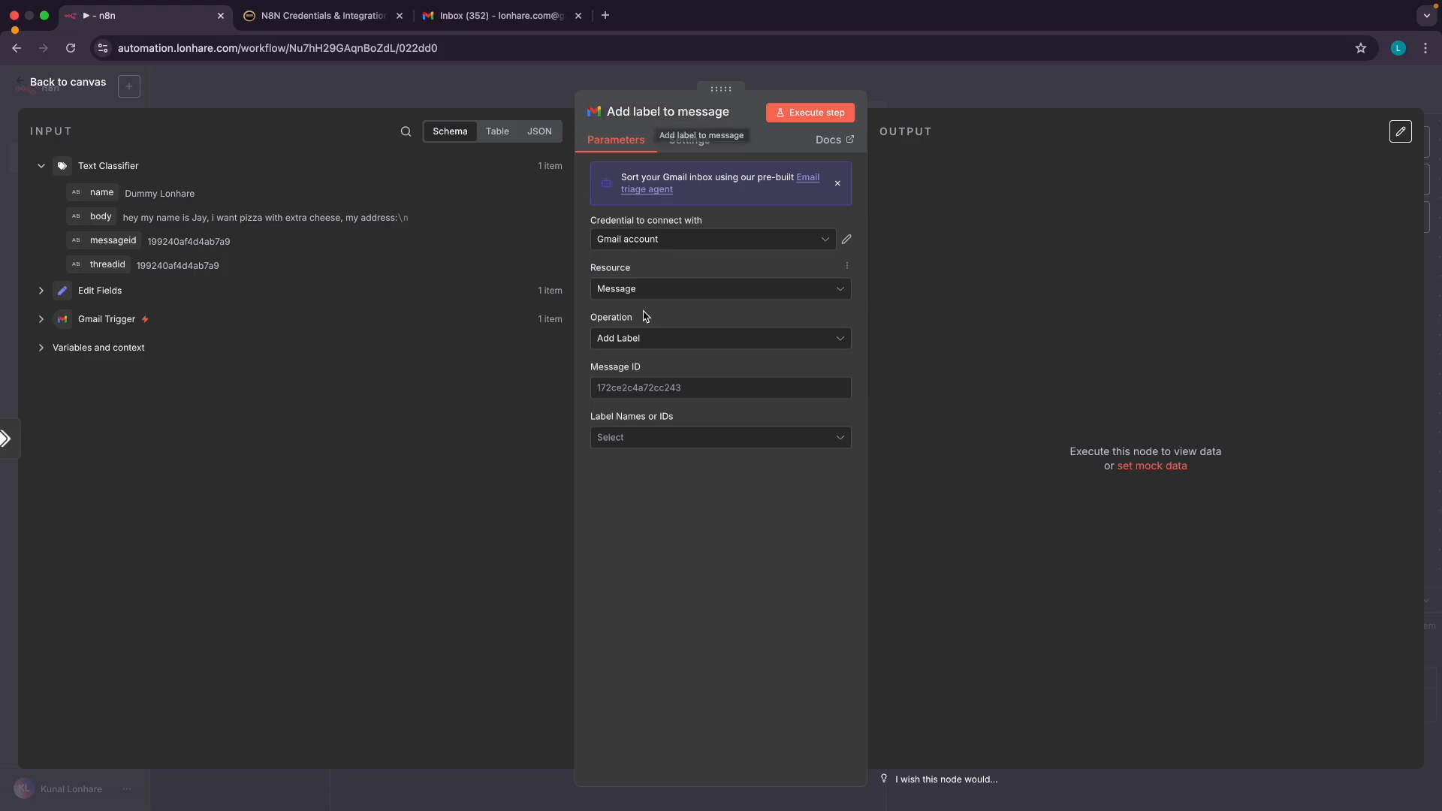
Keep the Gmail account credential, Message resource and Add Label operation, then return to the canvas
{"action": "scroll", "coordinate": [629, 350], "scroll_direction": "up", "scroll_amount": 2}
{"action": "scroll", "coordinate": [632, 356], "scroll_direction": "up", "scroll_amount": 3}
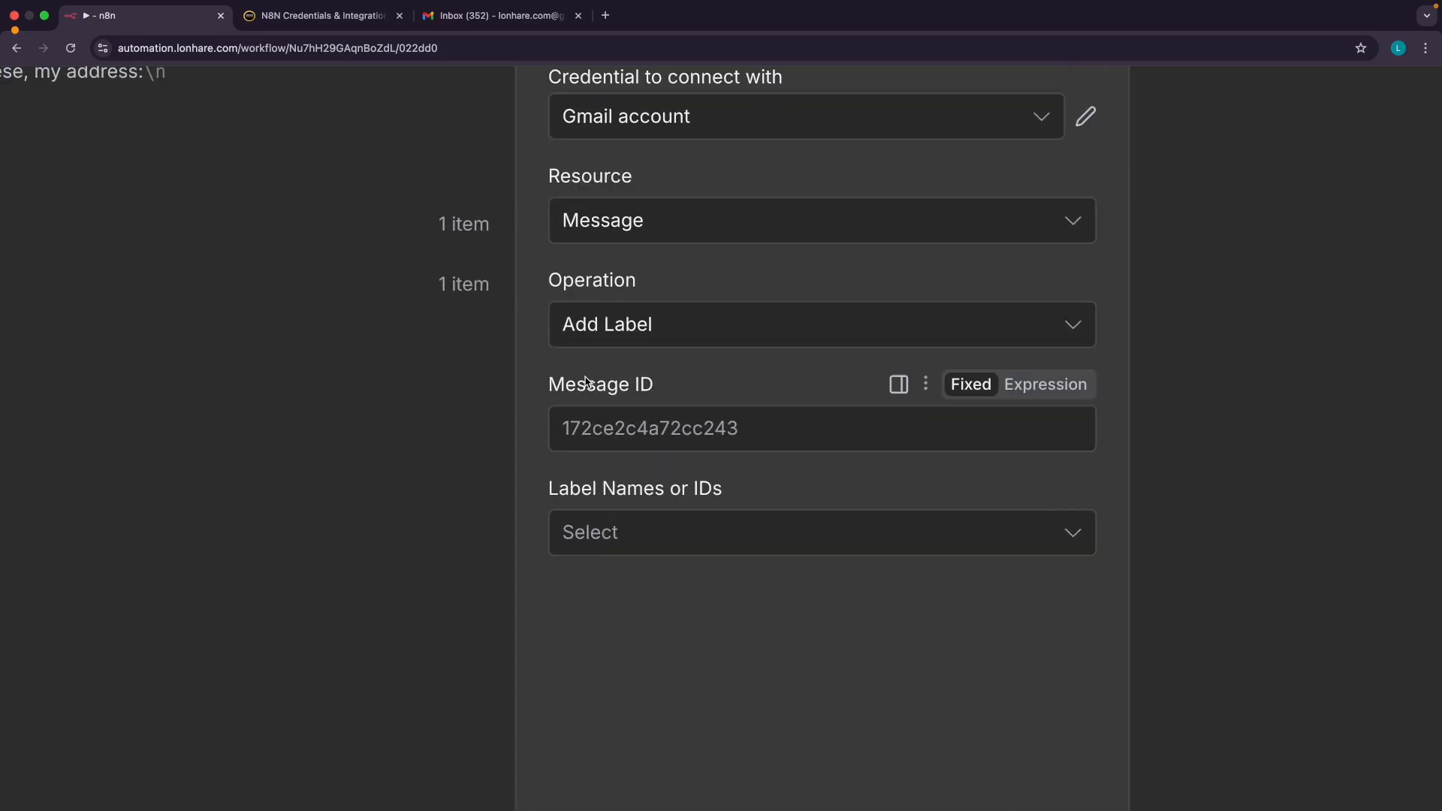
{"action": "scroll", "coordinate": [660, 396], "scroll_direction": "down", "scroll_amount": 5}
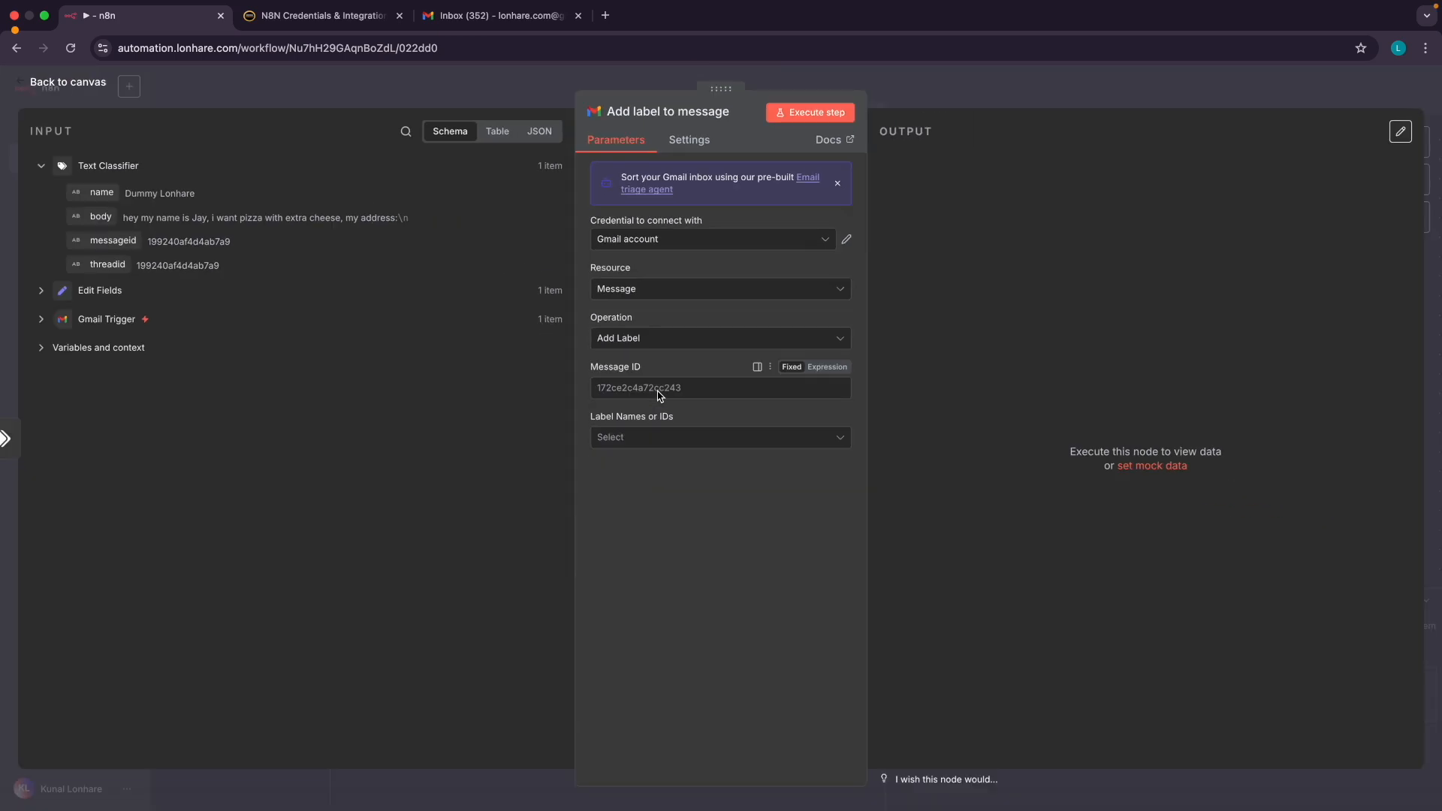
{"action": "left_click", "coordinate": [674, 241]}
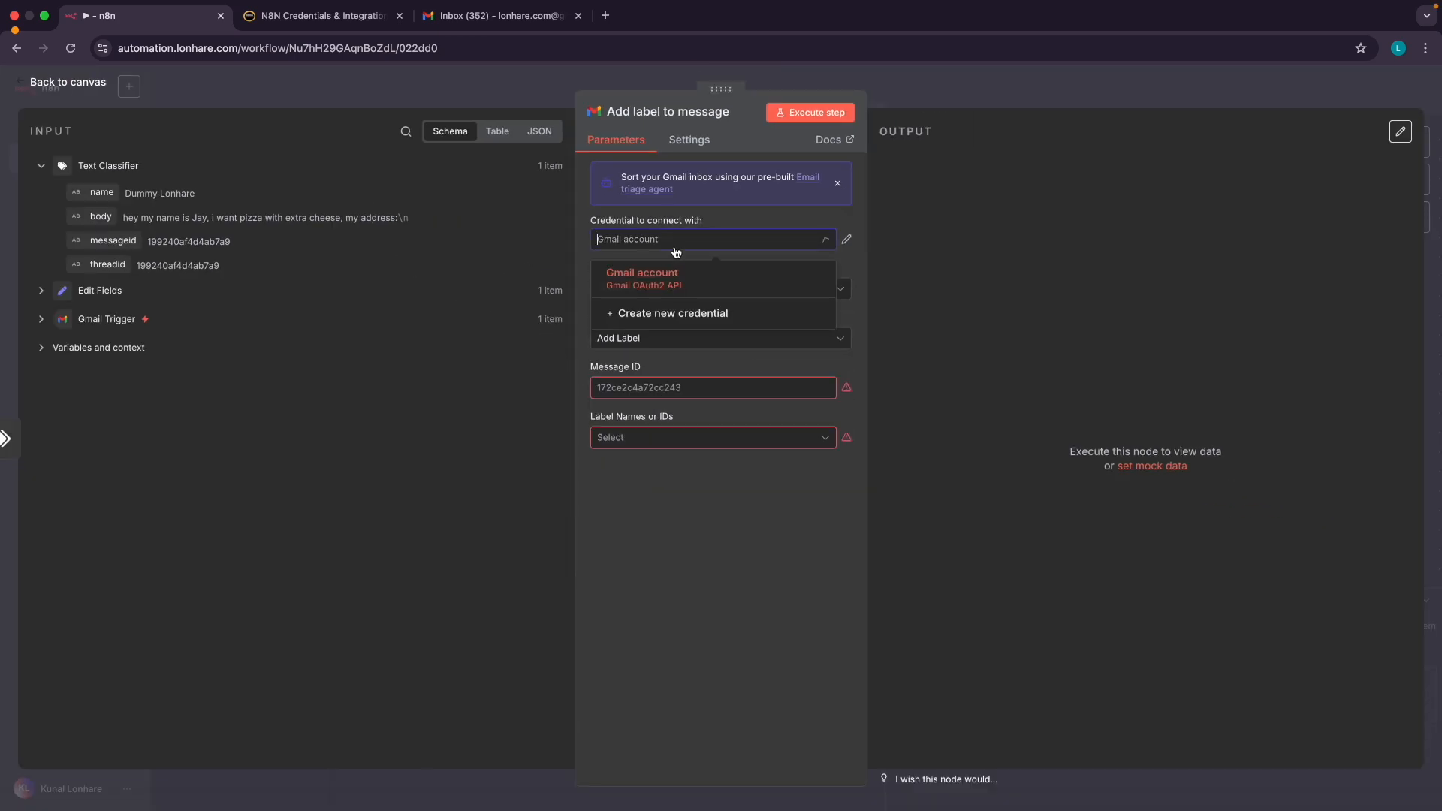
{"action": "left_click", "coordinate": [656, 287]}
{"action": "left_click", "coordinate": [647, 290]}
{"action": "left_click", "coordinate": [629, 333]}
{"action": "left_click", "coordinate": [629, 335]}
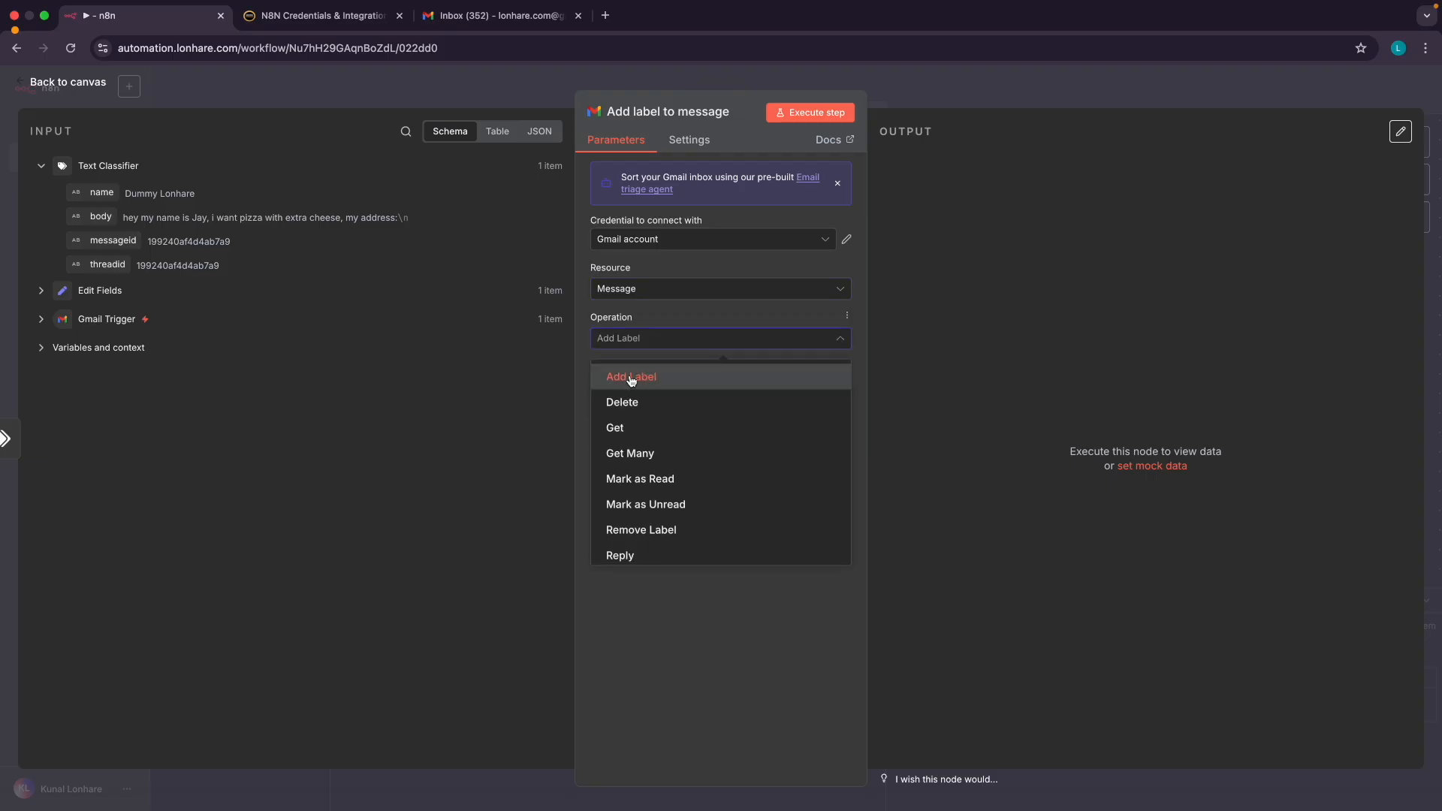
{"action": "left_click", "coordinate": [628, 377]}
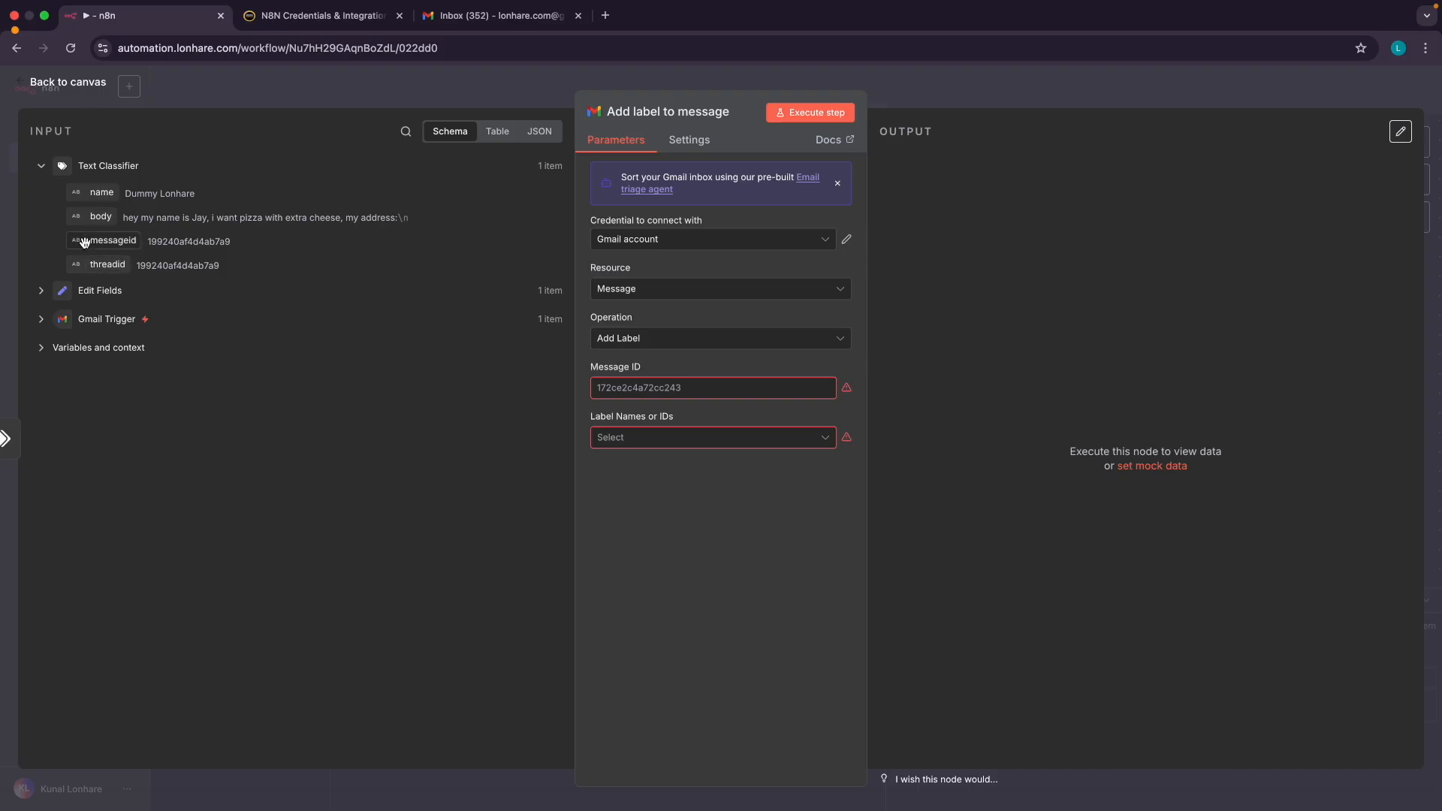
{"action": "left_click", "coordinate": [53, 88]}
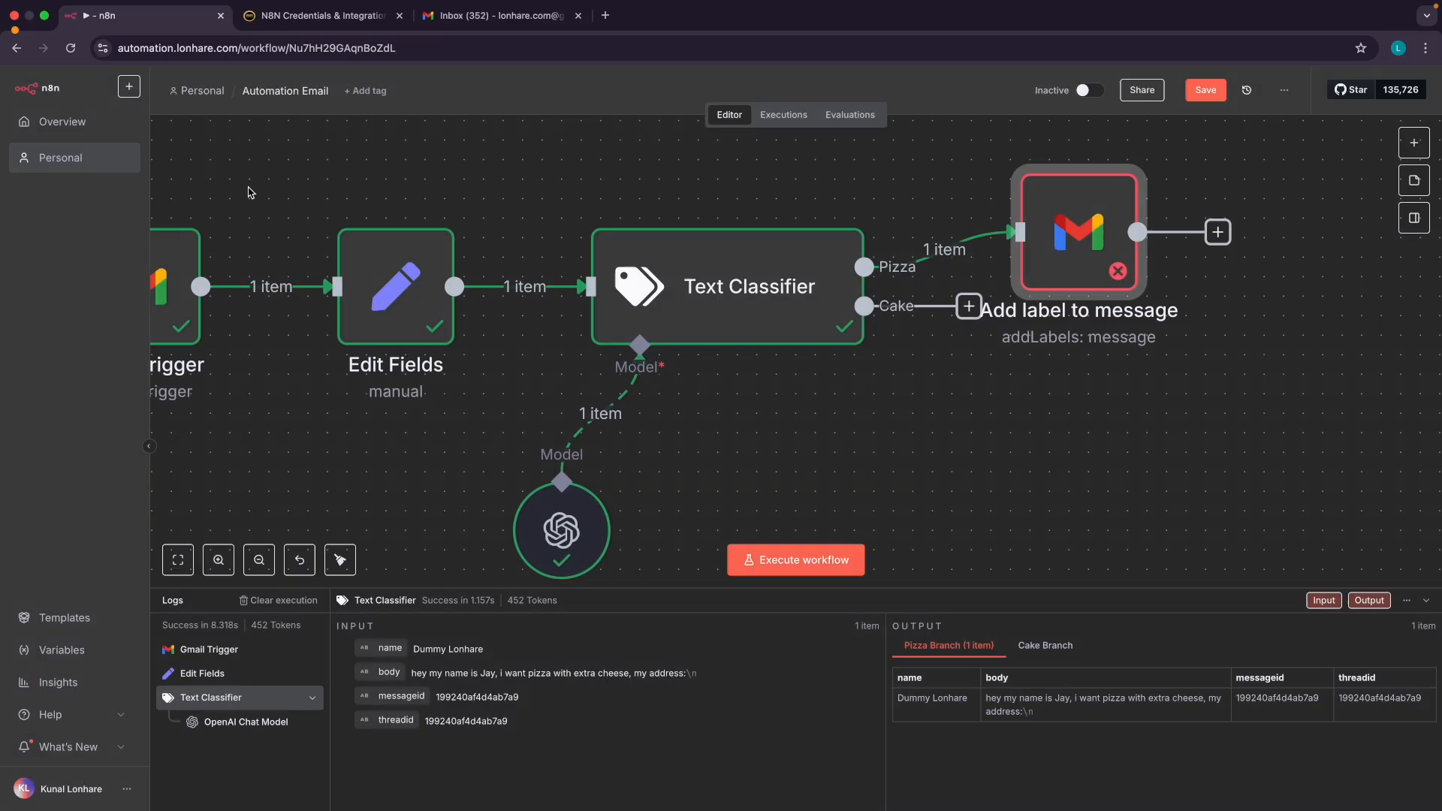
{"action": "double_click", "coordinate": [409, 306]}
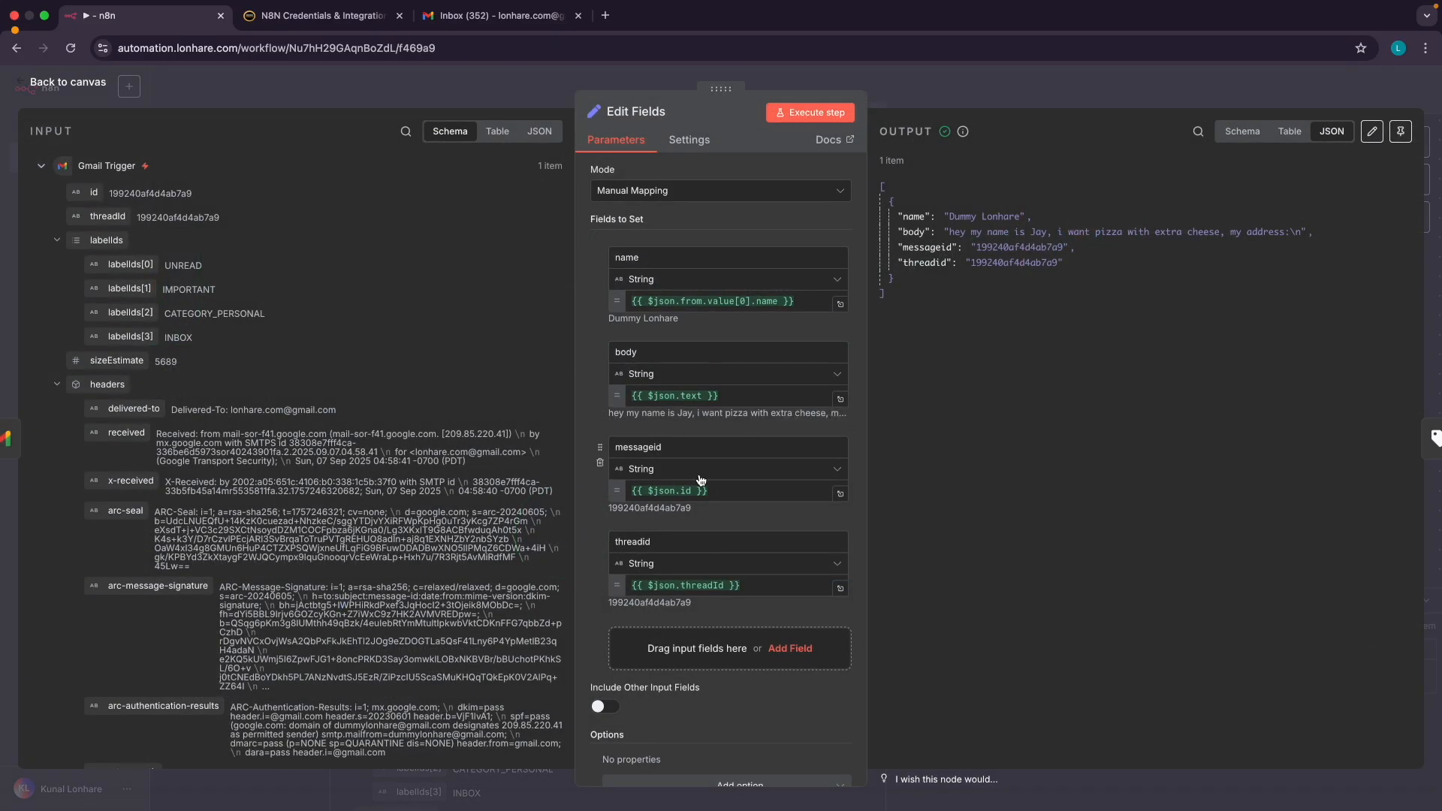
{"action": "scroll", "coordinate": [699, 478], "scroll_direction": "down", "scroll_amount": 1}
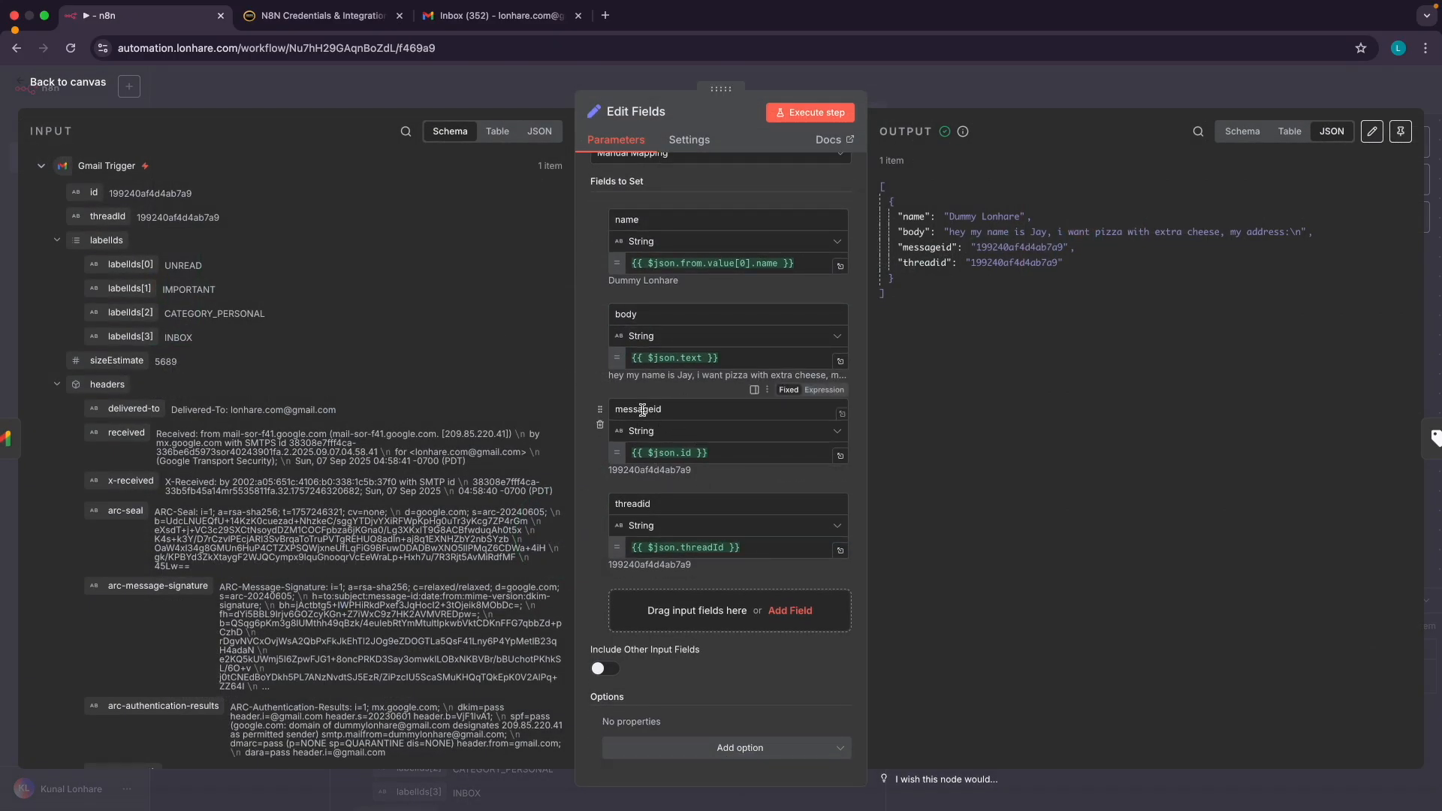
{"action": "scroll", "coordinate": [643, 409], "scroll_direction": "up", "scroll_amount": 5}
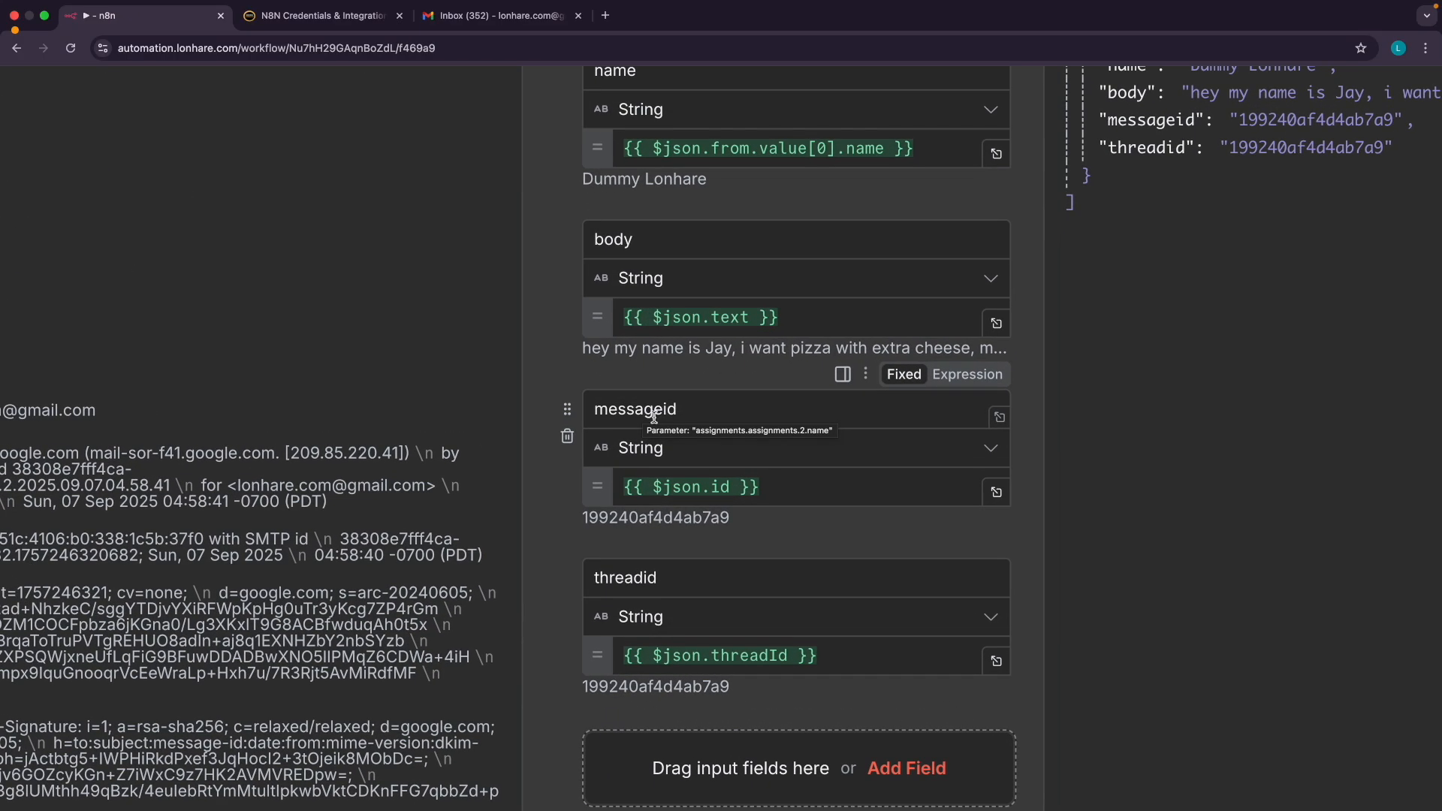
{"action": "scroll", "coordinate": [654, 417], "scroll_direction": "down", "scroll_amount": 5}
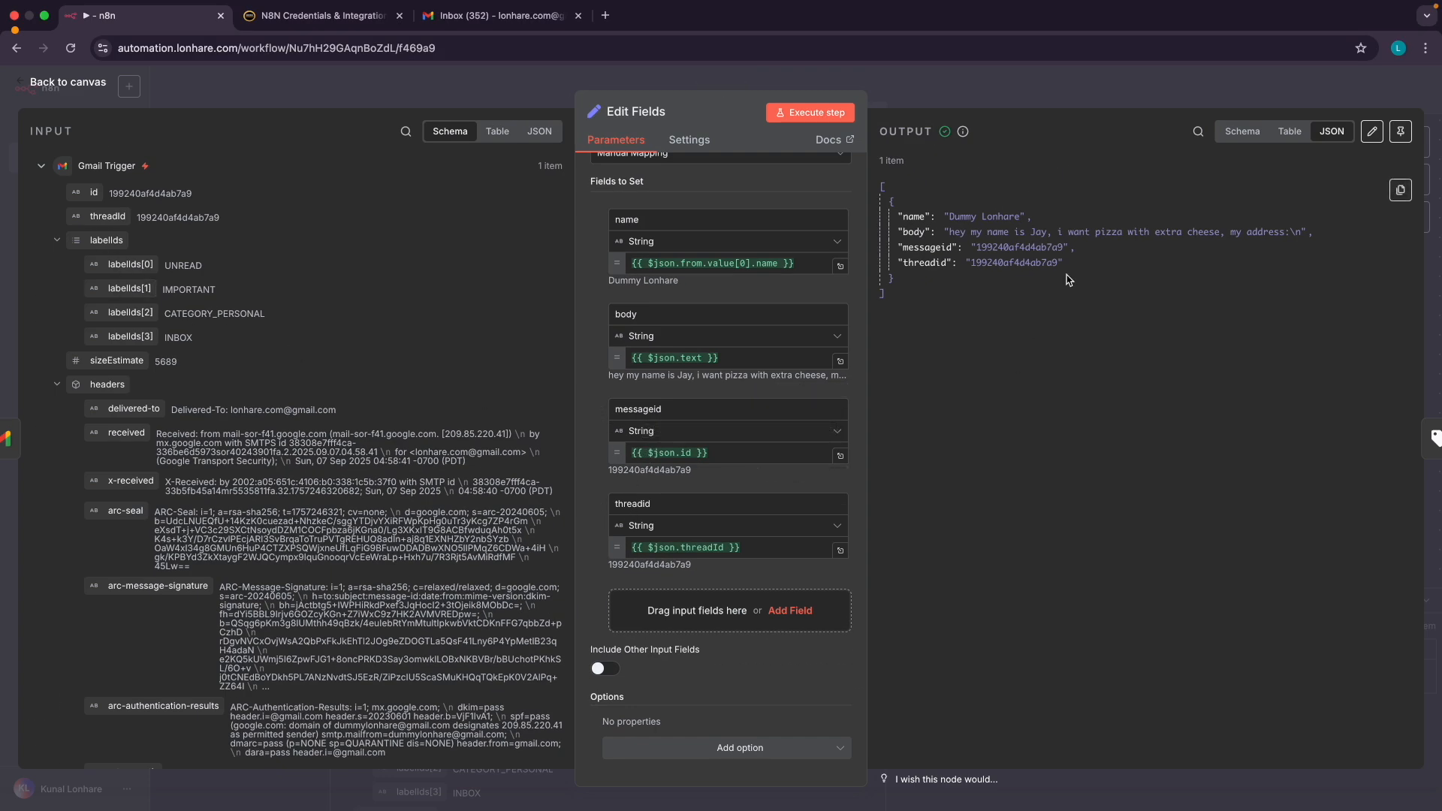
{"action": "scroll", "coordinate": [988, 244], "scroll_direction": "up", "scroll_amount": 5}
{"action": "left_click_drag", "start_coordinate": [970, 254], "coordinate": [1104, 255]}
{"action": "scroll", "coordinate": [1033, 269], "scroll_direction": "down", "scroll_amount": 5}
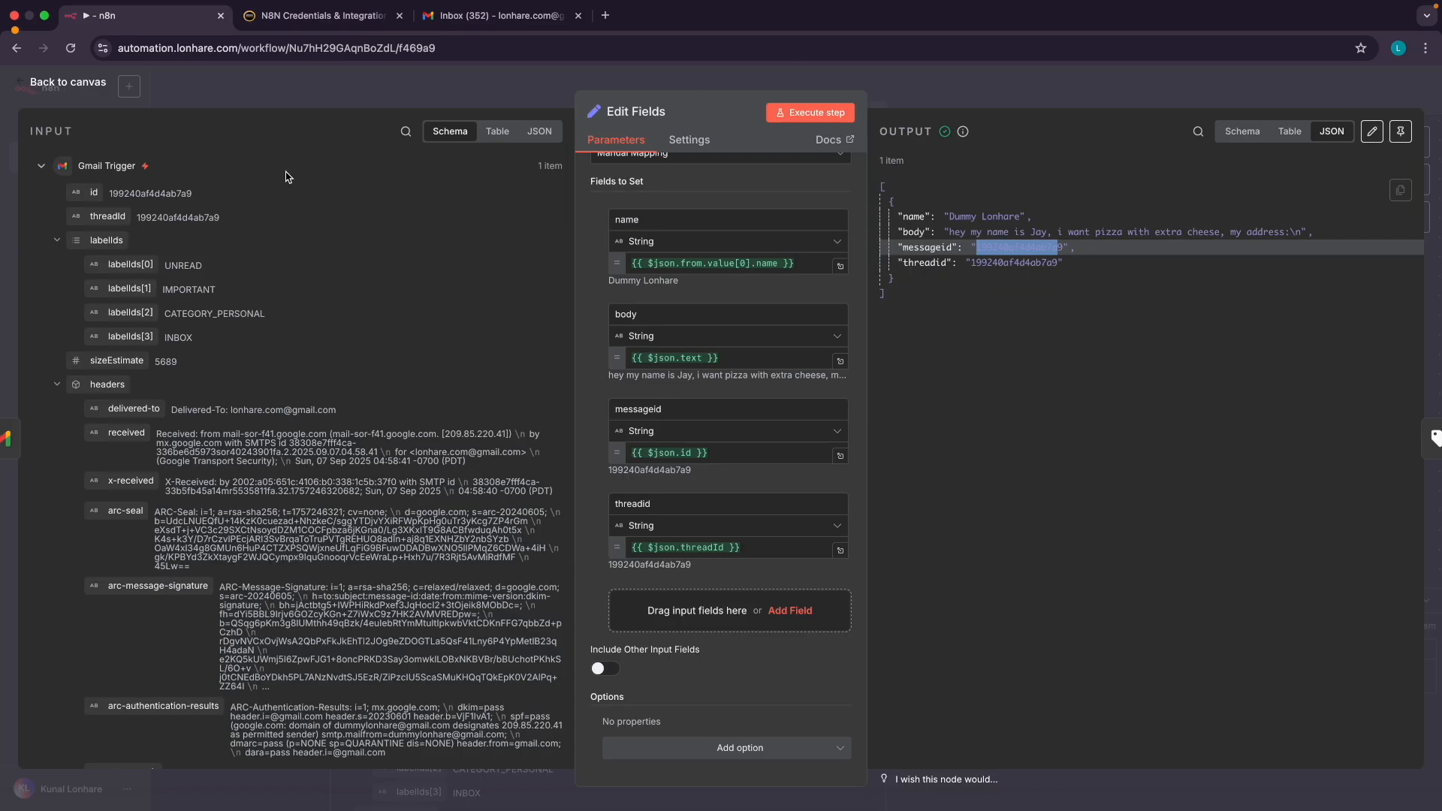
{"action": "left_click", "coordinate": [72, 82]}
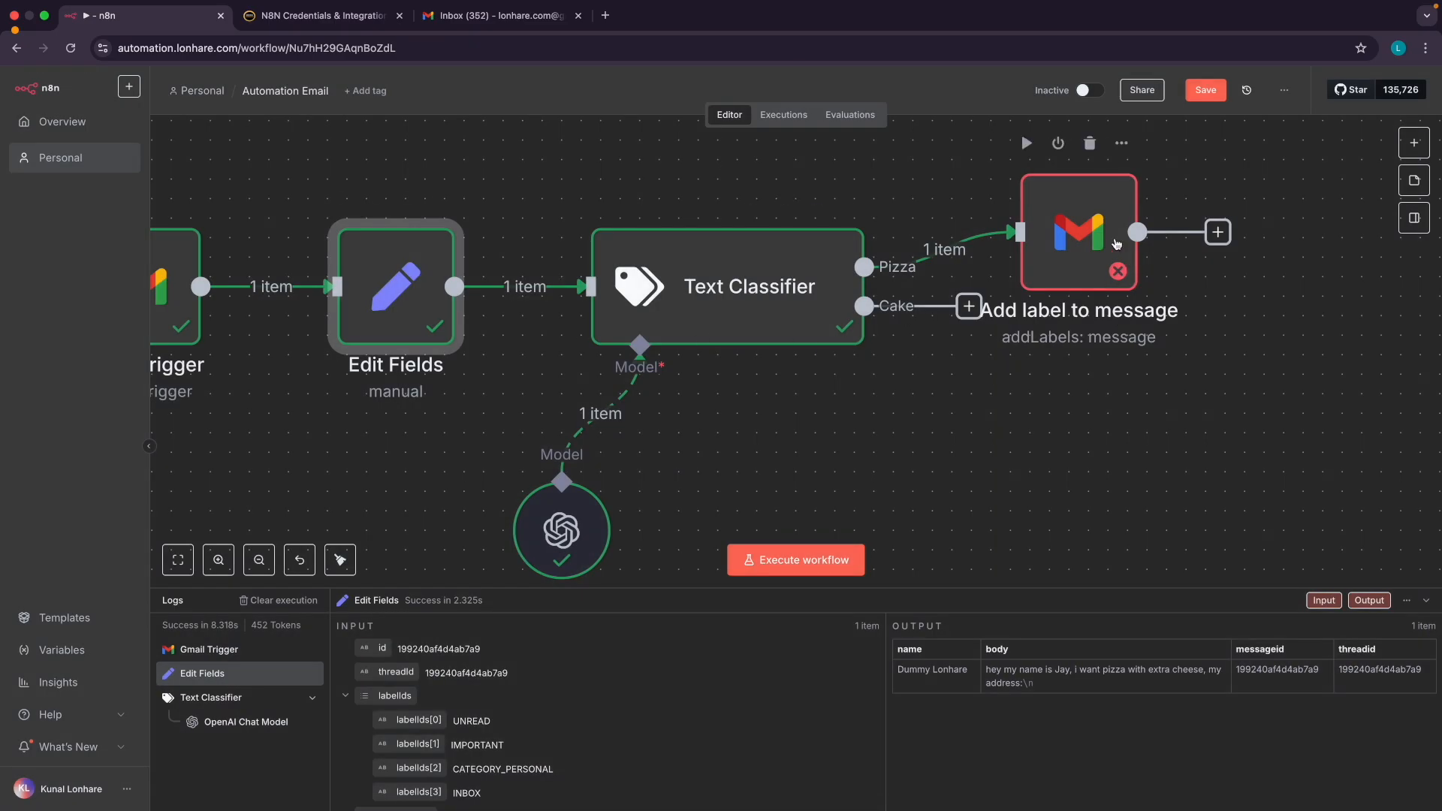
Reopen the Add label to message node's settings from the canvas
{"action": "double_click", "coordinate": [1068, 233]}
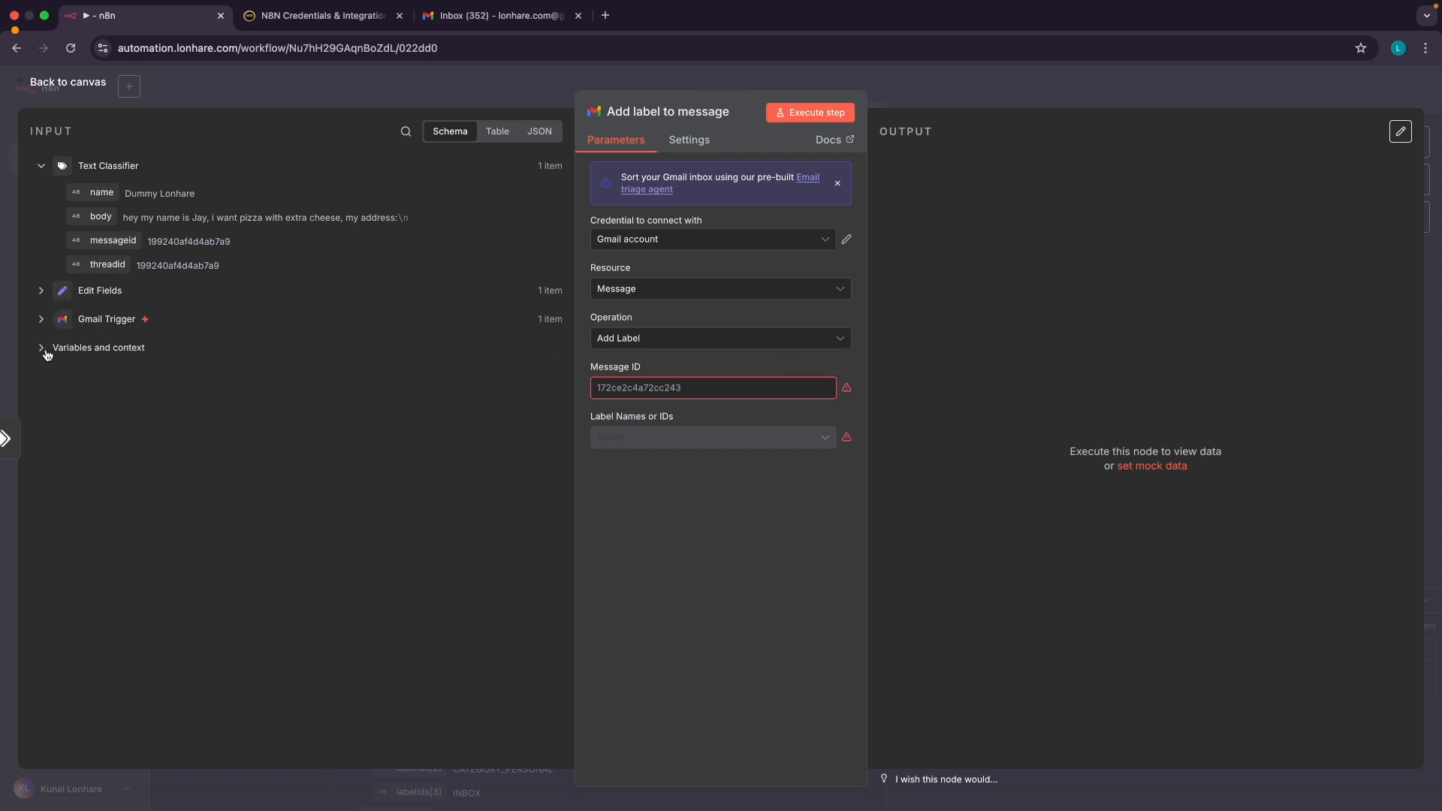
{"action": "left_click", "coordinate": [84, 83]}
{"action": "scroll", "coordinate": [250, 332], "scroll_direction": "down", "scroll_amount": 2}
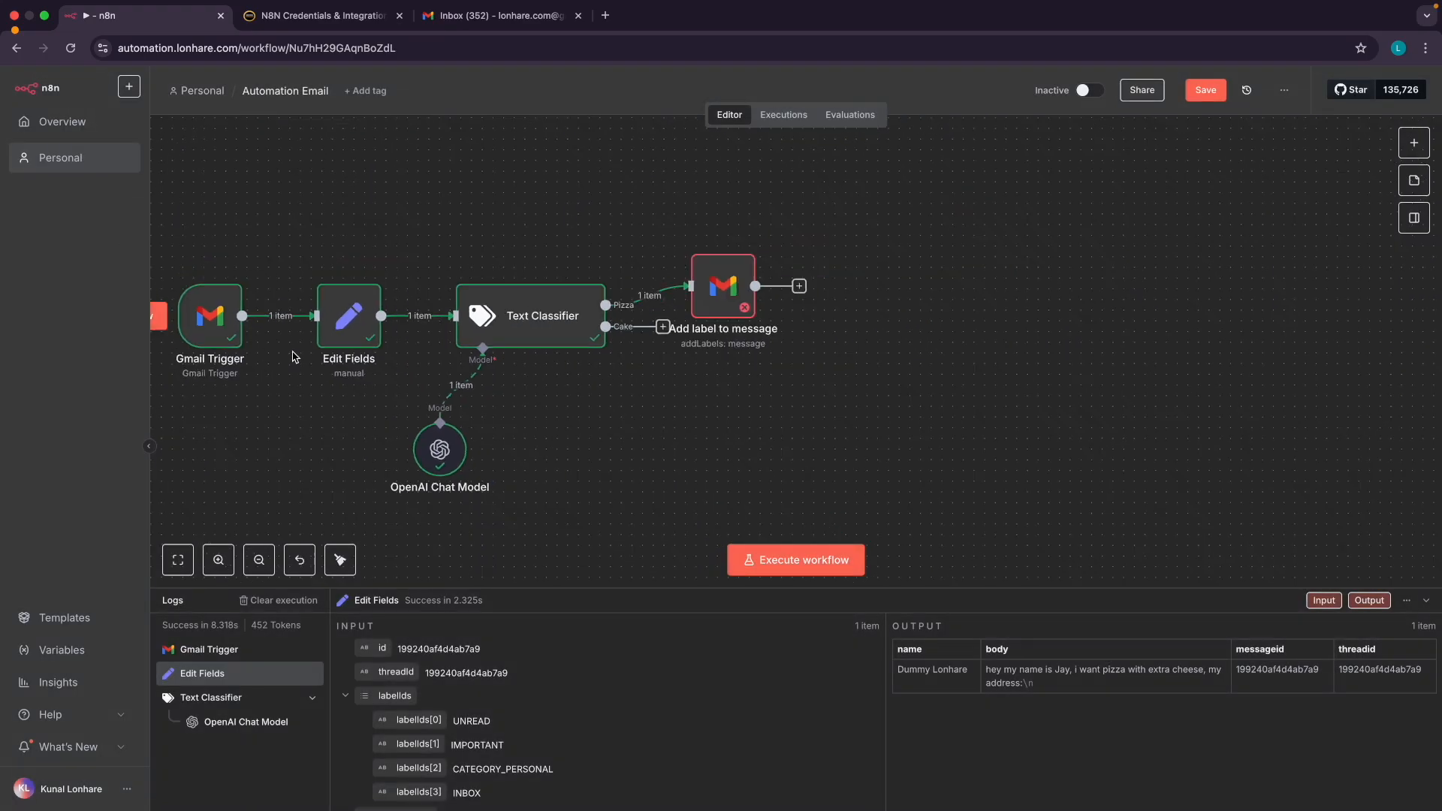
{"action": "scroll", "coordinate": [256, 324], "scroll_direction": "left", "scroll_amount": 3}
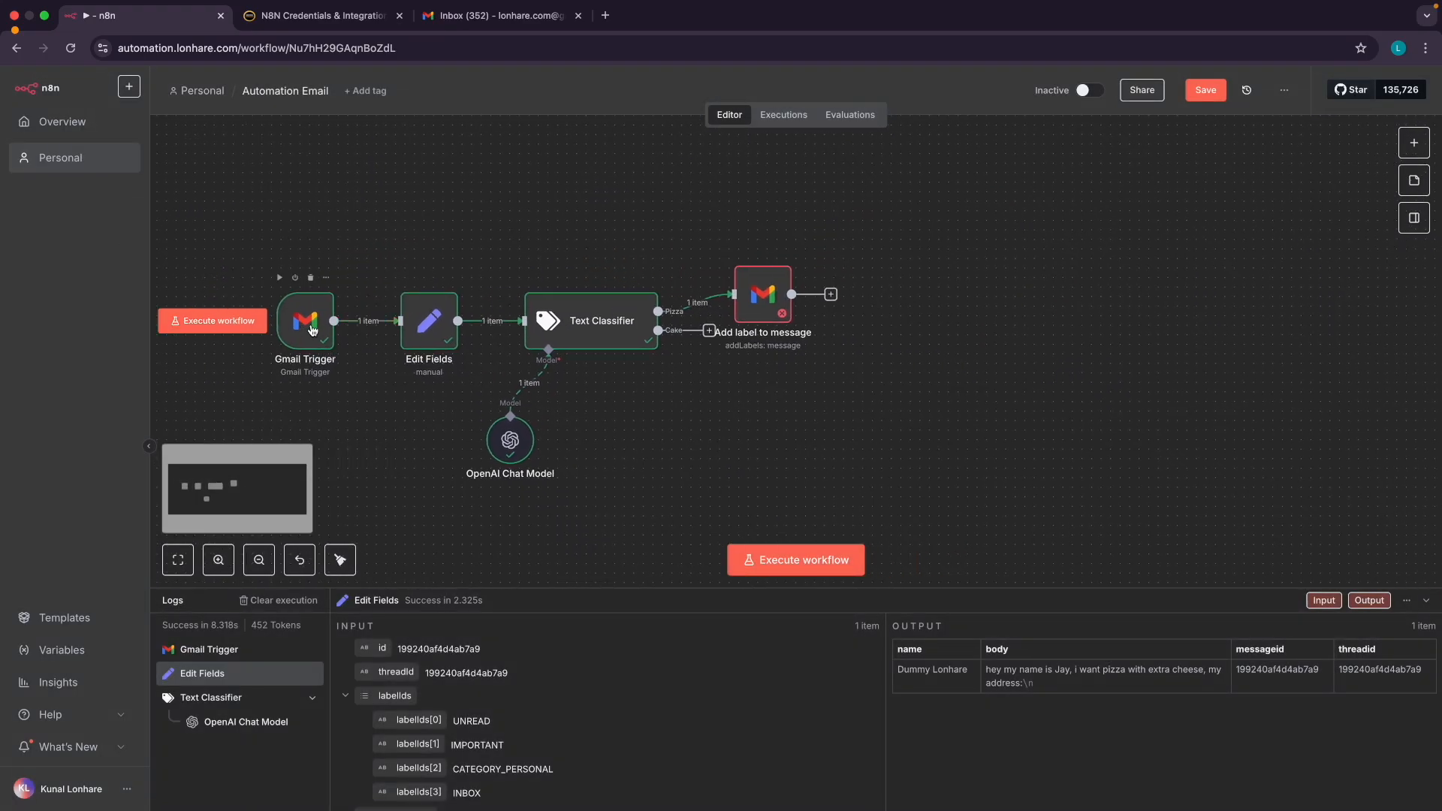
{"action": "scroll", "coordinate": [311, 329], "scroll_direction": "up", "scroll_amount": 3}
{"action": "left_click", "coordinate": [972, 305]}
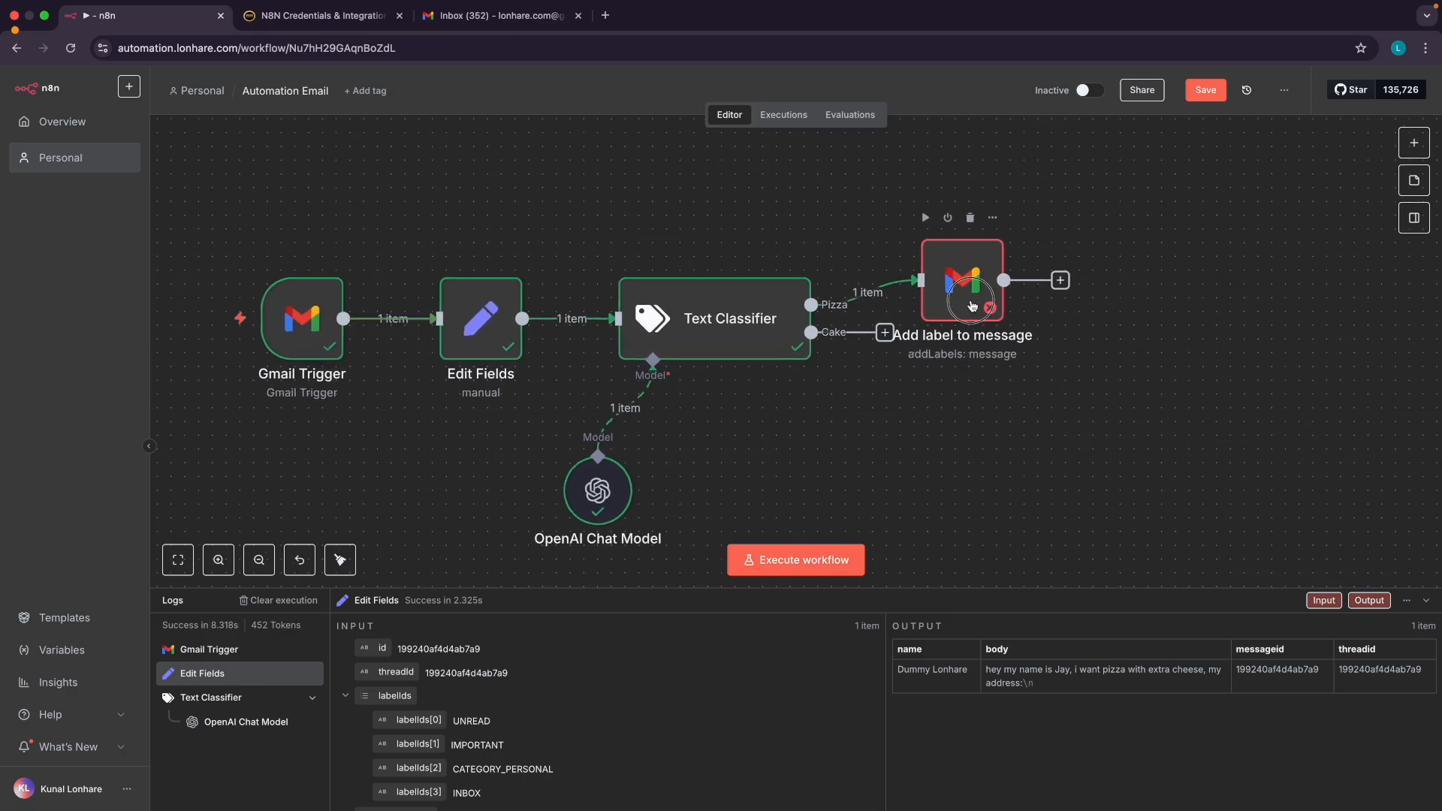
{"action": "double_click", "coordinate": [971, 305]}
Map the Edit Fields messageid into Message ID as {{ $json.messageid }}, then view the Gmail inbox
{"action": "left_click", "coordinate": [43, 320]}
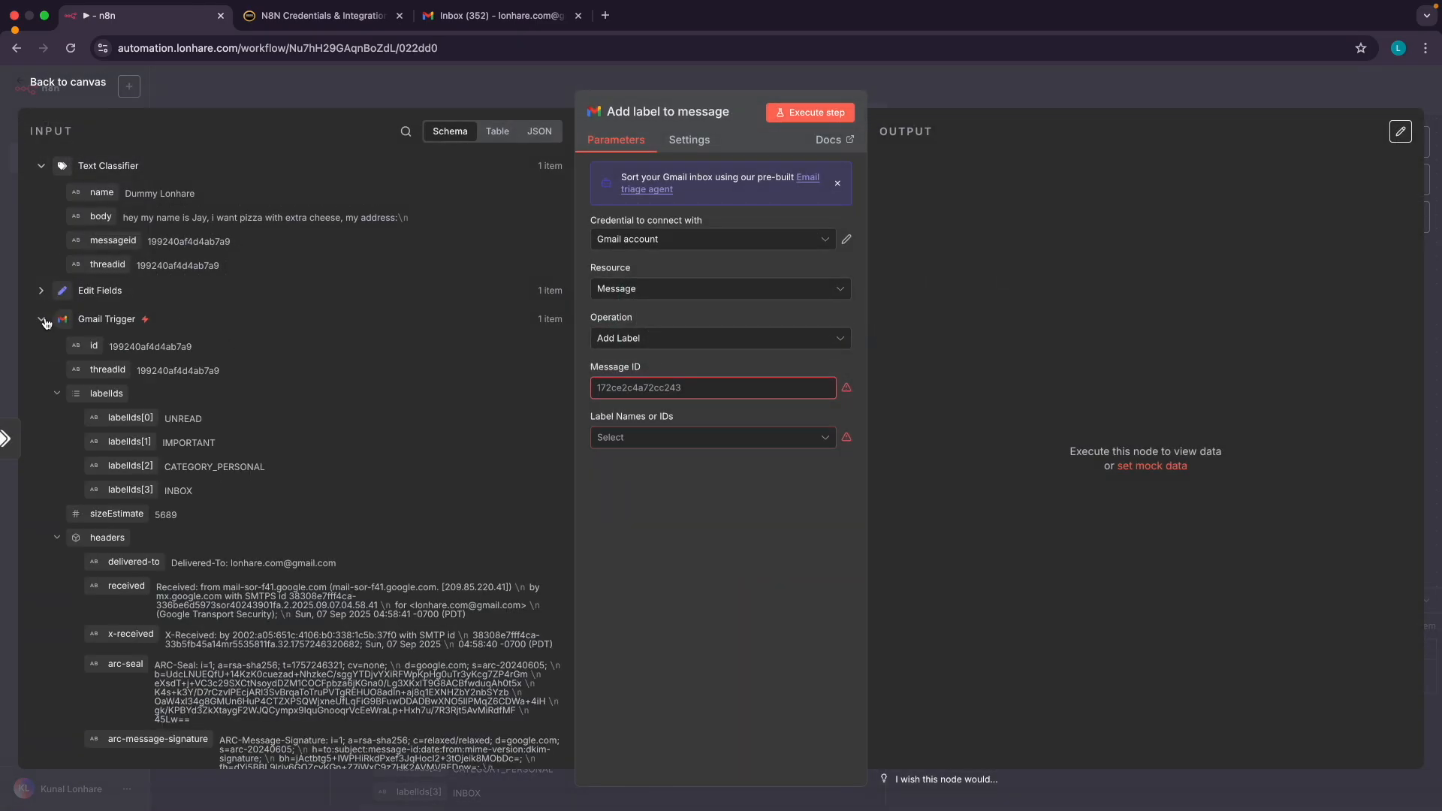
{"action": "left_click", "coordinate": [42, 321]}
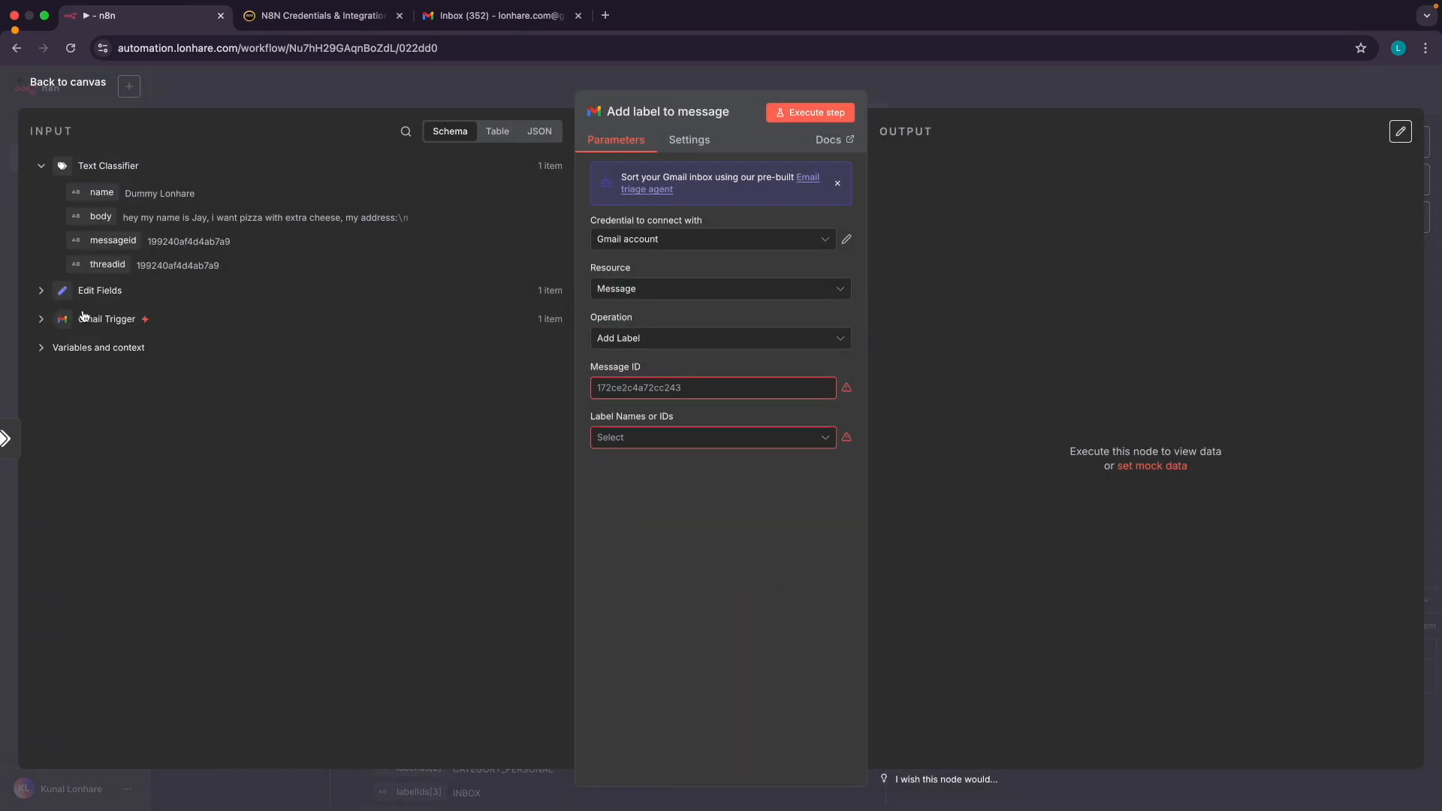
{"action": "left_click", "coordinate": [43, 291]}
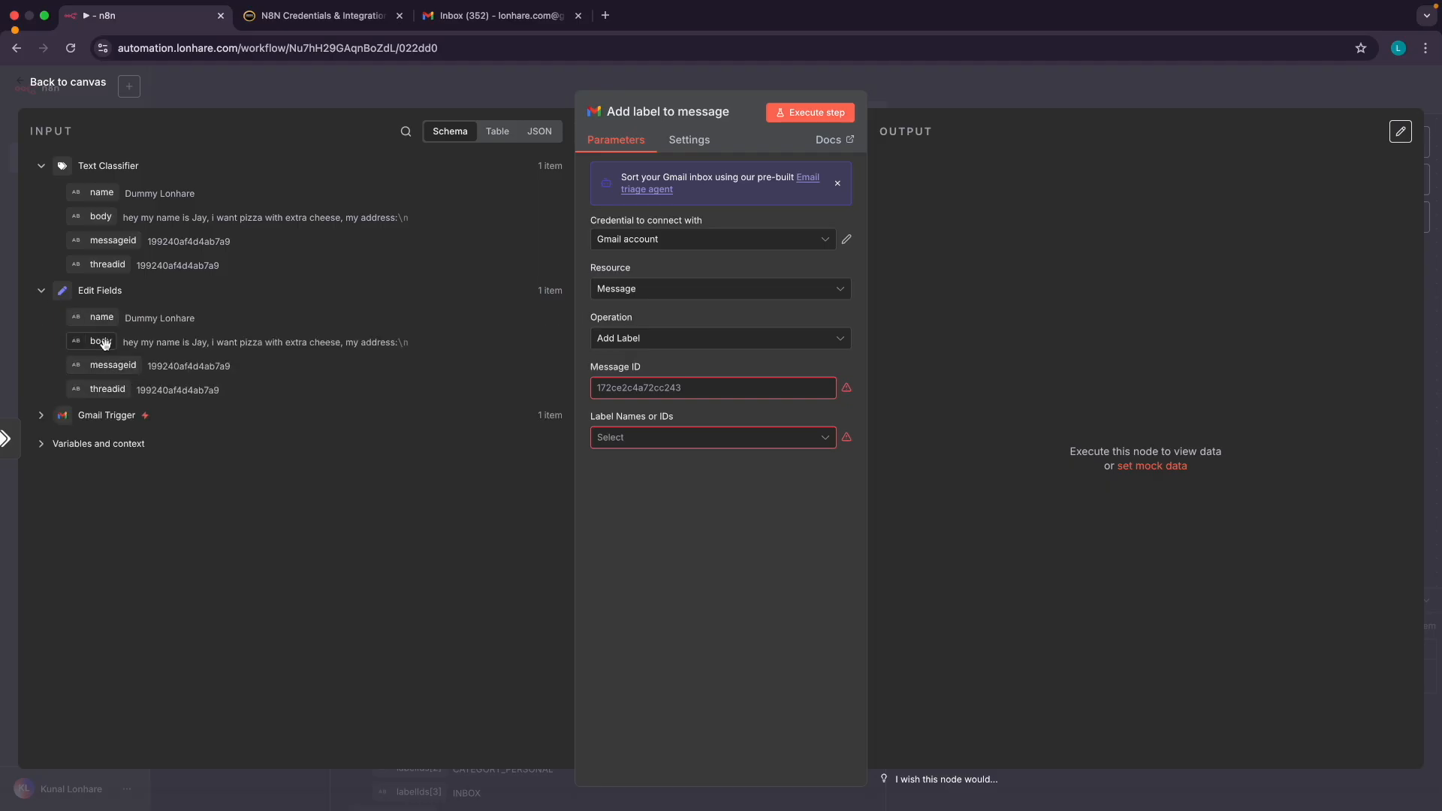
{"action": "left_click", "coordinate": [42, 292]}
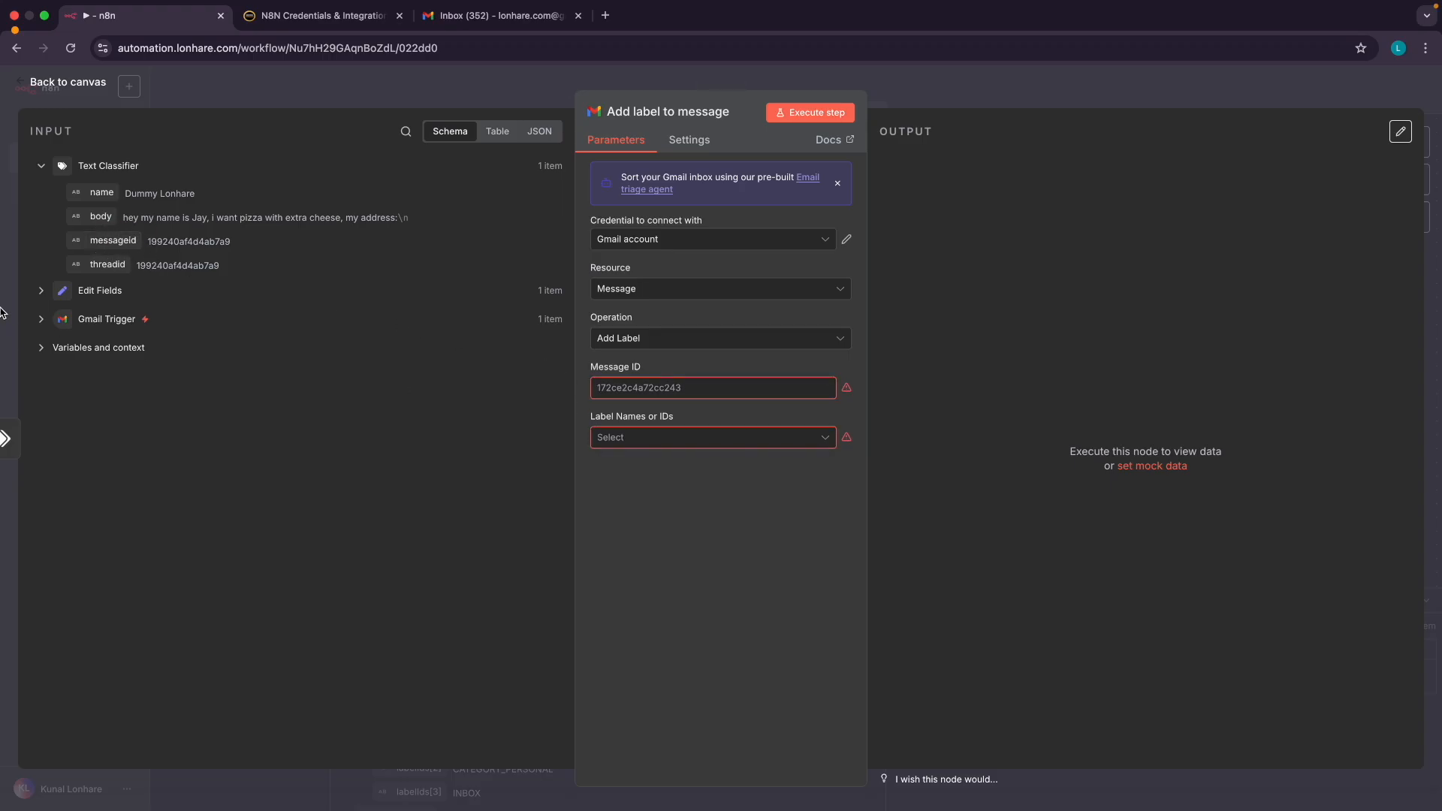
{"action": "left_click", "coordinate": [41, 291]}
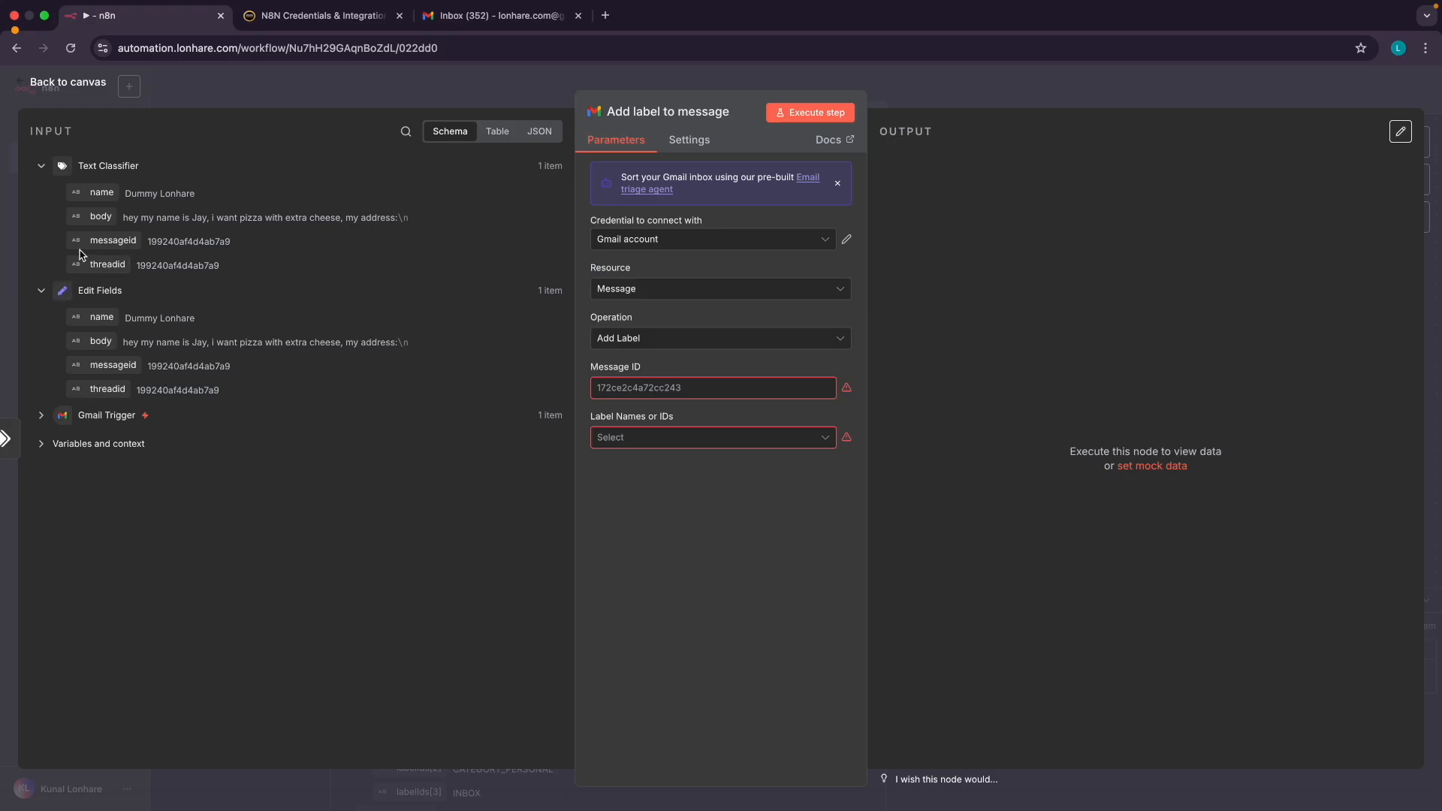
{"action": "left_click_drag", "start_coordinate": [109, 241], "coordinate": [642, 398]}
{"action": "left_click", "coordinate": [662, 538]}
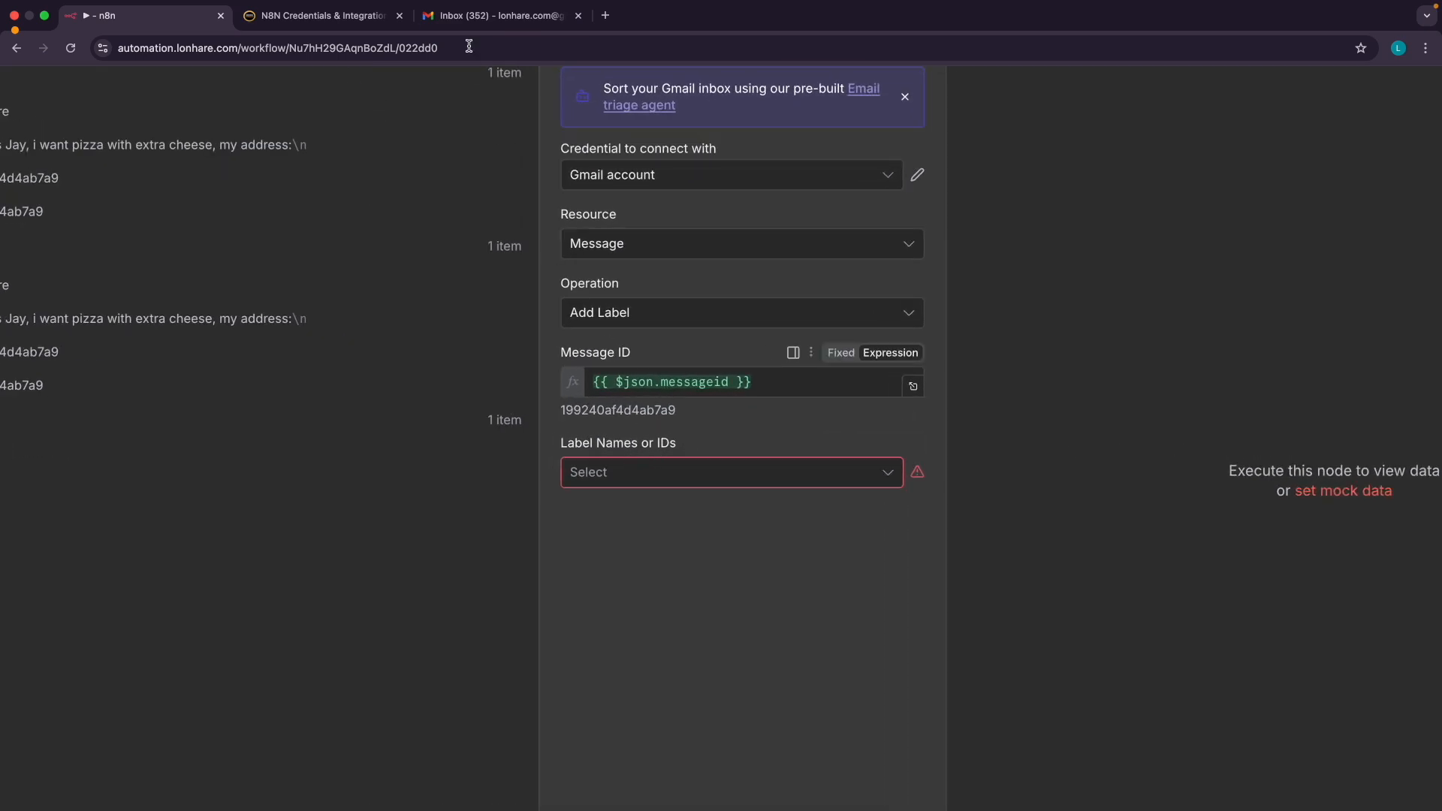
{"action": "left_click", "coordinate": [471, 23]}
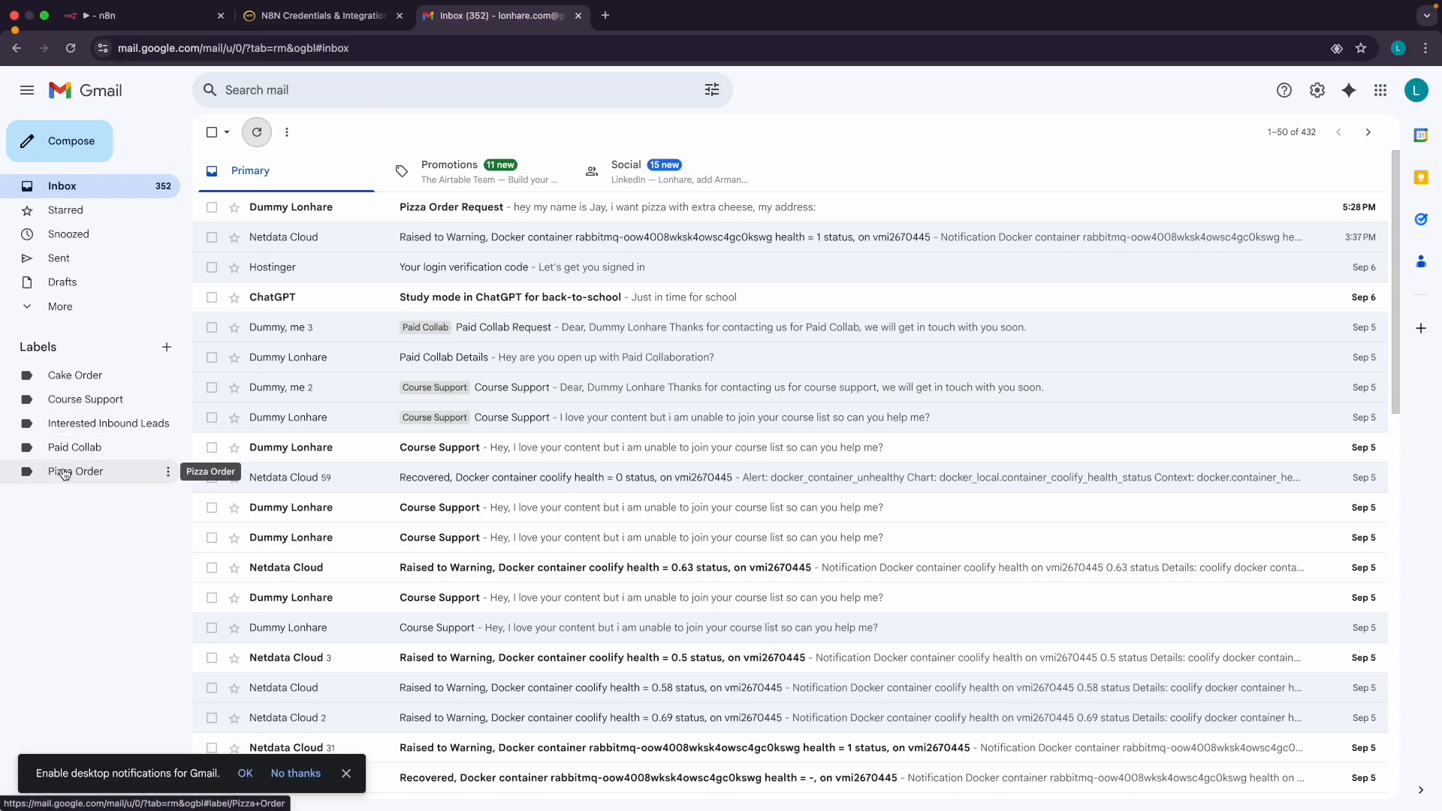
Circle the Pizza Order label in Gmail, then set the node's Label Names or IDs to Pizza Order
{"action": "key", "text": "ctrl+Tab"}
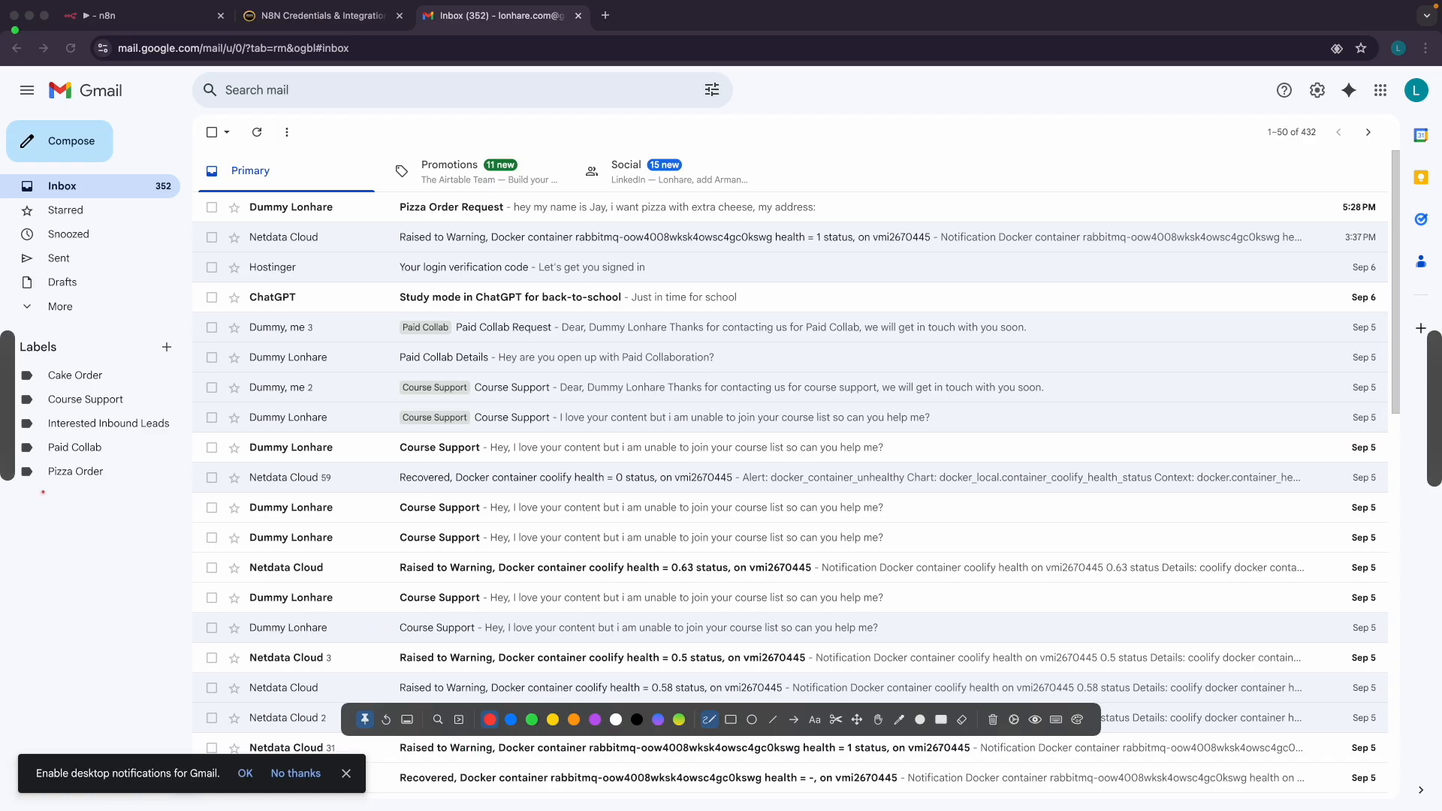
{"action": "mouse_move", "coordinate": [83, 465]}
{"action": "left_mouse_down"}
{"action": "mouse_move", "coordinate": [40, 475]}
{"action": "mouse_move", "coordinate": [103, 470]}
{"action": "left_mouse_up"}
{"action": "key", "text": "Escape"}
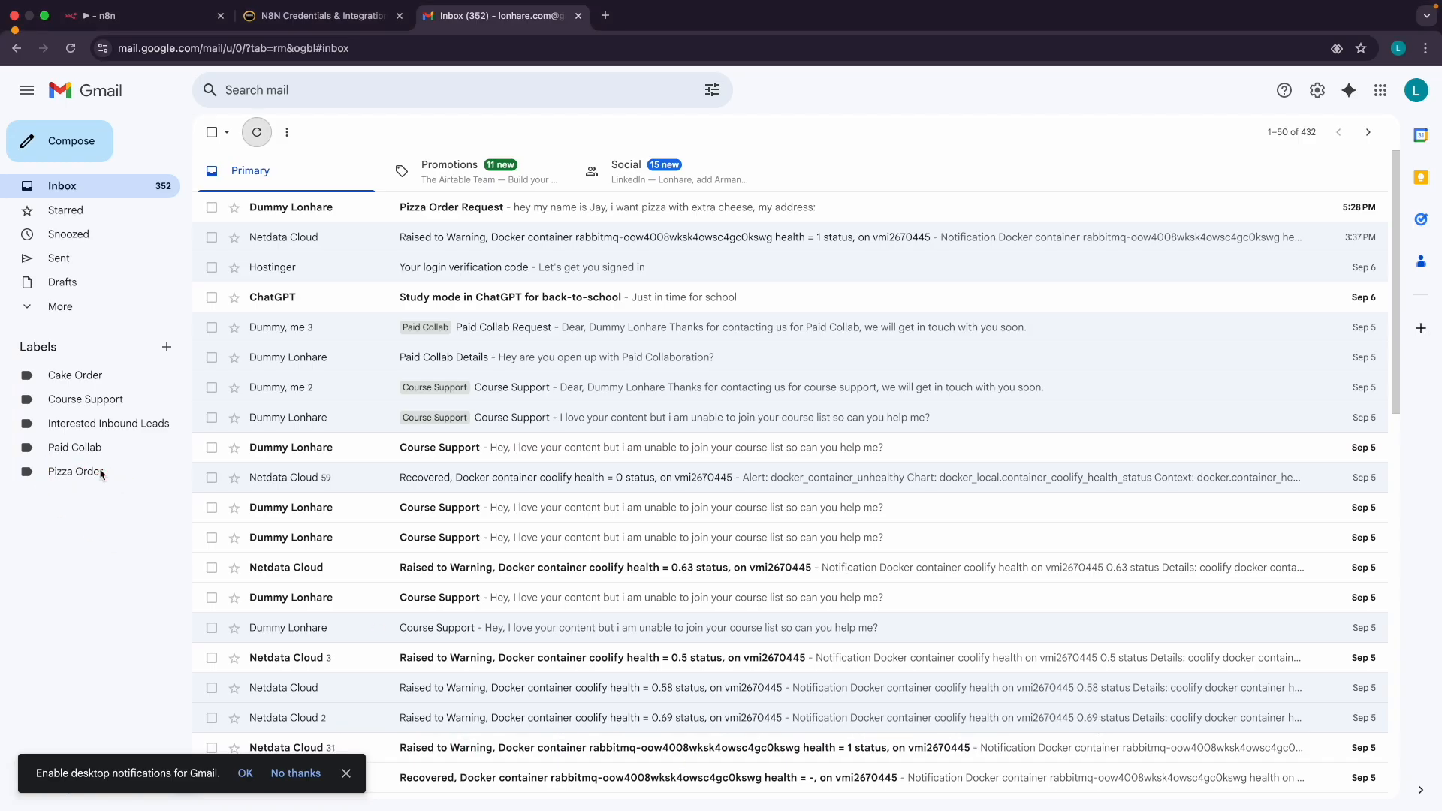
{"action": "left_click", "coordinate": [112, 15]}
{"action": "left_click", "coordinate": [648, 470]}
{"action": "scroll", "coordinate": [672, 601], "scroll_direction": "down", "scroll_amount": 3}
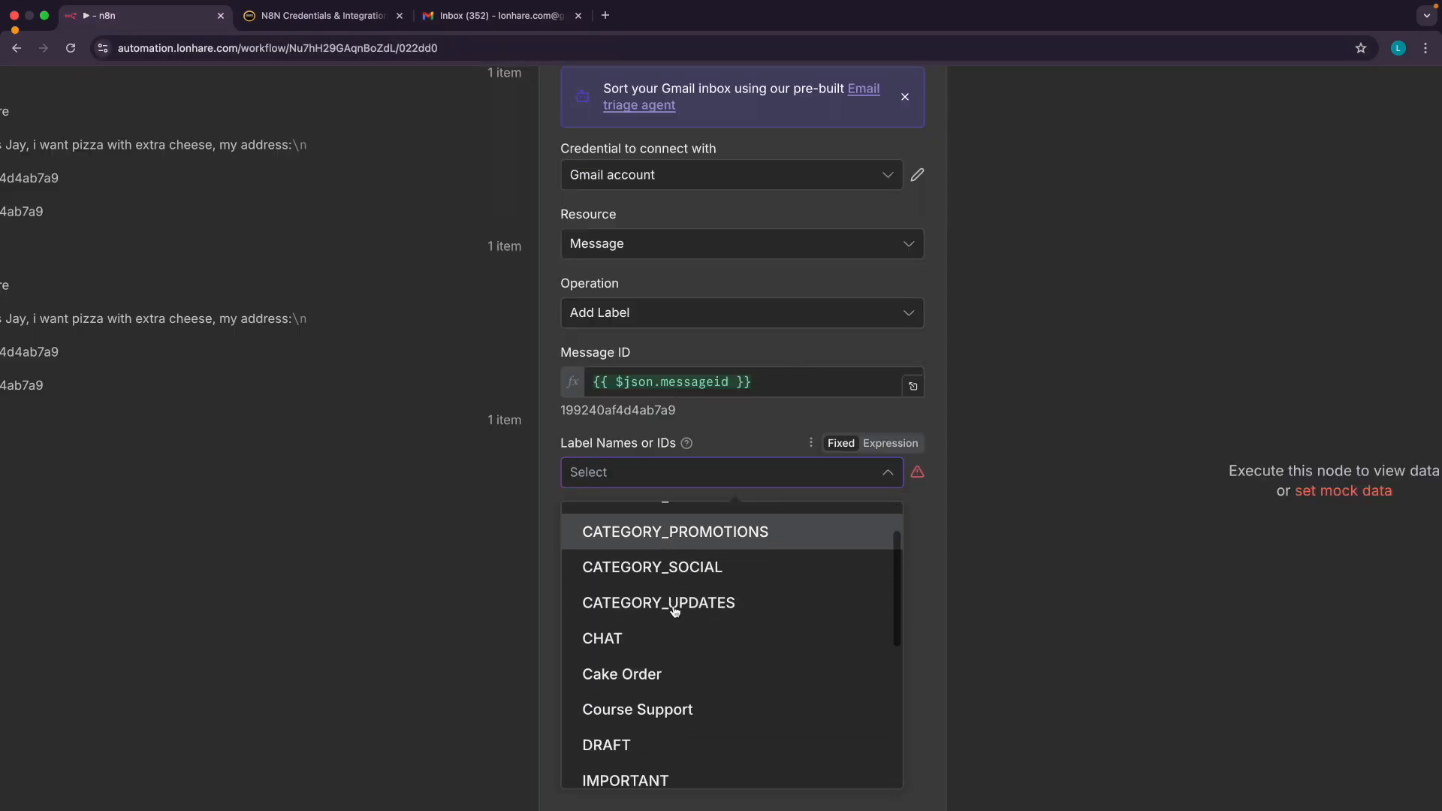
{"action": "scroll", "coordinate": [676, 611], "scroll_direction": "down", "scroll_amount": 4}
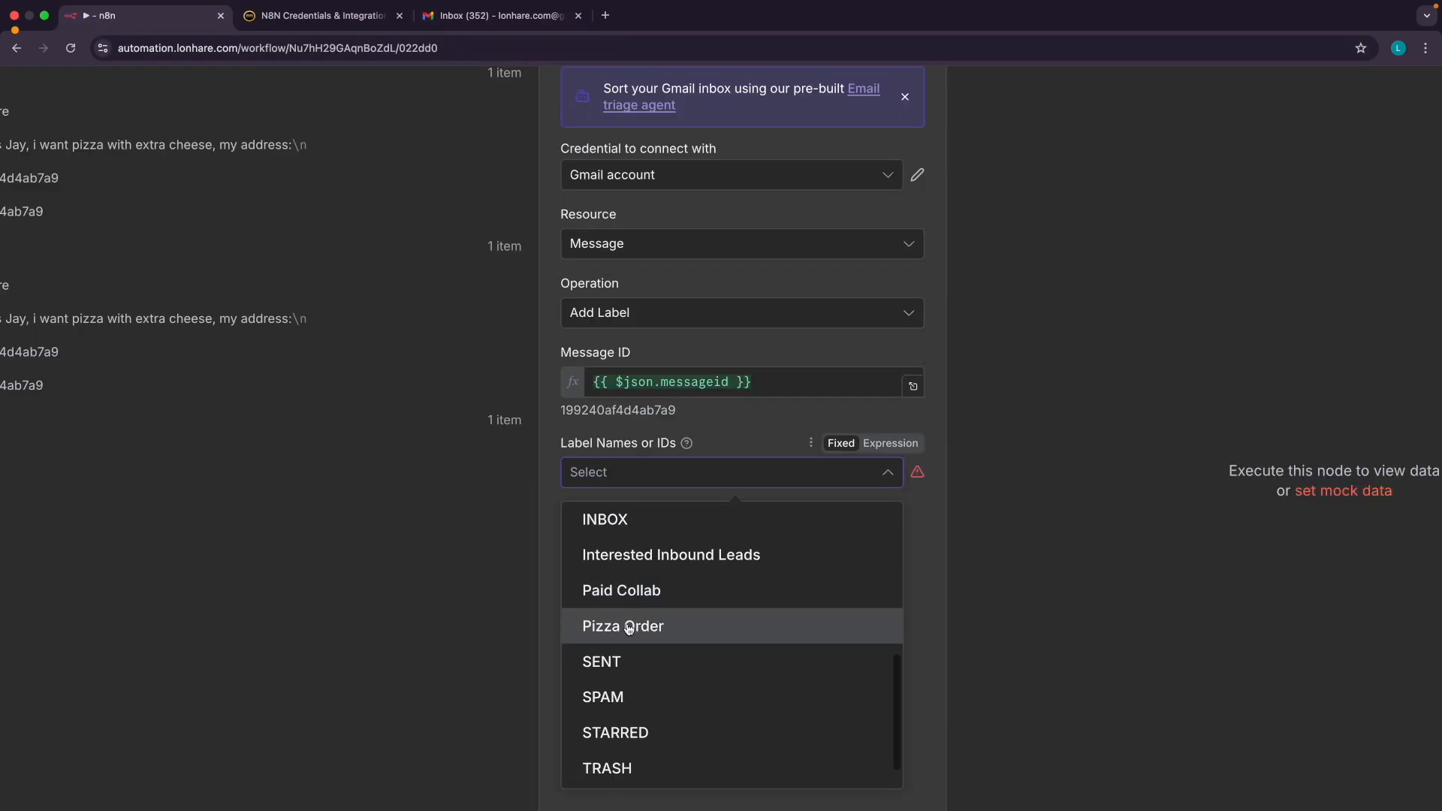
{"action": "left_click", "coordinate": [633, 627]}
{"action": "left_click", "coordinate": [555, 530]}
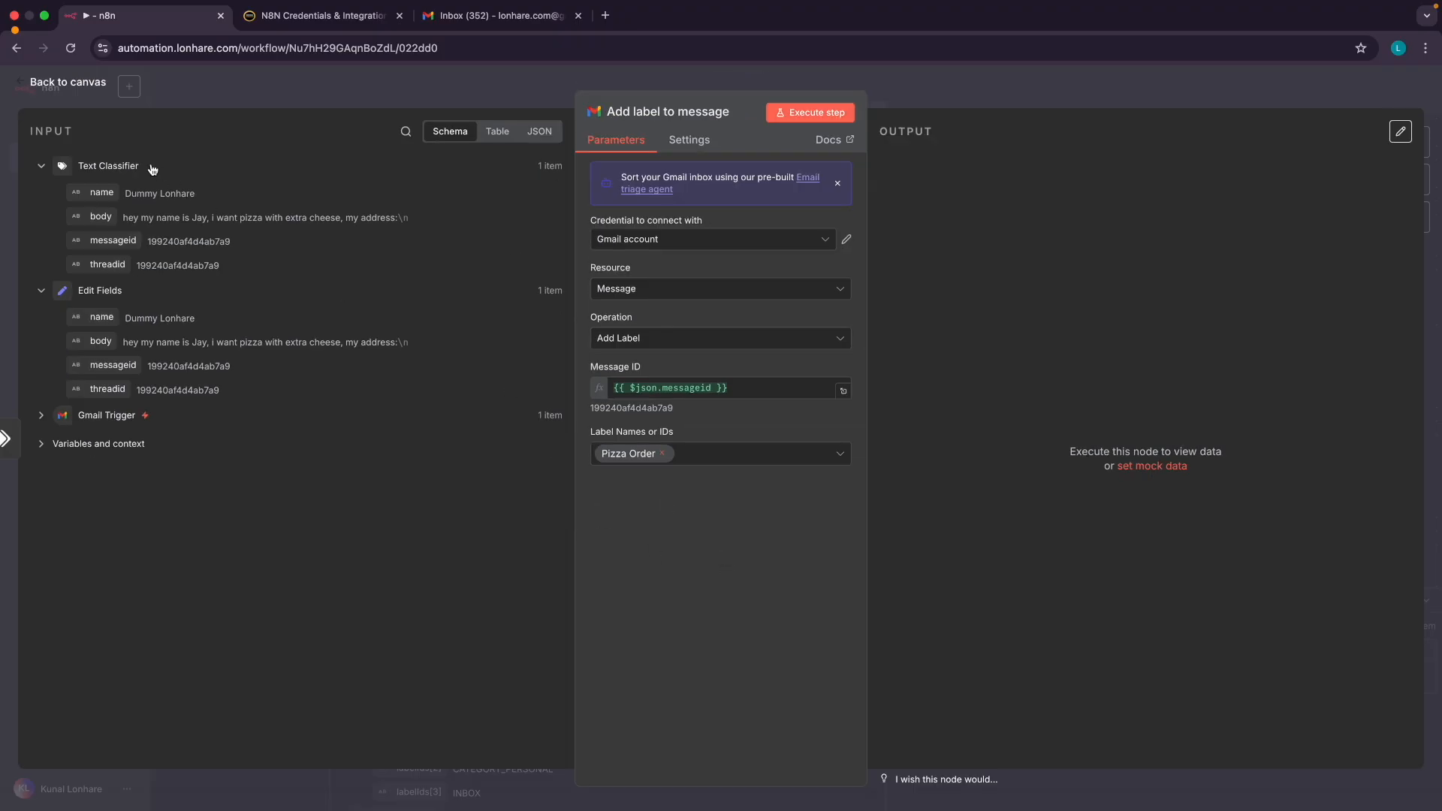
{"action": "left_click", "coordinate": [84, 87]}
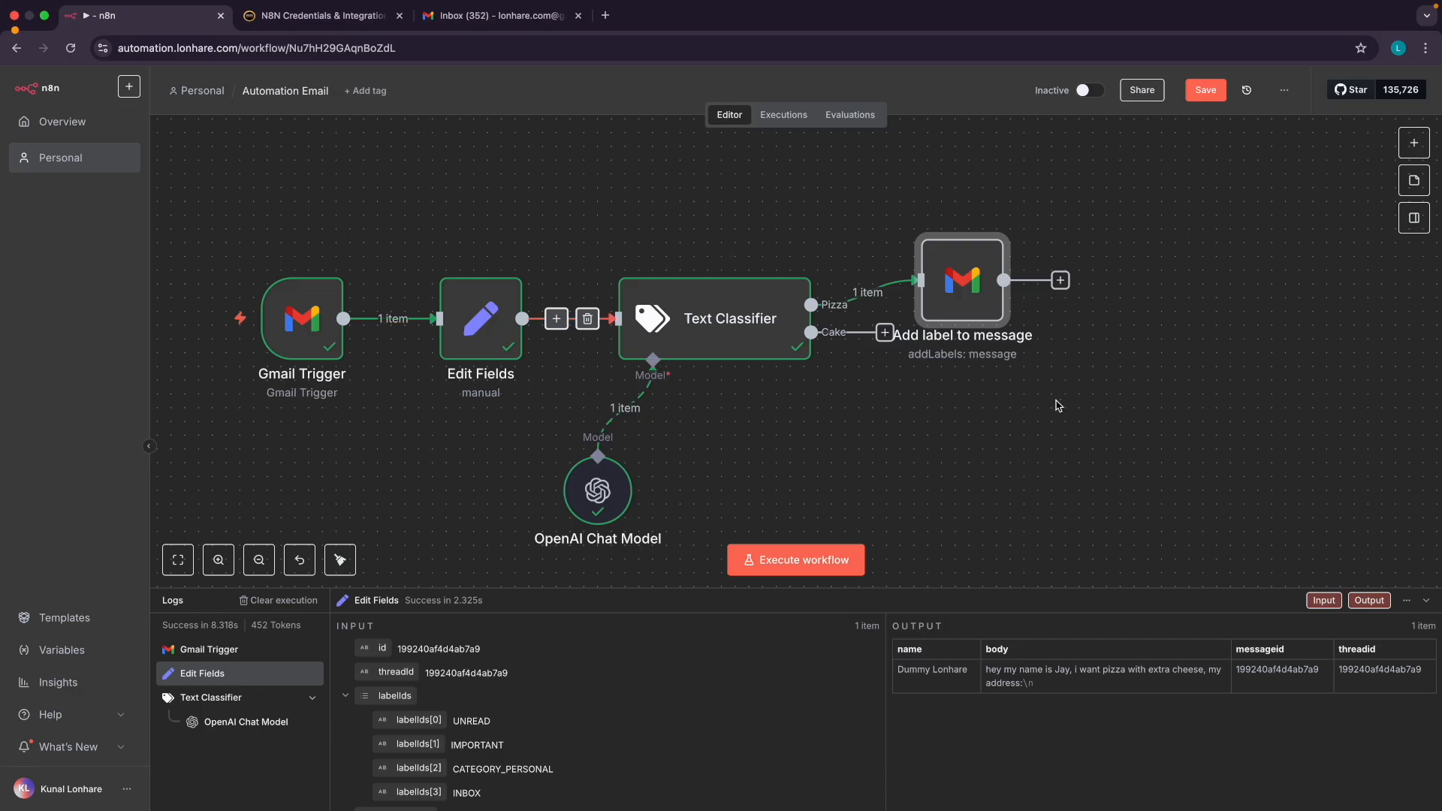
Move the Add label node up and right beside the Pizza branch
{"action": "left_click_drag", "start_coordinate": [992, 208], "coordinate": [1033, 181]}
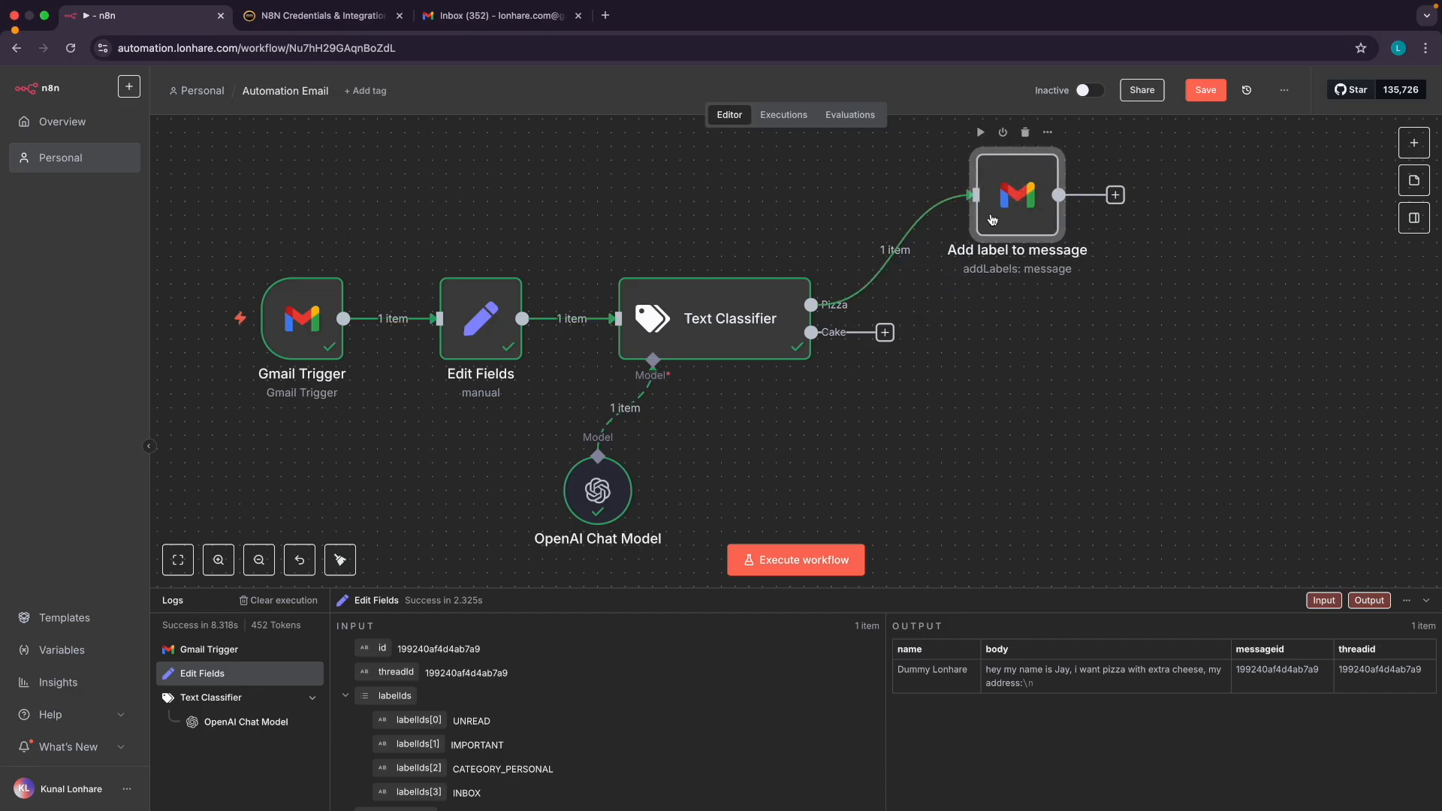
{"action": "left_click", "coordinate": [496, 15]}
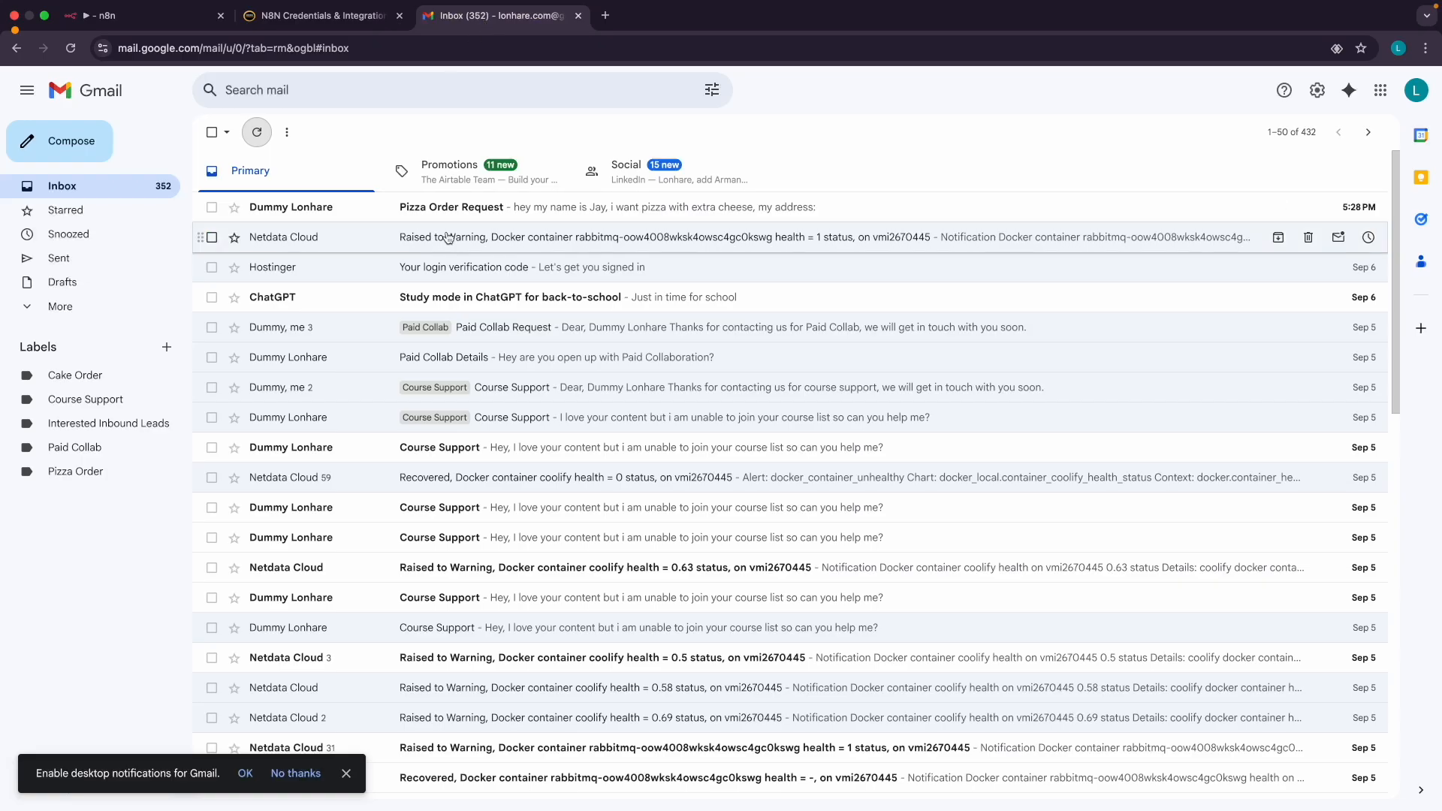
{"action": "left_click", "coordinate": [105, 15]}
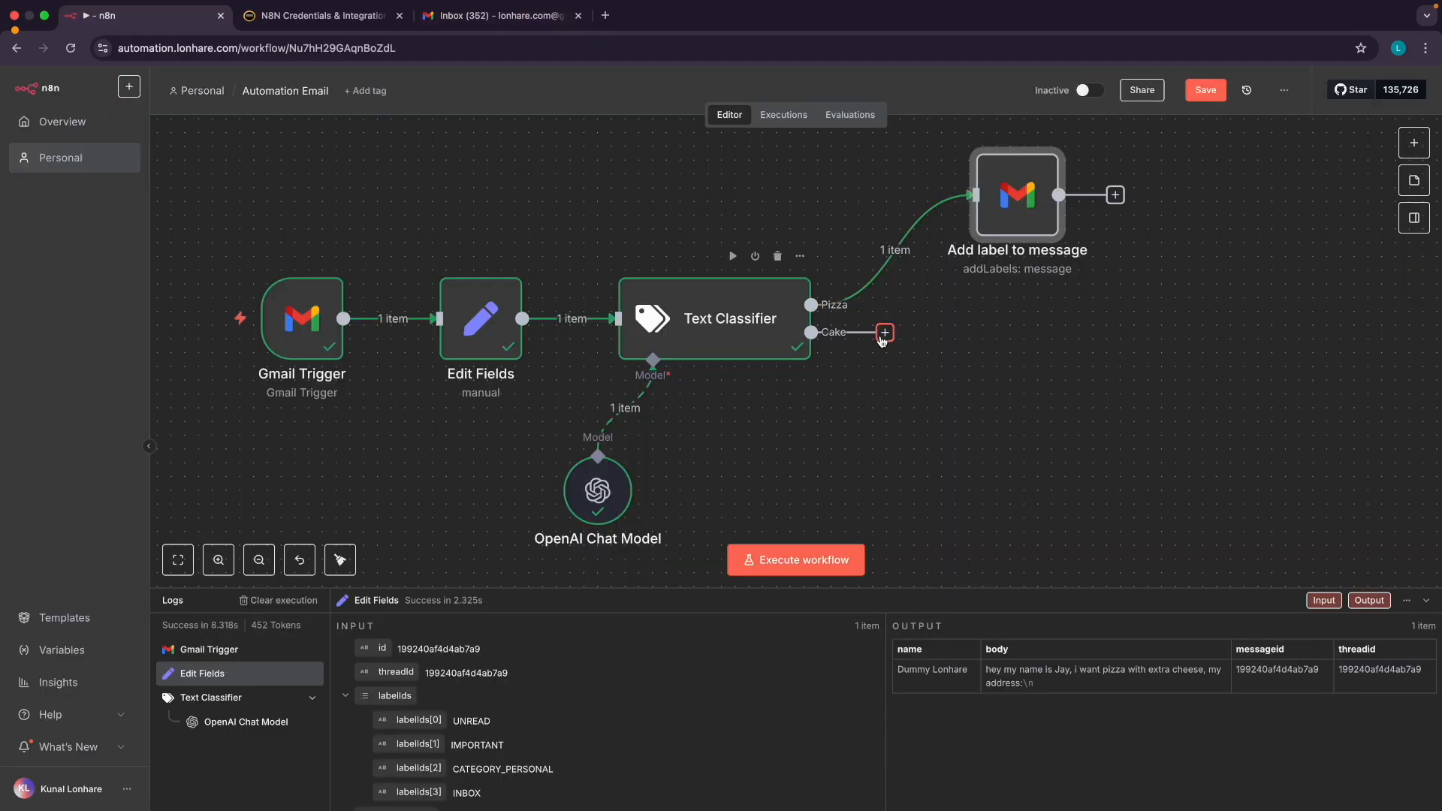
{"action": "right_click", "coordinate": [1010, 198]}
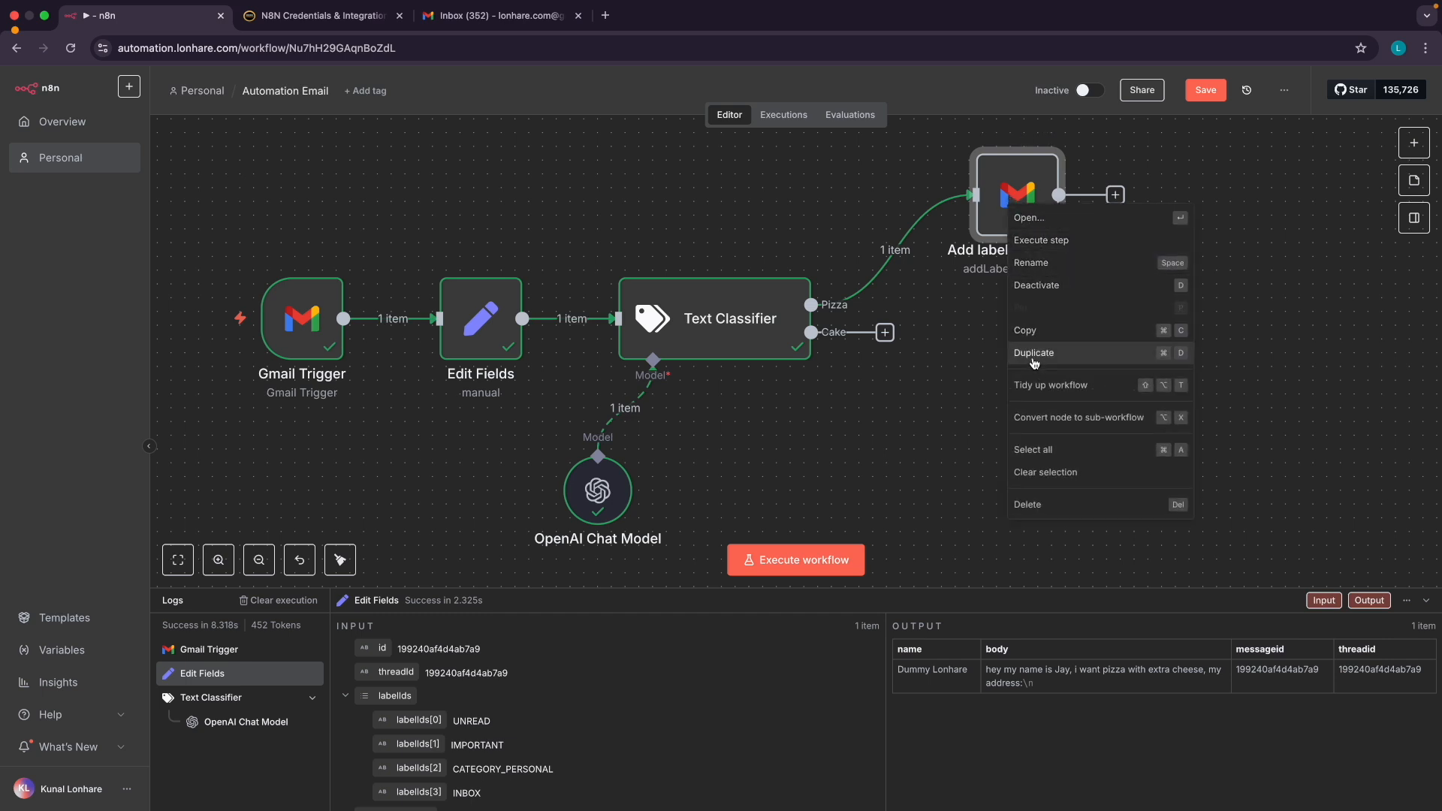
Duplicate the Add label node below the original and swap its Pizza Order label for Cake Order
{"action": "left_click", "coordinate": [1034, 353]}
{"action": "left_click_drag", "start_coordinate": [1022, 353], "coordinate": [1014, 420]}
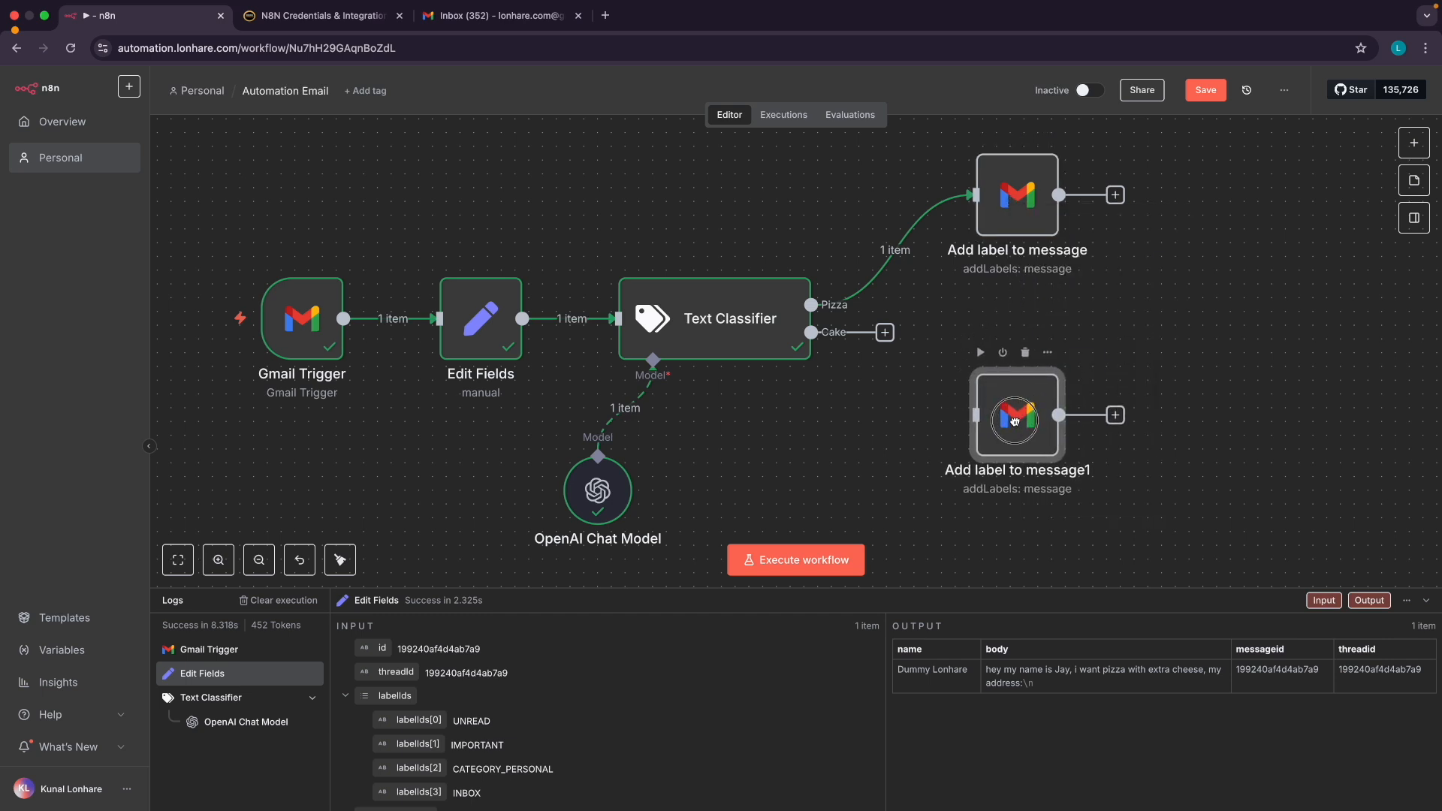
{"action": "double_click", "coordinate": [1014, 417]}
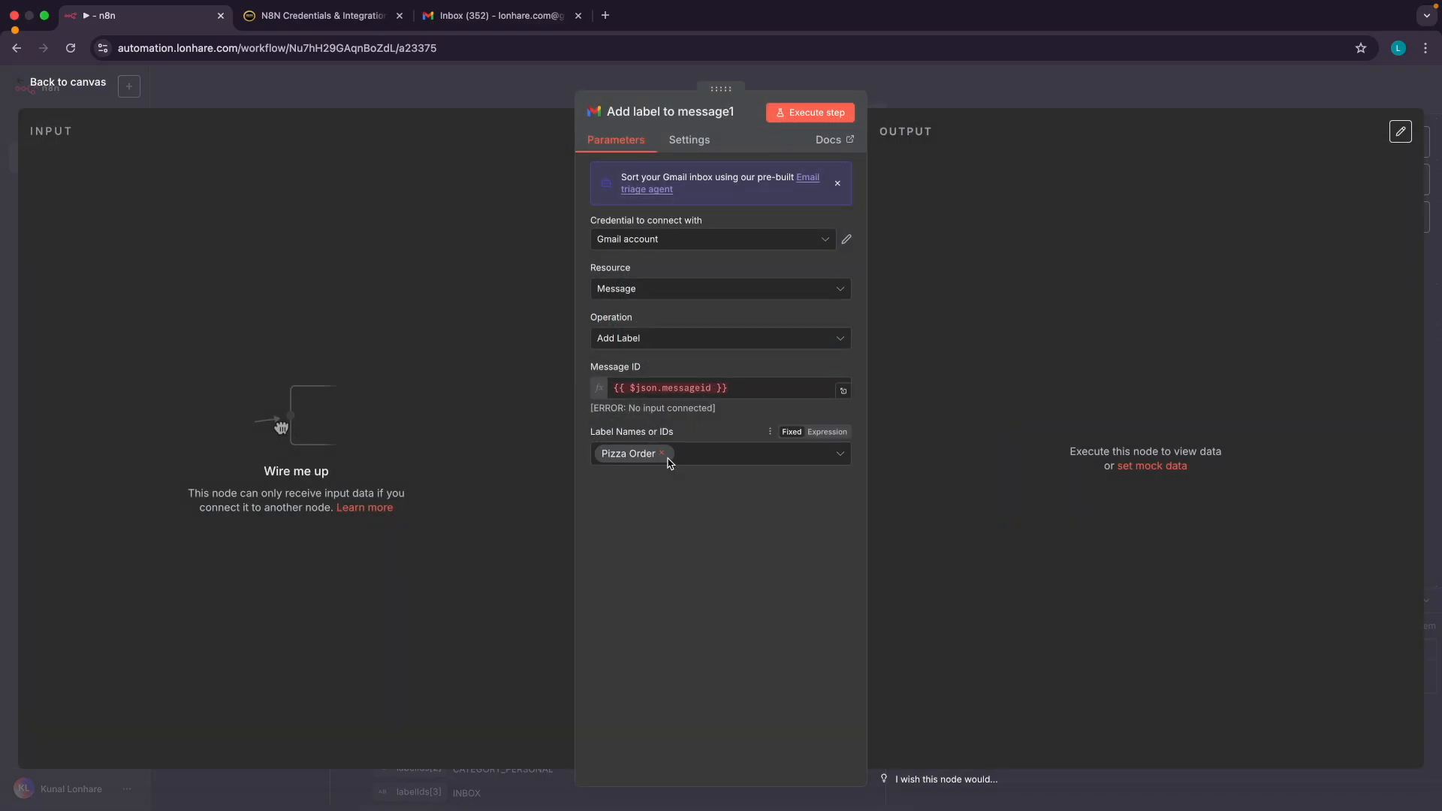
{"action": "left_click", "coordinate": [663, 454]}
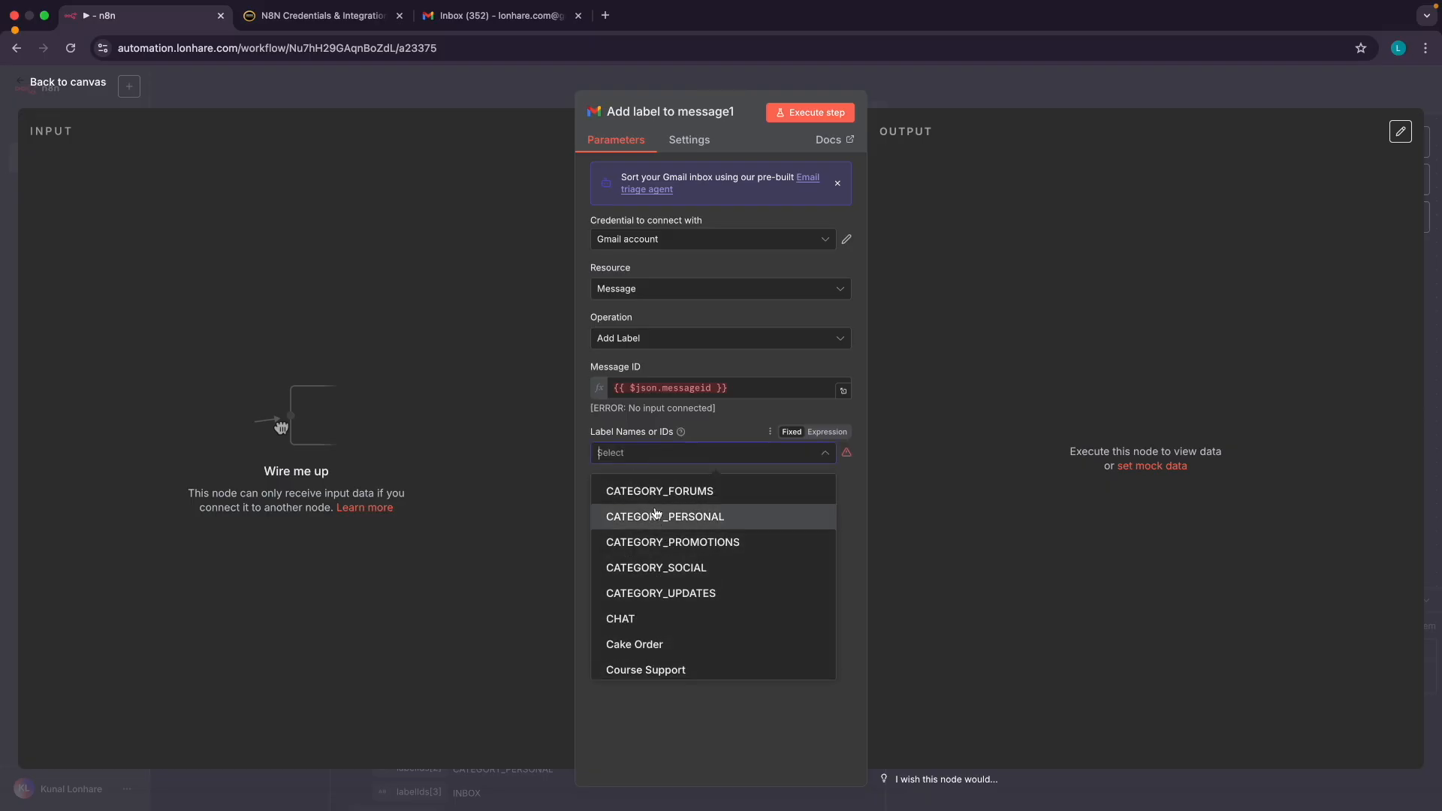
{"action": "left_click", "coordinate": [635, 645]}
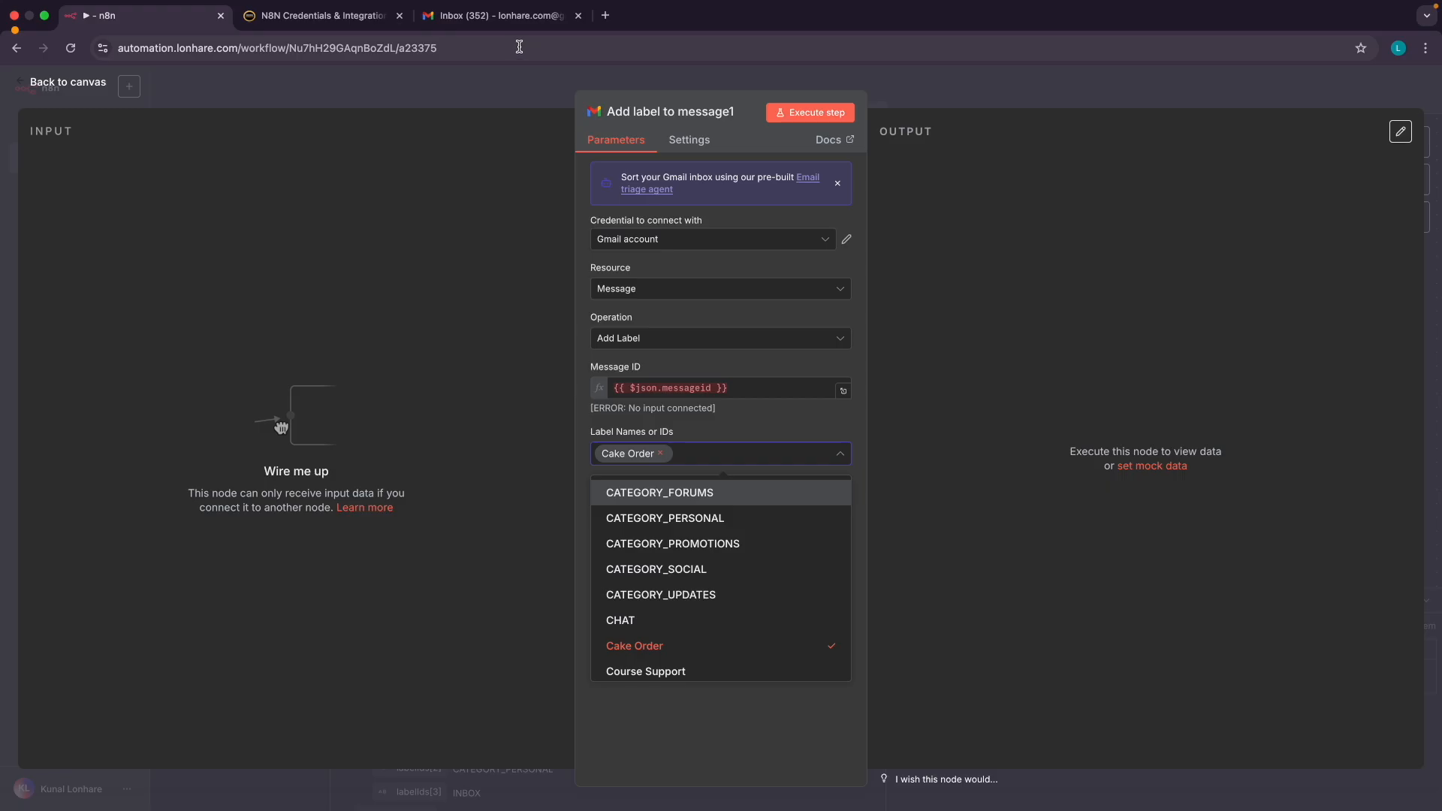
Underline the Cake Order label in the Gmail inbox, then close the label list and return to the canvas
{"action": "right_click", "coordinate": [493, 28]}
{"action": "left_click", "coordinate": [411, 123]}
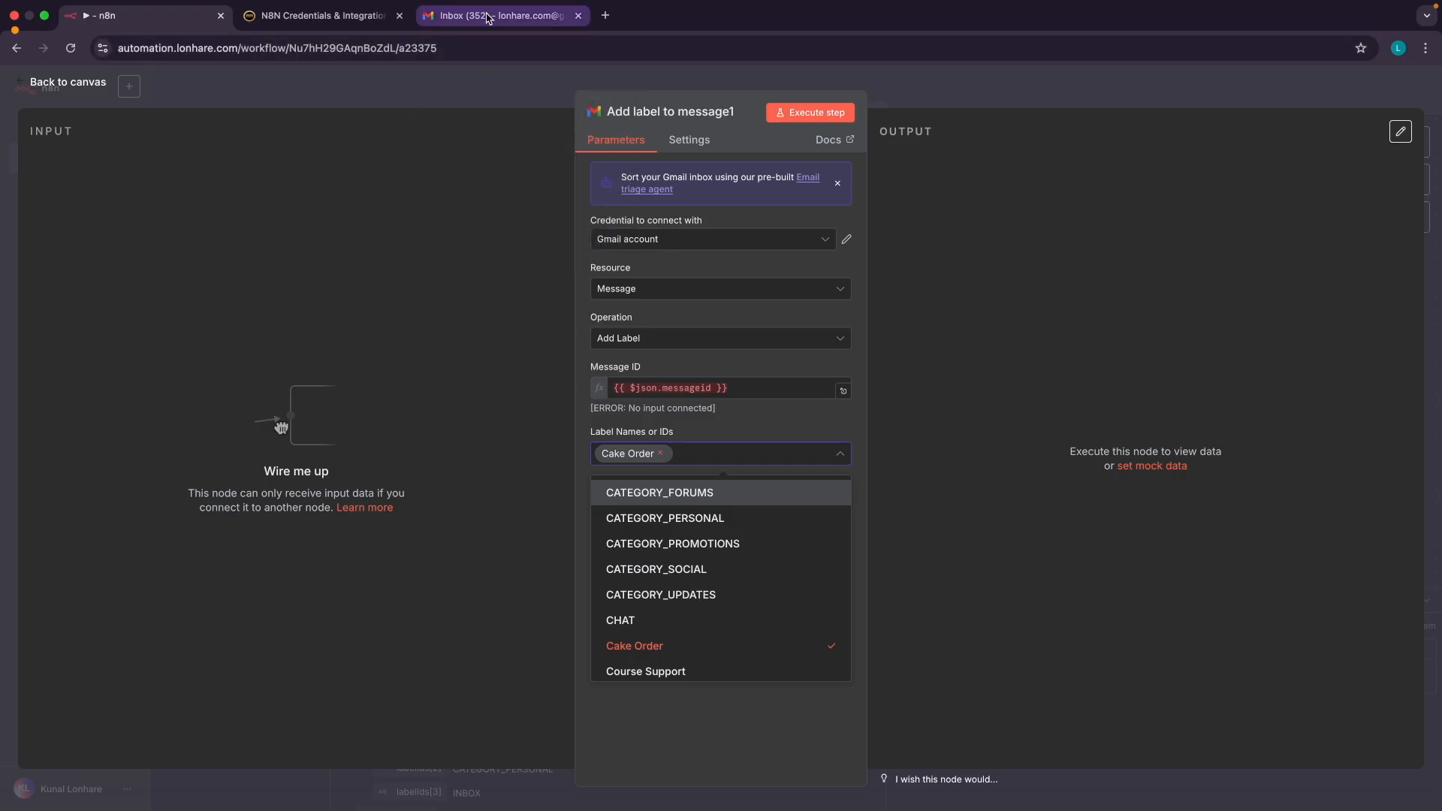
{"action": "left_click", "coordinate": [489, 16]}
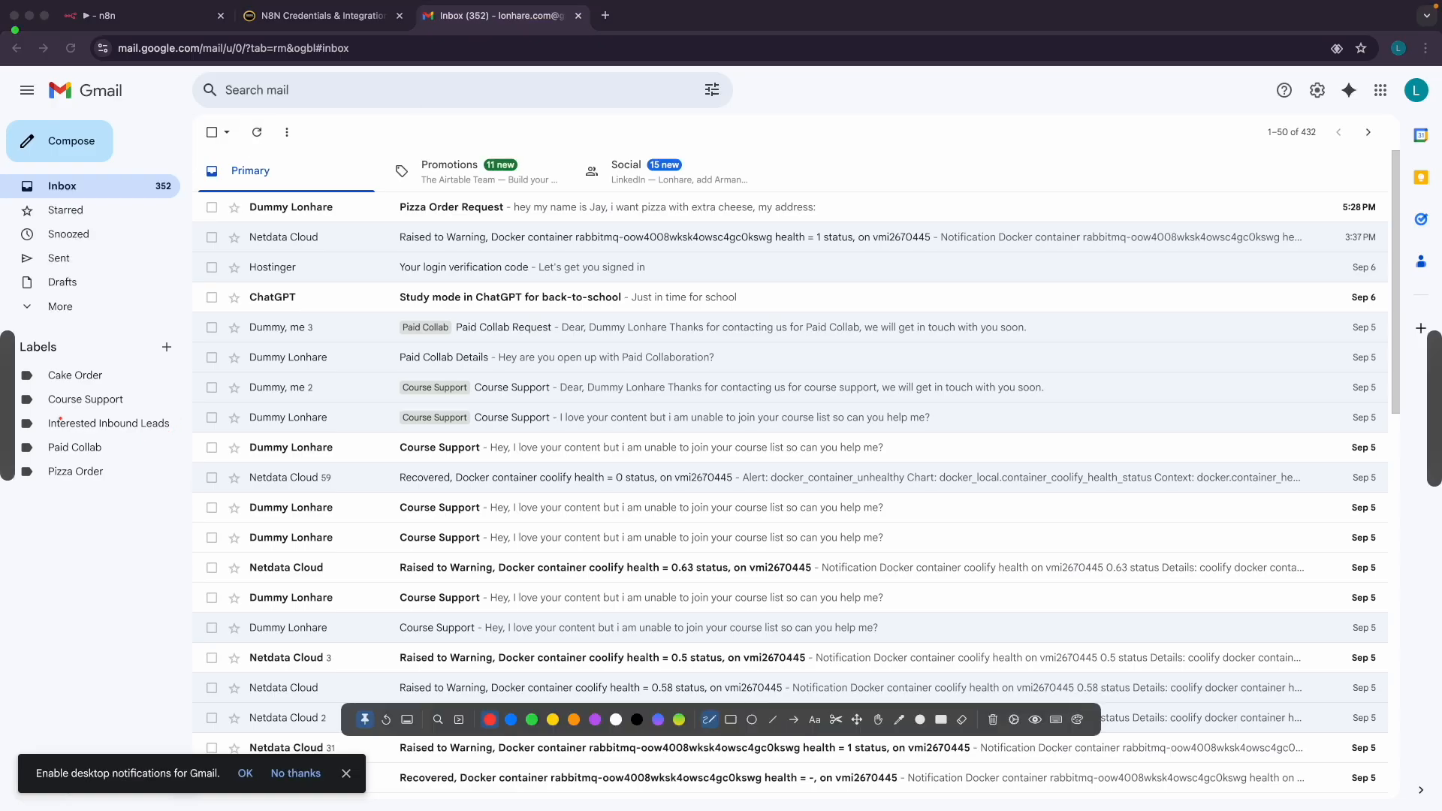
{"action": "left_click_drag", "start_coordinate": [48, 388], "coordinate": [104, 387]}
{"action": "left_click", "coordinate": [129, 23]}
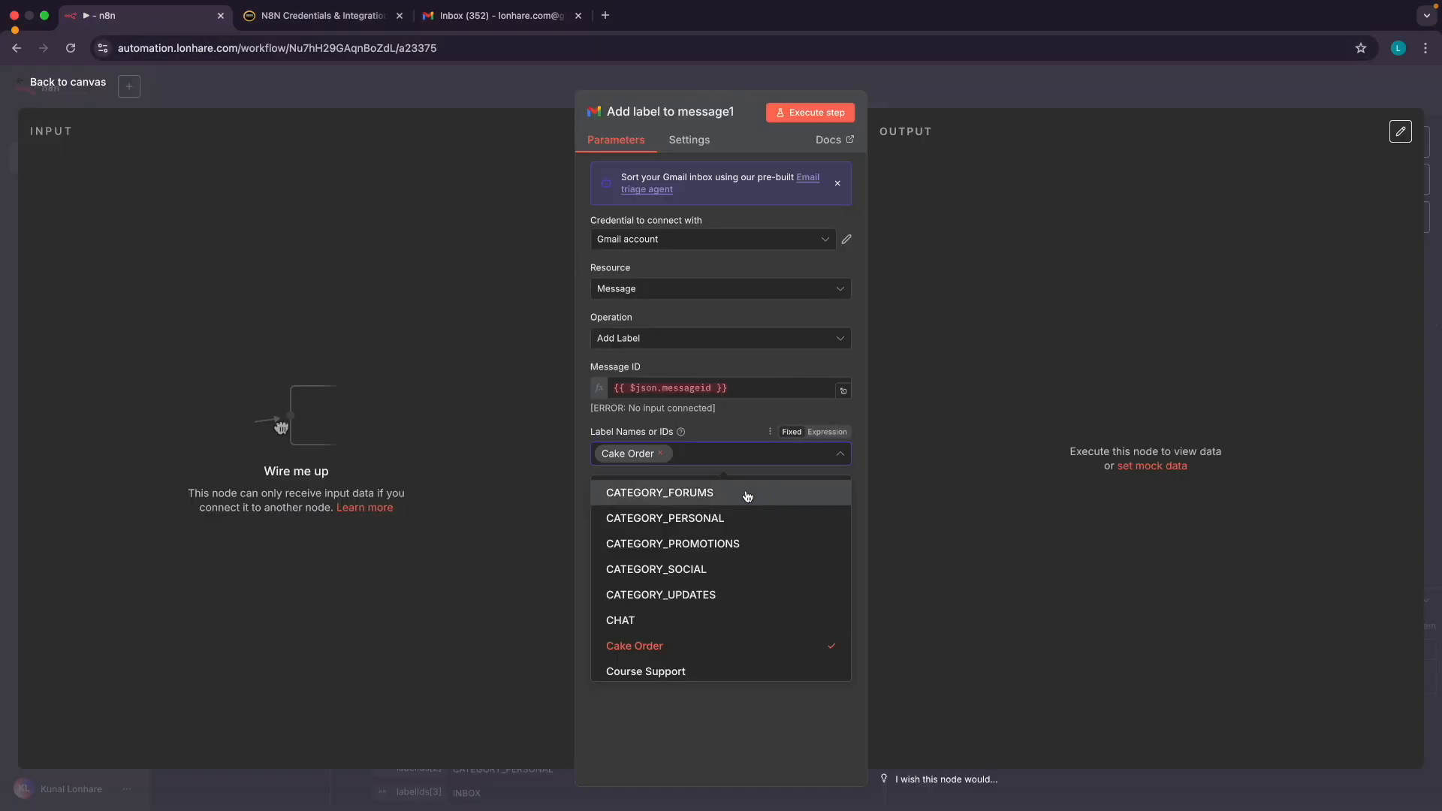
{"action": "left_click", "coordinate": [714, 433]}
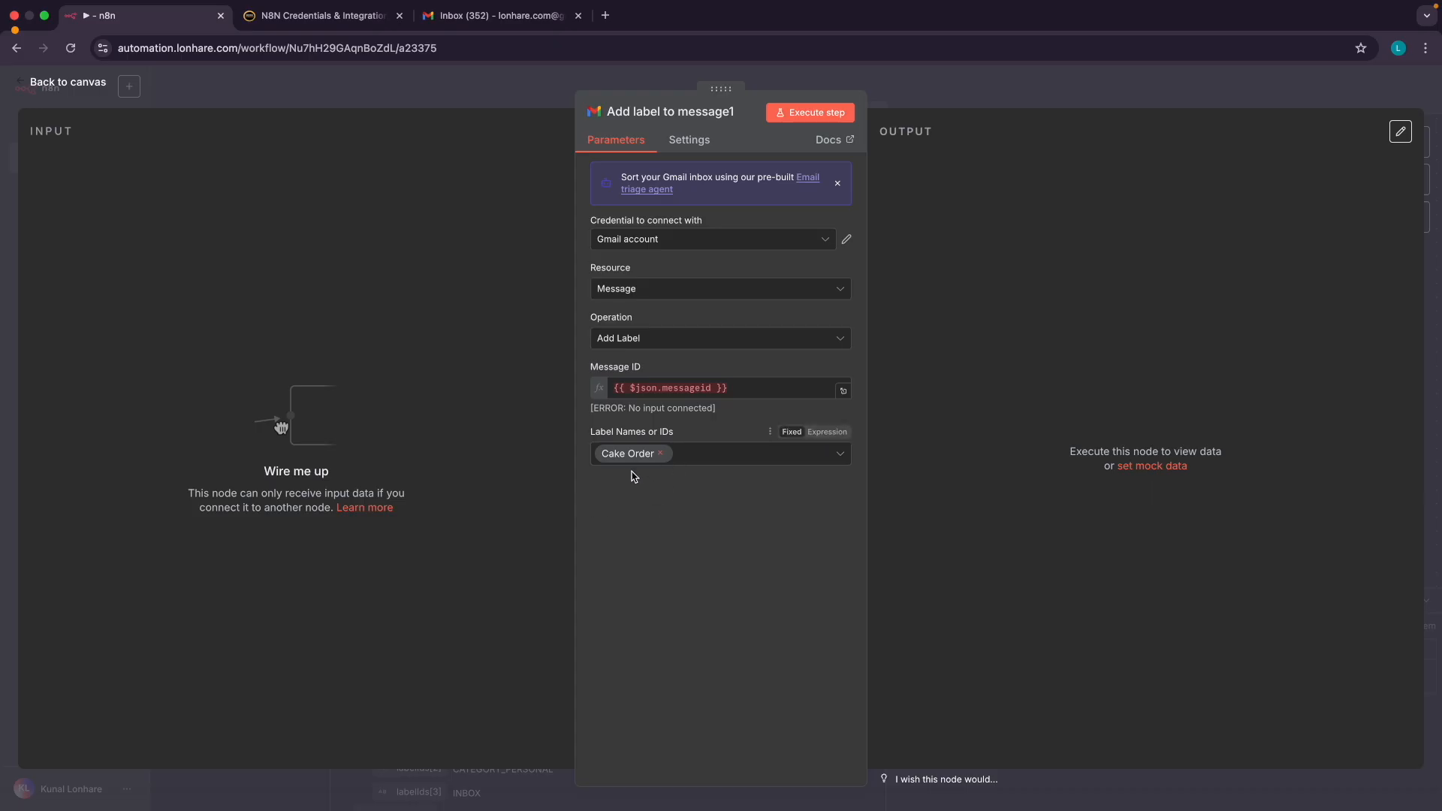
{"action": "left_click", "coordinate": [68, 82]}
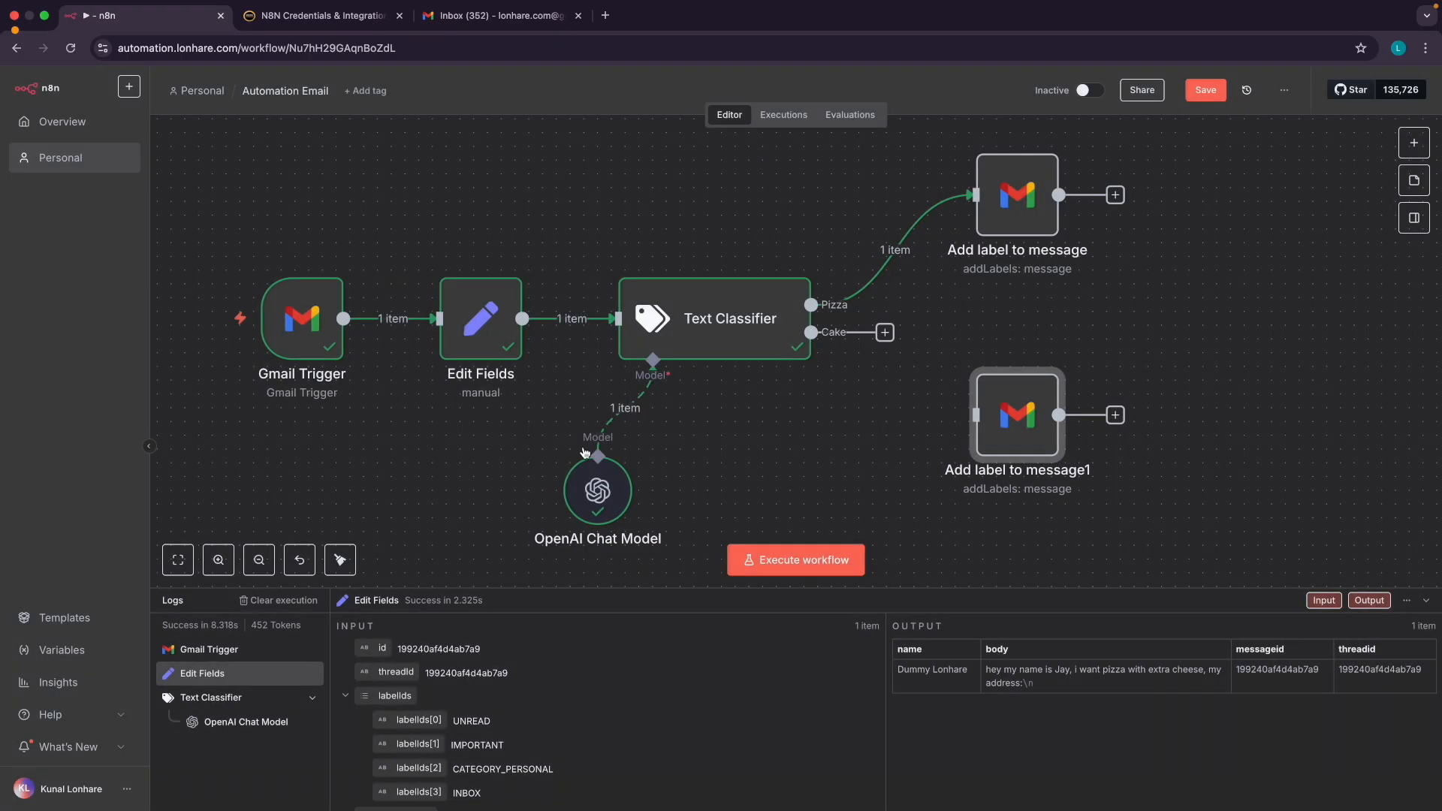
Connect the Cake output to Add label to message1 and execute the Pizza Order label step
{"action": "left_click_drag", "start_coordinate": [885, 332], "coordinate": [976, 418]}
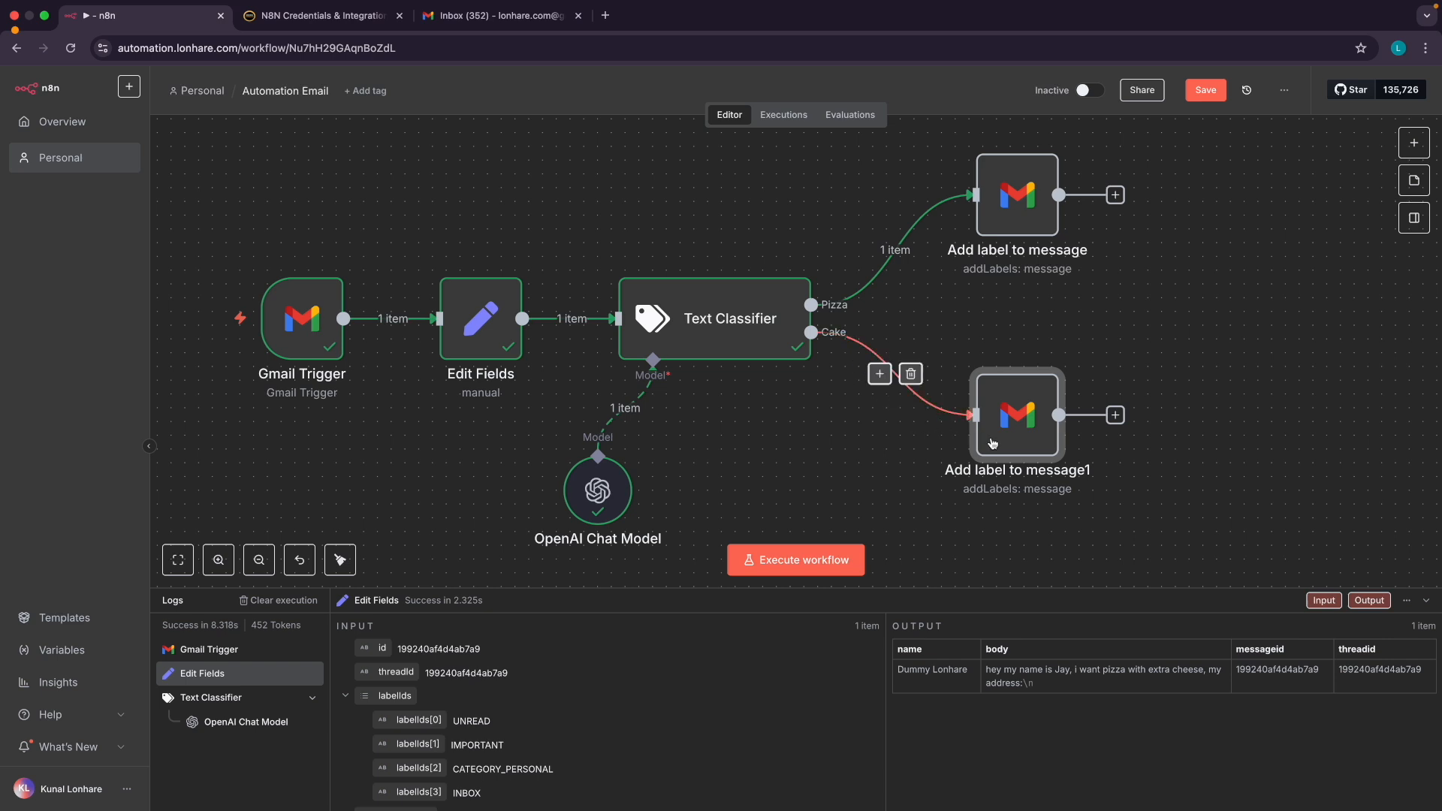
{"action": "double_click", "coordinate": [1041, 211]}
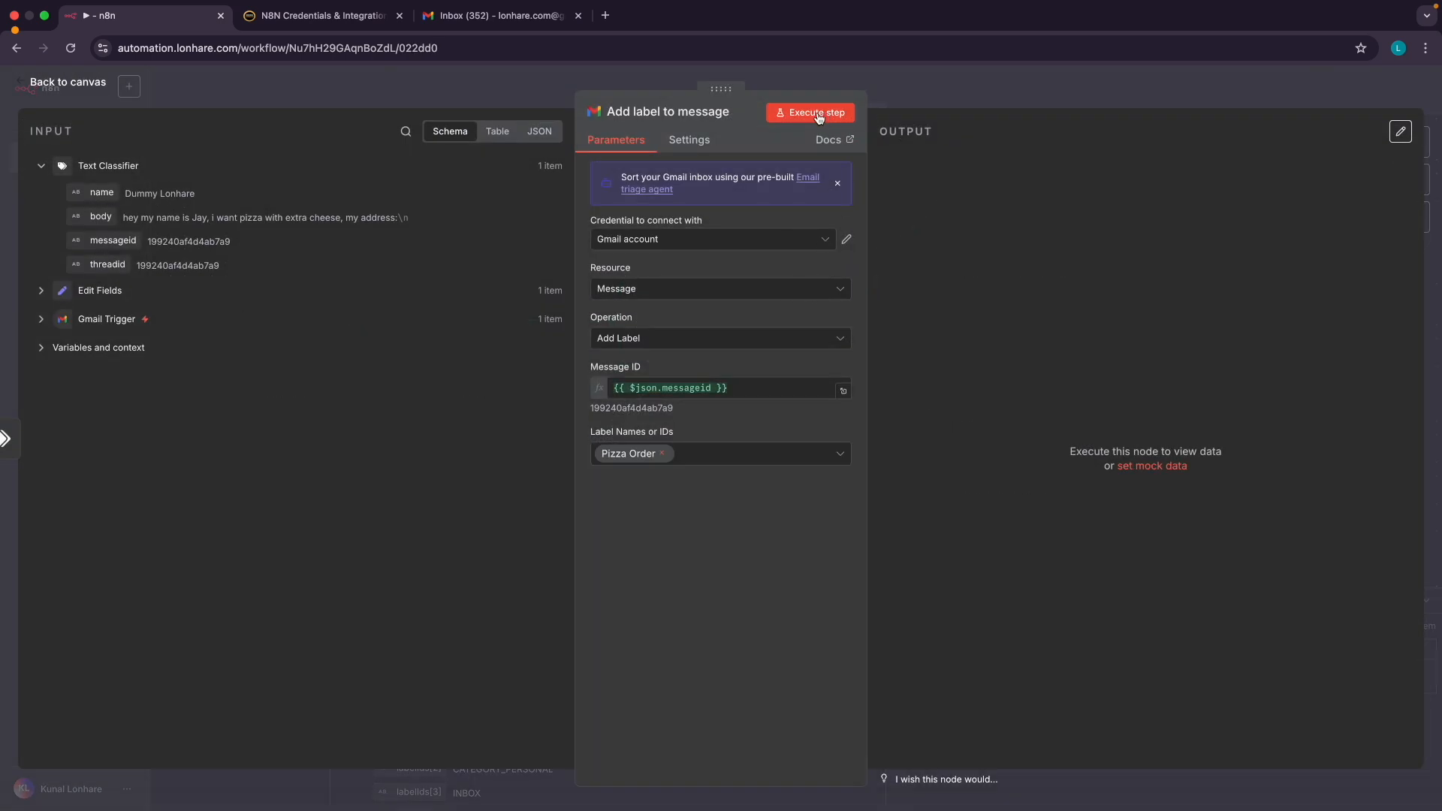
{"action": "left_click", "coordinate": [818, 114]}
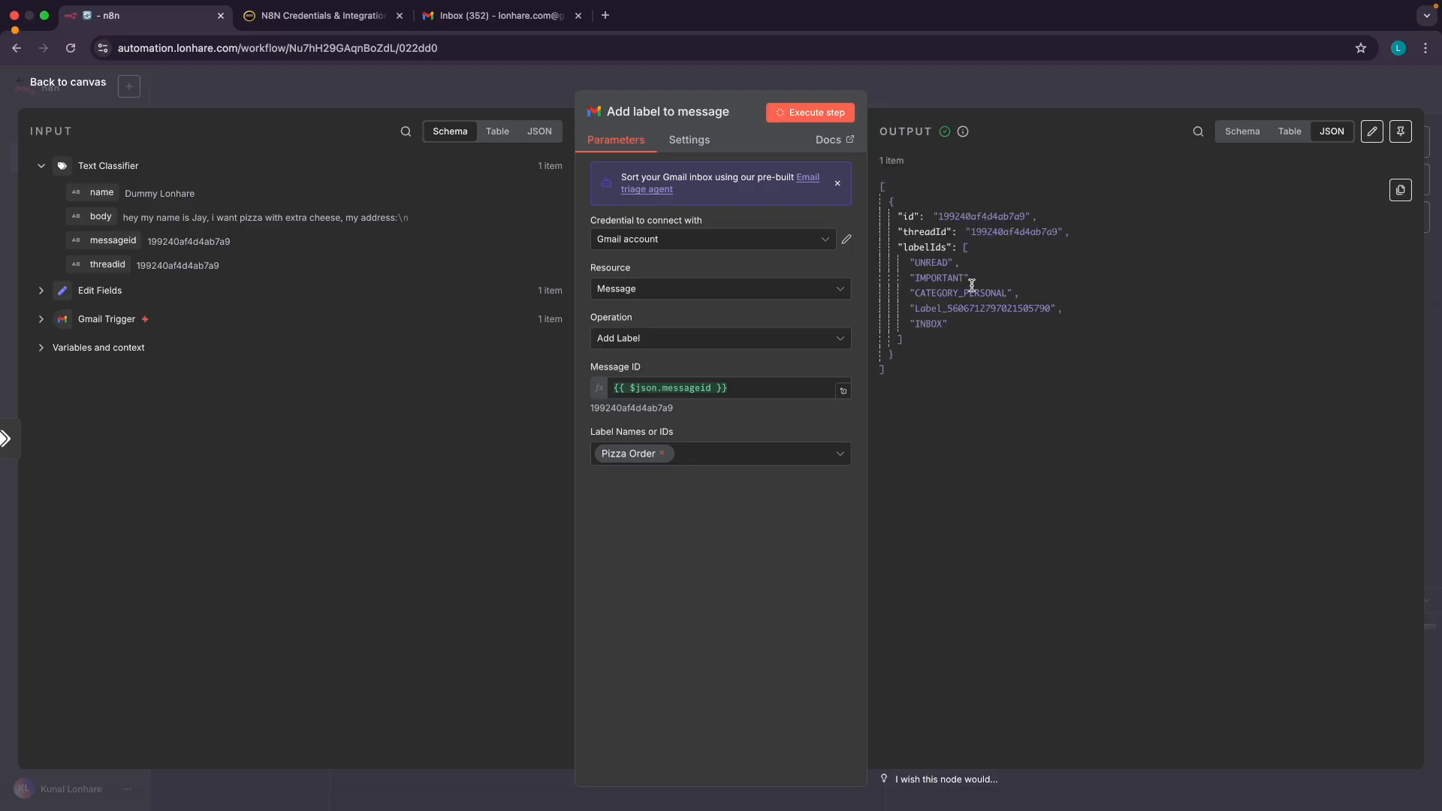
Refresh the Gmail inbox to confirm the test email now has the Pizza Order label, then return to n8n
{"action": "left_click", "coordinate": [502, 18]}
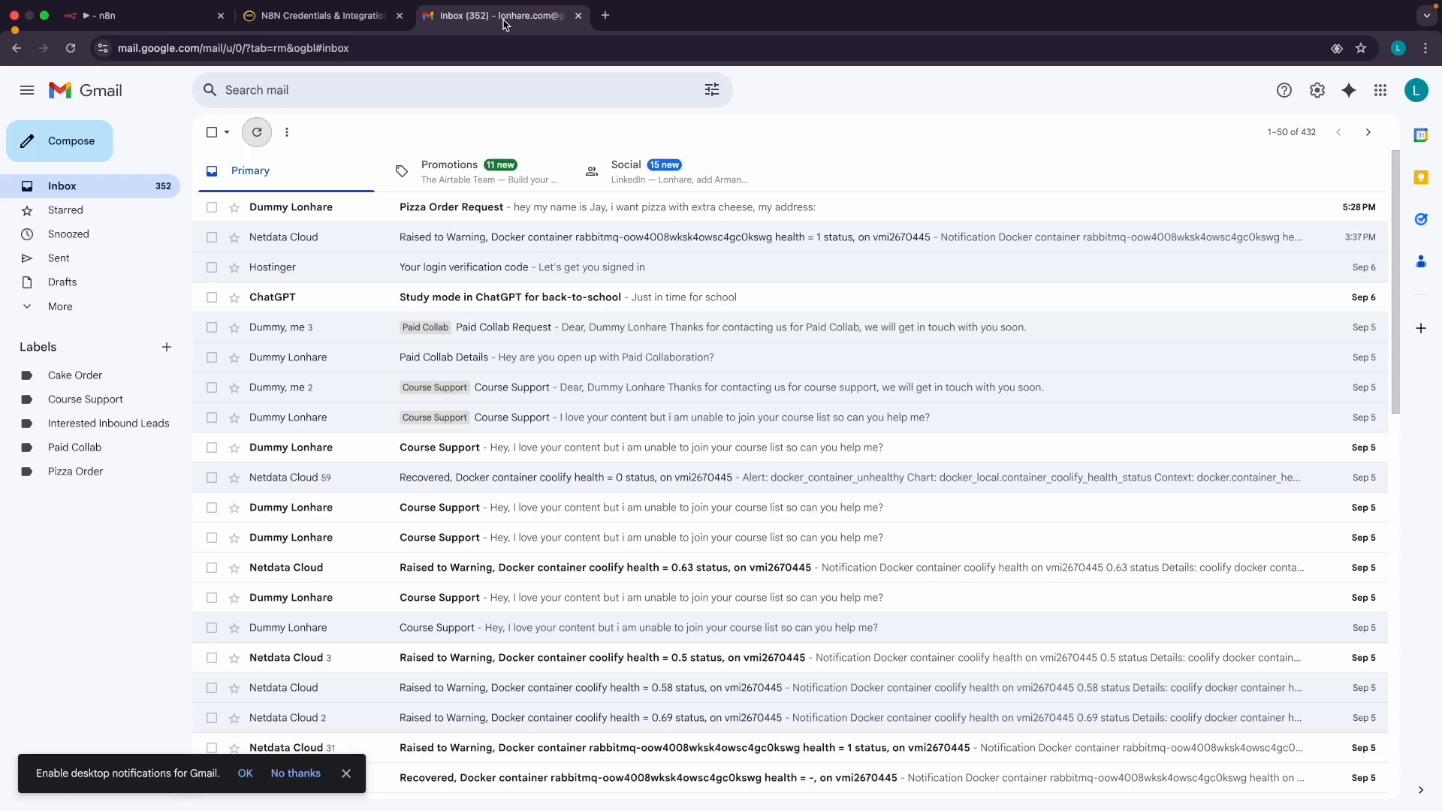
{"action": "left_click", "coordinate": [257, 133]}
{"action": "left_click", "coordinate": [258, 133]}
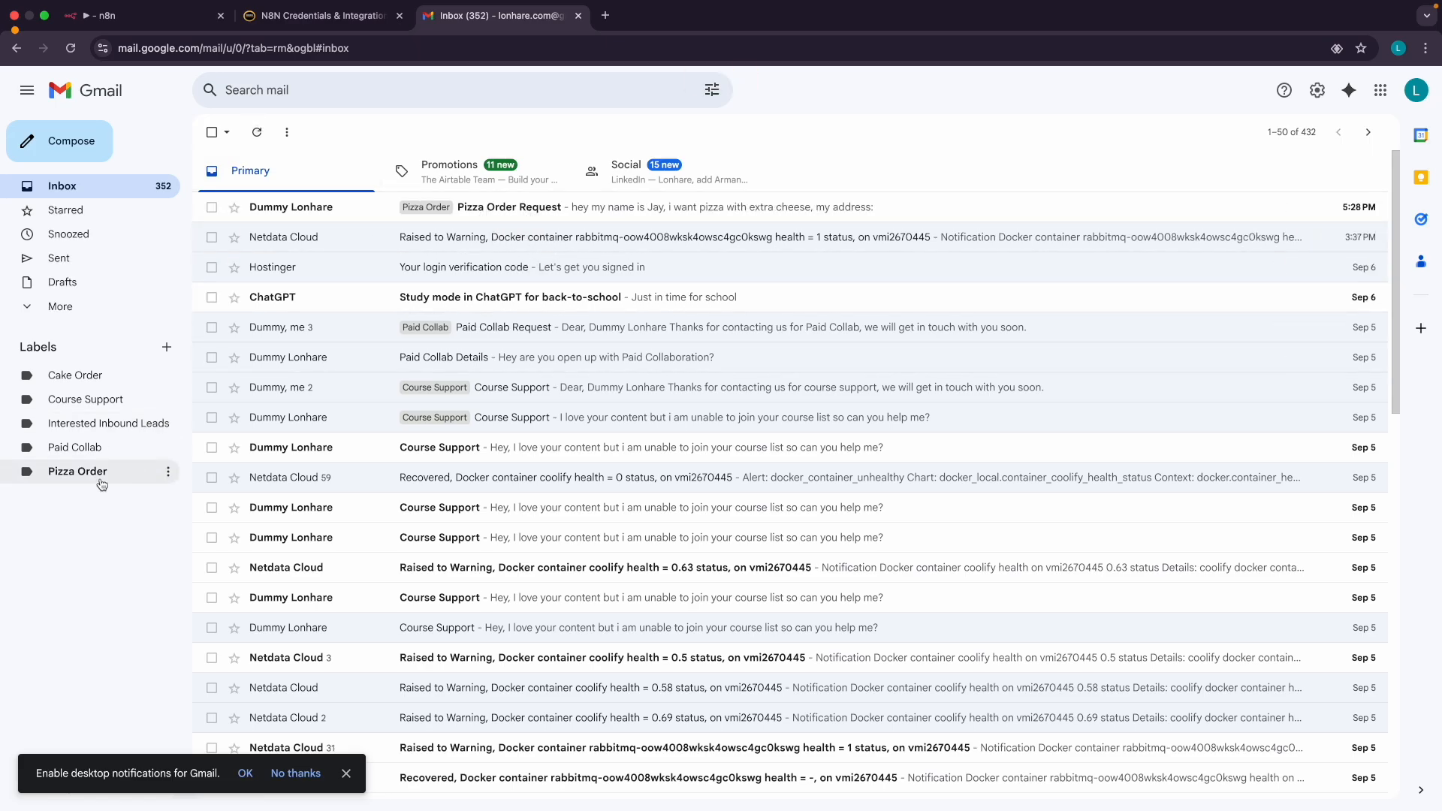
{"action": "scroll", "coordinate": [58, 480], "scroll_direction": "up", "scroll_amount": 5}
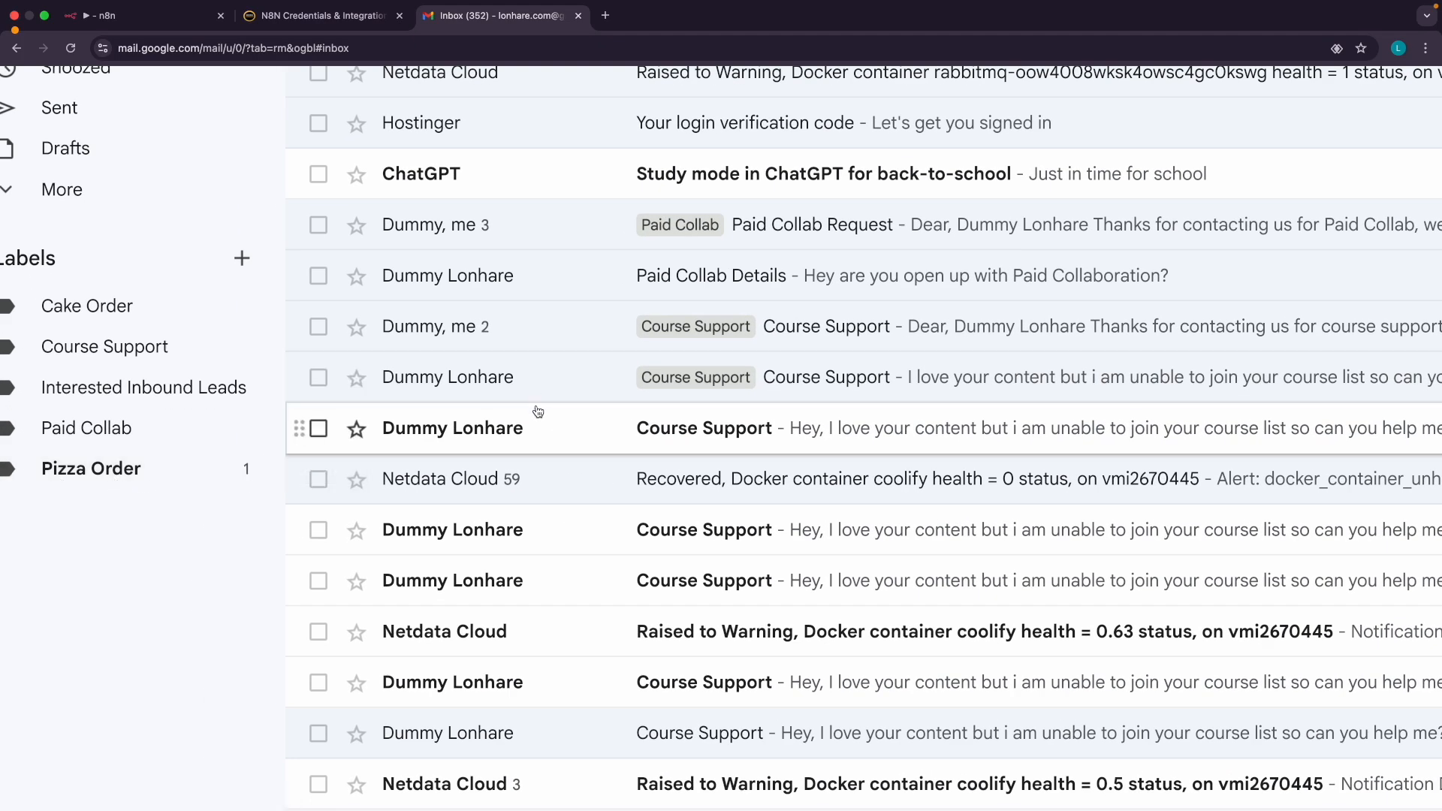
{"action": "scroll", "coordinate": [134, 492], "scroll_direction": "down", "scroll_amount": 5}
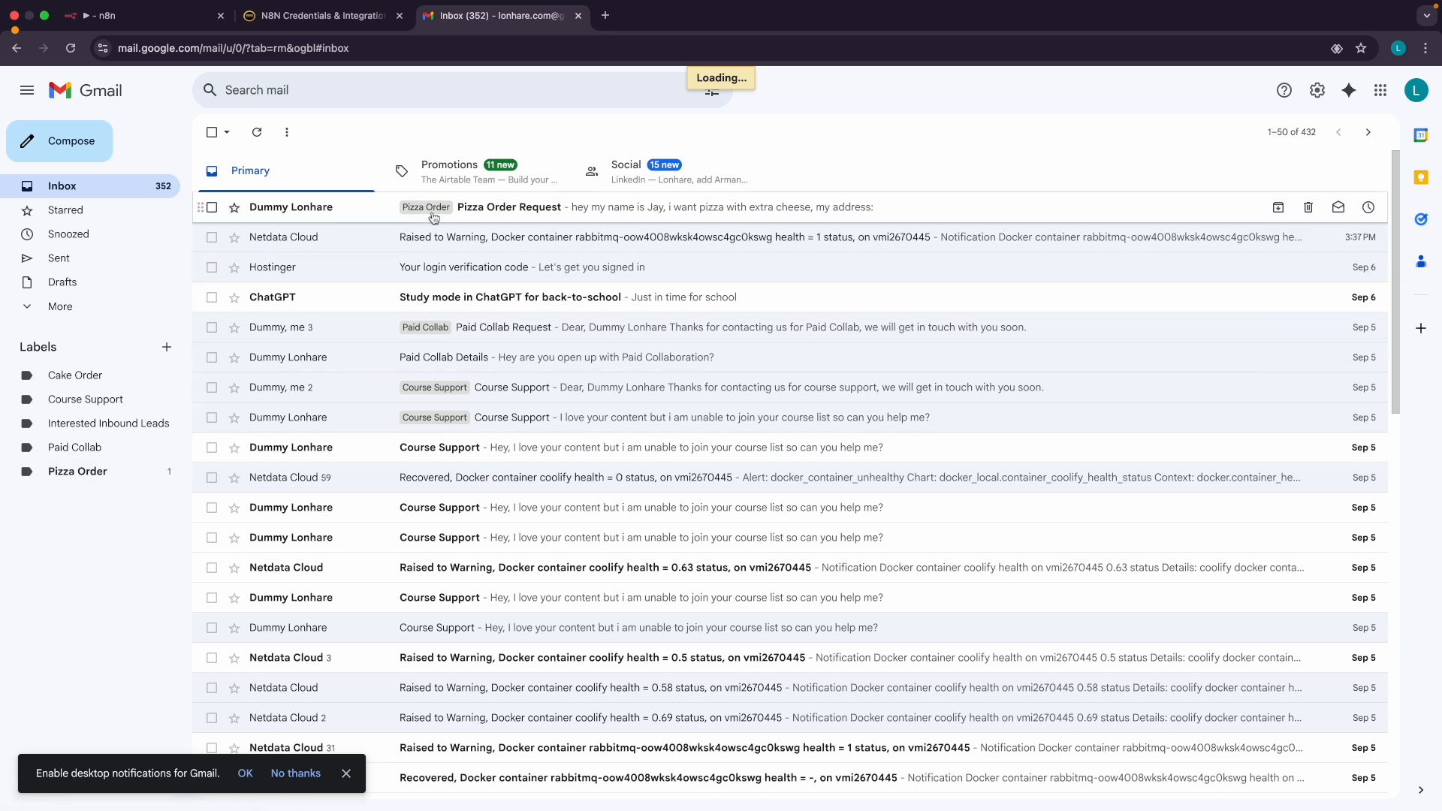
{"action": "left_click", "coordinate": [168, 21]}
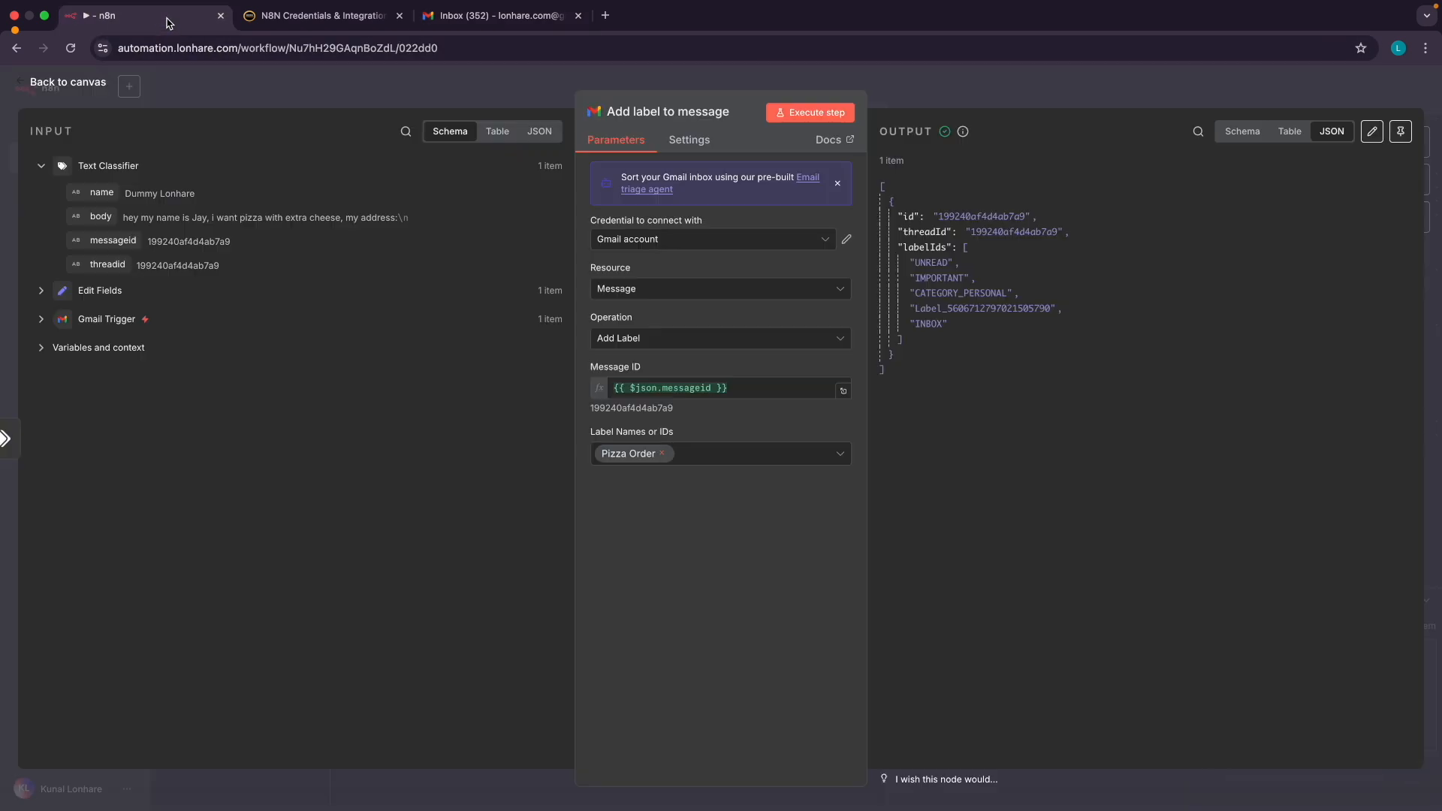
{"action": "left_click", "coordinate": [95, 90]}
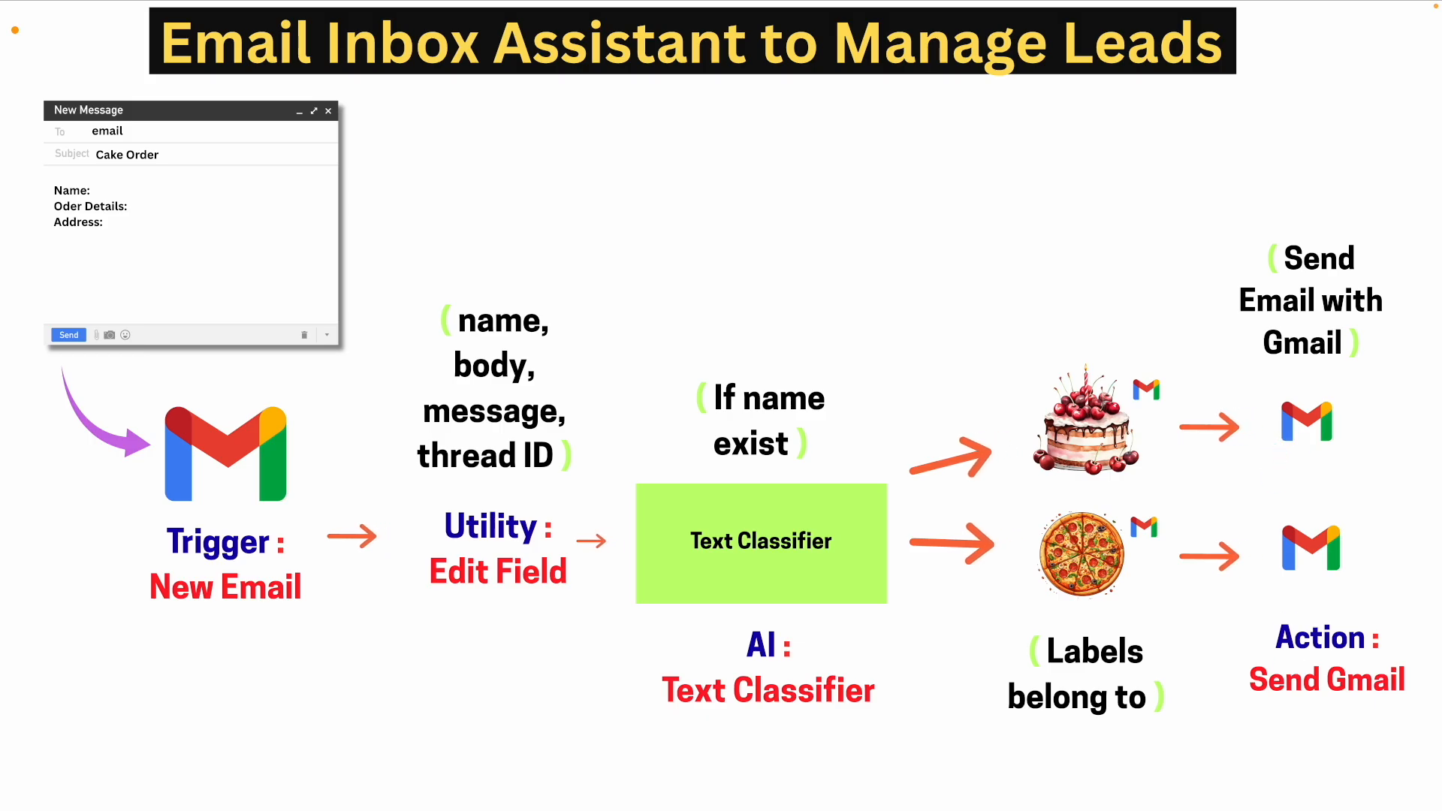
{"action": "left_click", "coordinate": [1276, 457]}
{"action": "left_click", "coordinate": [1258, 445]}
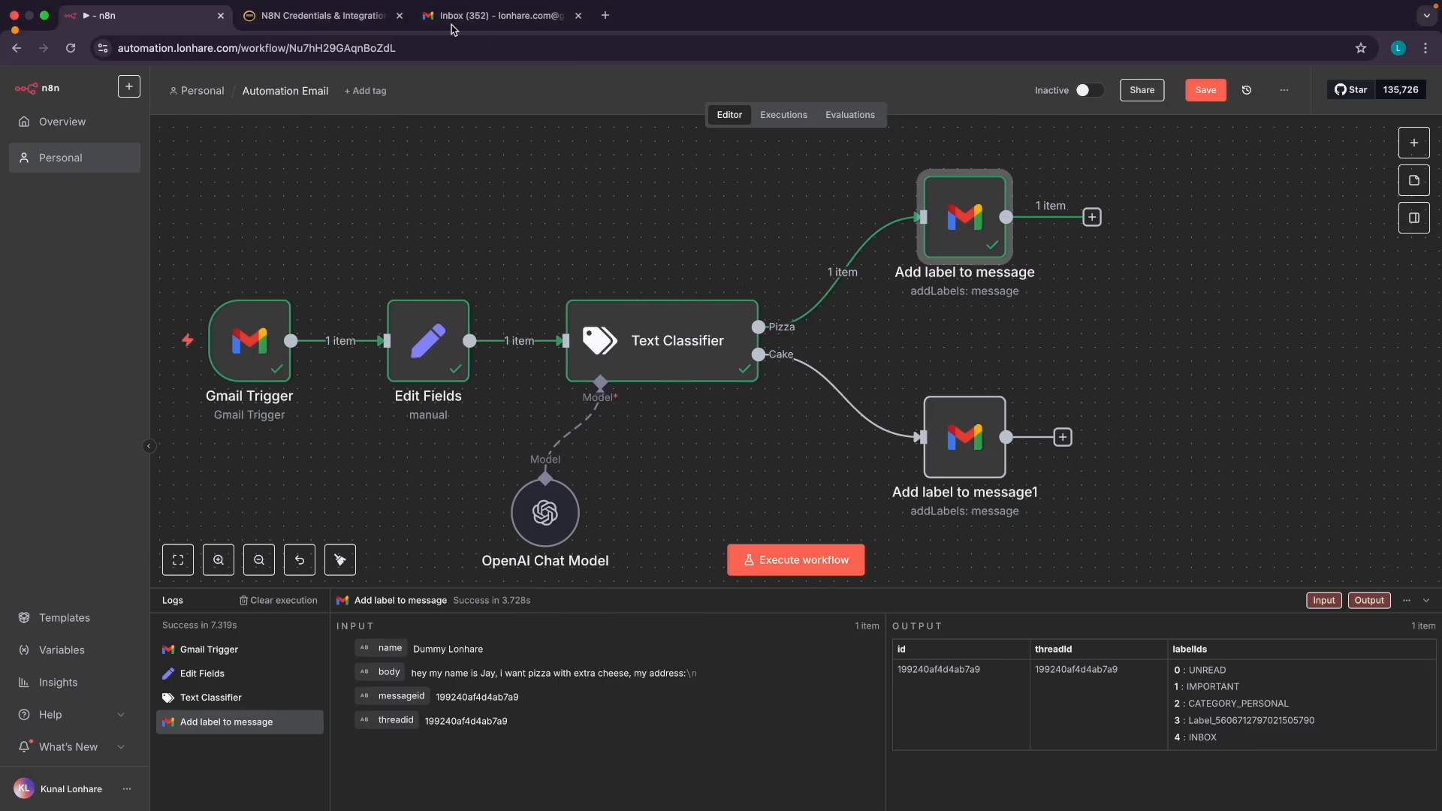
{"action": "left_click", "coordinate": [454, 21]}
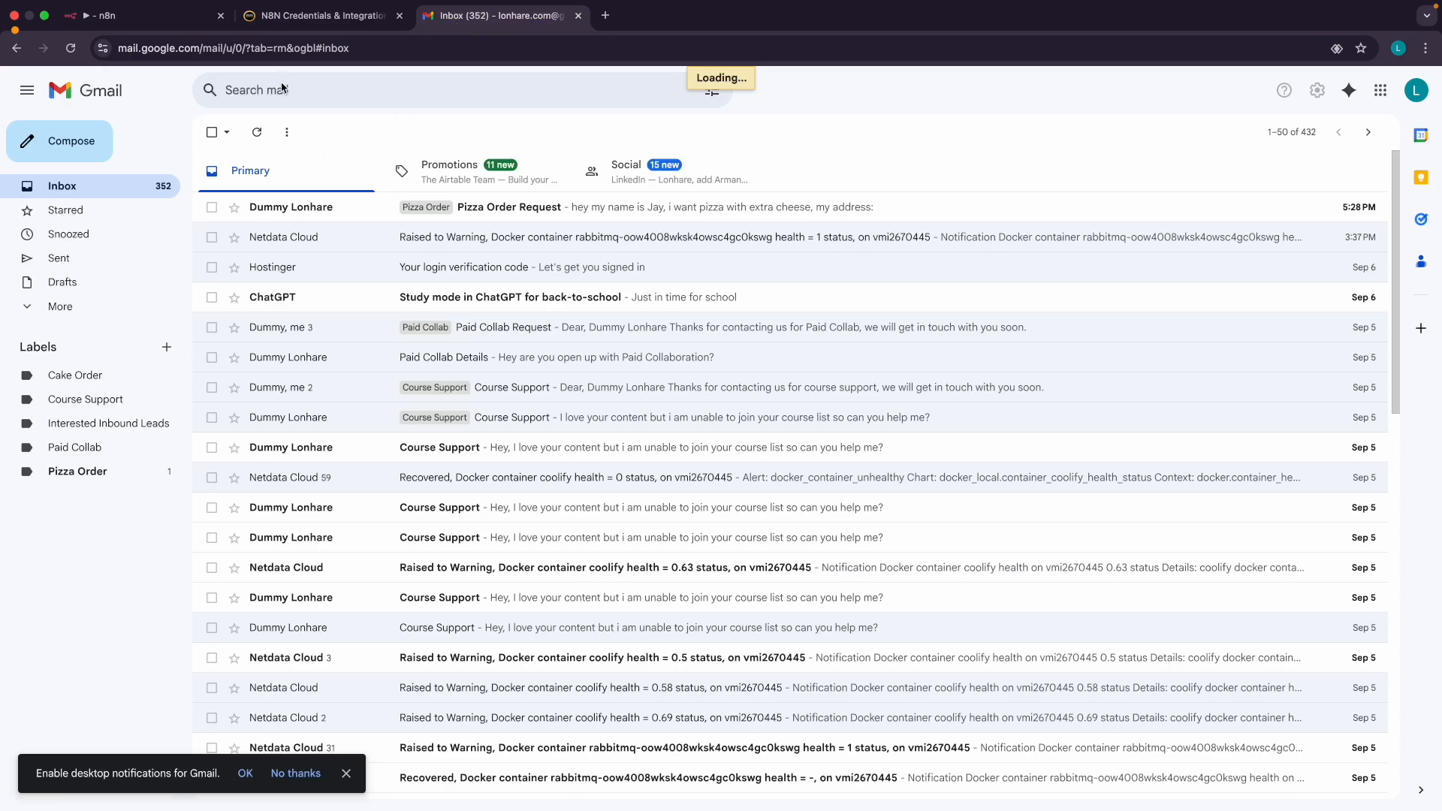
{"action": "left_click", "coordinate": [72, 48]}
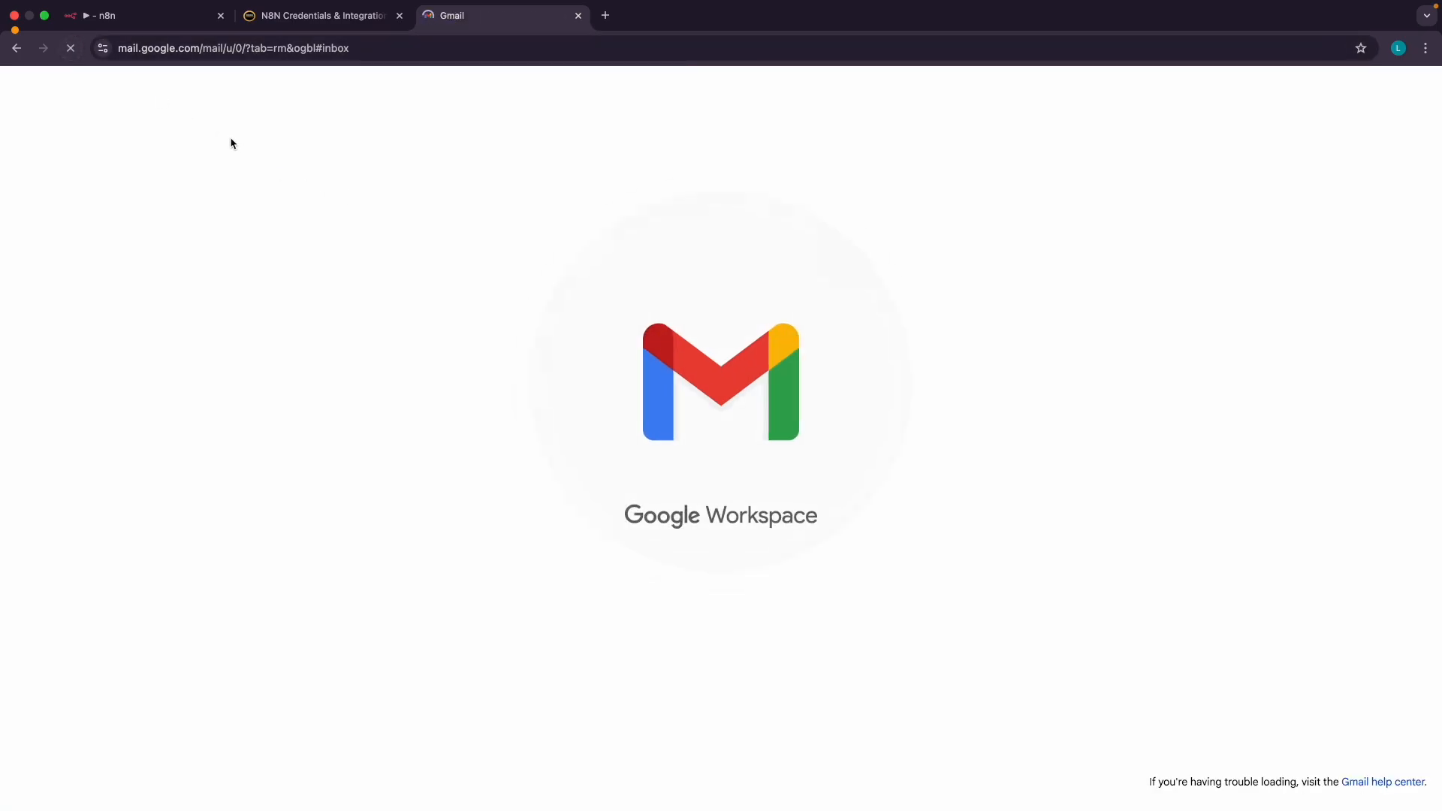
{"action": "left_click", "coordinate": [148, 25]}
{"action": "scroll", "coordinate": [917, 282], "scroll_direction": "up", "scroll_amount": 3}
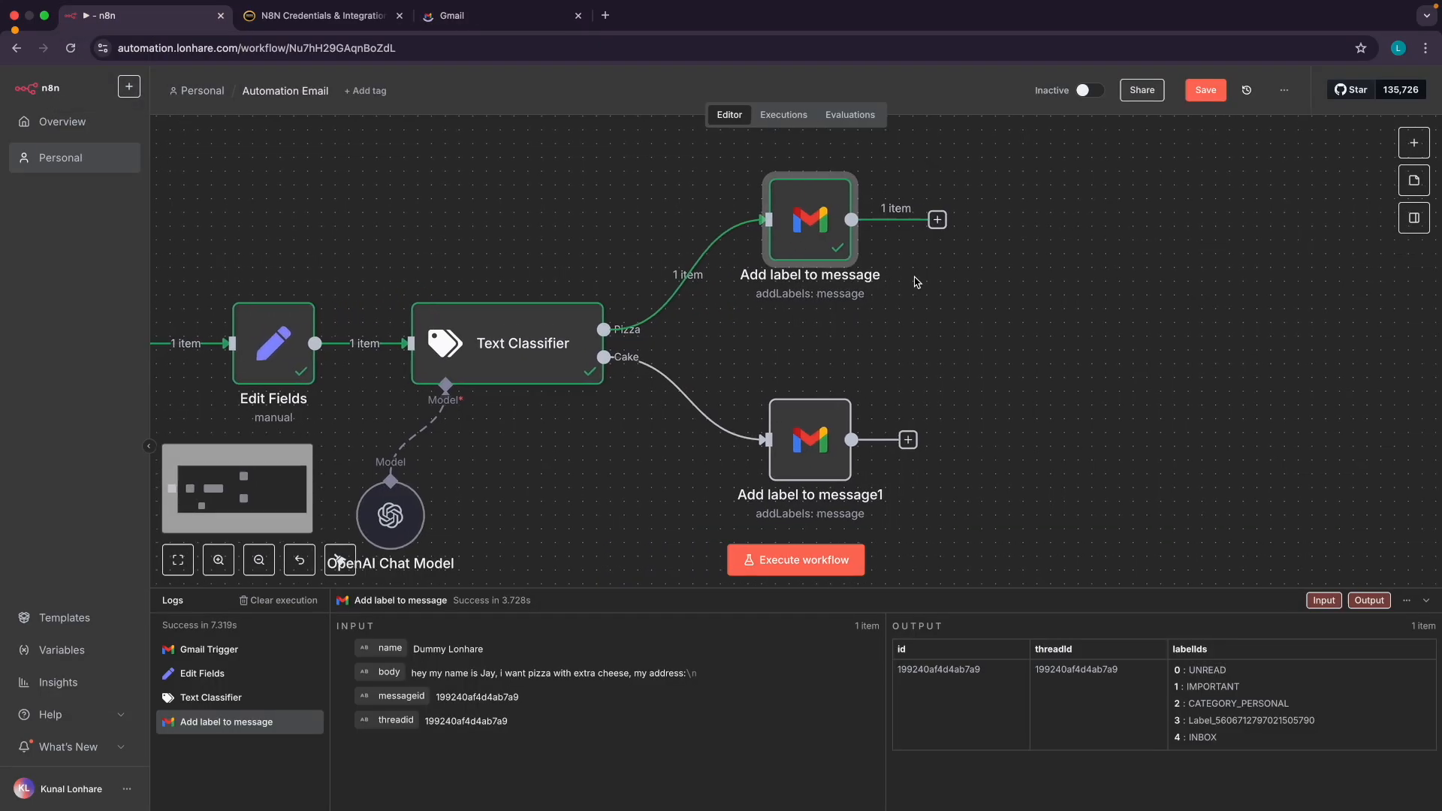
{"action": "scroll", "coordinate": [917, 281], "scroll_direction": "right", "scroll_amount": 4}
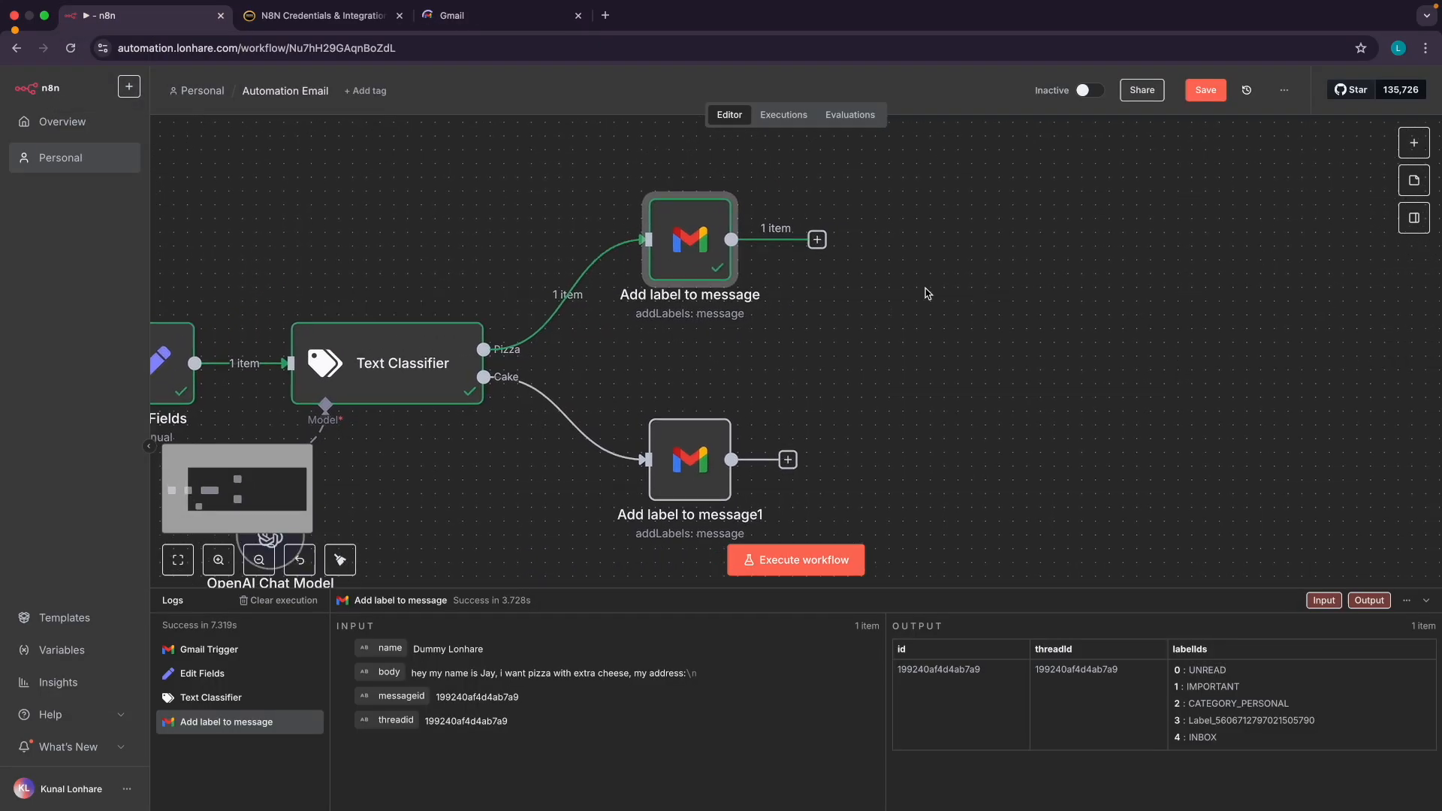
{"action": "scroll", "coordinate": [927, 293], "scroll_direction": "right", "scroll_amount": 2}
Dismiss the offline content warning and zoom into the Email Inbox Assistant slide
{"action": "left_click", "coordinate": [781, 263]}
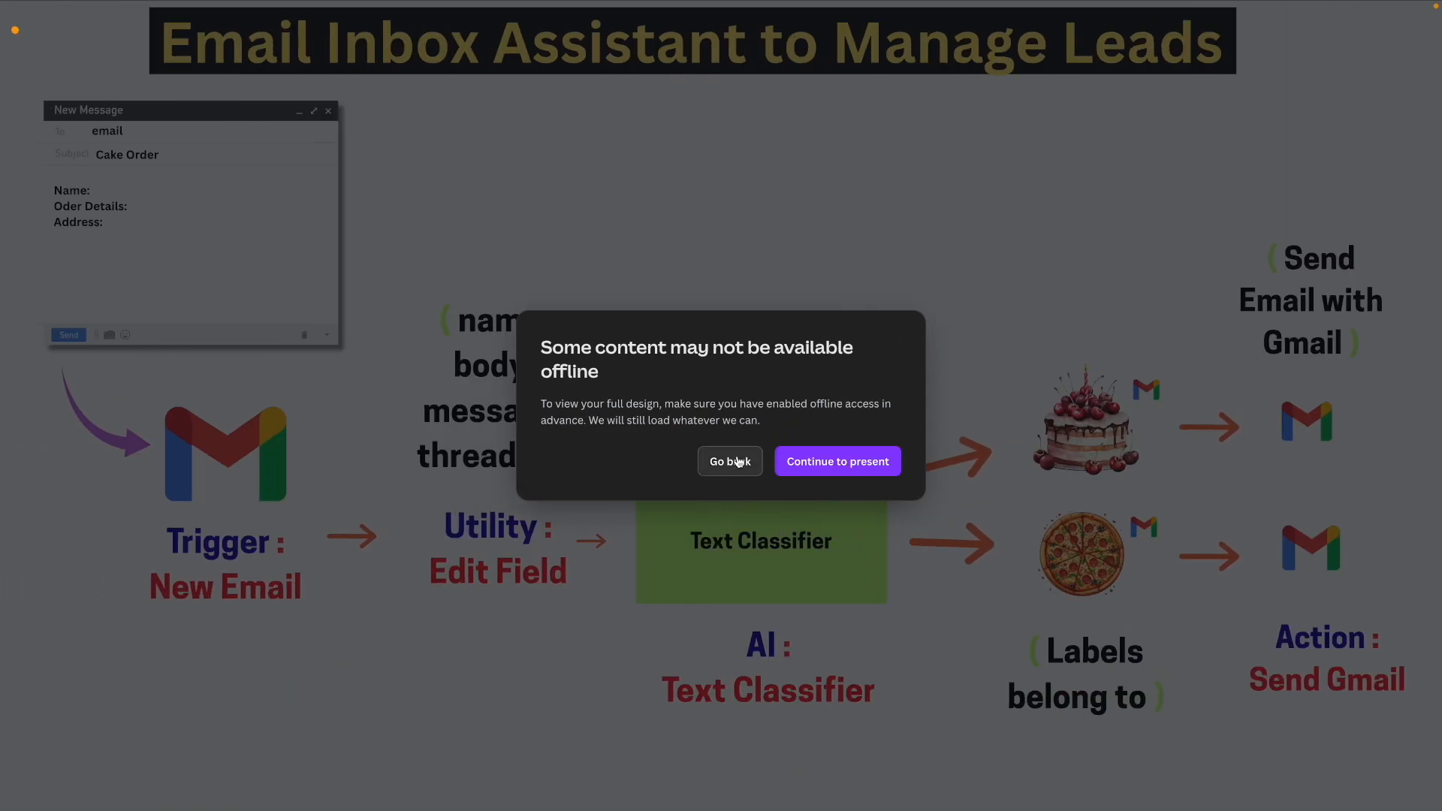
{"action": "left_click", "coordinate": [737, 462]}
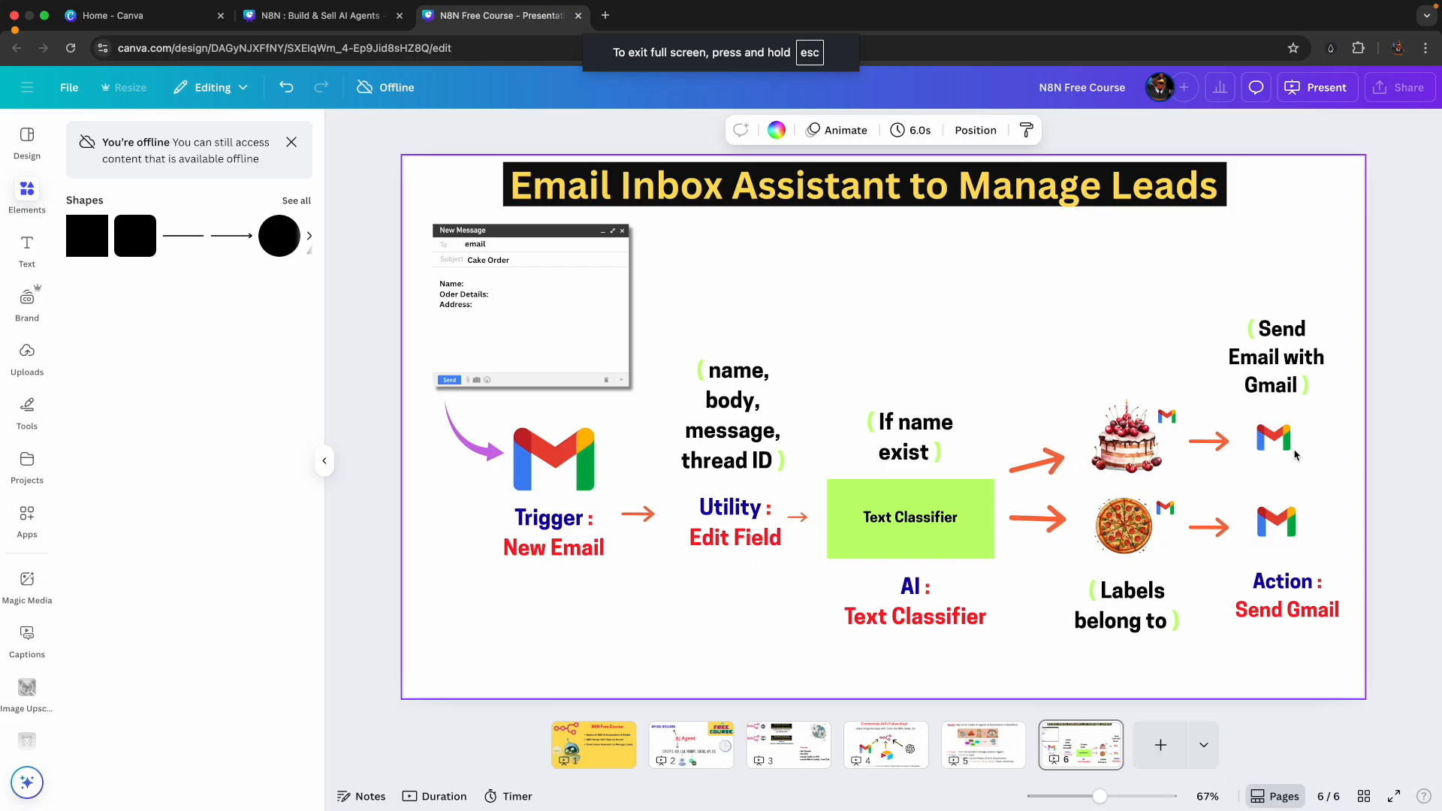
{"action": "scroll", "coordinate": [1296, 454], "scroll_direction": "up", "scroll_amount": 5}
{"action": "scroll", "coordinate": [1298, 453], "scroll_direction": "right", "scroll_amount": 1}
{"action": "scroll", "coordinate": [1299, 452], "scroll_direction": "down", "scroll_amount": 2}
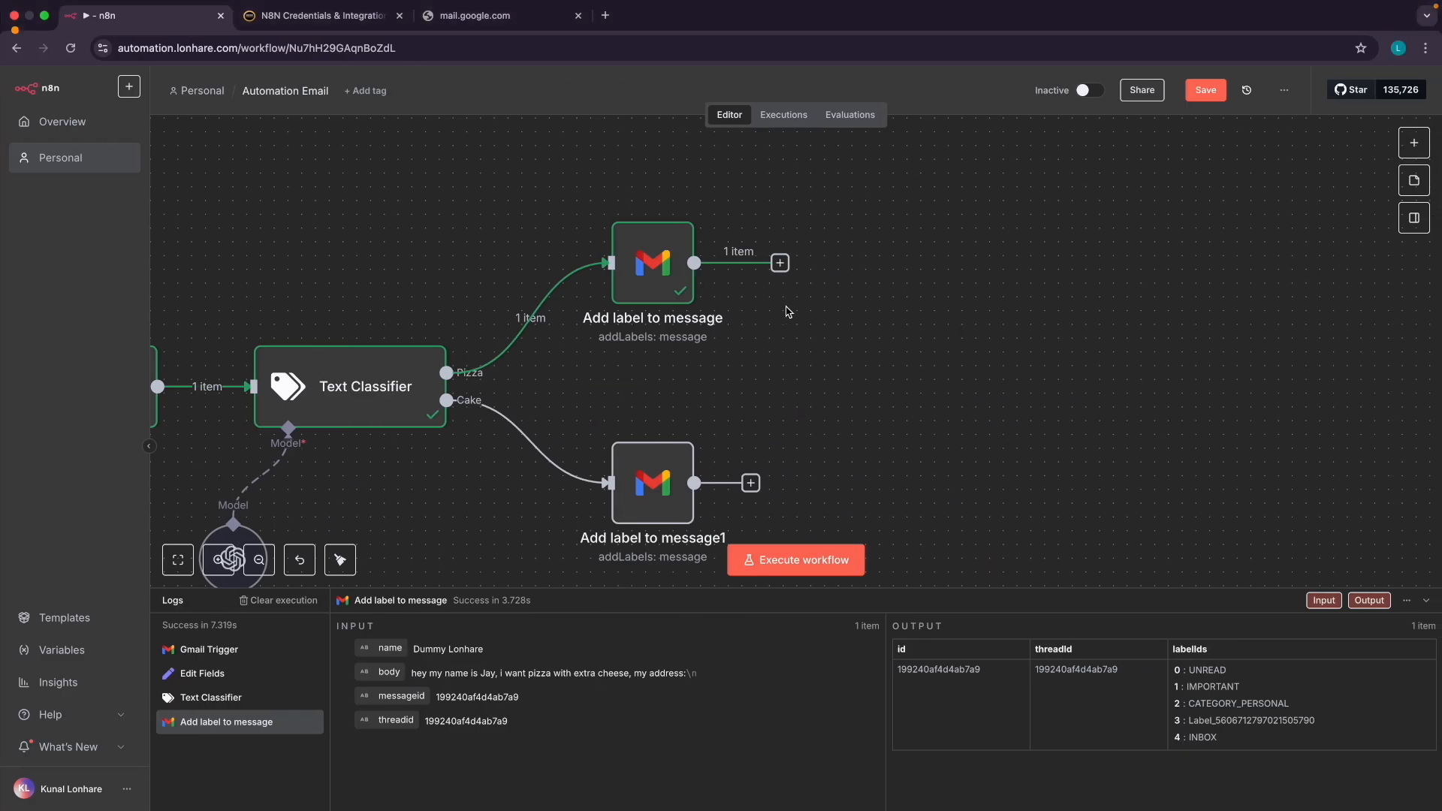
{"action": "scroll", "coordinate": [786, 311], "scroll_direction": "down", "scroll_amount": 2}
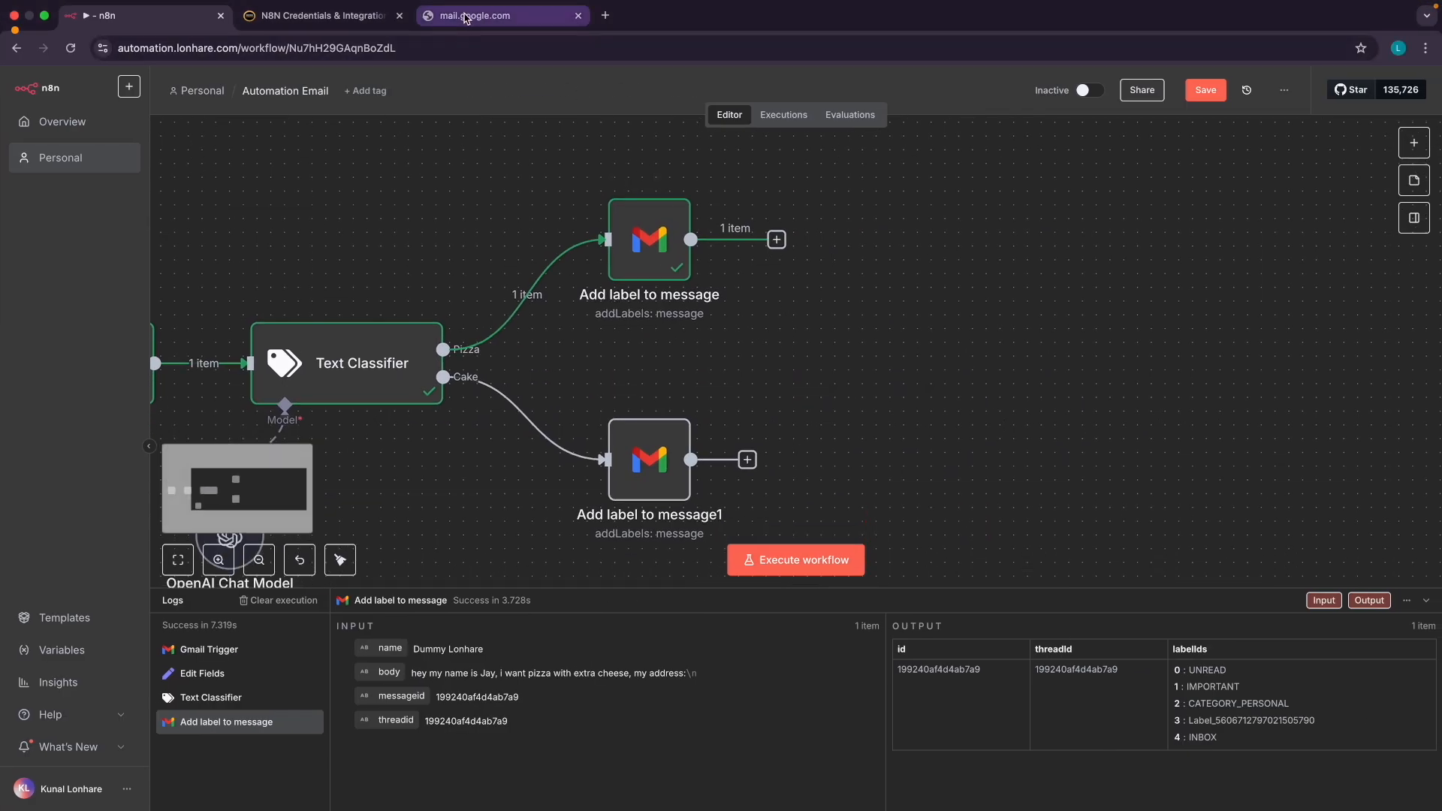
Reload Gmail, then add a Gmail 'Send a message' step after the Pizza Add label node
{"action": "left_click", "coordinate": [465, 17]}
{"action": "left_click", "coordinate": [71, 48]}
{"action": "left_click", "coordinate": [70, 48]}
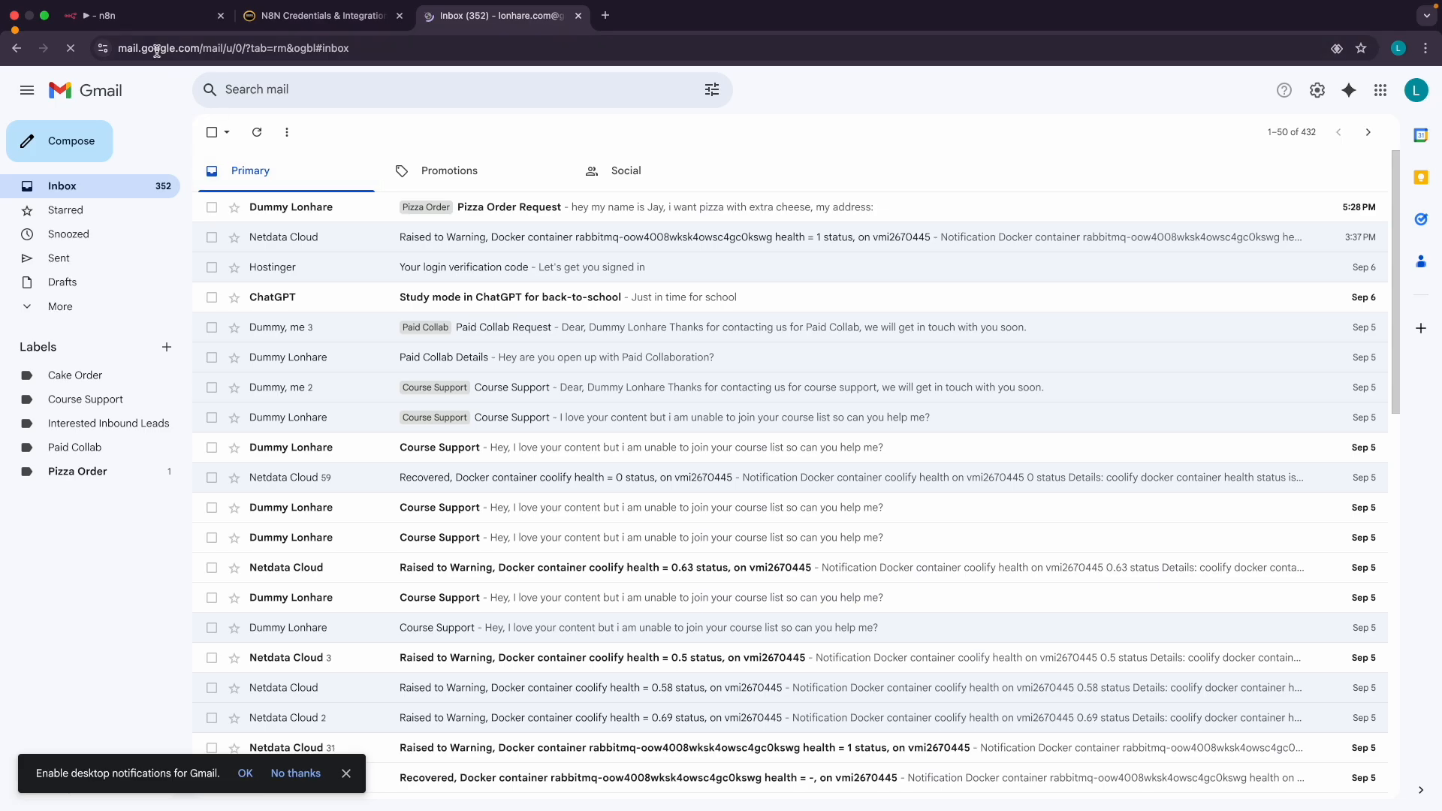
{"action": "left_click", "coordinate": [139, 17]}
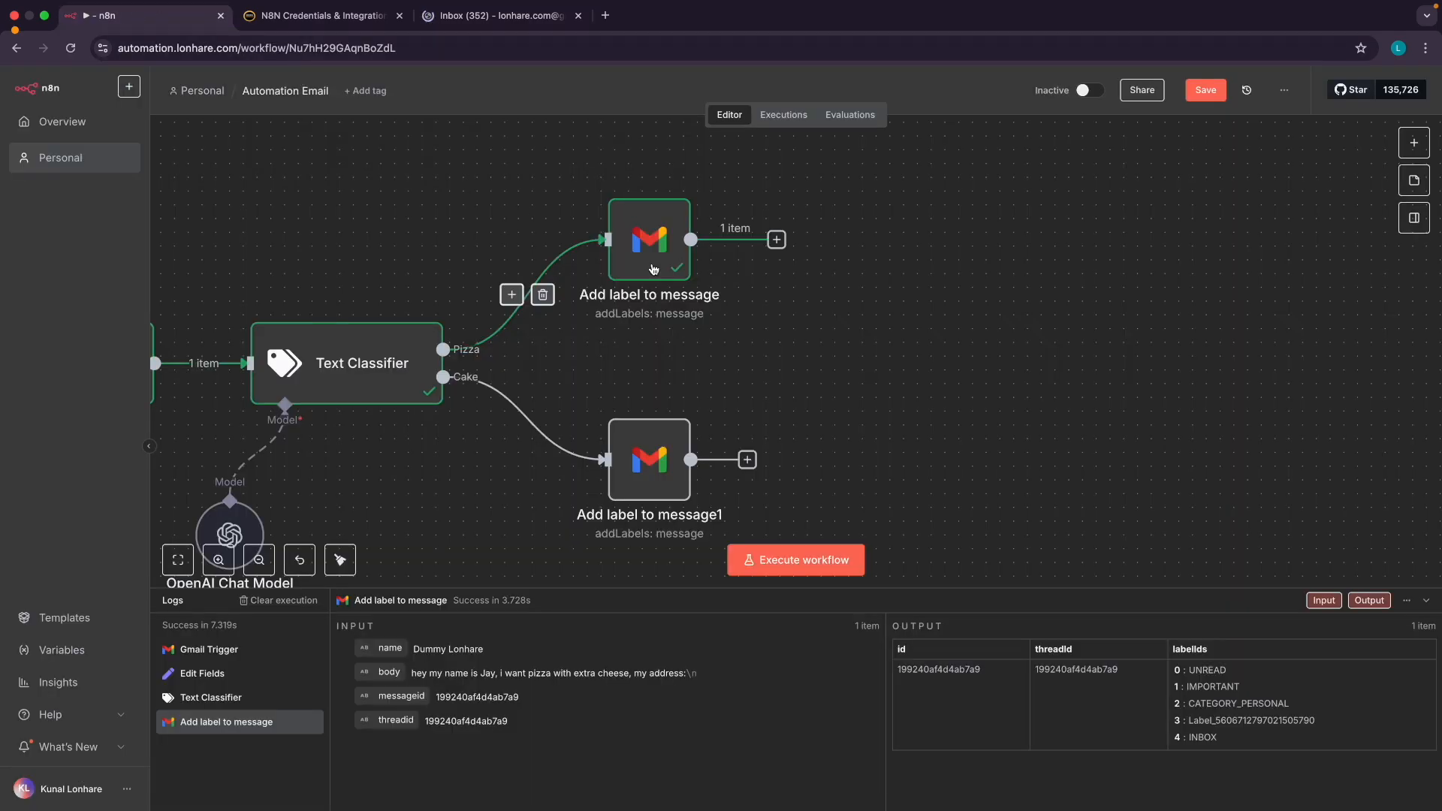
{"action": "left_click", "coordinate": [776, 240]}
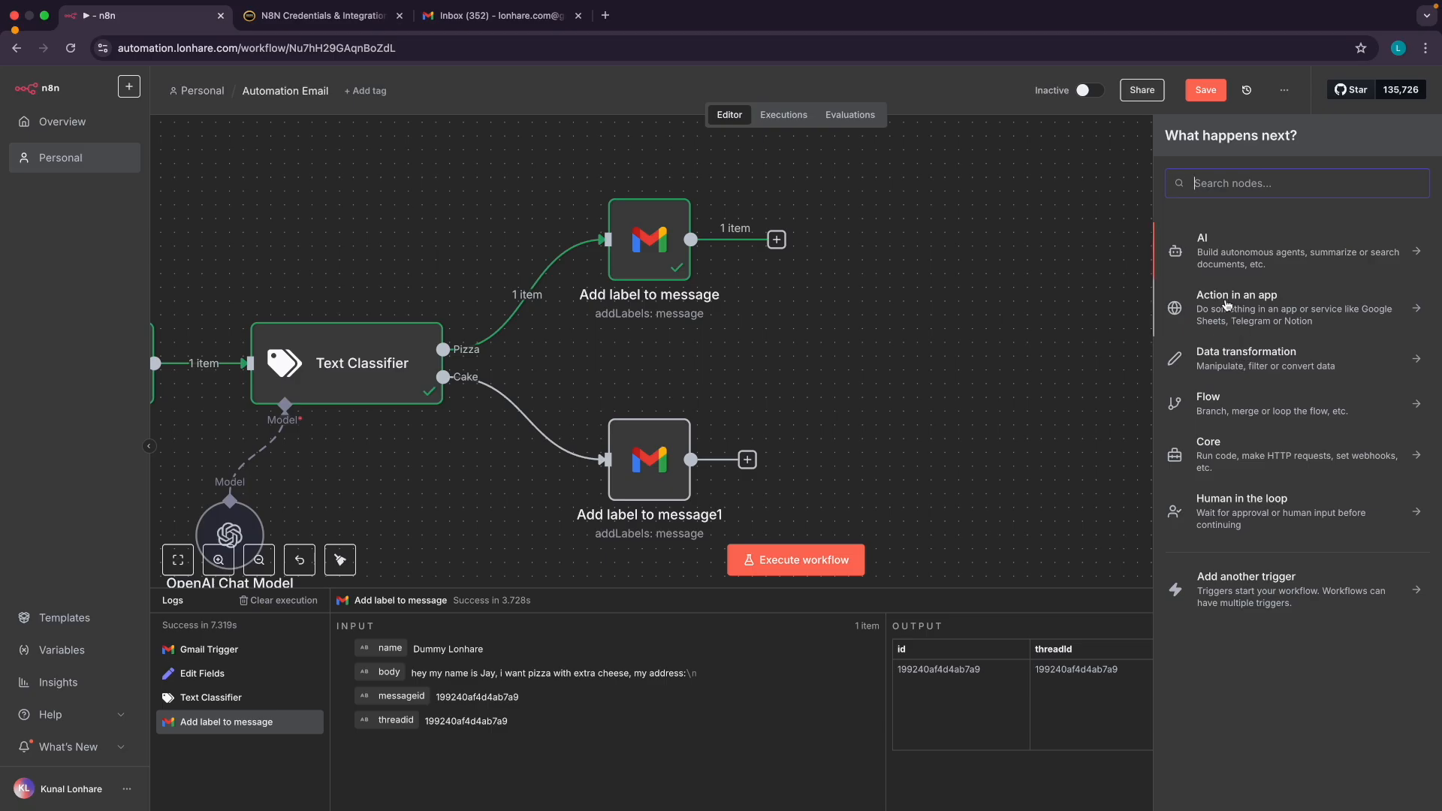
{"action": "left_click", "coordinate": [1266, 308]}
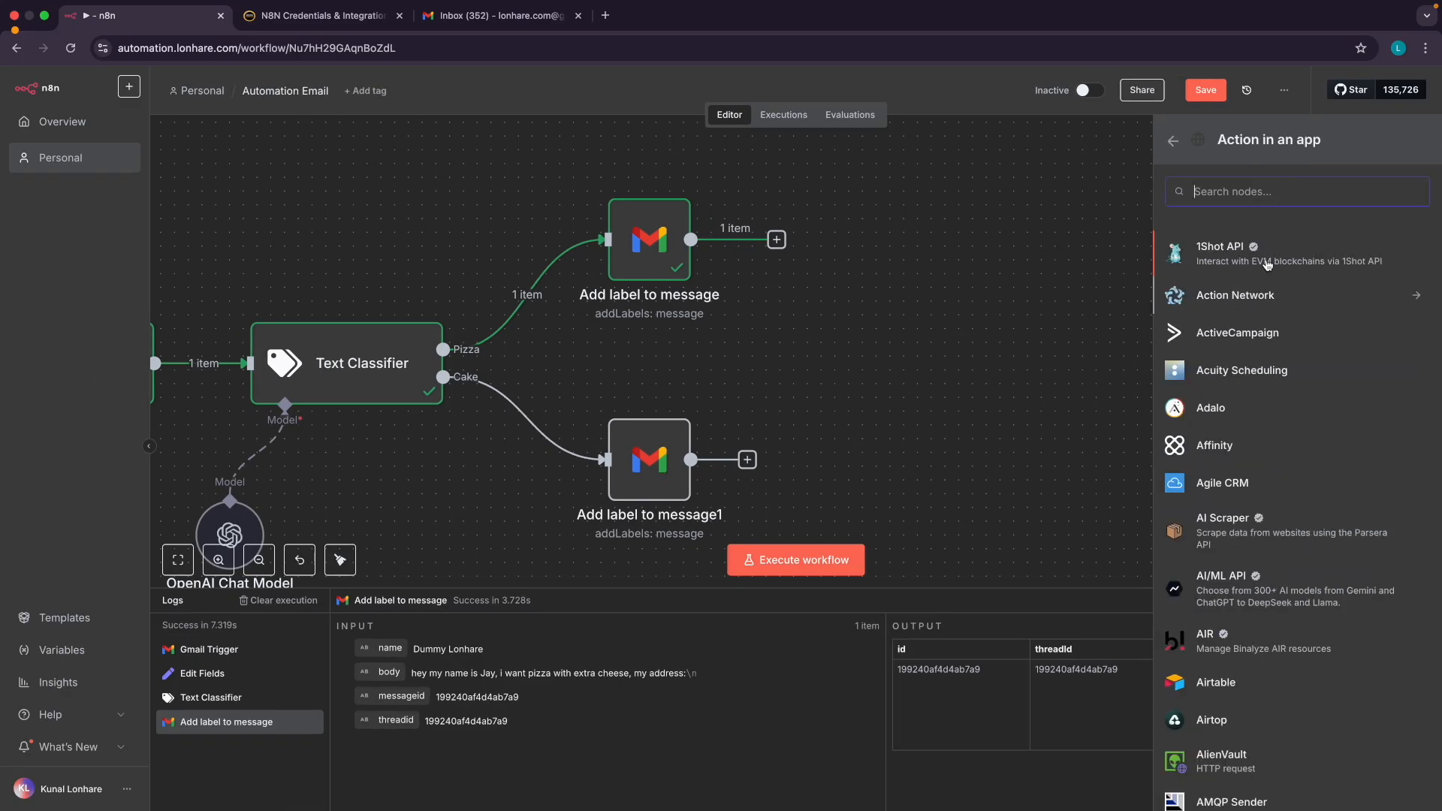
{"action": "type", "text": "gma"}
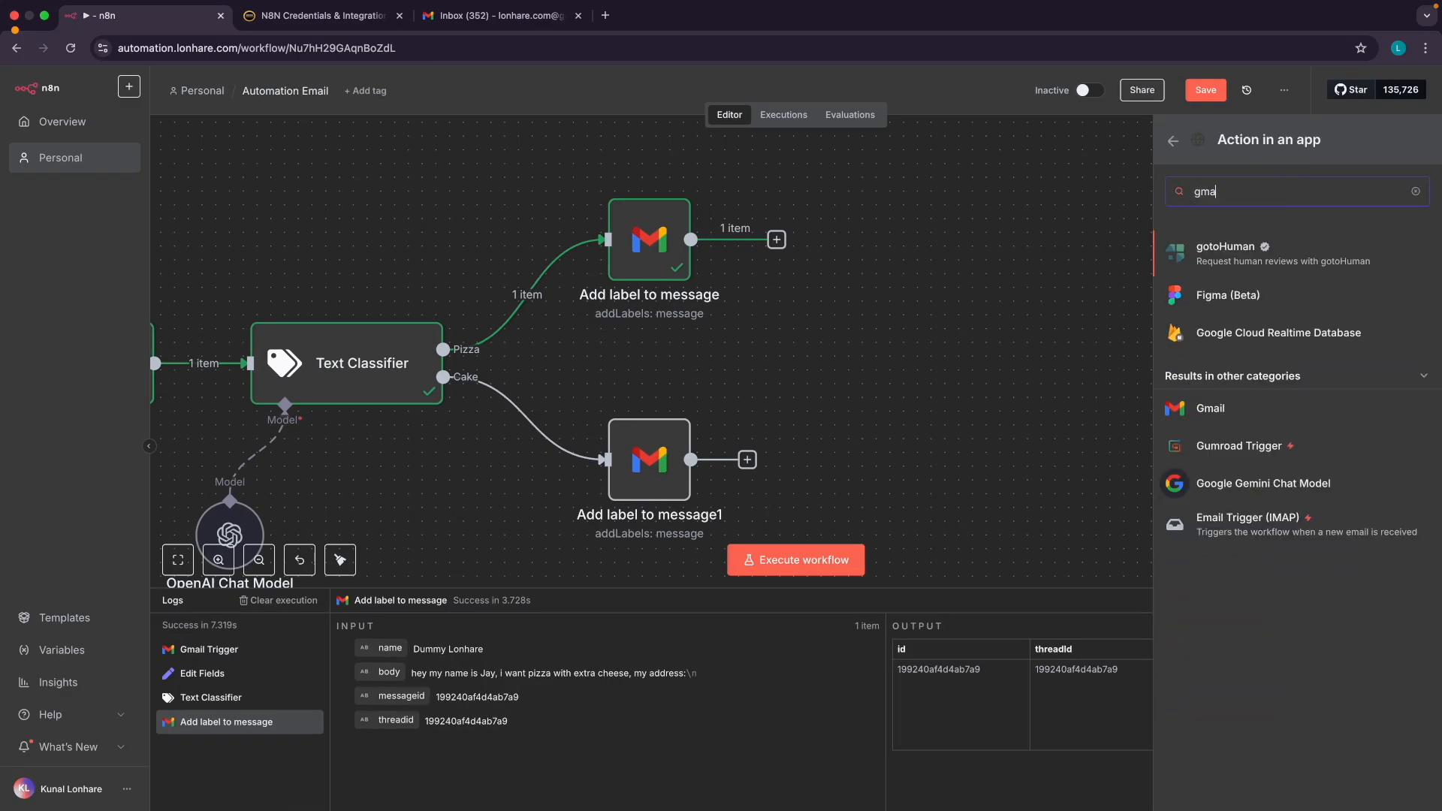
{"action": "left_click", "coordinate": [1235, 407]}
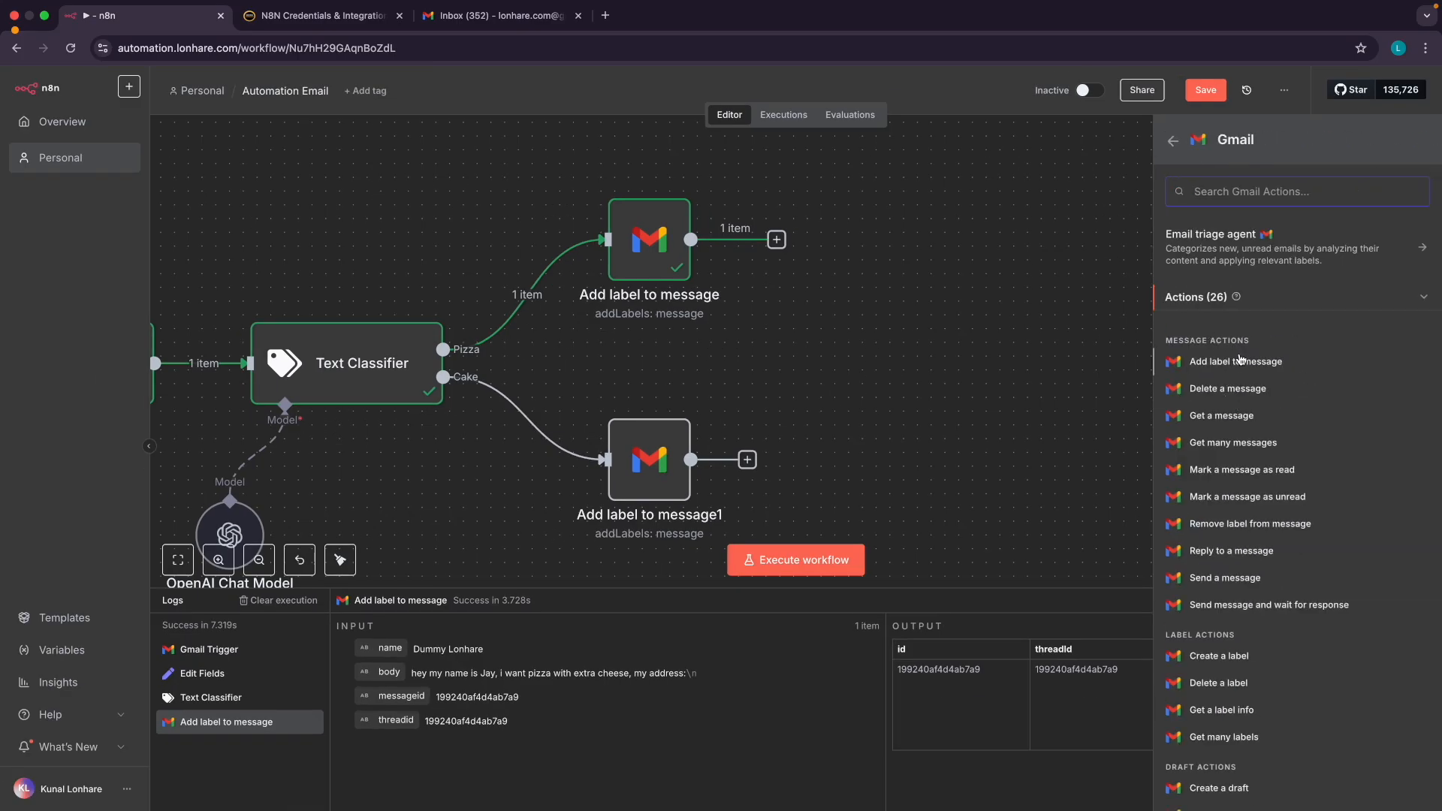
{"action": "scroll", "coordinate": [1251, 480], "scroll_direction": "down", "scroll_amount": 2}
{"action": "left_click", "coordinate": [1224, 503]}
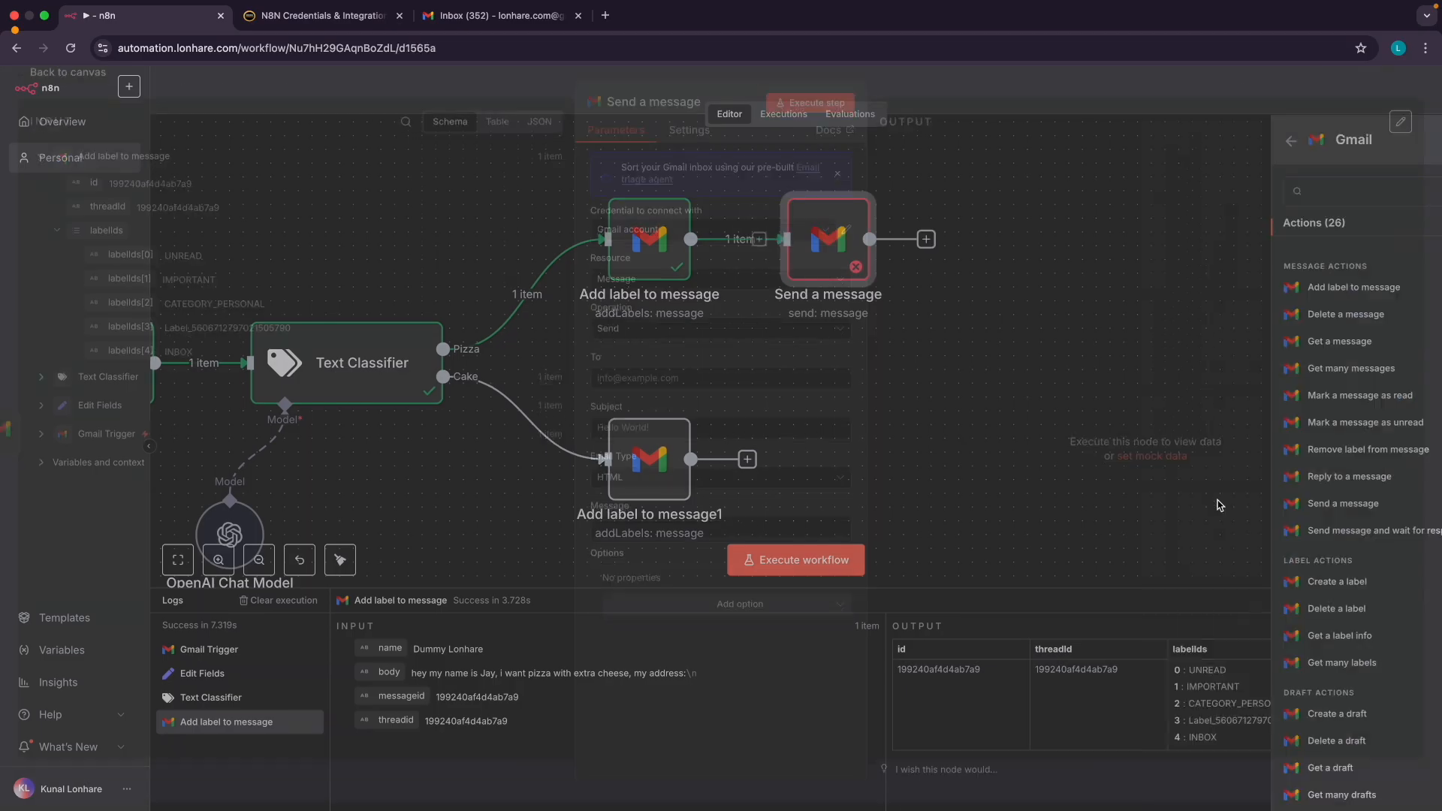
Keep the Gmail account credential and Send operation, look for the sender in the trigger data, and return to the canvas
{"action": "left_click", "coordinate": [636, 240]}
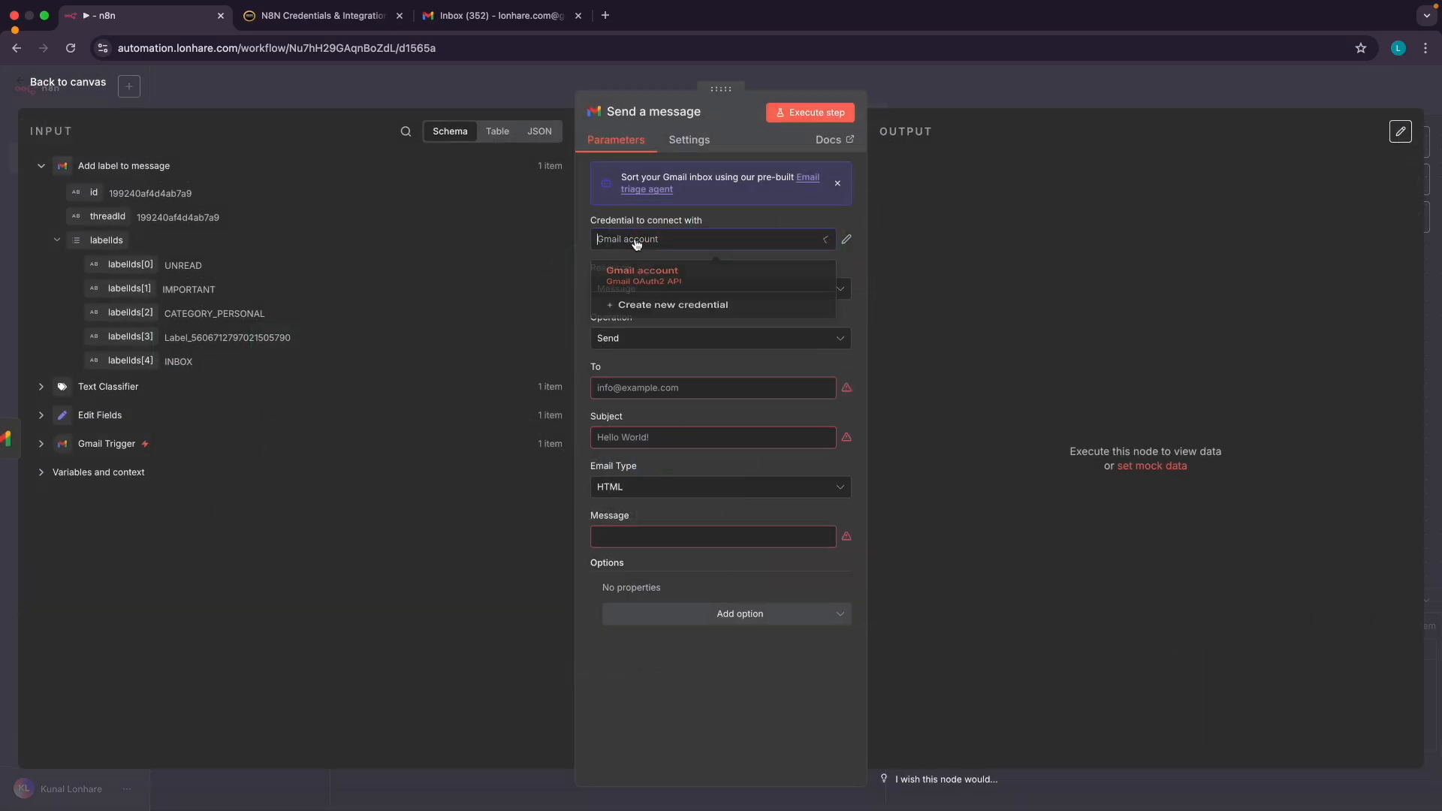
{"action": "left_click", "coordinate": [644, 278]}
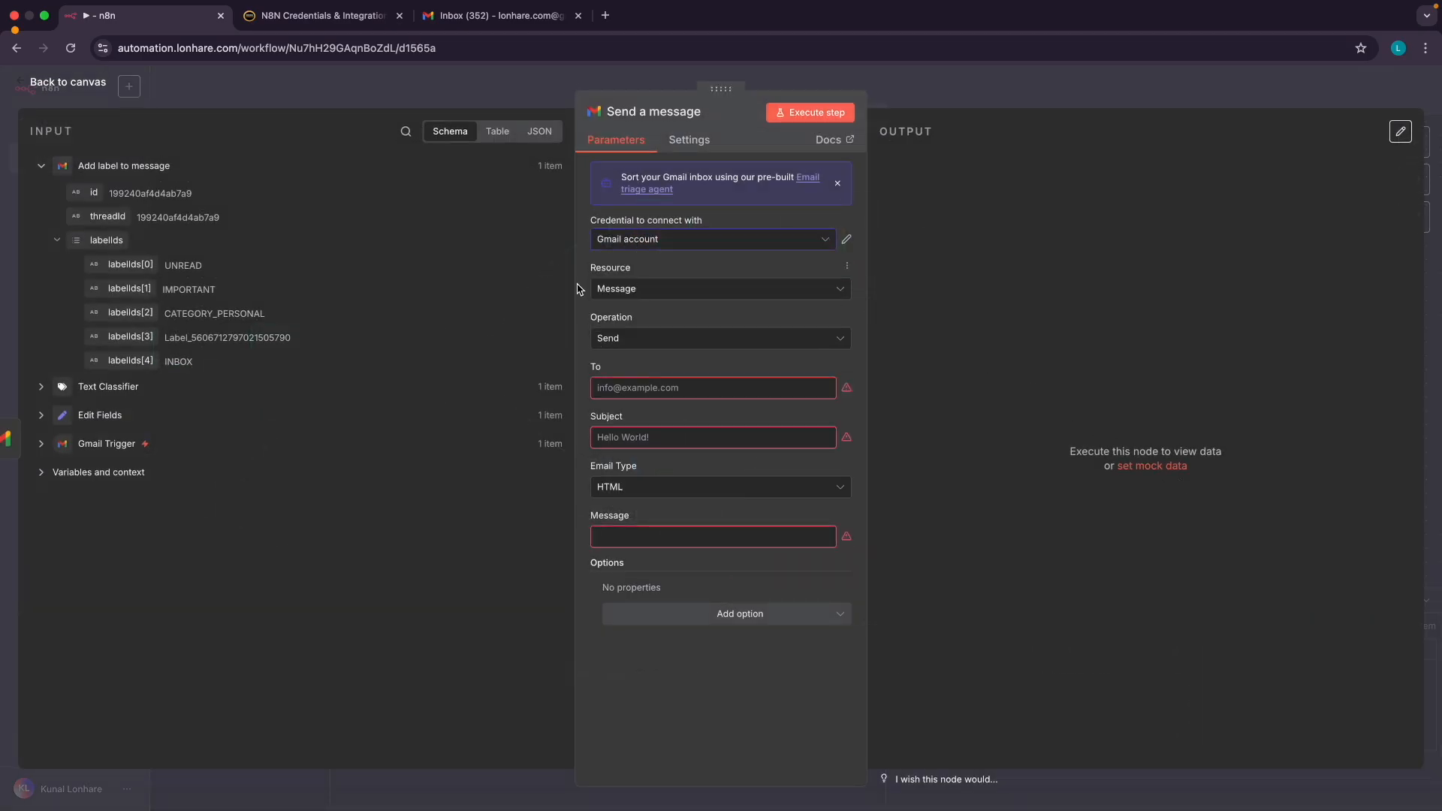
{"action": "left_click", "coordinate": [615, 344]}
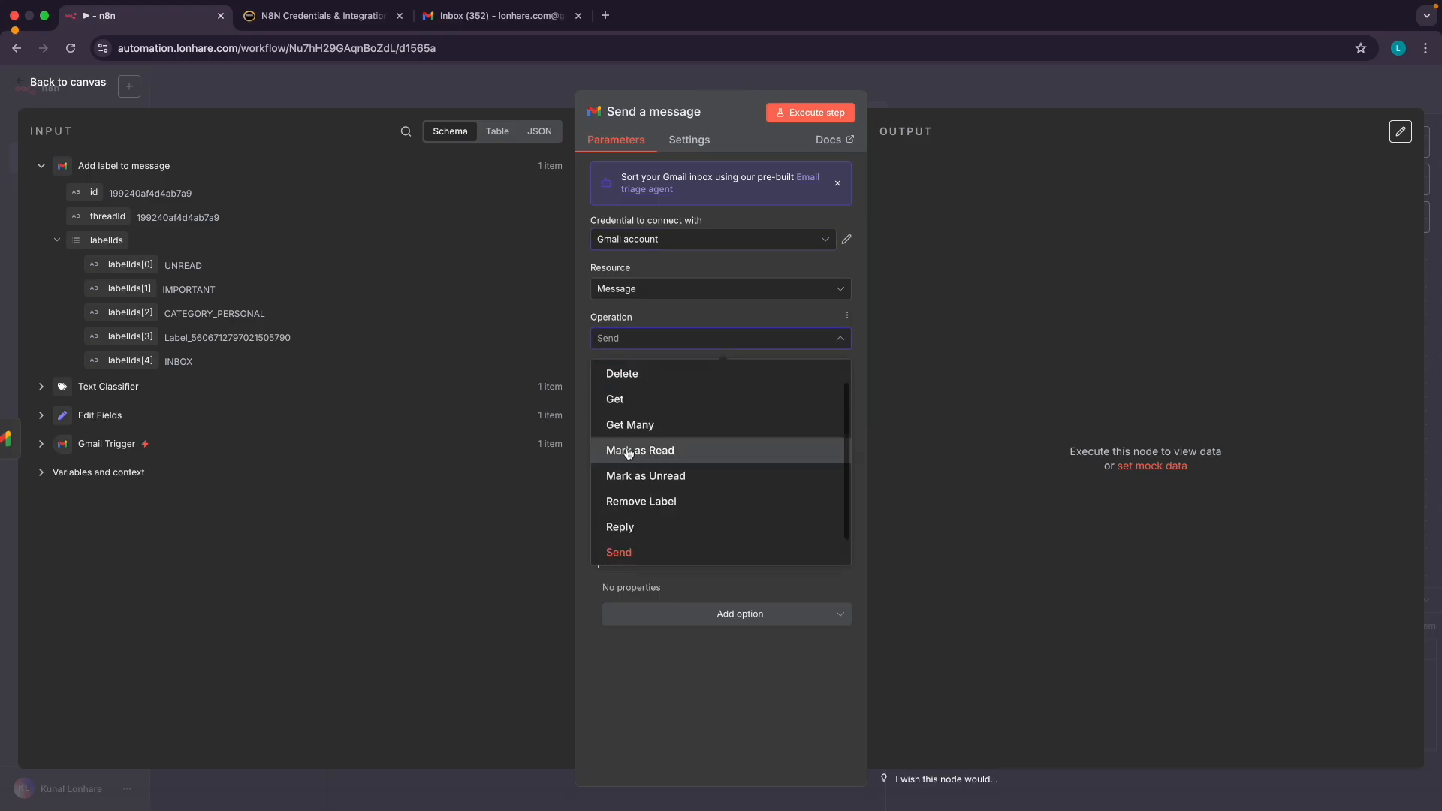
{"action": "left_click", "coordinate": [629, 674]}
{"action": "left_click", "coordinate": [613, 389]}
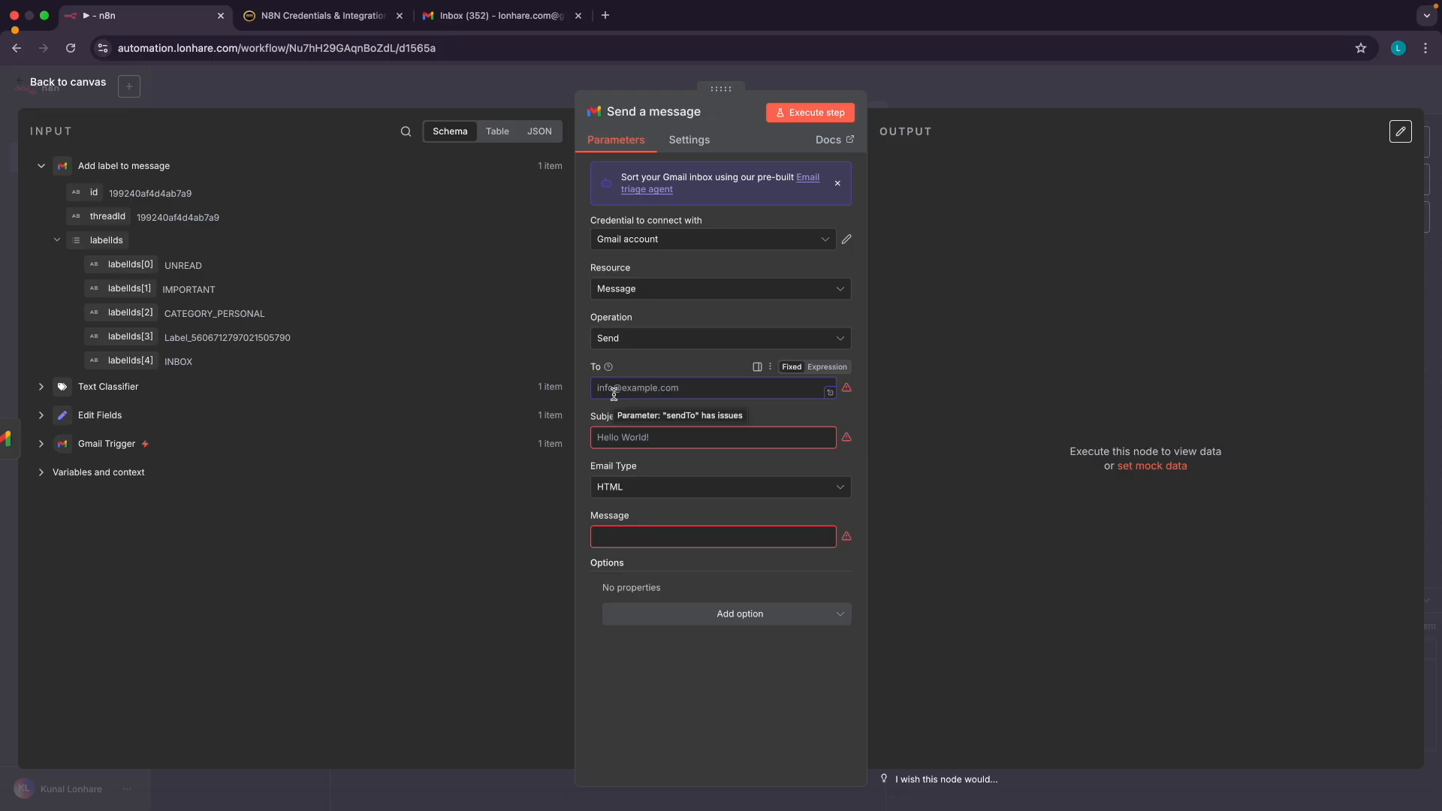
{"action": "left_click", "coordinate": [42, 445]}
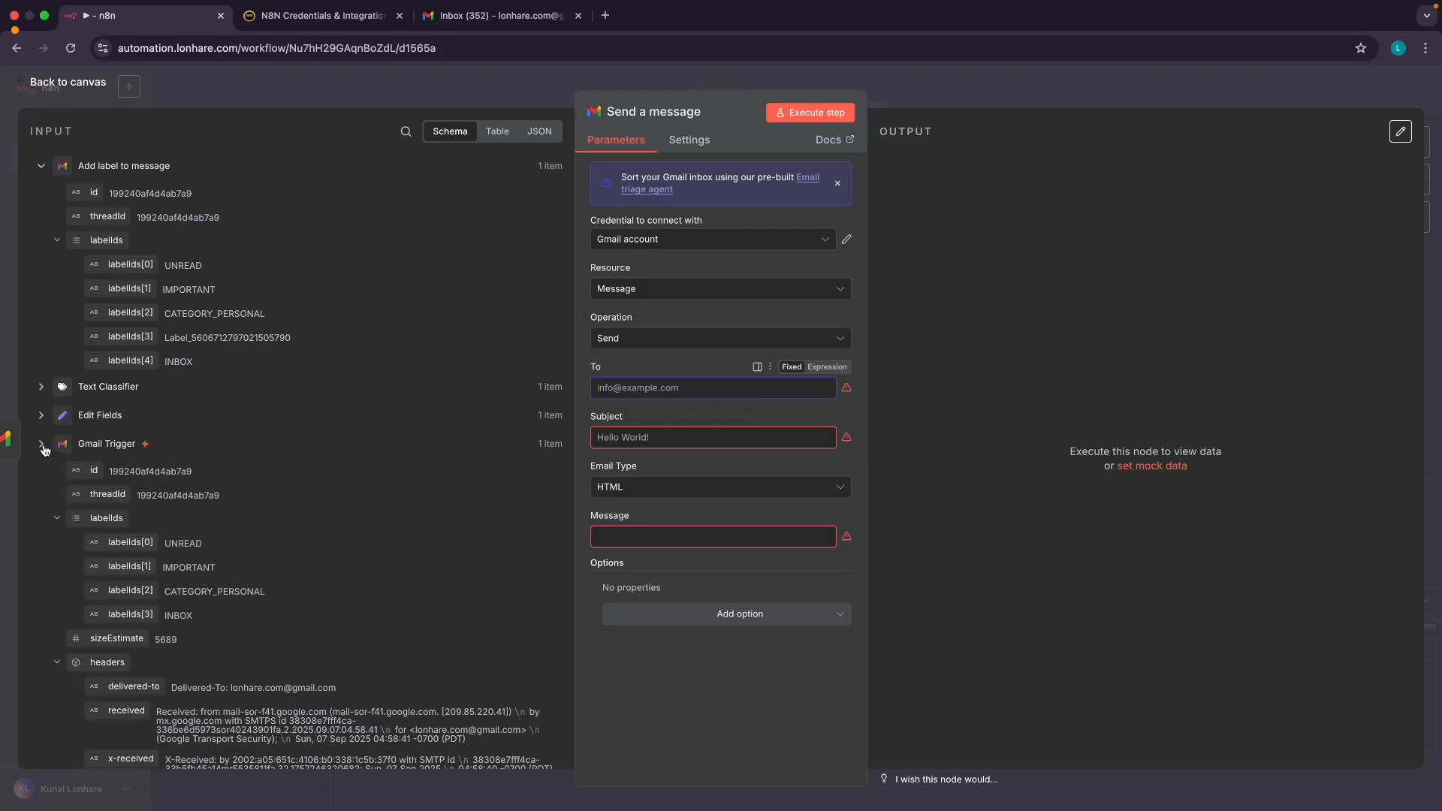
{"action": "scroll", "coordinate": [250, 543], "scroll_direction": "down", "scroll_amount": 4}
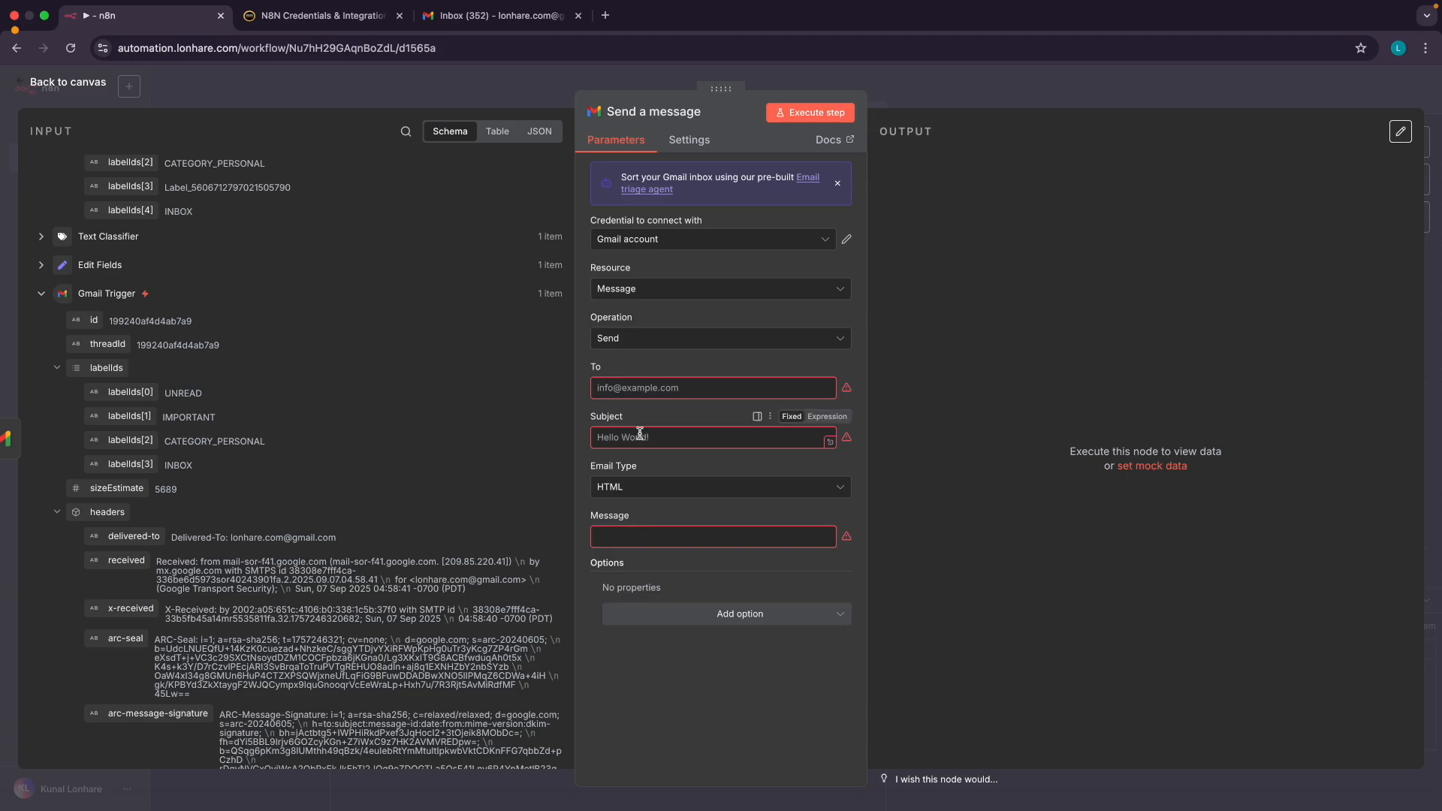
{"action": "scroll", "coordinate": [215, 529], "scroll_direction": "down", "scroll_amount": 10}
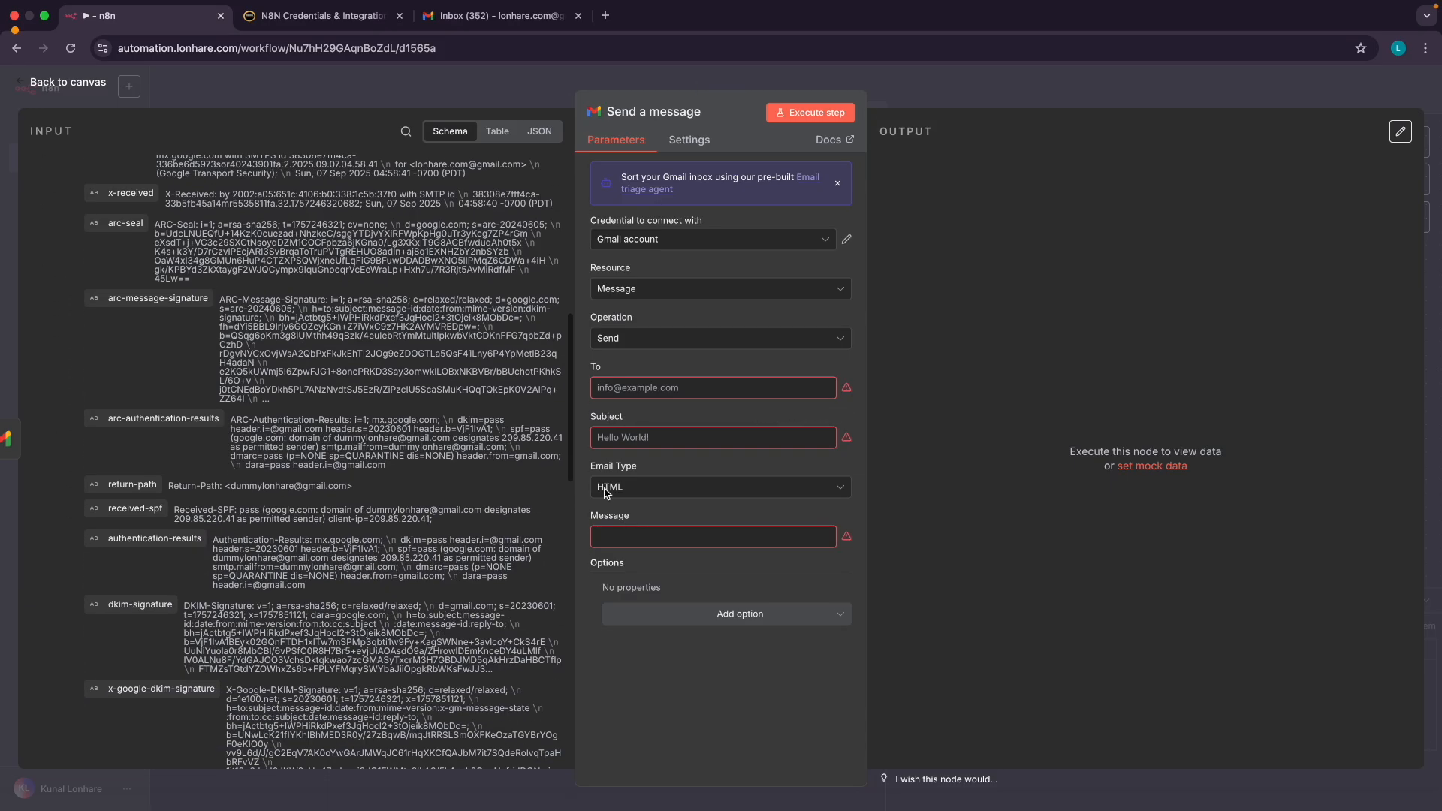
{"action": "scroll", "coordinate": [248, 338], "scroll_direction": "up", "scroll_amount": 15}
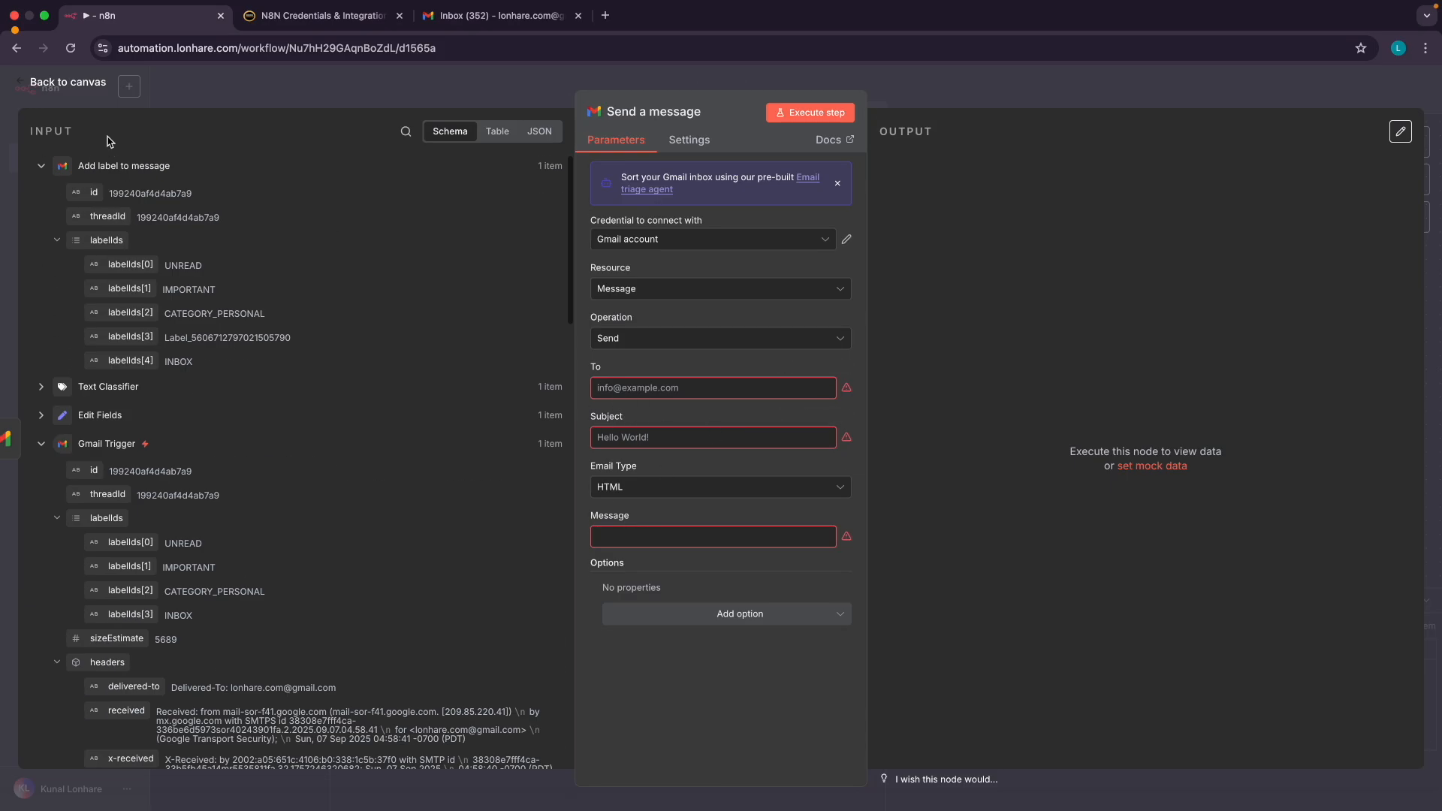
{"action": "left_click", "coordinate": [68, 82]}
Open the Edit Fields step and add a new empty field
{"action": "scroll", "coordinate": [460, 298], "scroll_direction": "left", "scroll_amount": 10}
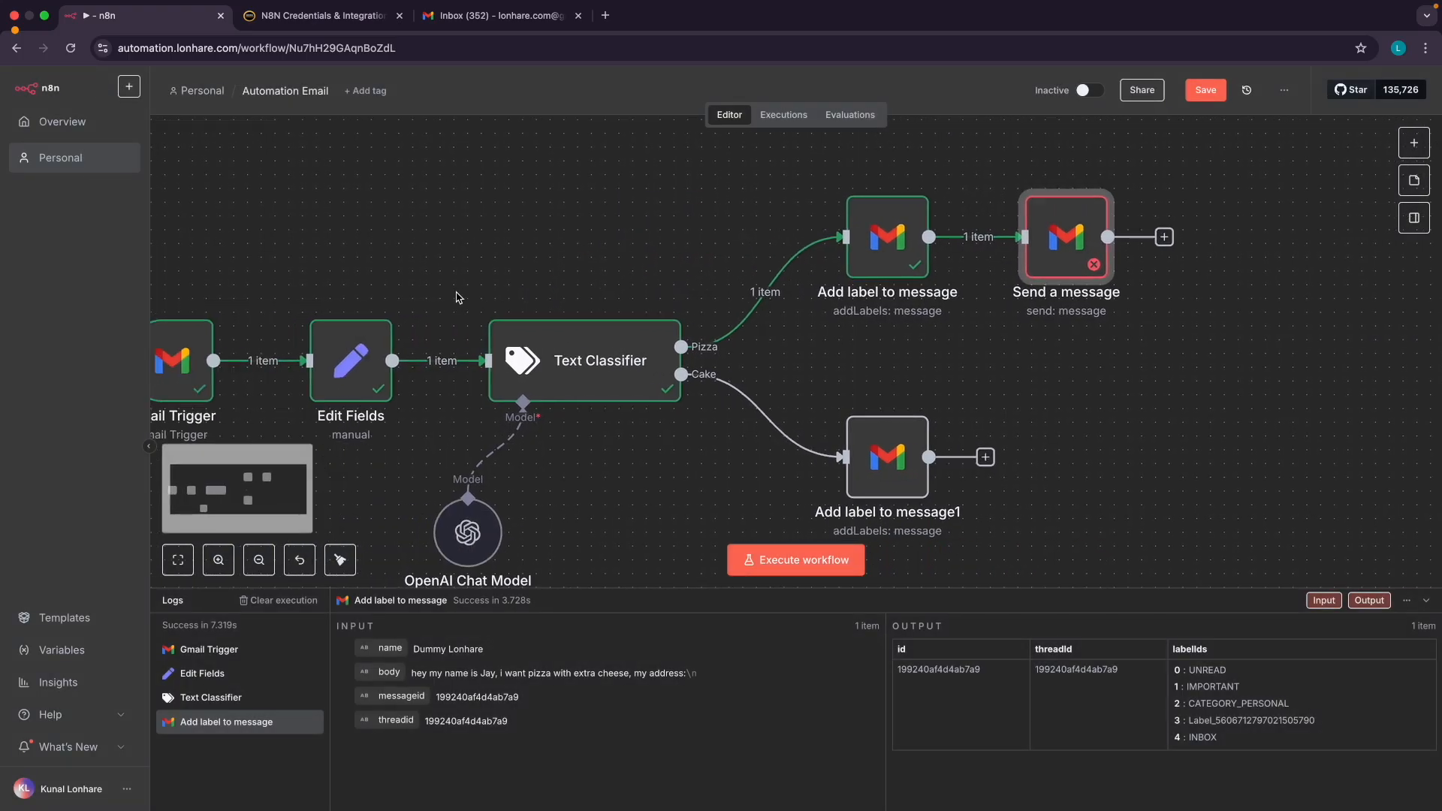
{"action": "double_click", "coordinate": [520, 282]}
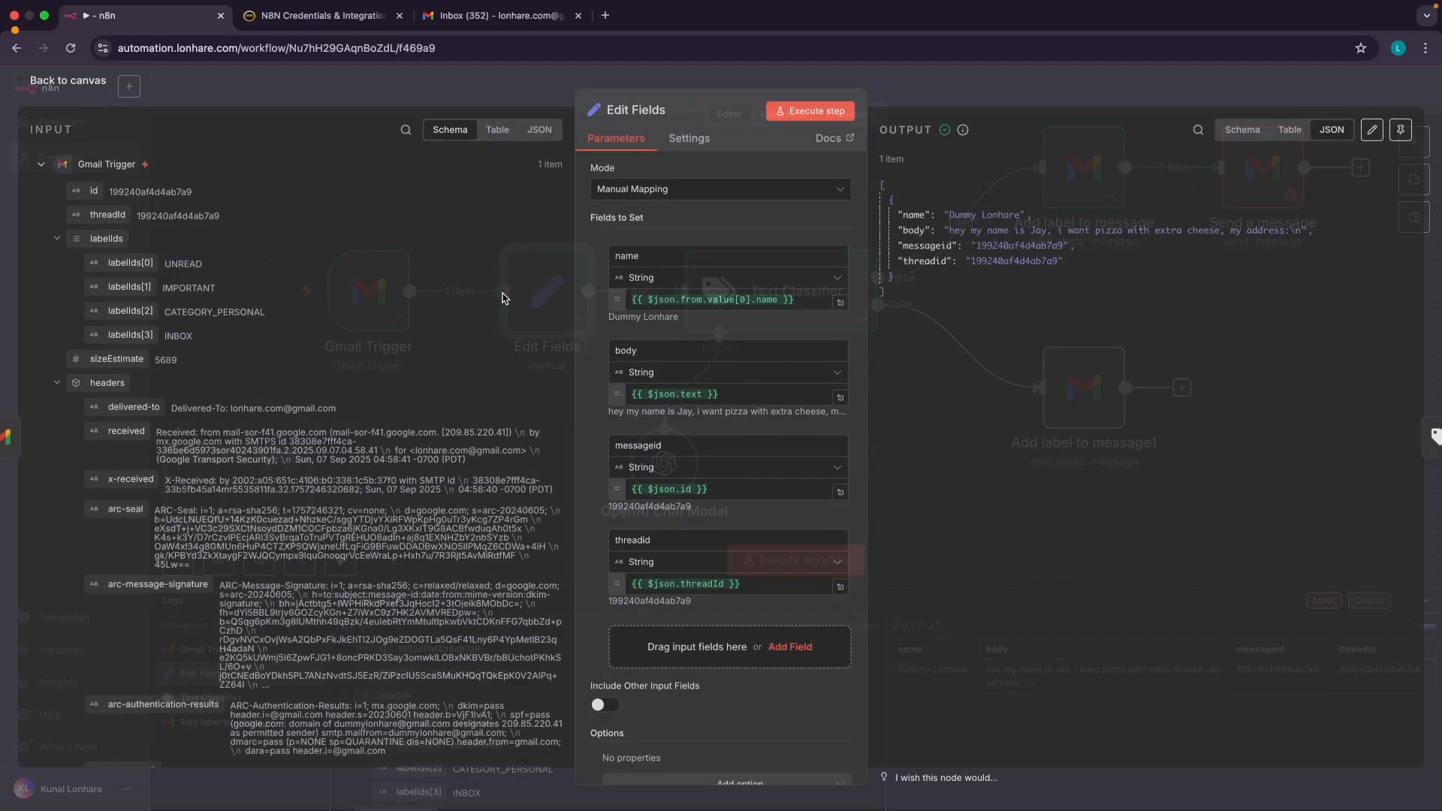
{"action": "scroll", "coordinate": [706, 458], "scroll_direction": "down", "scroll_amount": 1}
{"action": "left_click", "coordinate": [692, 620]}
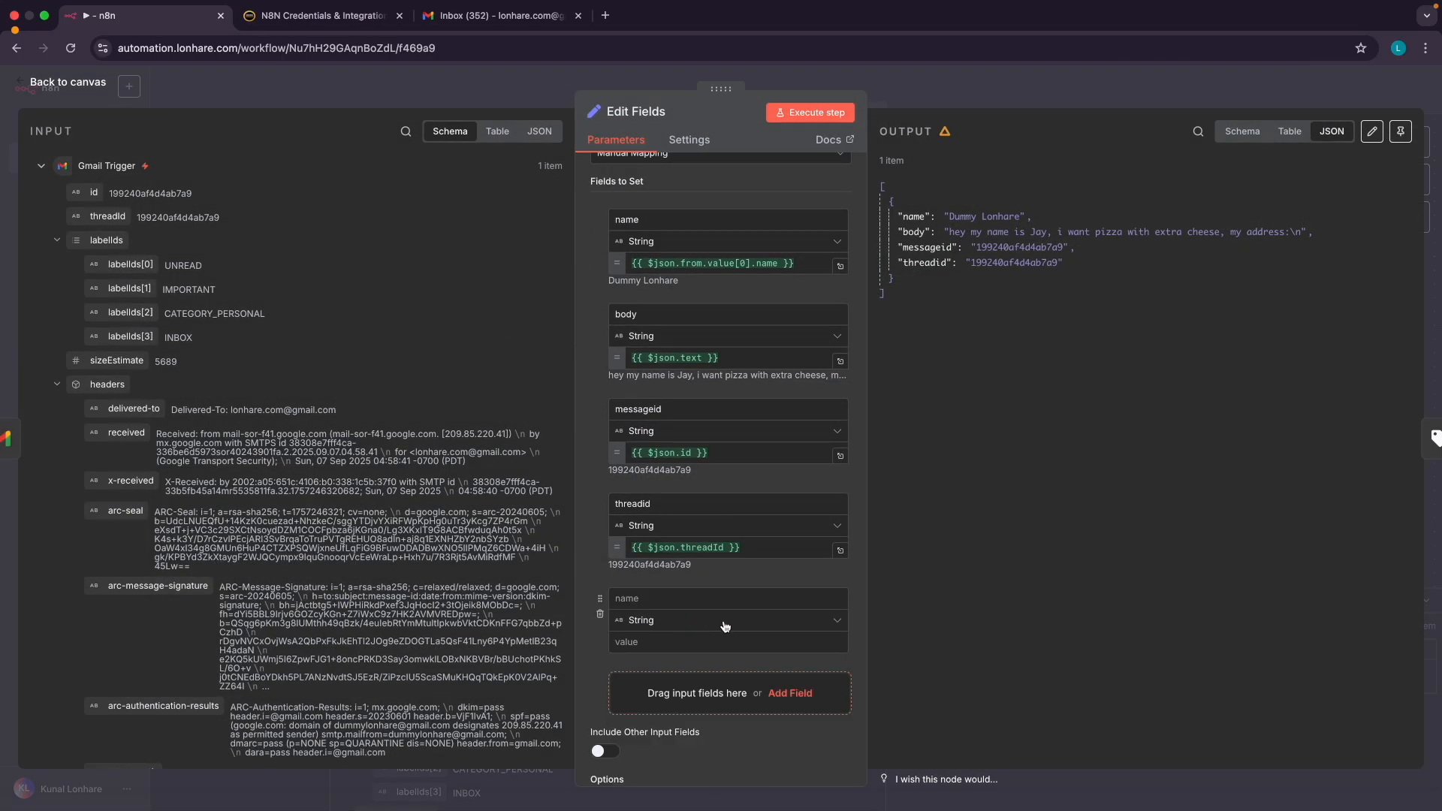
{"action": "scroll", "coordinate": [706, 526], "scroll_direction": "down", "scroll_amount": 2}
{"action": "scroll", "coordinate": [201, 522], "scroll_direction": "down", "scroll_amount": 5}
{"action": "scroll", "coordinate": [201, 522], "scroll_direction": "down", "scroll_amount": 10}
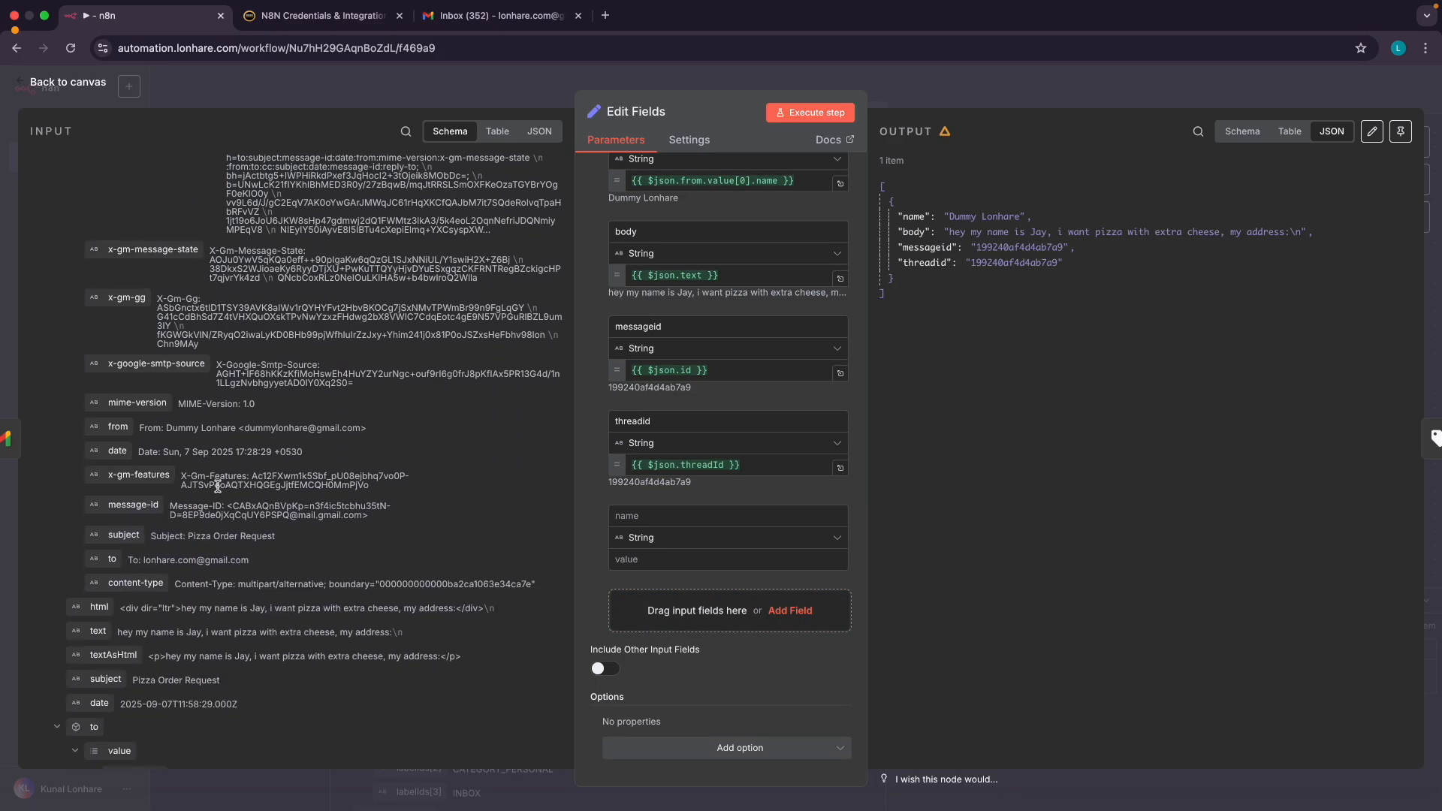
{"action": "scroll", "coordinate": [250, 533], "scroll_direction": "down", "scroll_amount": 3}
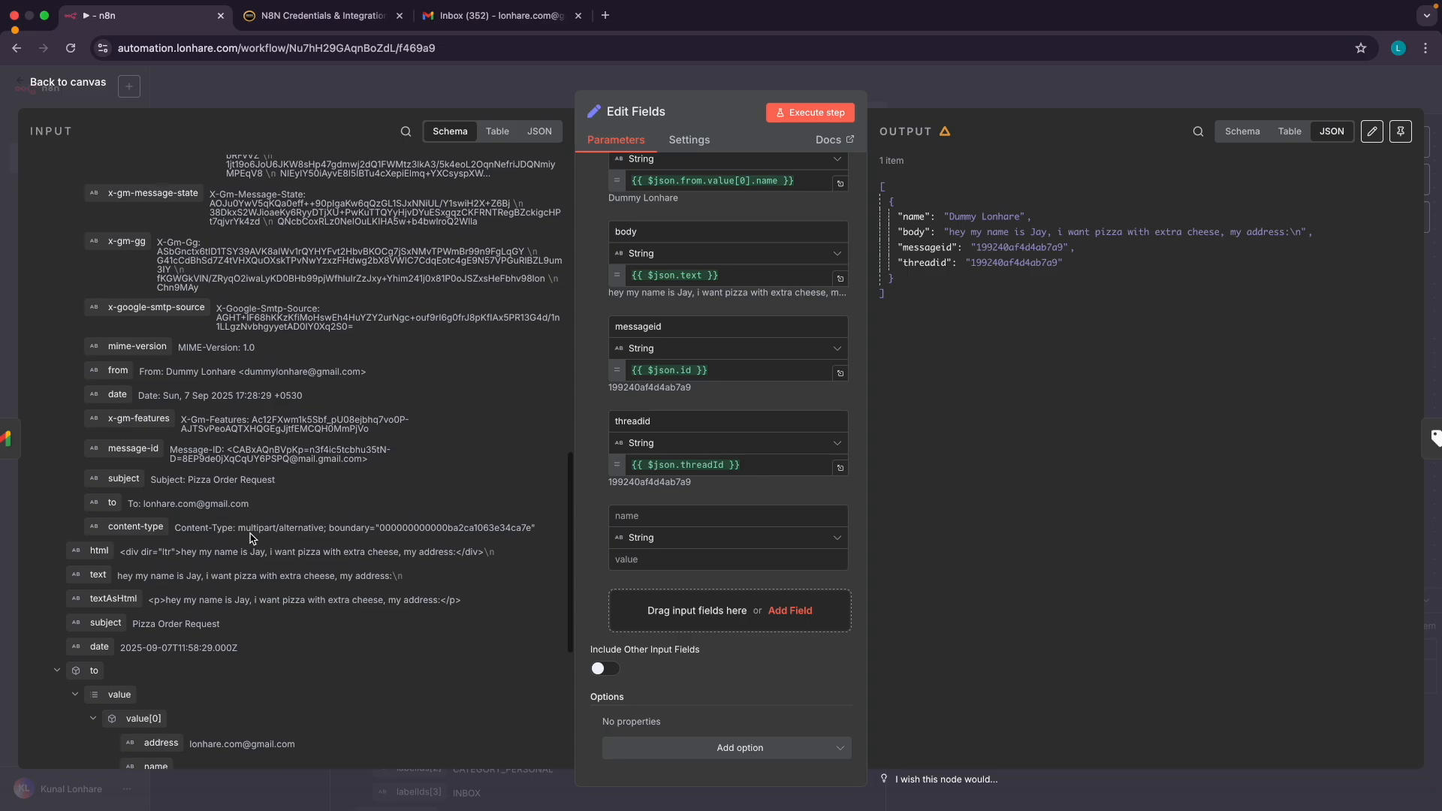
{"action": "scroll", "coordinate": [250, 535], "scroll_direction": "down", "scroll_amount": 3}
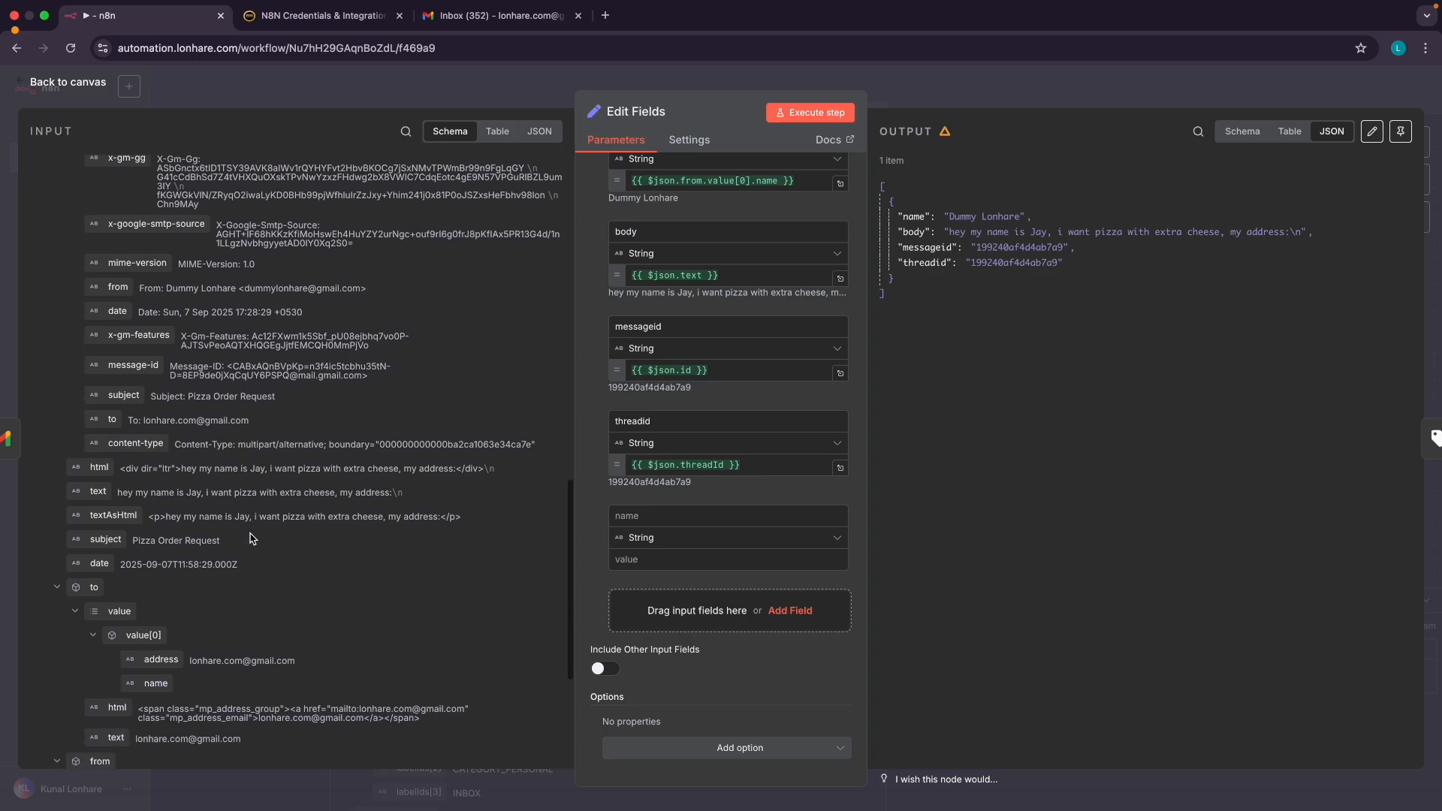
{"action": "scroll", "coordinate": [250, 539], "scroll_direction": "down", "scroll_amount": 3}
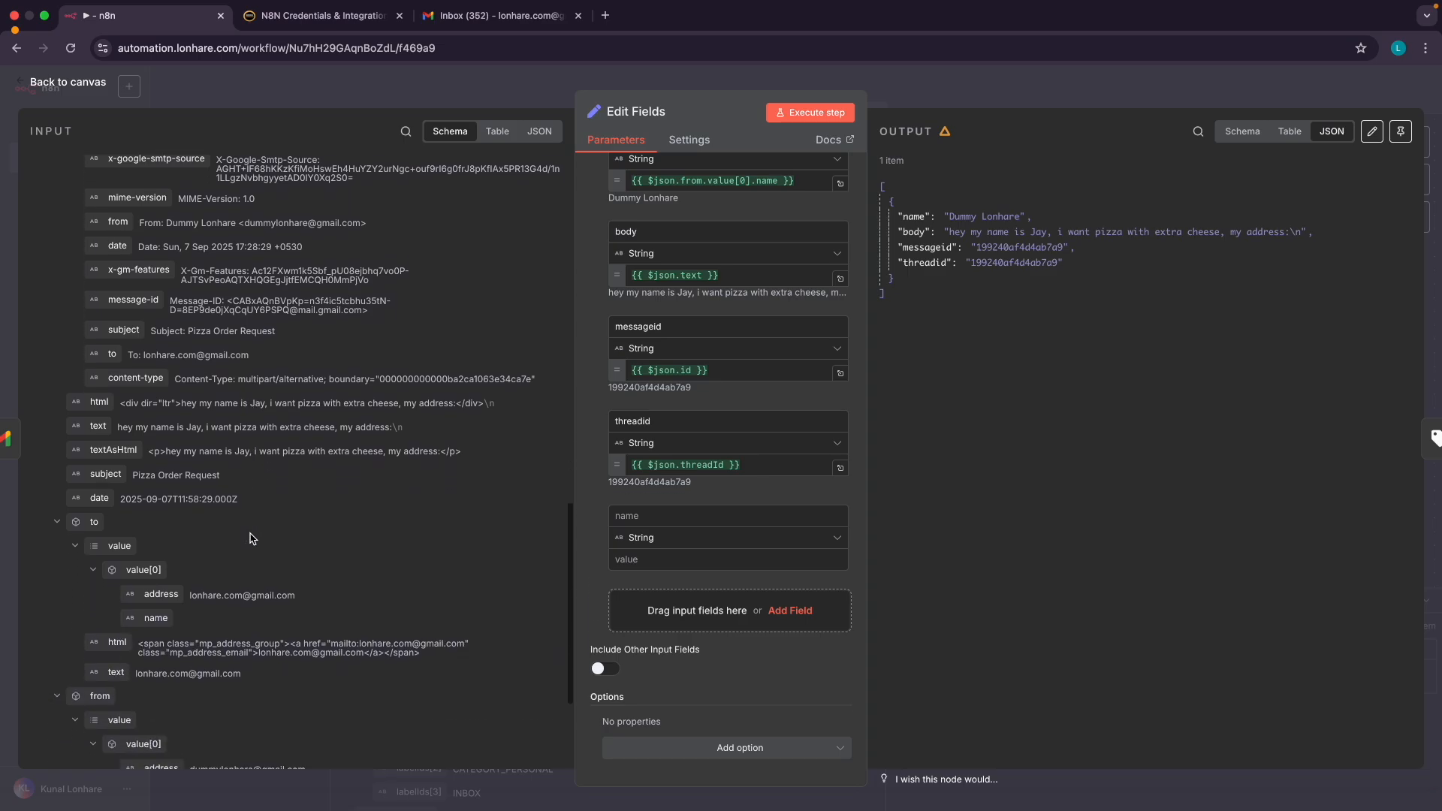
{"action": "scroll", "coordinate": [250, 538], "scroll_direction": "down", "scroll_amount": 5}
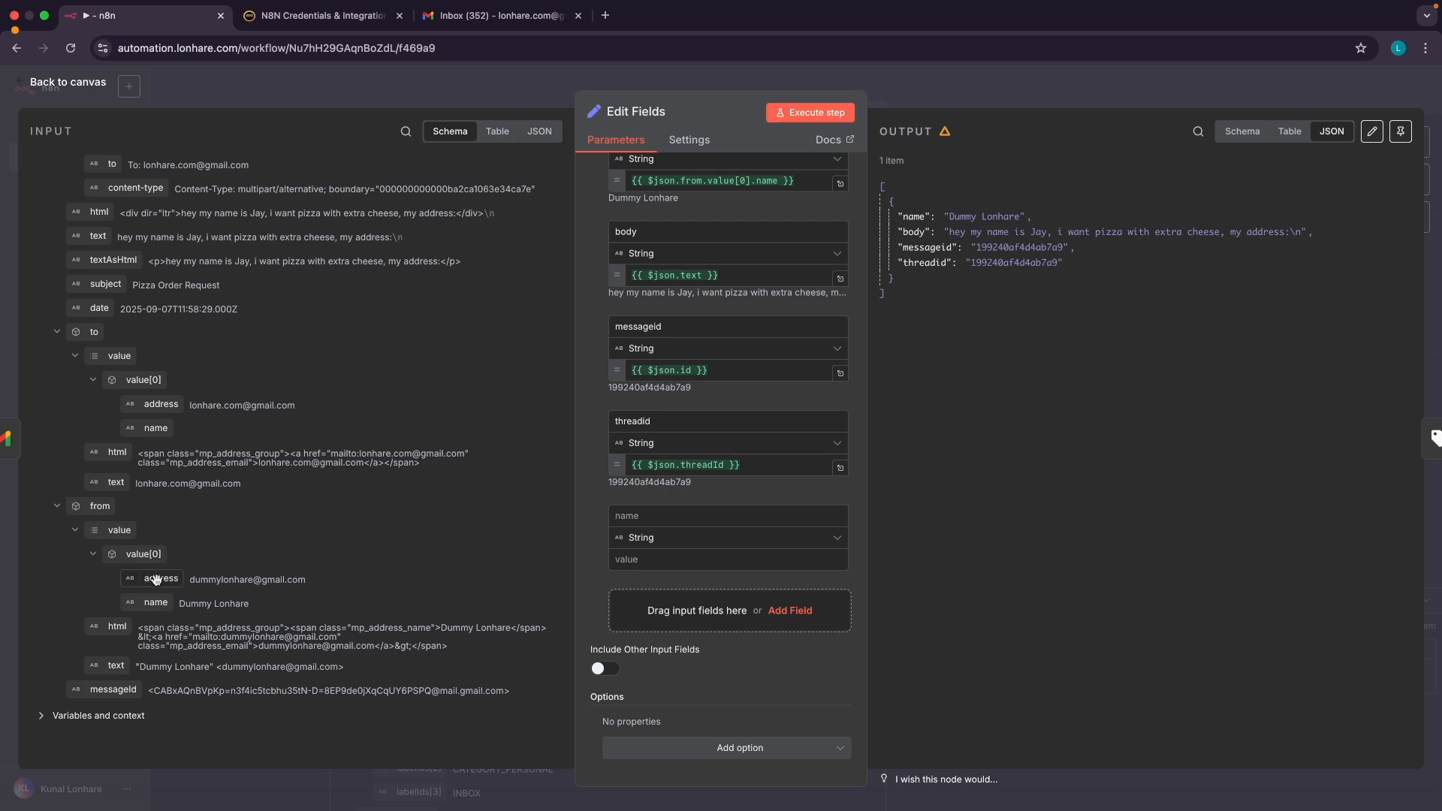
Map from.value[0].address into the new field, name it email, and execute Edit Fields
{"action": "left_click_drag", "start_coordinate": [155, 579], "coordinate": [631, 559]}
{"action": "left_click", "coordinate": [631, 511]}
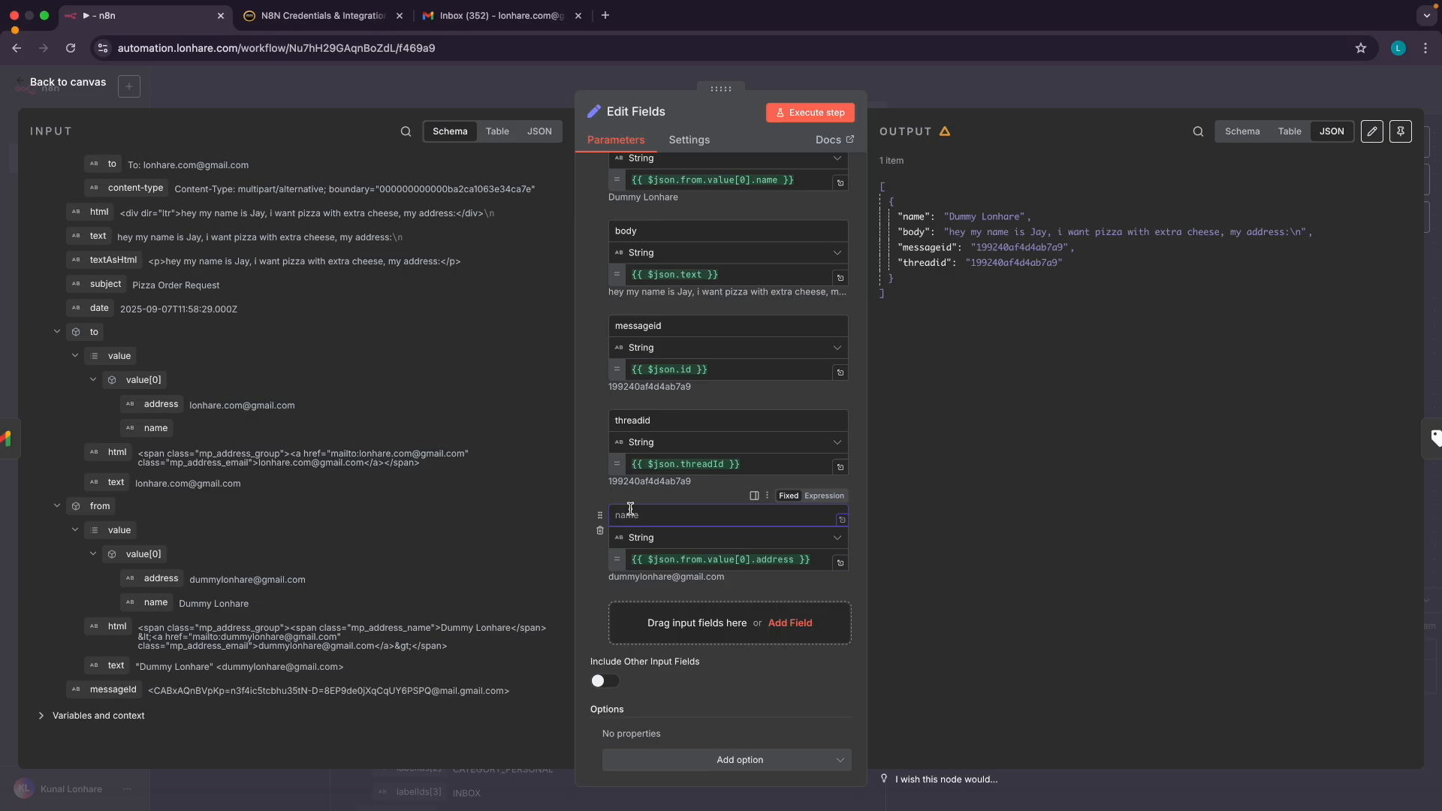
{"action": "left_click", "coordinate": [592, 490]}
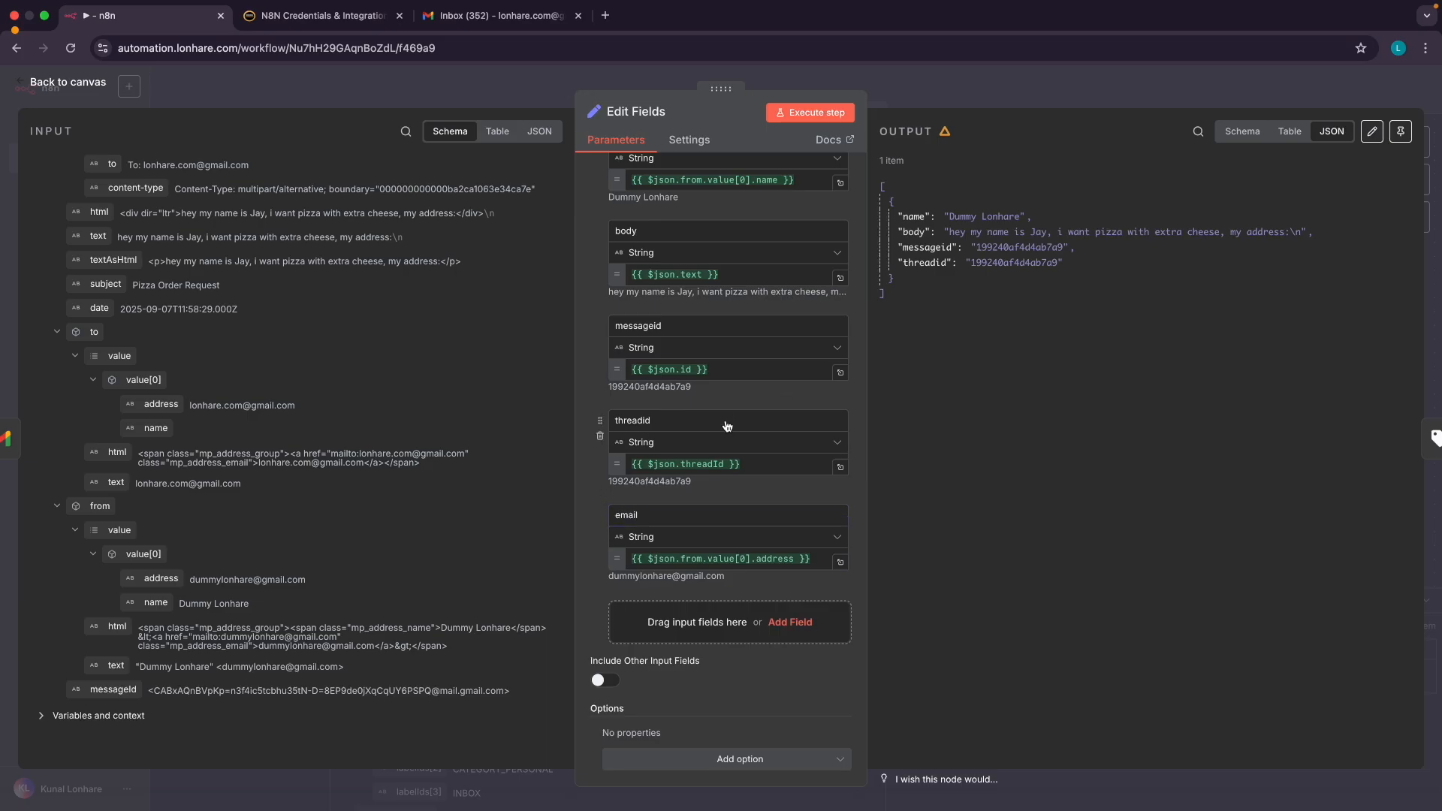
{"action": "left_click", "coordinate": [805, 118]}
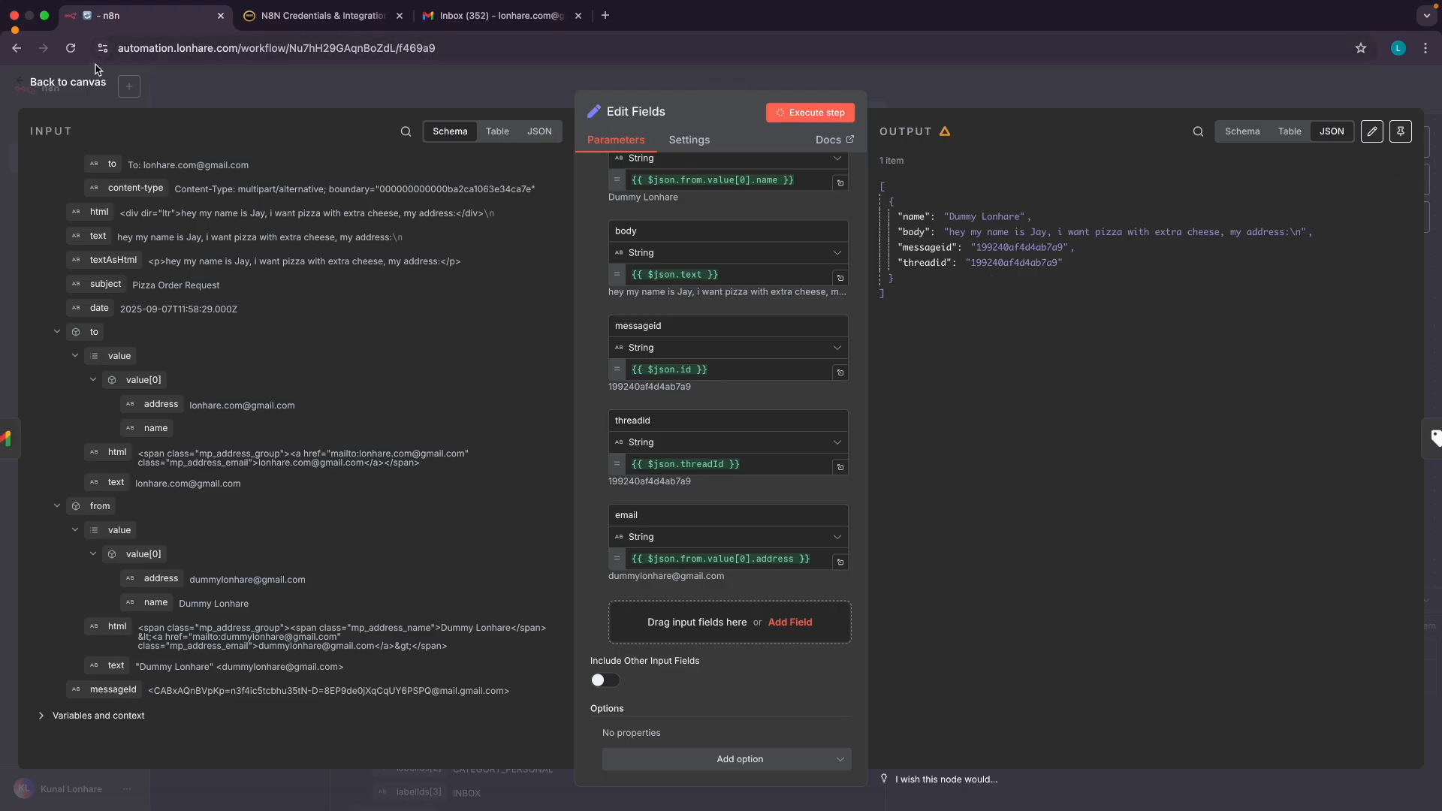
Delete the link from Add label to message into Send a message and move that node right and down
{"action": "left_click", "coordinate": [77, 84]}
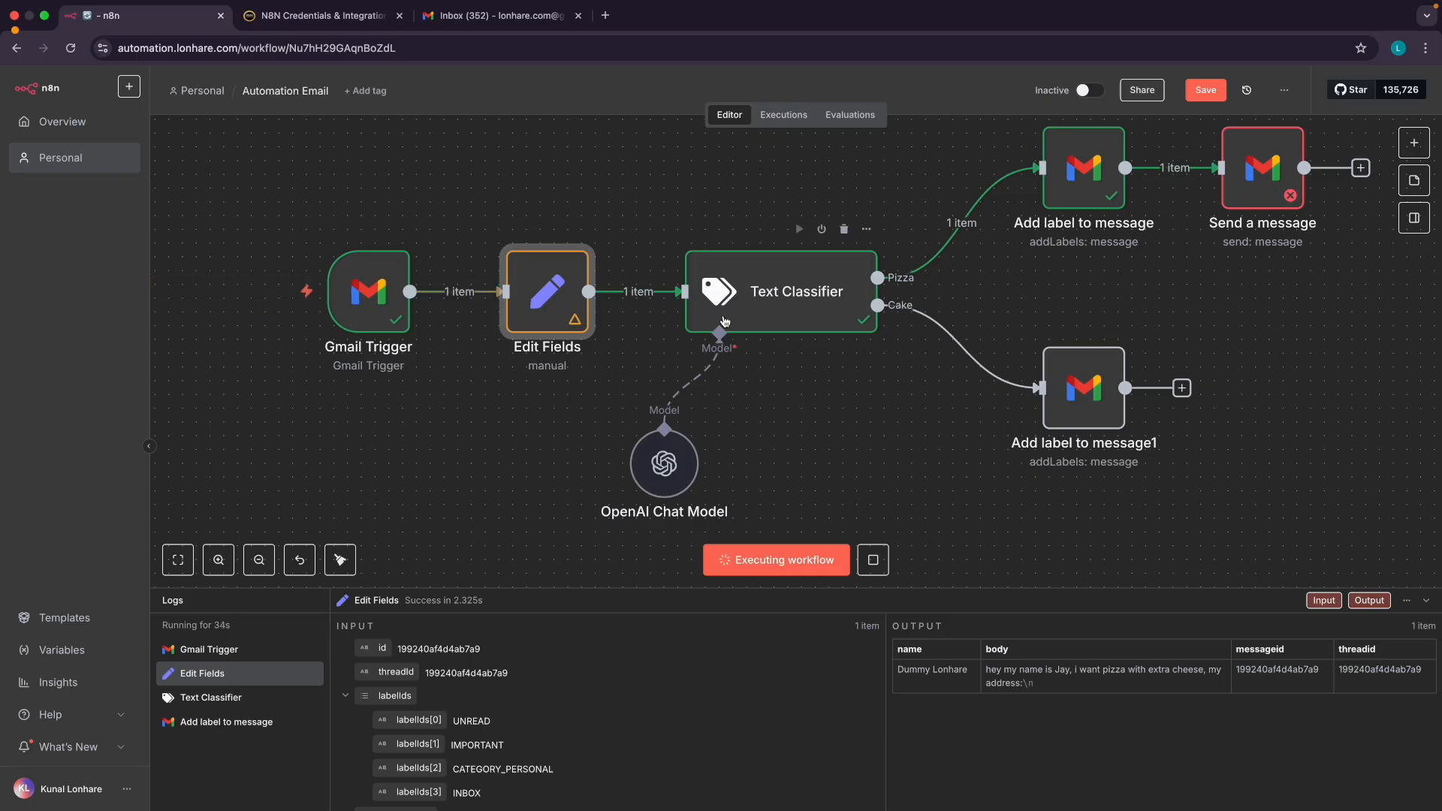
{"action": "scroll", "coordinate": [725, 322], "scroll_direction": "right", "scroll_amount": 2}
{"action": "scroll", "coordinate": [725, 321], "scroll_direction": "up", "scroll_amount": 1}
{"action": "scroll", "coordinate": [1179, 263], "scroll_direction": "right", "scroll_amount": 2}
{"action": "scroll", "coordinate": [1179, 263], "scroll_direction": "up", "scroll_amount": 1}
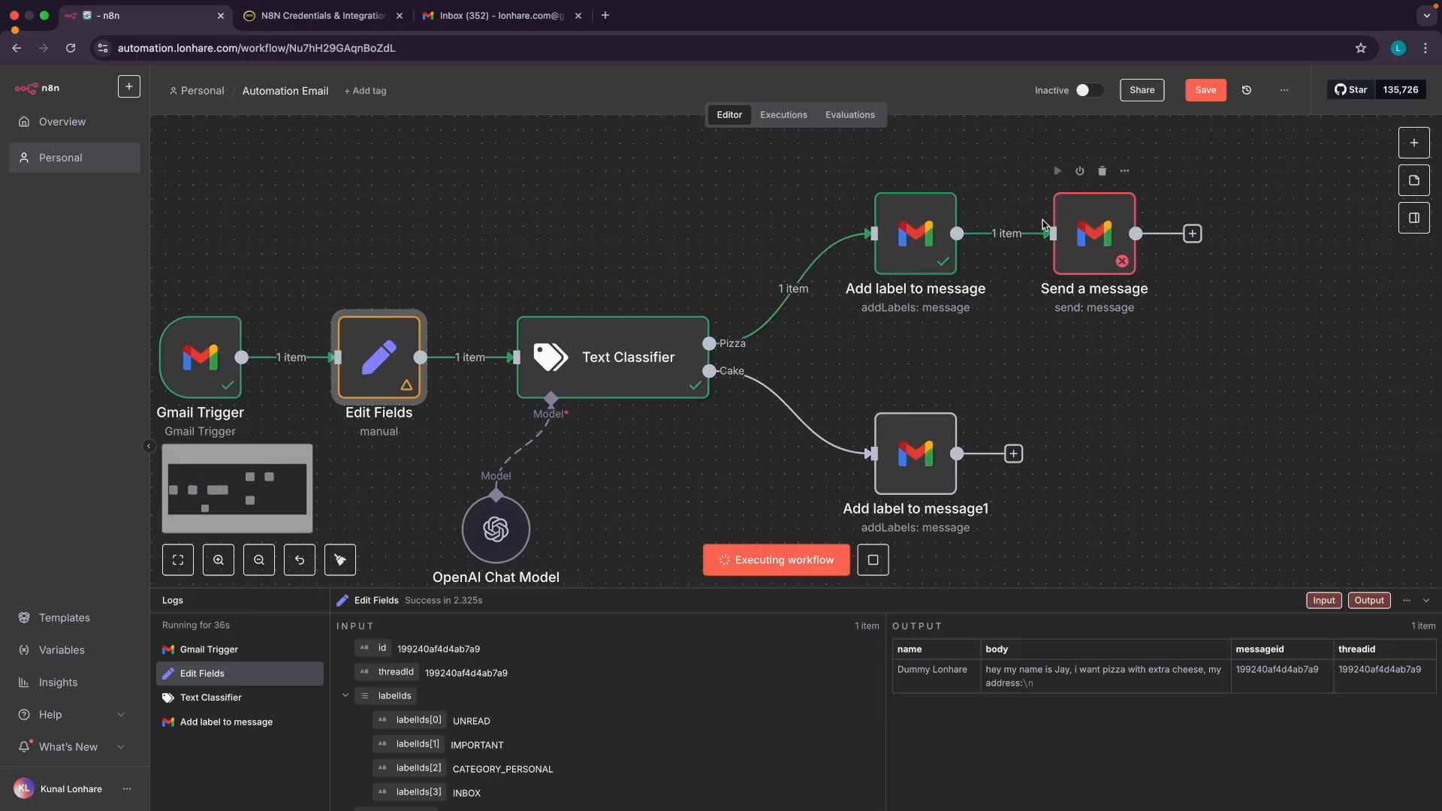
{"action": "scroll", "coordinate": [1094, 236], "scroll_direction": "up", "scroll_amount": 5}
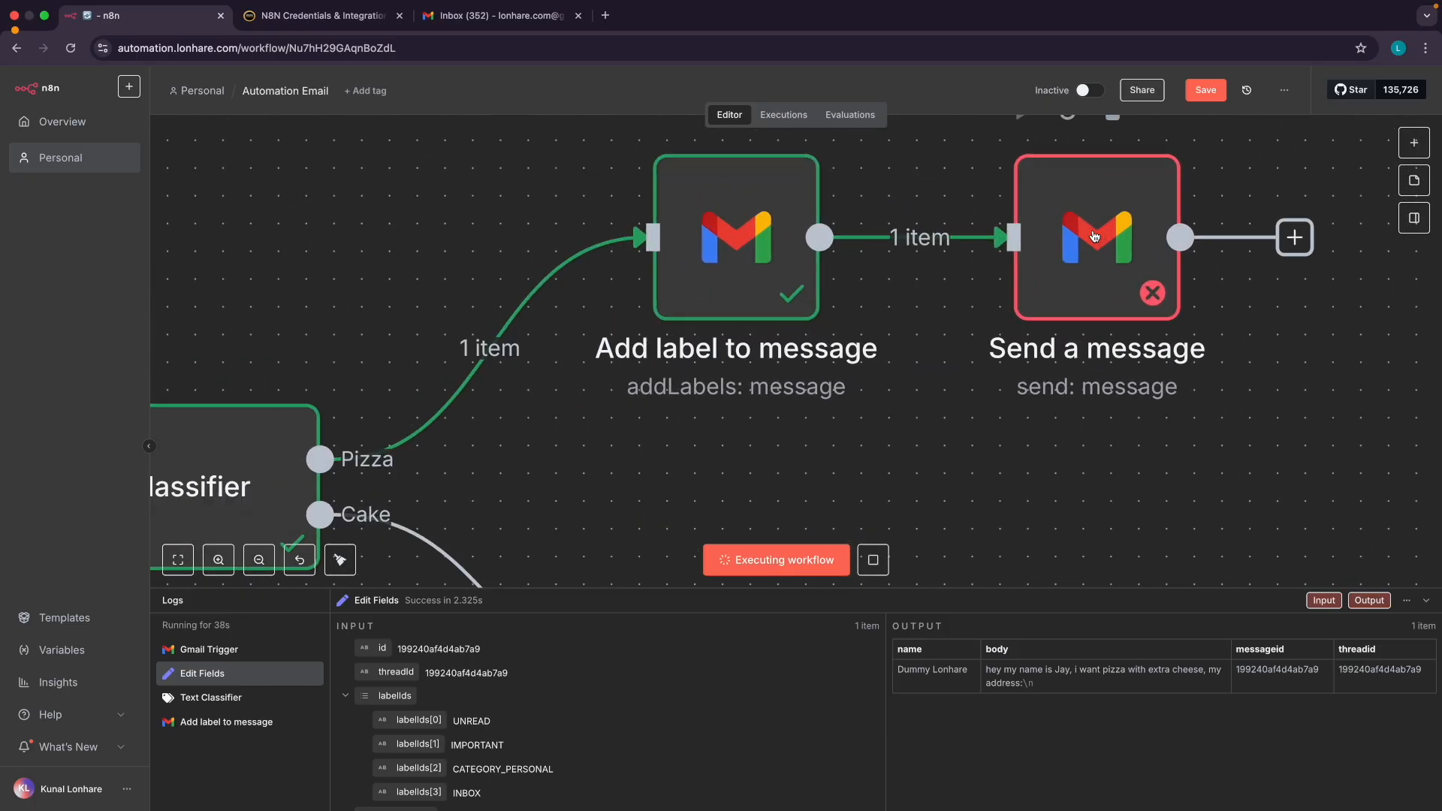
{"action": "scroll", "coordinate": [1082, 235], "scroll_direction": "down", "scroll_amount": 6}
{"action": "scroll", "coordinate": [1065, 235], "scroll_direction": "up", "scroll_amount": 2}
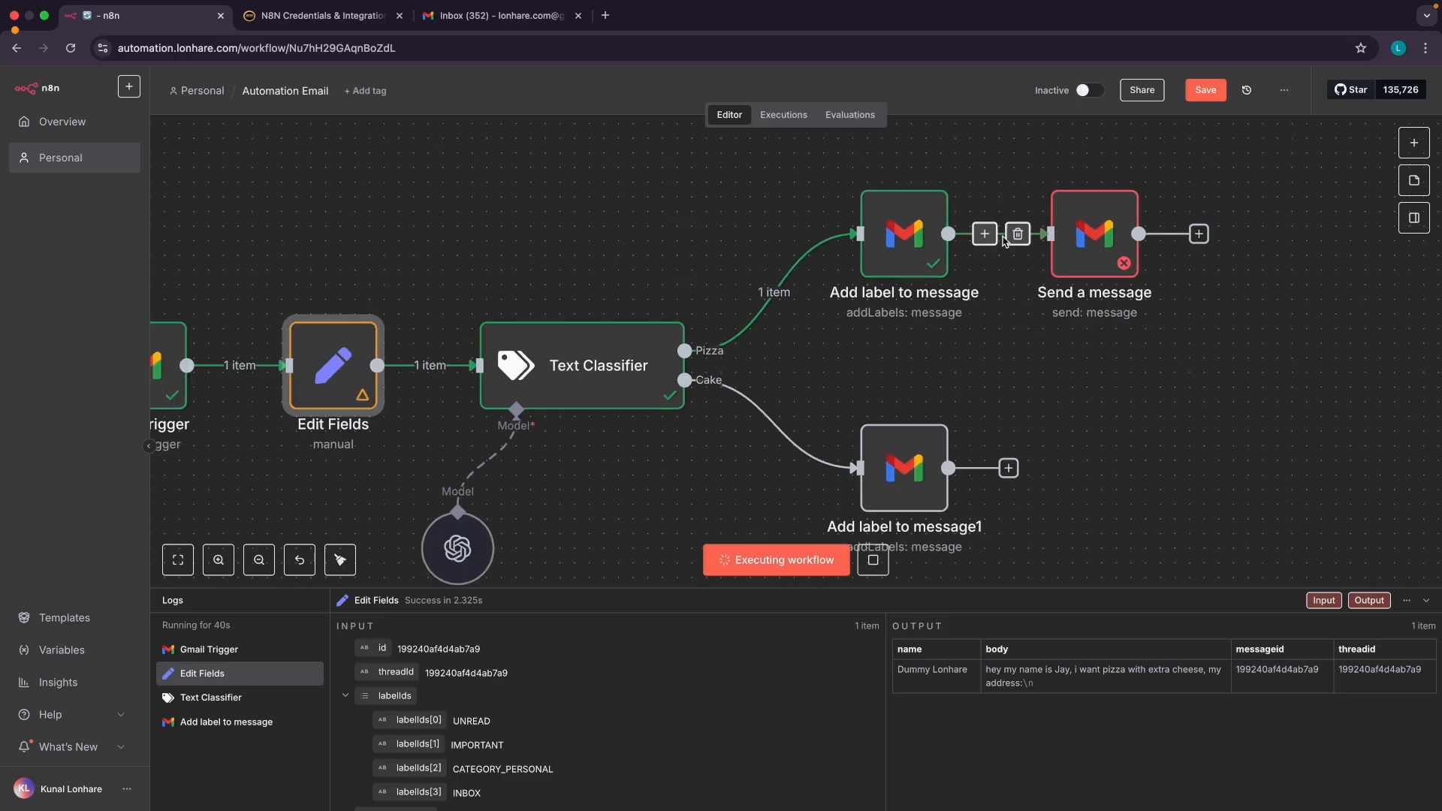
{"action": "left_click", "coordinate": [1018, 234]}
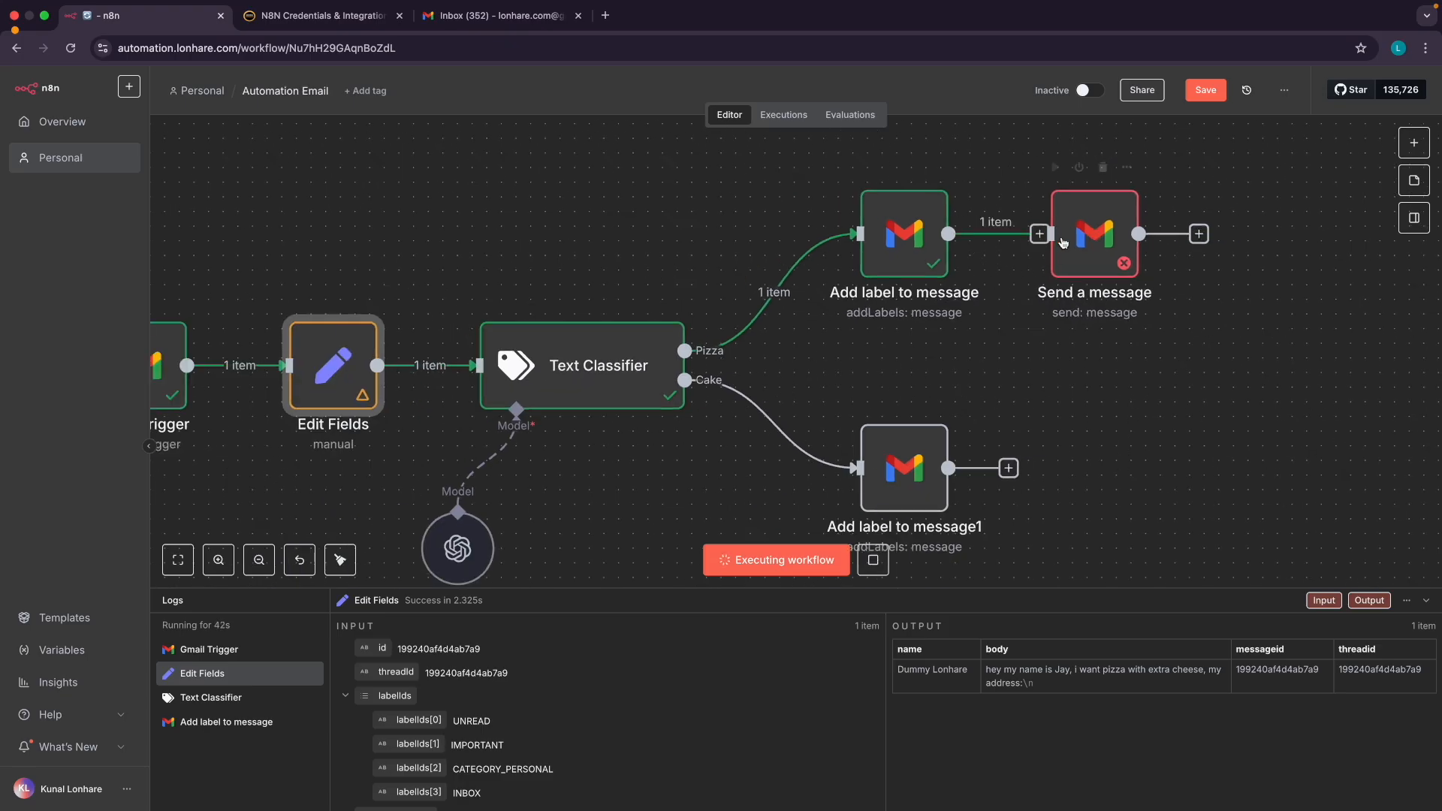
{"action": "left_click_drag", "start_coordinate": [1117, 235], "coordinate": [1220, 286]}
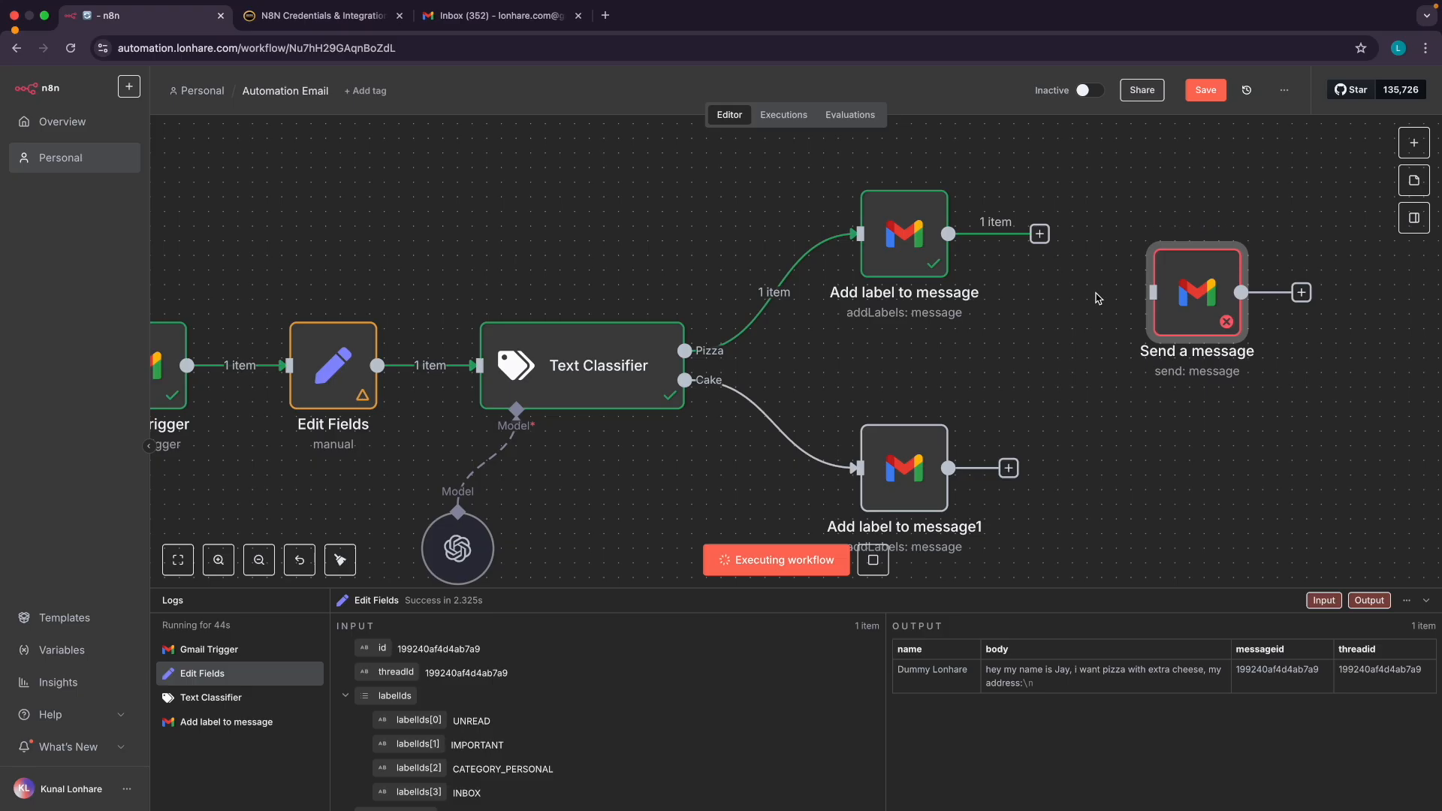
Review the Edit Fields node's settings, then save the workflow
{"action": "scroll", "coordinate": [635, 300], "scroll_direction": "left", "scroll_amount": 5}
{"action": "scroll", "coordinate": [634, 301], "scroll_direction": "down", "scroll_amount": 2}
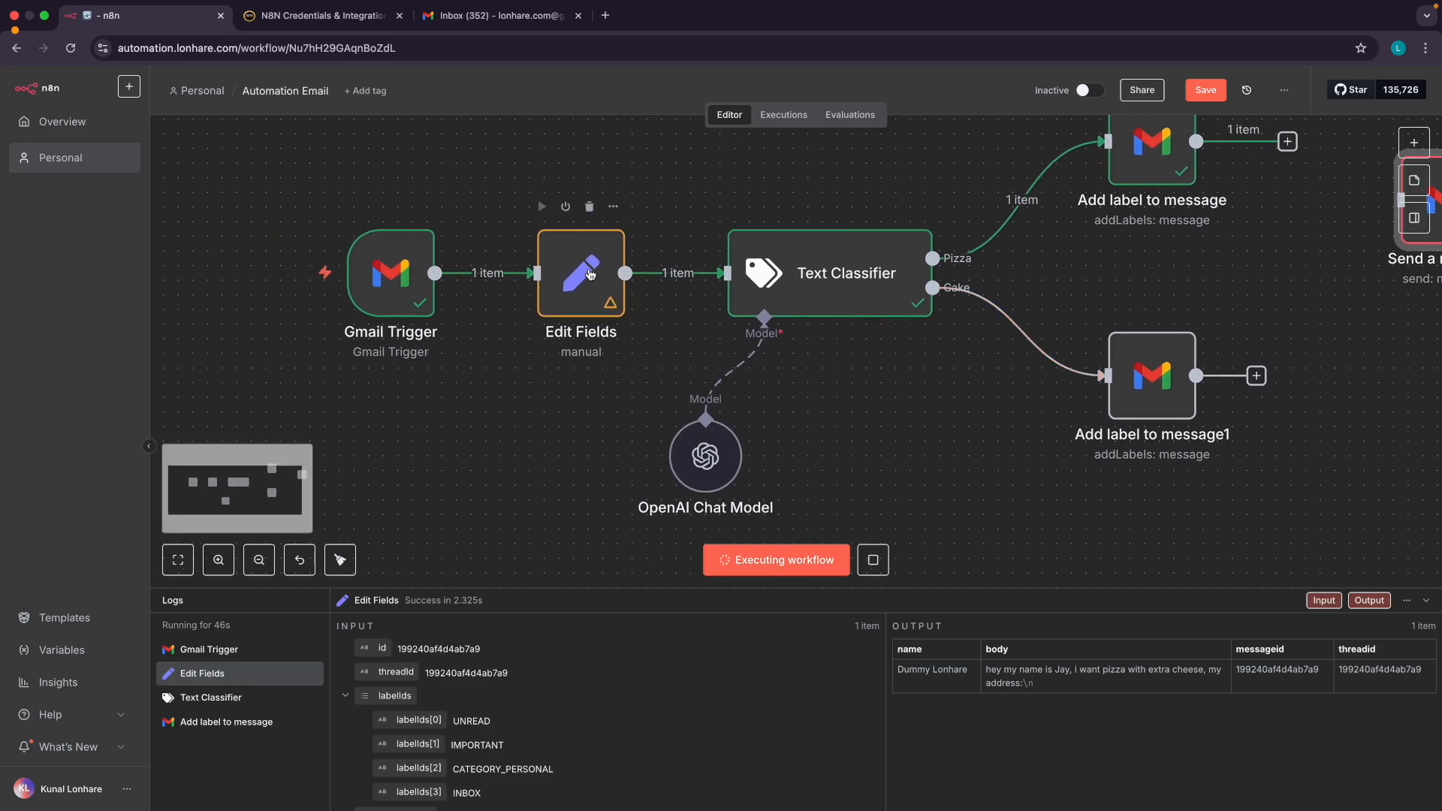
{"action": "double_click", "coordinate": [587, 274]}
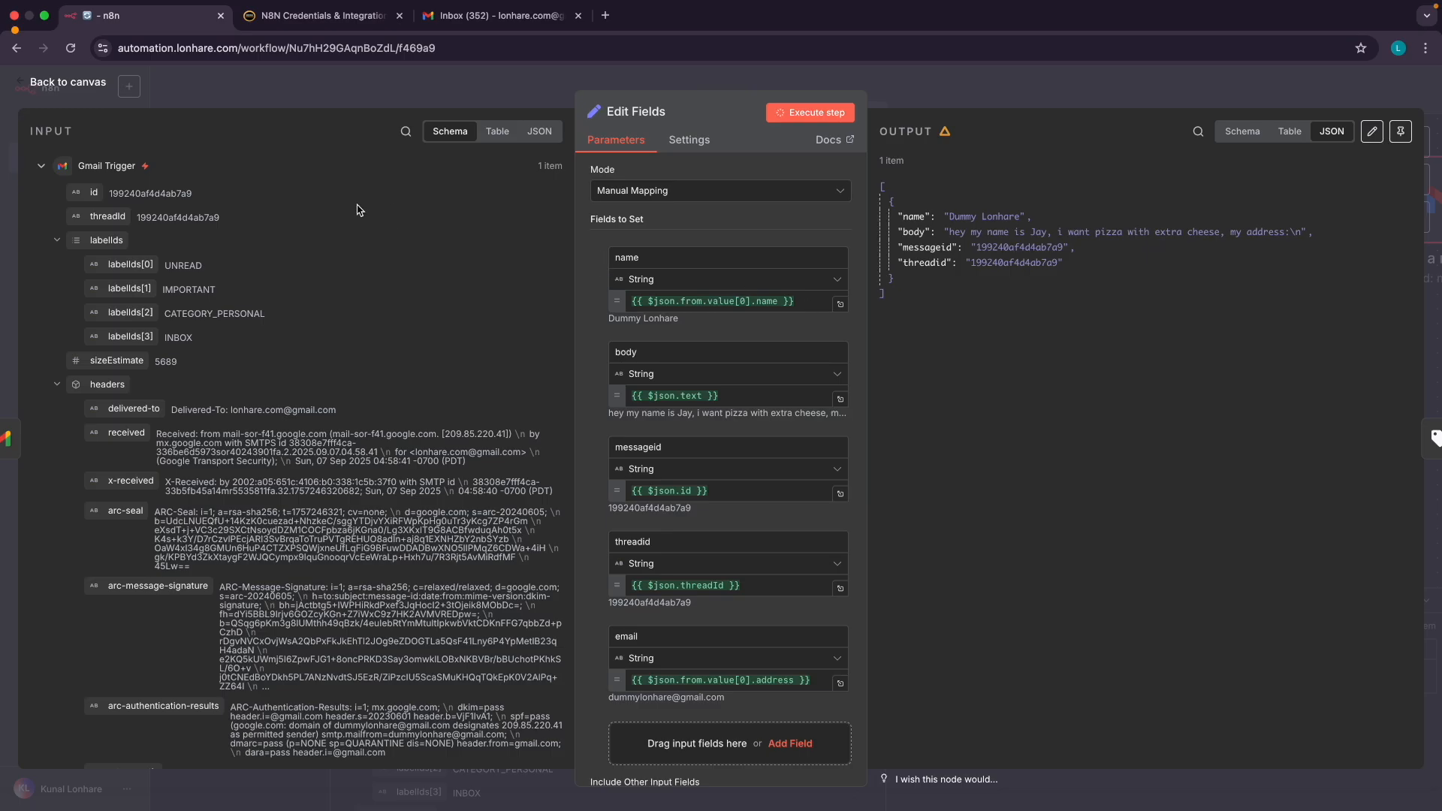
{"action": "left_click", "coordinate": [70, 88]}
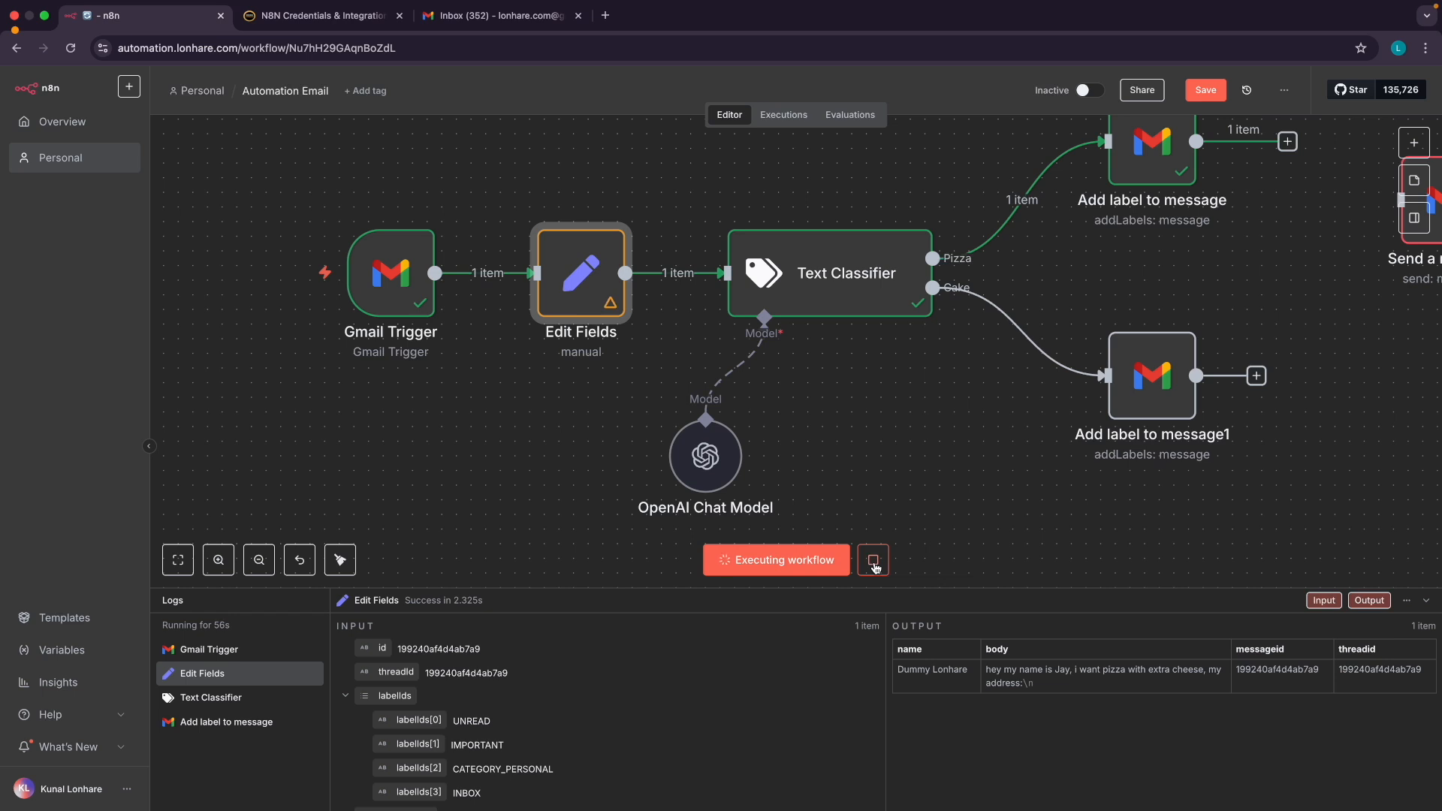
{"action": "scroll", "coordinate": [821, 489], "scroll_direction": "down", "scroll_amount": 2}
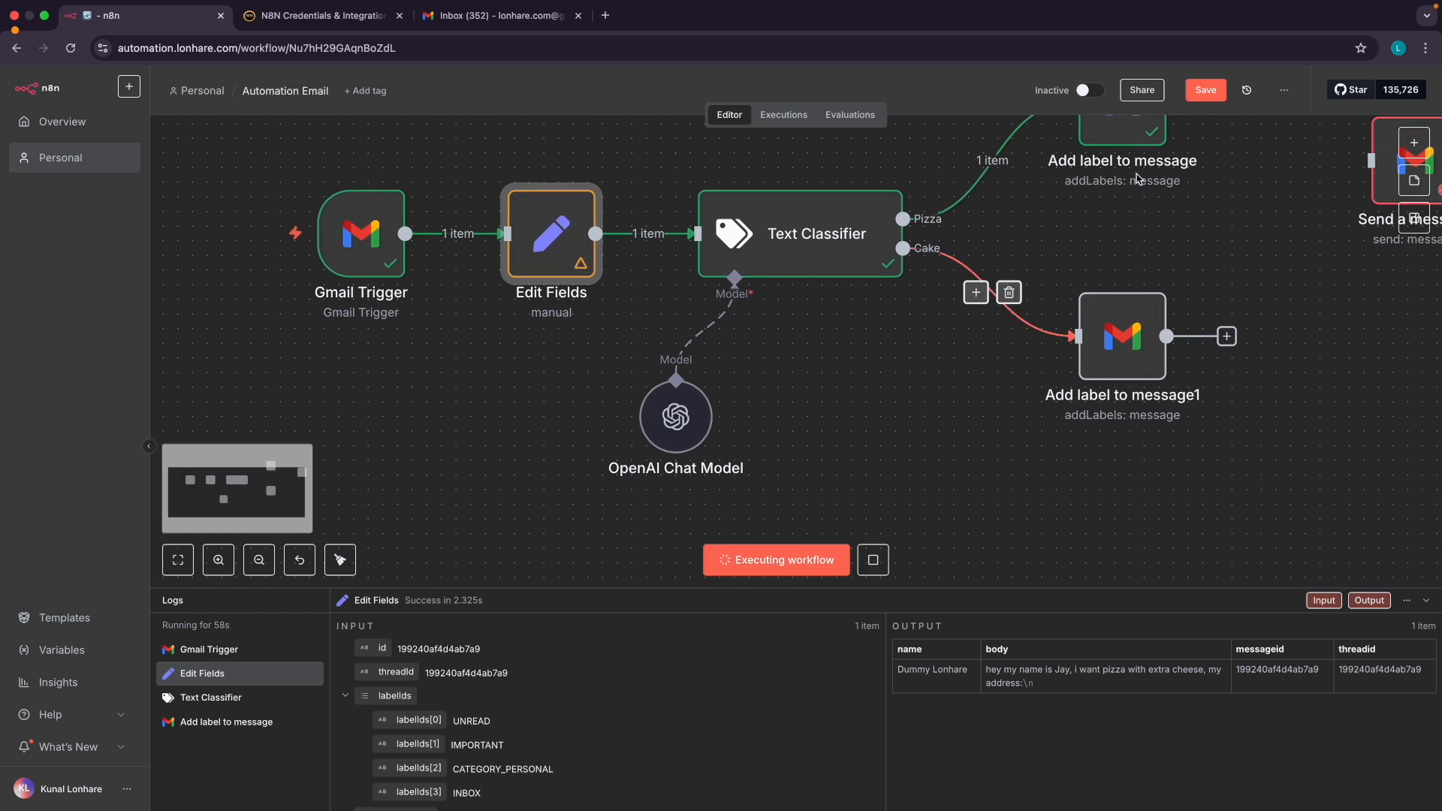
{"action": "left_click", "coordinate": [1201, 97]}
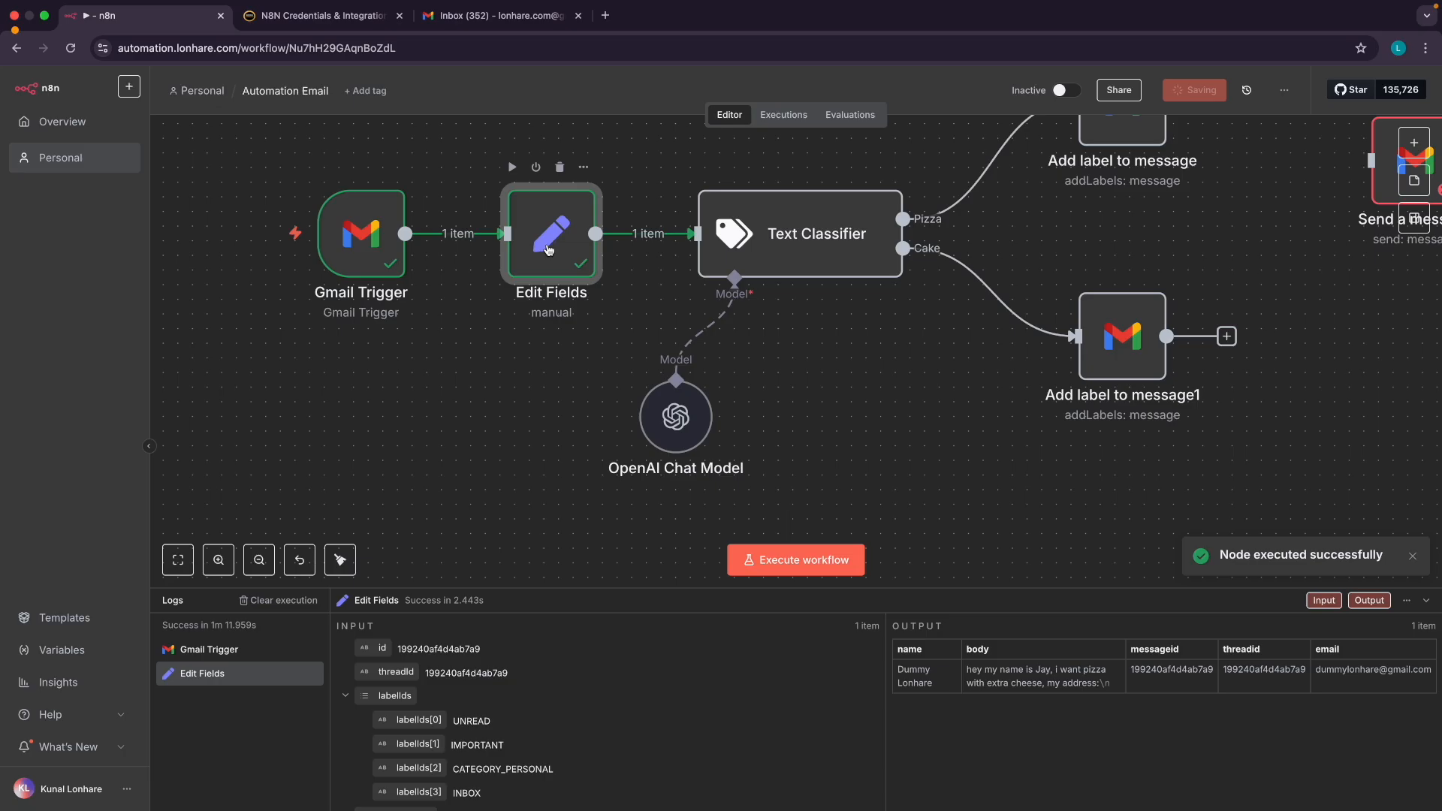
Check that Edit Fields now outputs the new email key
{"action": "double_click", "coordinate": [548, 251]}
{"action": "left_click_drag", "start_coordinate": [909, 277], "coordinate": [925, 276]}
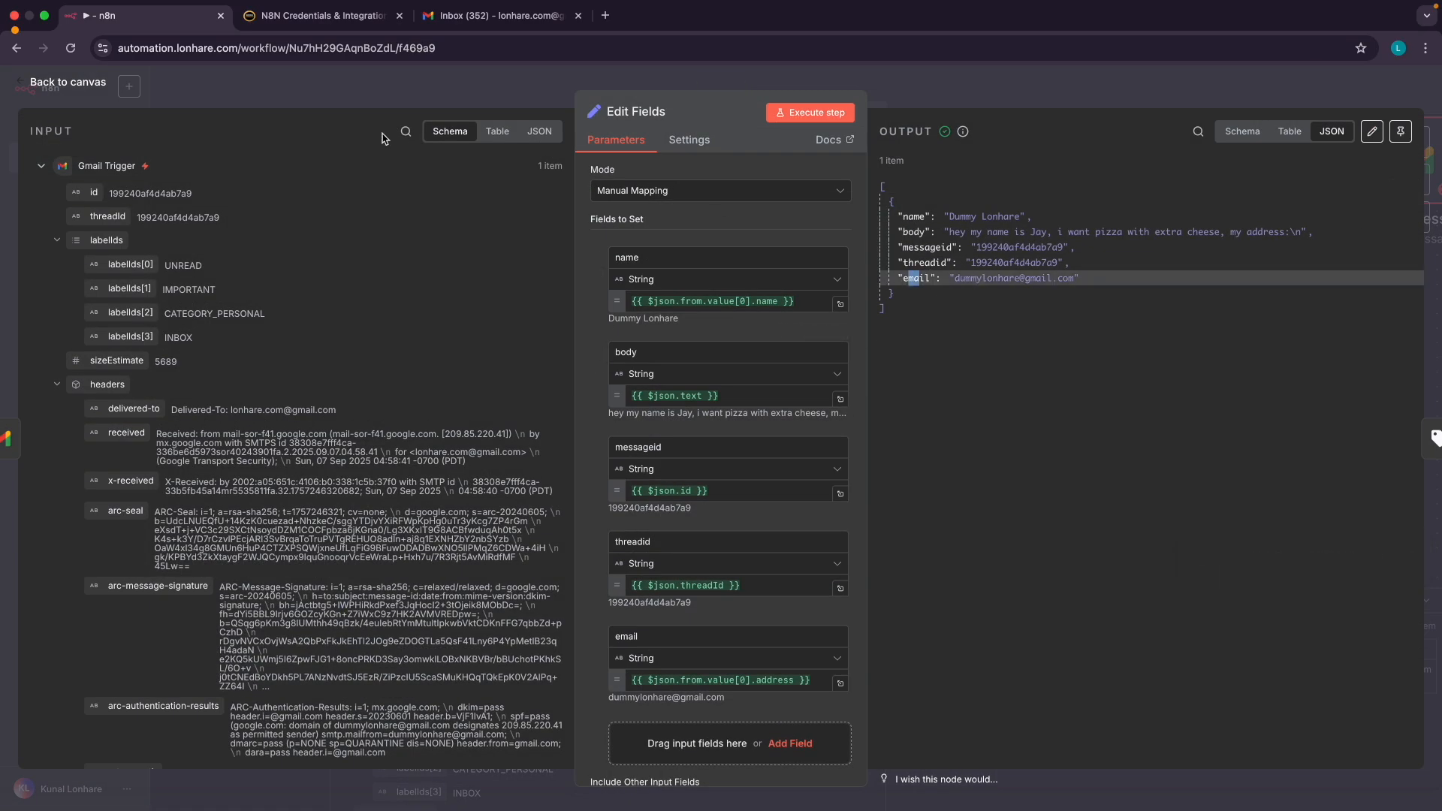
{"action": "left_click", "coordinate": [75, 86]}
Run the Text Classifier step so the pizza email routes down the Pizza branch
{"action": "scroll", "coordinate": [731, 318], "scroll_direction": "right", "scroll_amount": 3}
{"action": "scroll", "coordinate": [730, 317], "scroll_direction": "up", "scroll_amount": 2}
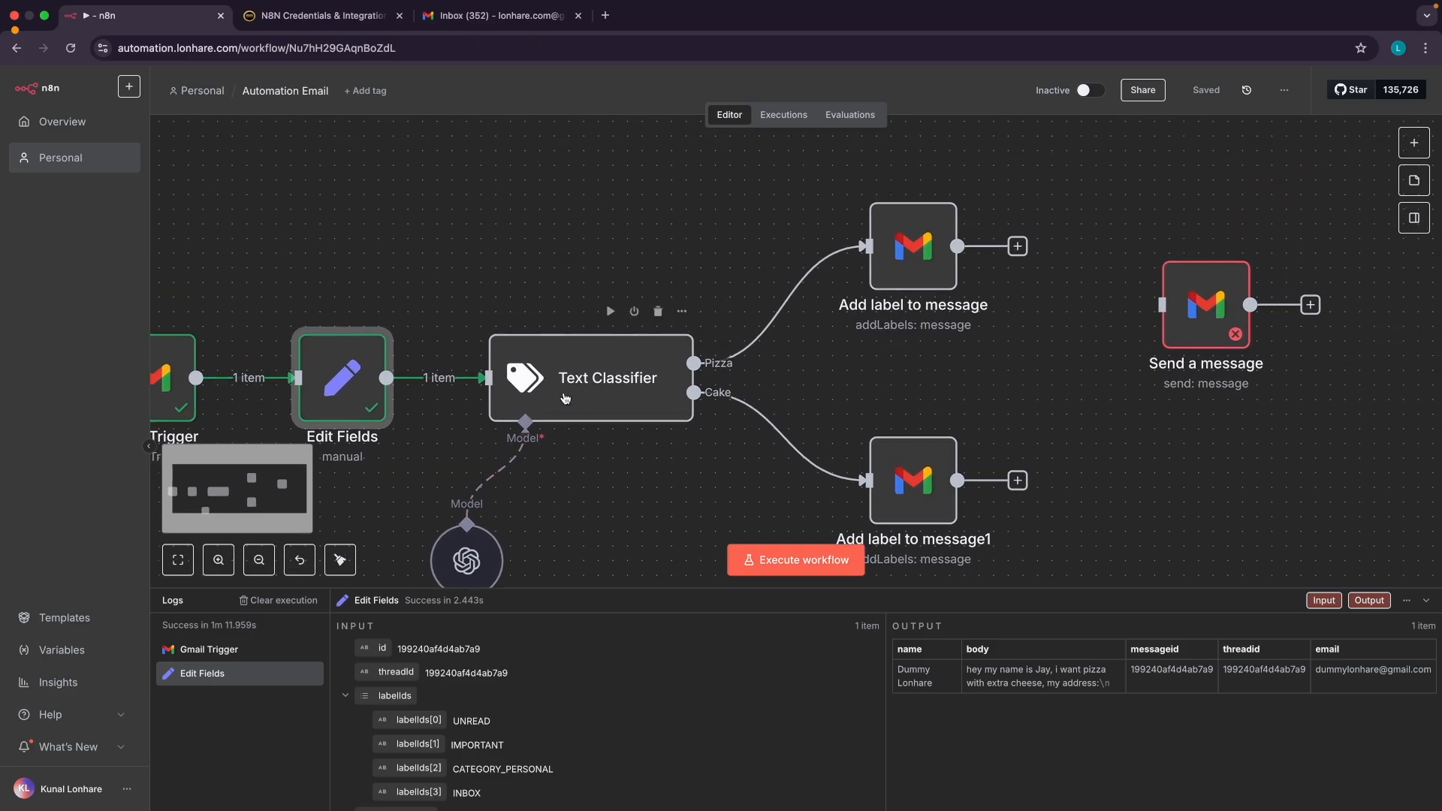
{"action": "scroll", "coordinate": [565, 398], "scroll_direction": "left", "scroll_amount": 3}
{"action": "scroll", "coordinate": [565, 398], "scroll_direction": "down", "scroll_amount": 2}
{"action": "double_click", "coordinate": [665, 309]}
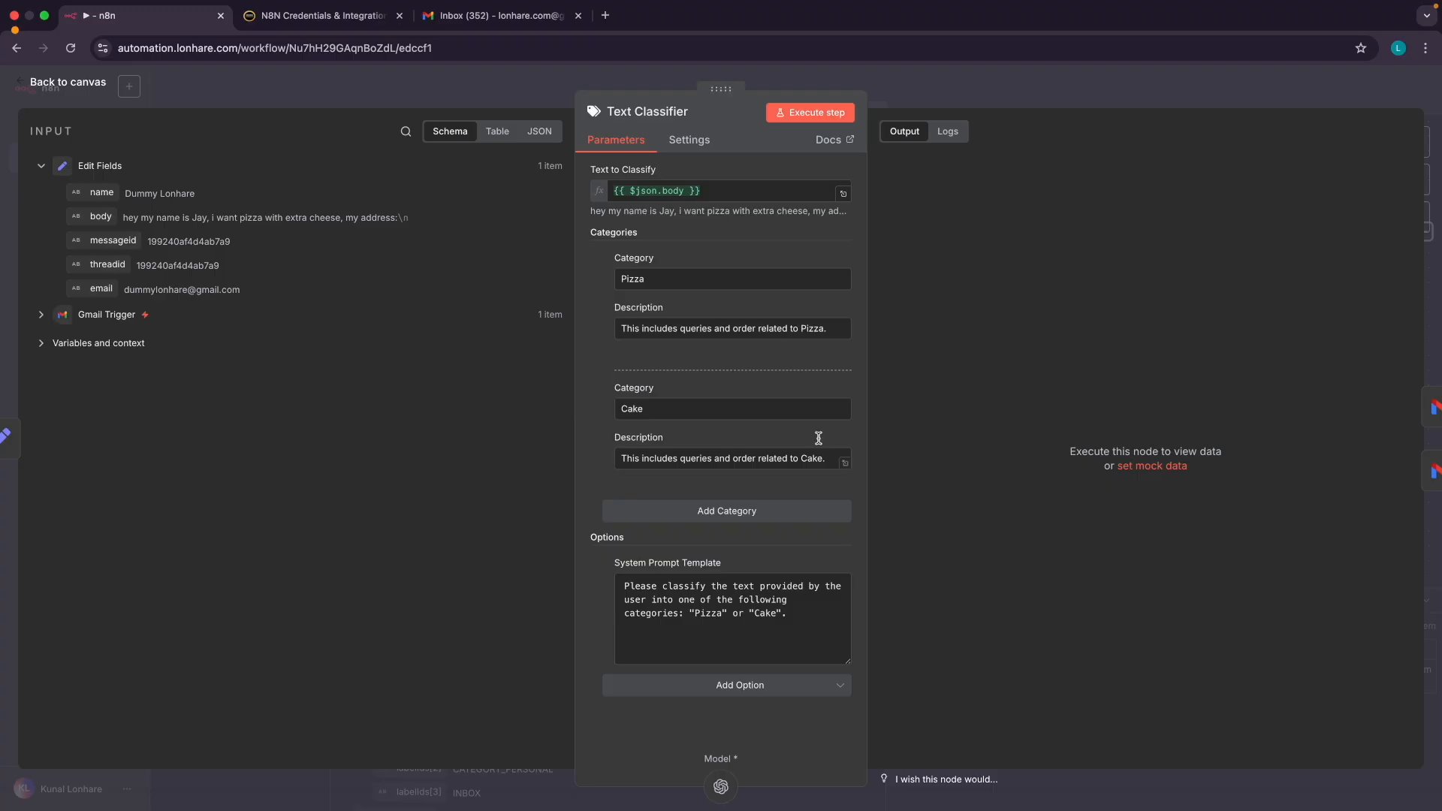
{"action": "left_click", "coordinate": [806, 112]}
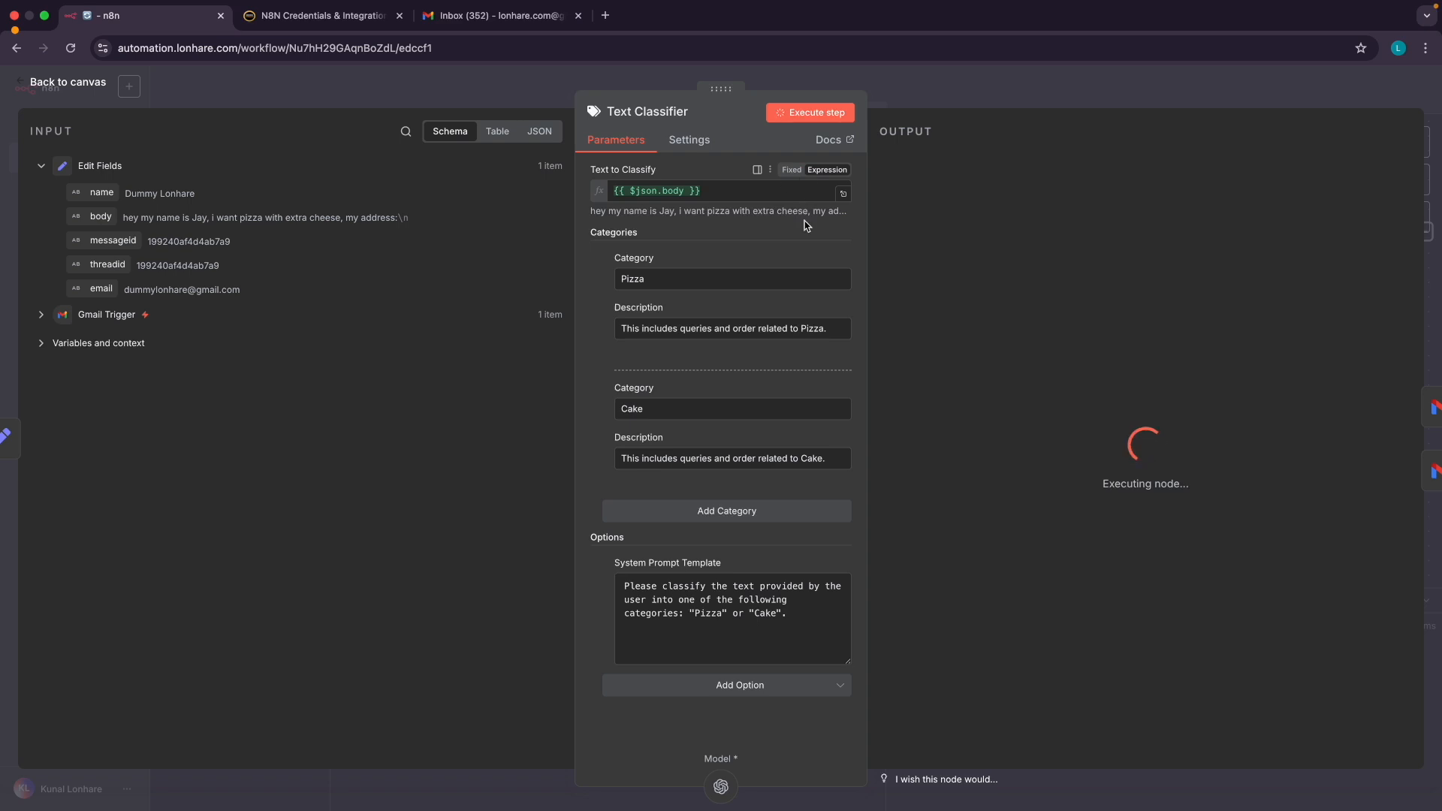
{"action": "left_click", "coordinate": [74, 85]}
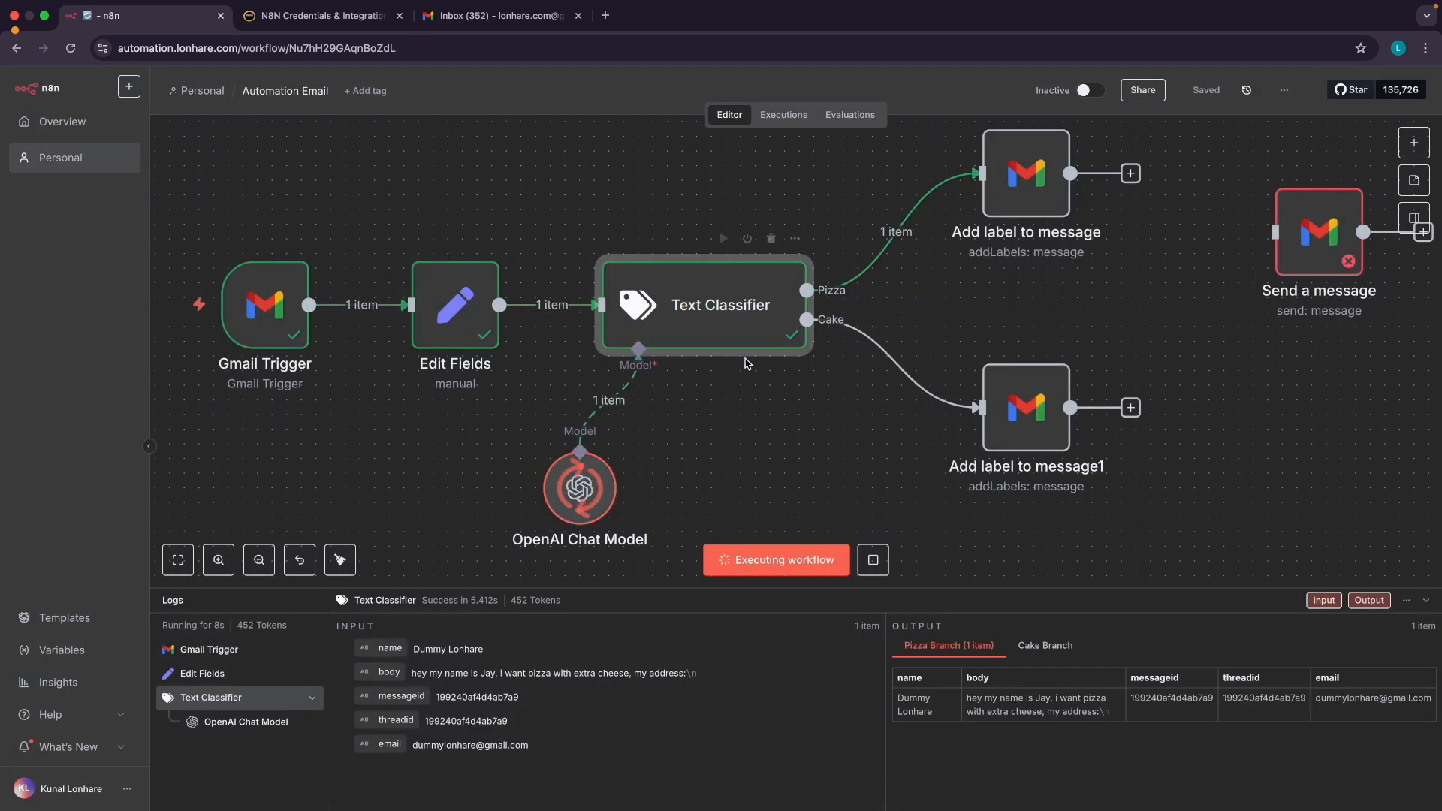
Check Add label to message, then connect its output into Send a message
{"action": "scroll", "coordinate": [751, 364], "scroll_direction": "right", "scroll_amount": 3}
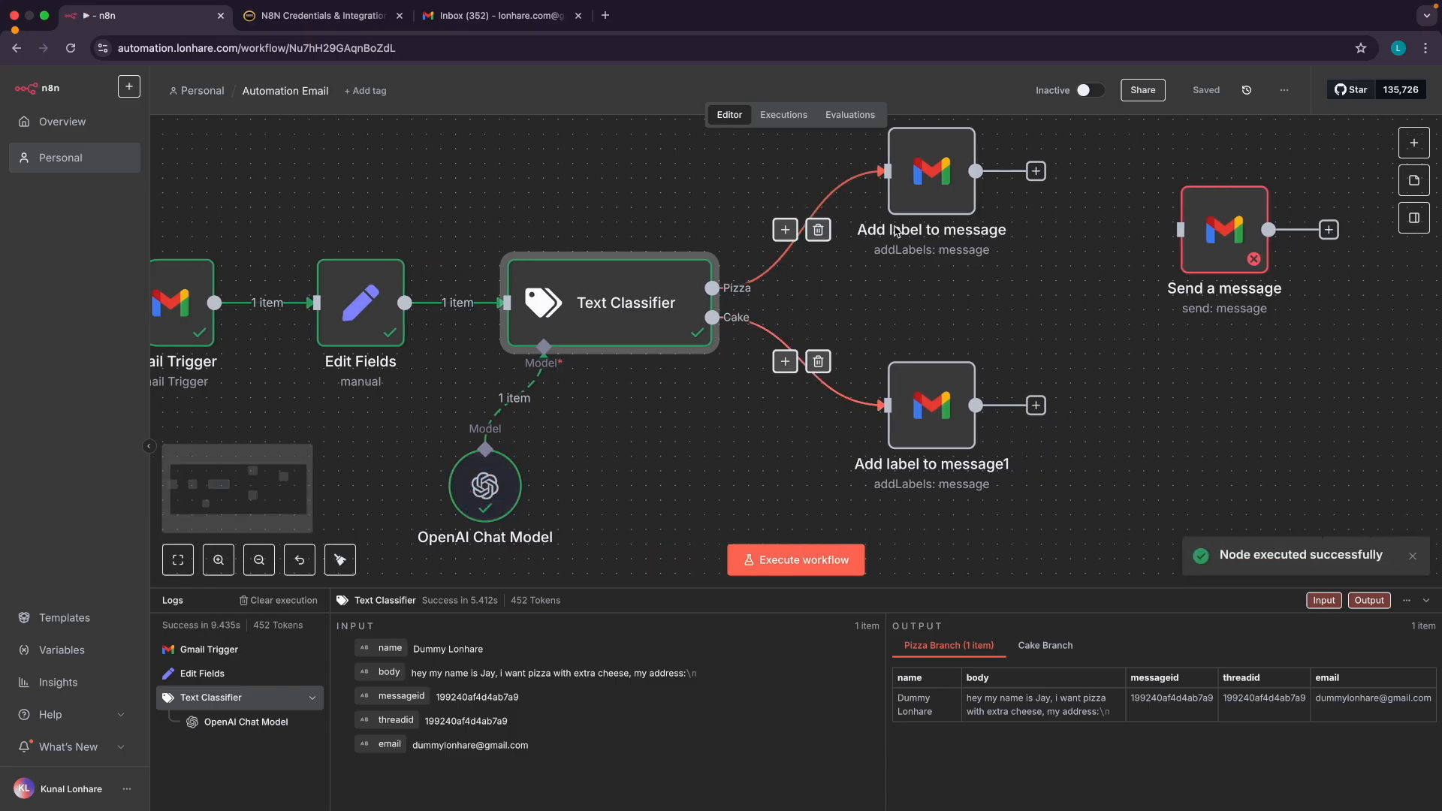
{"action": "scroll", "coordinate": [811, 271], "scroll_direction": "right", "scroll_amount": 3}
{"action": "scroll", "coordinate": [811, 270], "scroll_direction": "up", "scroll_amount": 2}
{"action": "double_click", "coordinate": [865, 227]}
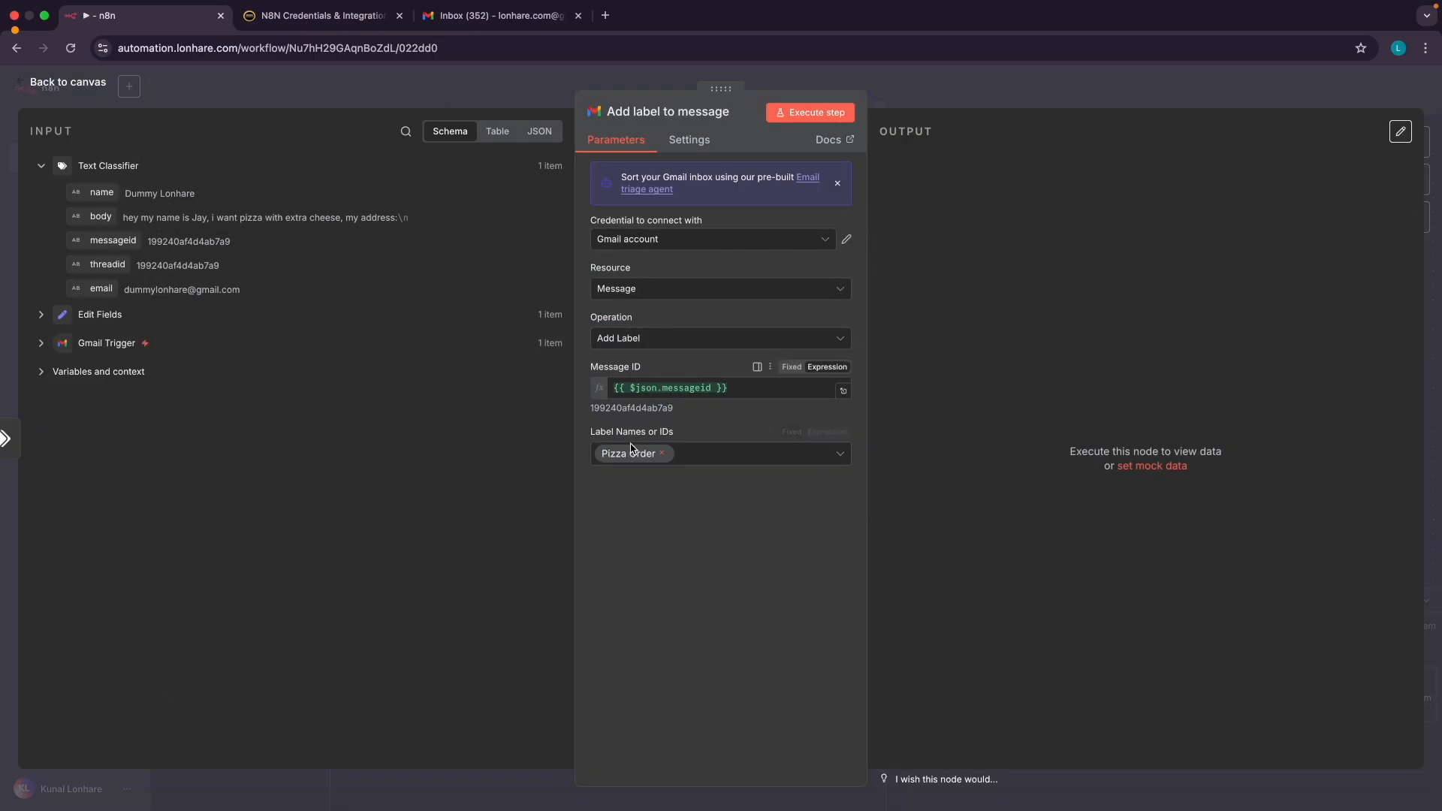
{"action": "left_click", "coordinate": [89, 88]}
{"action": "scroll", "coordinate": [1034, 363], "scroll_direction": "right", "scroll_amount": 2}
{"action": "scroll", "coordinate": [1034, 363], "scroll_direction": "up", "scroll_amount": 1}
{"action": "left_click_drag", "start_coordinate": [899, 260], "coordinate": [1036, 264]}
Set Send a message's recipient to the classifier's email and subject to 'Pizza Order Received'
{"action": "double_click", "coordinate": [1036, 264]}
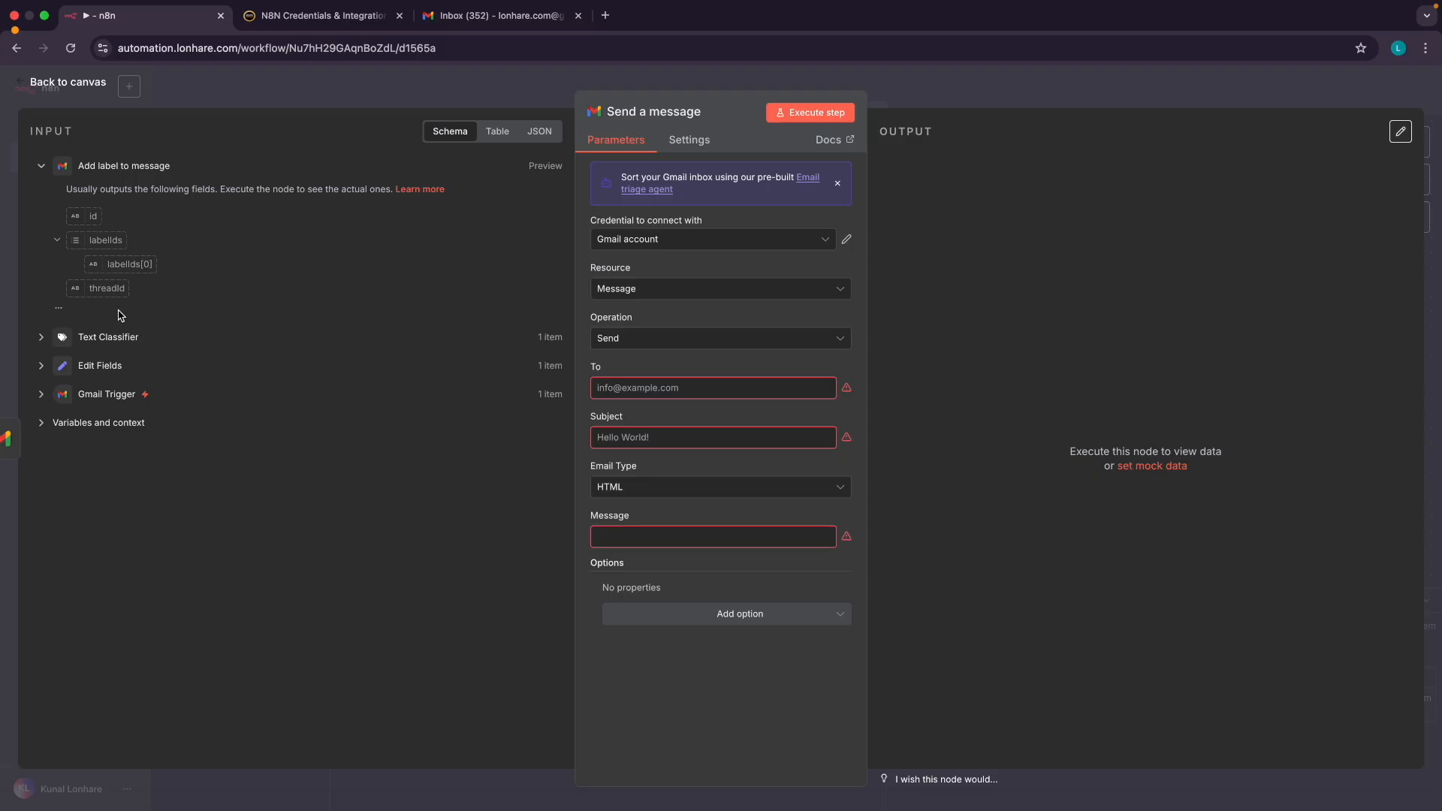
{"action": "left_click", "coordinate": [41, 338]}
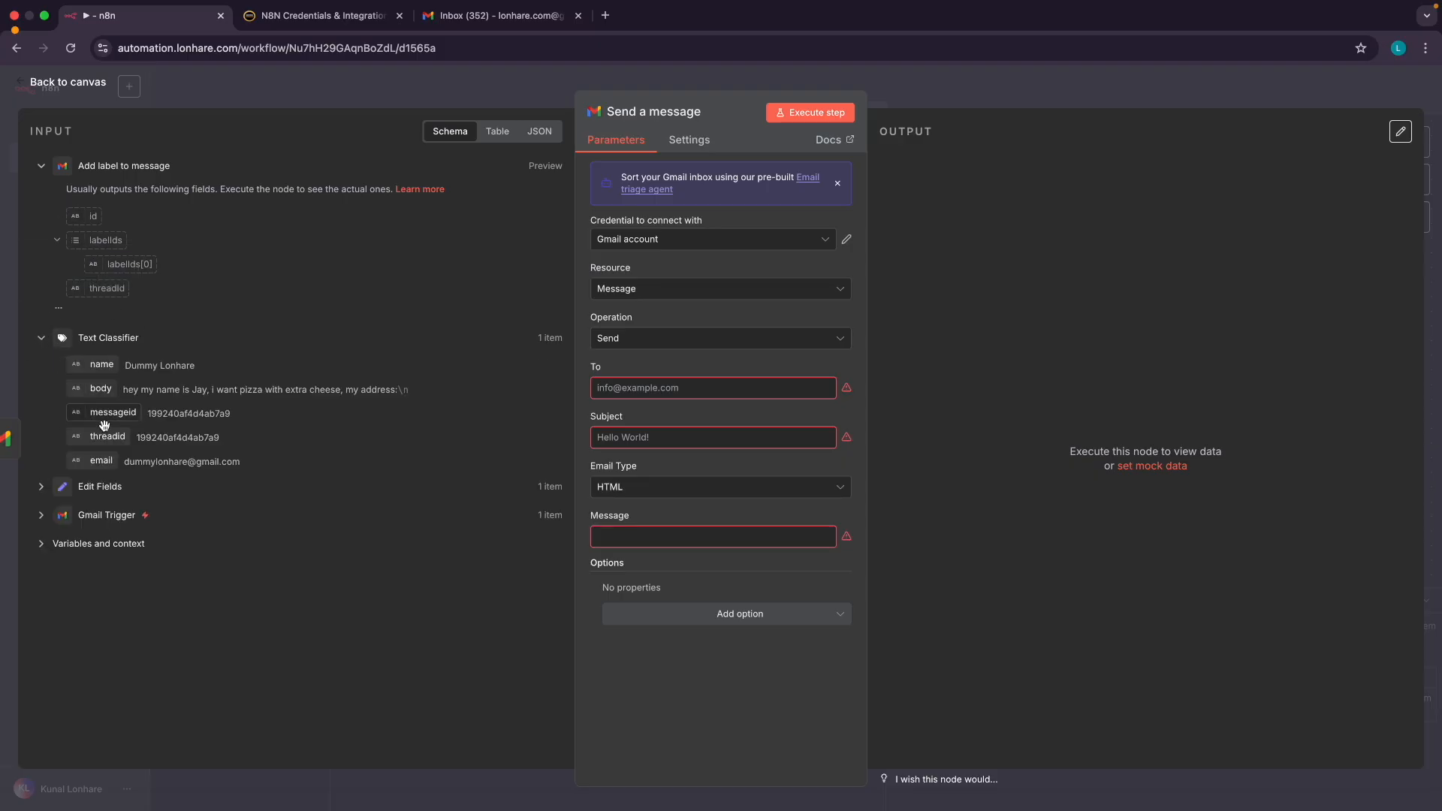
{"action": "left_click_drag", "start_coordinate": [100, 461], "coordinate": [601, 387]}
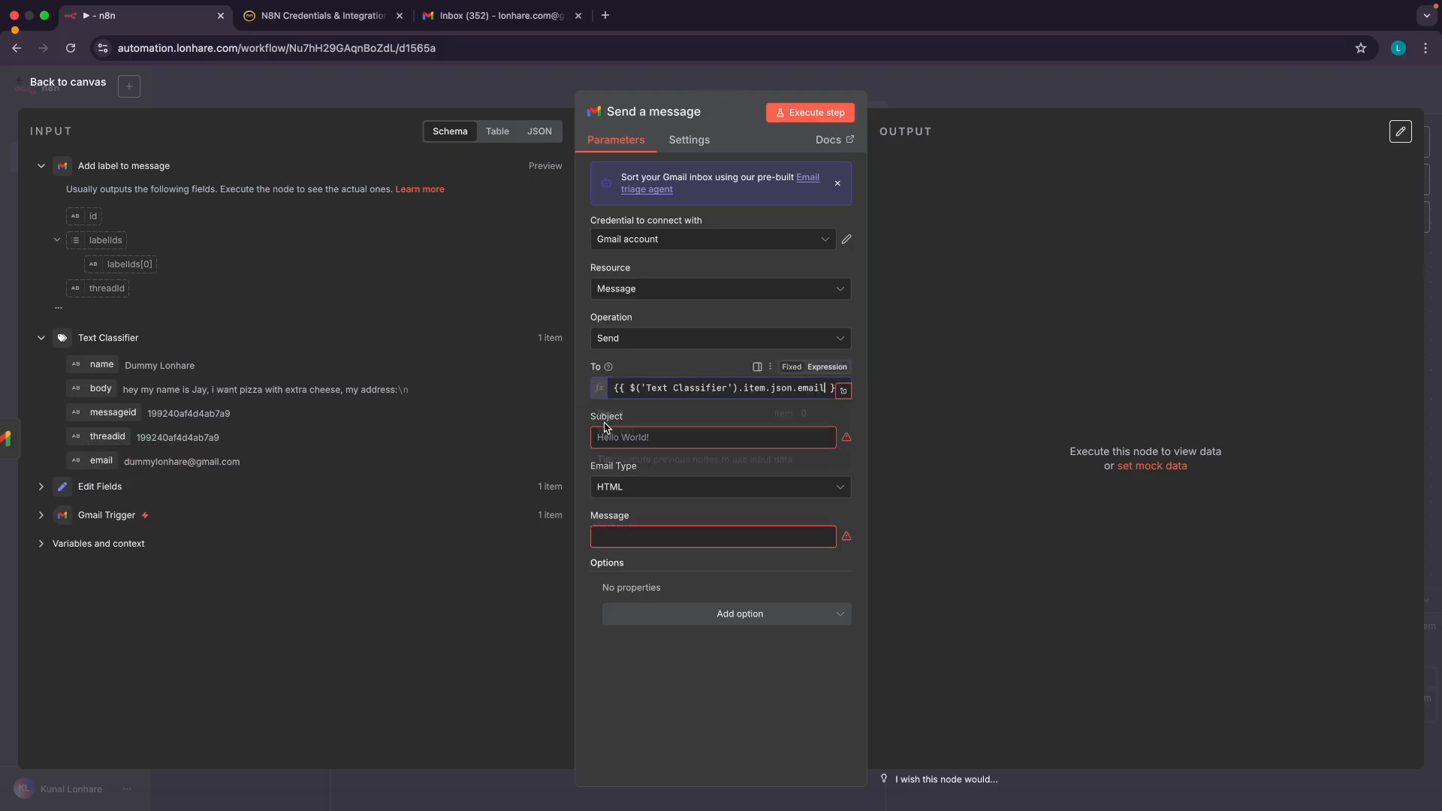
{"action": "left_click", "coordinate": [621, 438]}
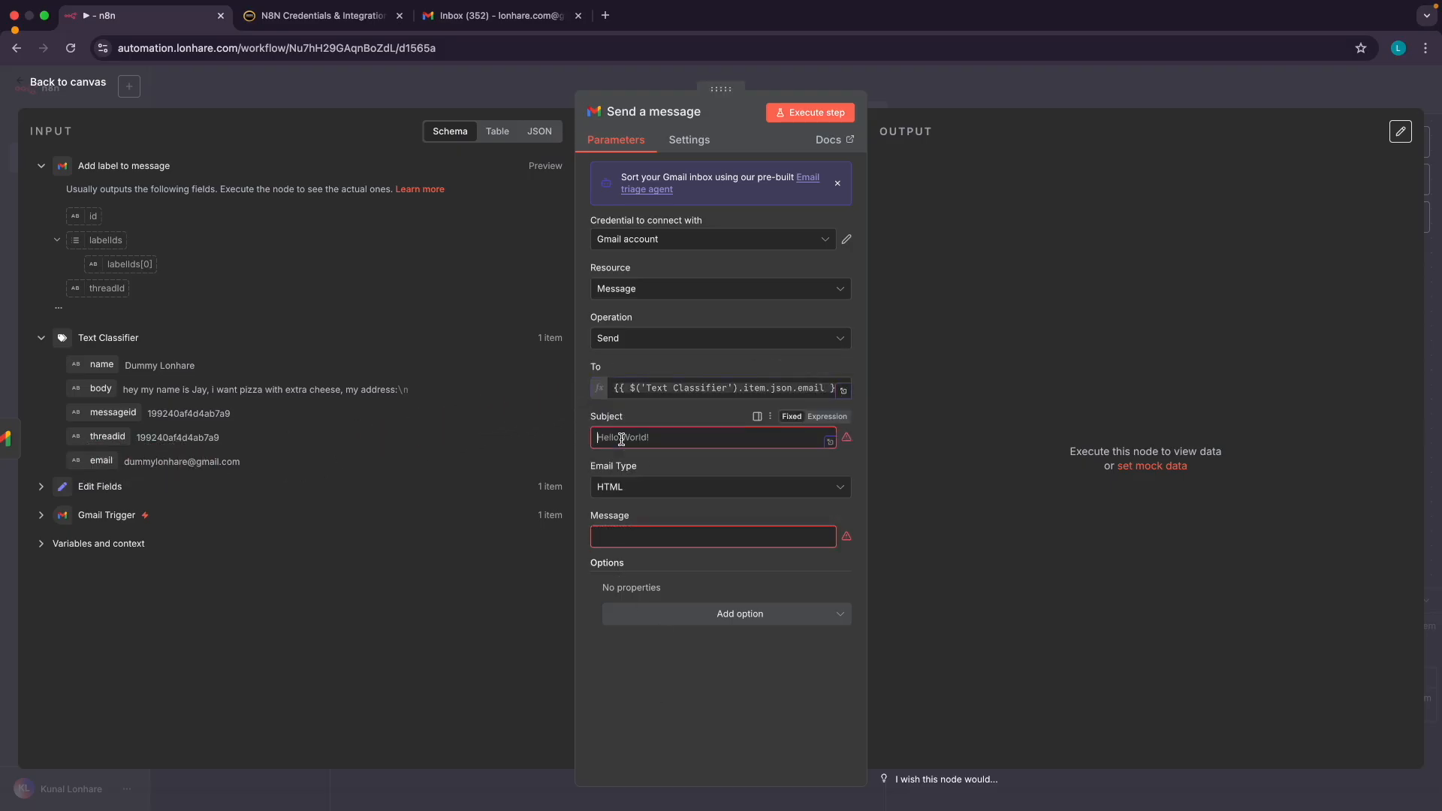
{"action": "type", "text": "Pizza Order Received"}
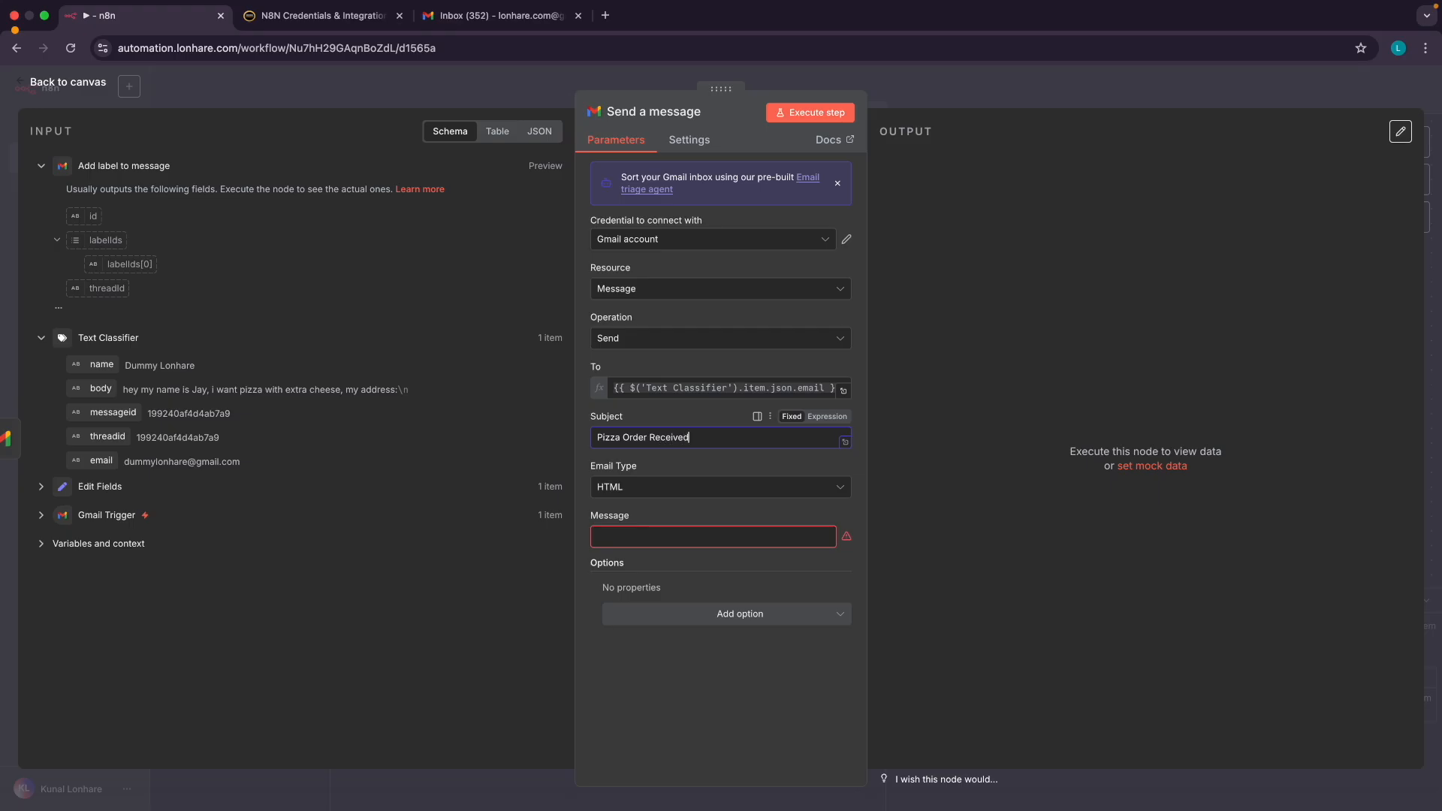
Make the message body an expression and write the Pizza order reply promising a response shortly
{"action": "left_click", "coordinate": [622, 534]}
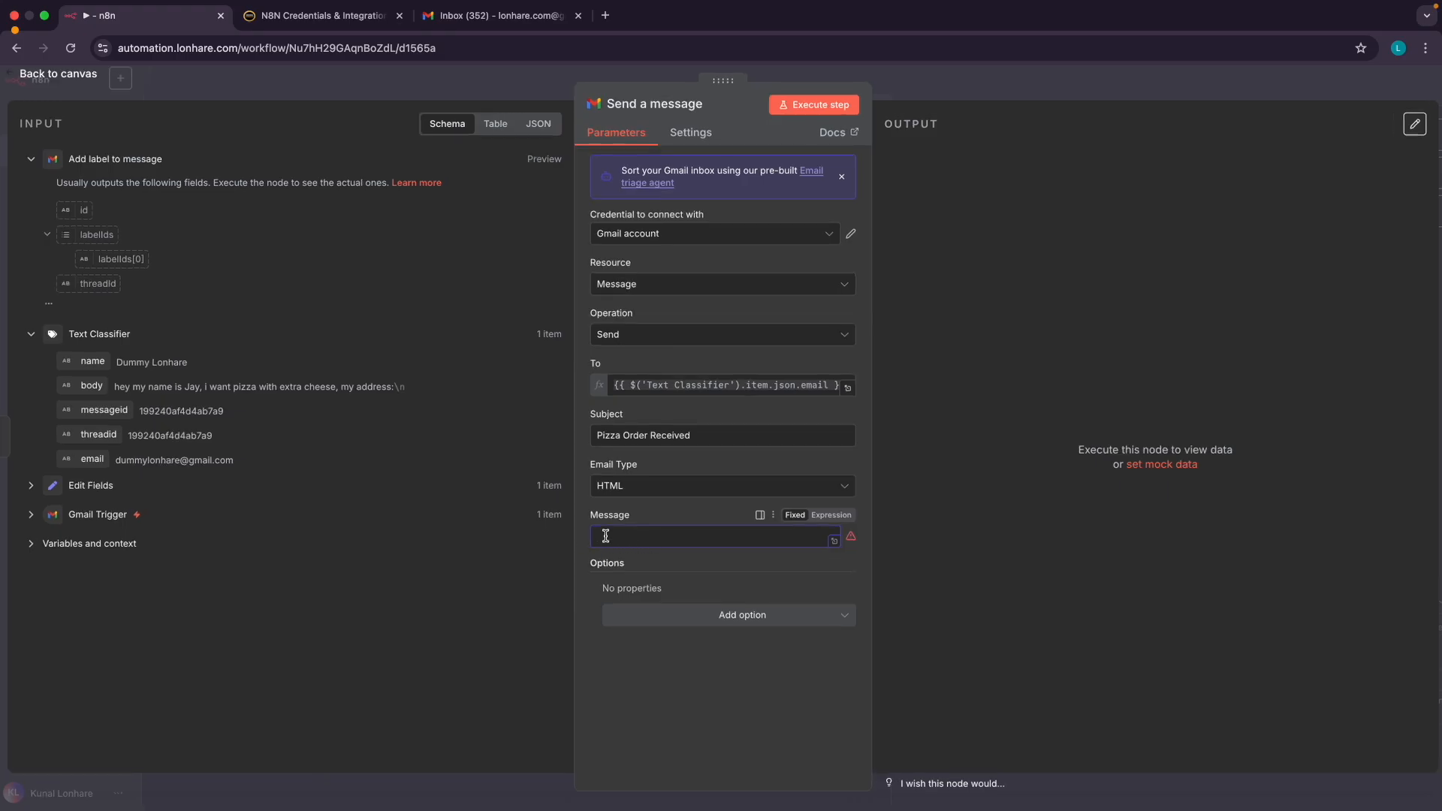
{"action": "scroll", "coordinate": [606, 536], "scroll_direction": "up", "scroll_amount": 5}
{"action": "scroll", "coordinate": [606, 537], "scroll_direction": "left", "scroll_amount": 4}
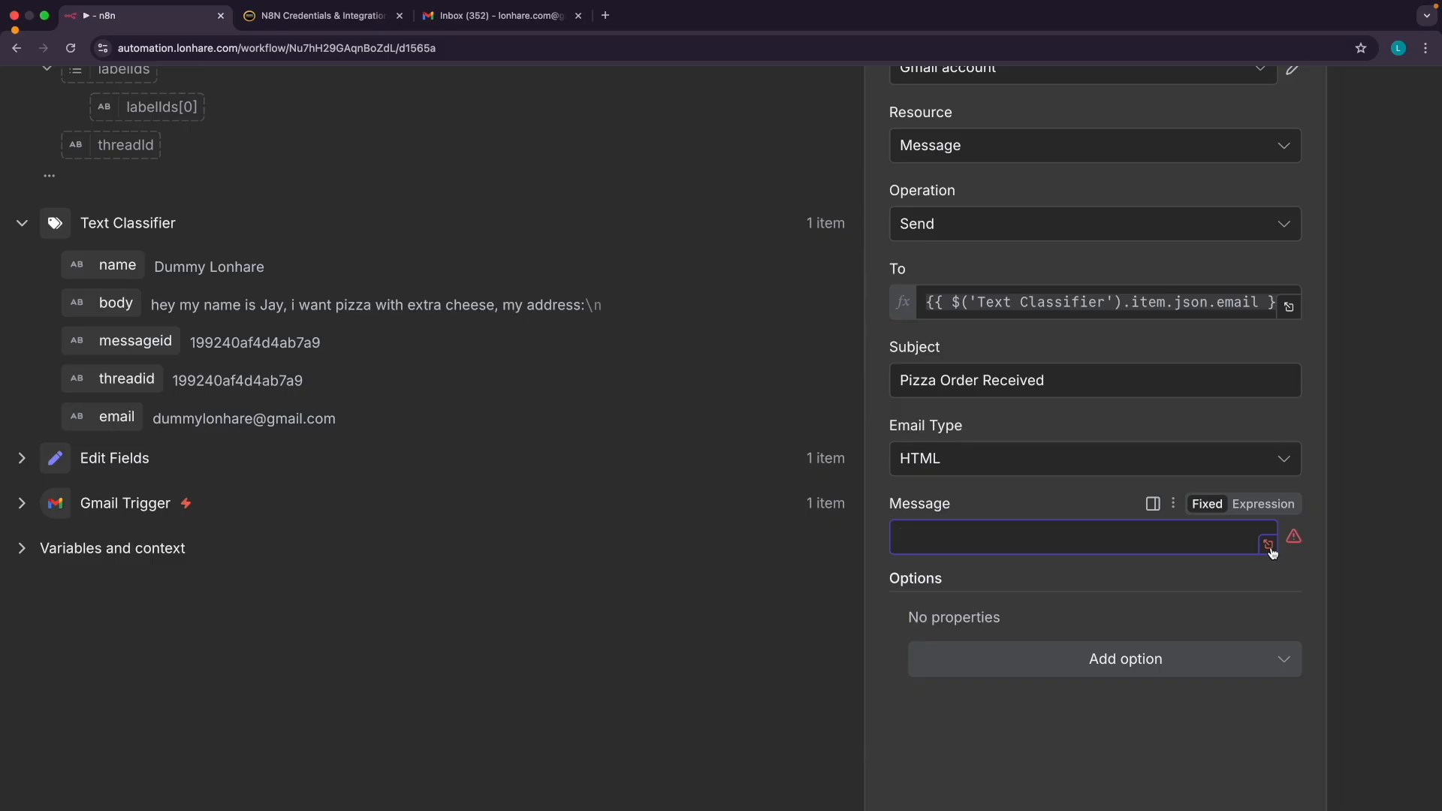
{"action": "left_click", "coordinate": [1265, 504]}
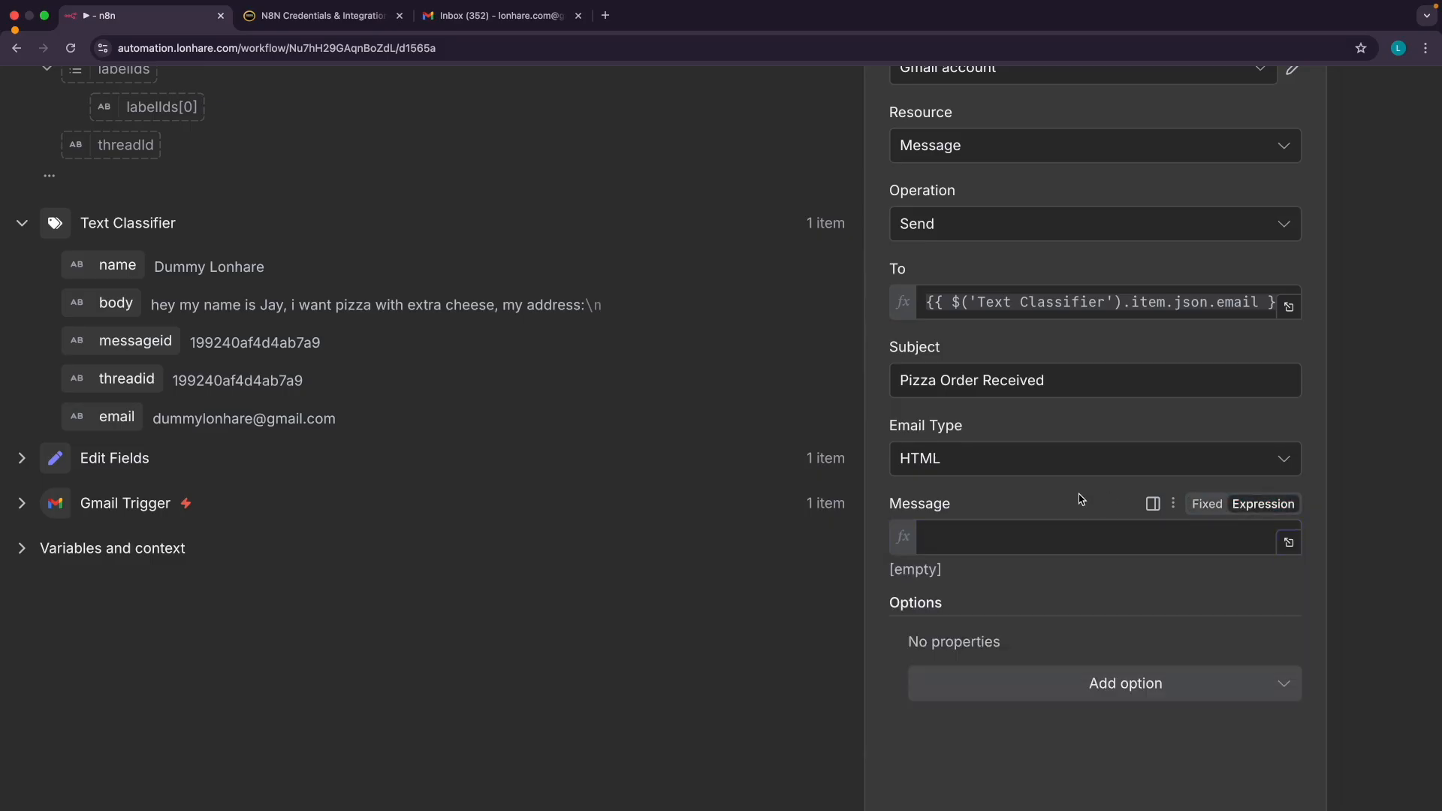
{"action": "left_click", "coordinate": [1288, 542]}
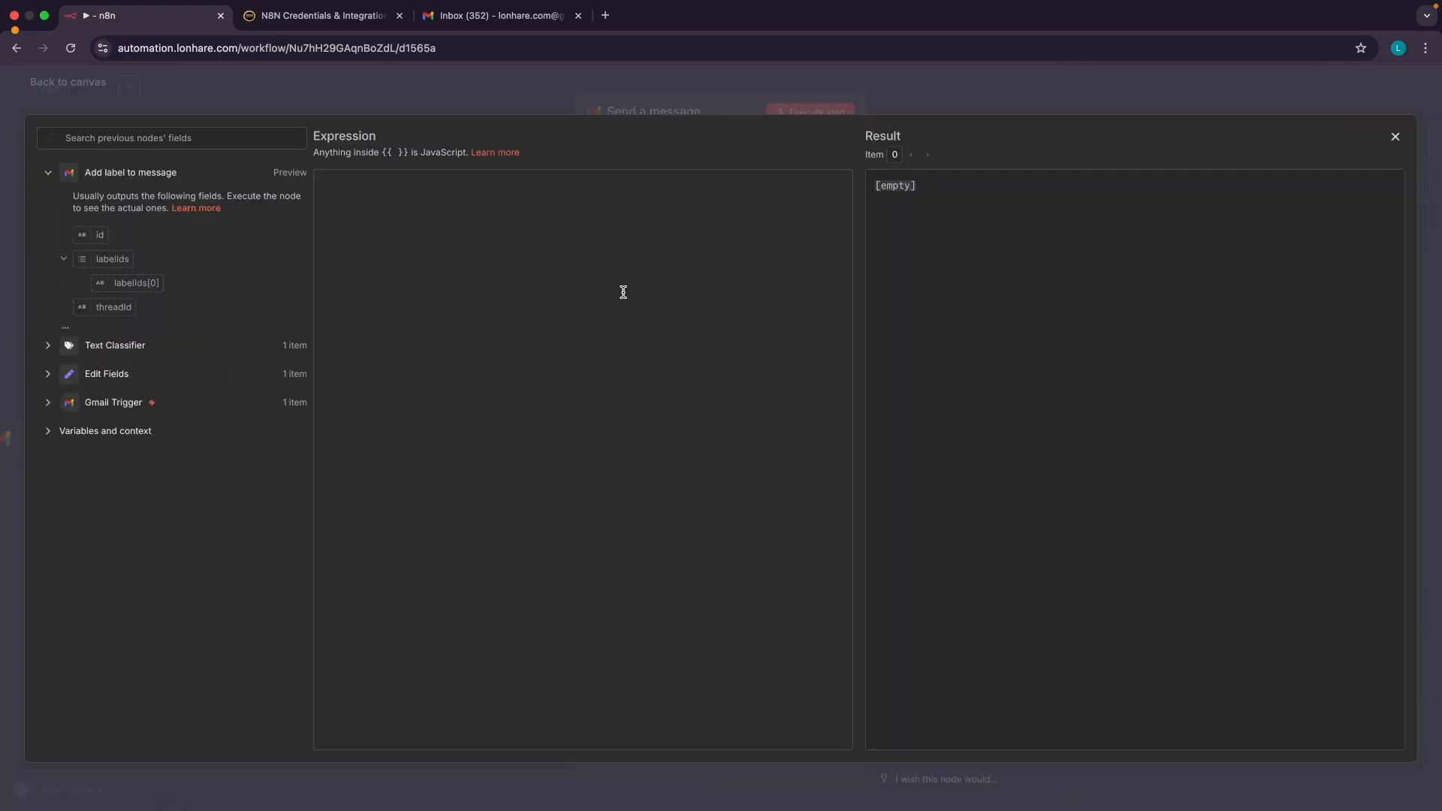
{"action": "left_click", "coordinate": [366, 216]}
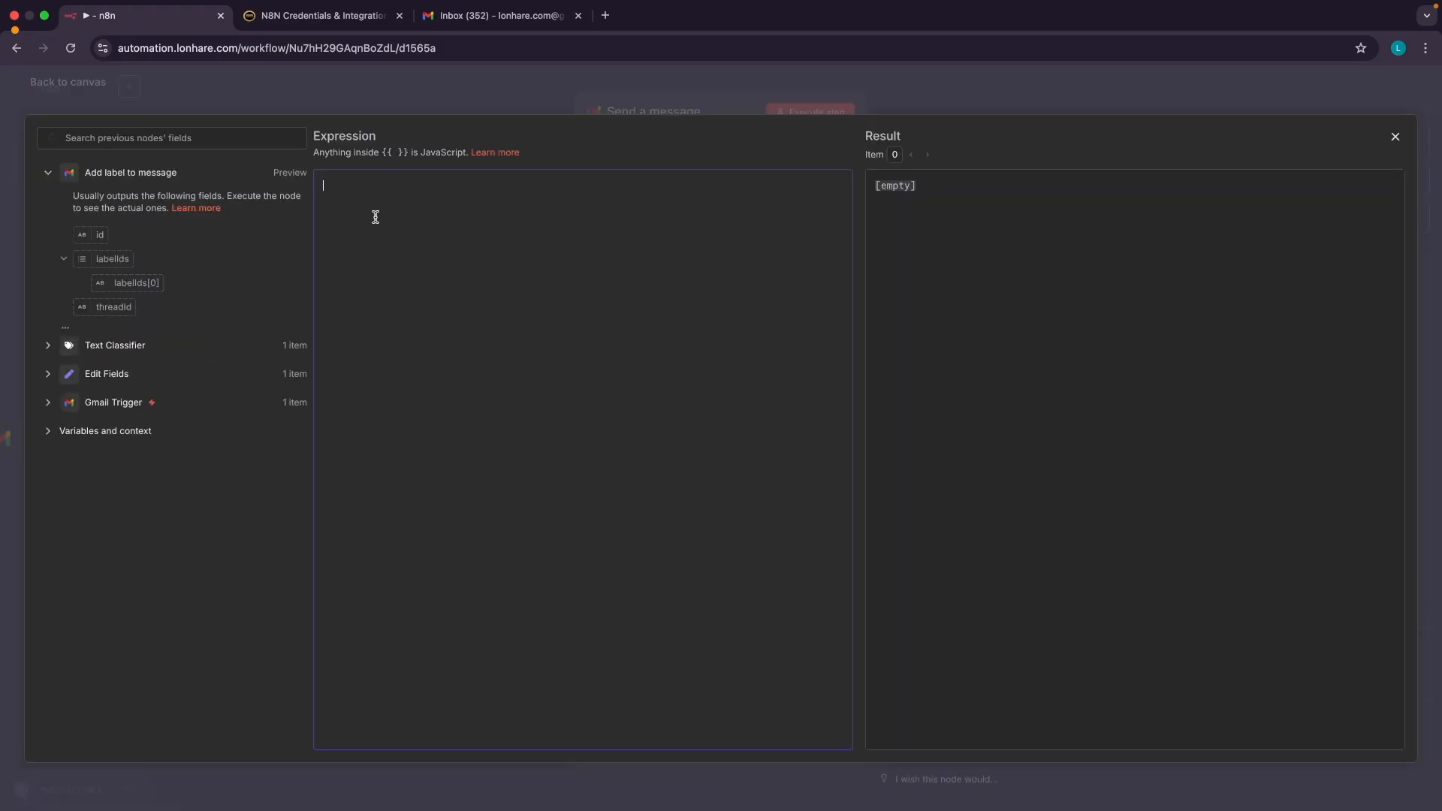
{"action": "type", "text": "Hey,"}
{"action": "key", "text": "Caps_Lock"}
{"action": "type", "text": "W"}
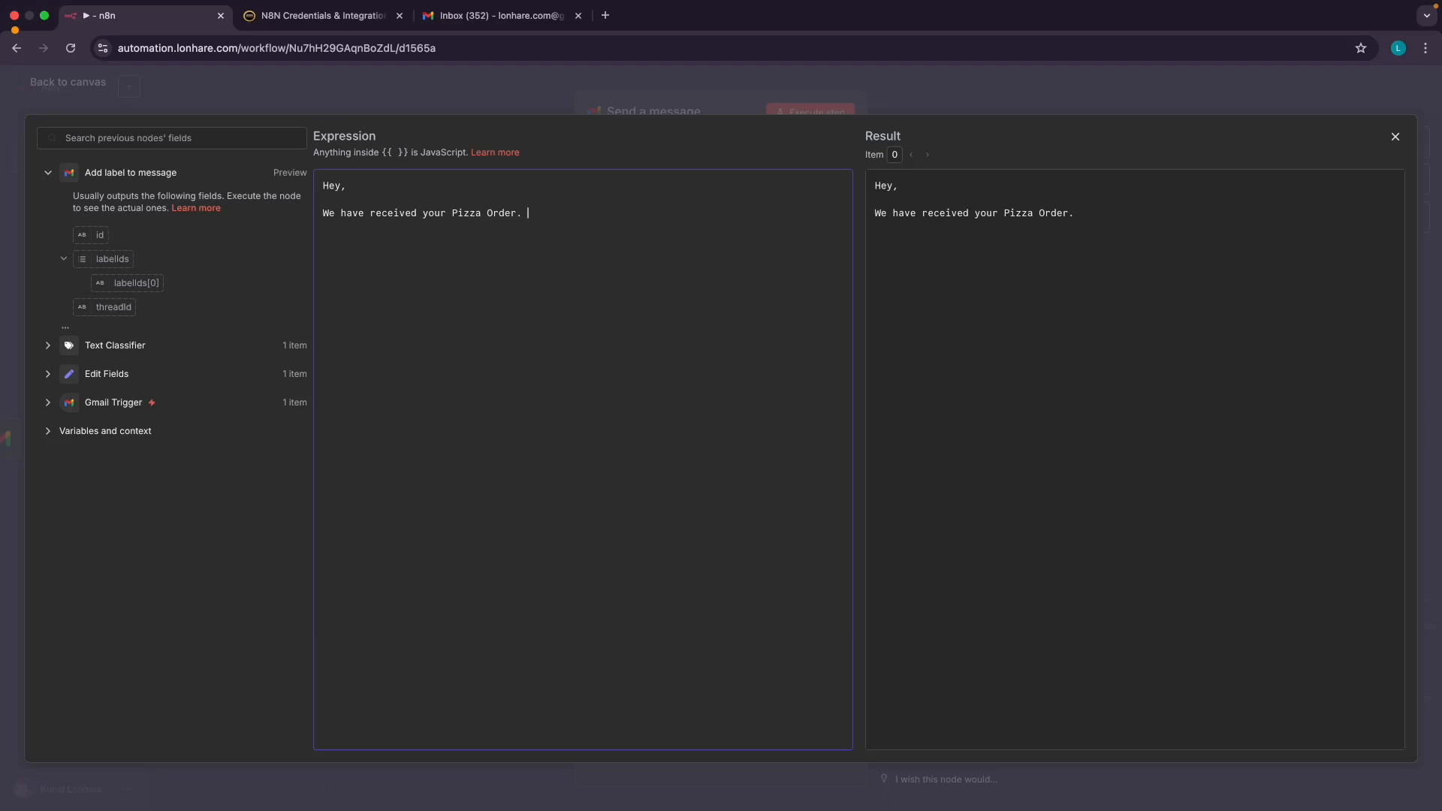
{"action": "type", "text": "uch with you shortly."}
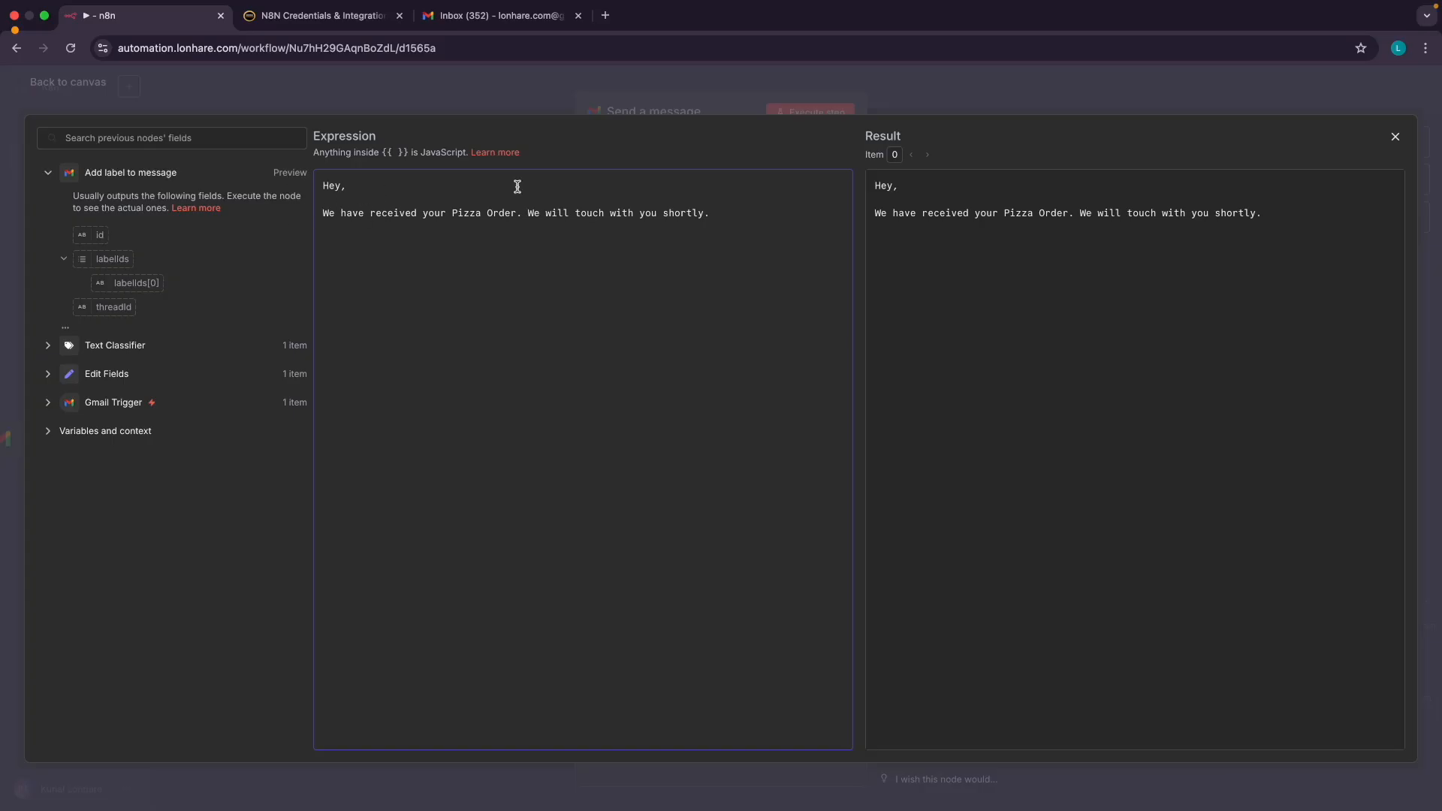
Insert the Text Classifier's name field after 'Hey,' in the message and close the editor
{"action": "left_click", "coordinate": [47, 347]}
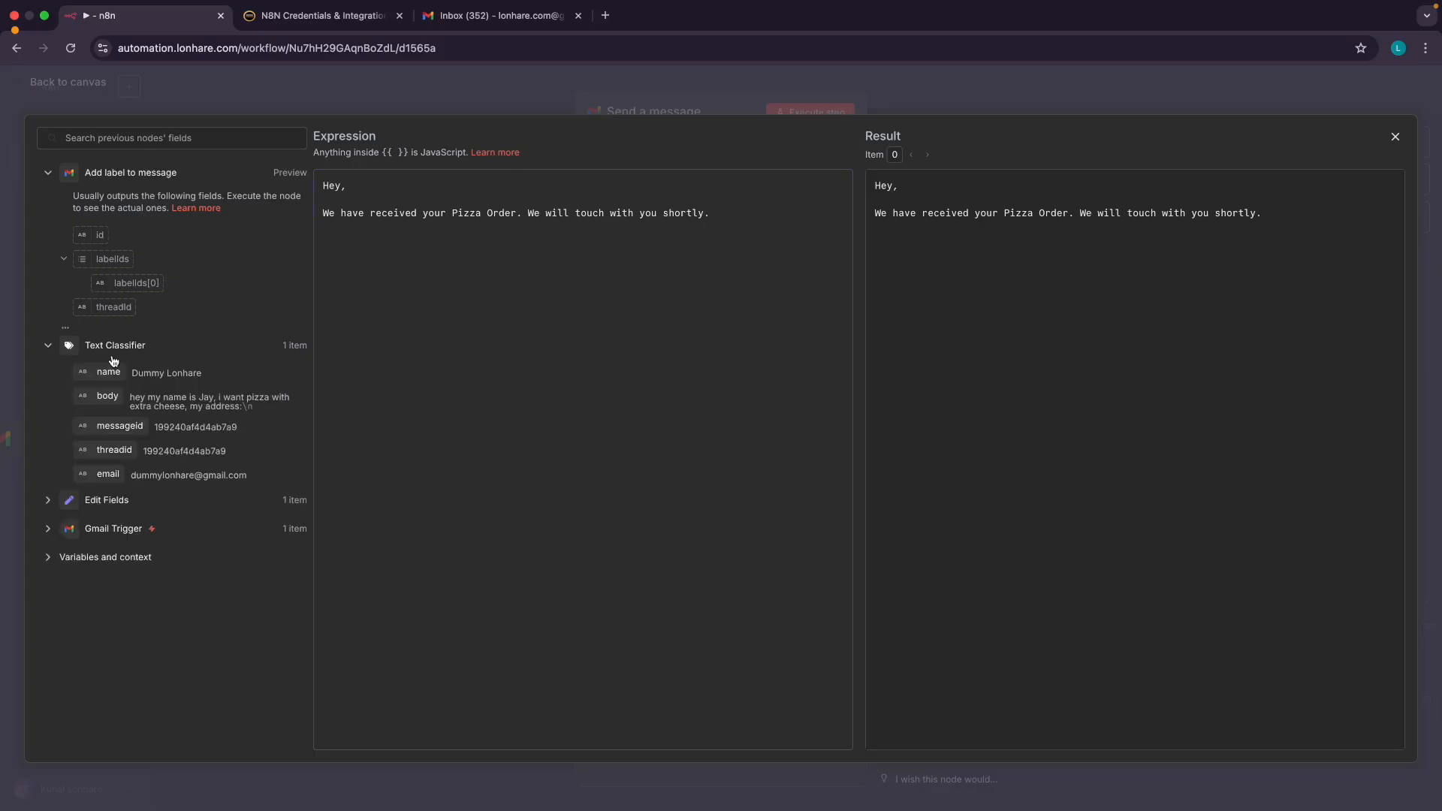
{"action": "left_click_drag", "start_coordinate": [106, 374], "coordinate": [361, 192]}
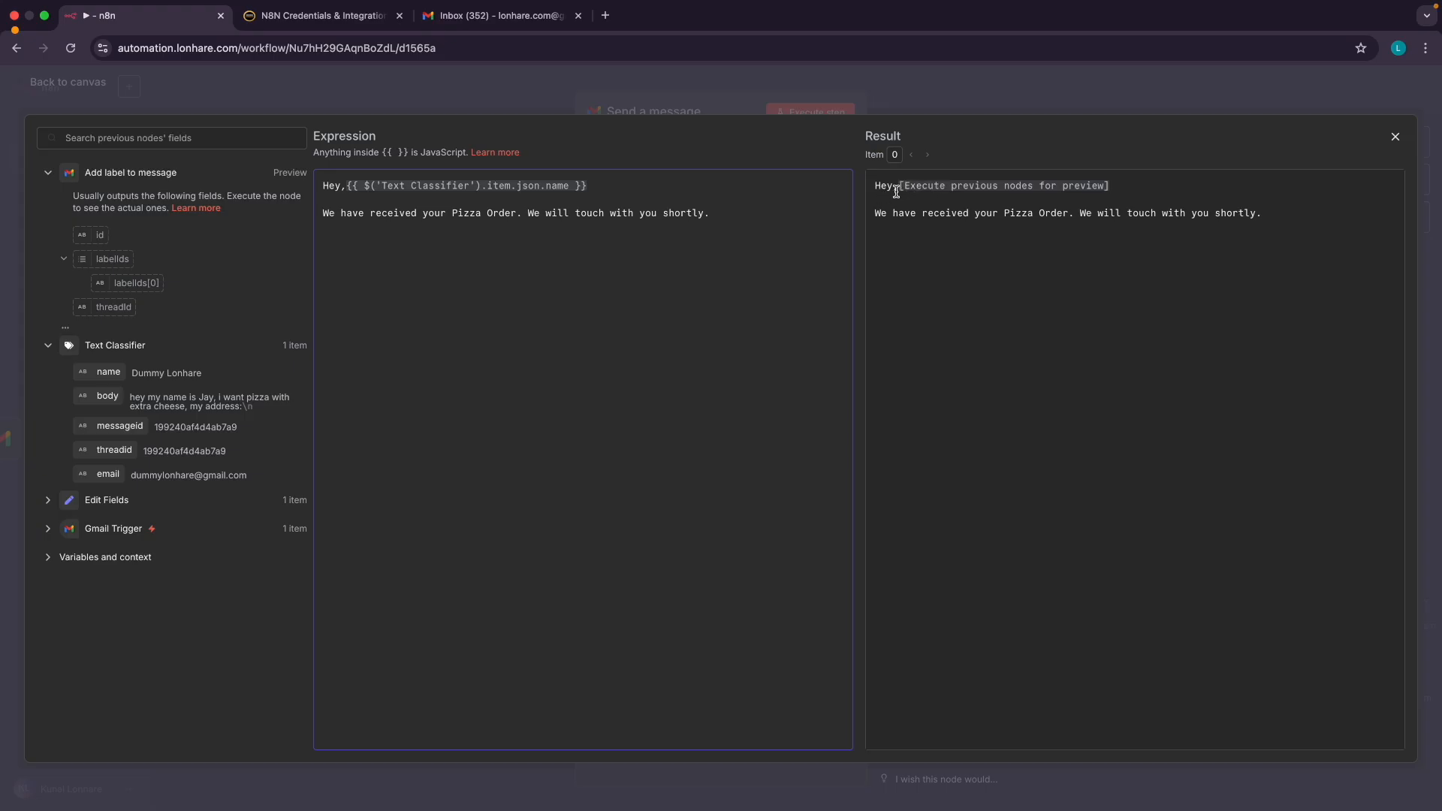
{"action": "left_click_drag", "start_coordinate": [875, 186], "coordinate": [1203, 202]}
{"action": "left_click", "coordinate": [1130, 245]}
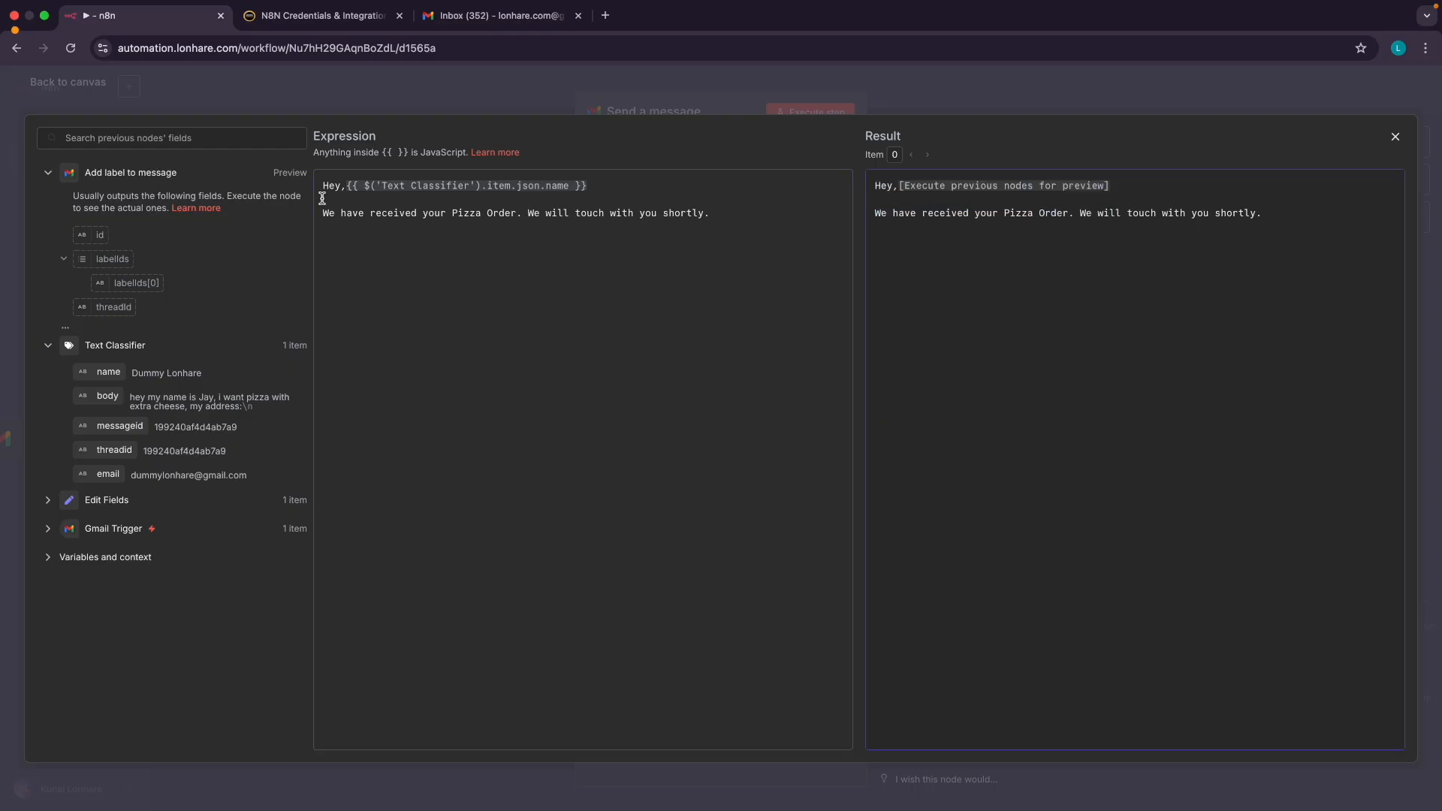
{"action": "left_click", "coordinate": [63, 98]}
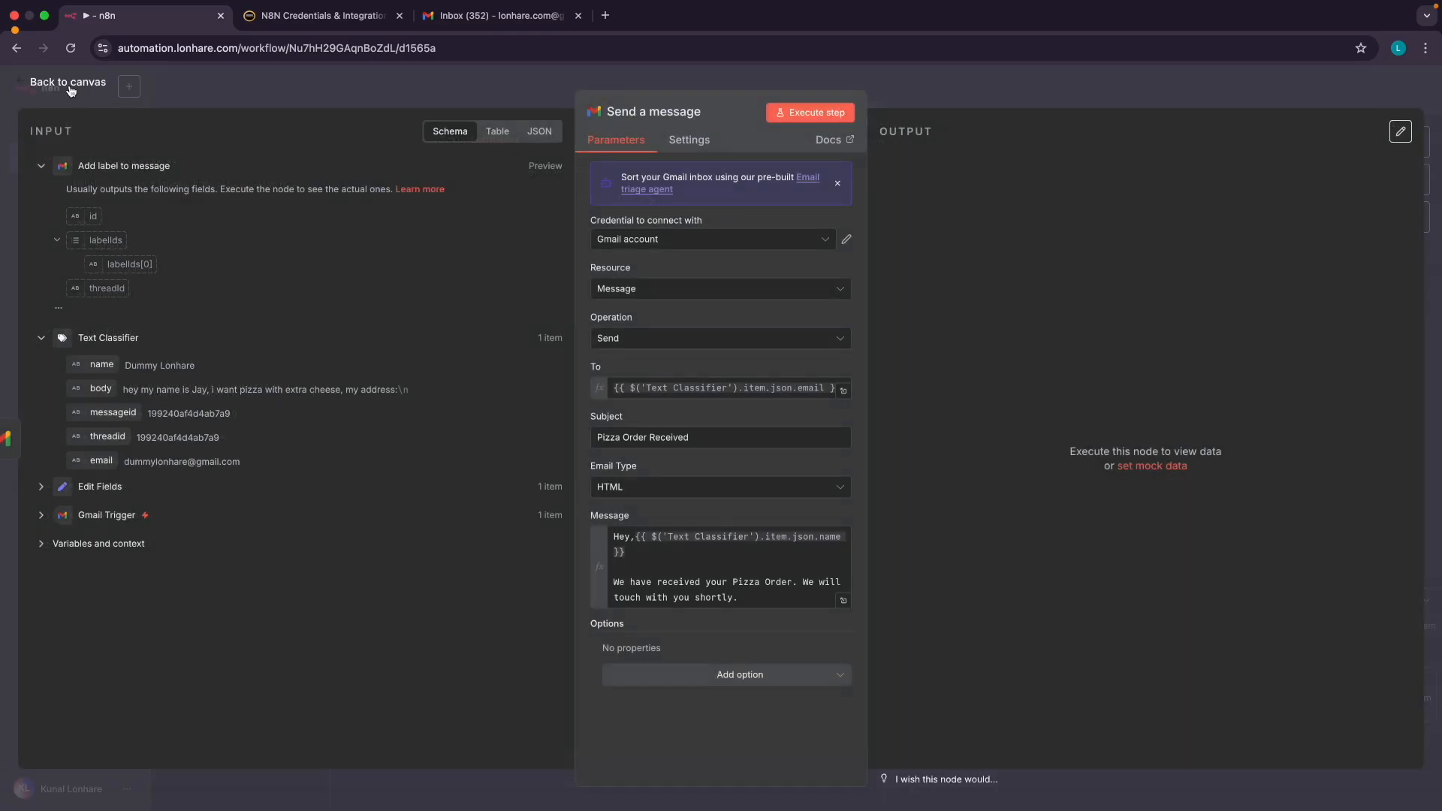
Duplicate Send a message and connect Add label to message1 to the copy
{"action": "left_click", "coordinate": [68, 83]}
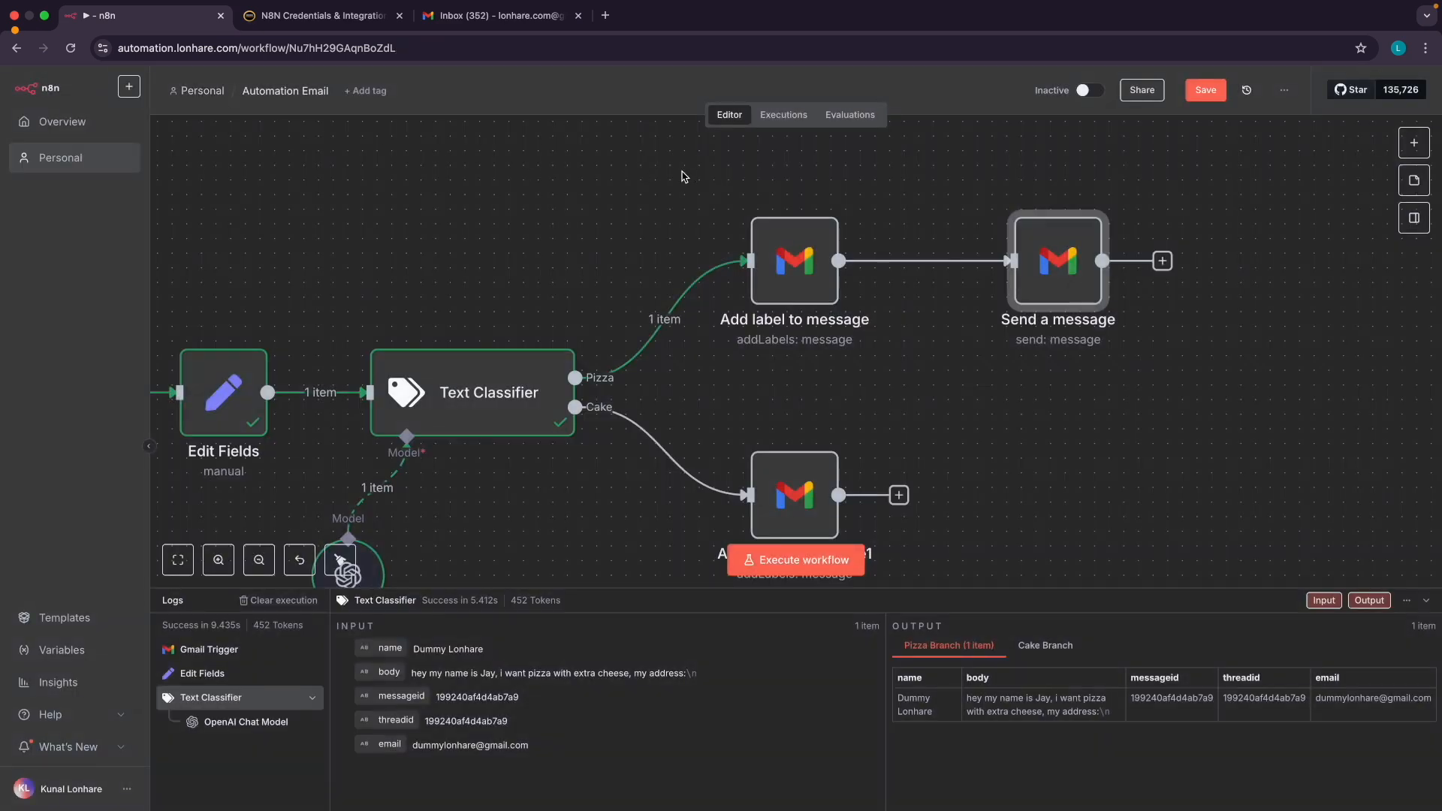
{"action": "scroll", "coordinate": [928, 343], "scroll_direction": "down", "scroll_amount": 3}
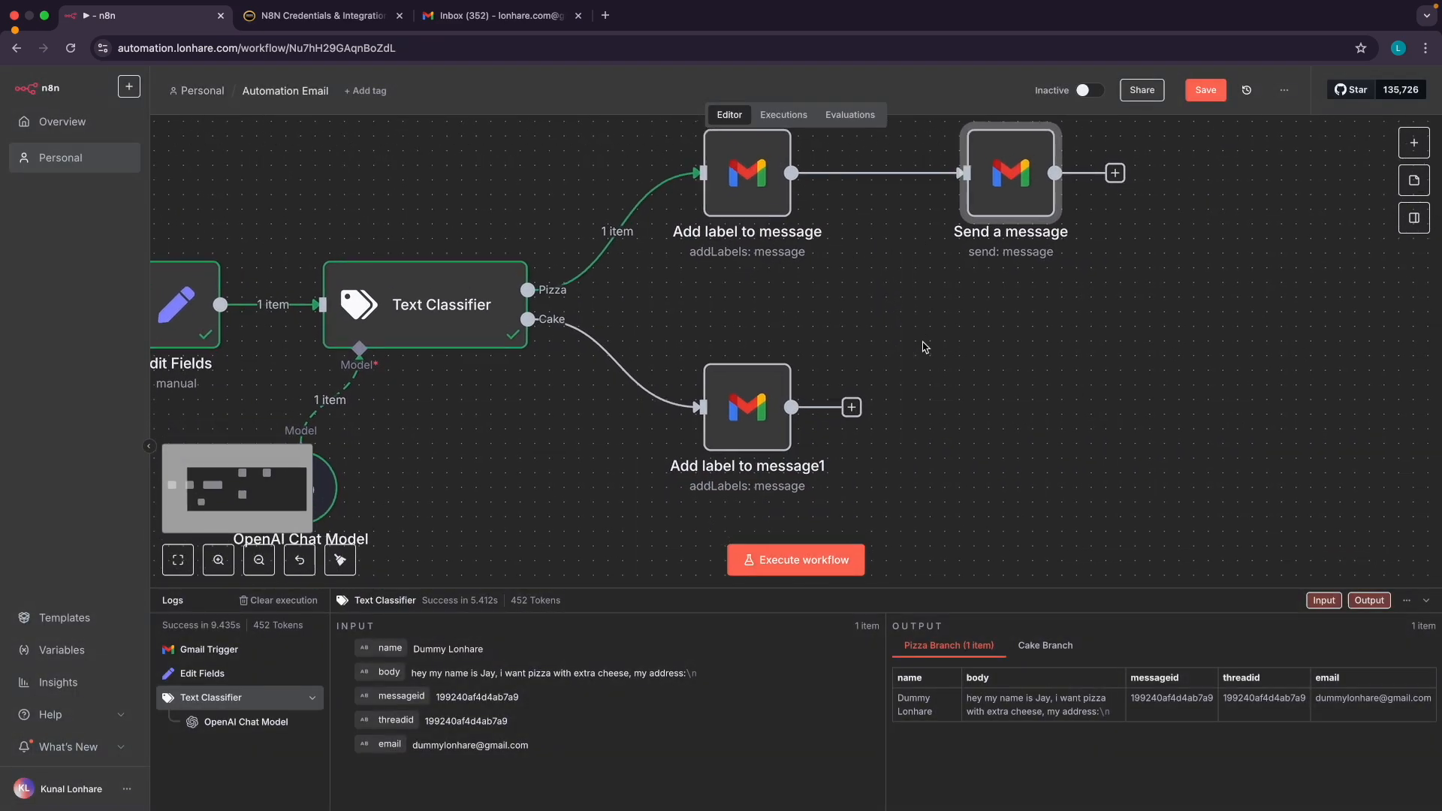
{"action": "right_click", "coordinate": [990, 200]}
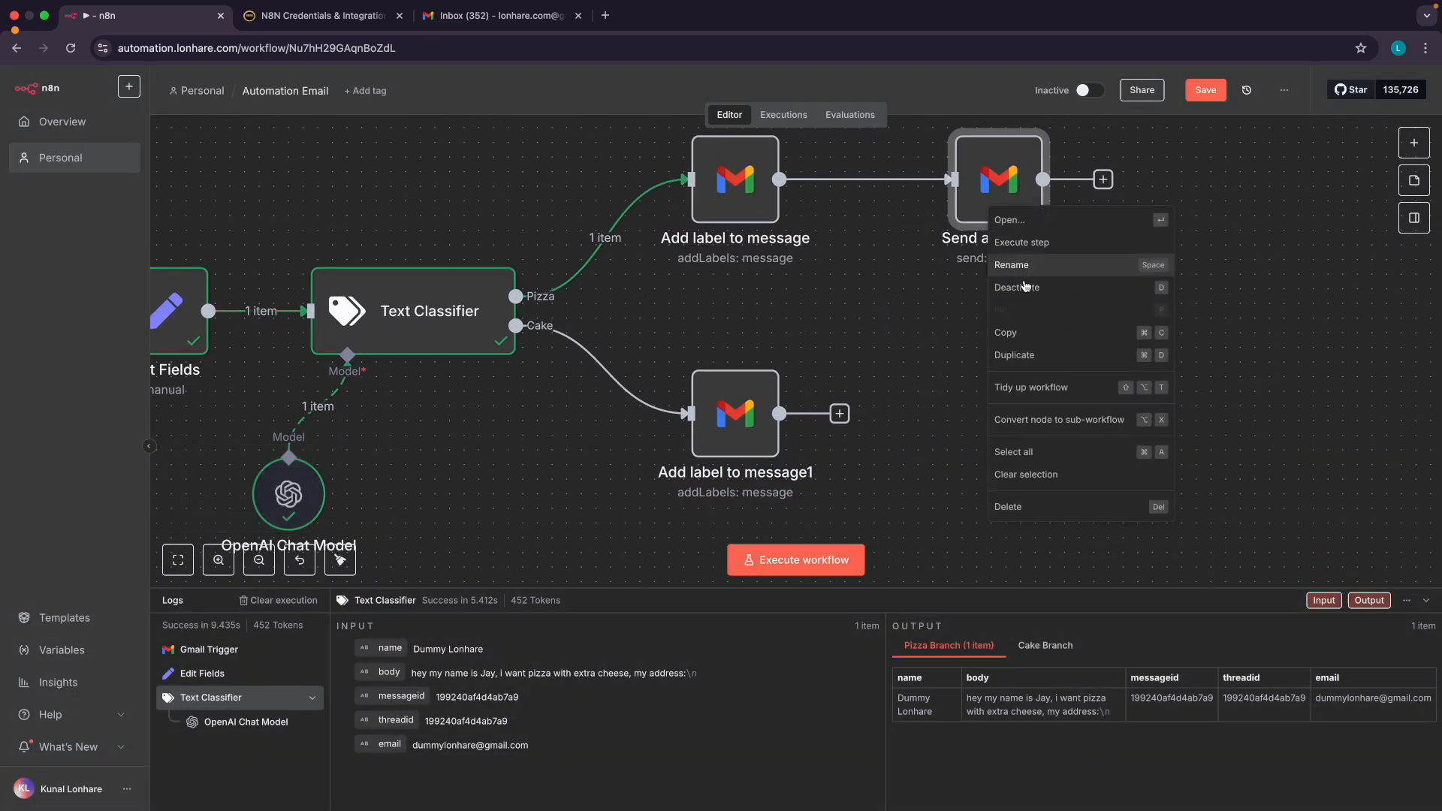
{"action": "left_click", "coordinate": [1022, 358]}
{"action": "left_click_drag", "start_coordinate": [1093, 316], "coordinate": [1011, 443]}
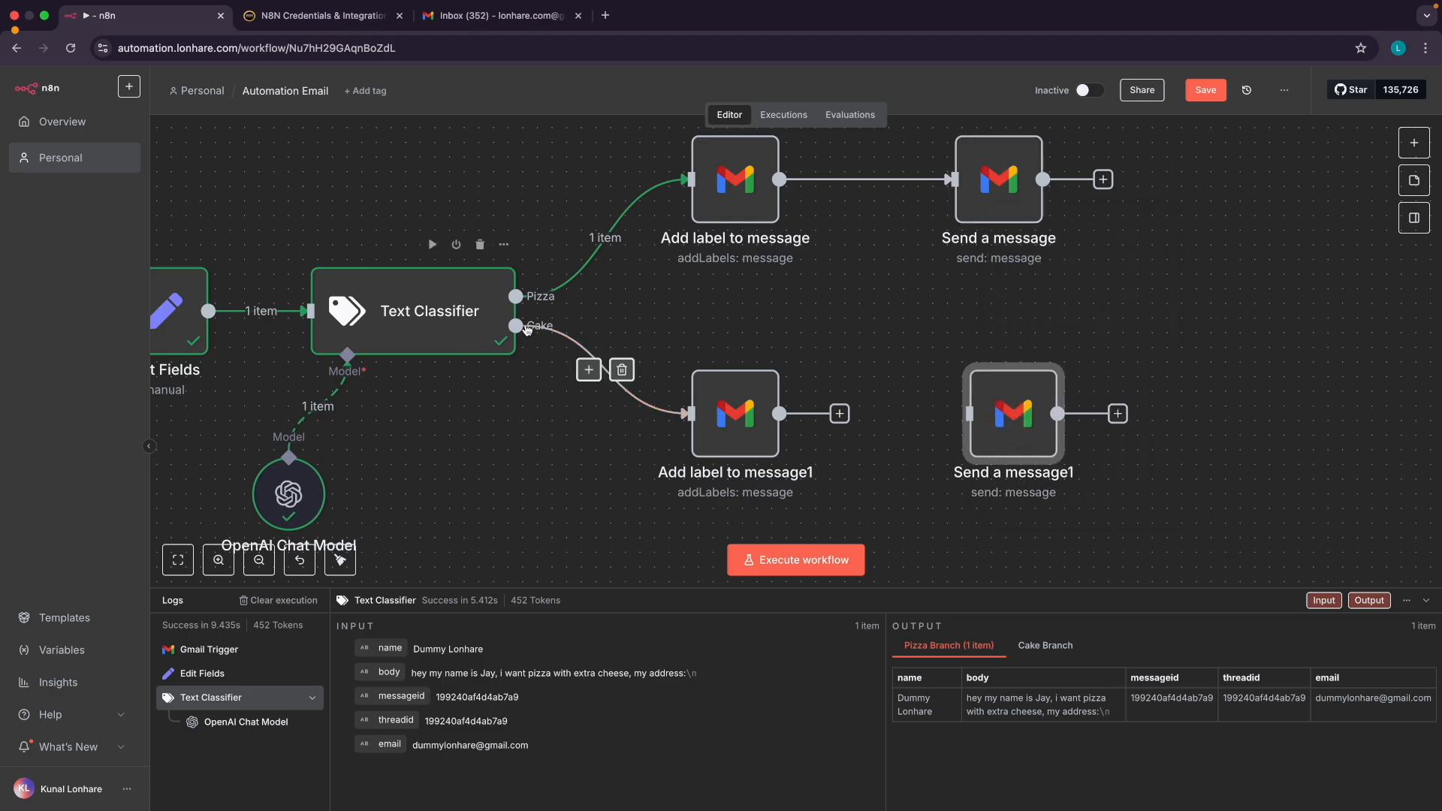
{"action": "left_click_drag", "start_coordinate": [838, 415], "coordinate": [973, 415]}
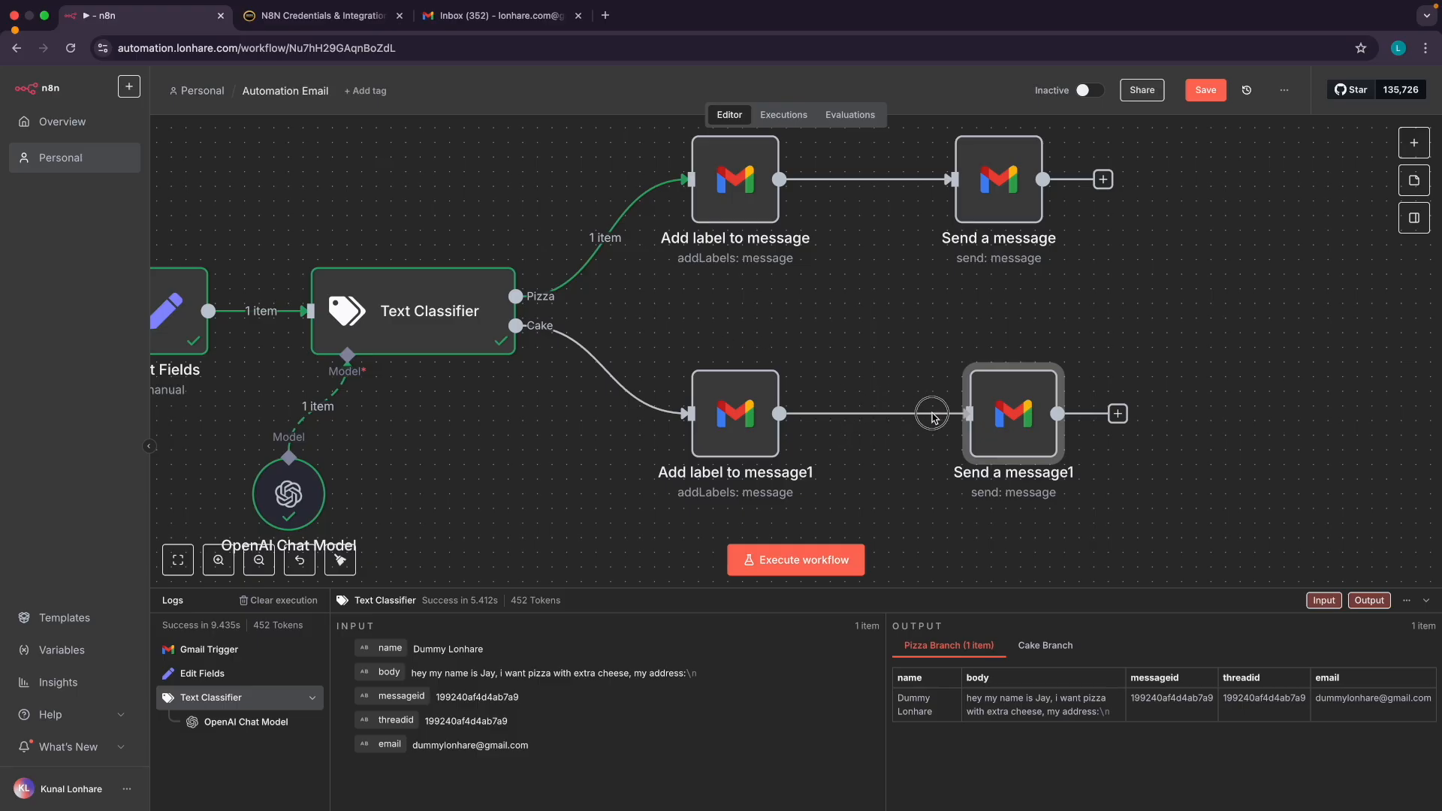
Replace Pizza with Cake in Send a message1's subject and message, then save the workflow
{"action": "double_click", "coordinate": [1011, 424]}
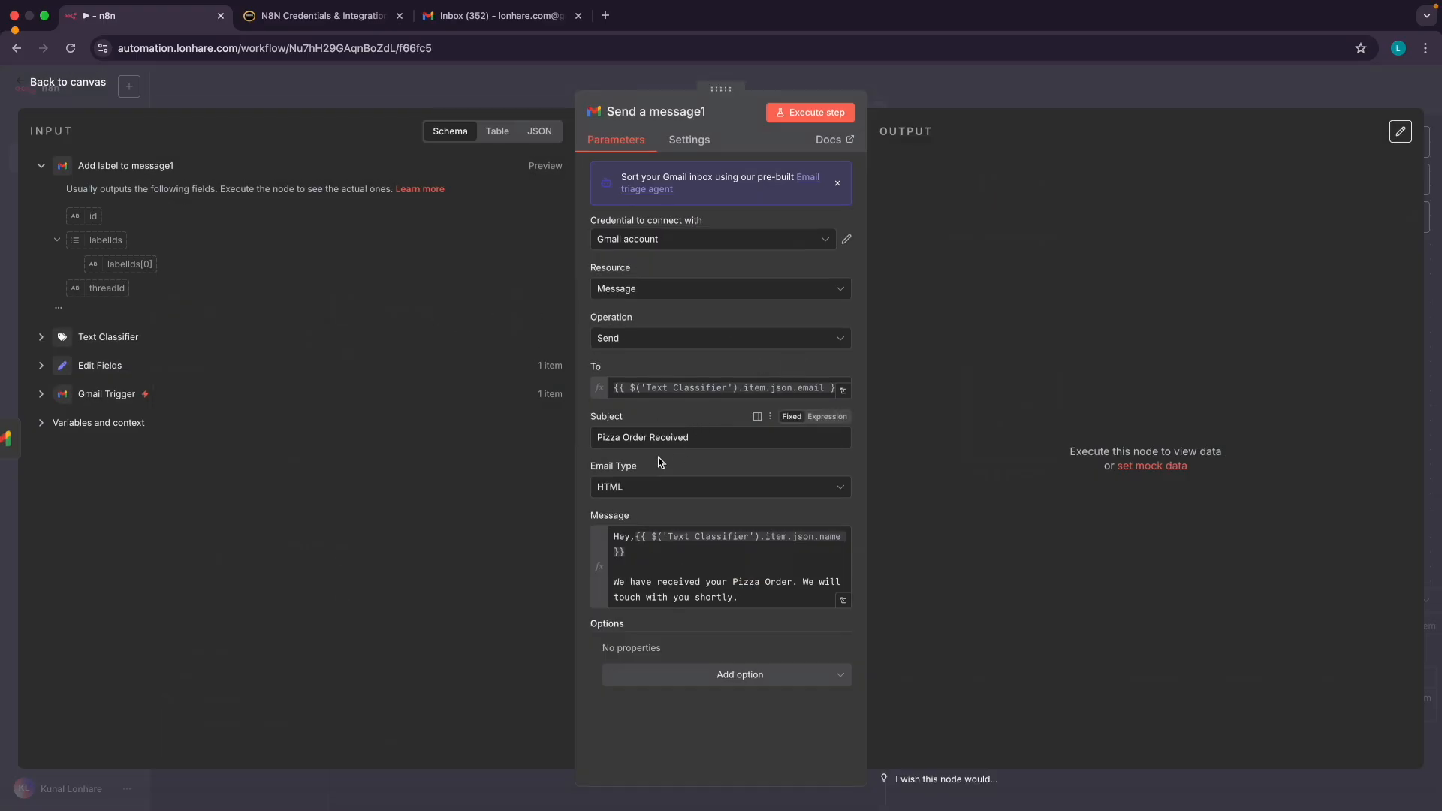
{"action": "double_click", "coordinate": [607, 440]}
{"action": "type", "text": "Cake"}
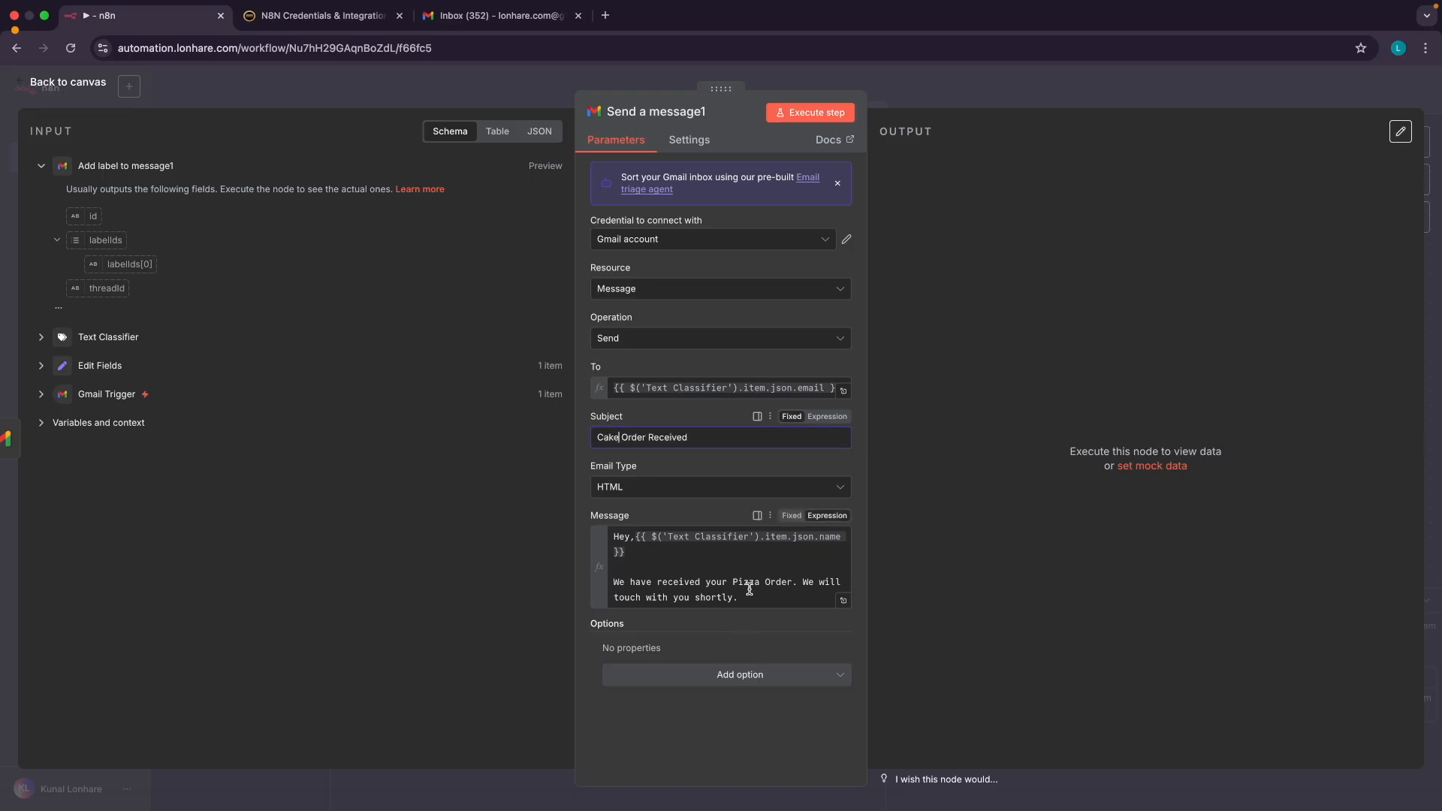
{"action": "double_click", "coordinate": [750, 590]}
{"action": "type", "text": "Cake"}
{"action": "left_click", "coordinate": [683, 466]}
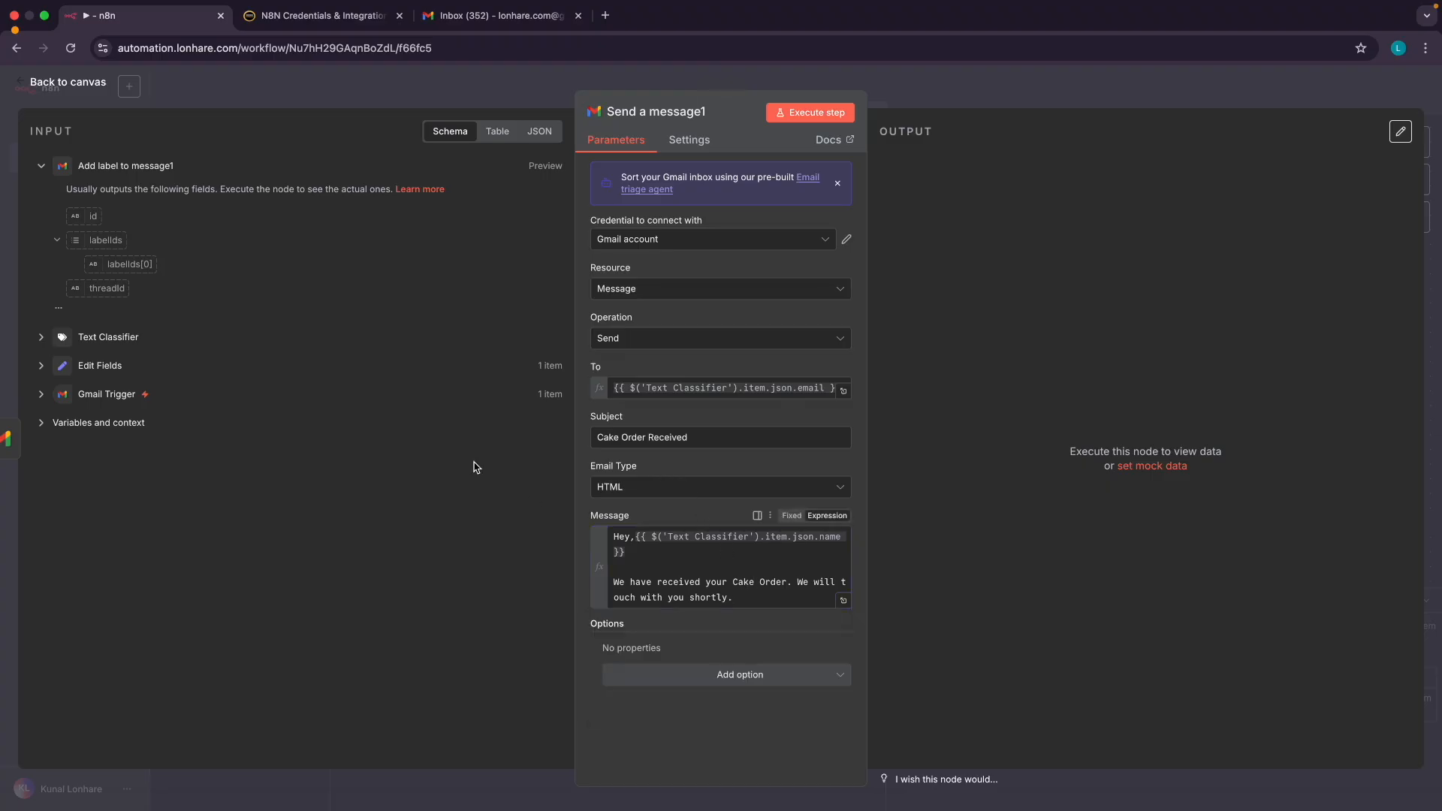
{"action": "left_click", "coordinate": [85, 96]}
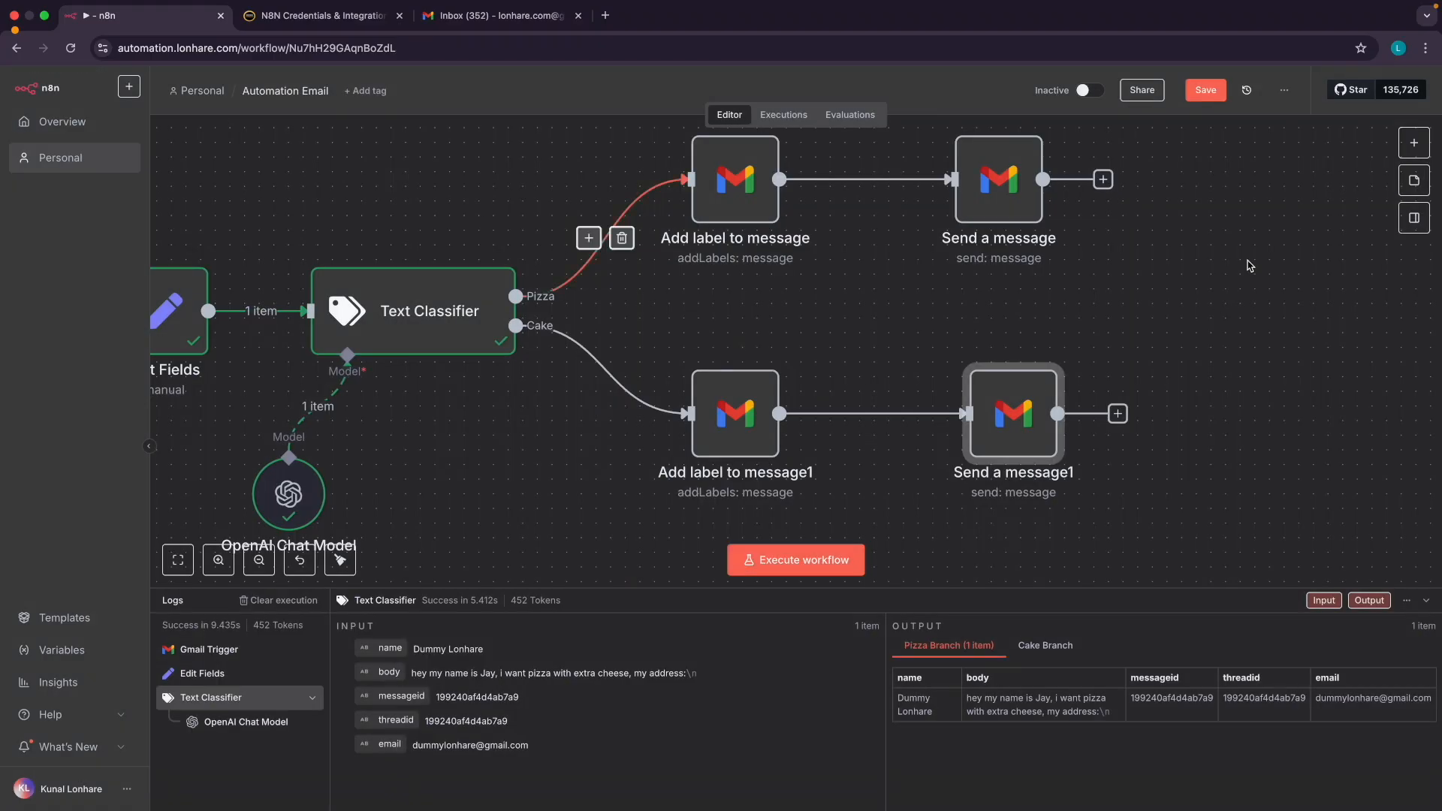
{"action": "left_click", "coordinate": [1205, 92]}
{"action": "scroll", "coordinate": [1172, 246], "scroll_direction": "down", "scroll_amount": 5}
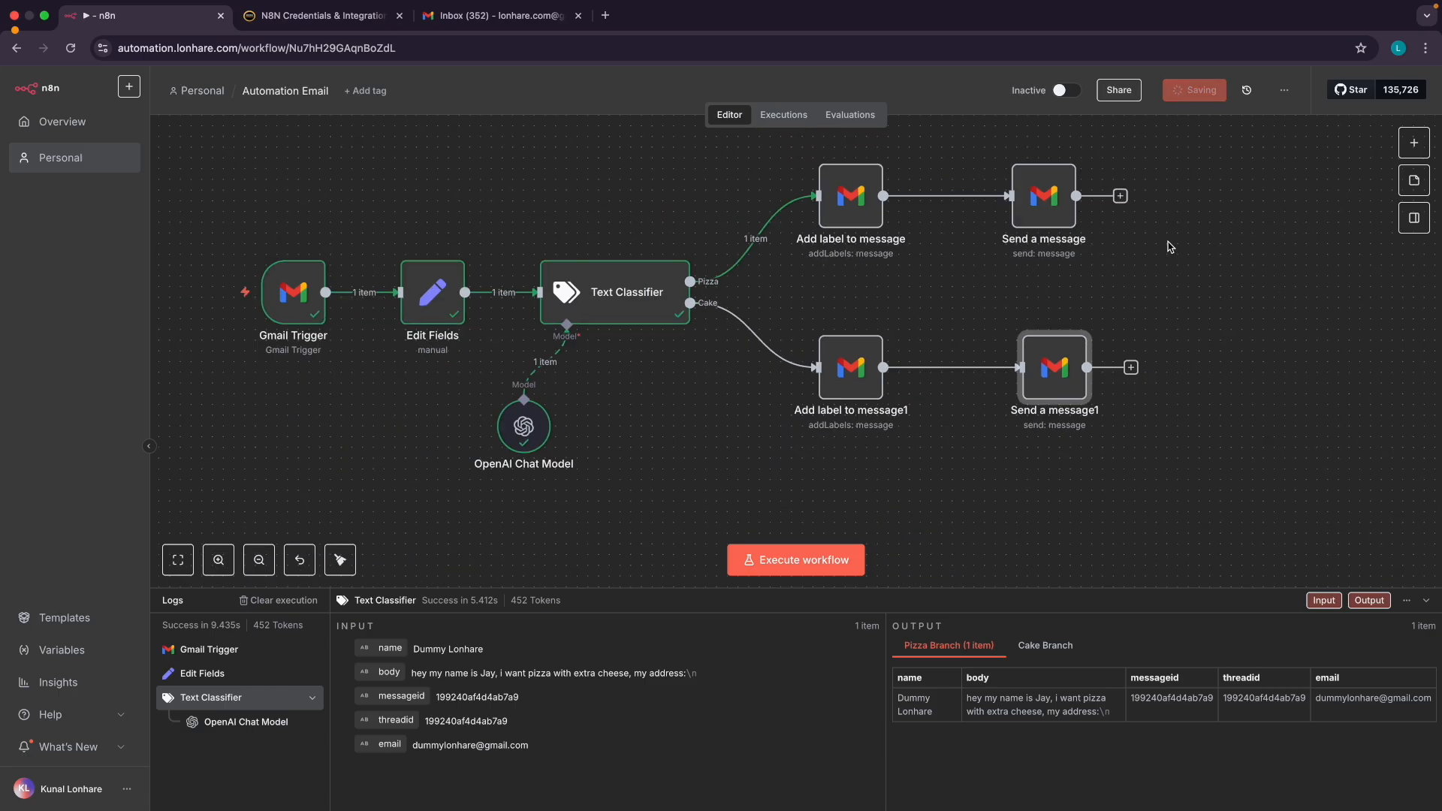
{"action": "scroll", "coordinate": [1071, 251], "scroll_direction": "down", "scroll_amount": 2}
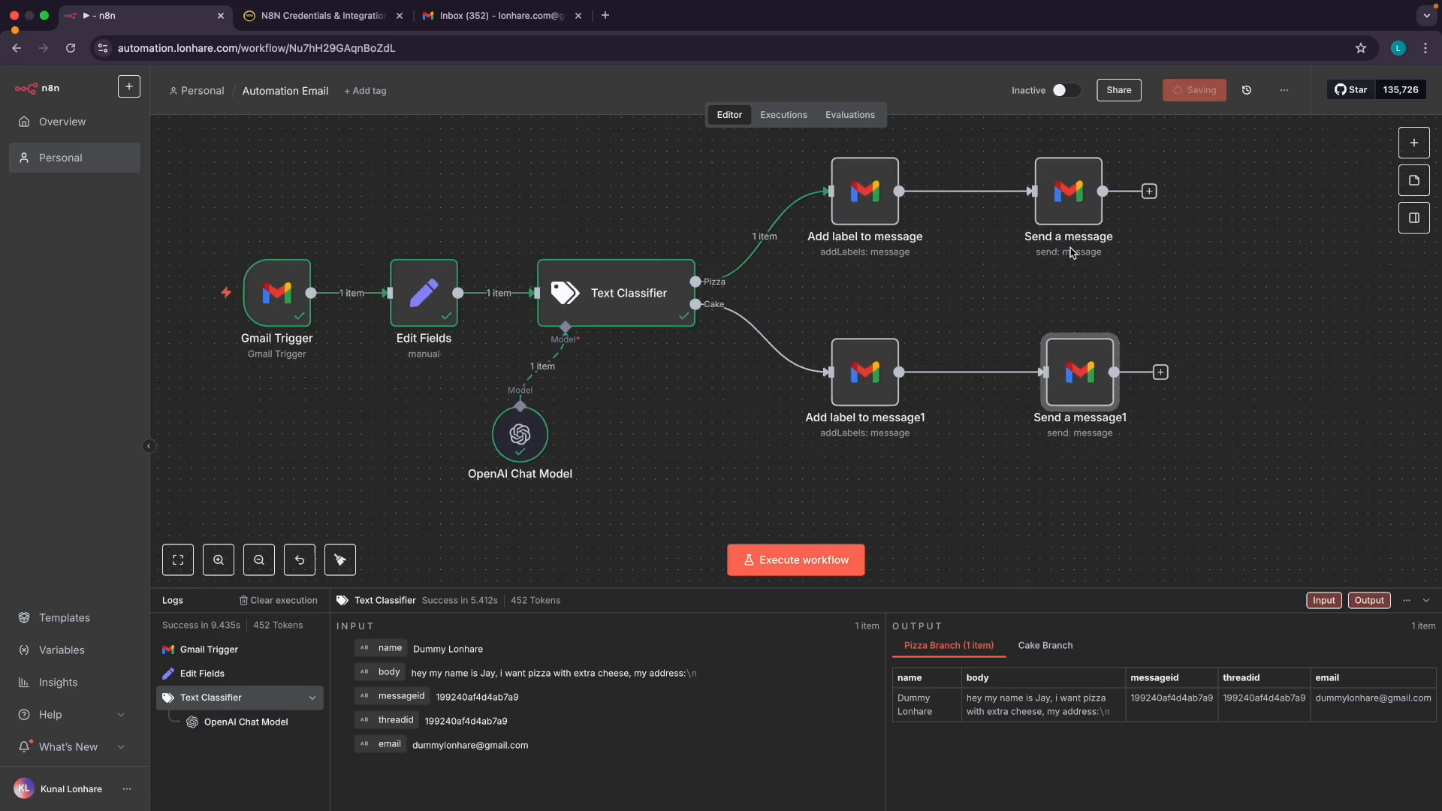
Start a new Gmail draft with the sent email's subject 'Pizza Order Request'
{"action": "left_click", "coordinate": [451, 23]}
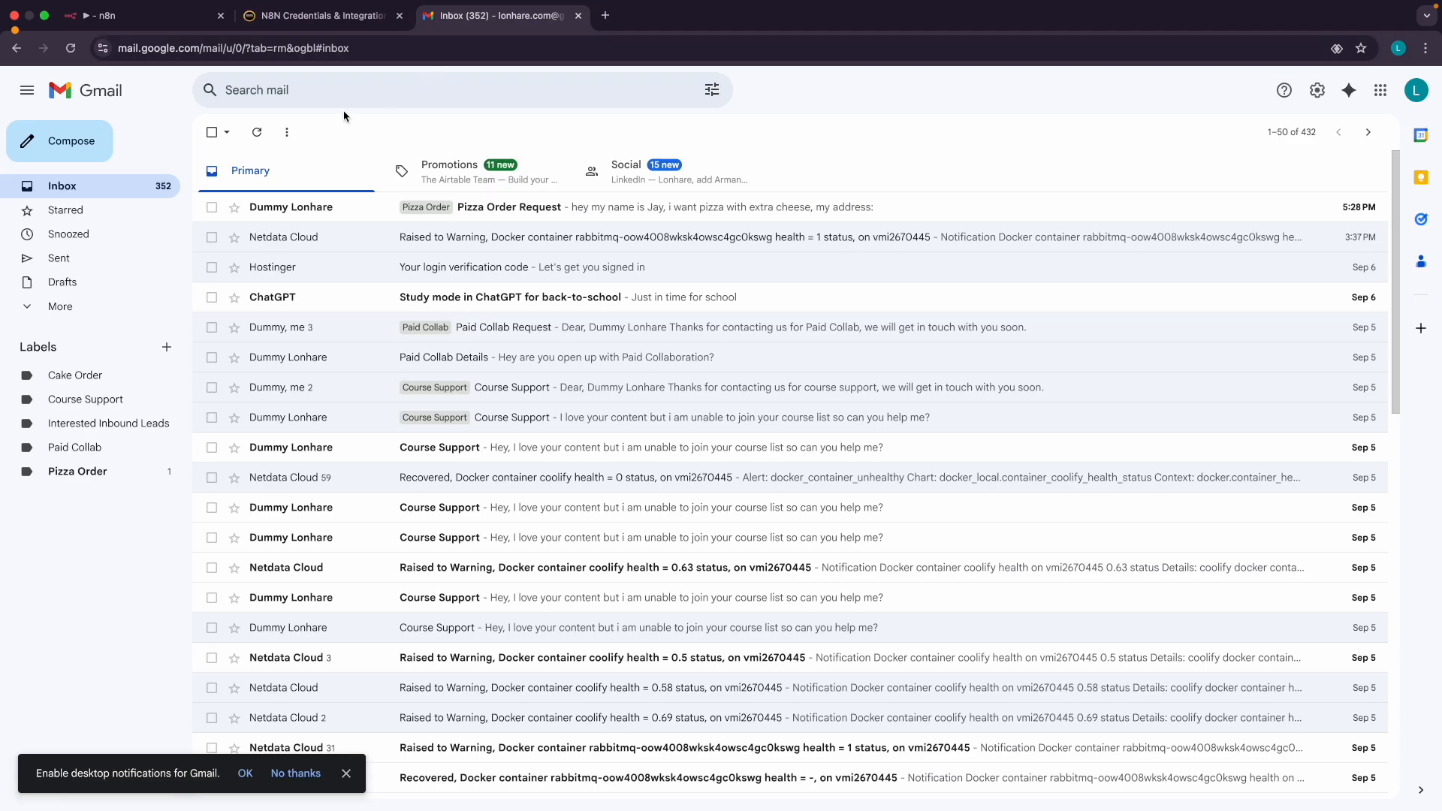
{"action": "left_click", "coordinate": [139, 24]}
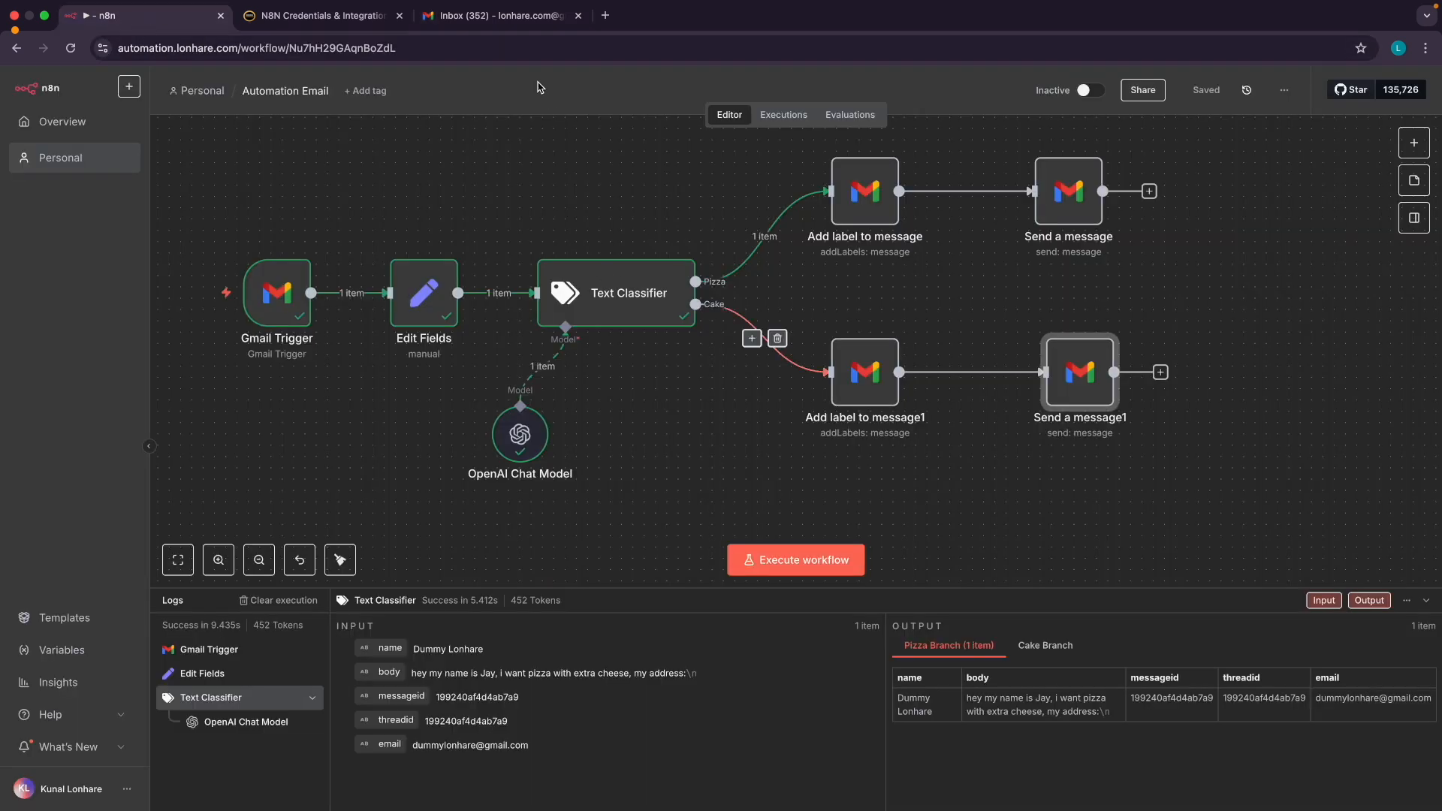
{"action": "key", "text": "ctrl+Right"}
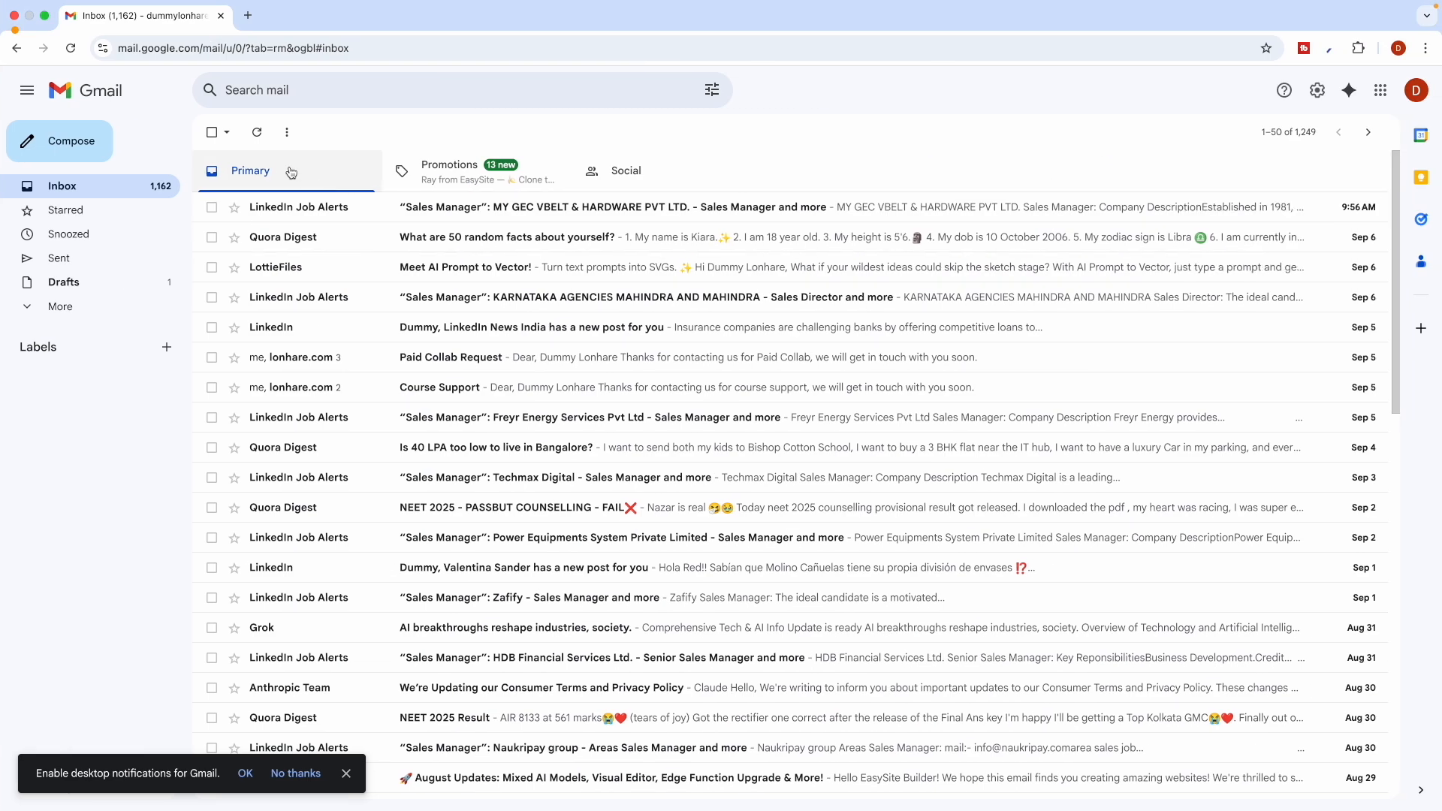
{"action": "left_click", "coordinate": [94, 263]}
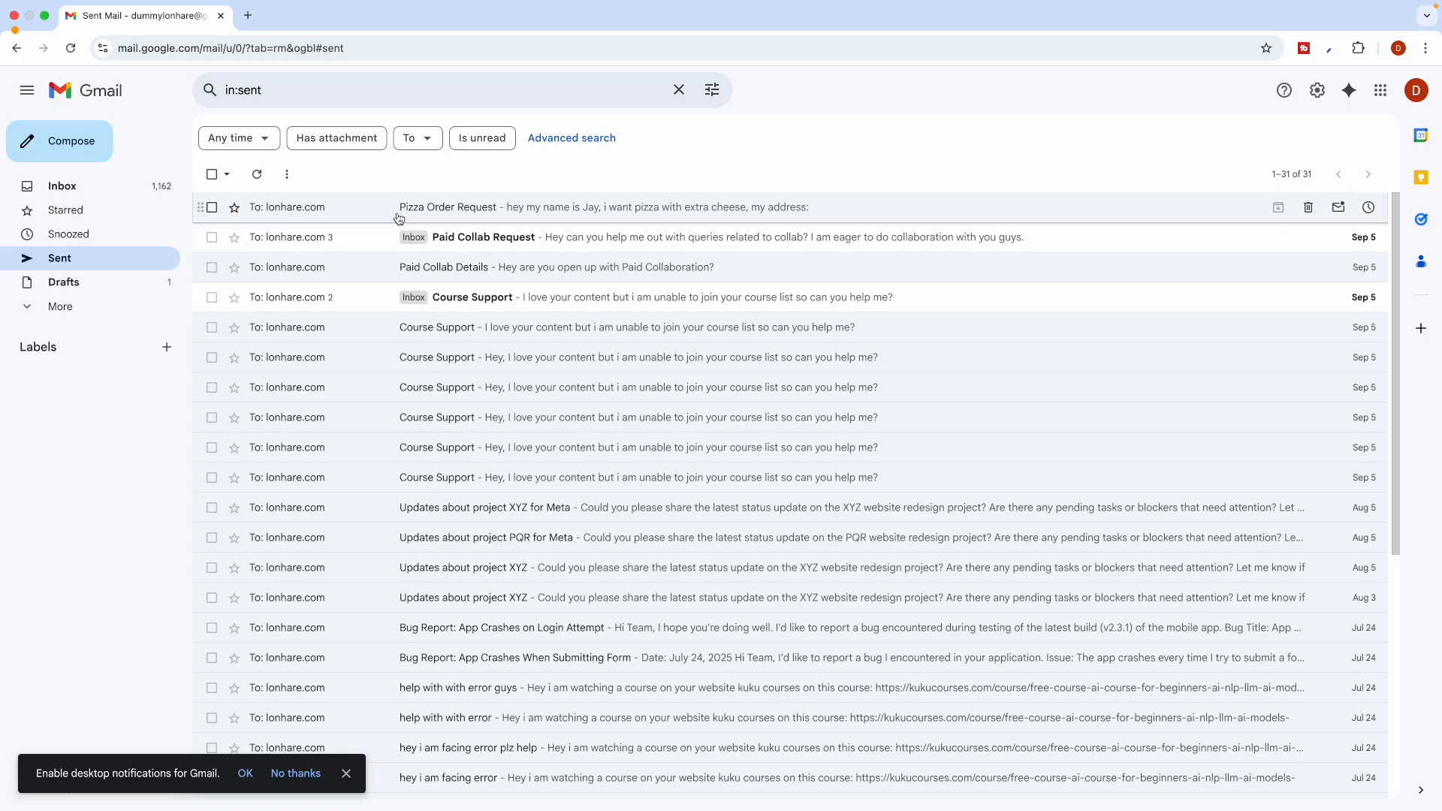
{"action": "left_click", "coordinate": [399, 219]}
{"action": "left_click", "coordinate": [69, 142]}
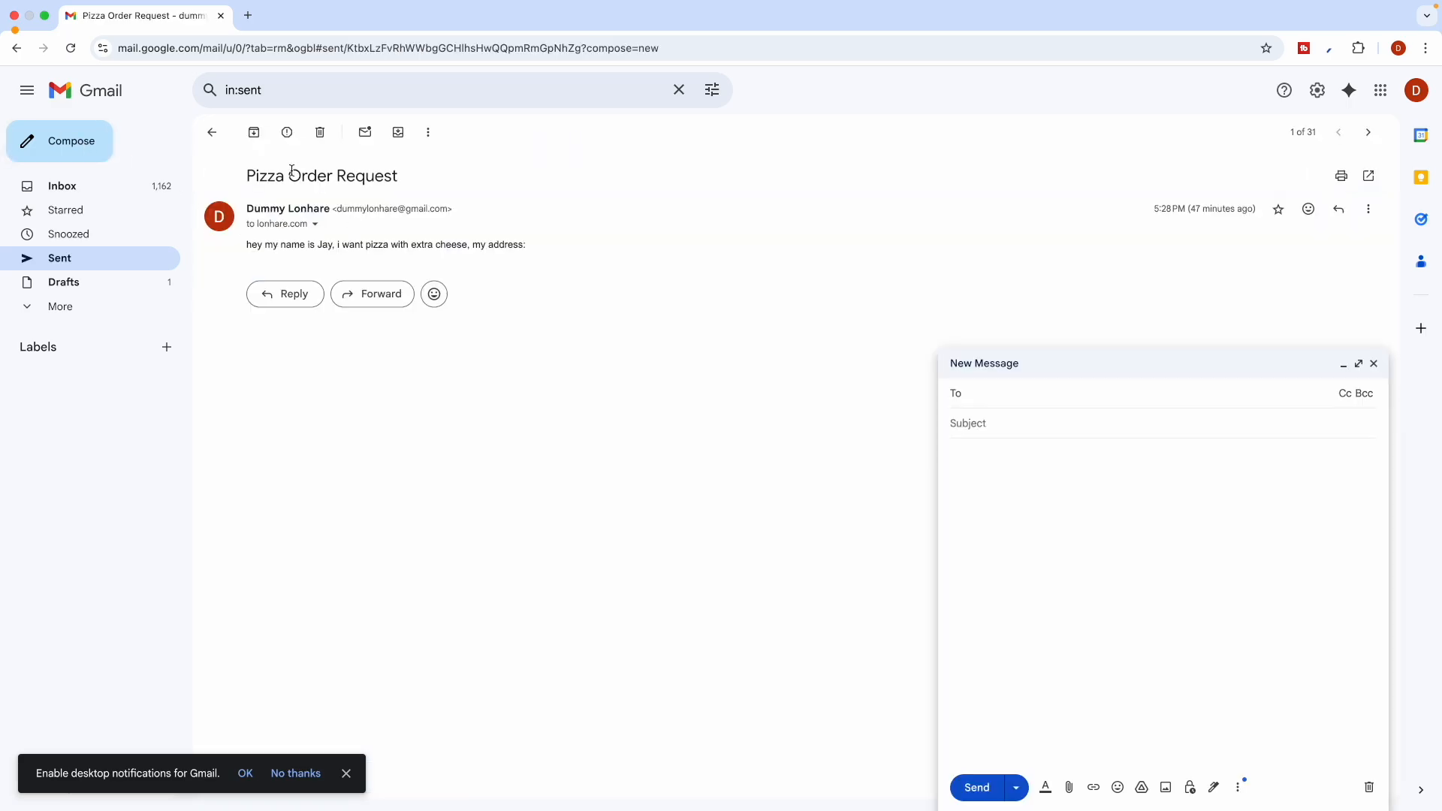
{"action": "triple_click", "coordinate": [291, 170]}
{"action": "key", "text": "ctrl+c"}
{"action": "left_click", "coordinate": [975, 399]}
{"action": "key", "text": "ctrl+v"}
{"action": "left_click", "coordinate": [977, 424]}
{"action": "key", "text": "ctrl+v"}
Choose the suggested recipient and paste the original order line into the body
{"action": "triple_click", "coordinate": [989, 396]}
{"action": "type", "text": "l"}
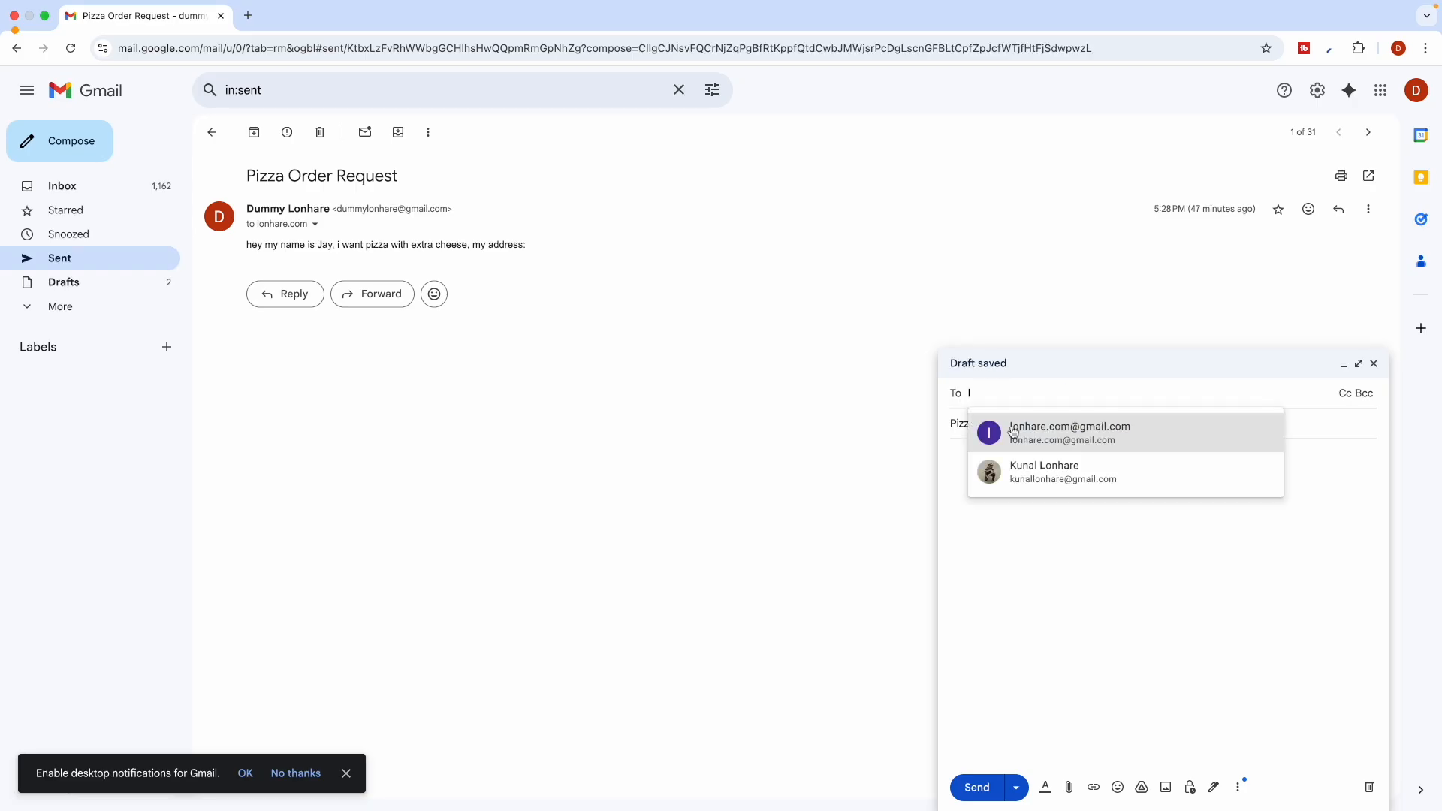
{"action": "left_click", "coordinate": [1013, 432]}
{"action": "left_click", "coordinate": [974, 467]}
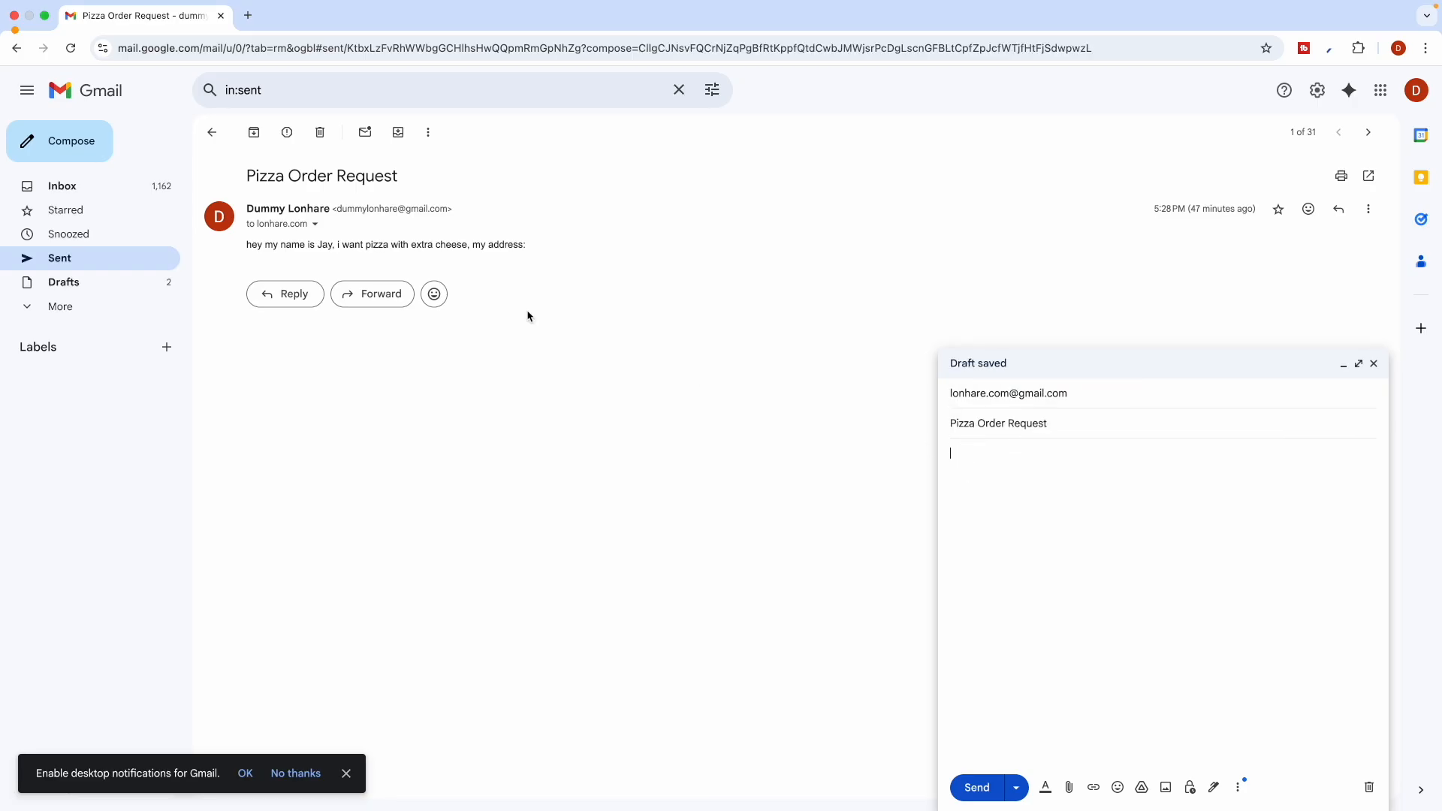
{"action": "triple_click", "coordinate": [299, 253]}
{"action": "key", "text": "super+c"}
{"action": "left_click", "coordinate": [979, 466]}
{"action": "key", "text": "super+v"}
Change the body to order a Cake with Choco Bar and update the sign-off name
{"action": "double_click", "coordinate": [1031, 461]}
{"action": "type", "text": "John"}
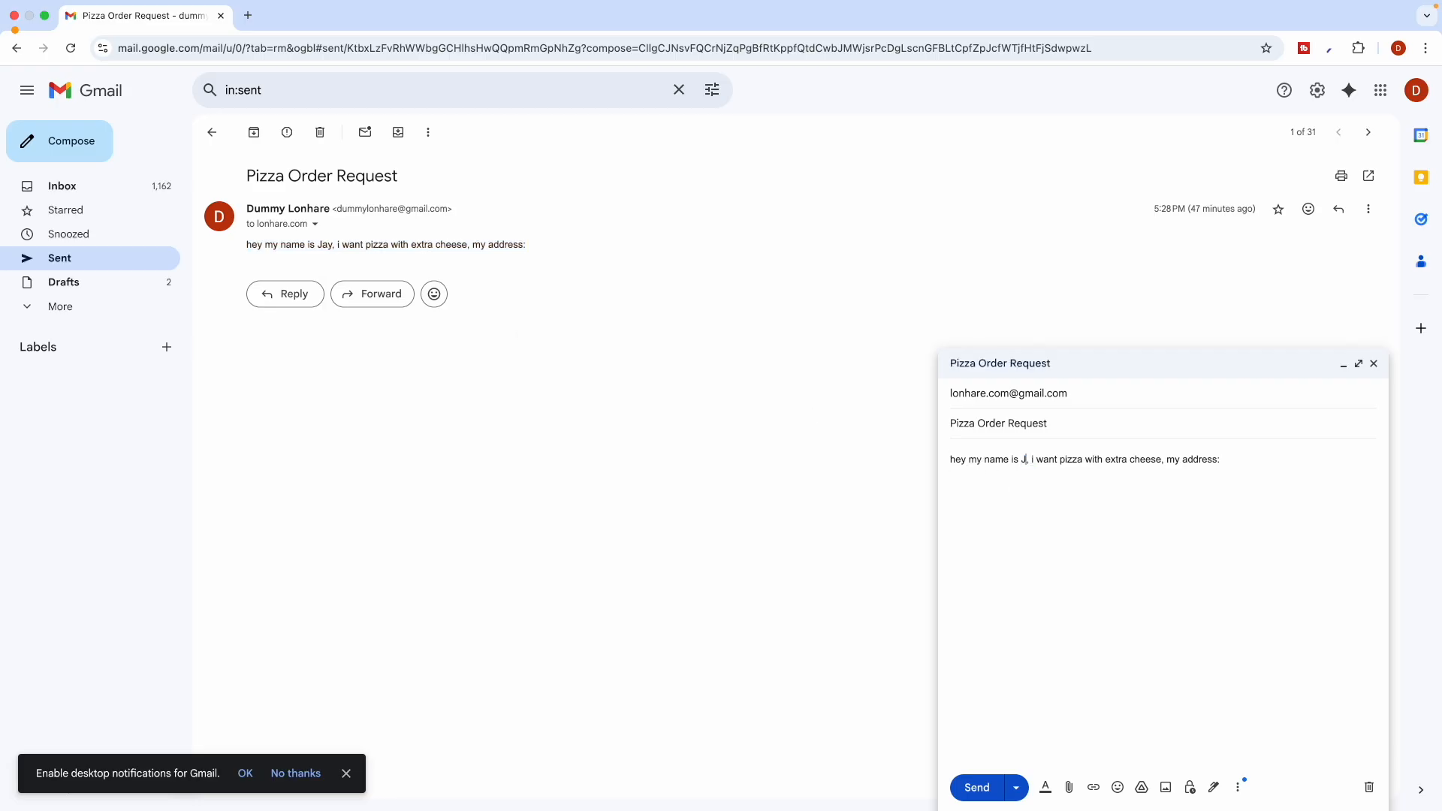
{"action": "double_click", "coordinate": [1082, 459]}
{"action": "type", "text": "Cake with "}
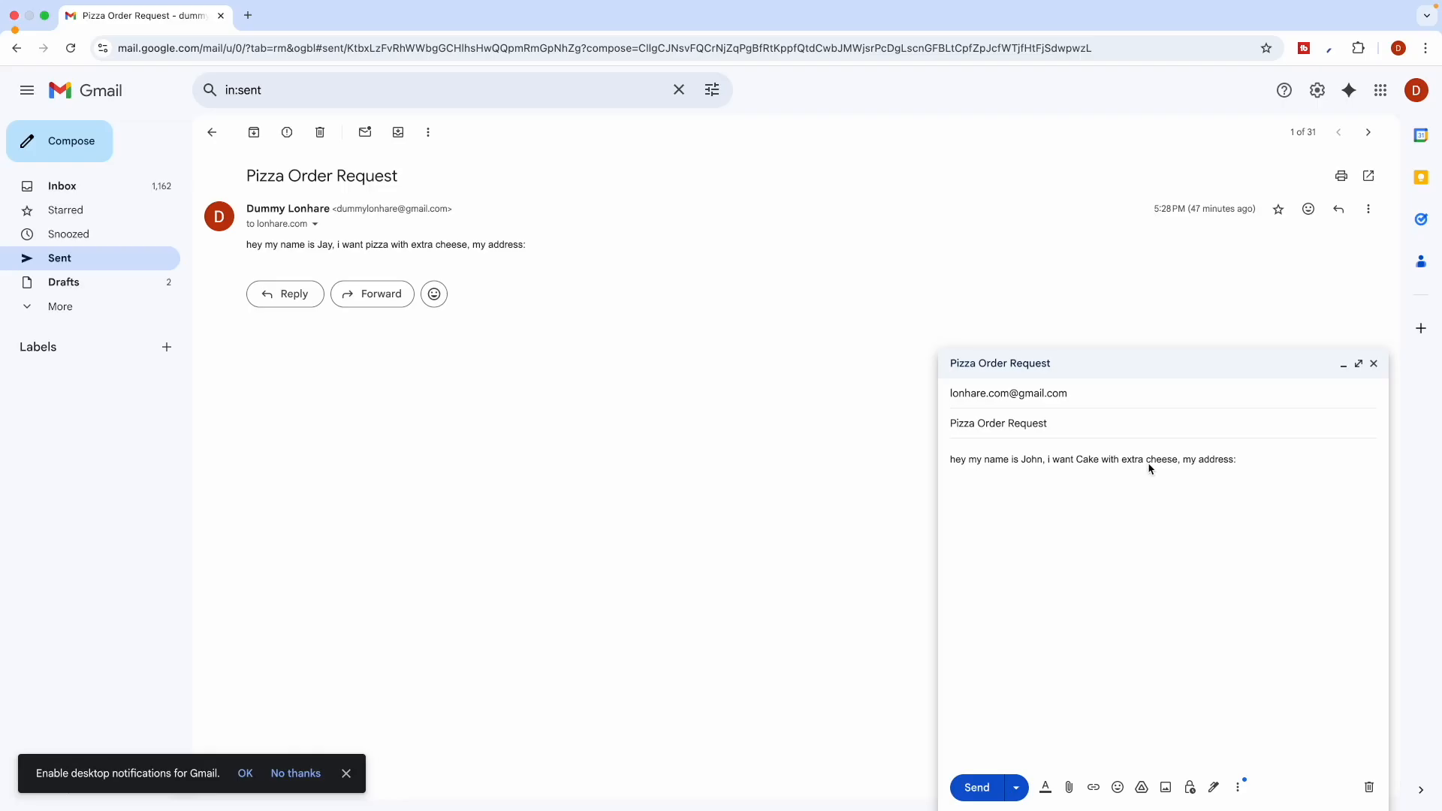
{"action": "type", "text": "Choco"}
{"action": "double_click", "coordinate": [1163, 459]}
{"action": "type", "text": "Bar on i"}
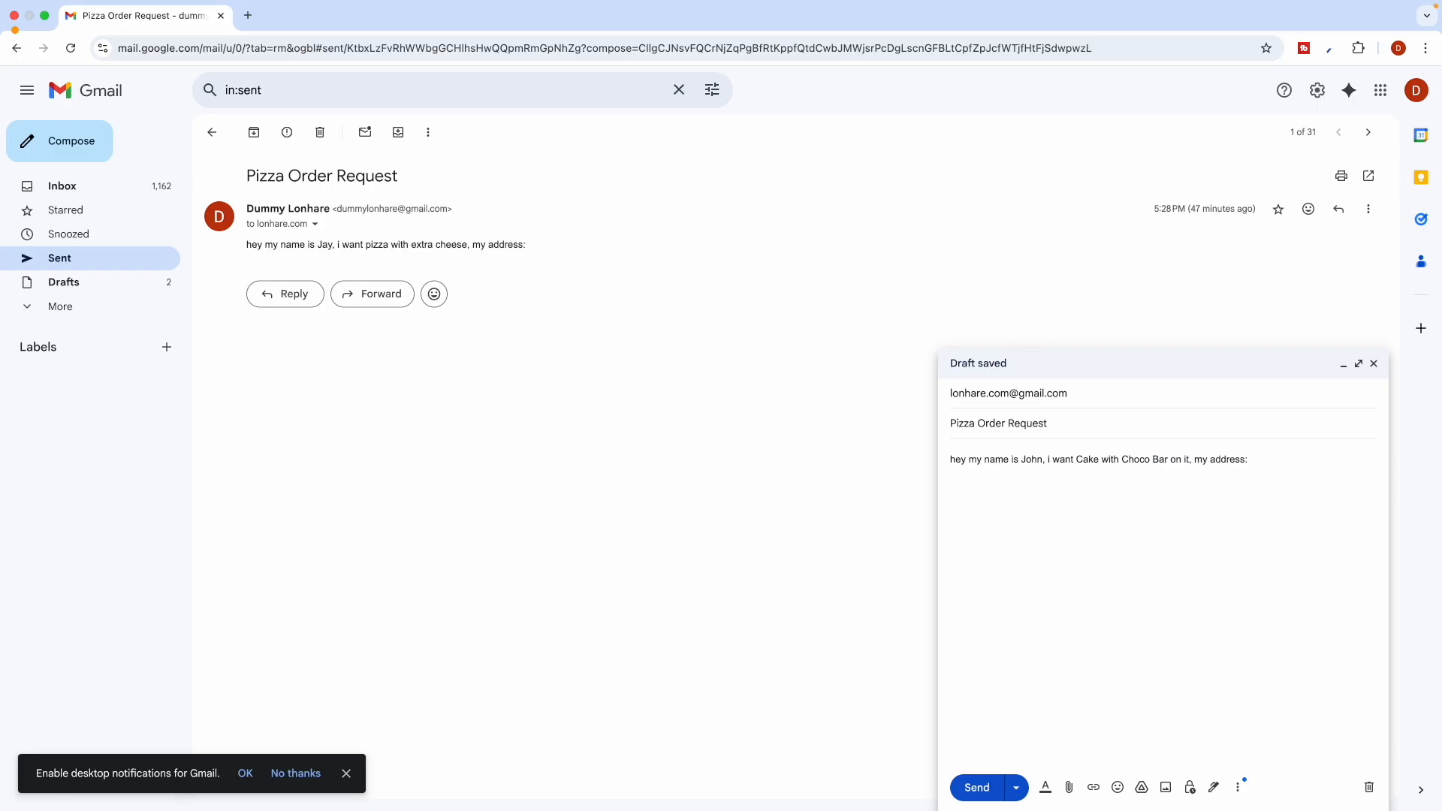
{"action": "key", "text": "ctrl+Left"}
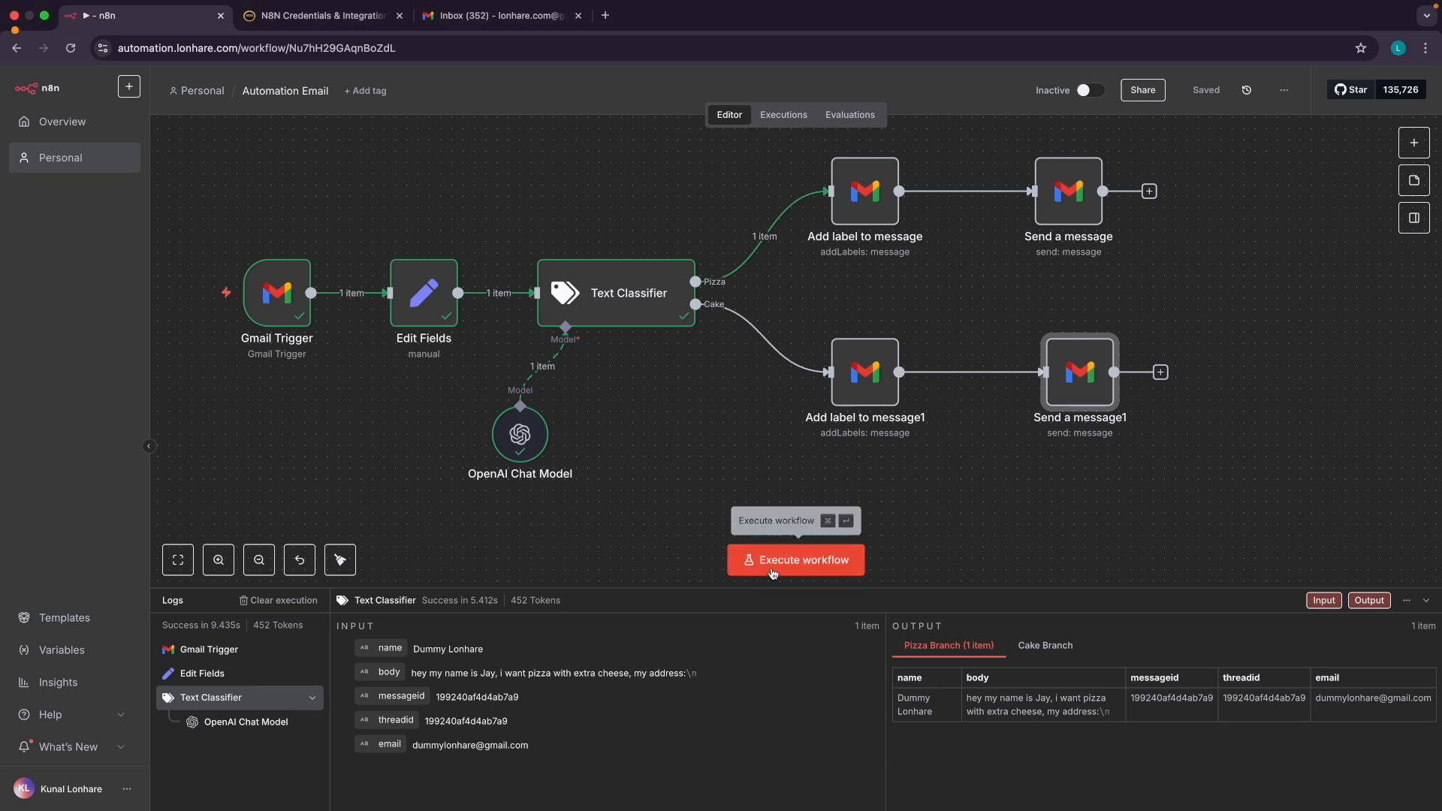
Start the n8n workflow test run and send the Cake with Choco Bar test email
{"action": "left_click", "coordinate": [488, 15]}
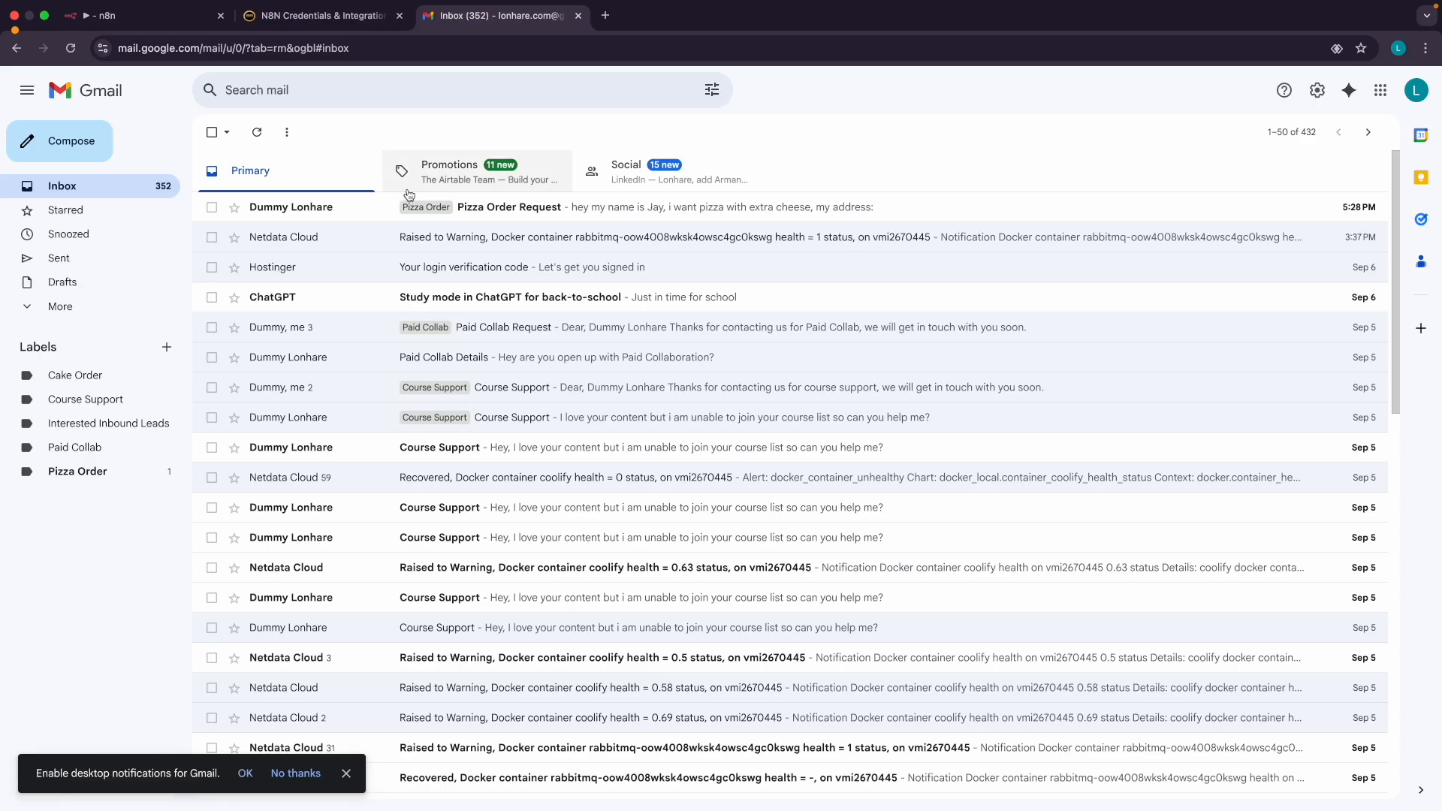
{"action": "left_click", "coordinate": [353, 212]}
{"action": "left_click", "coordinate": [212, 132]}
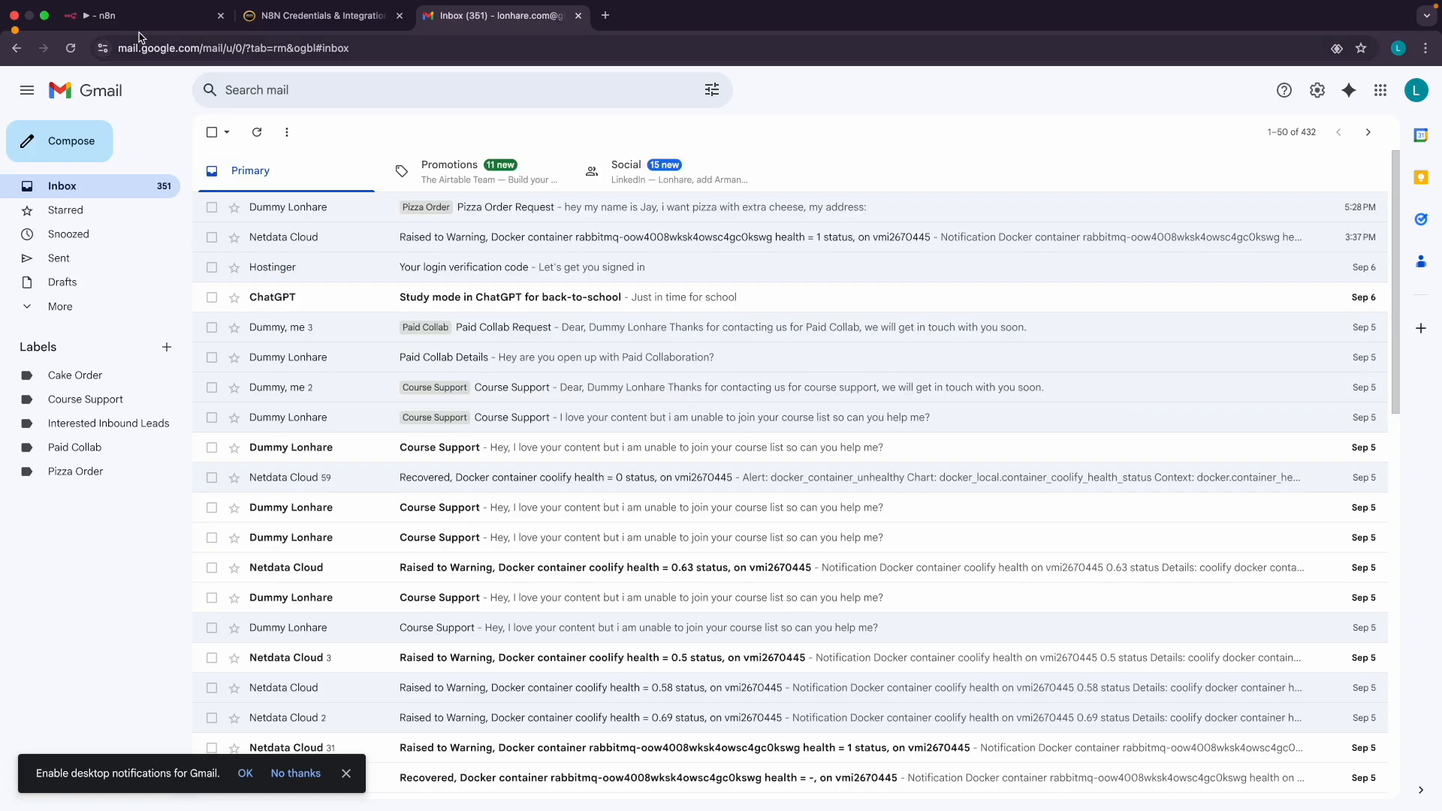
{"action": "left_click", "coordinate": [136, 16]}
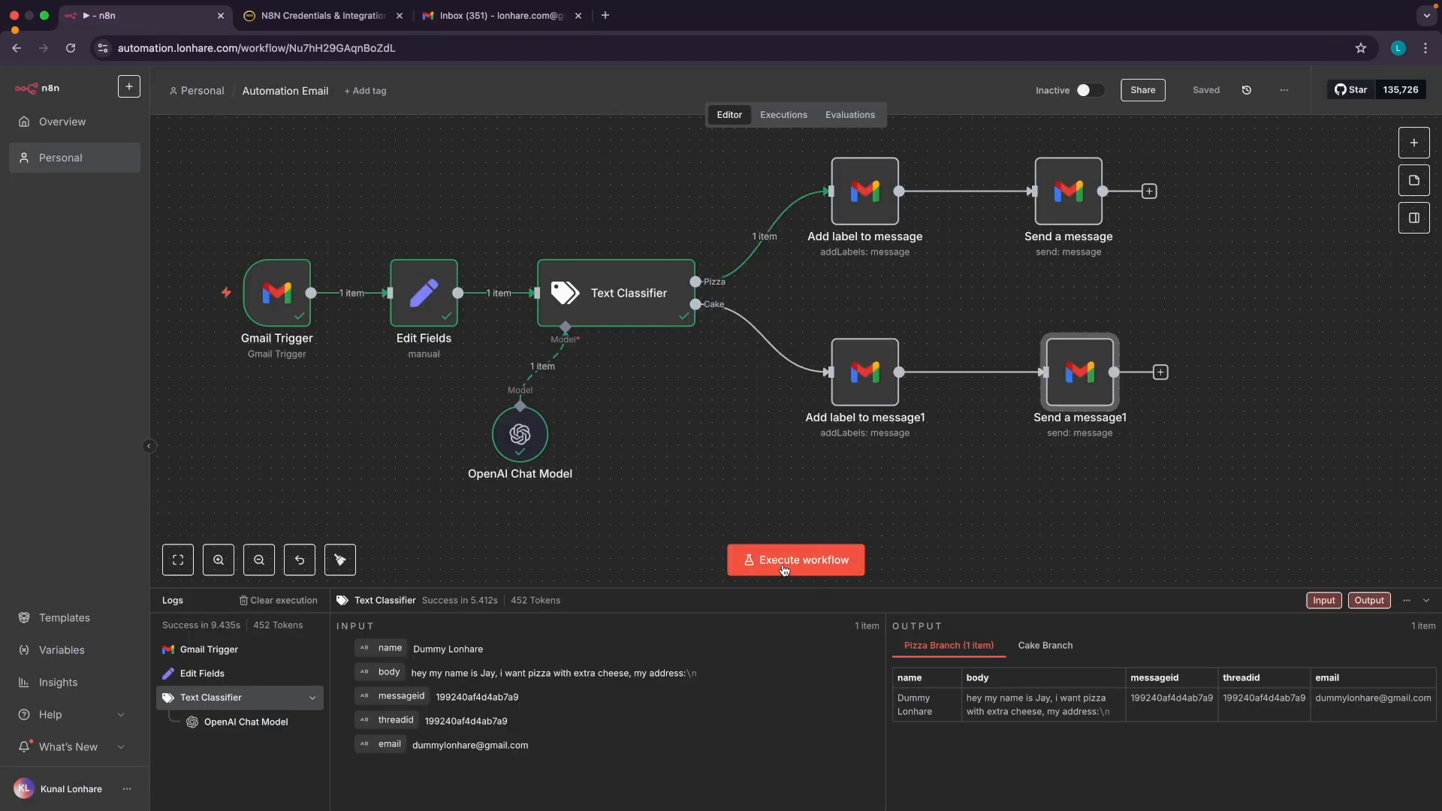
{"action": "left_click", "coordinate": [739, 559]}
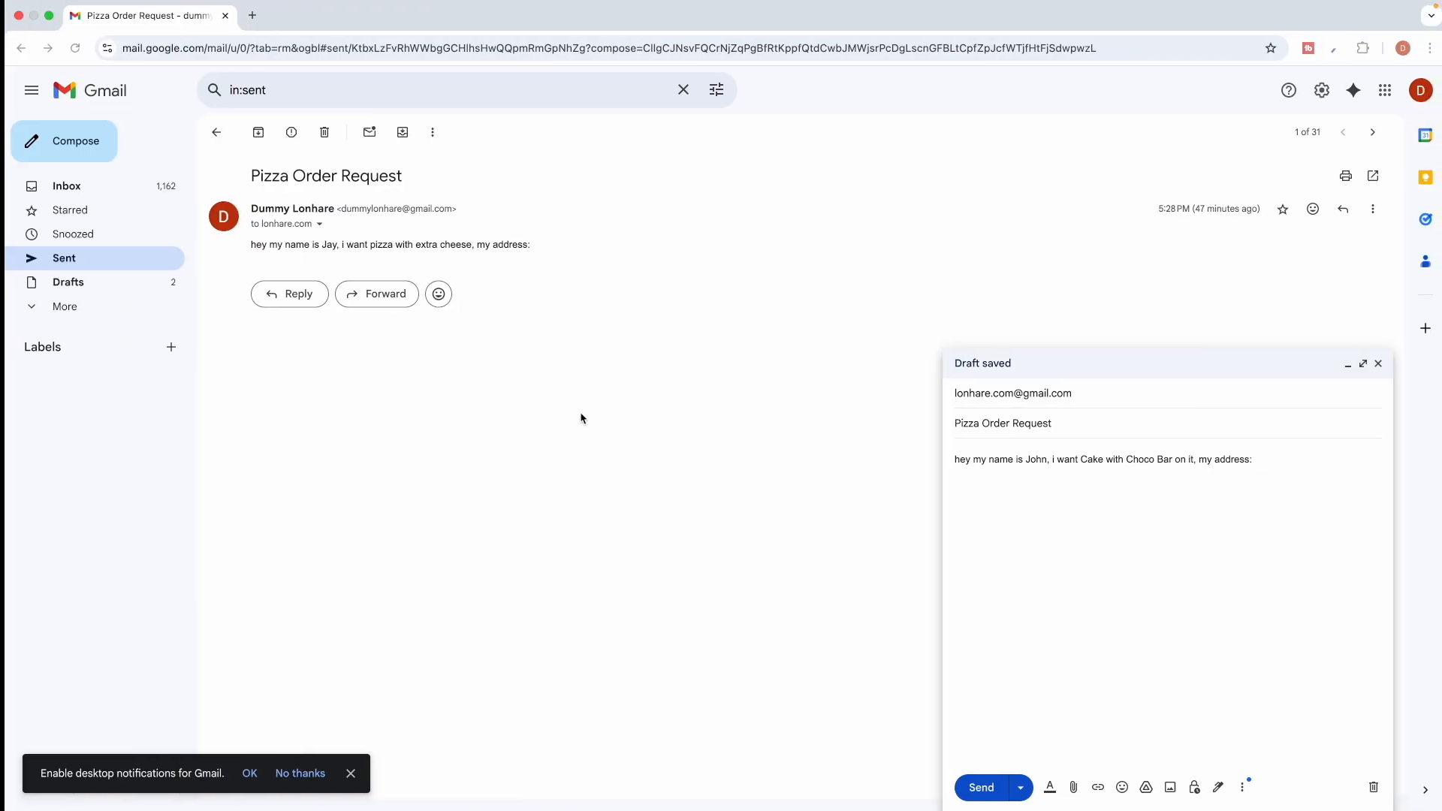
{"action": "left_click", "coordinate": [972, 784]}
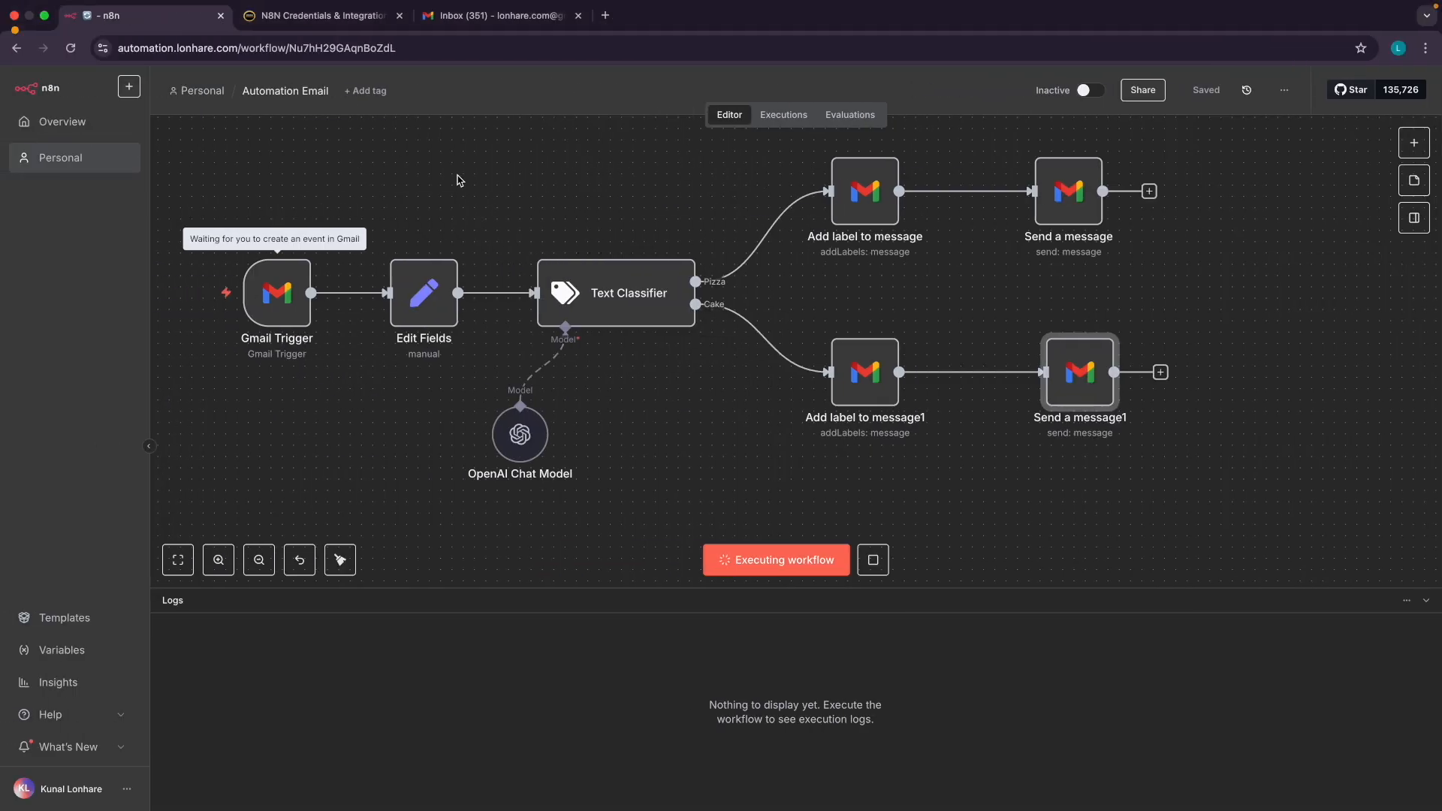
Refresh the watched Gmail inbox until the test email arrives
{"action": "mouse_move", "coordinate": [289, 297]}
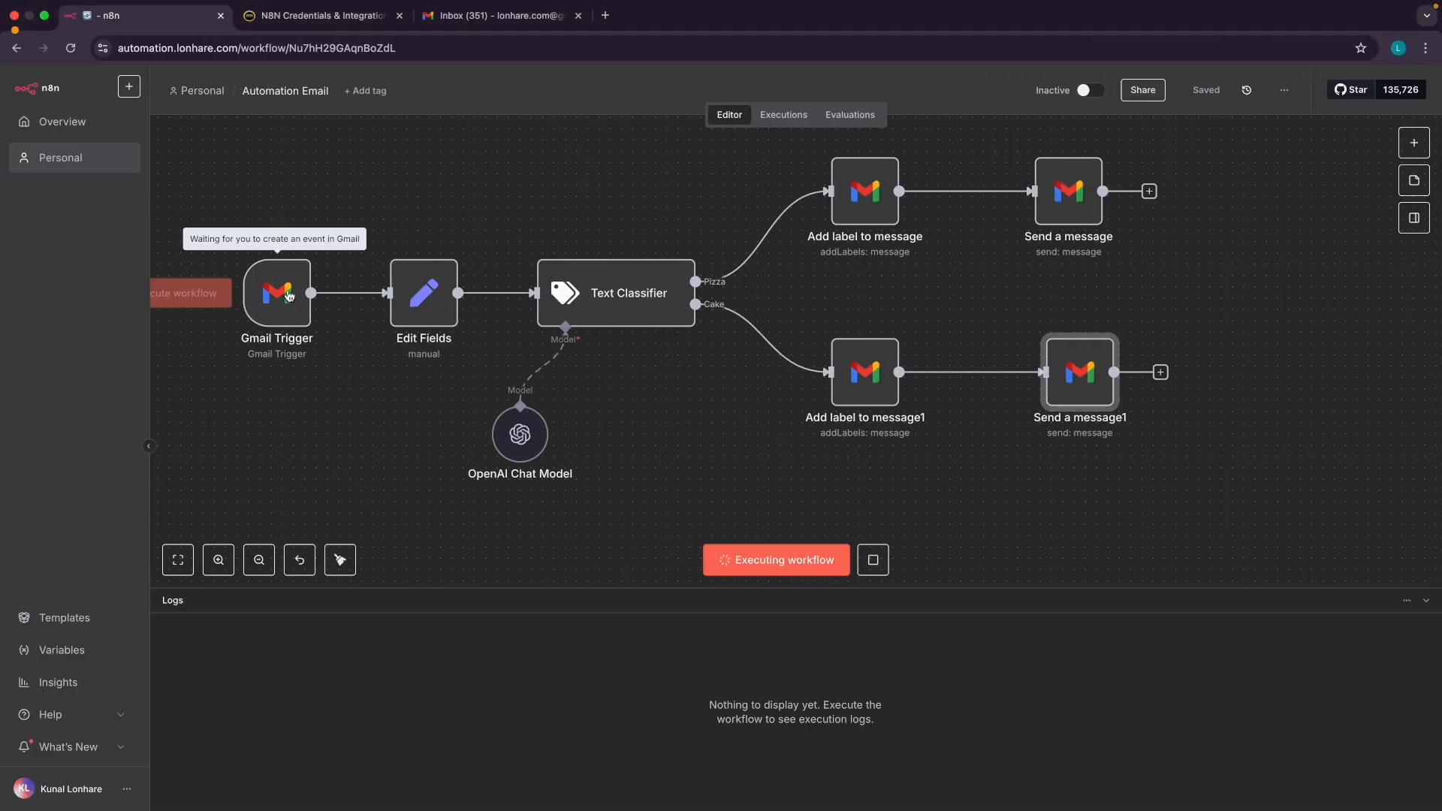
{"action": "scroll", "coordinate": [239, 243], "scroll_direction": "up", "scroll_amount": 5}
{"action": "scroll", "coordinate": [239, 244], "scroll_direction": "down", "scroll_amount": 4}
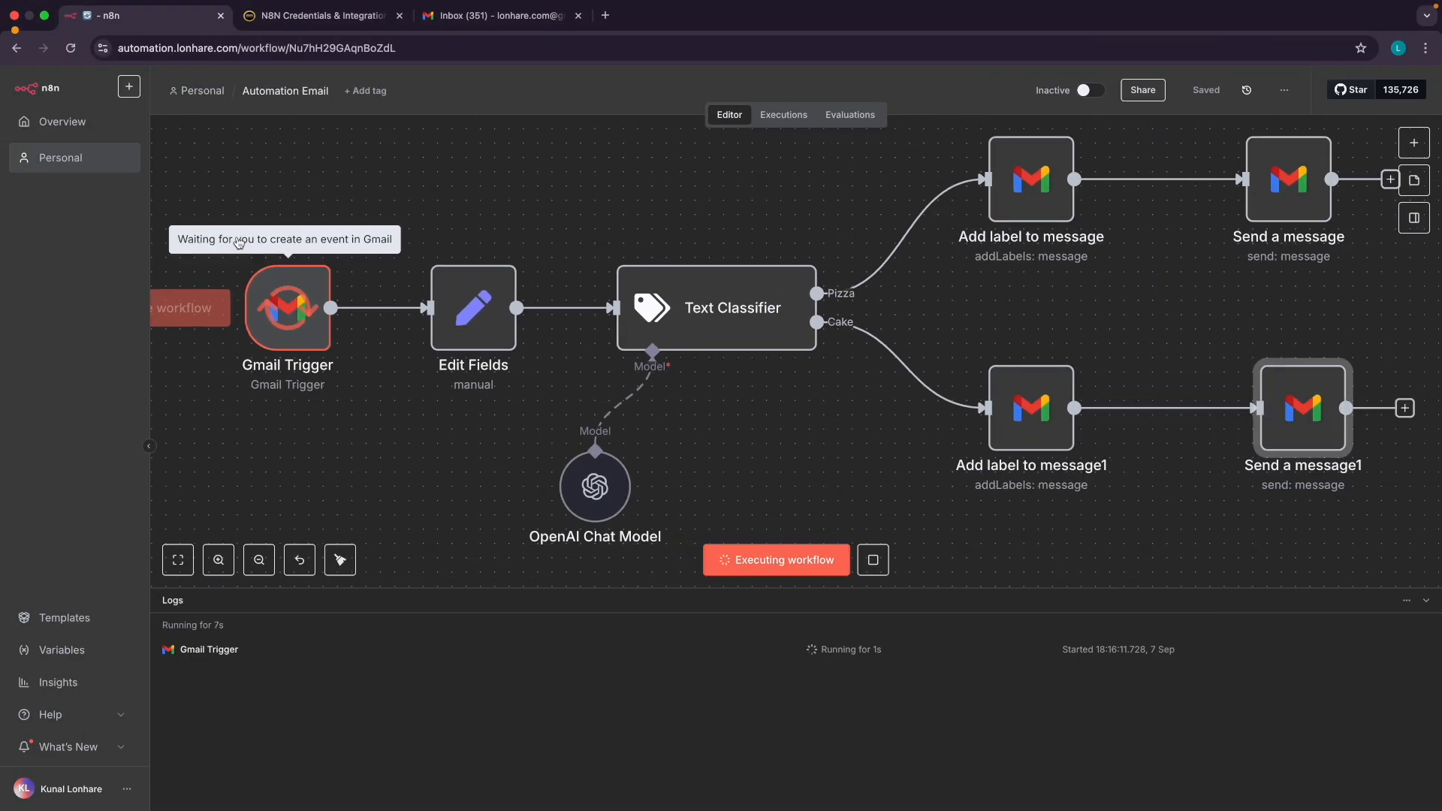
{"action": "scroll", "coordinate": [239, 243], "scroll_direction": "left", "scroll_amount": 1}
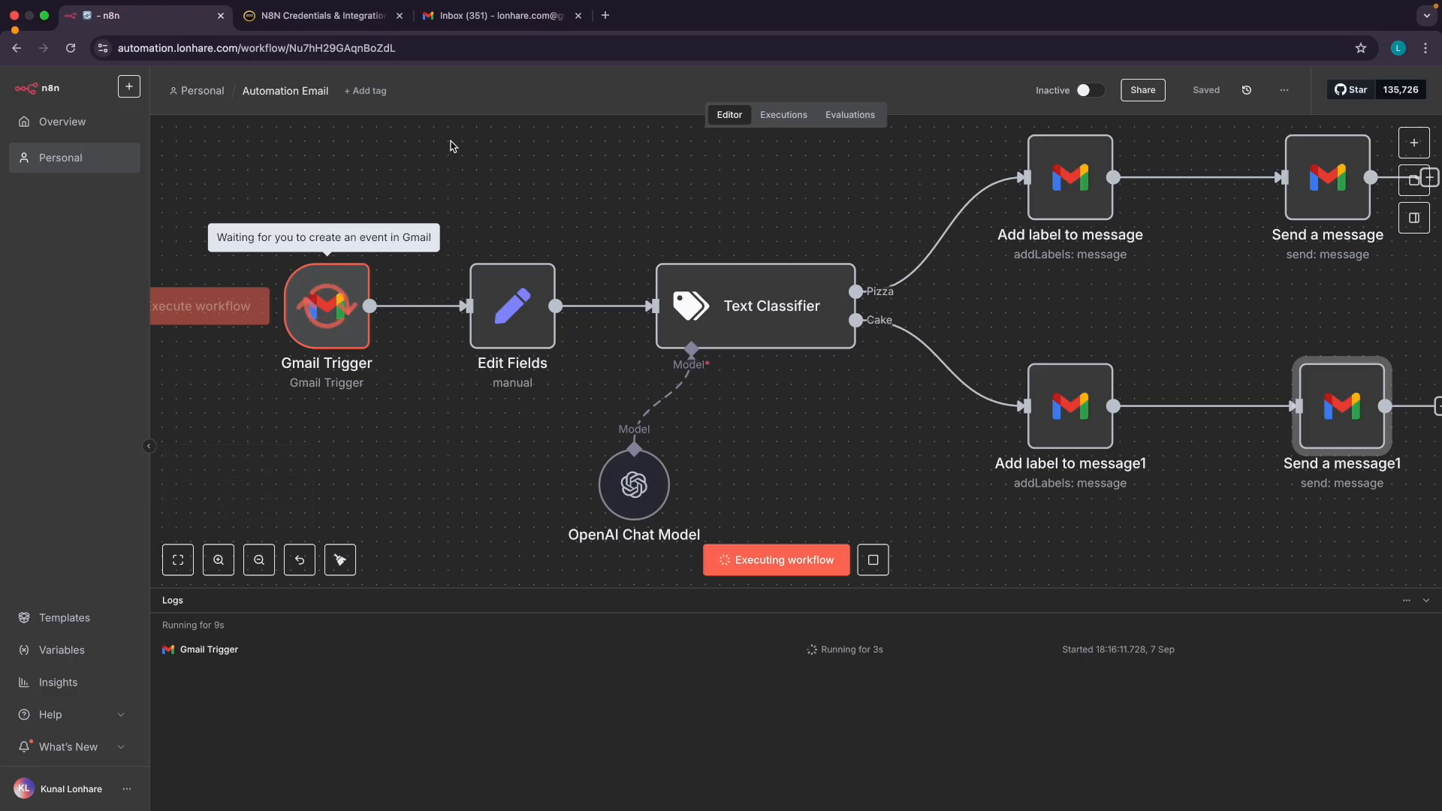
{"action": "left_click", "coordinate": [458, 17]}
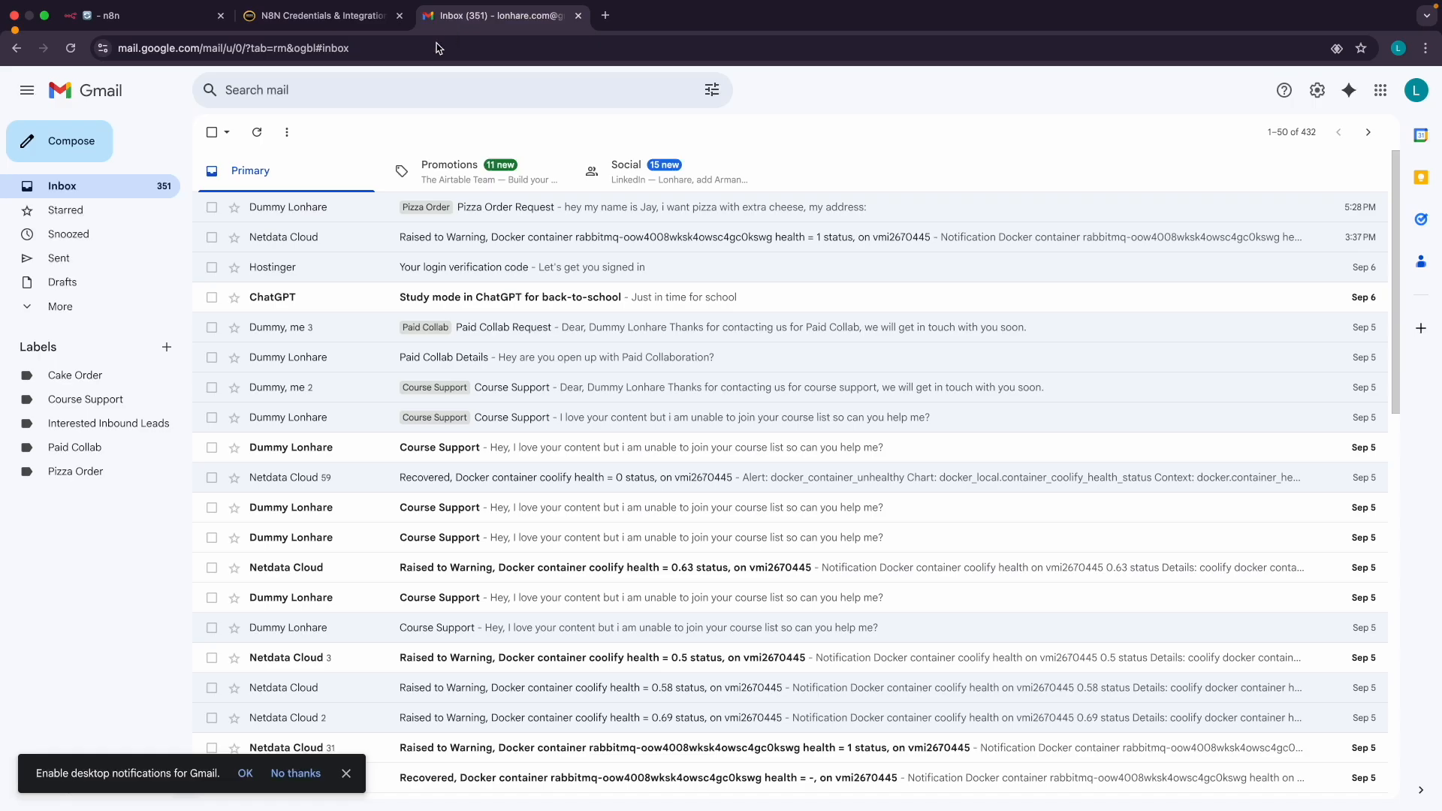
{"action": "left_click", "coordinate": [257, 133]}
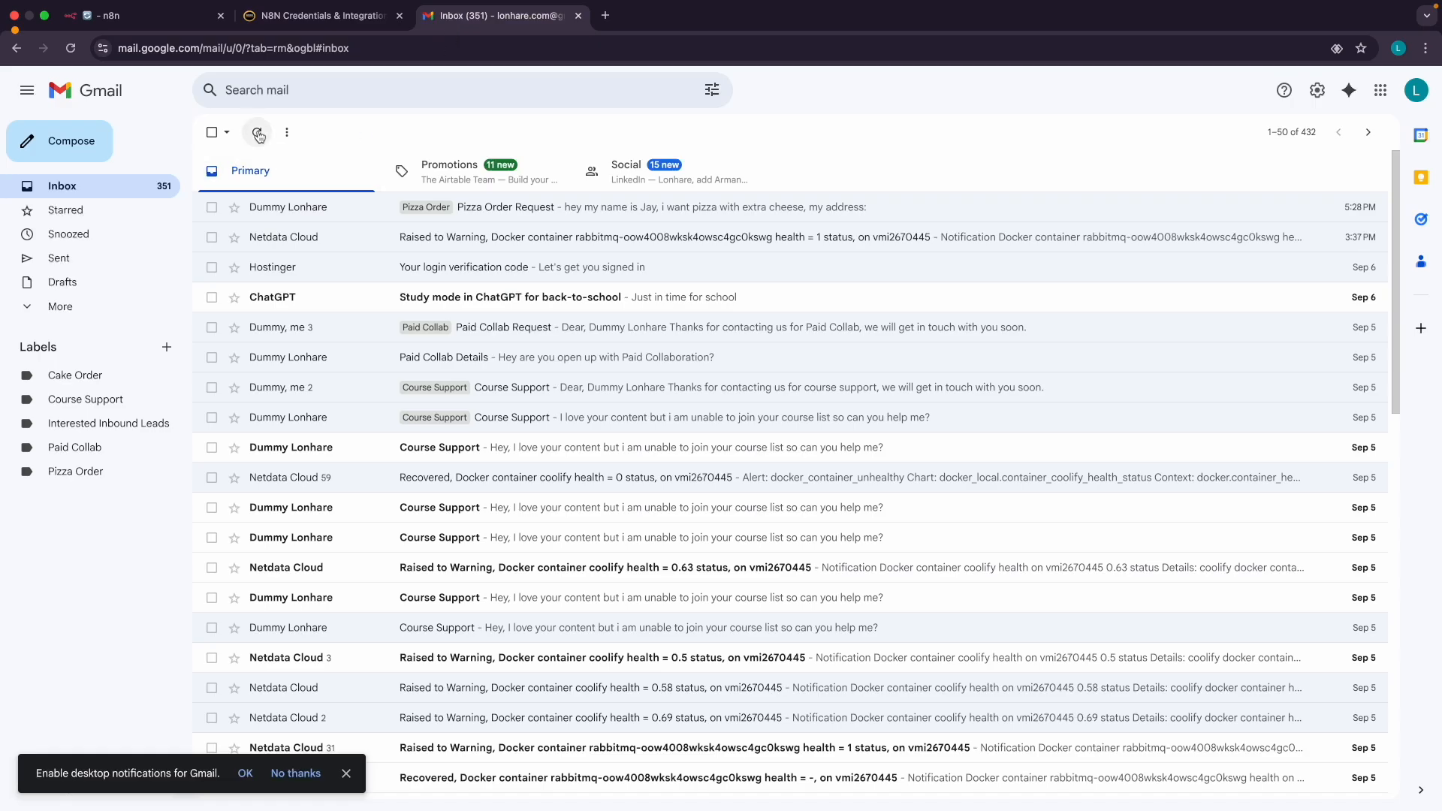
{"action": "left_click", "coordinate": [139, 23]}
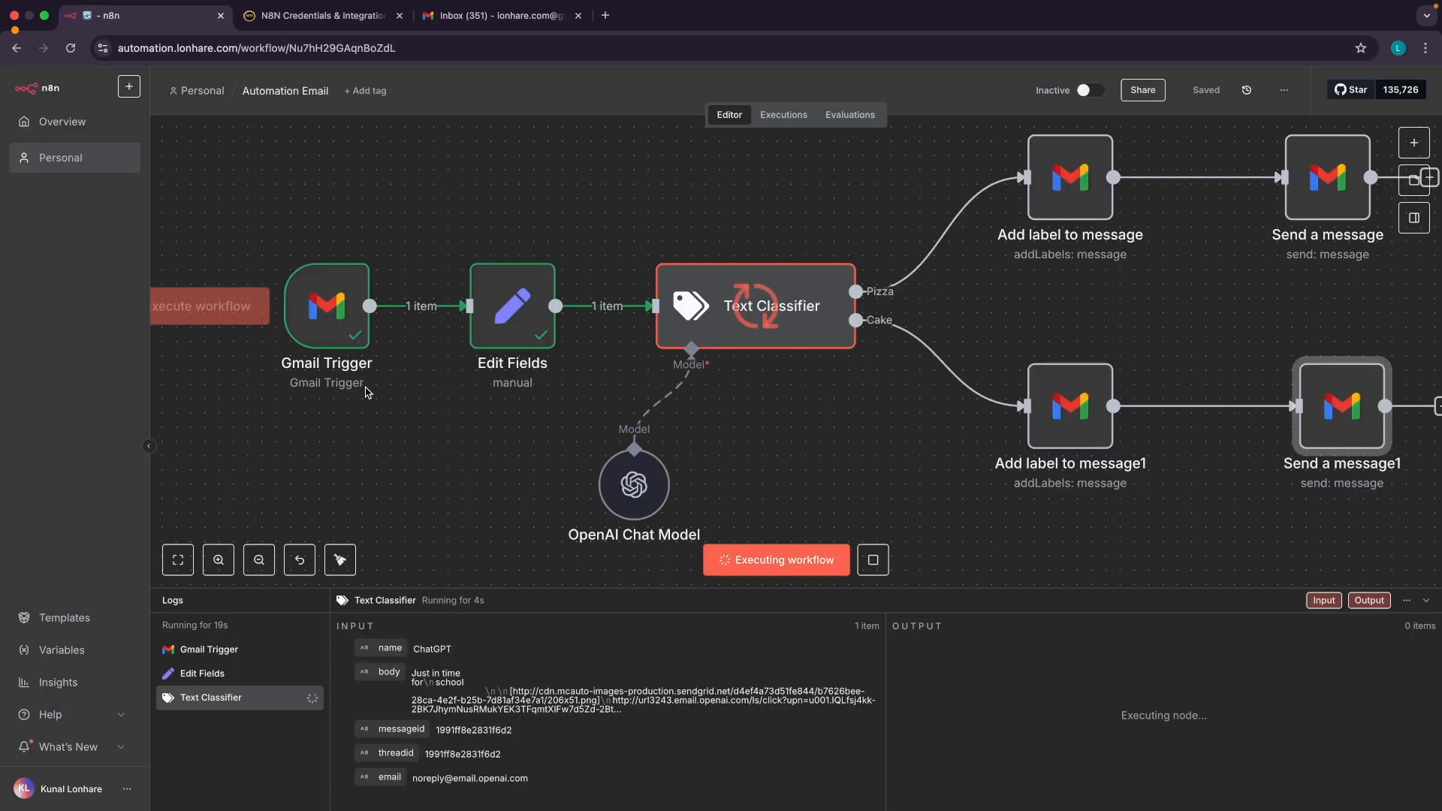
{"action": "scroll", "coordinate": [425, 433], "scroll_direction": "down", "scroll_amount": 1}
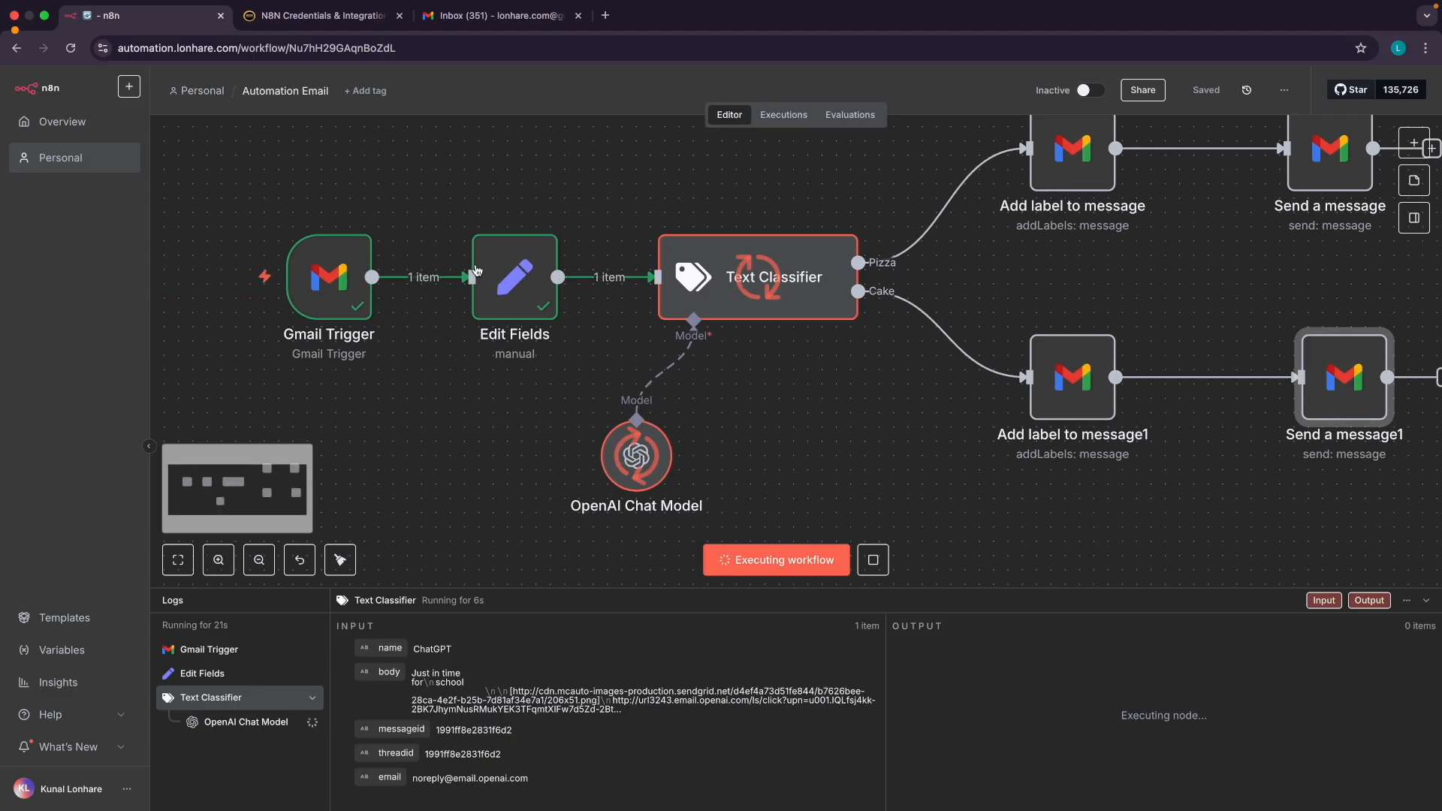
{"action": "left_click", "coordinate": [461, 21]}
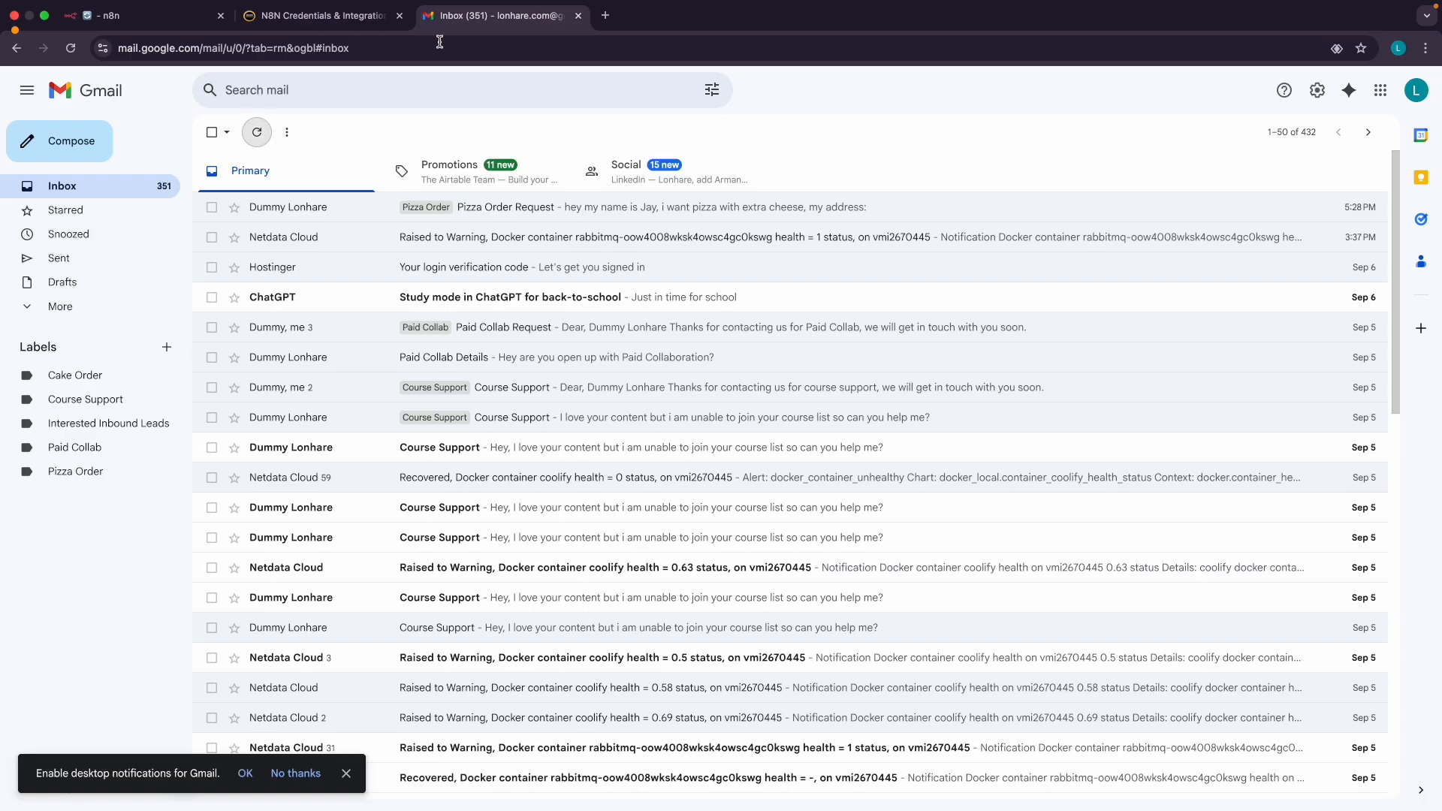
{"action": "left_click", "coordinate": [256, 133]}
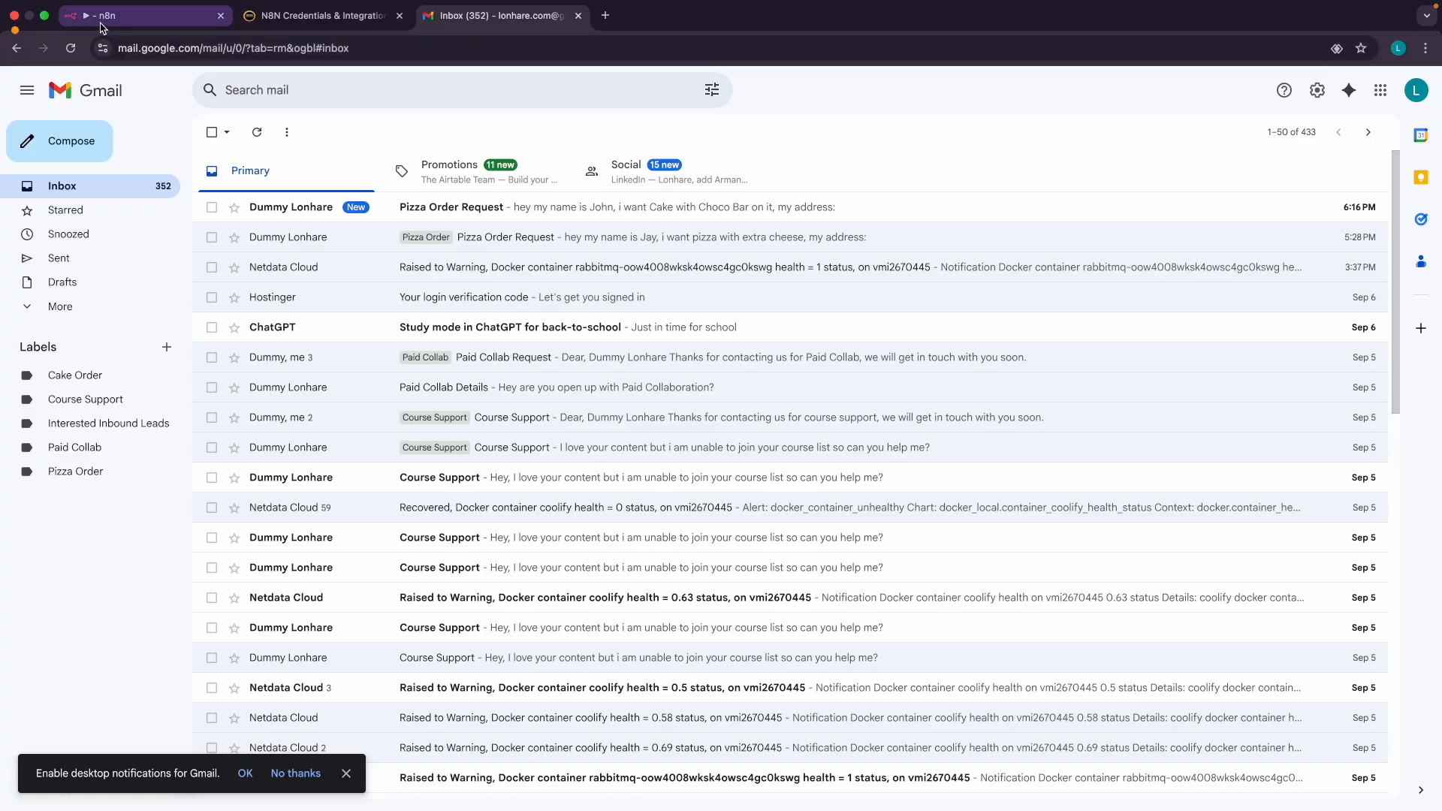
Check the n8n canvas, then start a new email in the sending account's Gmail window
{"action": "left_click", "coordinate": [142, 15]}
{"action": "scroll", "coordinate": [437, 492], "scroll_direction": "down", "scroll_amount": 1}
{"action": "scroll", "coordinate": [437, 492], "scroll_direction": "down", "scroll_amount": 1}
{"action": "scroll", "coordinate": [484, 489], "scroll_direction": "up", "scroll_amount": 1}
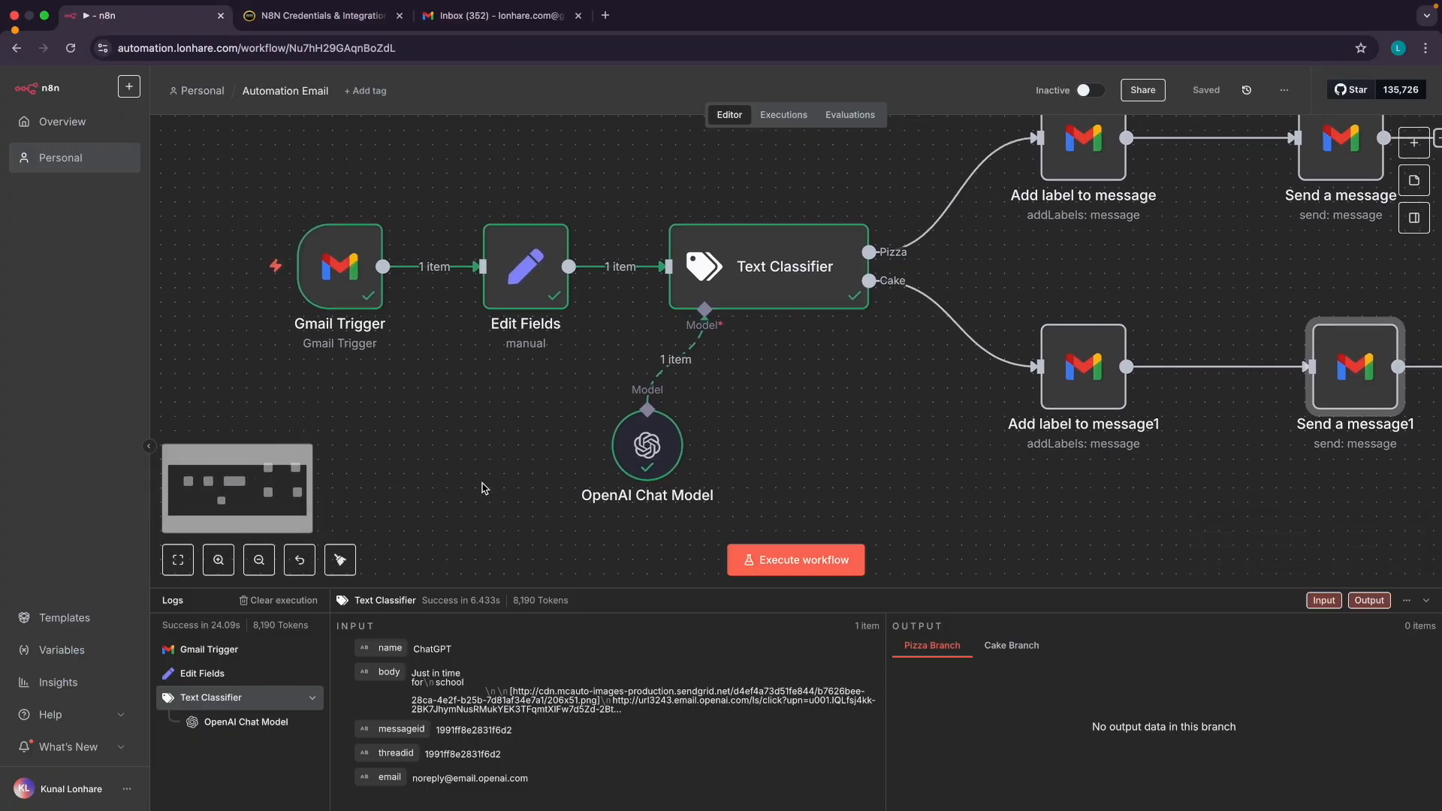
{"action": "left_click", "coordinate": [497, 15]}
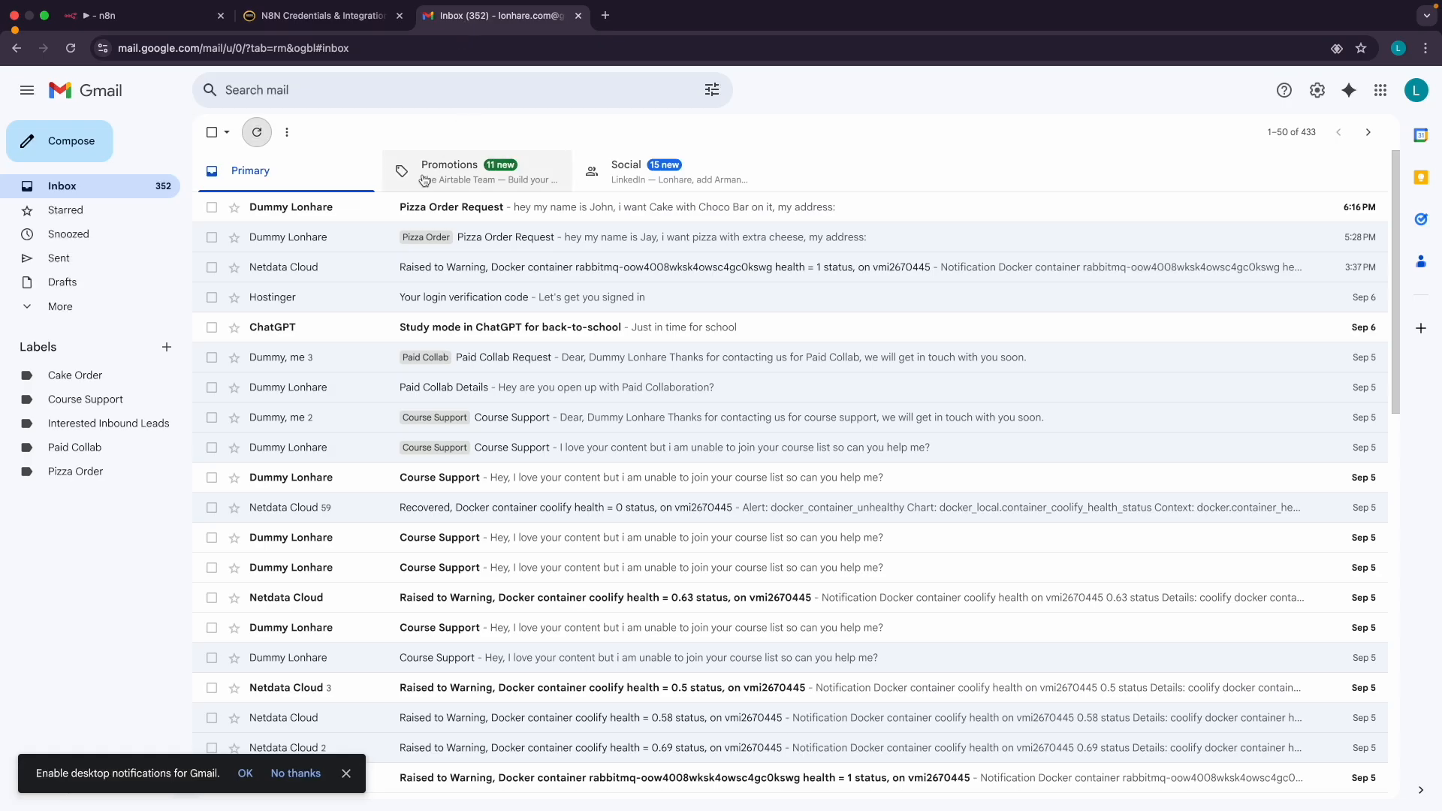
{"action": "key", "text": "ctrl+Right"}
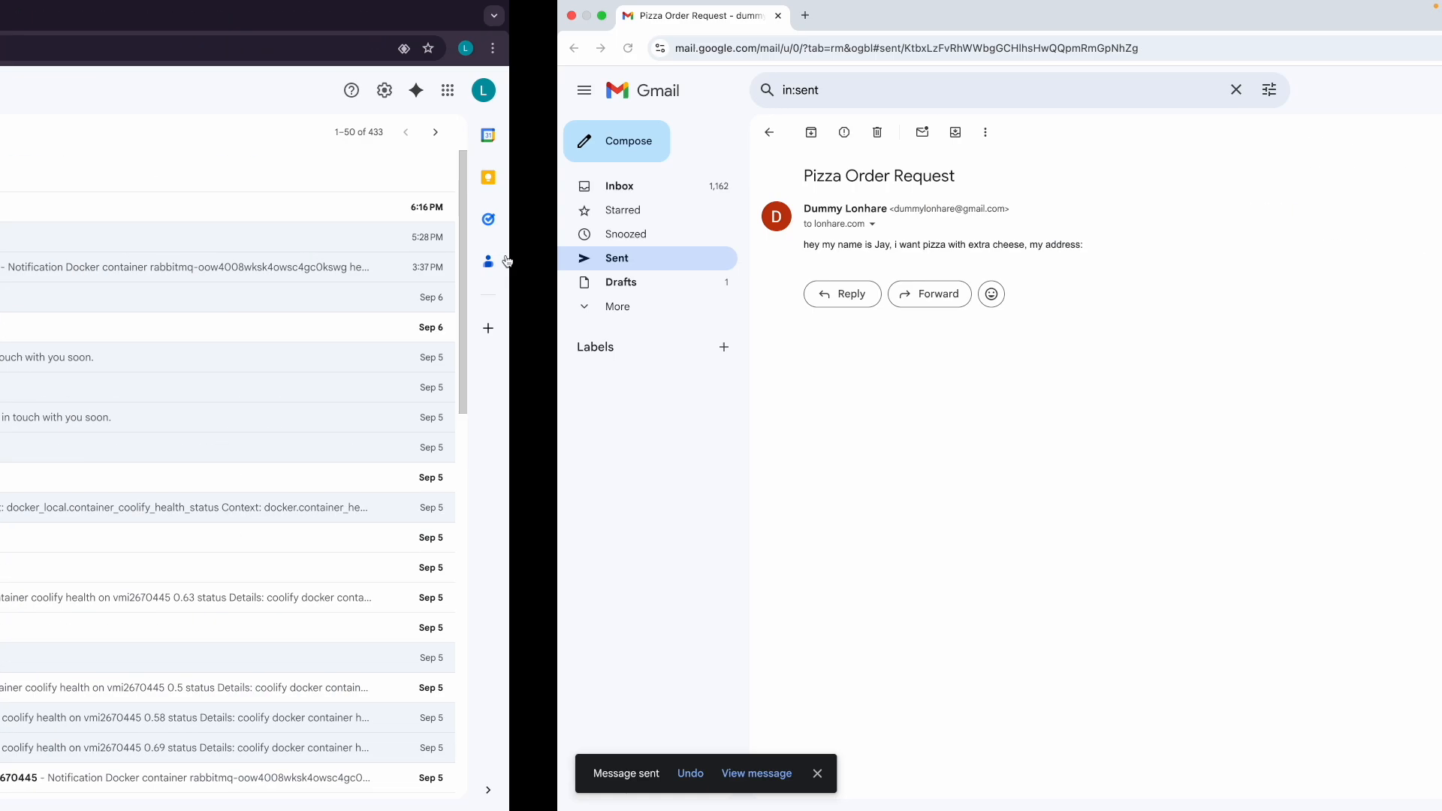
{"action": "left_click_drag", "start_coordinate": [251, 175], "coordinate": [288, 175]}
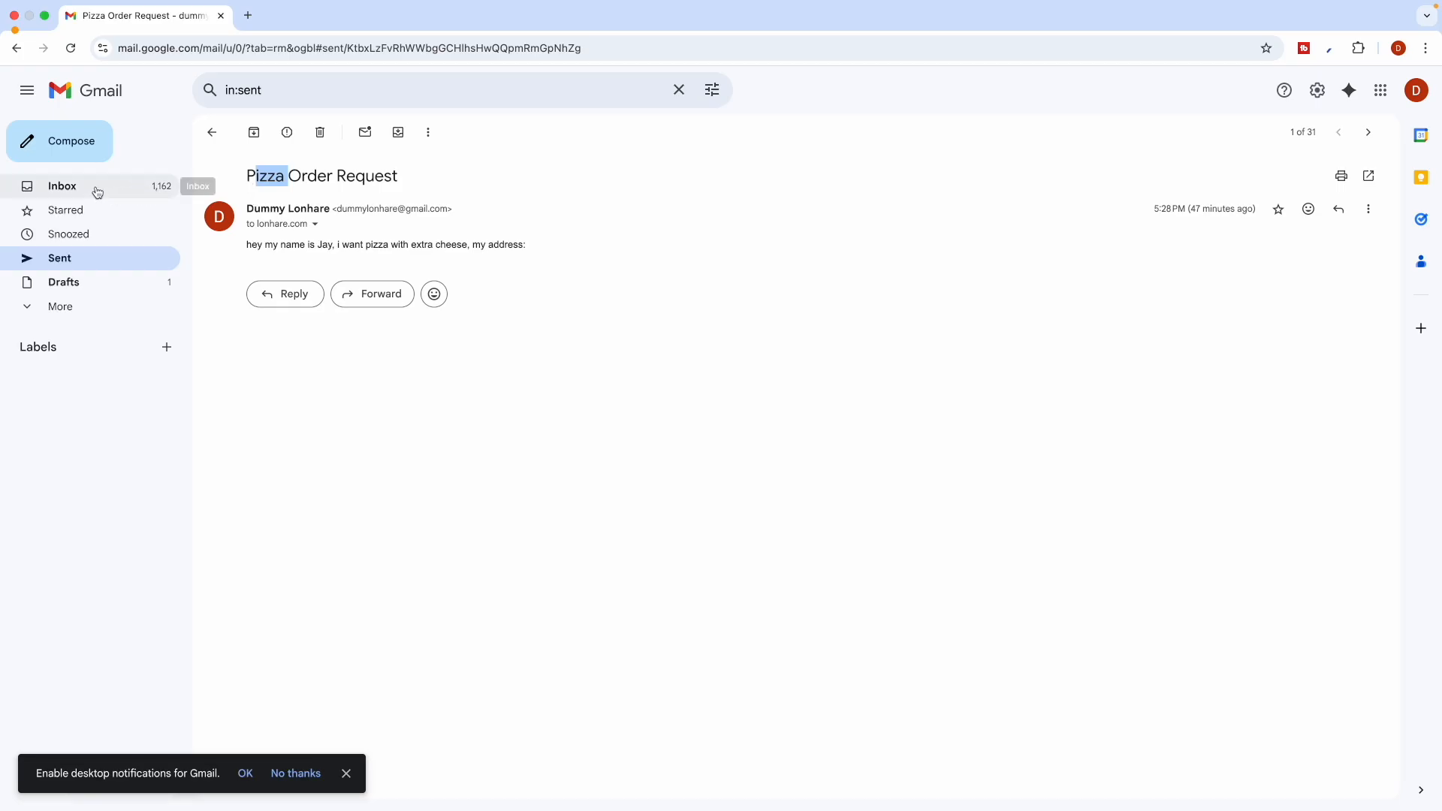
{"action": "left_click", "coordinate": [90, 148]}
{"action": "key", "text": "ctrl+Left"}
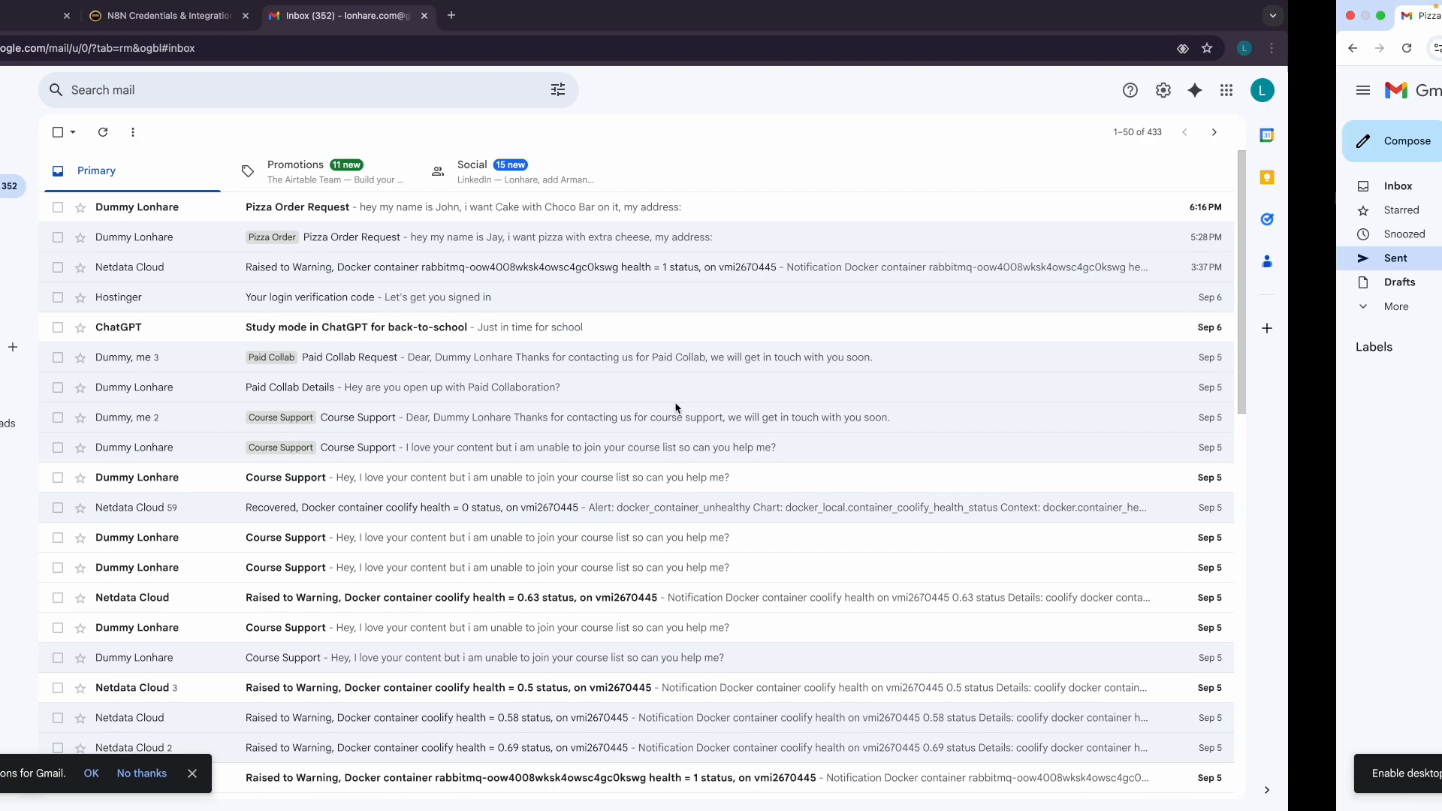
Open and read the newly arrived cake order email, then return to the n8n canvas
{"action": "left_click", "coordinate": [139, 15]}
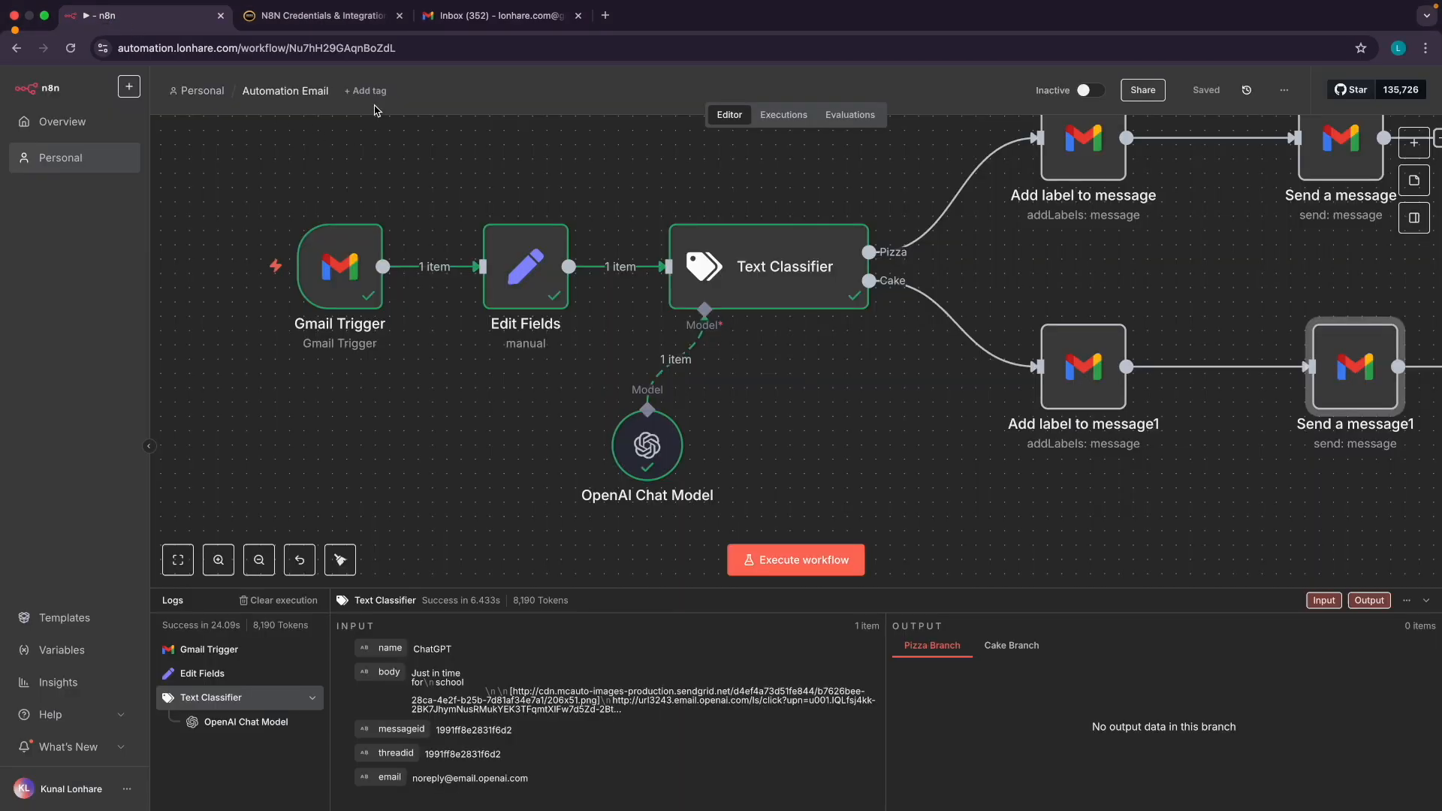
{"action": "left_click", "coordinate": [474, 16]}
{"action": "left_click", "coordinate": [323, 213]}
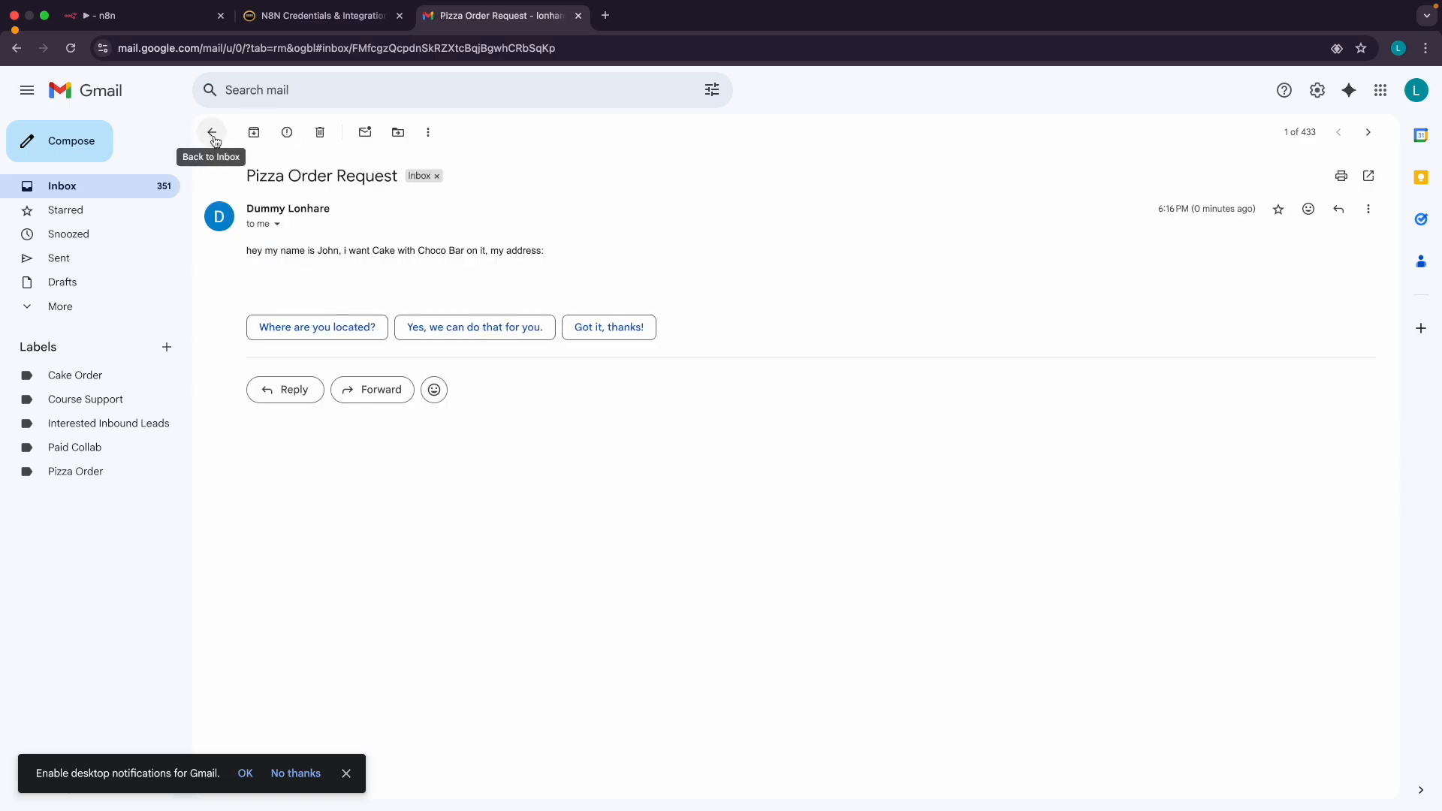
{"action": "left_click", "coordinate": [212, 133]}
{"action": "left_click", "coordinate": [109, 15]}
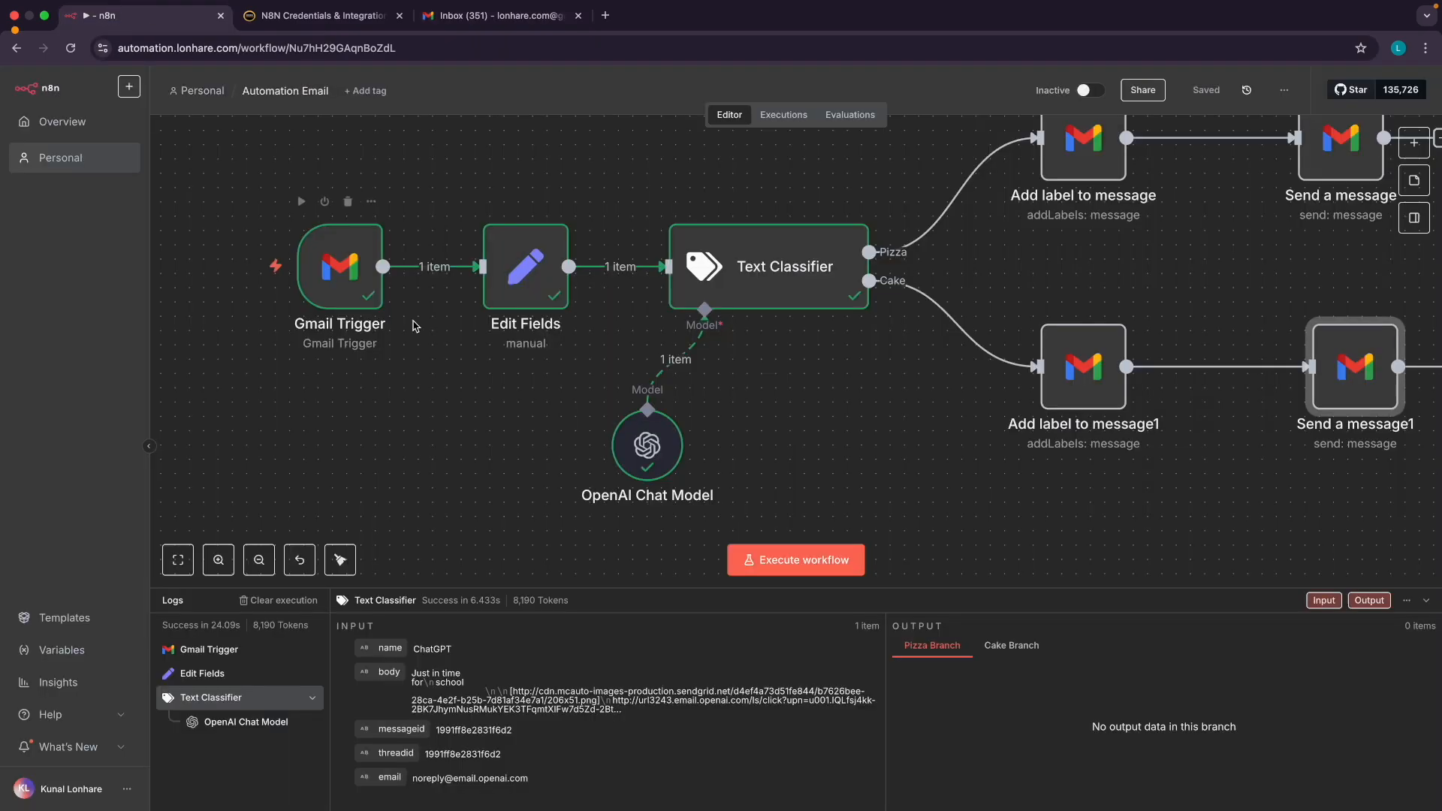
Give the new message the copied subject, reworded to 'Cake Order Request'
{"action": "key", "text": "ctrl+Right"}
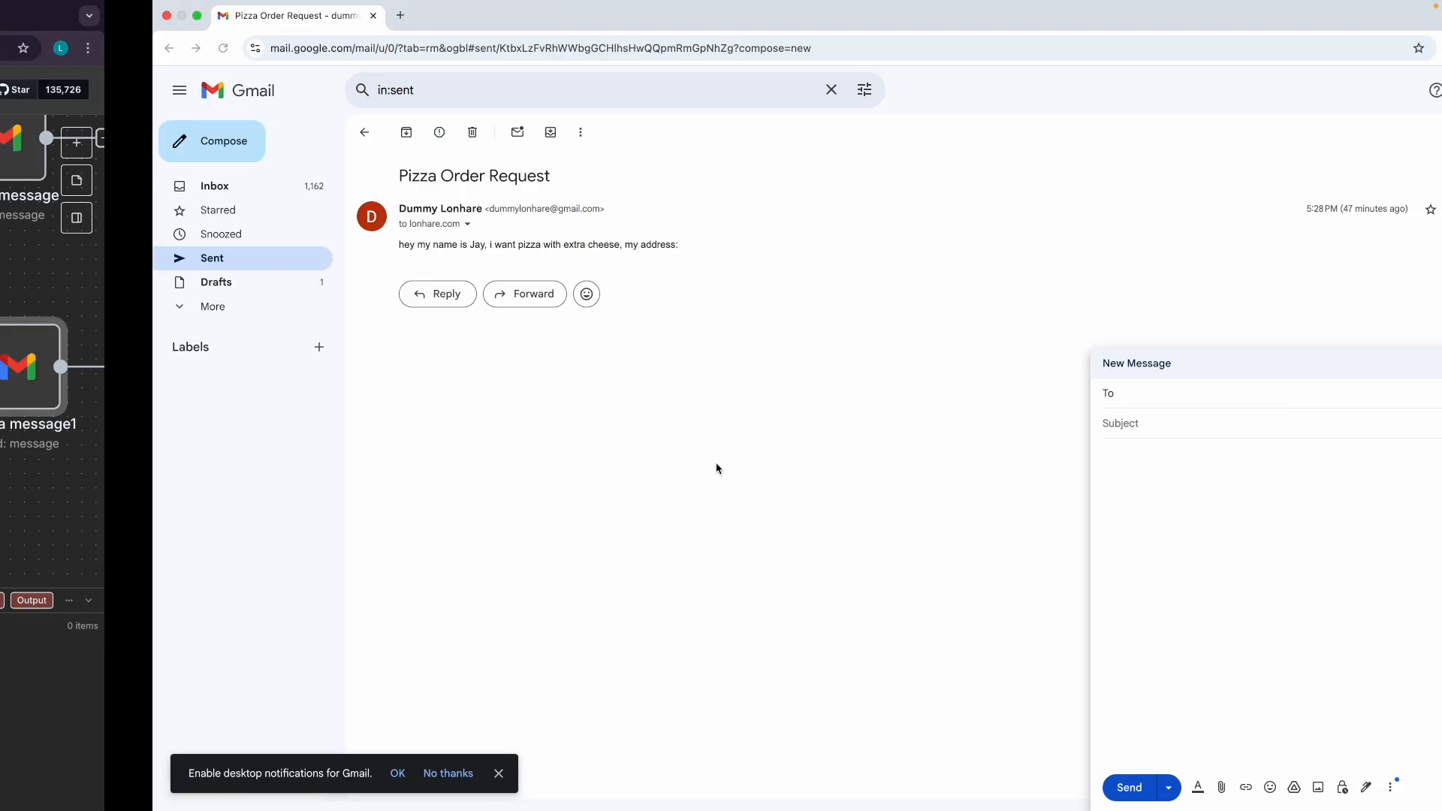
{"action": "triple_click", "coordinate": [290, 174]}
{"action": "key", "text": "ctrl+c"}
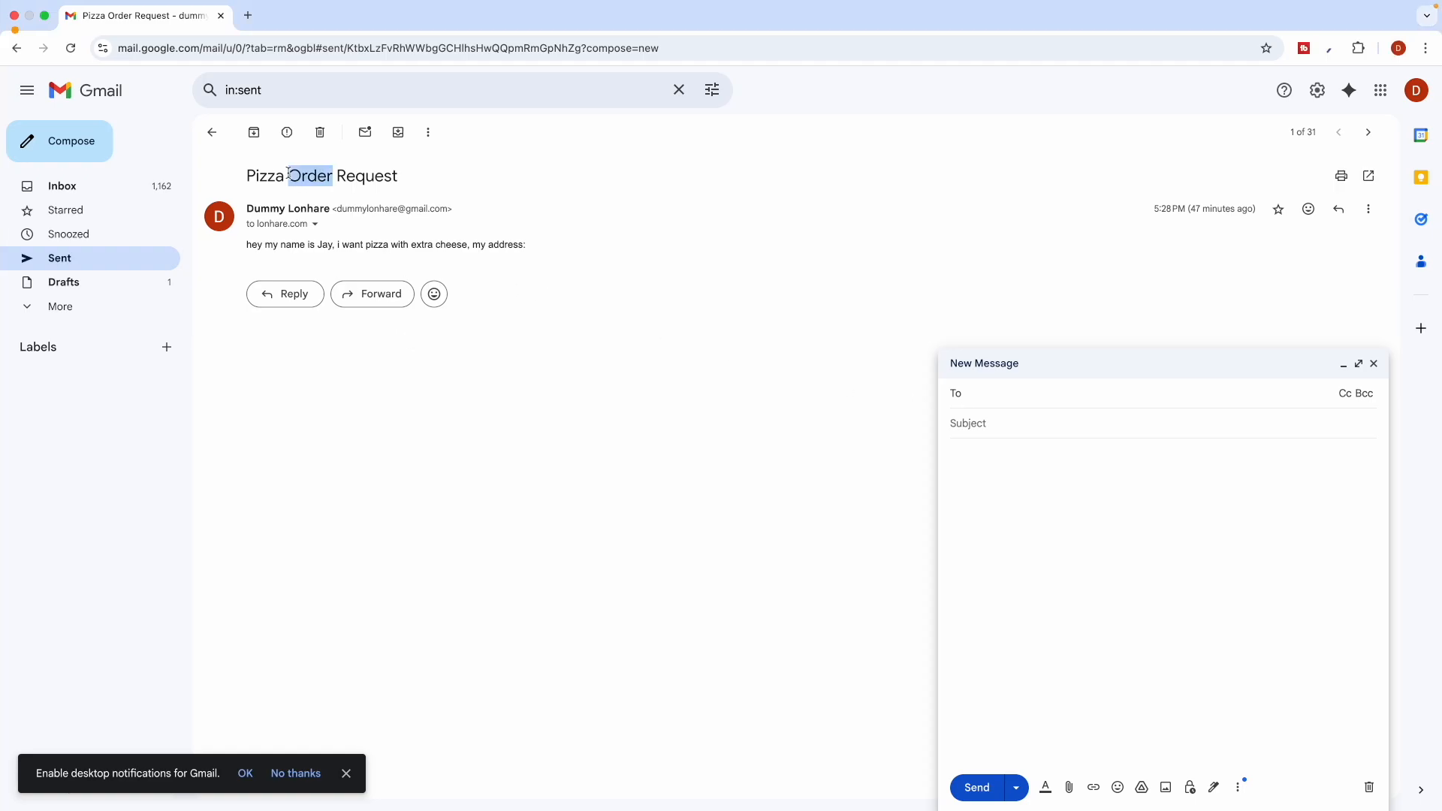
{"action": "left_click", "coordinate": [995, 391]}
{"action": "key", "text": "ctrl+v"}
{"action": "left_click", "coordinate": [981, 423]}
{"action": "key", "text": "ctrl+v"}
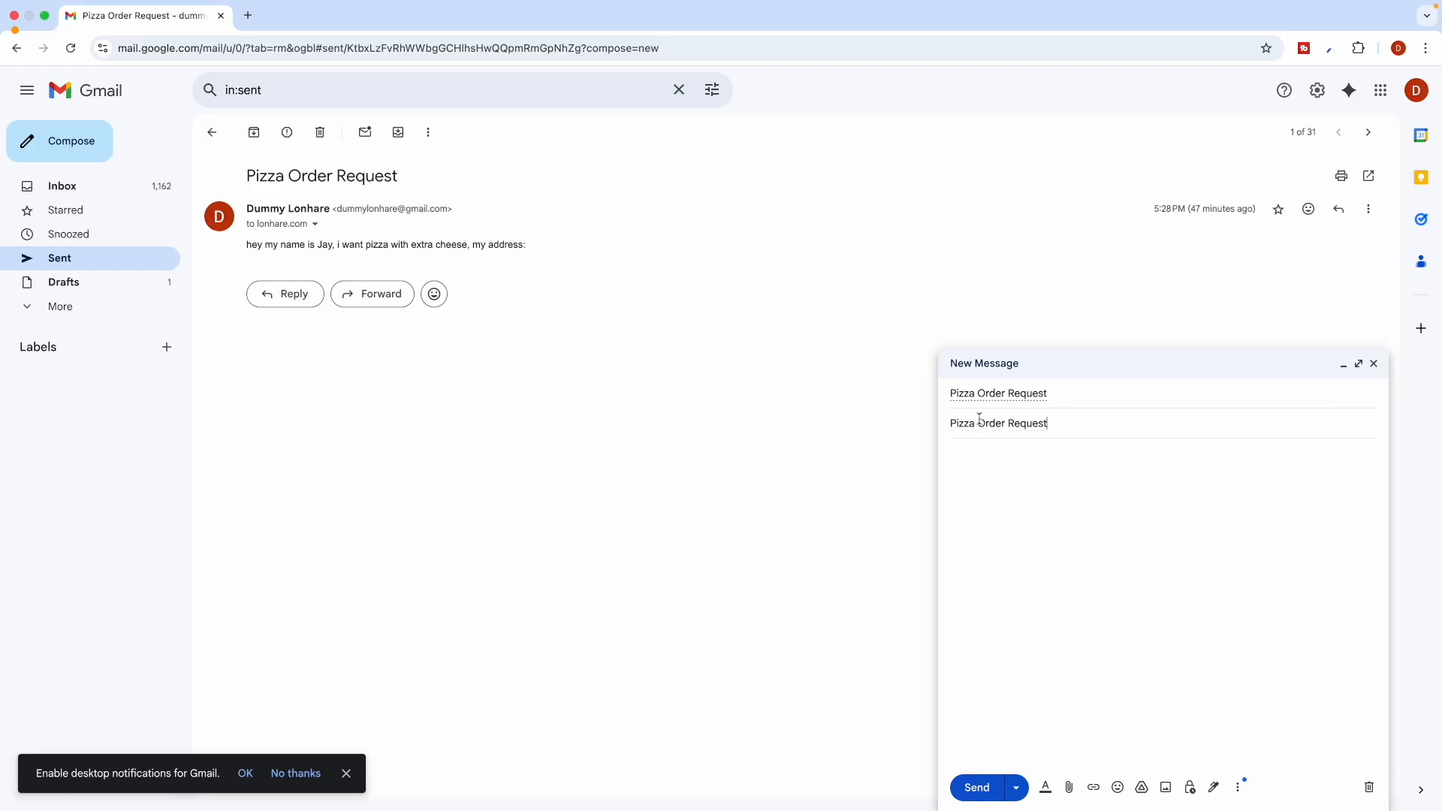
{"action": "type", "text": "Cake"}
Replace the wrong recipient with the inbox account picked from the suggestions
{"action": "left_click", "coordinate": [968, 393]}
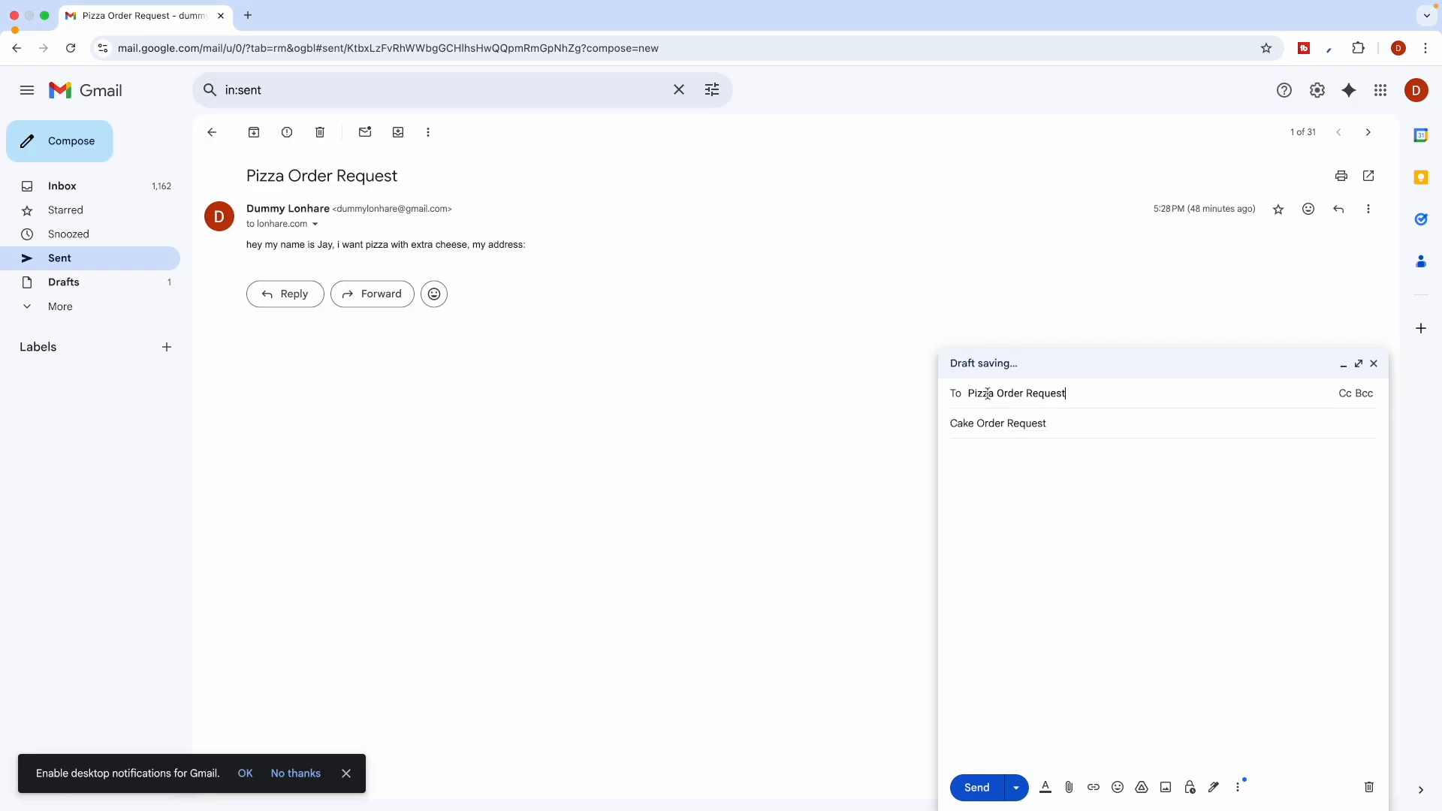
{"action": "double_click", "coordinate": [1029, 394]}
{"action": "type", "text": "lo"}
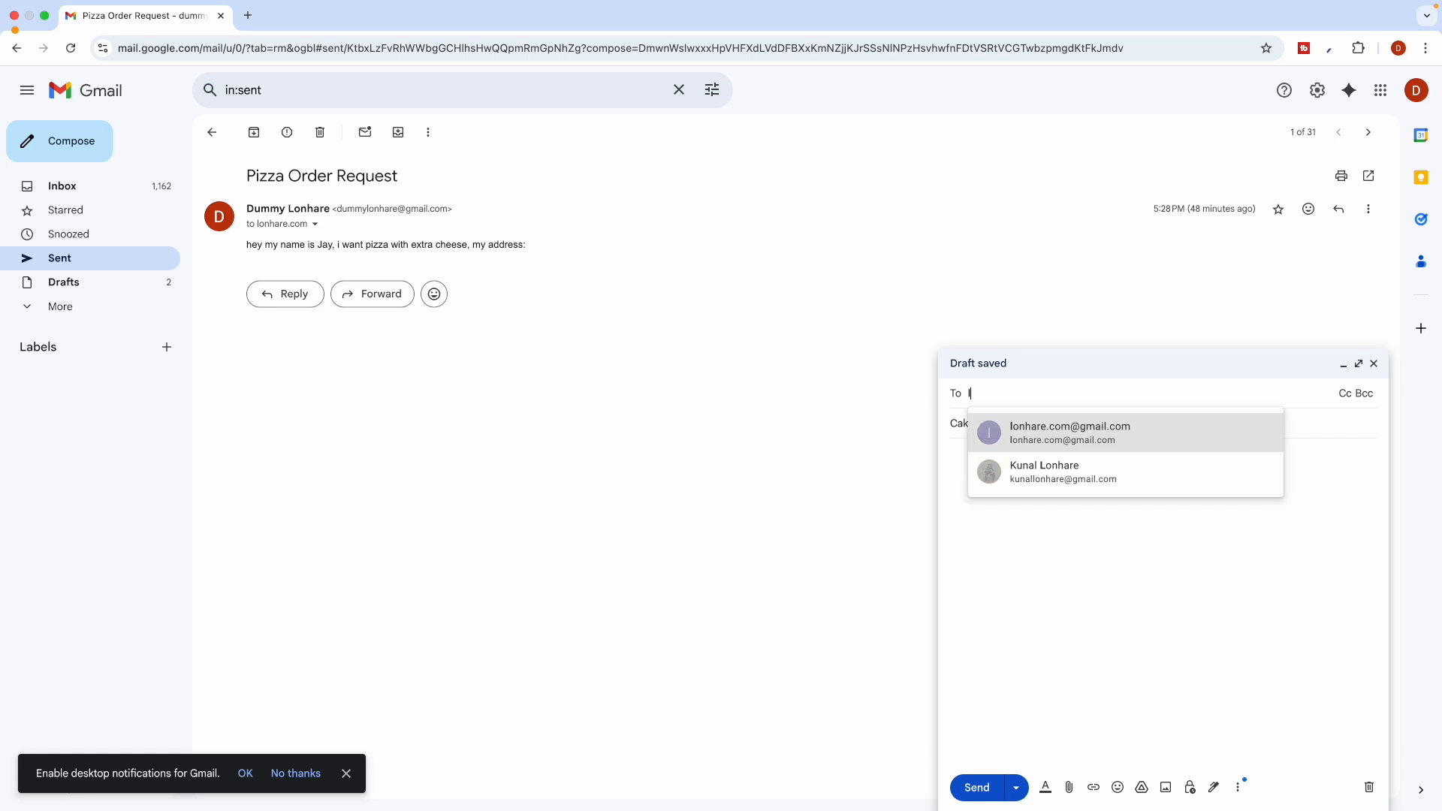
{"action": "left_click", "coordinate": [1075, 442]}
Paste the pizza order's body text into the message and remove the extra blank line
{"action": "left_click", "coordinate": [1006, 466]}
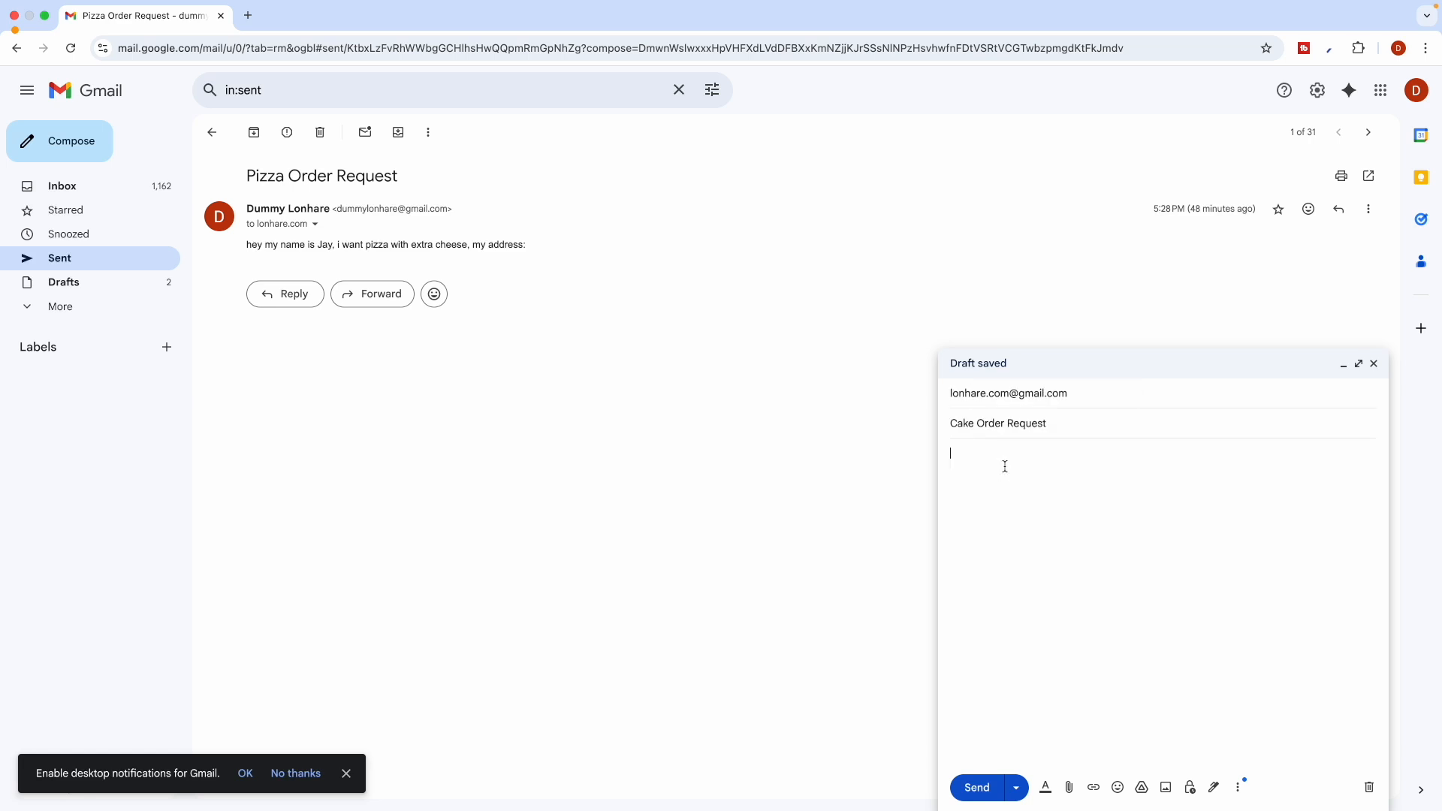
{"action": "triple_click", "coordinate": [358, 244]}
{"action": "key", "text": "ctrl+c"}
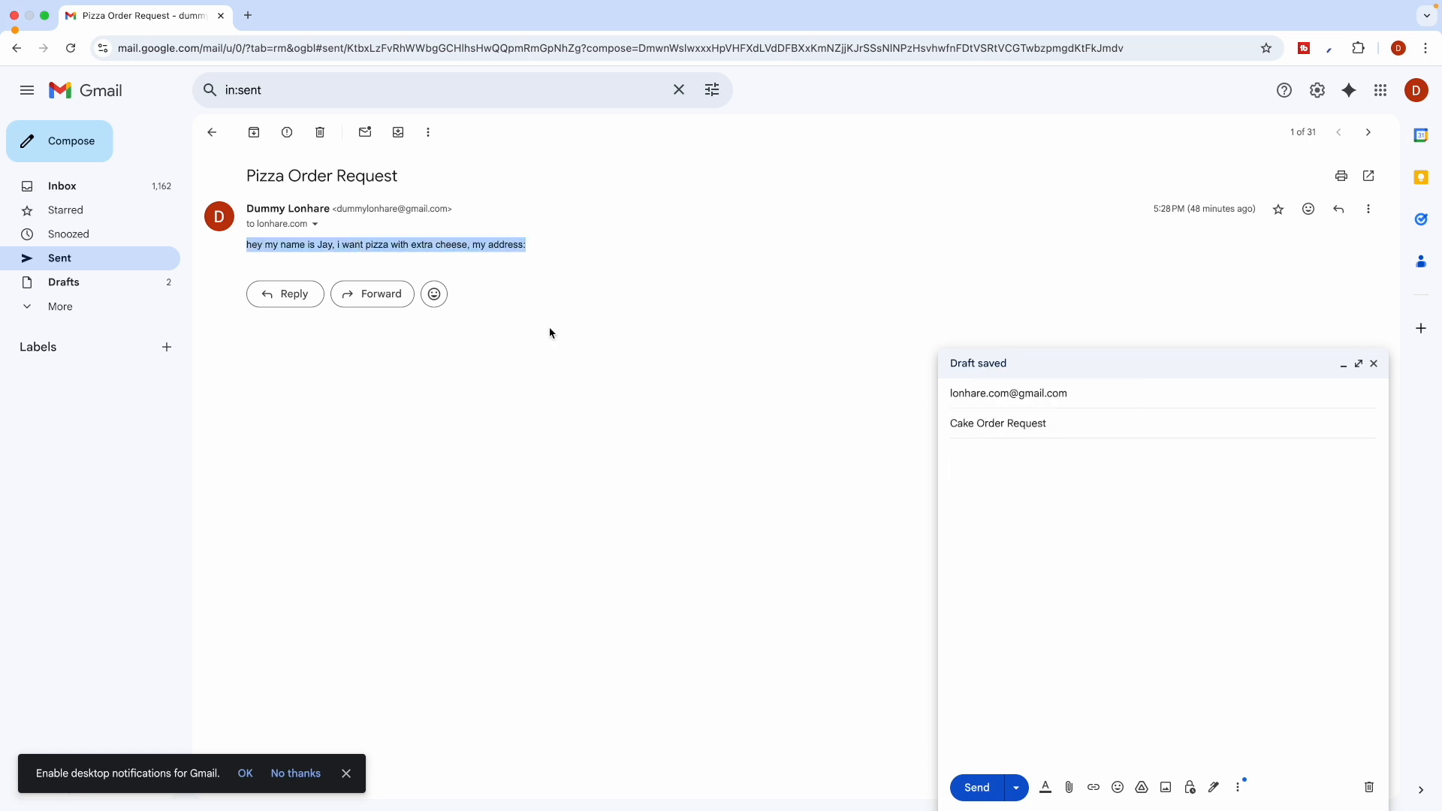
{"action": "left_click", "coordinate": [1005, 461]}
{"action": "key", "text": "ctrl+v"}
{"action": "key", "text": "BackSpace"}
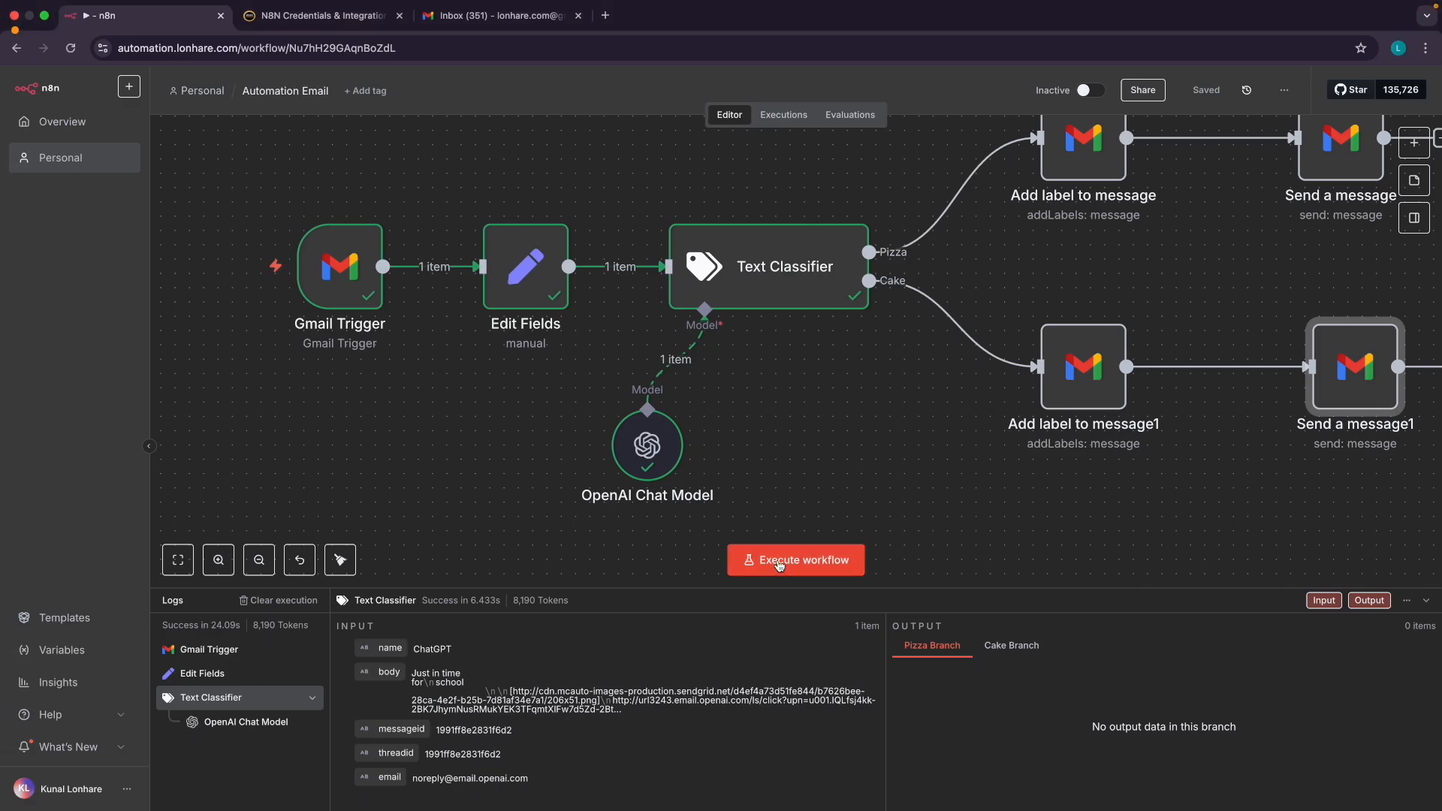
Start a workflow test run and send the Cake Order Request test email
{"action": "left_click", "coordinate": [773, 560]}
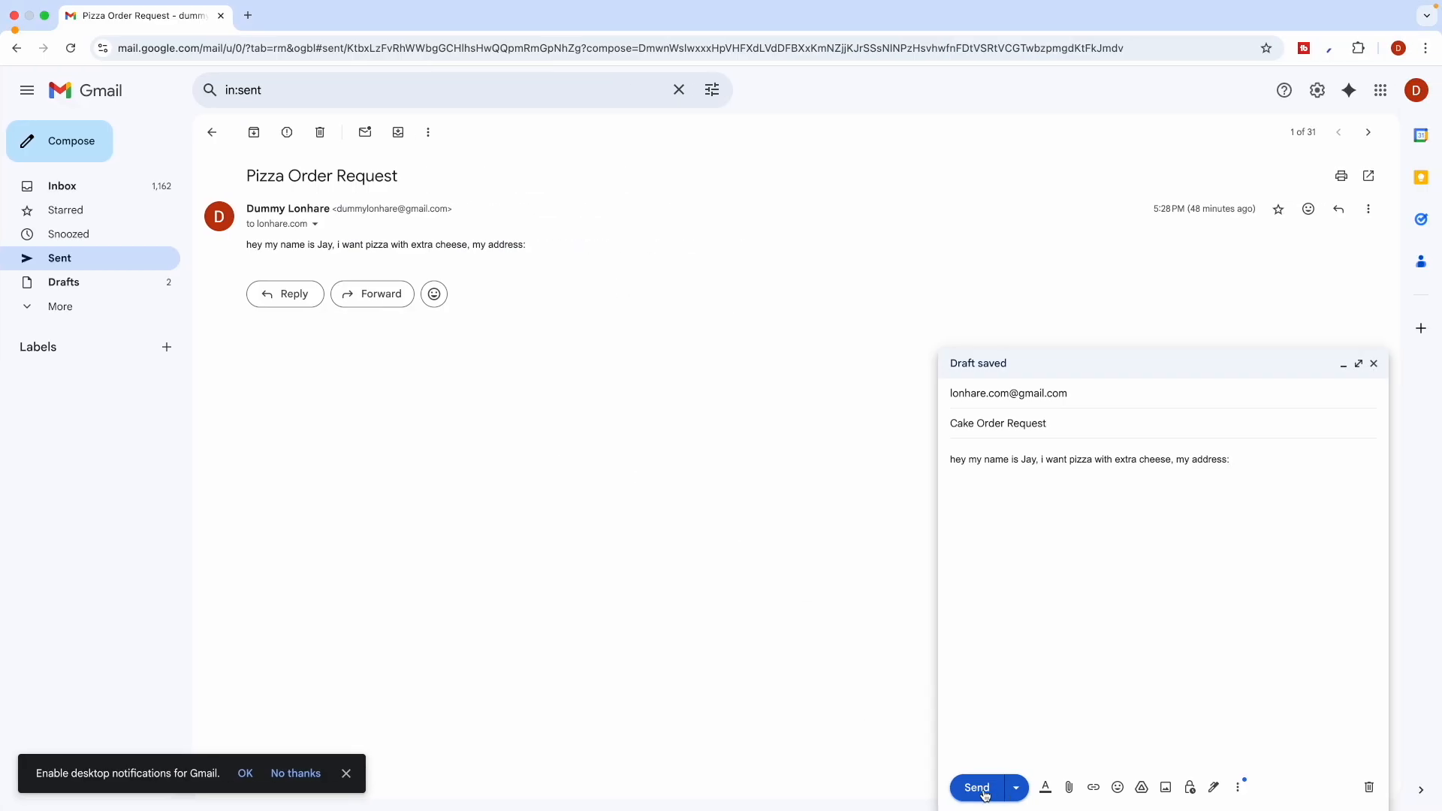
{"action": "left_click", "coordinate": [984, 792]}
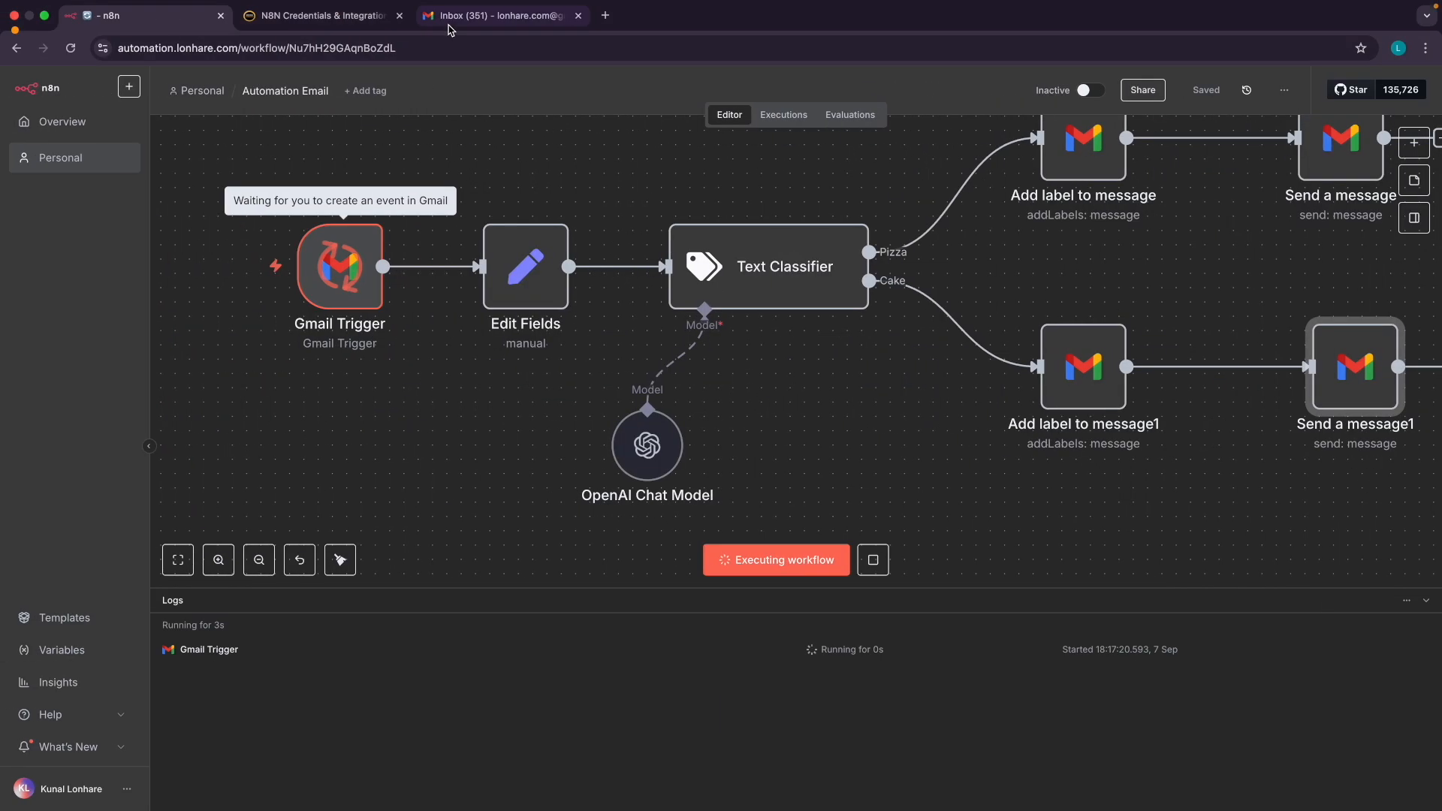
{"action": "mouse_move", "coordinate": [319, 248]}
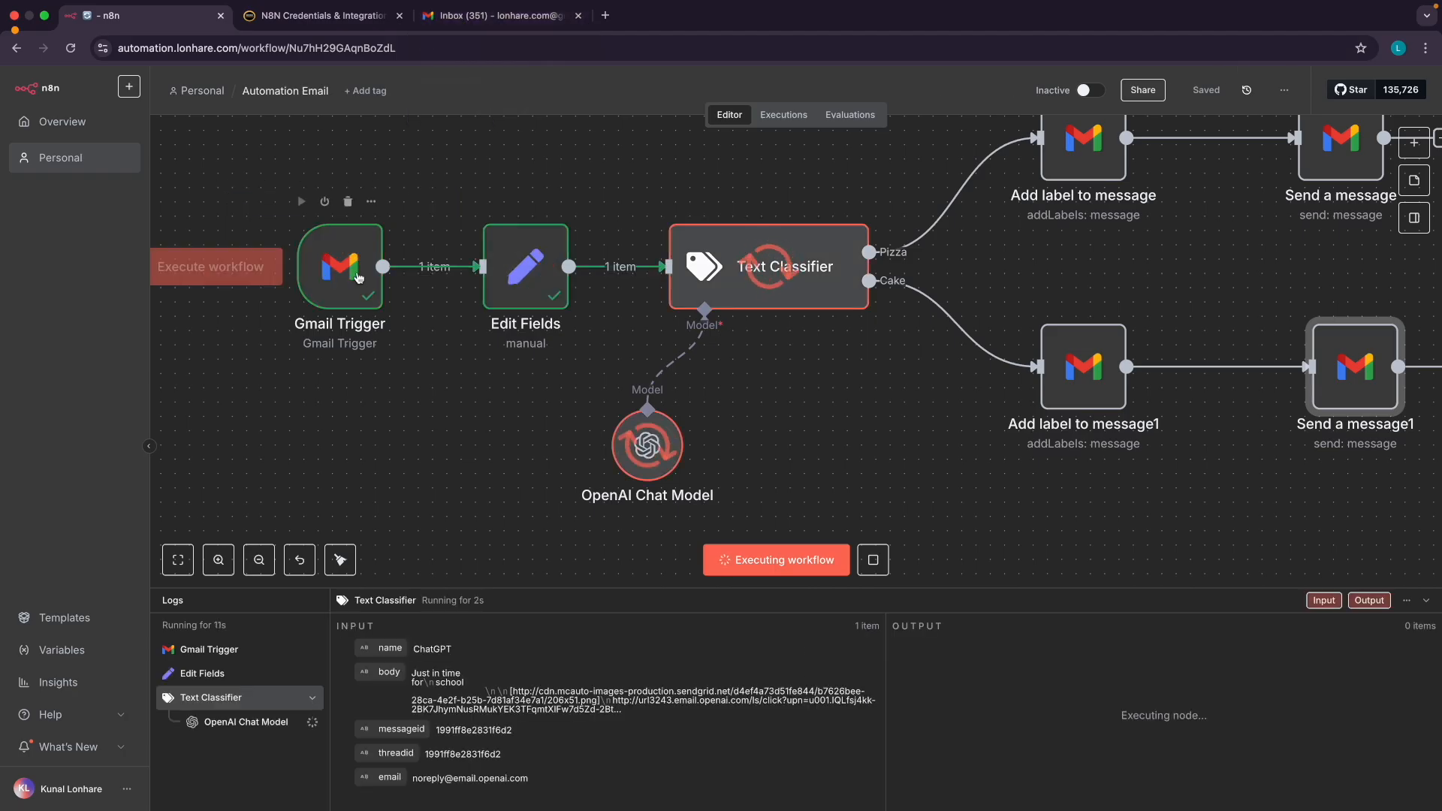
{"action": "scroll", "coordinate": [371, 306], "scroll_direction": "down", "scroll_amount": 1}
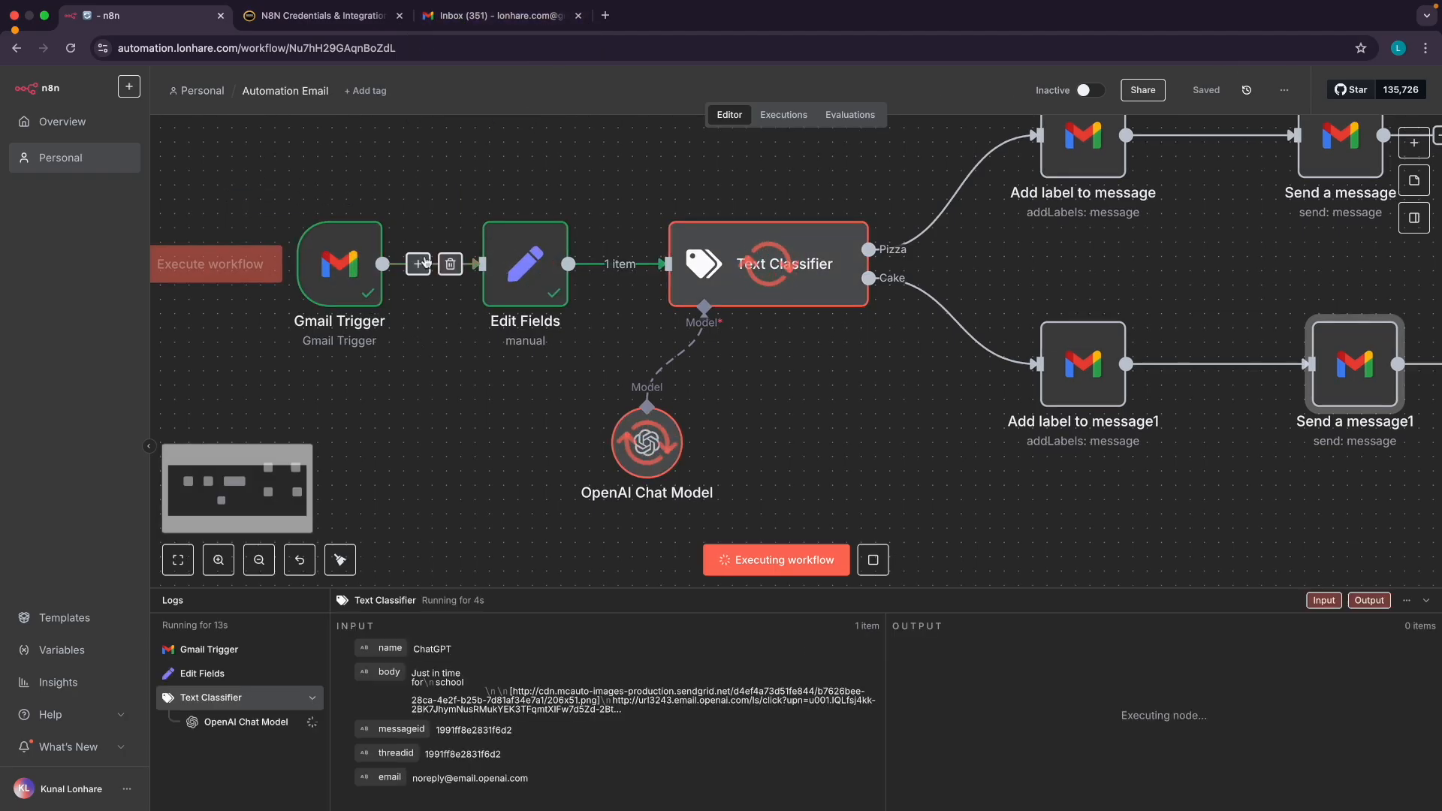
Refresh the Gmail inbox, then review the finished run on the workflow canvas
{"action": "left_click", "coordinate": [476, 21]}
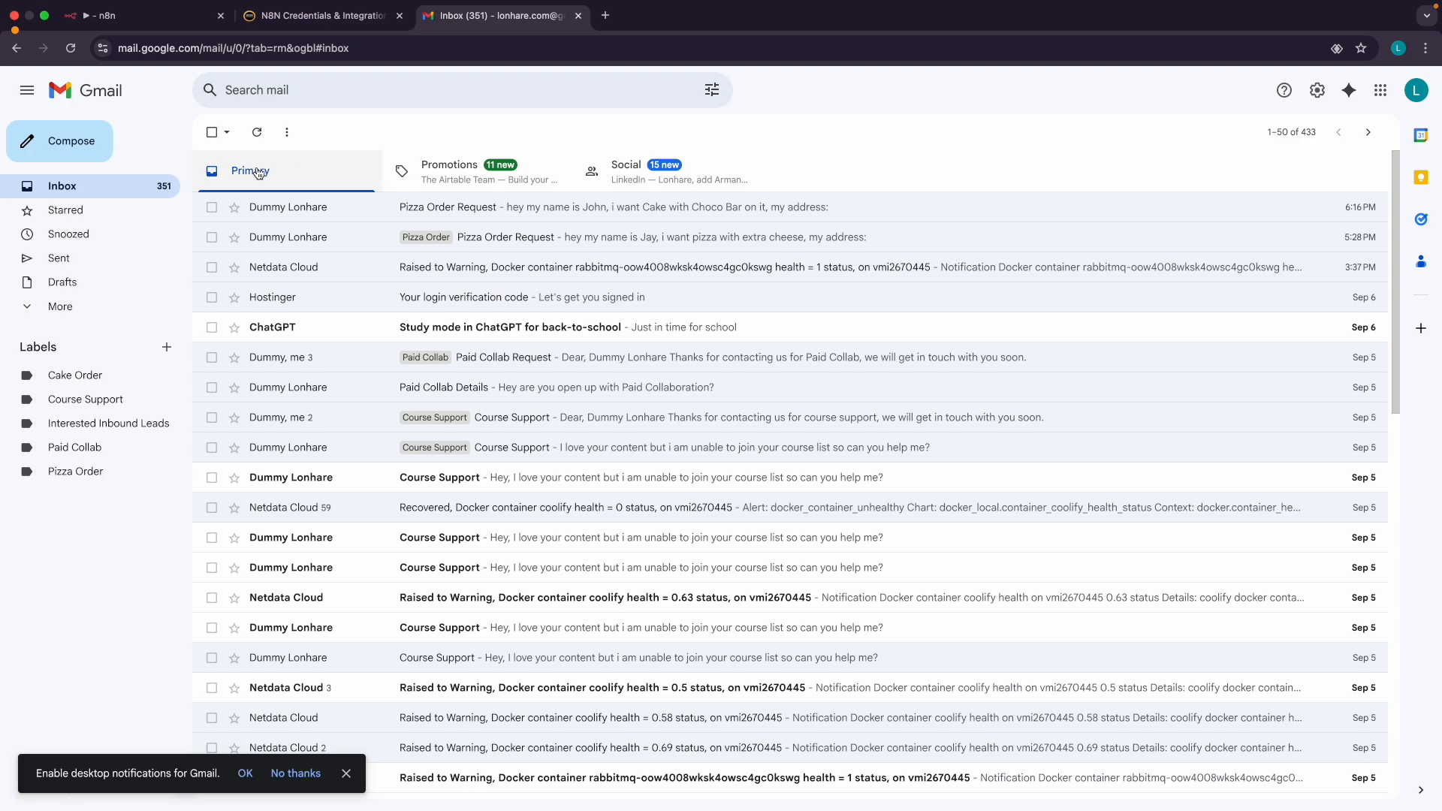
{"action": "left_click", "coordinate": [256, 131]}
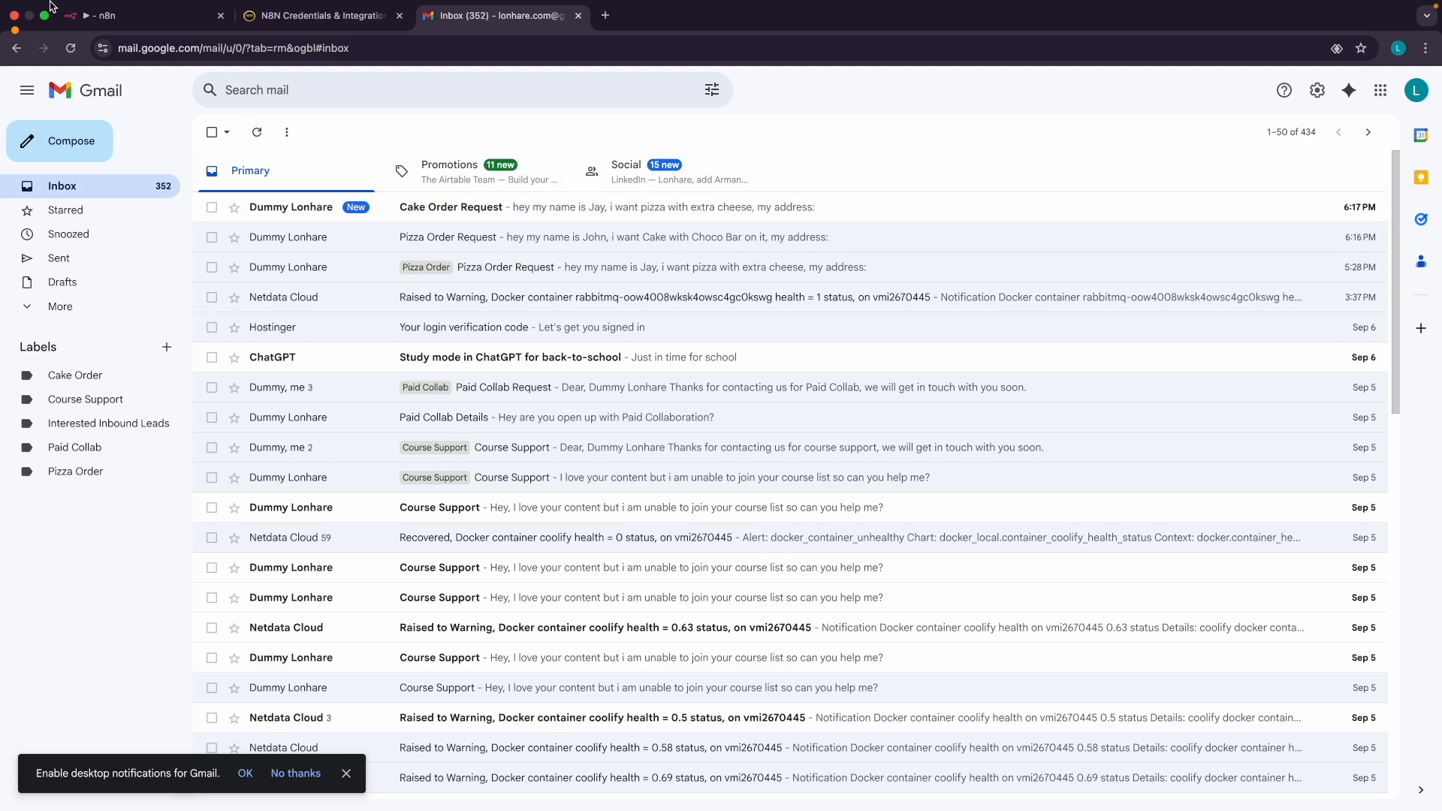
{"action": "left_click", "coordinate": [105, 16]}
{"action": "scroll", "coordinate": [473, 260], "scroll_direction": "right", "scroll_amount": 1}
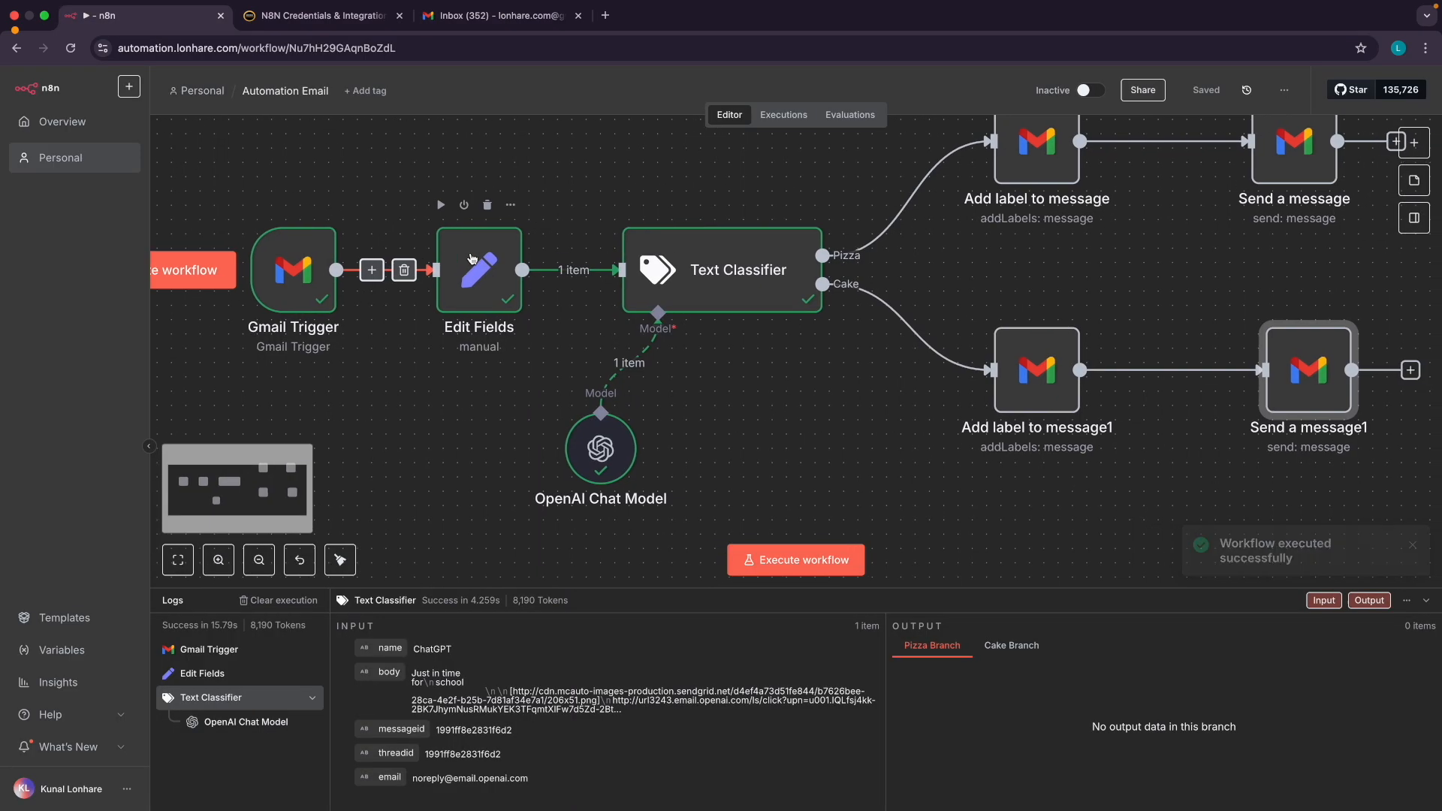
{"action": "scroll", "coordinate": [749, 341], "scroll_direction": "right", "scroll_amount": 1}
{"action": "scroll", "coordinate": [792, 353], "scroll_direction": "down", "scroll_amount": 3}
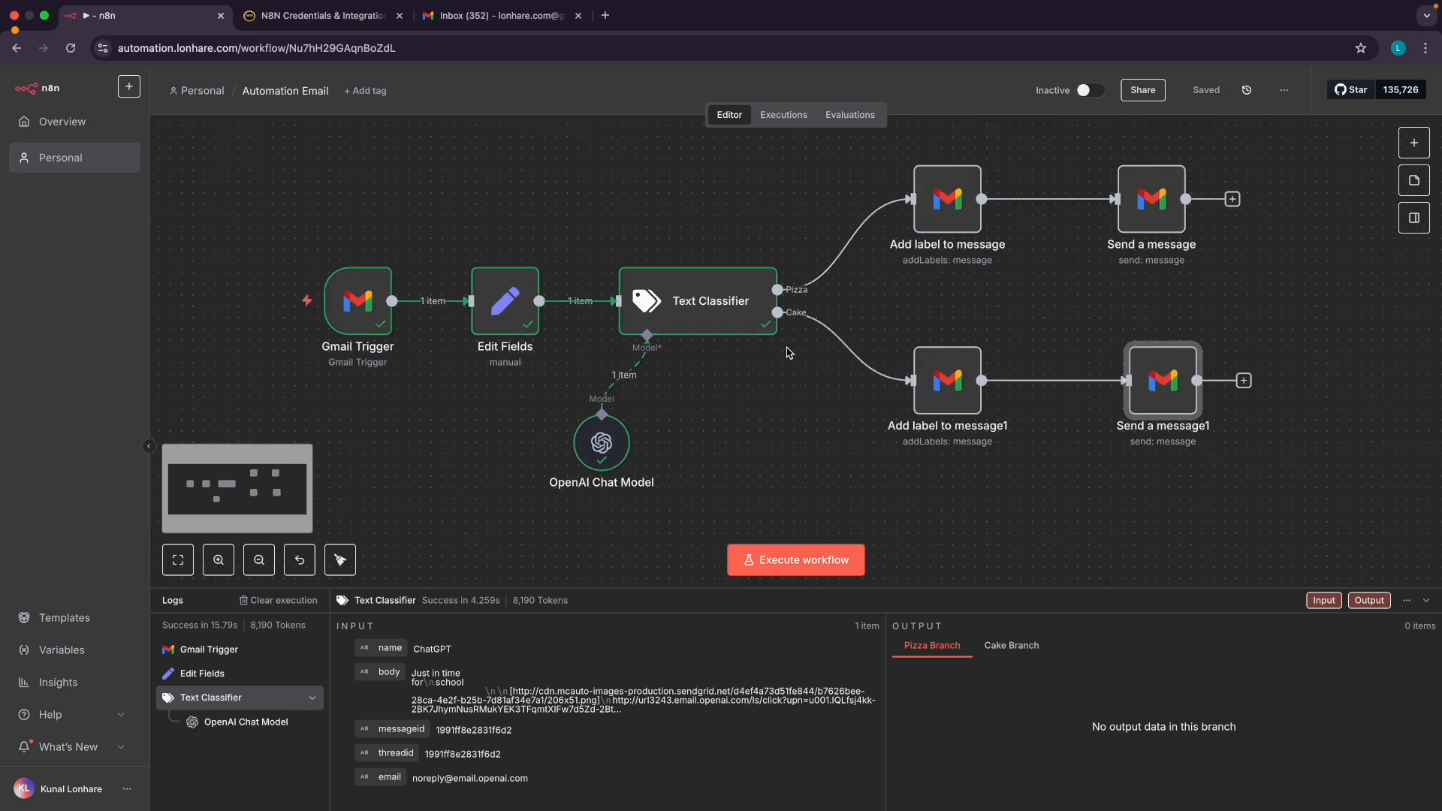
{"action": "scroll", "coordinate": [796, 356], "scroll_direction": "up", "scroll_amount": 3}
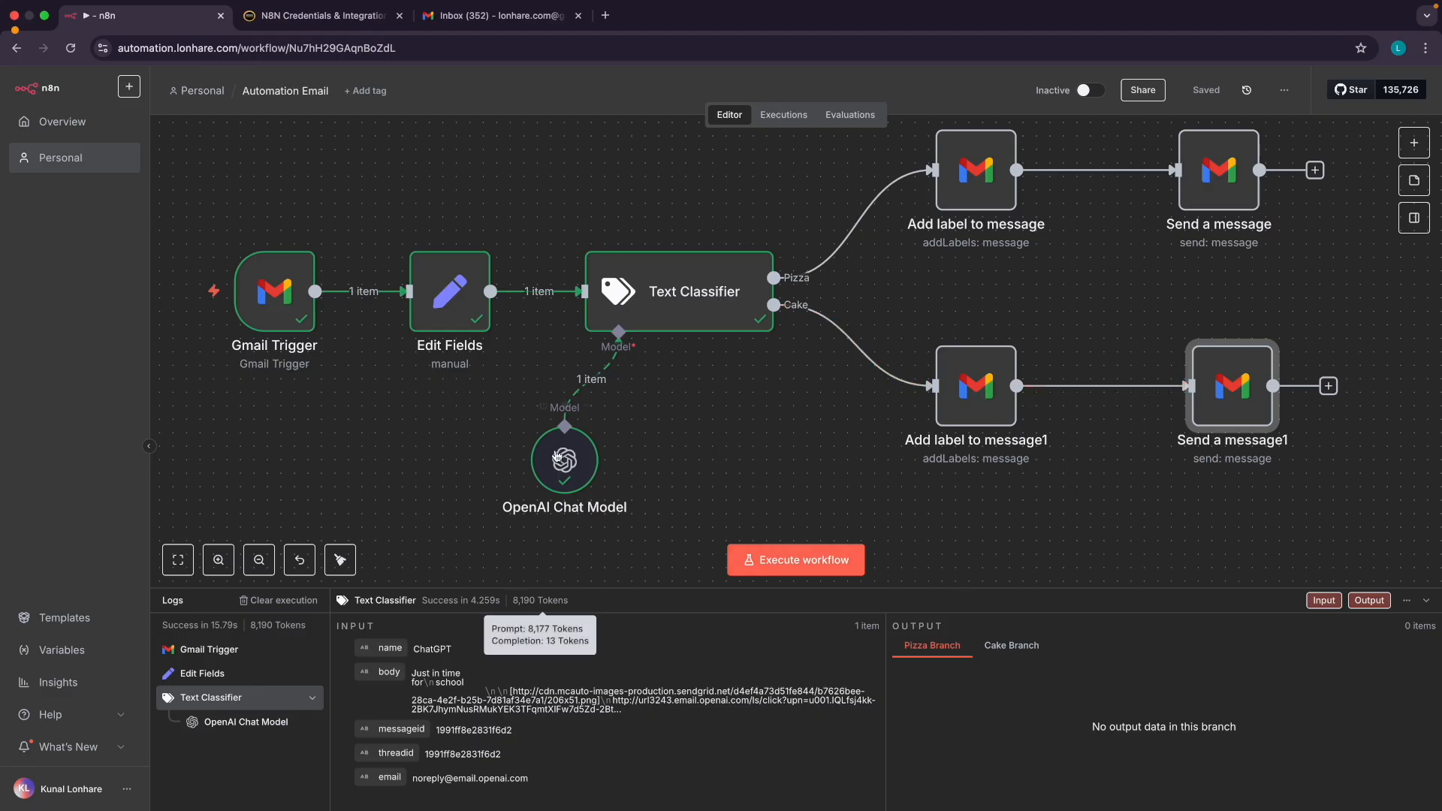
{"action": "left_click", "coordinate": [669, 314]}
{"action": "double_click", "coordinate": [670, 314]}
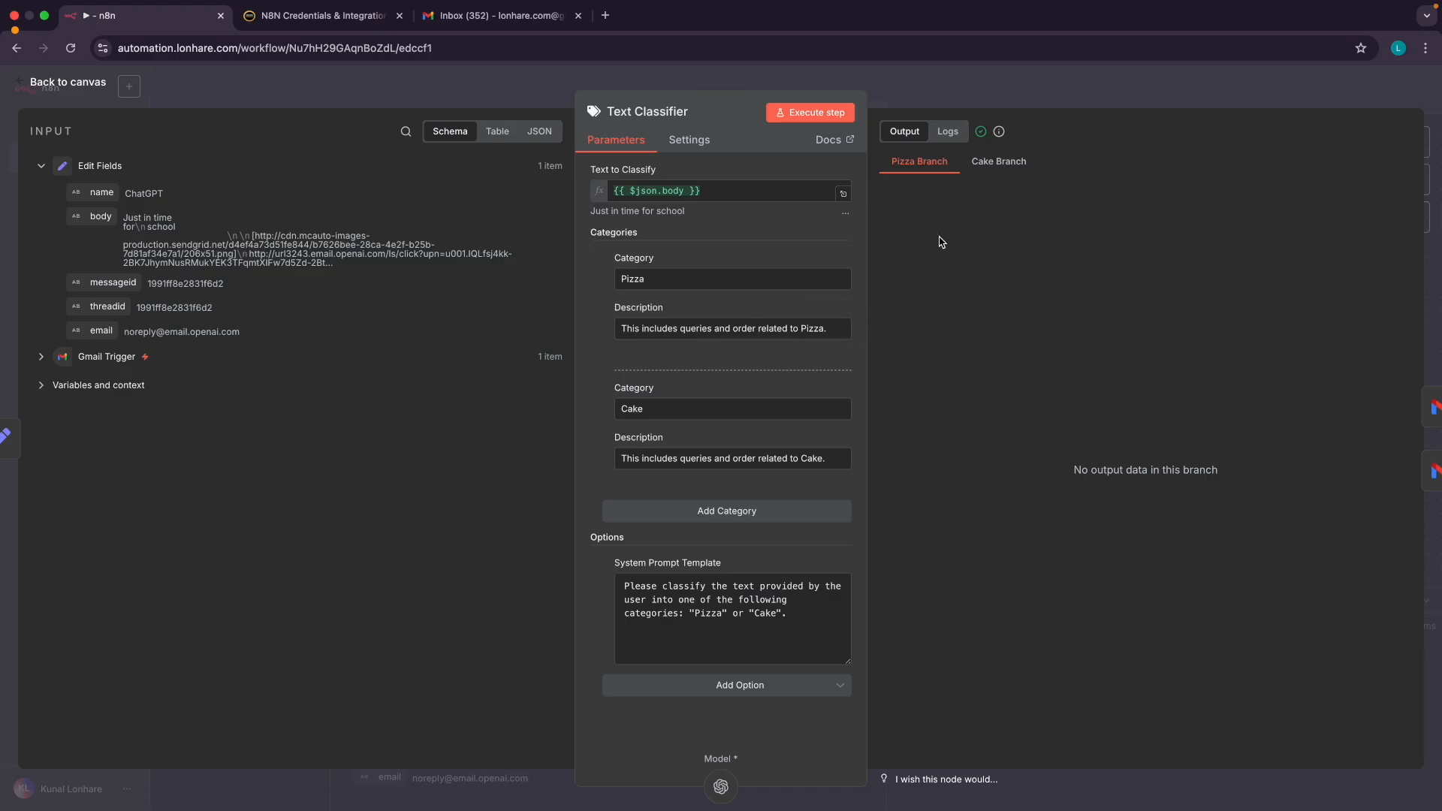
{"action": "left_click", "coordinate": [990, 169]}
{"action": "left_click", "coordinate": [932, 170]}
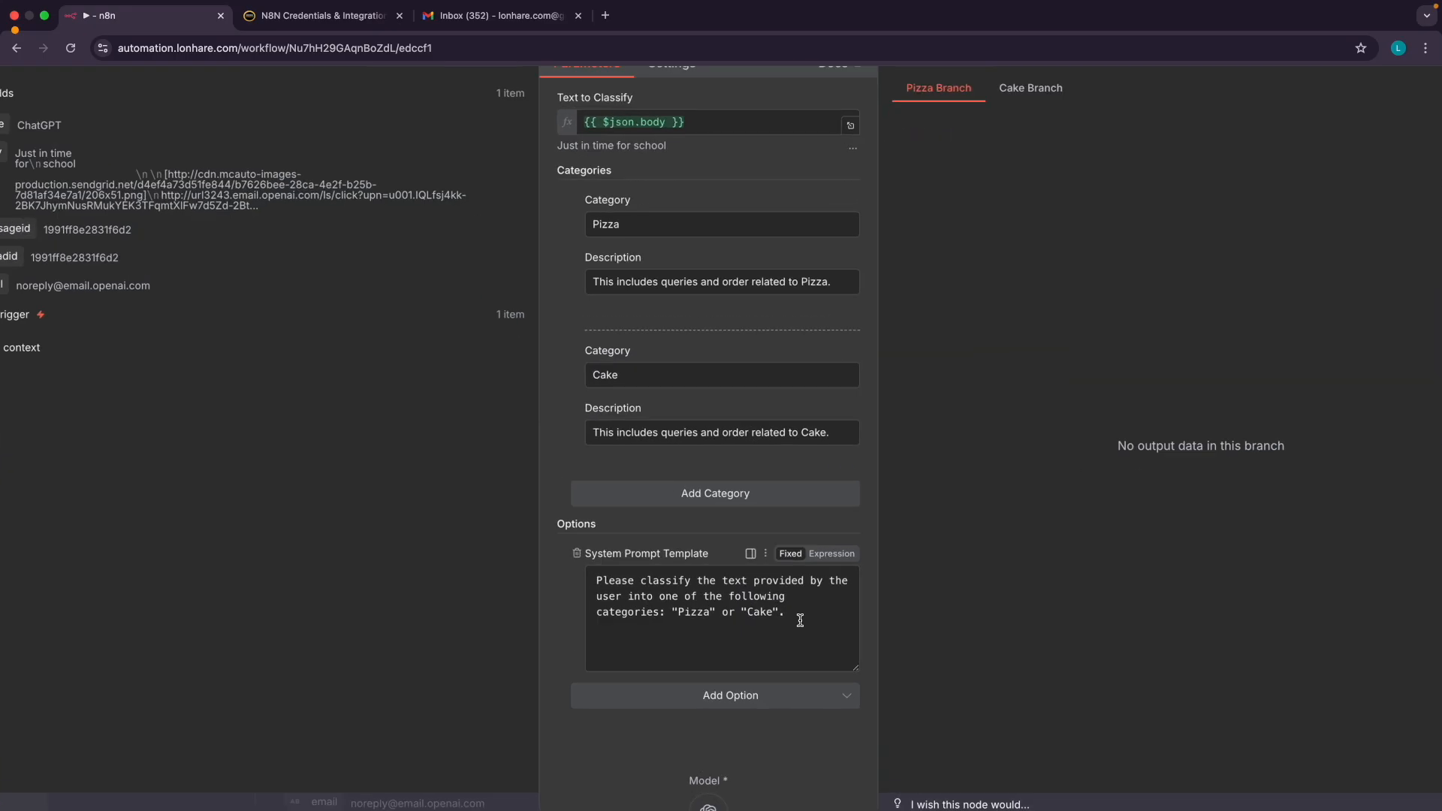
{"action": "scroll", "coordinate": [800, 620], "scroll_direction": "up", "scroll_amount": 5}
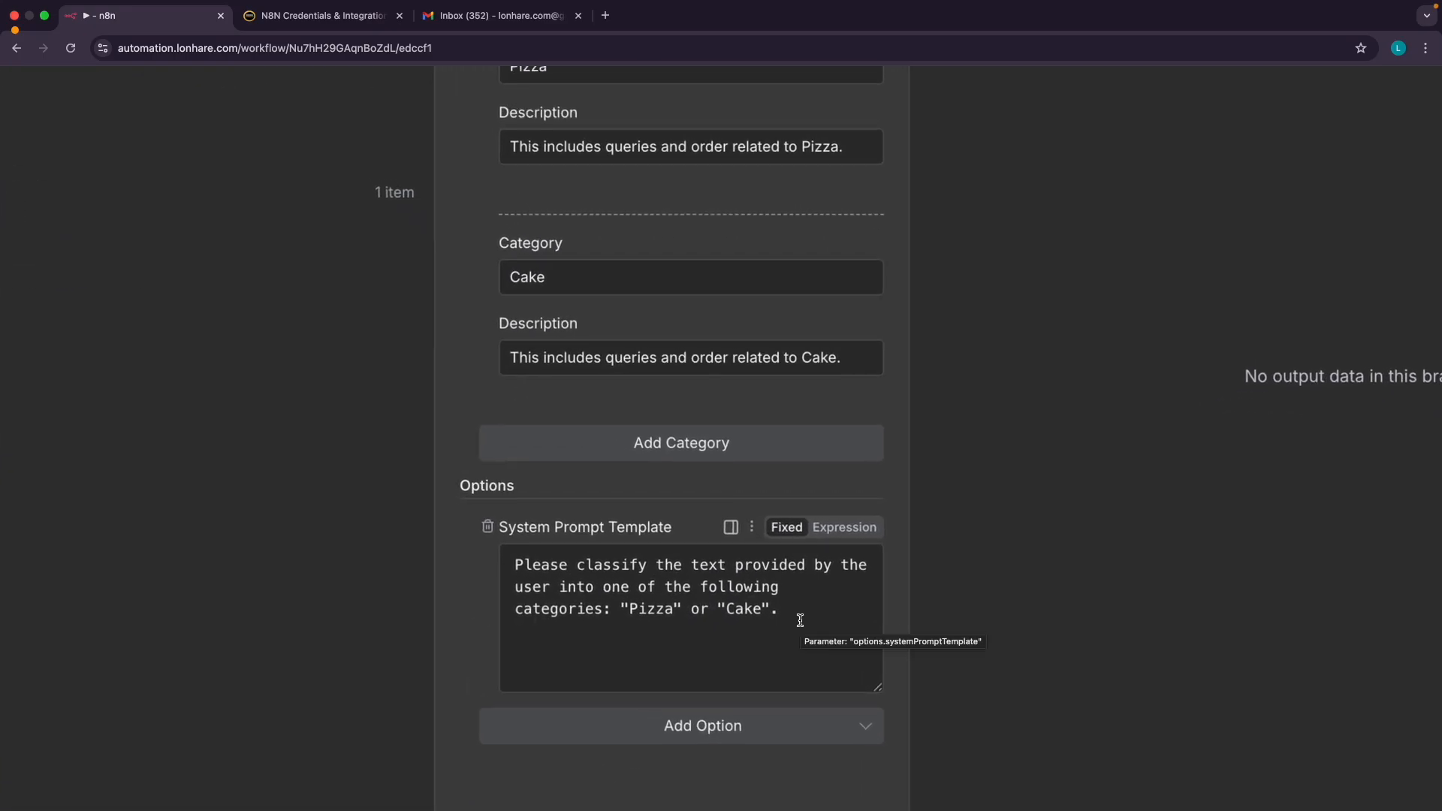
{"action": "scroll", "coordinate": [799, 620], "scroll_direction": "down", "scroll_amount": 5}
{"action": "scroll", "coordinate": [799, 620], "scroll_direction": "down", "scroll_amount": 2}
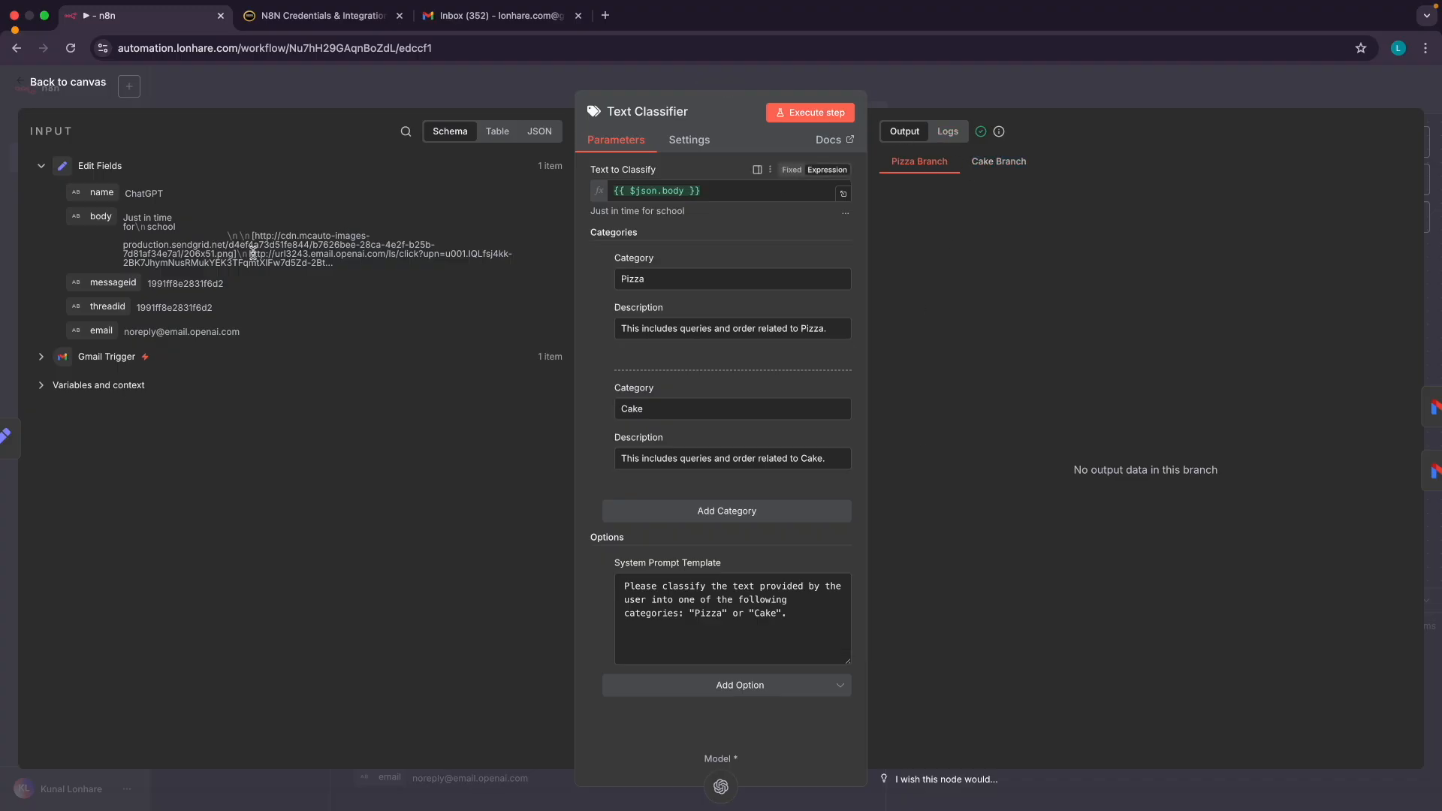
{"action": "left_click", "coordinate": [68, 83]}
{"action": "double_click", "coordinate": [773, 309]}
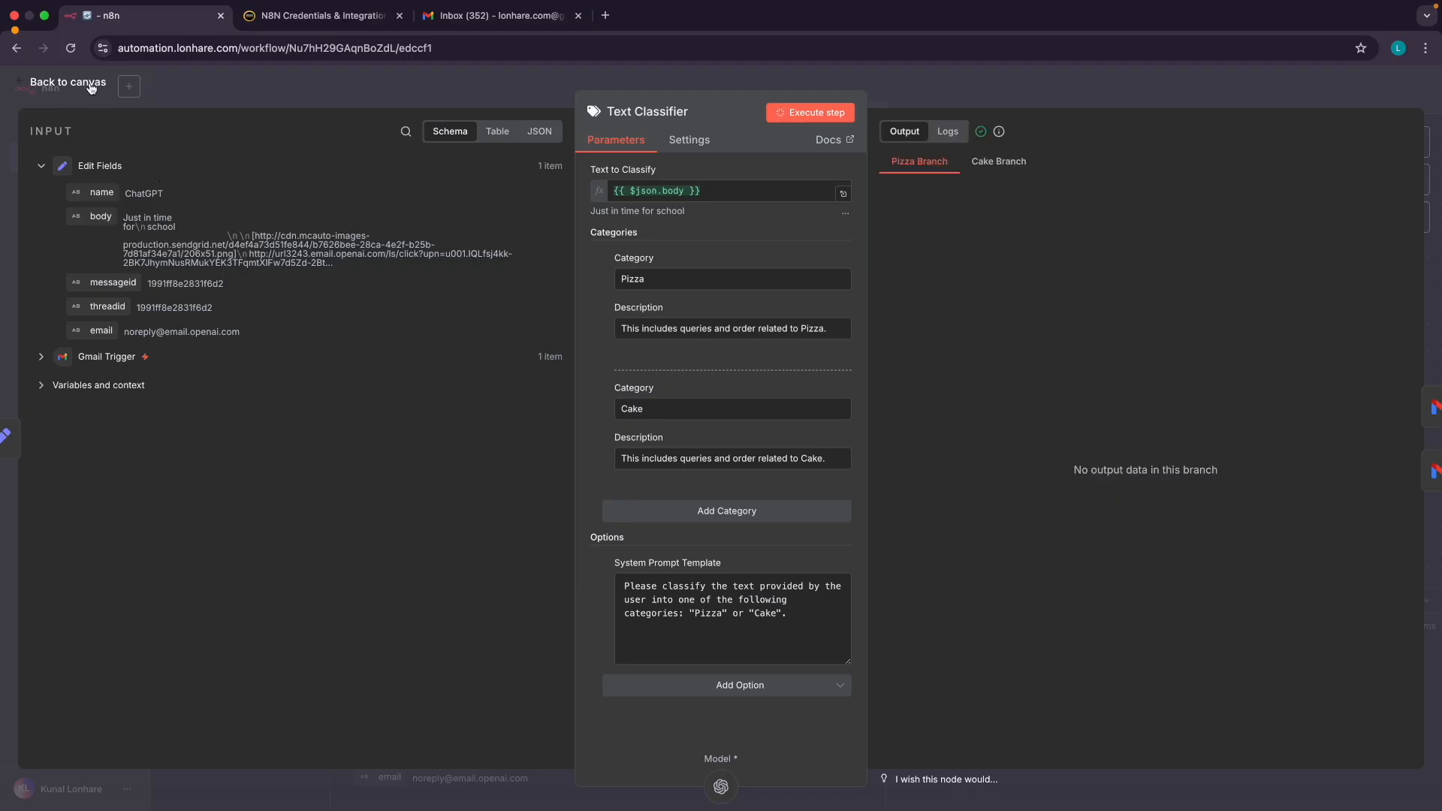
{"action": "left_click", "coordinate": [998, 162]}
{"action": "left_click", "coordinate": [921, 165]}
{"action": "left_click", "coordinate": [75, 82]}
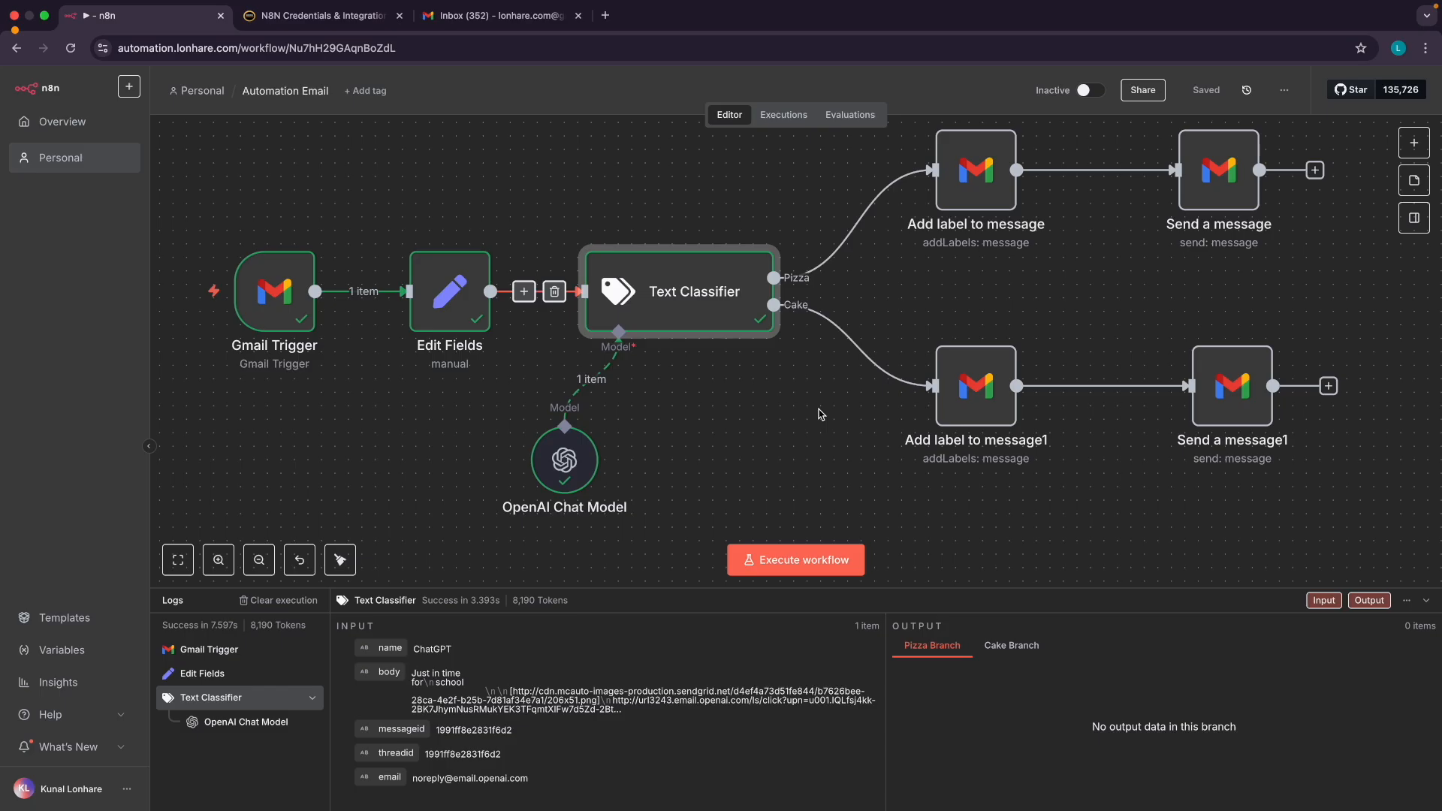
{"action": "scroll", "coordinate": [821, 414], "scroll_direction": "down", "scroll_amount": 3}
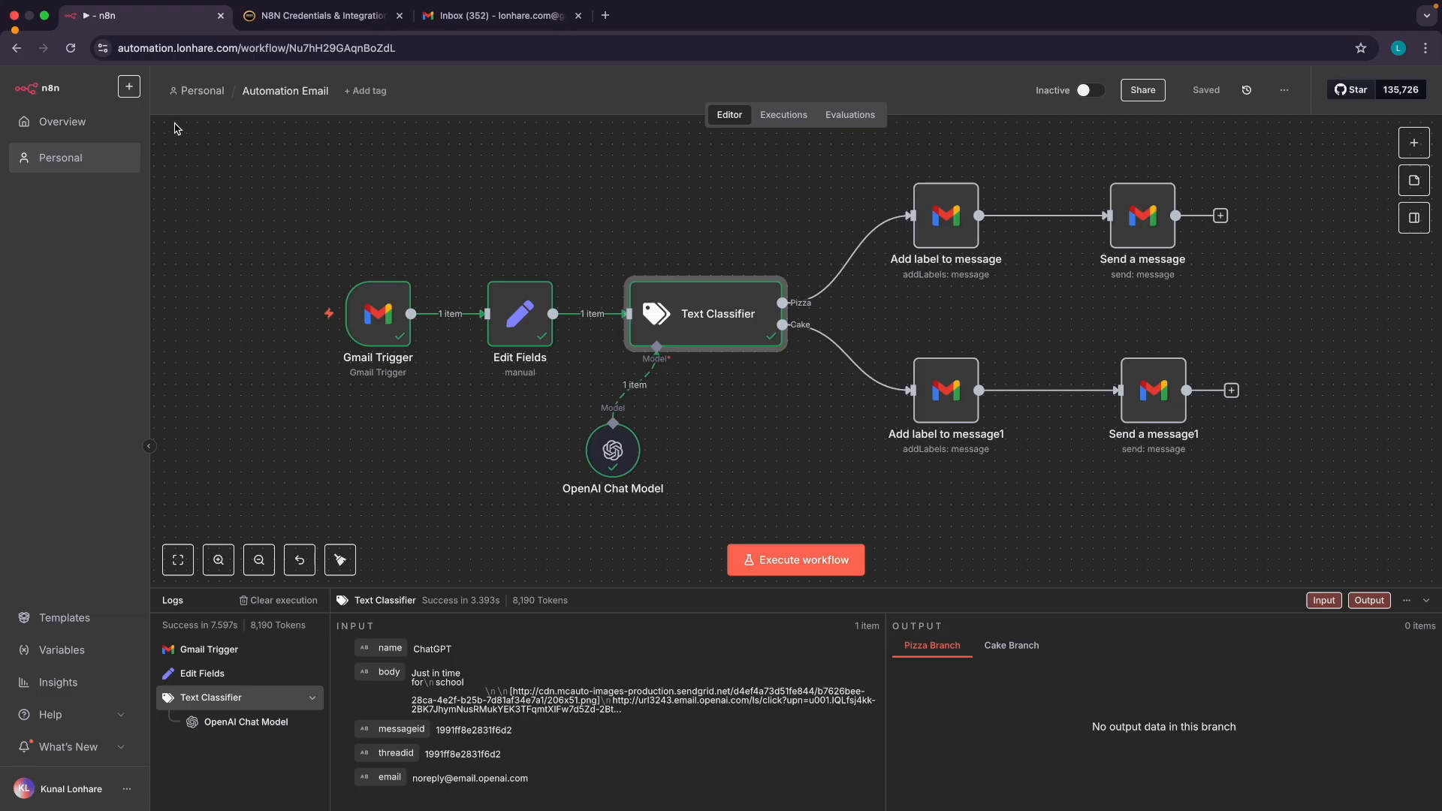
Reload the n8n page, check the Cake Order Request email, and select the Pizza Order Request subject
{"action": "left_click", "coordinate": [70, 50]}
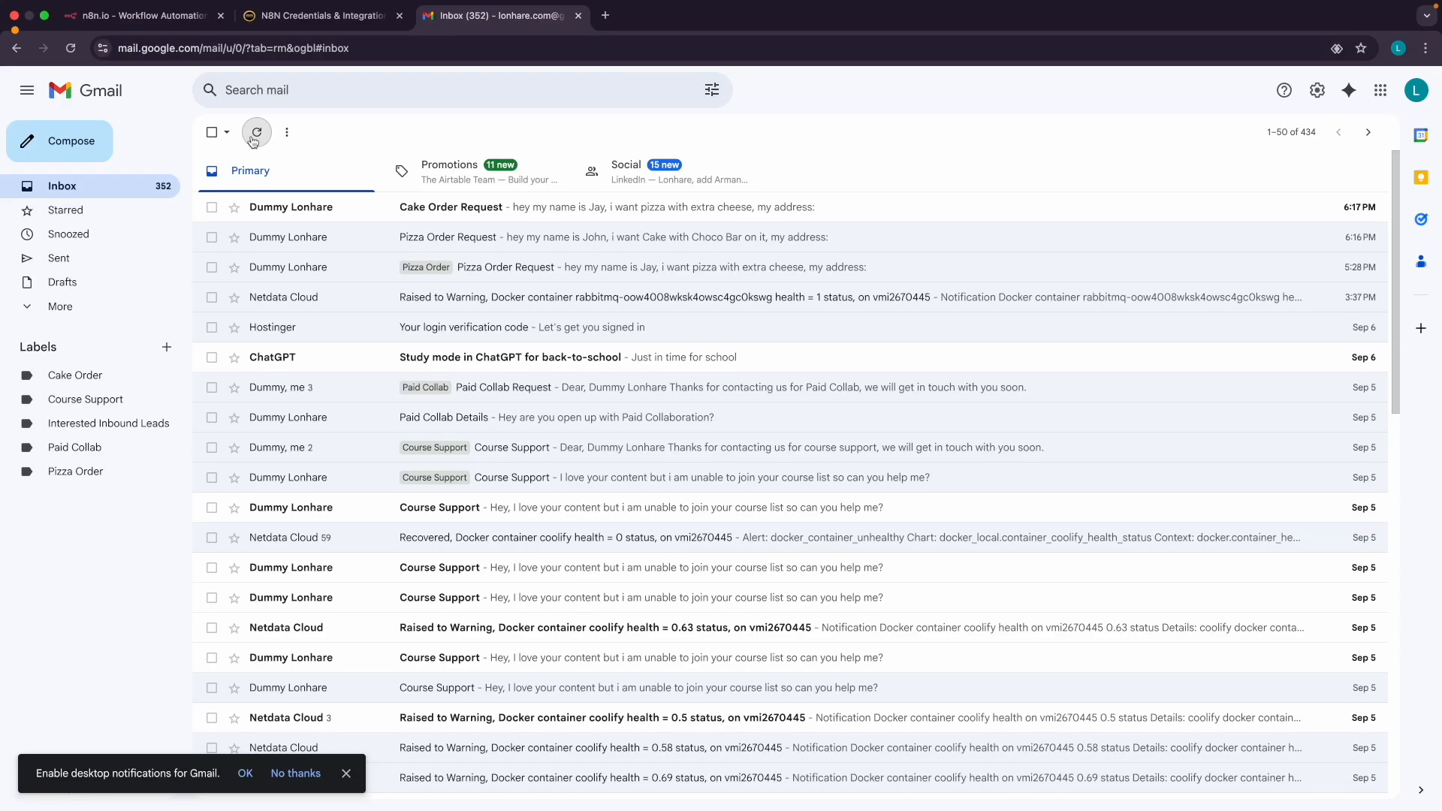
{"action": "left_click", "coordinate": [287, 198]}
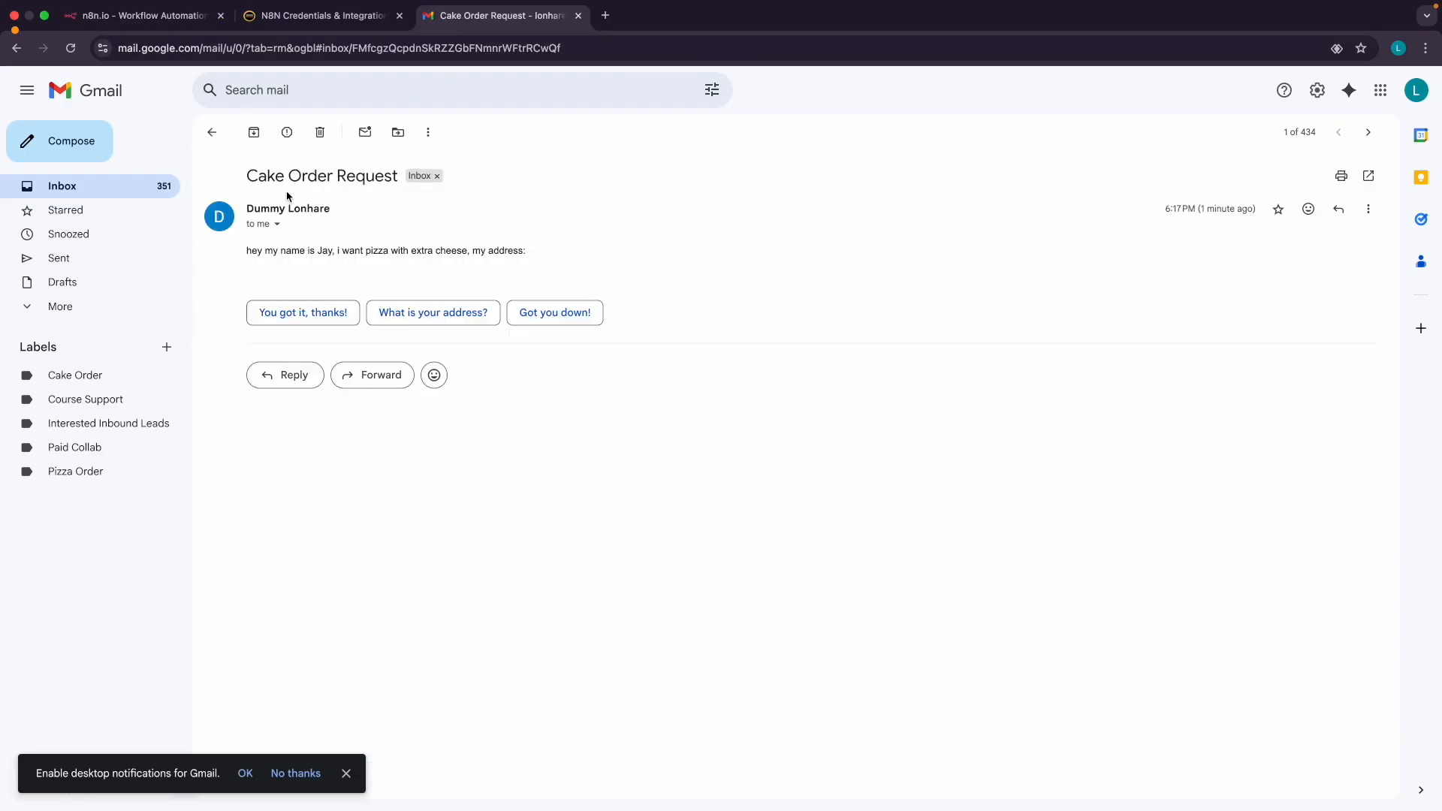
{"action": "left_click", "coordinate": [212, 132]}
{"action": "left_click", "coordinate": [139, 15]}
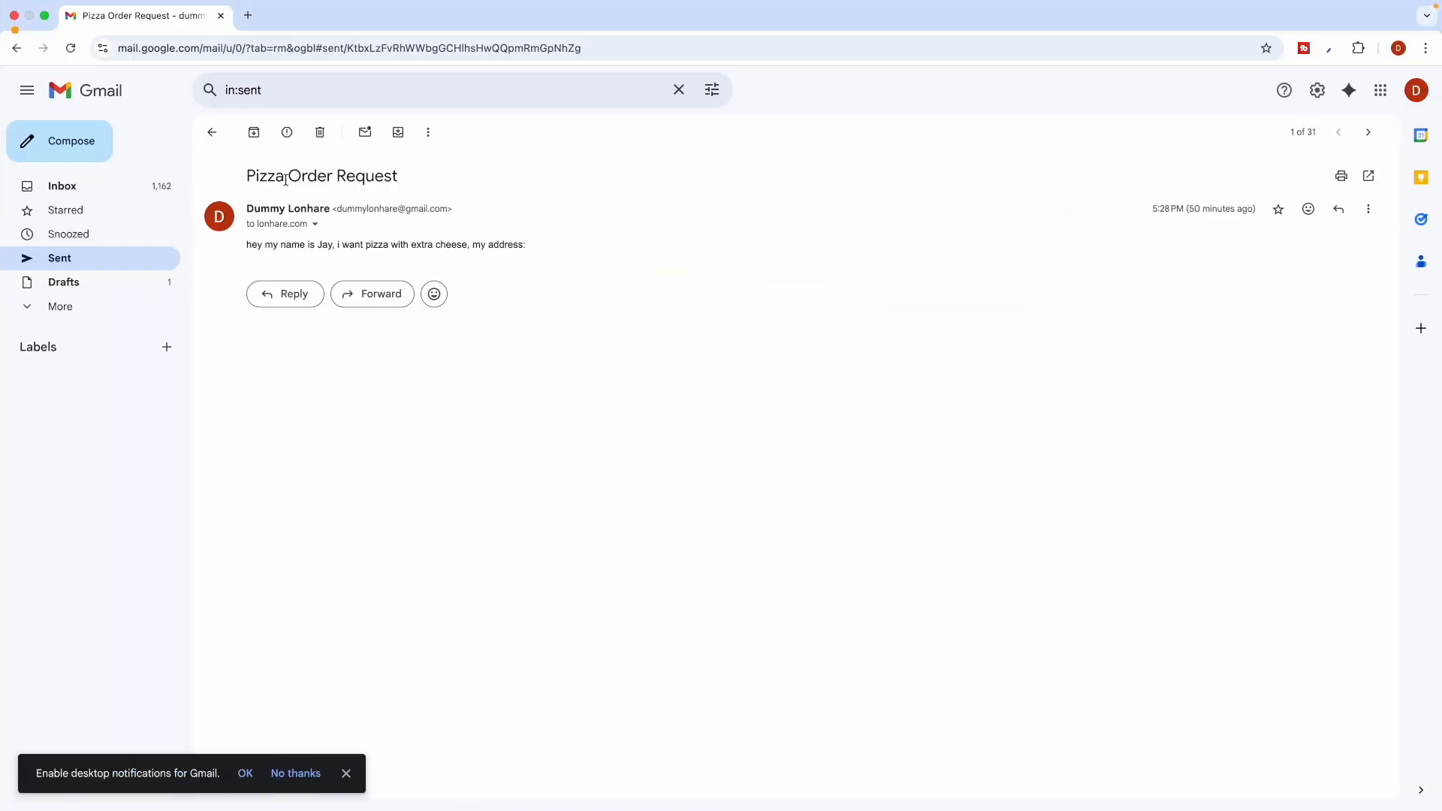
{"action": "triple_click", "coordinate": [305, 173]}
{"action": "key", "text": "super+c"}
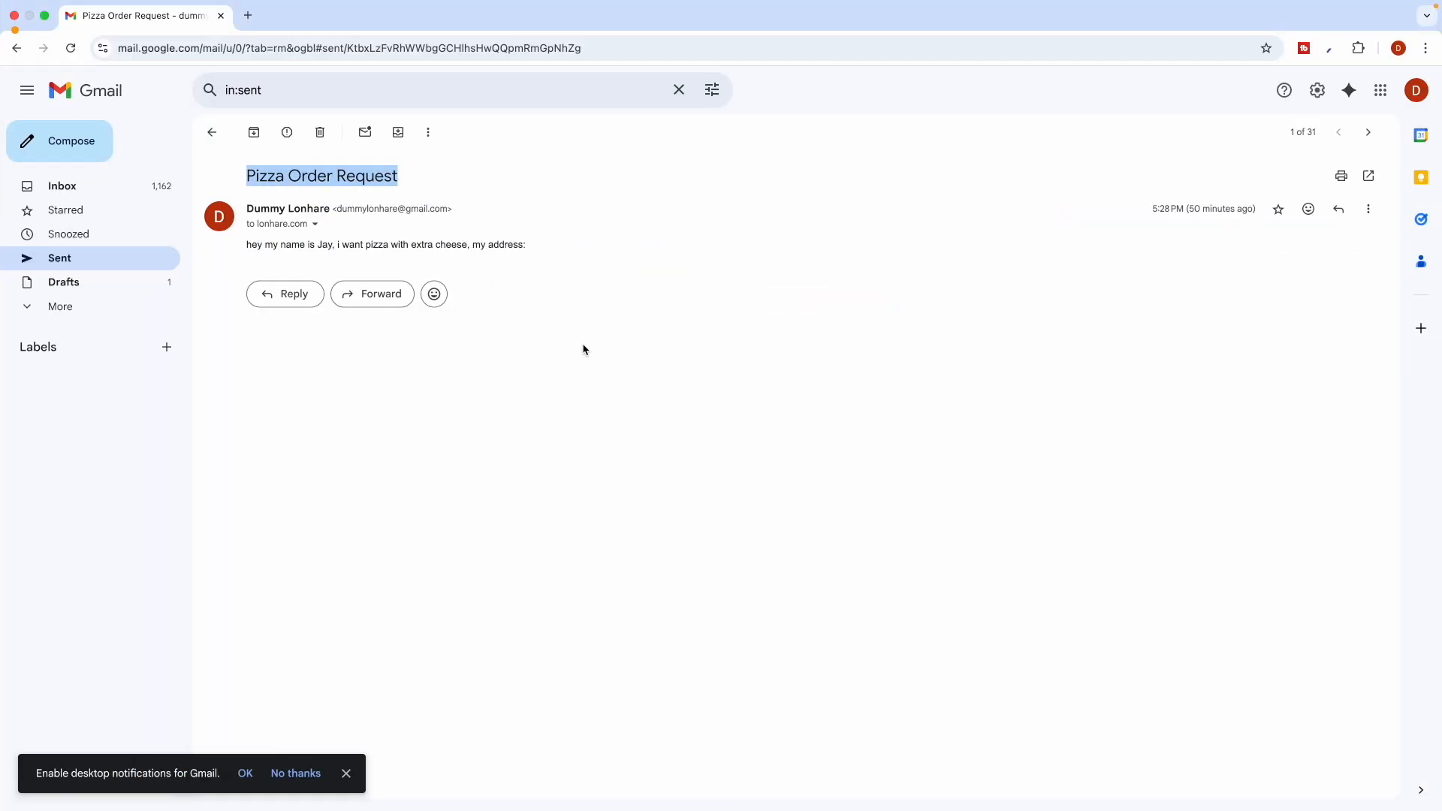
{"action": "key", "text": "ctrl+Left"}
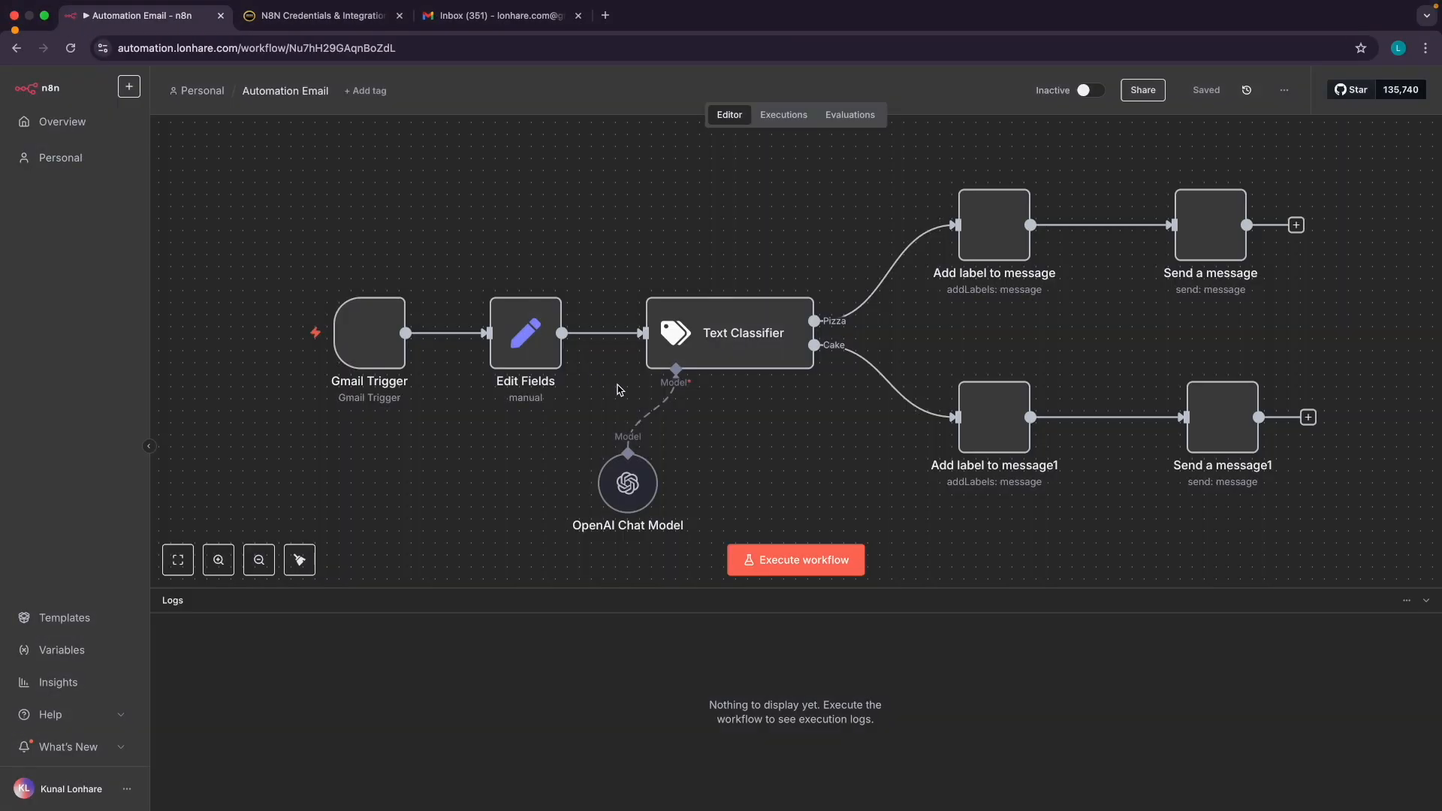
Draft a Pizza Order Request email to the workflow's inbox with the pizza order text
{"action": "scroll", "coordinate": [791, 484], "scroll_direction": "down", "scroll_amount": 1}
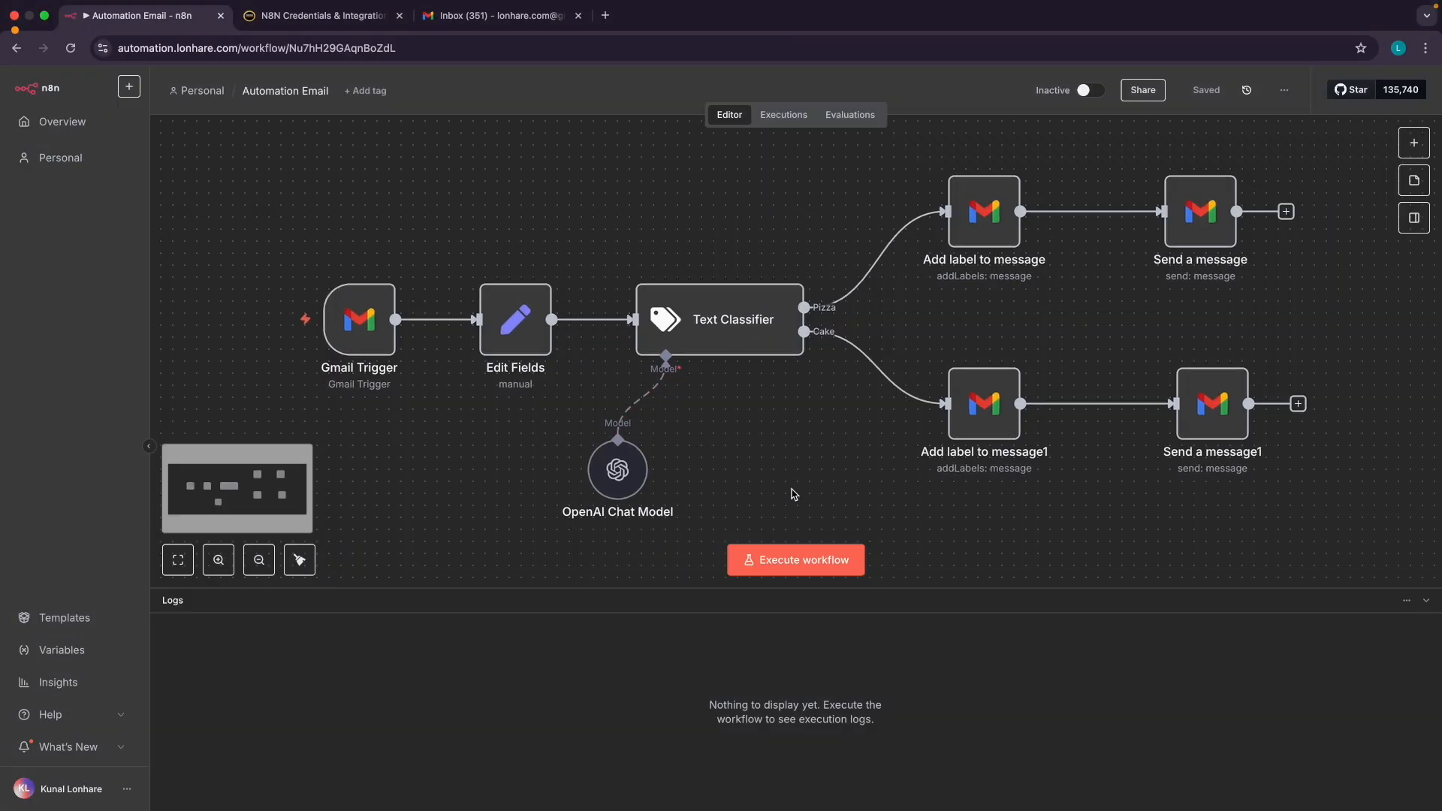
{"action": "key", "text": "ctrl+Right"}
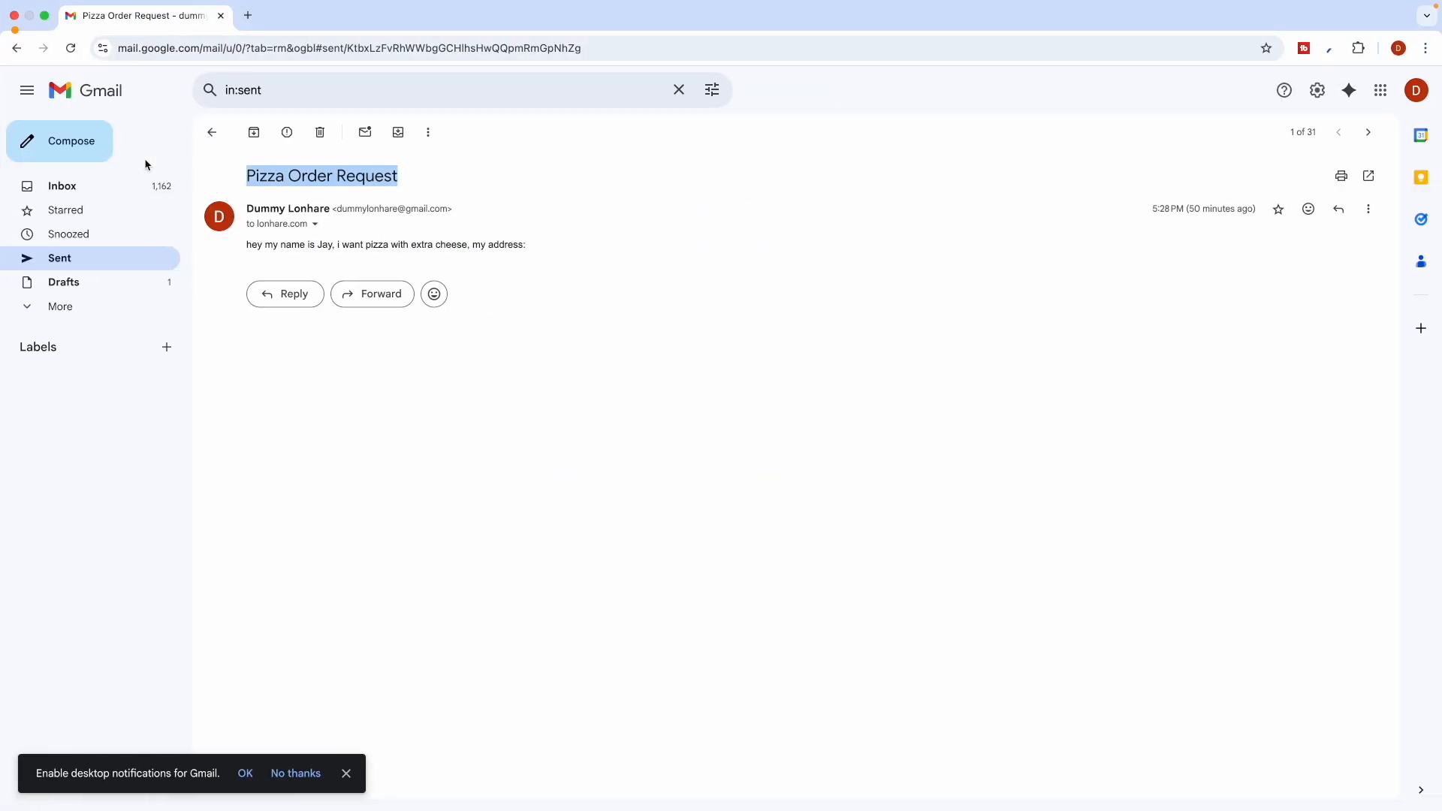
{"action": "left_click", "coordinate": [75, 148]}
{"action": "type", "text": "l"}
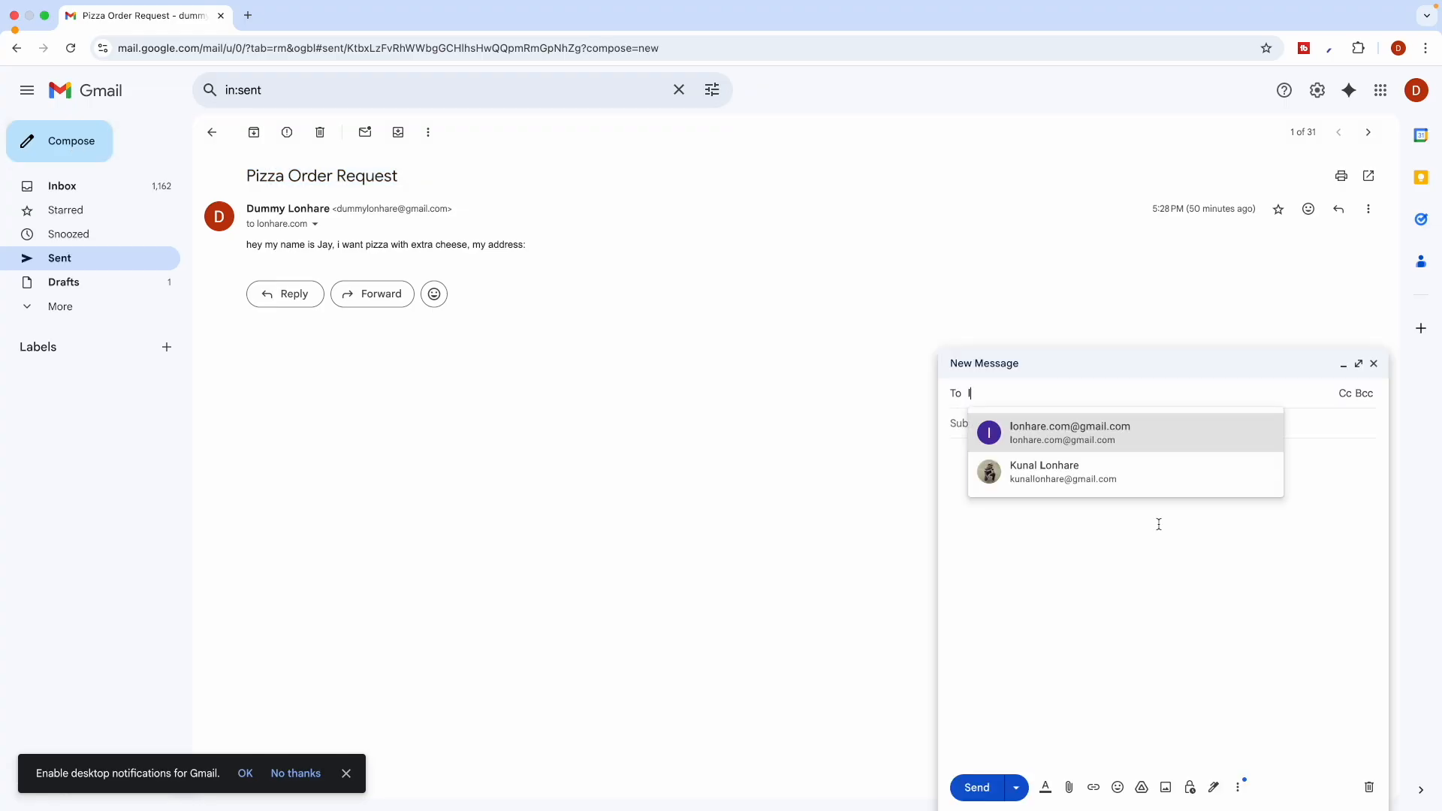
{"action": "left_click", "coordinate": [1057, 435]}
{"action": "left_click", "coordinate": [989, 439]}
{"action": "key", "text": "super+v"}
{"action": "left_click", "coordinate": [969, 455]}
{"action": "triple_click", "coordinate": [336, 244]}
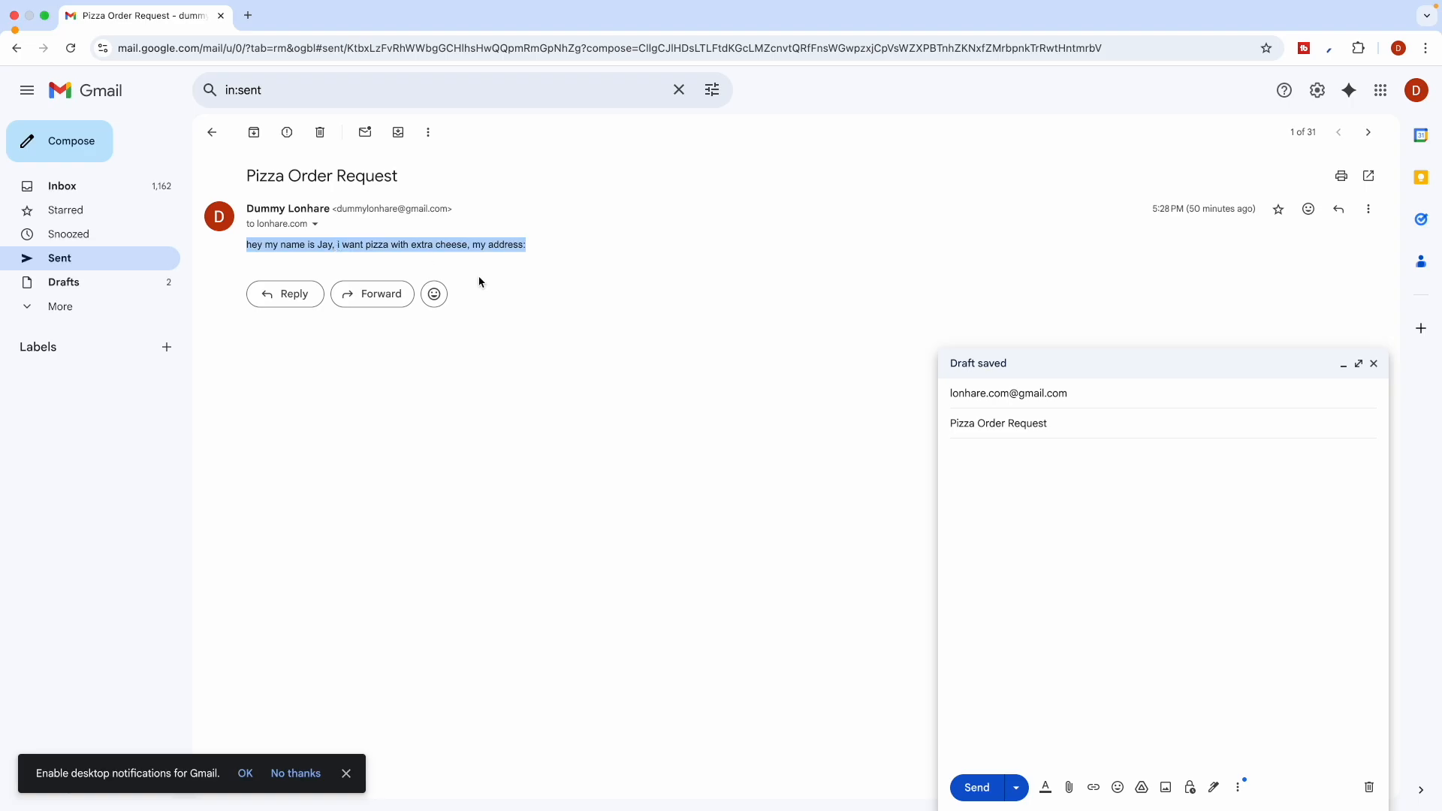
{"action": "left_click", "coordinate": [981, 464]}
{"action": "type", "text": "hey my name is Jay, i want pizza with extra cheese, my address:"}
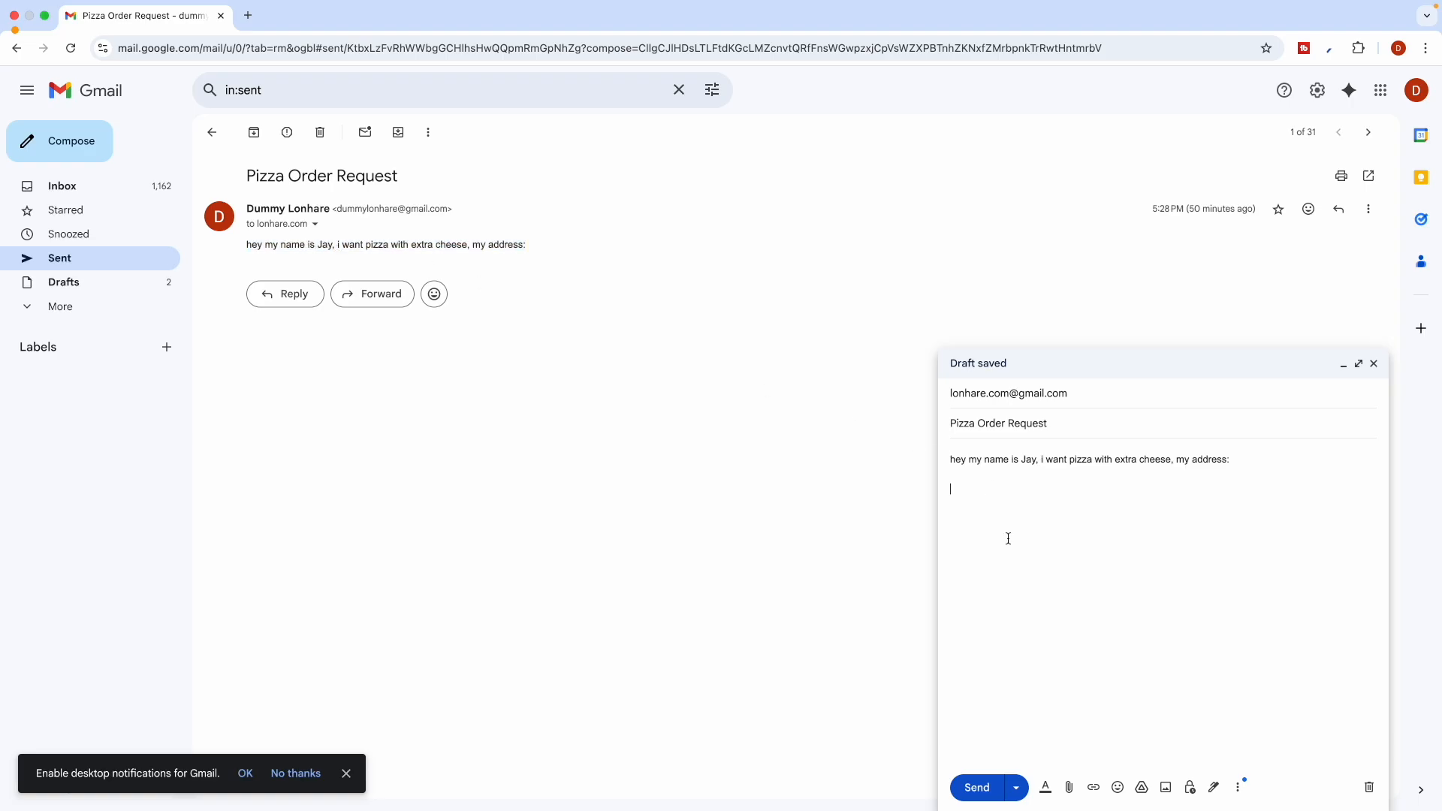
Set the n8n workflow waiting for a new email, then send the pizza test email
{"action": "key", "text": "ctrl+Left"}
{"action": "scroll", "coordinate": [774, 490], "scroll_direction": "down", "scroll_amount": 1}
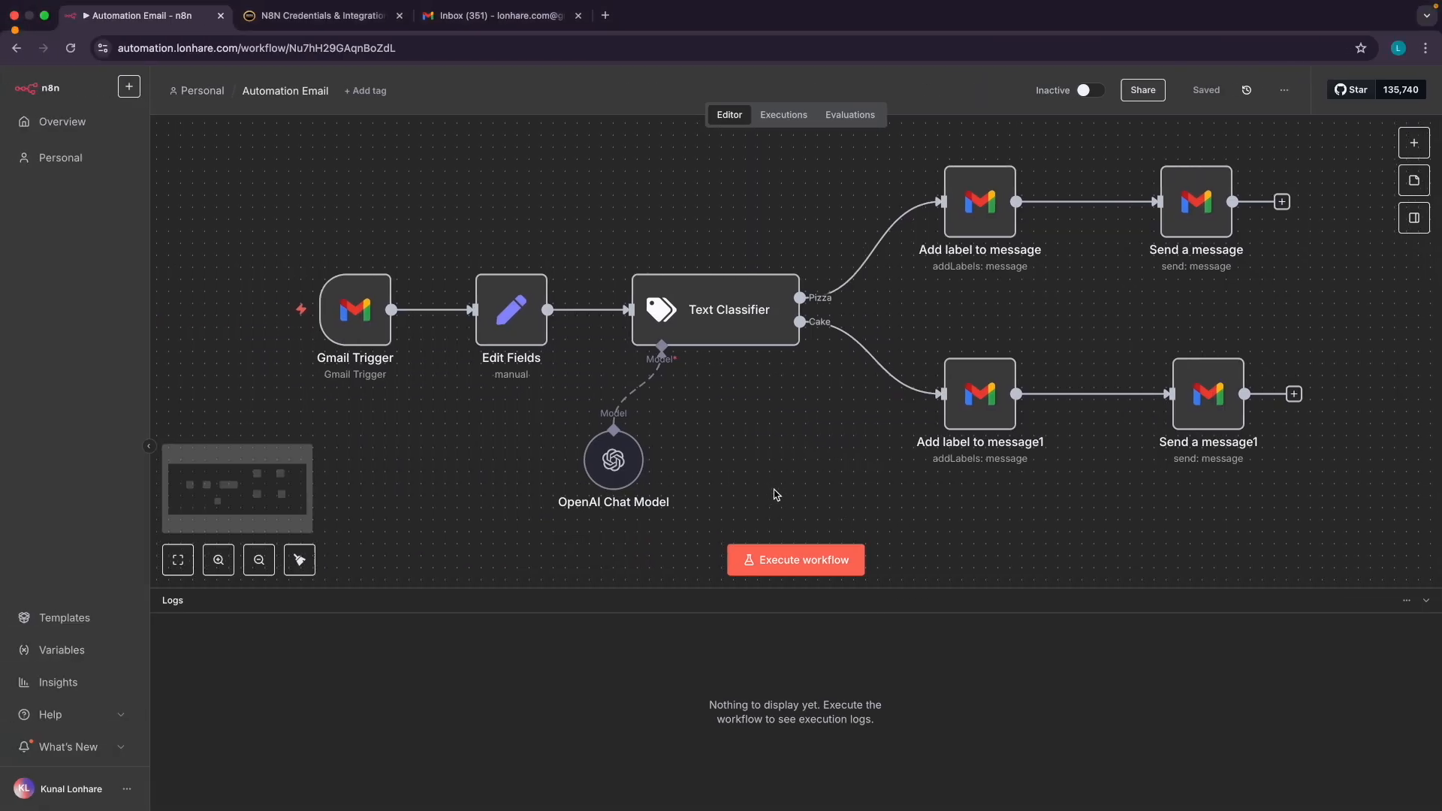
{"action": "double_click", "coordinate": [702, 292]}
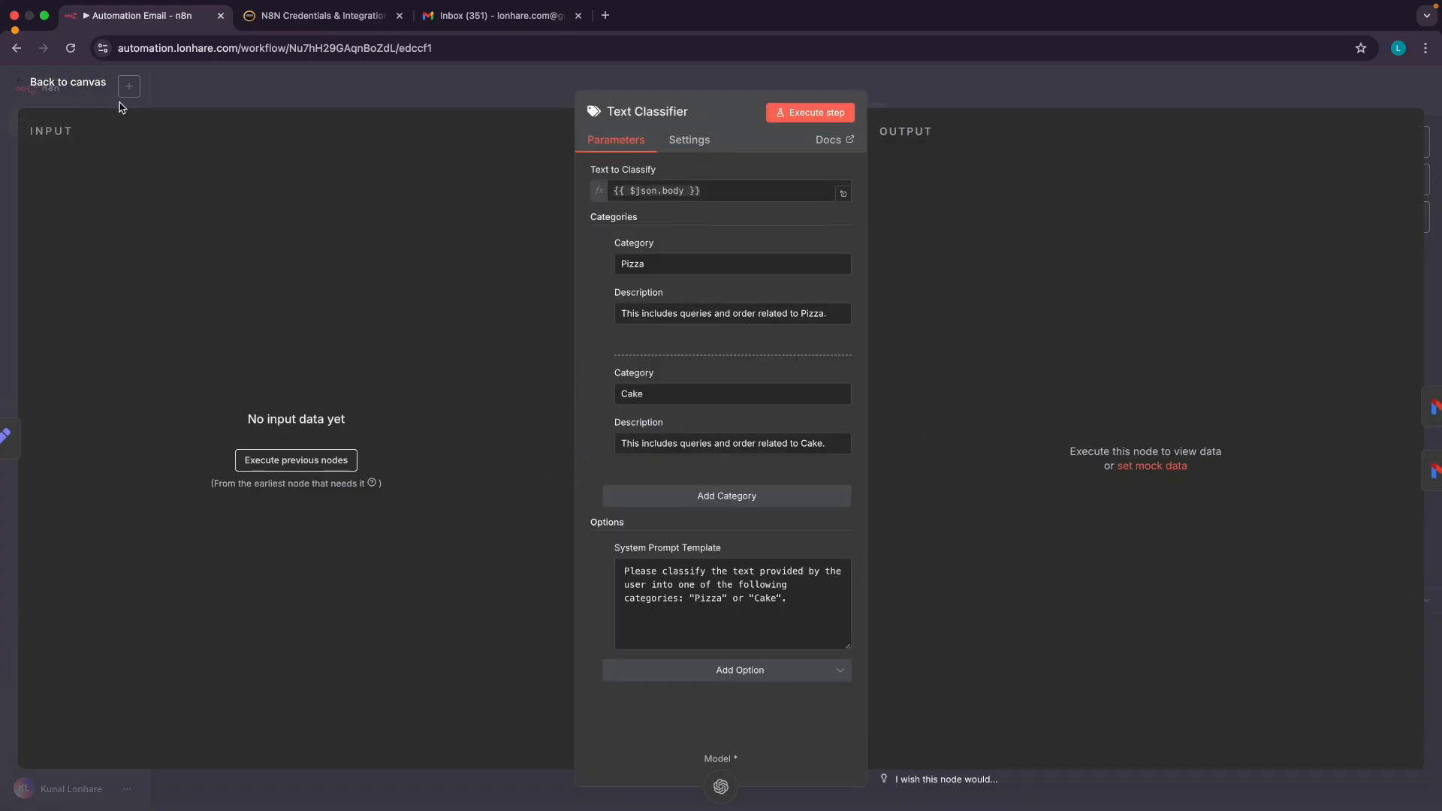
{"action": "left_click", "coordinate": [67, 83]}
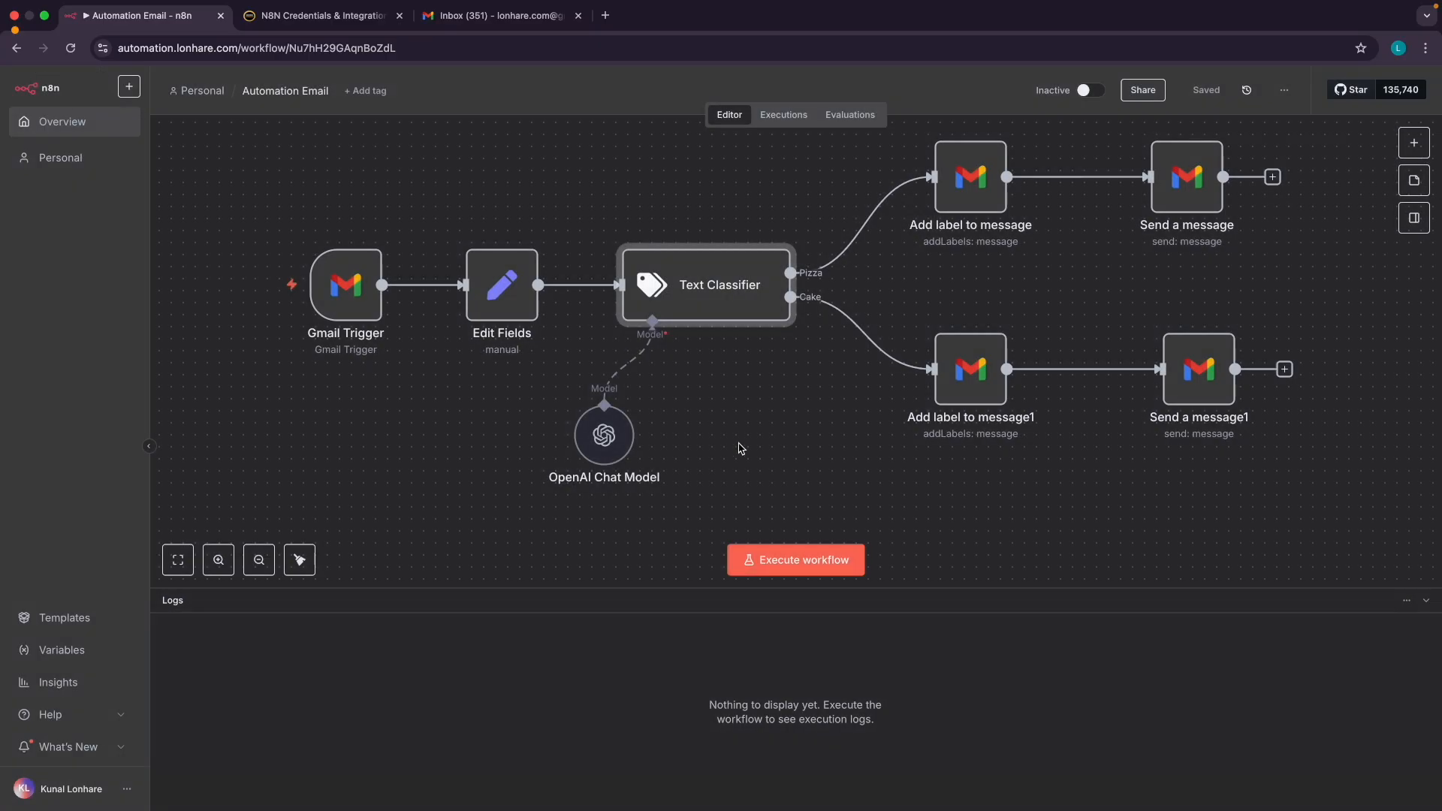
{"action": "left_click", "coordinate": [797, 565]}
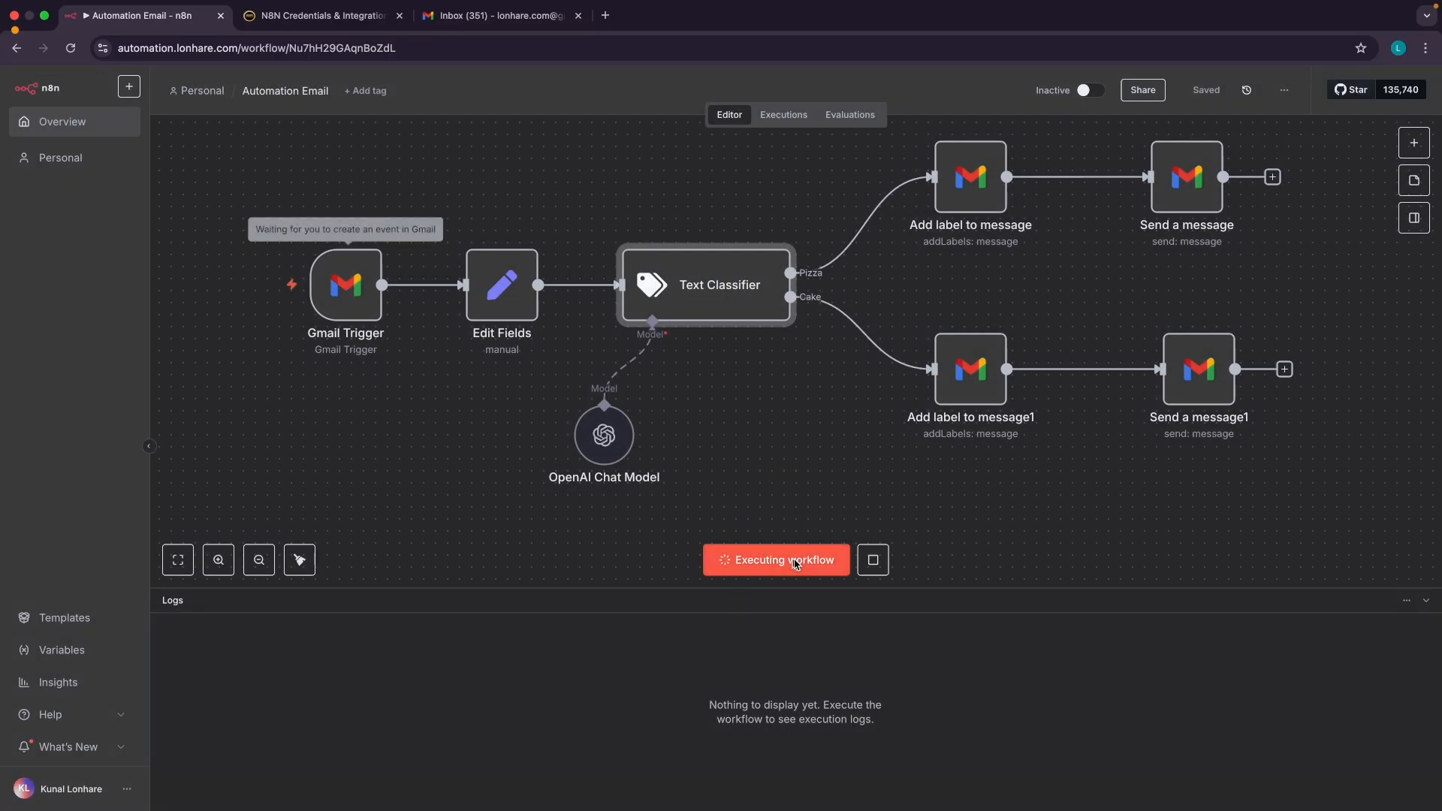
{"action": "left_click", "coordinate": [802, 461]}
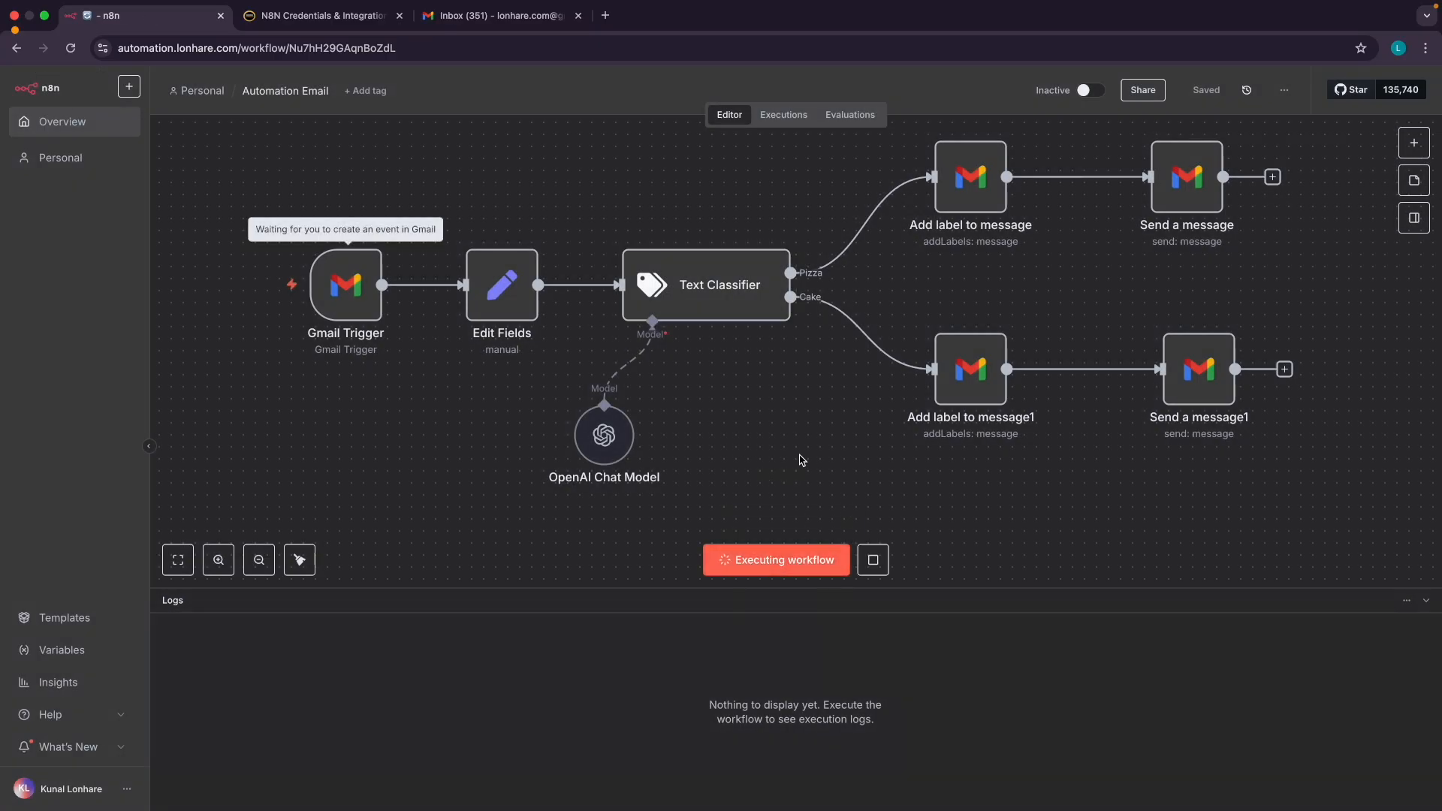
{"action": "key", "text": "ctrl+Right"}
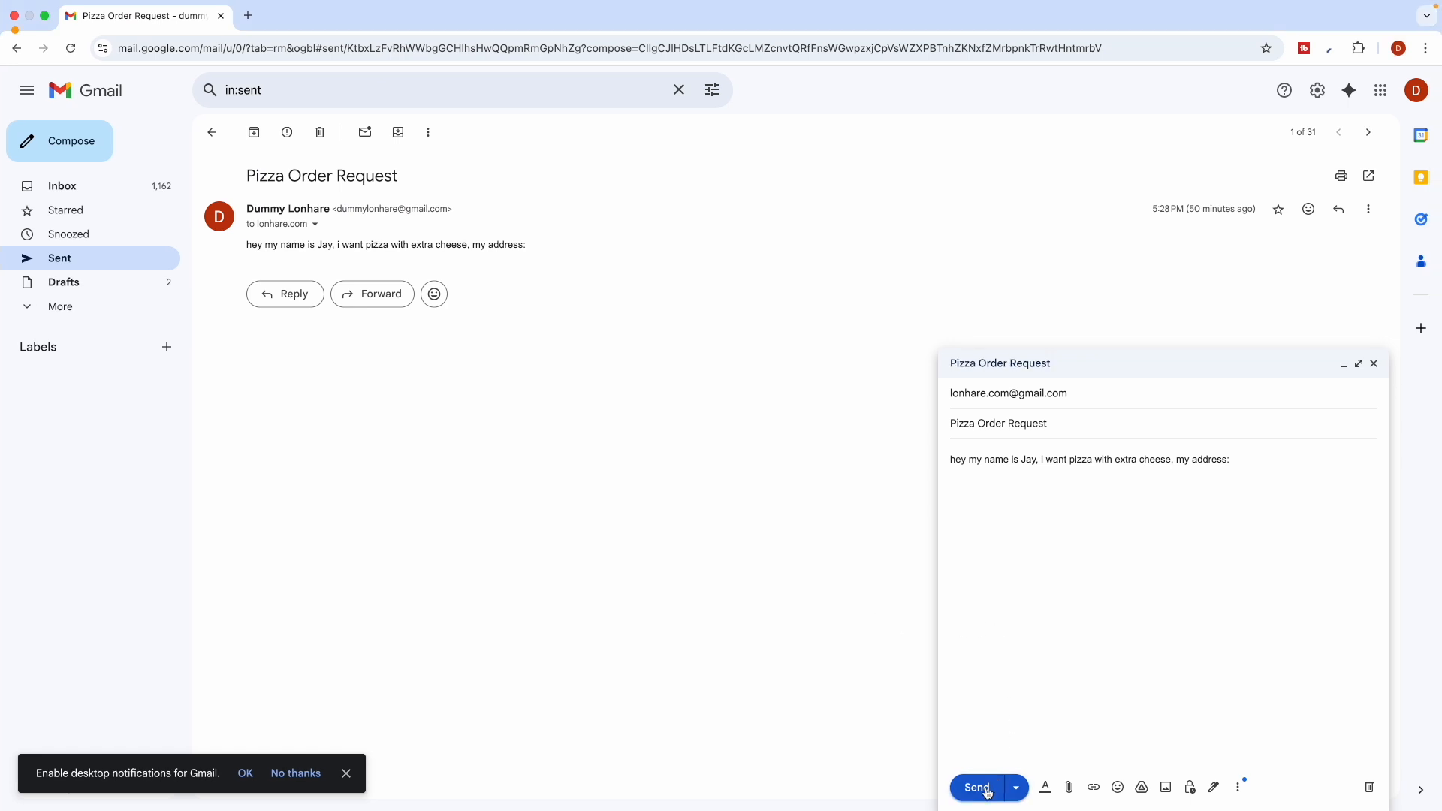
{"action": "left_click", "coordinate": [978, 787]}
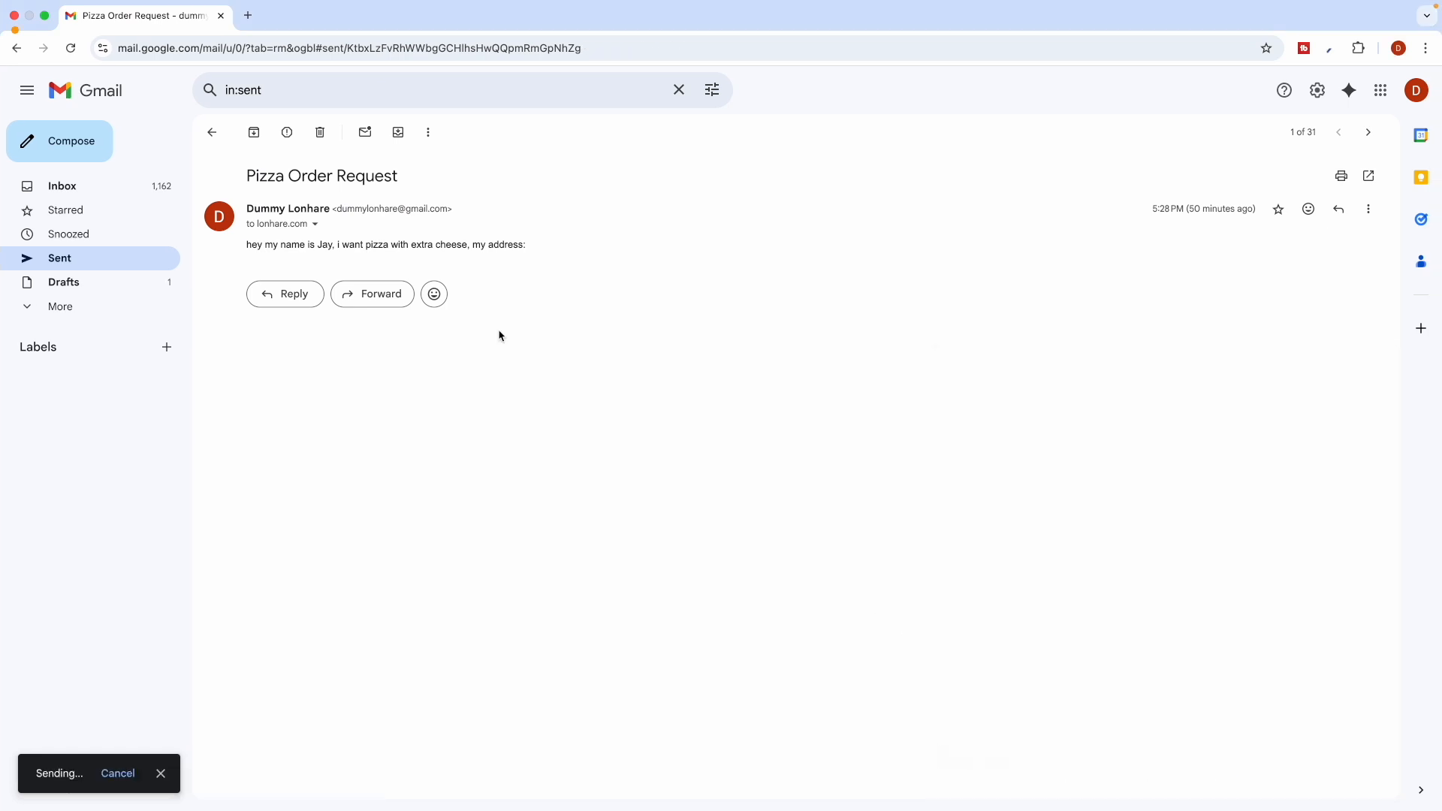
Refresh the receiving inbox repeatedly until the new Pizza Order Request email shows up
{"action": "key", "text": "ctrl+Left"}
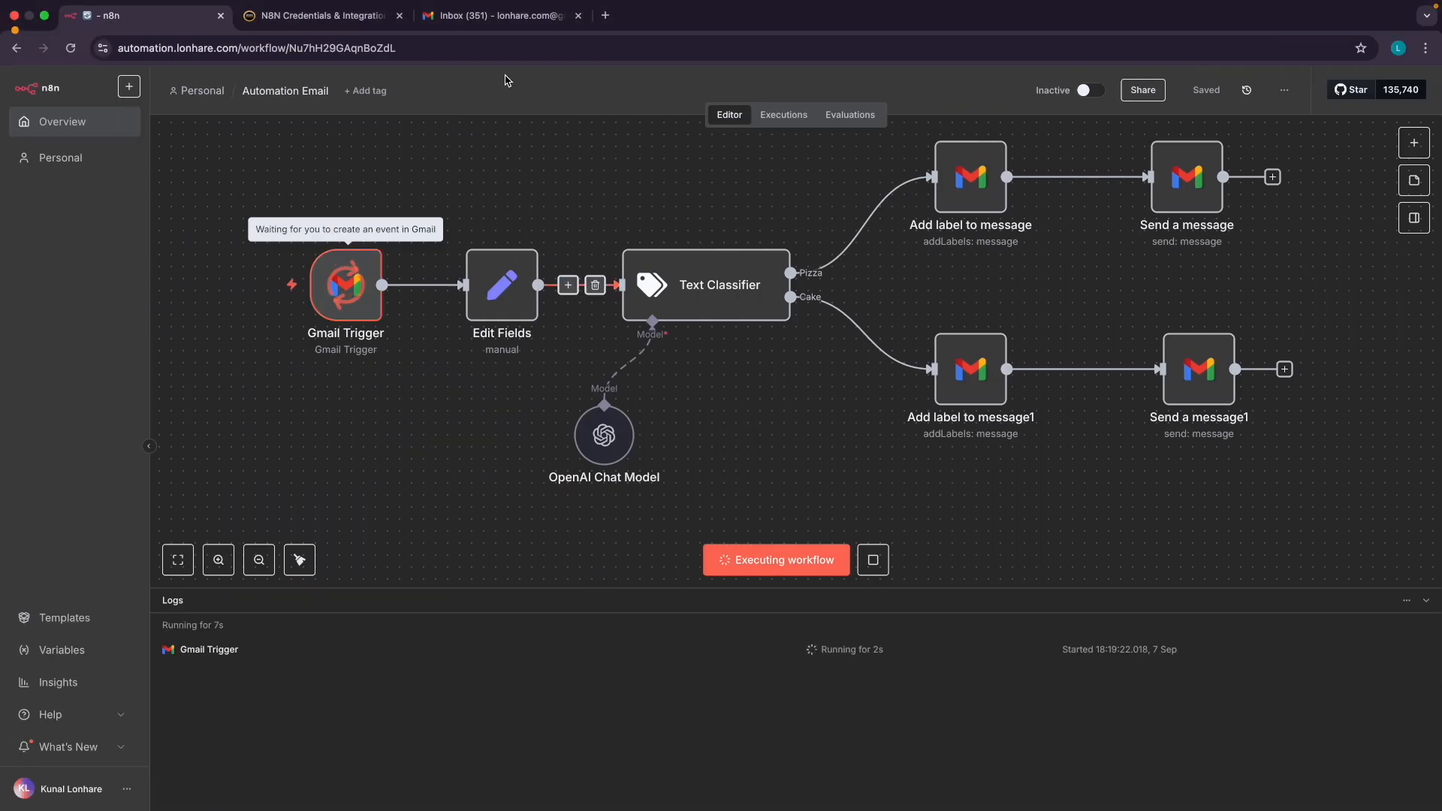
{"action": "left_click", "coordinate": [495, 15]}
{"action": "left_click", "coordinate": [256, 135]}
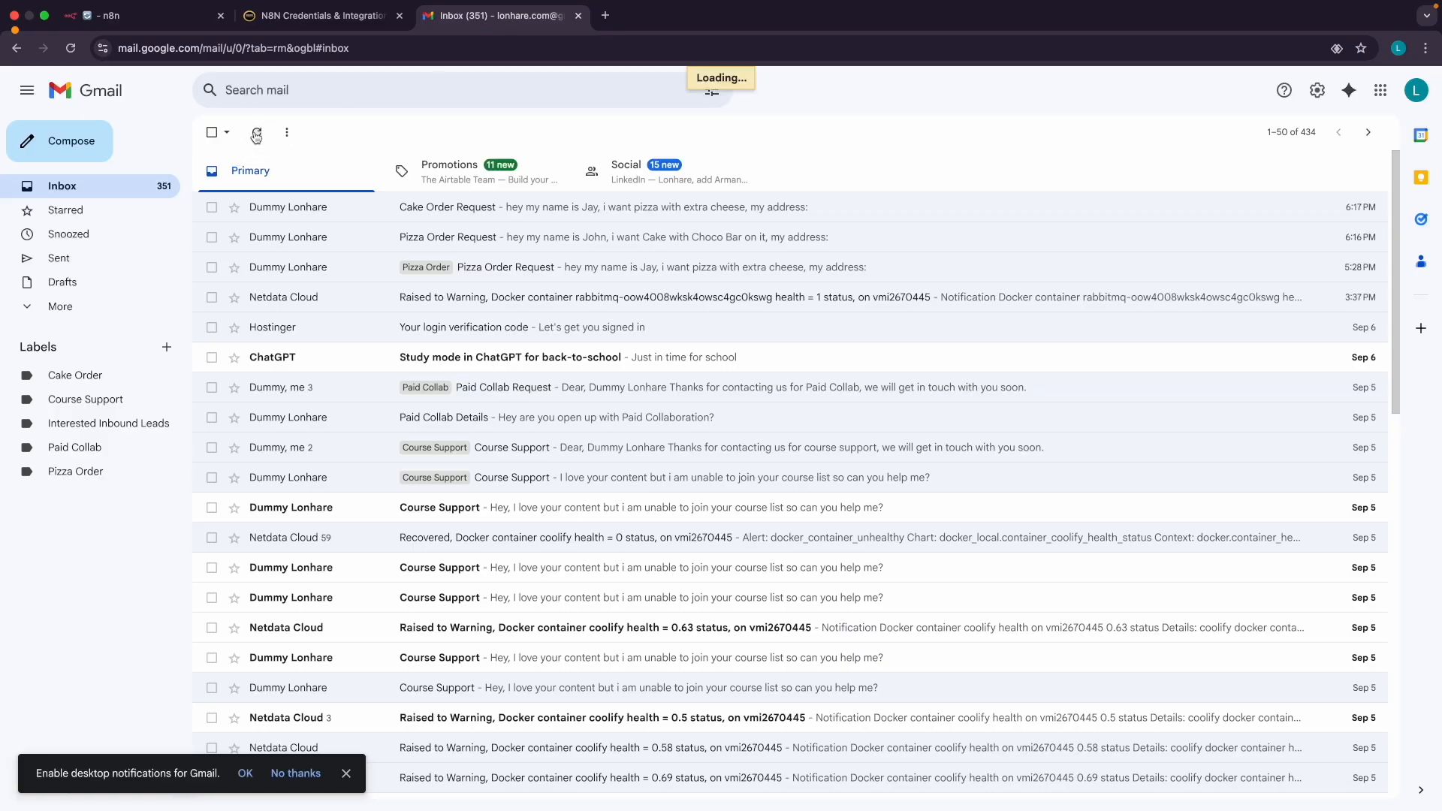
{"action": "left_click", "coordinate": [256, 134]}
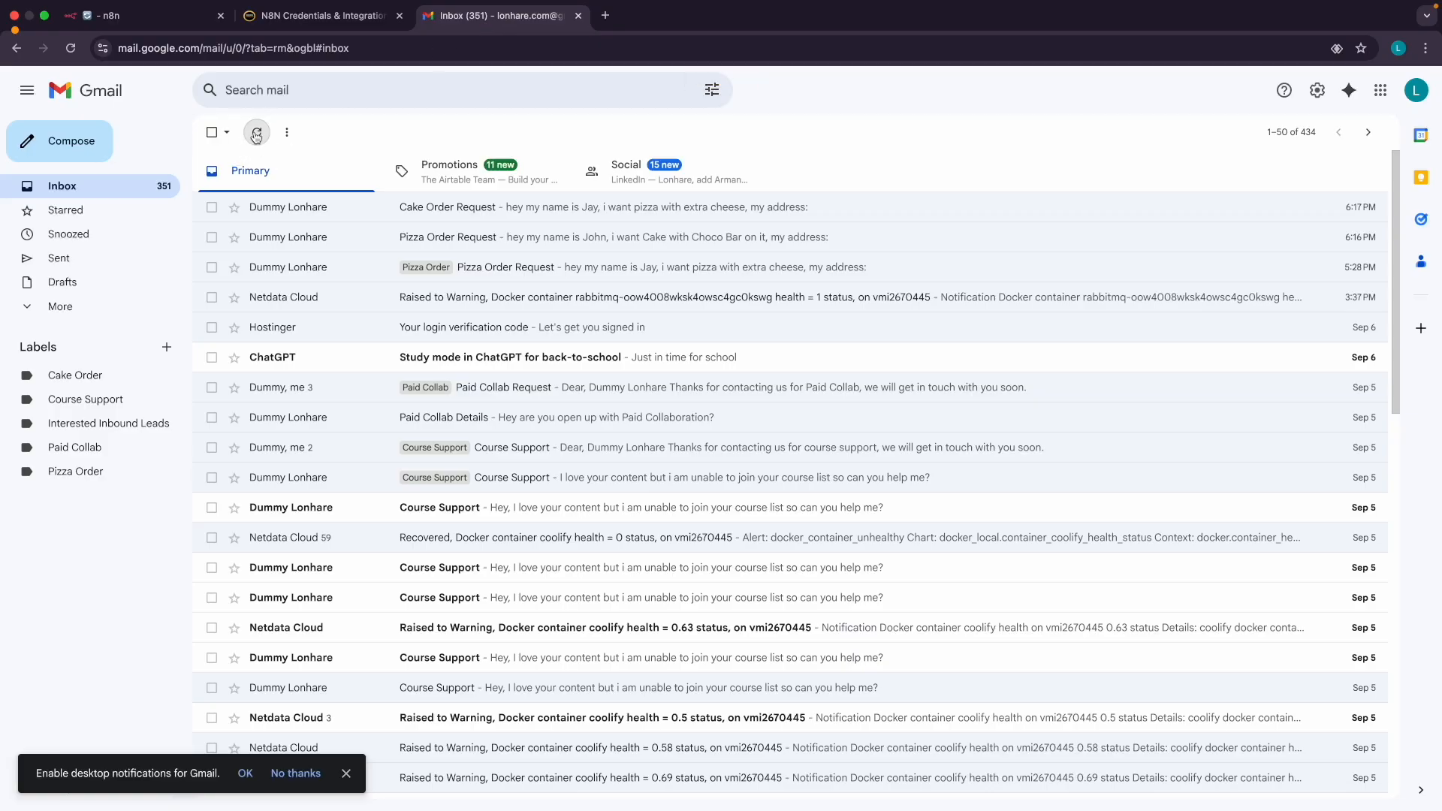
{"action": "left_click", "coordinate": [256, 134]}
{"action": "left_click", "coordinate": [256, 134]}
{"action": "left_click", "coordinate": [256, 135]}
{"action": "left_click", "coordinate": [256, 134]}
{"action": "left_click", "coordinate": [256, 135]}
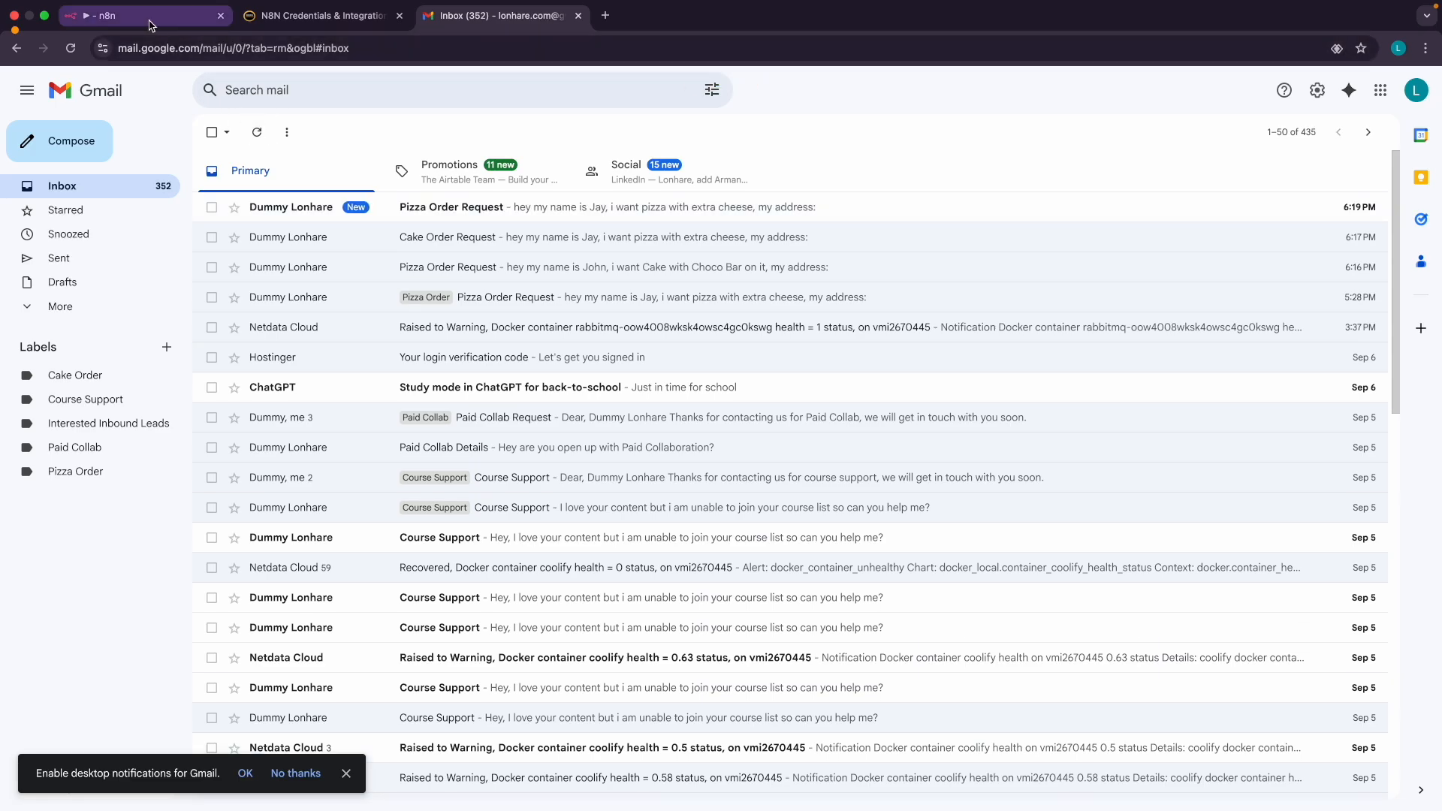
{"action": "left_click", "coordinate": [143, 16]}
{"action": "scroll", "coordinate": [809, 342], "scroll_direction": "up", "scroll_amount": 1}
{"action": "scroll", "coordinate": [810, 342], "scroll_direction": "right", "scroll_amount": 1}
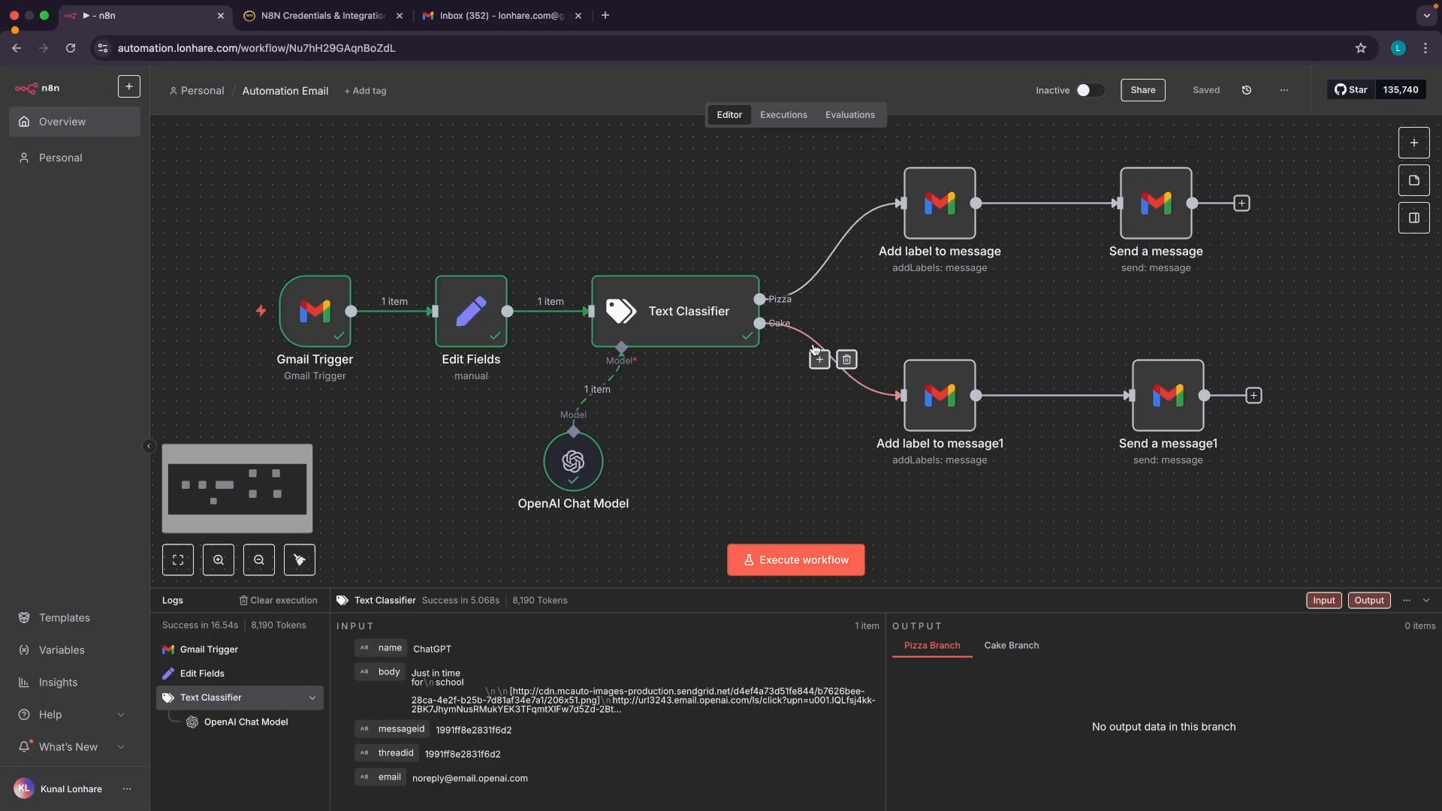
{"action": "scroll", "coordinate": [718, 353], "scroll_direction": "down", "scroll_amount": 1}
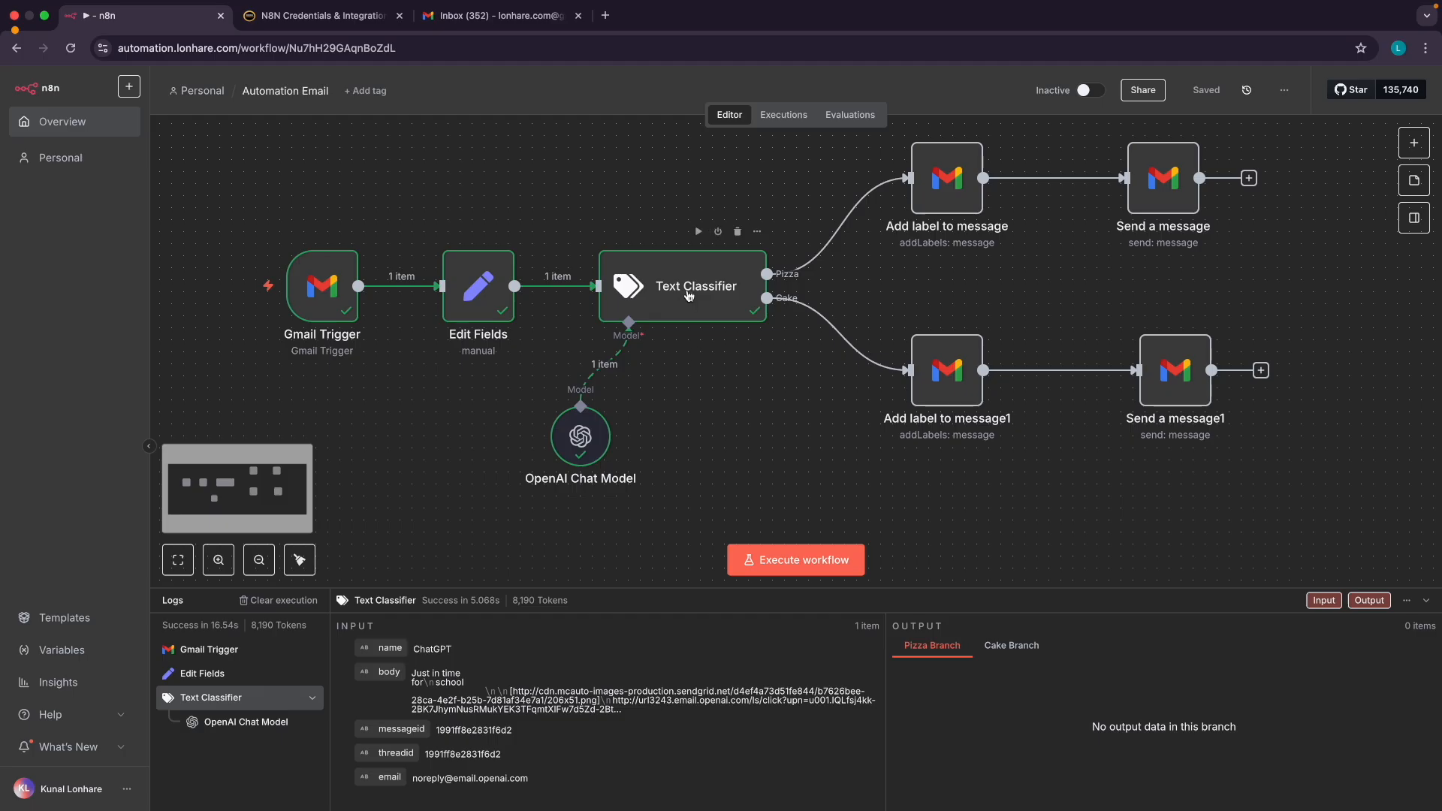
{"action": "double_click", "coordinate": [687, 294]}
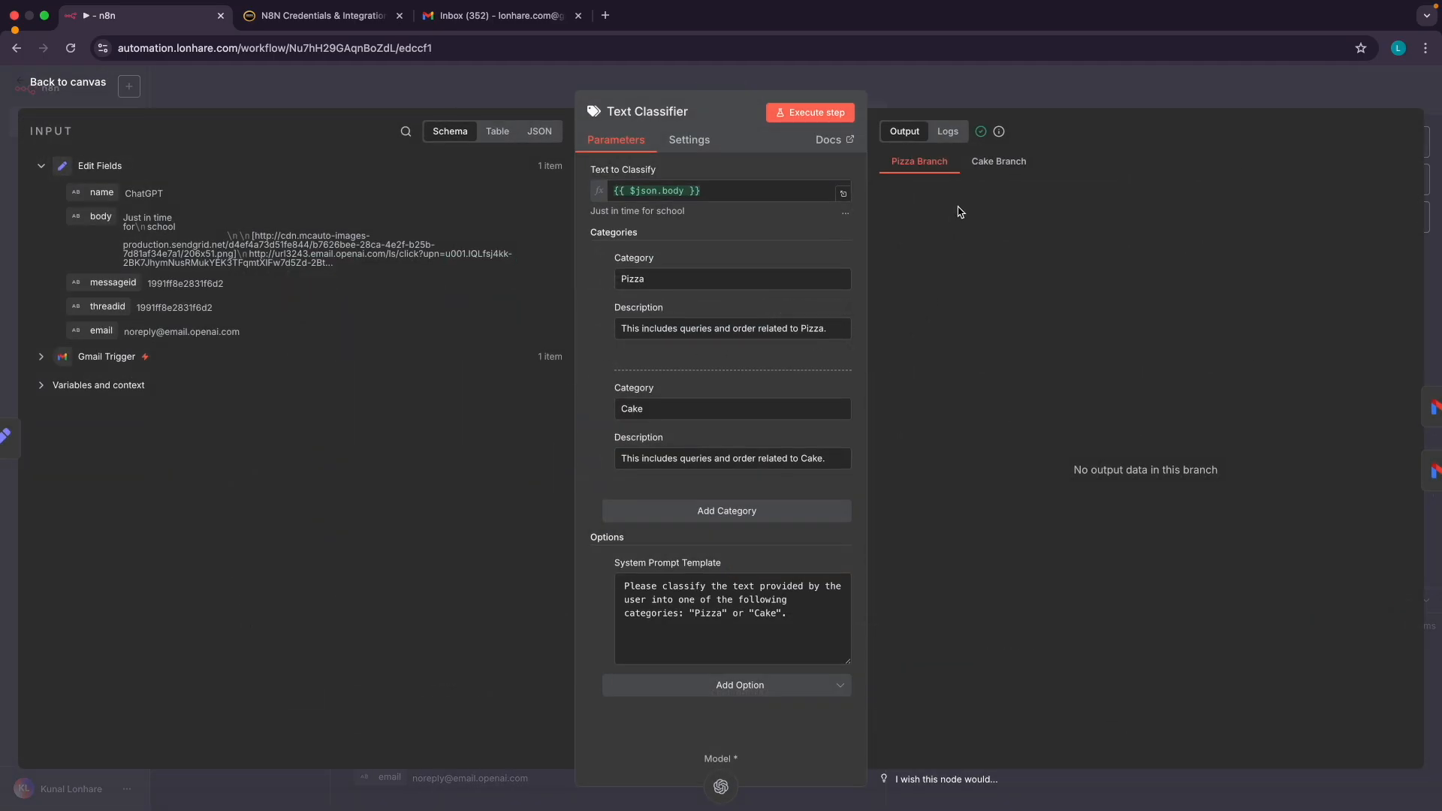
{"action": "mouse_move", "coordinate": [999, 133]}
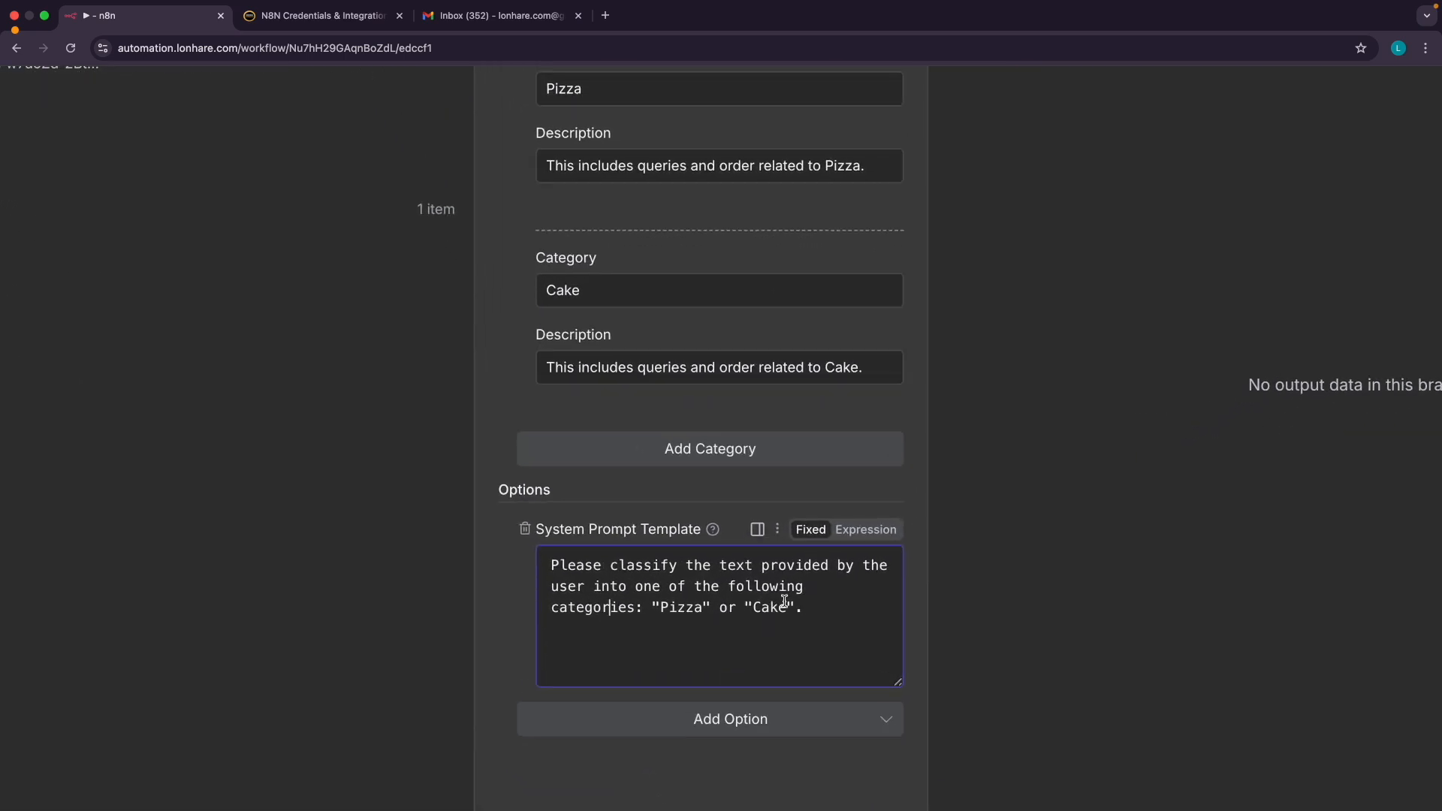
{"action": "scroll", "coordinate": [784, 602], "scroll_direction": "up", "scroll_amount": 4}
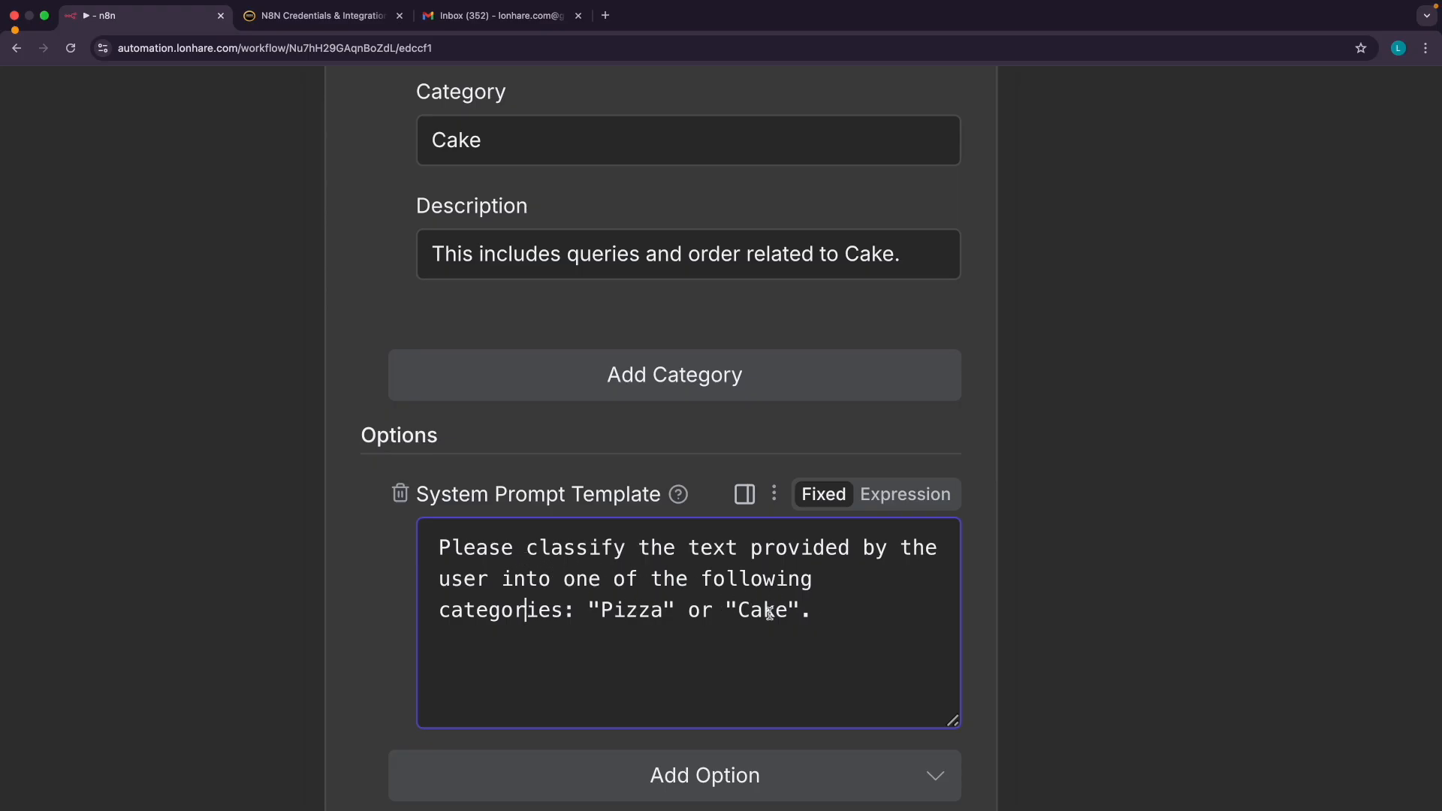
{"action": "scroll", "coordinate": [813, 619], "scroll_direction": "down", "scroll_amount": 4}
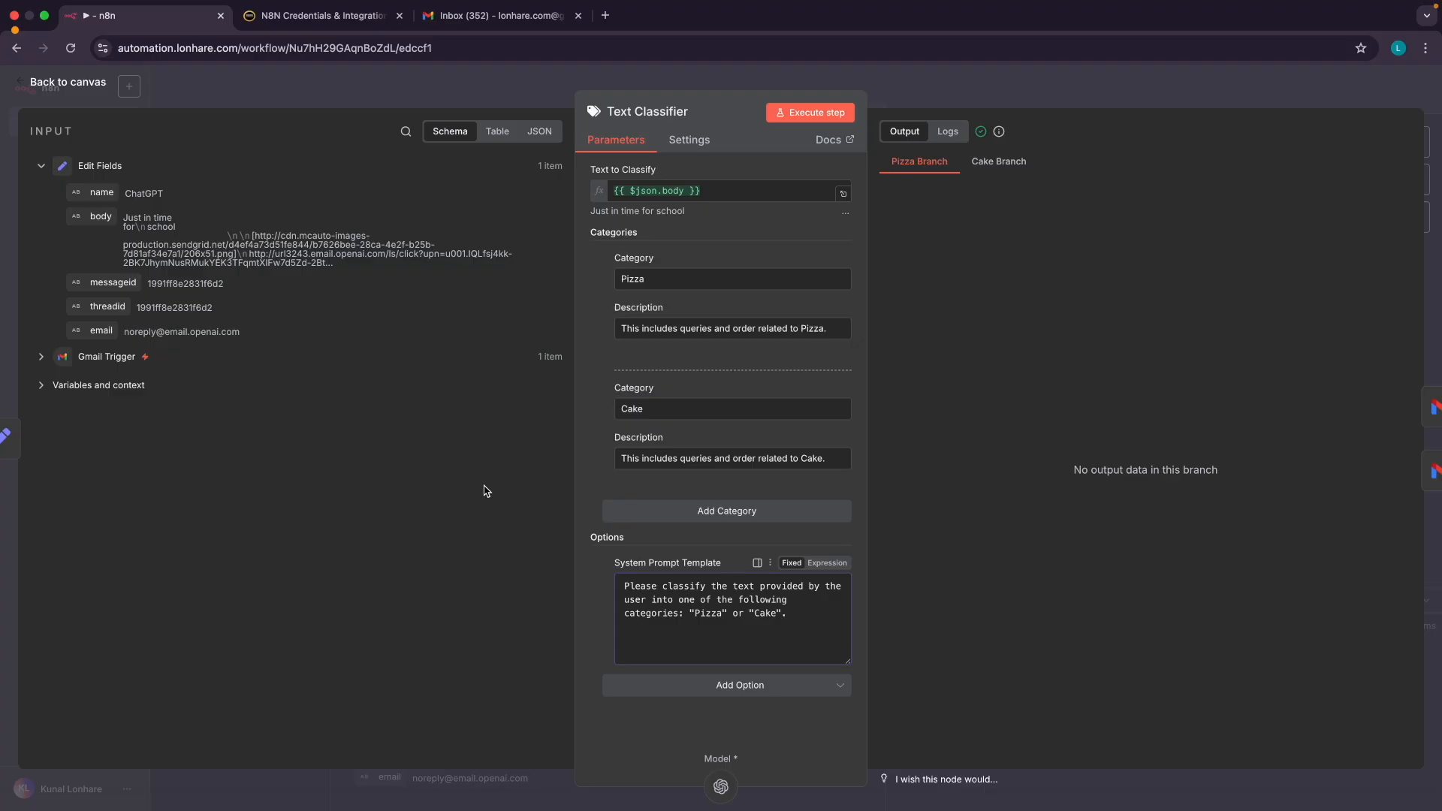
{"action": "left_click", "coordinate": [69, 83]}
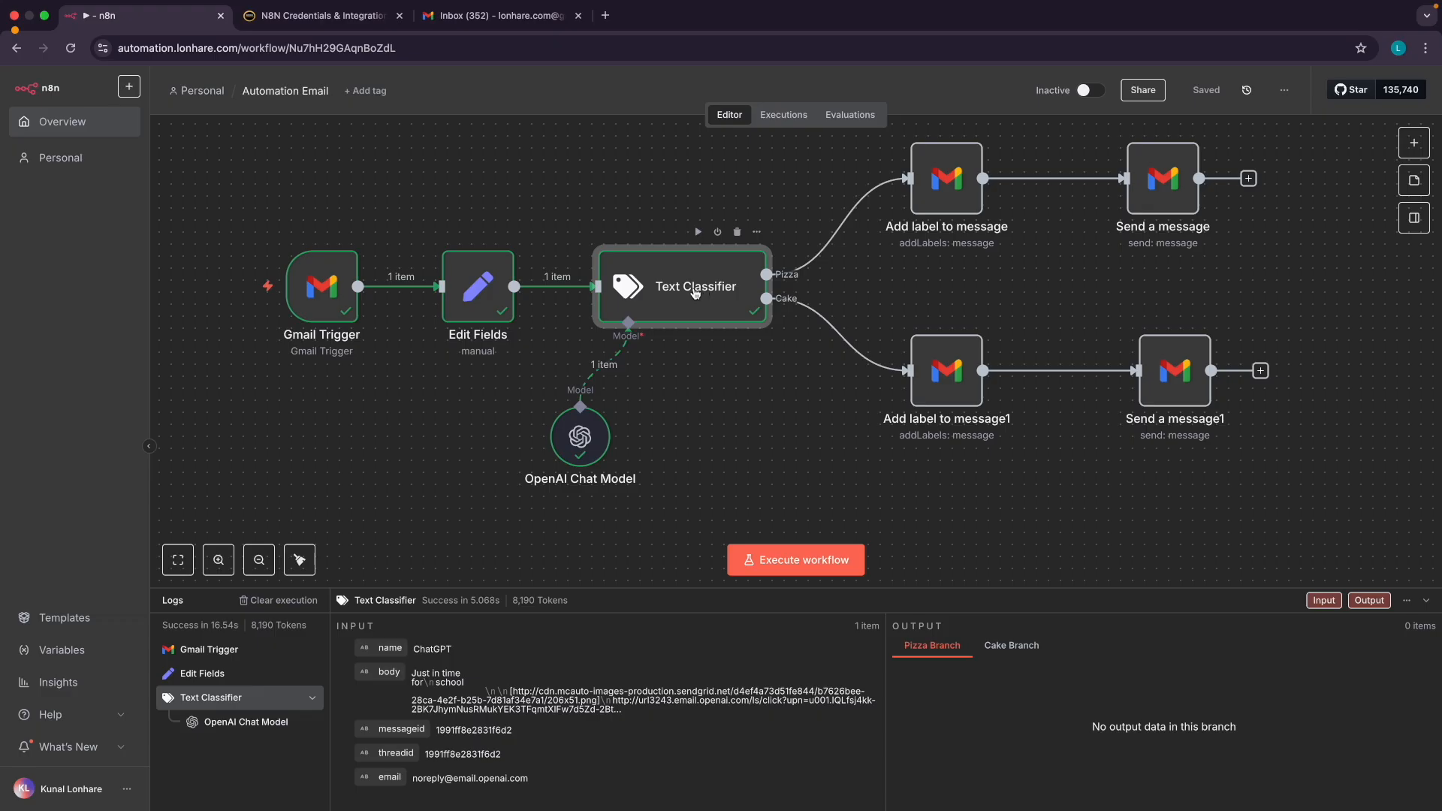
Run the whole workflow with Ctrl+Enter and check the Promotions, Social and Primary tabs
{"action": "key", "text": "ctrl+Return"}
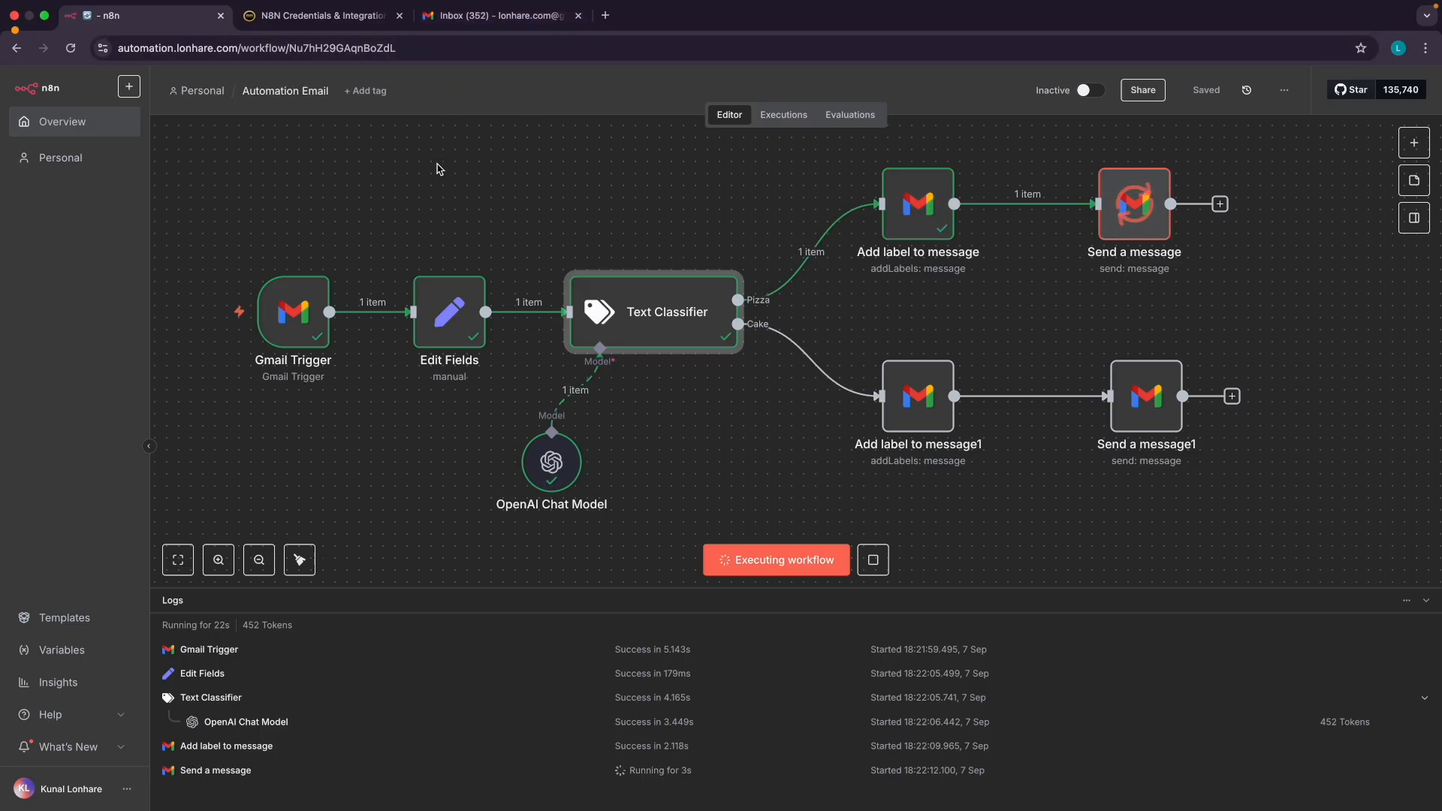
{"action": "left_click", "coordinate": [481, 15]}
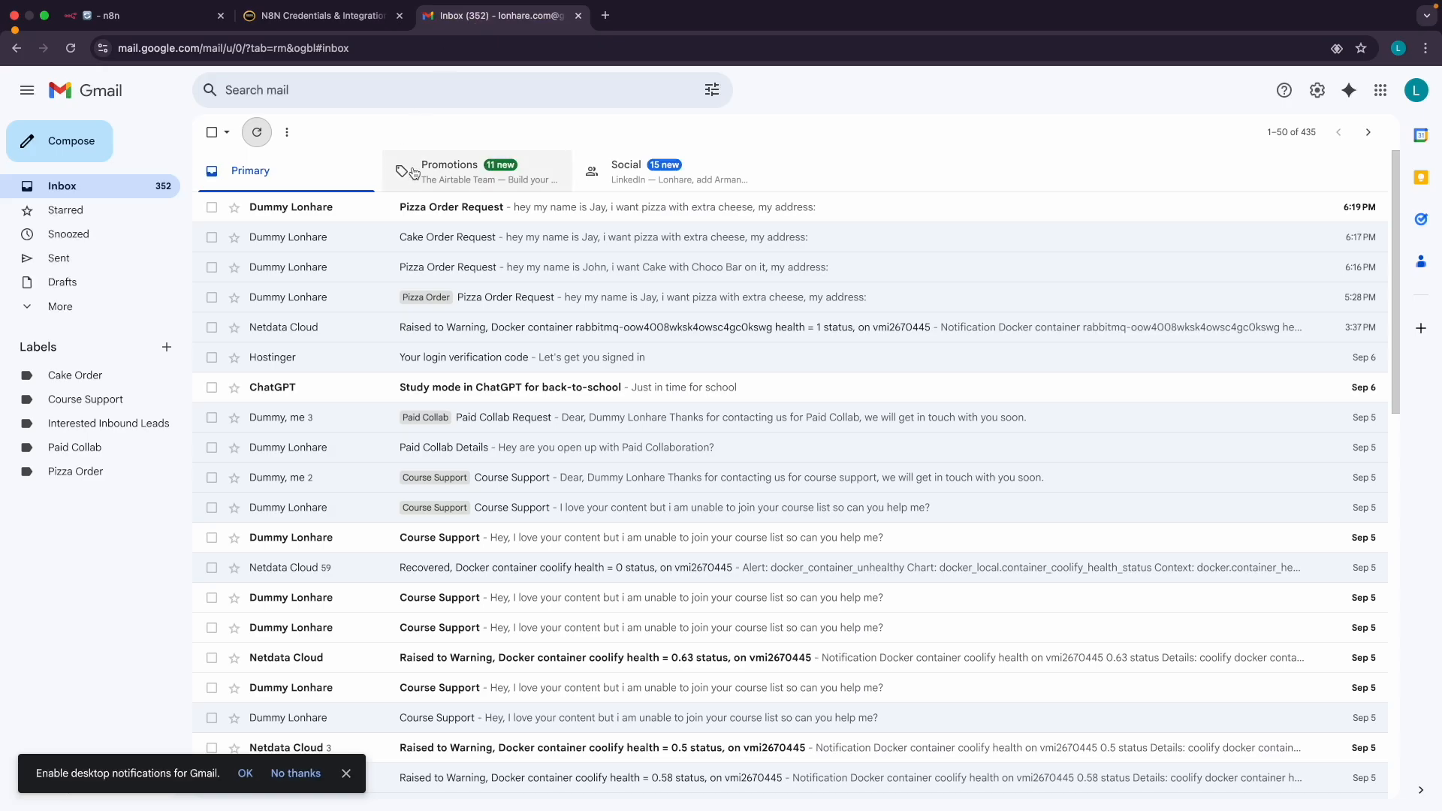
{"action": "left_click", "coordinate": [463, 174]}
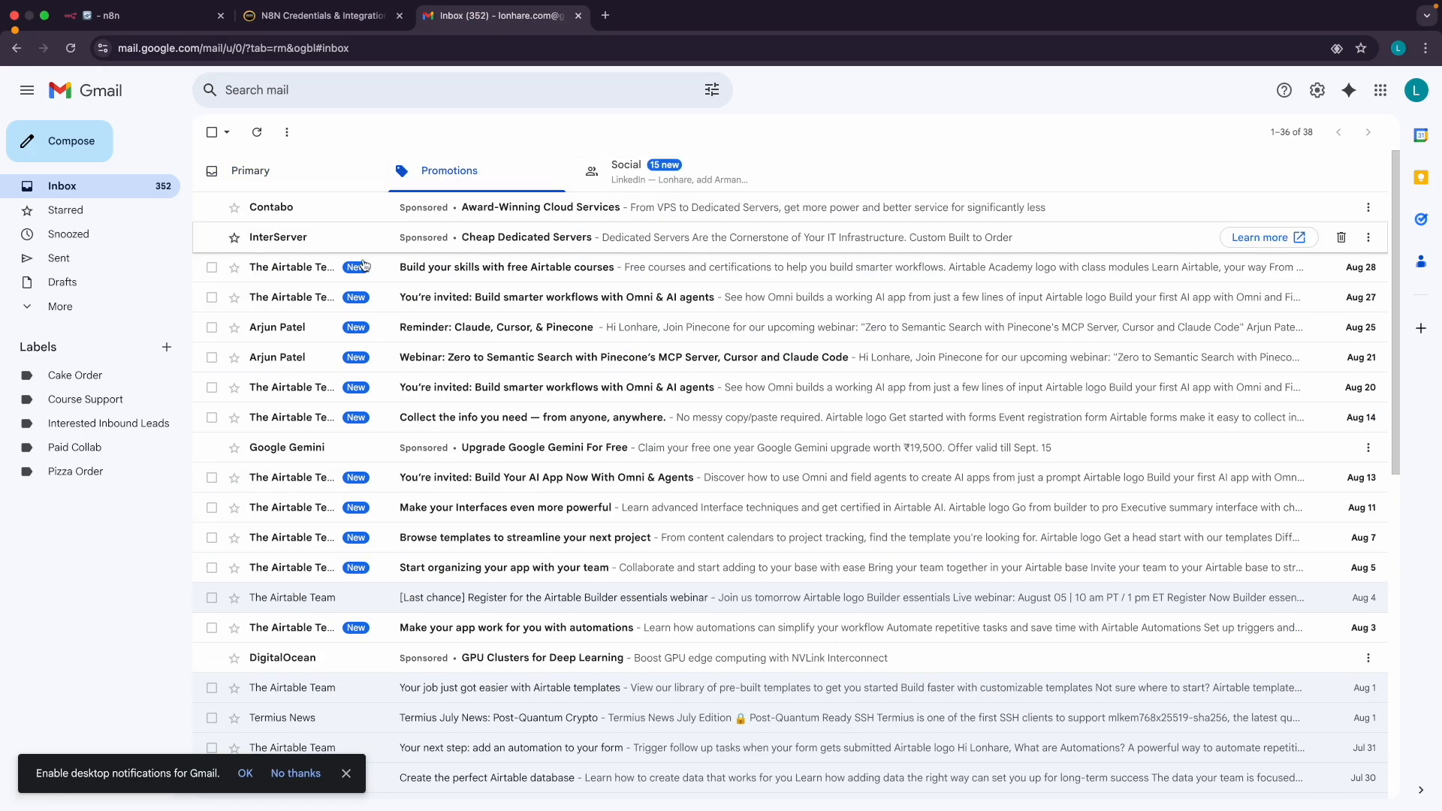
{"action": "left_click", "coordinate": [623, 176]}
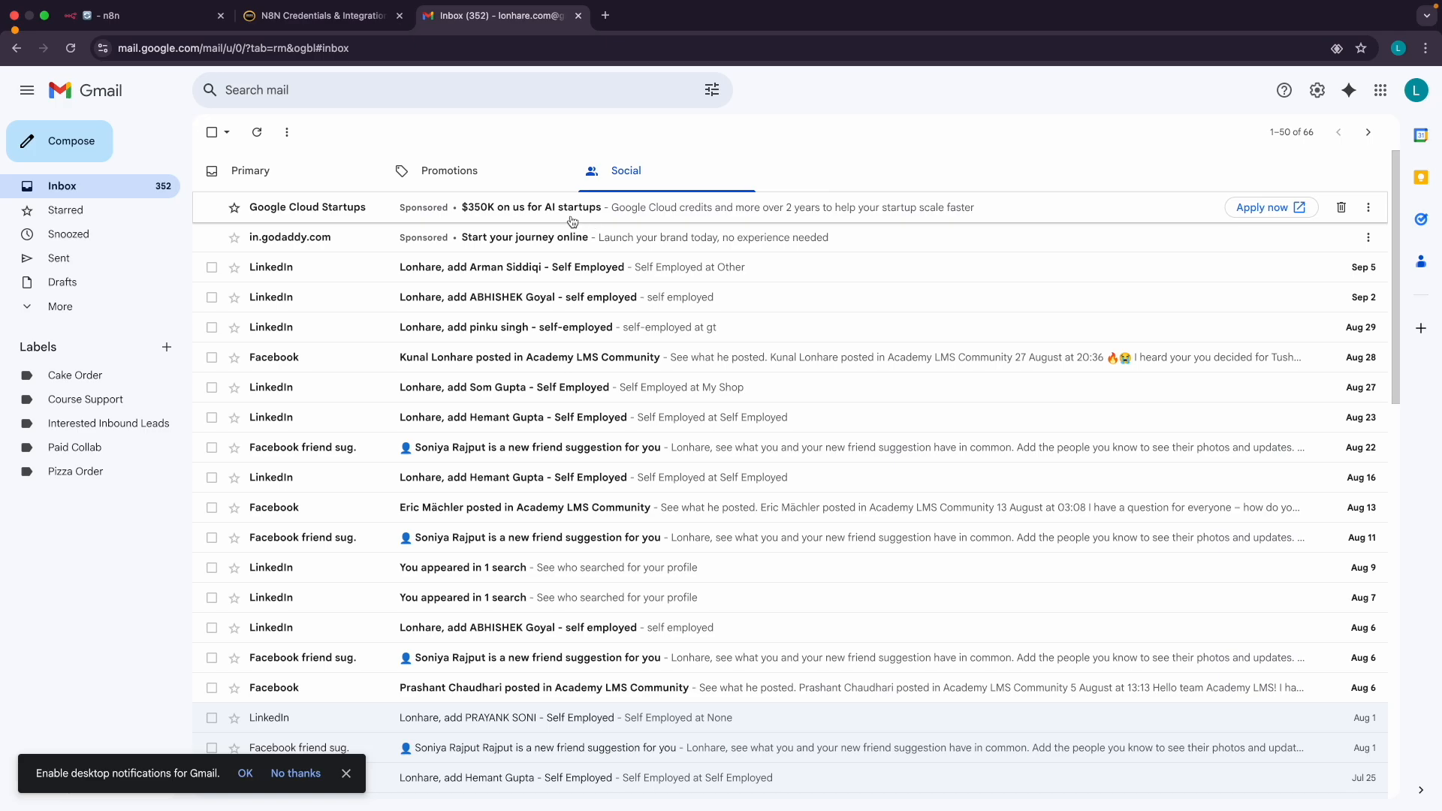
{"action": "left_click", "coordinate": [307, 176]}
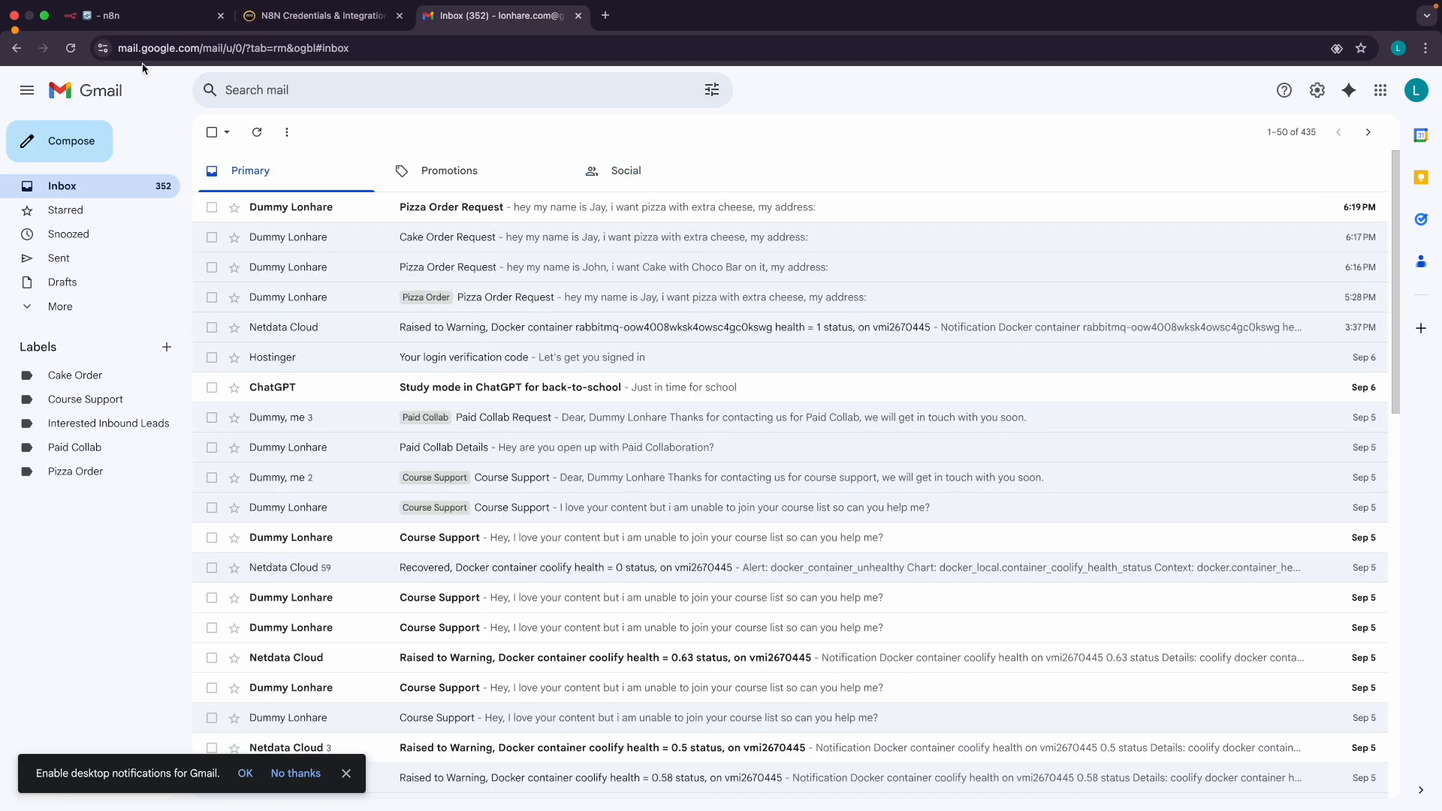
Refresh the inbox to see the Pizza Order label, then return to the finished run
{"action": "left_click", "coordinate": [133, 21]}
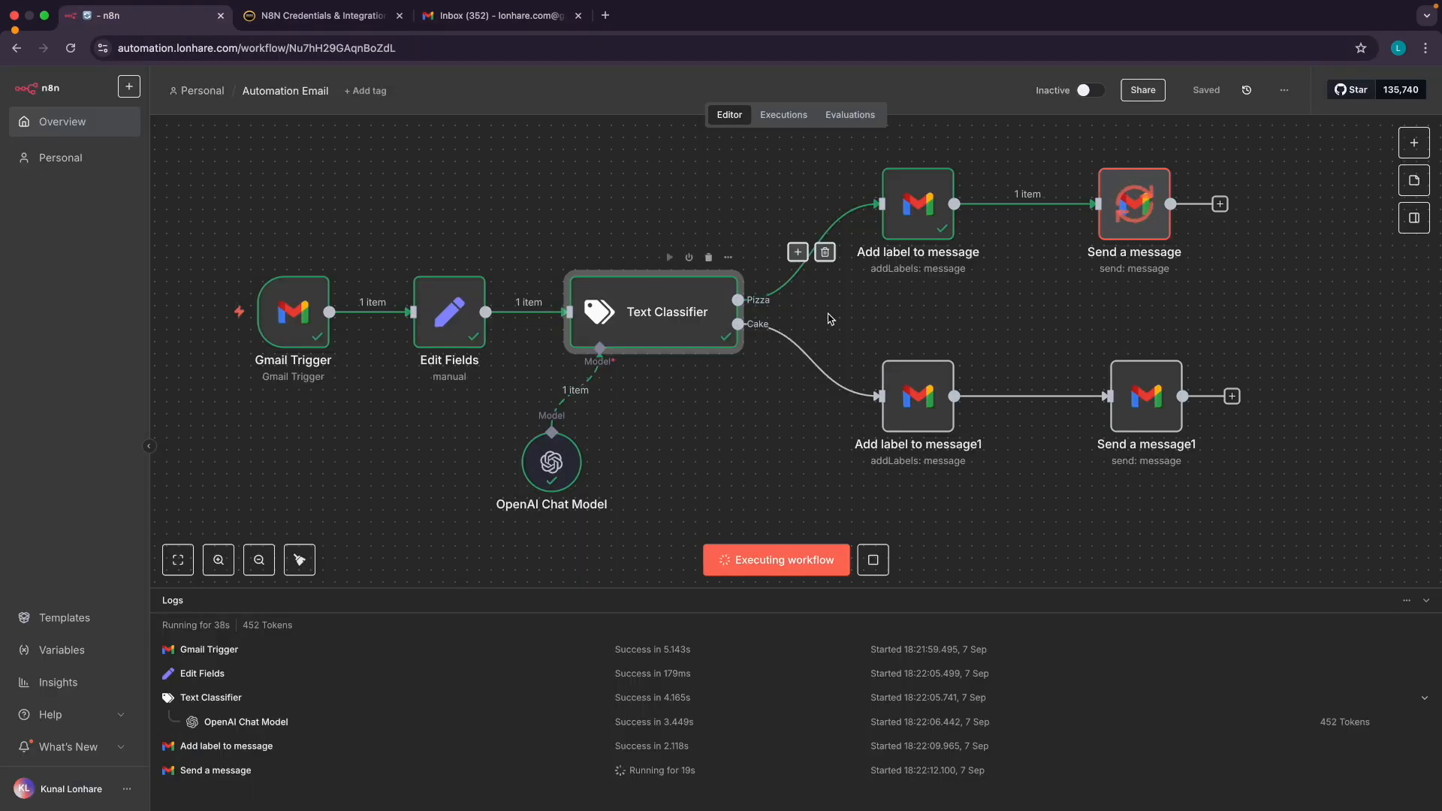
{"action": "scroll", "coordinate": [909, 250], "scroll_direction": "right", "scroll_amount": 2}
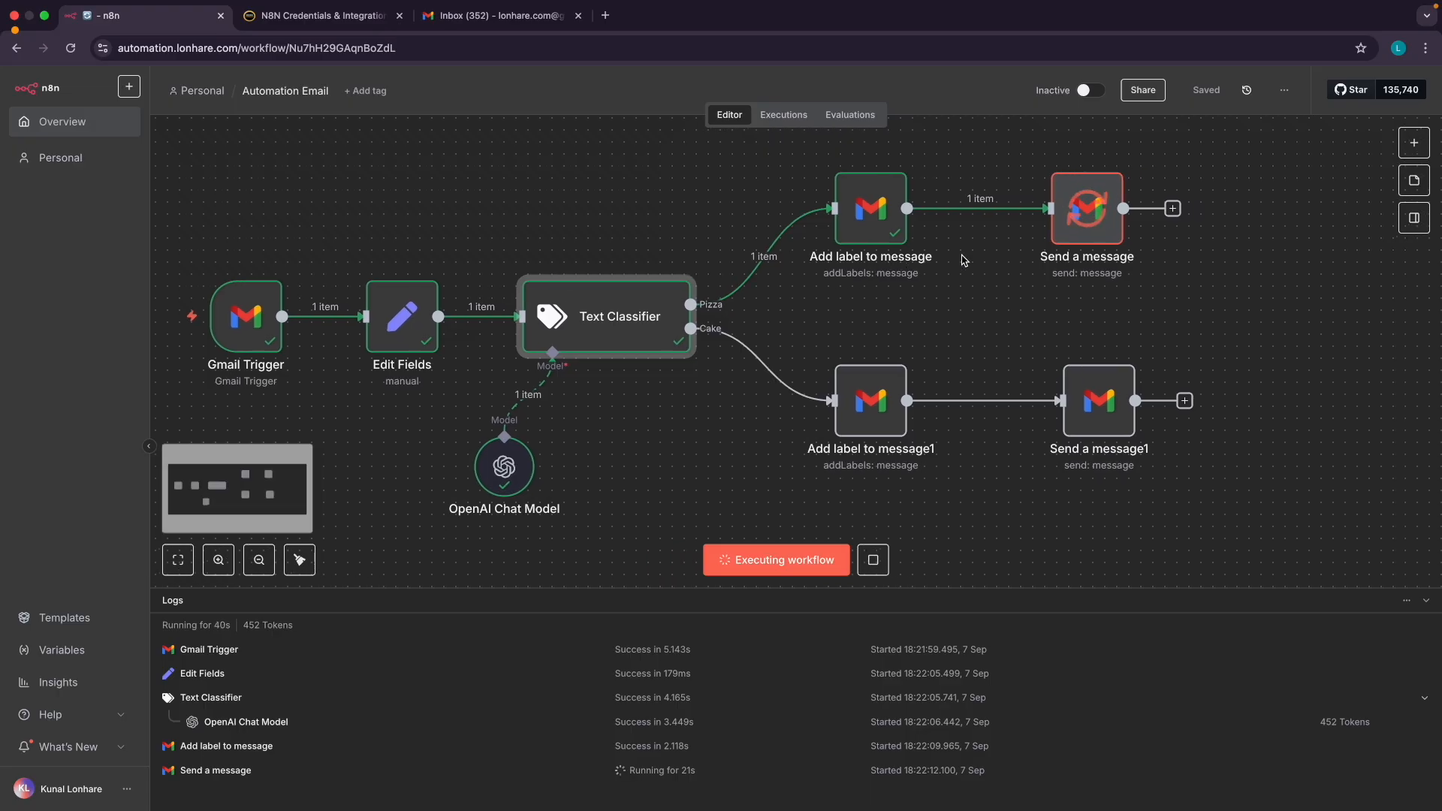
{"action": "left_click", "coordinate": [496, 15]}
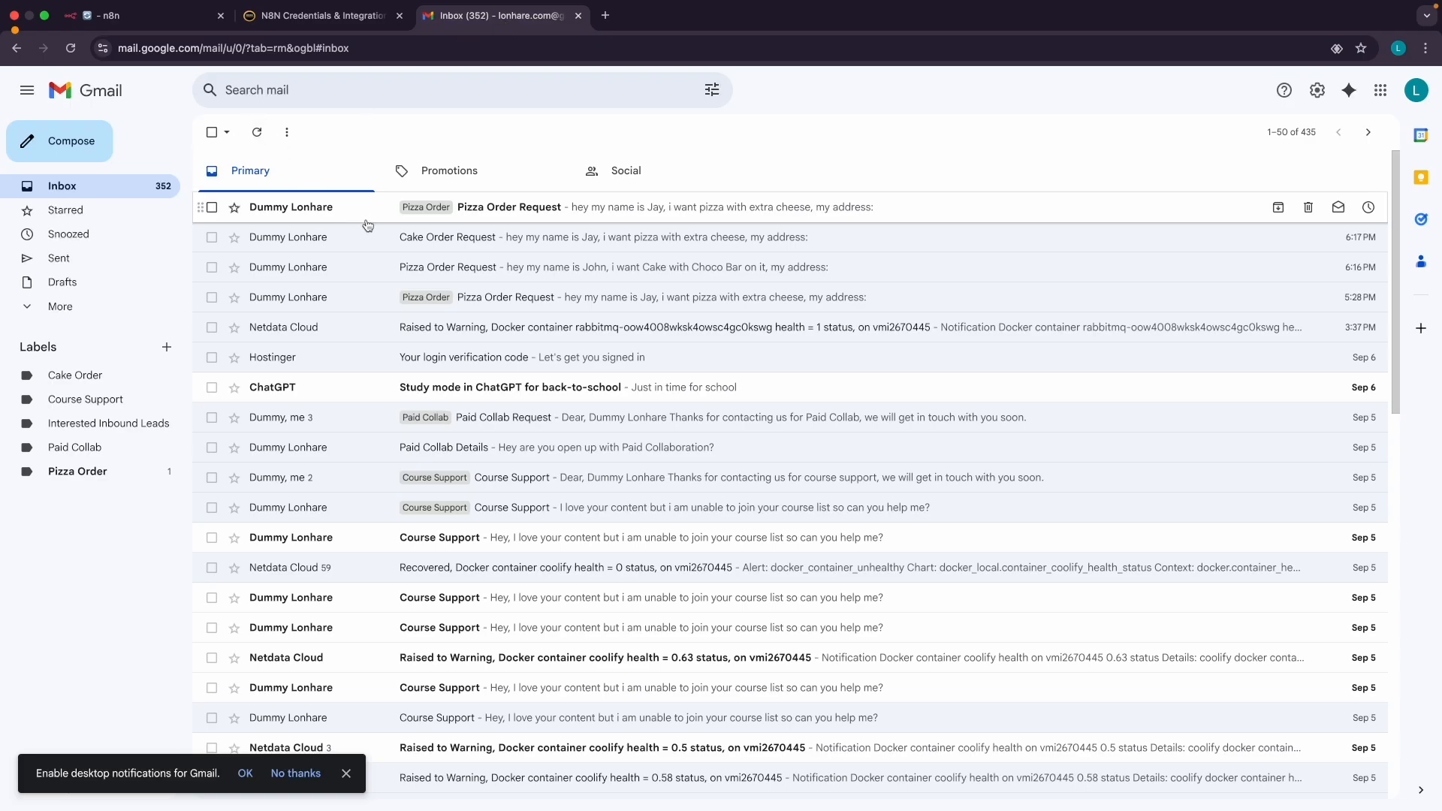
{"action": "left_click", "coordinate": [259, 138]}
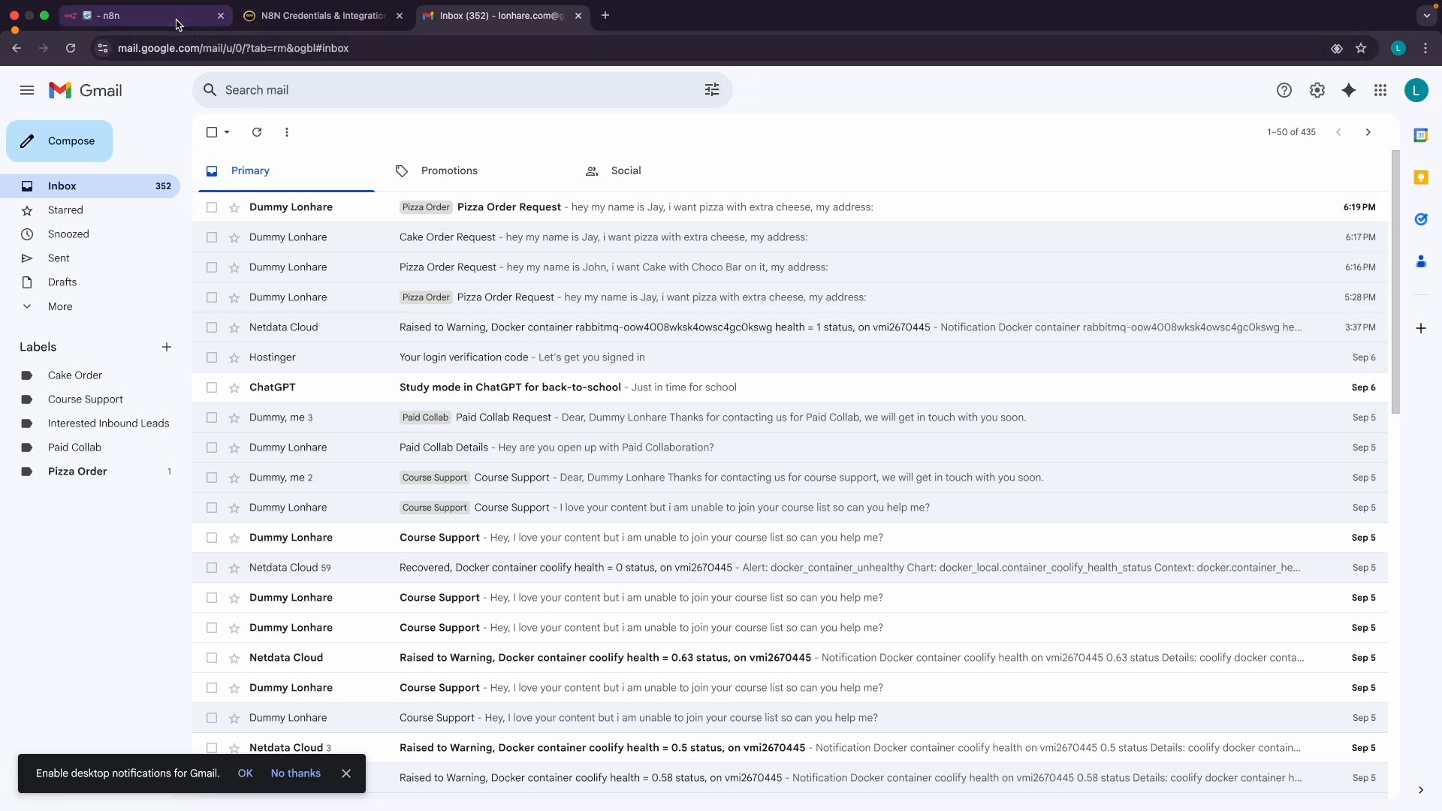
{"action": "left_click", "coordinate": [143, 15]}
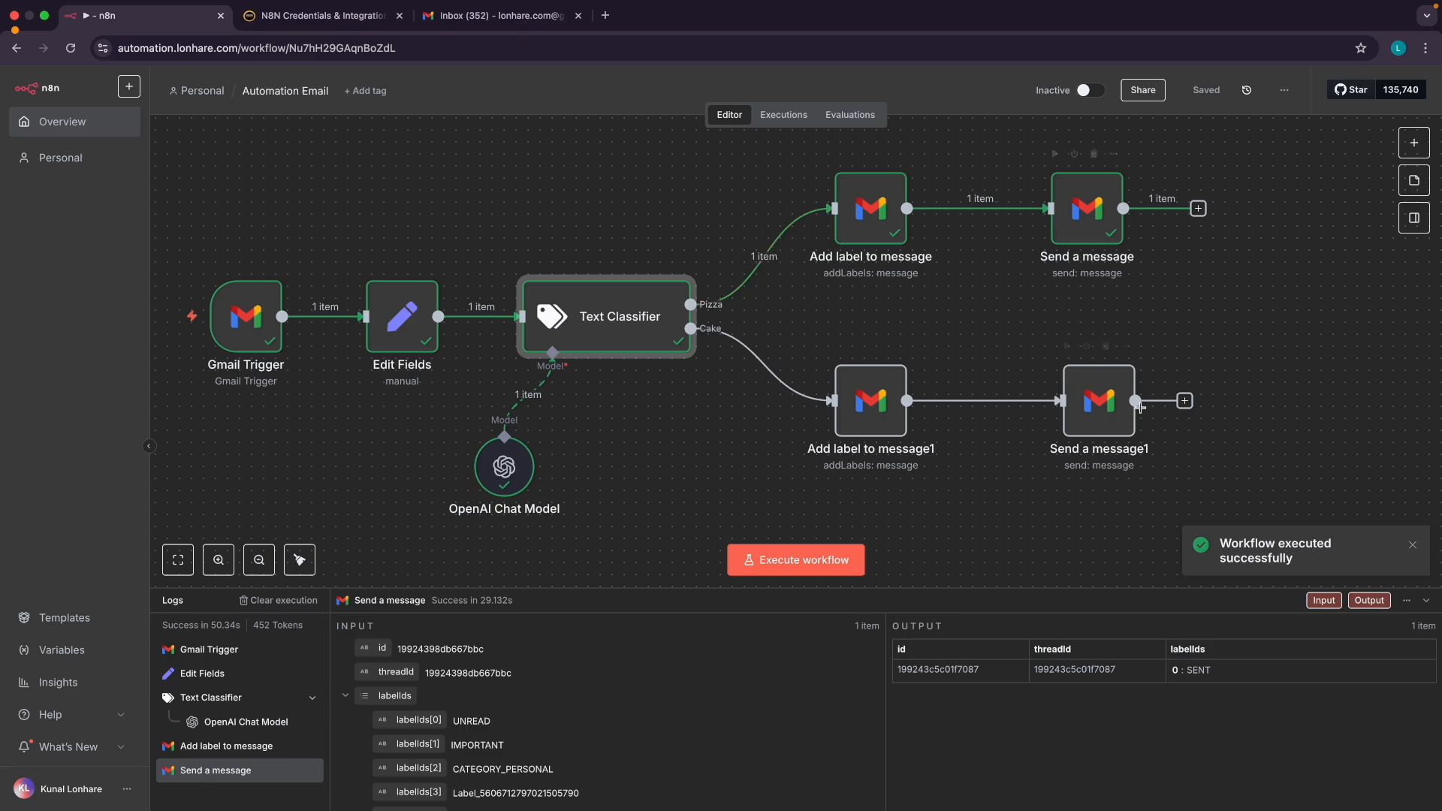
Open the Pizza Order Received auto-reply in the customer's inbox and read its greeting
{"action": "key", "text": "ctrl+Right"}
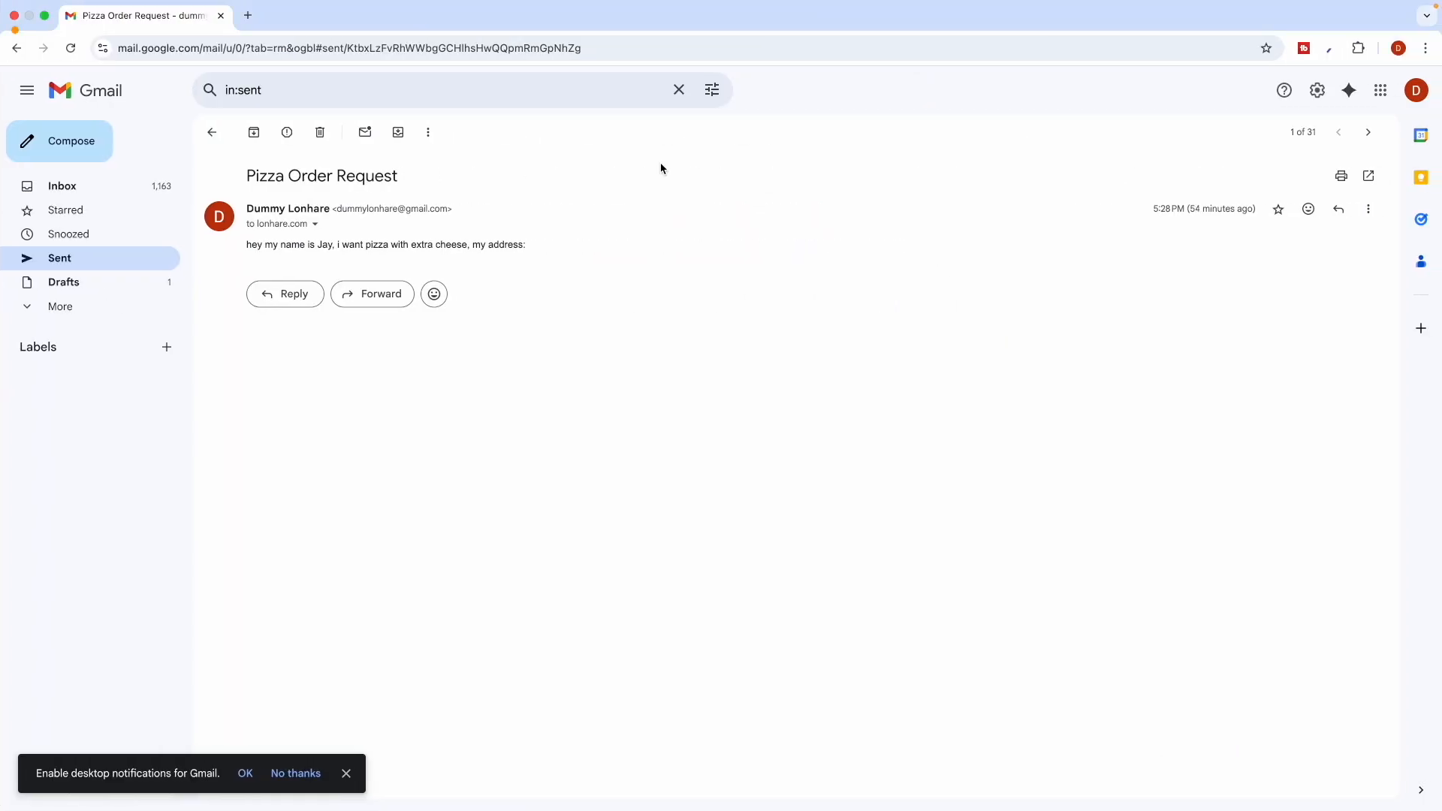
{"action": "left_click", "coordinate": [96, 183]}
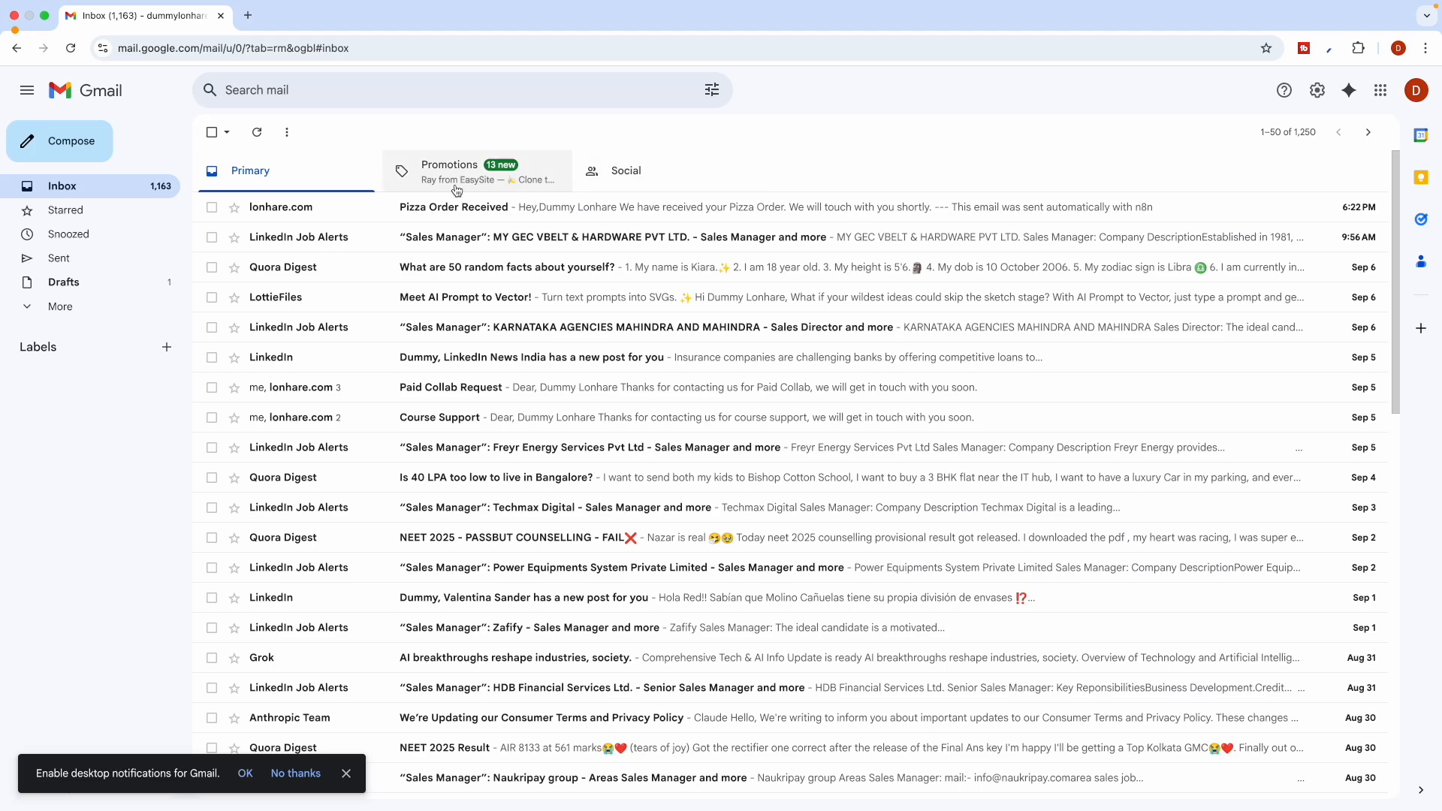
{"action": "mouse_move", "coordinate": [1371, 11]}
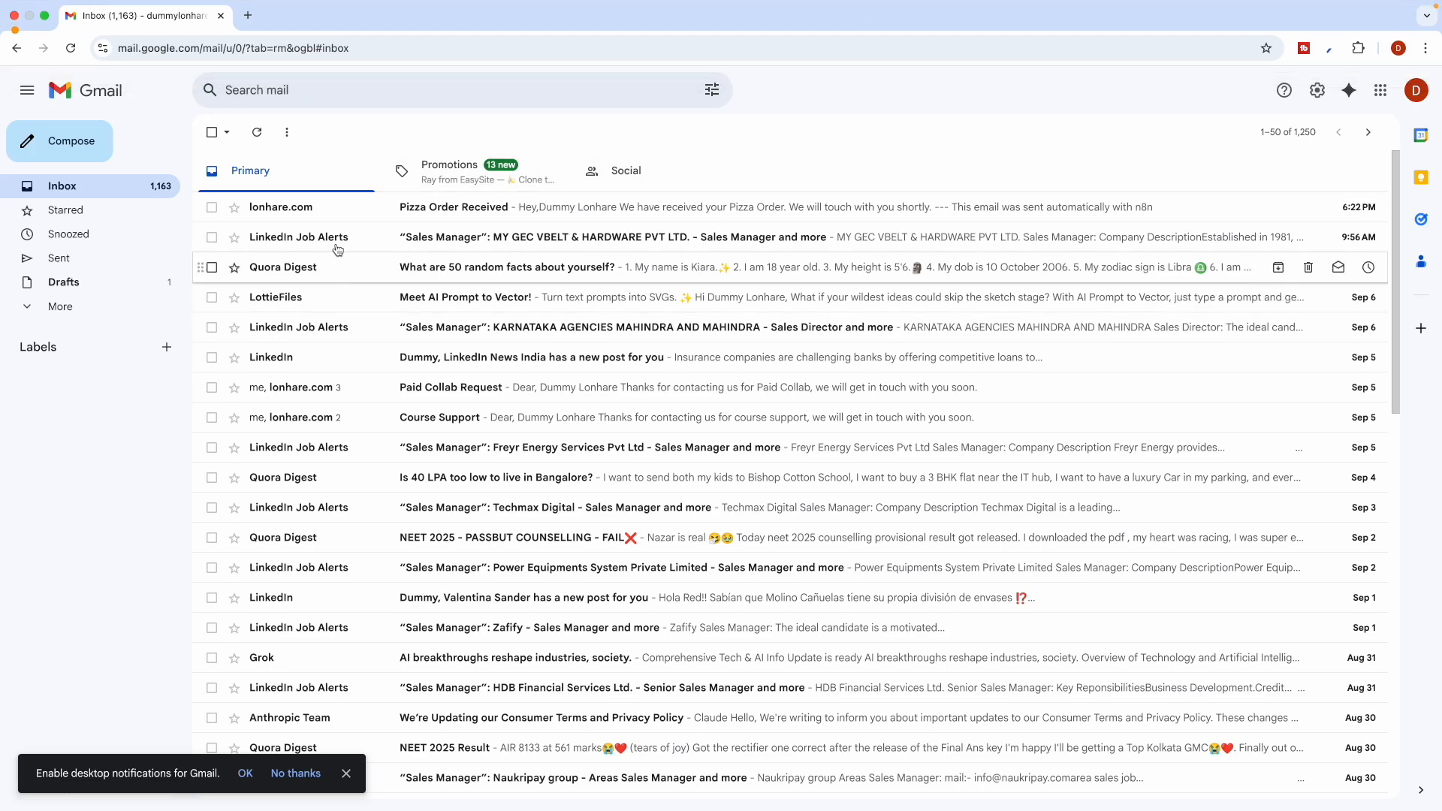
{"action": "left_click", "coordinate": [323, 214]}
{"action": "left_click_drag", "start_coordinate": [284, 245], "coordinate": [617, 245]}
{"action": "left_click", "coordinate": [287, 247]}
{"action": "left_click", "coordinate": [368, 245]}
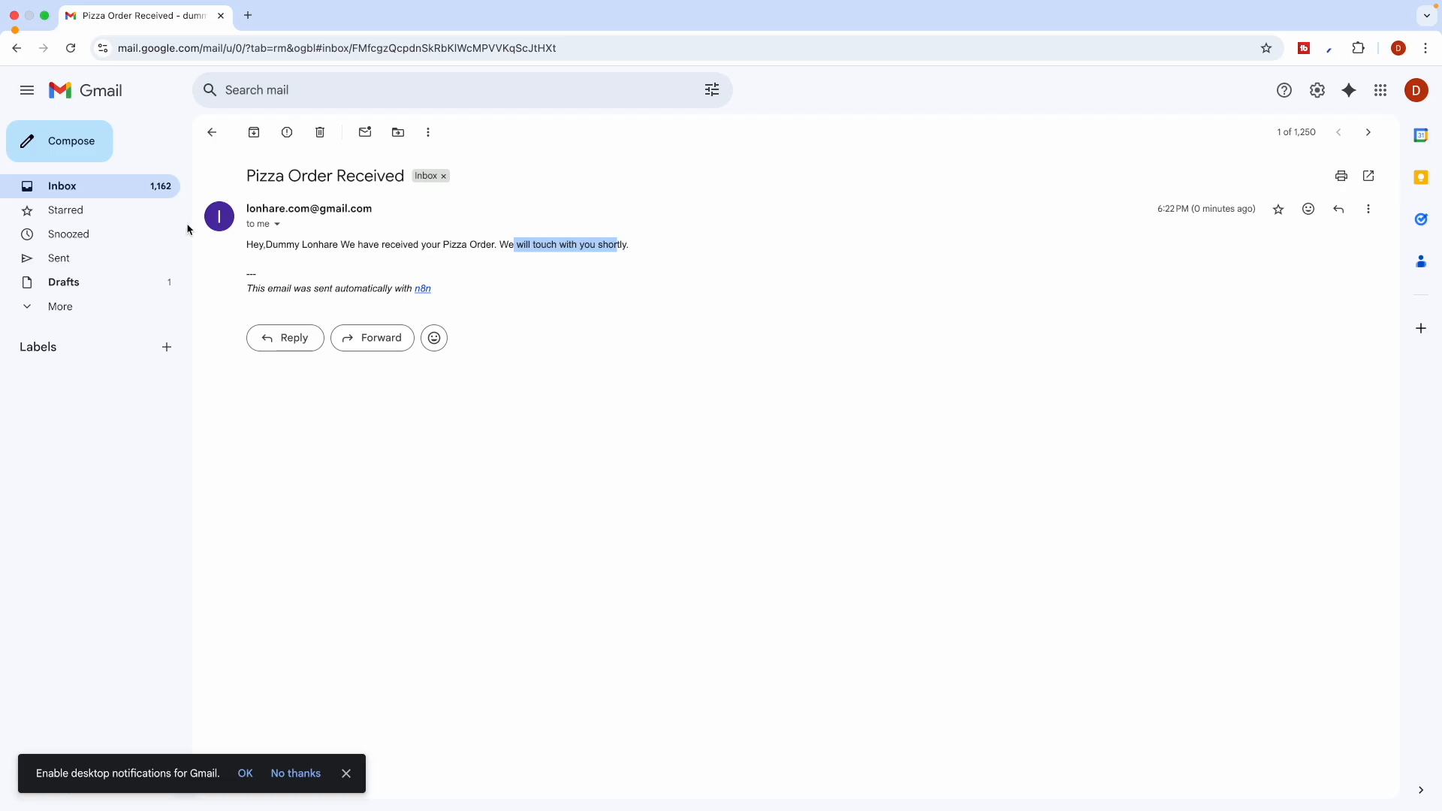
Back in n8n, inspect the canvas for the successful Send a message step
{"action": "key", "text": "ctrl+Left"}
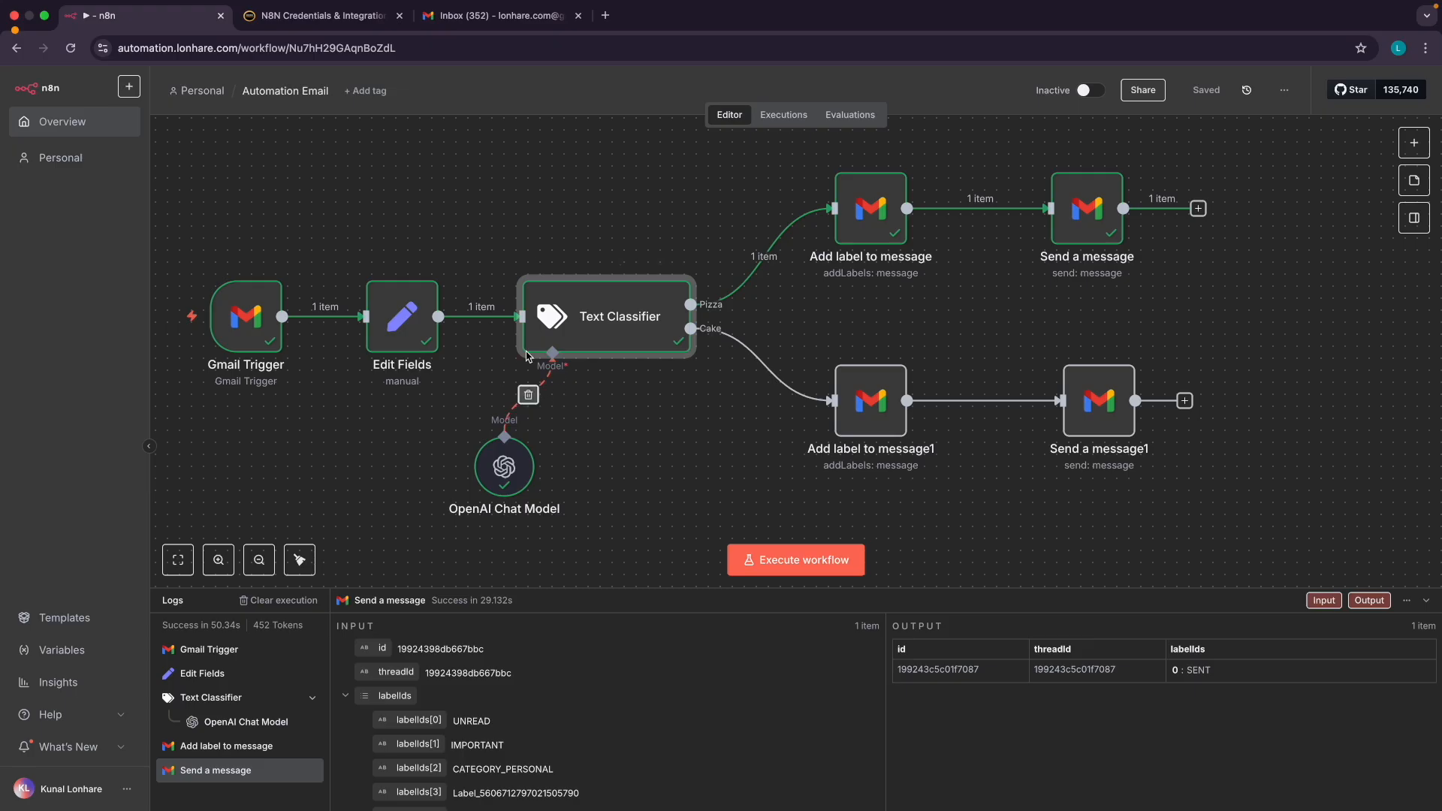
{"action": "scroll", "coordinate": [554, 334], "scroll_direction": "up", "scroll_amount": 5}
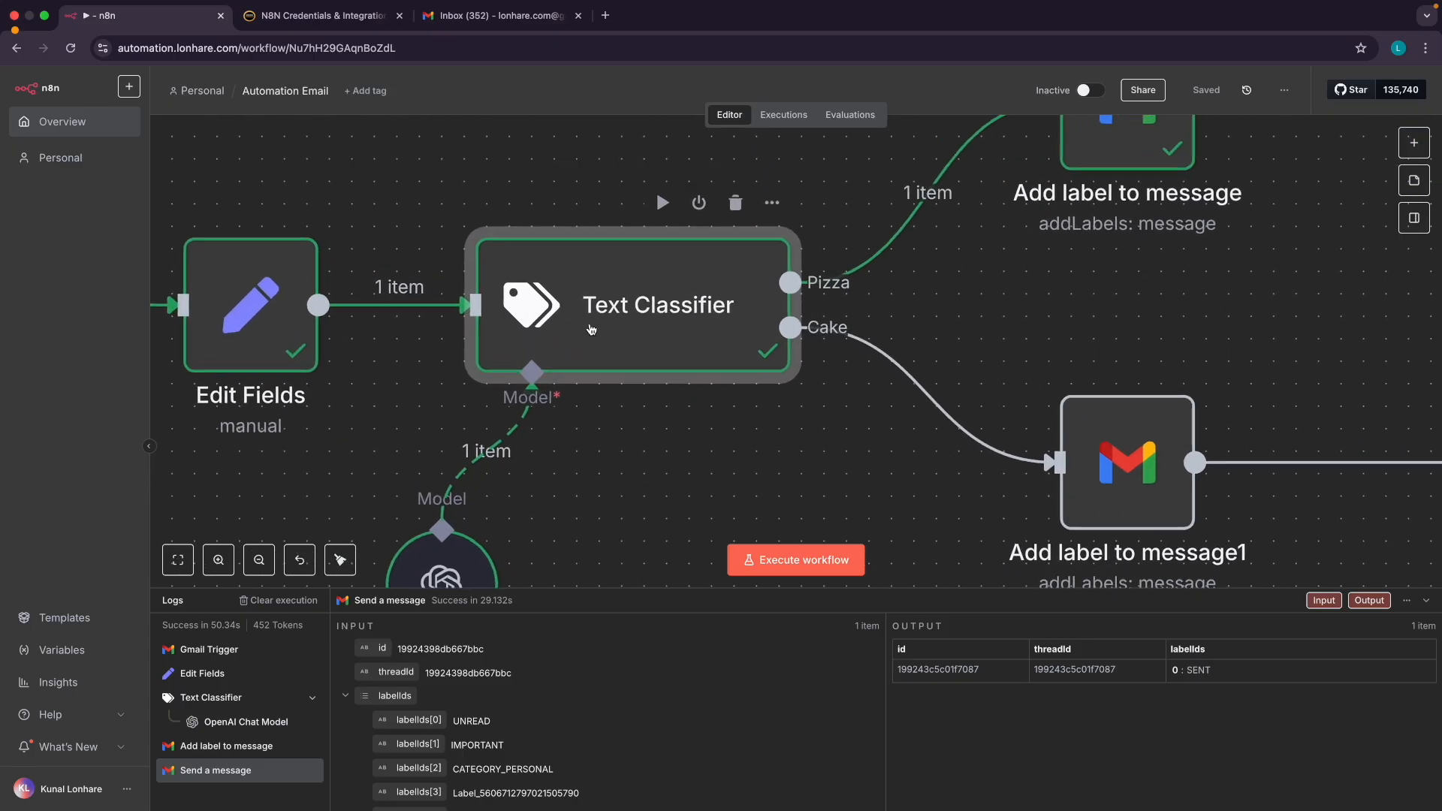
{"action": "scroll", "coordinate": [643, 387], "scroll_direction": "down", "scroll_amount": 5}
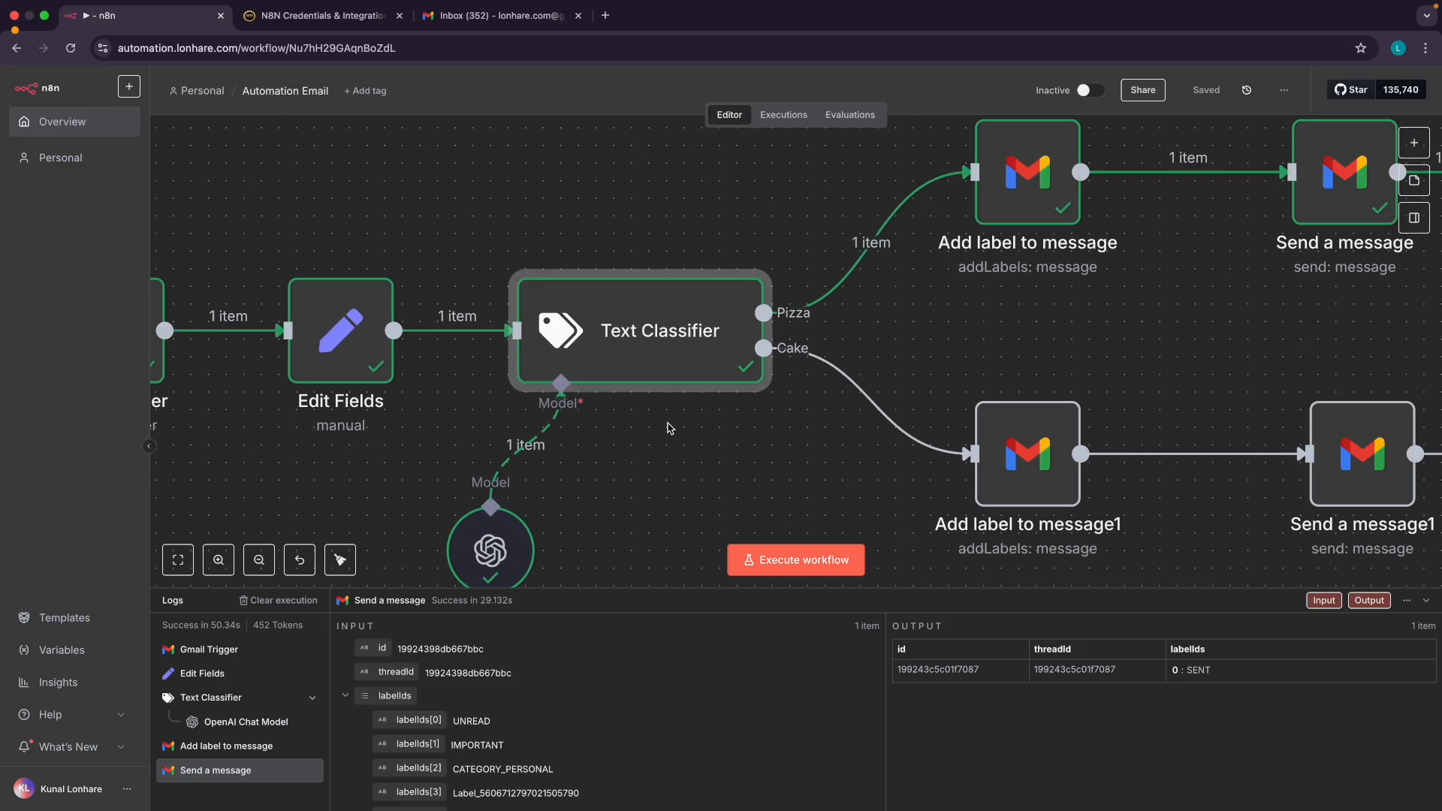